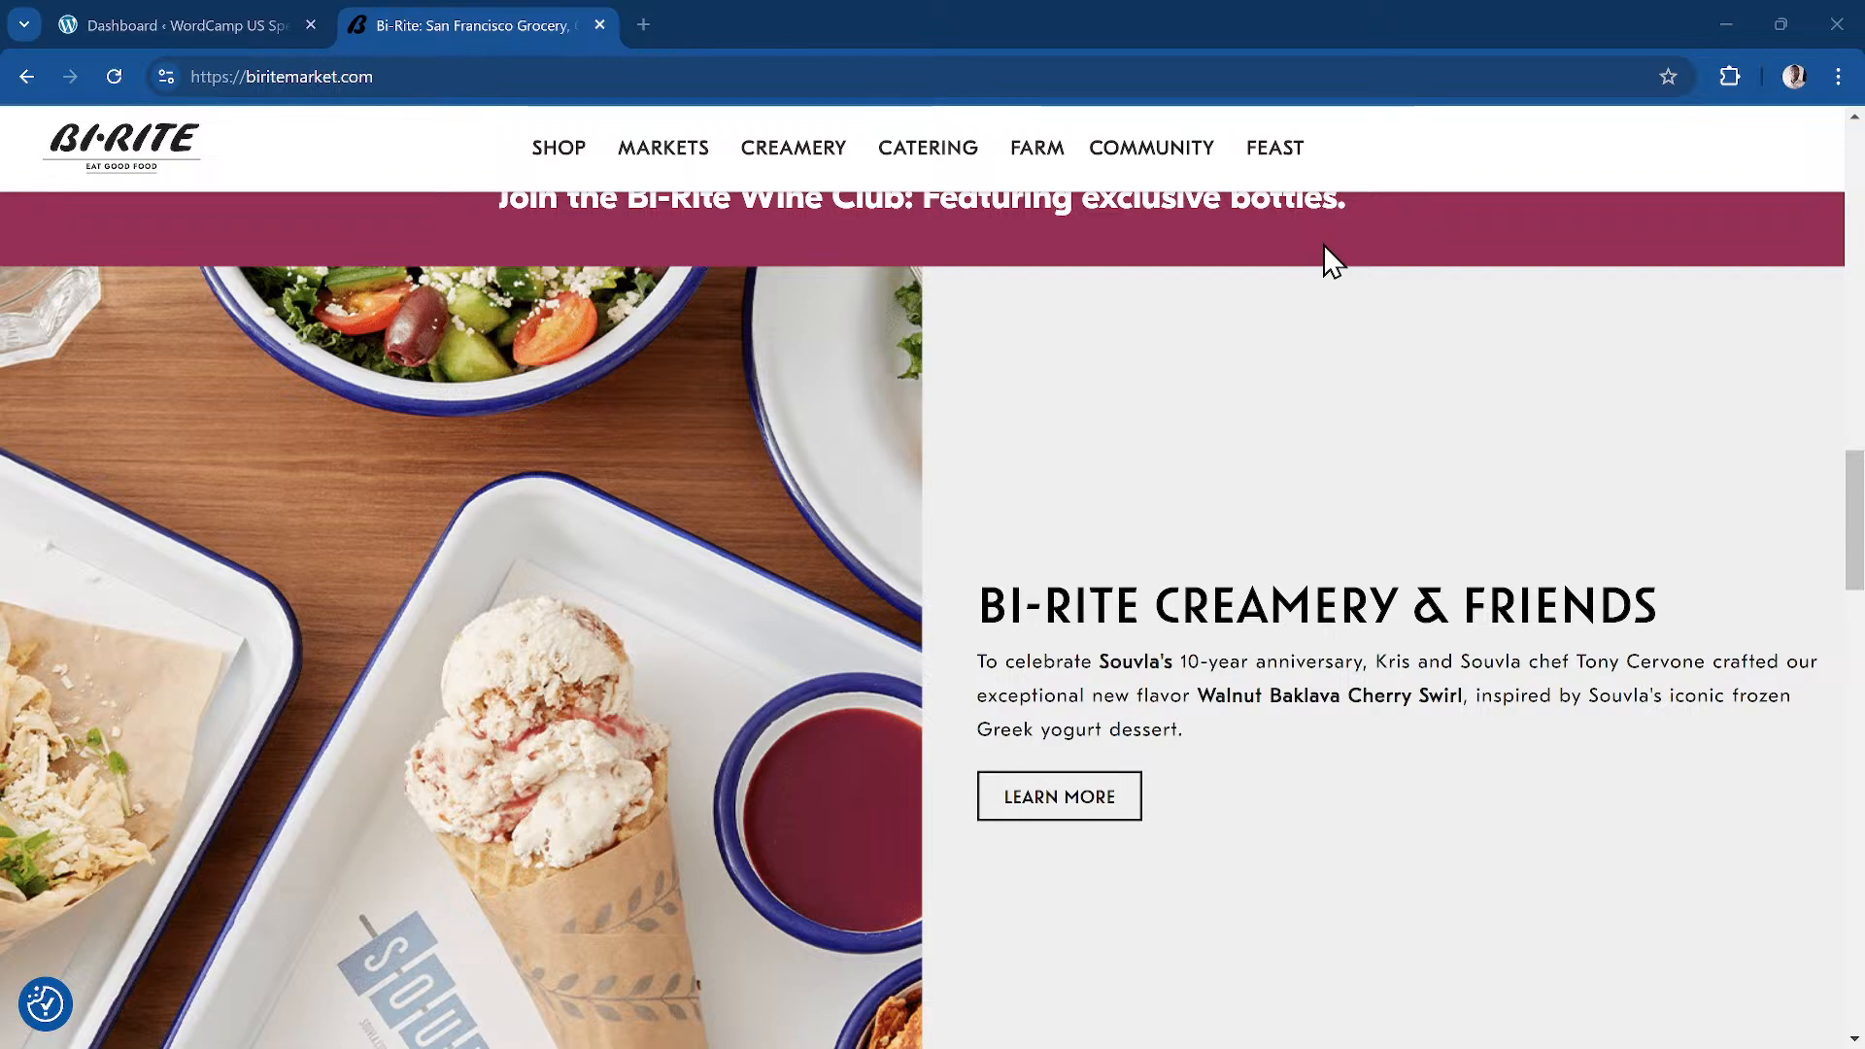
Step: Study the upper sections of the Bi-Rite Market reference homepage
scroll(1323, 231, up, 15)
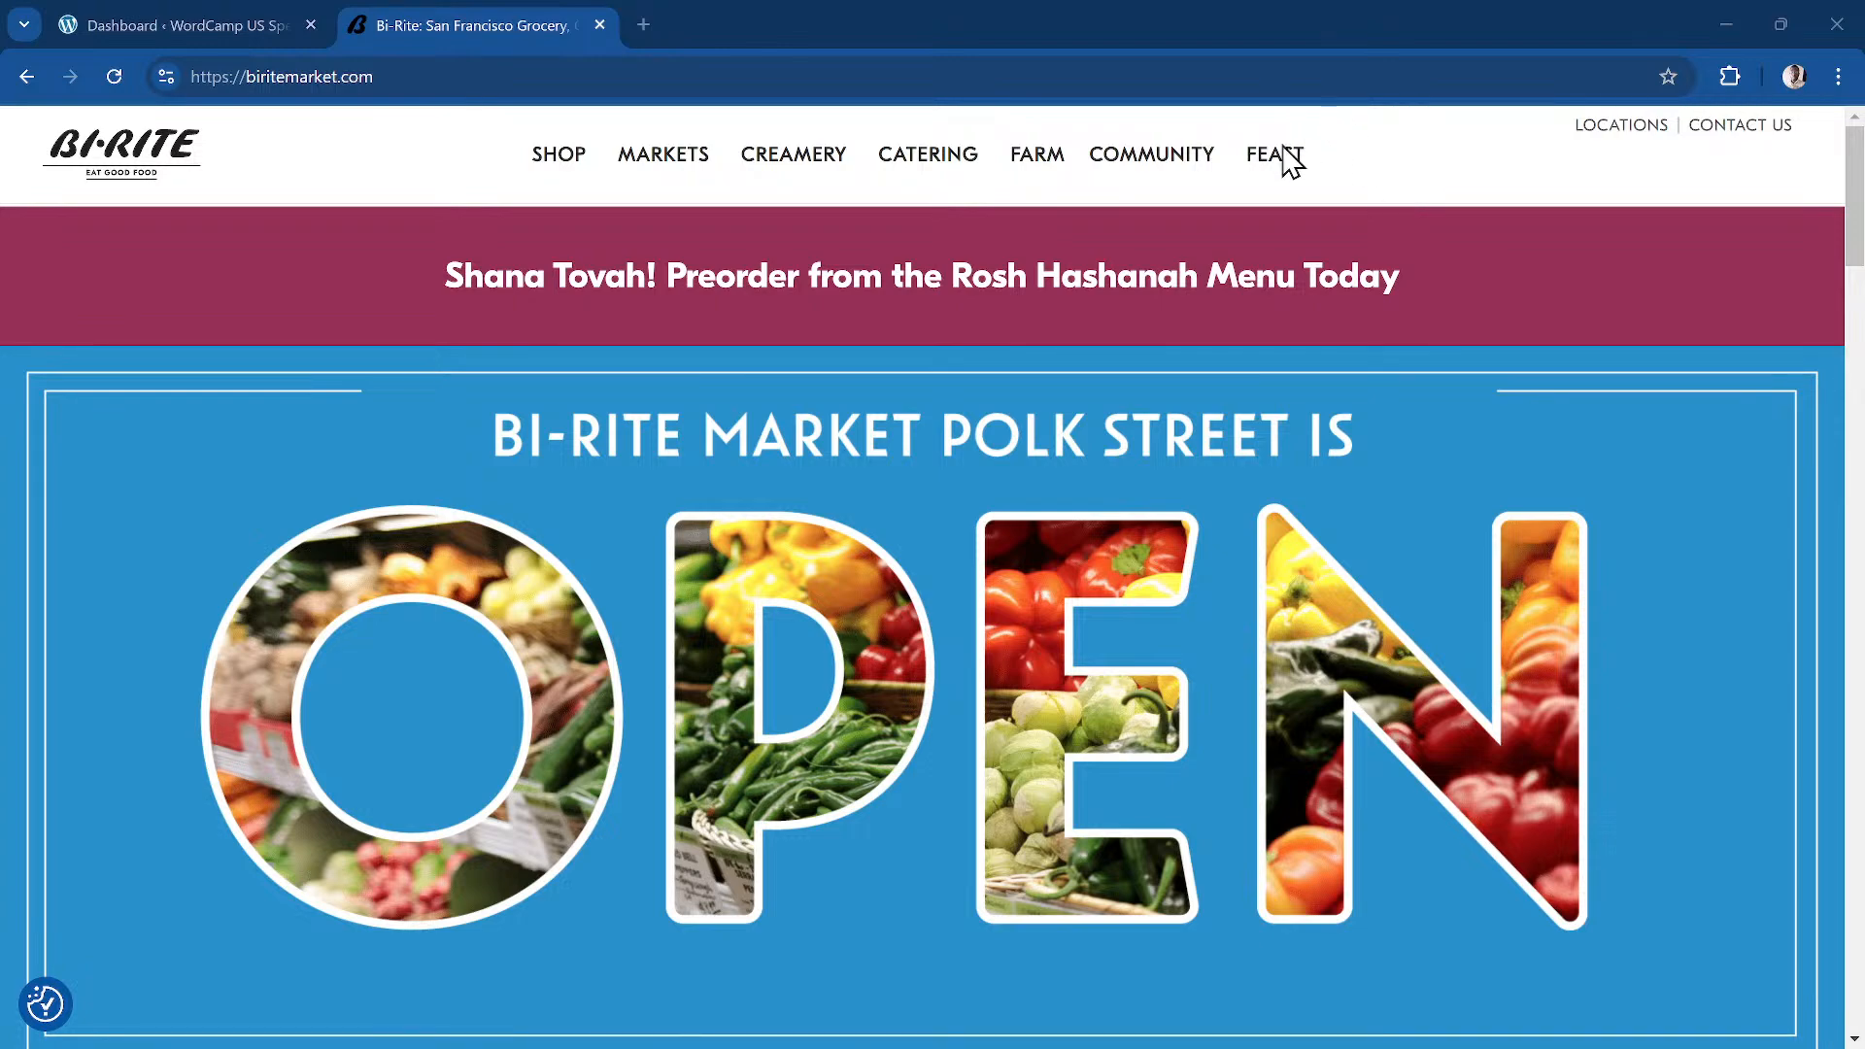
scroll(1324, 434, down, 20)
scroll(1362, 320, up, 15)
scroll(1370, 340, up, 20)
scroll(1360, 323, down, 1)
scroll(1263, 311, up, 2)
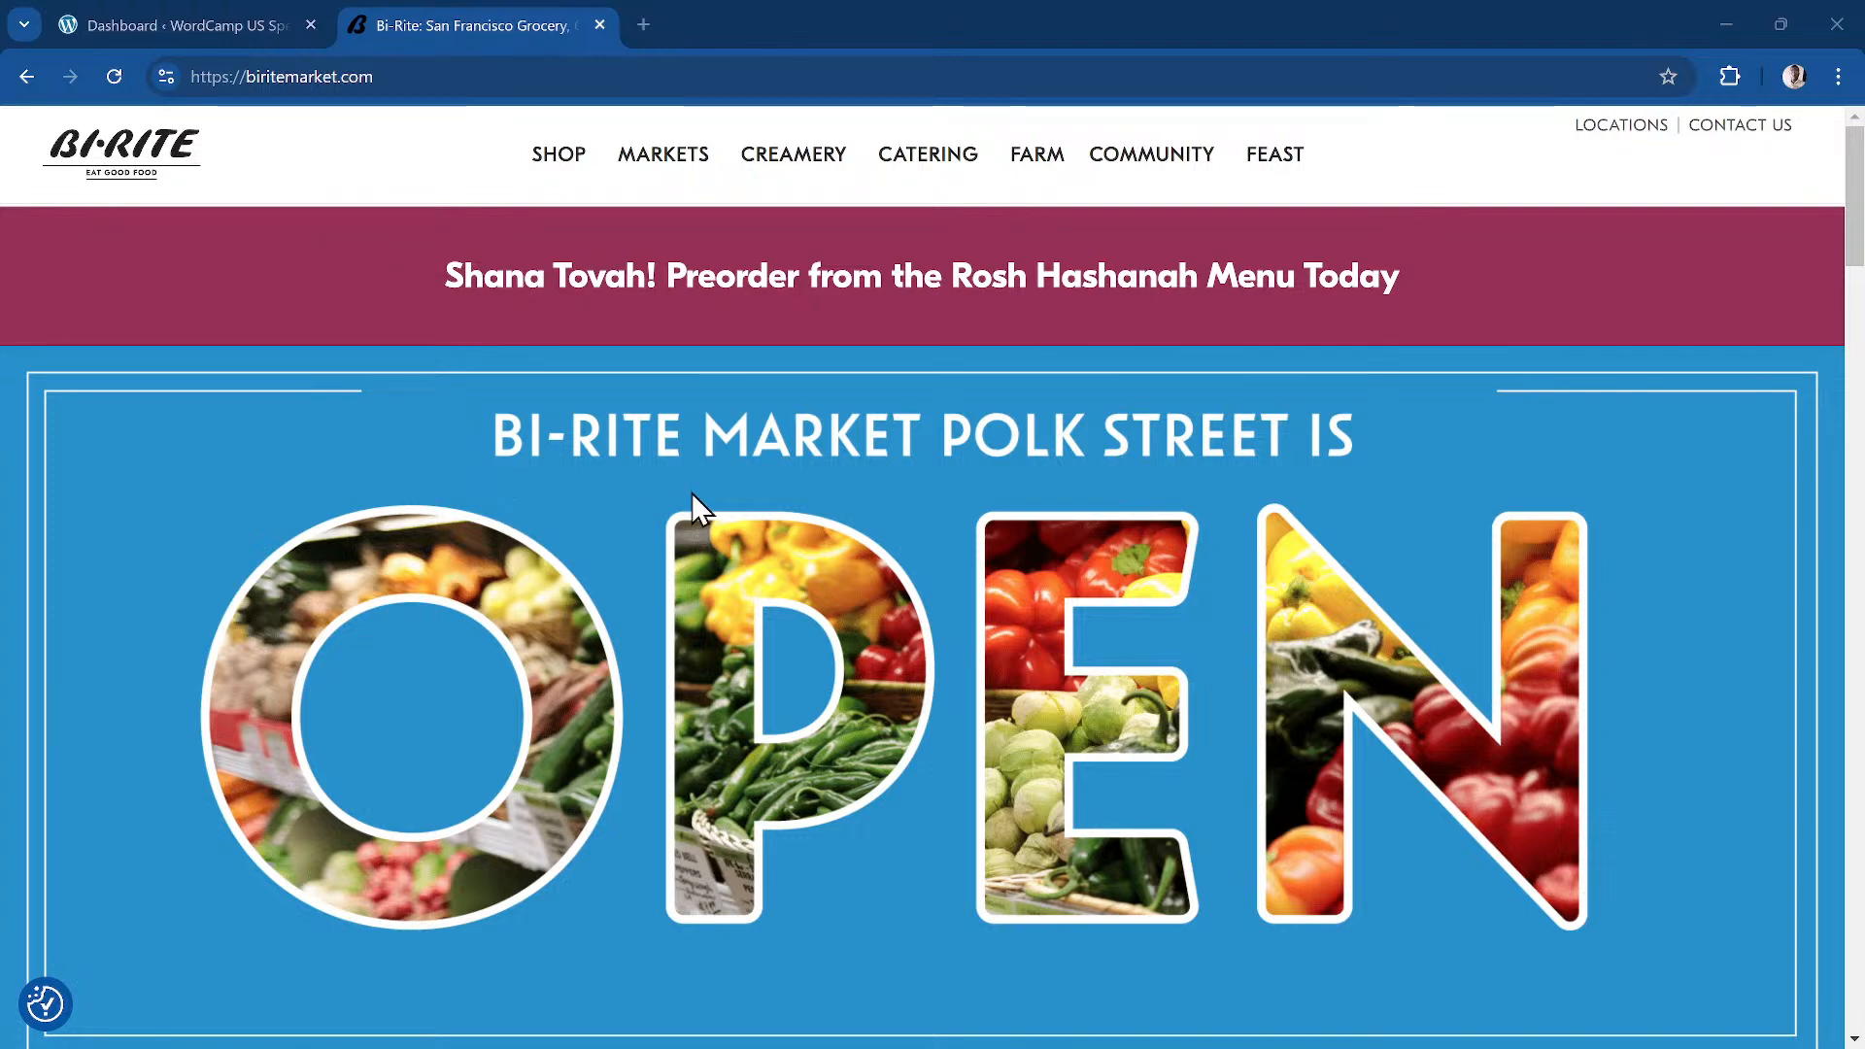
scroll(691, 490, down, 4)
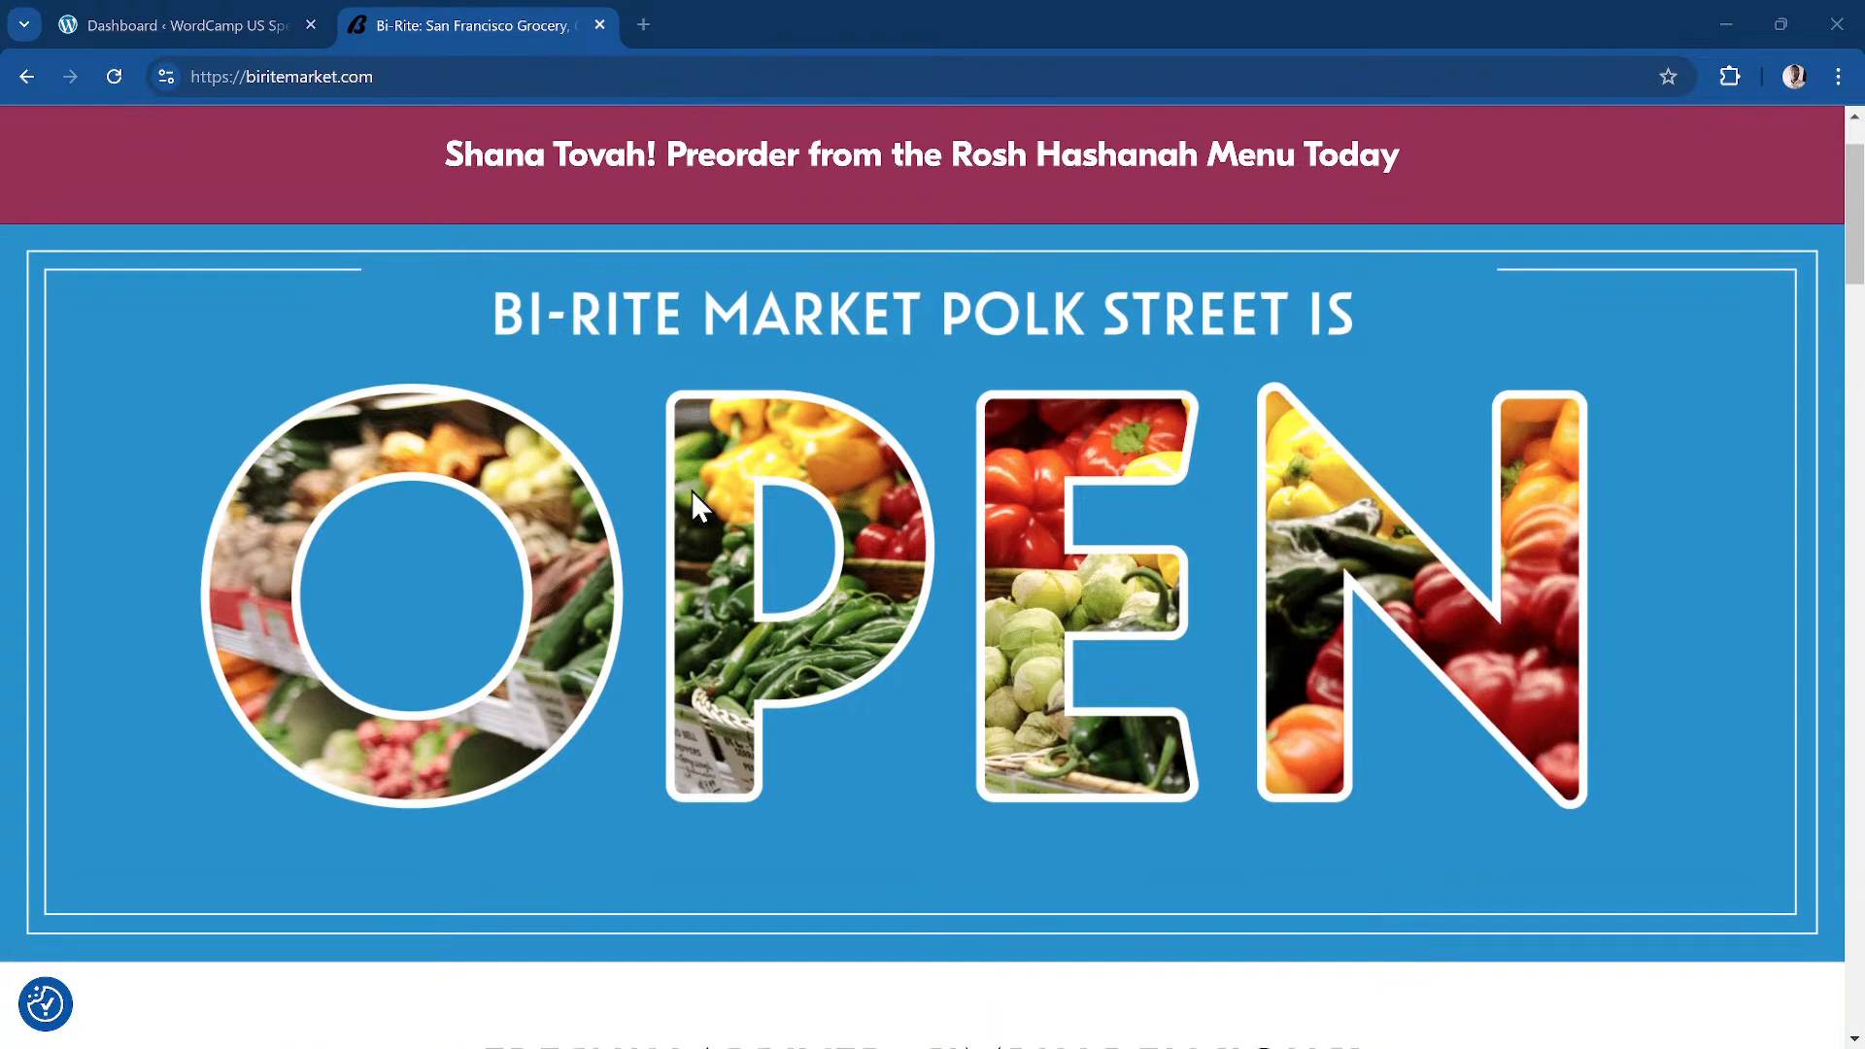
scroll(603, 490, up, 4)
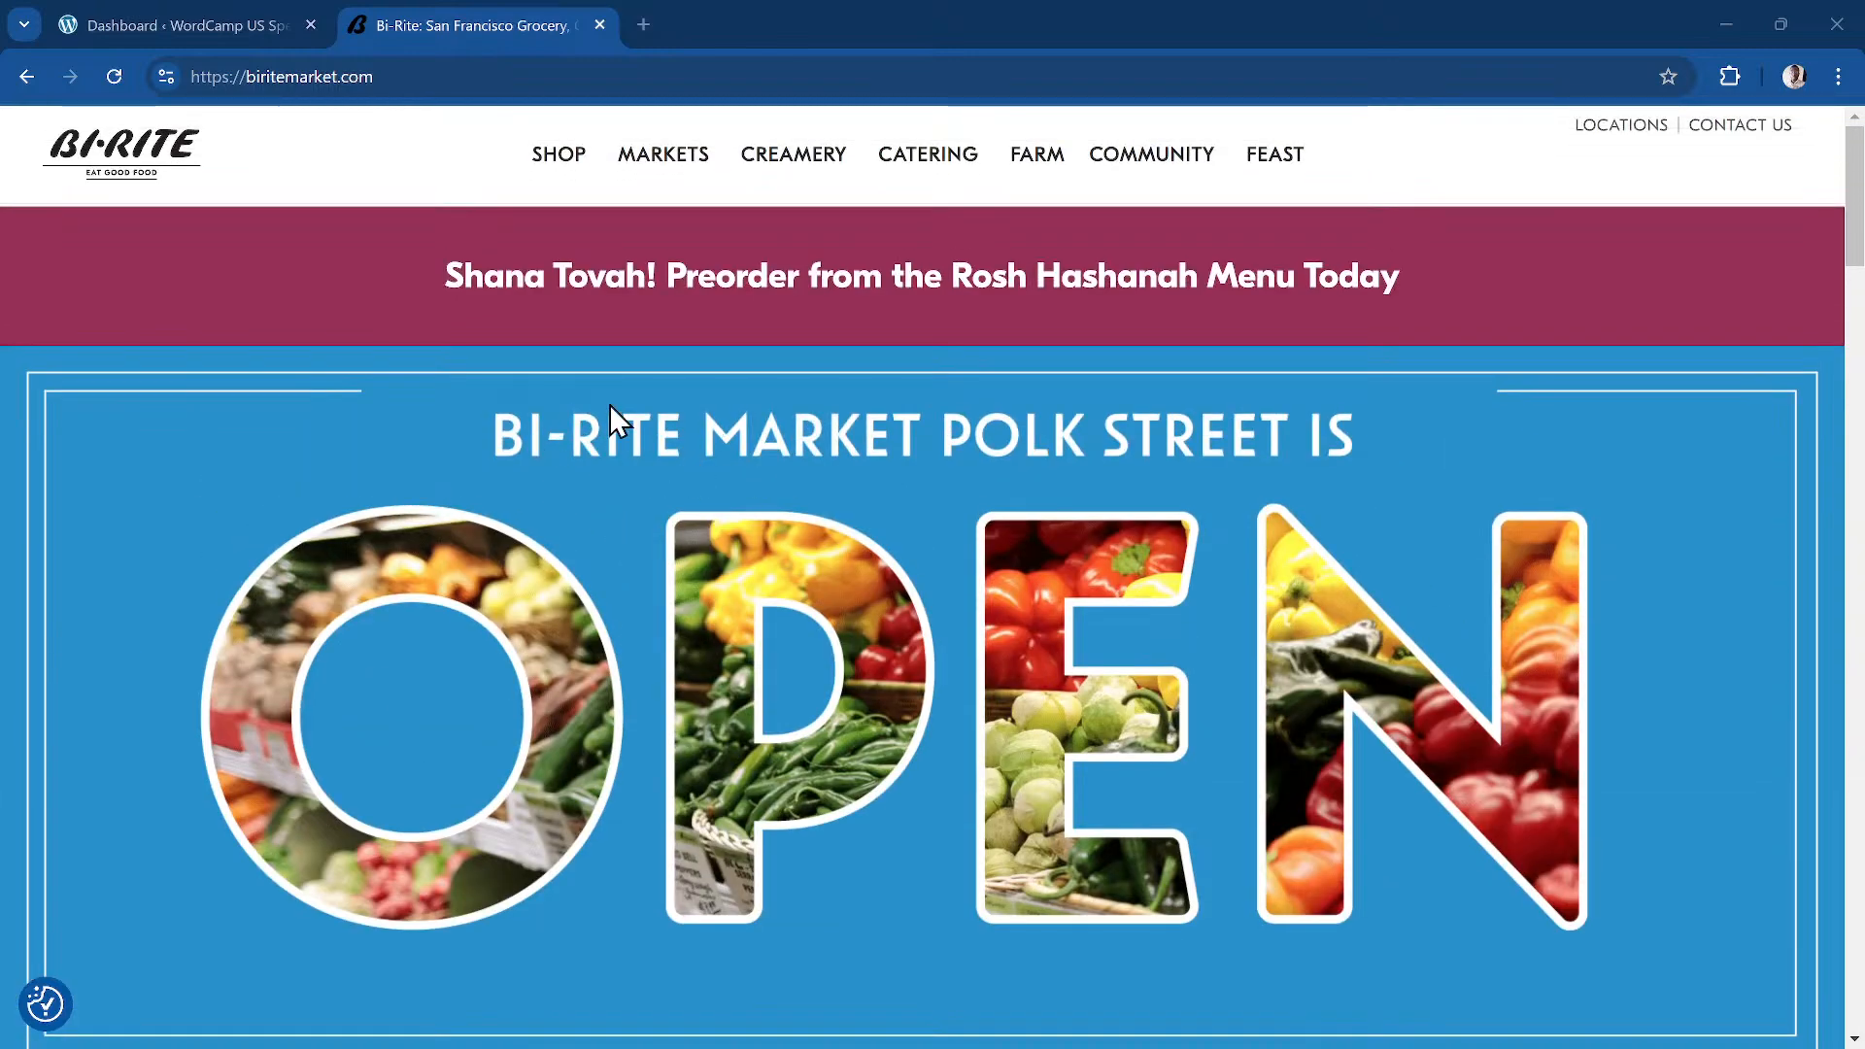
scroll(705, 492, down, 3)
scroll(705, 492, down, 3)
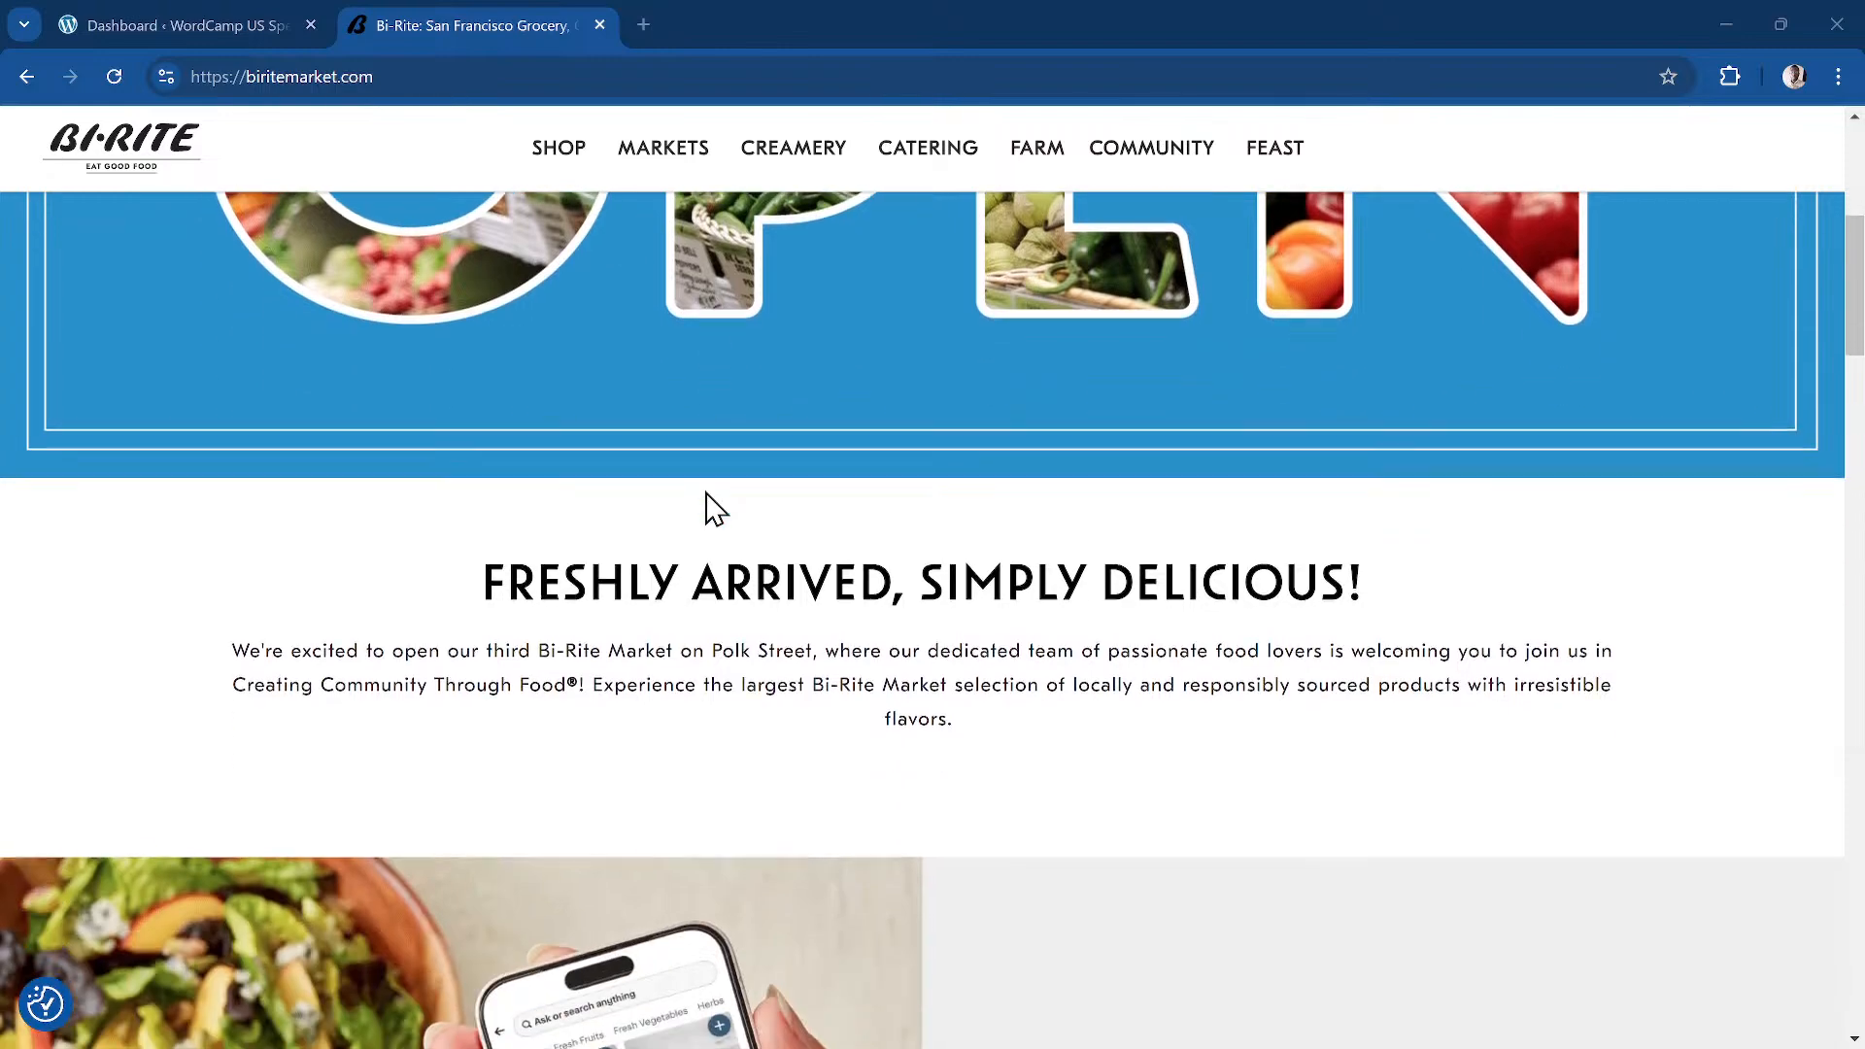
scroll(704, 505, up, 1)
scroll(658, 504, down, 3)
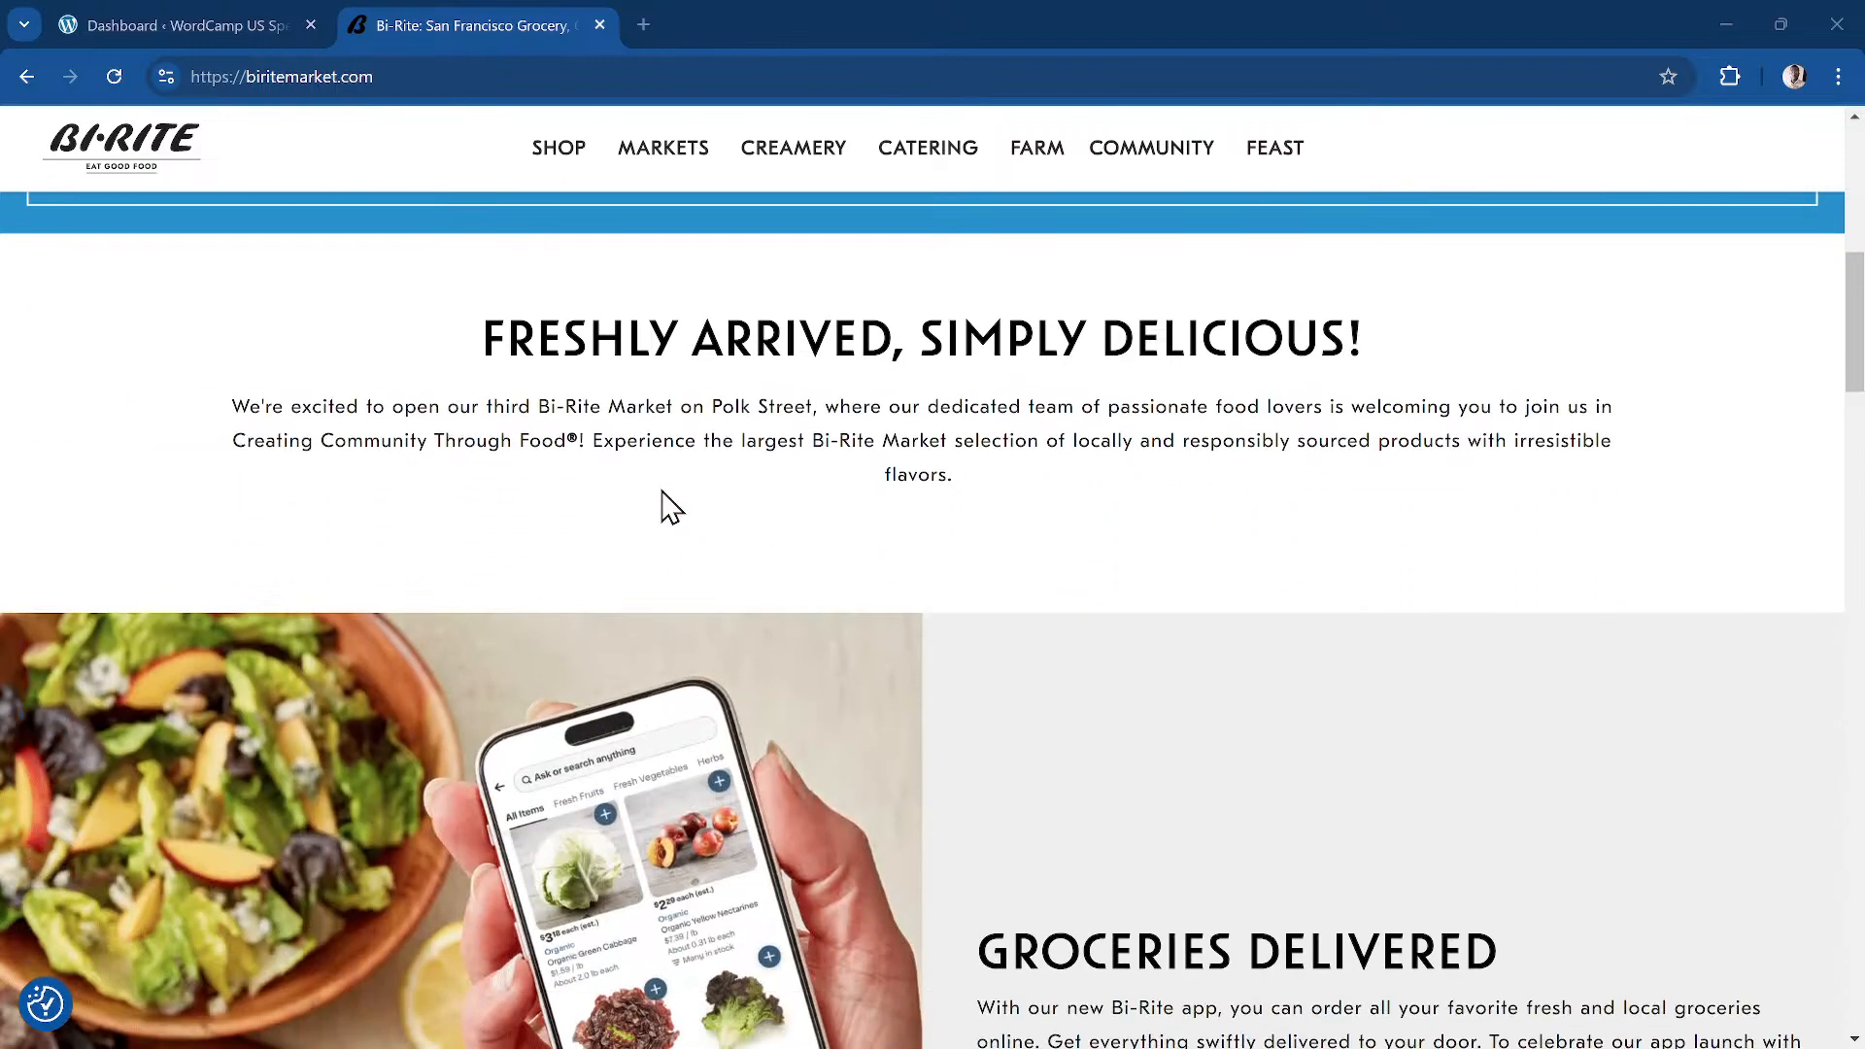
scroll(574, 350, up, 5)
scroll(591, 363, up, 3)
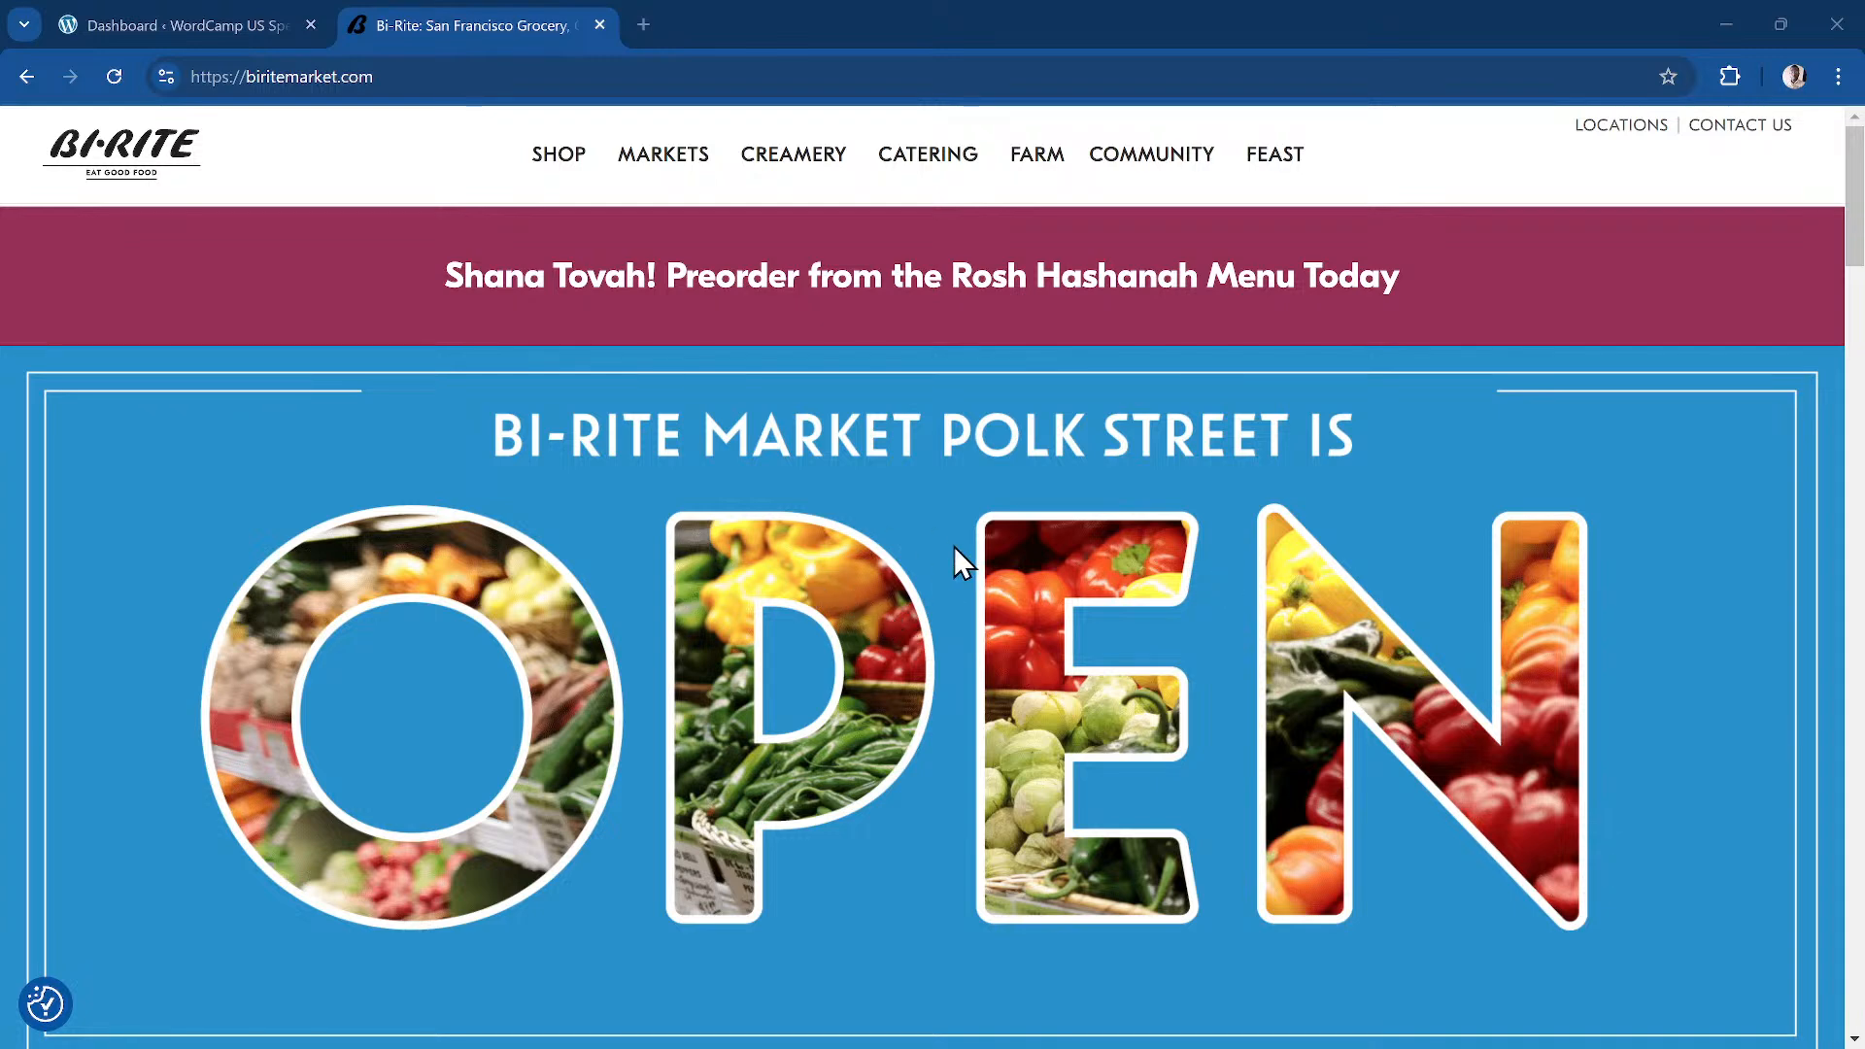
scroll(791, 581, down, 4)
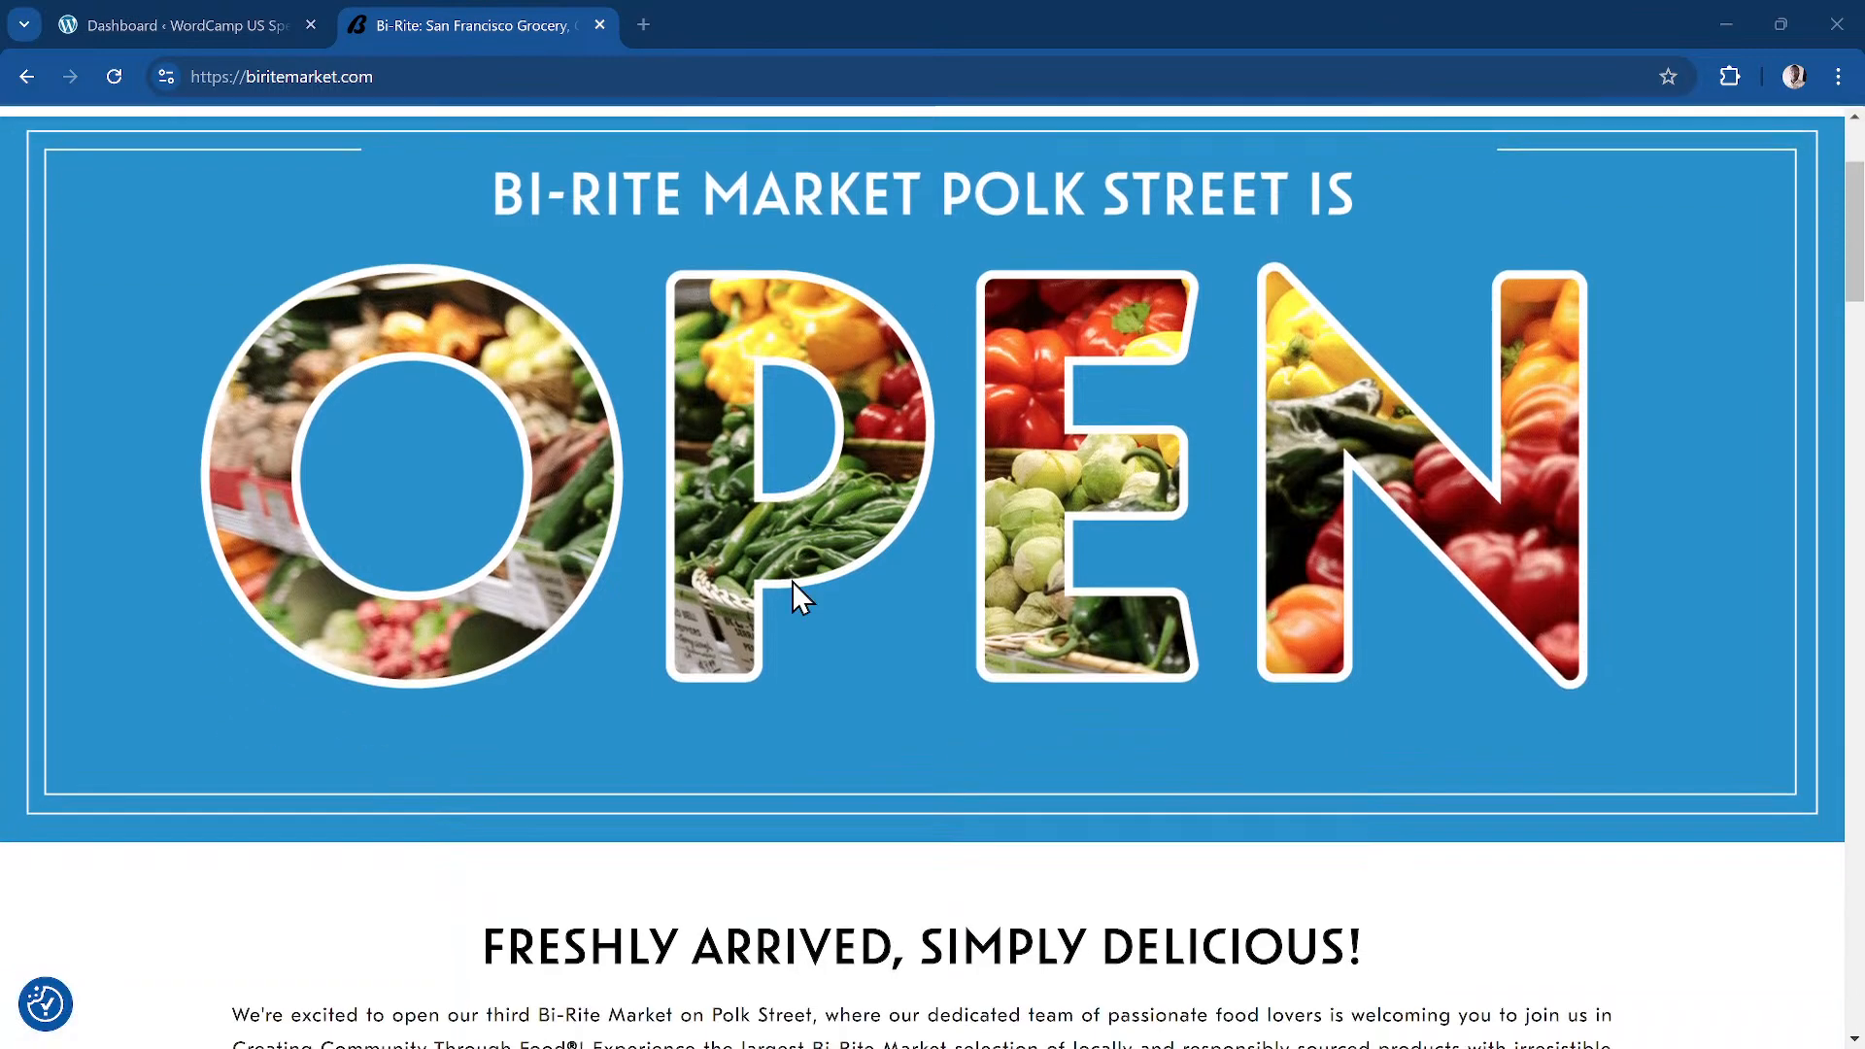
scroll(790, 583, down, 2)
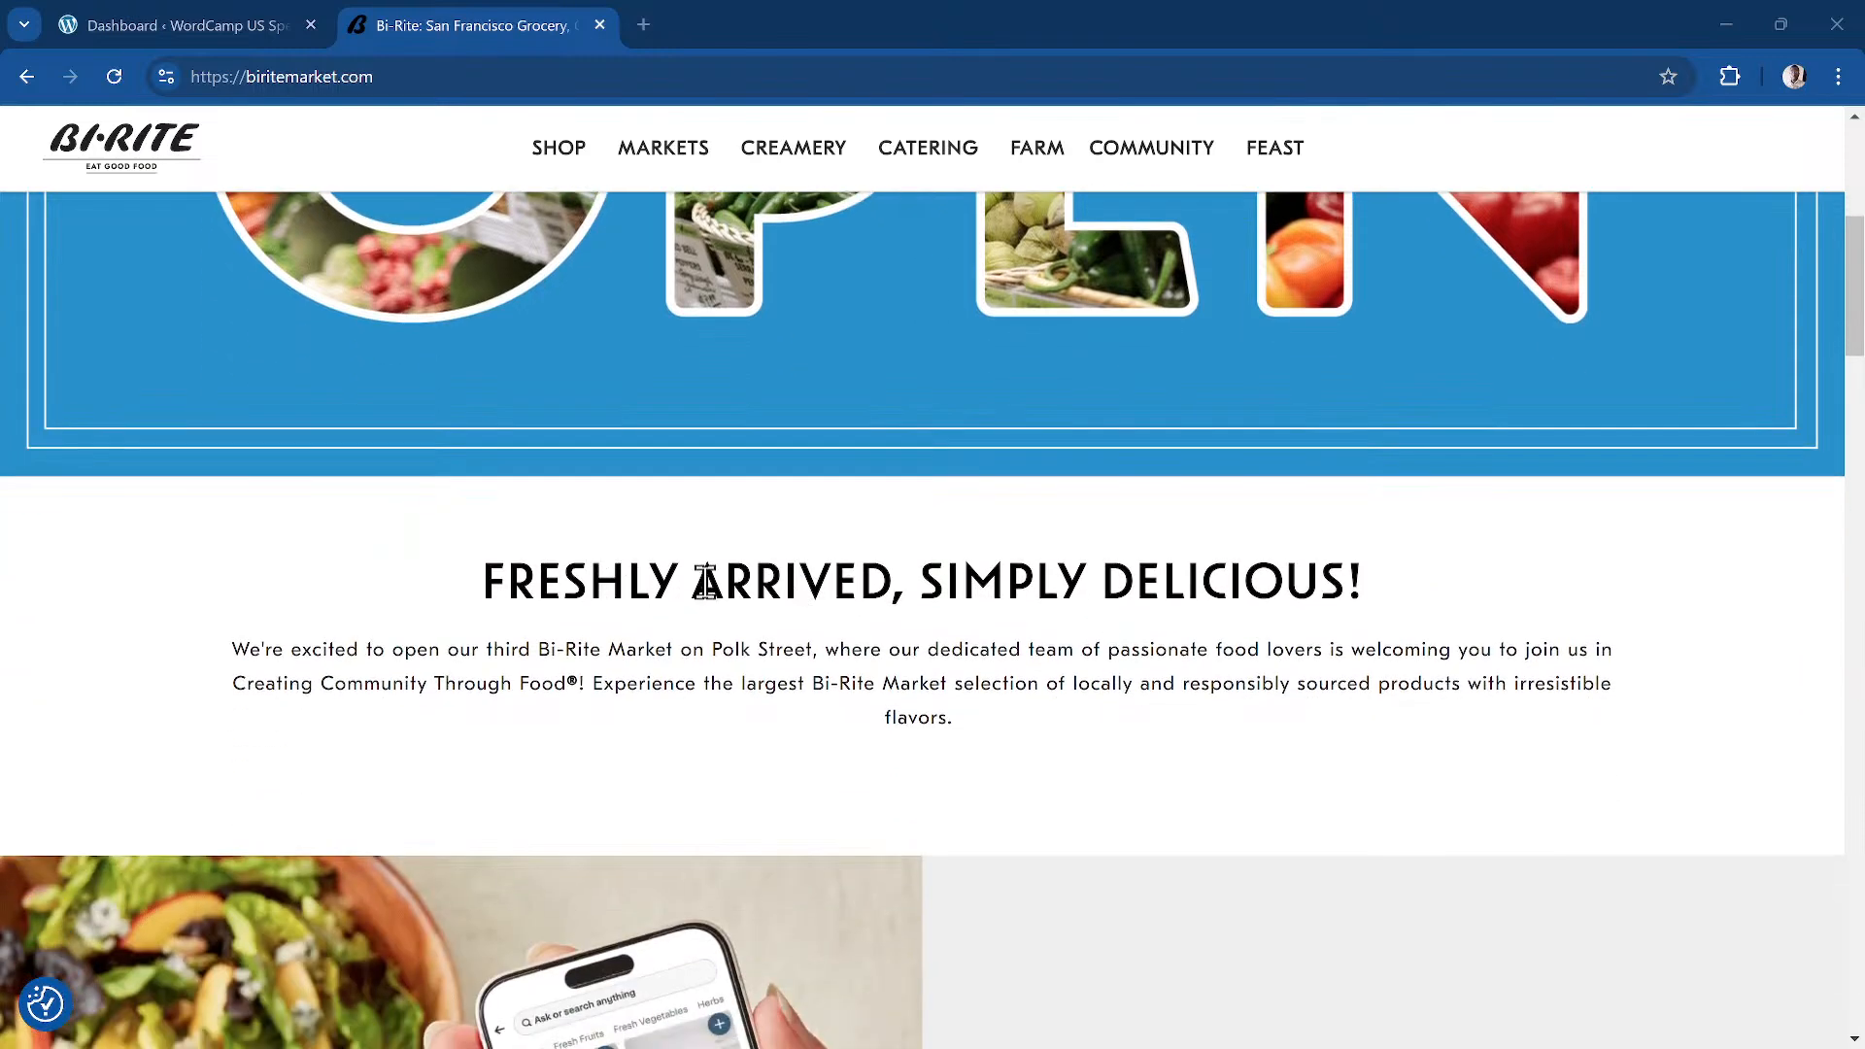
scroll(641, 581, down, 2)
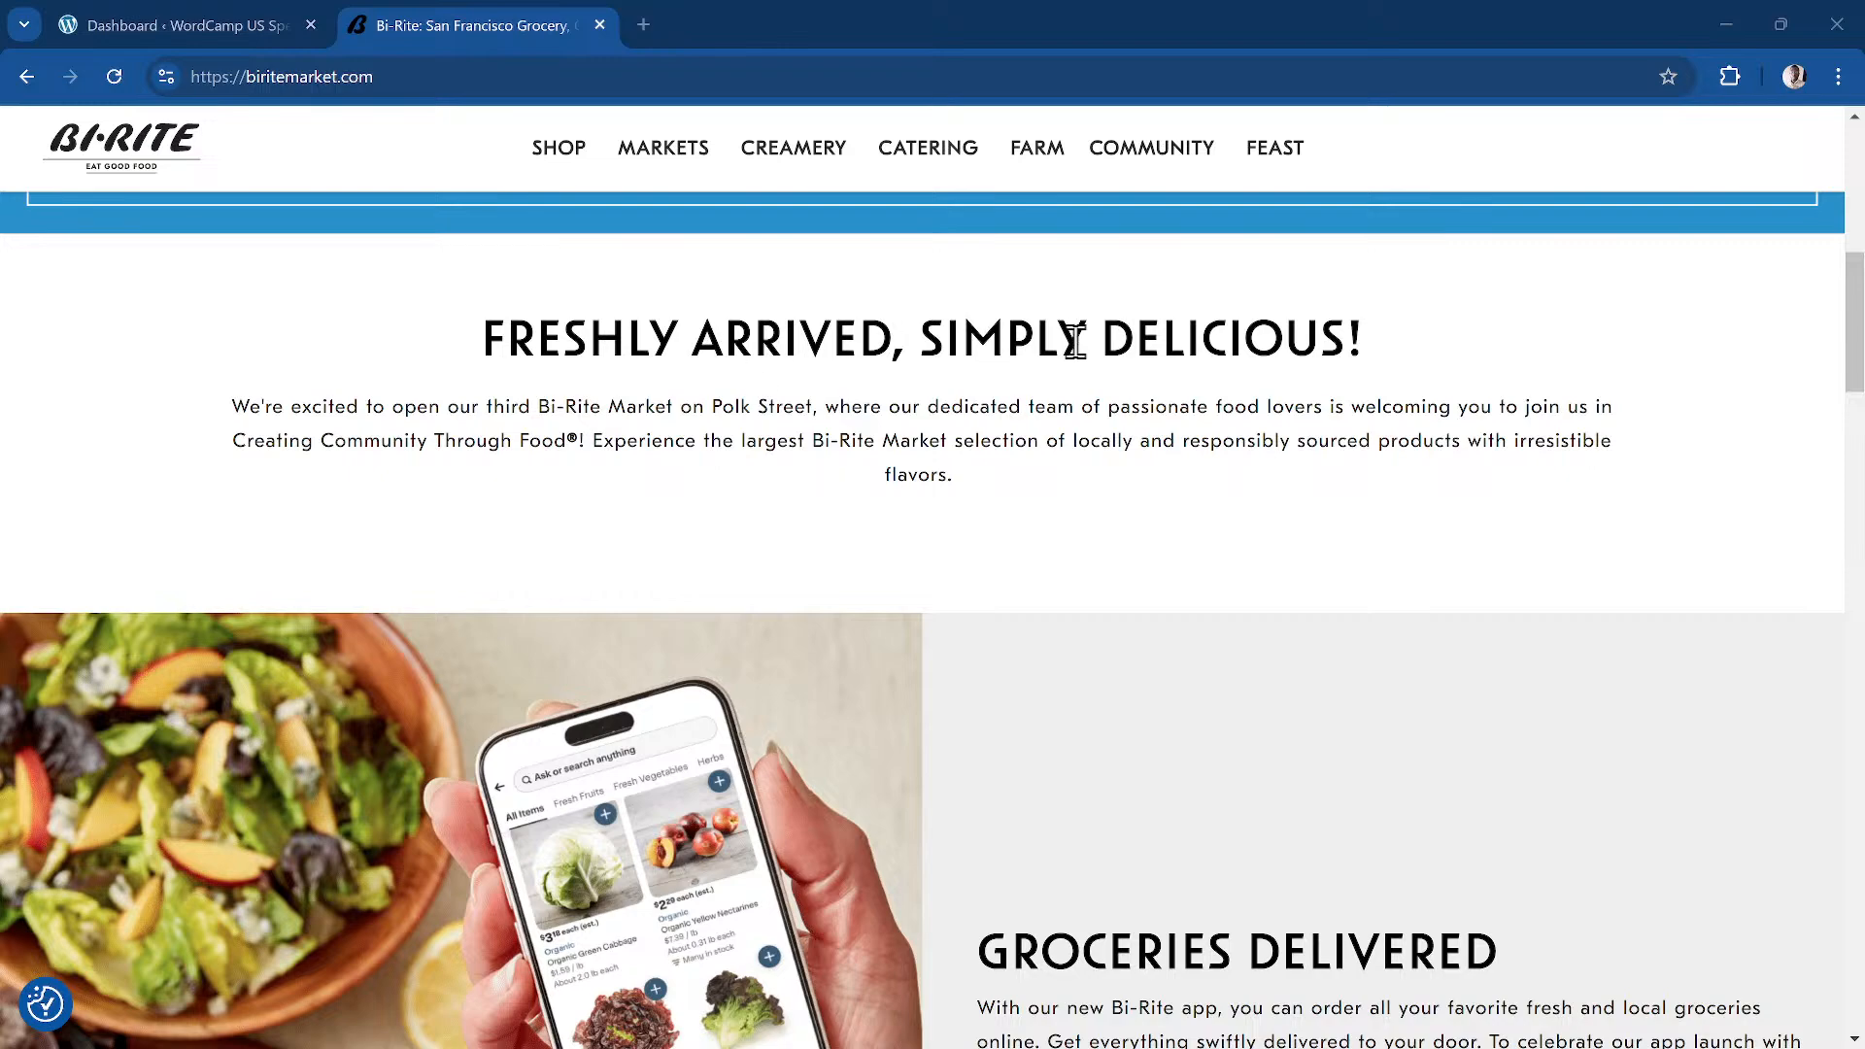
scroll(969, 636, down, 1)
scroll(968, 636, down, 3)
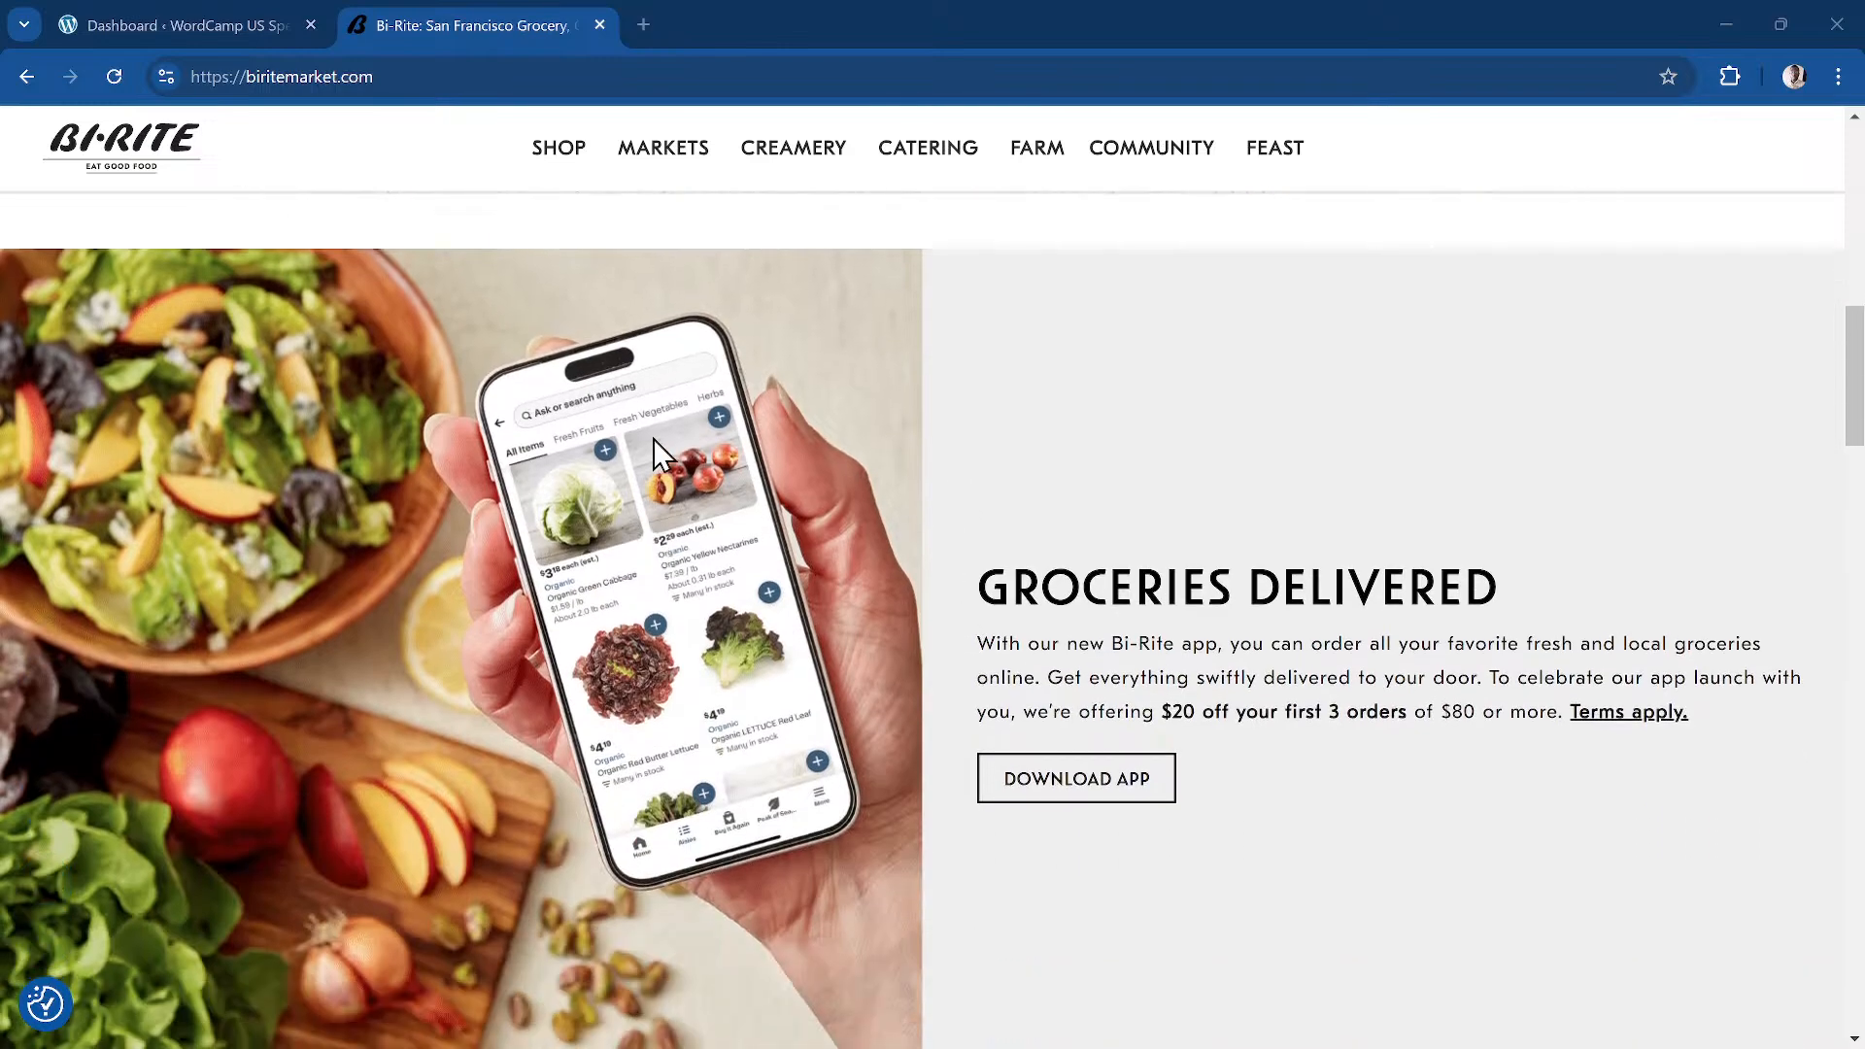
scroll(311, 464, down, 3)
scroll(311, 465, up, 3)
Step: Review the Feast recipes and footer, then return to the WordPress Dashboard tab
scroll(1711, 699, down, 1)
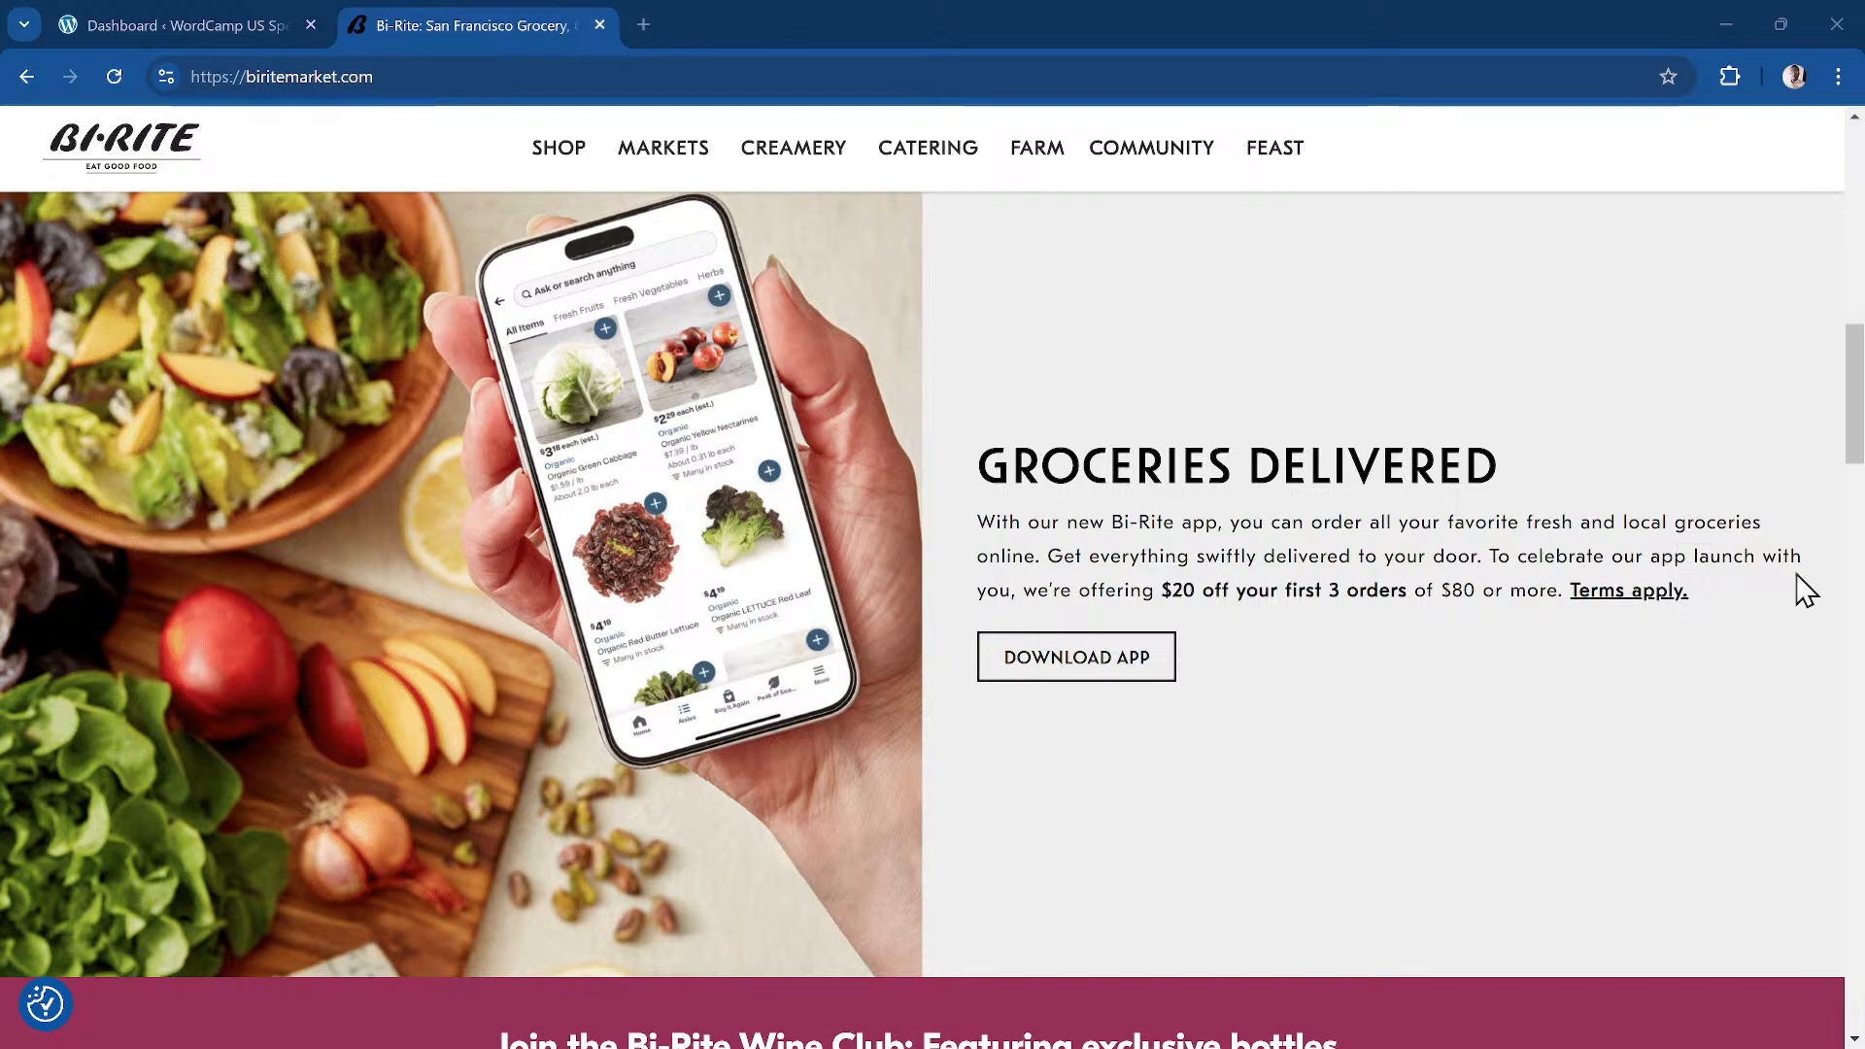
scroll(1686, 621, down, 3)
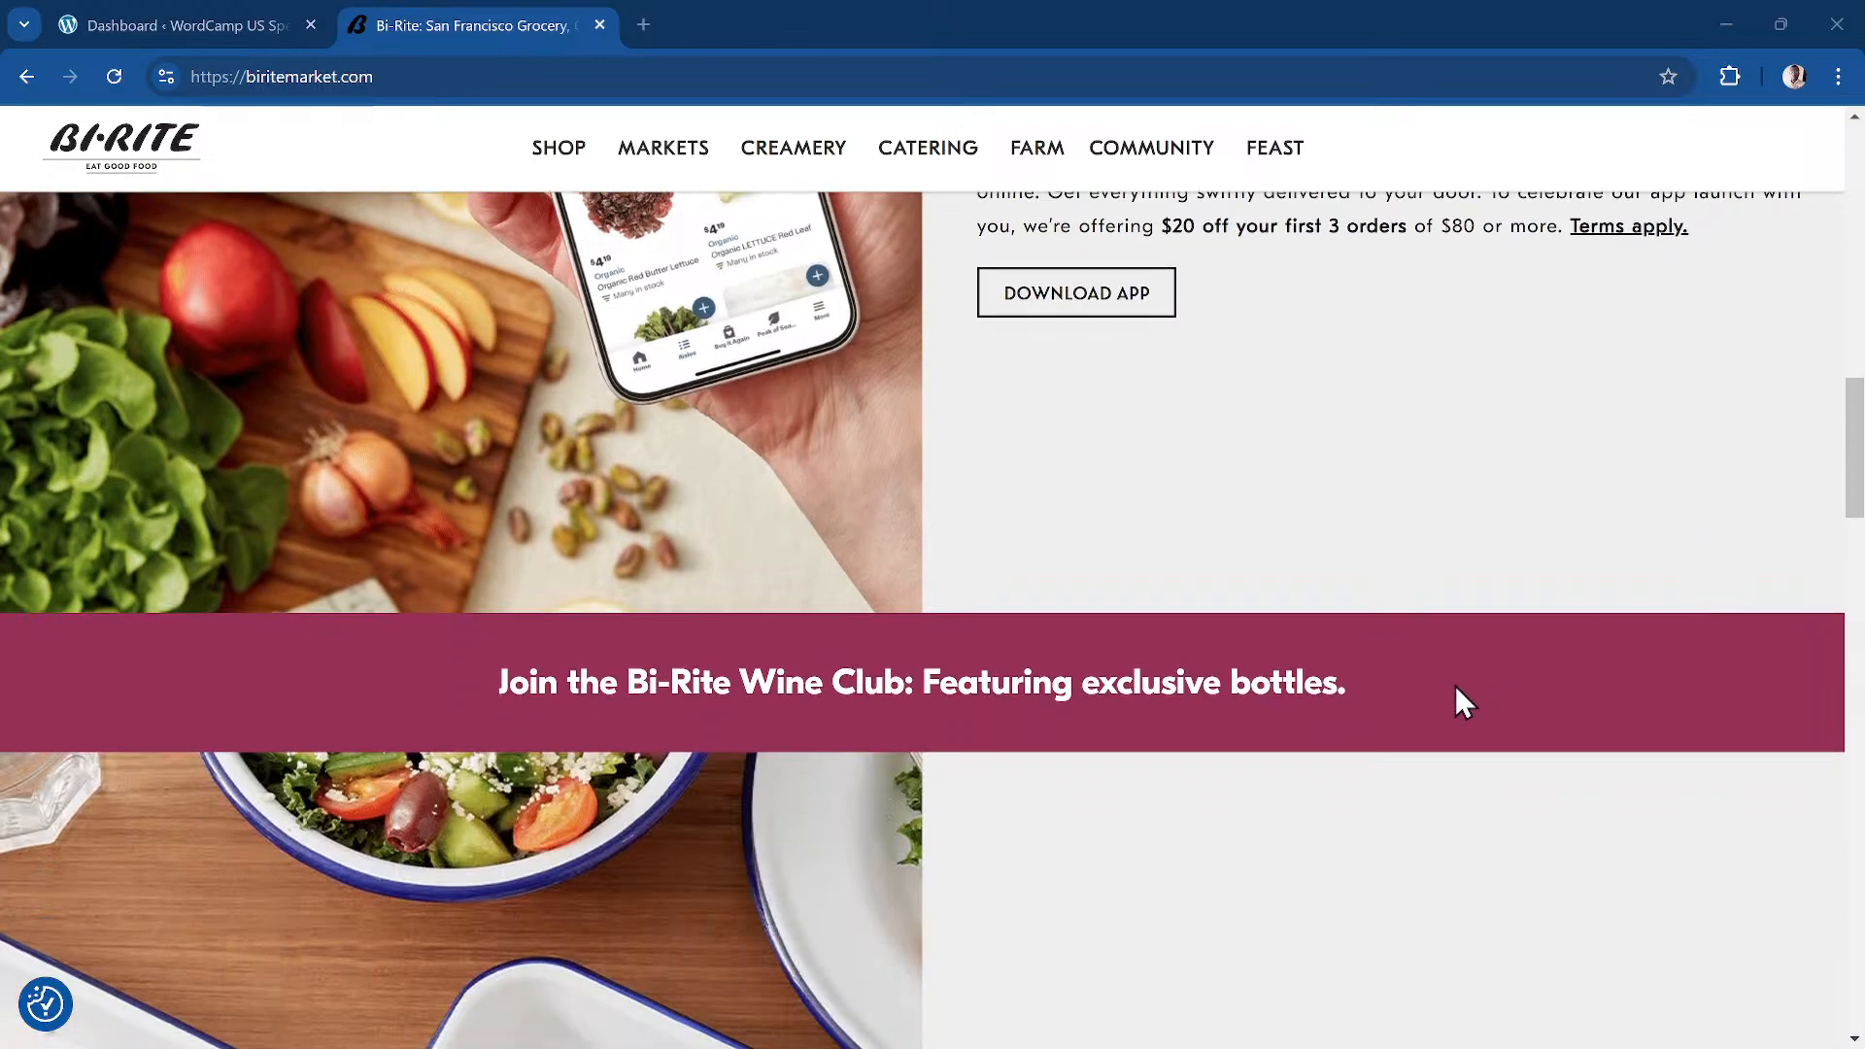
scroll(1065, 693, down, 1)
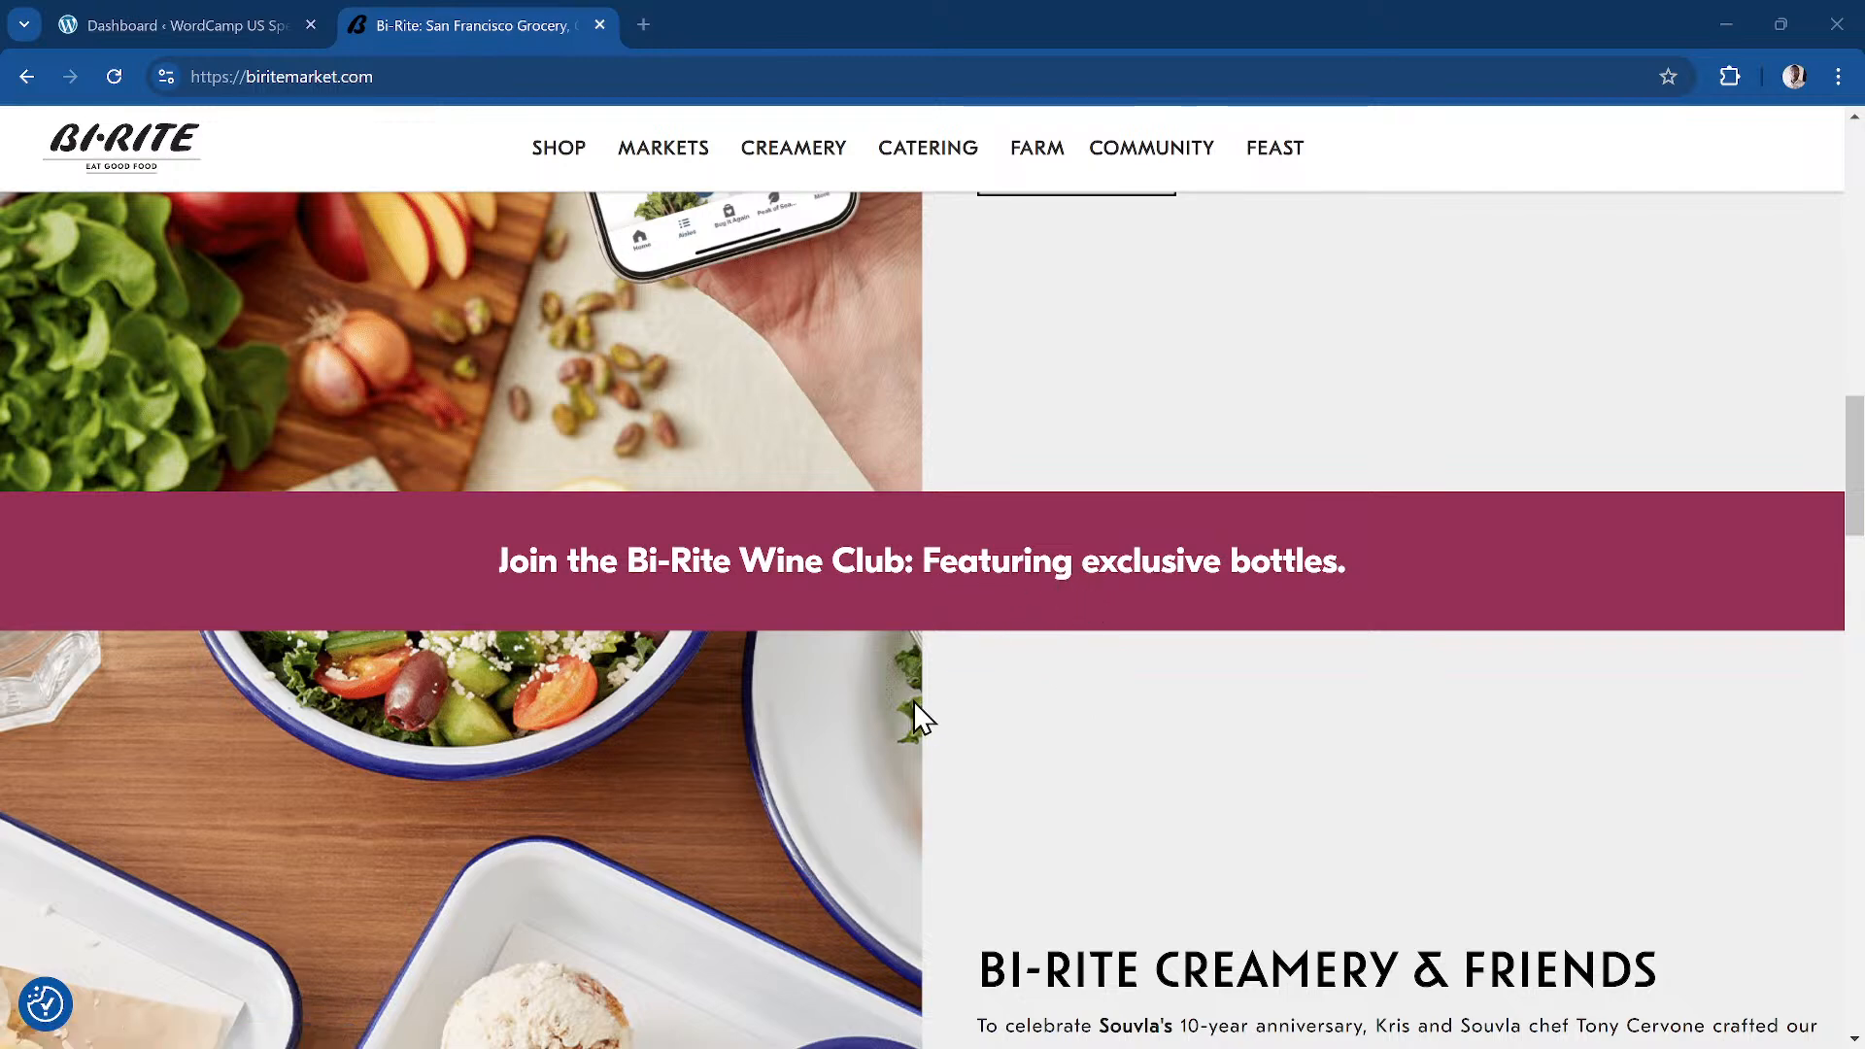
scroll(915, 703, down, 2)
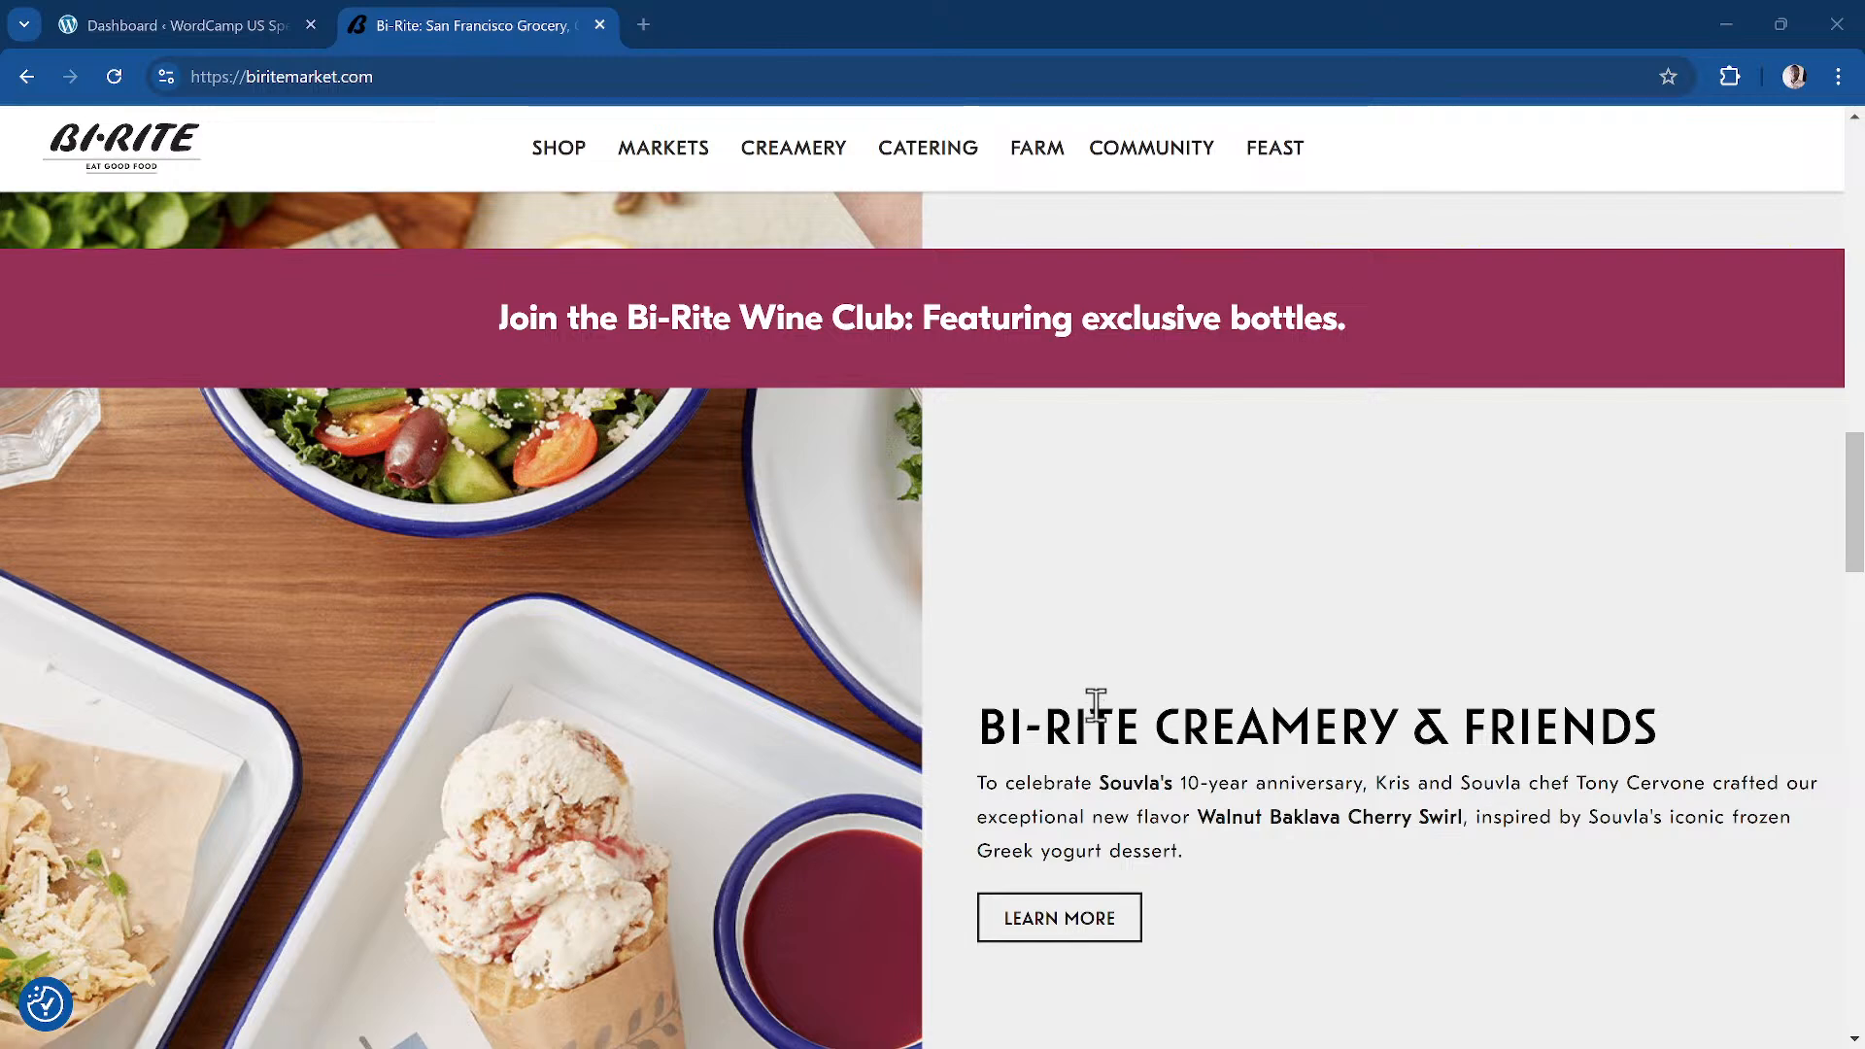
scroll(1096, 701, down, 1)
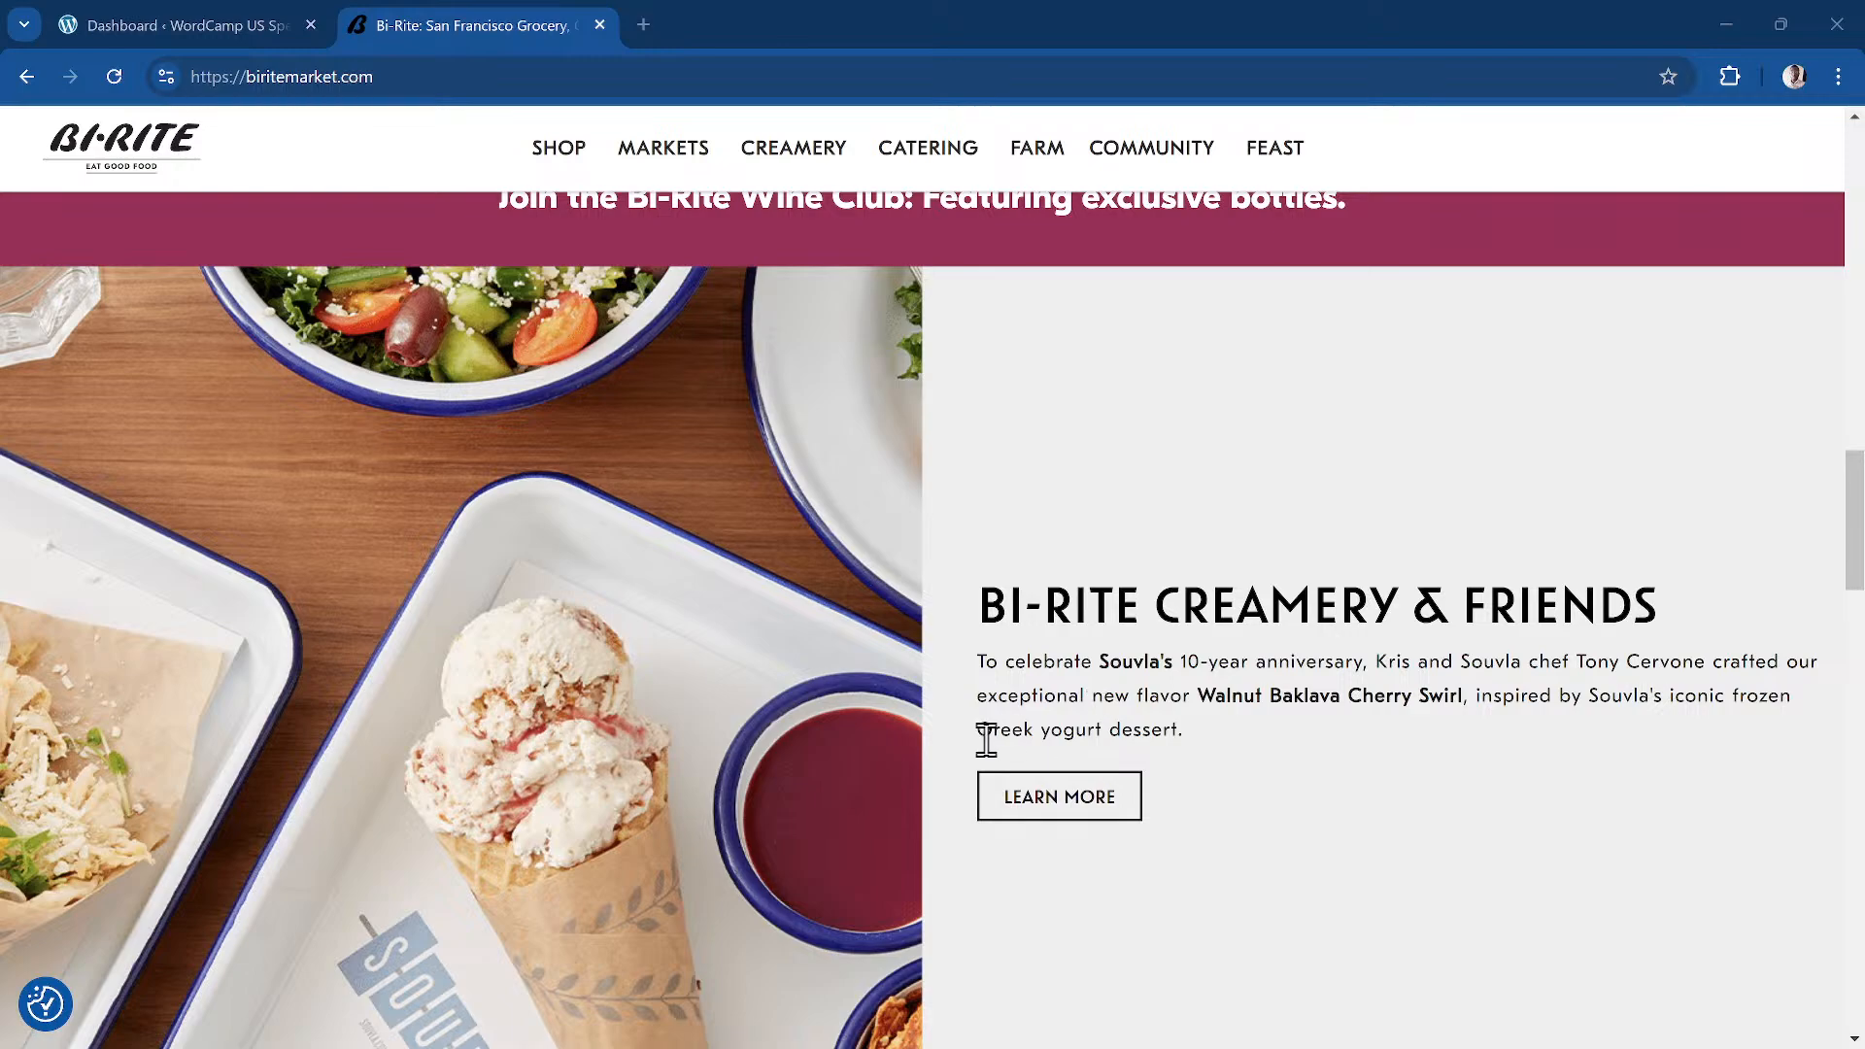
scroll(987, 741, down, 6)
scroll(1133, 579, down, 8)
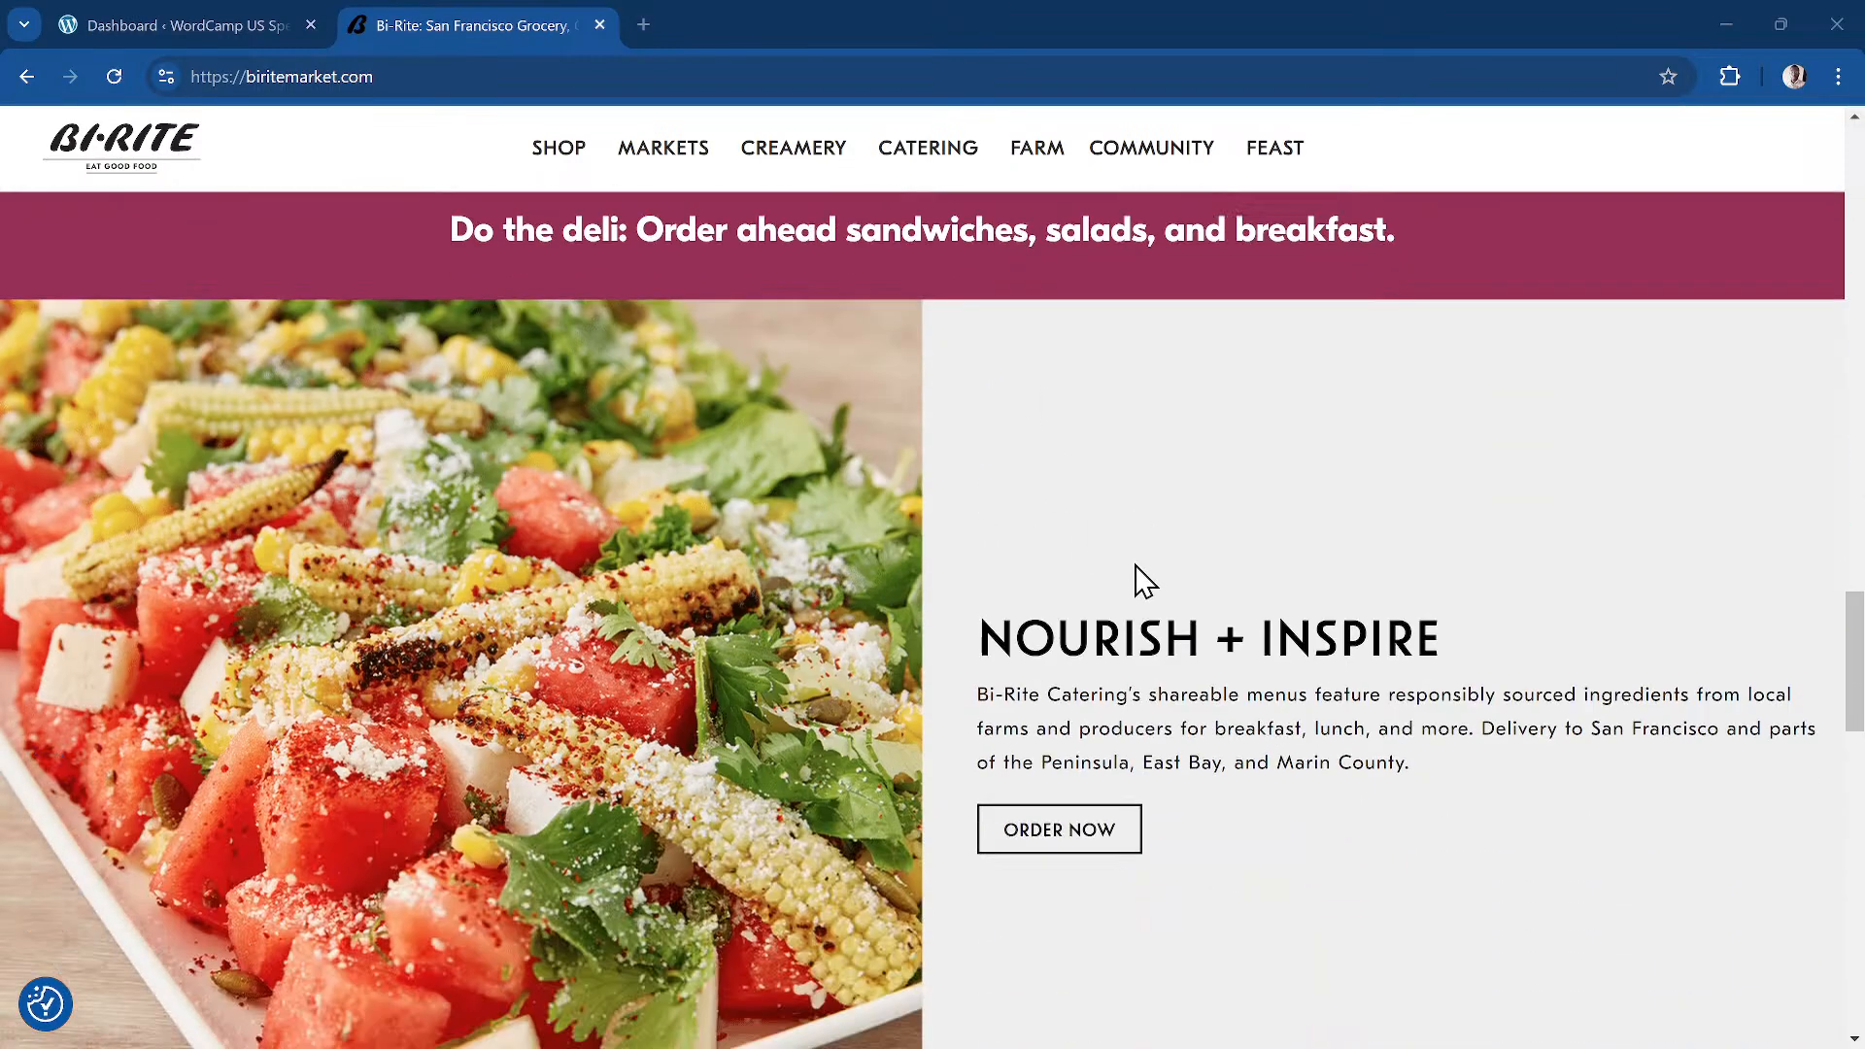
scroll(1135, 569, up, 5)
scroll(1135, 578, up, 20)
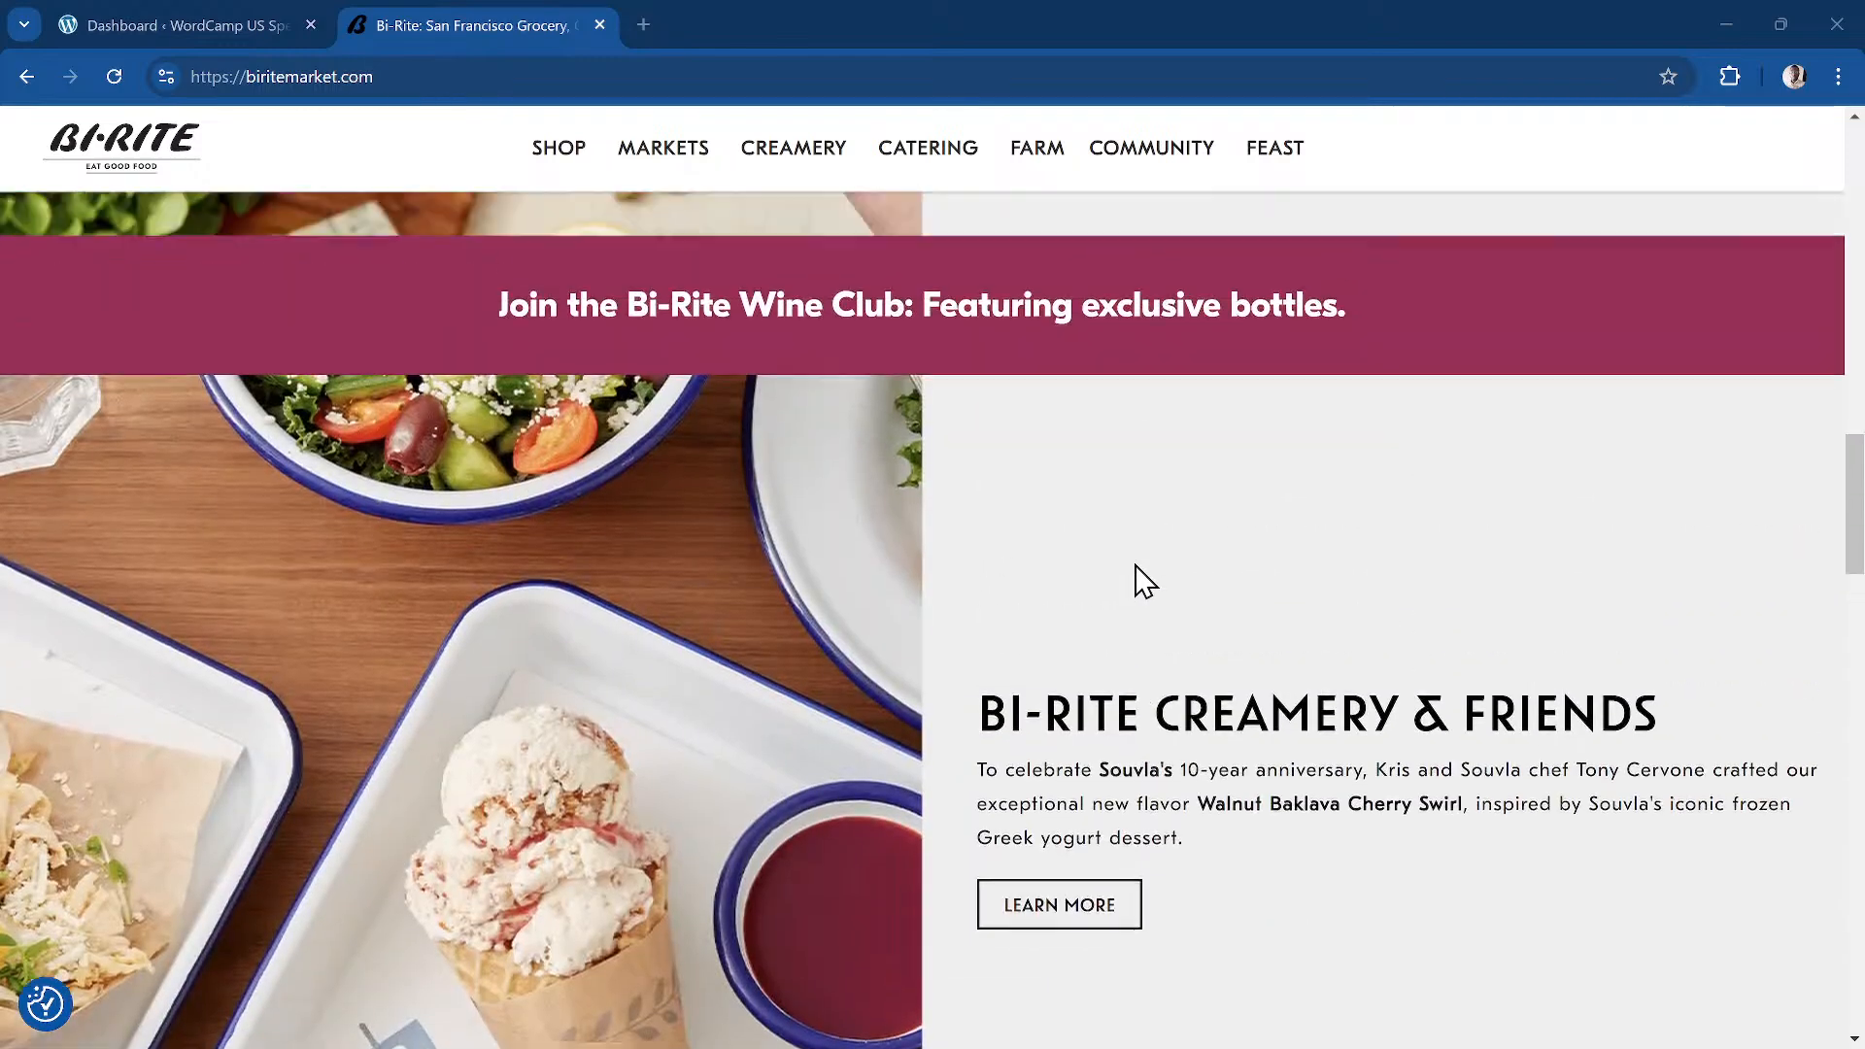
scroll(991, 475, down, 5)
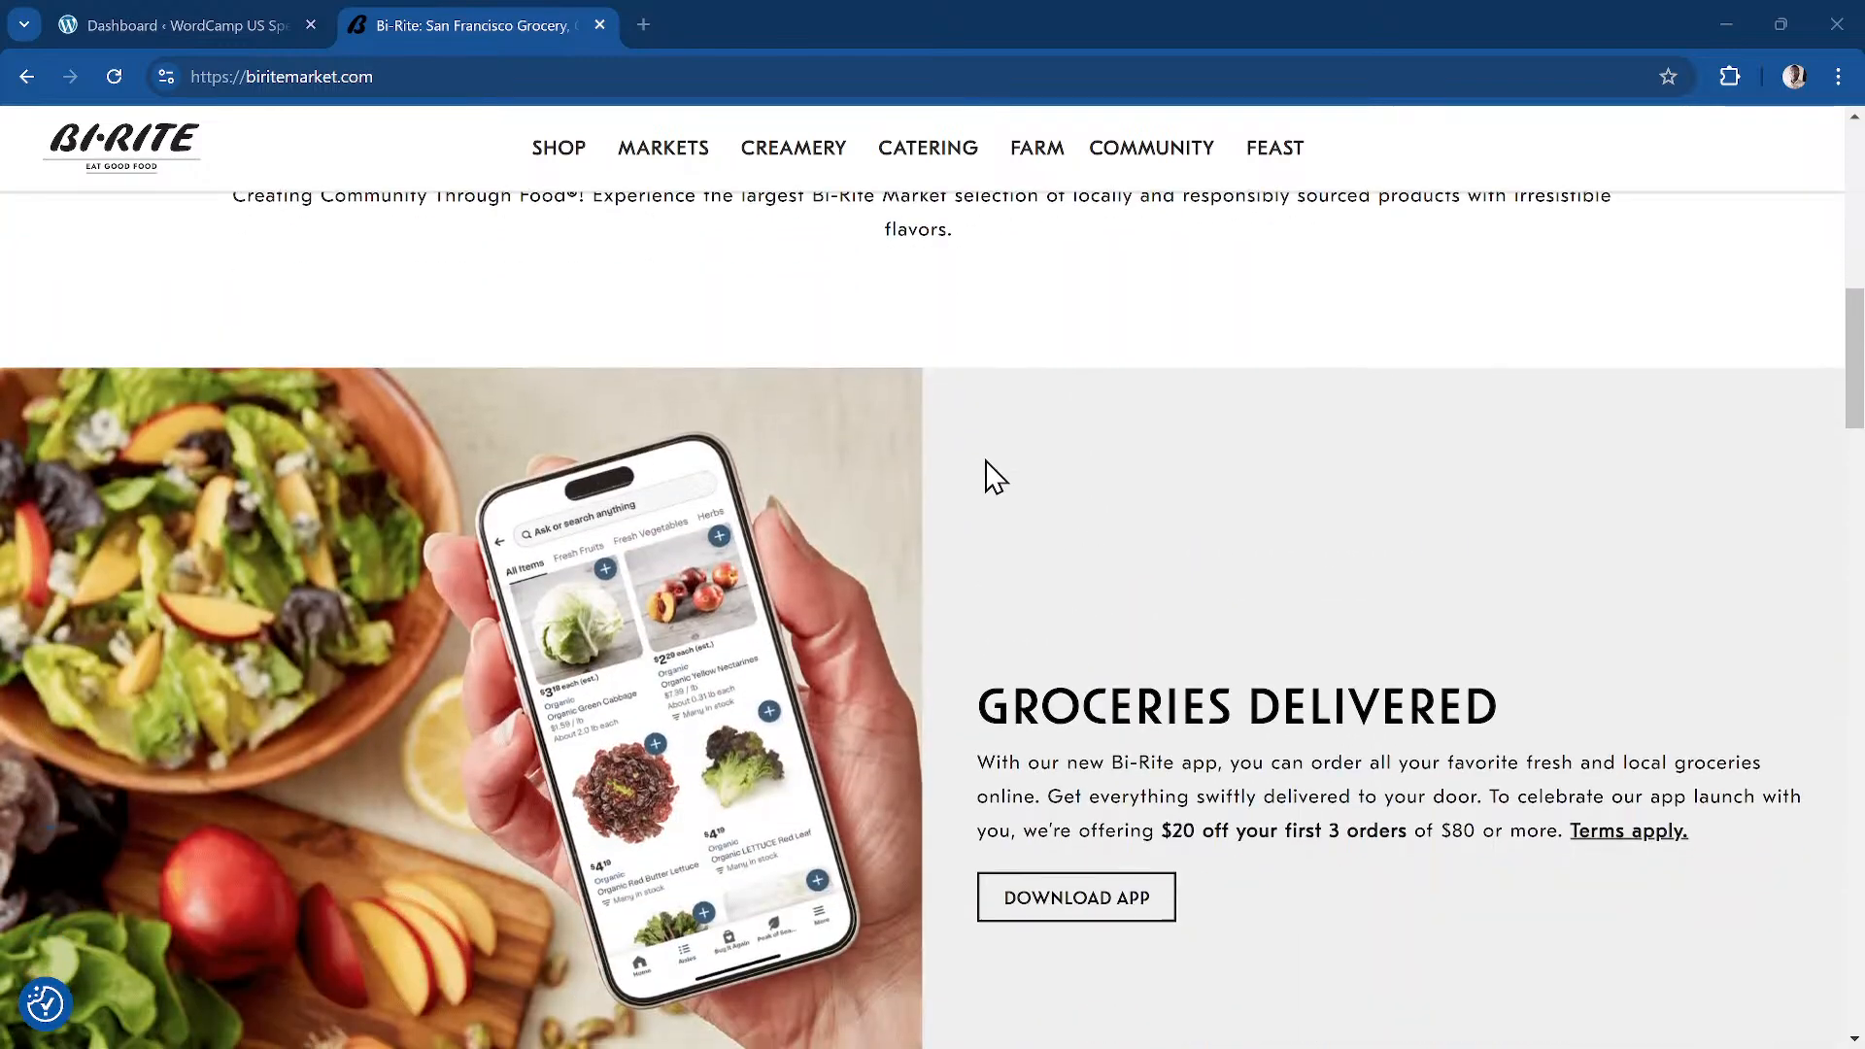
scroll(949, 821, down, 3)
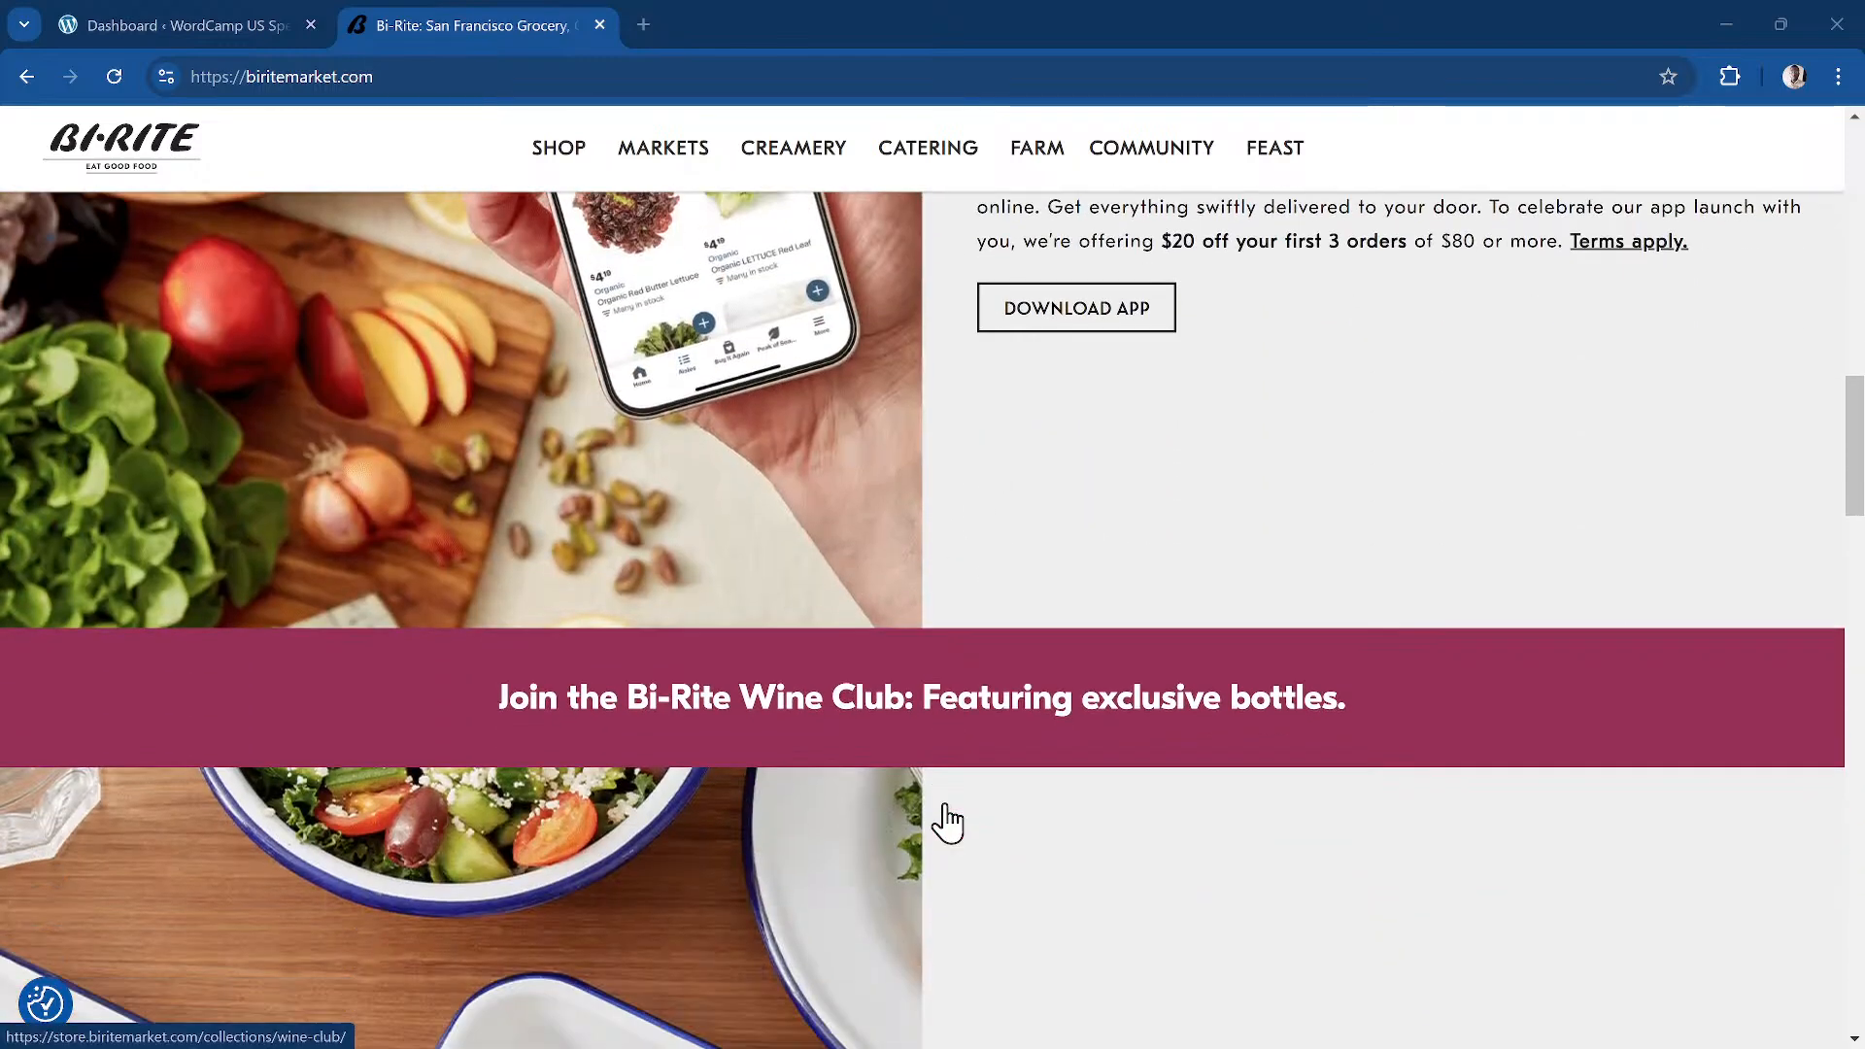
scroll(1057, 534, up, 1)
scroll(1086, 690, down, 5)
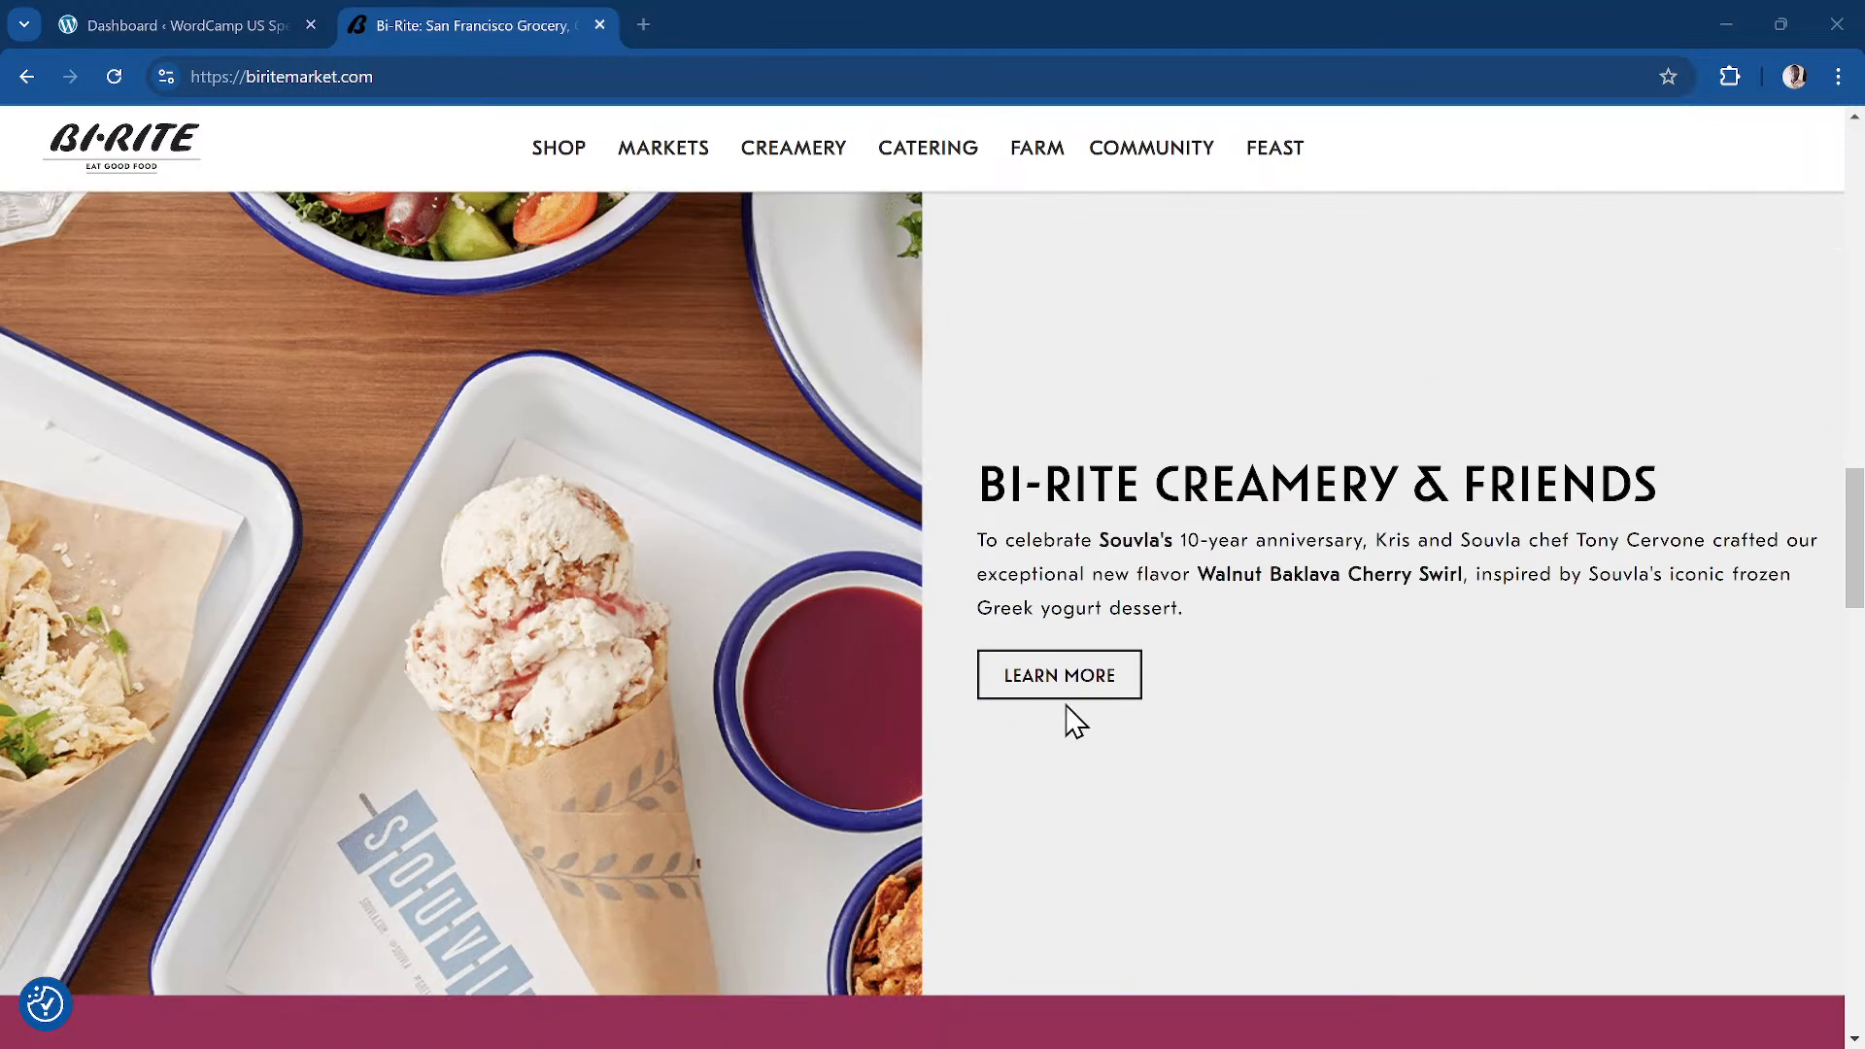
scroll(1070, 716, down, 1)
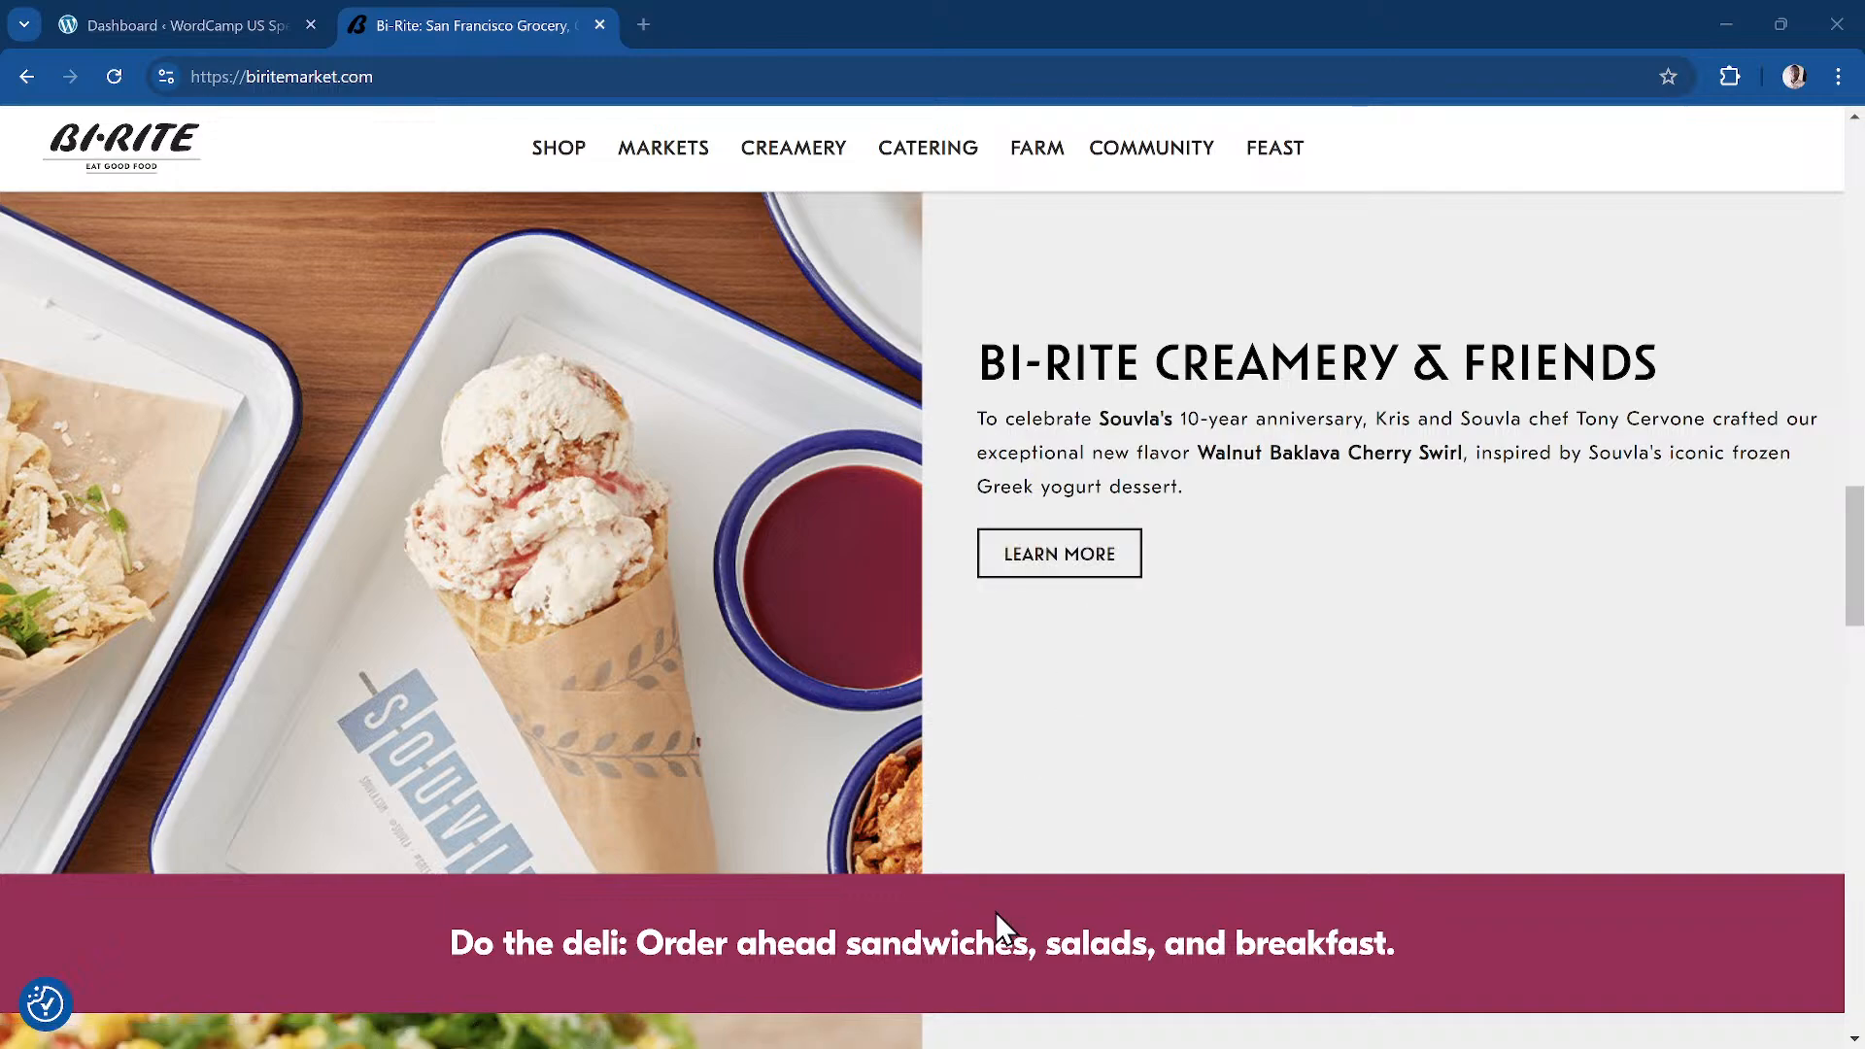
scroll(995, 912, down, 11)
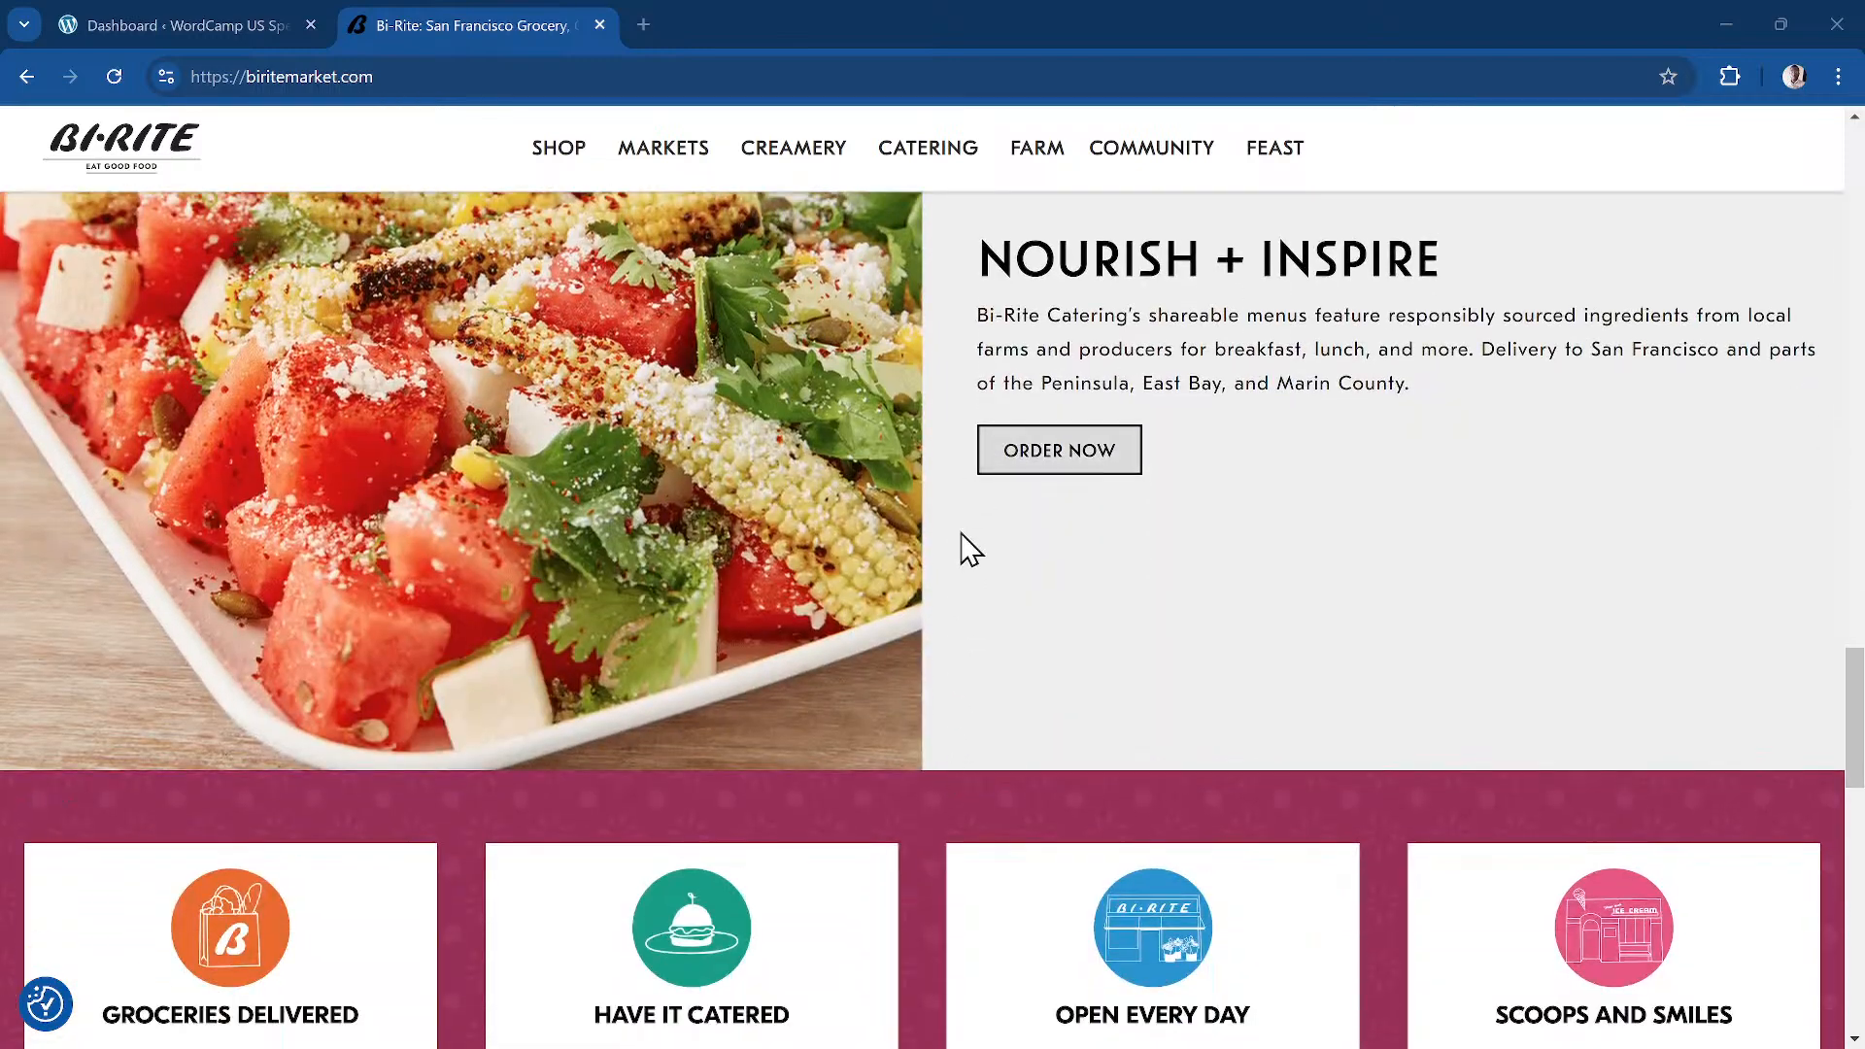
scroll(948, 622, up, 5)
scroll(947, 626, down, 11)
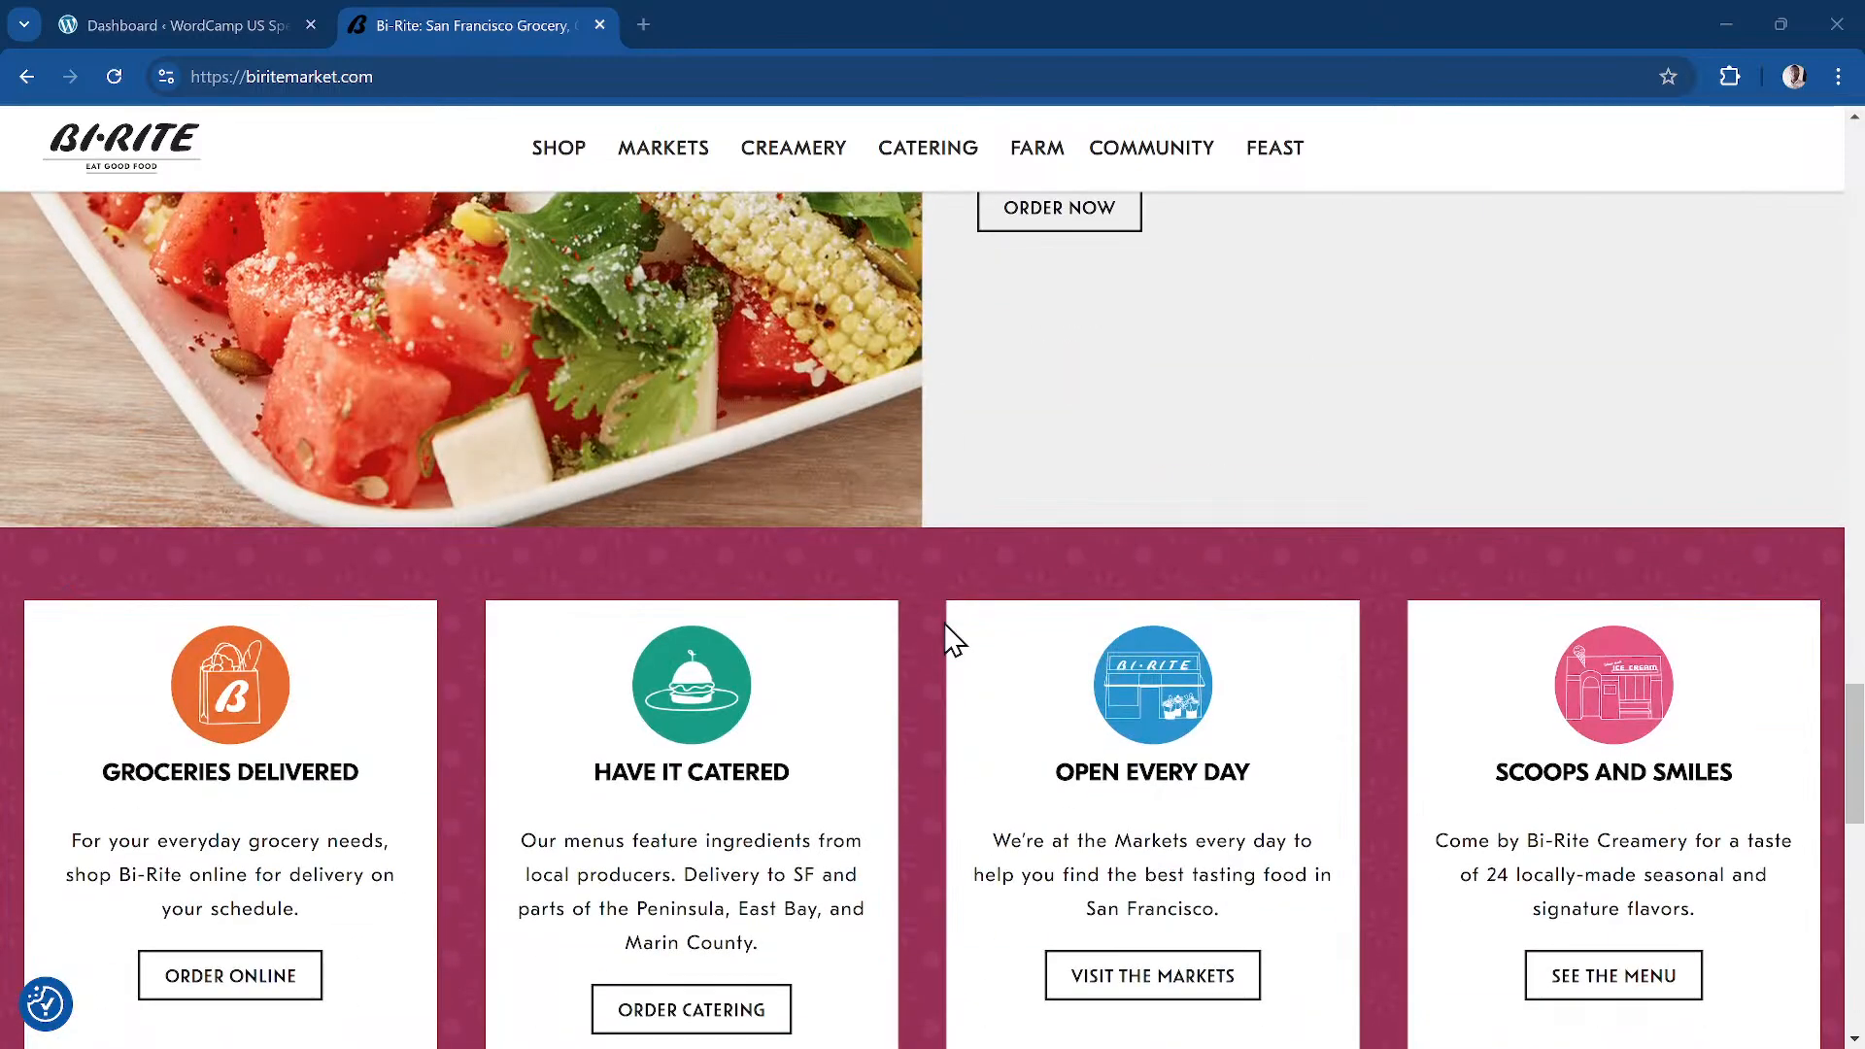
scroll(1076, 481, down, 7)
scroll(777, 408, up, 3)
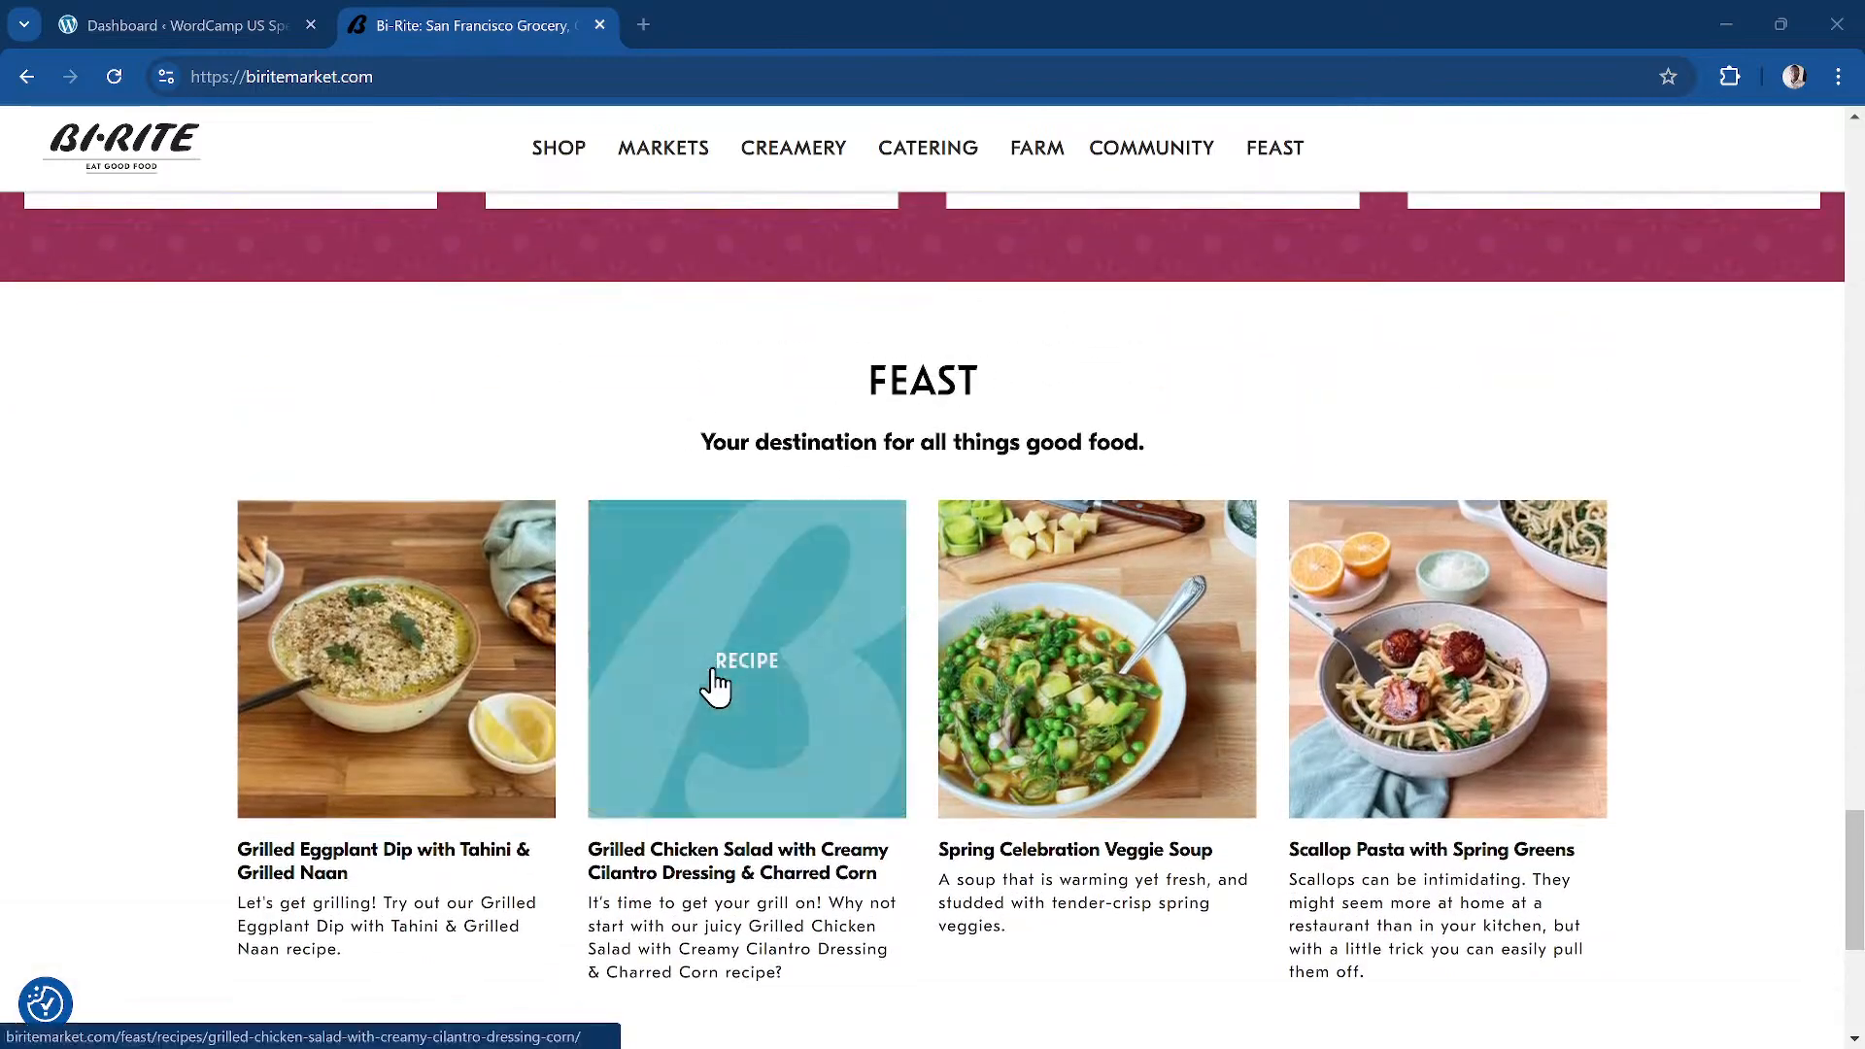
scroll(1247, 648, down, 5)
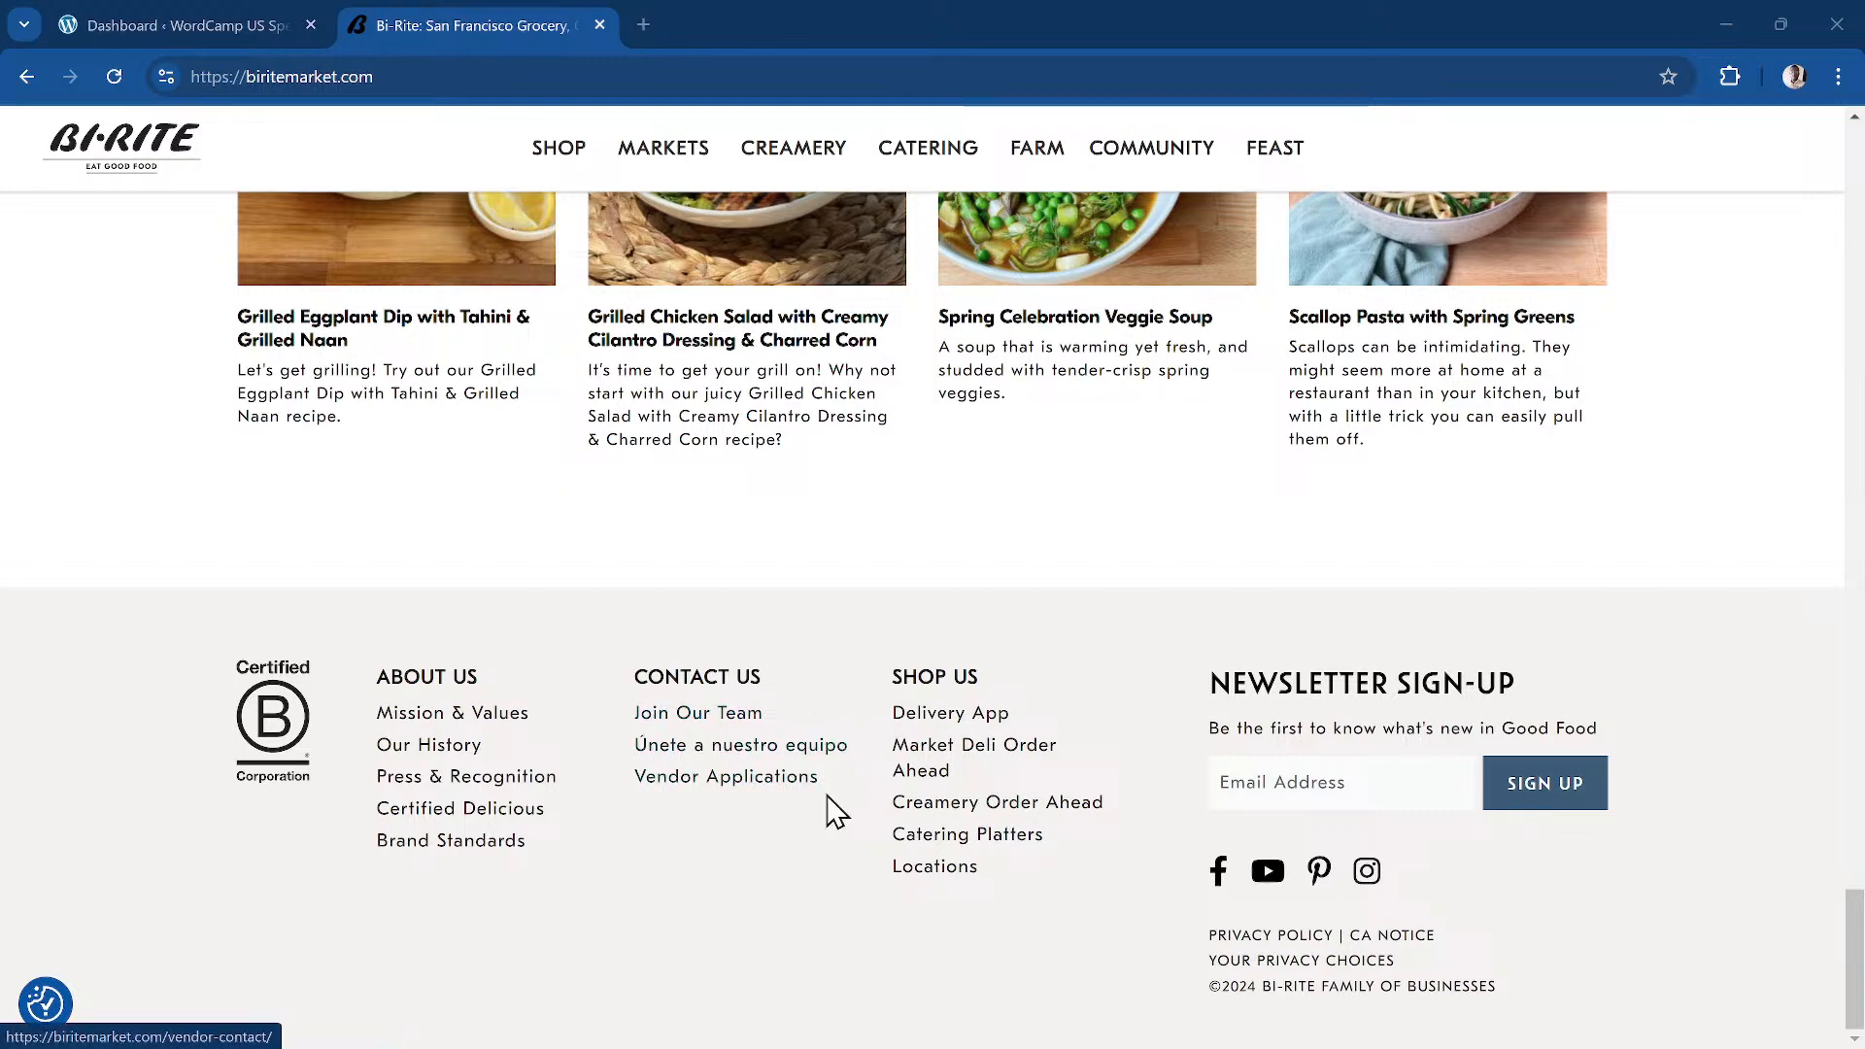
scroll(744, 799, up, 20)
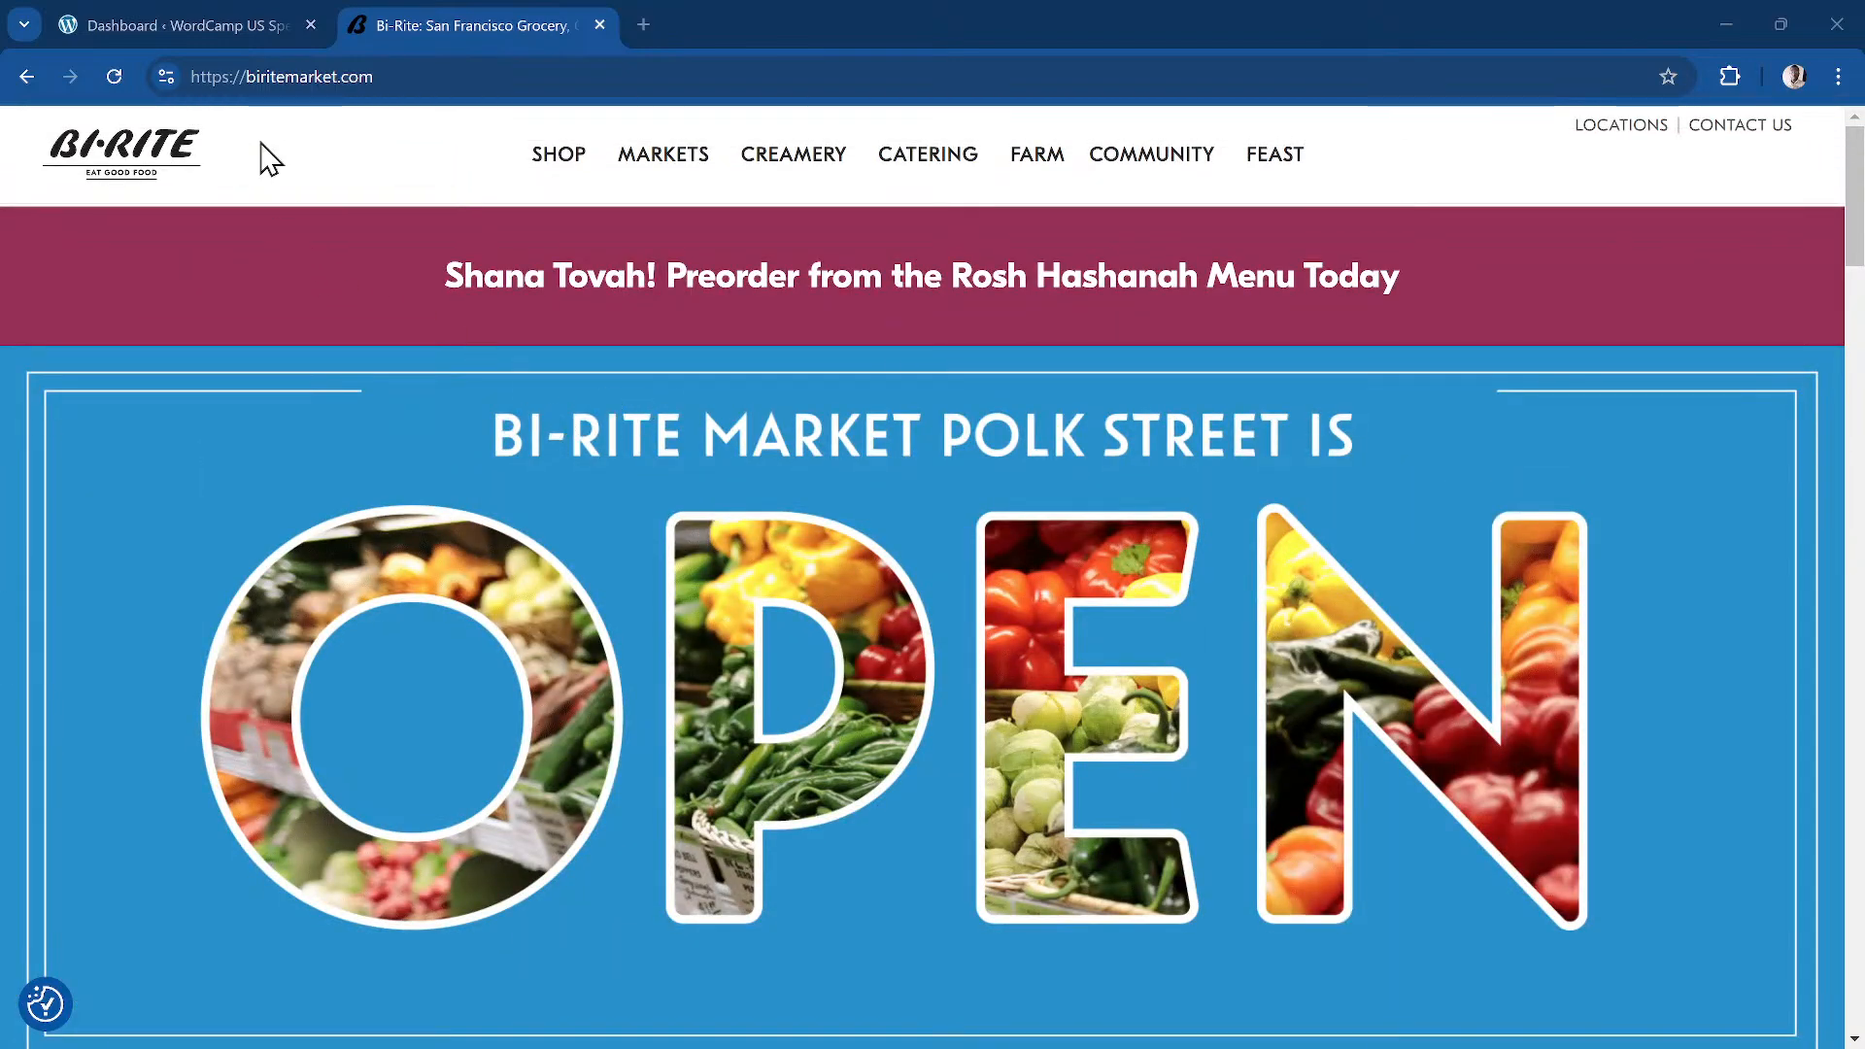
click(161, 26)
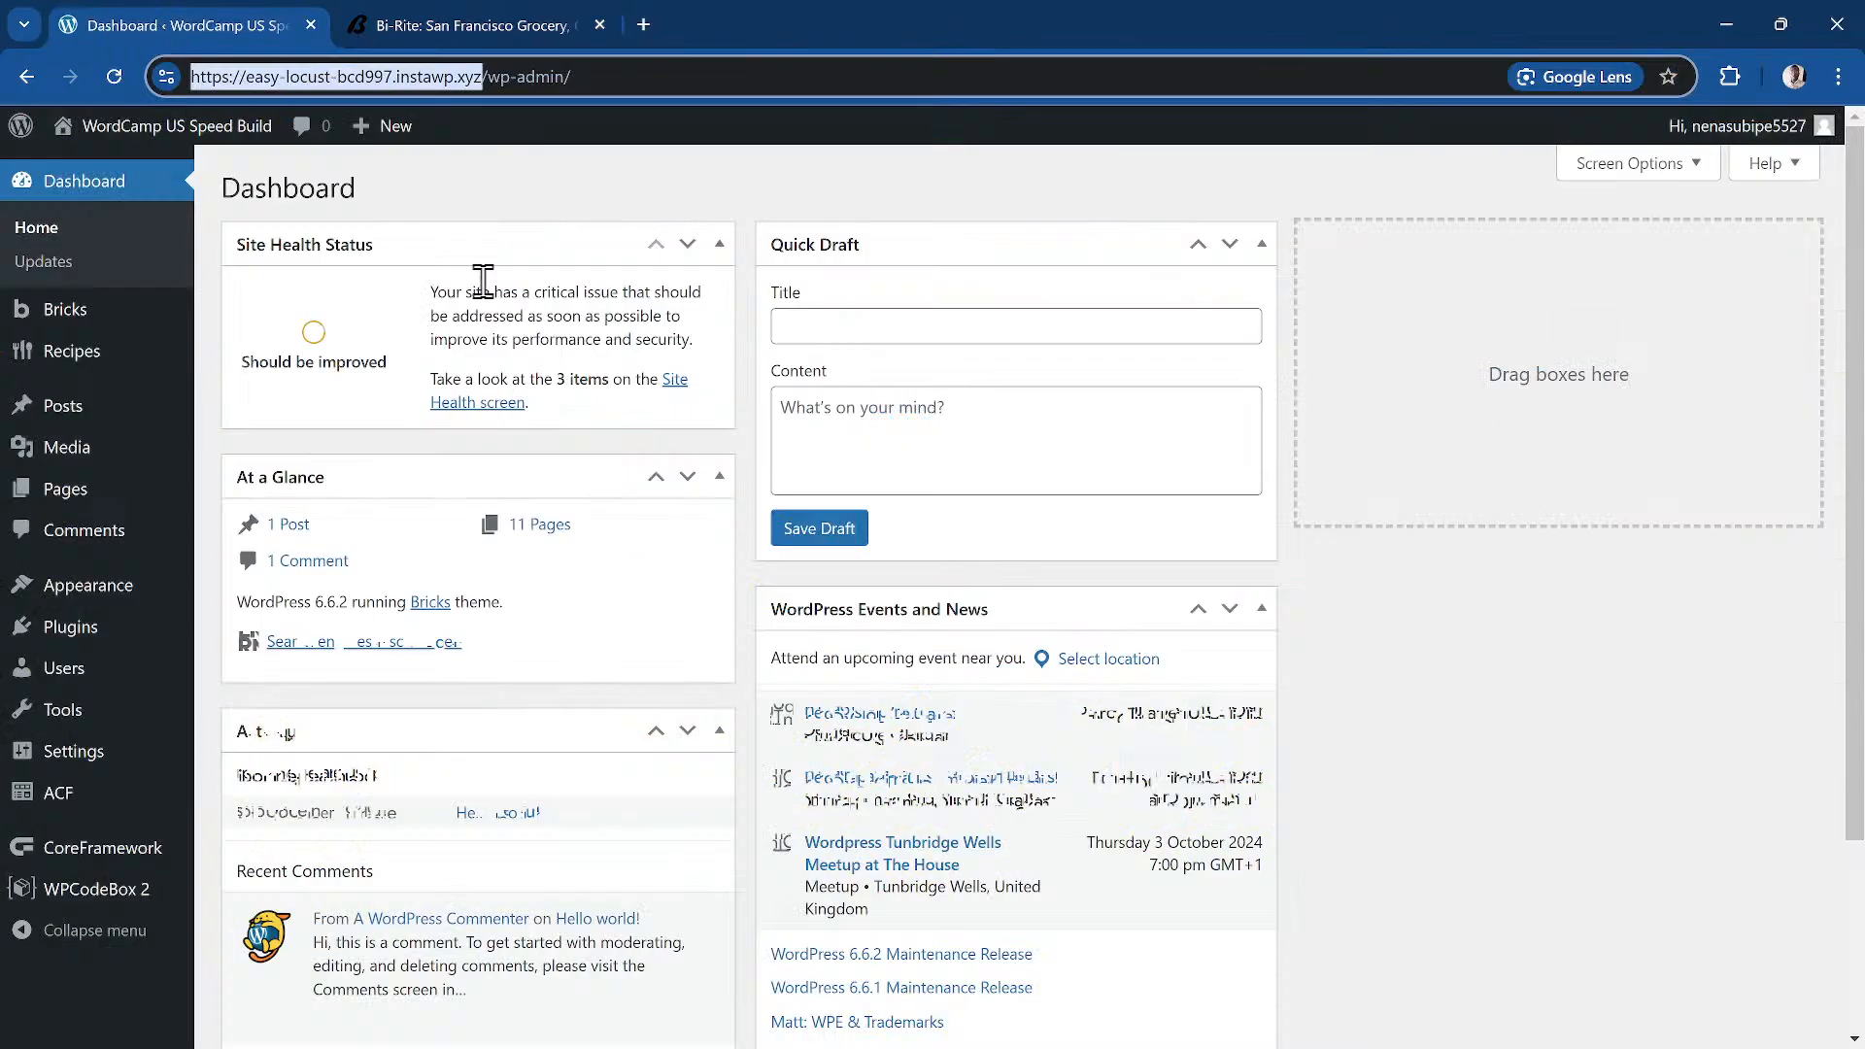
Step: Go to Appearance > Themes in the WordPress admin sidebar
key(alt+Tab)
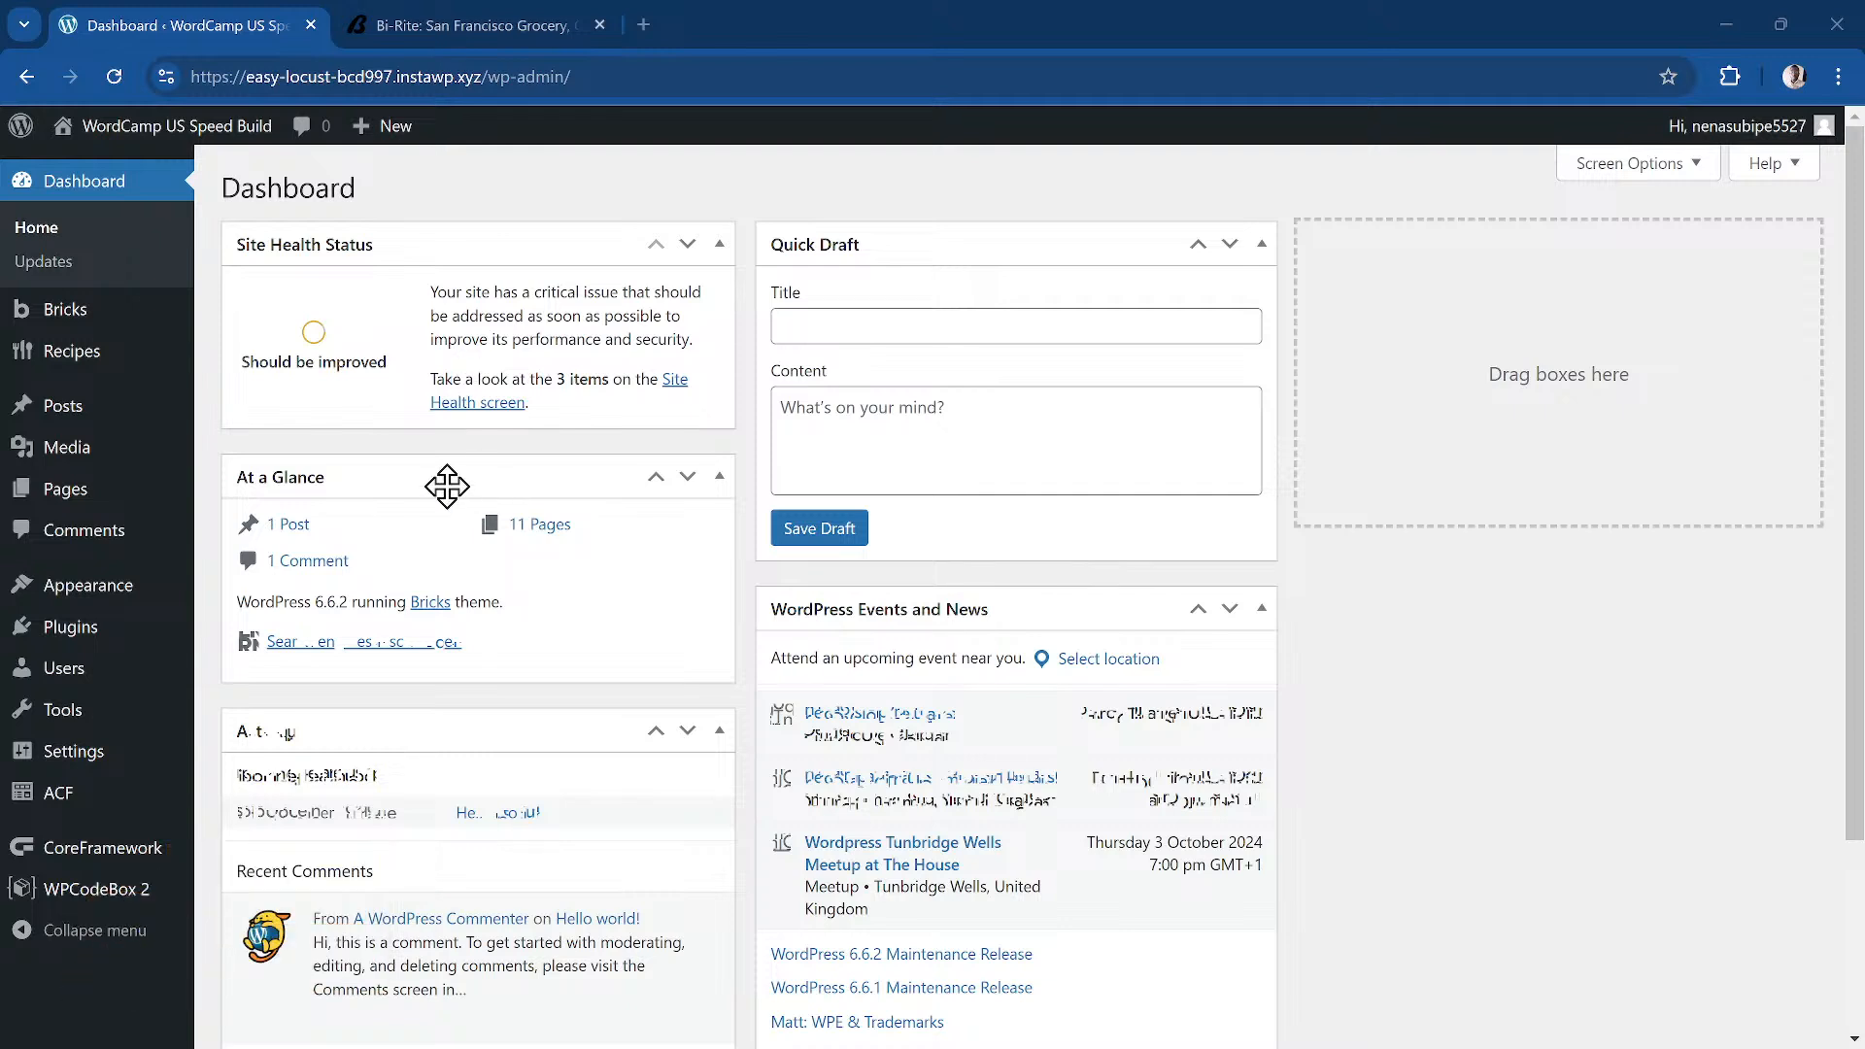
mouse_move(127, 303)
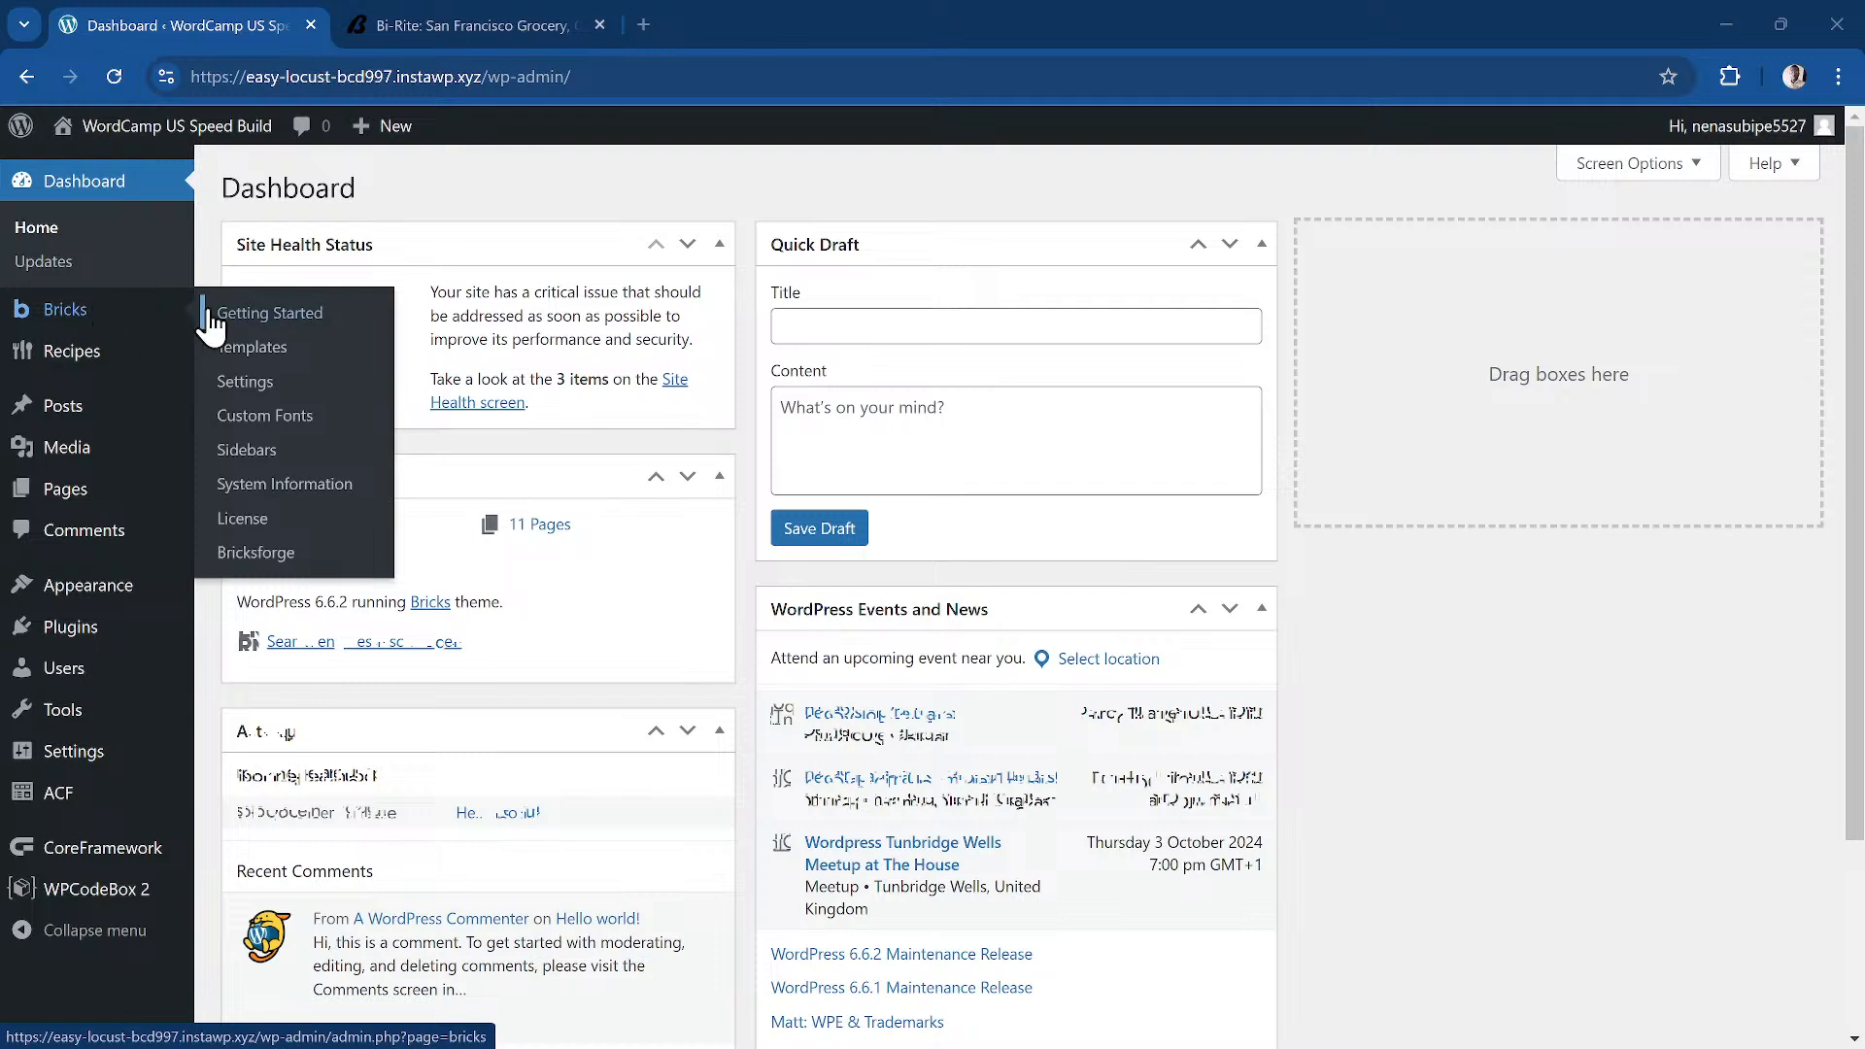
mouse_move(75, 458)
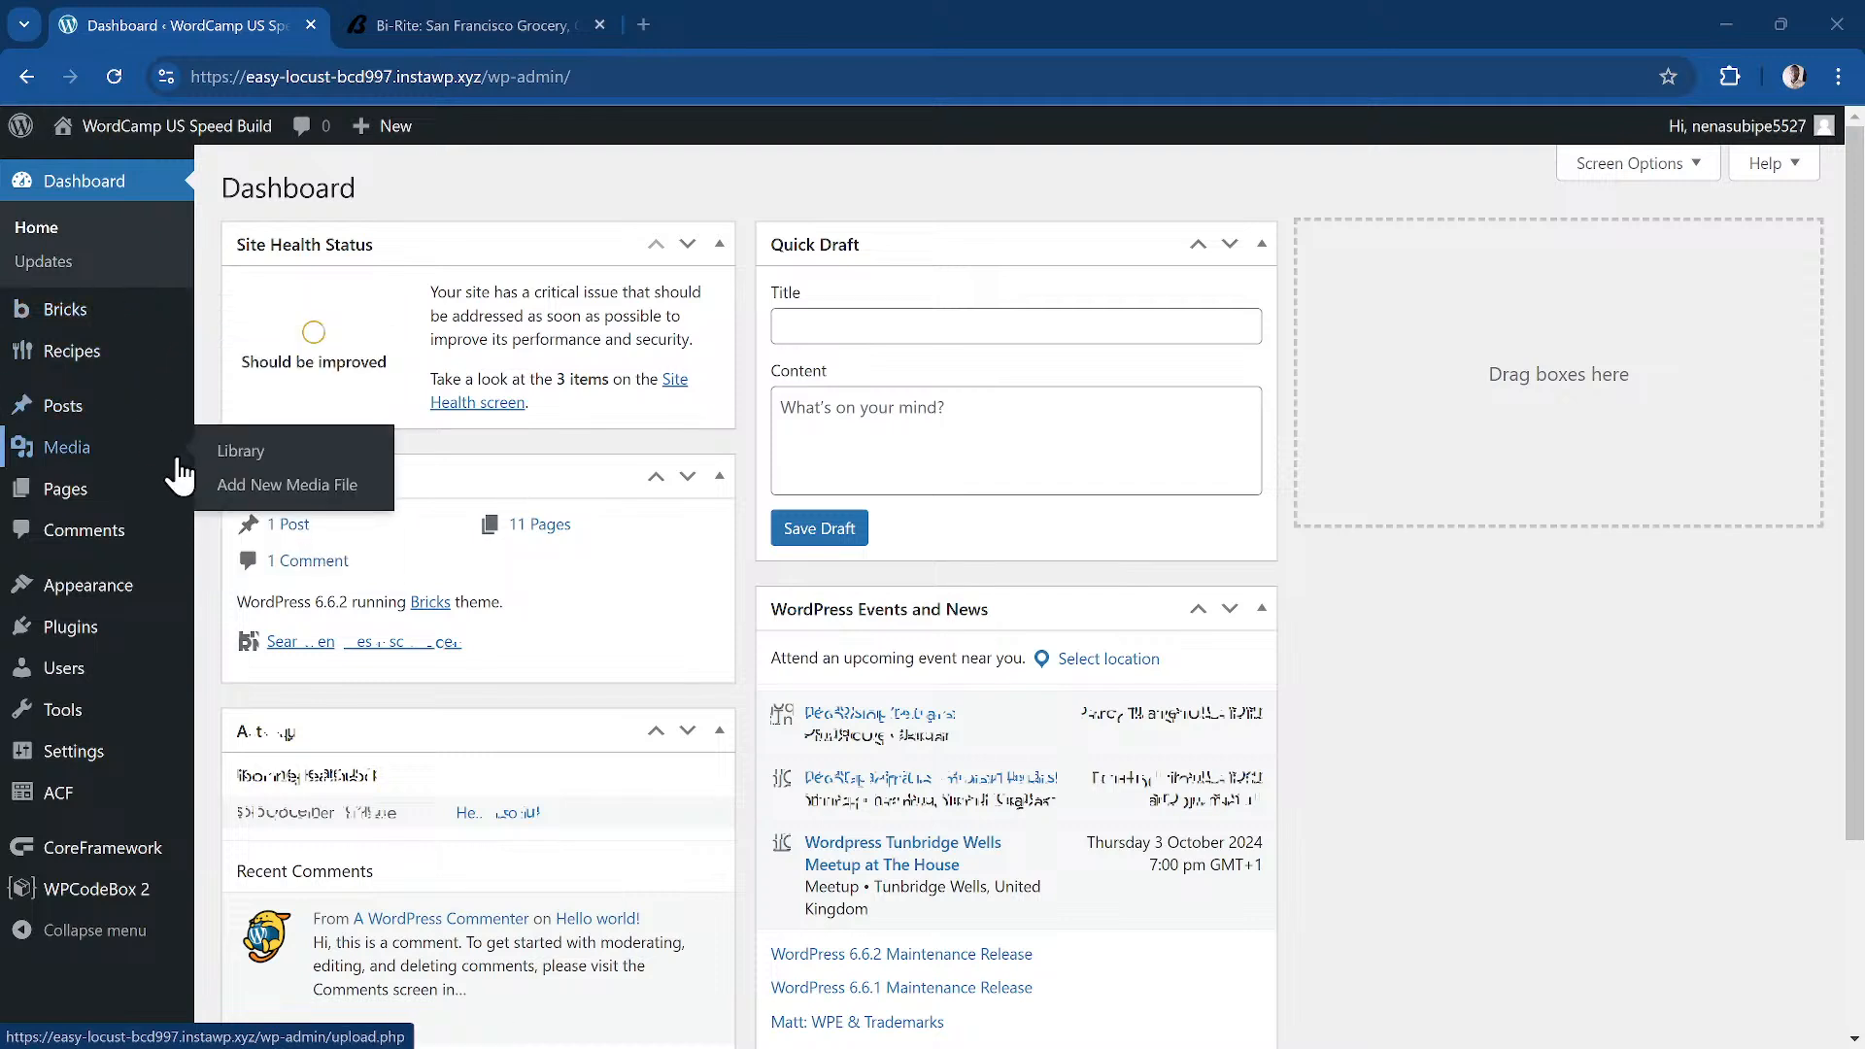
mouse_move(148, 595)
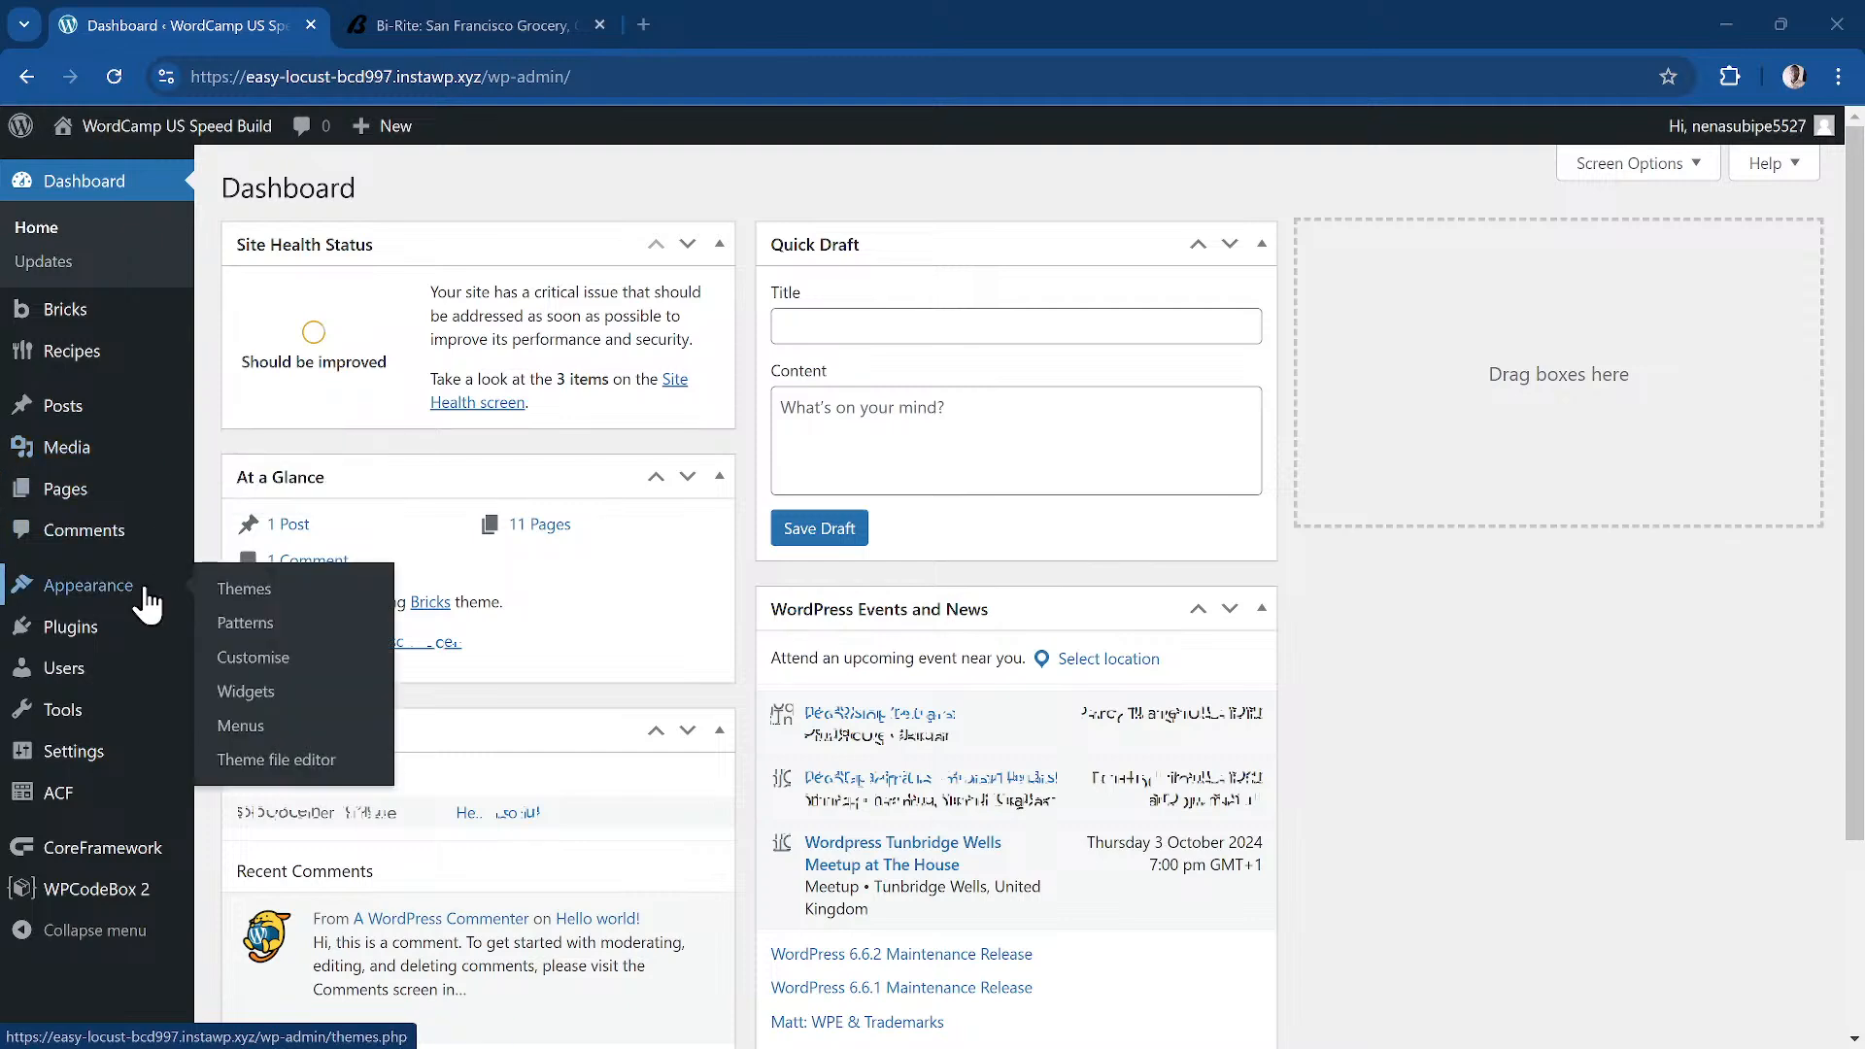
click(252, 592)
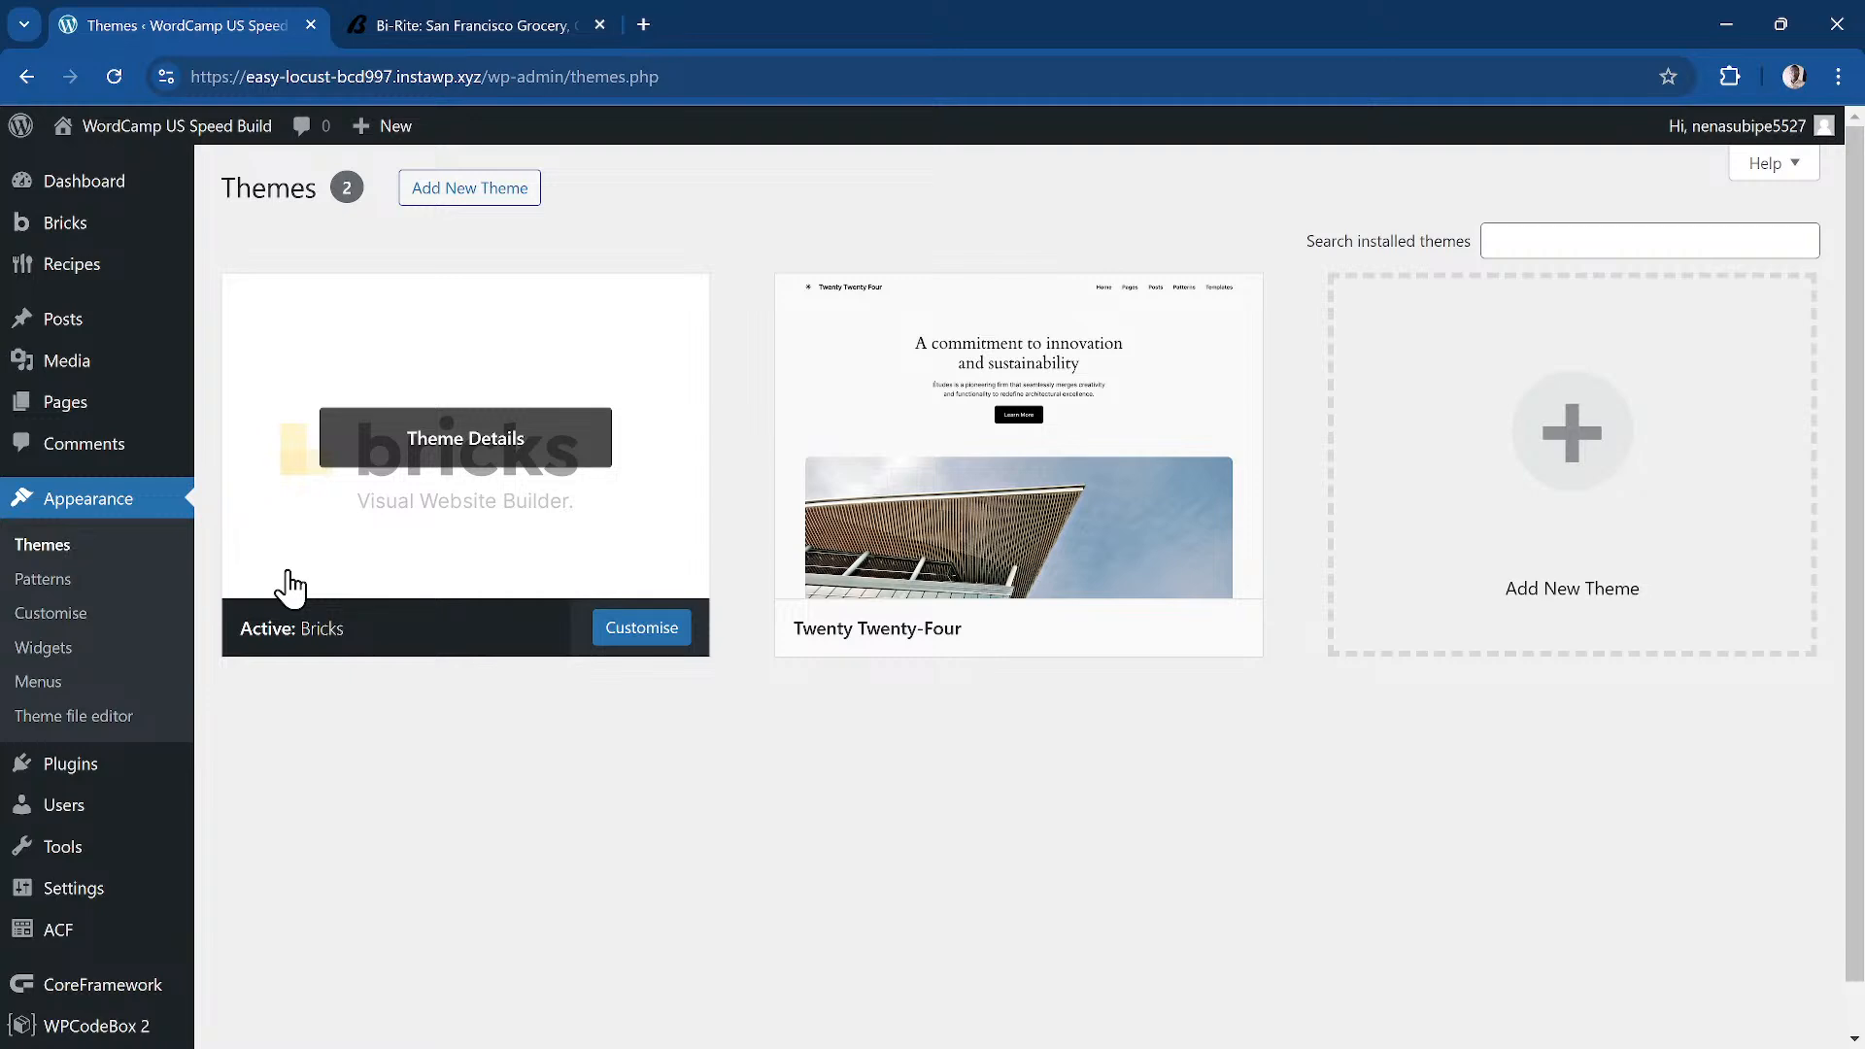
Step: Zoom the admin page in and view the active Bricks theme's details
key(ctrl+plus)
key(ctrl+plus)
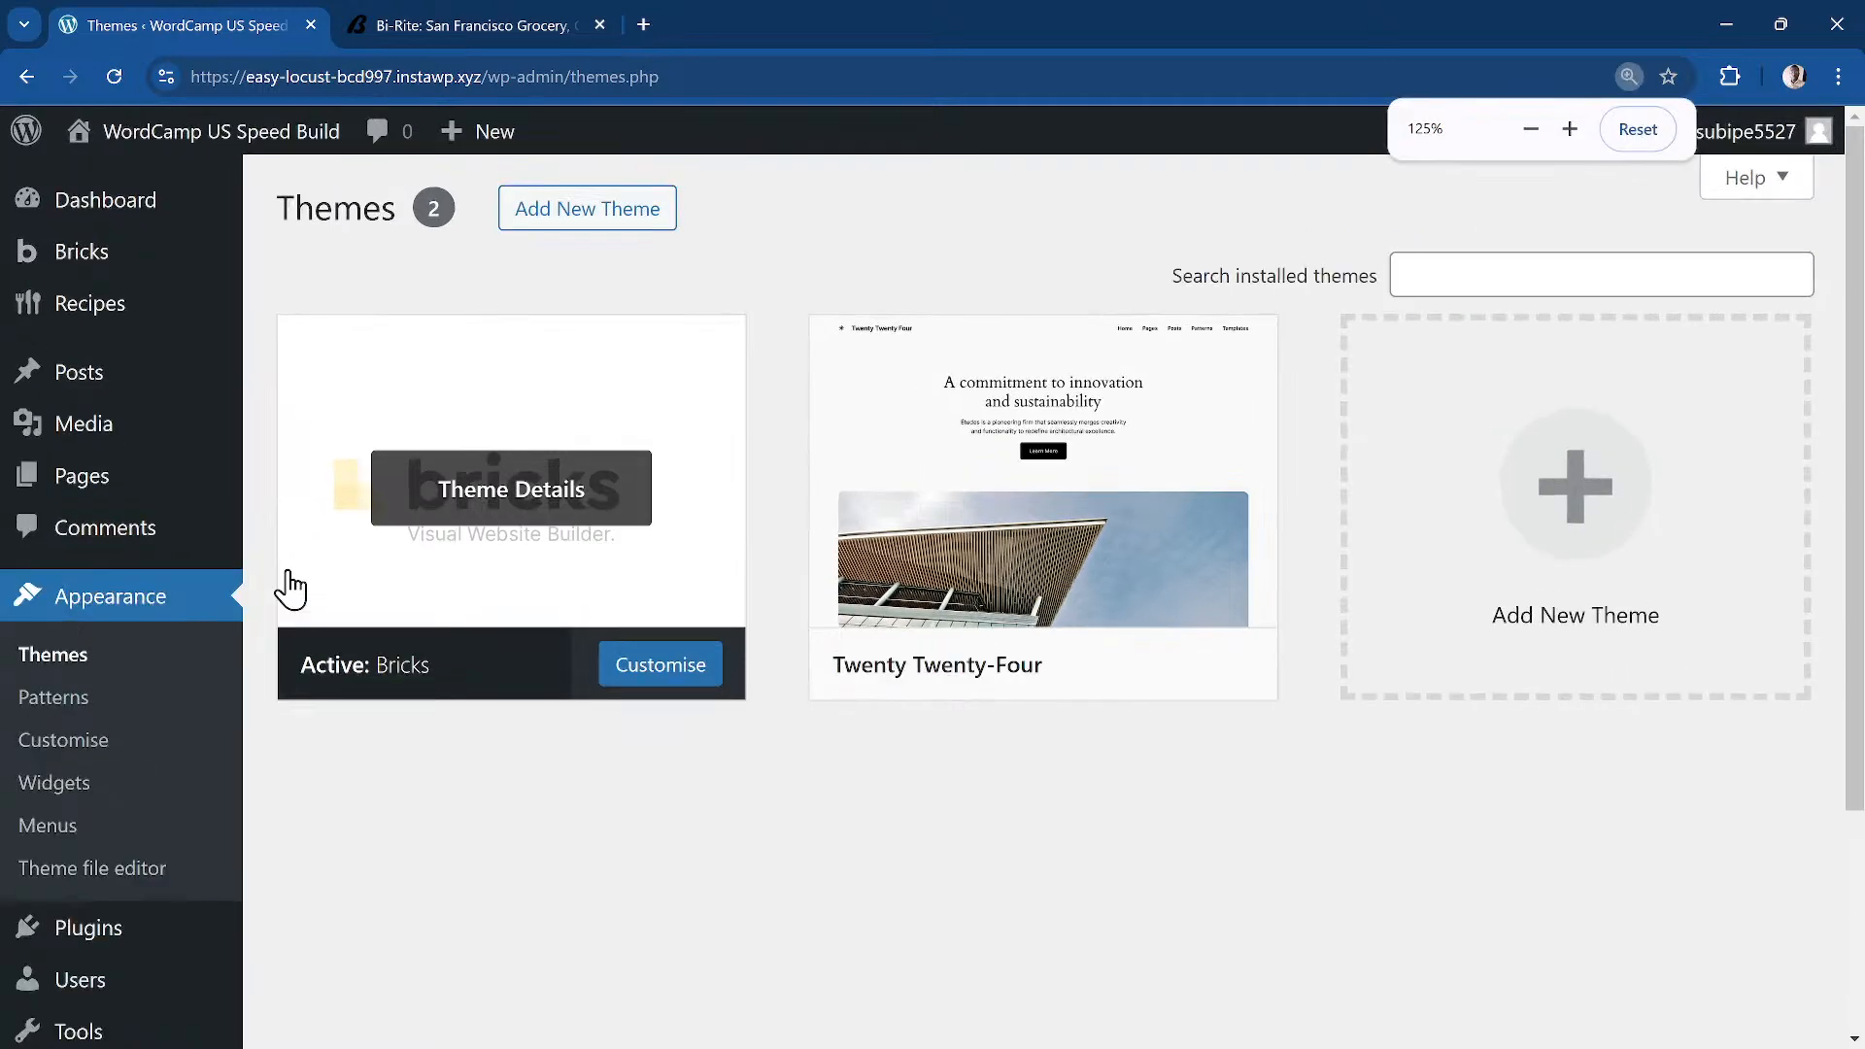
click(446, 606)
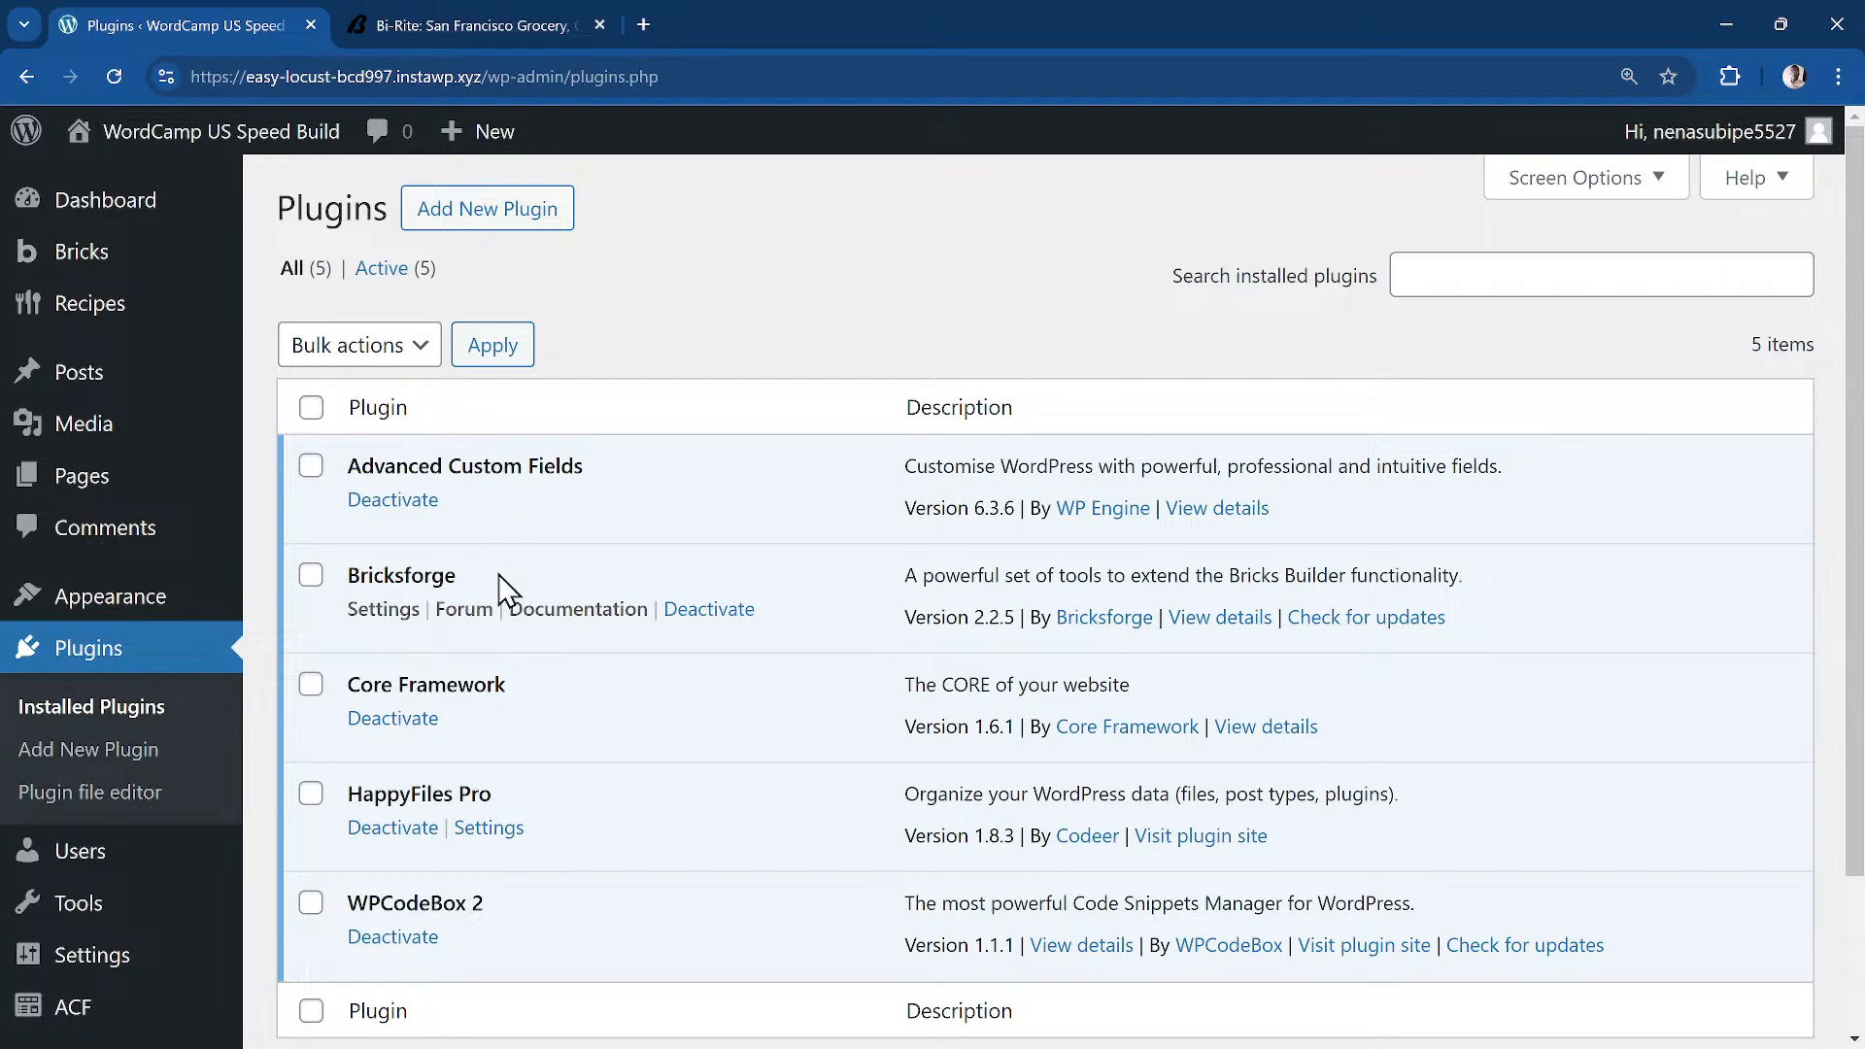
Step: Review the five active plugins, down to HappyFiles Pro 1.8.3 and WPCodeBox 2 1.1.1
scroll(500, 588, down, 1)
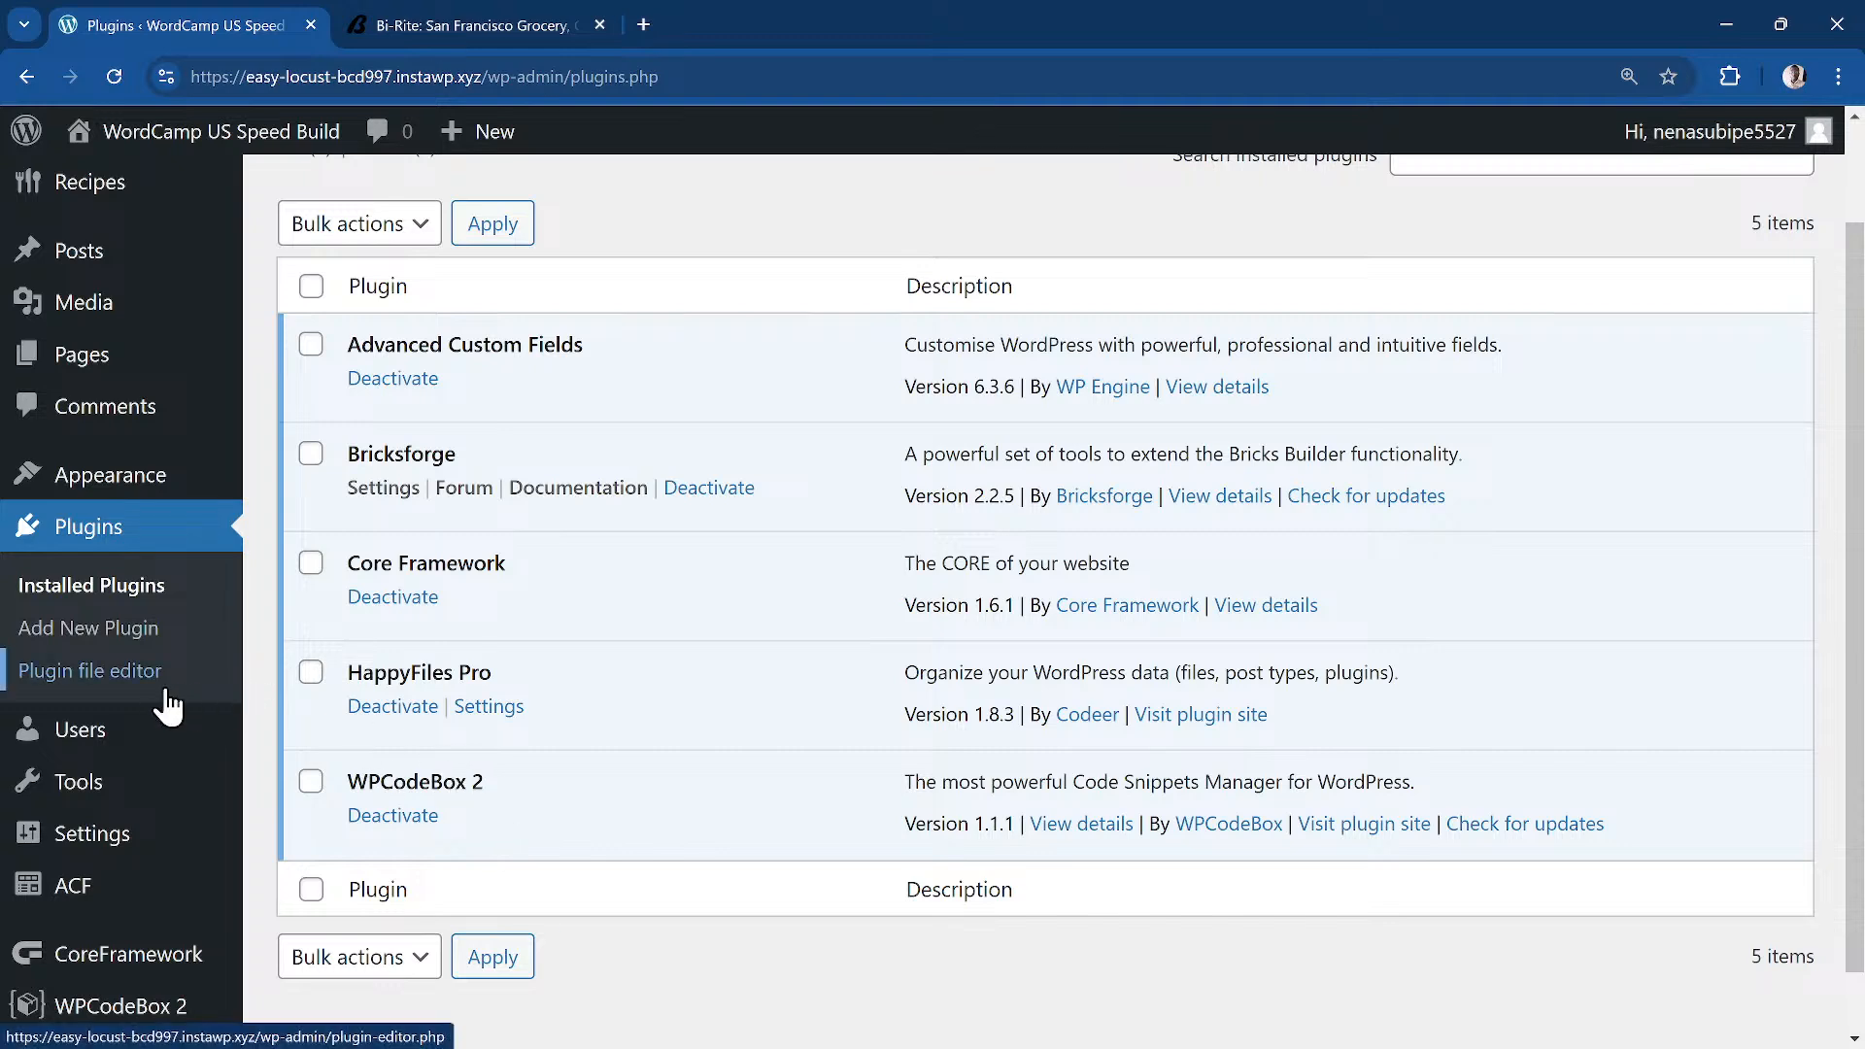
scroll(161, 631, up, 2)
mouse_move(93, 481)
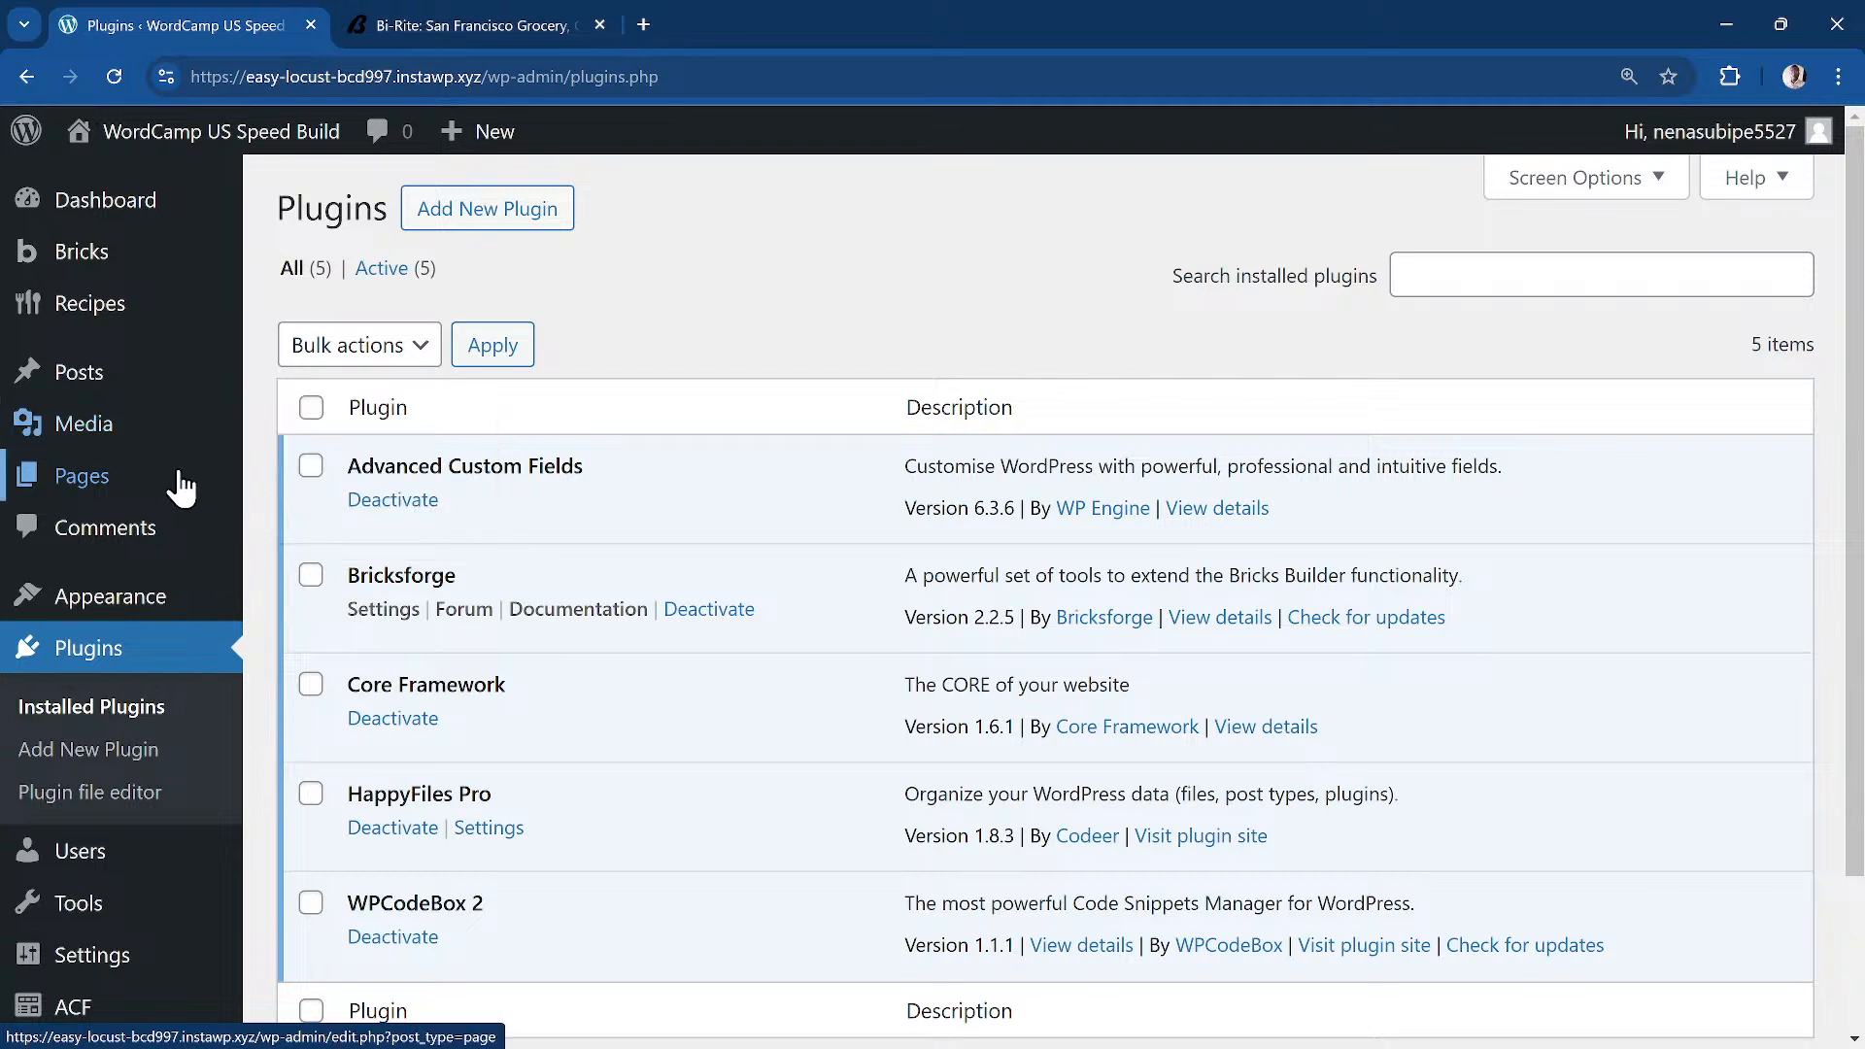
mouse_move(156, 435)
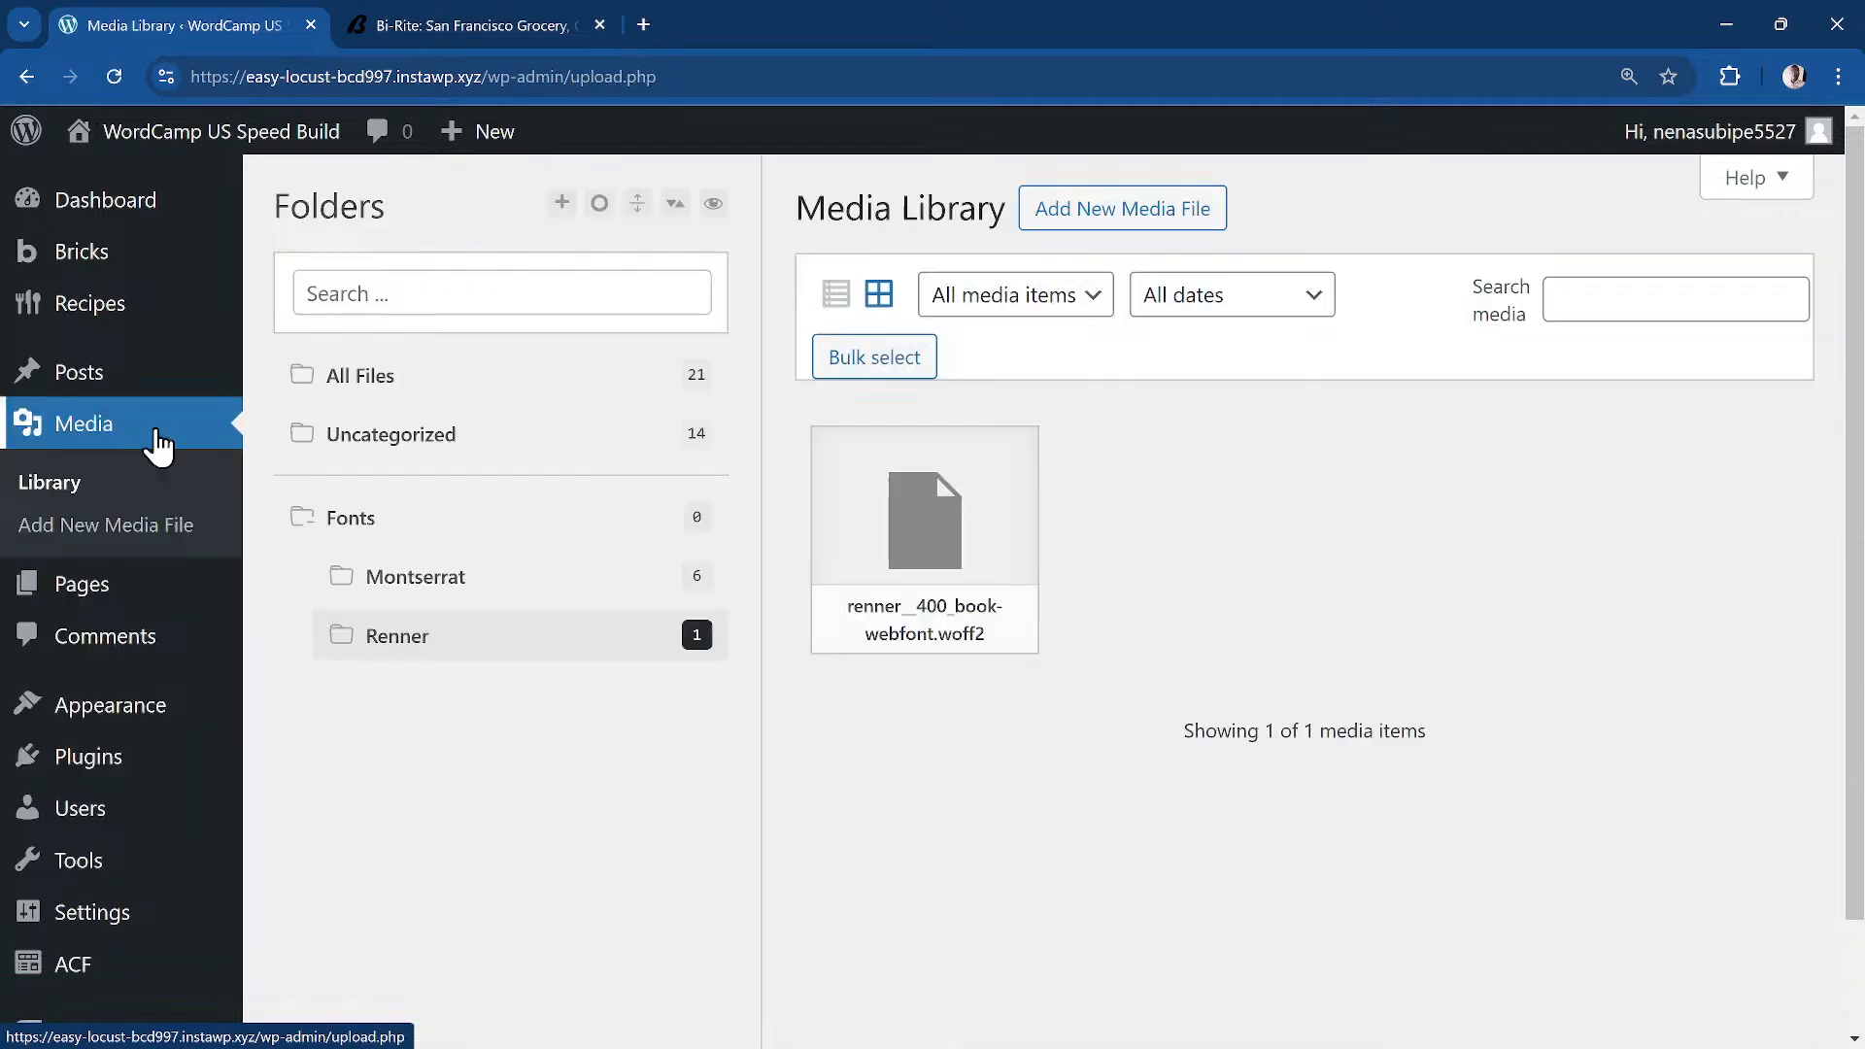
Step: Show All Files in the media library and review its 21 files
click(439, 393)
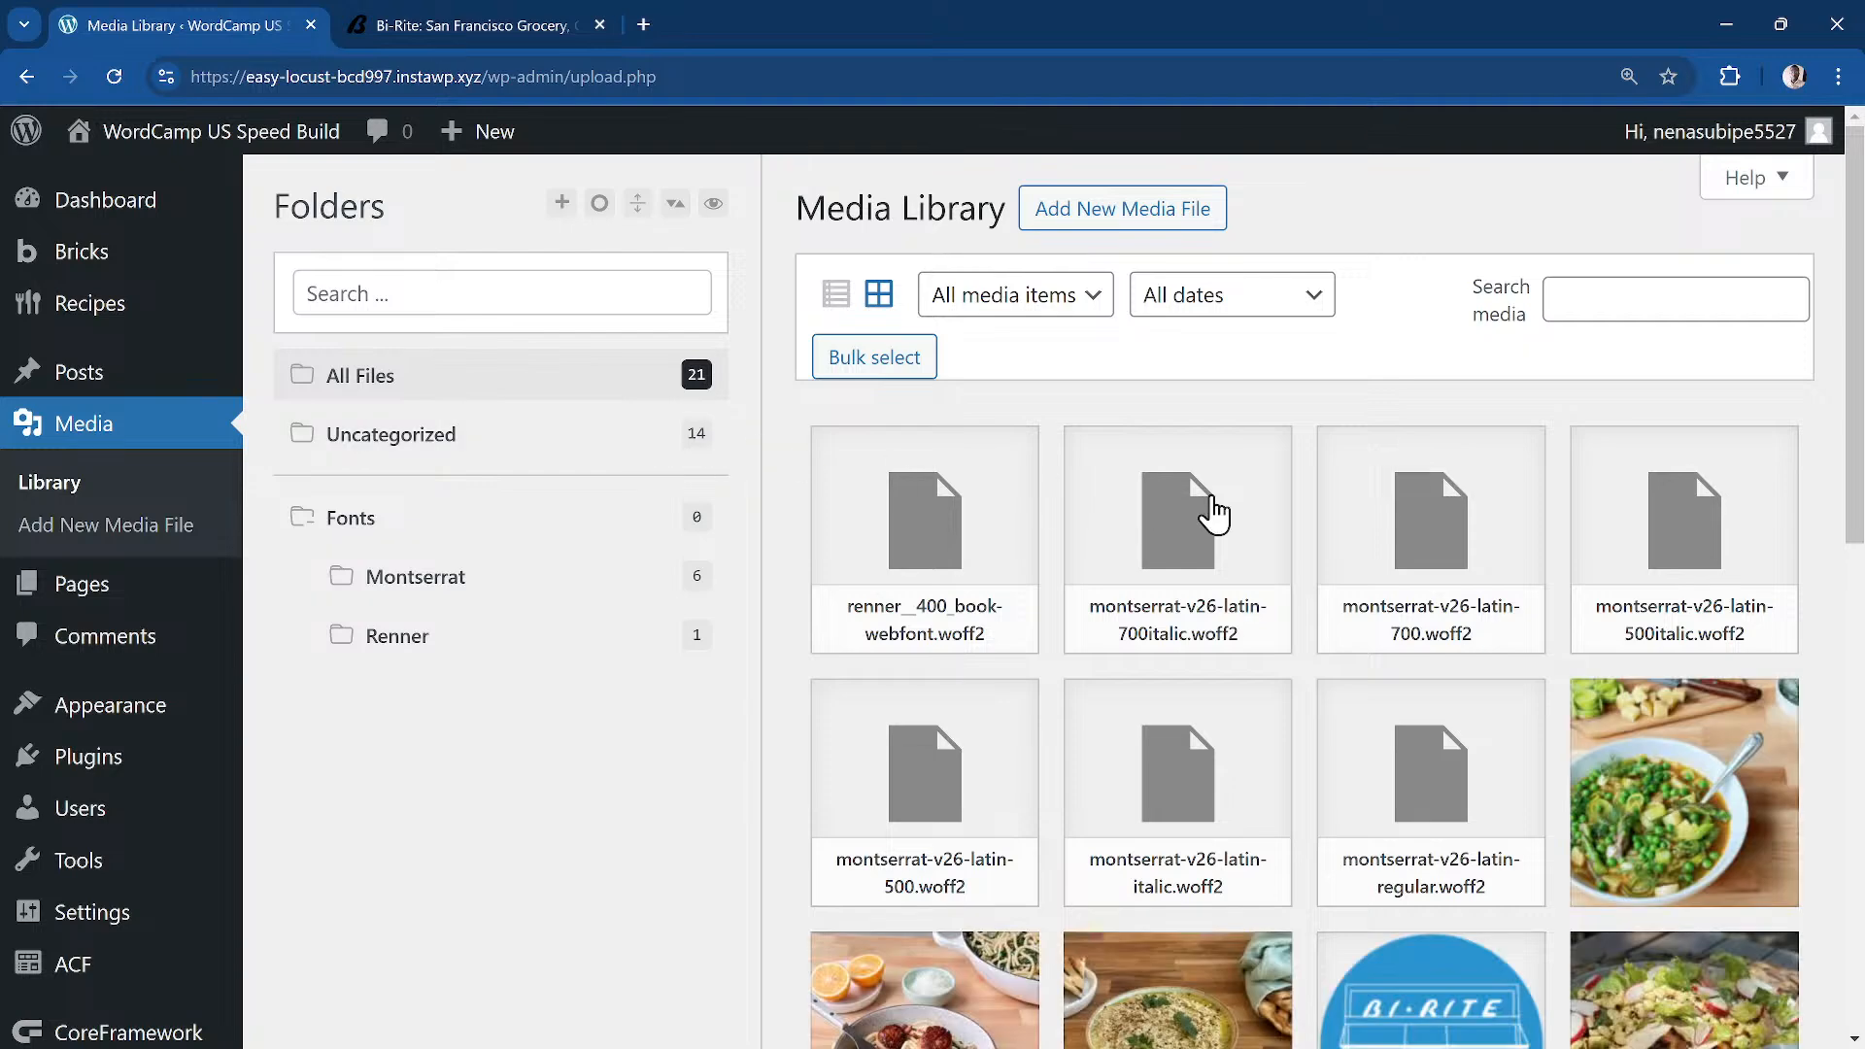
scroll(1390, 552, down, 2)
scroll(1390, 552, down, 3)
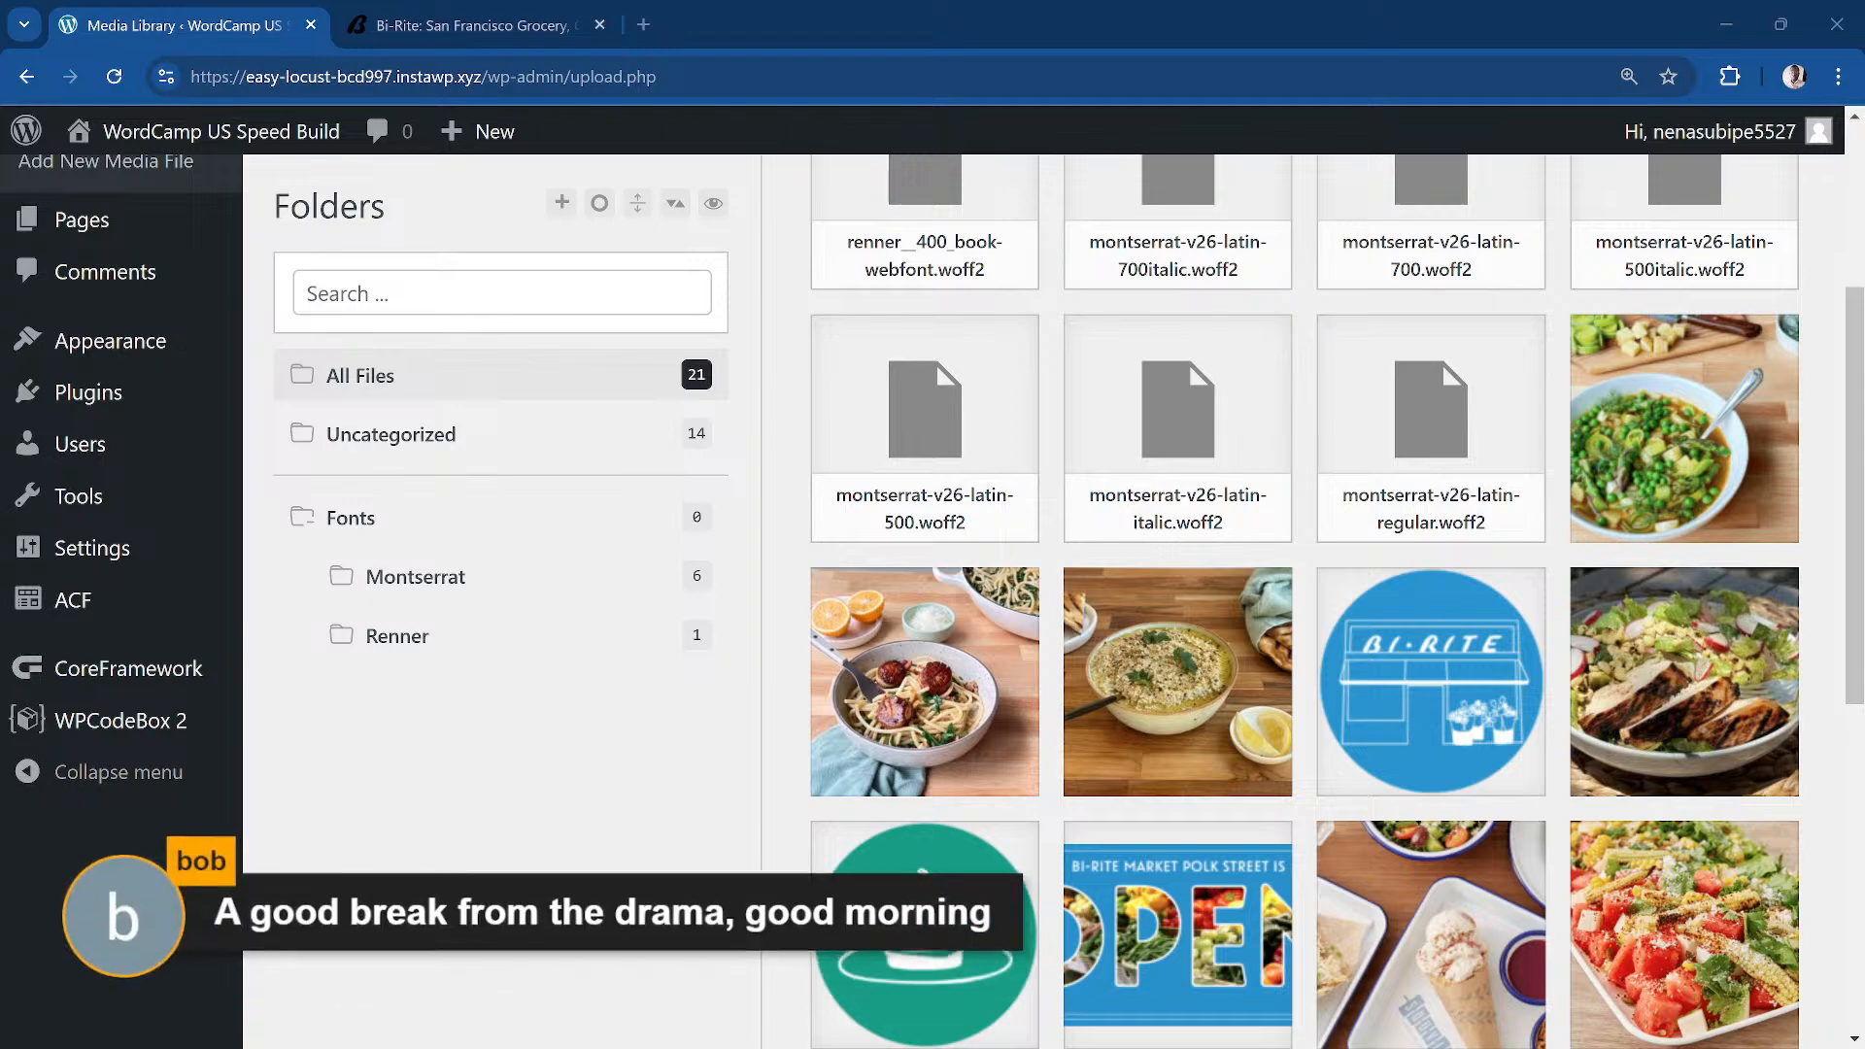
scroll(1283, 533, down, 6)
scroll(1283, 533, up, 4)
scroll(1292, 534, up, 2)
scroll(1565, 467, down, 2)
scroll(1524, 663, down, 5)
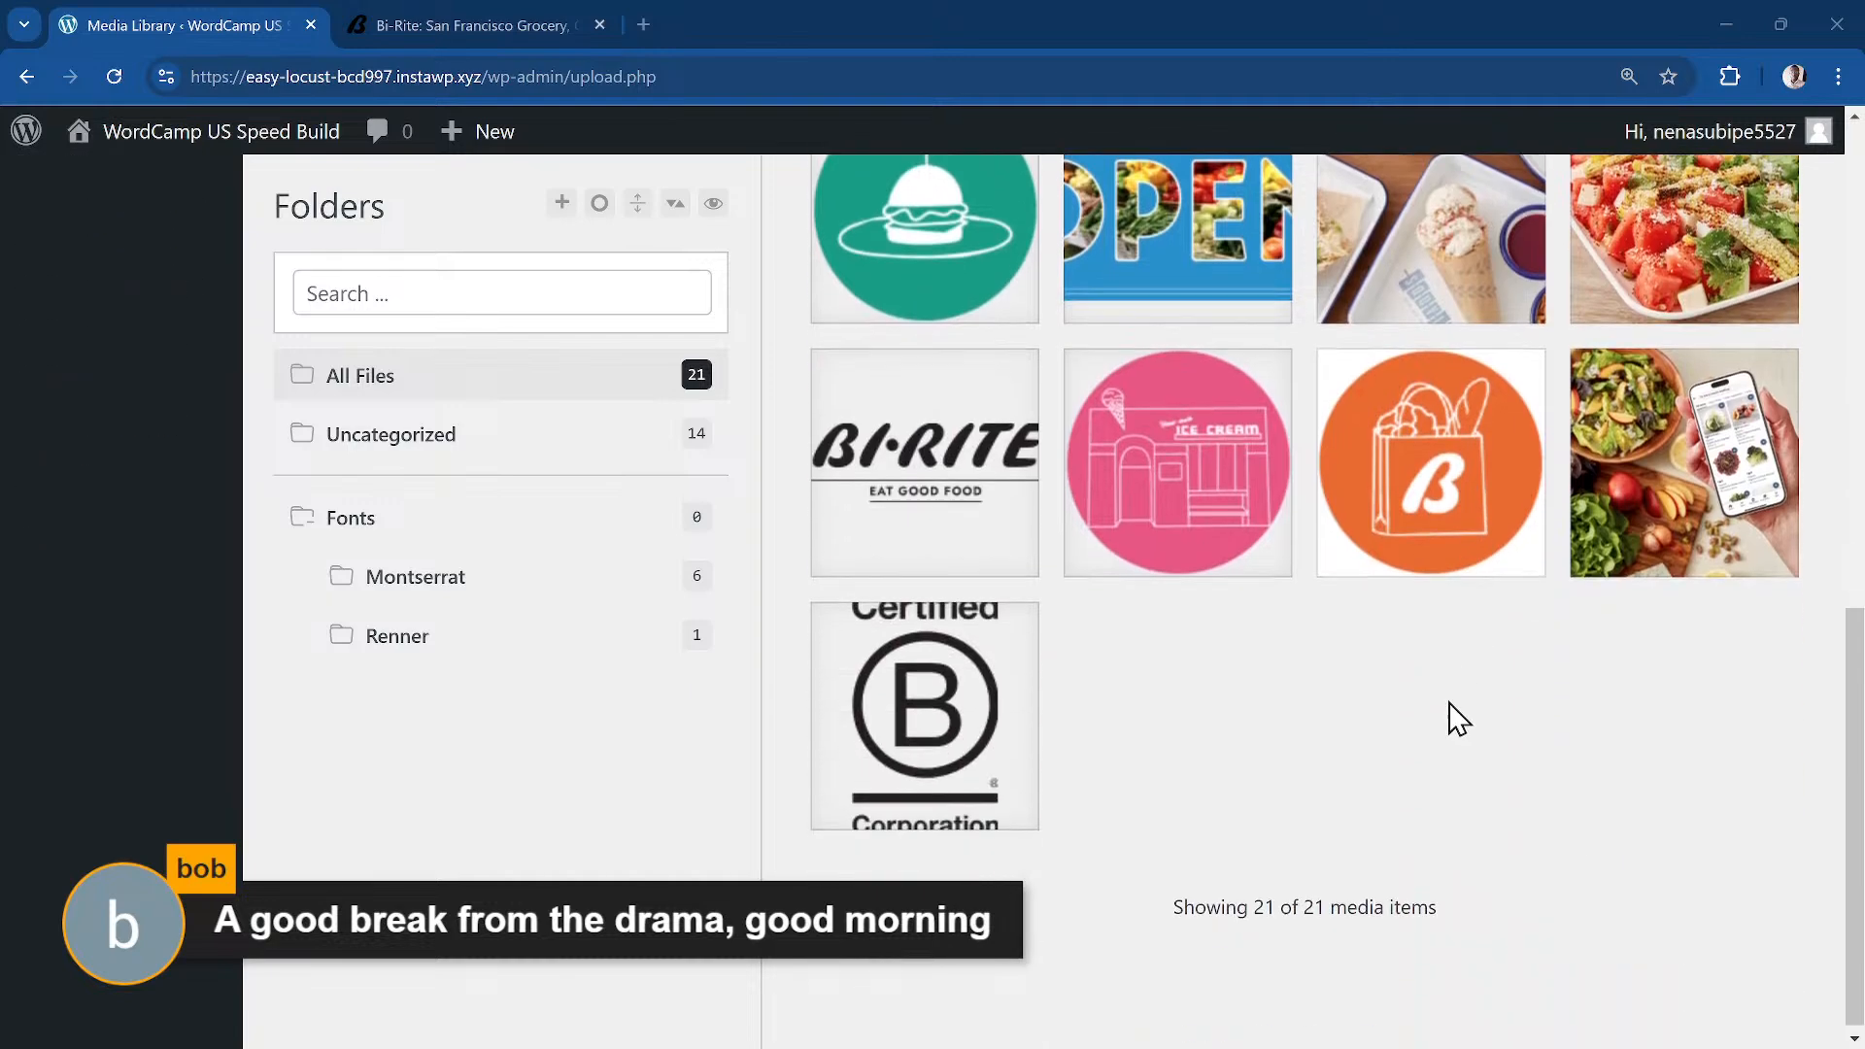
scroll(1111, 742, up, 8)
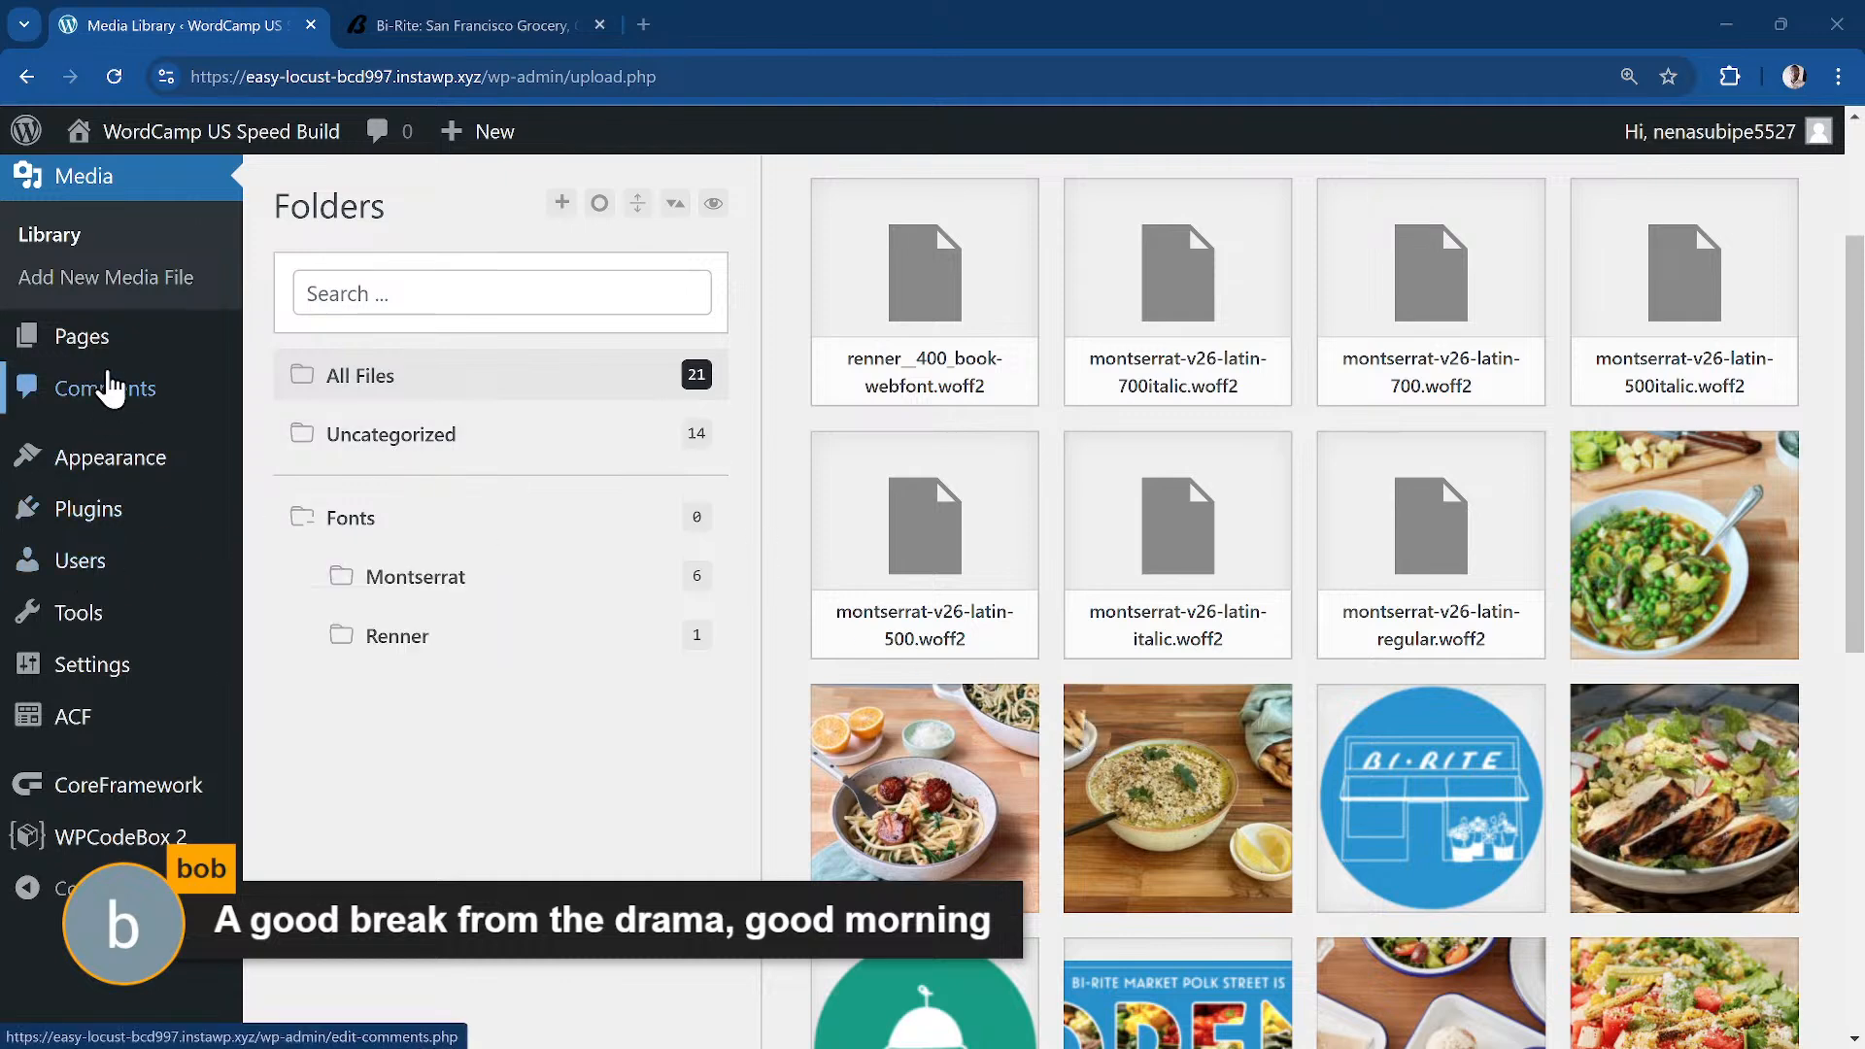
Step: Go to the Pages list, showing 12 pages (11 published, 1 draft)
mouse_move(112, 356)
mouse_move(133, 507)
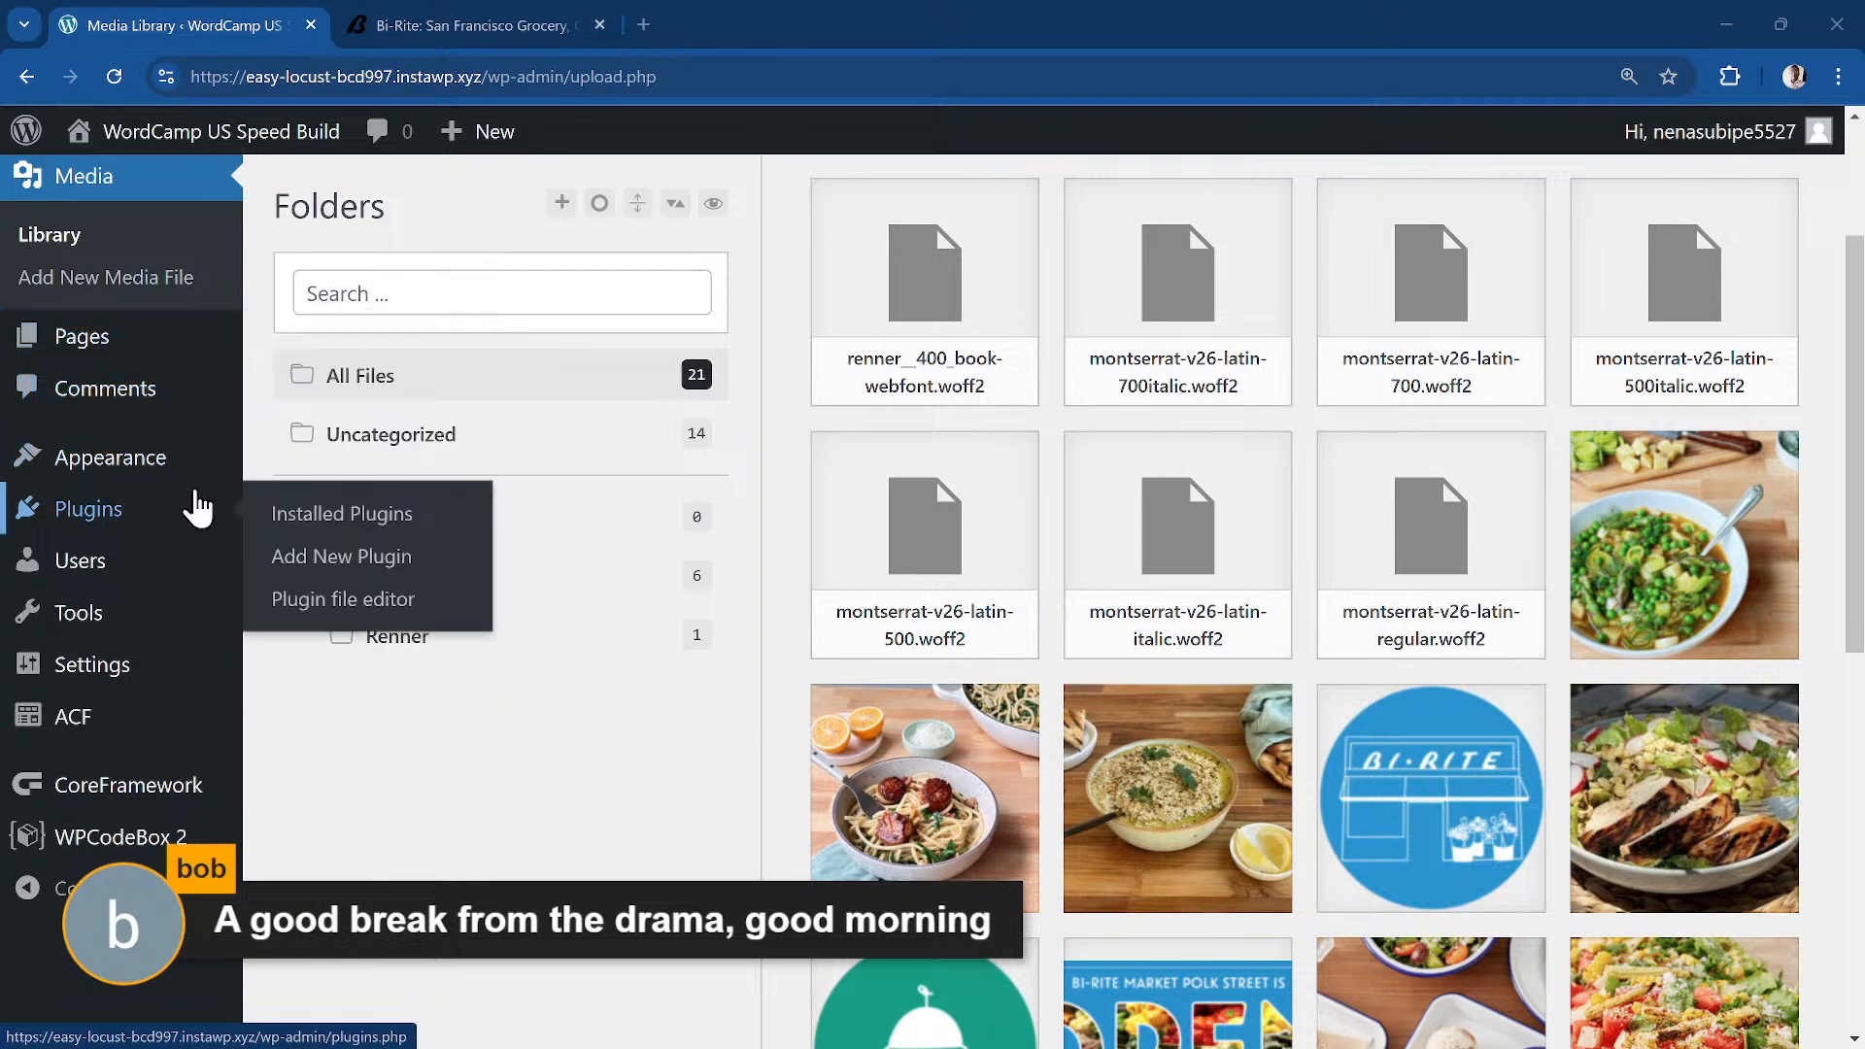
click(153, 358)
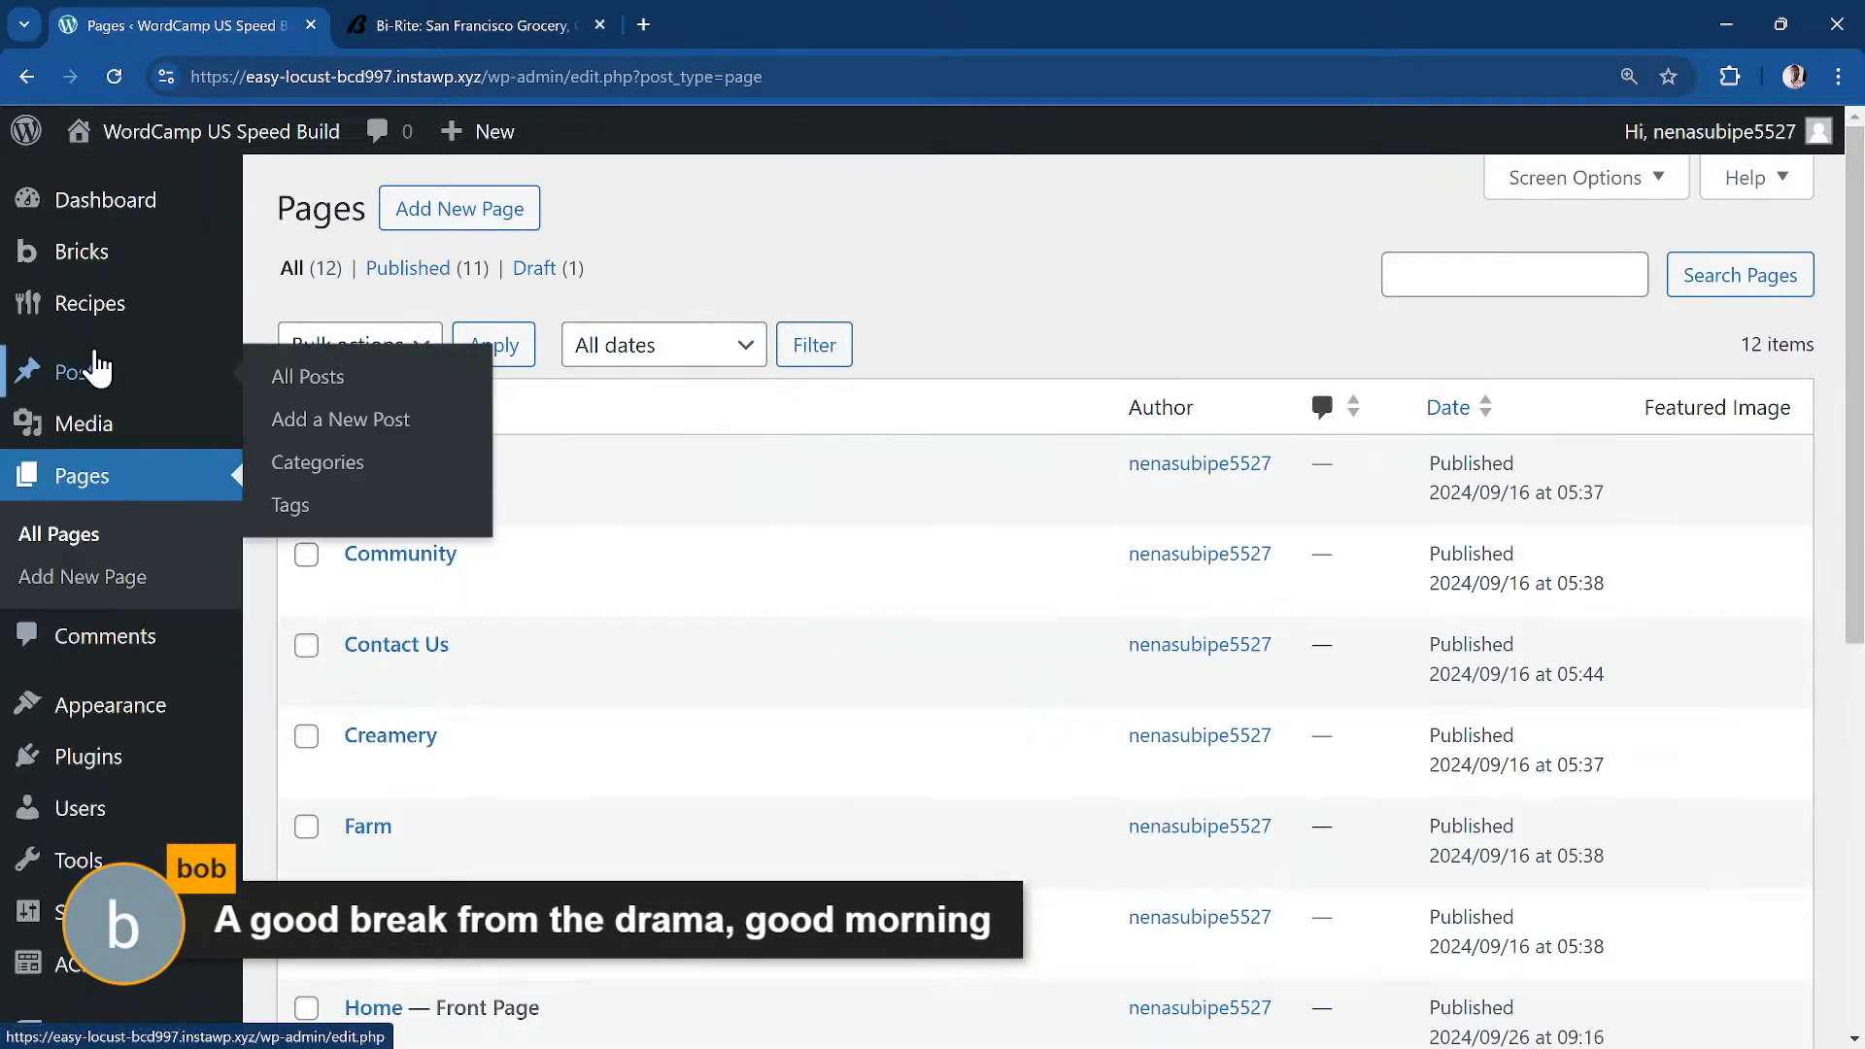
Step: Review the site's Pages list and the Recipes entries
scroll(457, 495, down, 7)
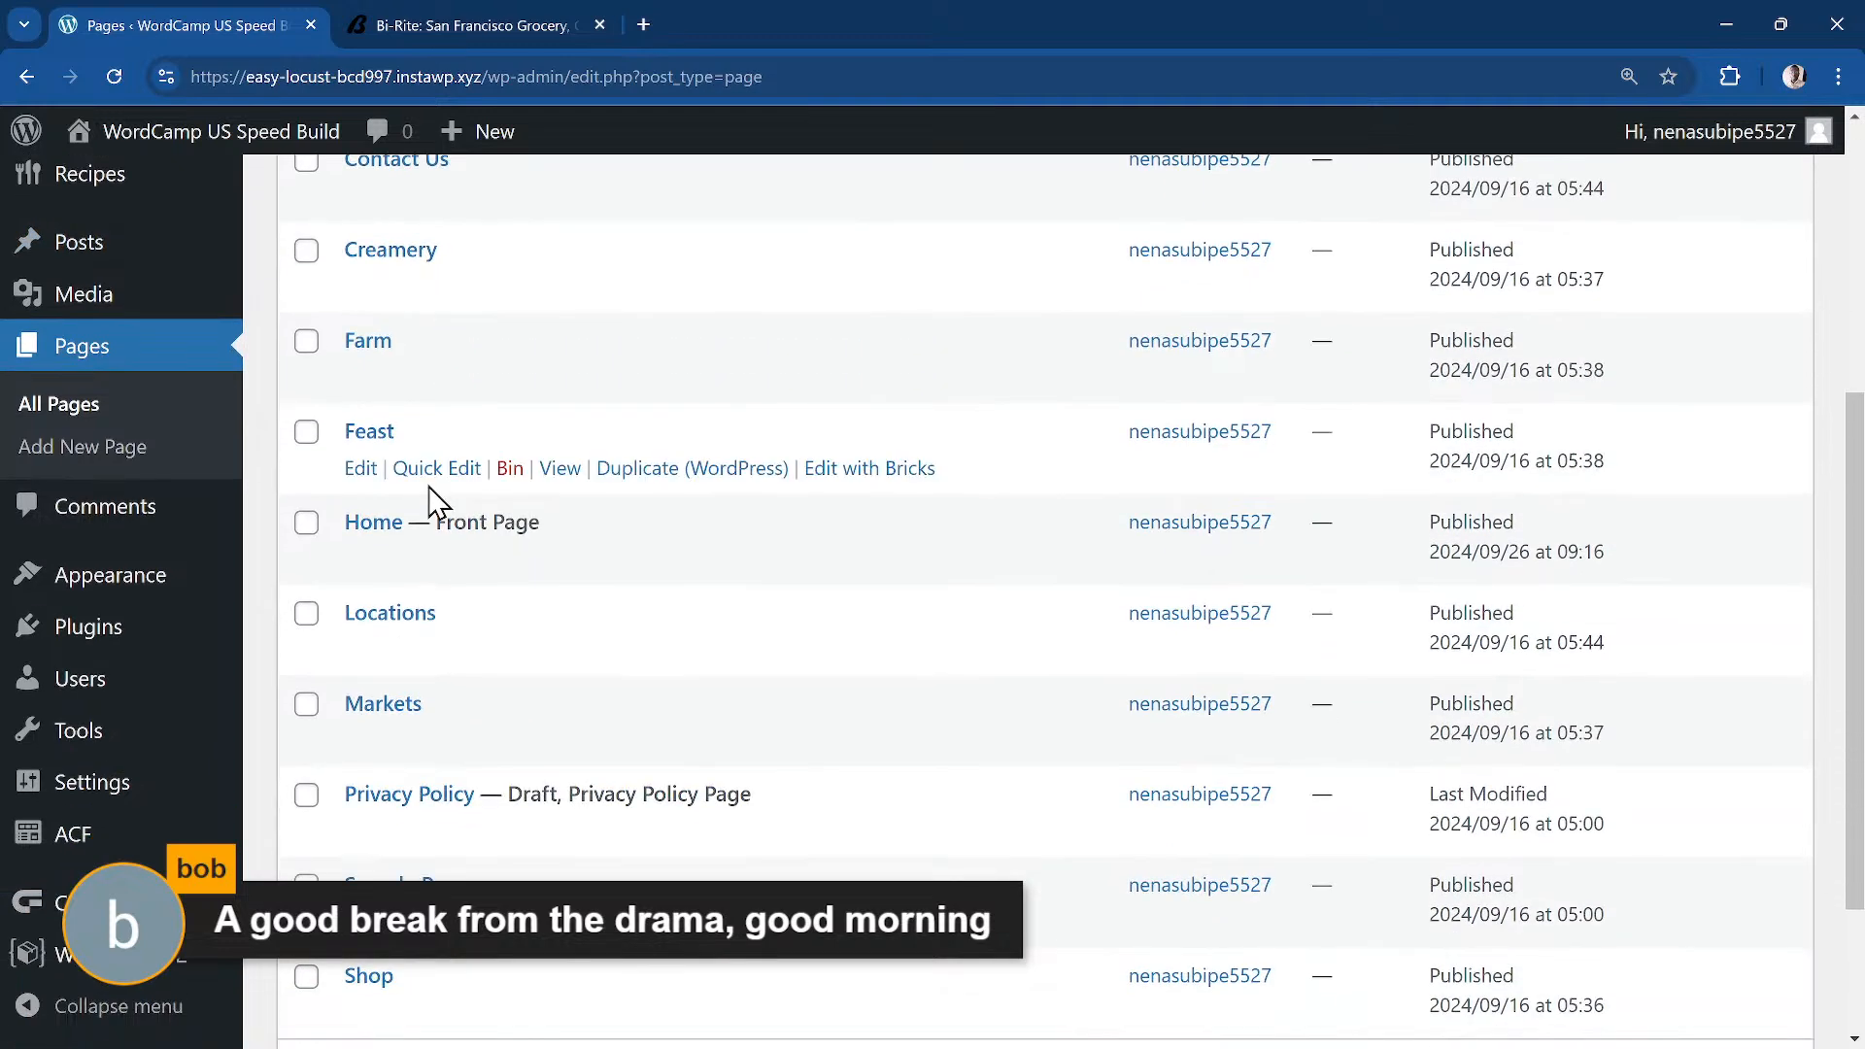
scroll(431, 523, up, 7)
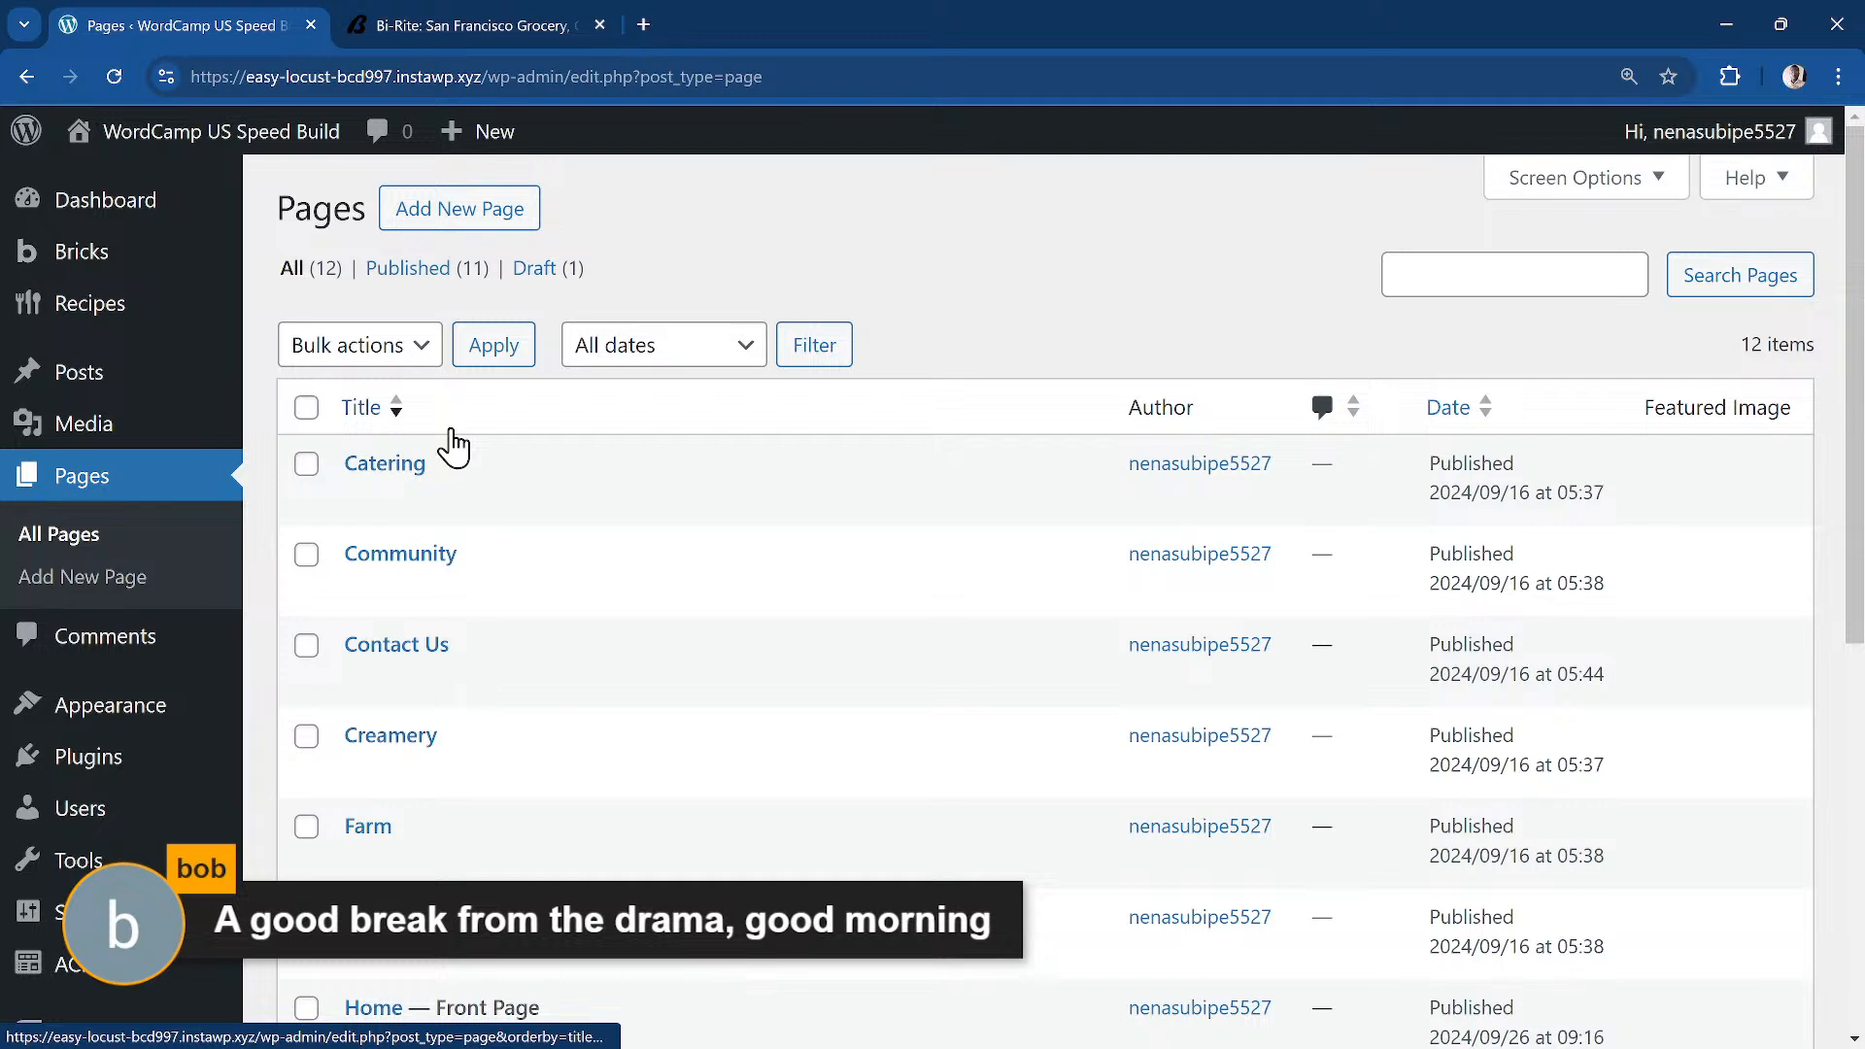
mouse_move(151, 274)
mouse_move(154, 321)
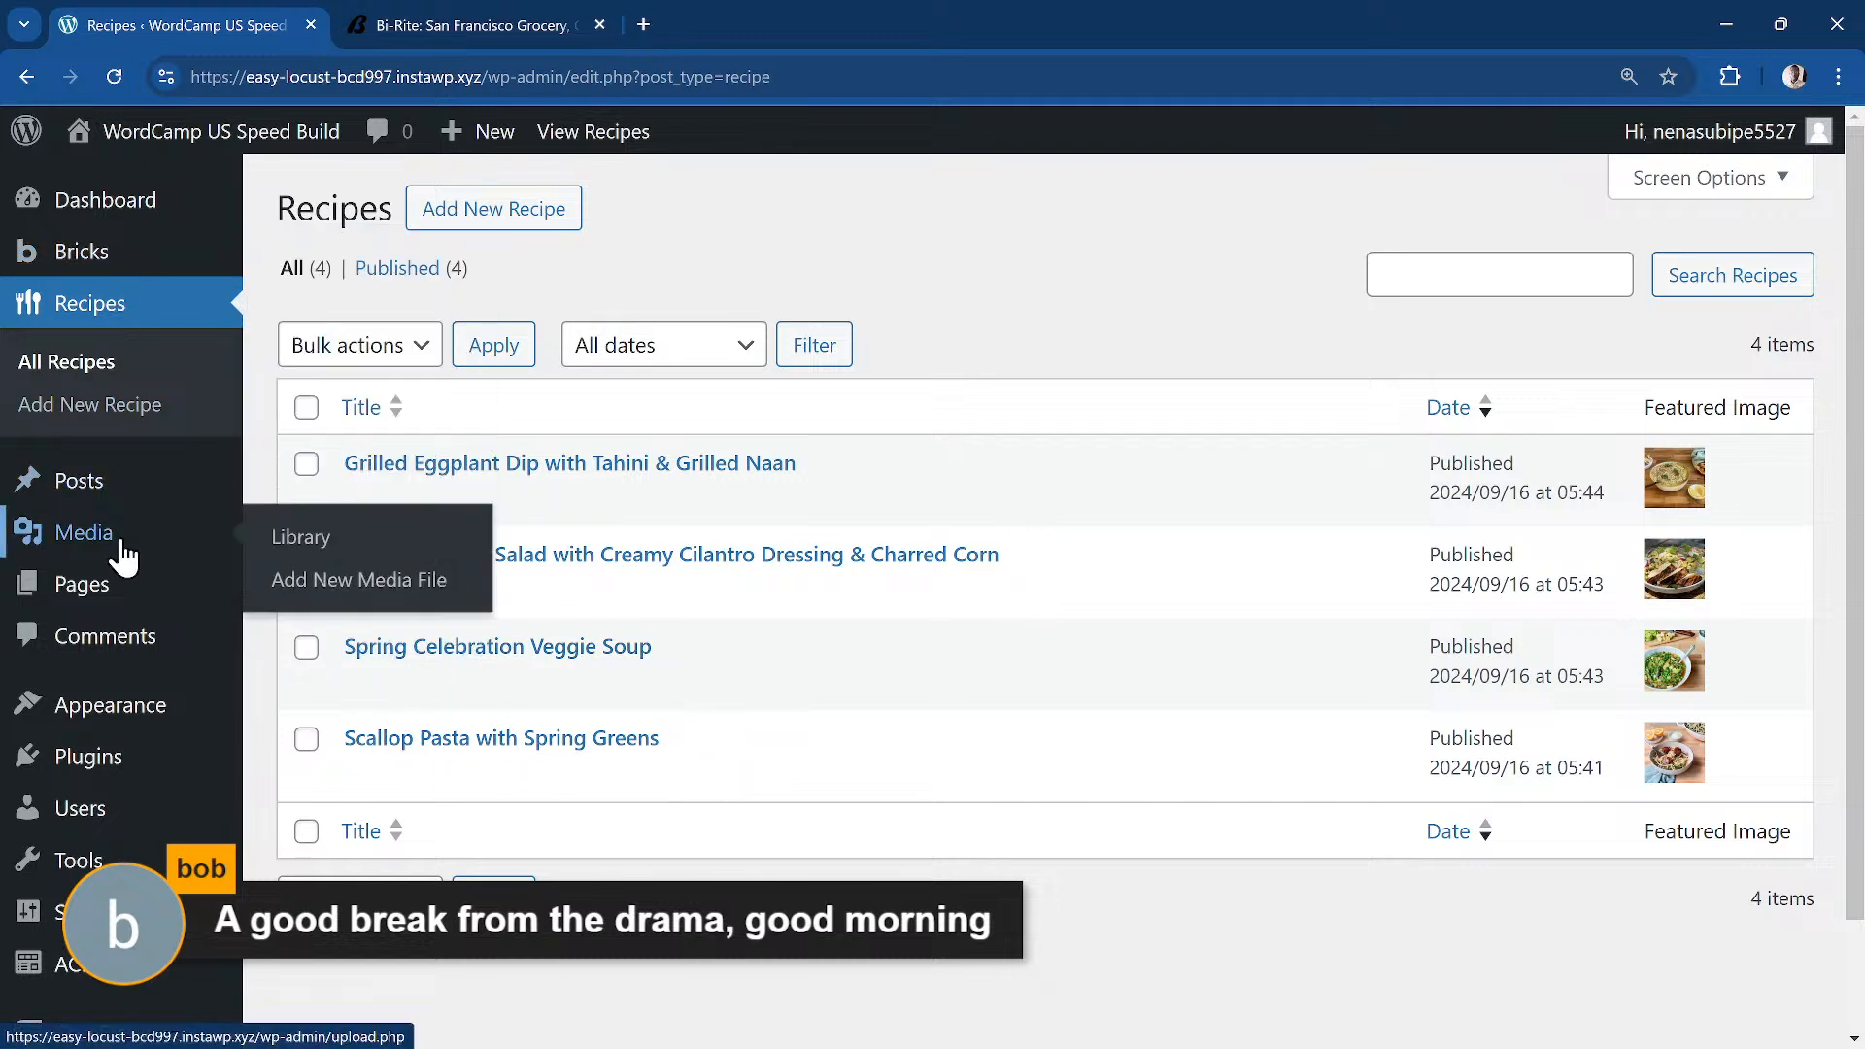
scroll(125, 555, down, 1)
scroll(164, 544, down, 1)
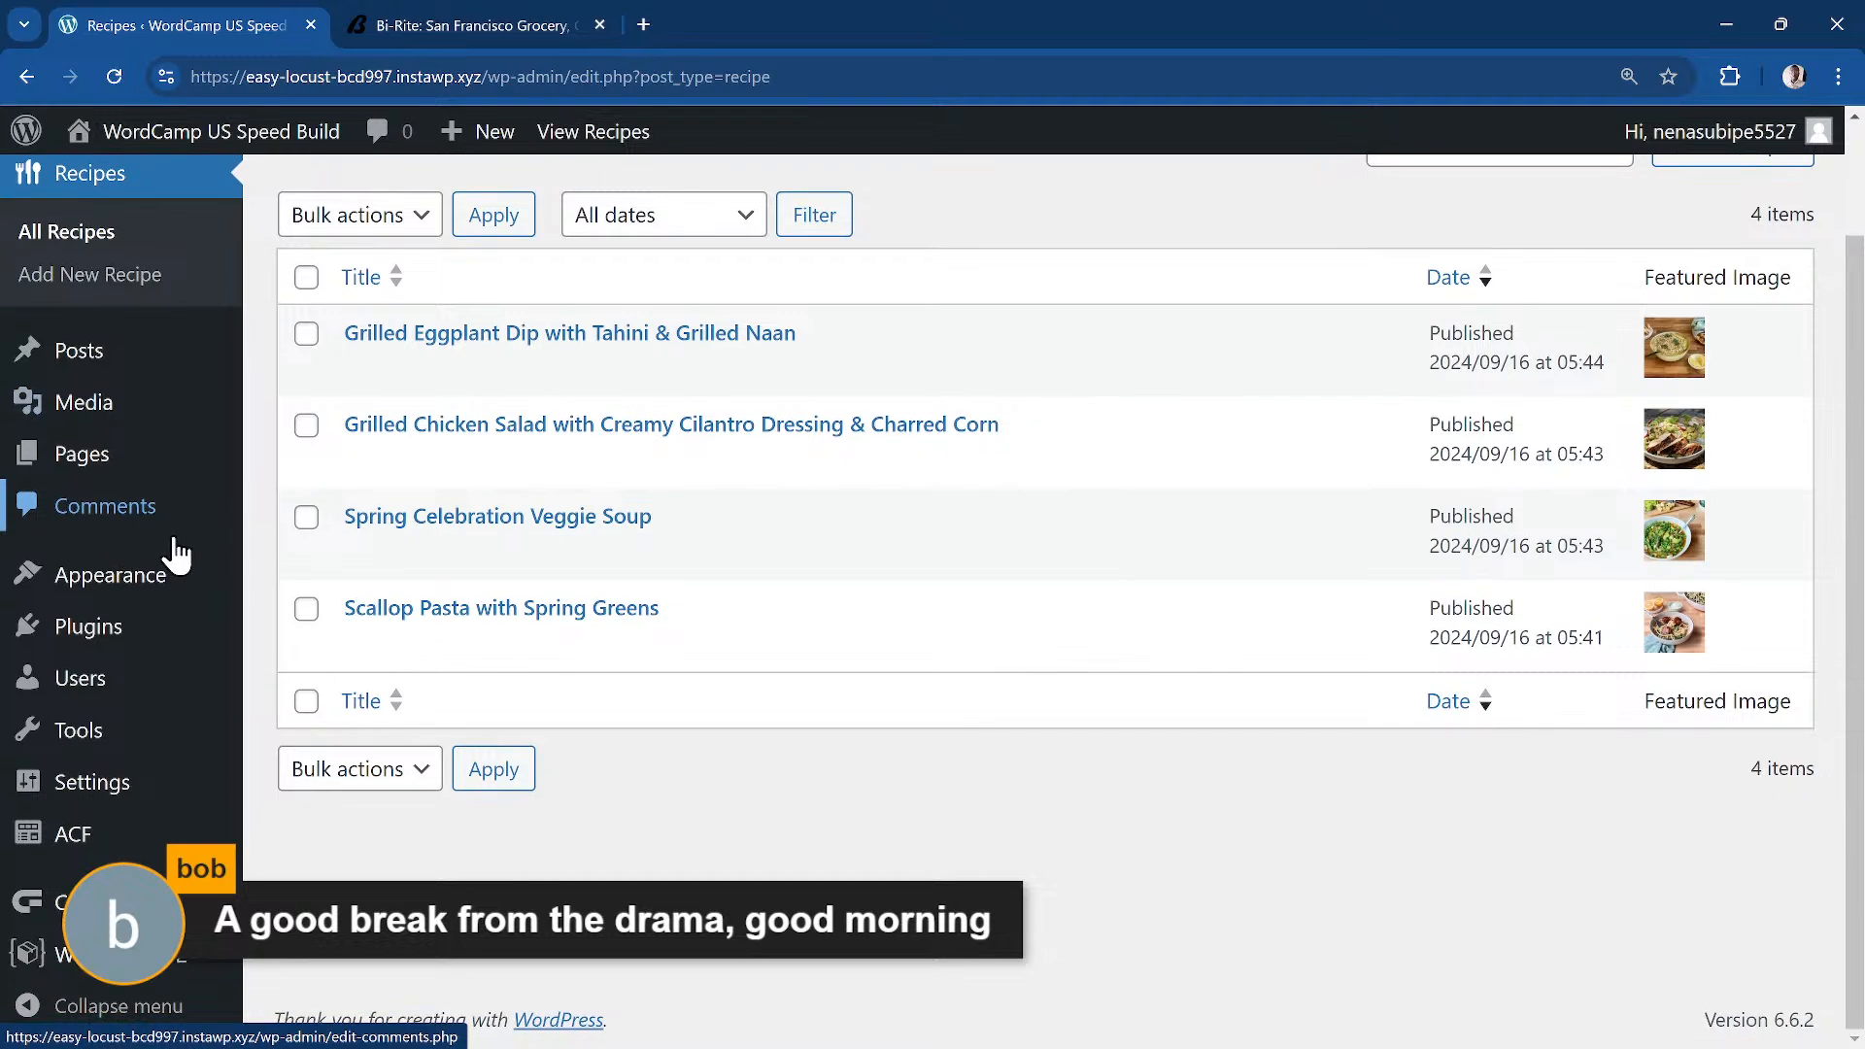
mouse_move(107, 646)
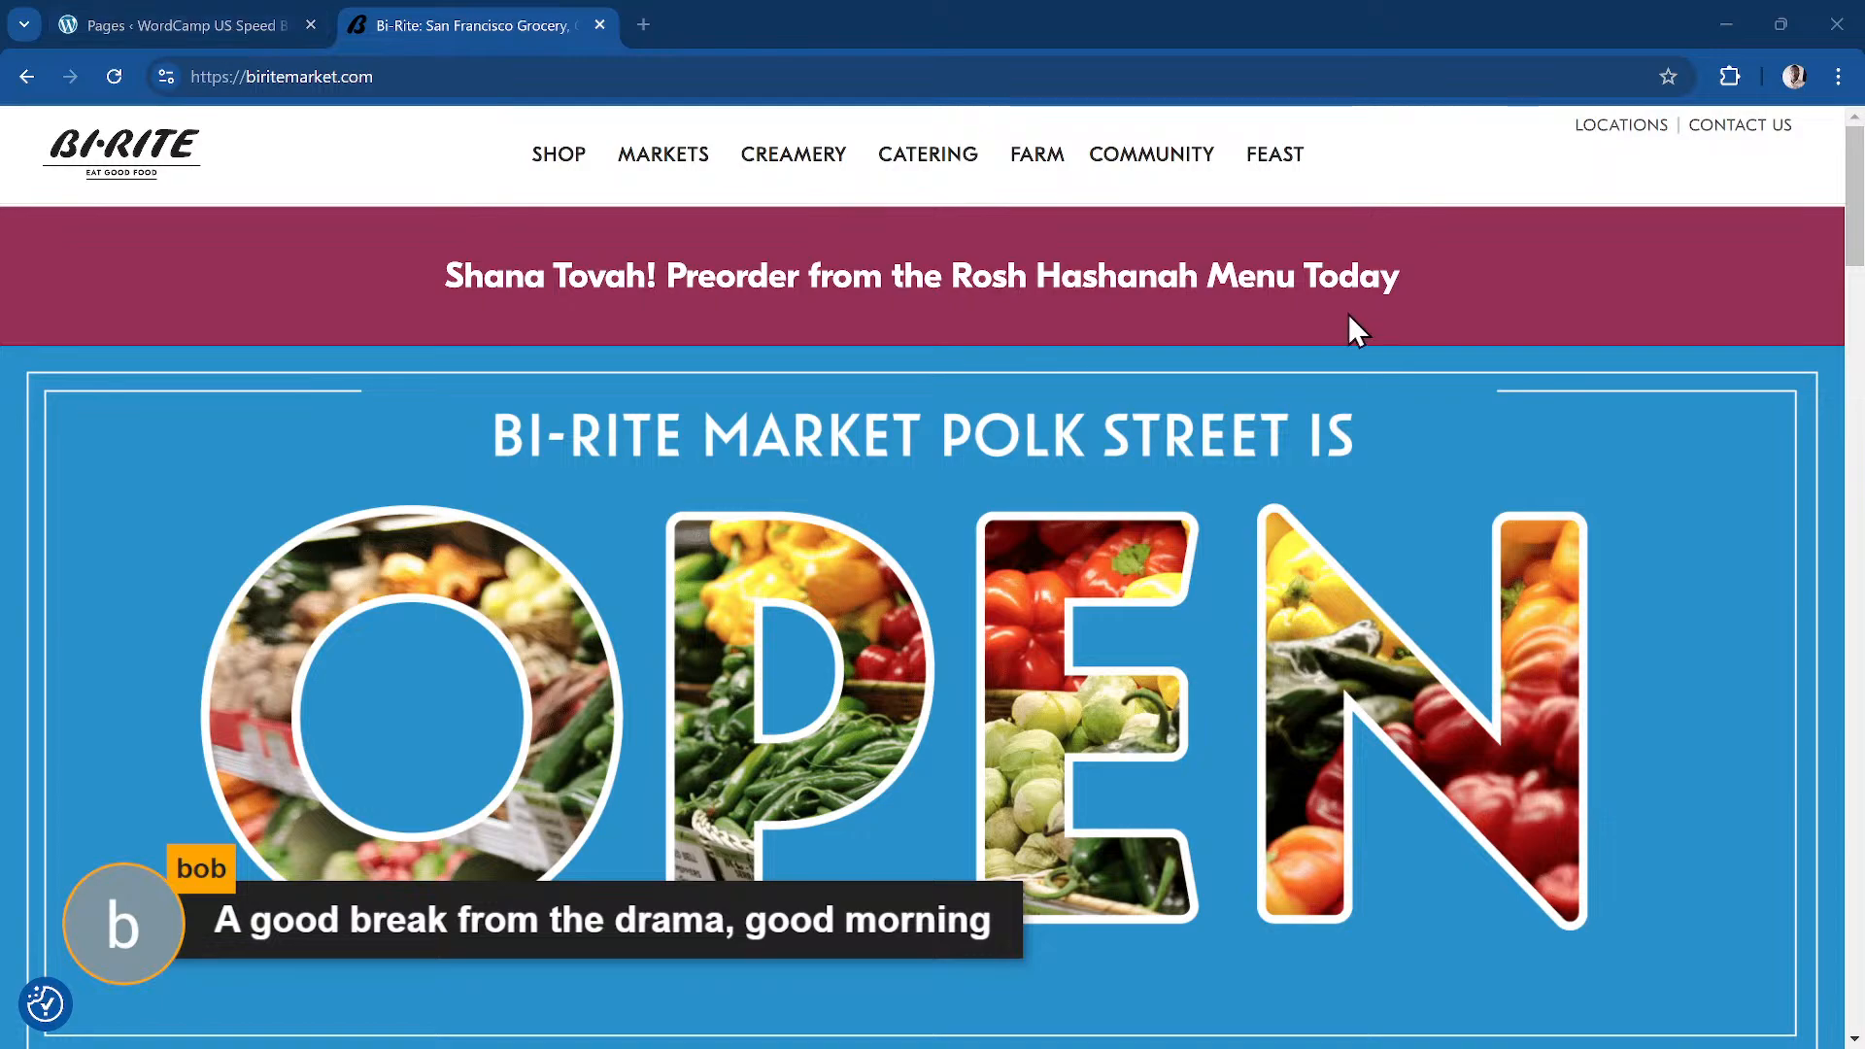
Step: Glance at the Bi-Rite homepage, then edit the Home page with Bricks
scroll(499, 190, down, 15)
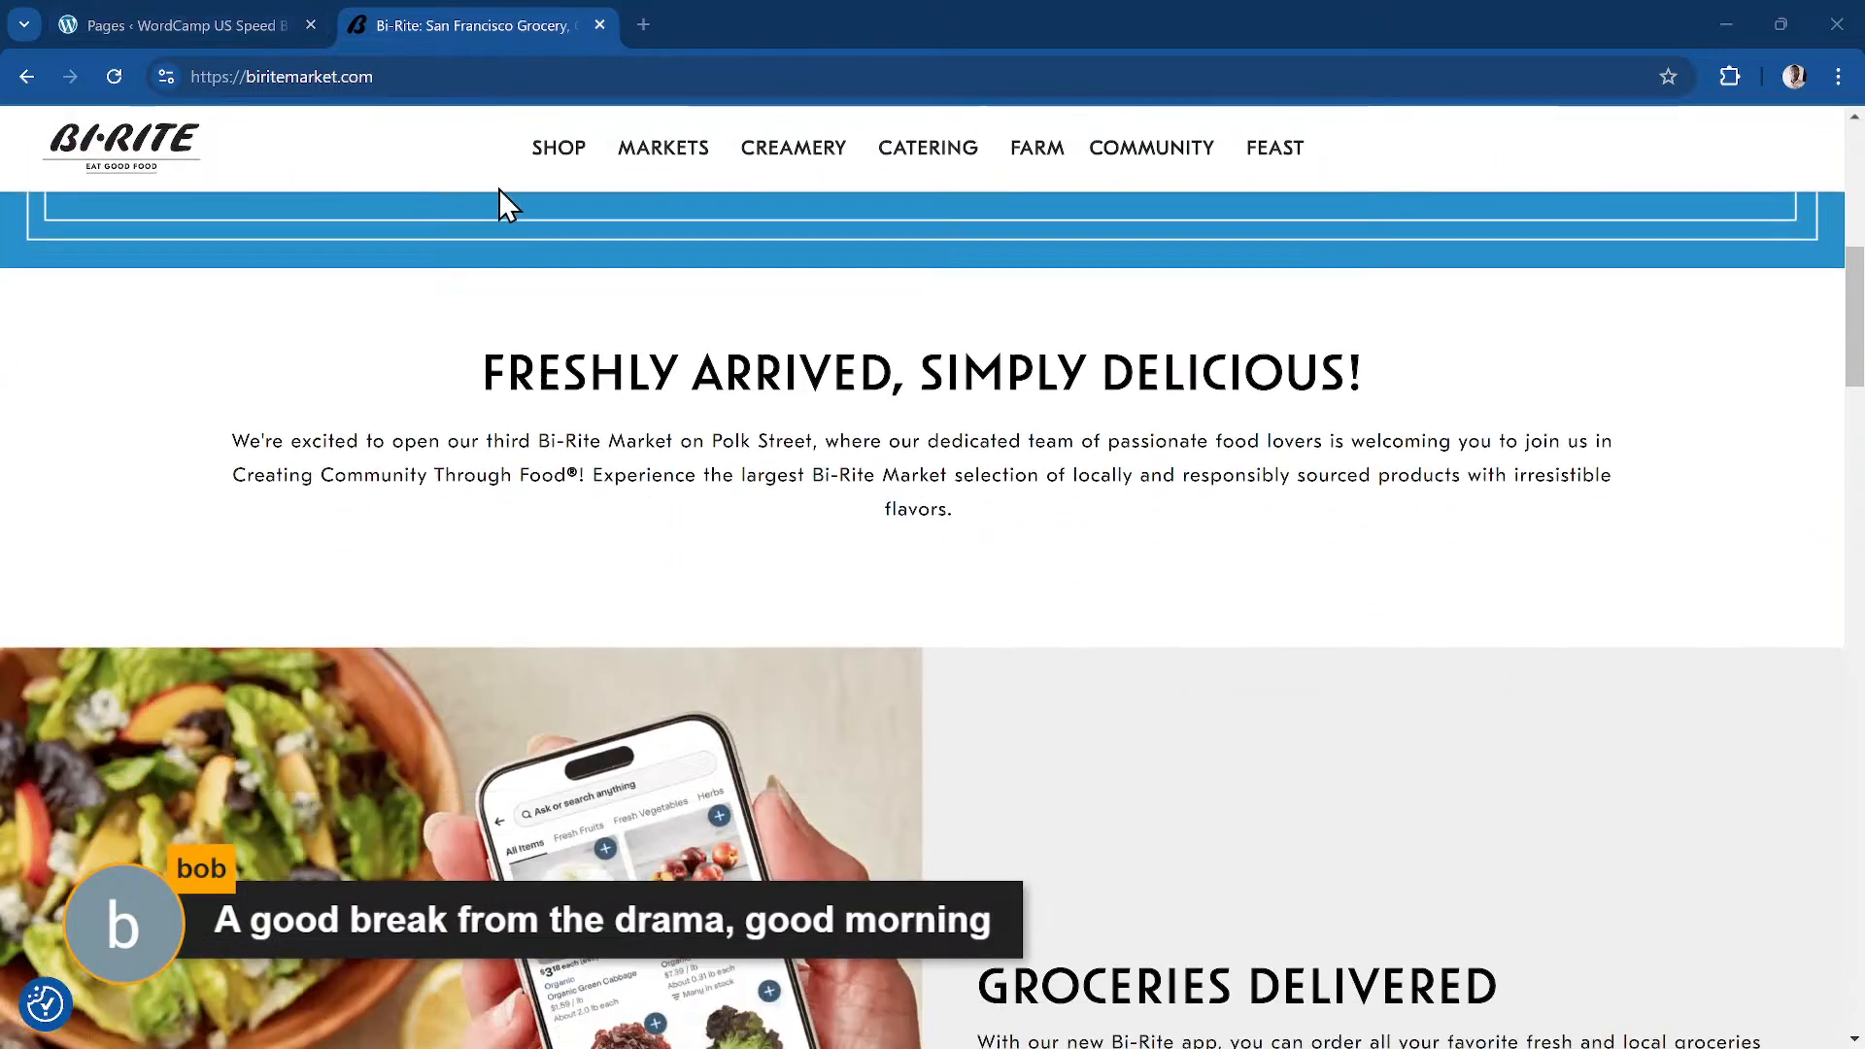
scroll(504, 252, up, 15)
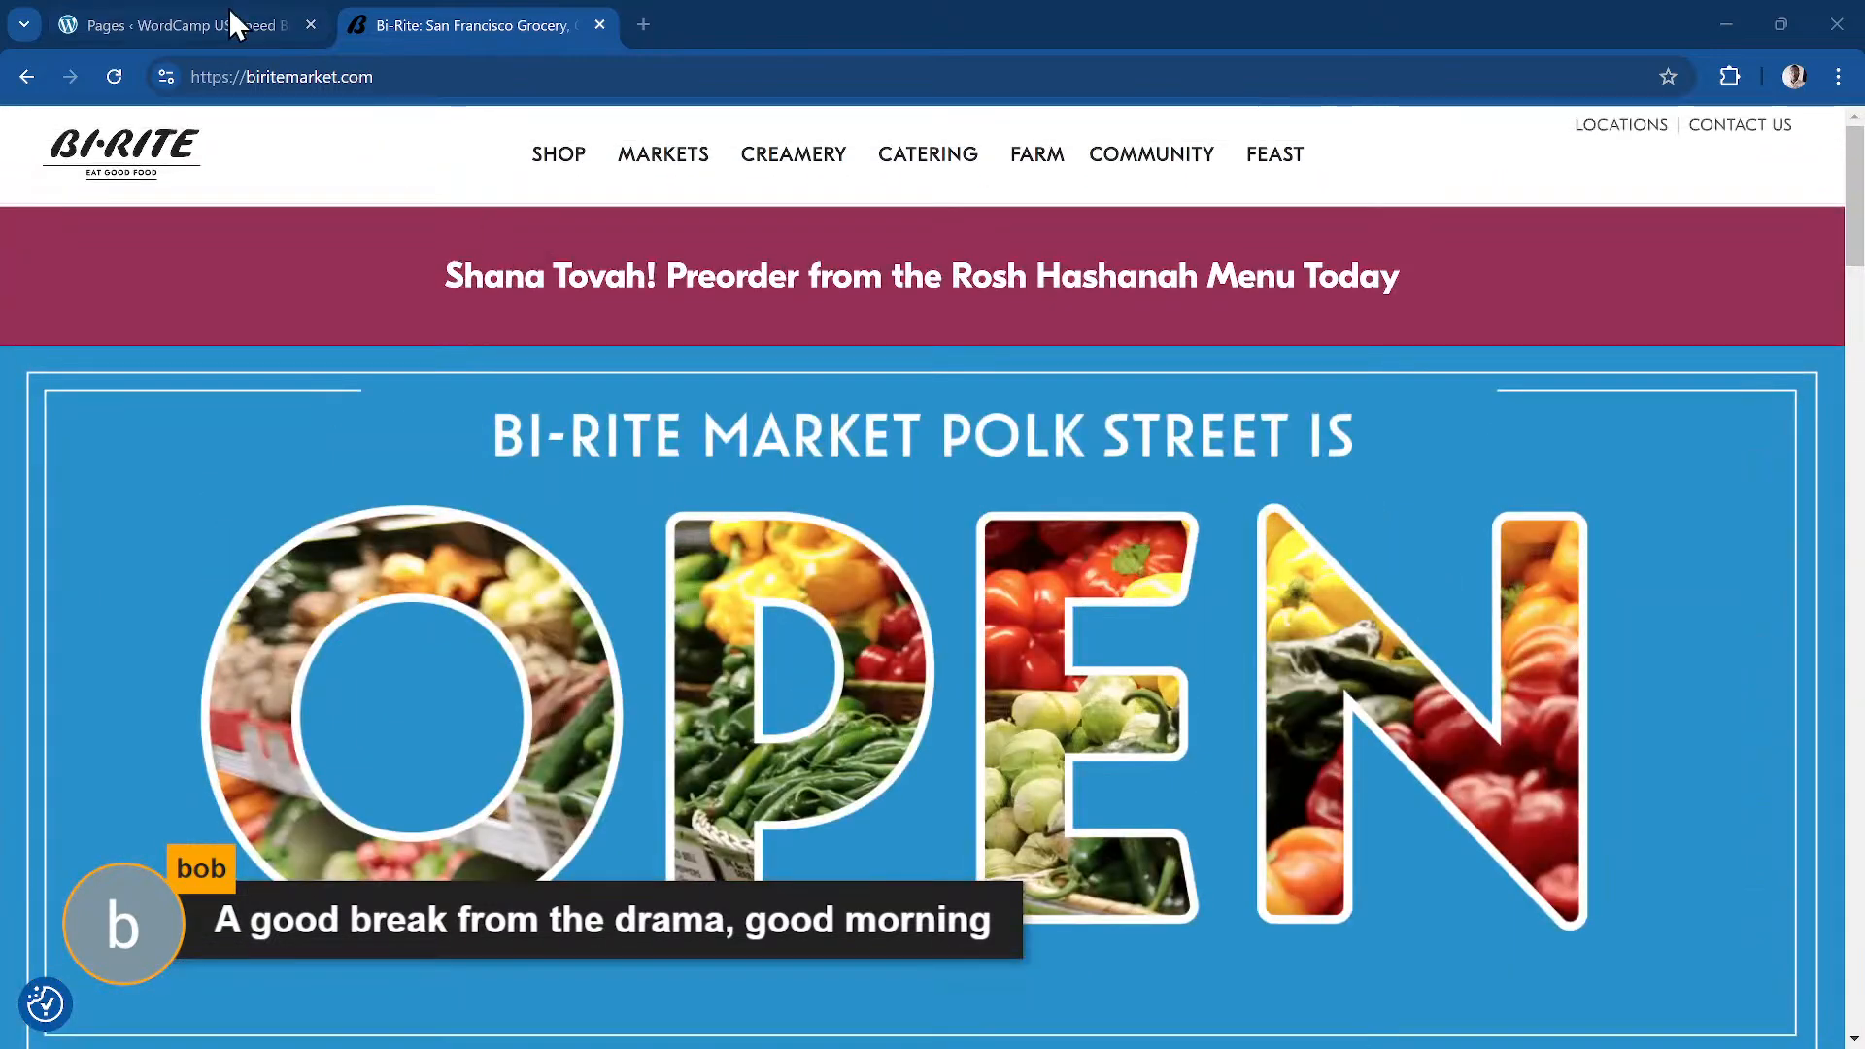
click(218, 22)
scroll(521, 658, down, 5)
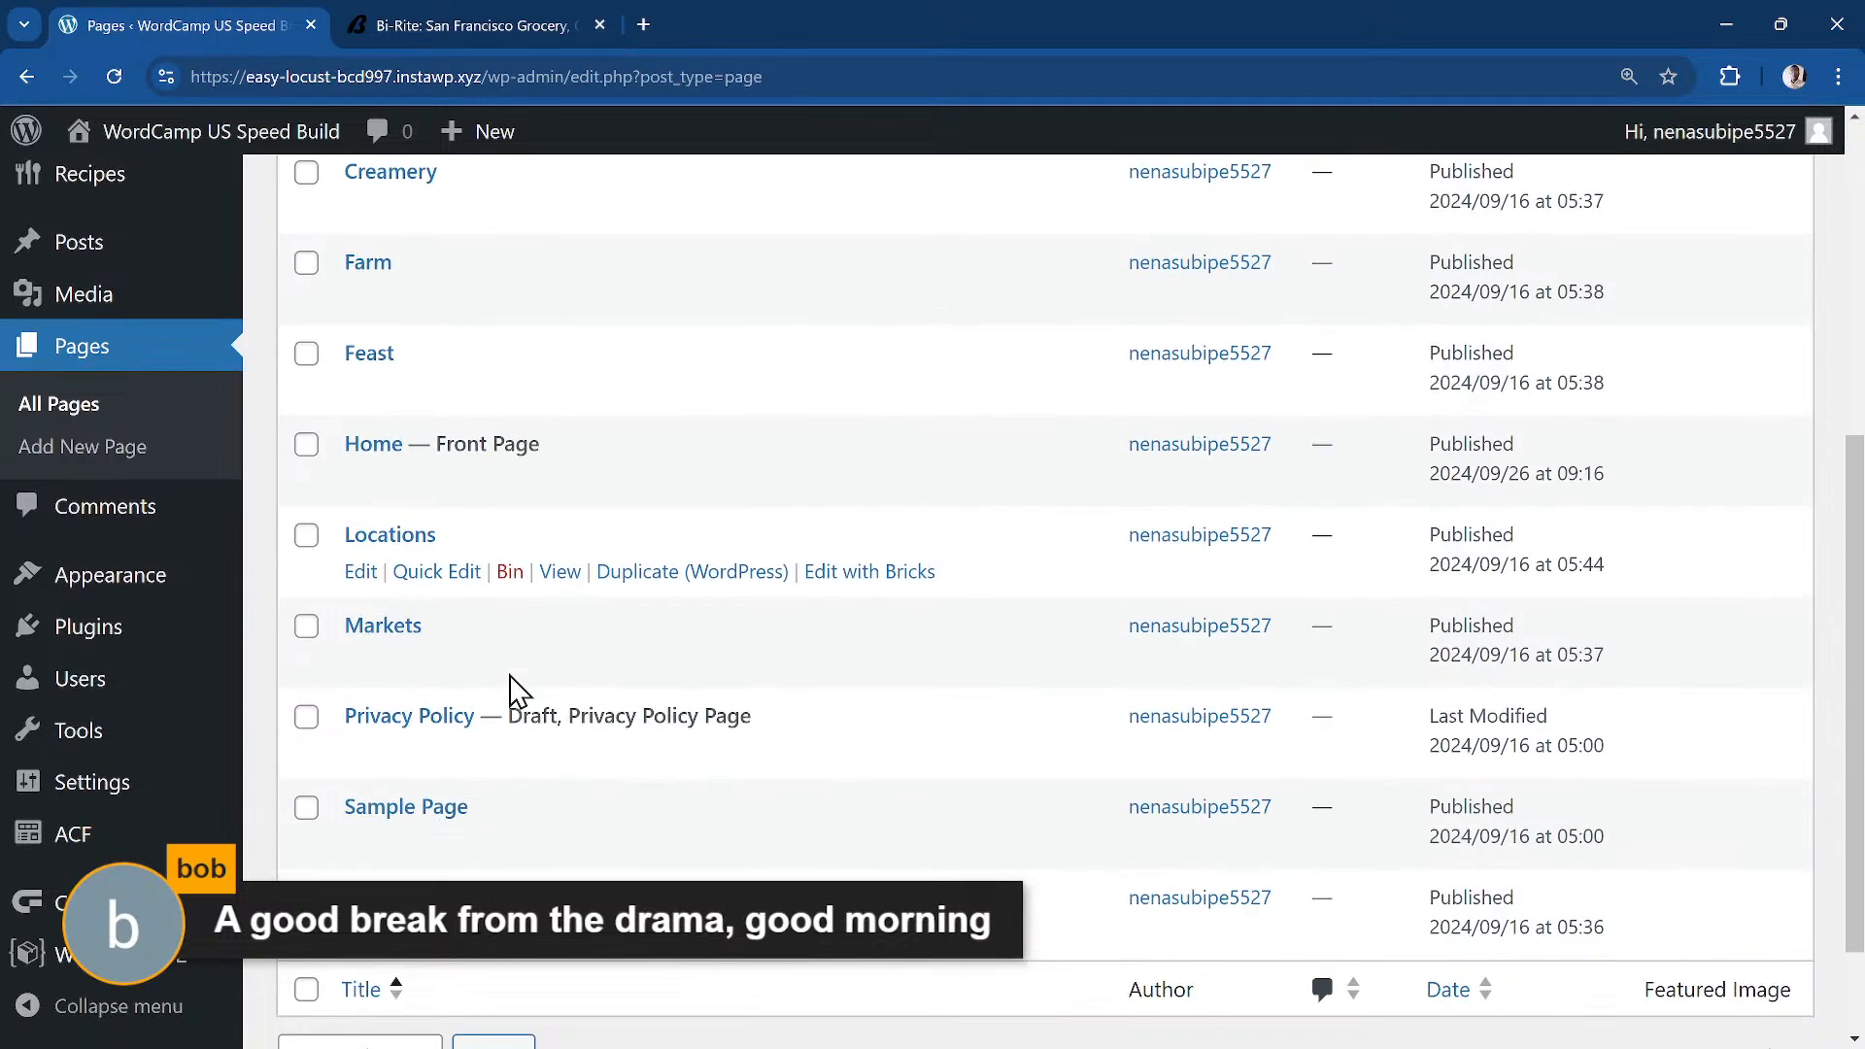
scroll(450, 525, up, 2)
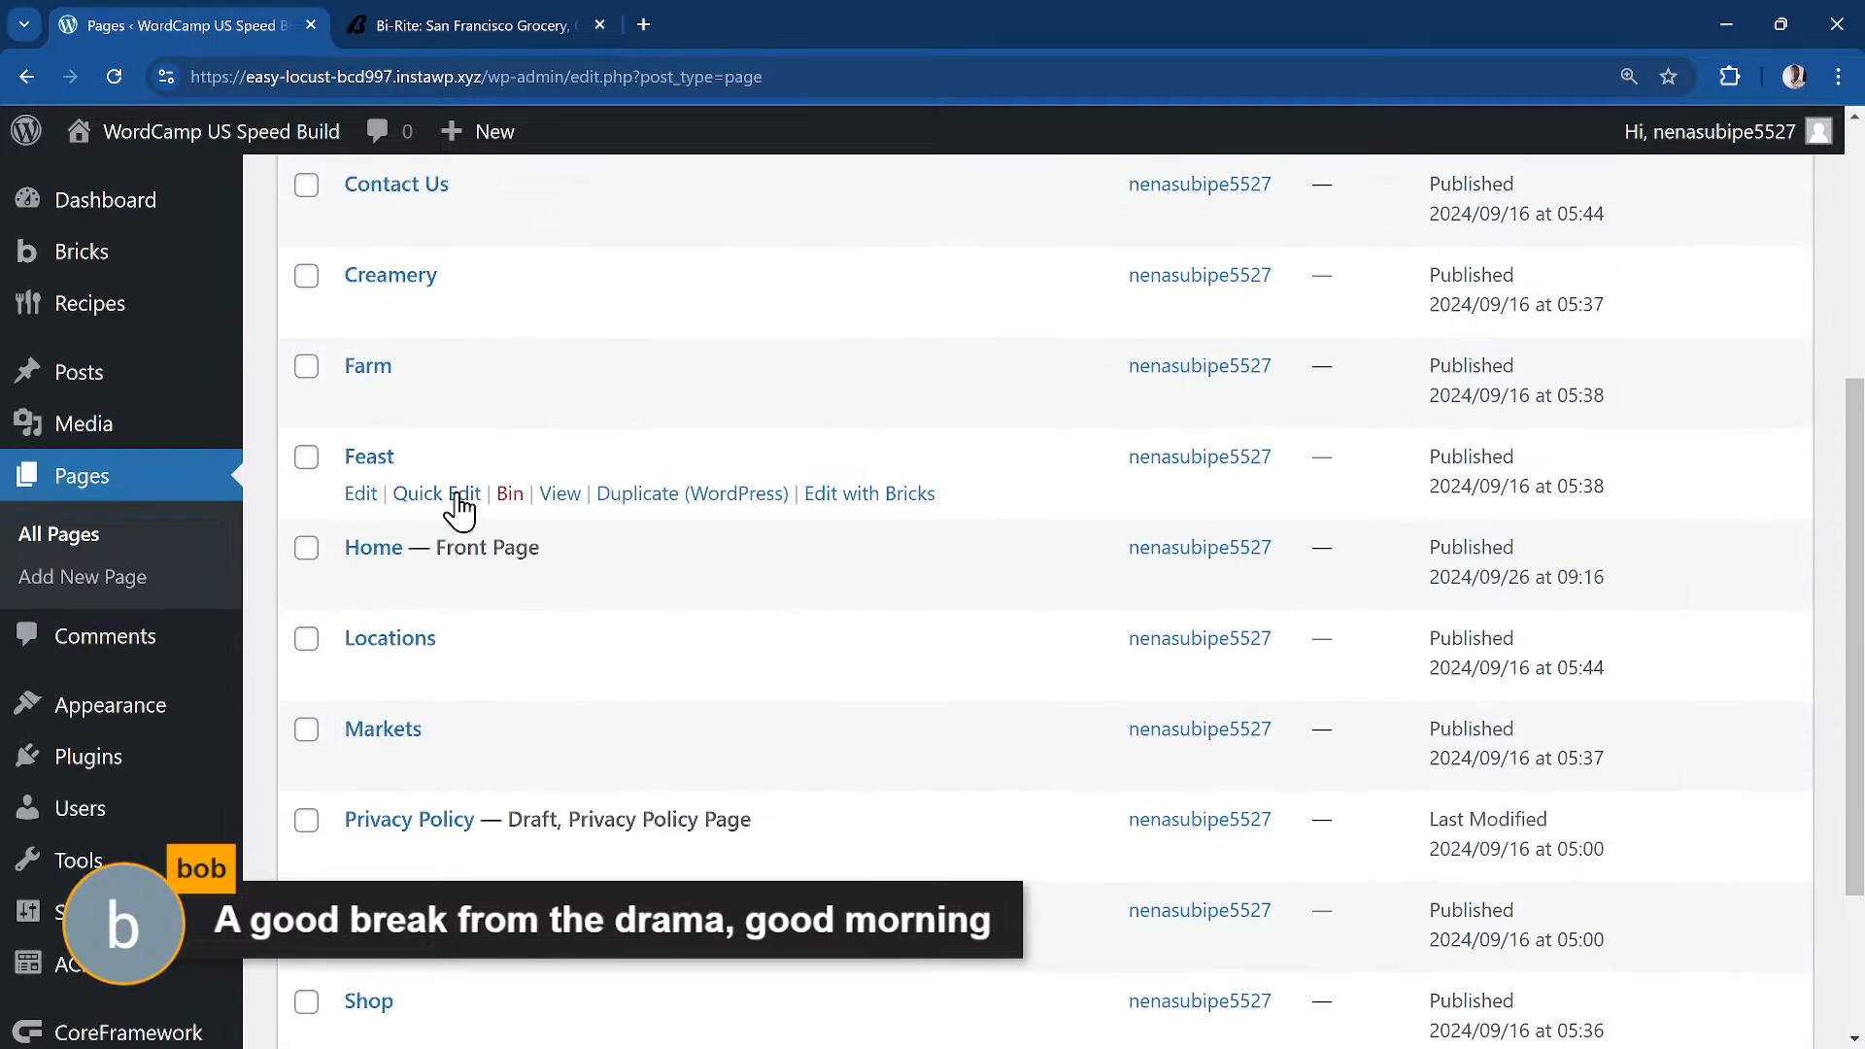
click(810, 586)
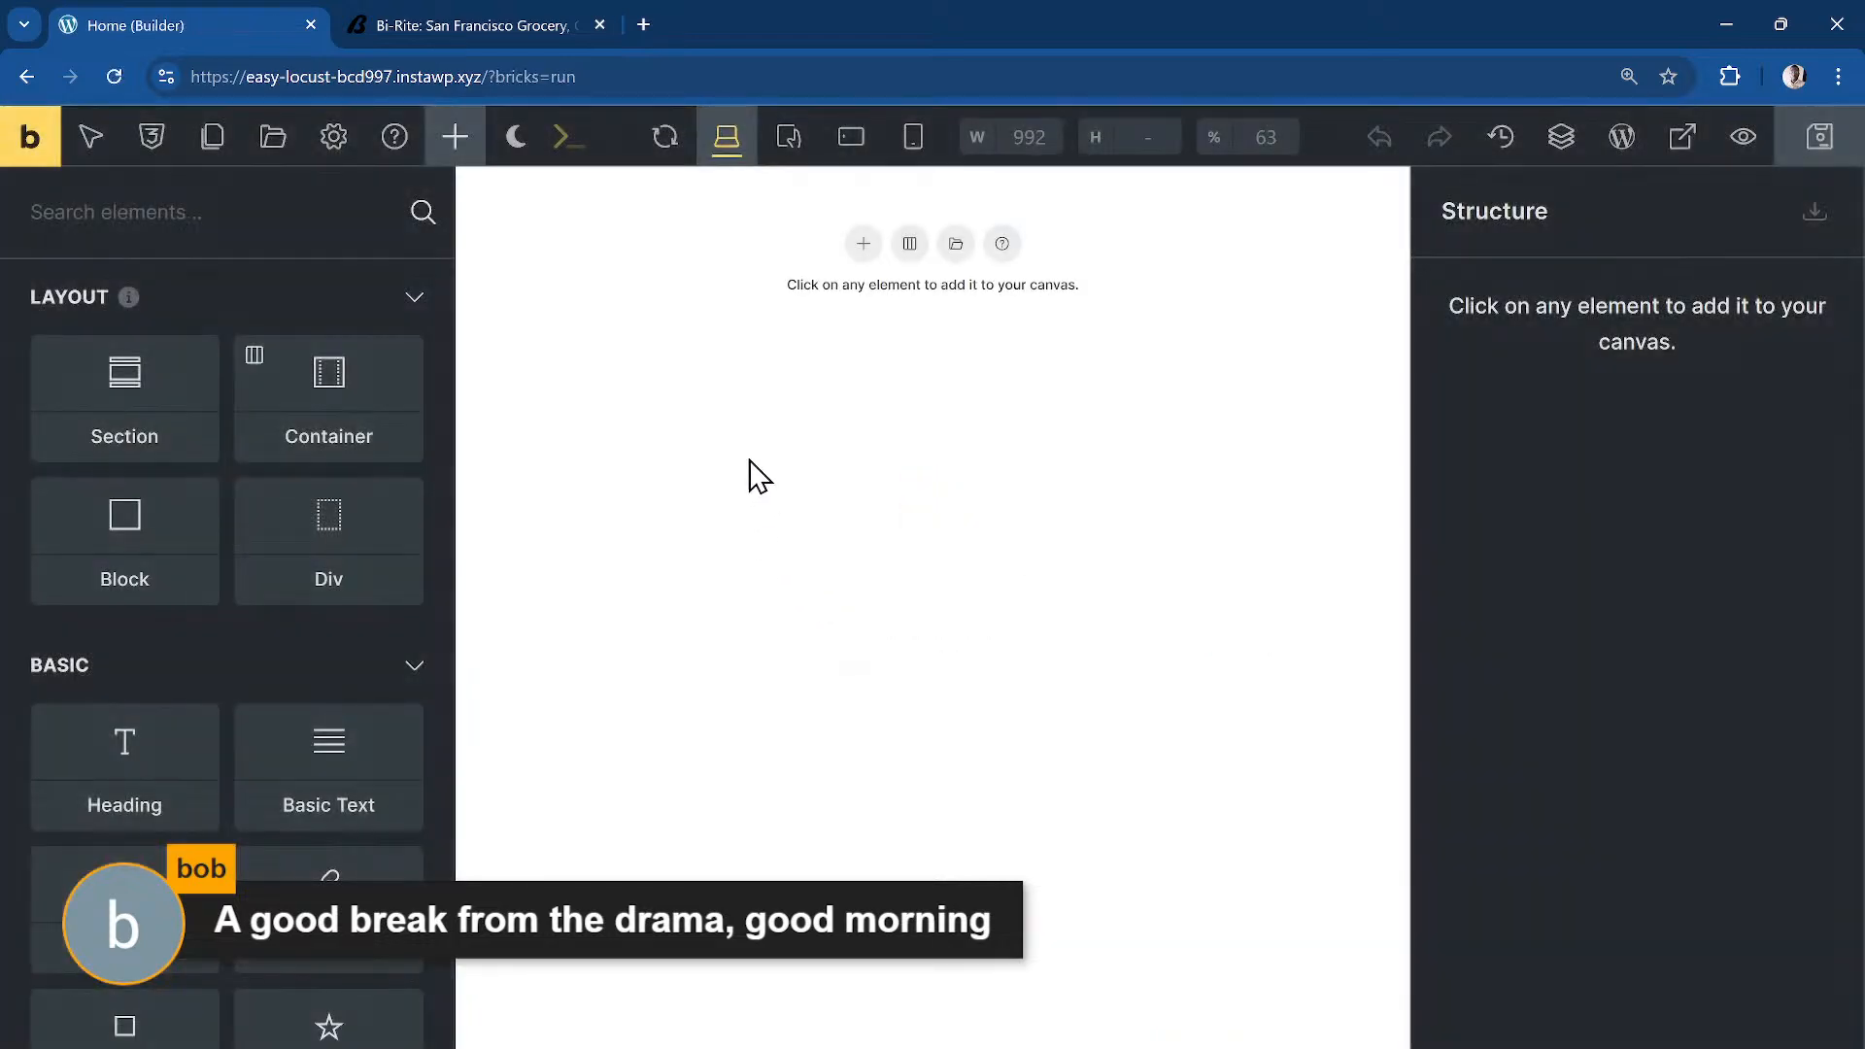
Step: View the Home page on the live site and move its tab first
click(31, 136)
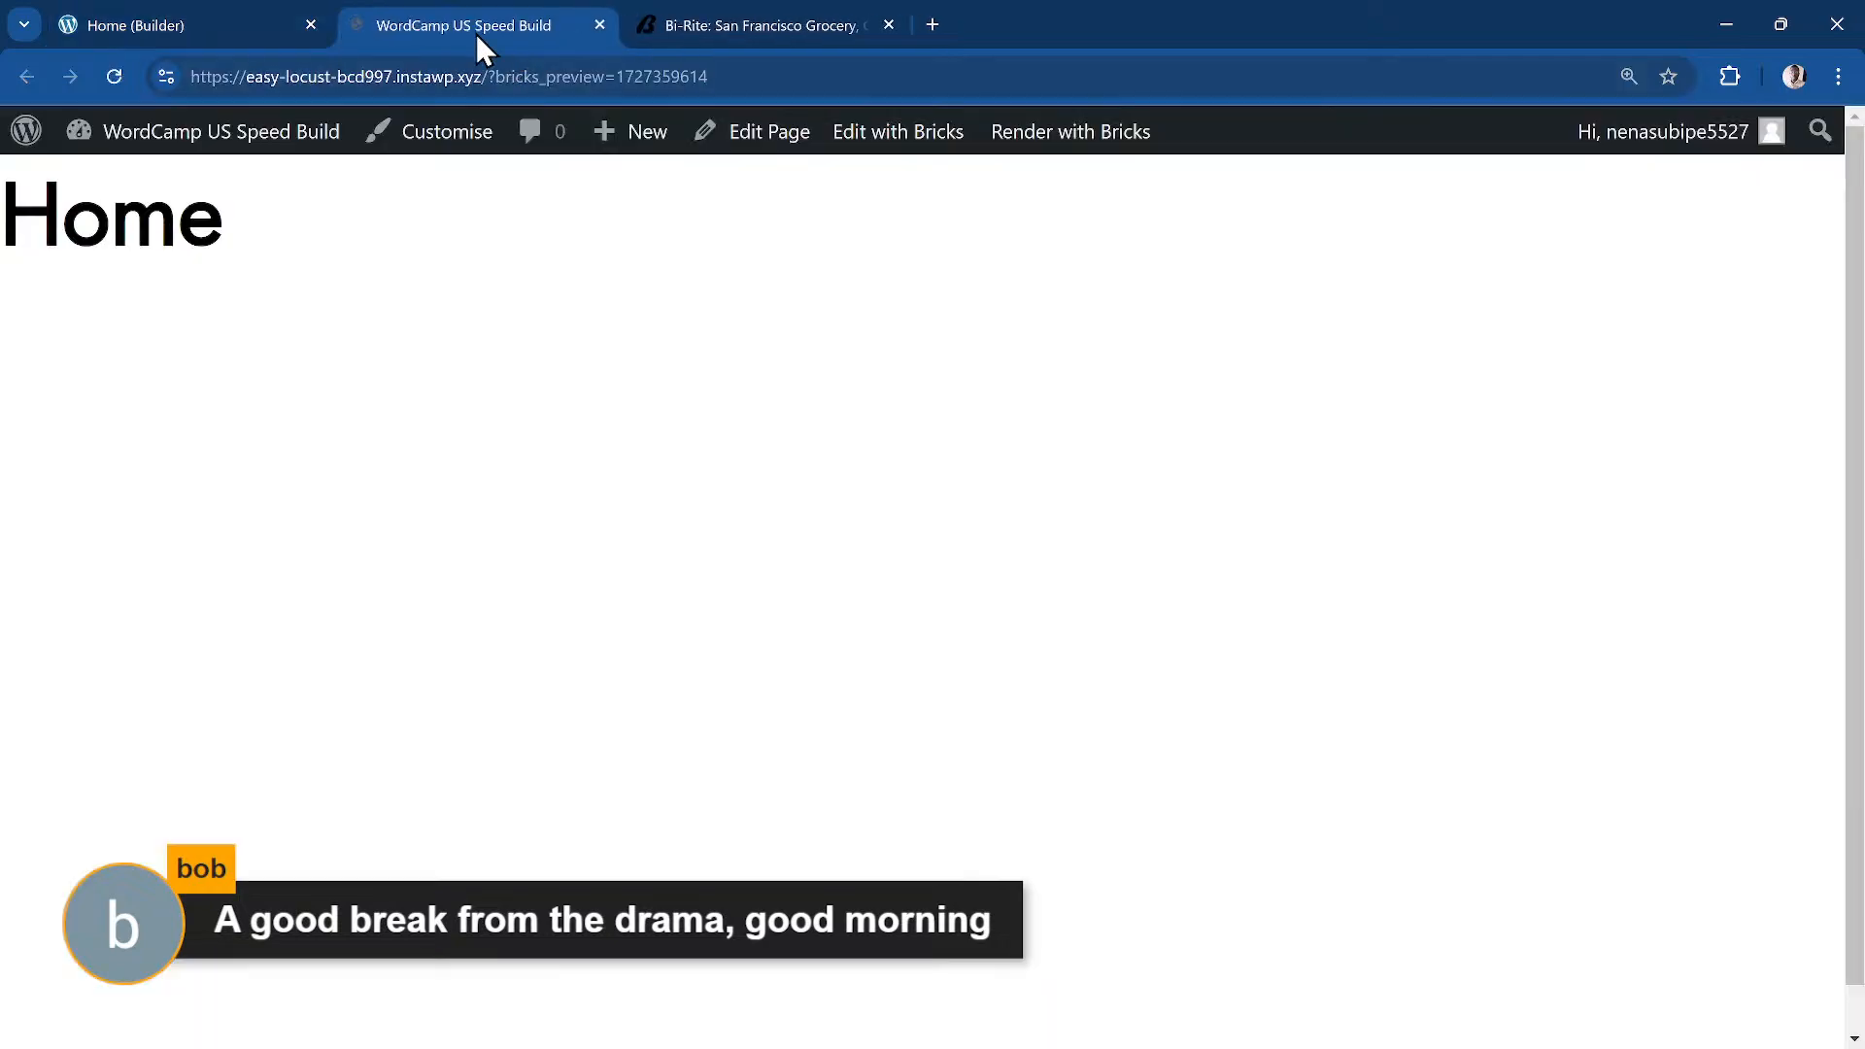
drag(476, 33, 234, 49)
click(154, 136)
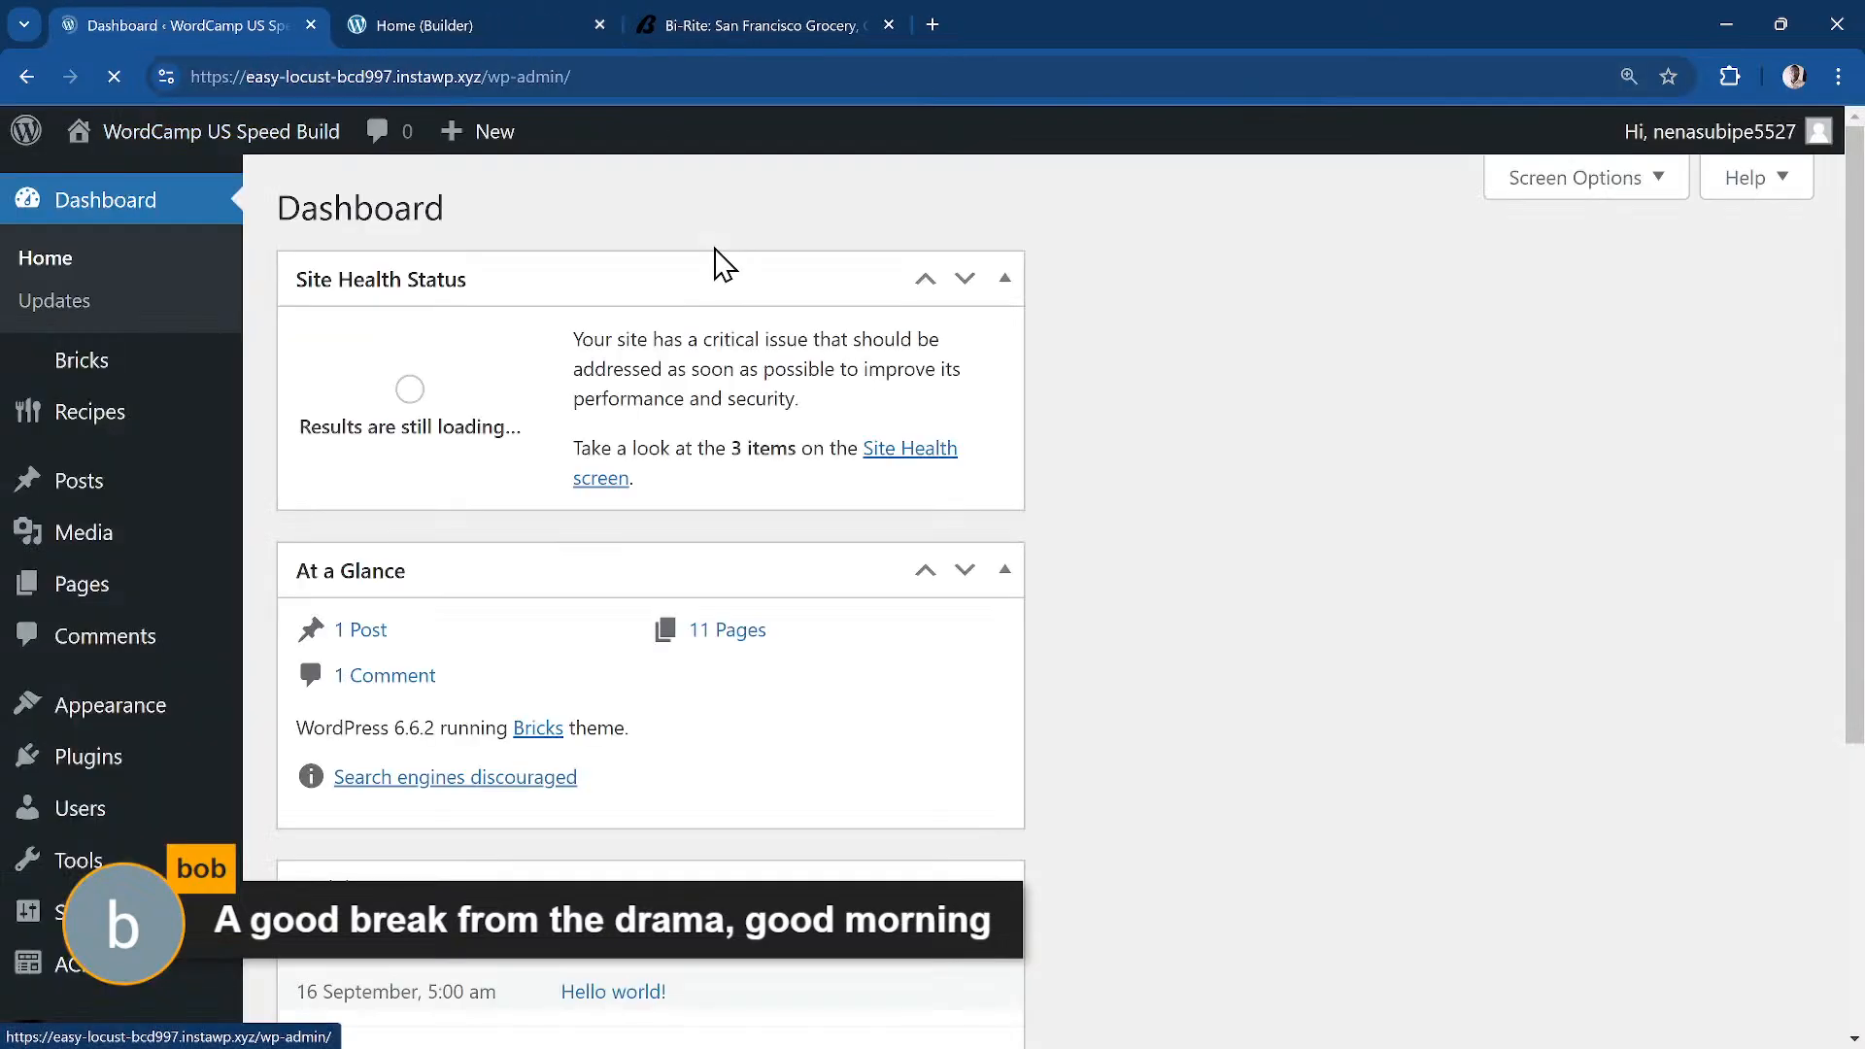
Step: Sample and copy the maroon announcement bar colour #963057 from the Bi-Rite site
click(729, 29)
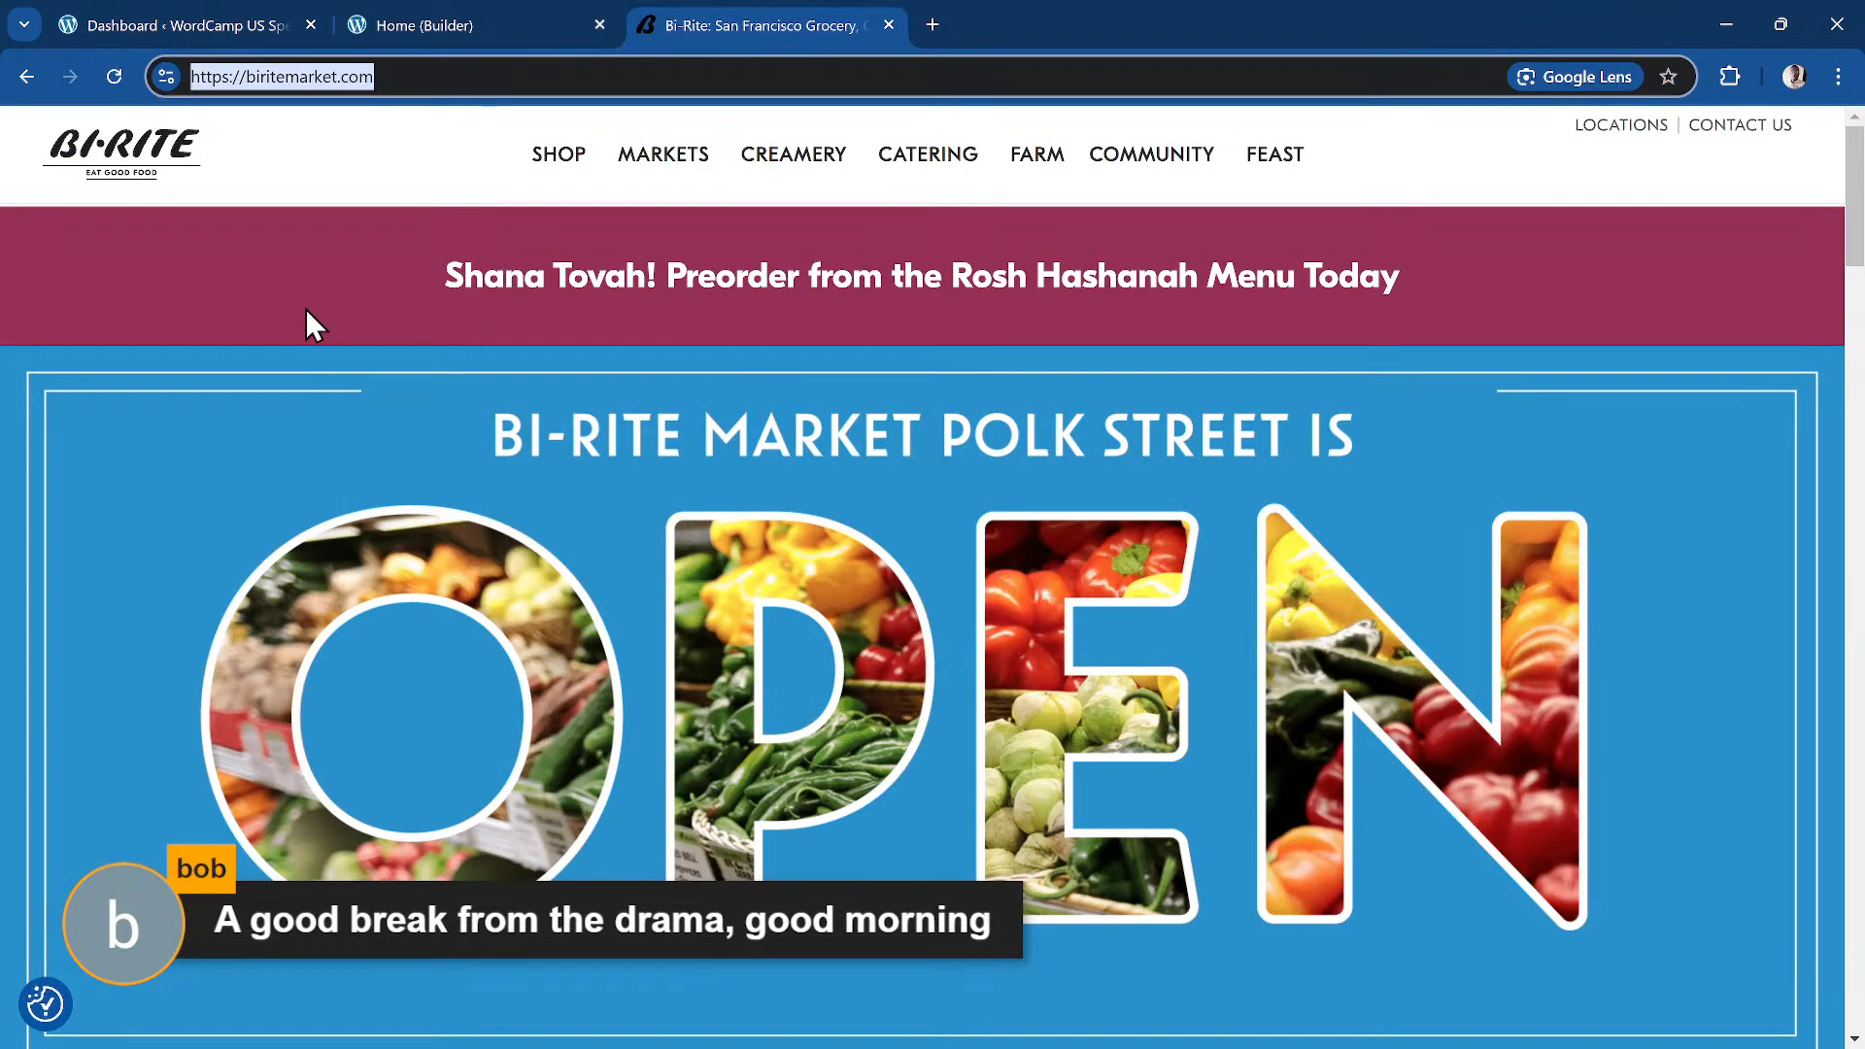
key(super+shift+c)
click(142, 233)
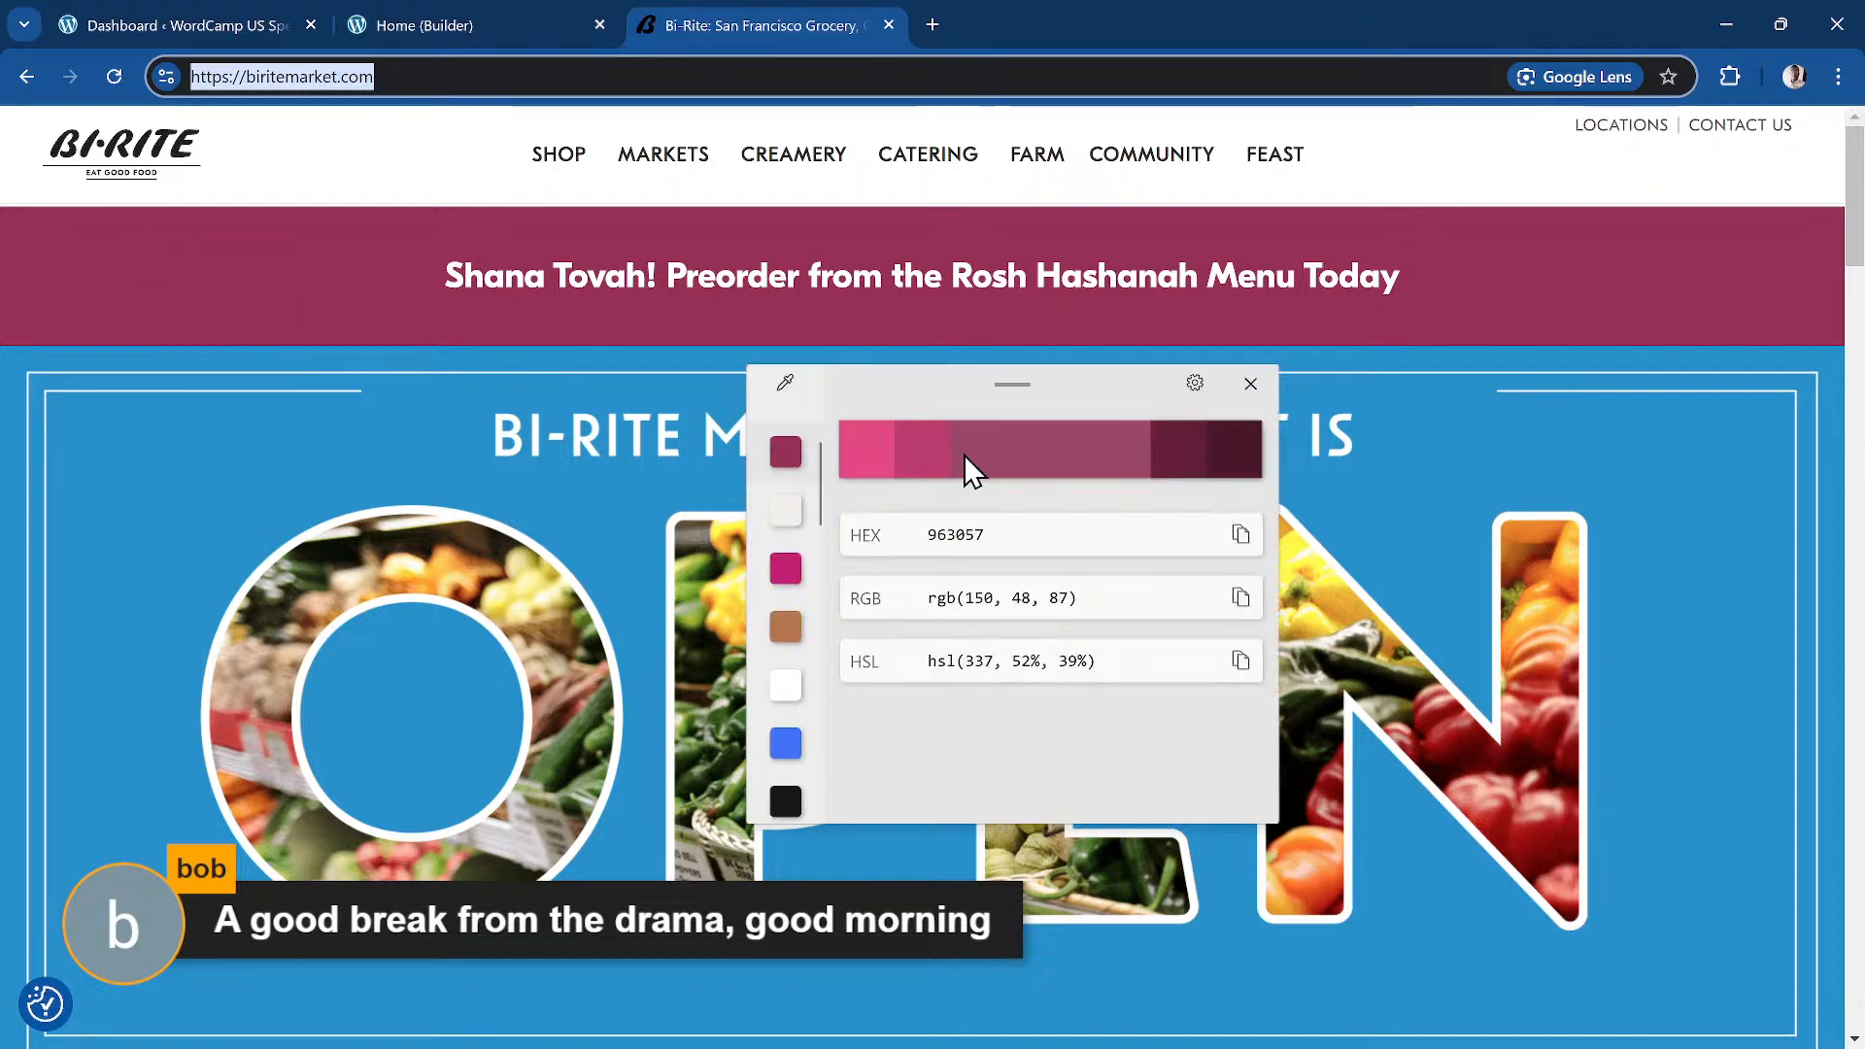
click(1240, 534)
click(1251, 384)
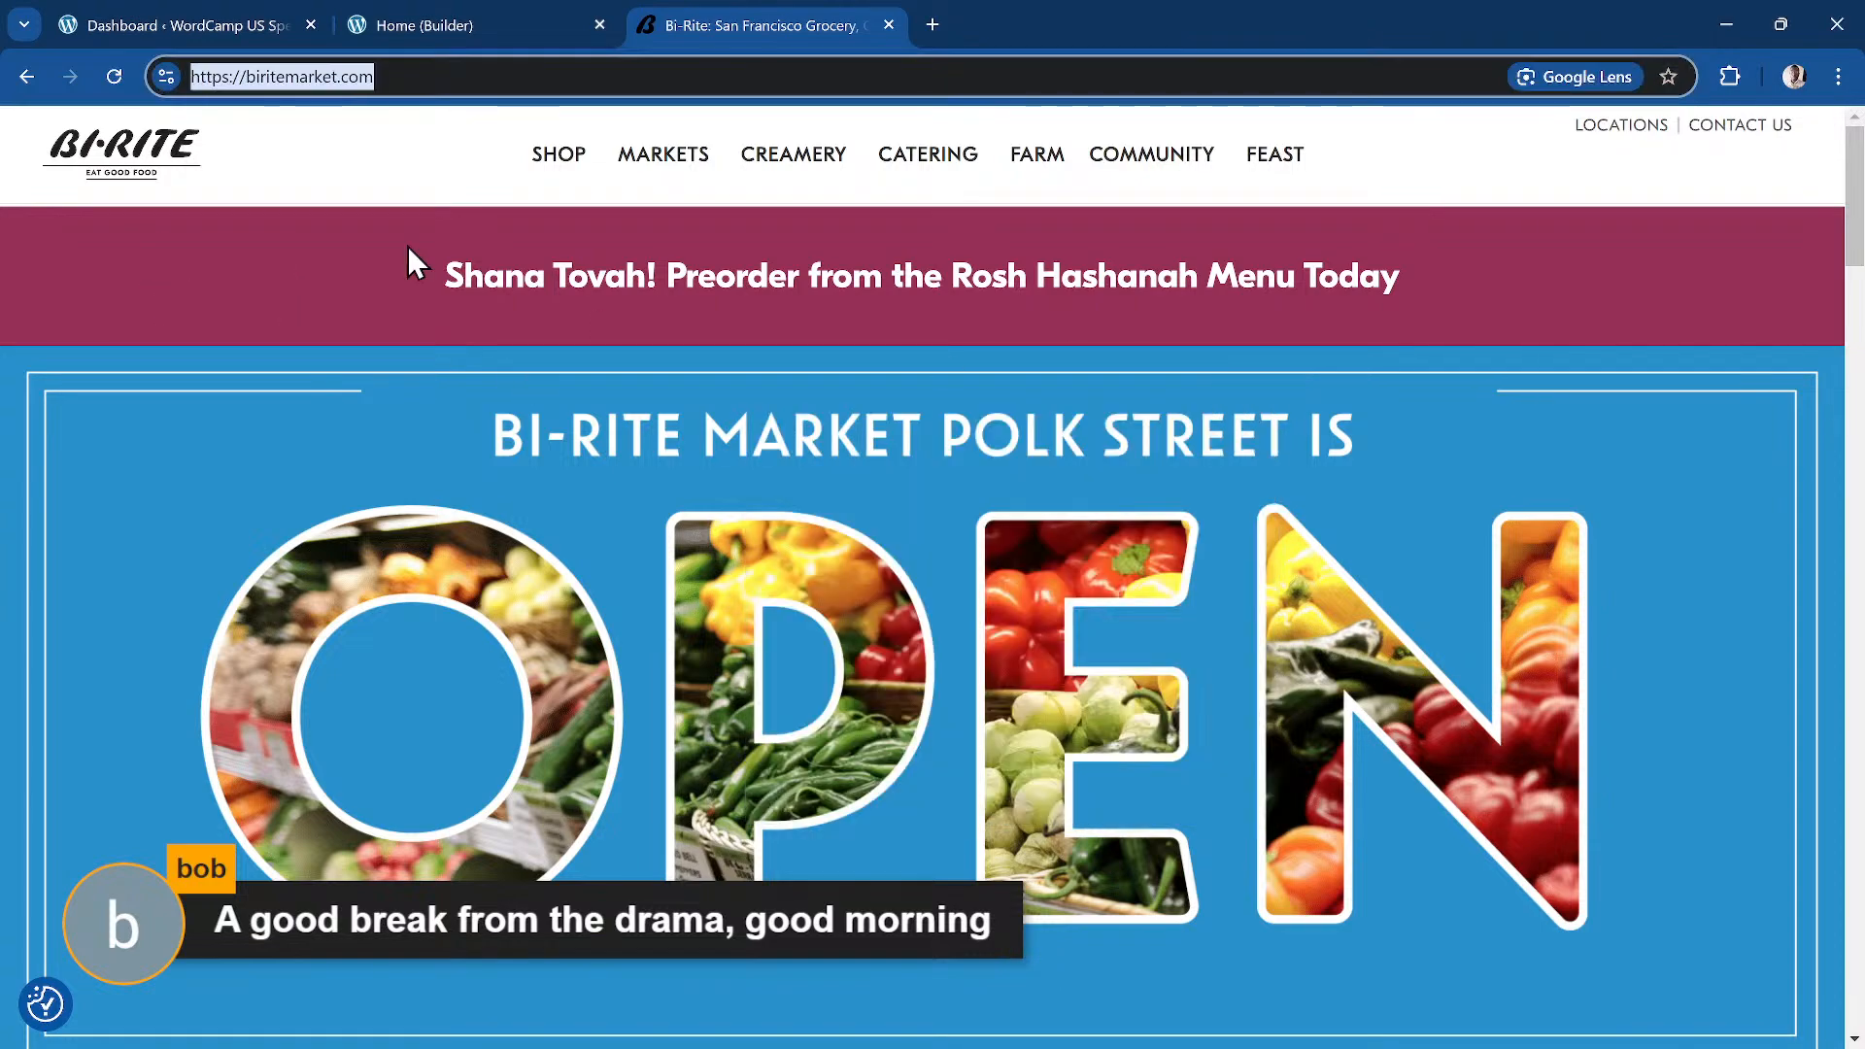
Step: Return to the WordPress dashboard and go down to the Core Framework menu
click(243, 27)
mouse_move(92, 867)
scroll(160, 862, down, 5)
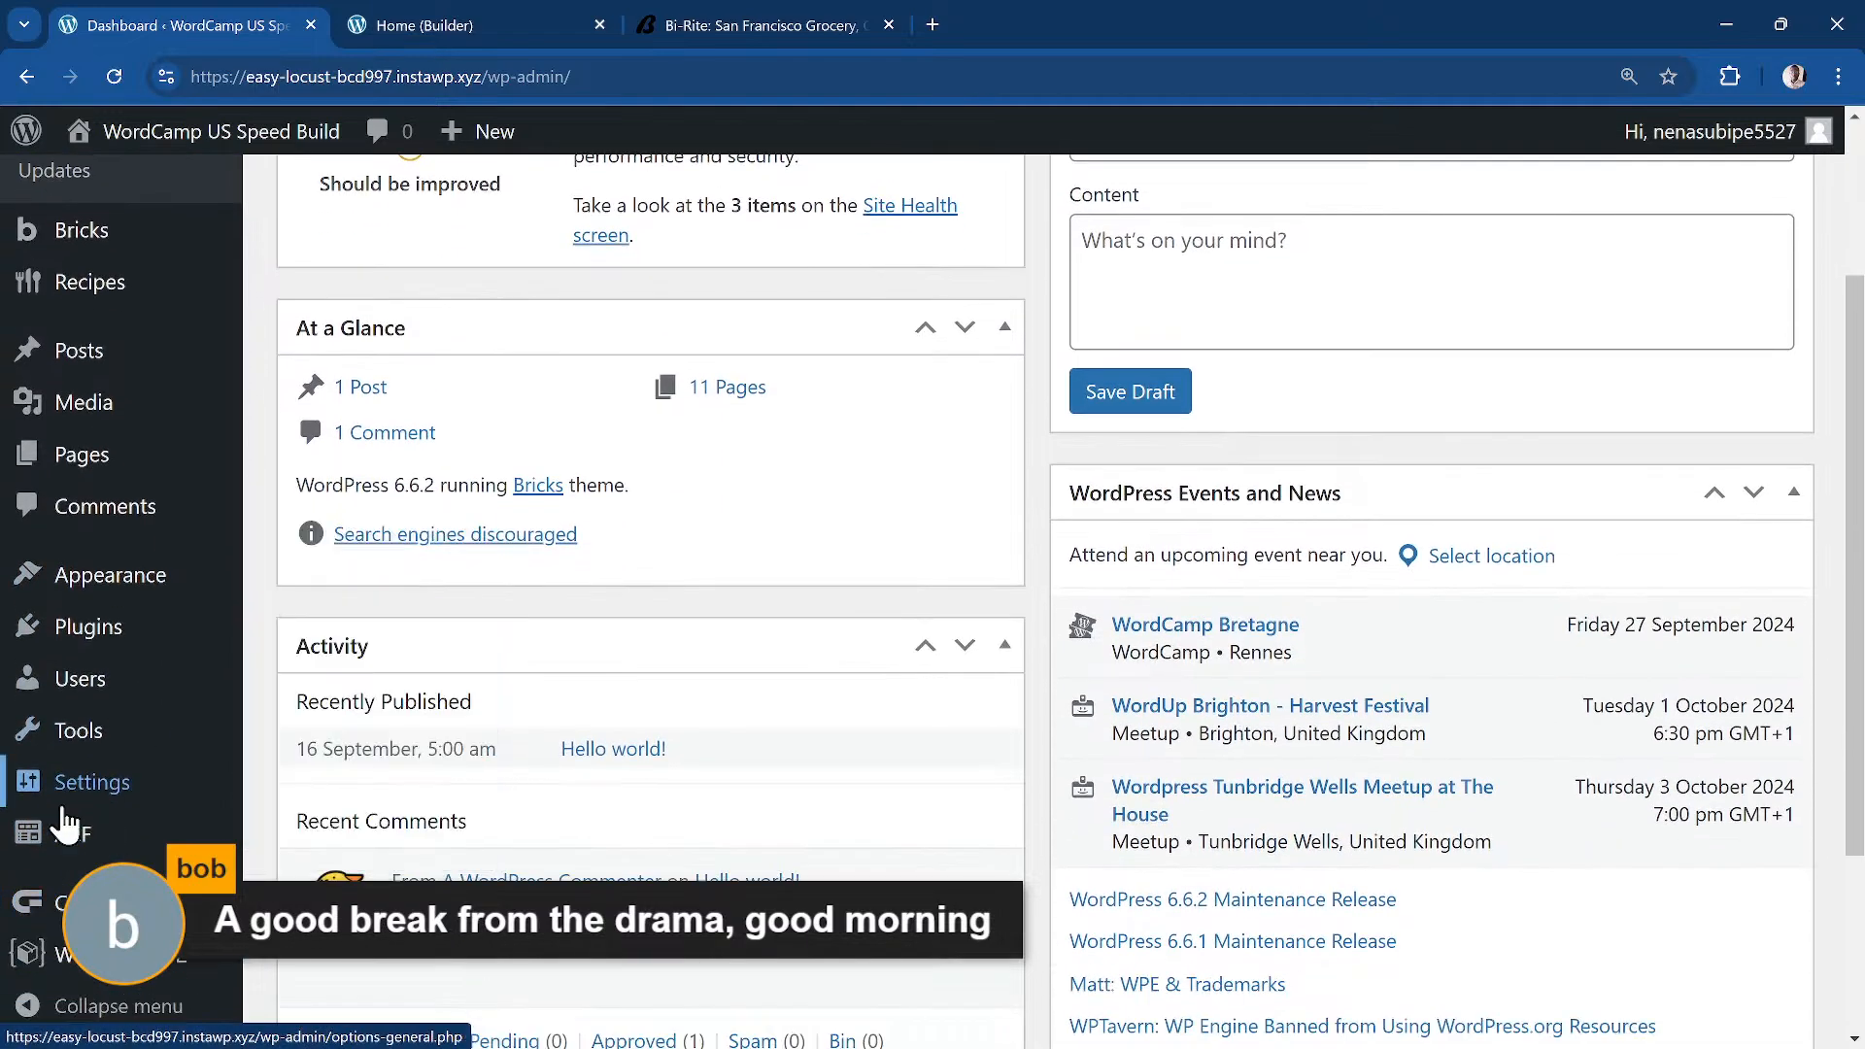
mouse_move(160, 863)
scroll(161, 863, down, 1)
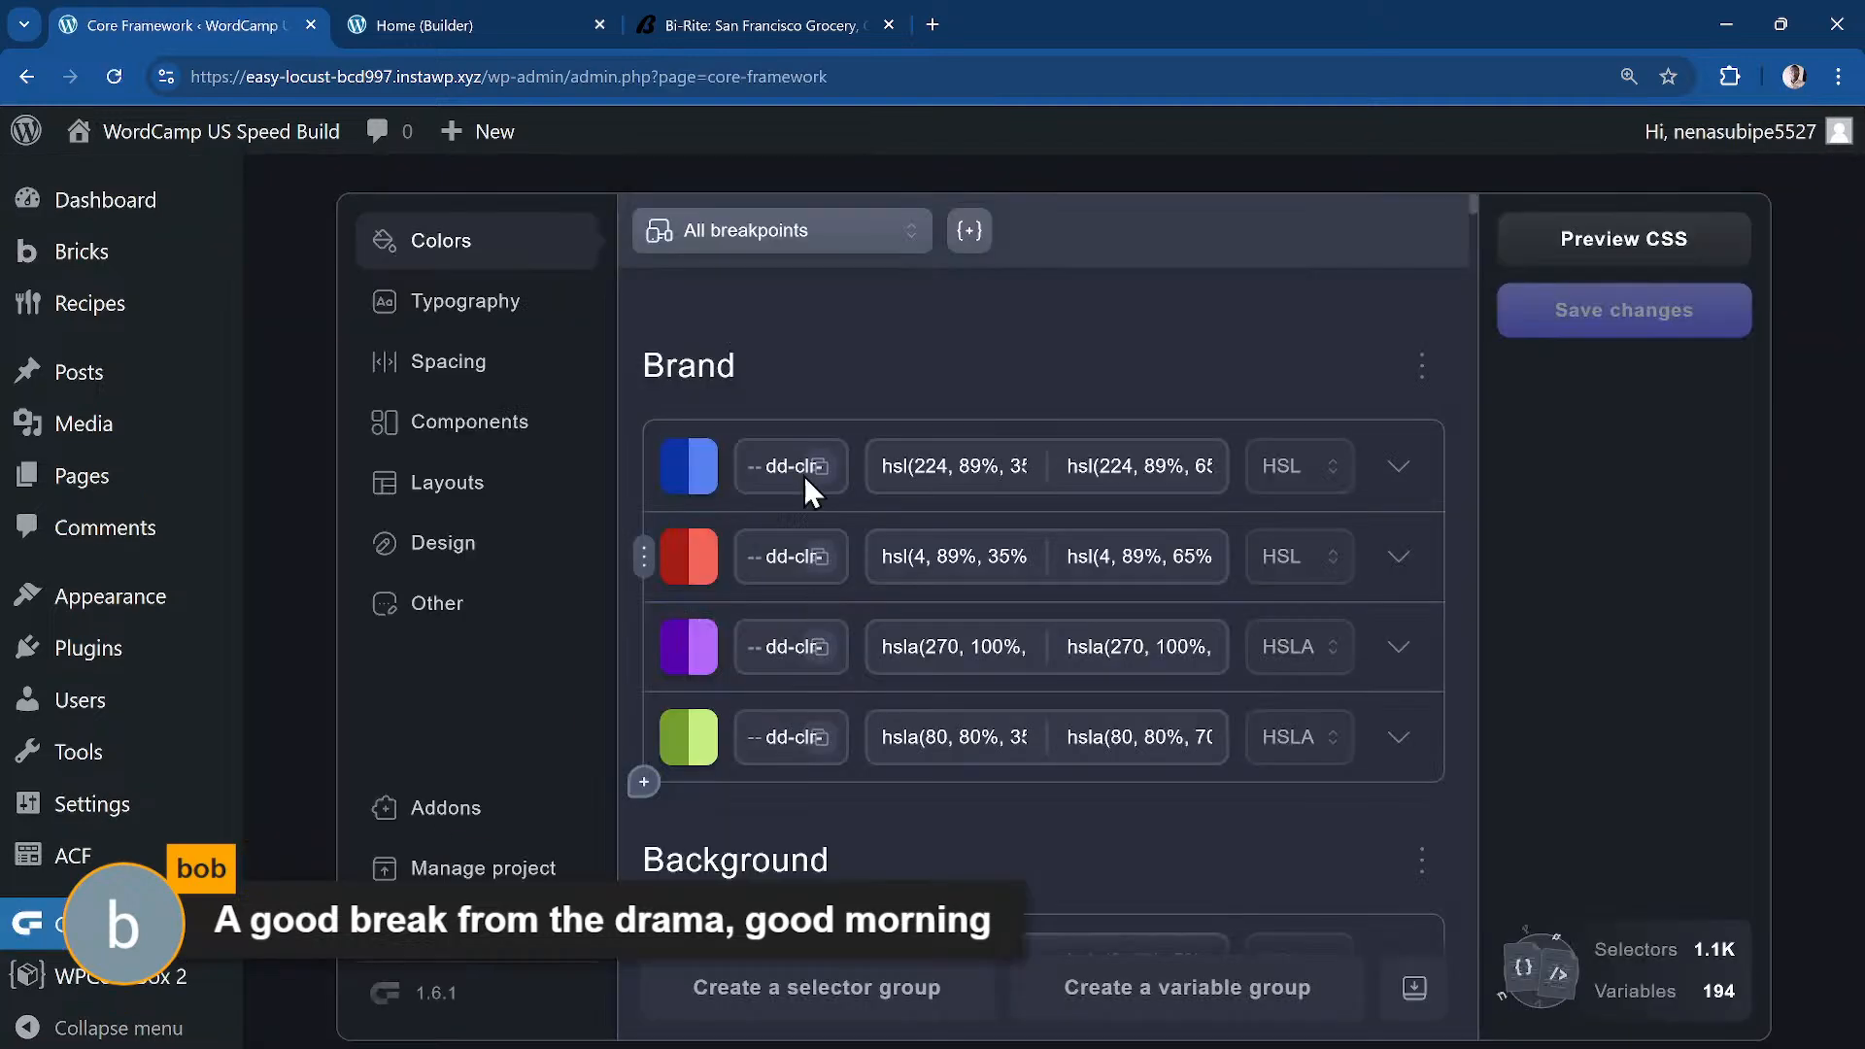
Step: Set the first Brand colour to #963057 and save
click(957, 482)
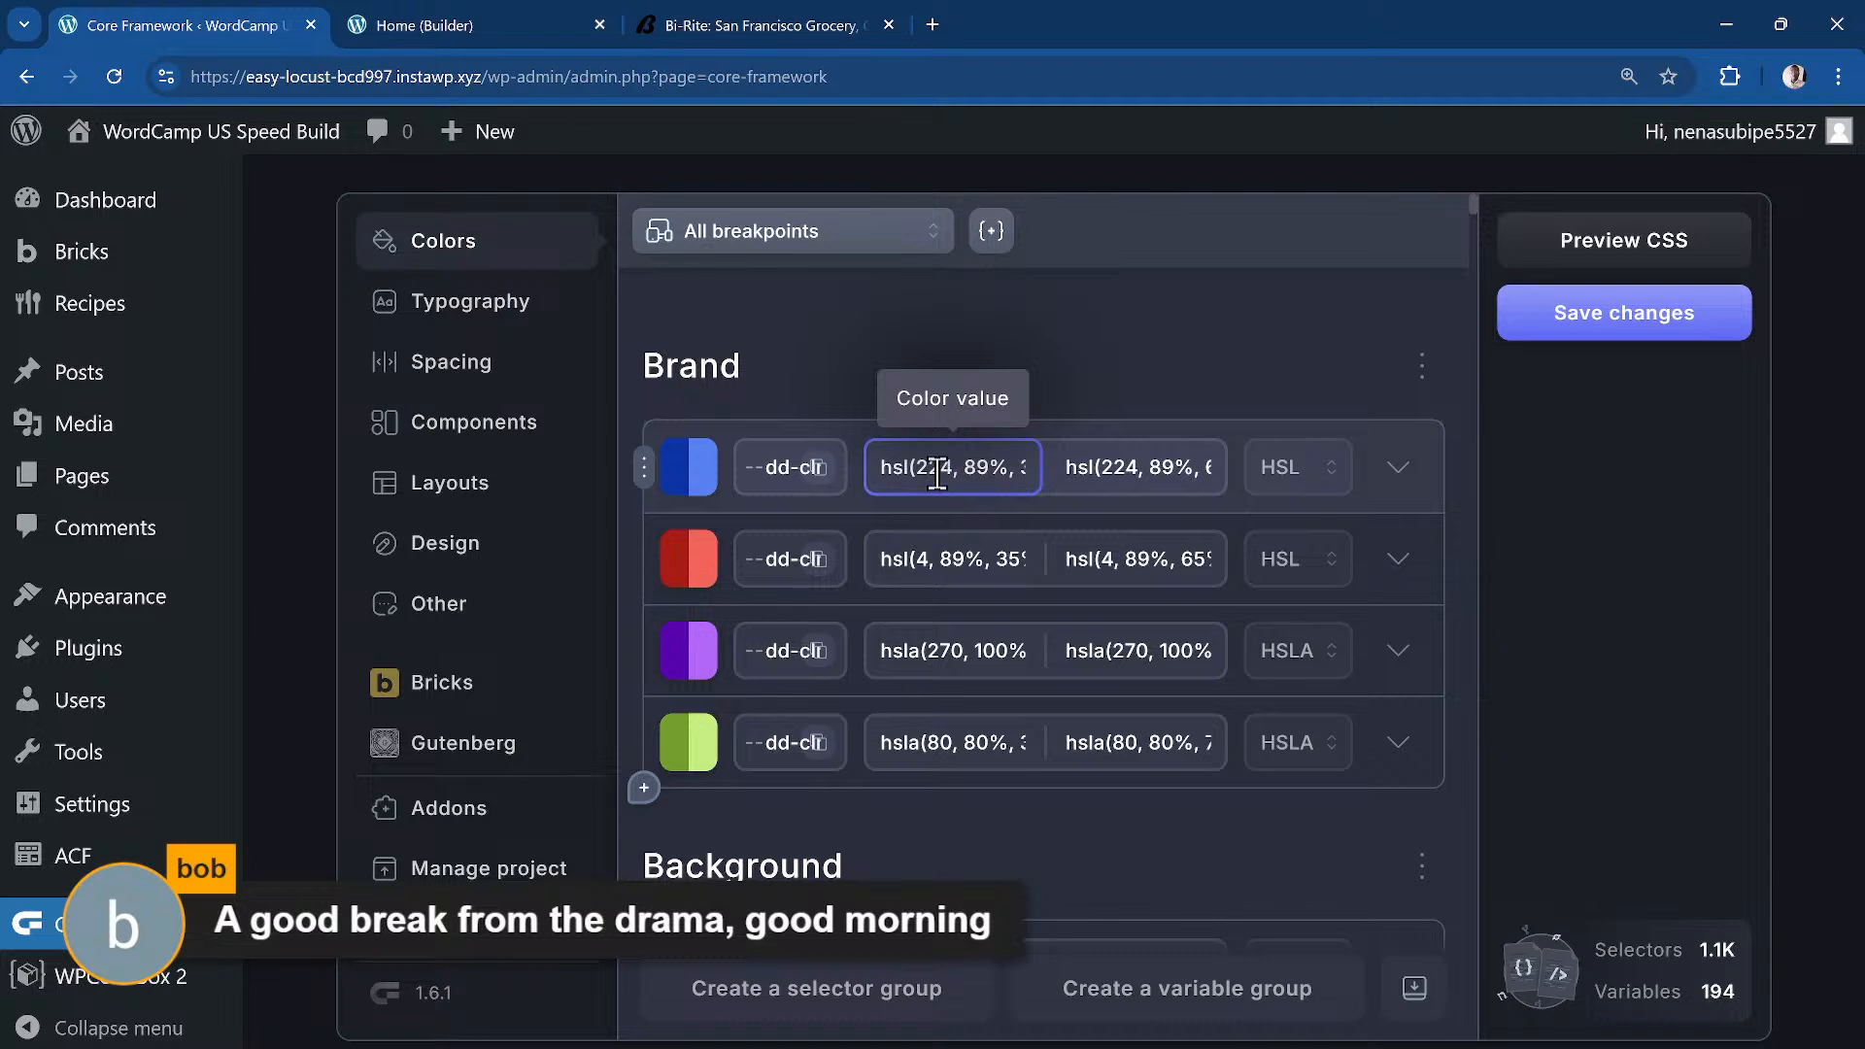
key(ctrl+v)
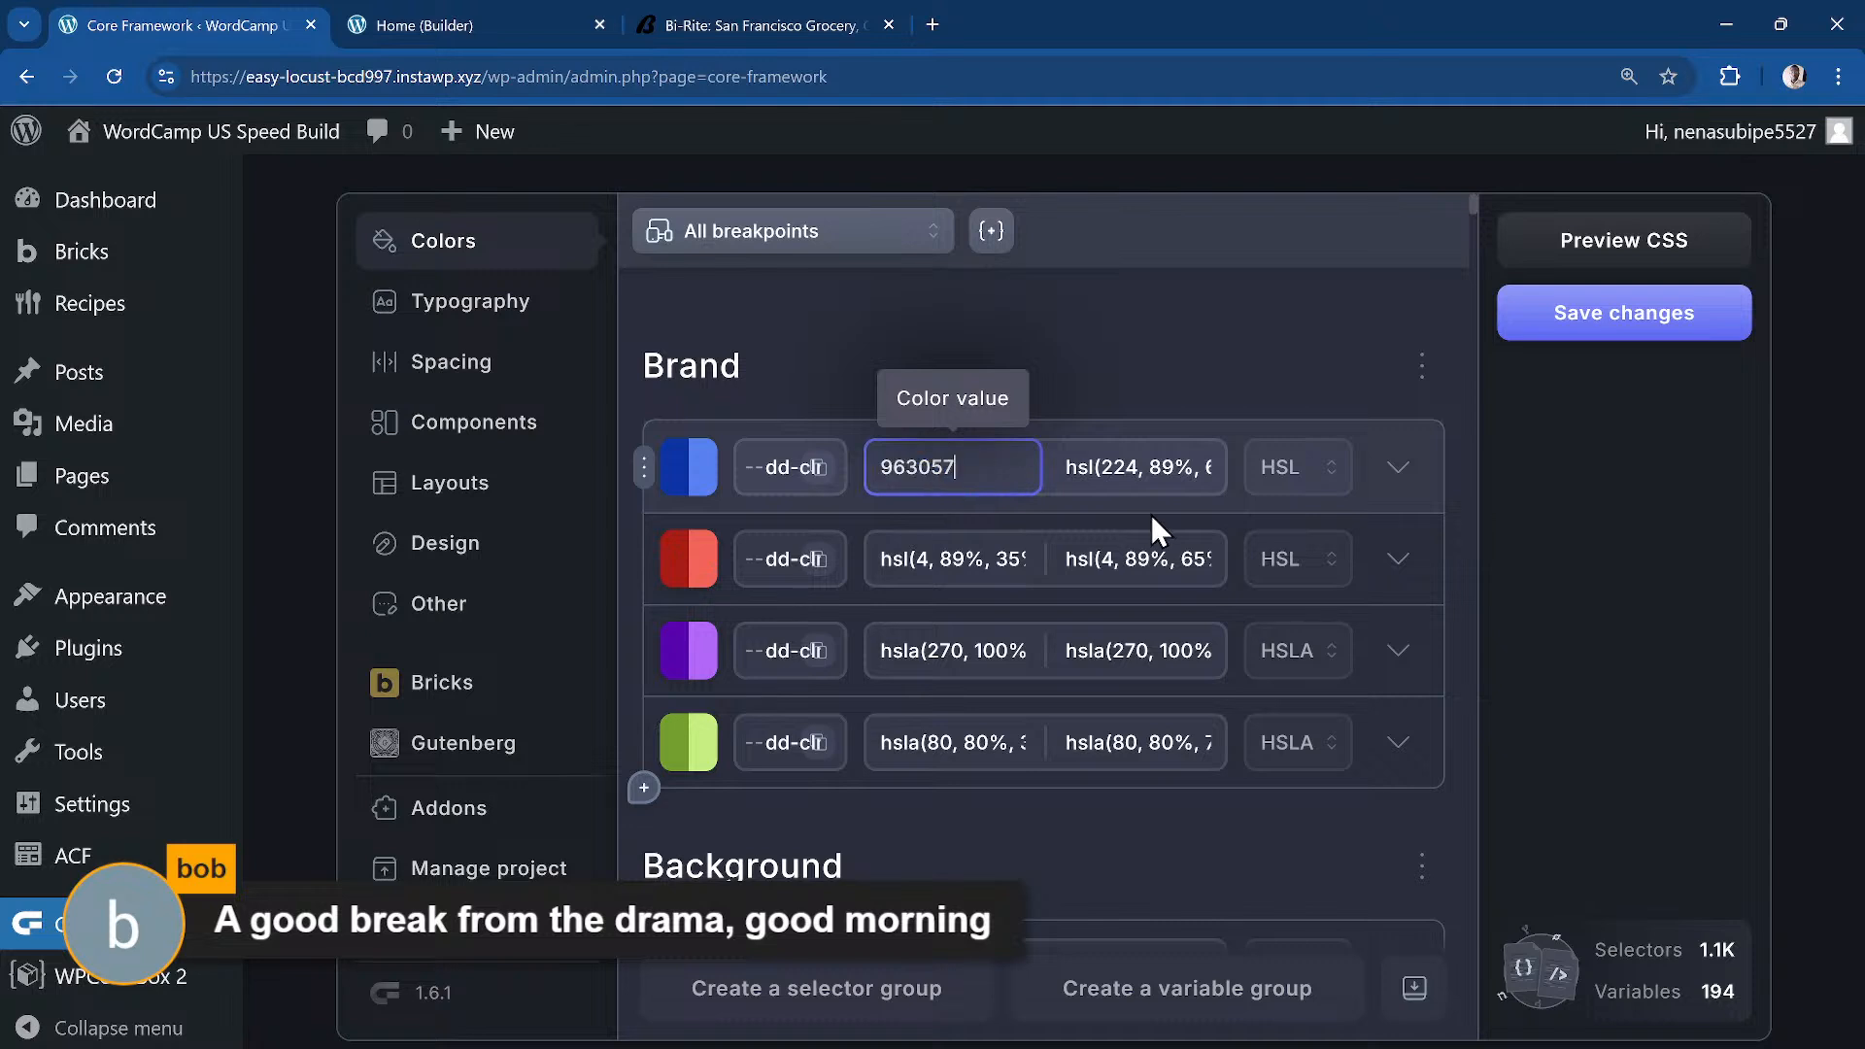
key(Home)
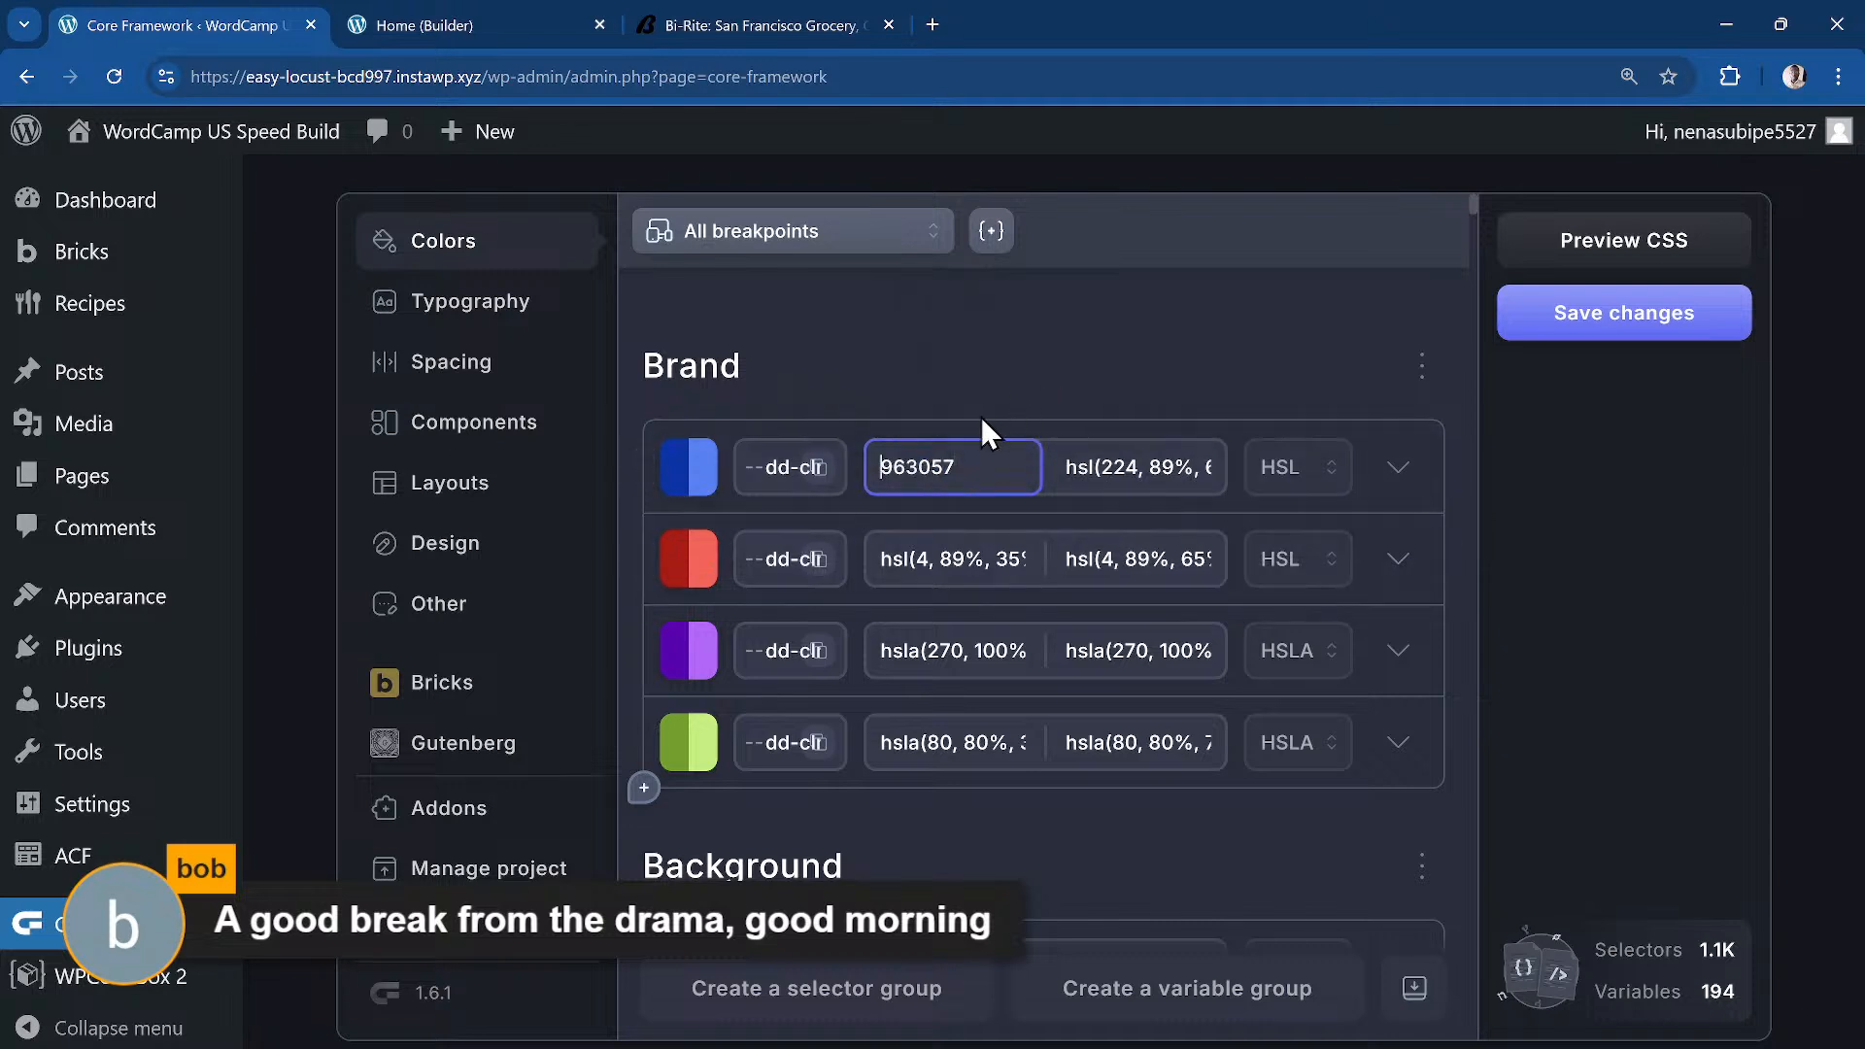
text(#)
click(1540, 325)
Step: Sample and copy the light grey section background #efefef from the Bi-Rite site
click(525, 25)
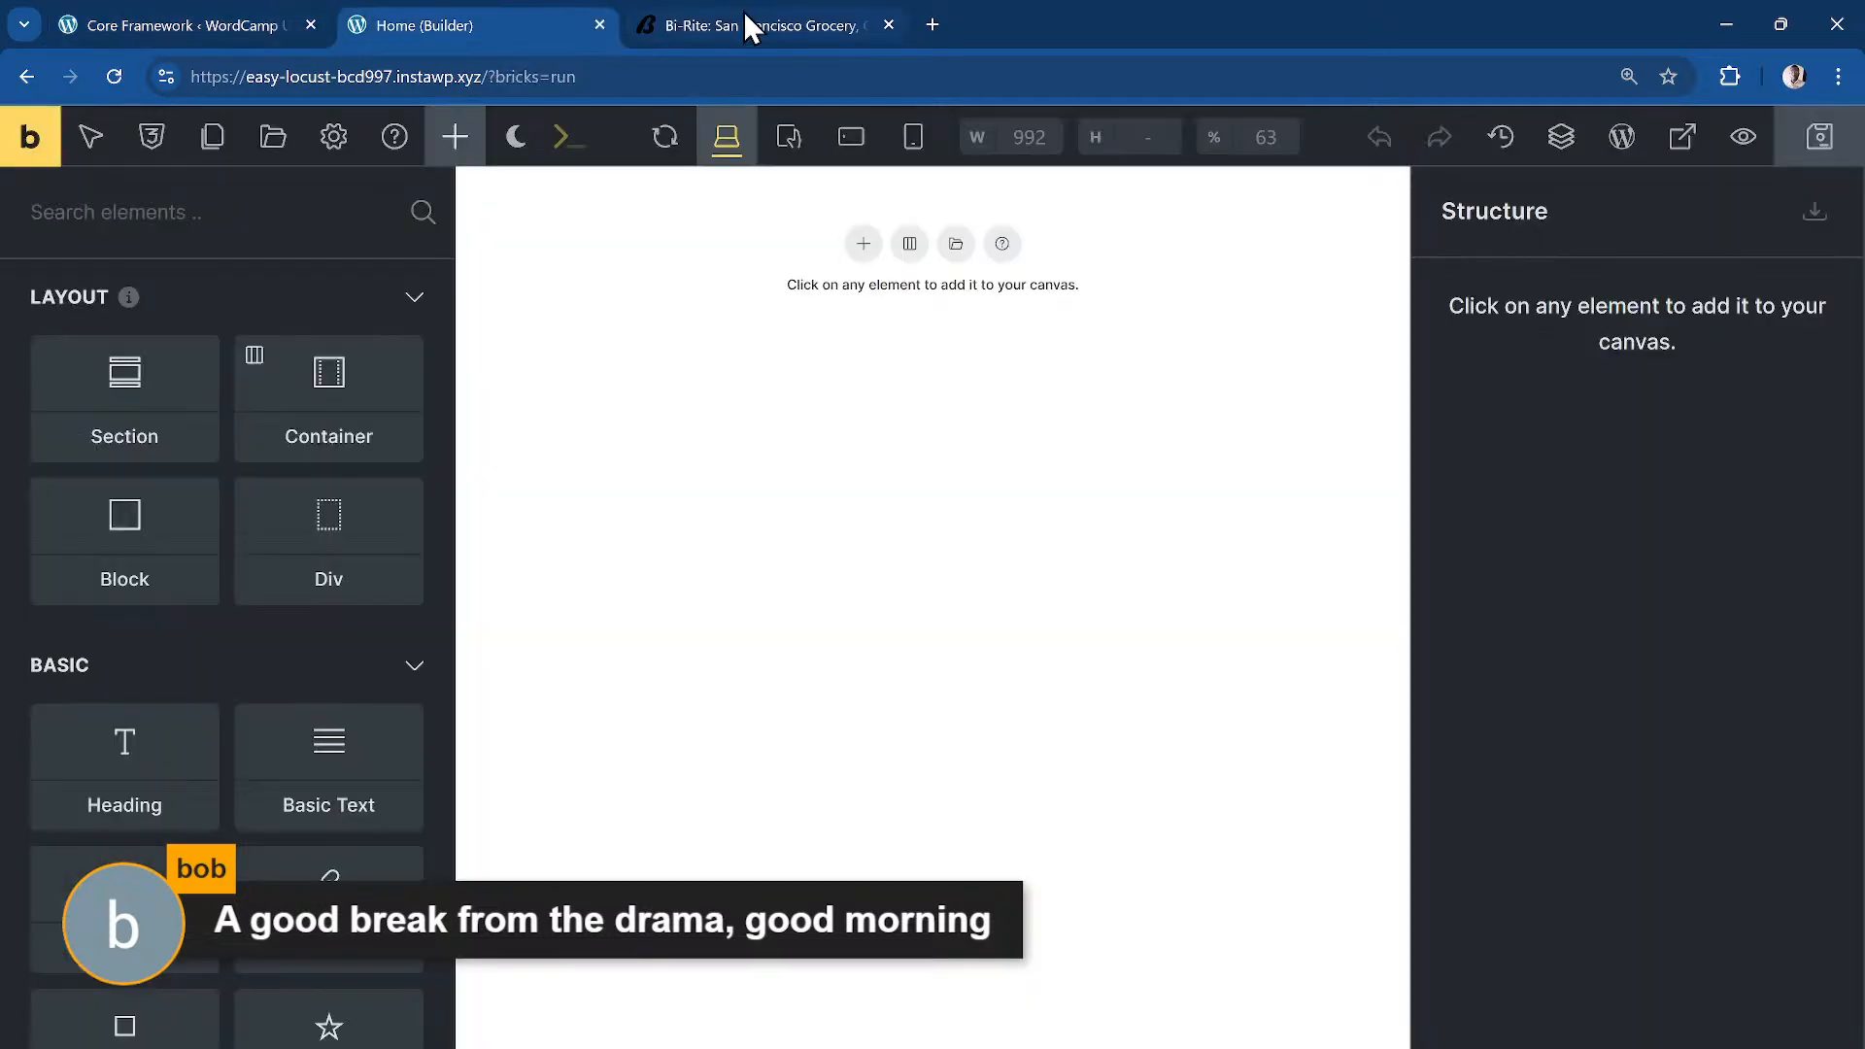
click(749, 20)
scroll(976, 513, down, 6)
scroll(995, 491, down, 5)
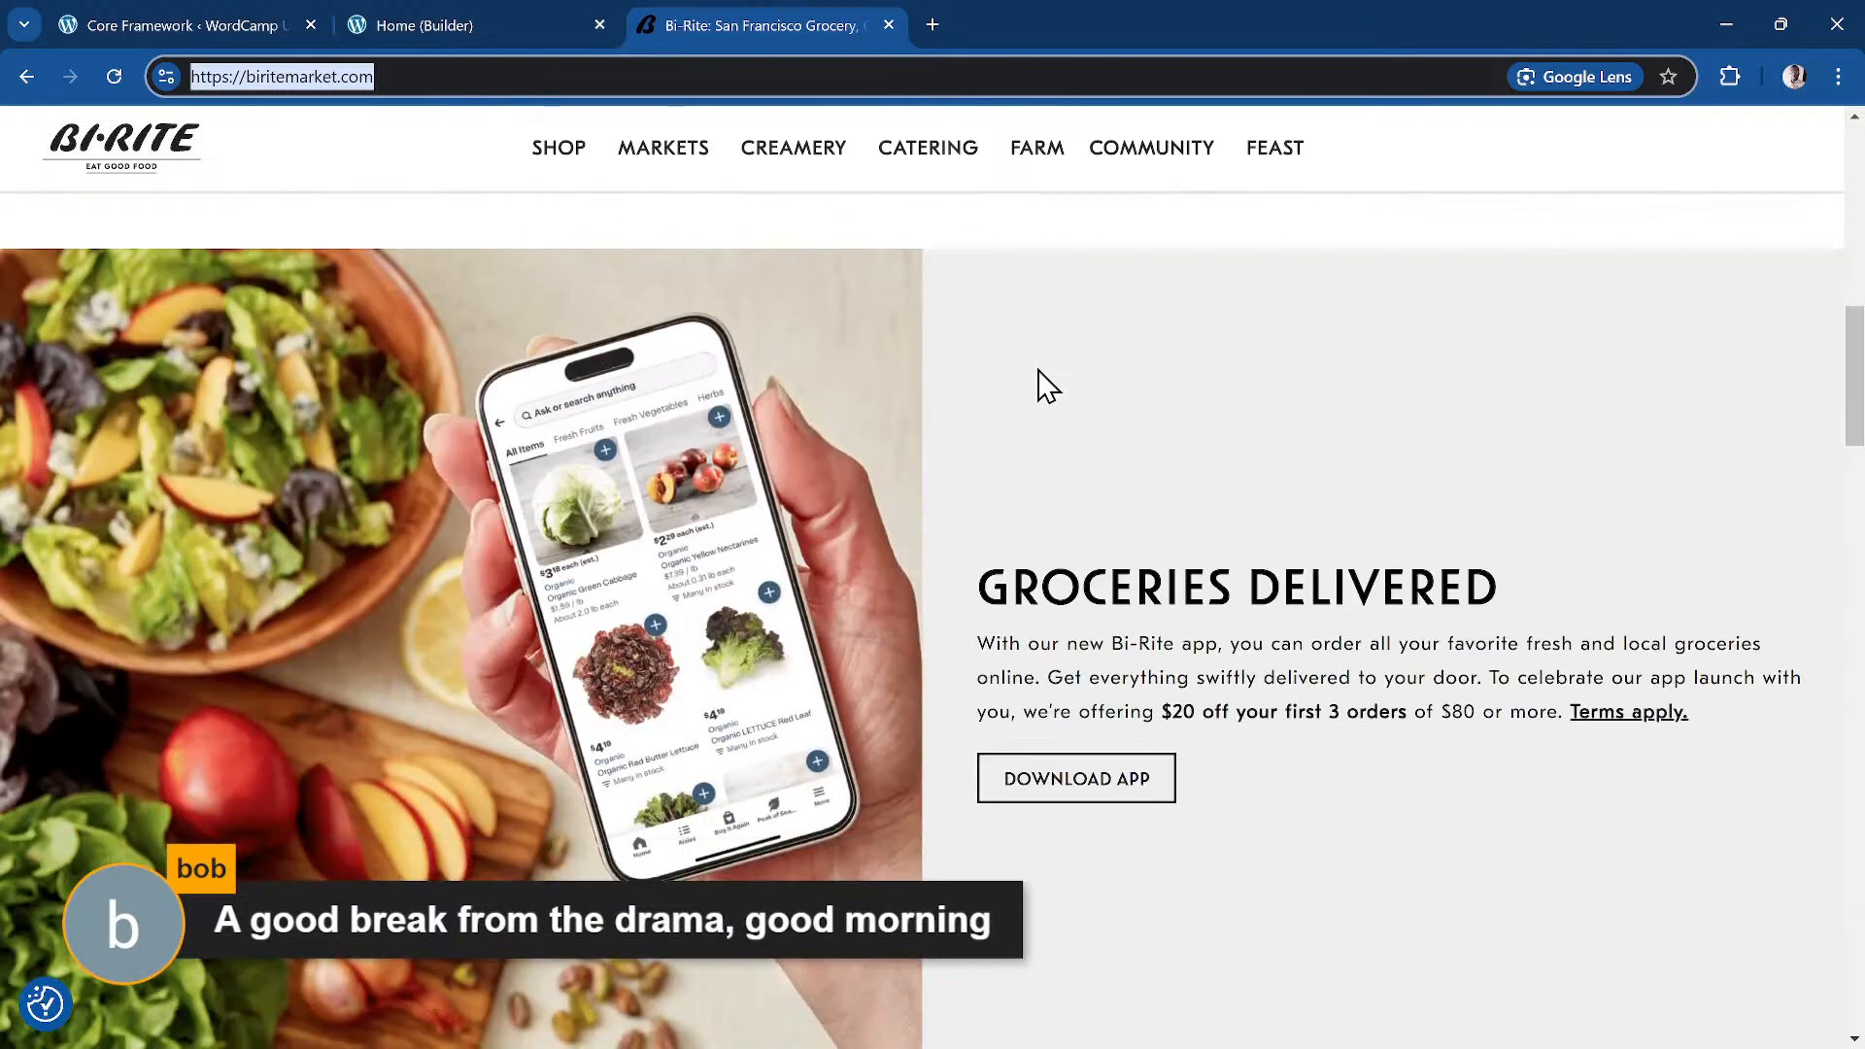
key(super+shift+c)
click(1037, 383)
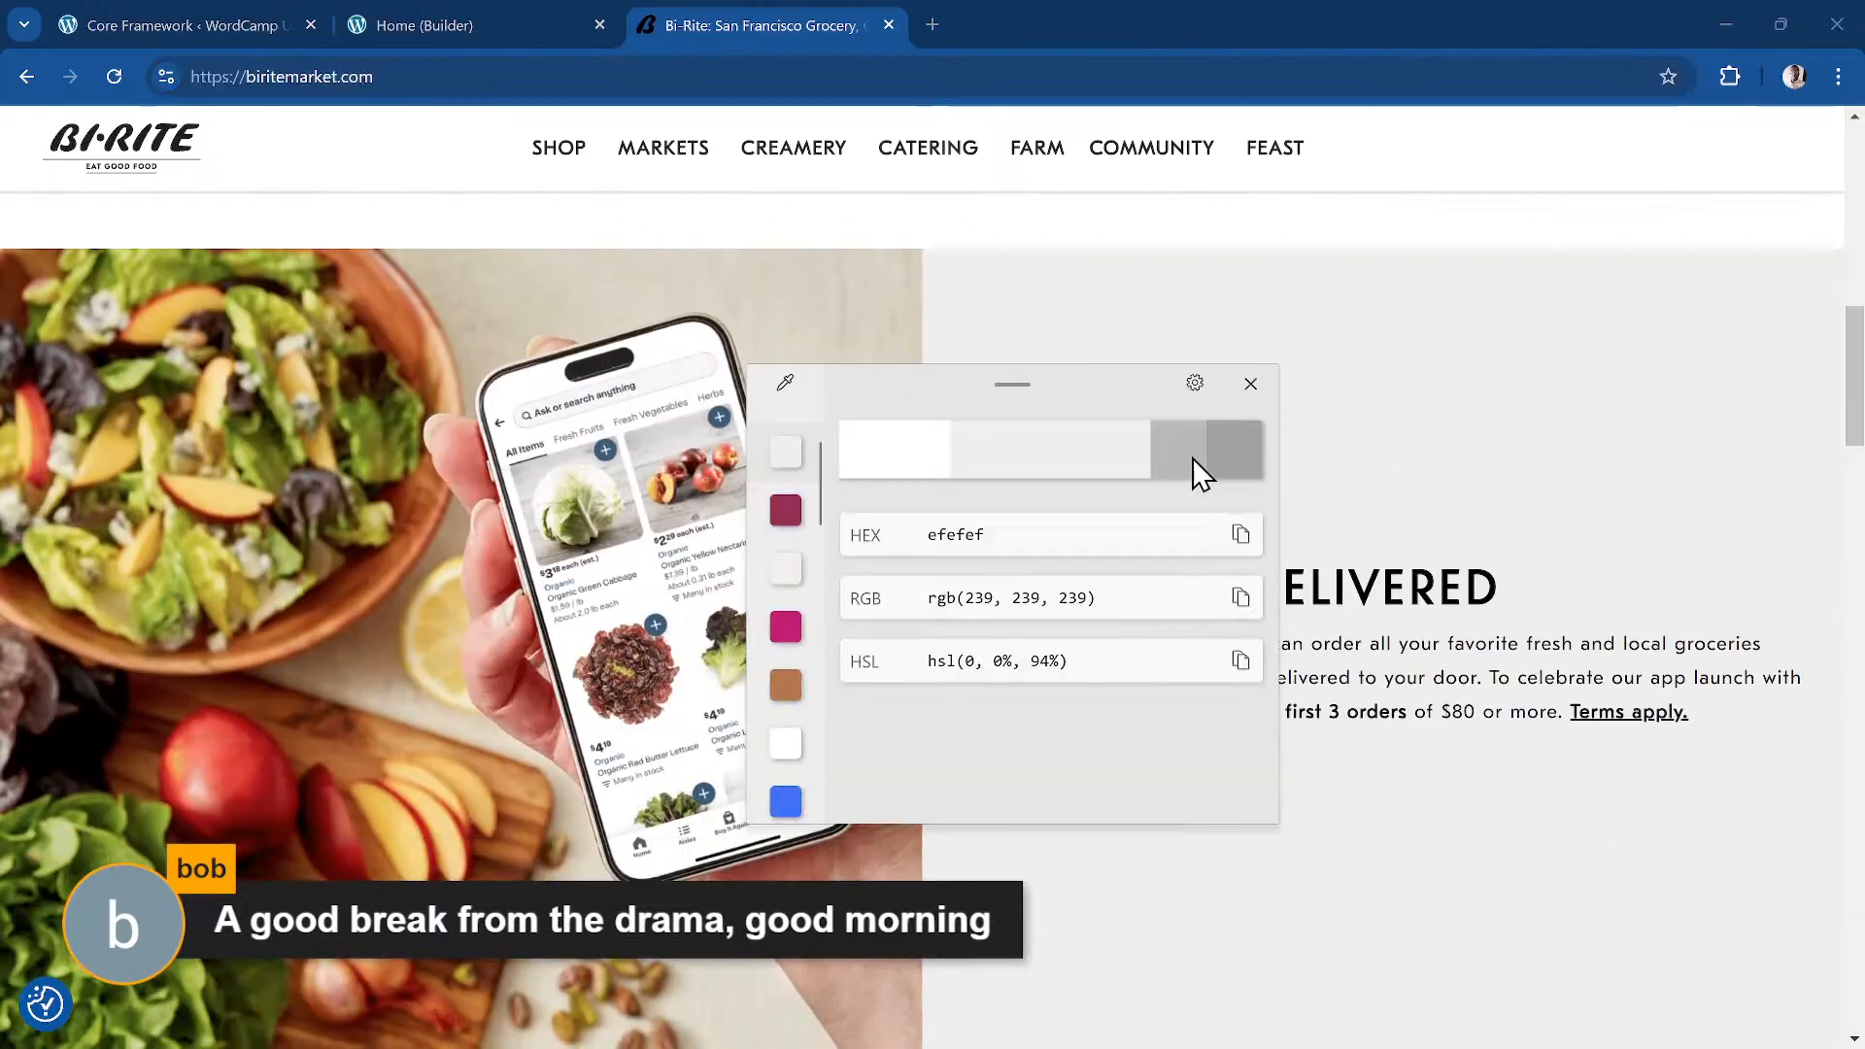
click(1241, 535)
click(241, 19)
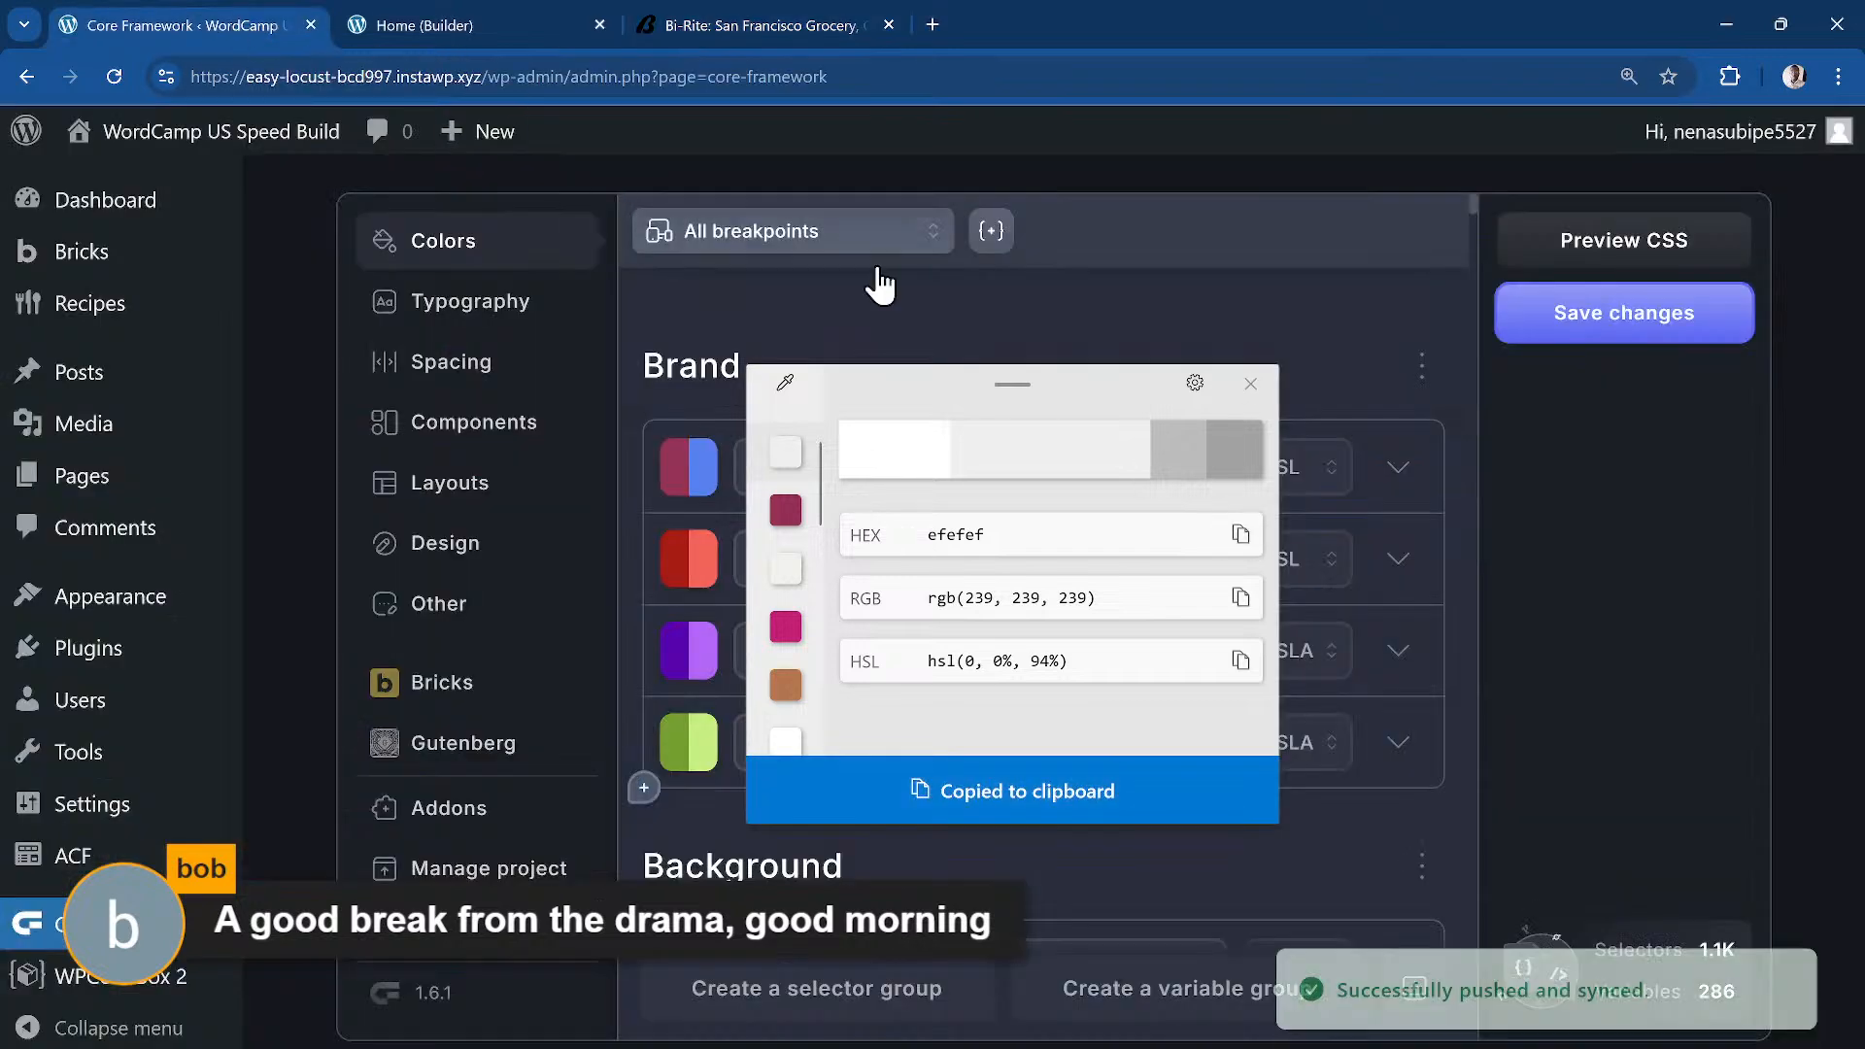
click(1251, 384)
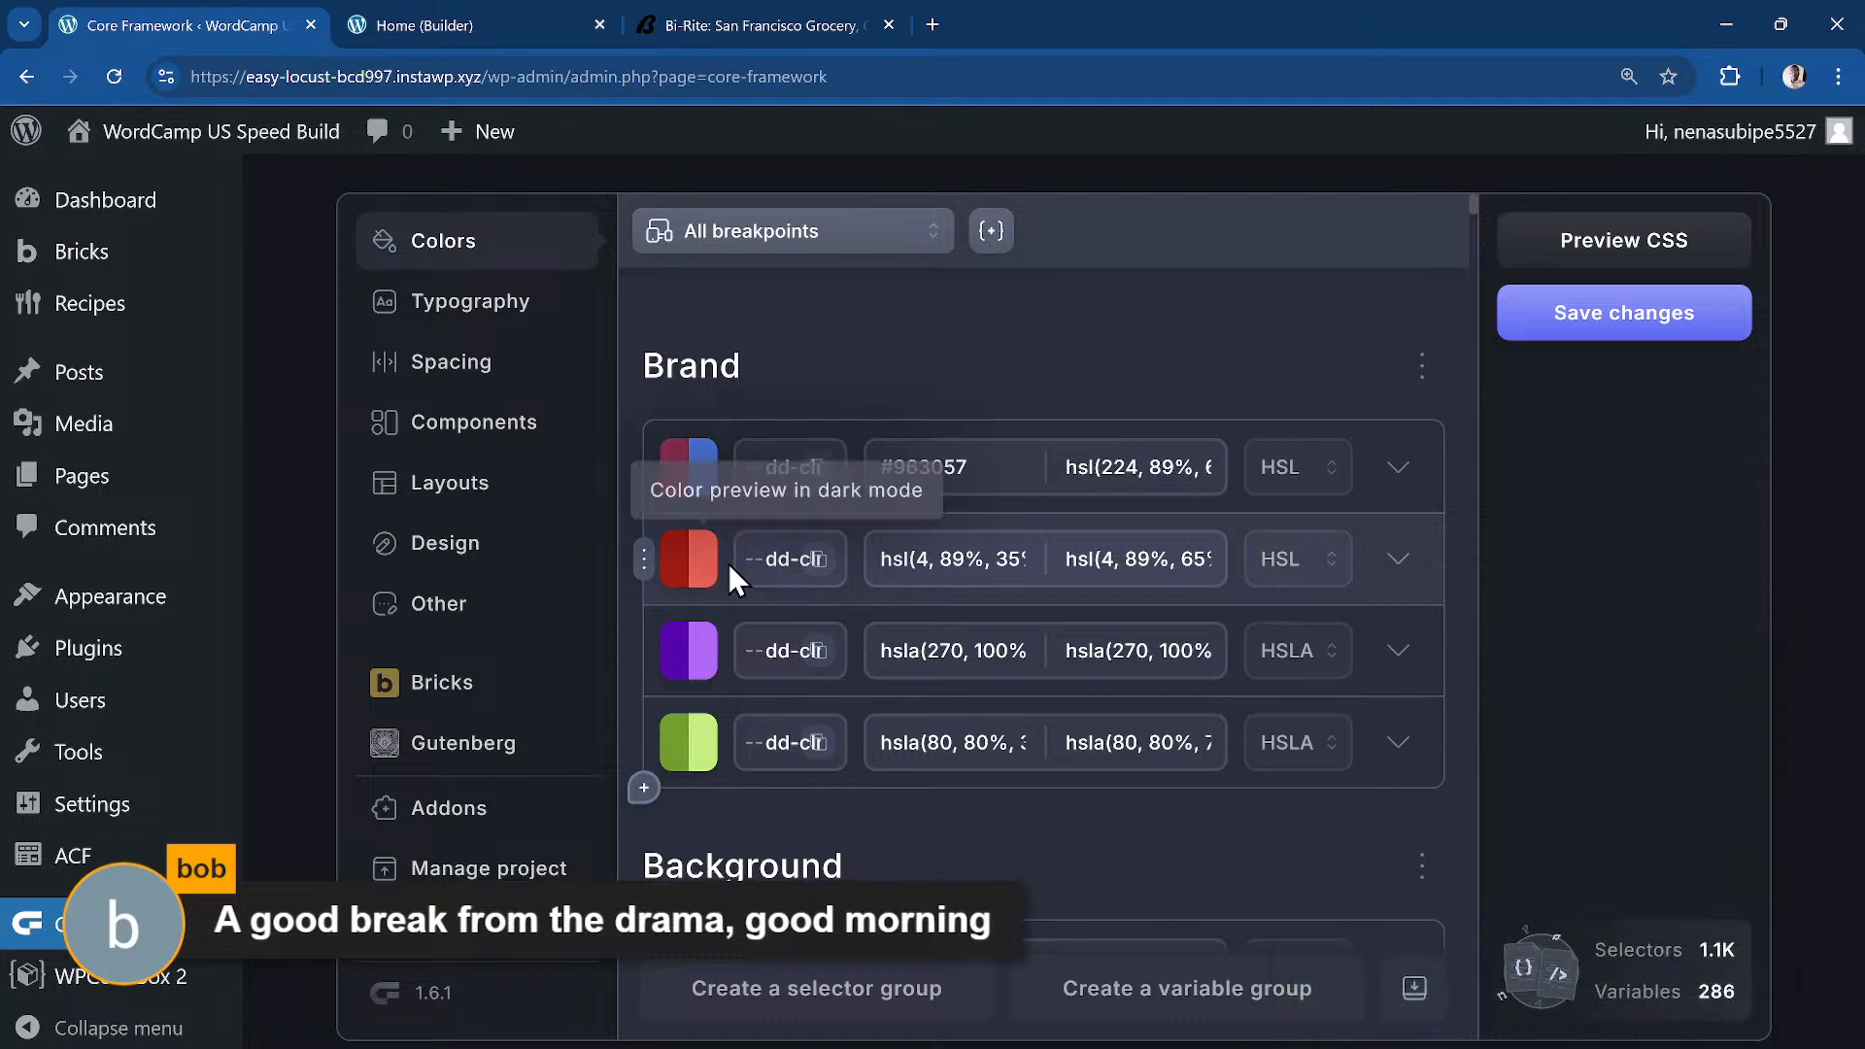
Step: Set the second Brand colour to #efefef and save
text(#)
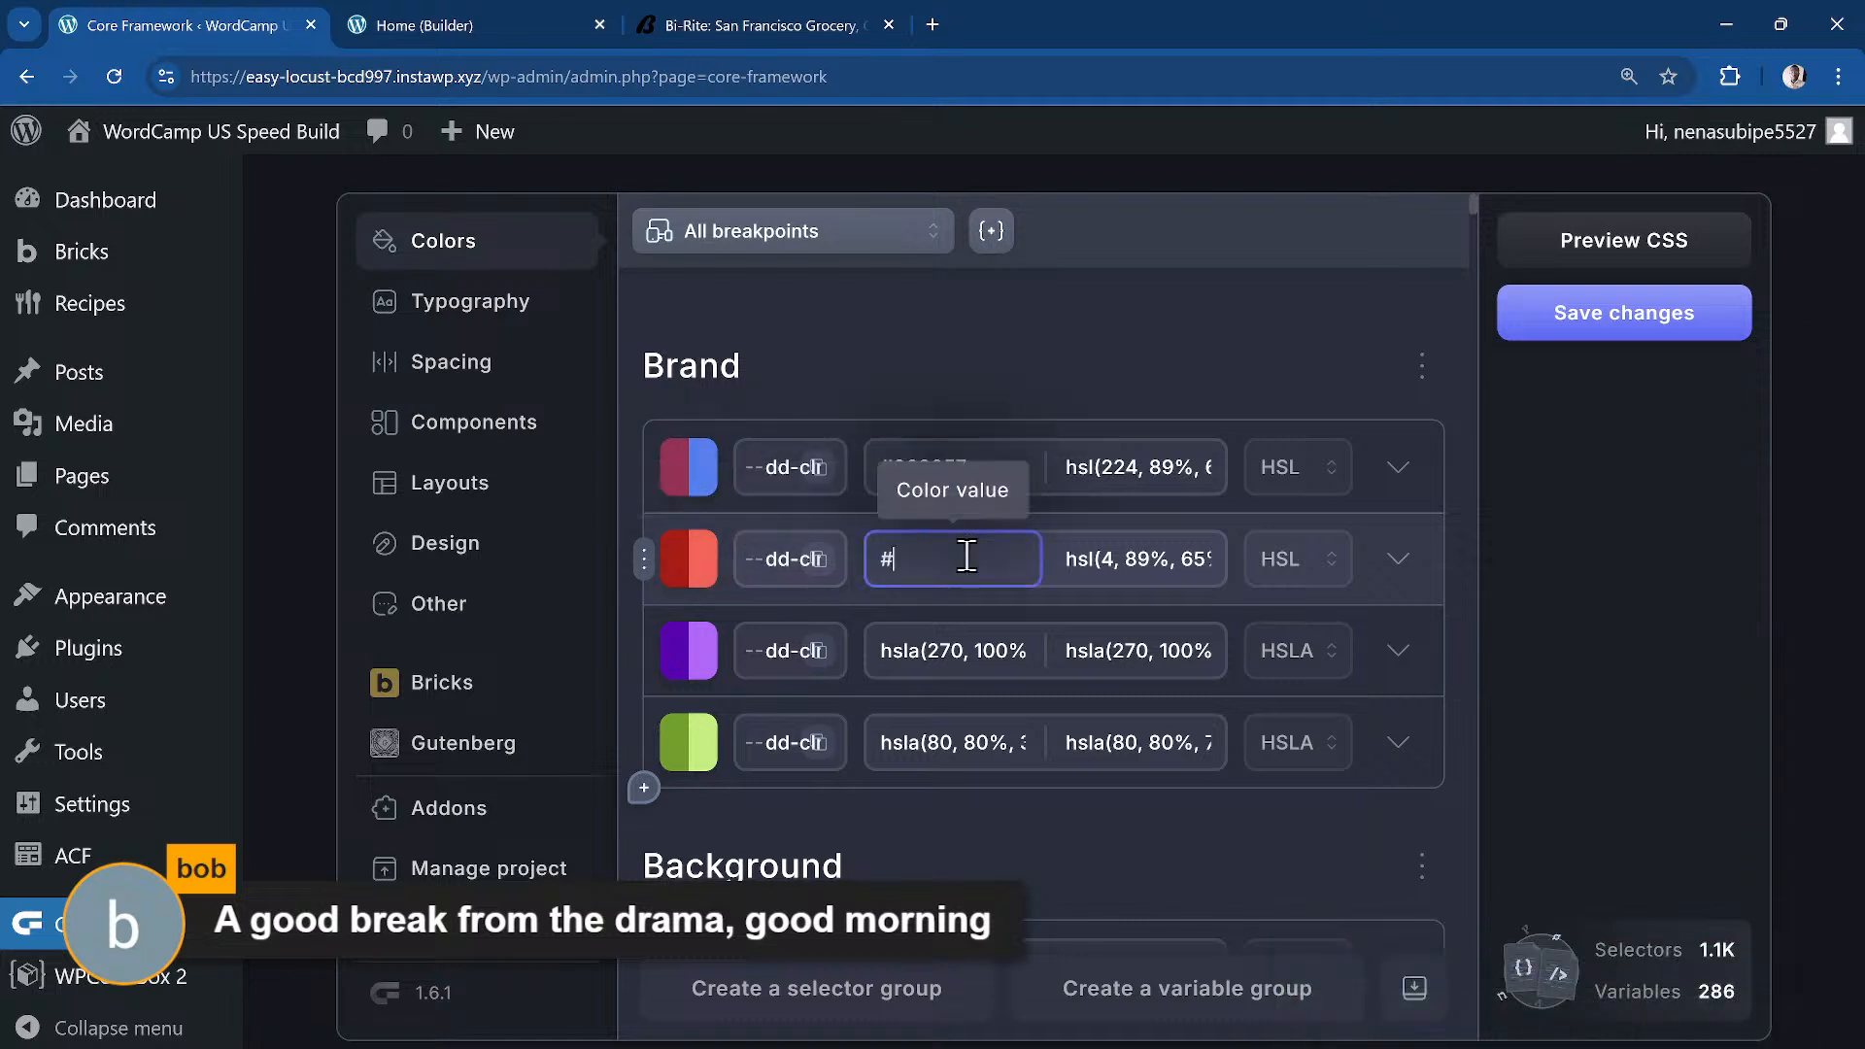
key(ctrl+v)
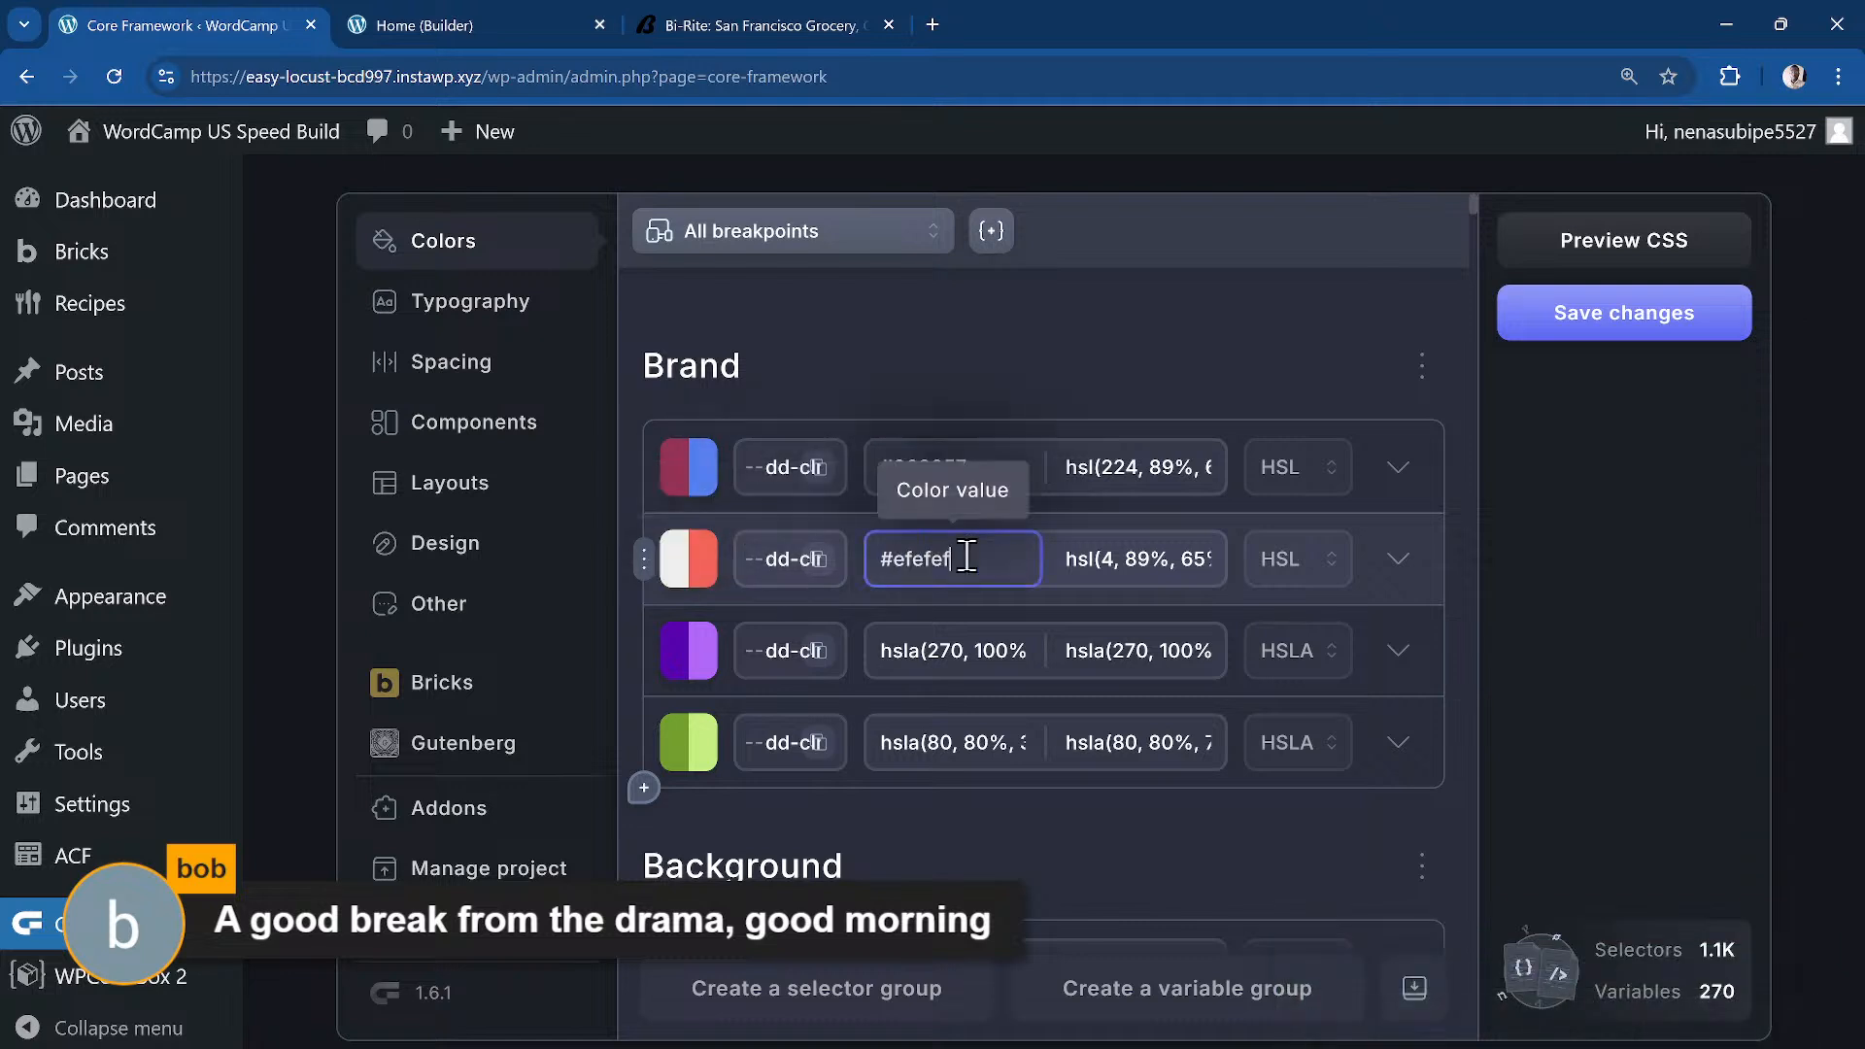
click(1549, 326)
Step: Review the Bi-Rite homepage again before heading to the Bricks builder
click(767, 24)
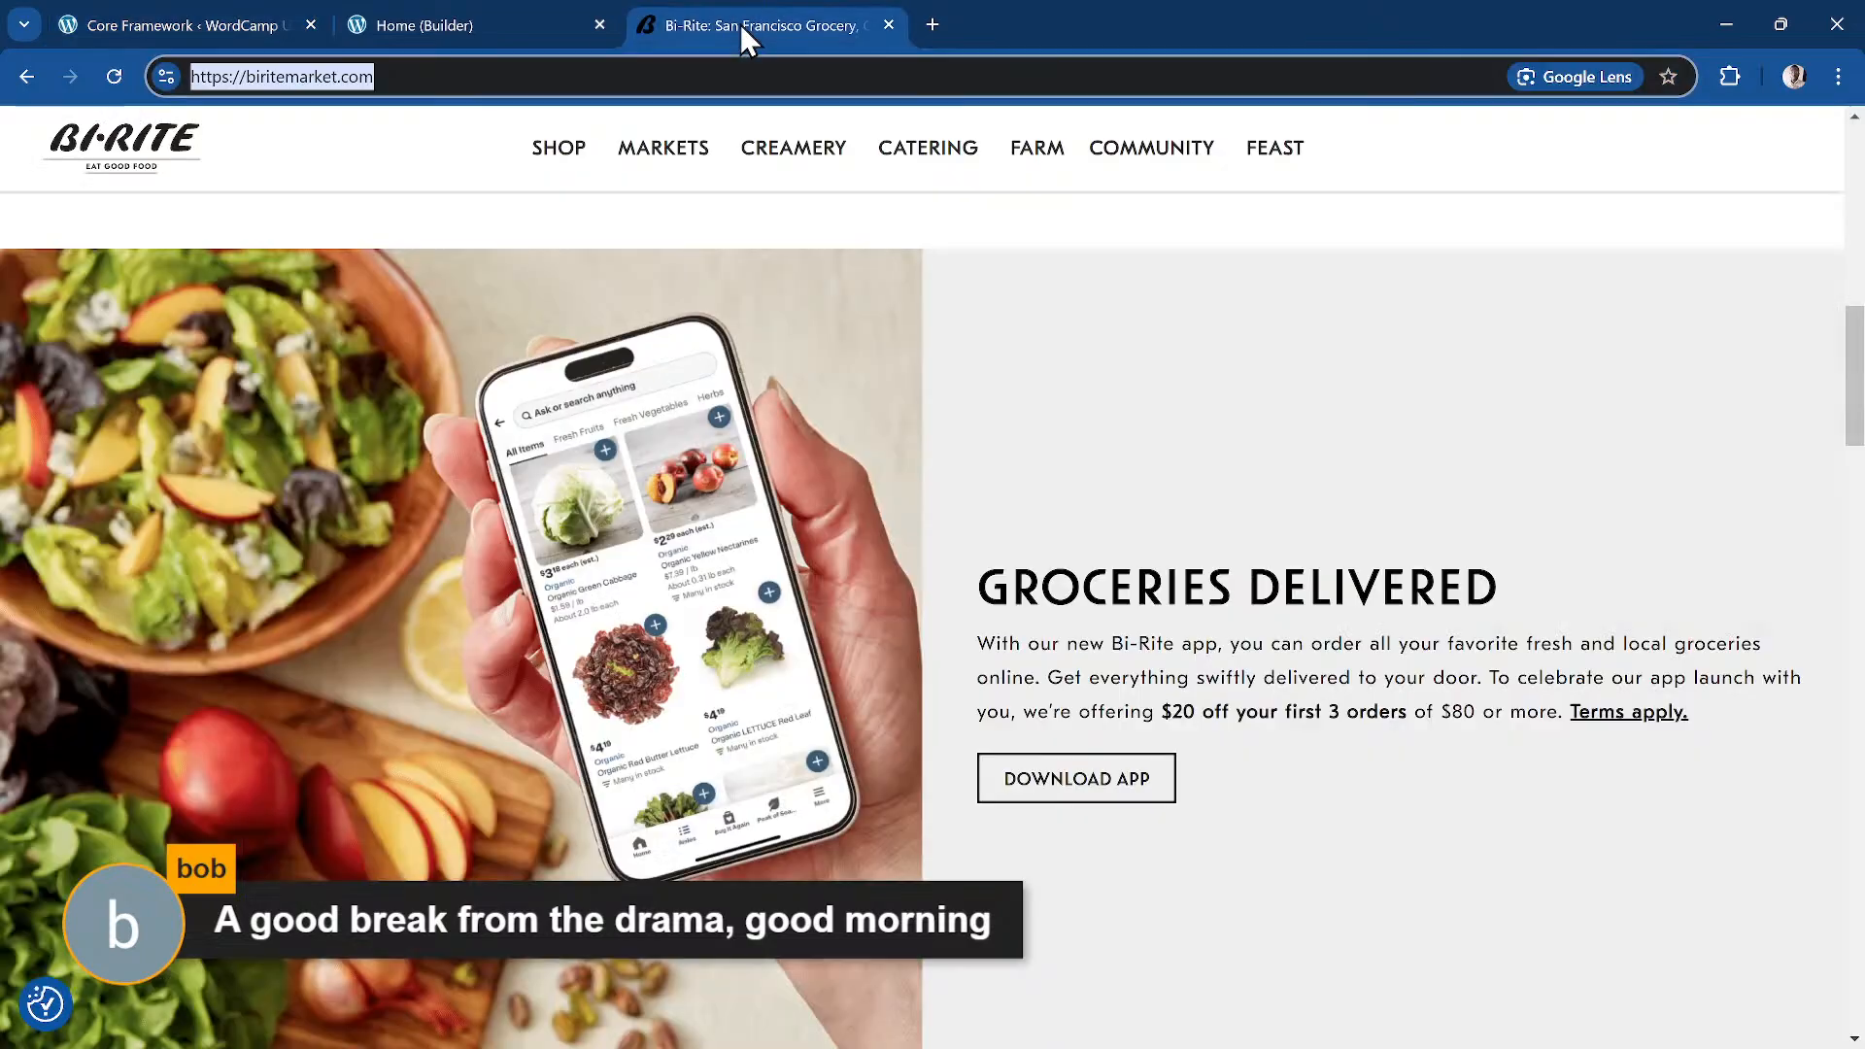
scroll(769, 443, down, 5)
scroll(769, 443, down, 15)
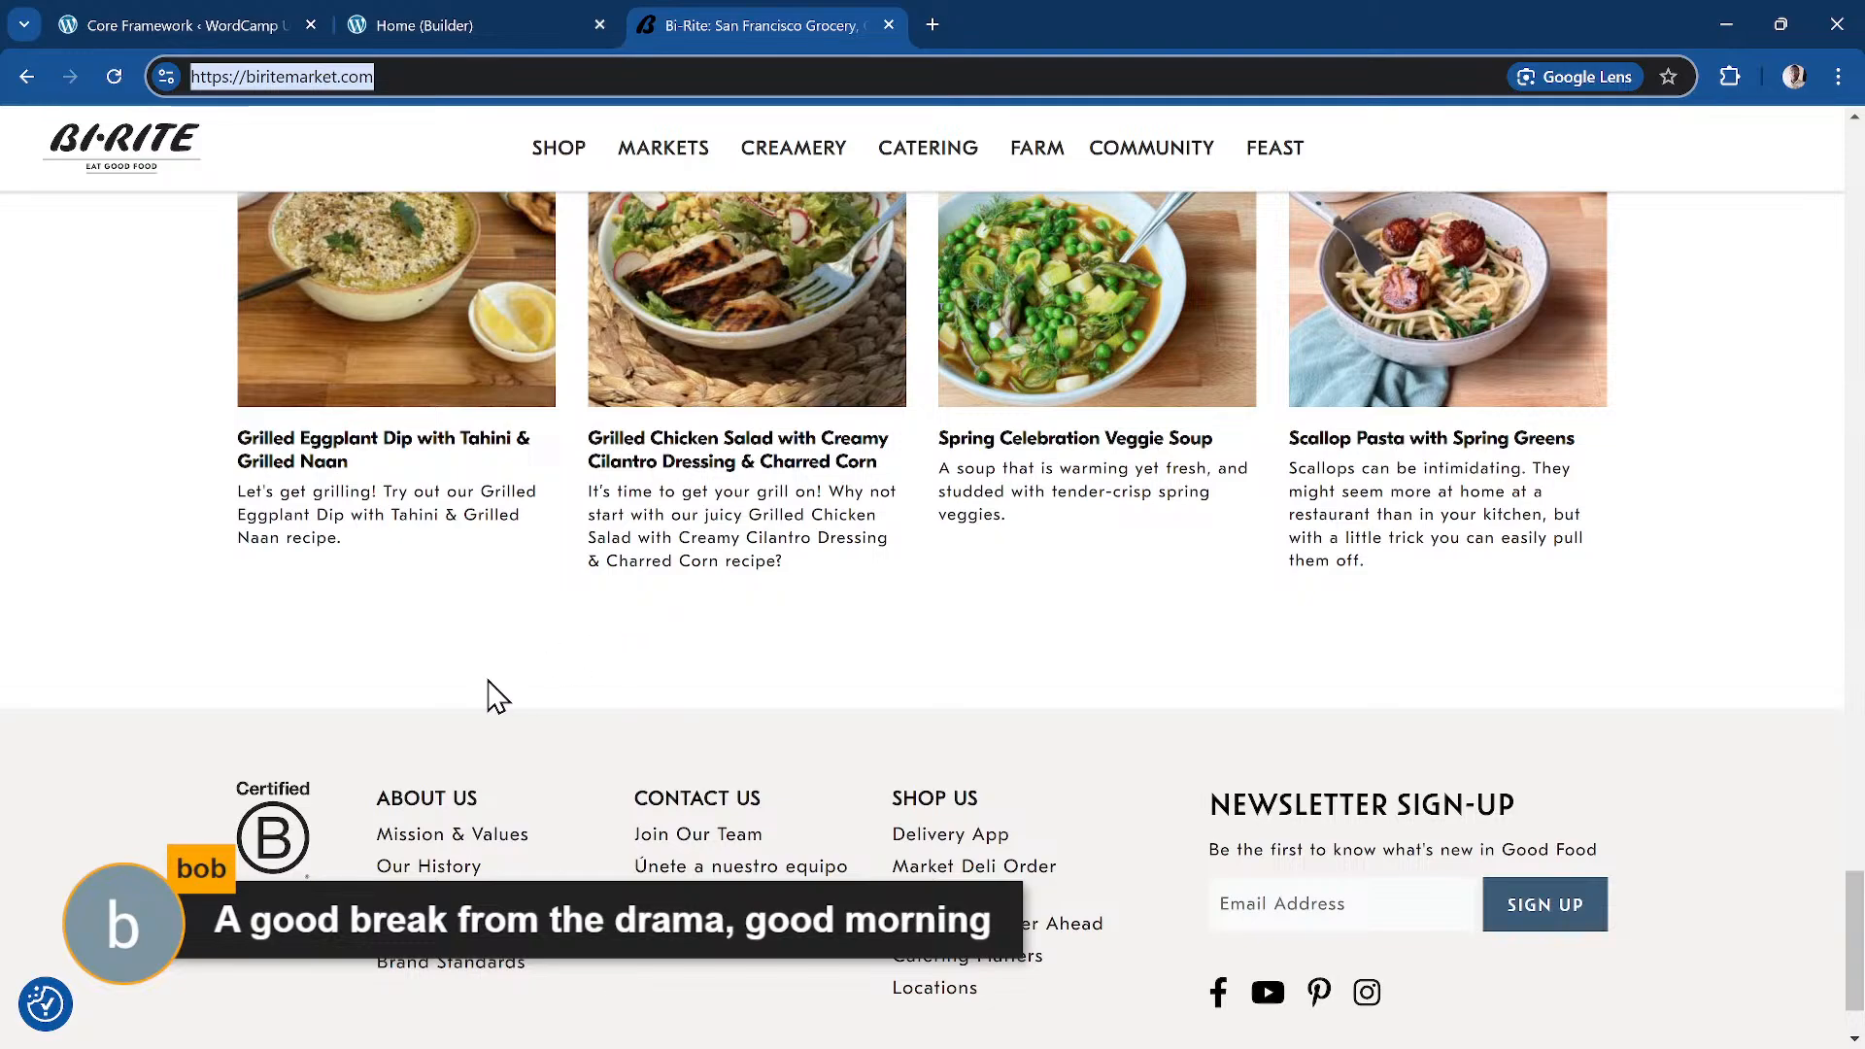
scroll(528, 683, down, 2)
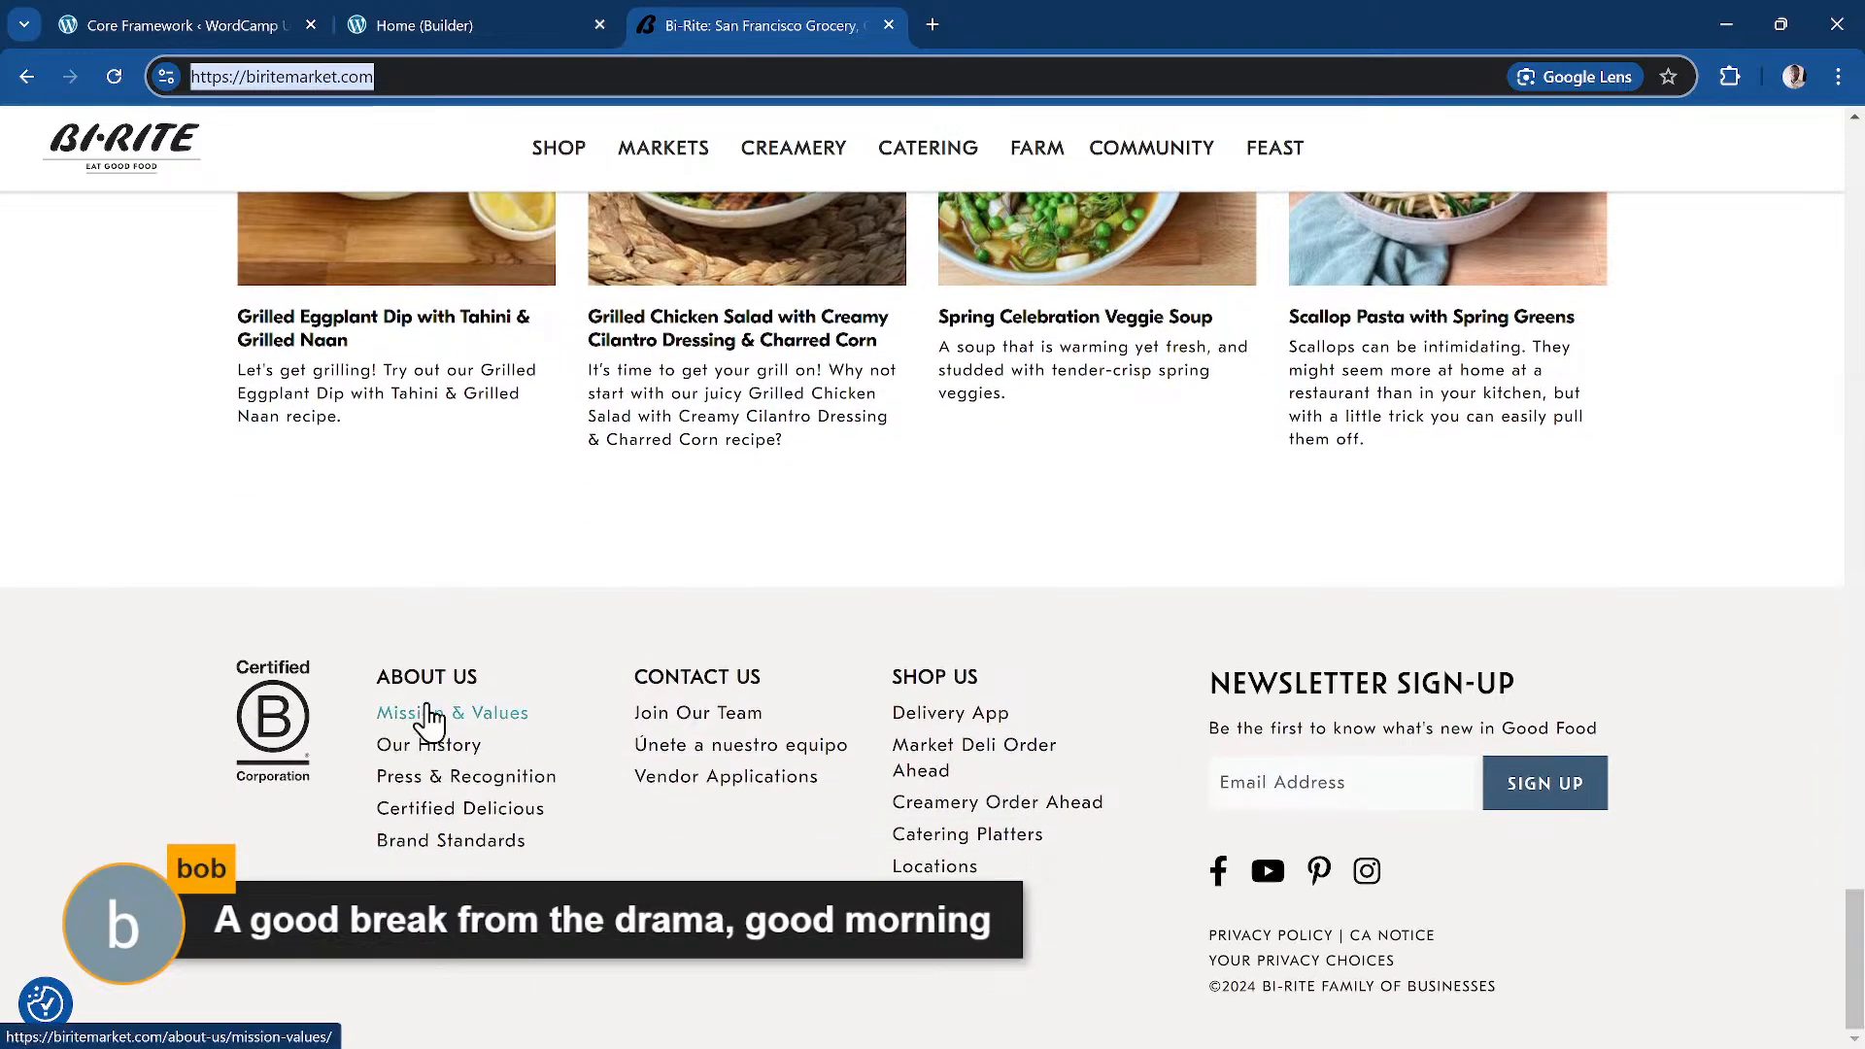
scroll(521, 516, up, 20)
scroll(521, 506, up, 7)
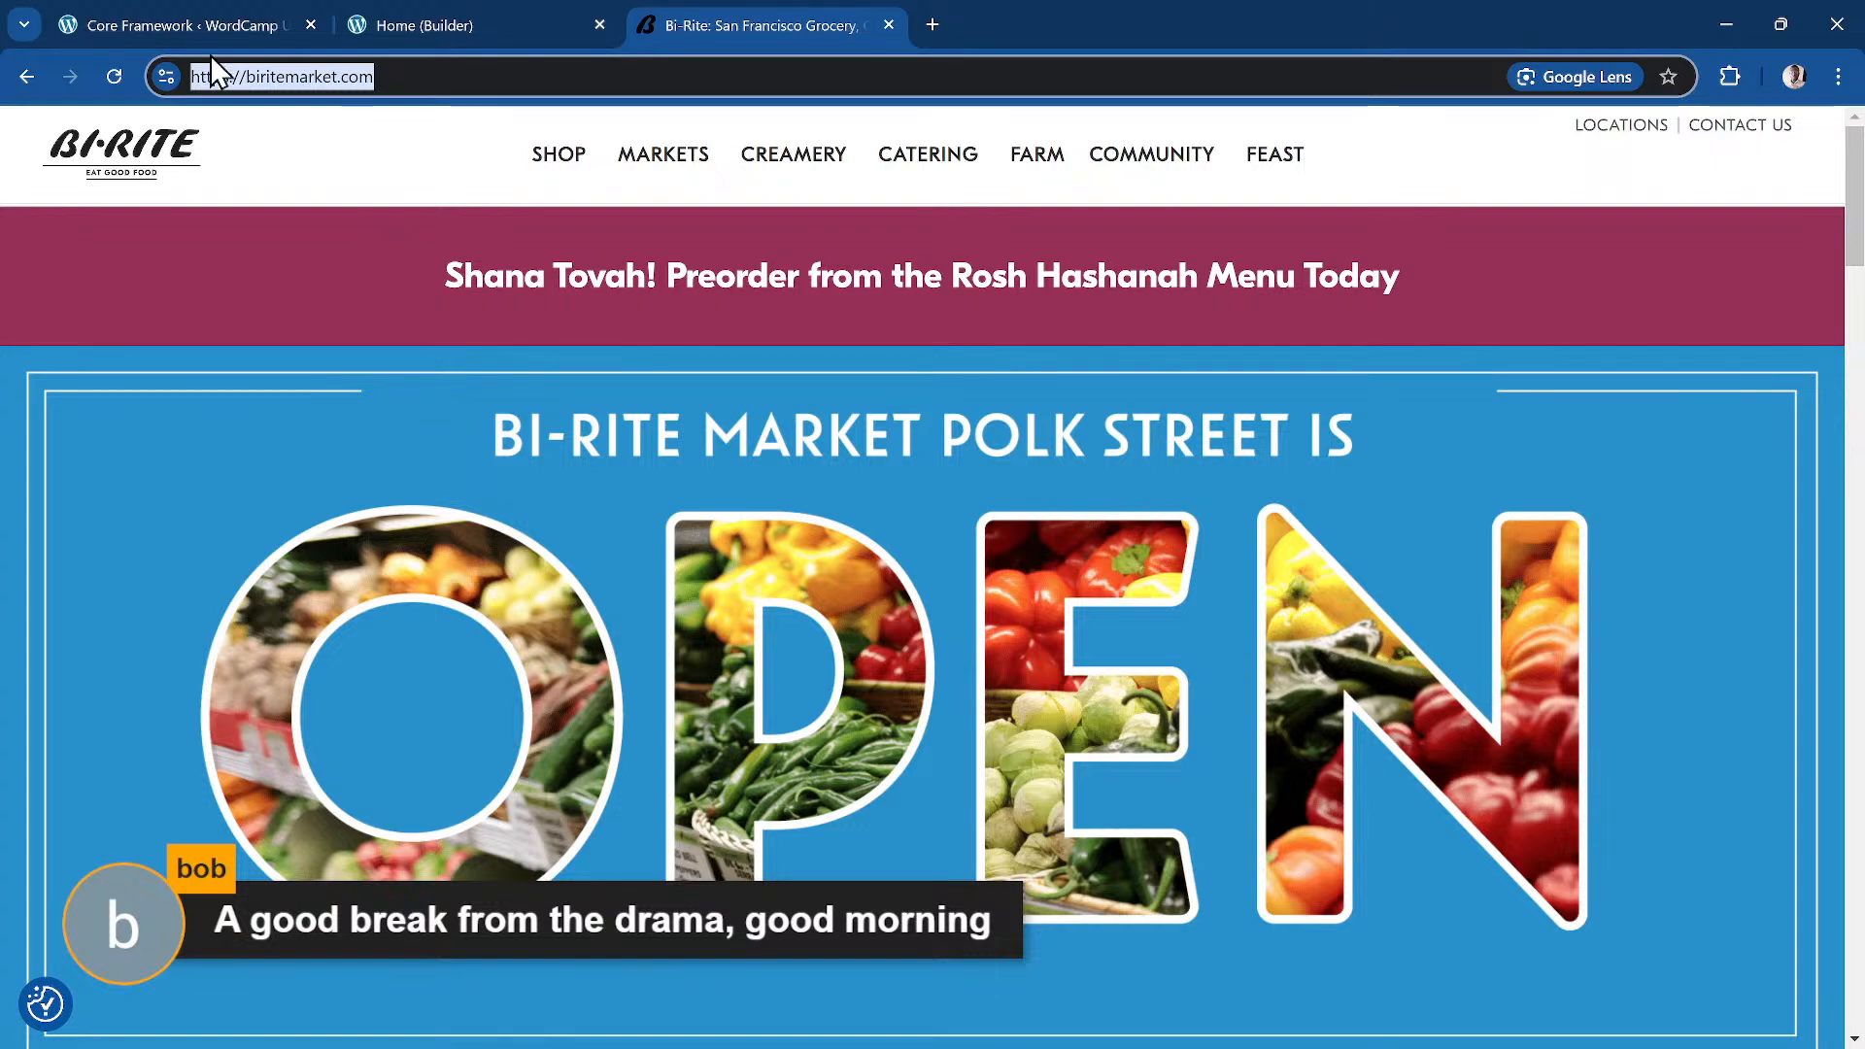
click(202, 21)
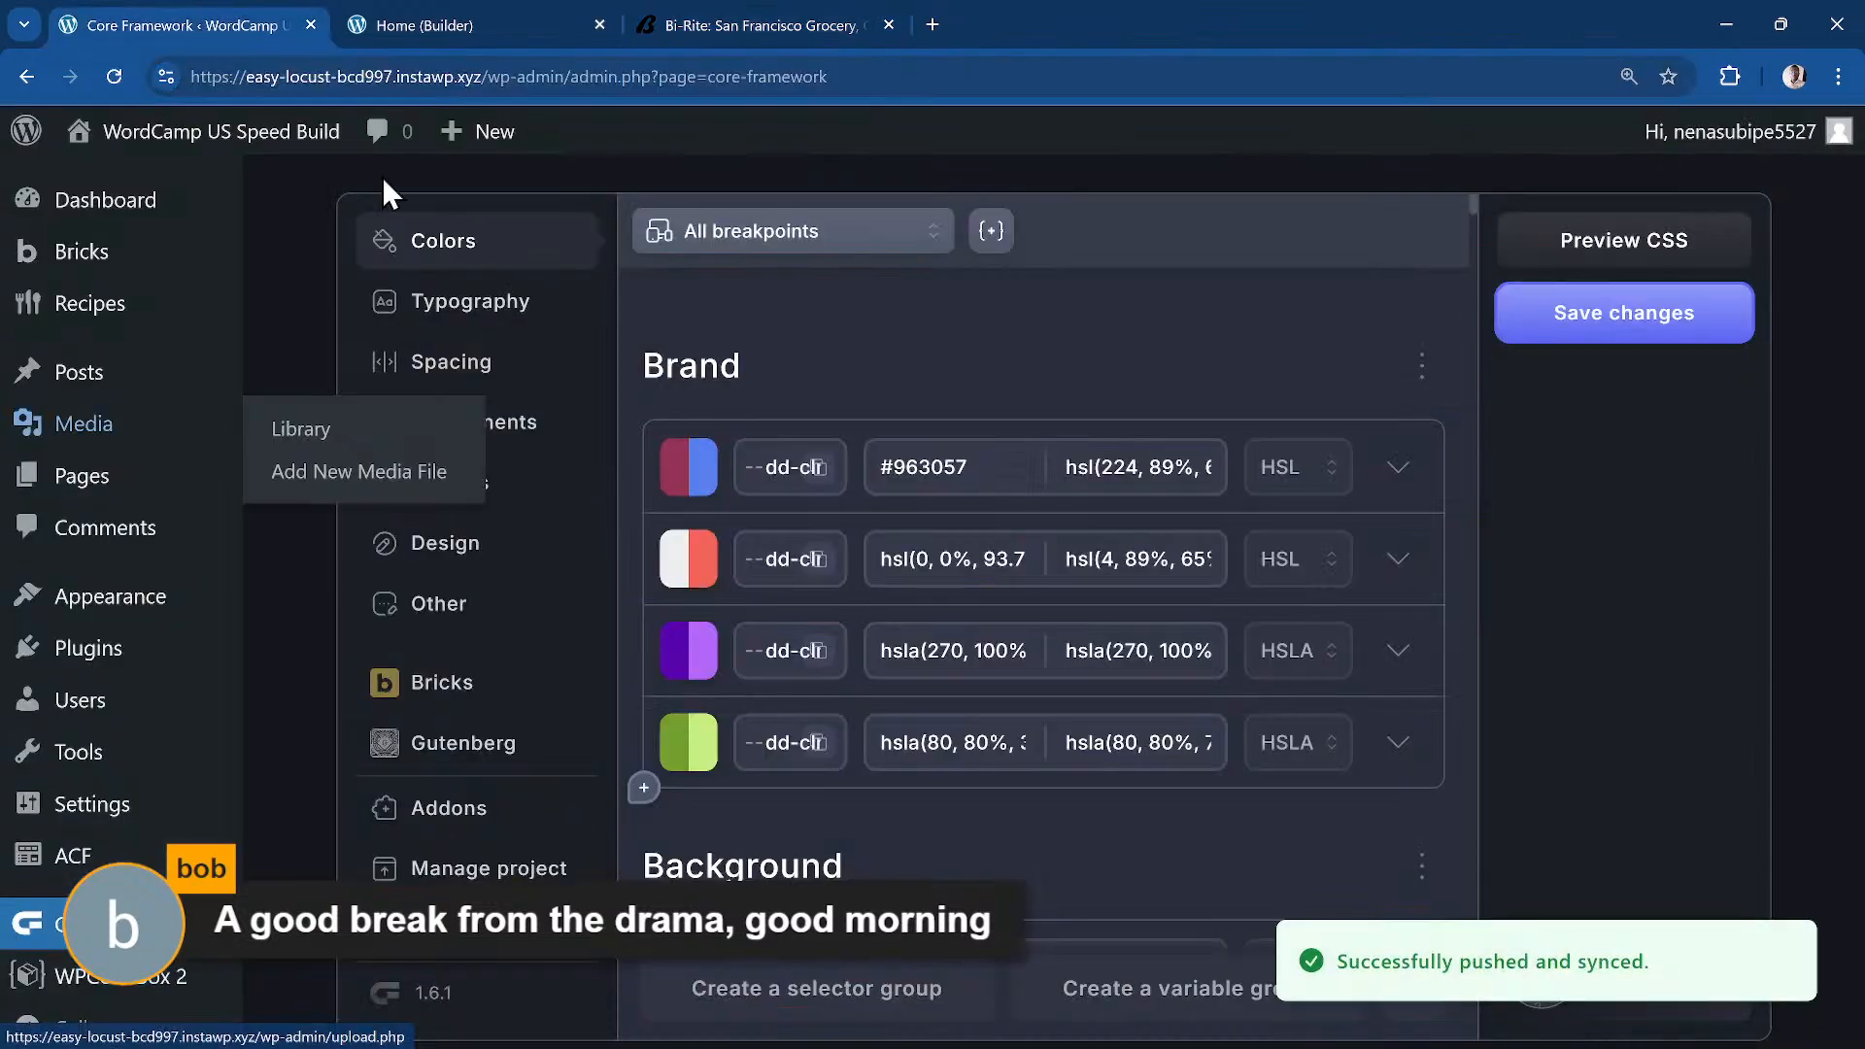
click(447, 25)
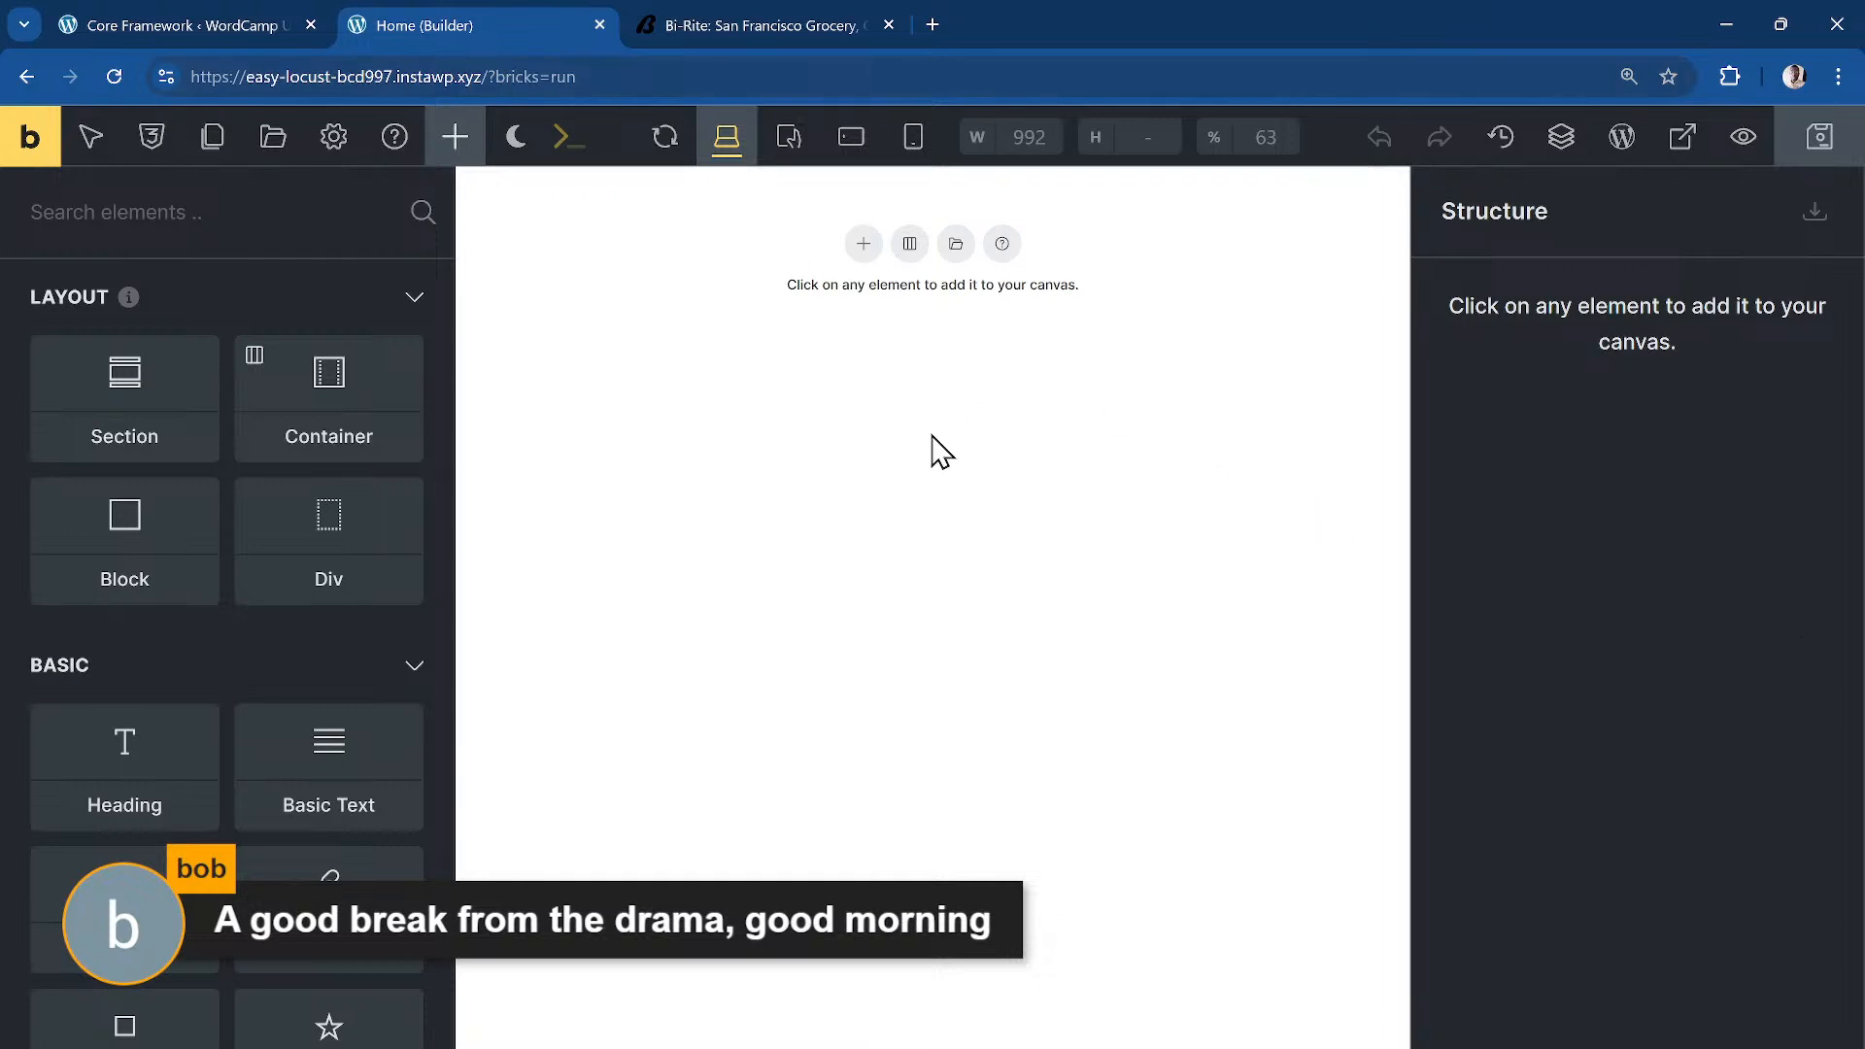
Step: Generate section.dj-ads > div{tag:p}.dj-ads__text > text-link.dj-ads__link, then rename the section
key(ctrl+k)
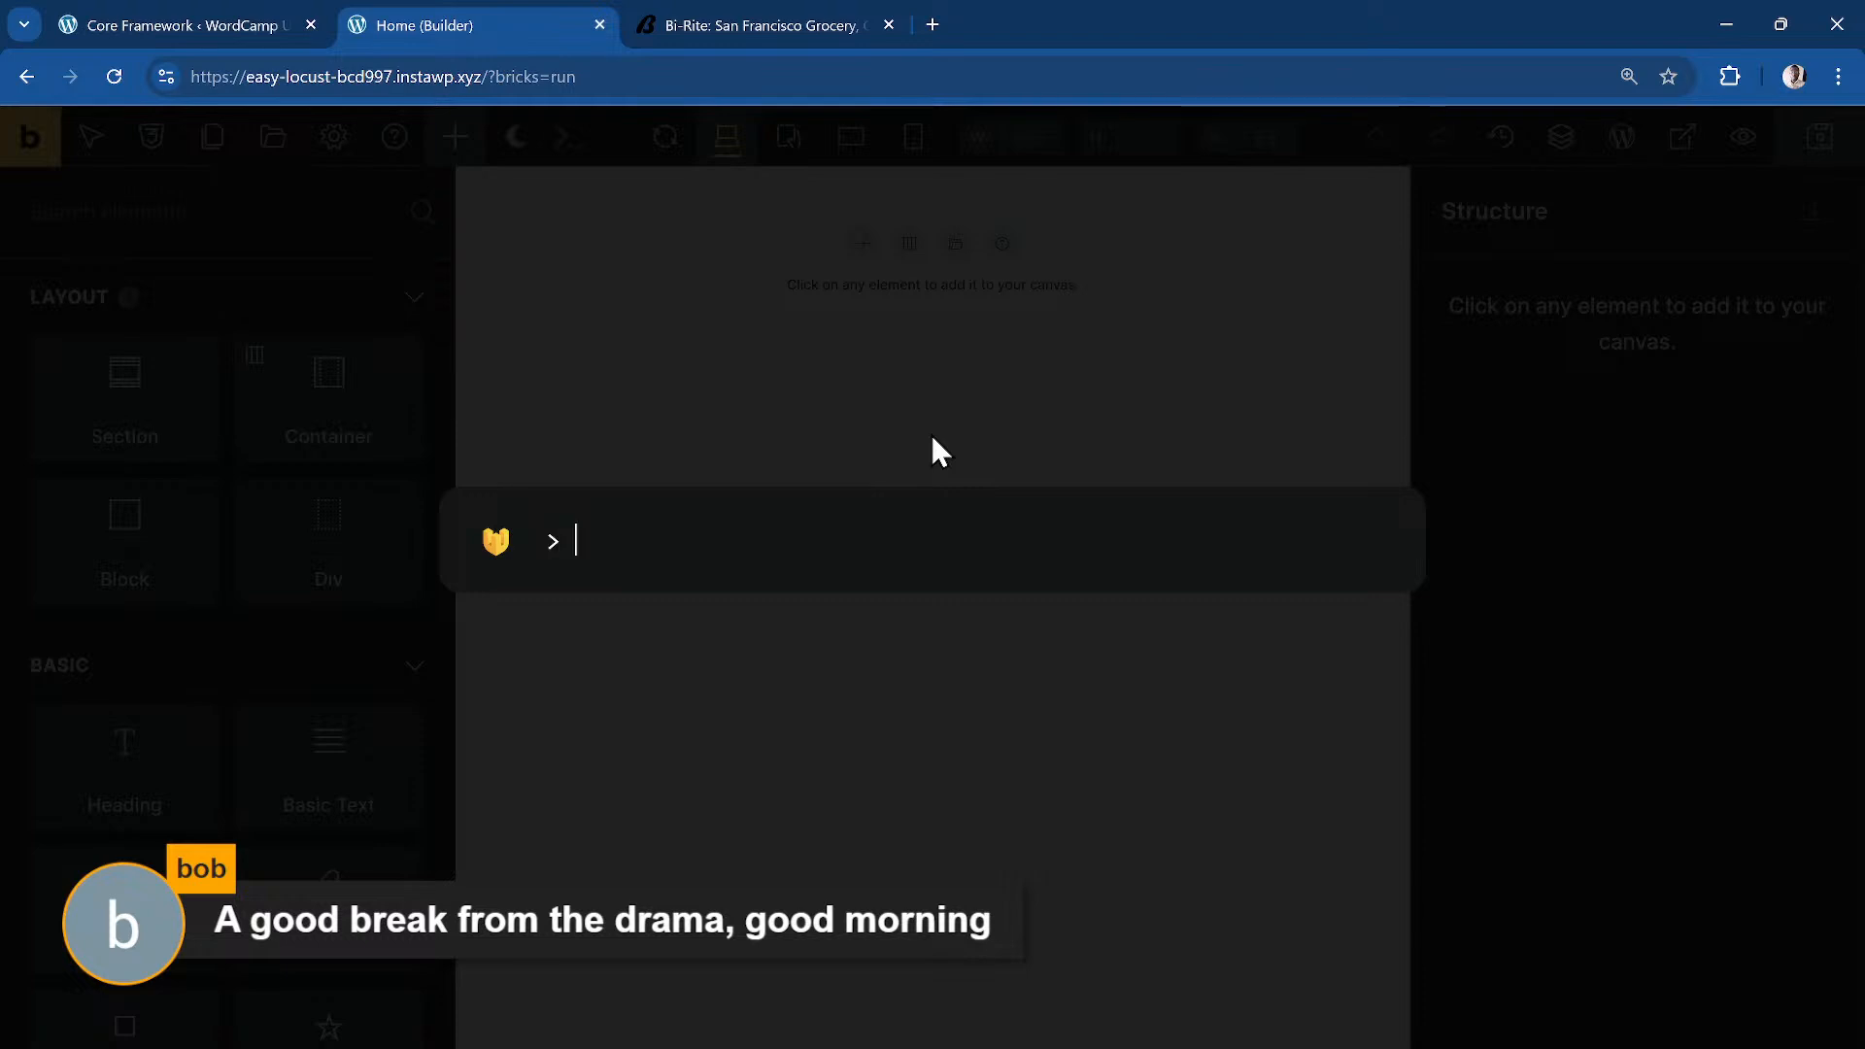
text(section.dj-ads >)
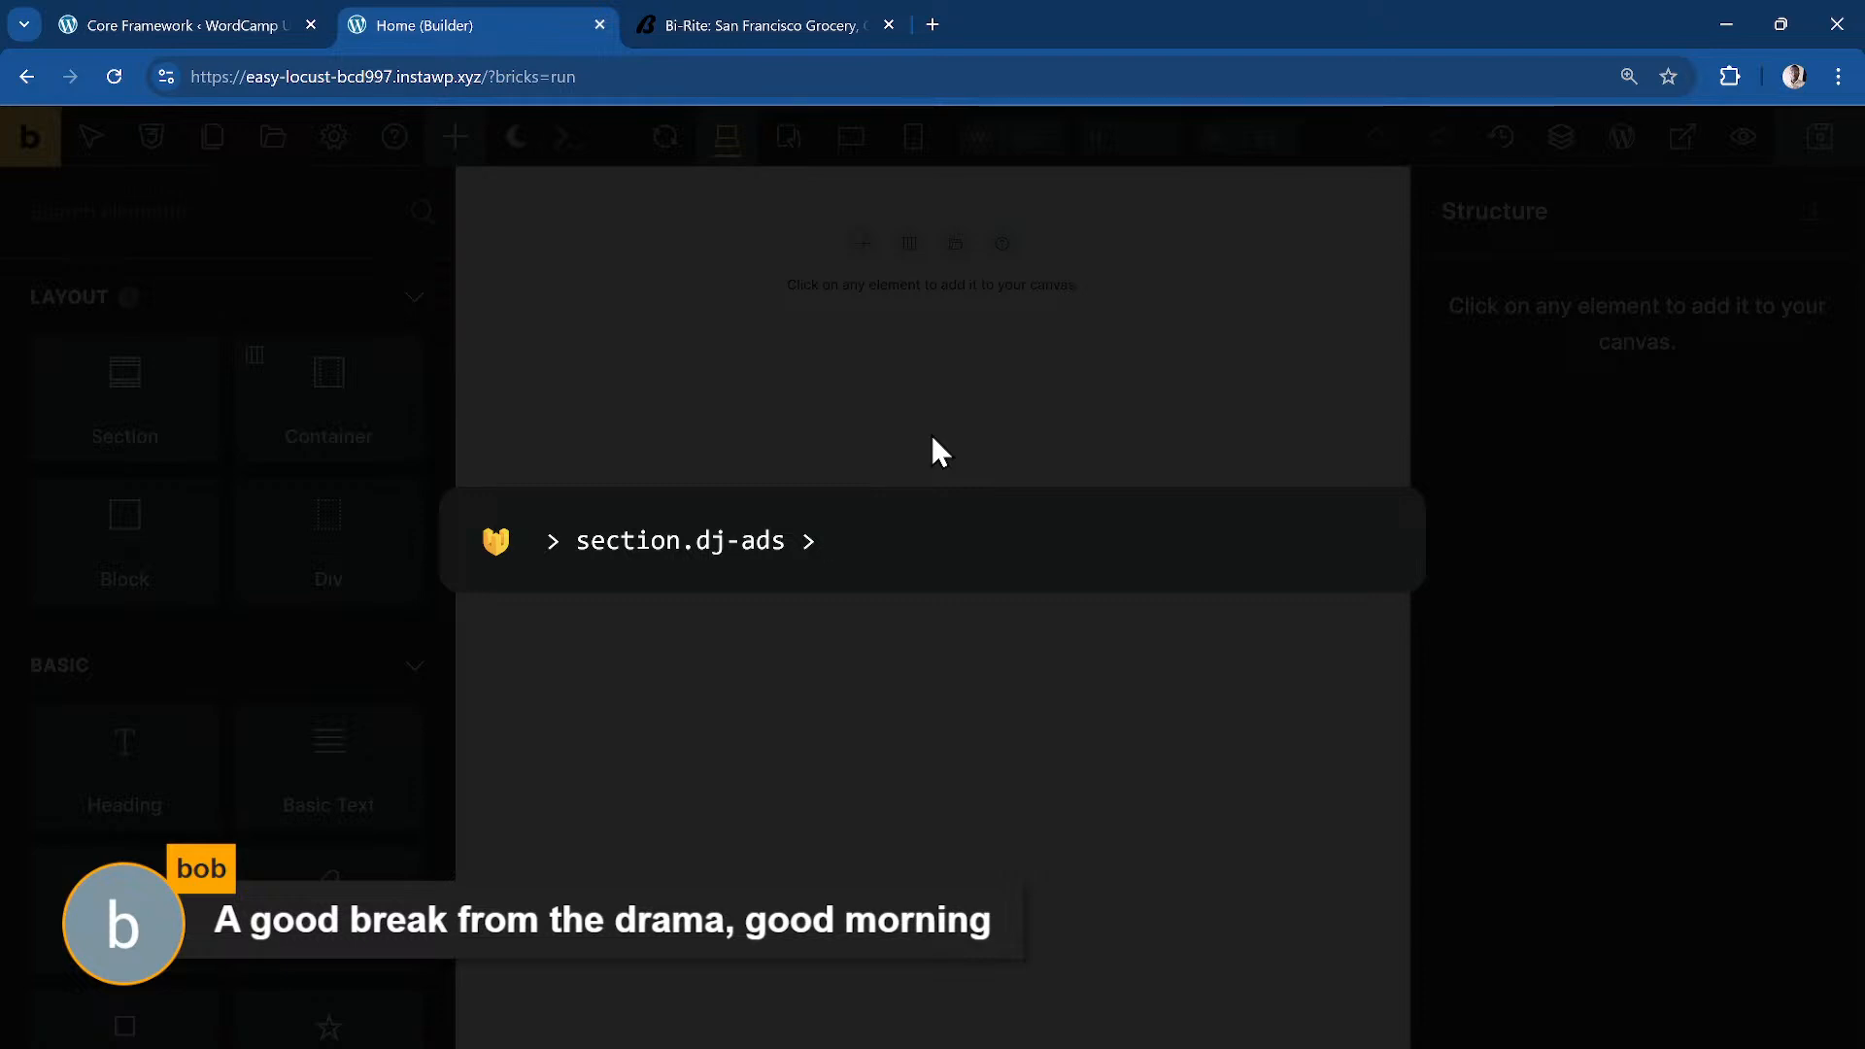
text( div)
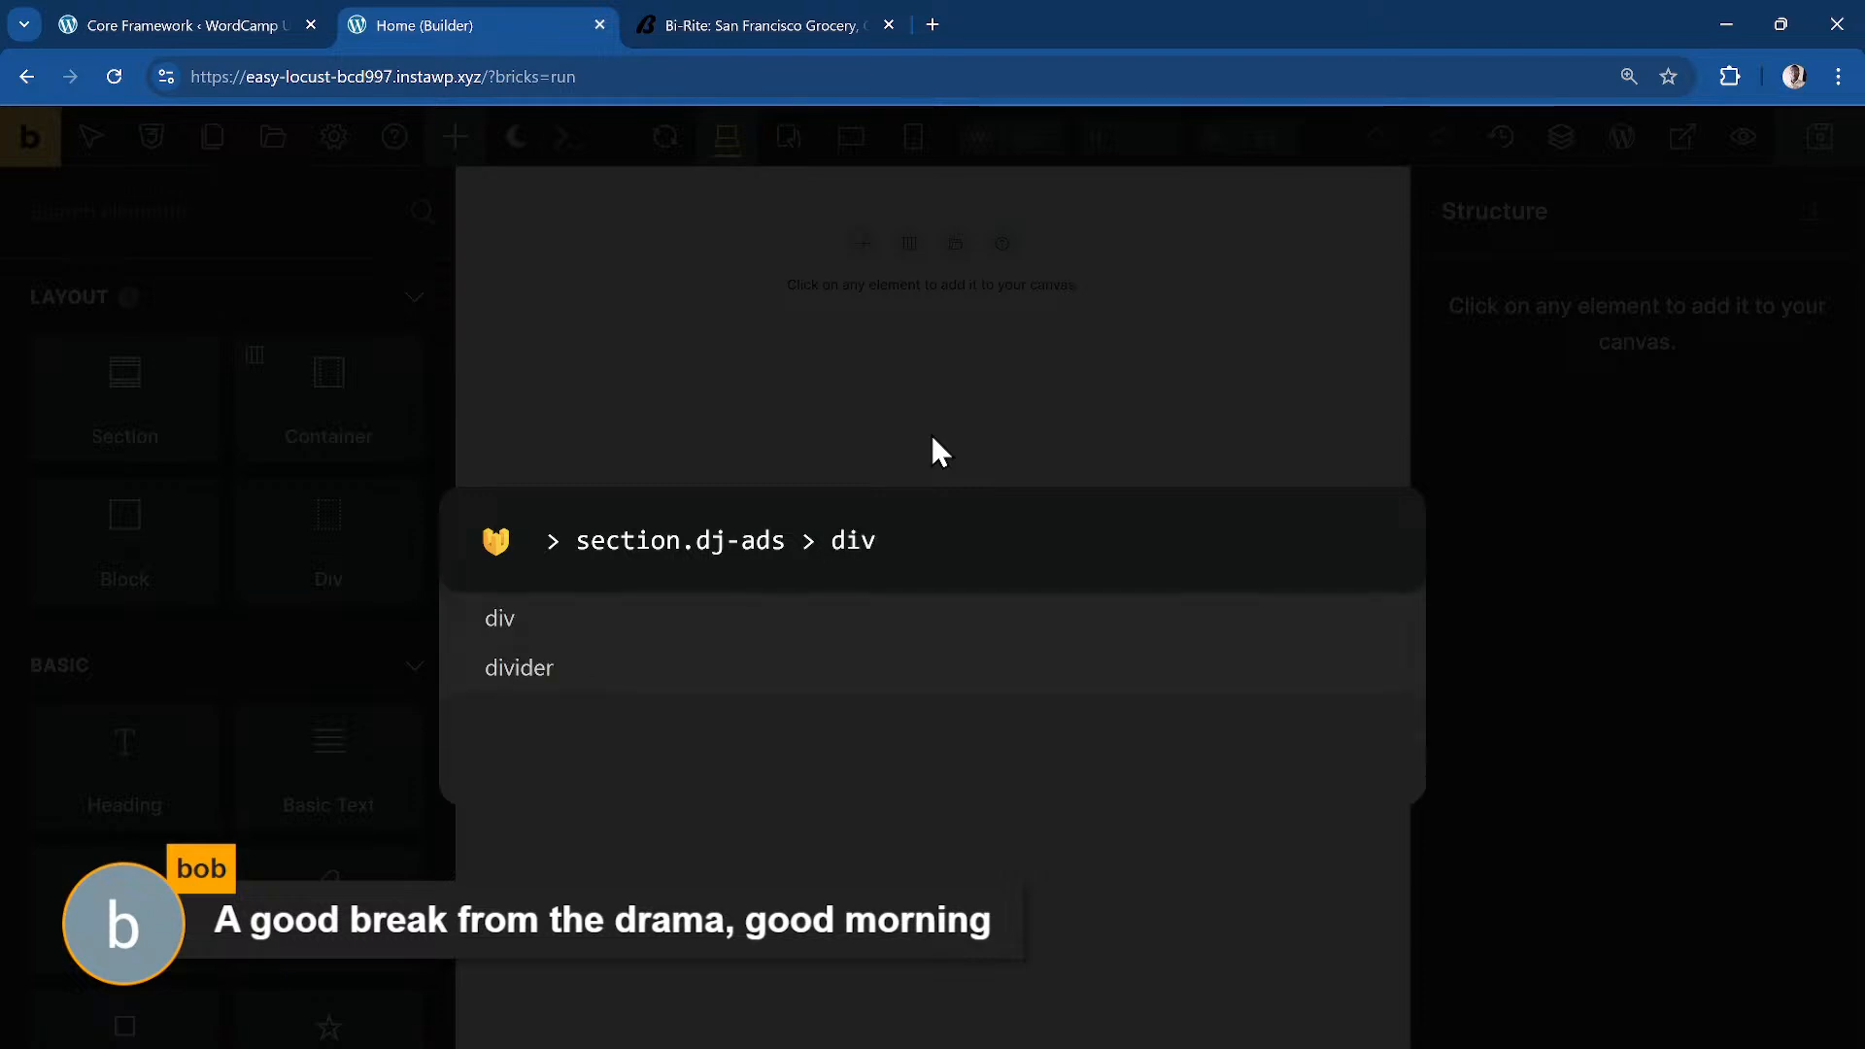
text({})
text(tag)
text(:p)
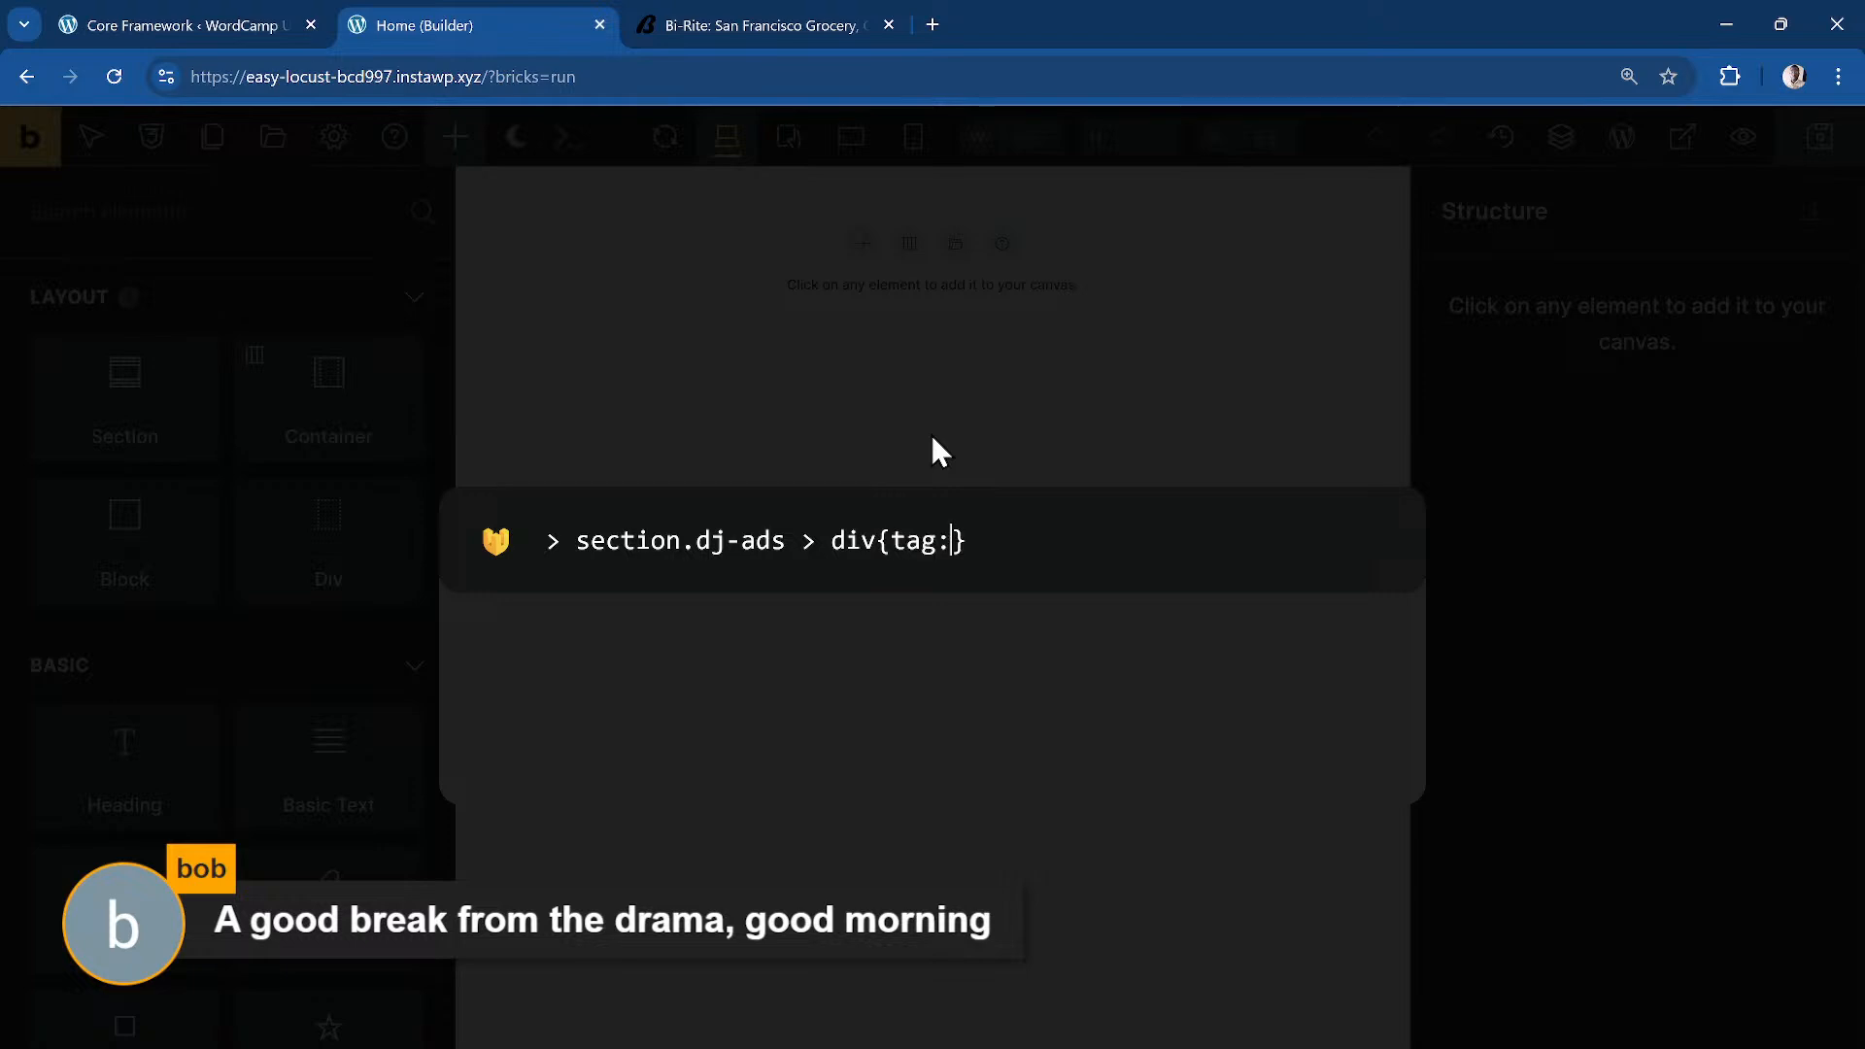
text(}.dj-a)
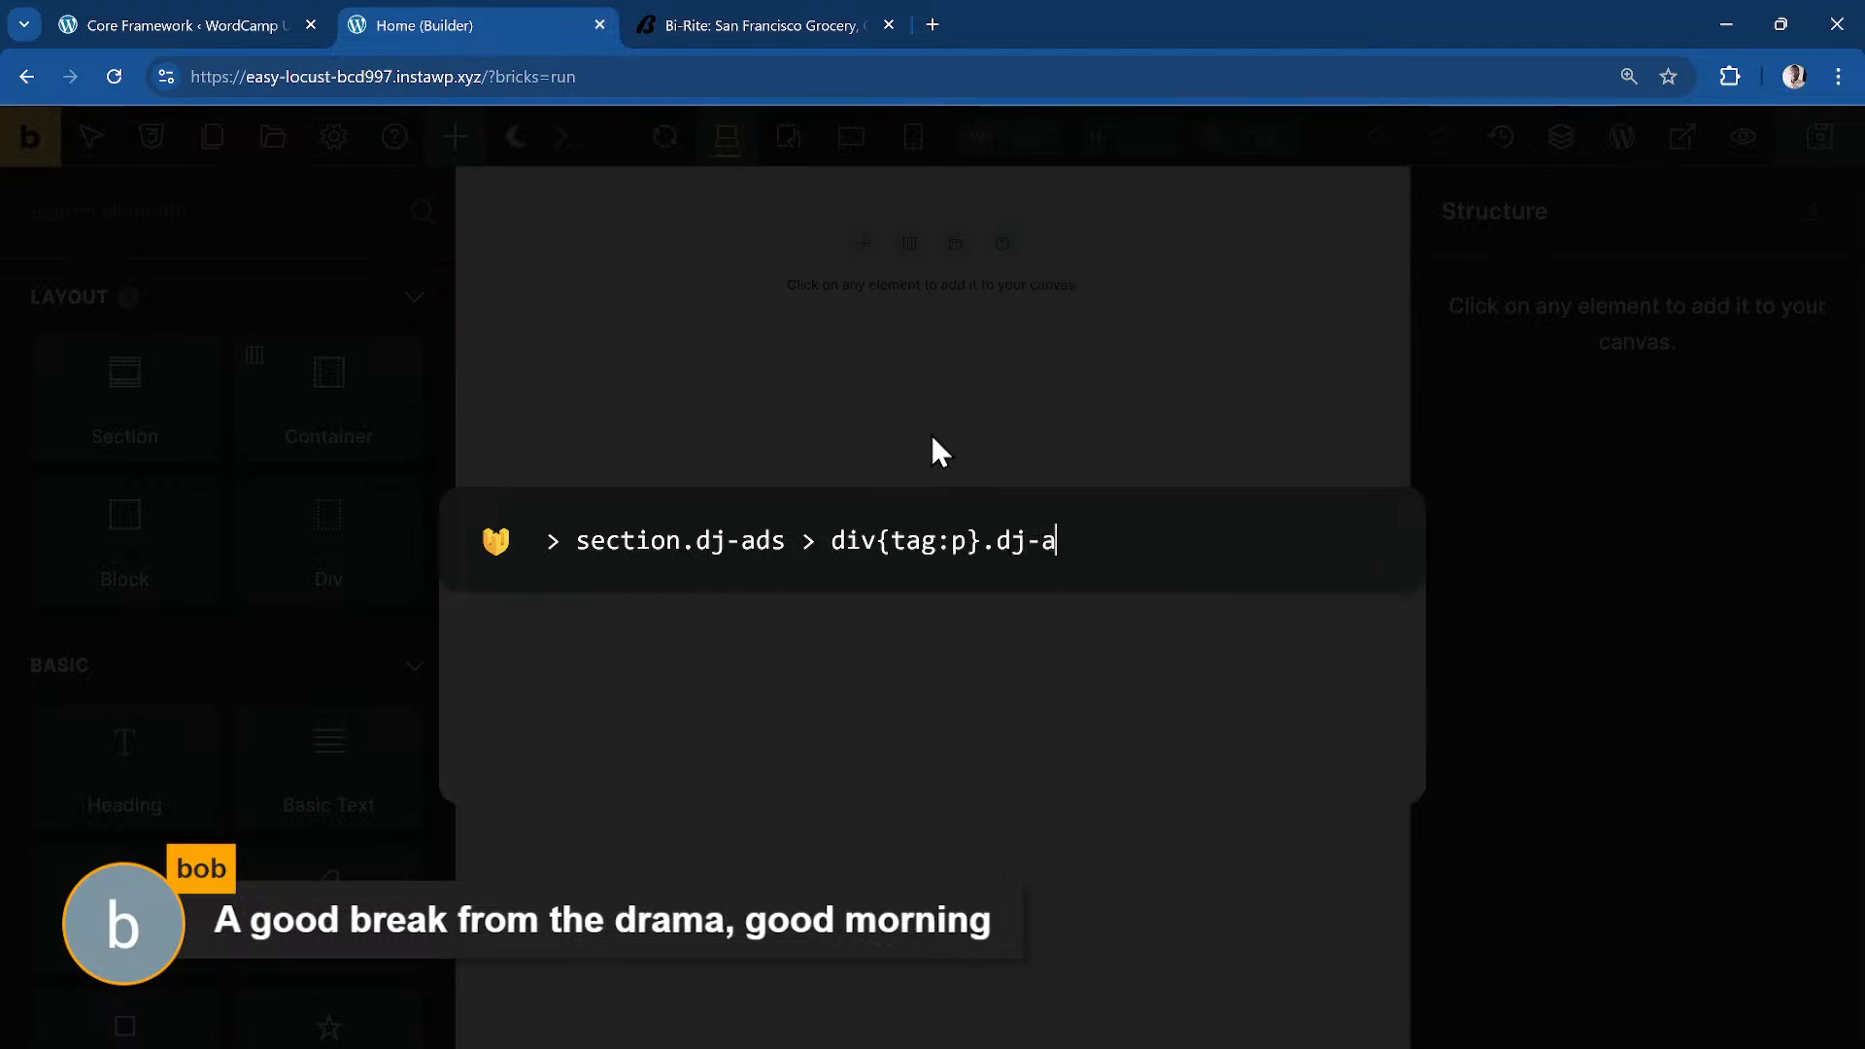
text(ds__text > )
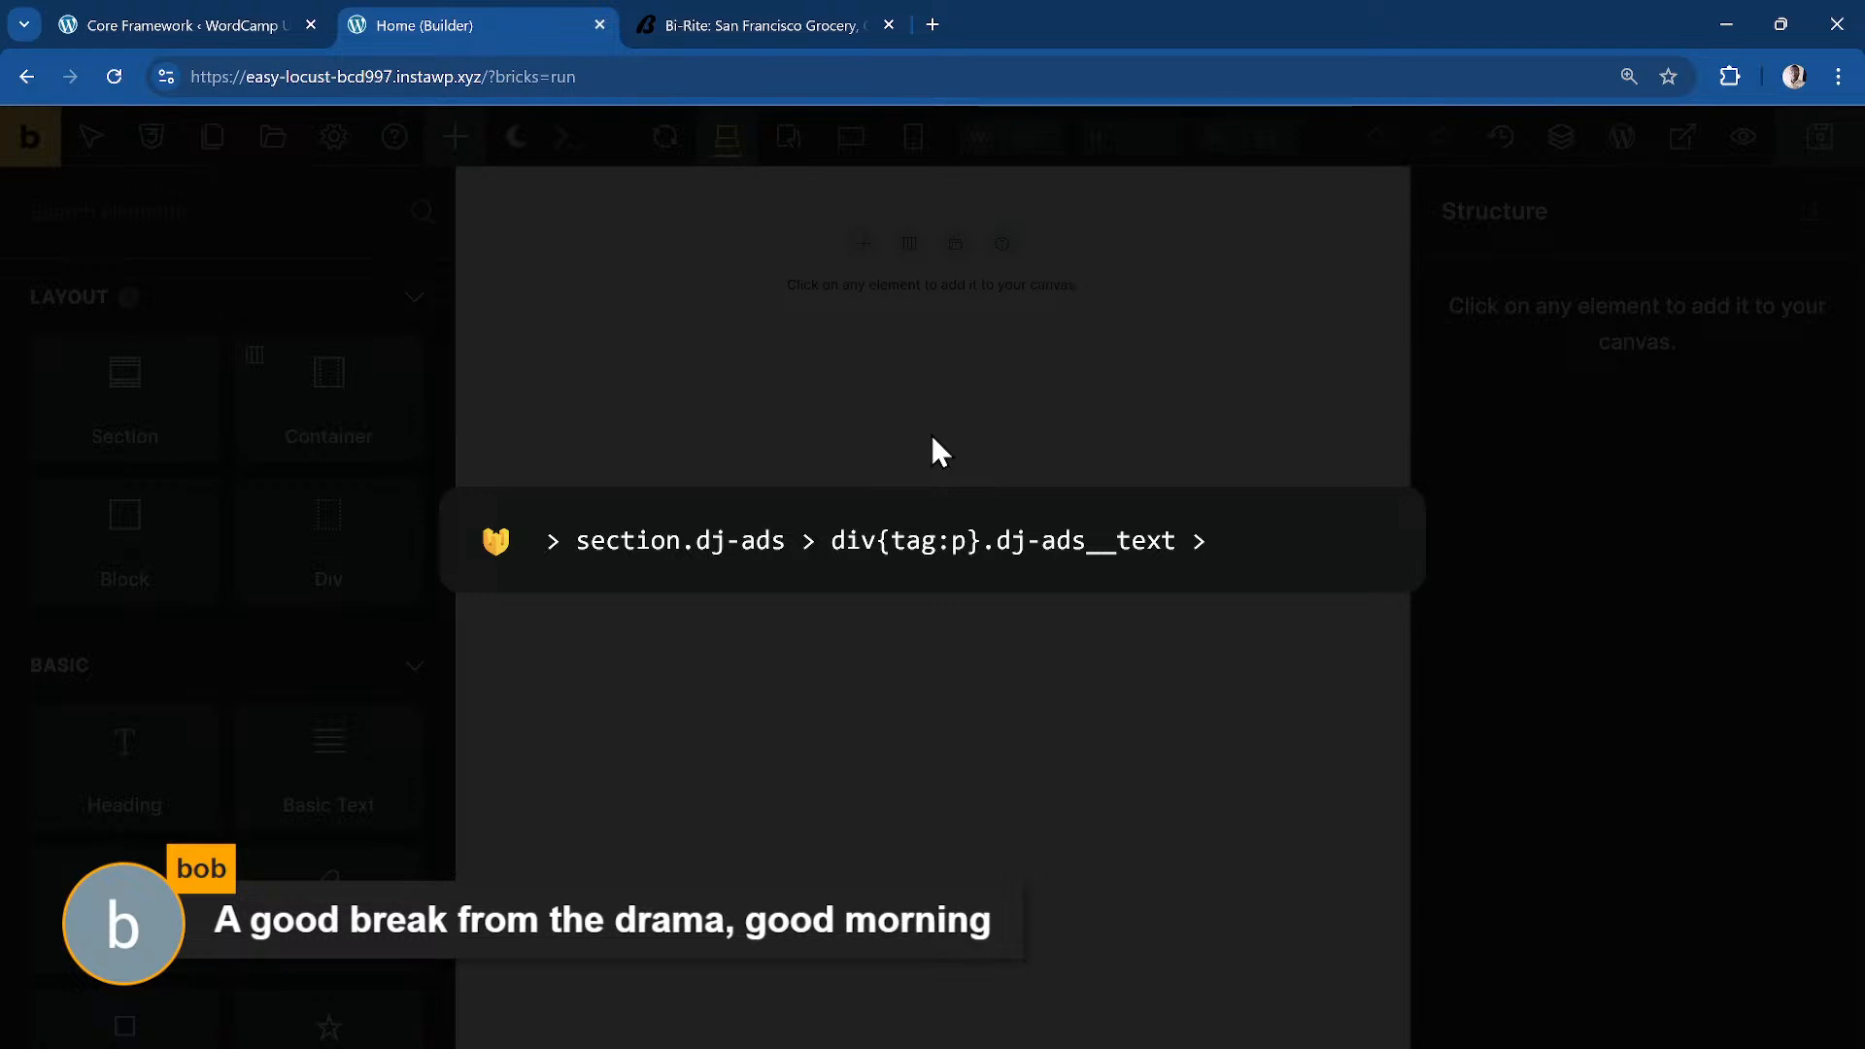
text(text)
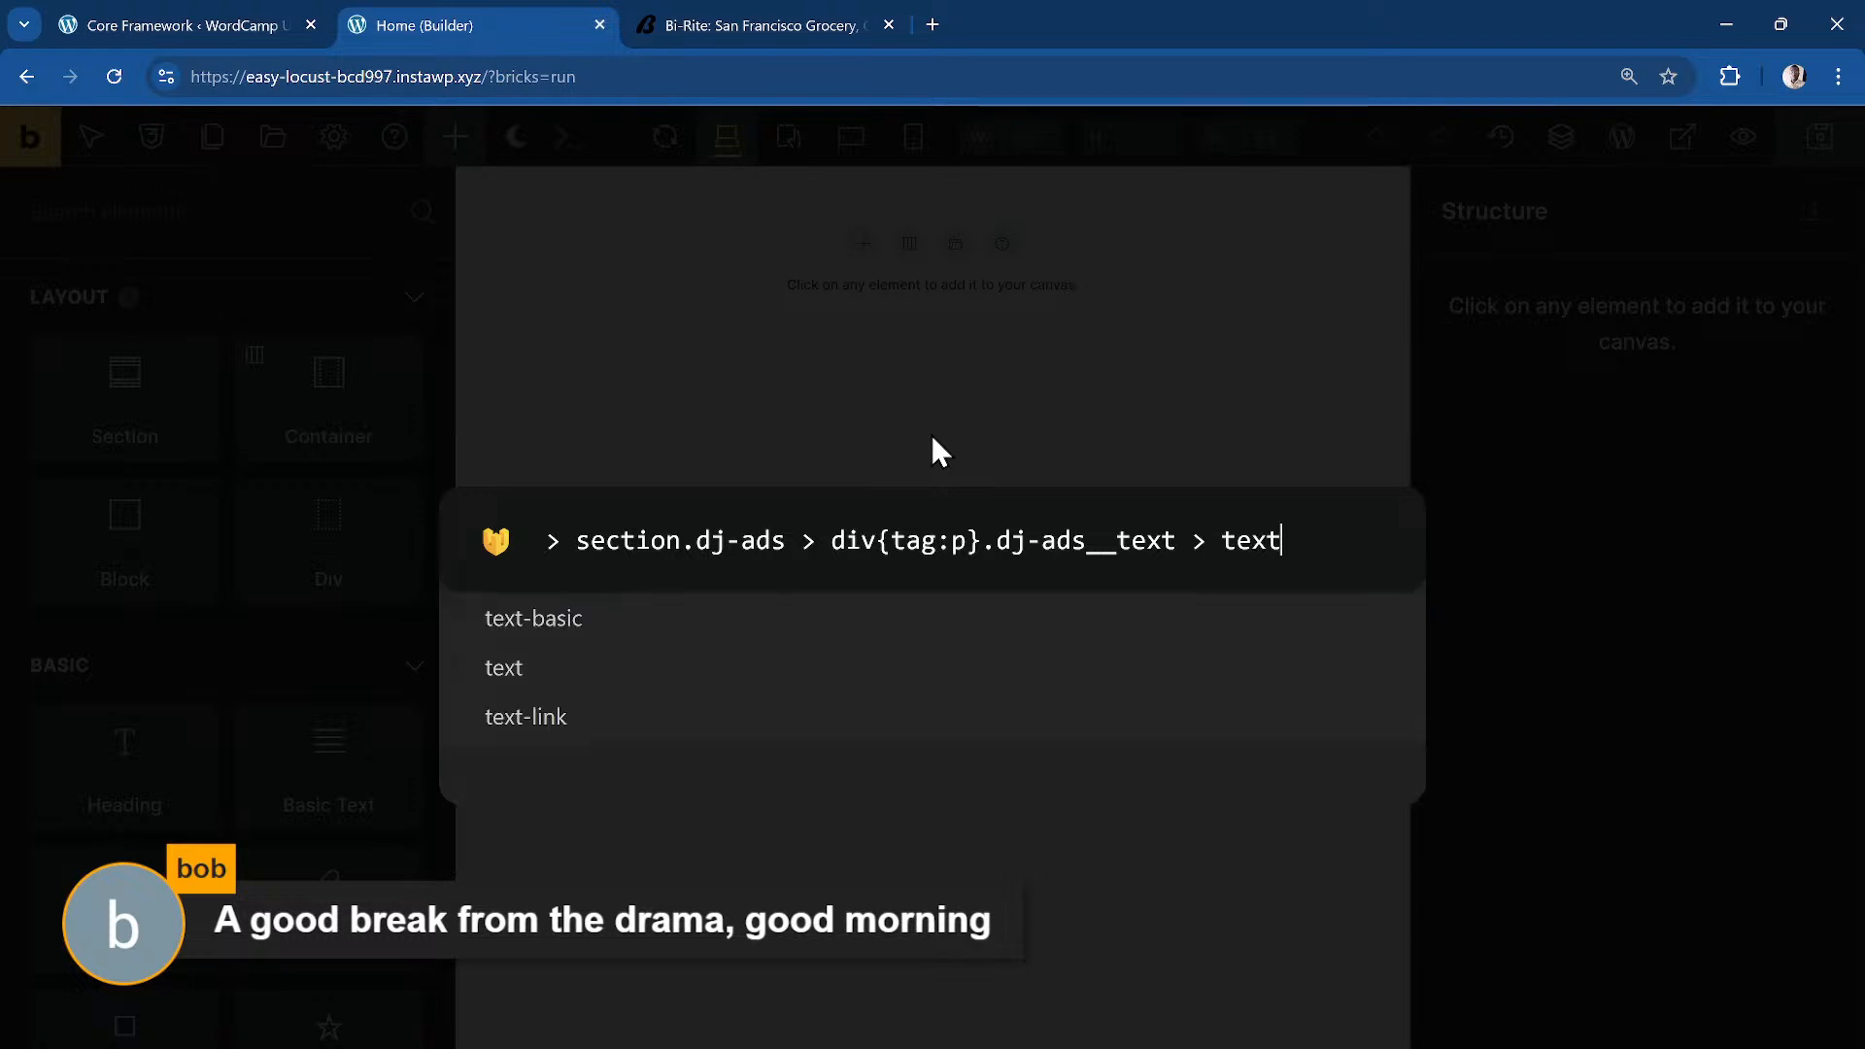
text(-link)
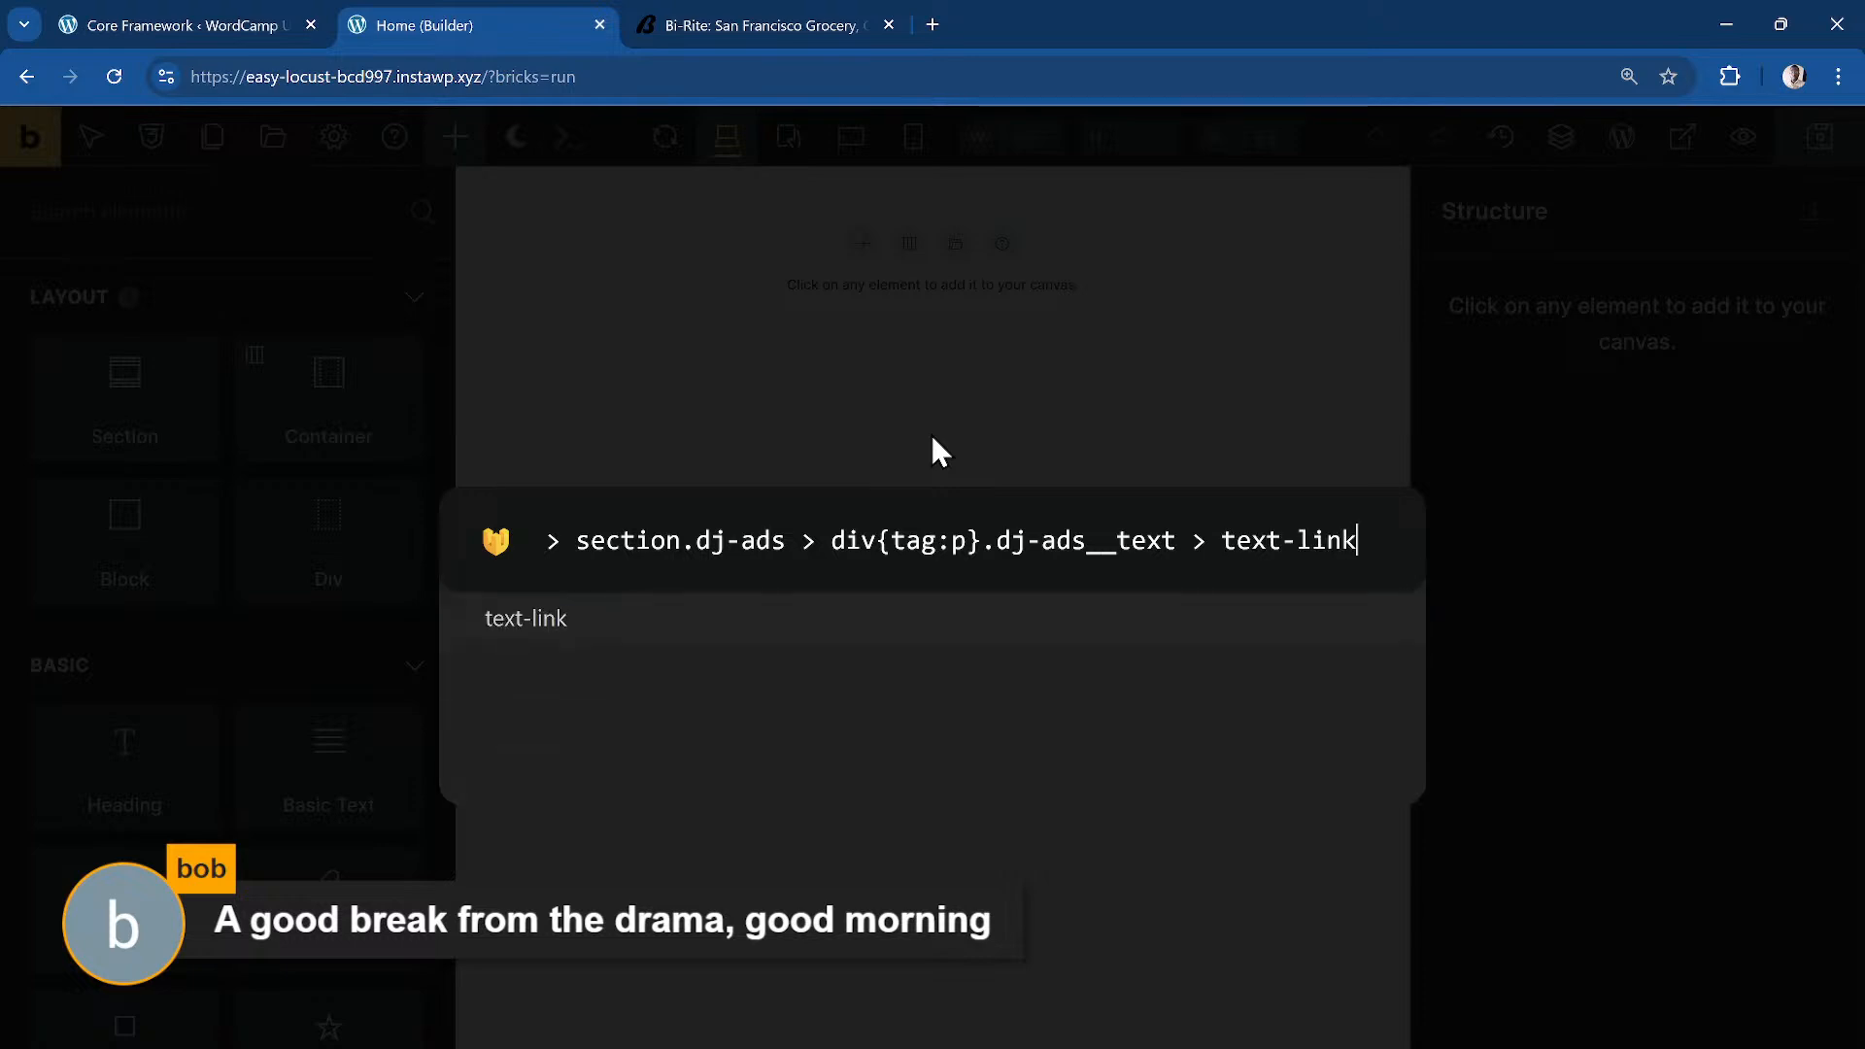
text(.)
key(BackSpace)
text(.dj-)
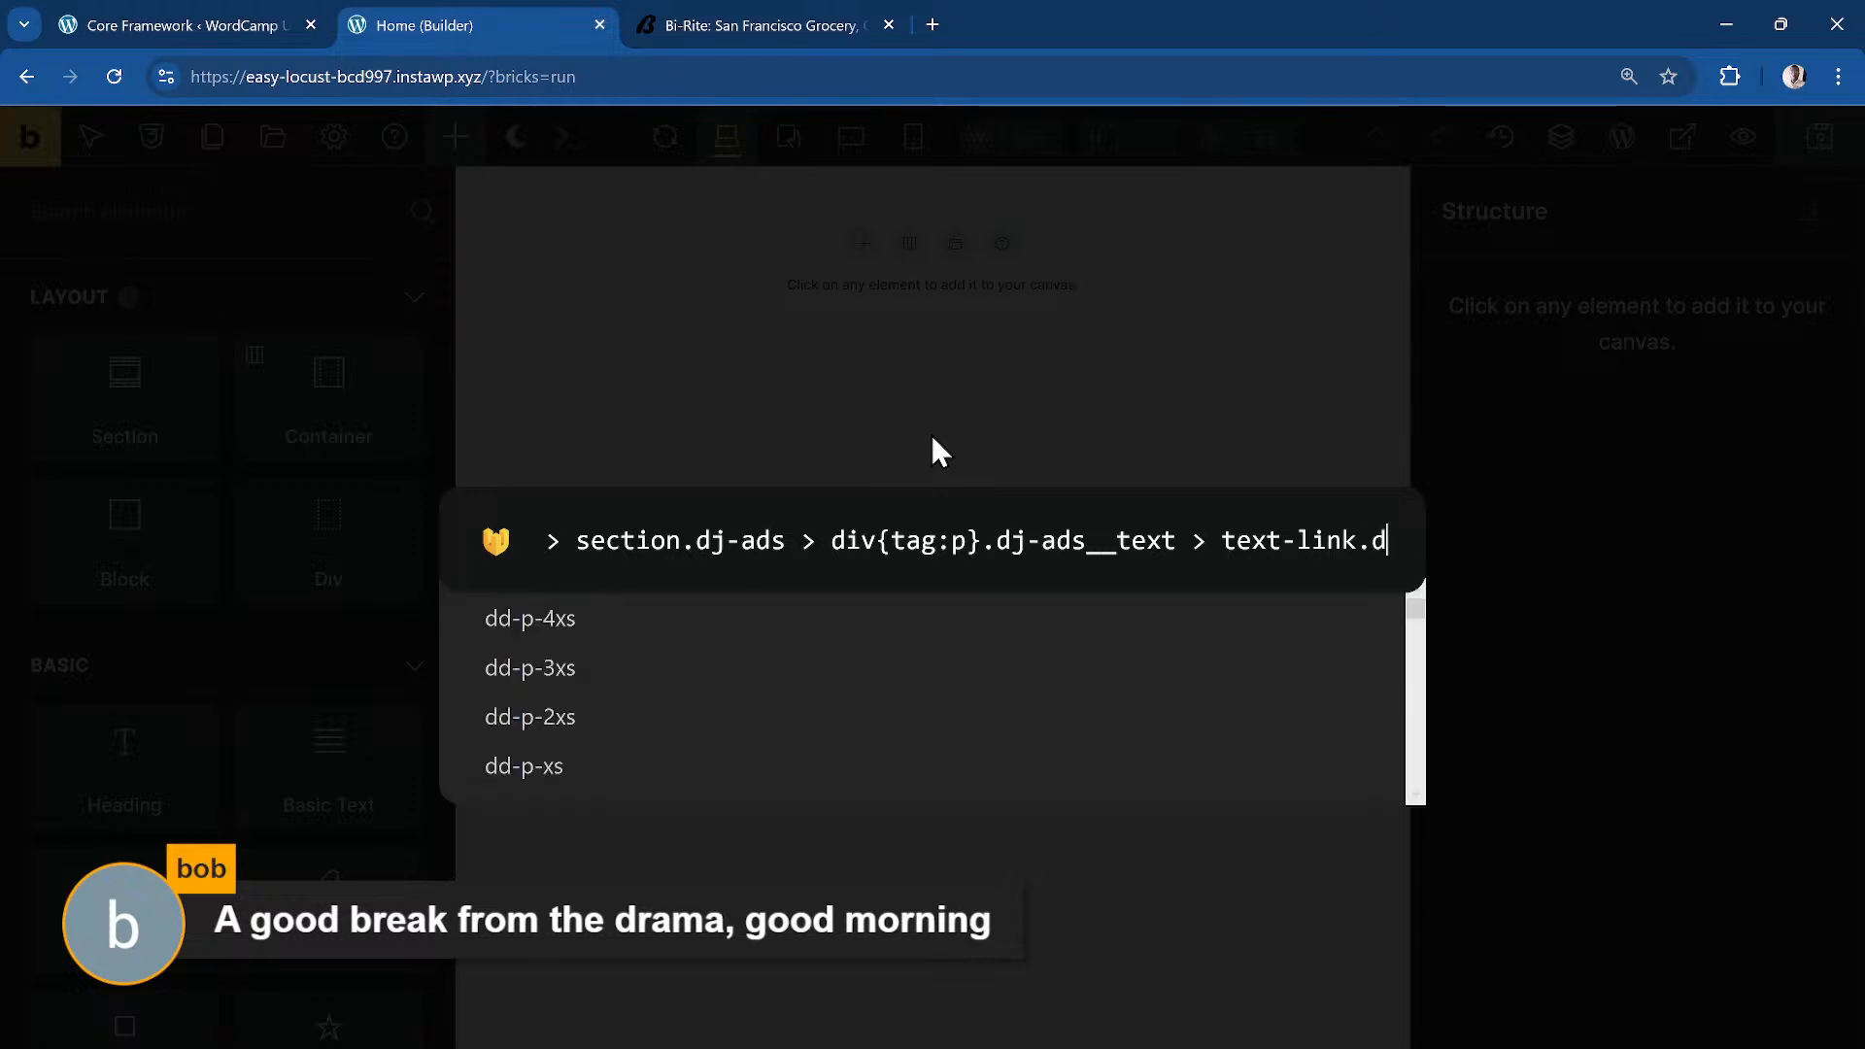
text(ads__)
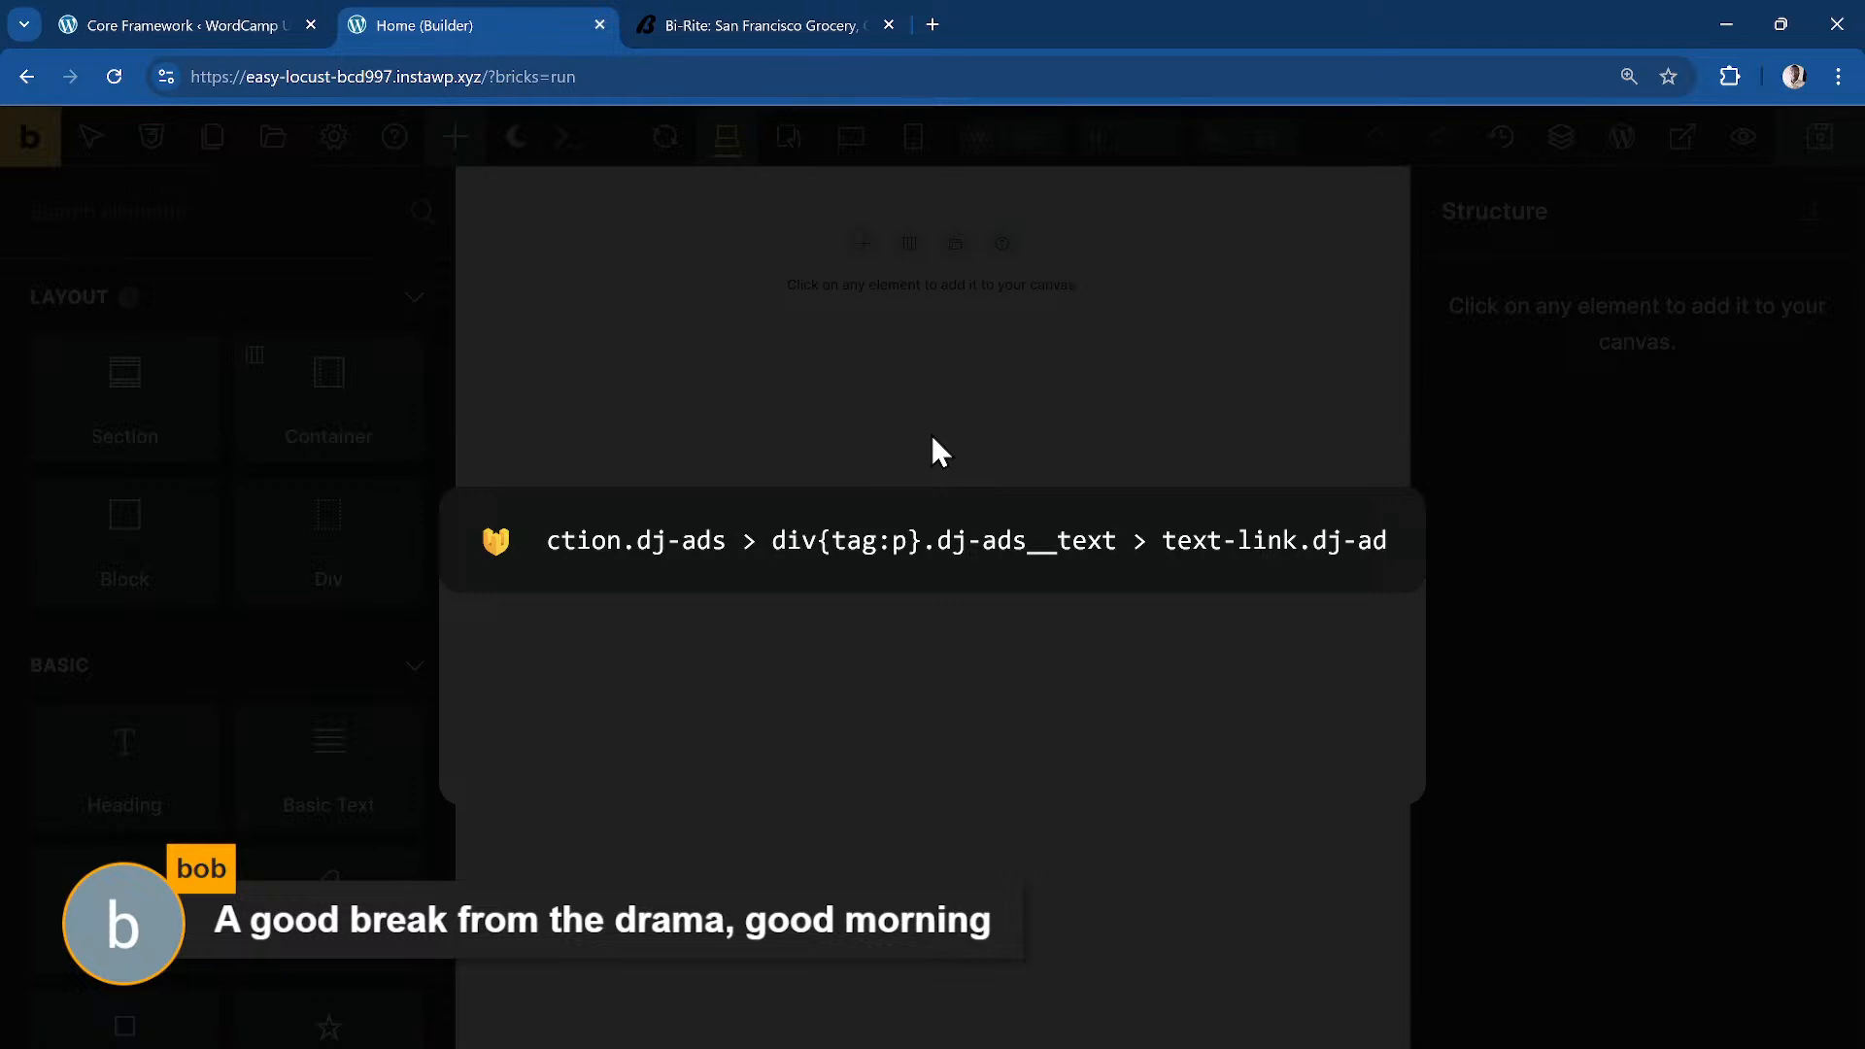
text(link)
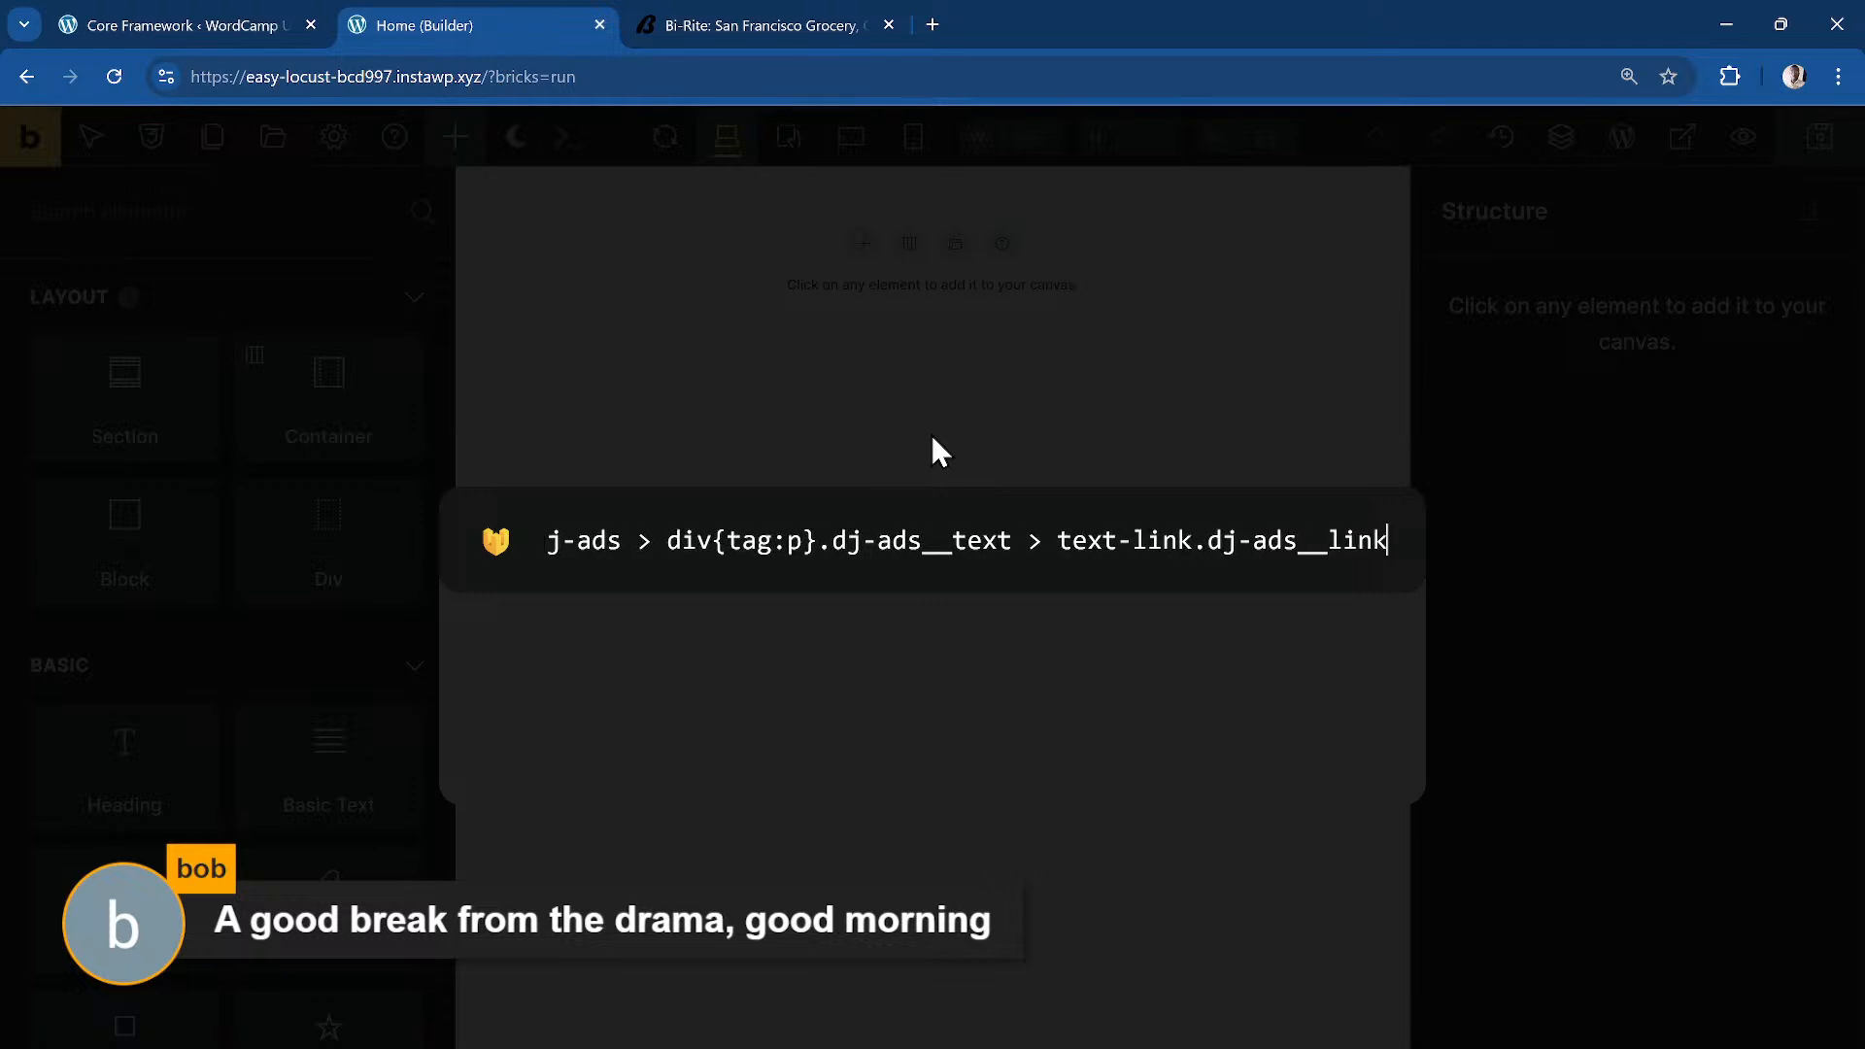
key(ctrl+a)
key(Return)
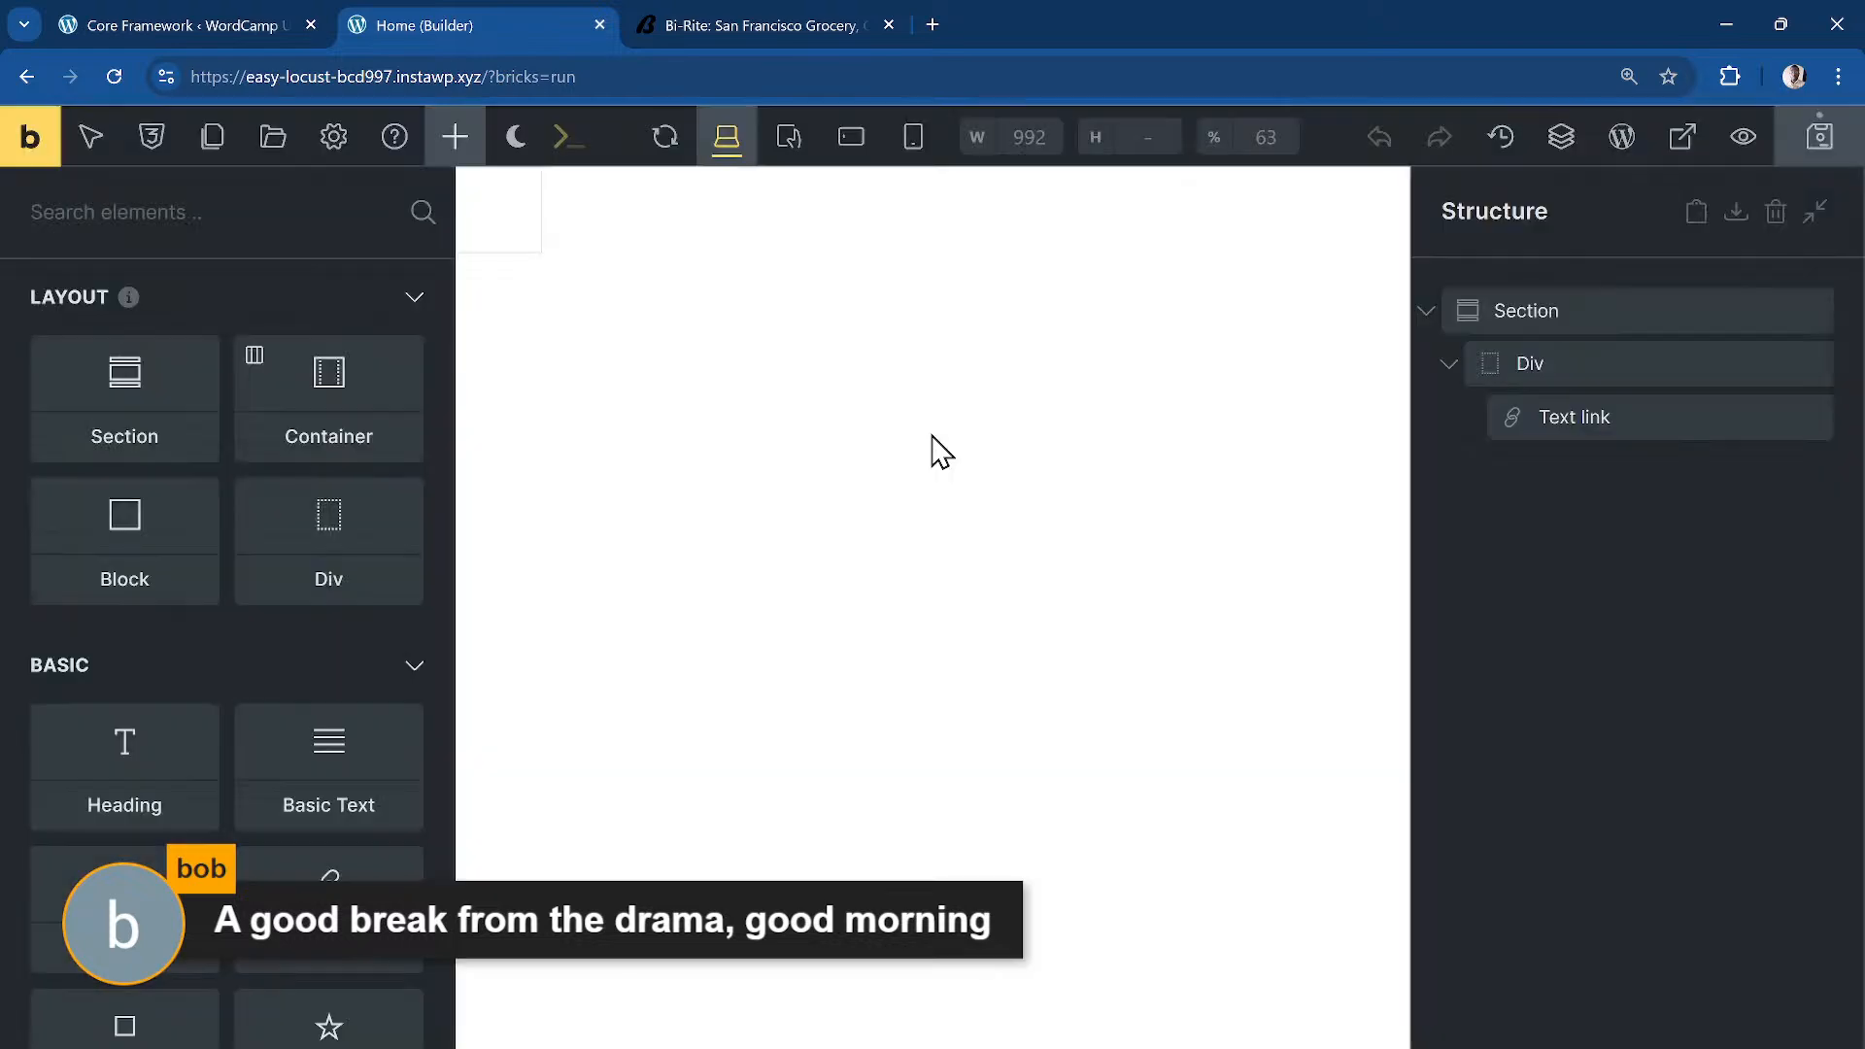
click(1584, 311)
double_click(1582, 312)
Step: Paste the 'Shana Tovah! Preorder from the Rosh Hashanah Menu Today' text into the Text link and give it Custom URL #
text(Ads)
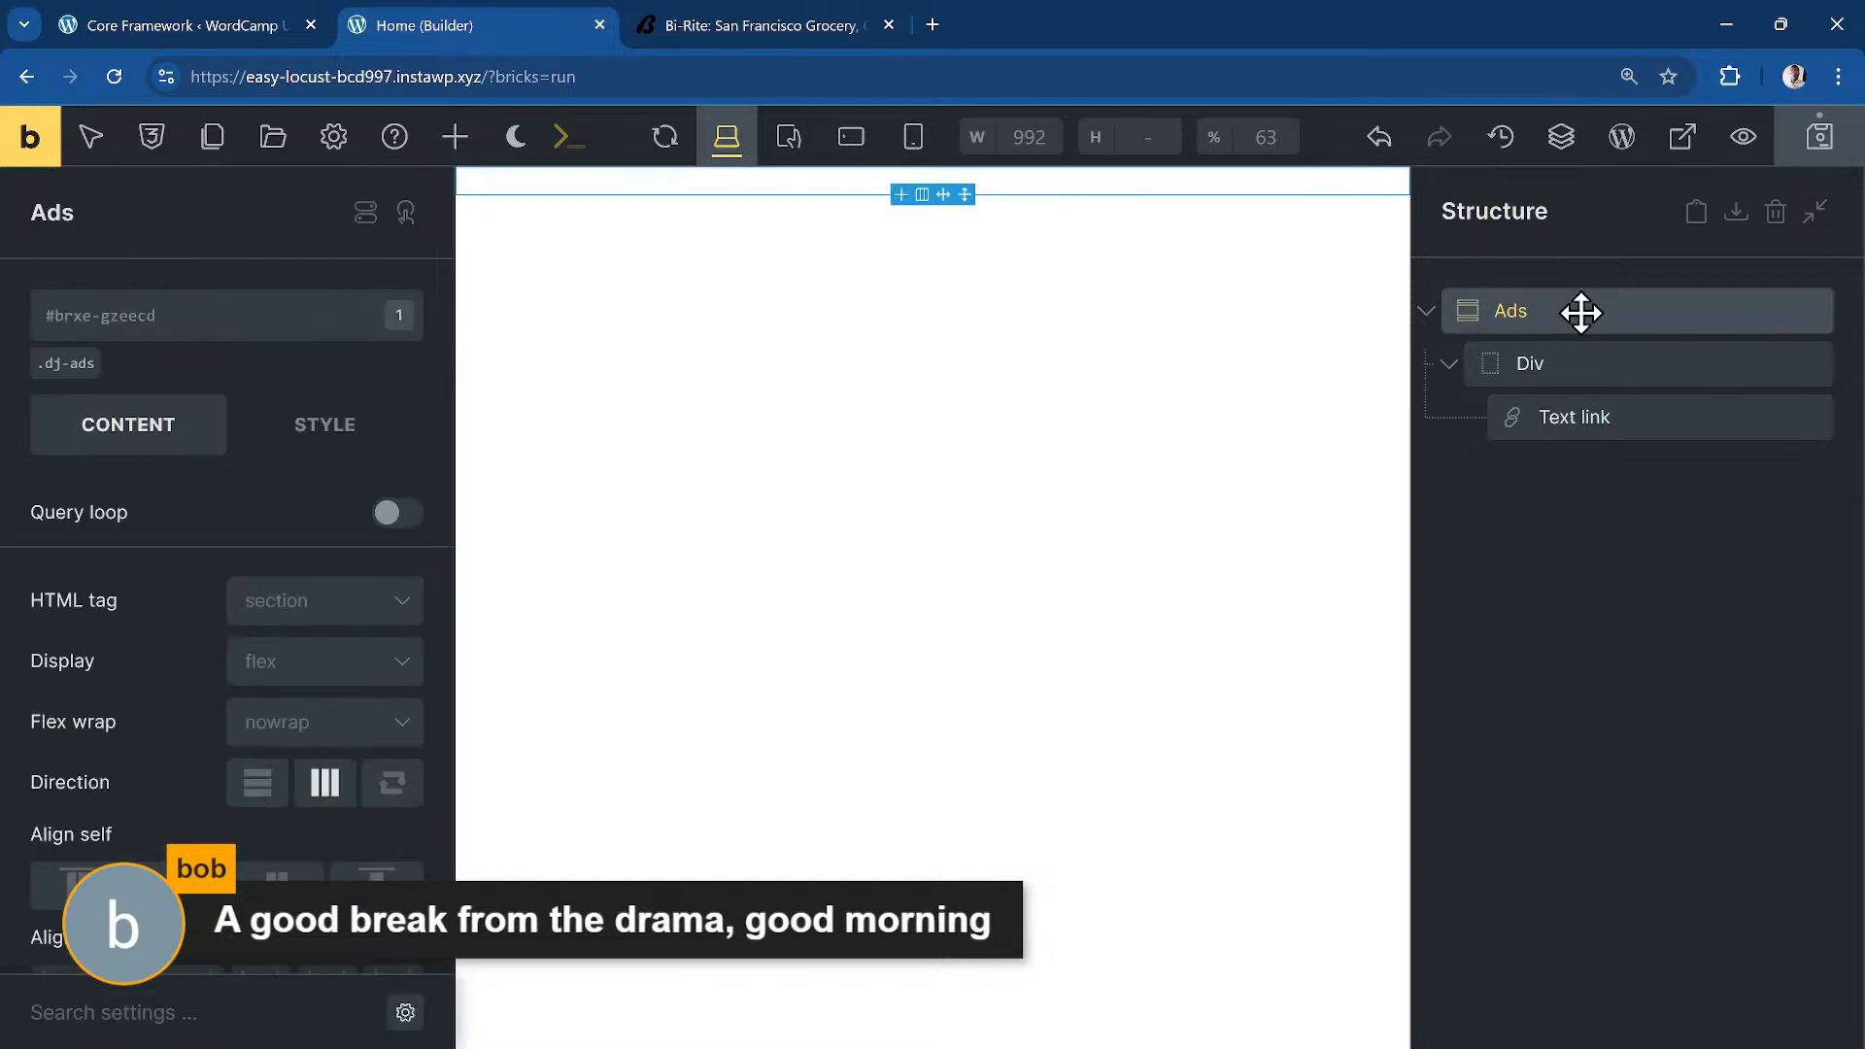
click(1583, 368)
double_click(1582, 371)
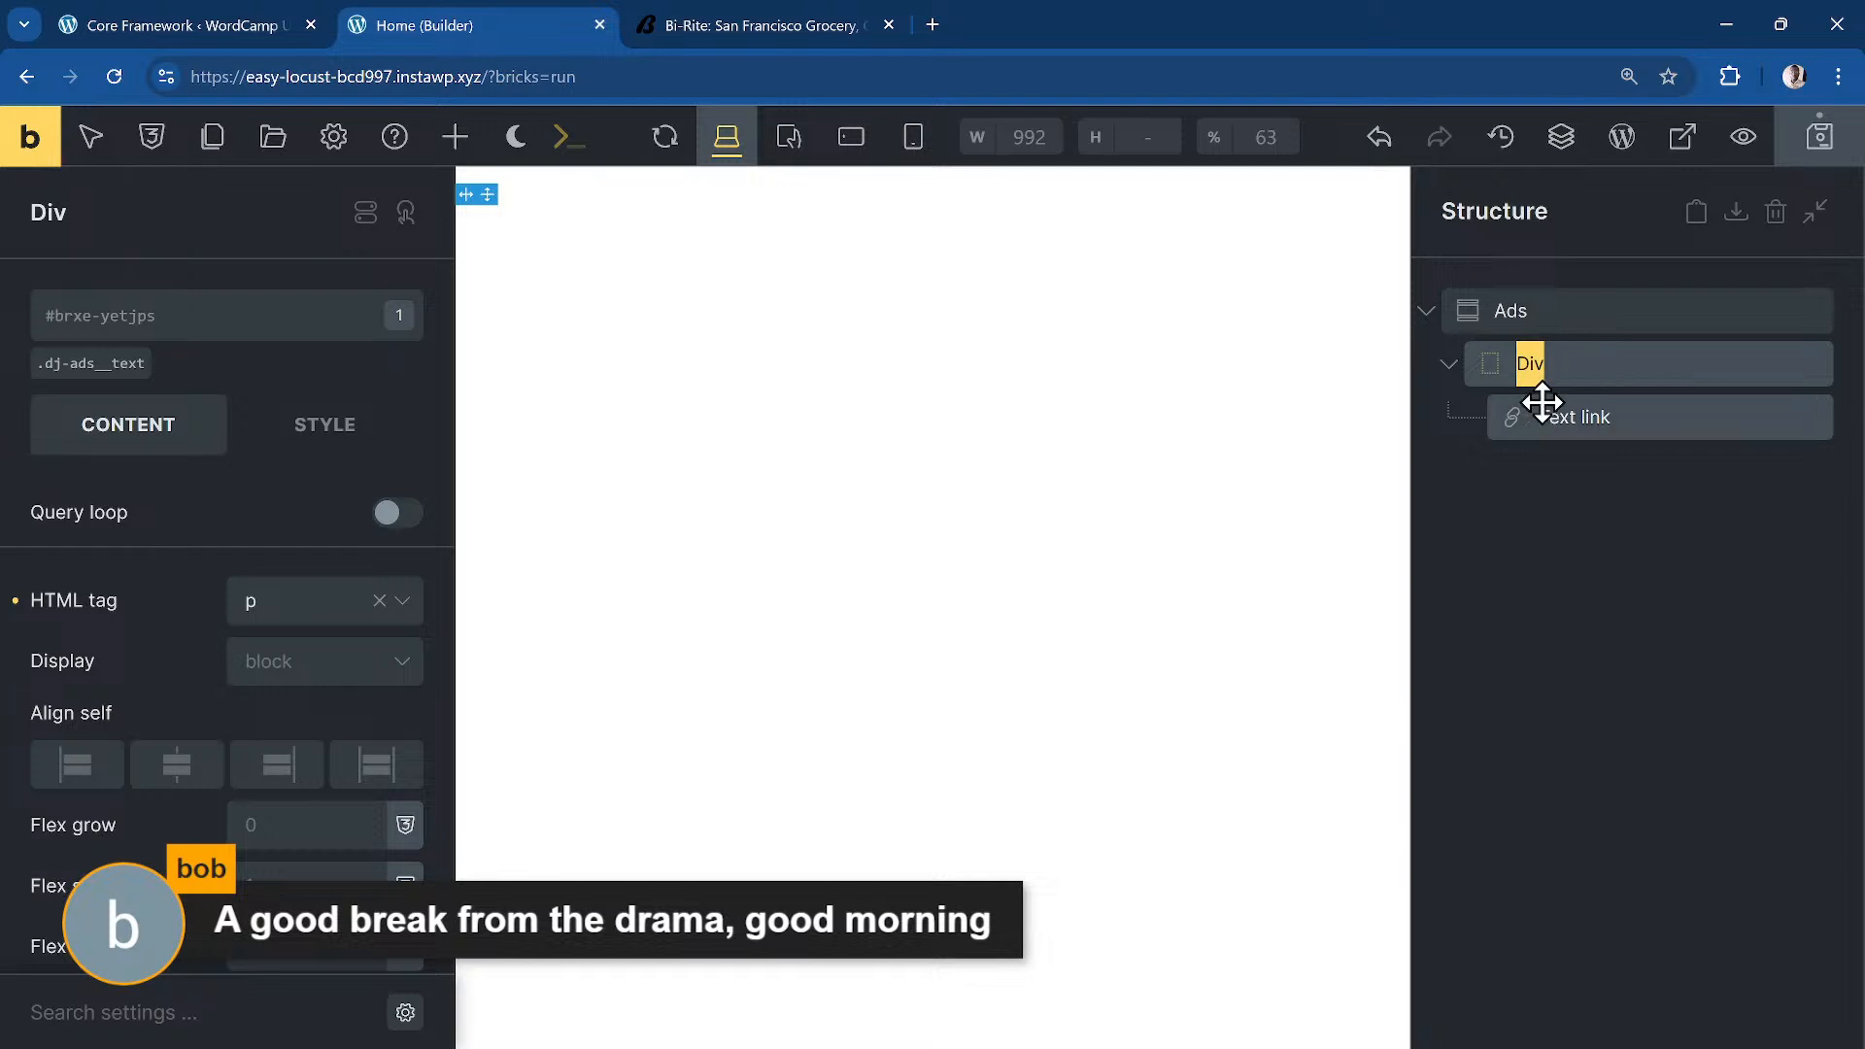
click(1598, 417)
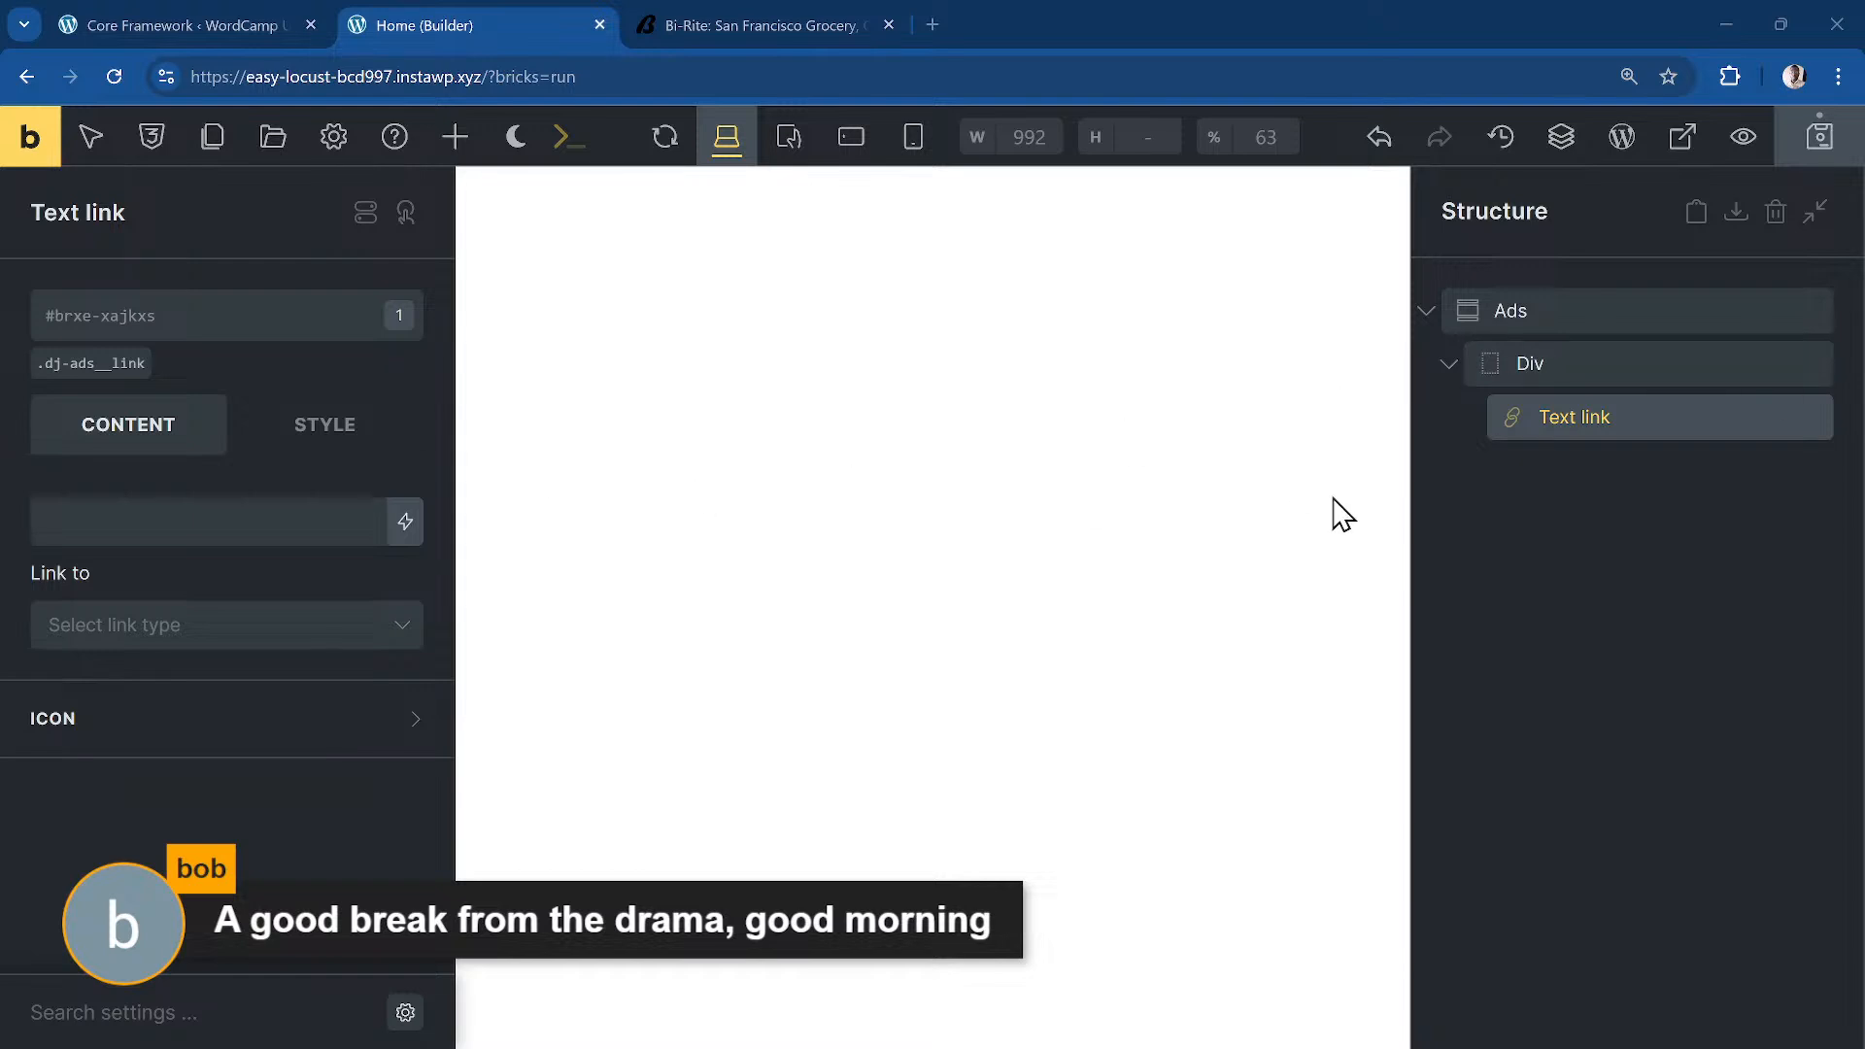
click(148, 524)
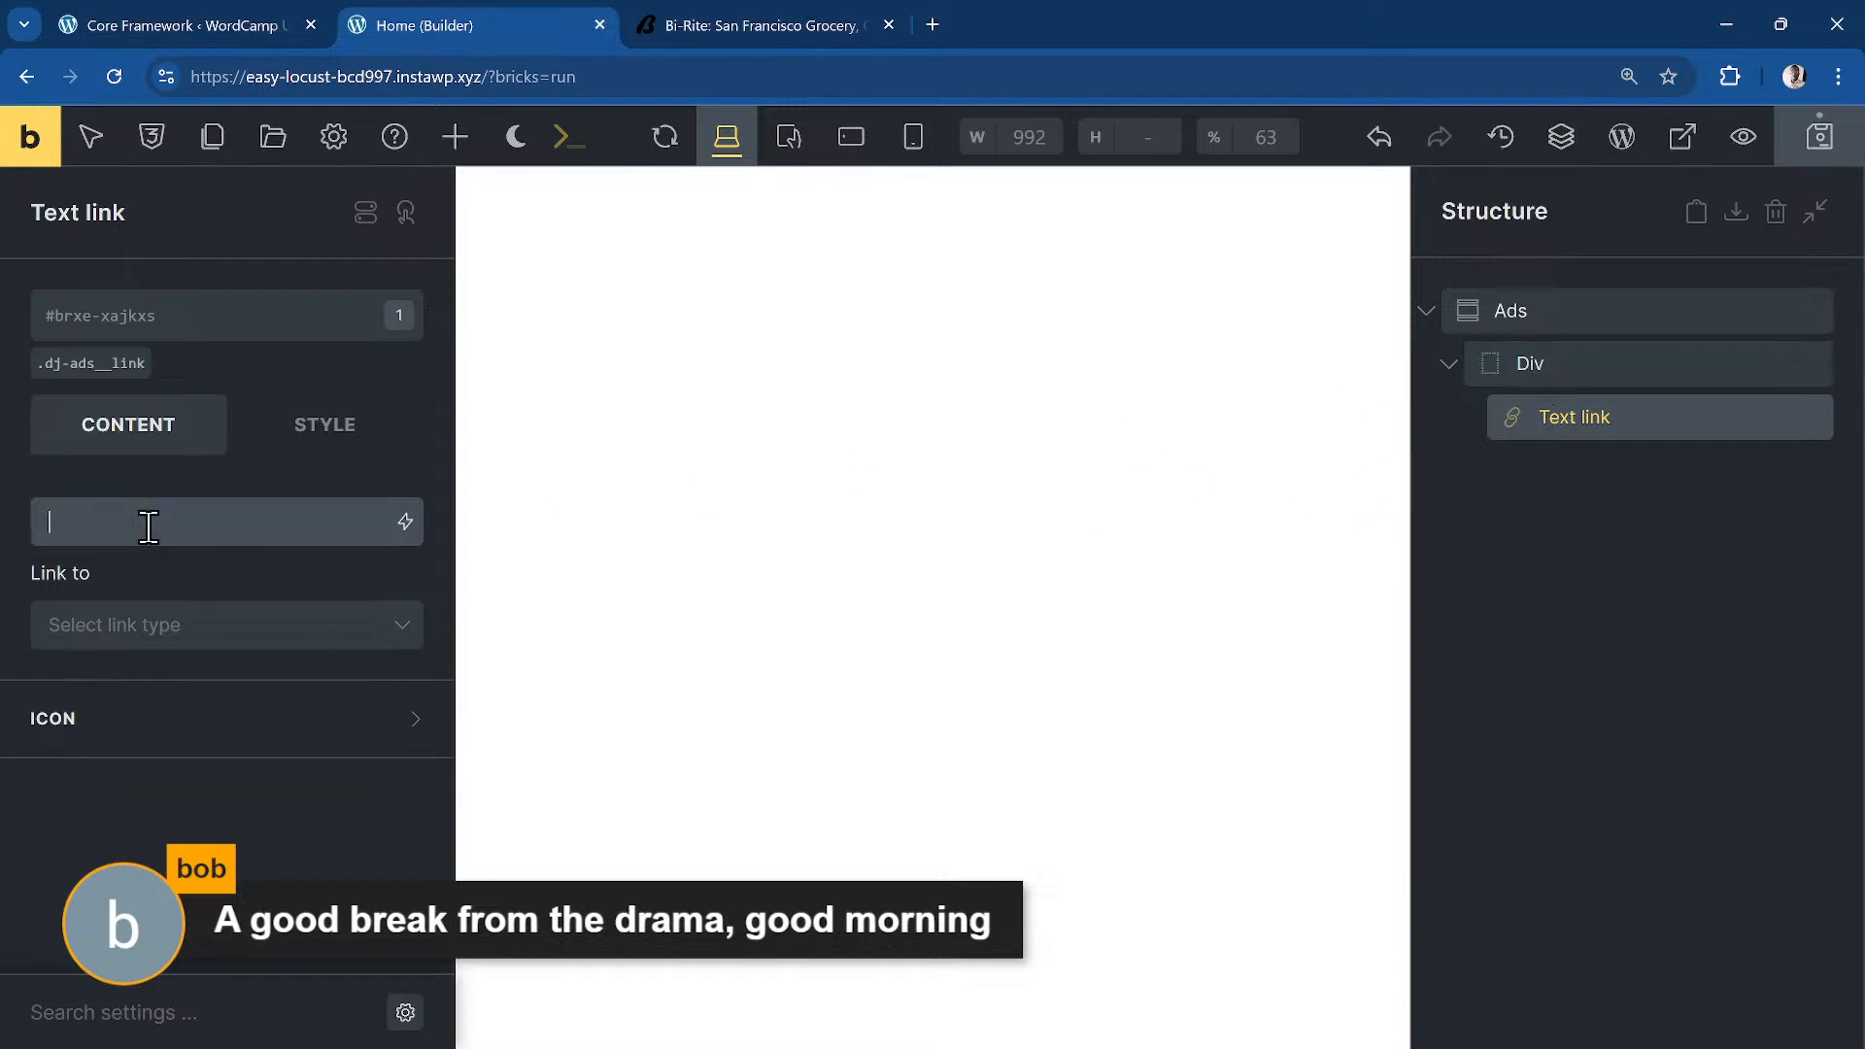
key(ctrl+v)
click(262, 623)
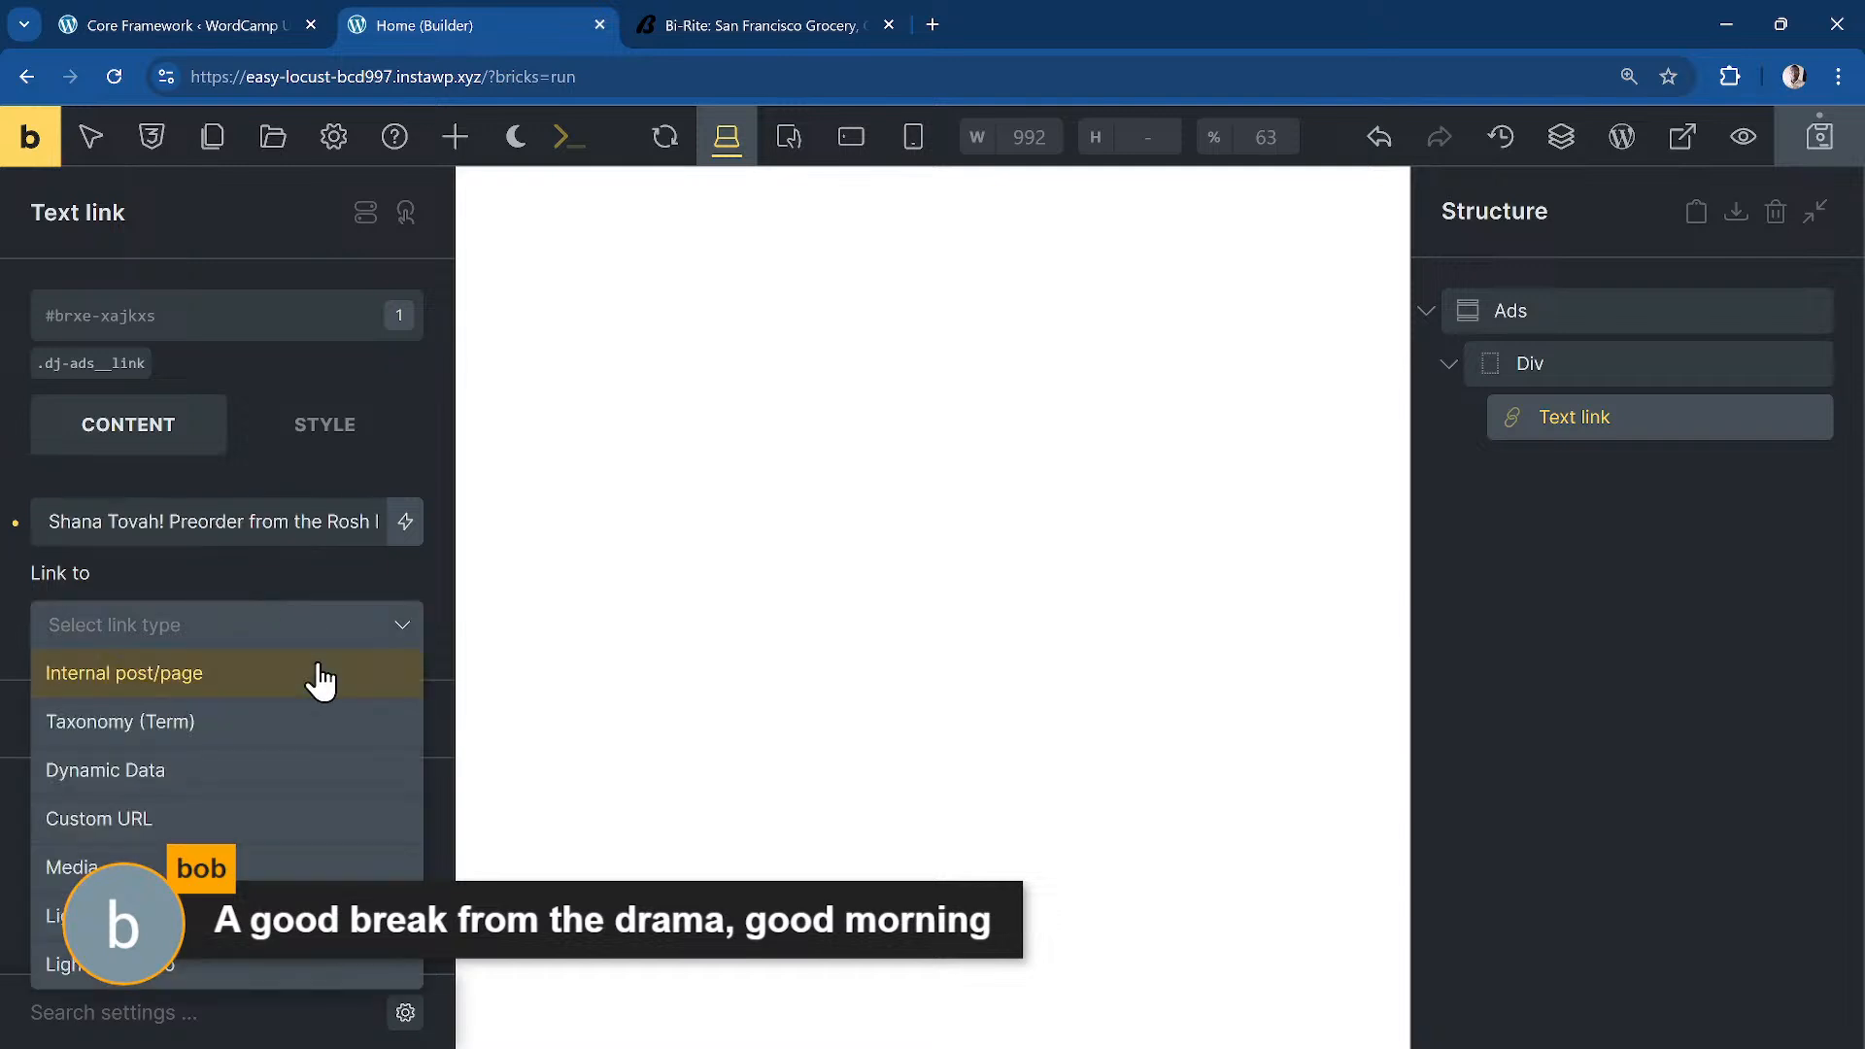
click(257, 821)
click(204, 716)
text(#)
click(799, 483)
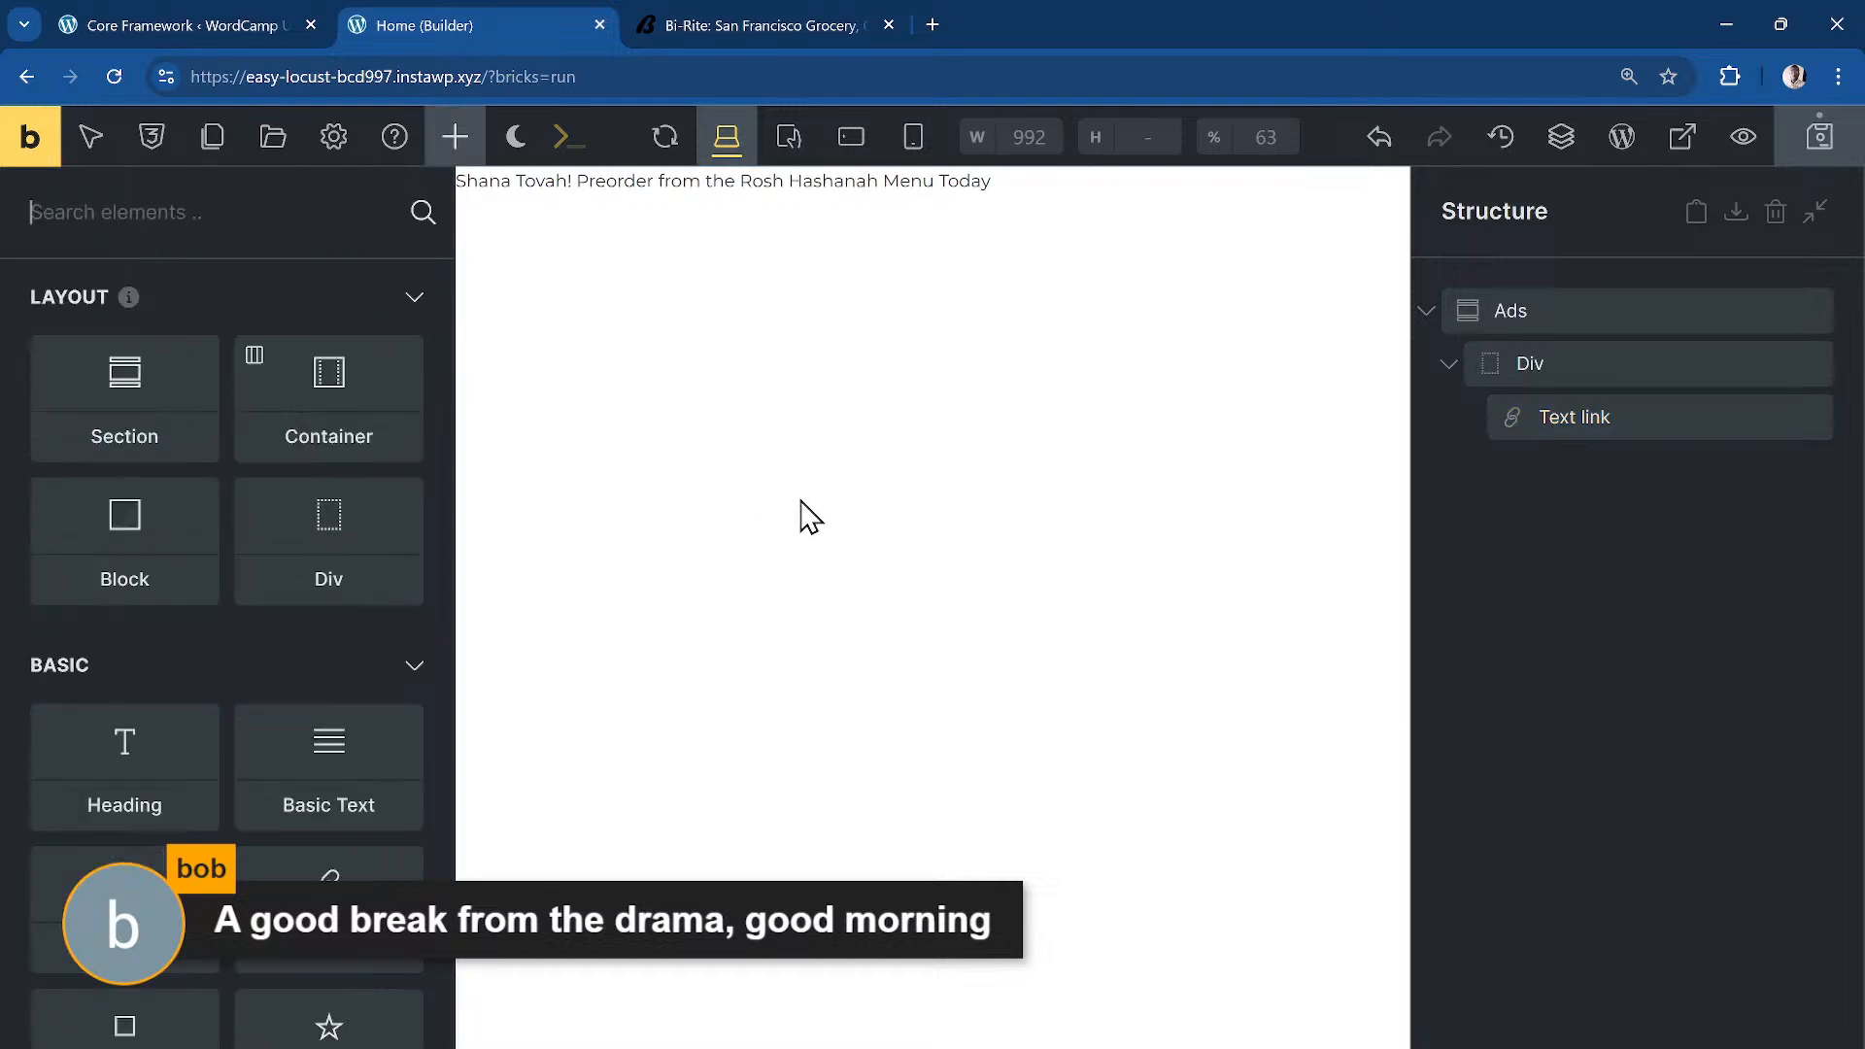
click(1720, 306)
Step: Save the page and add the dd-con class to the Ads section alongside .dj-ads
key(ctrl+s)
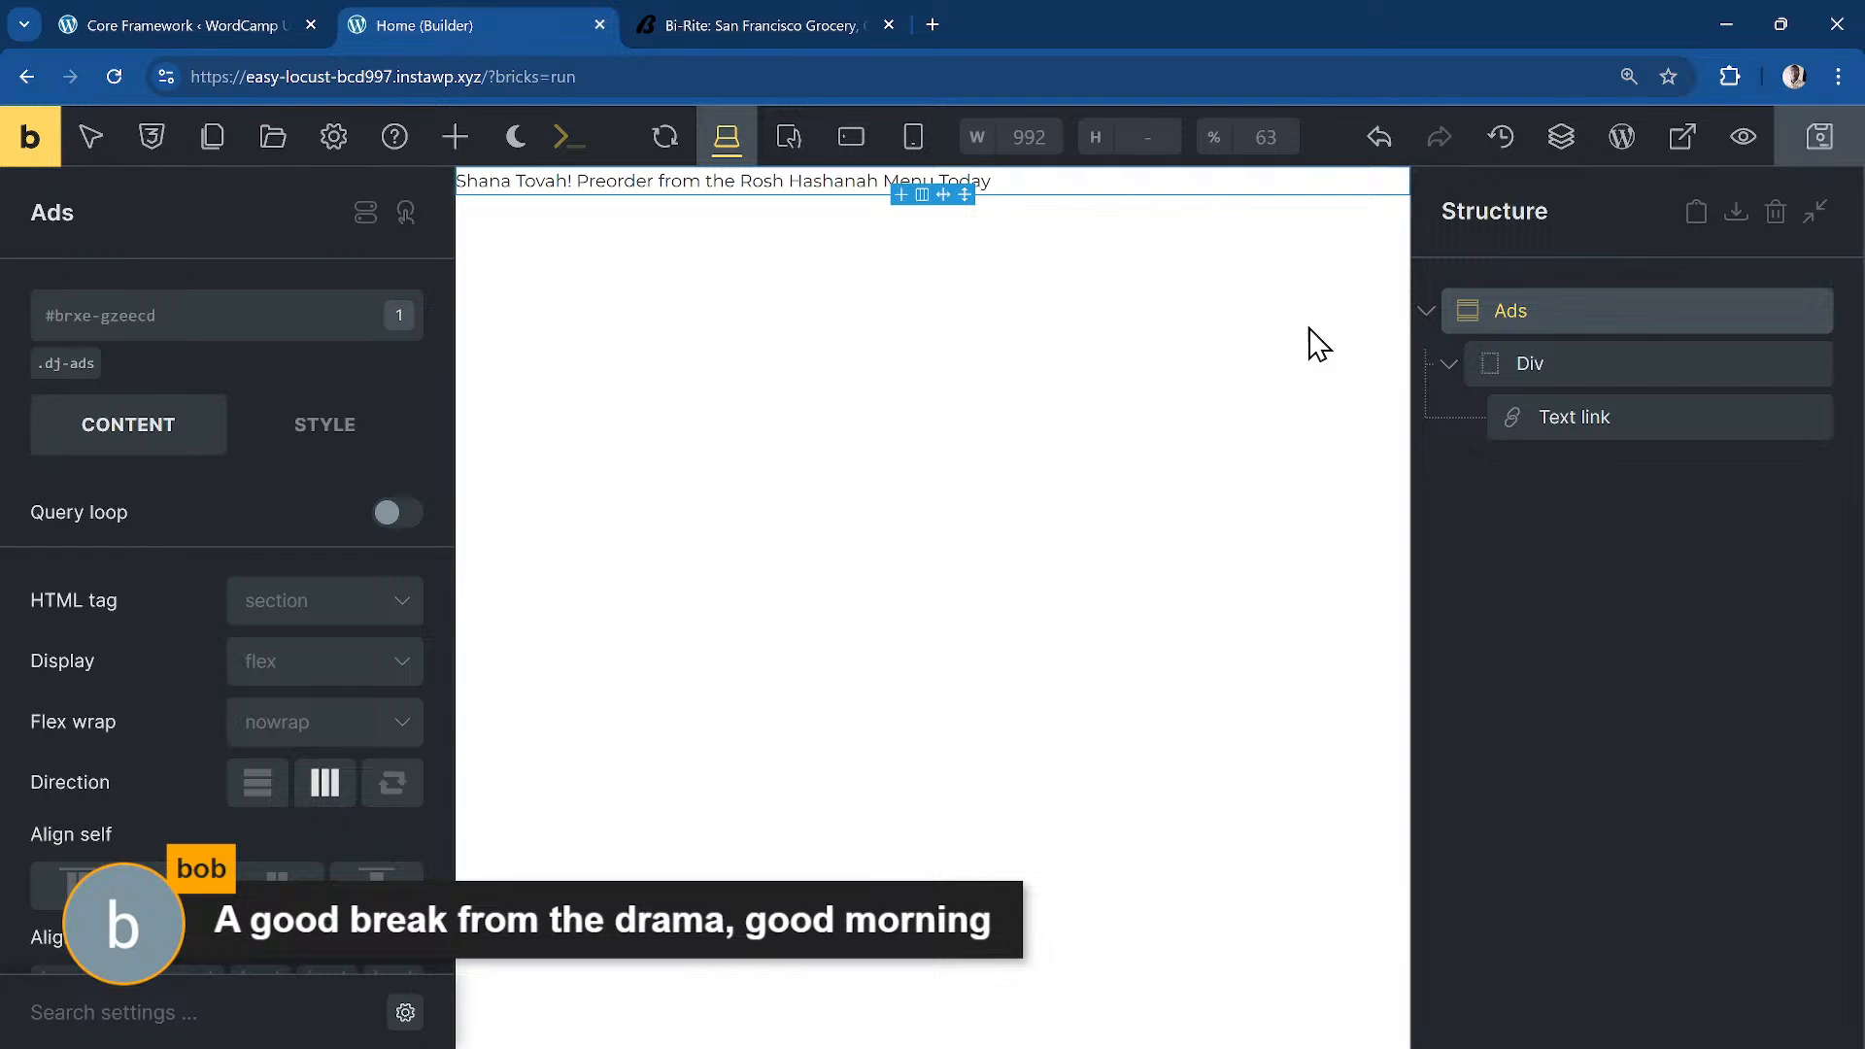
click(1564, 372)
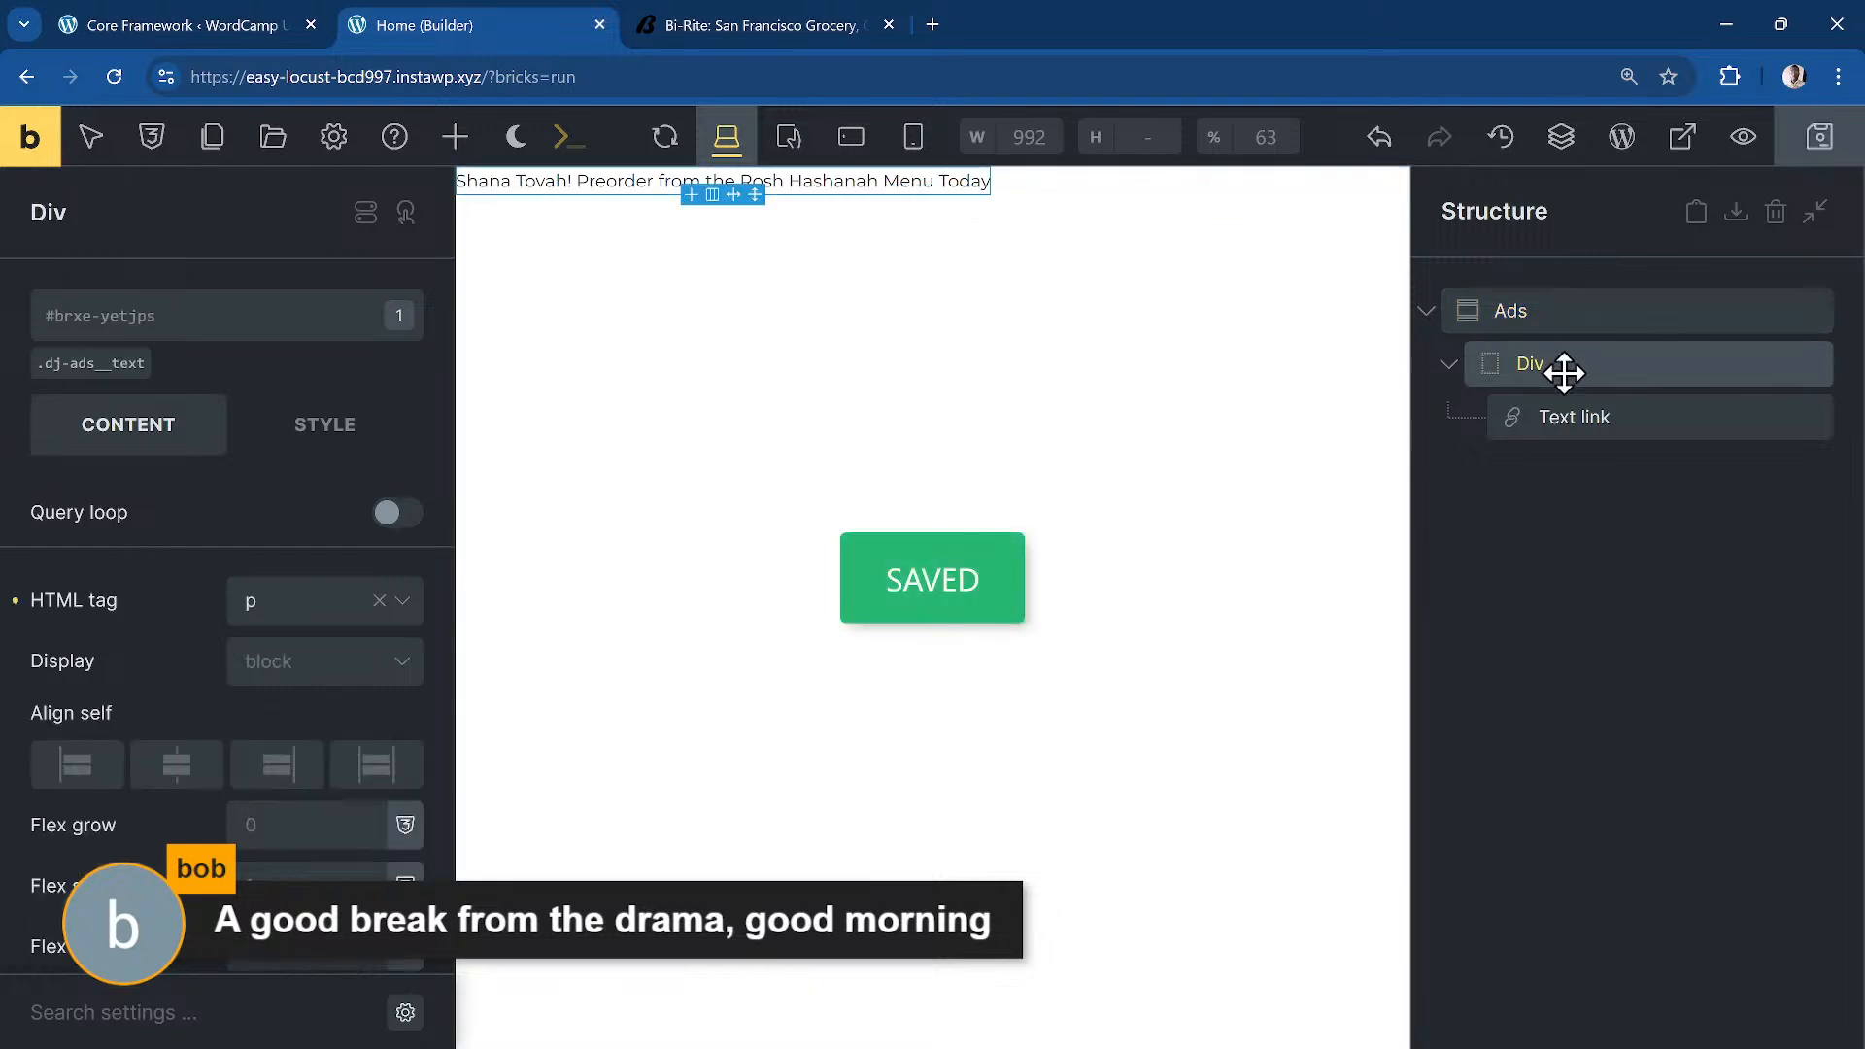
click(1554, 326)
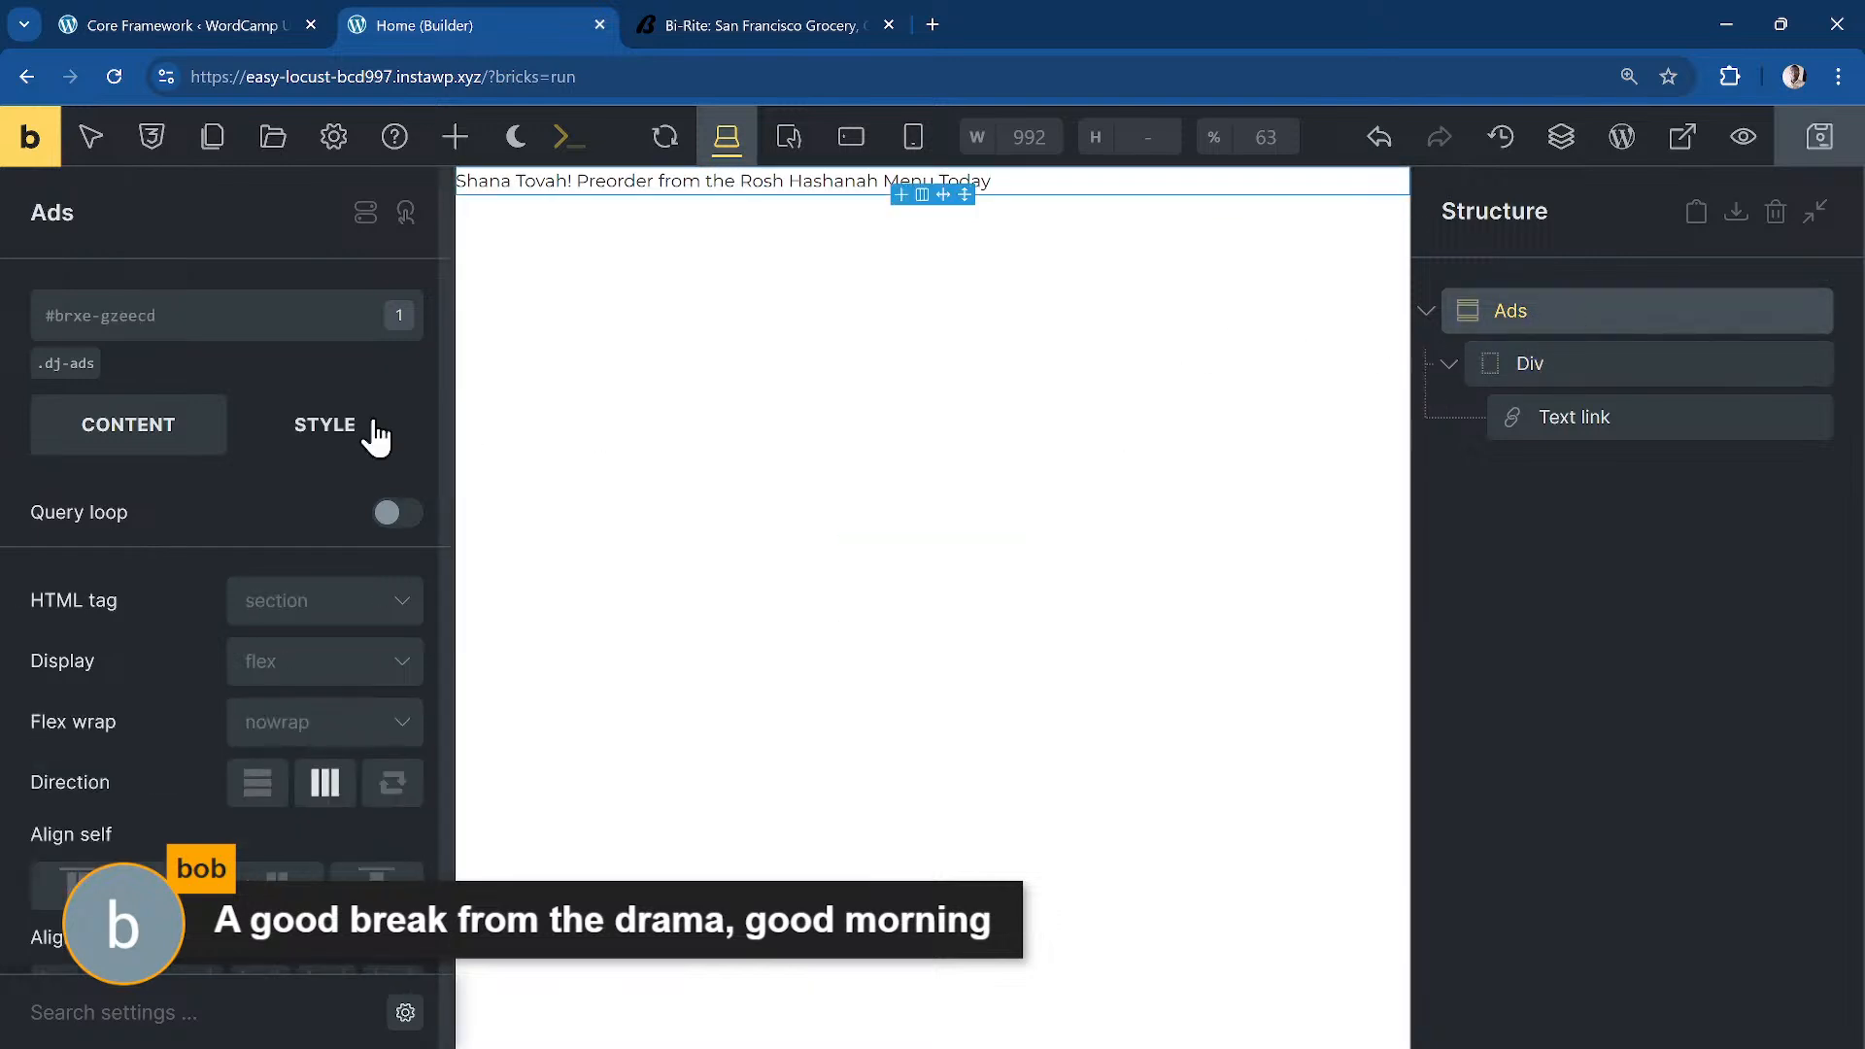
click(292, 428)
click(68, 365)
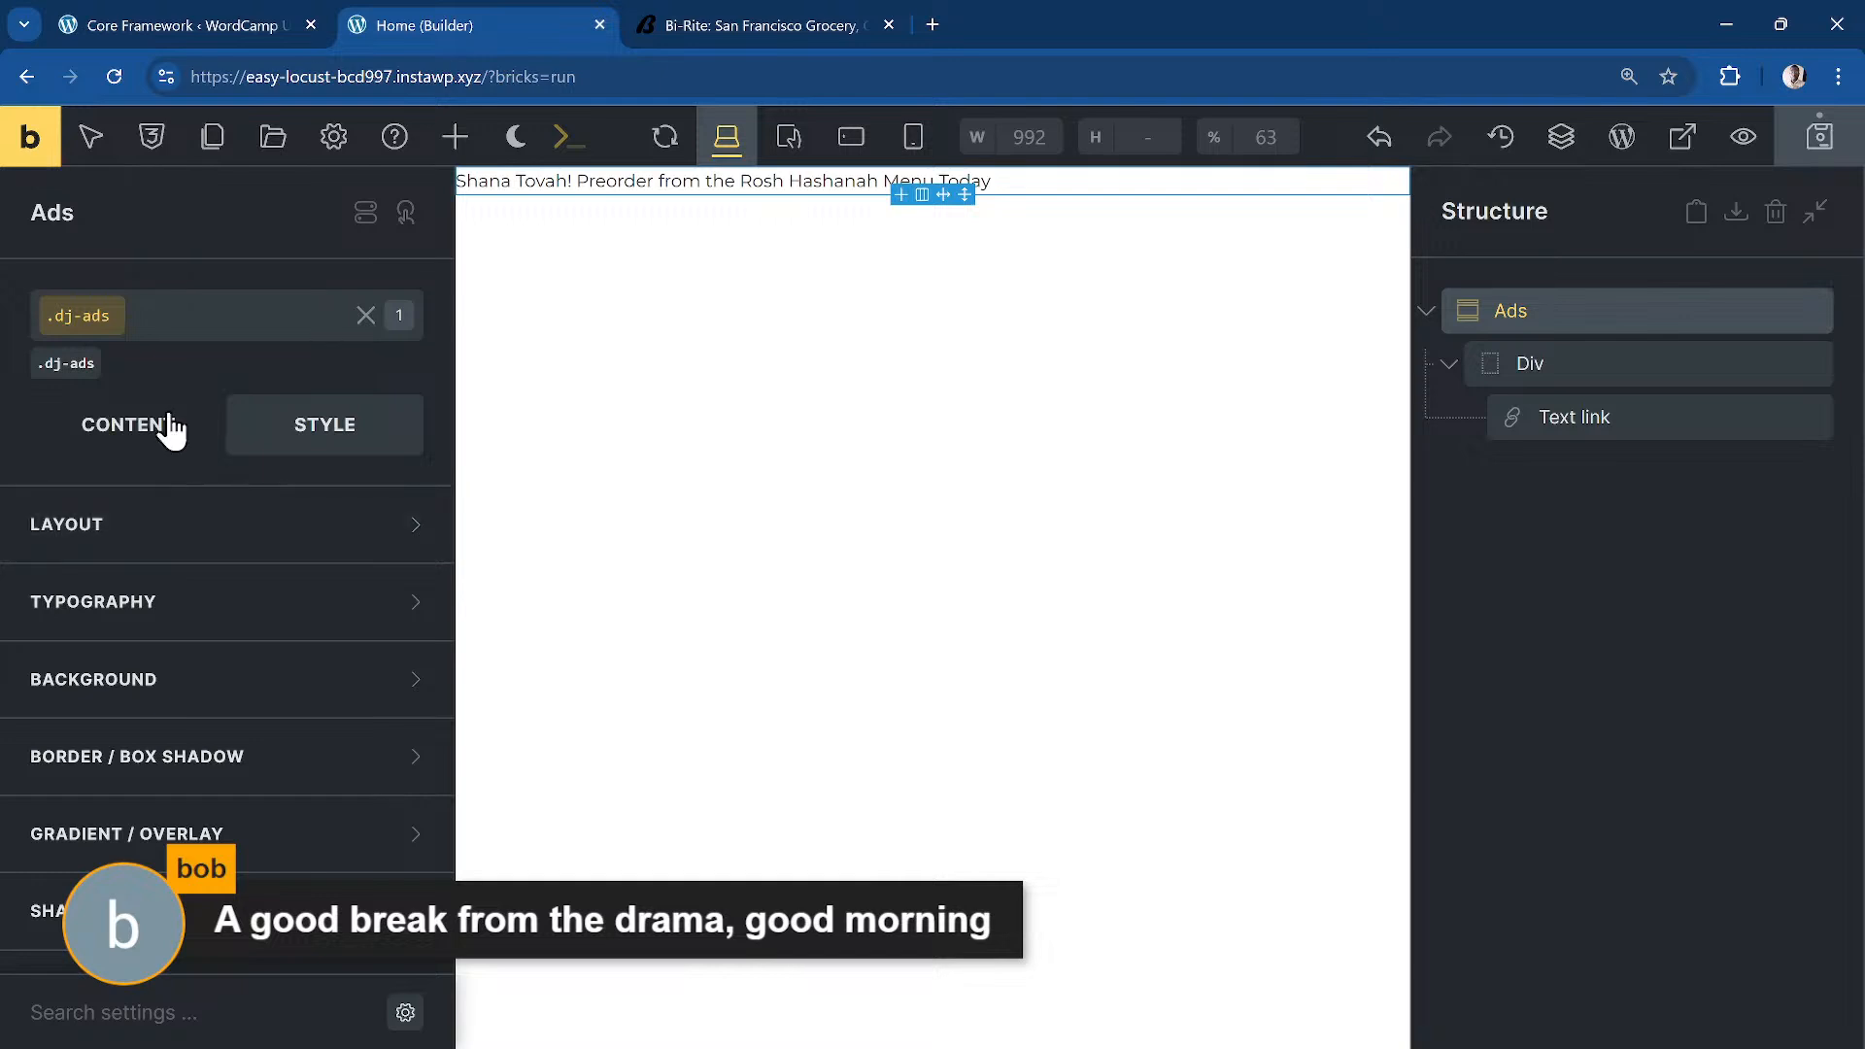
click(194, 520)
click(195, 325)
text(dd-con)
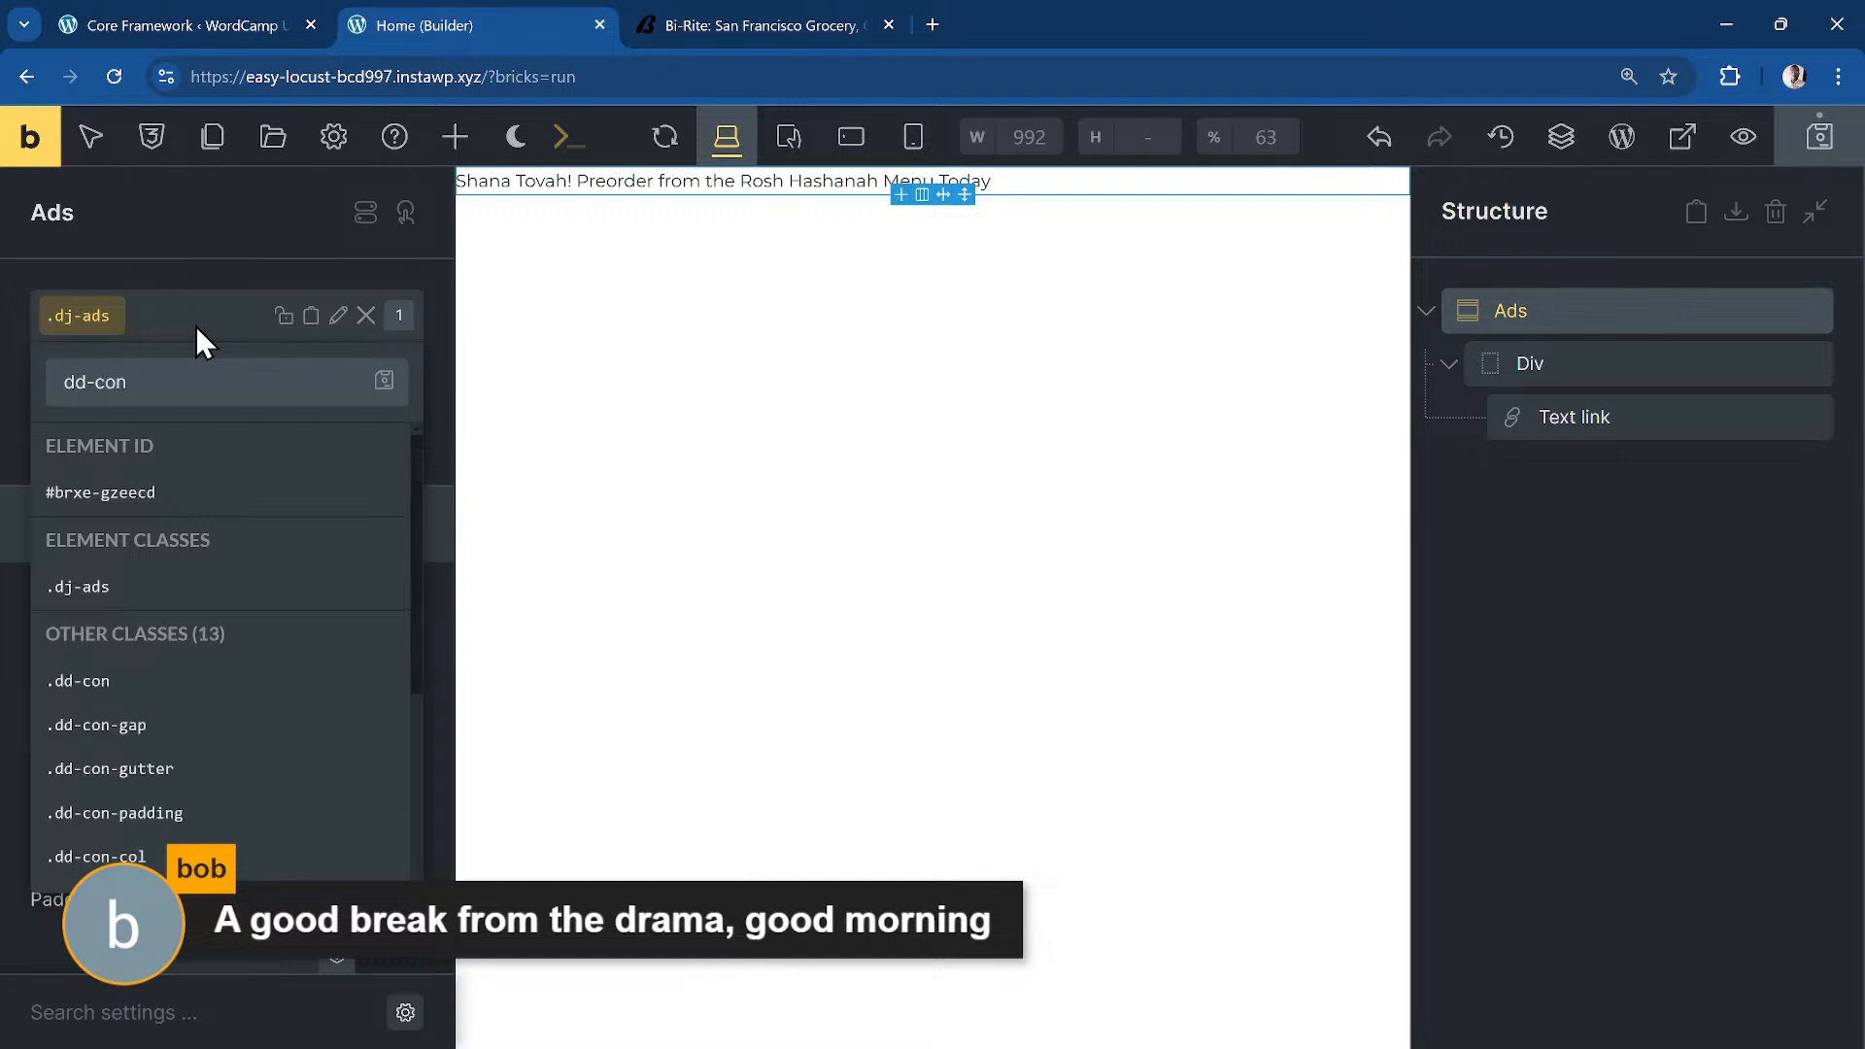
key(Return)
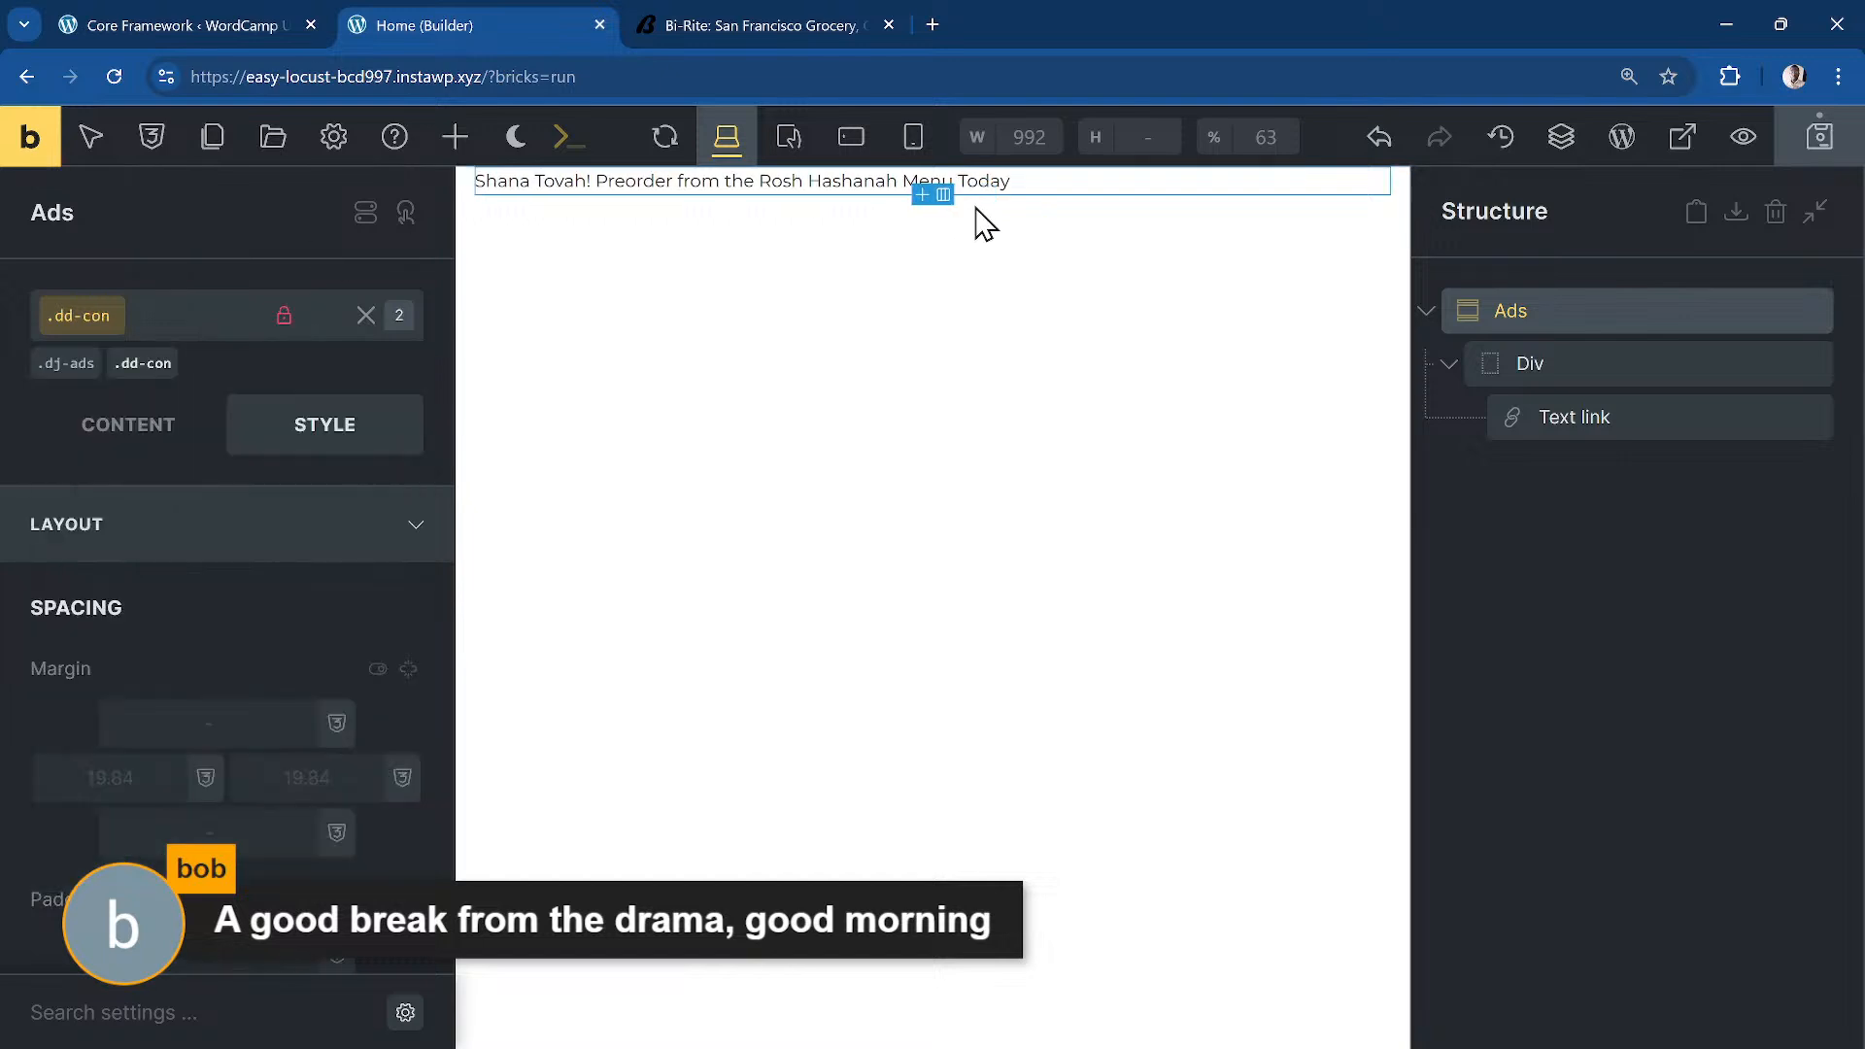
Step: Open the .dj-ads background's Core Framework colour palette and close it without choosing a colour
click(86, 379)
scroll(329, 596, down, 2)
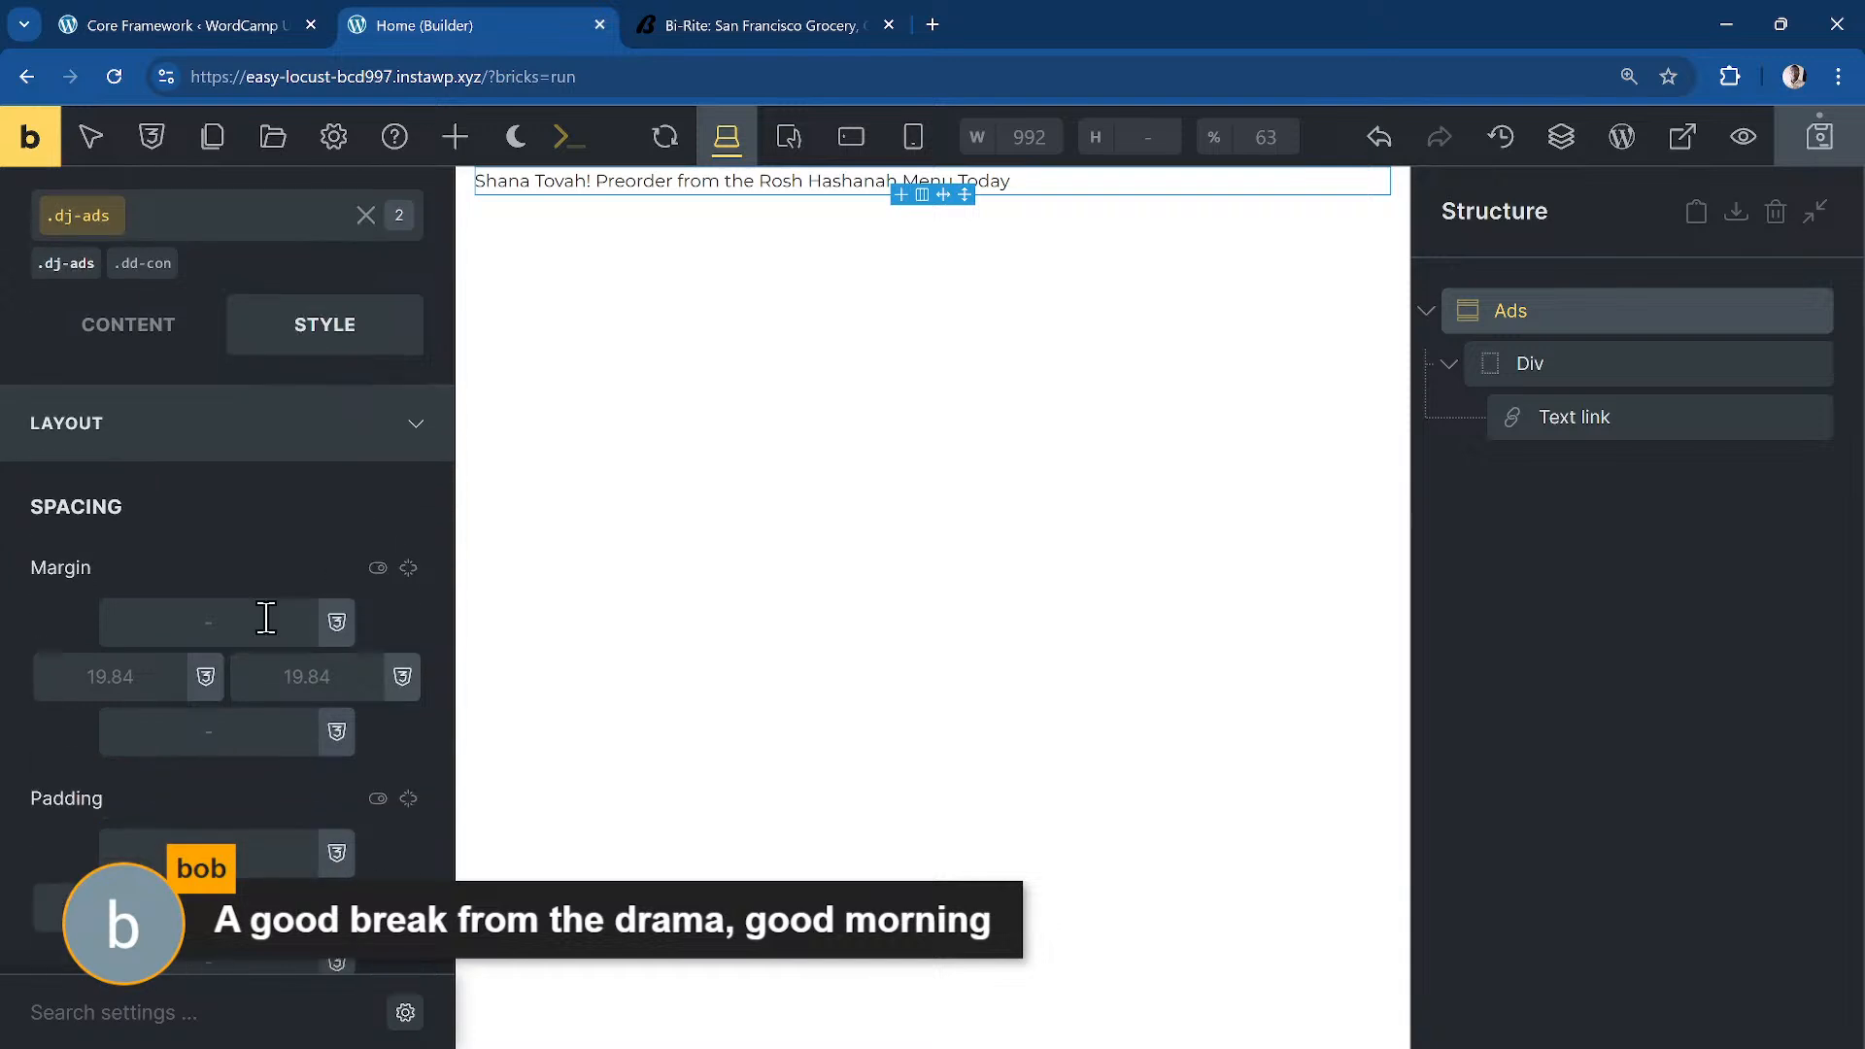
click(230, 412)
click(347, 561)
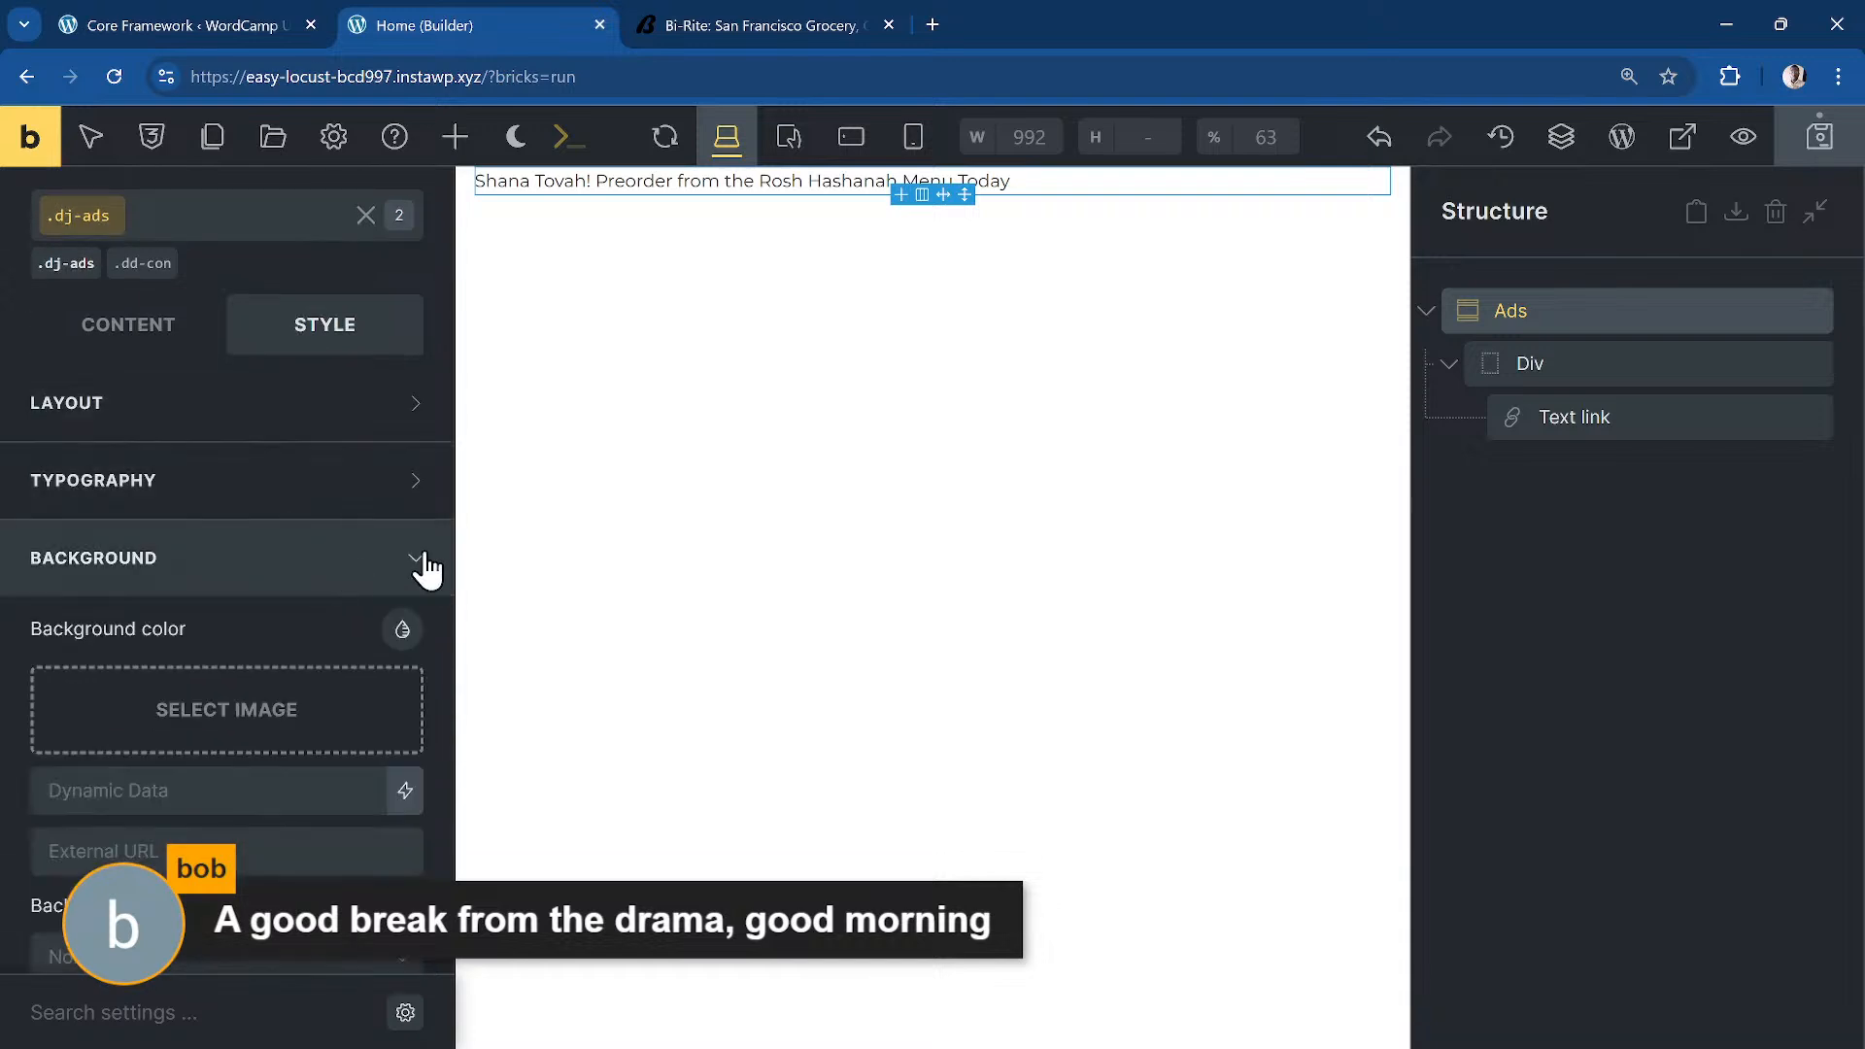
right_click(402, 632)
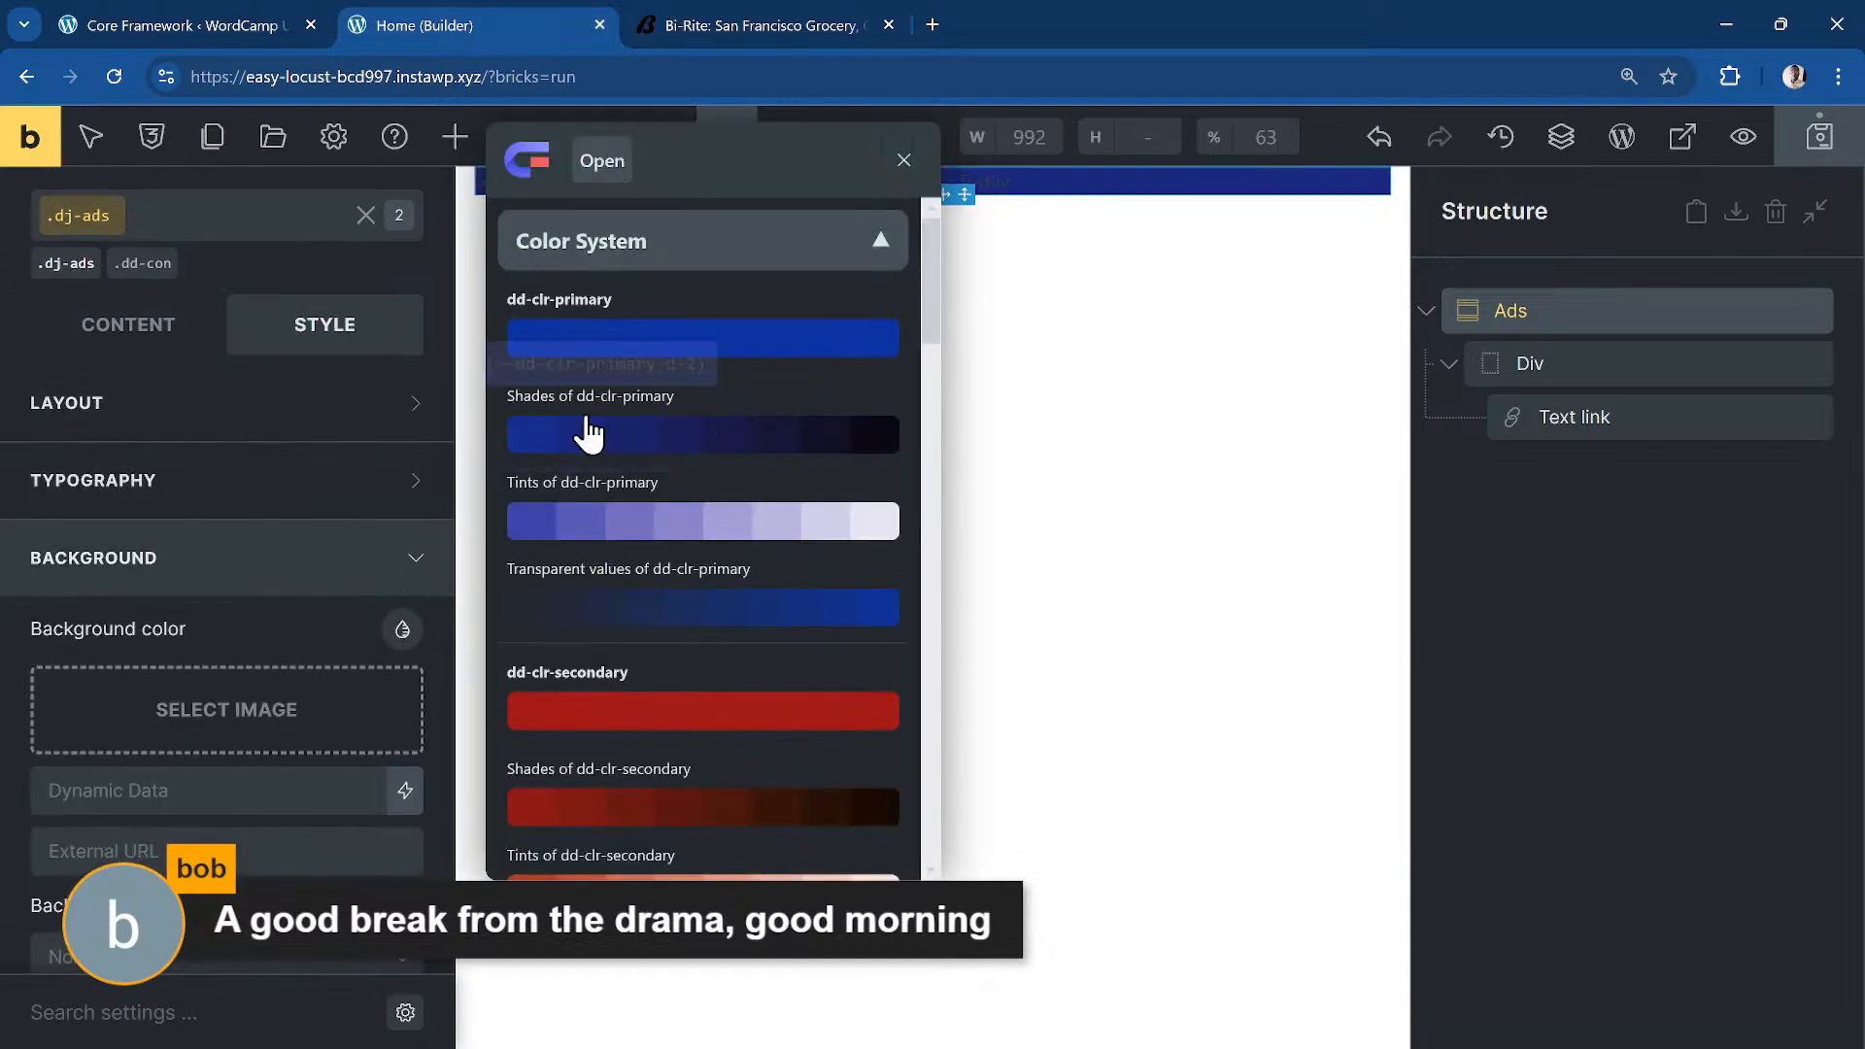
scroll(283, 627, up, 1)
click(314, 778)
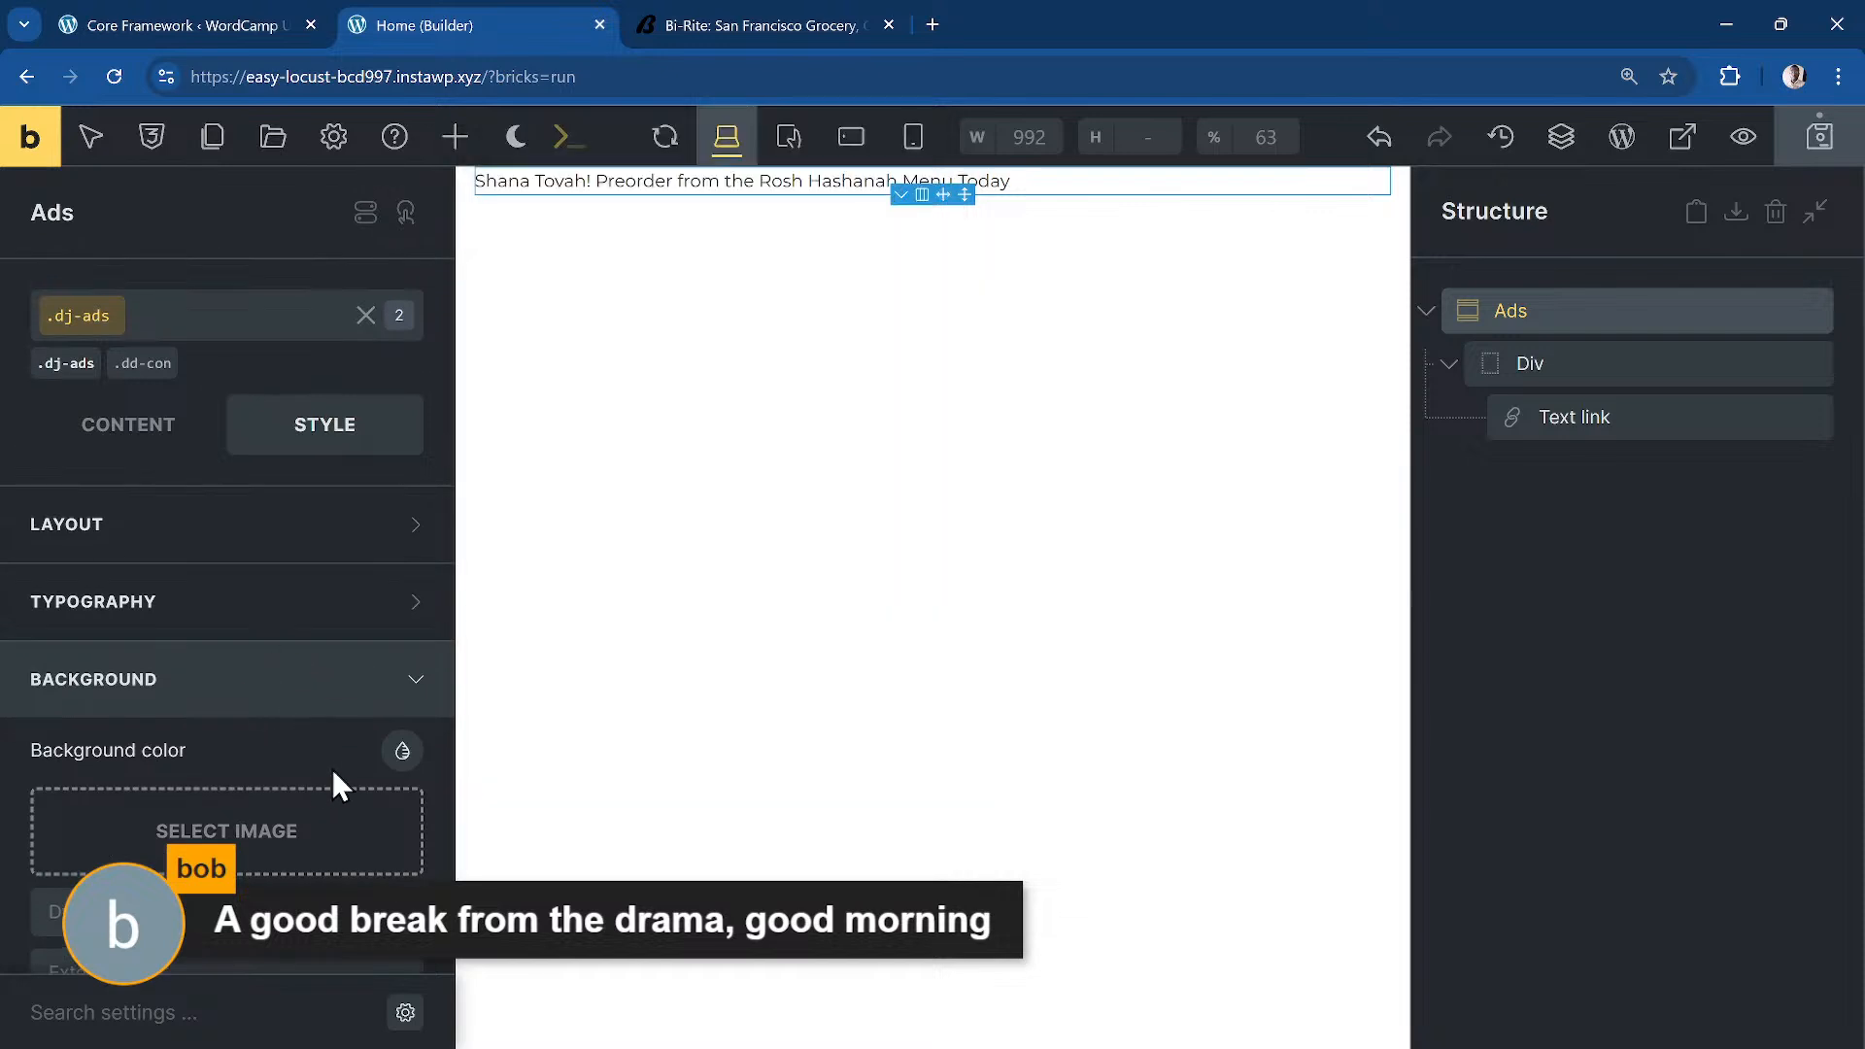
Step: Save the announcement bar changes with Ctrl+S and reload the builder page
click(114, 76)
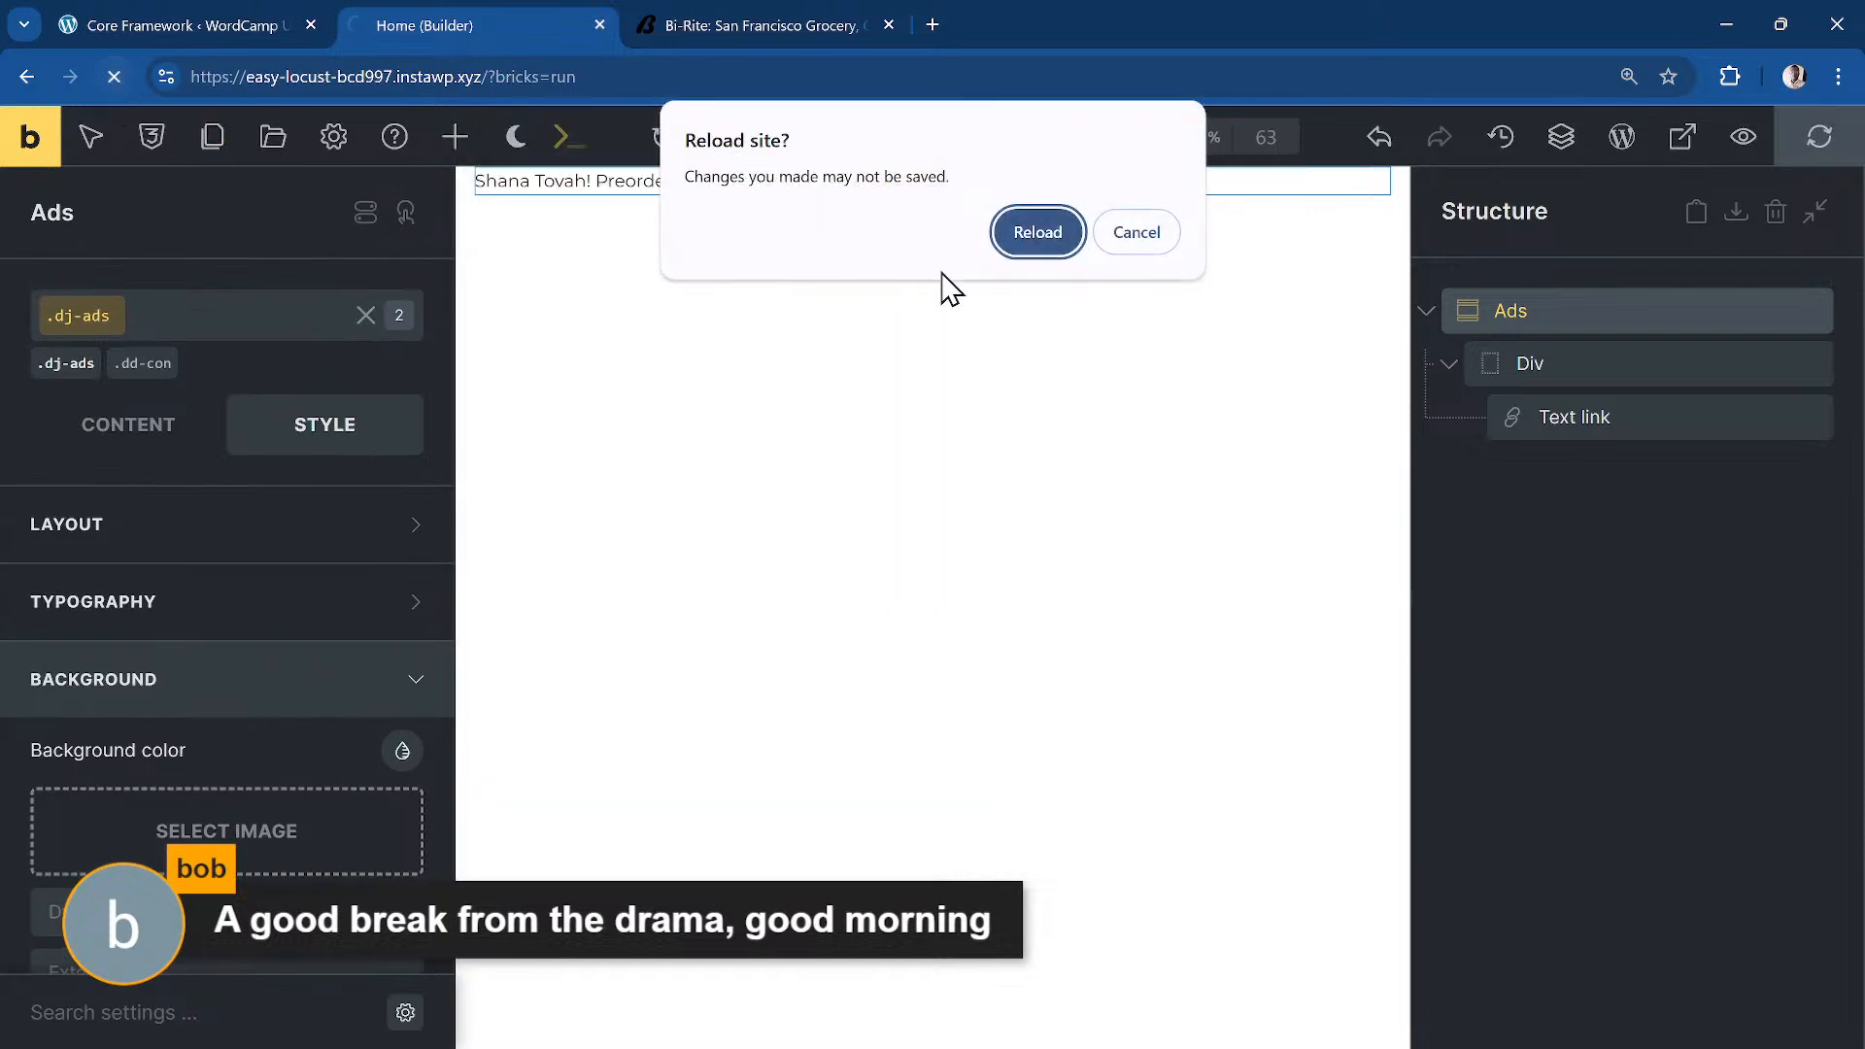
click(1120, 242)
key(ctrl+s)
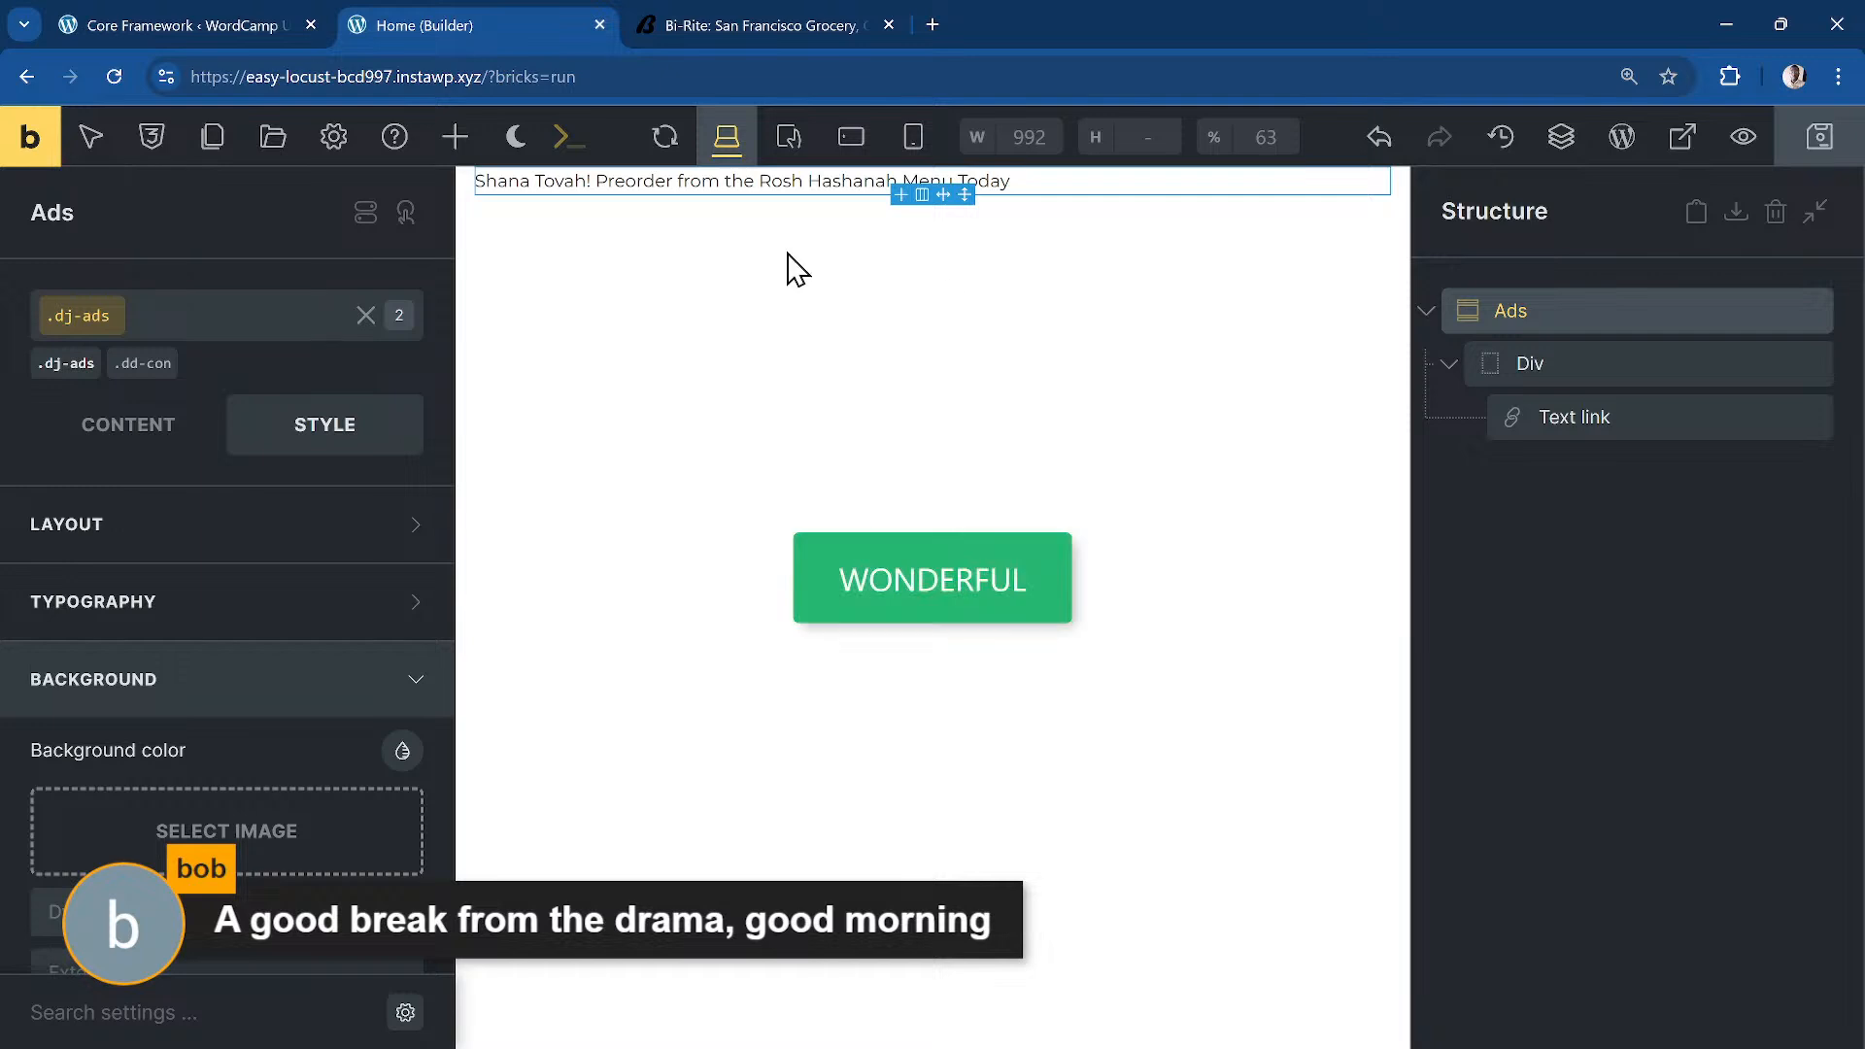
click(114, 76)
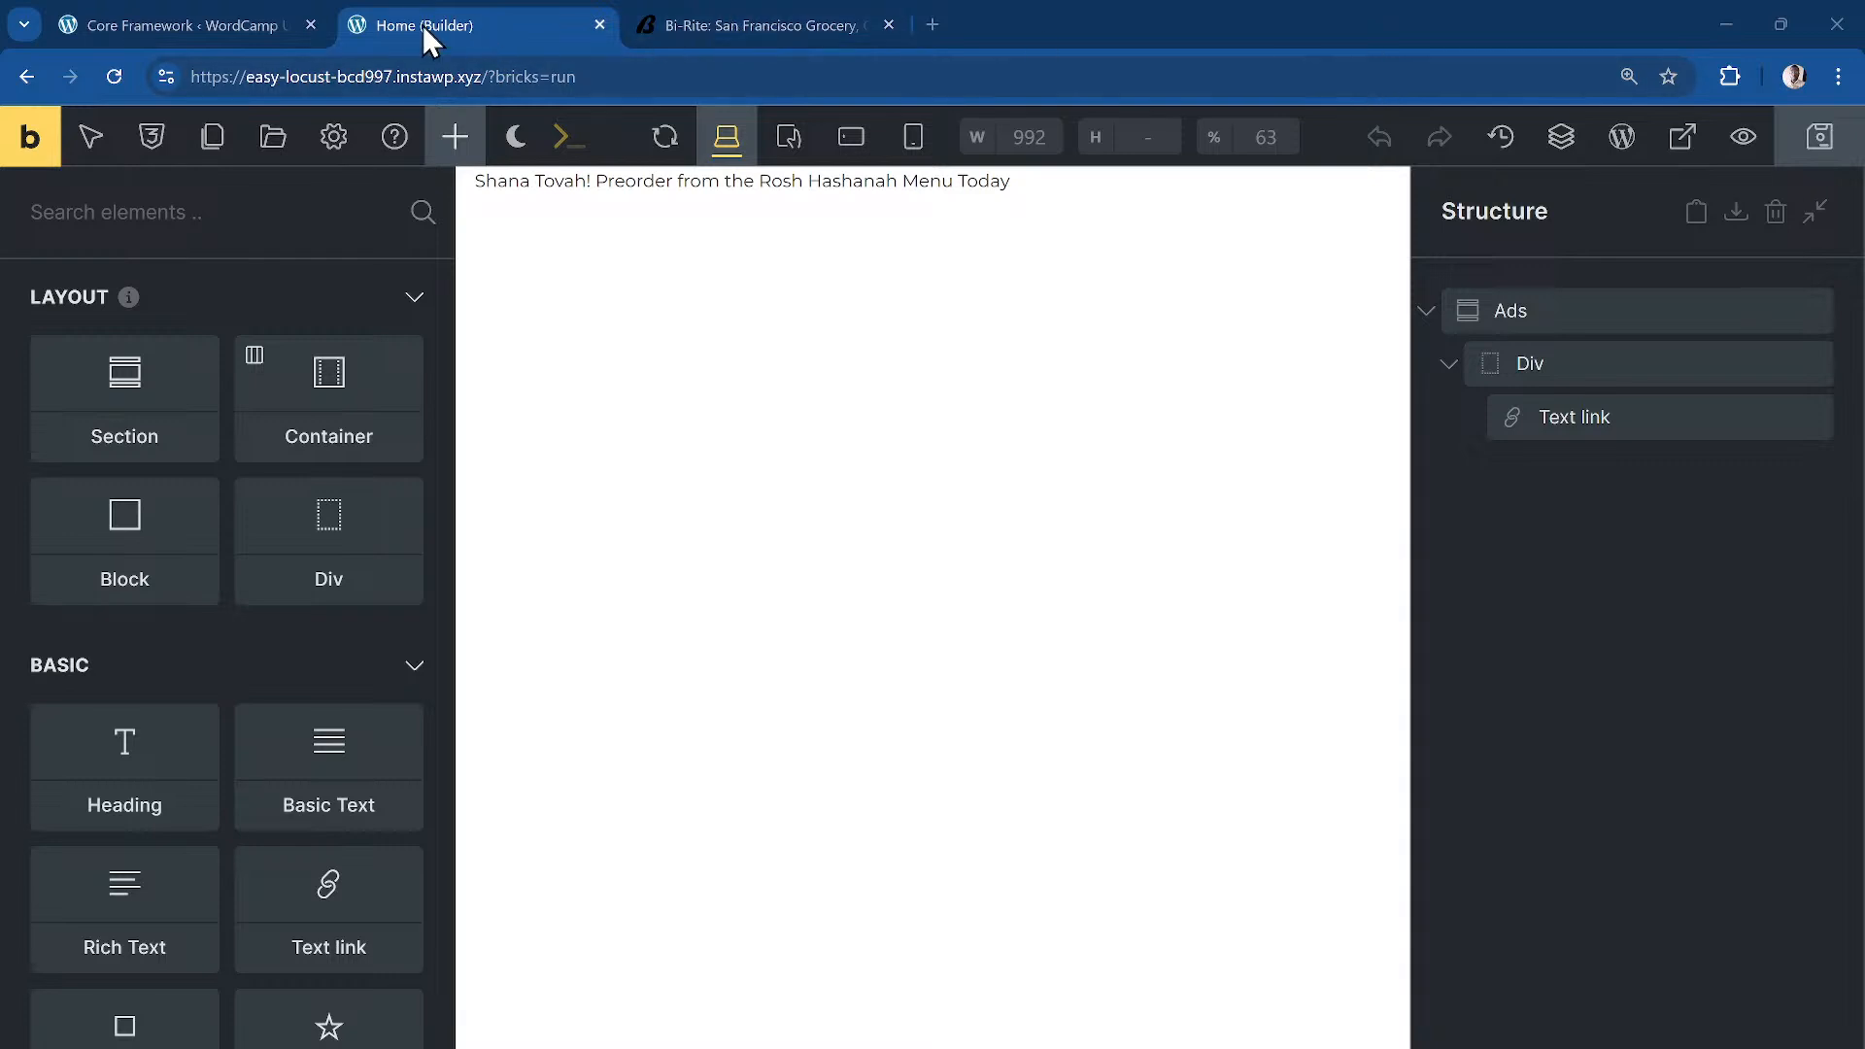
Step: Give the .dj-ads section the Core Framework primary colour as its background
click(131, 29)
click(505, 27)
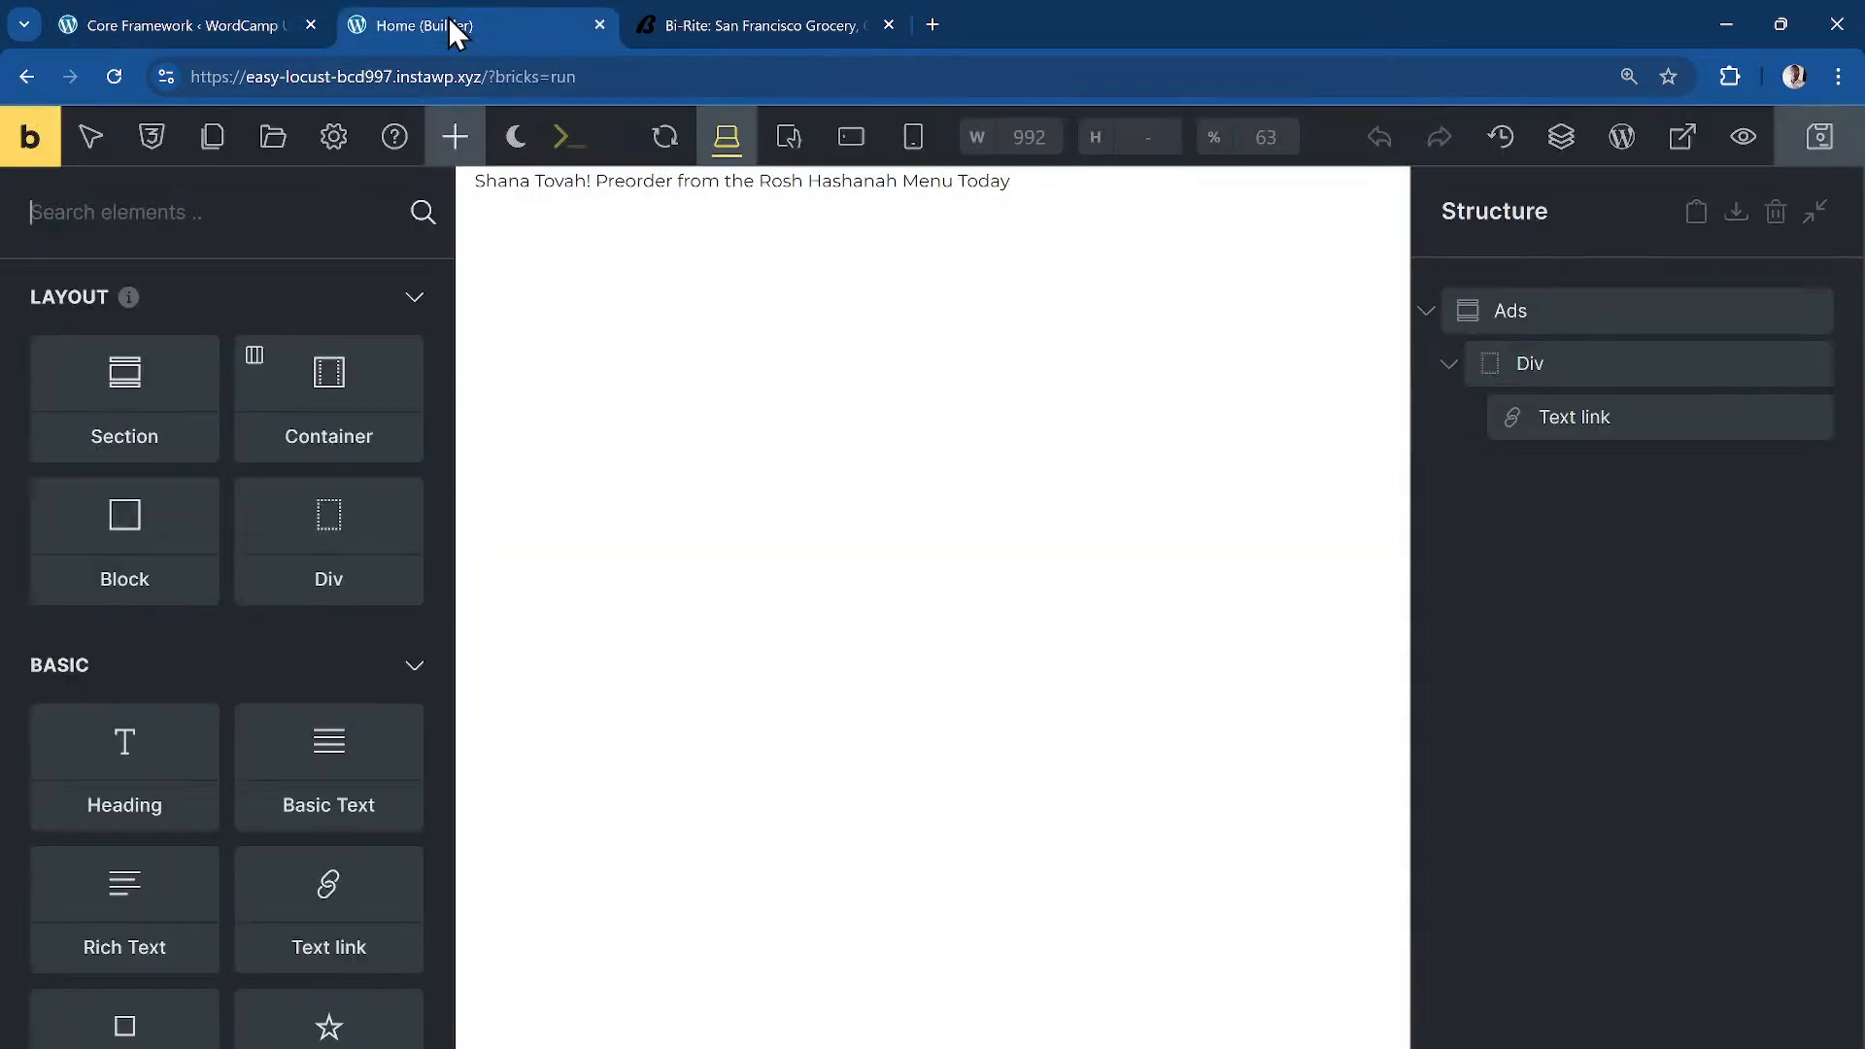
click(1632, 312)
click(66, 366)
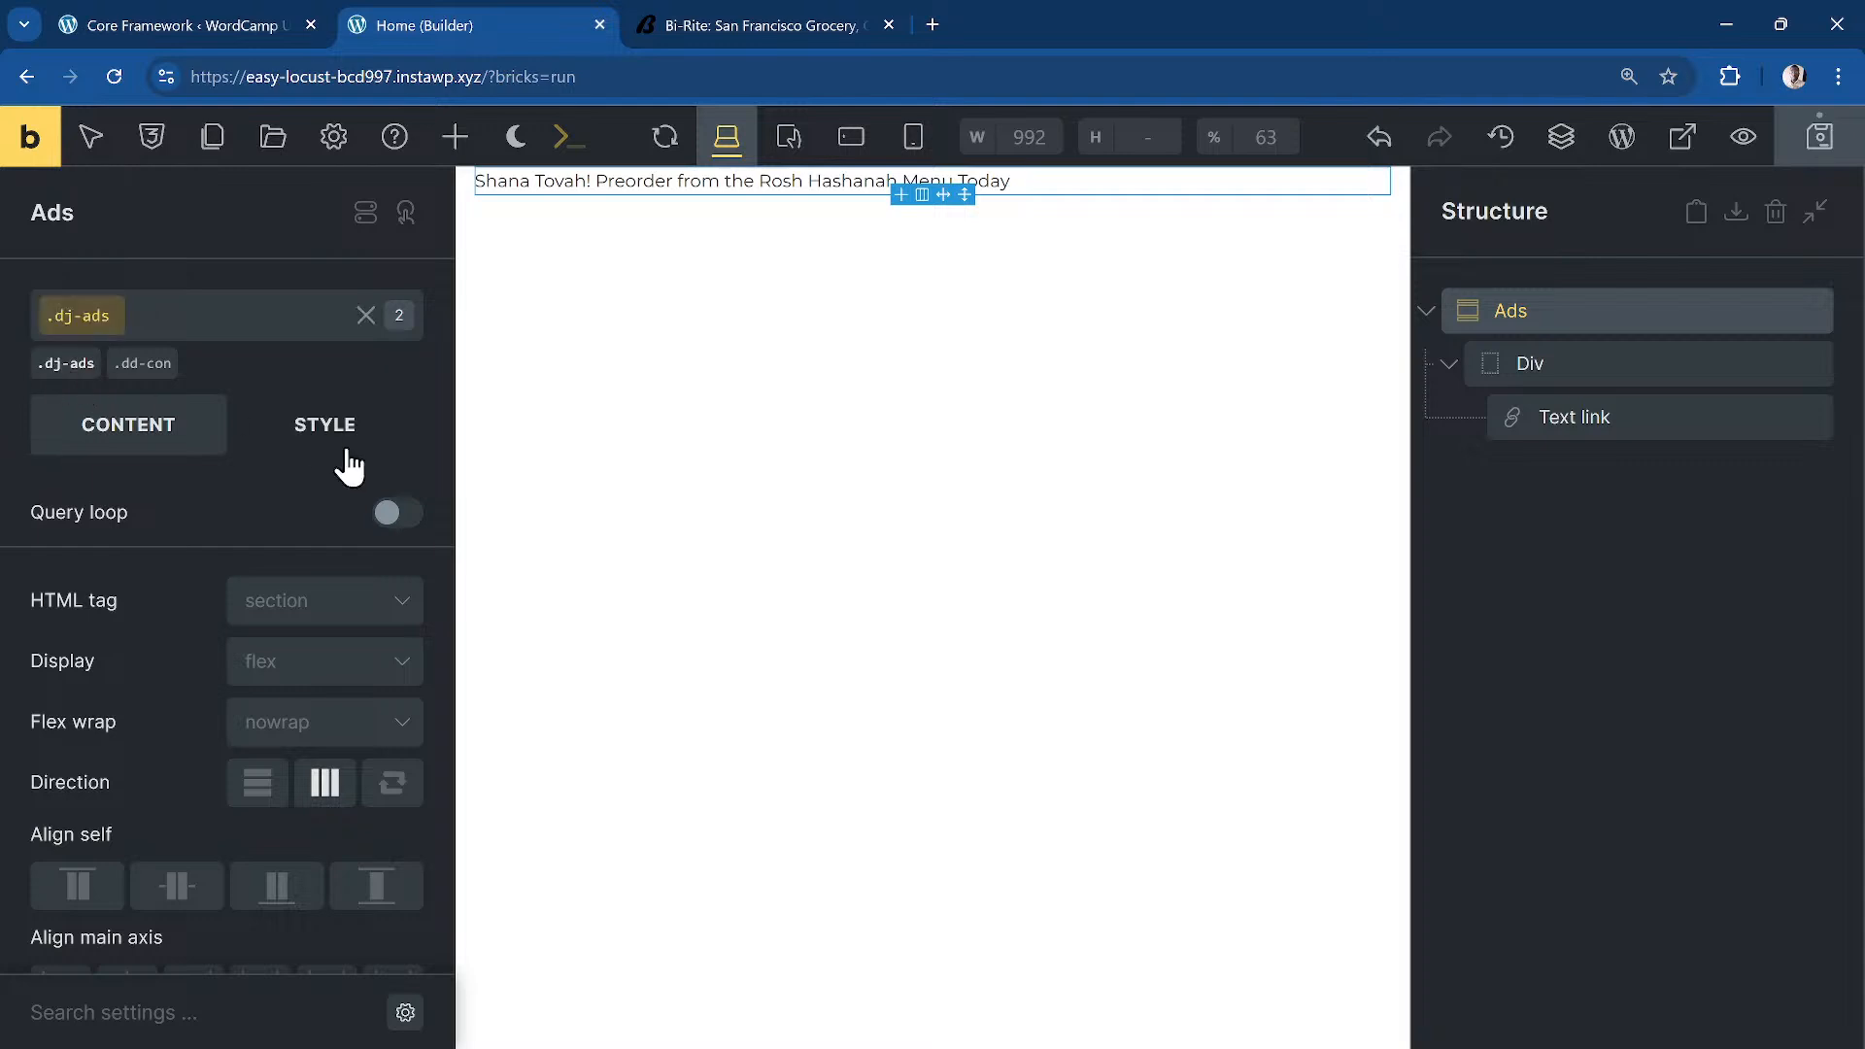
click(309, 429)
click(262, 685)
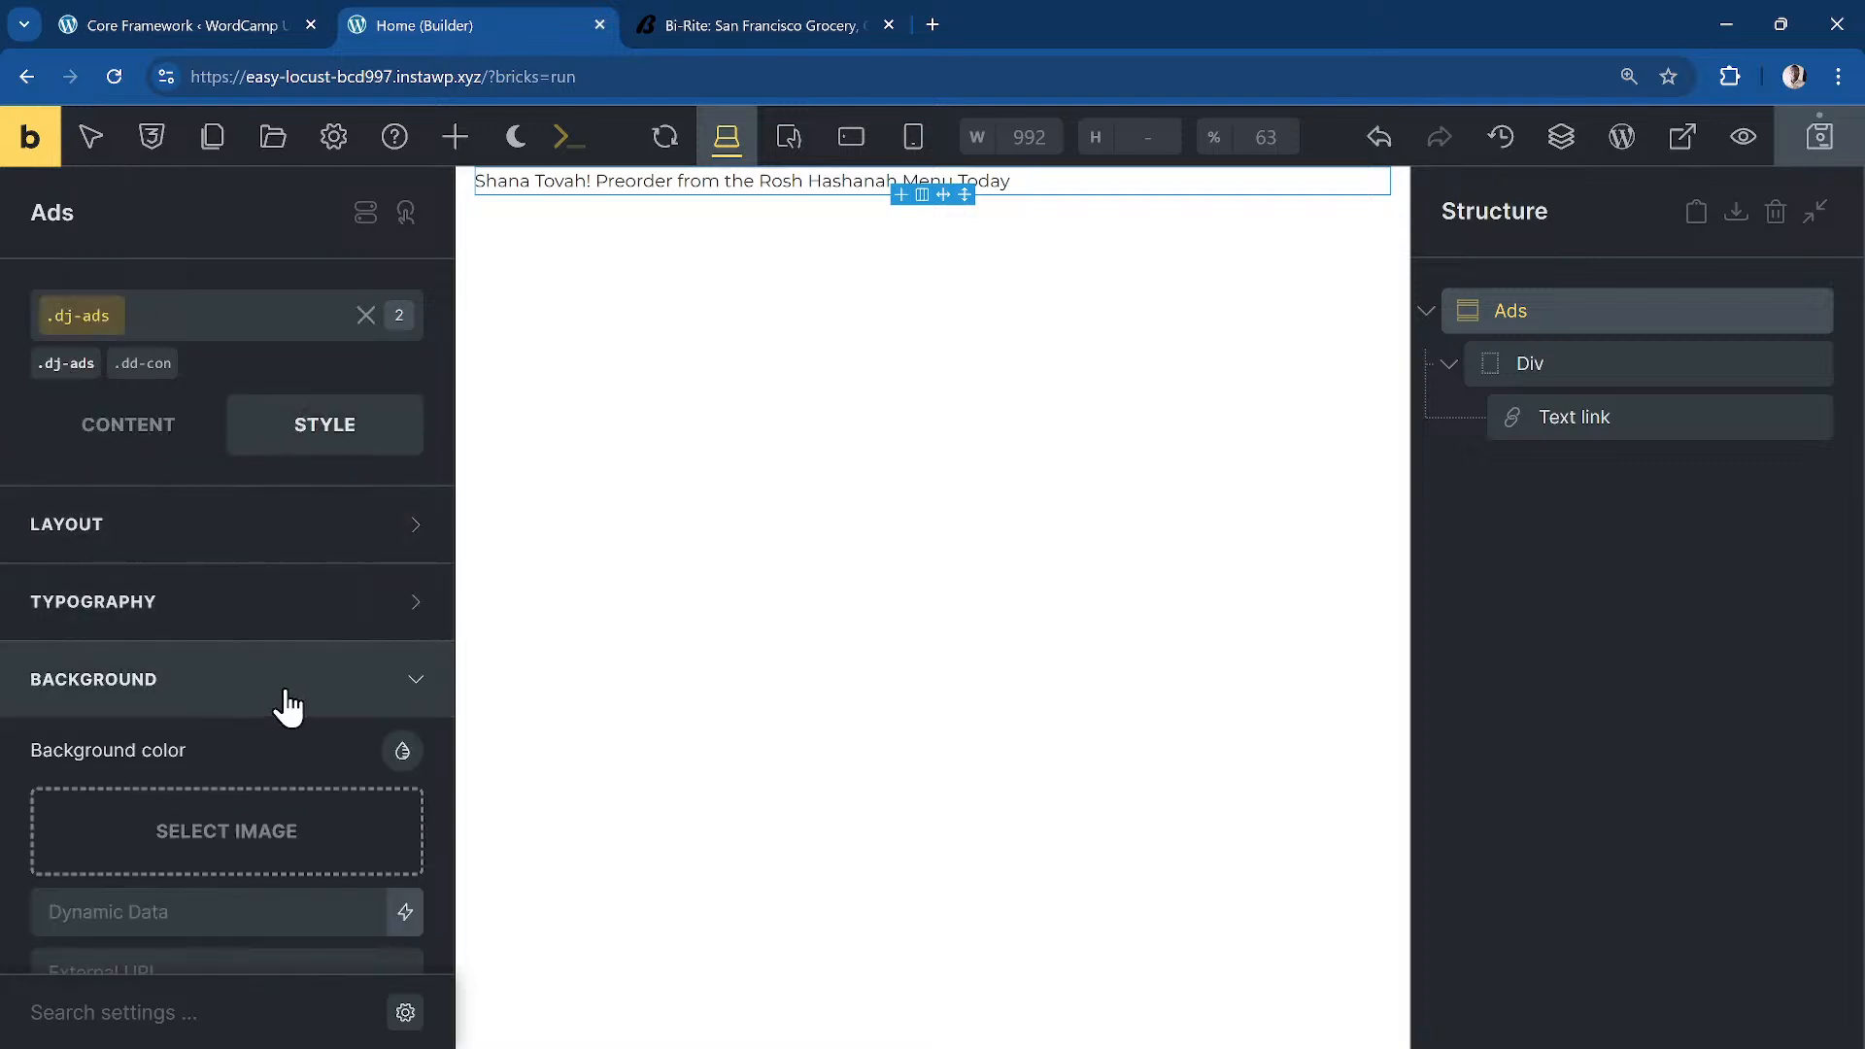
right_click(416, 754)
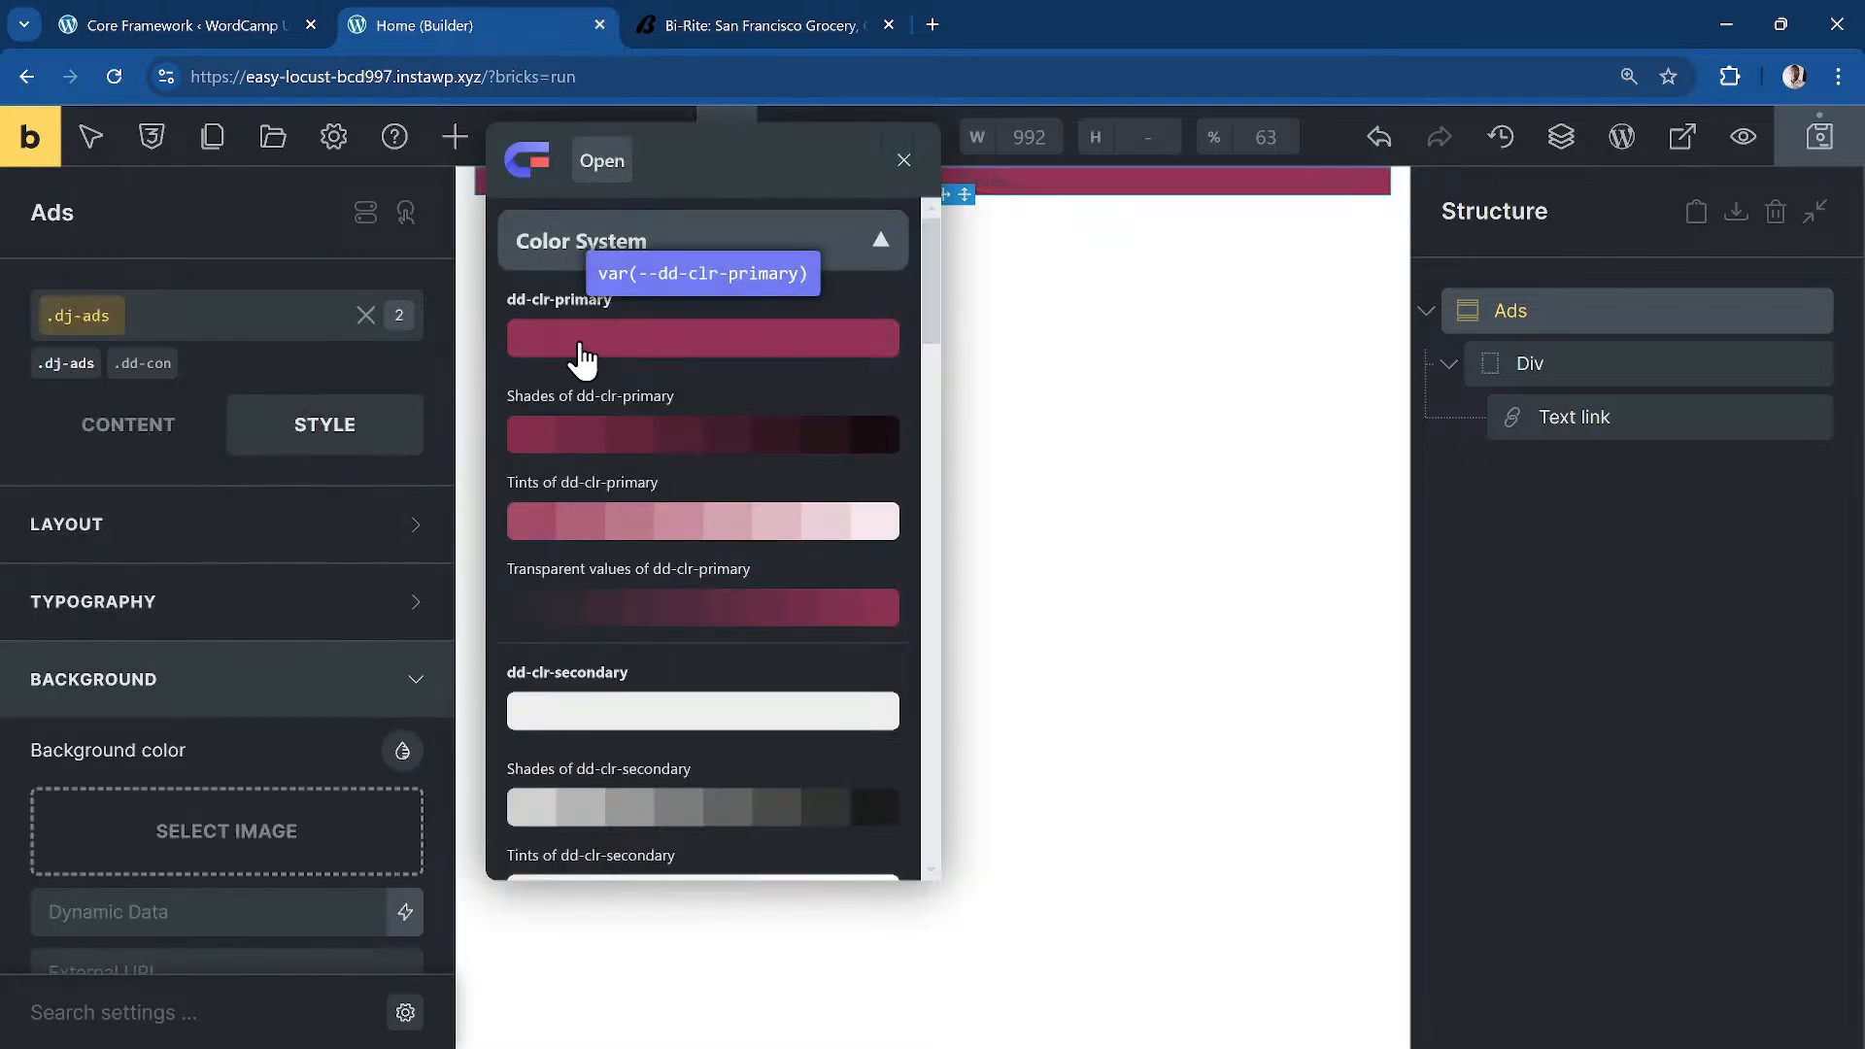
click(587, 347)
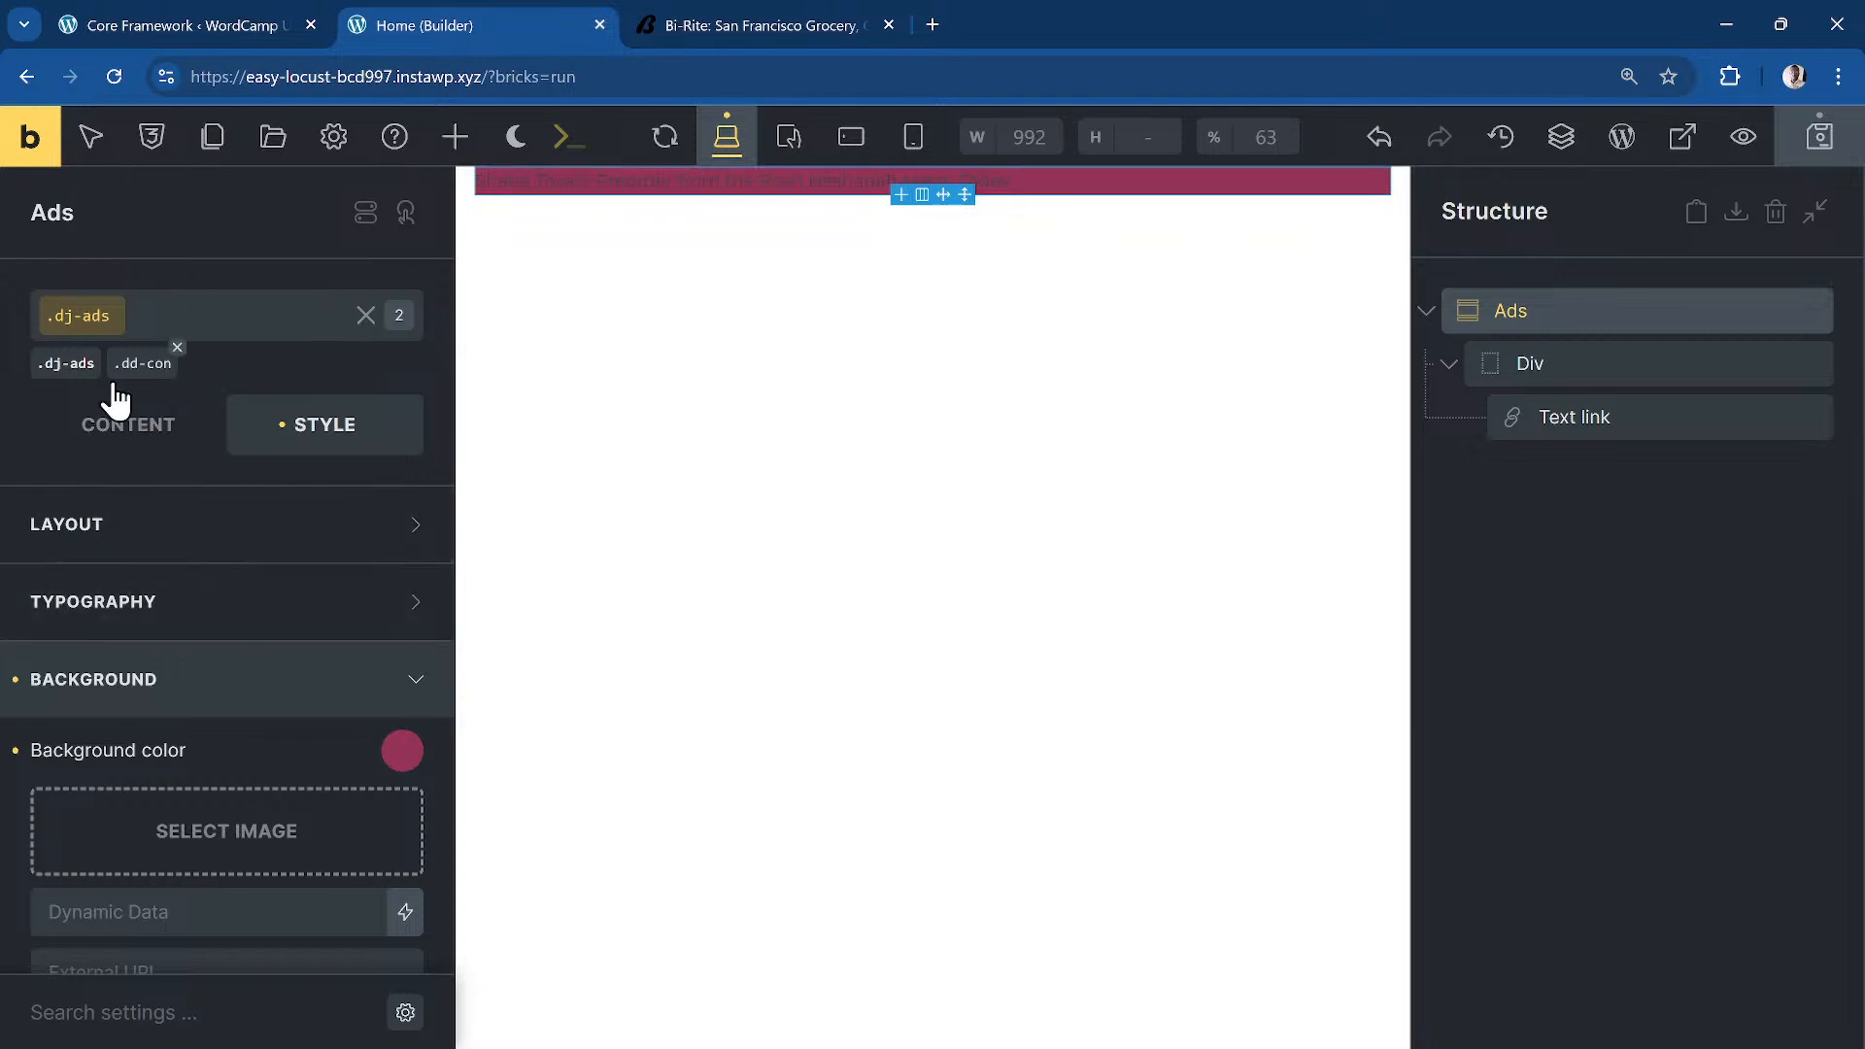
Step: Remove dd-con from the Ads section and set the .dj-ads left padding to var(--dd-edge-space)
click(177, 347)
click(60, 365)
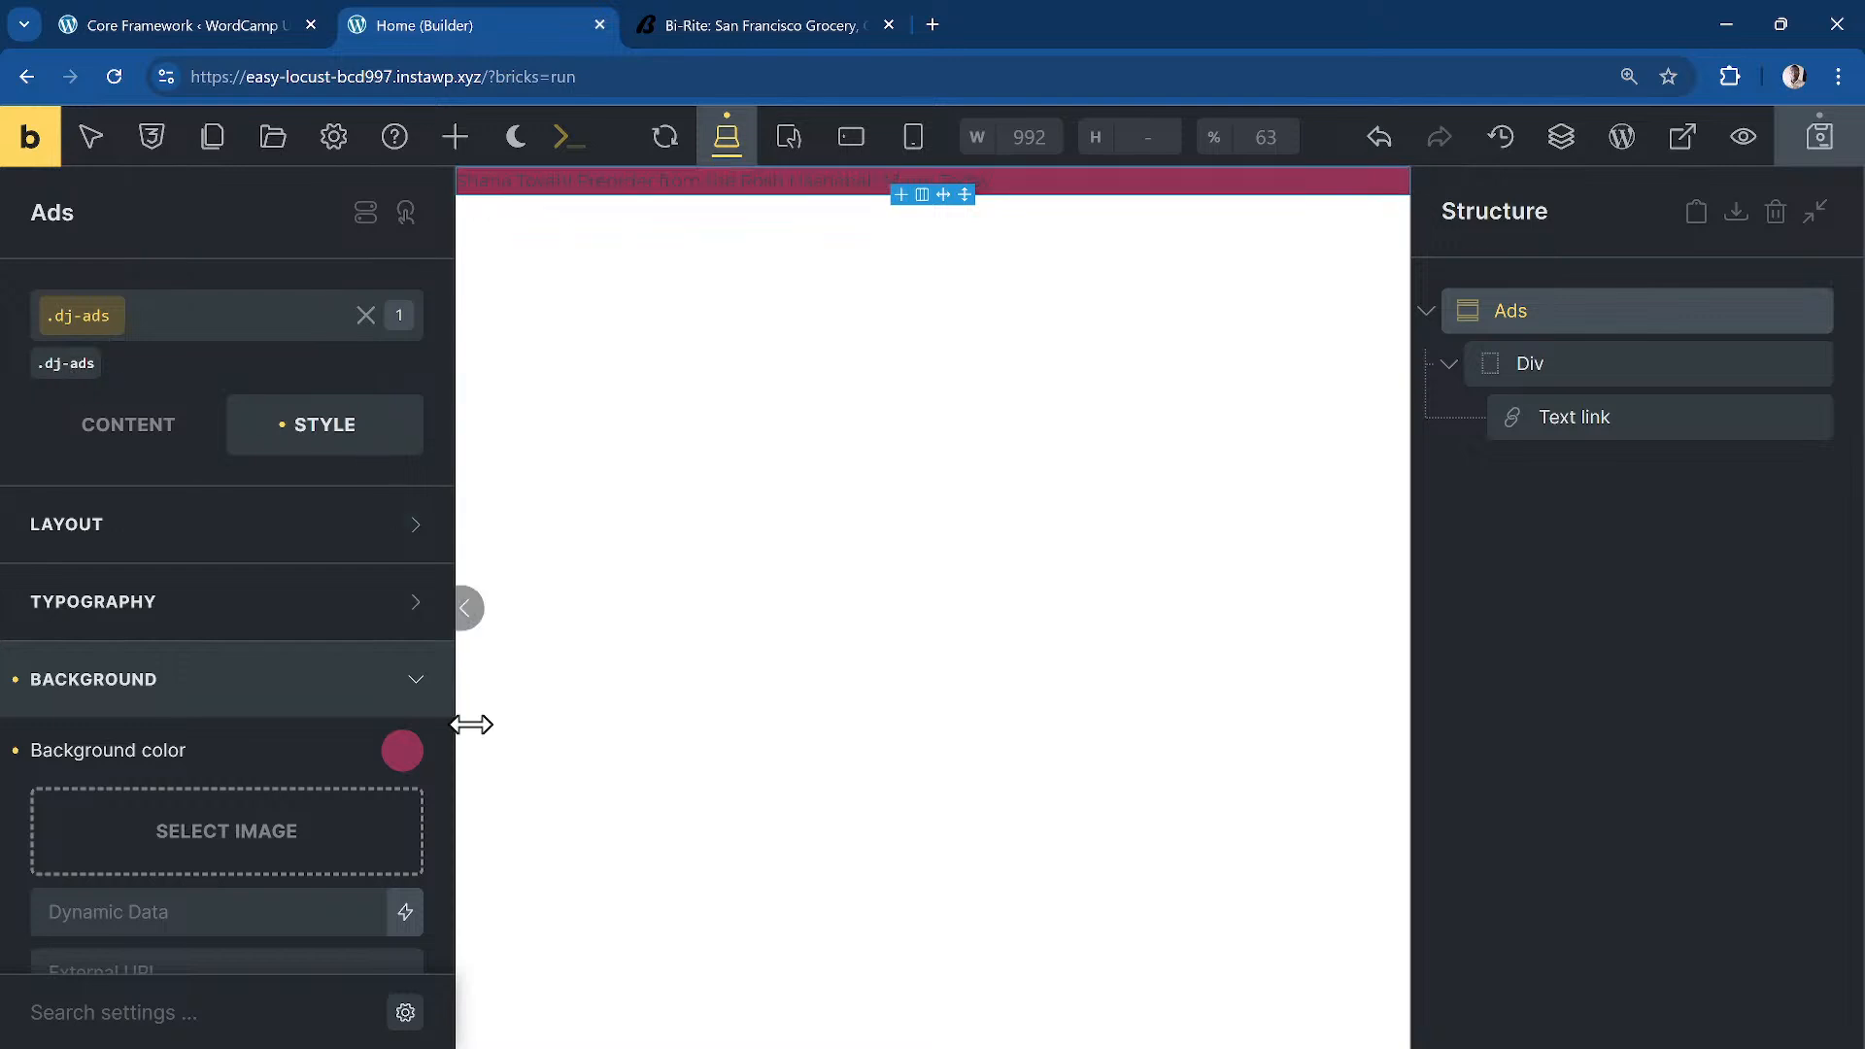
scroll(253, 632, down, 1)
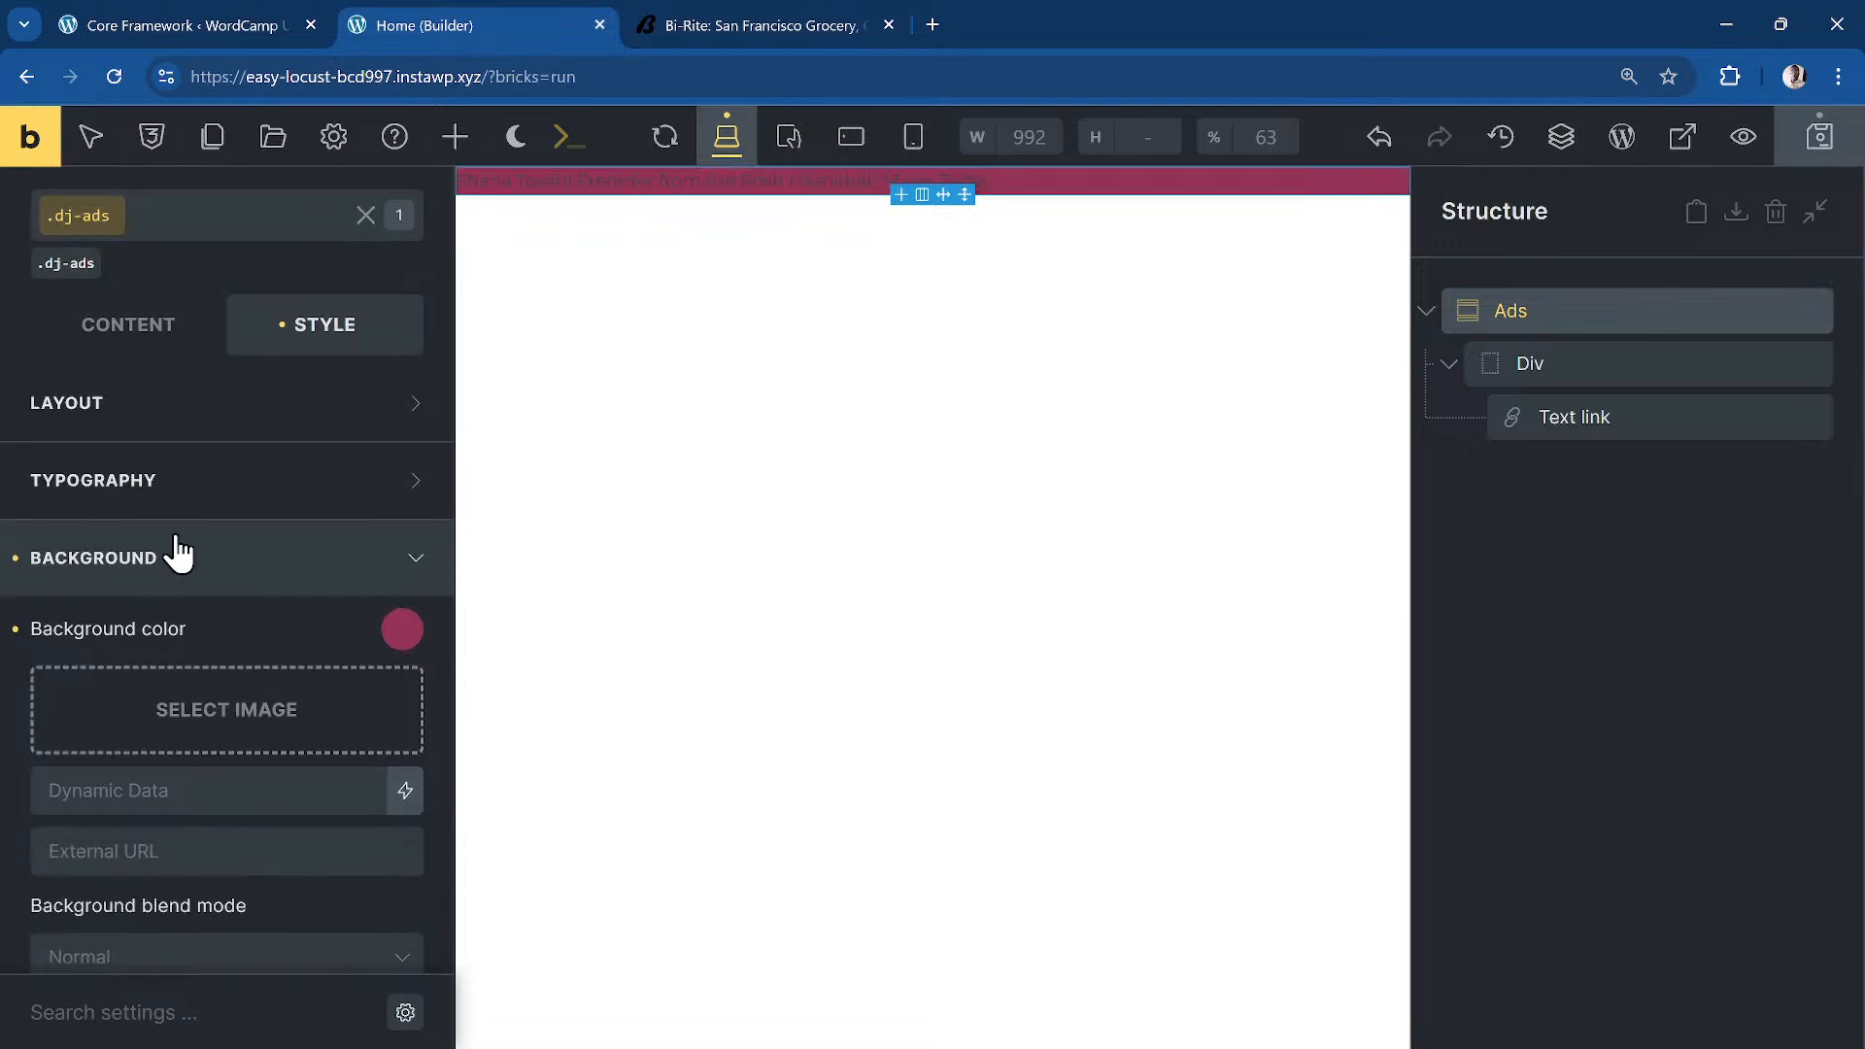
click(171, 416)
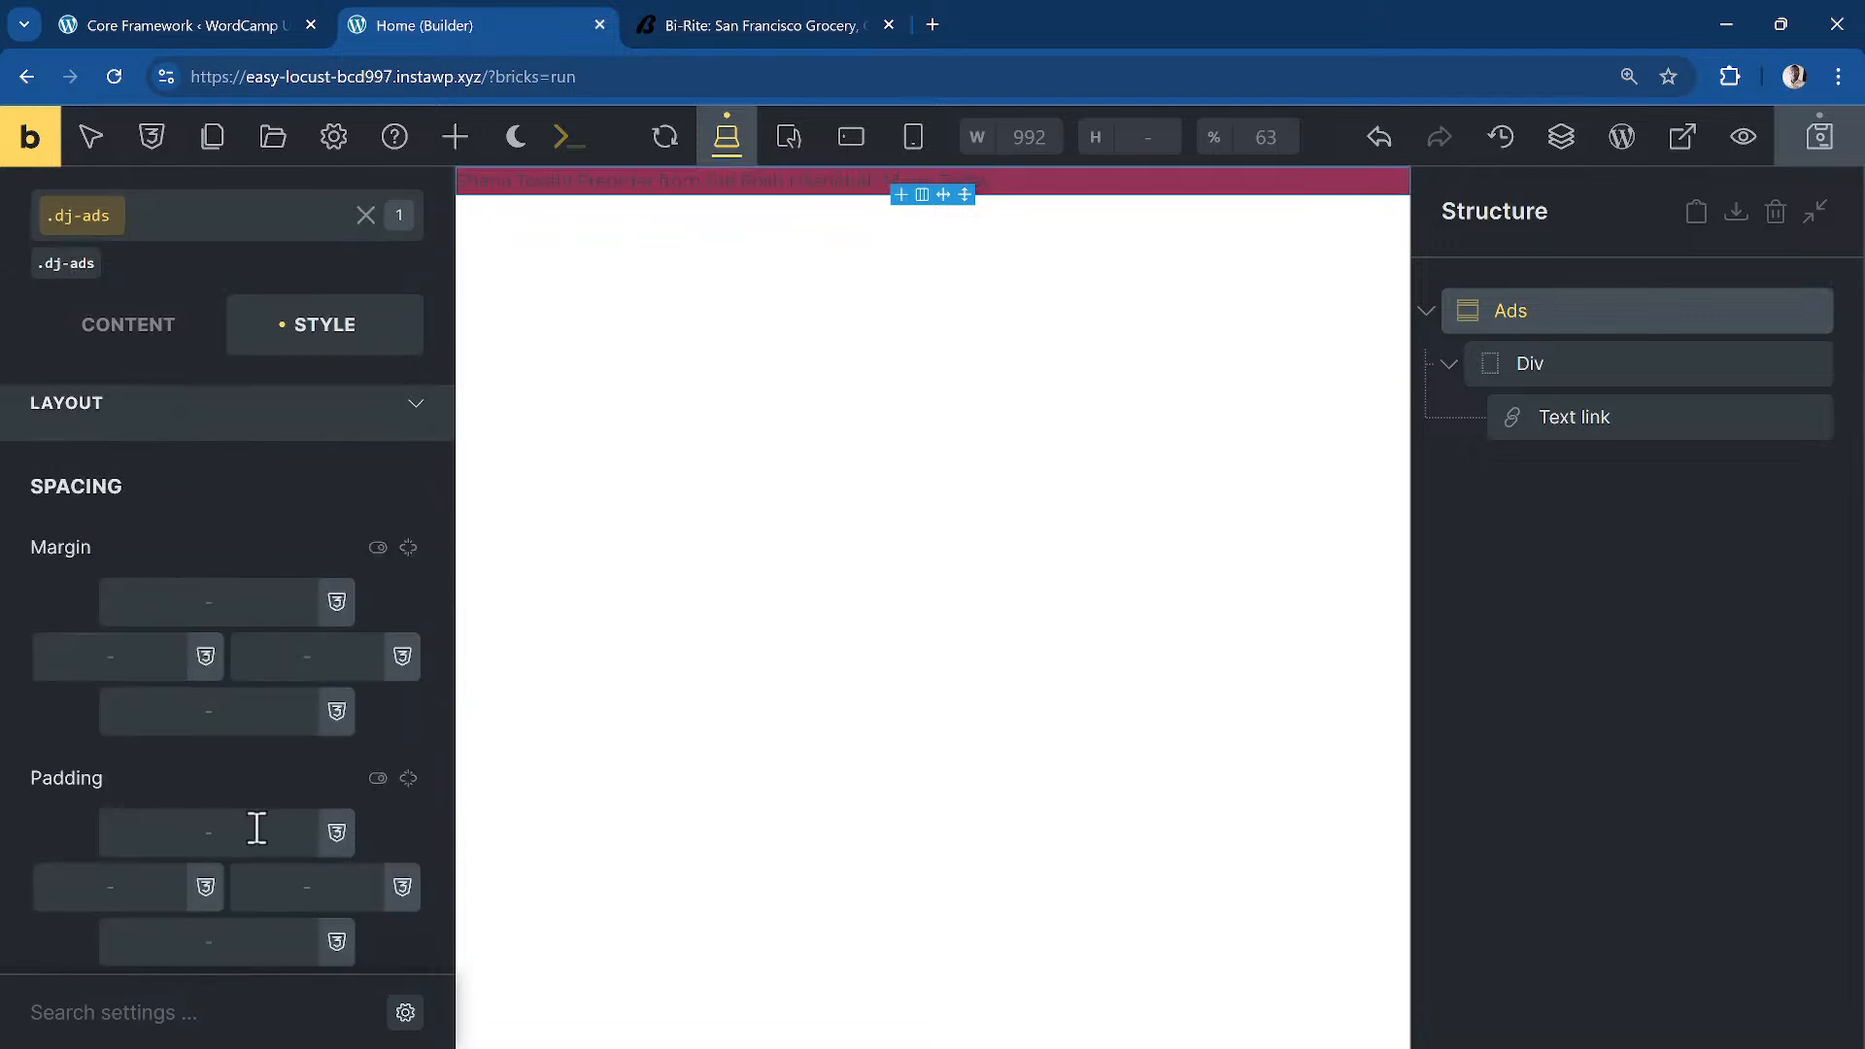
click(87, 887)
text(var(--dd)
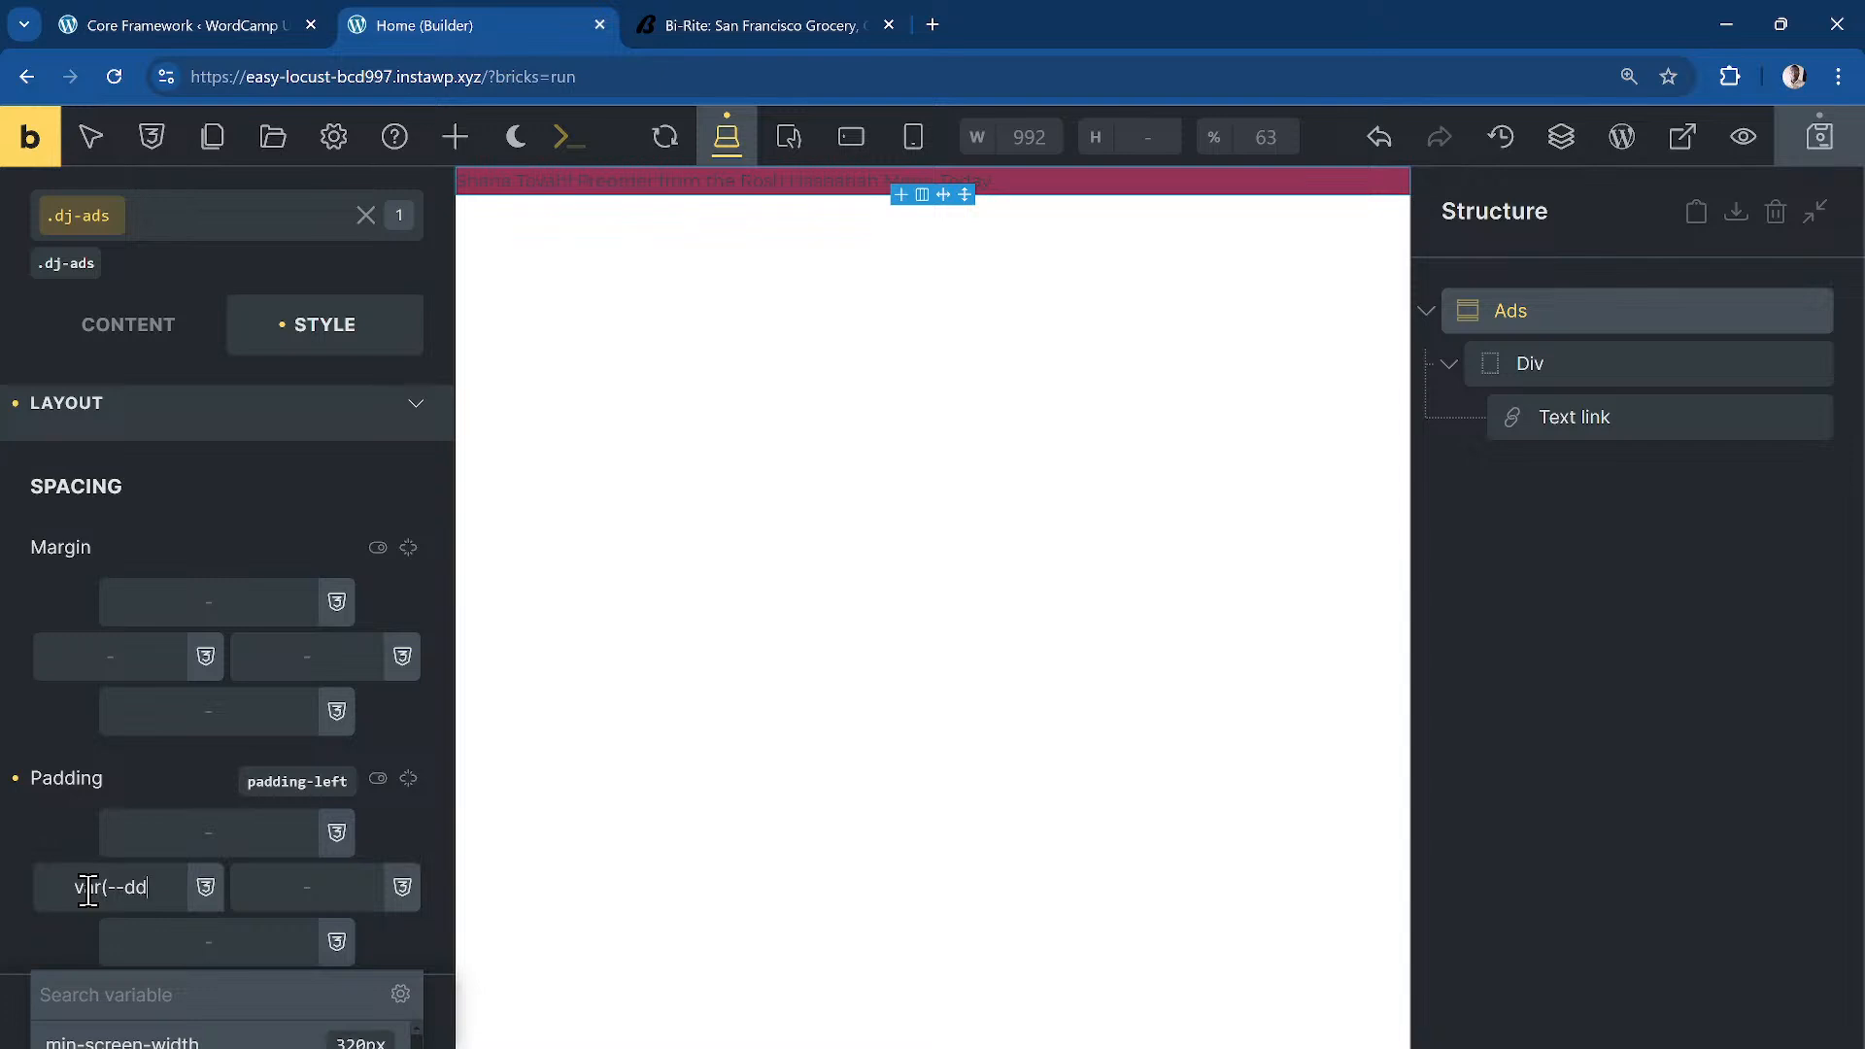
text(-edge0))
key(BackSpace)
key(BackSpace)
text(-space))
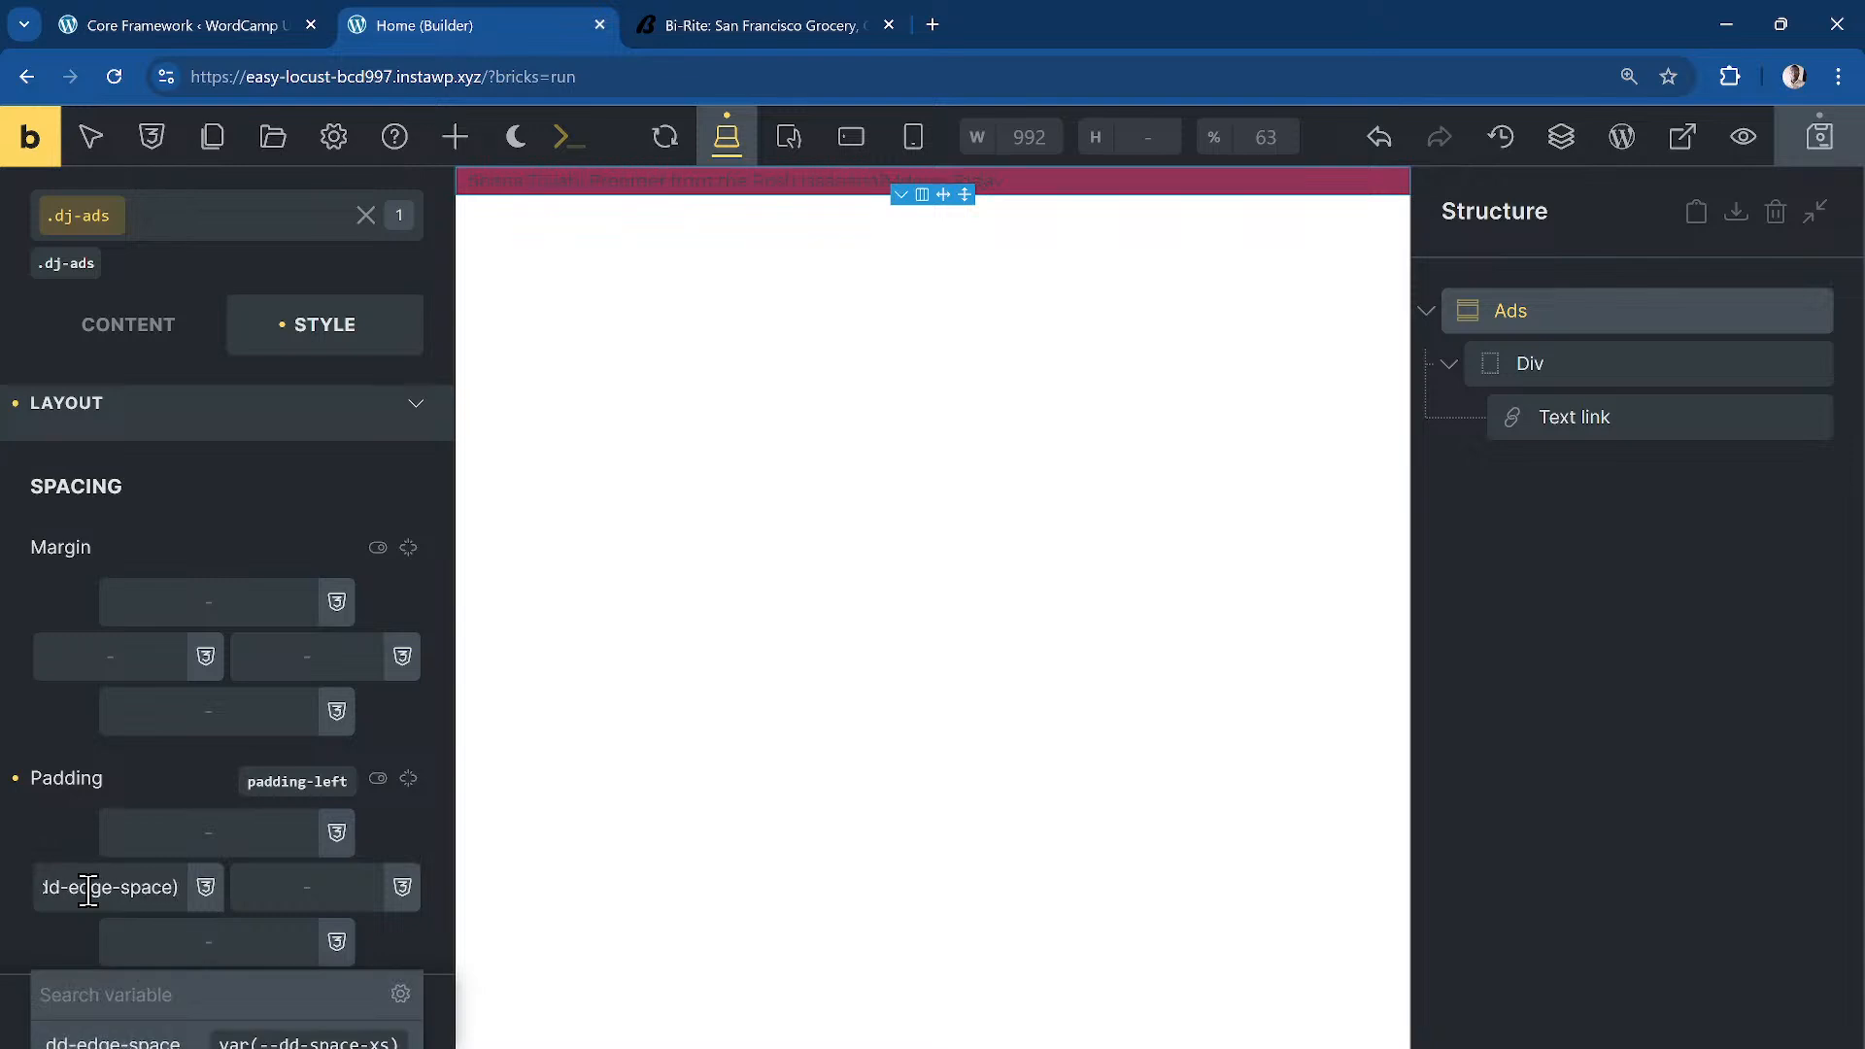
key(ctrl+a)
key(ctrl+c)
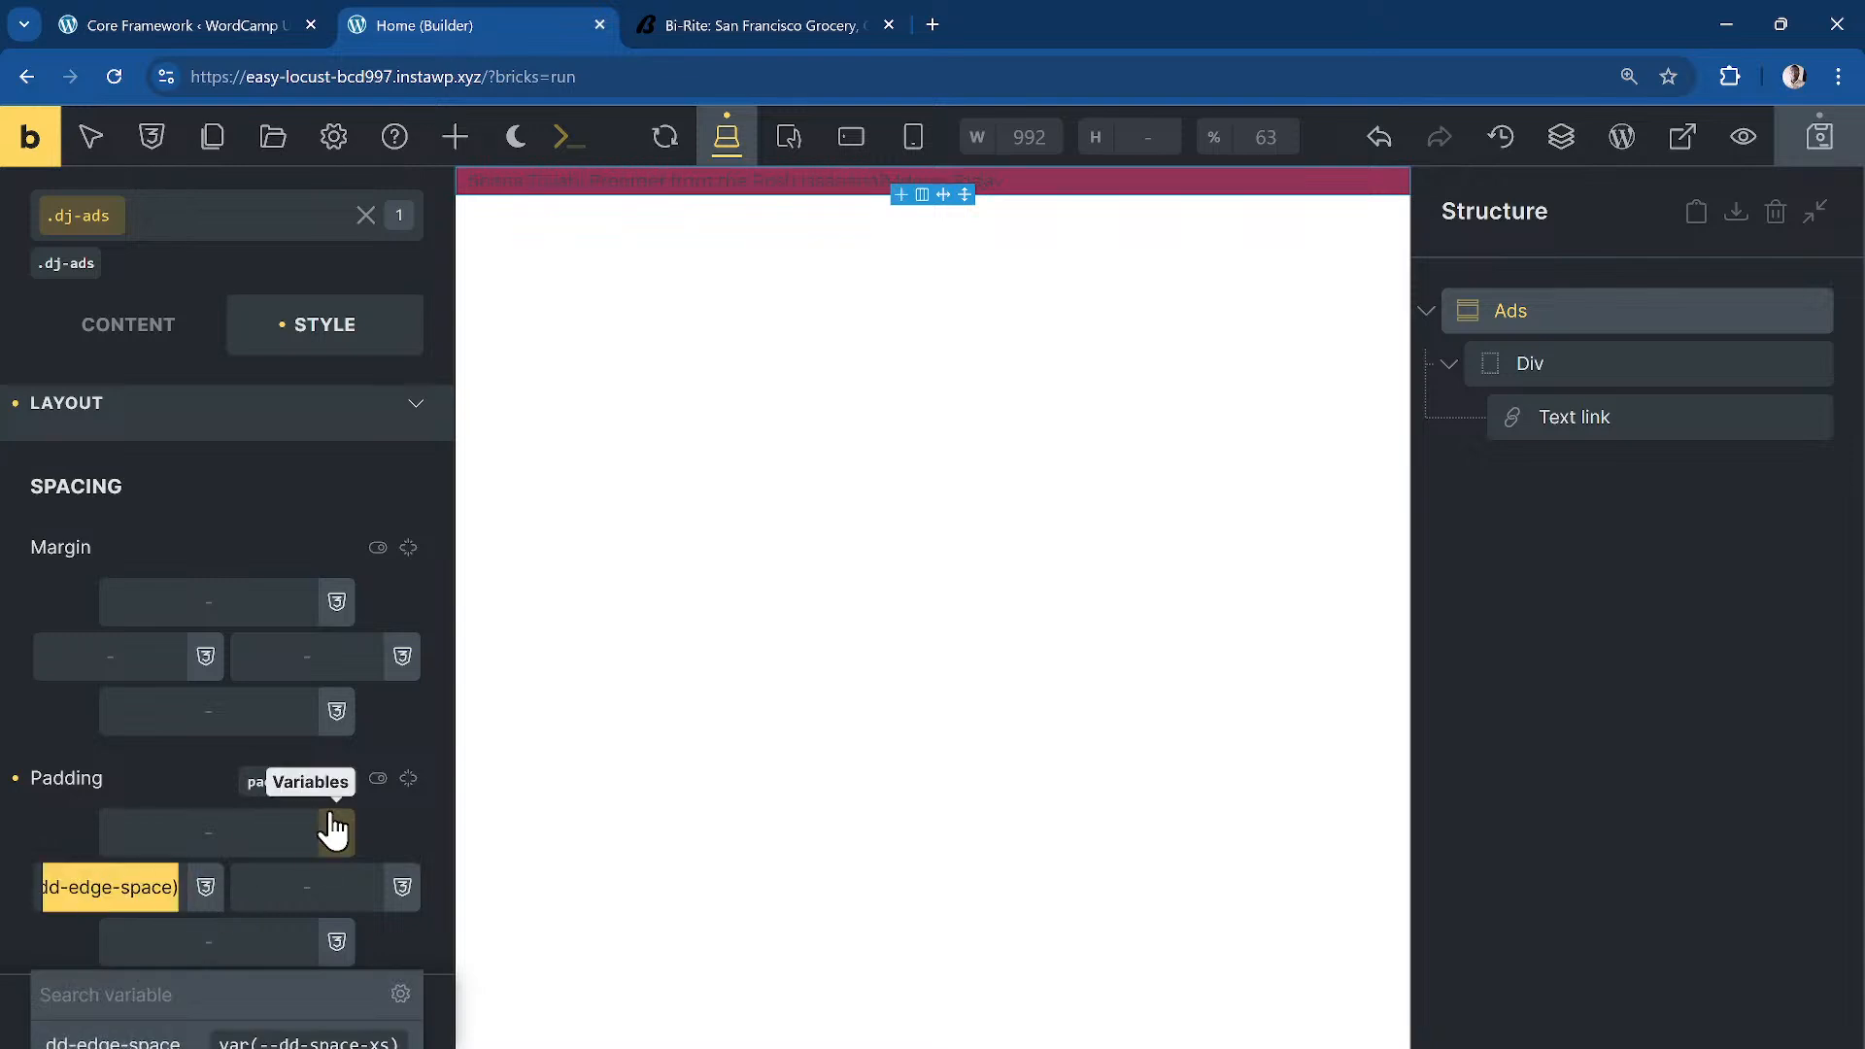
click(406, 783)
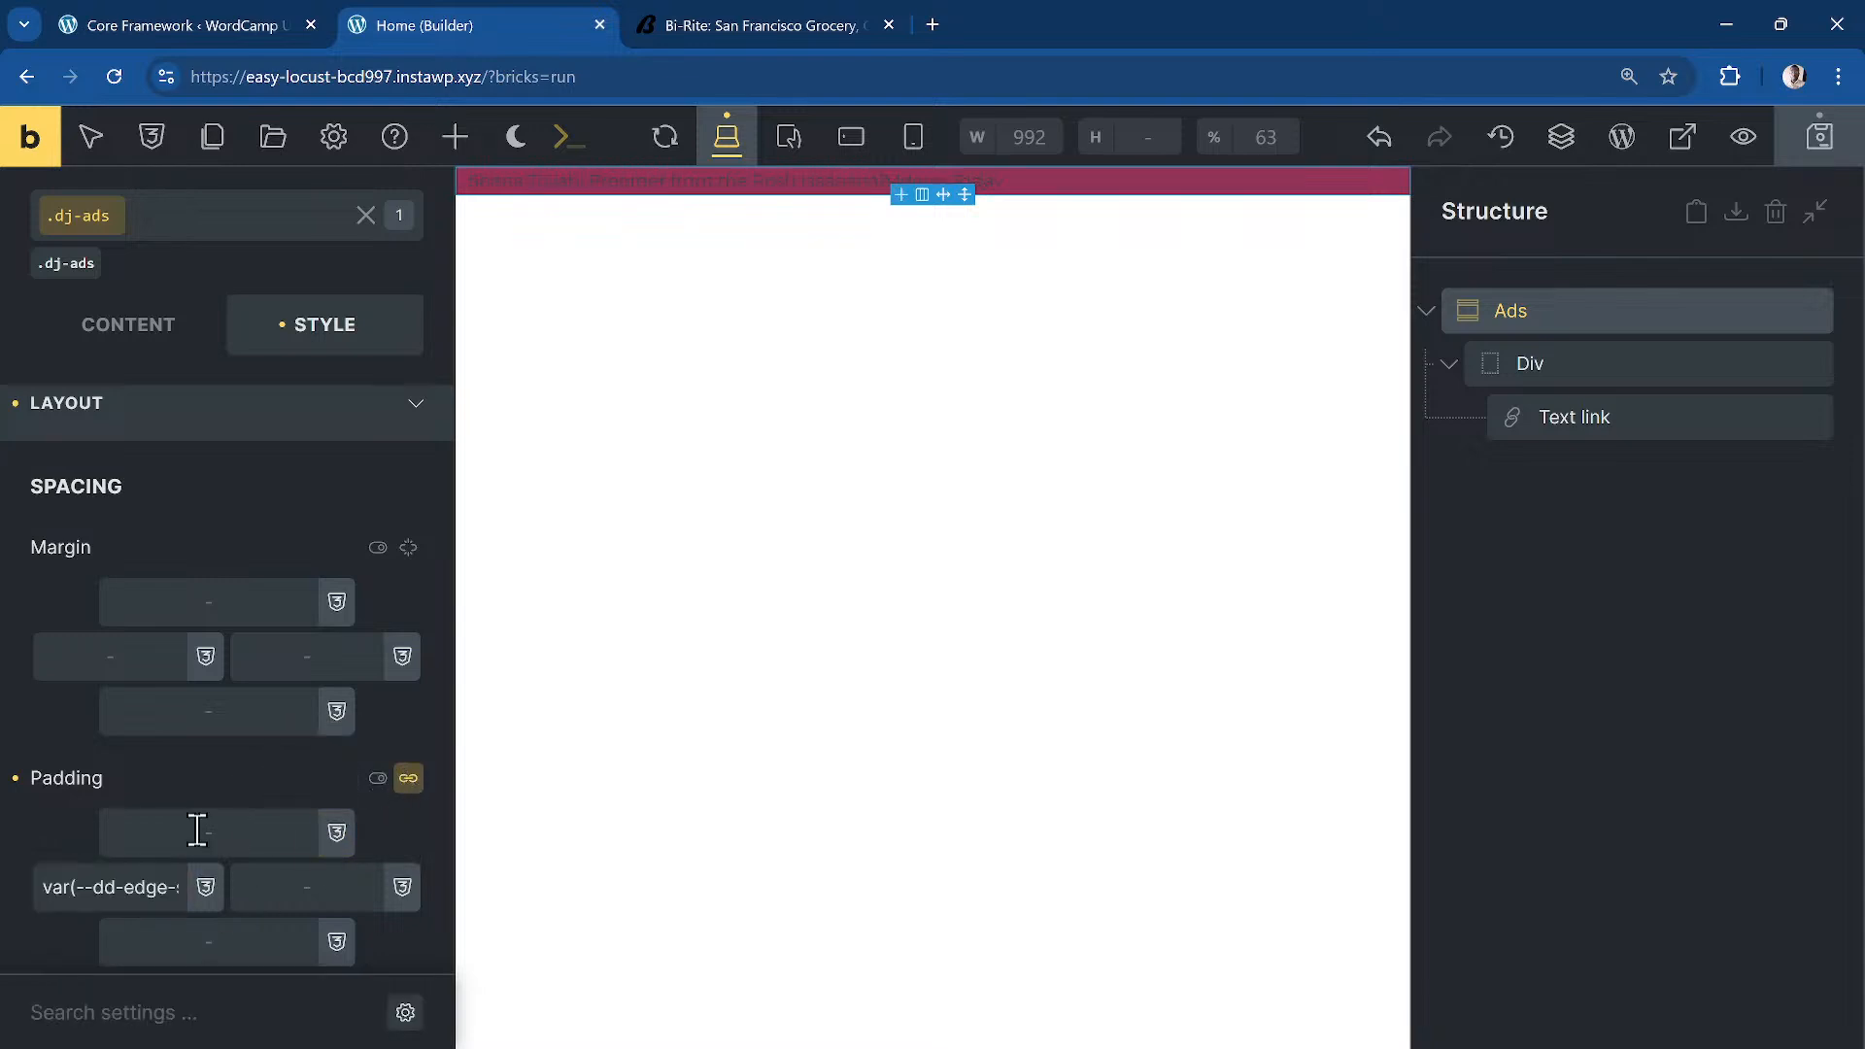
Step: Apply var(--dd-edge-space) padding to all four sides of .dj-ads and save the page
click(320, 890)
key(ctrl+v)
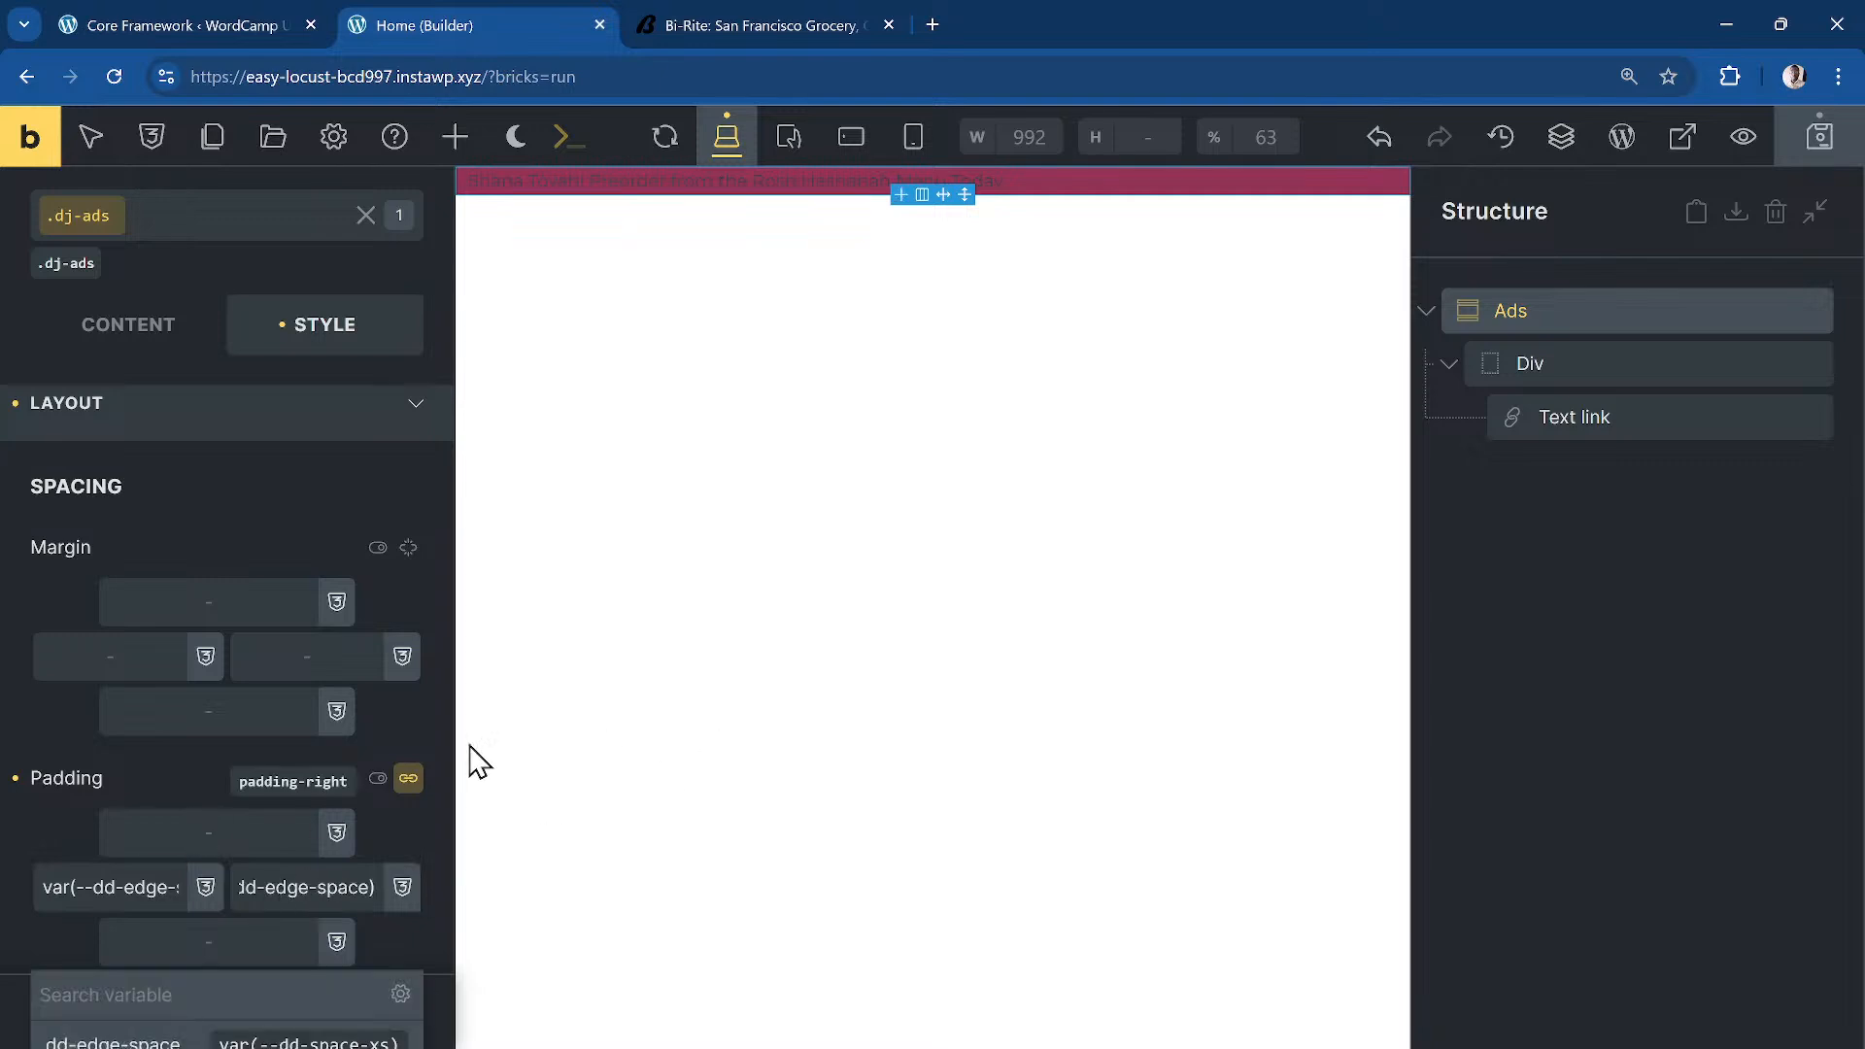
click(263, 832)
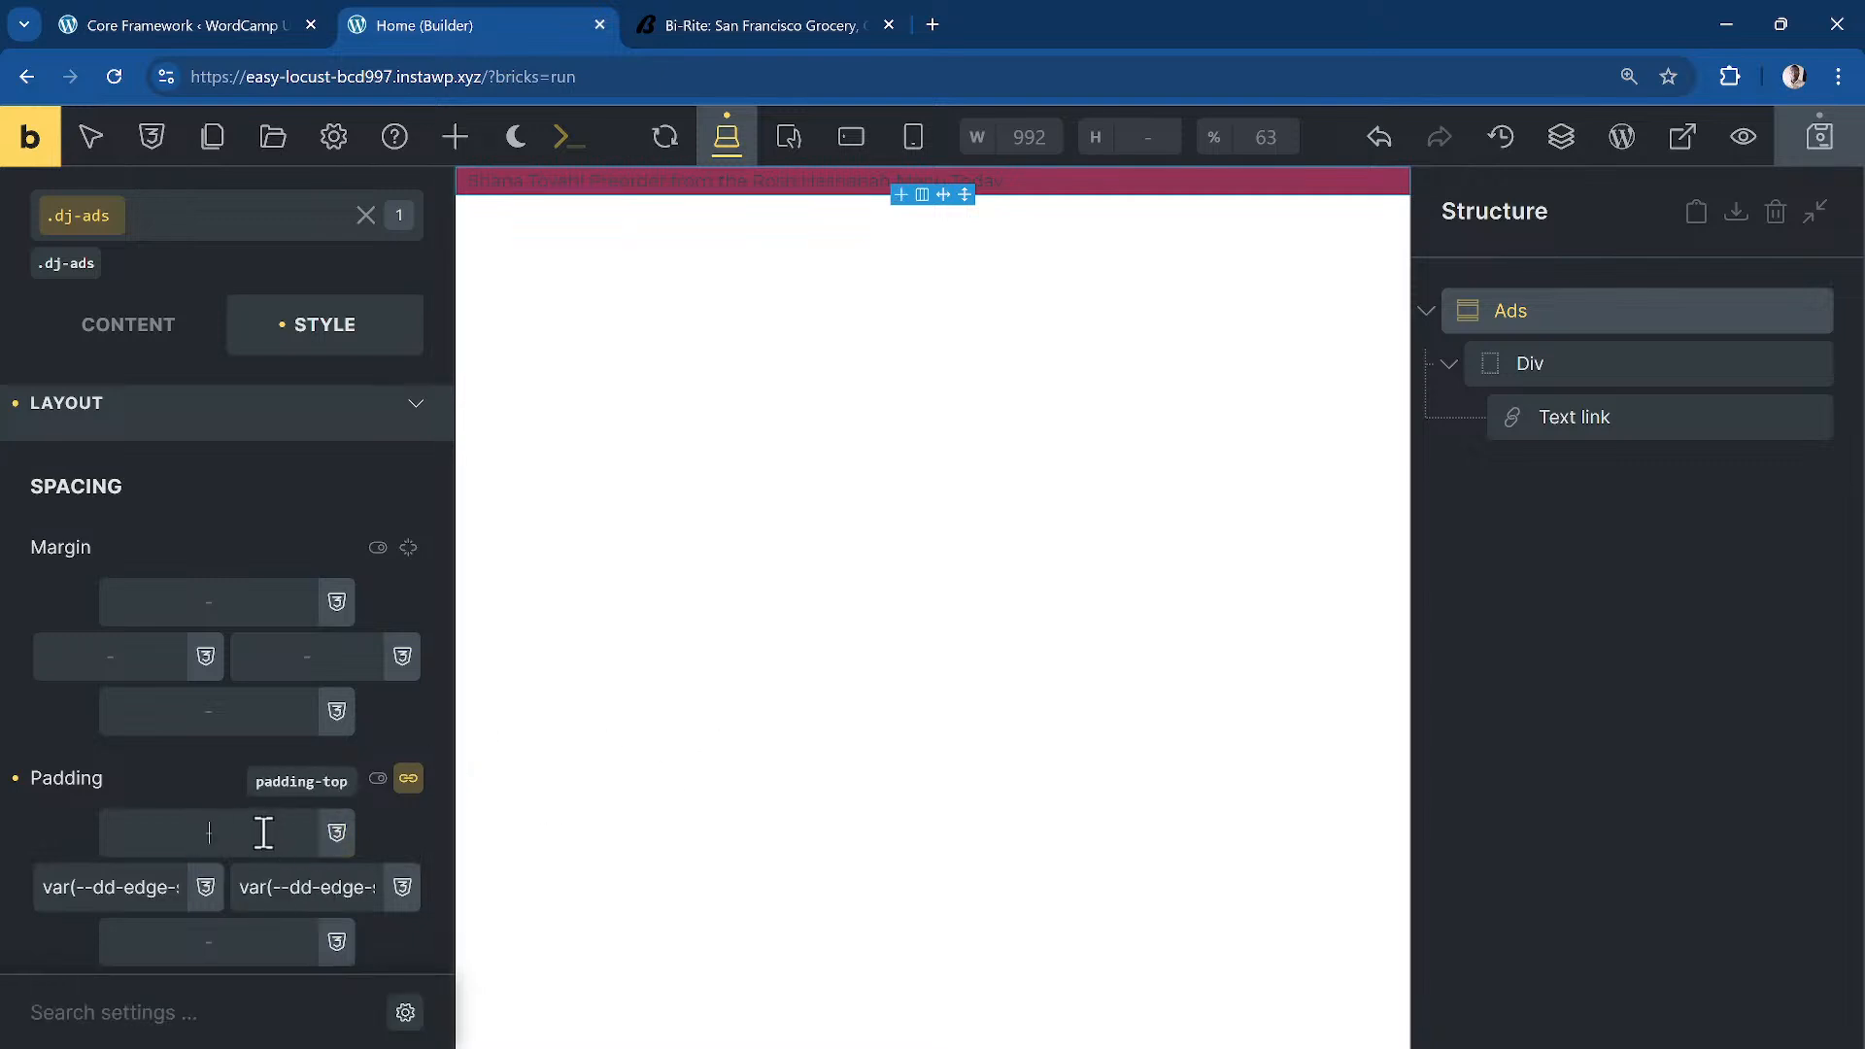
click(408, 780)
key(ctrl+s)
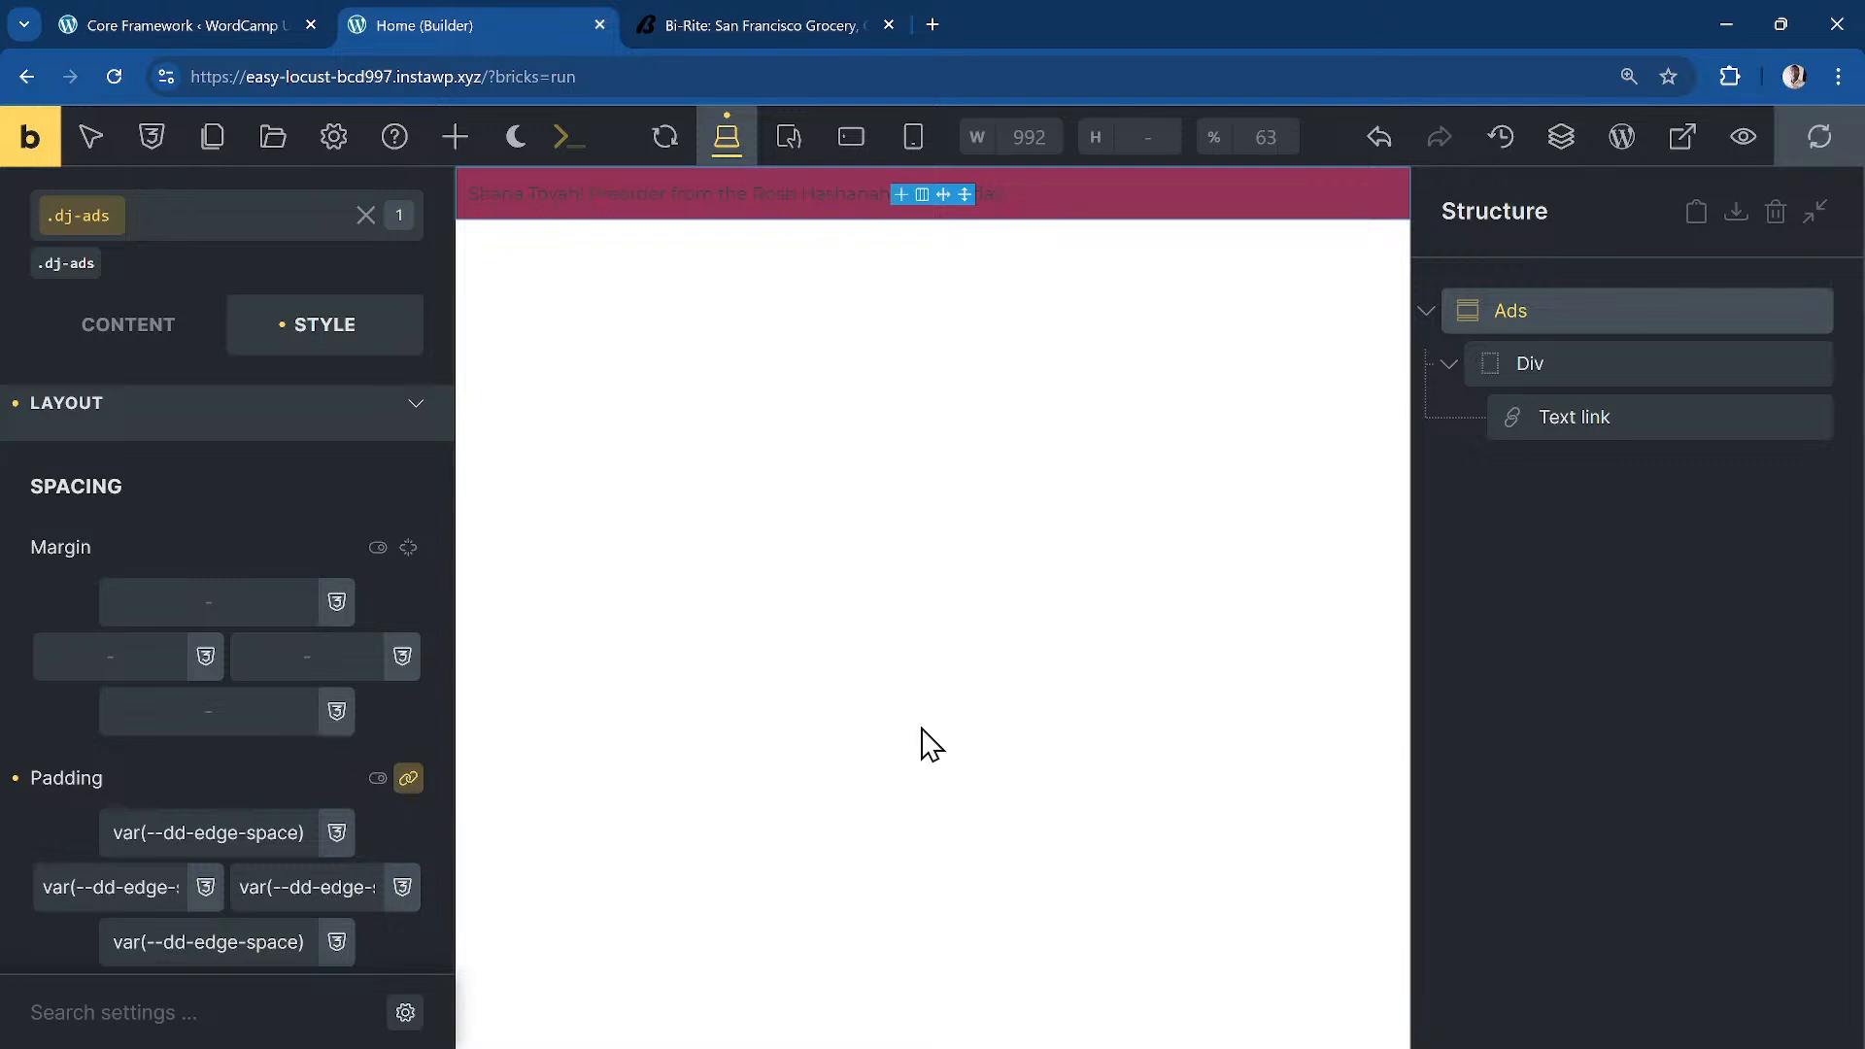
click(255, 428)
click(1636, 417)
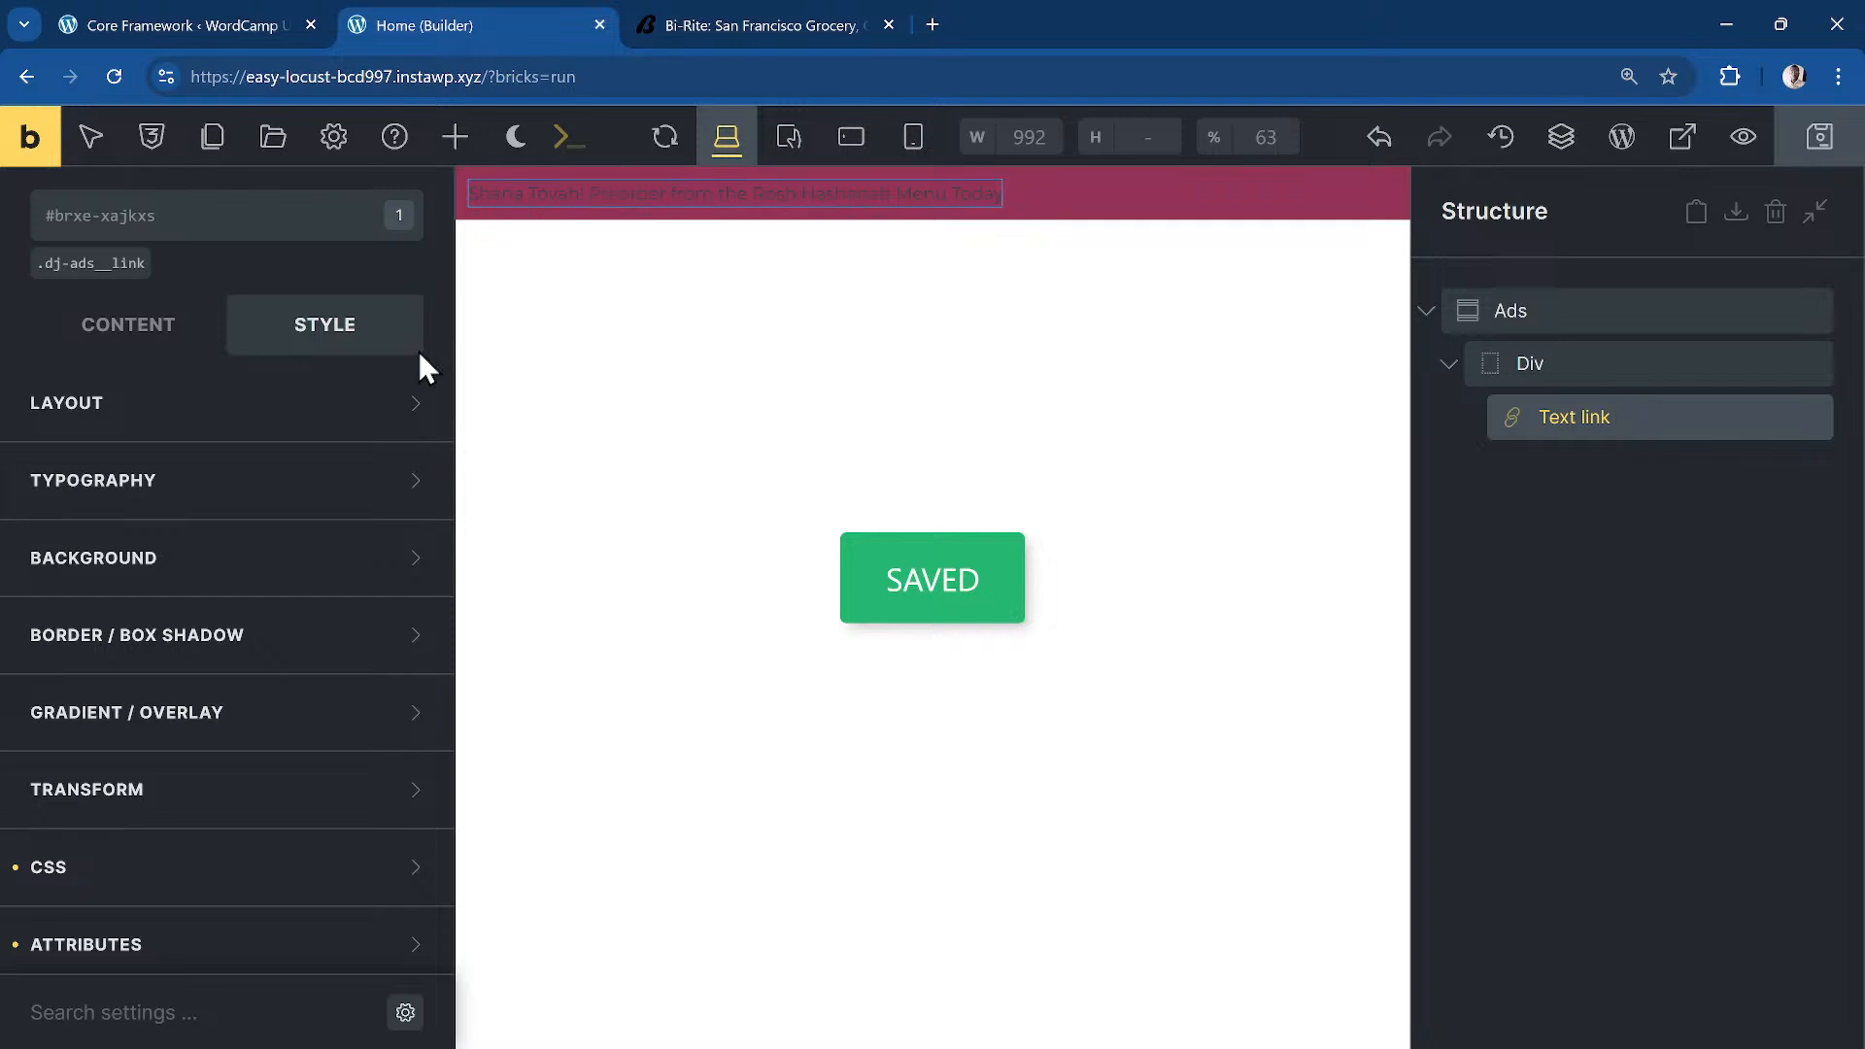
Step: Make the .dj-ads__link text colour white
click(85, 270)
click(221, 485)
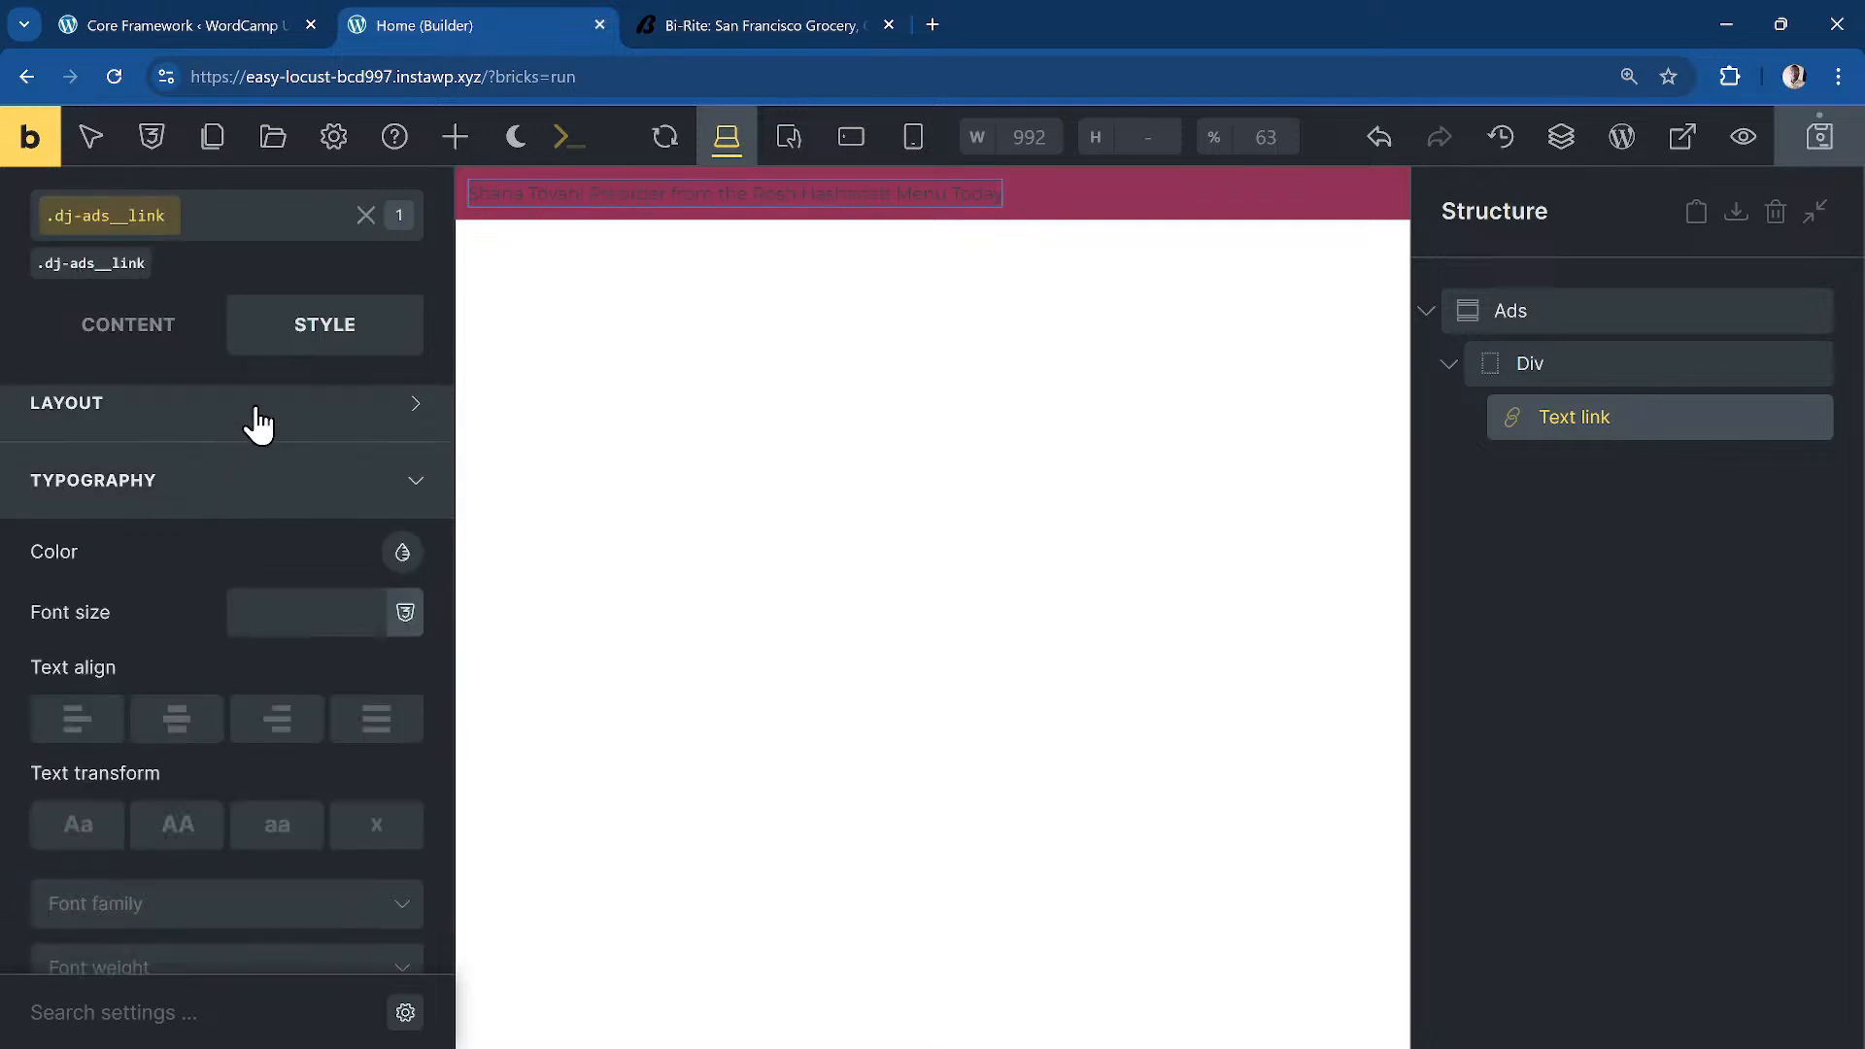
click(402, 554)
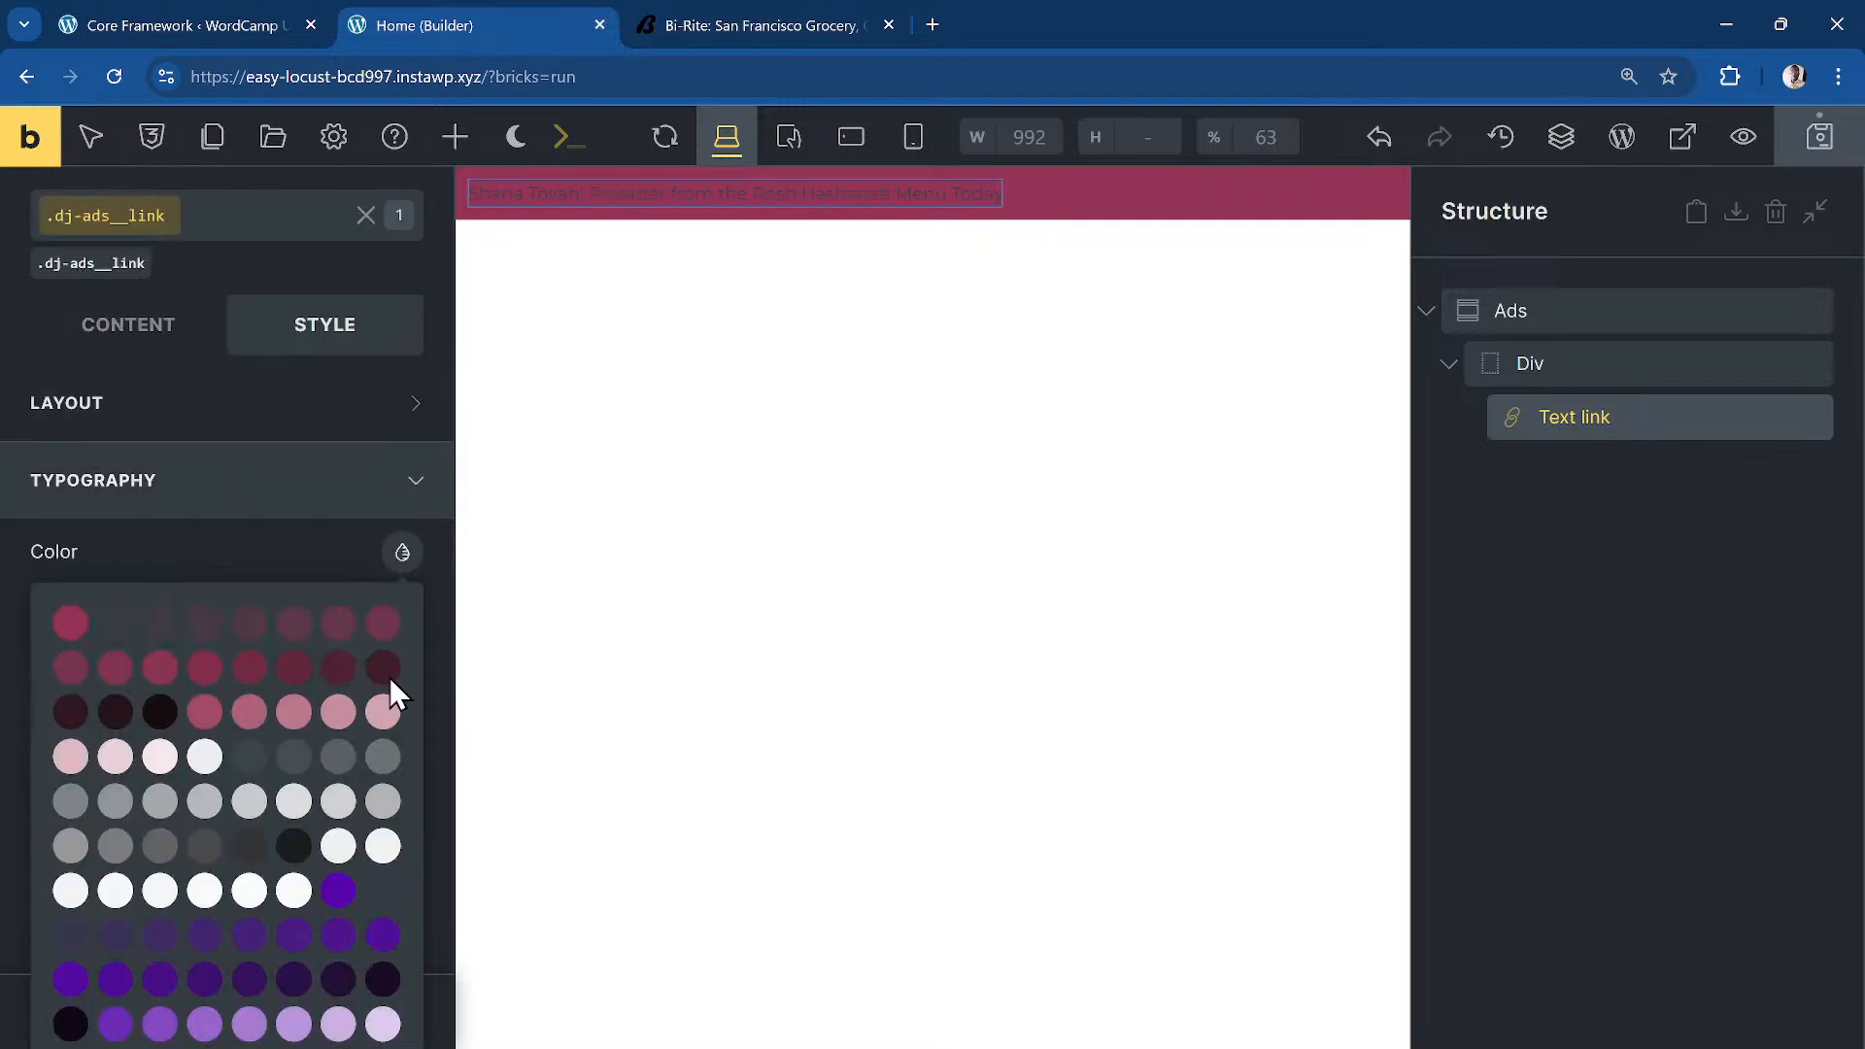
click(293, 891)
click(247, 515)
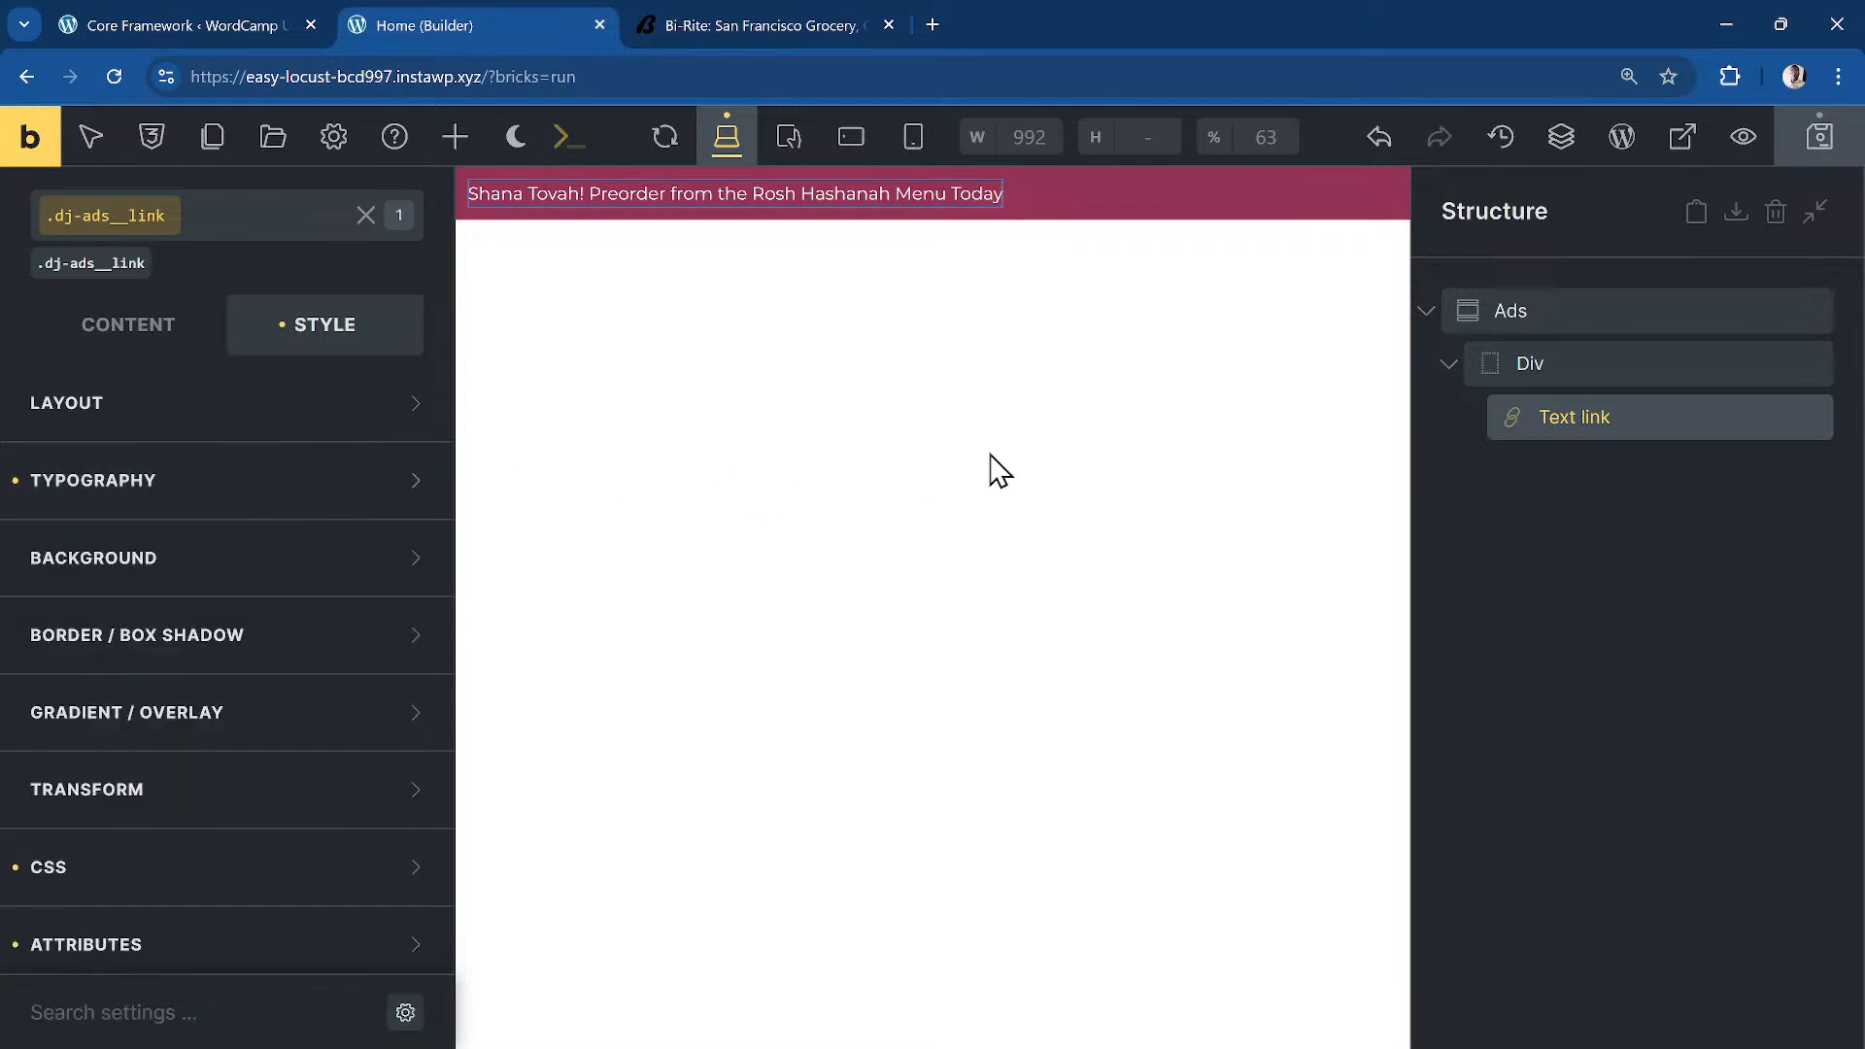
Step: Set the .dj-ads__text wrapper width to var(--dd-text-width)
click(1618, 311)
click(1594, 364)
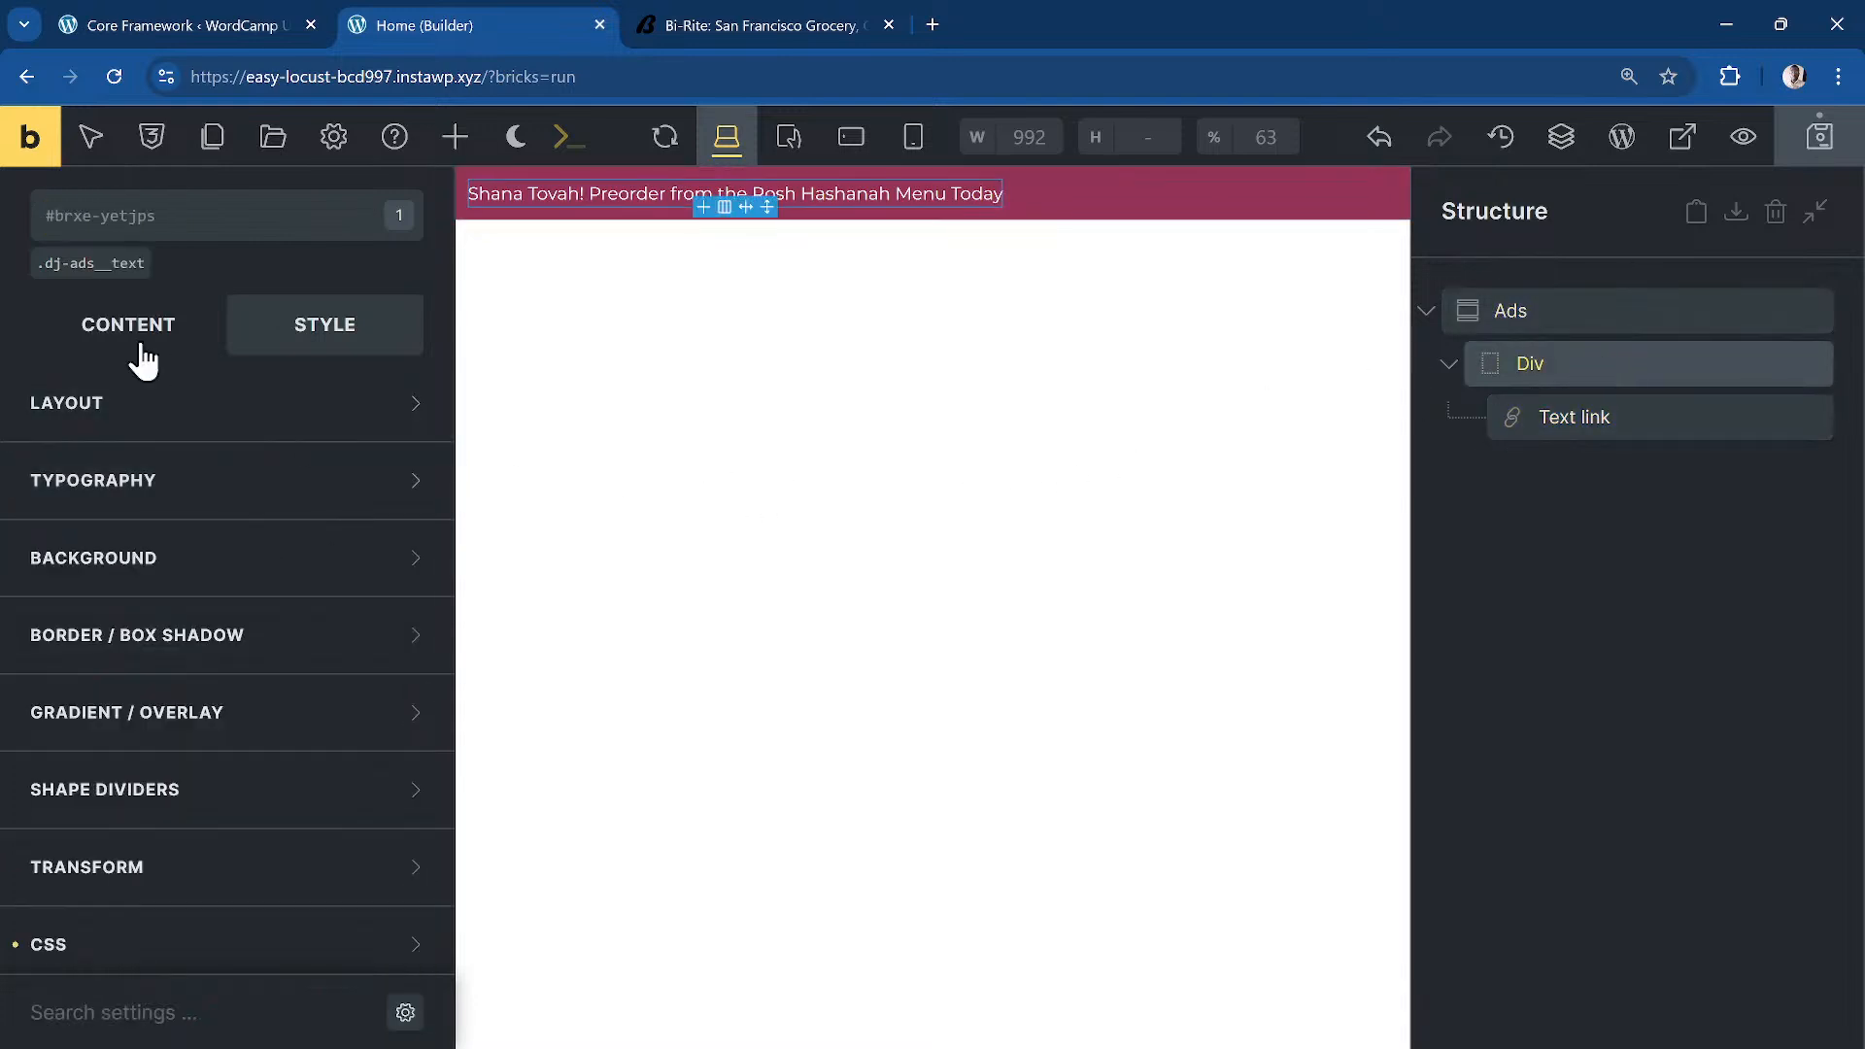
click(105, 270)
click(116, 333)
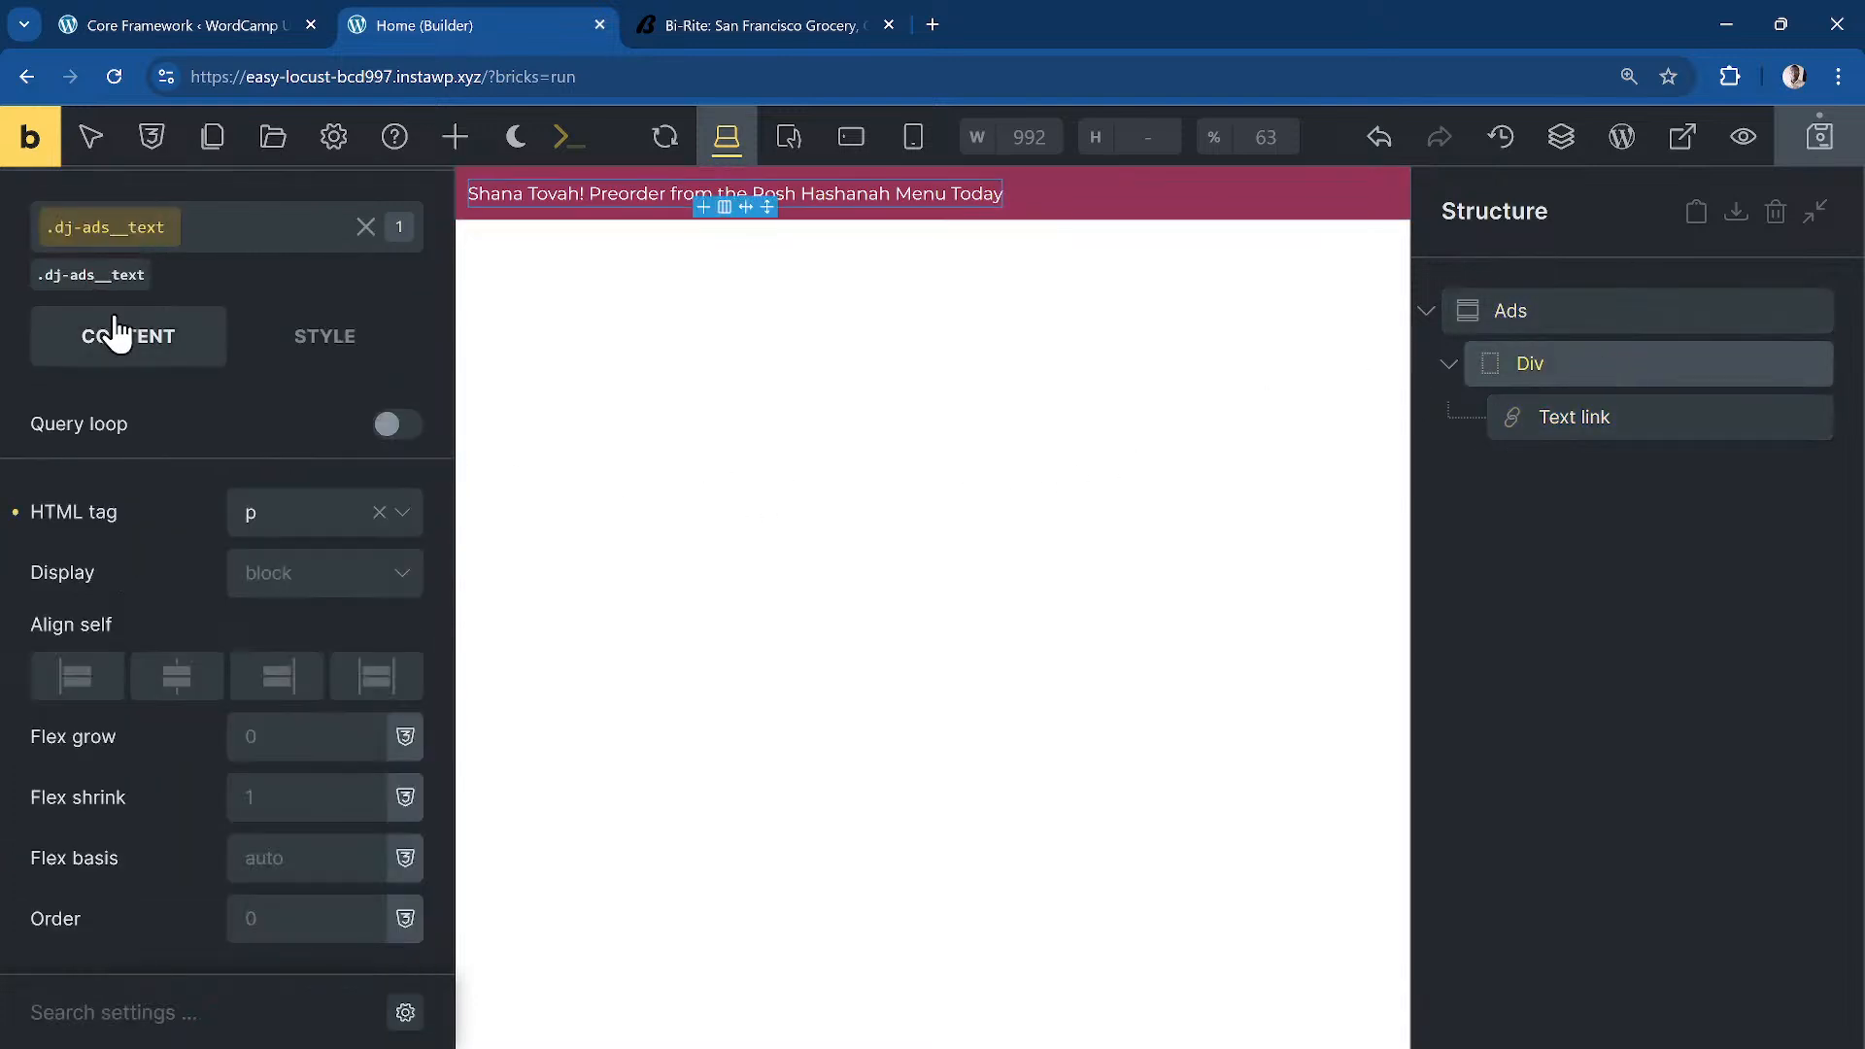
click(339, 350)
click(234, 483)
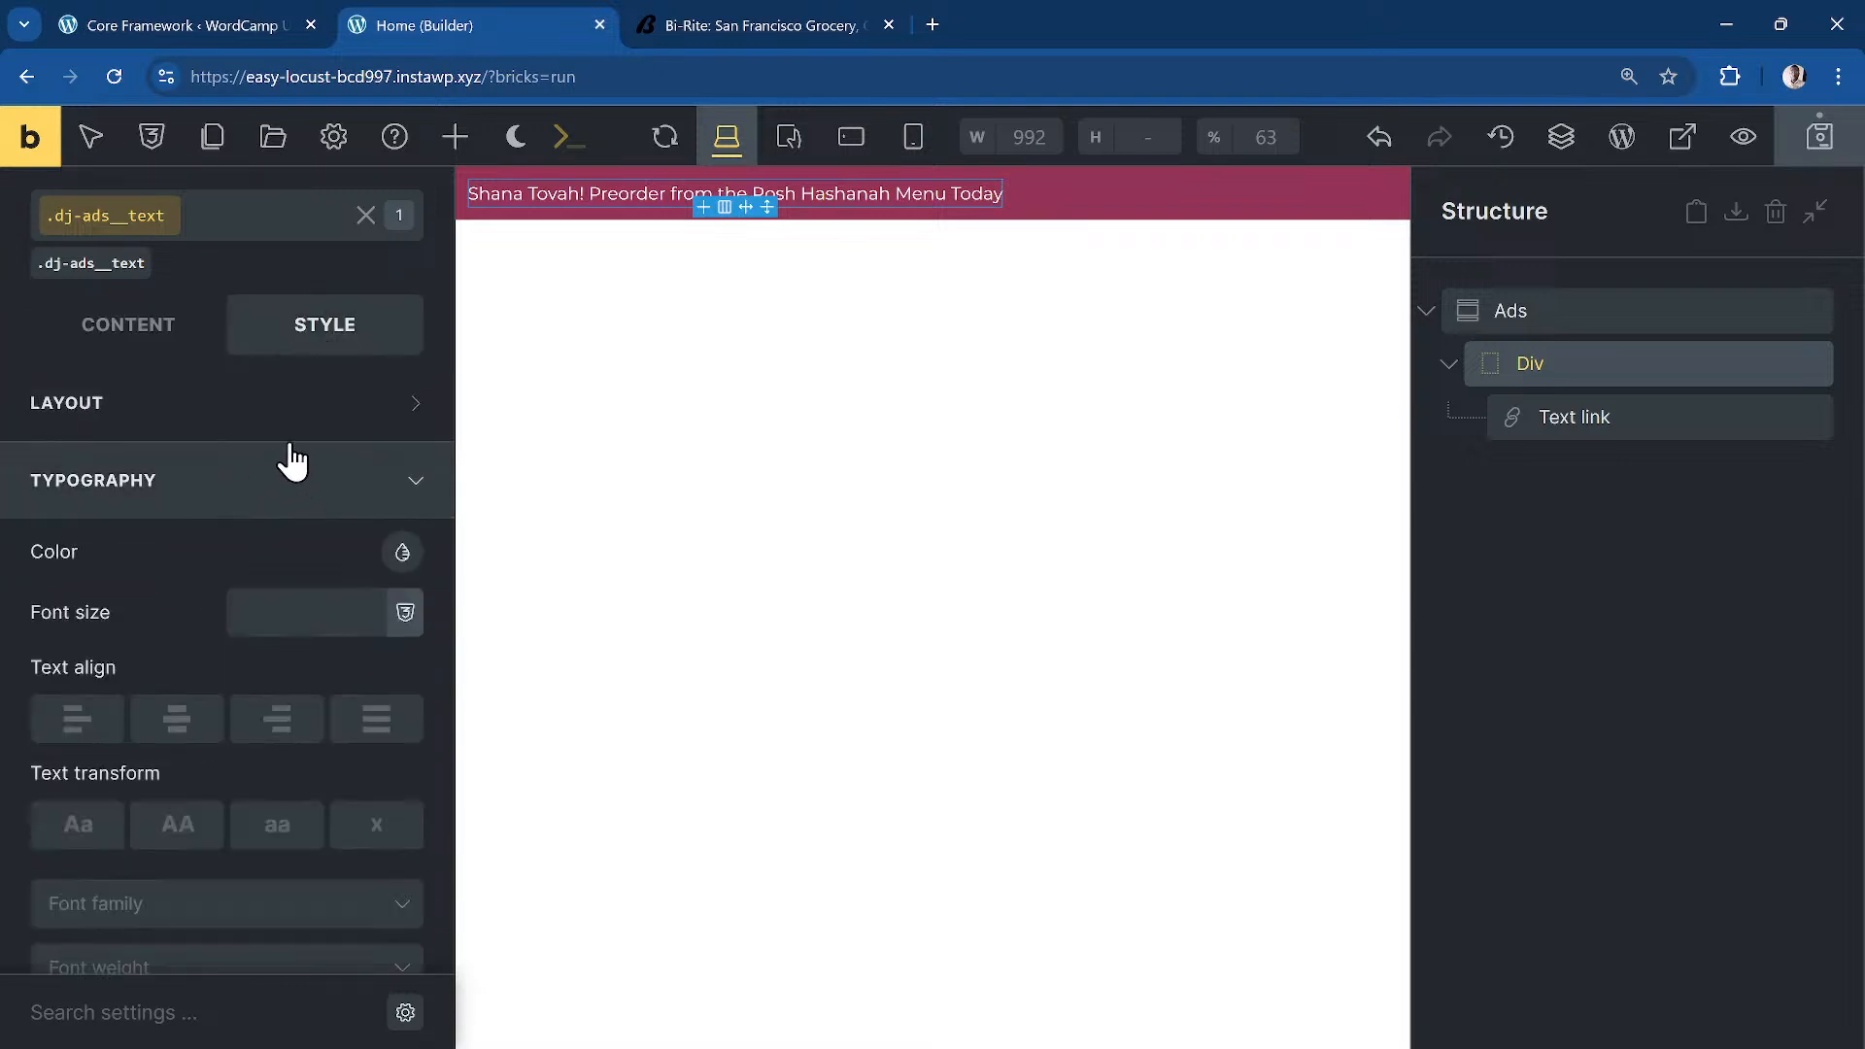
click(263, 486)
click(272, 406)
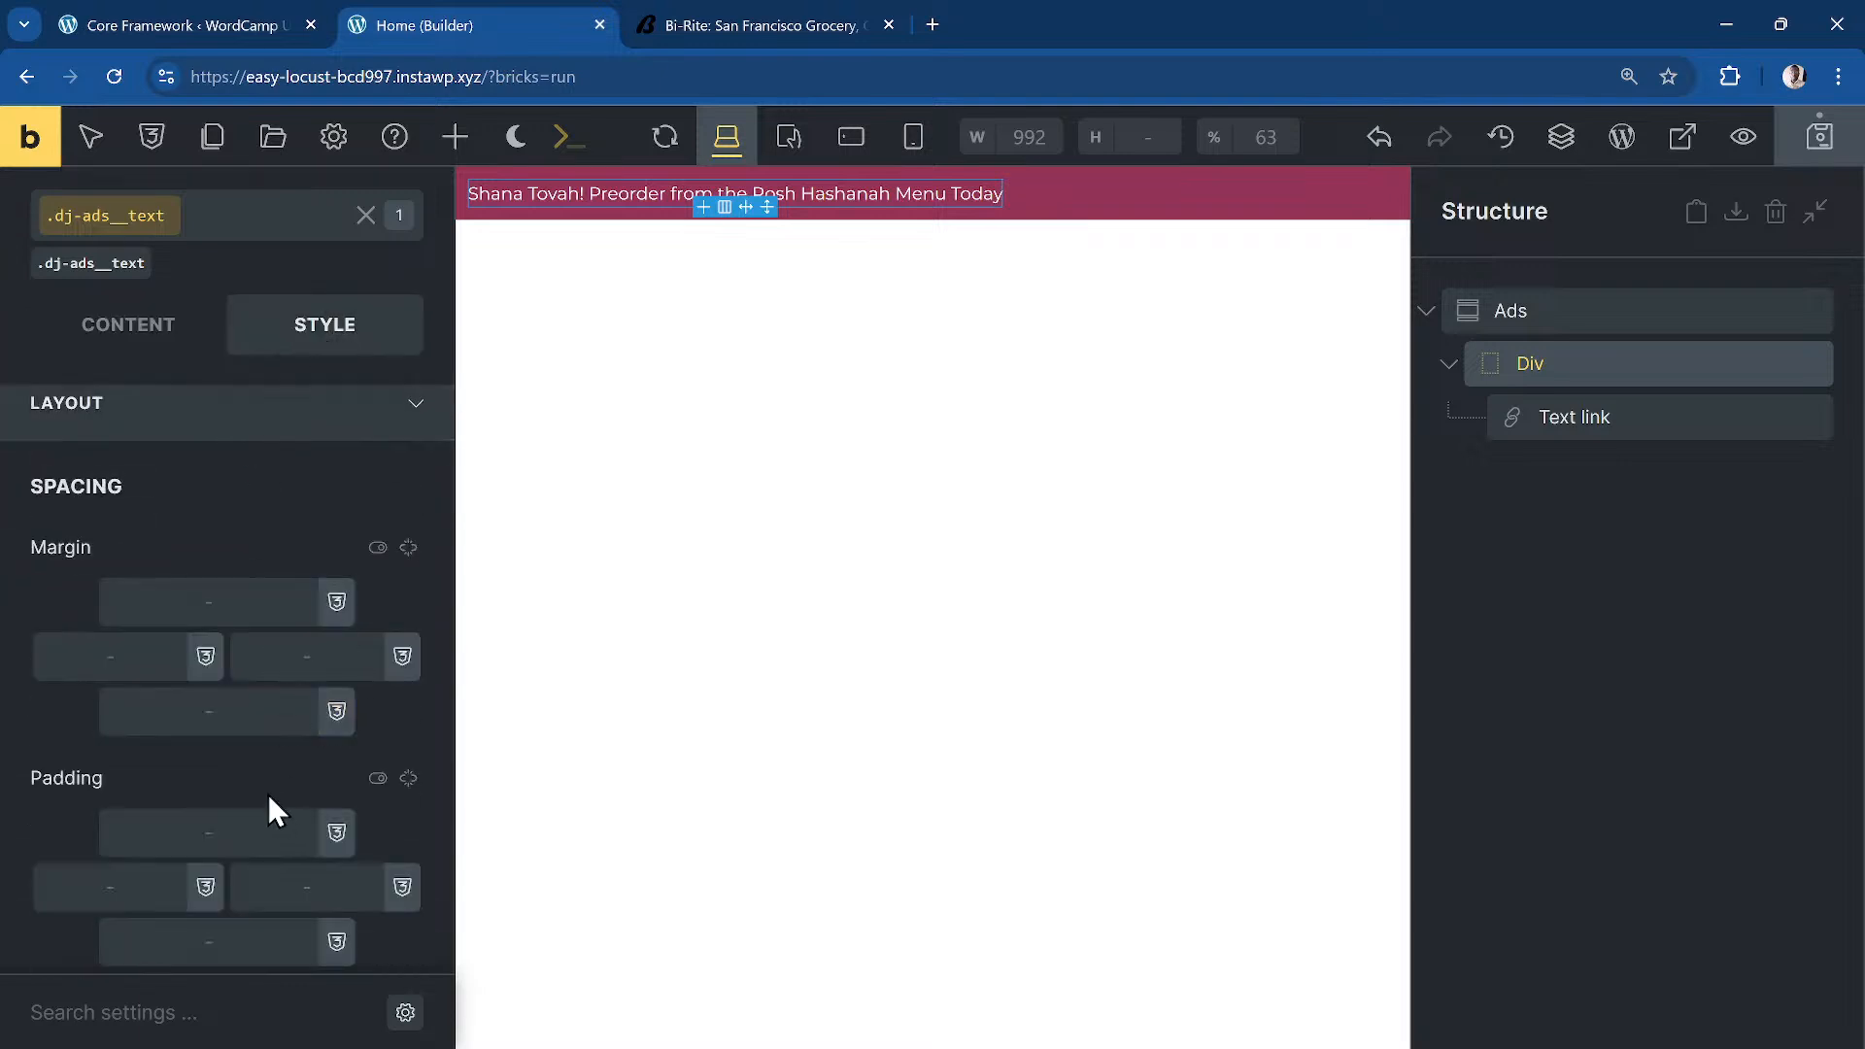
scroll(264, 783, down, 5)
click(324, 489)
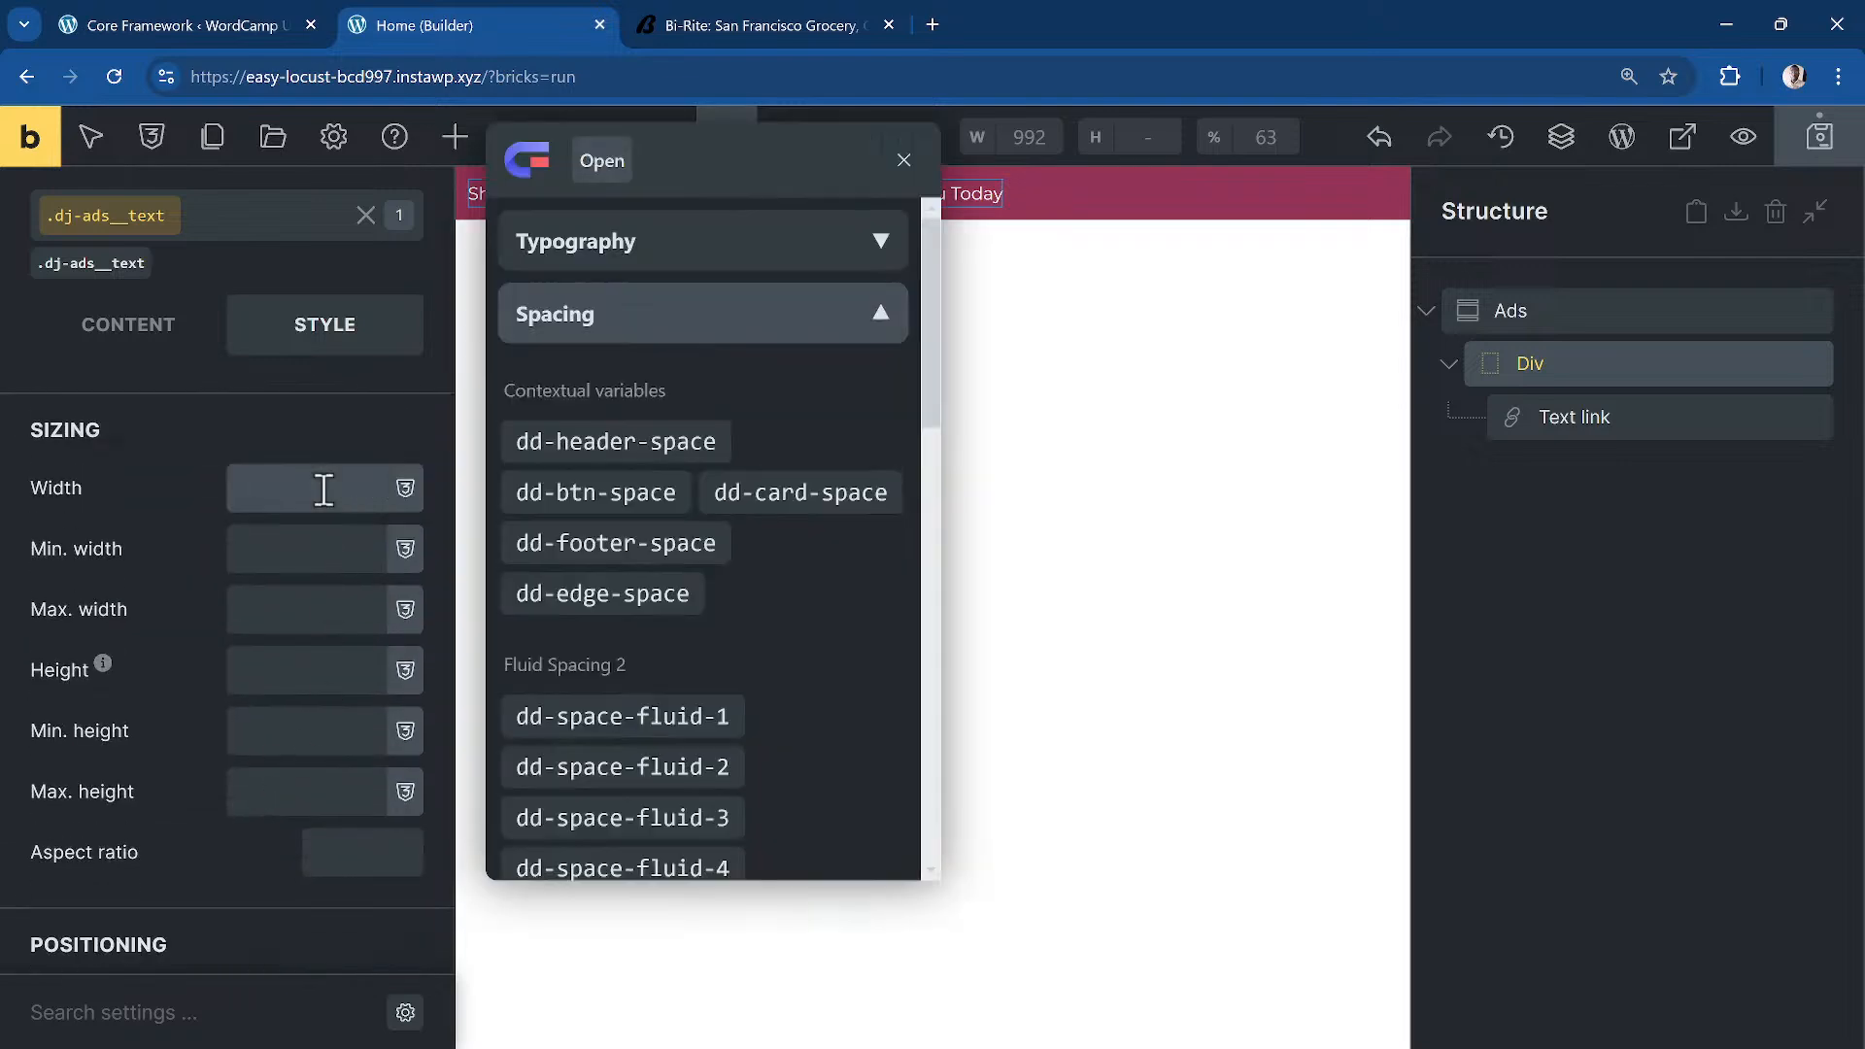
scroll(783, 608, down, 3)
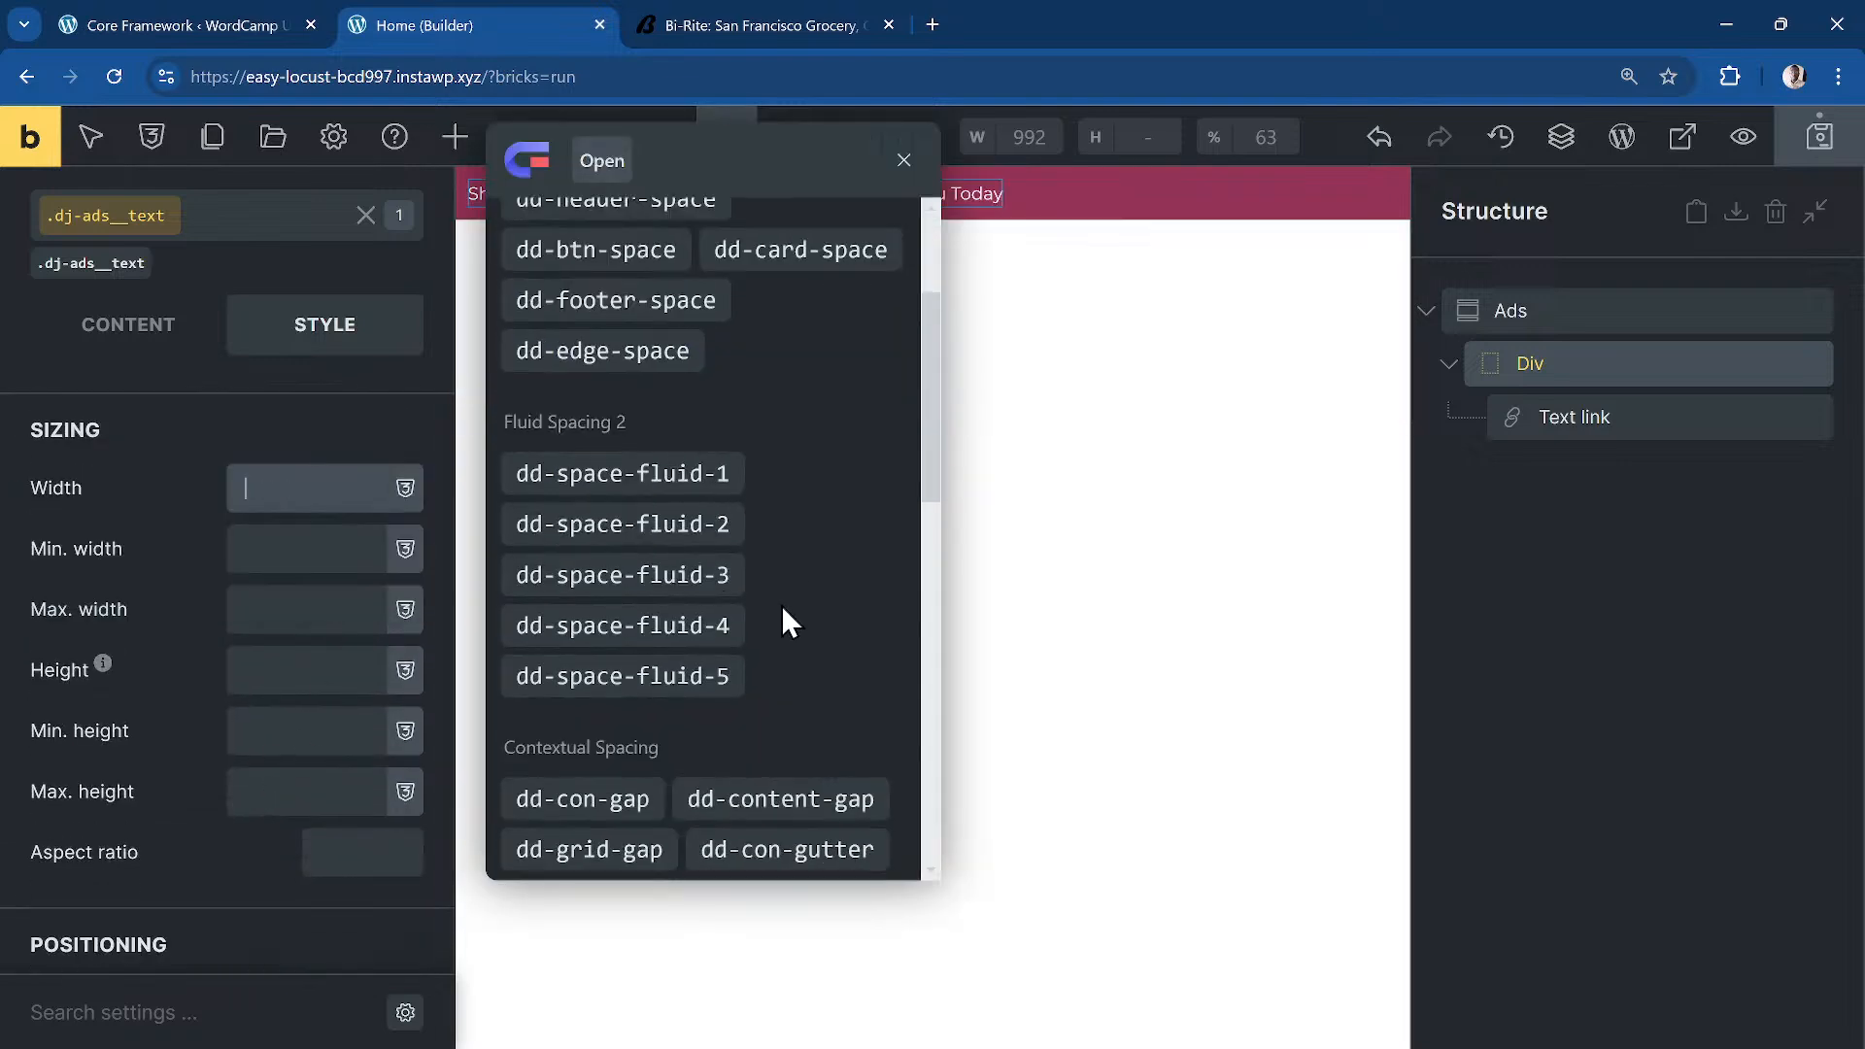
scroll(783, 605, down, 8)
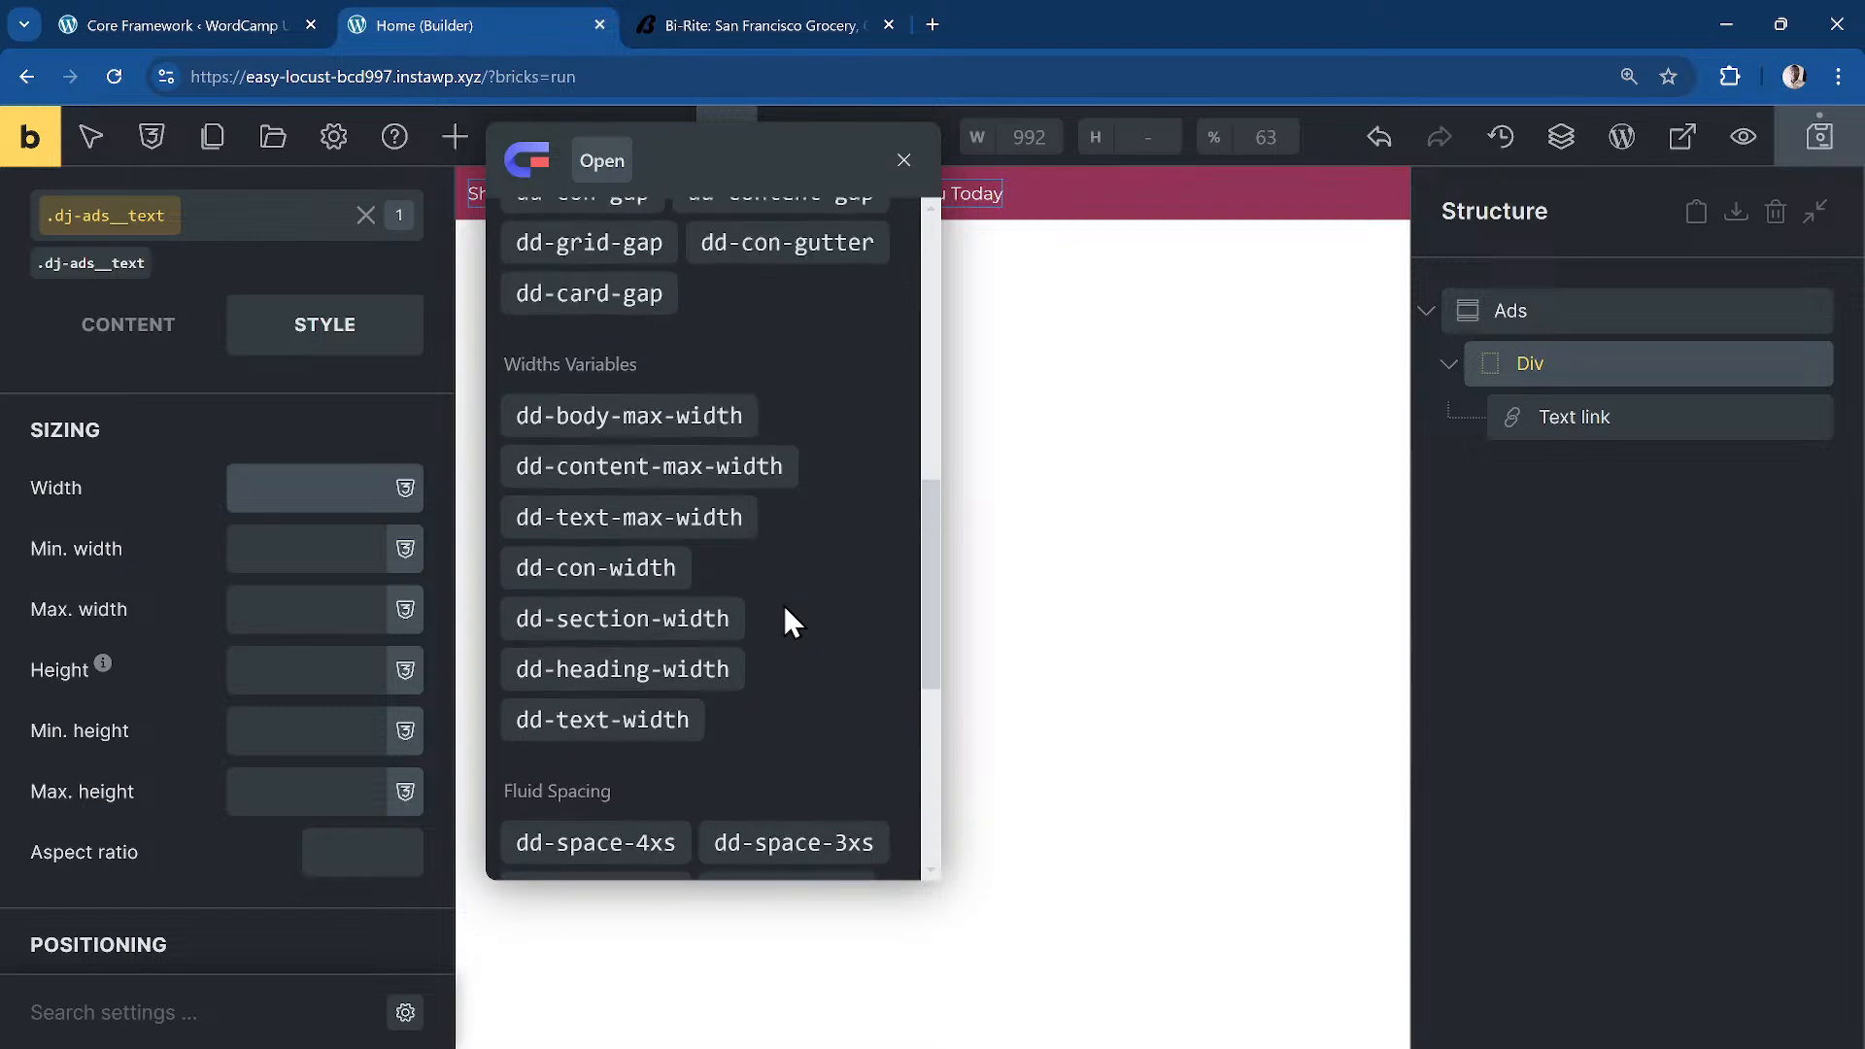
click(651, 721)
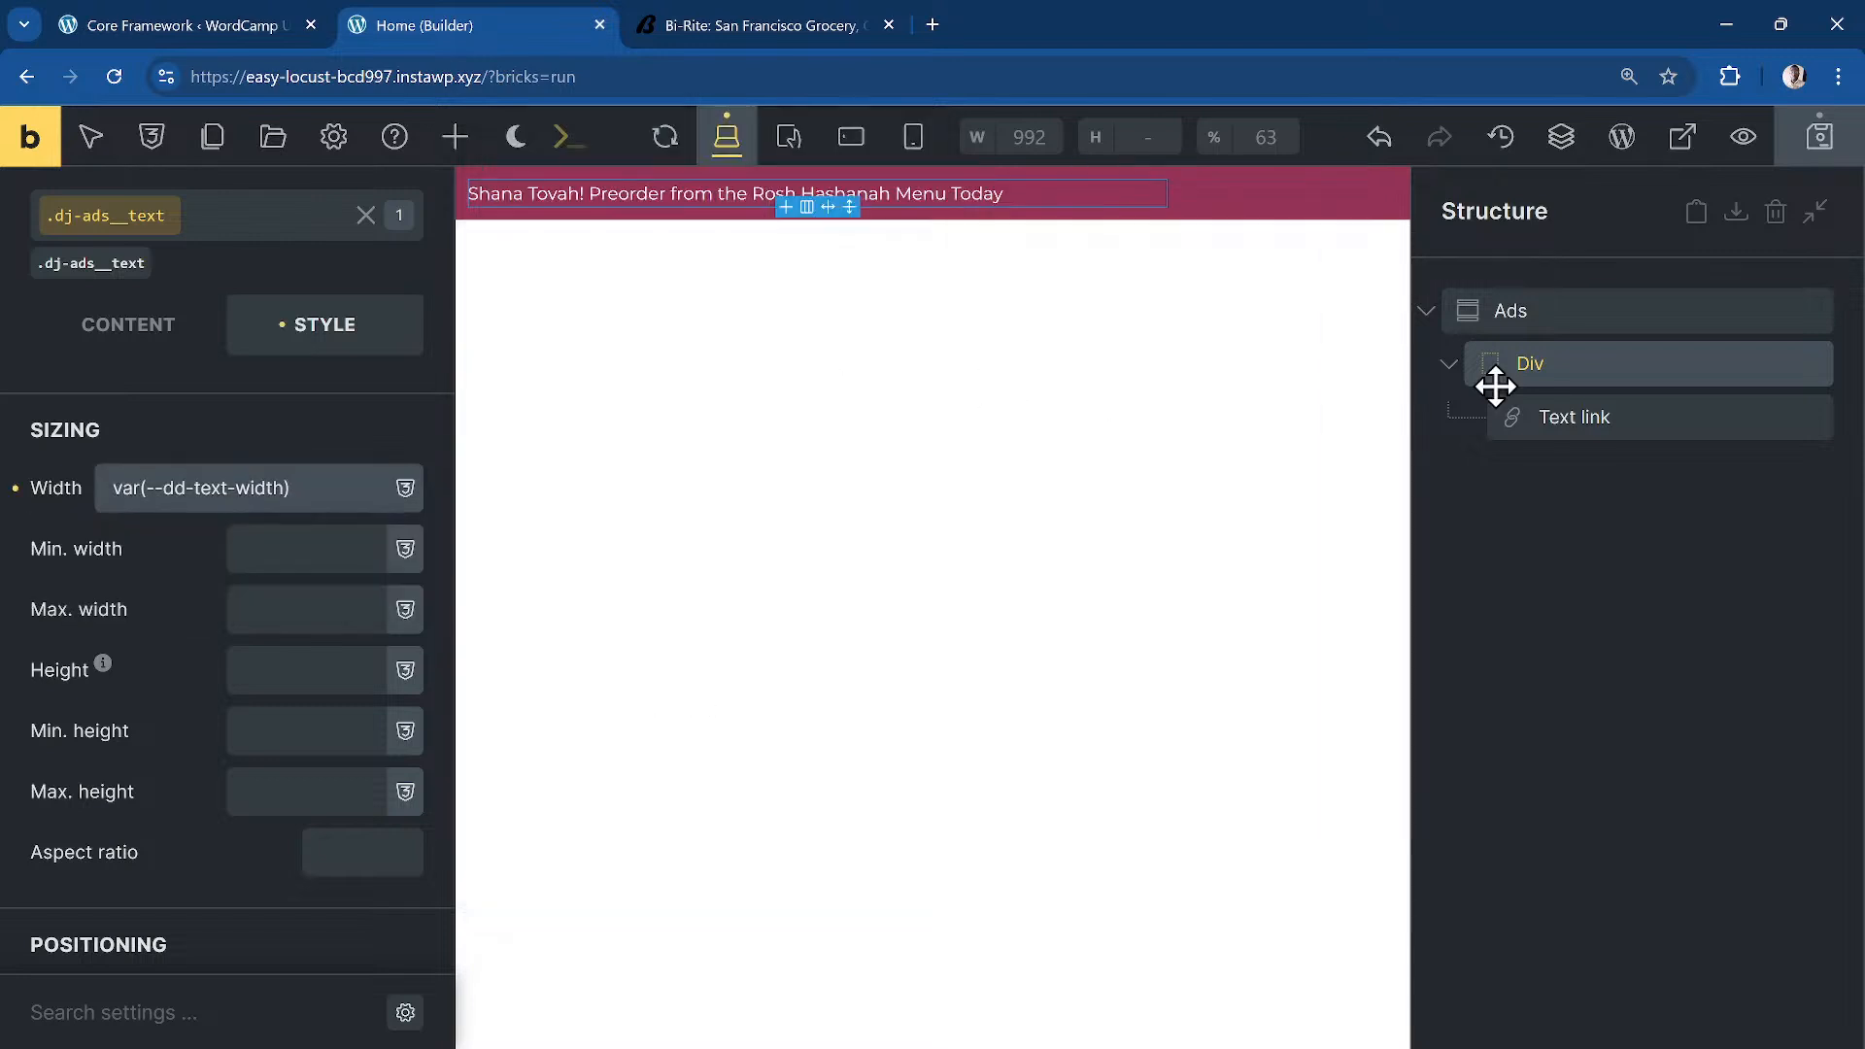
Step: Centre the announcement bar's content on both the main and cross axes
click(1571, 320)
click(155, 346)
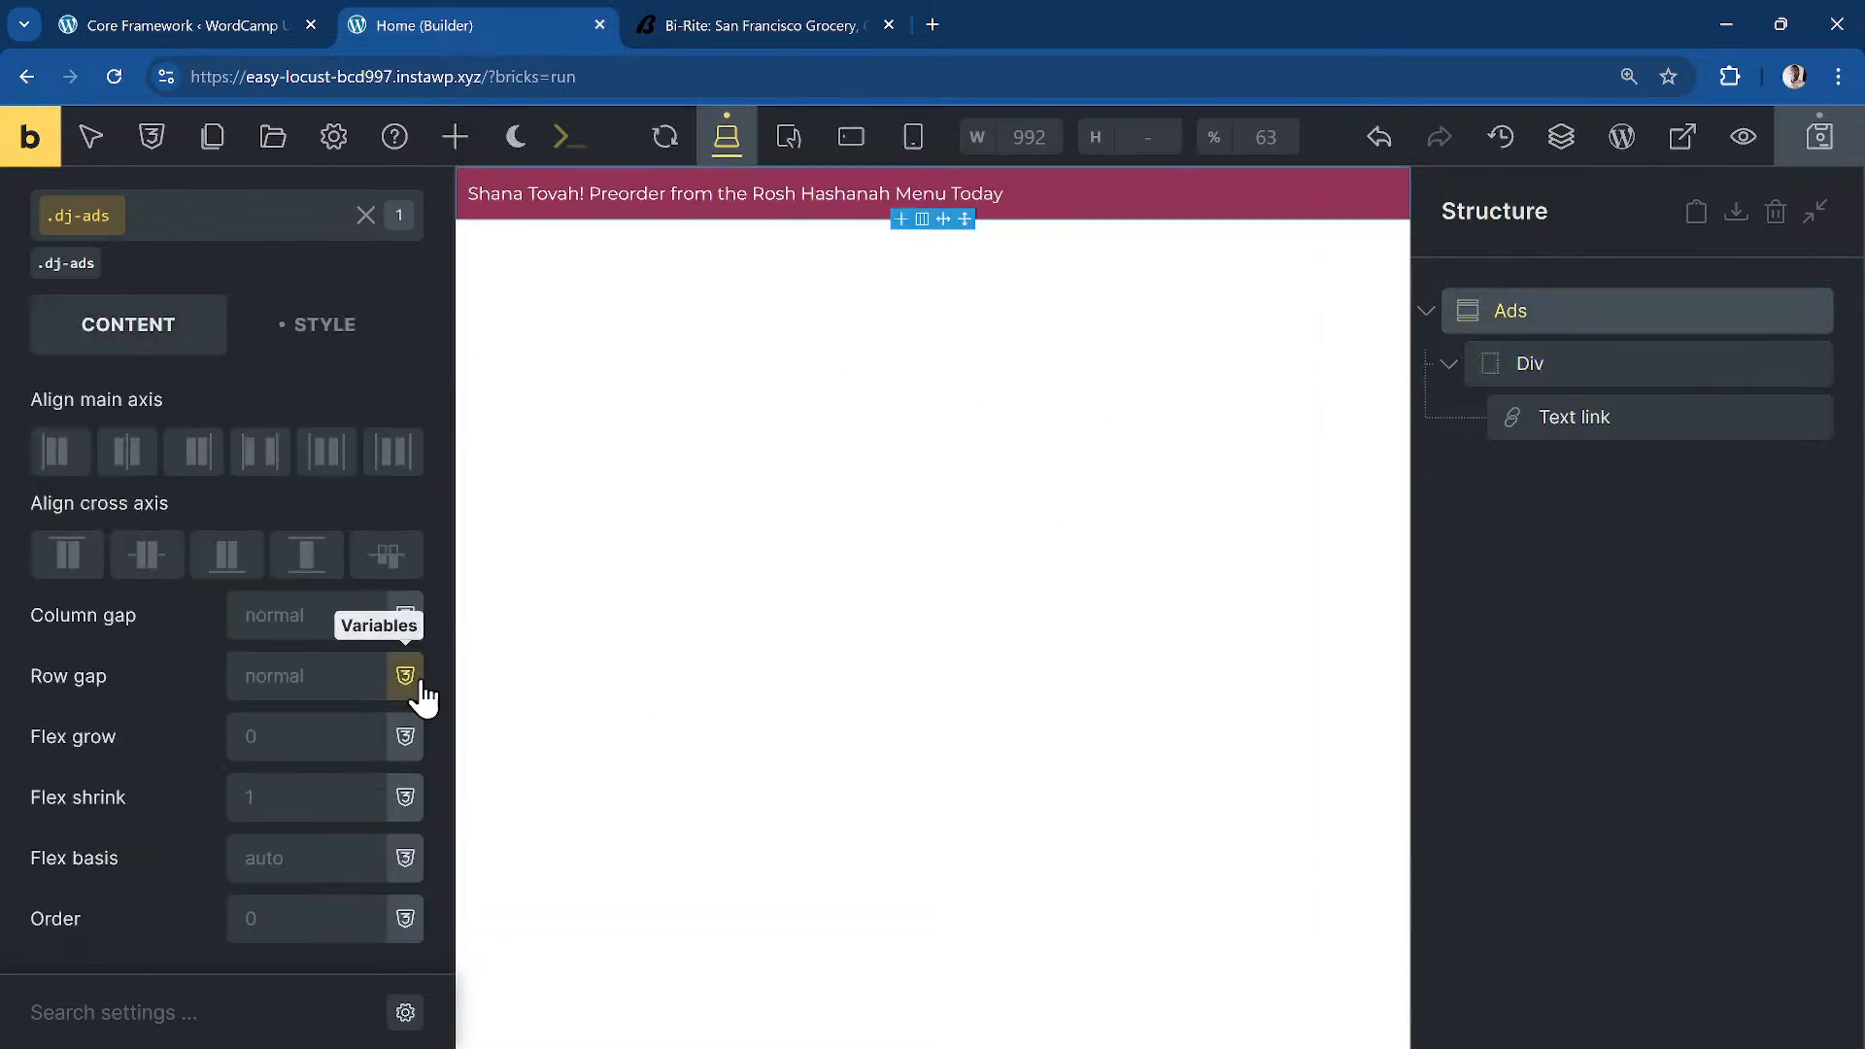
click(127, 453)
click(148, 561)
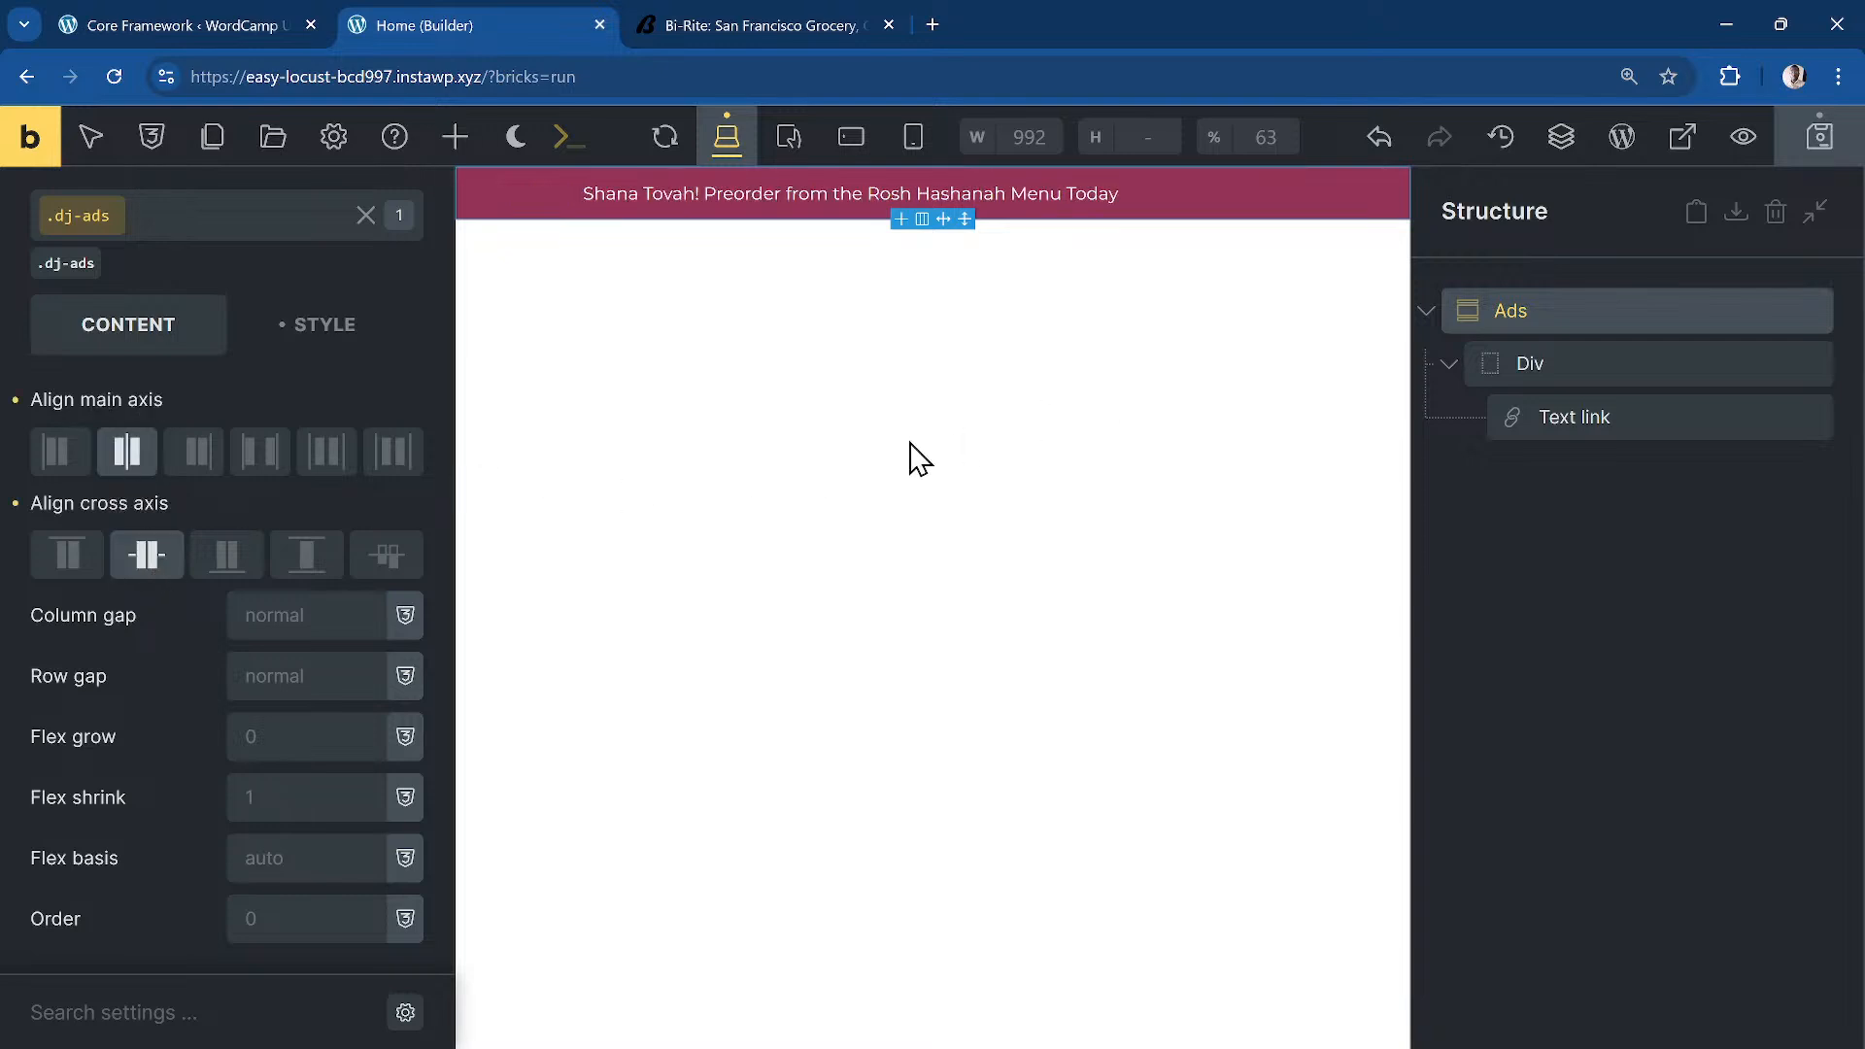
Step: Try centring the text wrapper with self-alignment, then remove that alignment again
click(1576, 367)
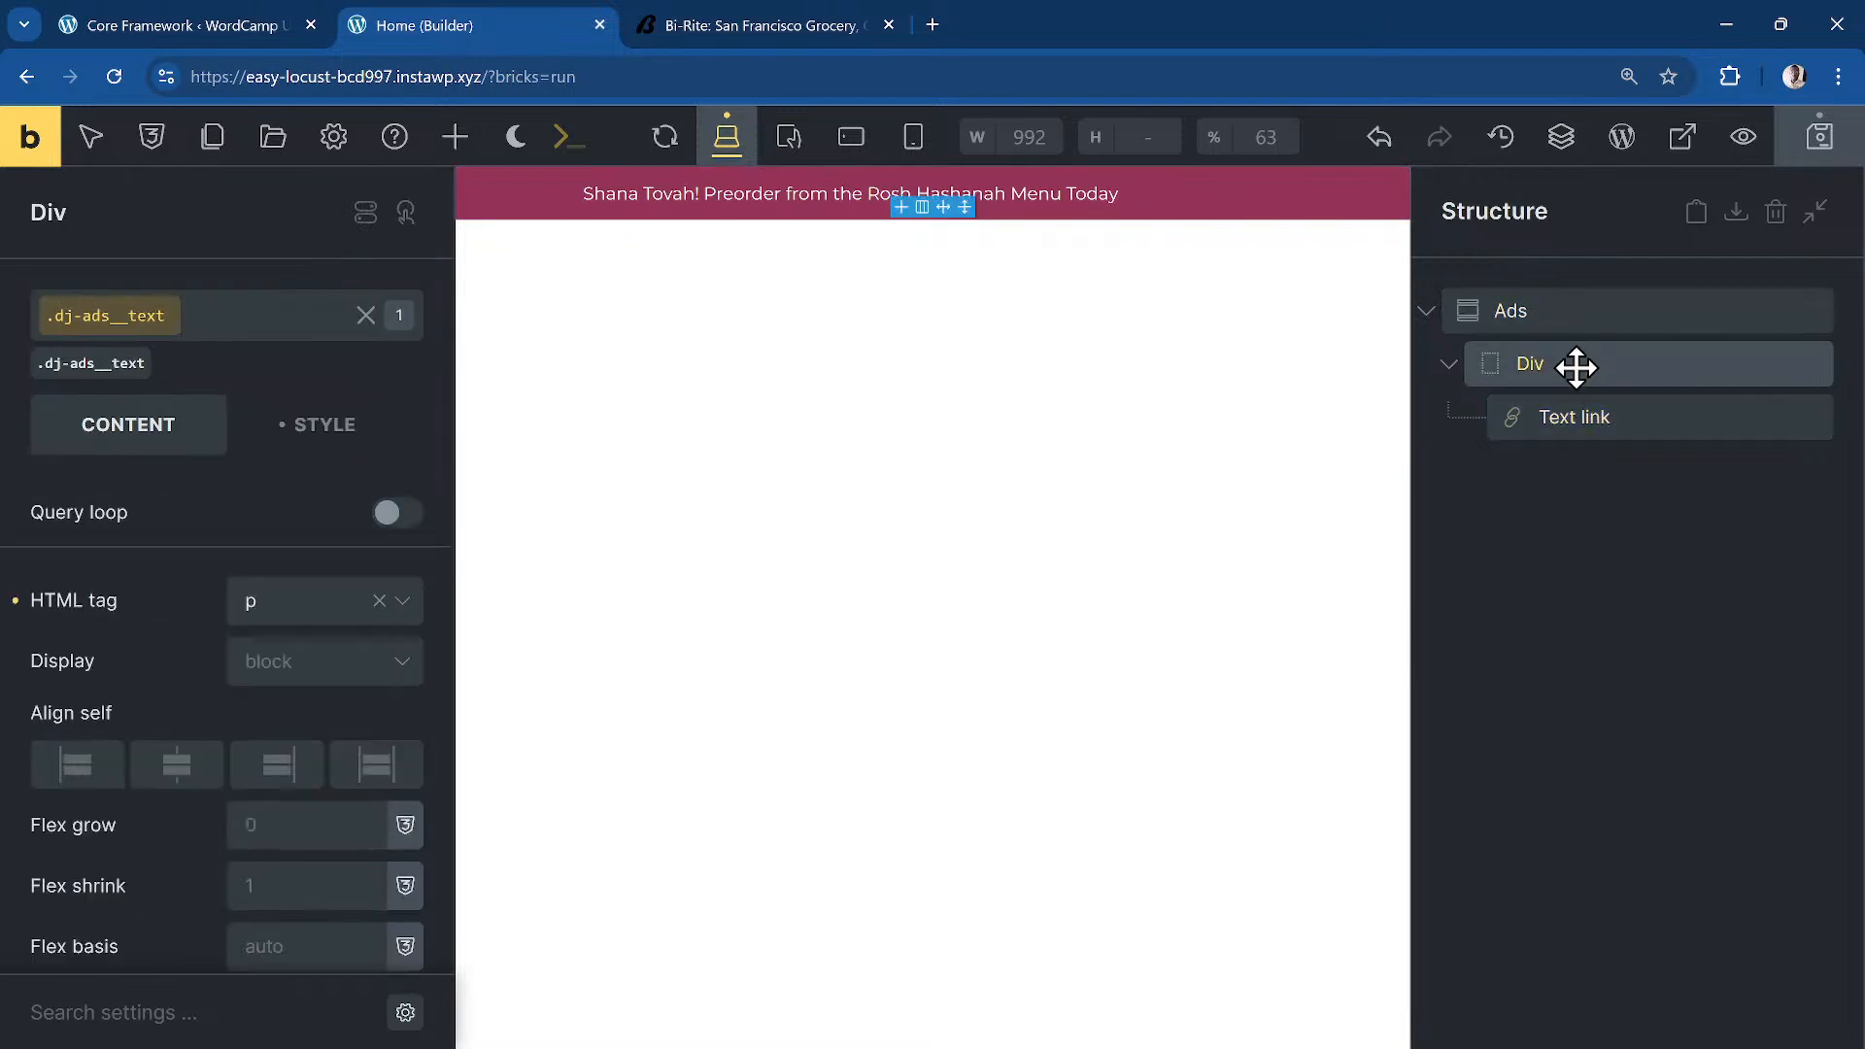
click(169, 774)
click(167, 765)
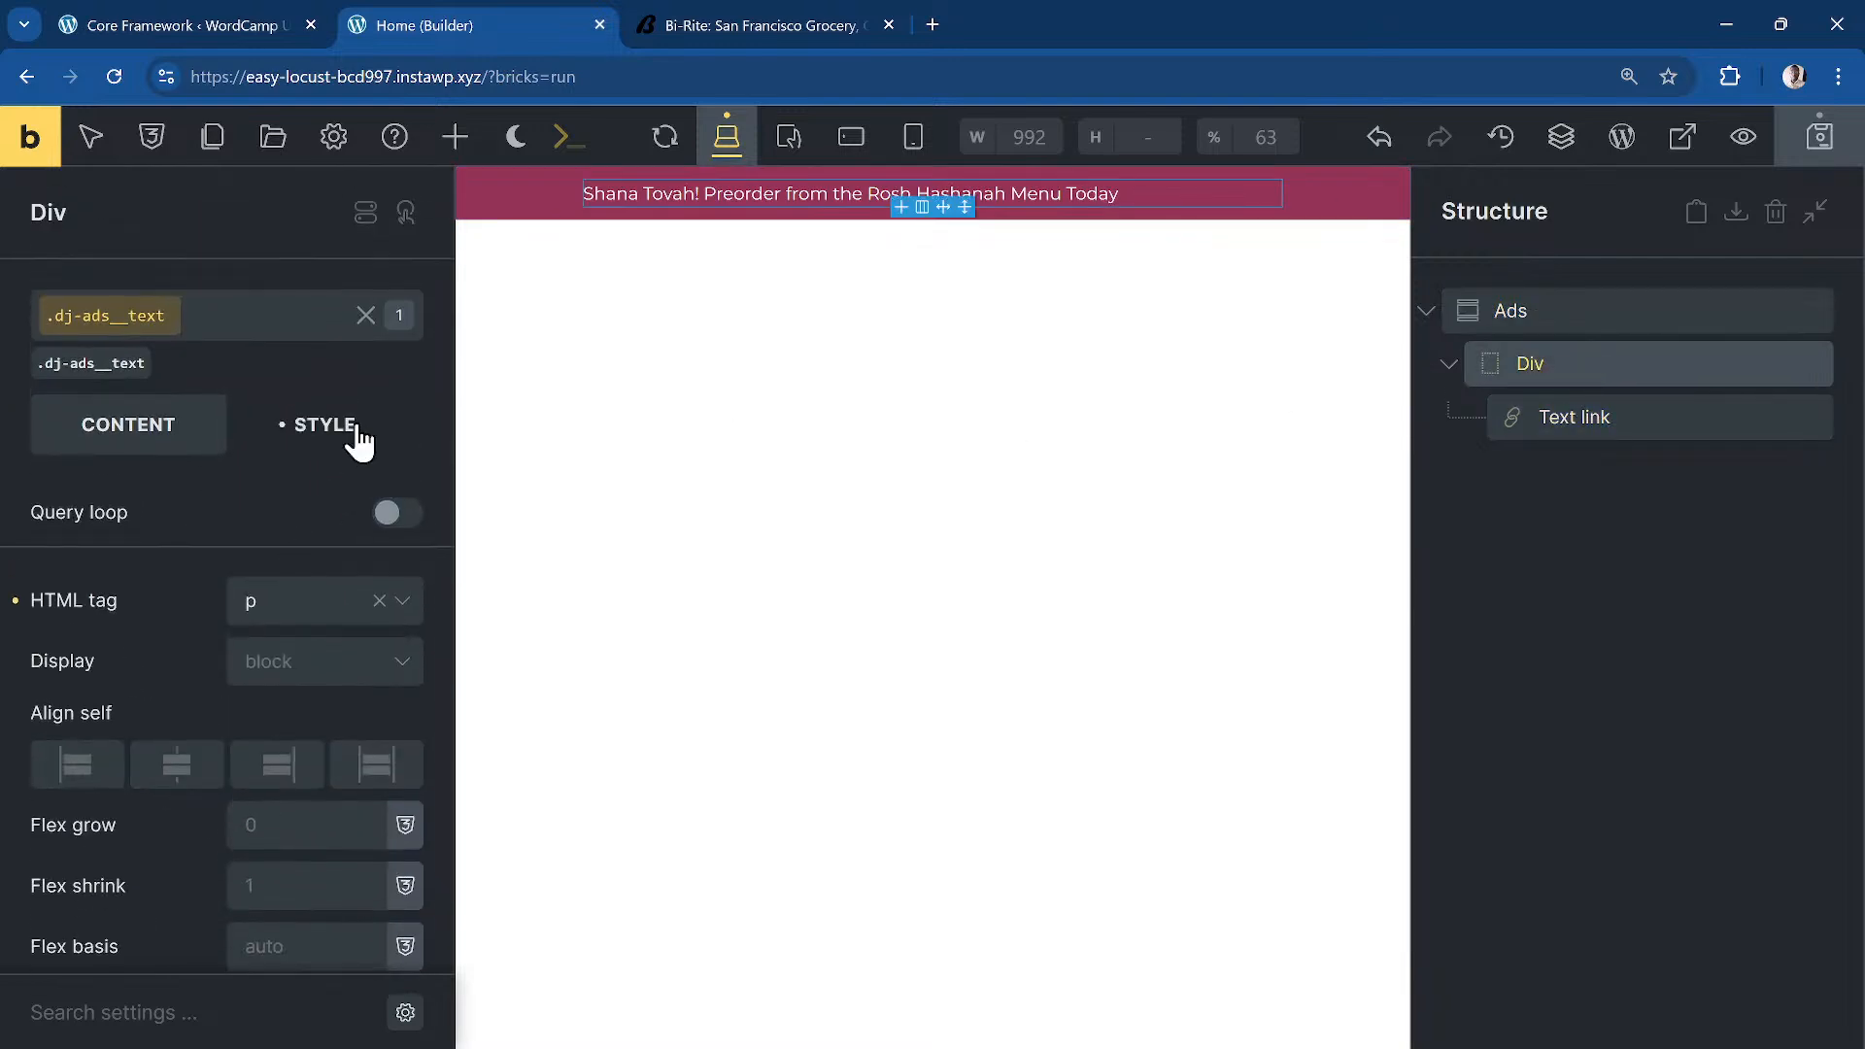
click(359, 443)
scroll(270, 627, down, 1)
scroll(269, 544, up, 1)
click(267, 521)
click(136, 443)
Step: Make the text wrapper a flex container, self-centred, with centred main and cross axes
click(312, 660)
click(321, 755)
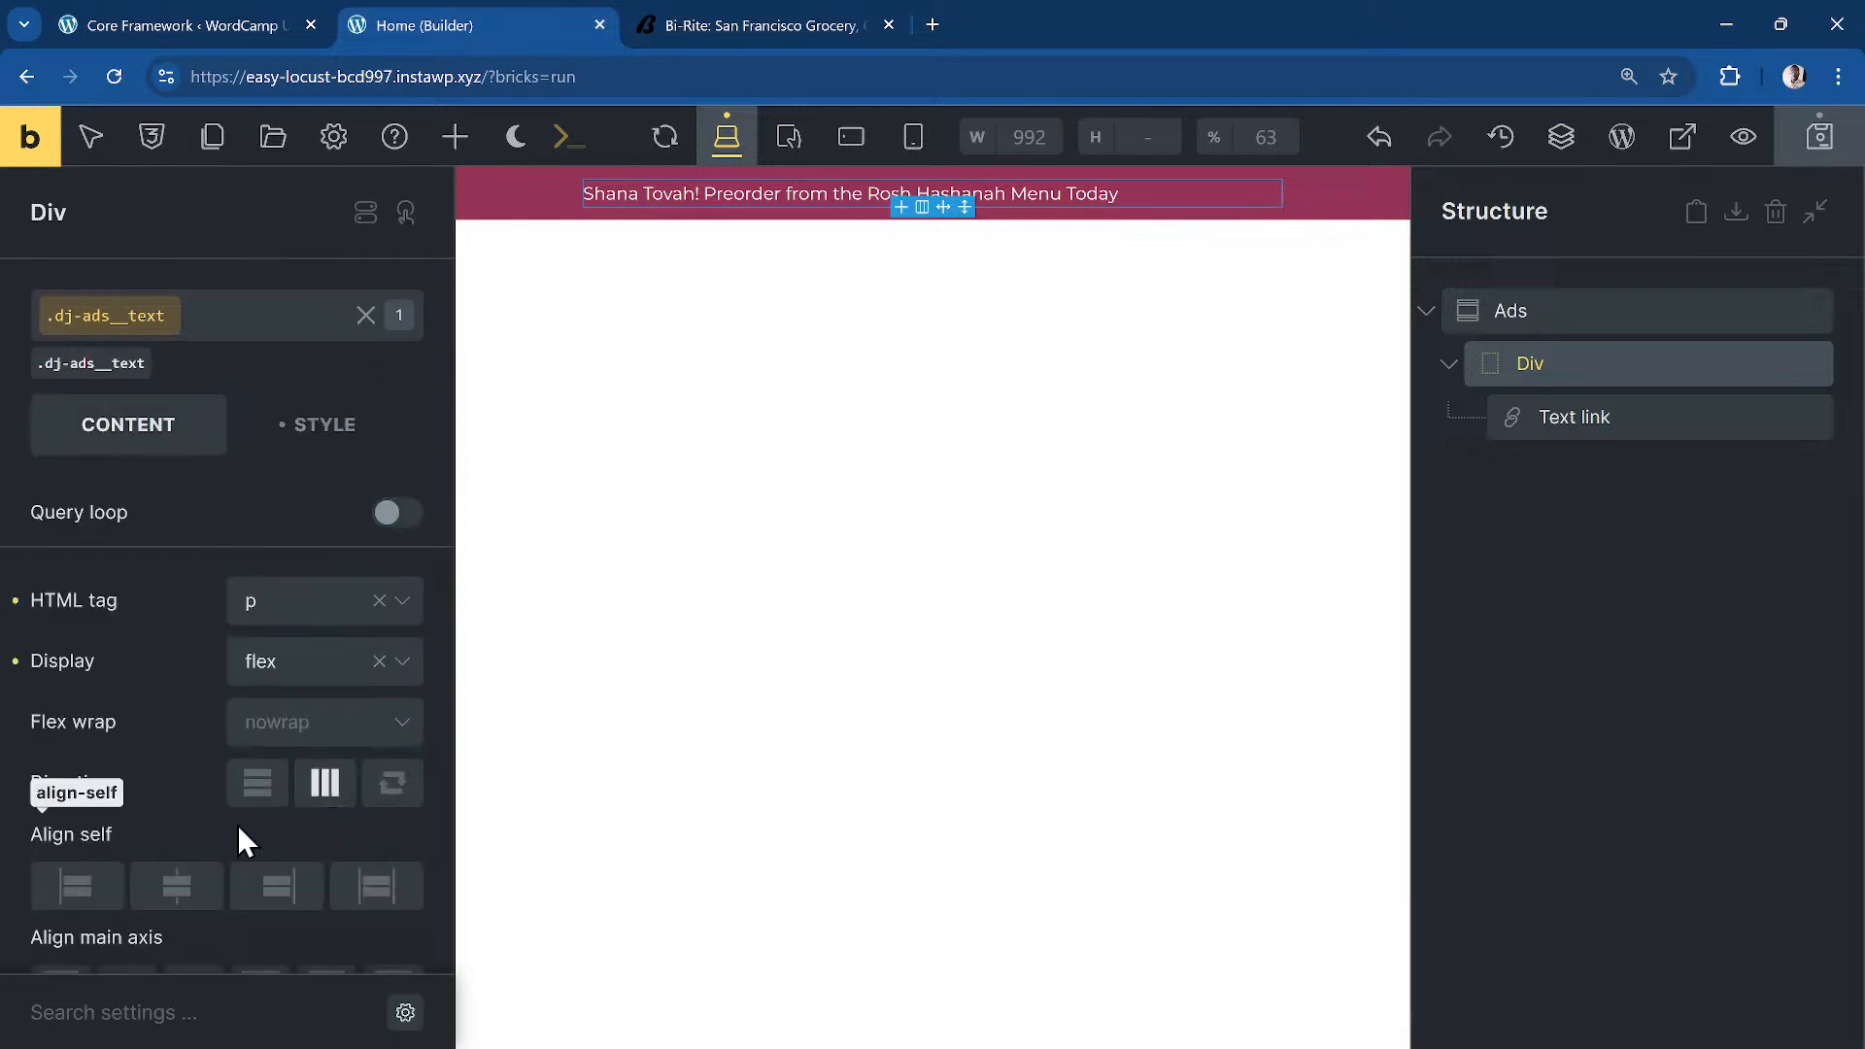
scroll(237, 824, down, 1)
click(175, 661)
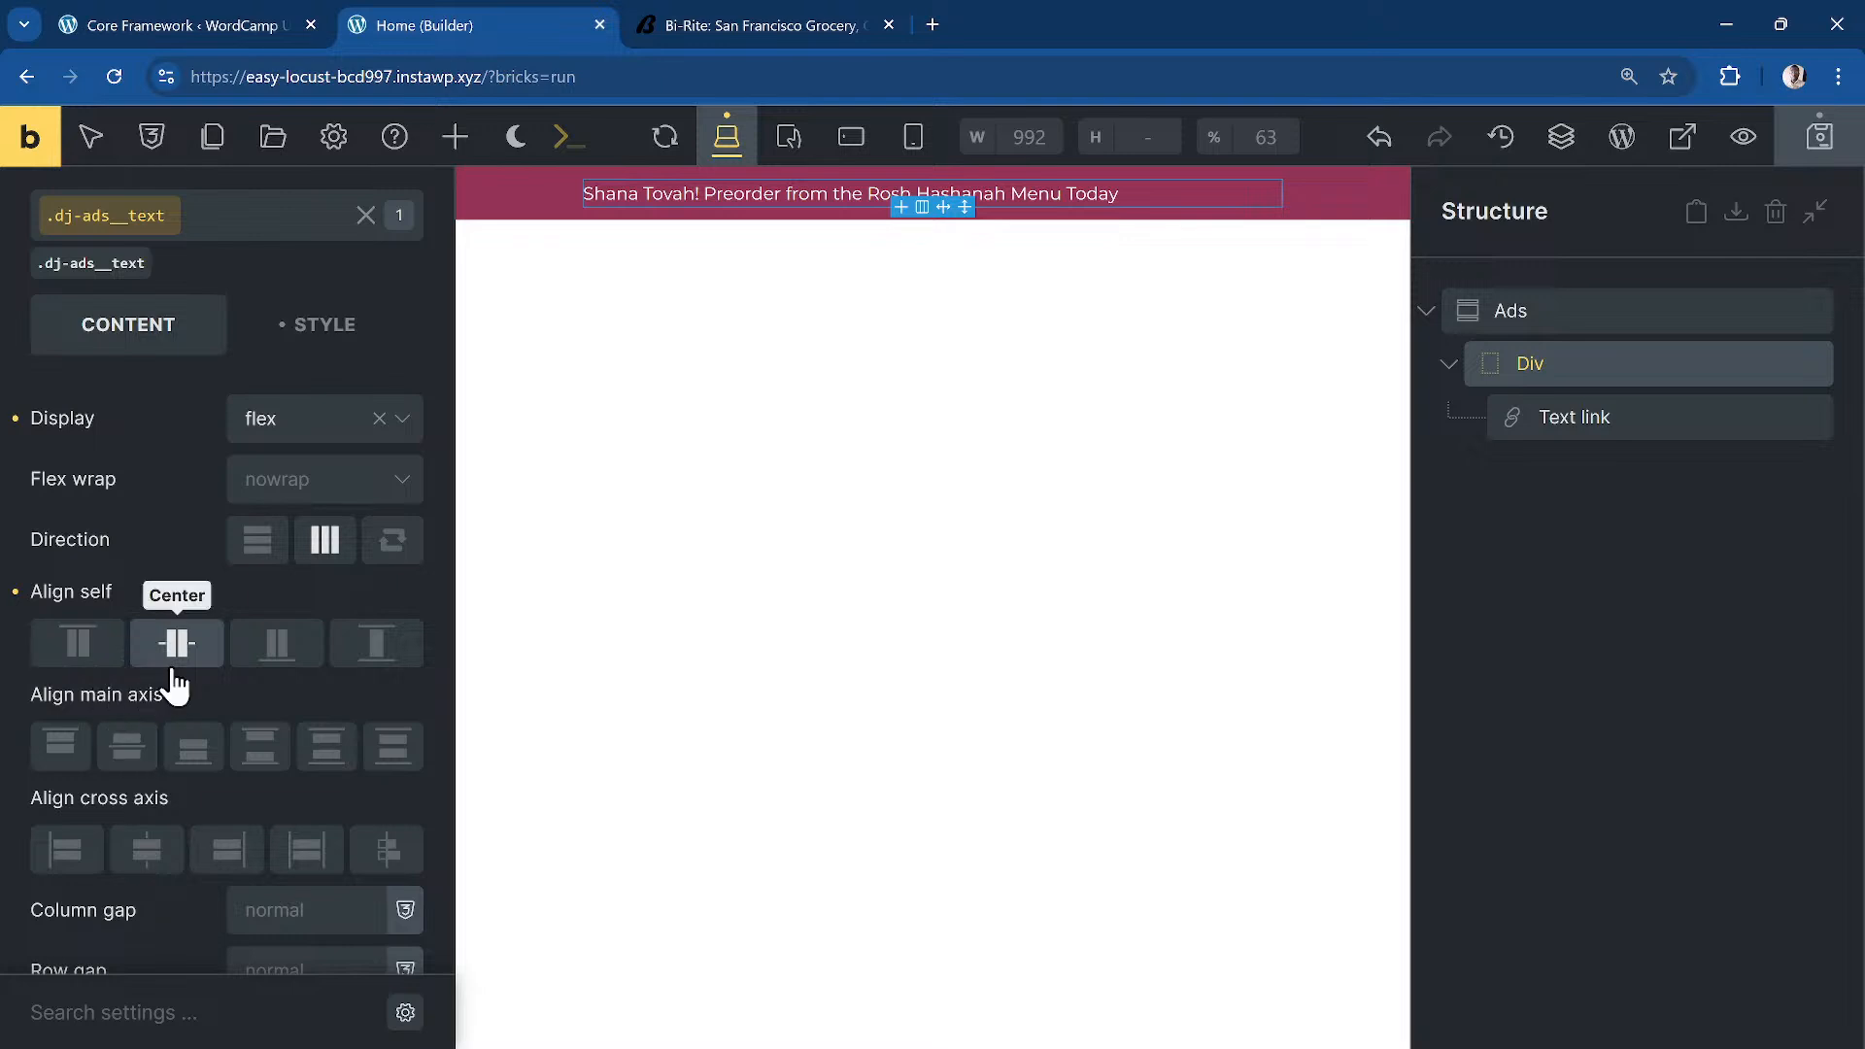
click(127, 747)
click(147, 851)
click(855, 583)
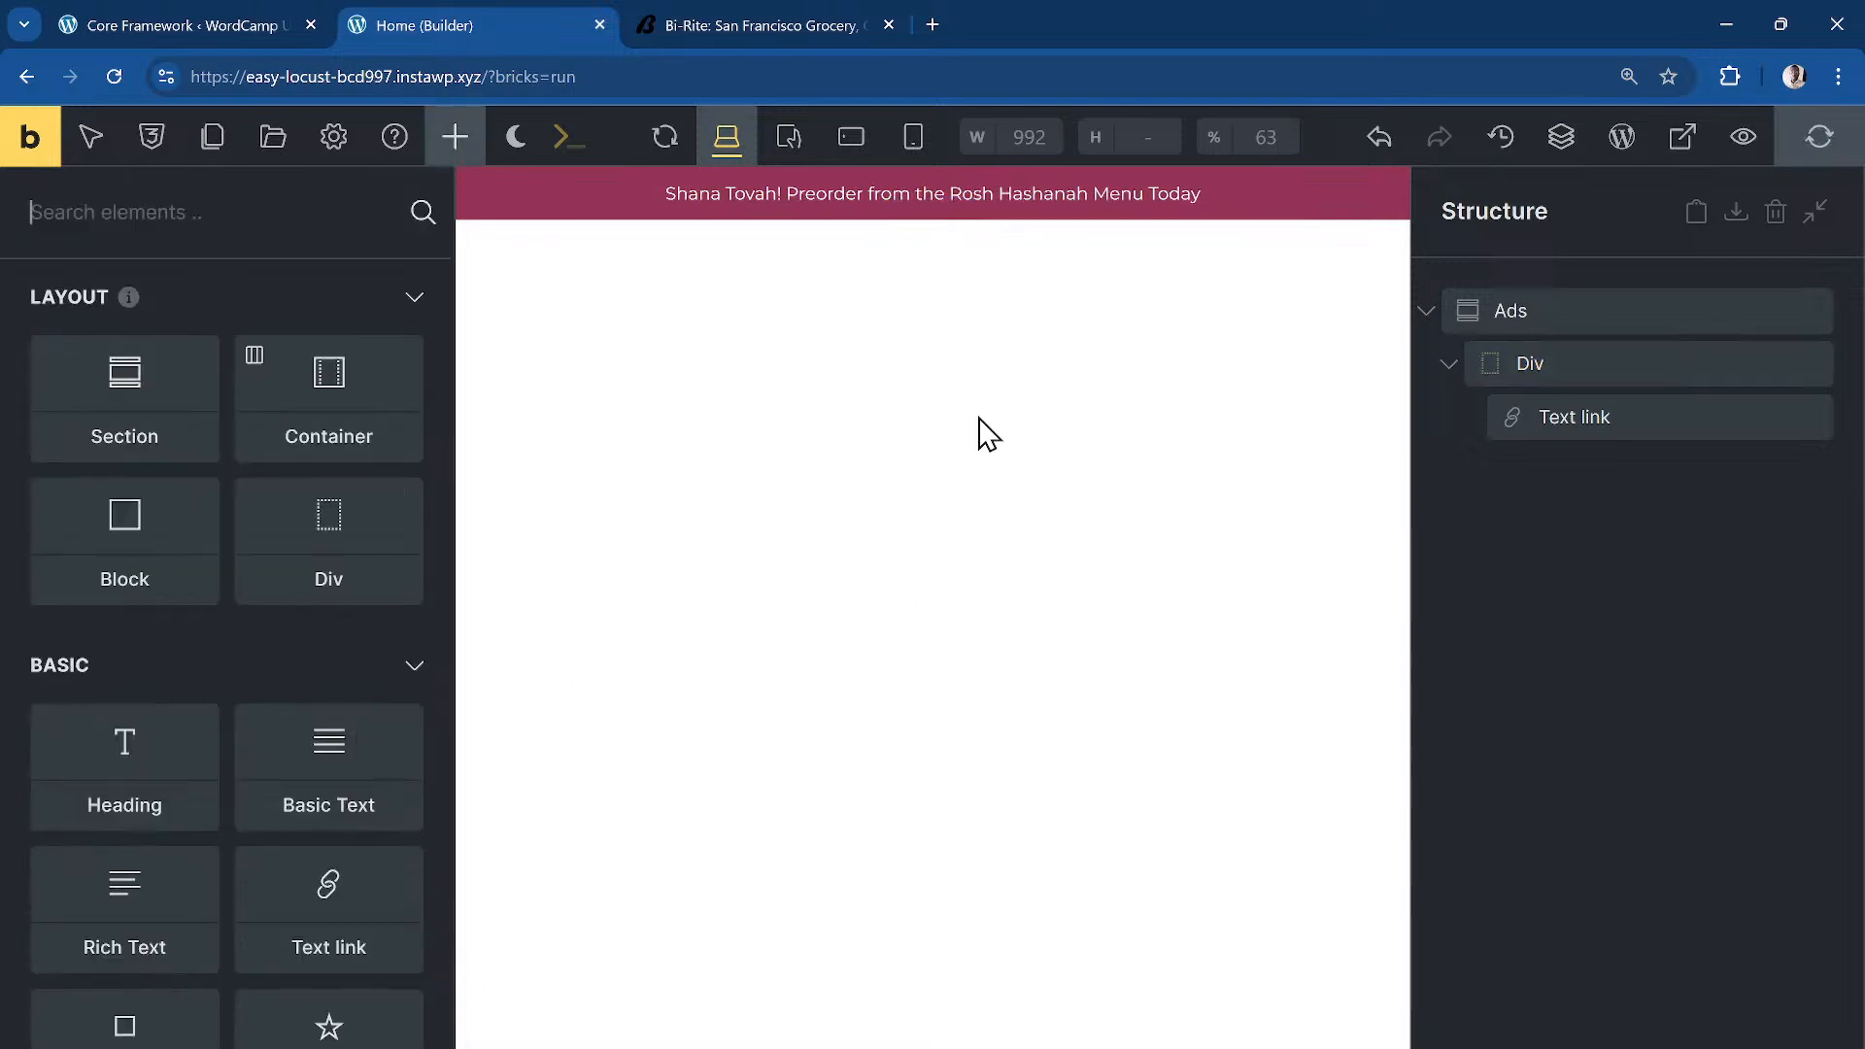
click(1426, 311)
click(788, 27)
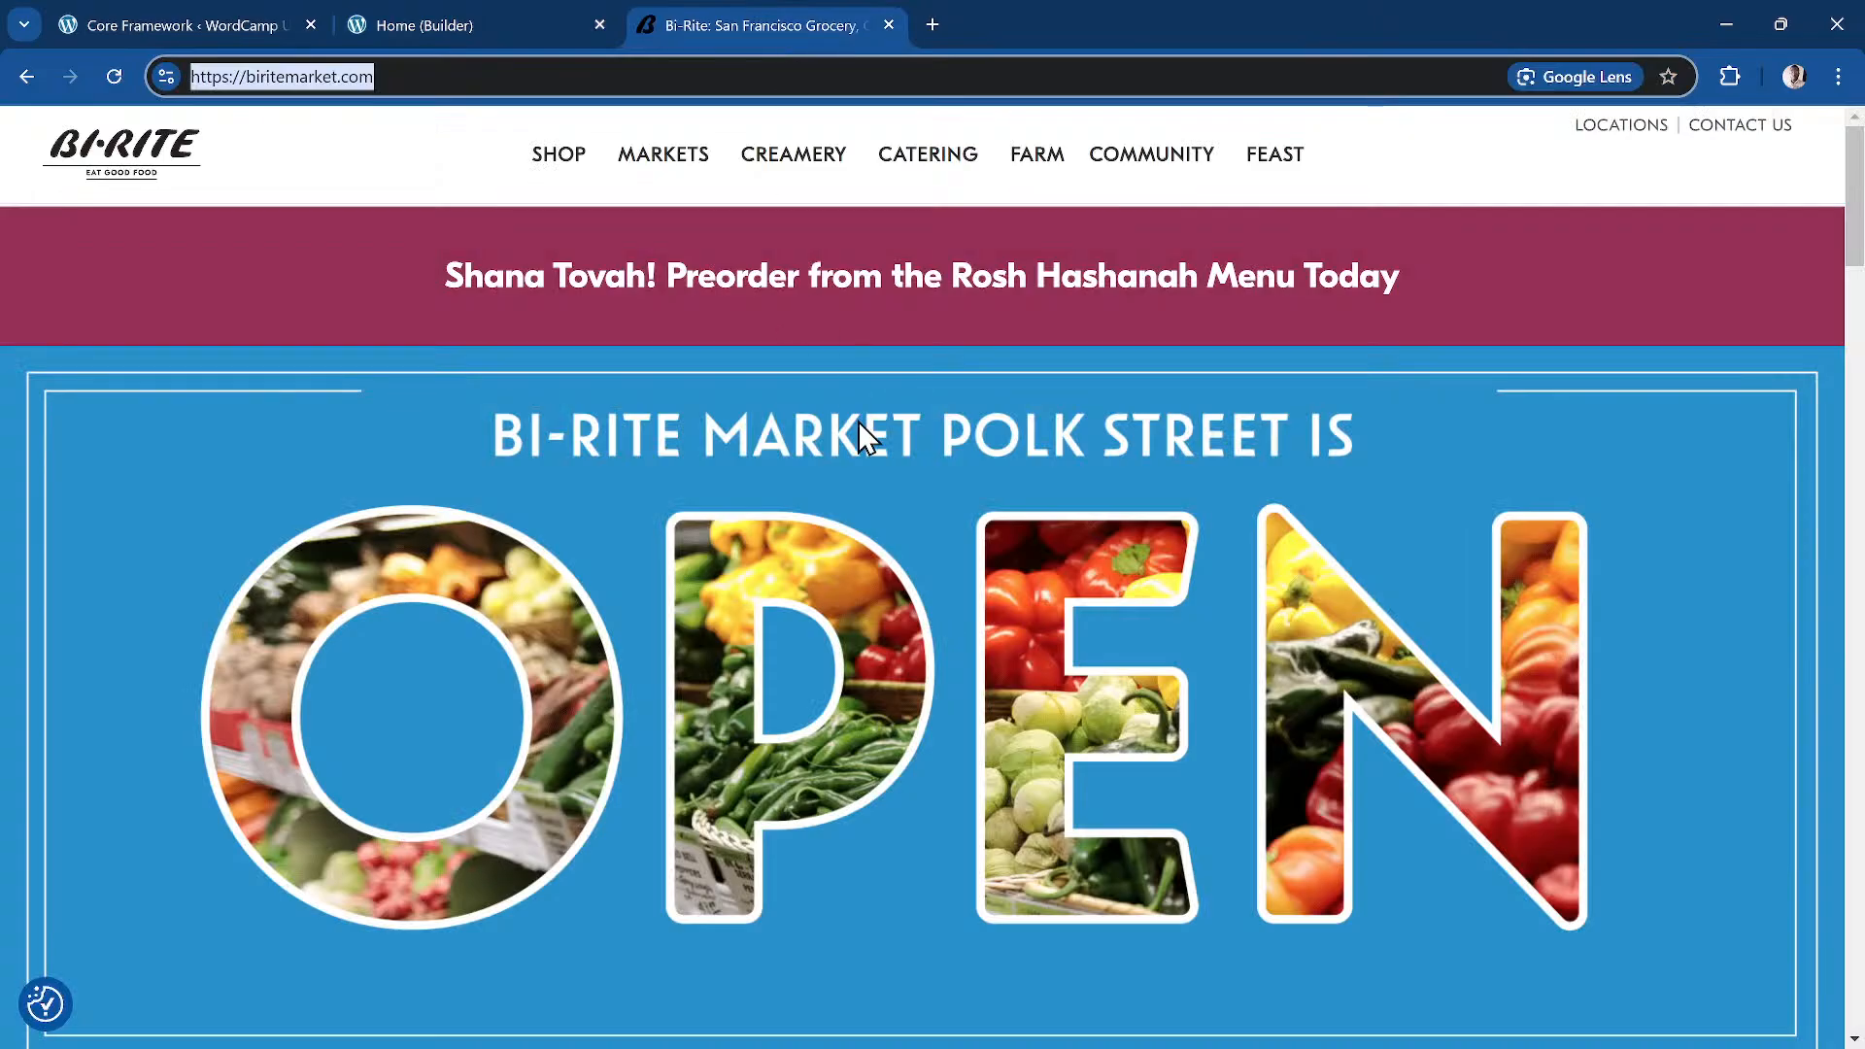
scroll(859, 421, down, 4)
scroll(859, 422, up, 3)
click(497, 27)
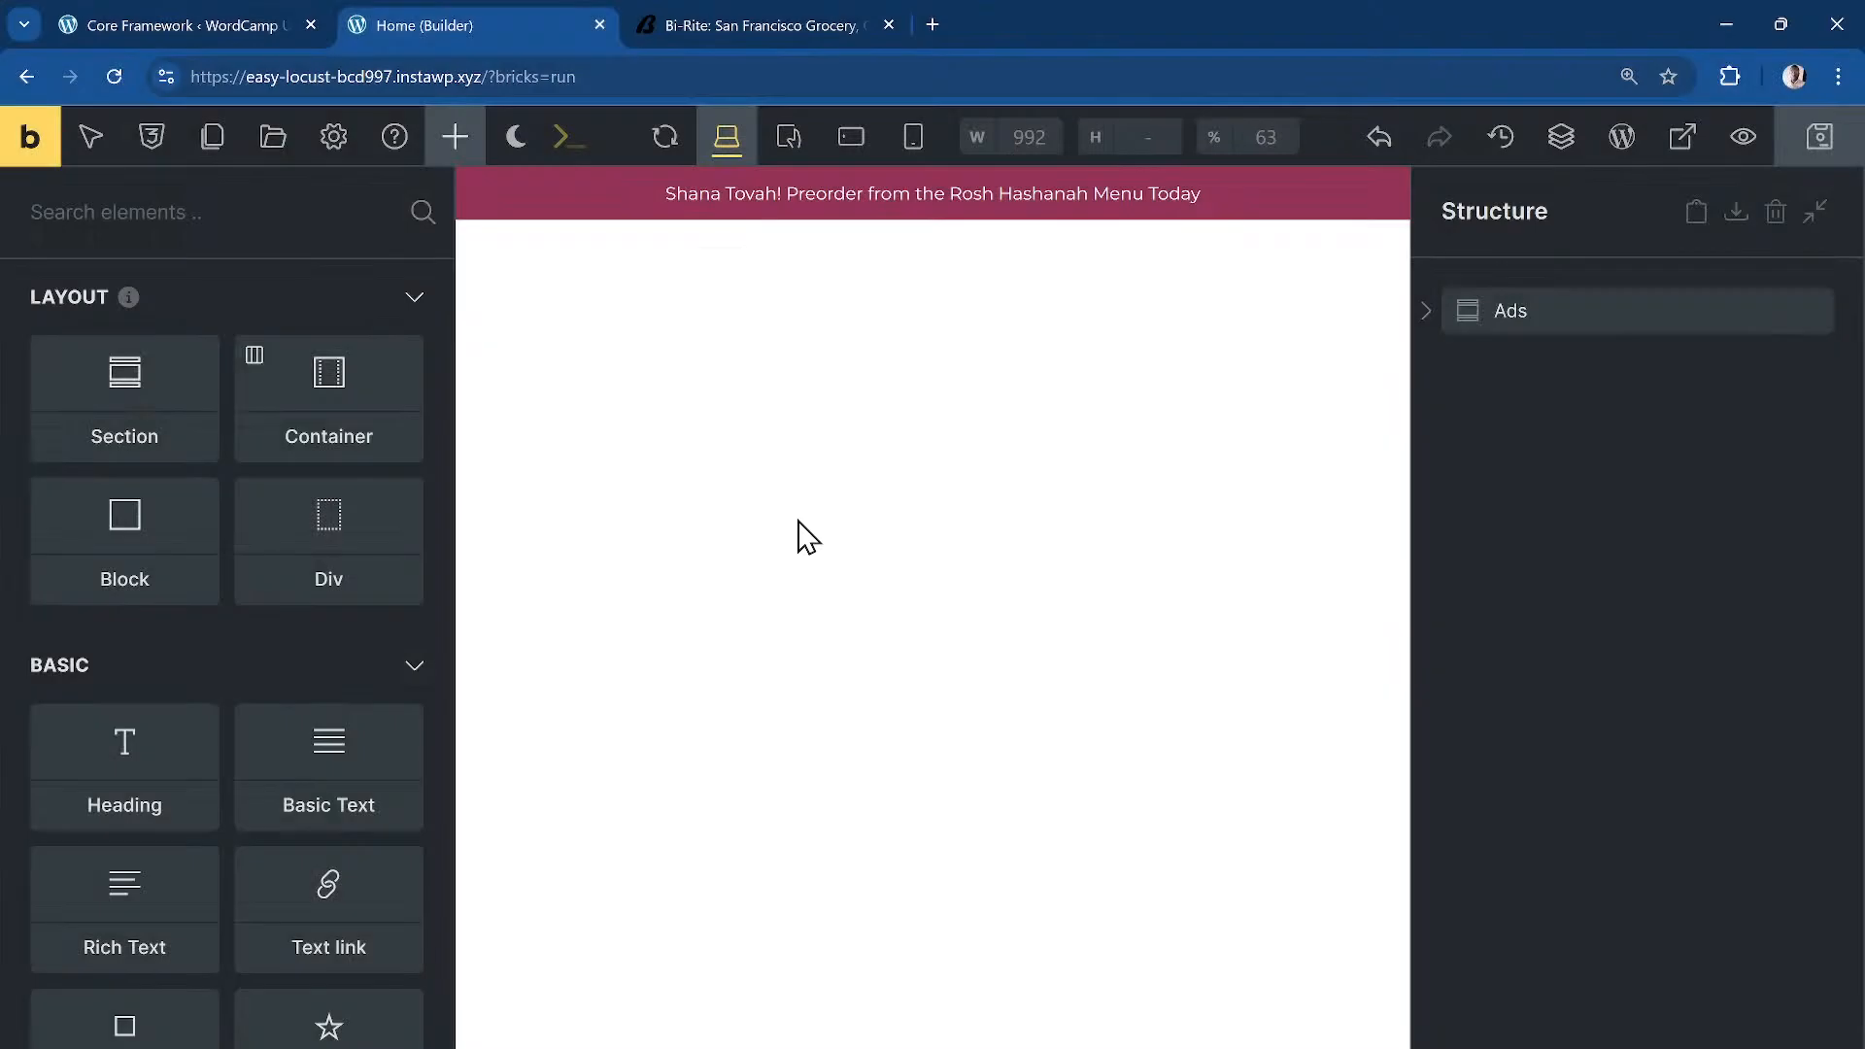
Step: Run the Ctrl+K structure command section.dj-hero > block.dj-hero__wrapper > image.dj-hero__image
key(ctrl+k)
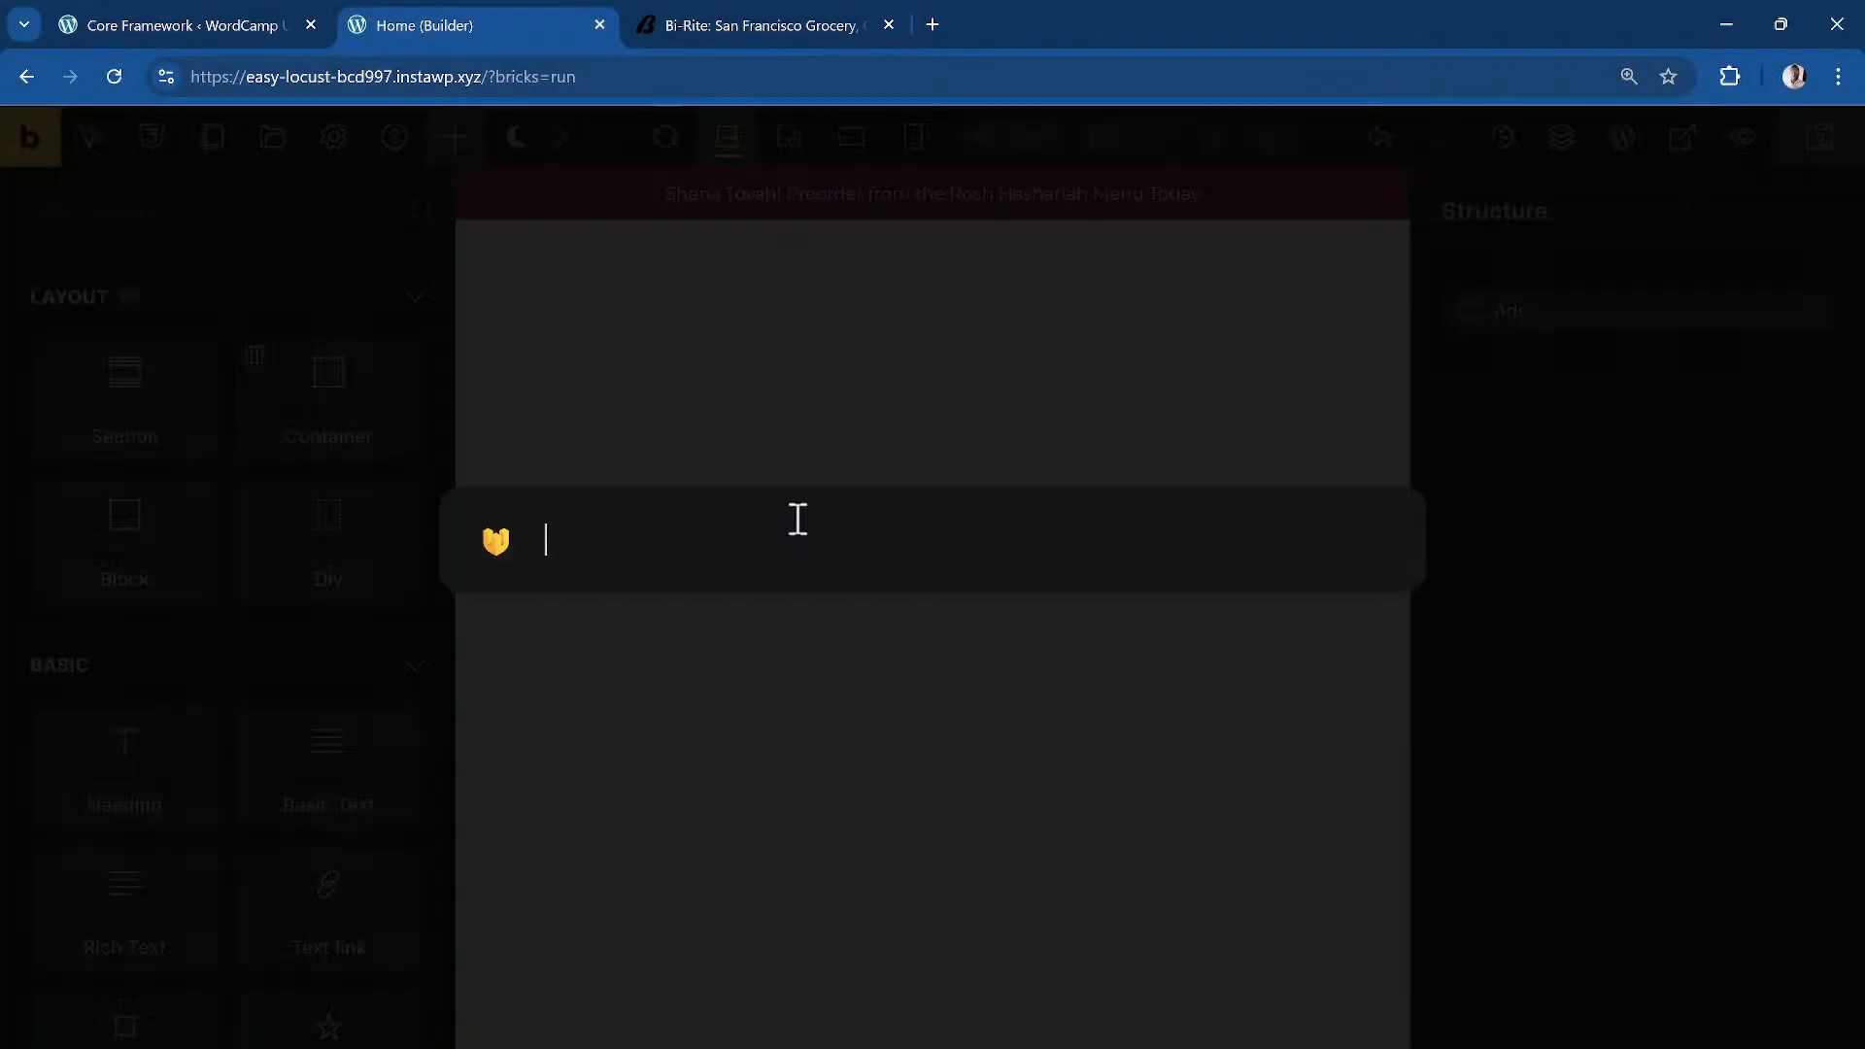
text(> se)
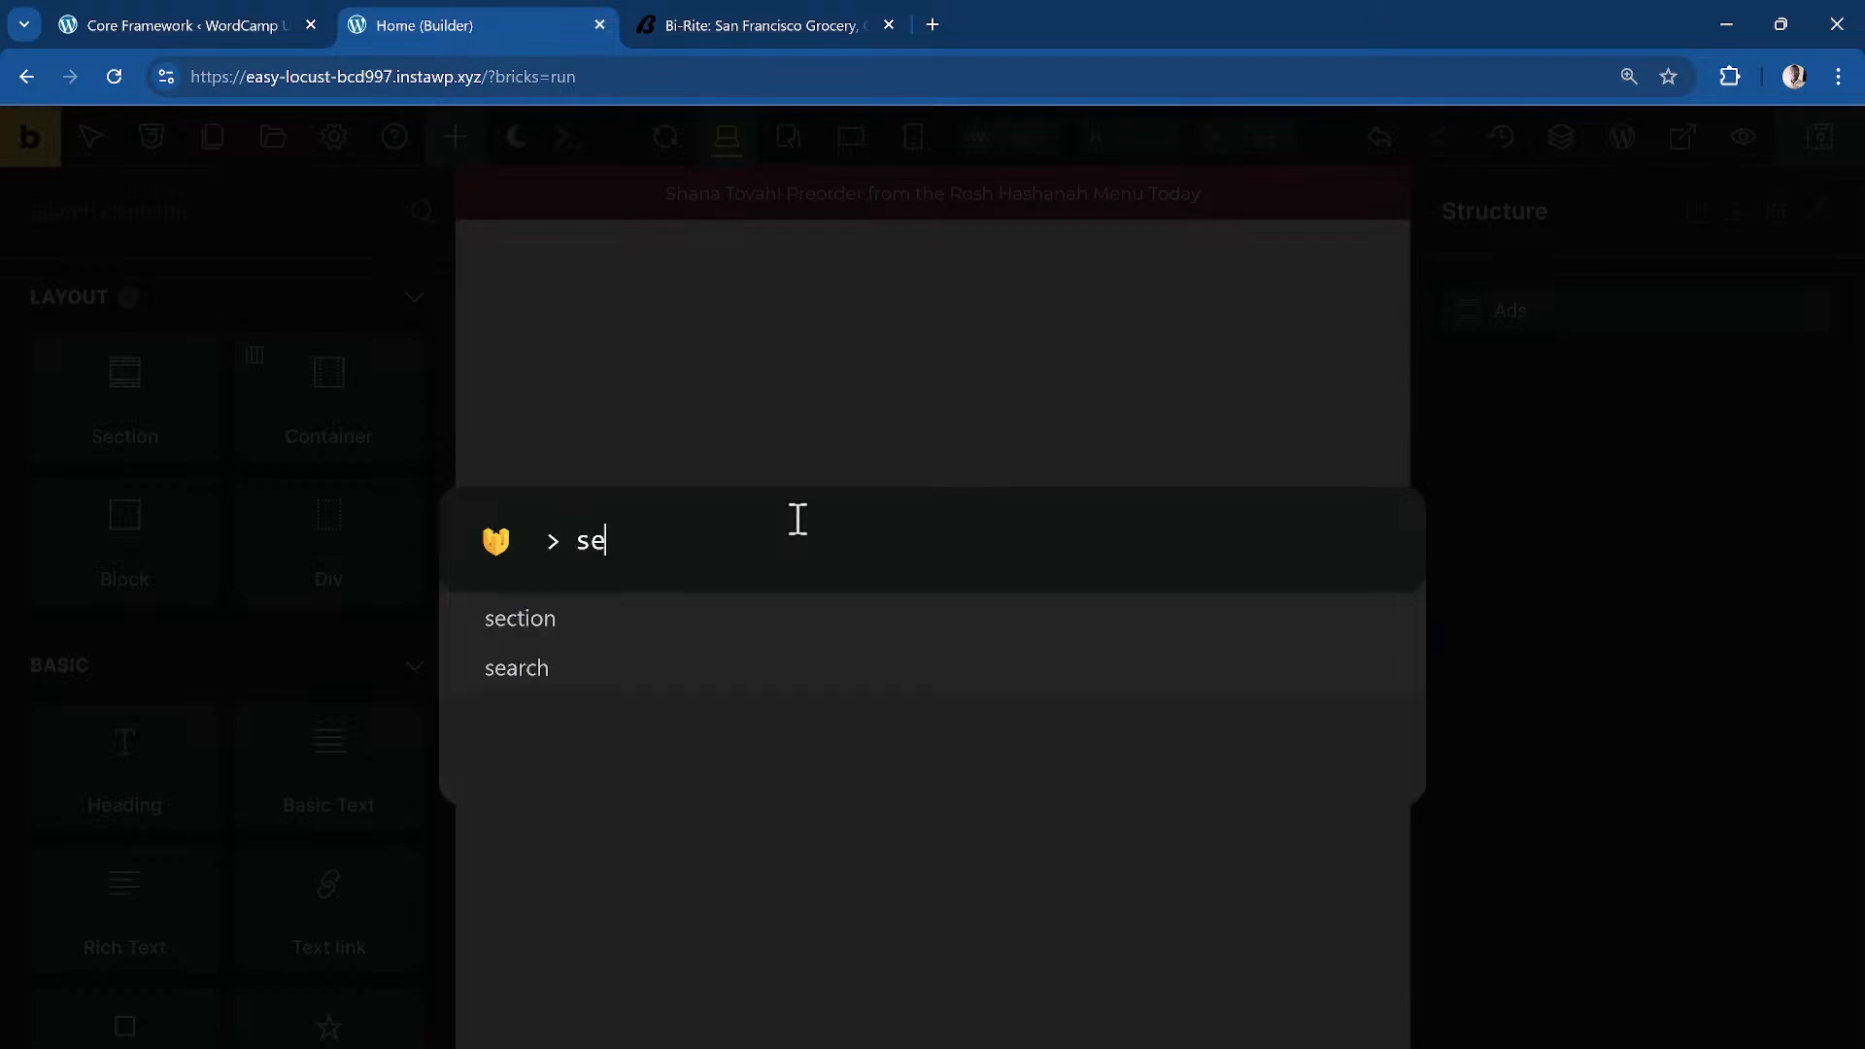
text(ction.)
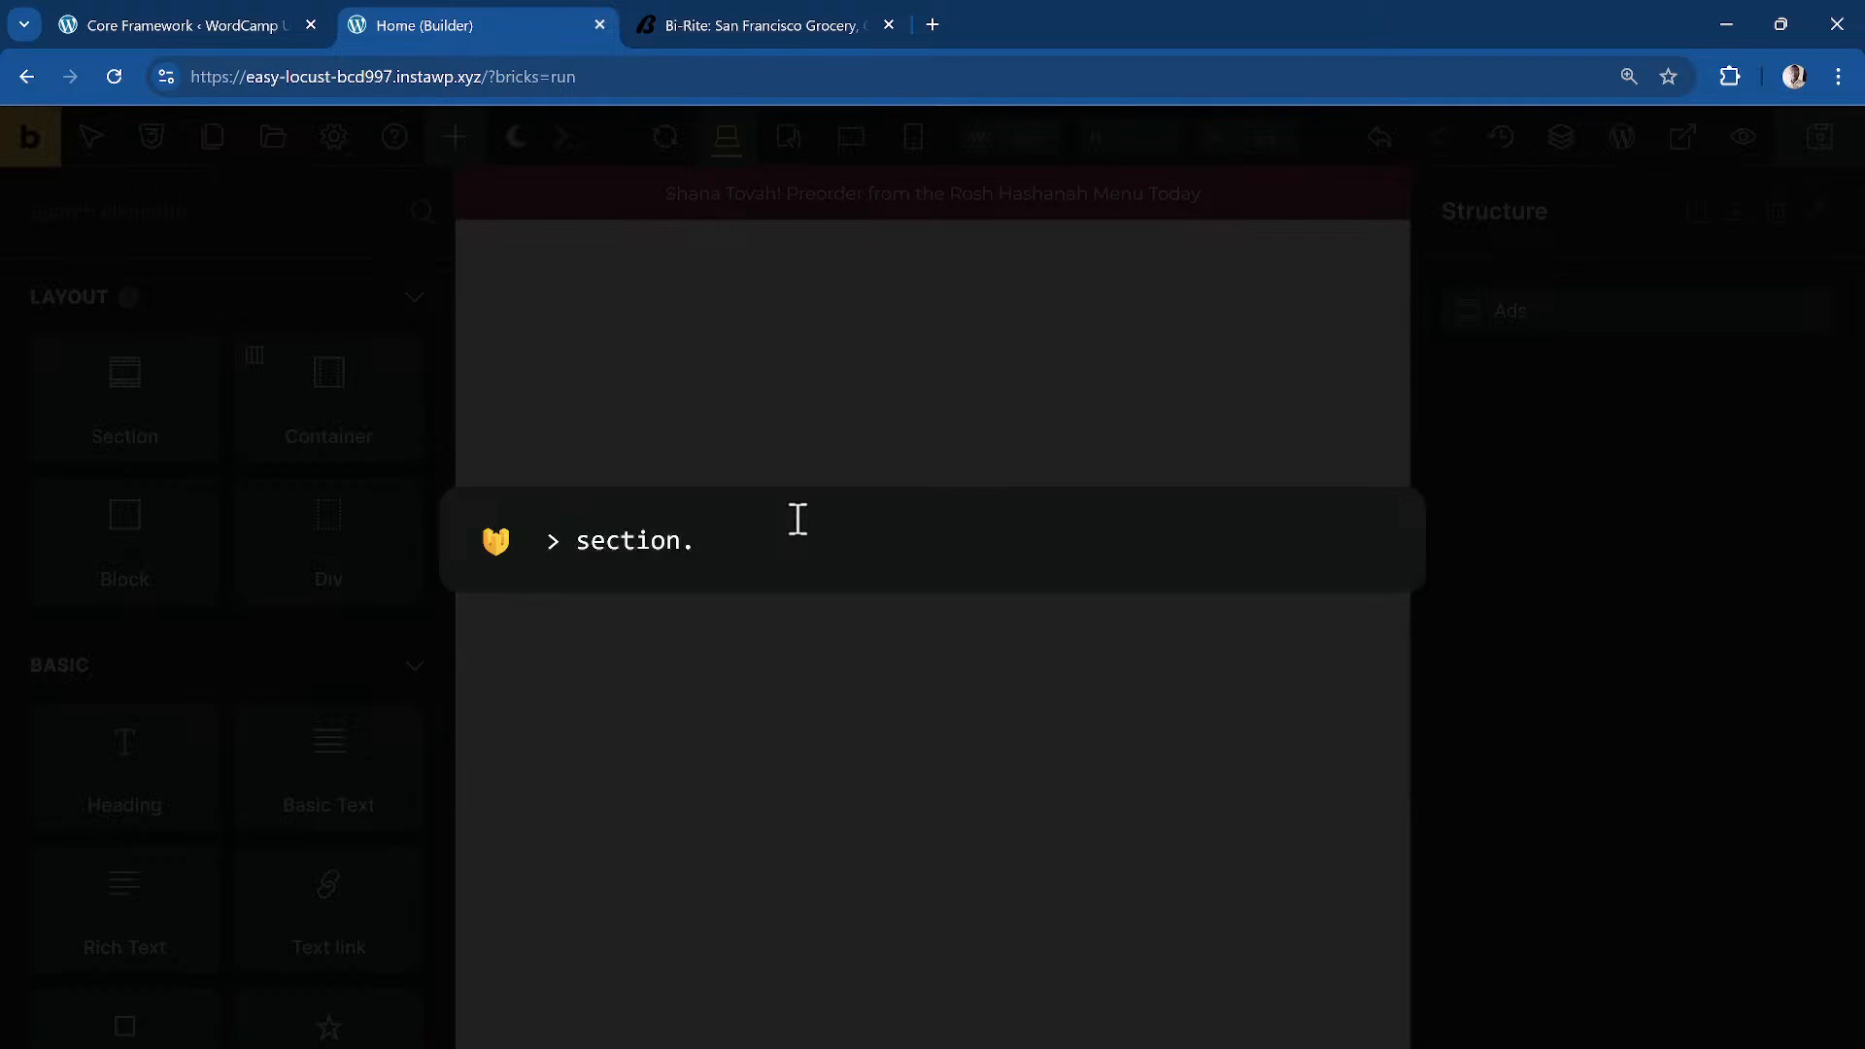
text(ab)
key(BackSpace)
key(BackSpace)
text(dj-hero > congta)
key(BackSpace)
key(BackSpace)
key(BackSpace)
text(tainer)
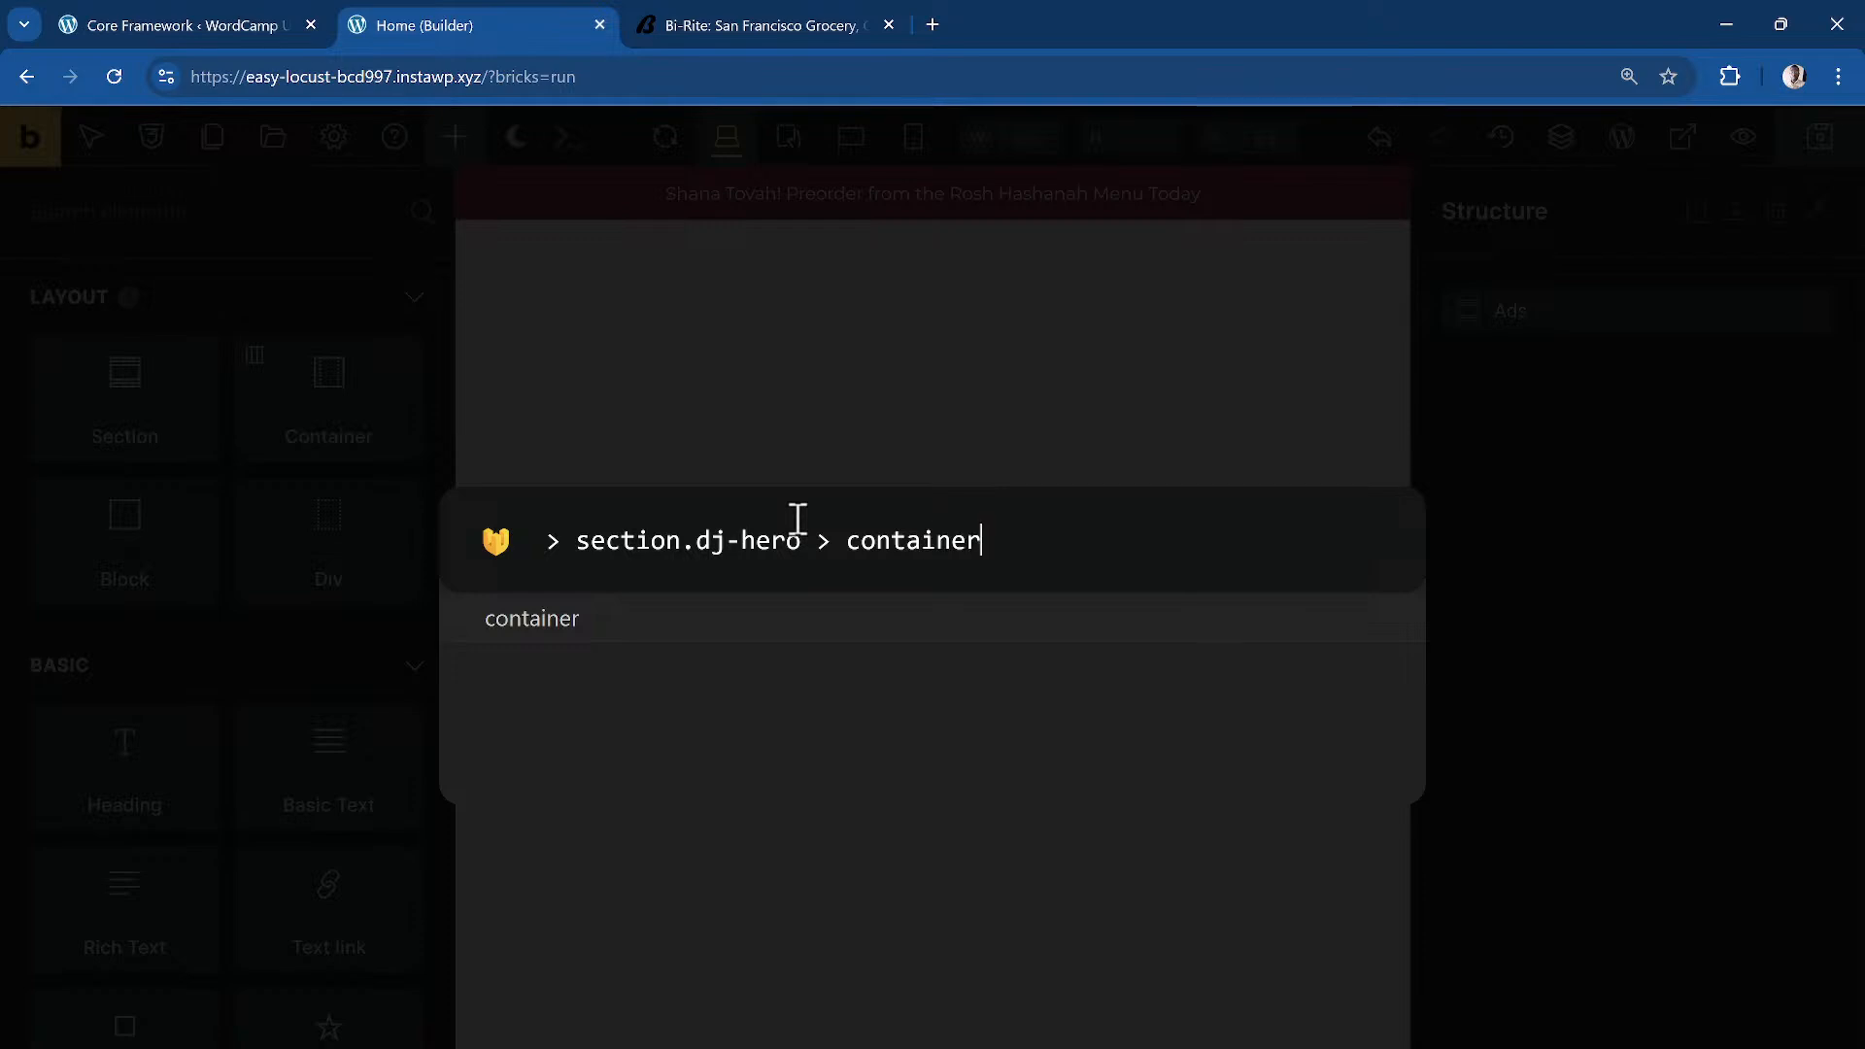
key(BackSpace)
key(BackSpace)
key(BackSpace)
key(BackSpace)
key(BackSpace)
key(BackSpace)
key(BackSpace)
key(BackSpace)
key(BackSpace)
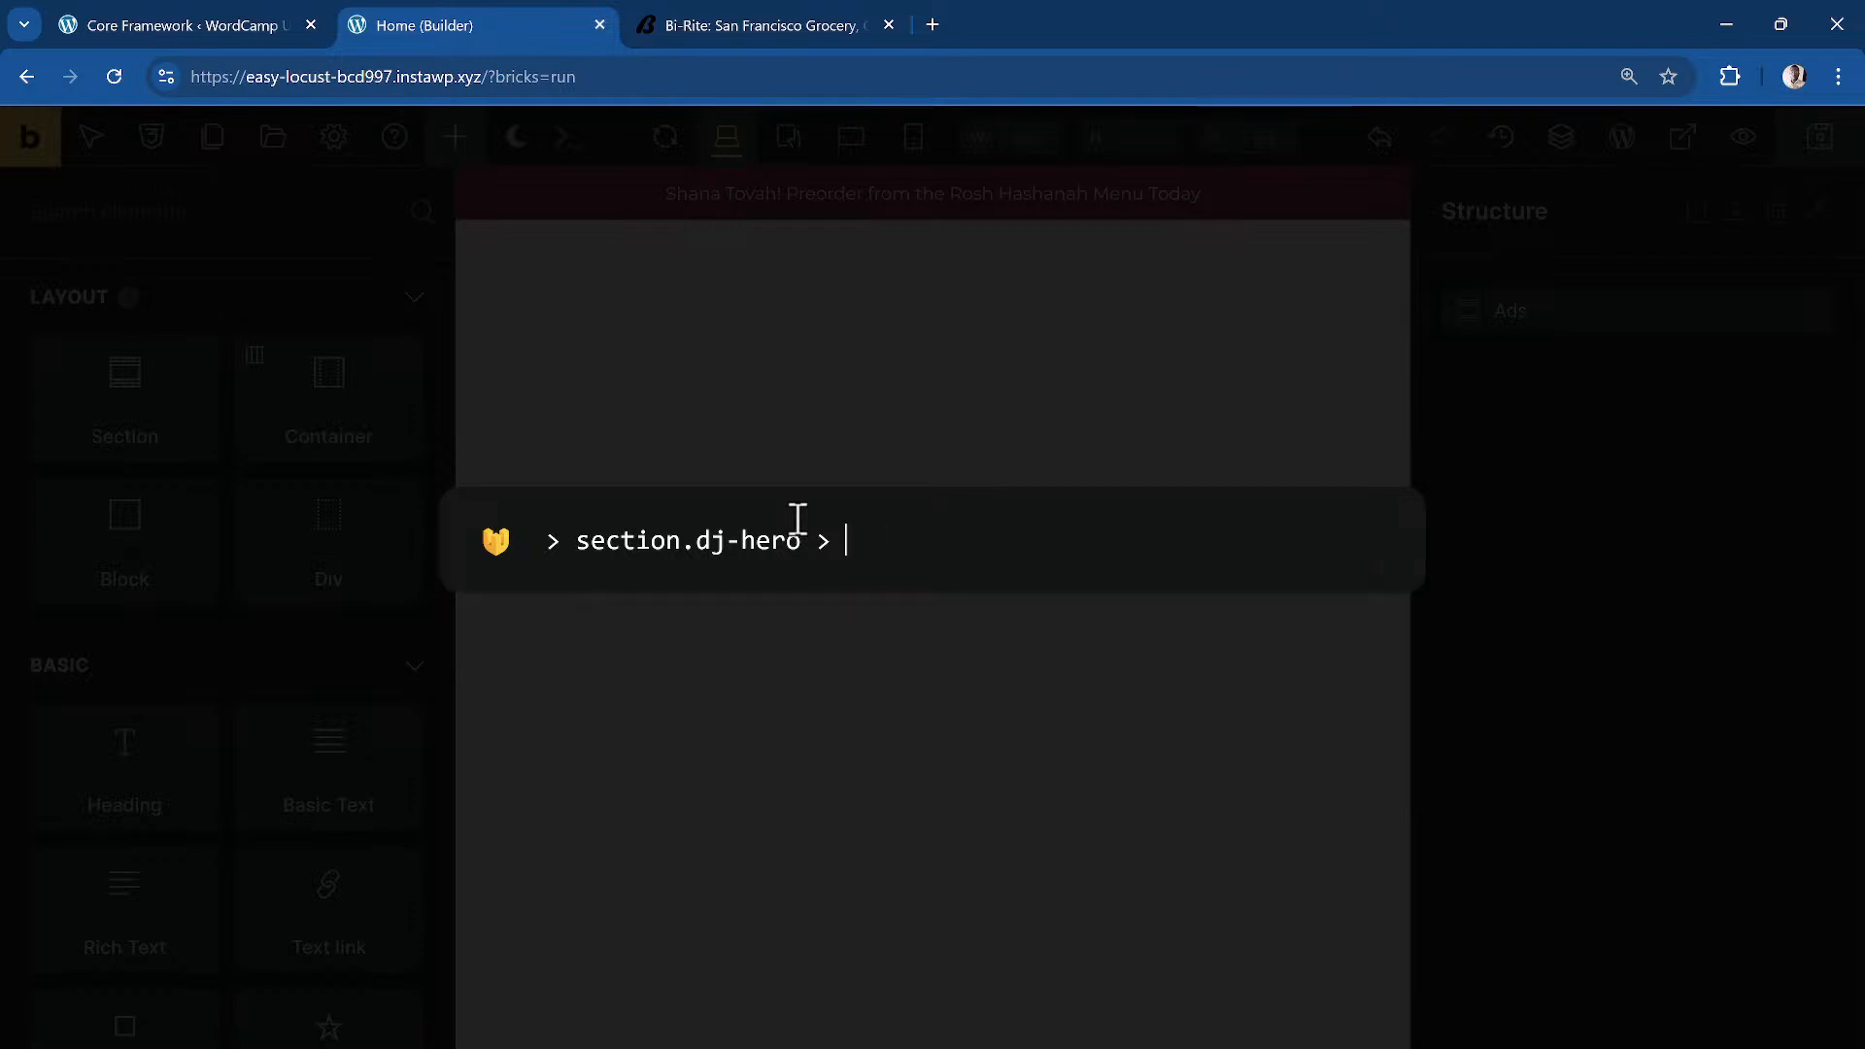
text(div)
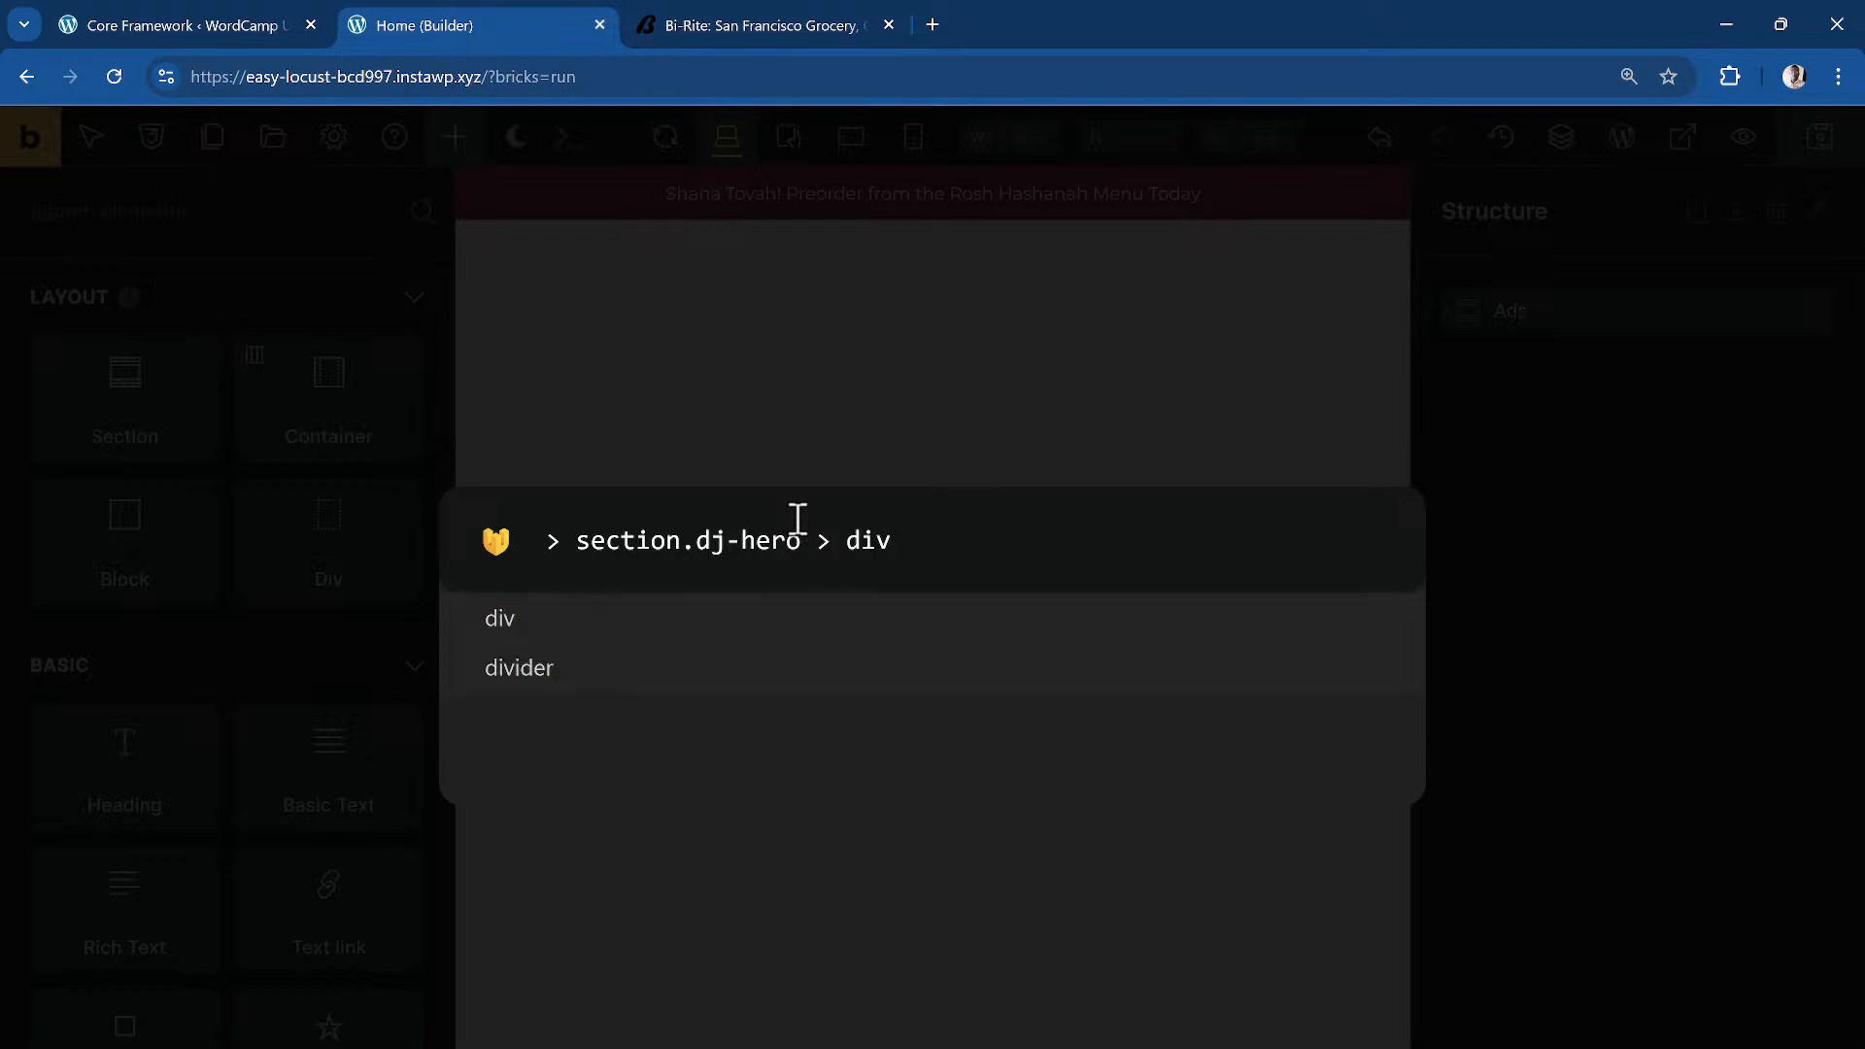
key(BackSpace)
key(BackSpace)
key(BackSpace)
text(block)
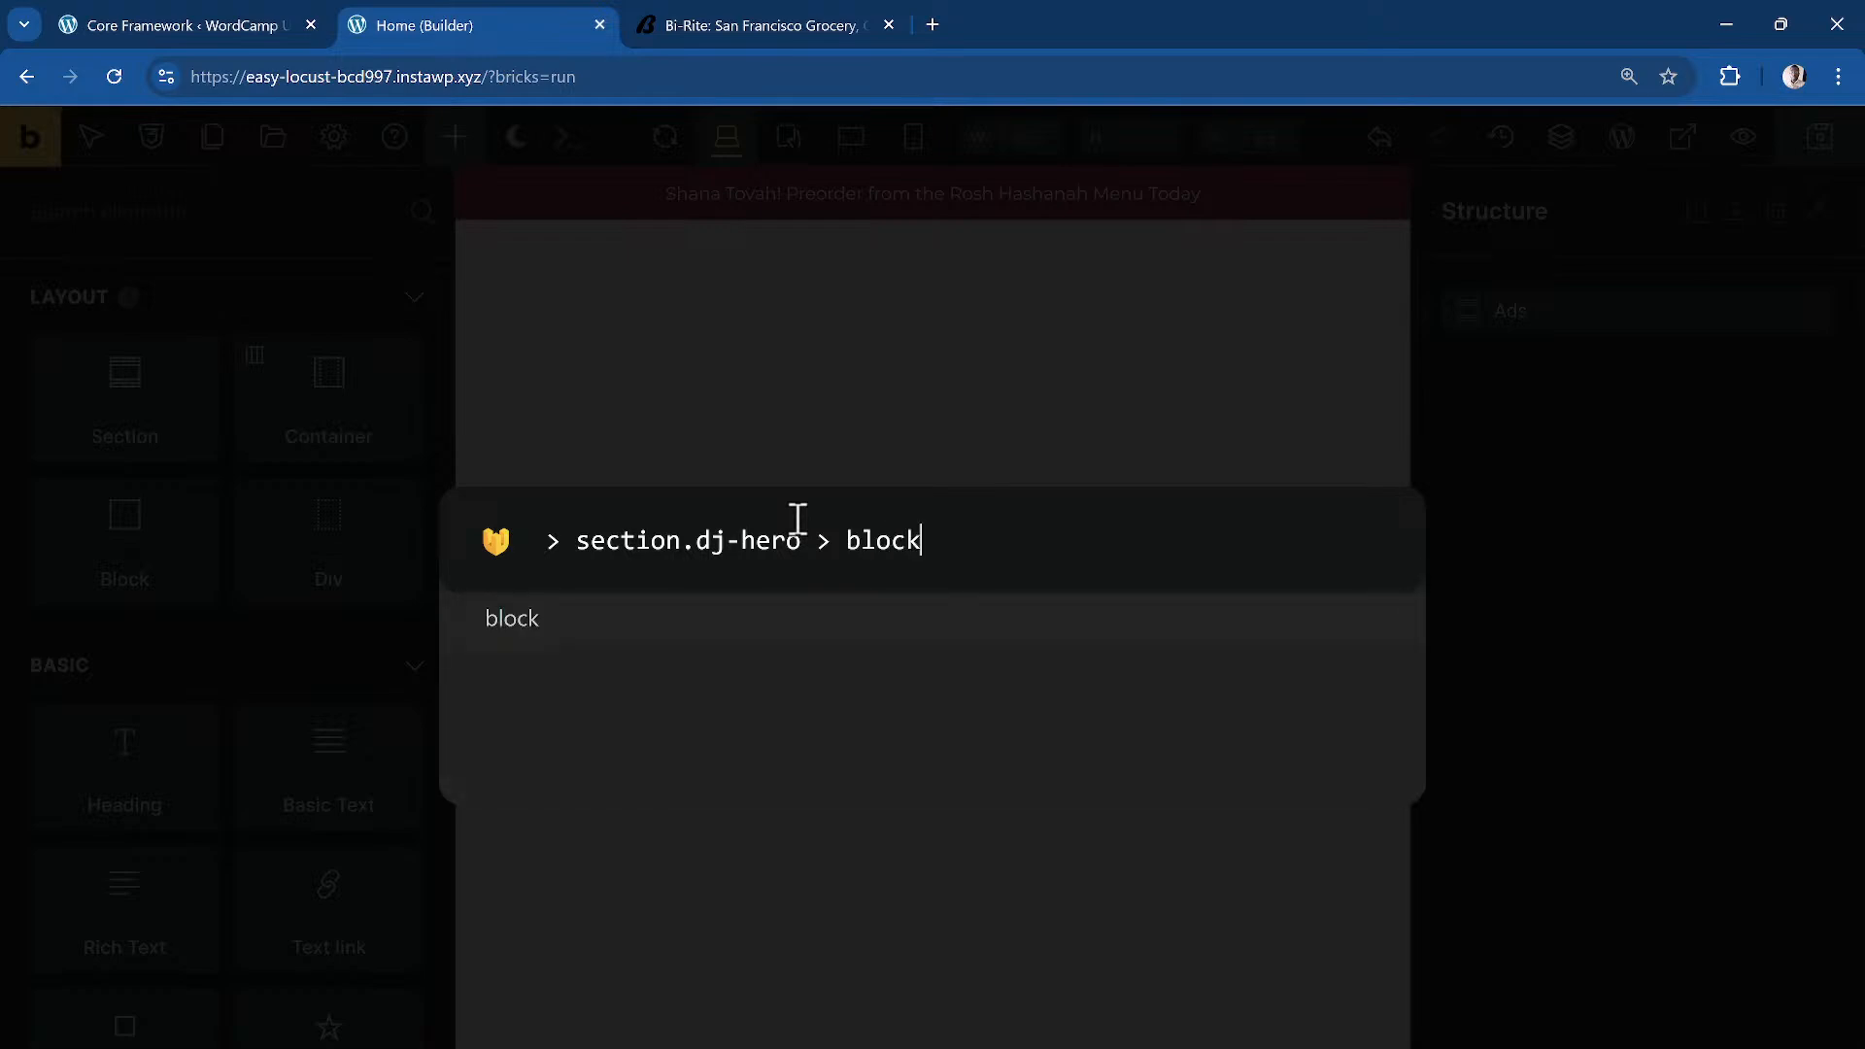
text(a)
key(BackSpace)
text(dj)
text(-hero)
text(__link)
key(BackSpace)
key(BackSpace)
key(BackSpace)
key(BackSpace)
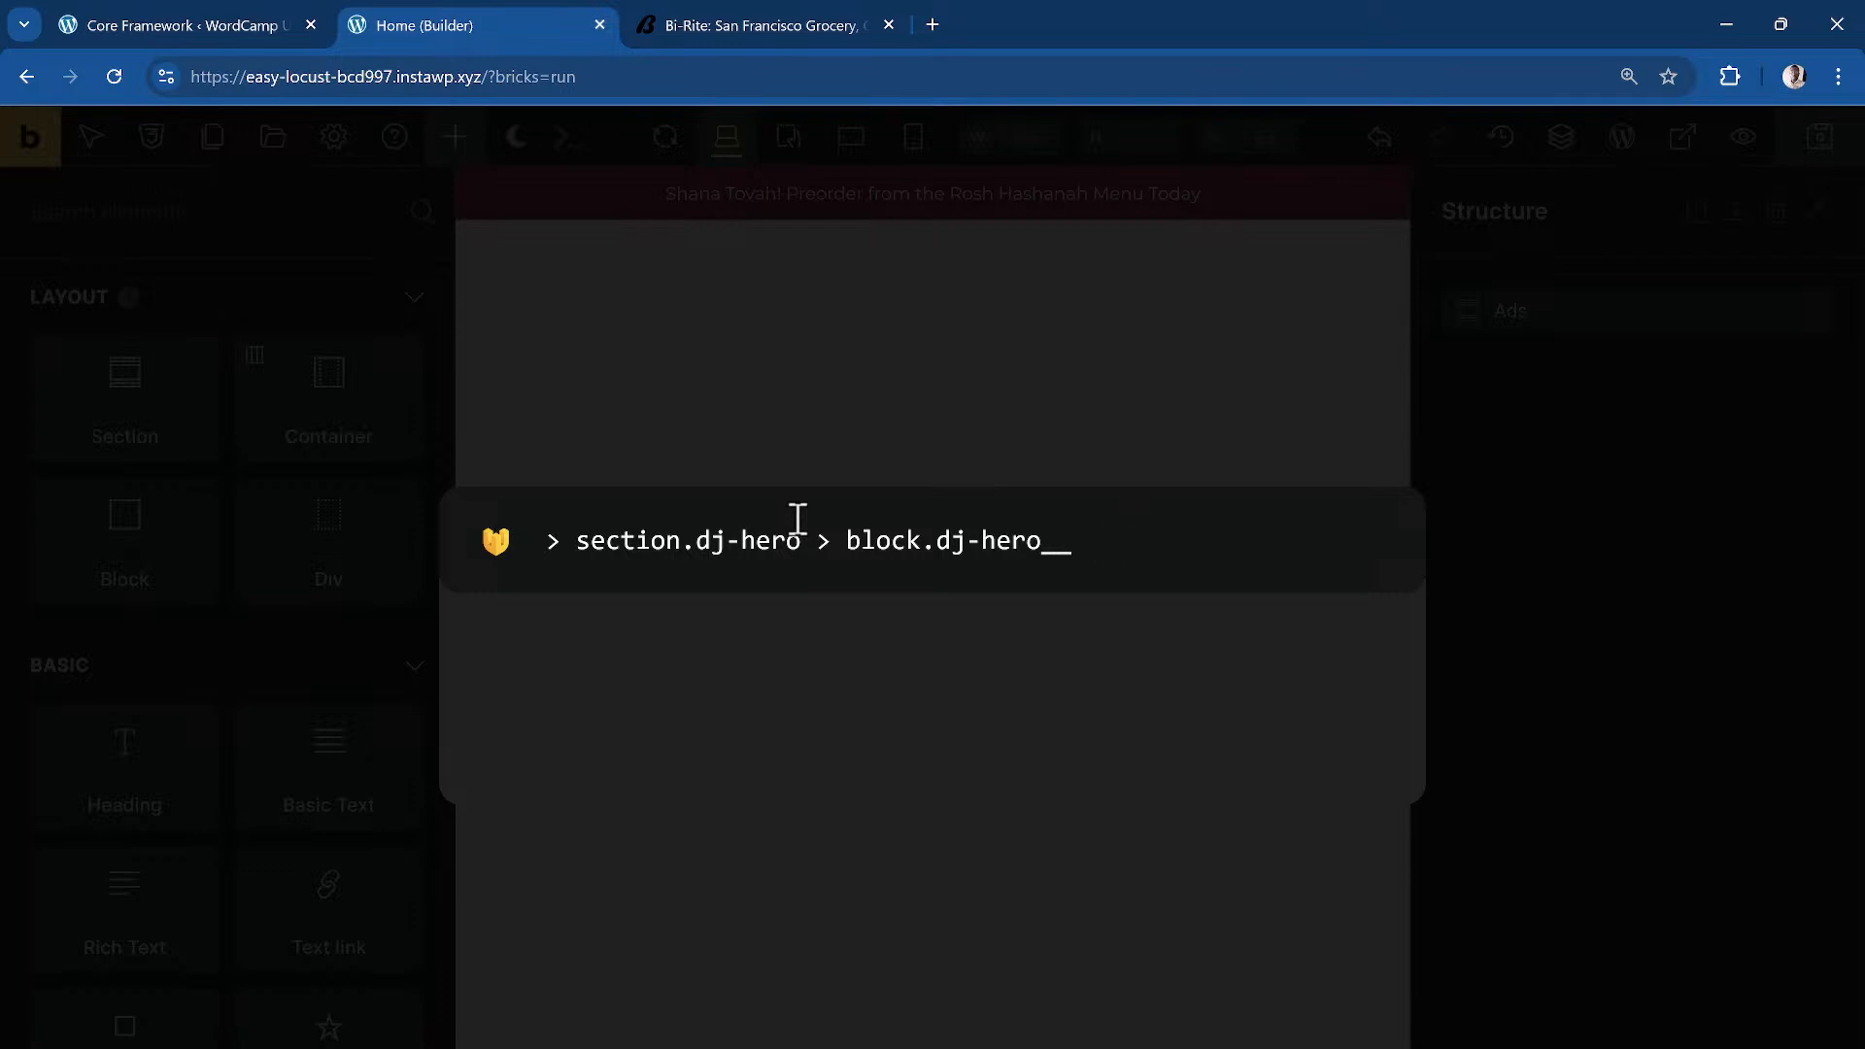
text(wrapper > )
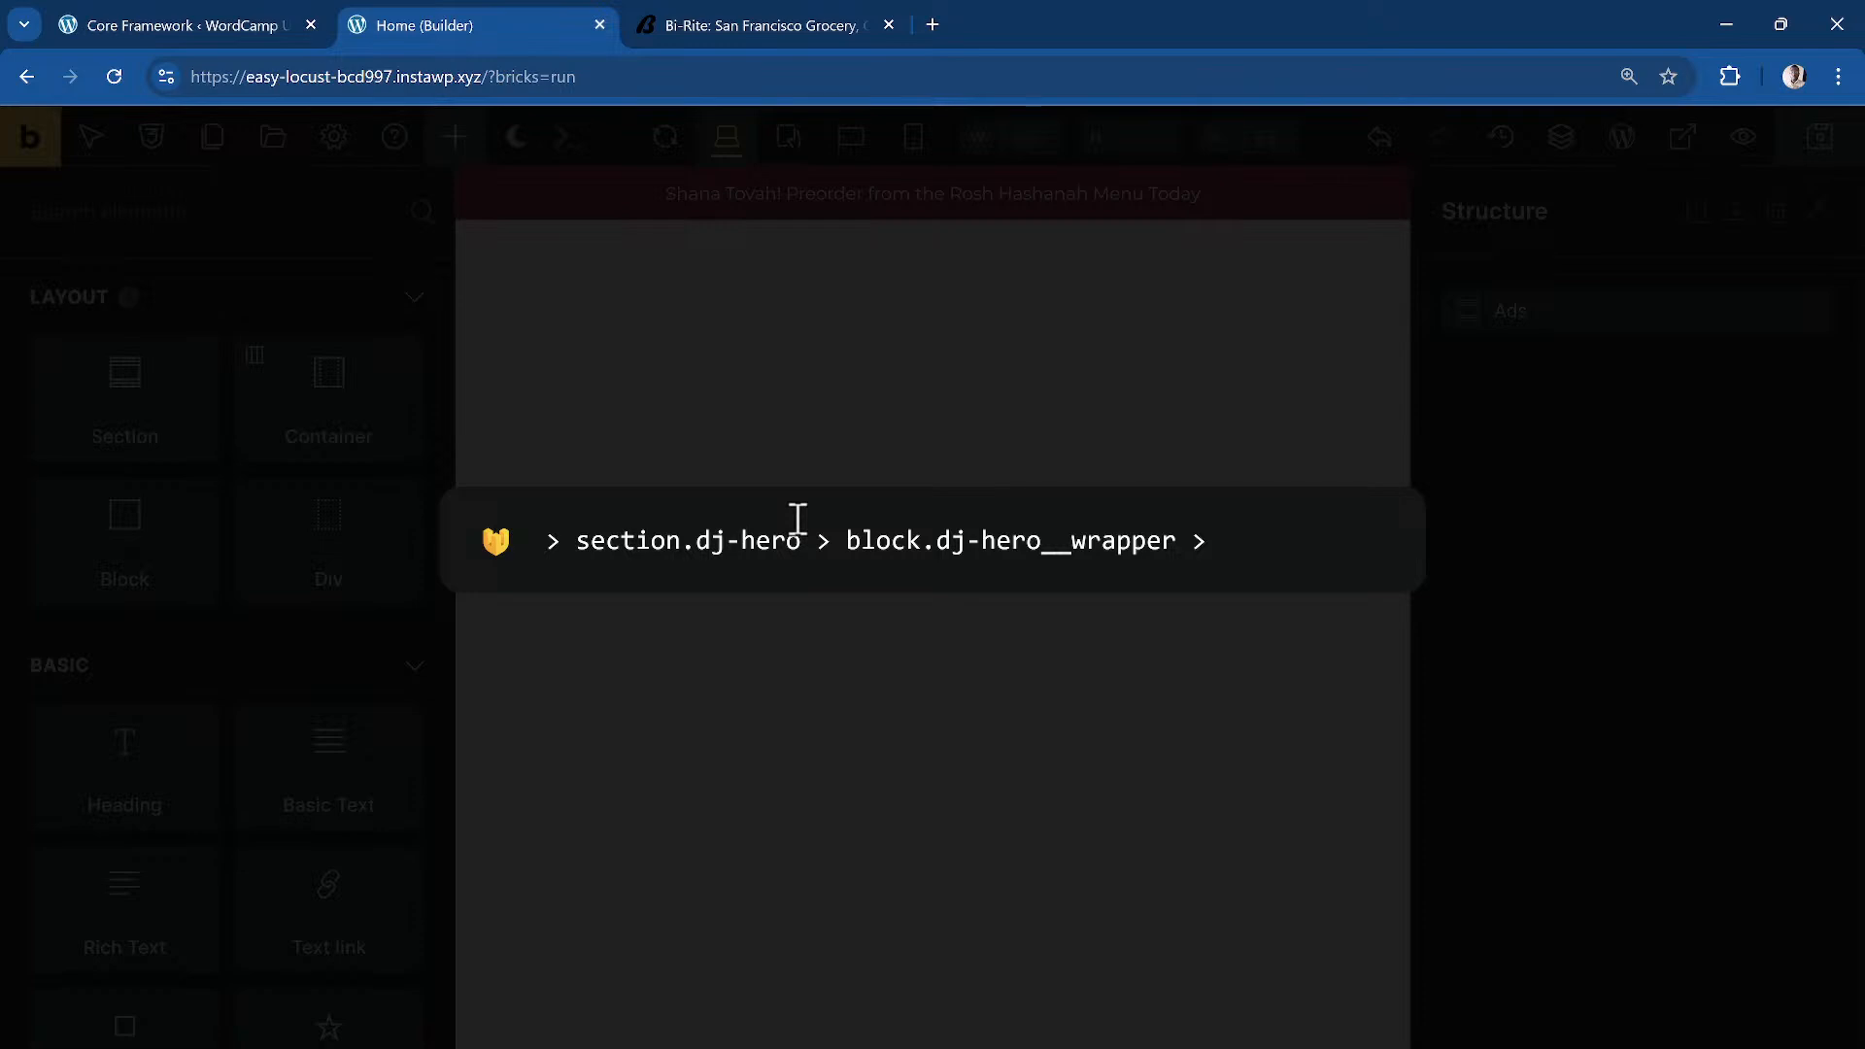
text(image)
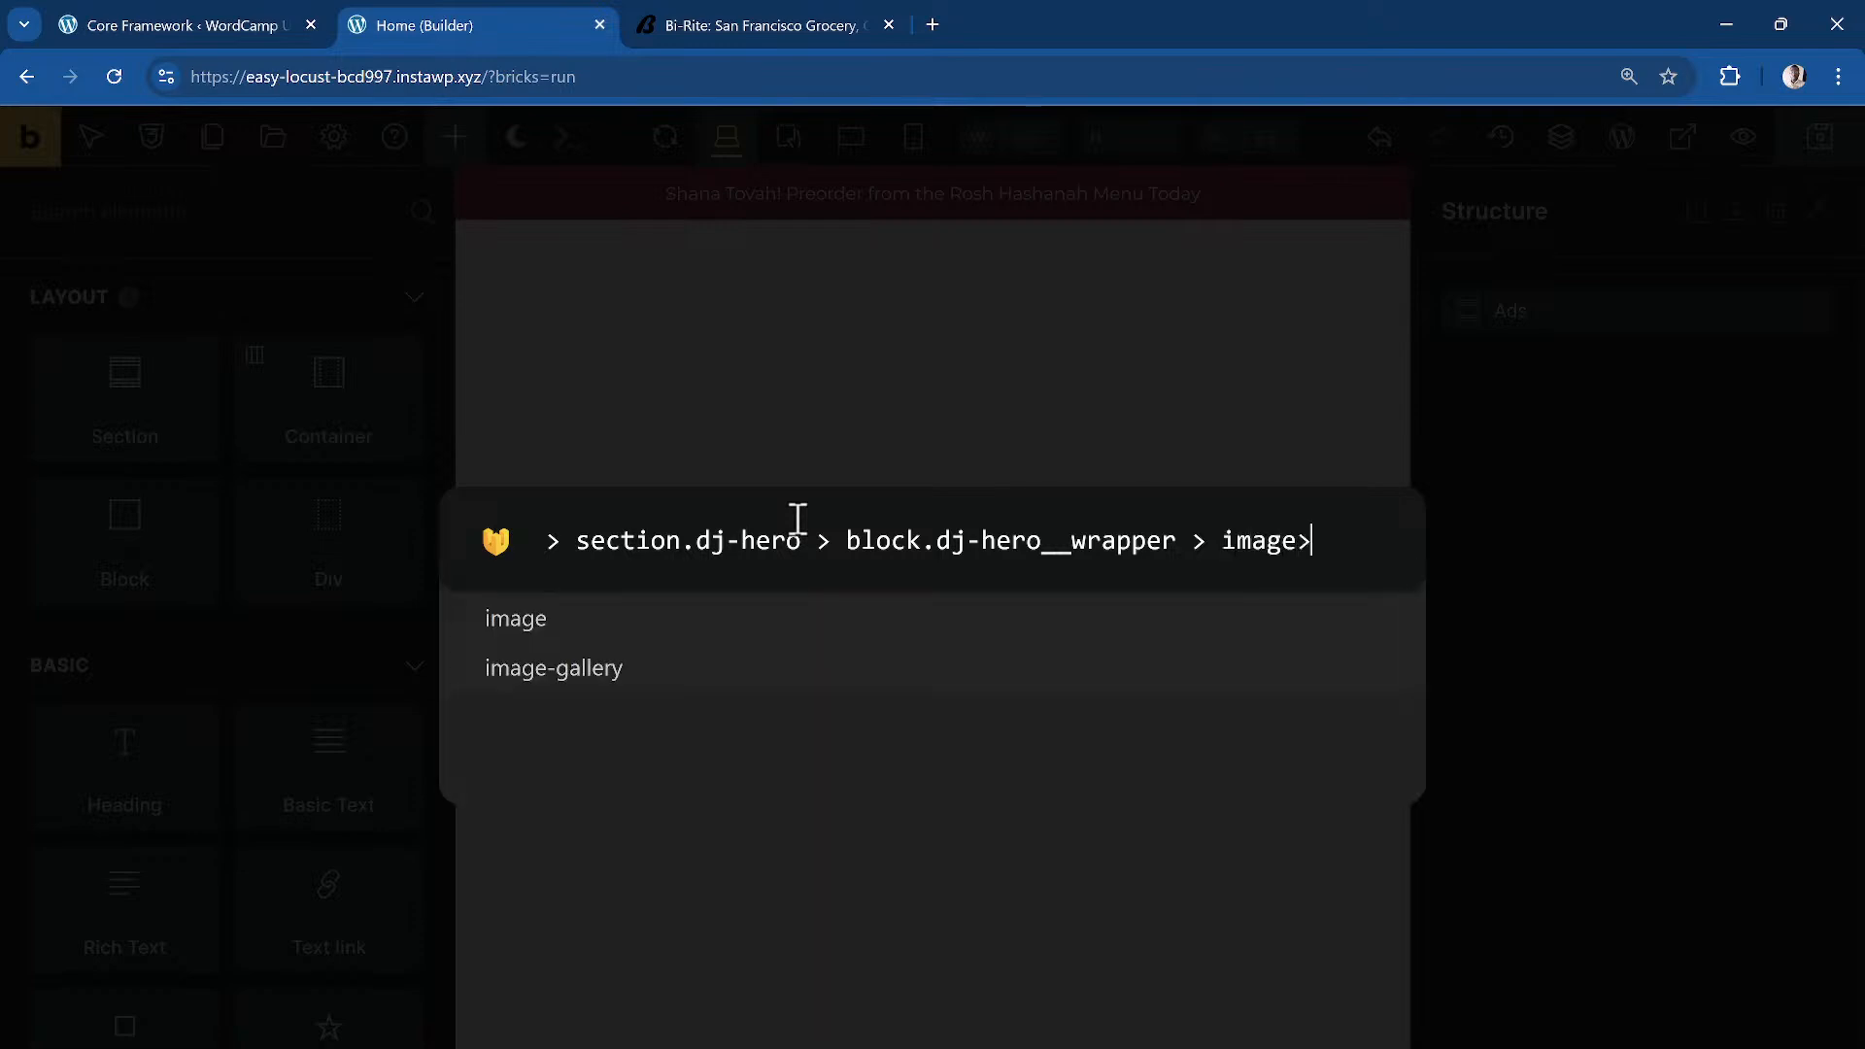
text(.dj-hero__image)
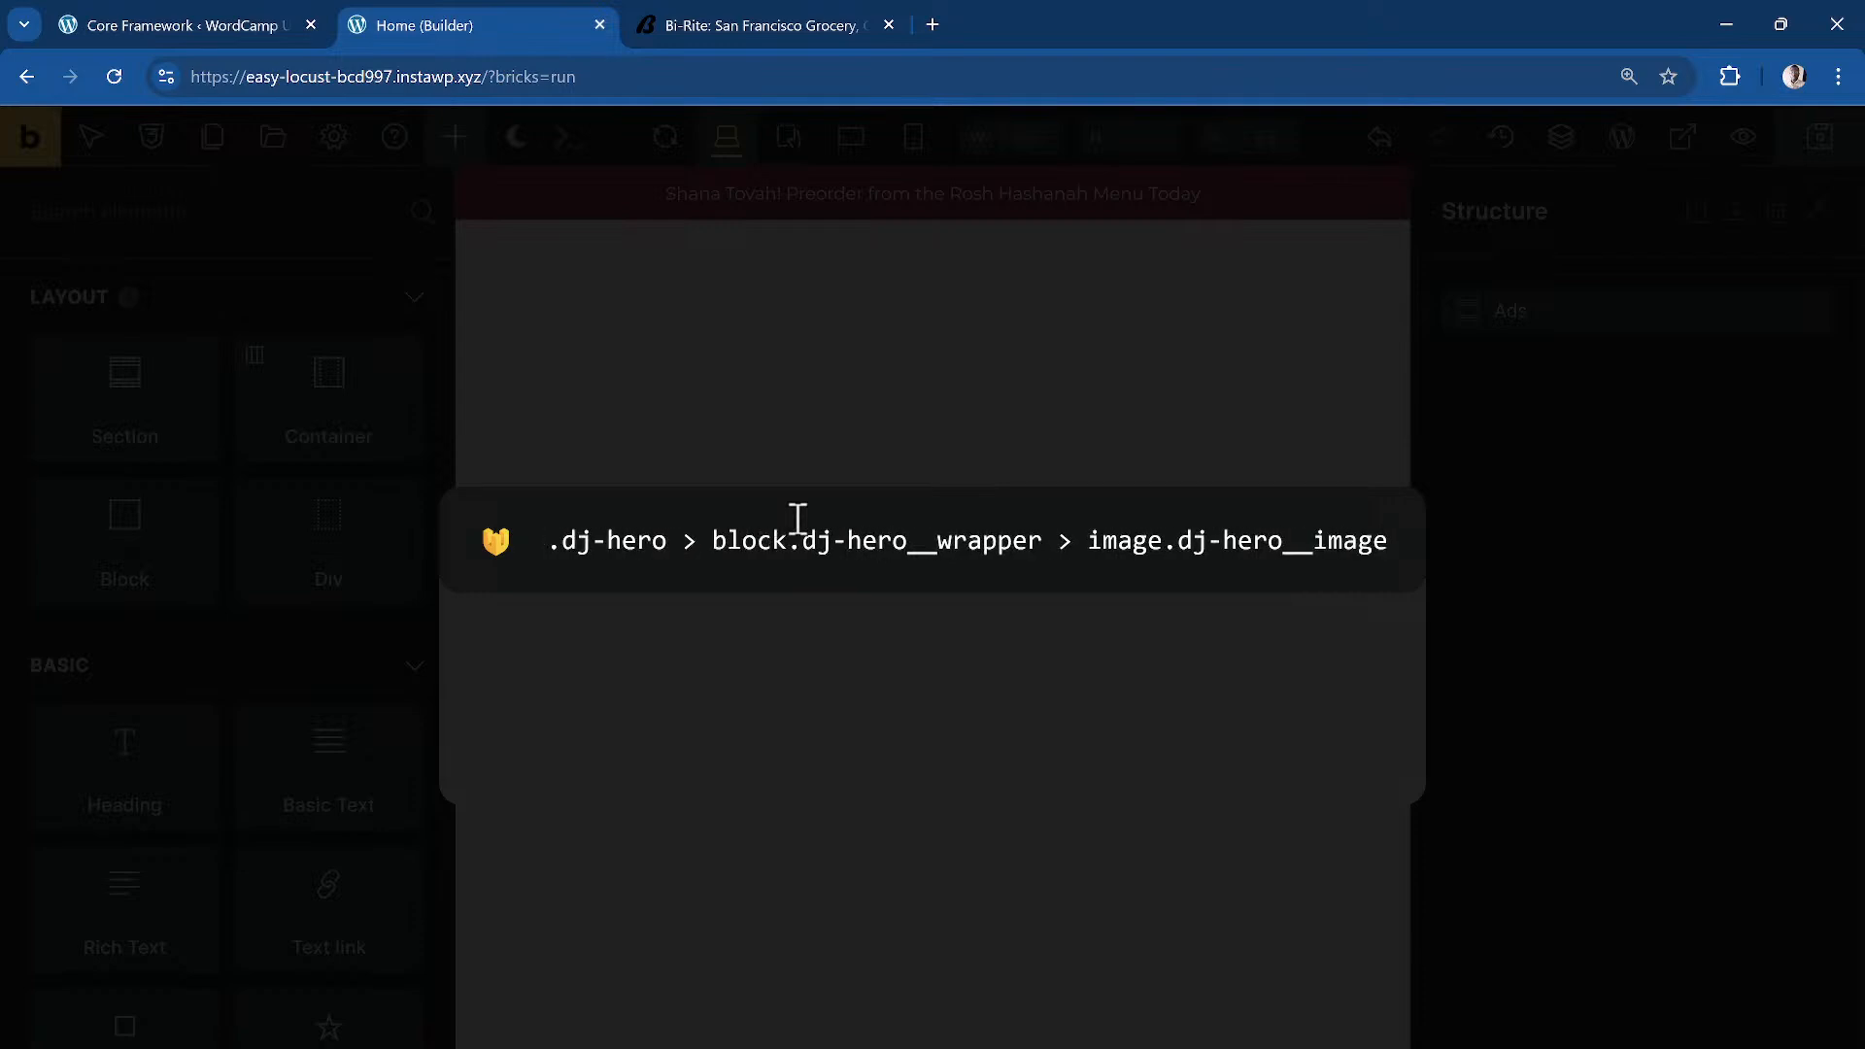
key(Return)
Step: Insert the OPEN graphic from the media library into the hero Image element
click(1554, 417)
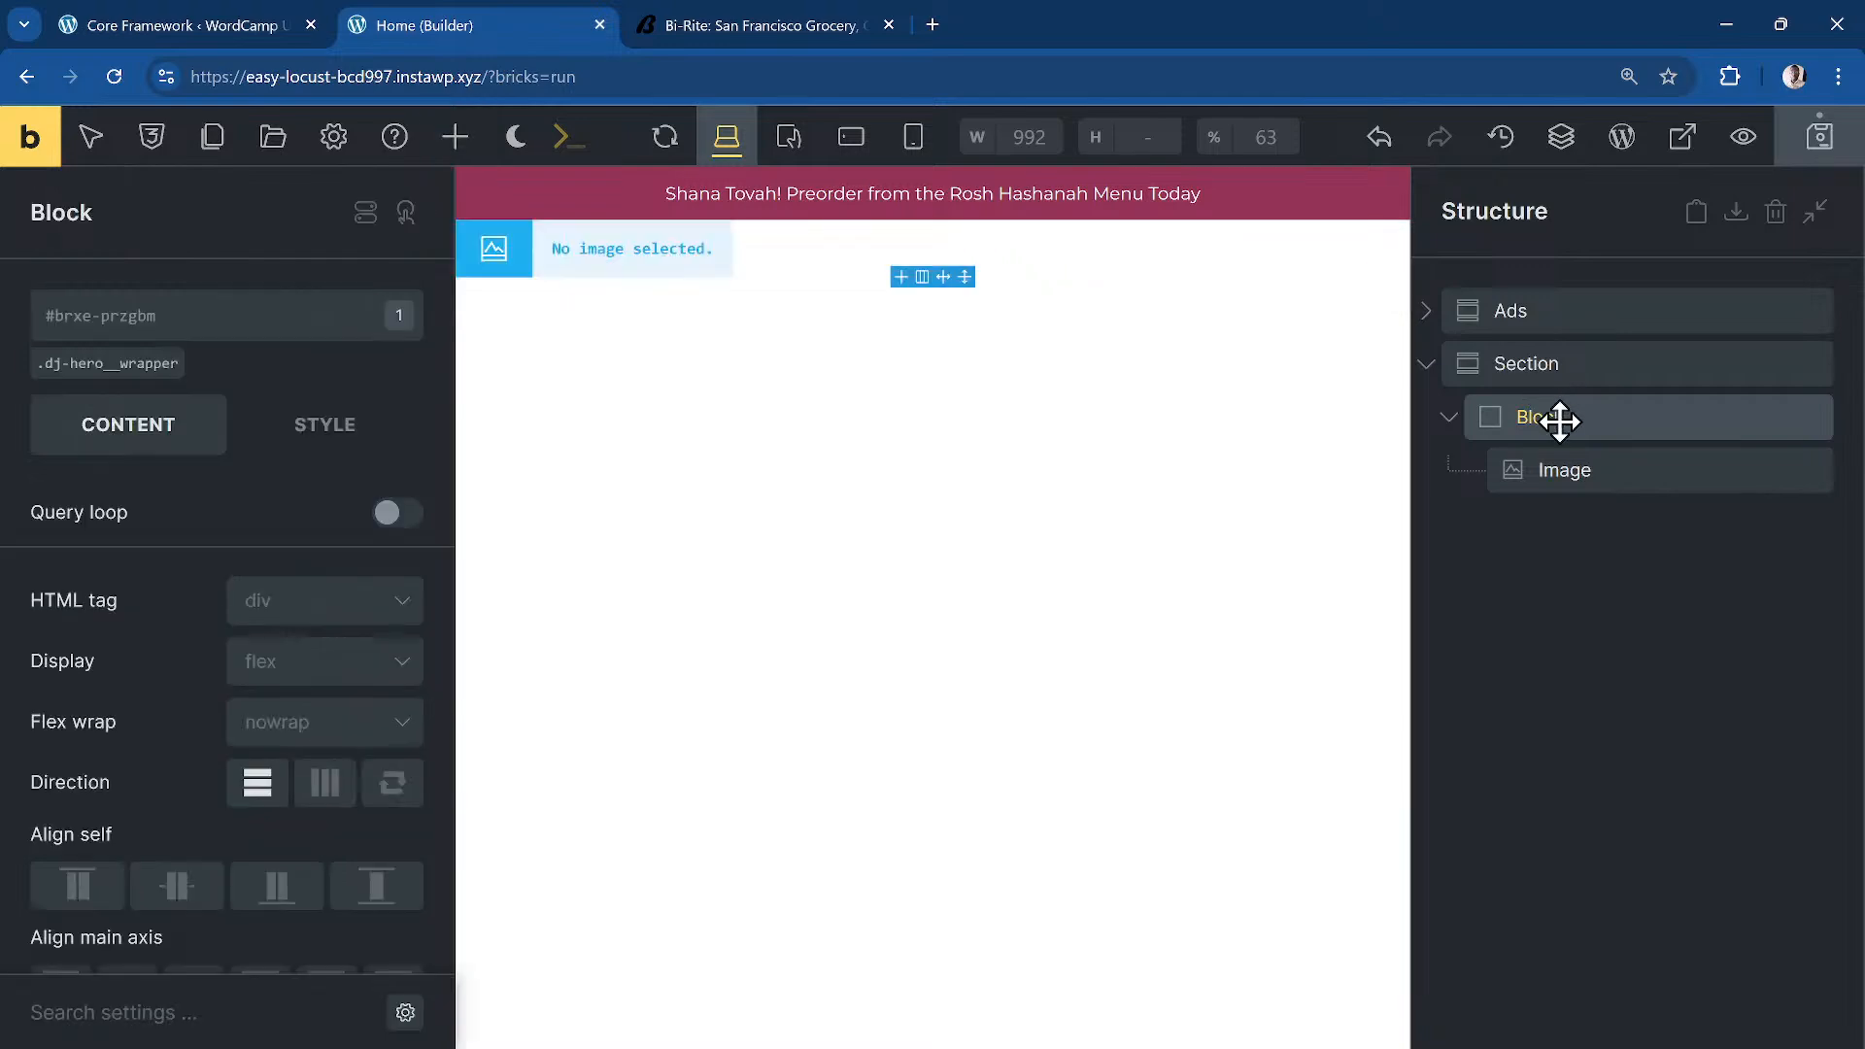
click(1584, 470)
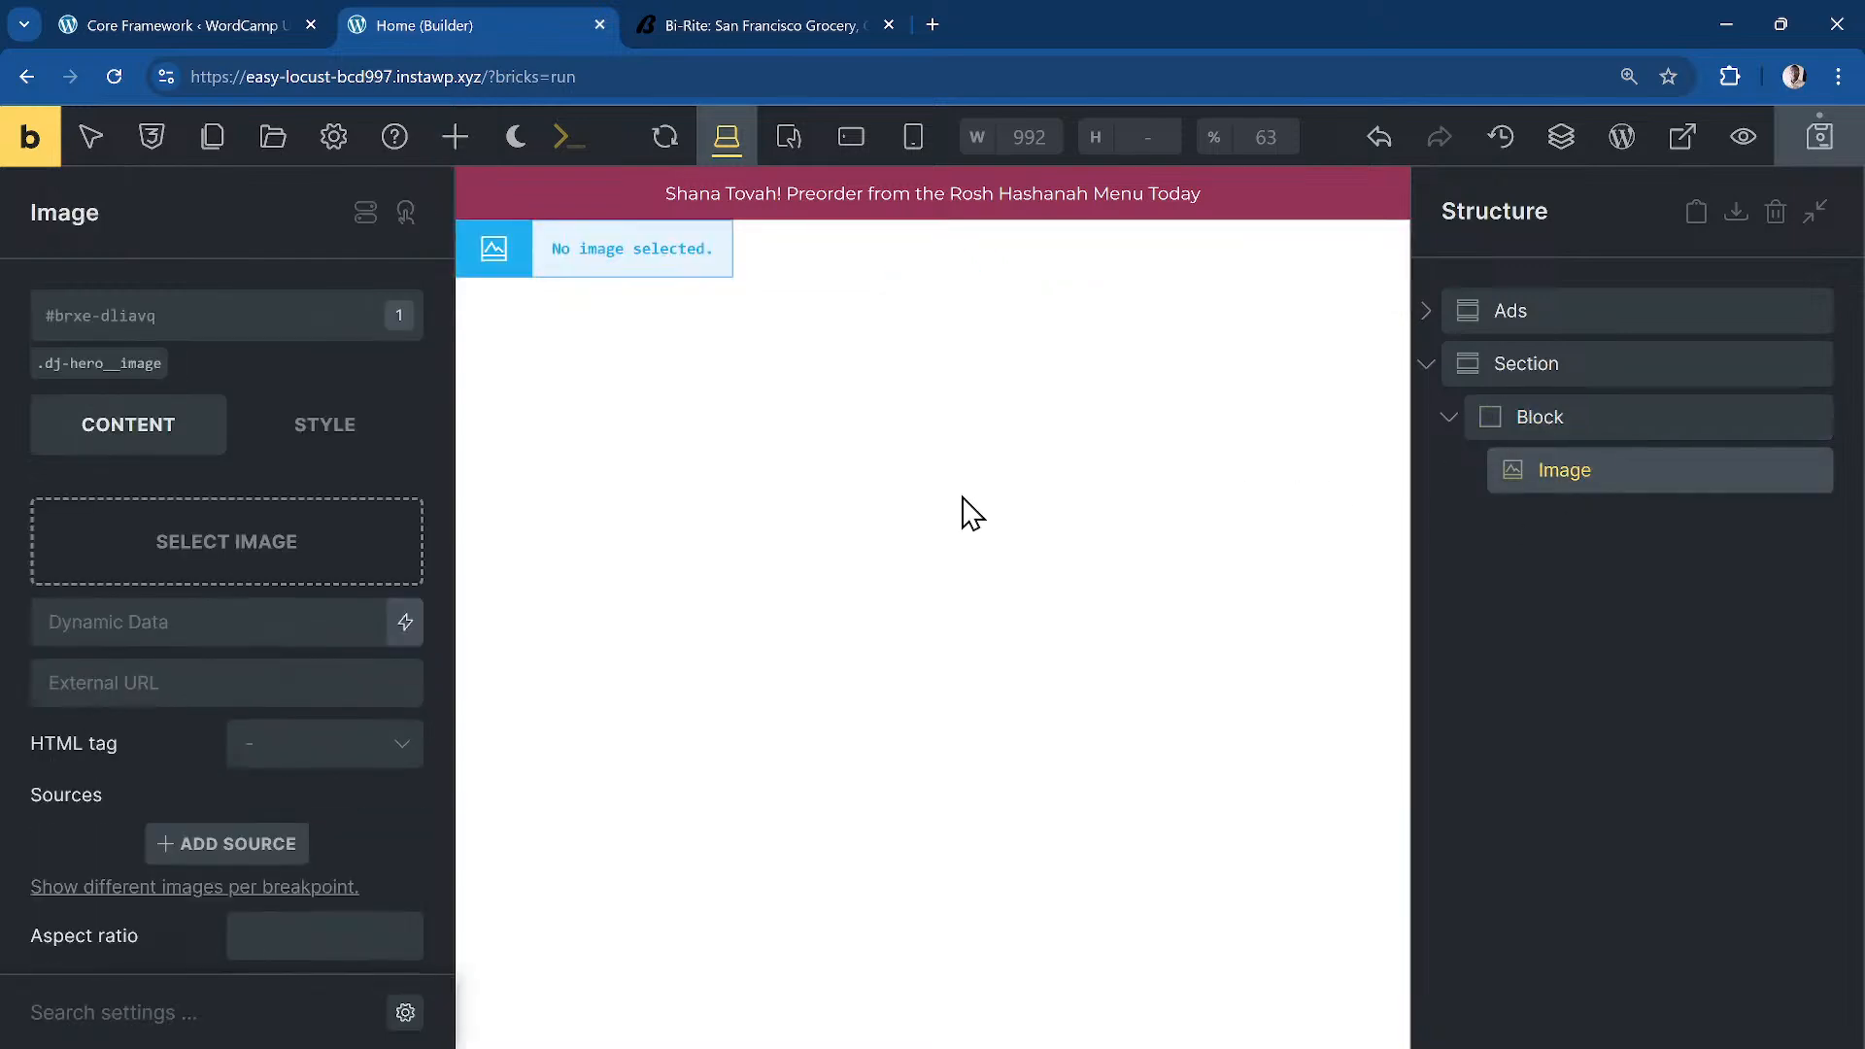
click(238, 569)
scroll(974, 613, down, 7)
scroll(979, 612, up, 4)
click(675, 661)
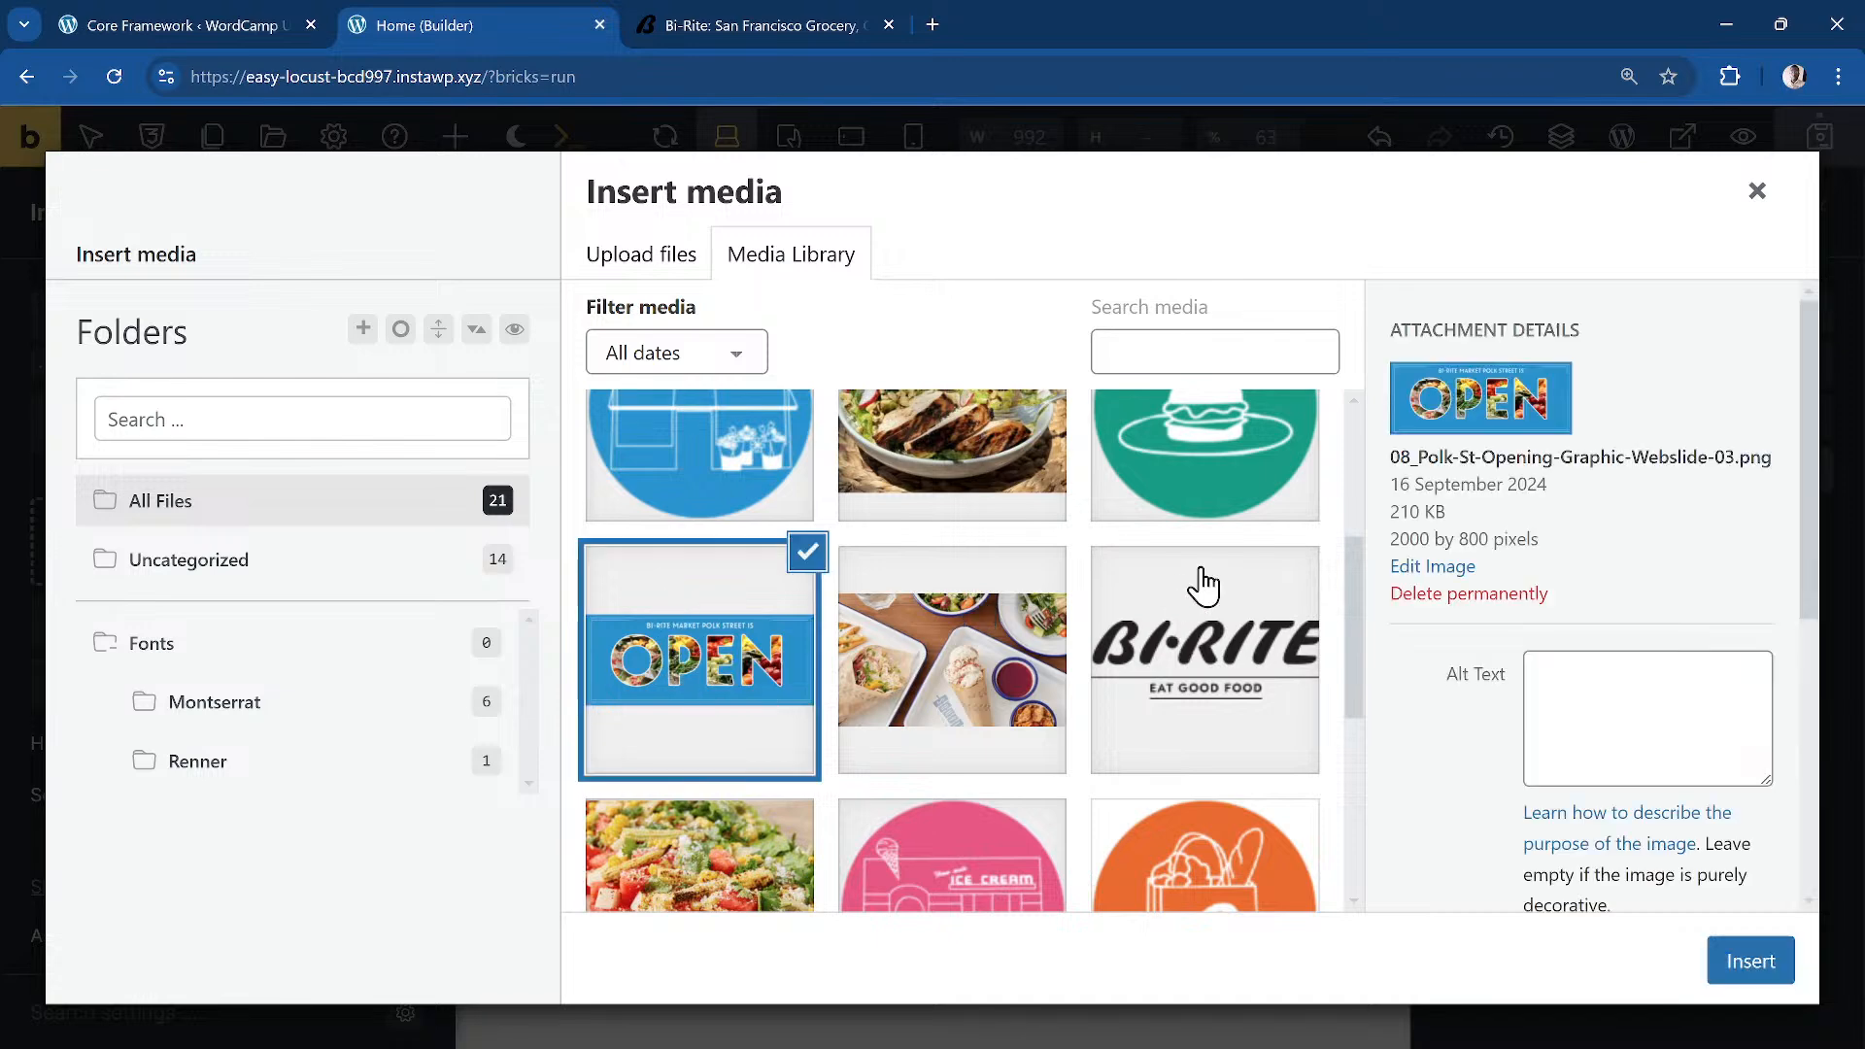
click(1750, 962)
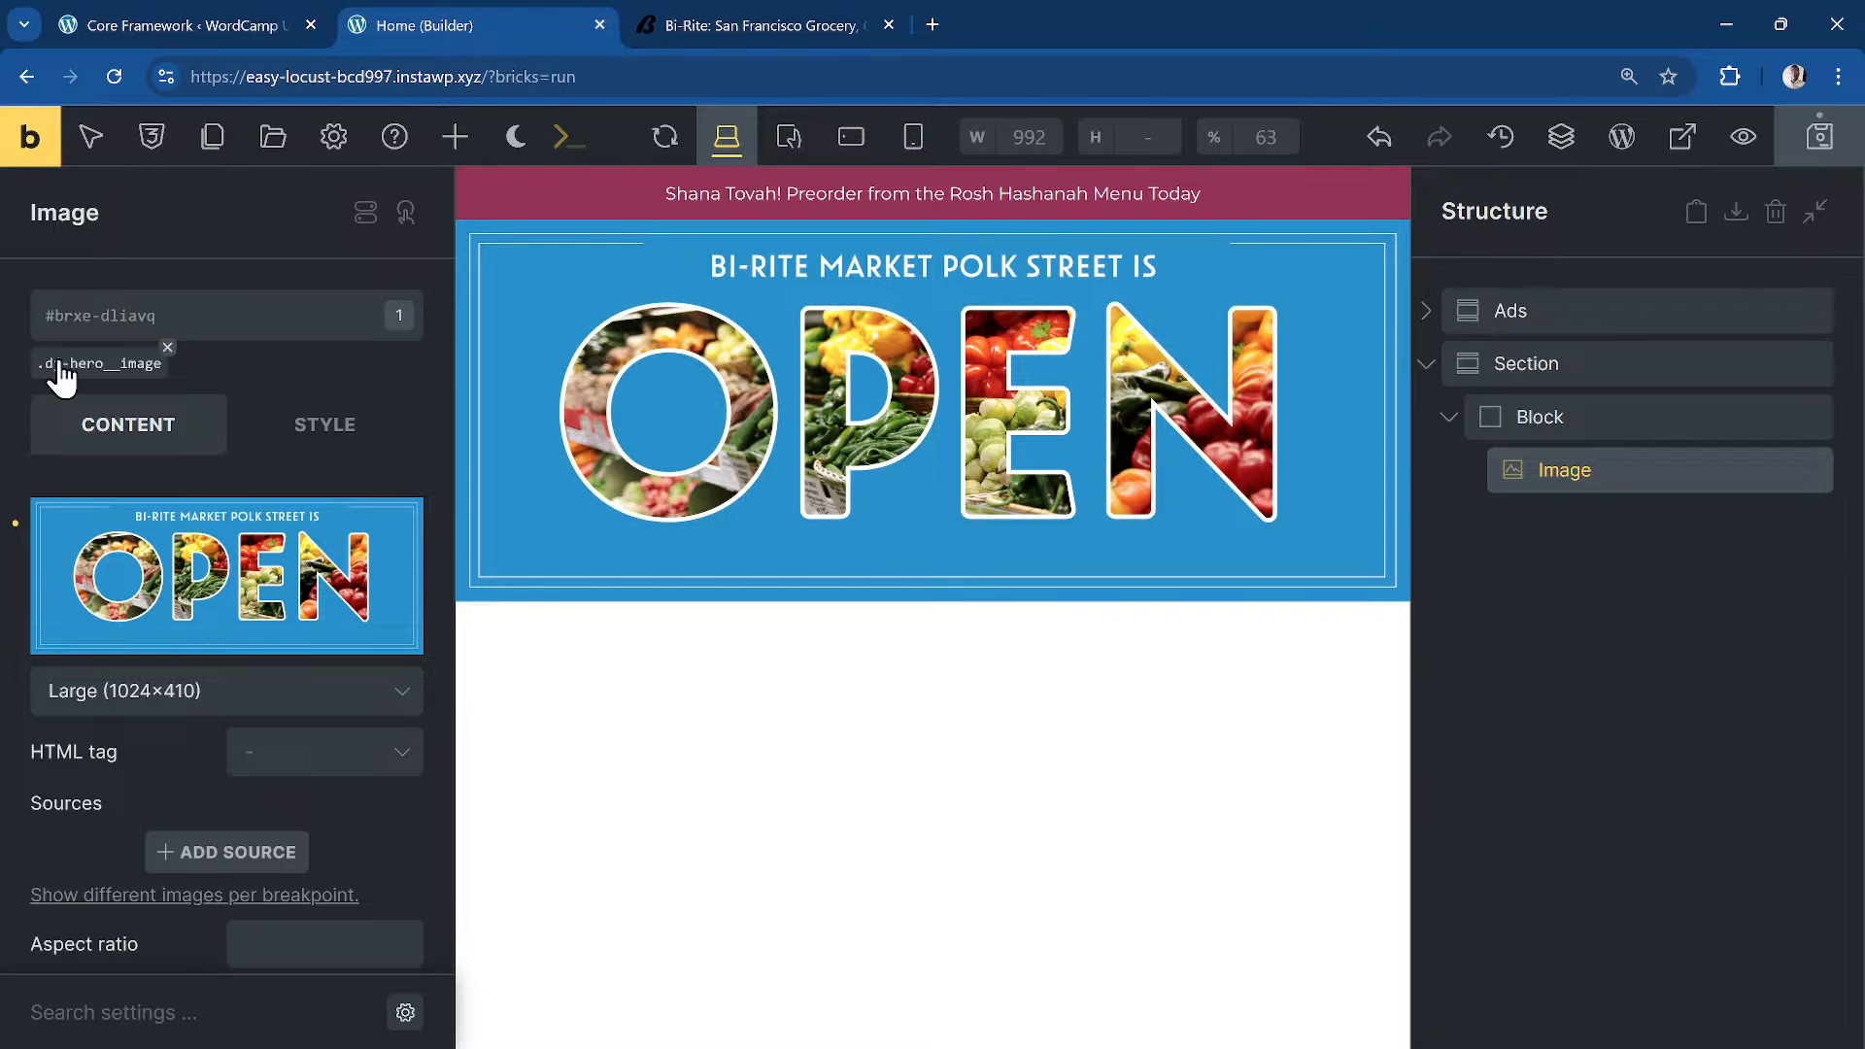
Step: Size the .dj-hero__image class to 100% width and 100% height
click(97, 364)
click(306, 432)
scroll(243, 593, down, 1)
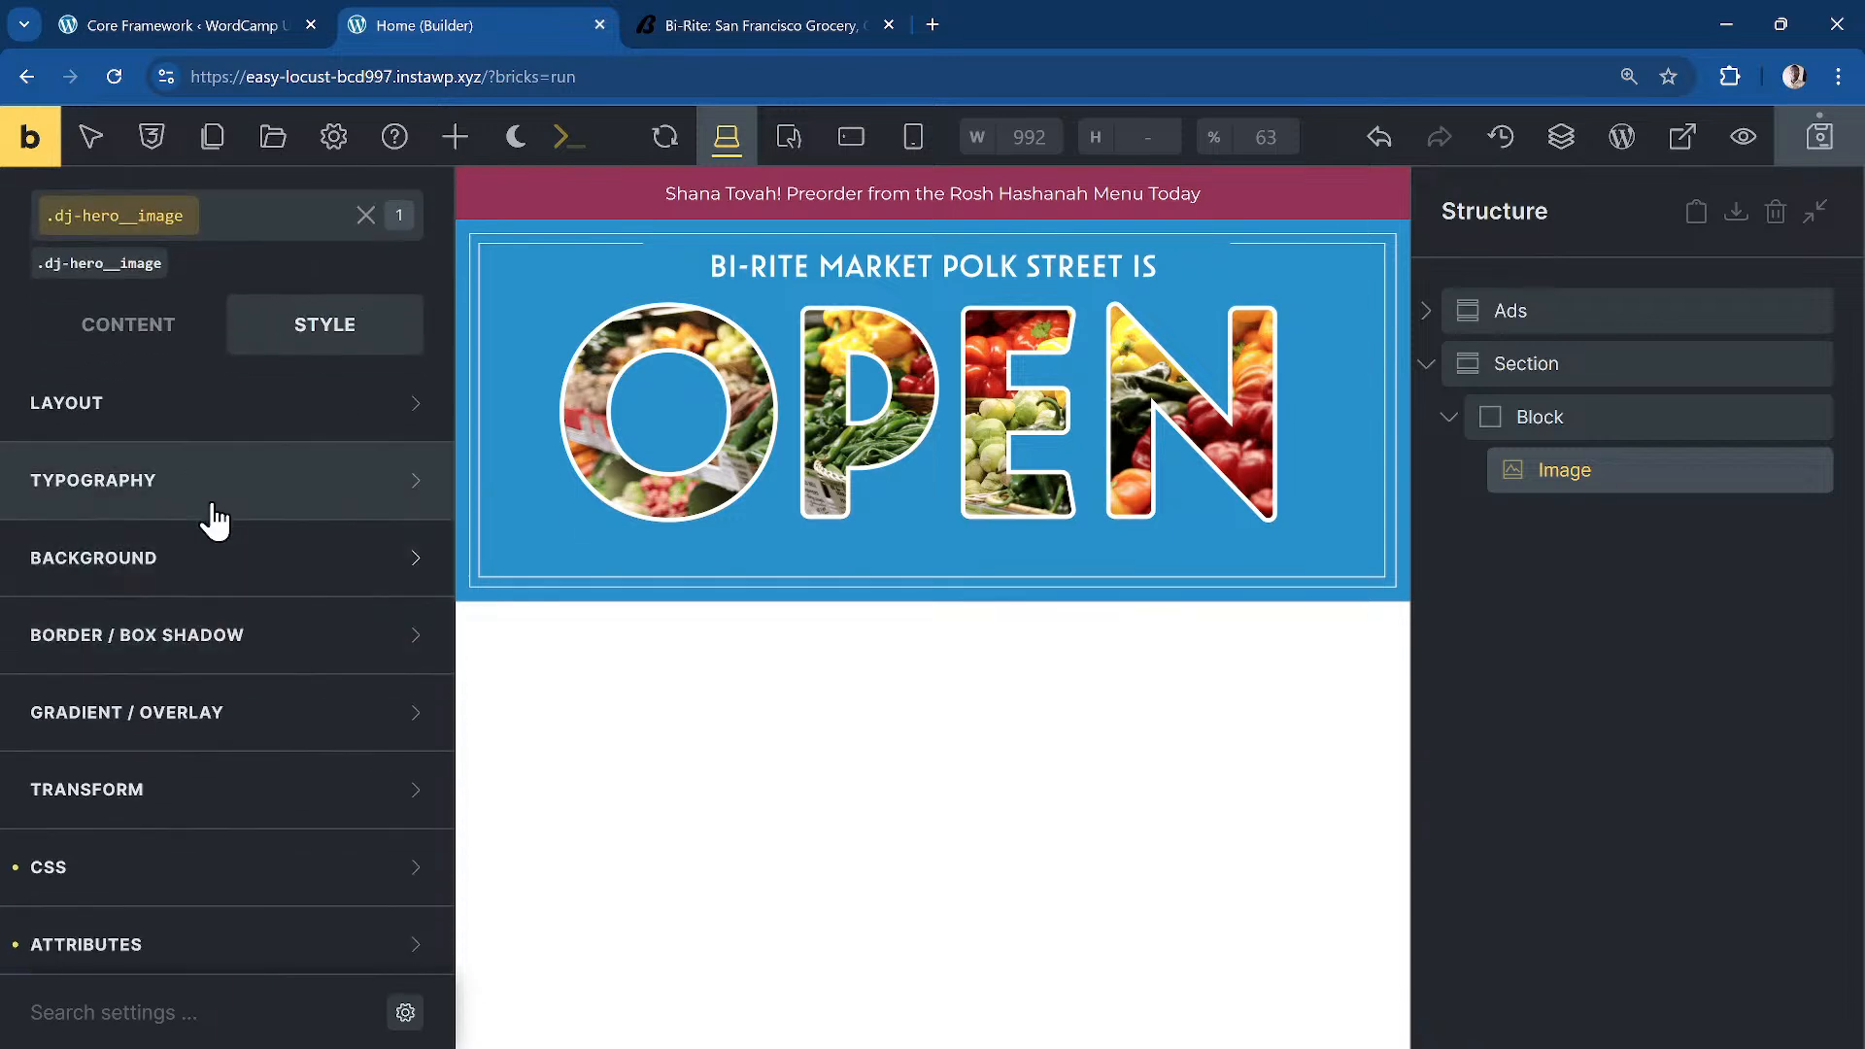
click(229, 418)
scroll(299, 607, down, 5)
click(313, 623)
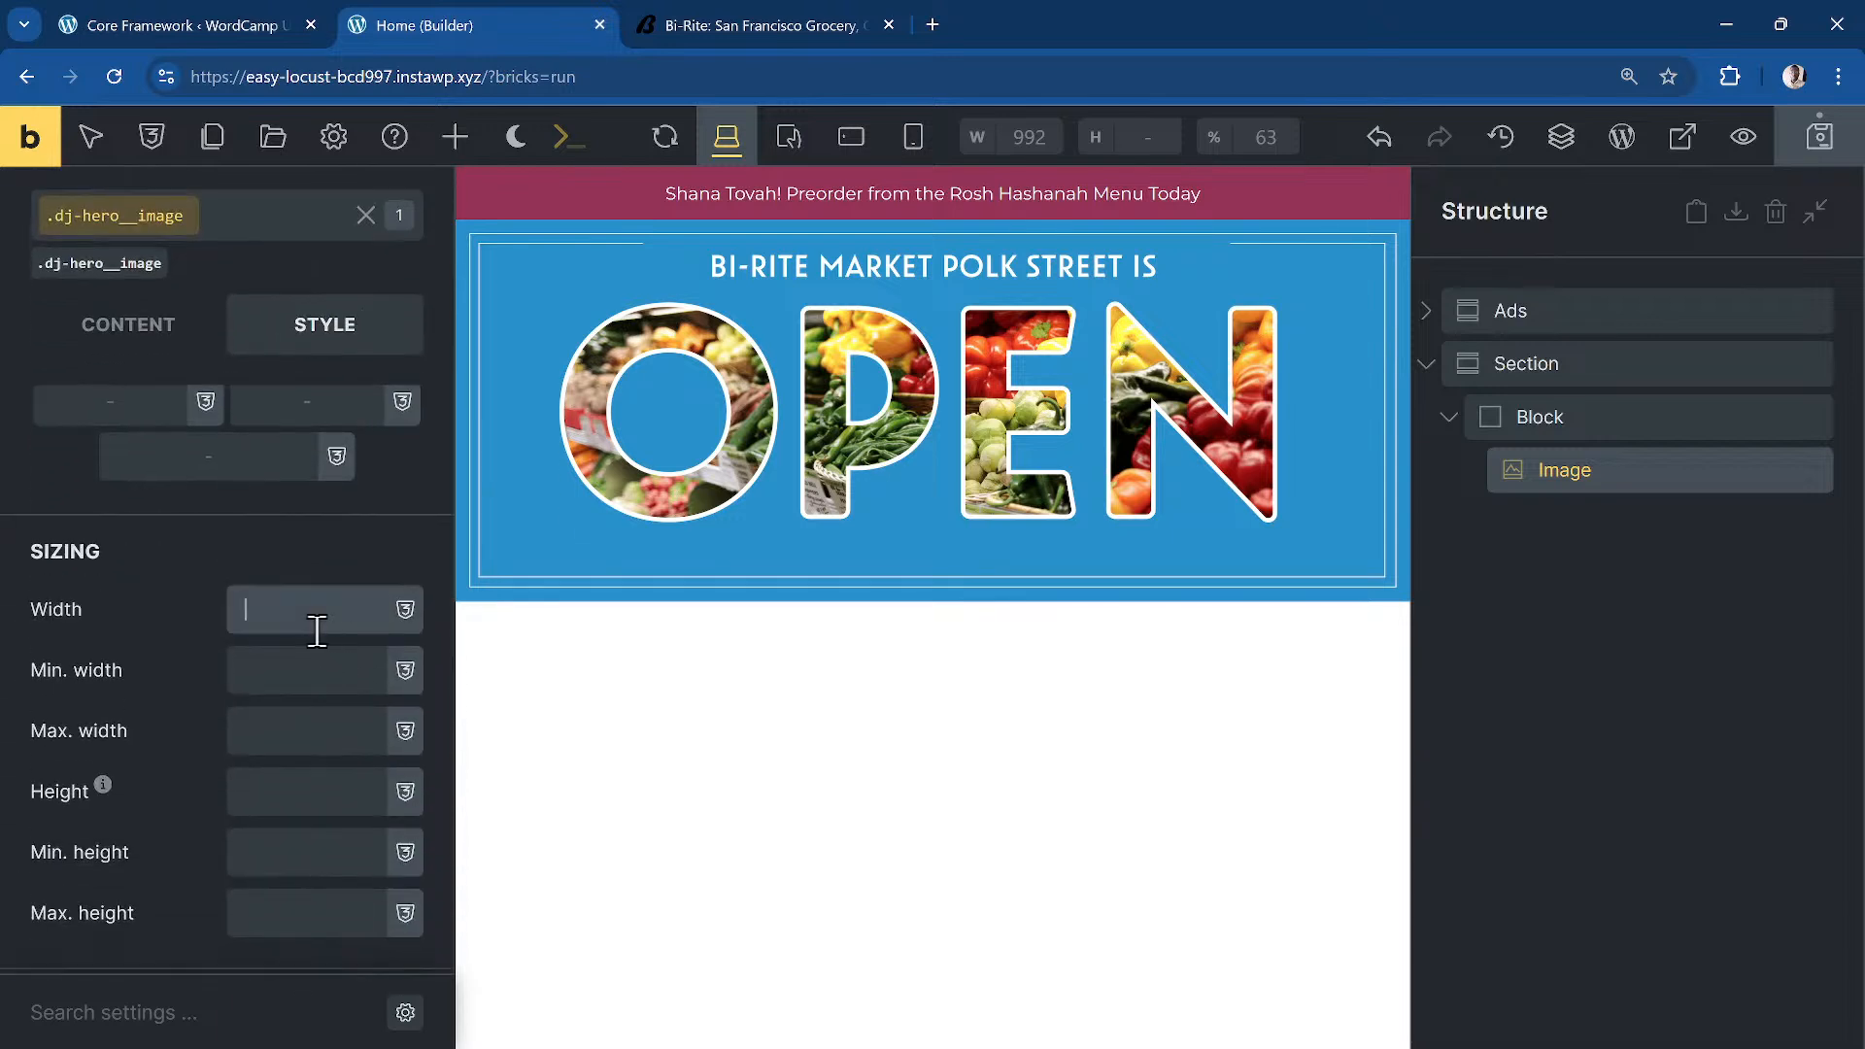
text(100)
click(299, 794)
text(1)
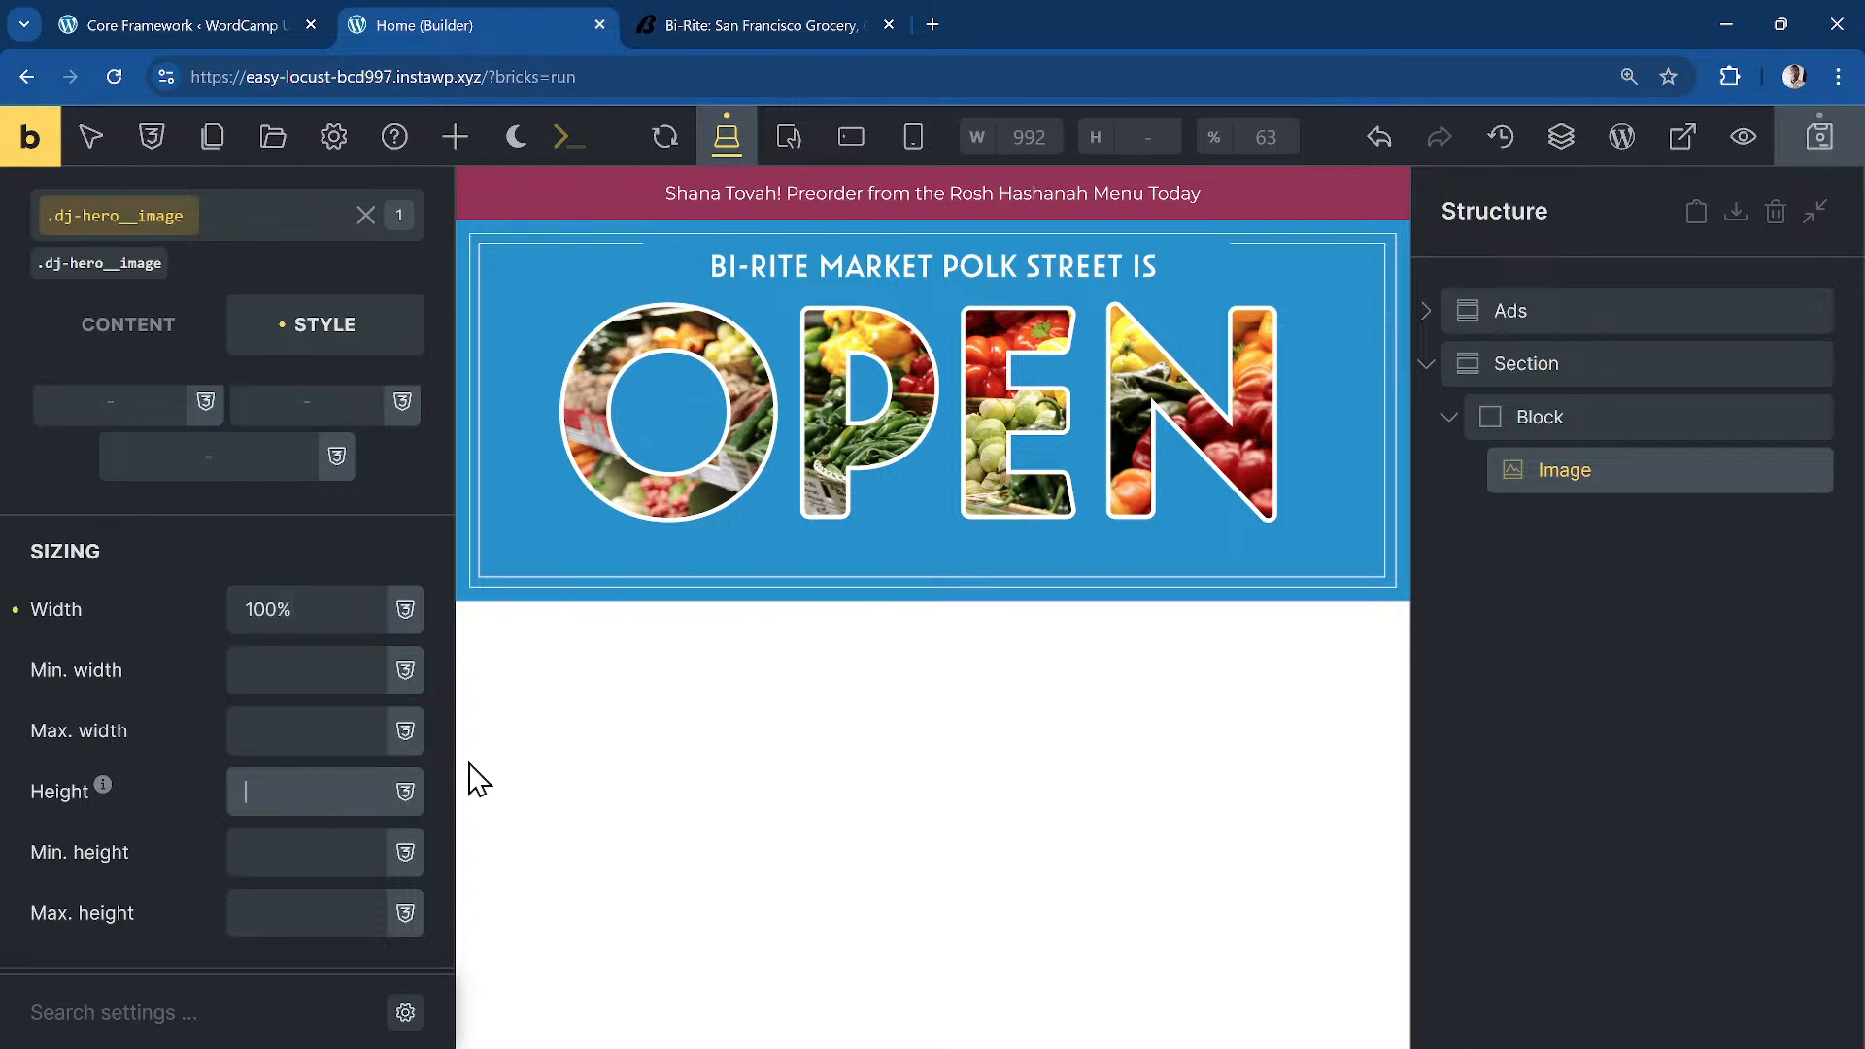
text(00%)
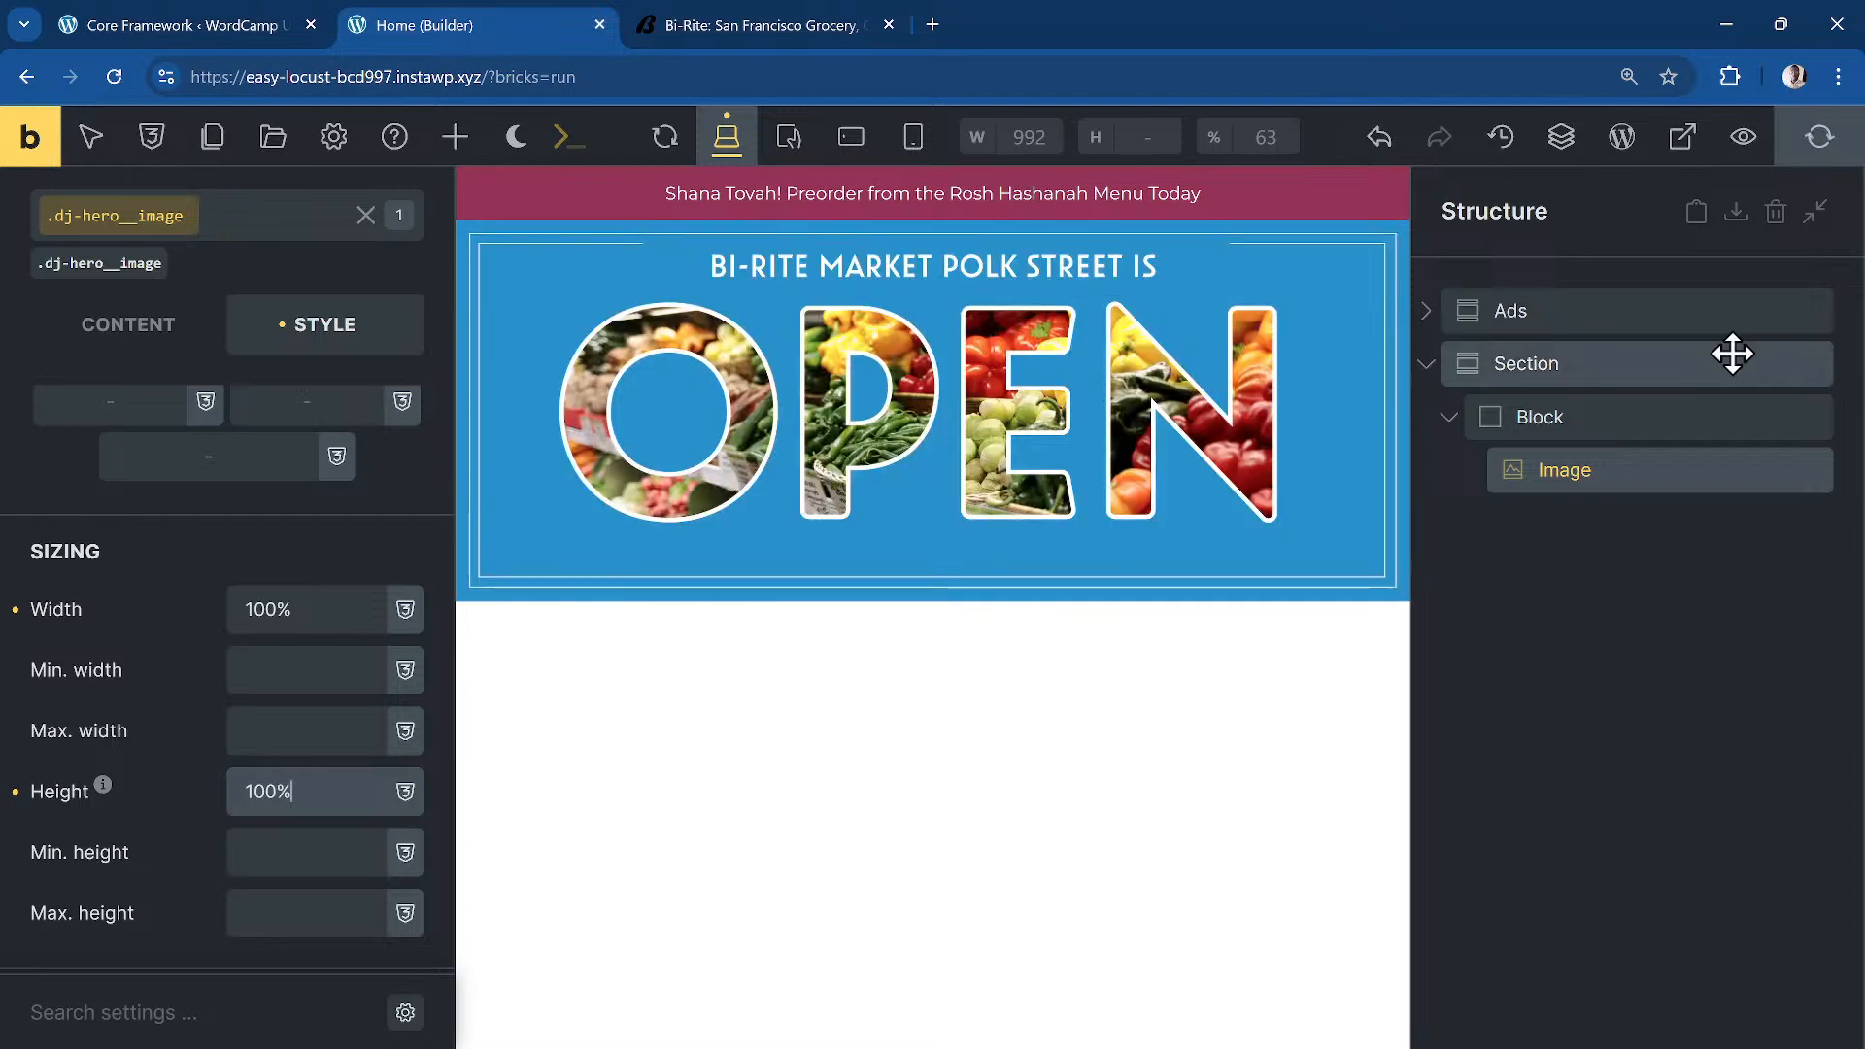
click(1506, 418)
double_click(1556, 422)
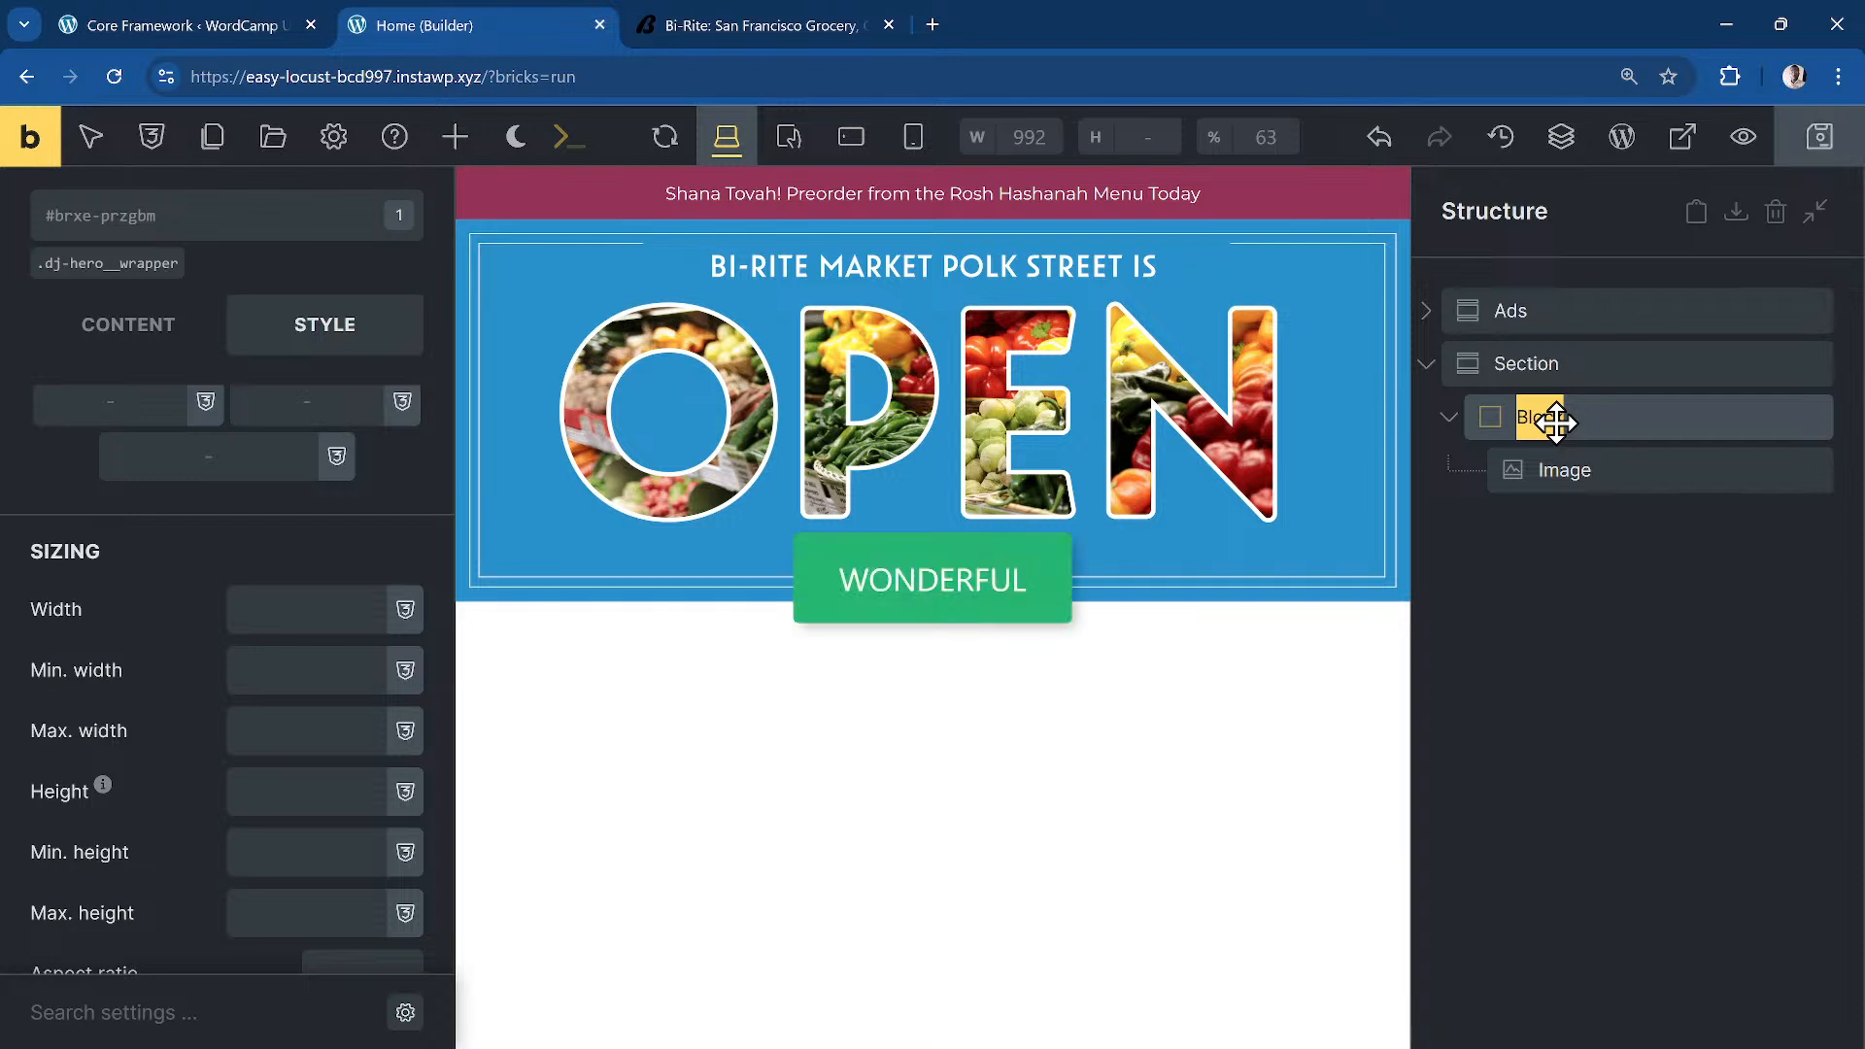
Step: Rename the hero wrapper block to Heading
text(Heading)
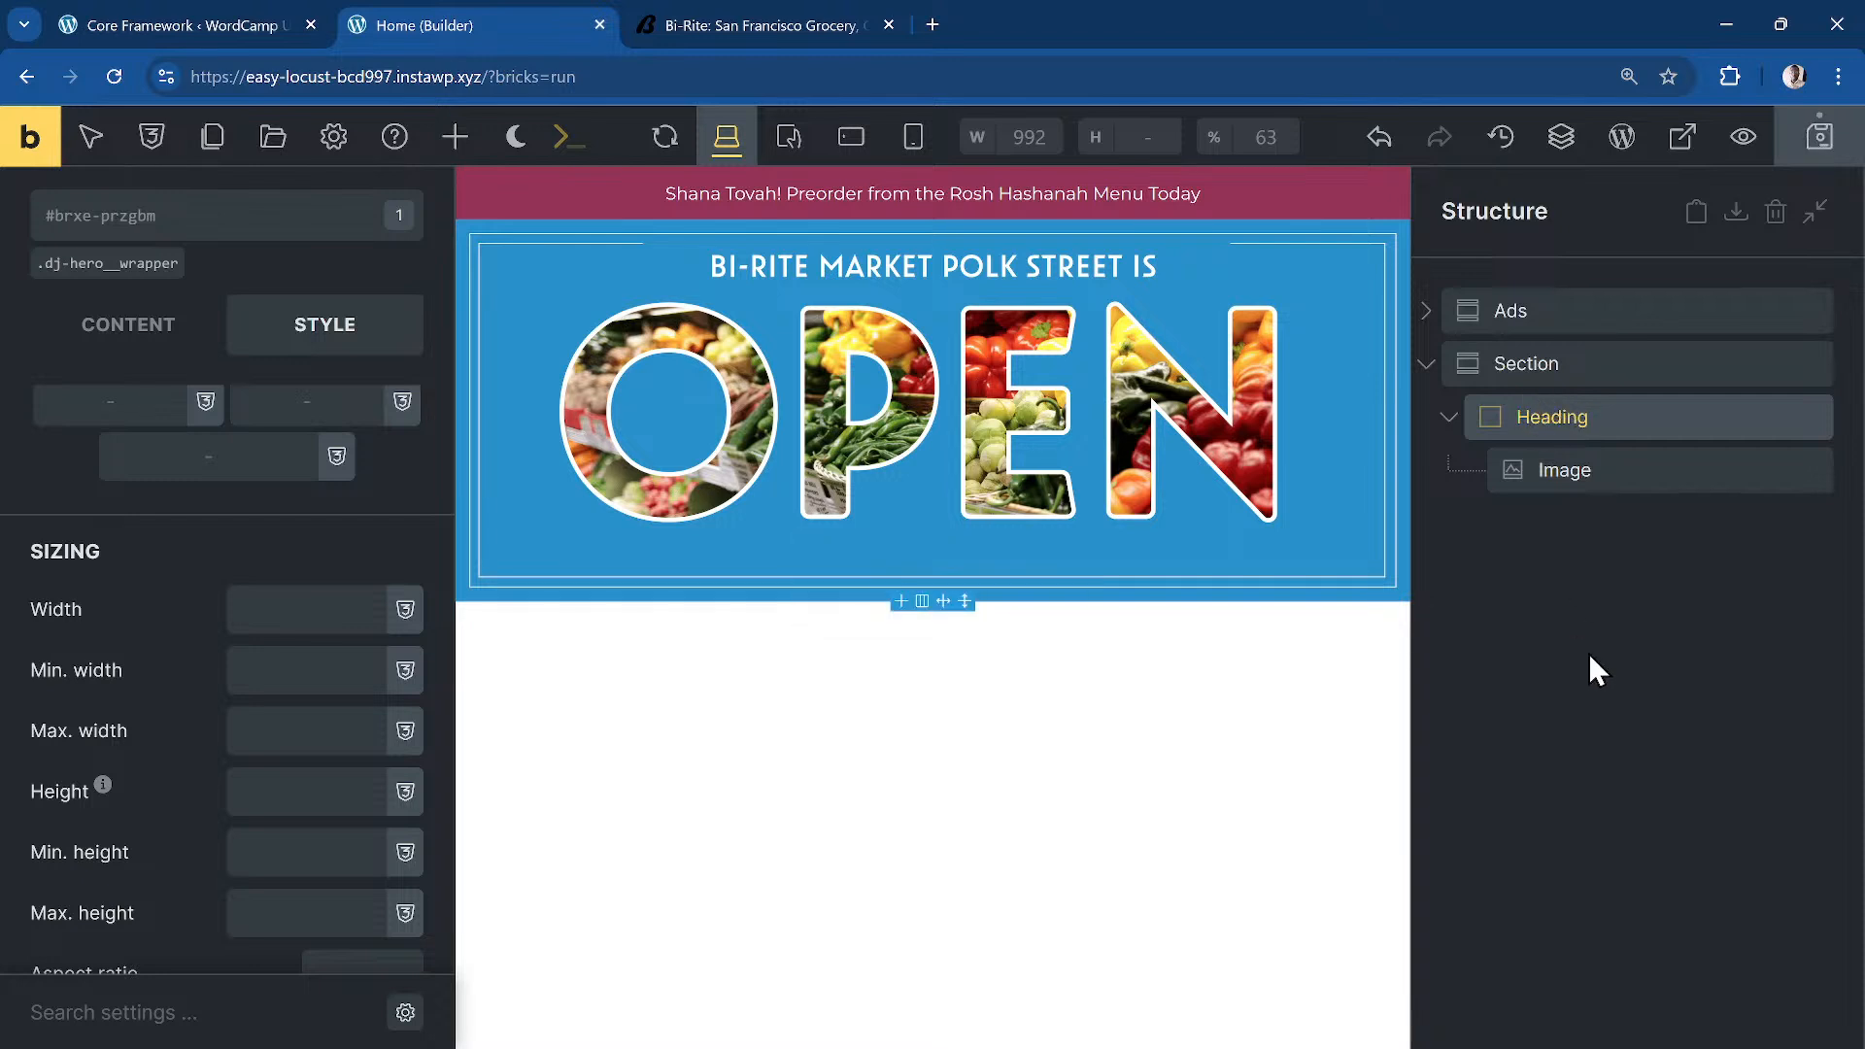
click(1580, 619)
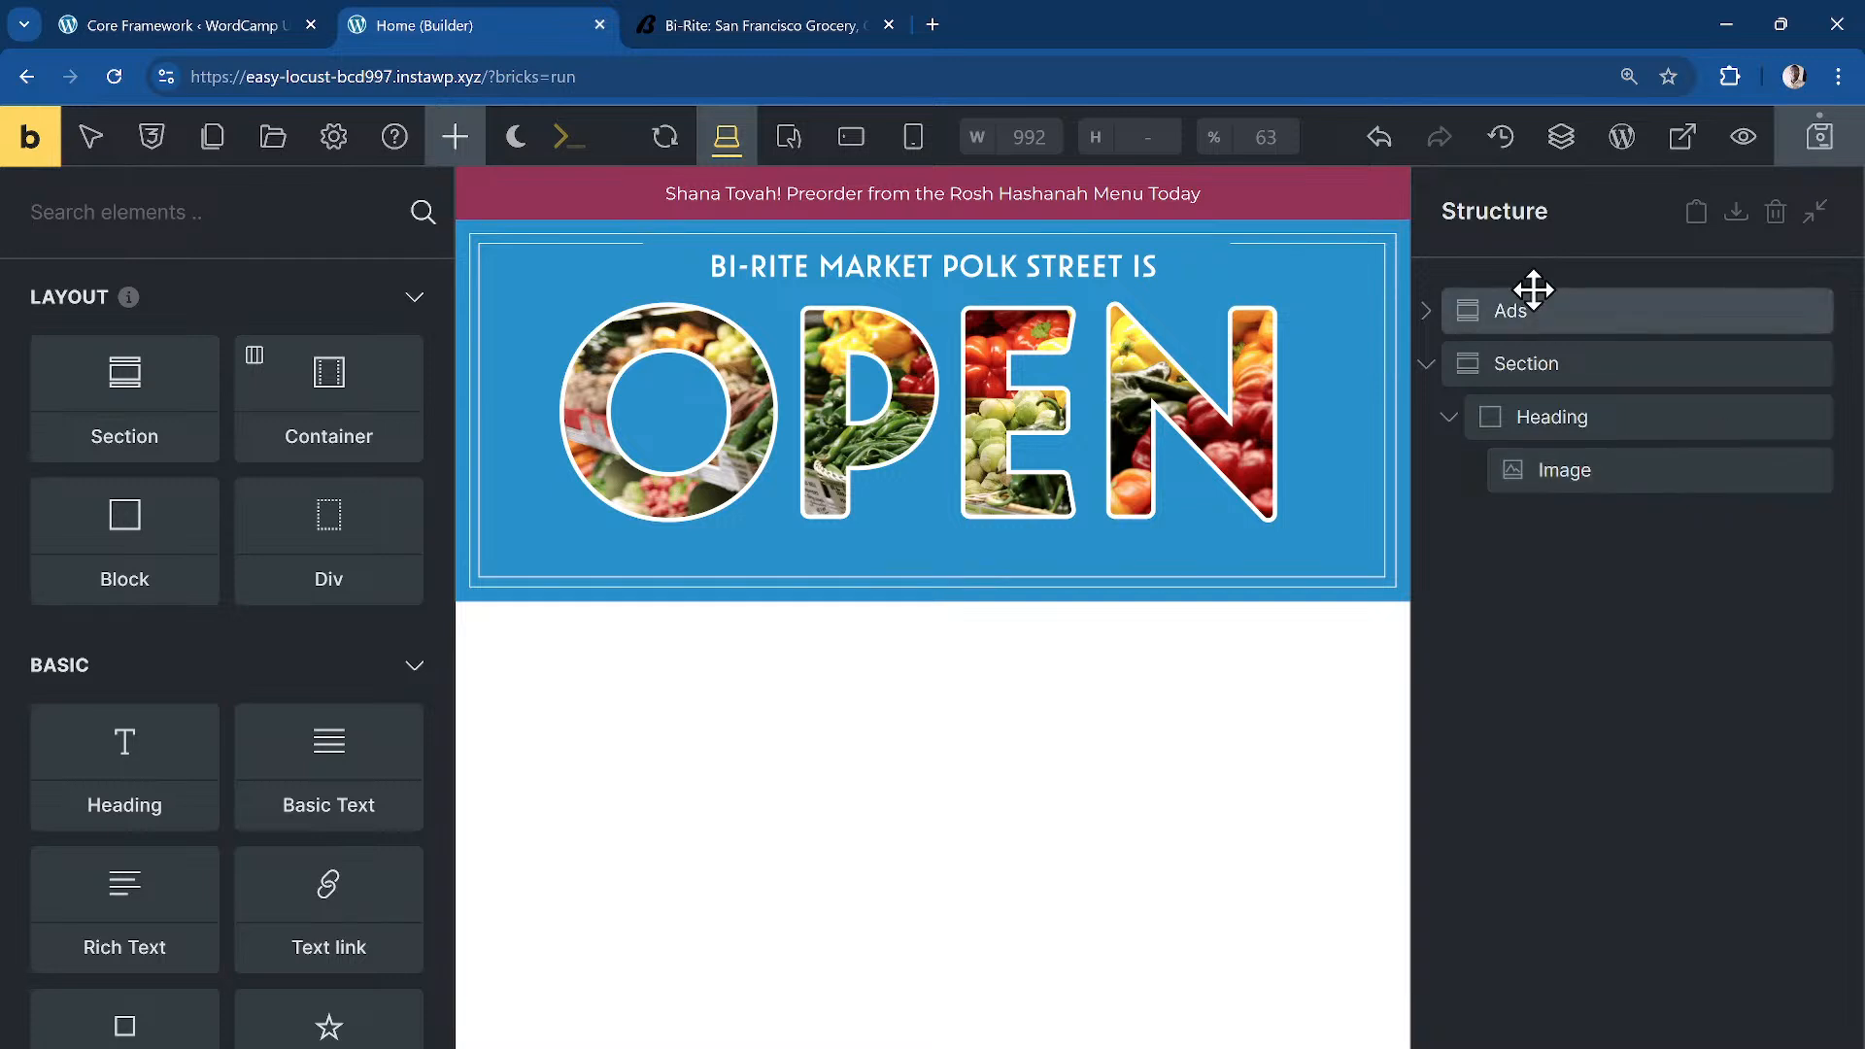
click(1586, 426)
Step: Set the Heading block's HTML tag to Custom with tag h1
click(117, 444)
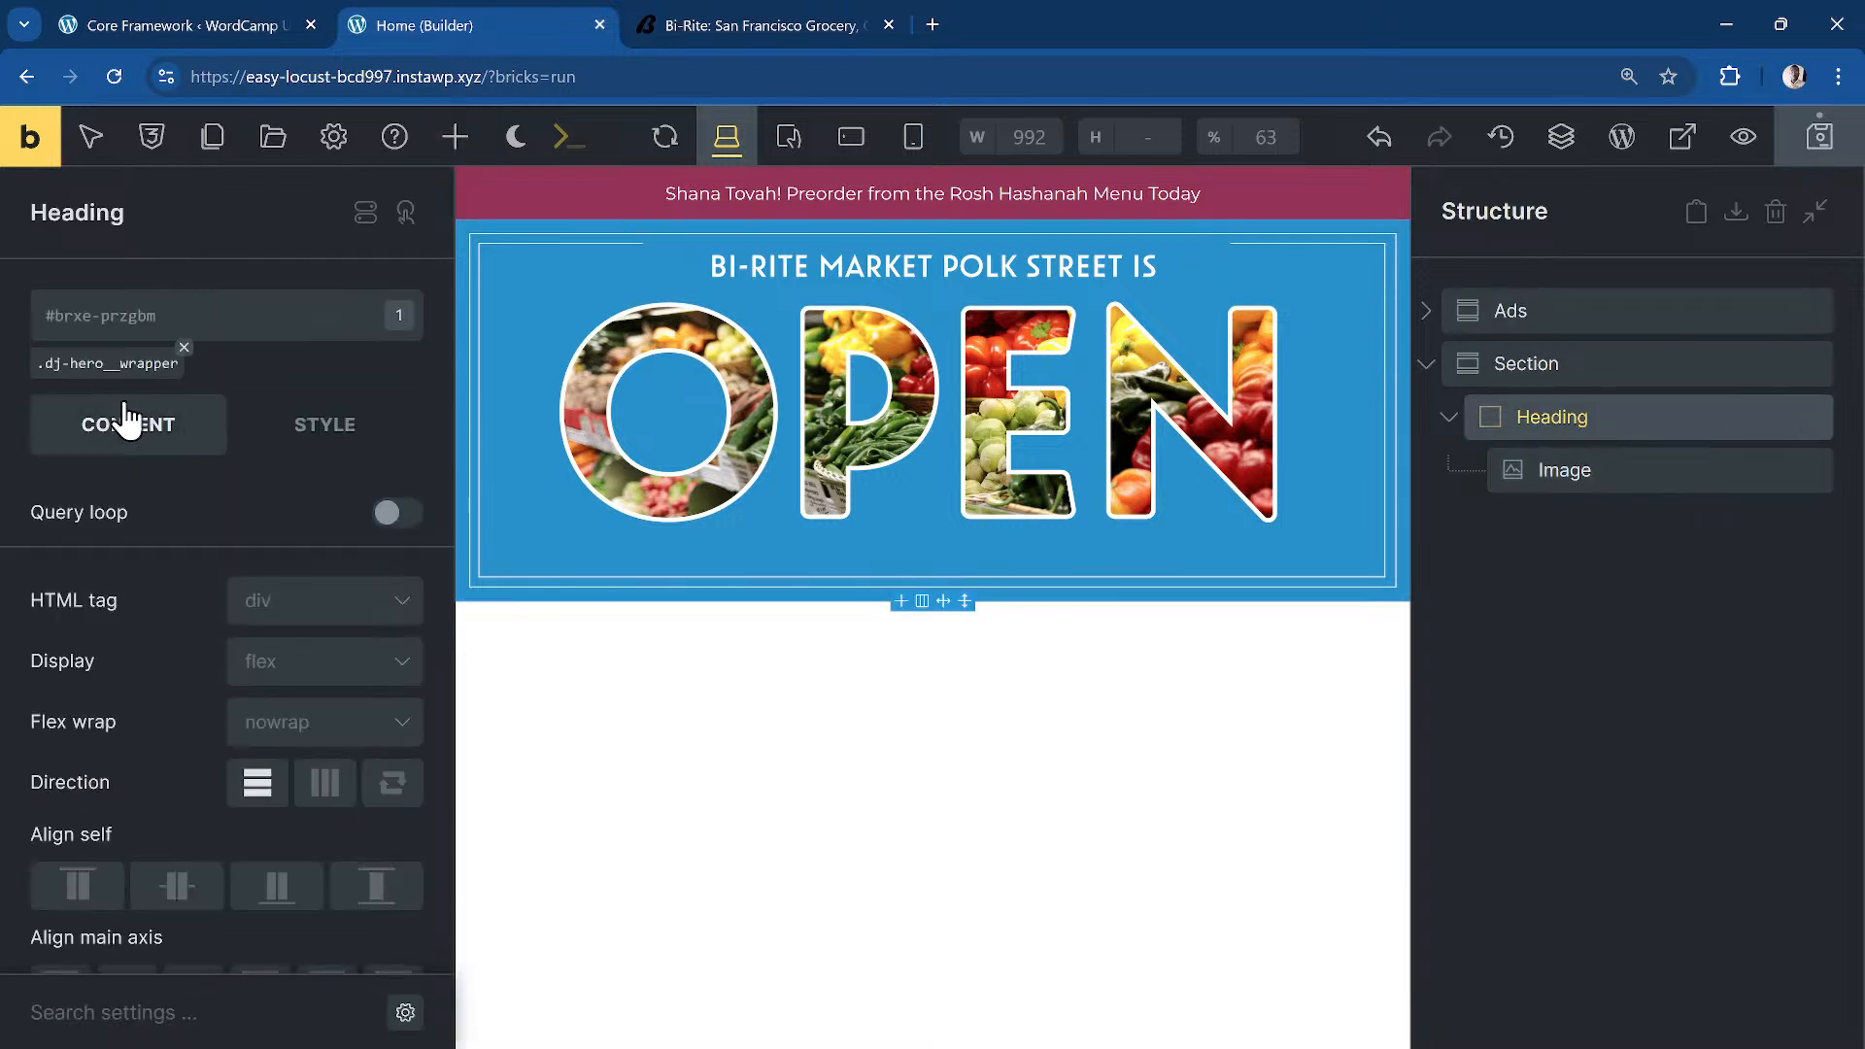
click(346, 612)
scroll(330, 961, down, 5)
click(331, 666)
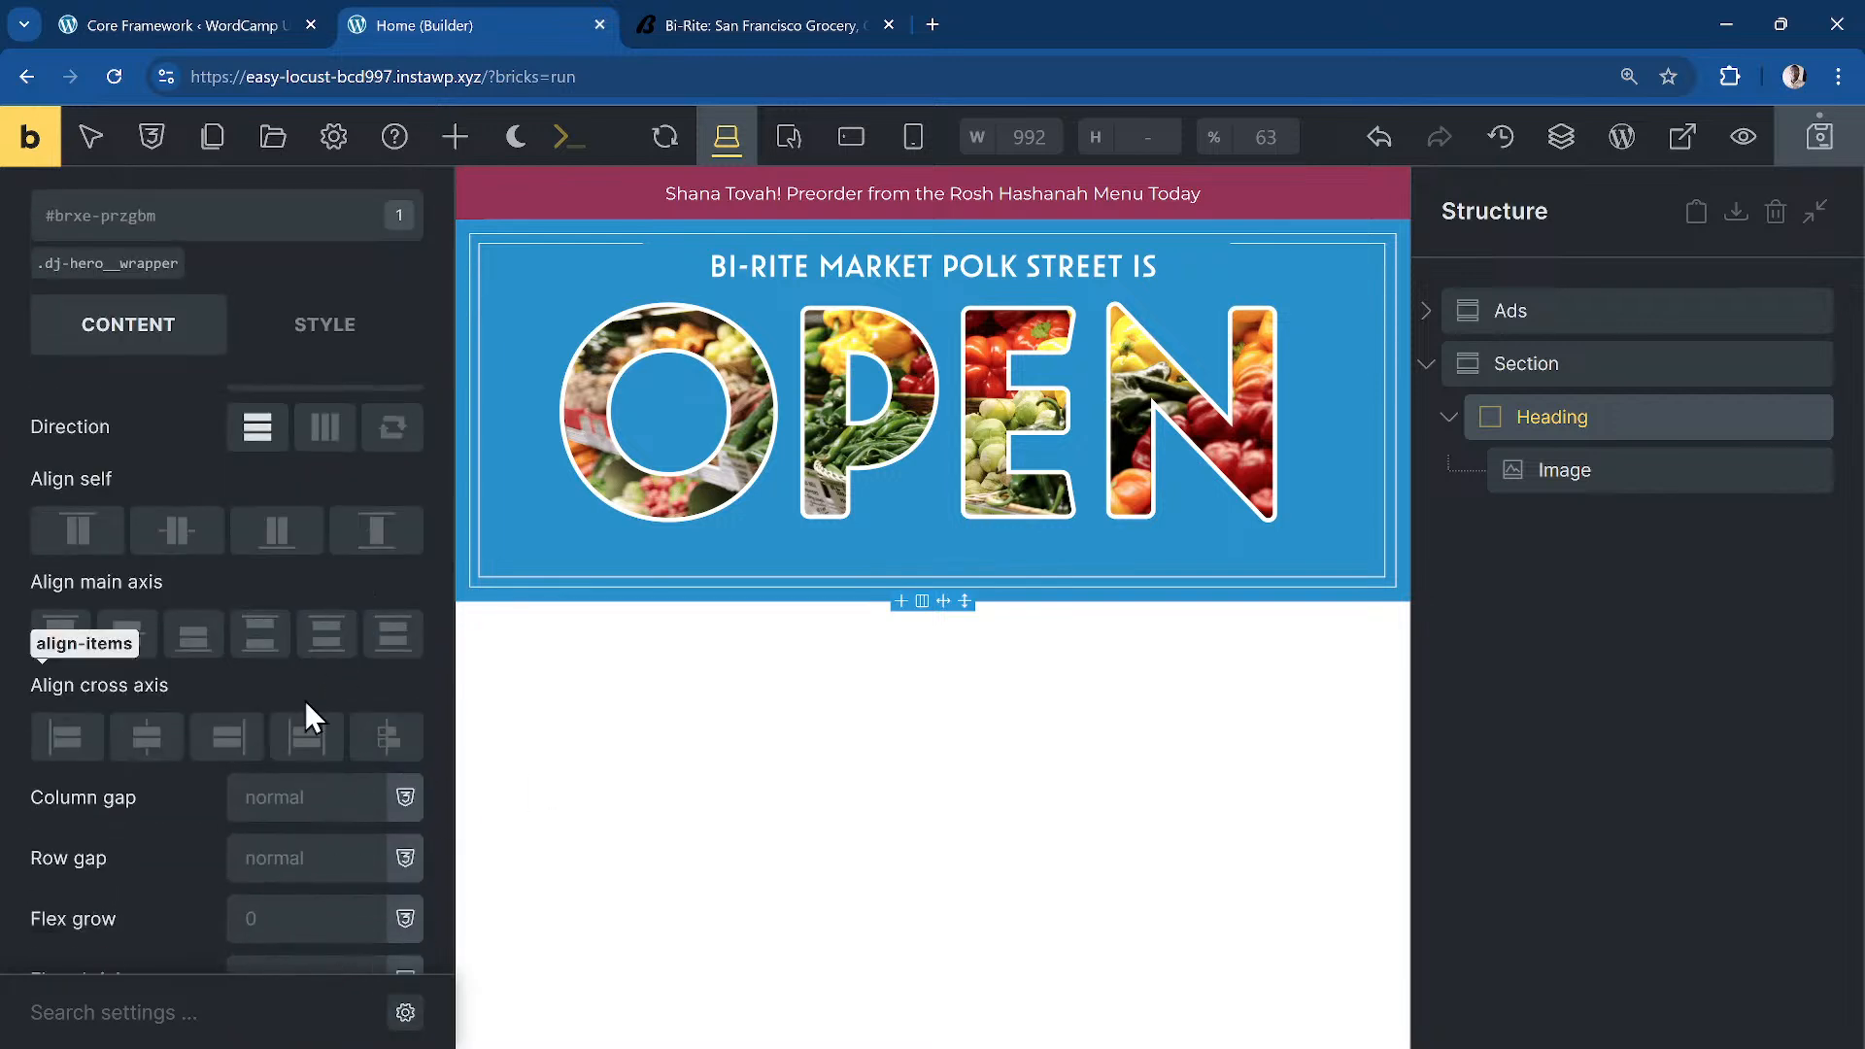
scroll(289, 711, up, 2)
click(281, 659)
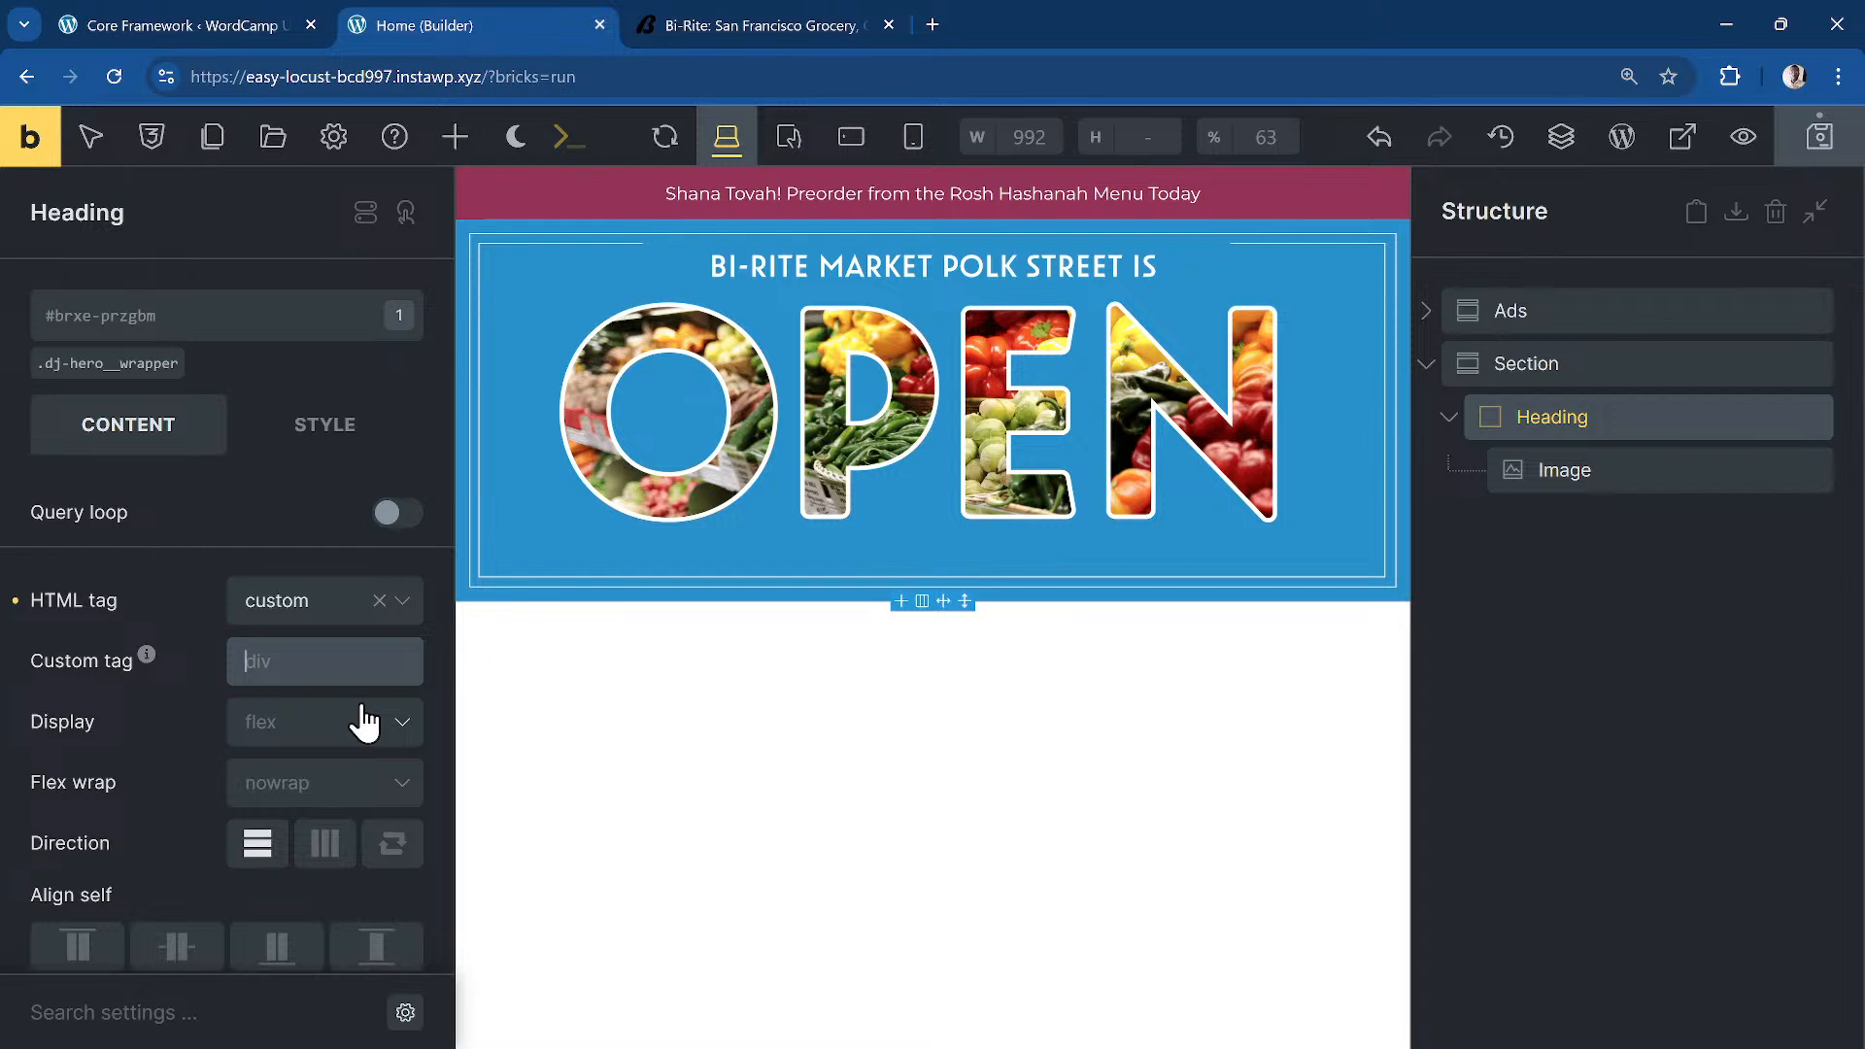
text(h1)
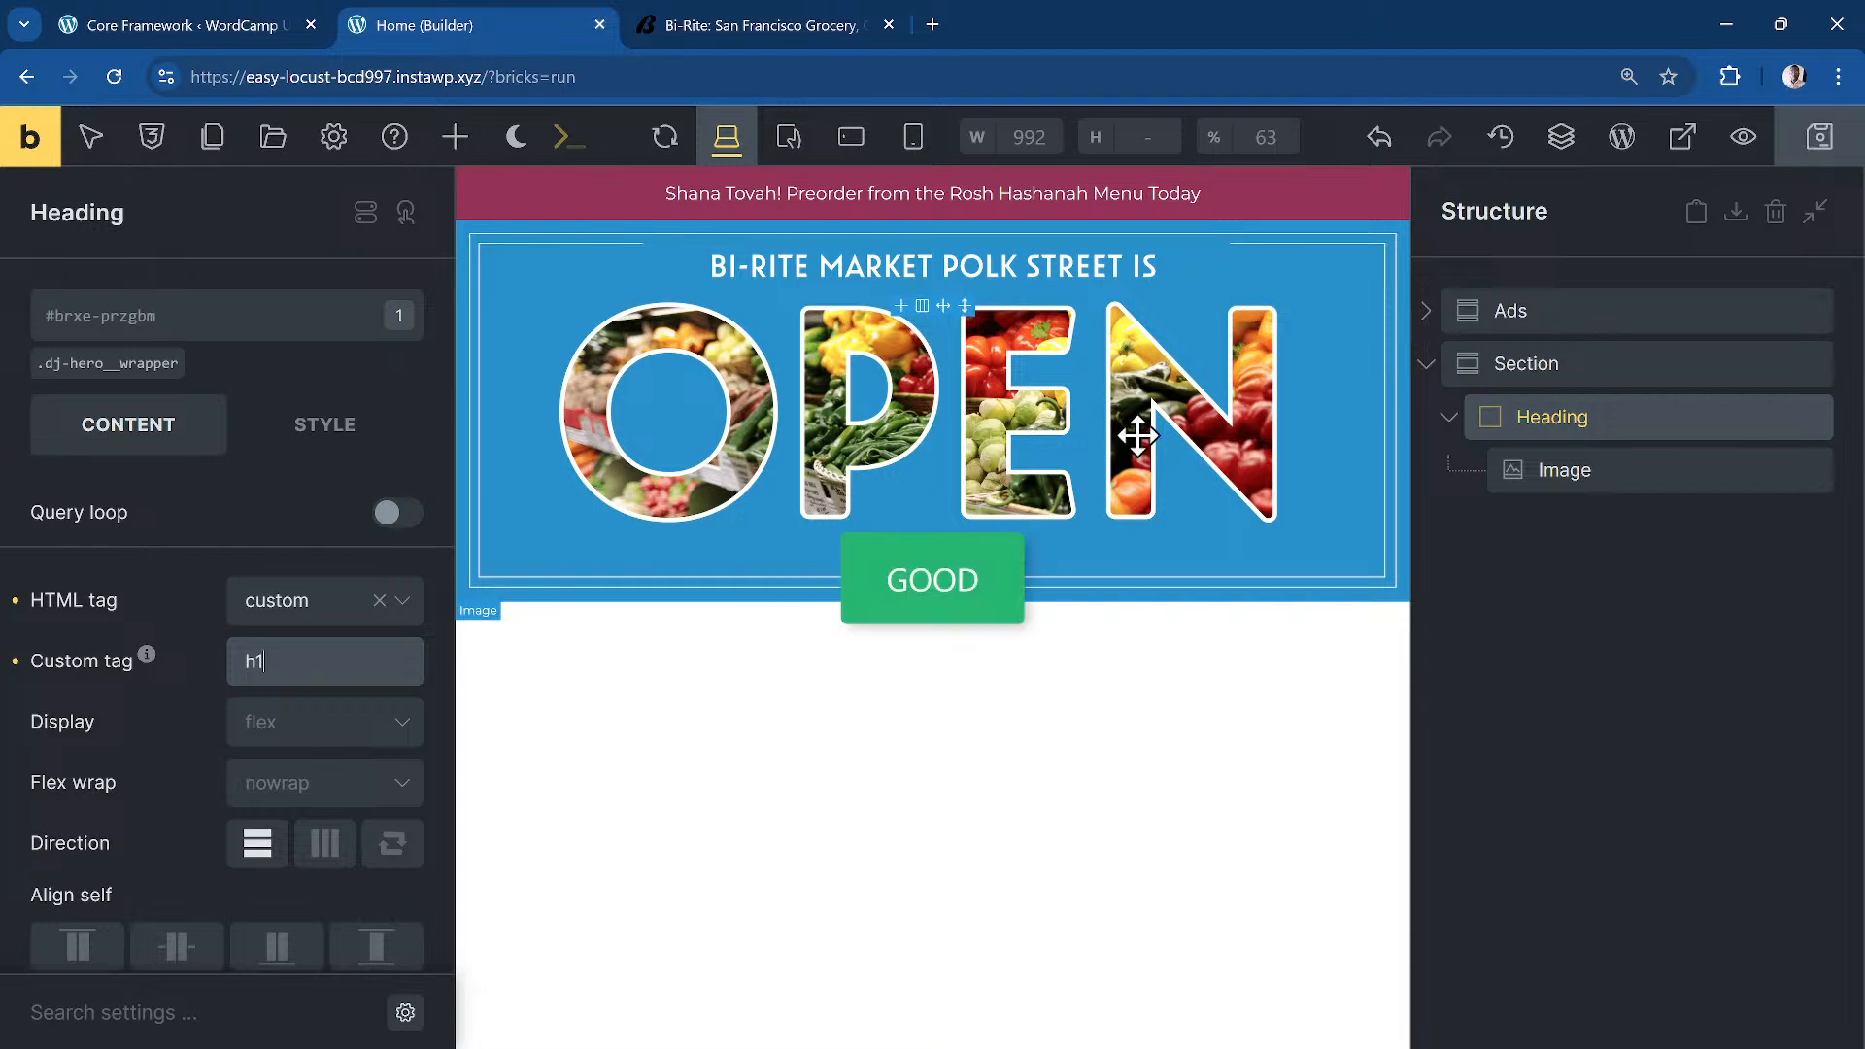
click(1139, 436)
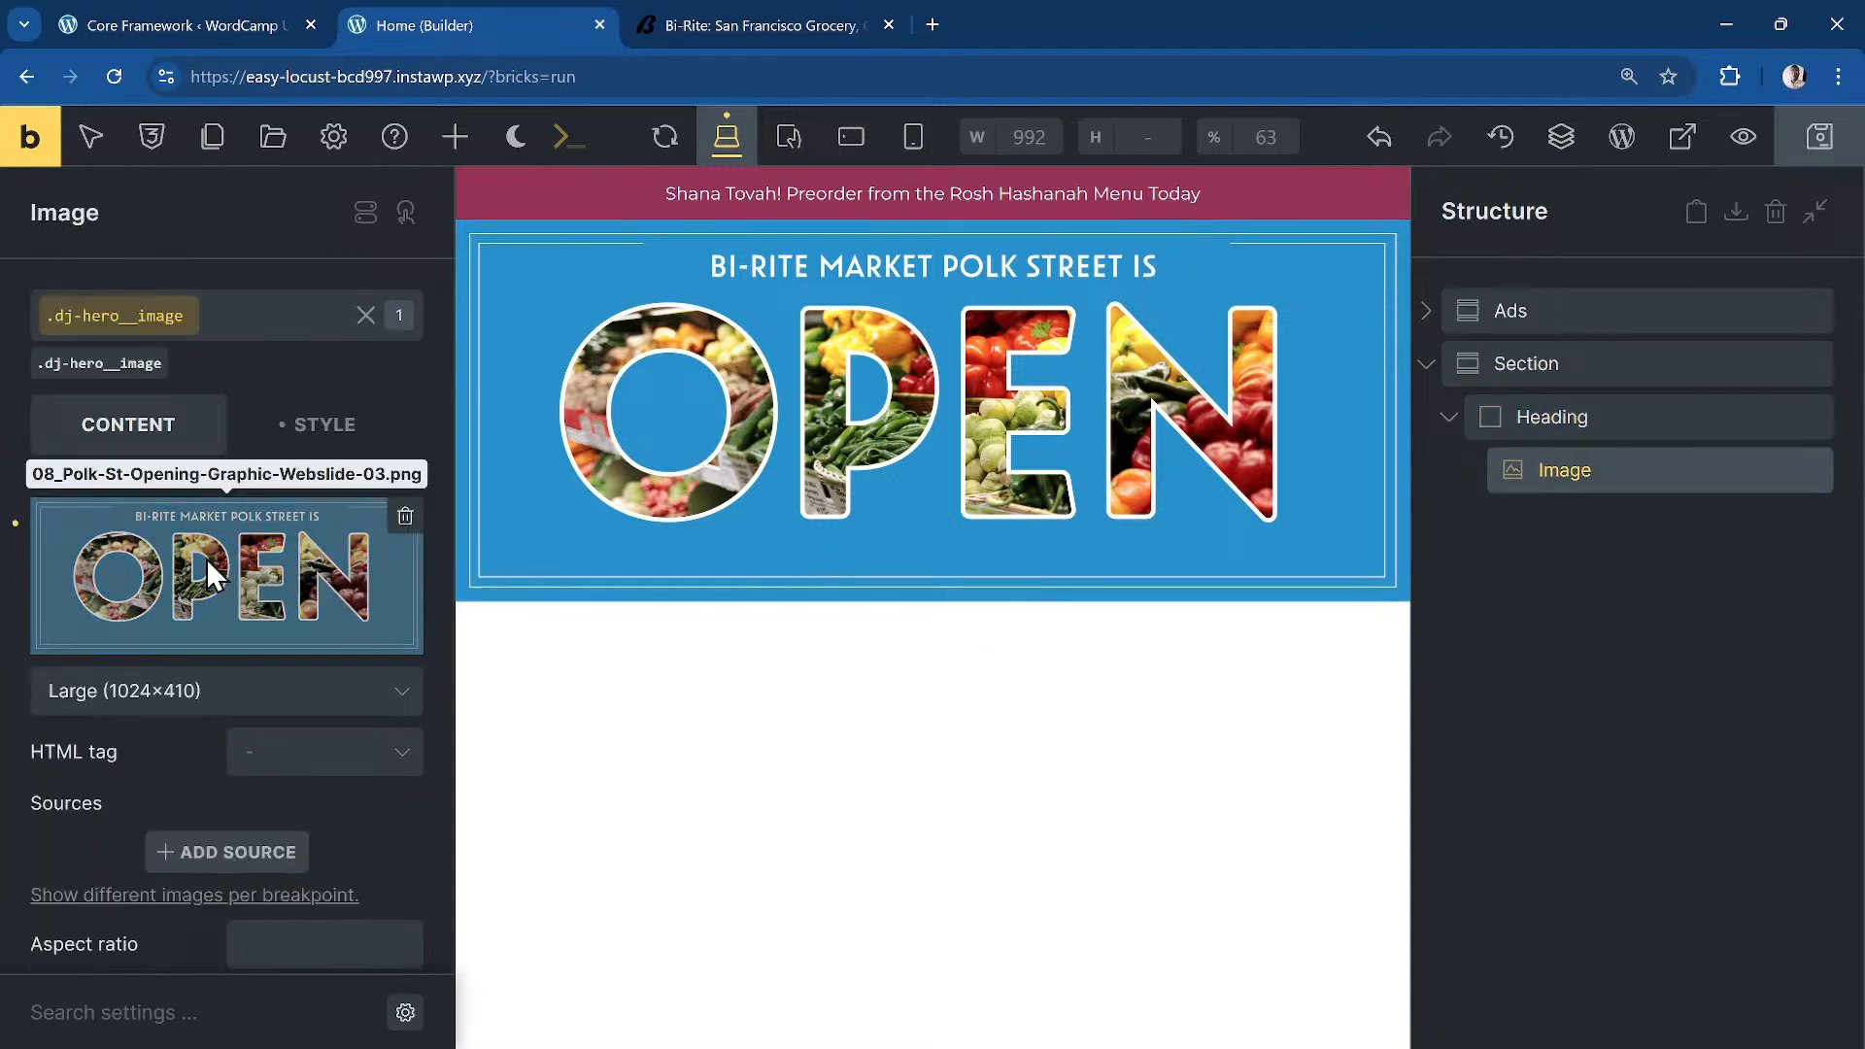
Step: Give the OPEN hero image the alt text 'Bi-rite market polk street is open' and reinsert it
click(207, 561)
click(1638, 740)
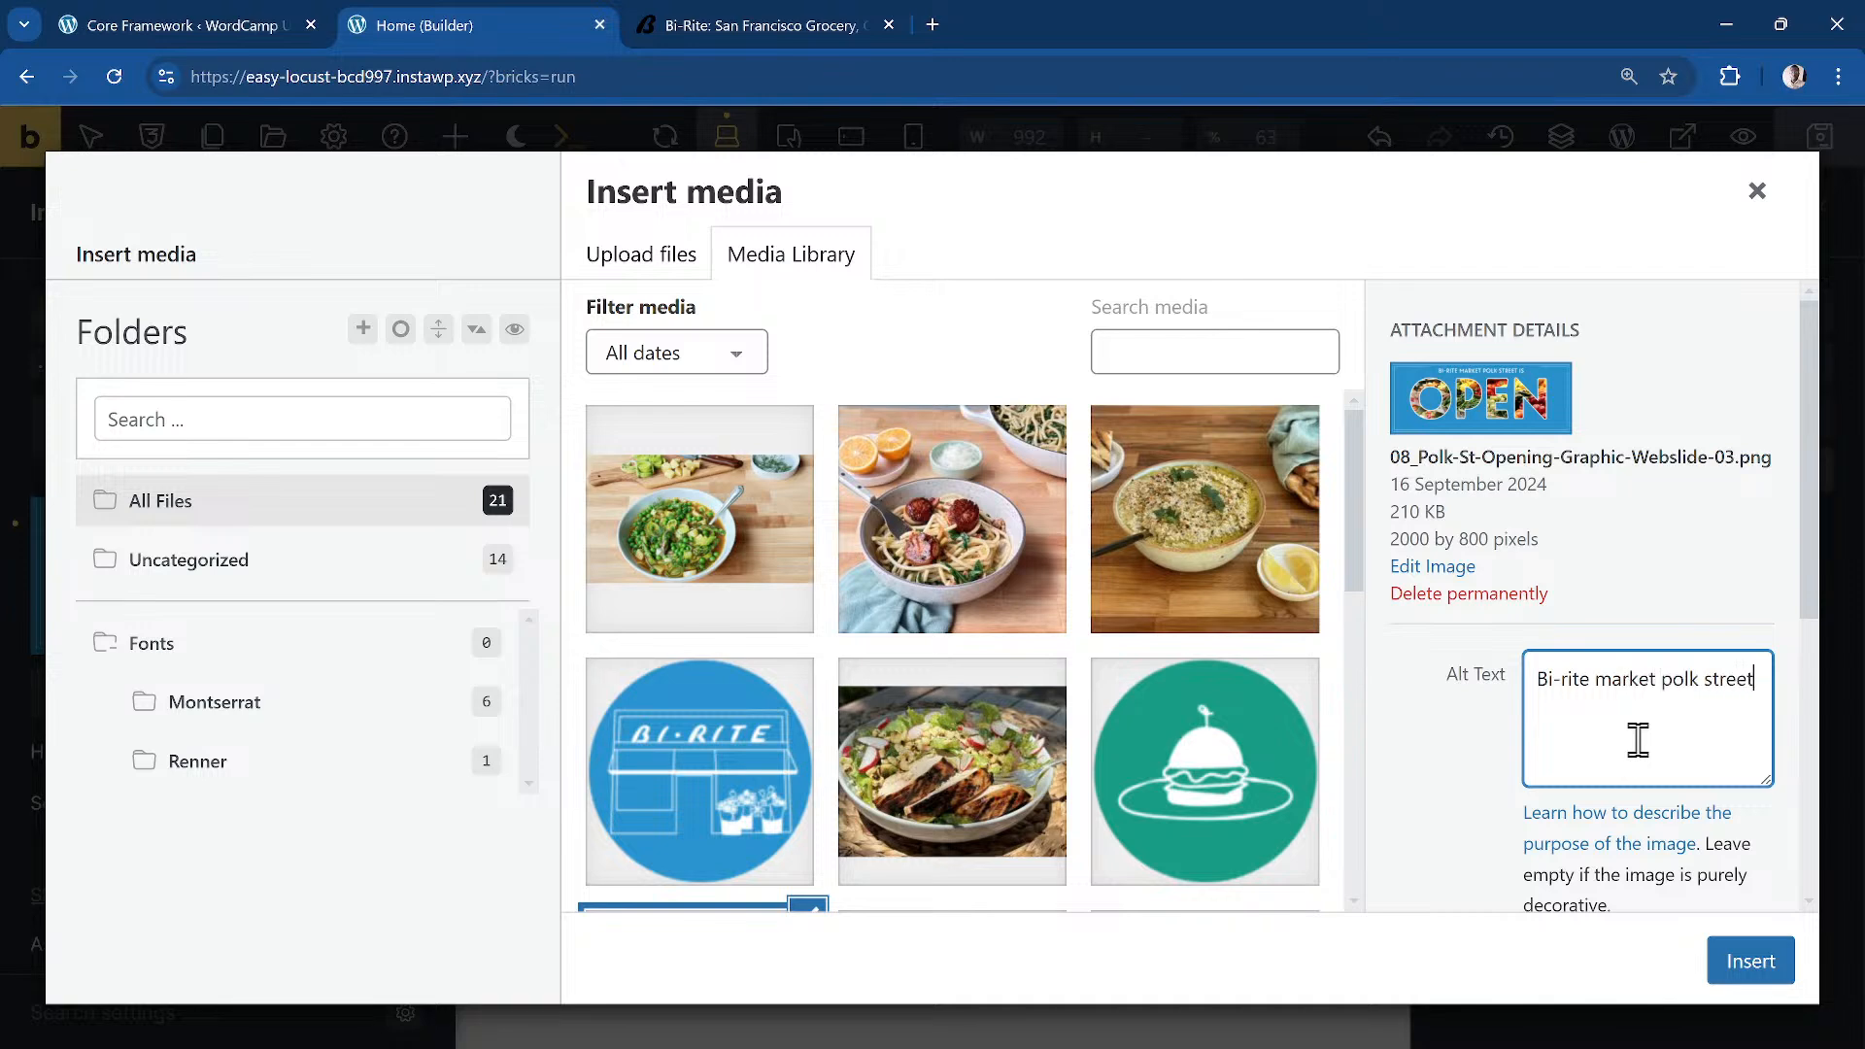
text(open)
click(1746, 958)
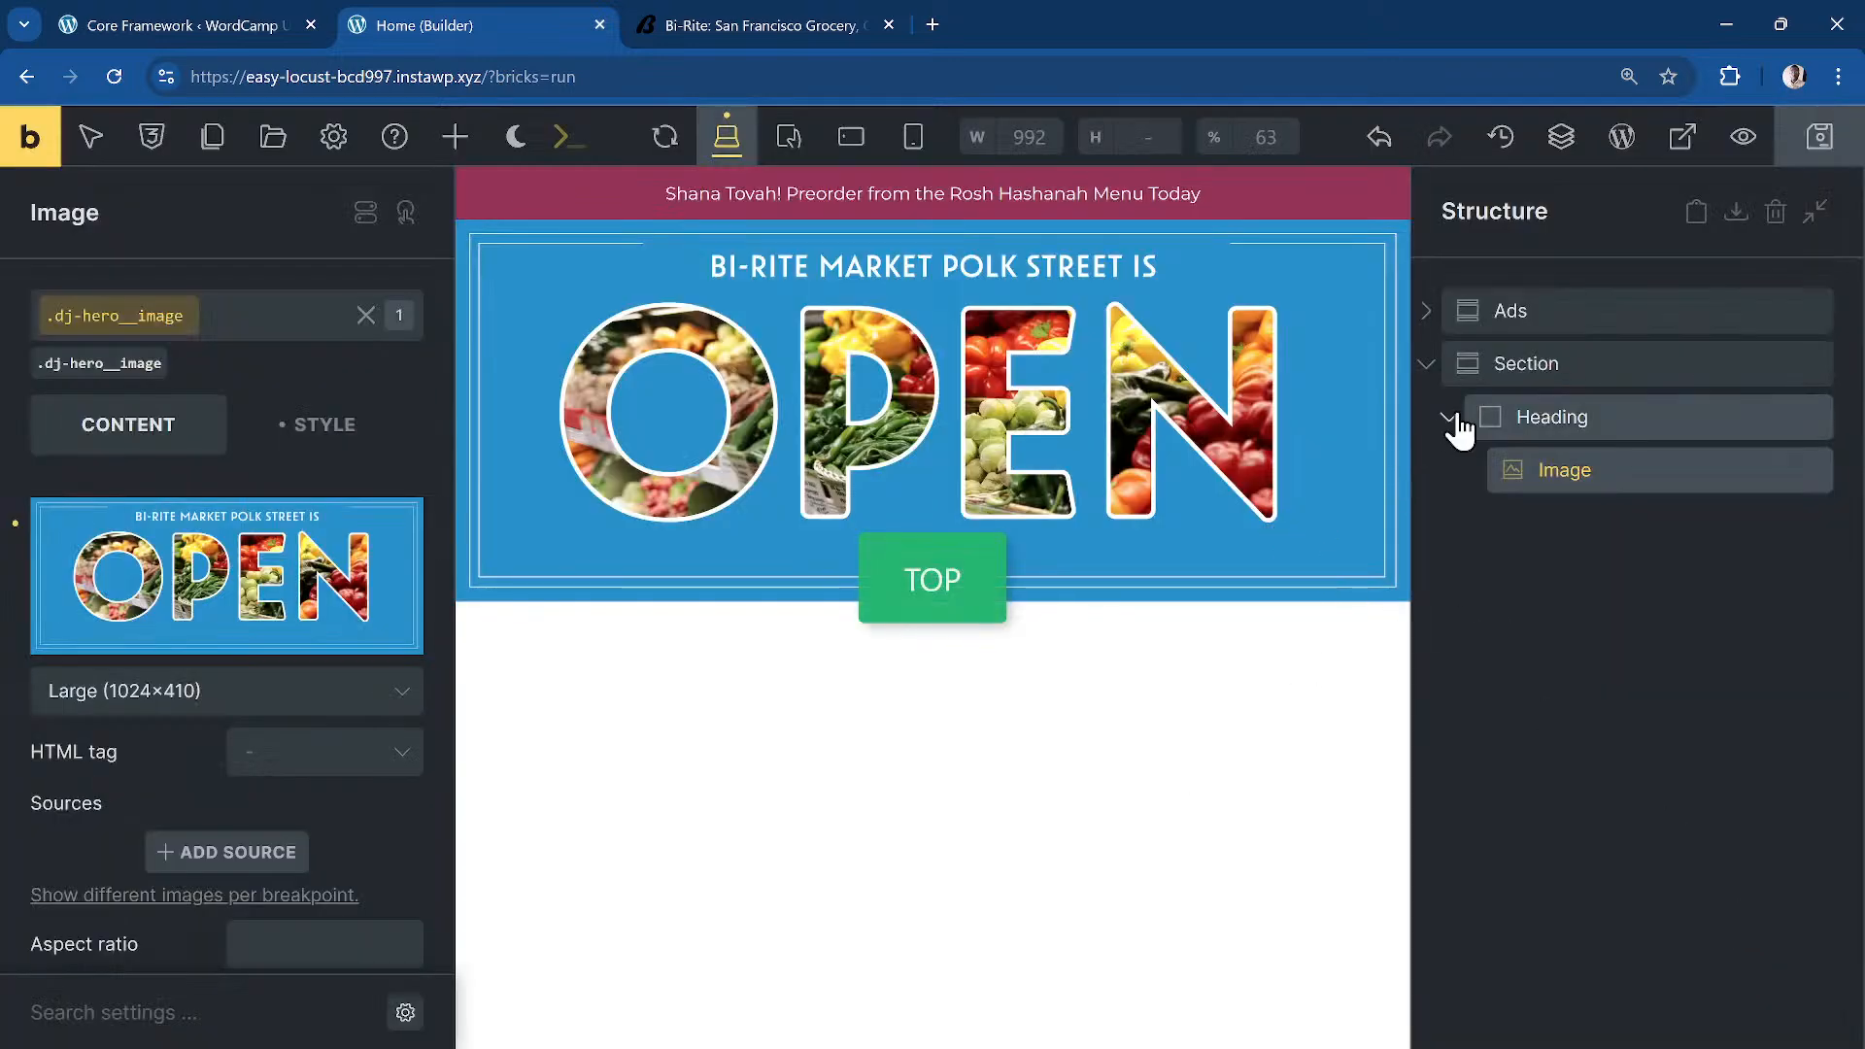
click(1425, 365)
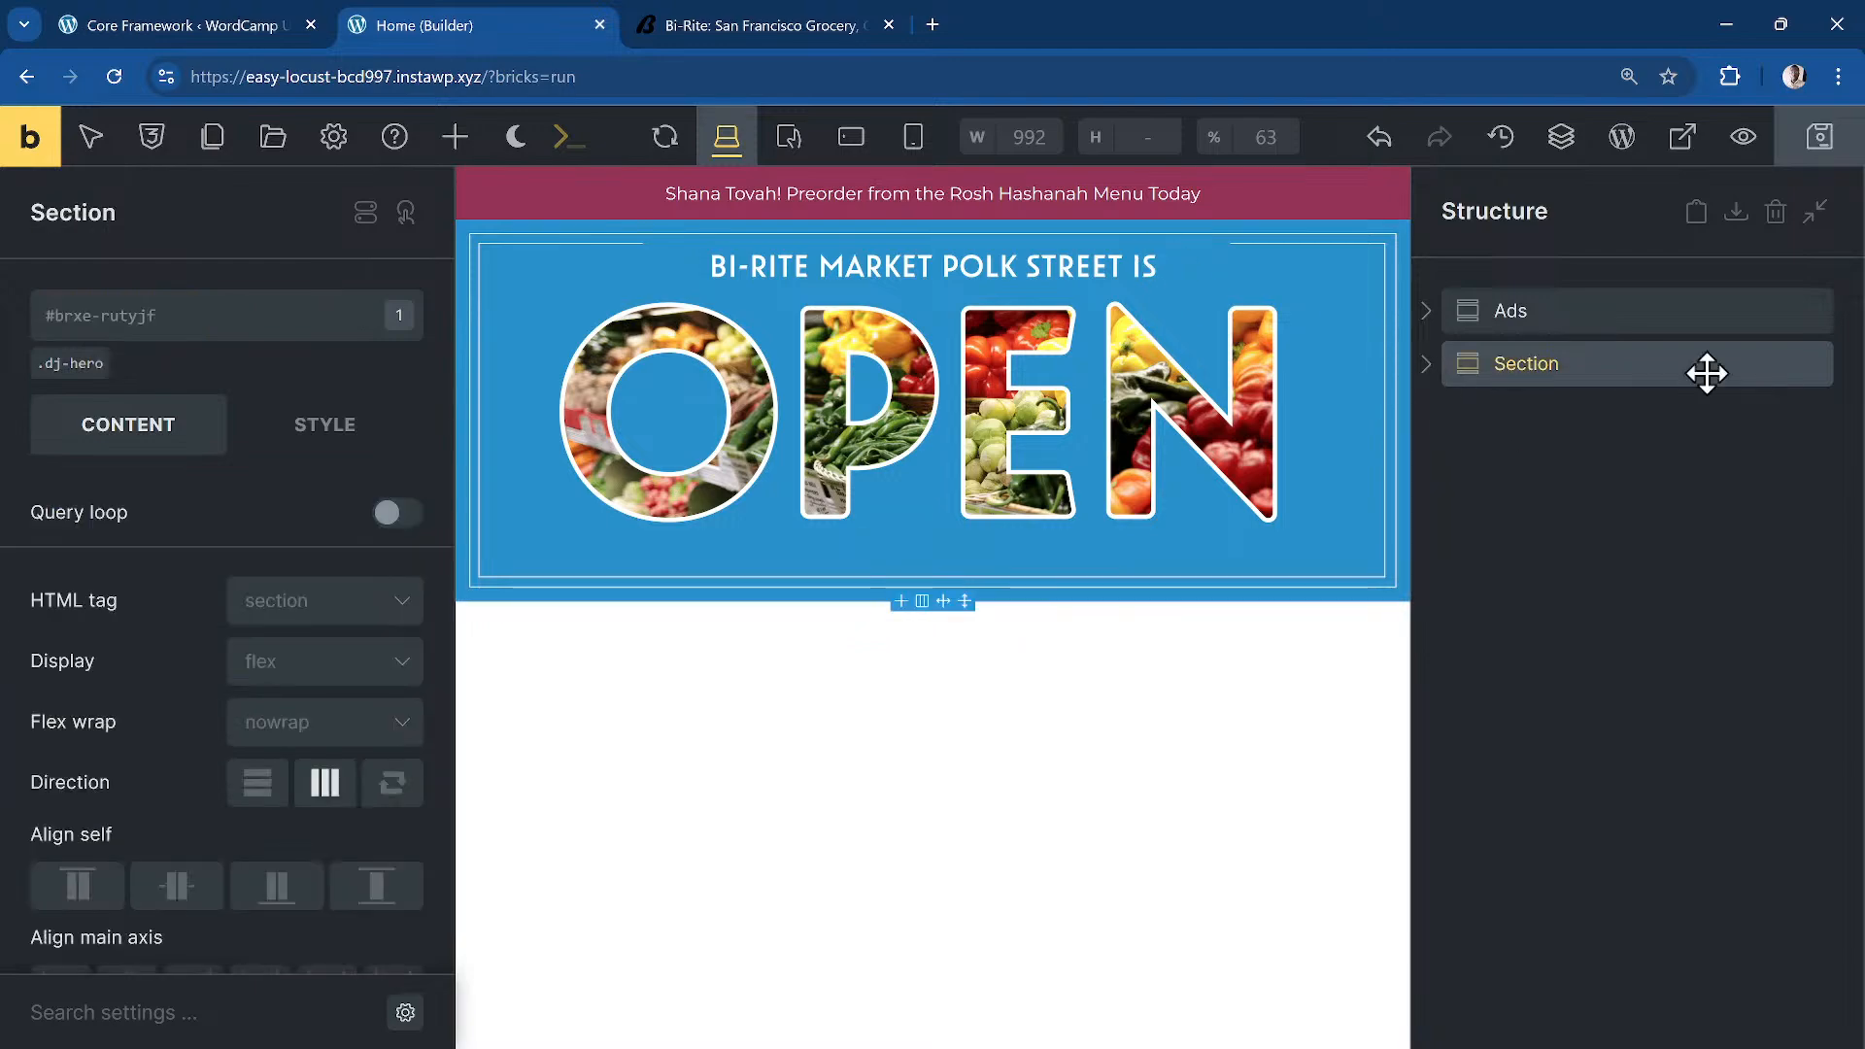
click(802, 29)
Step: Scroll through Bi-Rite's Freshly Arrived and Groceries Delivered sections, then return to the builder
scroll(1003, 388, down, 5)
scroll(1004, 393, down, 3)
scroll(1004, 399, up, 2)
scroll(1006, 393, down, 4)
scroll(1012, 408, up, 4)
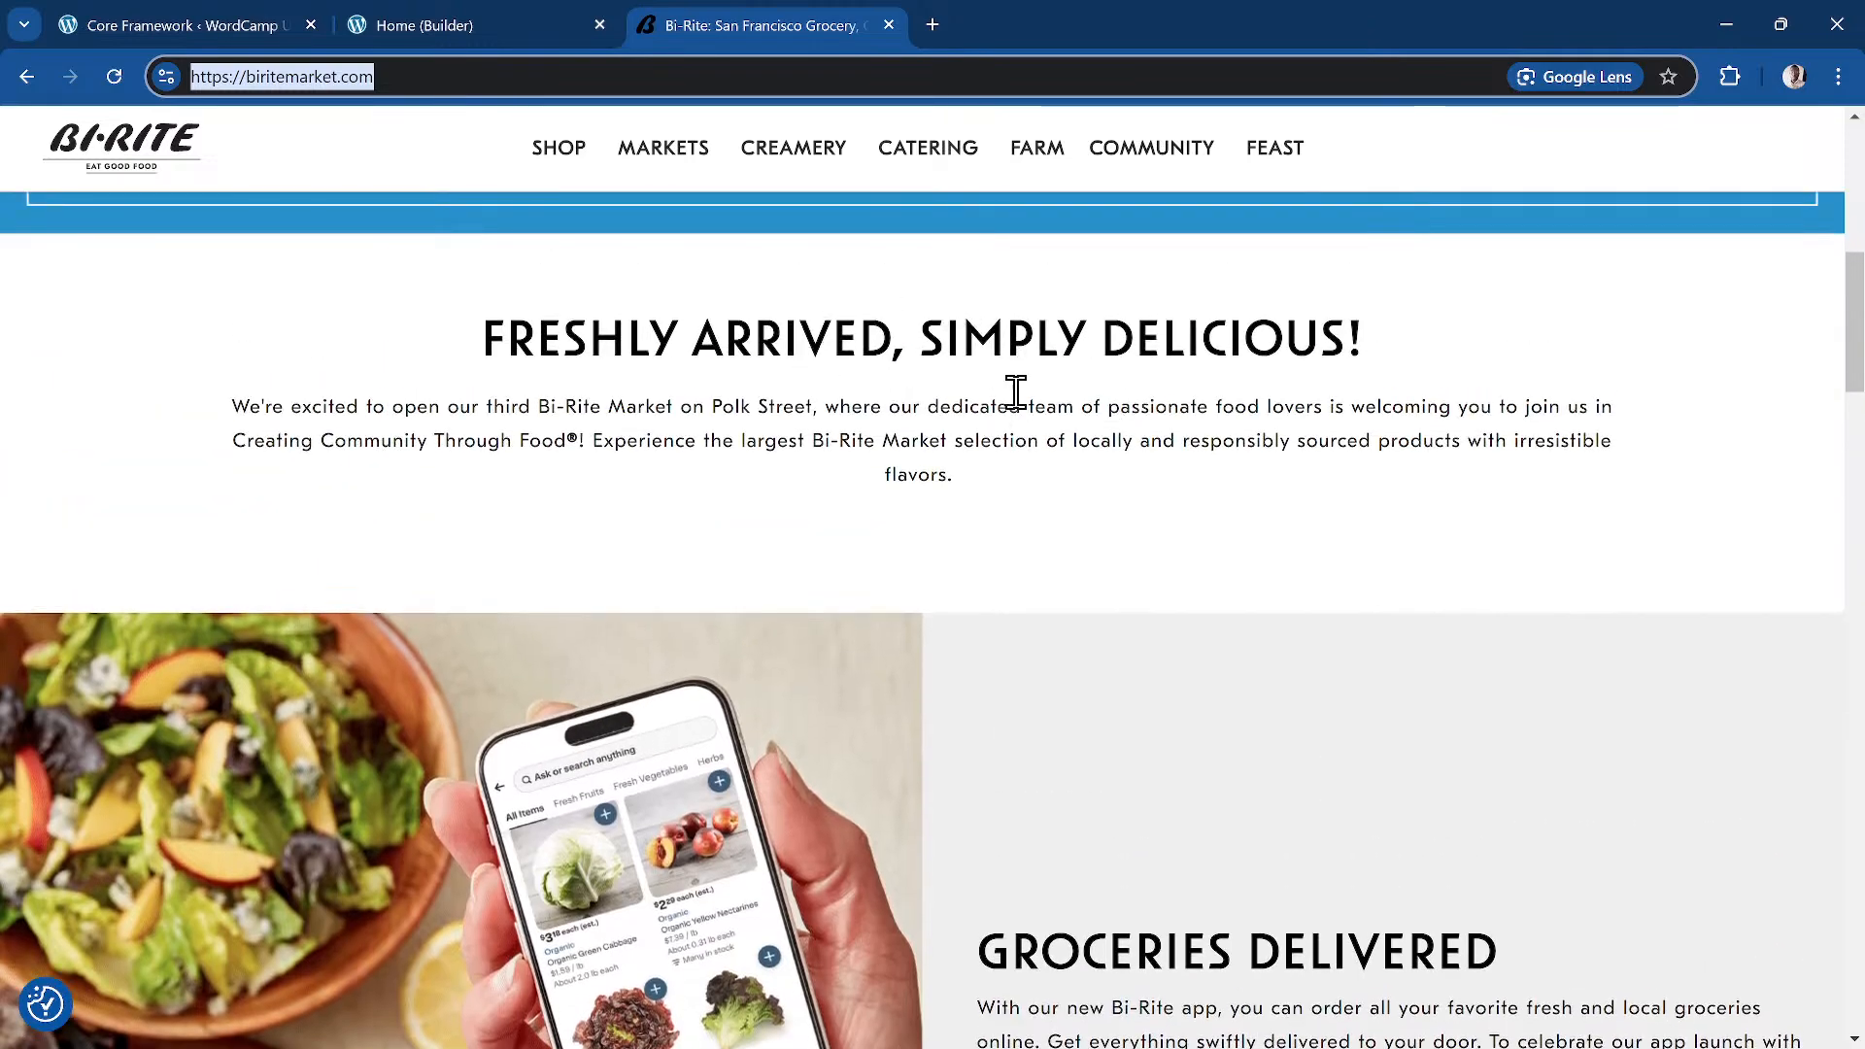
scroll(1054, 388, down, 1)
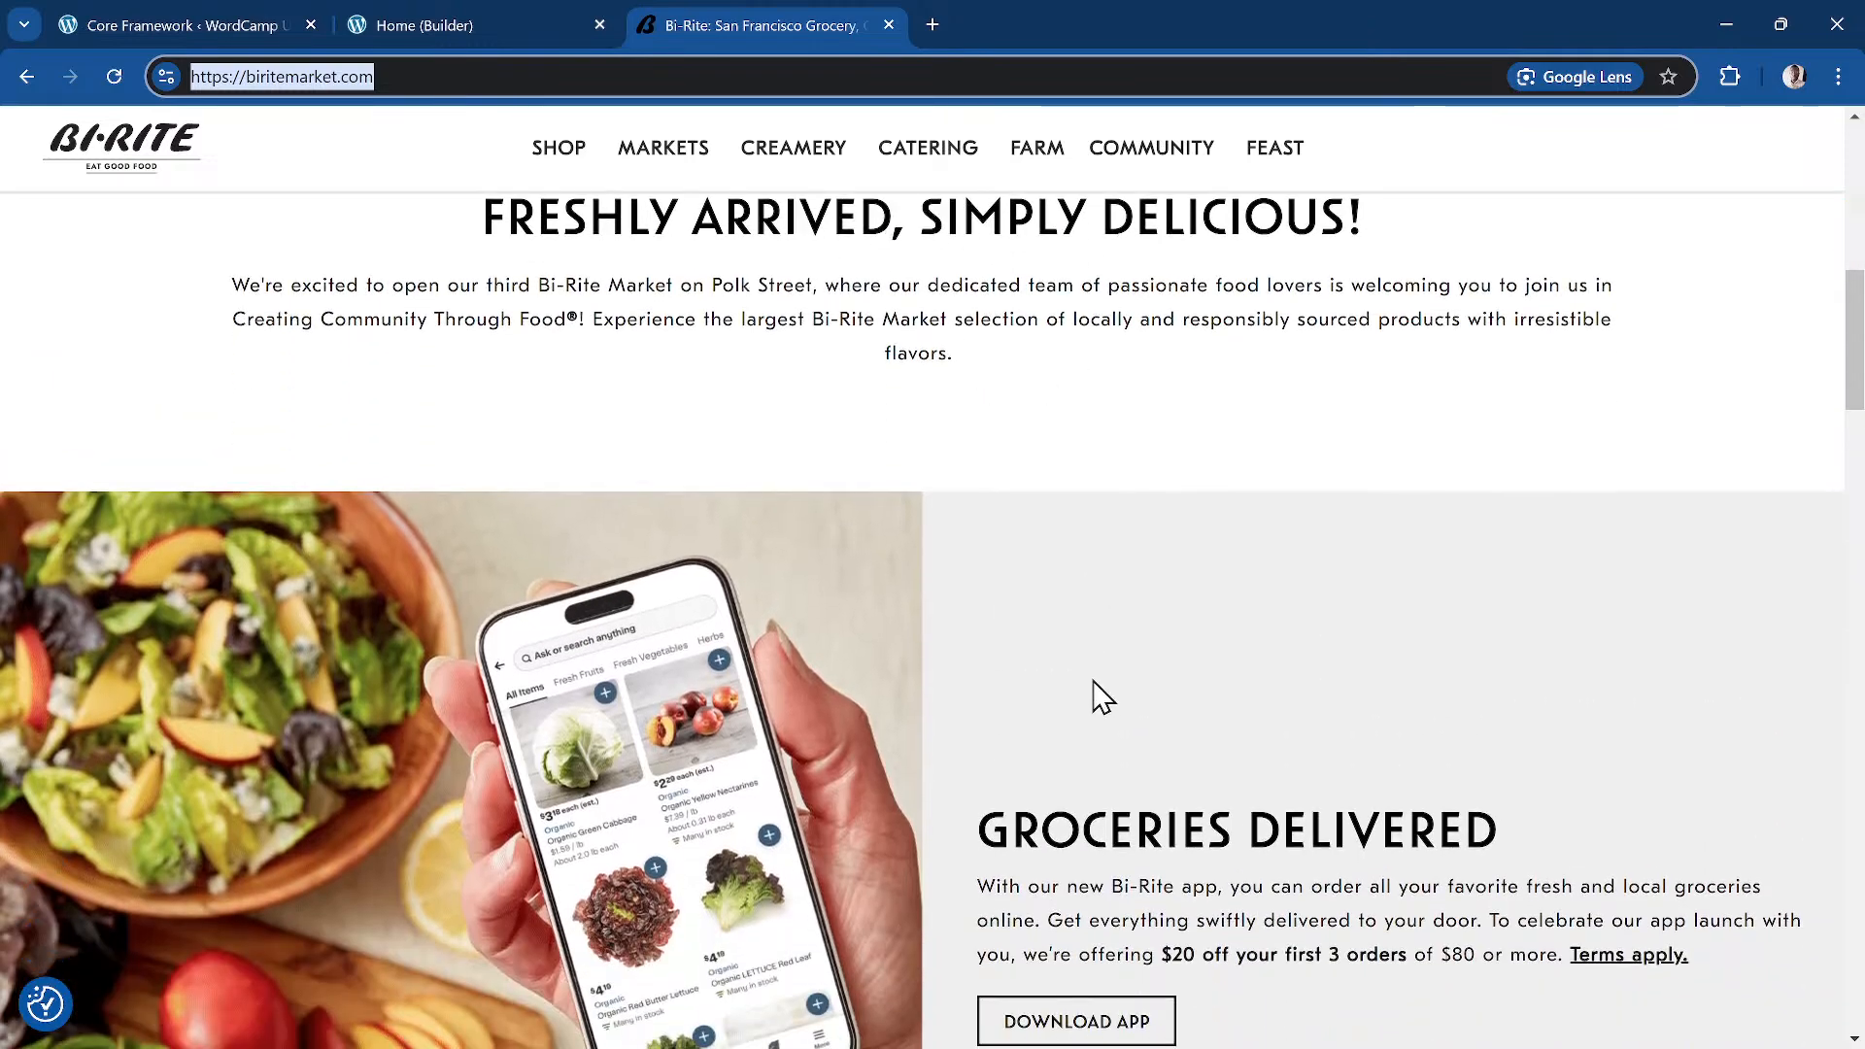
scroll(1135, 782, down, 2)
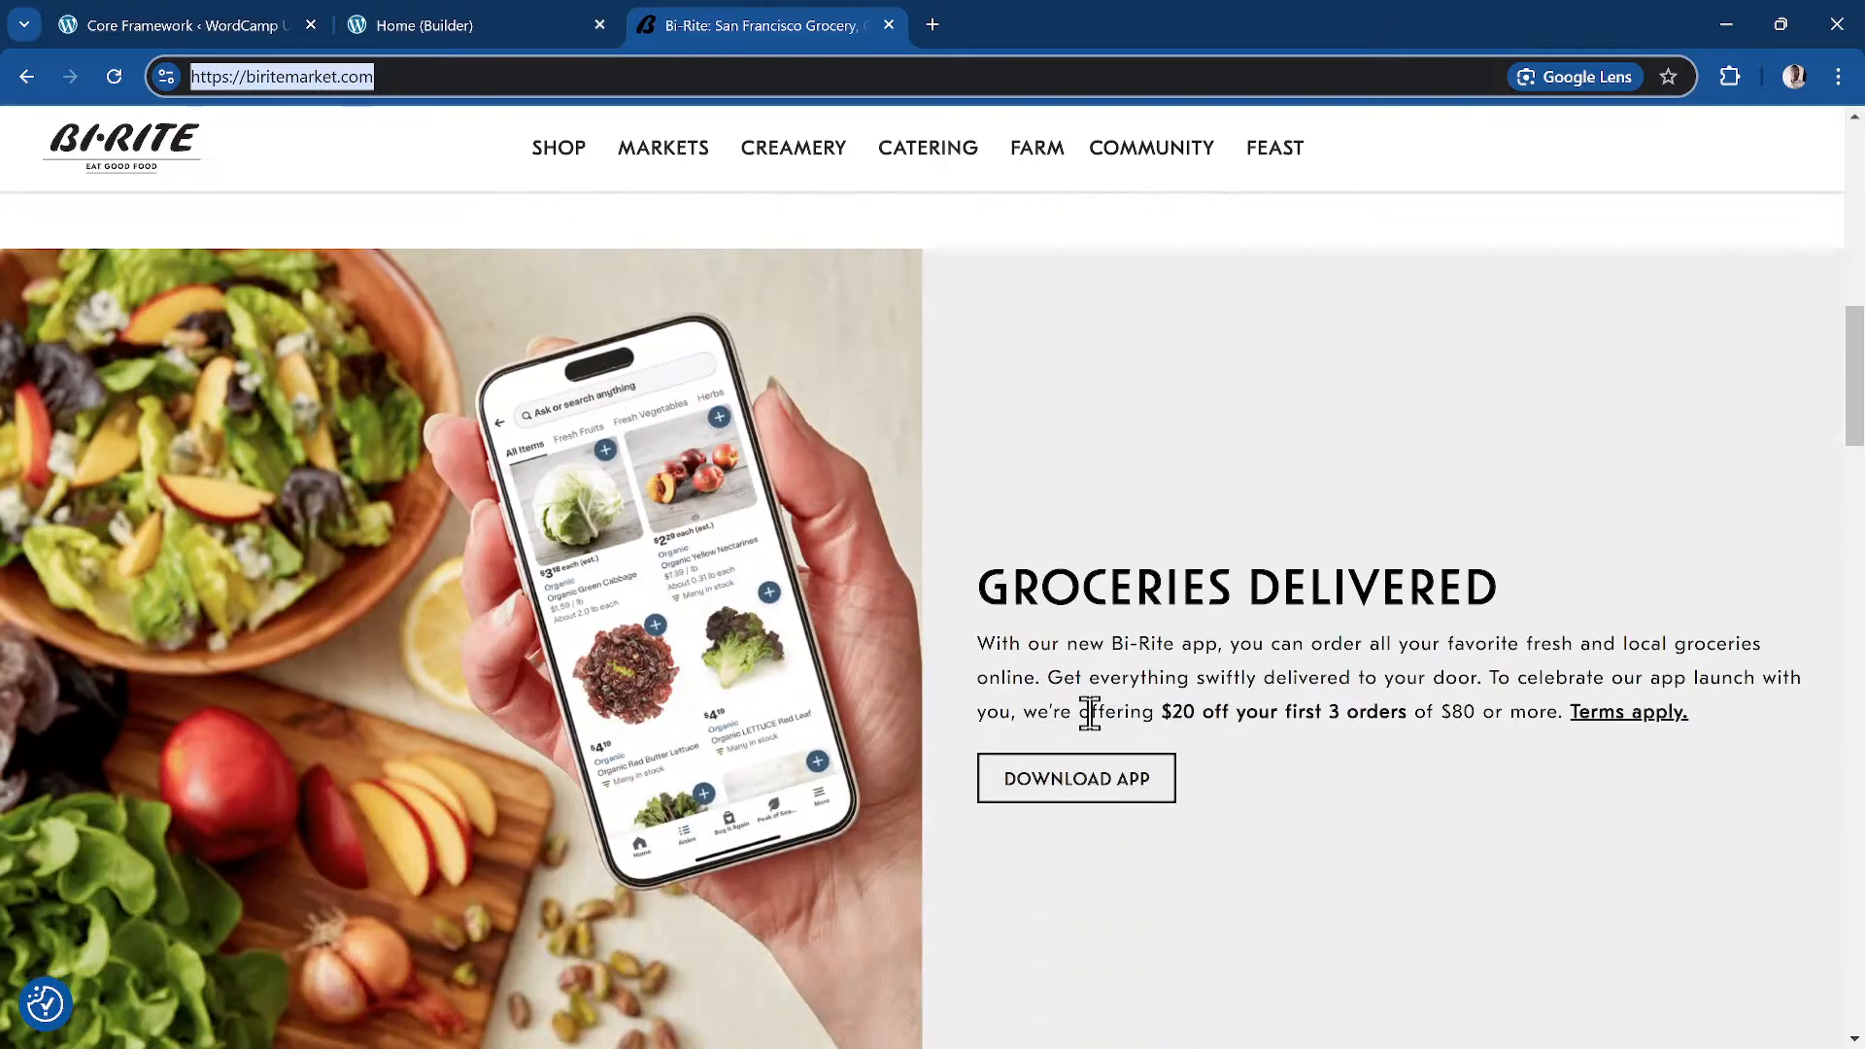
scroll(1078, 622, up, 4)
scroll(916, 466, down, 3)
scroll(916, 469, up, 2)
scroll(916, 471, up, 1)
scroll(1161, 476, down, 2)
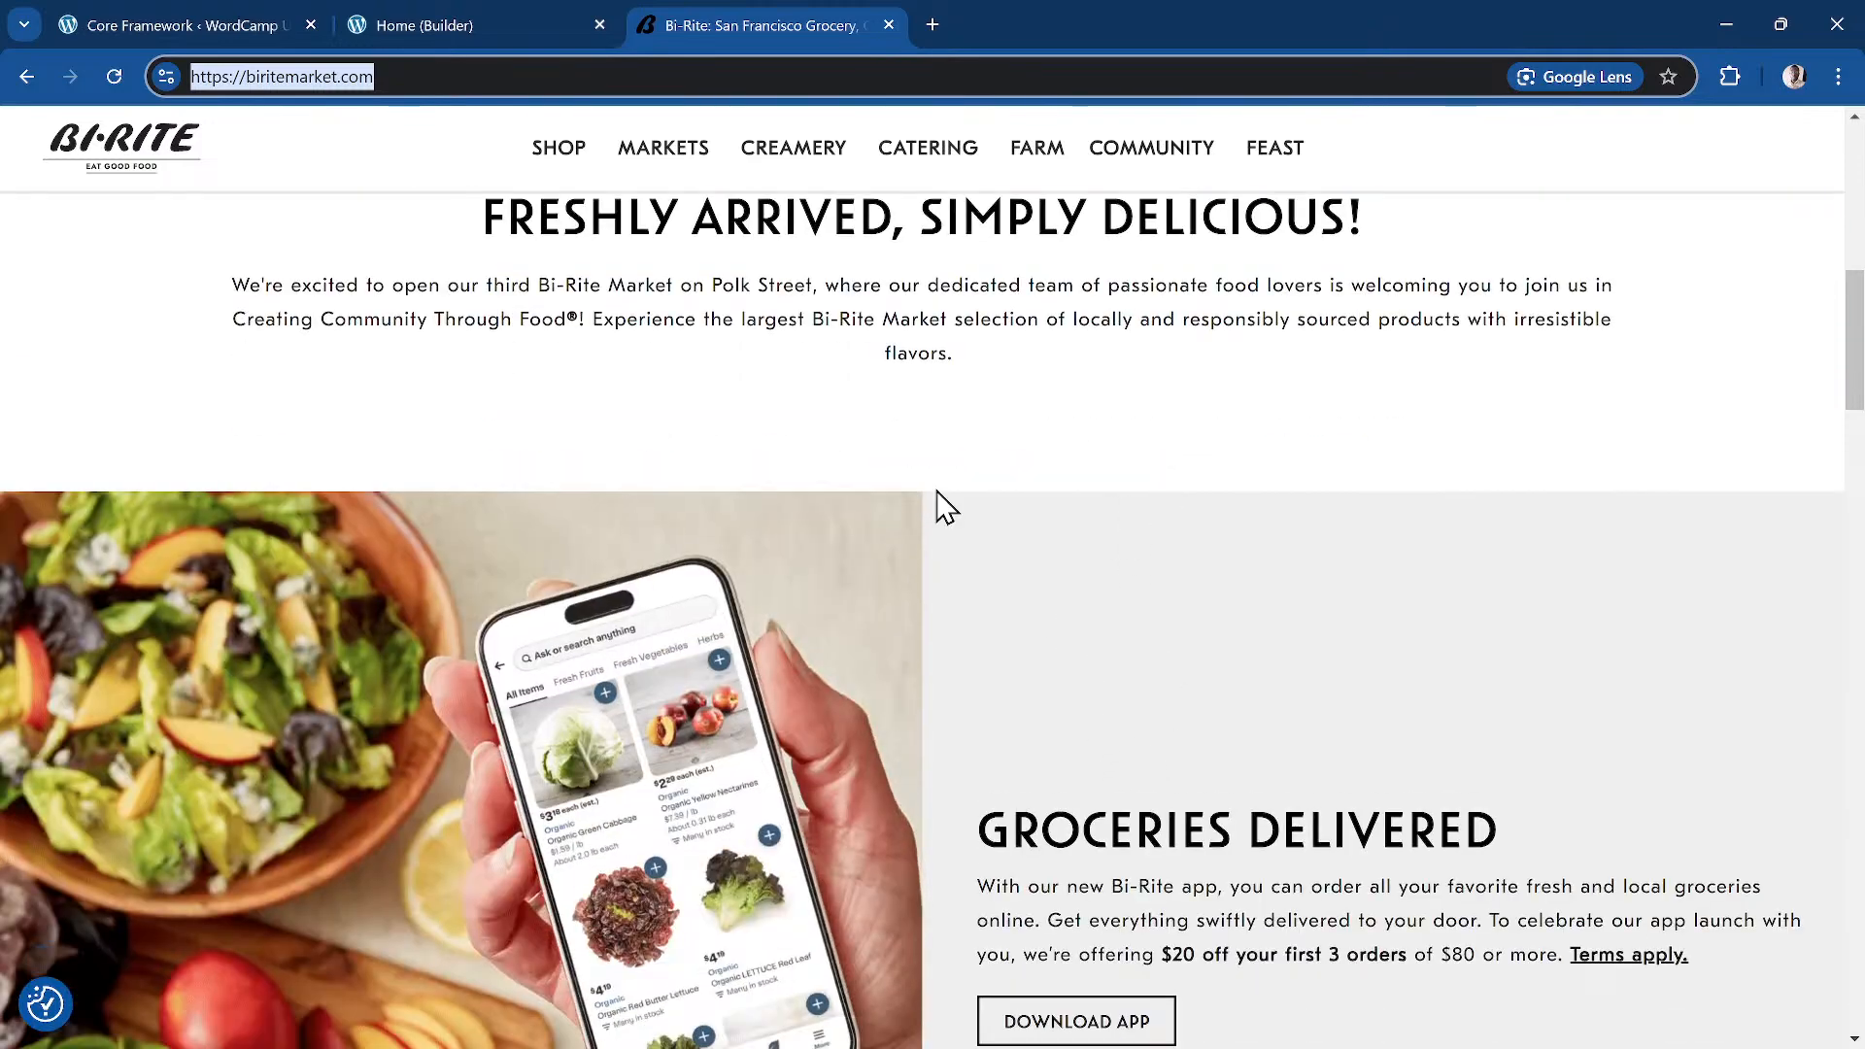
click(467, 23)
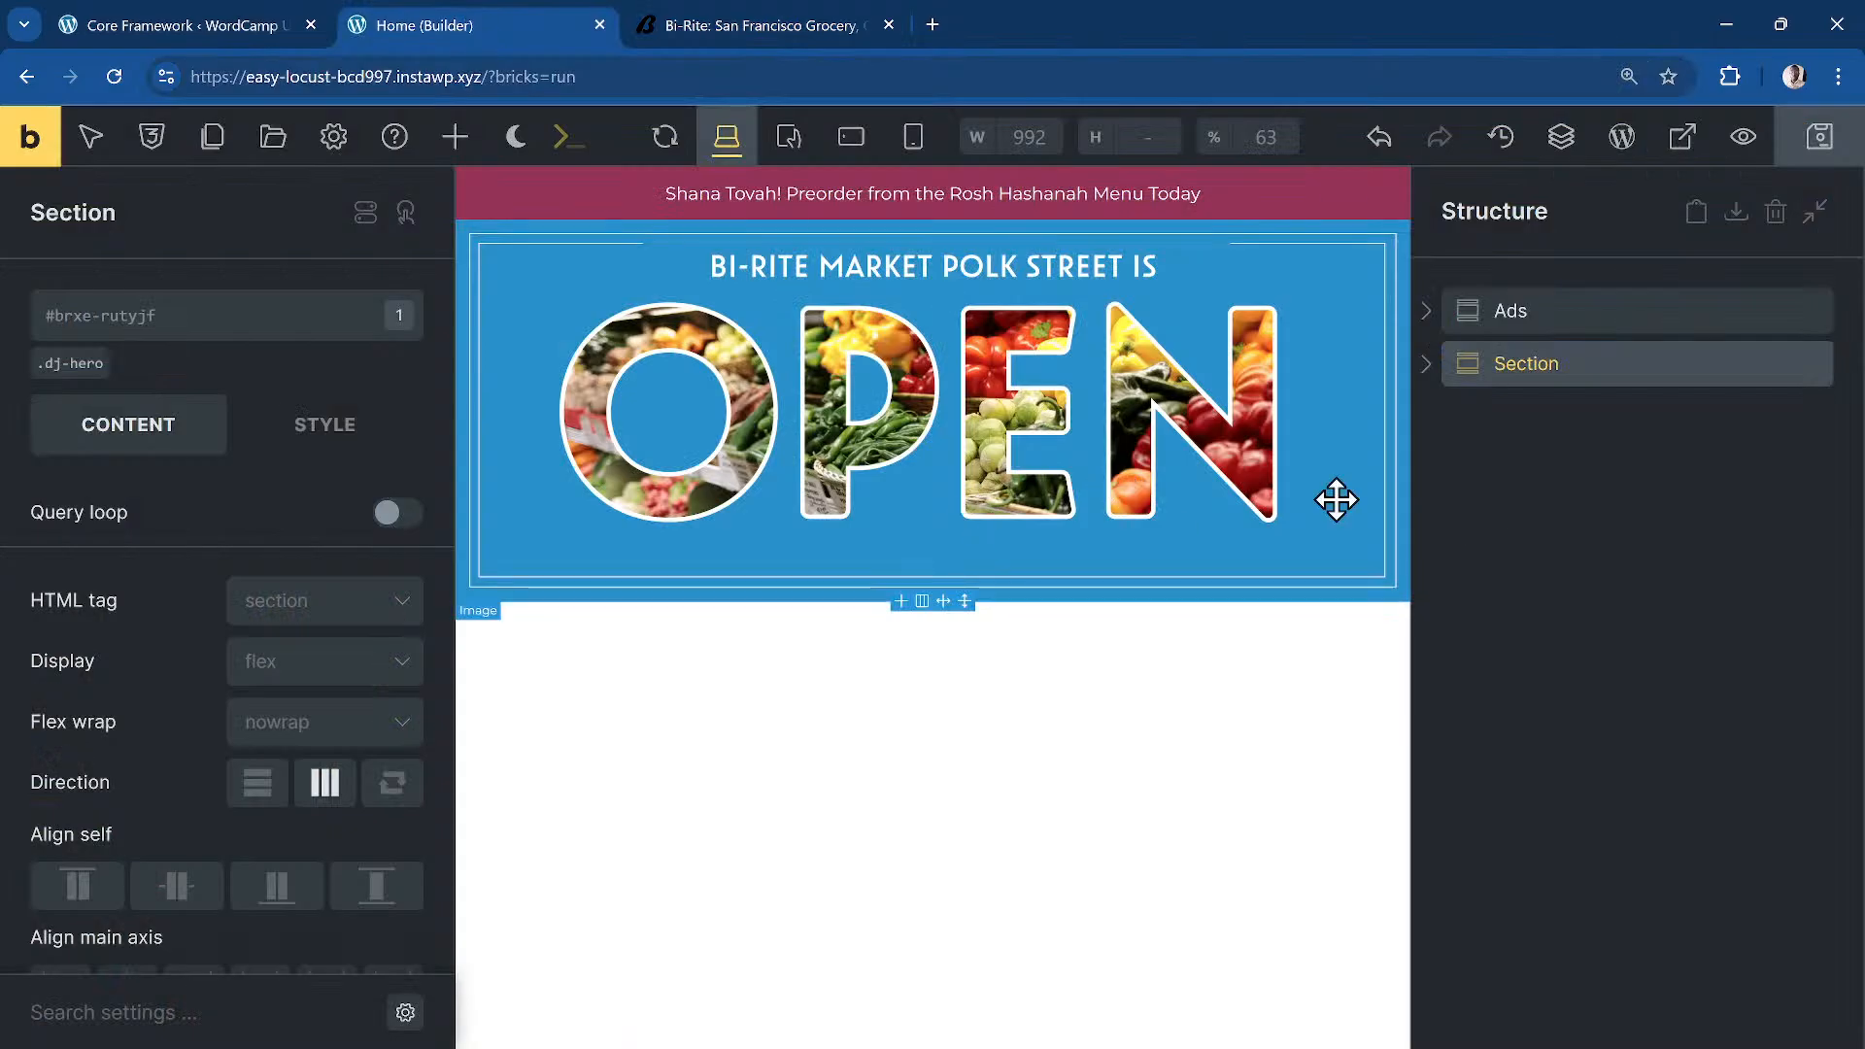
click(894, 770)
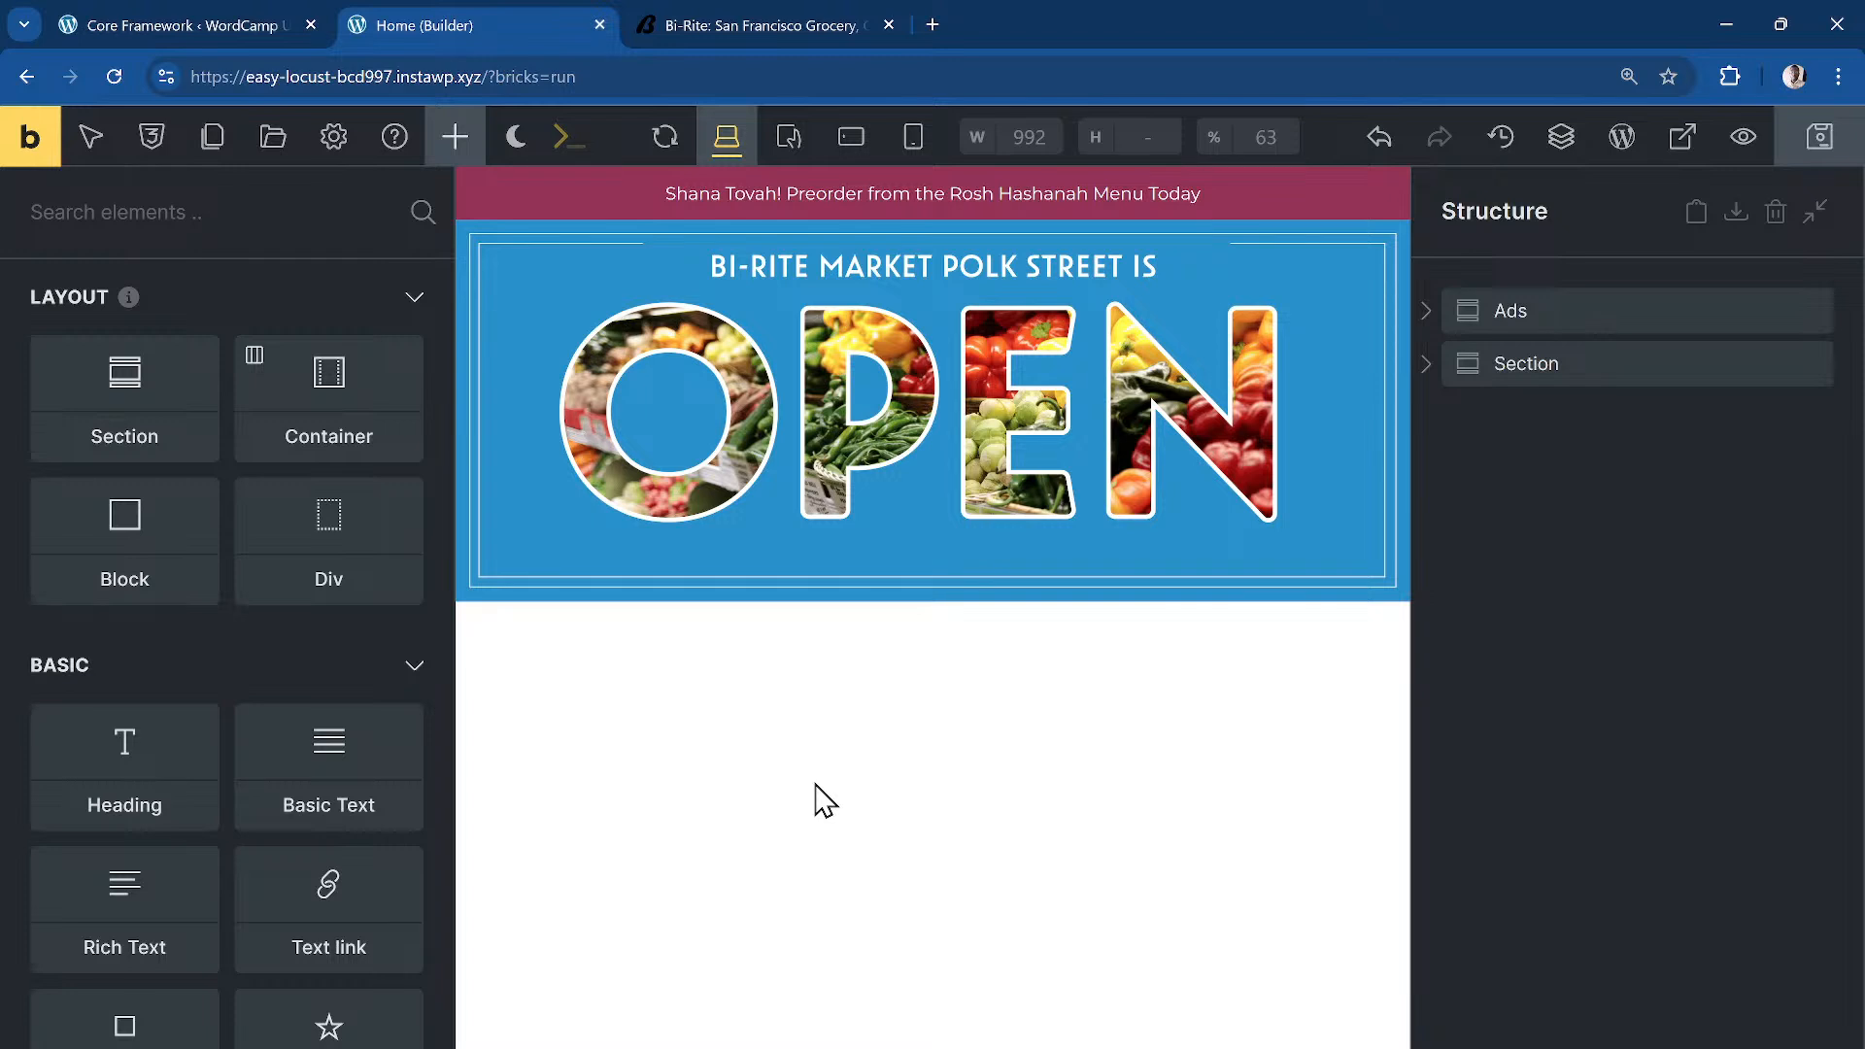
Step: Generate section.next-section > container.next-section__inner > heading.next-section__heading + text-basic.next-section__desc via the command prompt
key(ctrl+k)
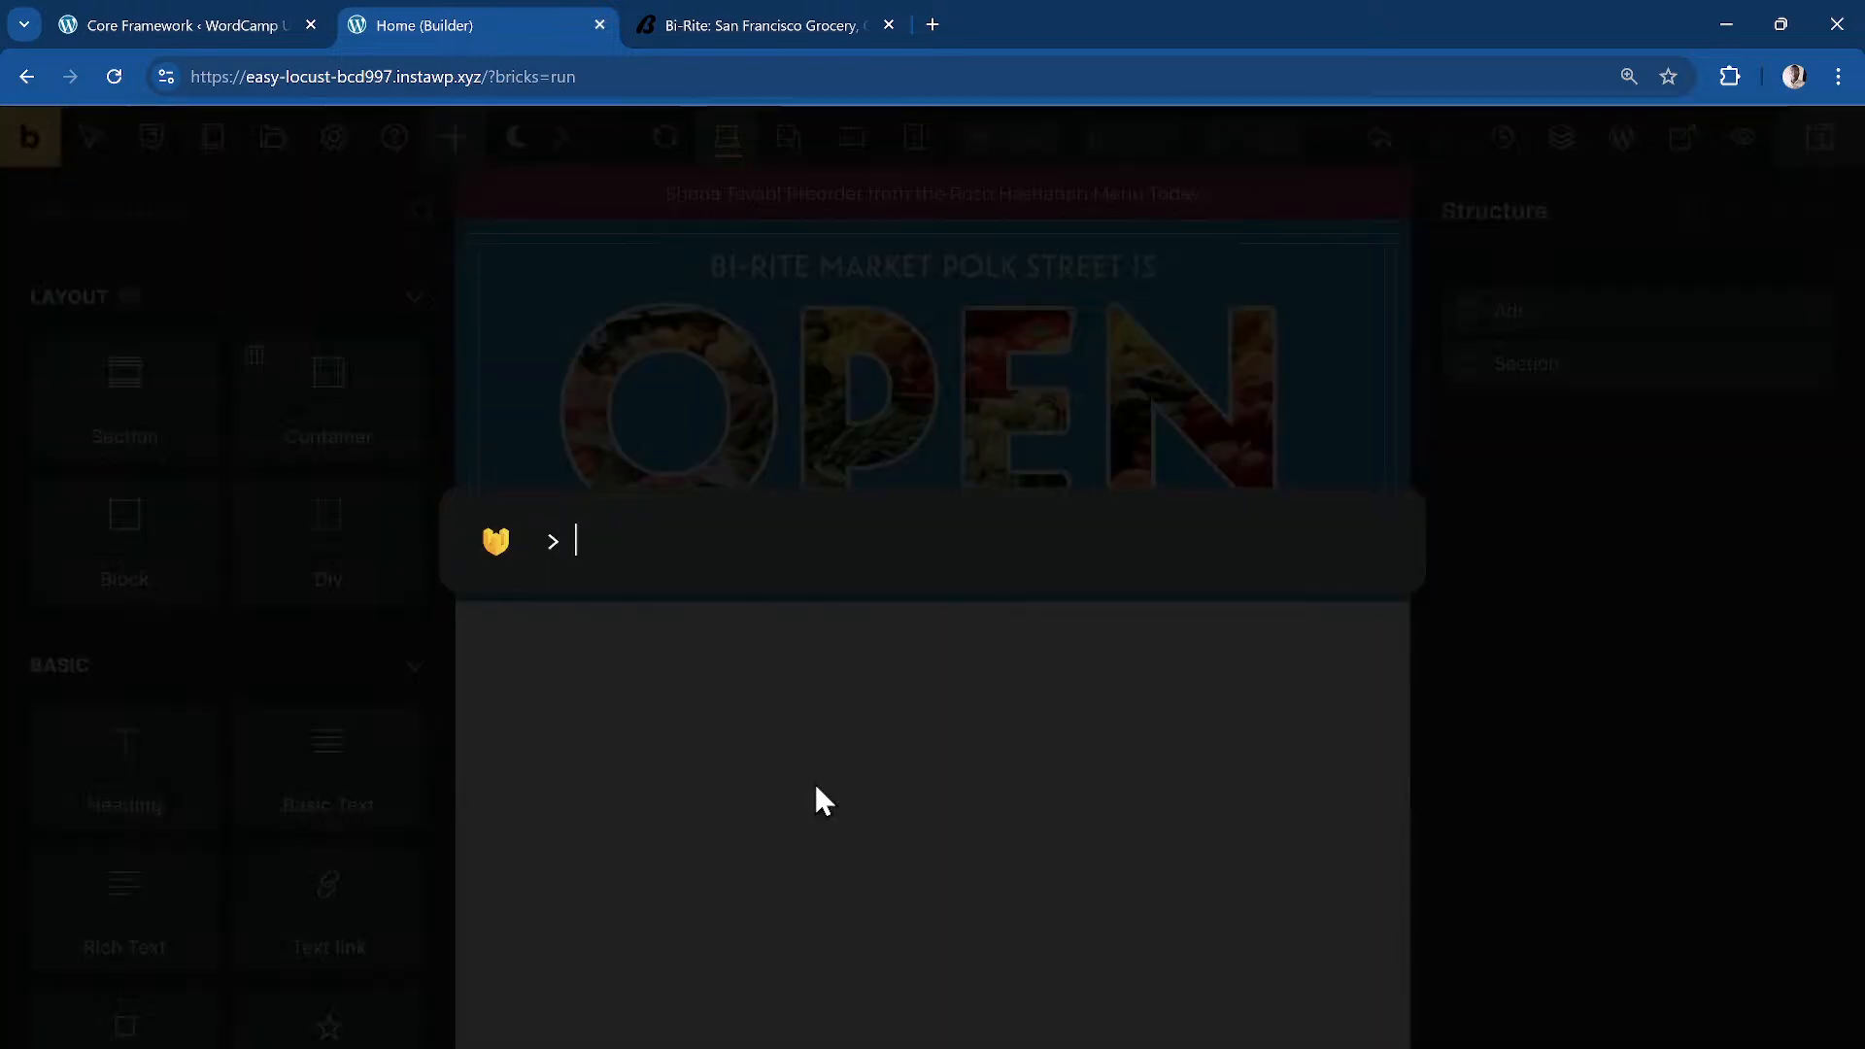
text(section.)
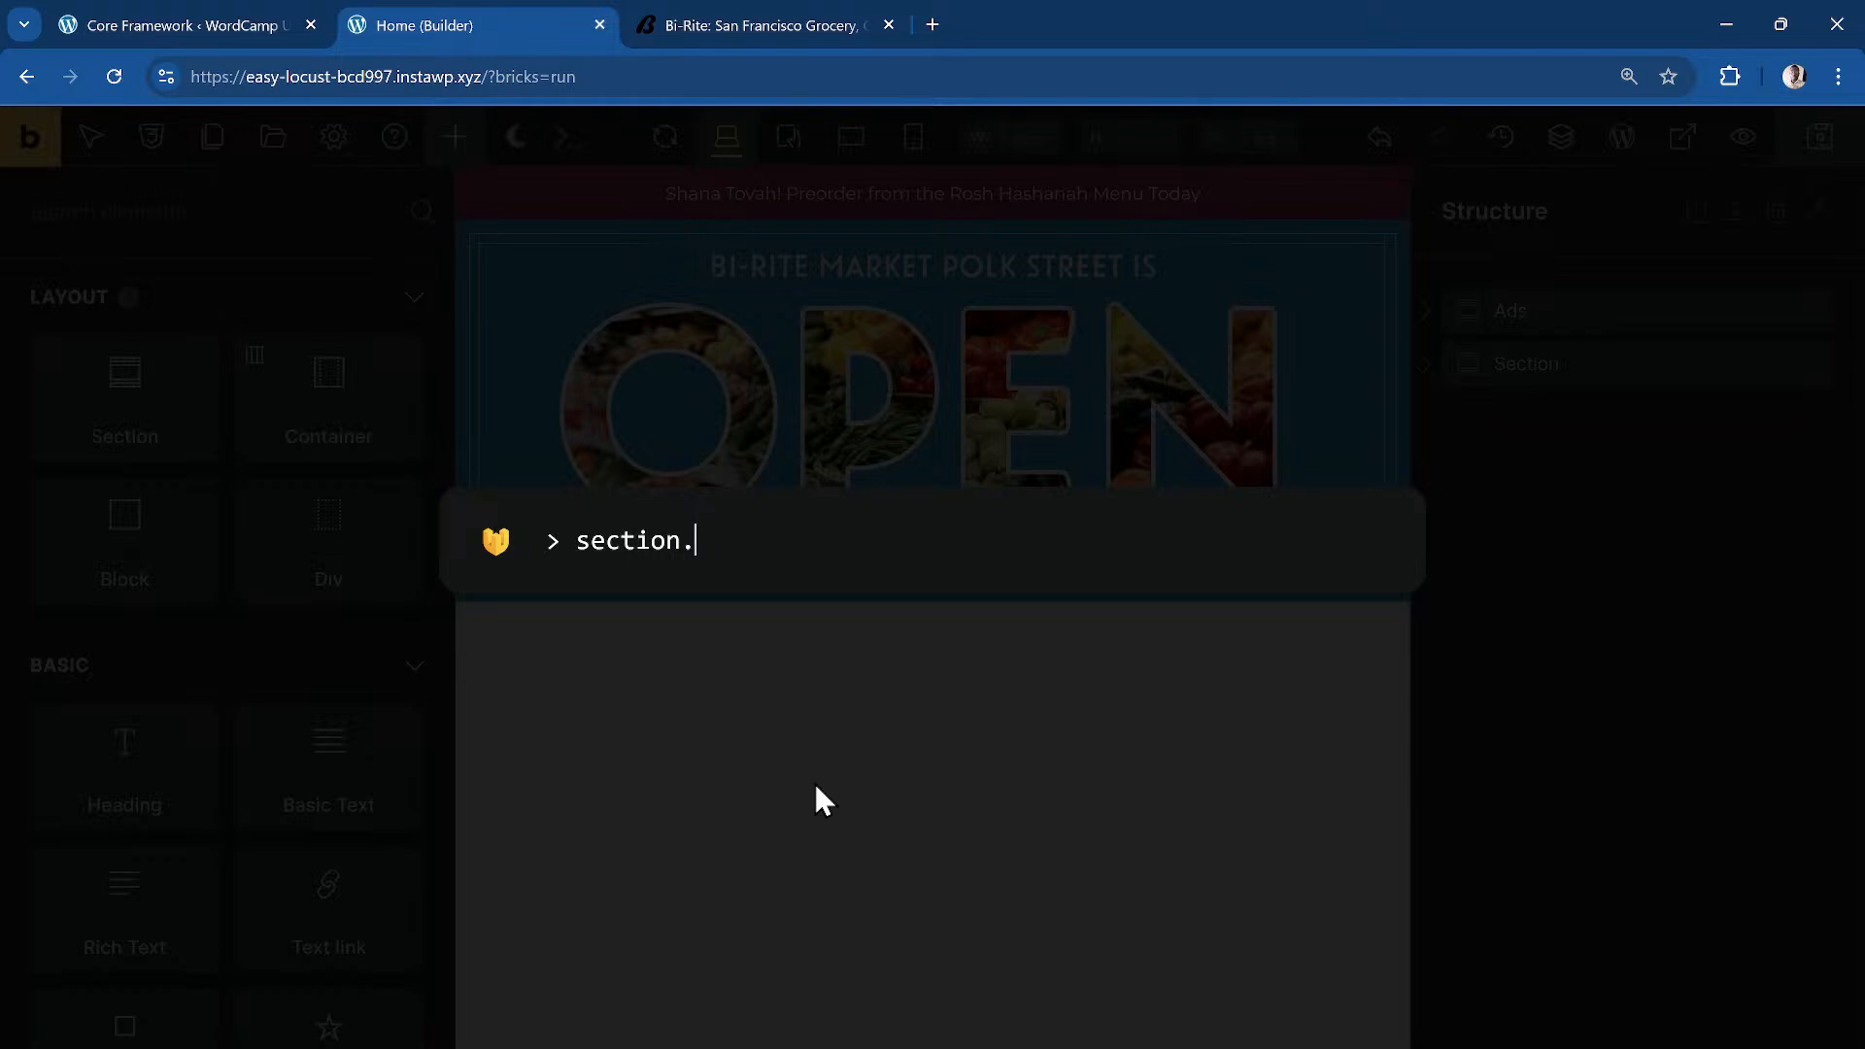
text(next-section > )
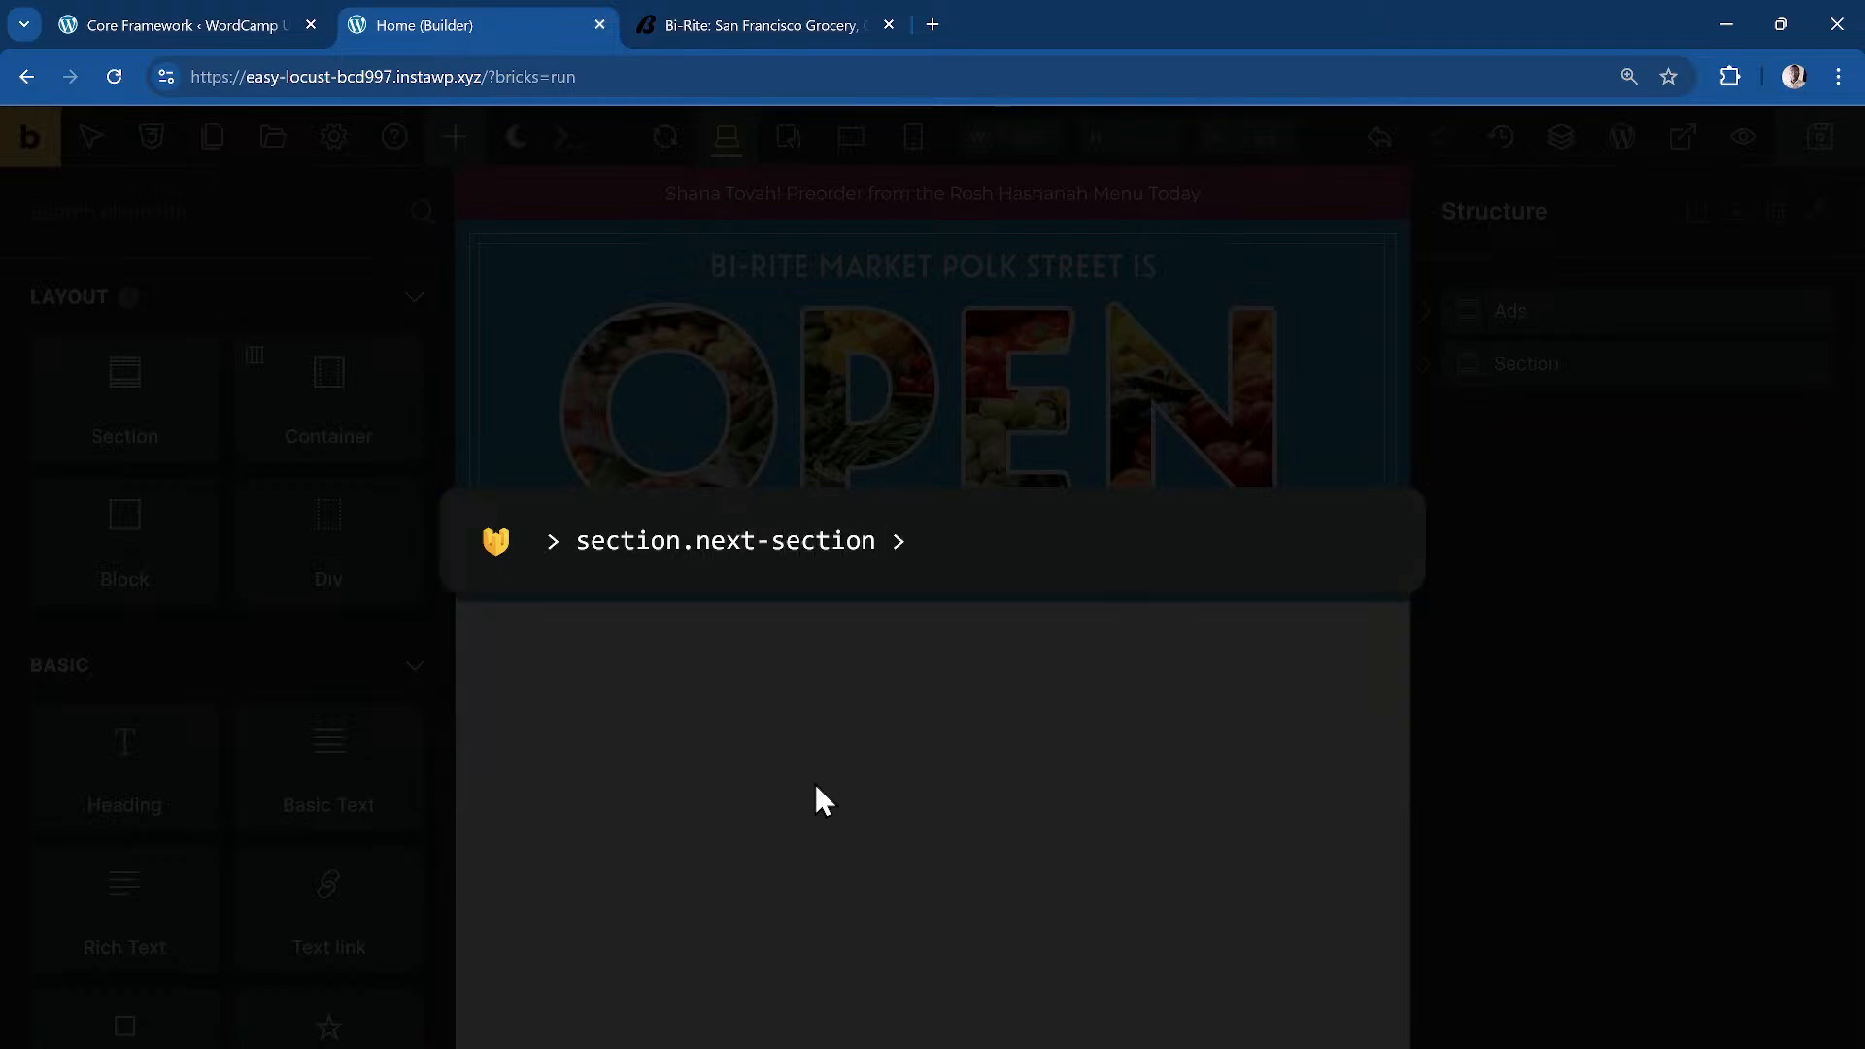
text(container)
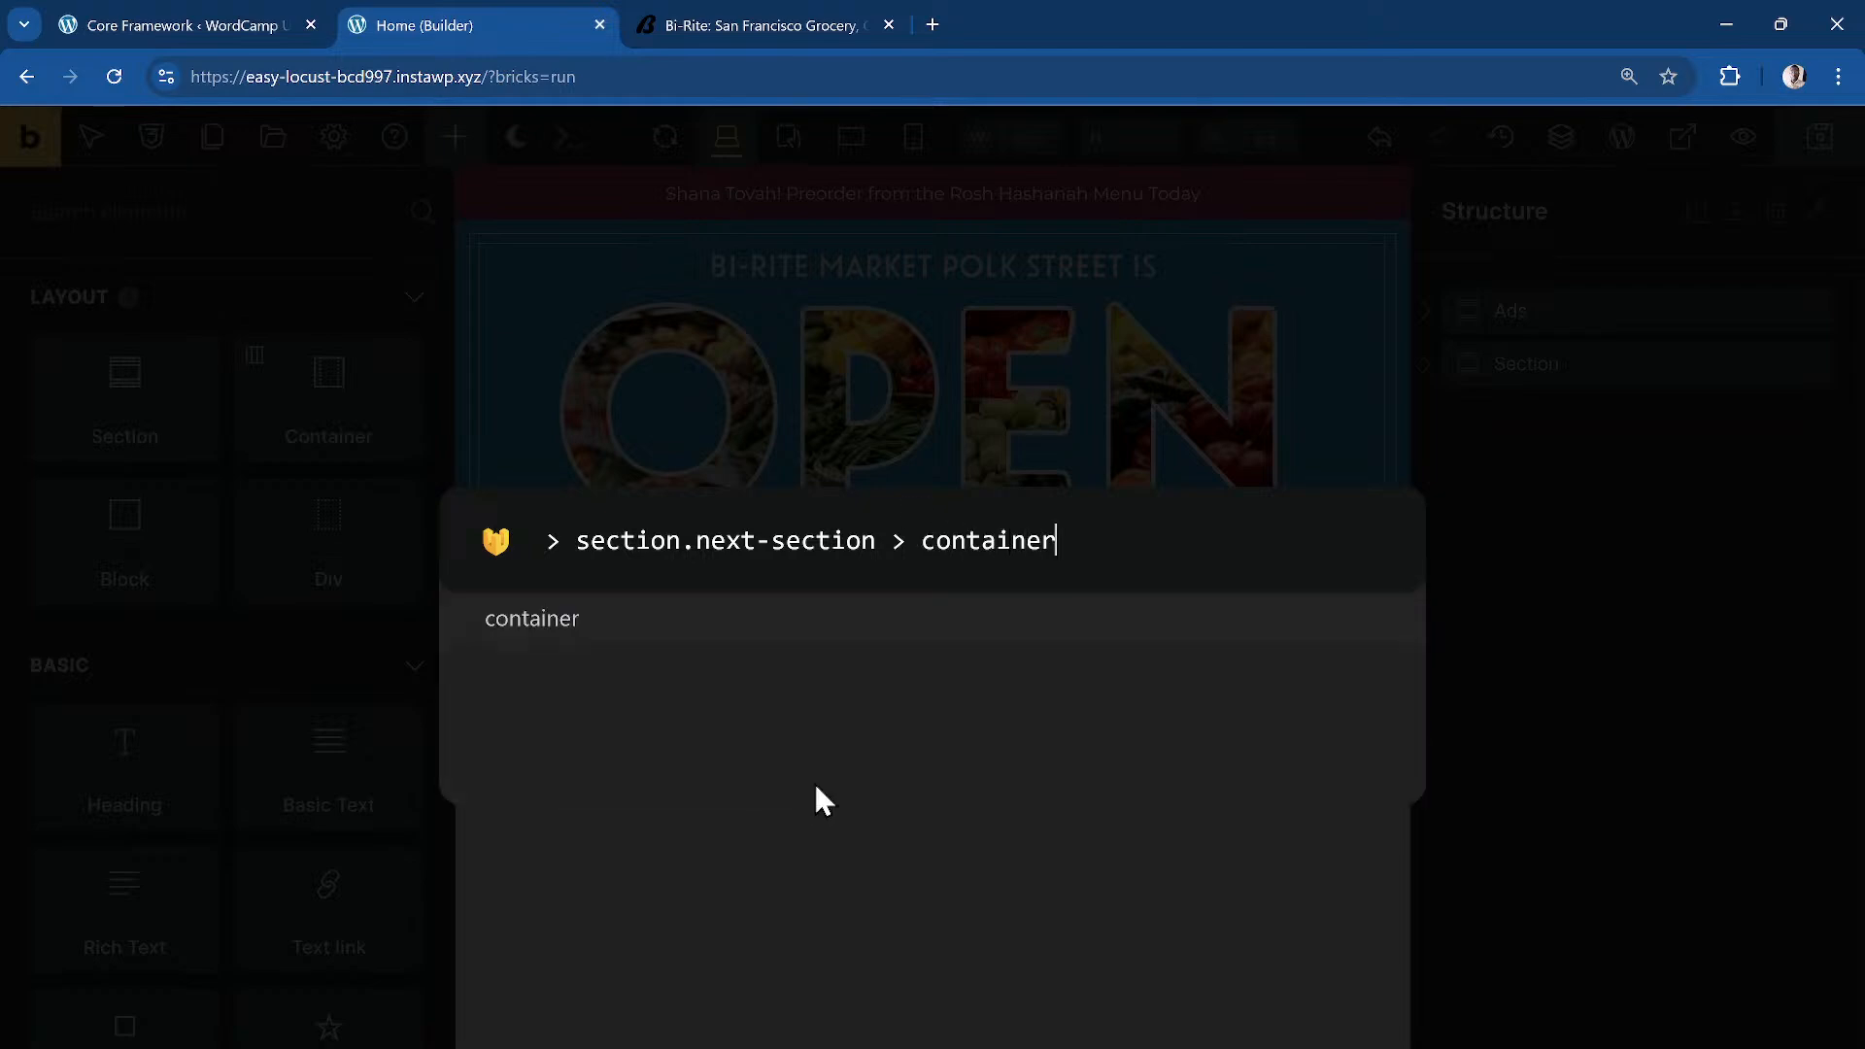
text(.next-section__inner > )
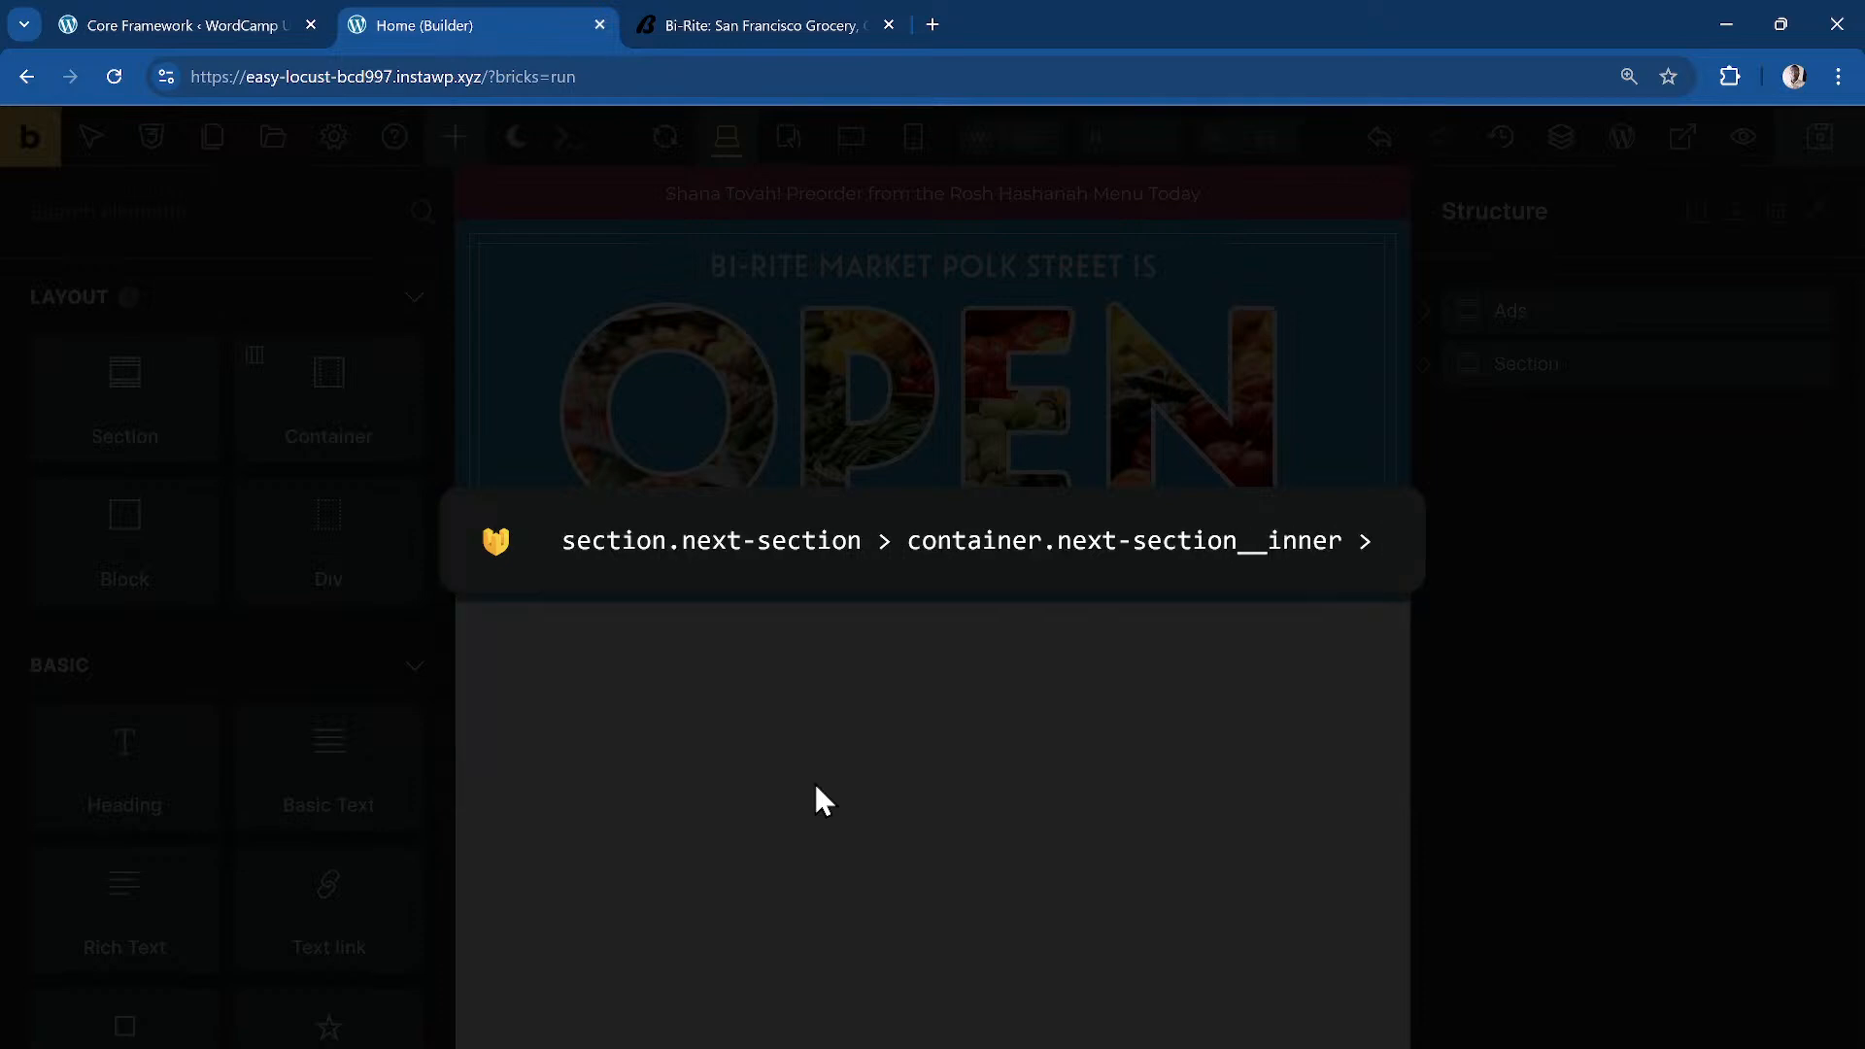
text(heading)
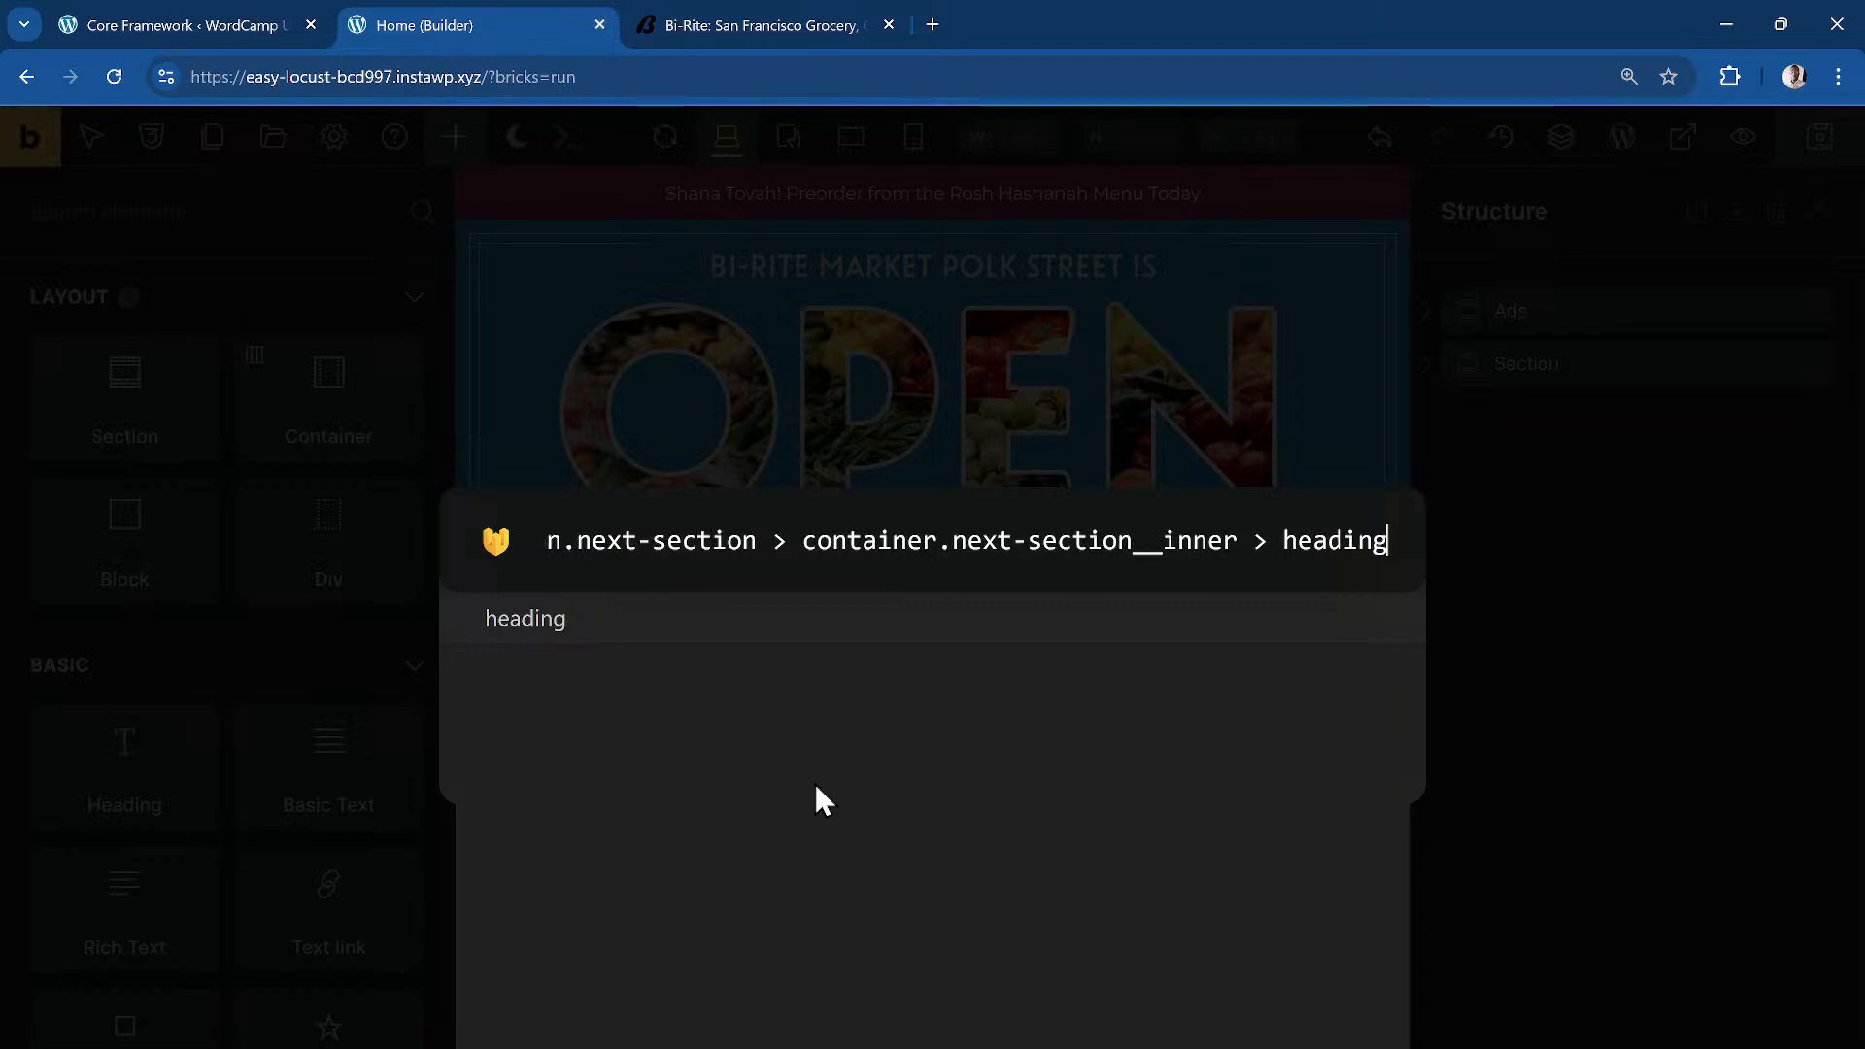
text(.next-heade)
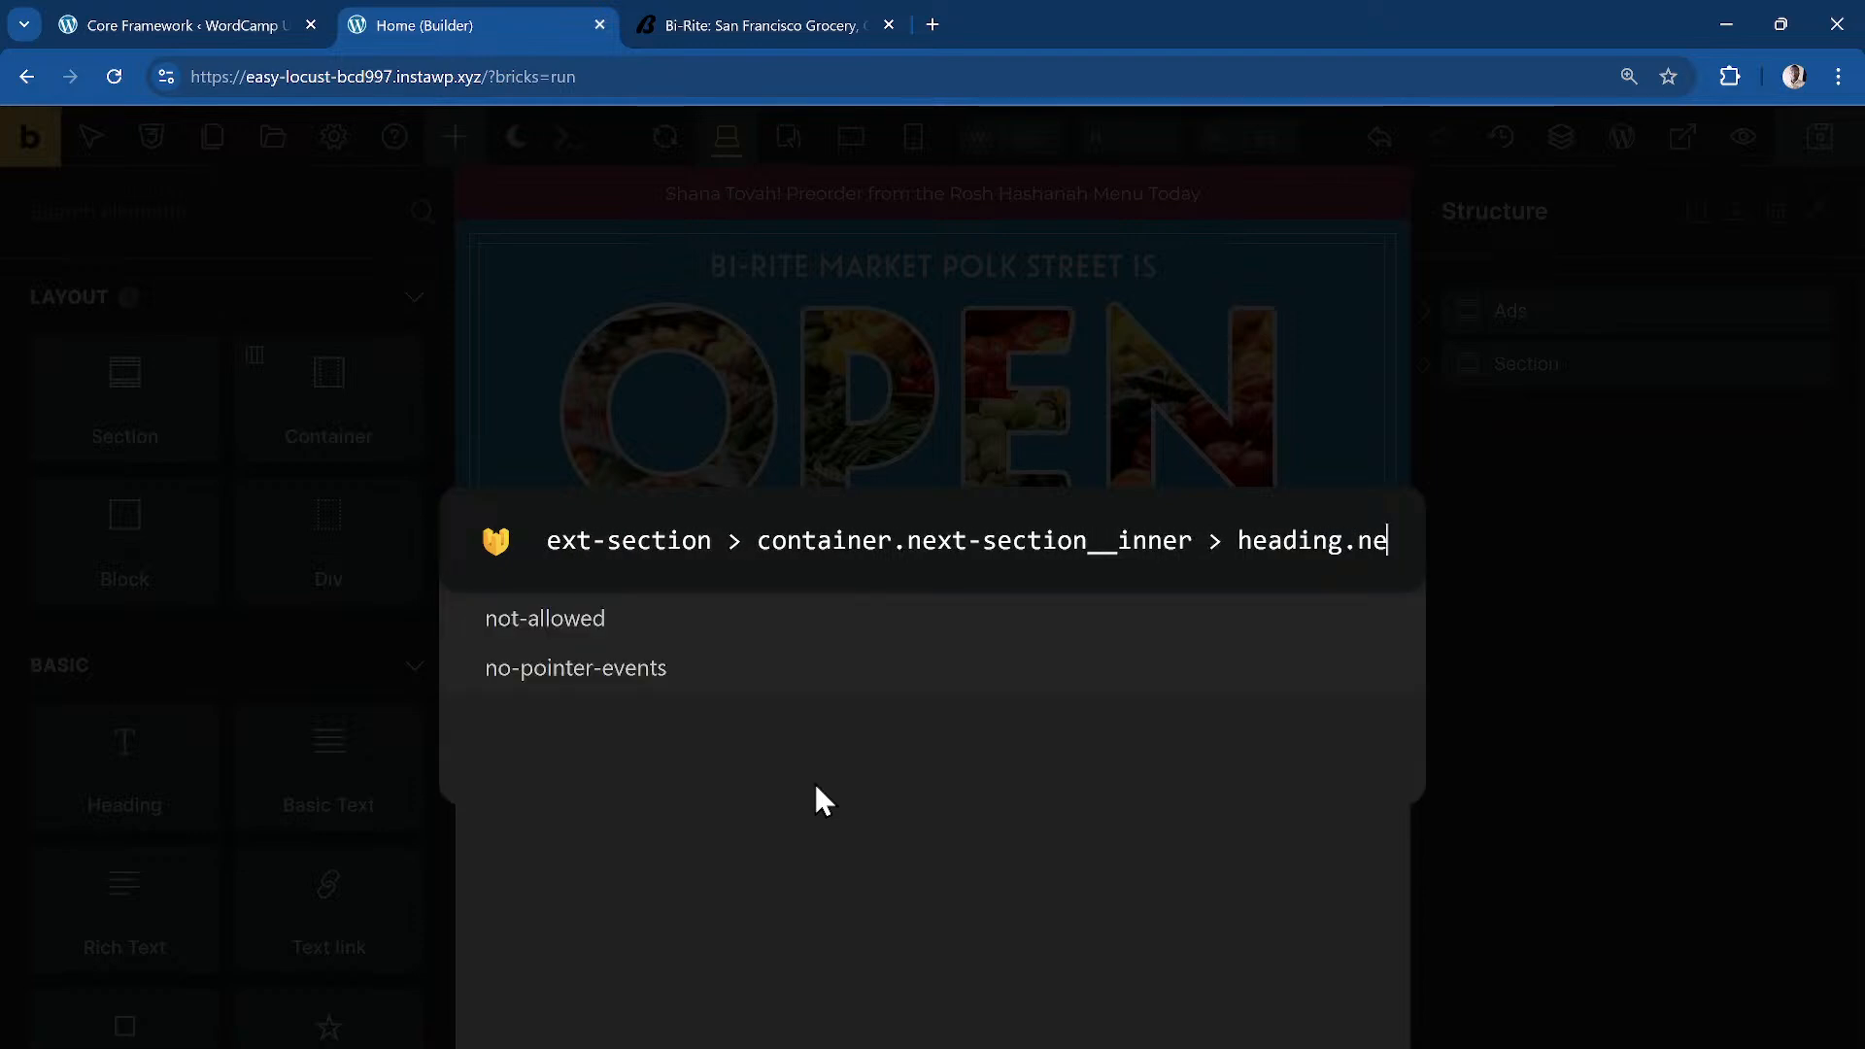
key(BackSpace)
key(BackSpace)
key(BackSpace)
key(BackSpace)
key(BackSpace)
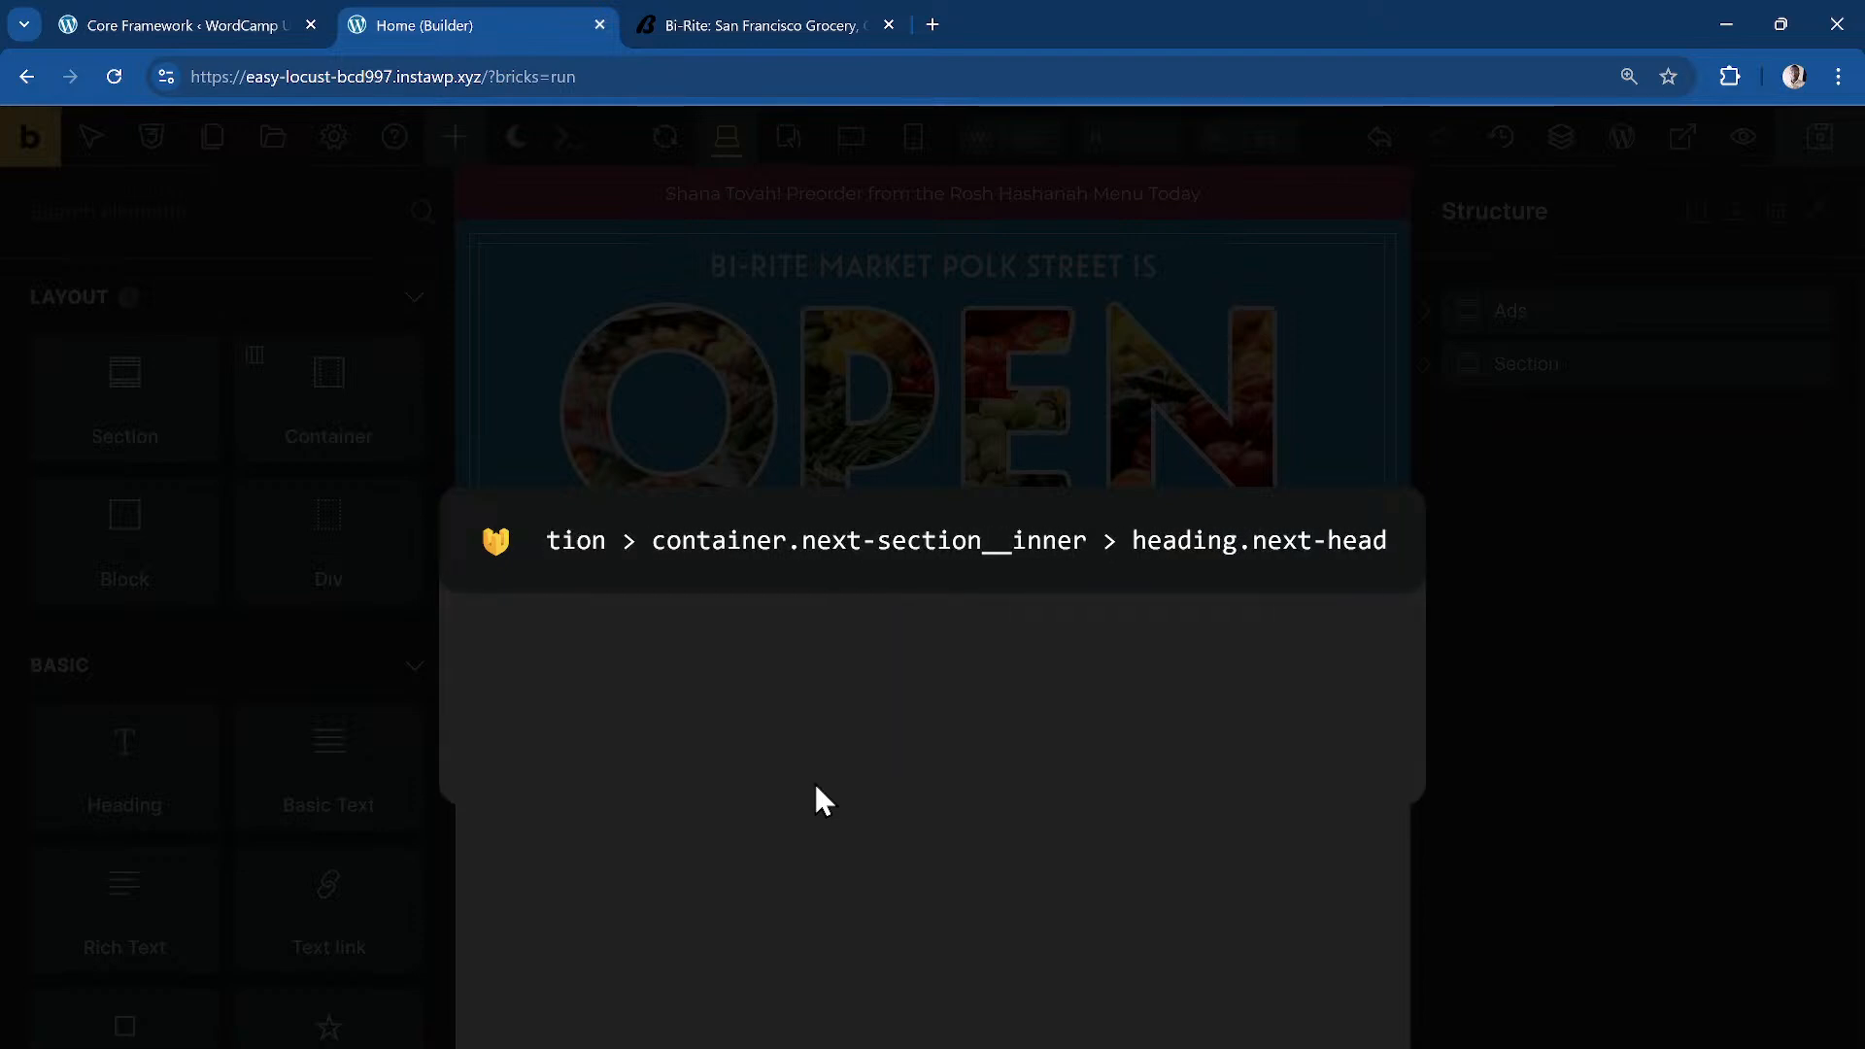
text(section__)
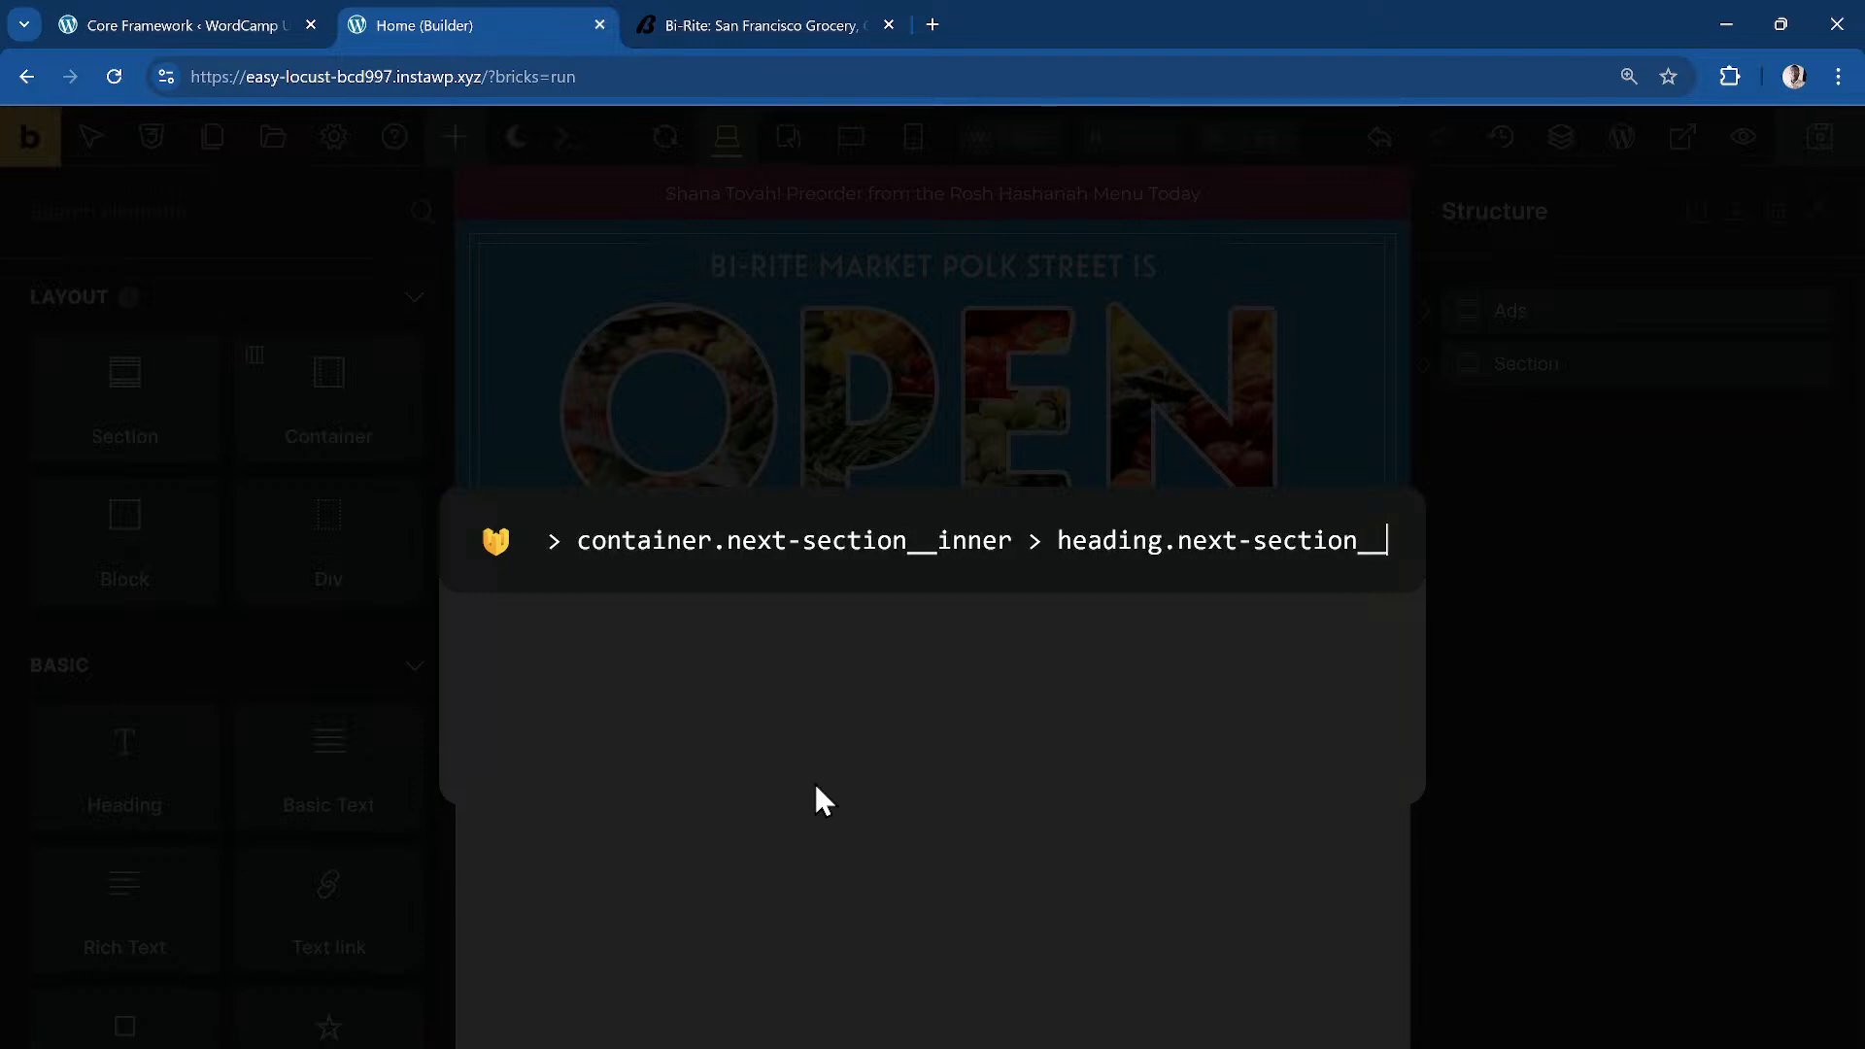
text(heading + )
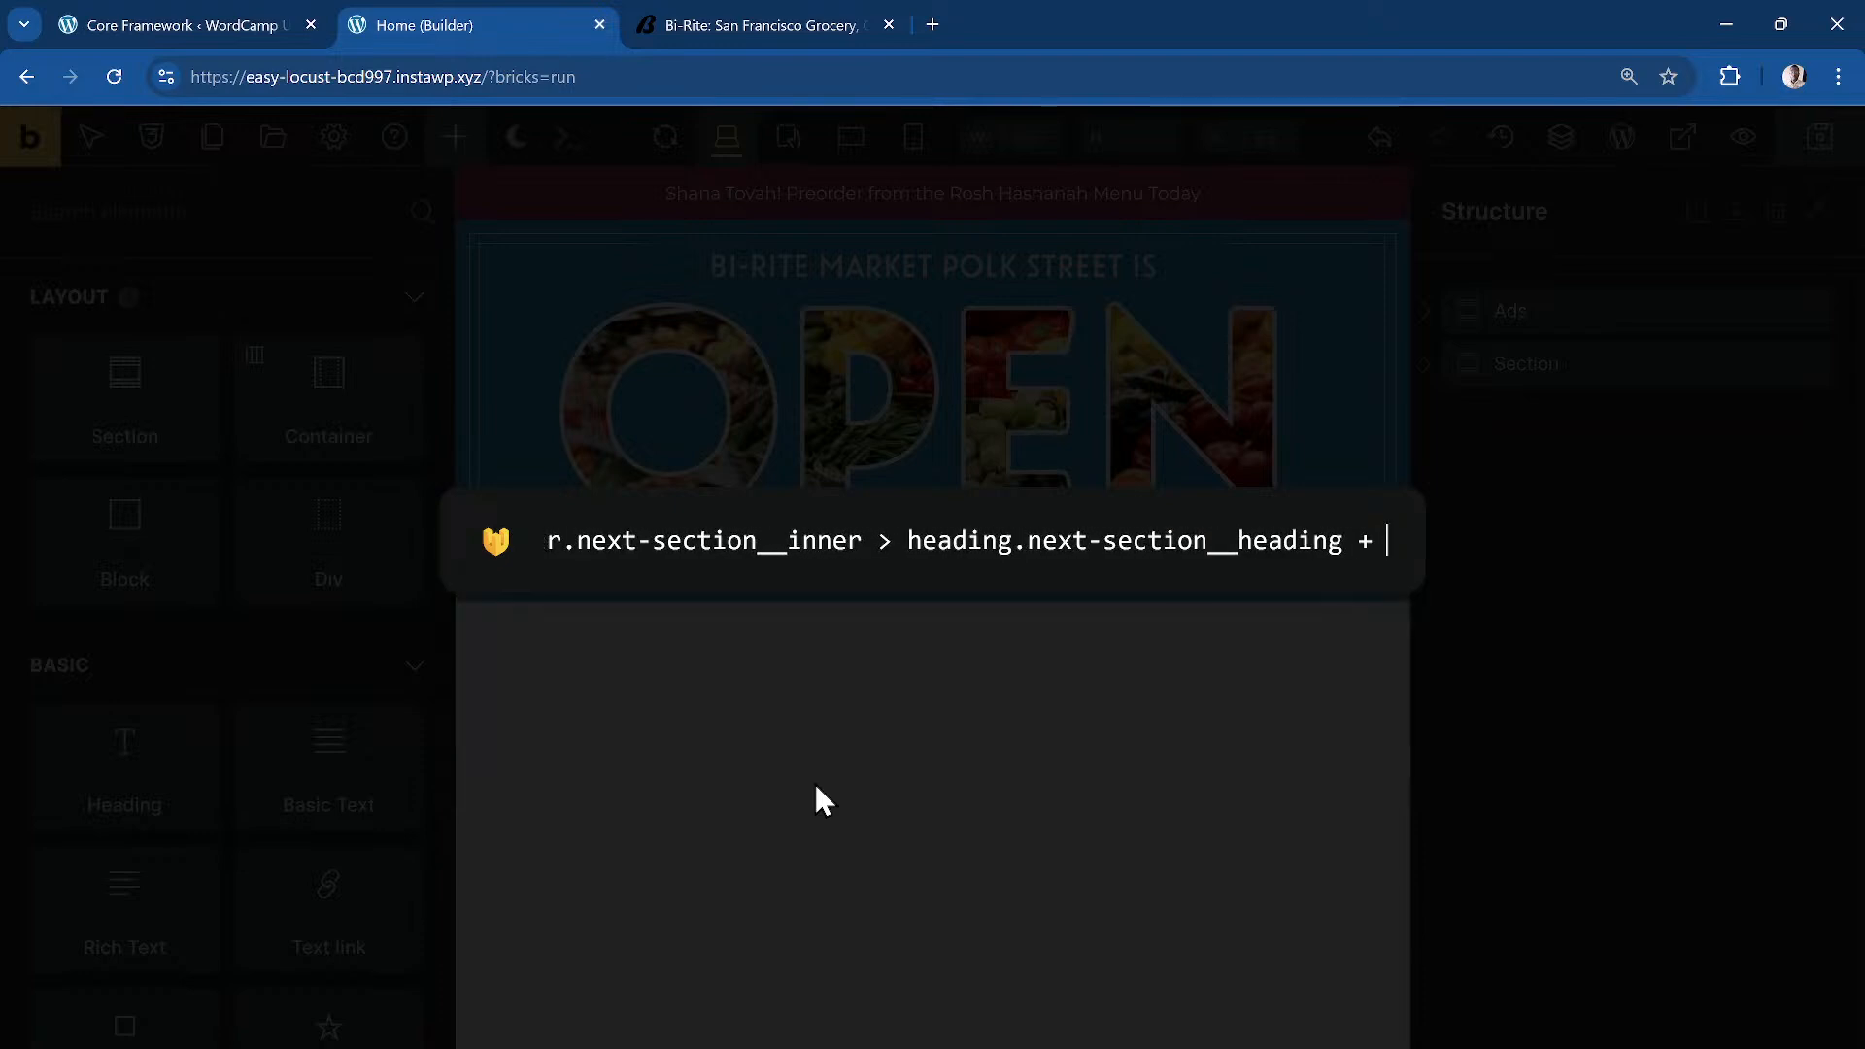
text(text-bas)
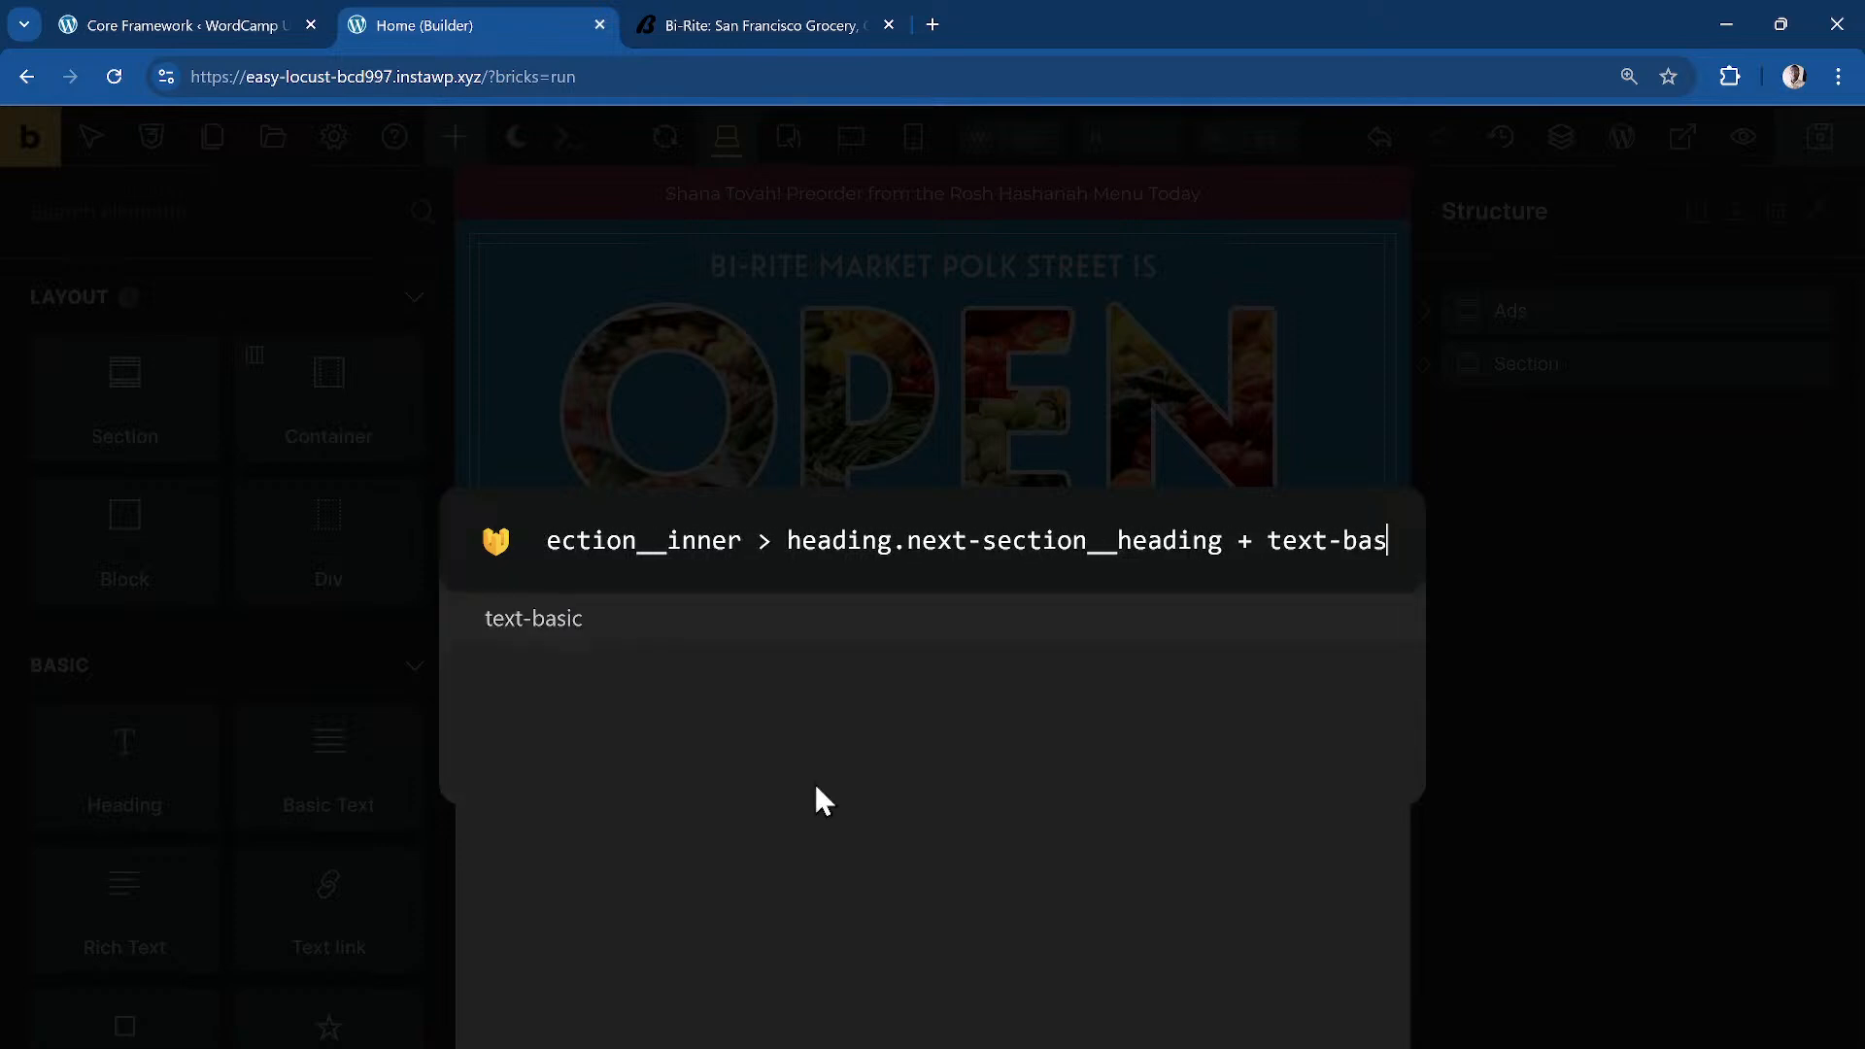
text(ic.)
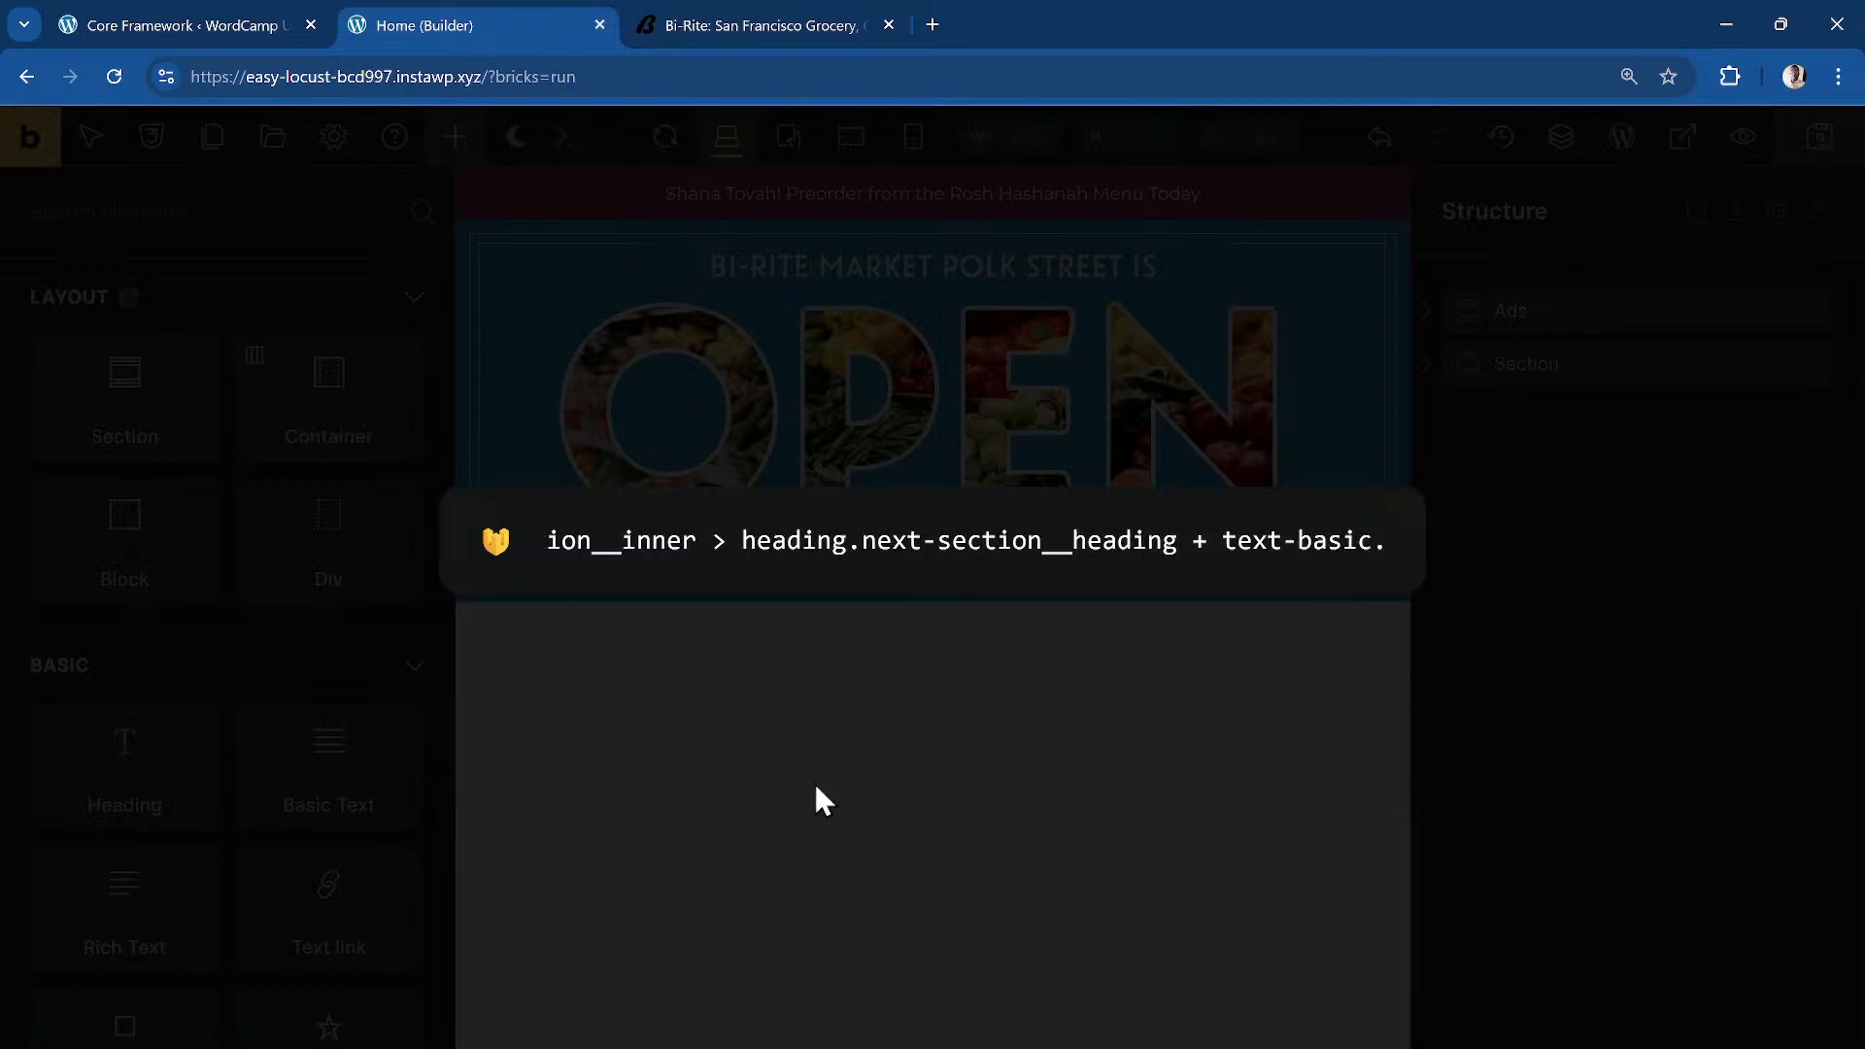
text(next-section__)
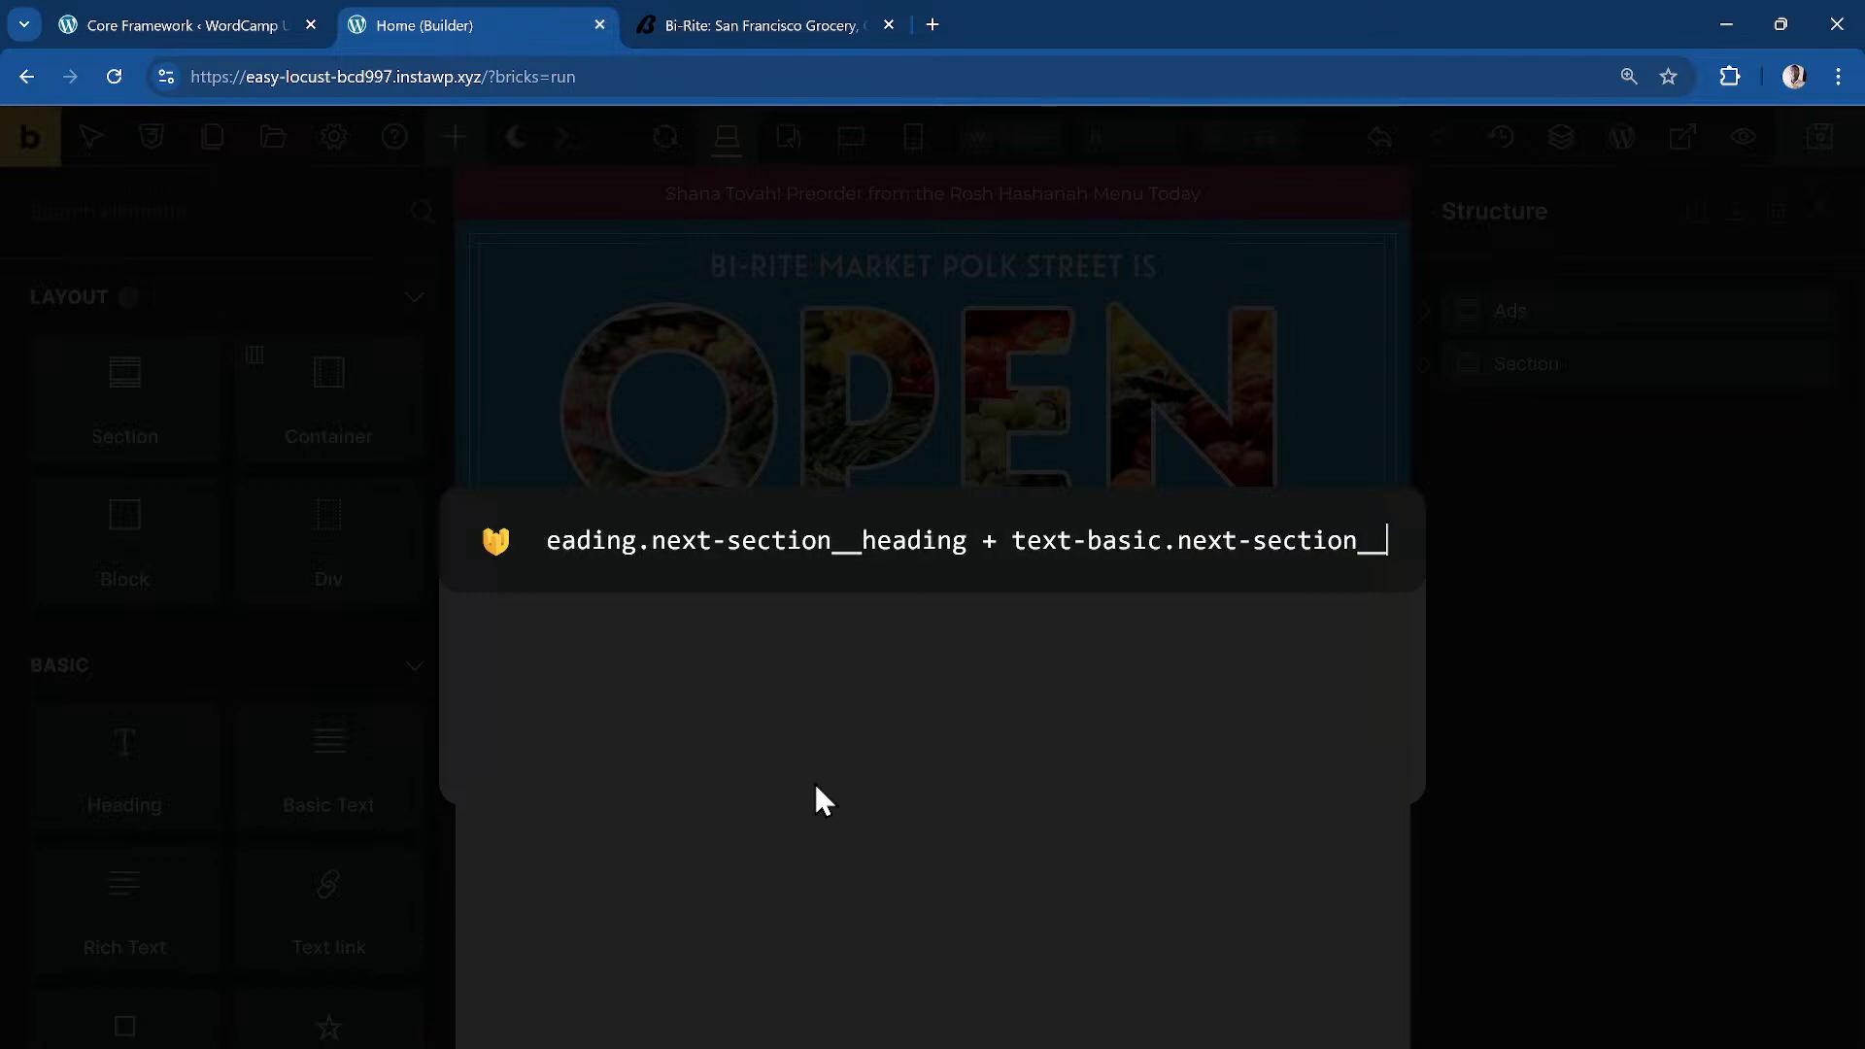
text(desc)
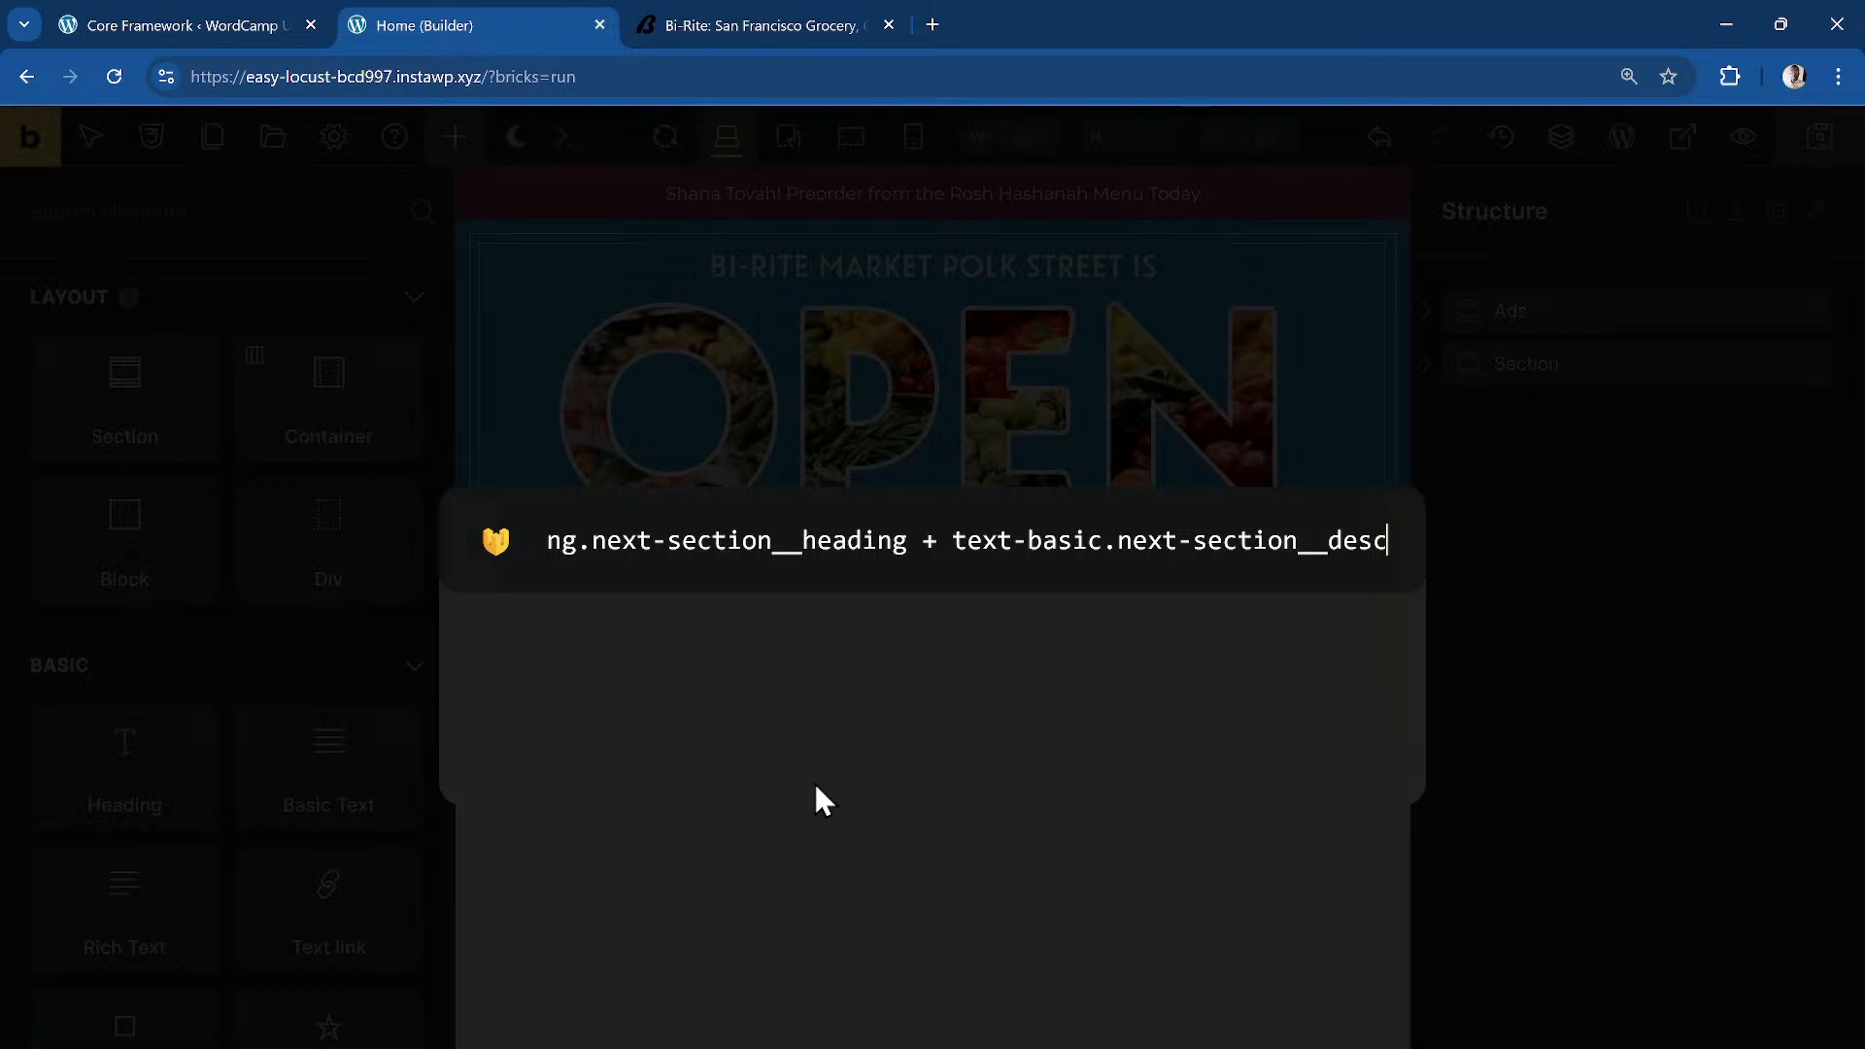
key(Return)
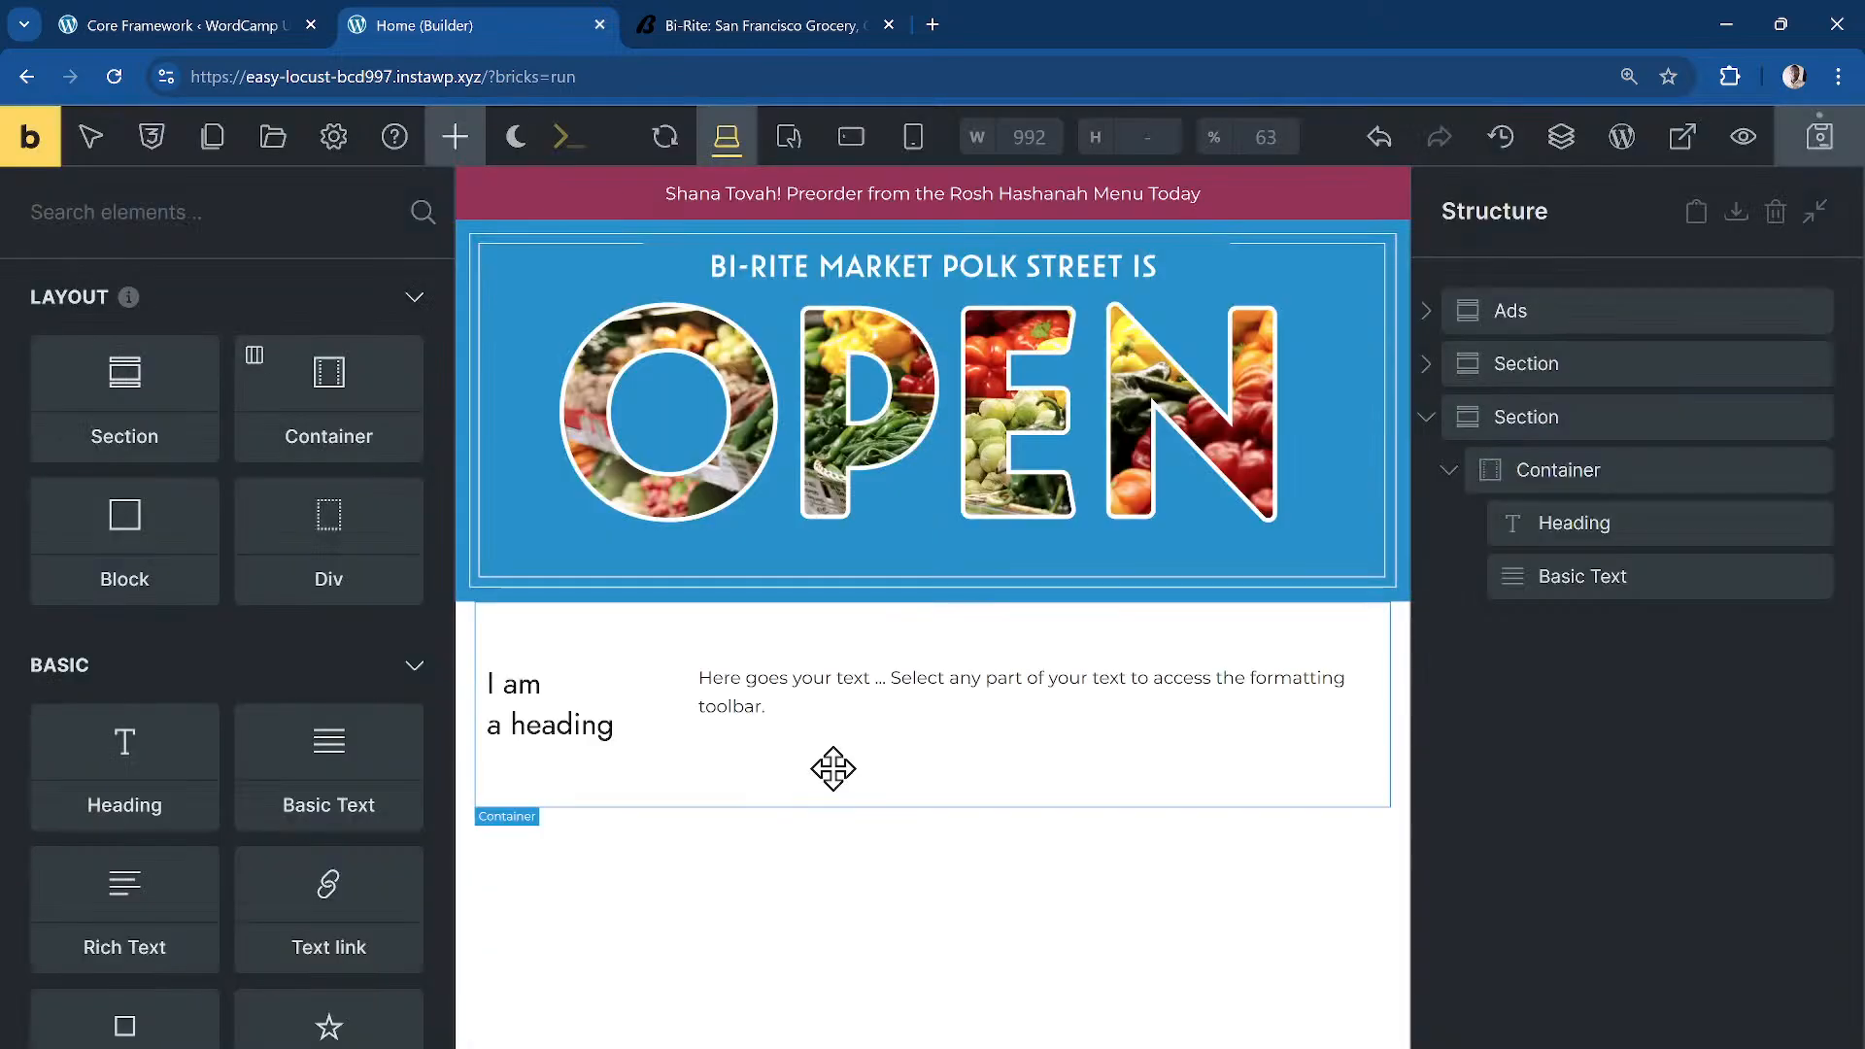
Step: Set the next-section__inner container to column direction, centred on both main and cross axes
click(1640, 536)
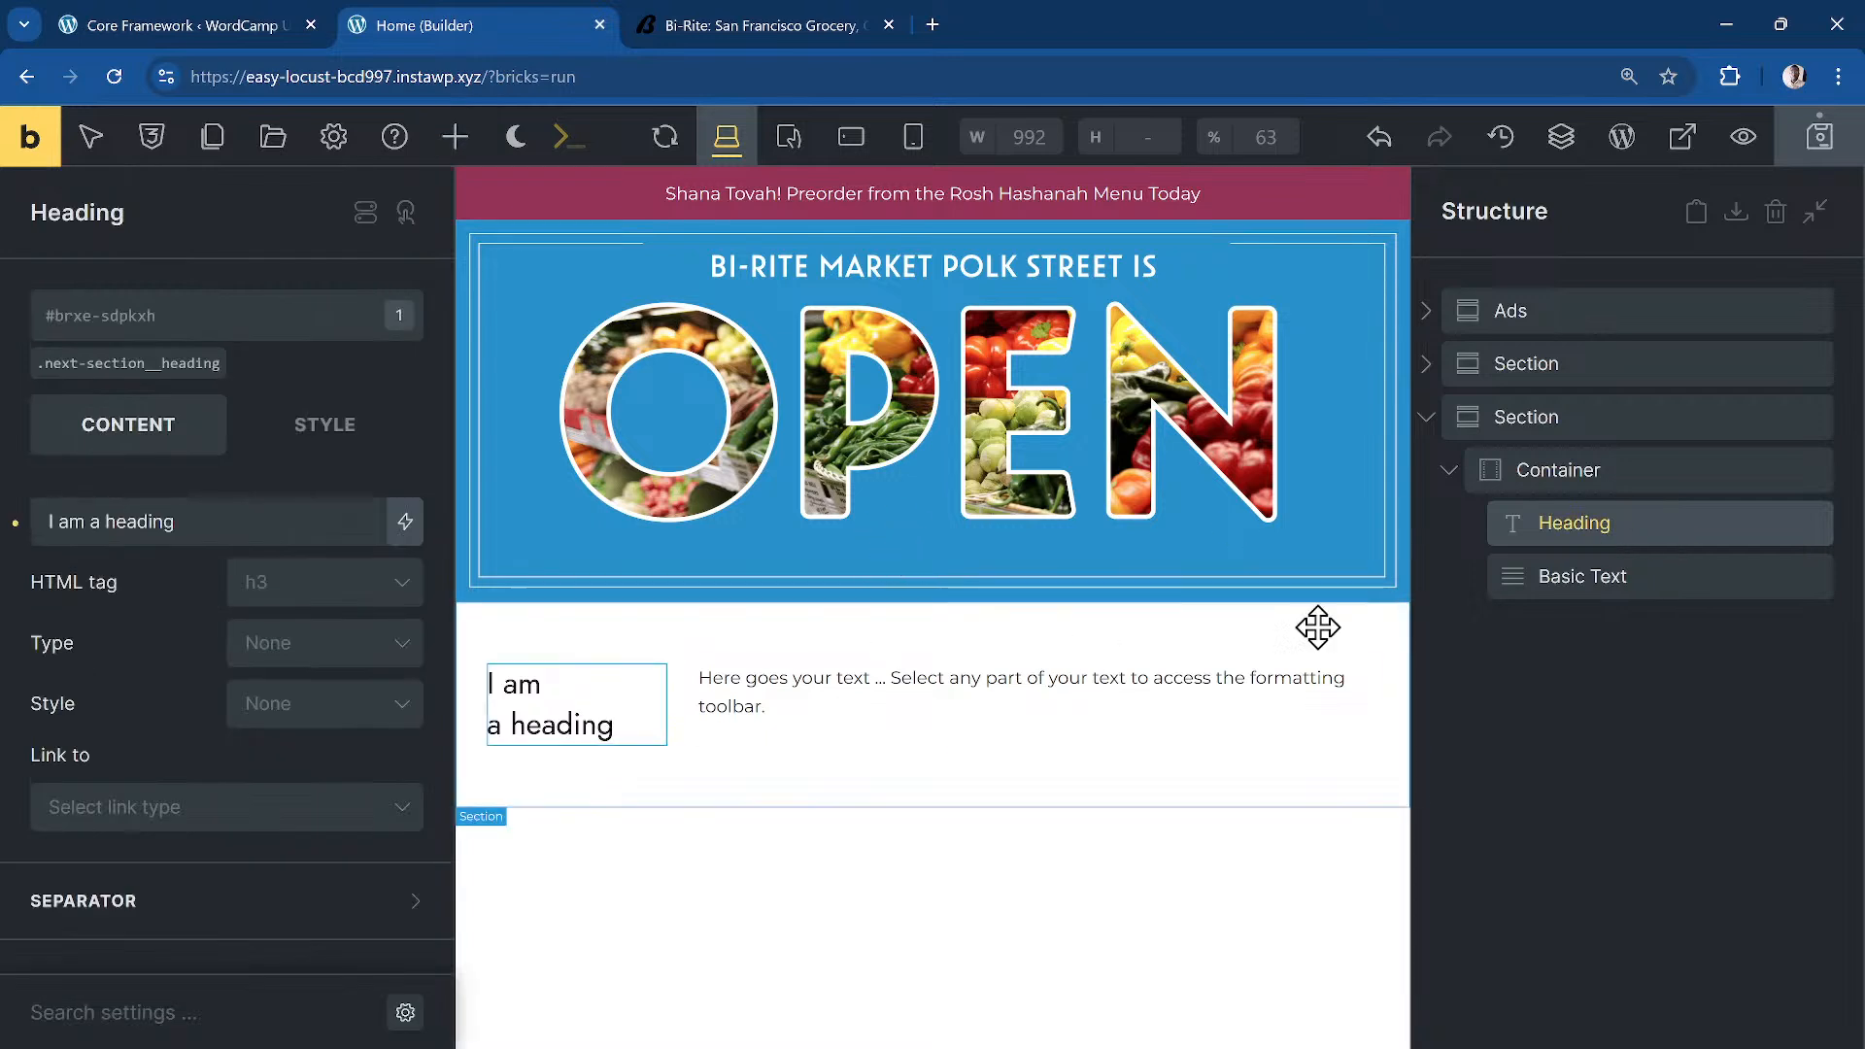
click(1587, 476)
click(131, 369)
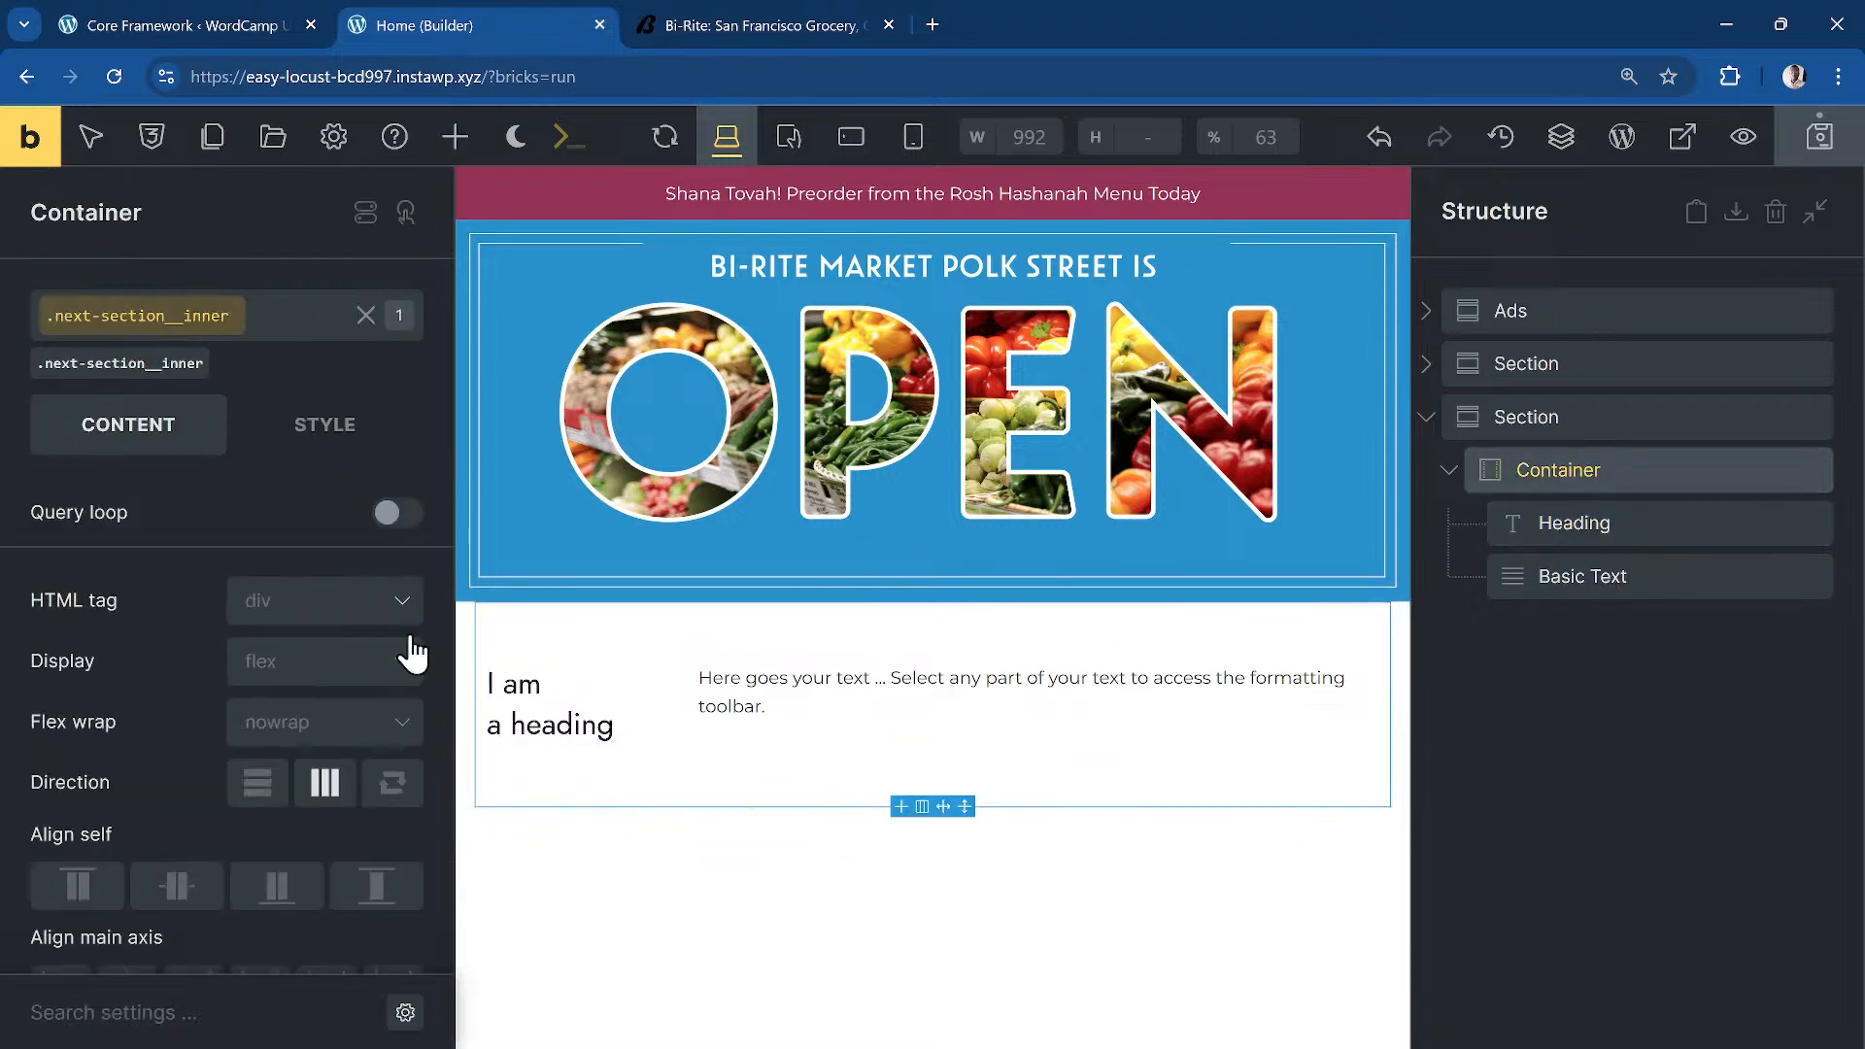
click(257, 785)
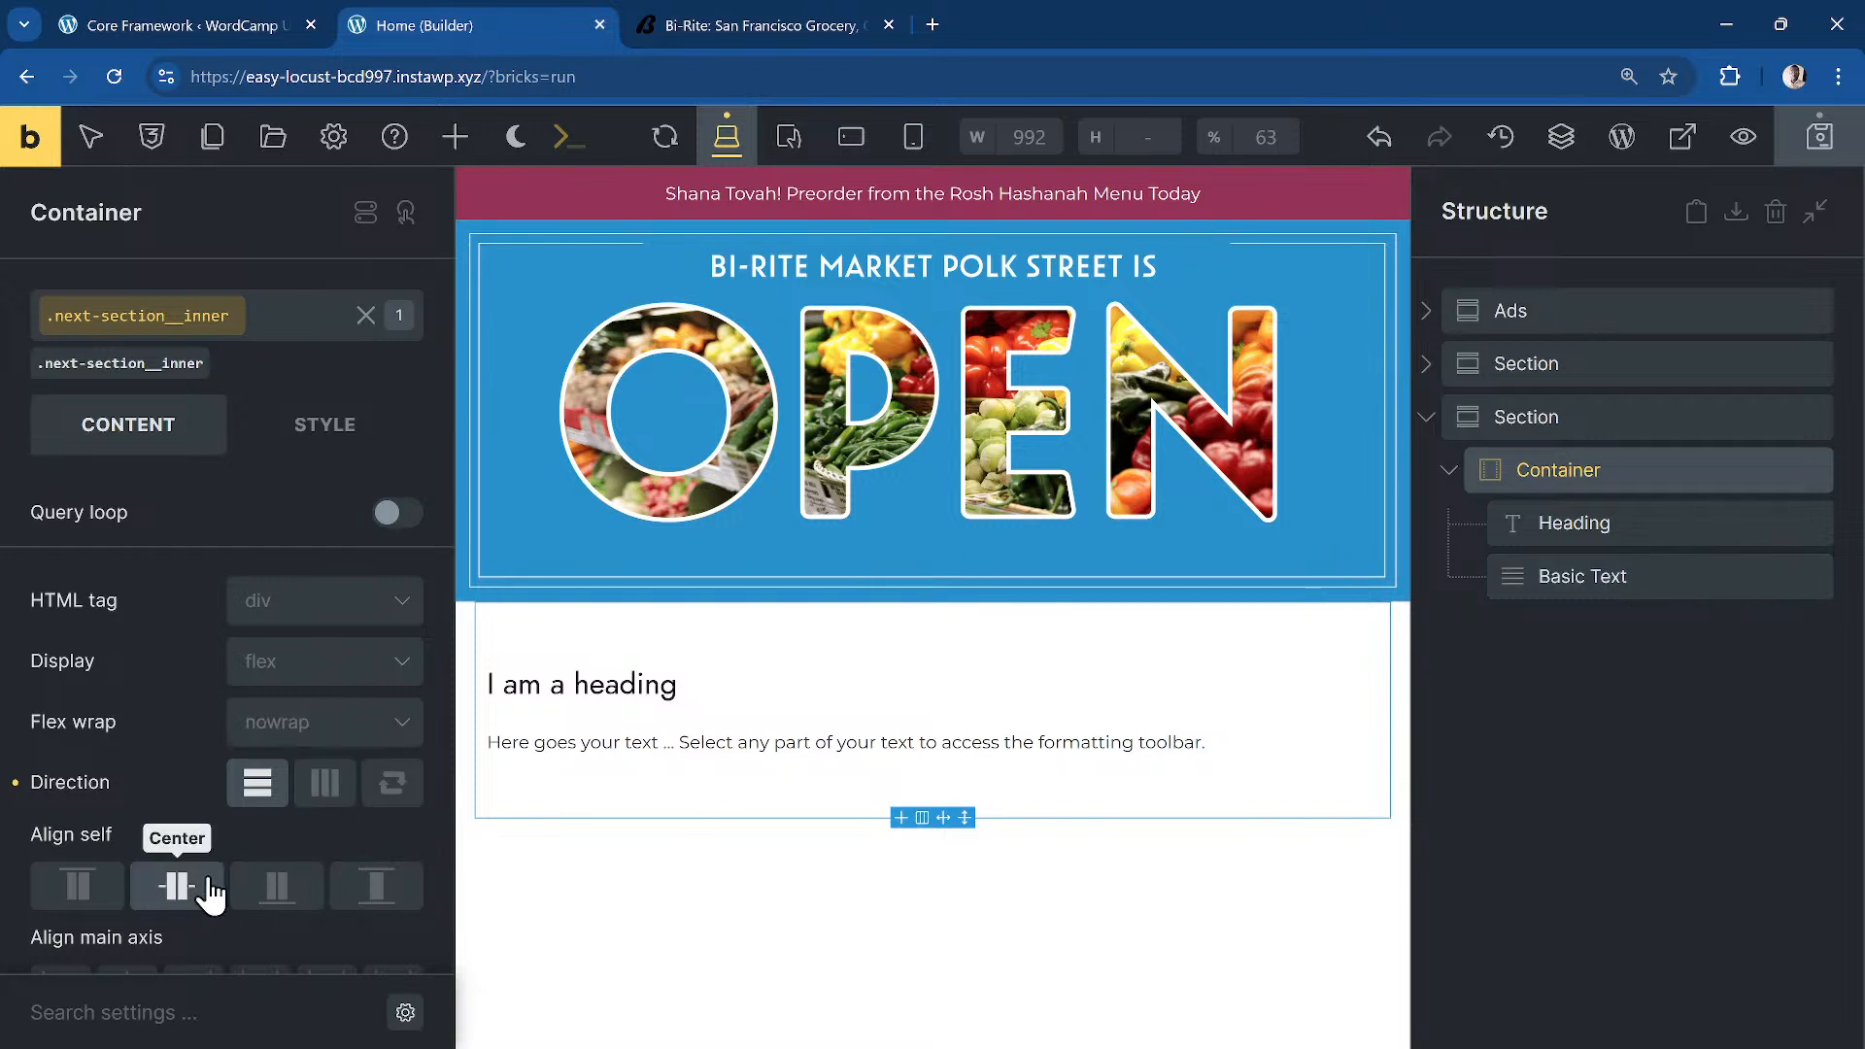
scroll(142, 879, down, 3)
click(127, 747)
click(148, 851)
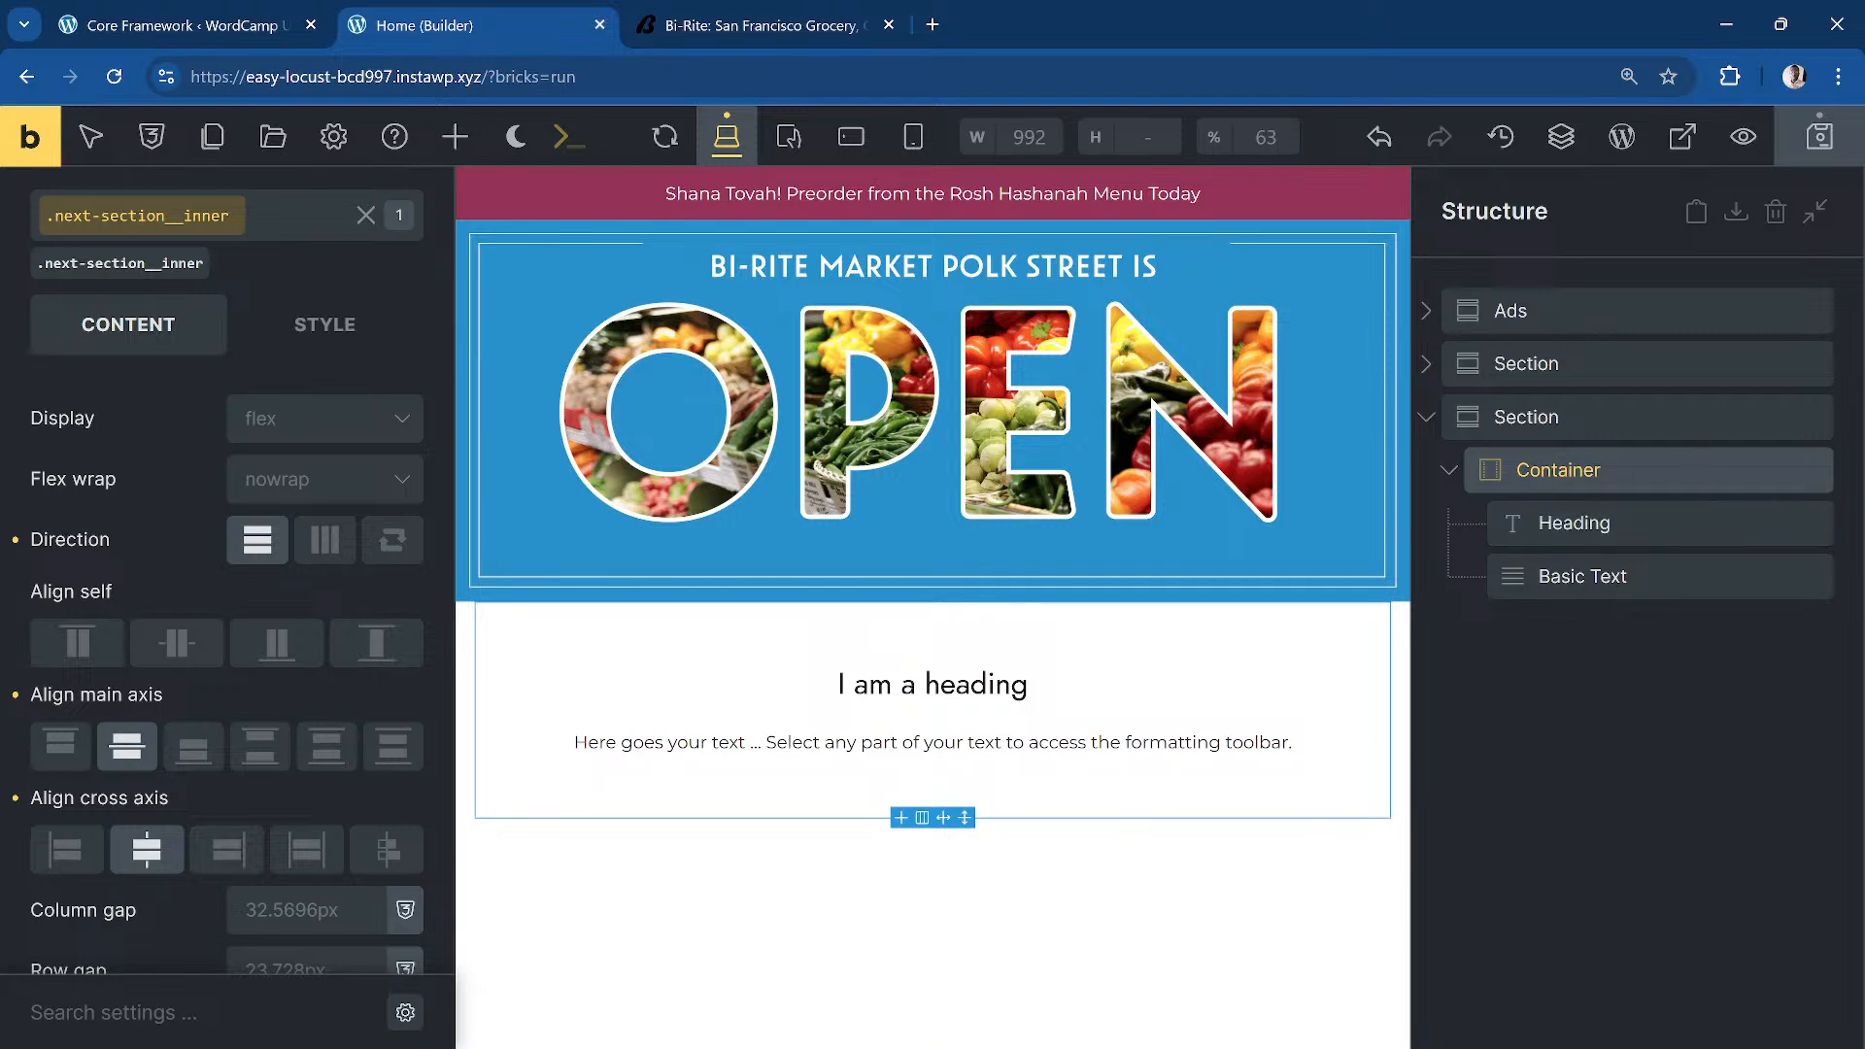
click(846, 41)
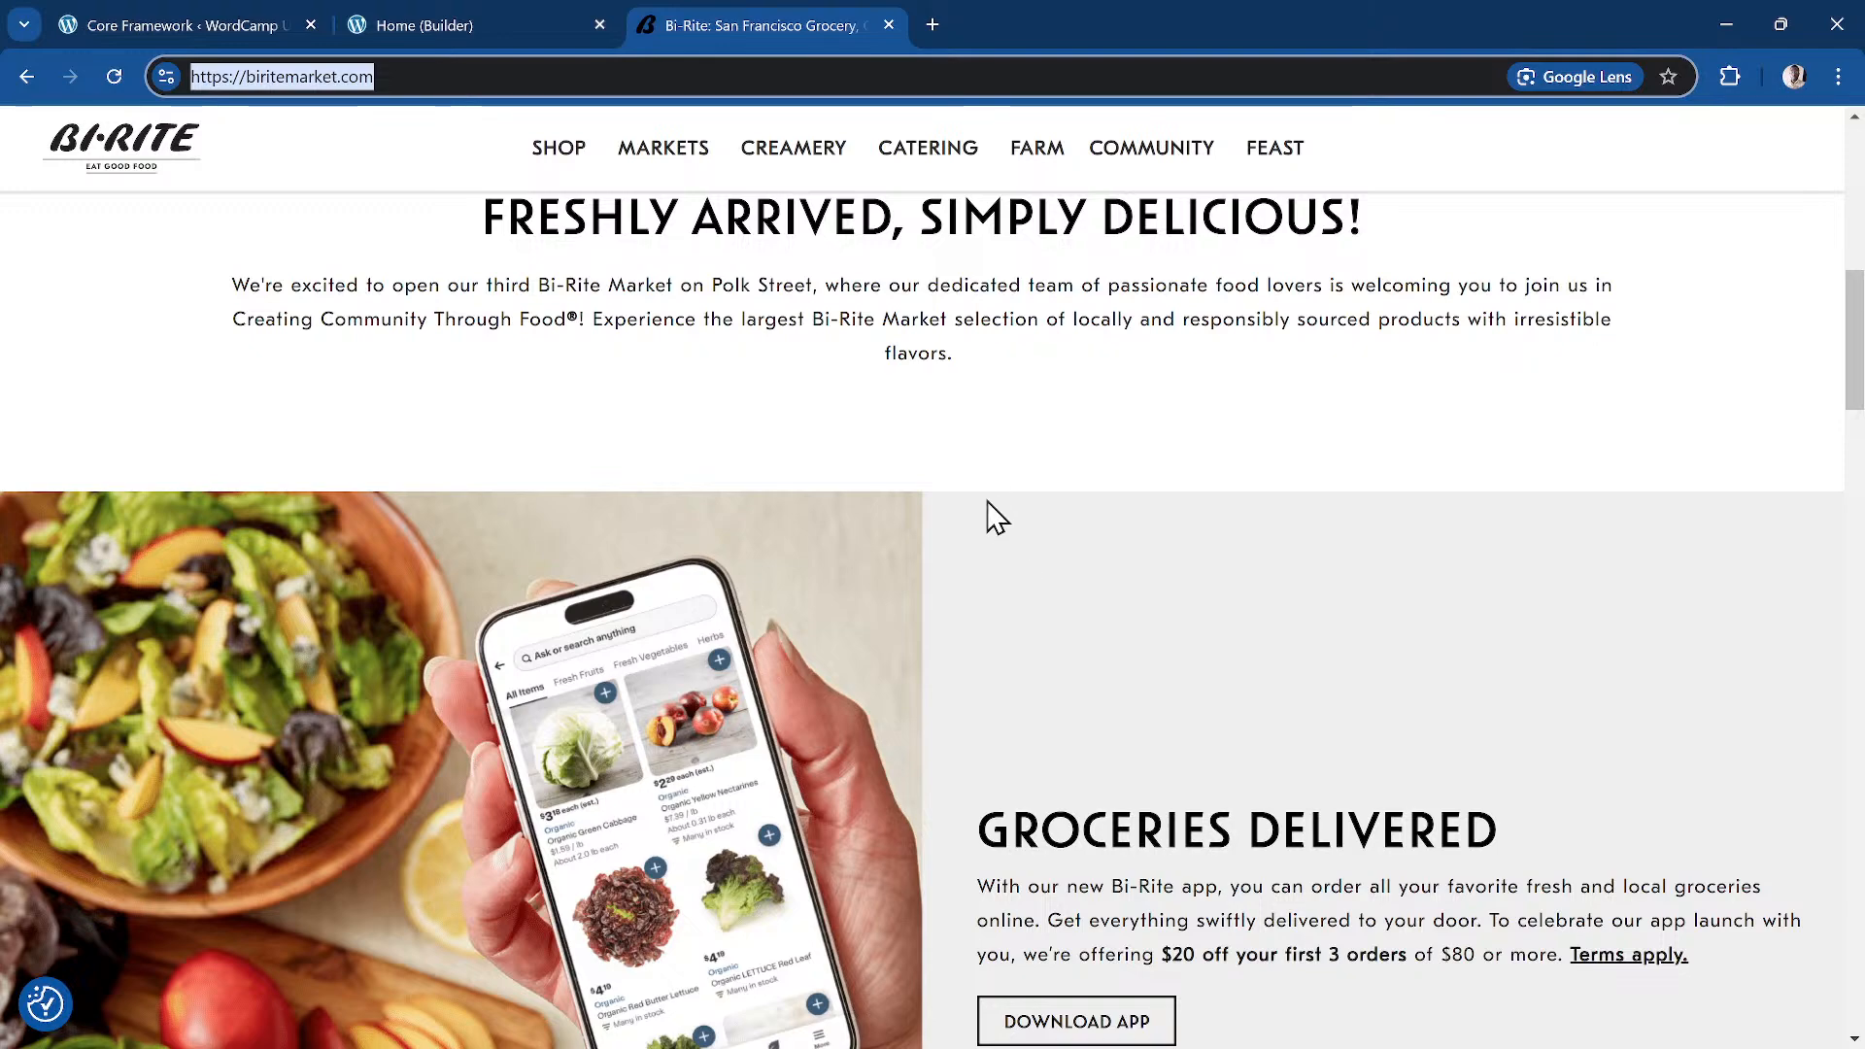
Step: Replace the placeholder heading with Bi-Rite's 'FRESHLY ARRIVED, SIMPLY DELICIOUS!' text
scroll(971, 505, up, 3)
scroll(904, 471, down, 1)
triple_click(859, 463)
key(ctrl+c)
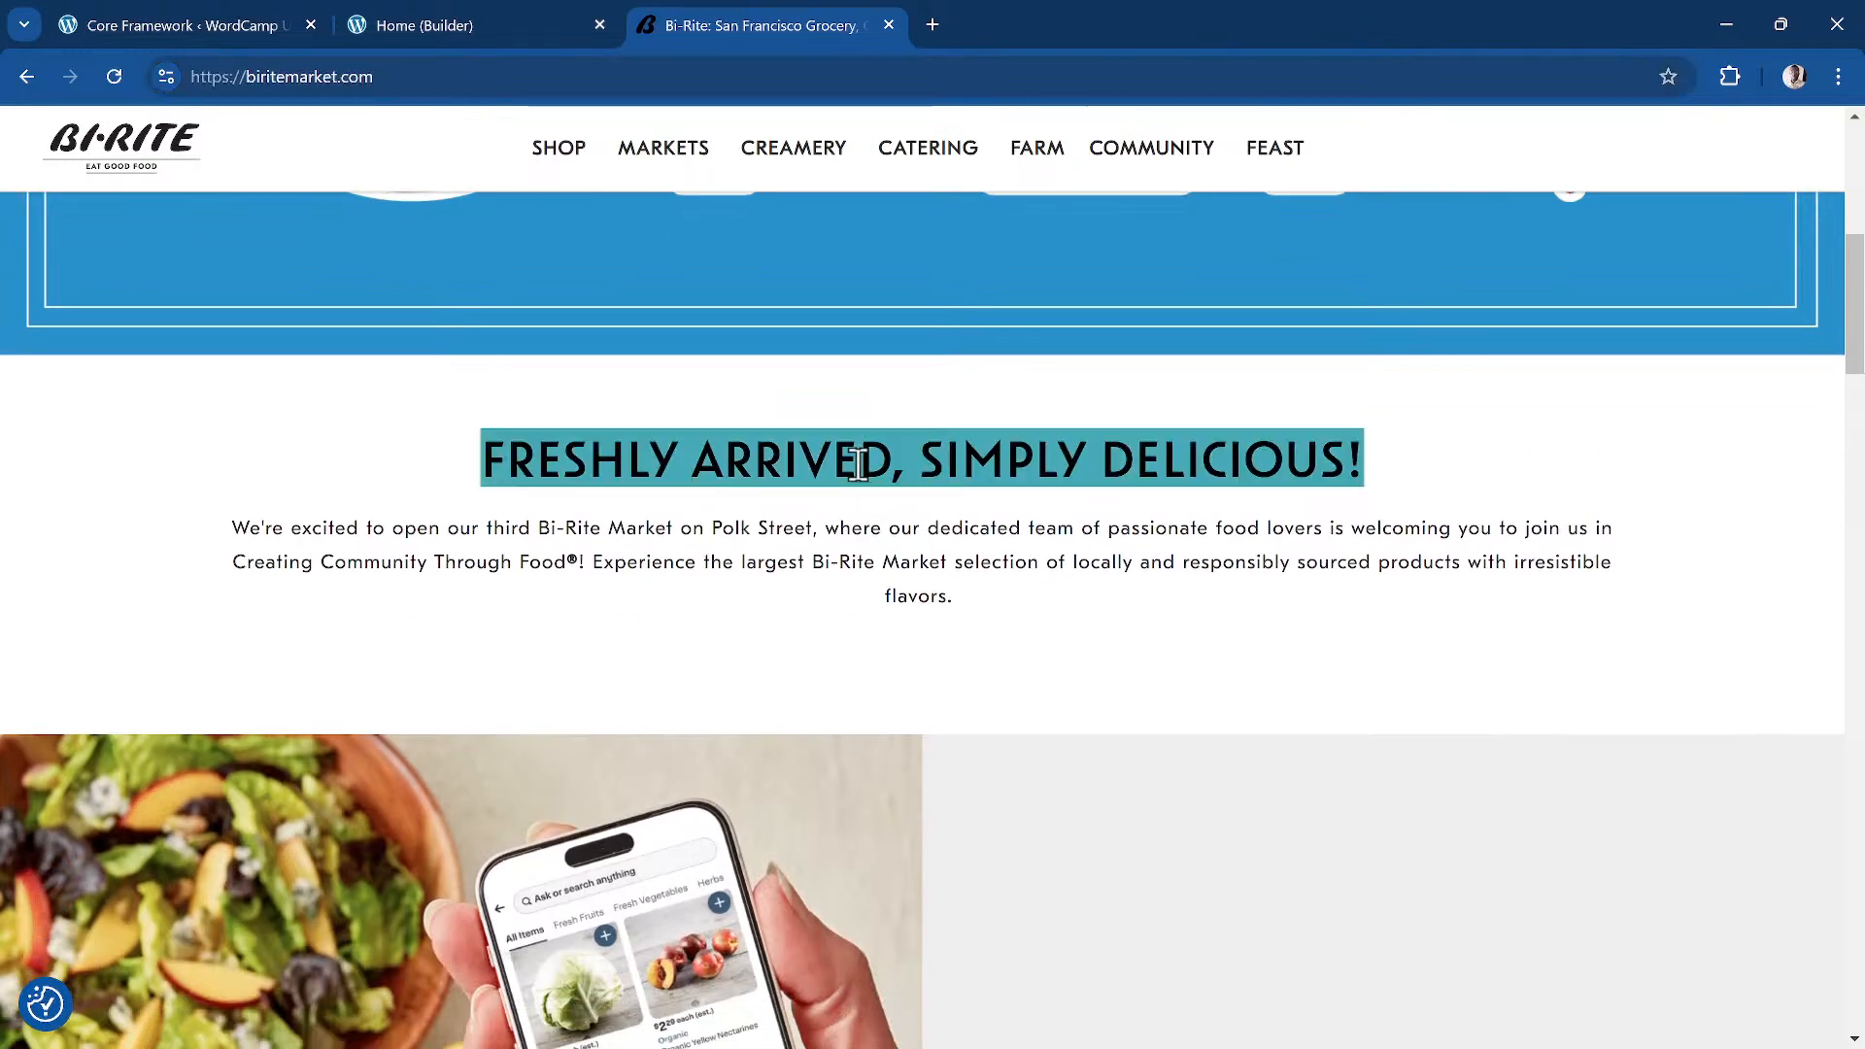
click(486, 25)
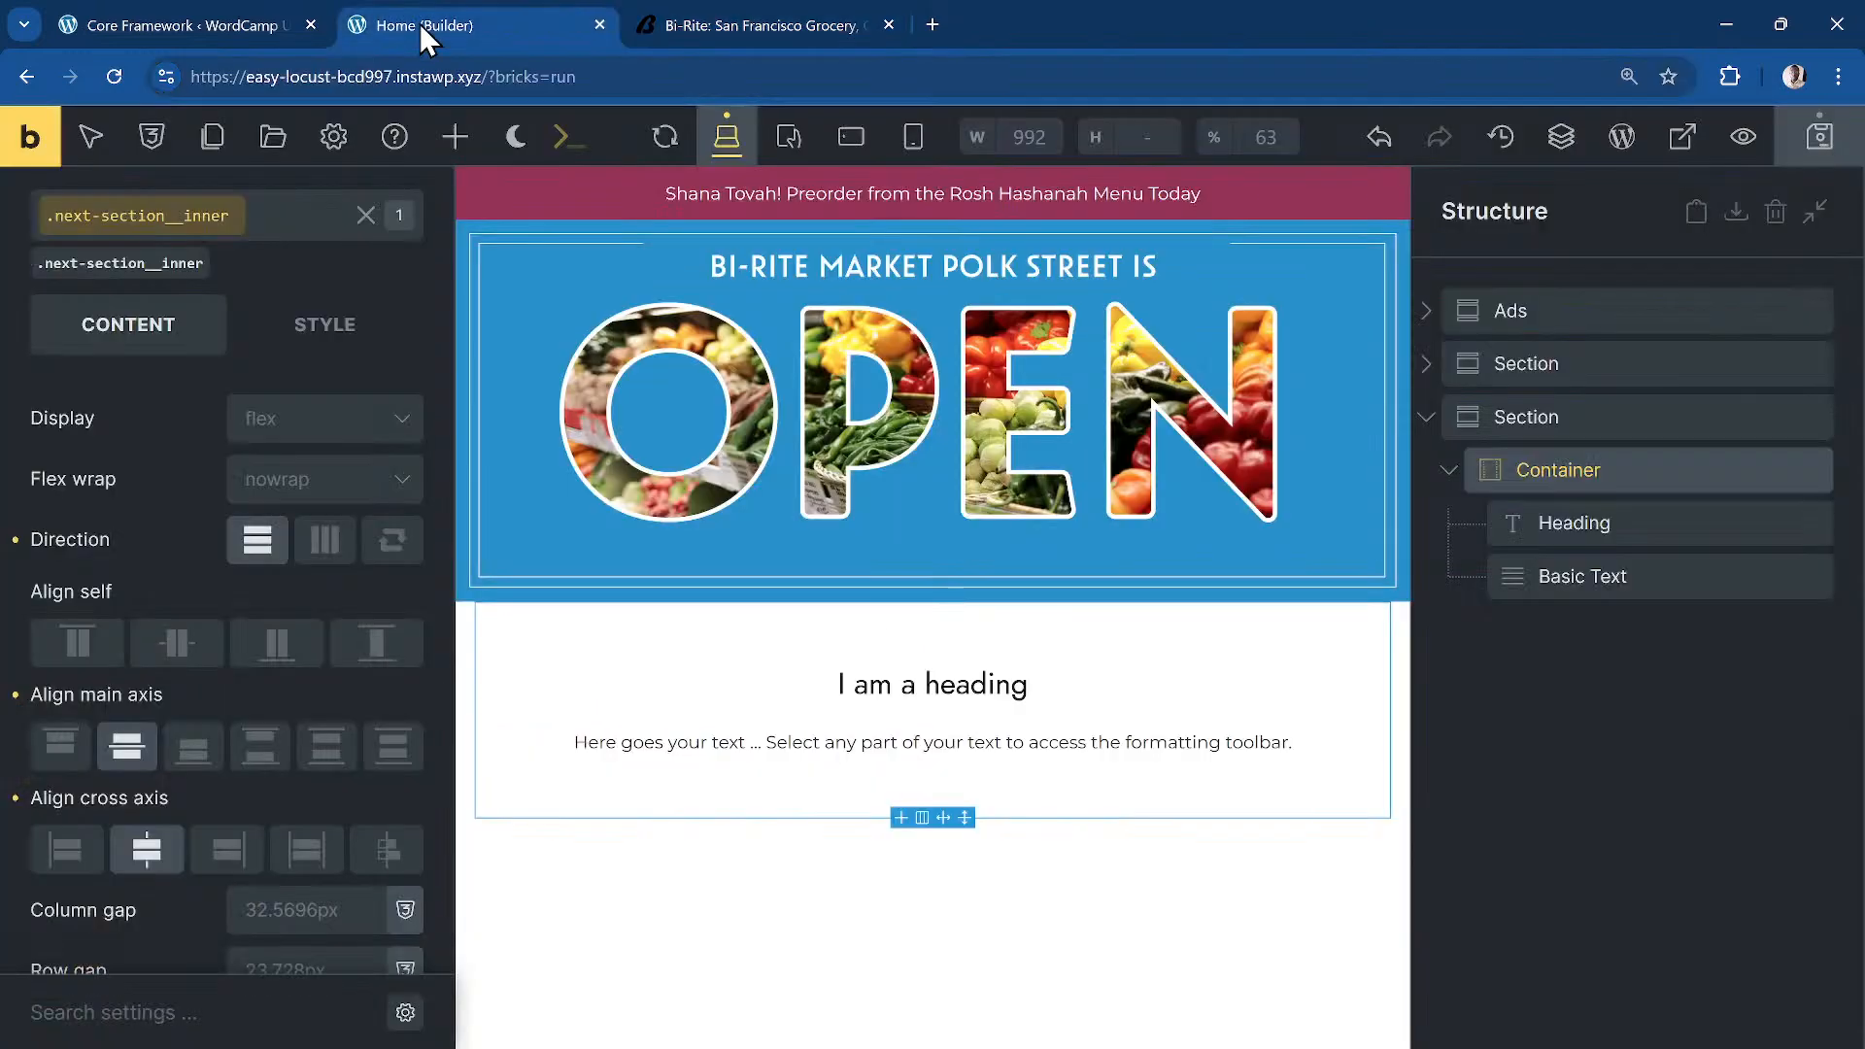
click(1733, 531)
triple_click(178, 521)
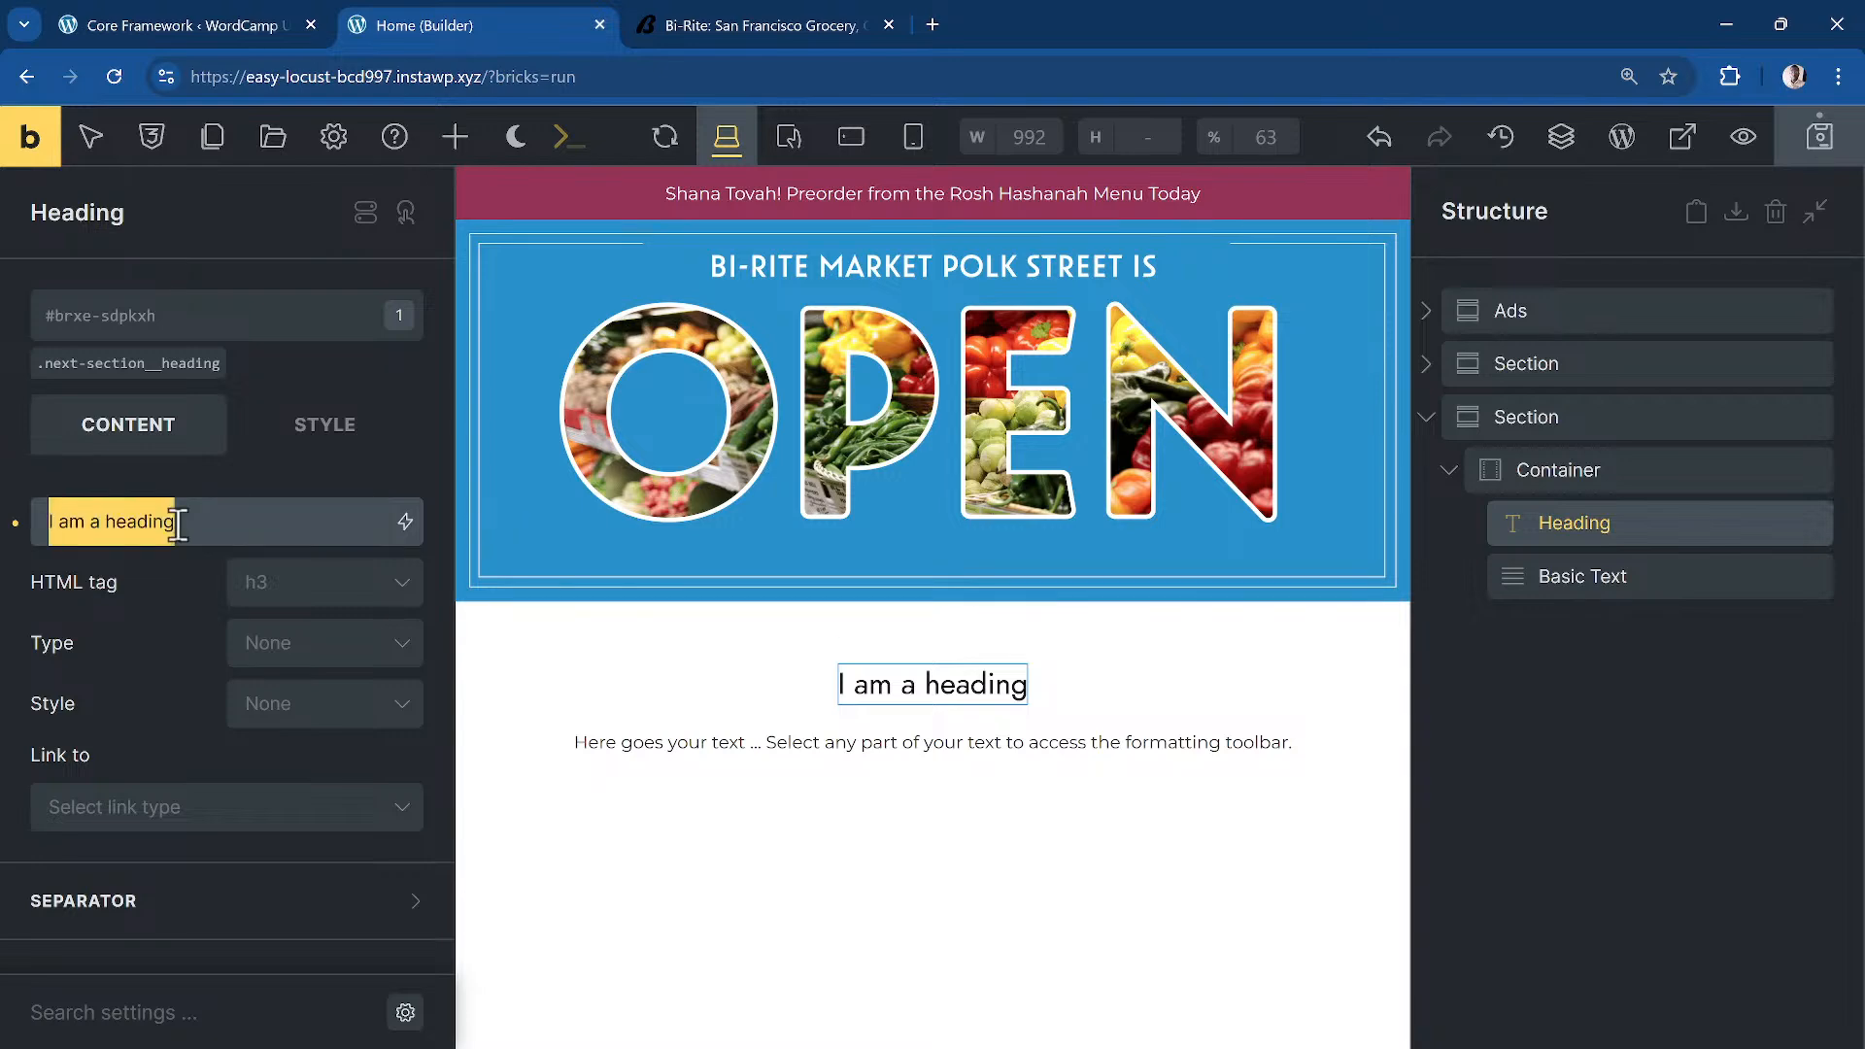
key(ctrl+v)
Step: Paste Bi-Rite's Polk Street intro paragraph into the Basic Text element and collapse the section
click(651, 26)
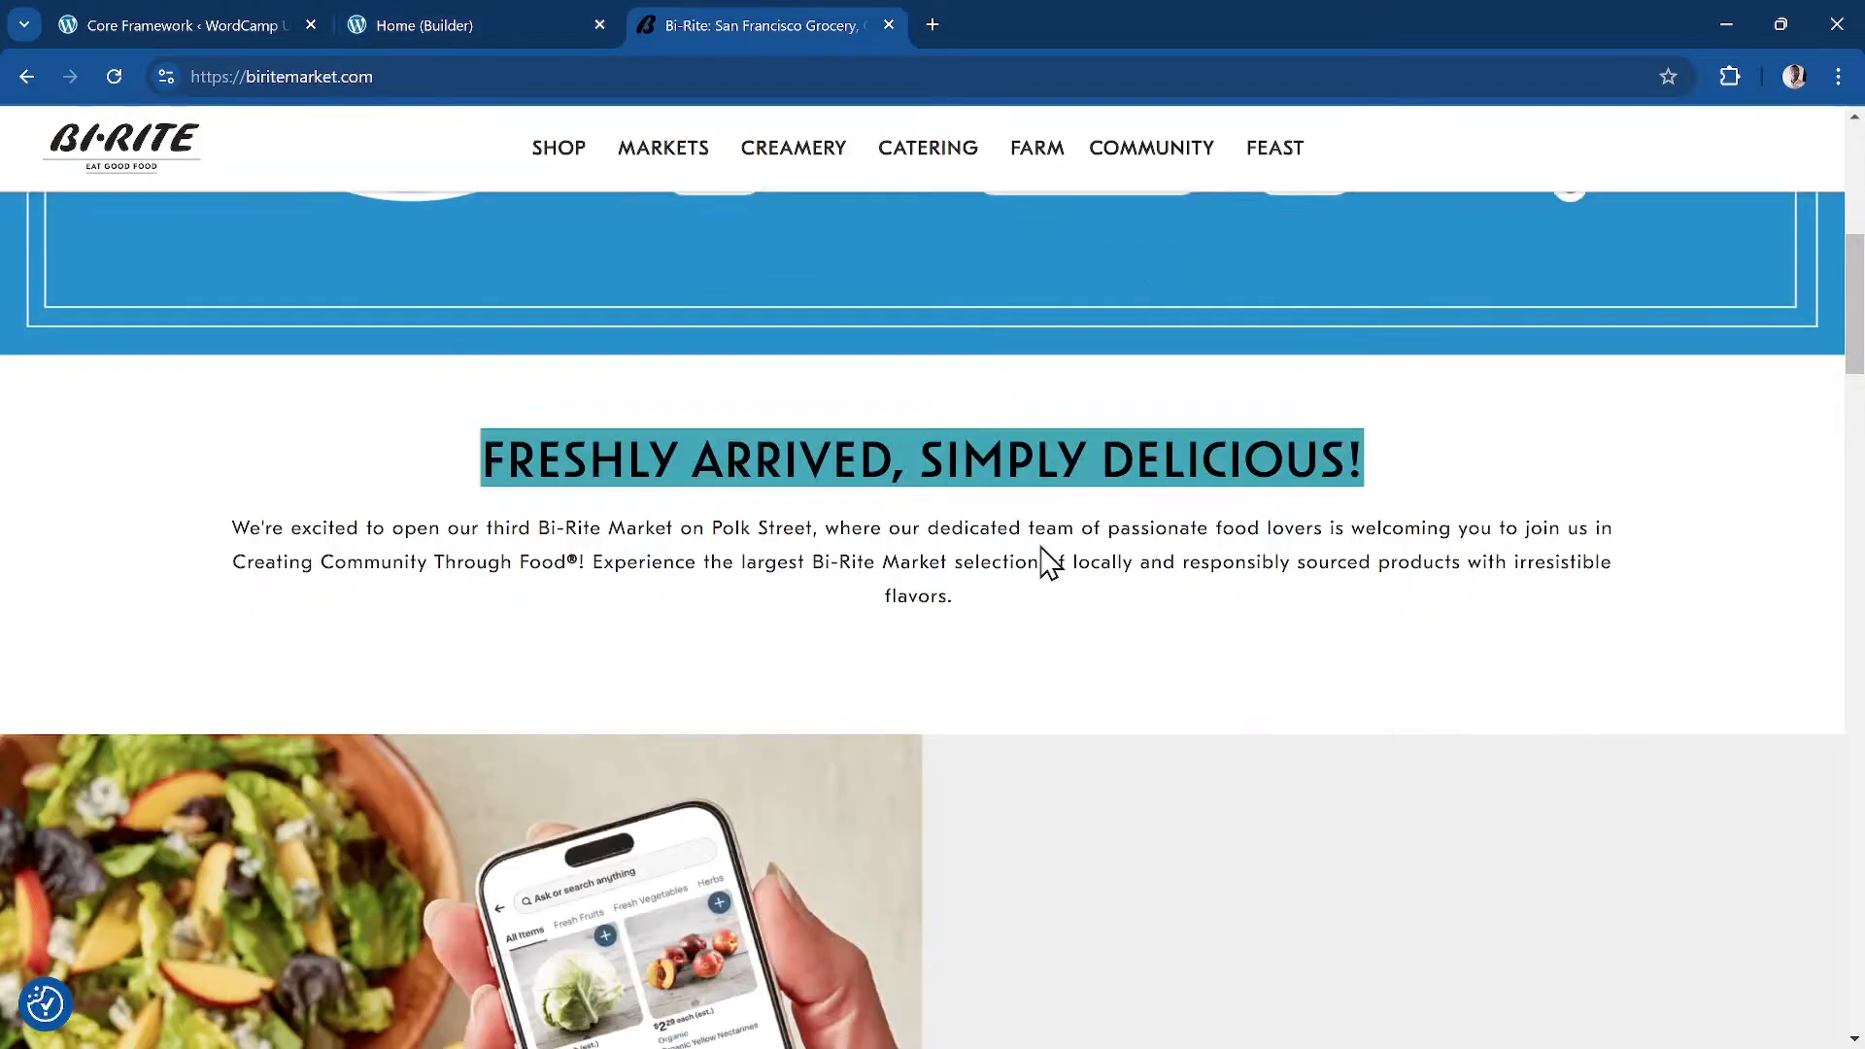
triple_click(890, 563)
key(ctrl+c)
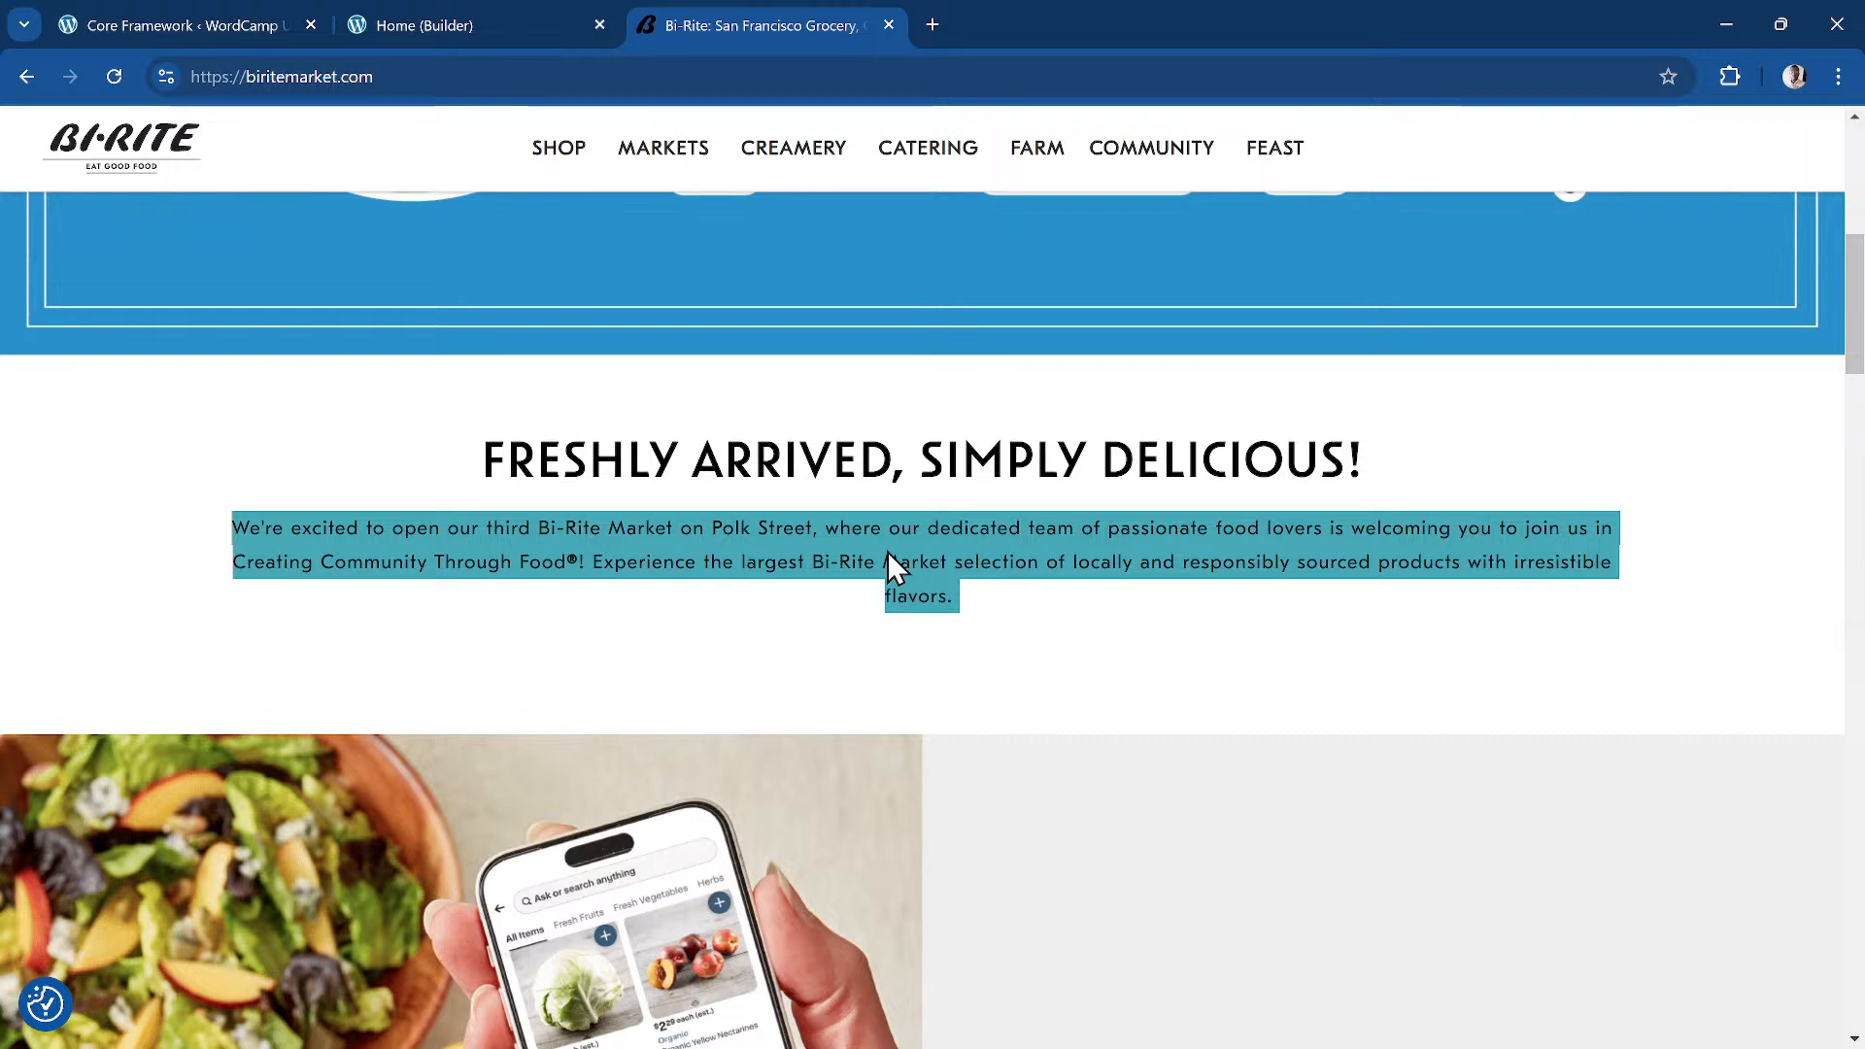
click(503, 34)
click(1629, 602)
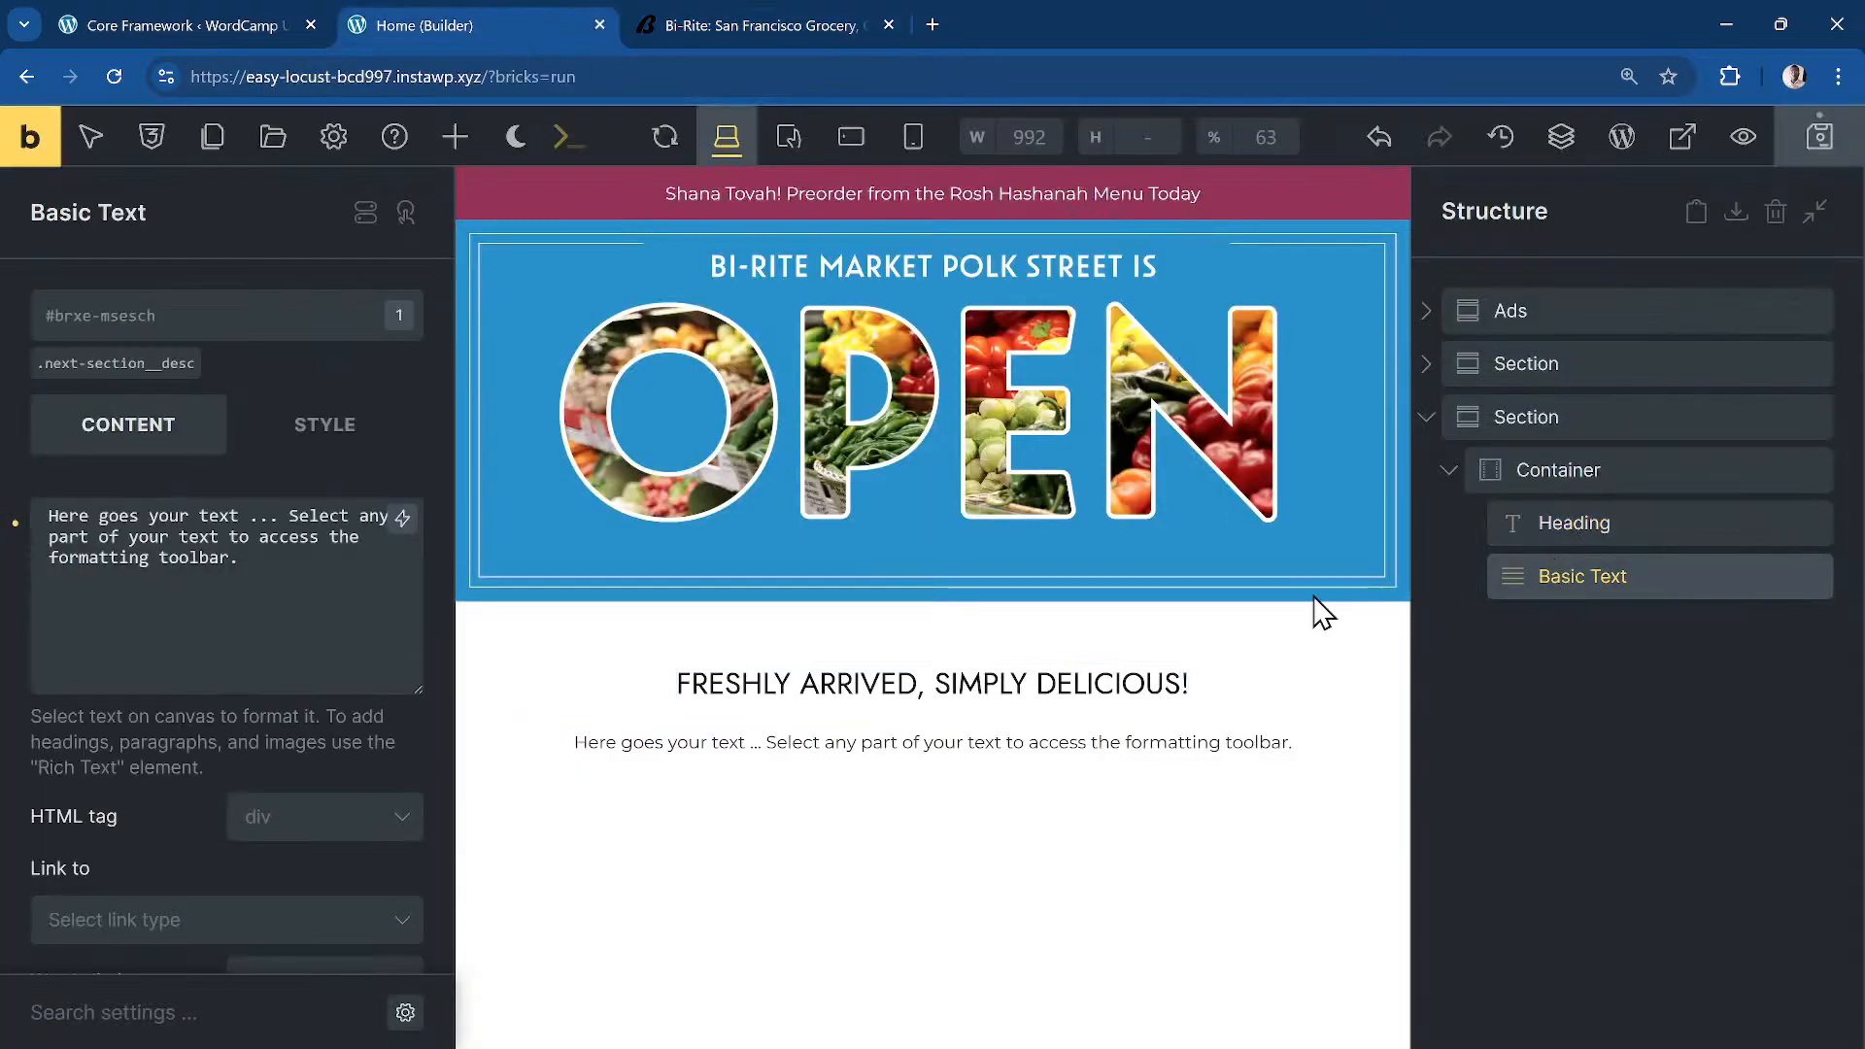
triple_click(236, 597)
key(ctrl+v)
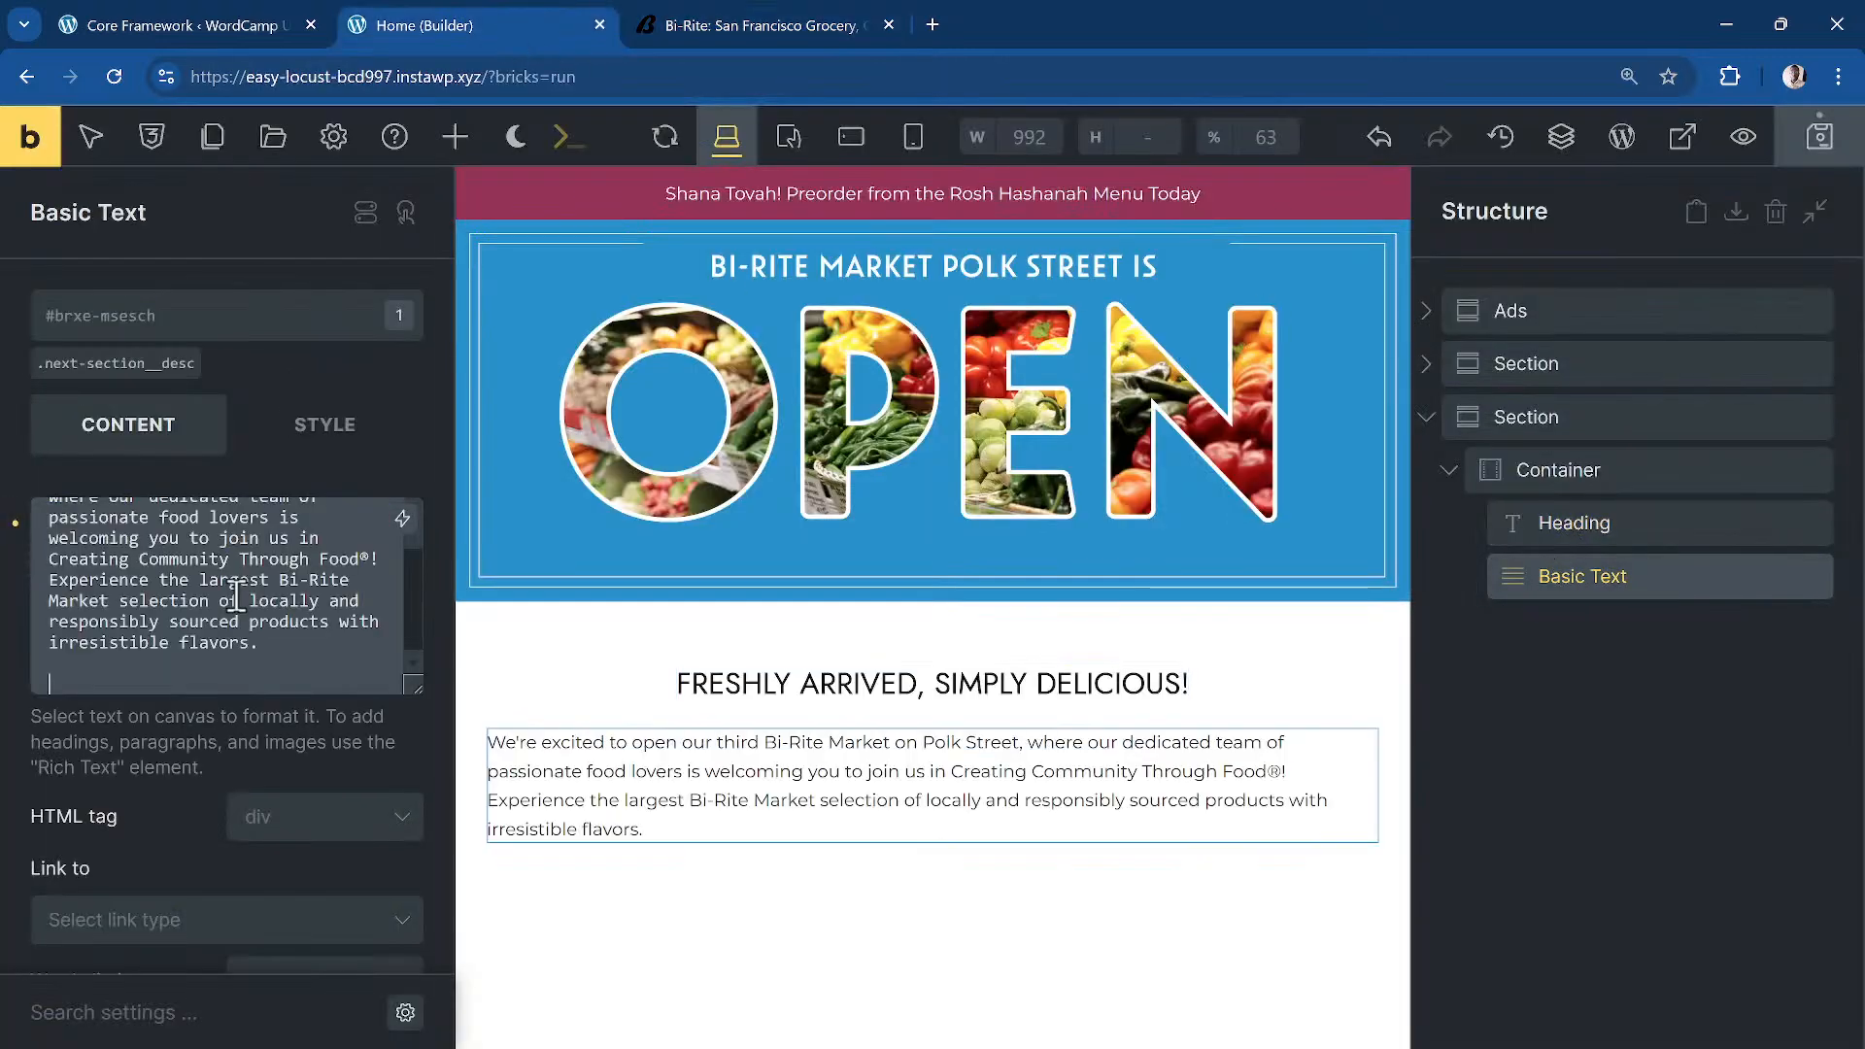
click(777, 902)
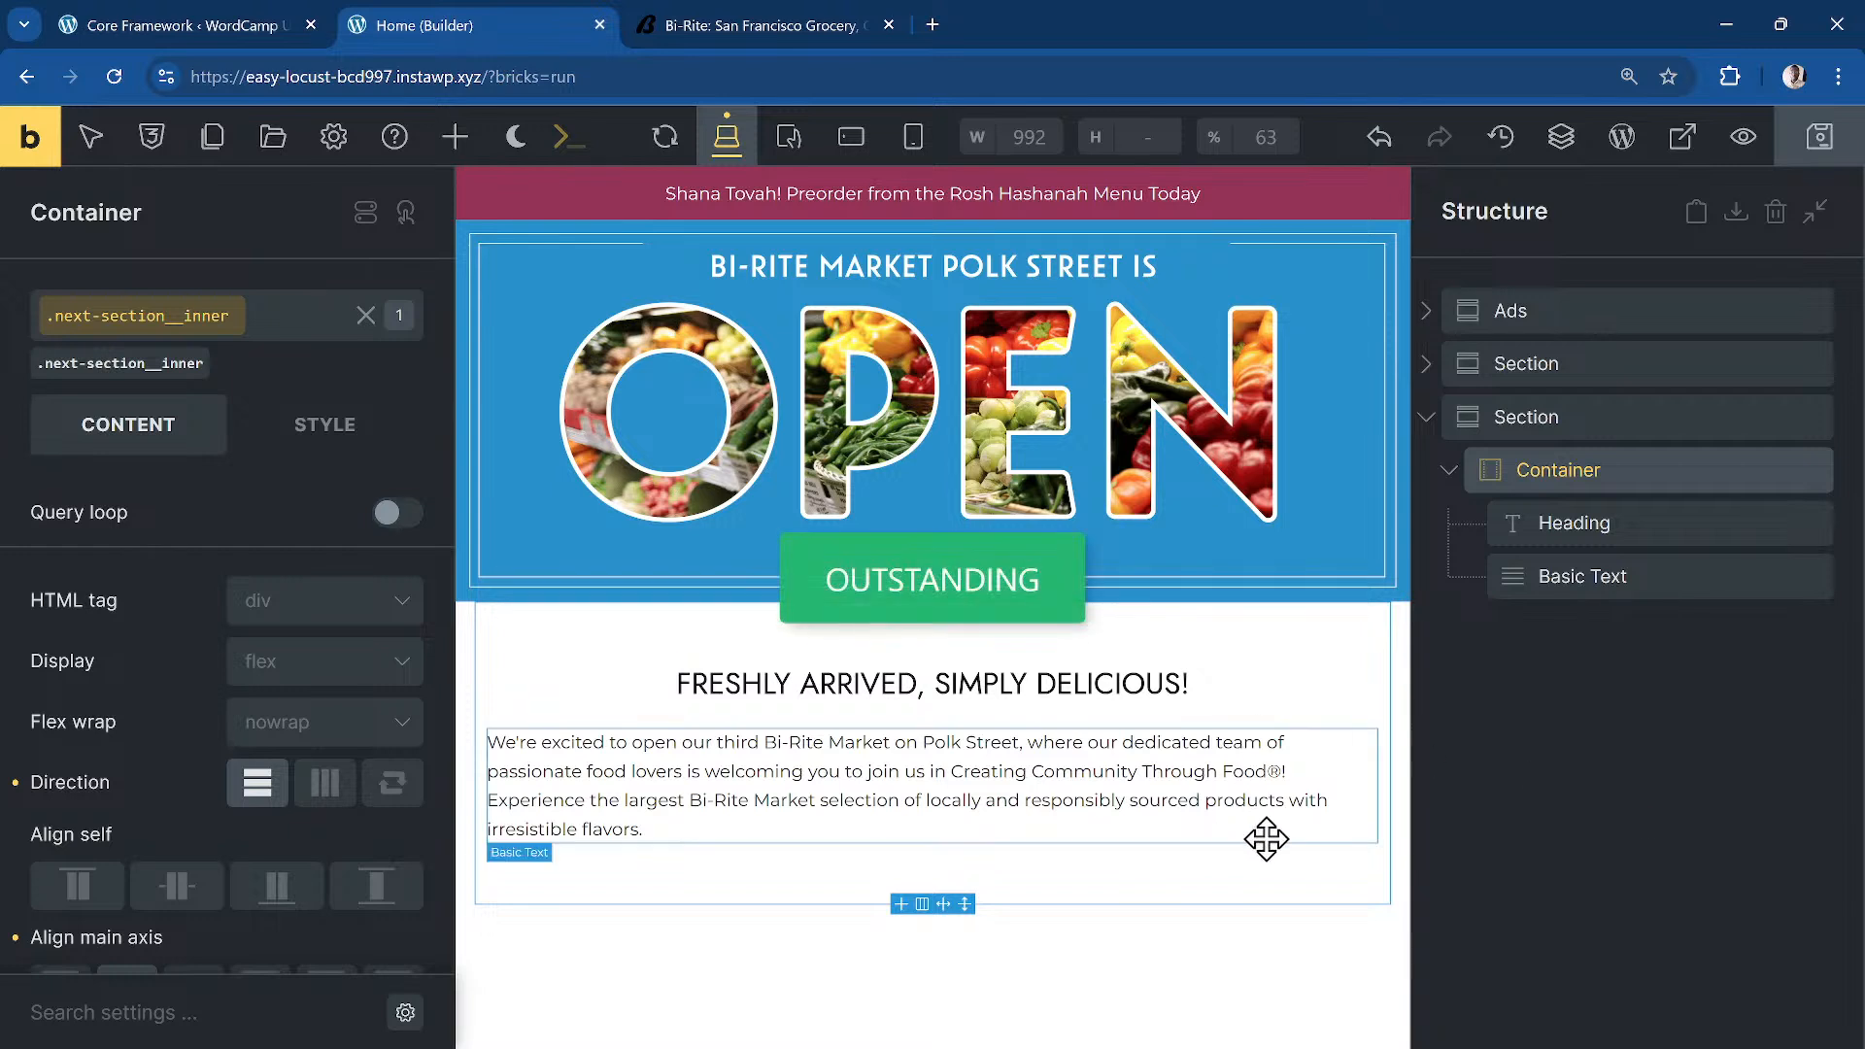
click(1444, 416)
click(1316, 925)
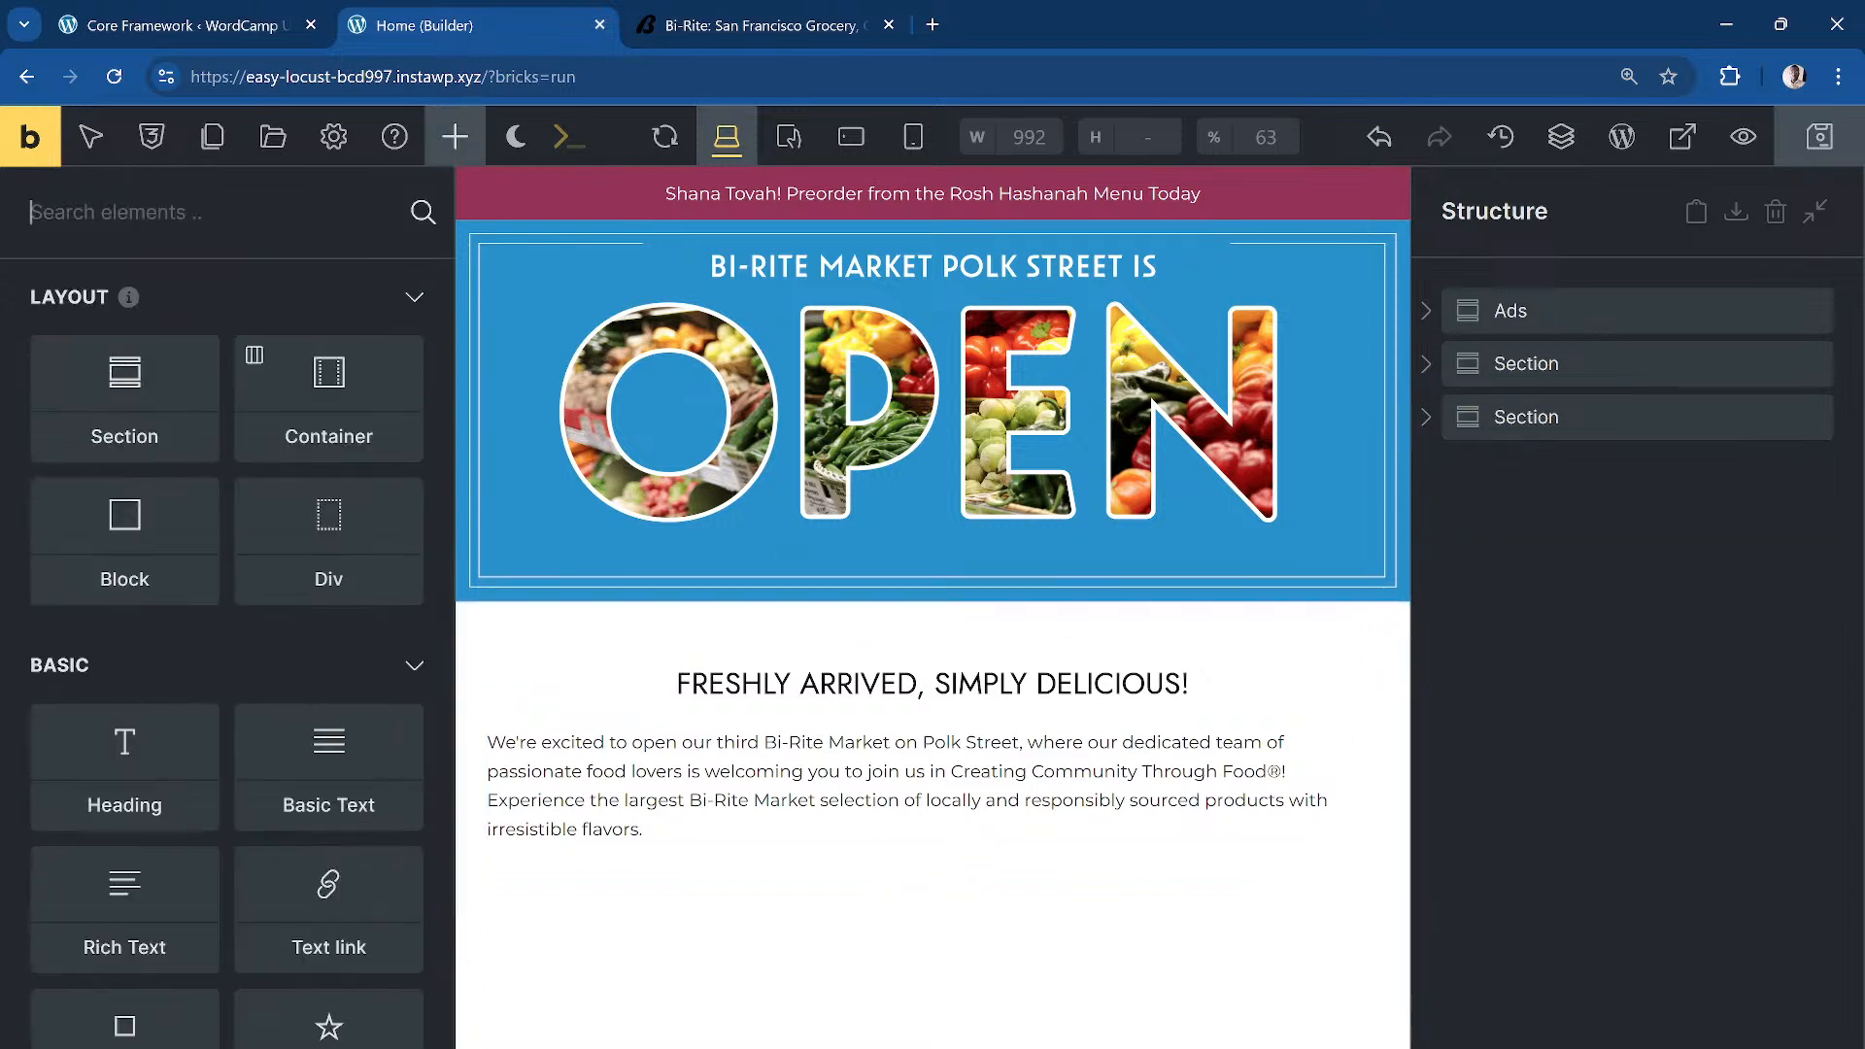
click(738, 24)
scroll(876, 398, down, 5)
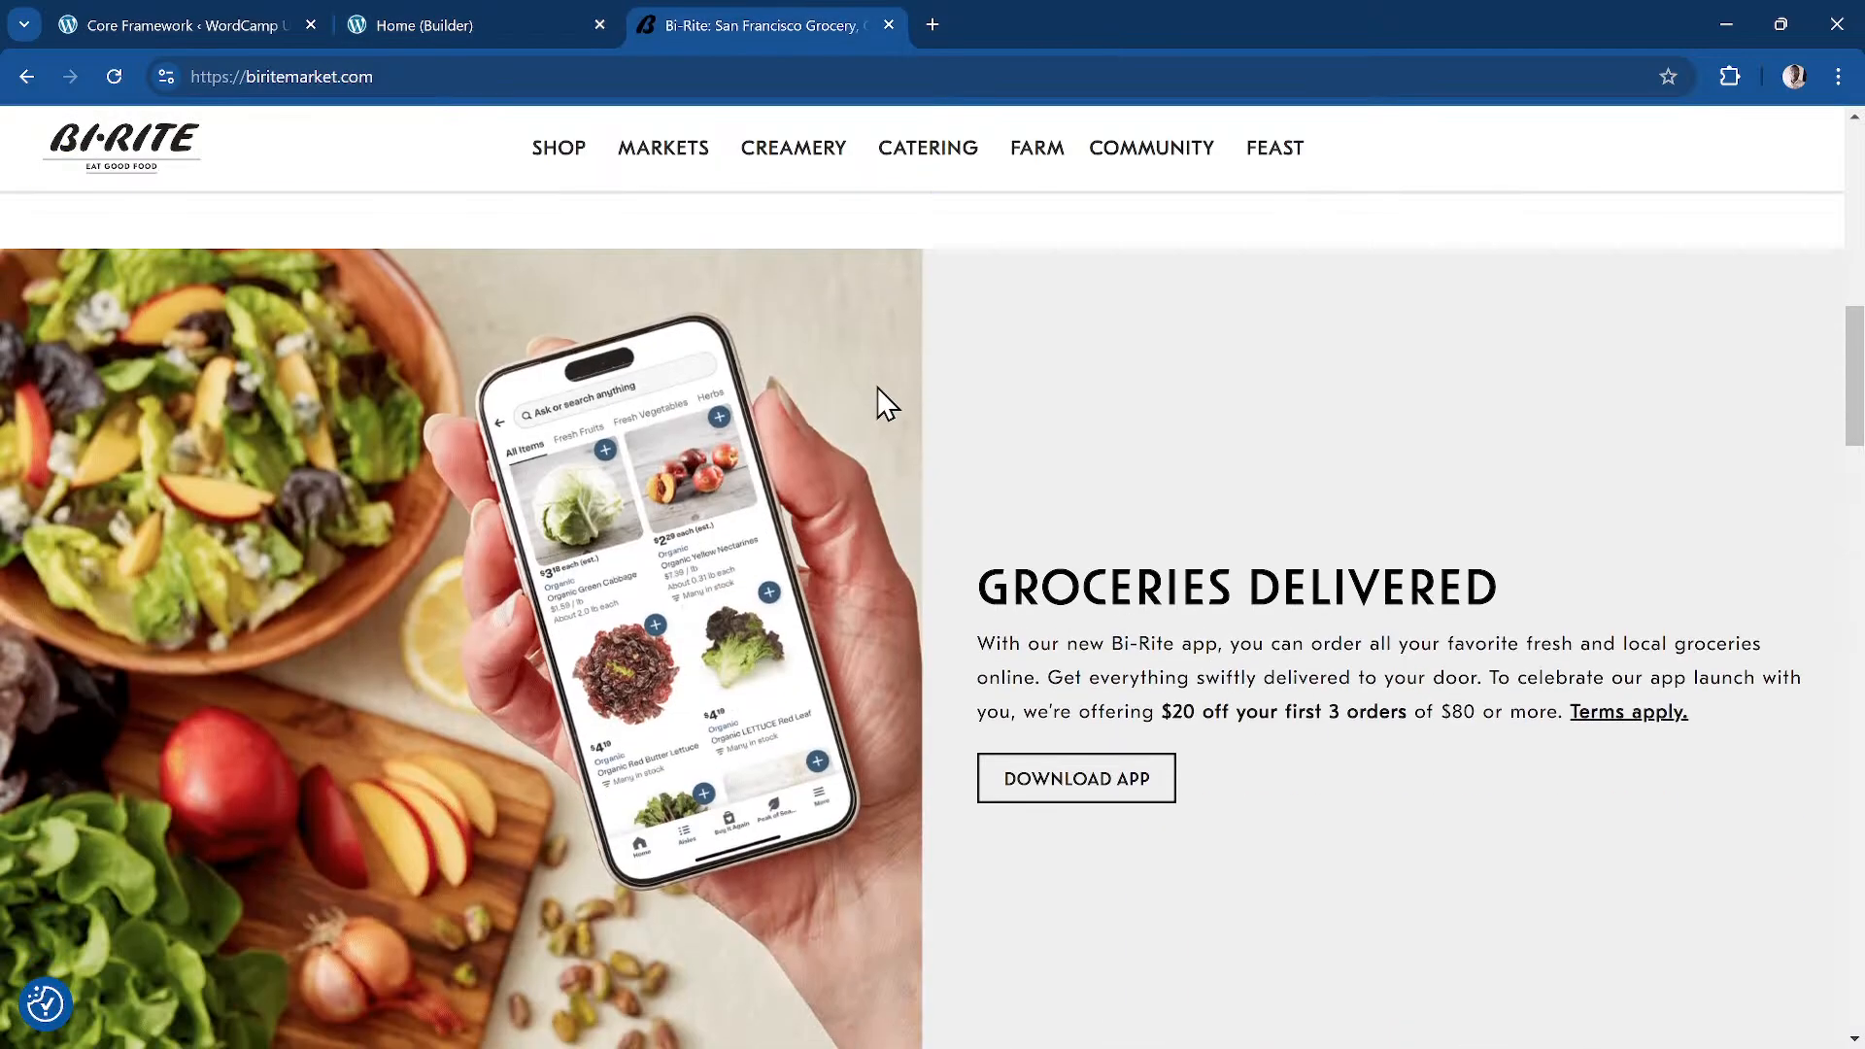
scroll(877, 387, down, 1)
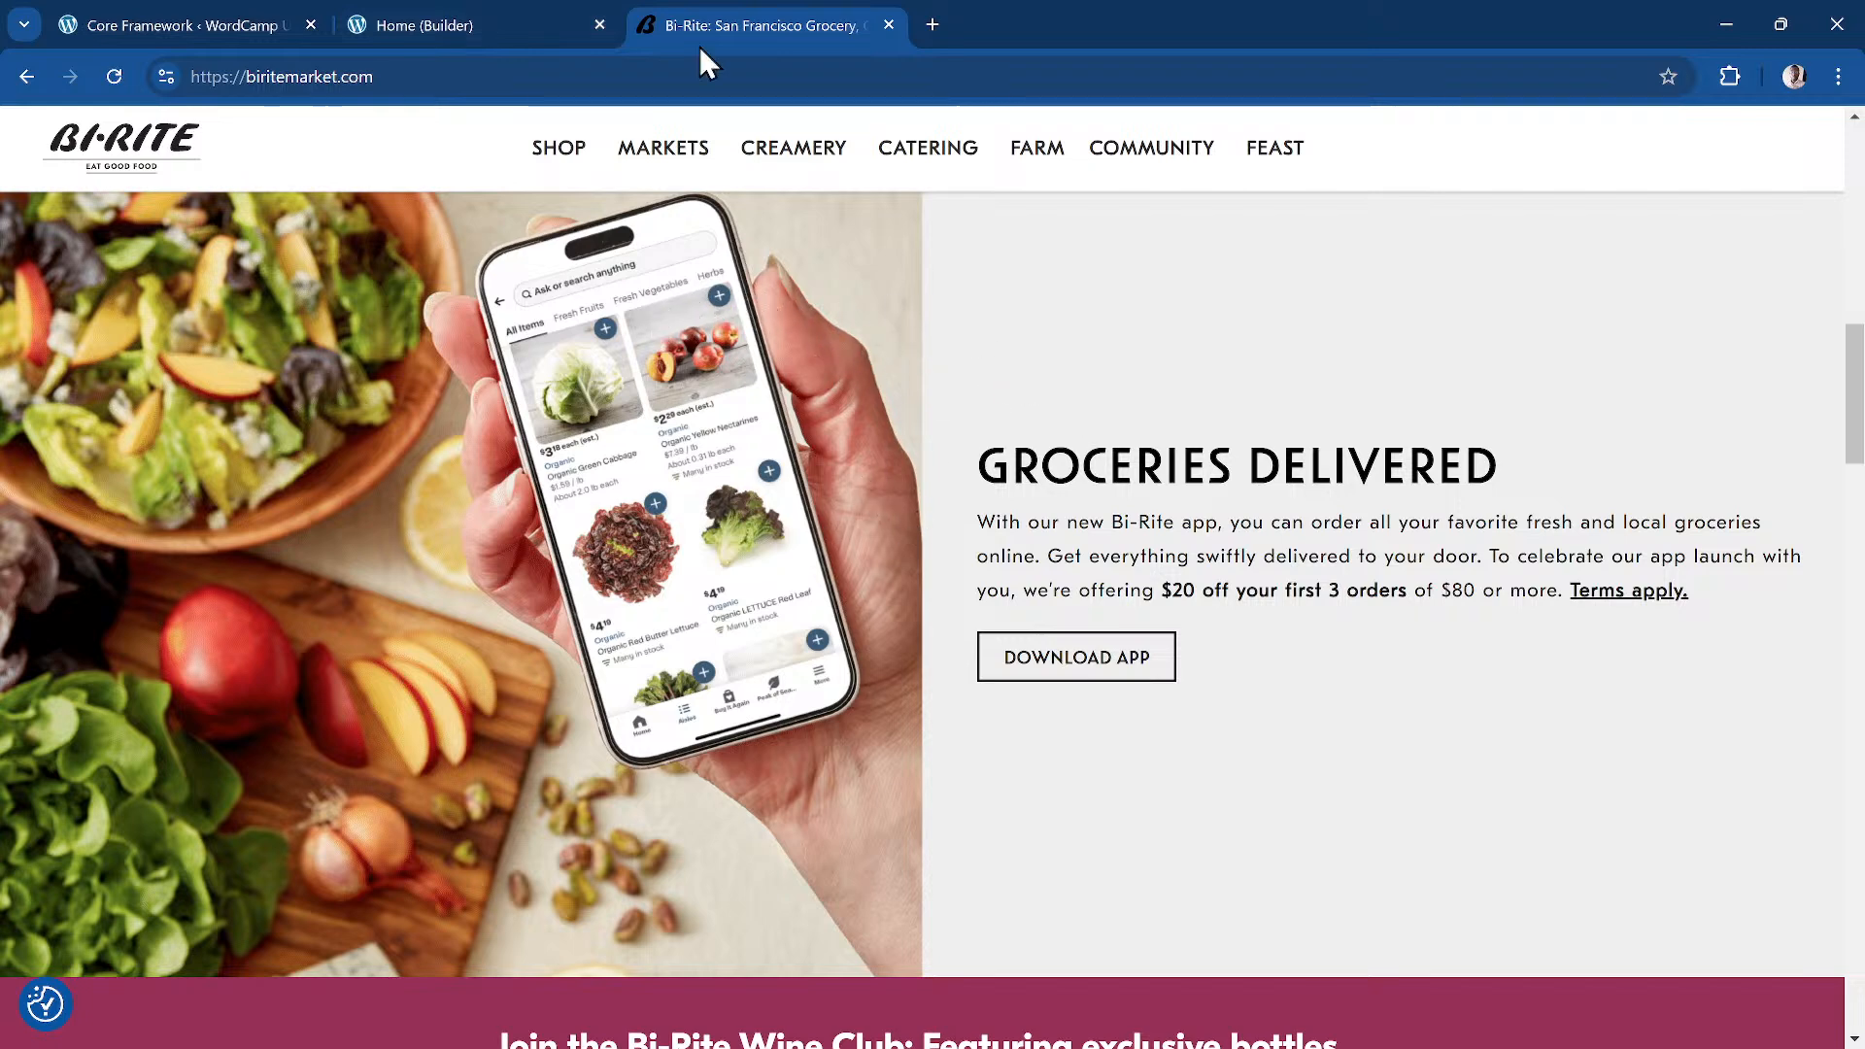
click(492, 23)
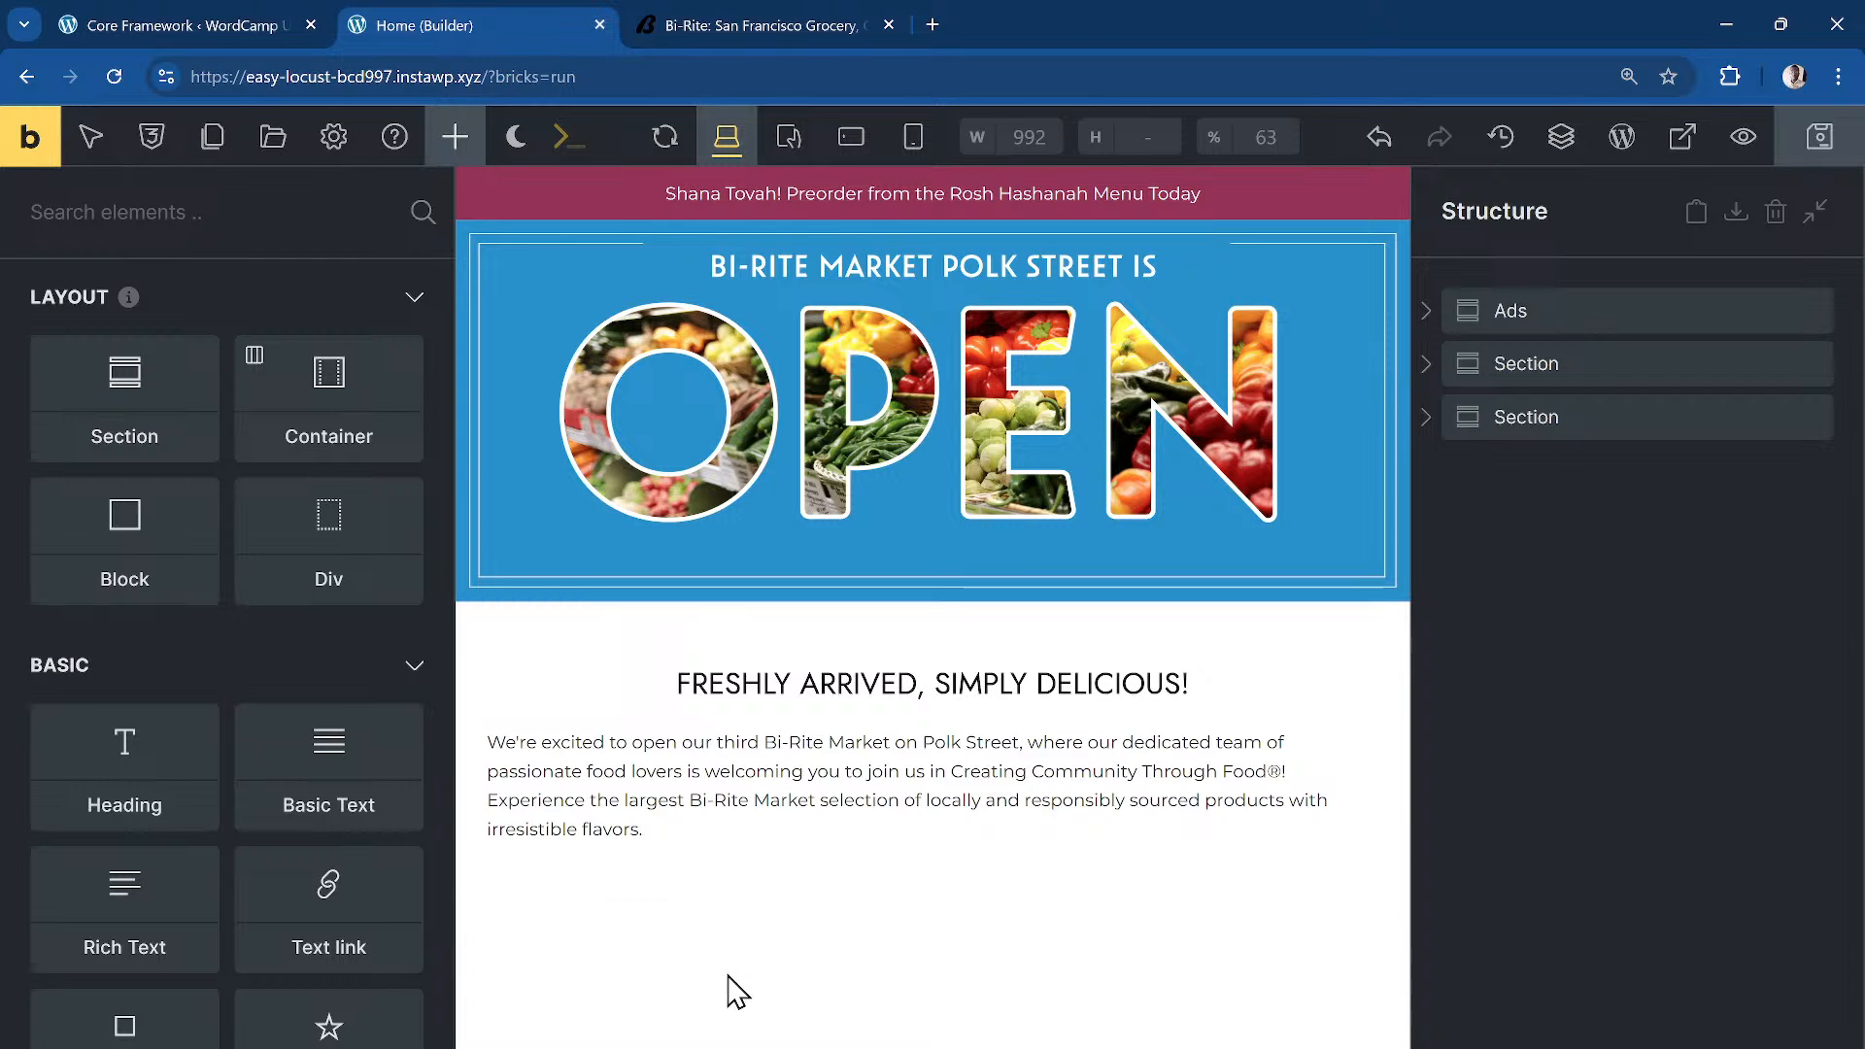
Step: Generate section > container.dd-split-grid > block.dd-split-grid__col1--full + block.dd-split-grid__col2 from the command palette
key(ctrl+k)
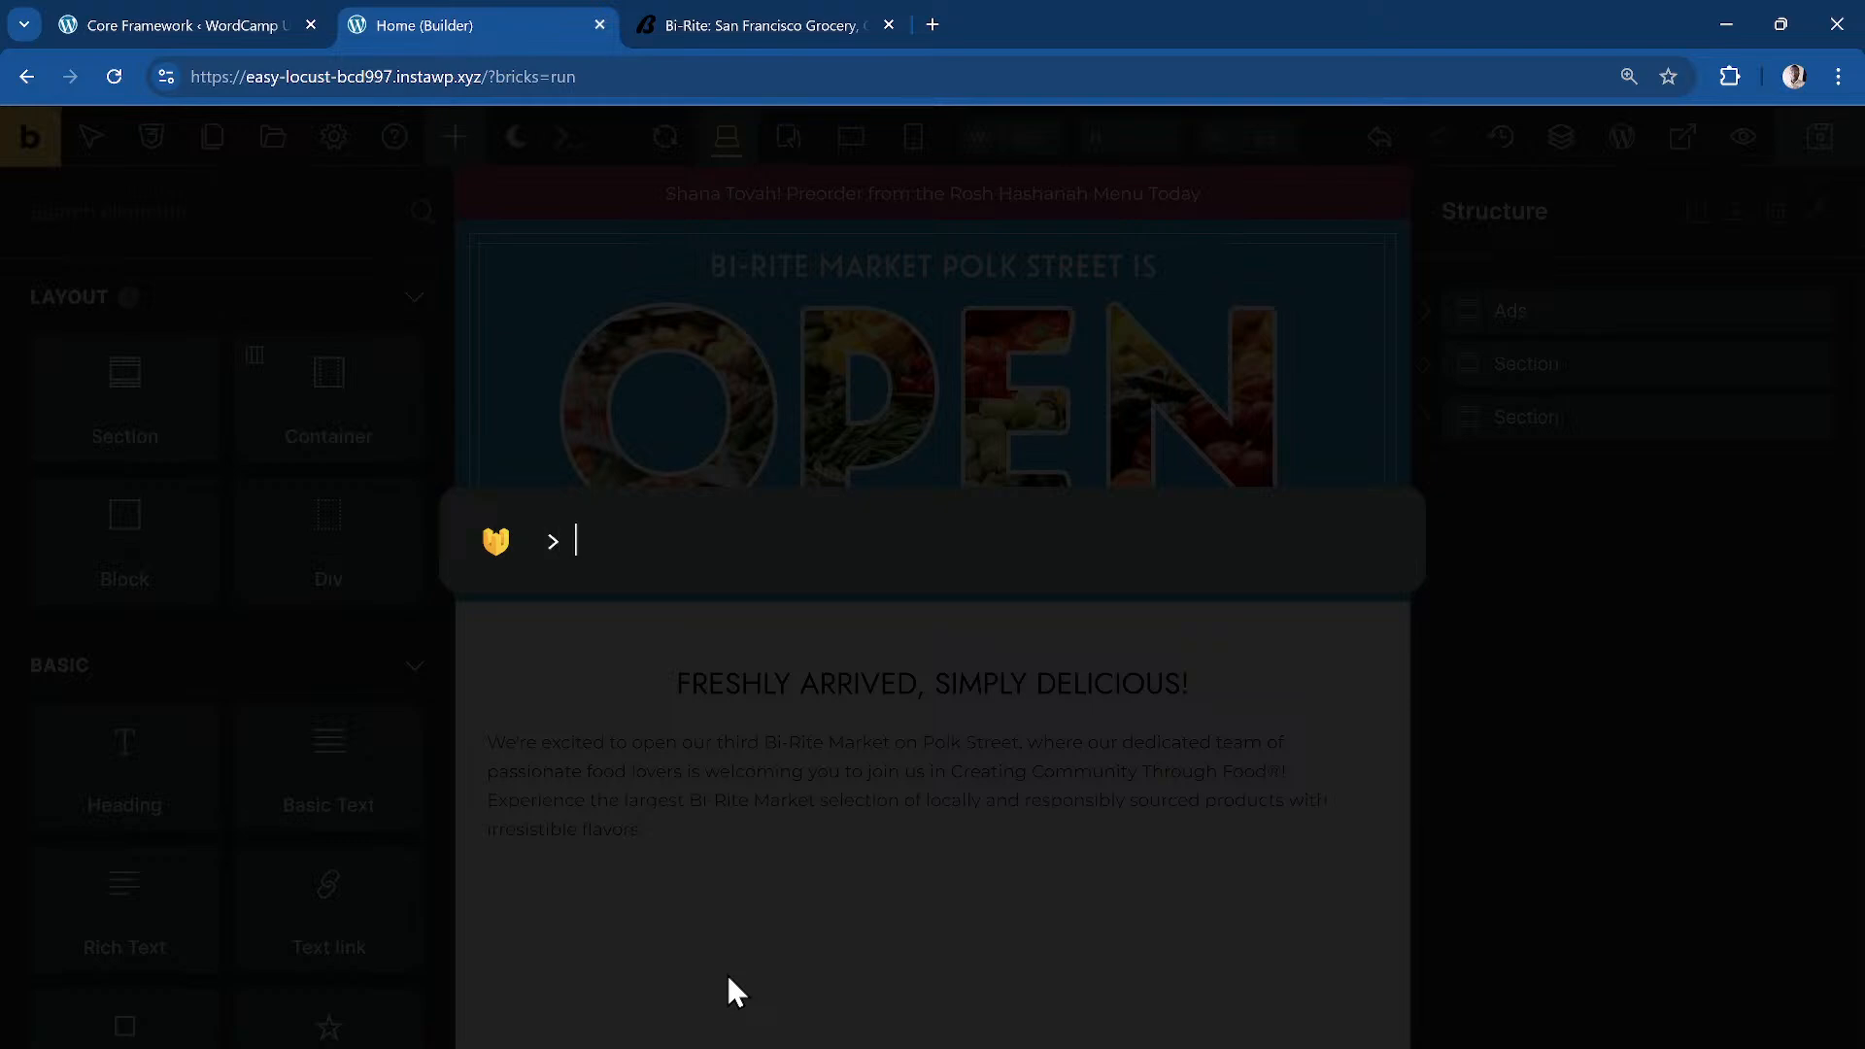
text(section)
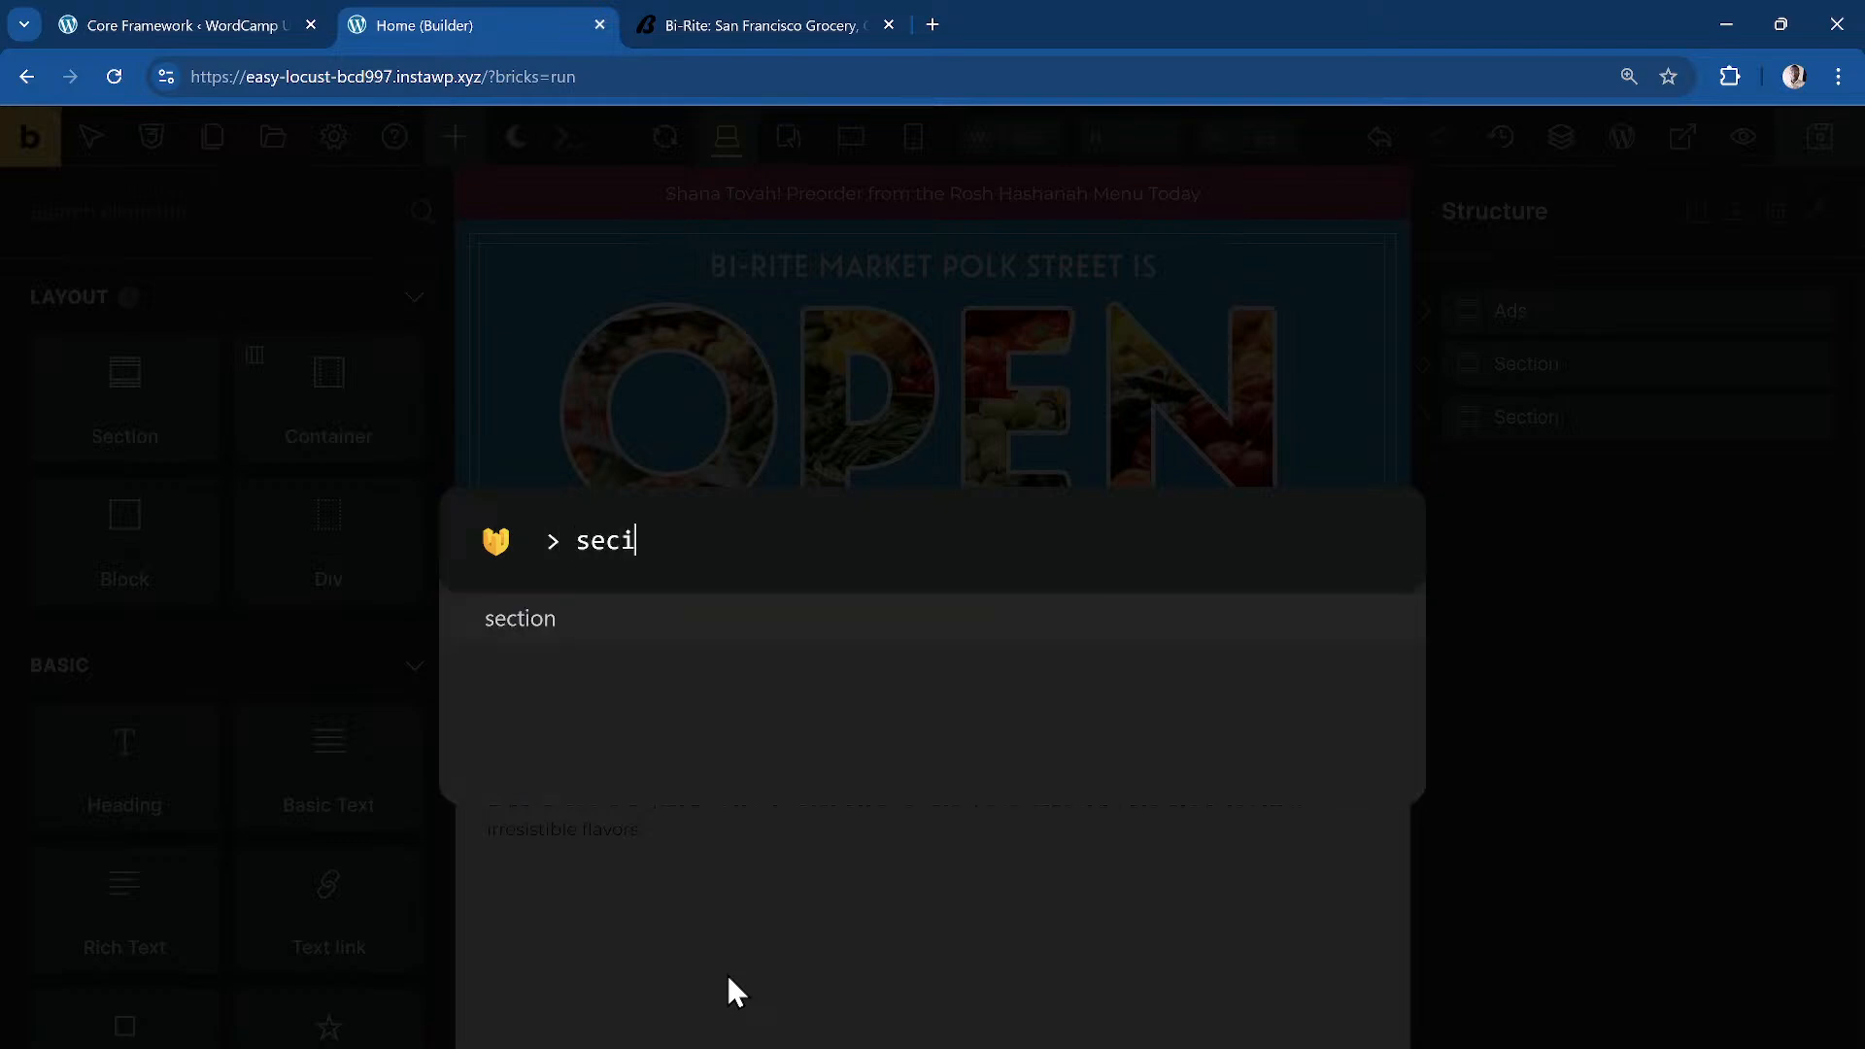
text(.)
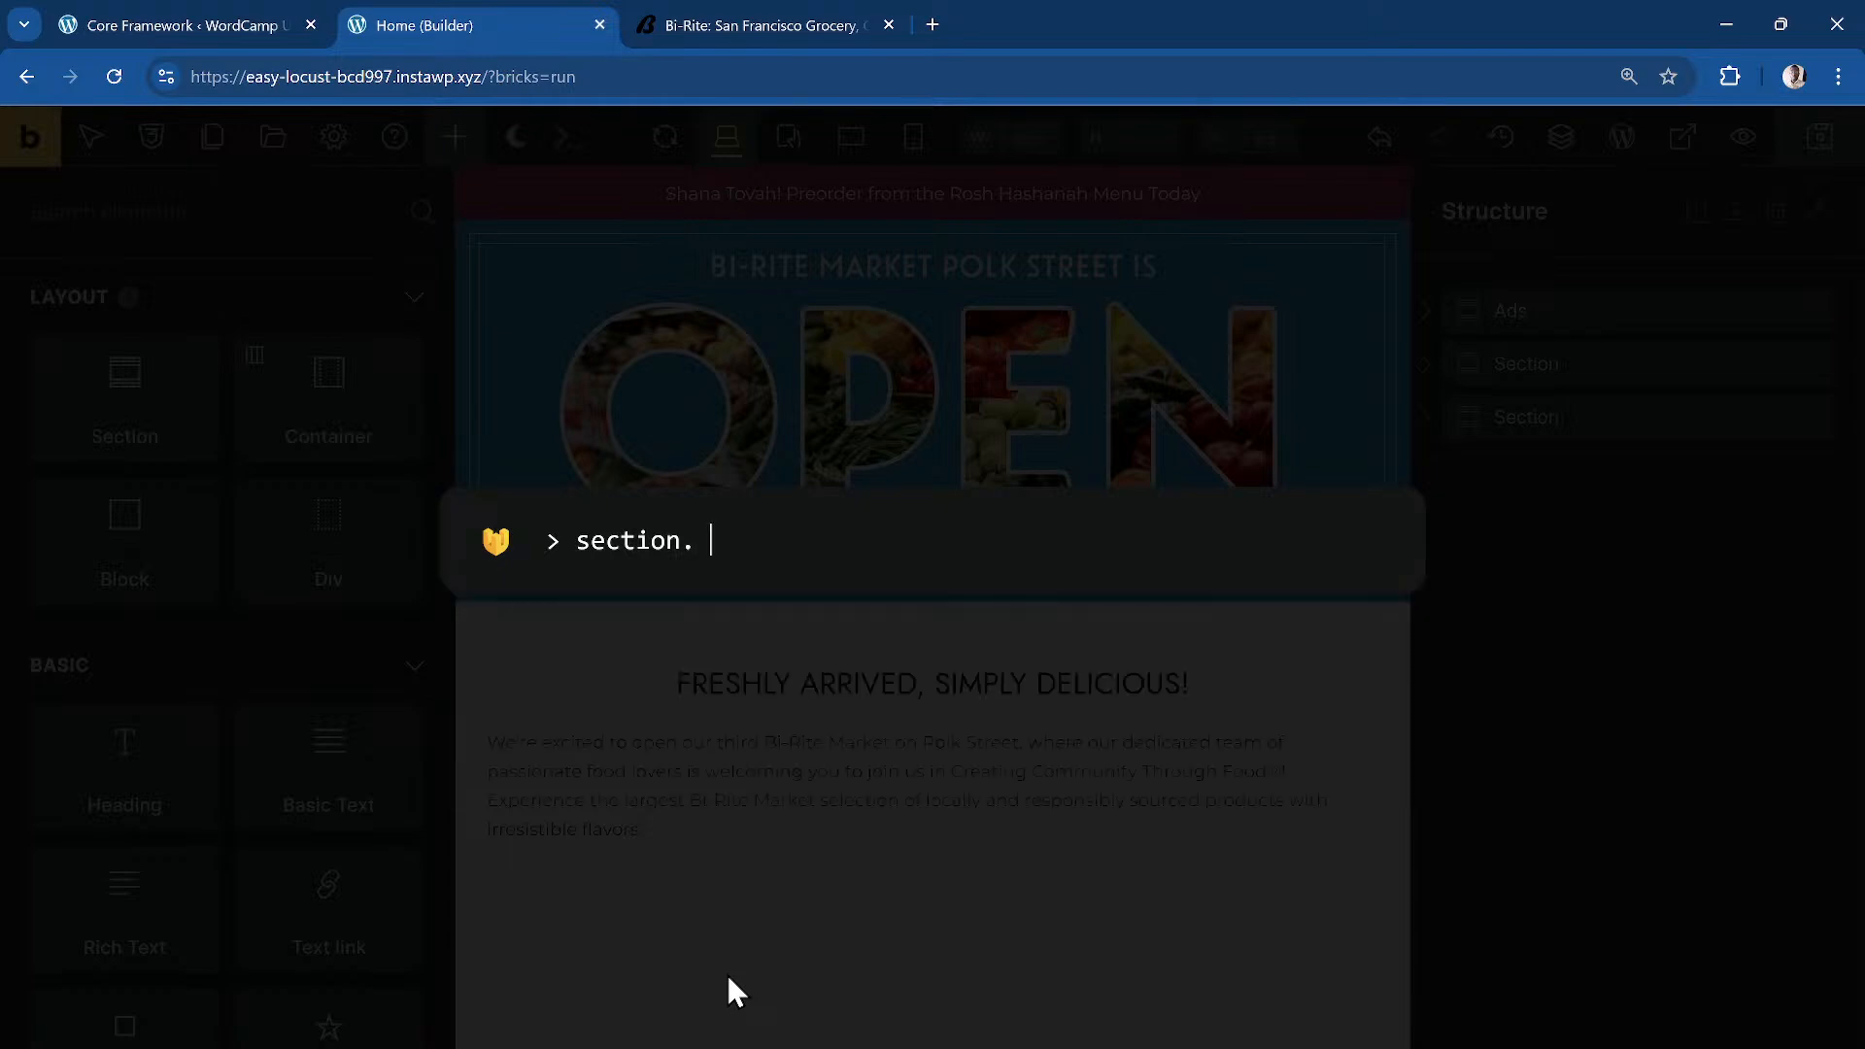
text(dd-split-grid)
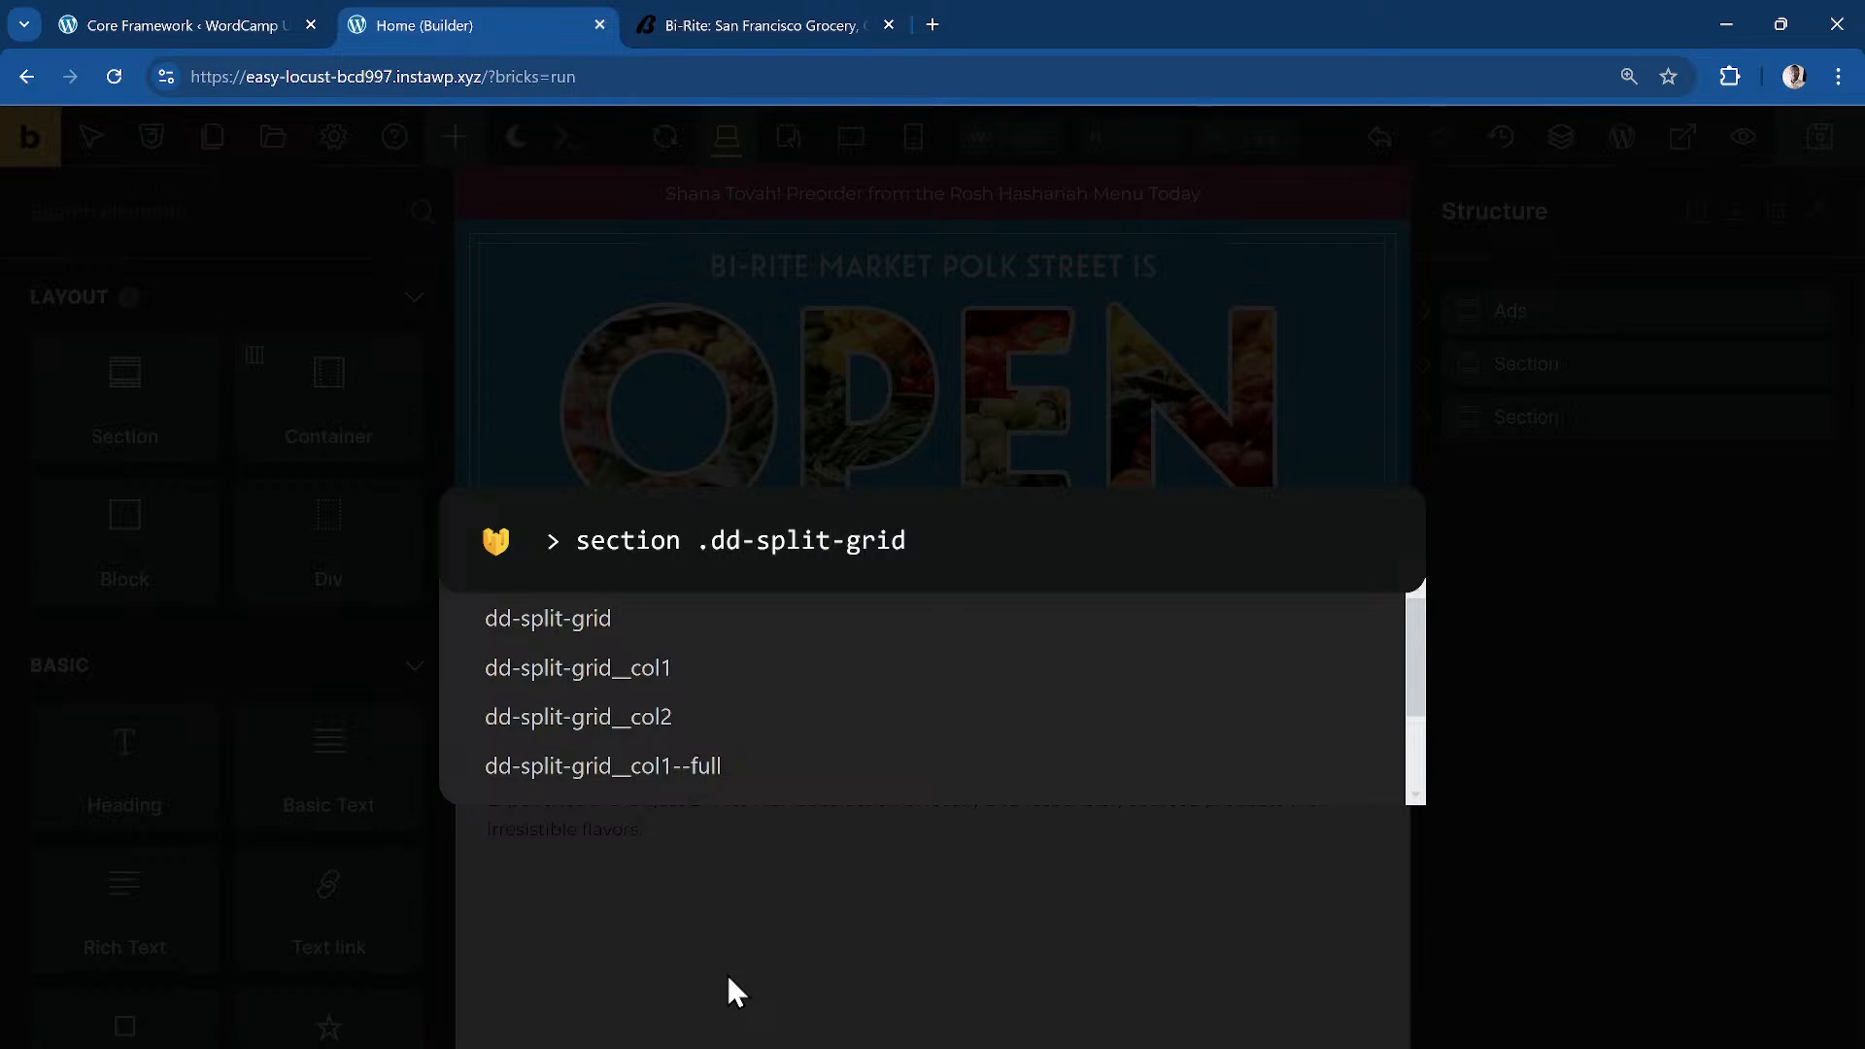
text(> conta)
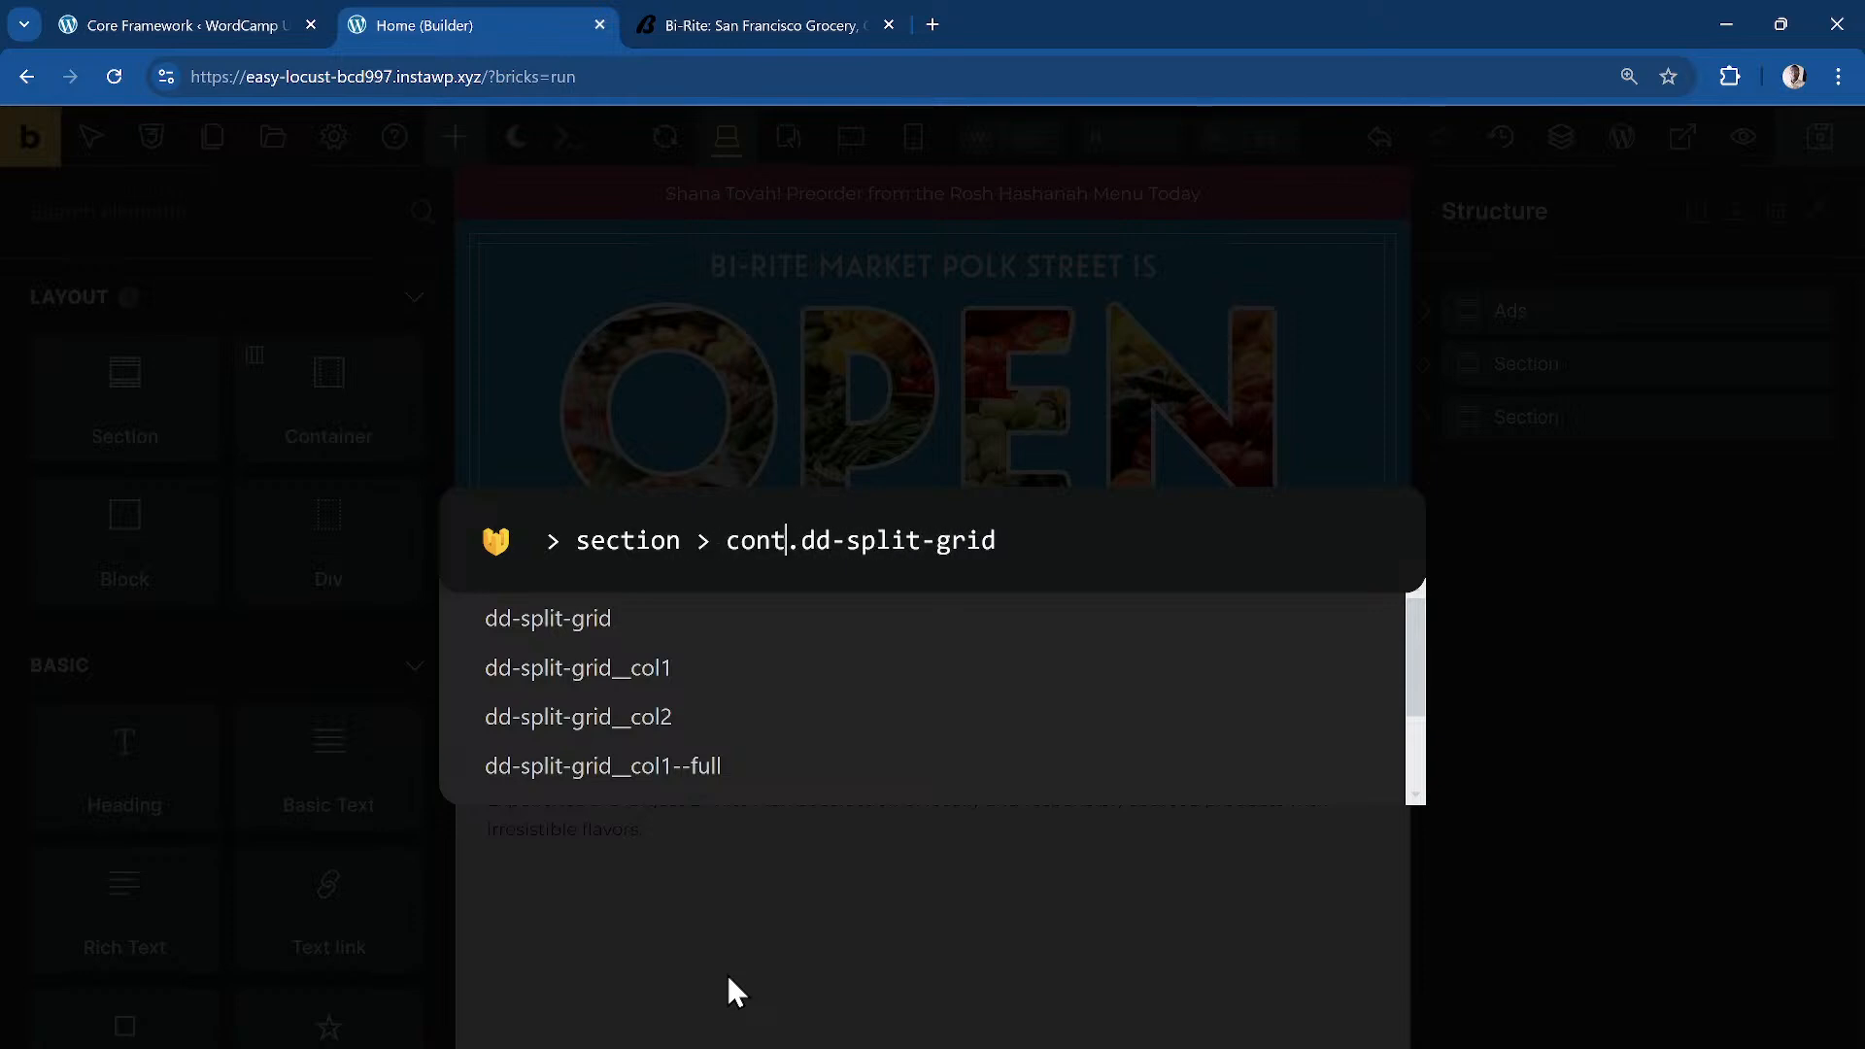
text(iner.dd-split-grid)
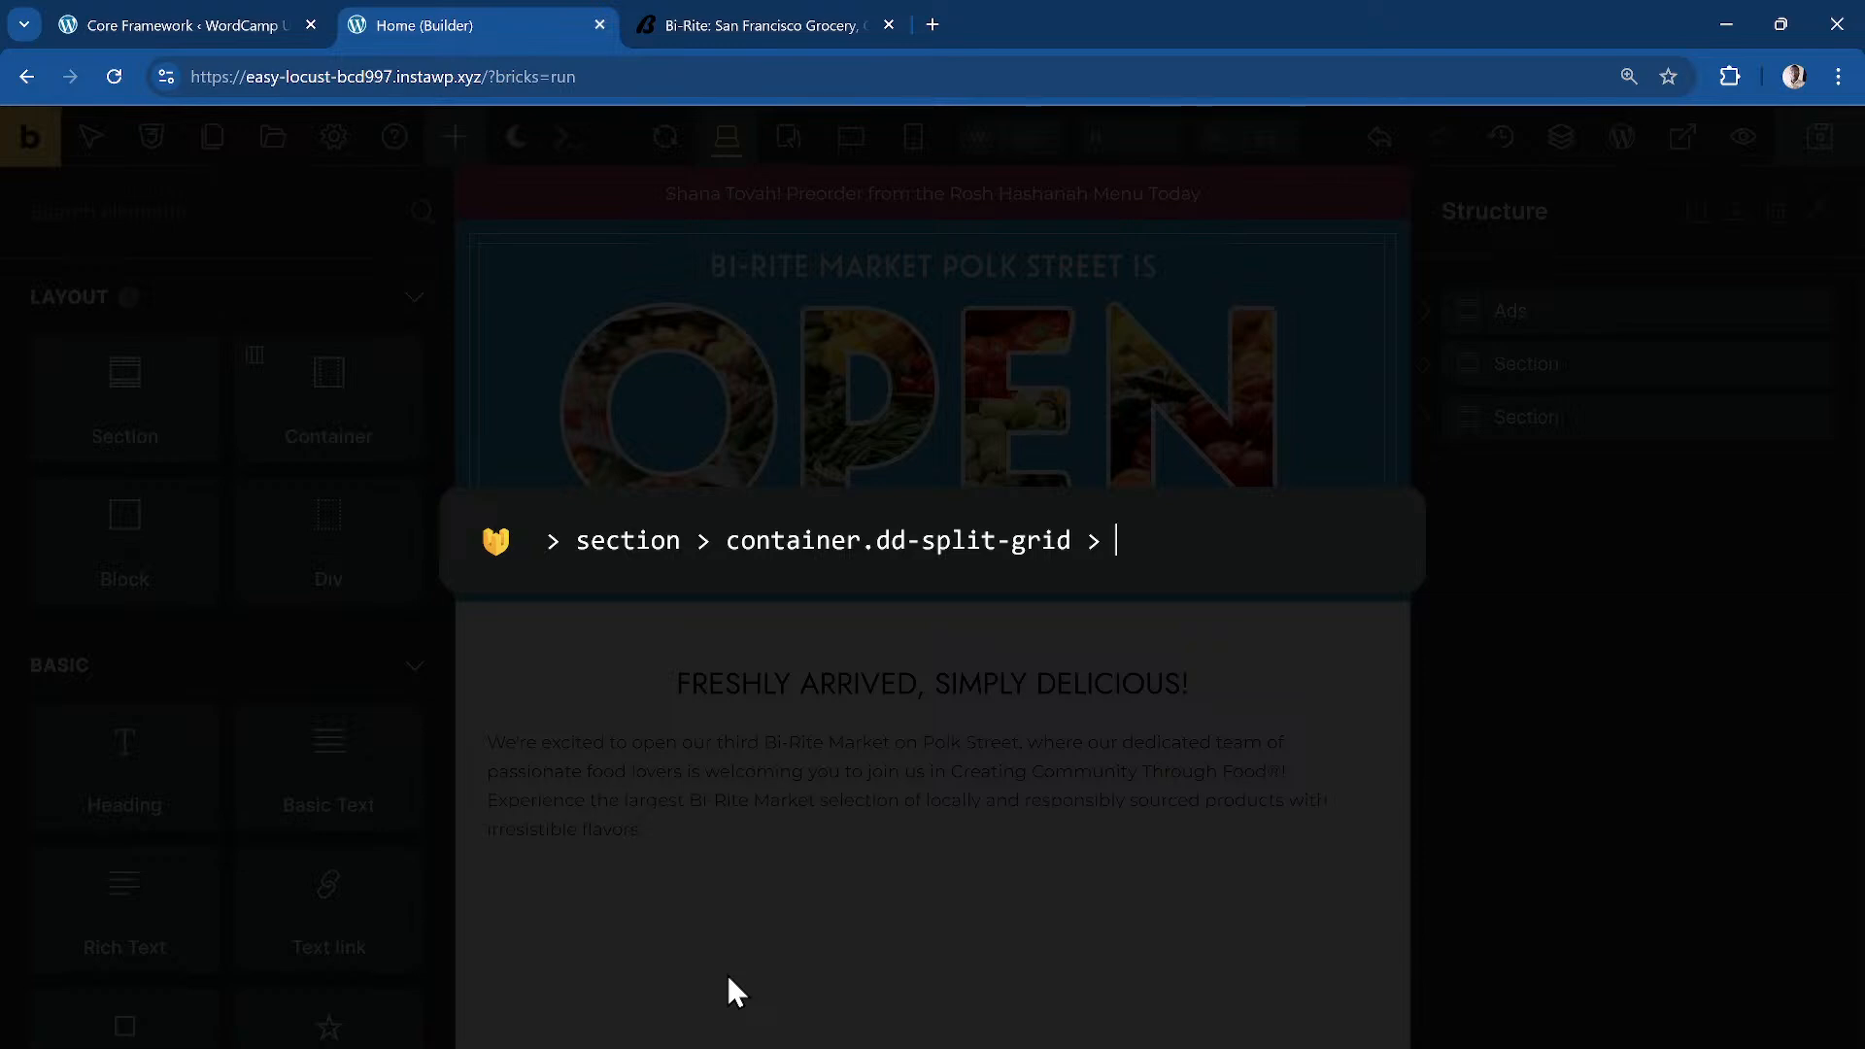
text( > block.)
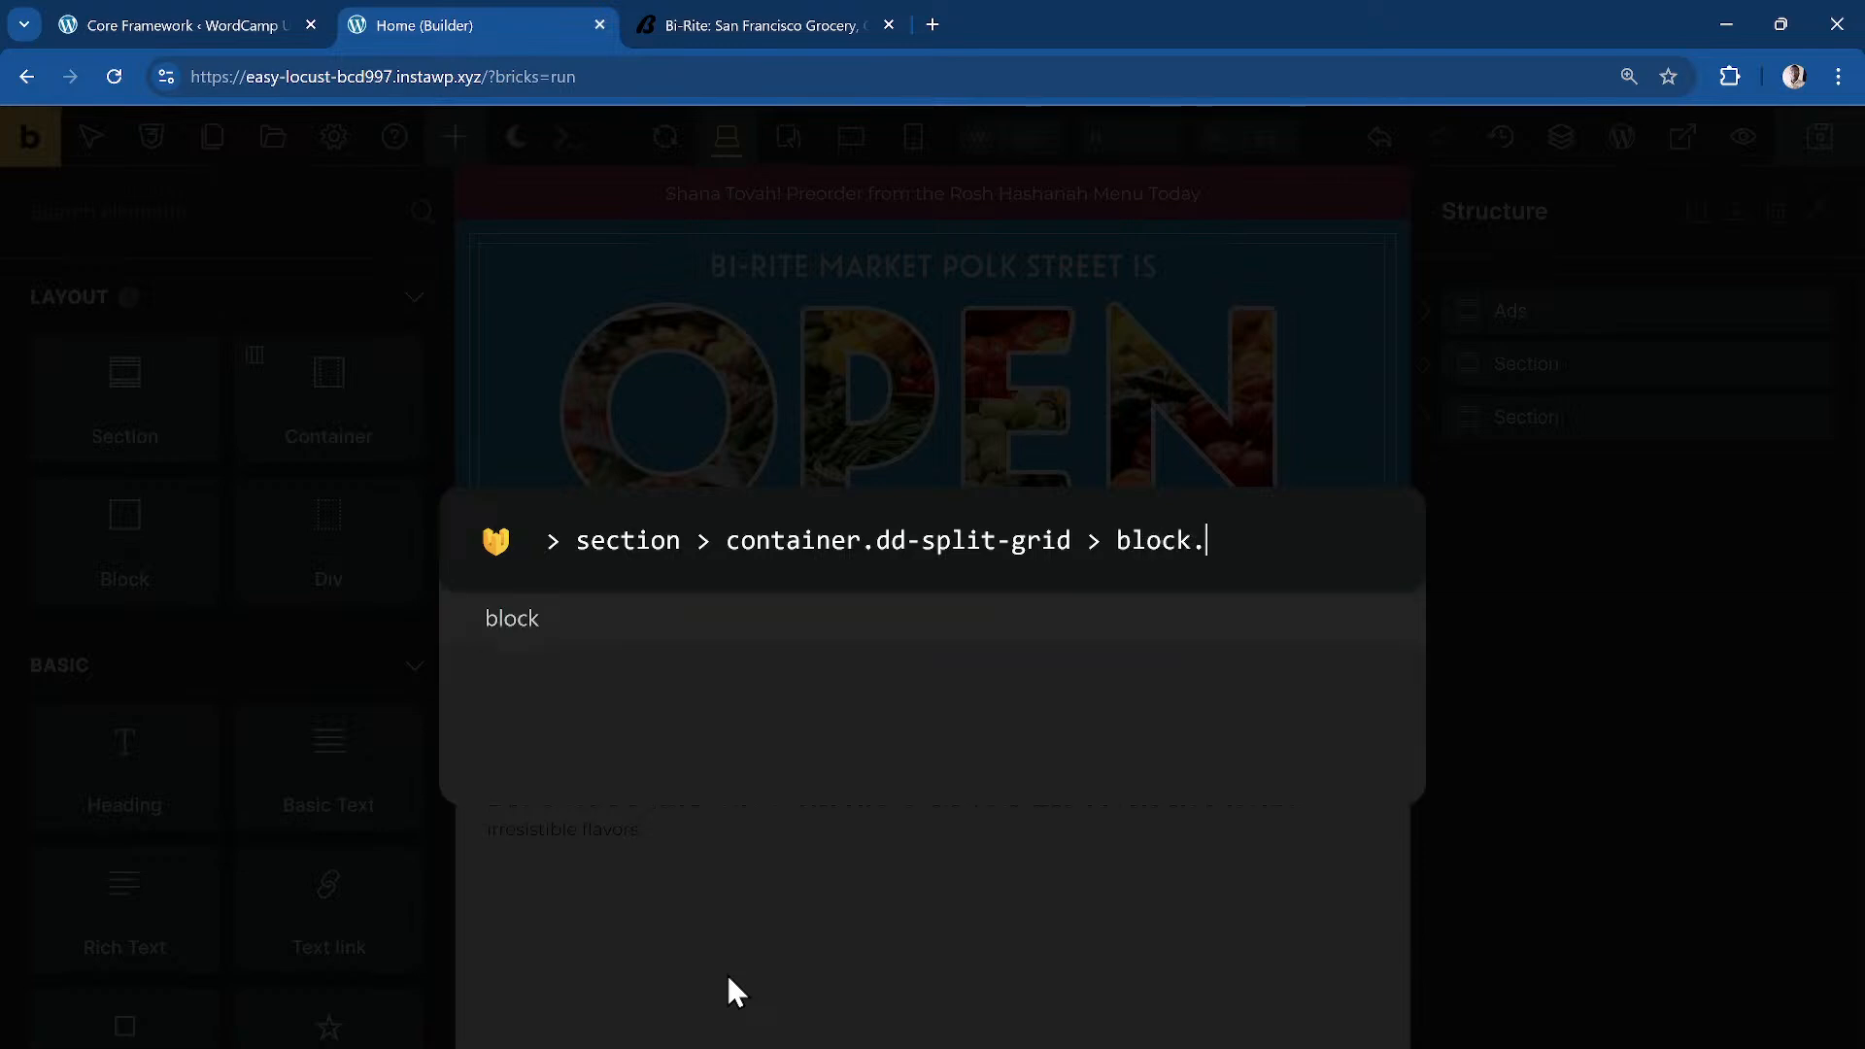
text(dd-spli)
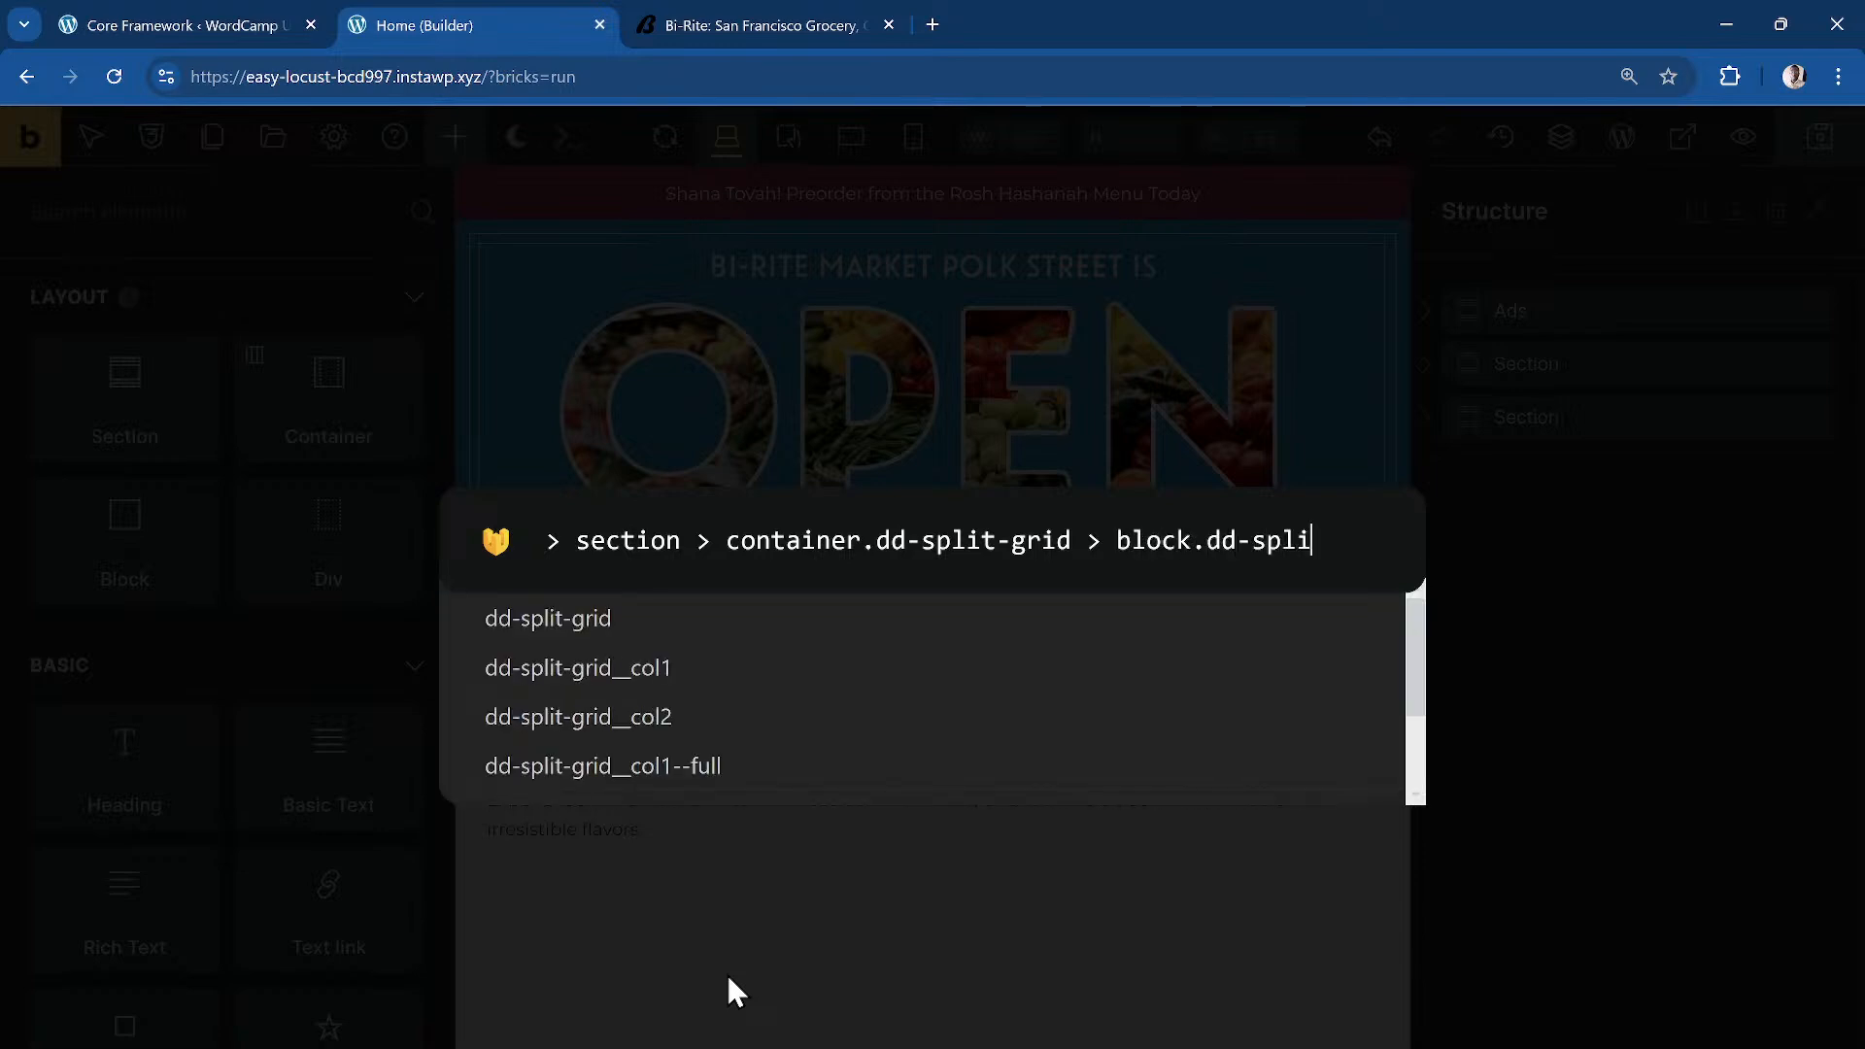
key(Left)
key(Left)
key(Left)
text(t-grid__)
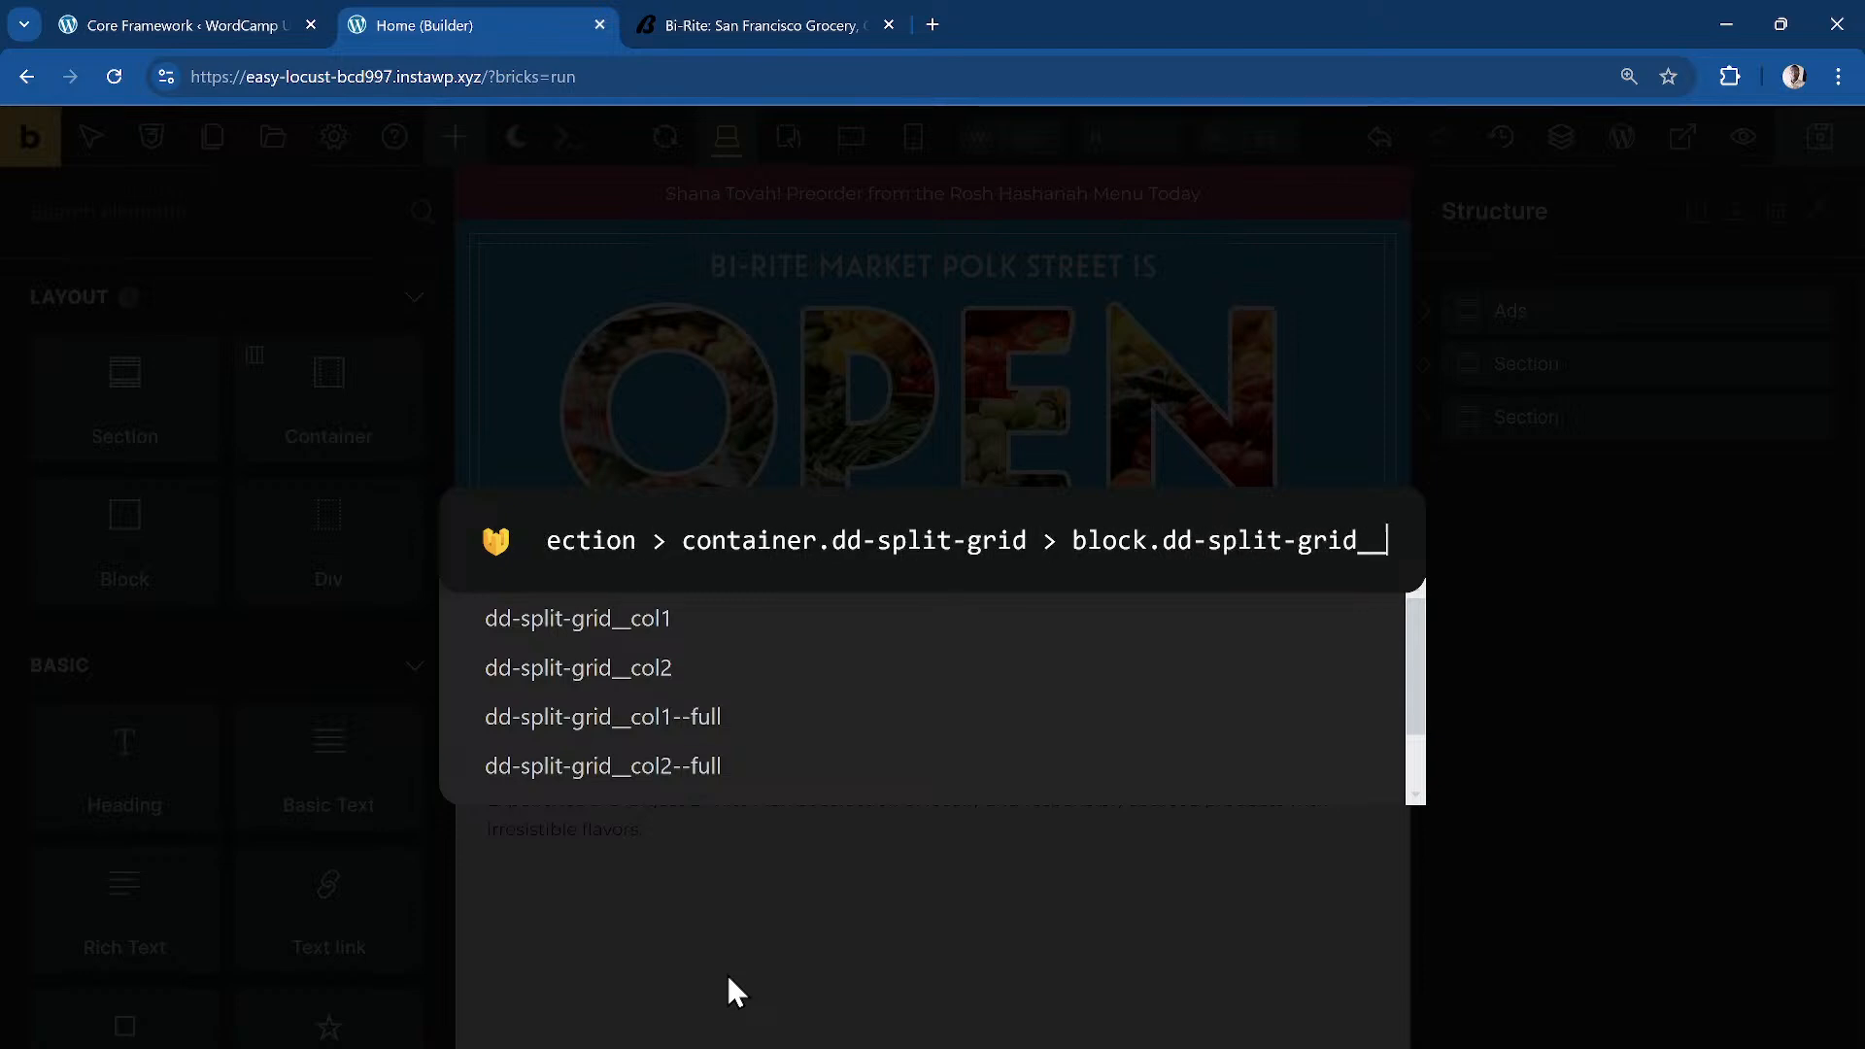
text(col)
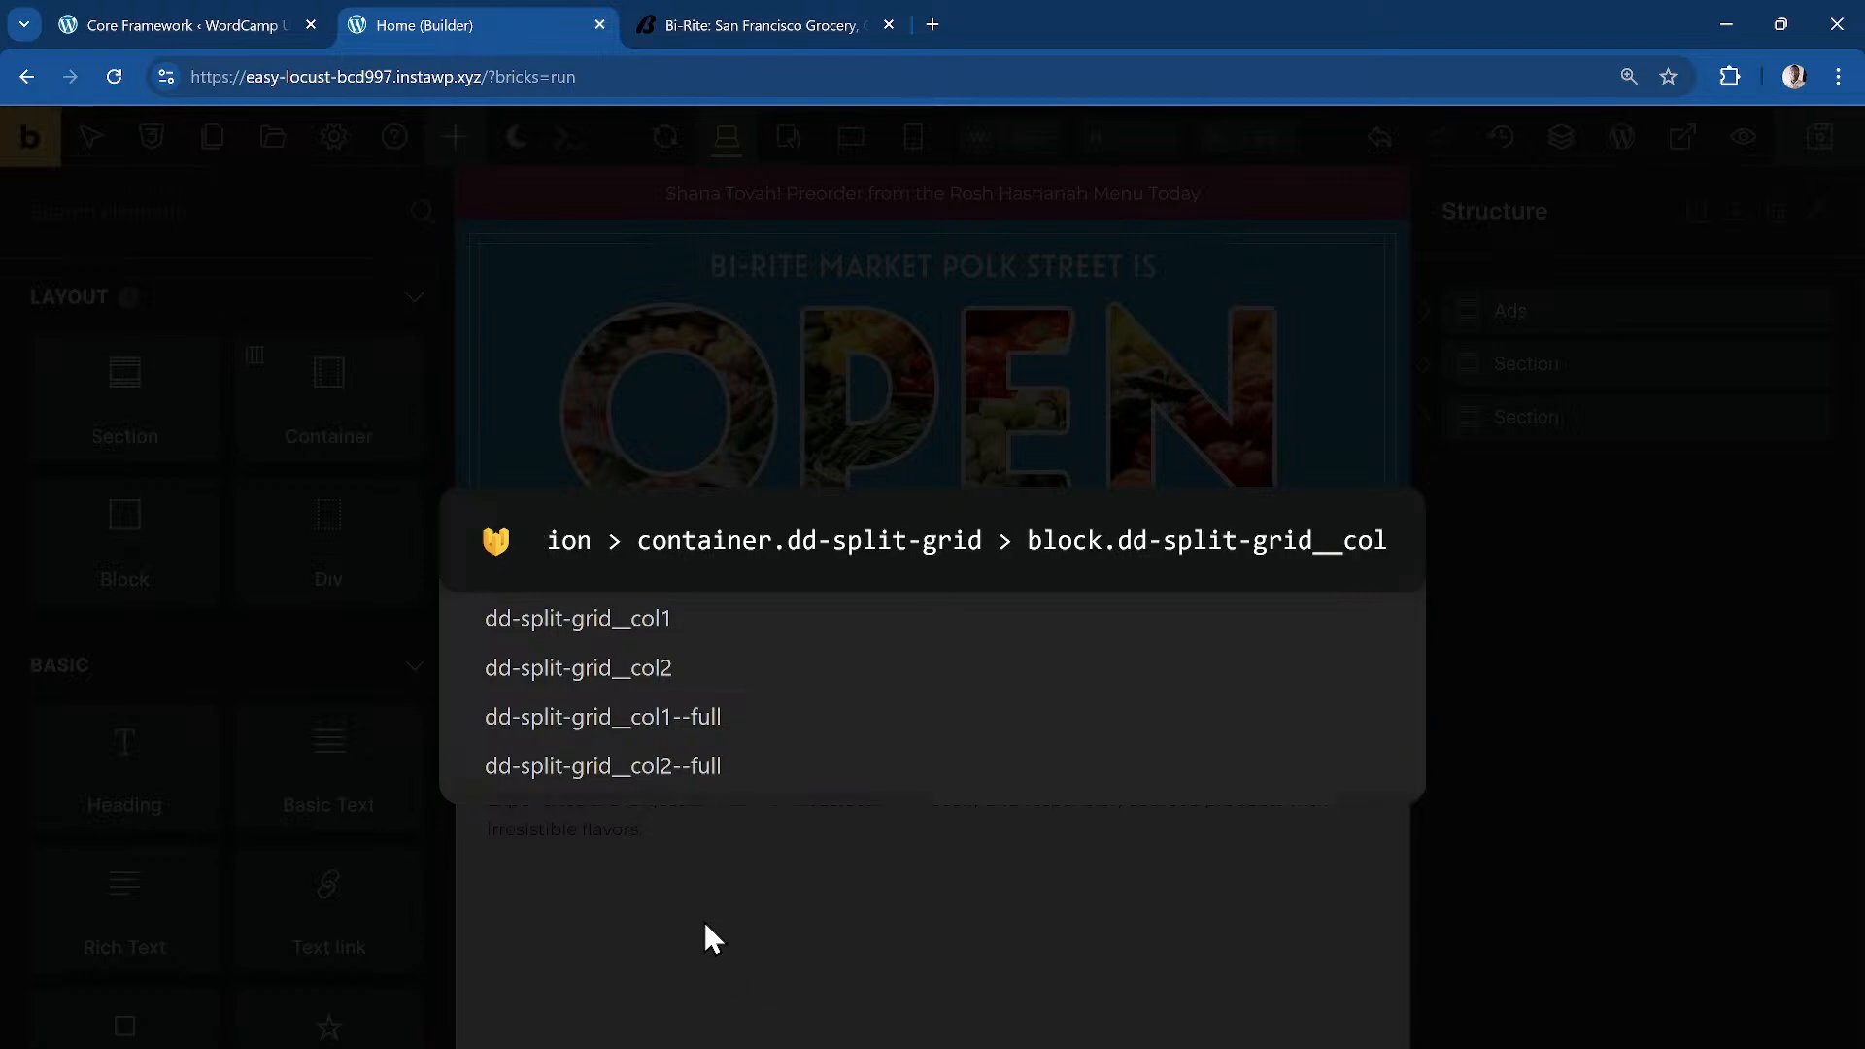
click(728, 744)
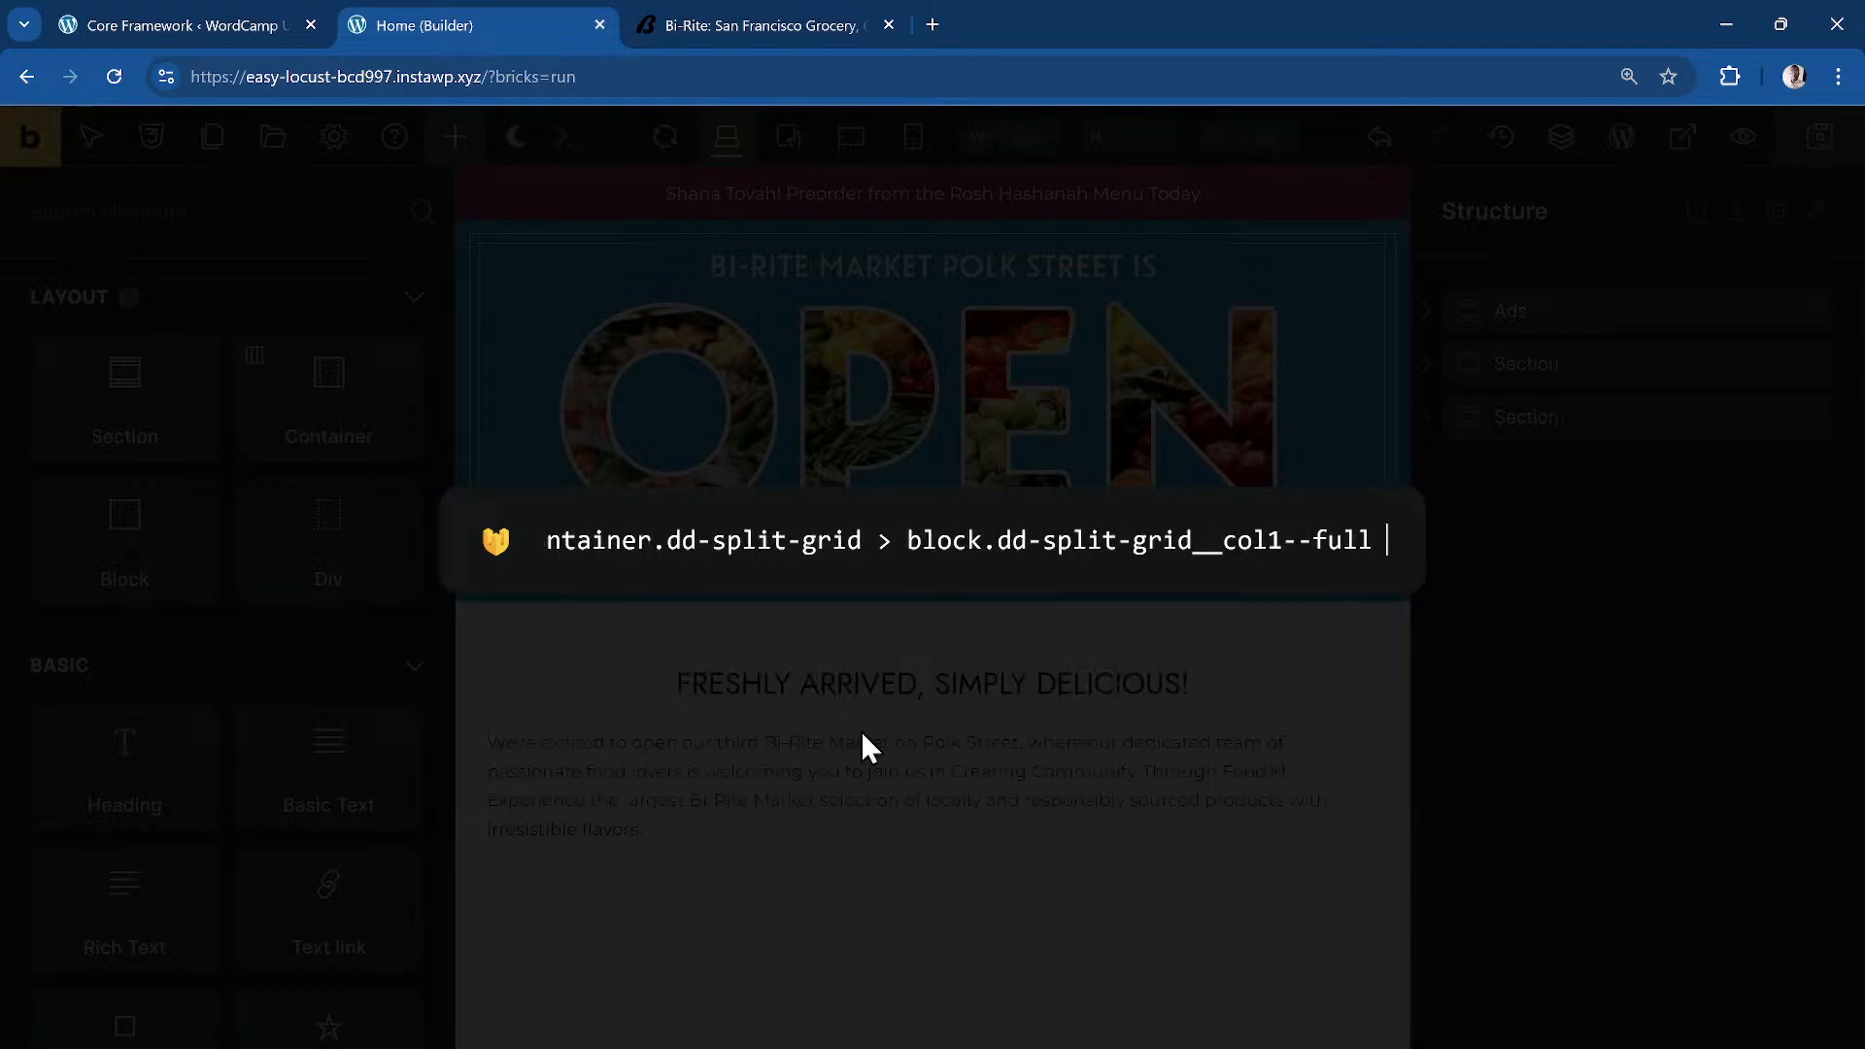
text(+ block)
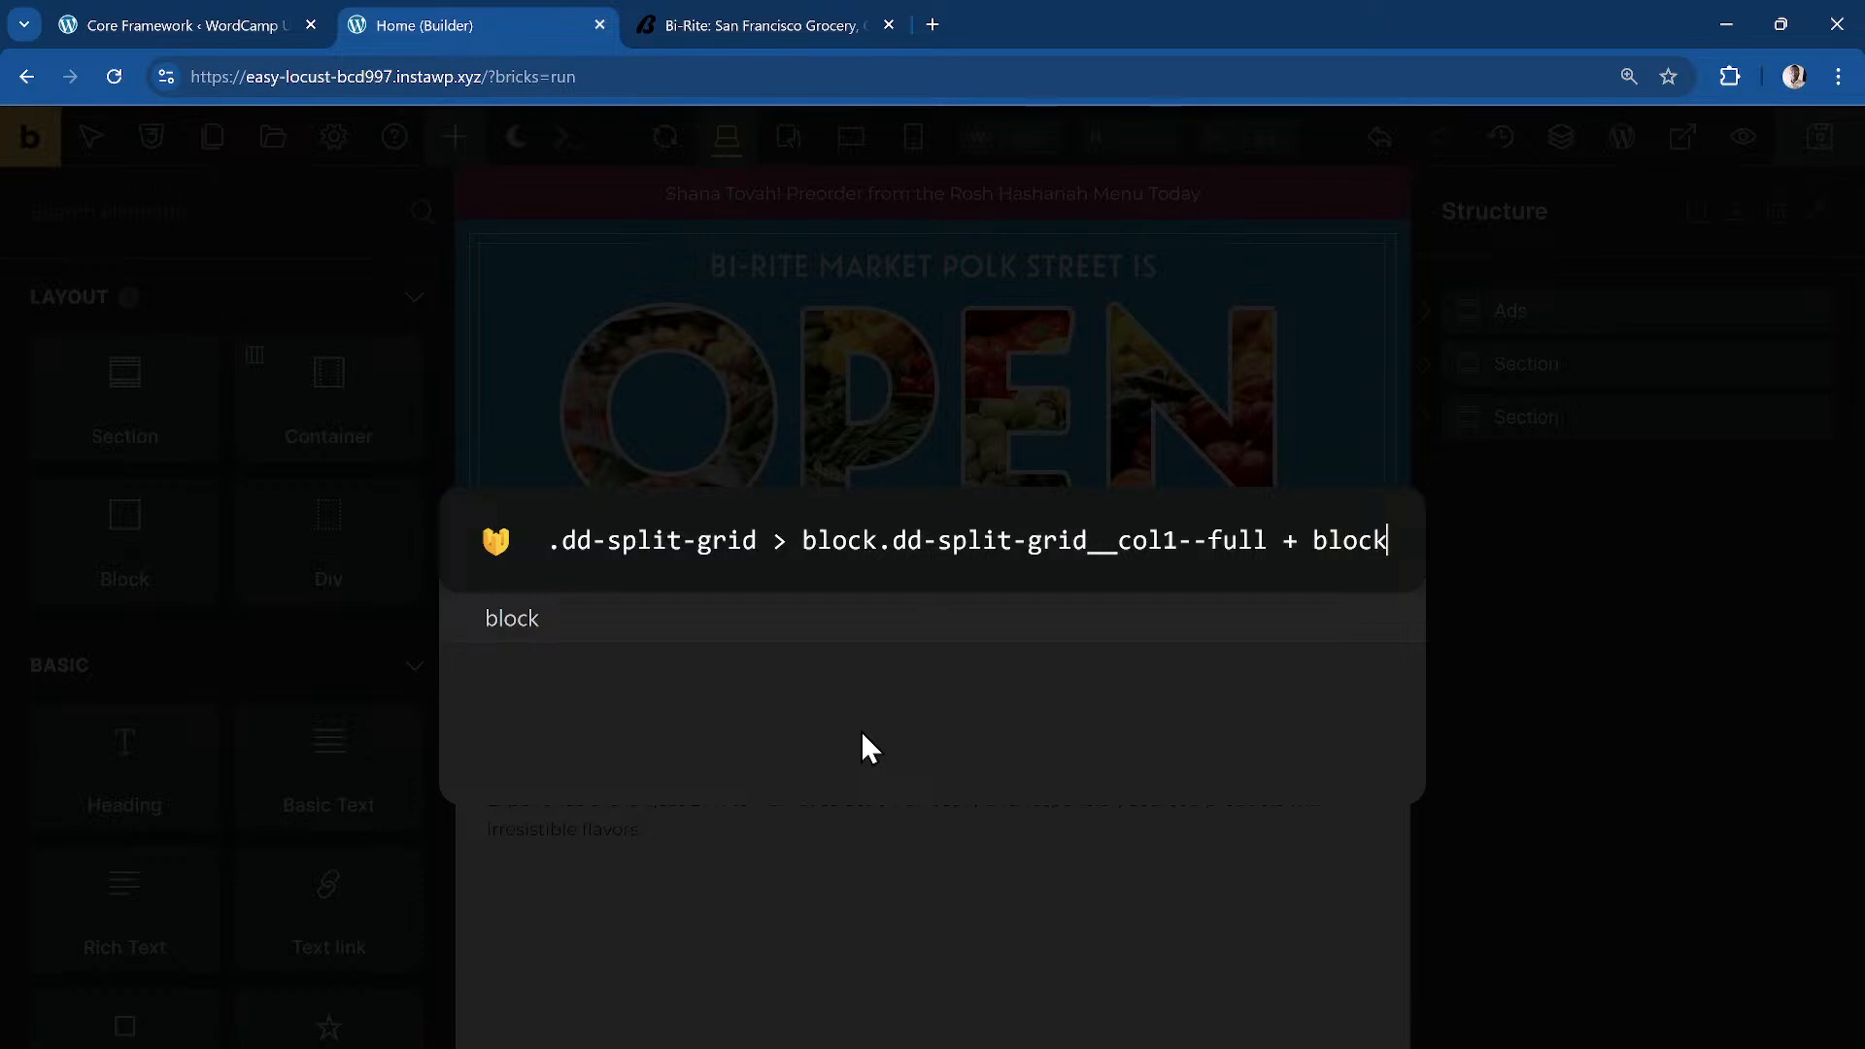
text(.dd-split-)
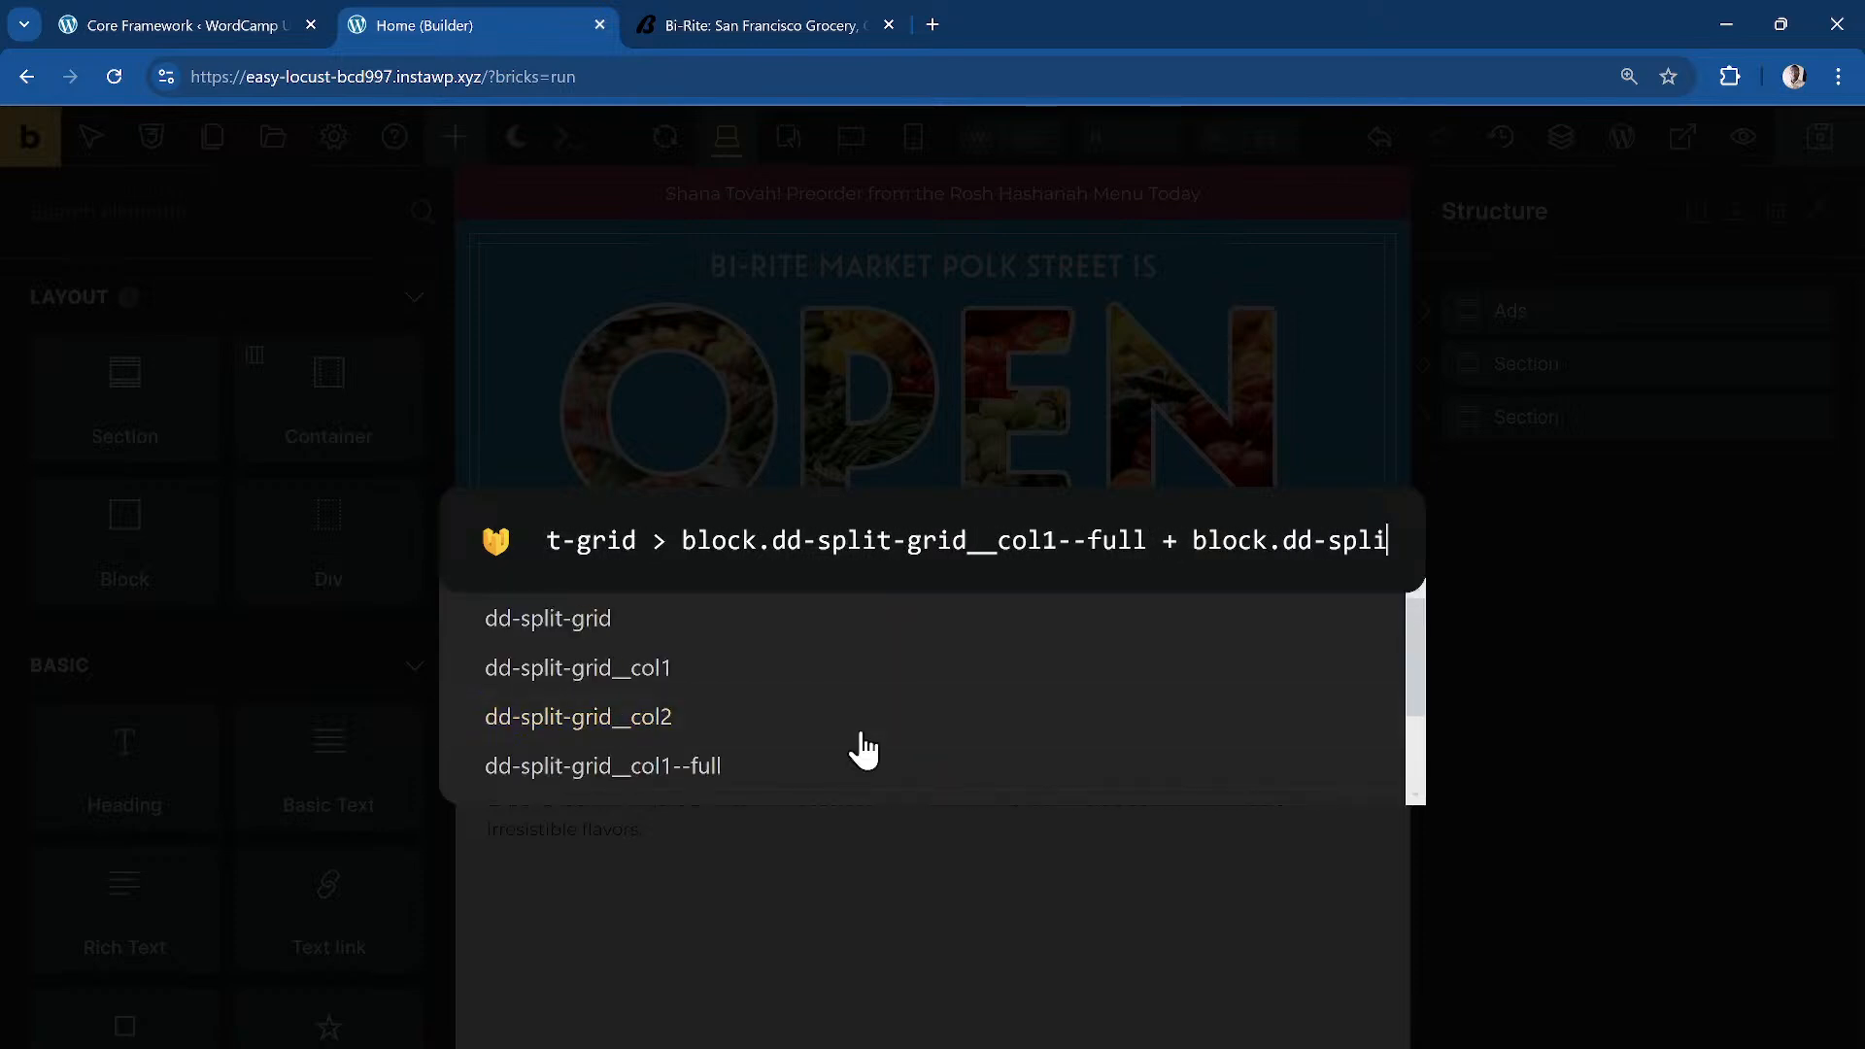
text(grid__col)
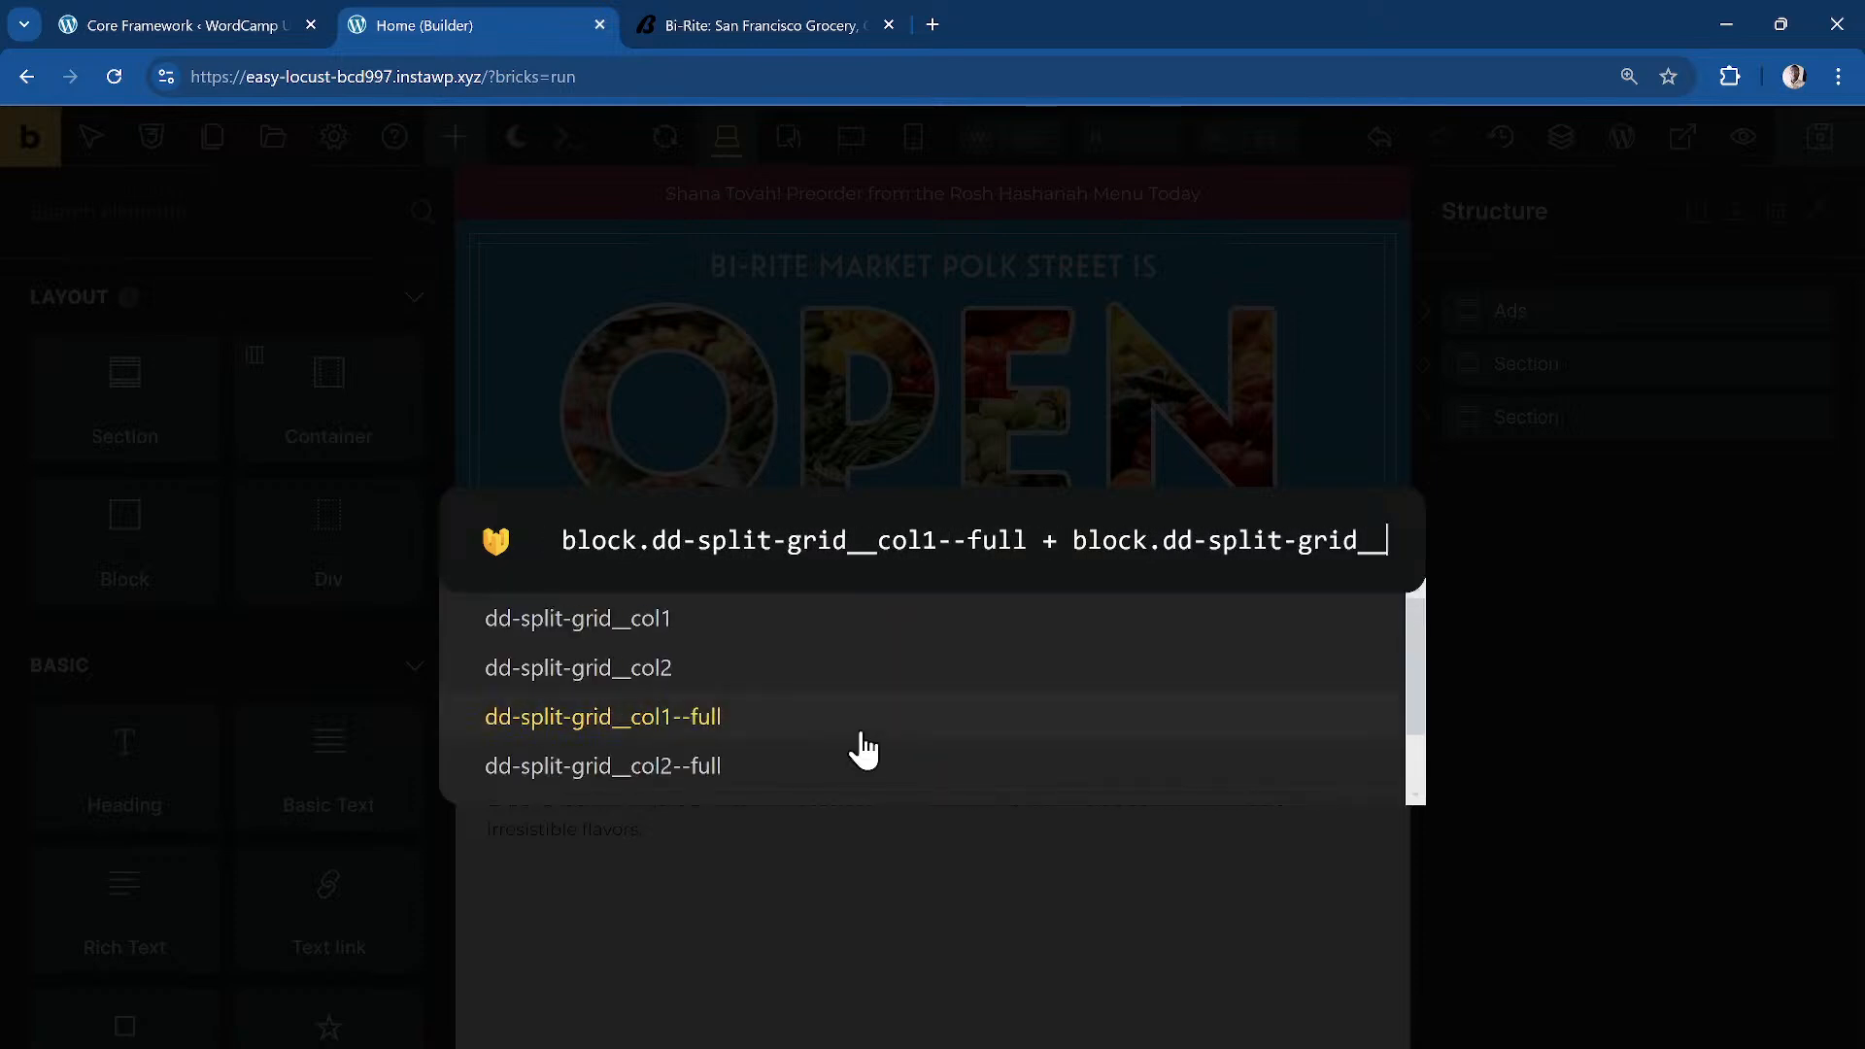
text(2)
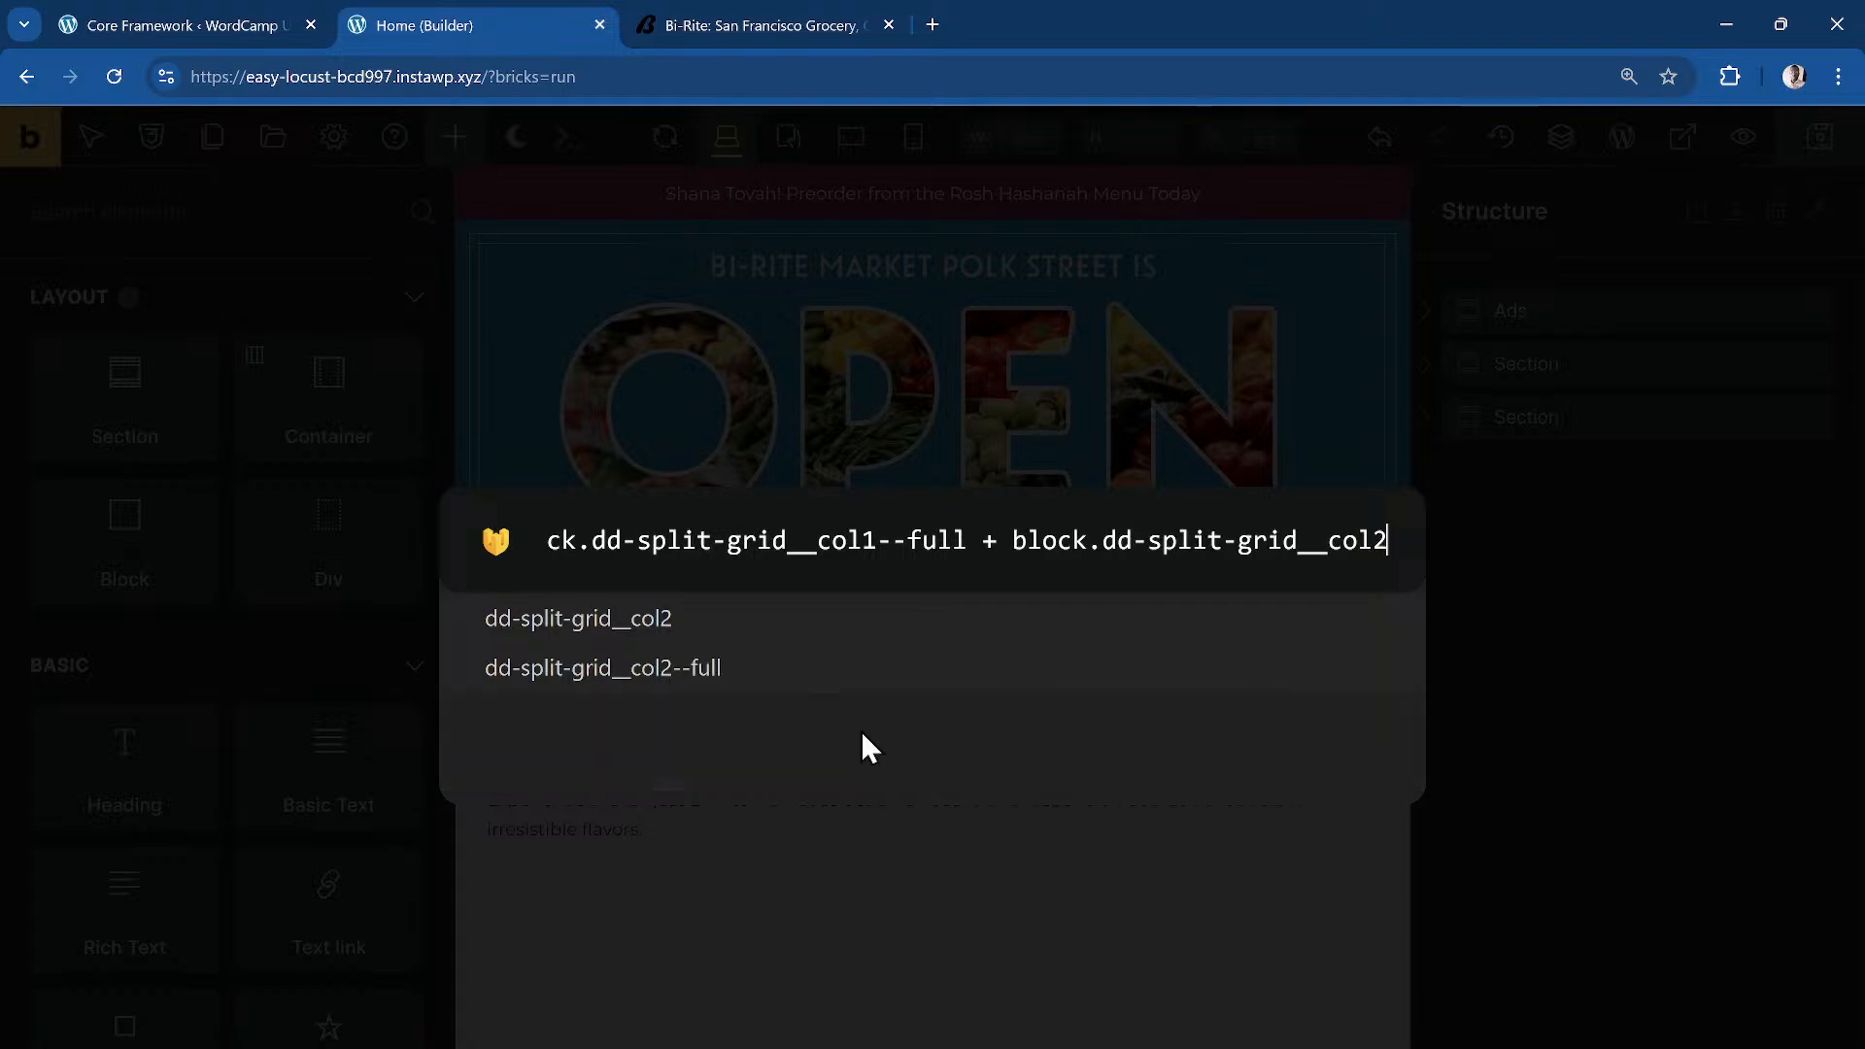
click(754, 622)
key(ctrl+a)
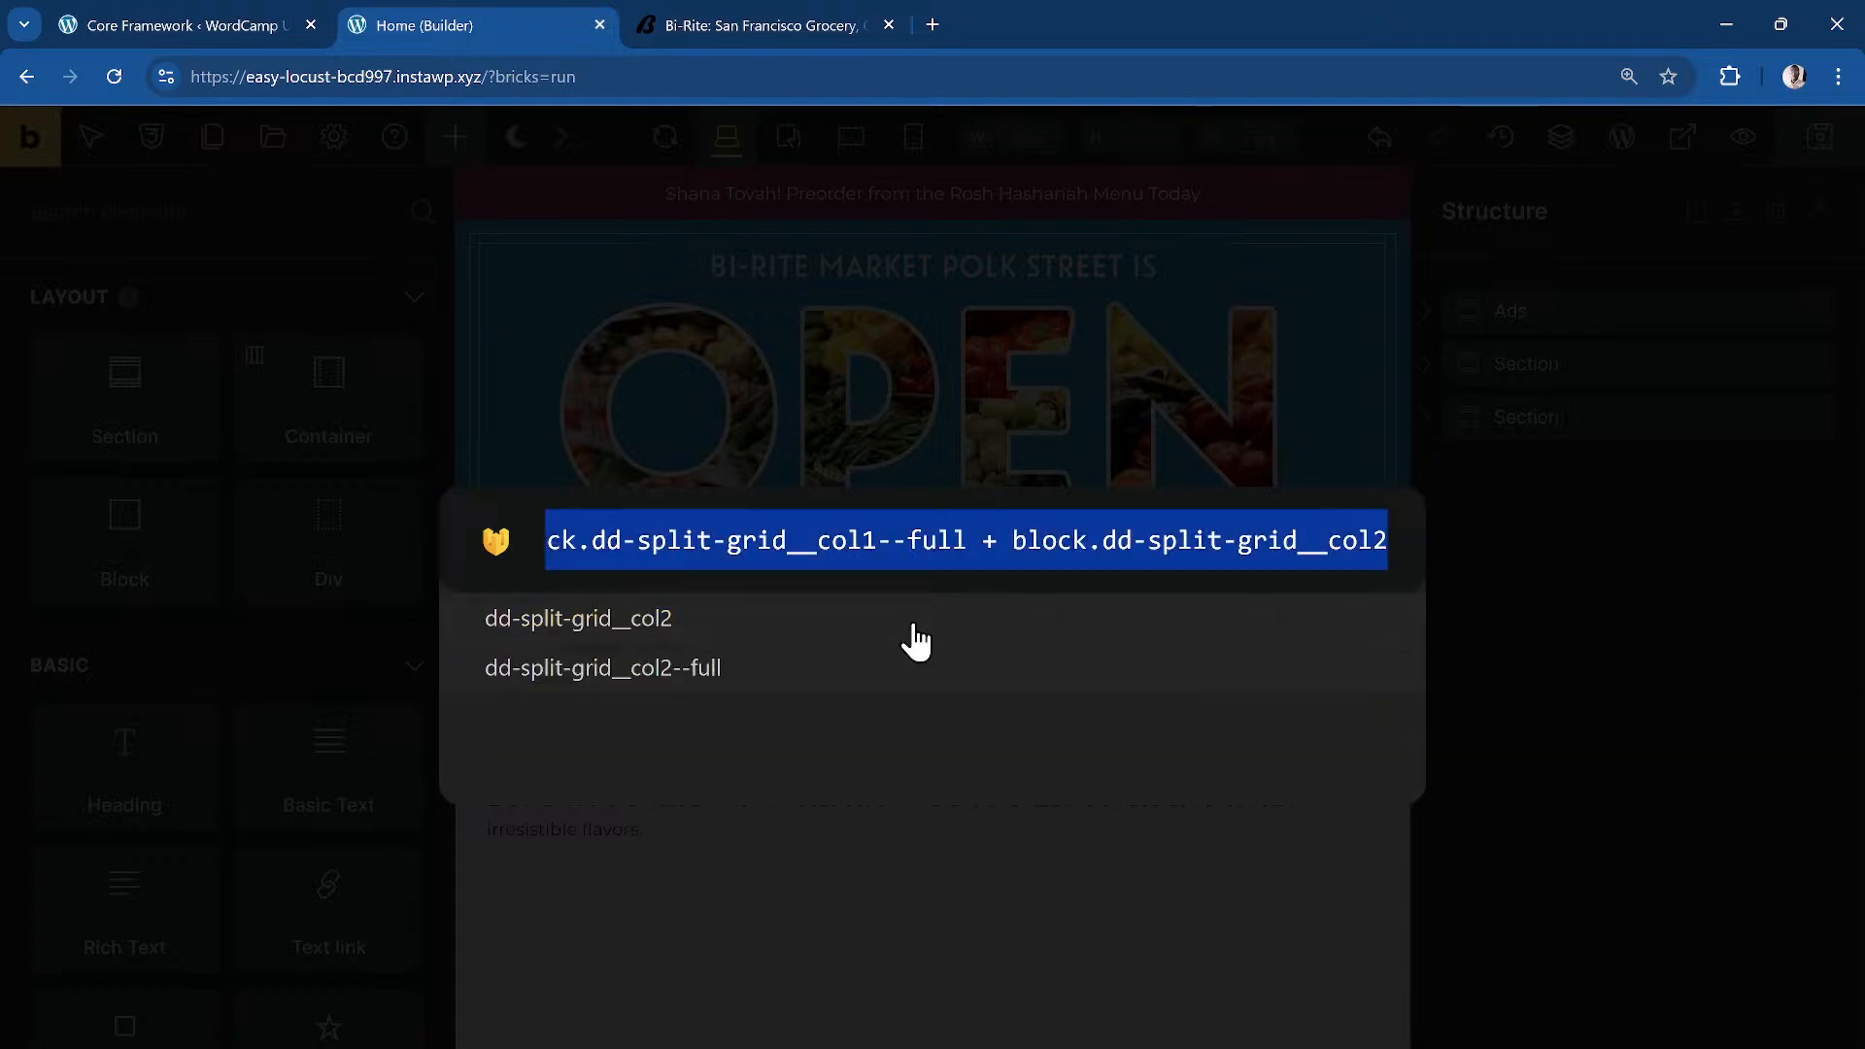
key(Return)
click(1590, 476)
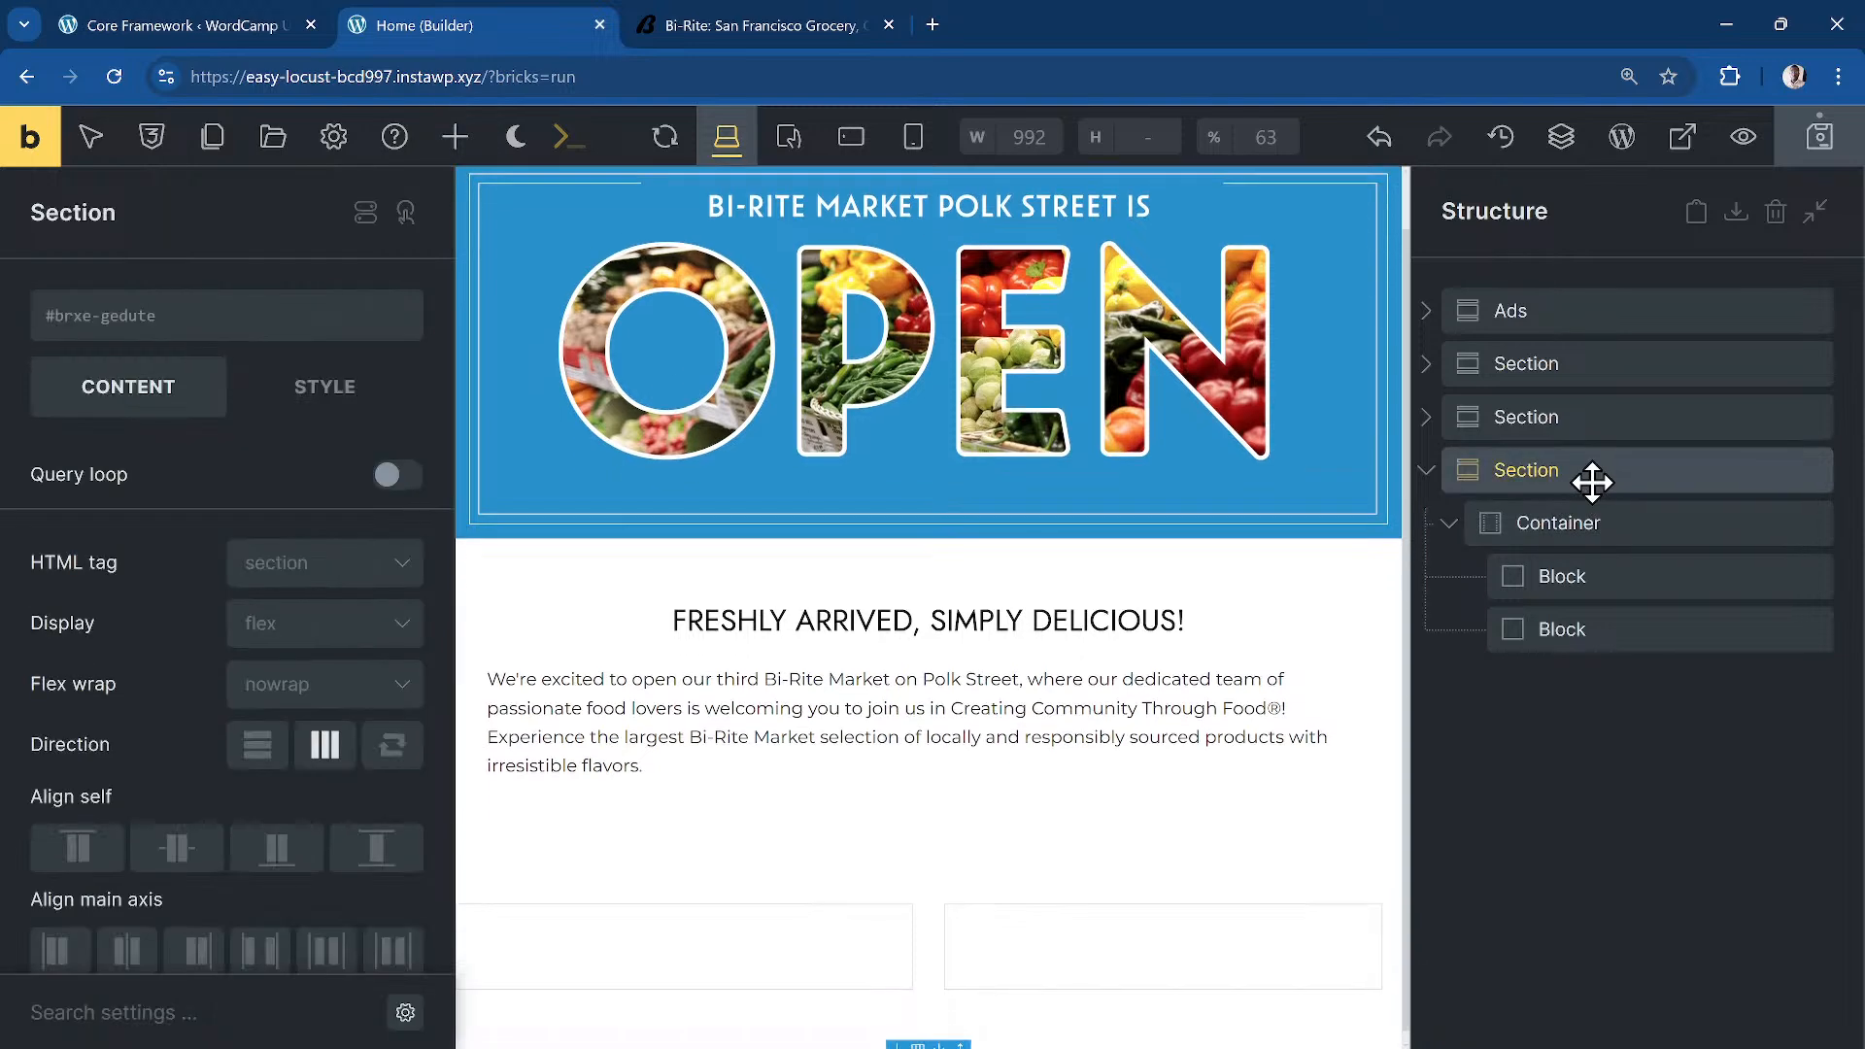
Step: Rename the two split-grid blocks to 'Media Wrapper' and 'Content Wrapper'
click(1569, 523)
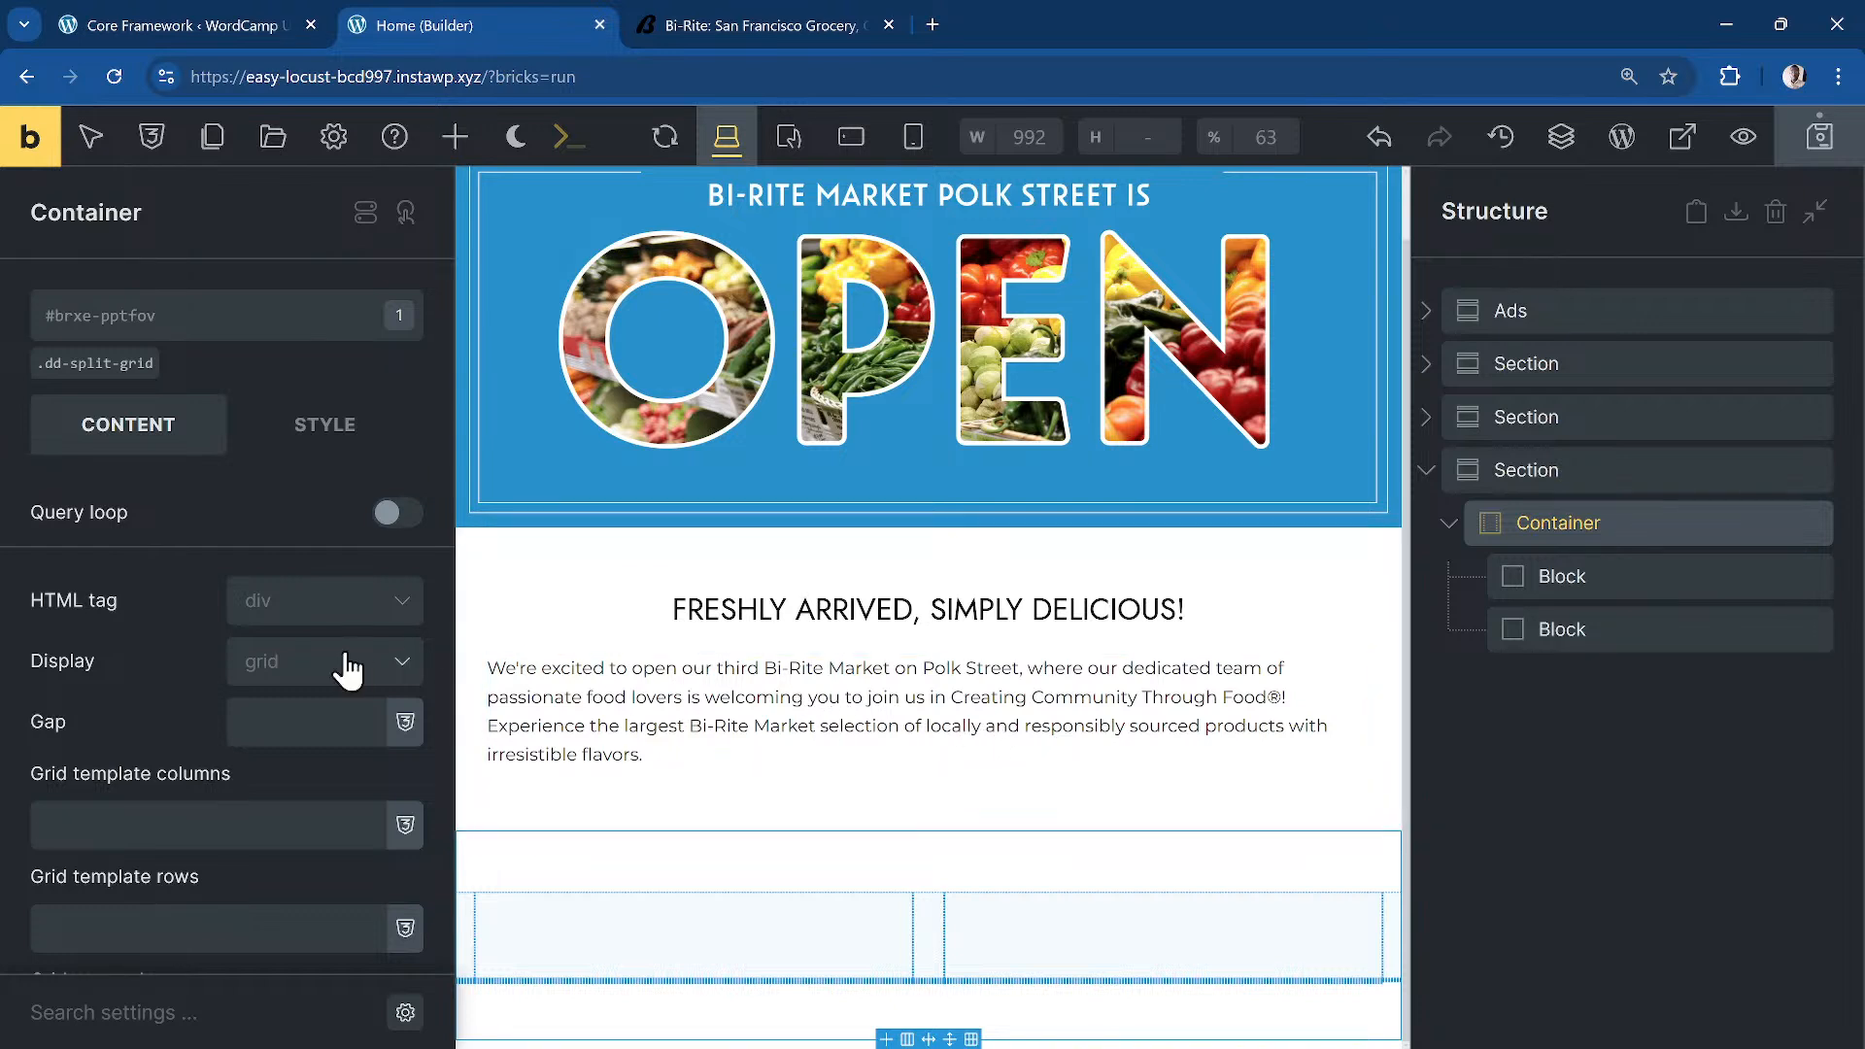
click(1666, 582)
double_click(1559, 577)
text(Media Wrapper)
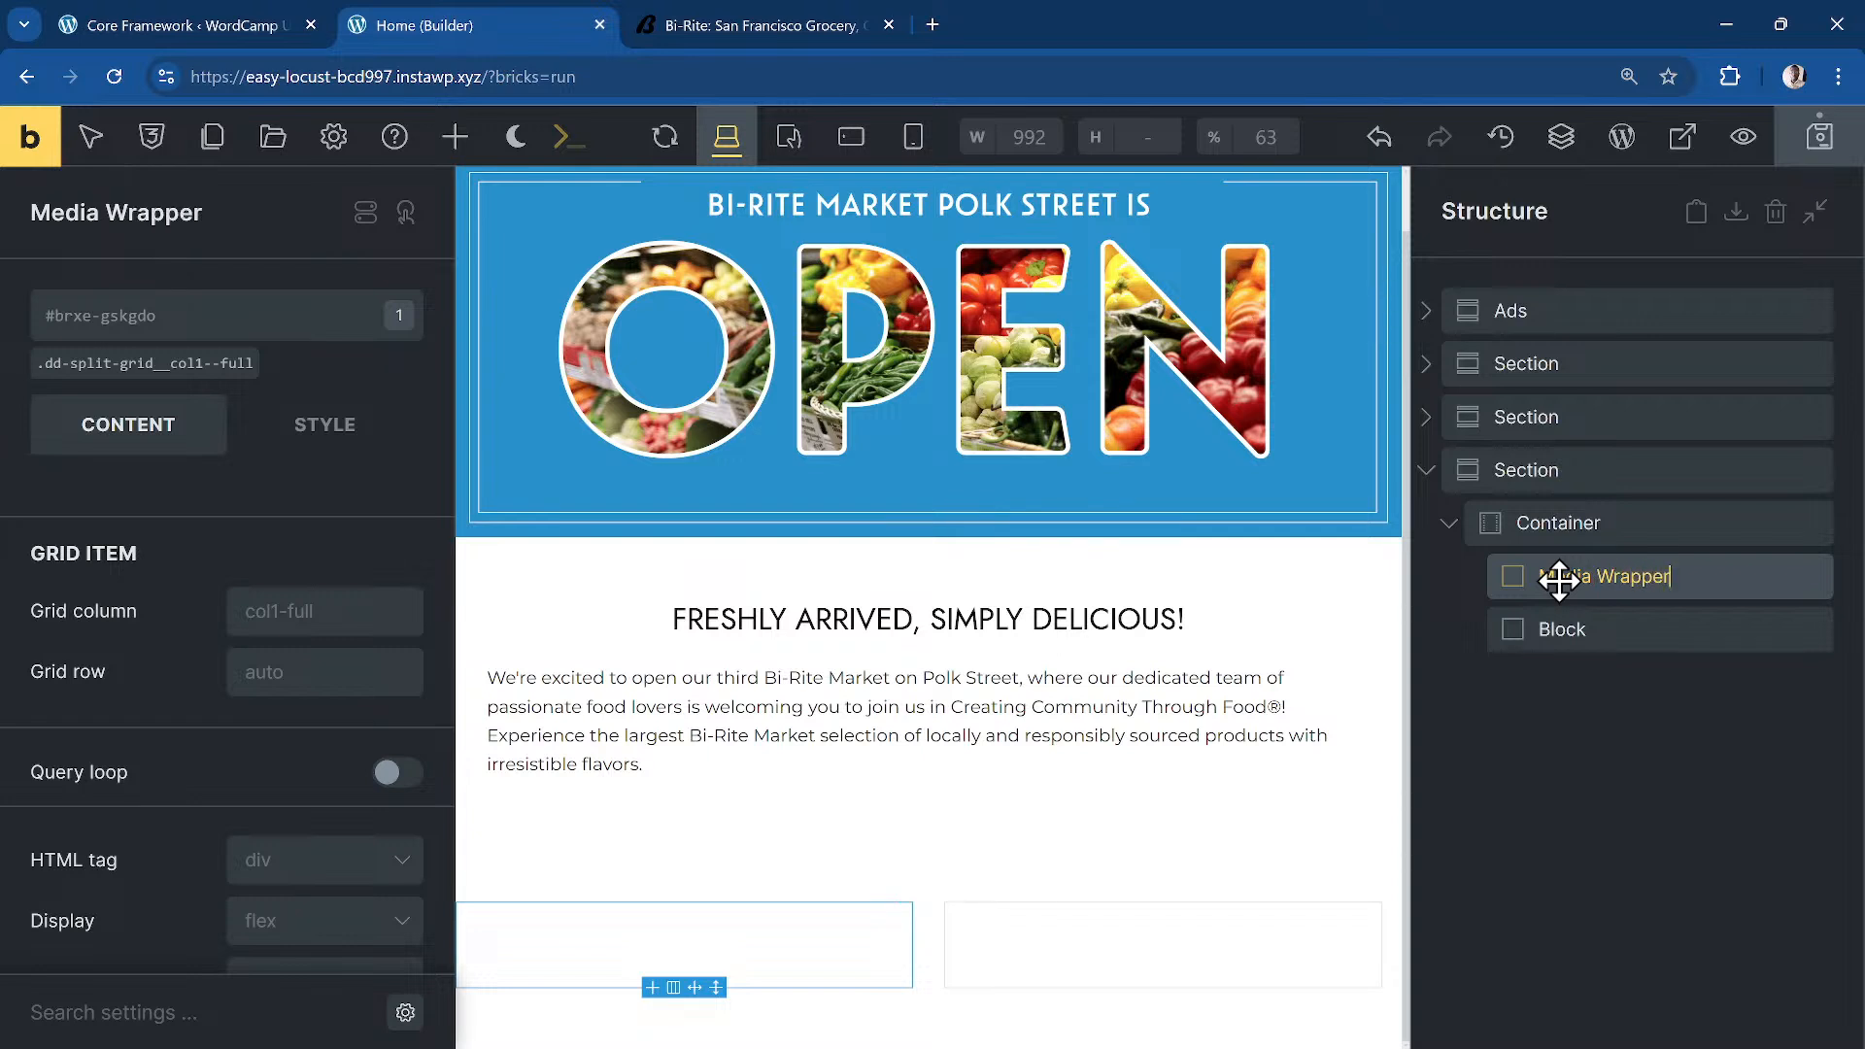
click(1657, 645)
double_click(1662, 649)
text(Content Wrapper)
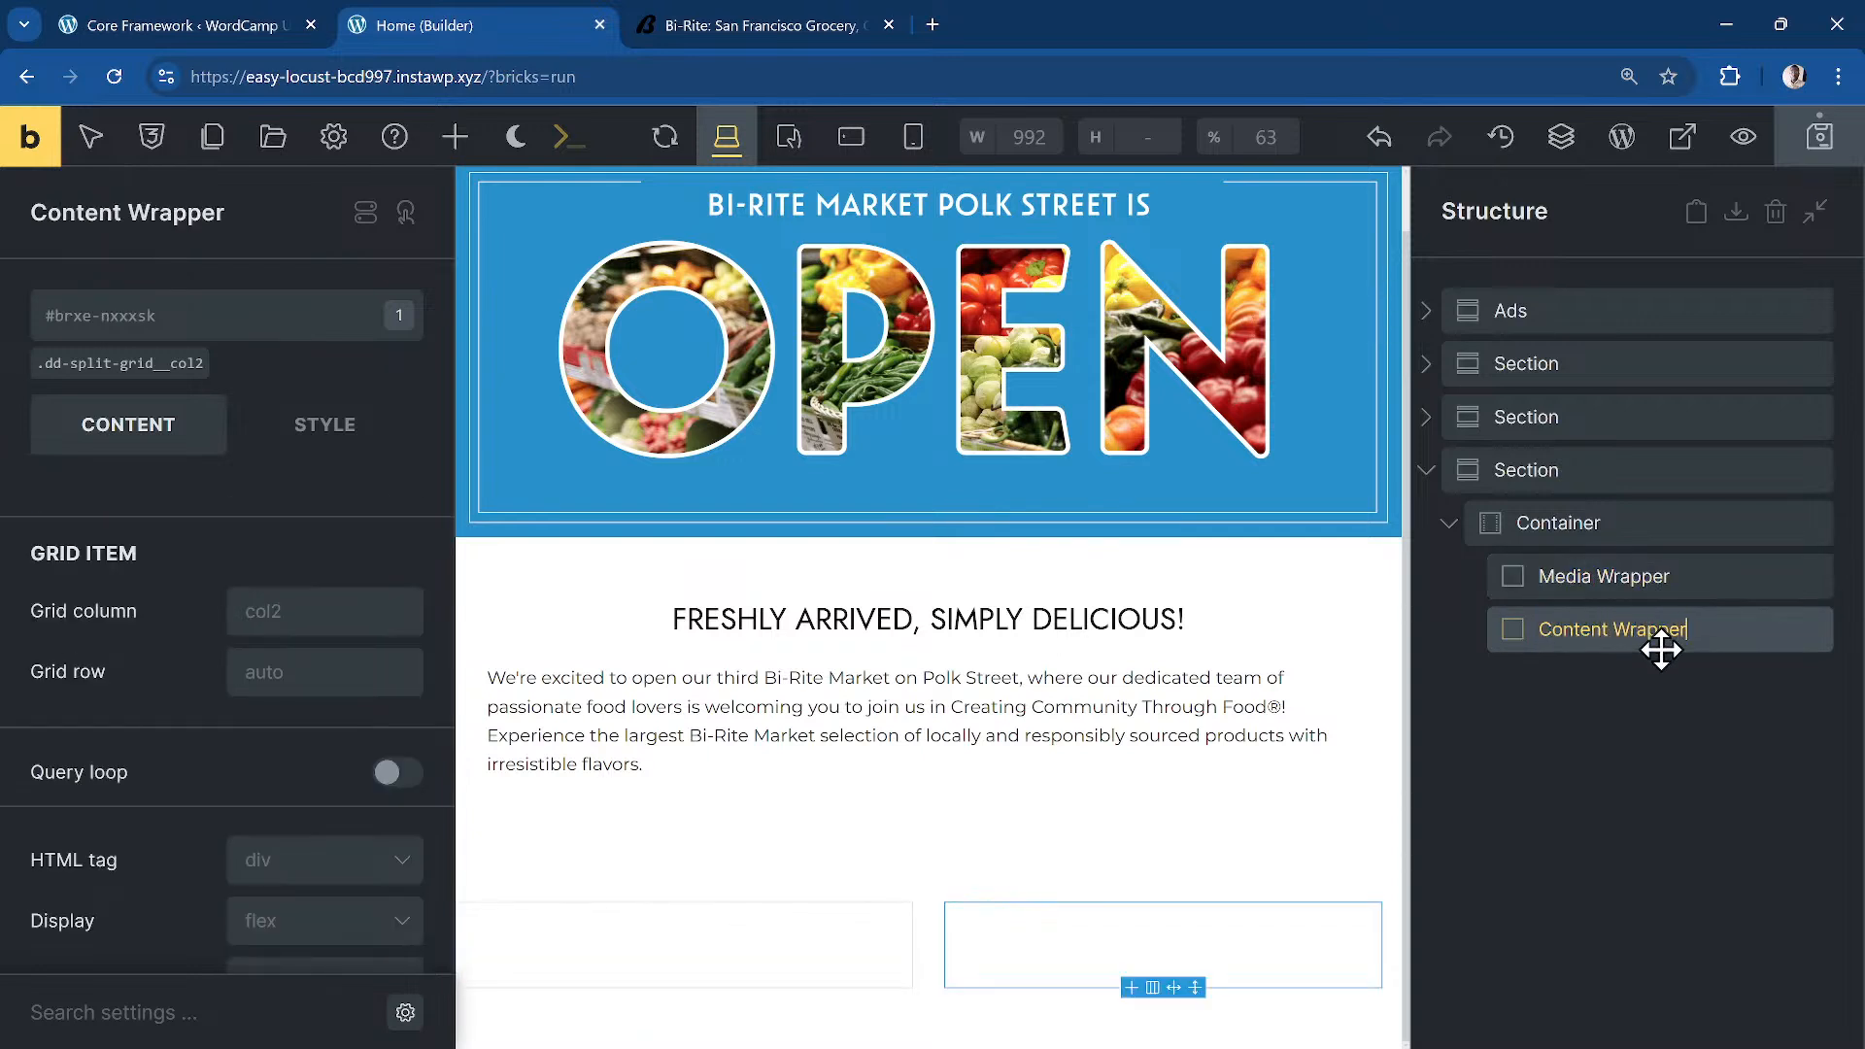
Step: Add an Image element inside Media Wrapper and start choosing its picture from the media library
click(1598, 575)
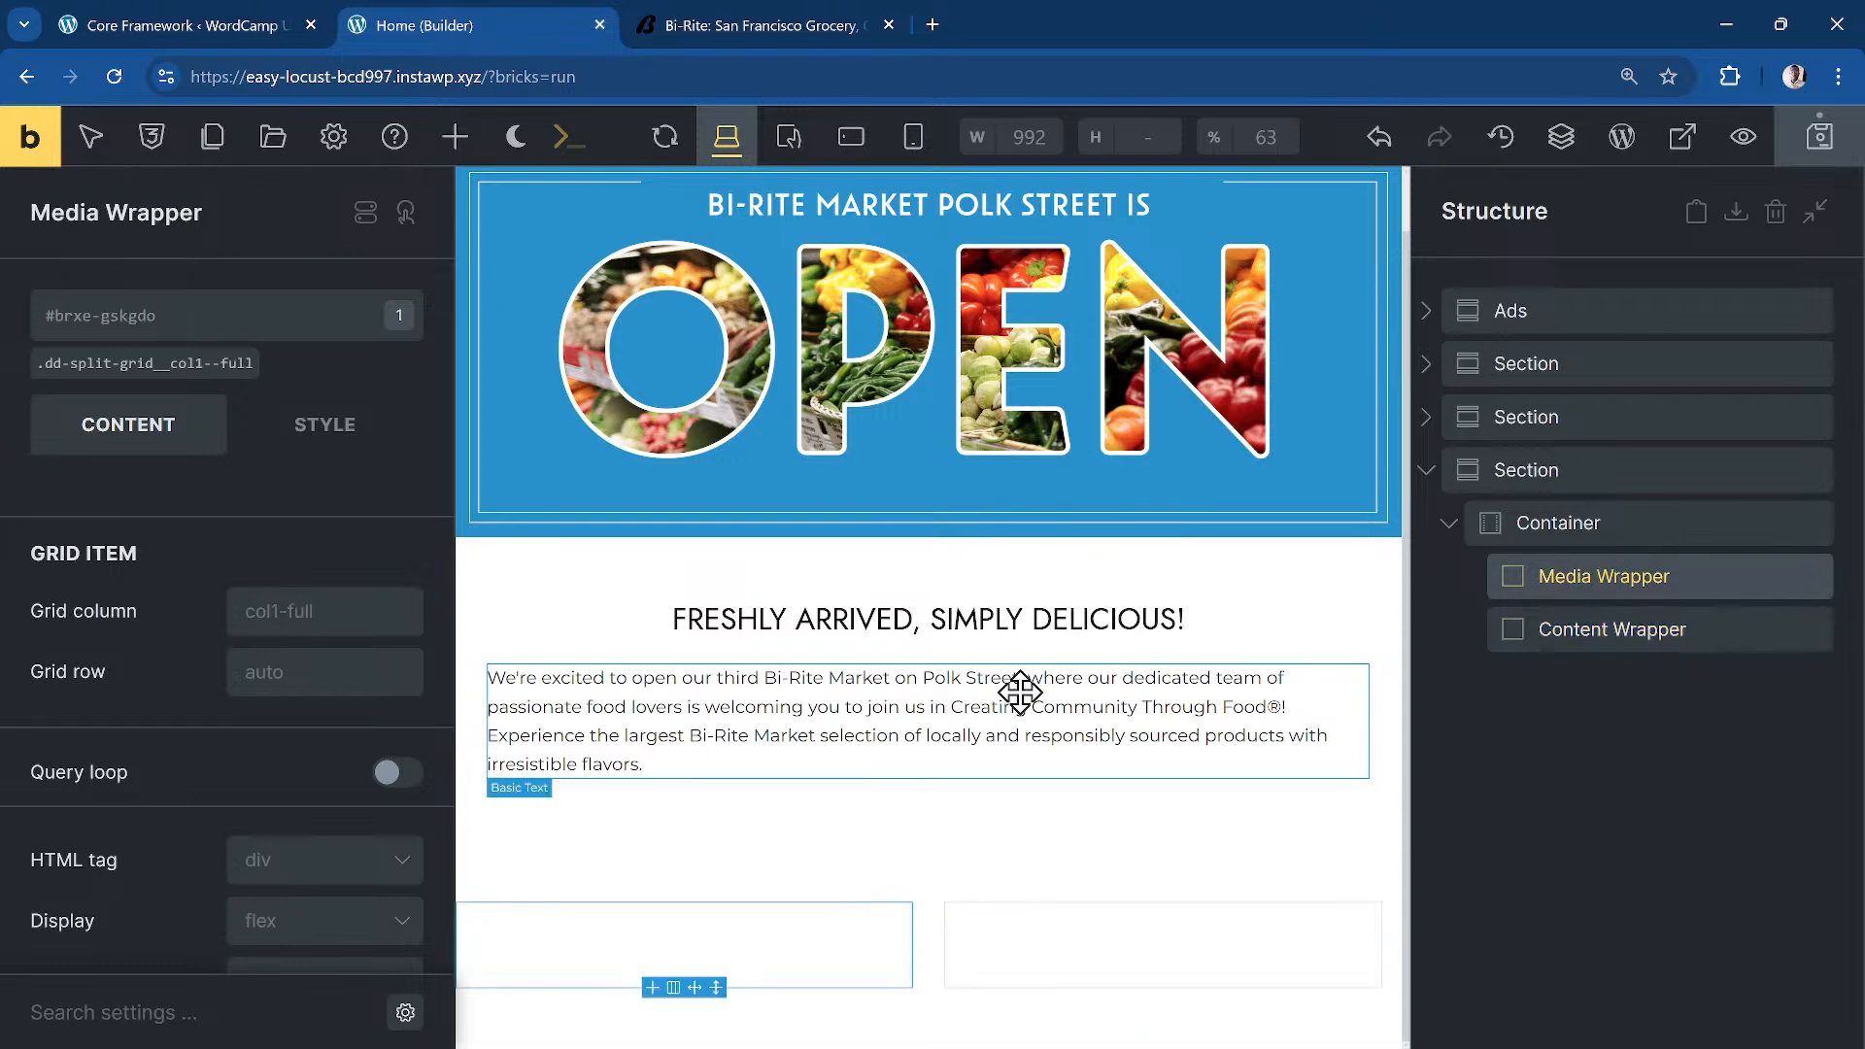
click(457, 141)
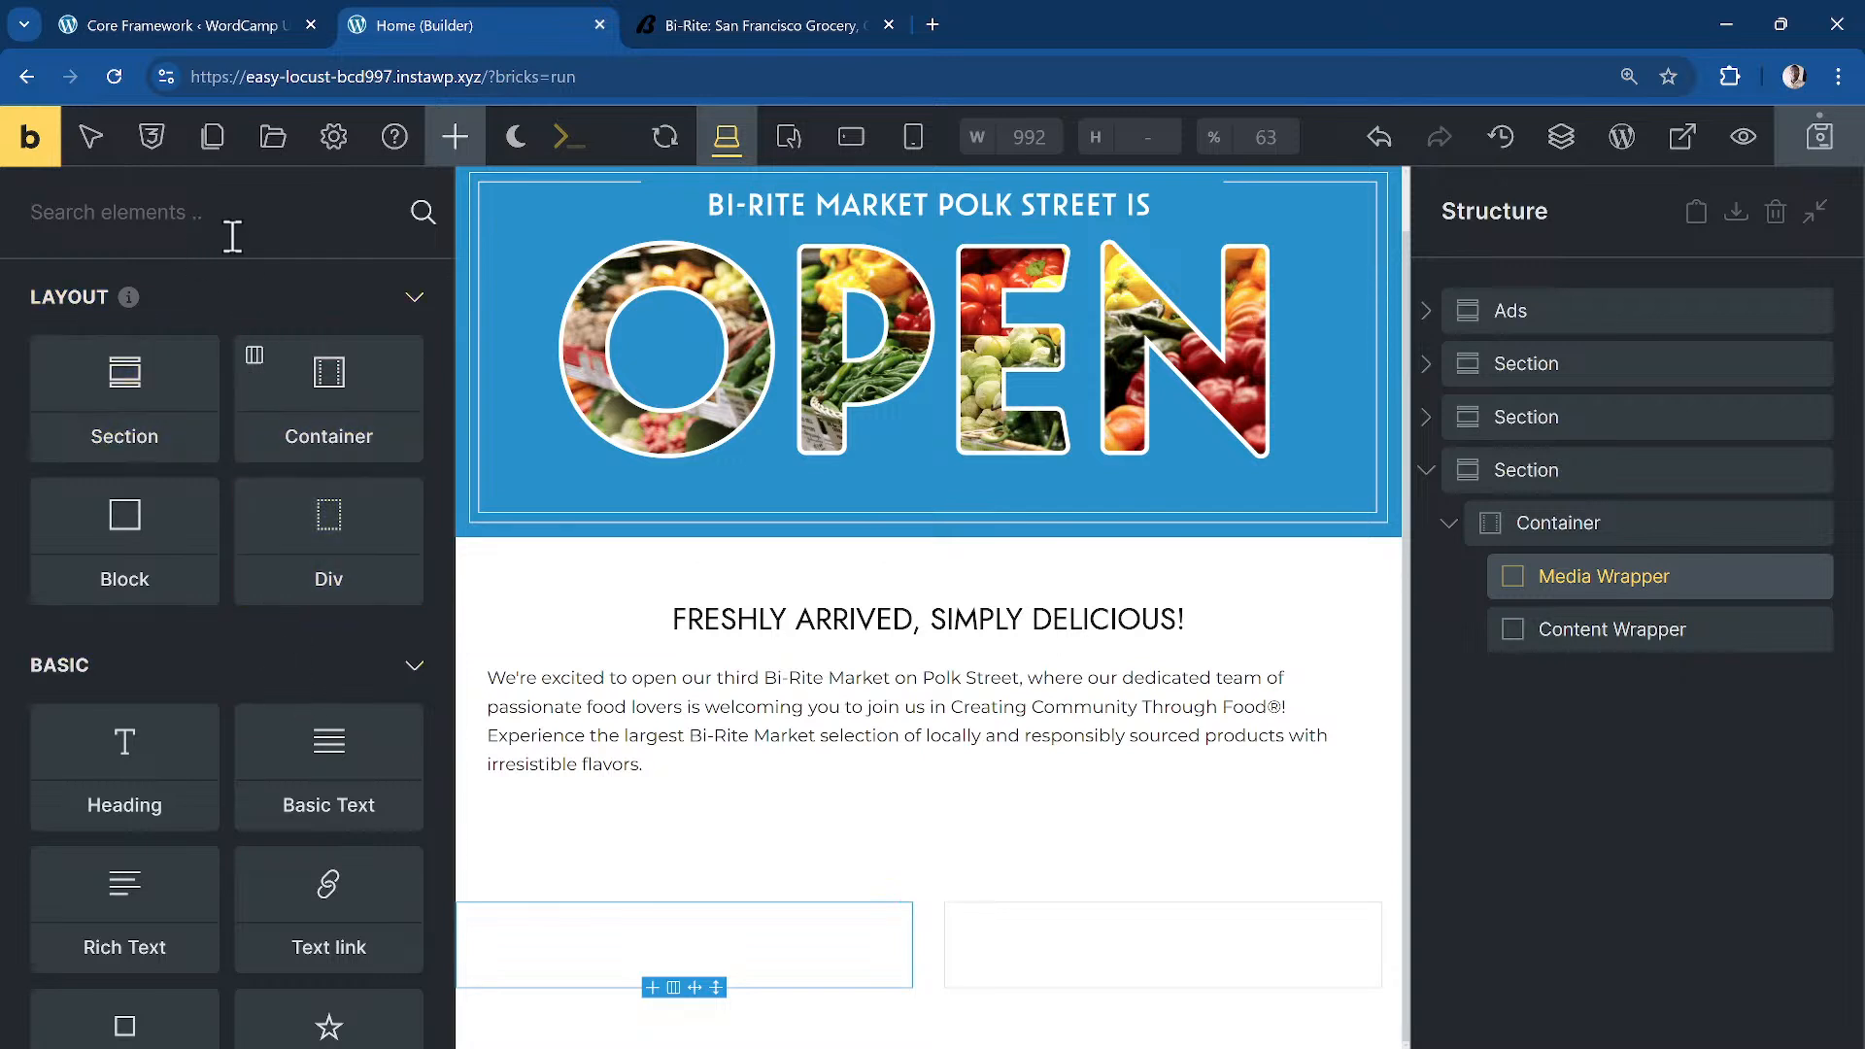
text(med)
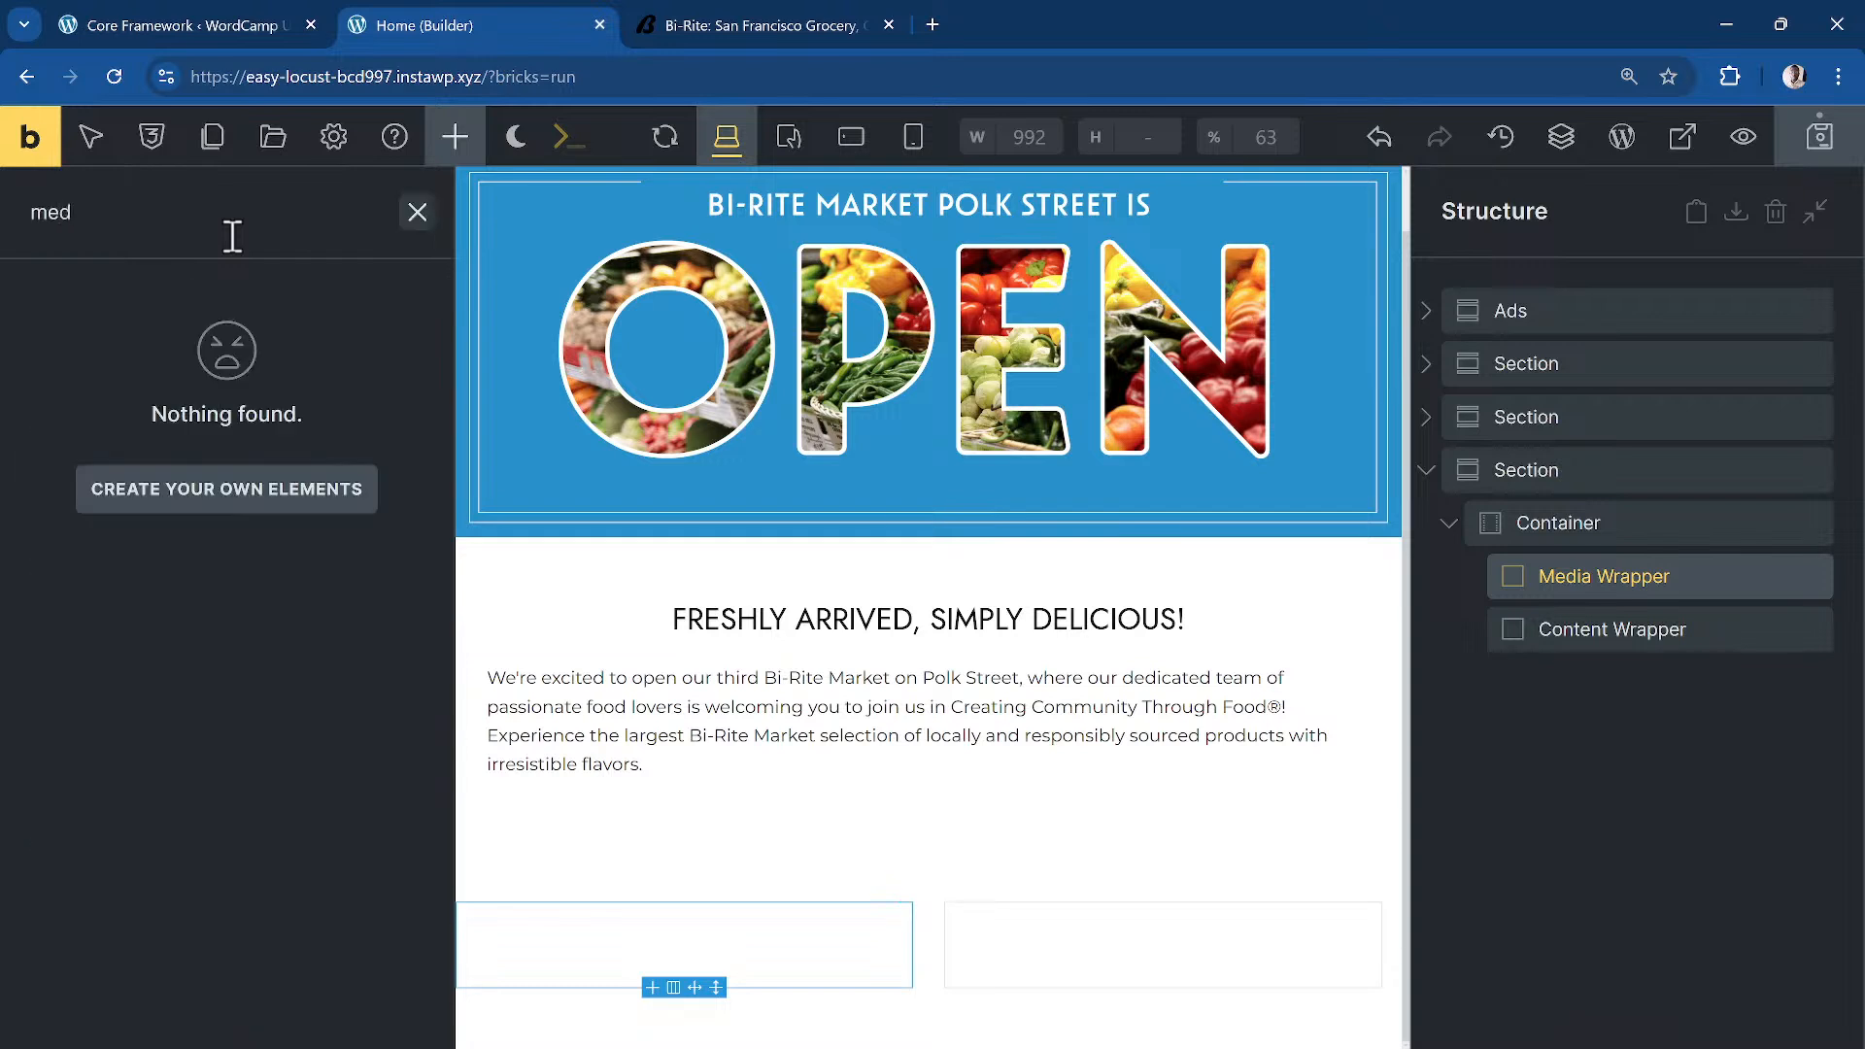
key(ctrl+a)
text(im)
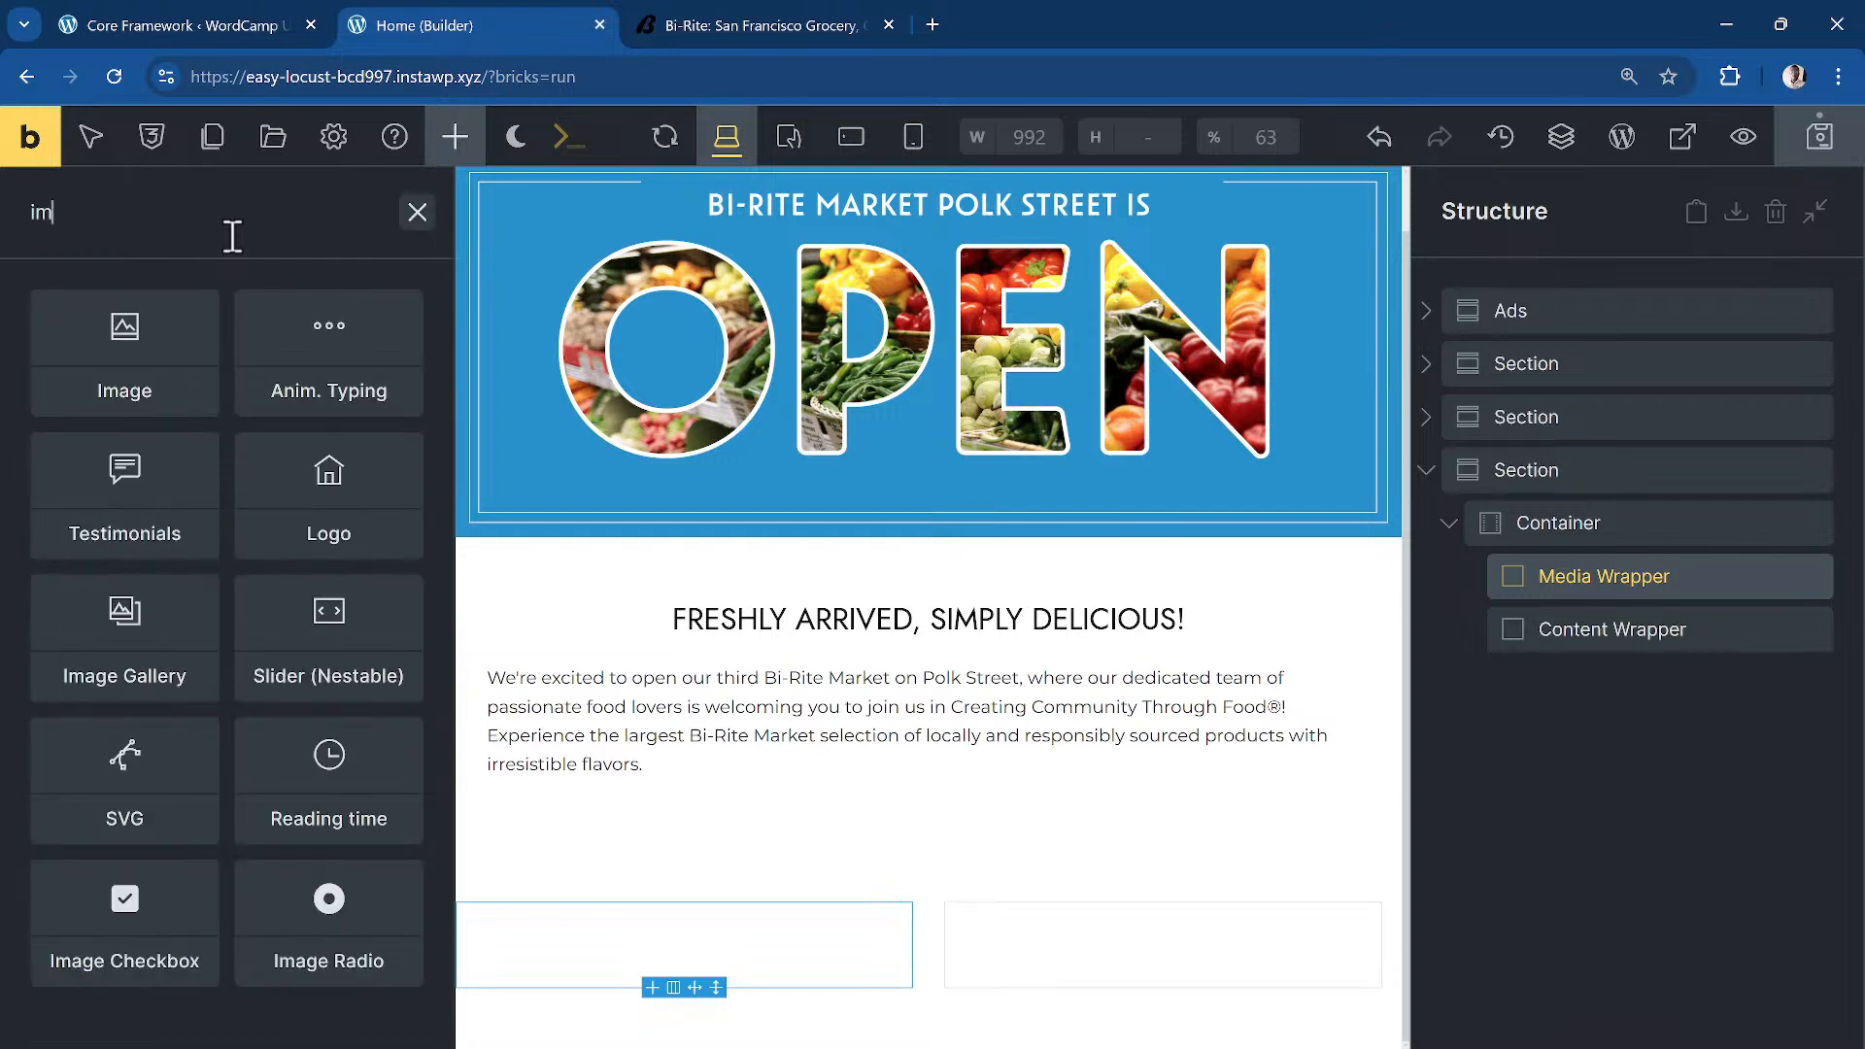
click(179, 391)
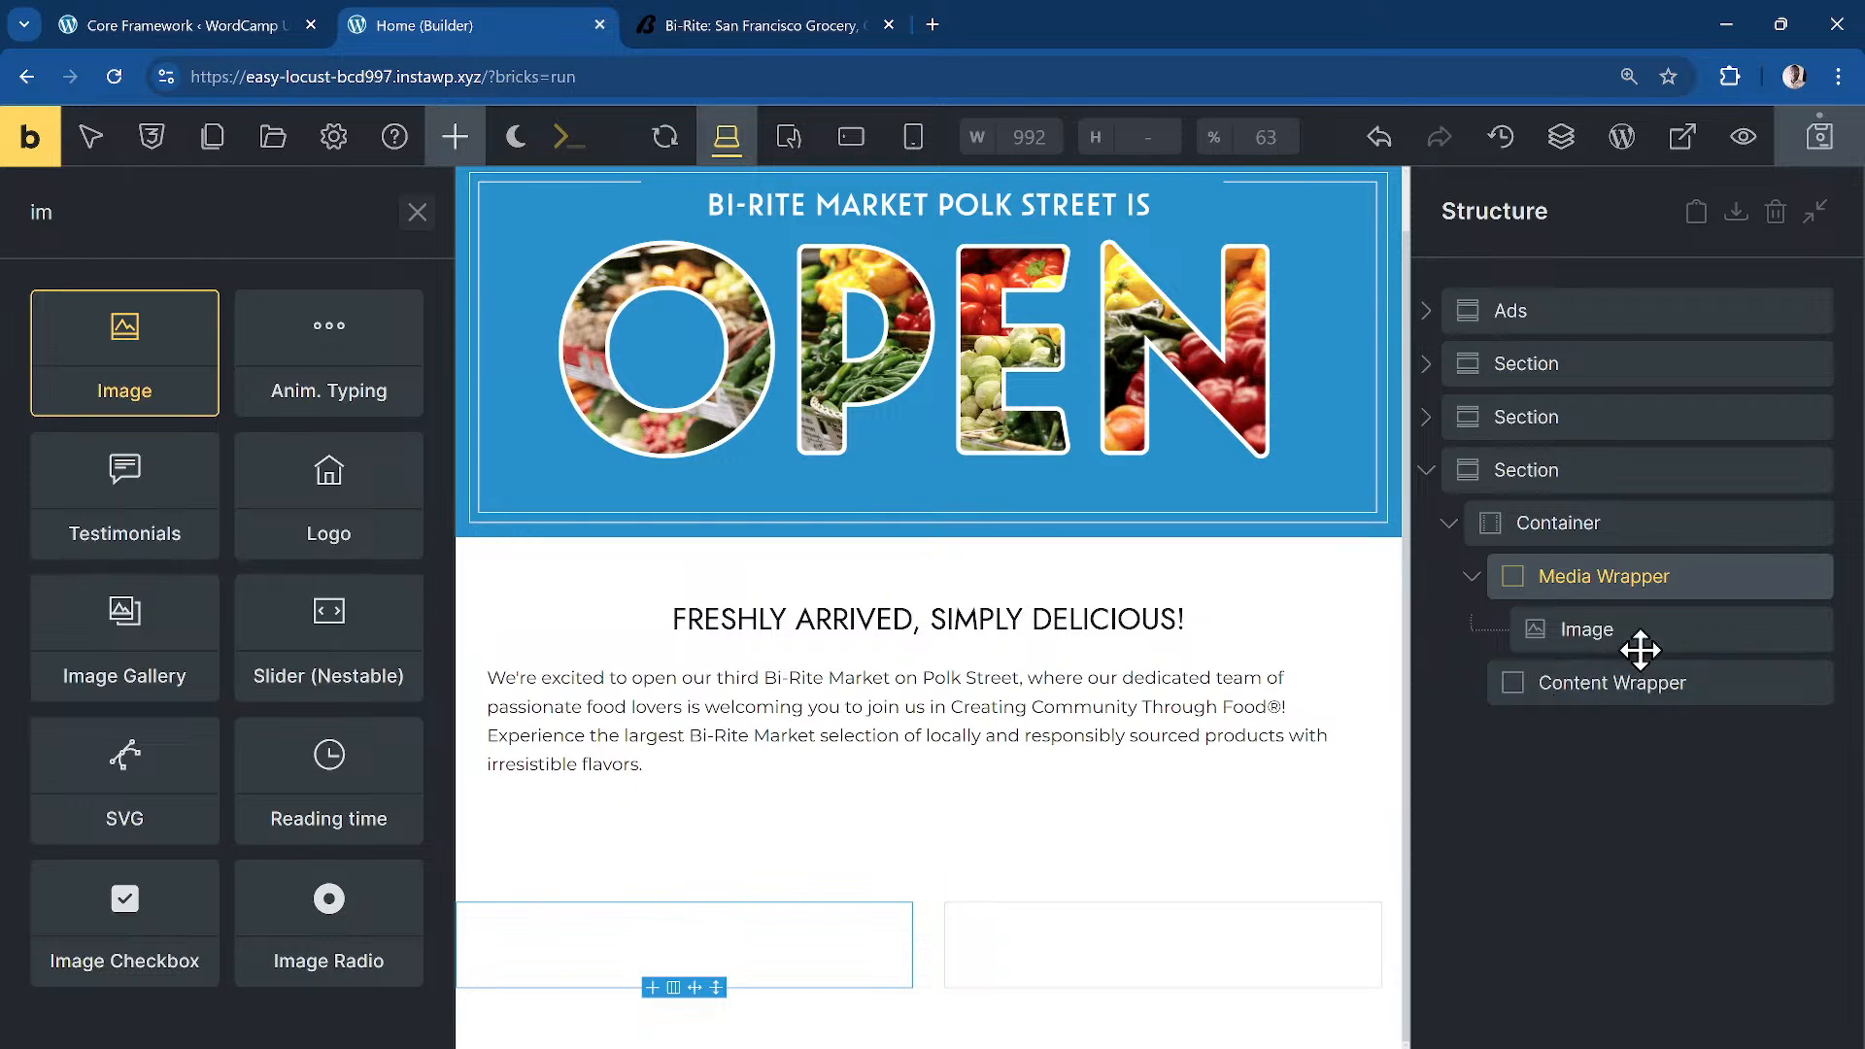
click(1613, 637)
click(201, 507)
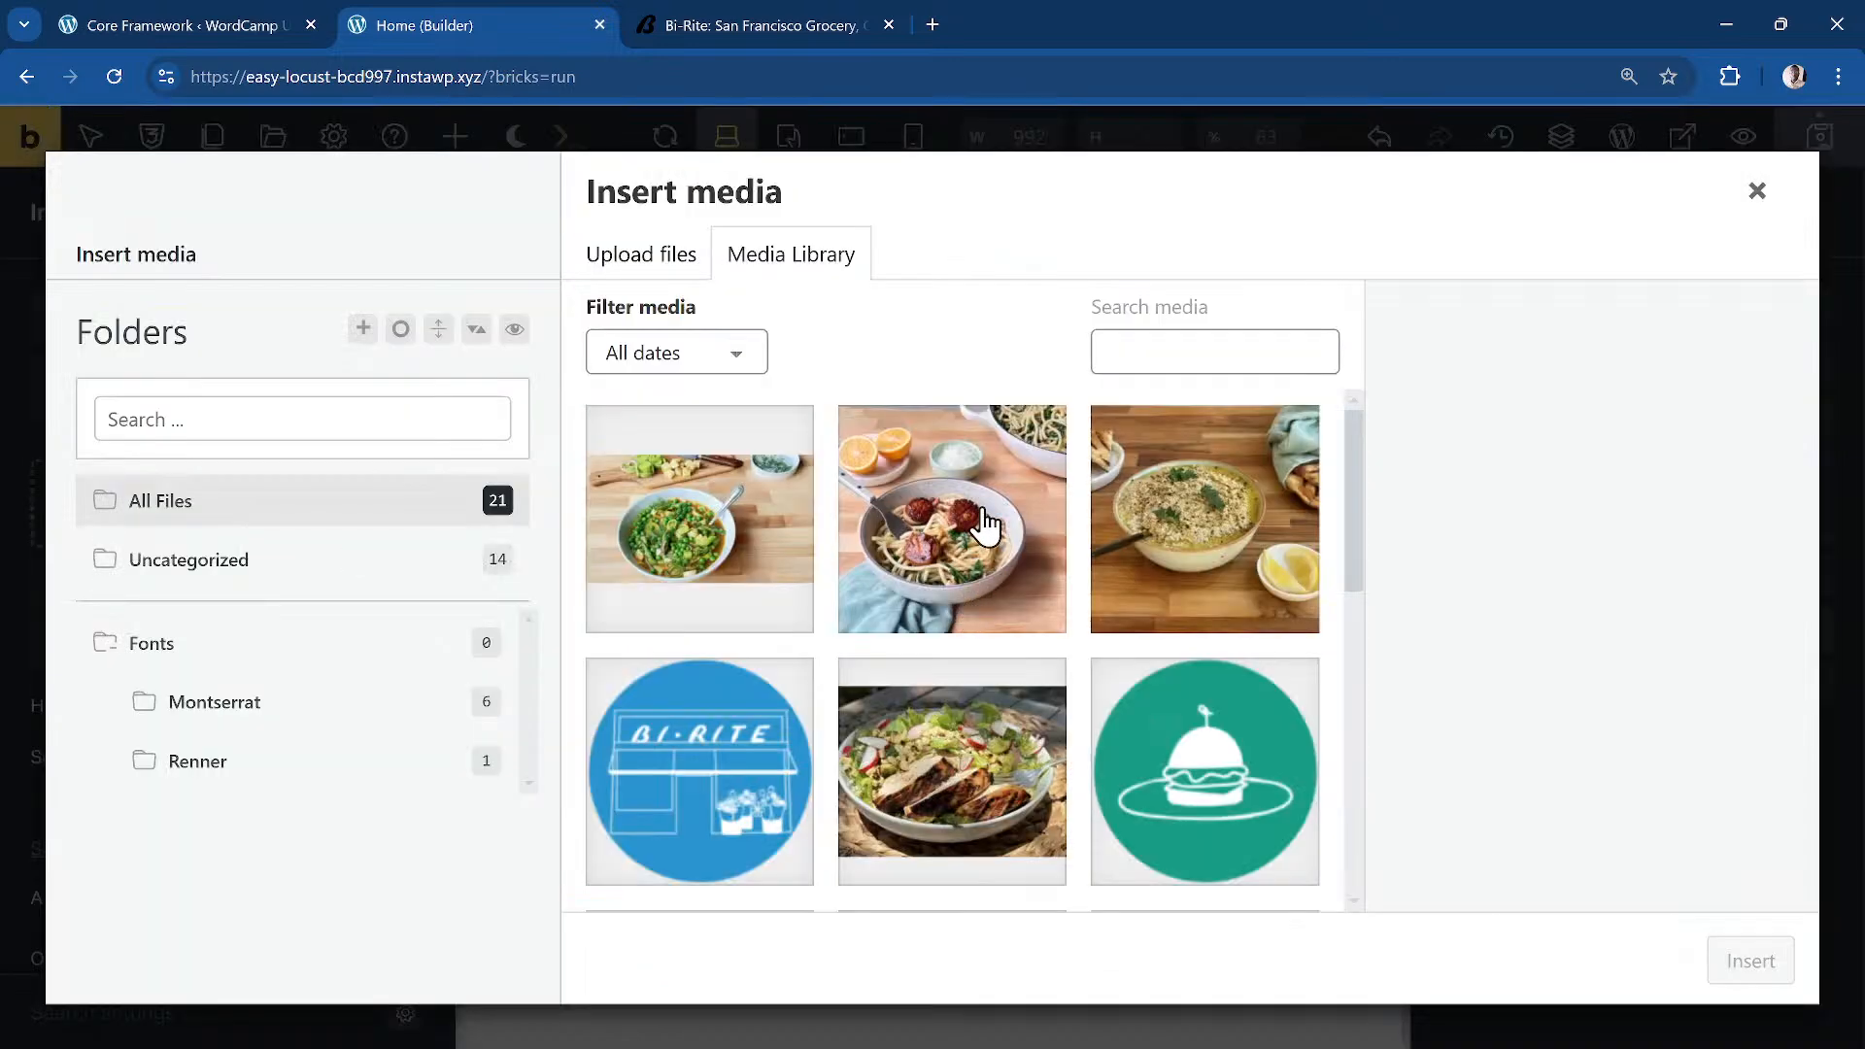
Step: Insert the salad-and-phone photo into the Media Wrapper's Image element
scroll(1117, 612, down, 7)
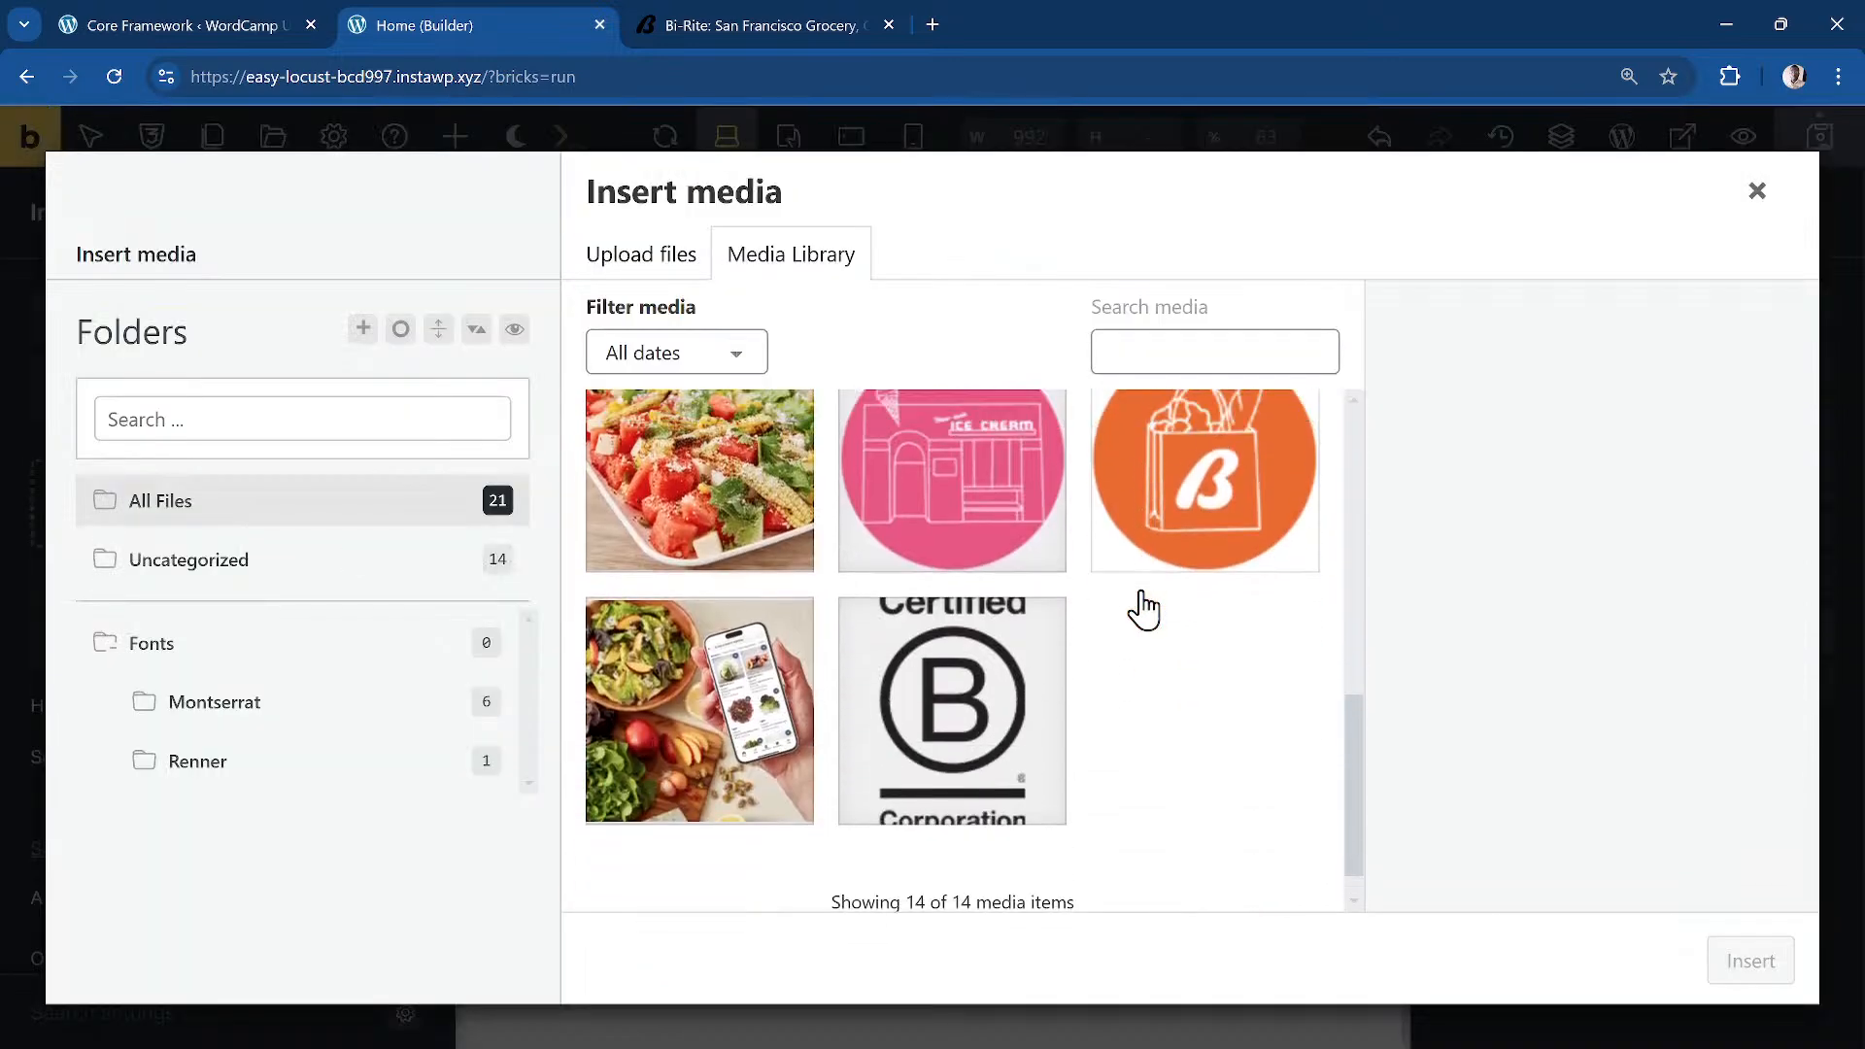
click(758, 677)
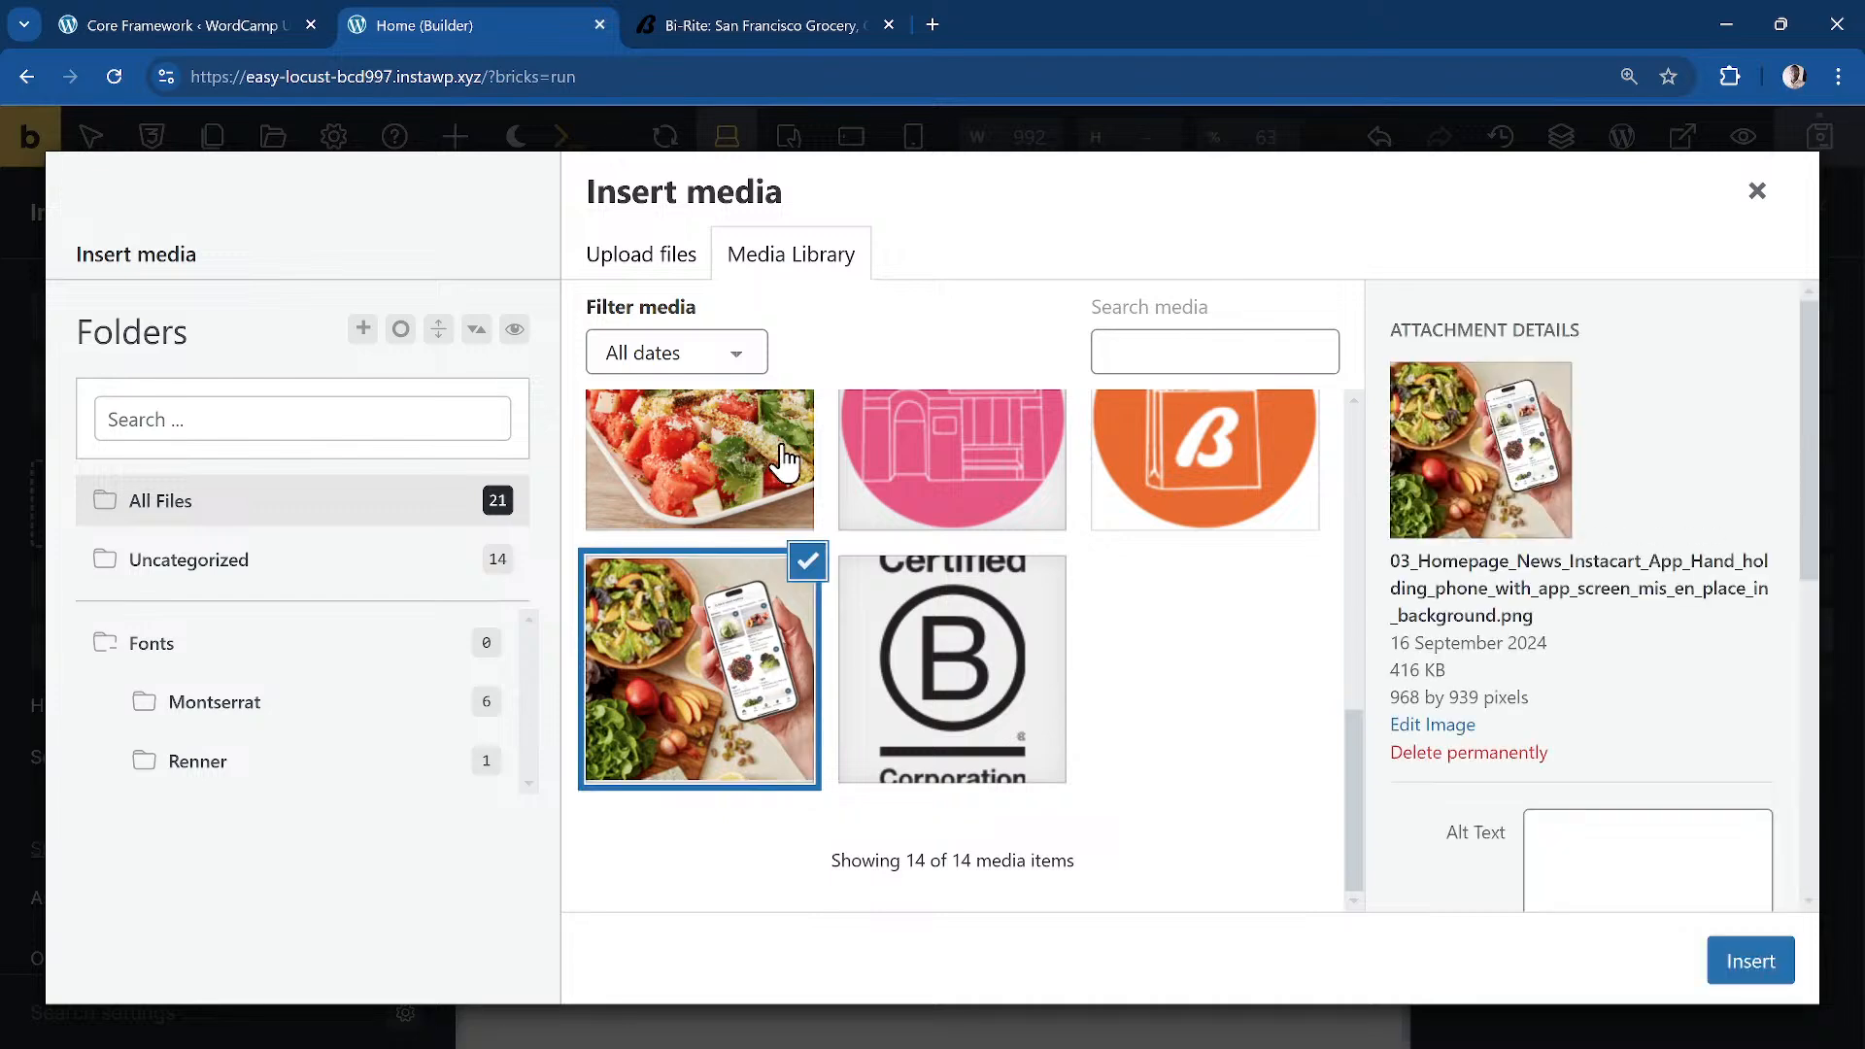
click(685, 27)
click(524, 33)
click(1748, 962)
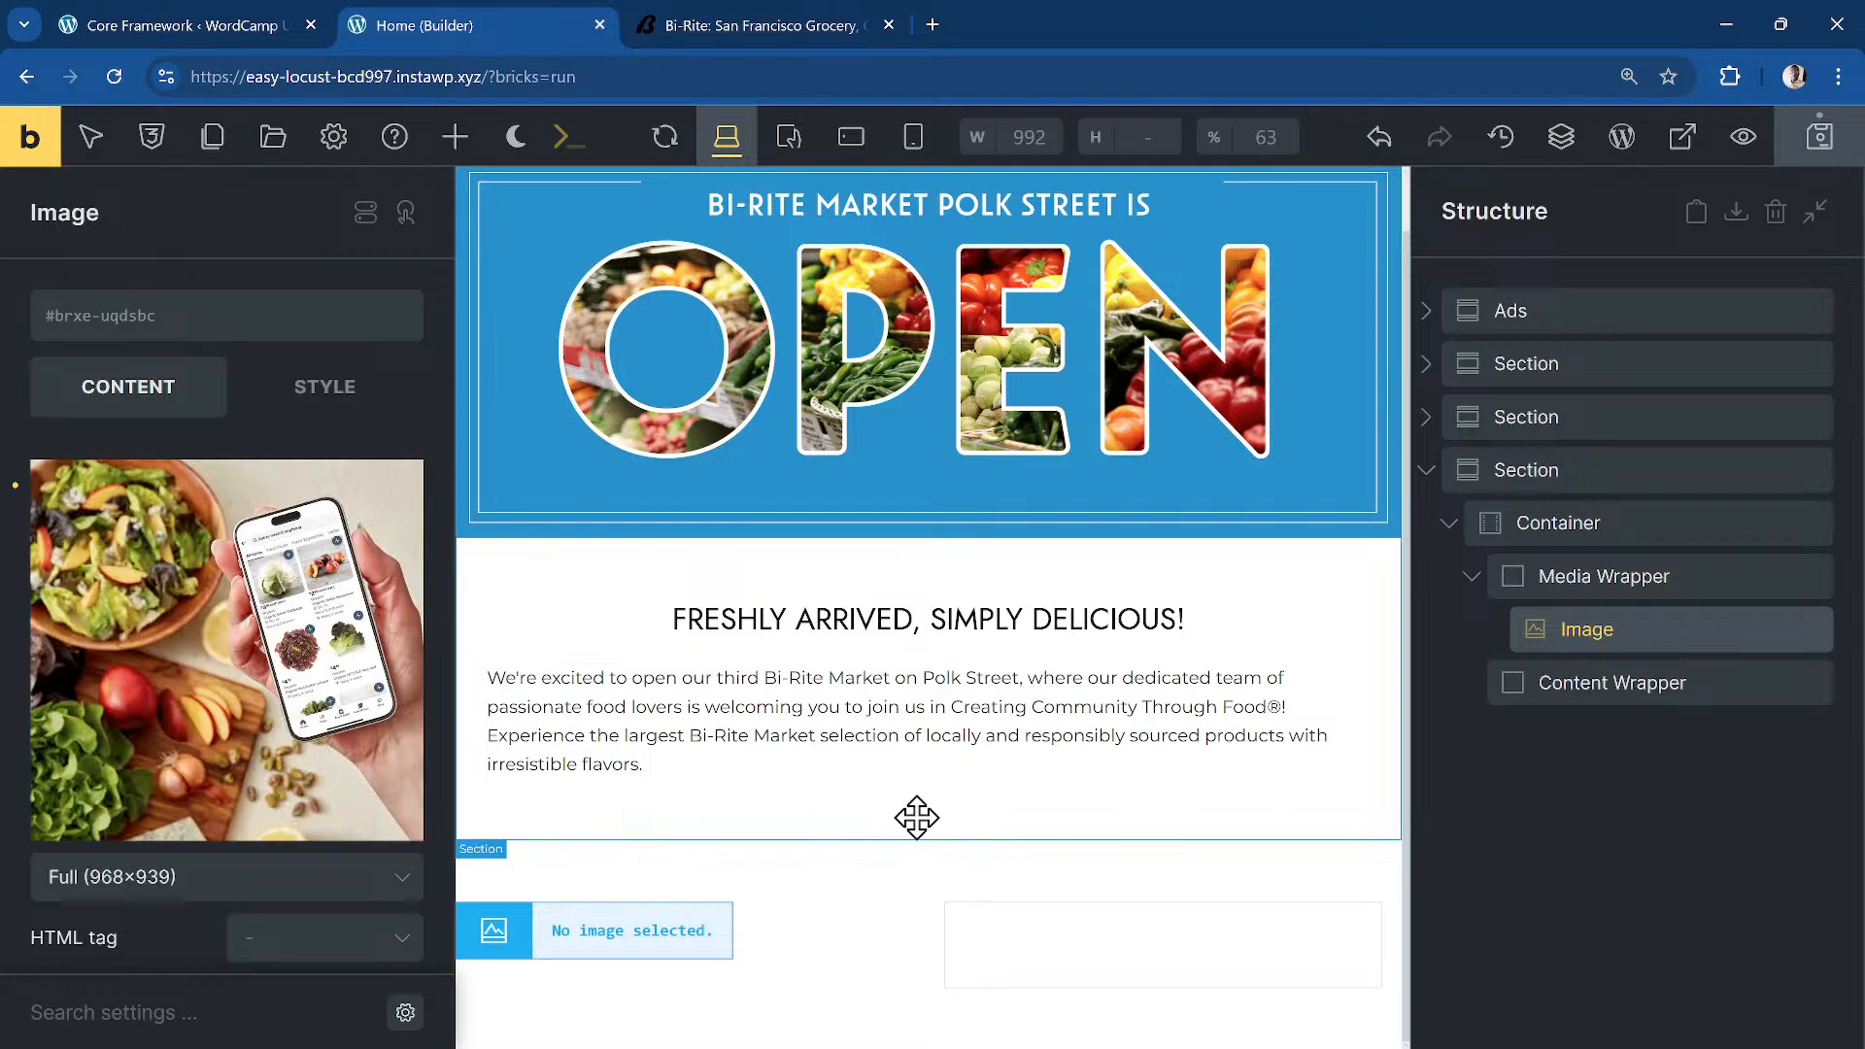
Step: Select the Content Wrapper and glance at its class list
click(1657, 671)
click(1620, 634)
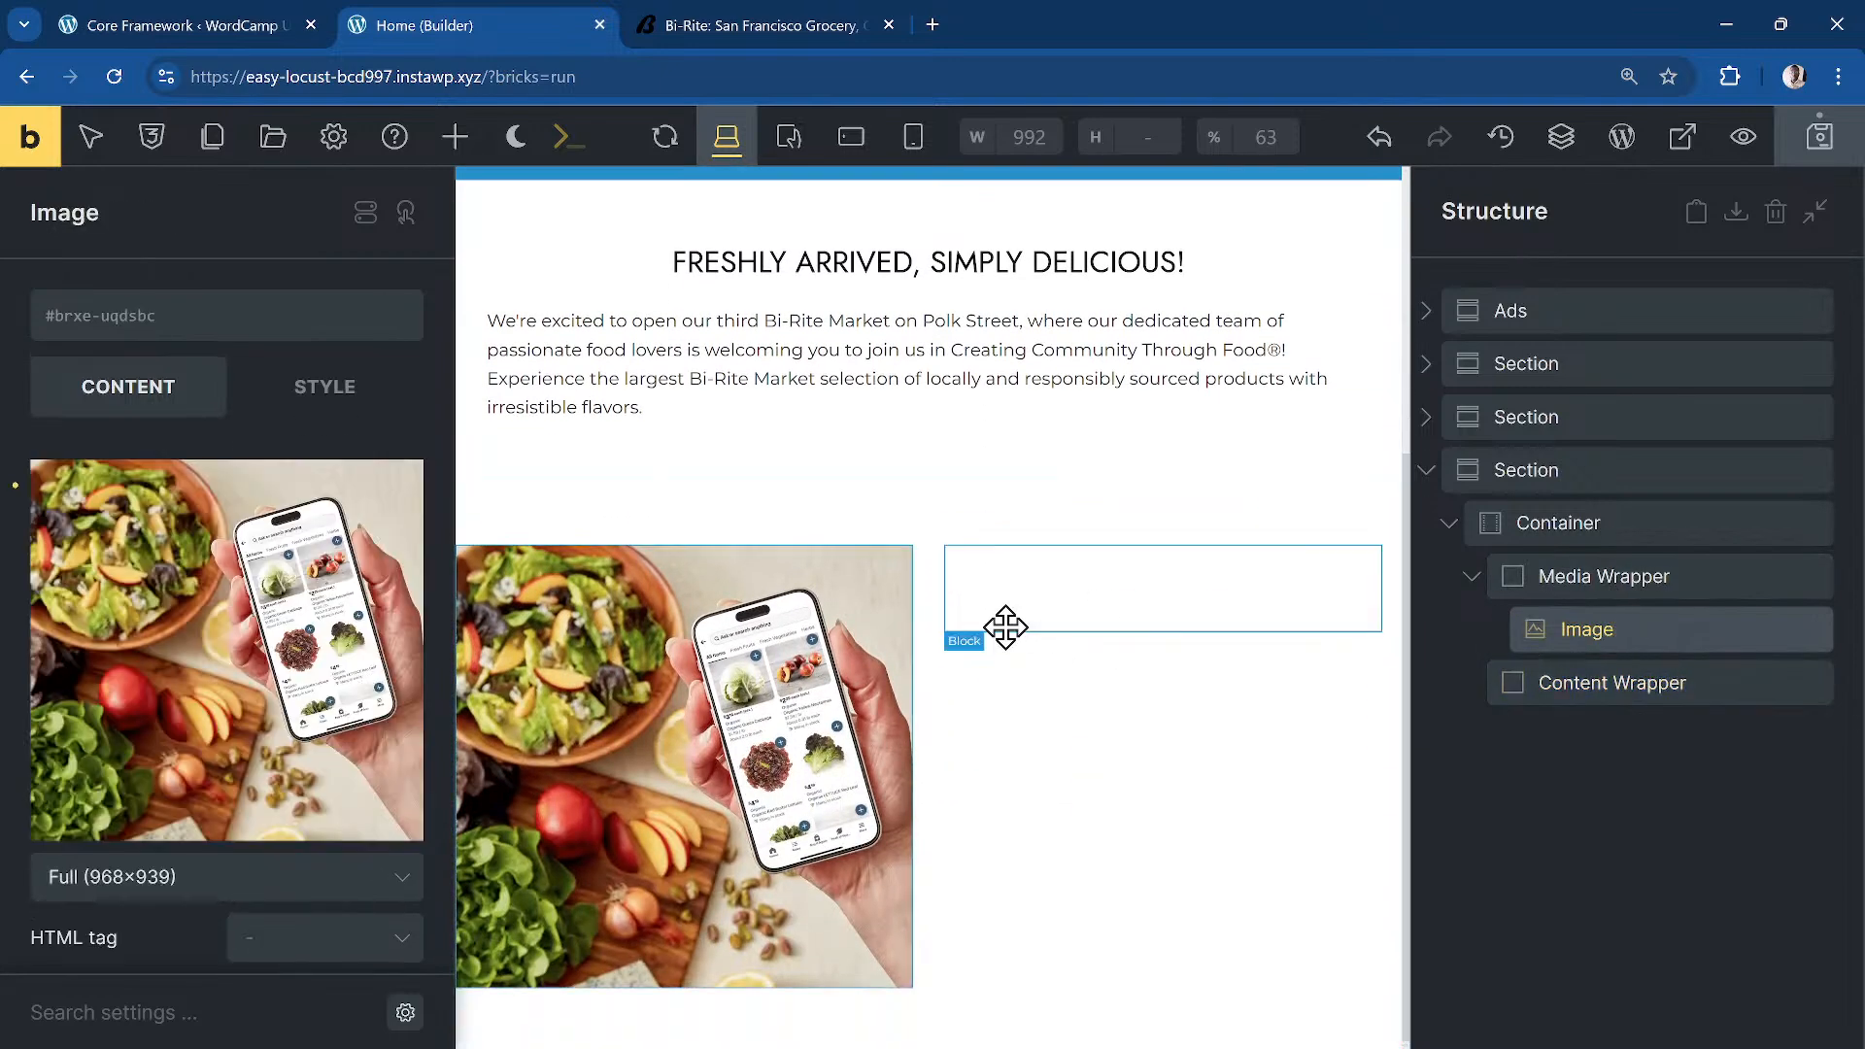
click(1649, 692)
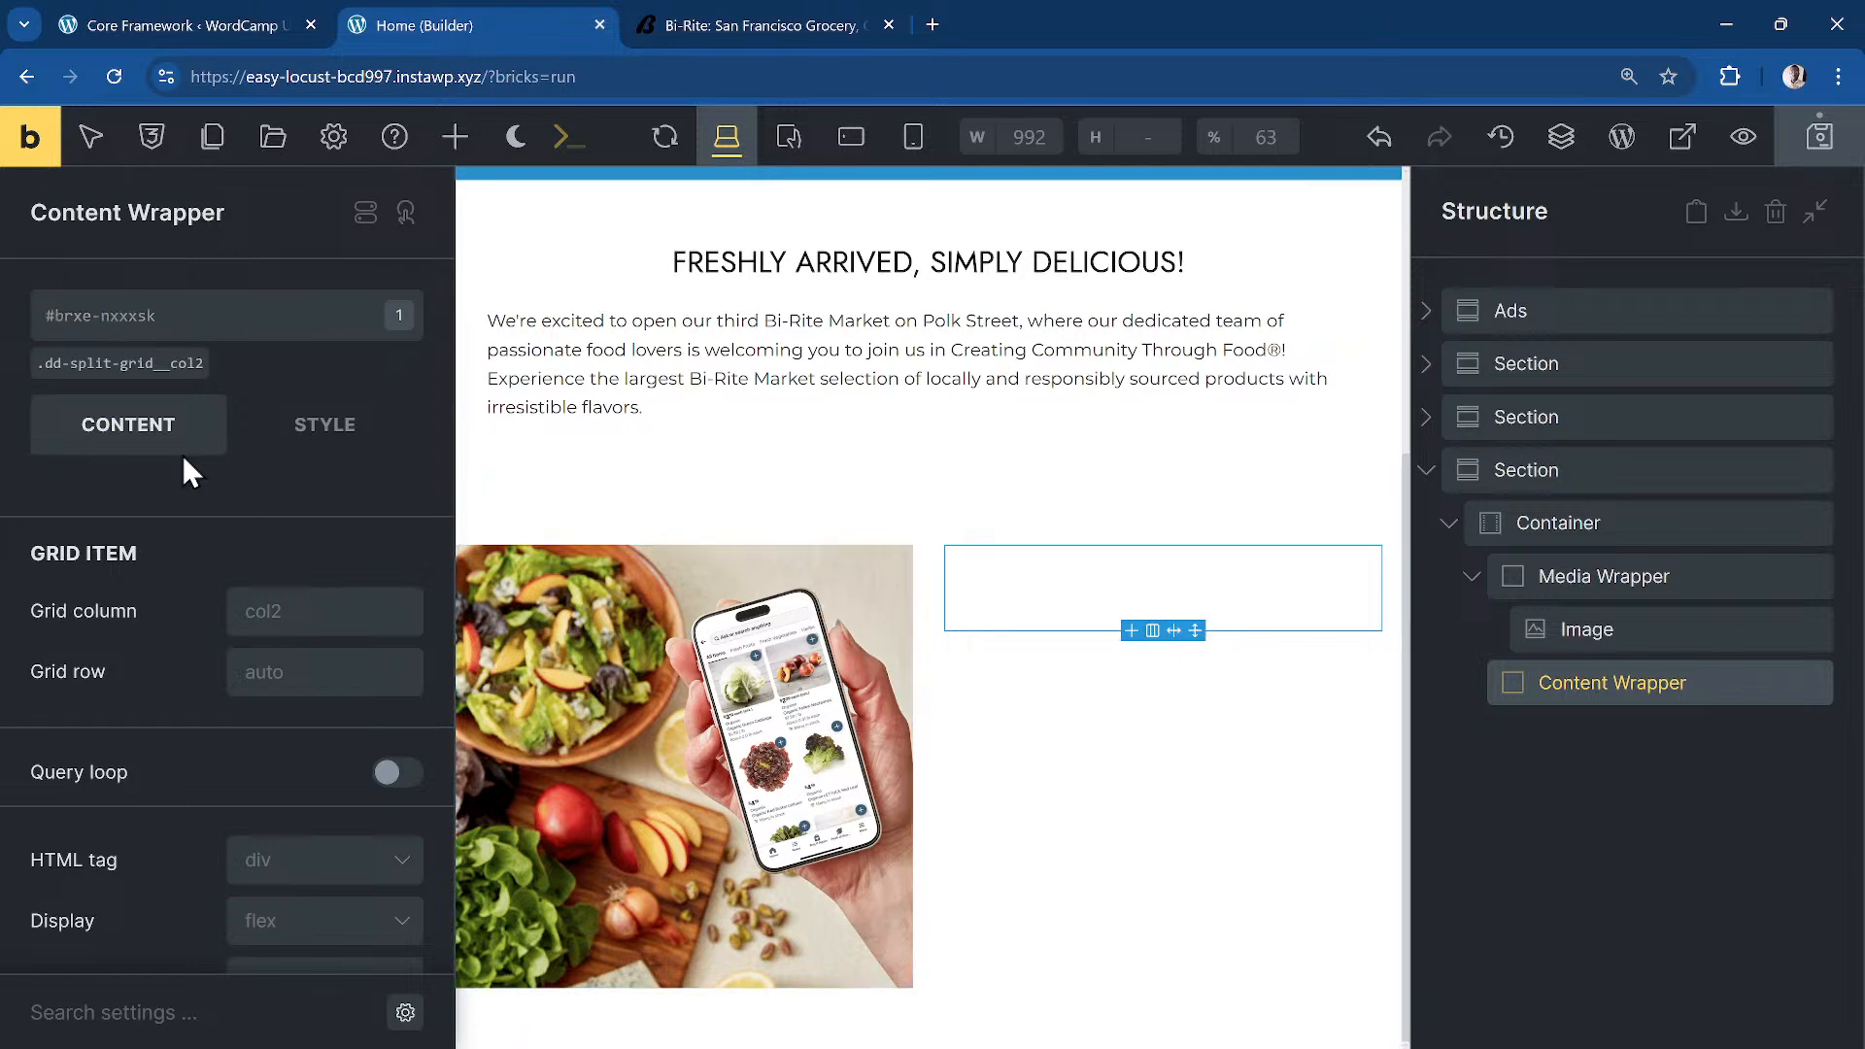
click(139, 327)
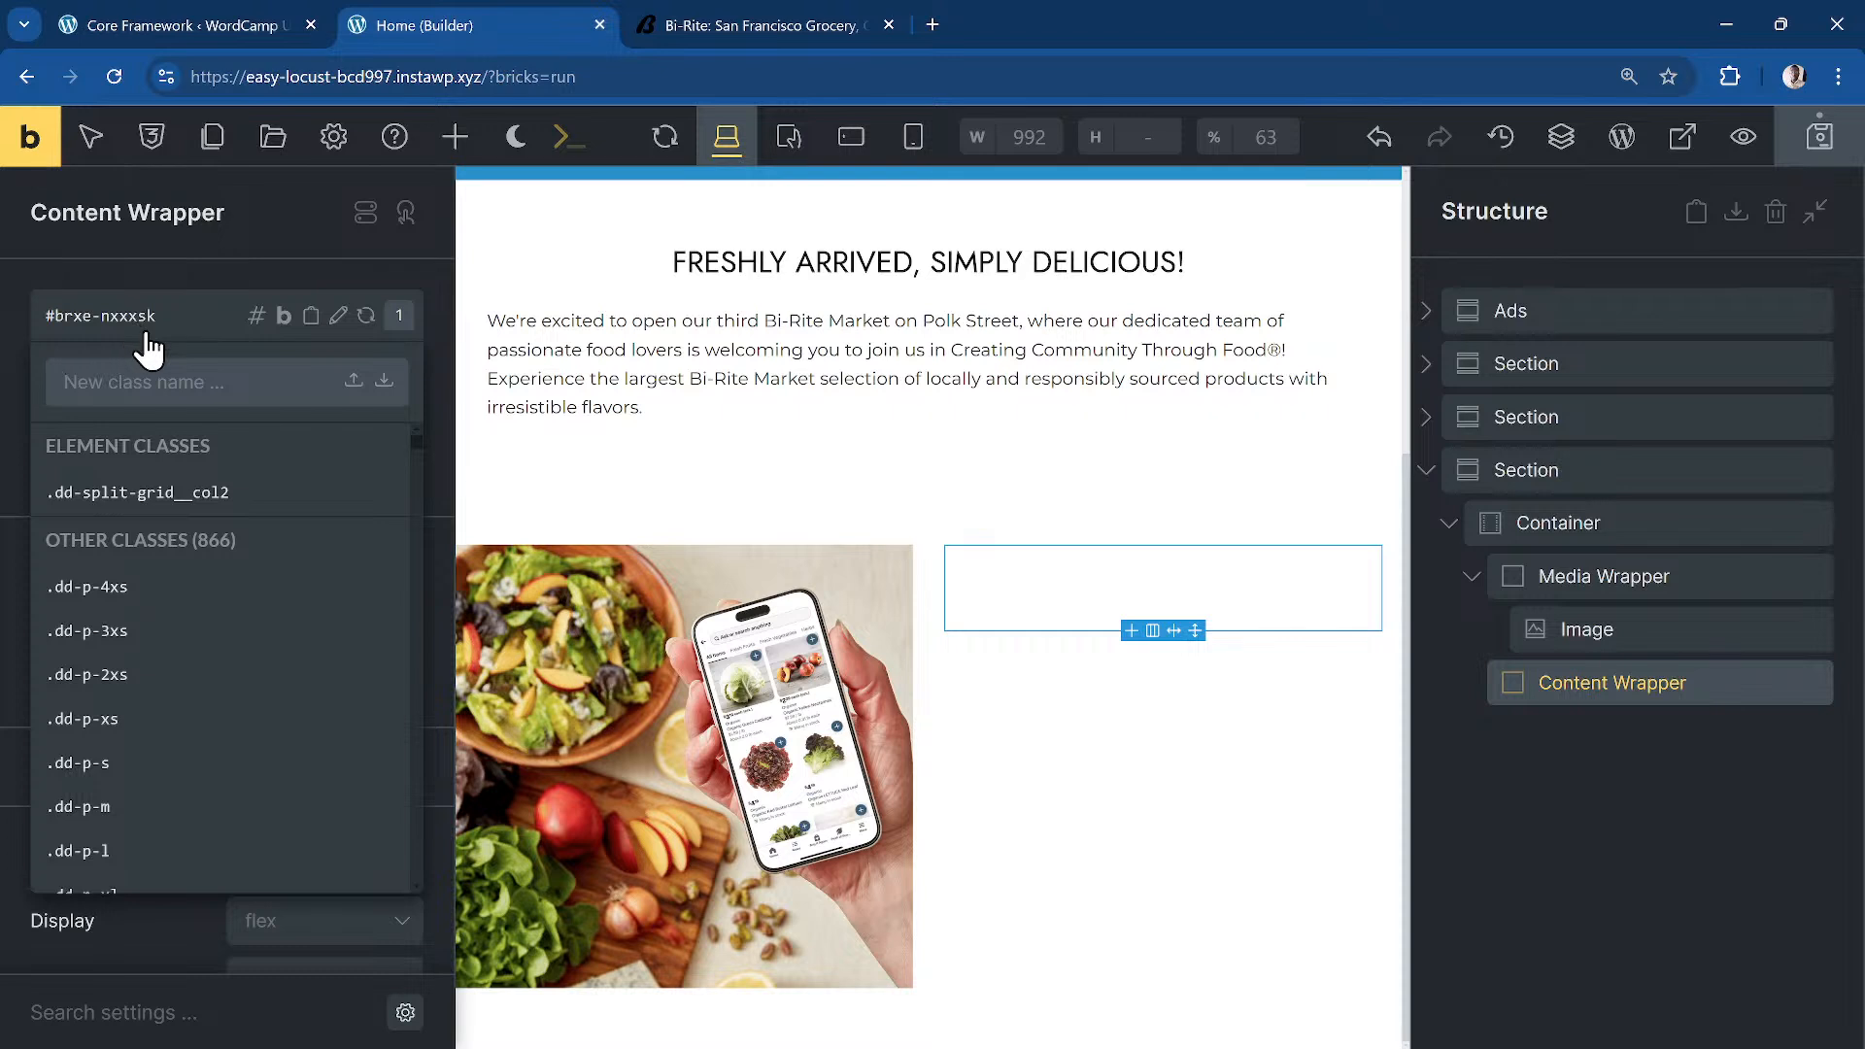
click(1620, 688)
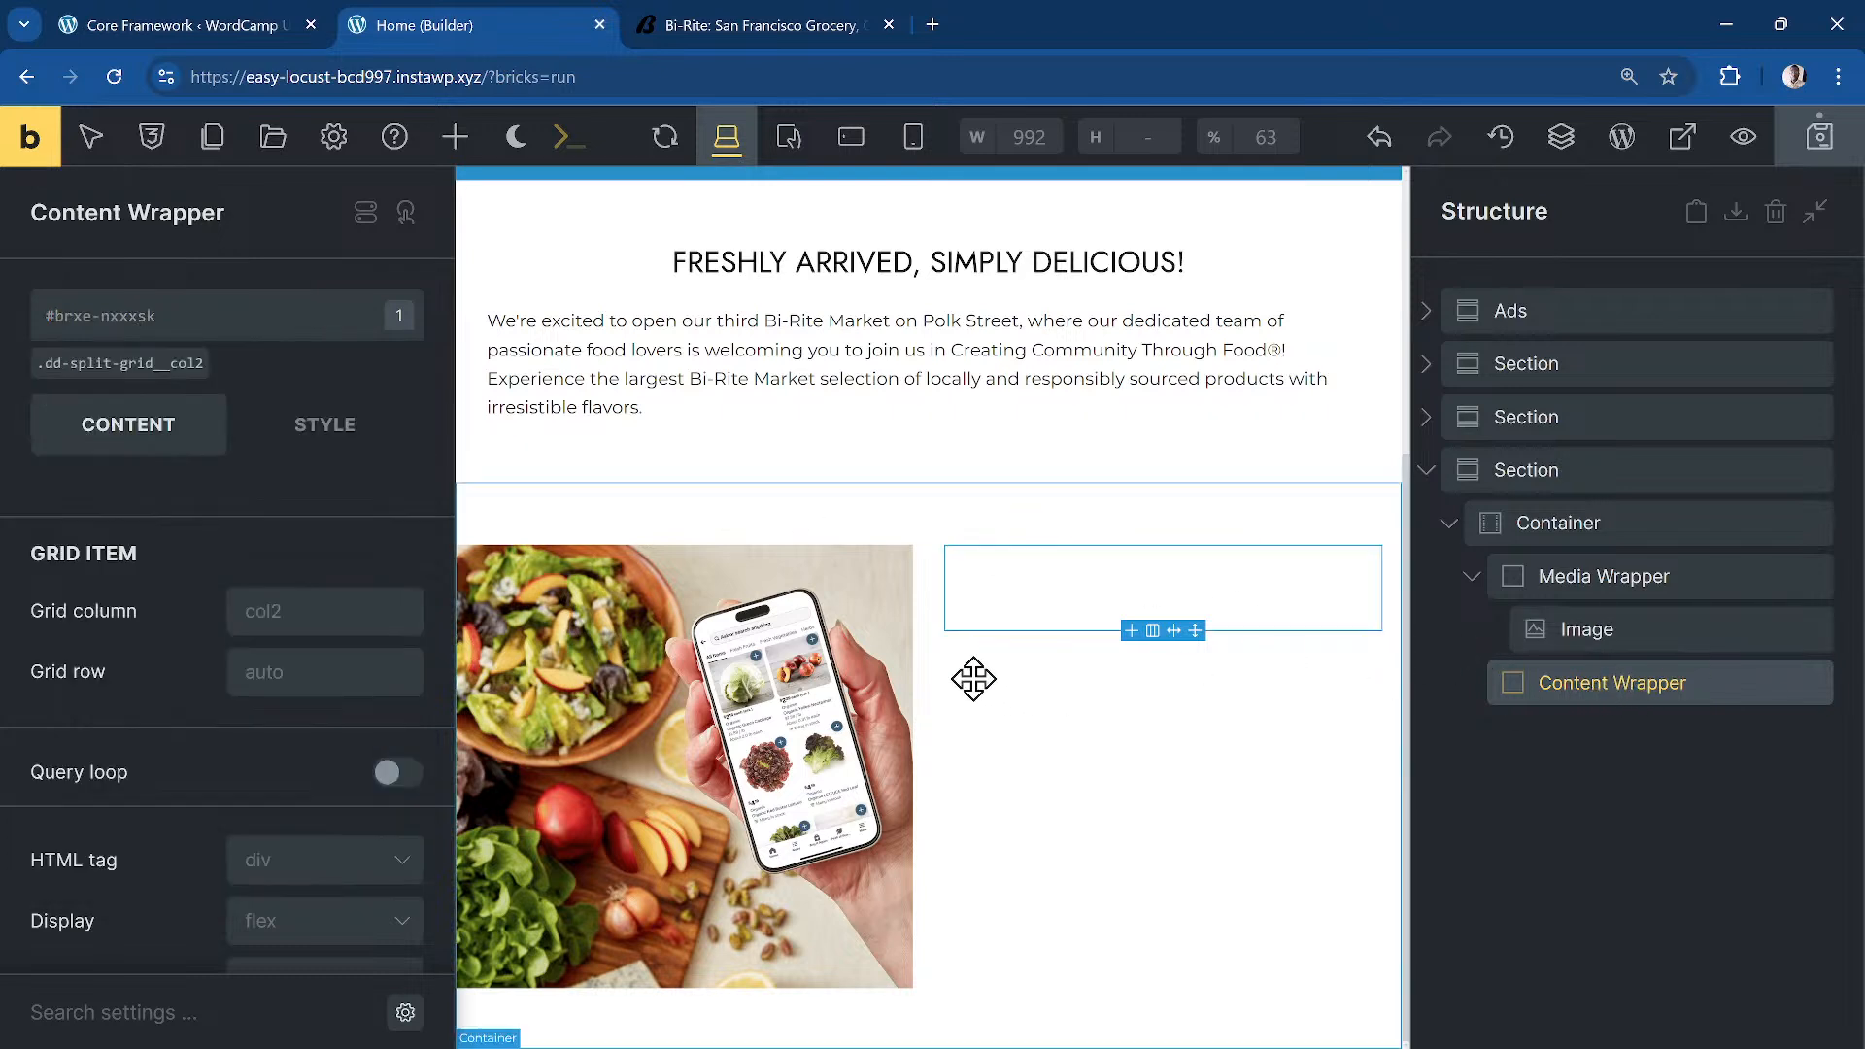
Step: Generate heading.third-section__heading, text-basic.third-section__desc and button.third-section__btn, nested inside Content Wrapper
key(ctrl+k)
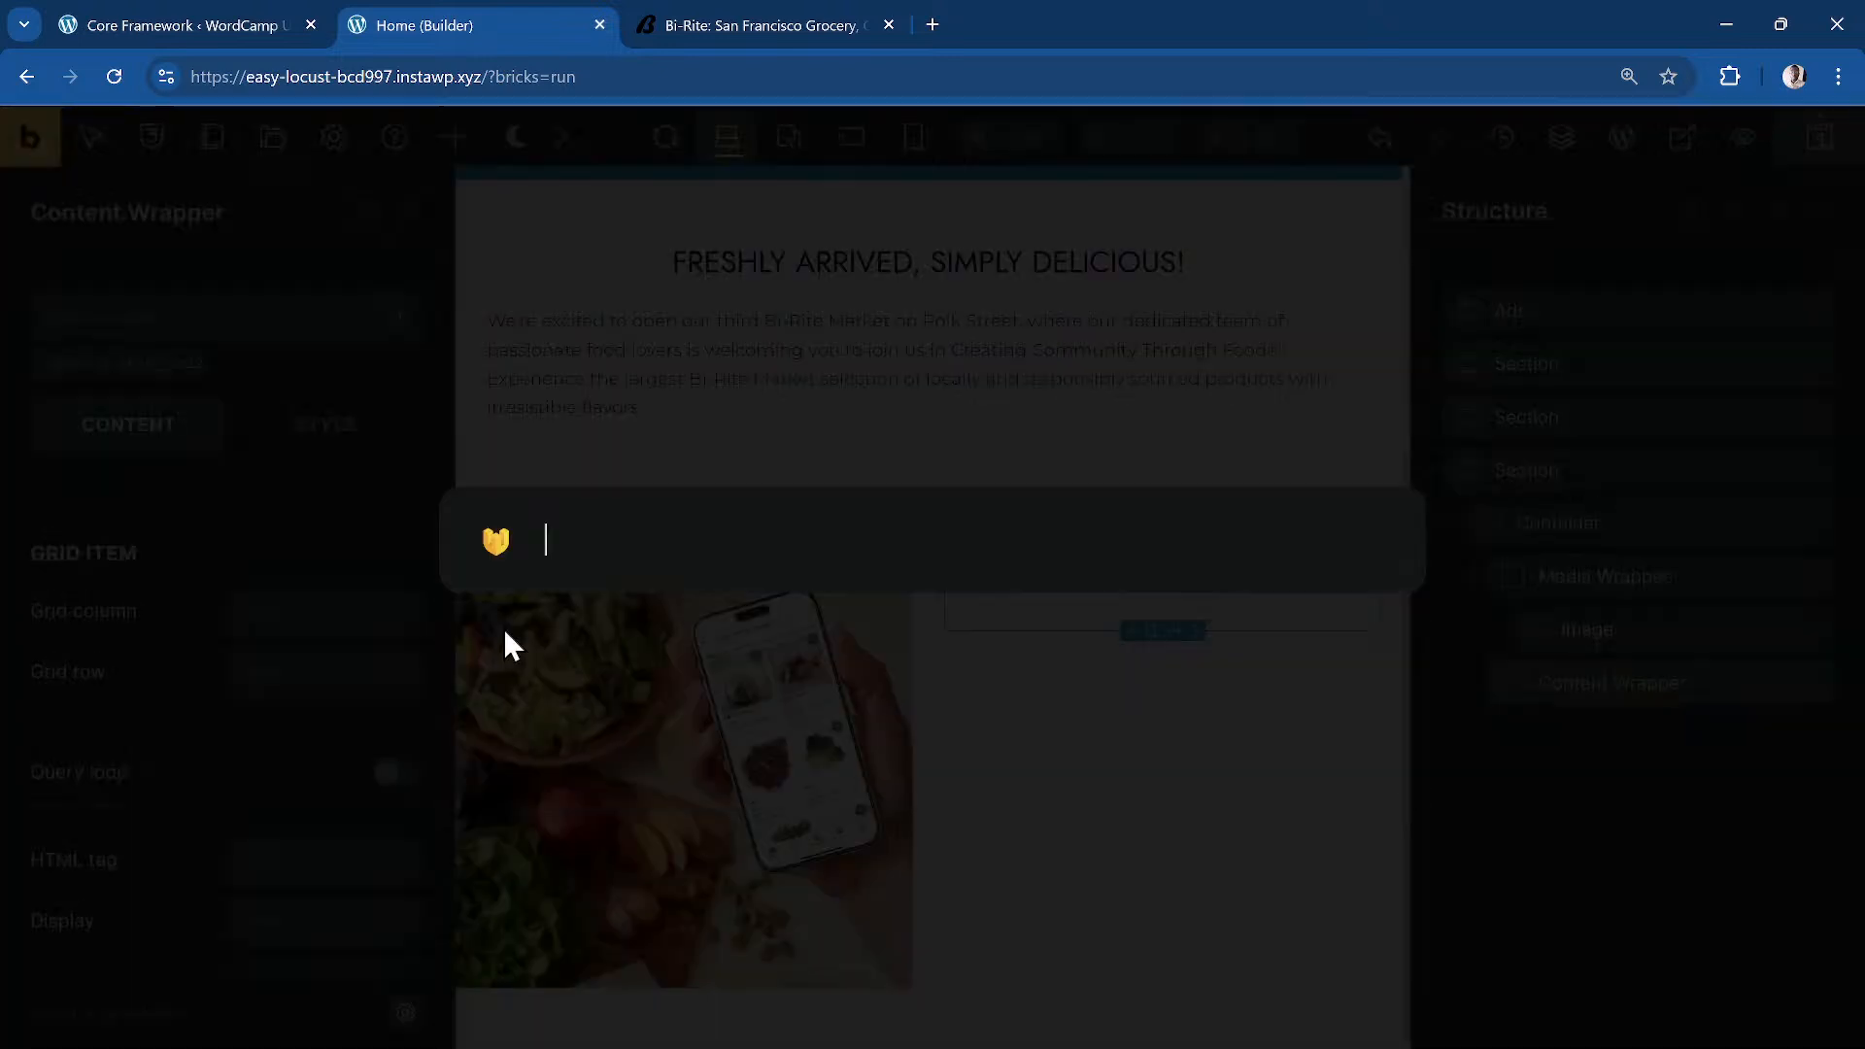
text(>heading.)
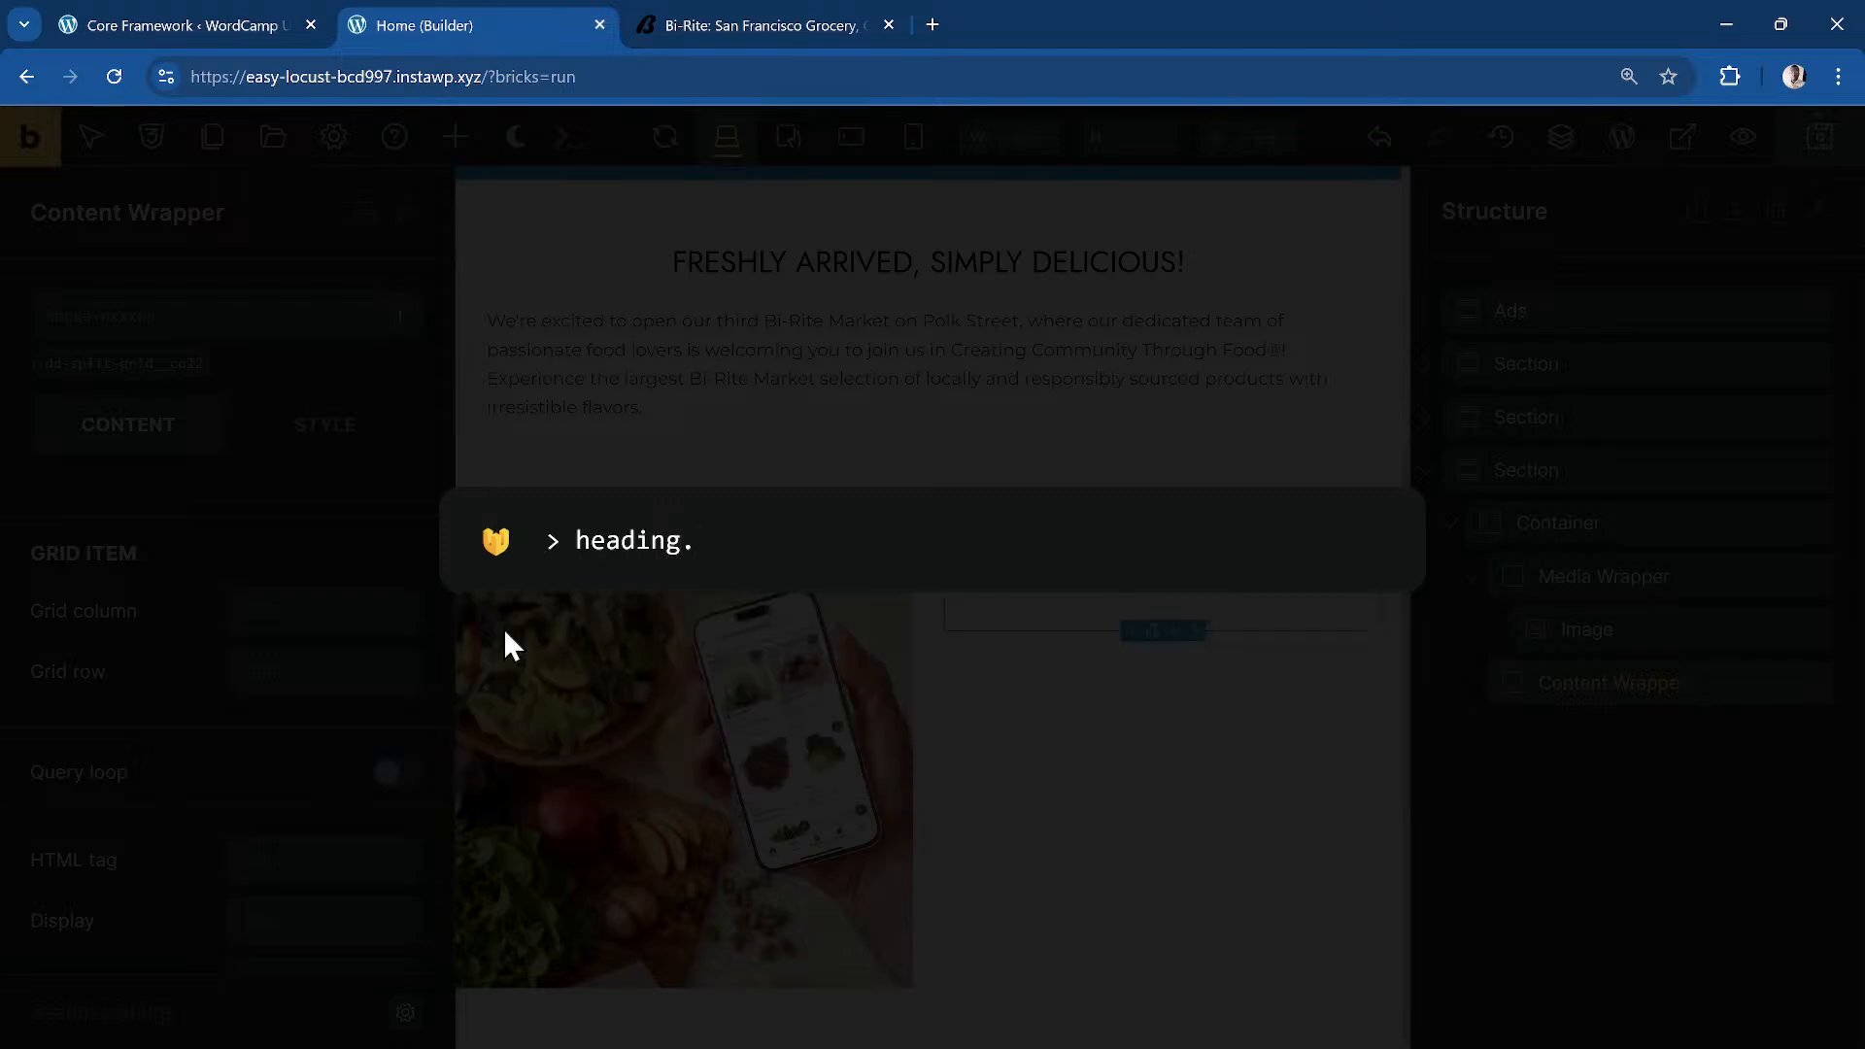
text(third)
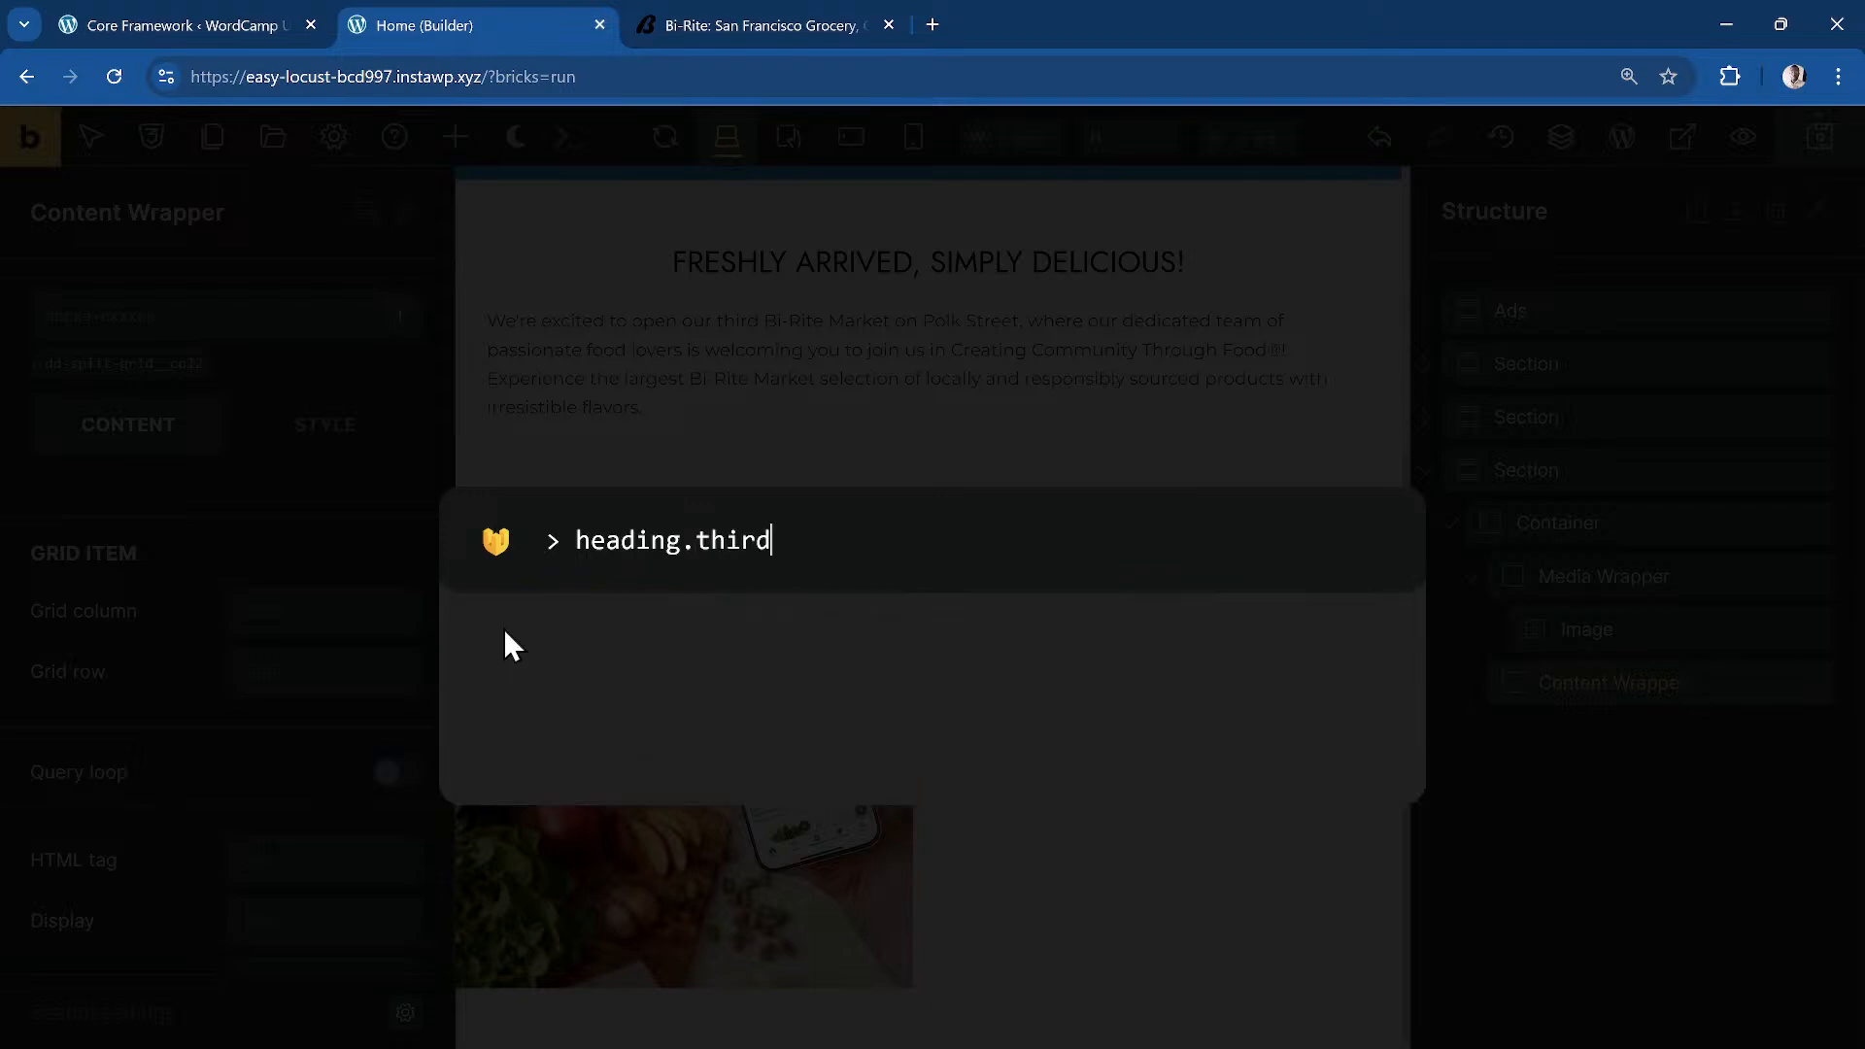
text(-section__h)
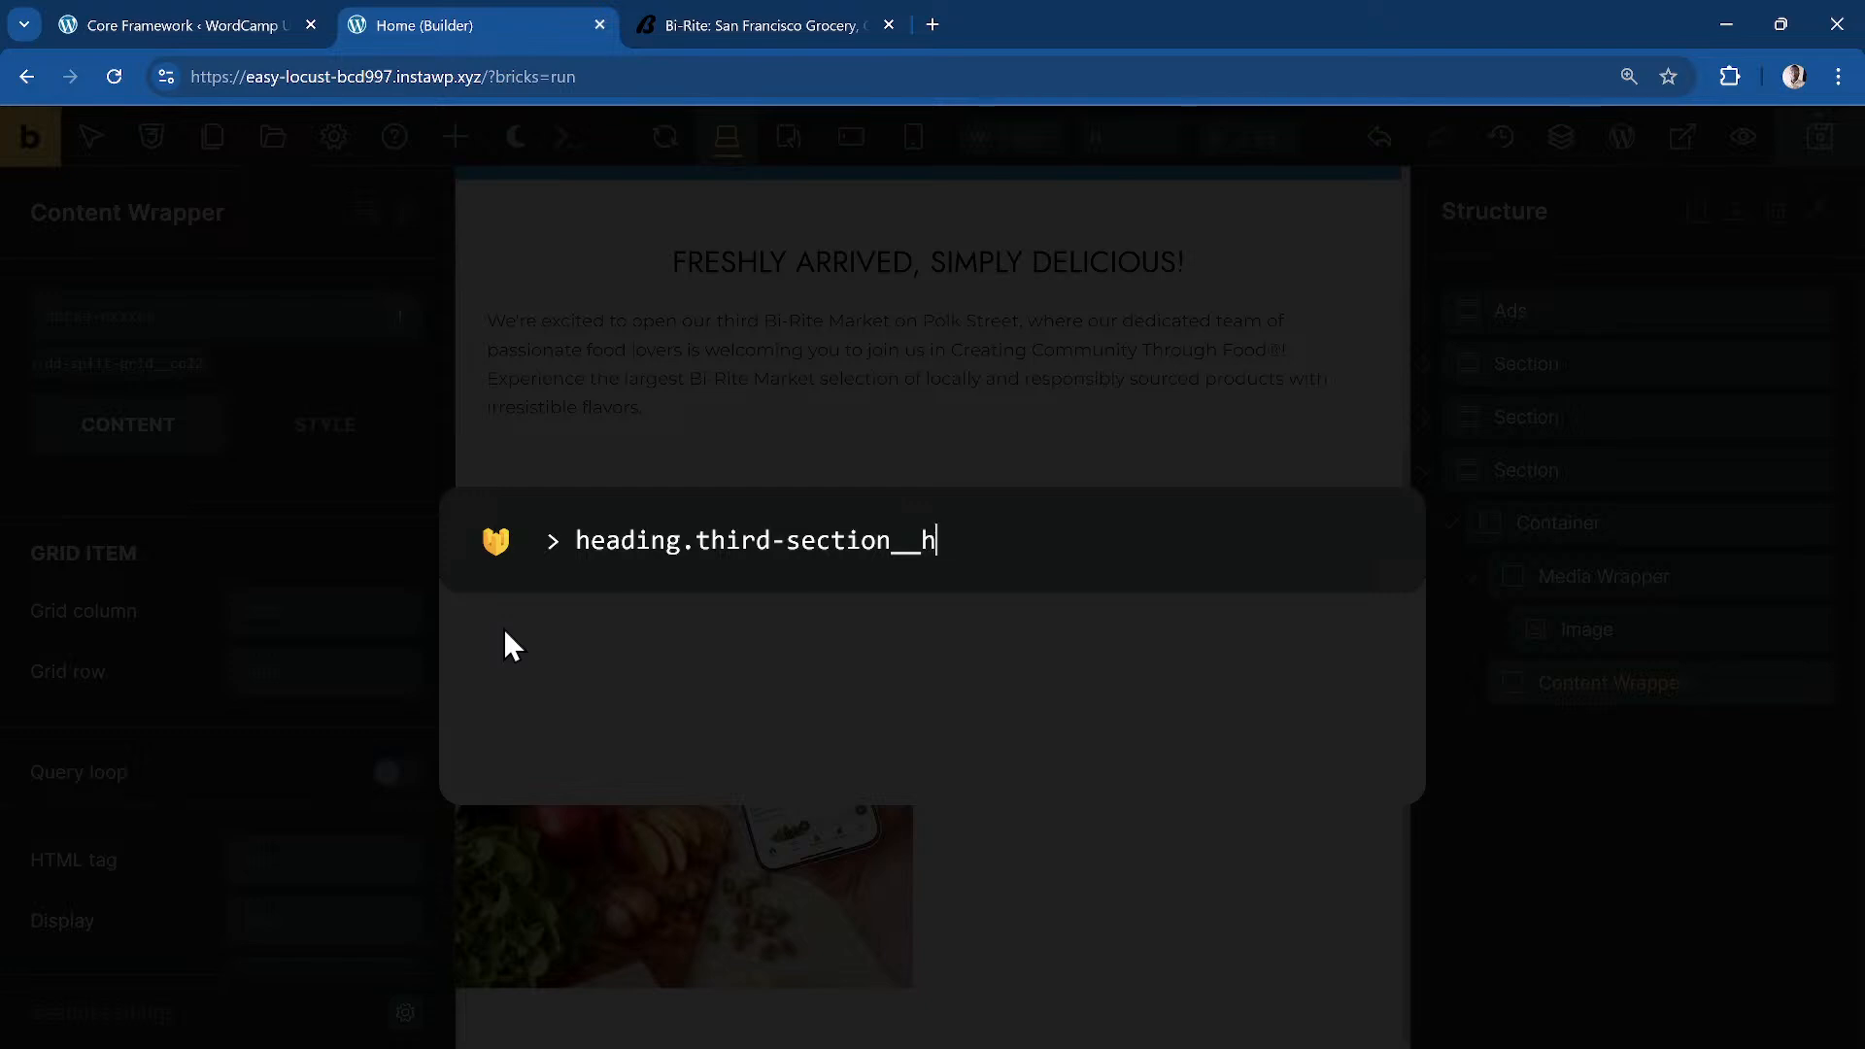
text(eading)
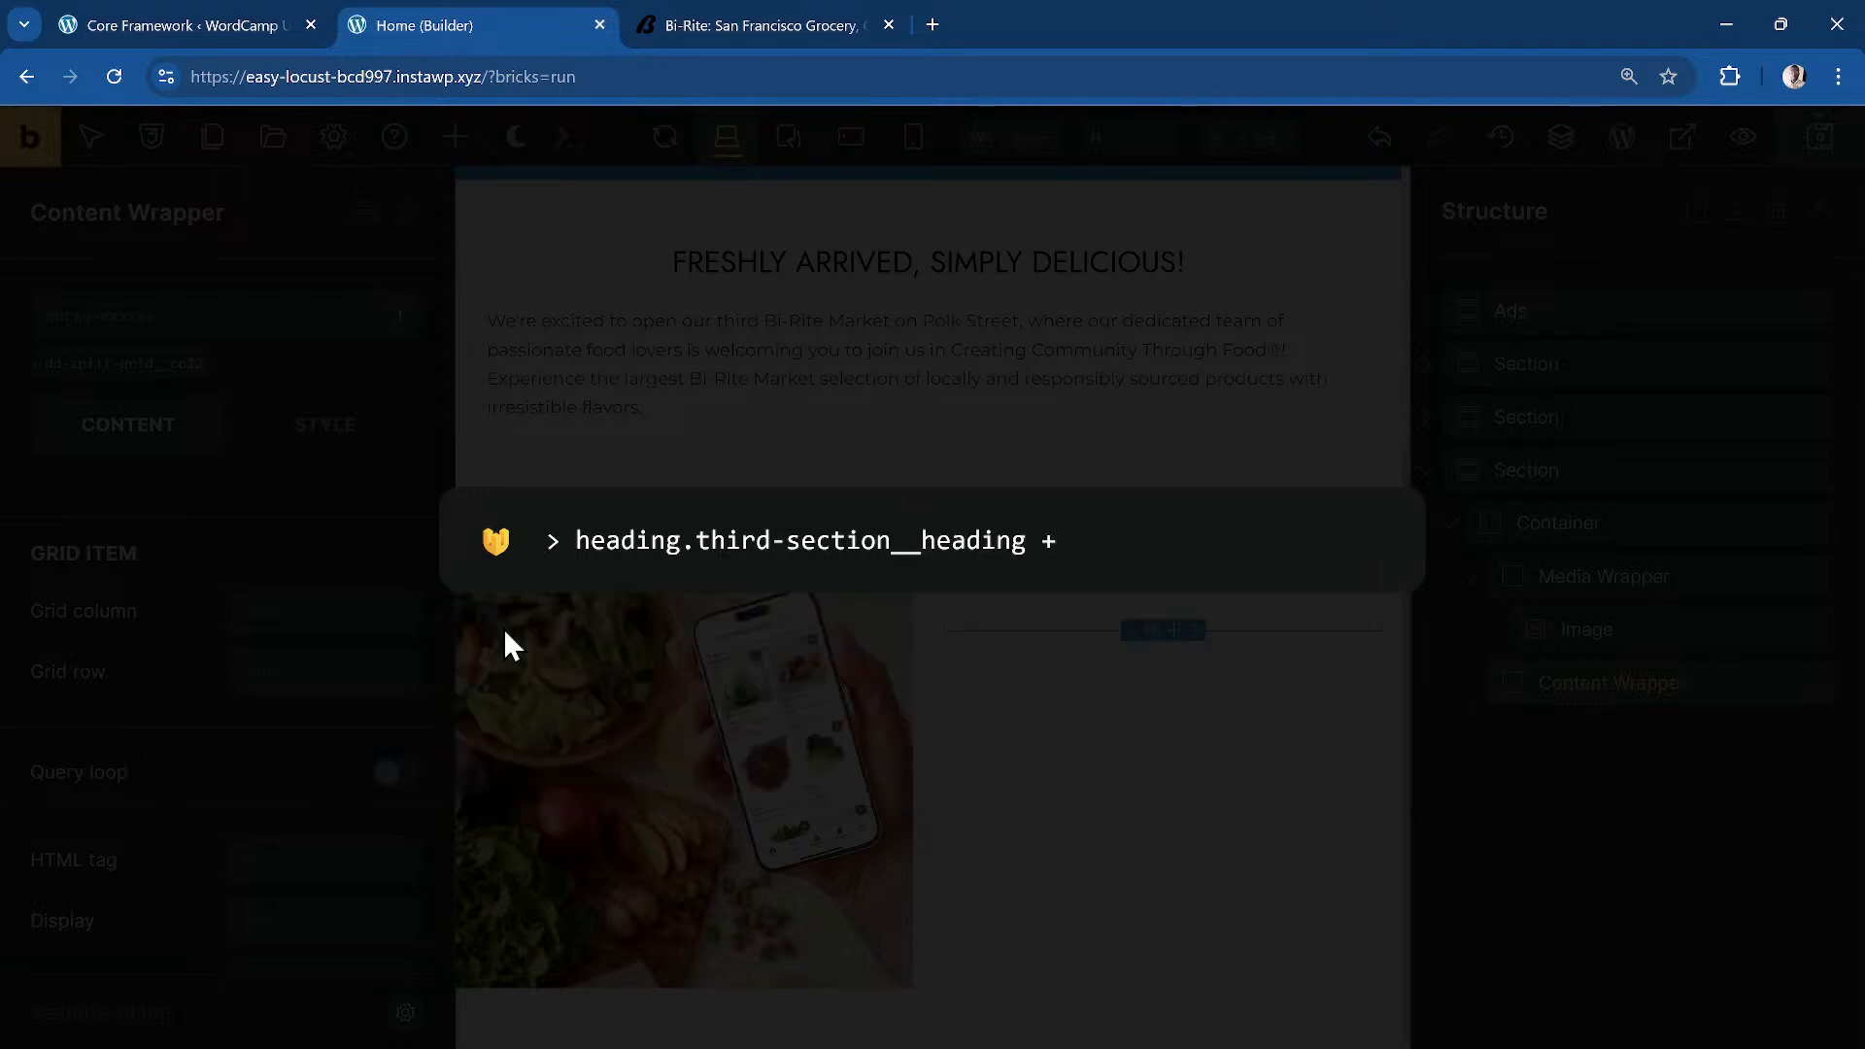
text( + b)
key(BackSpace)
text(text-basic.third-section__desc)
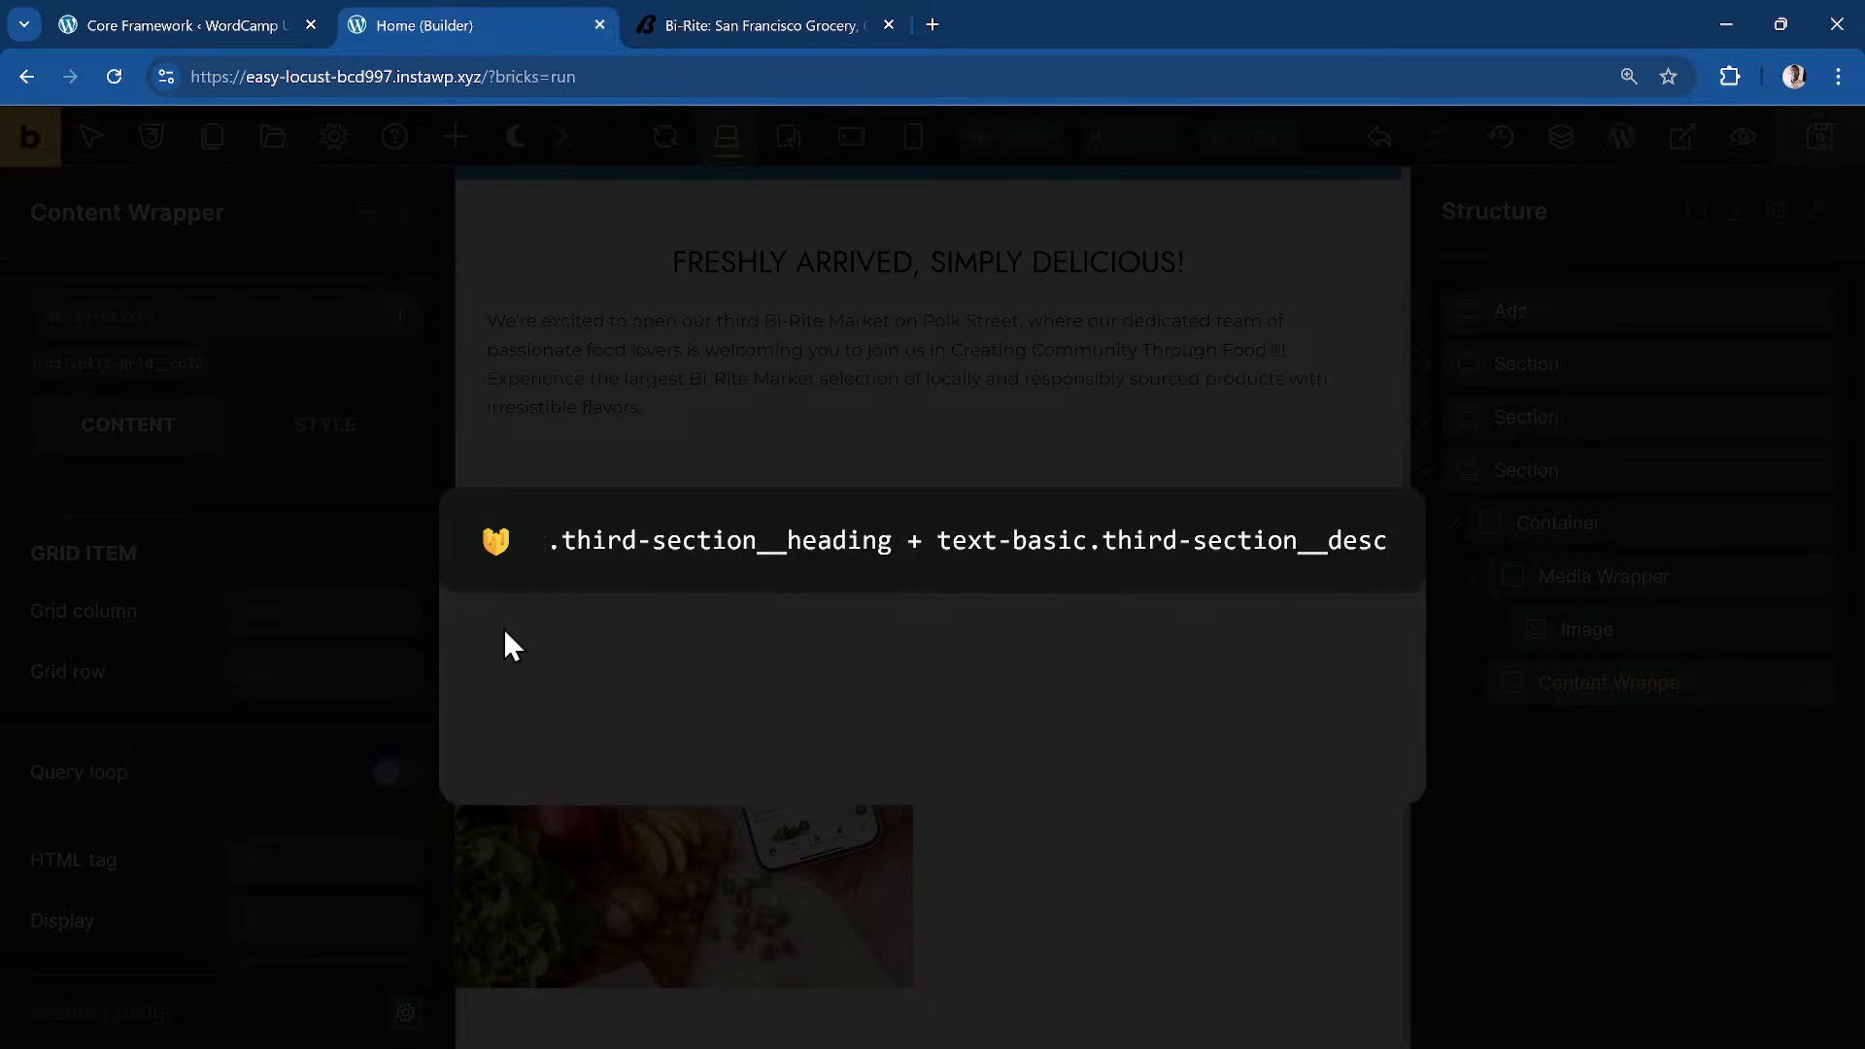
text( + )
text(butt)
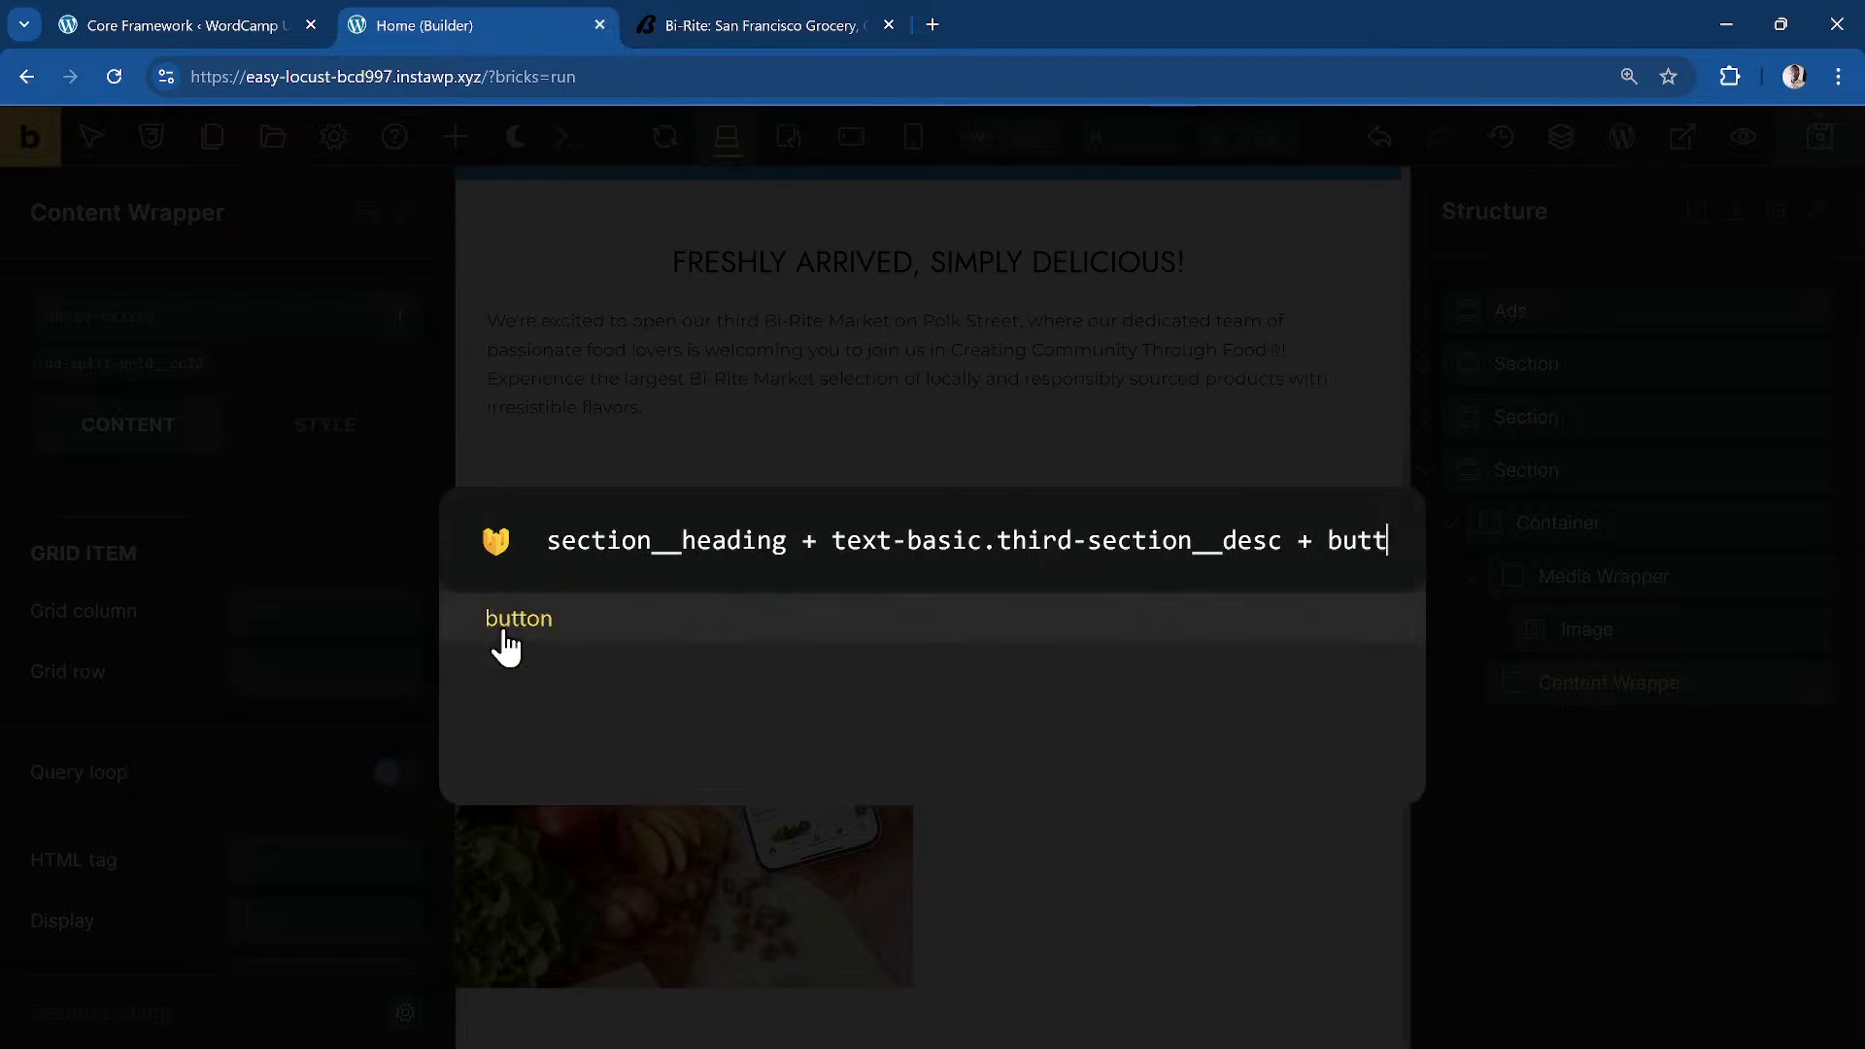
text(on.third-se)
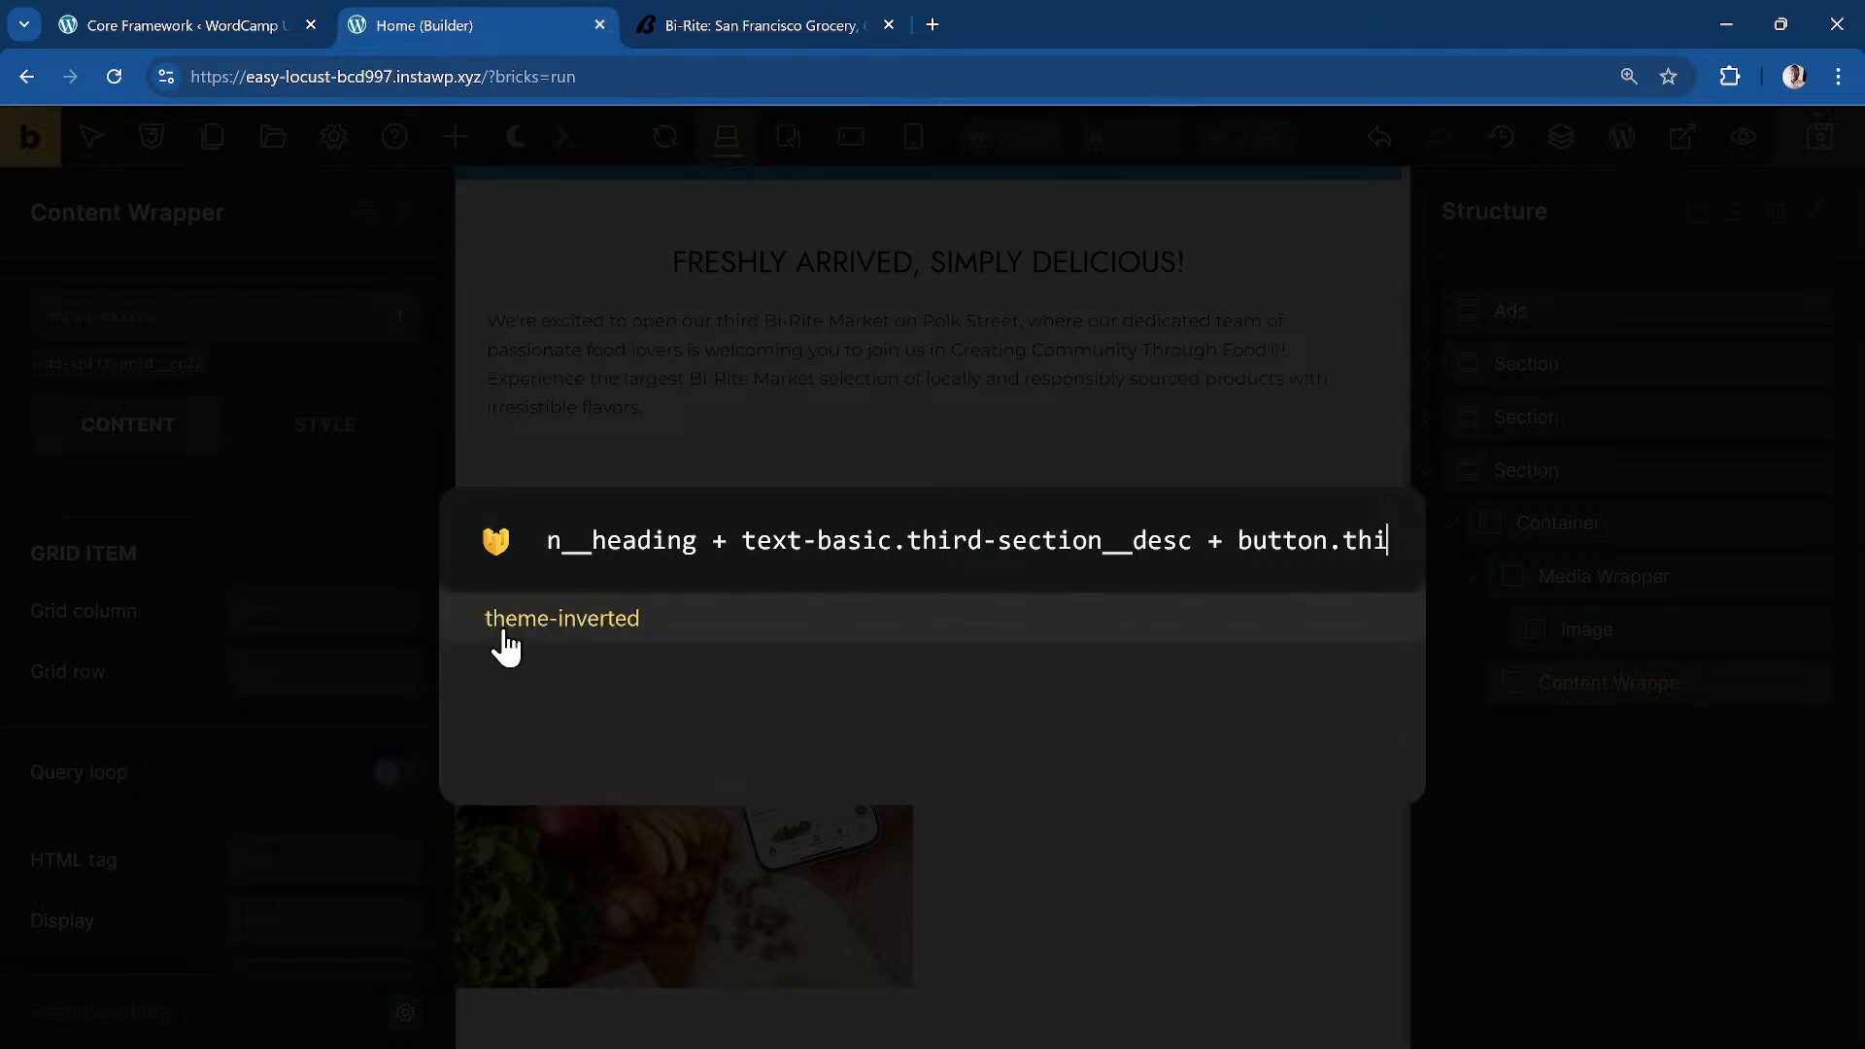
text(n__btn)
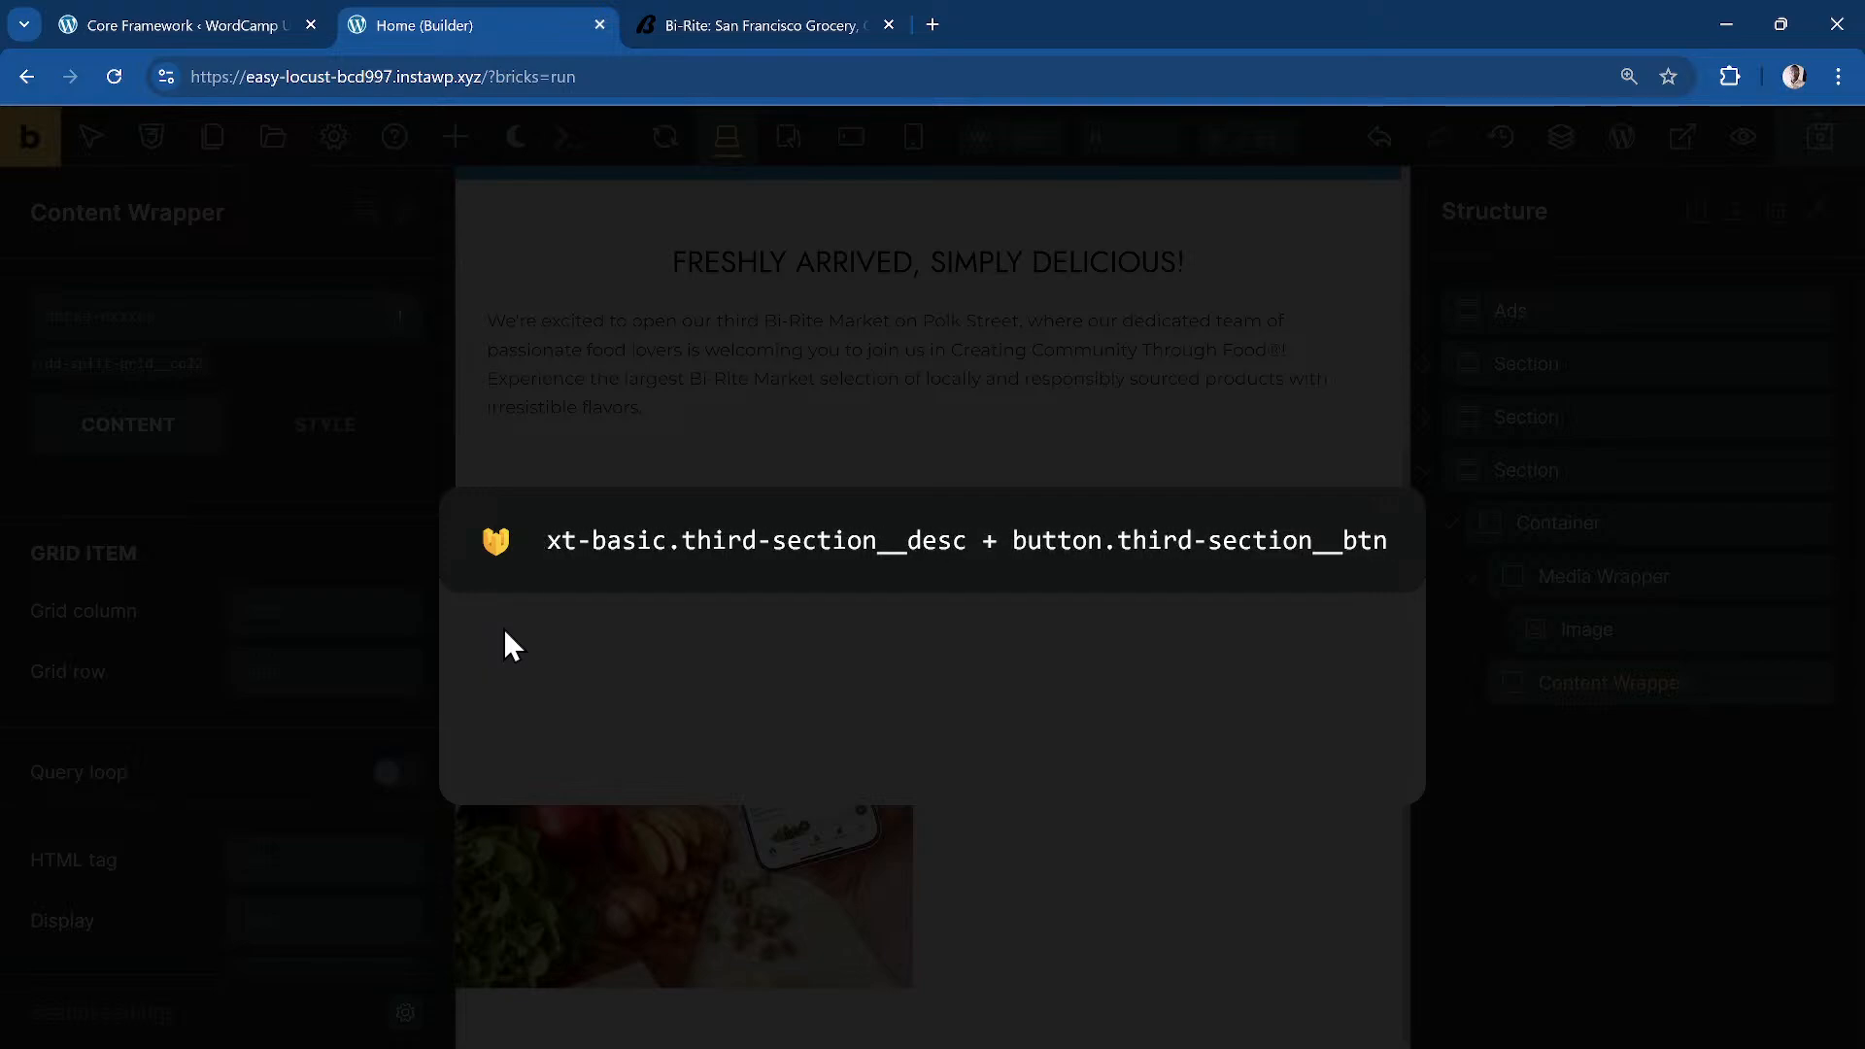
key(Return)
drag(1495, 731, 1630, 690)
drag(1538, 774, 1630, 743)
click(1630, 743)
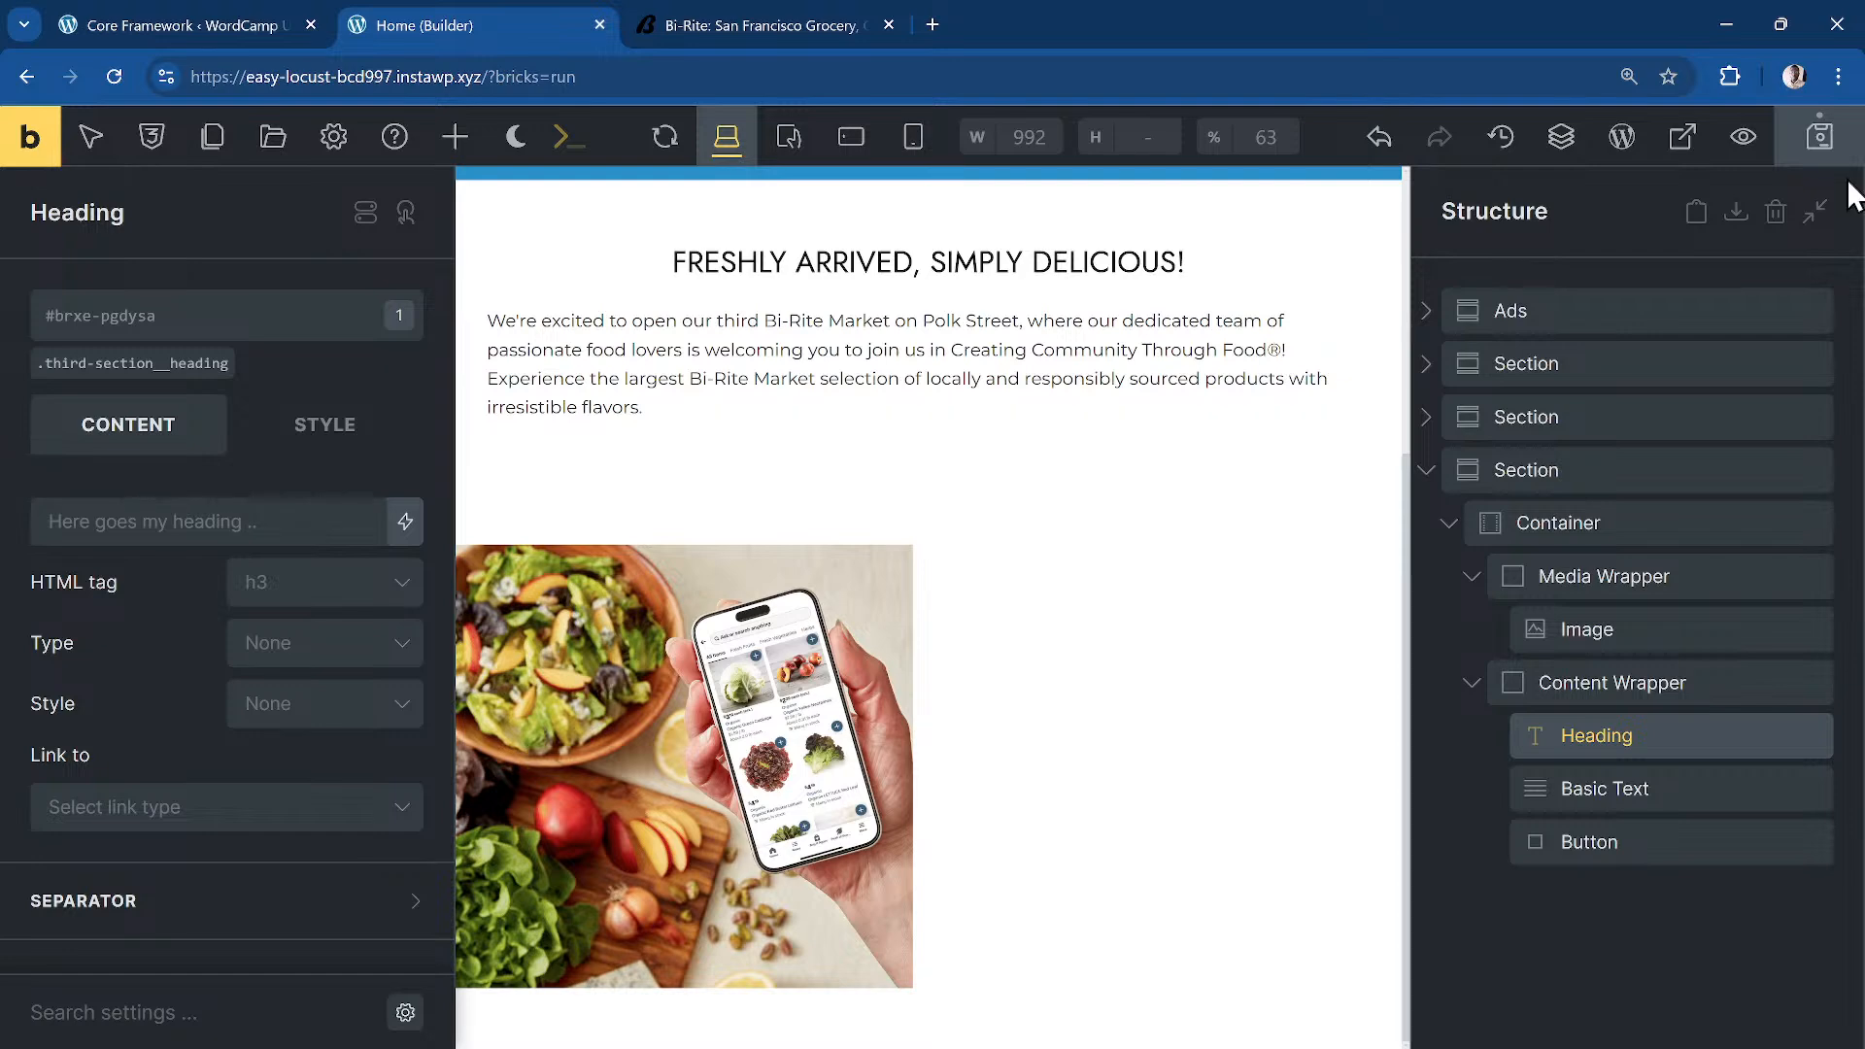
Step: Paste Bi-Rite's 'GROCERIES DELIVERED' as the section heading text
click(804, 19)
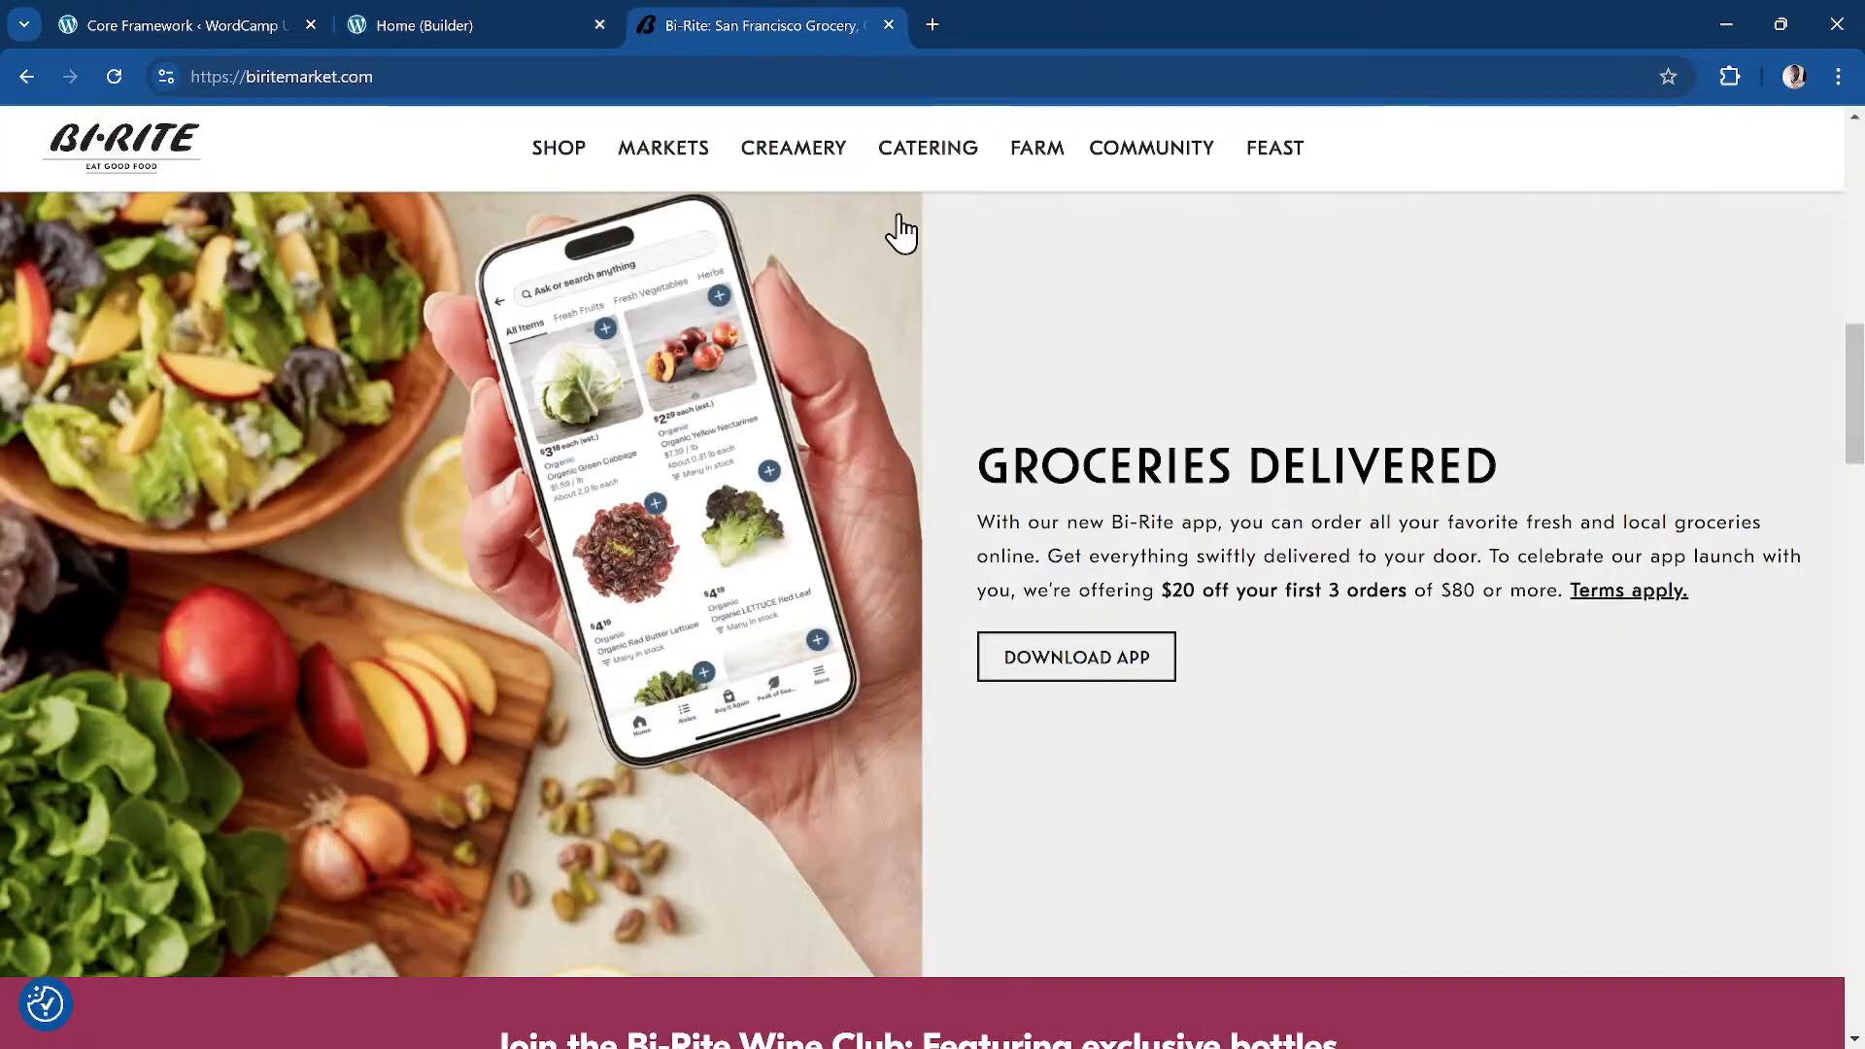
triple_click(1073, 457)
key(ctrl+c)
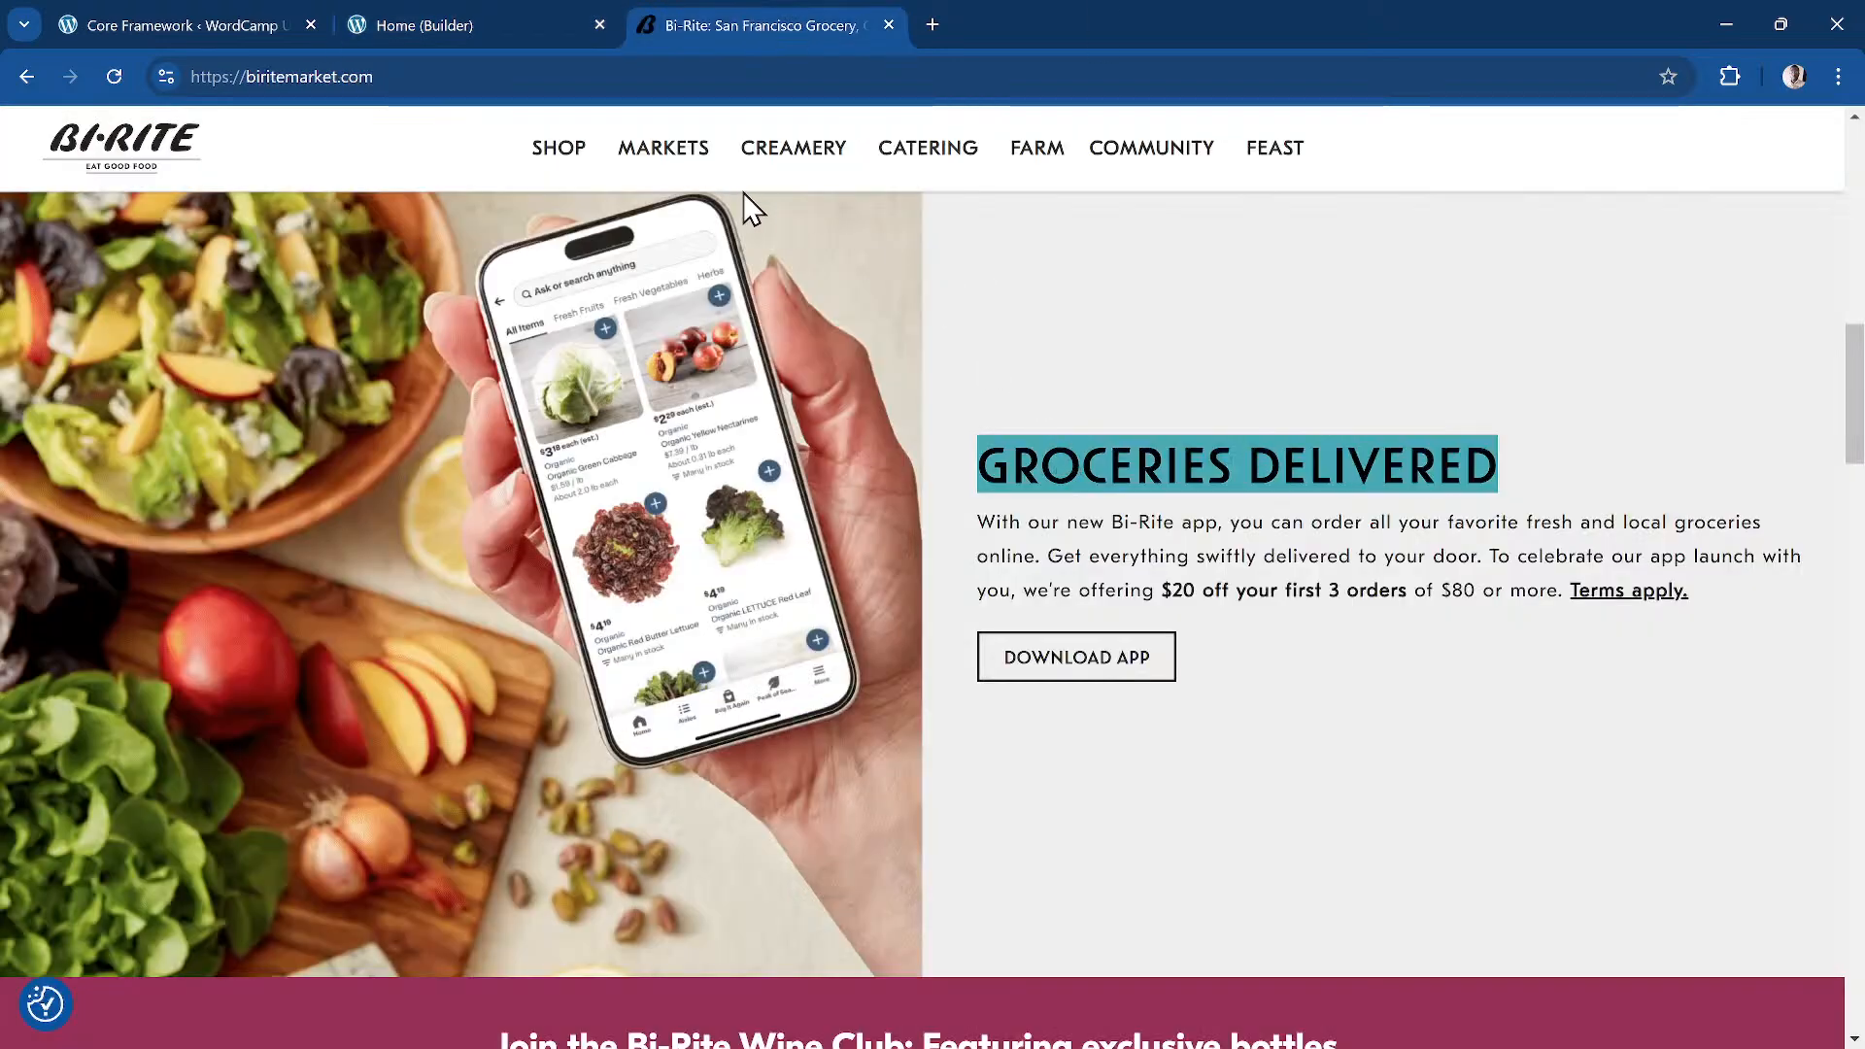
click(354, 41)
click(227, 532)
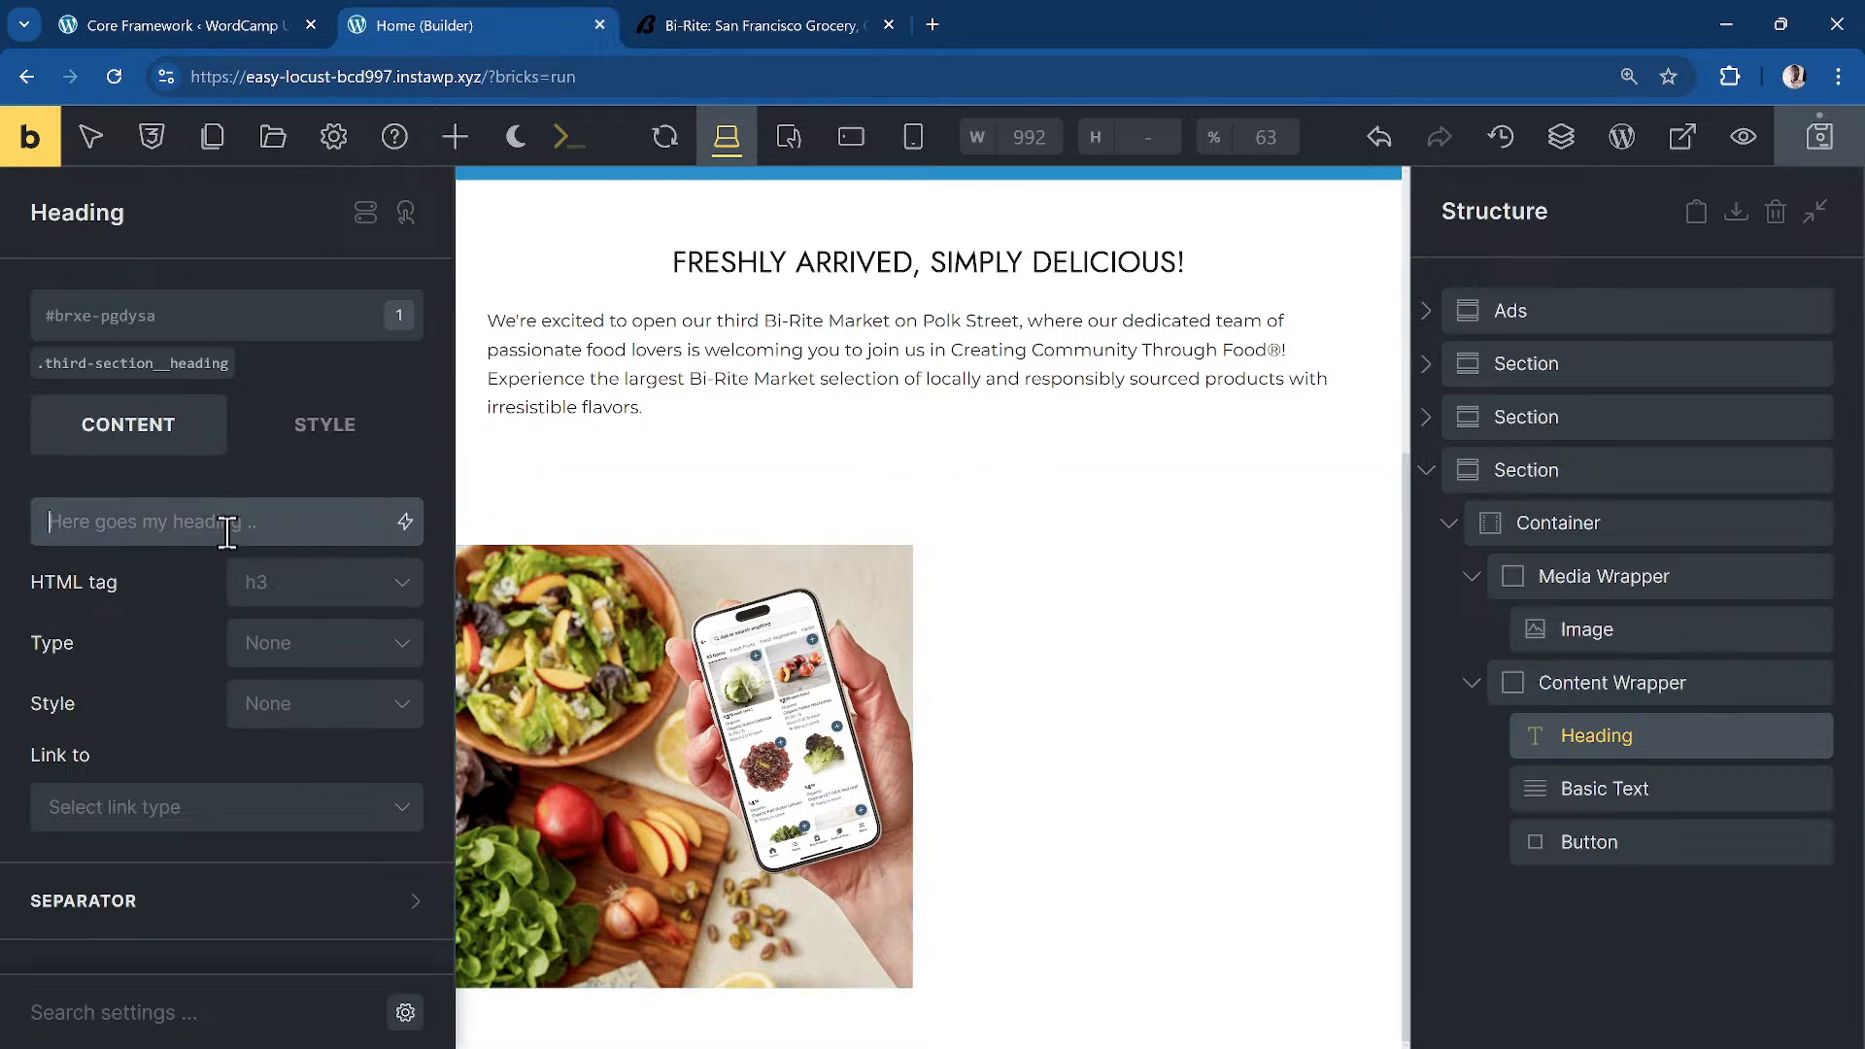
key(ctrl+v)
Step: Add a Rich Text element below the heading holding Bi-Rite's app $20-off delivery paragraph
click(742, 29)
click(1185, 587)
triple_click(1184, 586)
key(ctrl+c)
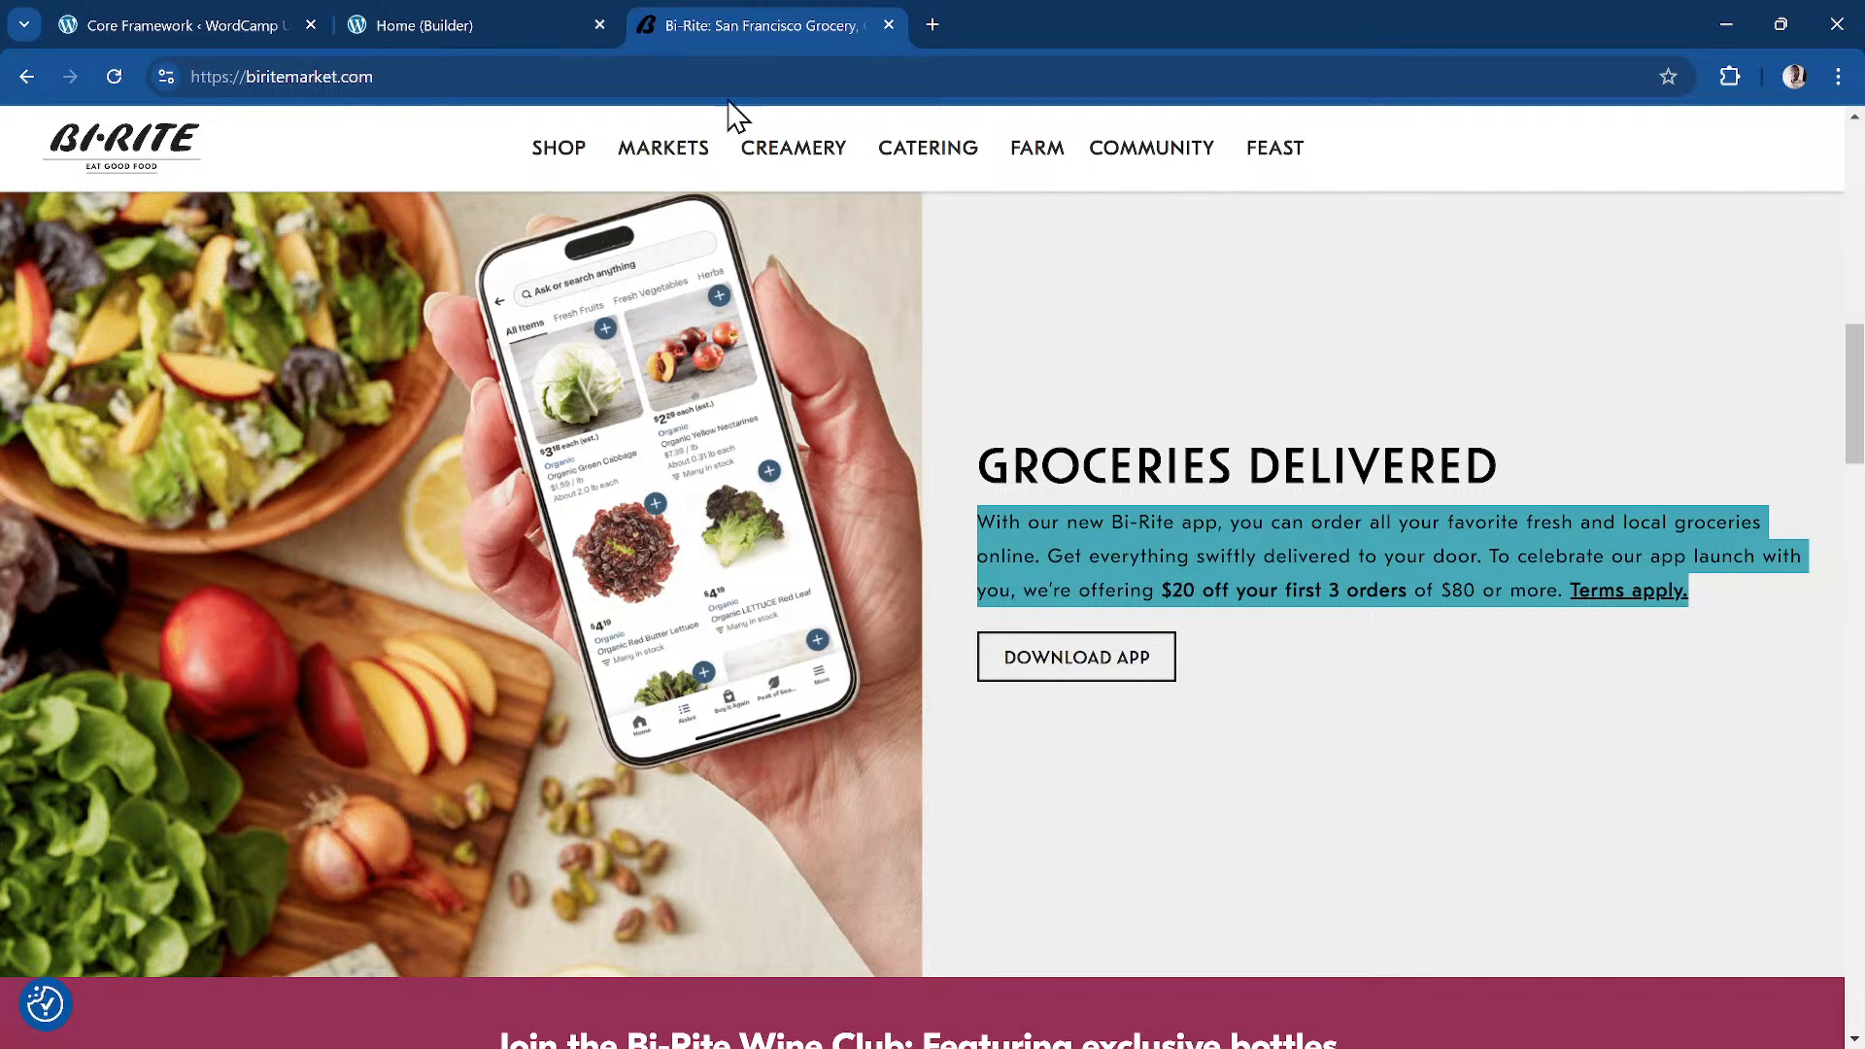
click(458, 29)
click(1739, 777)
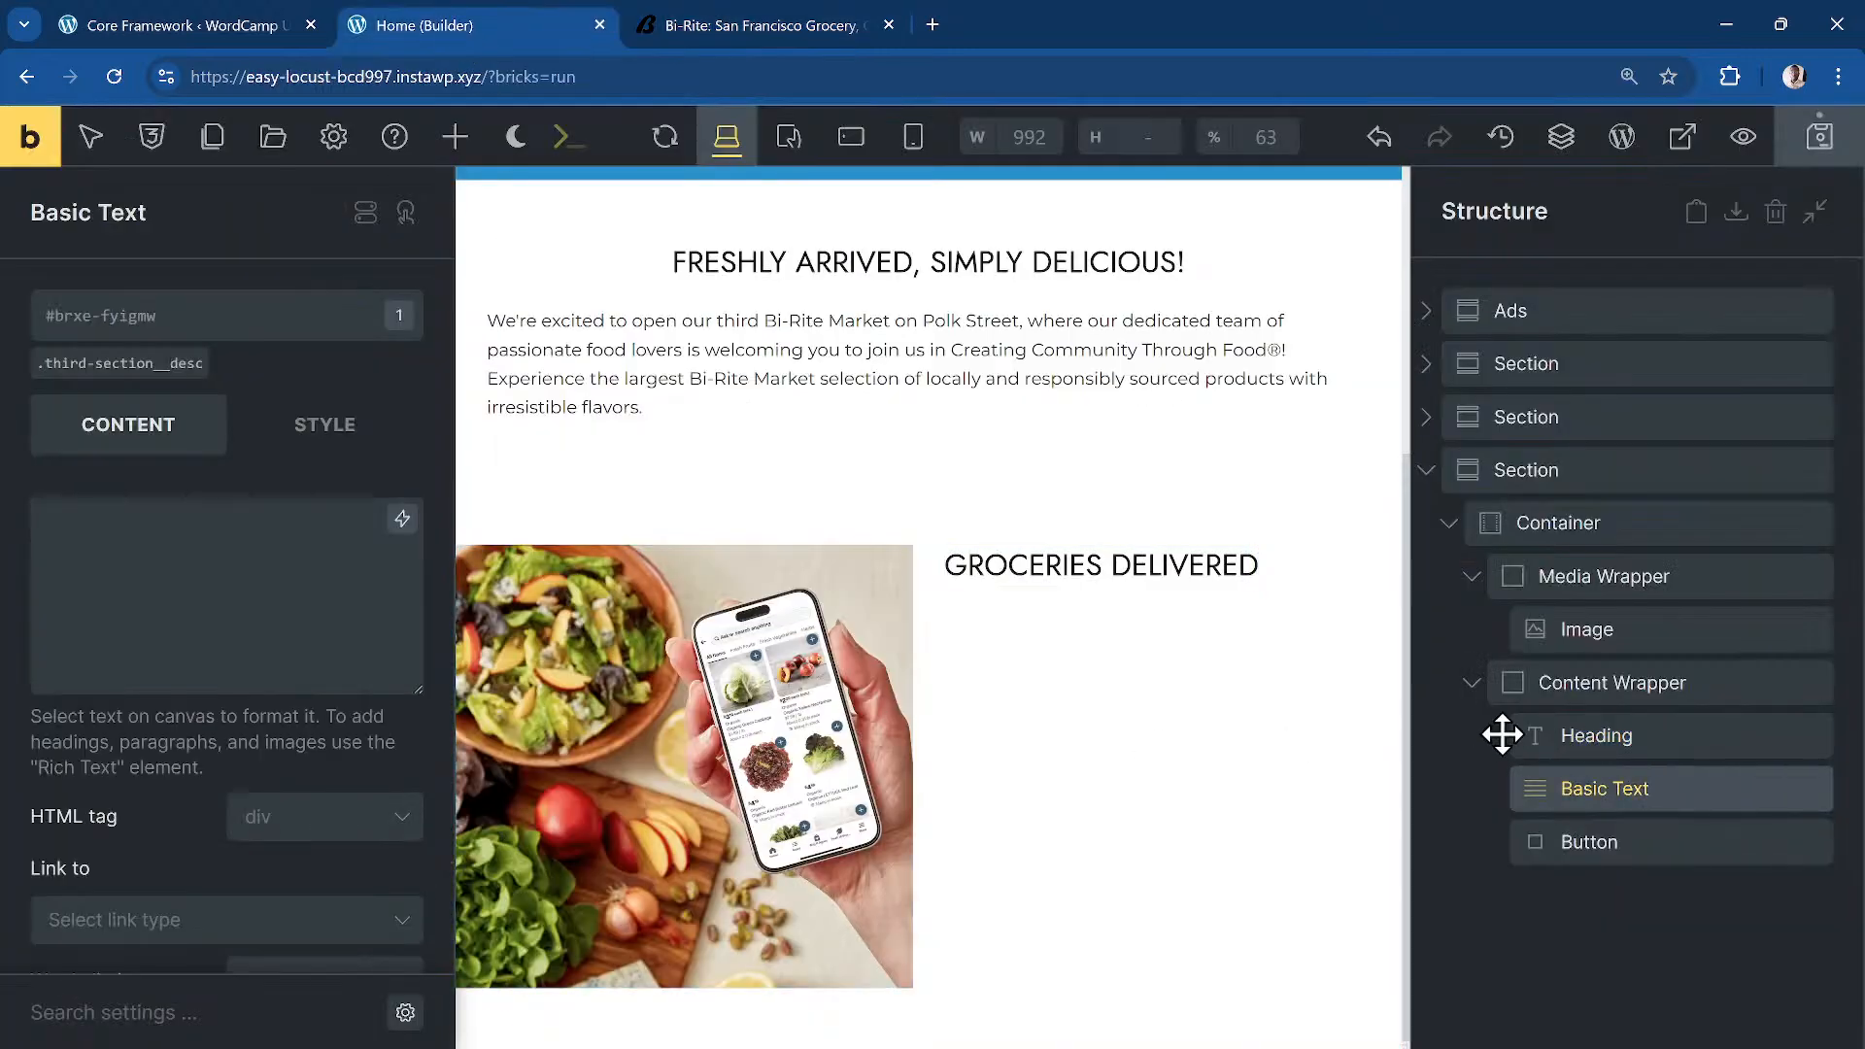
click(1487, 736)
click(456, 141)
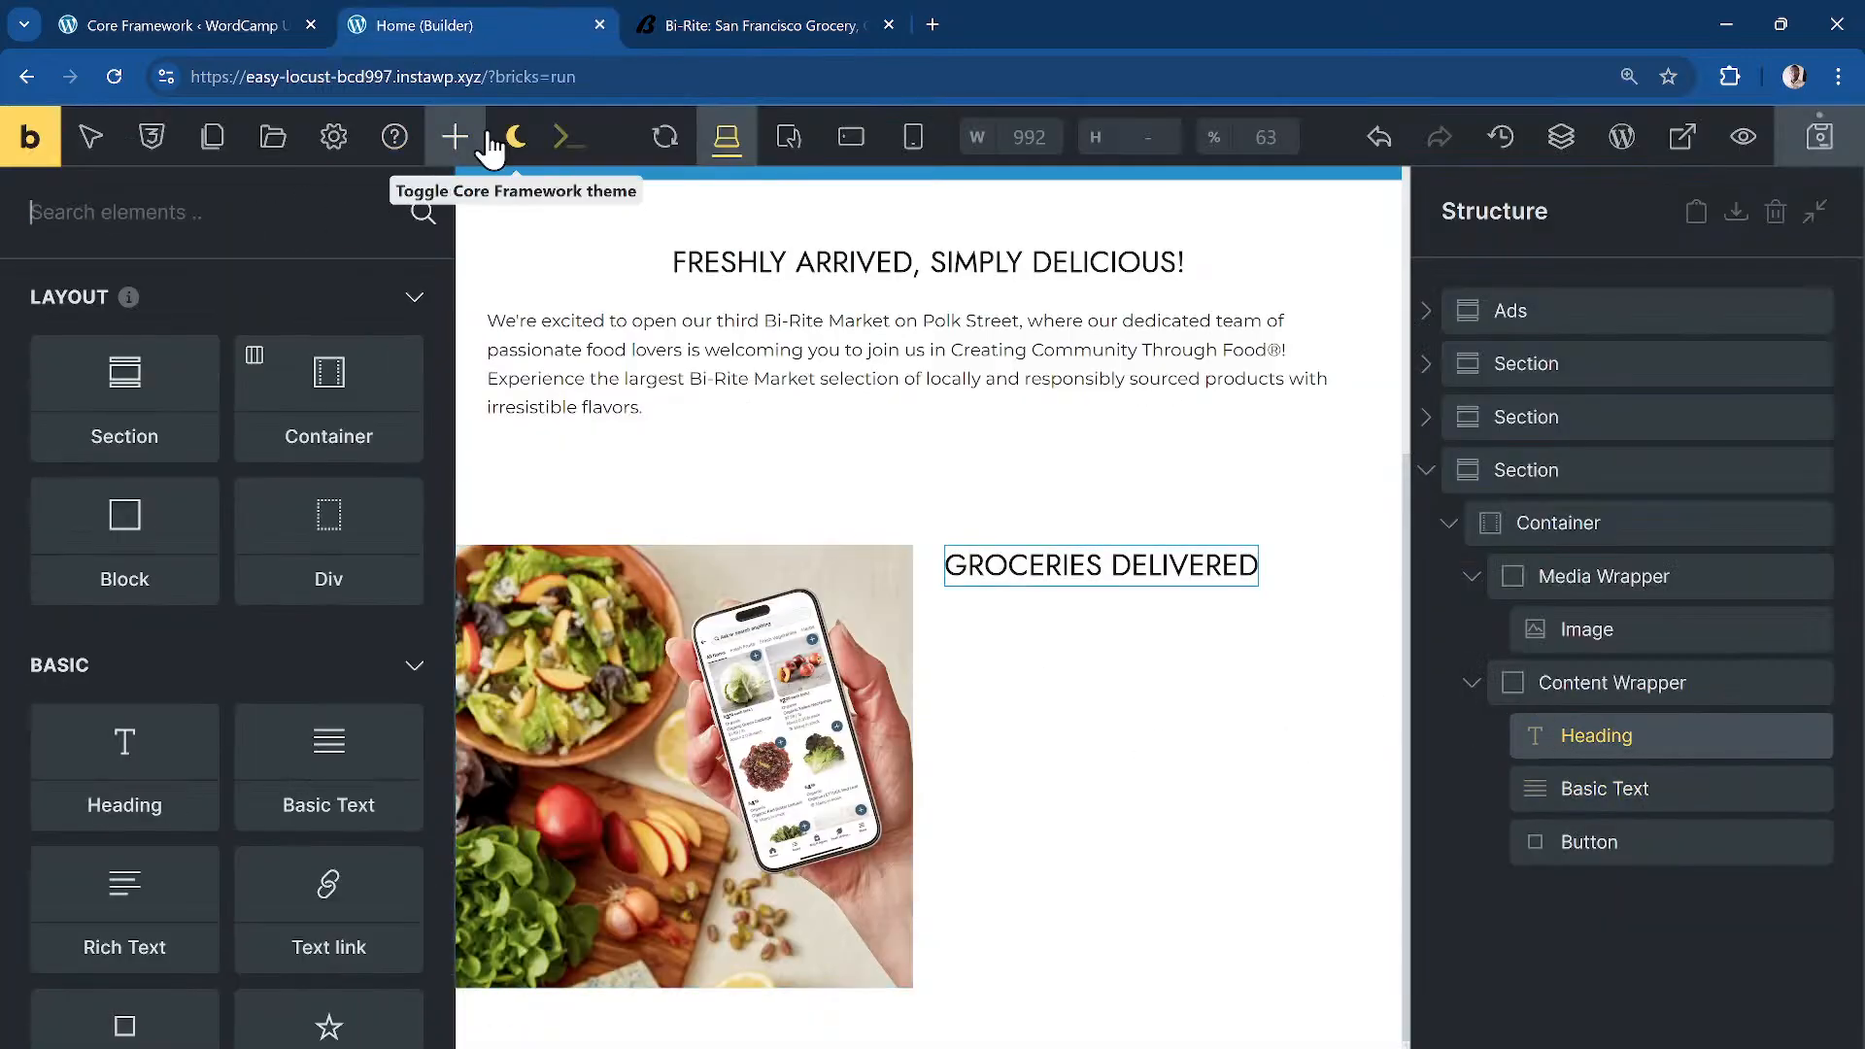
text(ric)
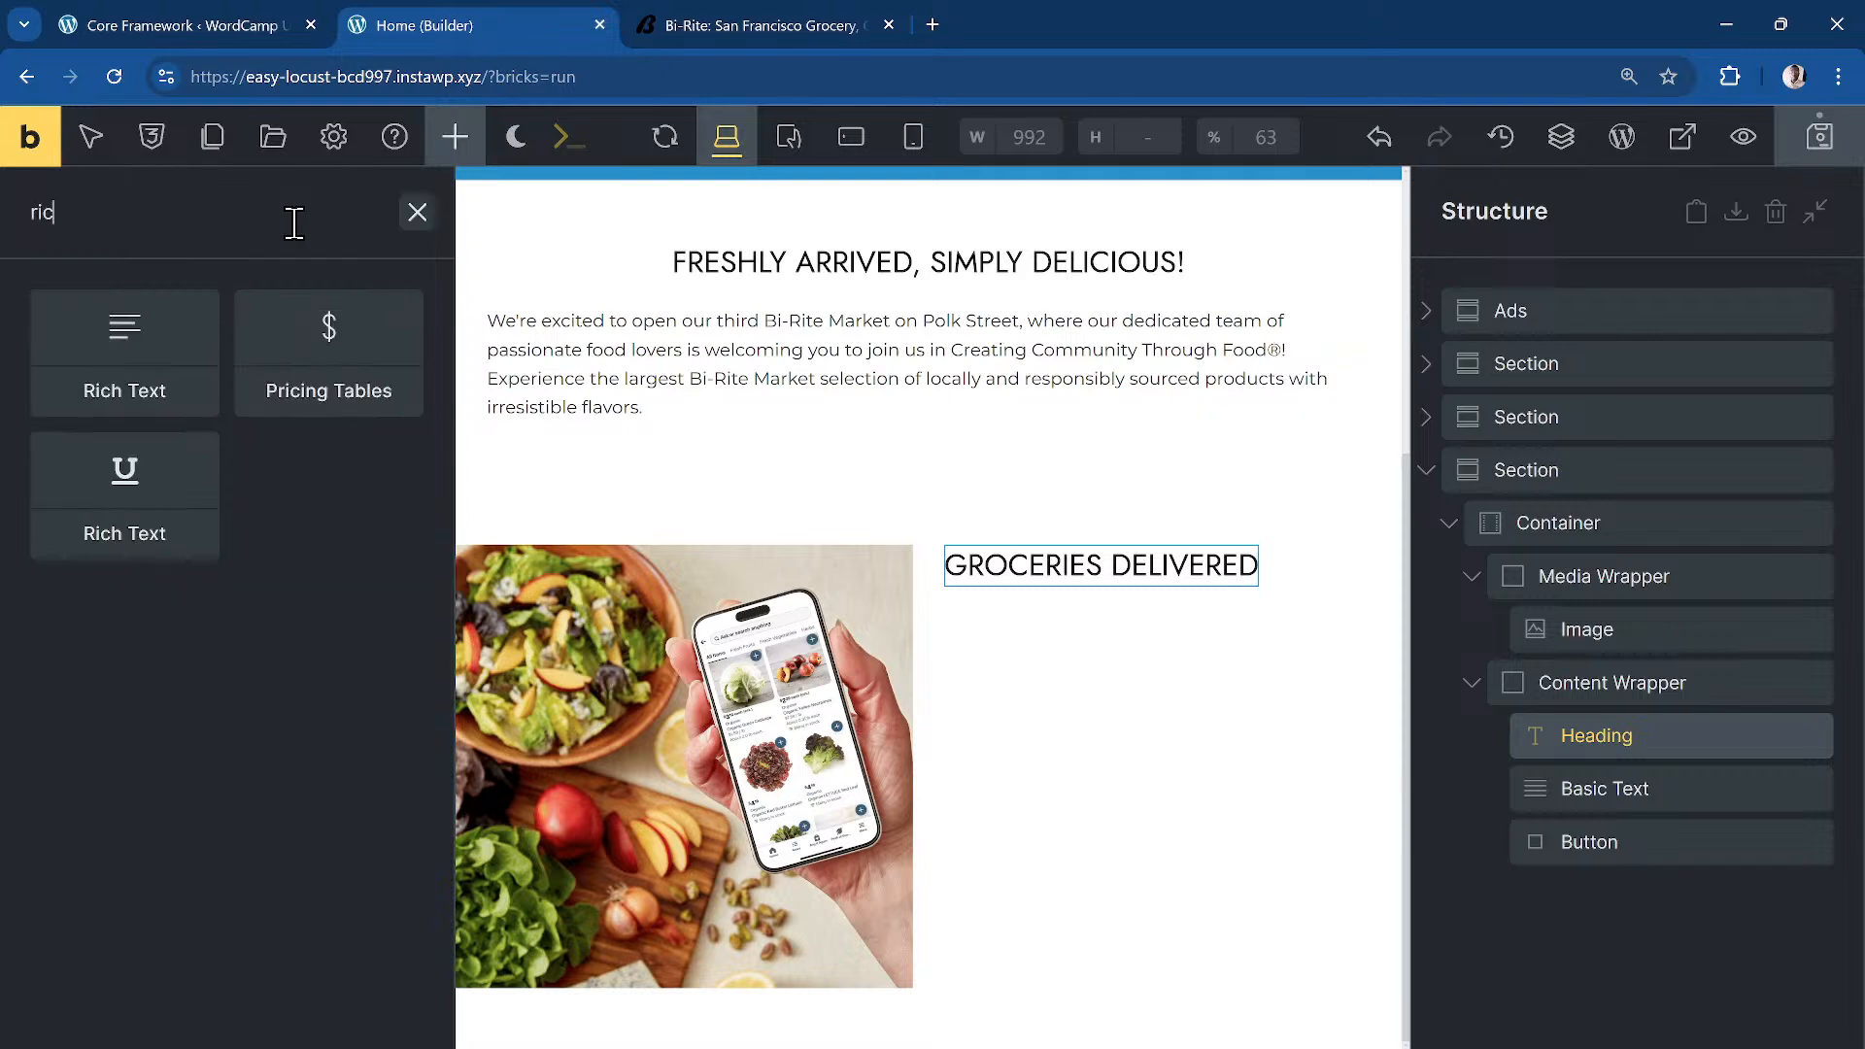
drag(185, 408, 979, 583)
click(1685, 795)
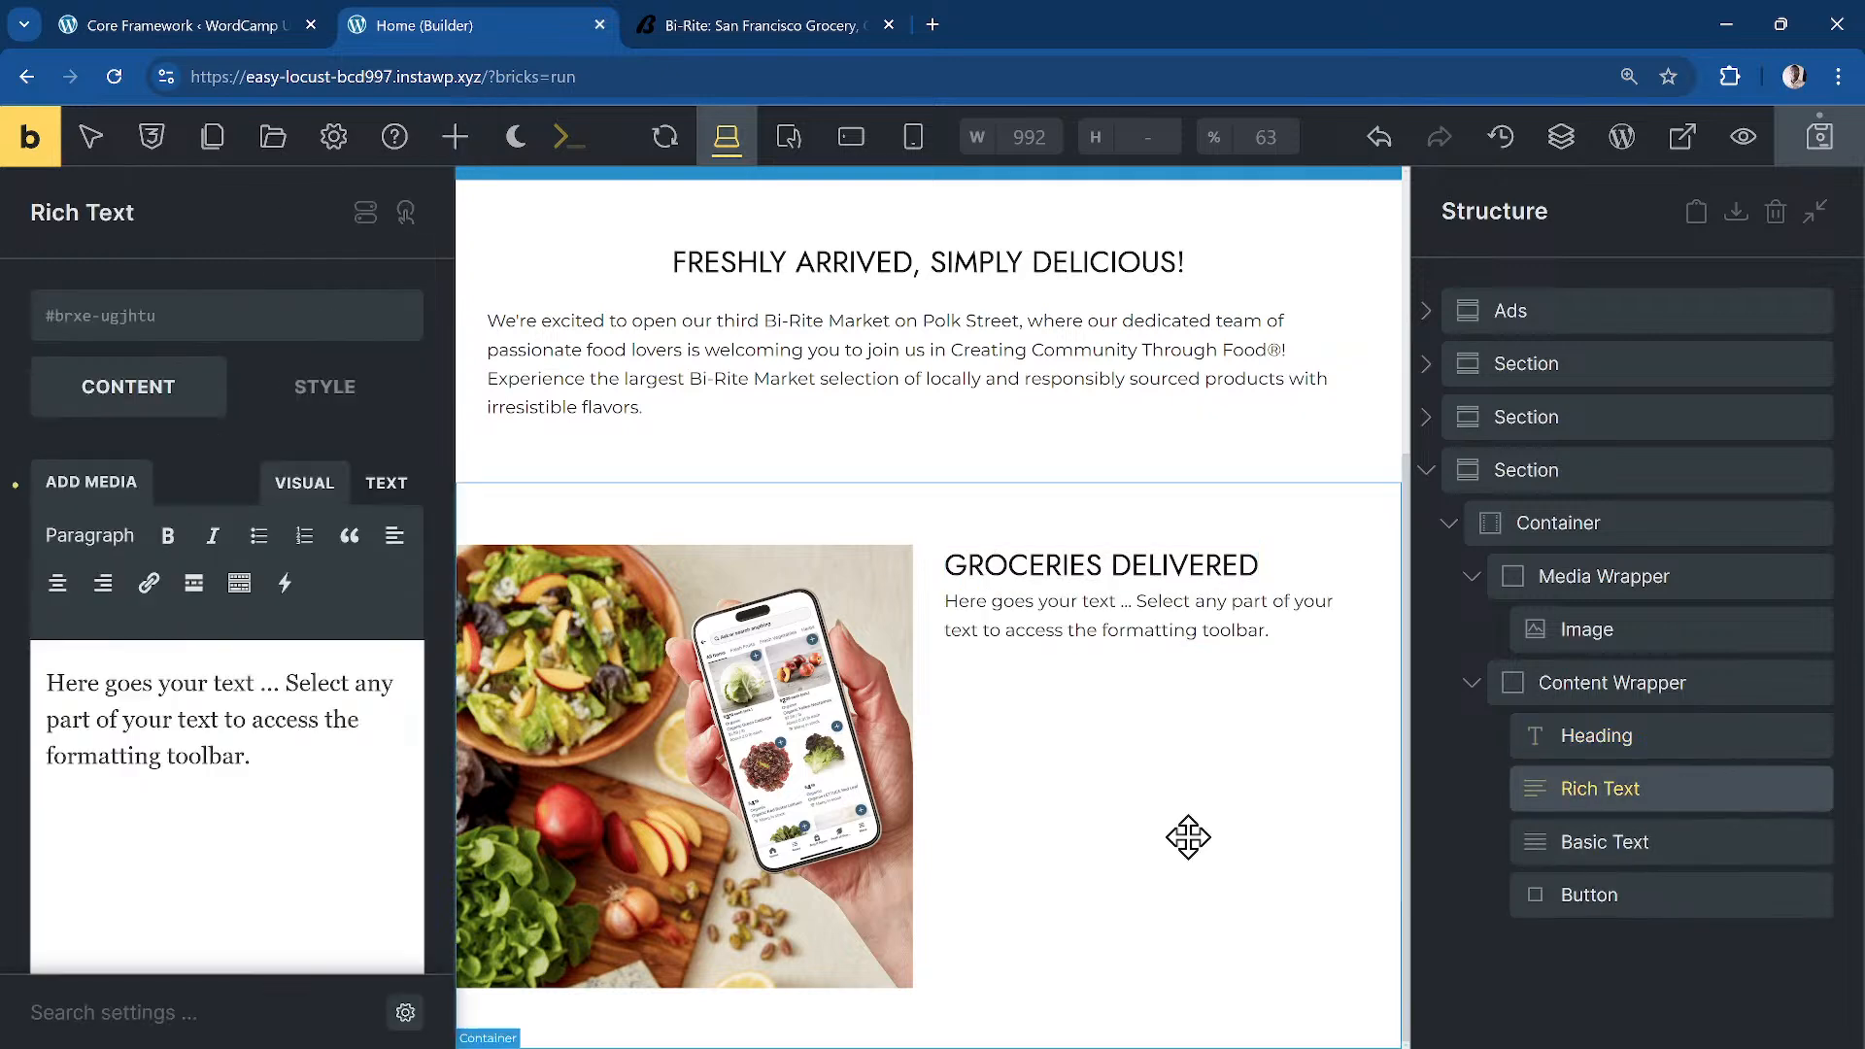
click(267, 880)
key(ctrl+a)
key(ctrl+v)
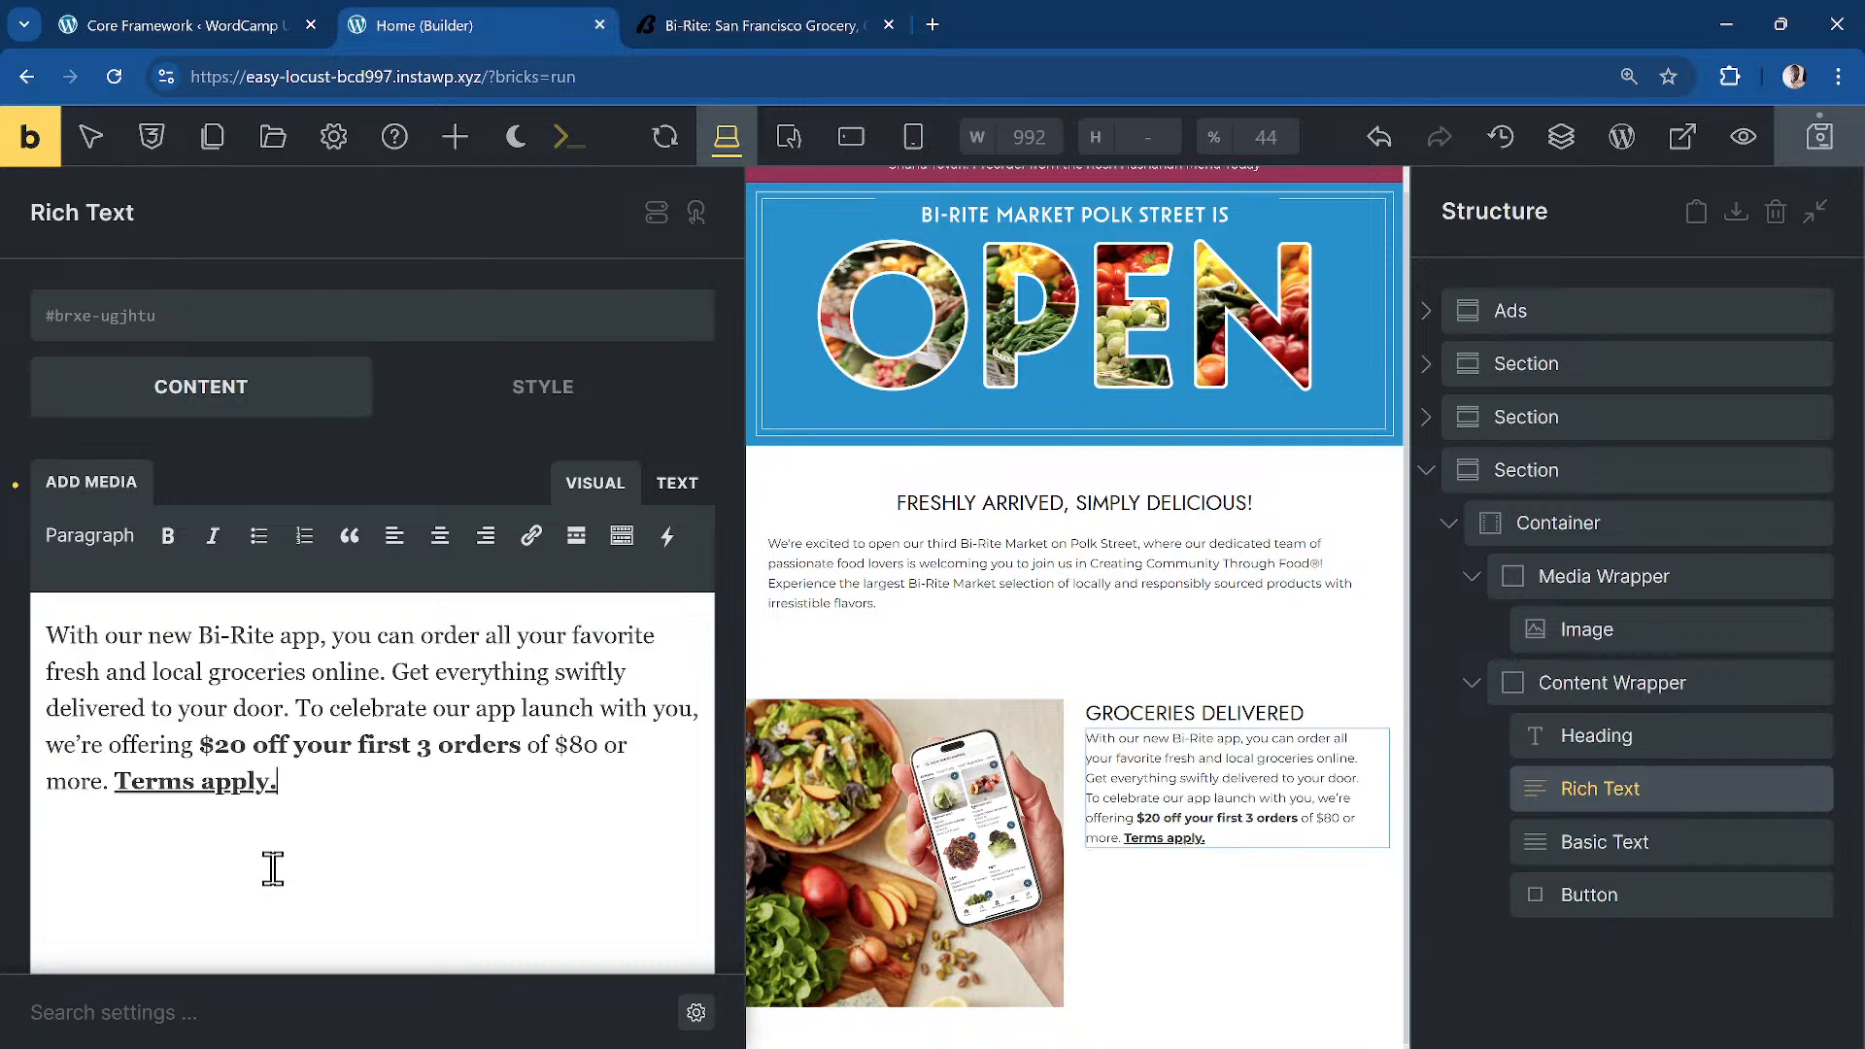
Step: Give the Rich Text the .third-section__desc class and delete the Basic Text element
click(248, 329)
text(third)
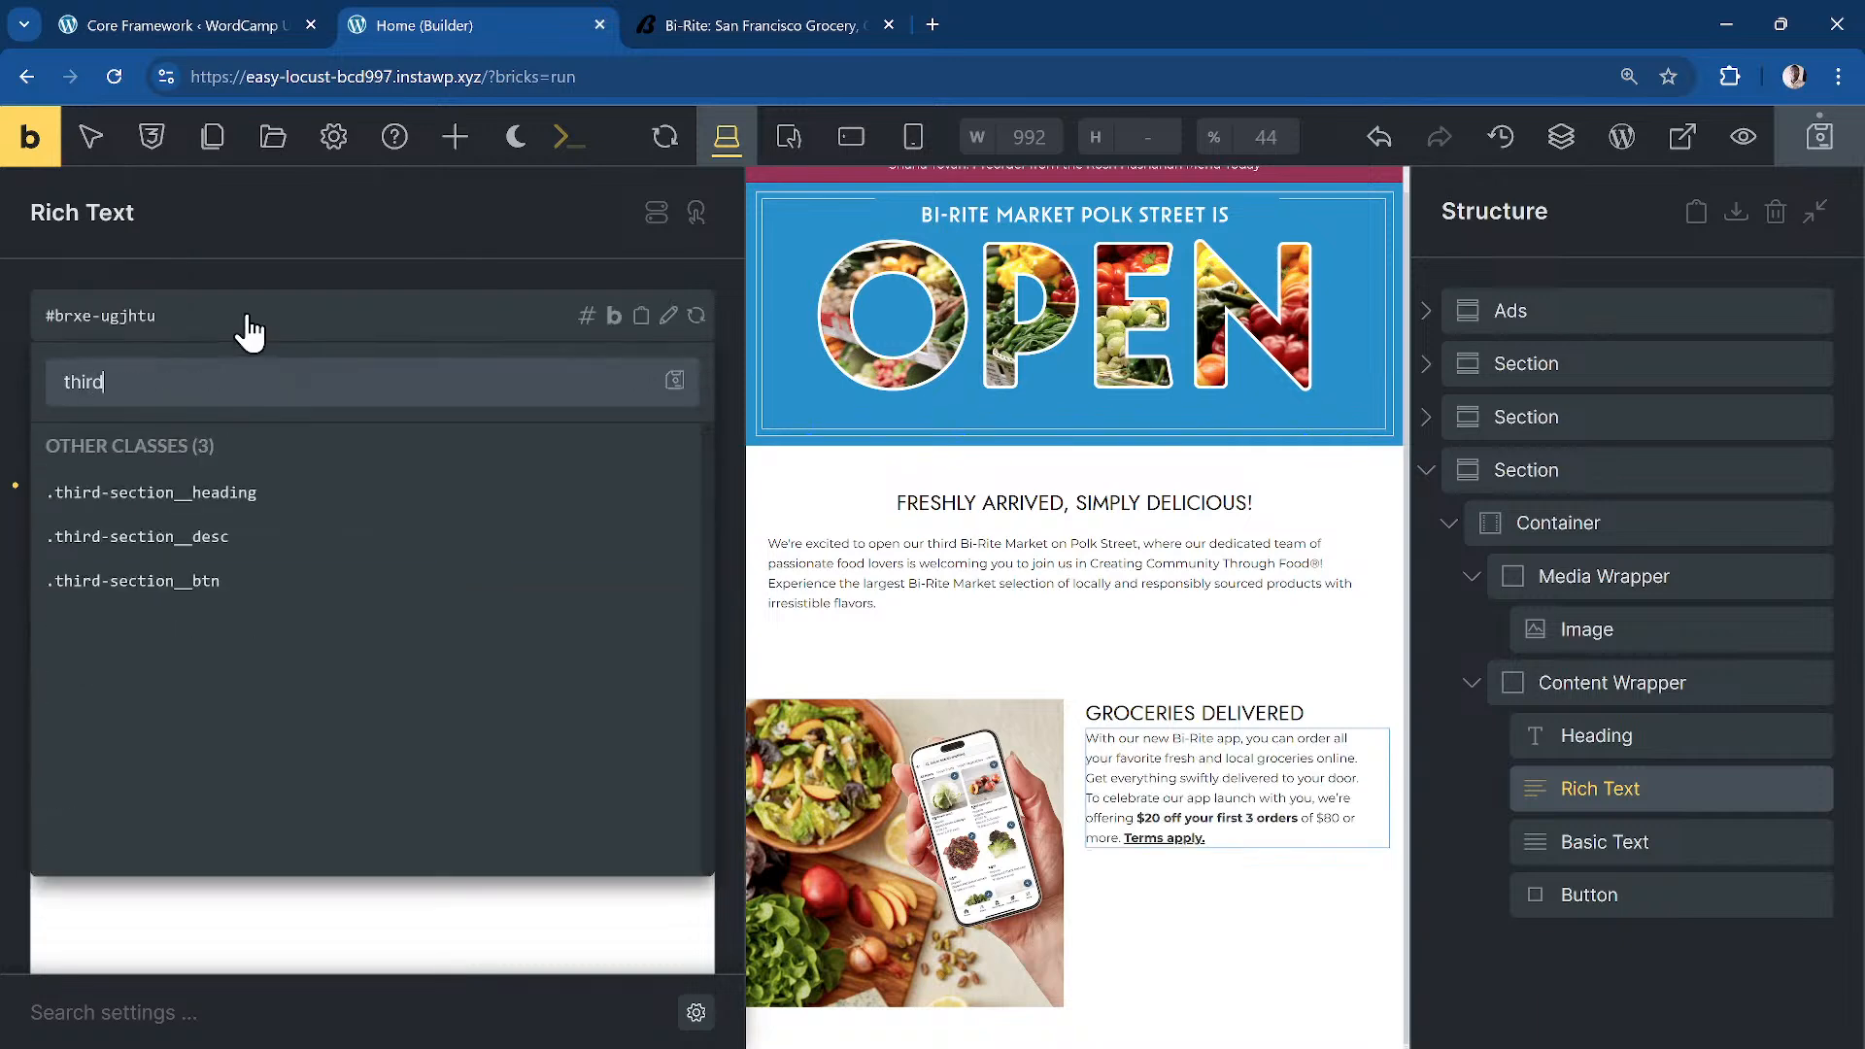
click(272, 539)
right_click(1651, 843)
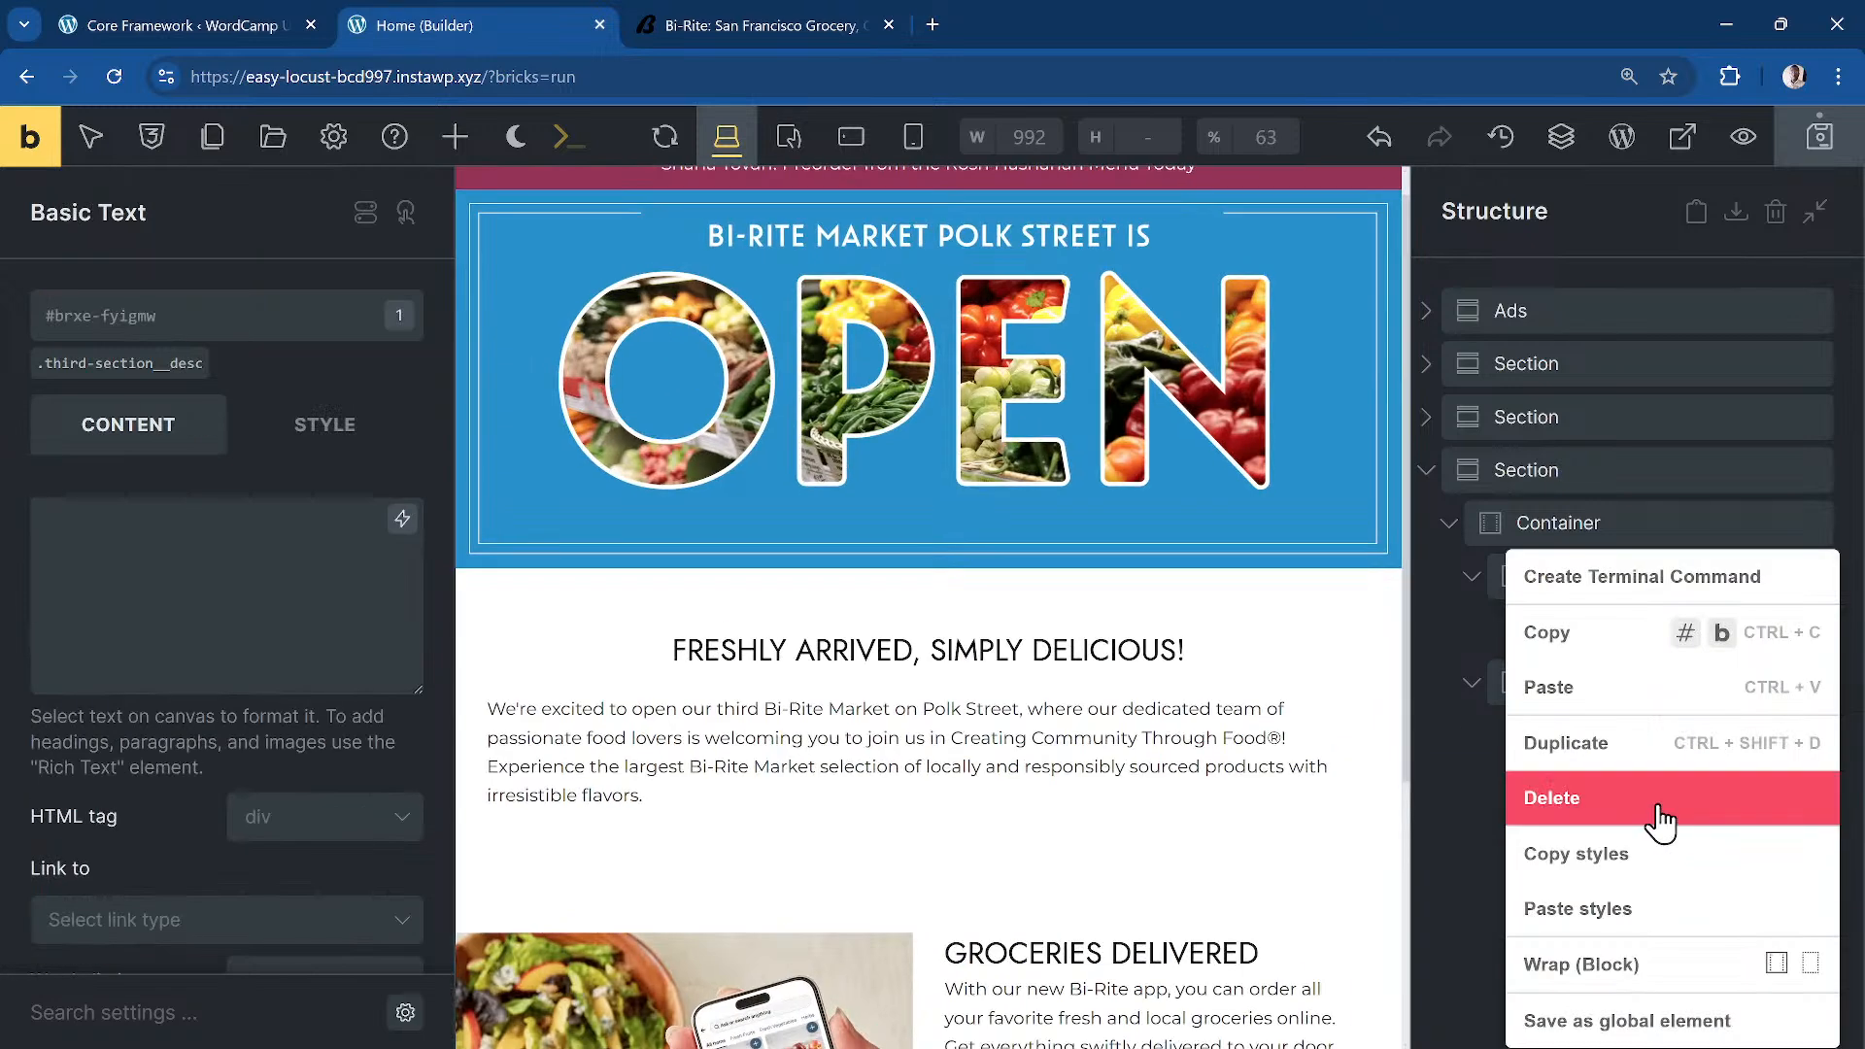
click(1651, 796)
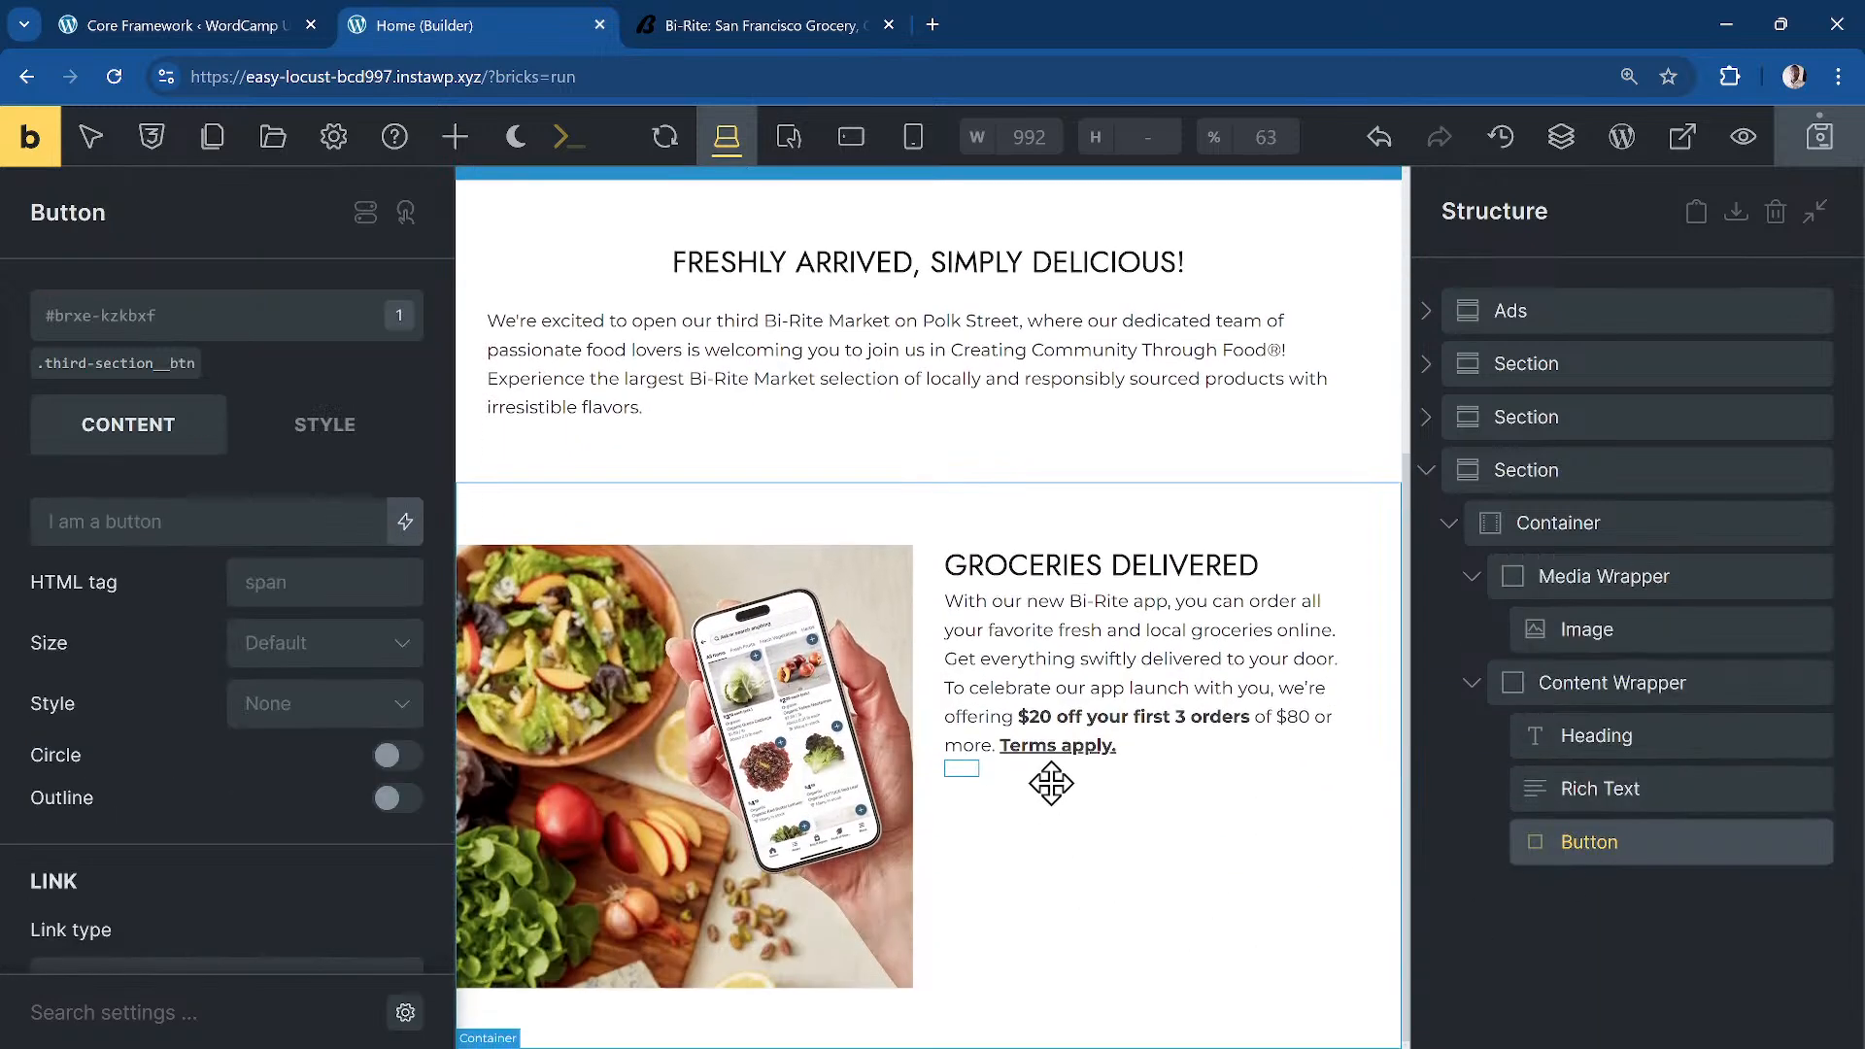
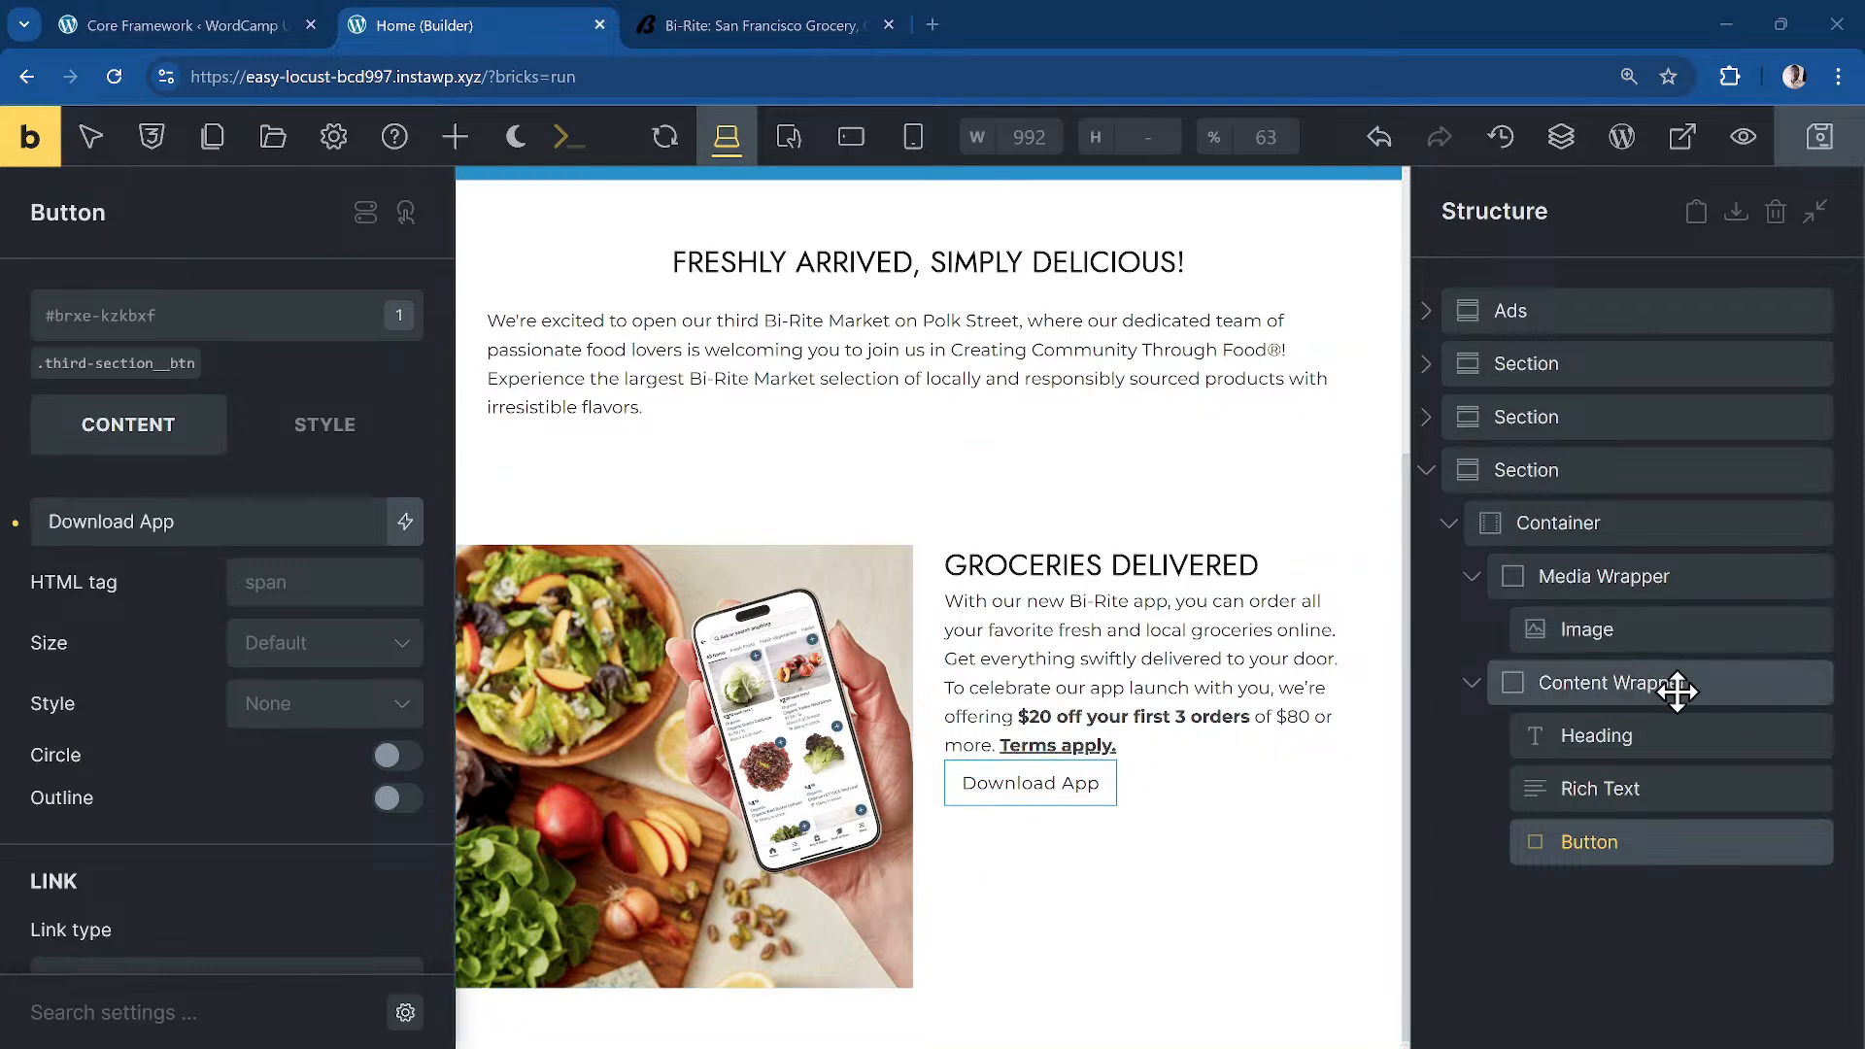
Step: Give the Groceries Delivered container a third-section class and rename it third-section__inner
click(1611, 526)
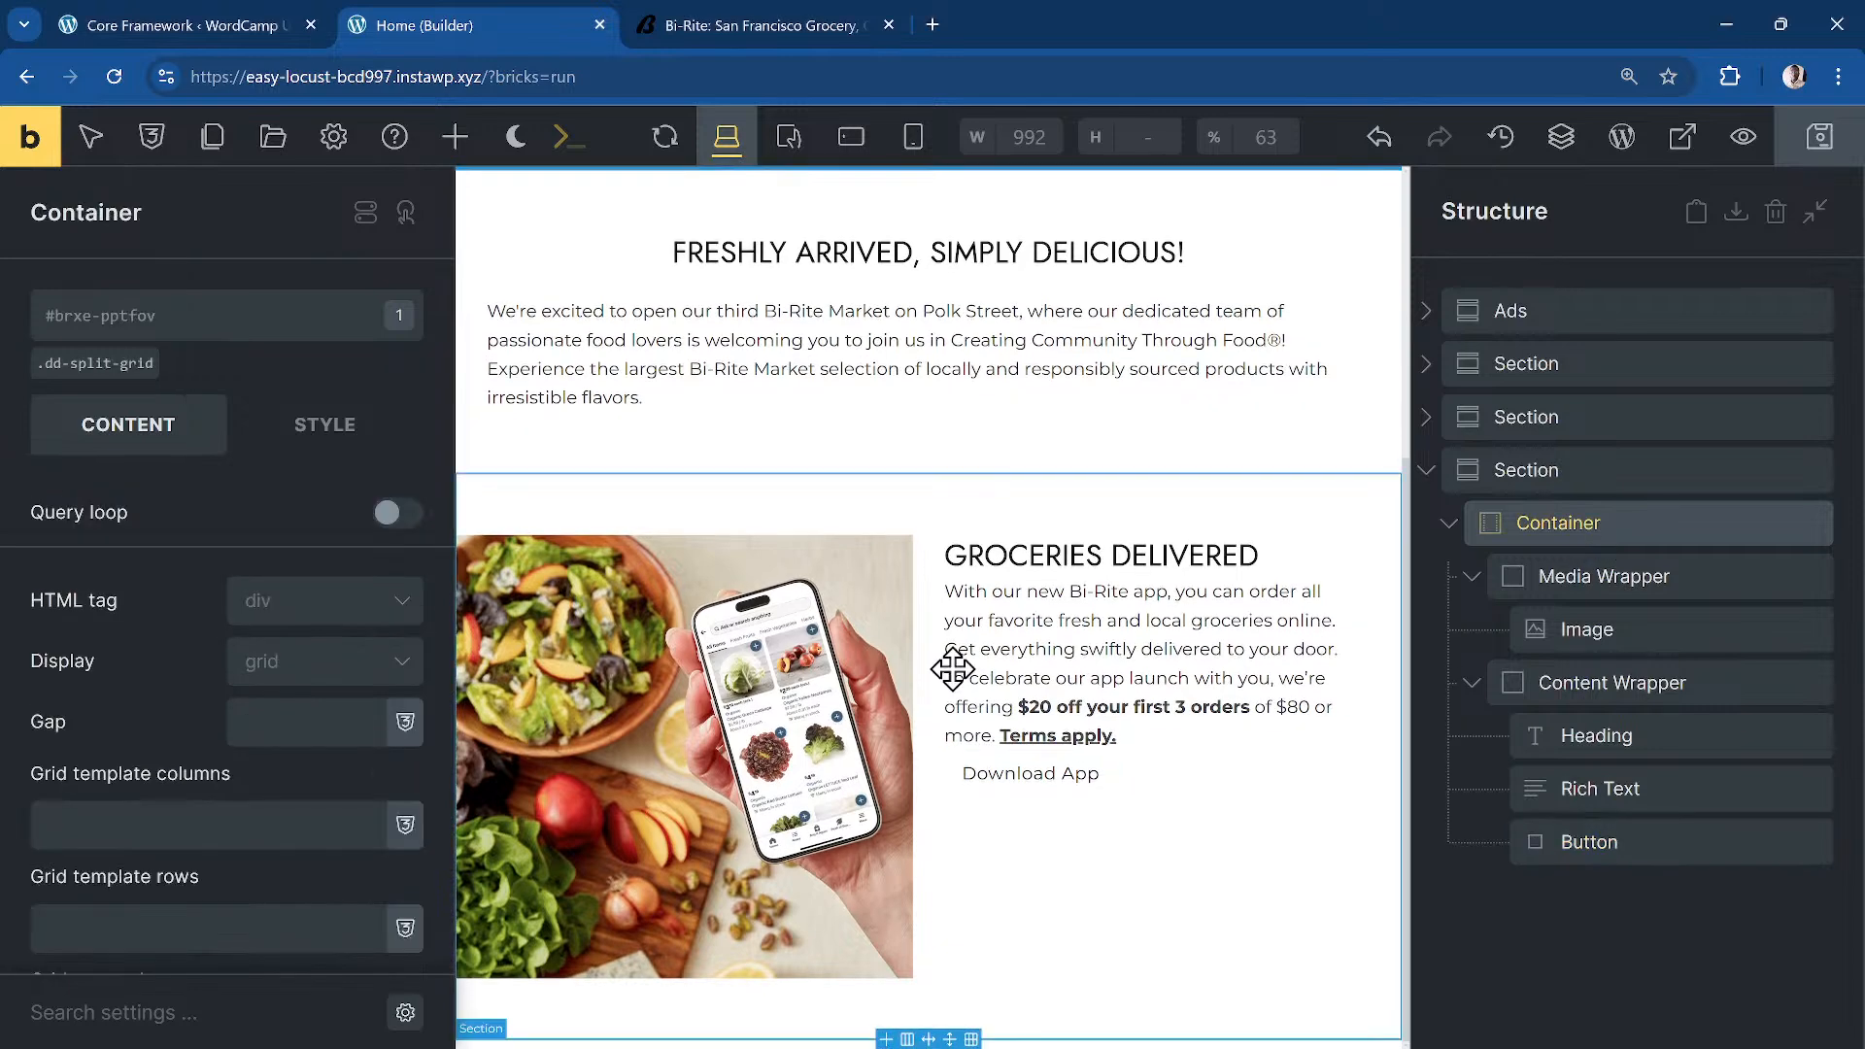
click(172, 313)
text(third-section)
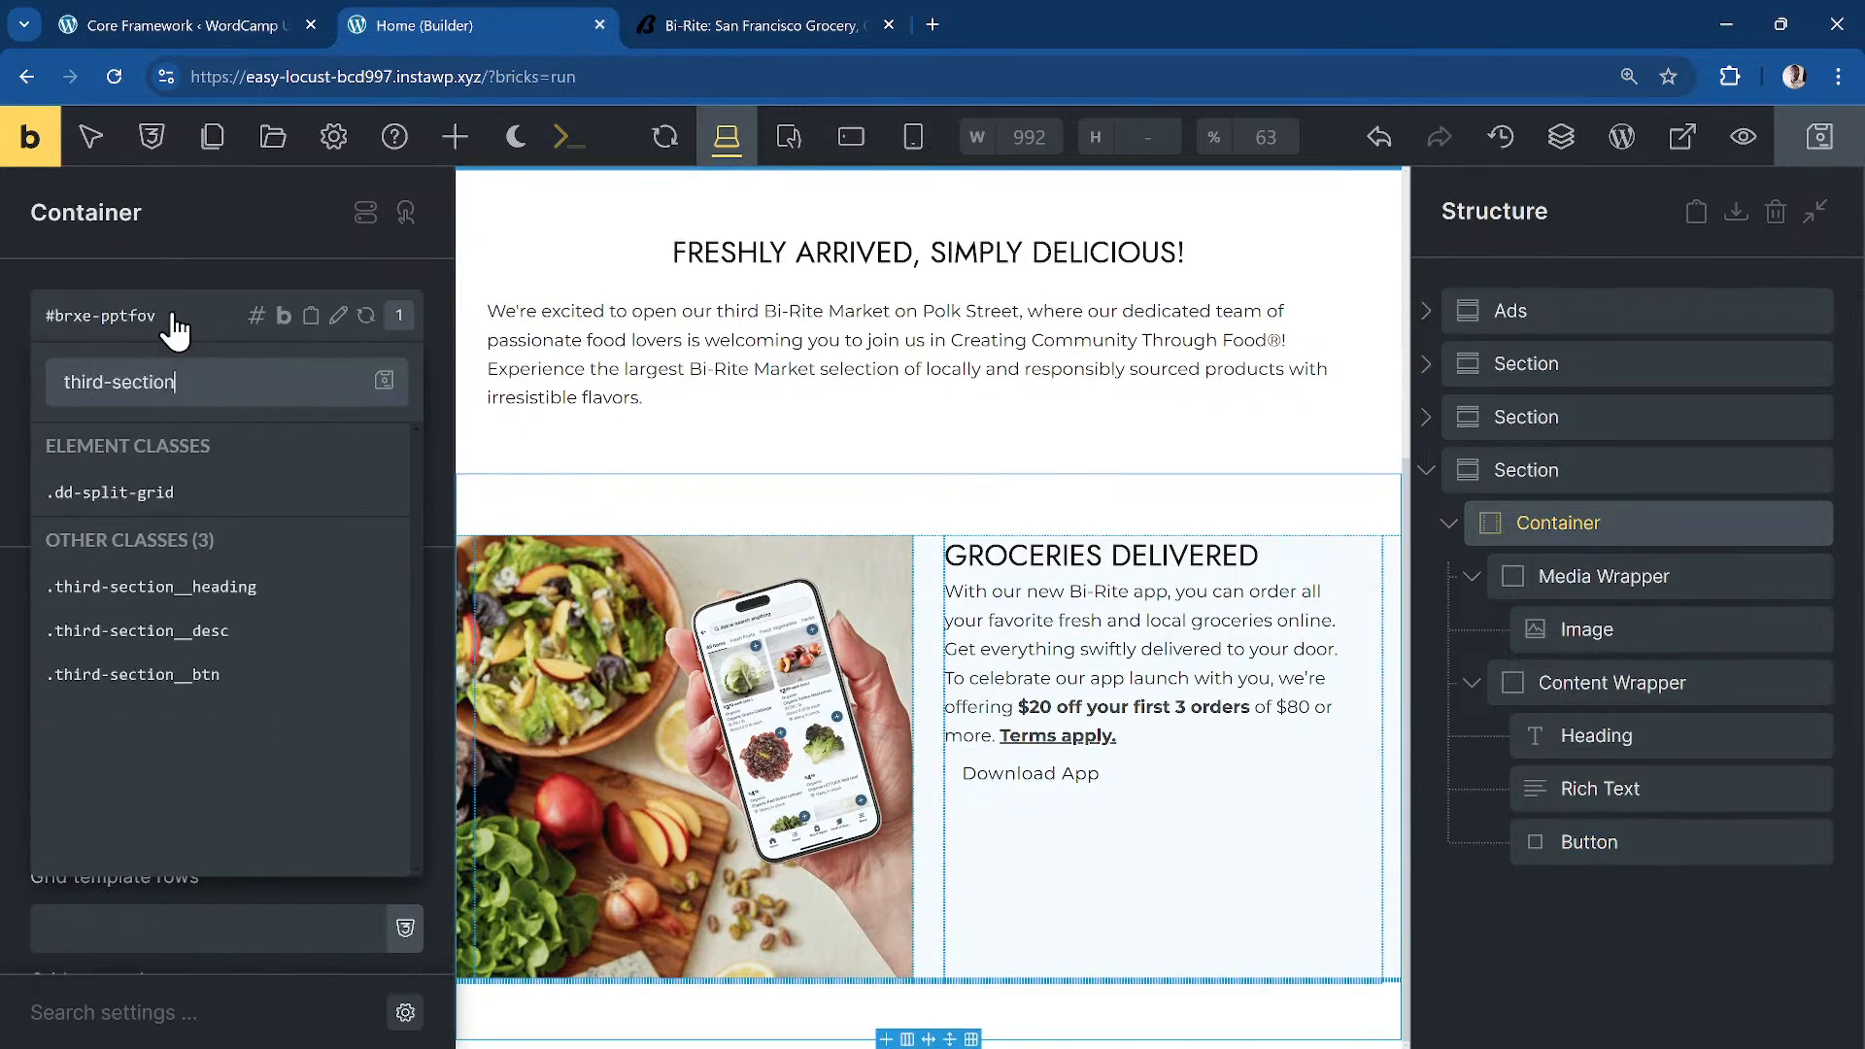
key(Return)
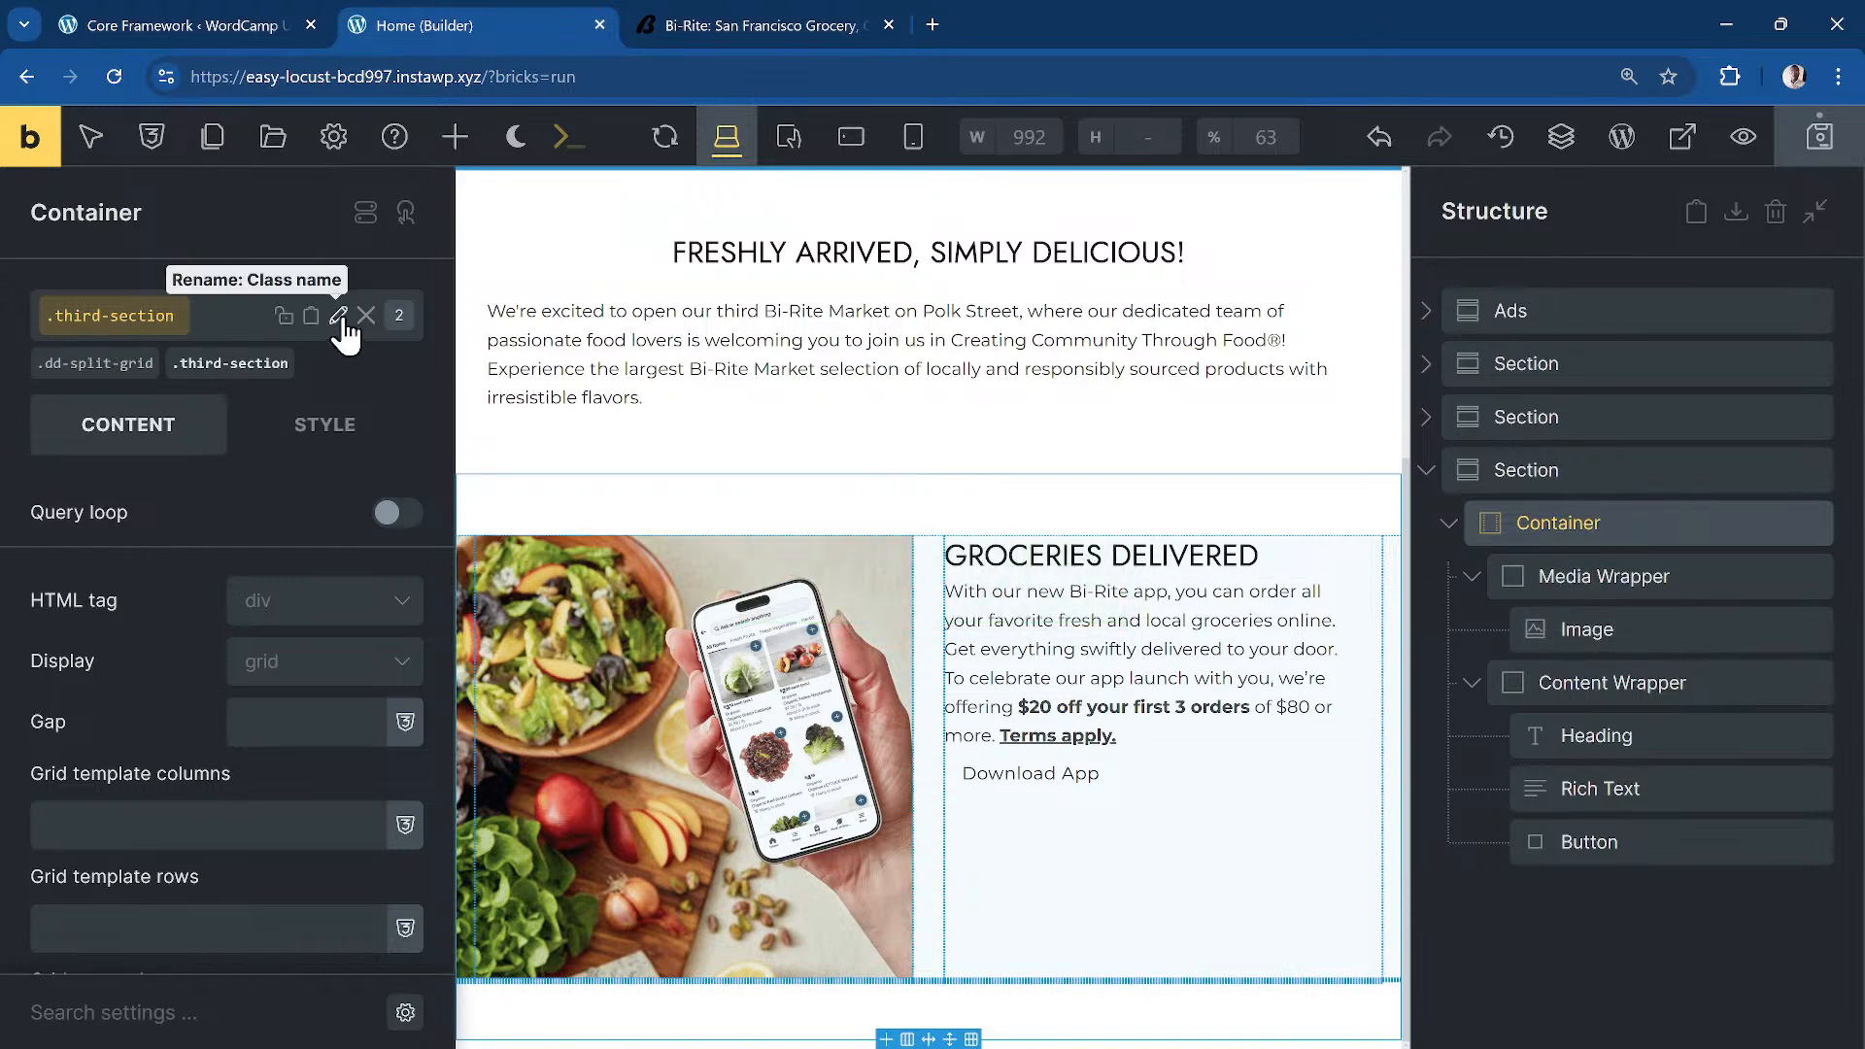
click(338, 316)
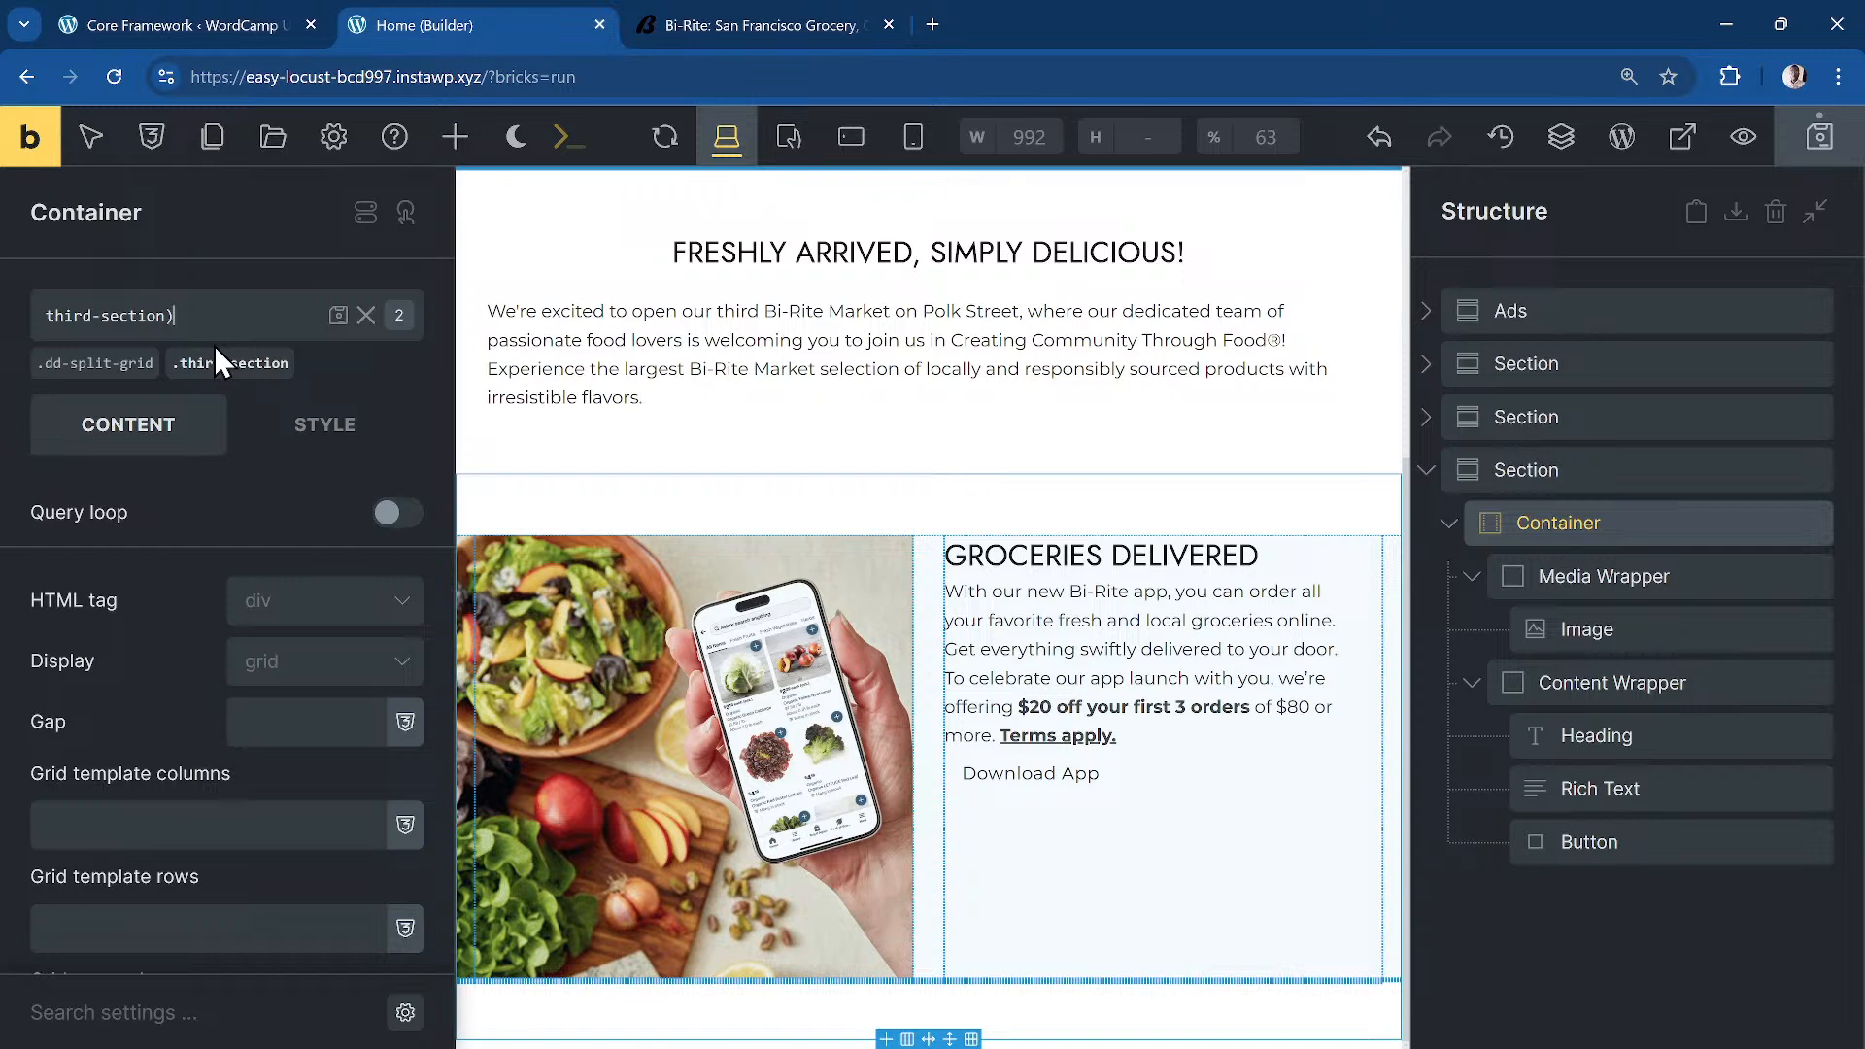
text(__inner)
key(Return)
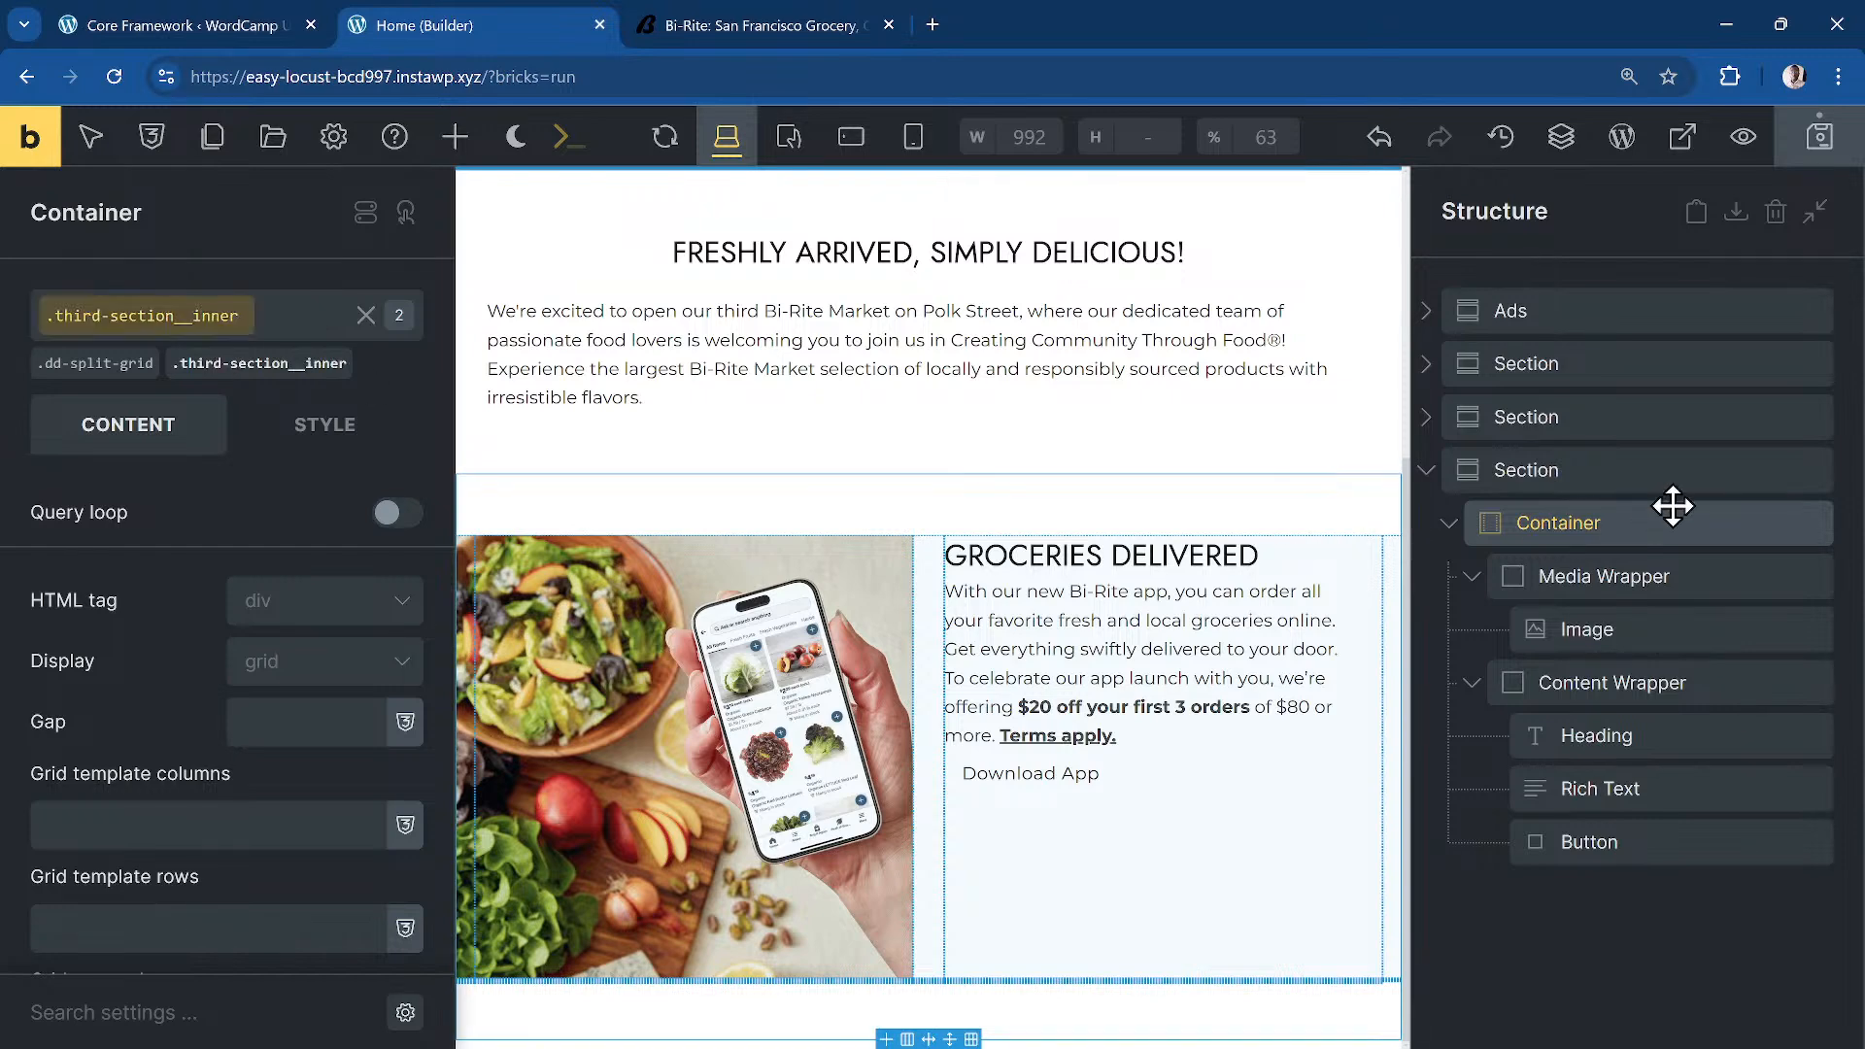
Step: Give the media wrapper third-section__media-wrapper and the image third-section__media classes
click(879, 554)
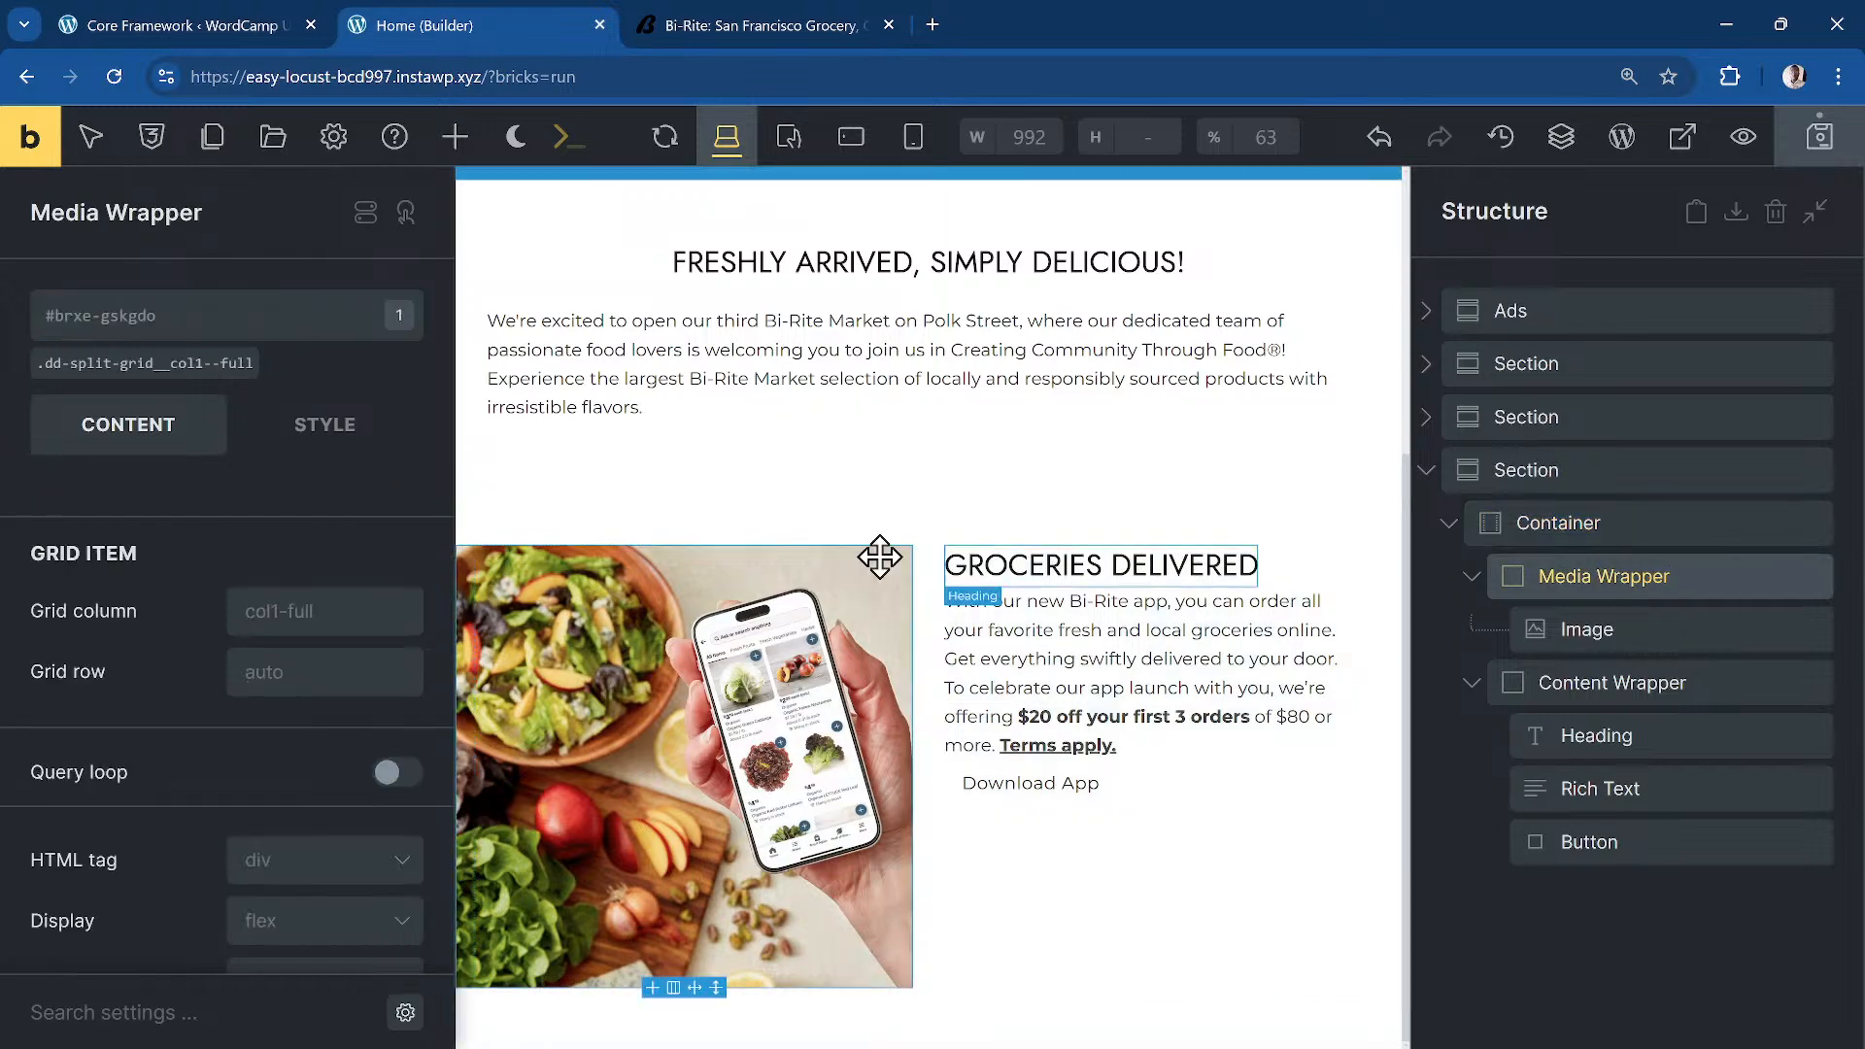
click(163, 319)
text(third-)
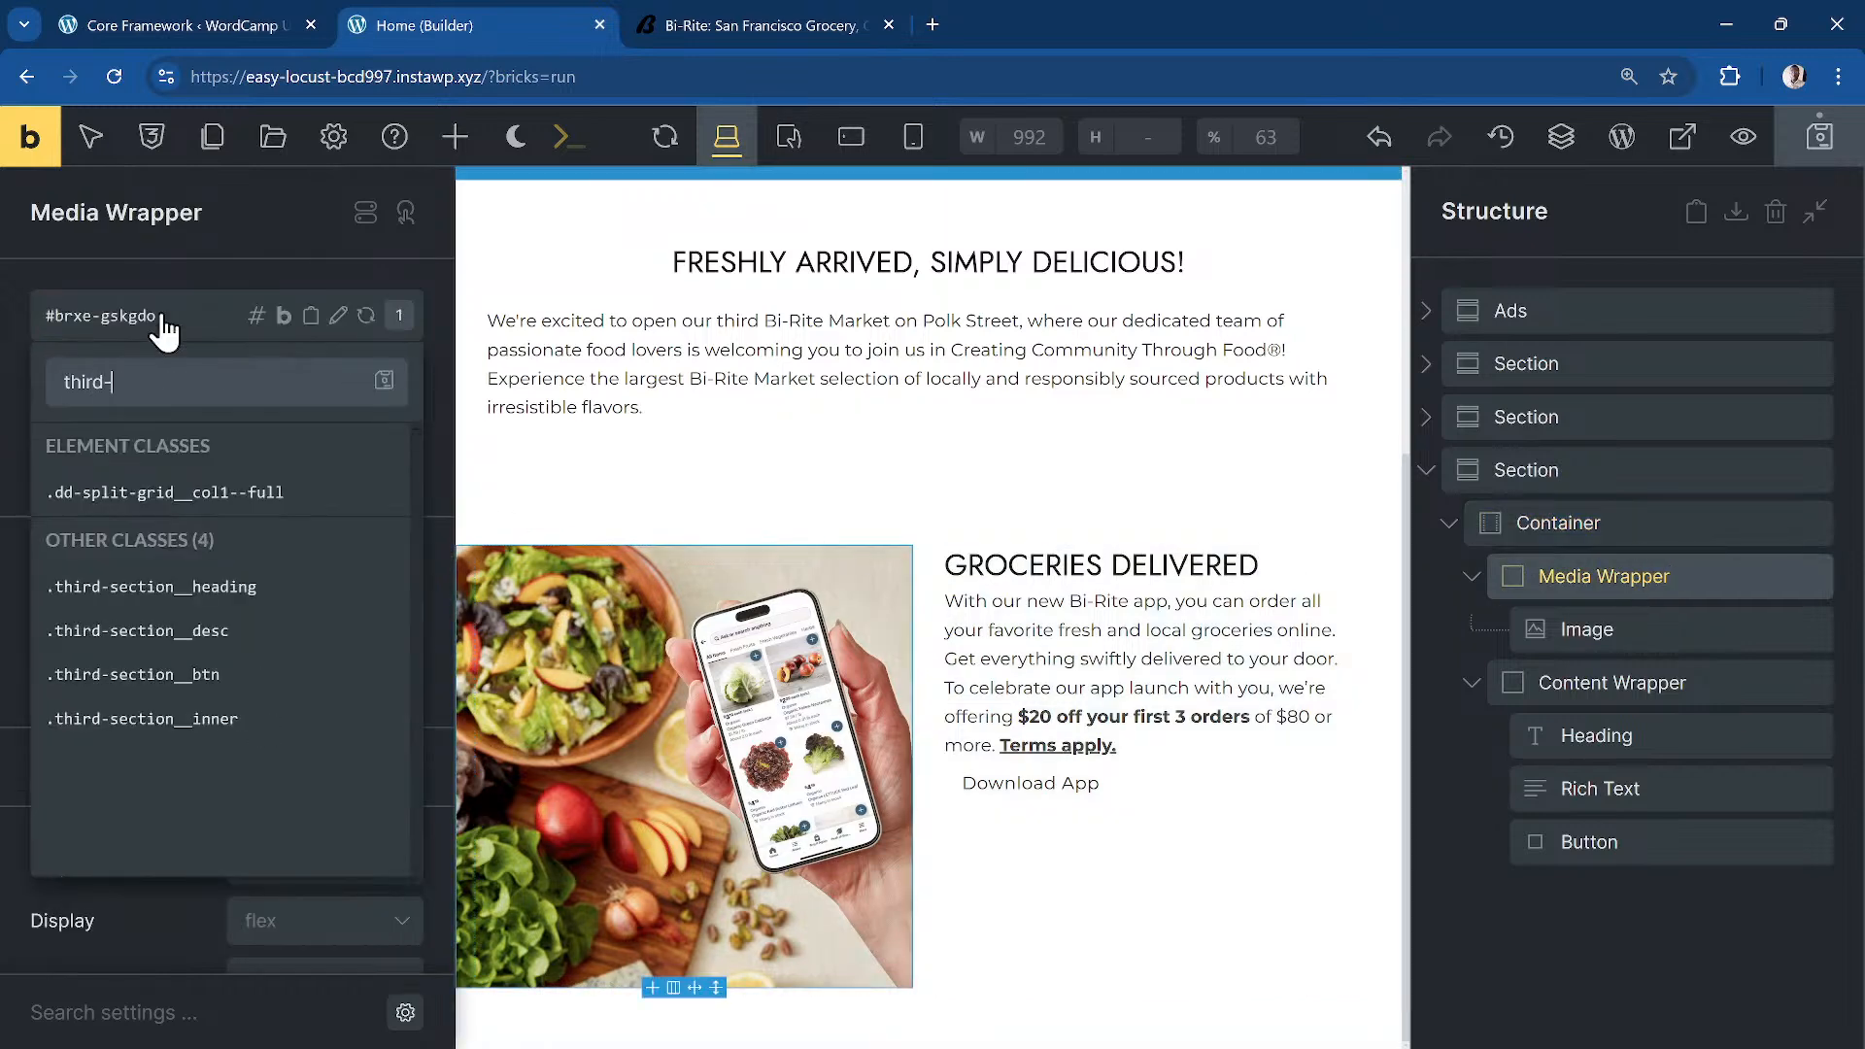
text(section__media-wrapper)
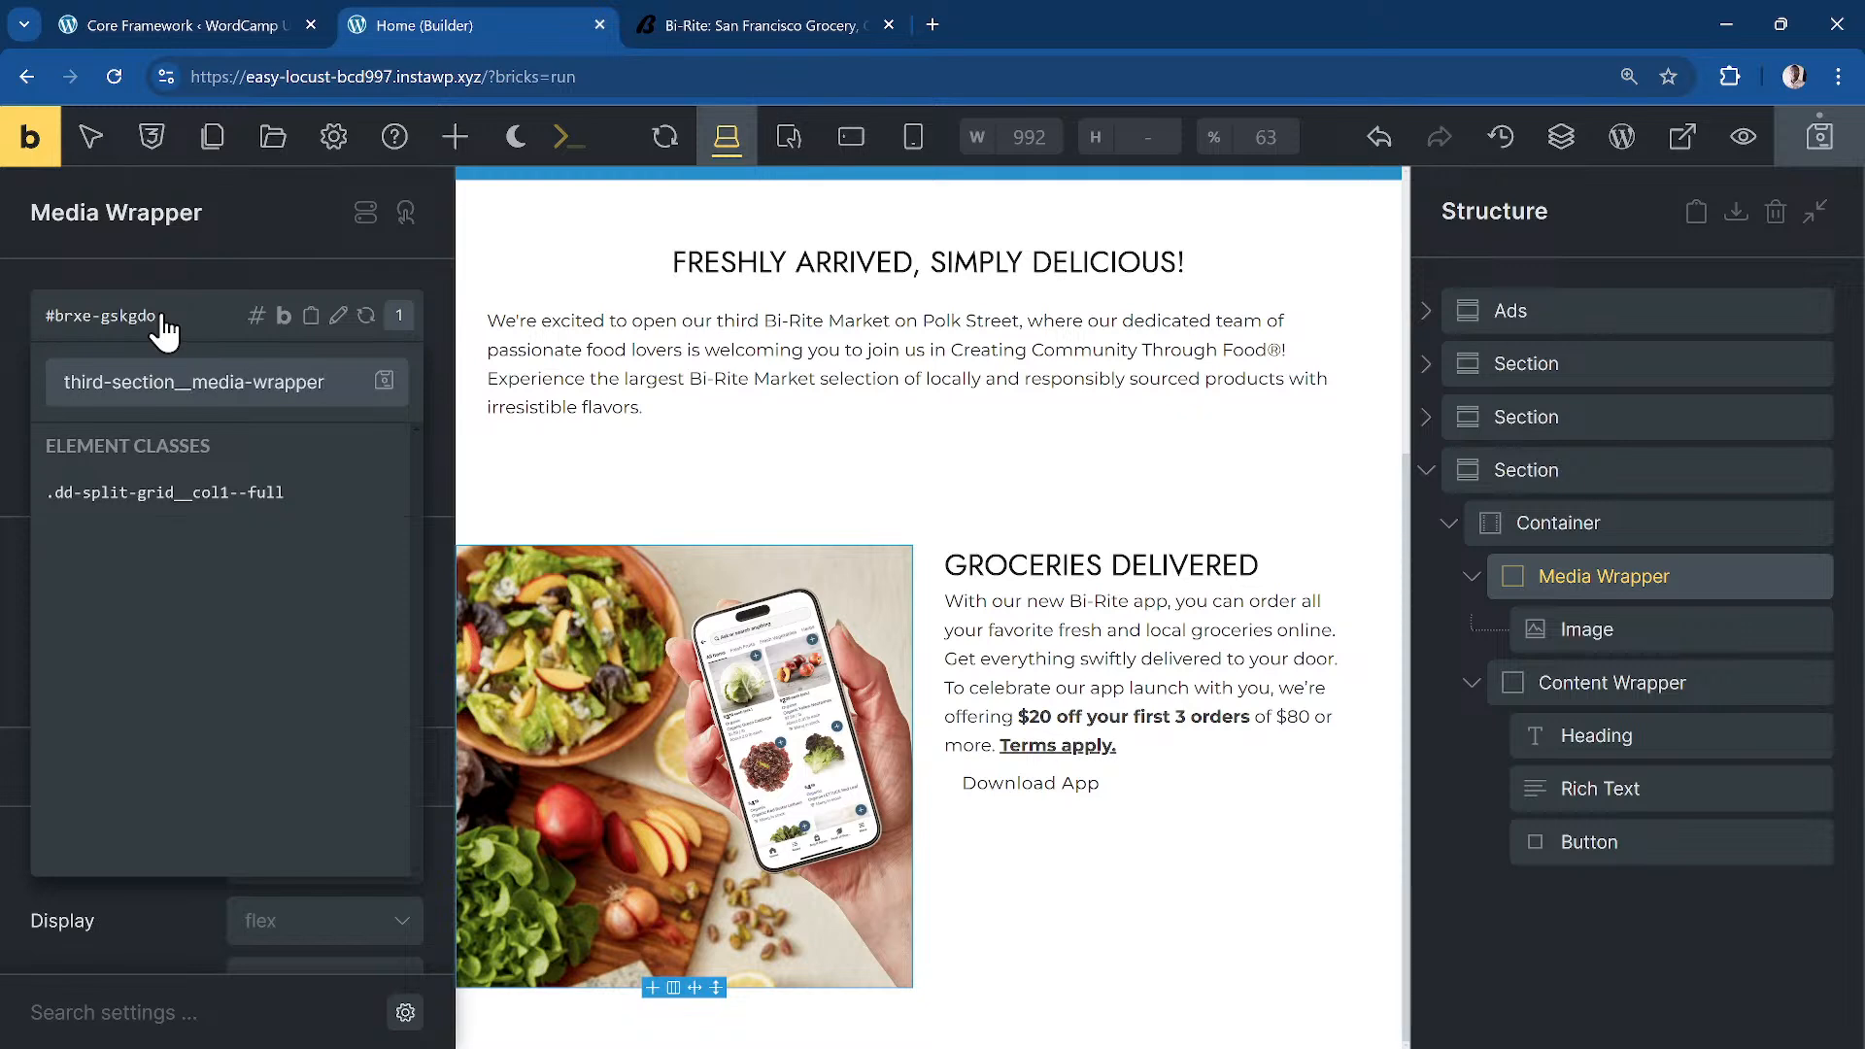
key(Return)
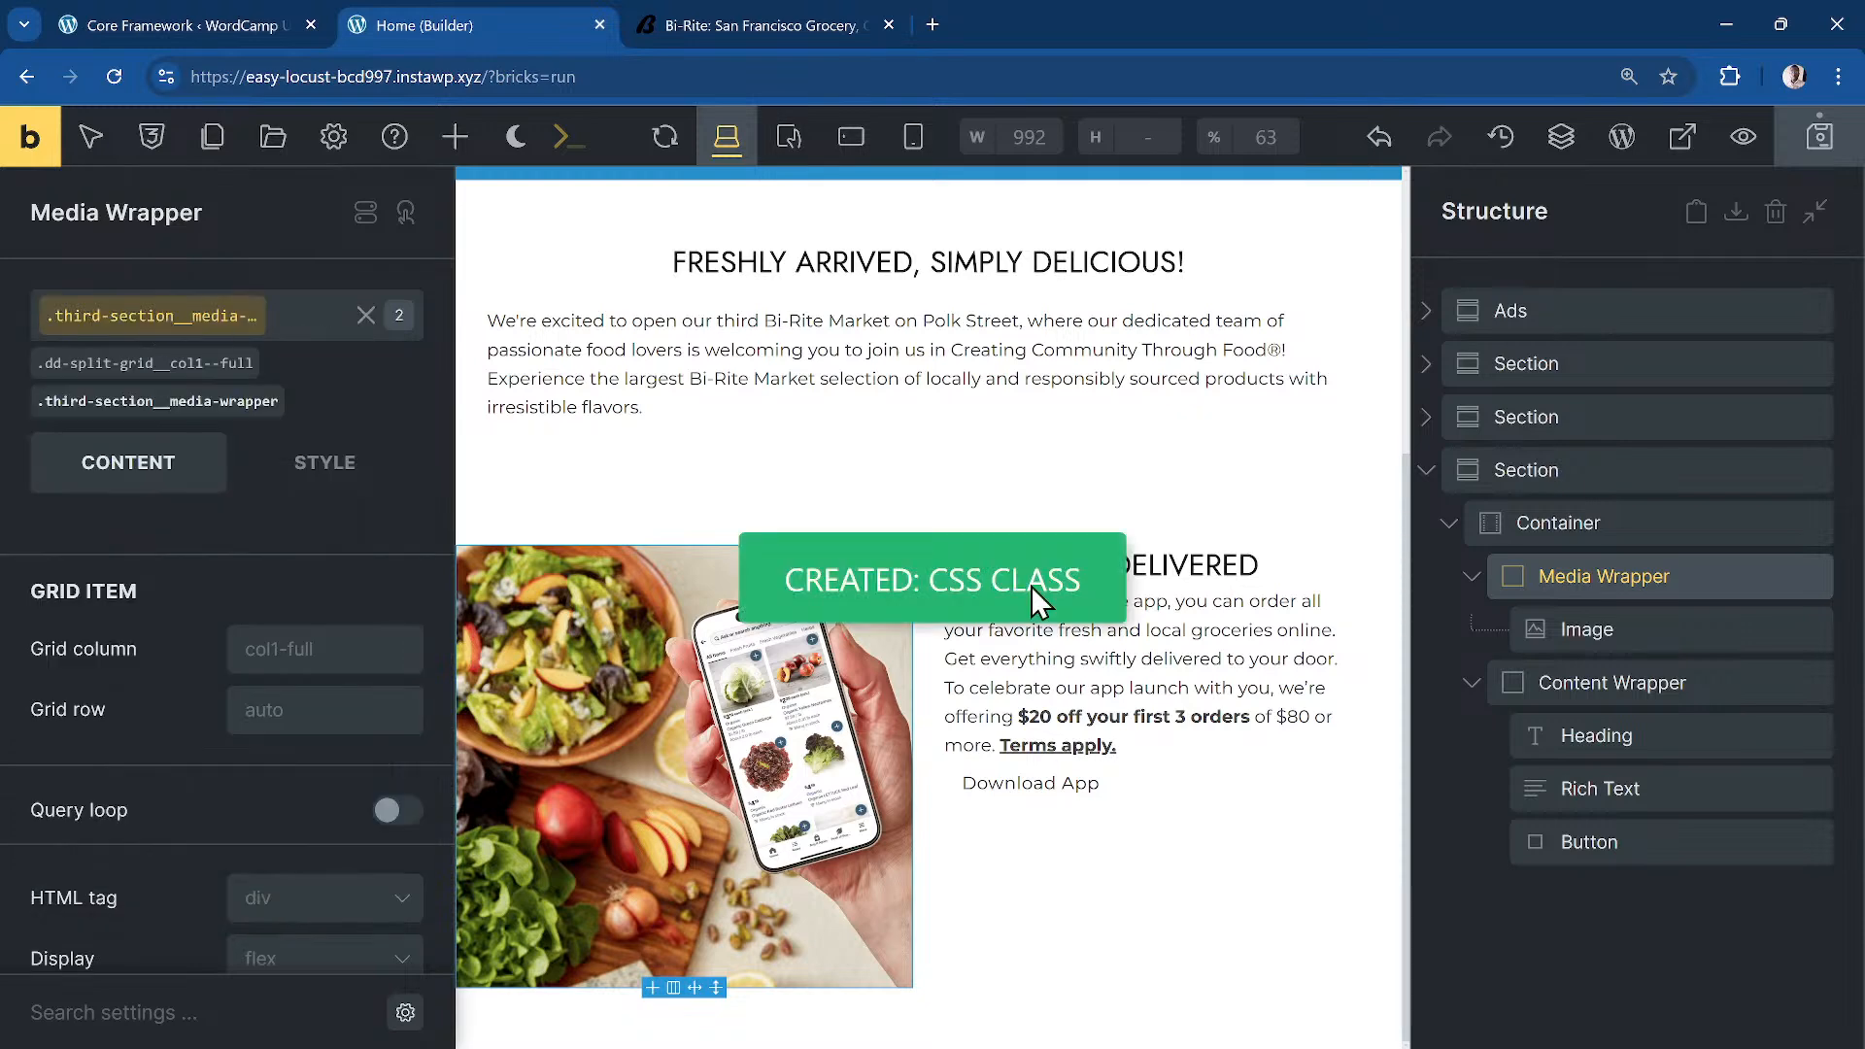
click(1664, 632)
click(140, 323)
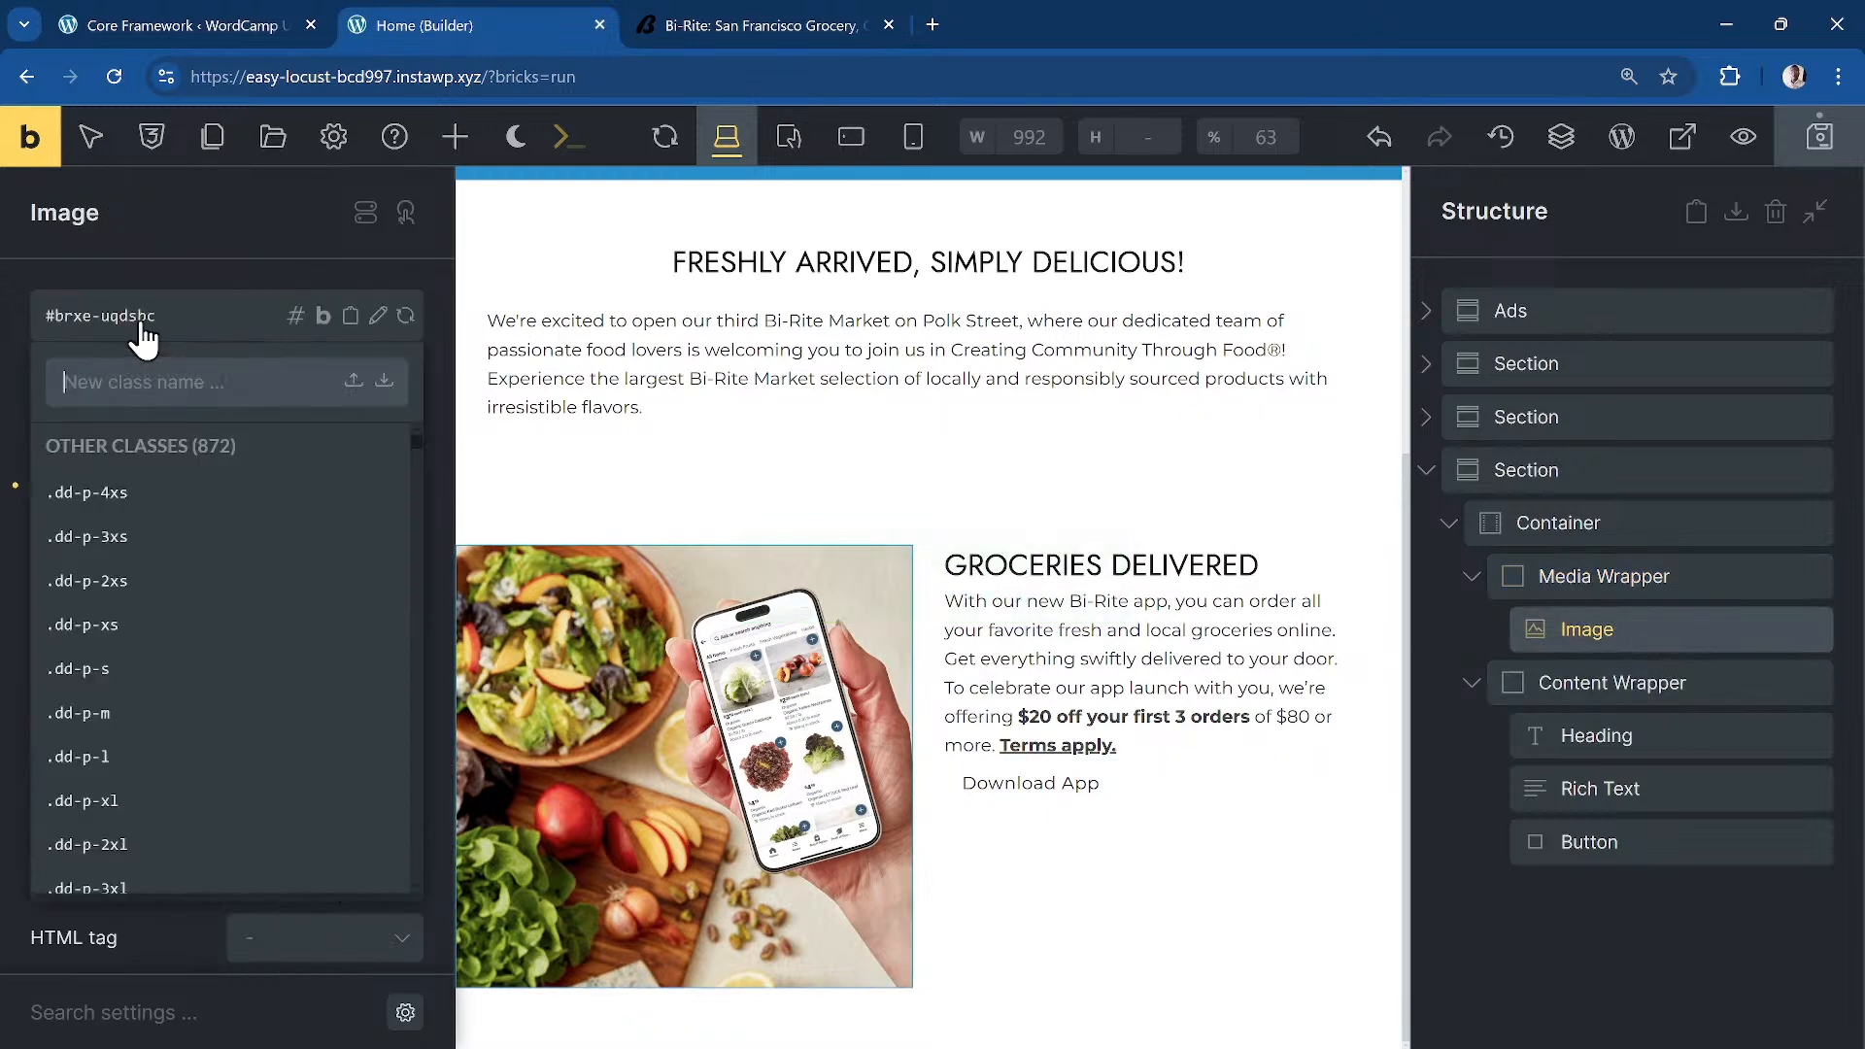
text(thri)
key(BackSpace)
key(BackSpace)
text(ird-)
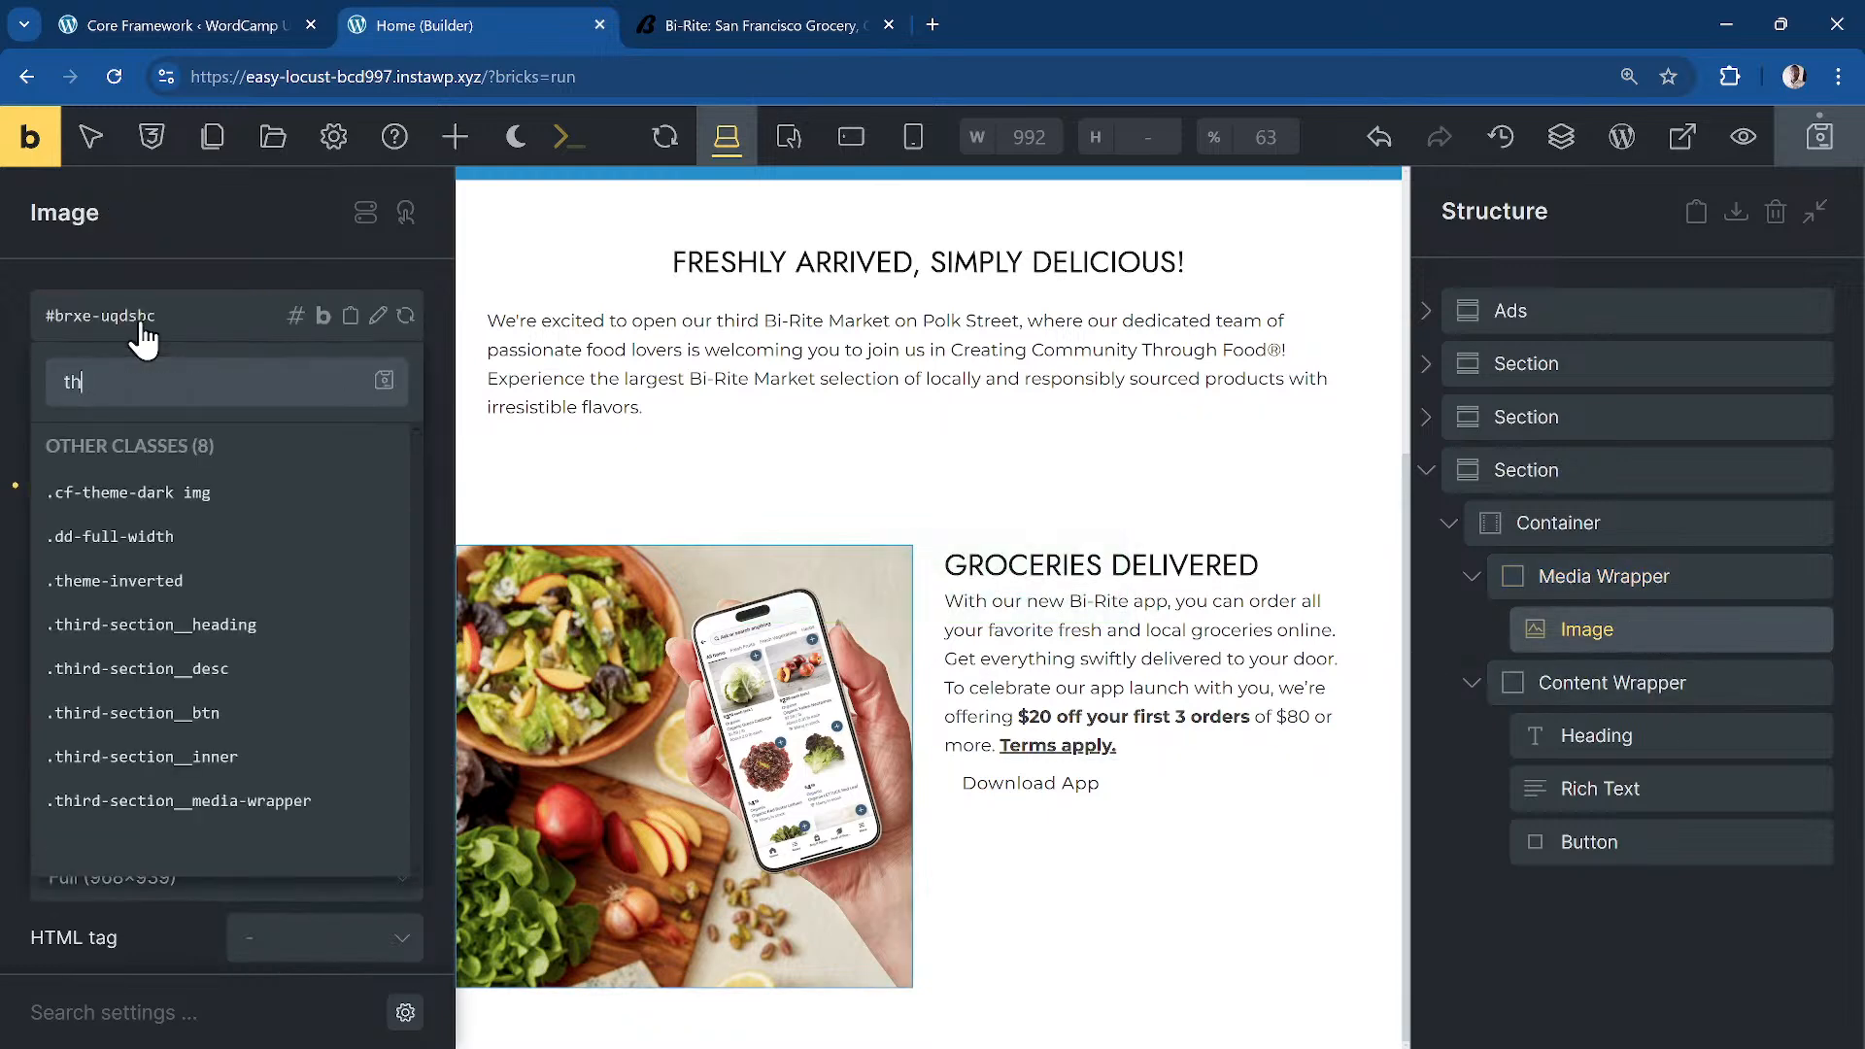
text(section__media)
key(Return)
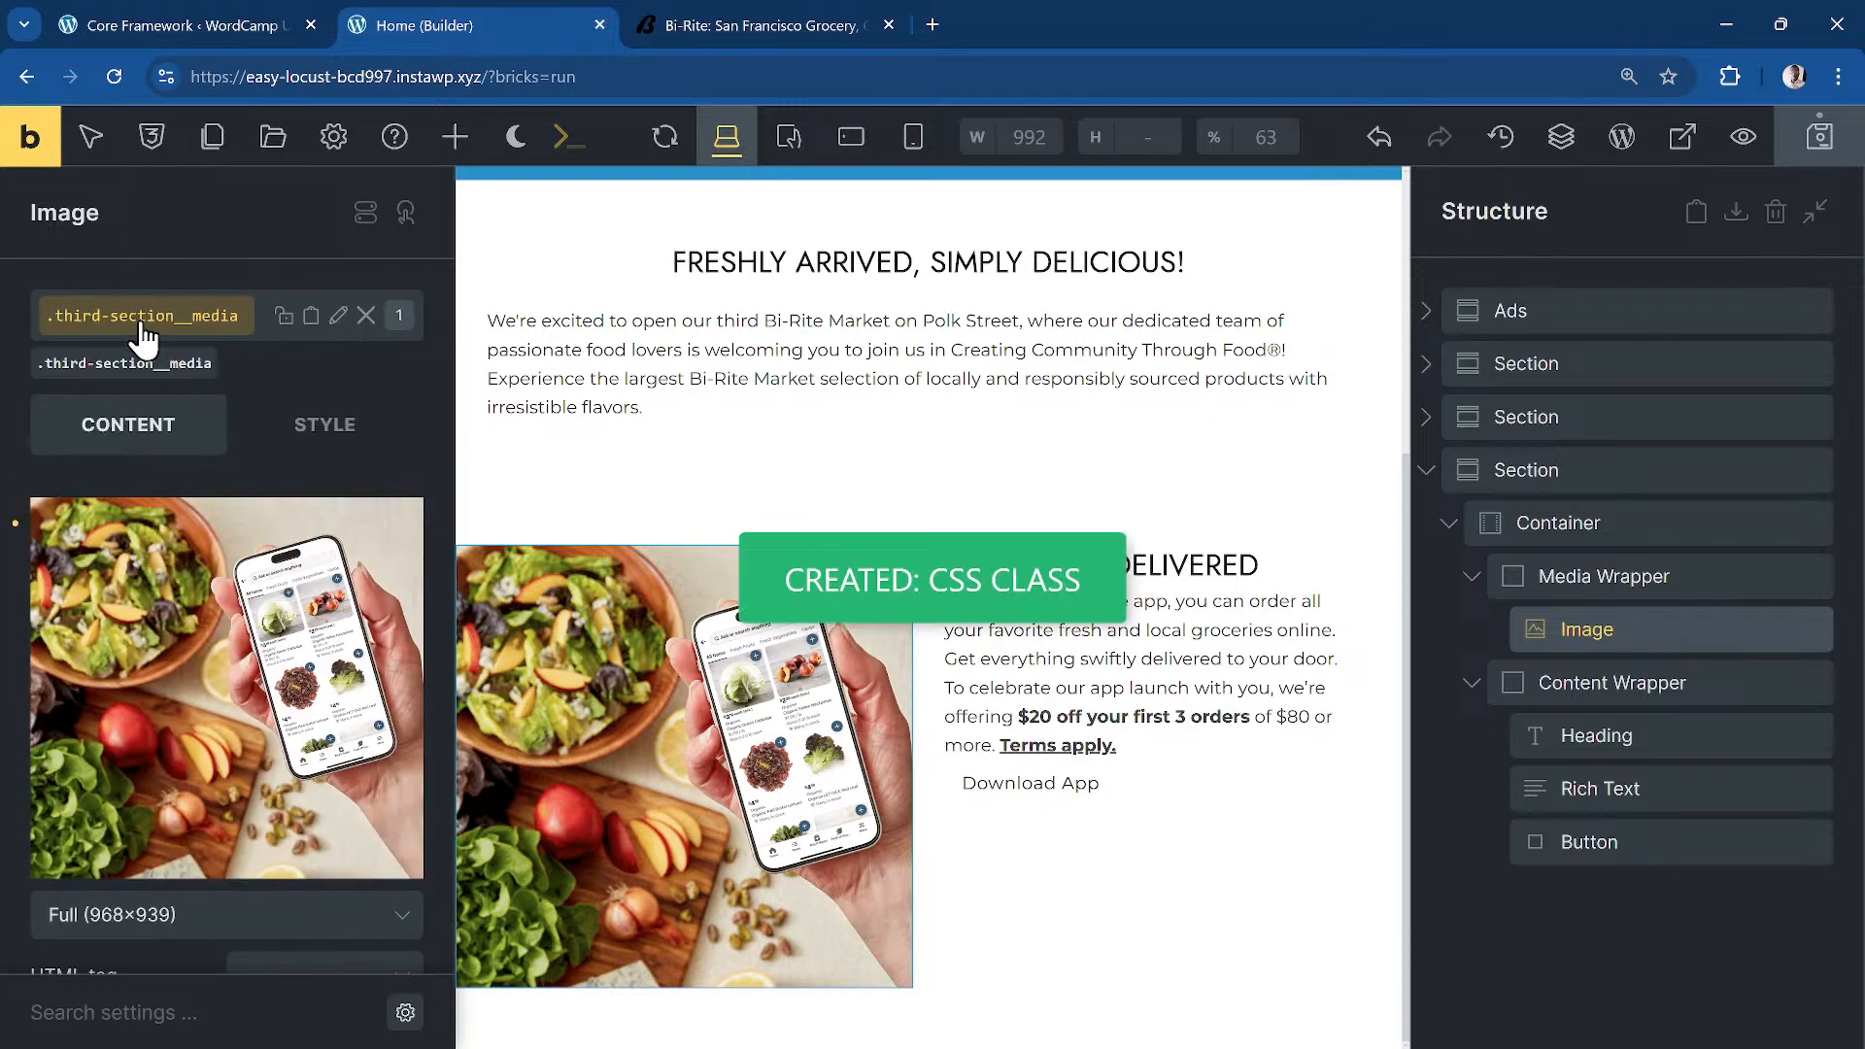
Step: Give the content wrapper the third-section__content-wrapper class
click(1593, 683)
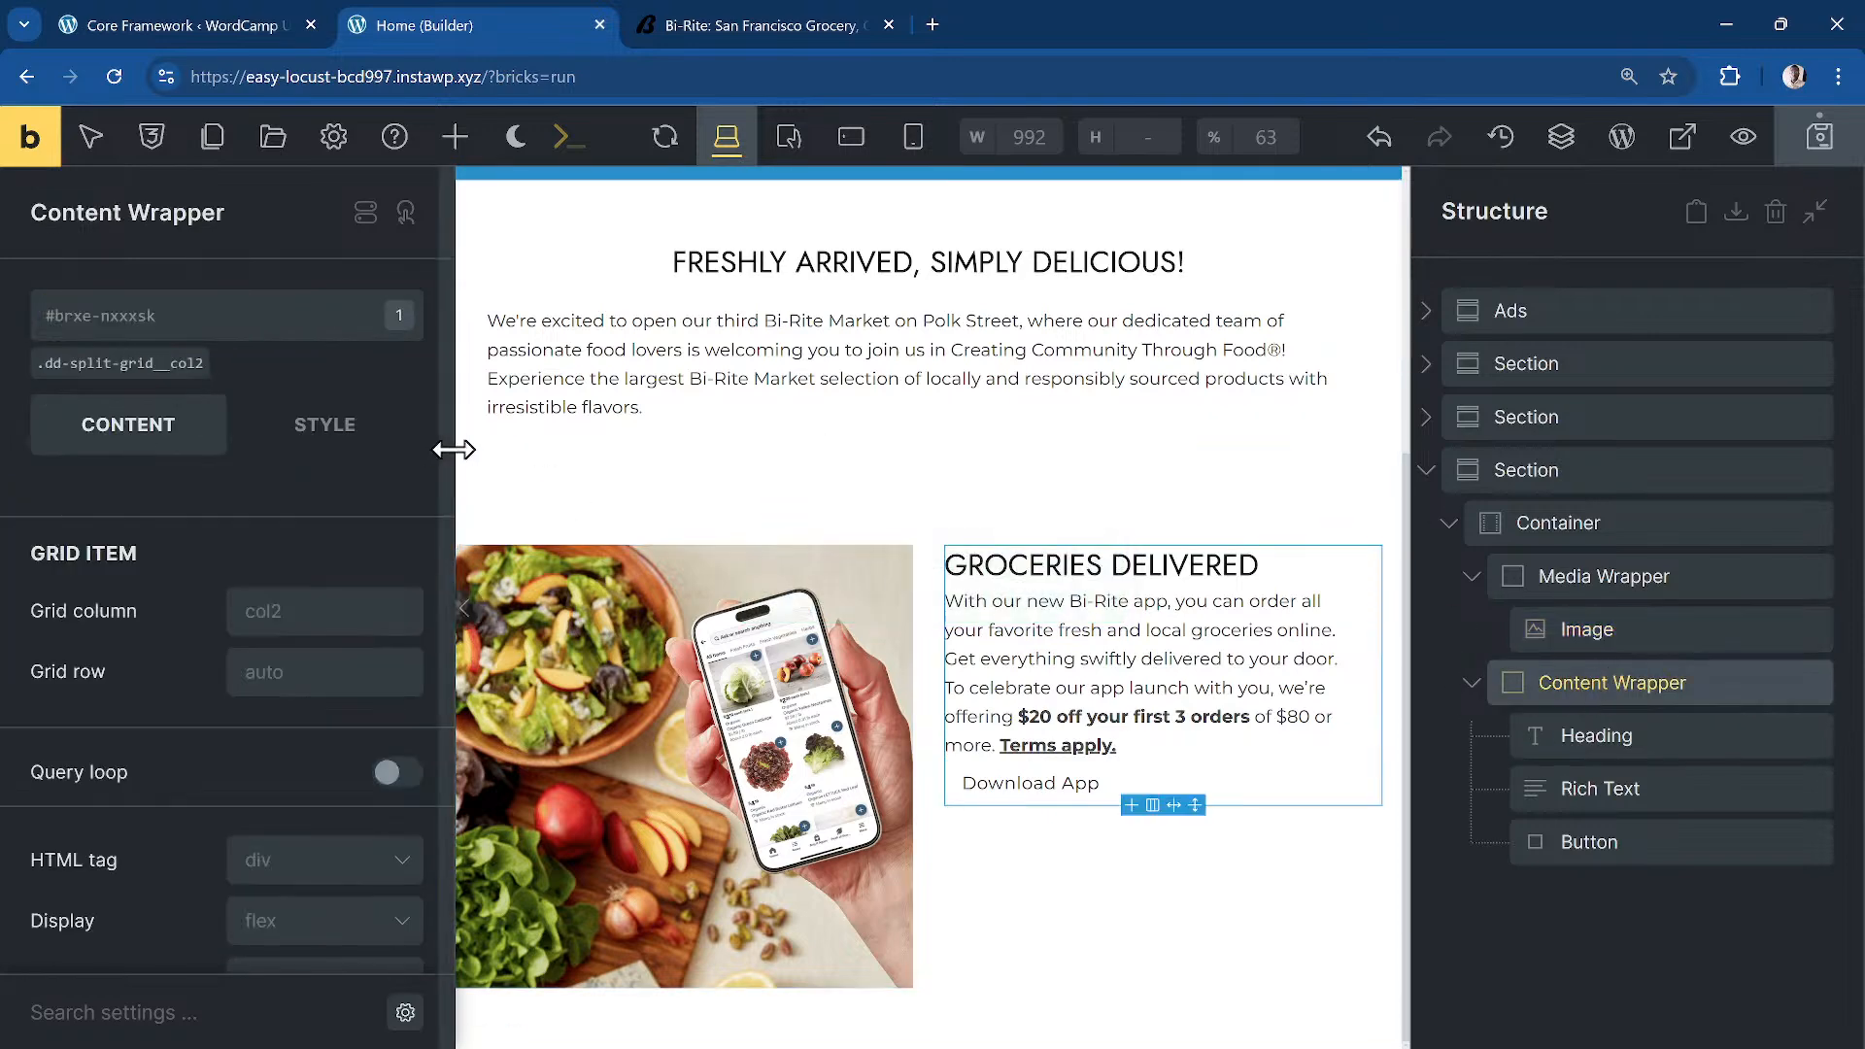
click(129, 320)
text(d)
key(BackSpace)
text(th)
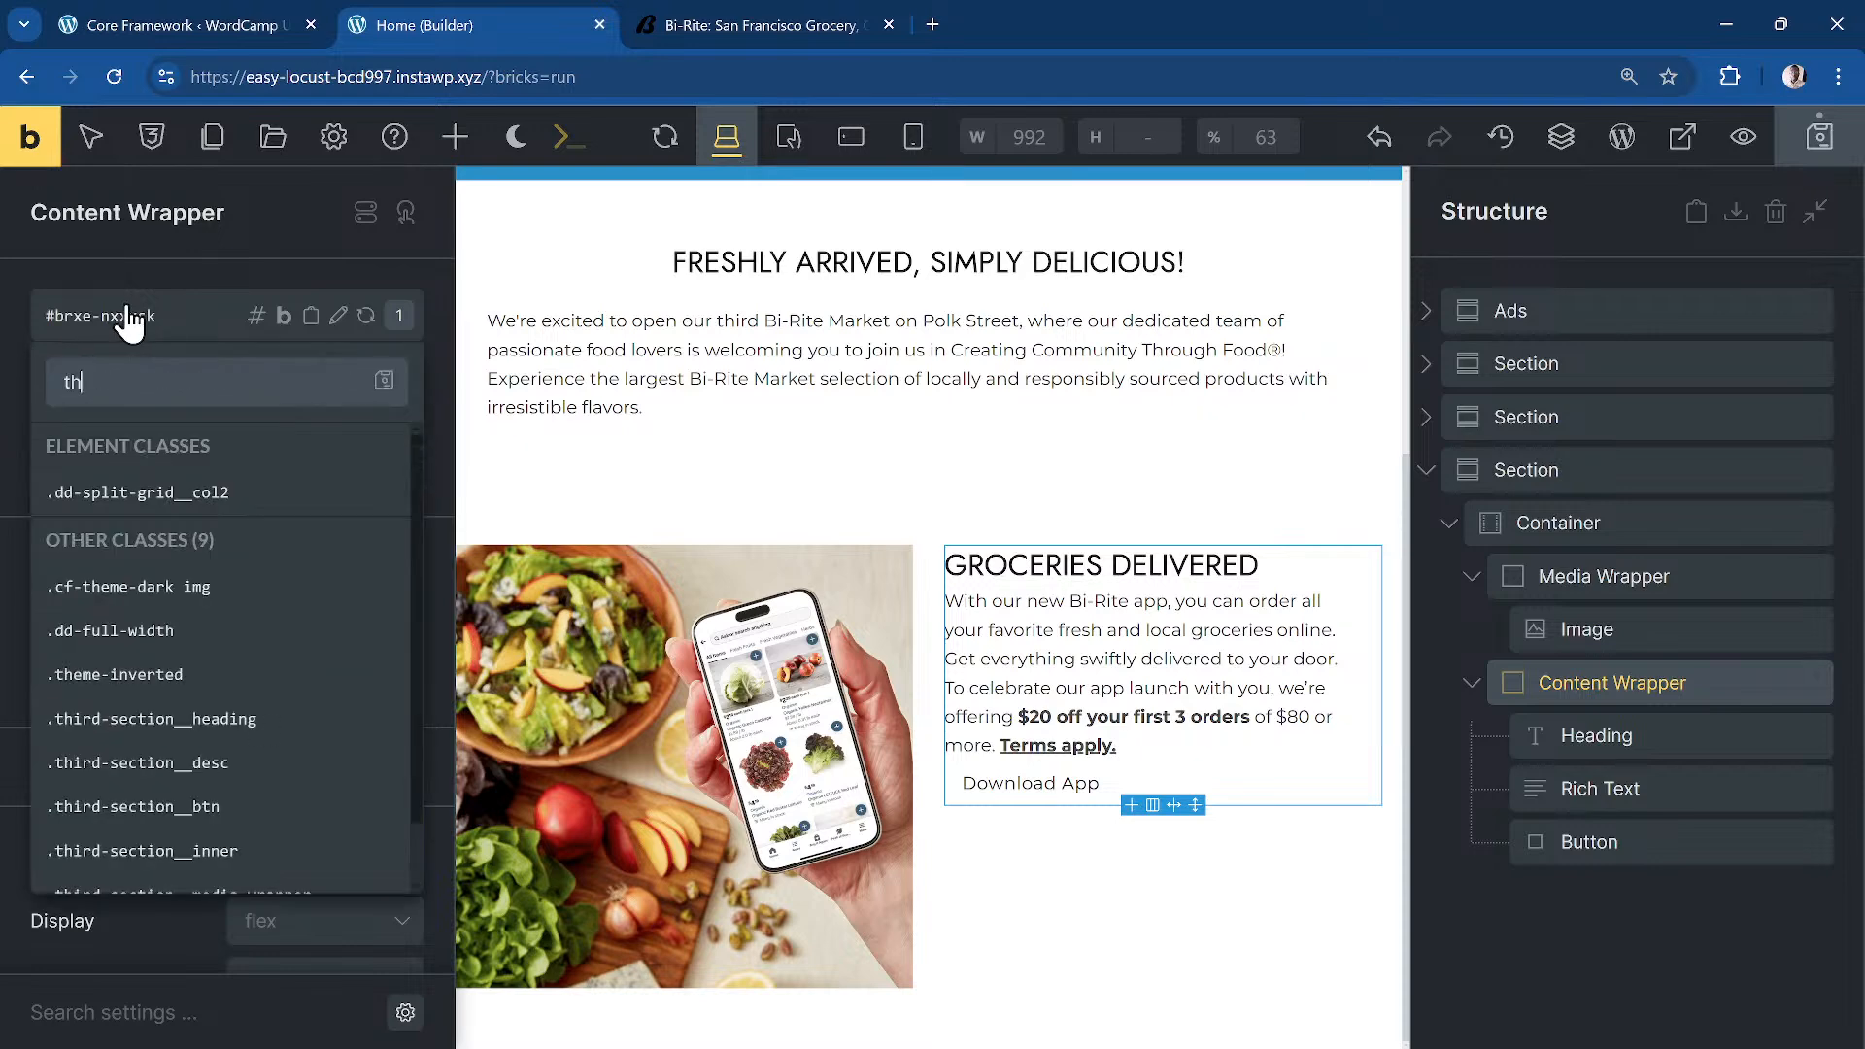
text(ird-section__)
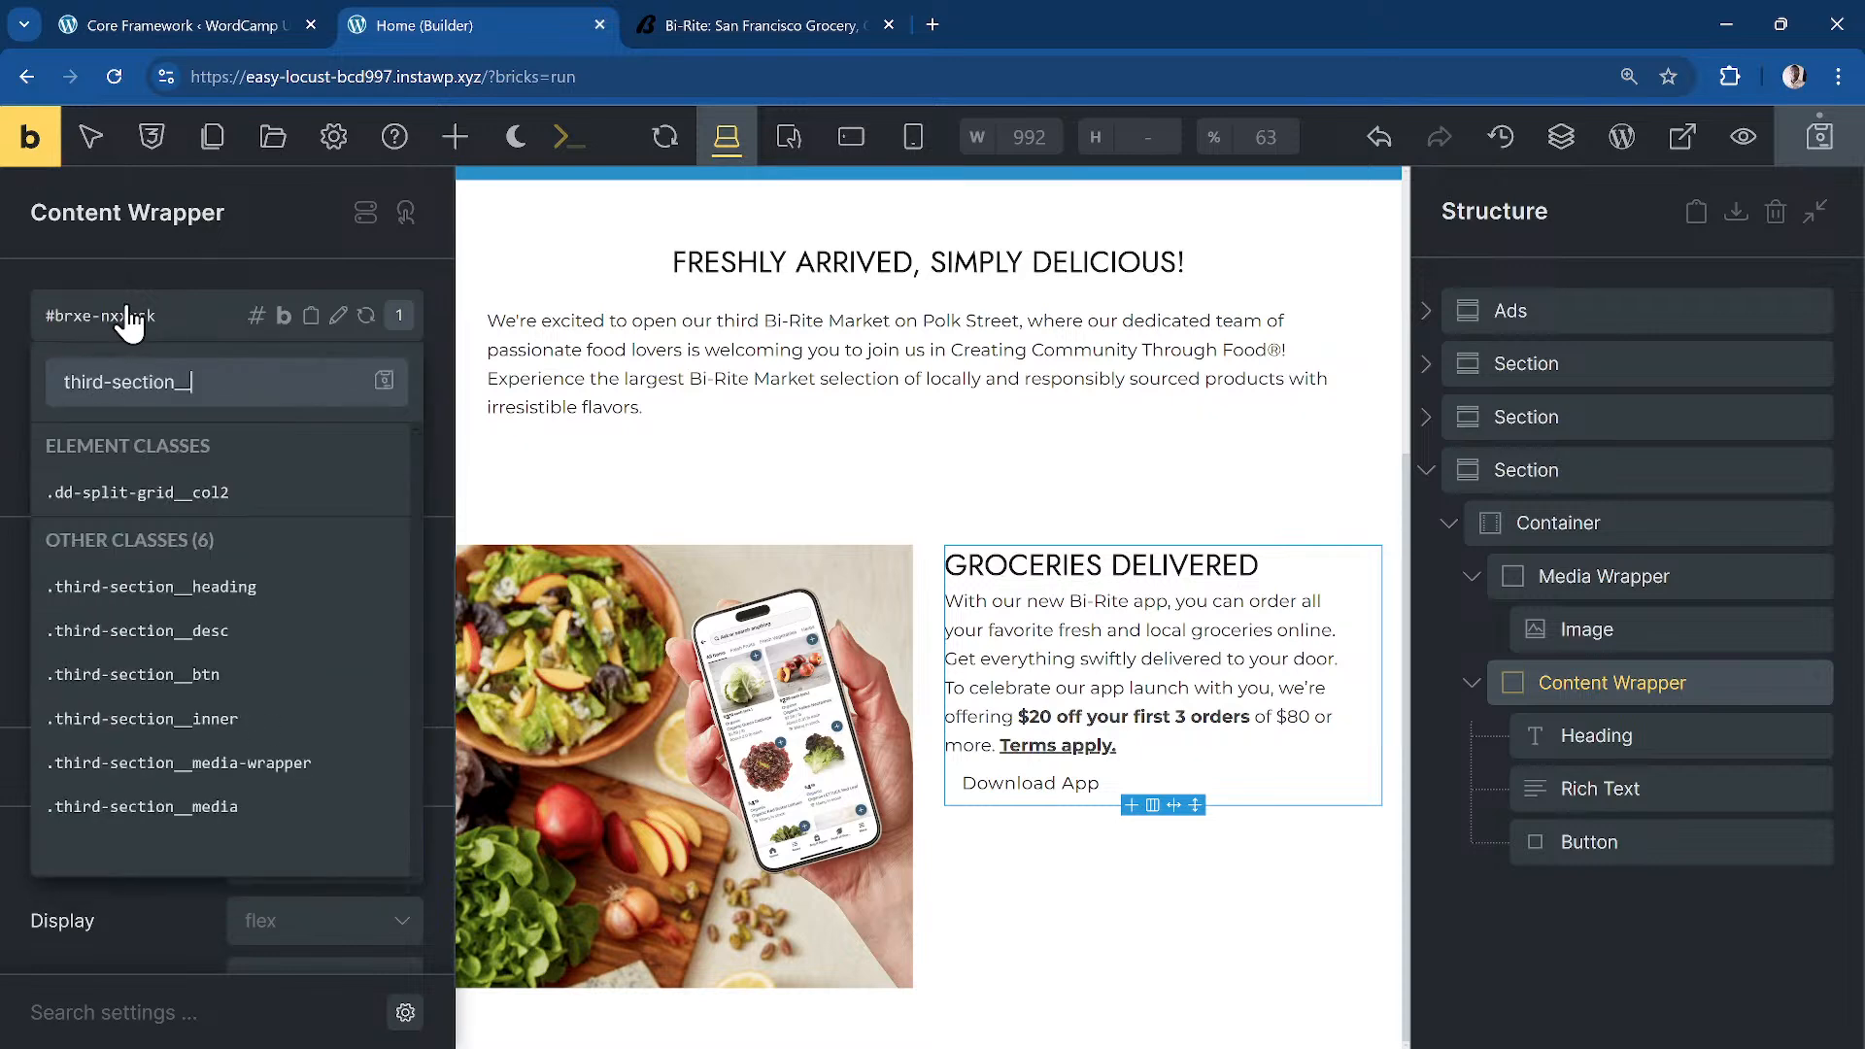
text(content-wrapper)
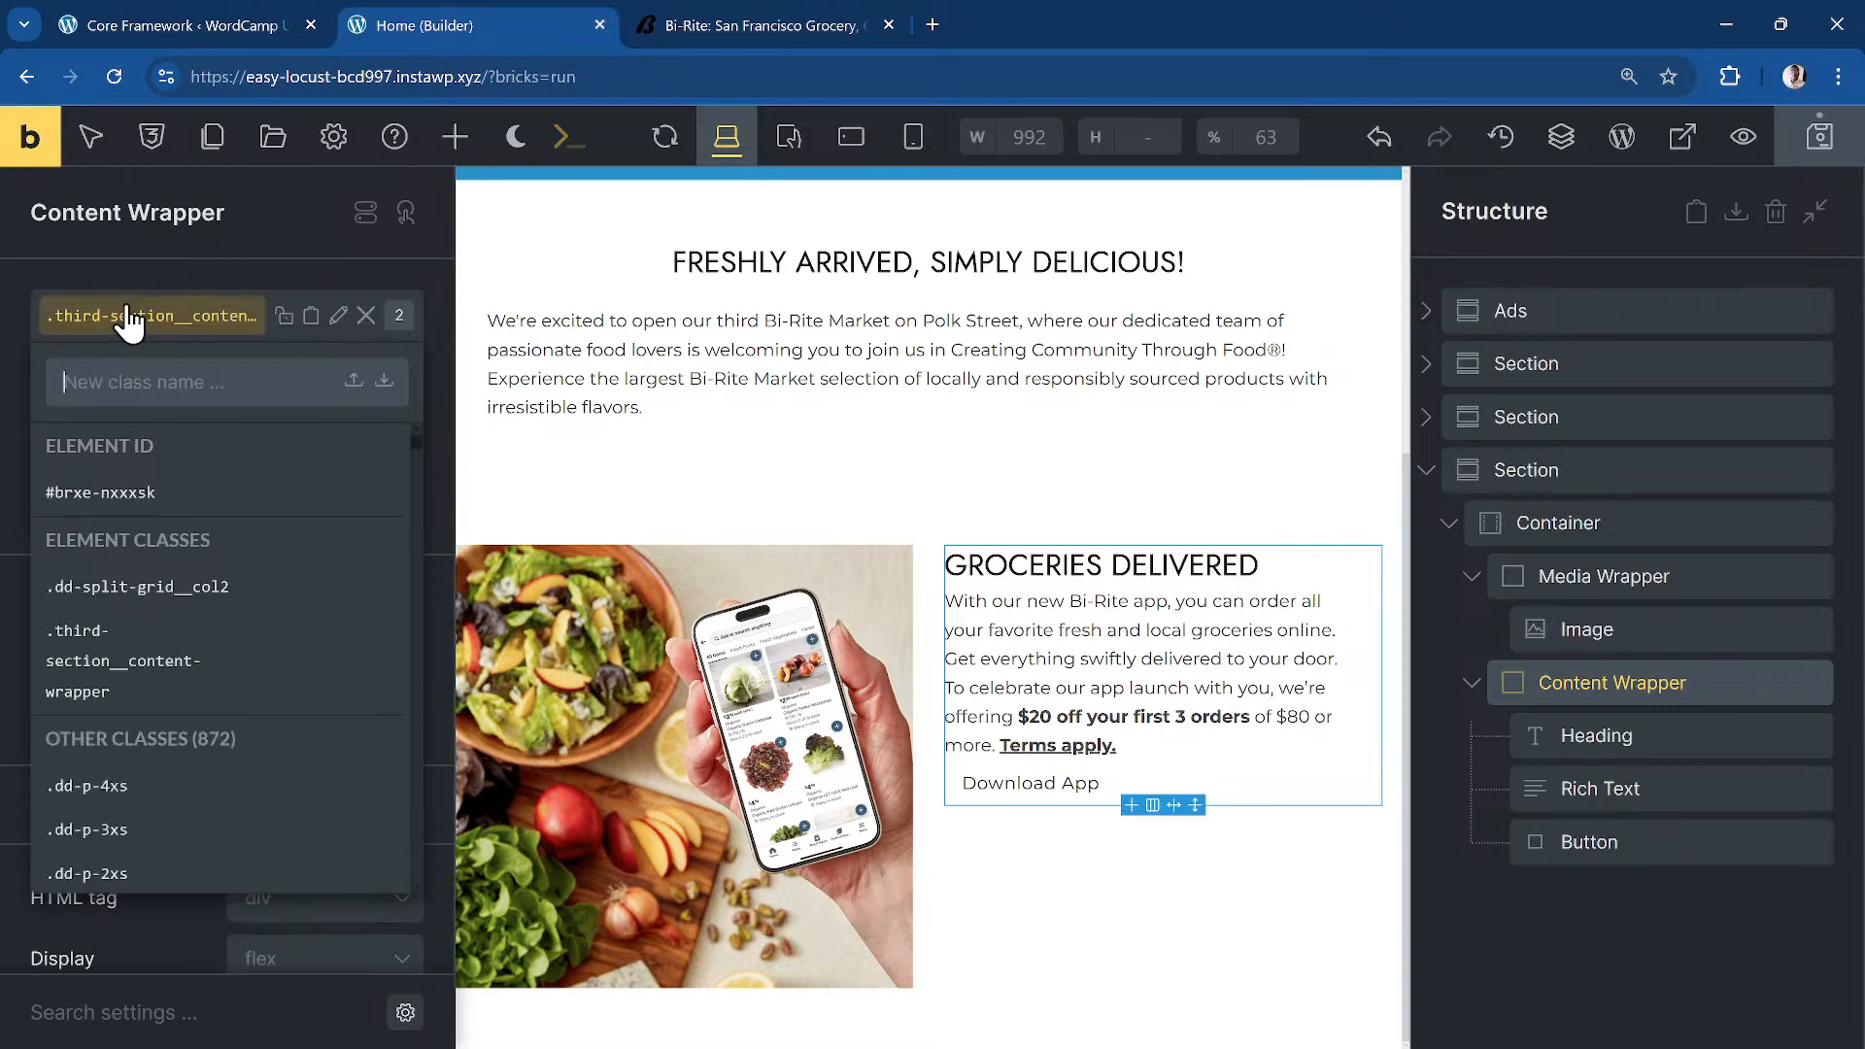
key(Return)
click(1584, 523)
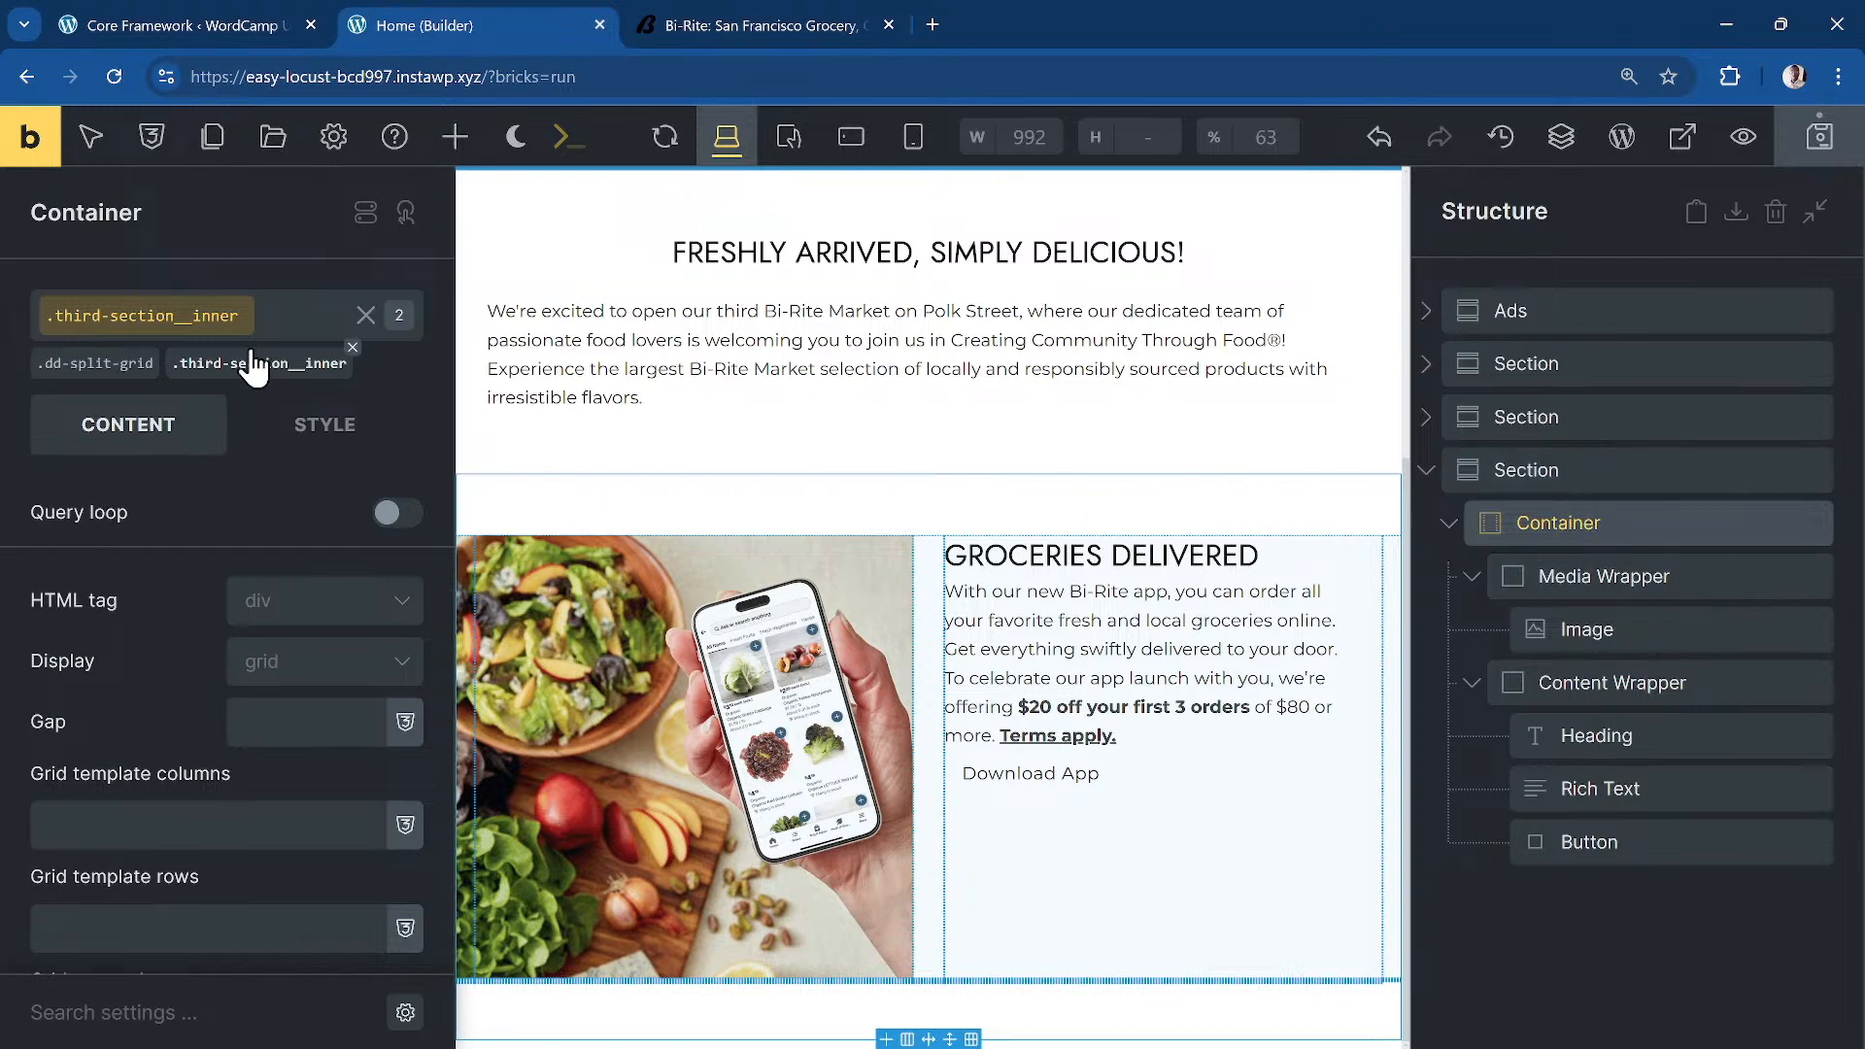
Step: Compare the container's style against the original Bi-Rite site
click(321, 427)
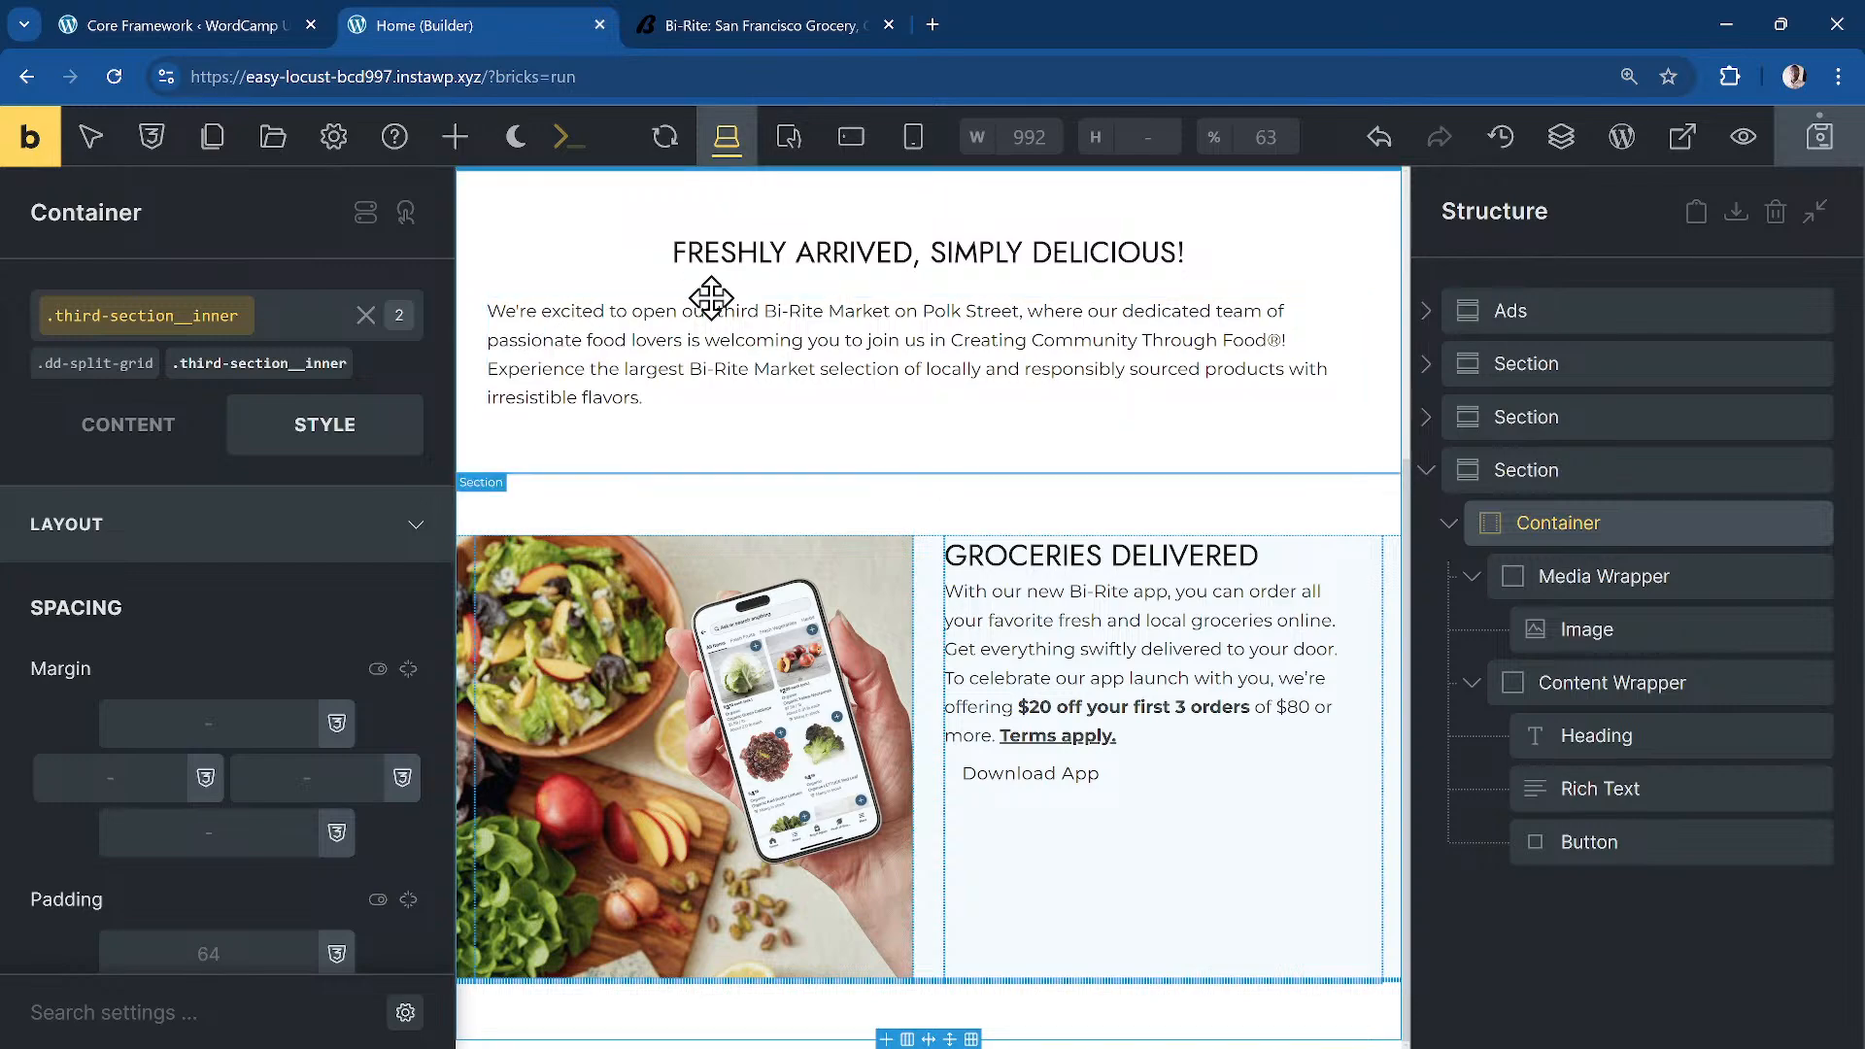
click(760, 27)
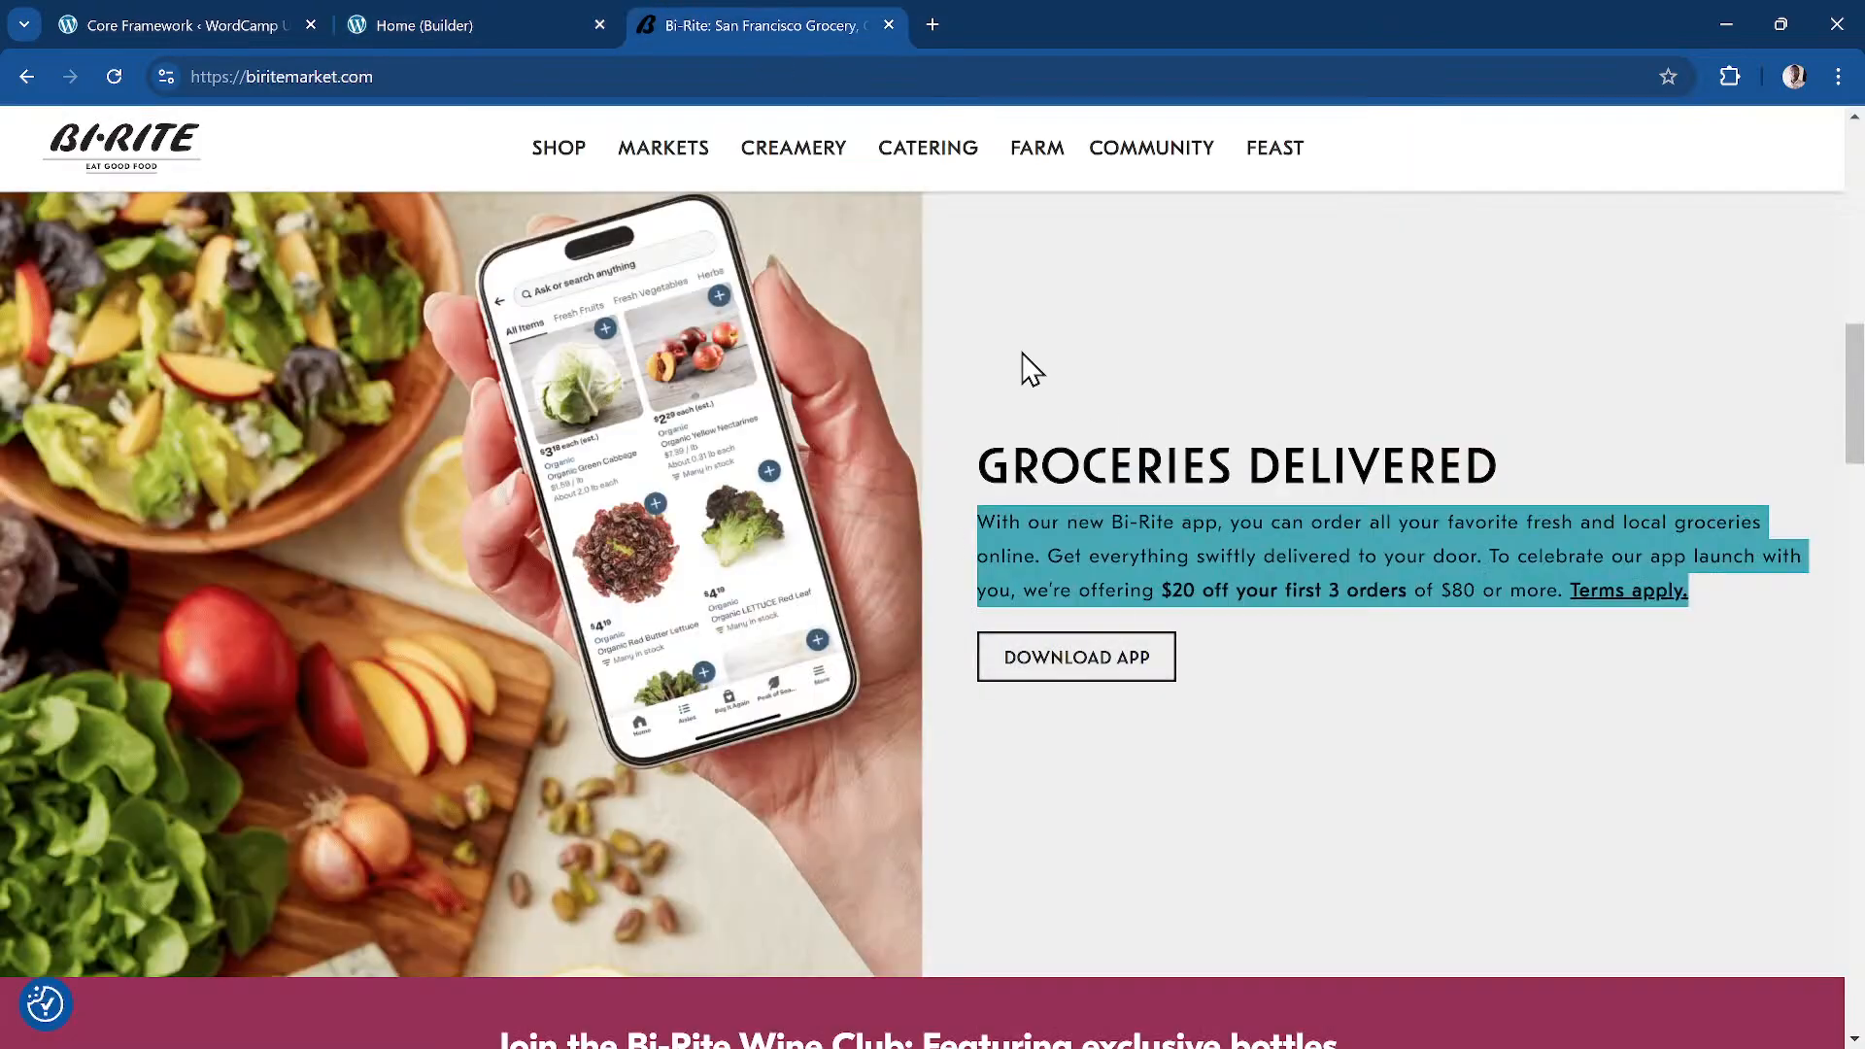
click(1039, 269)
scroll(1049, 321, up, 3)
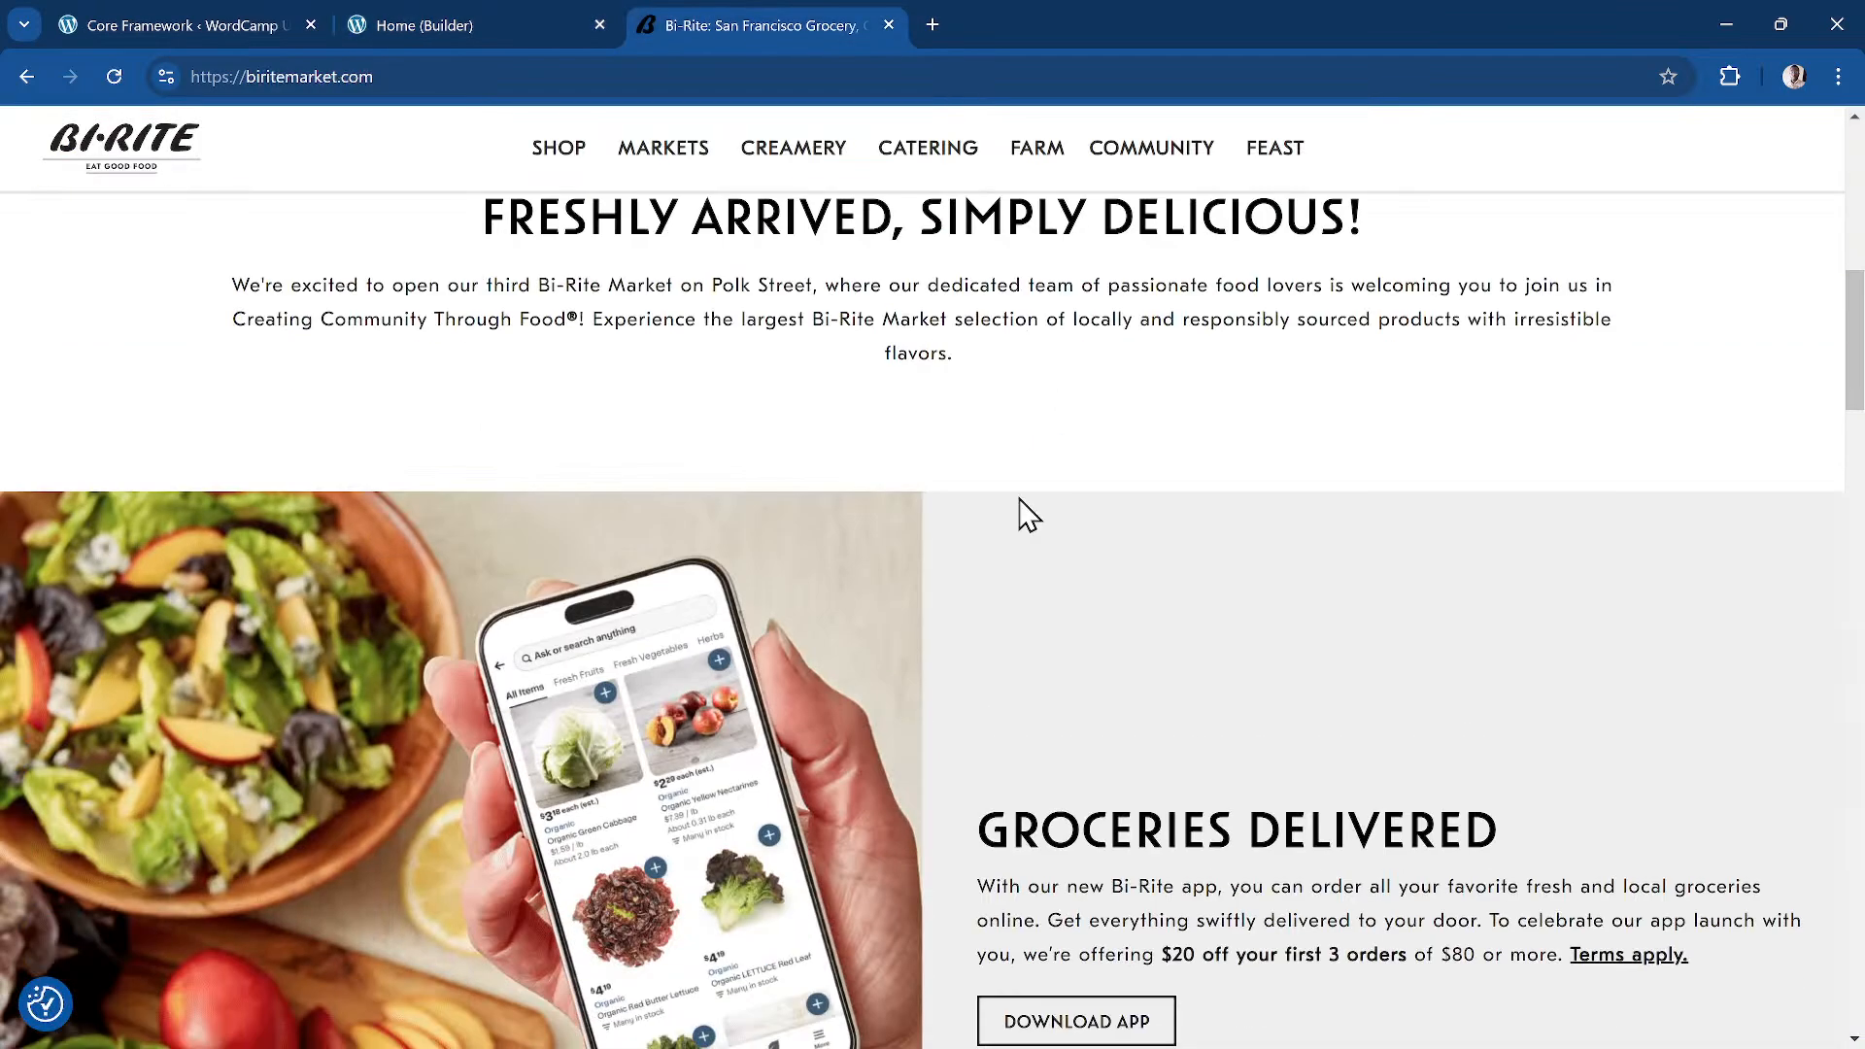
click(547, 22)
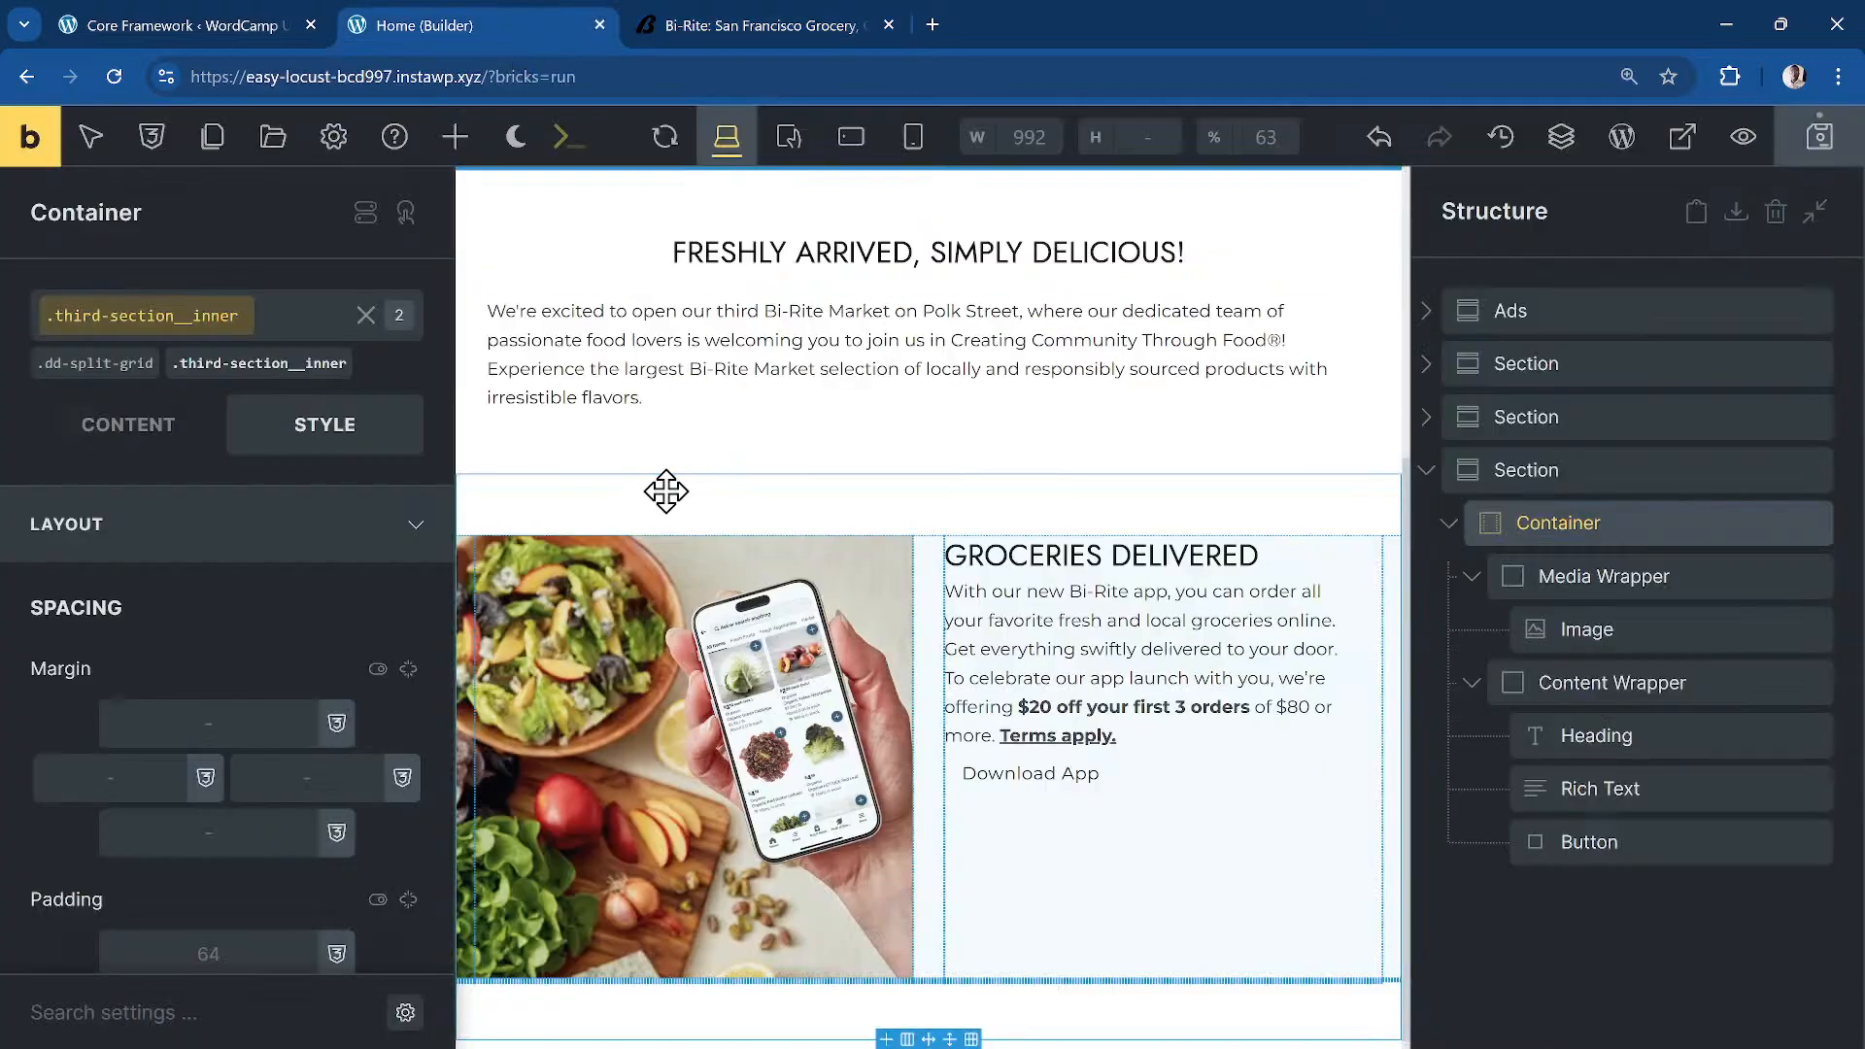
Step: Fill the container background with the dd-clr-secondary colour variable and save the page
click(273, 546)
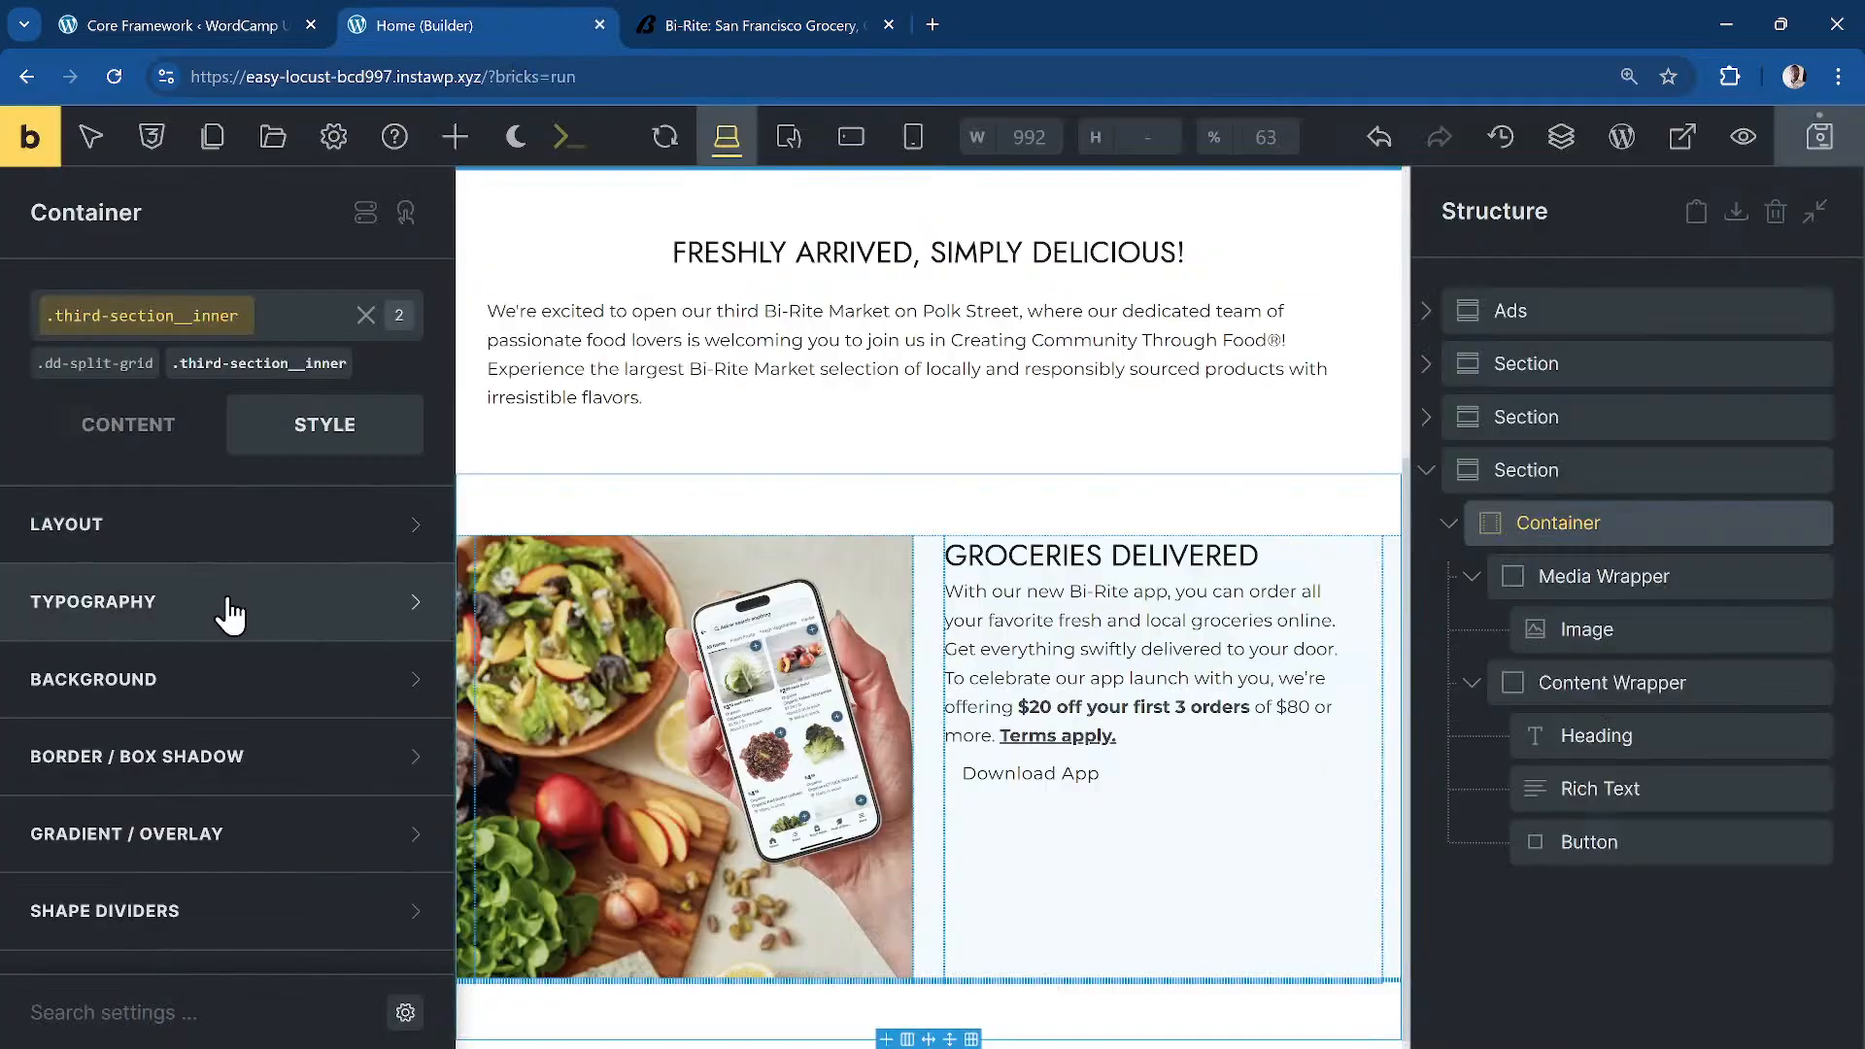
click(262, 675)
right_click(401, 629)
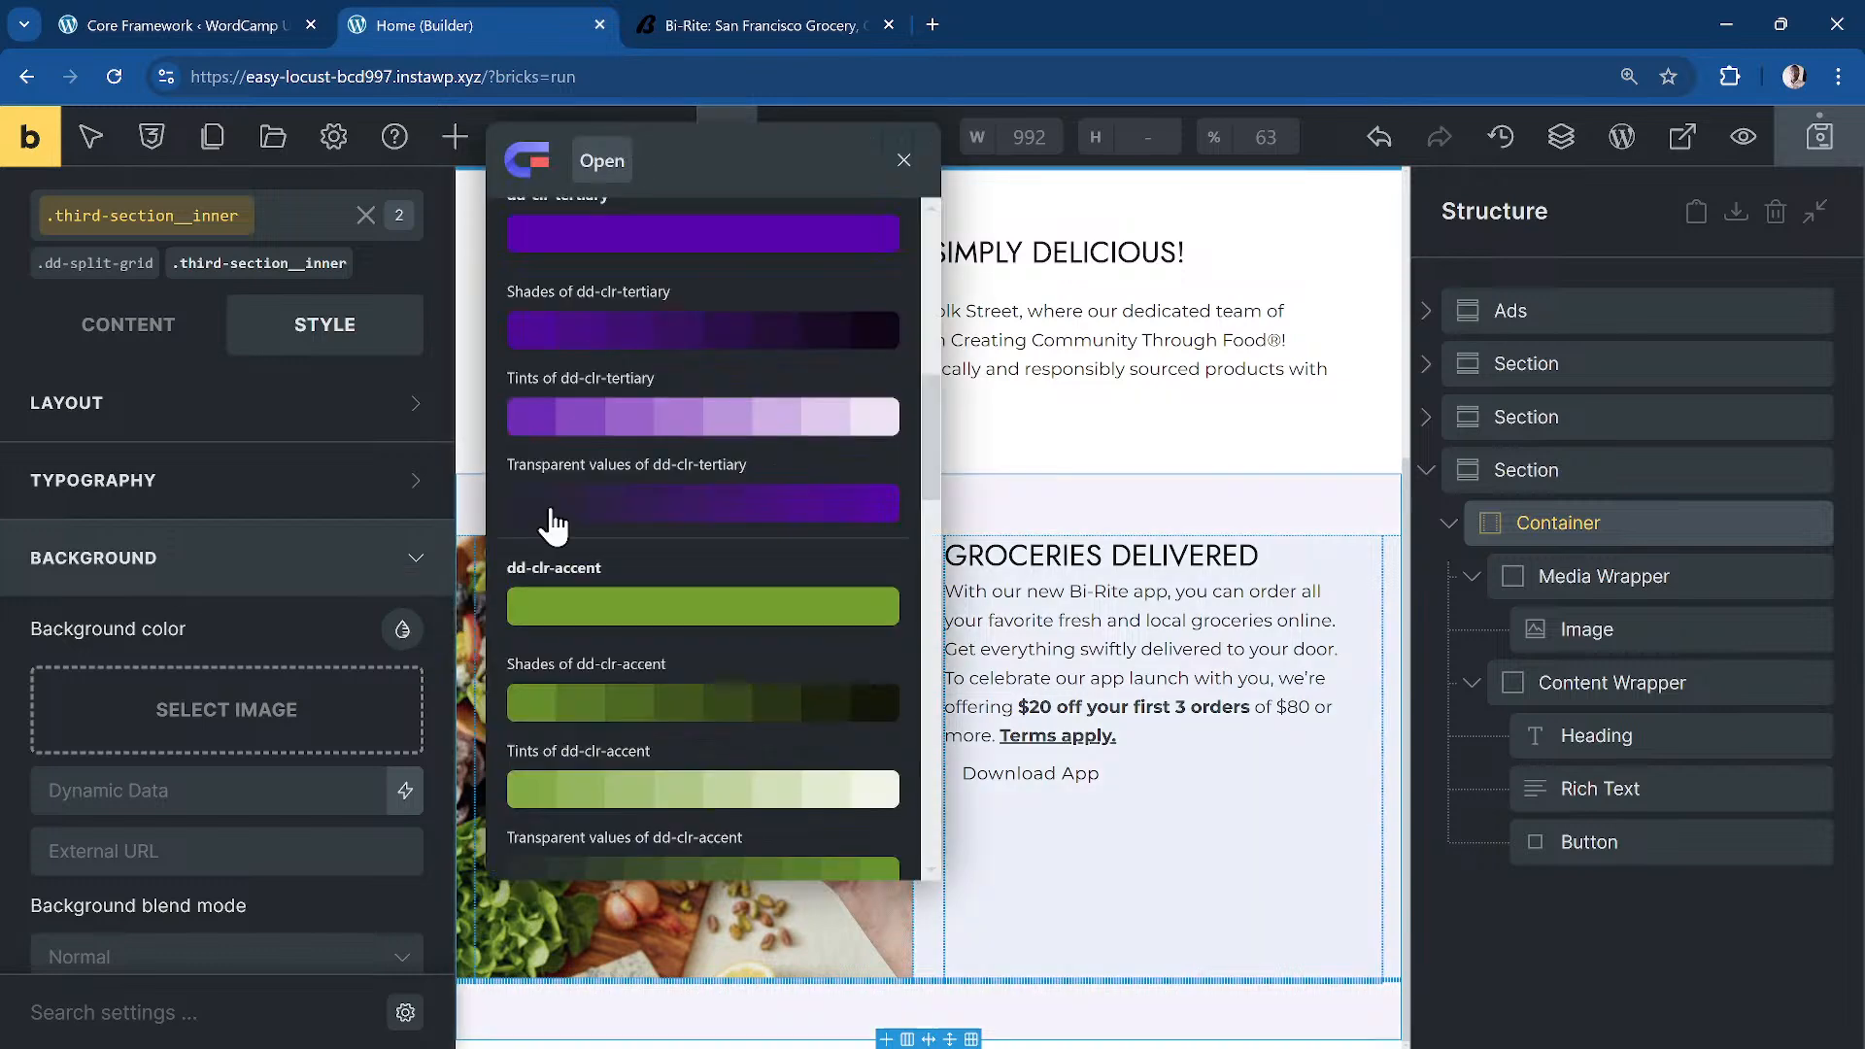
scroll(618, 313, up, 5)
scroll(618, 317, up, 3)
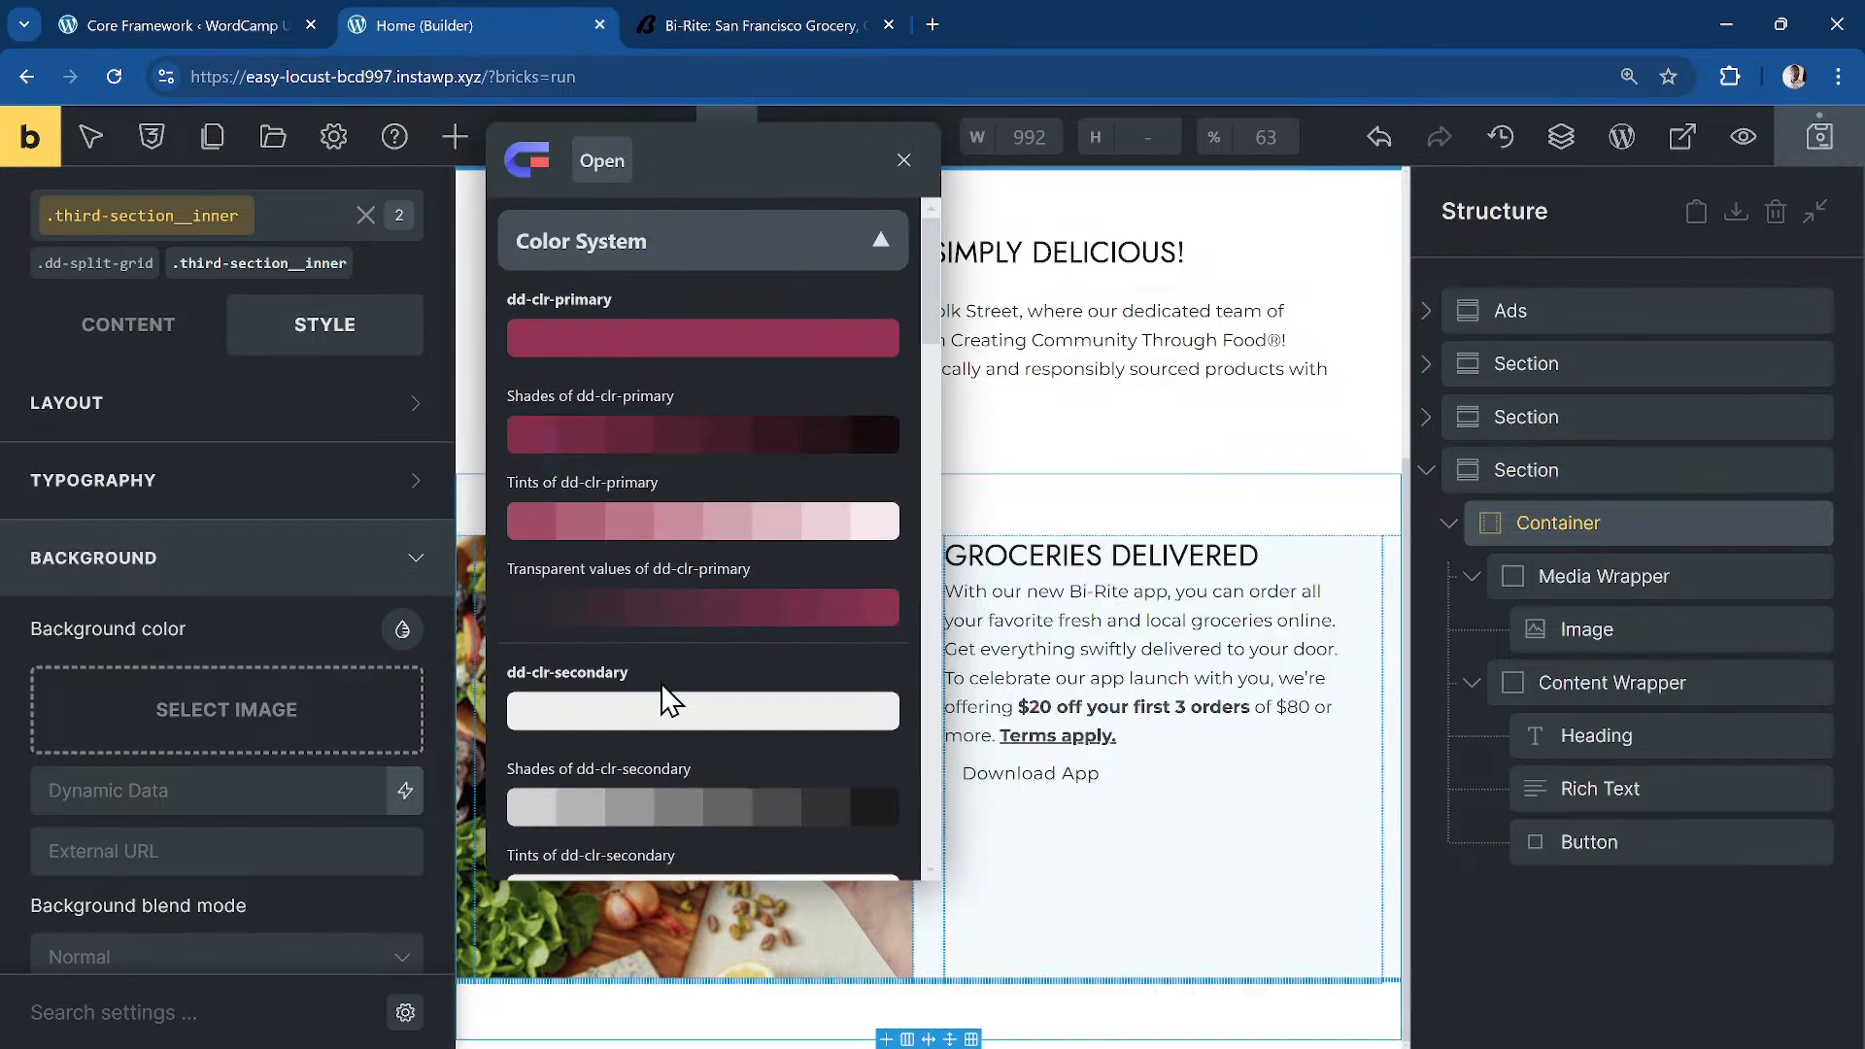
click(632, 714)
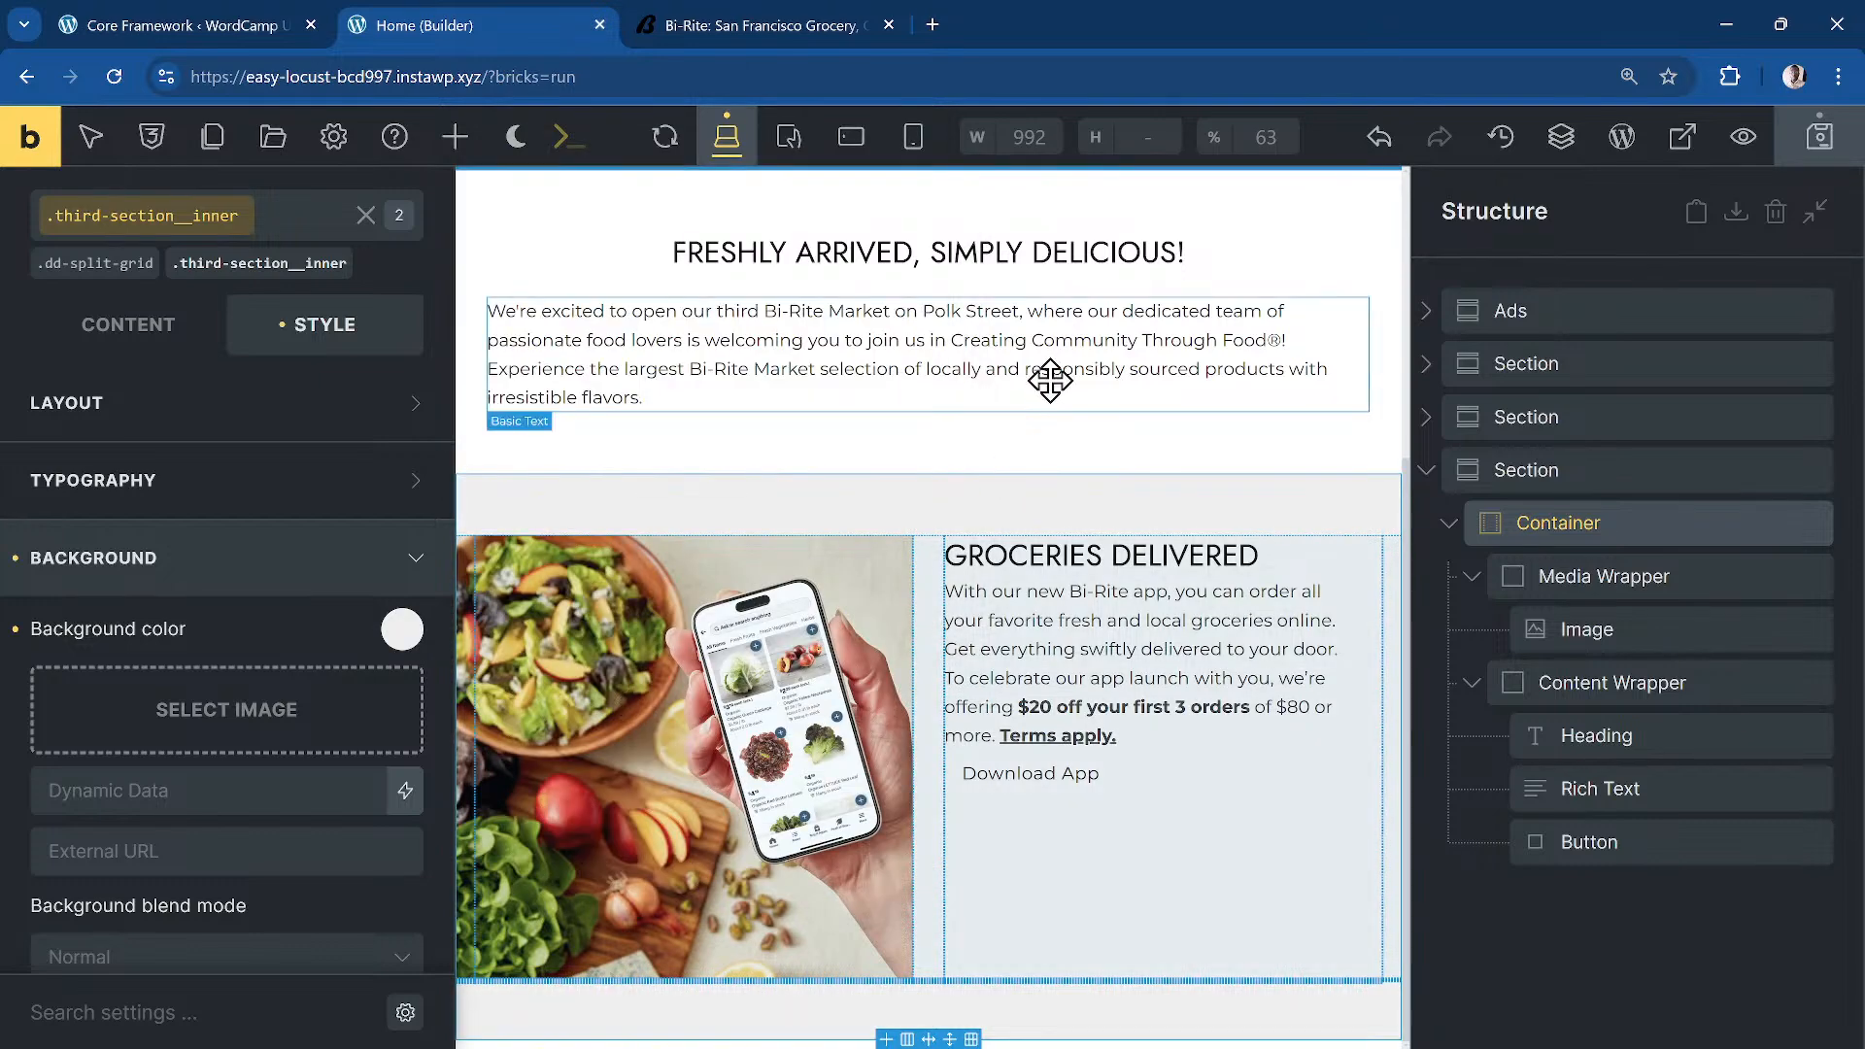
key(ctrl+s)
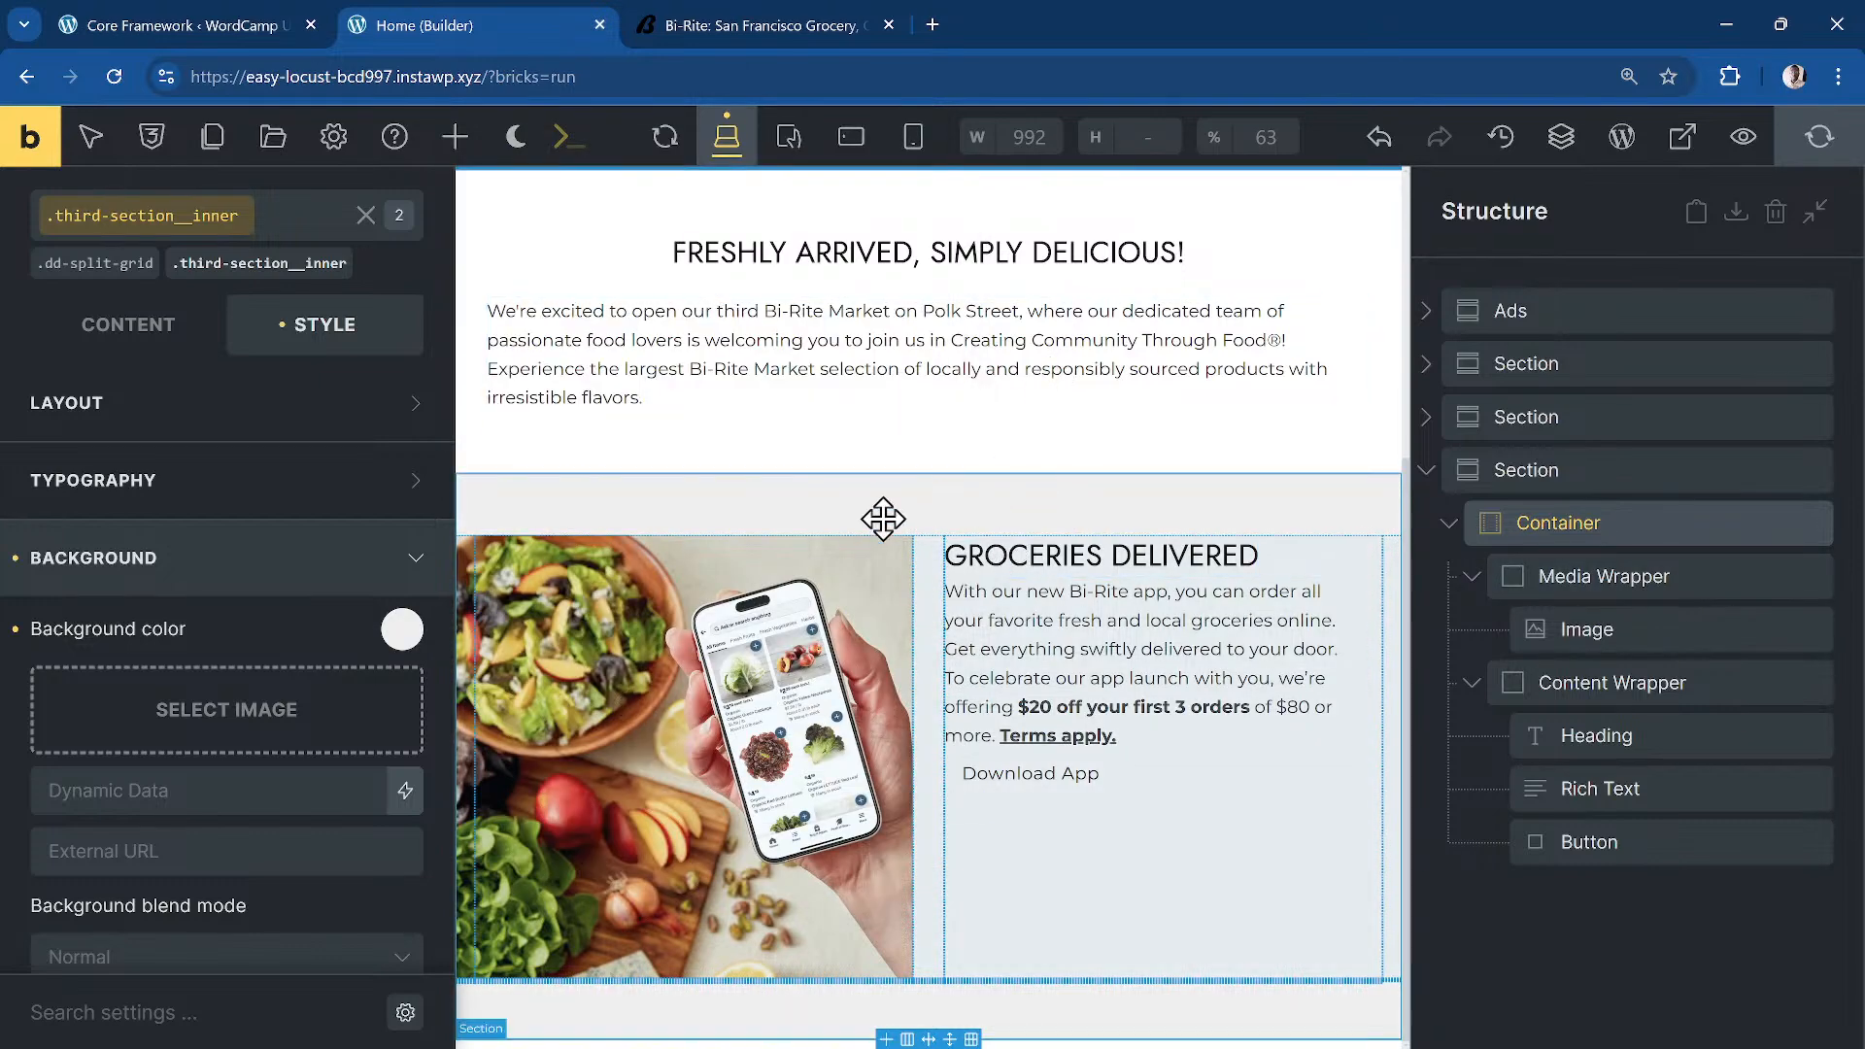
Step: Set the container's padding to 0 on all four sides
click(238, 402)
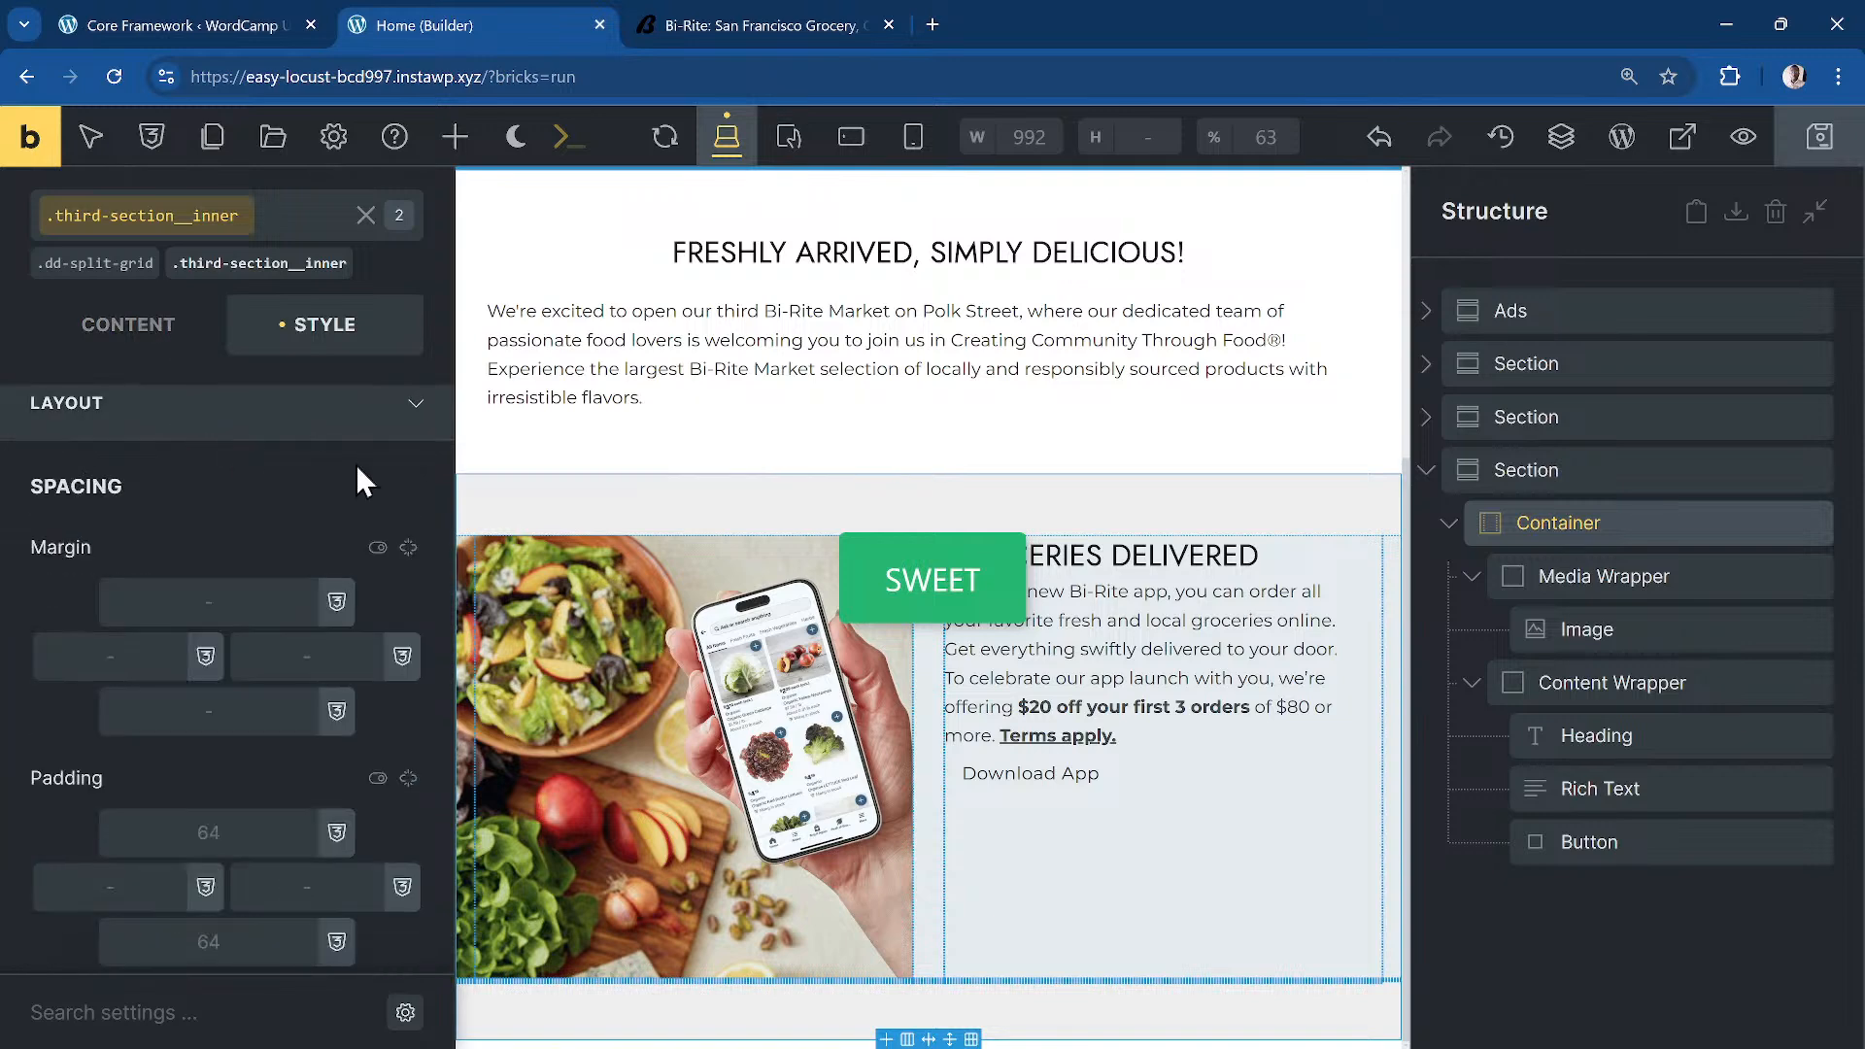
scroll(269, 768, down, 4)
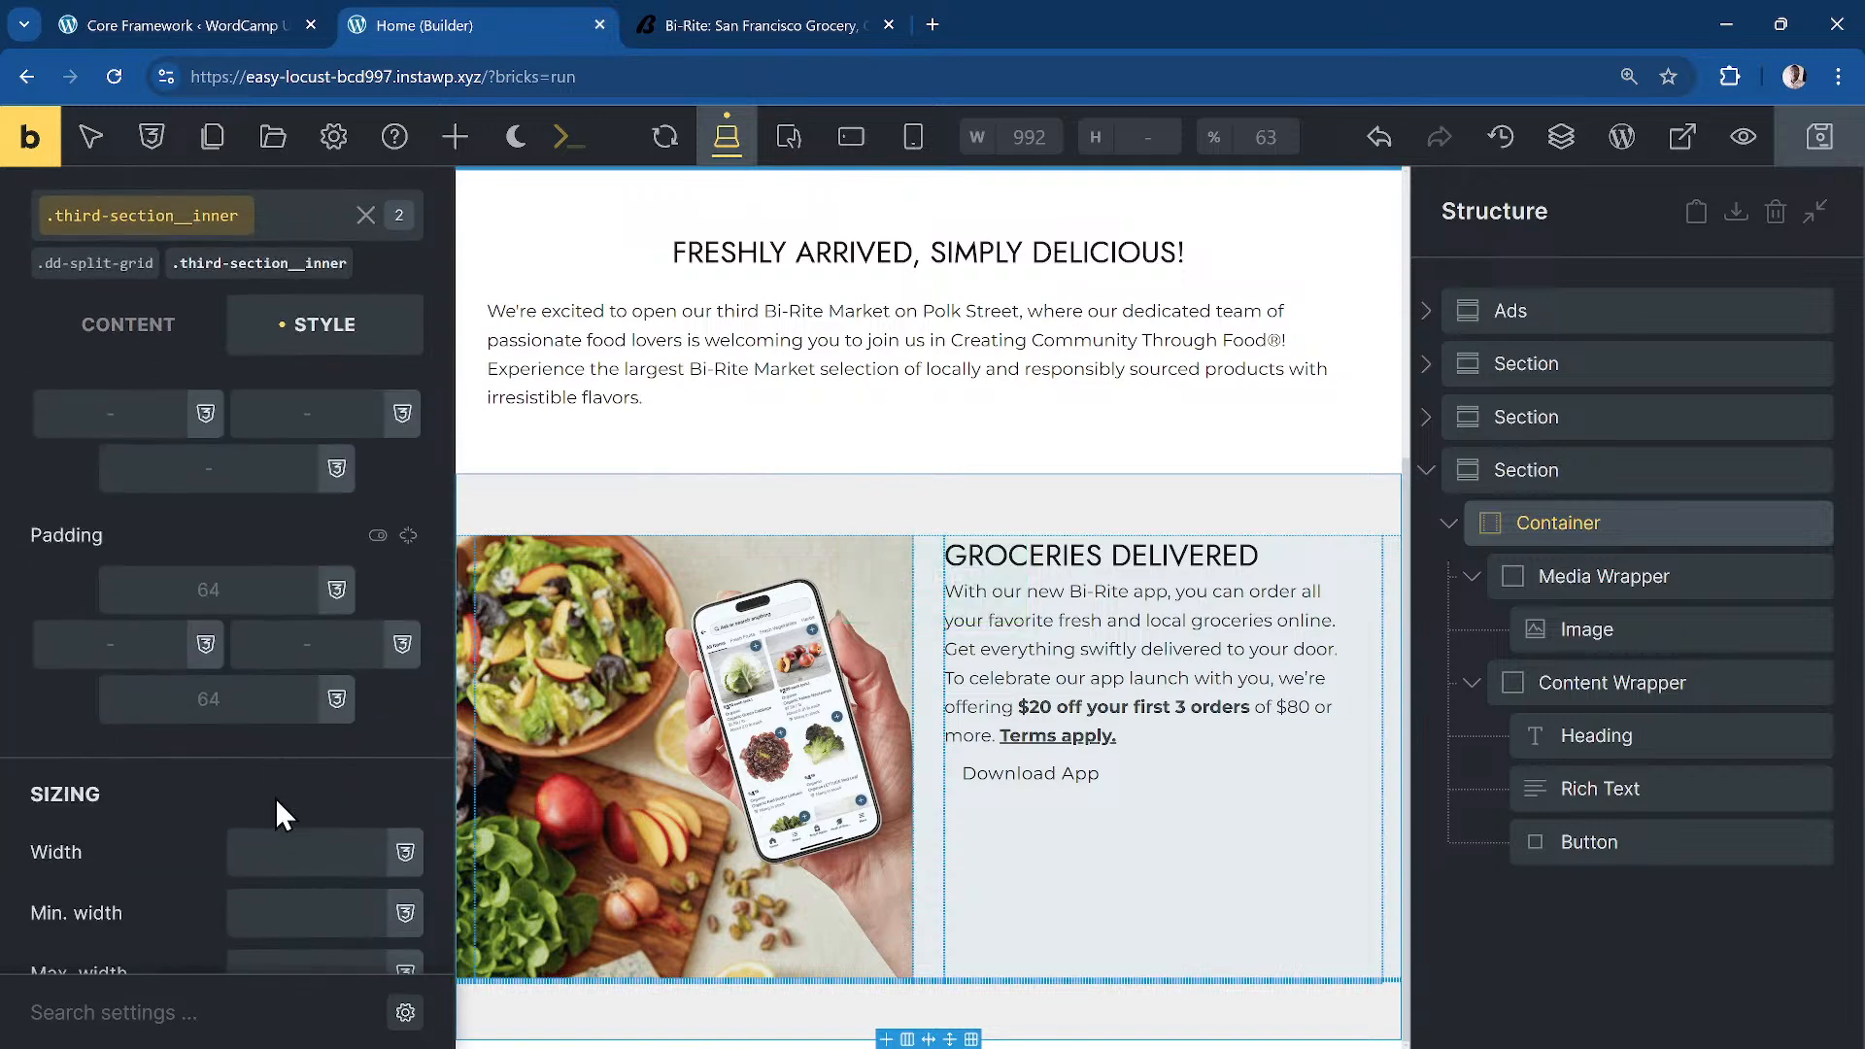
click(264, 586)
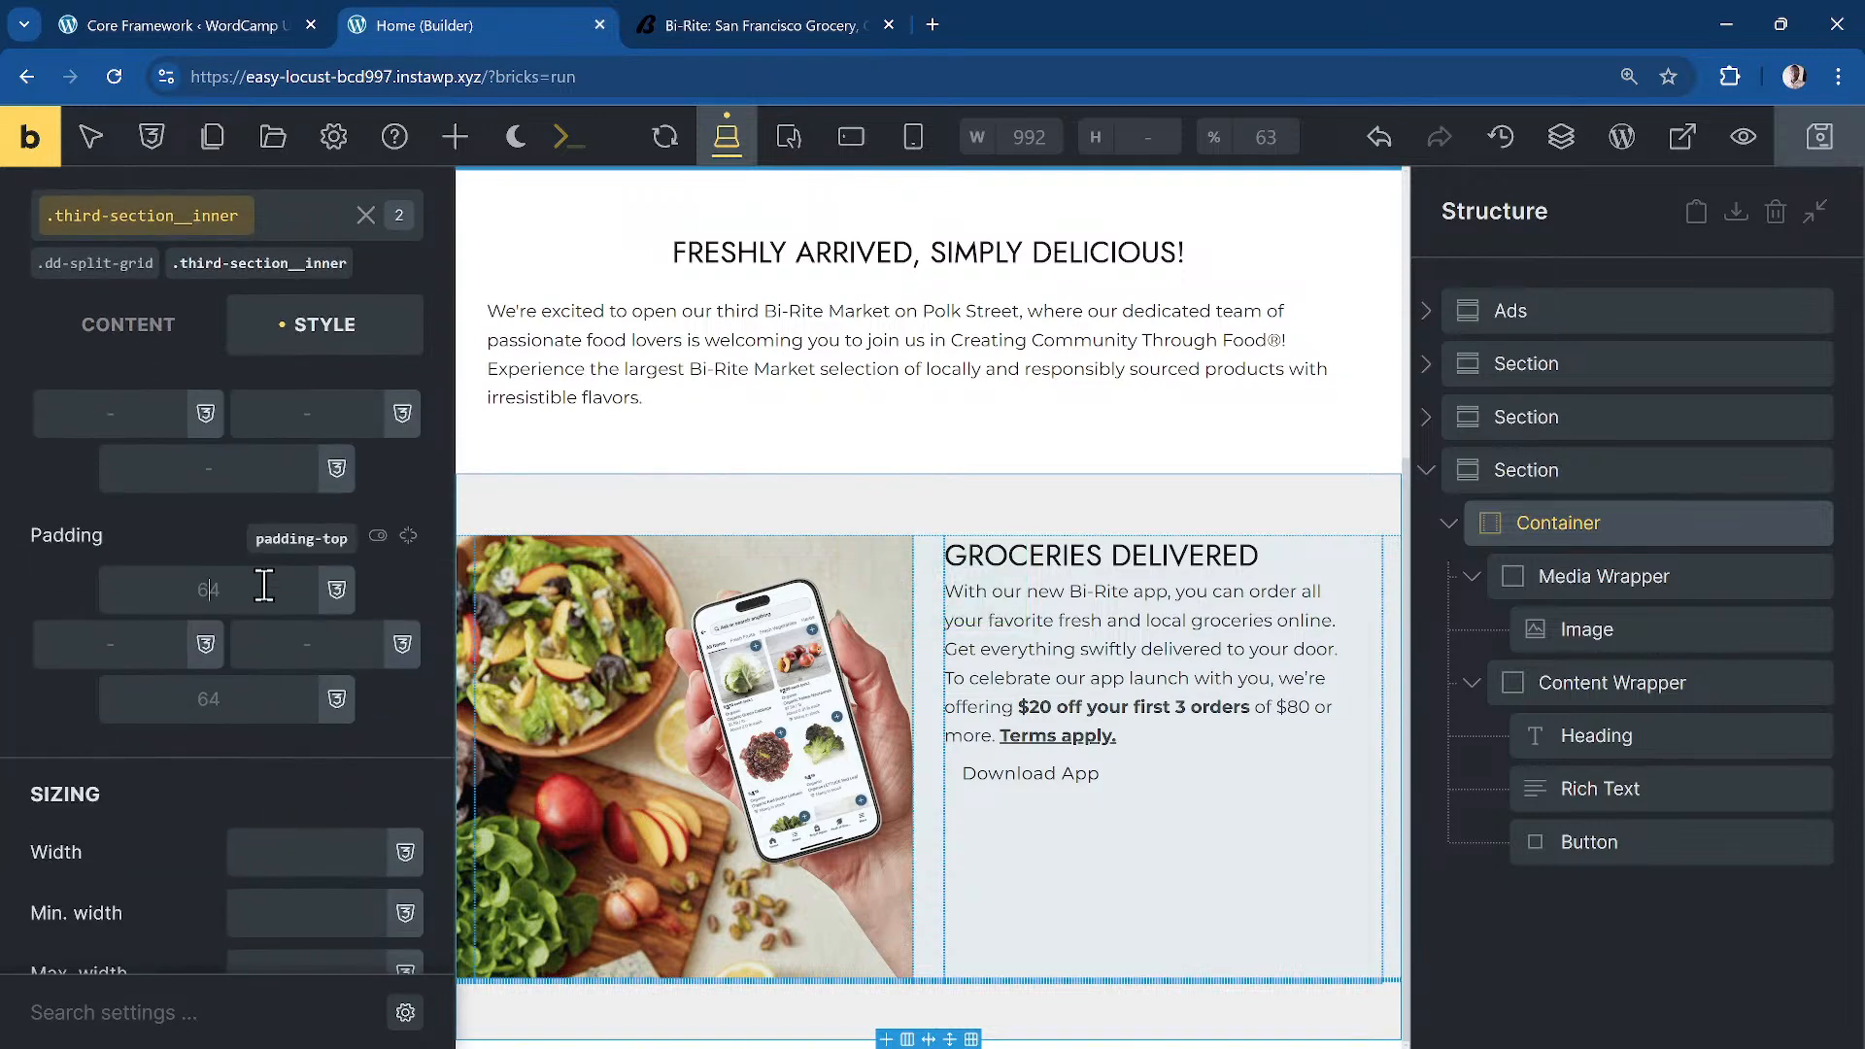
click(408, 535)
text(0)
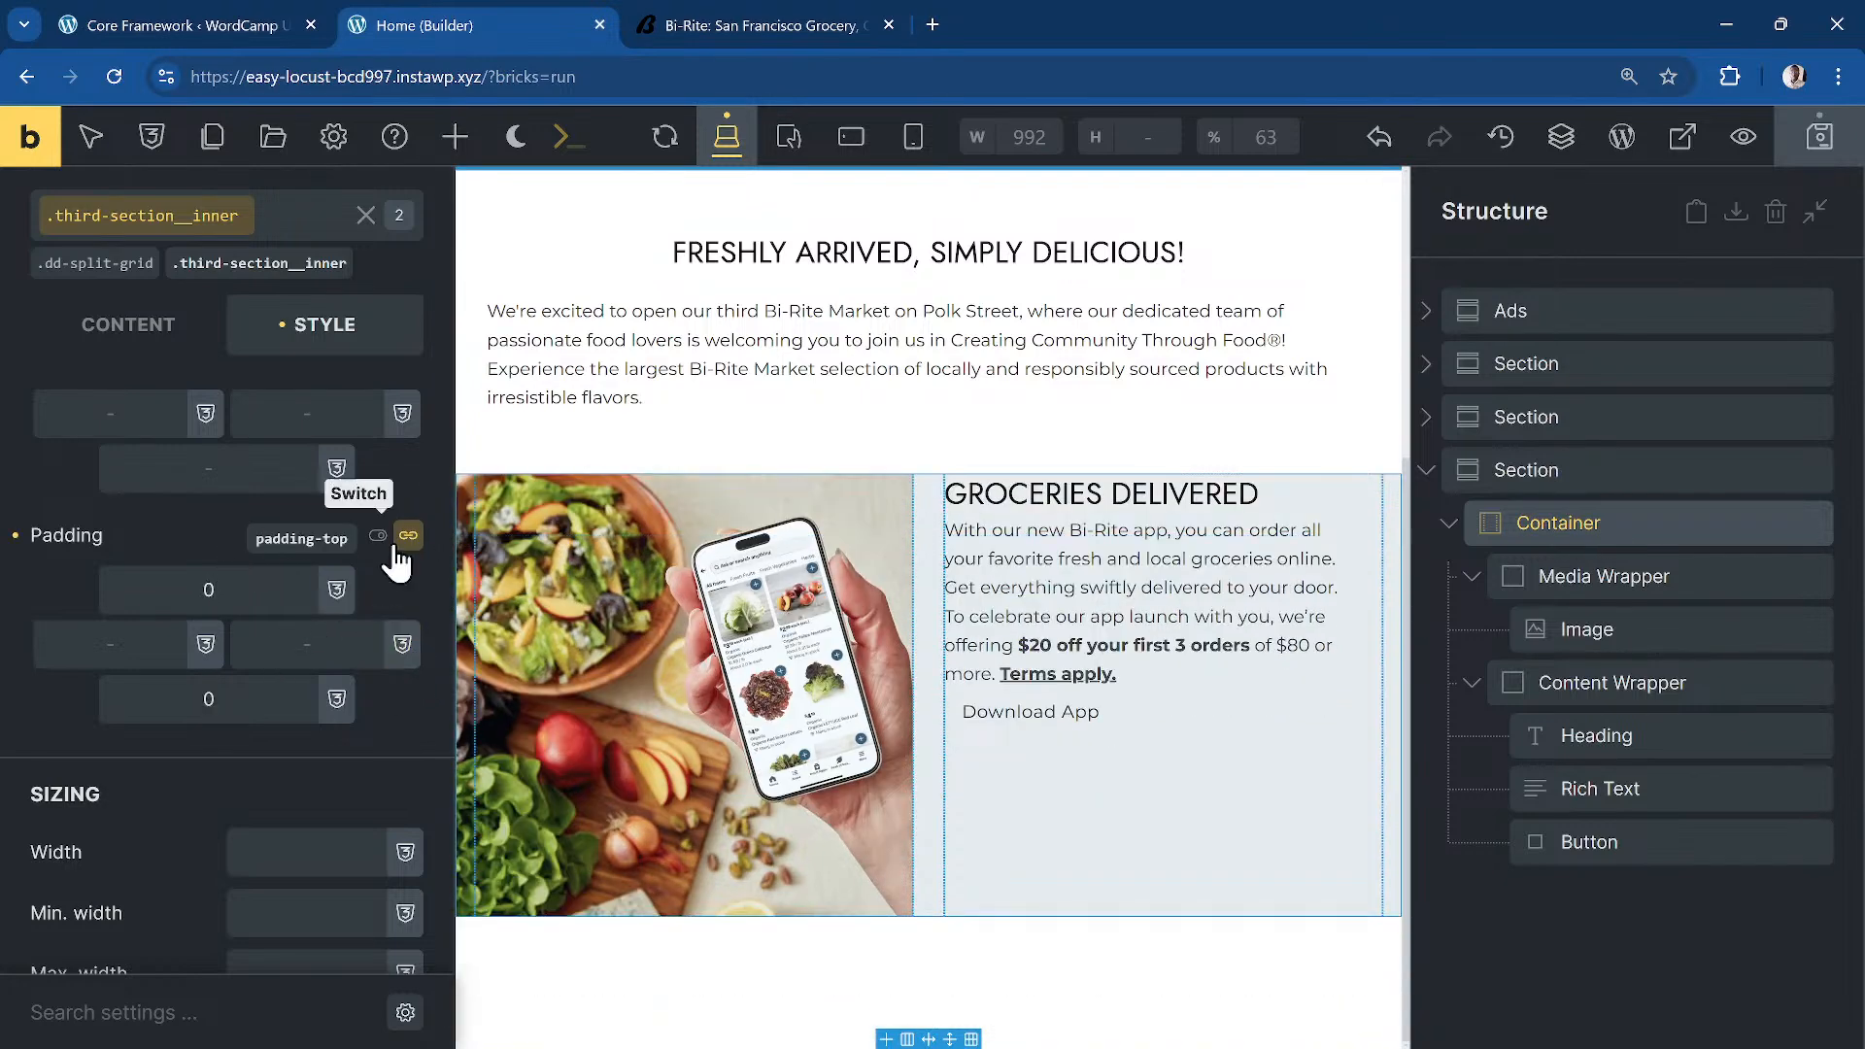
click(408, 535)
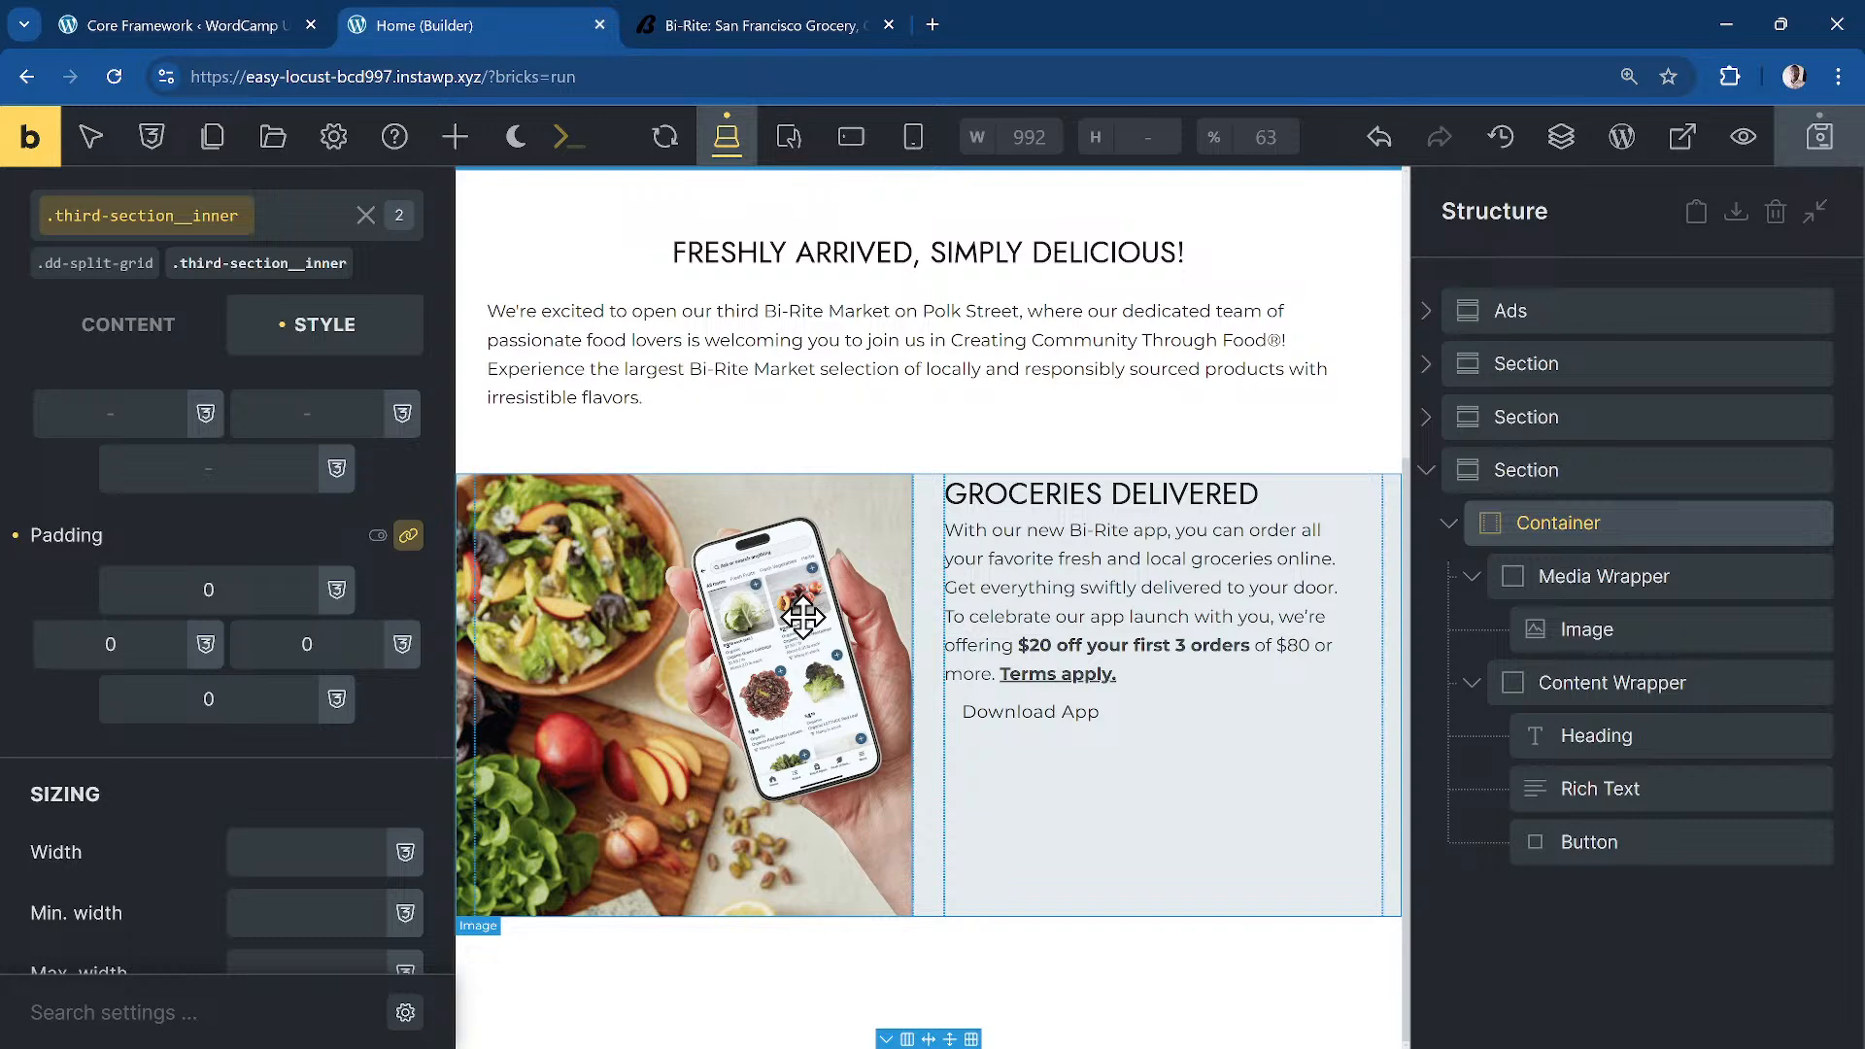
scroll(826, 614, up, 2)
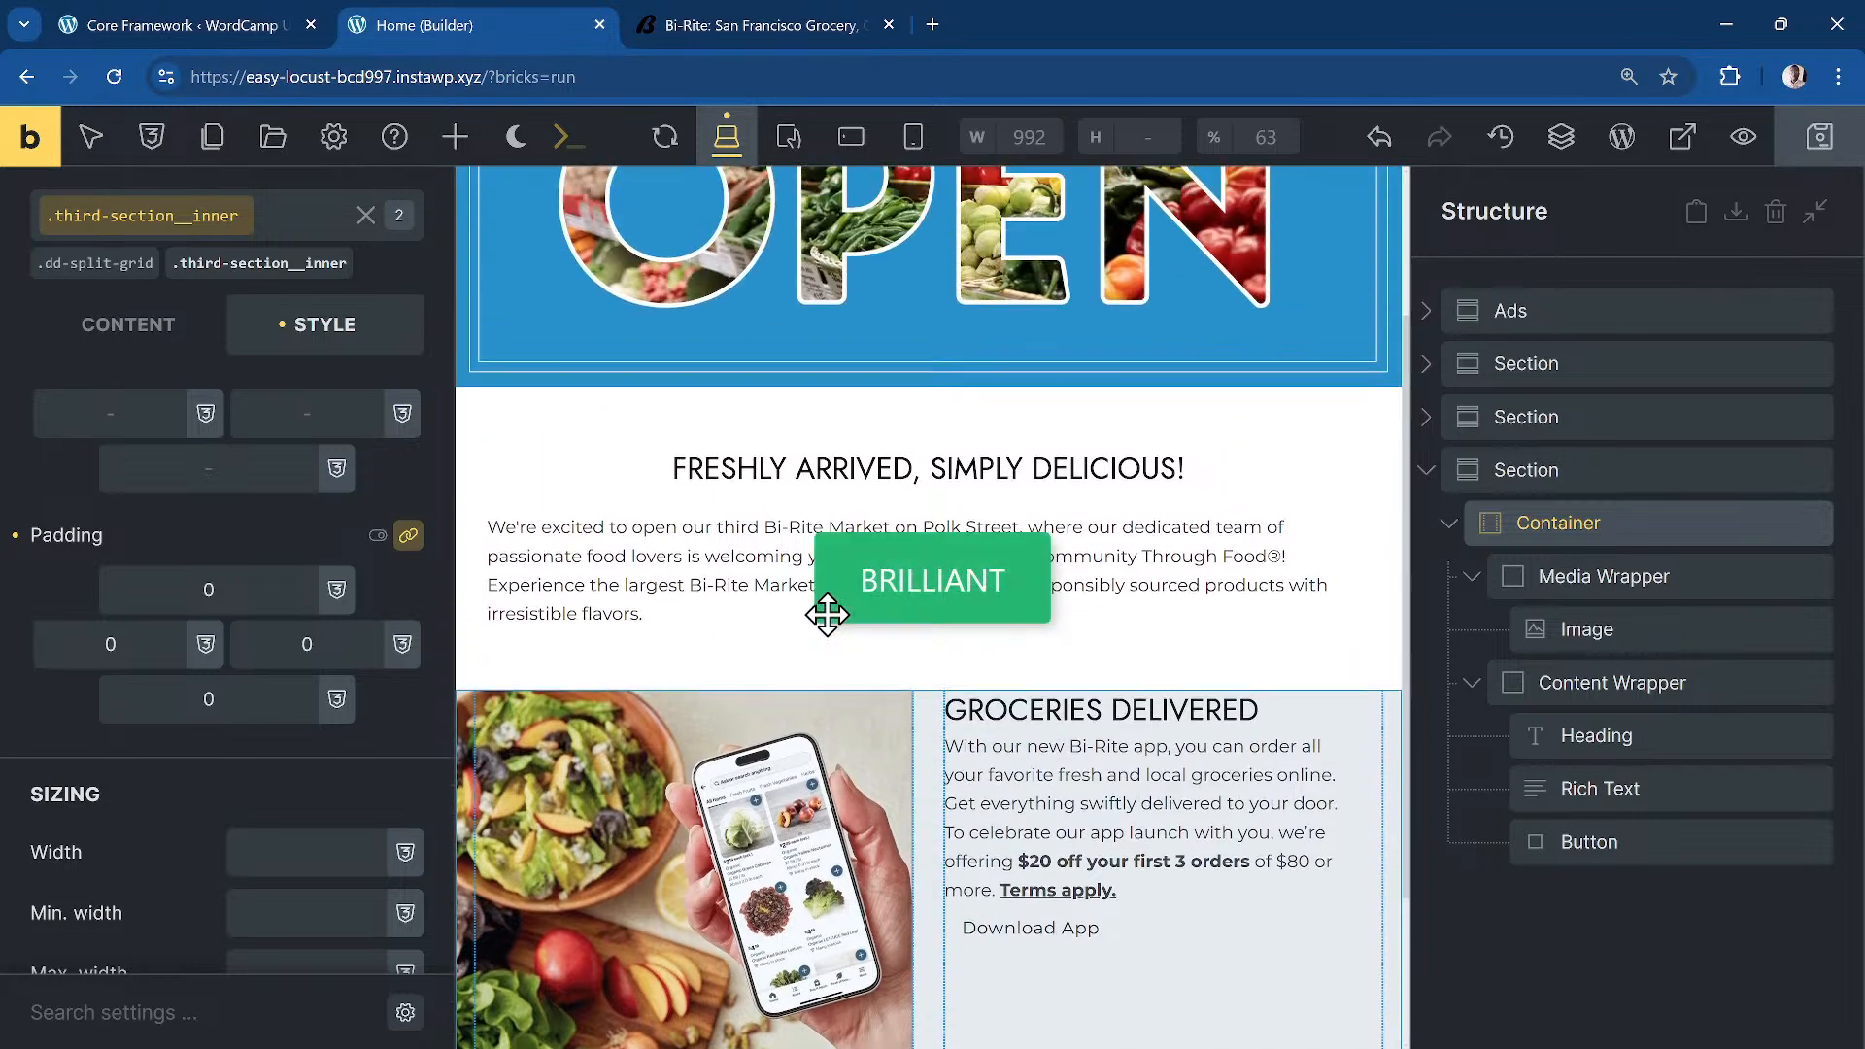
scroll(827, 614, down, 1)
click(129, 327)
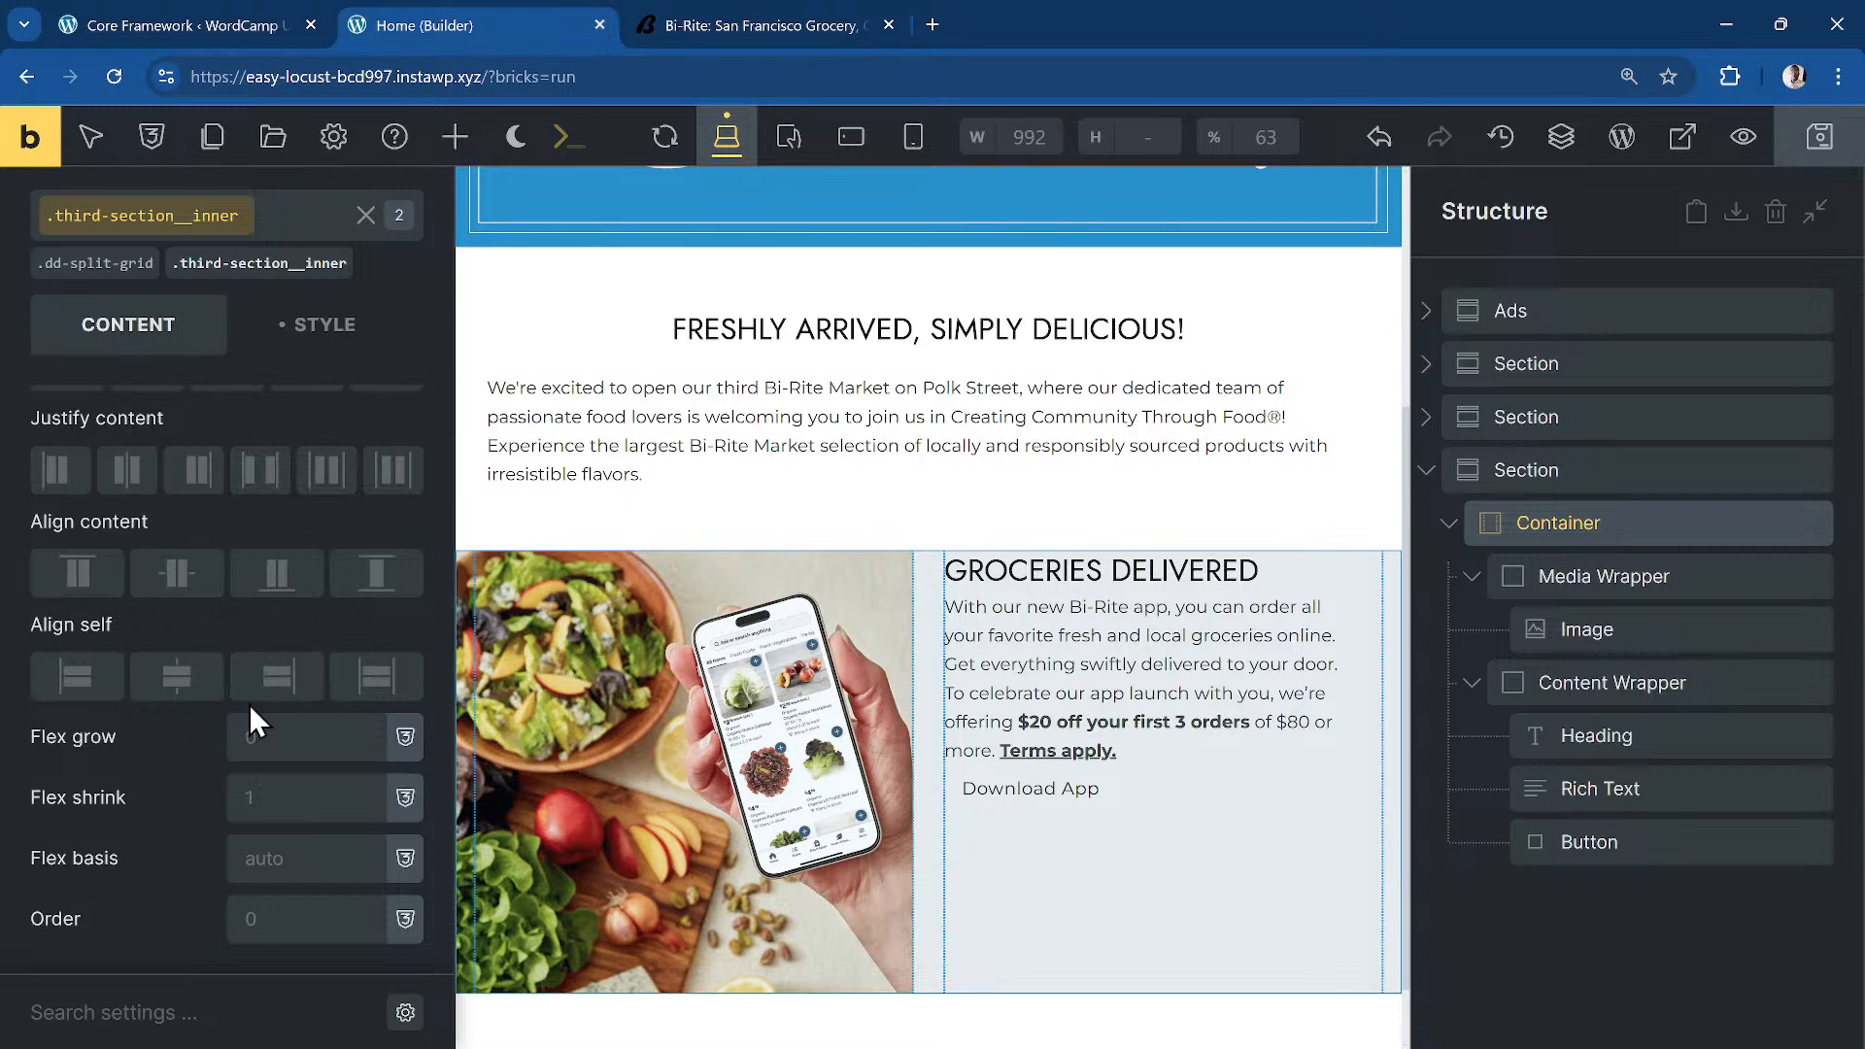
Step: Delete the inner container's gap value
scroll(237, 583, up, 5)
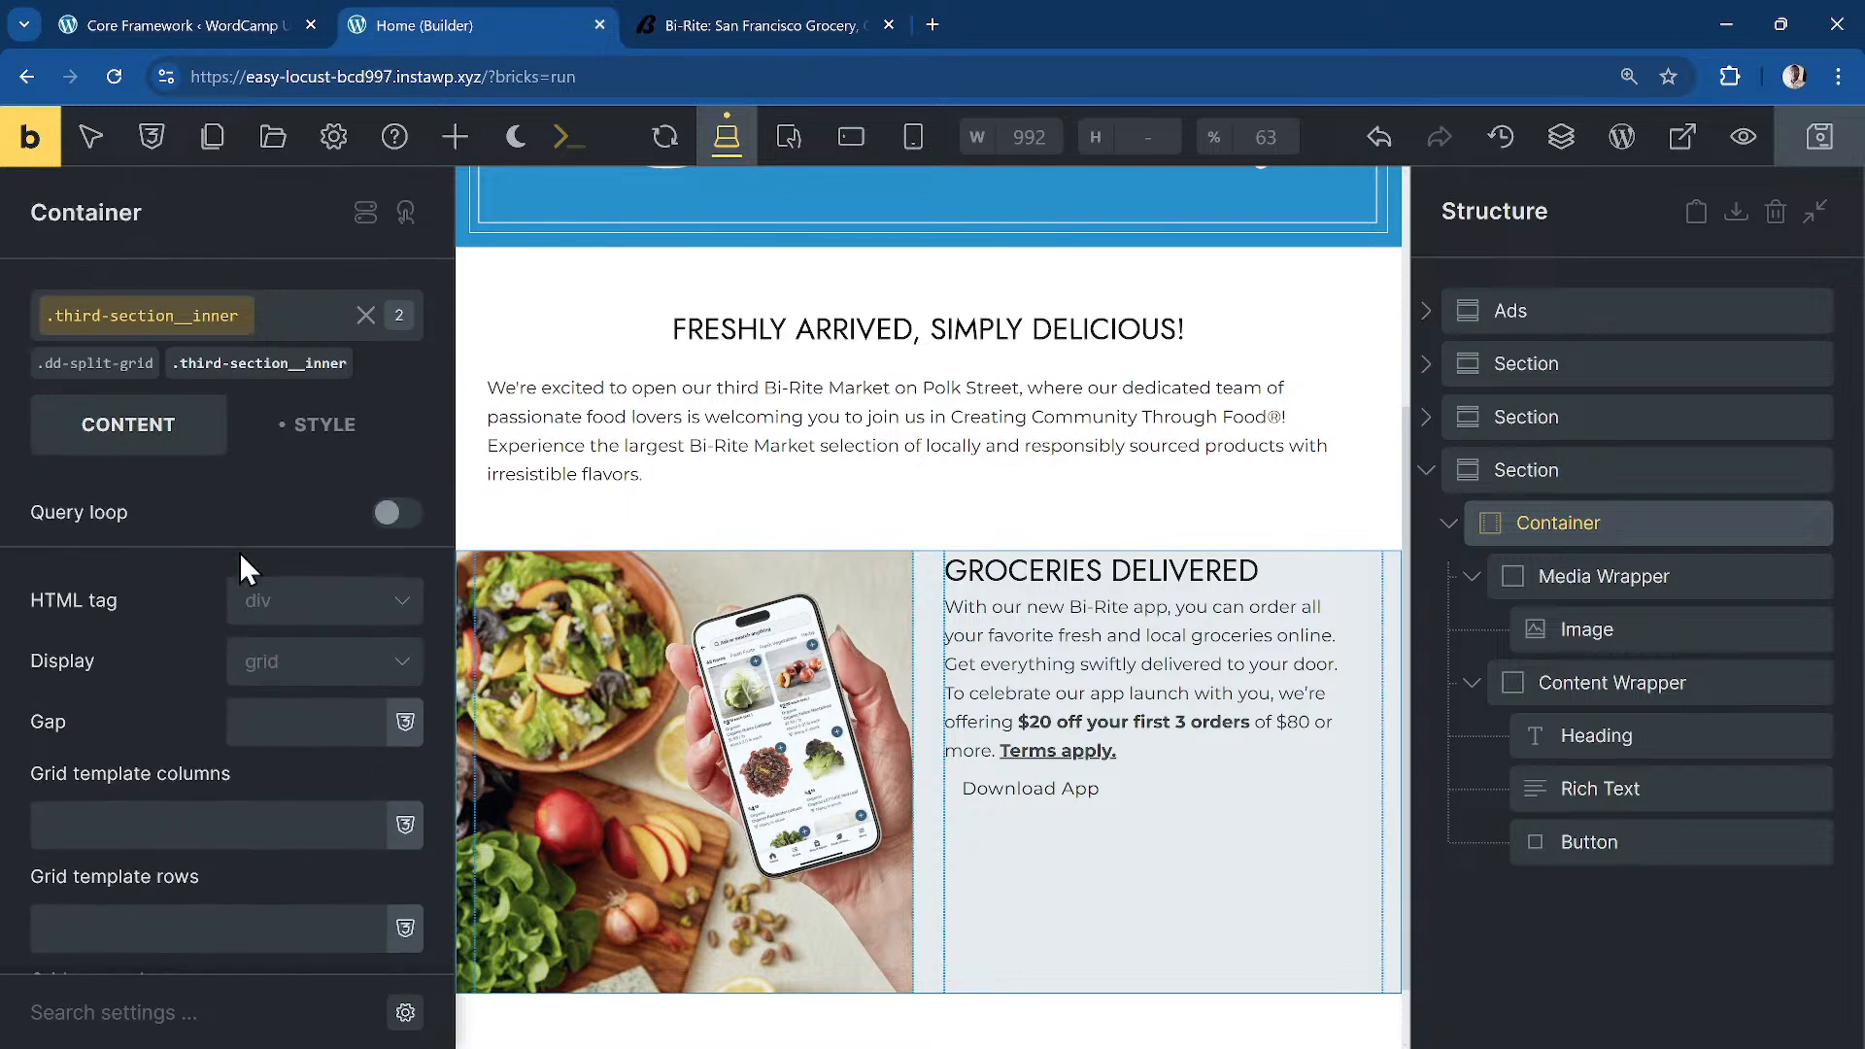
click(329, 718)
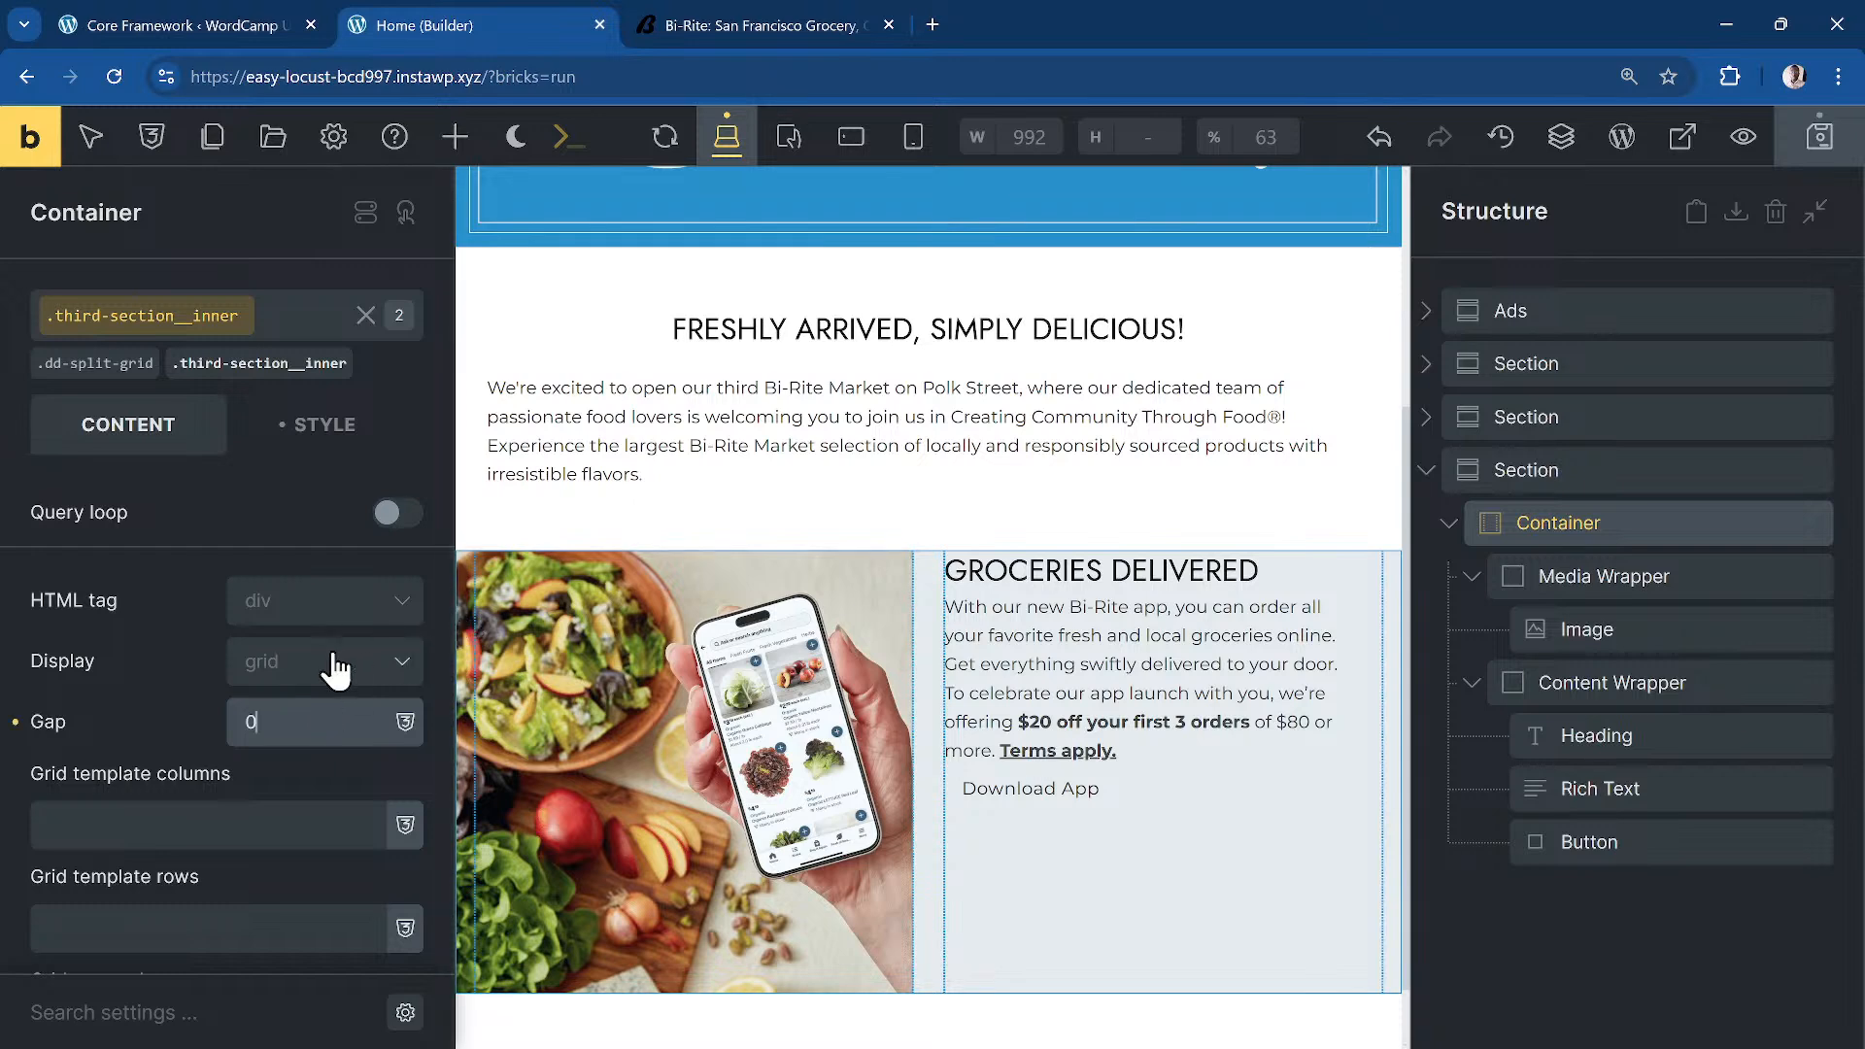
key(BackSpace)
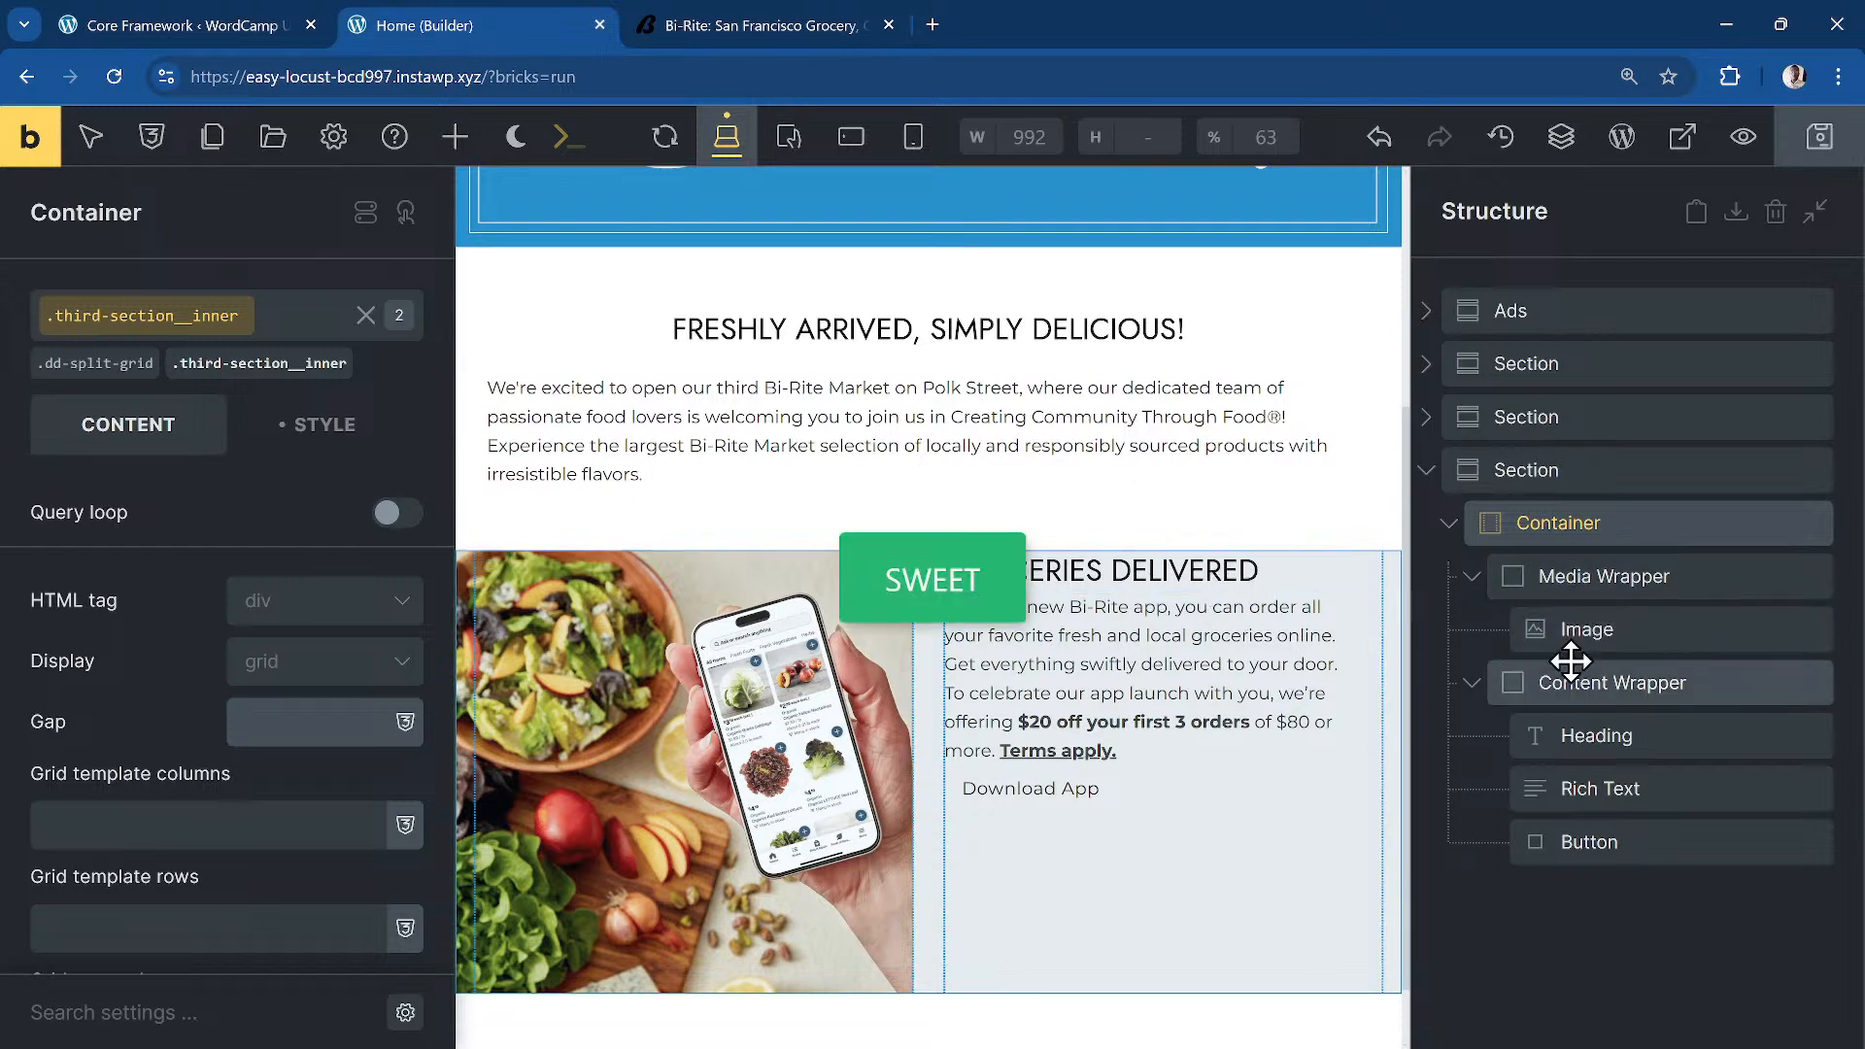
click(1533, 680)
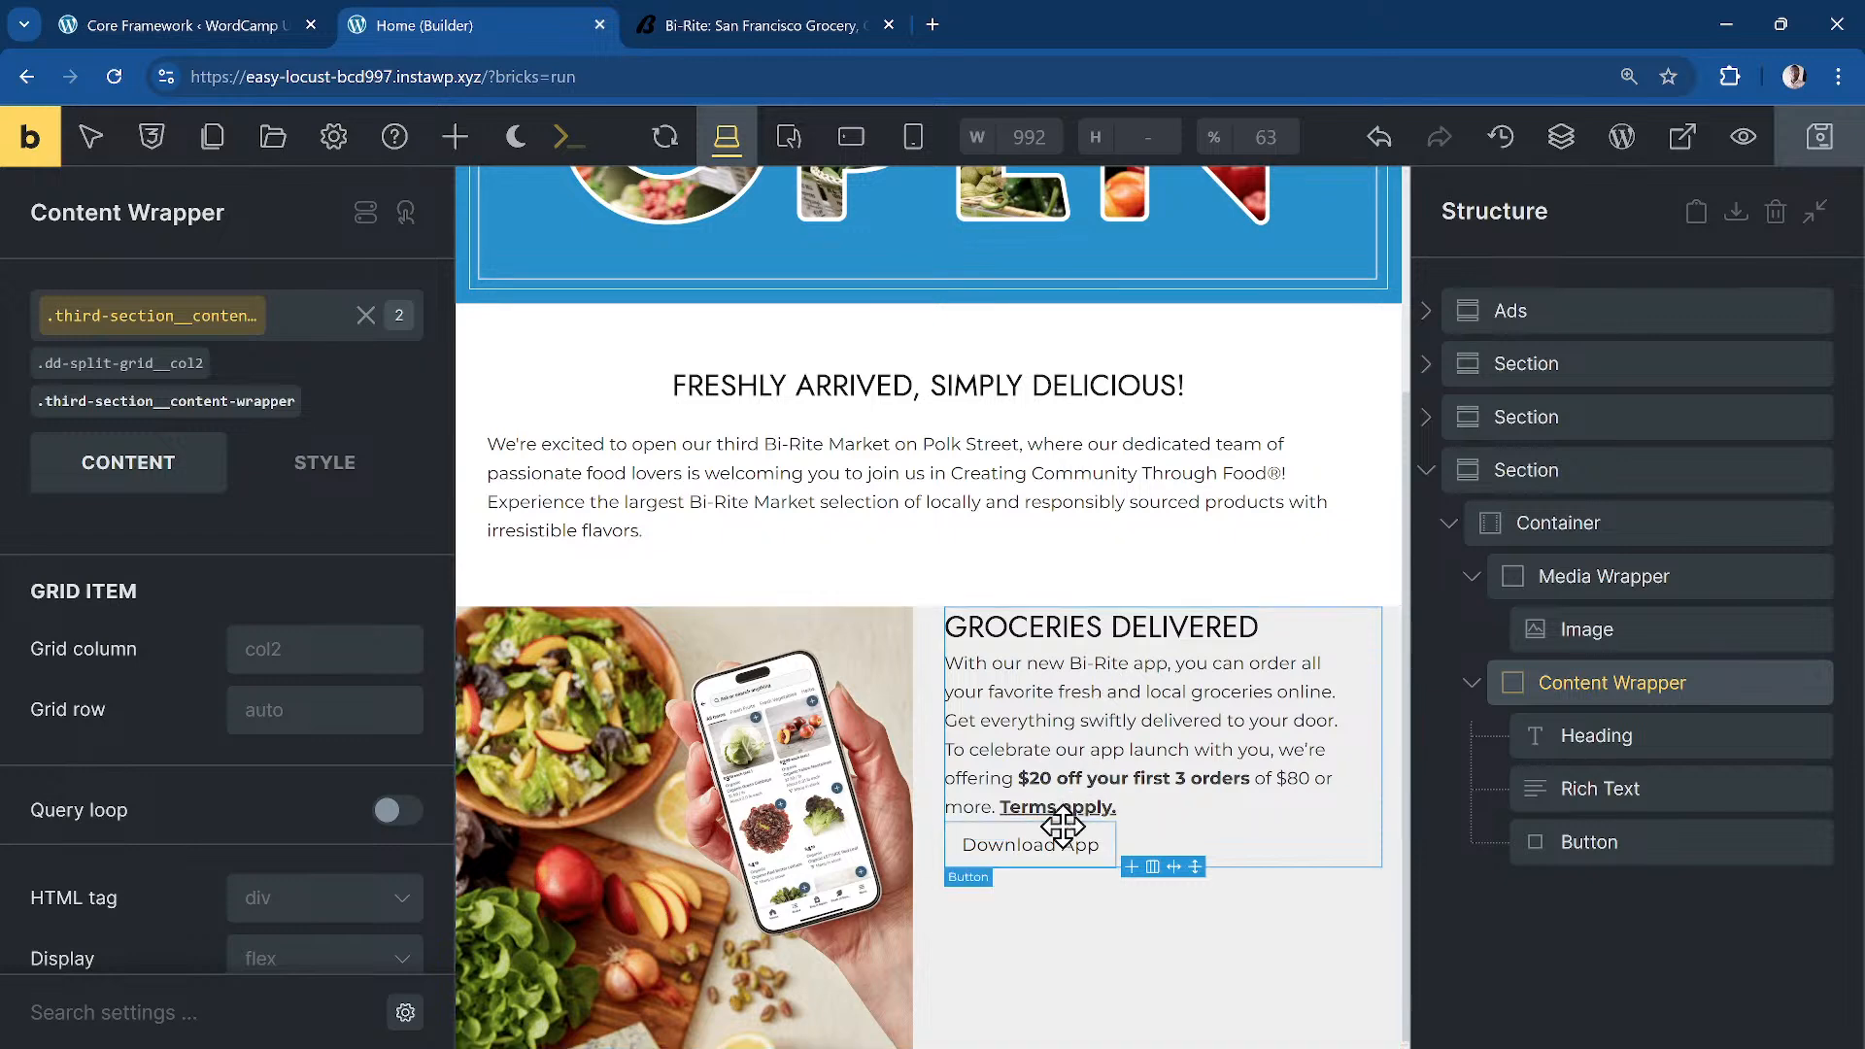
click(1651, 578)
click(1616, 525)
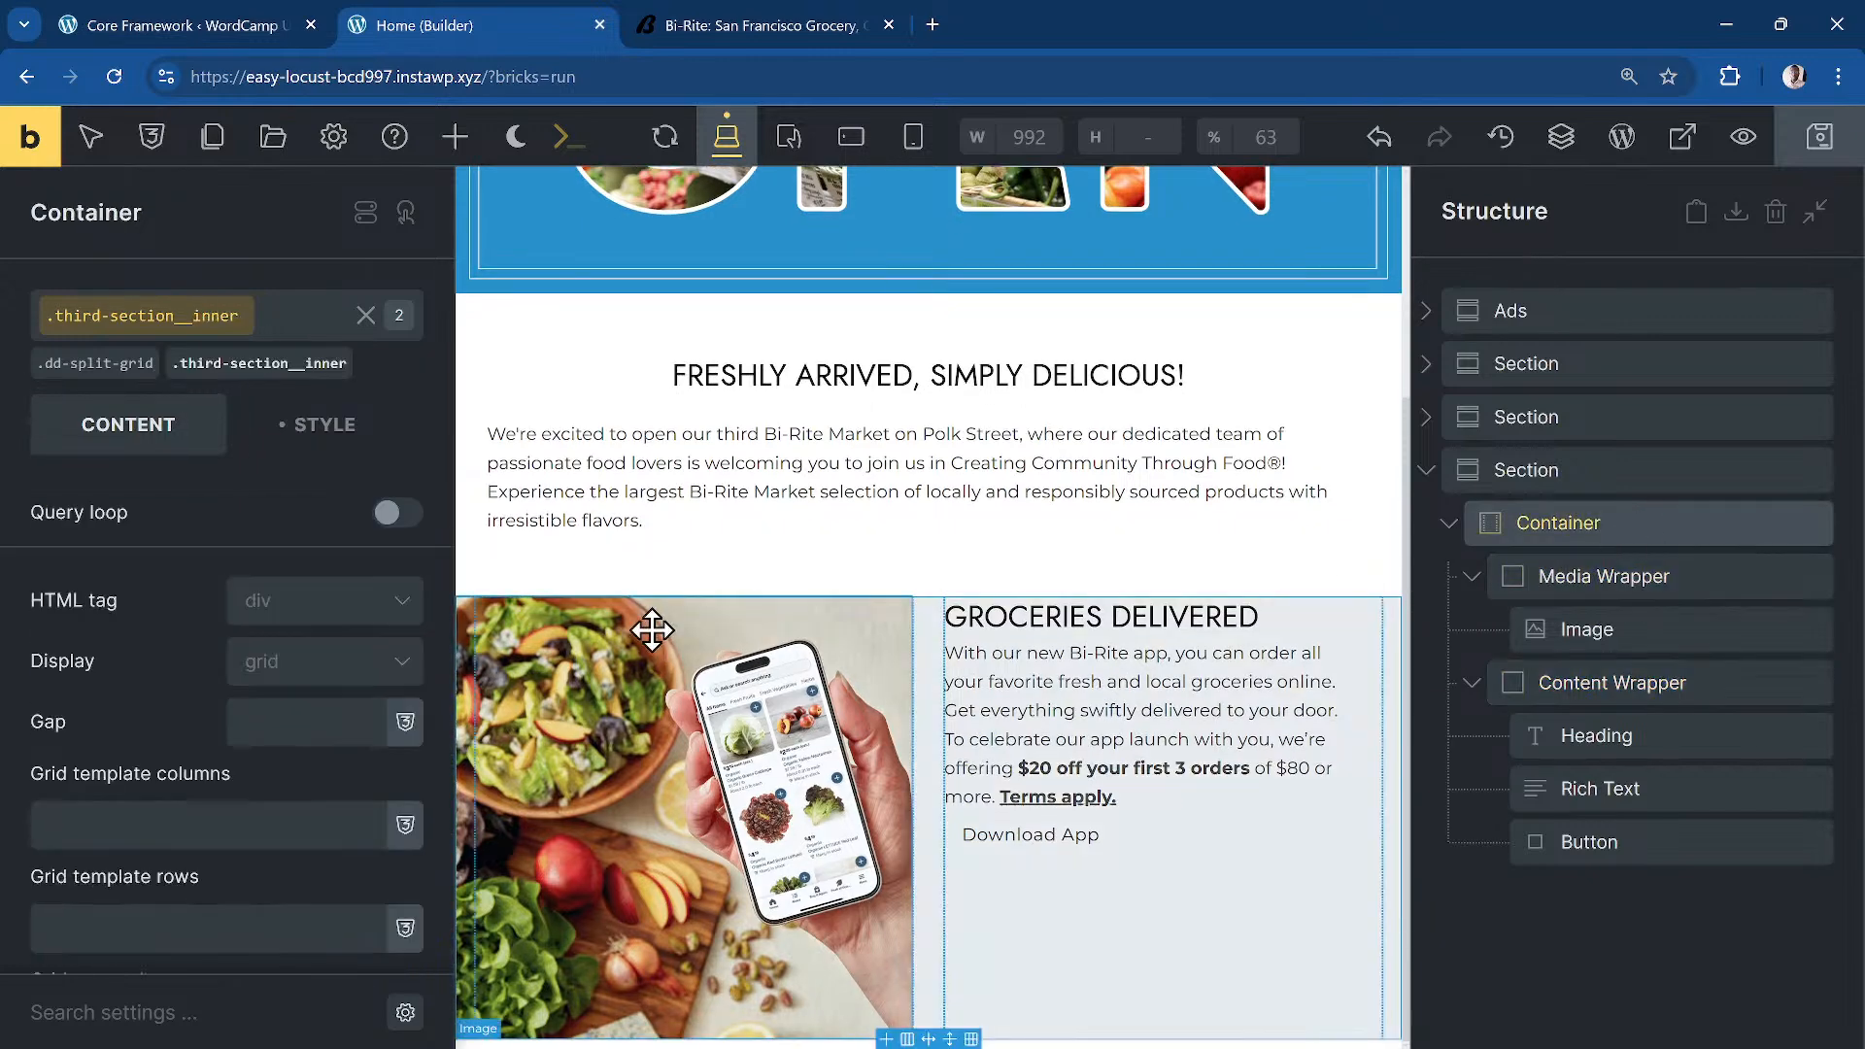
Step: Set Align items to Center so the text sits mid-height beside the image
scroll(263, 537, down, 10)
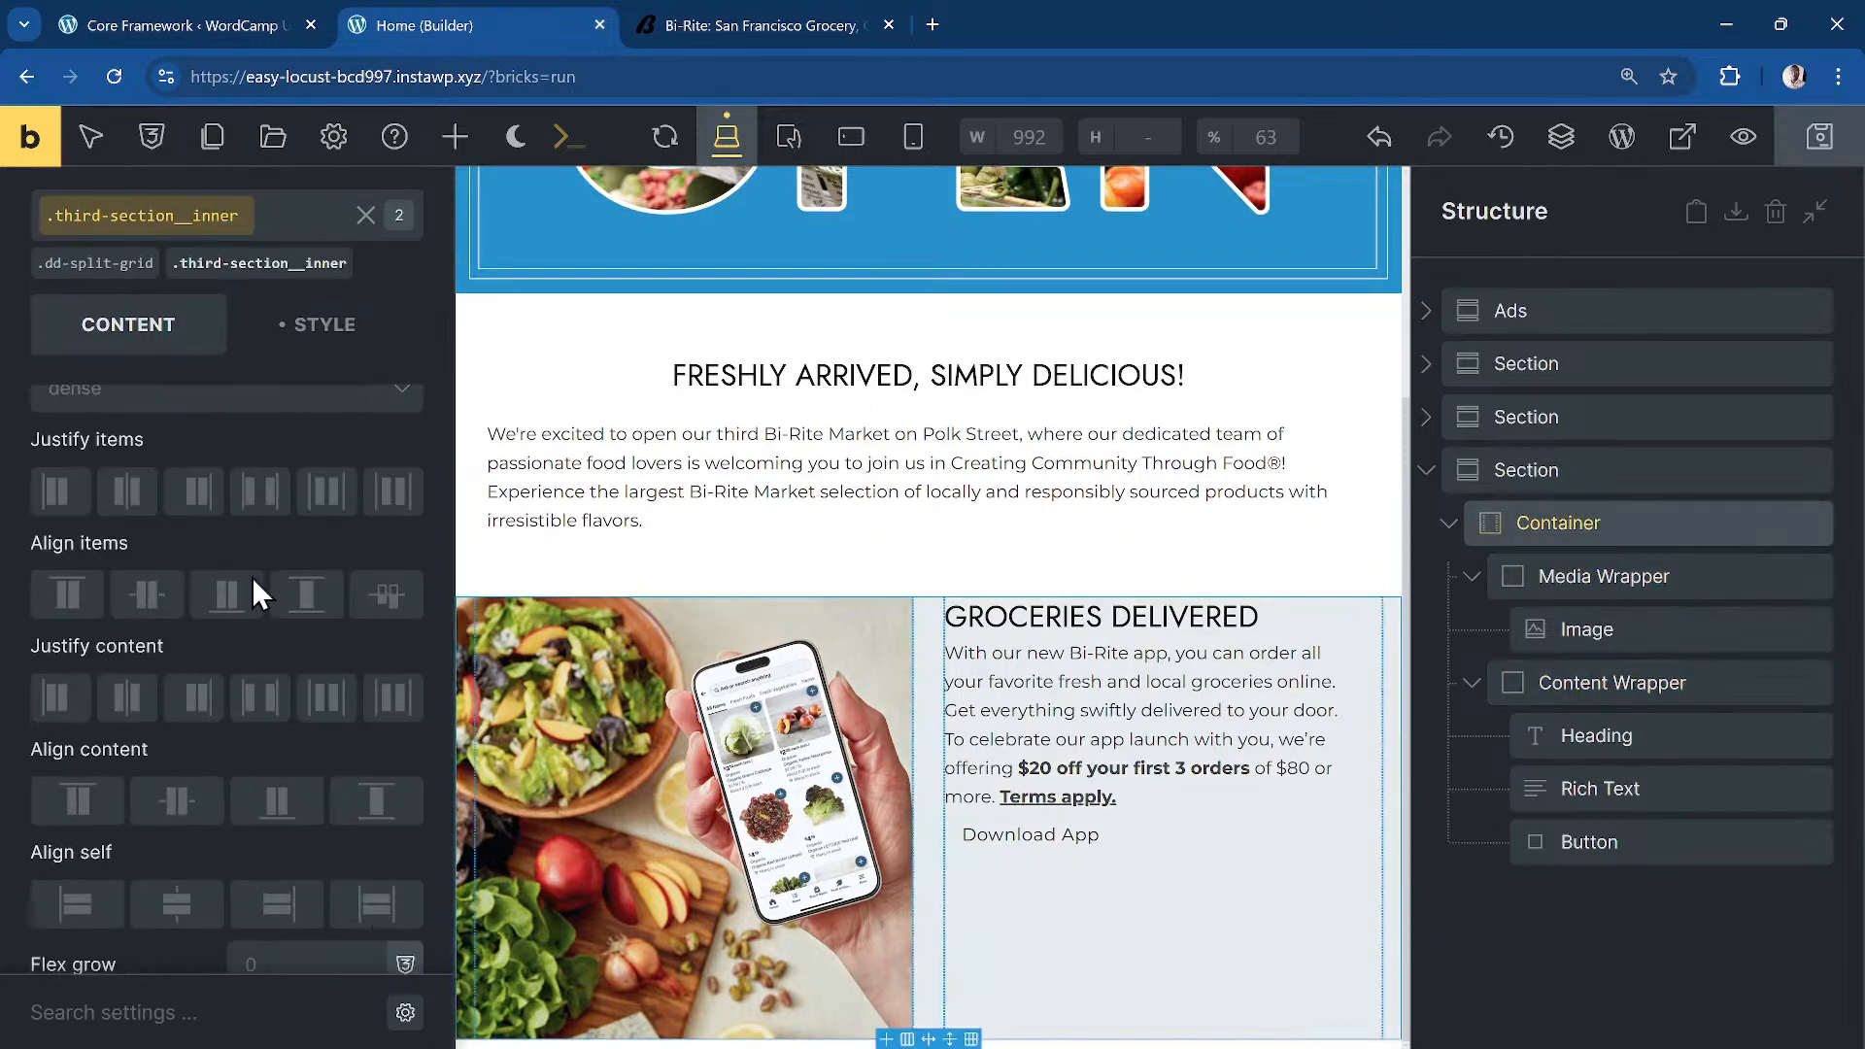
scroll(213, 456, up, 1)
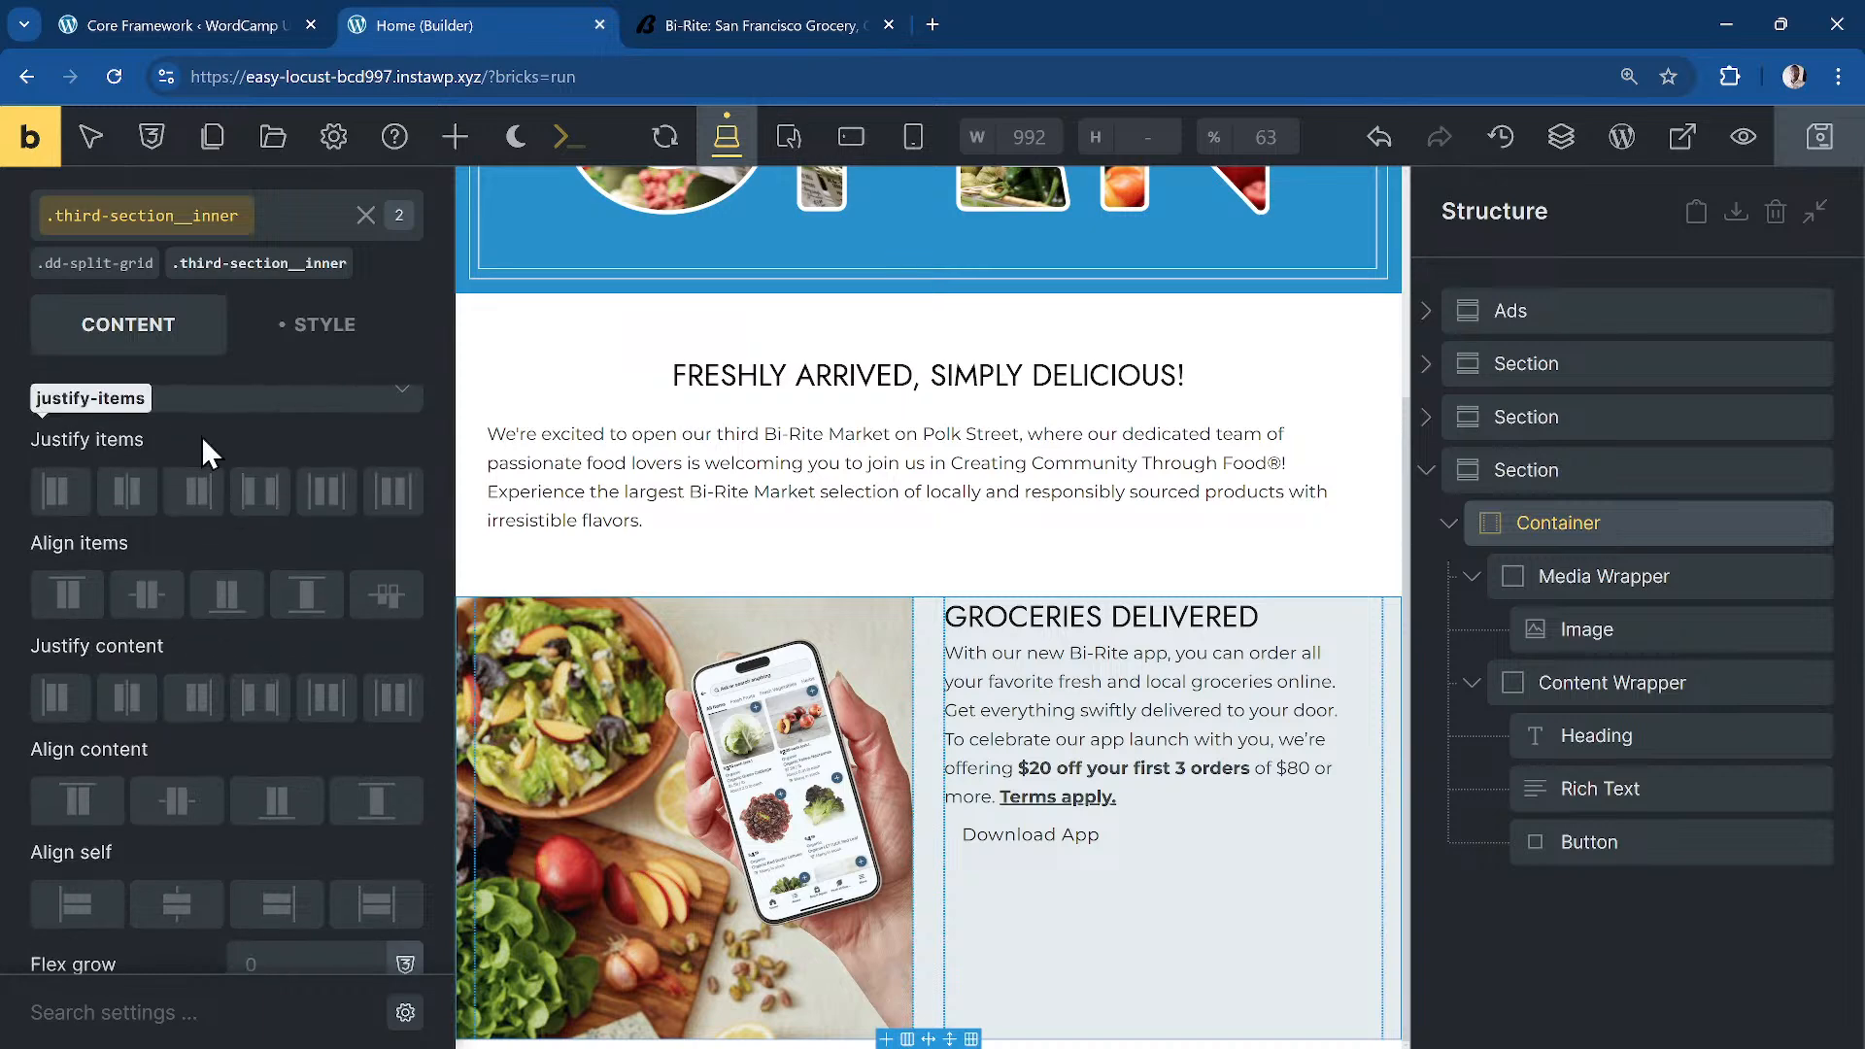
click(148, 595)
click(877, 515)
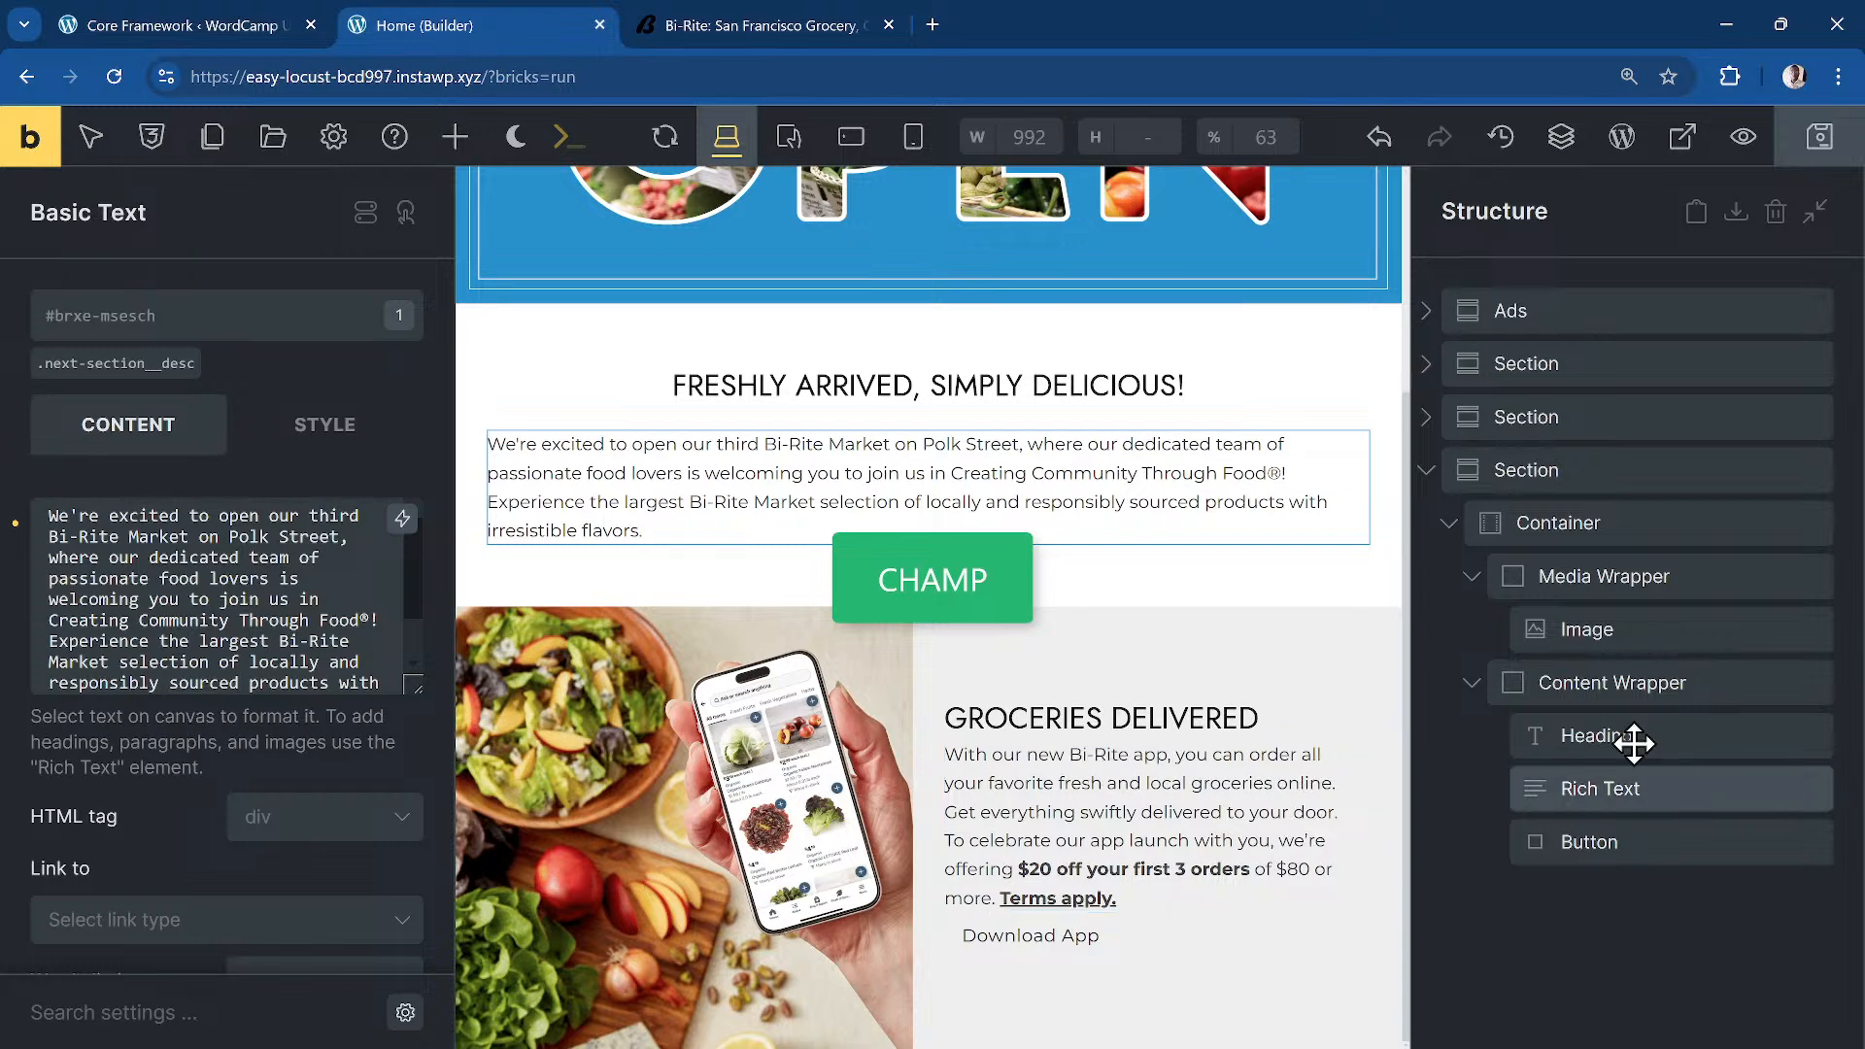
click(1457, 523)
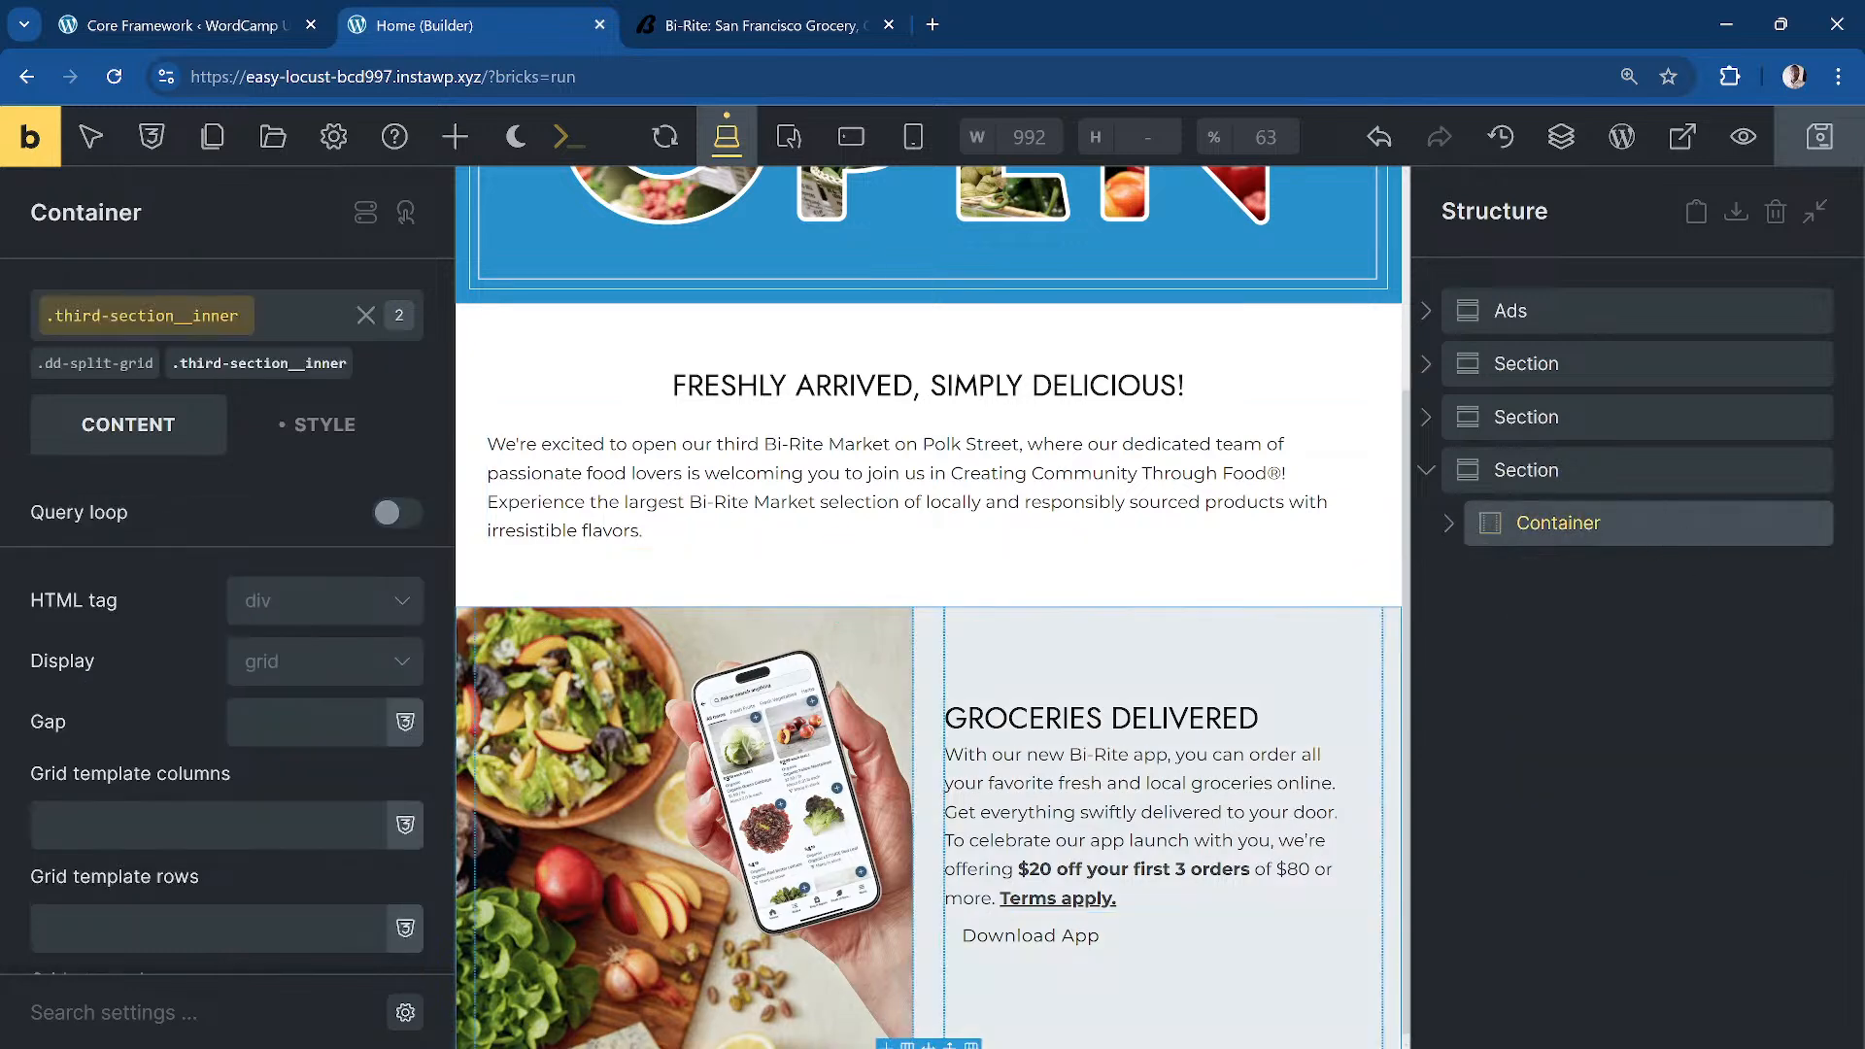
Step: After checking the Bi-Rite site, add a Block inside the Groceries Section
click(773, 20)
scroll(1001, 709, down, 10)
scroll(975, 688, up, 3)
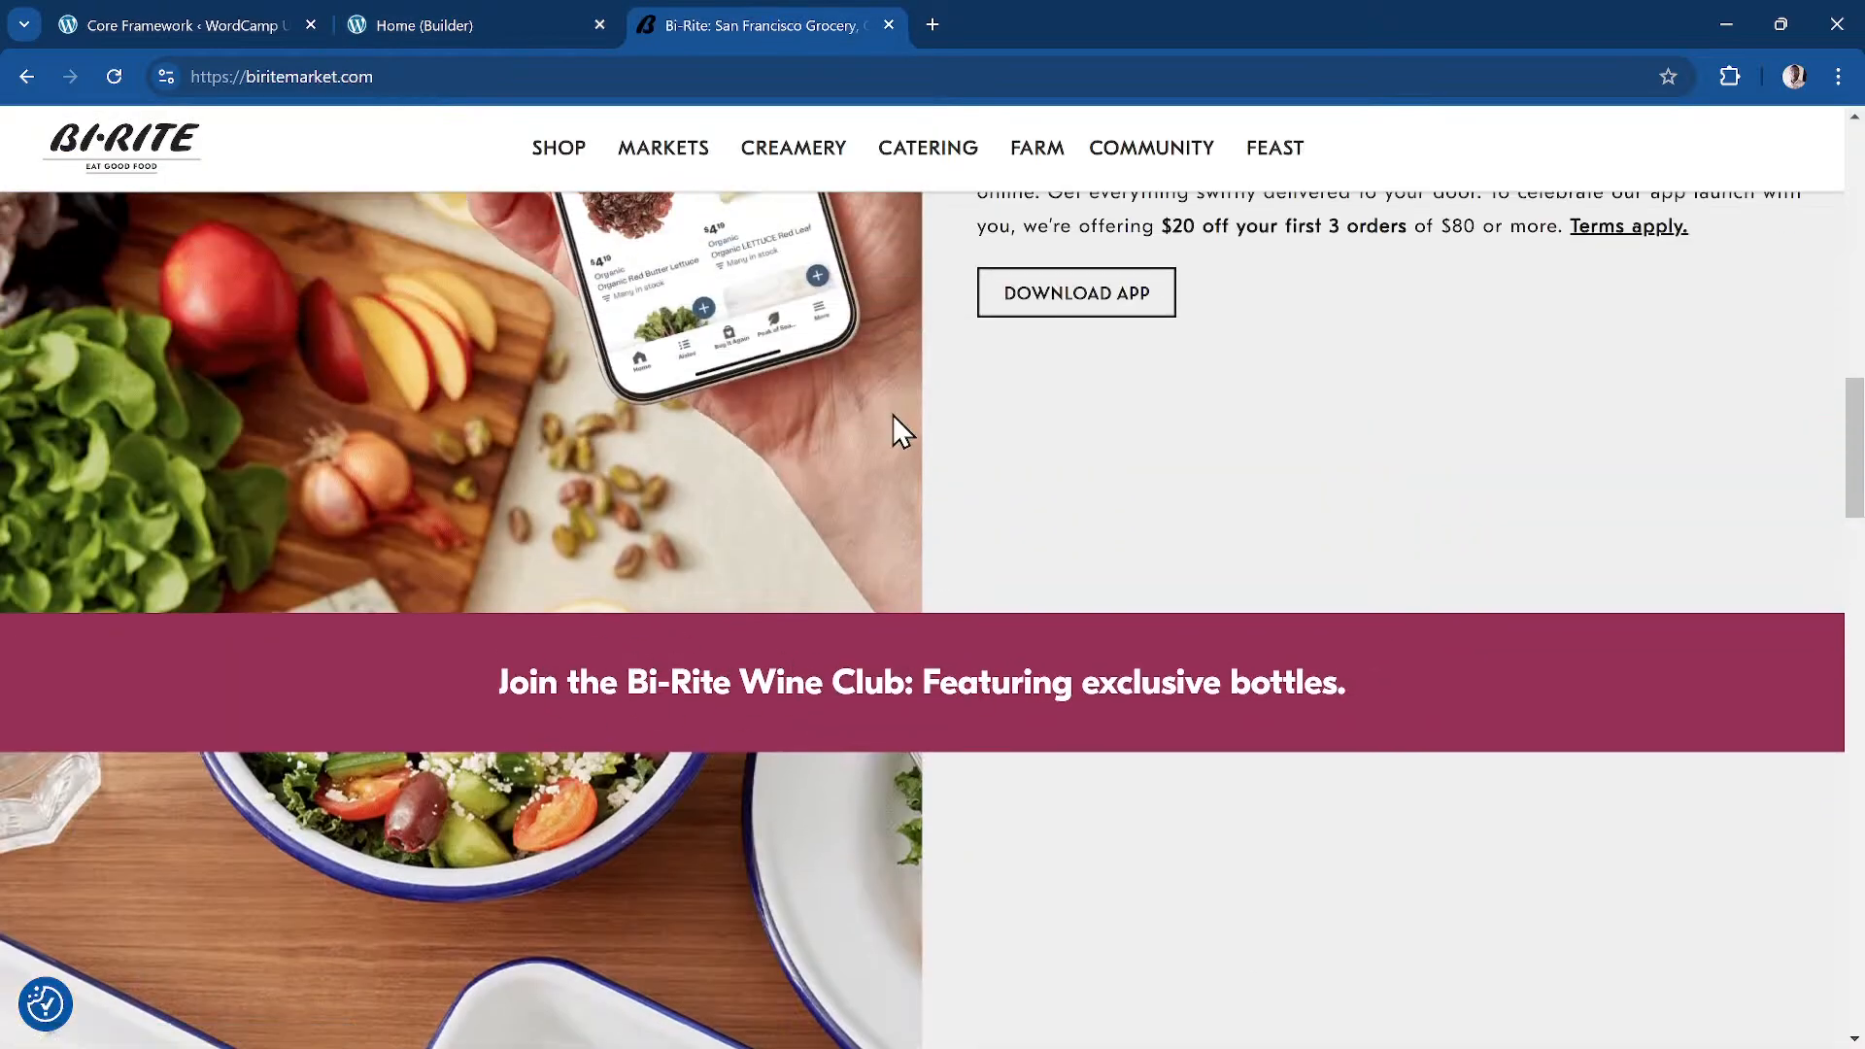
click(487, 25)
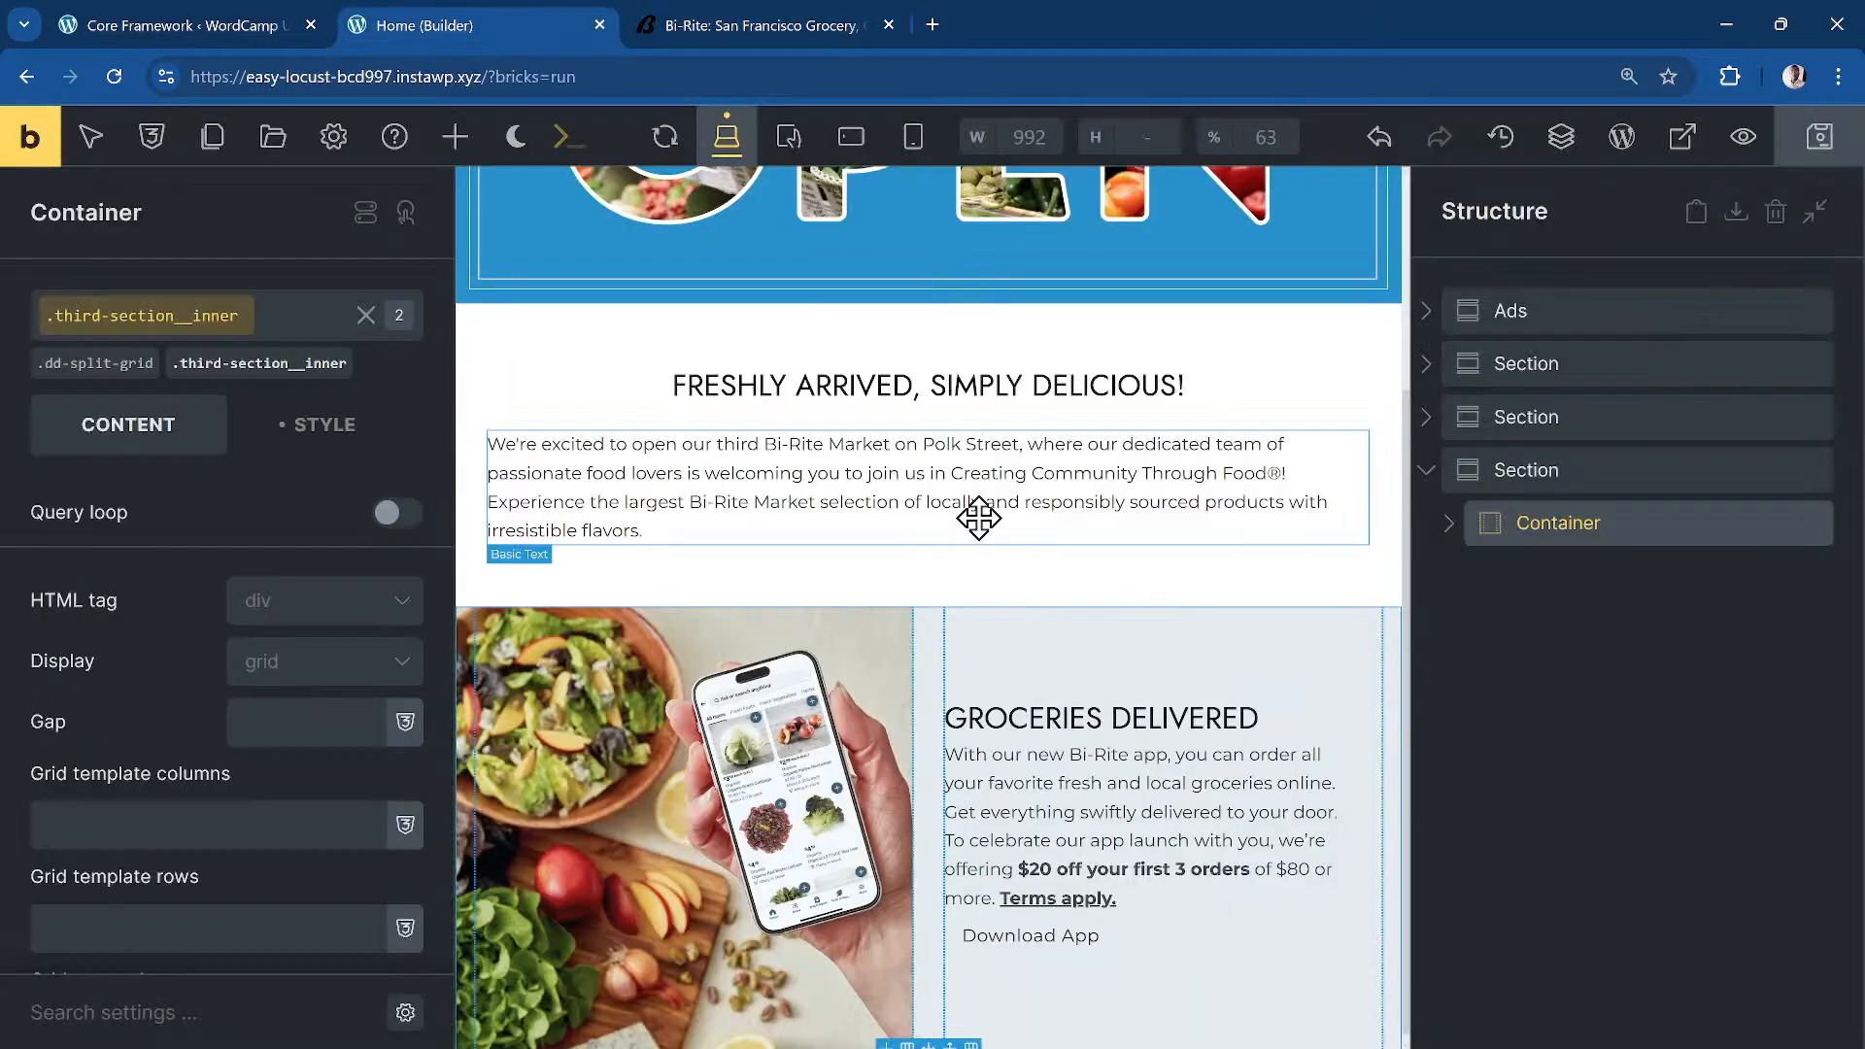
click(454, 136)
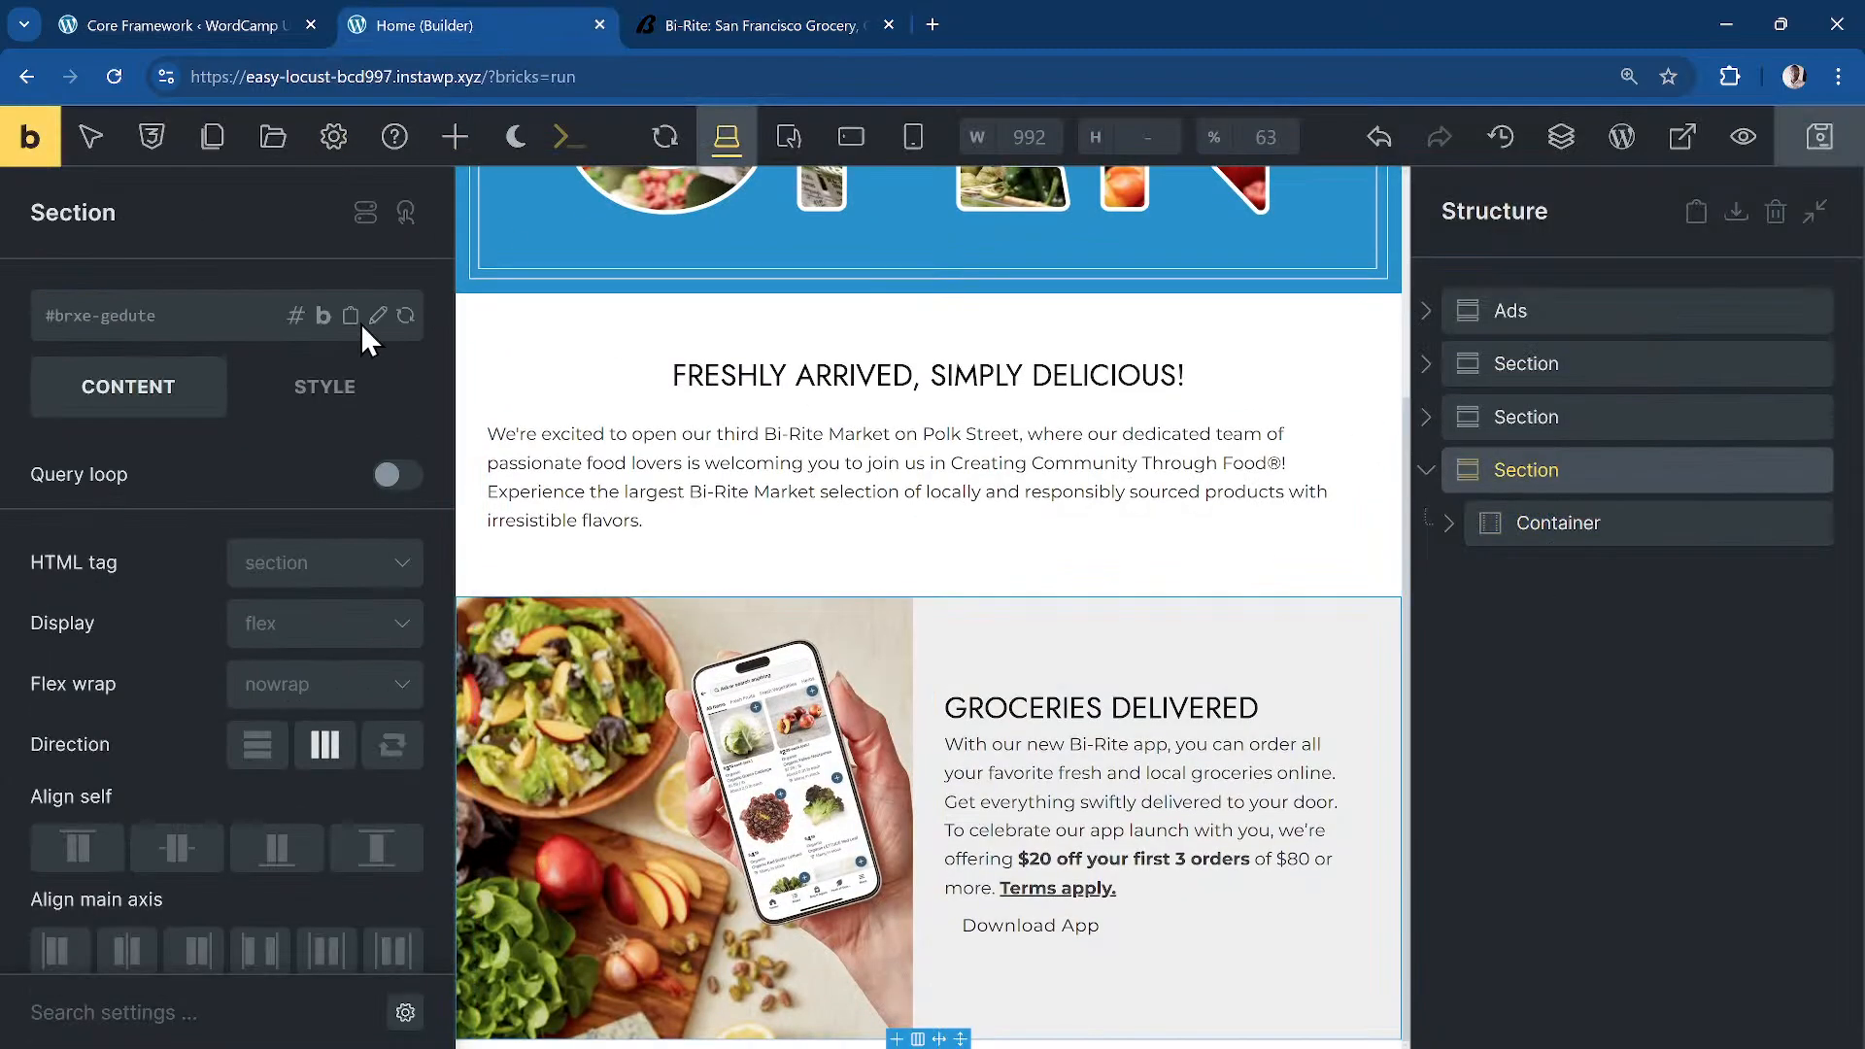
click(454, 136)
click(155, 539)
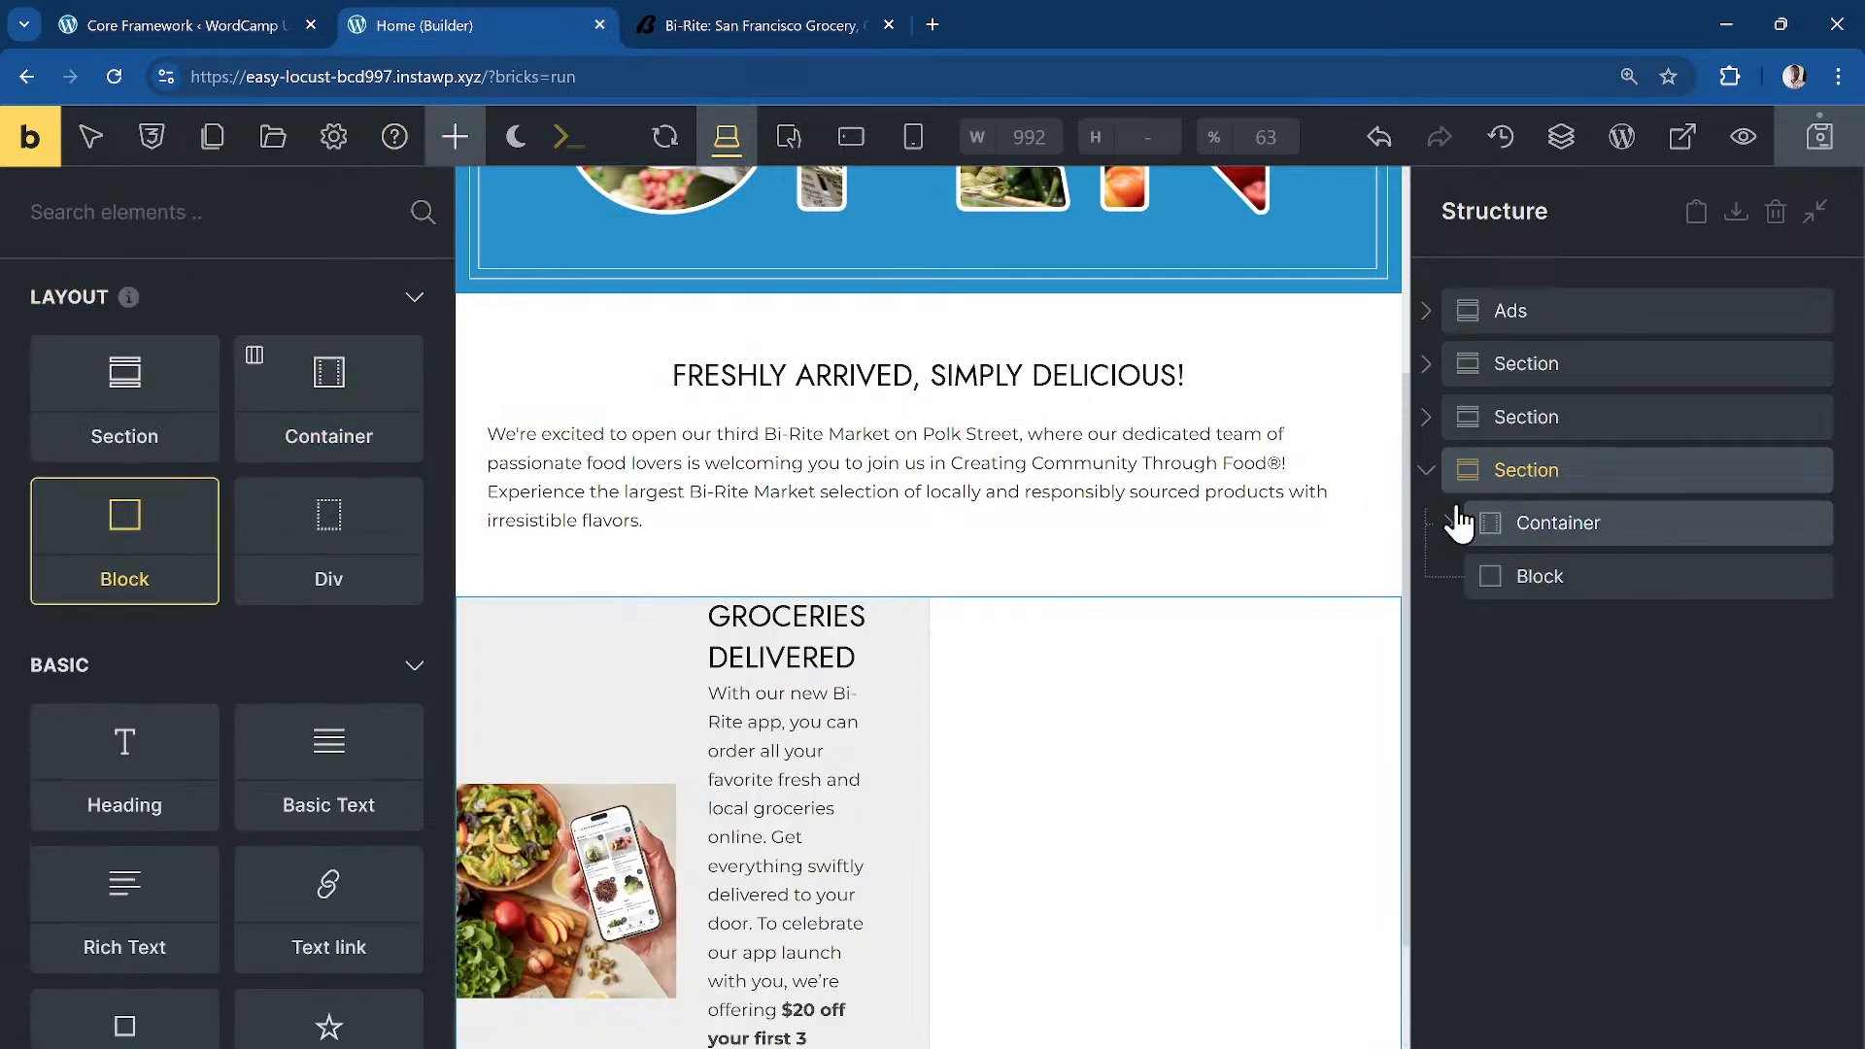
Step: Give the Section the dd-con-col class and select the new Block
click(1574, 486)
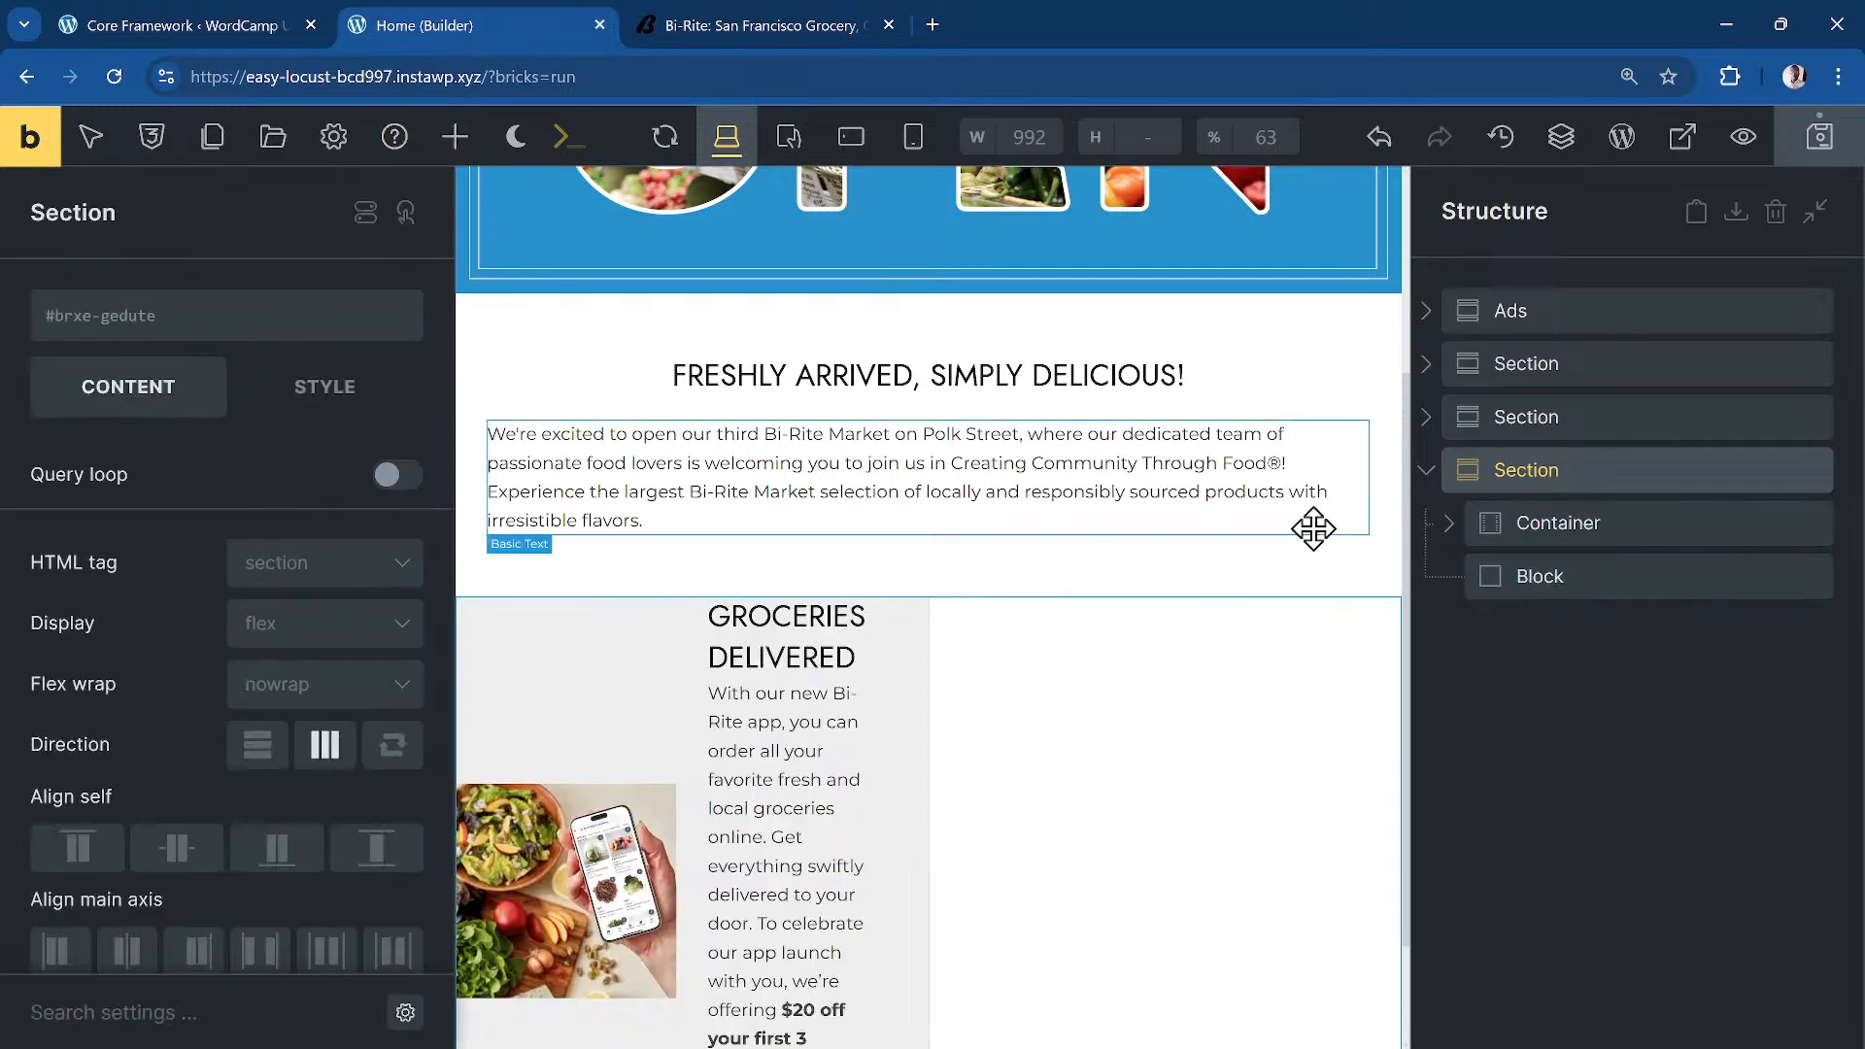
click(225, 330)
text(dd-con-col)
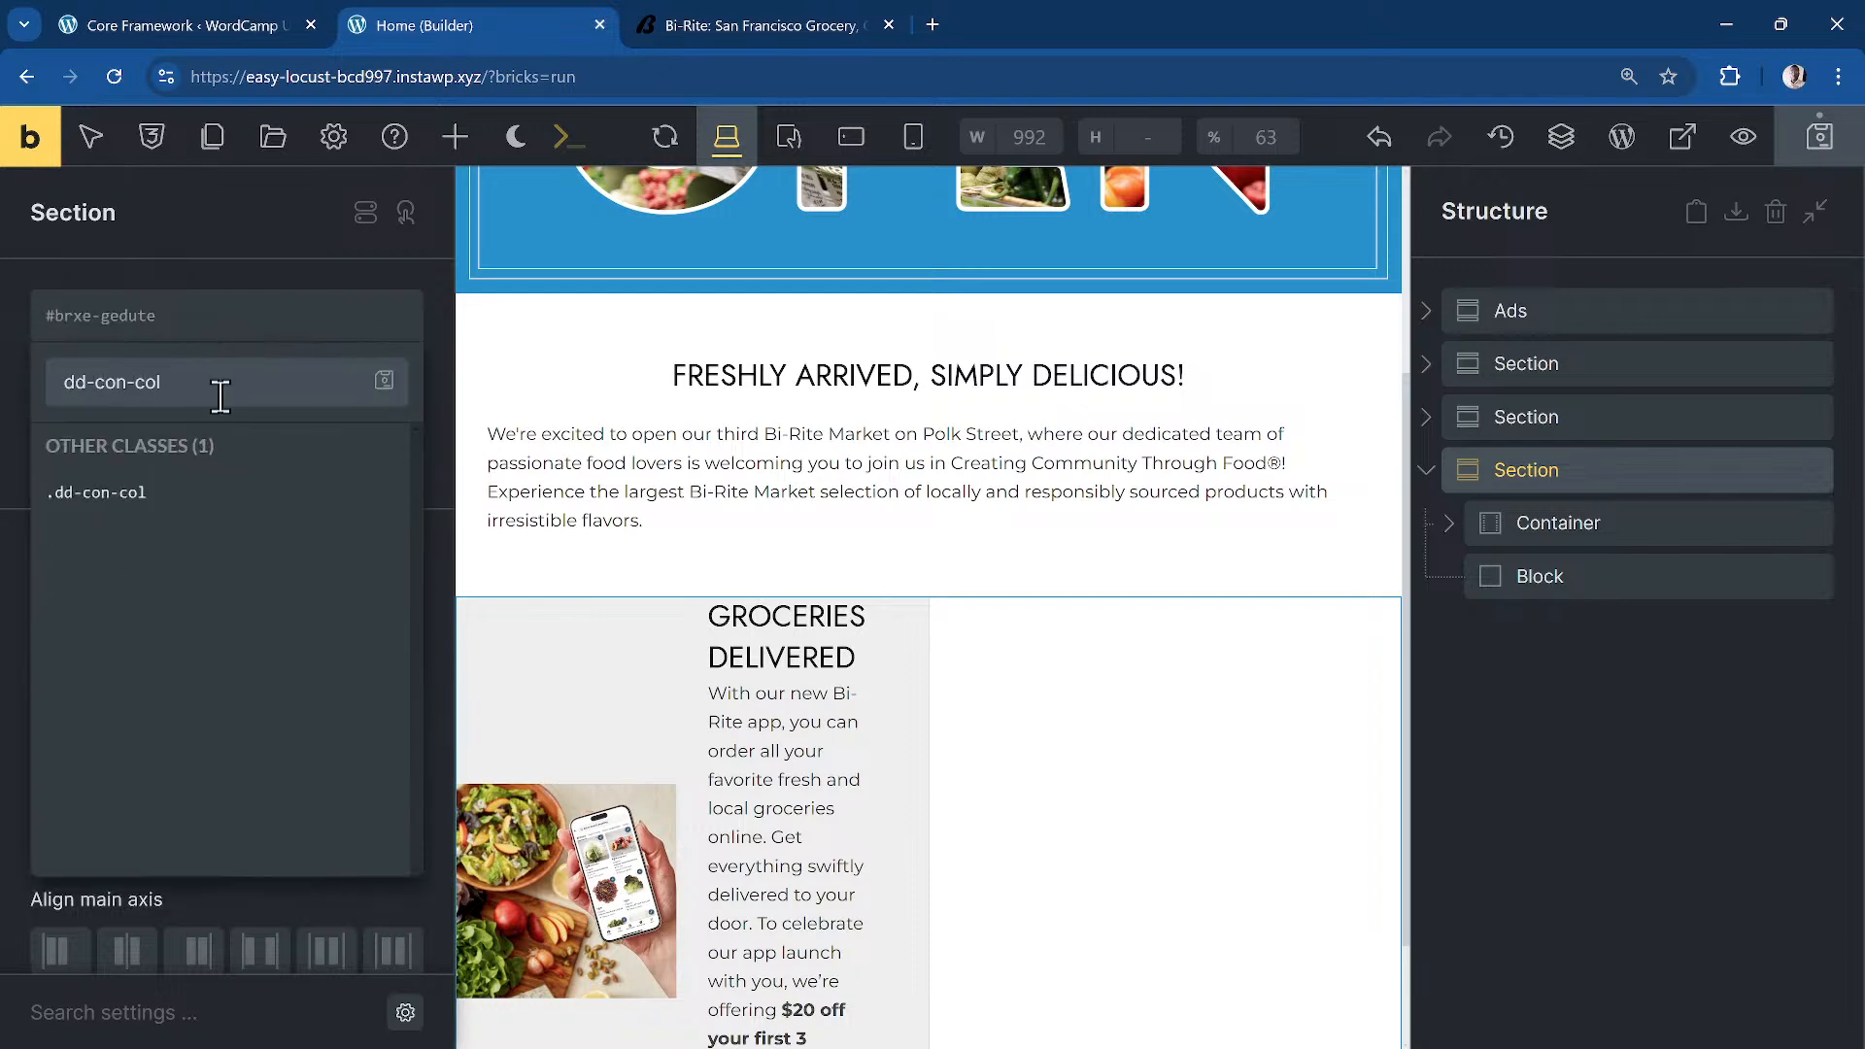
click(144, 496)
scroll(1147, 777, down, 1)
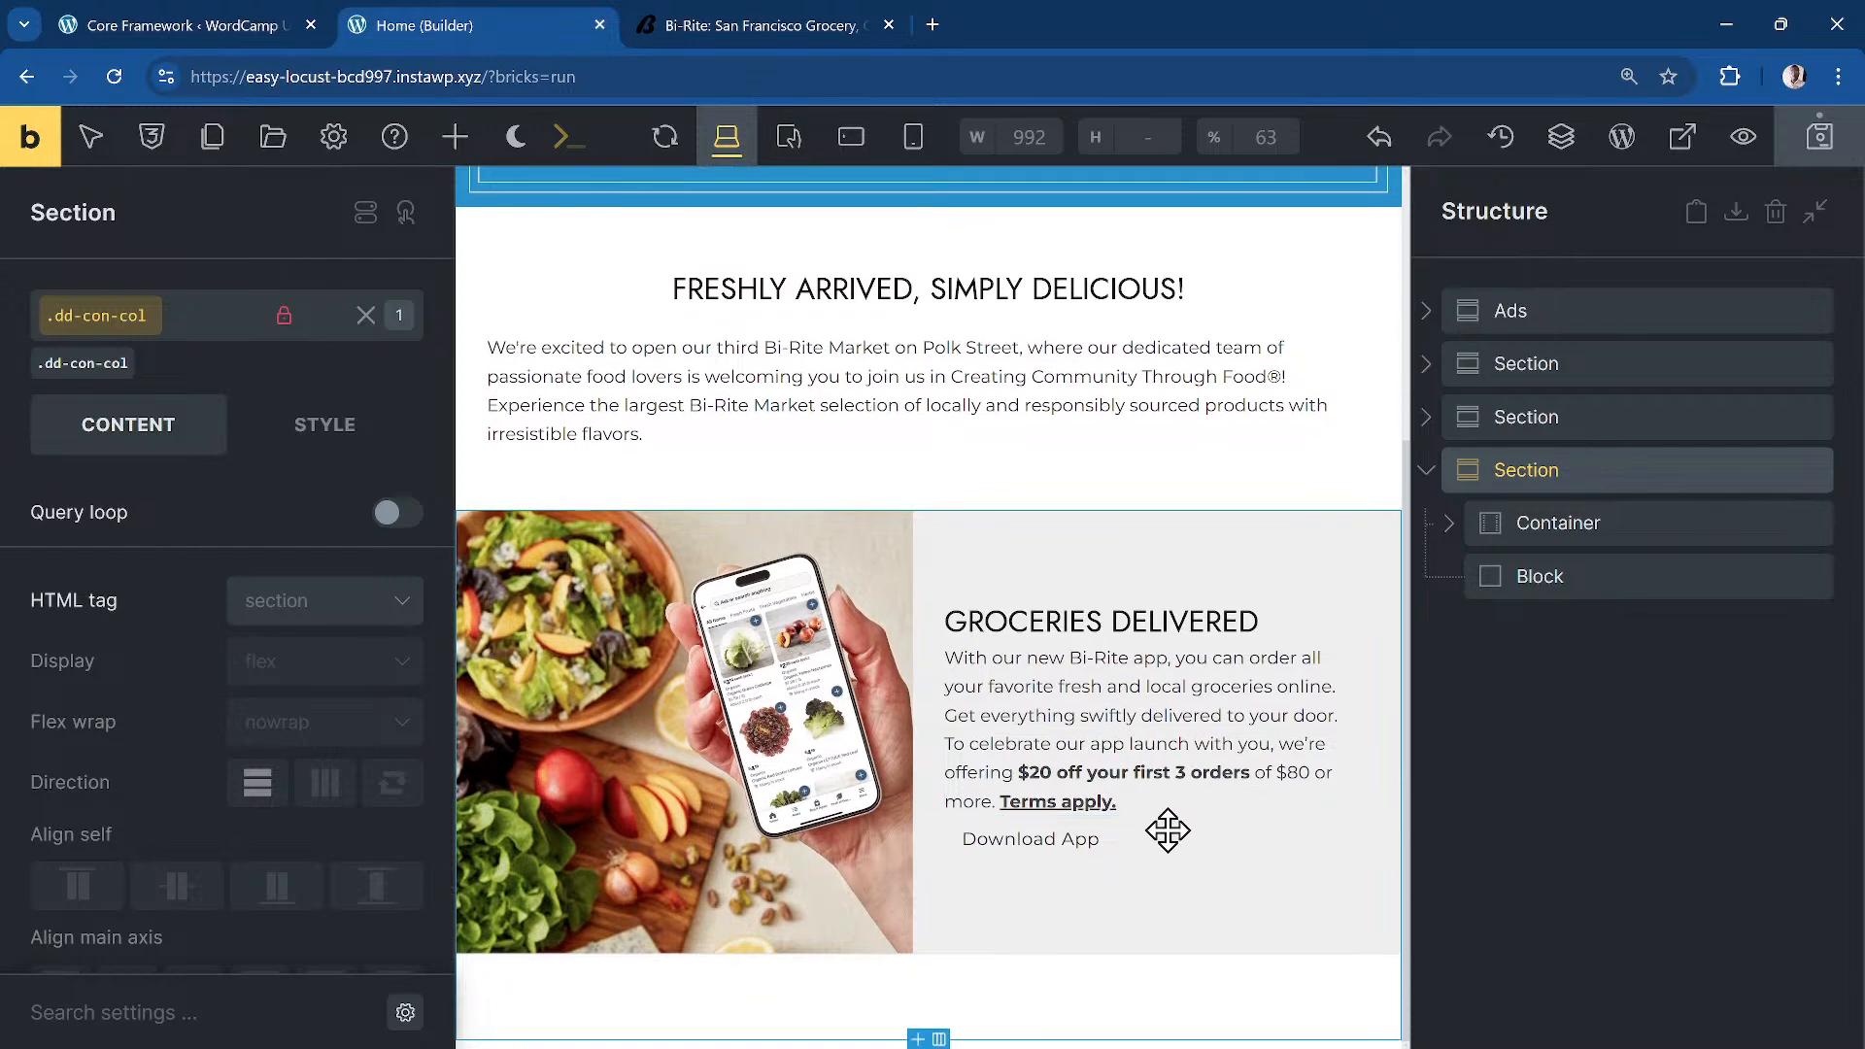
click(1583, 579)
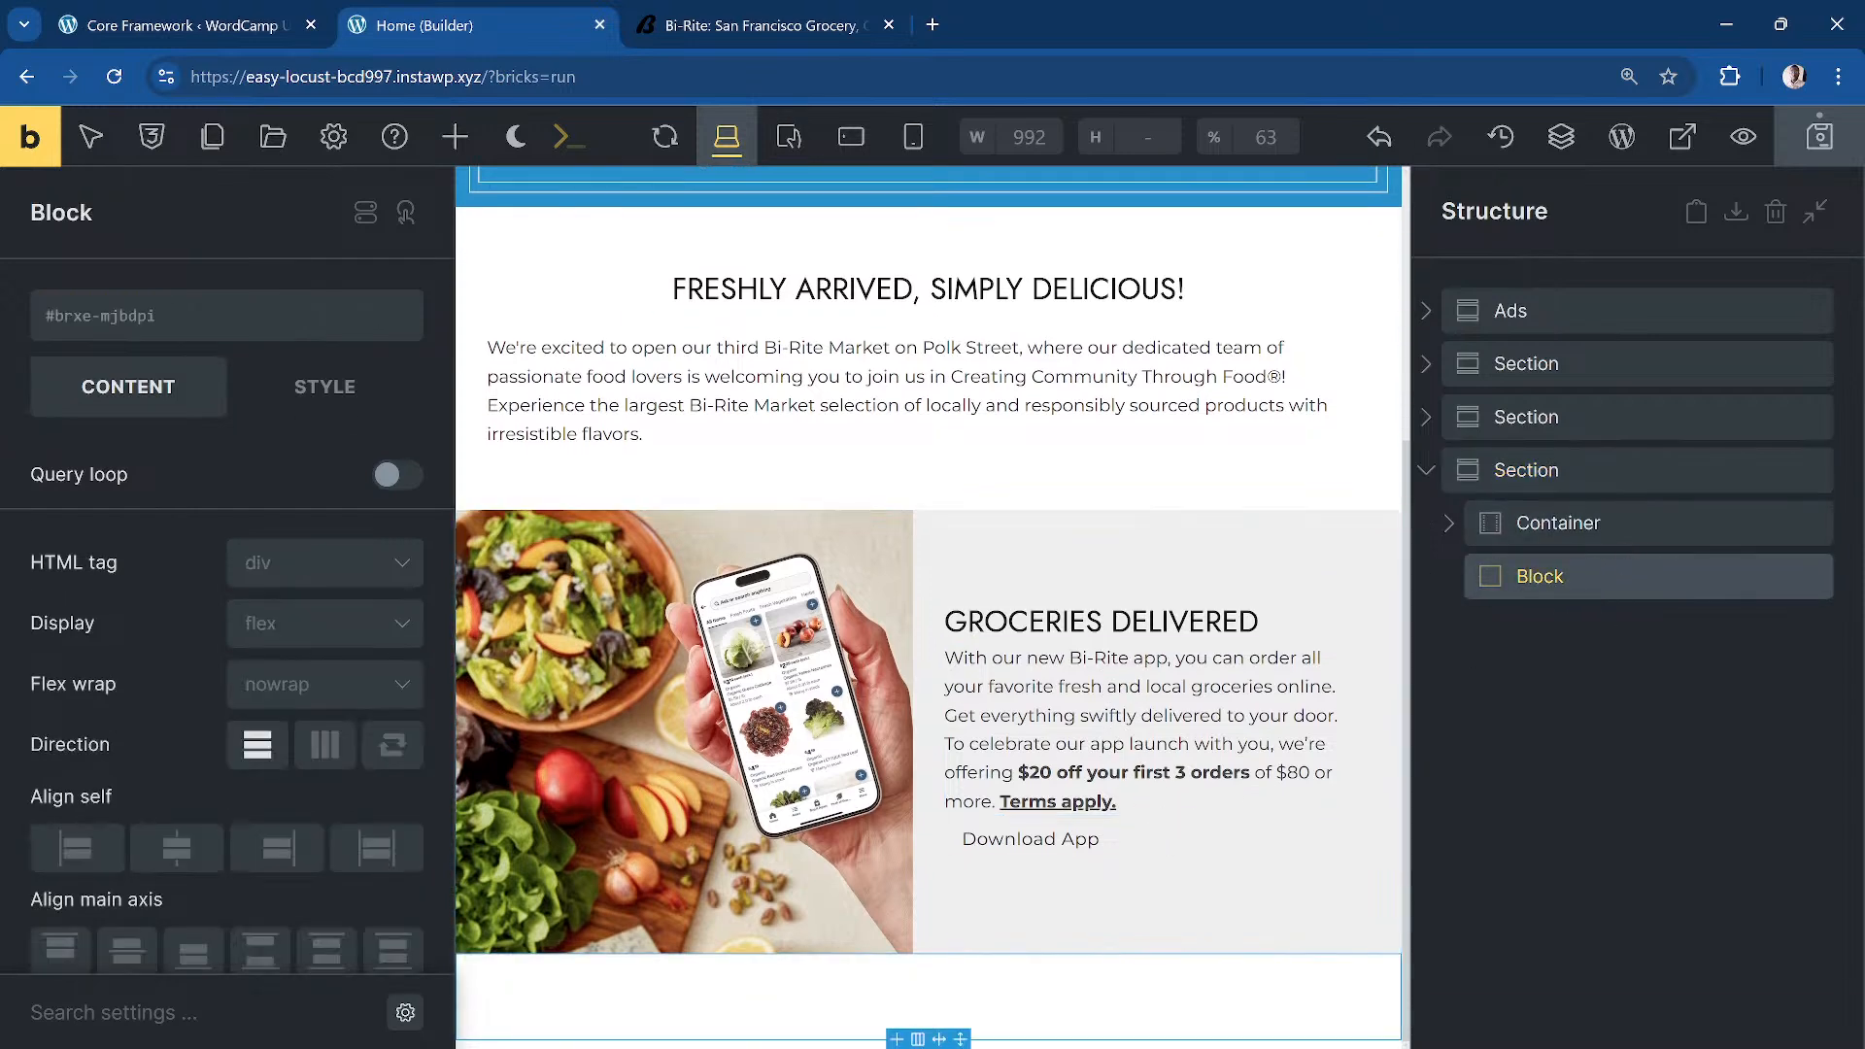
Step: Select the Wine Club banner text on the Bi-Rite site
click(768, 25)
scroll(1063, 524, down, 2)
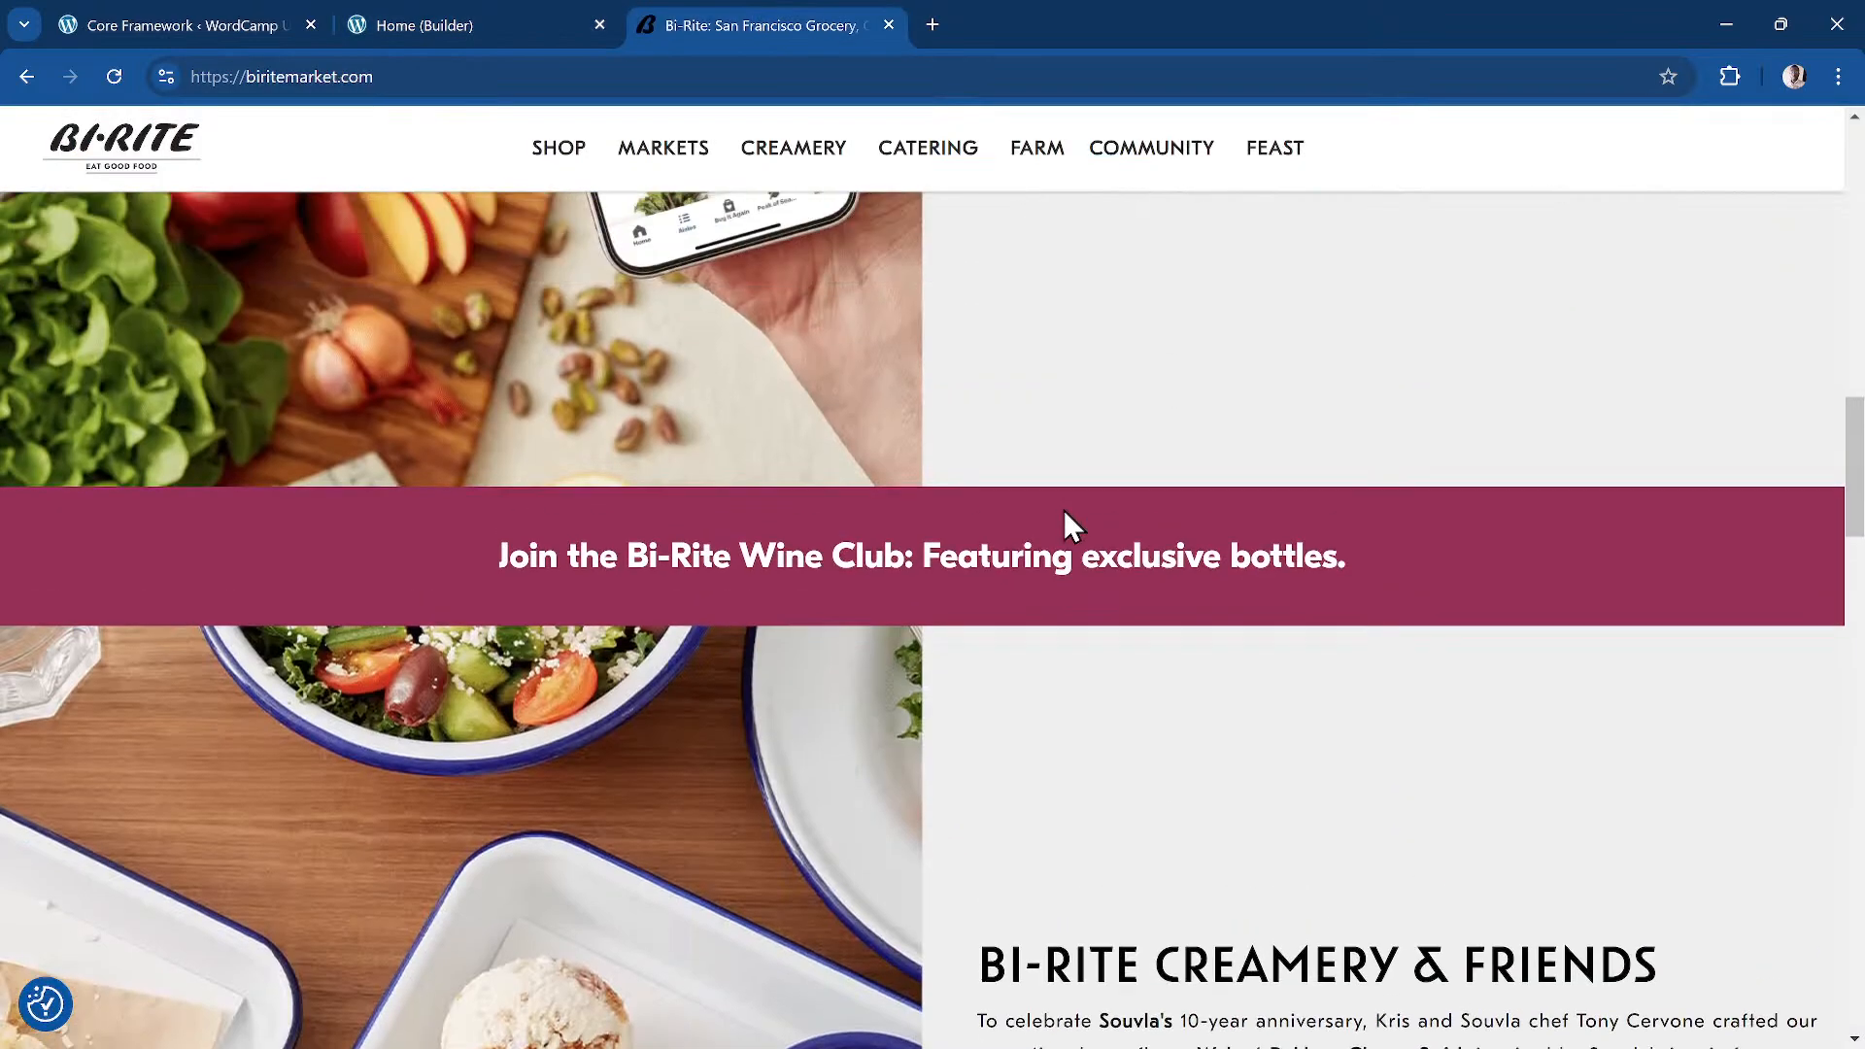
drag(1402, 541, 499, 576)
key(ctrl+c)
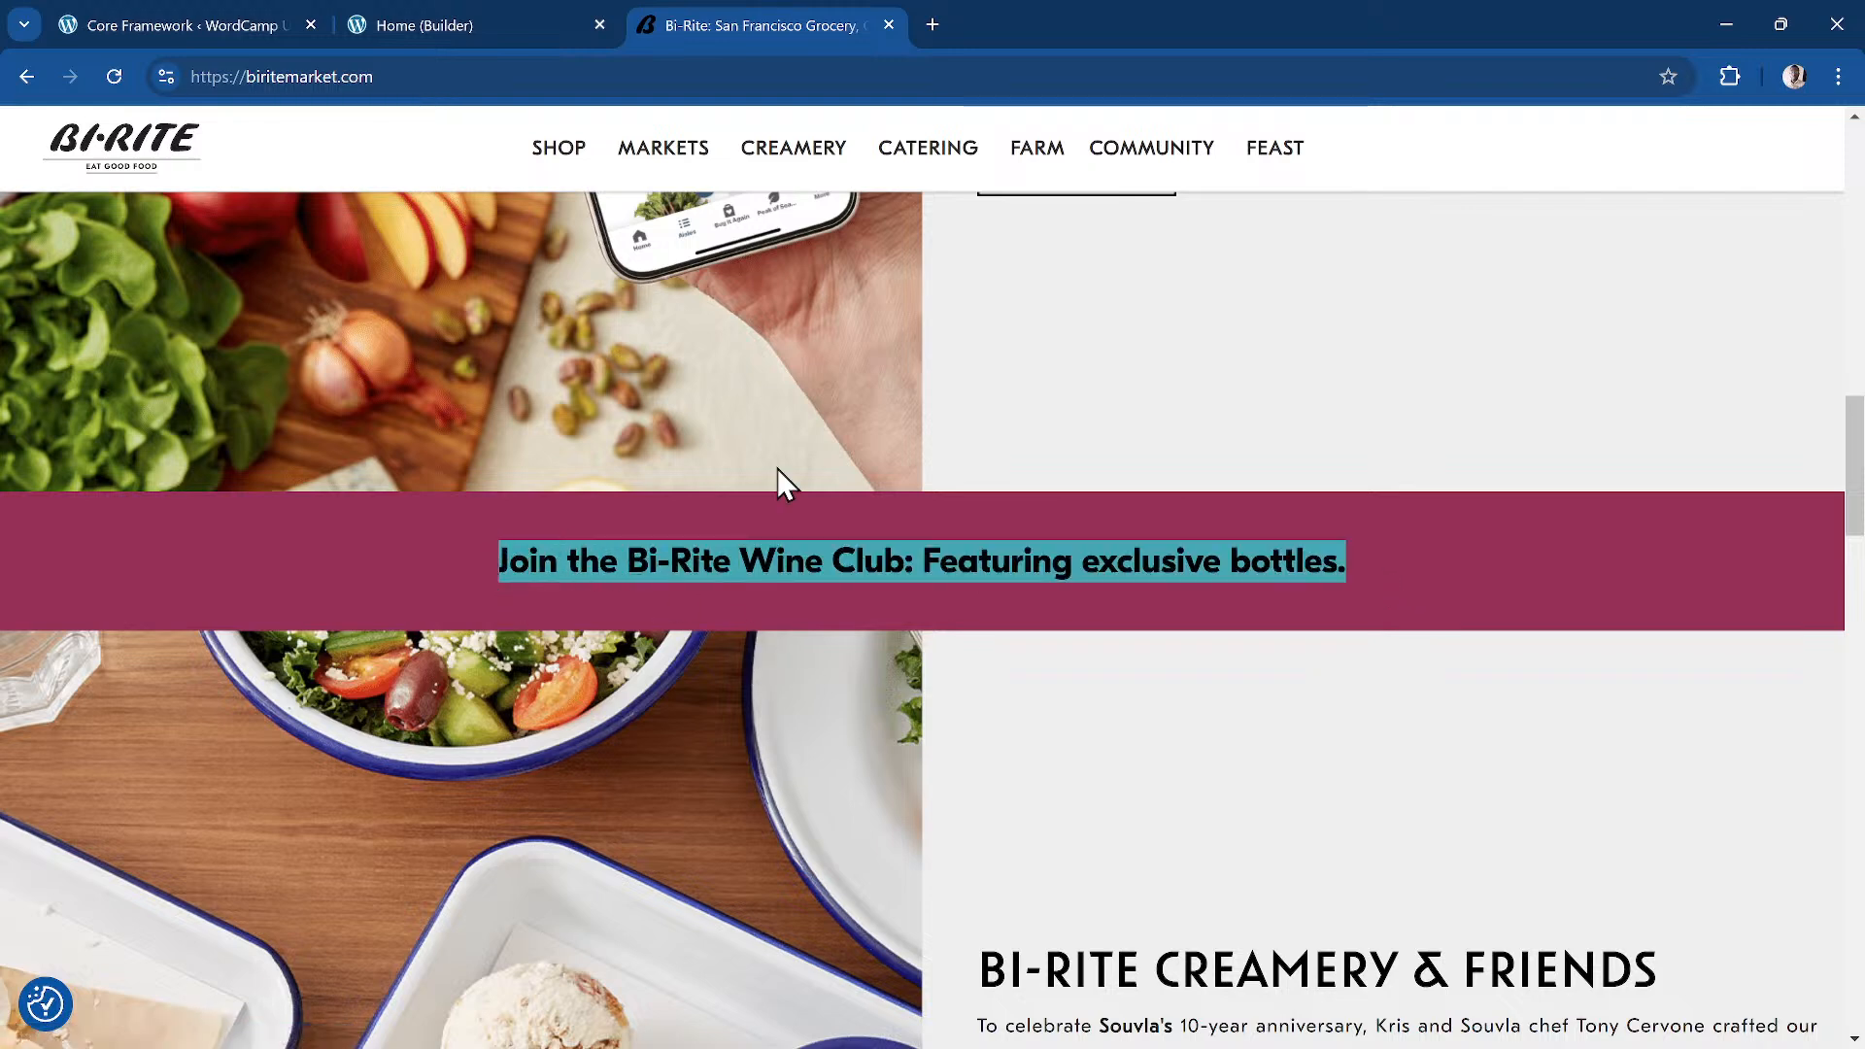
click(468, 18)
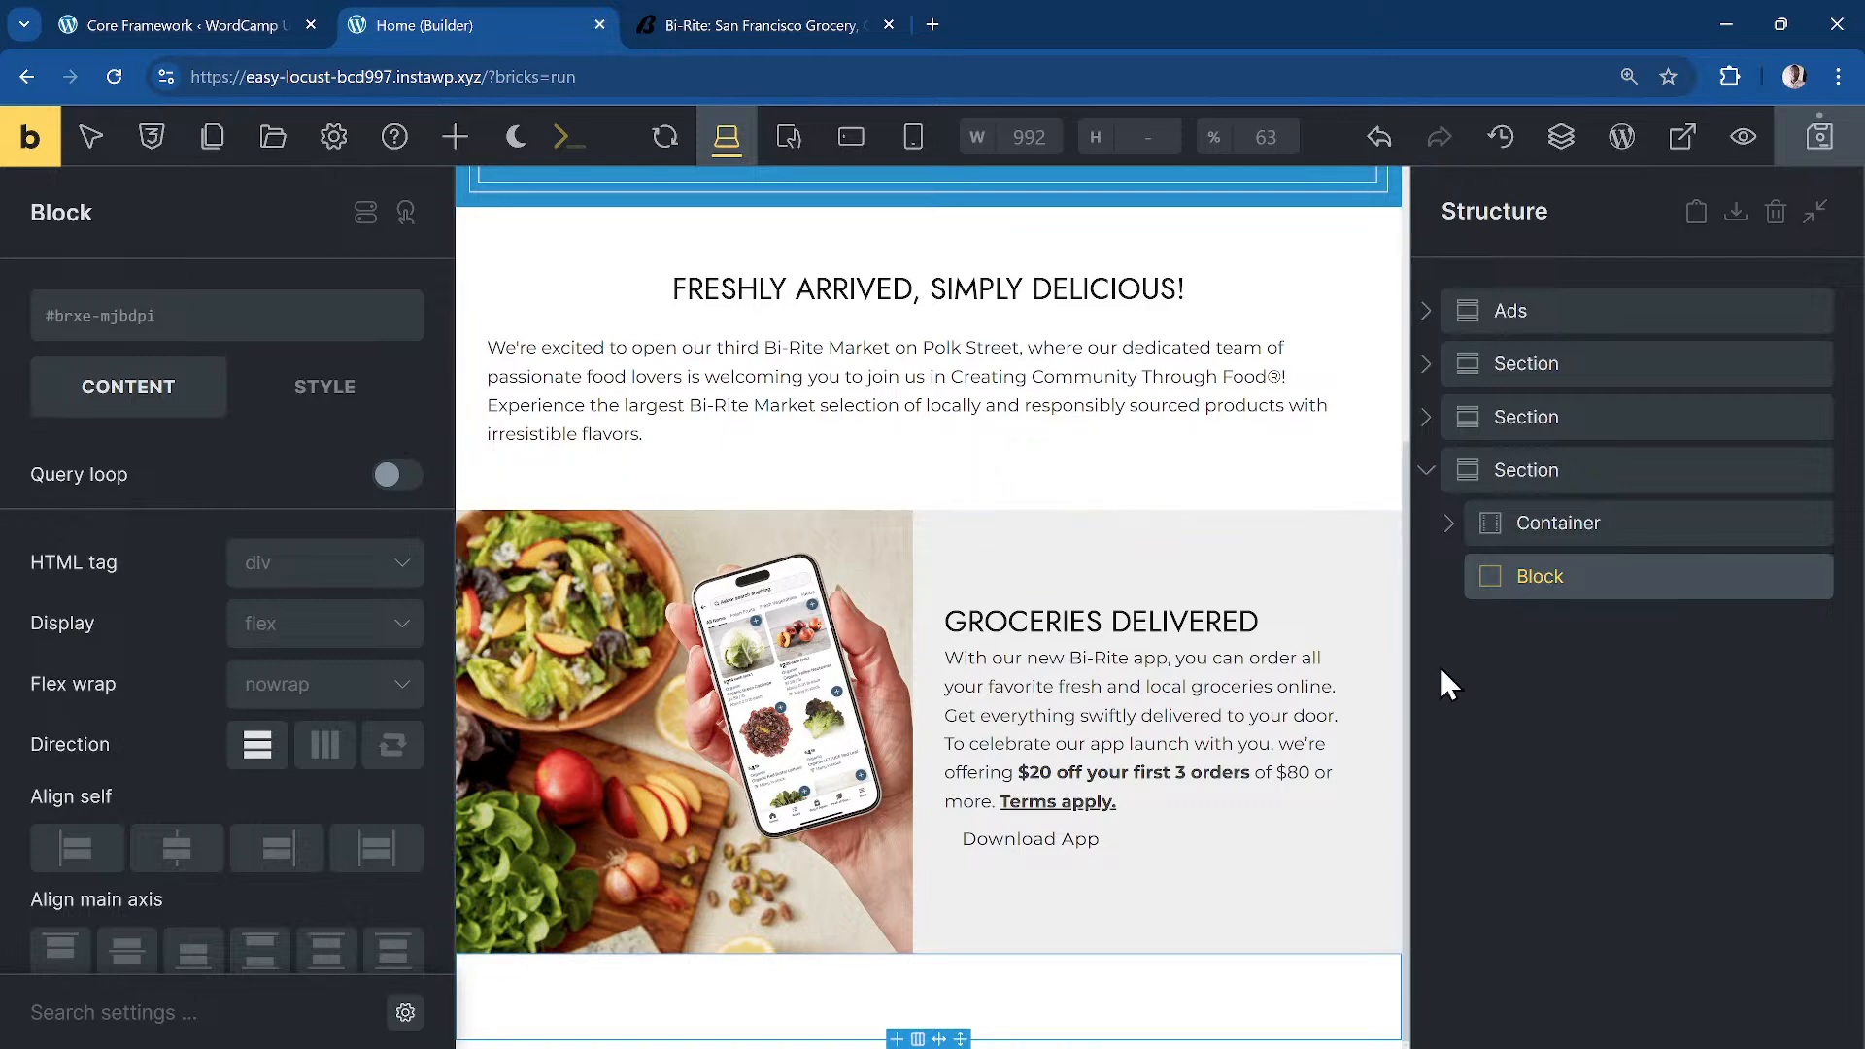
Step: Add a Div inside the Block with a Text link inside it
click(453, 139)
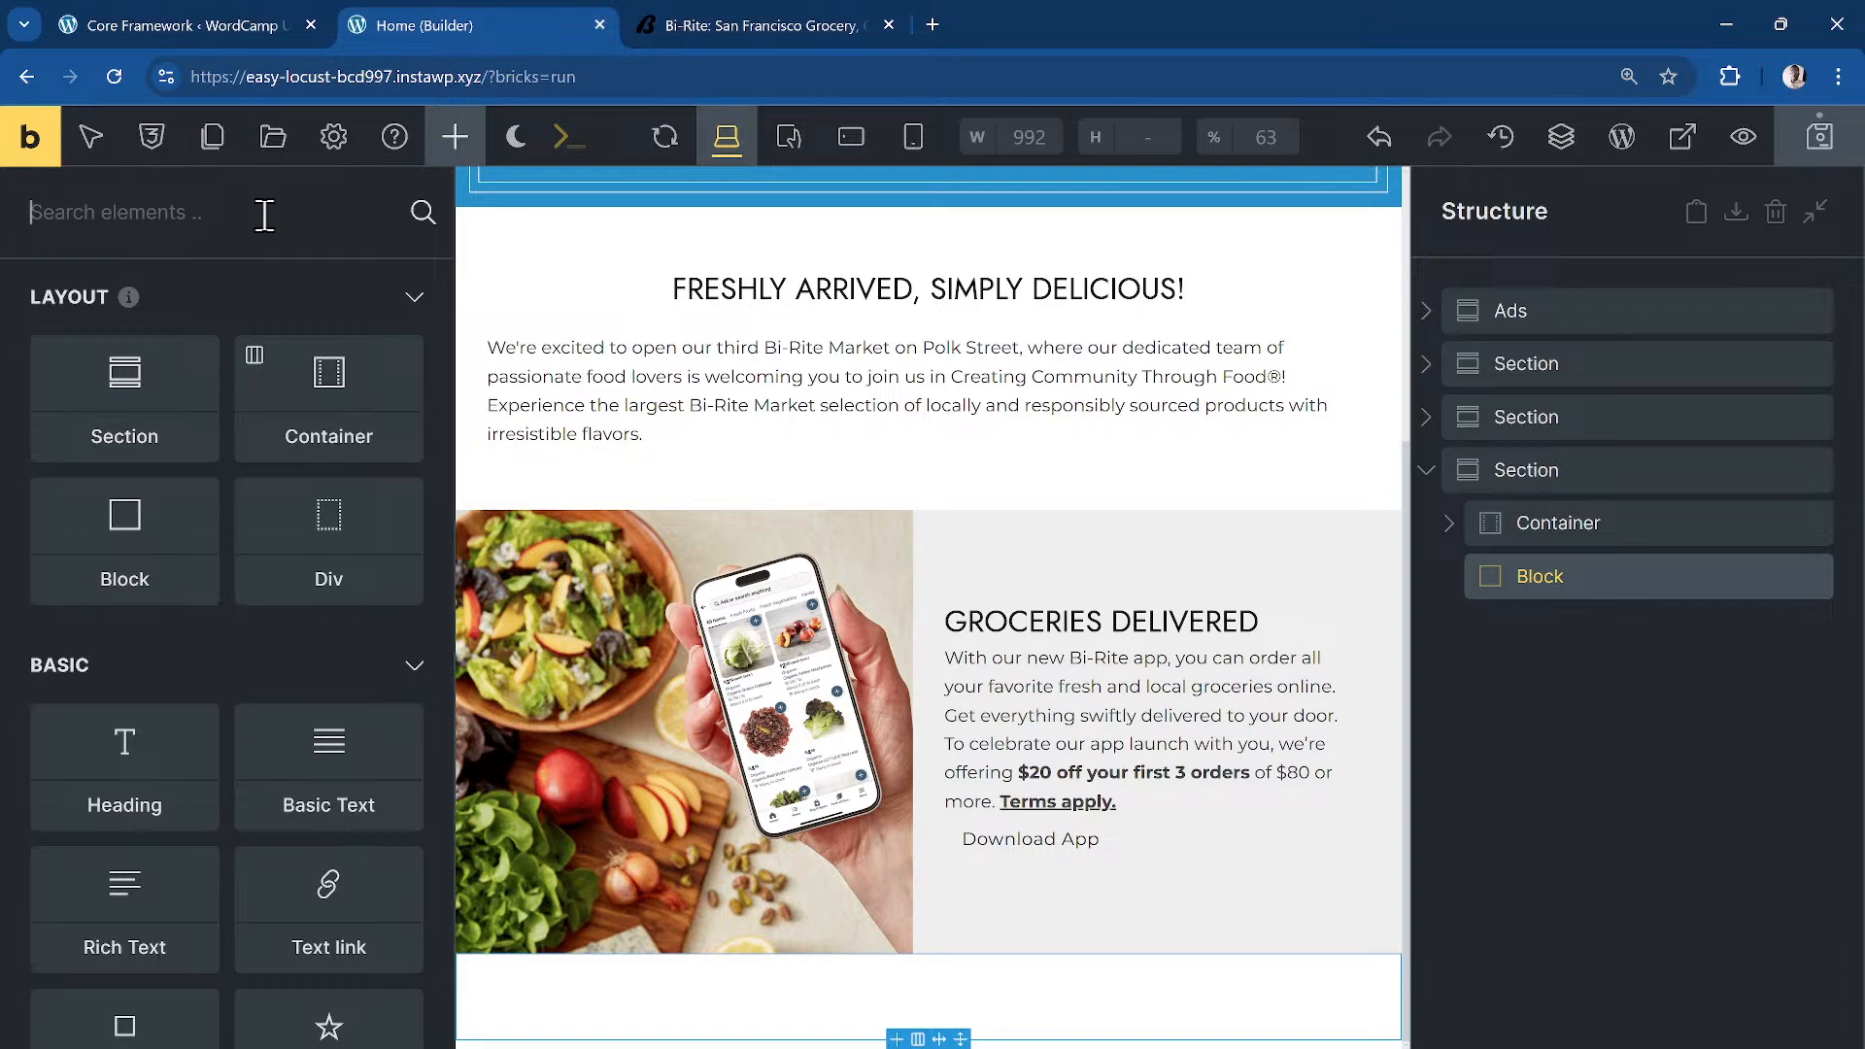
click(340, 530)
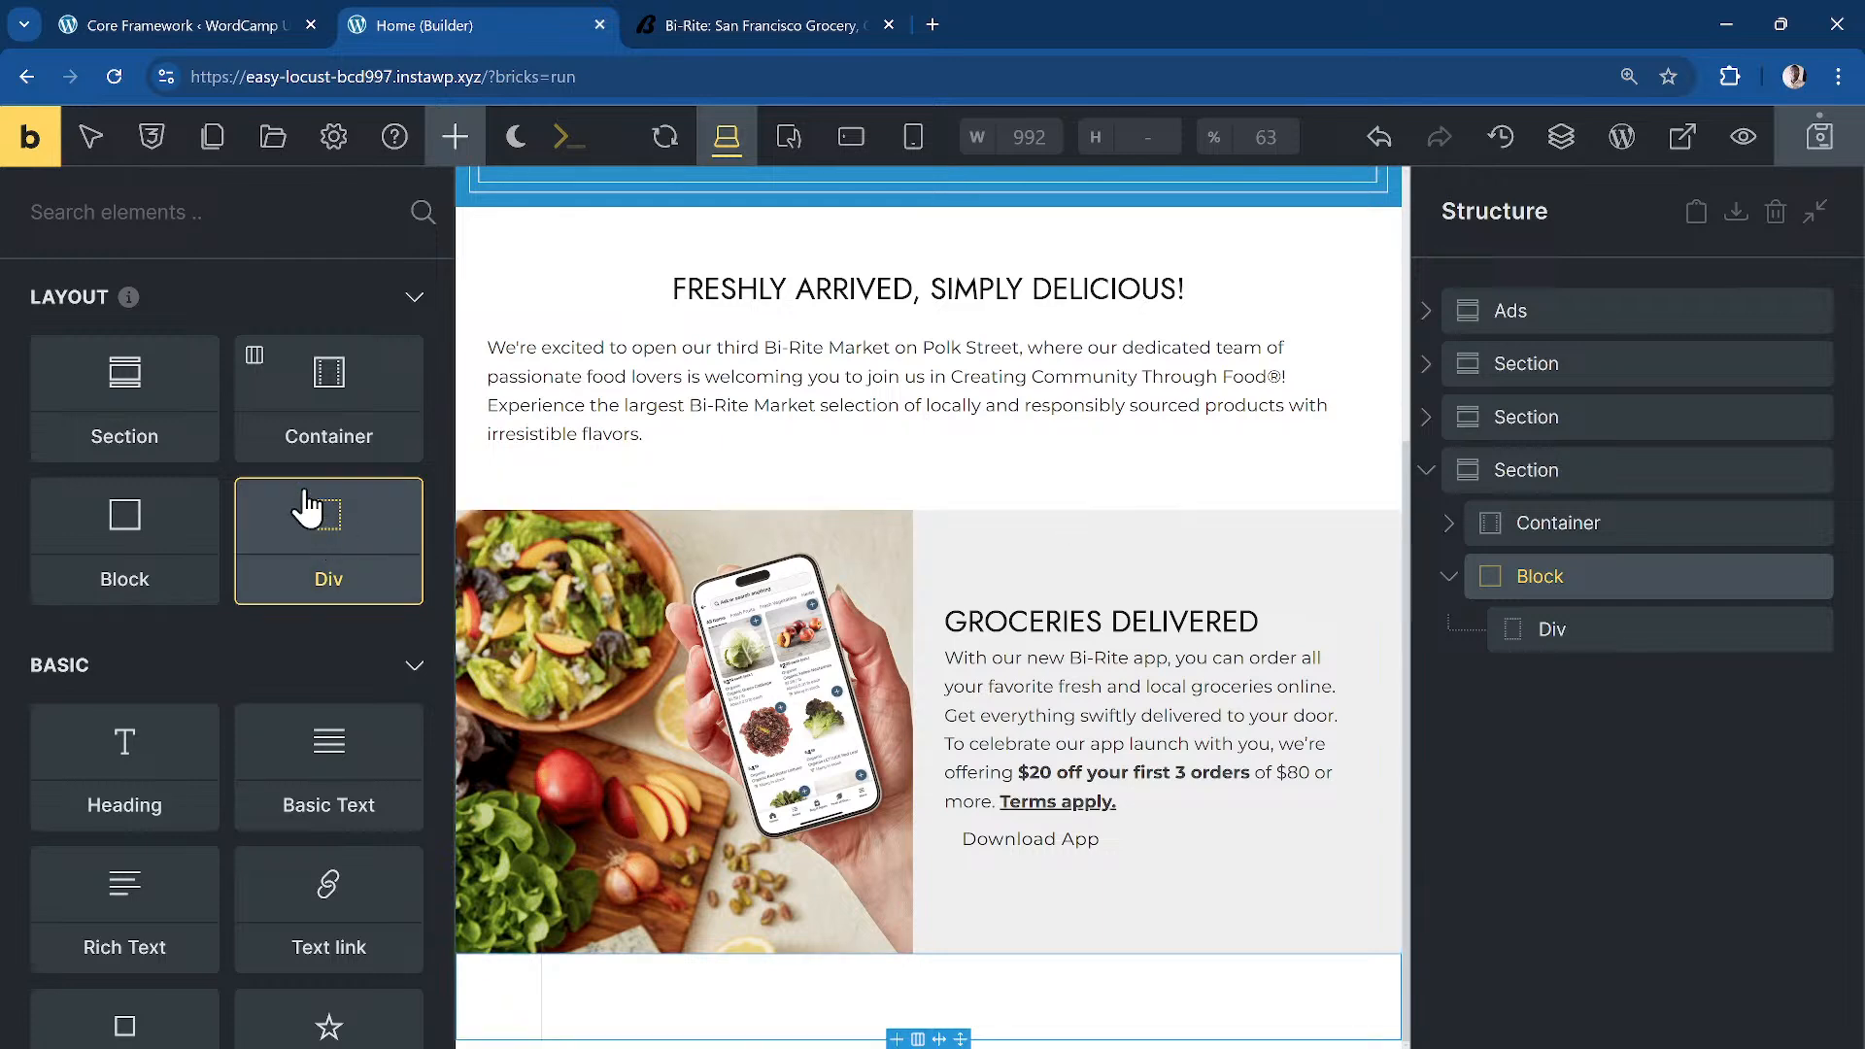
click(216, 223)
text(text)
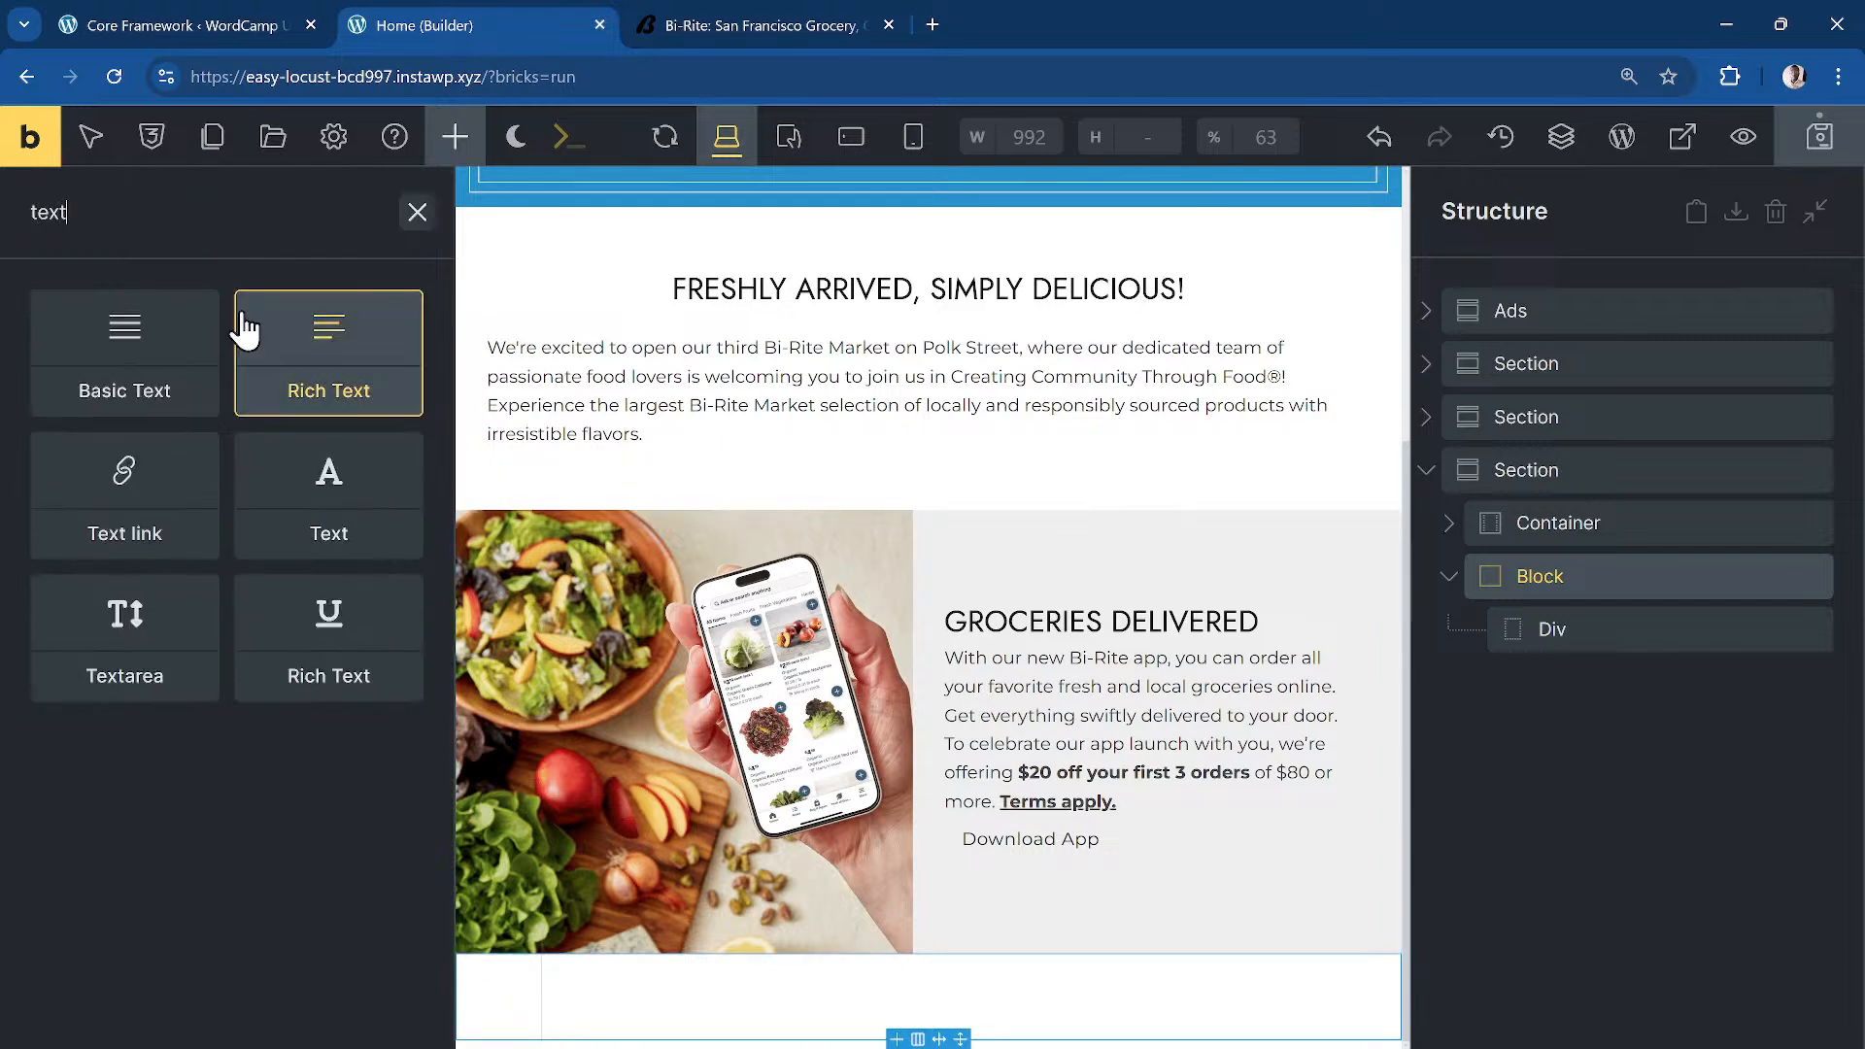
drag(156, 510, 1550, 668)
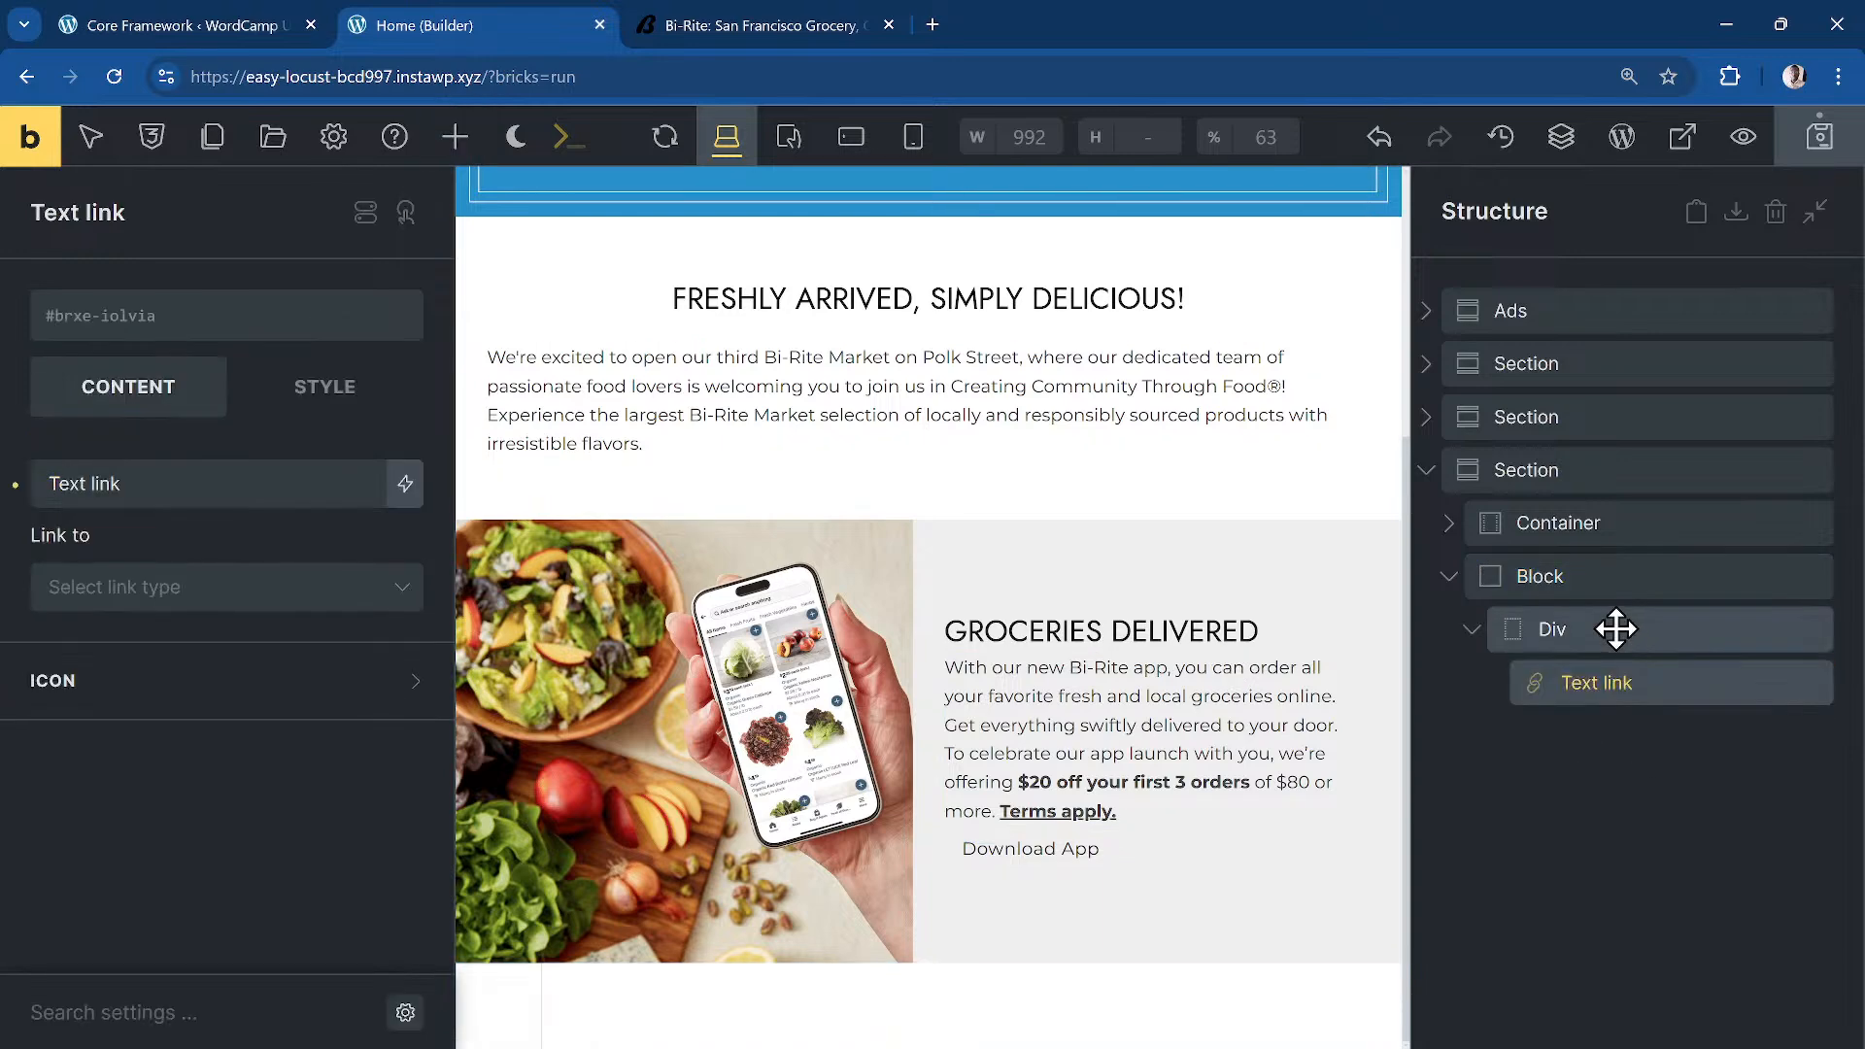
click(1583, 629)
click(1511, 680)
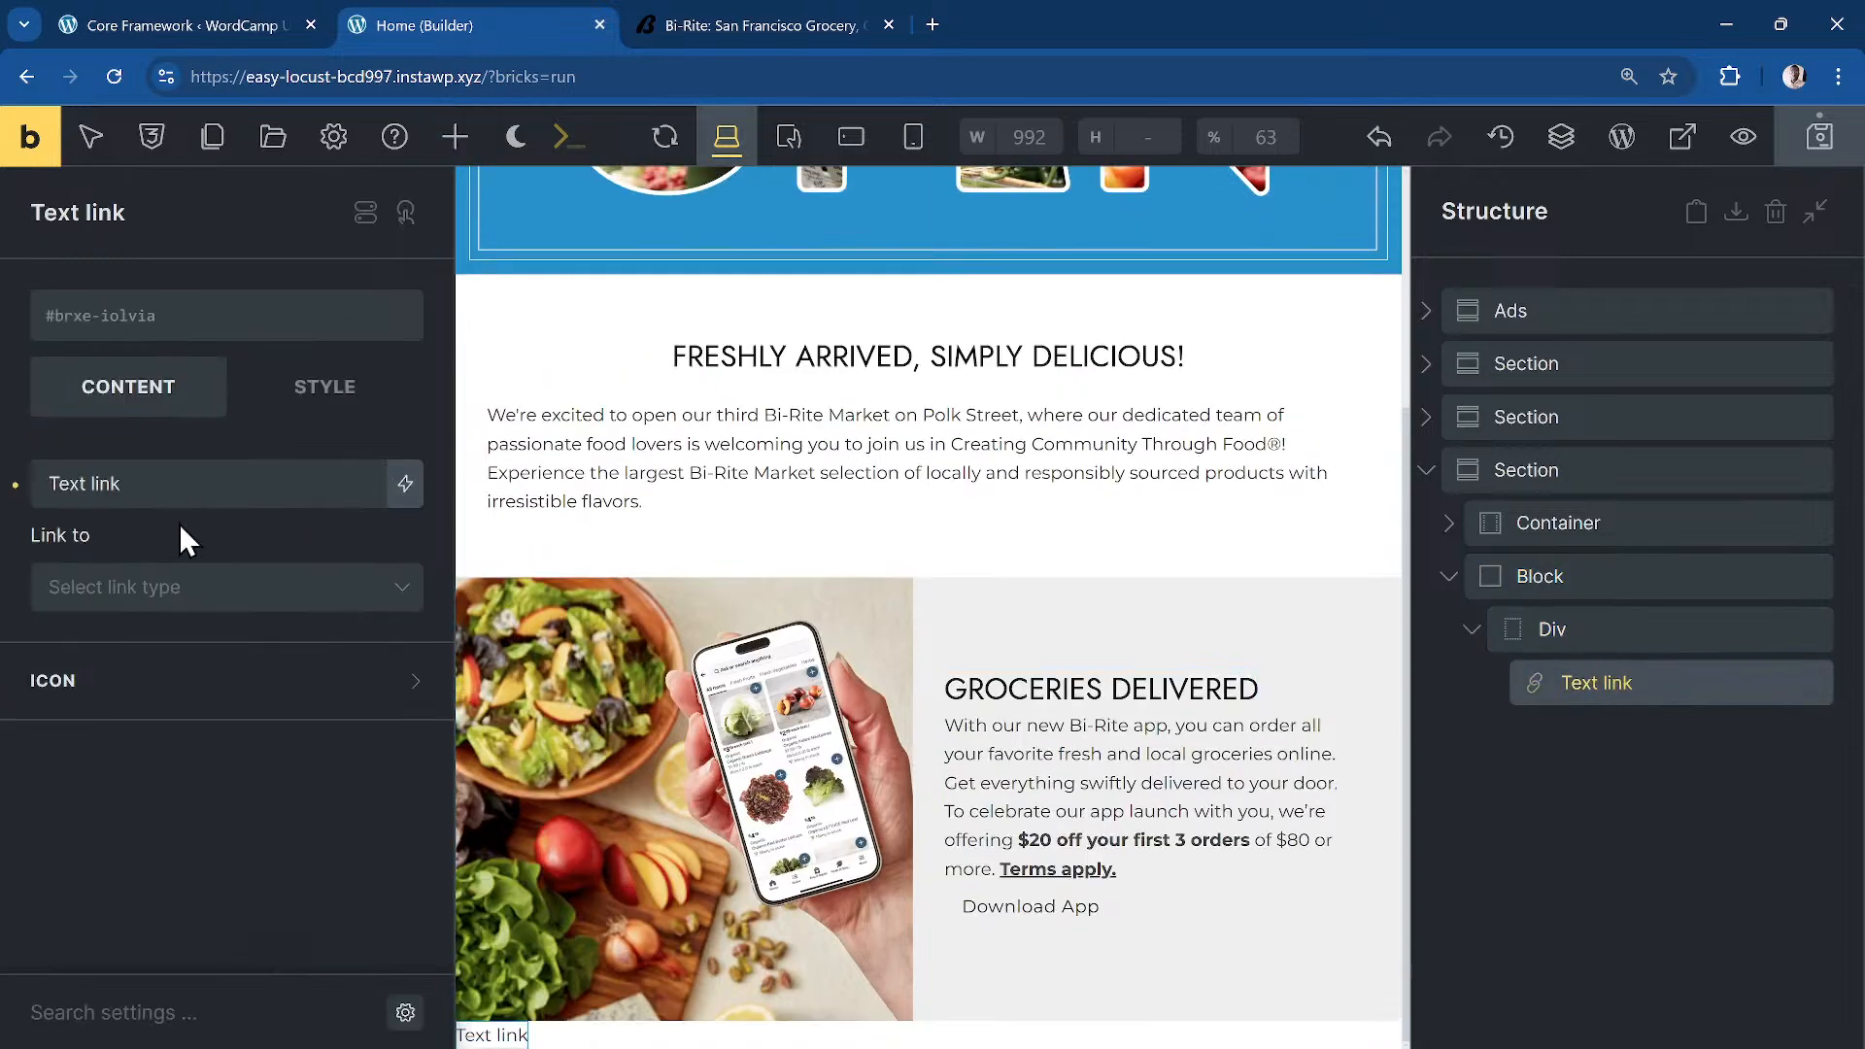
Step: Set the text link to the Wine Club sentence, linking to custom URL '#'
triple_click(251, 475)
key(ctrl+v)
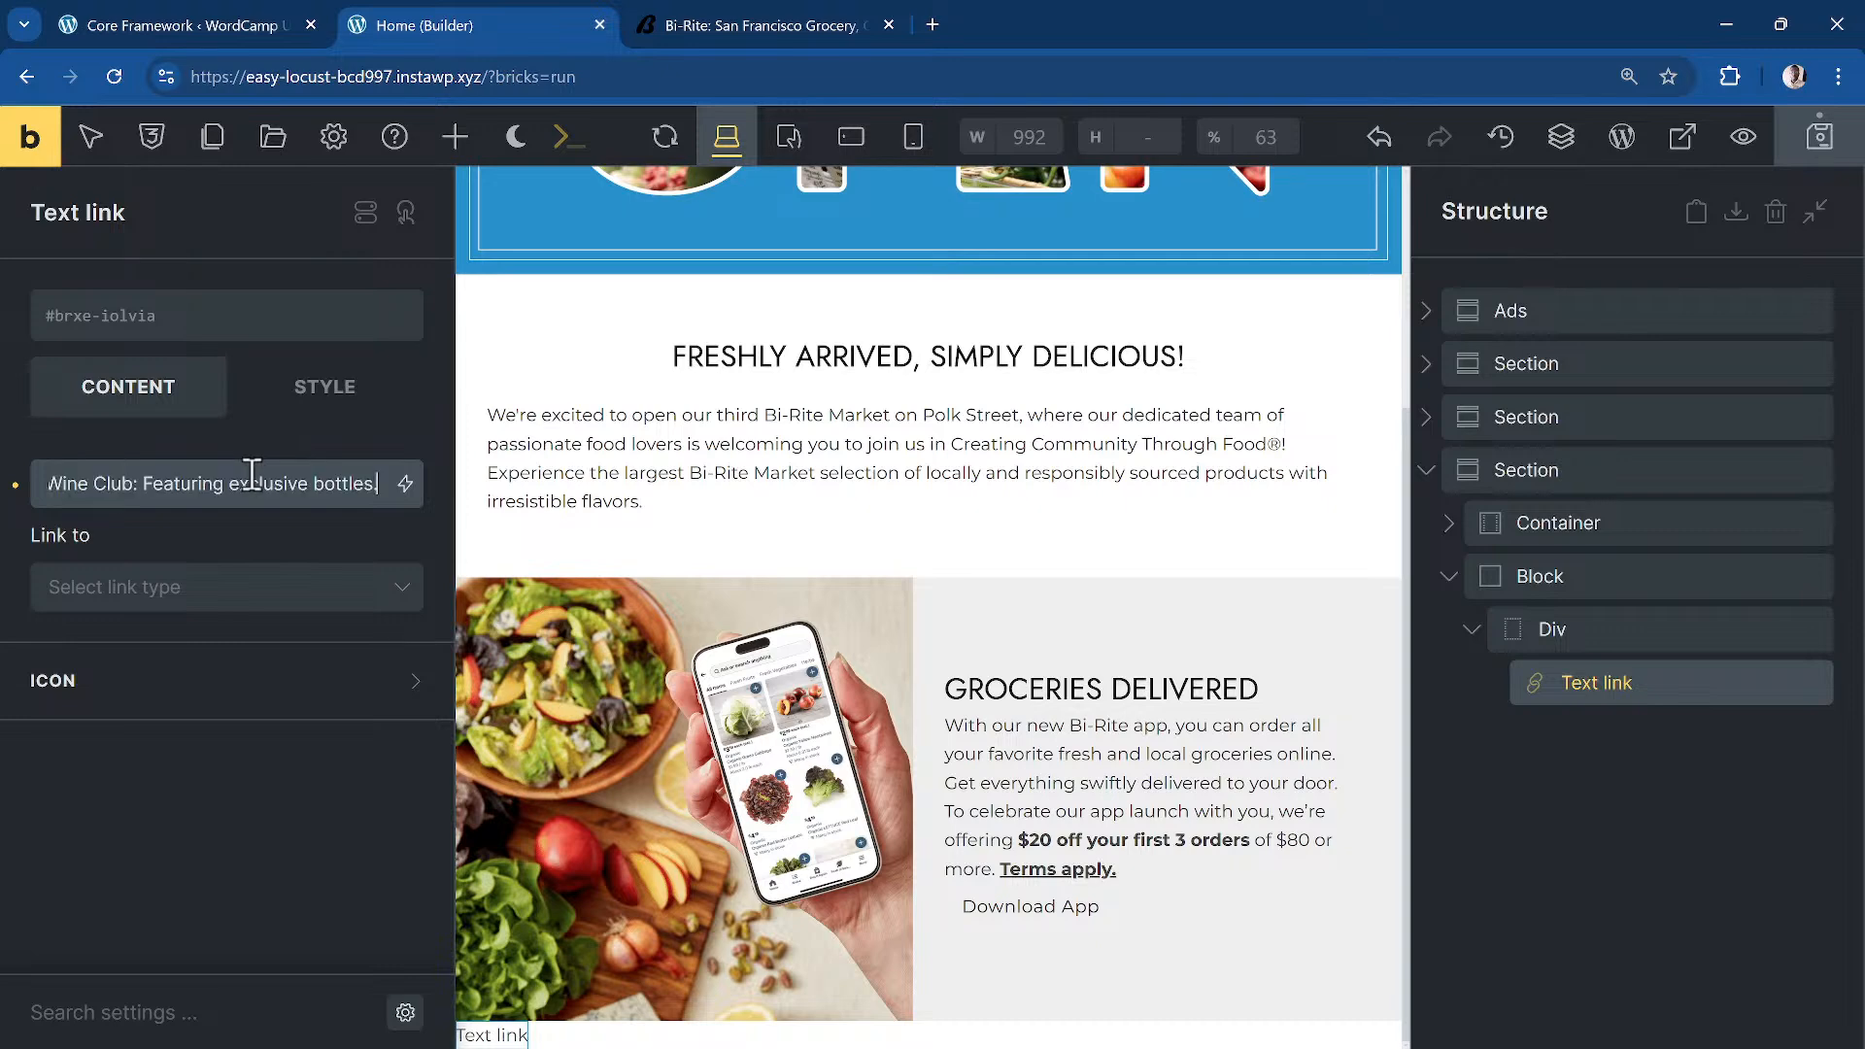
click(256, 590)
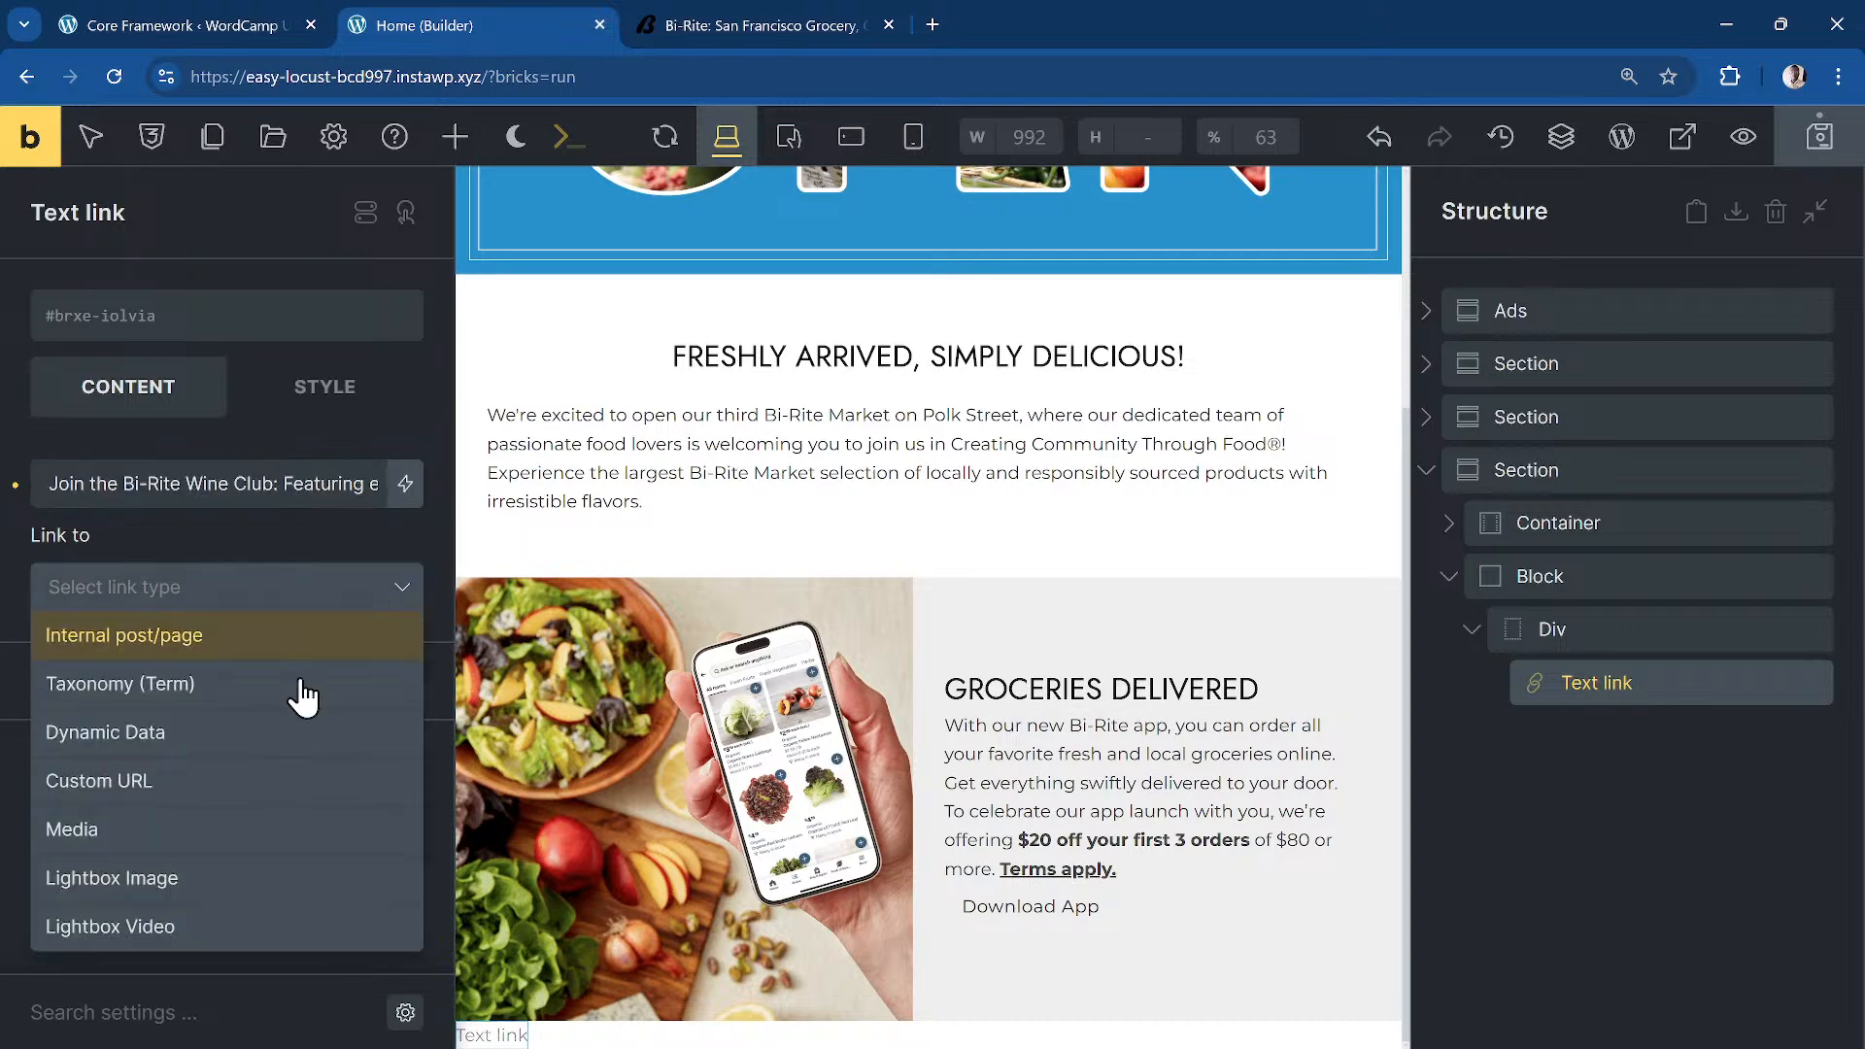
click(231, 798)
click(167, 691)
text(#)
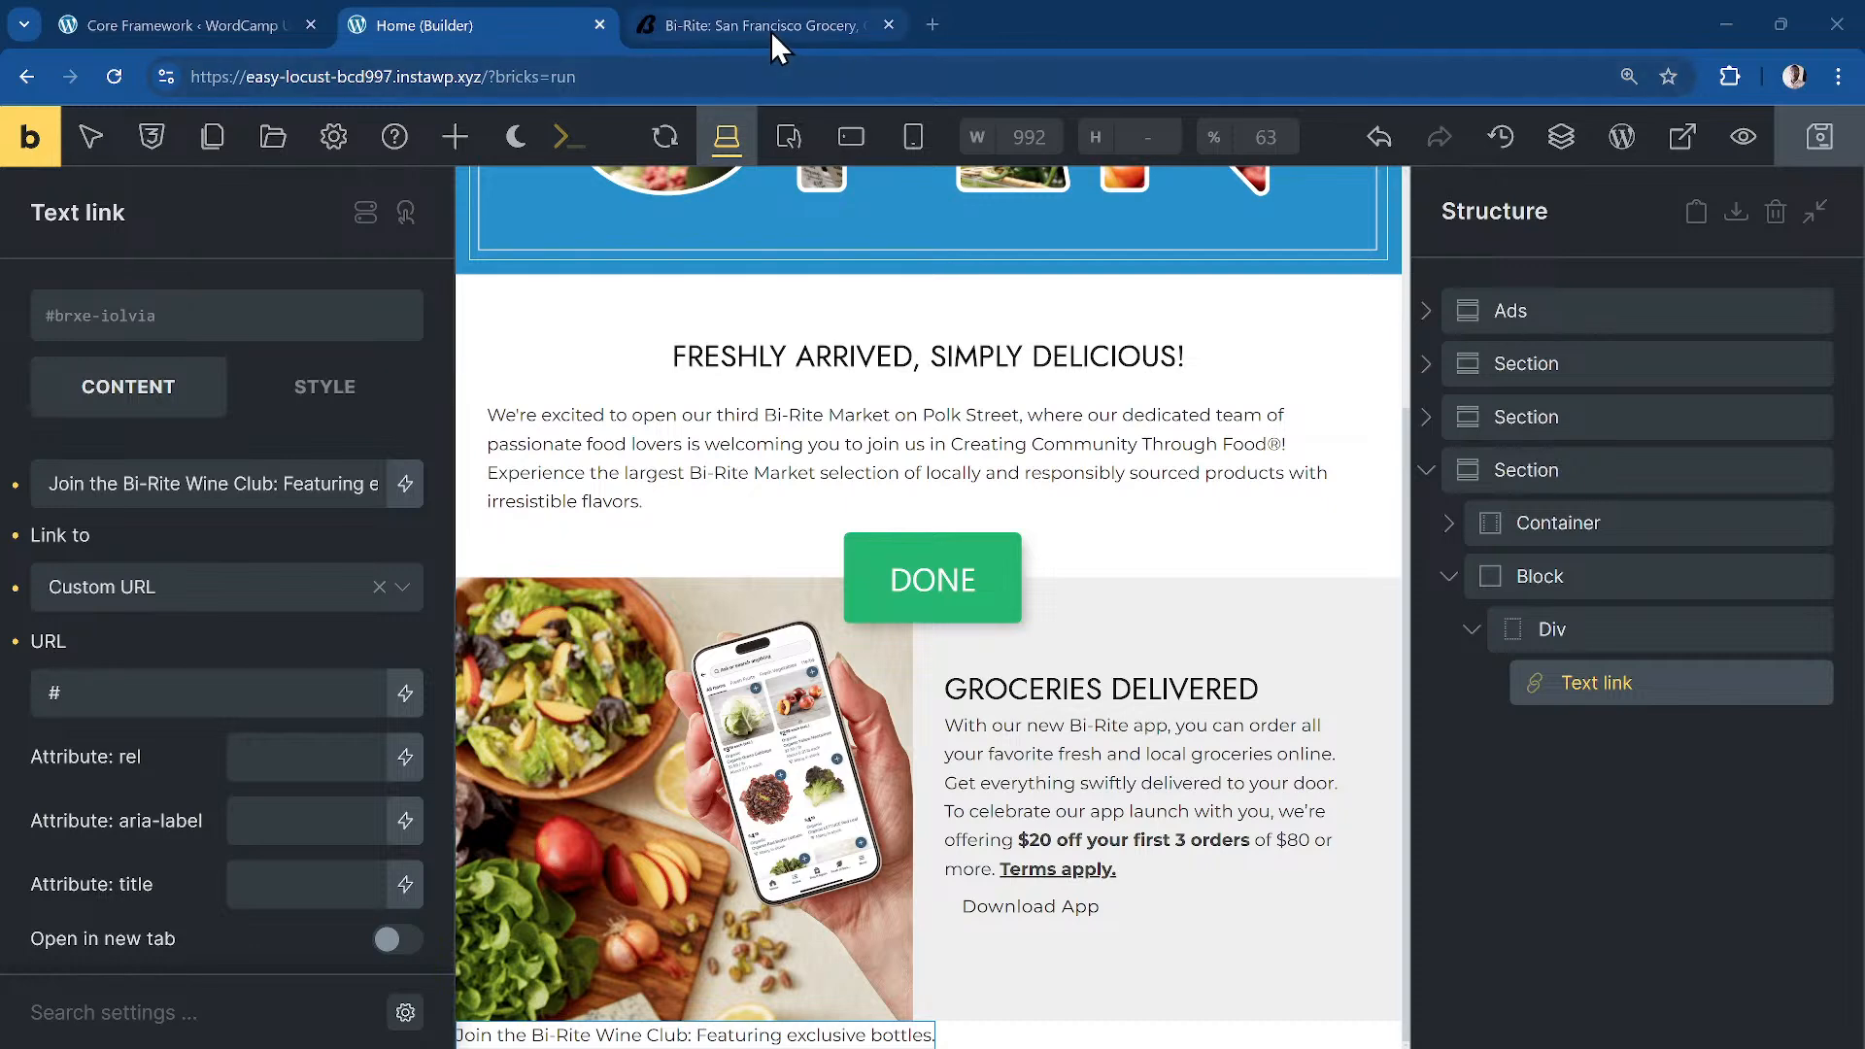
Step: Copy the Ads banner and move it into the groceries section
click(1540, 323)
key(ctrl+c)
drag(1539, 323, 1601, 548)
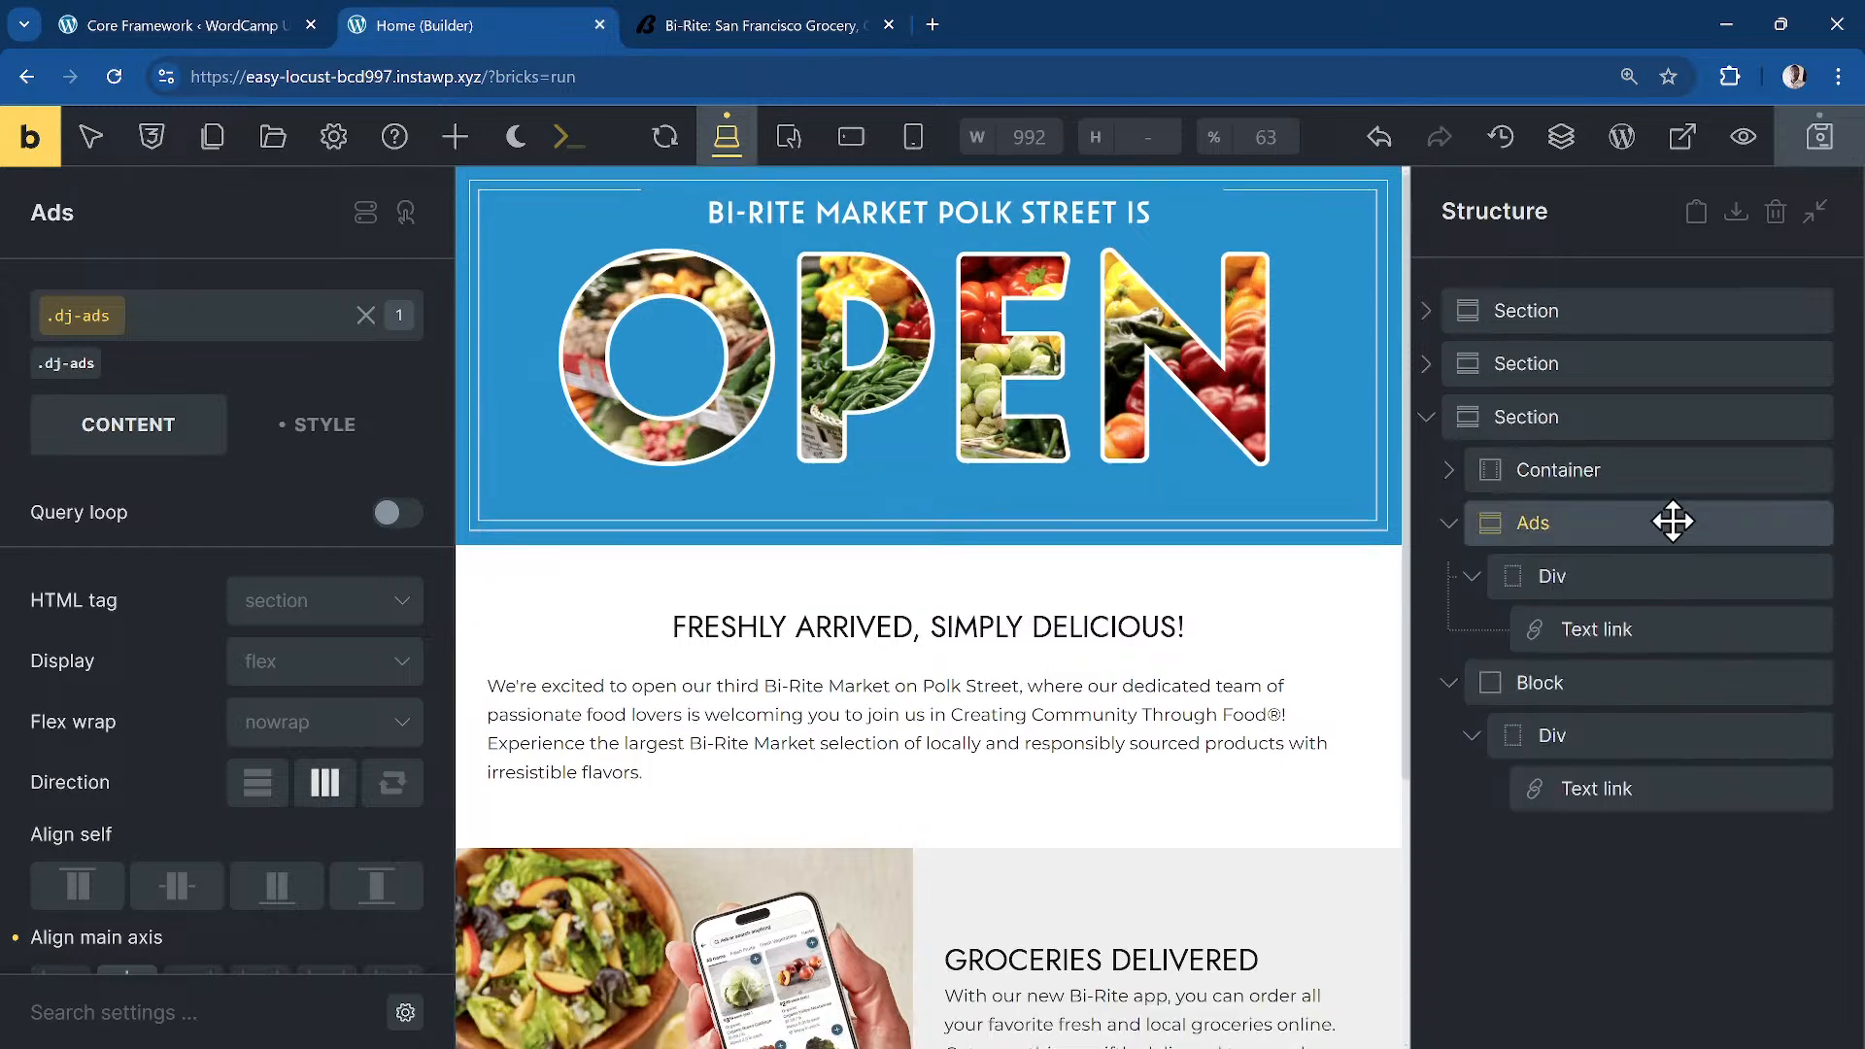
Step: Delete the leftover Block holding the duplicate link
click(1448, 522)
right_click(1610, 581)
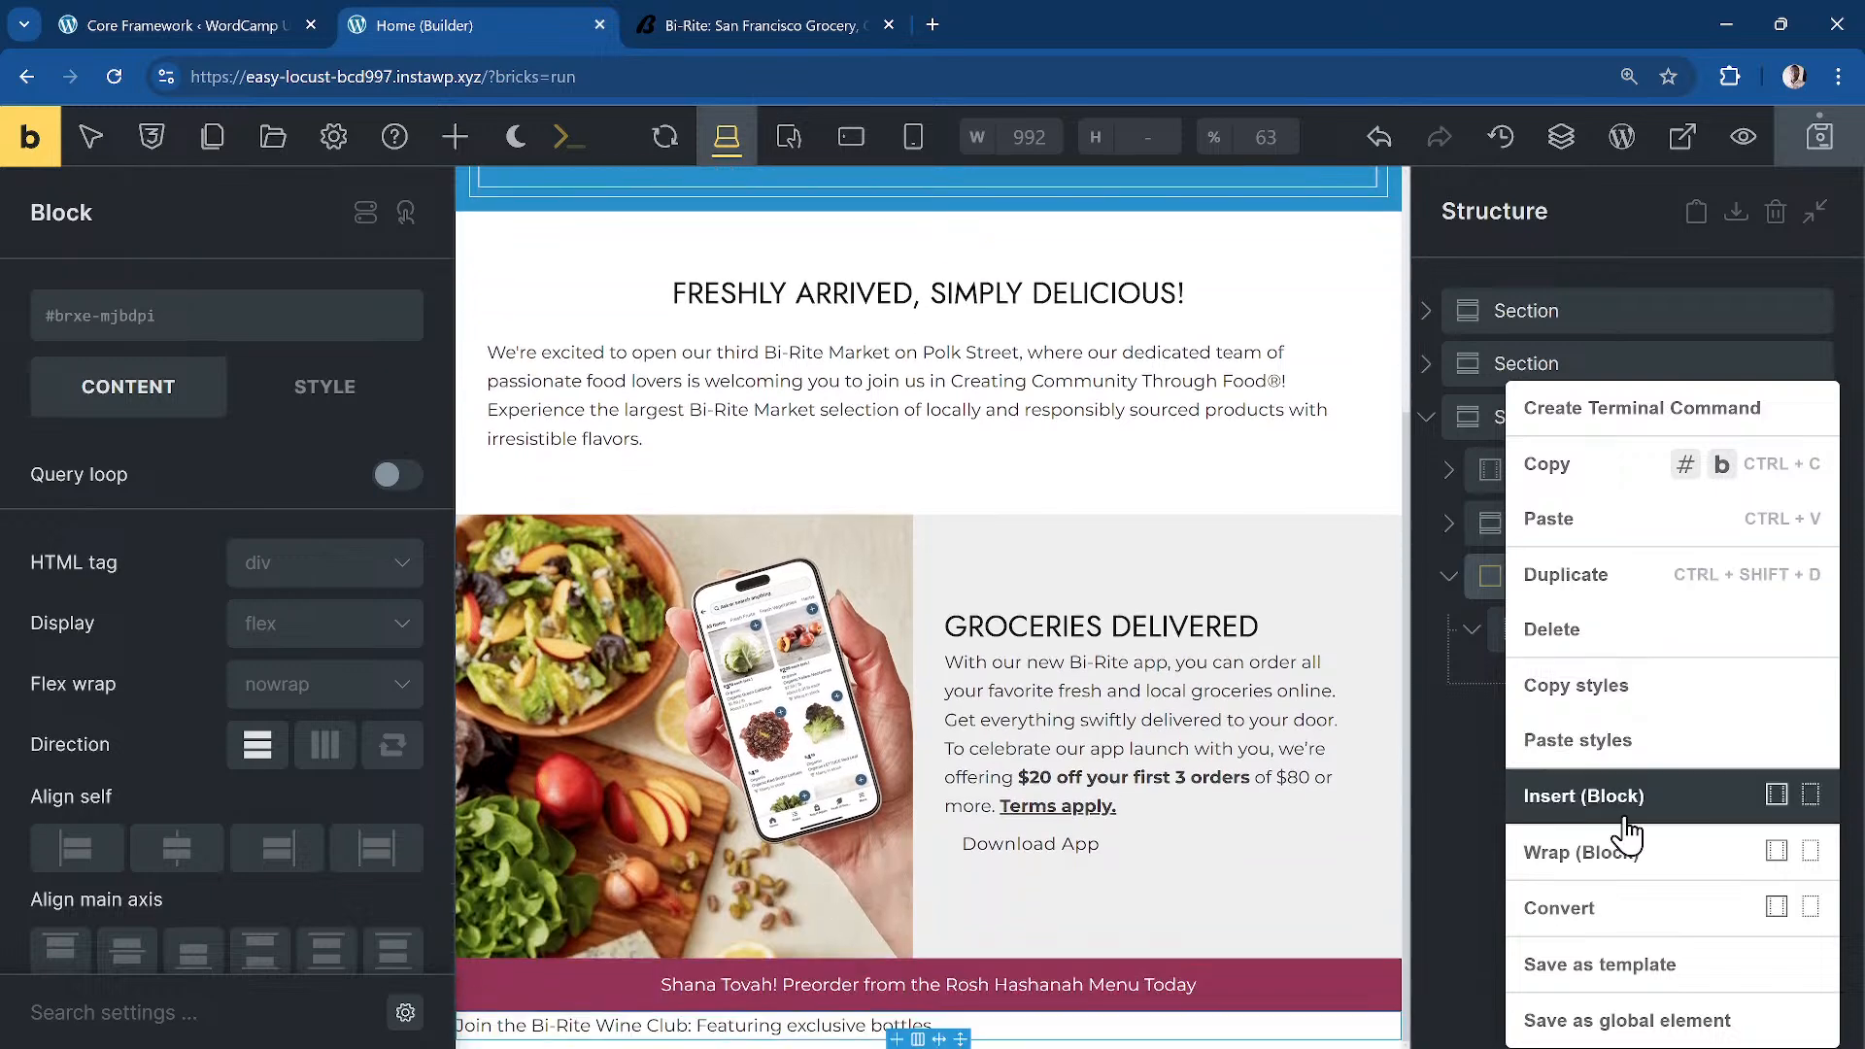
click(1593, 629)
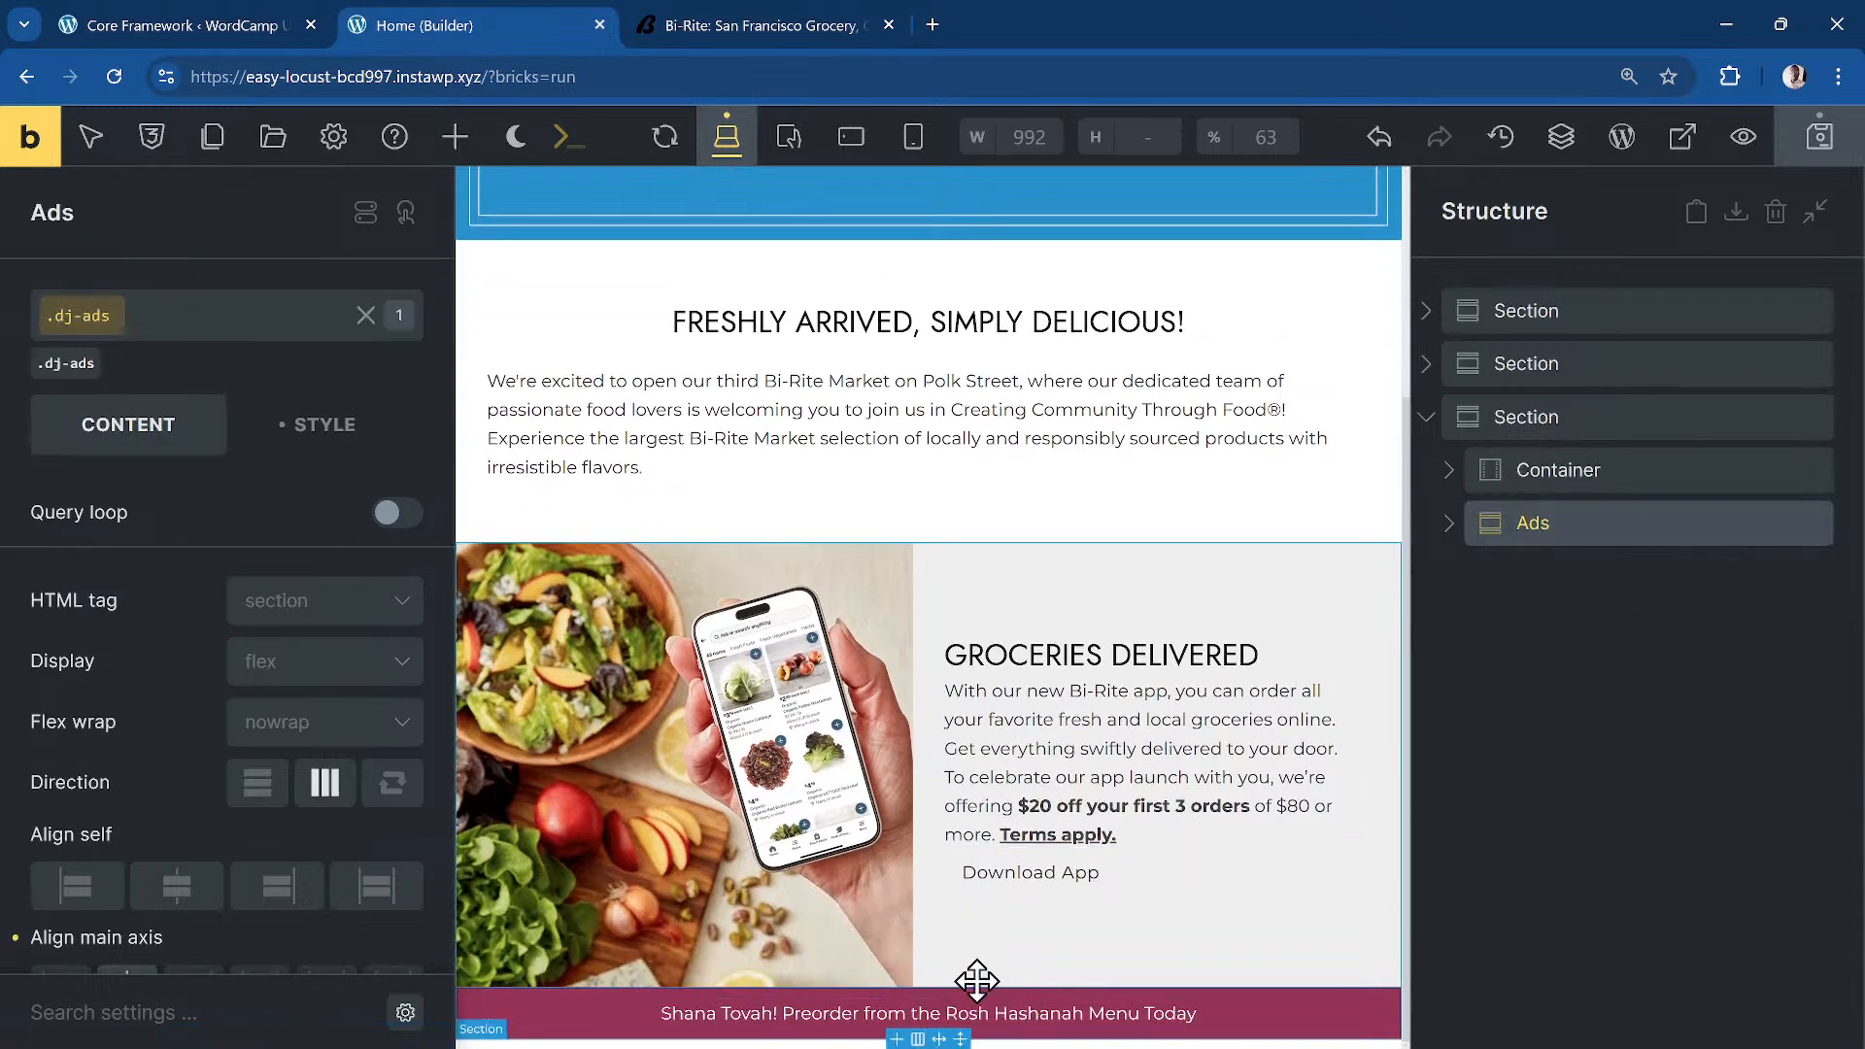
click(748, 26)
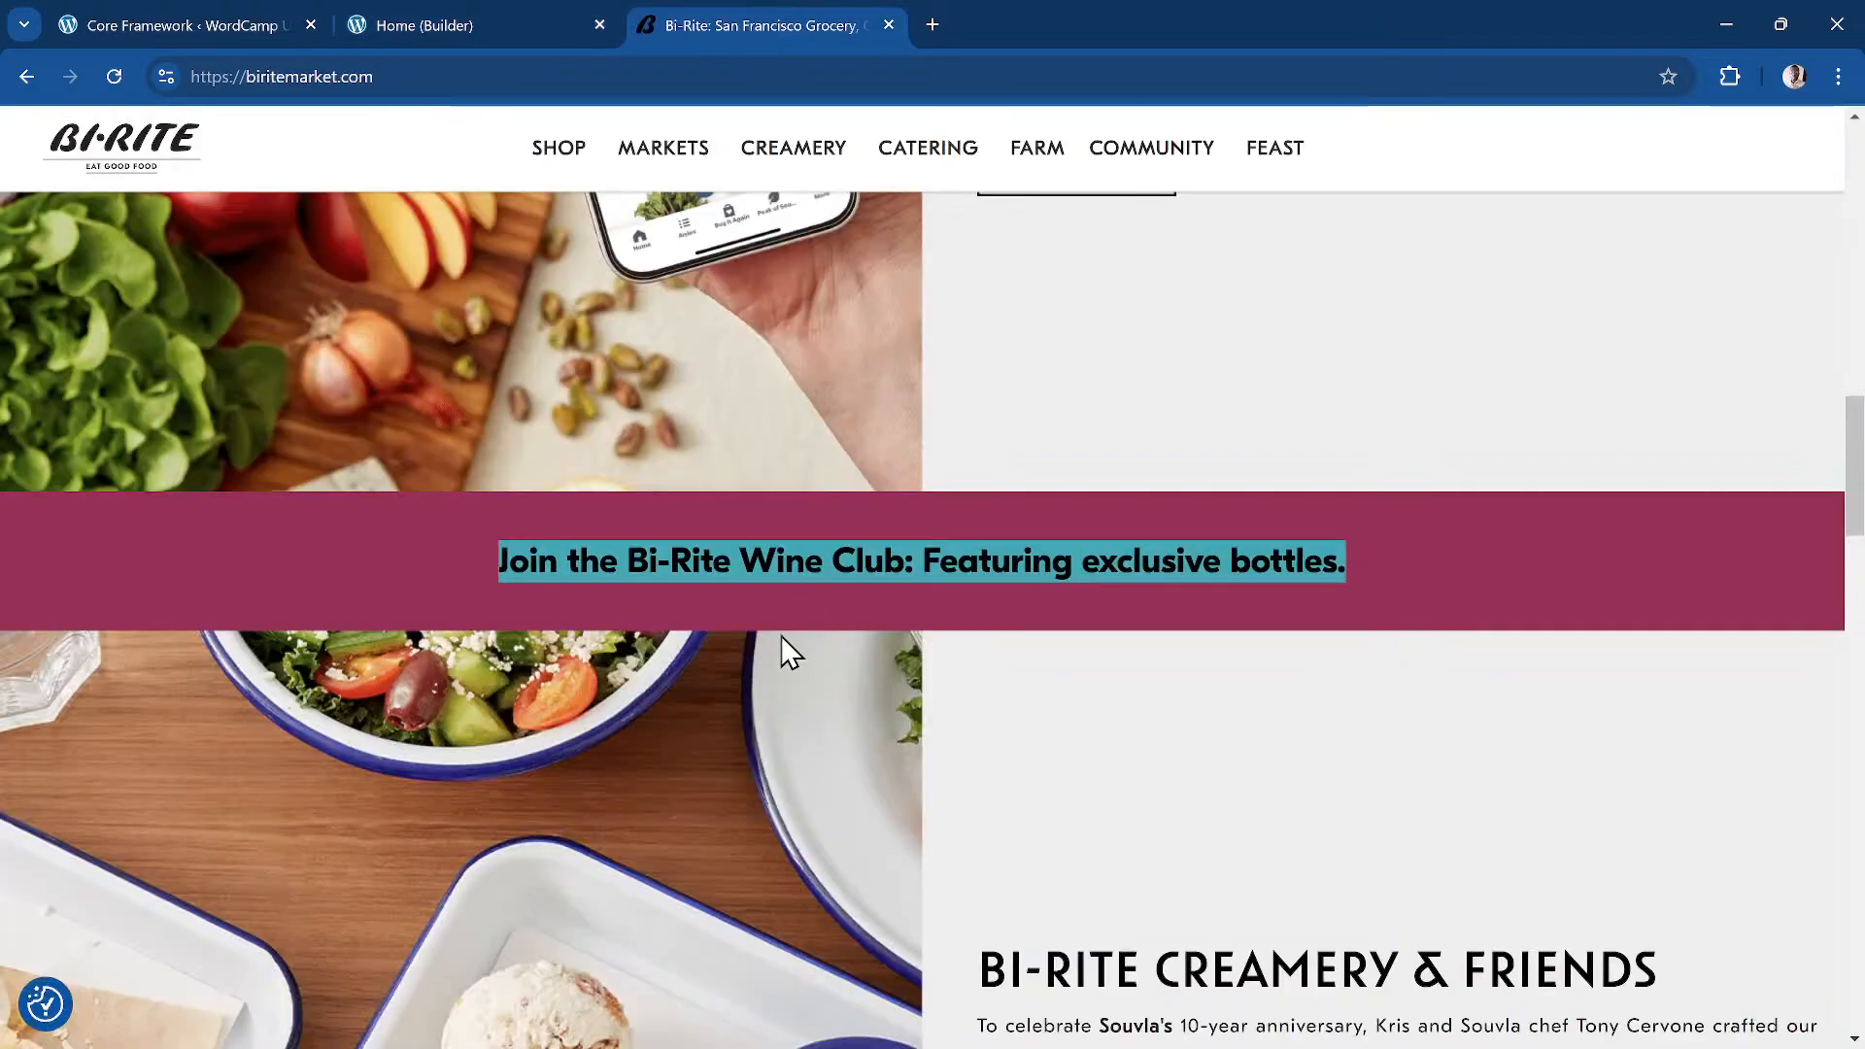
click(439, 22)
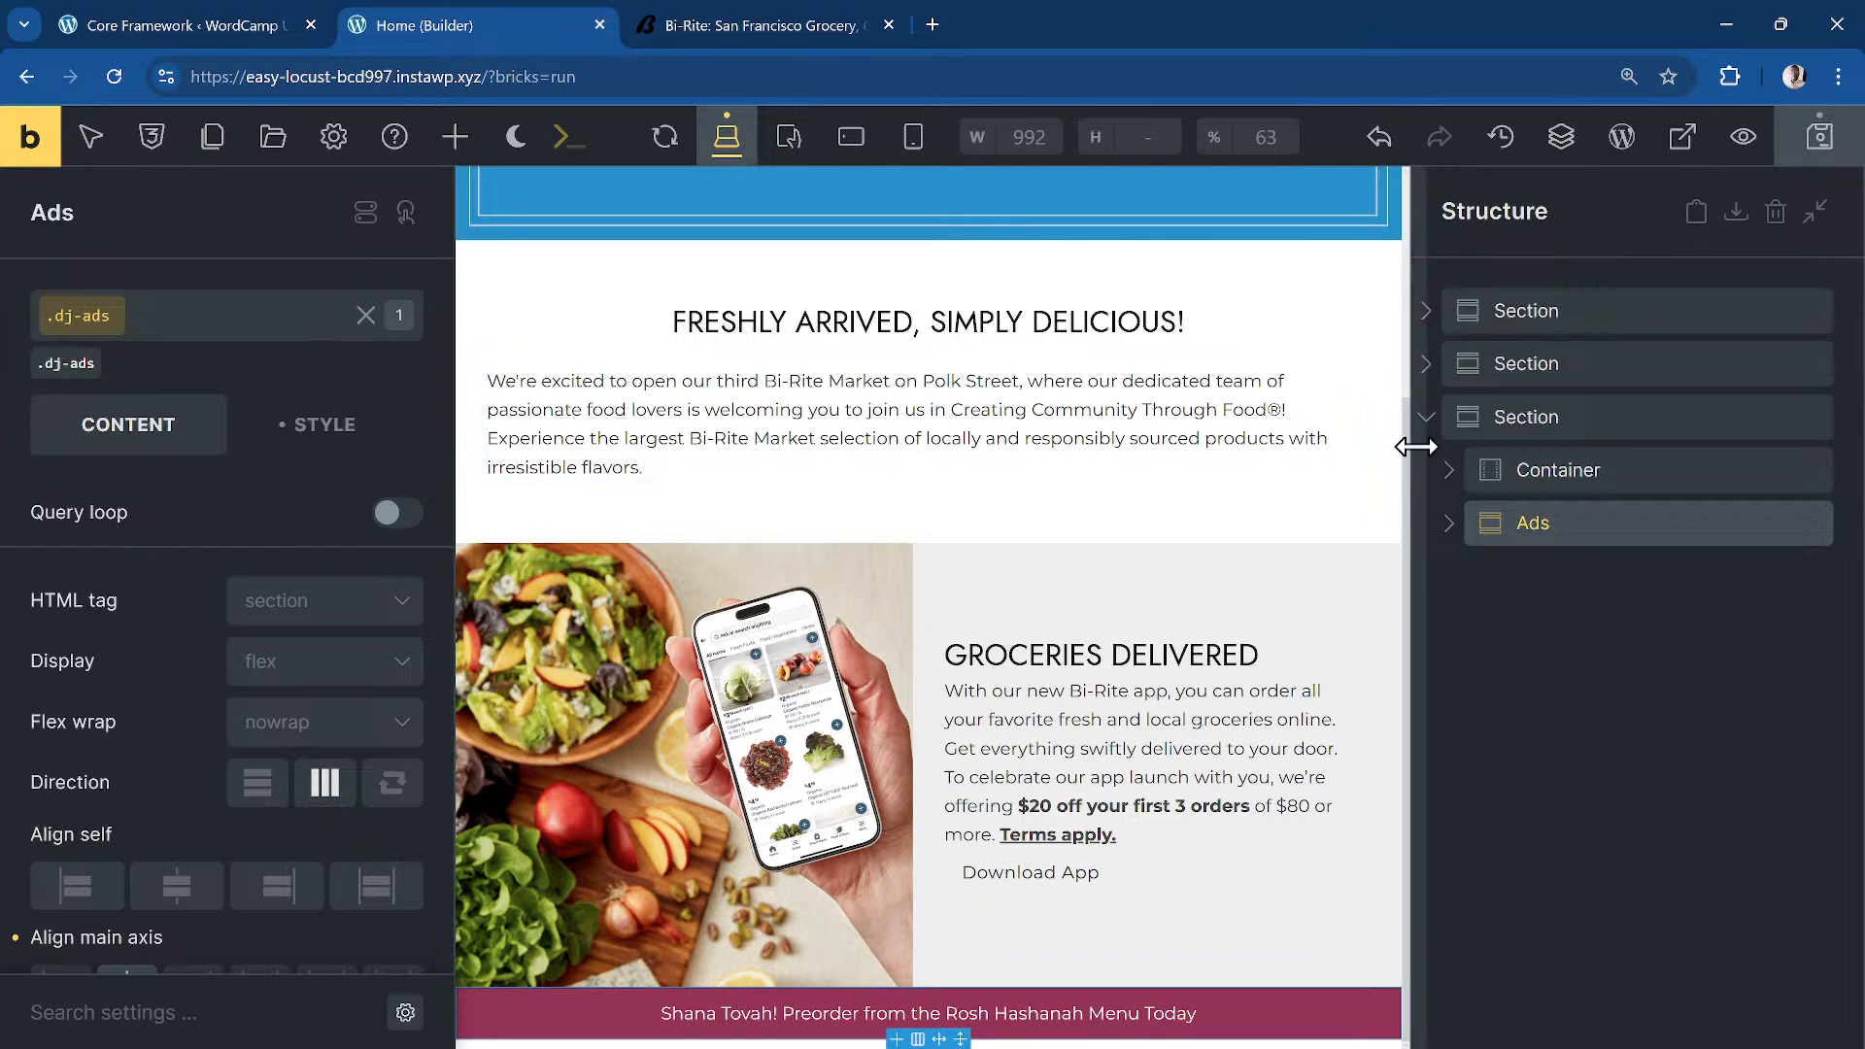
Step: Replace the Ads banner's Shana Tovah link text with the Wine Club sentence
click(1448, 523)
click(1674, 622)
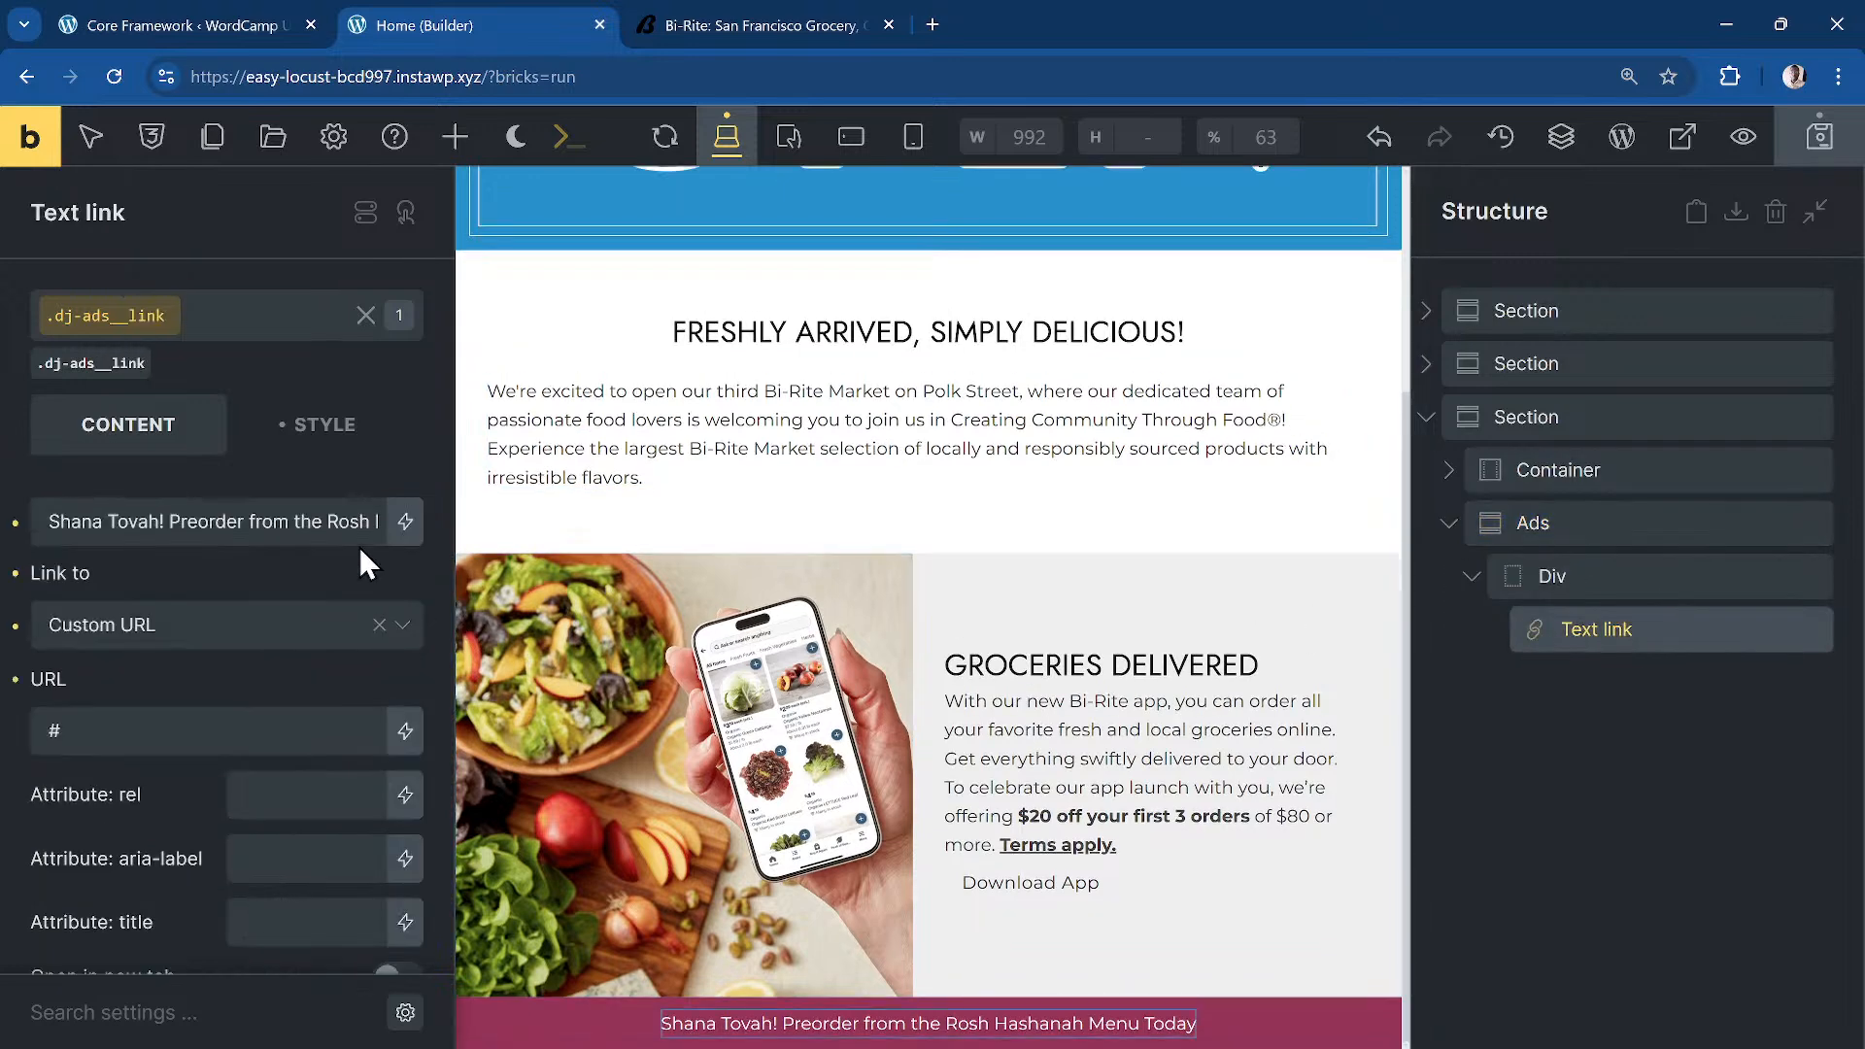
triple_click(304, 516)
key(ctrl+v)
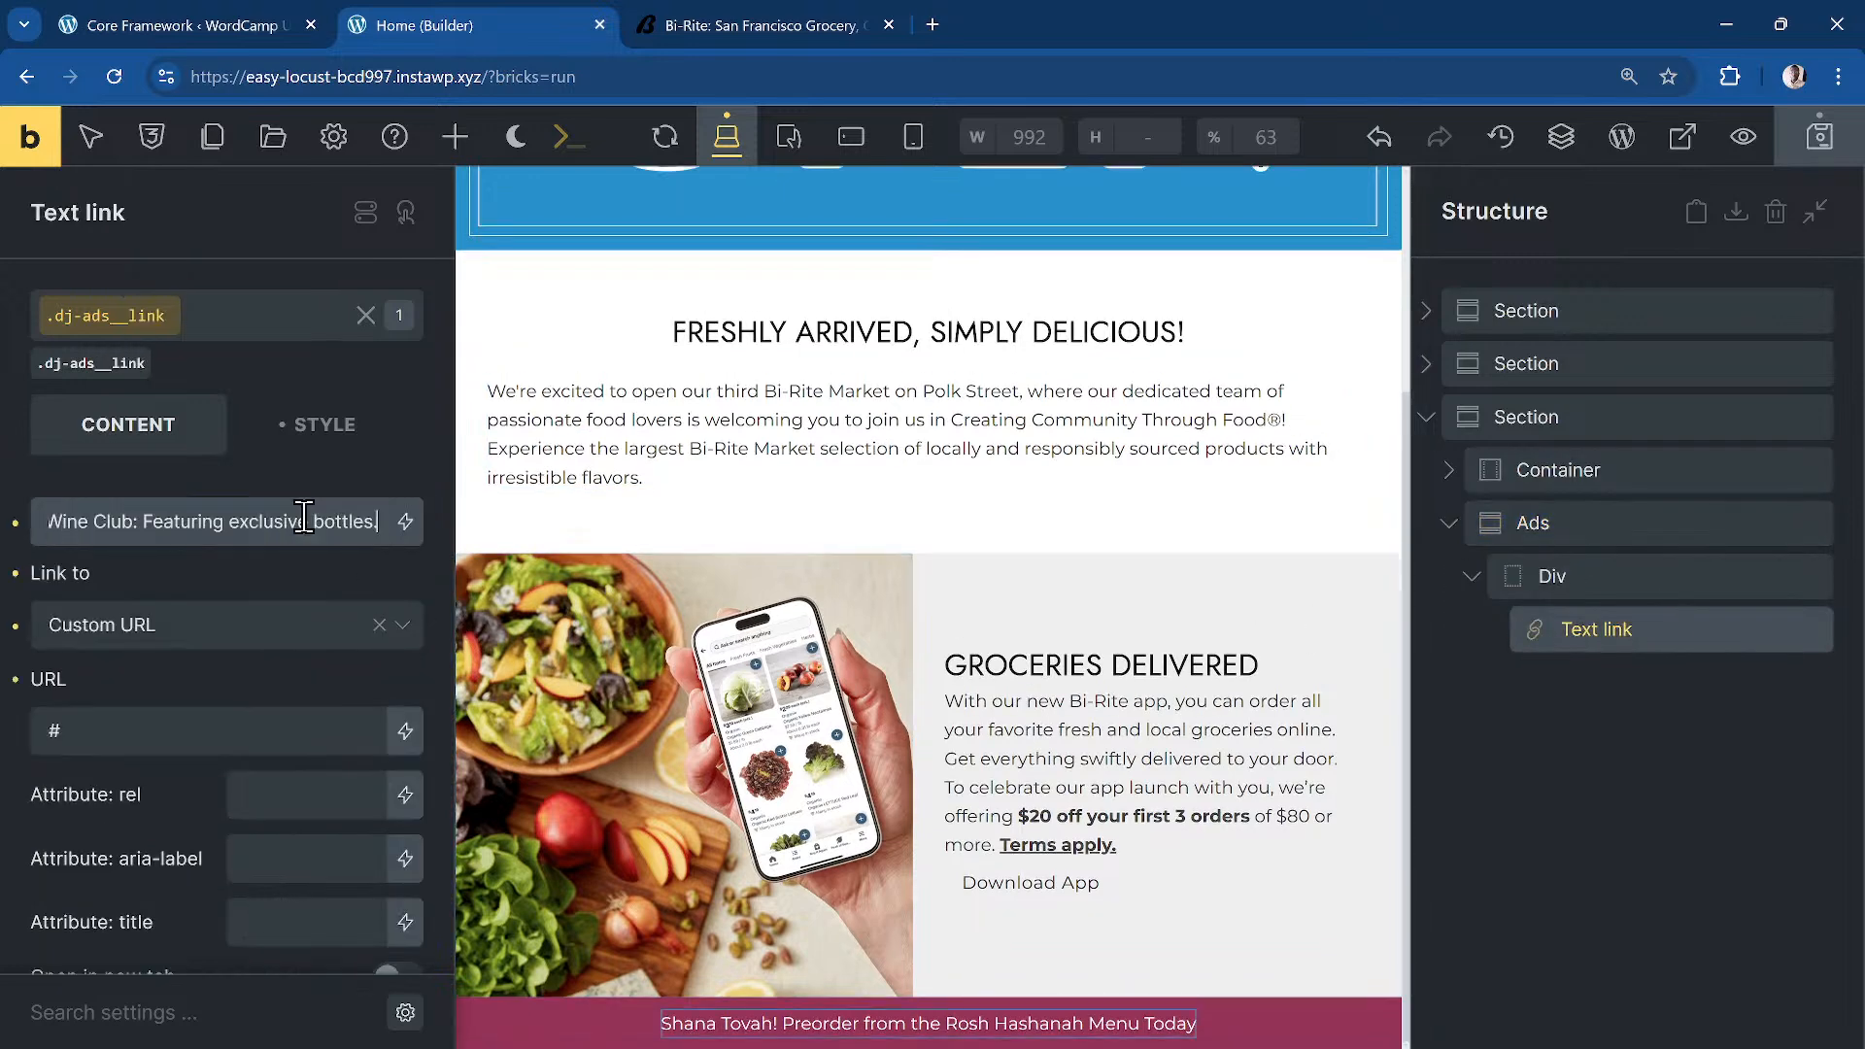
Step: Change the Ads banner's HTML tag from section to div
click(1545, 525)
click(398, 609)
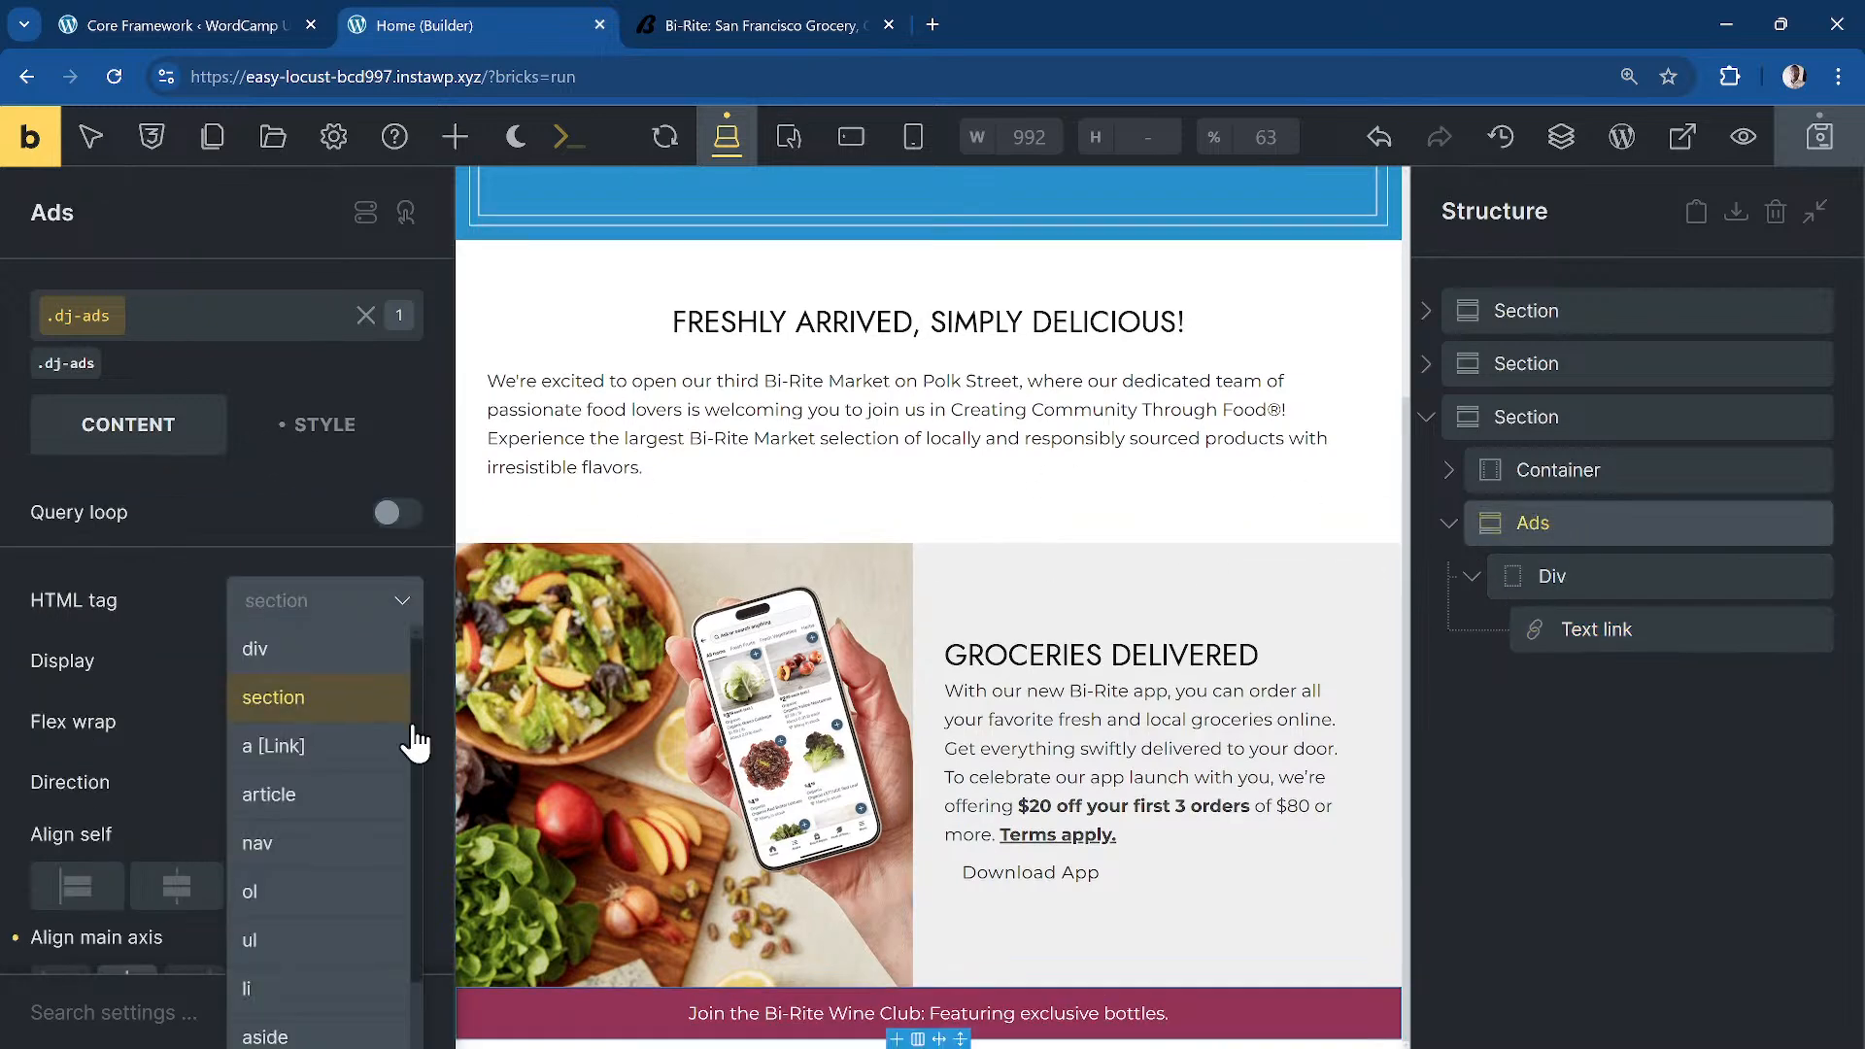
click(342, 649)
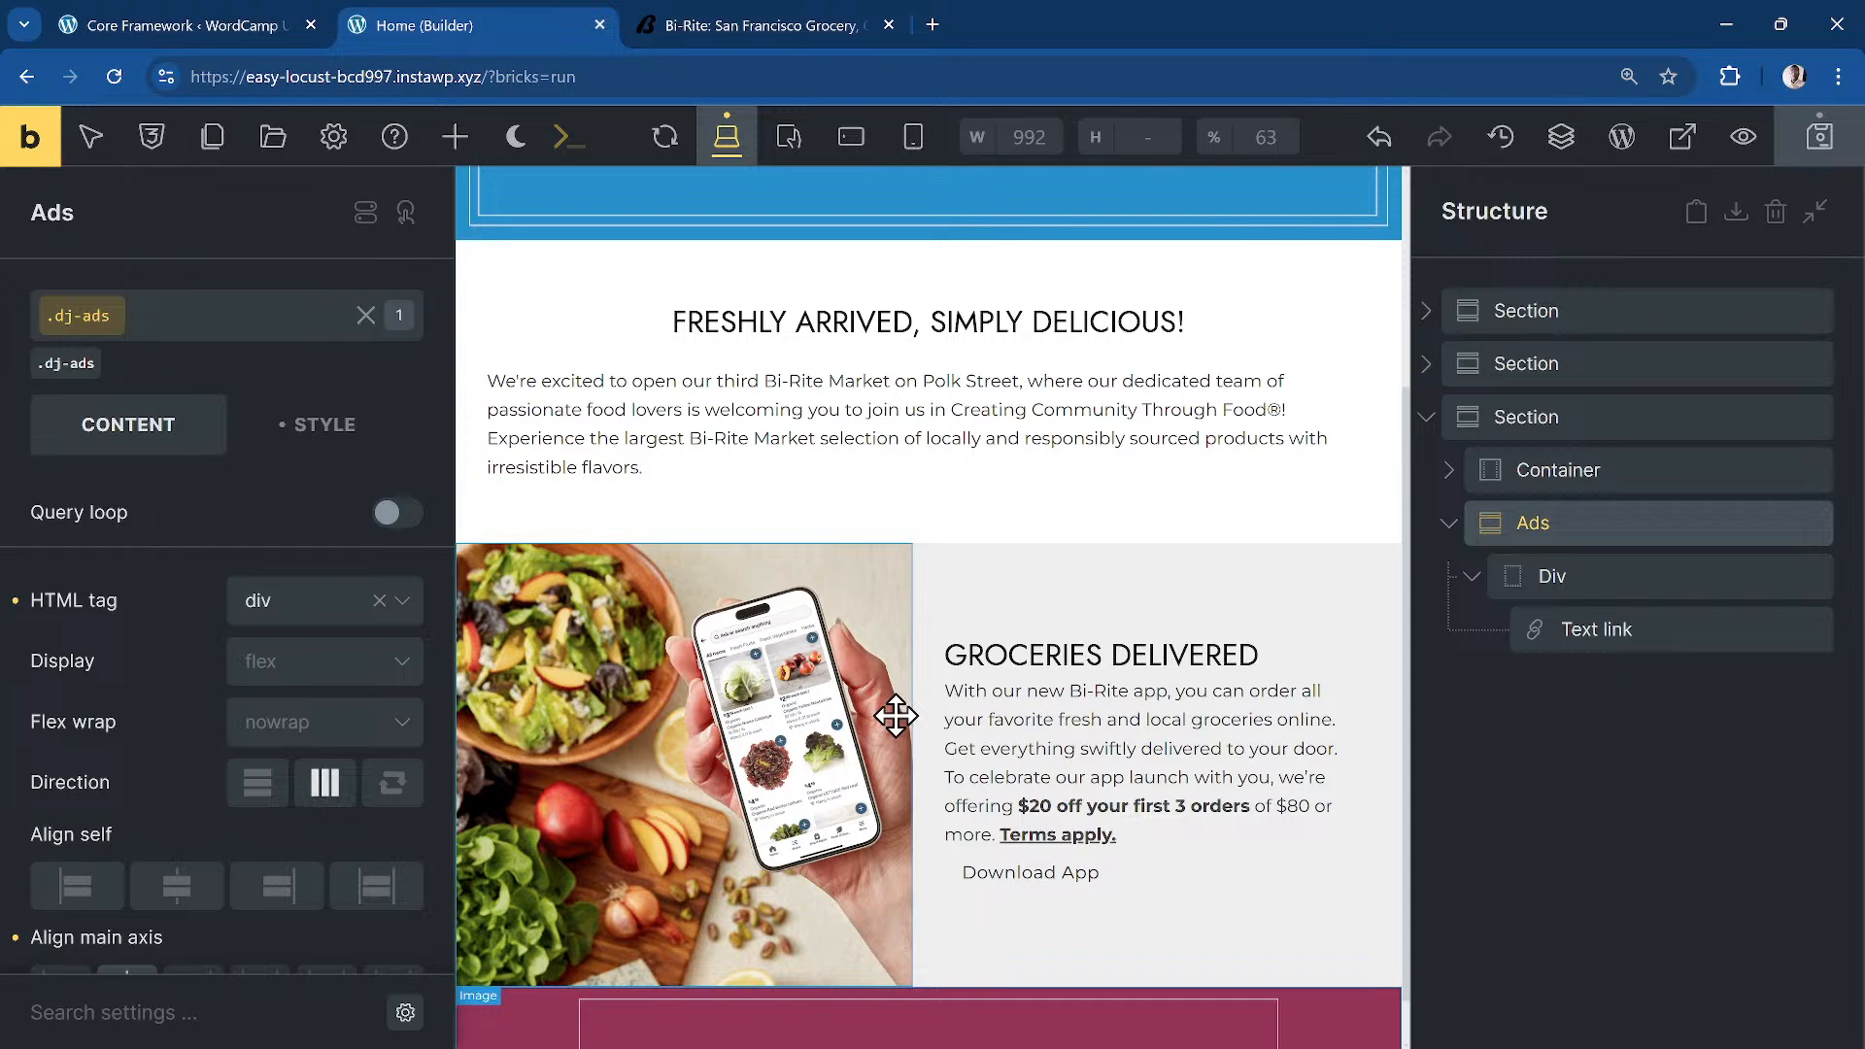
click(1540, 580)
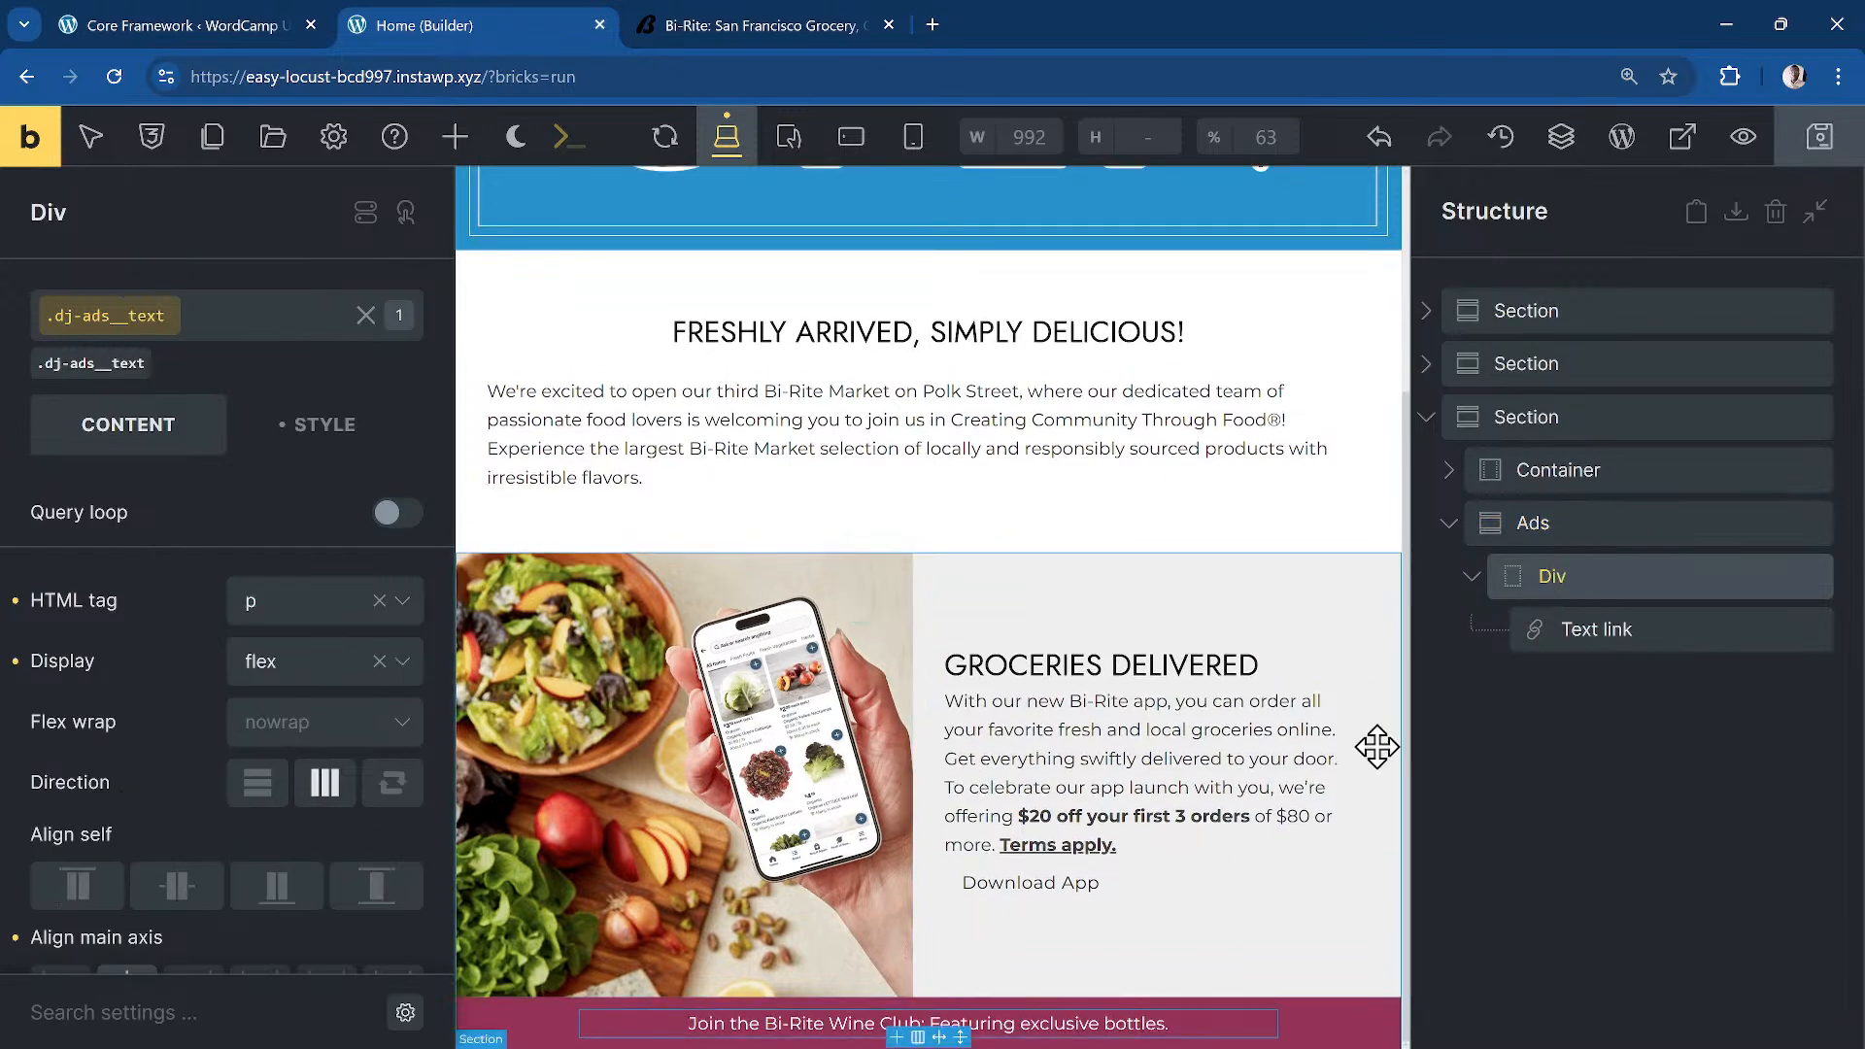
click(1450, 524)
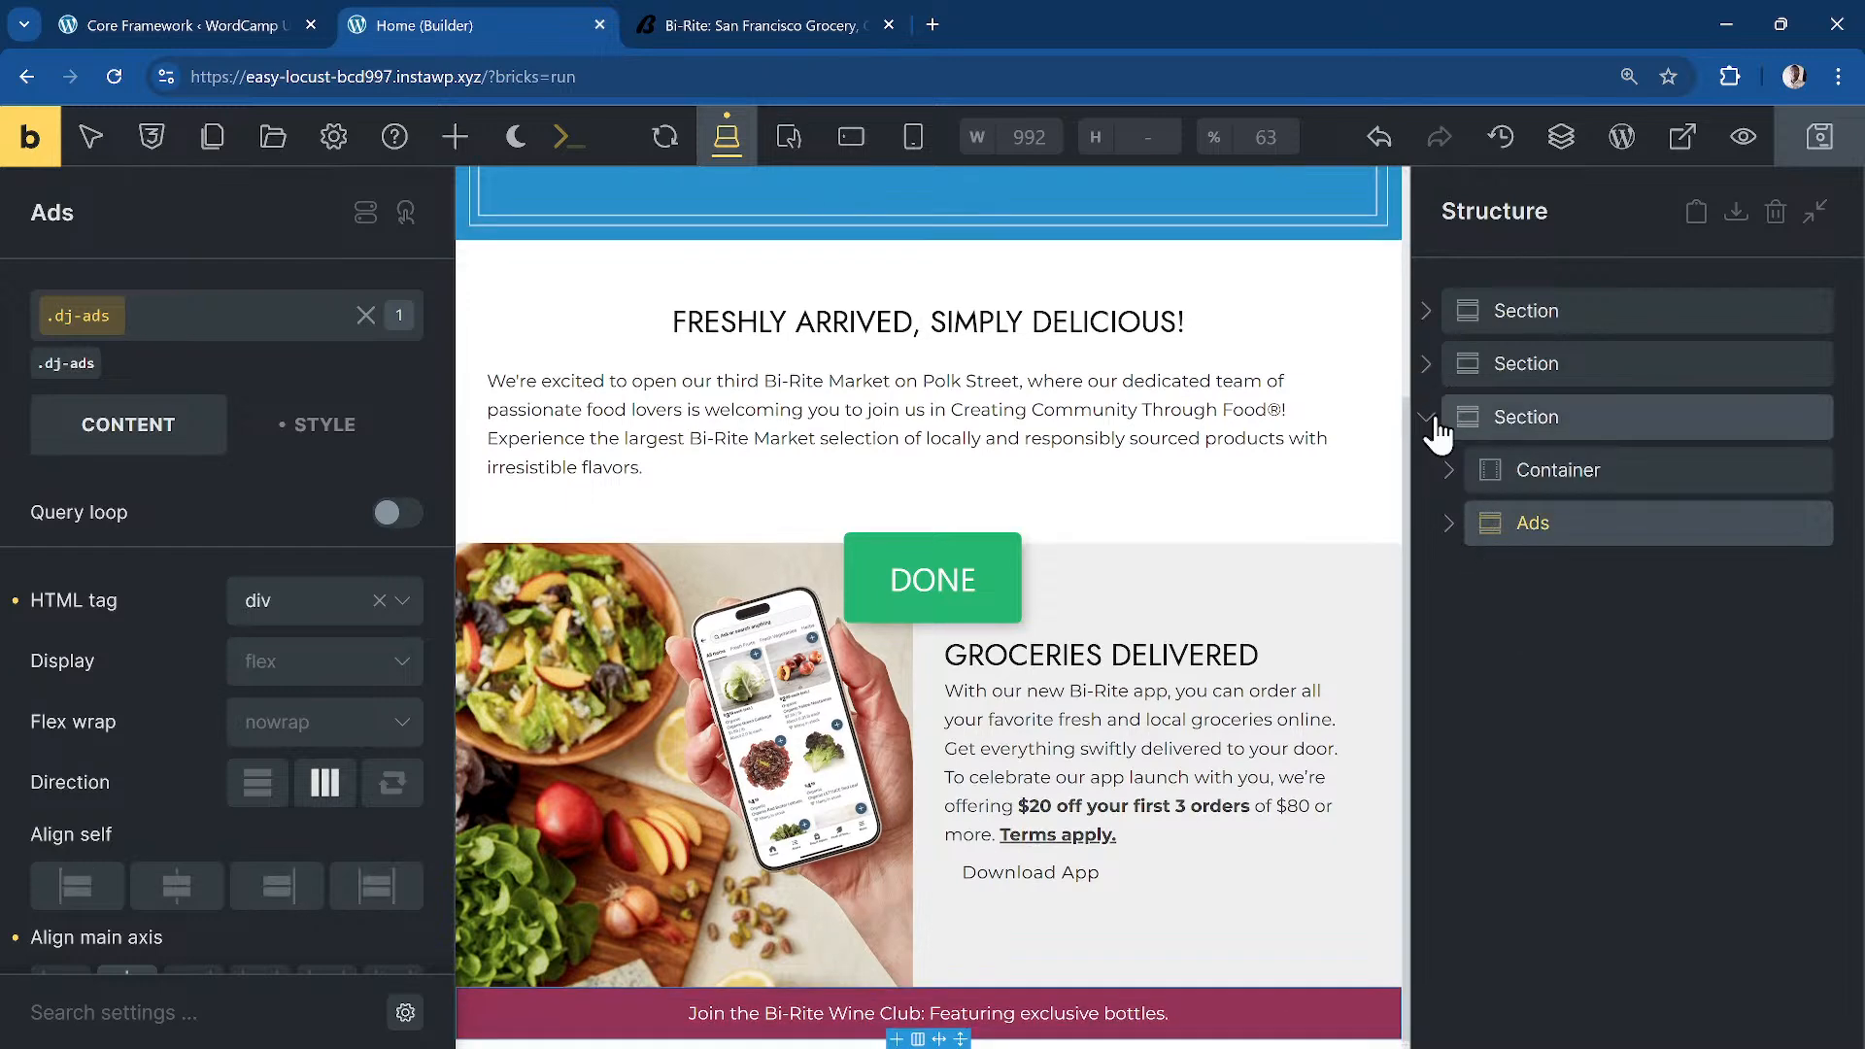
click(1434, 421)
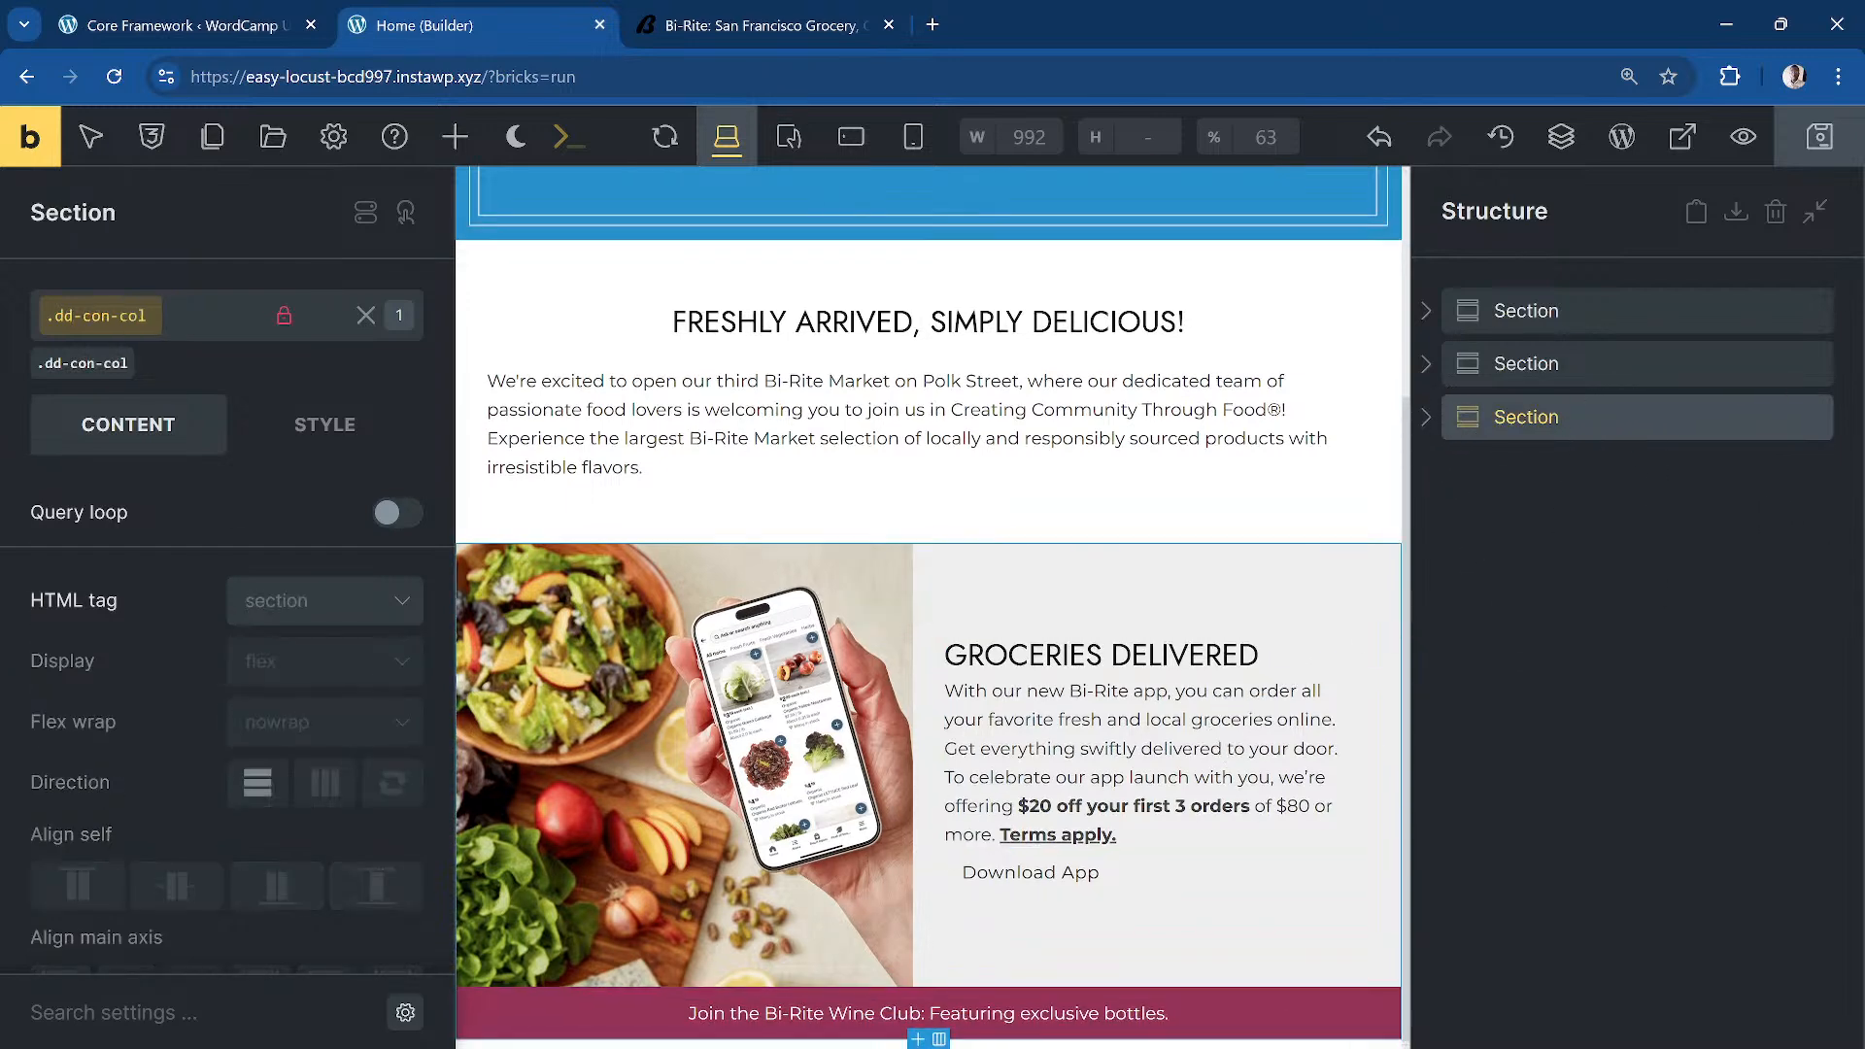
Step: Make two copies of the groceries section
click(783, 27)
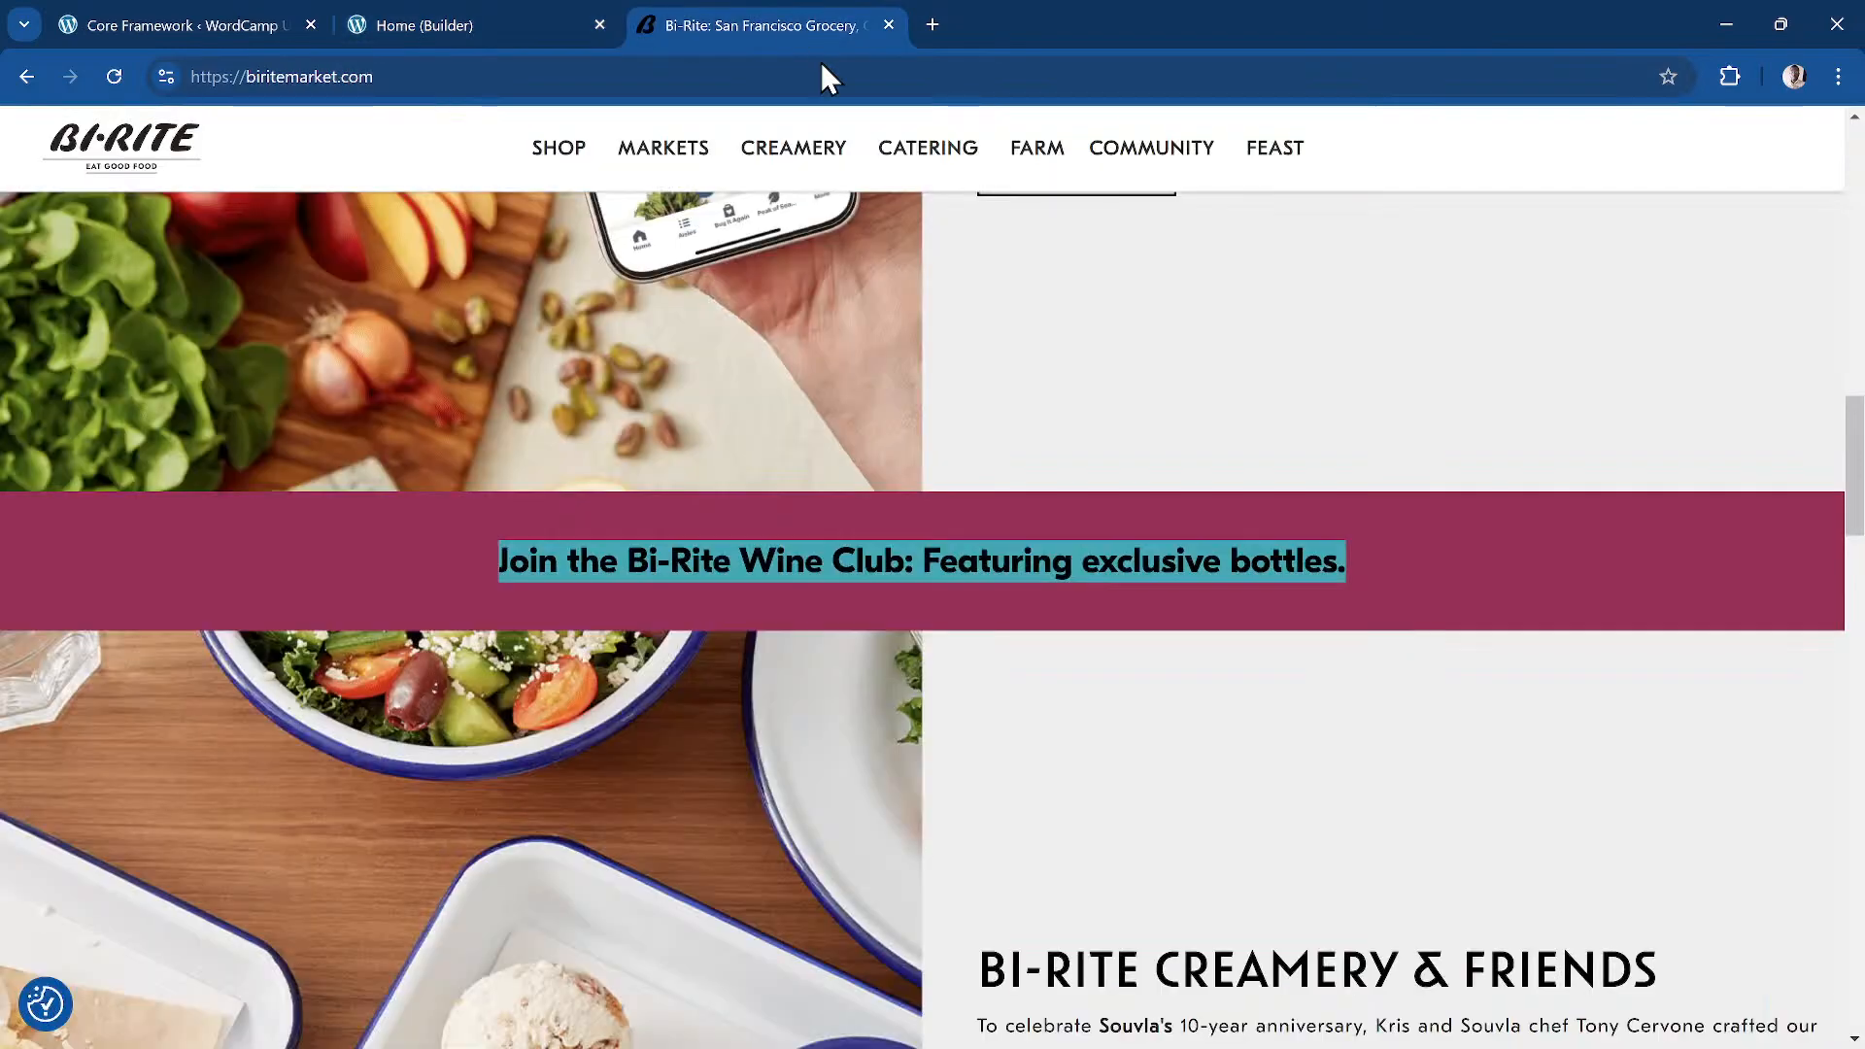
scroll(865, 331, down, 3)
scroll(865, 331, down, 10)
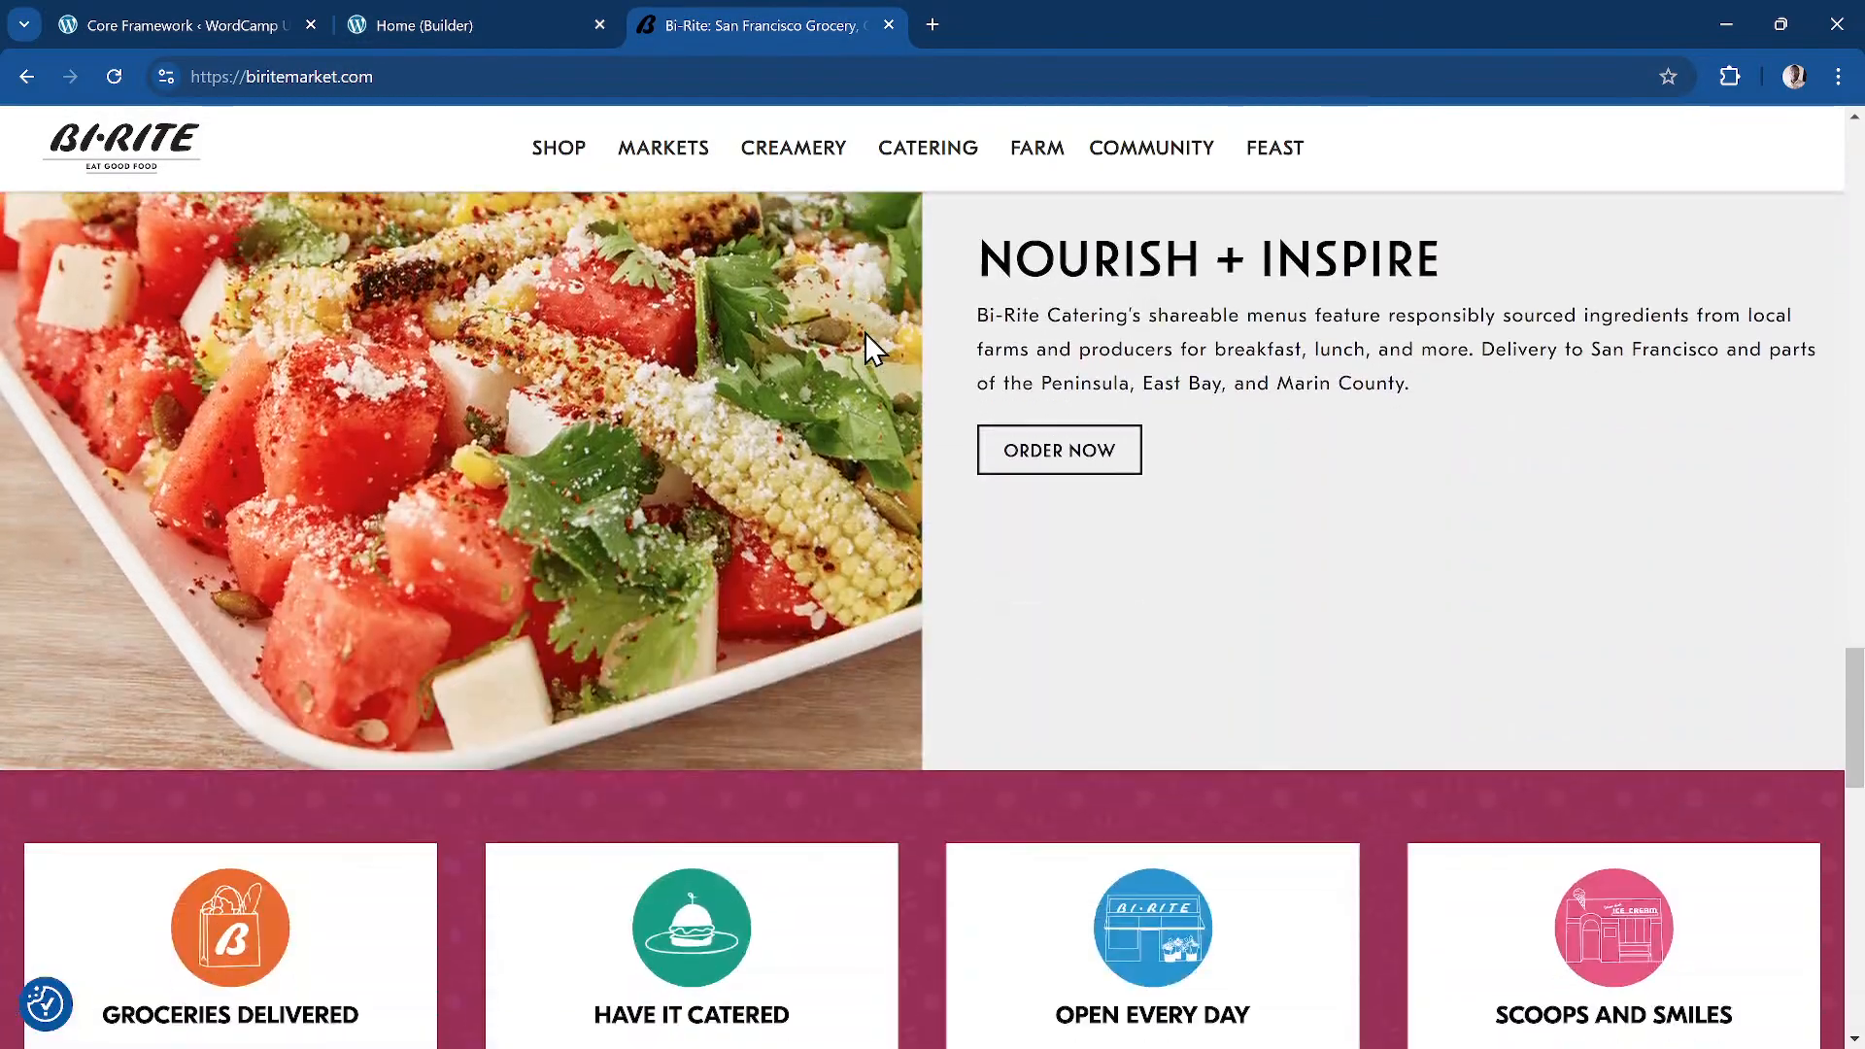
click(544, 25)
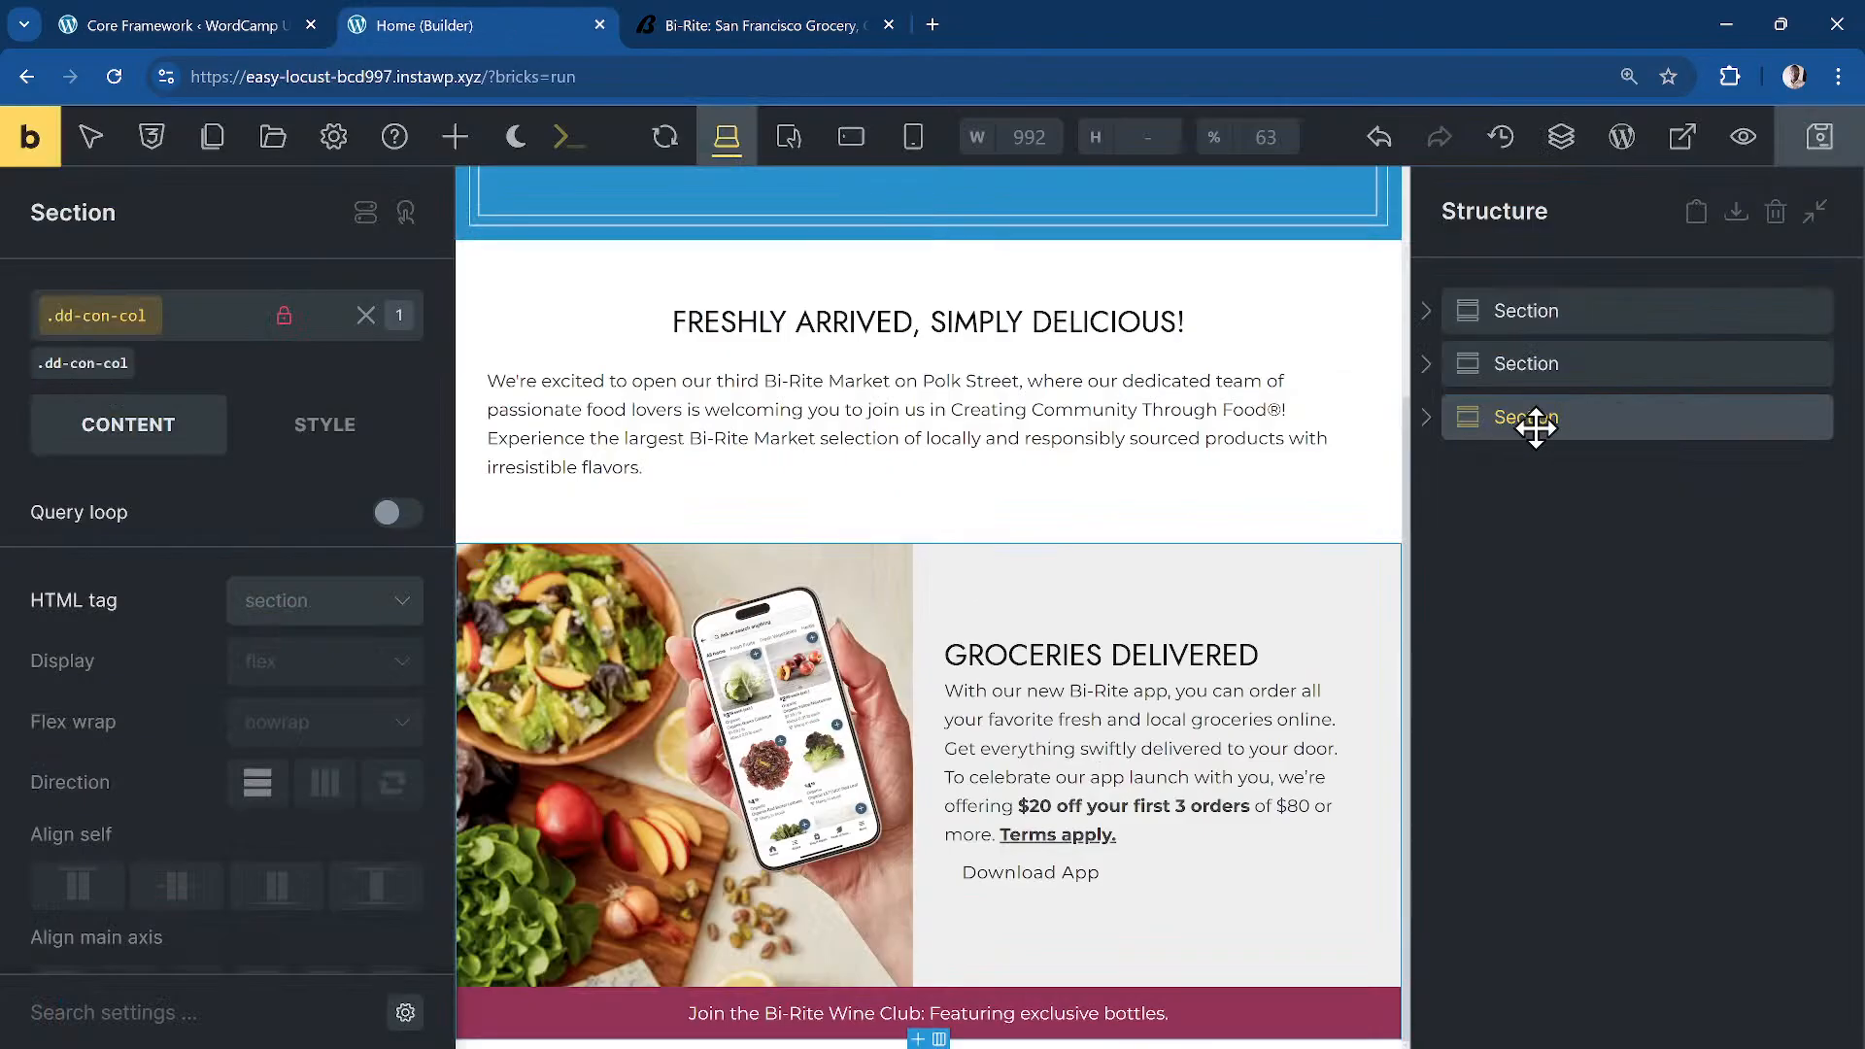
key(ctrl+v)
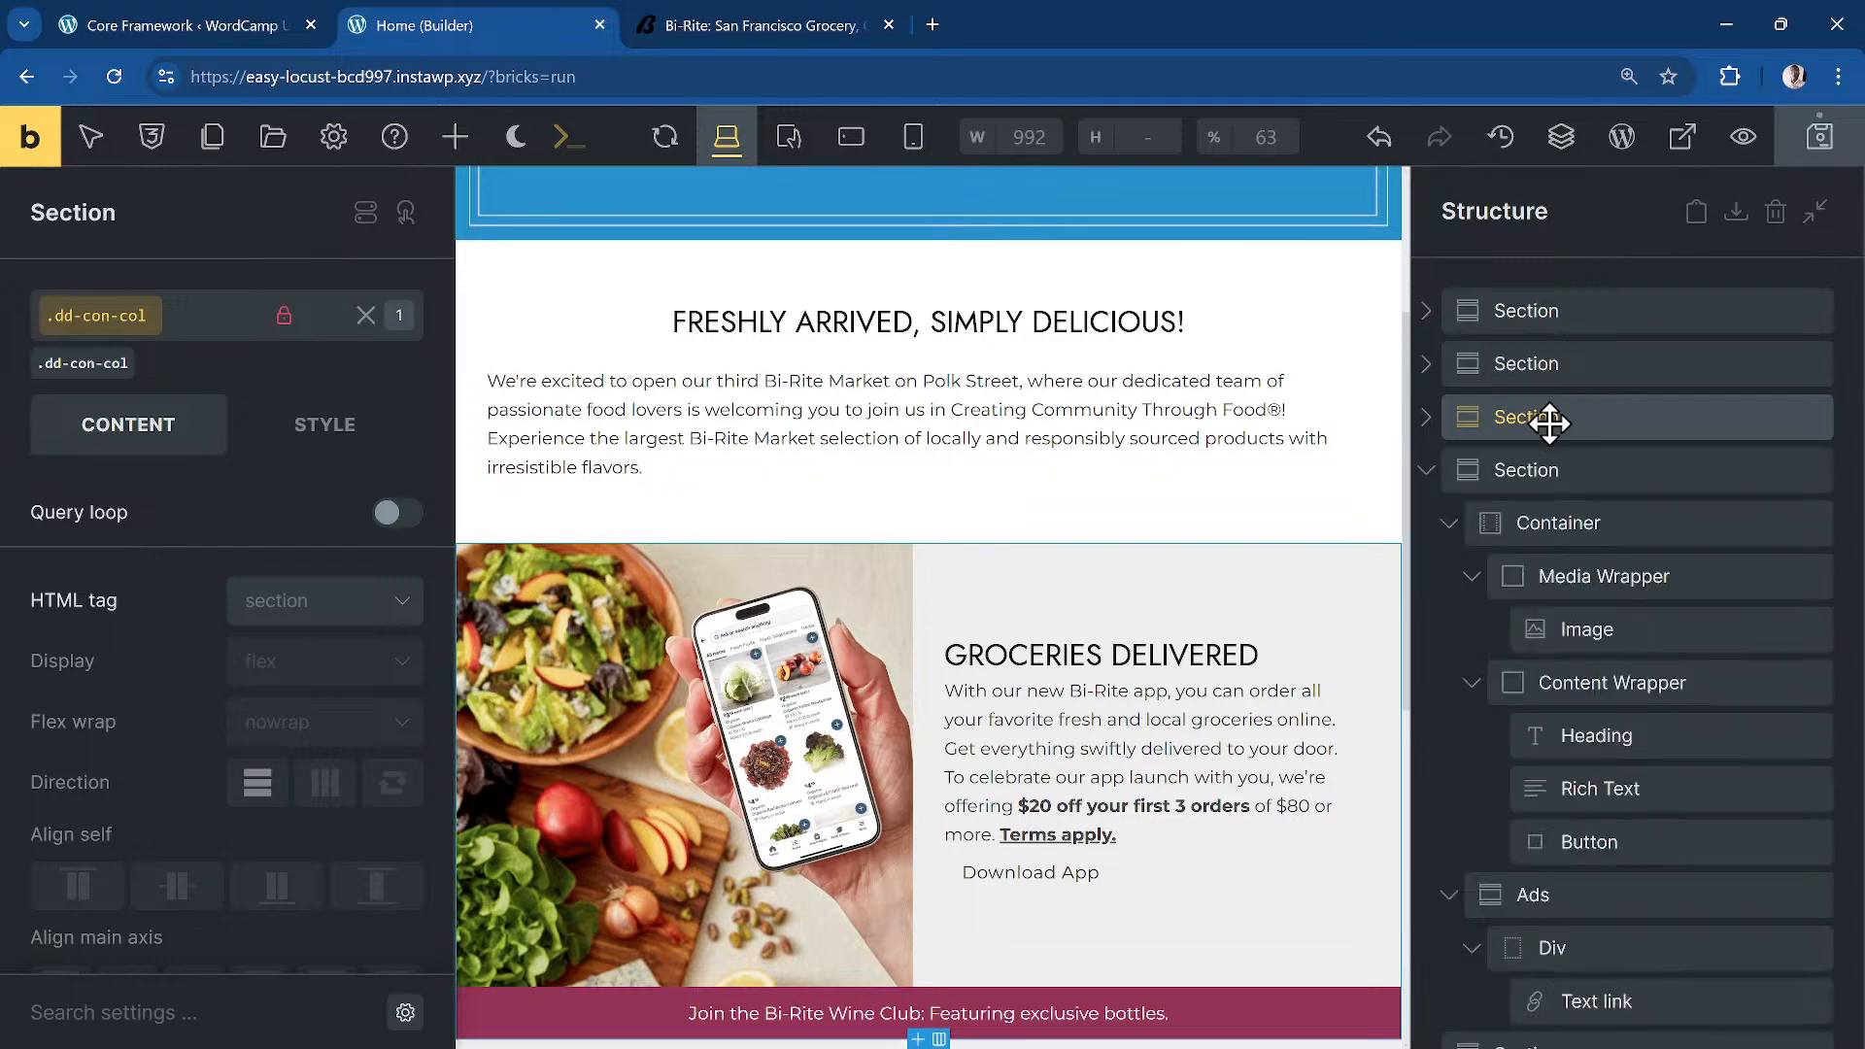
key(ctrl+v)
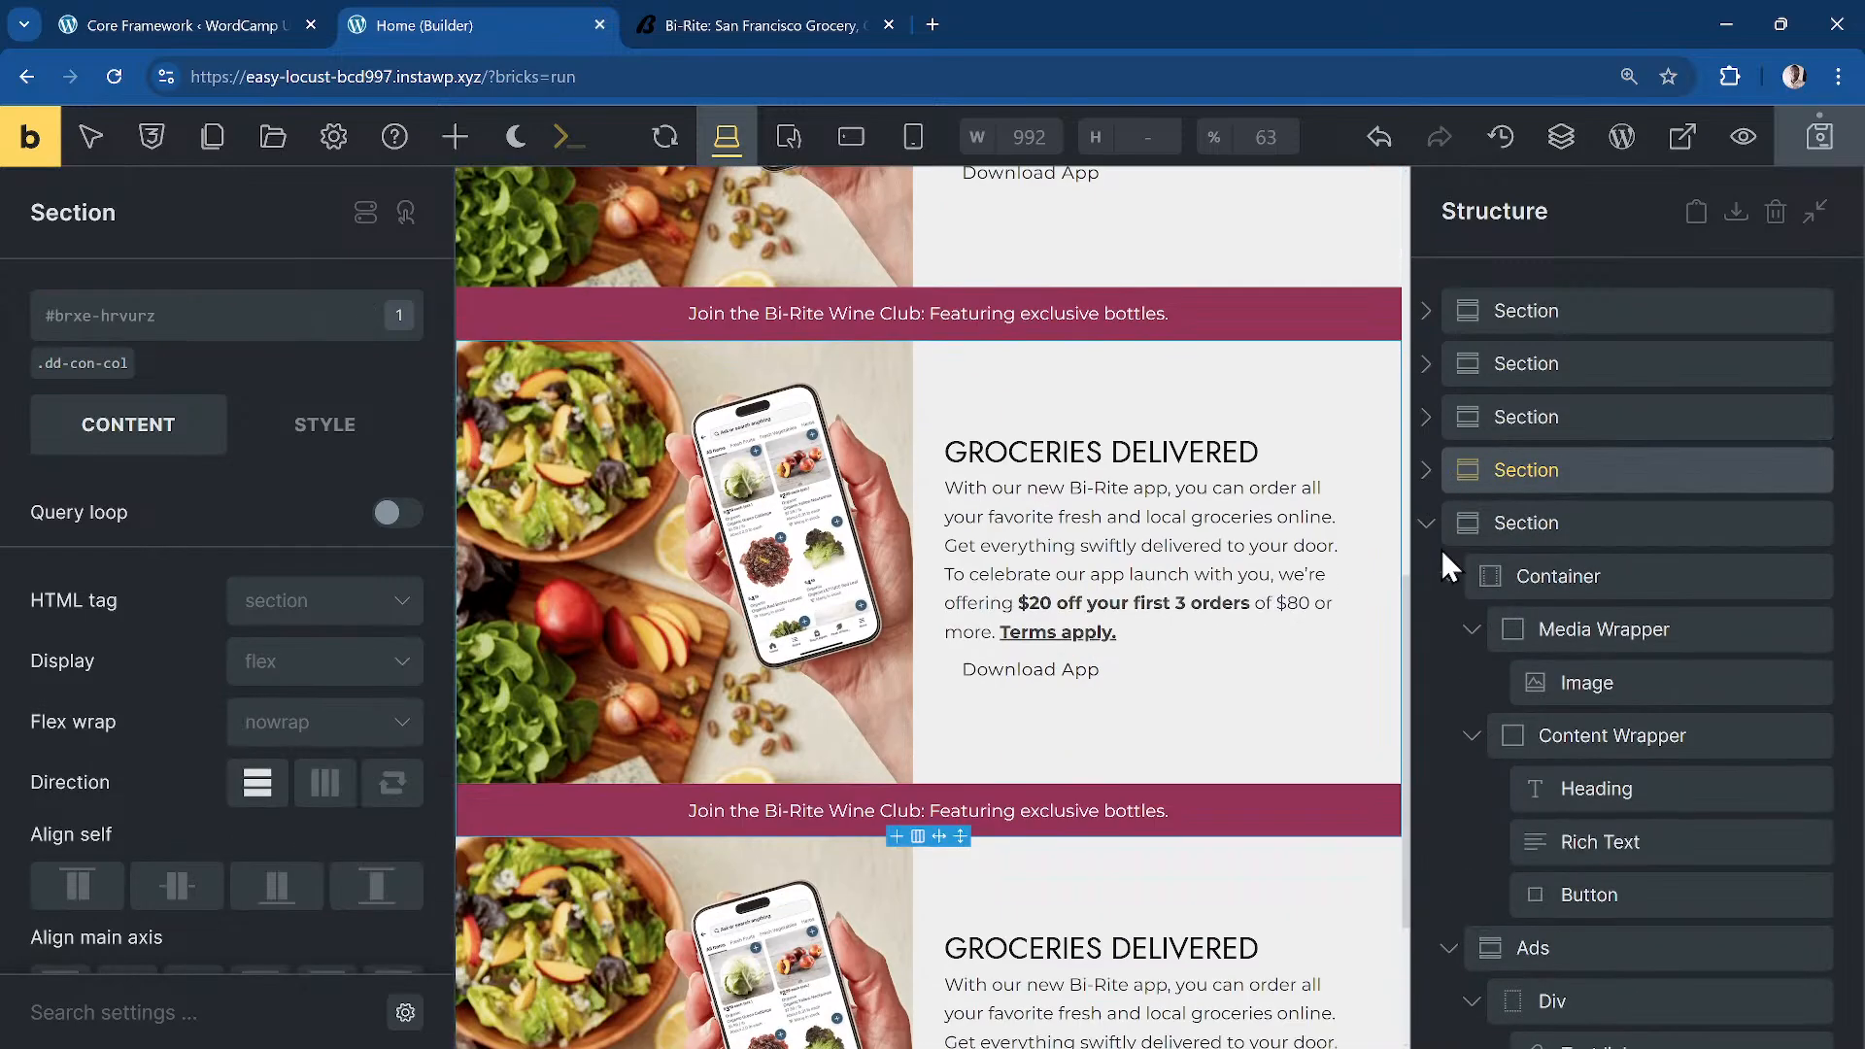
Step: Delete the Ads banner from the last section copy and save the page
scroll(1104, 395, down, 4)
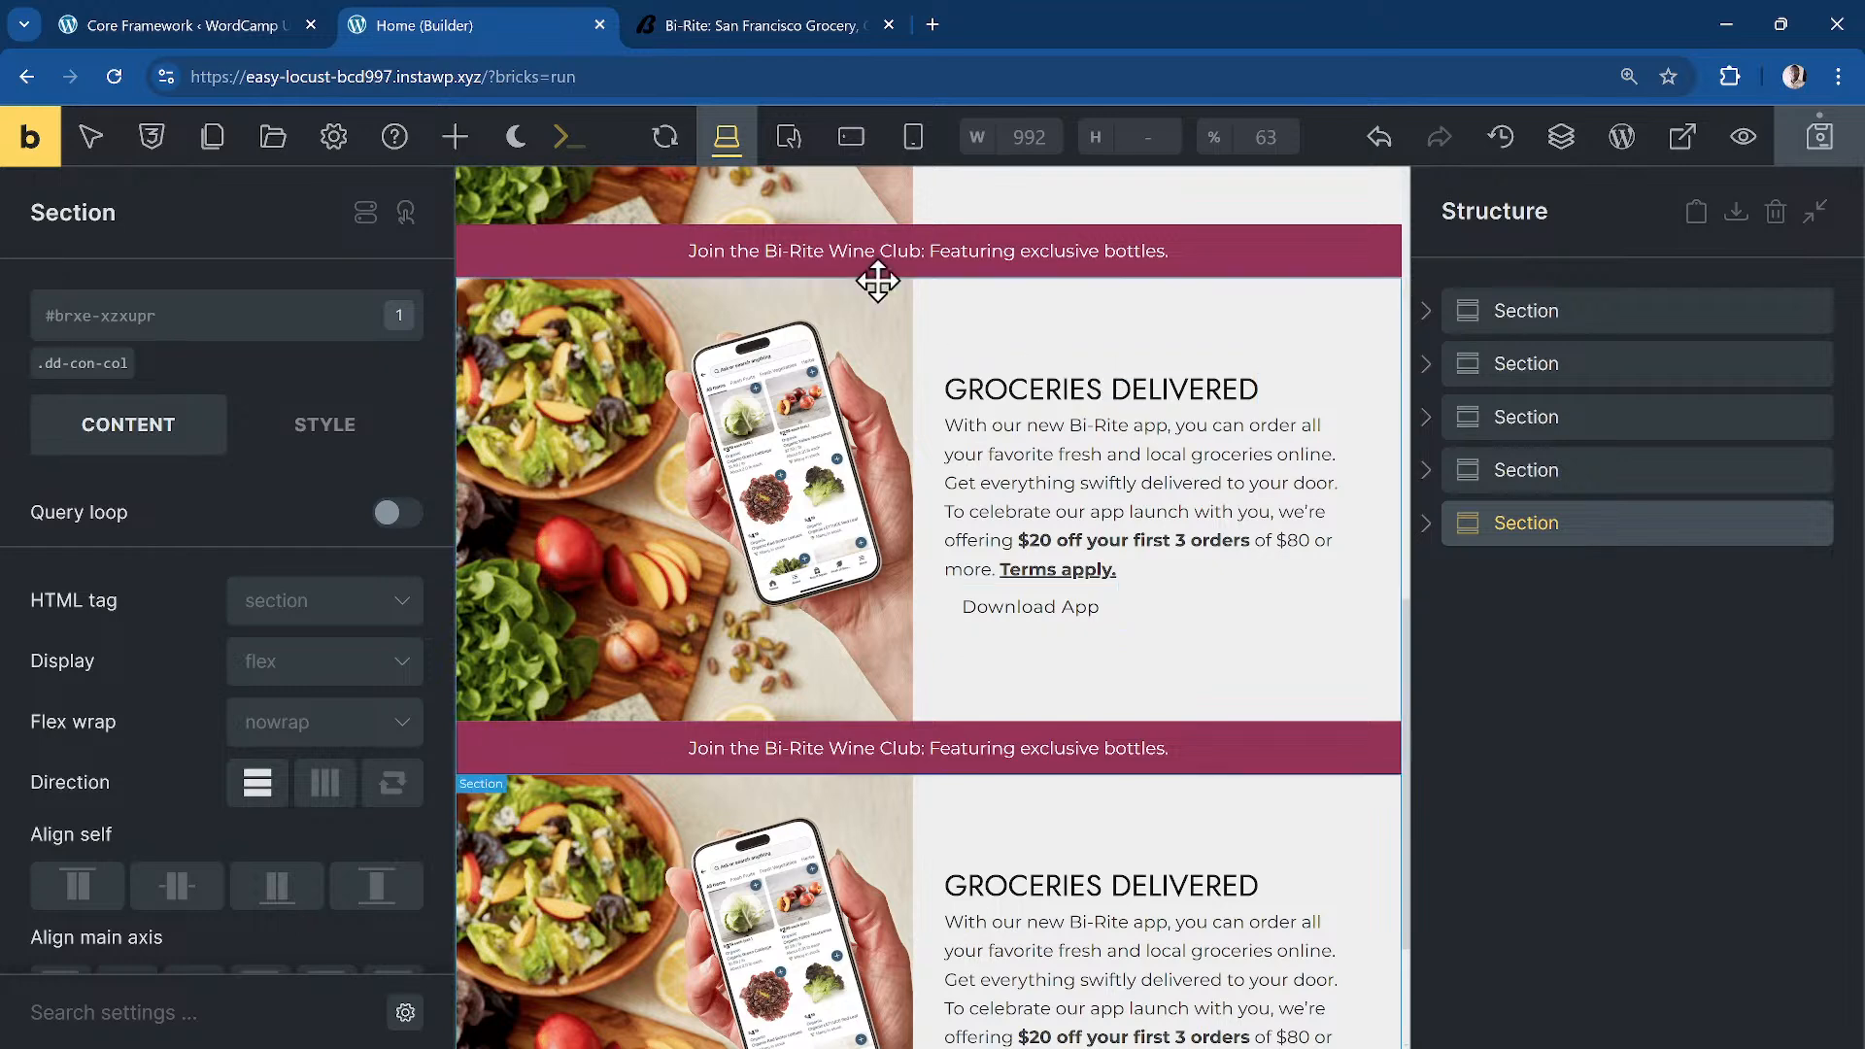
scroll(1053, 402, down, 3)
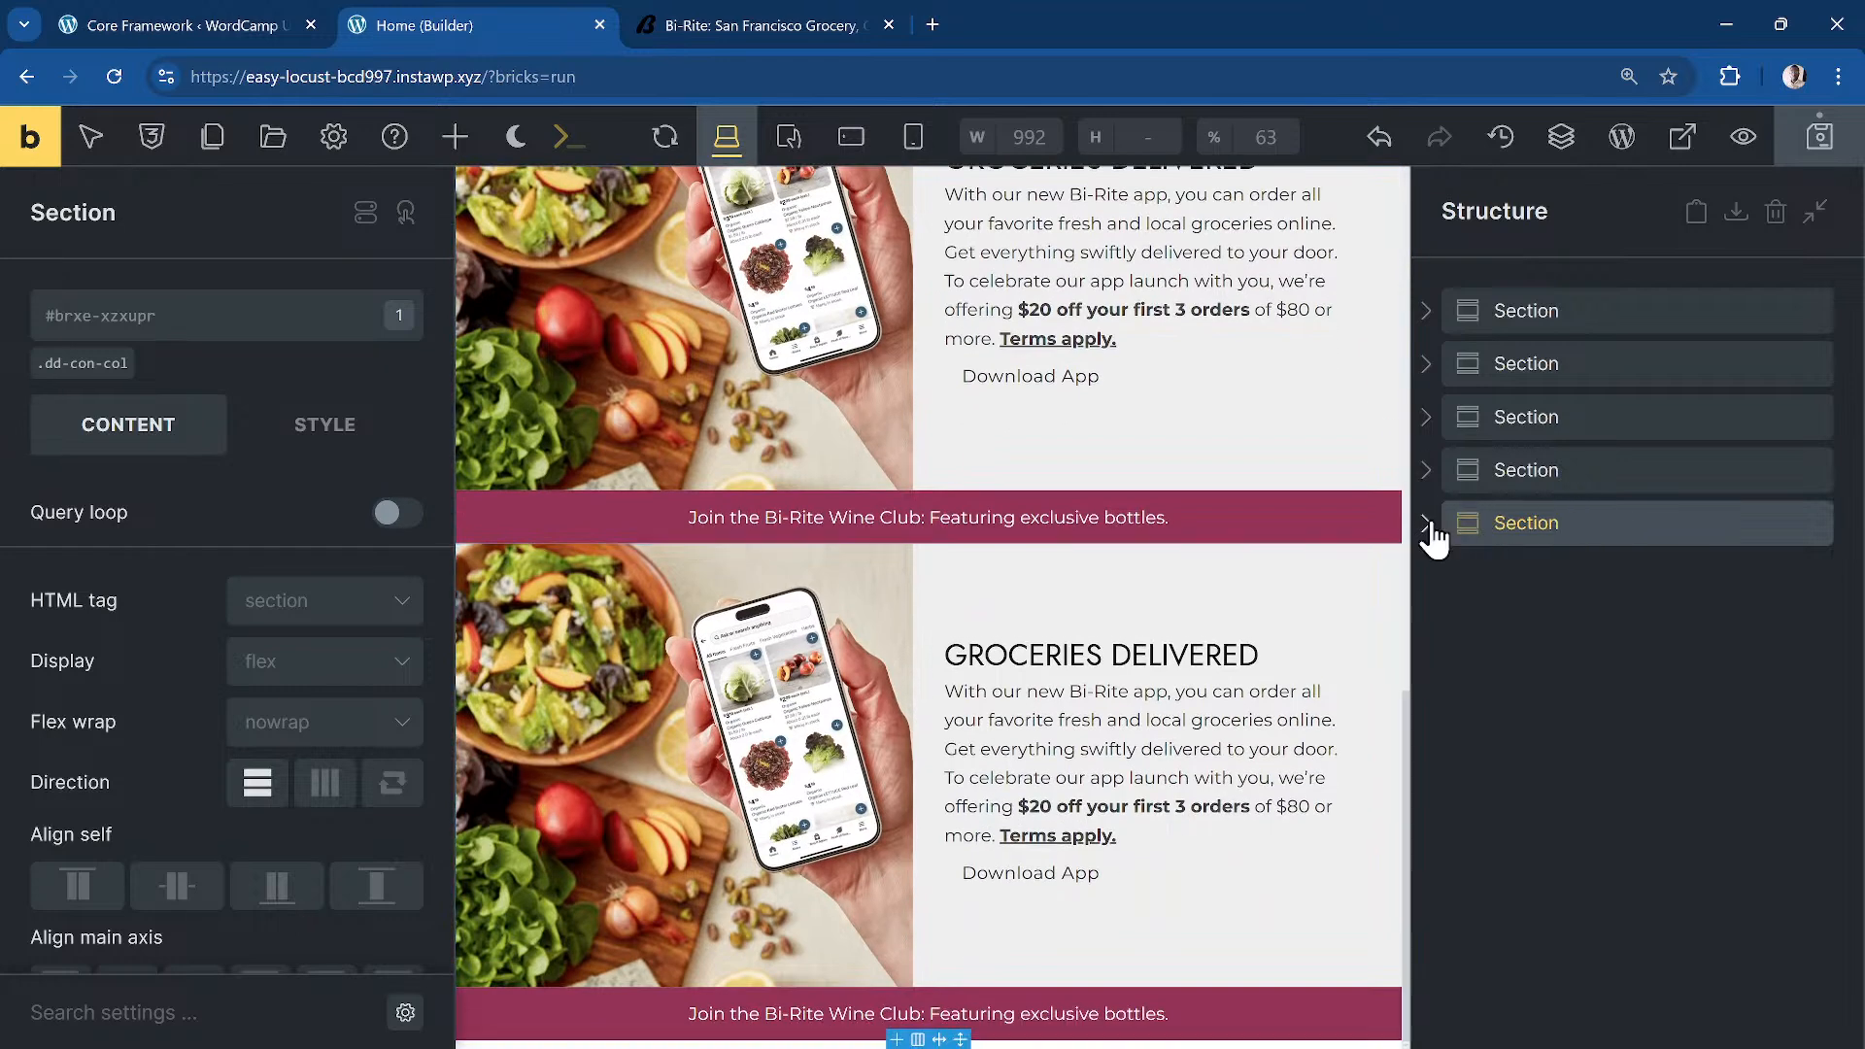
click(1426, 524)
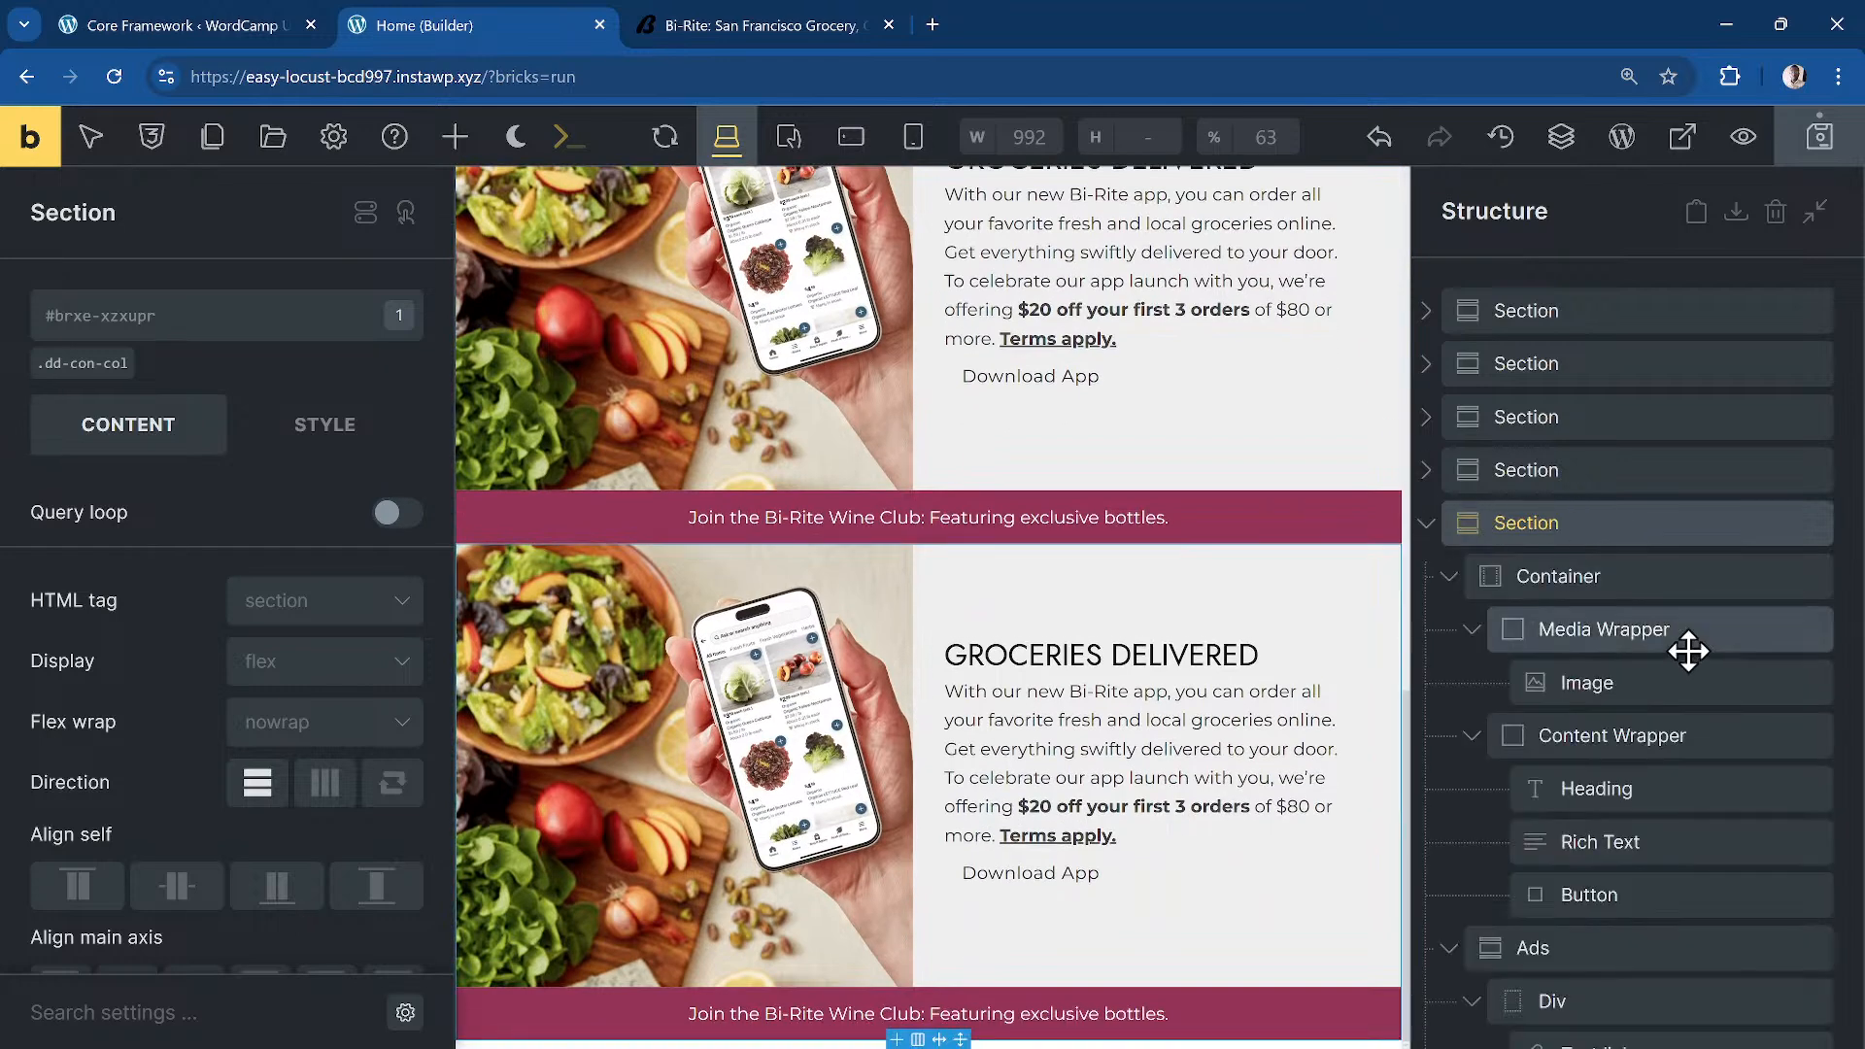
click(1574, 949)
right_click(1574, 950)
click(1625, 612)
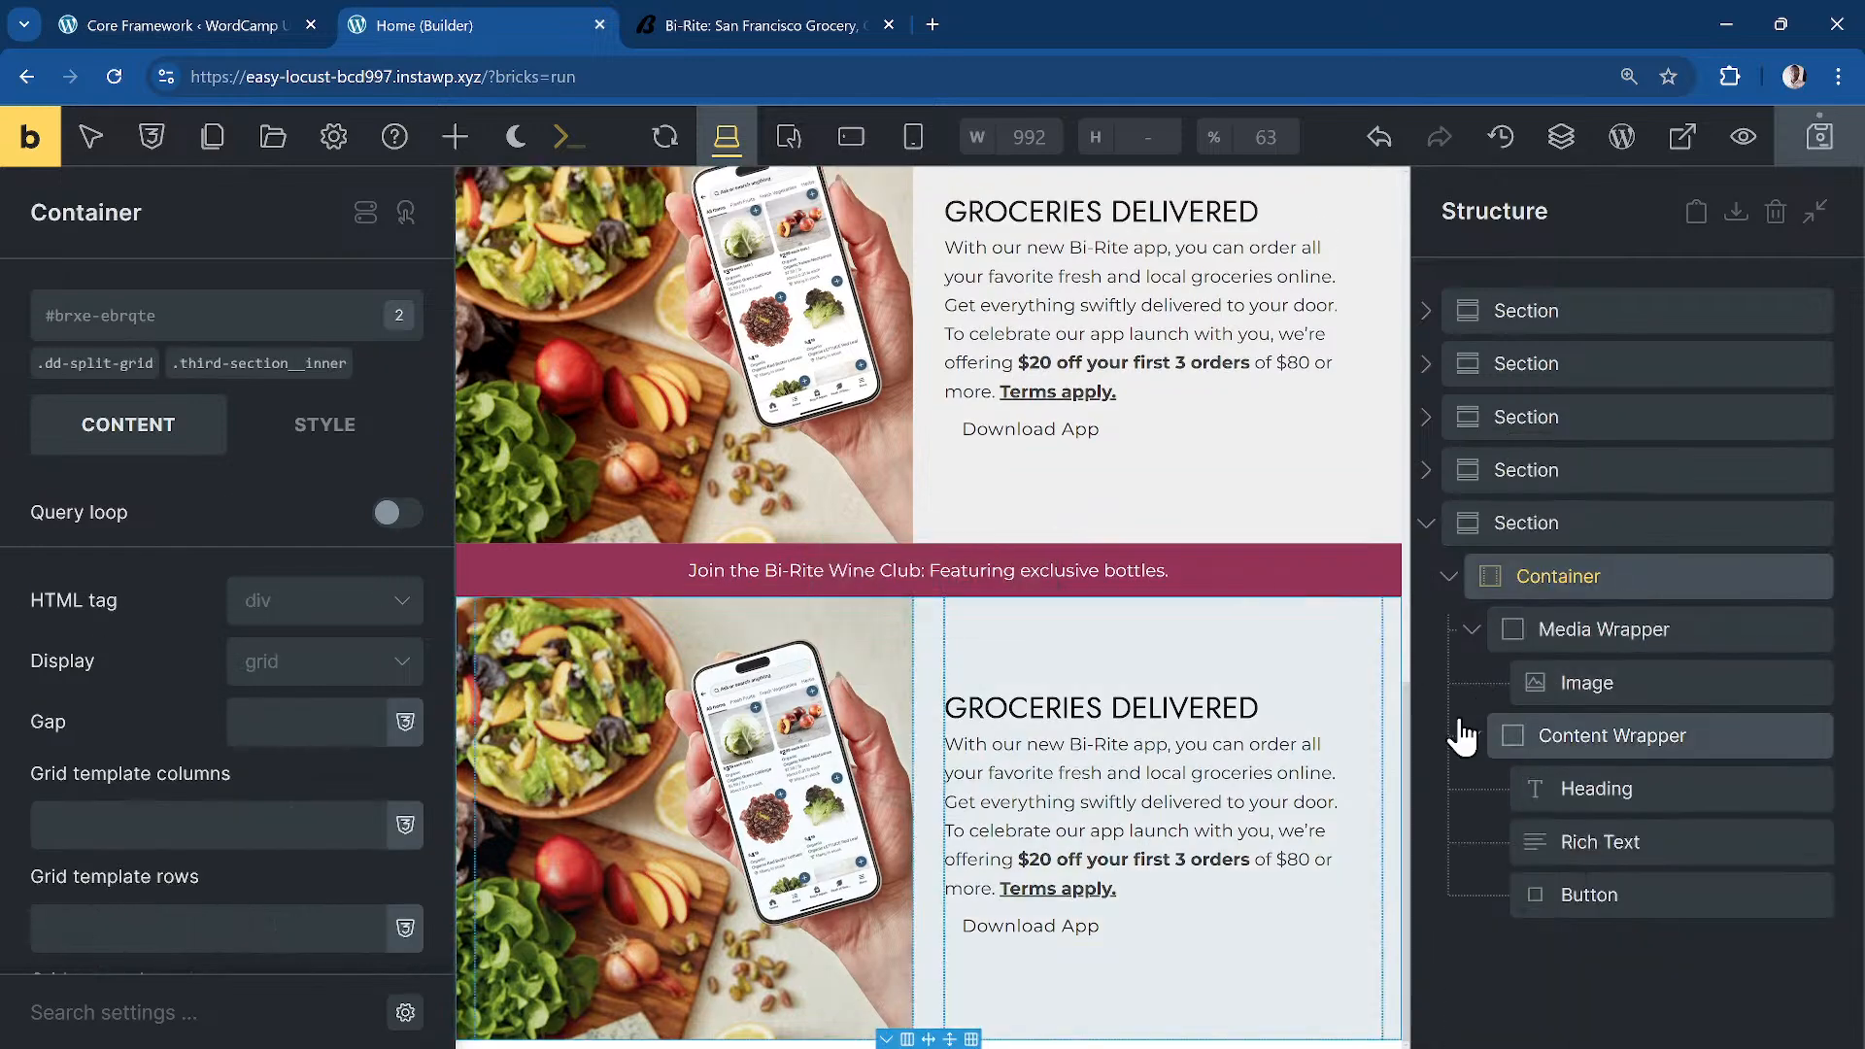
key(ctrl+s)
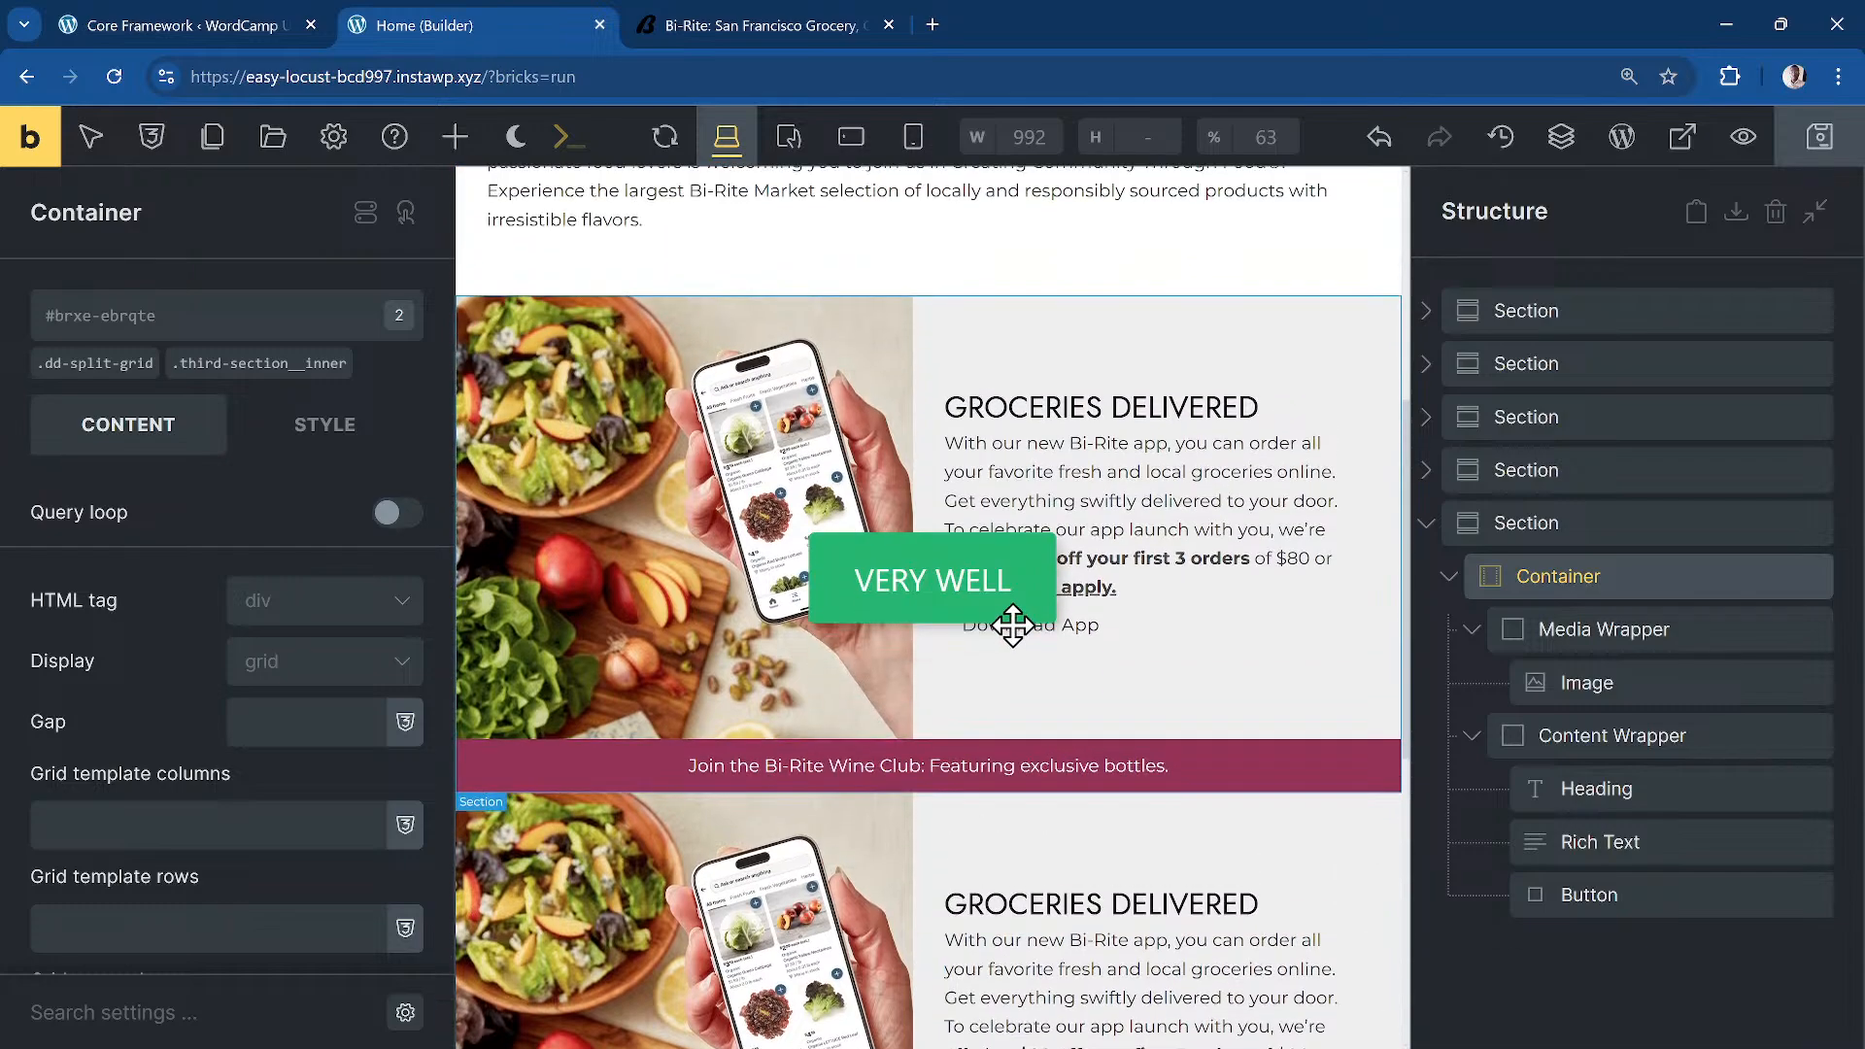
Step: Scroll through the live Bi-Rite site for reference
click(758, 24)
scroll(1005, 434, up, 10)
scroll(1007, 433, down, 15)
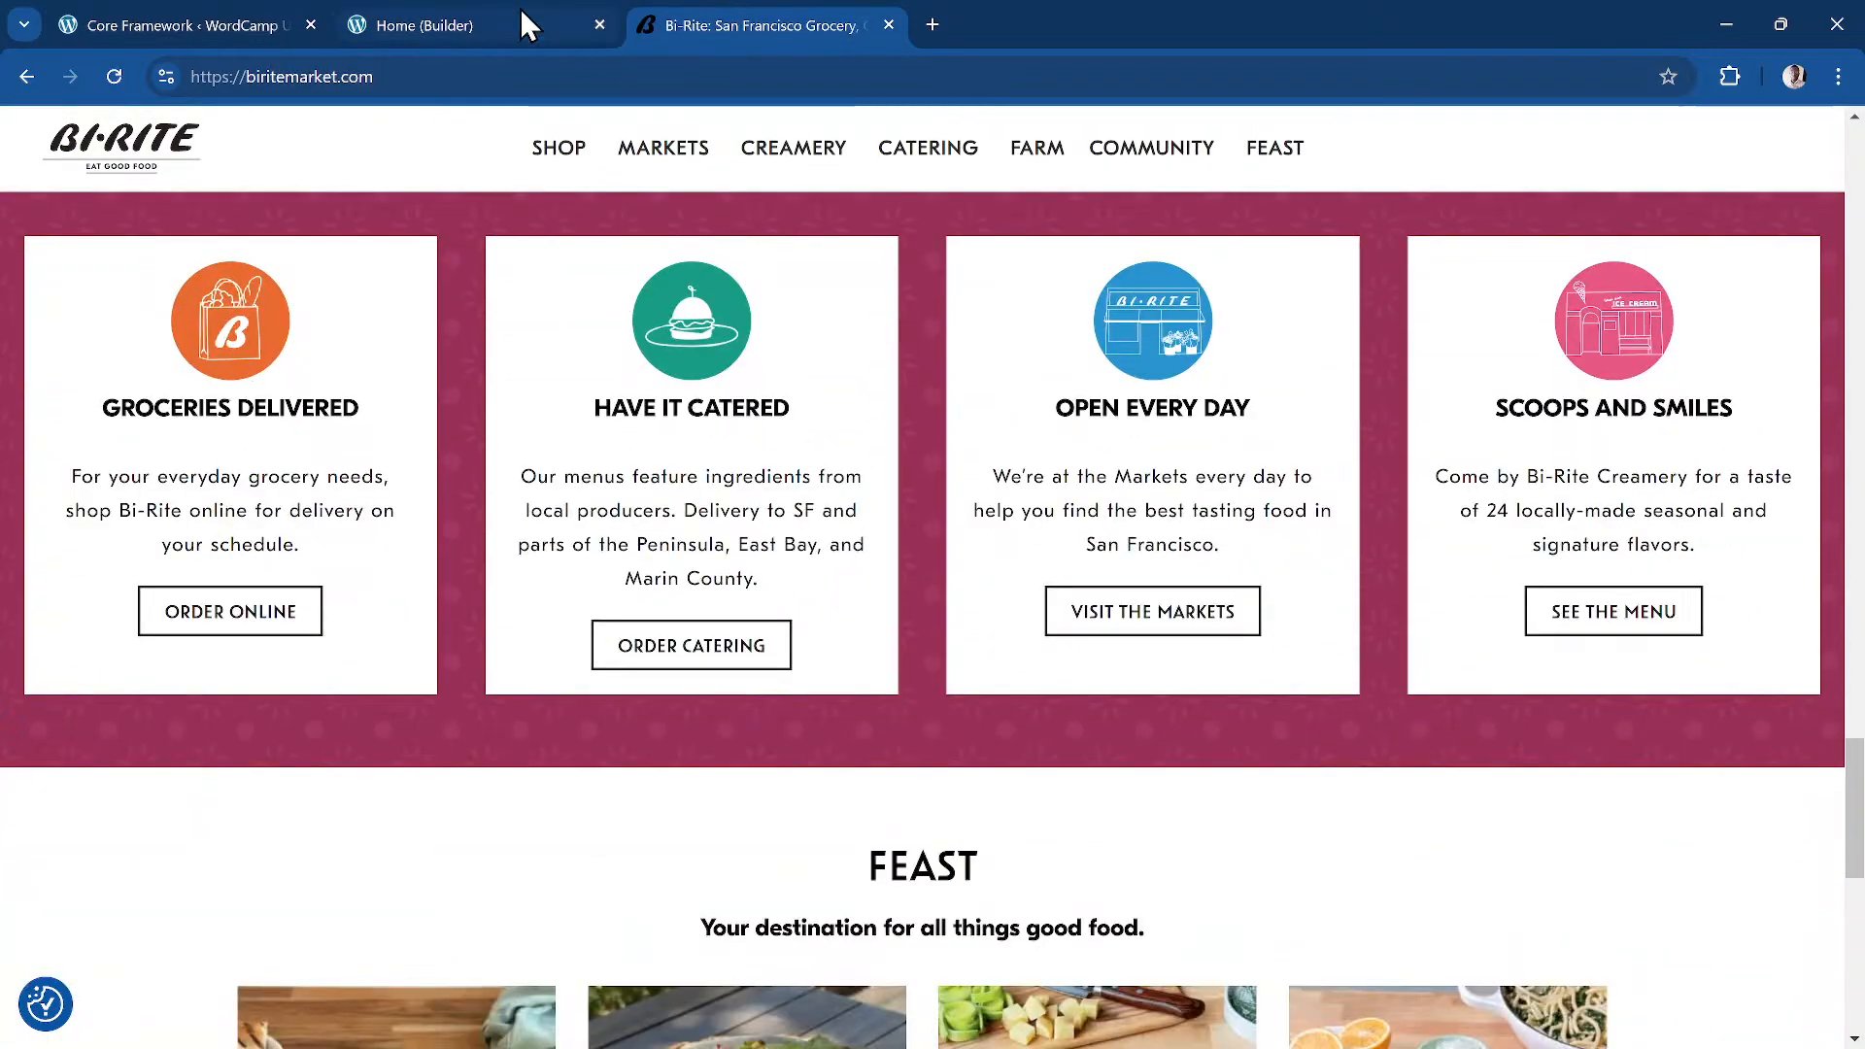
Step: Back in the builder, deselect the last groceries section to show the addable elements
click(556, 20)
click(1526, 523)
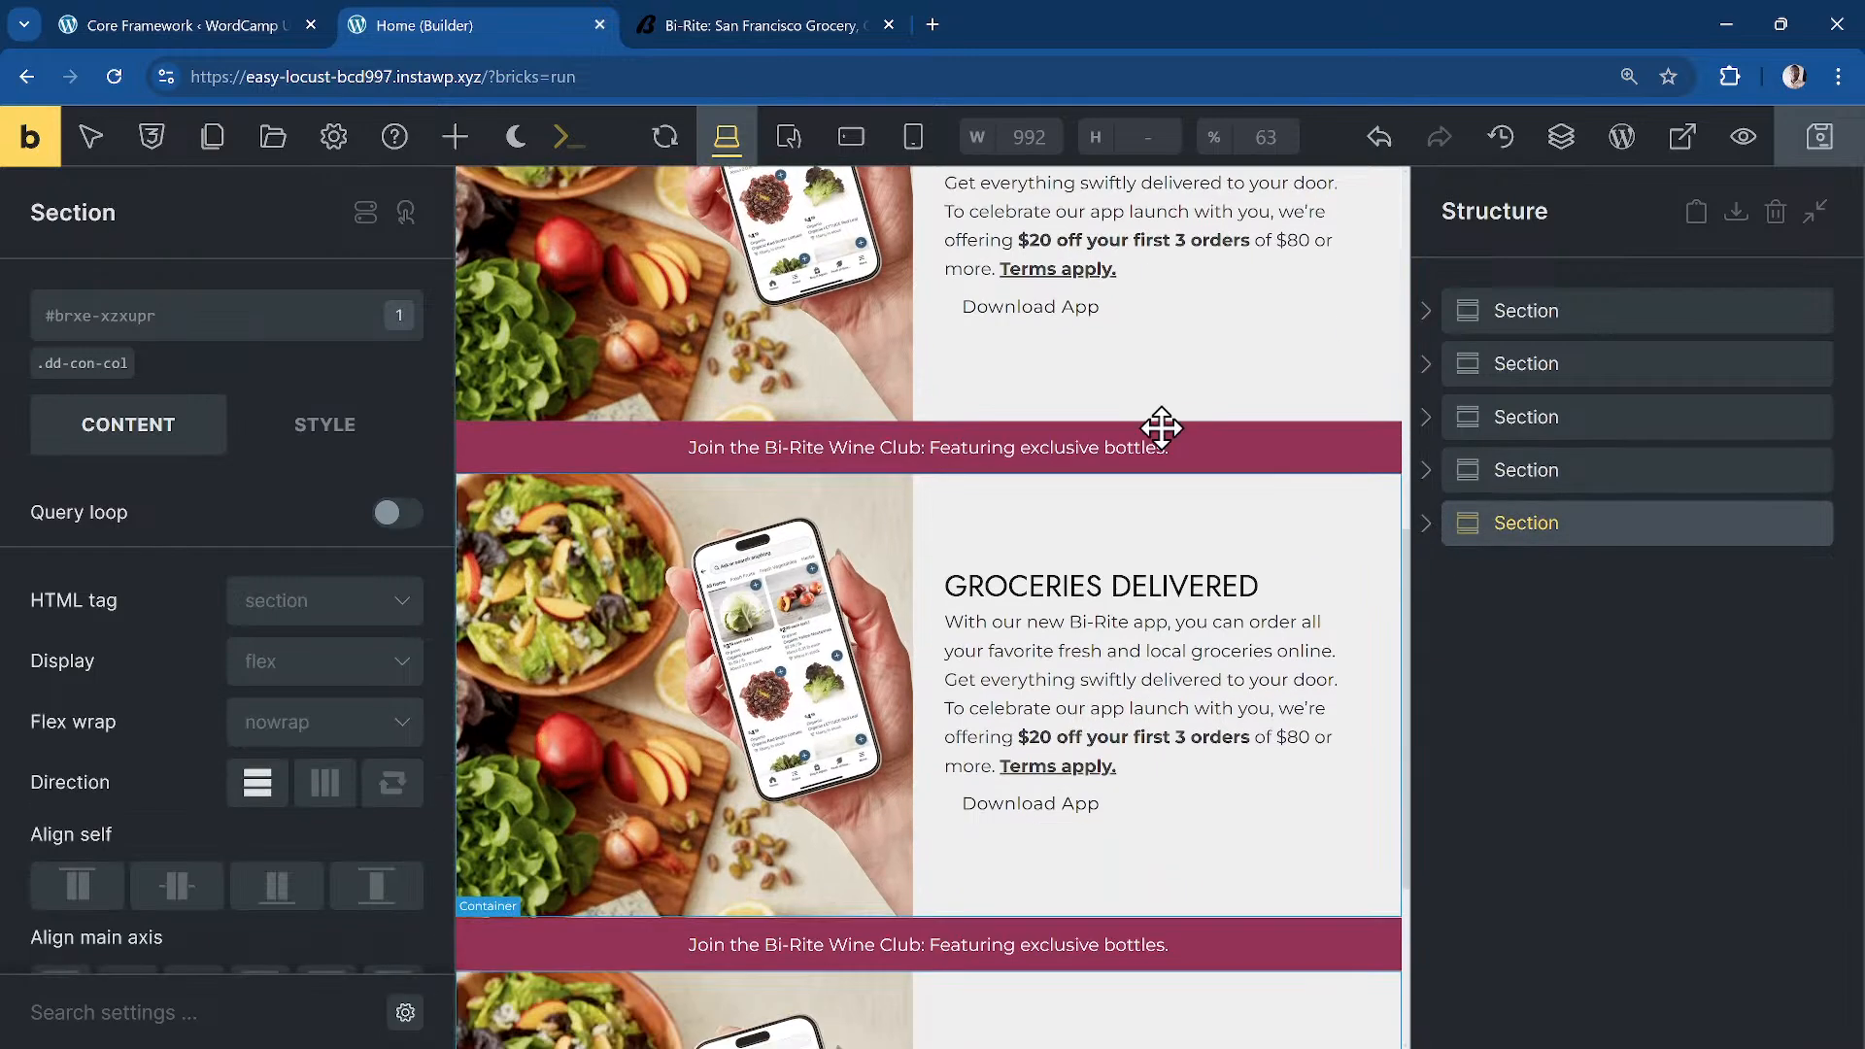
click(812, 27)
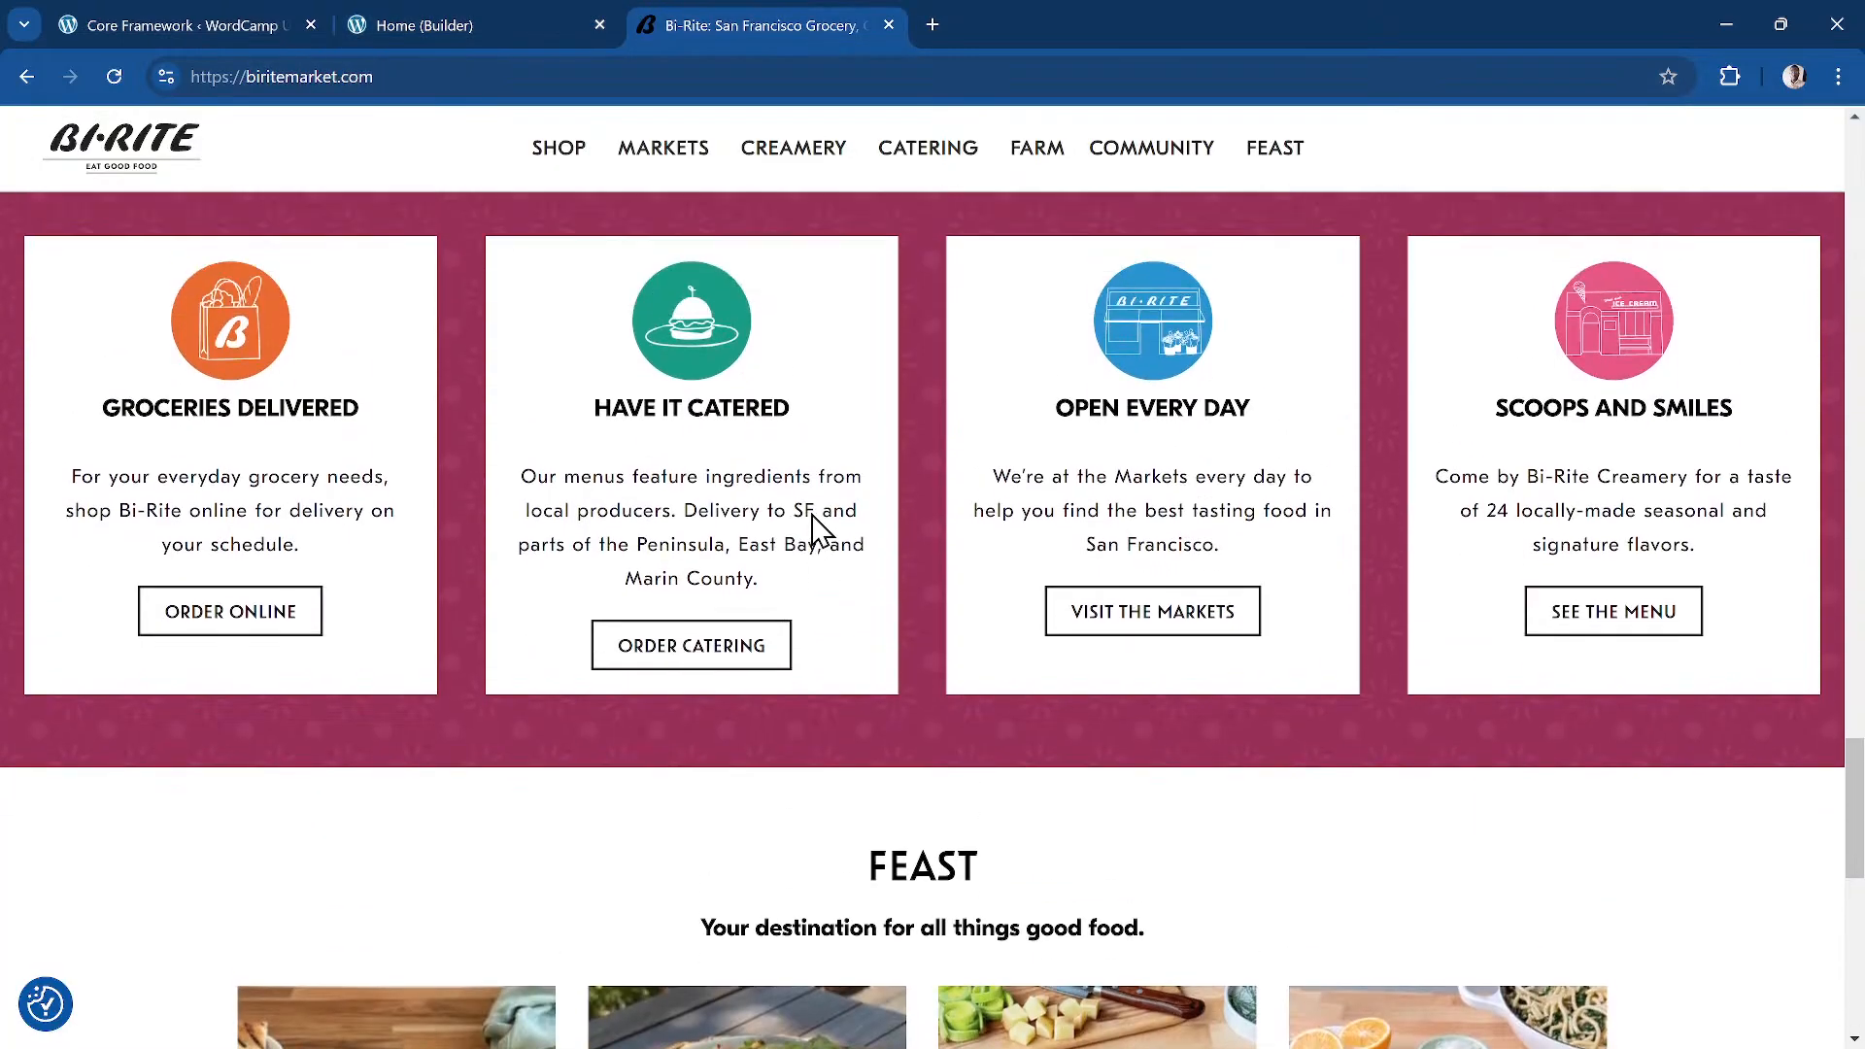
scroll(821, 529, up, 4)
scroll(821, 525, down, 3)
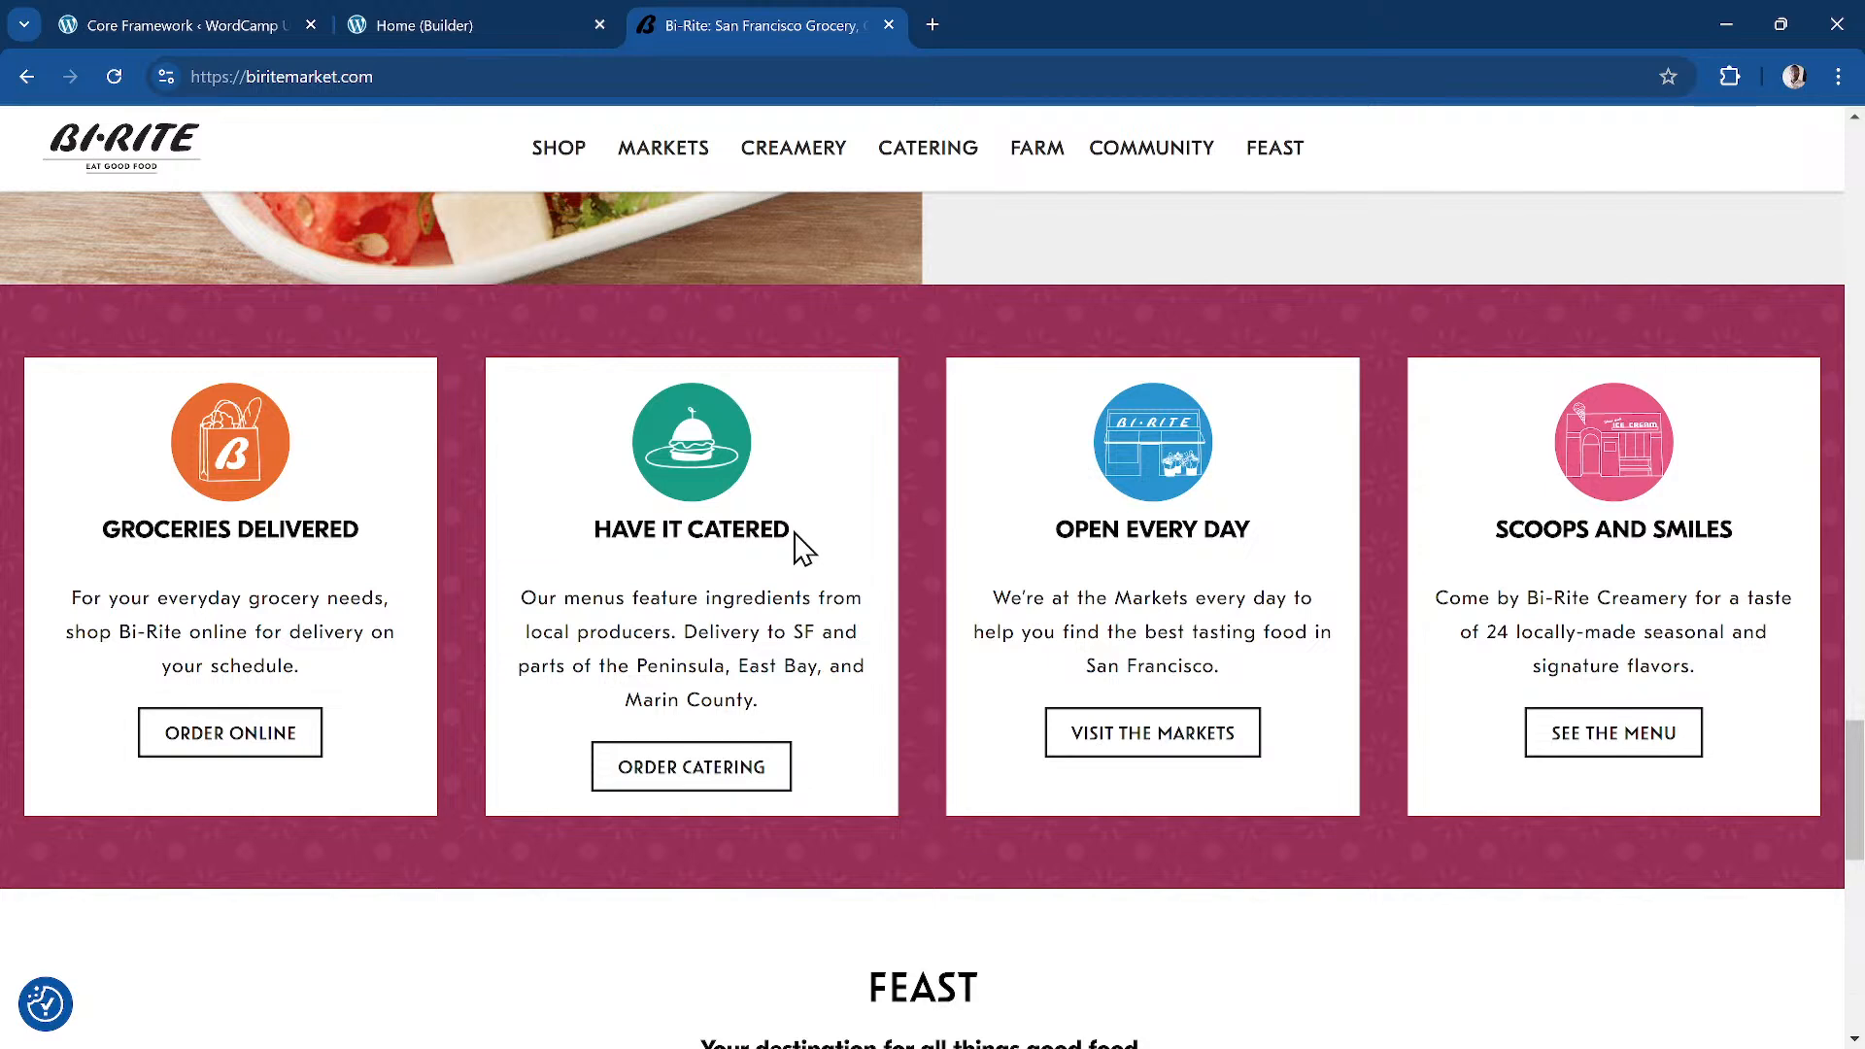
click(439, 19)
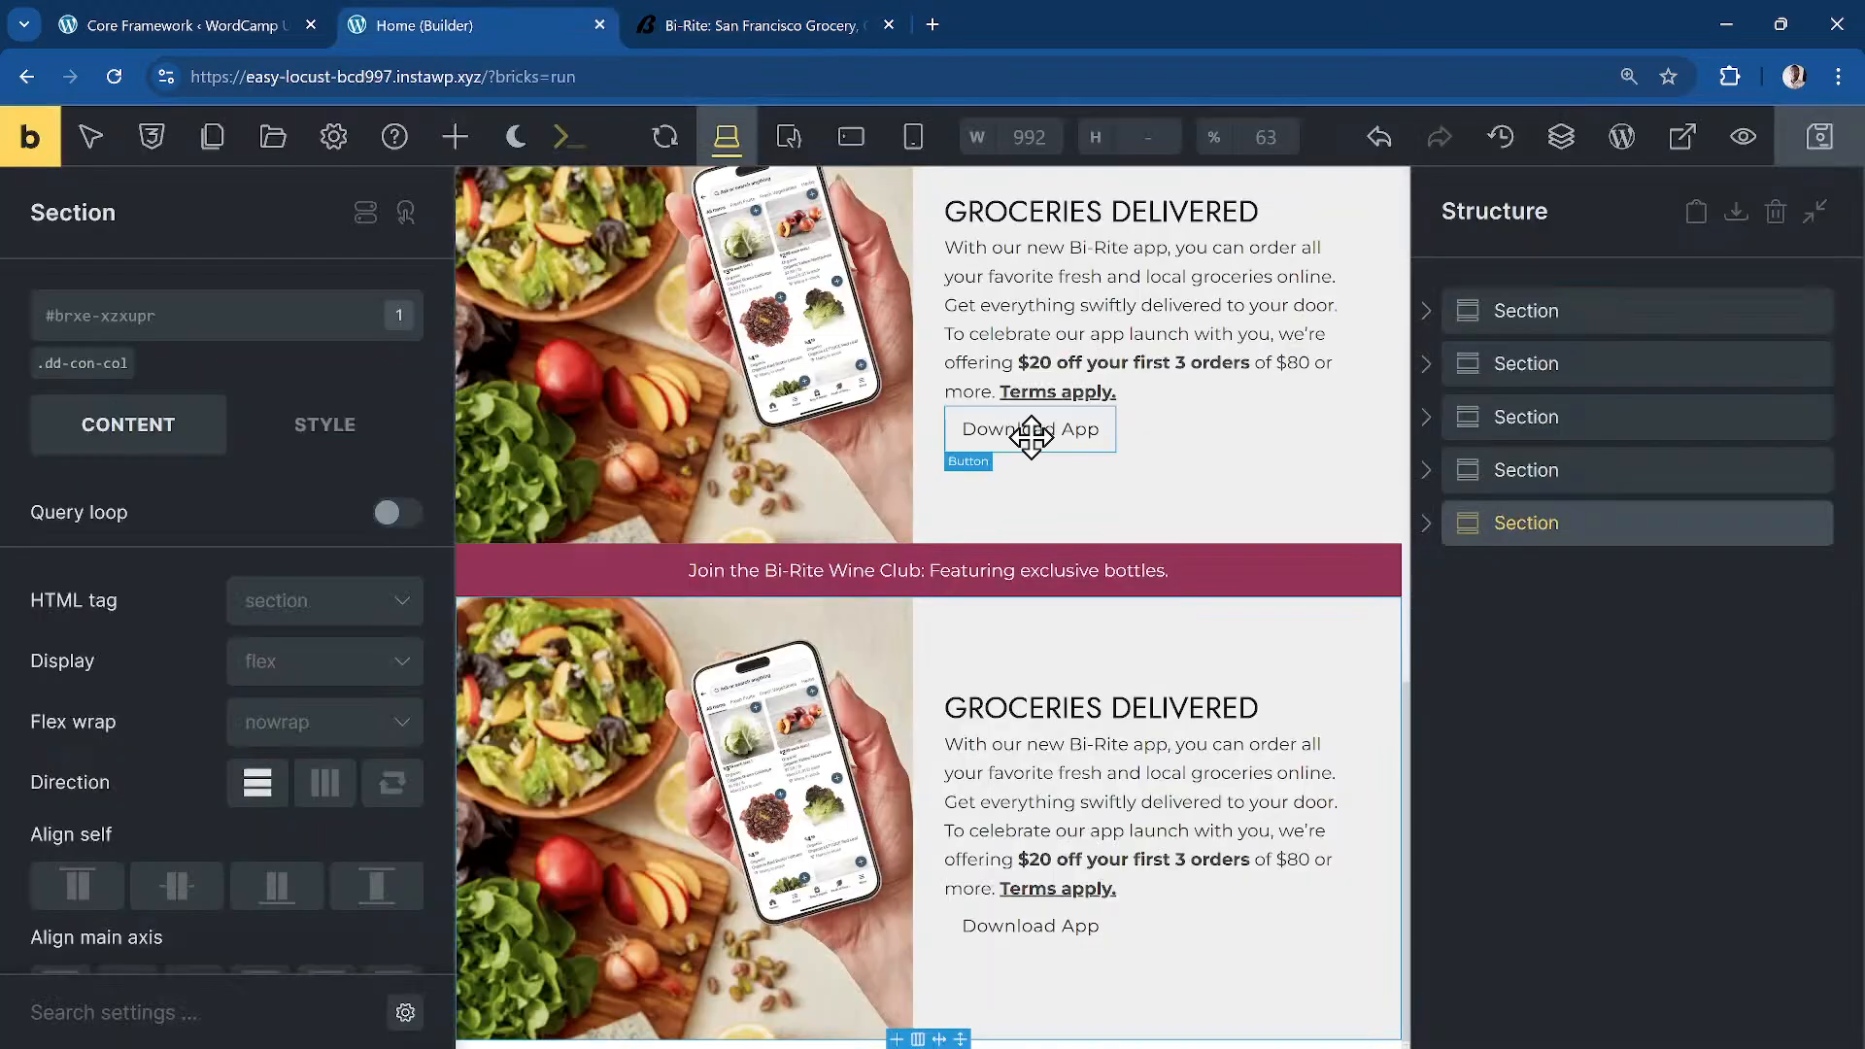
click(1477, 624)
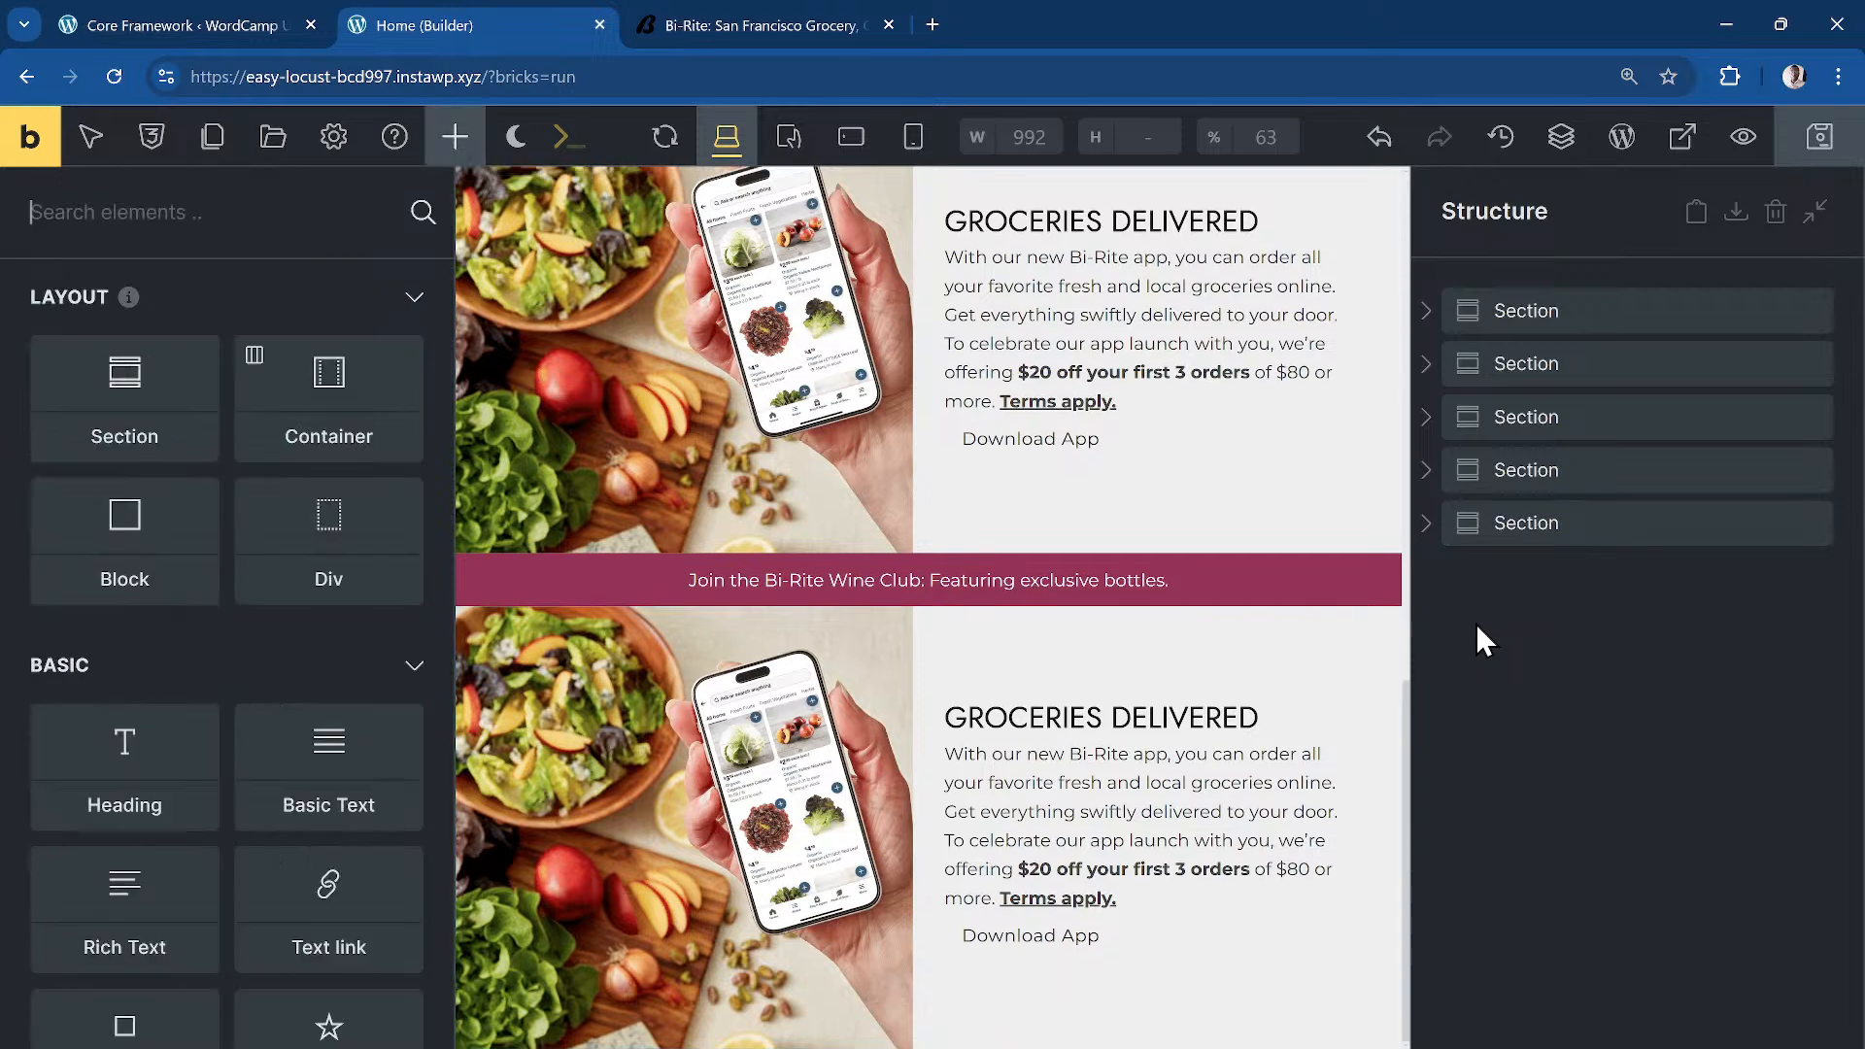
Step: Begin the structure shorthand with section.offerings, comparing against the Bi-Rite offerings cards
key(ctrl+k)
text(> section. )
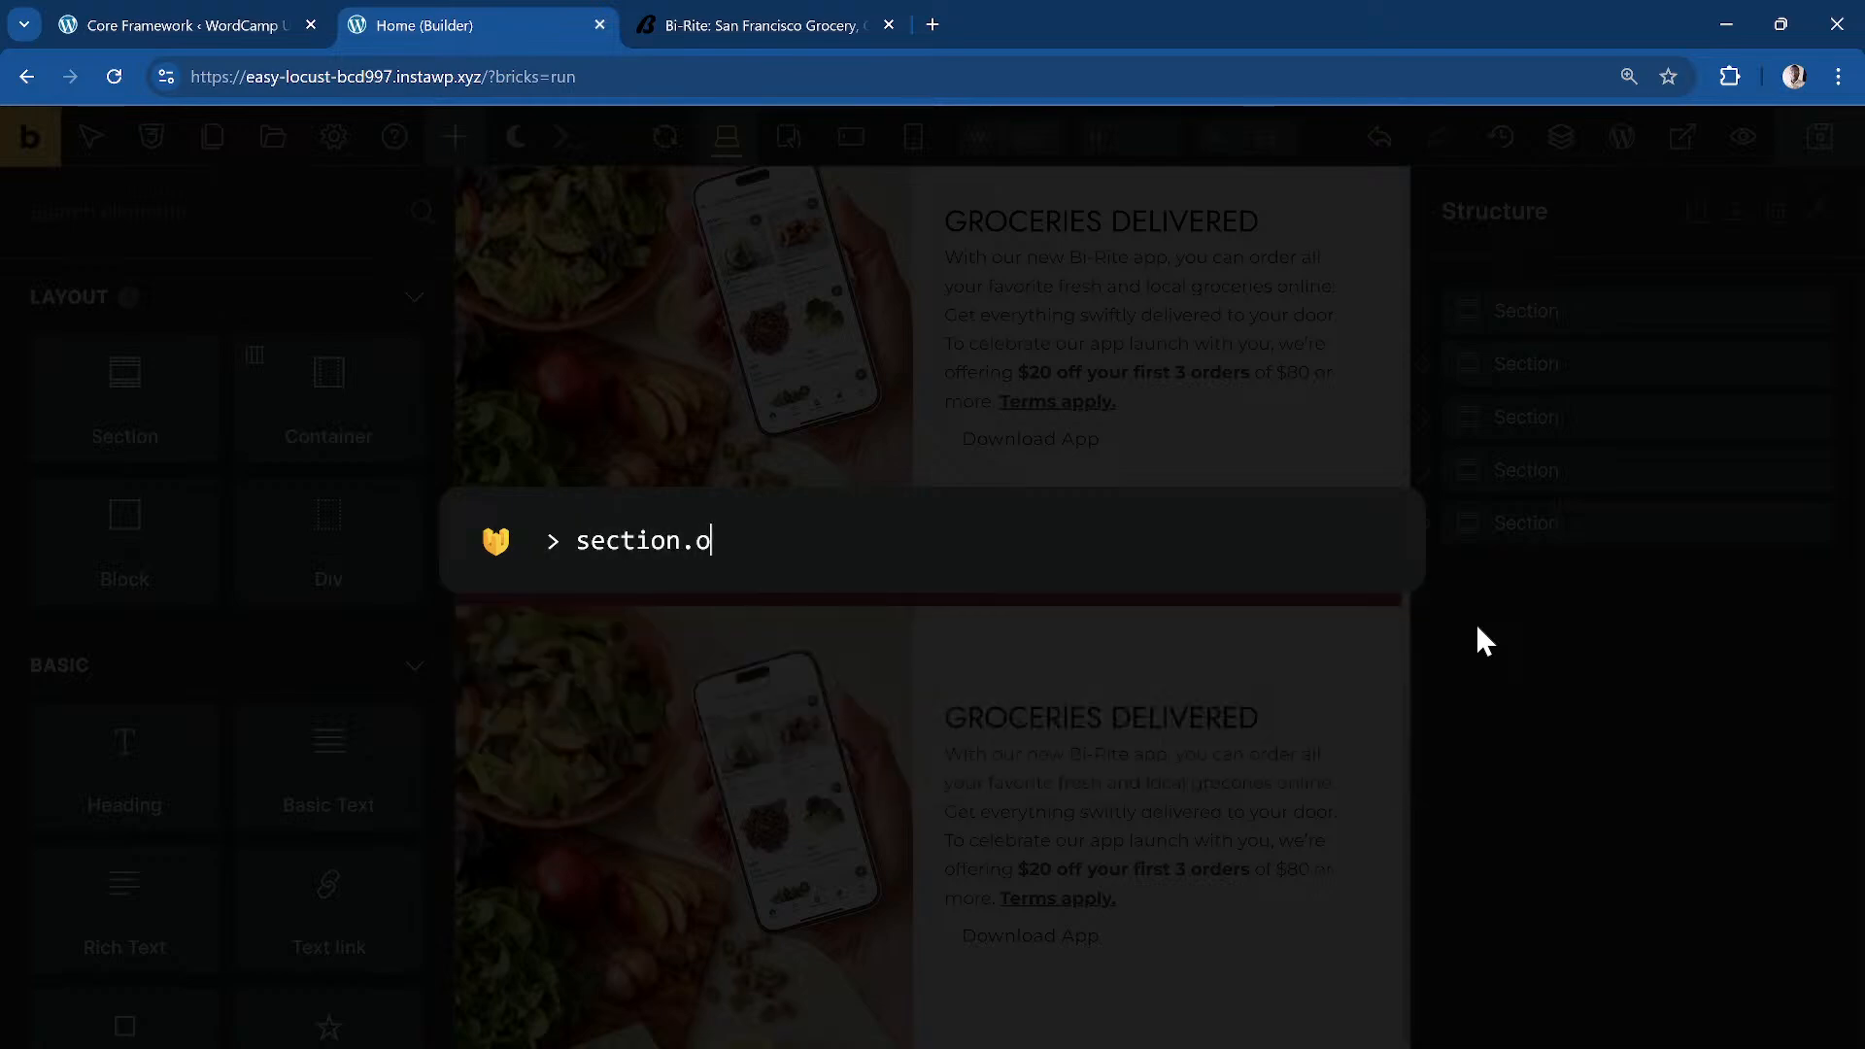
text(offerings)
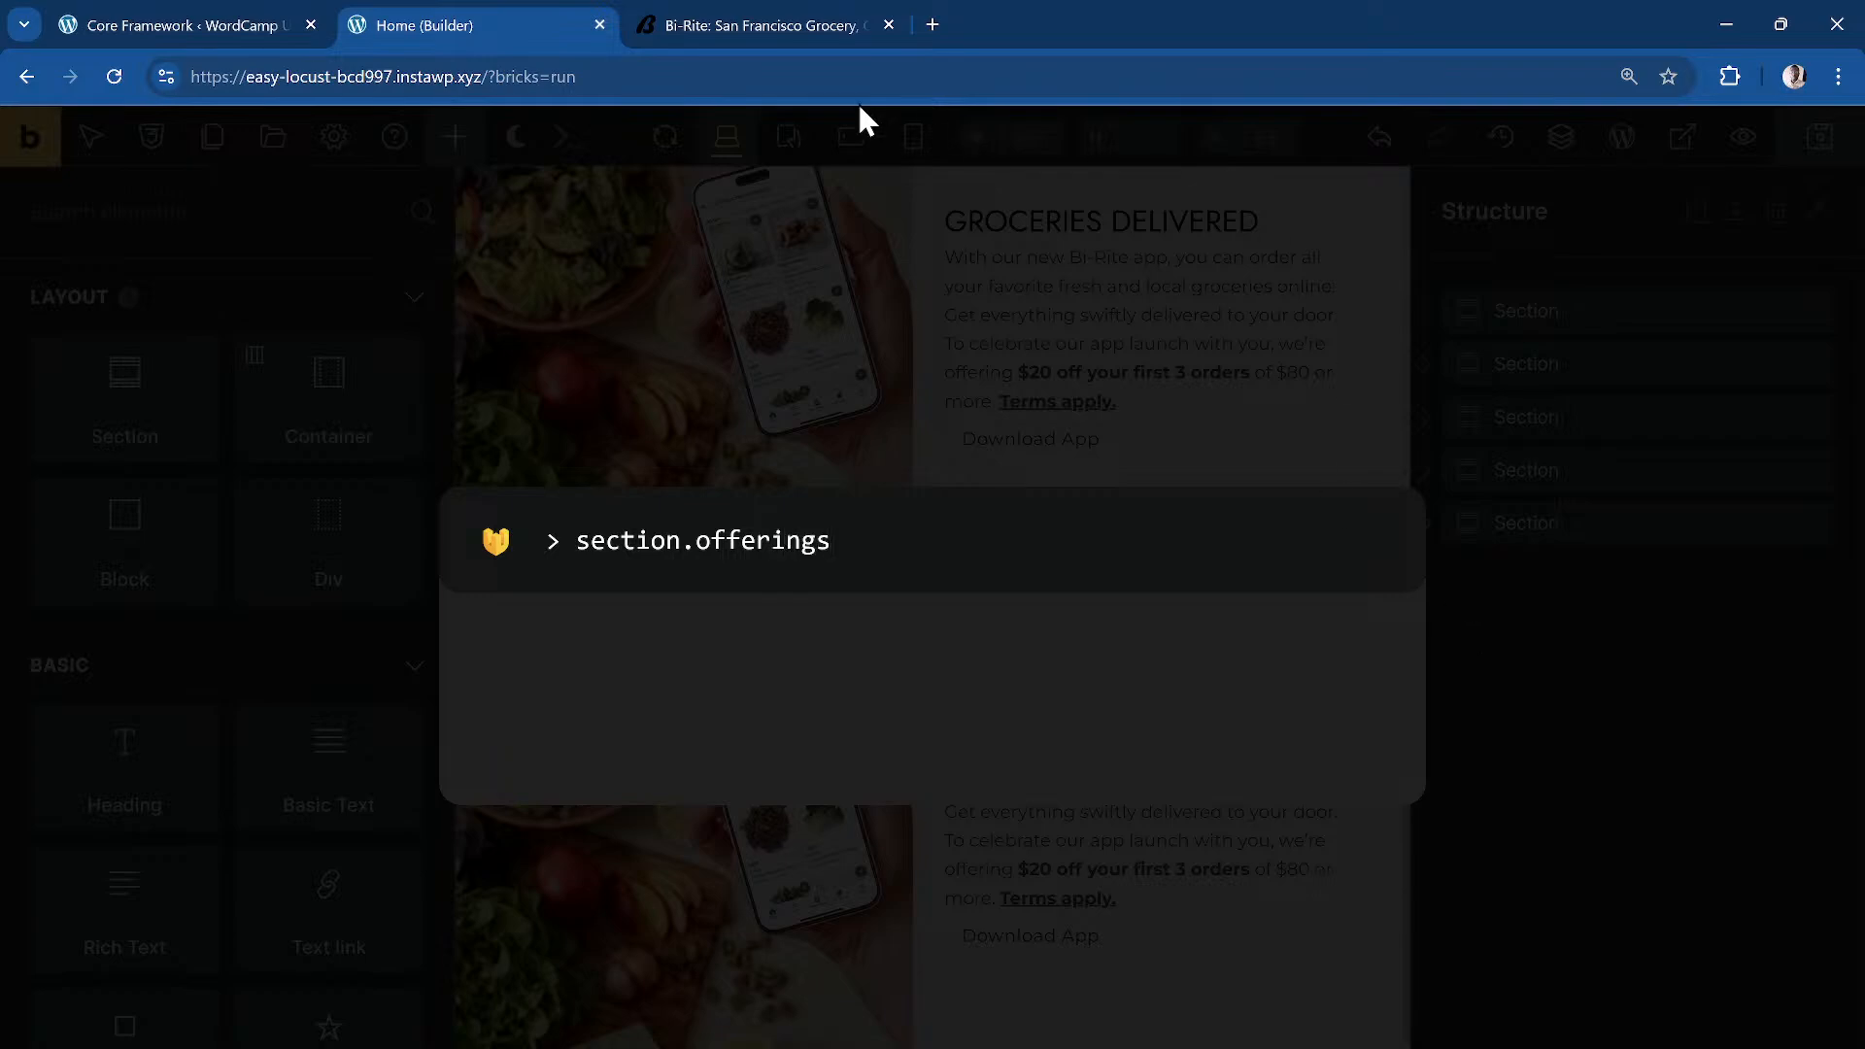
click(806, 29)
scroll(466, 533, up, 1)
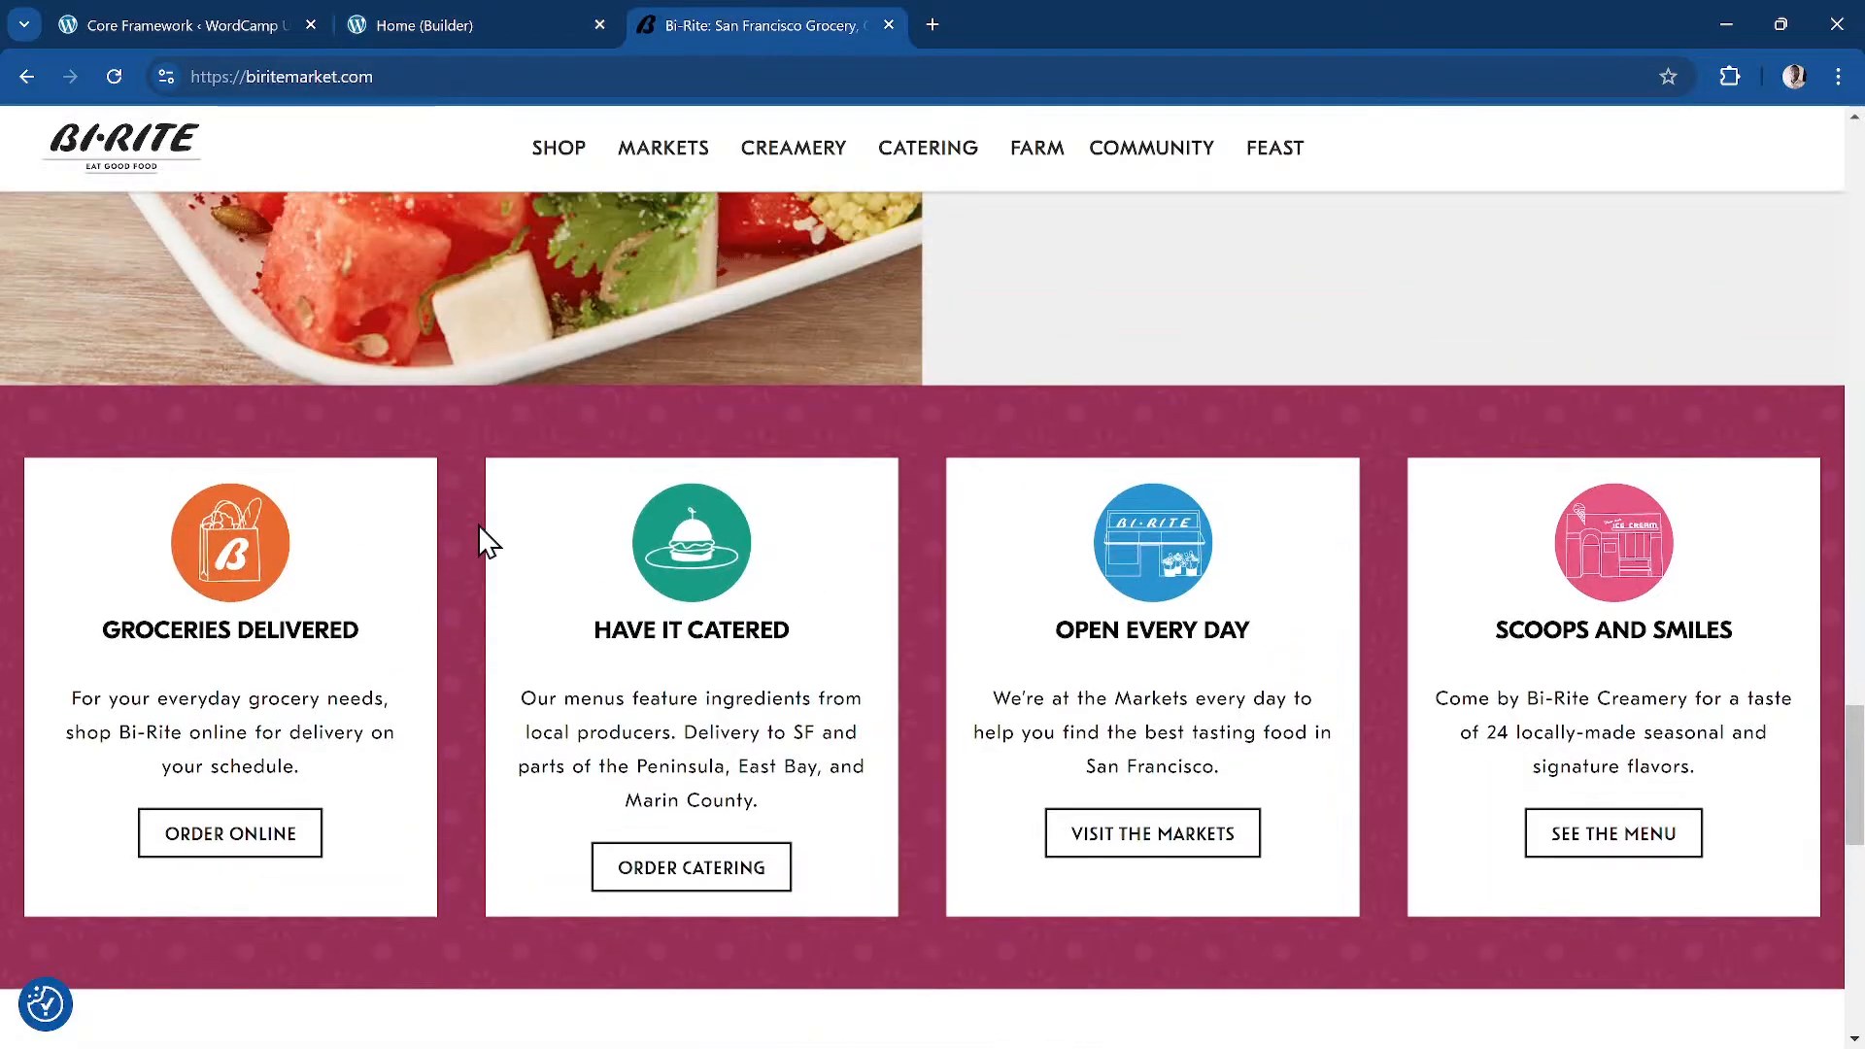
click(429, 25)
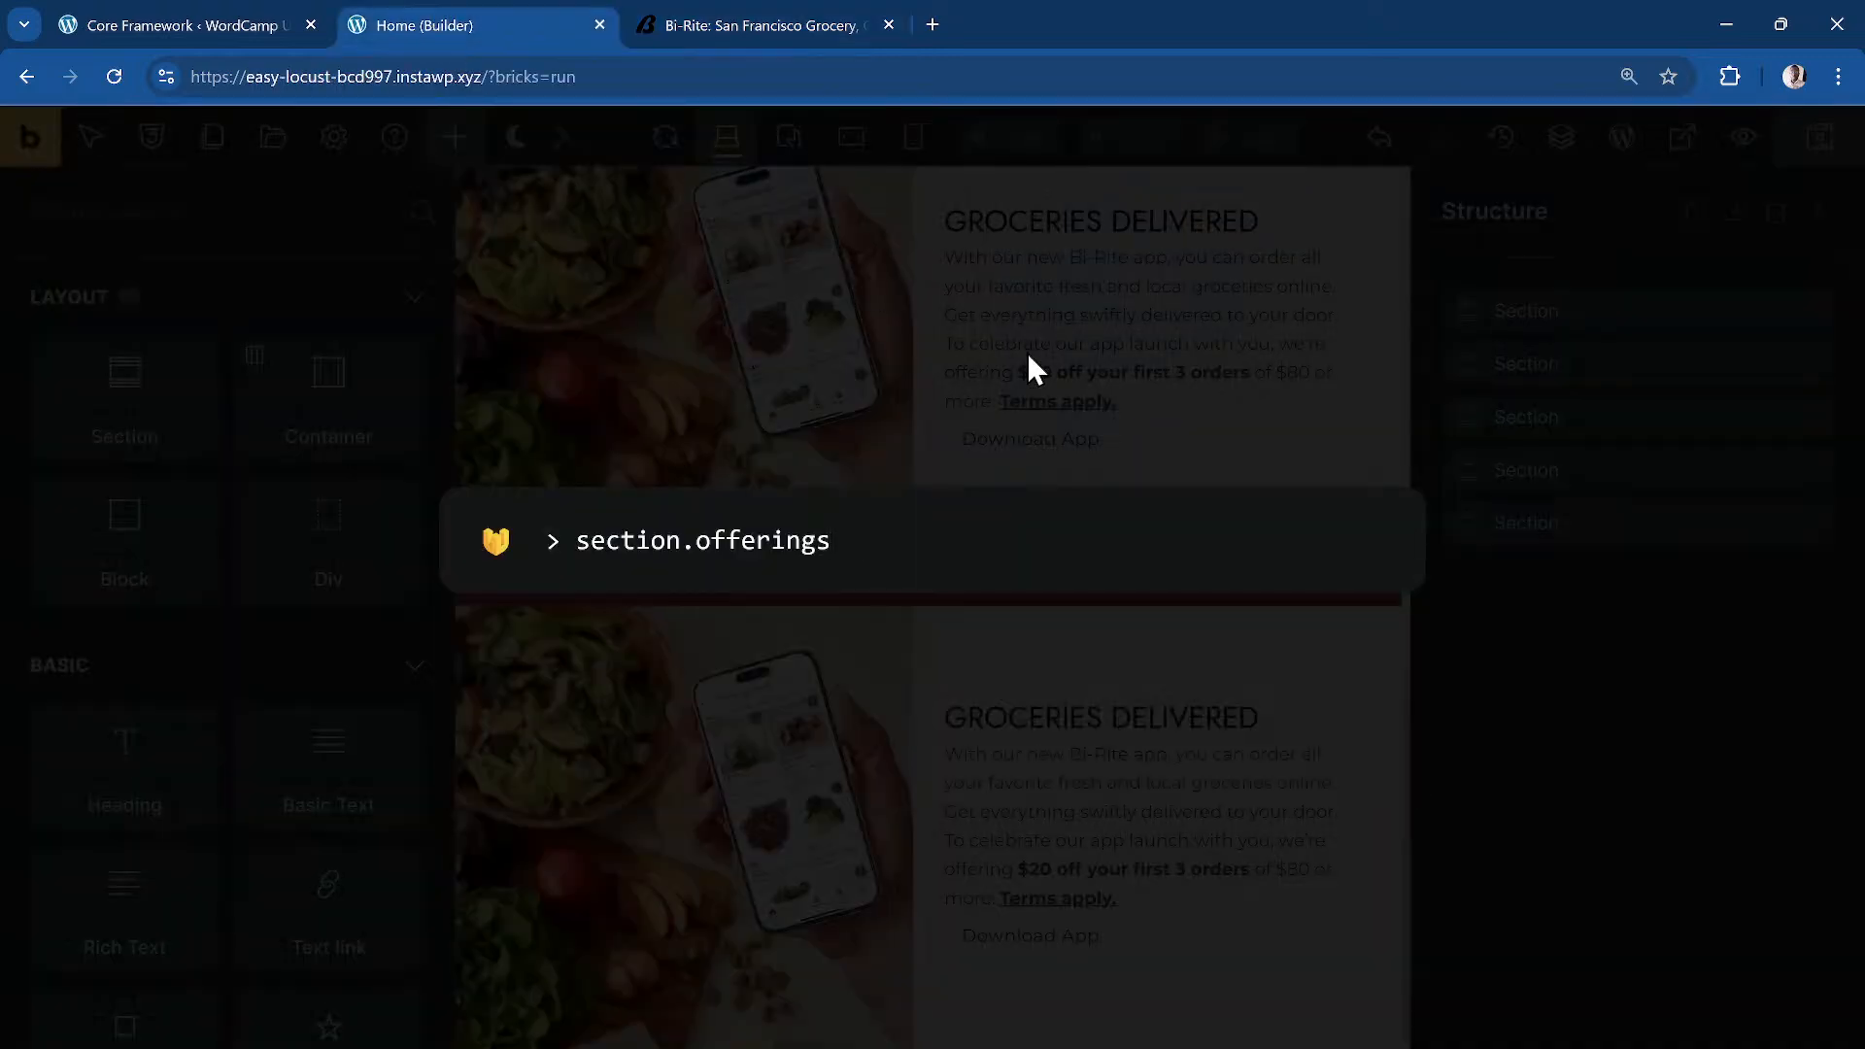
click(769, 37)
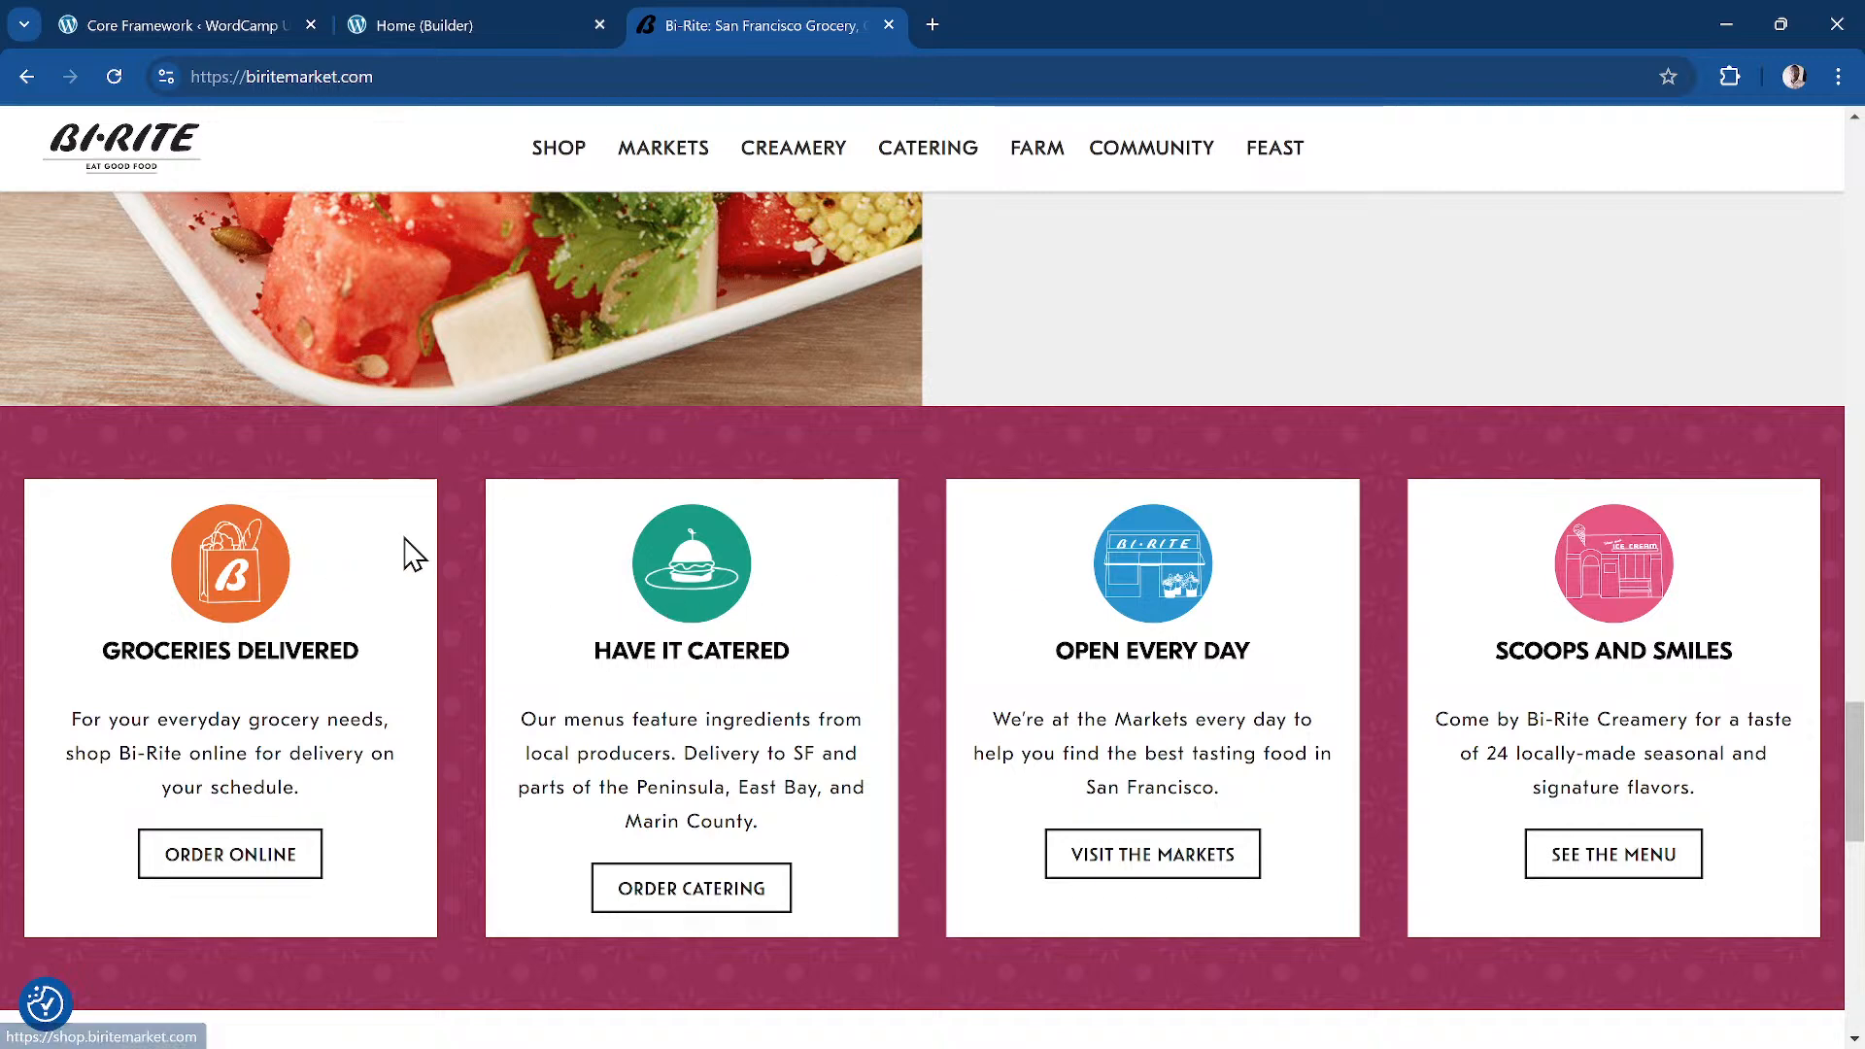
scroll(415, 556, down, 1)
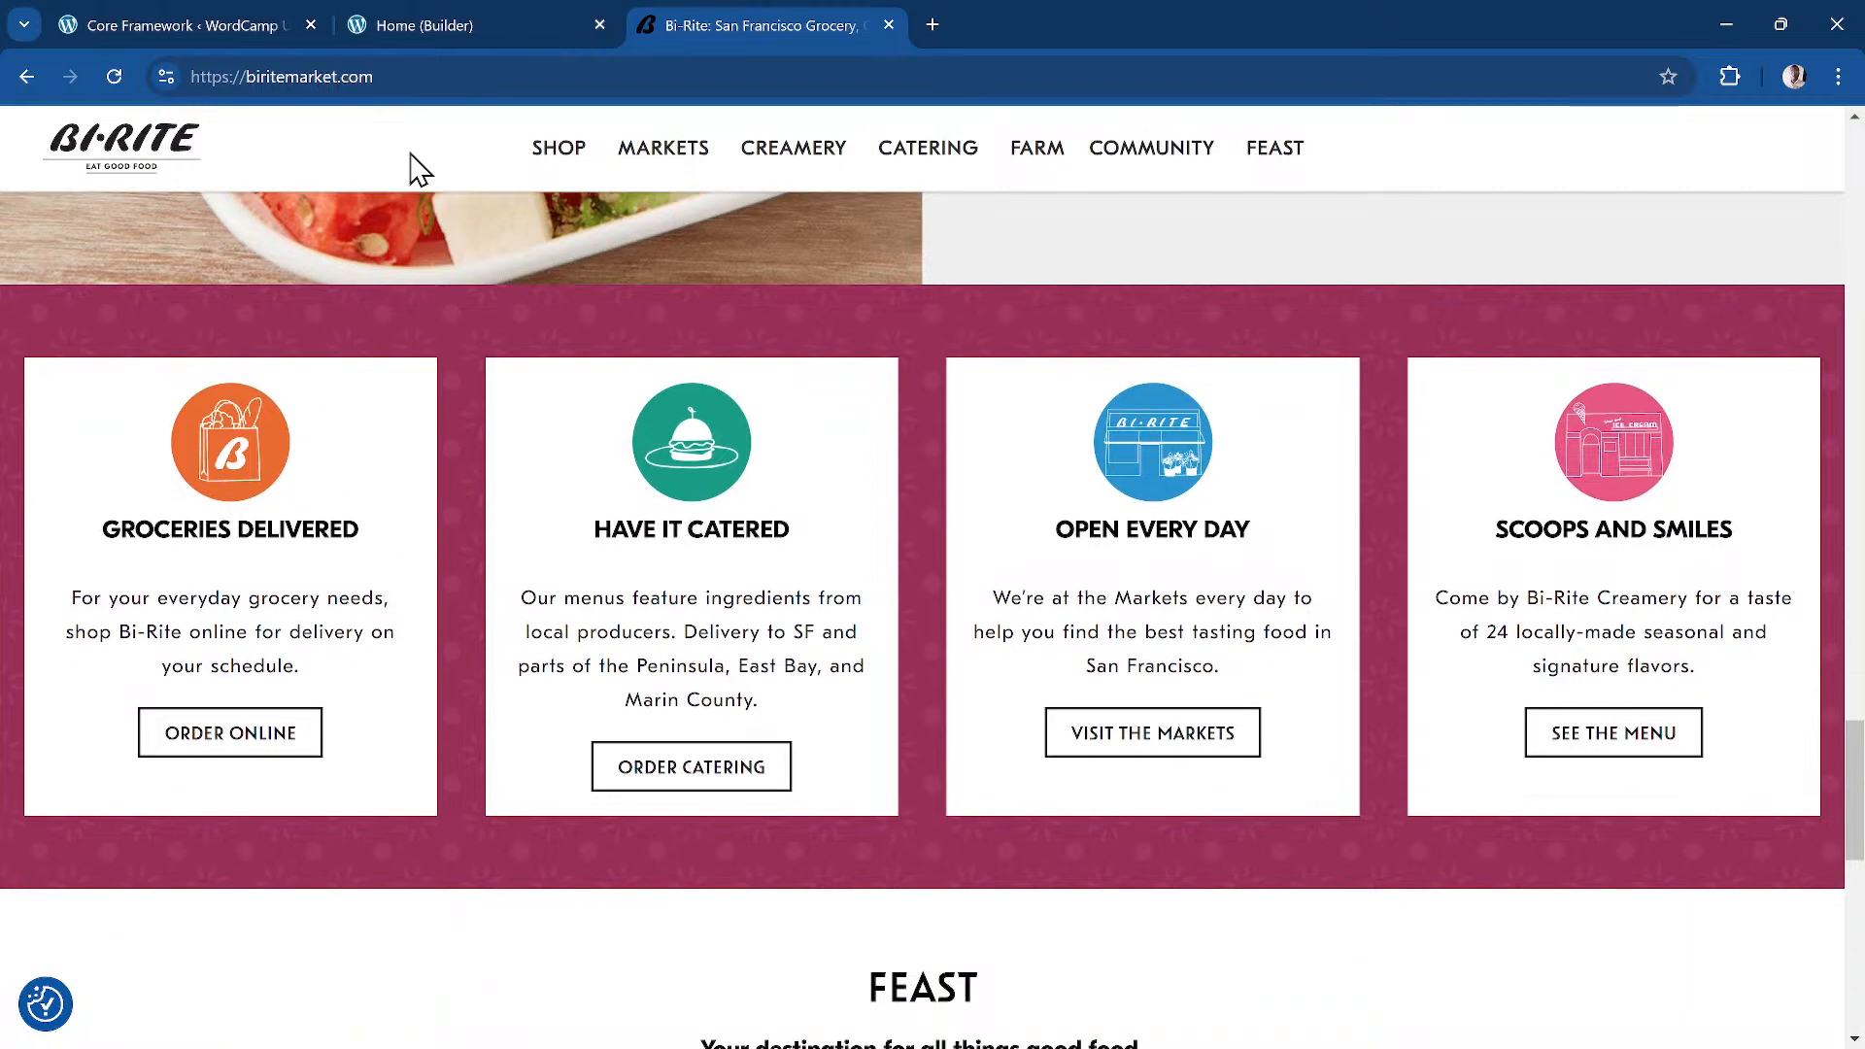
click(489, 28)
Step: Add the grid entry block{tag:ul}.offering-grid to the shorthand
text(> )
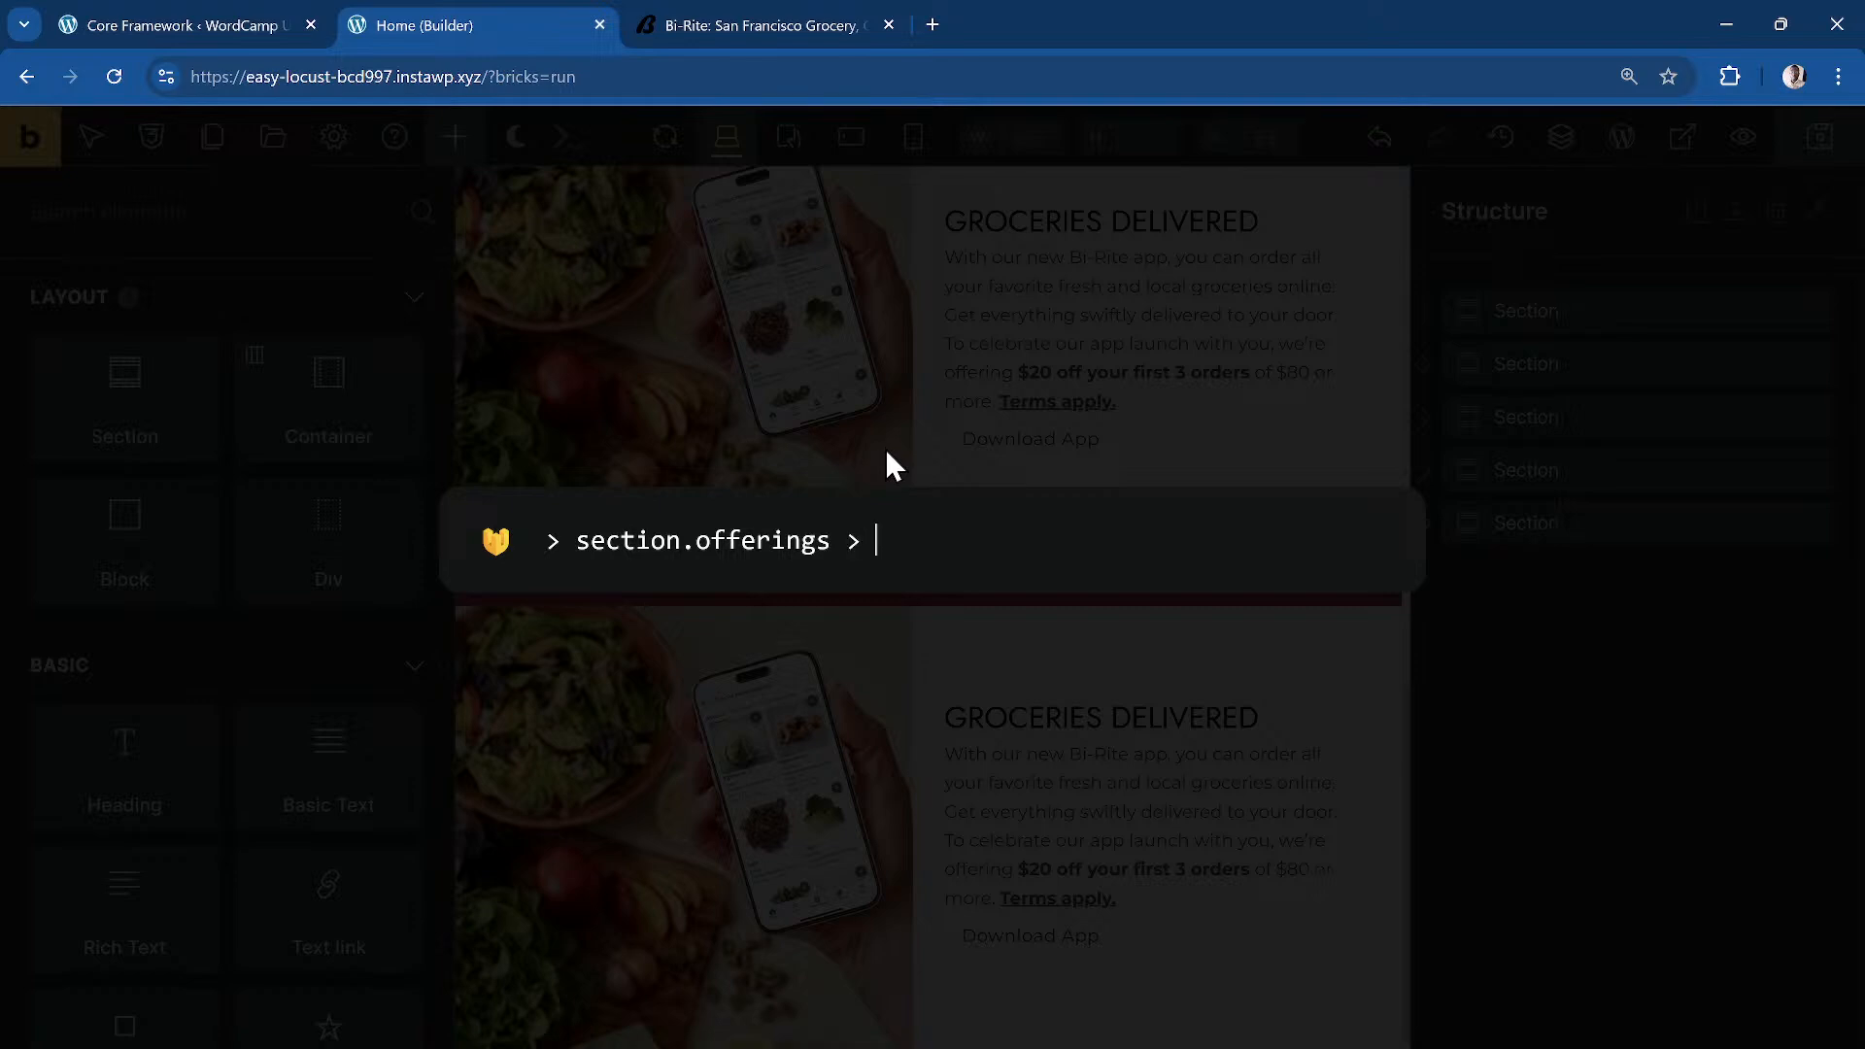
text(ul.offering)
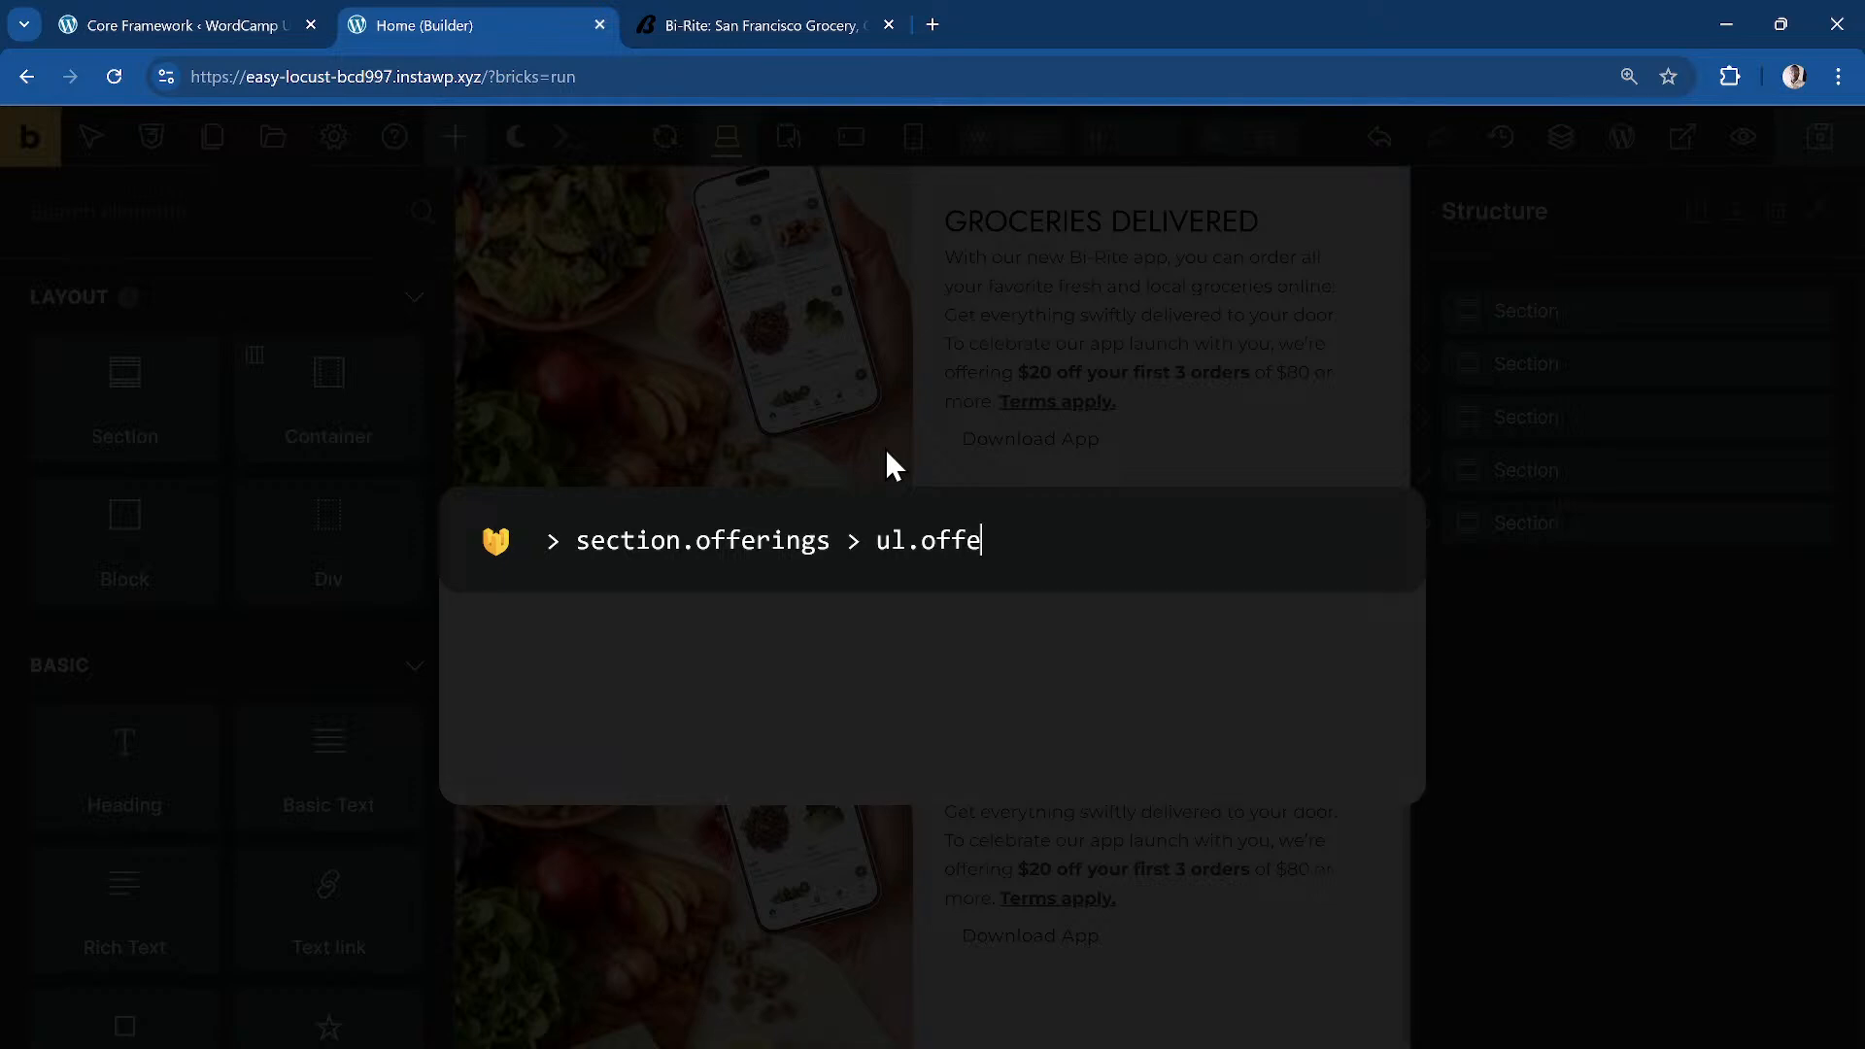
text(-grid >)
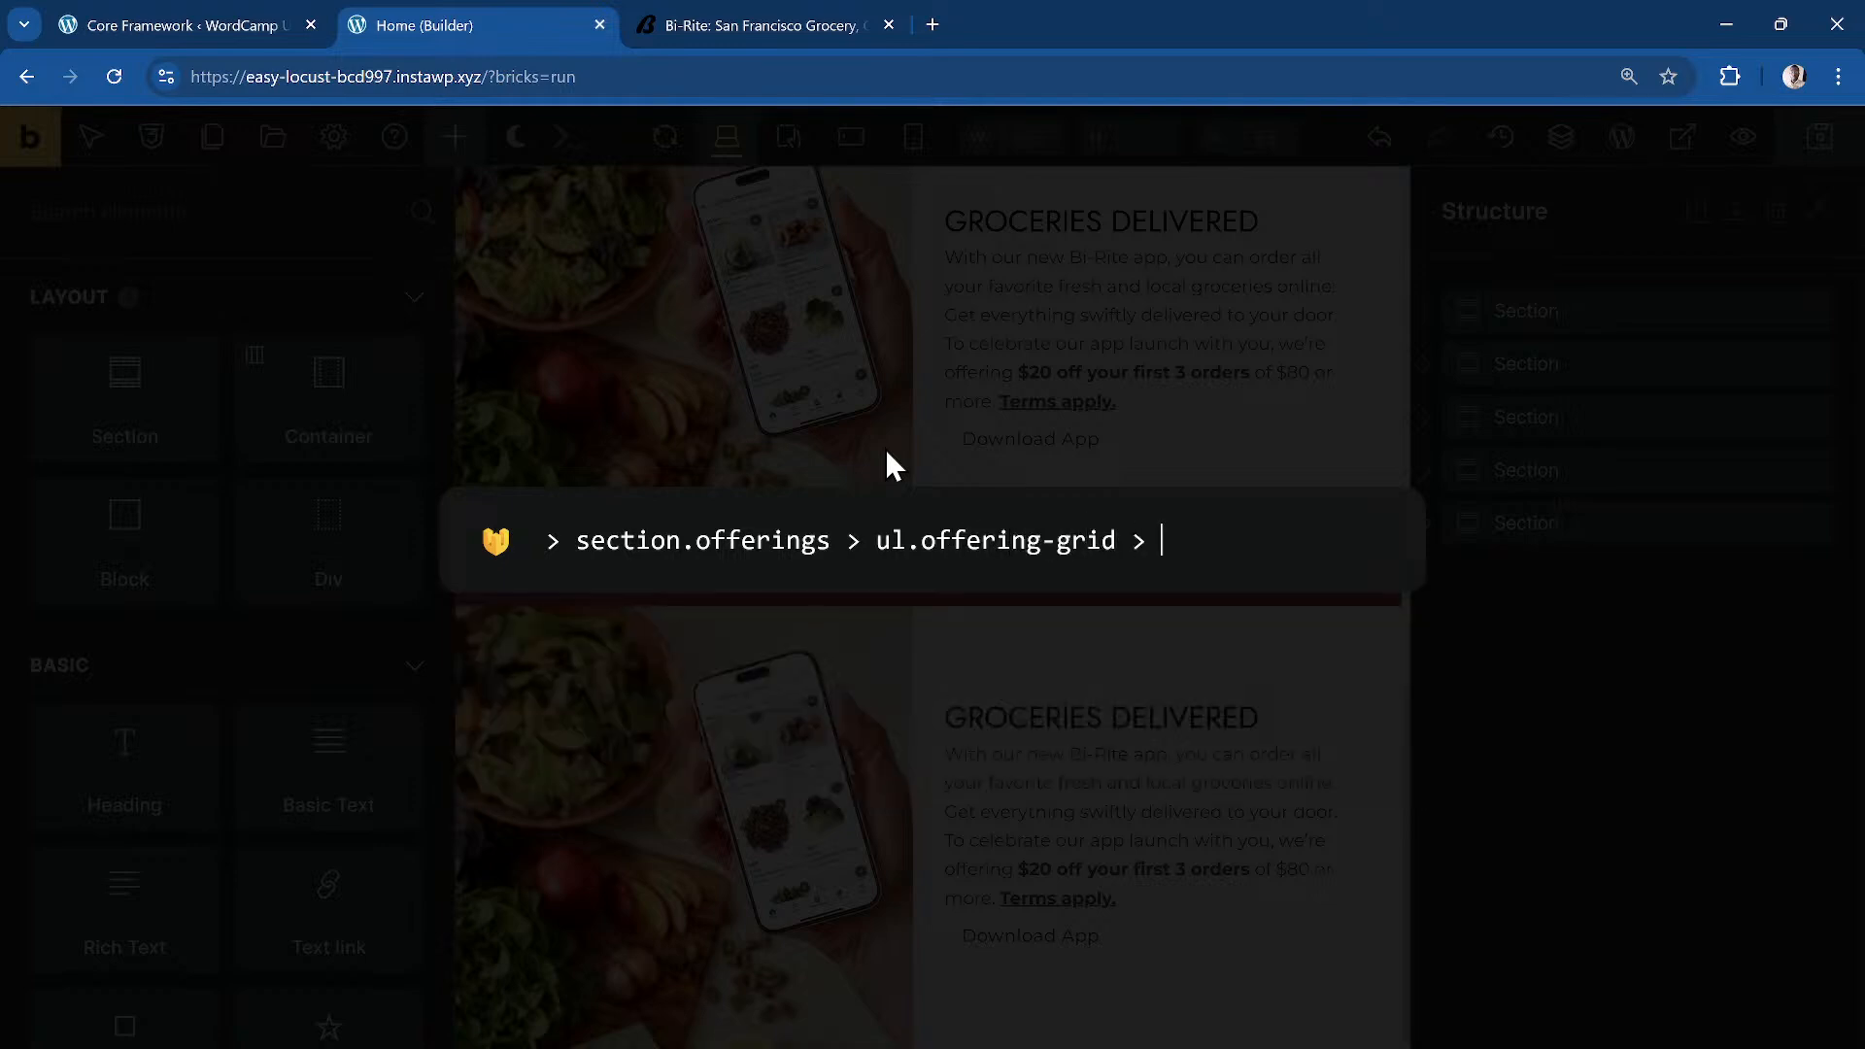
key(BackSpace)
key(Left)
key(Left)
key(Left)
key(Left)
key(Left)
key(Left)
key(Left)
key(Left)
key(Left)
key(Left)
key(Left)
key(Left)
key(Left)
key(Left)
key(Left)
key(Left)
key(Left)
text(d)
key(BackSpace)
text(block.)
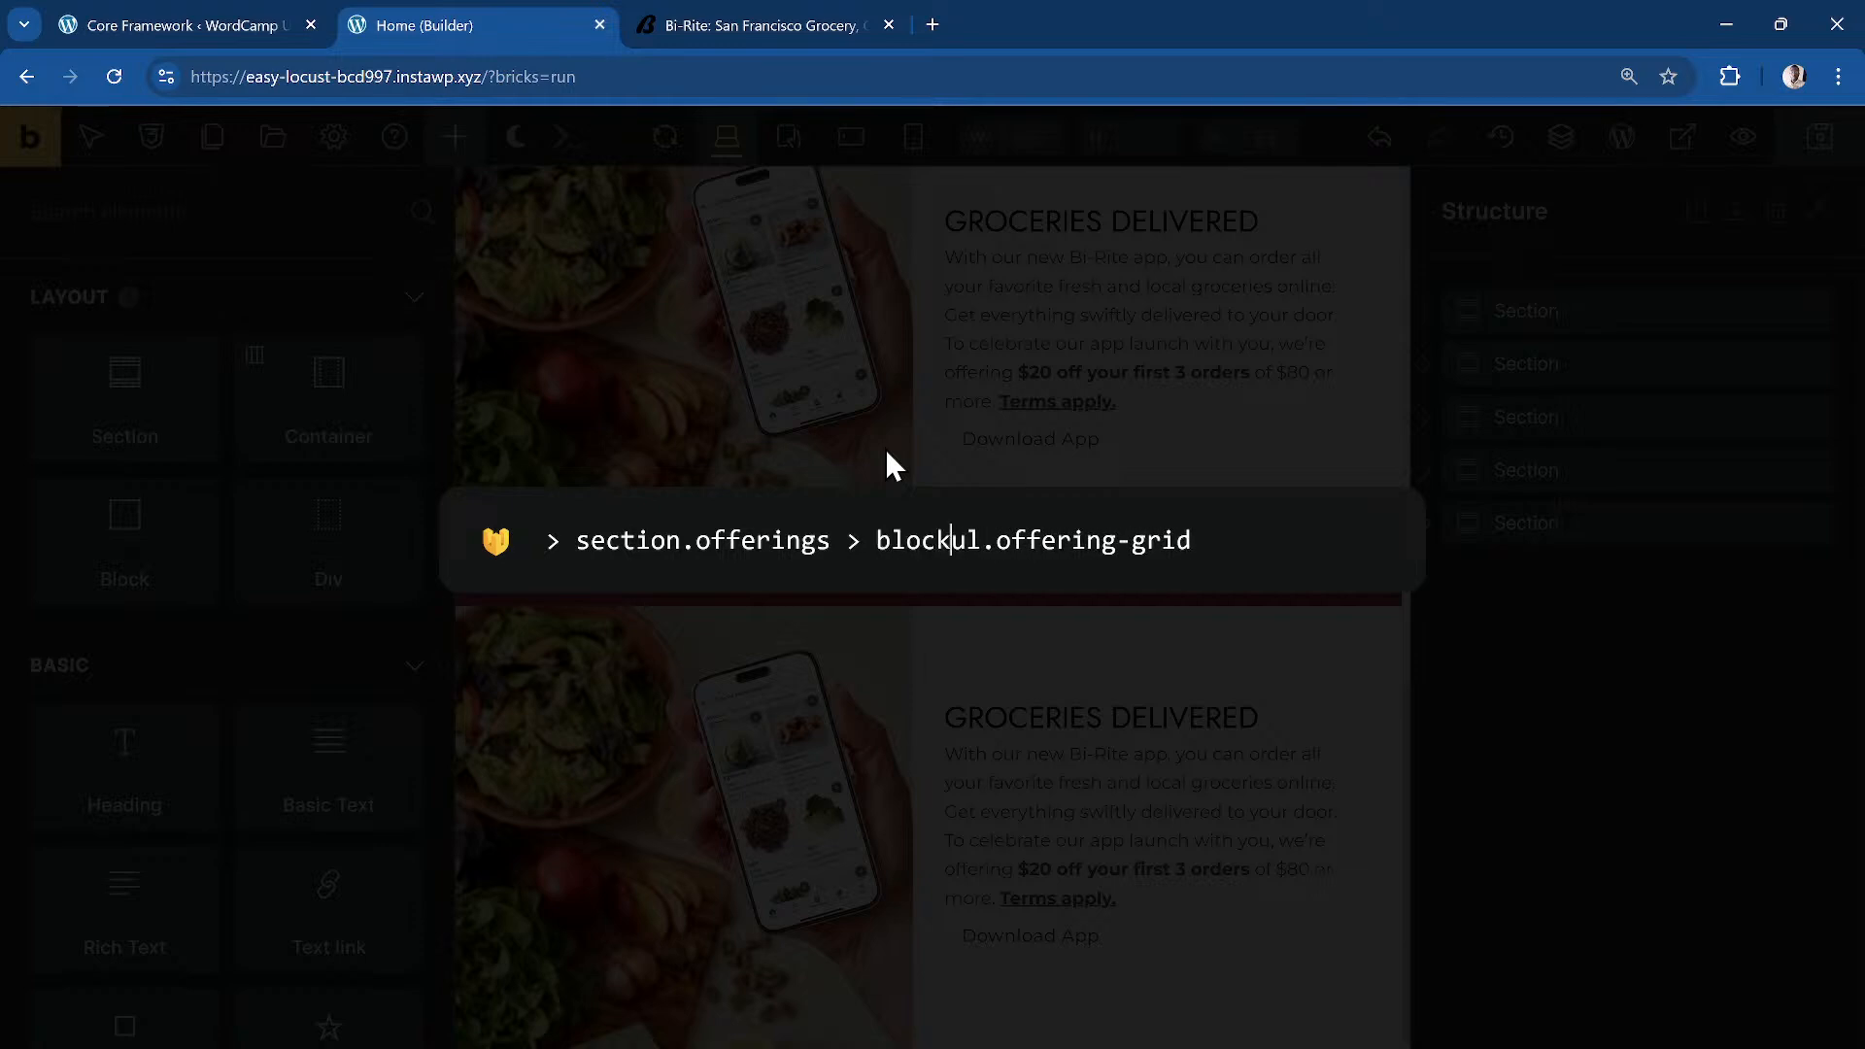
key(BackSpace)
text({tag)
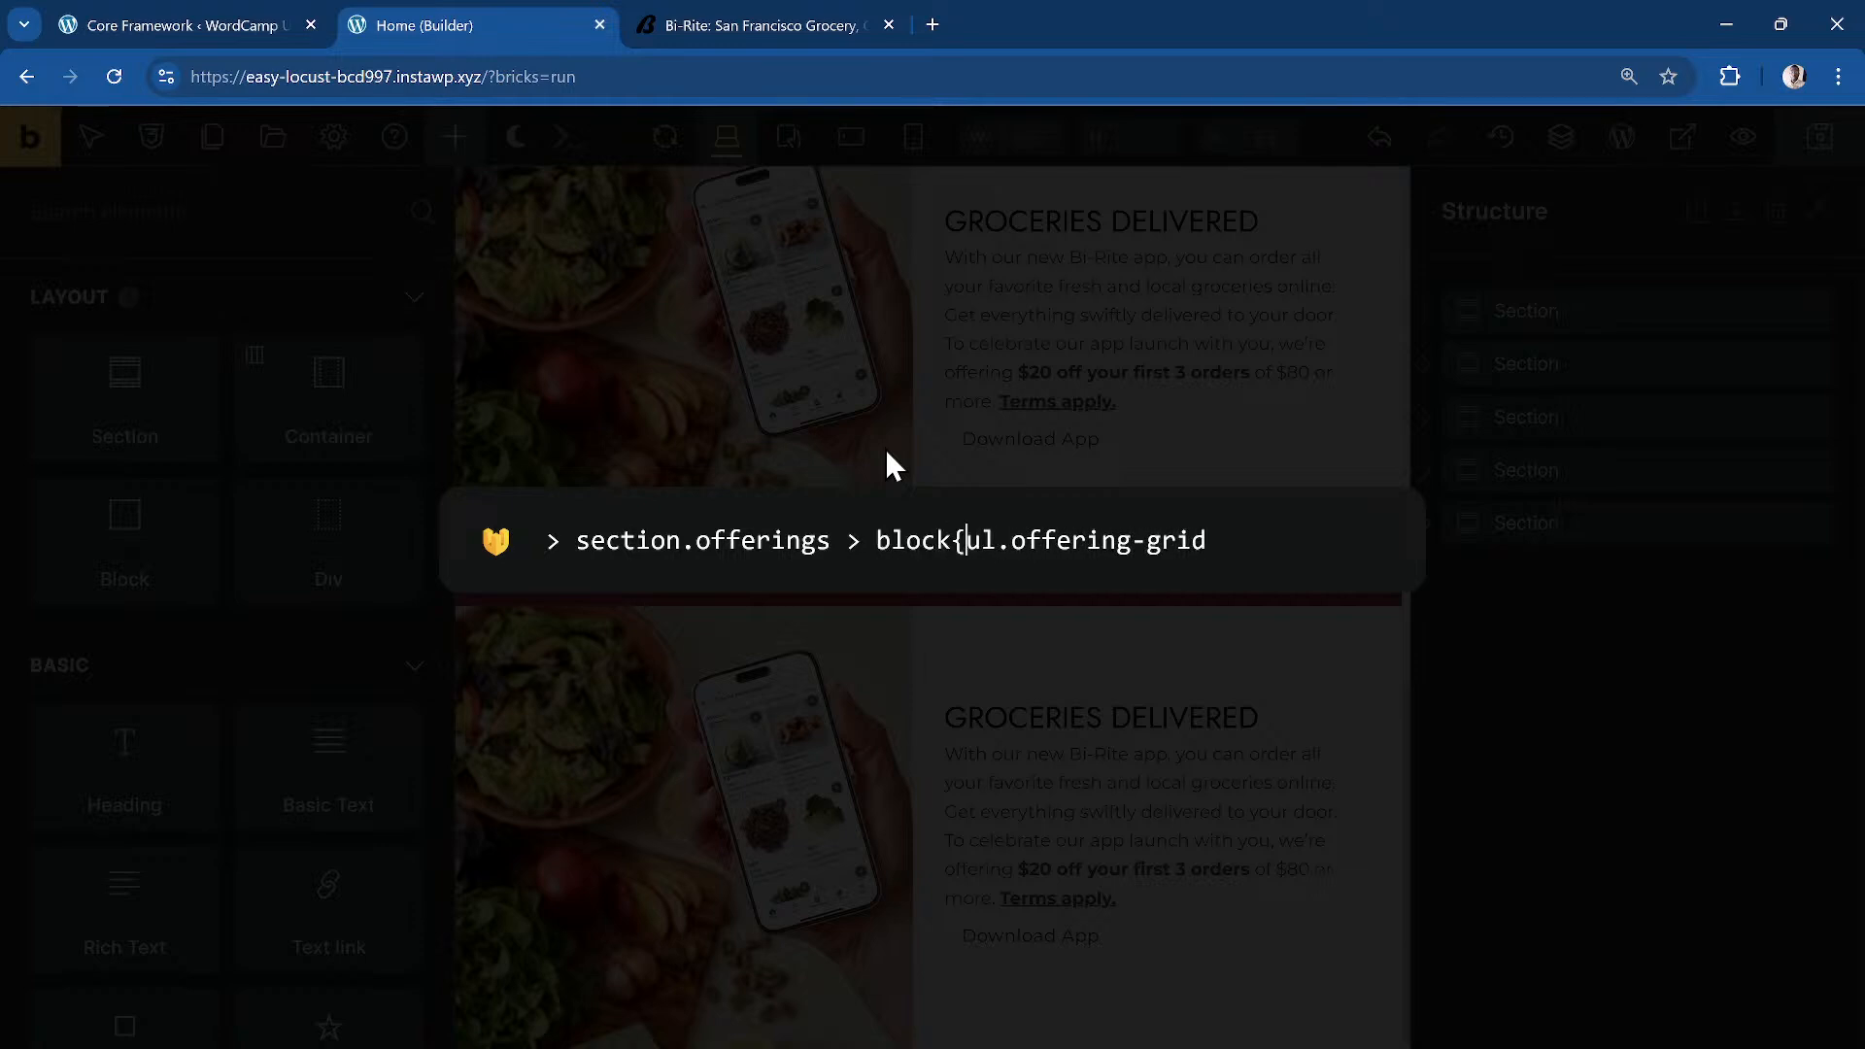
text(:)
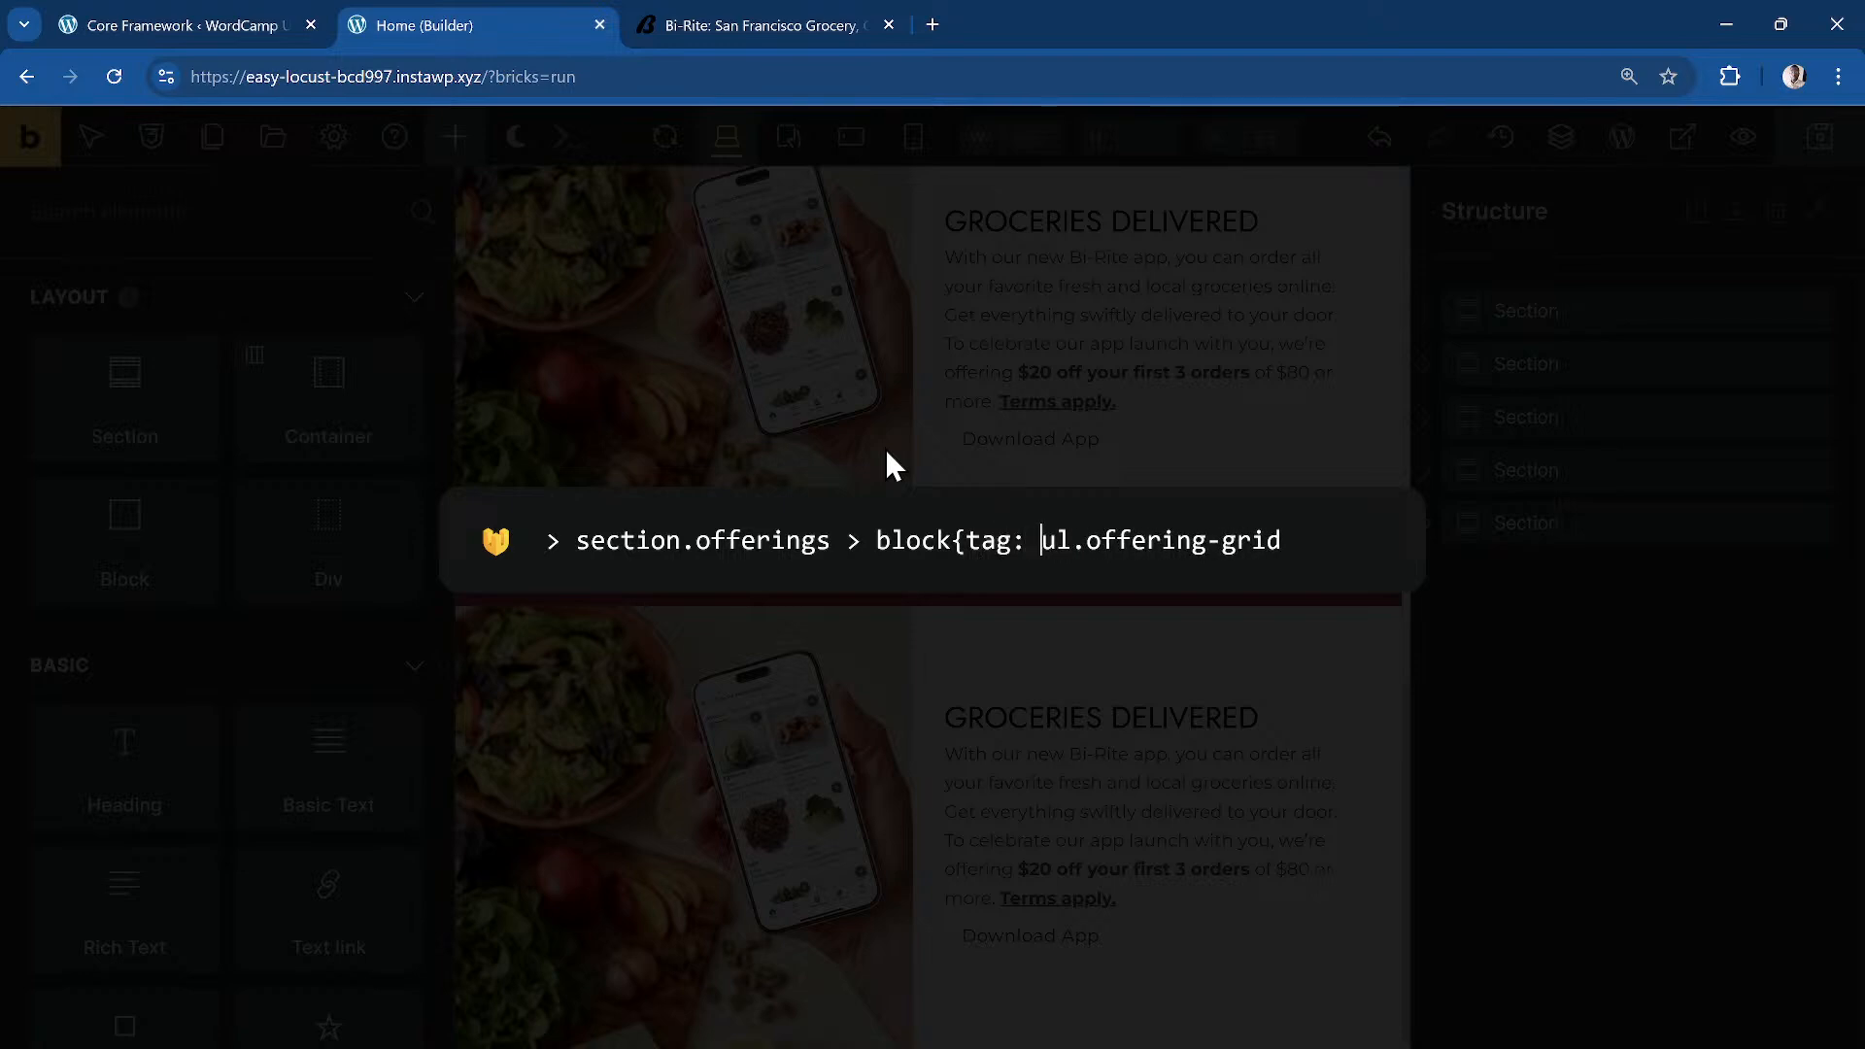
key(Right)
key(Right)
text(})
key(Right)
key(Right)
key(Right)
key(Right)
key(Right)
key(Right)
key(Right)
key(Right)
key(Right)
key(Right)
Step: Extend the shorthand with block{tag:li}.offering-item > block.offering-card > and select it all
text(ock)
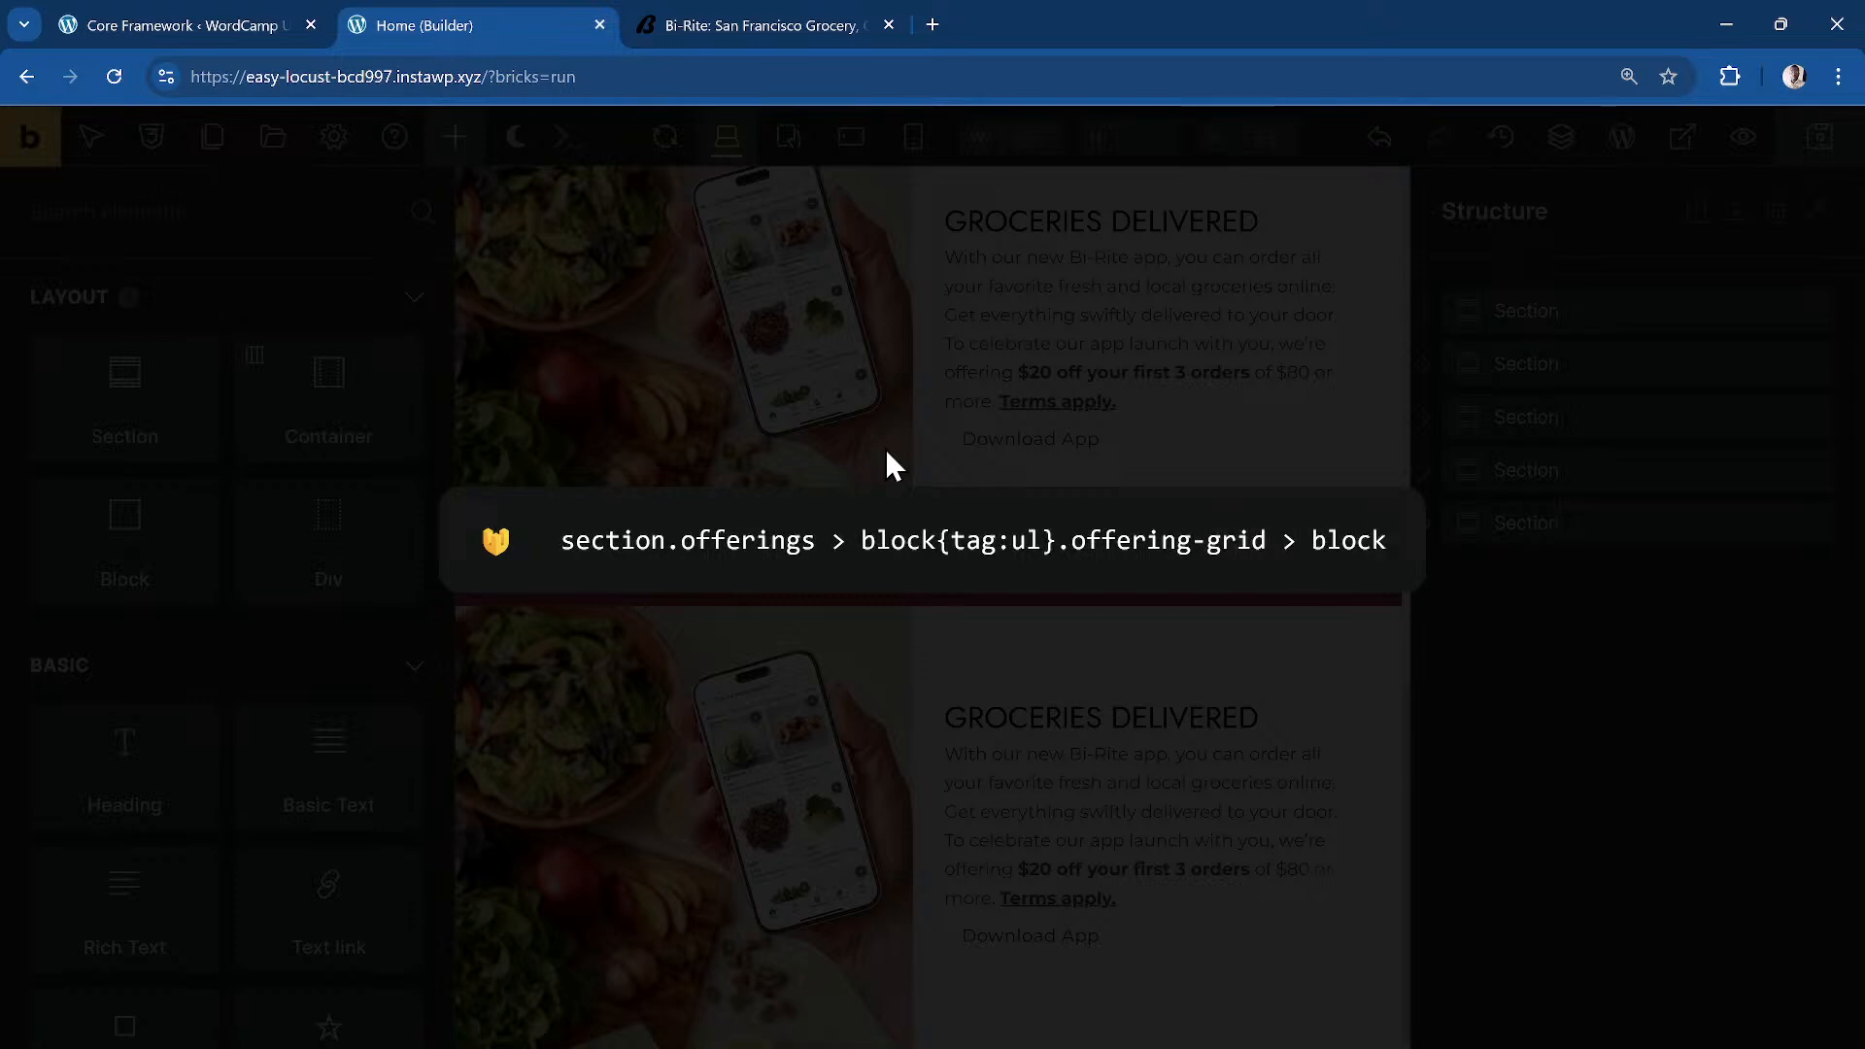
text({tag:)
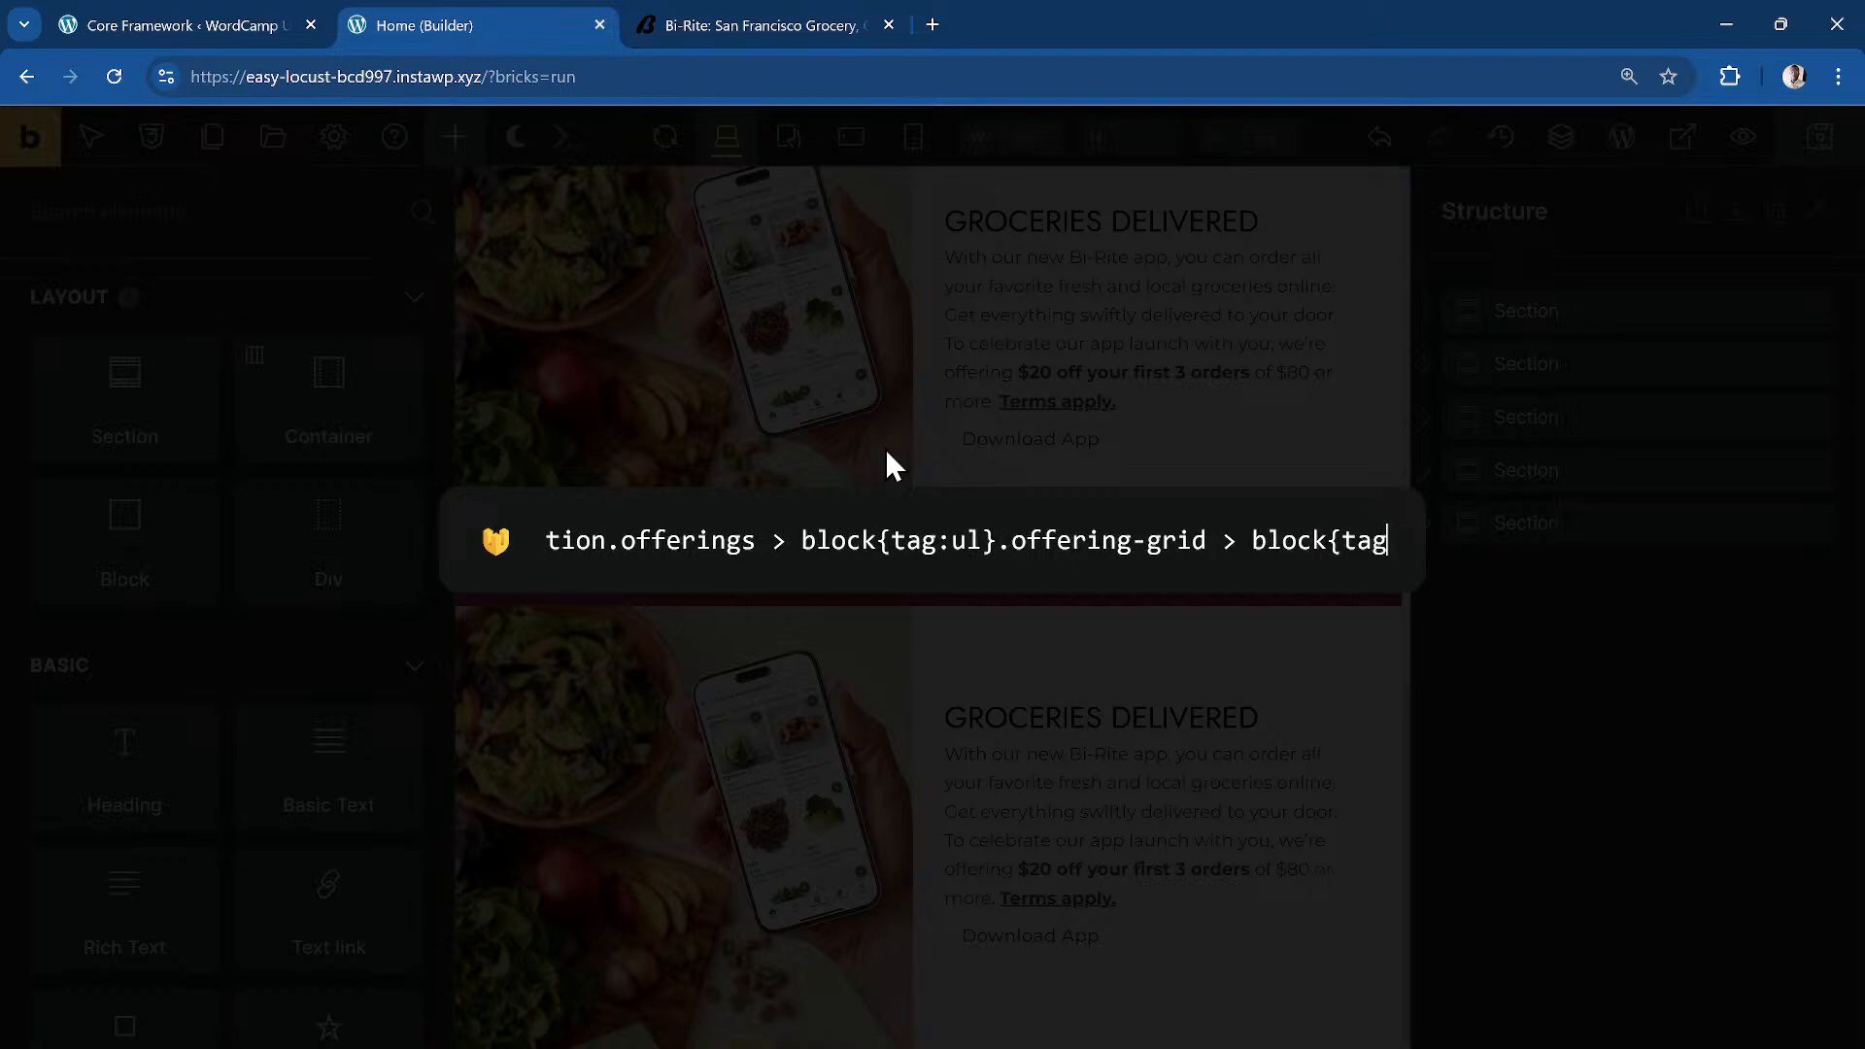
text(li})
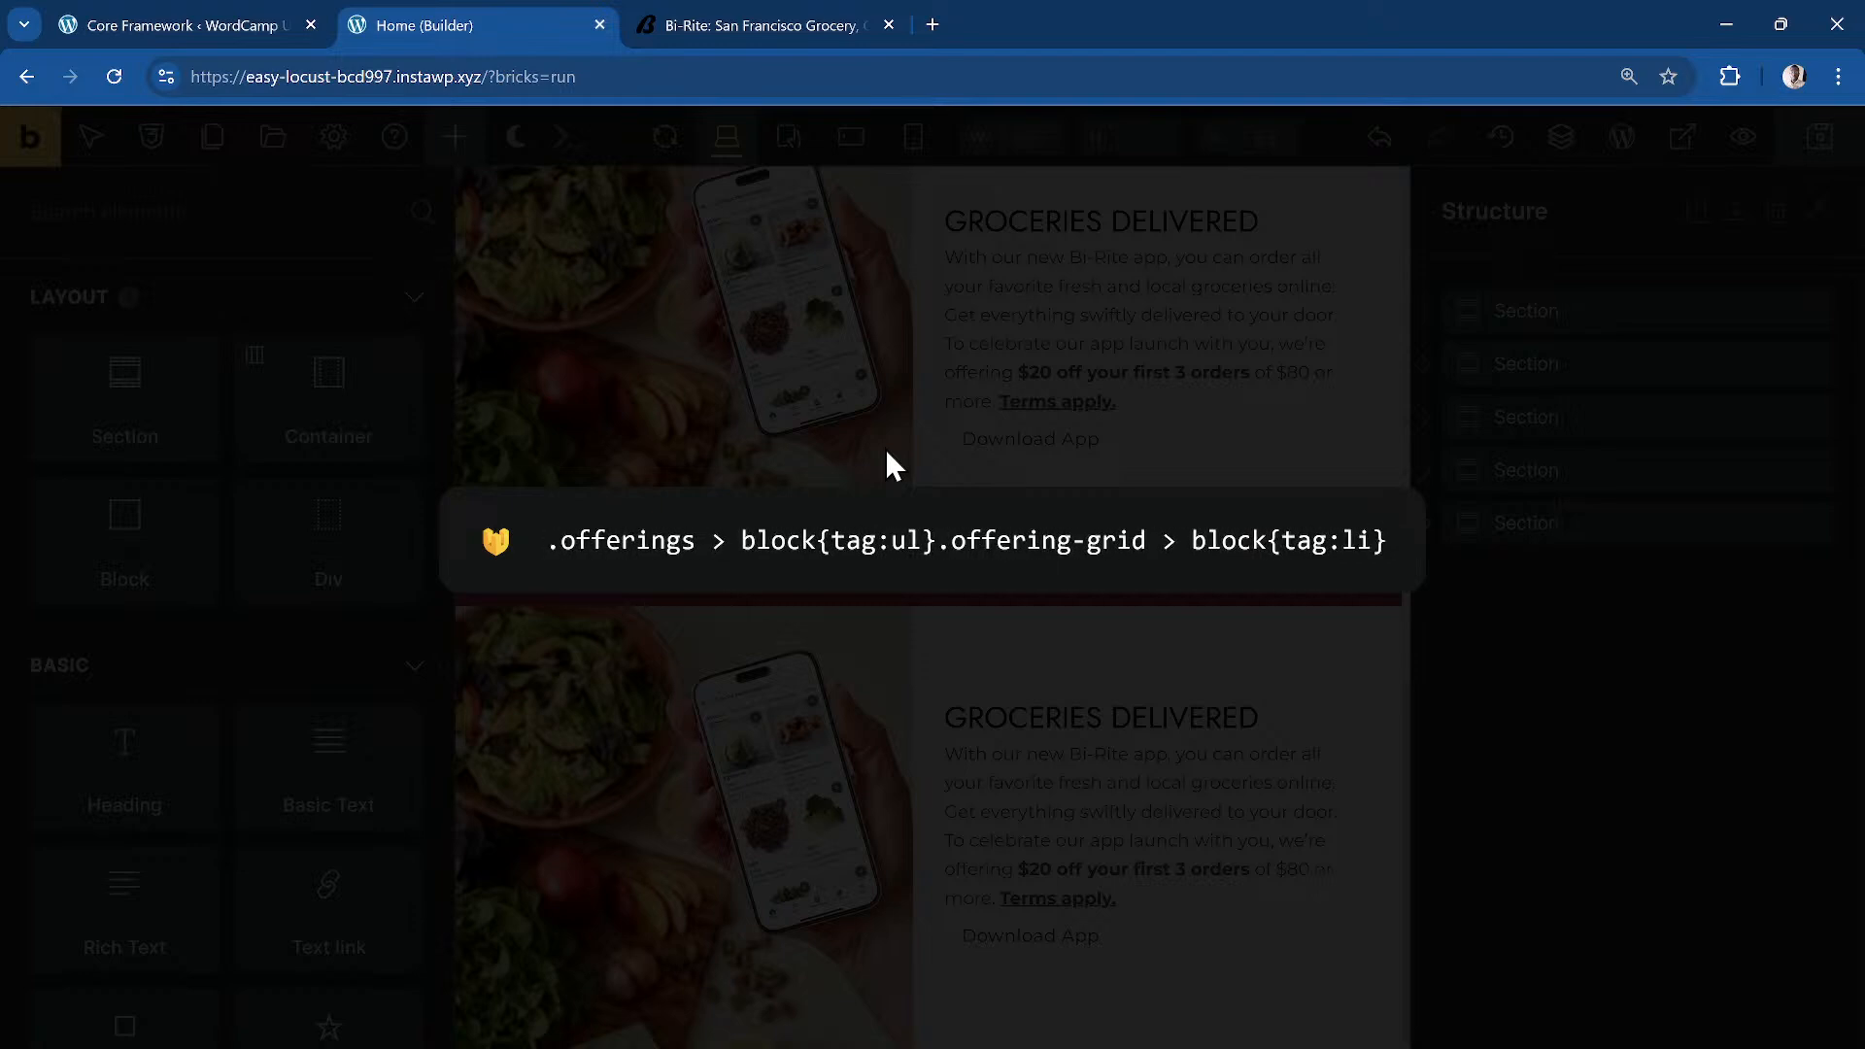
text(.offering-i)
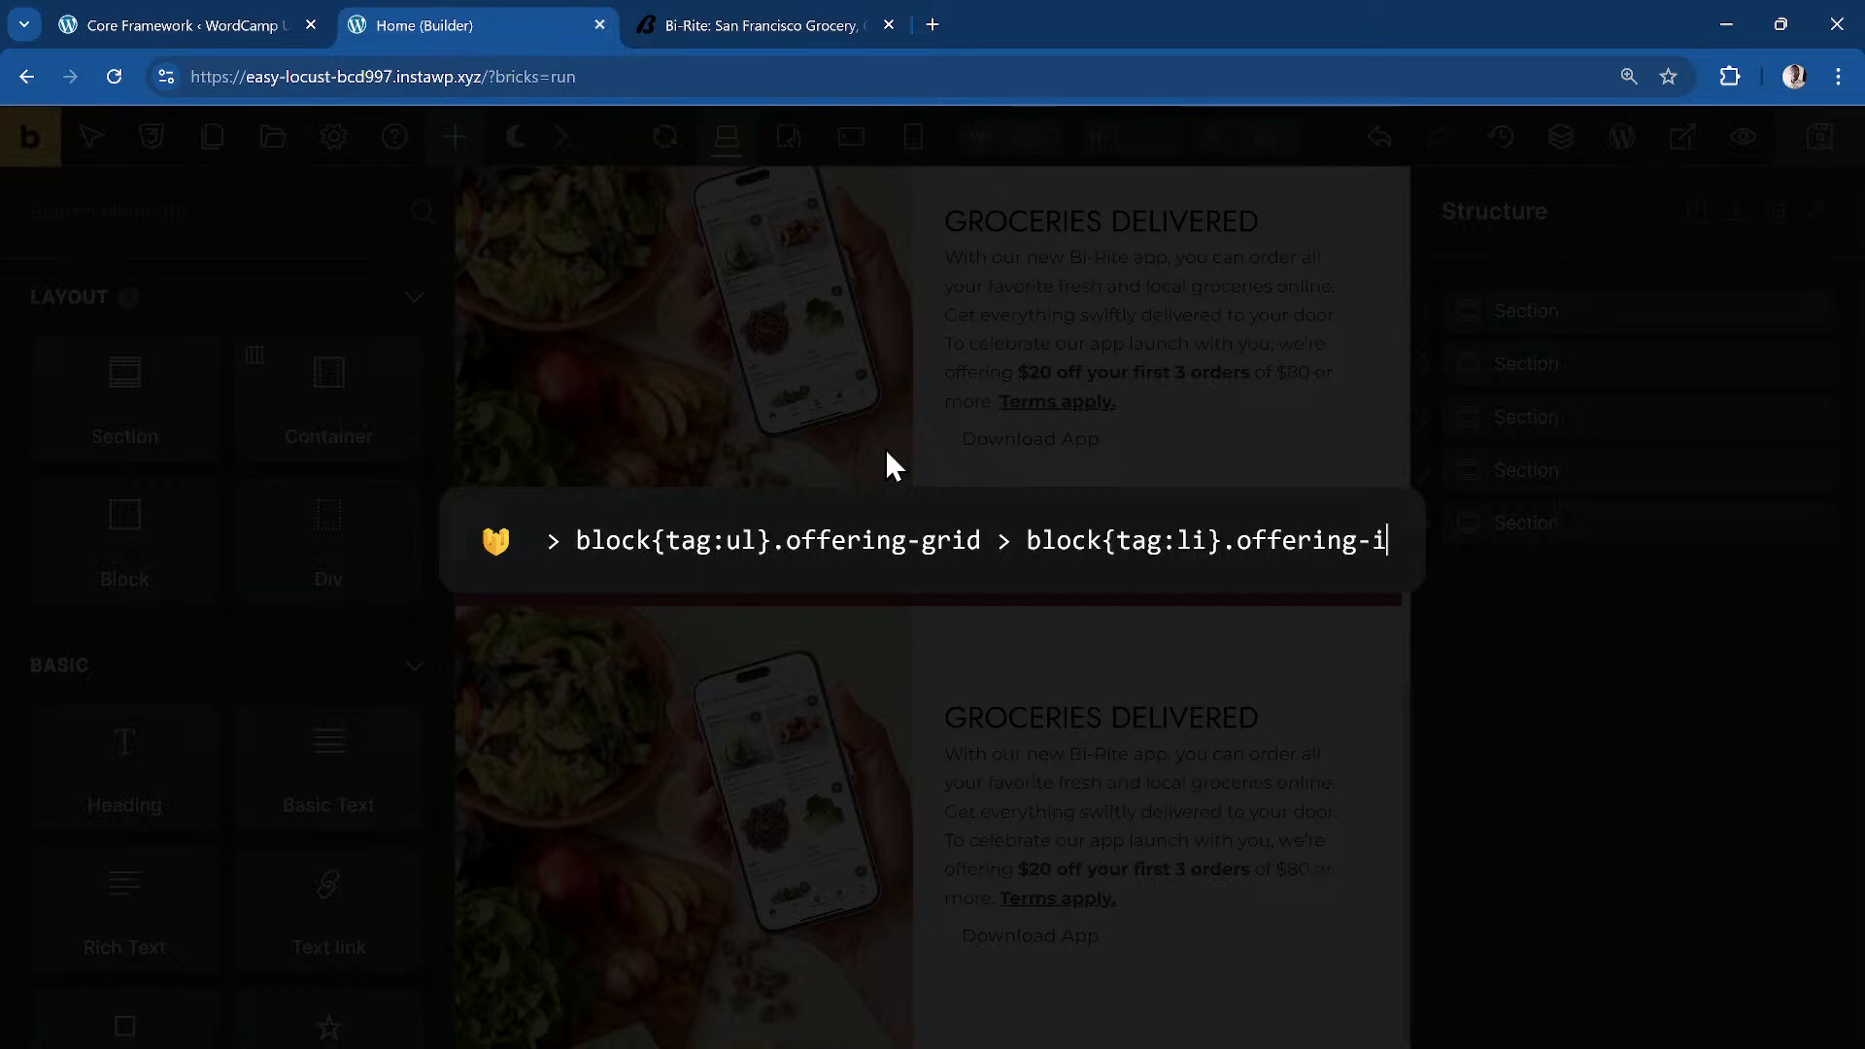
text(tem > )
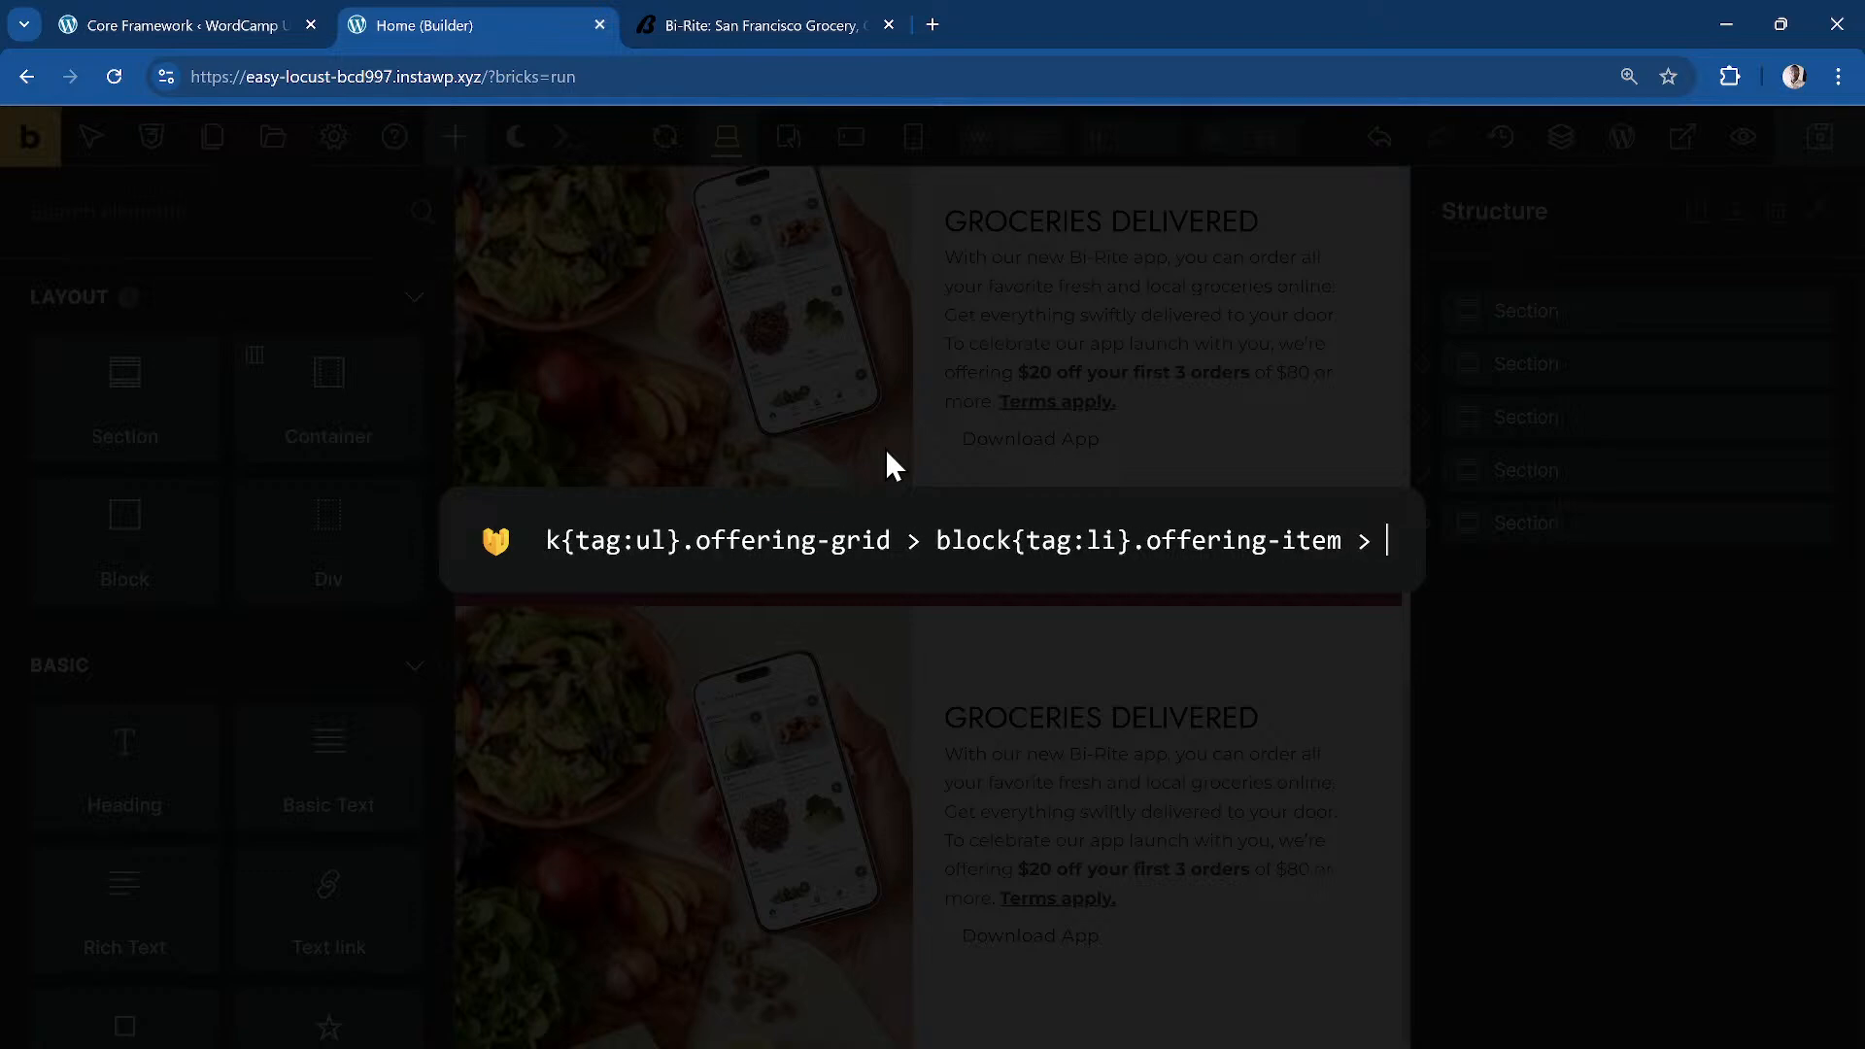
text(blo)
text(k)
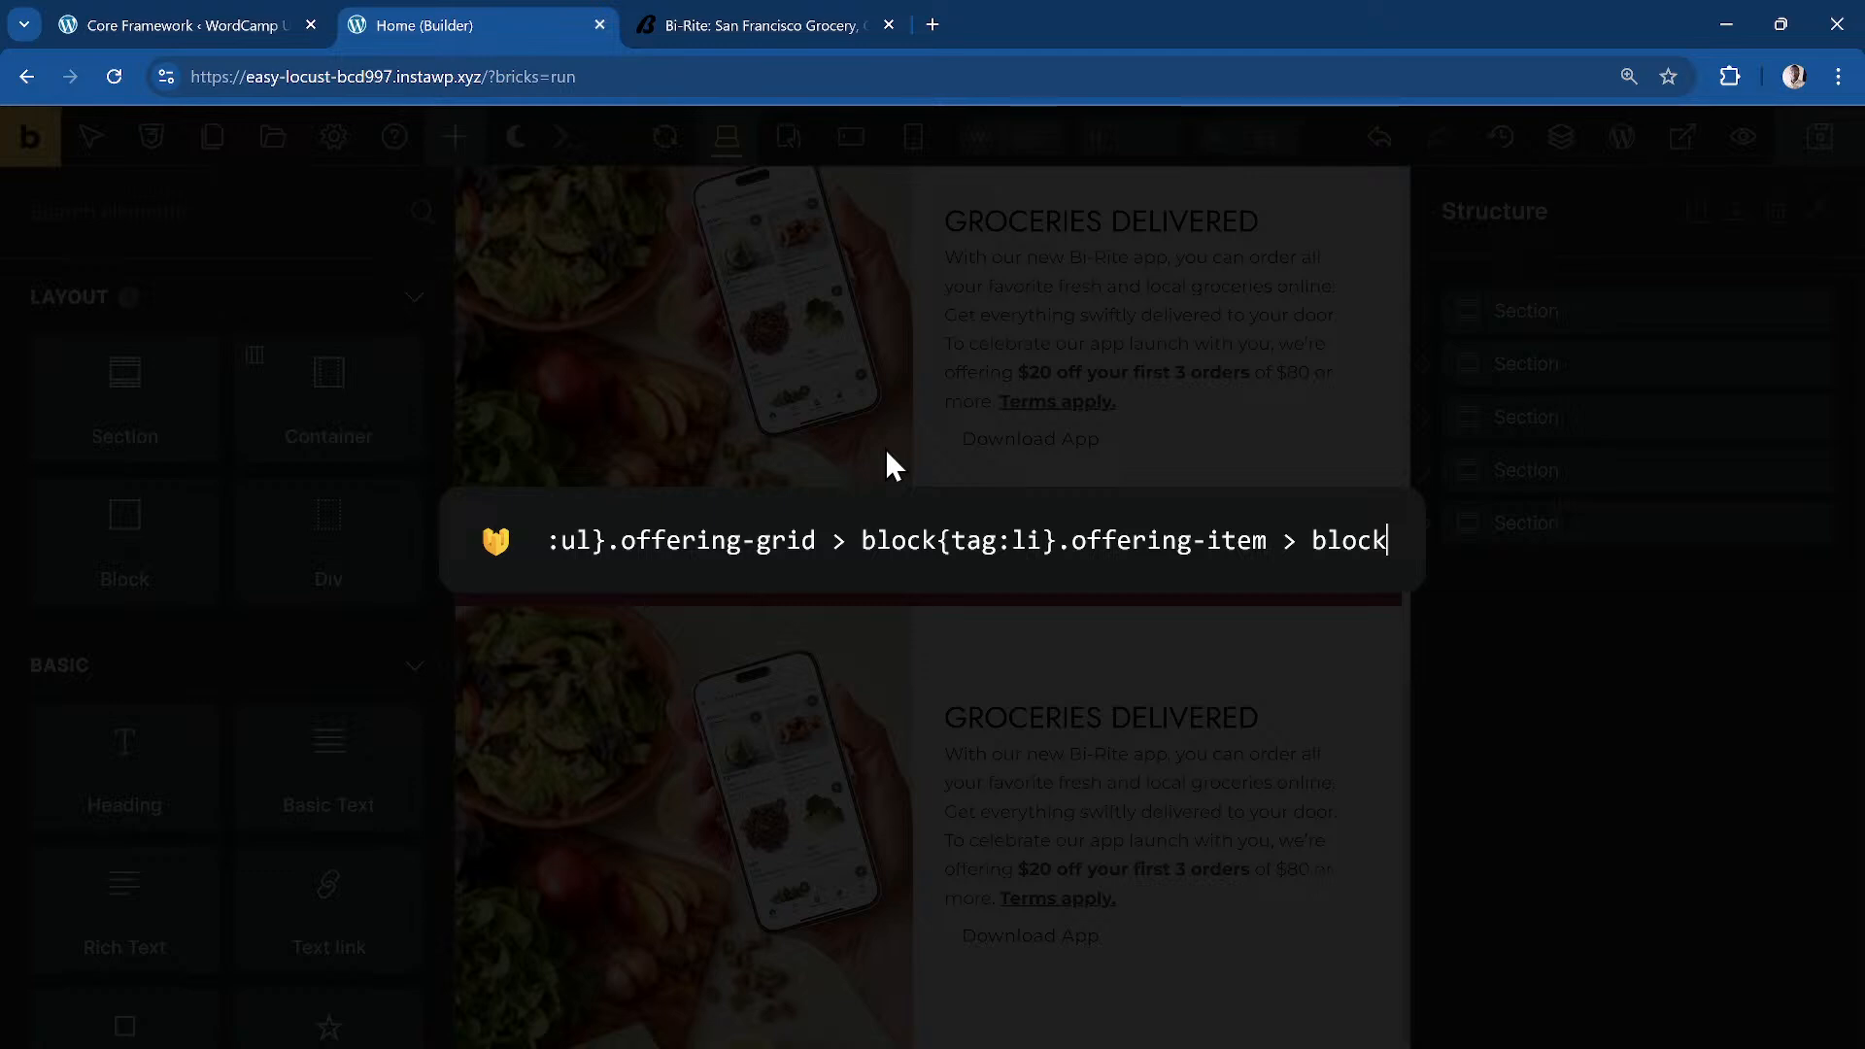
text({})
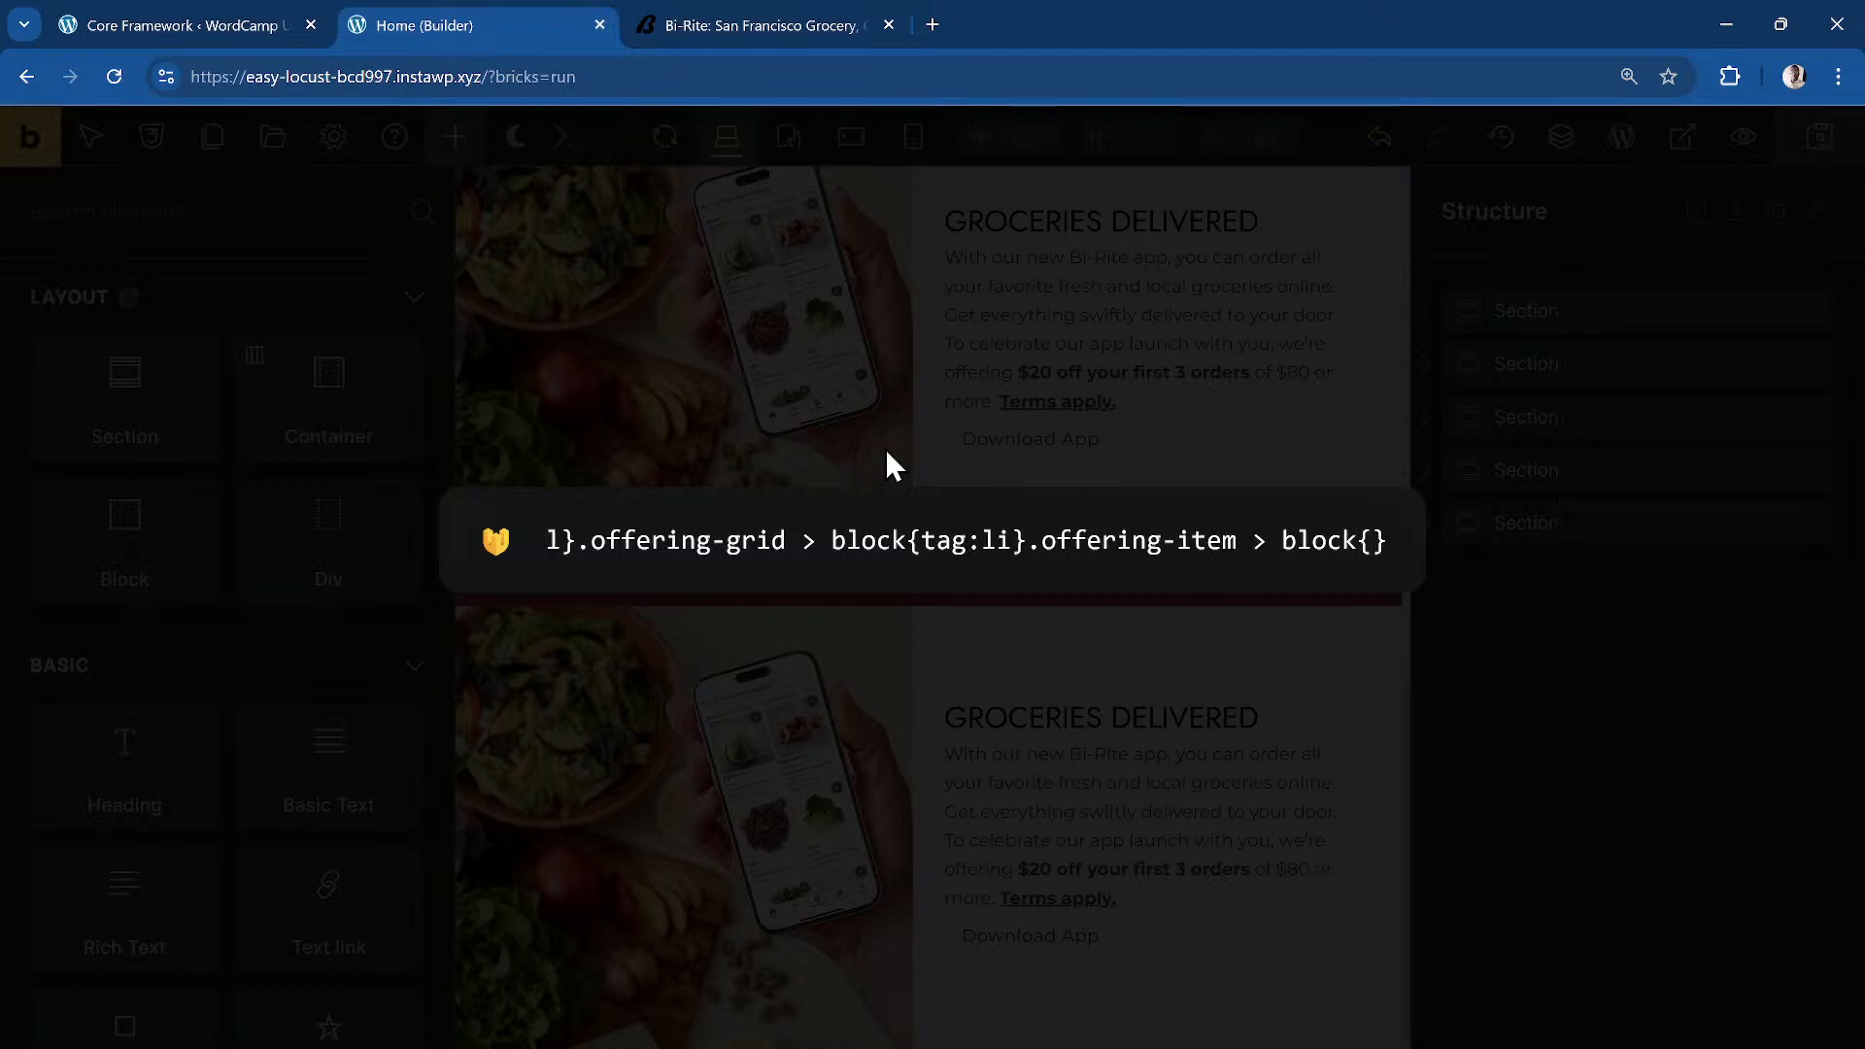
key(BackSpace)
key(BackSpace)
text(.offering-)
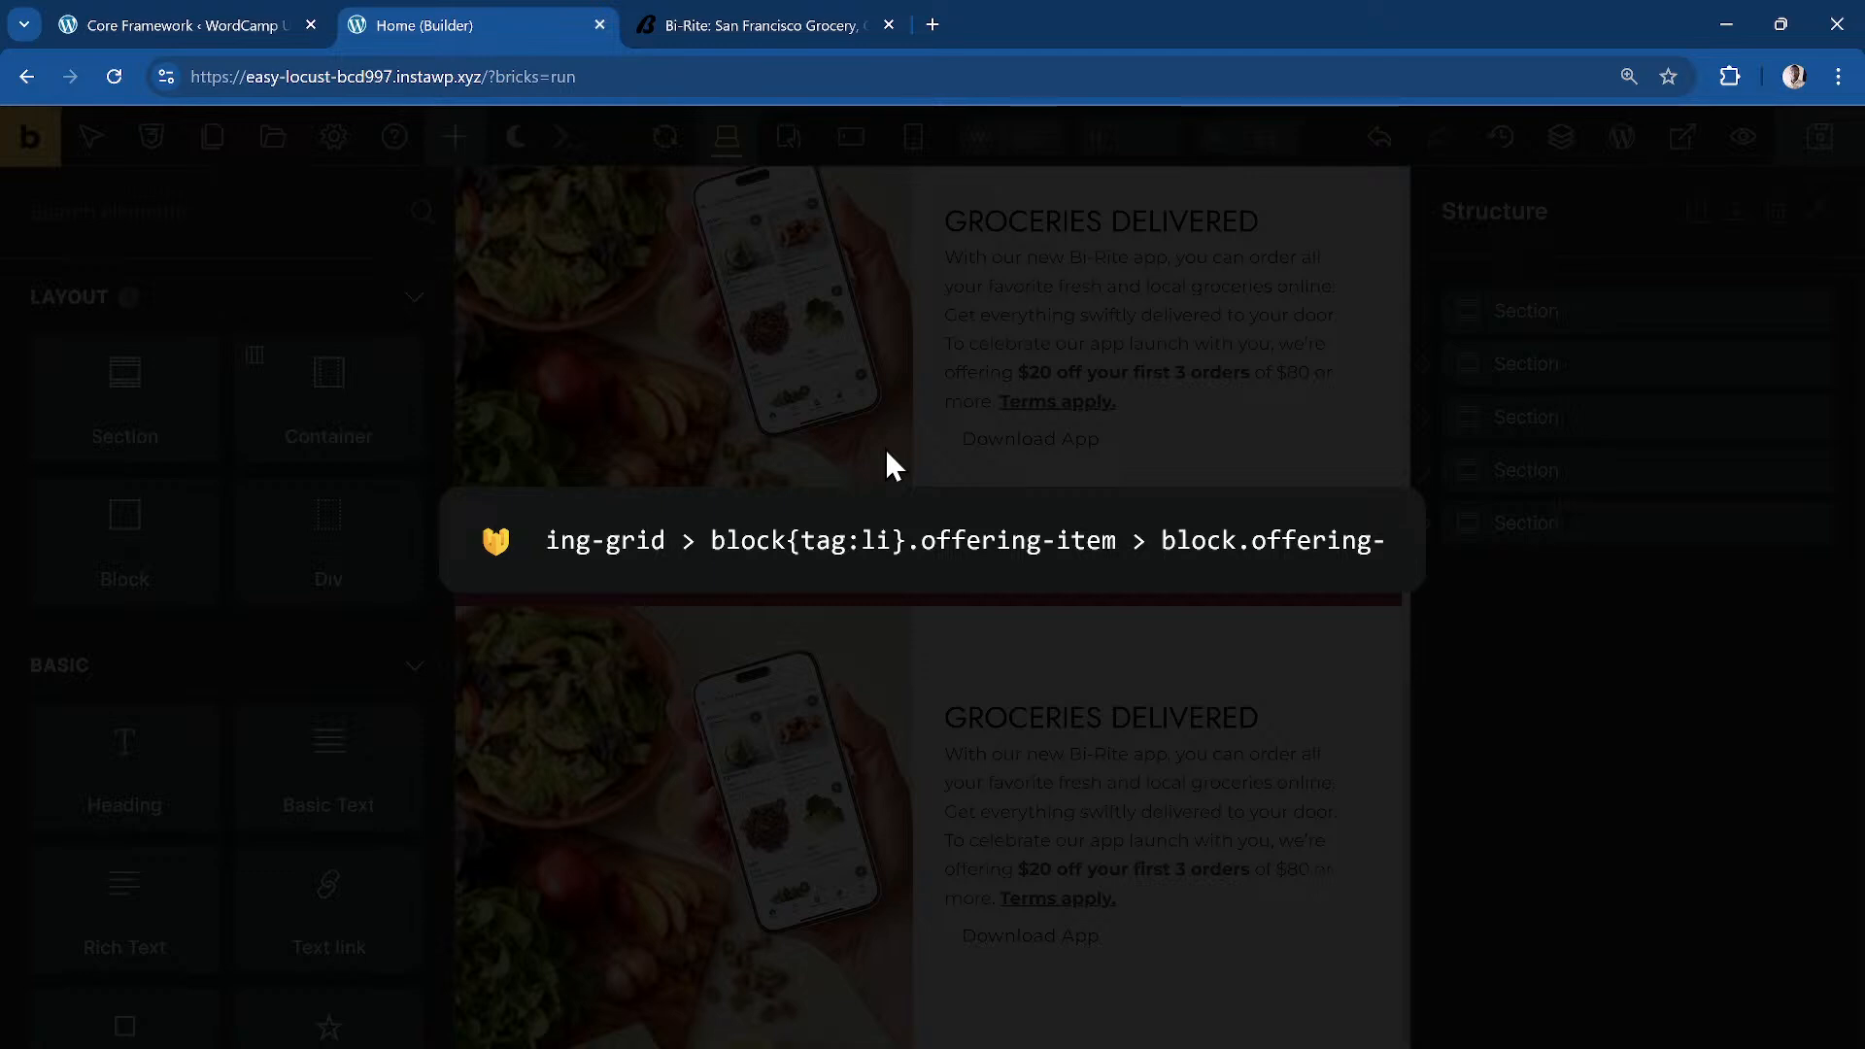
text(card >)
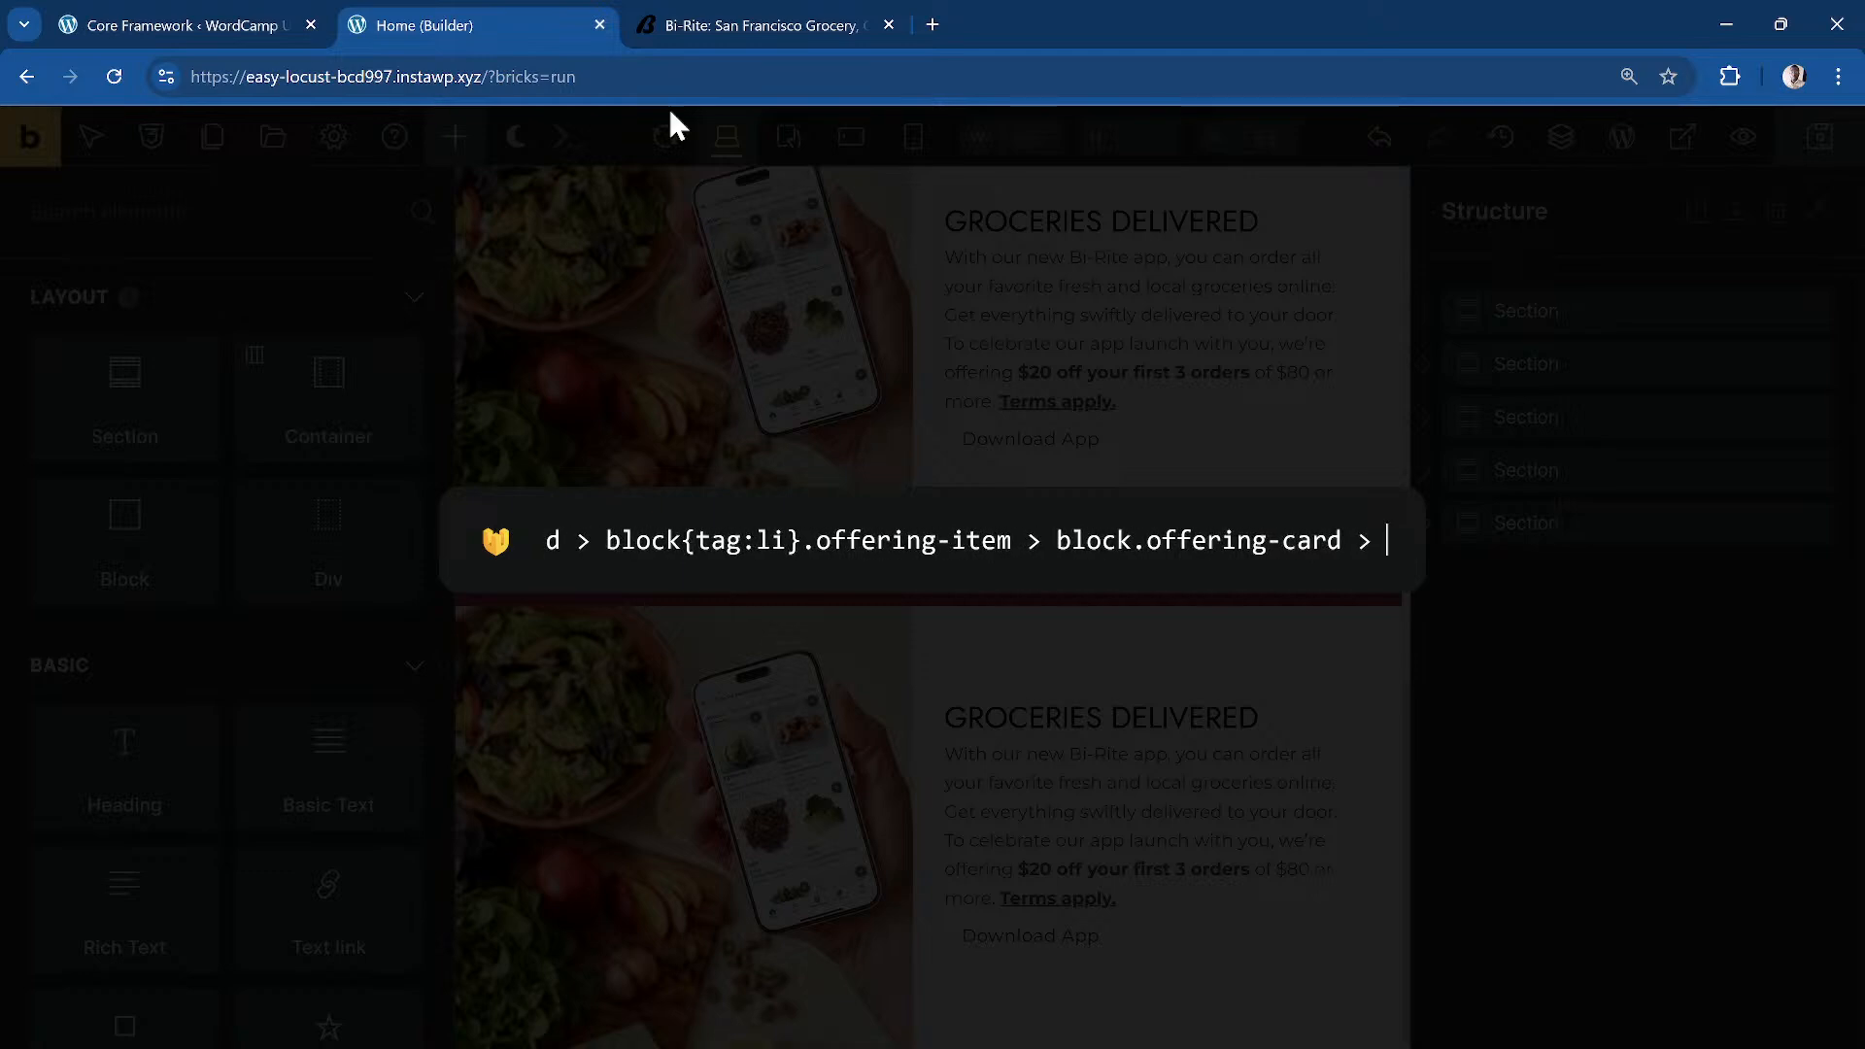
key(ctrl+a)
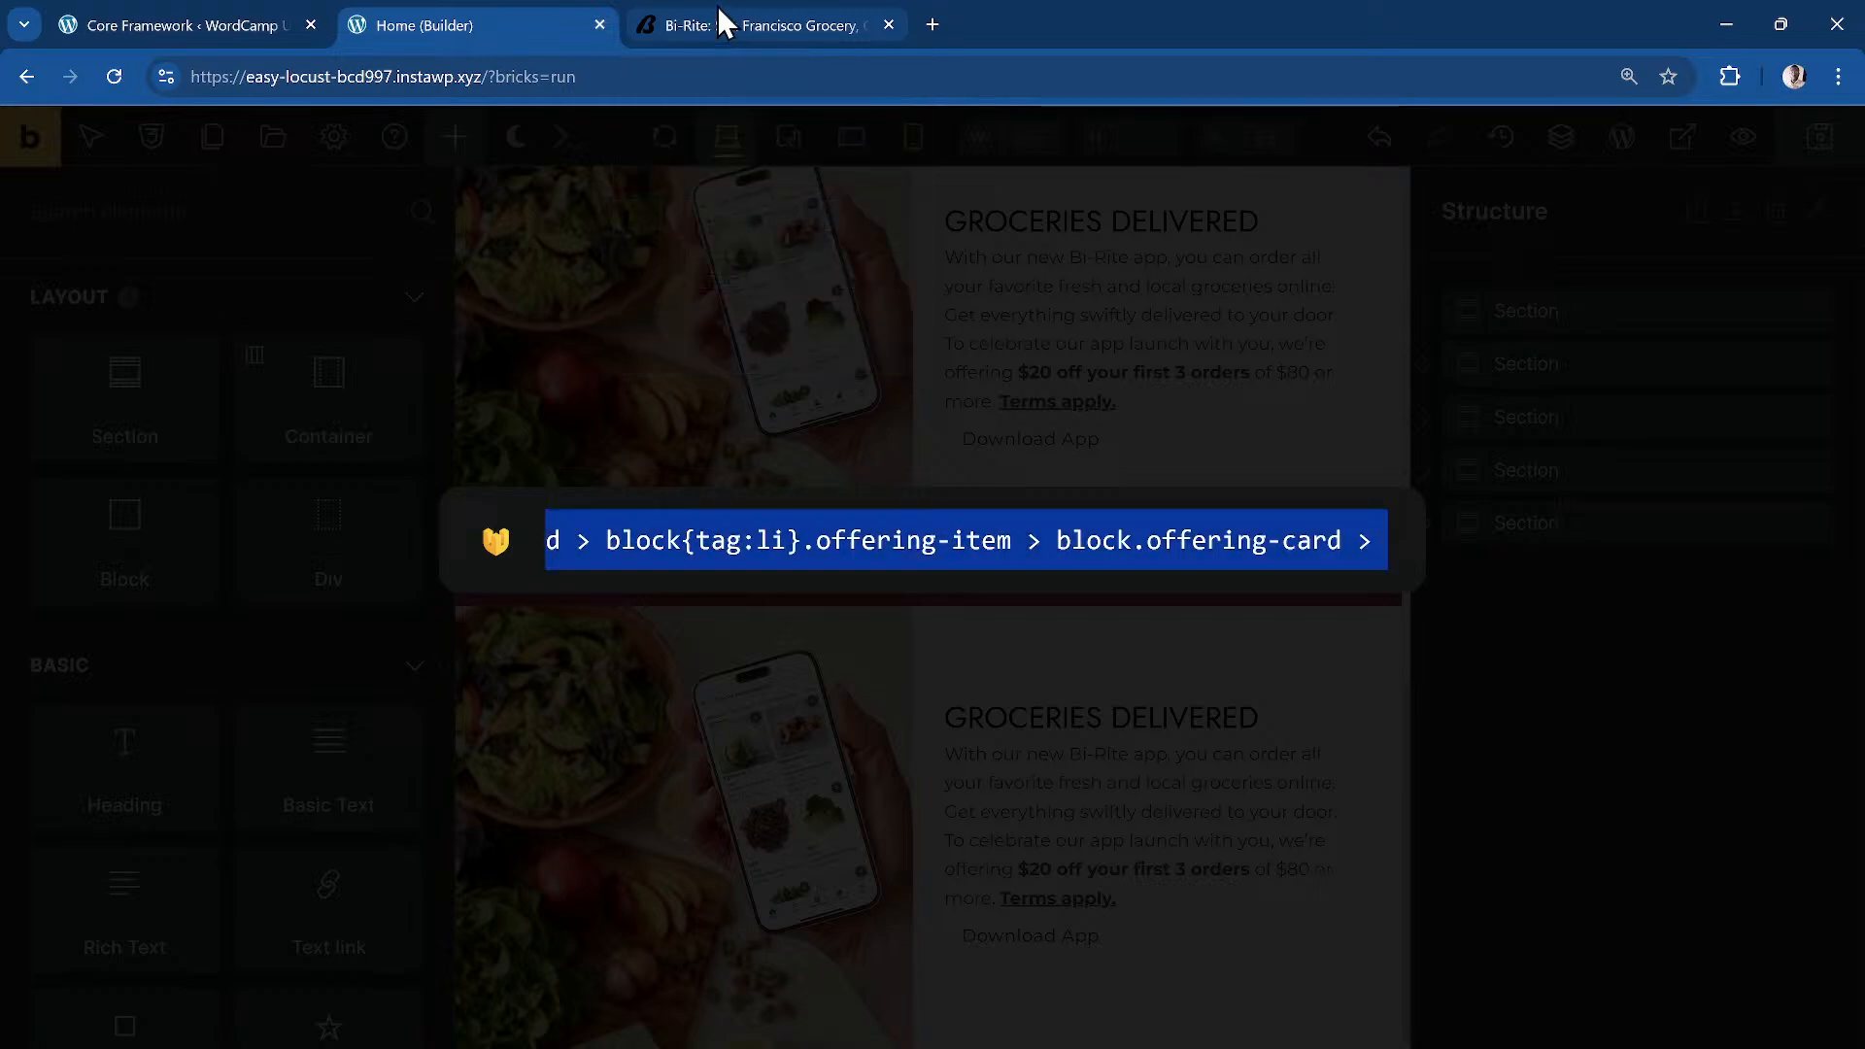
Step: Append block*3 and generate the ul grid, li item, card and three inner blocks
click(710, 26)
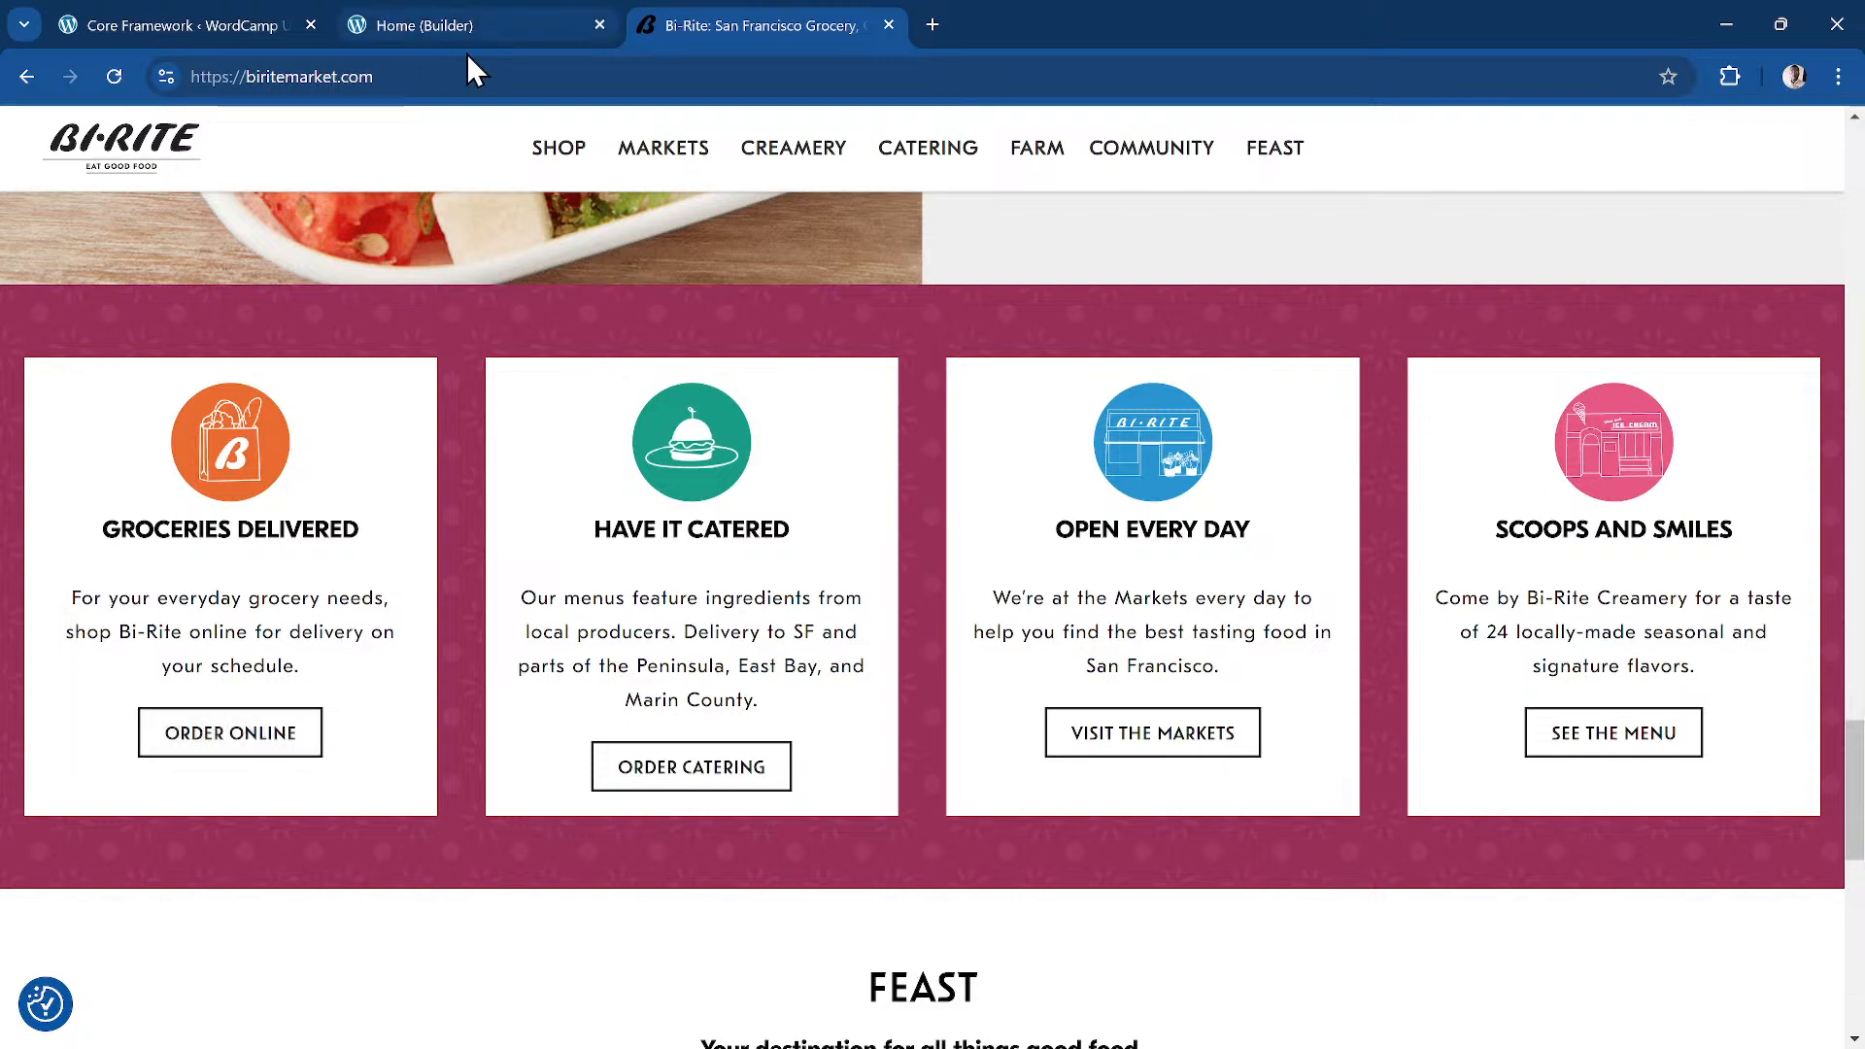
click(463, 27)
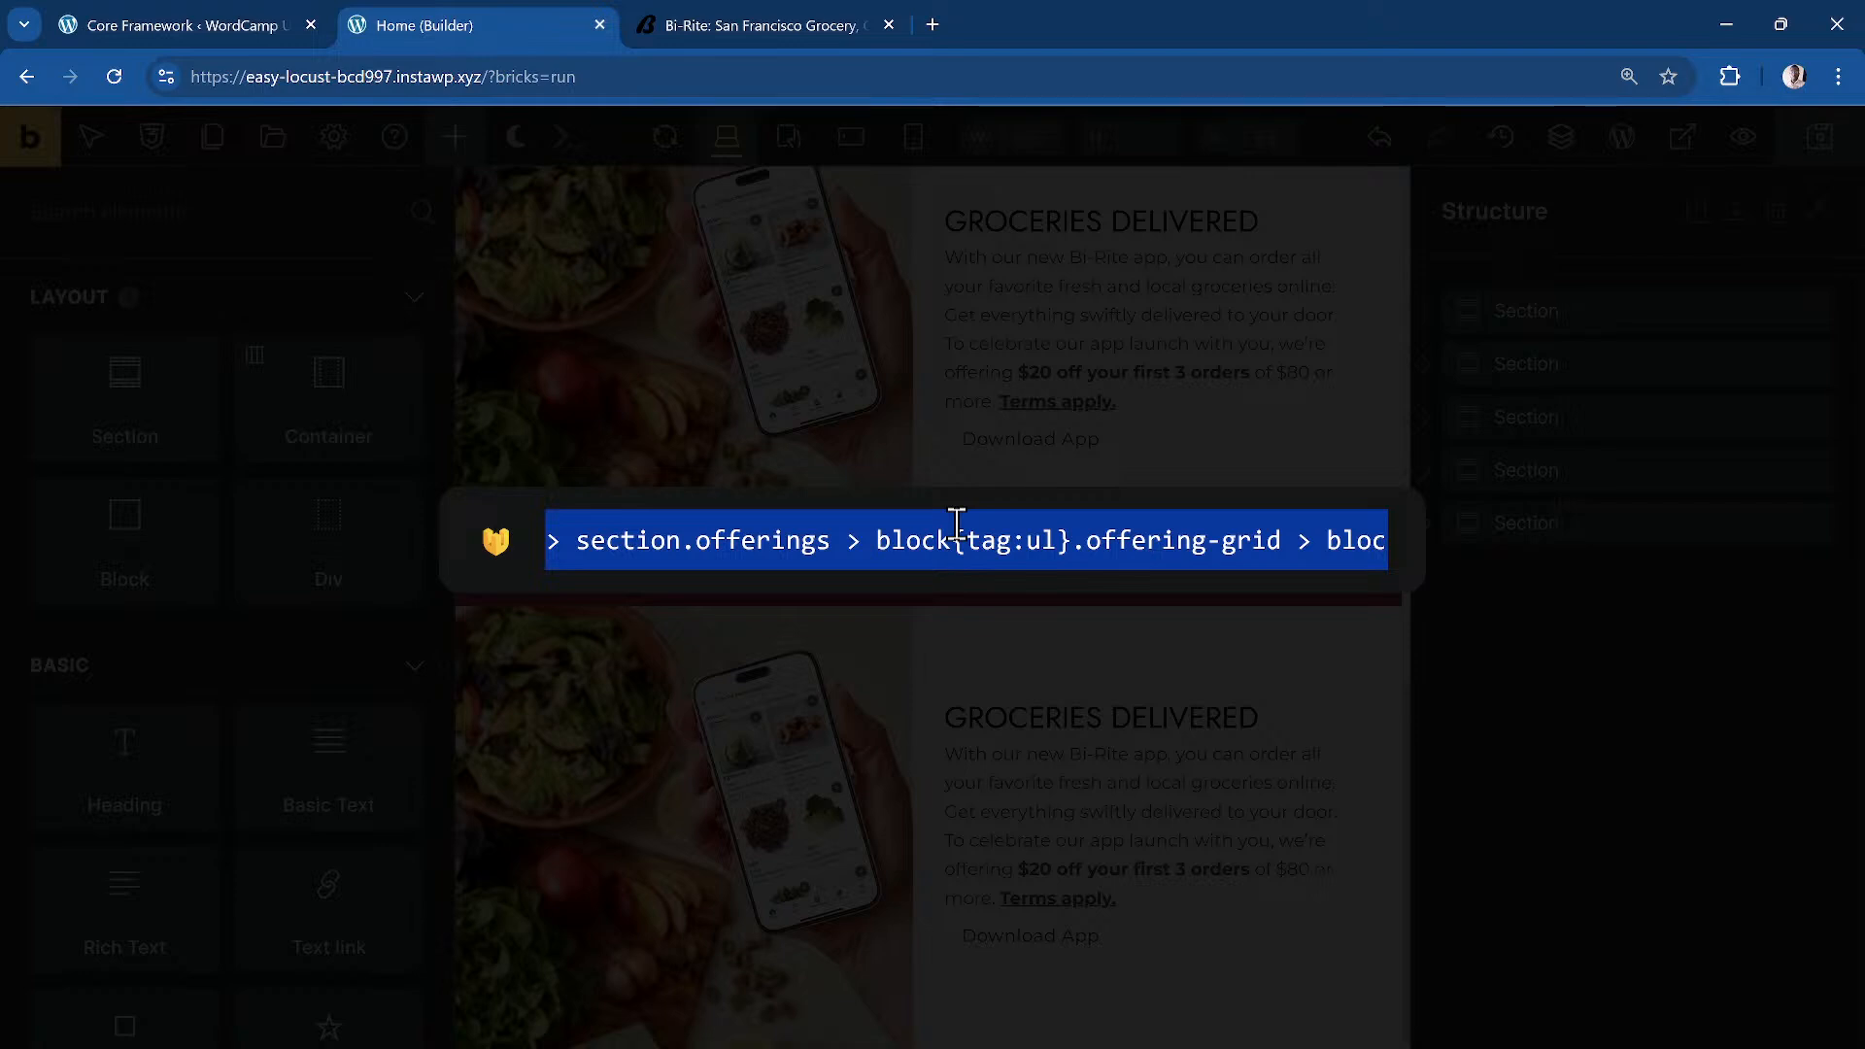
key(Right)
text(block)
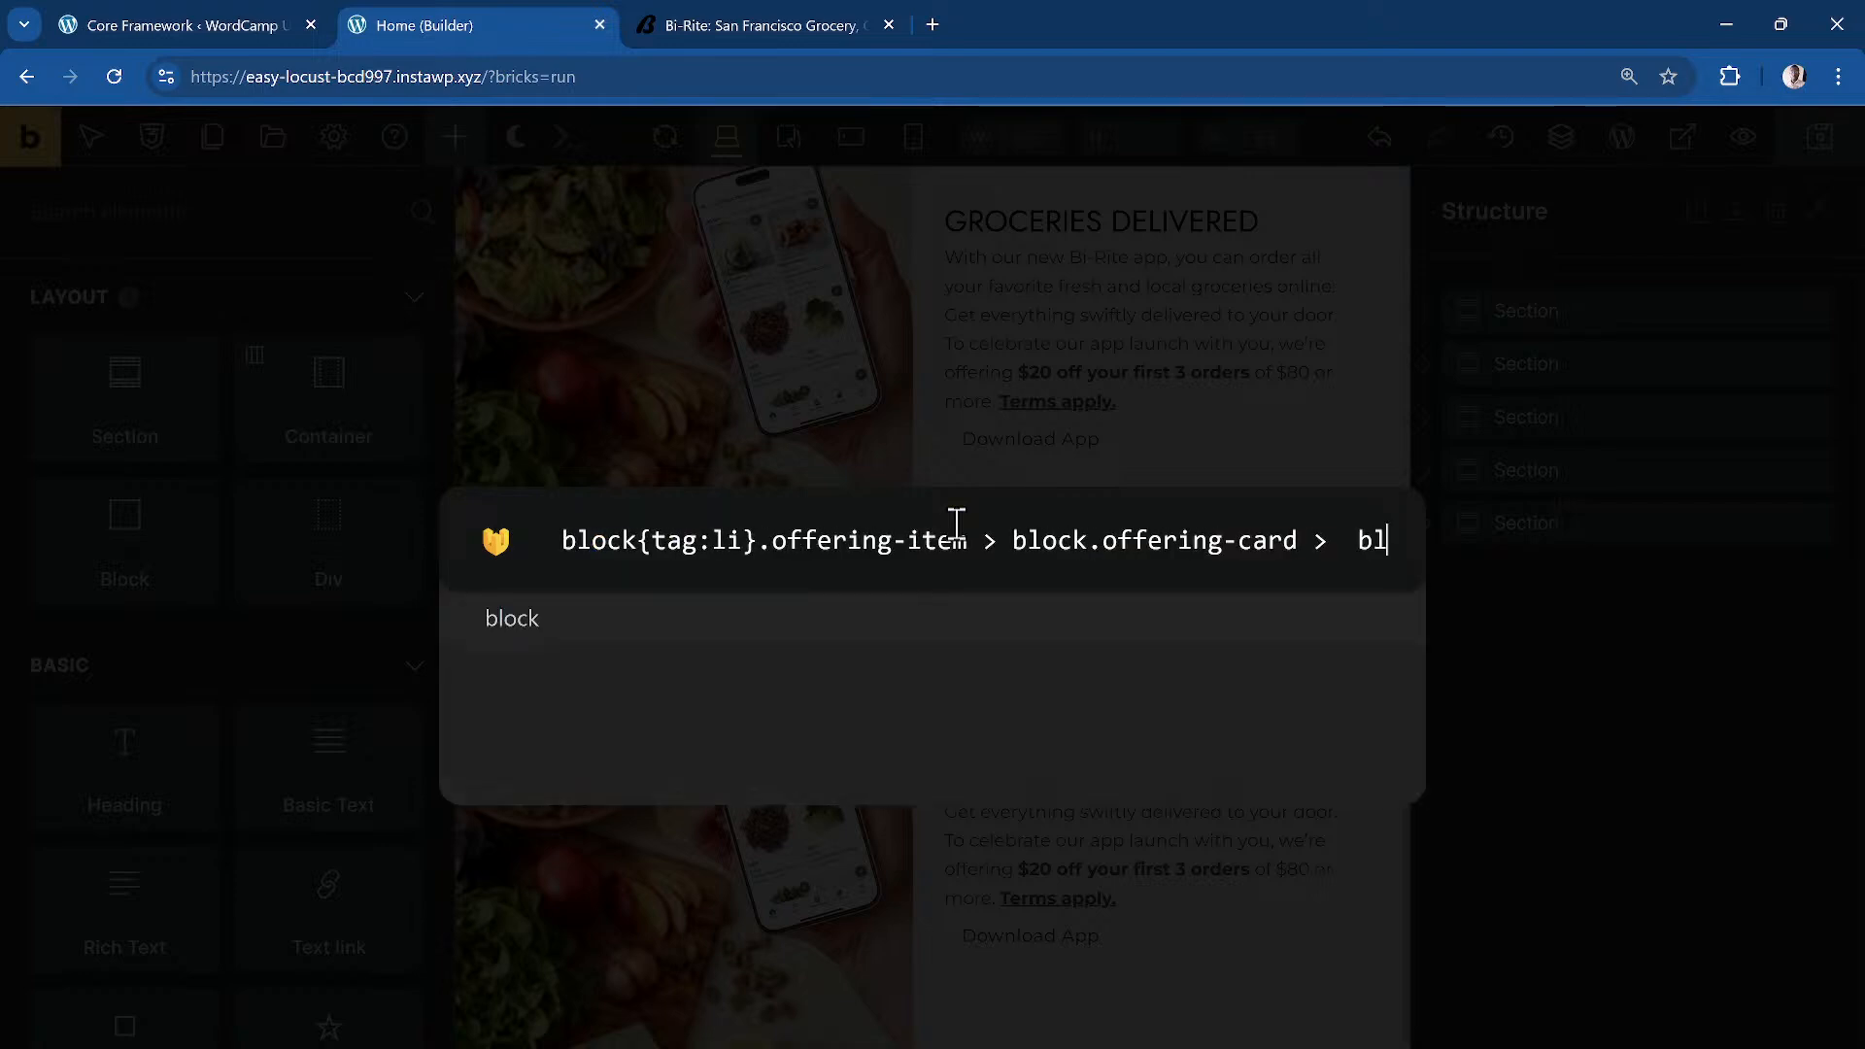
key(Left)
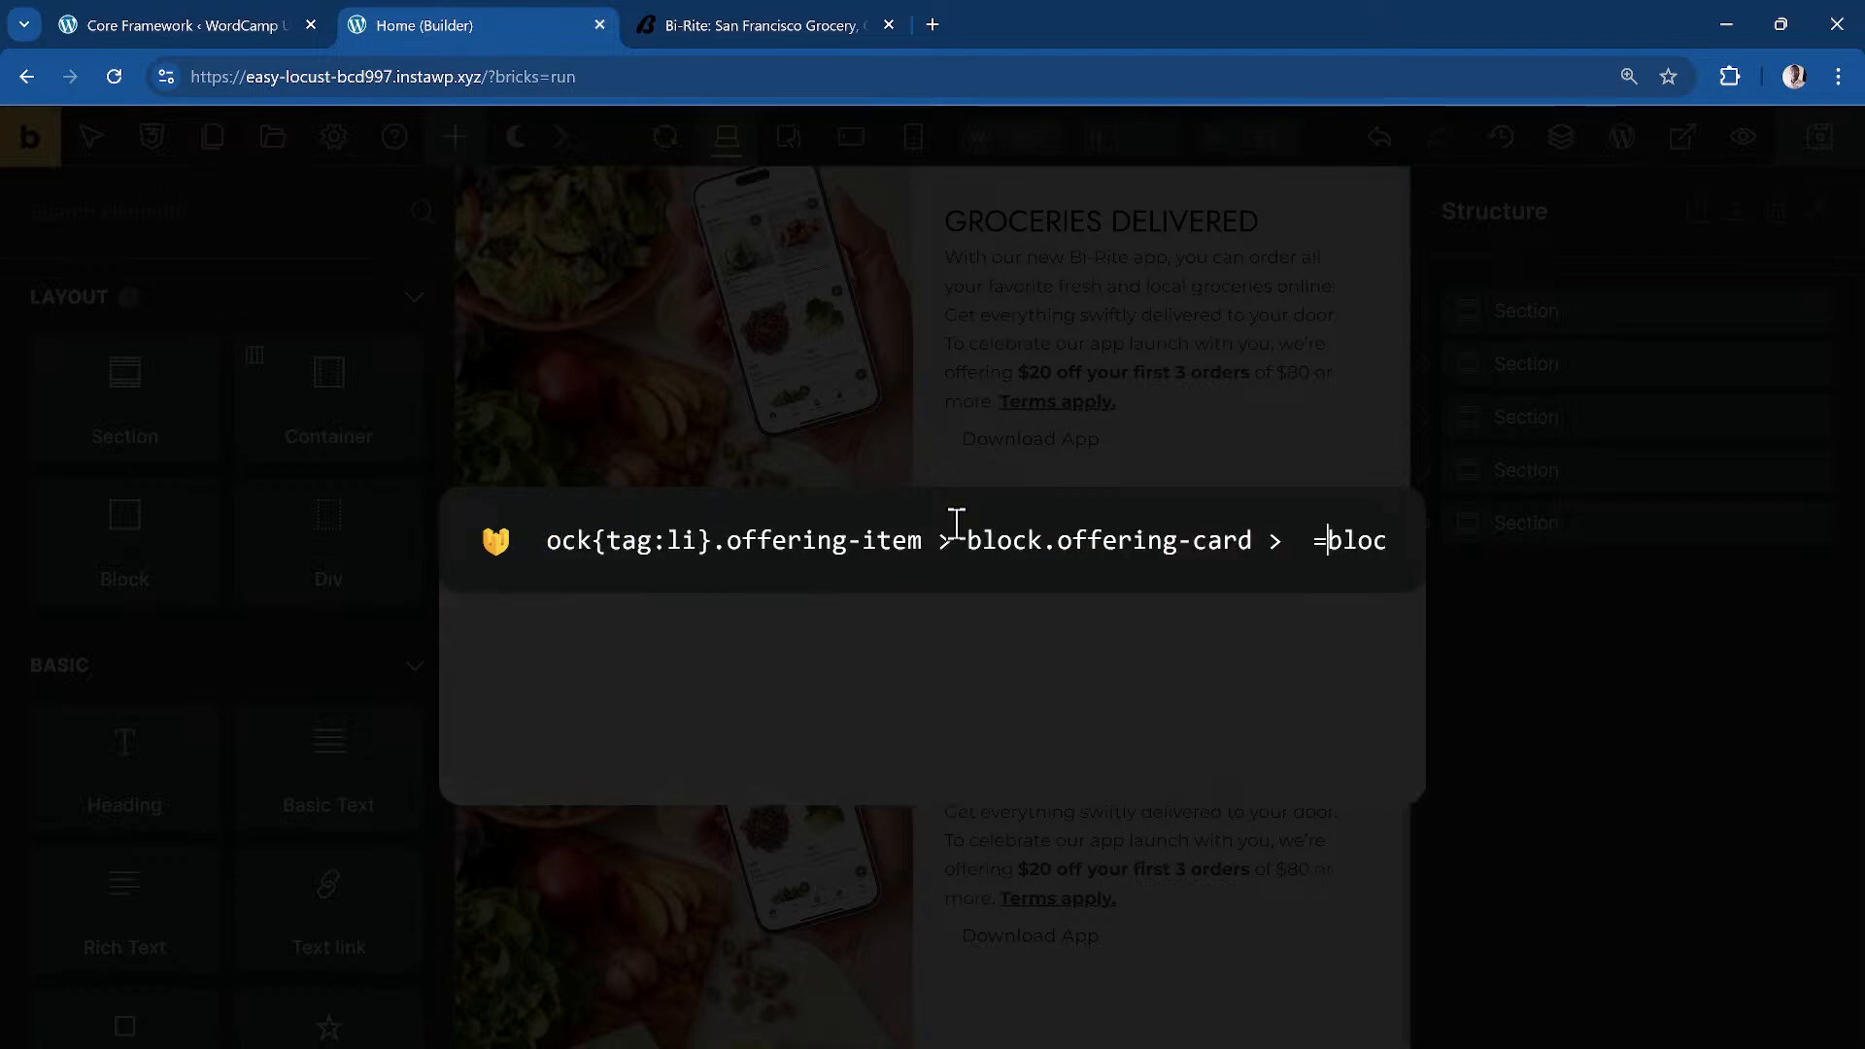
key(BackSpace)
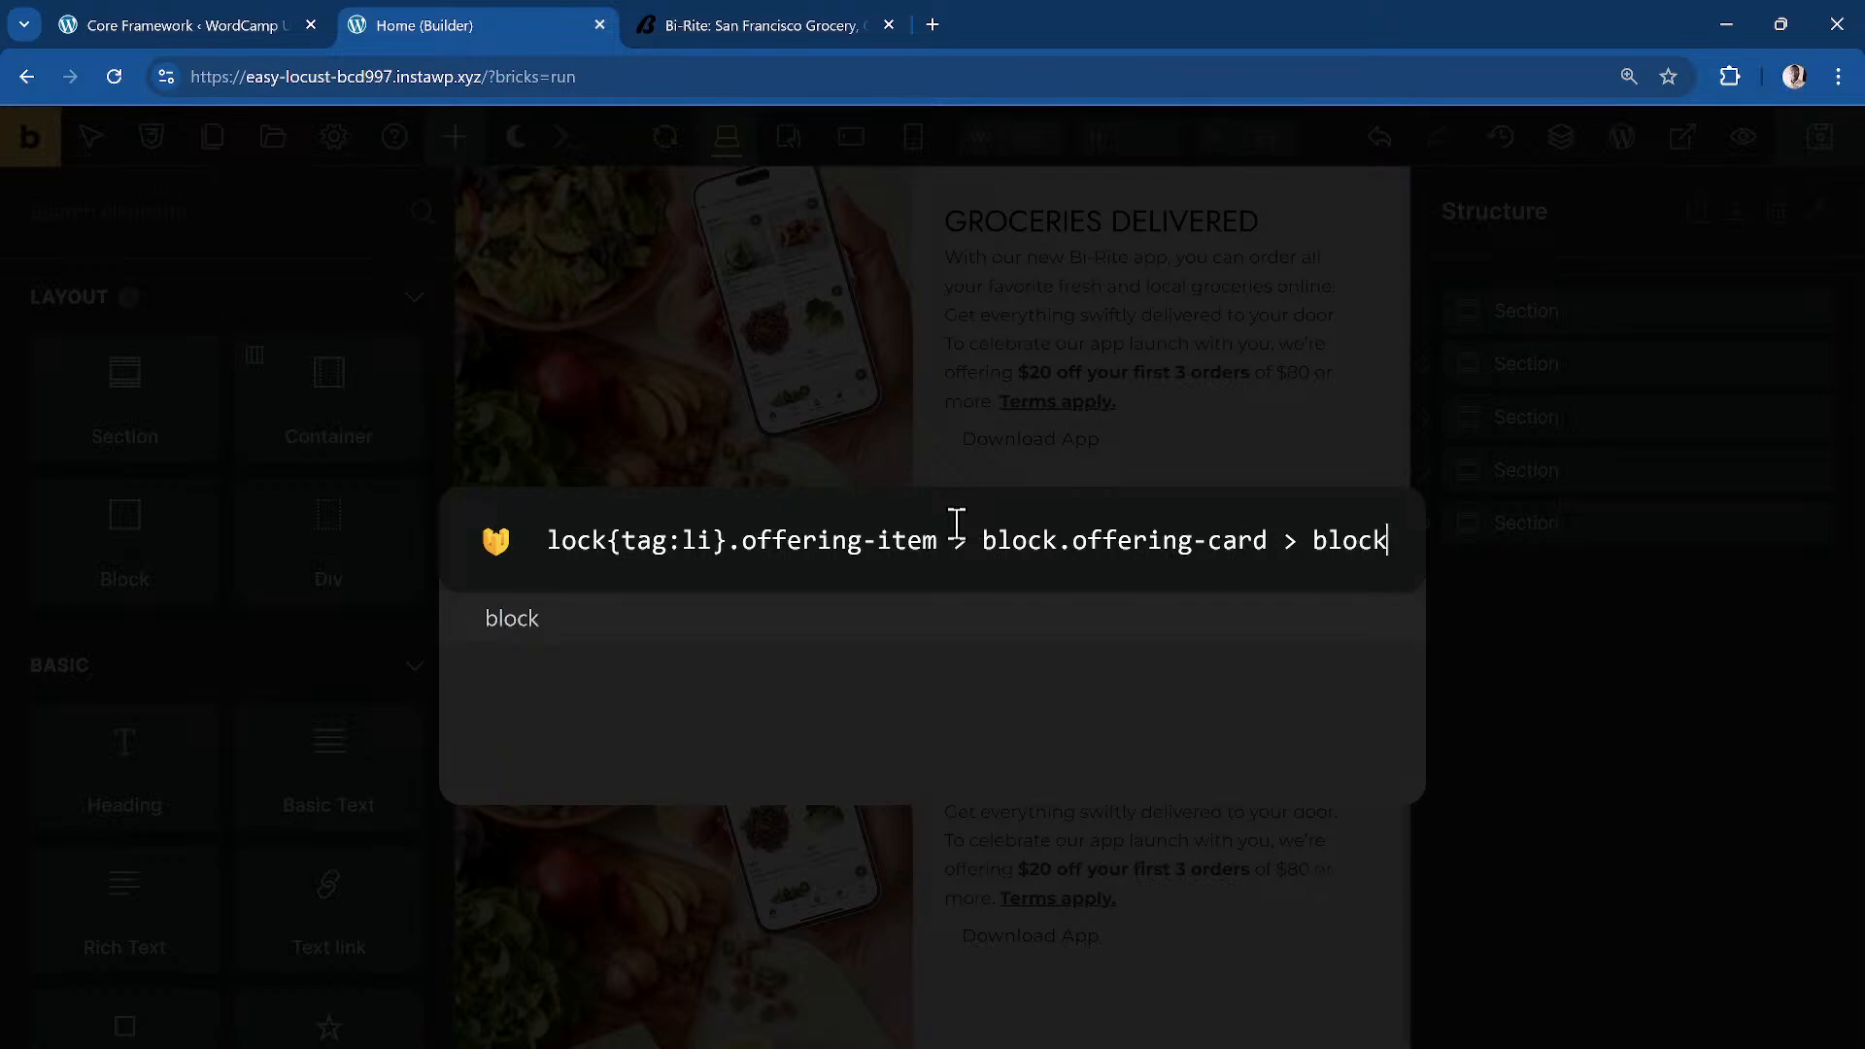
text(*3)
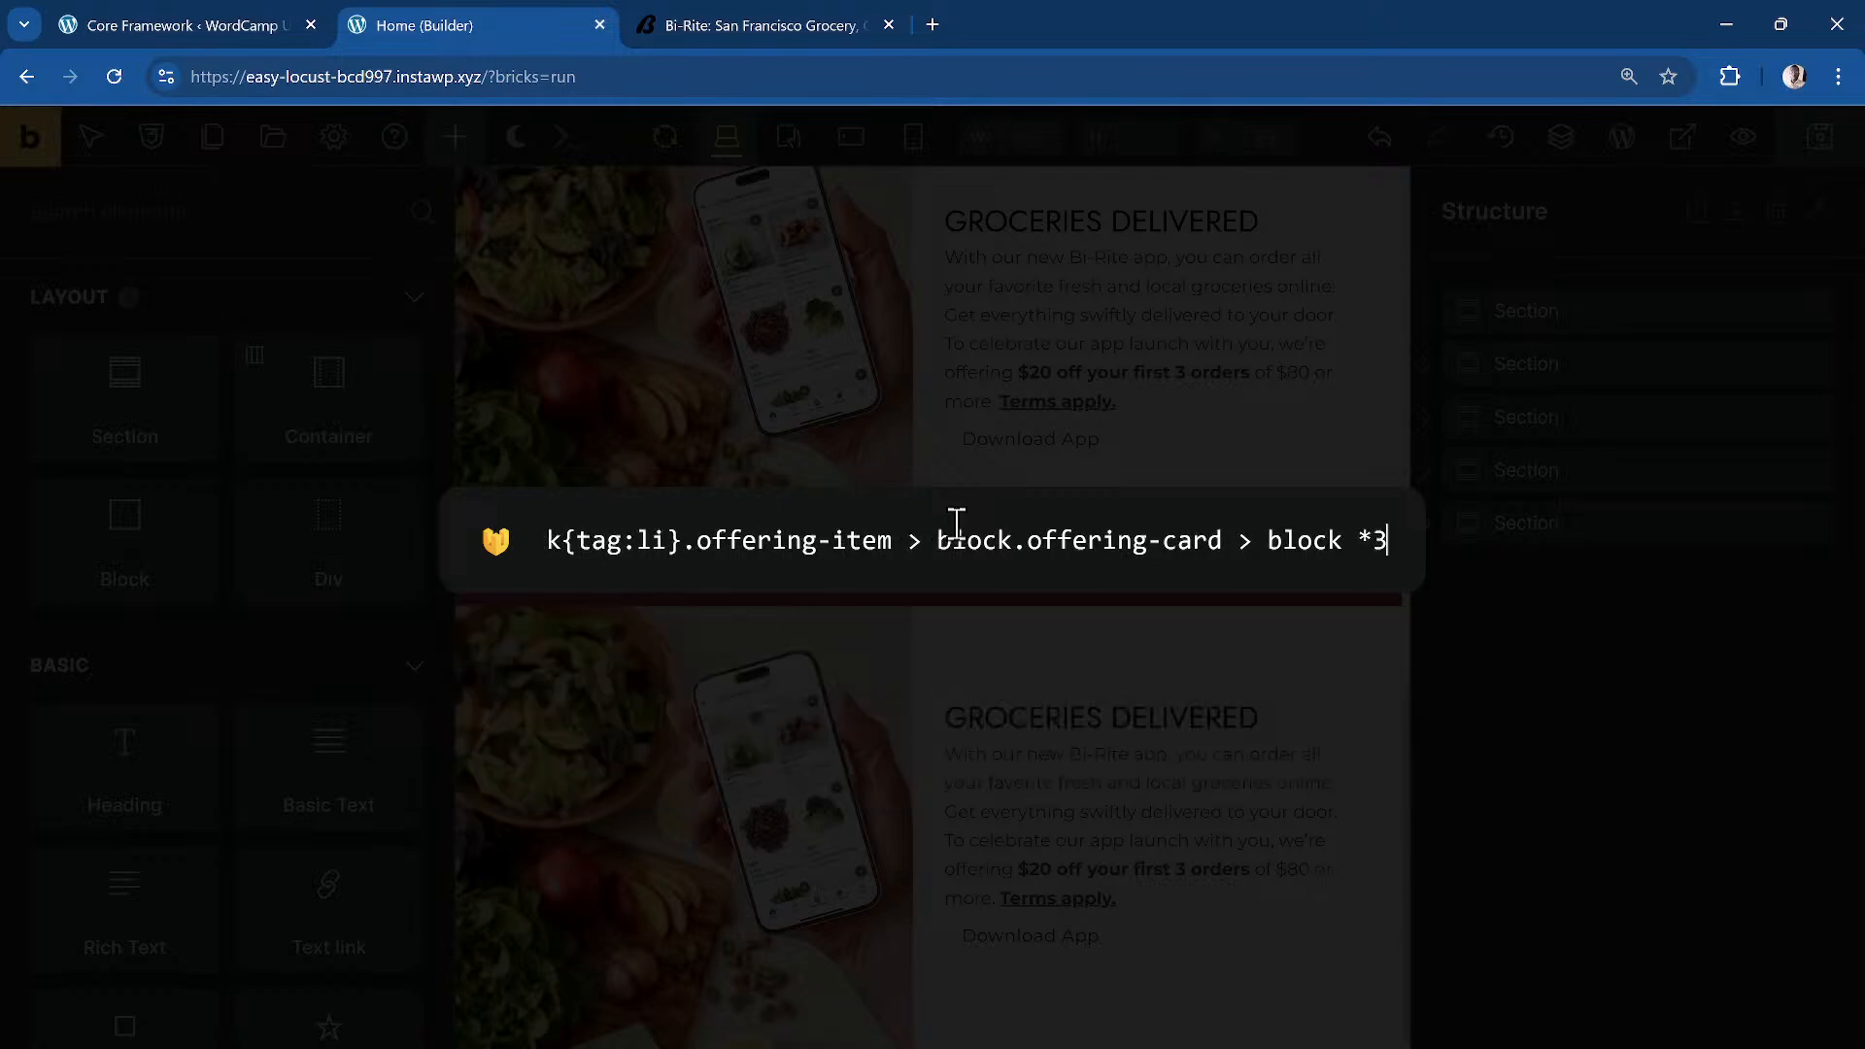
key(Return)
click(1598, 640)
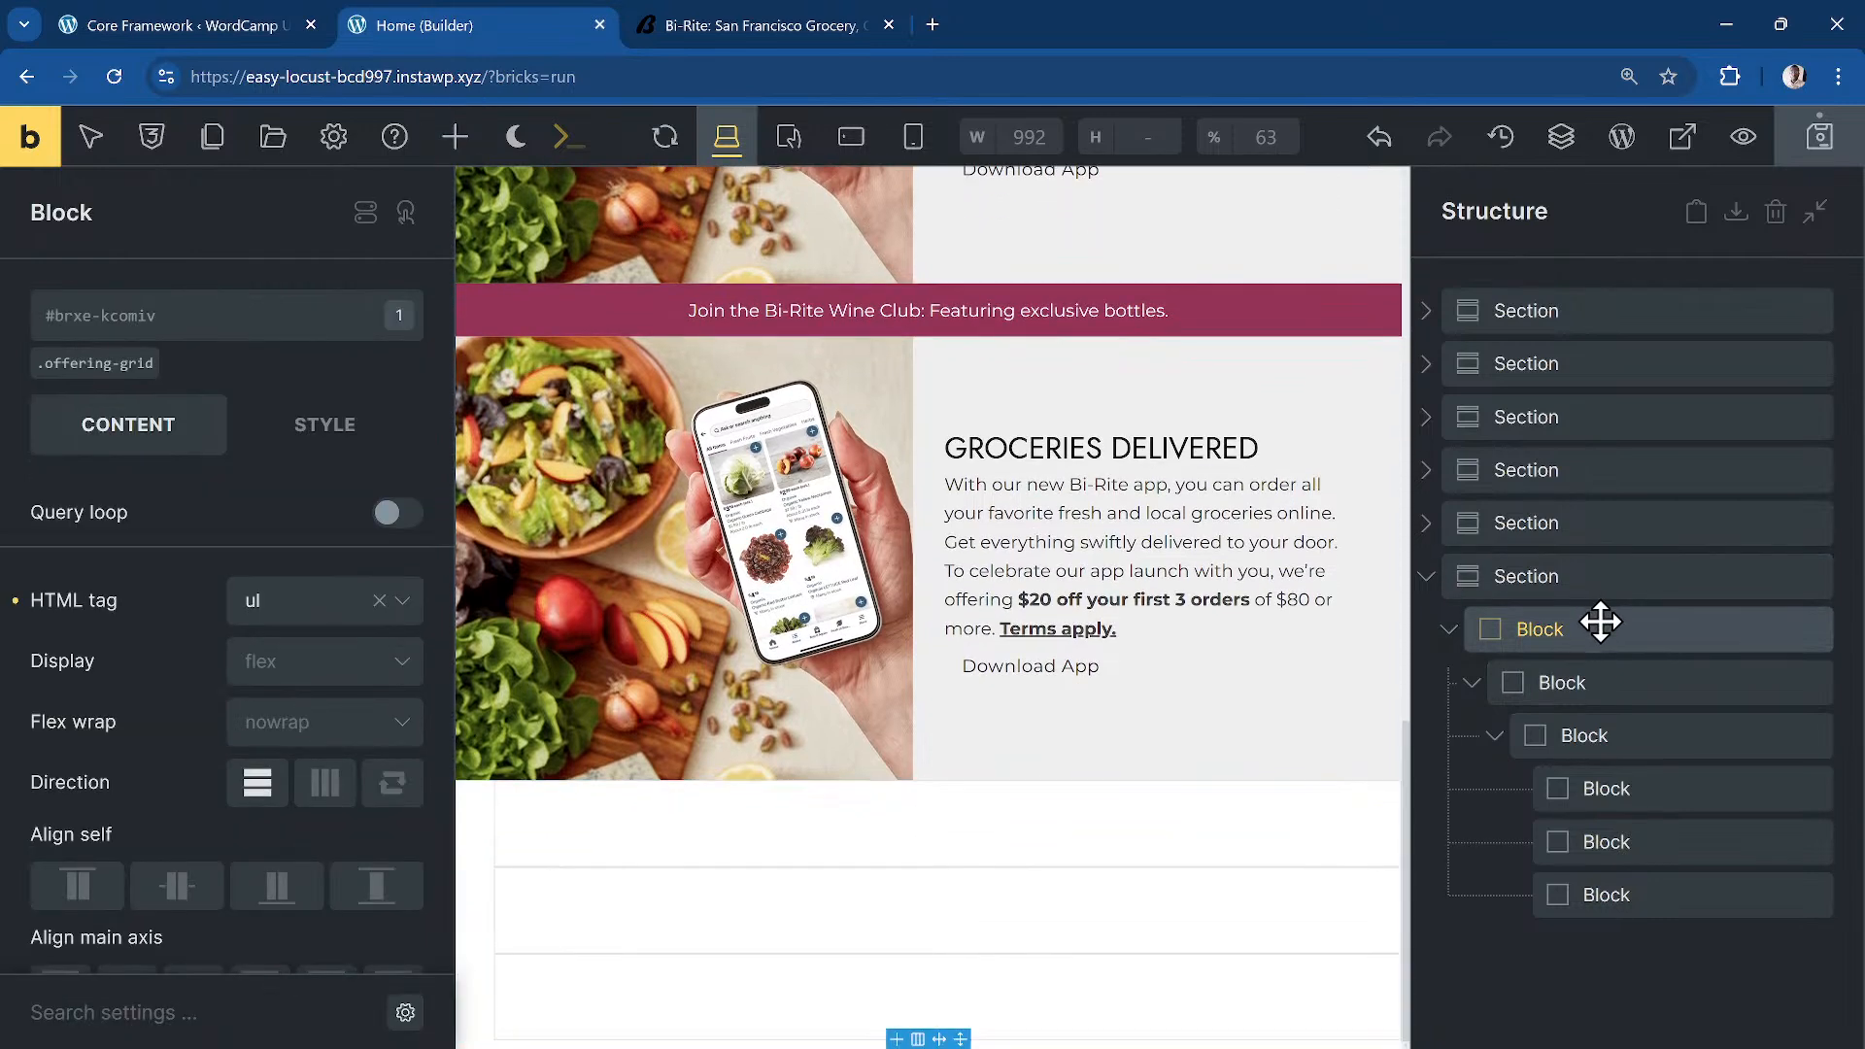
Step: Rename the outer blocks Grid and Item, and give Grid the dd-con class
double_click(1601, 622)
text(Gi)
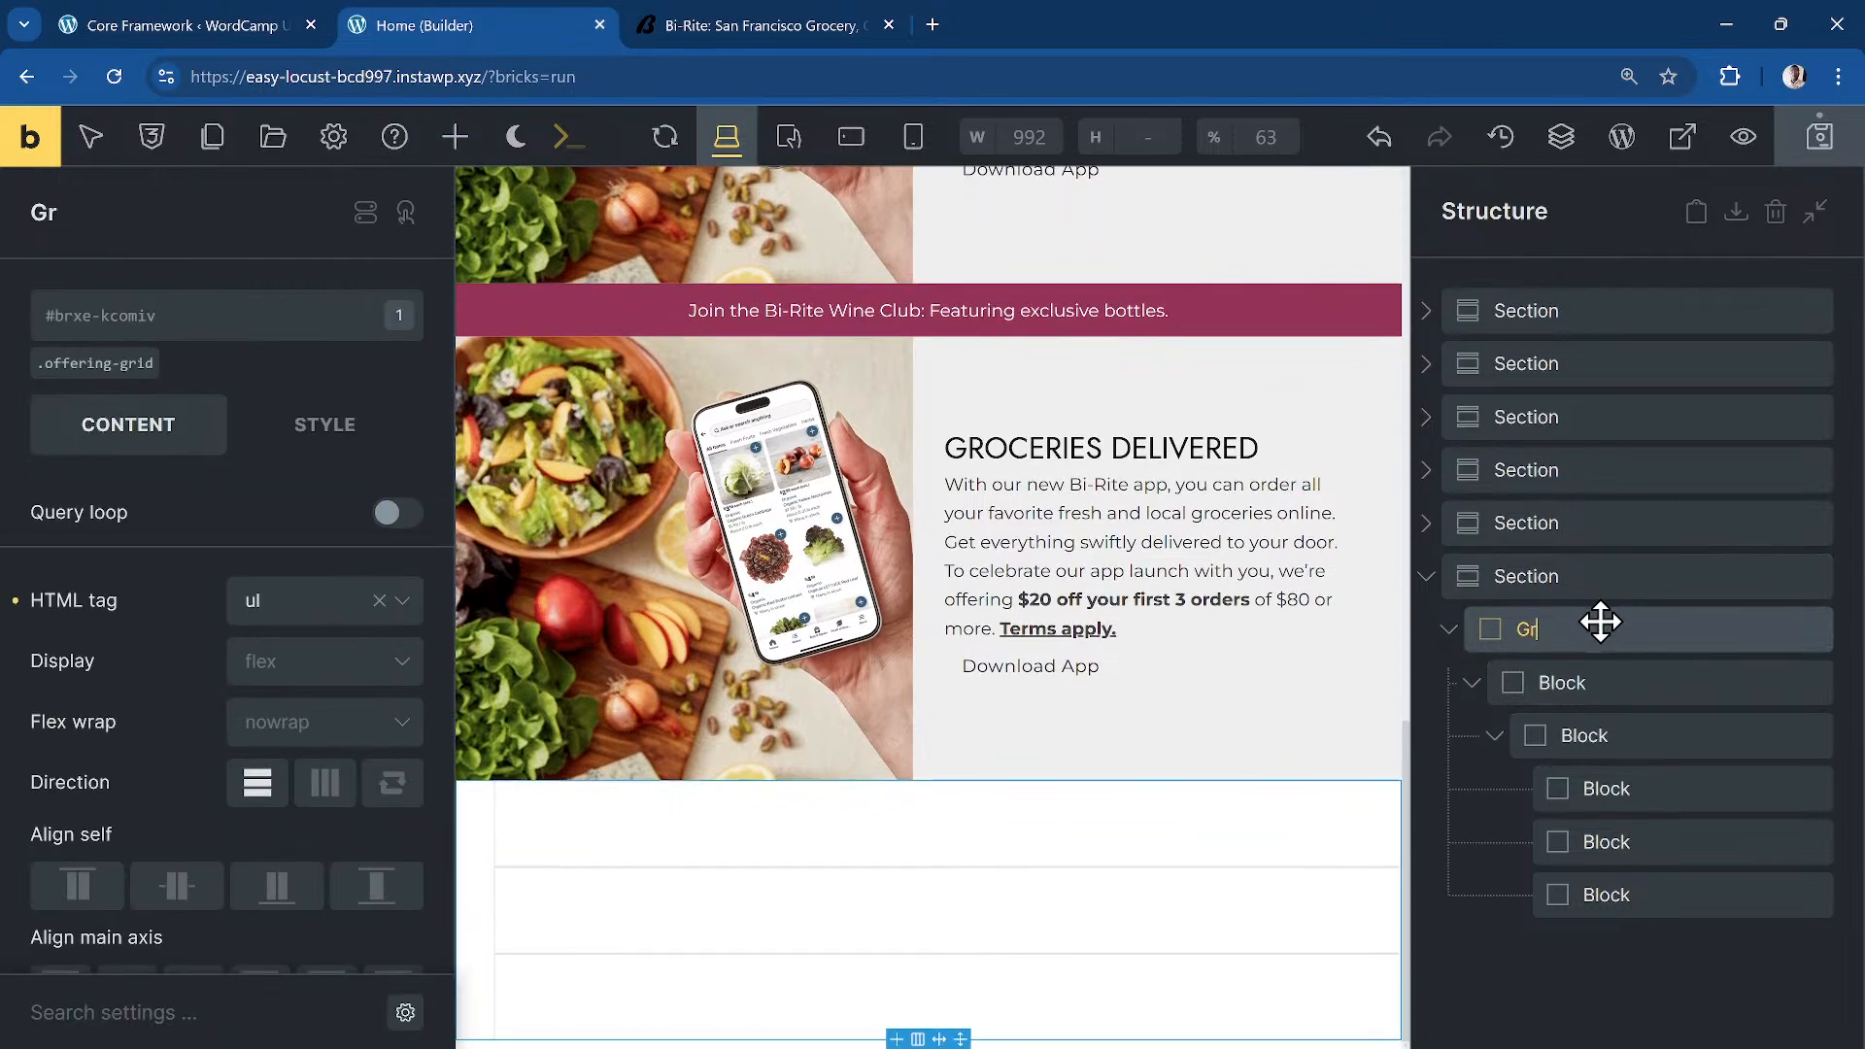
double_click(1613, 682)
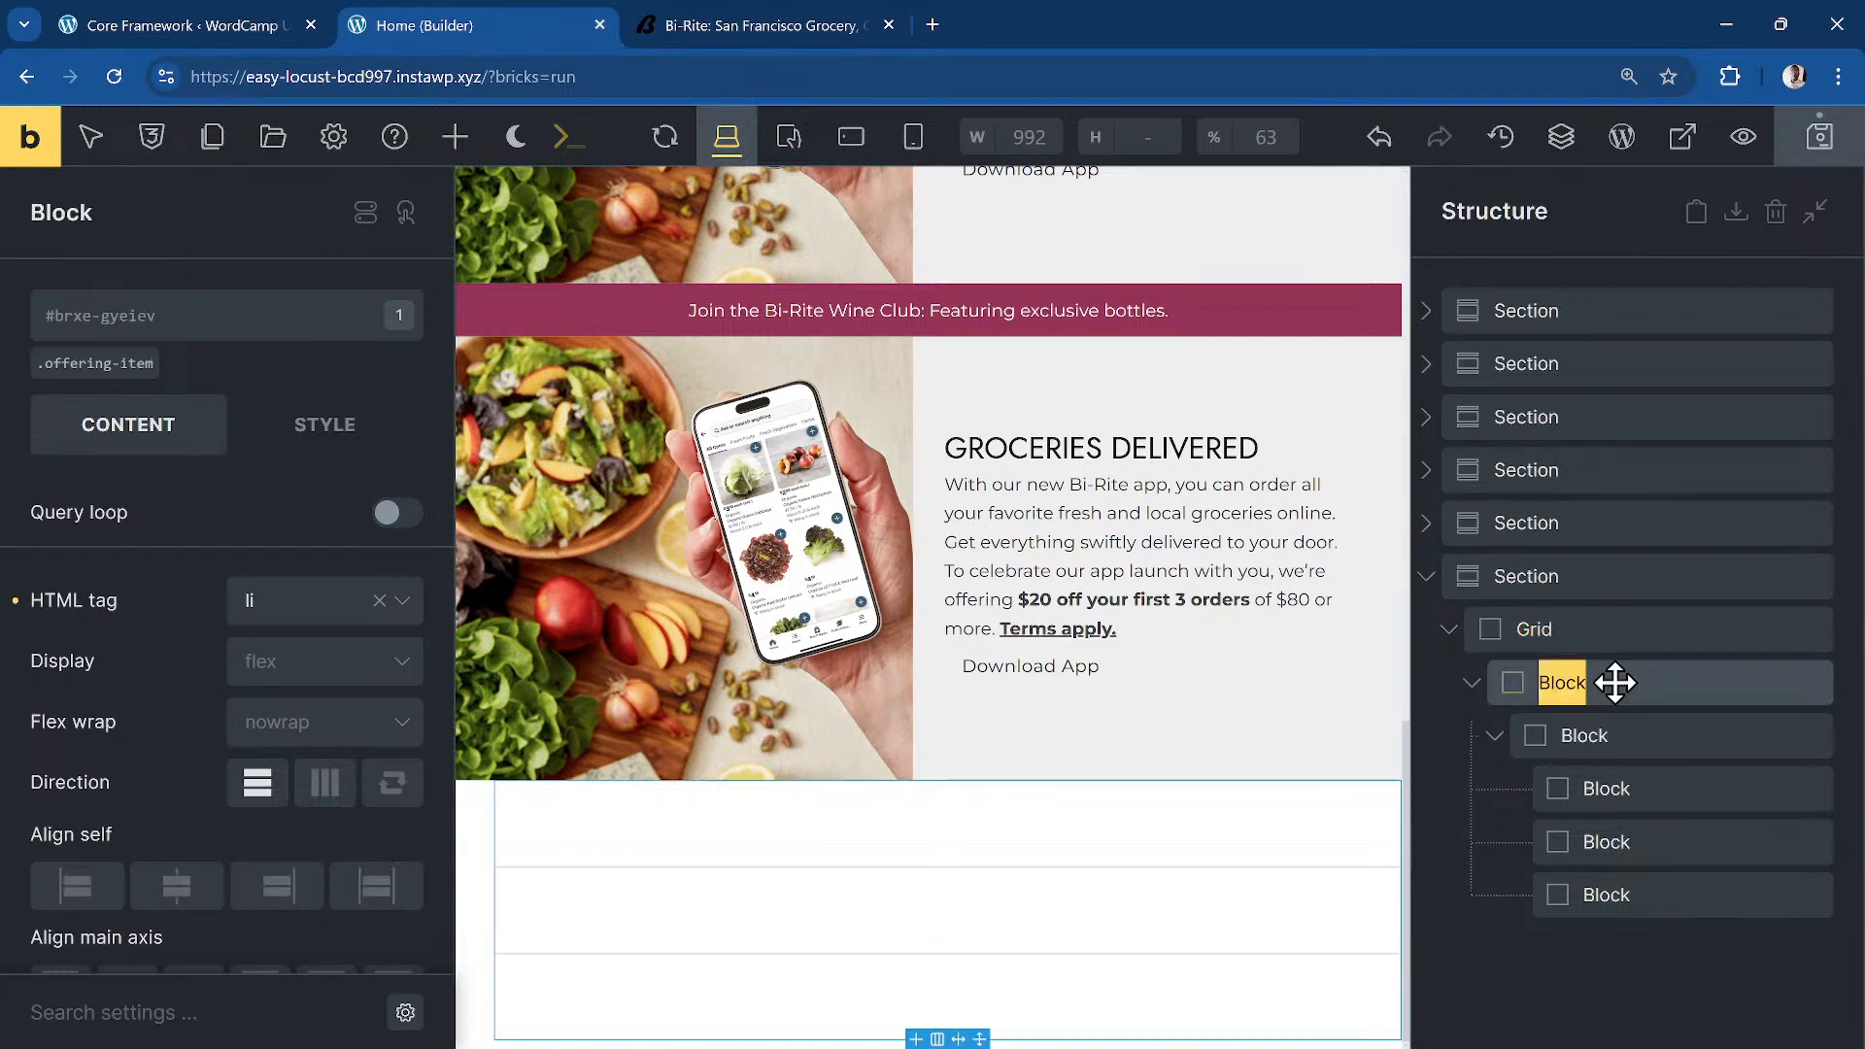
text(Item)
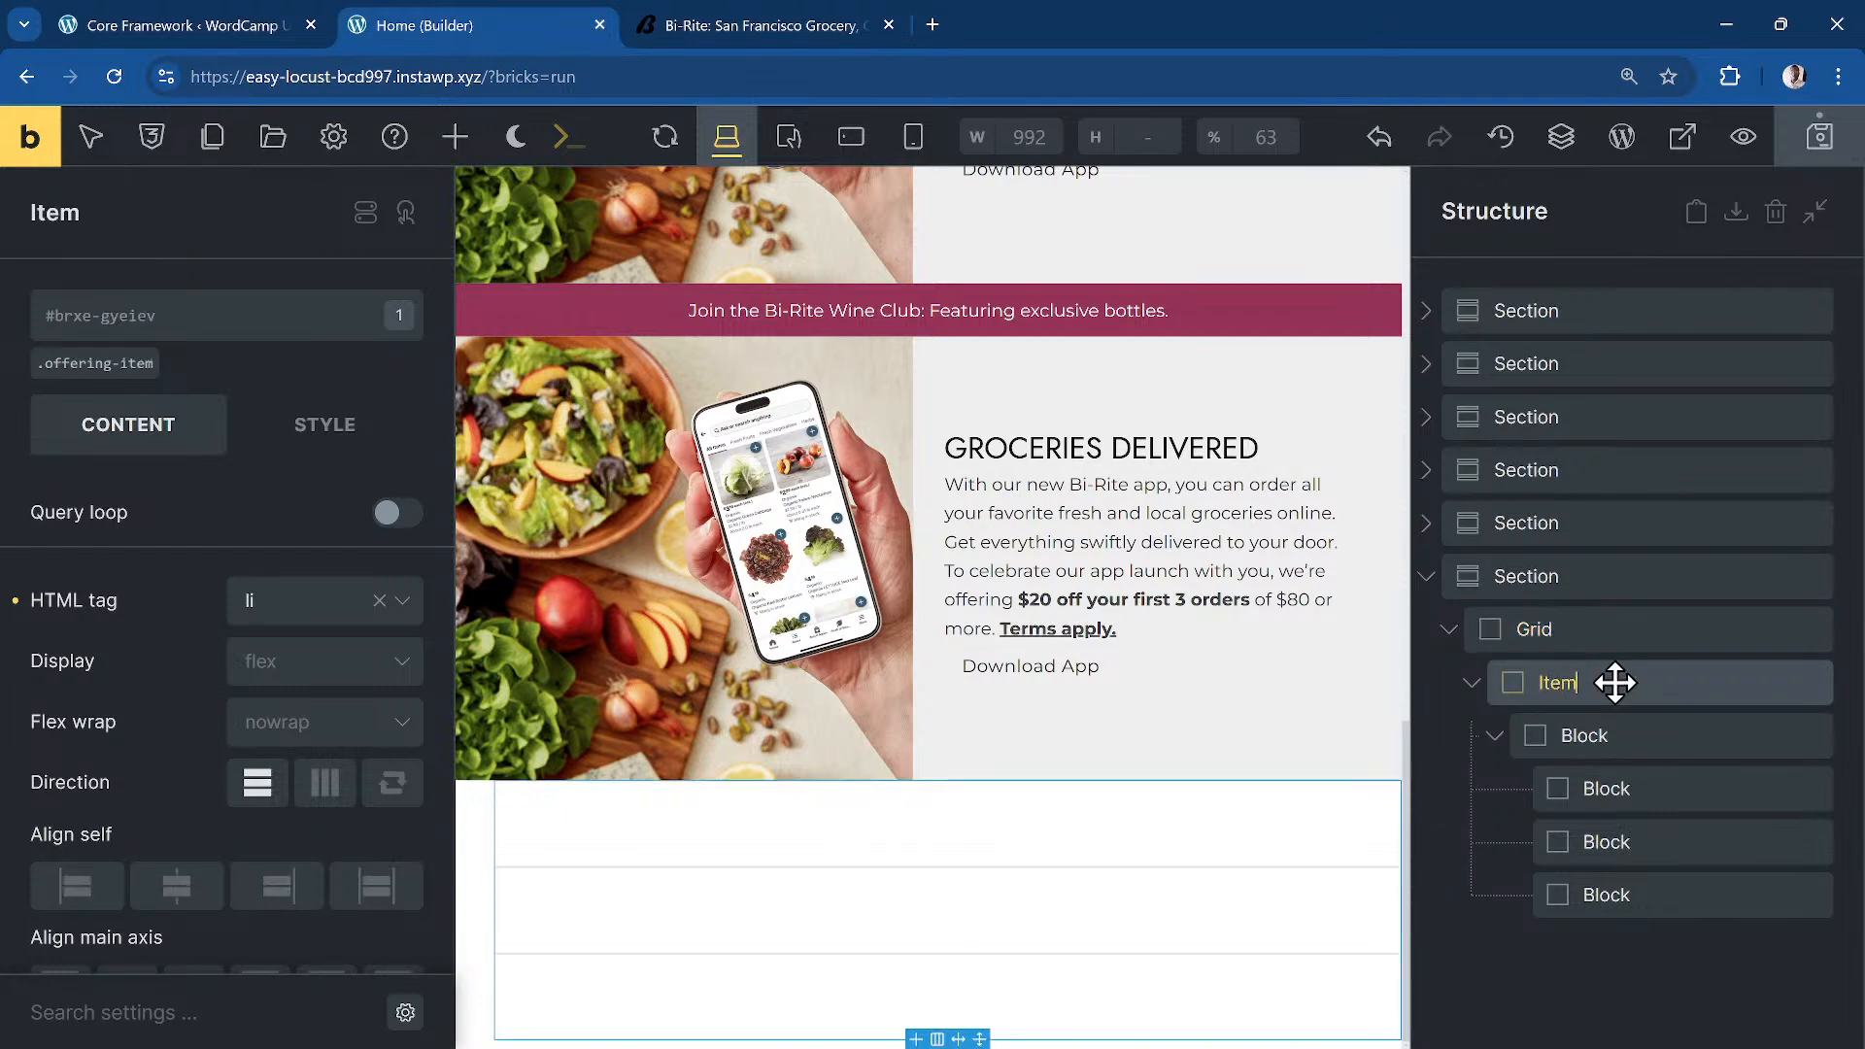
click(1599, 631)
click(189, 338)
text(dd-con)
key(Return)
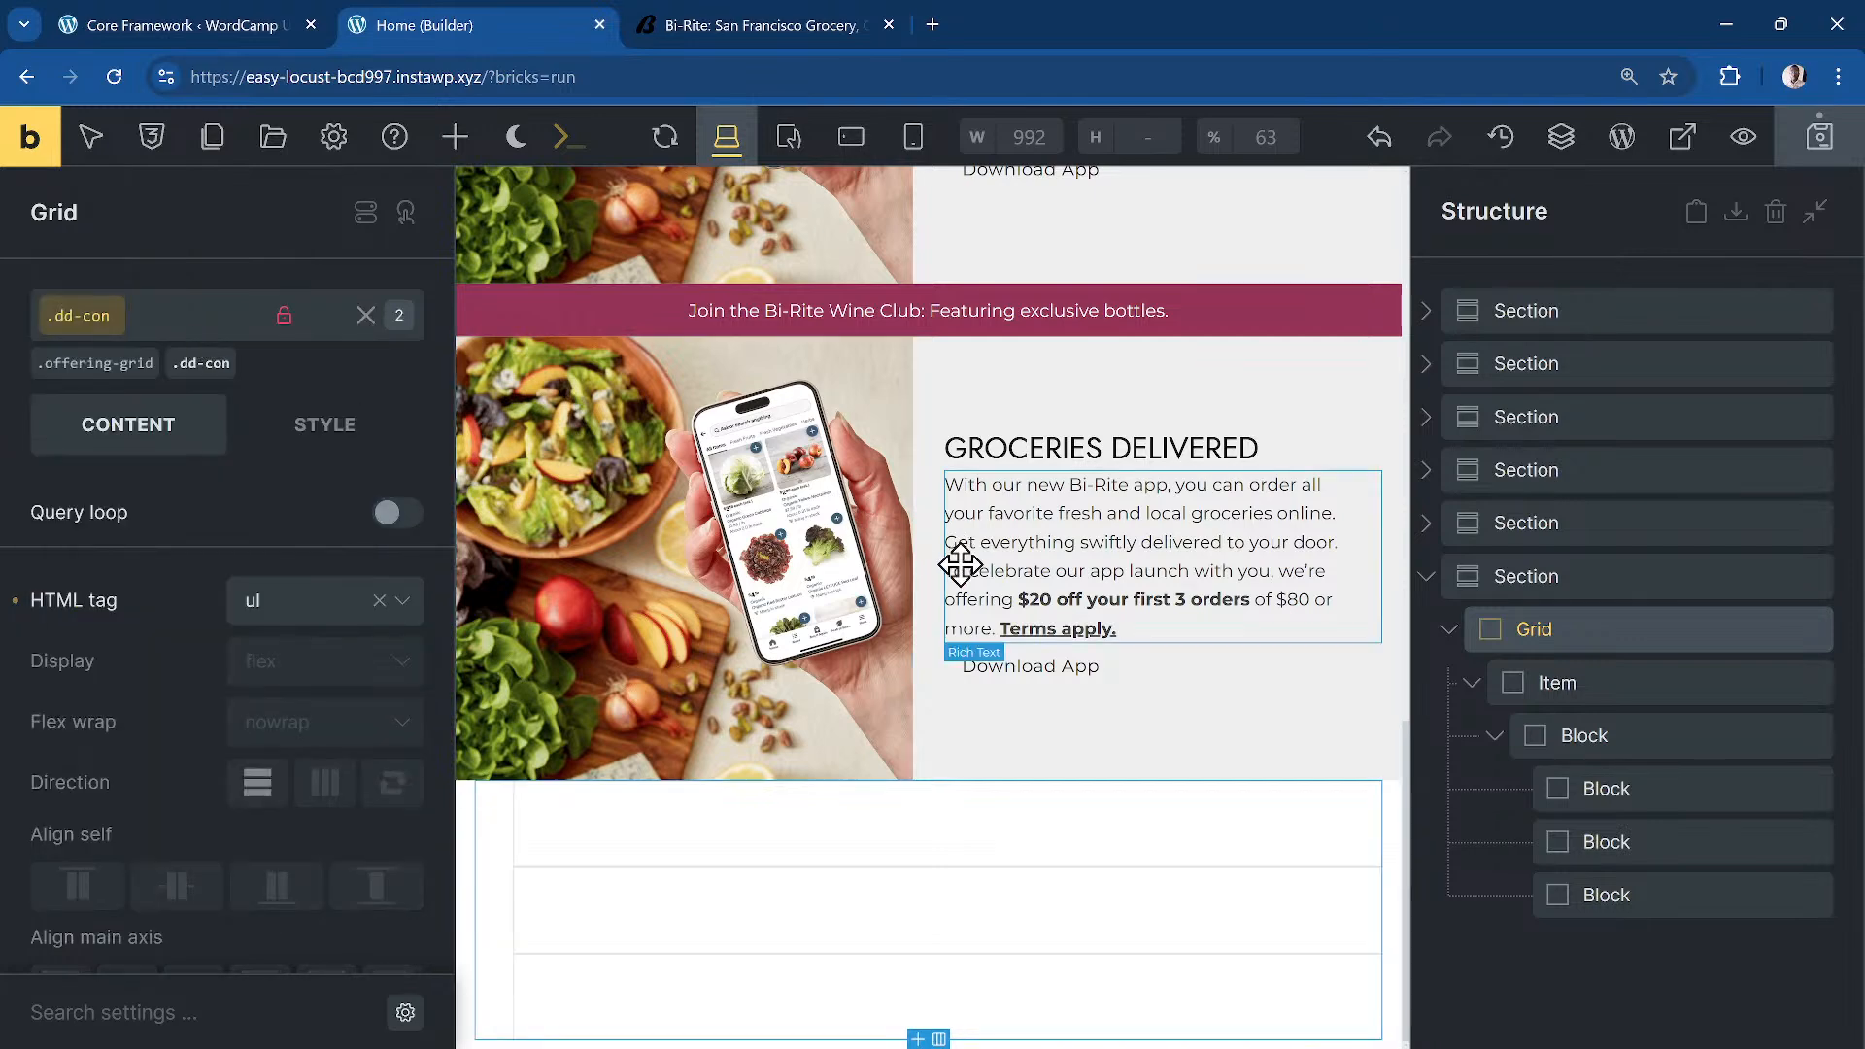
Step: Rename the third block Card and review the Grid, Item and Card settings
click(1629, 682)
double_click(1641, 738)
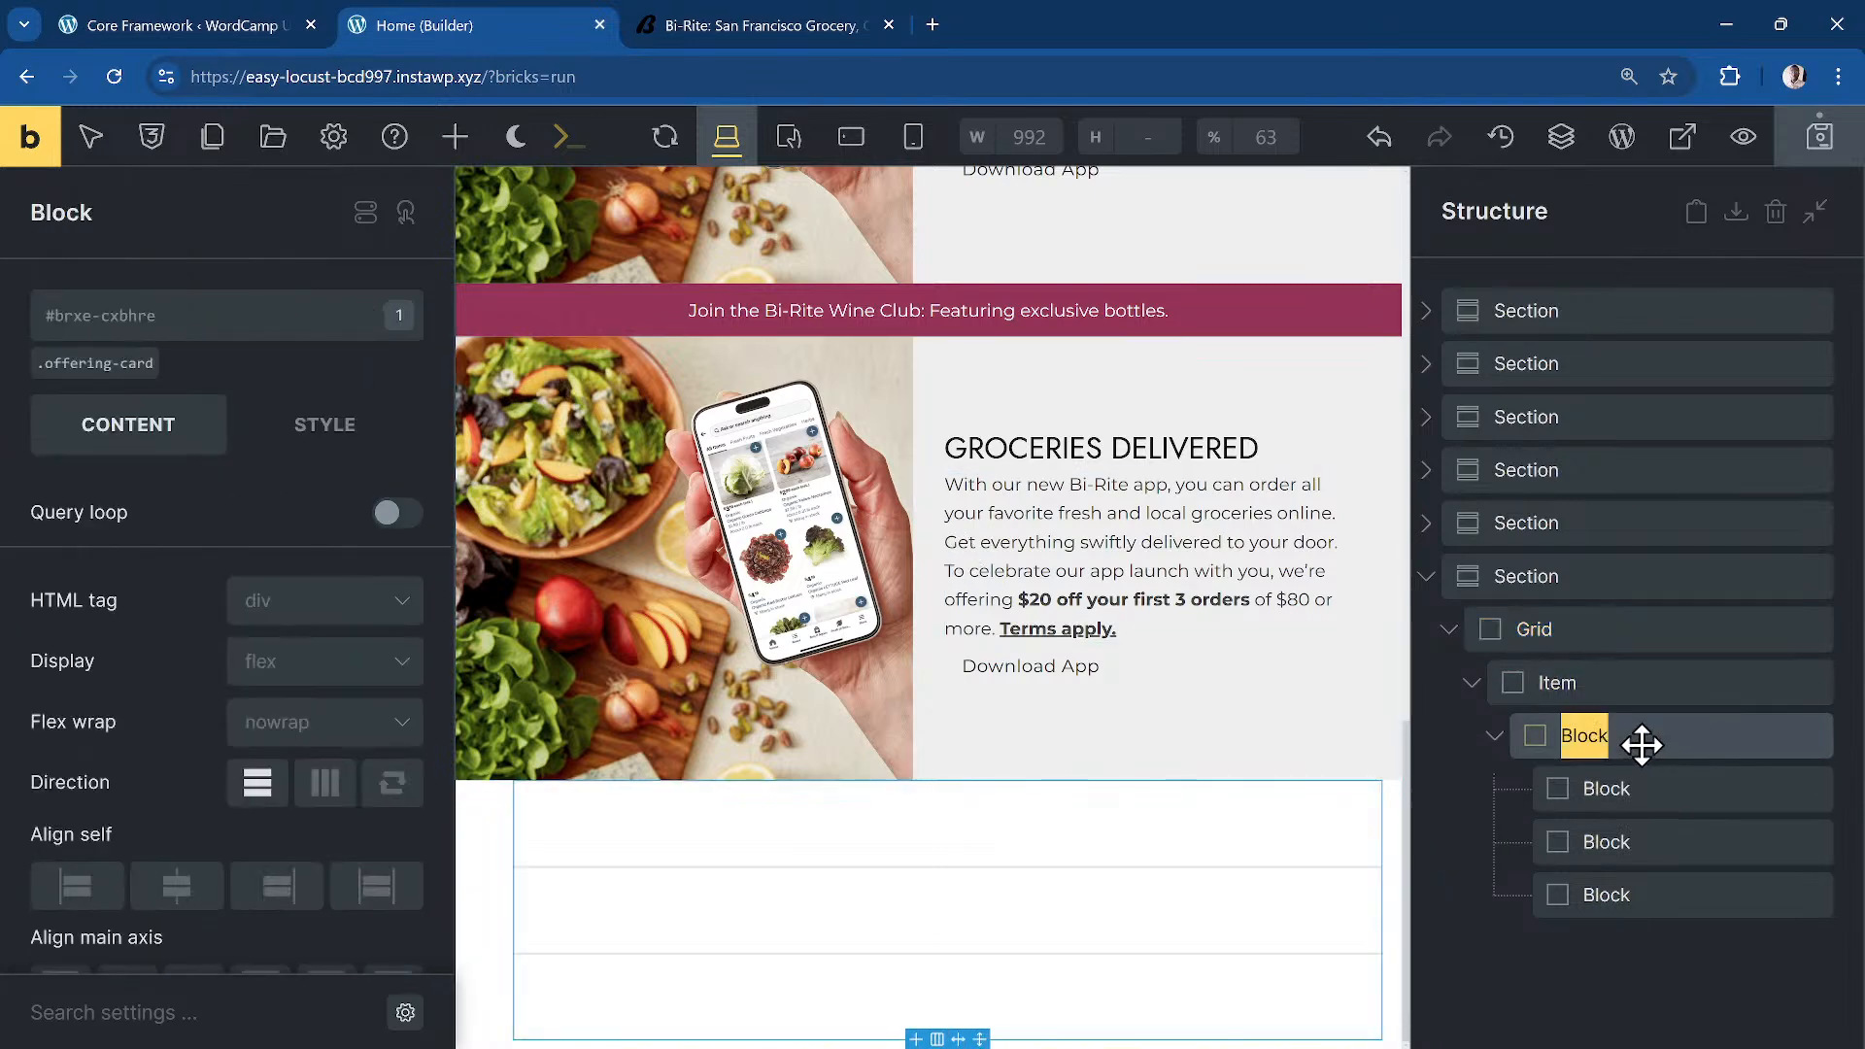
text(Card)
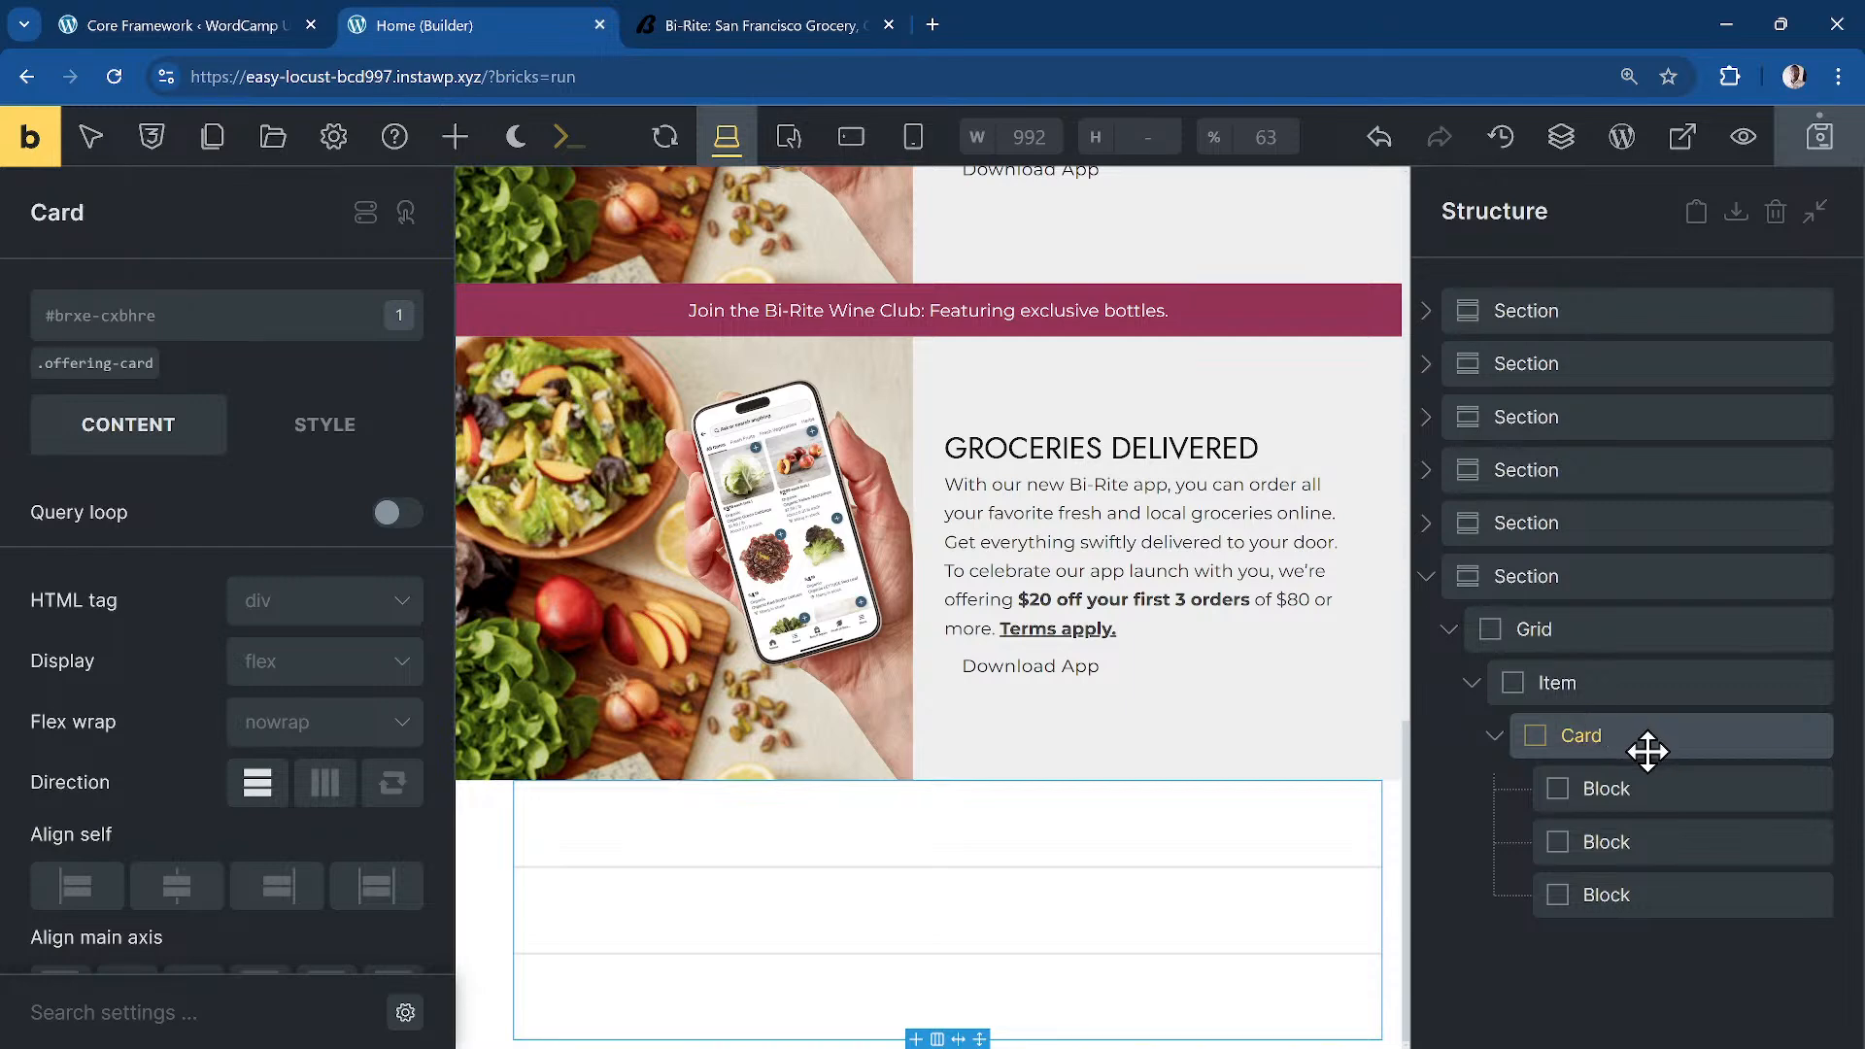
click(1608, 688)
click(1599, 638)
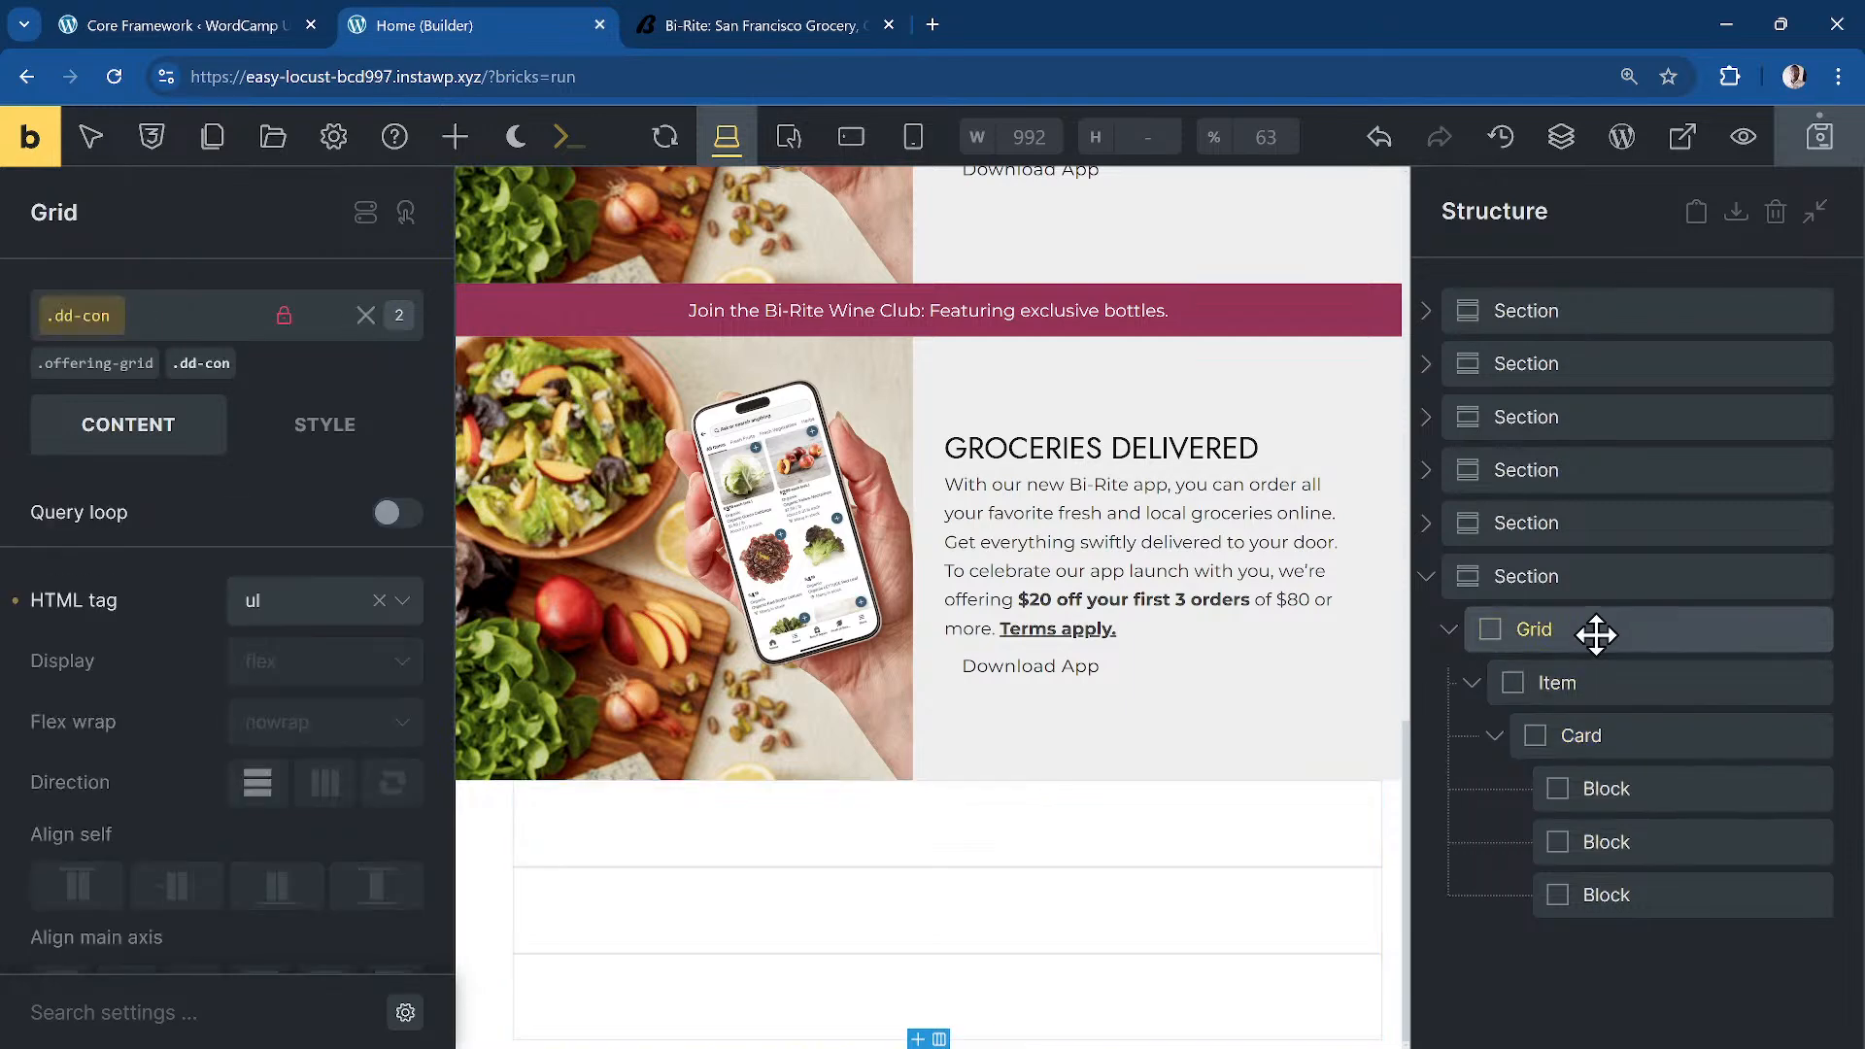
click(1634, 680)
click(1642, 736)
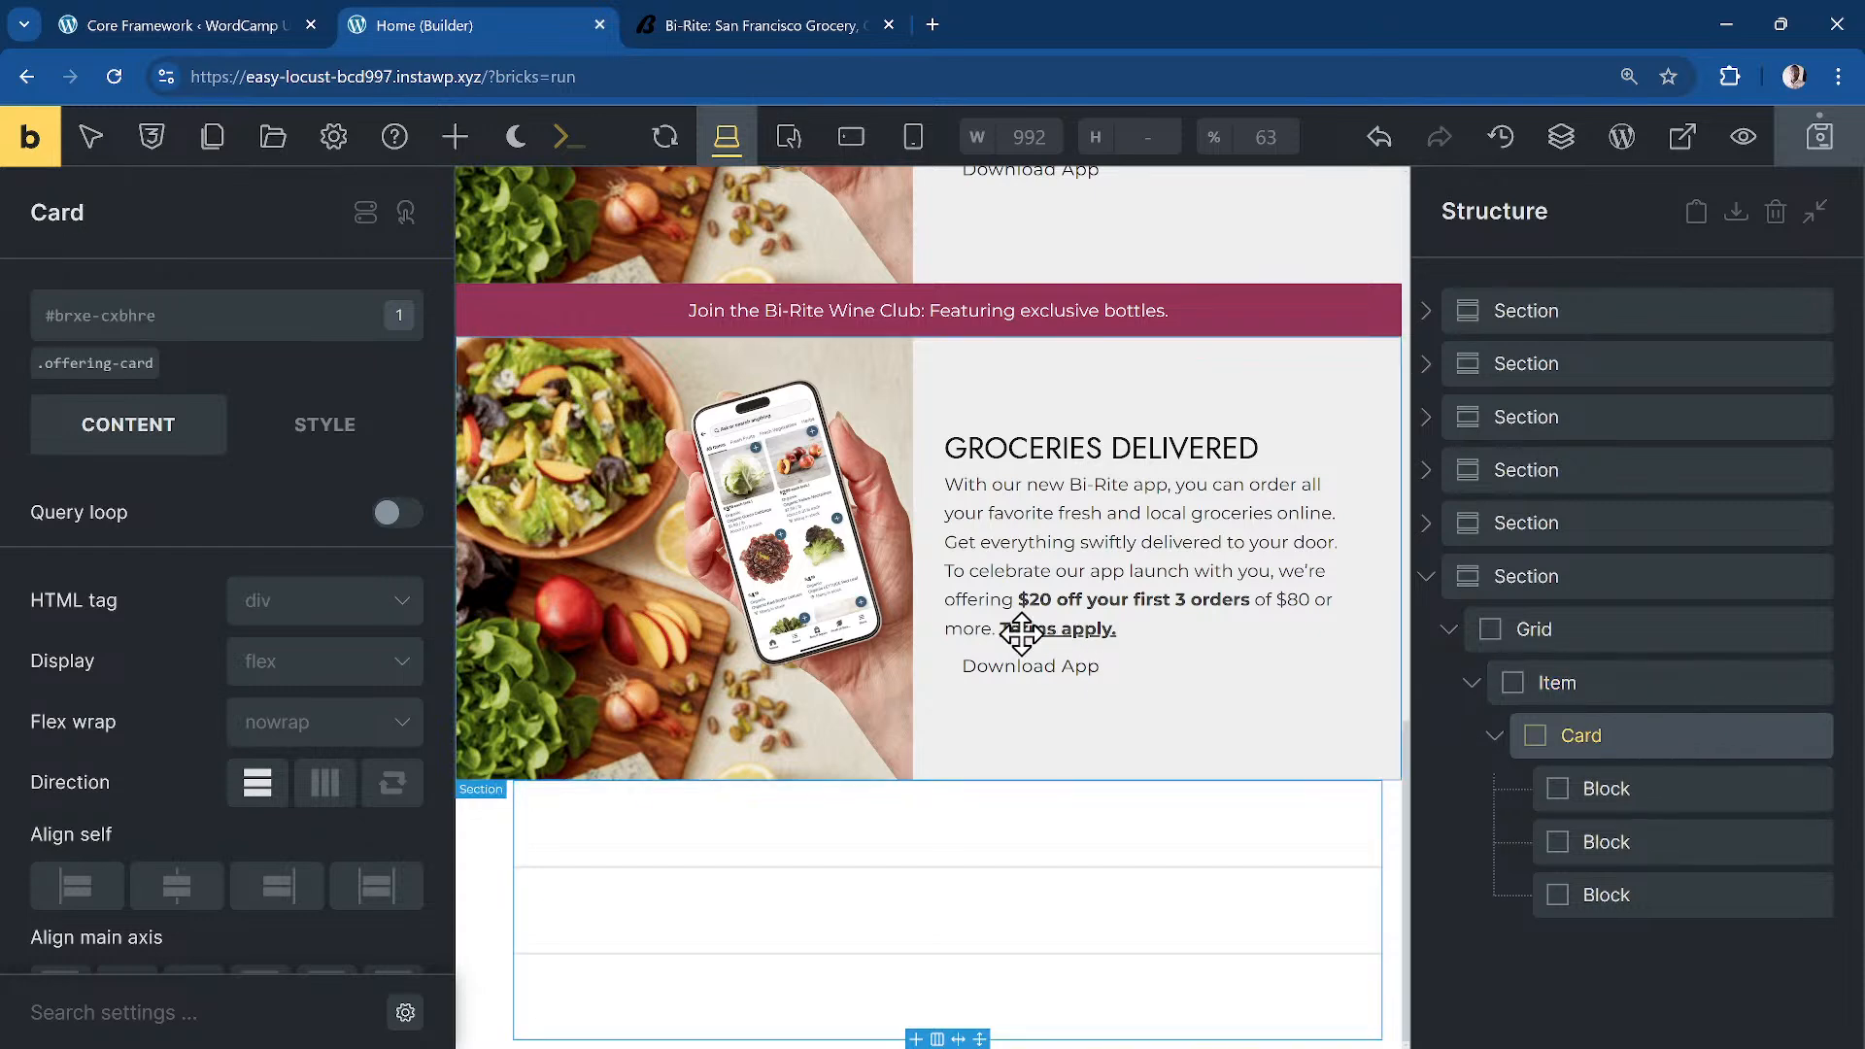
Step: Name the inner blocks Heading, Content and Media Wrapper, moving Media Wrapper above Content Wrapper
double_click(1698, 791)
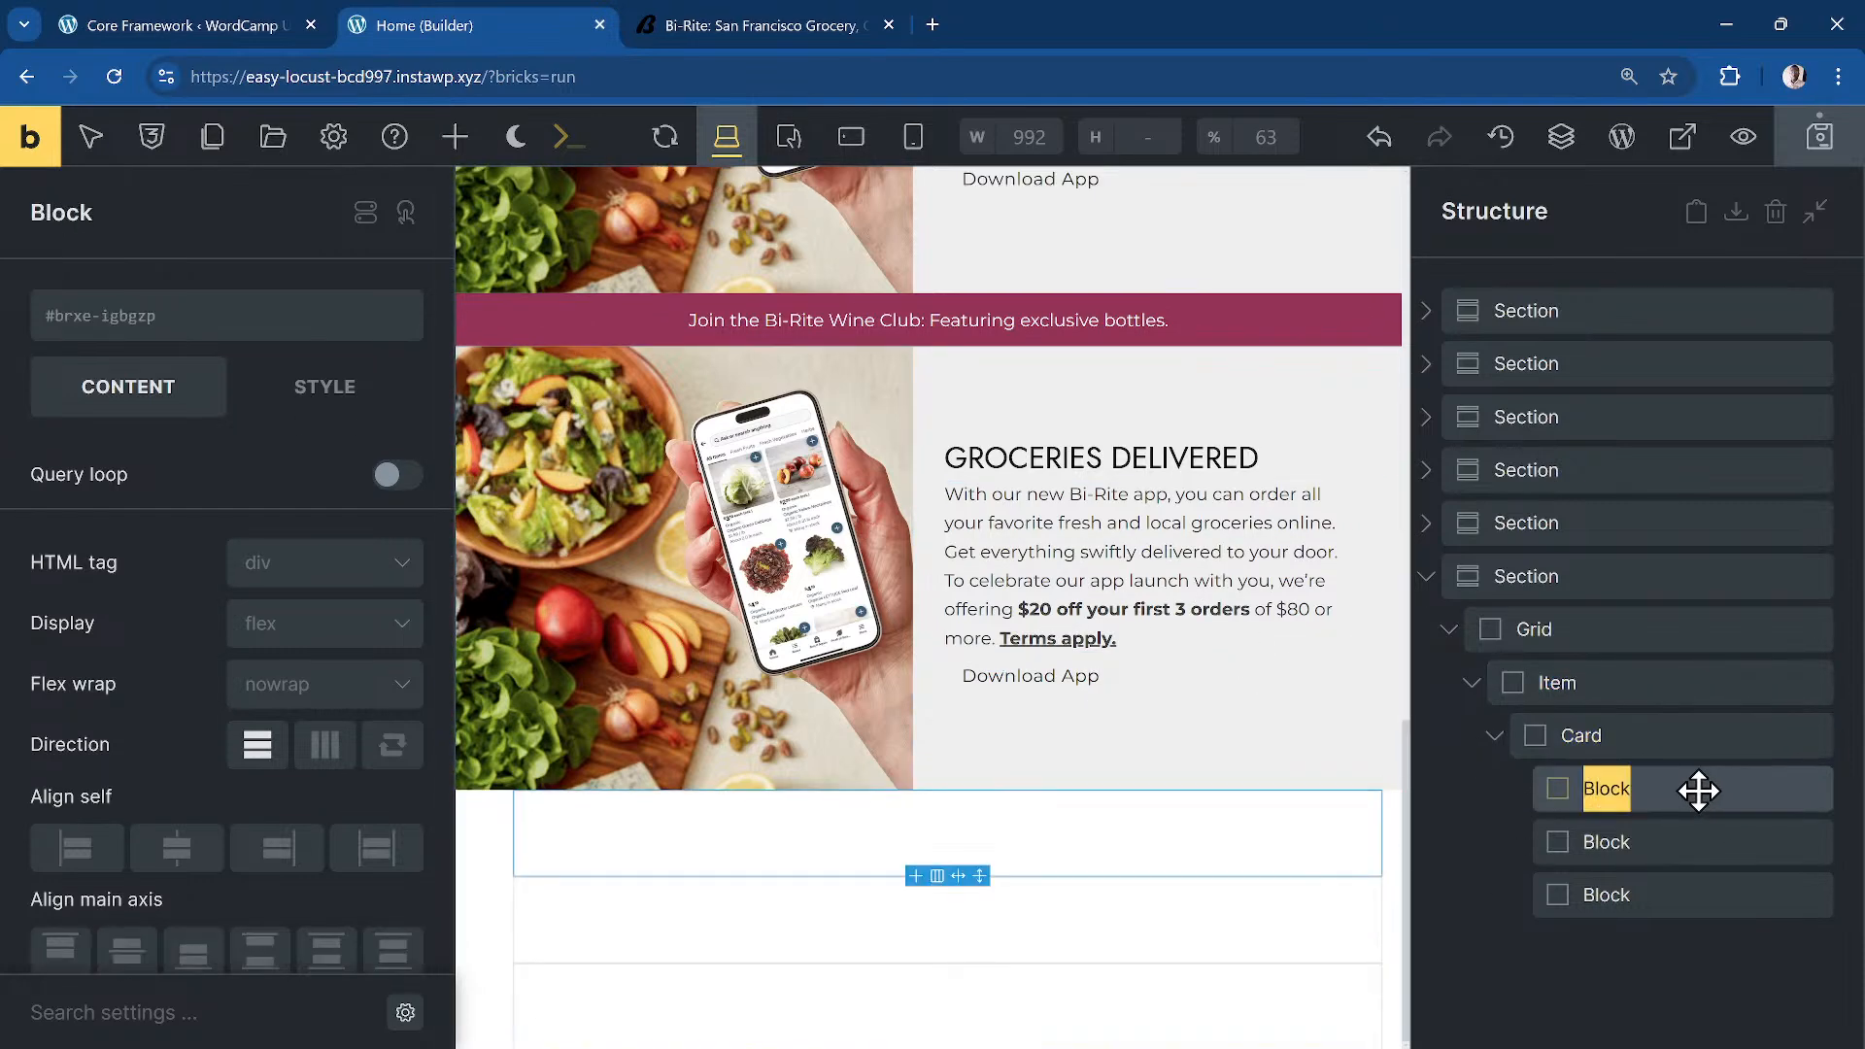
text(Heading Wrapper)
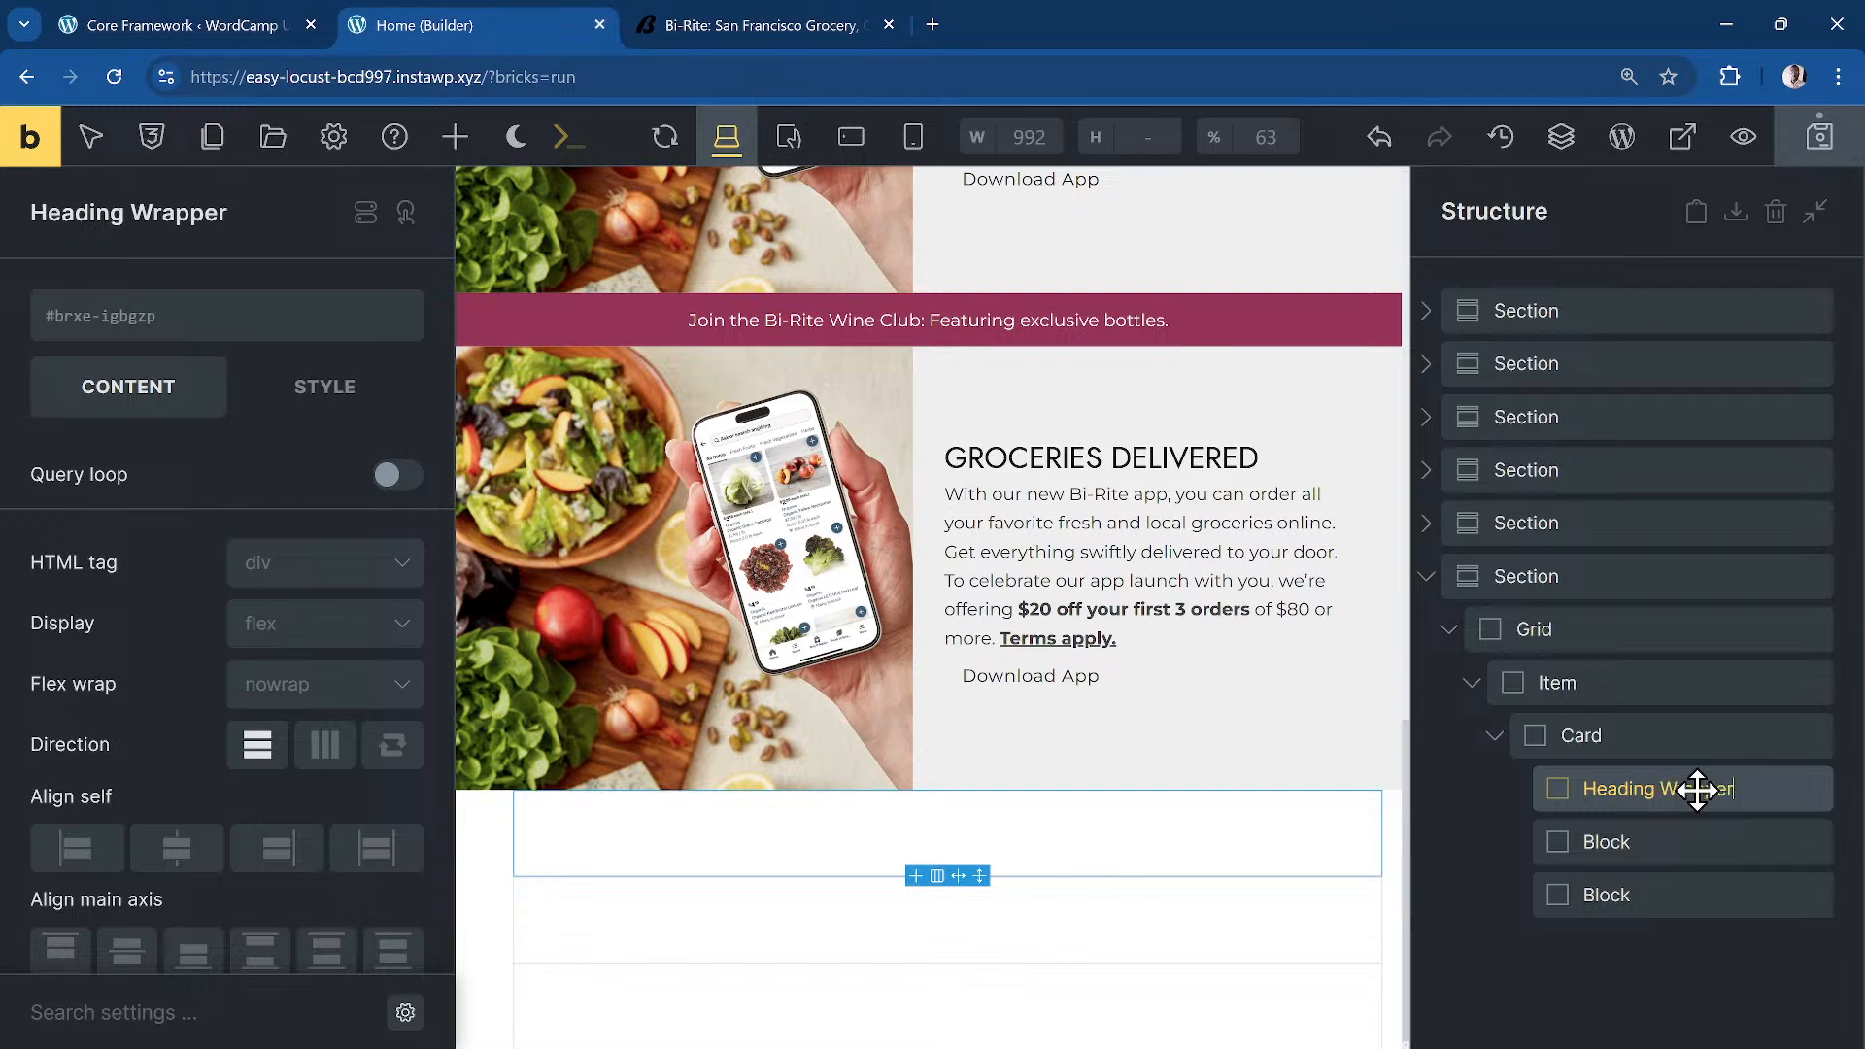
double_click(1663, 839)
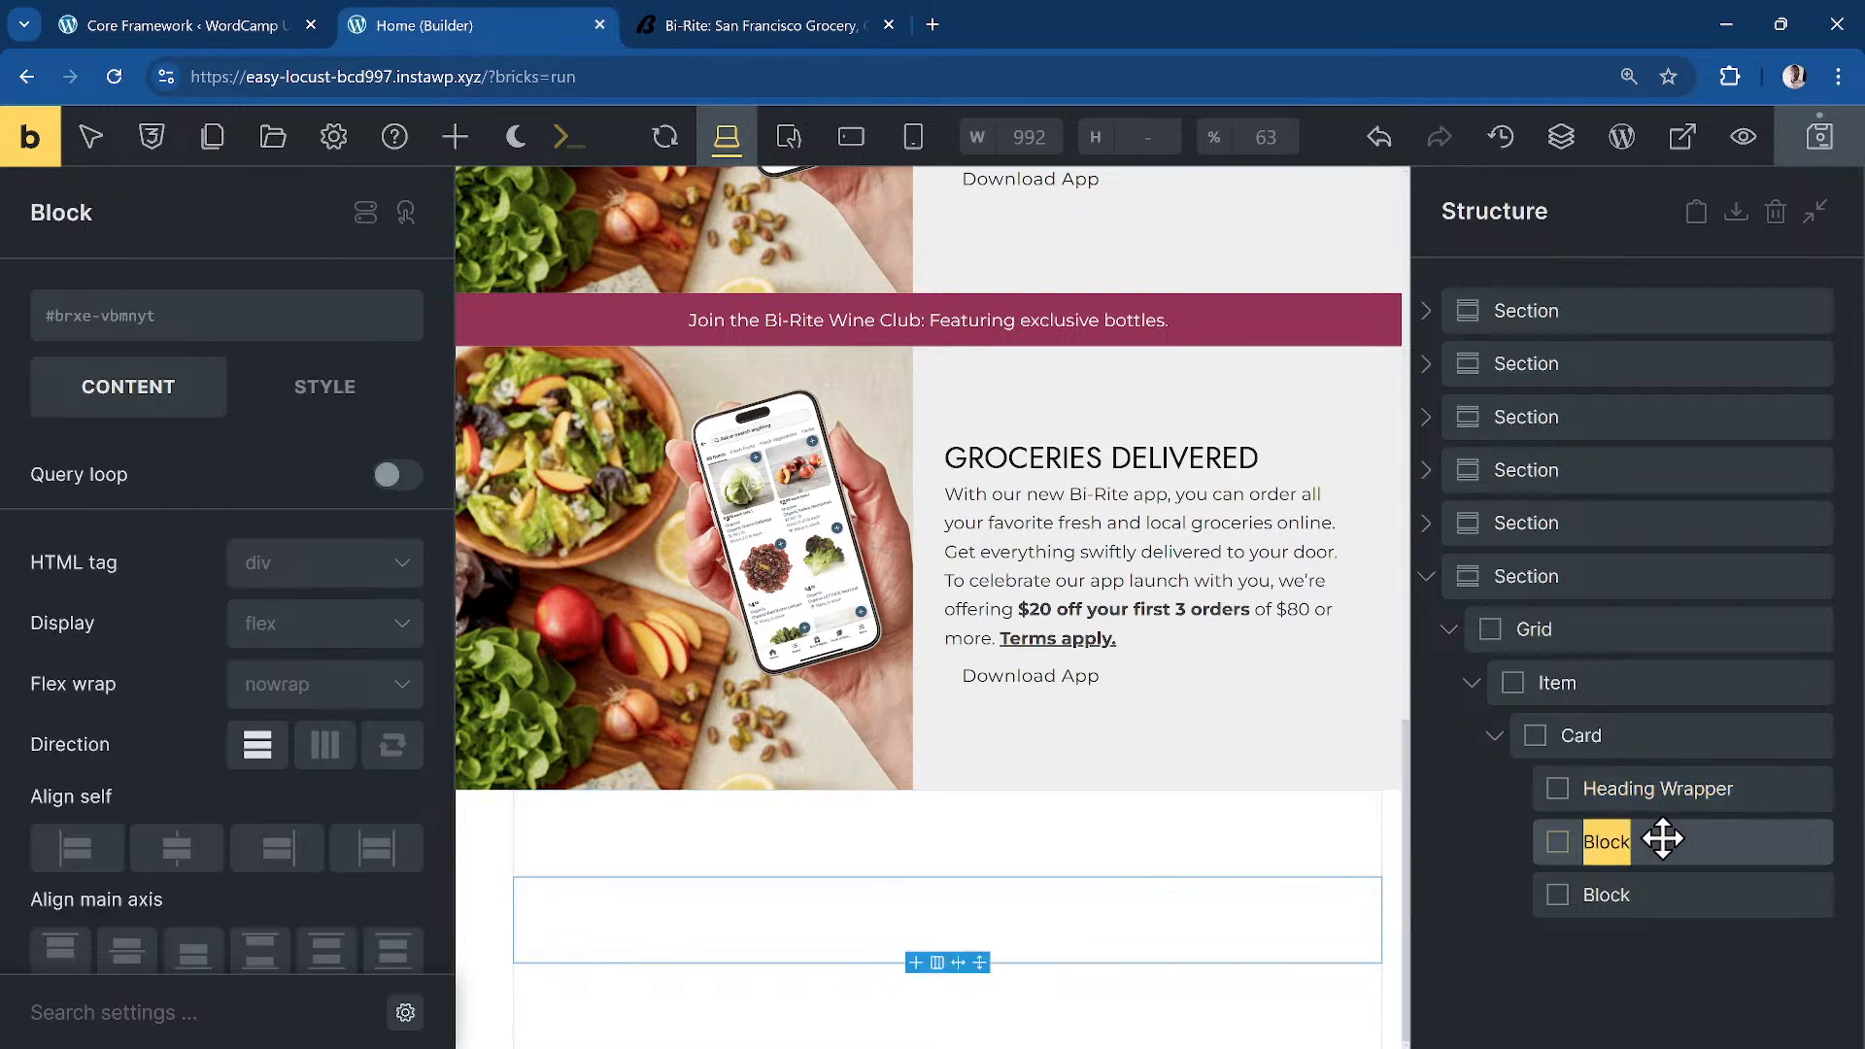
text(Content Wrapper)
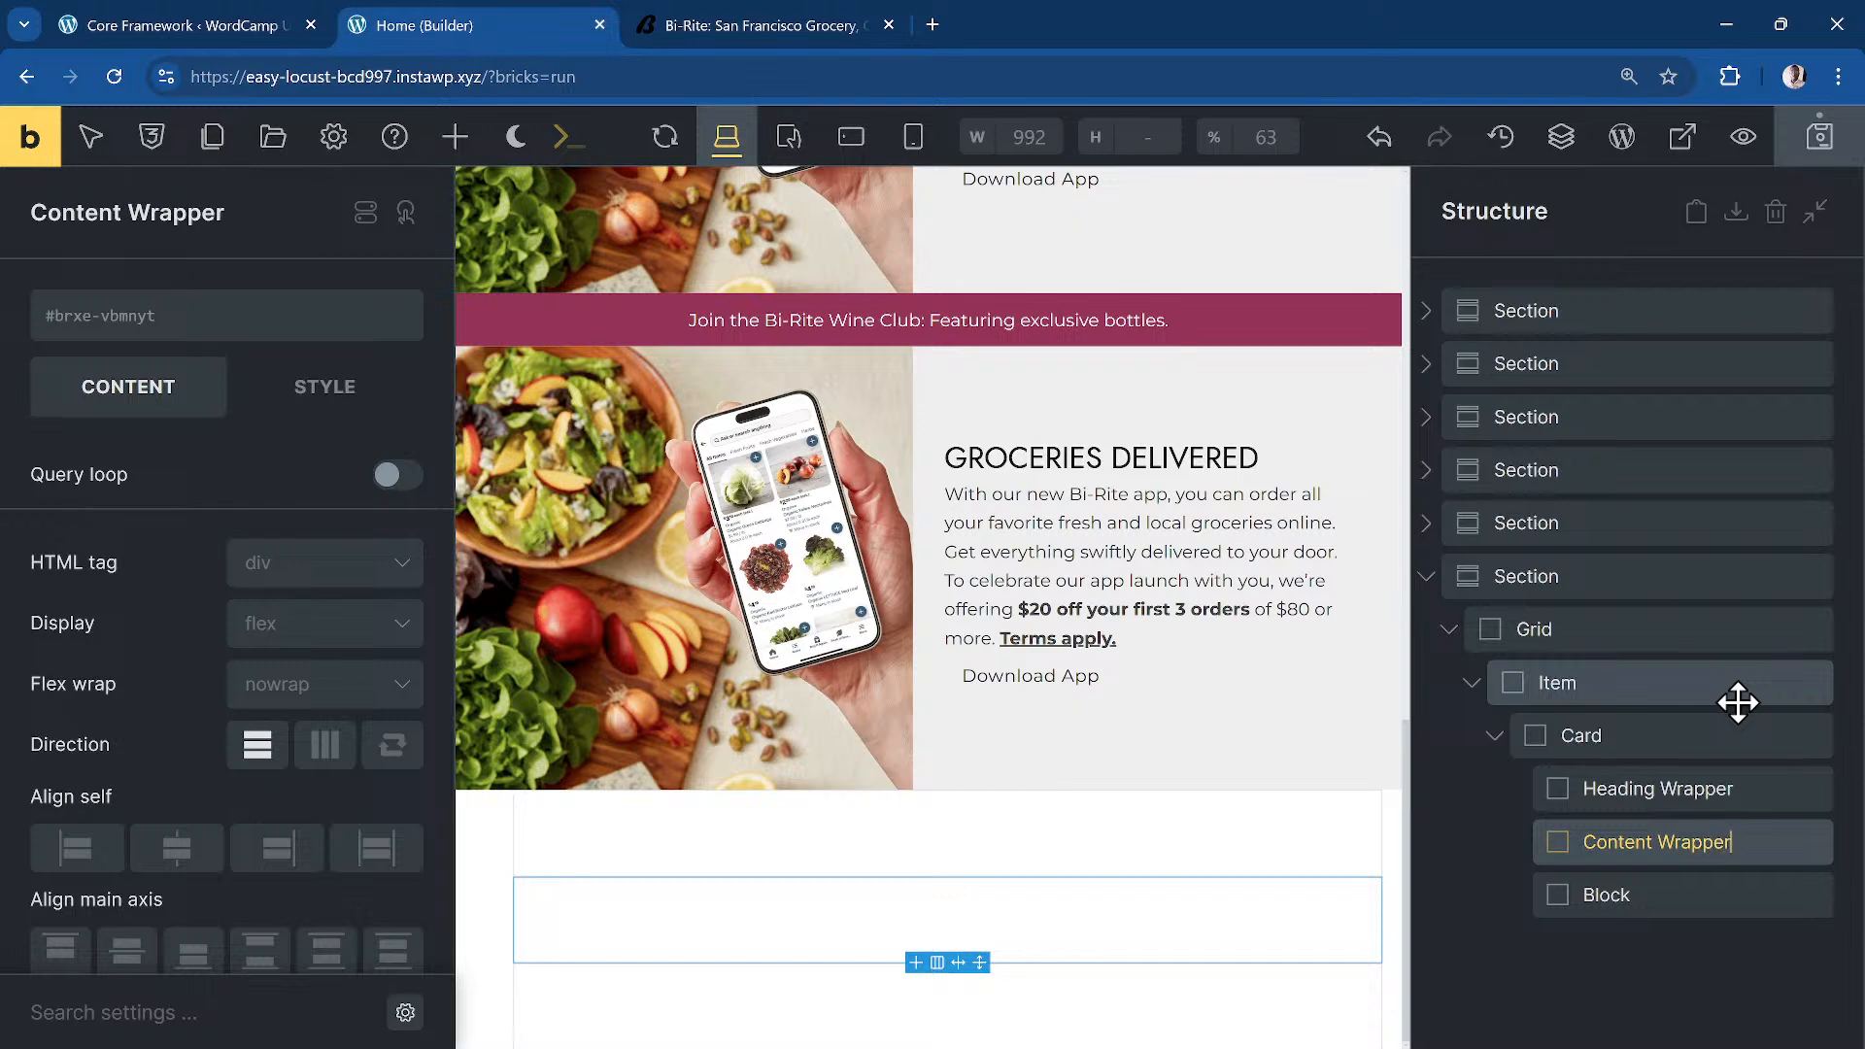
double_click(1656, 890)
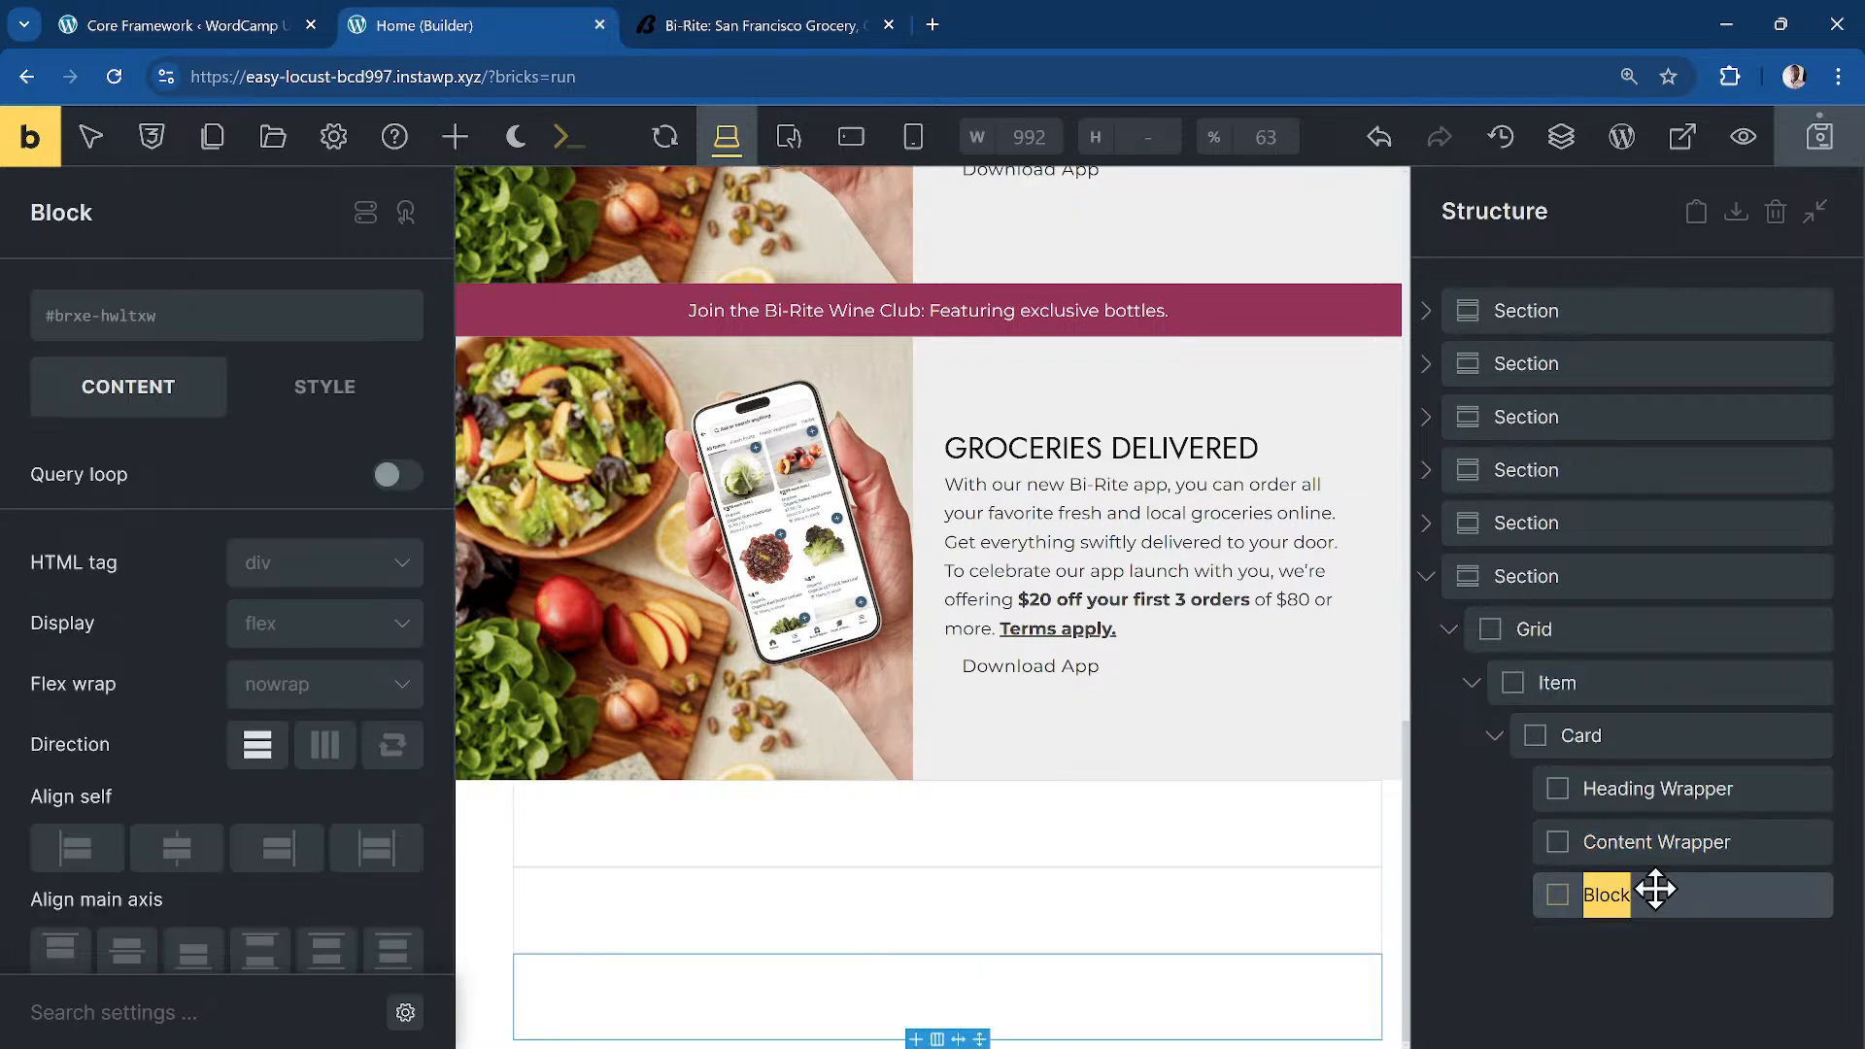
text(Med)
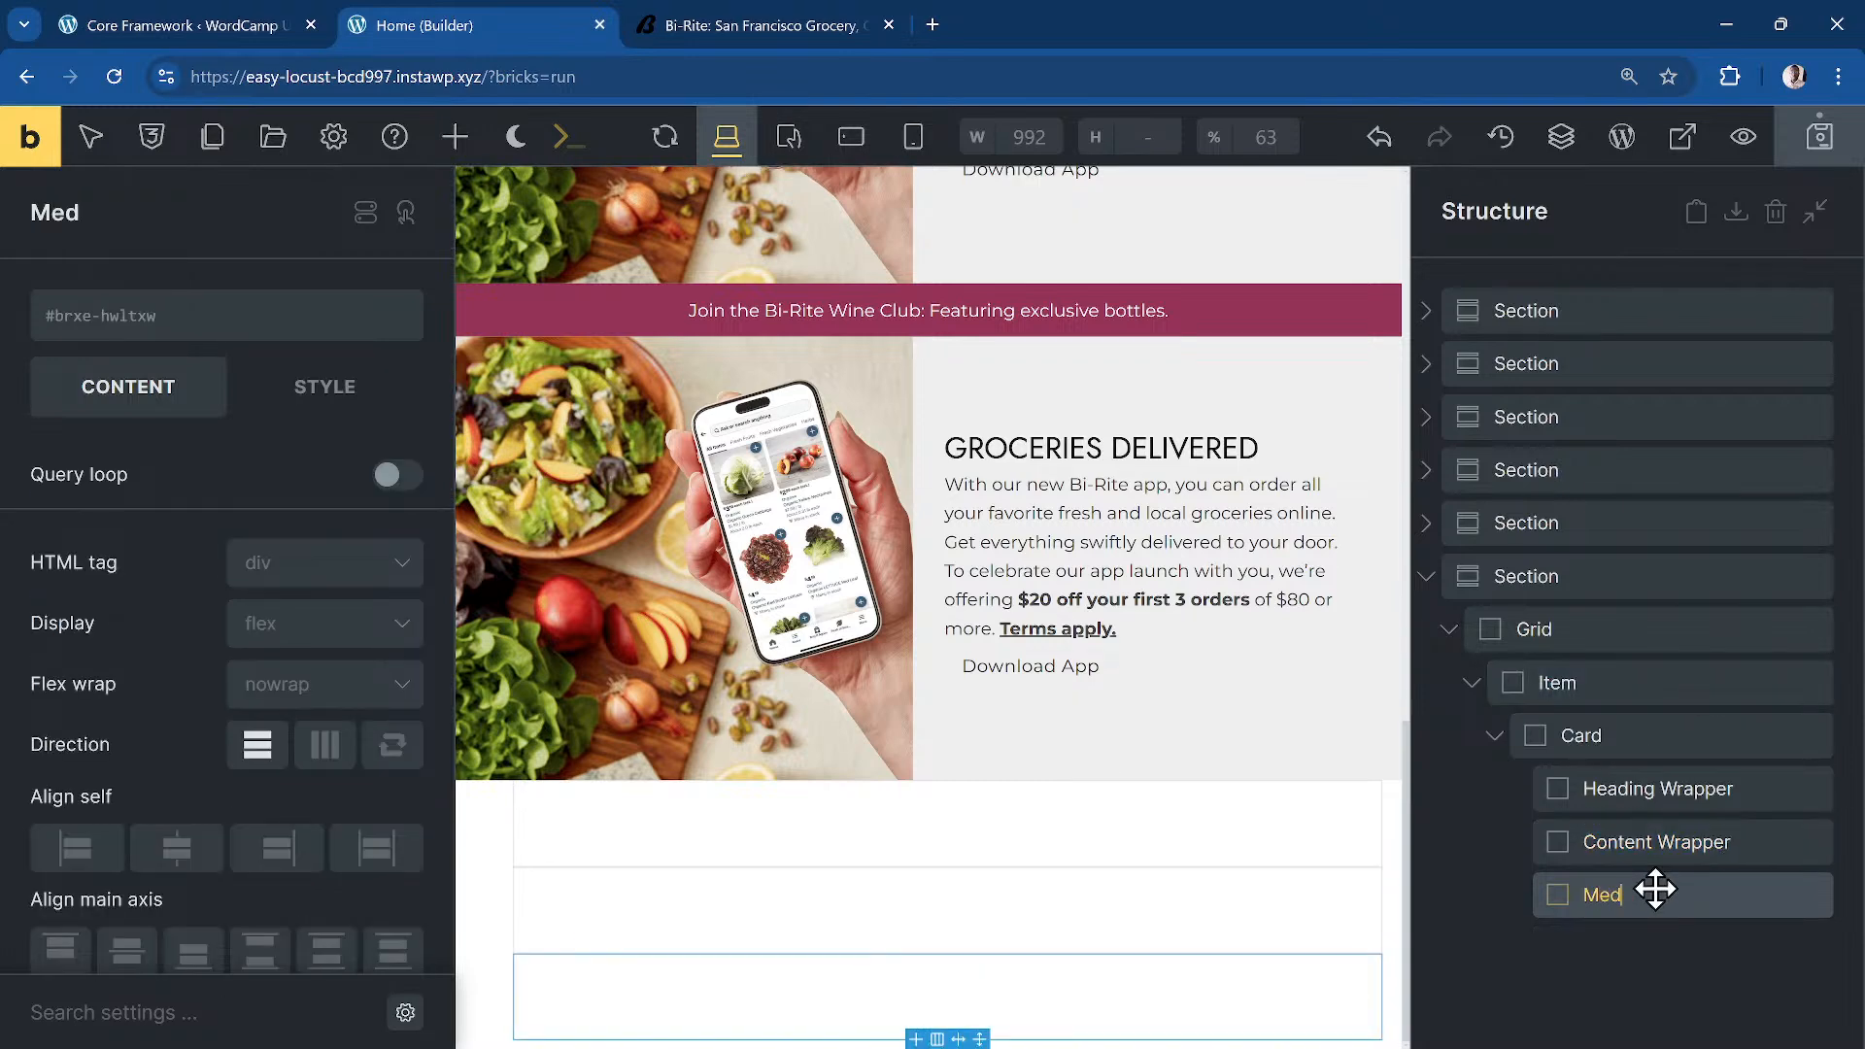
text(ia Wrapper)
drag(1655, 890, 1646, 802)
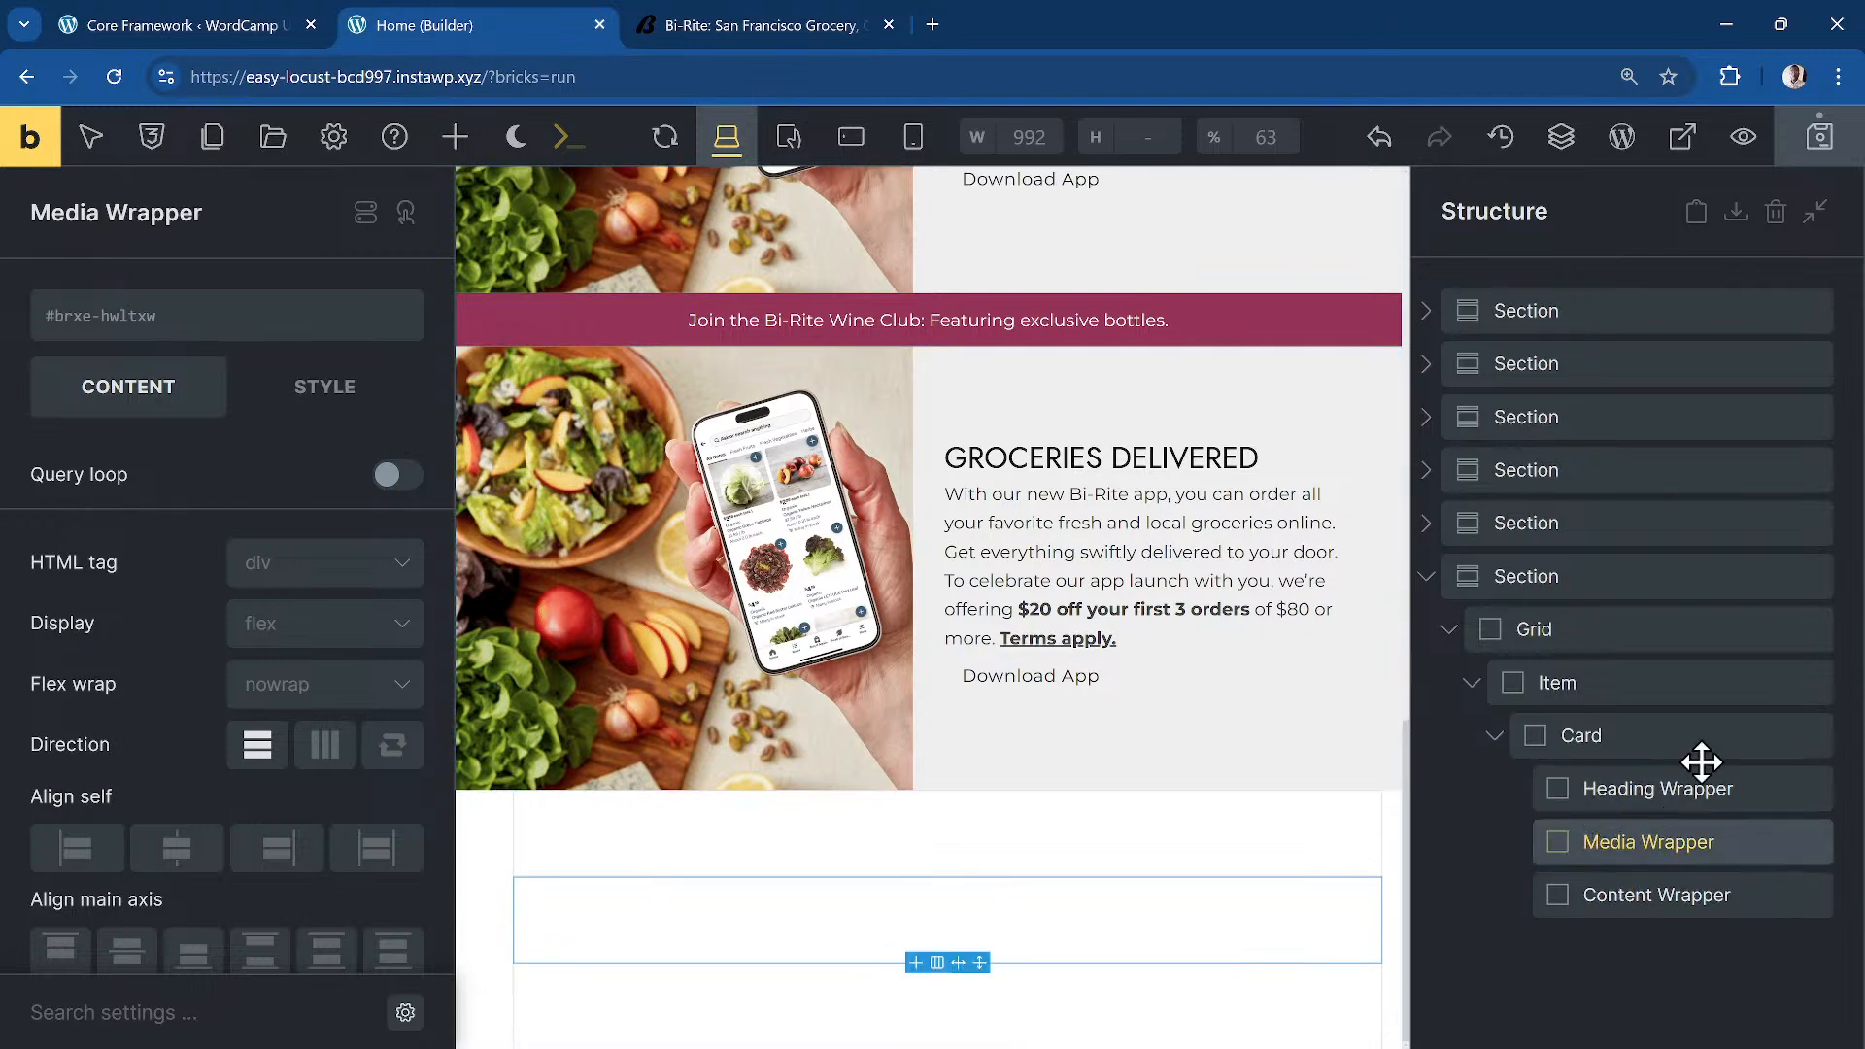
click(1608, 785)
Step: Apply offering-card__header, offering-card__media-wrapper and offering-card__content-wrapper classes to the three wrappers
click(119, 308)
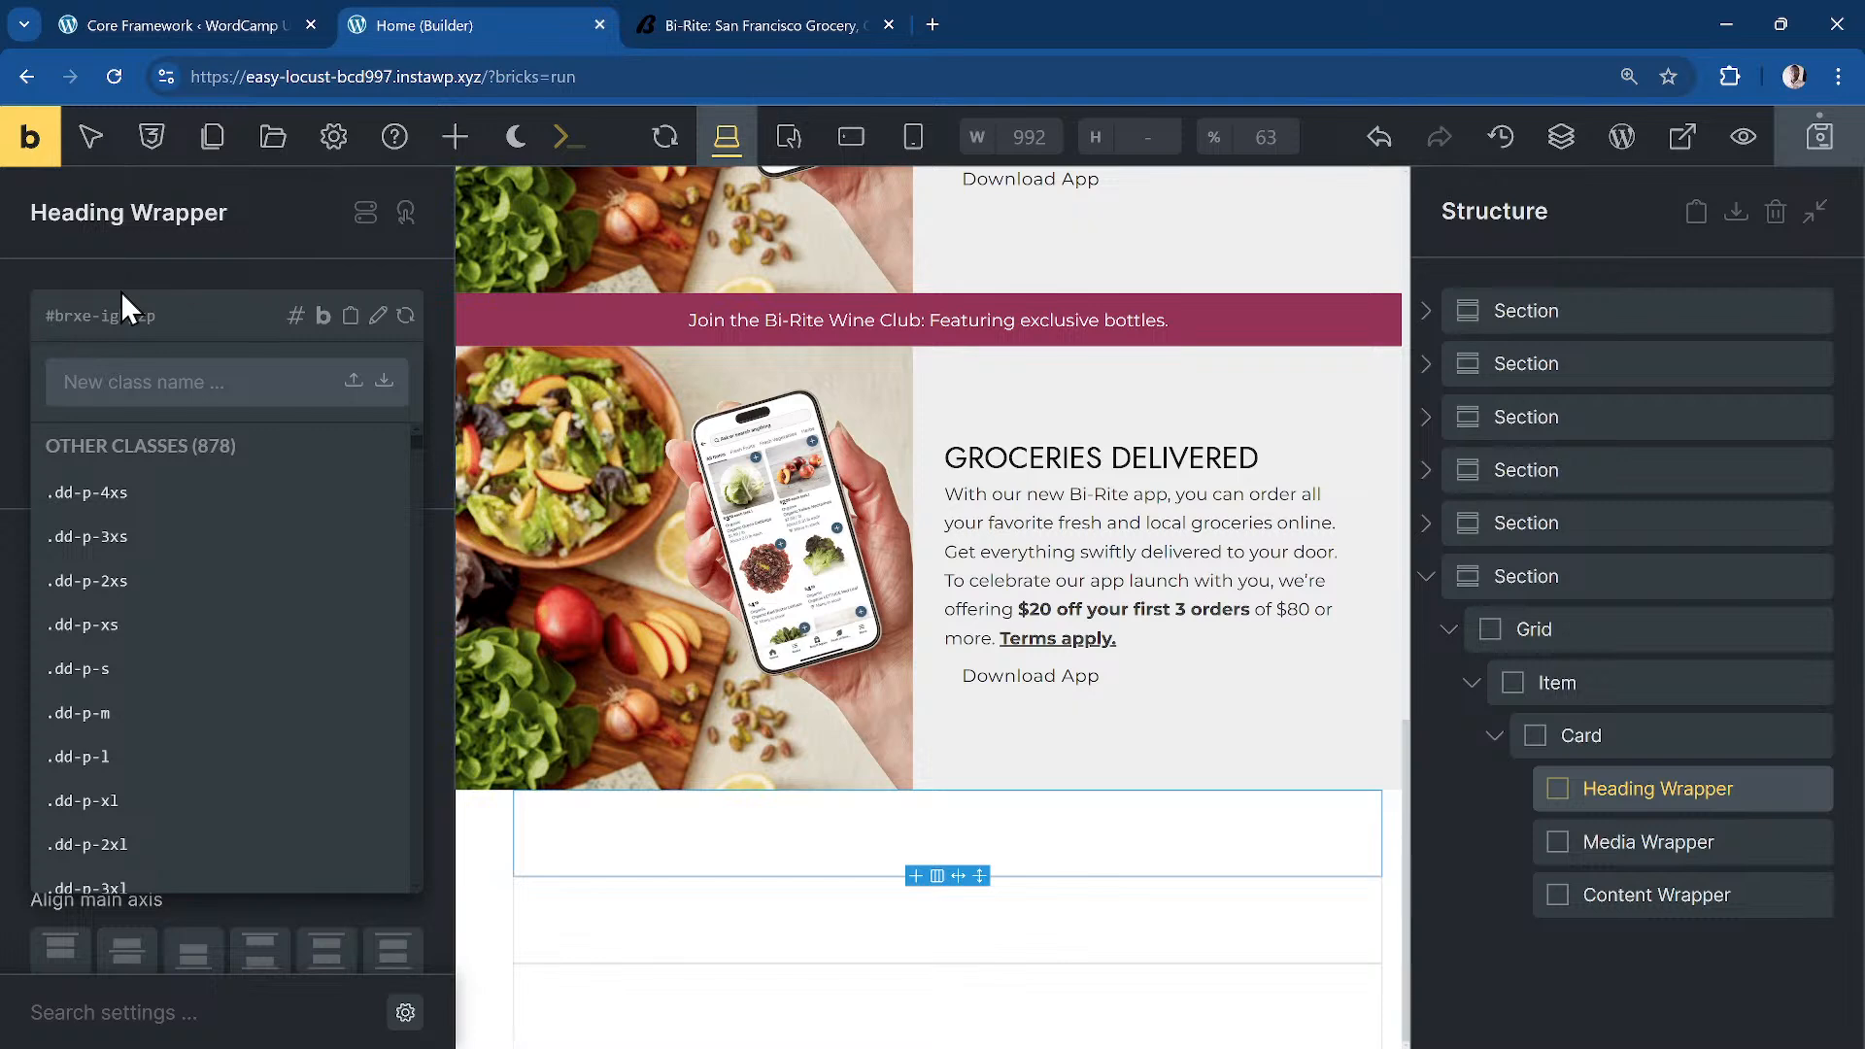
text(offering-c)
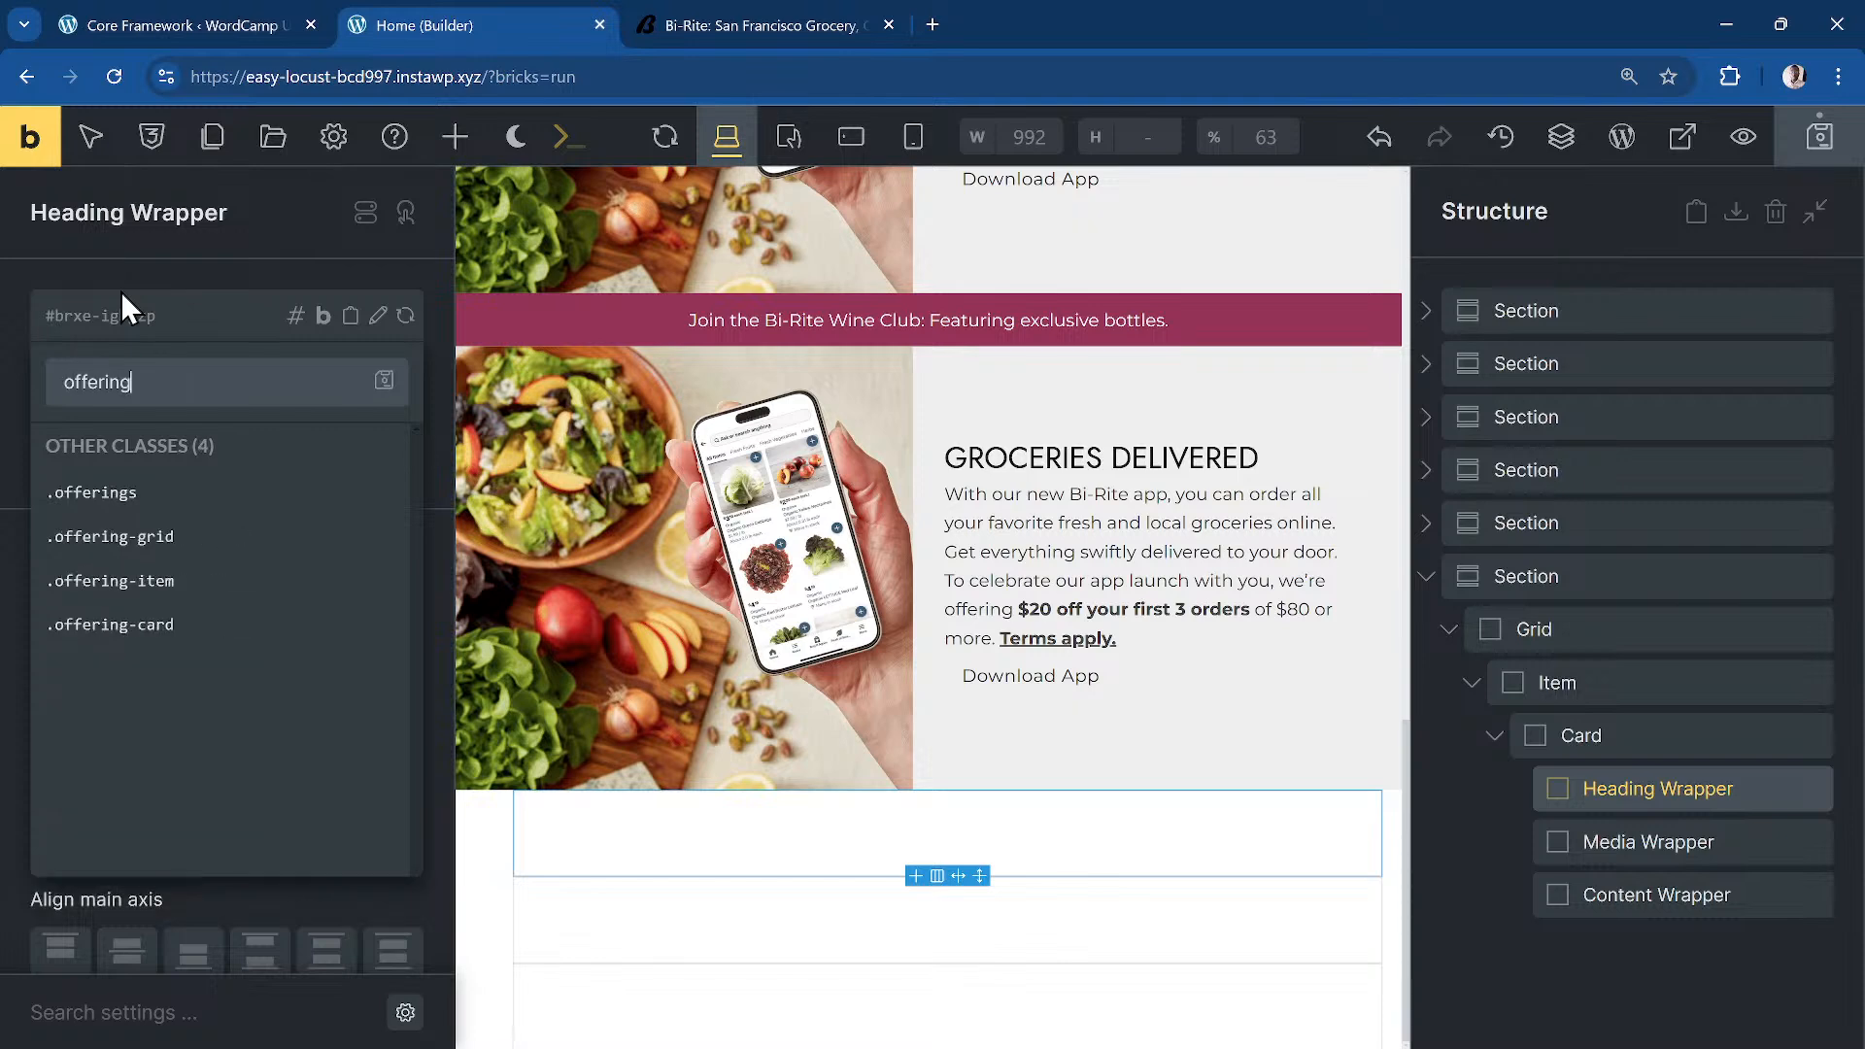
key(BackSpace)
text(card__header)
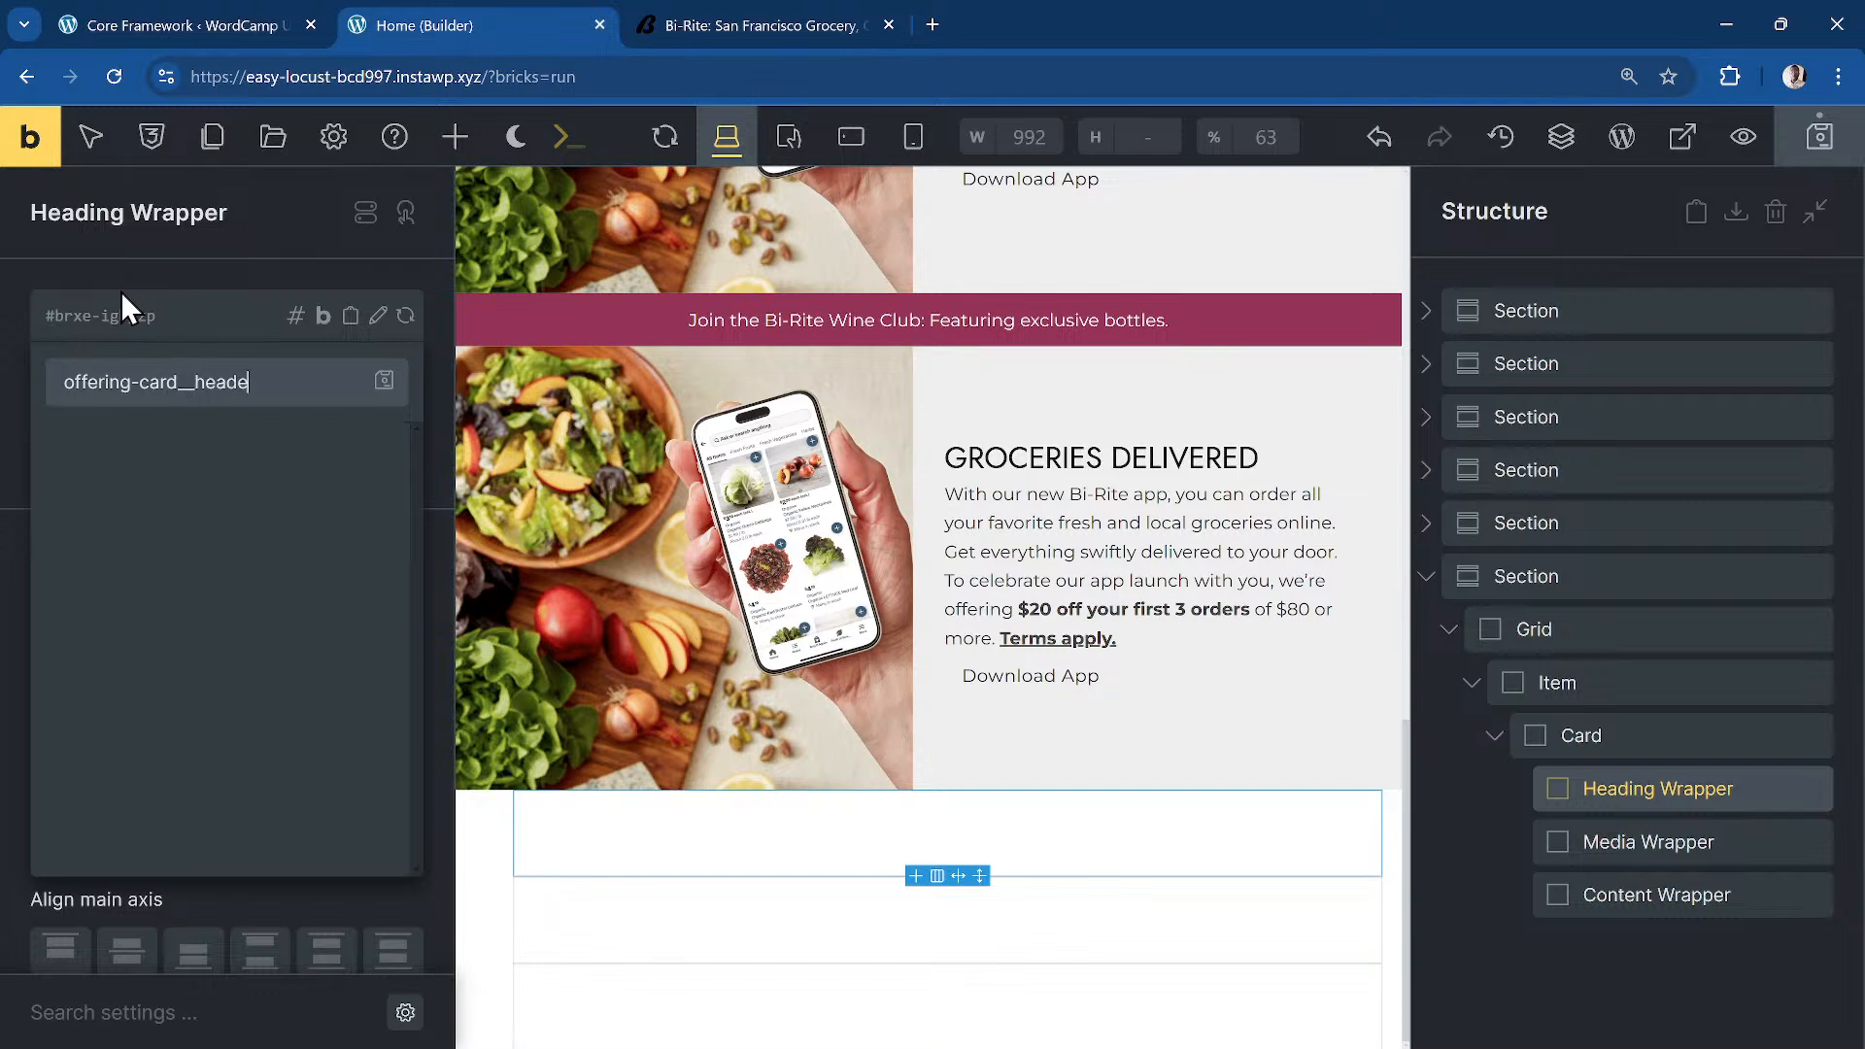
key(Return)
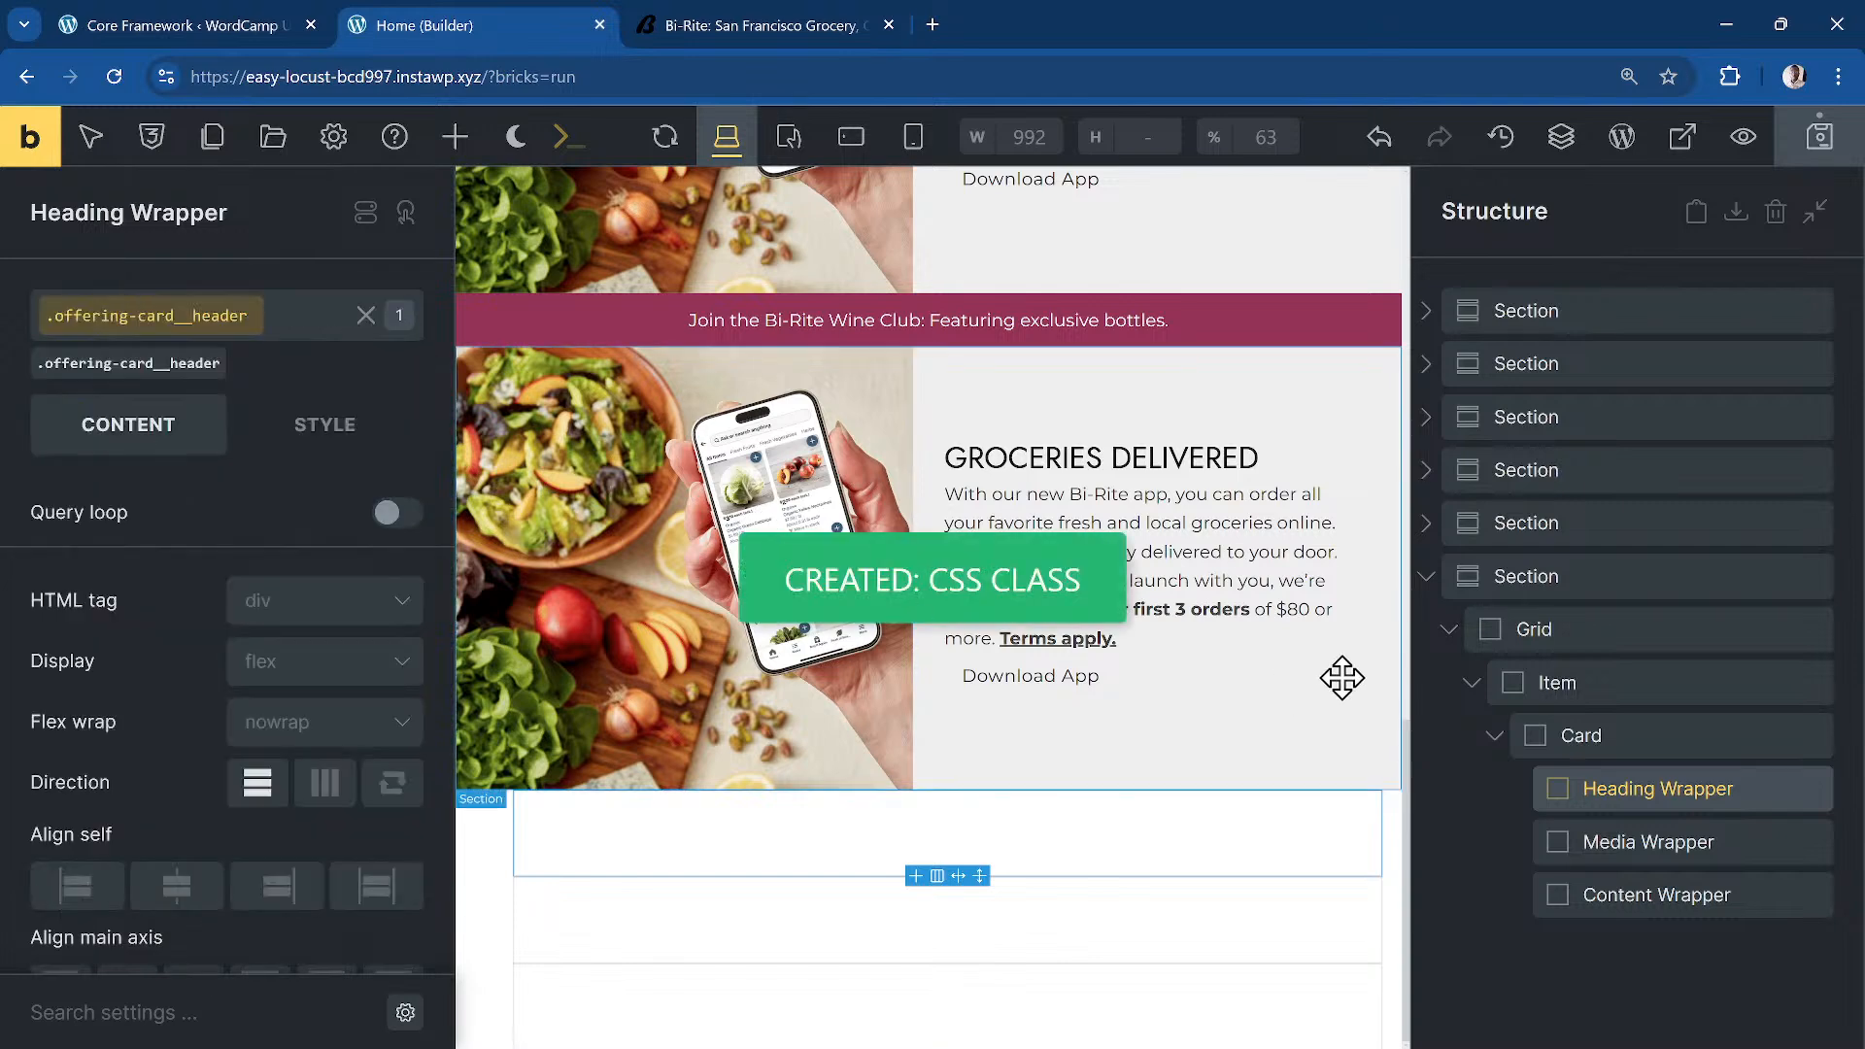
click(1704, 841)
click(200, 340)
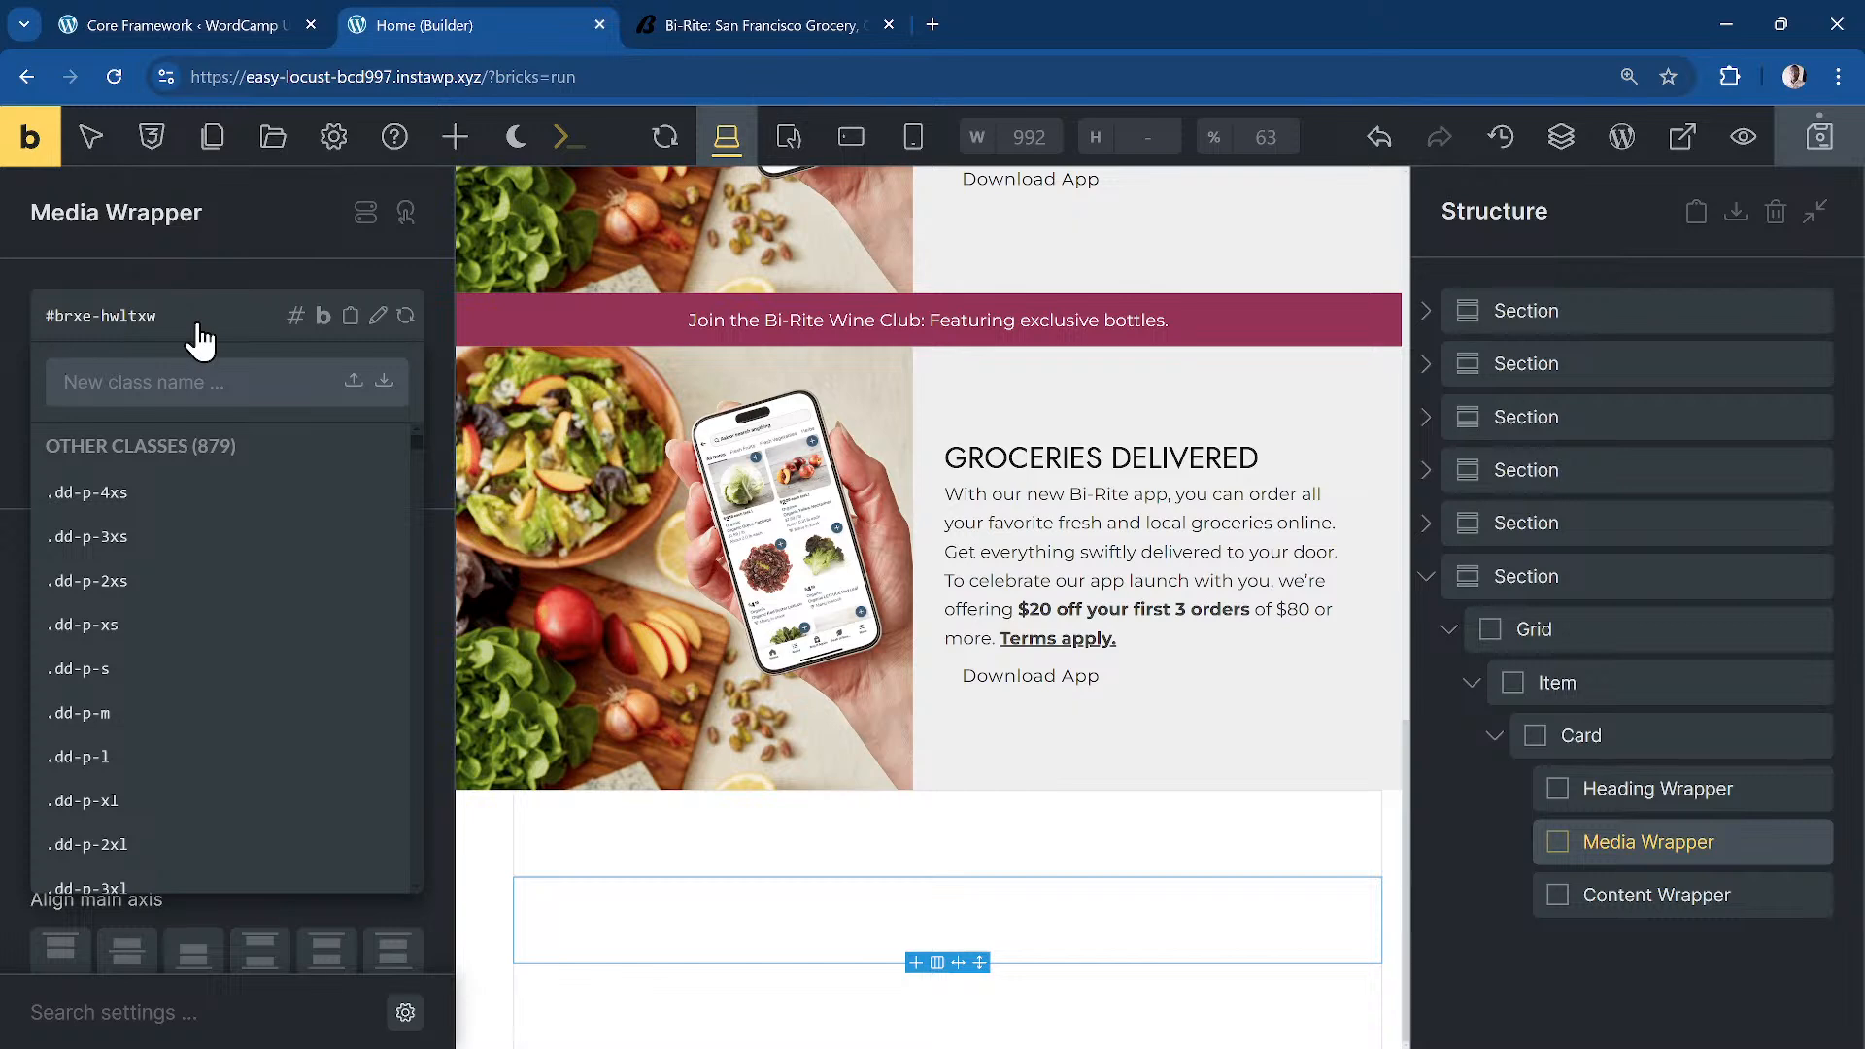
text(offering-ca)
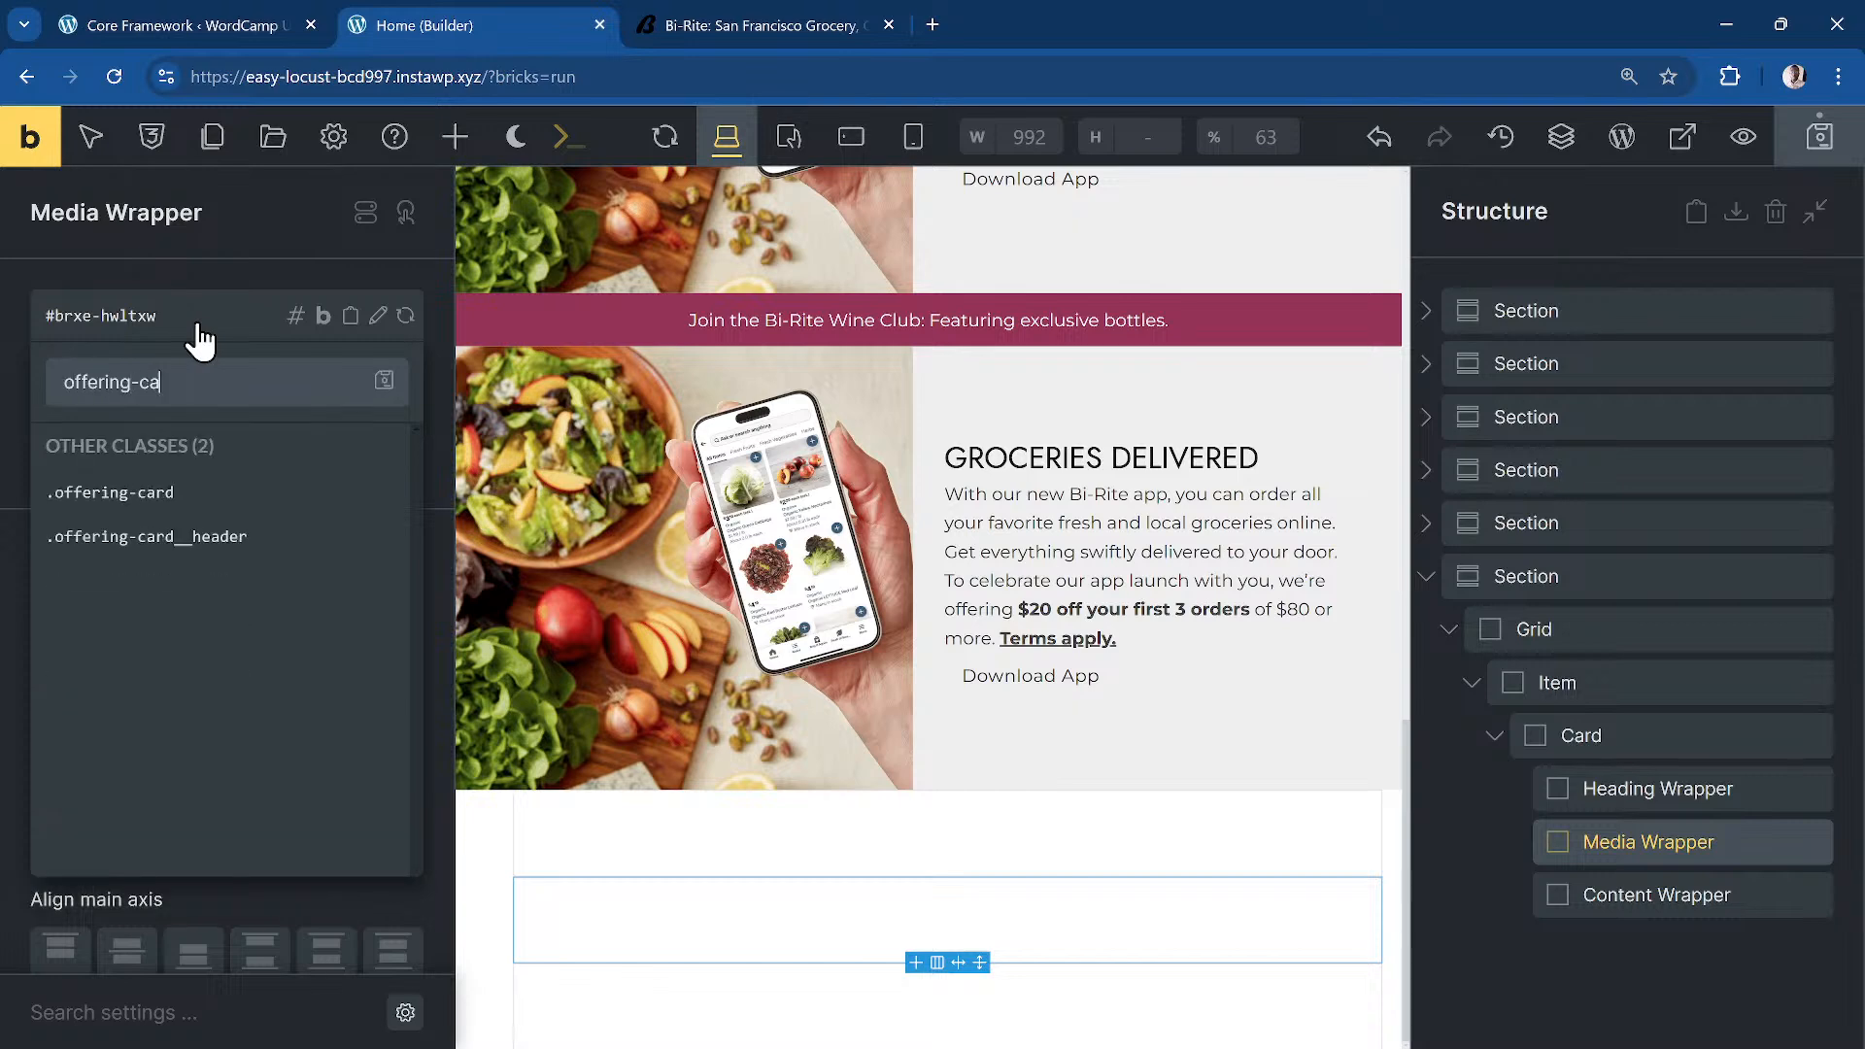
text(rd__media-wra)
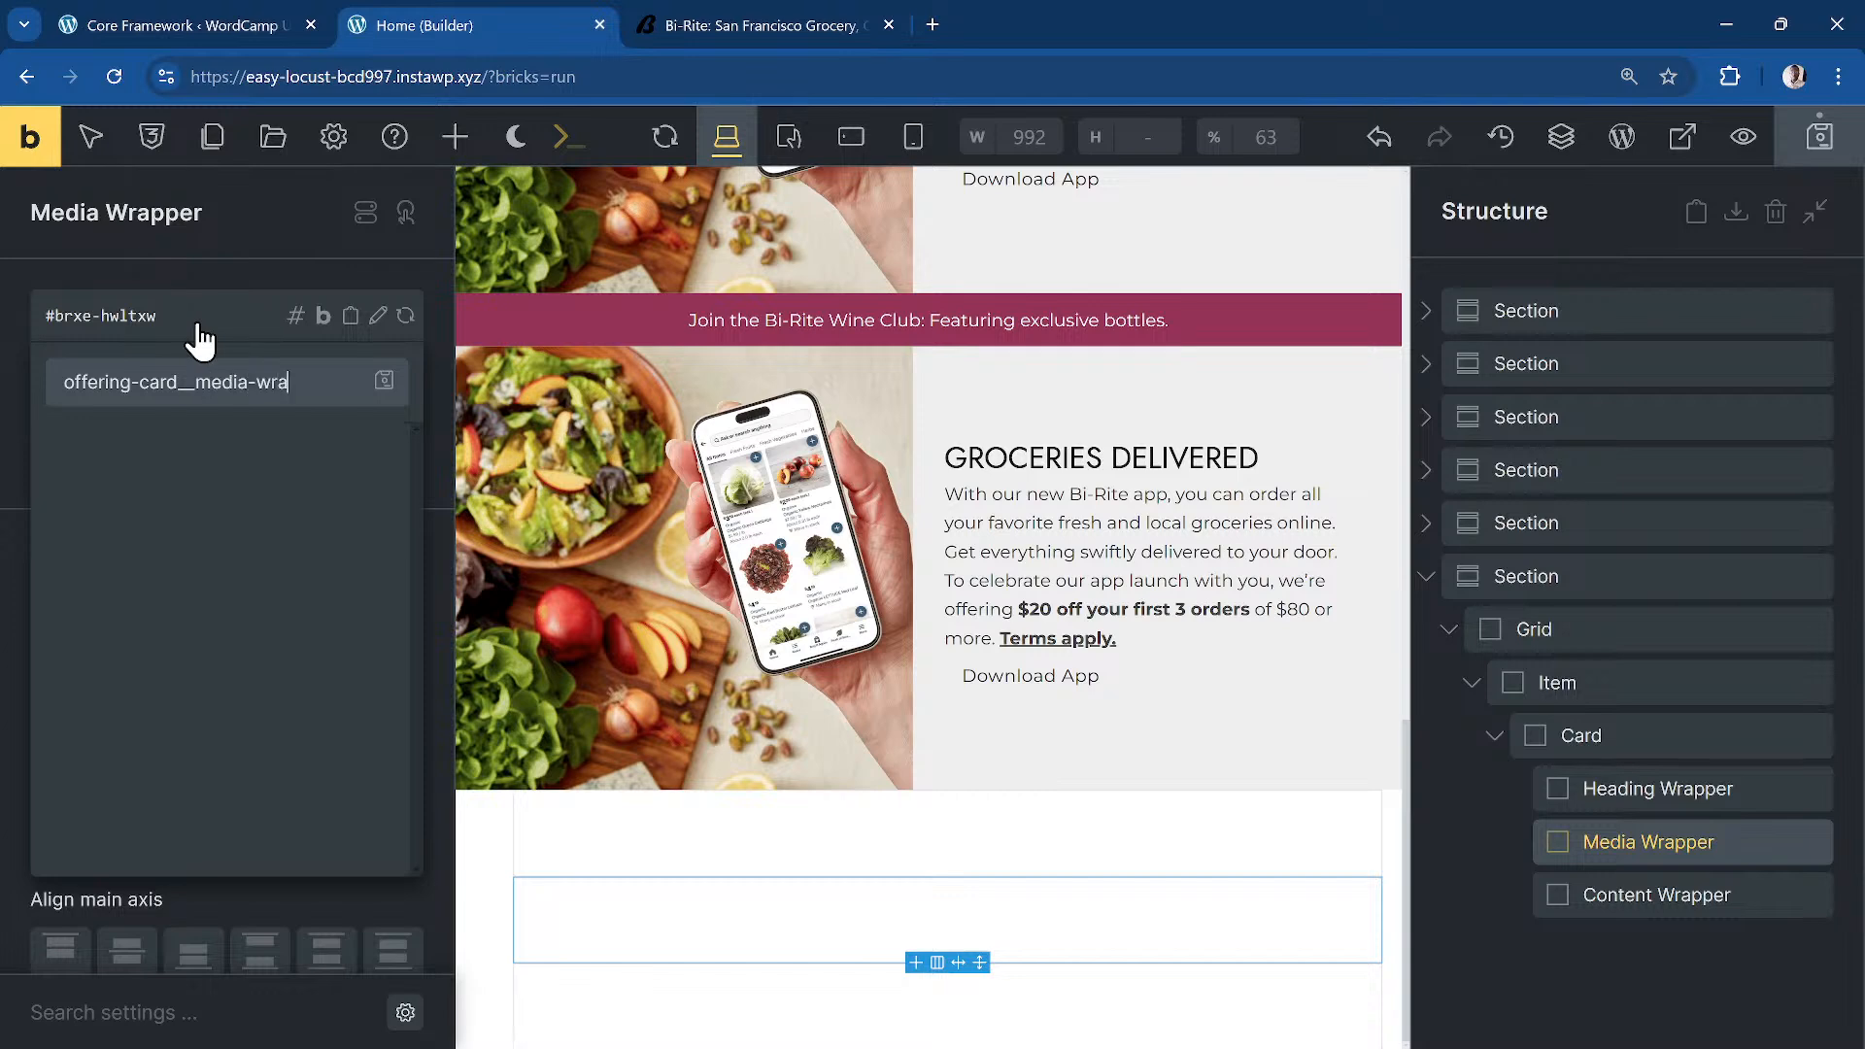
text(pper)
key(Return)
click(1736, 899)
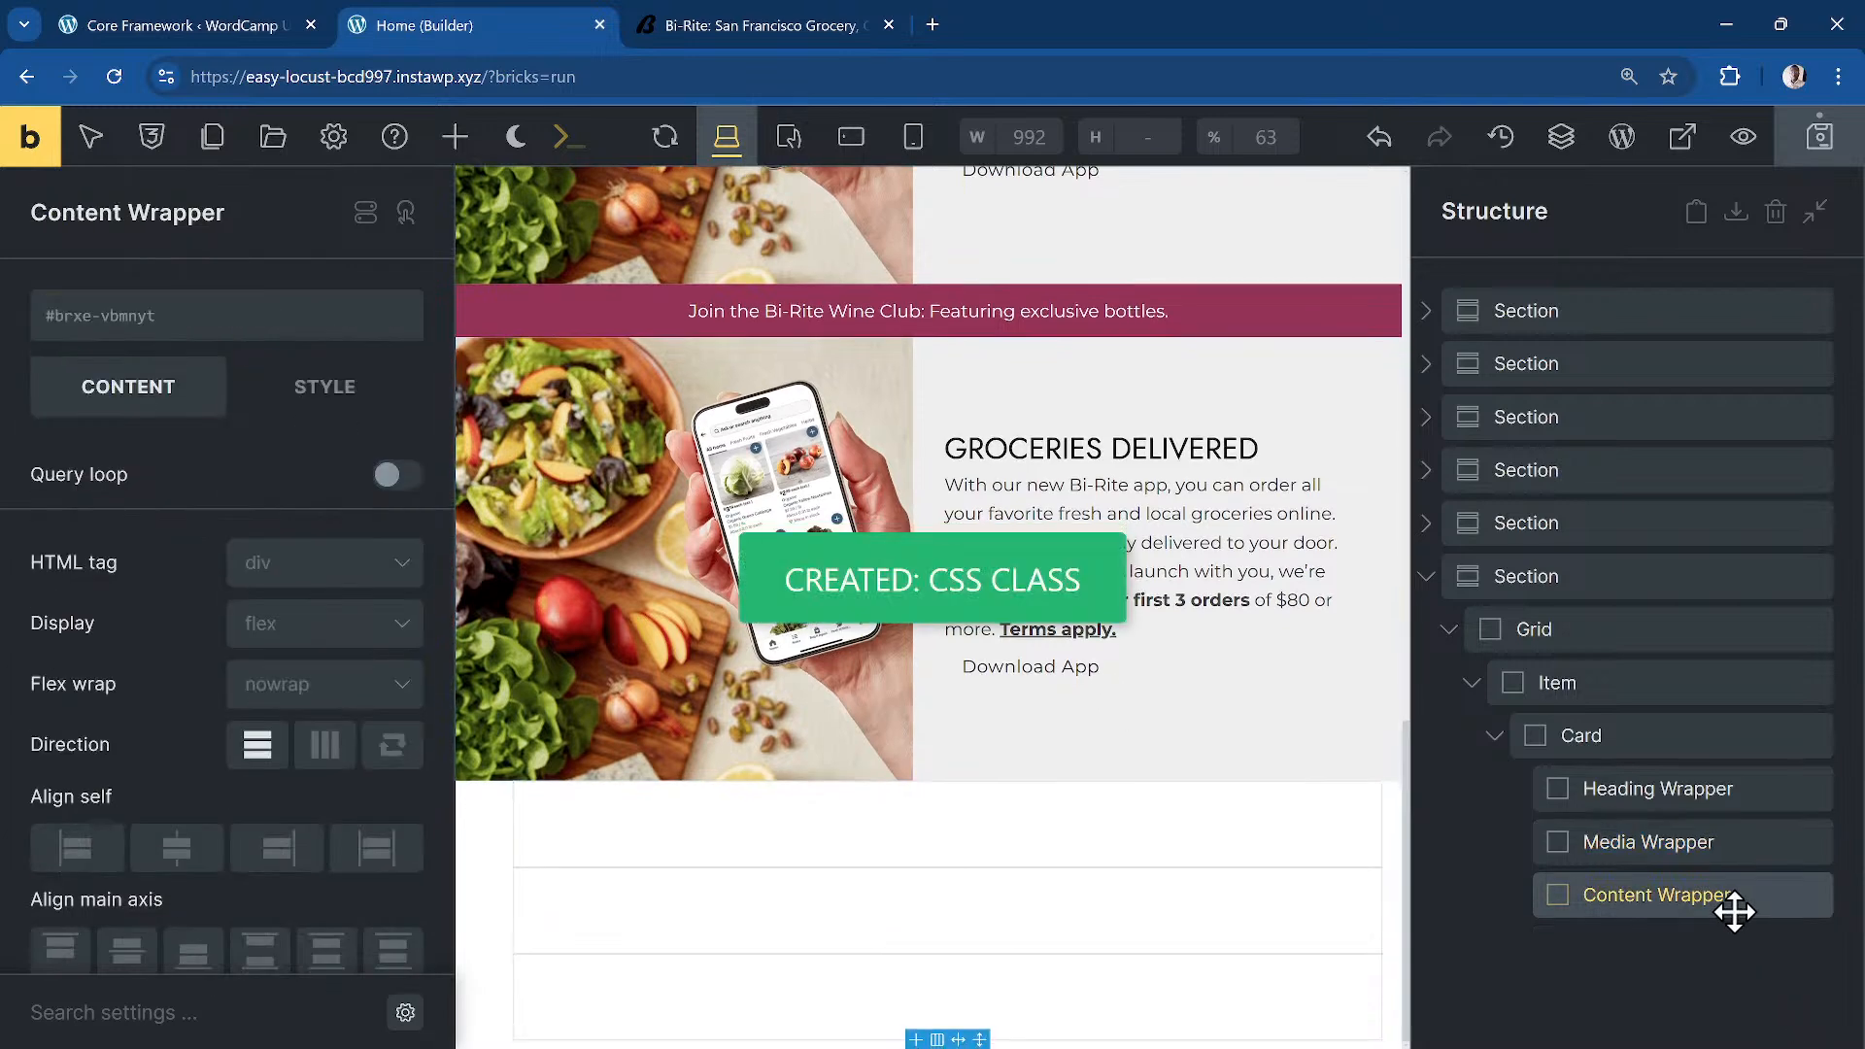
click(197, 348)
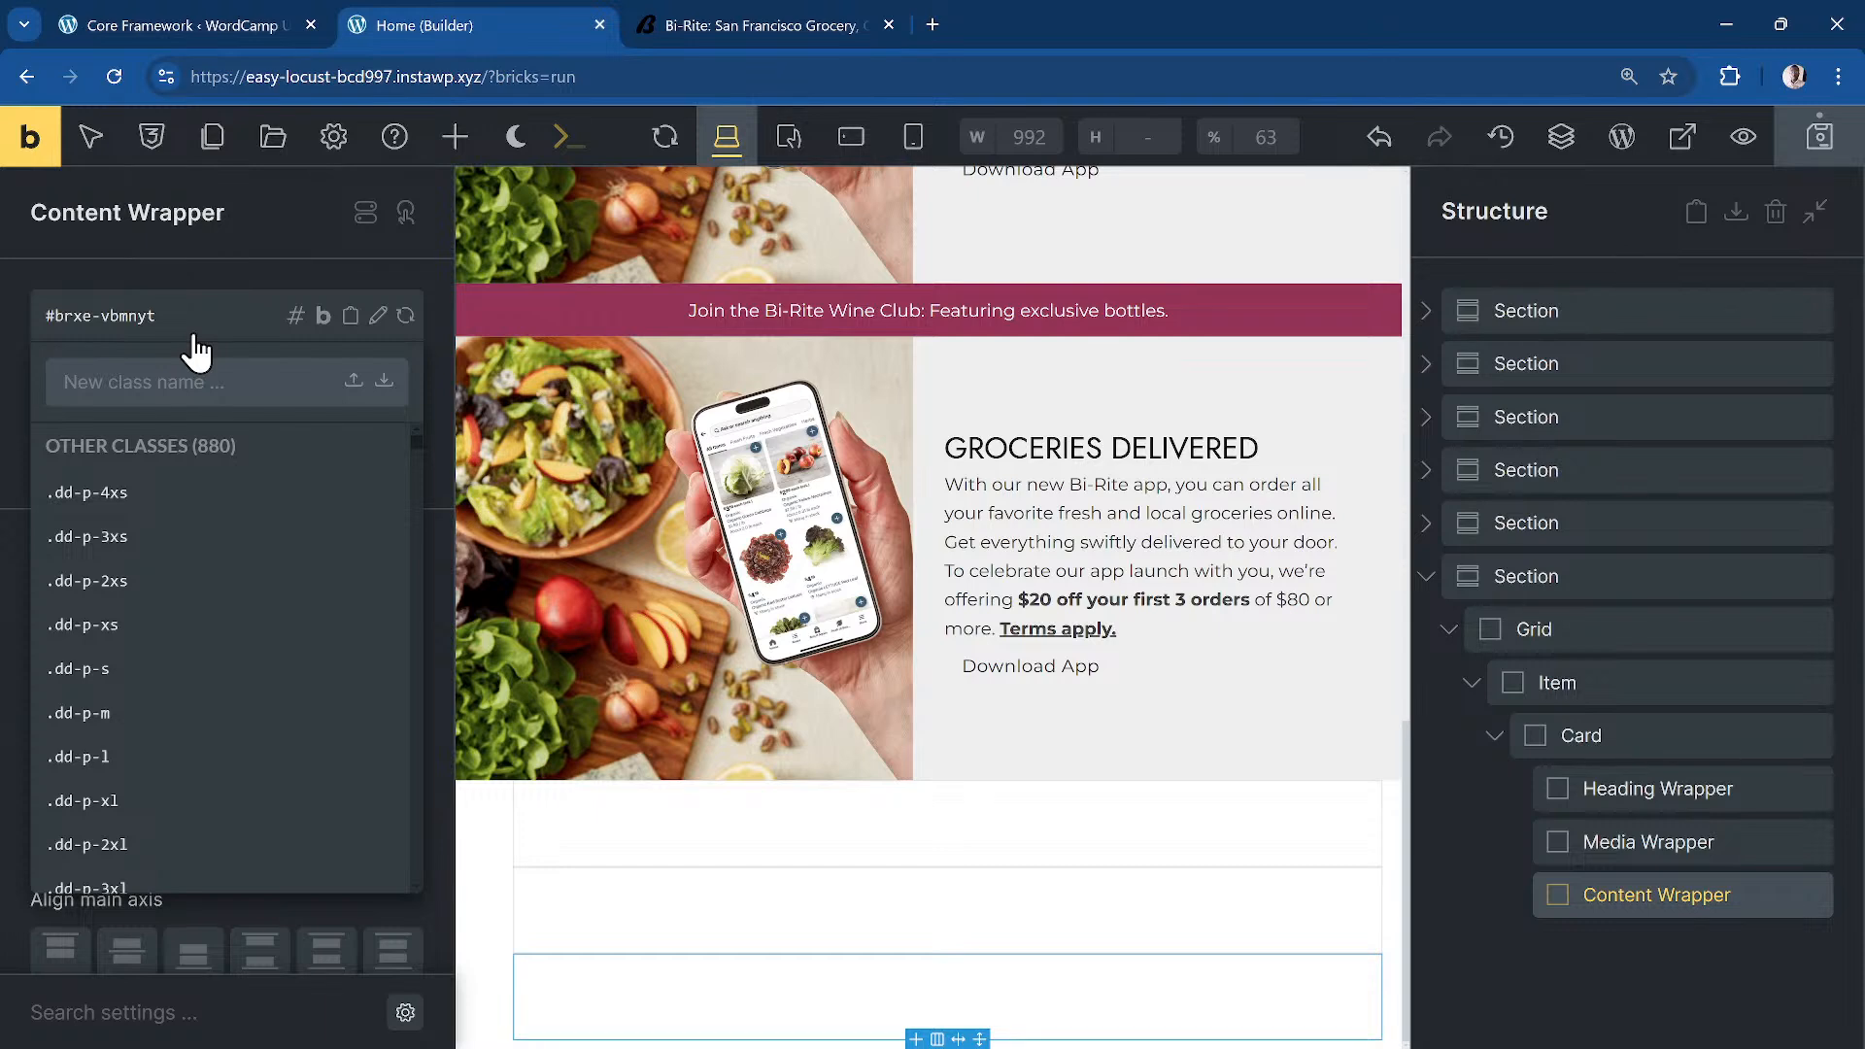
text(offering-card__content-wrapper)
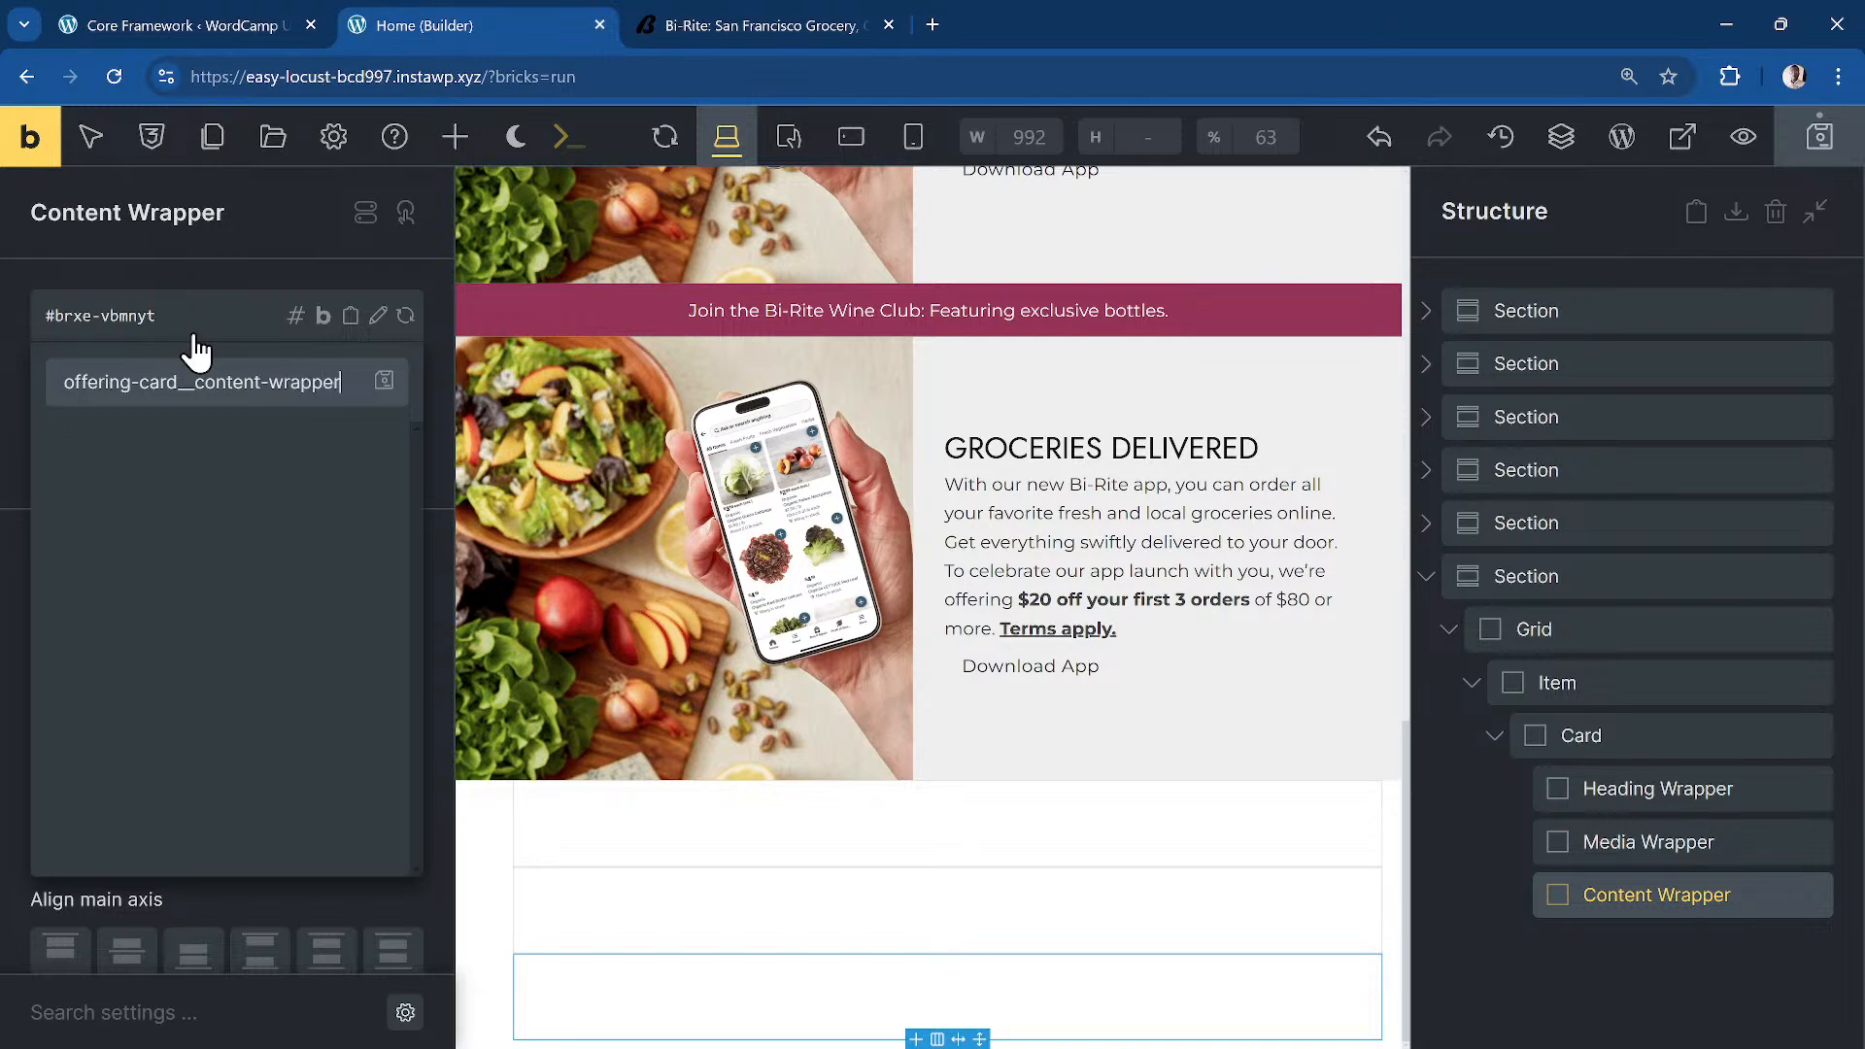
key(Return)
click(1654, 784)
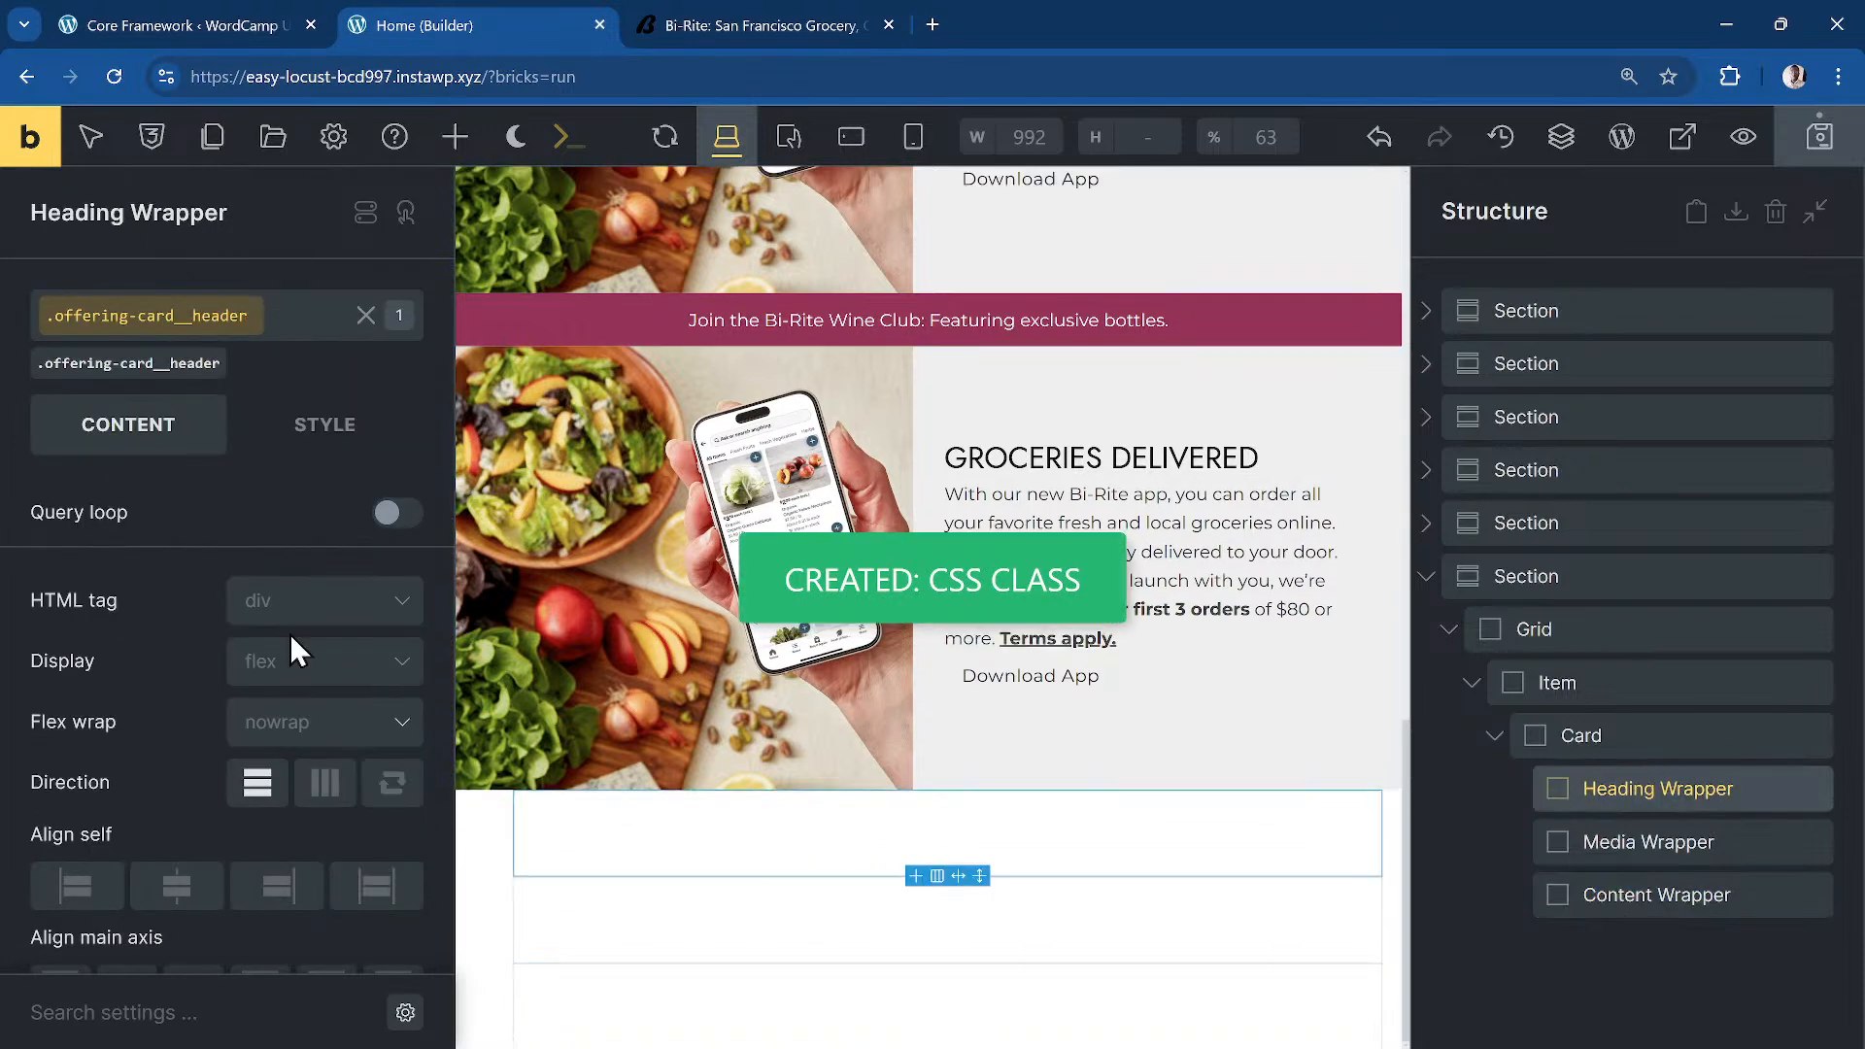
Step: Add a Heading to the Heading Wrapper reading GROCERIES DELIVERED, copied from the Bi-Rite page
click(455, 137)
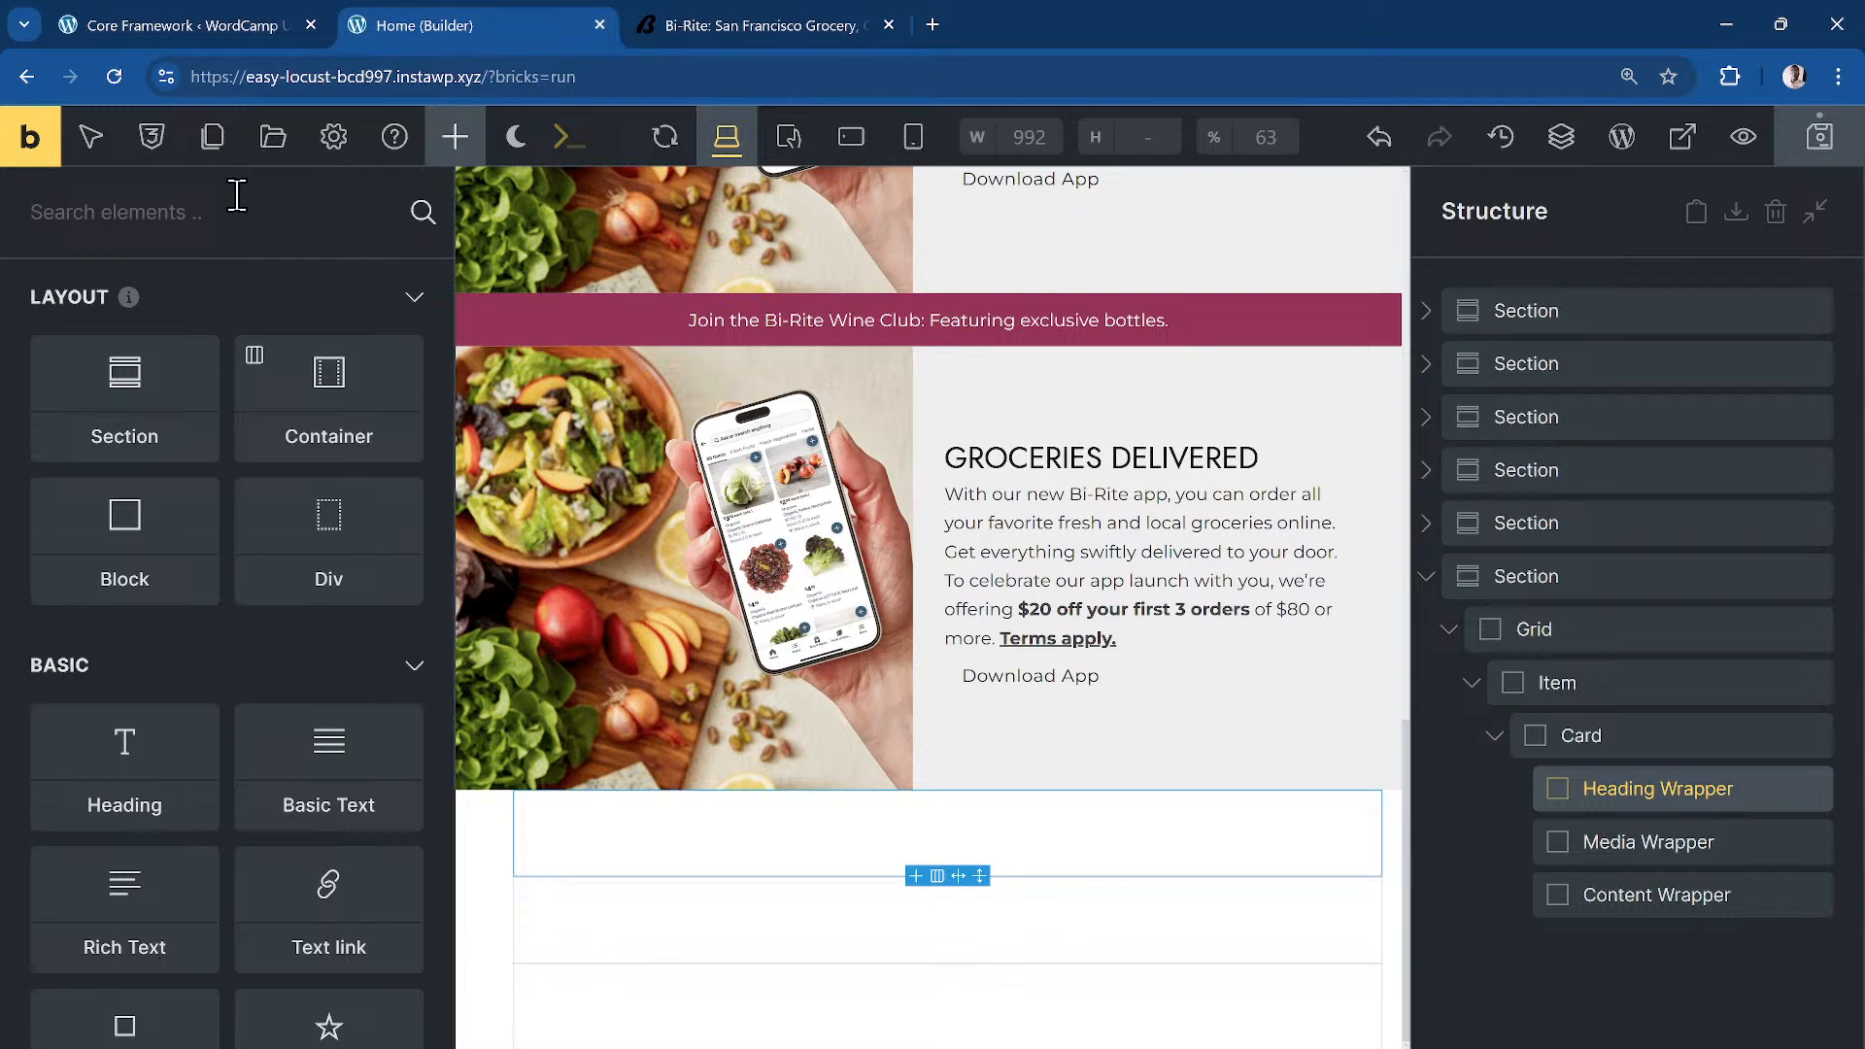
text(head)
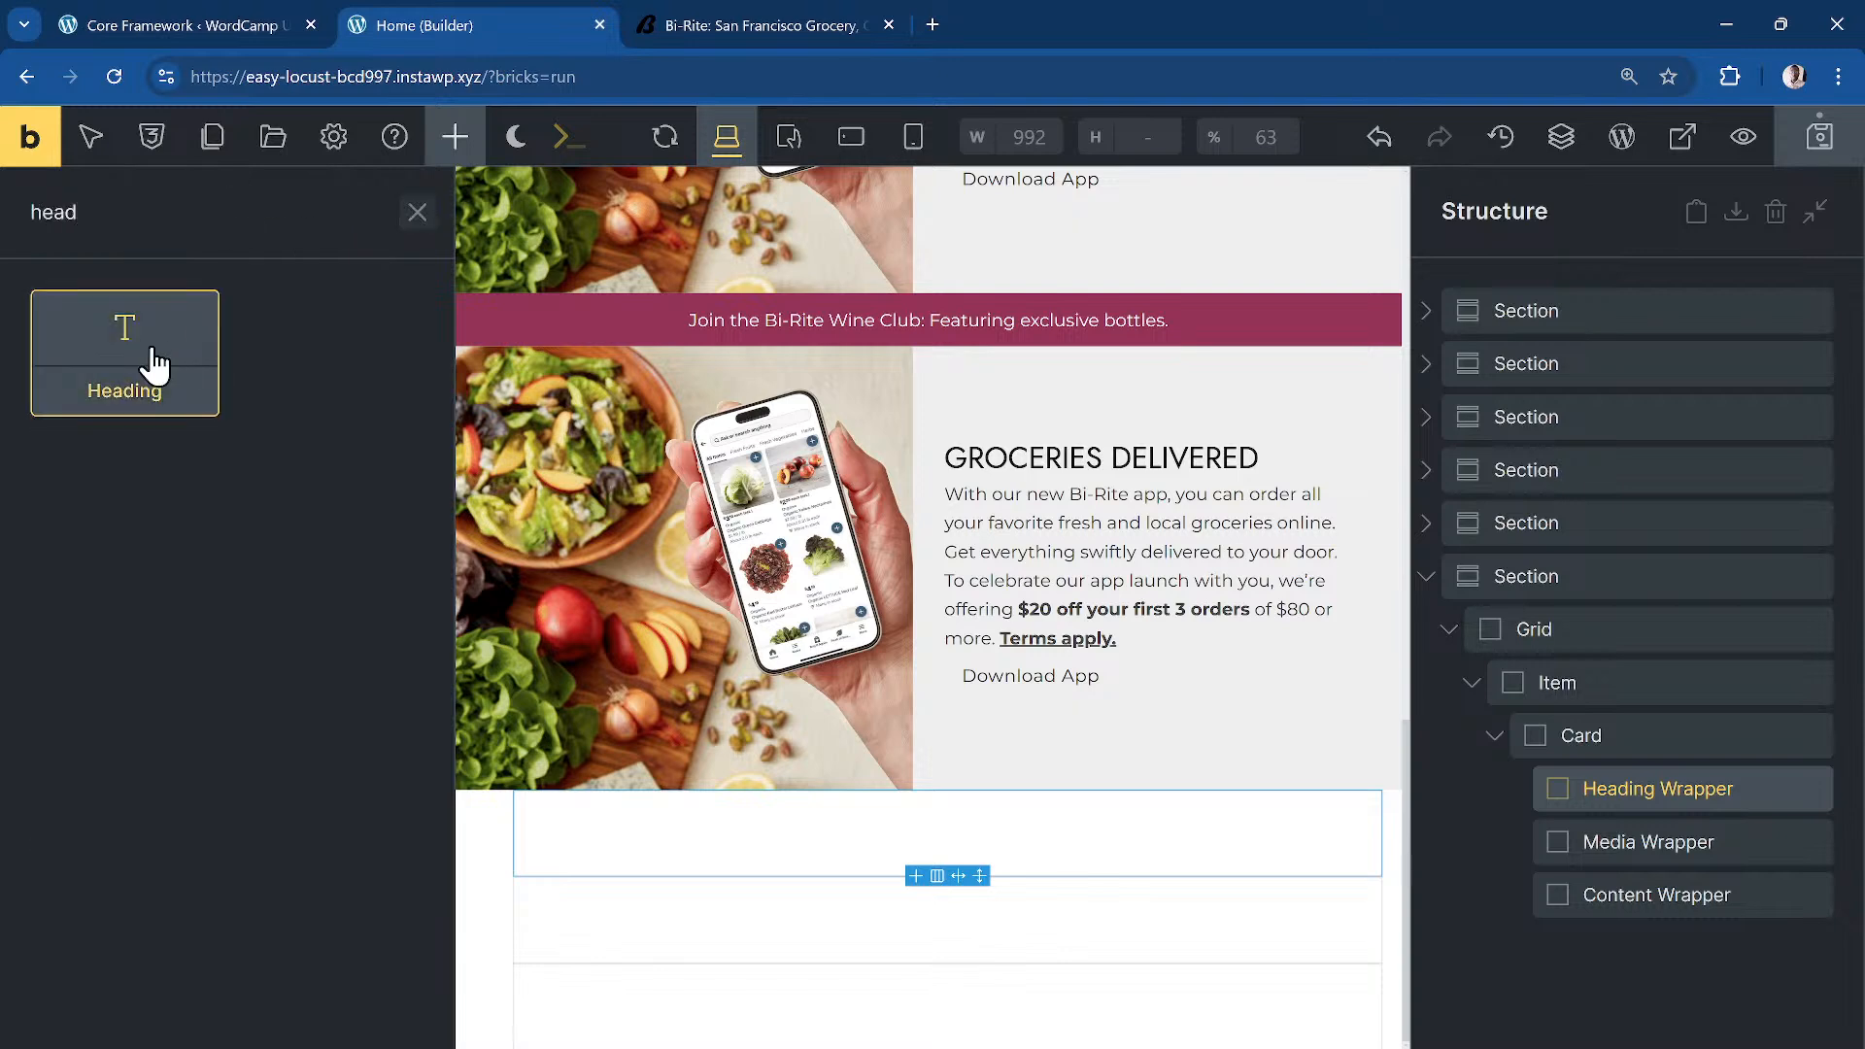
click(151, 364)
click(685, 26)
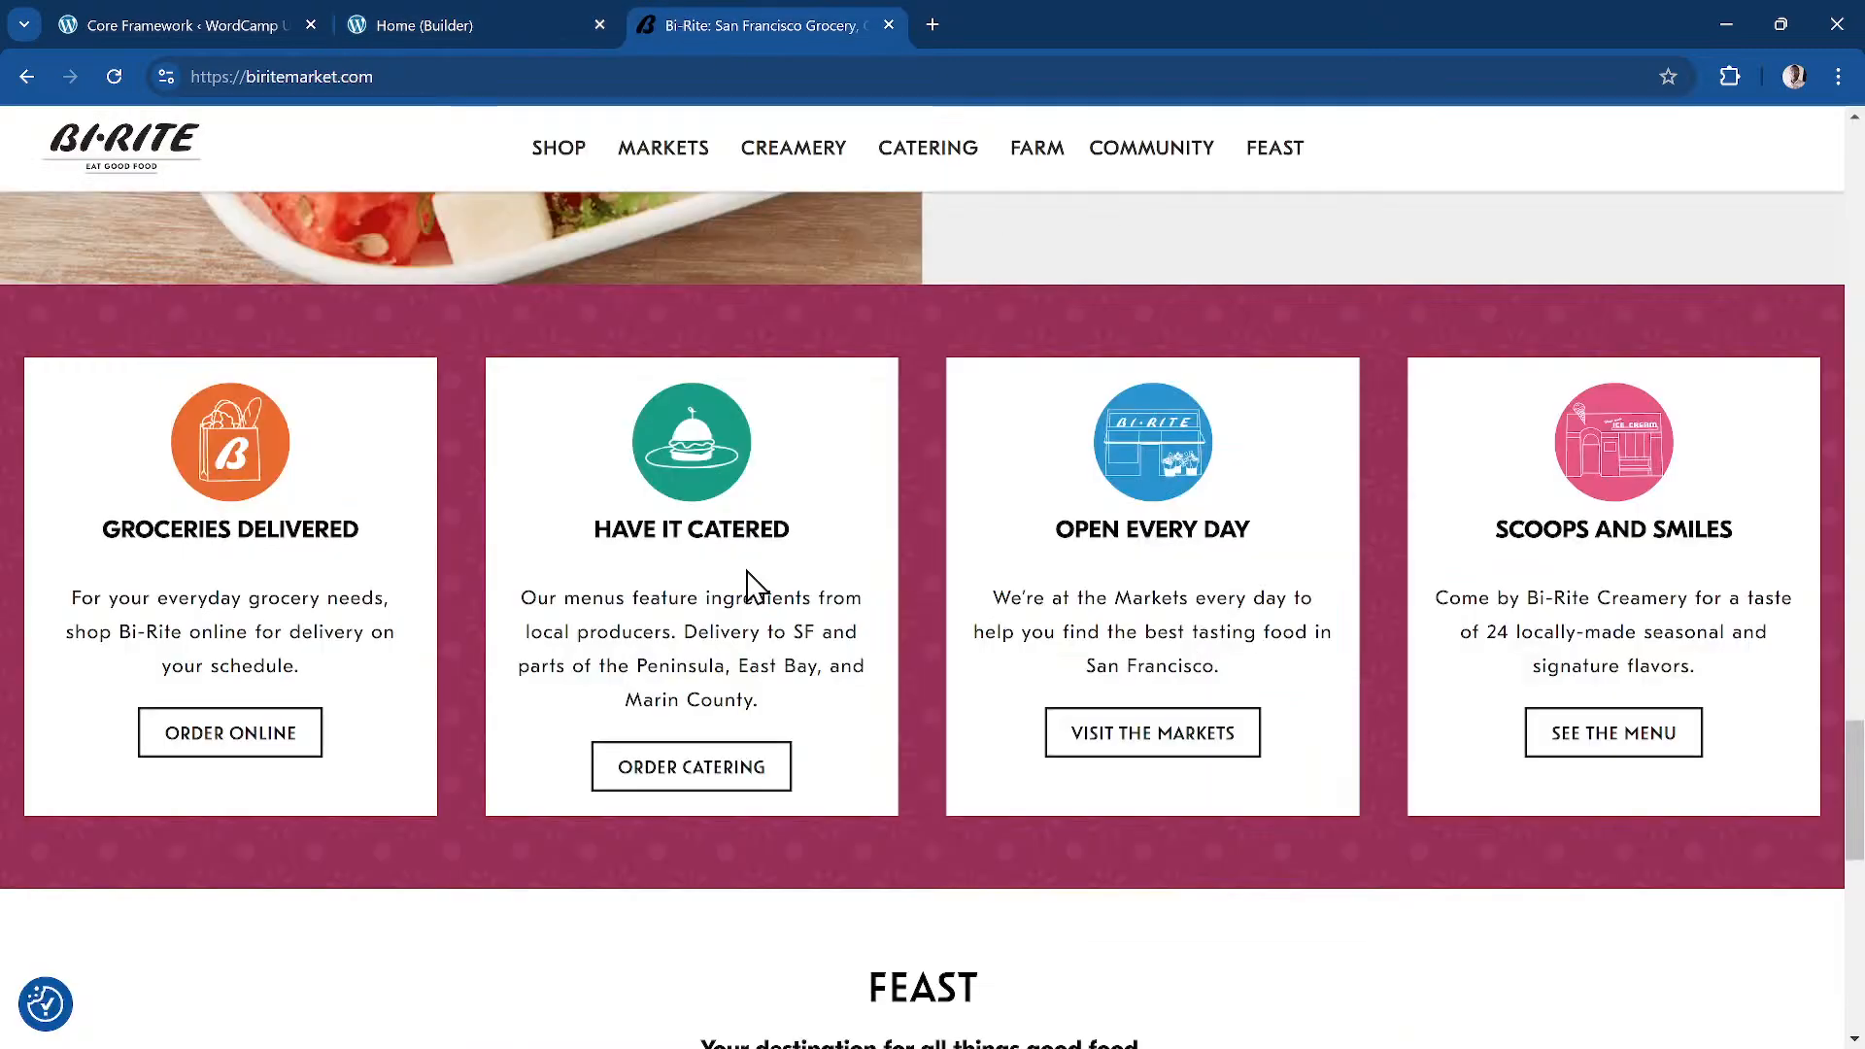
drag(384, 547, 81, 543)
key(ctrl+c)
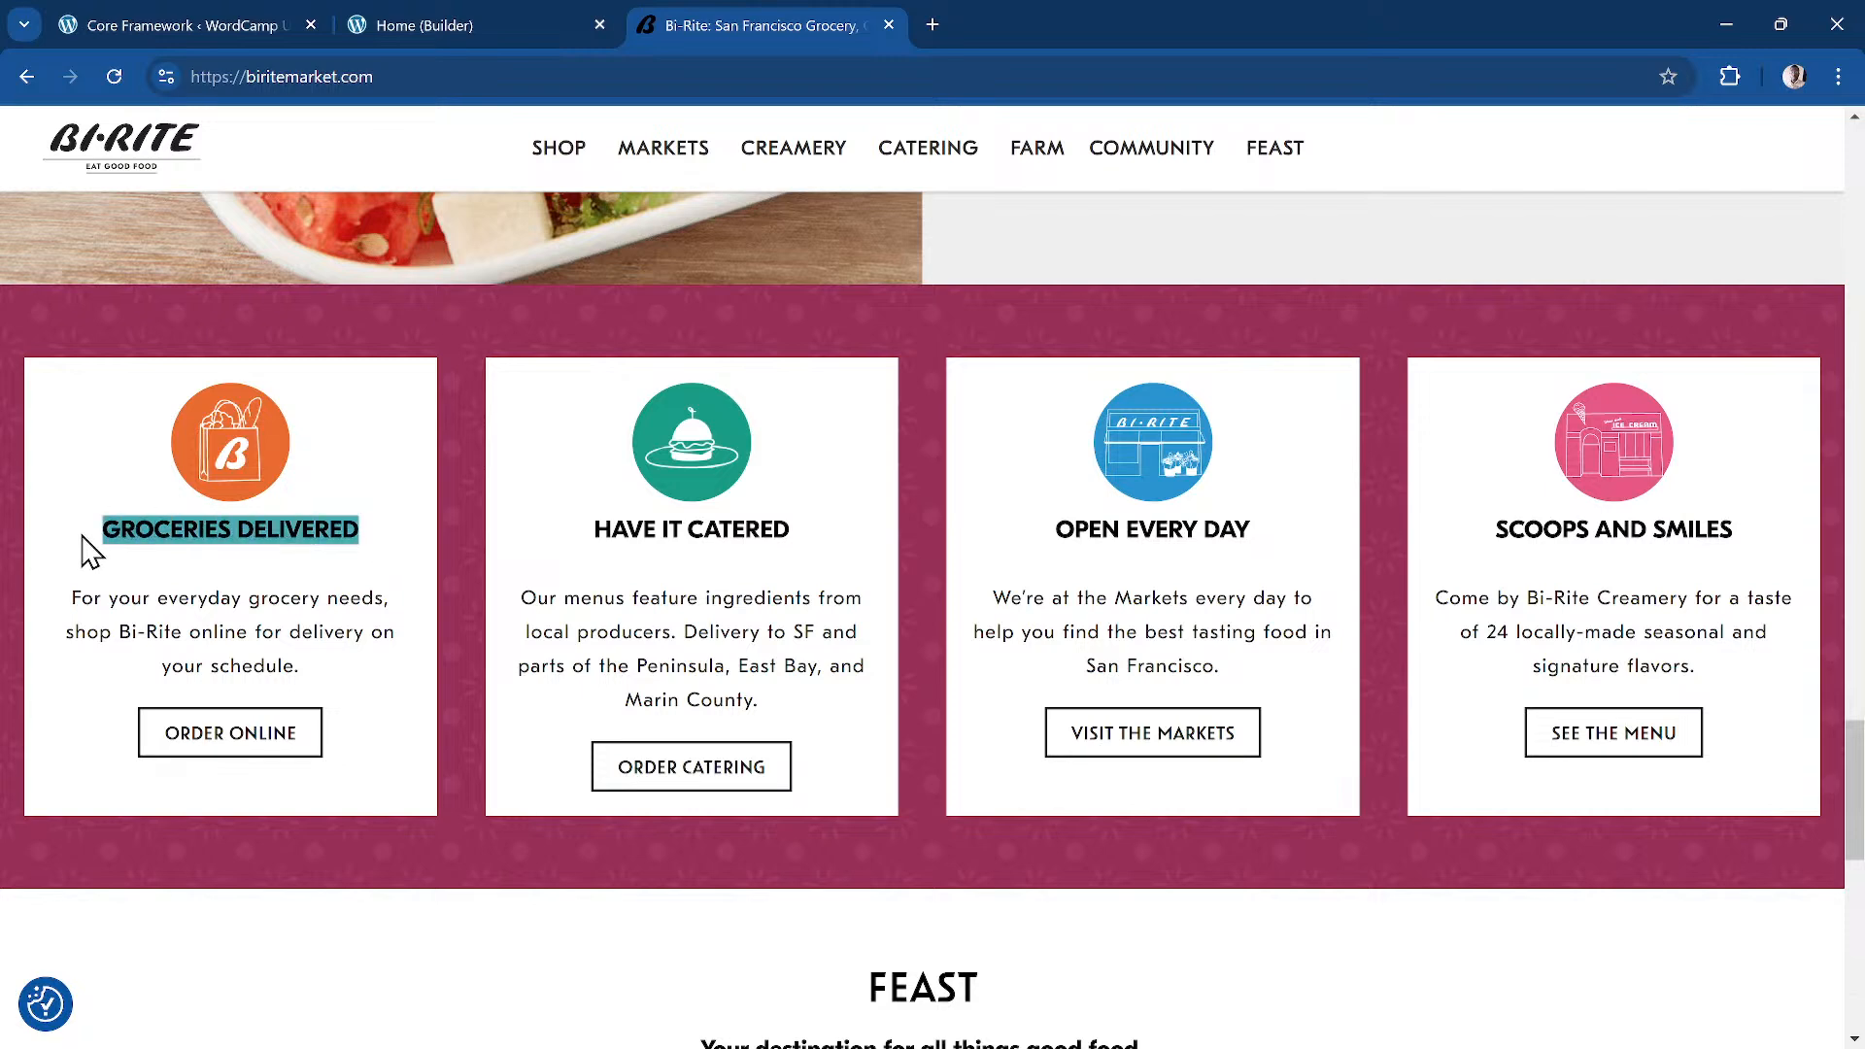
click(434, 70)
click(564, 29)
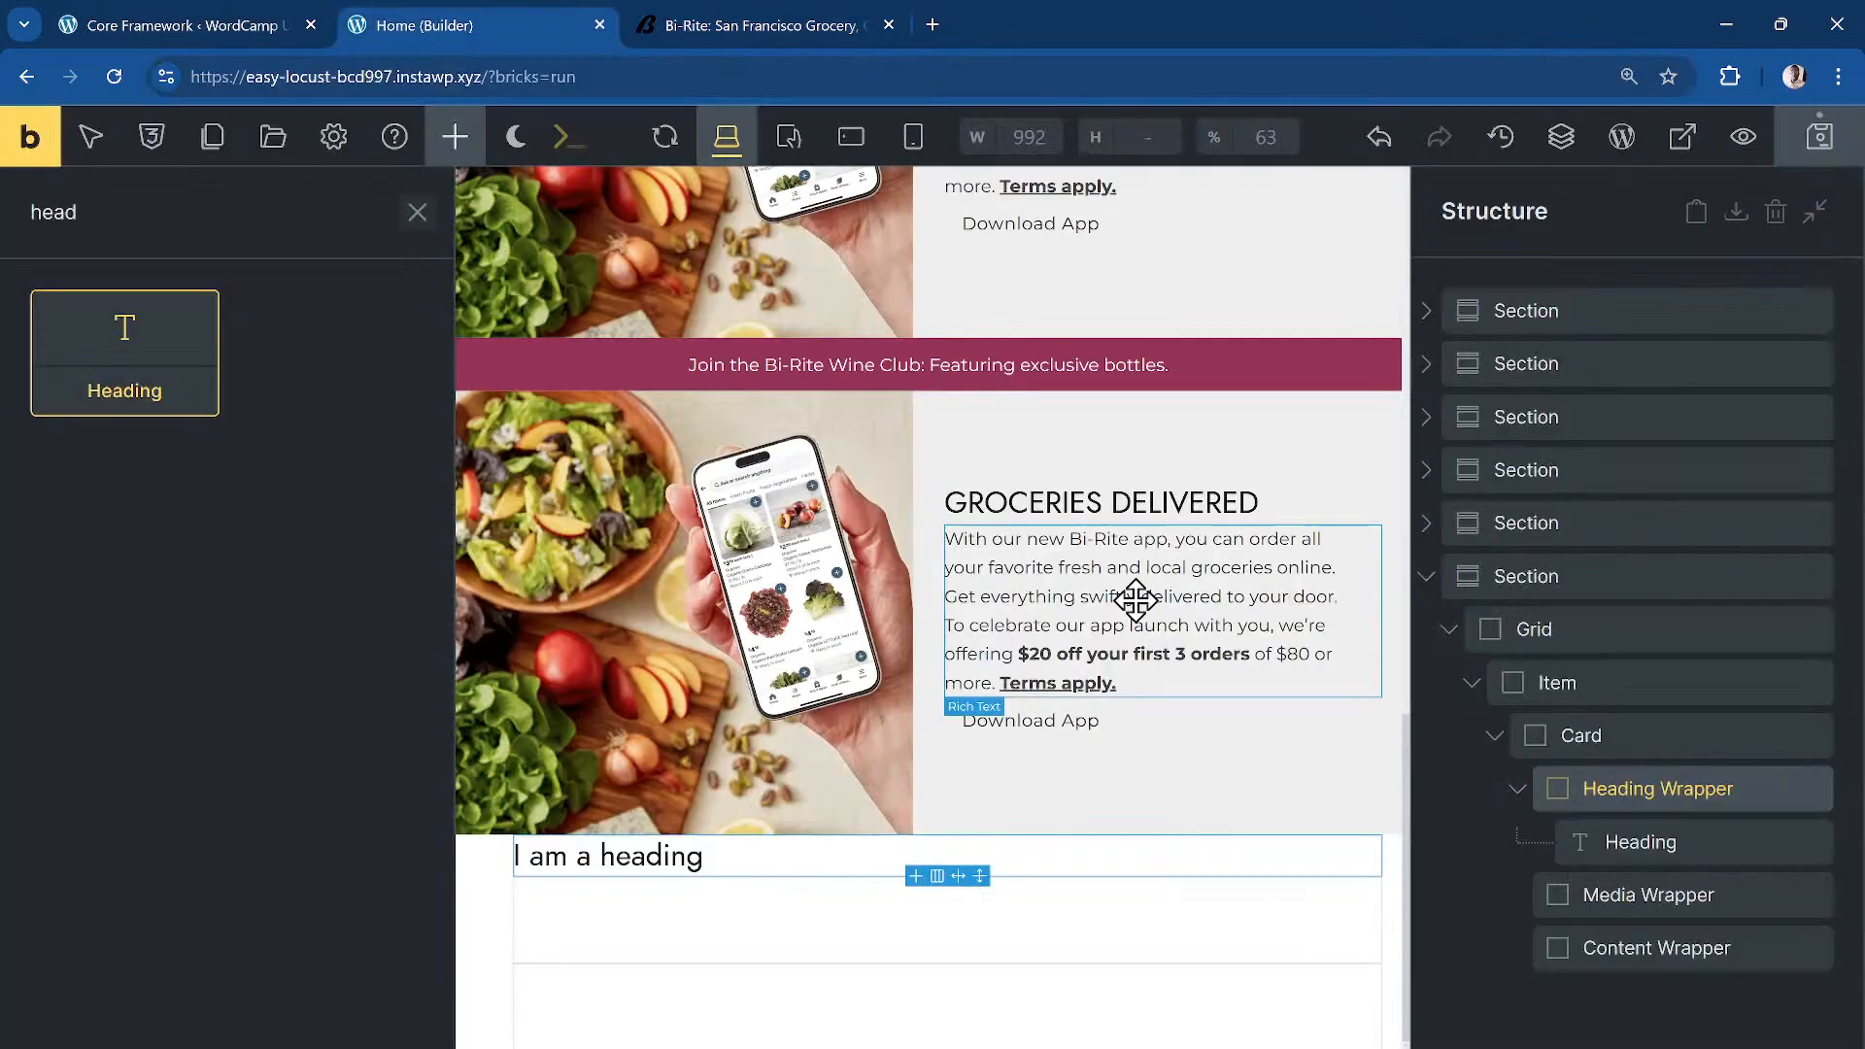
click(1660, 841)
drag(175, 482, 49, 482)
key(ctrl+v)
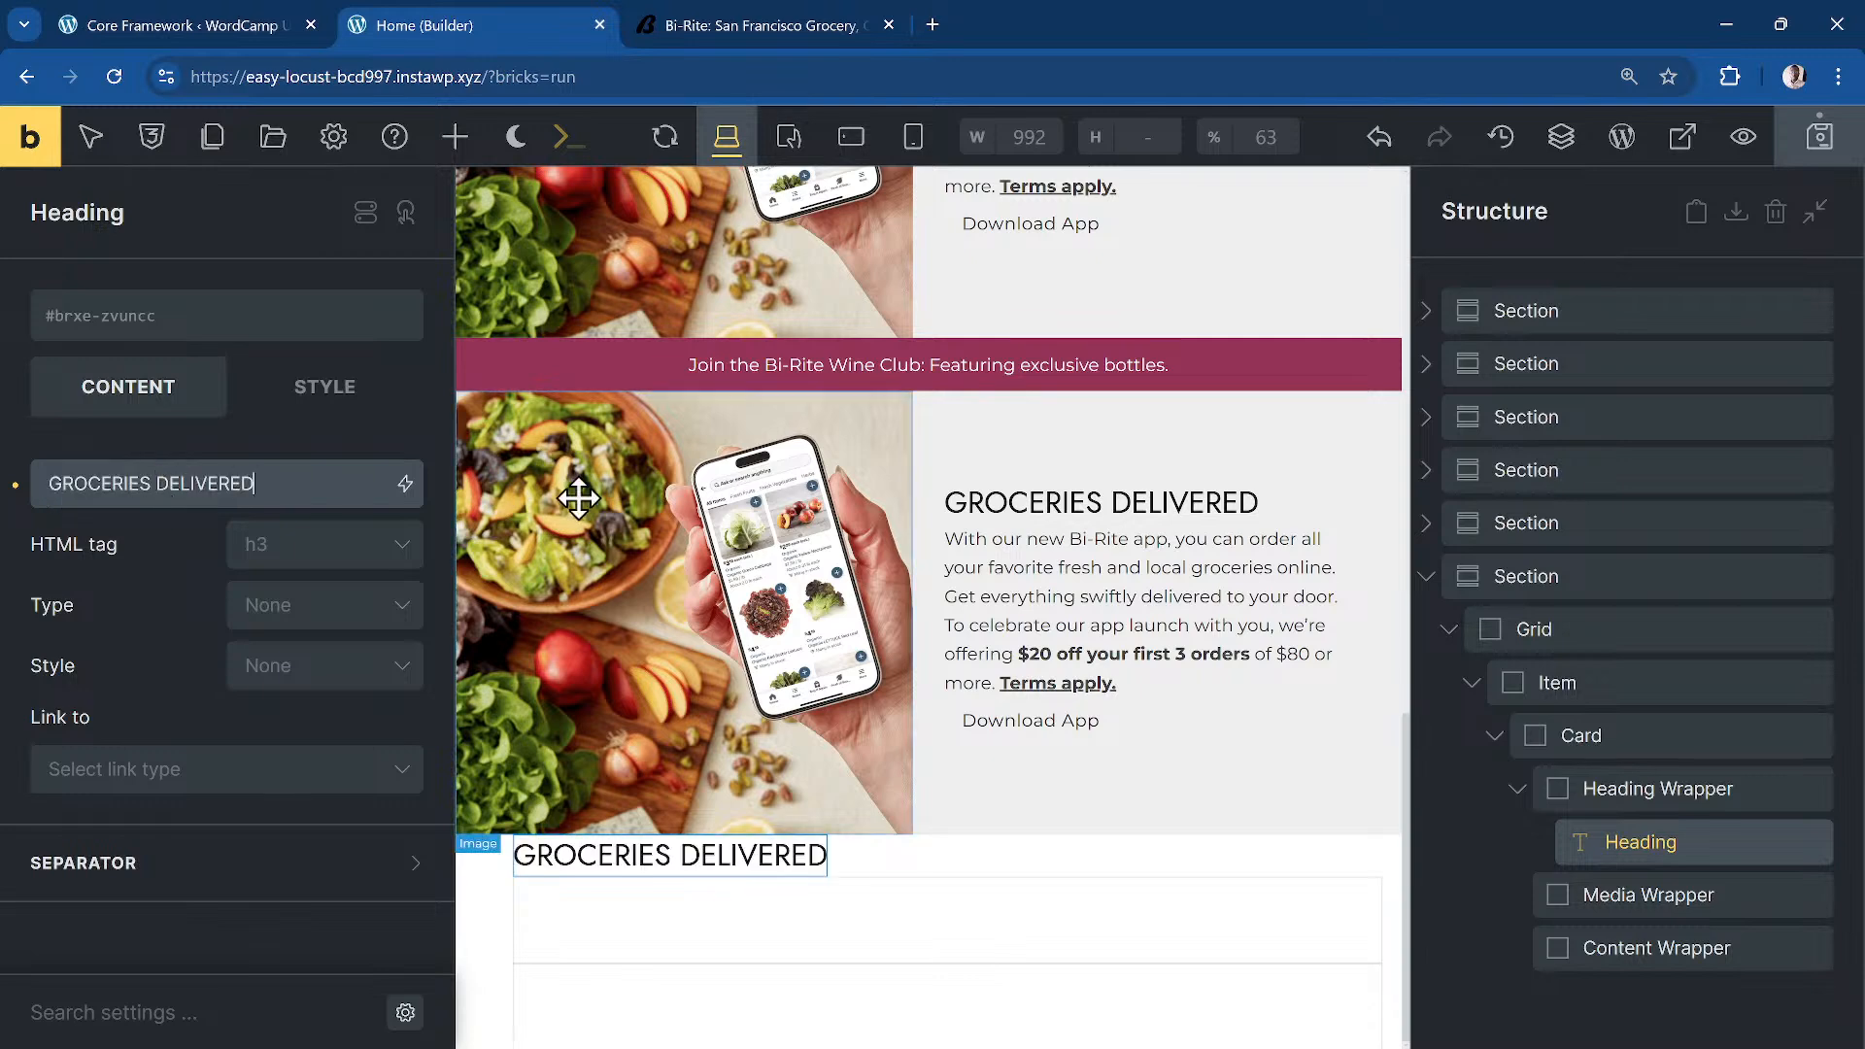
Step: Add Basic Text to the Content Wrapper with the copied grocery-delivery description
click(723, 25)
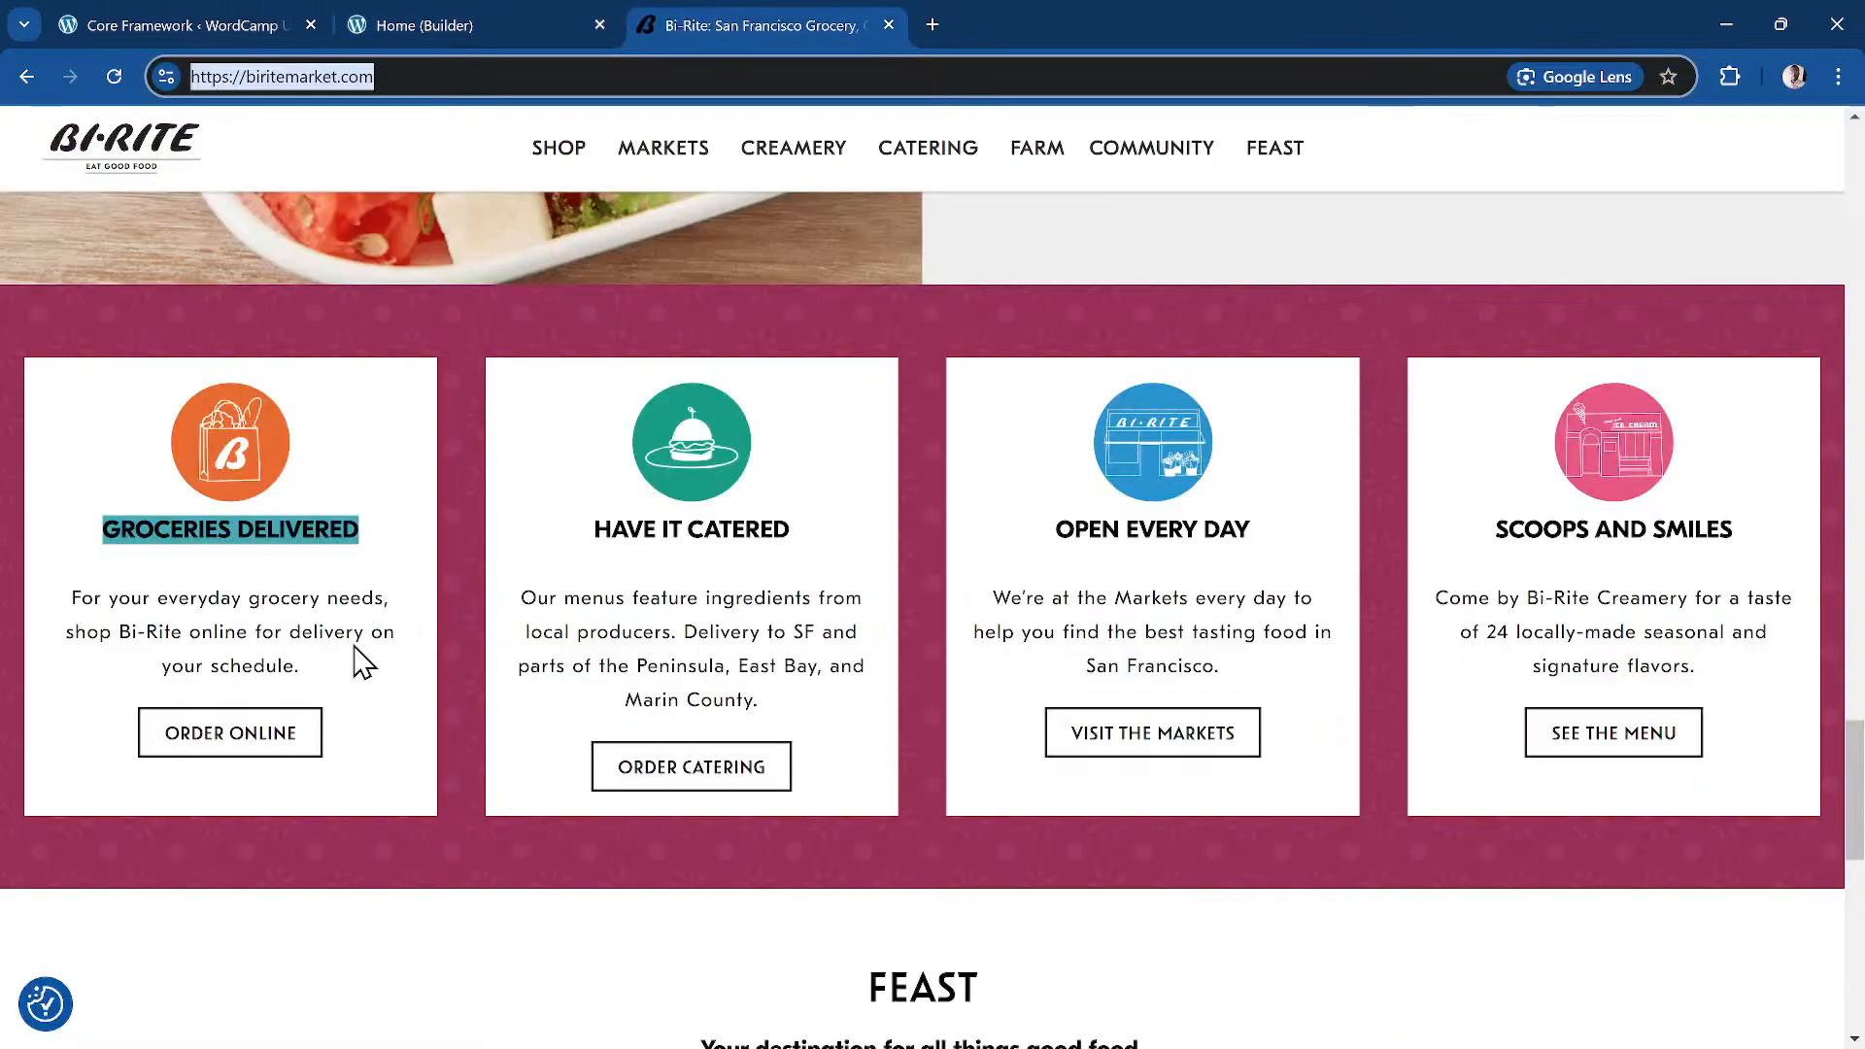
drag(320, 670, 51, 619)
key(ctrl+c)
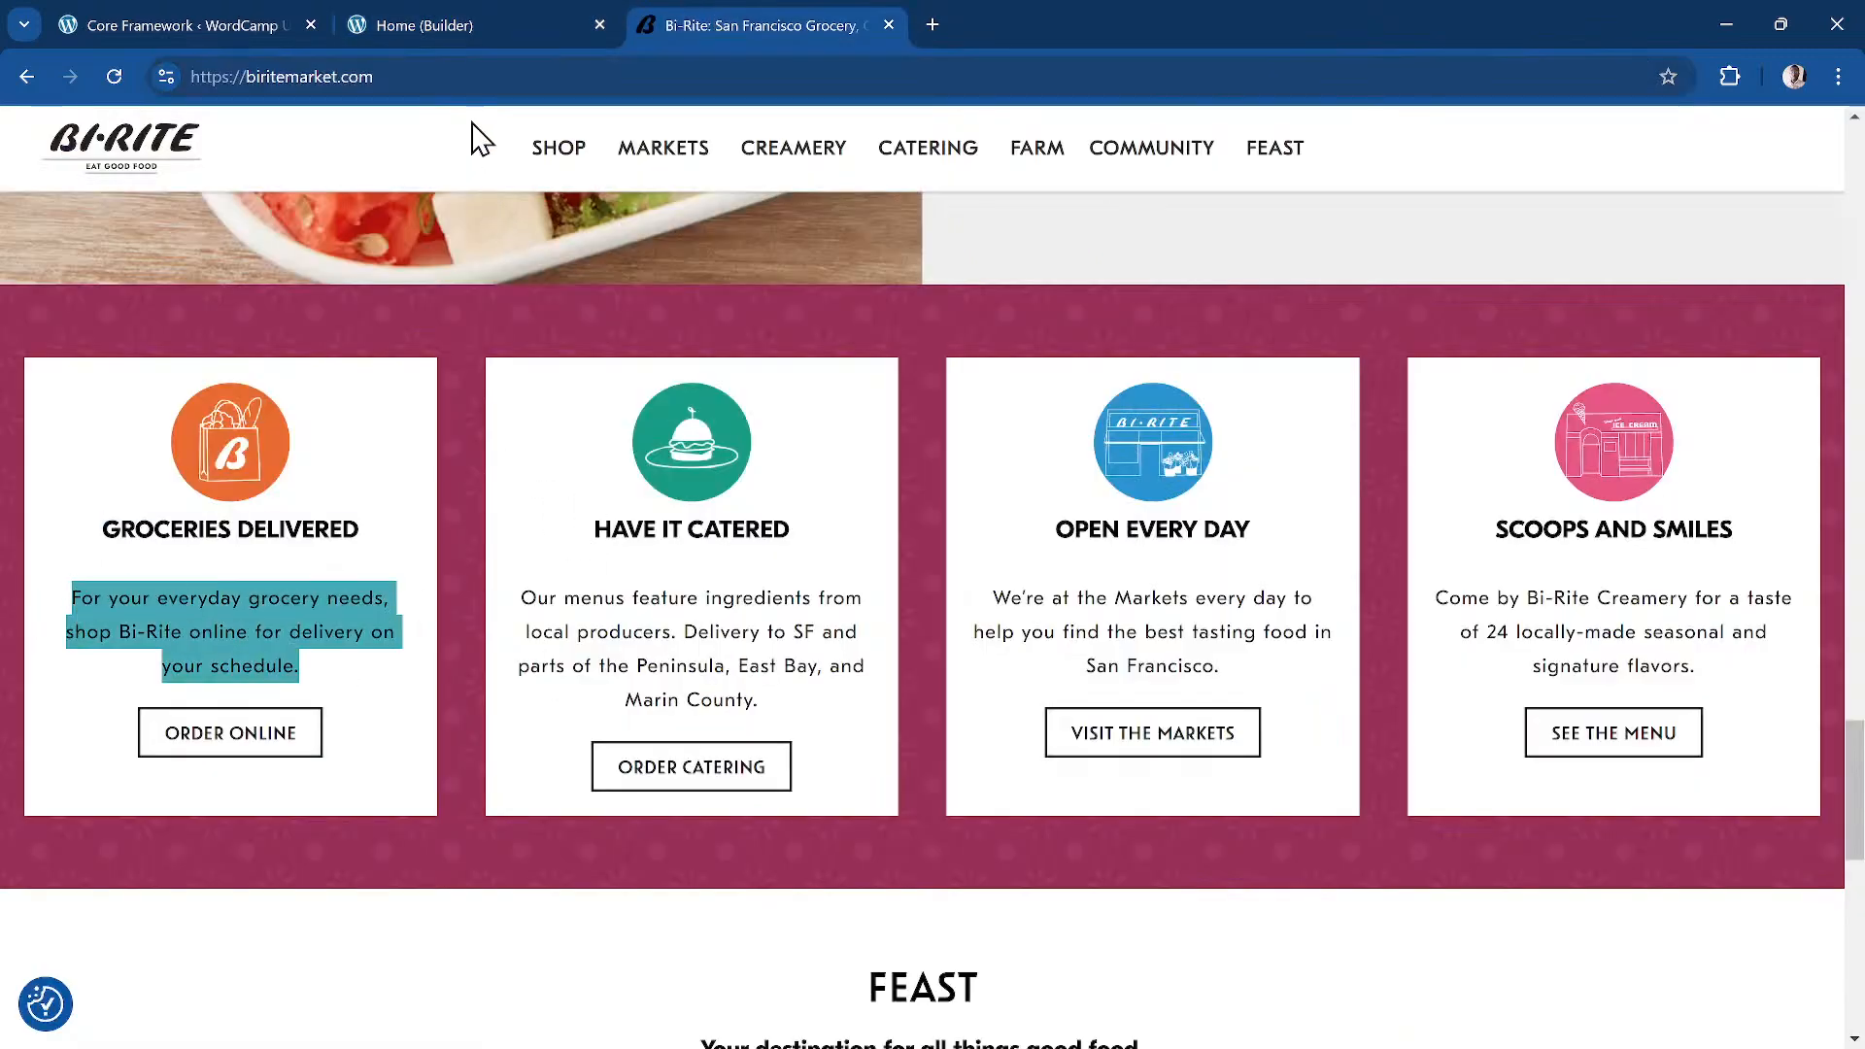
click(425, 25)
click(1664, 948)
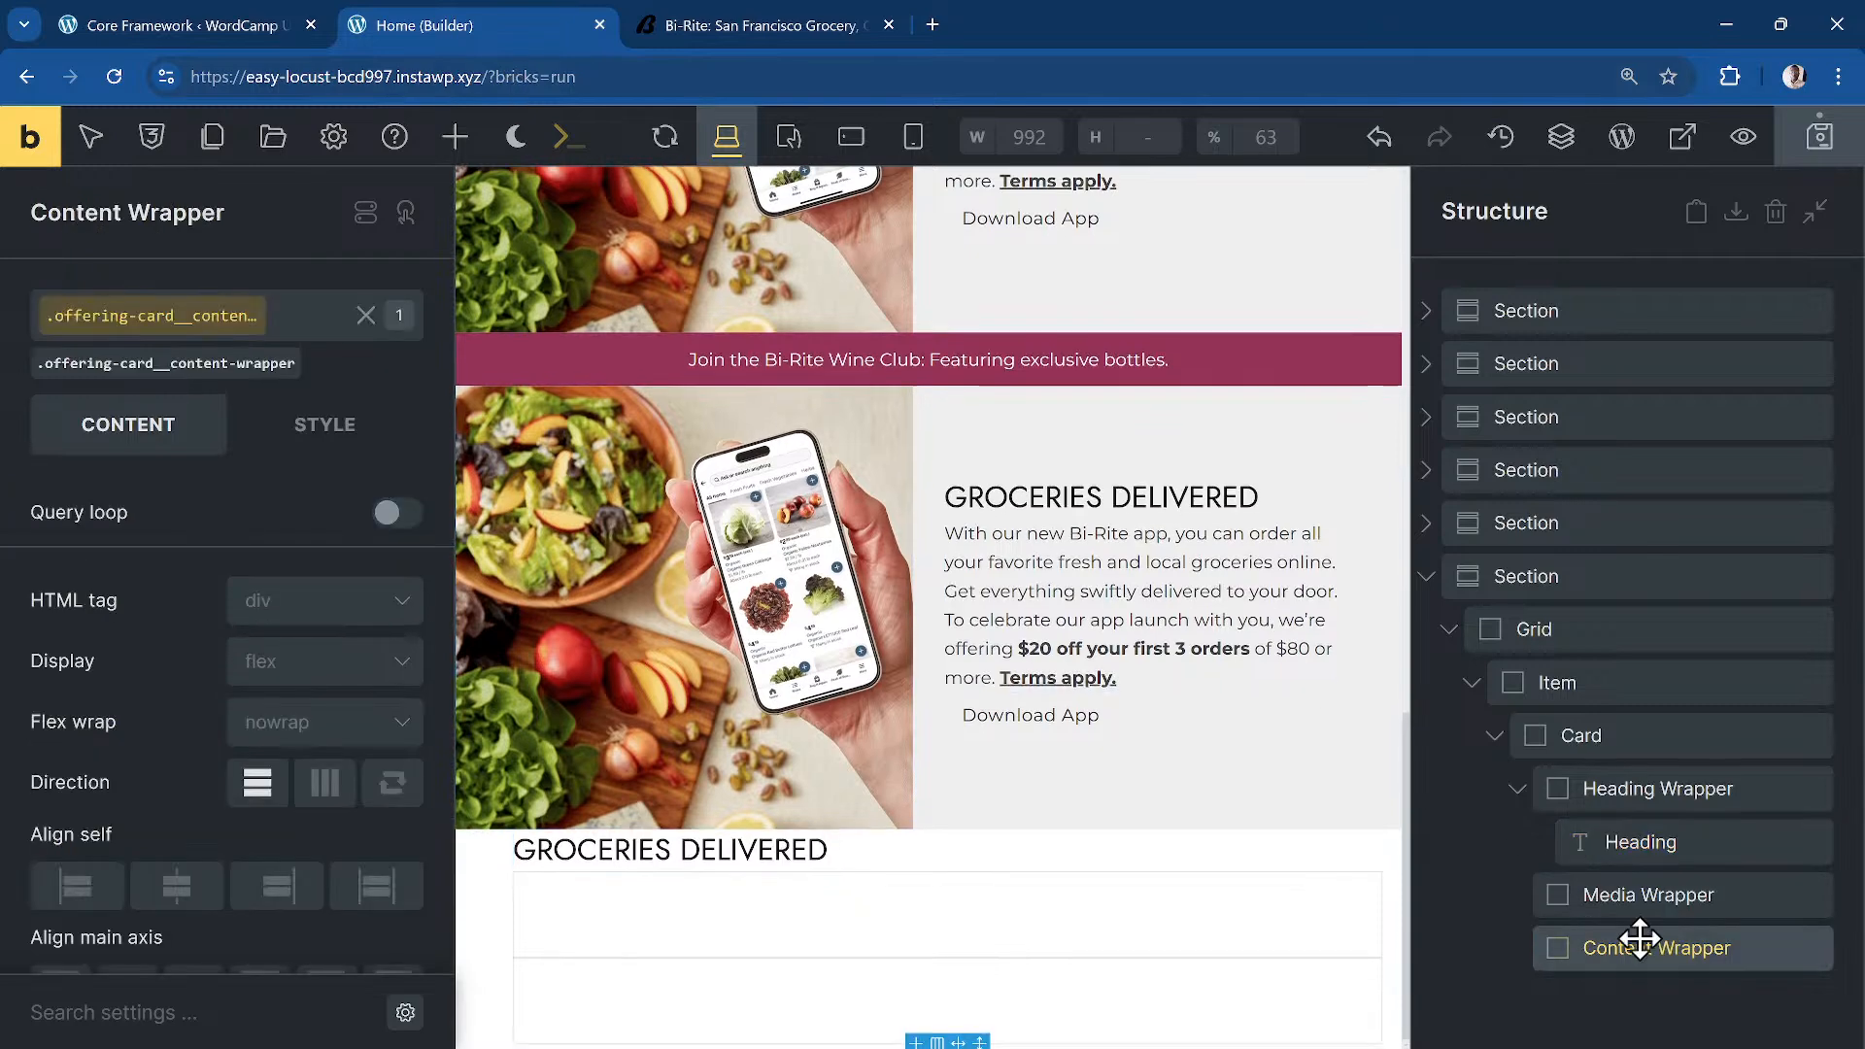
click(457, 139)
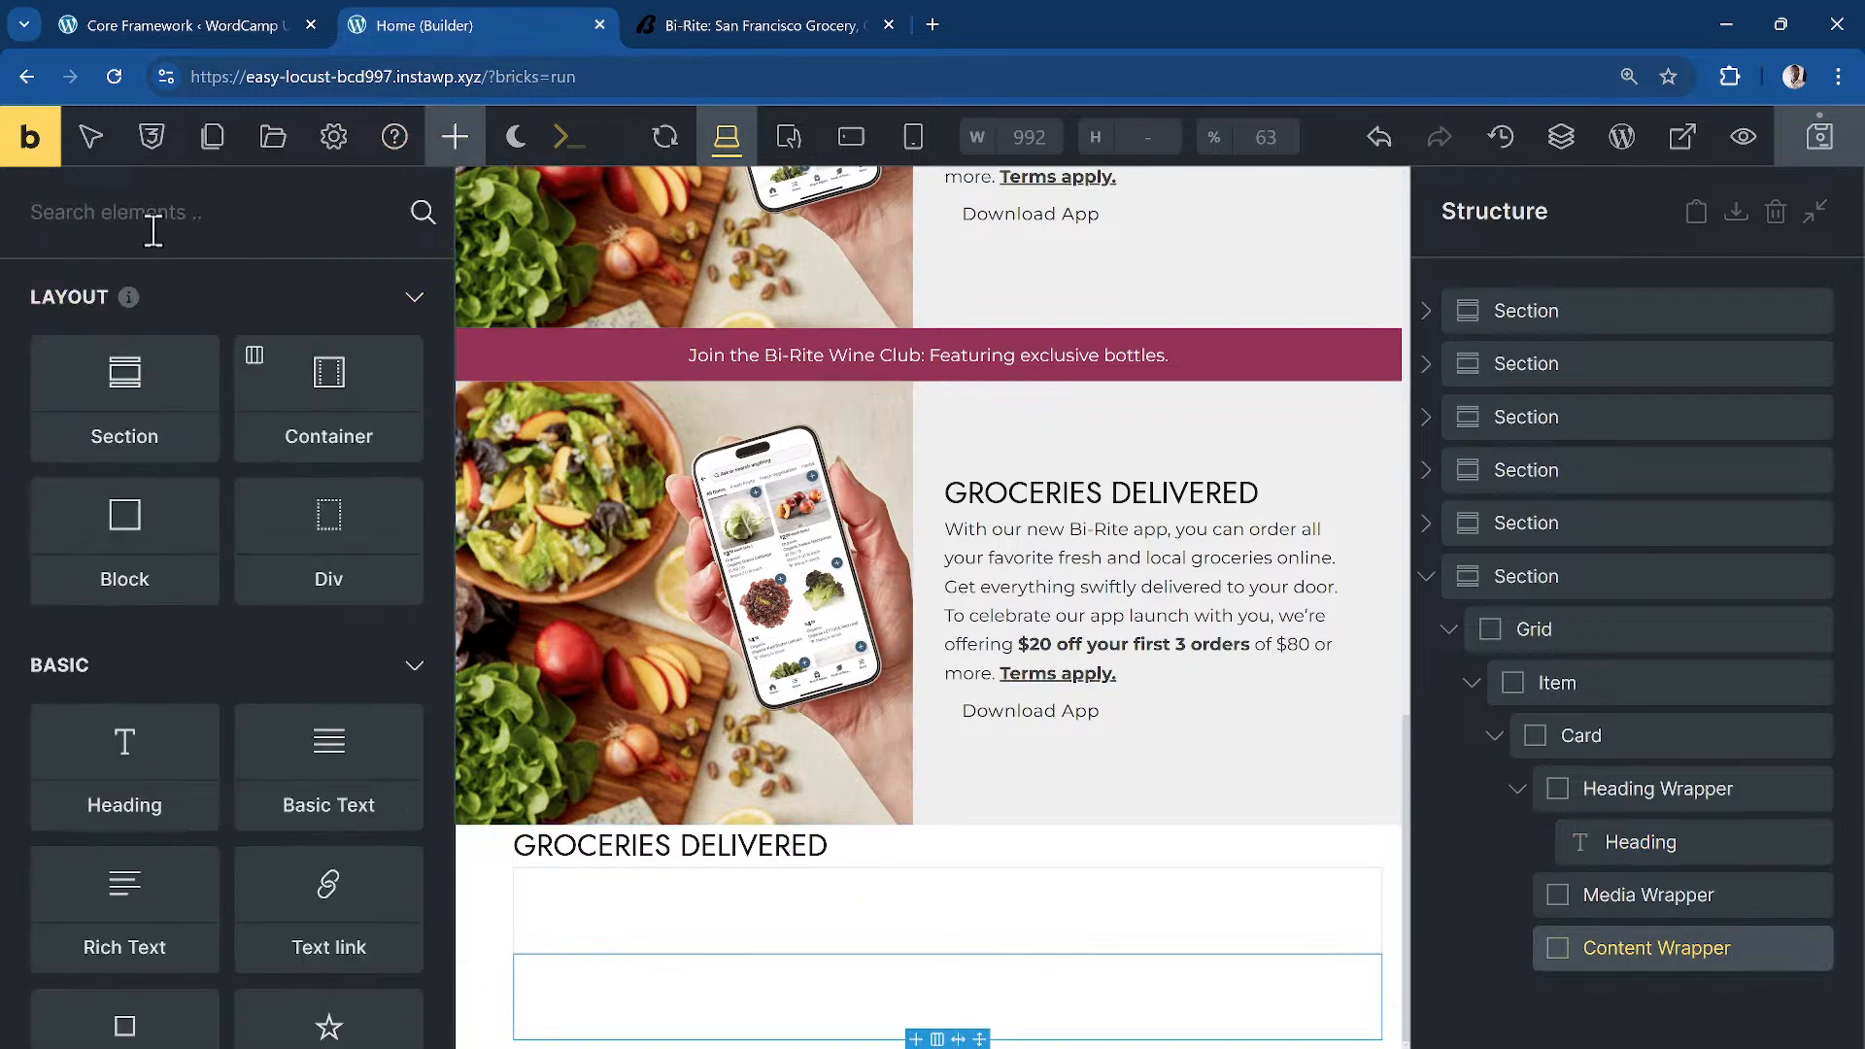
text(ba)
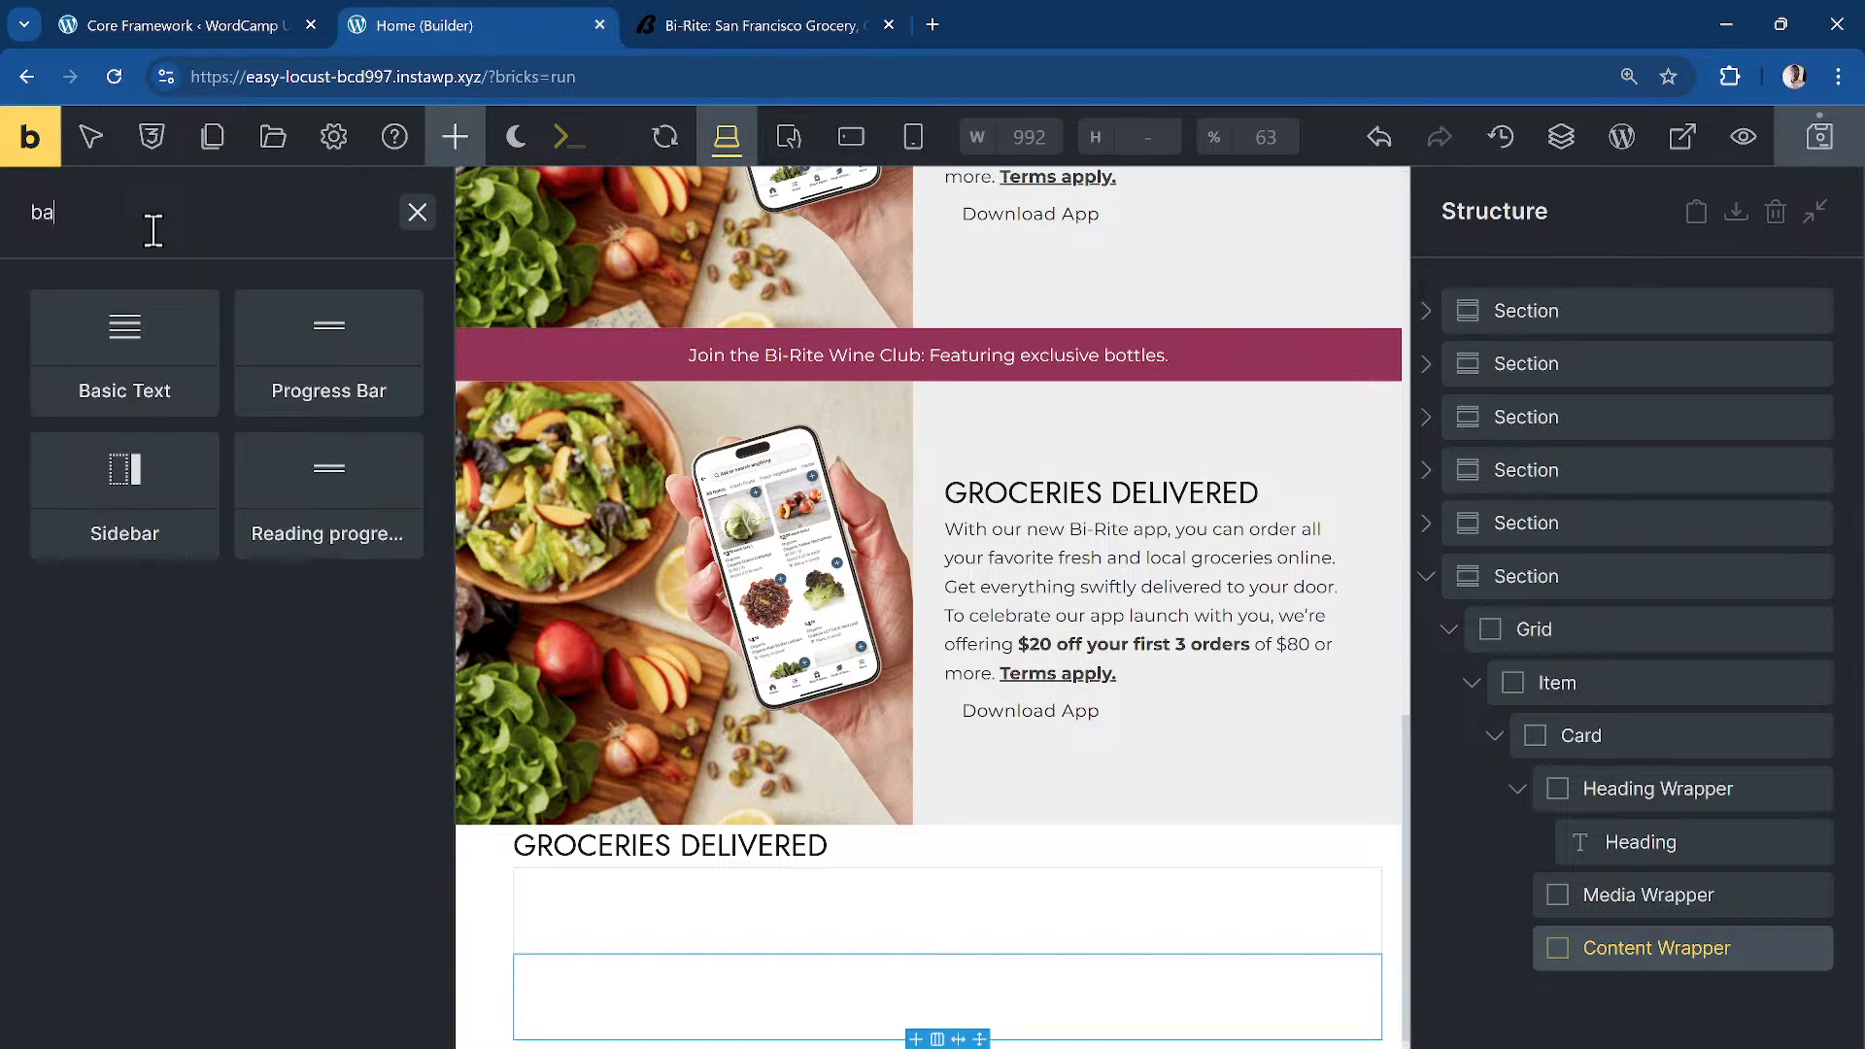
click(195, 331)
click(1594, 996)
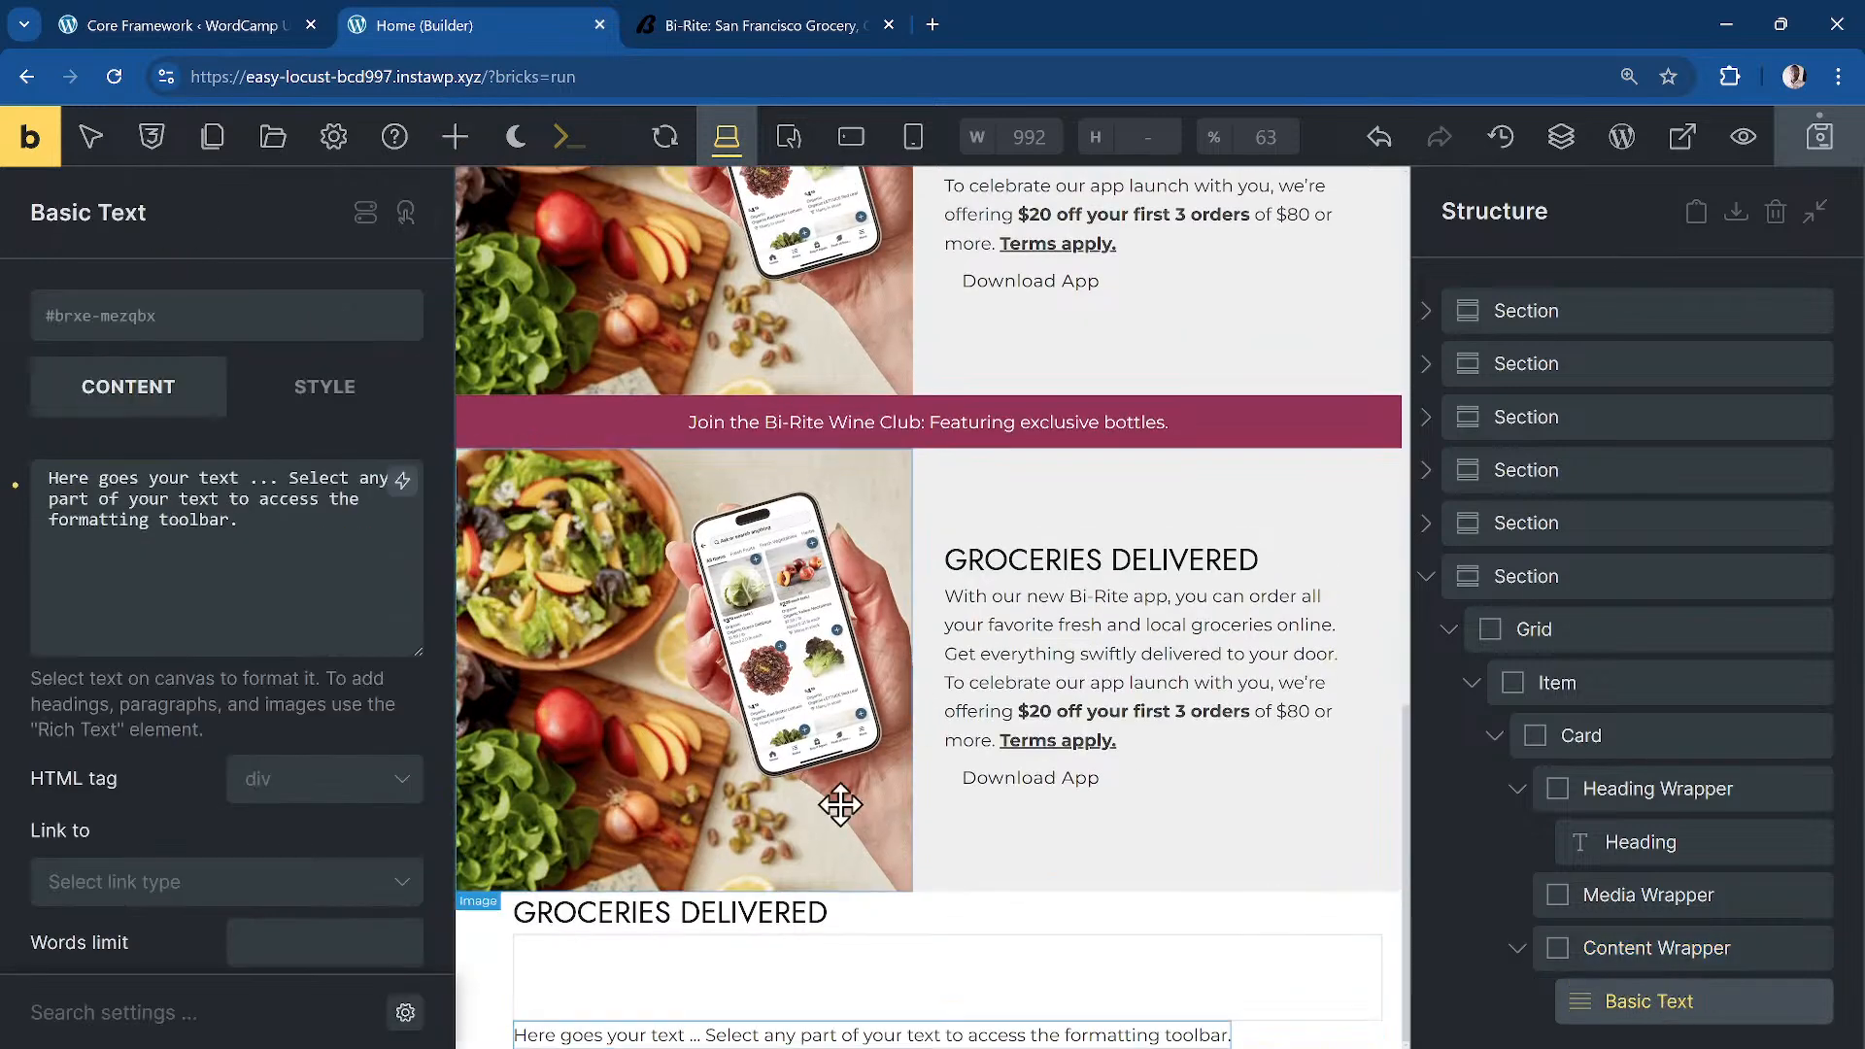
triple_click(166, 539)
key(ctrl+v)
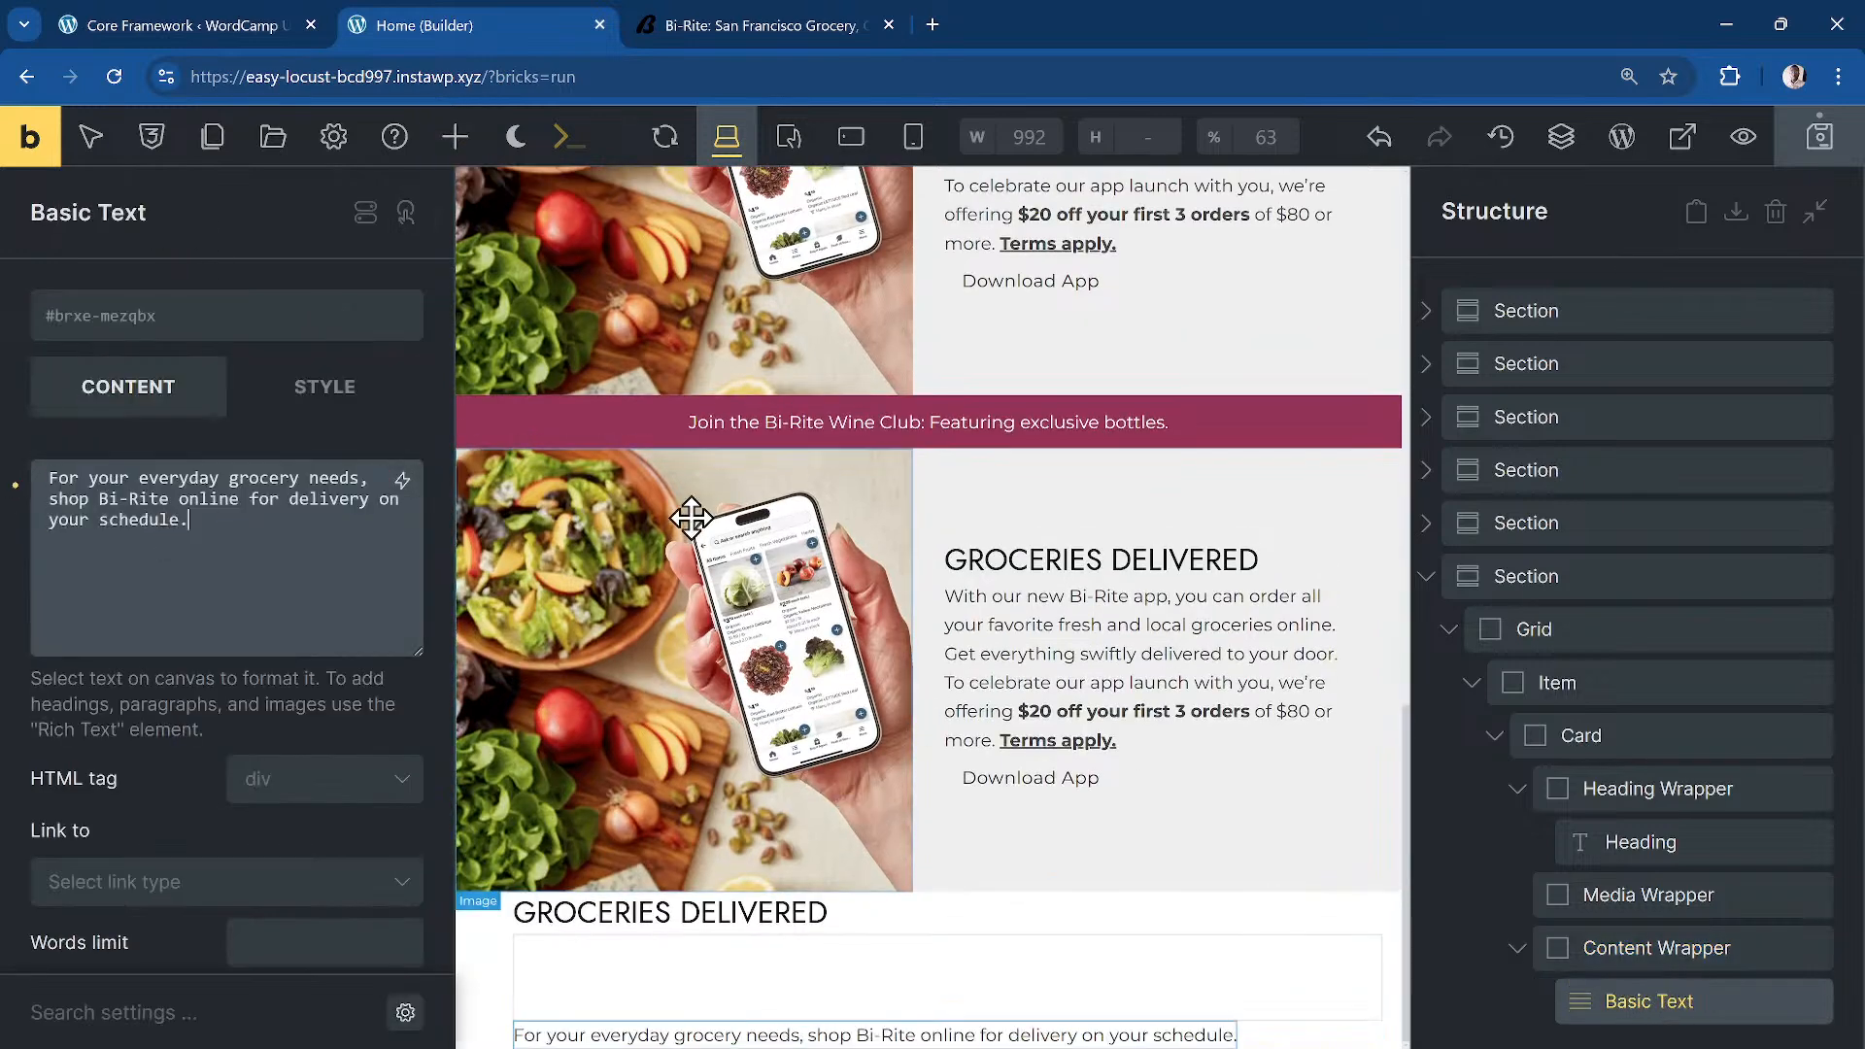
Step: Add an Image to the Media Wrapper using the orange Bi-Rite bag logo, then save
click(1649, 895)
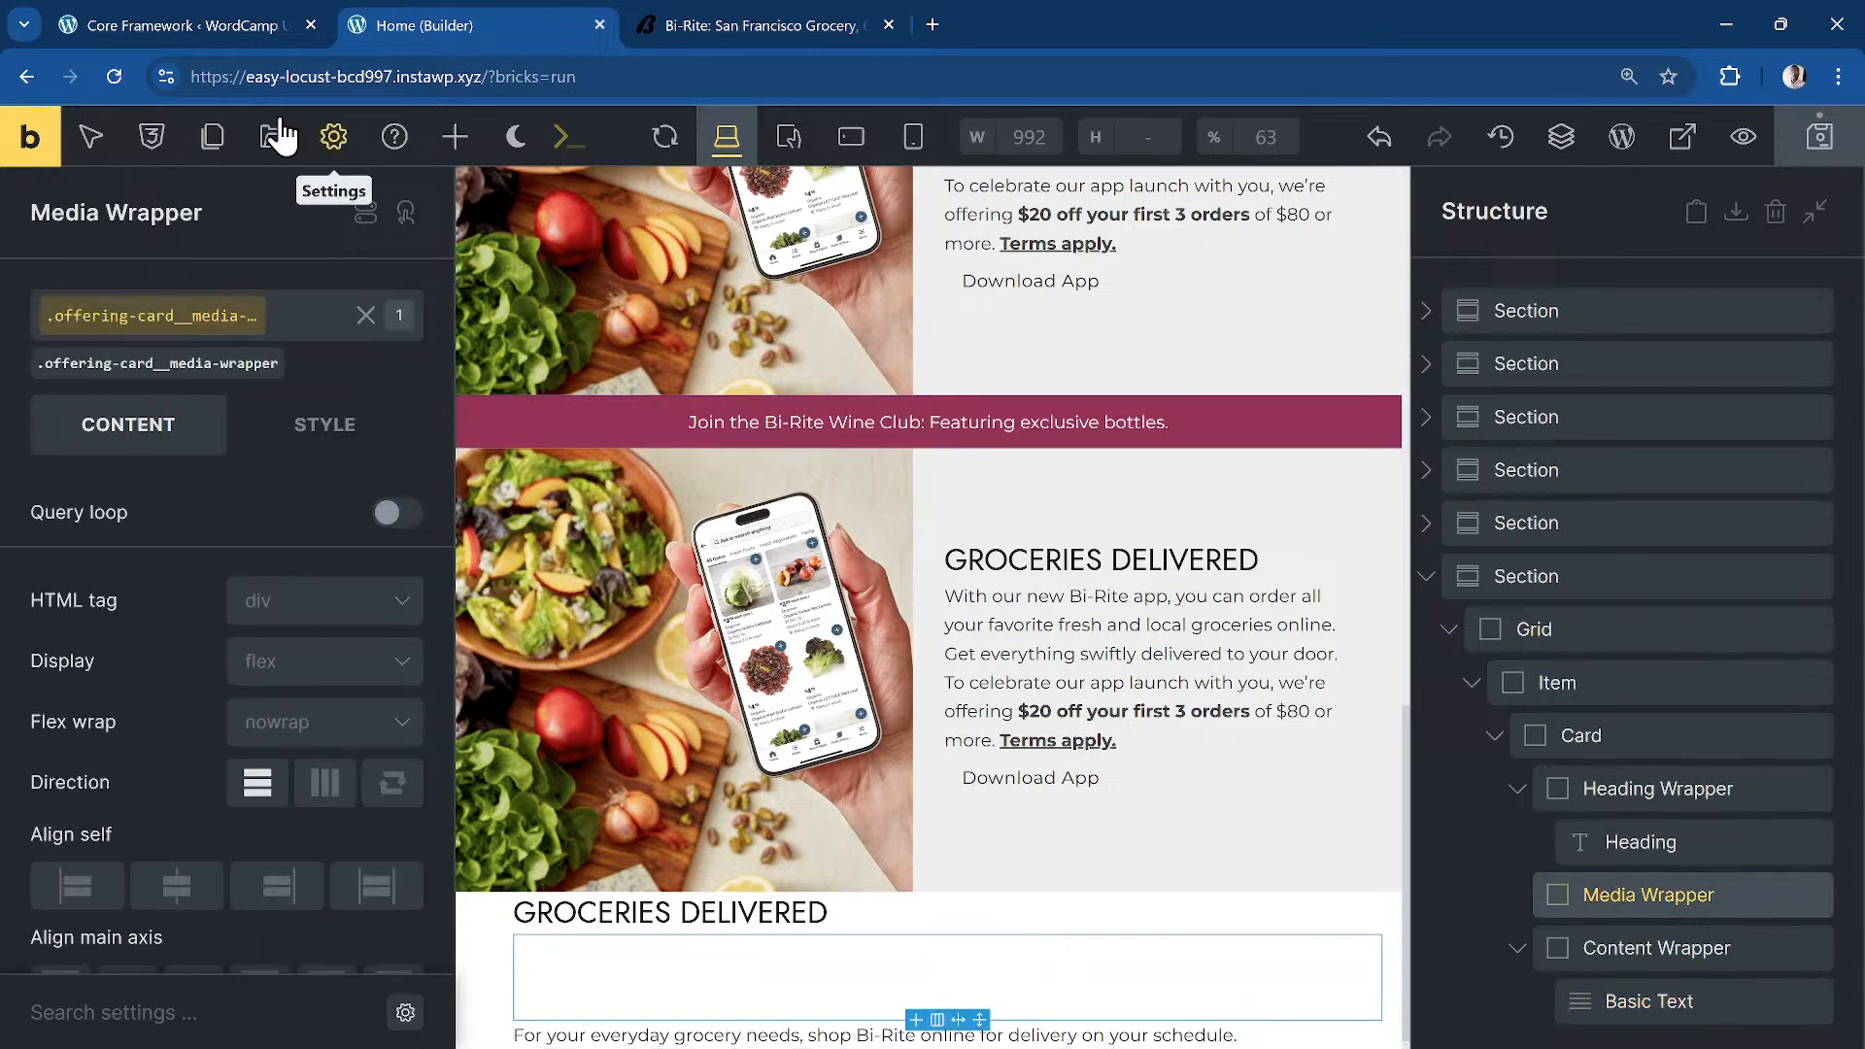
click(454, 136)
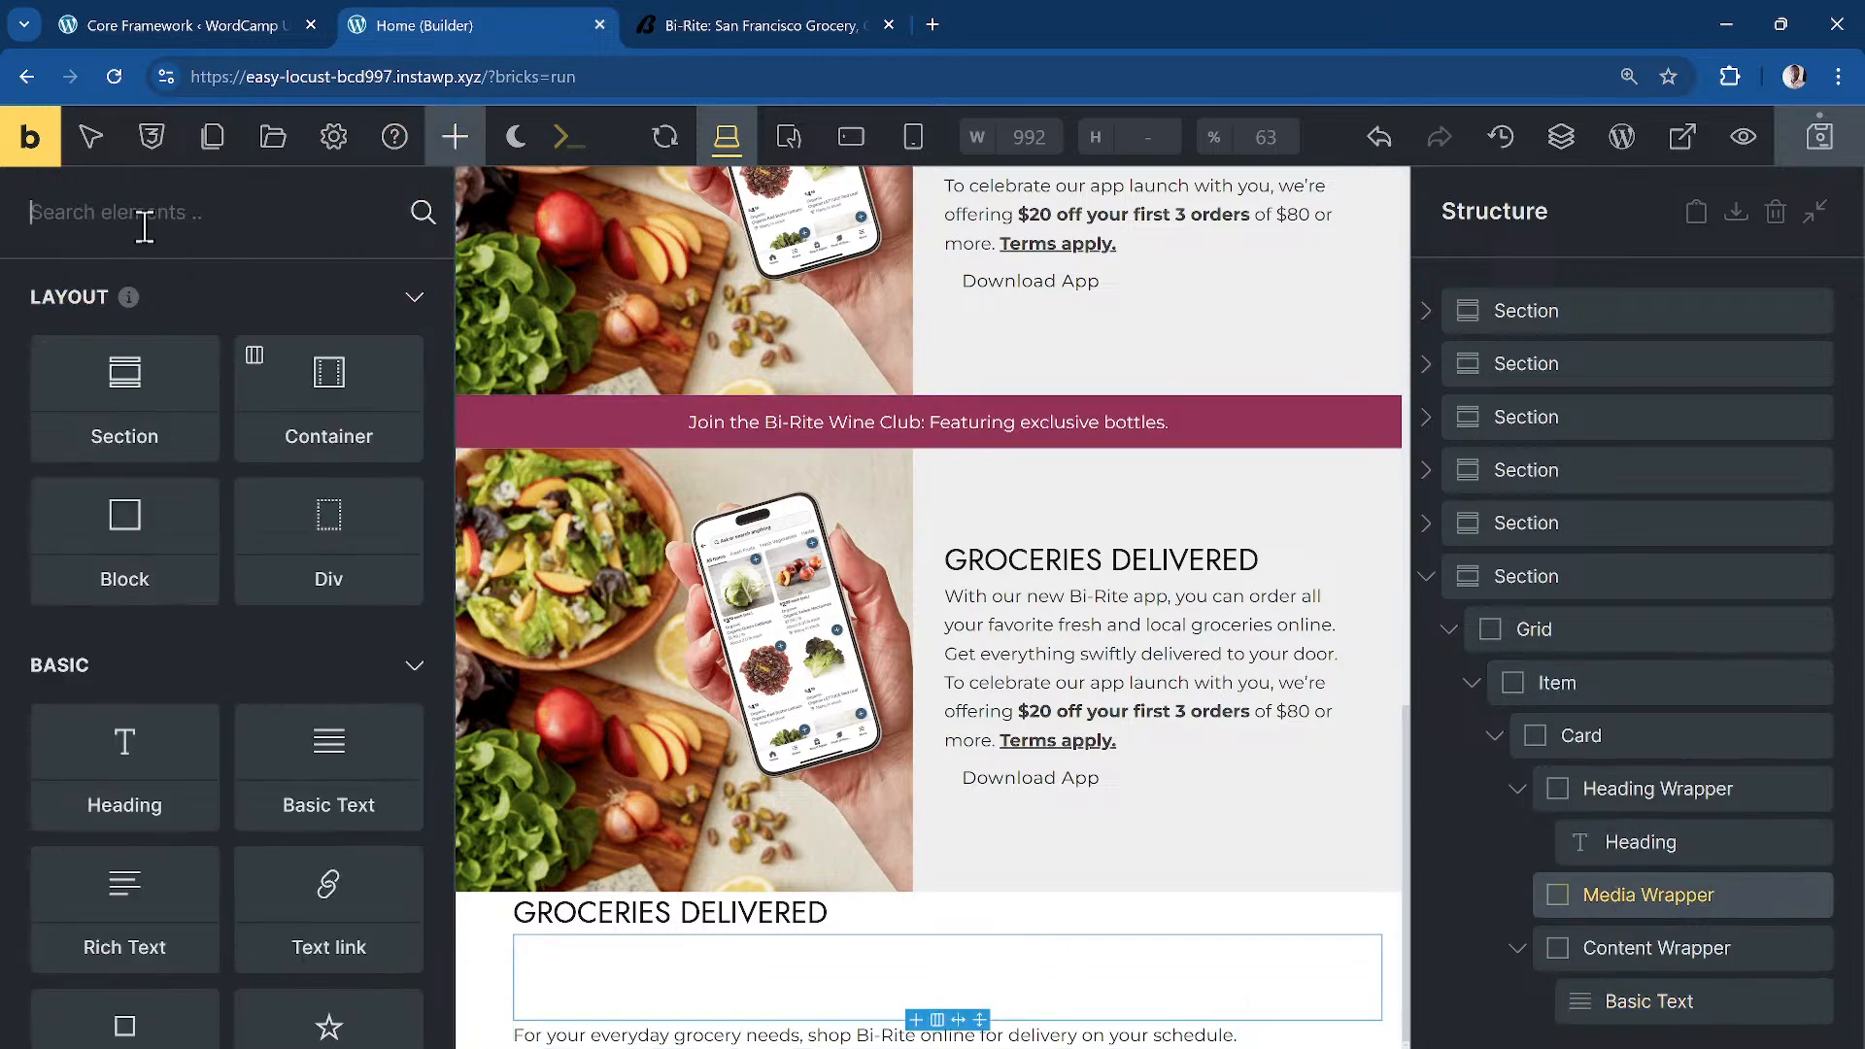
text(ima)
click(124, 352)
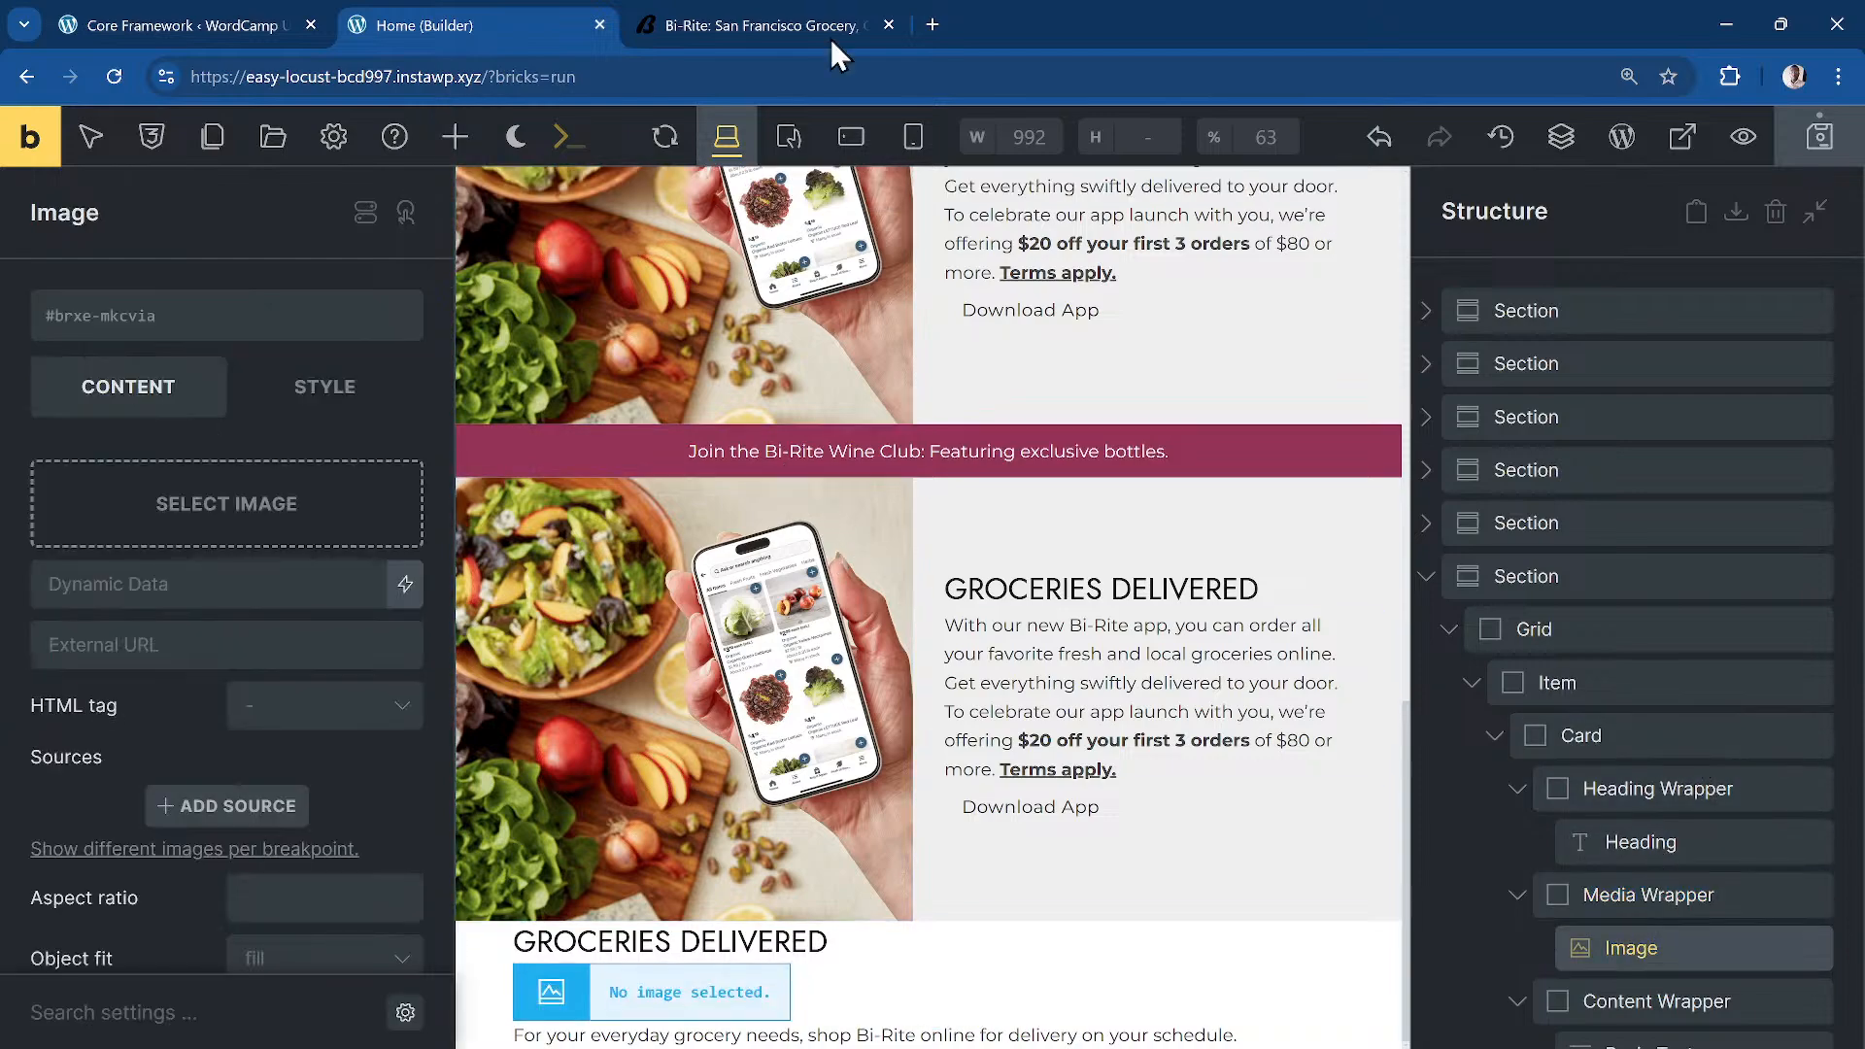
click(772, 26)
scroll(524, 525, down, 1)
scroll(627, 399, up, 1)
click(473, 25)
click(188, 528)
scroll(965, 596, down, 10)
click(1258, 587)
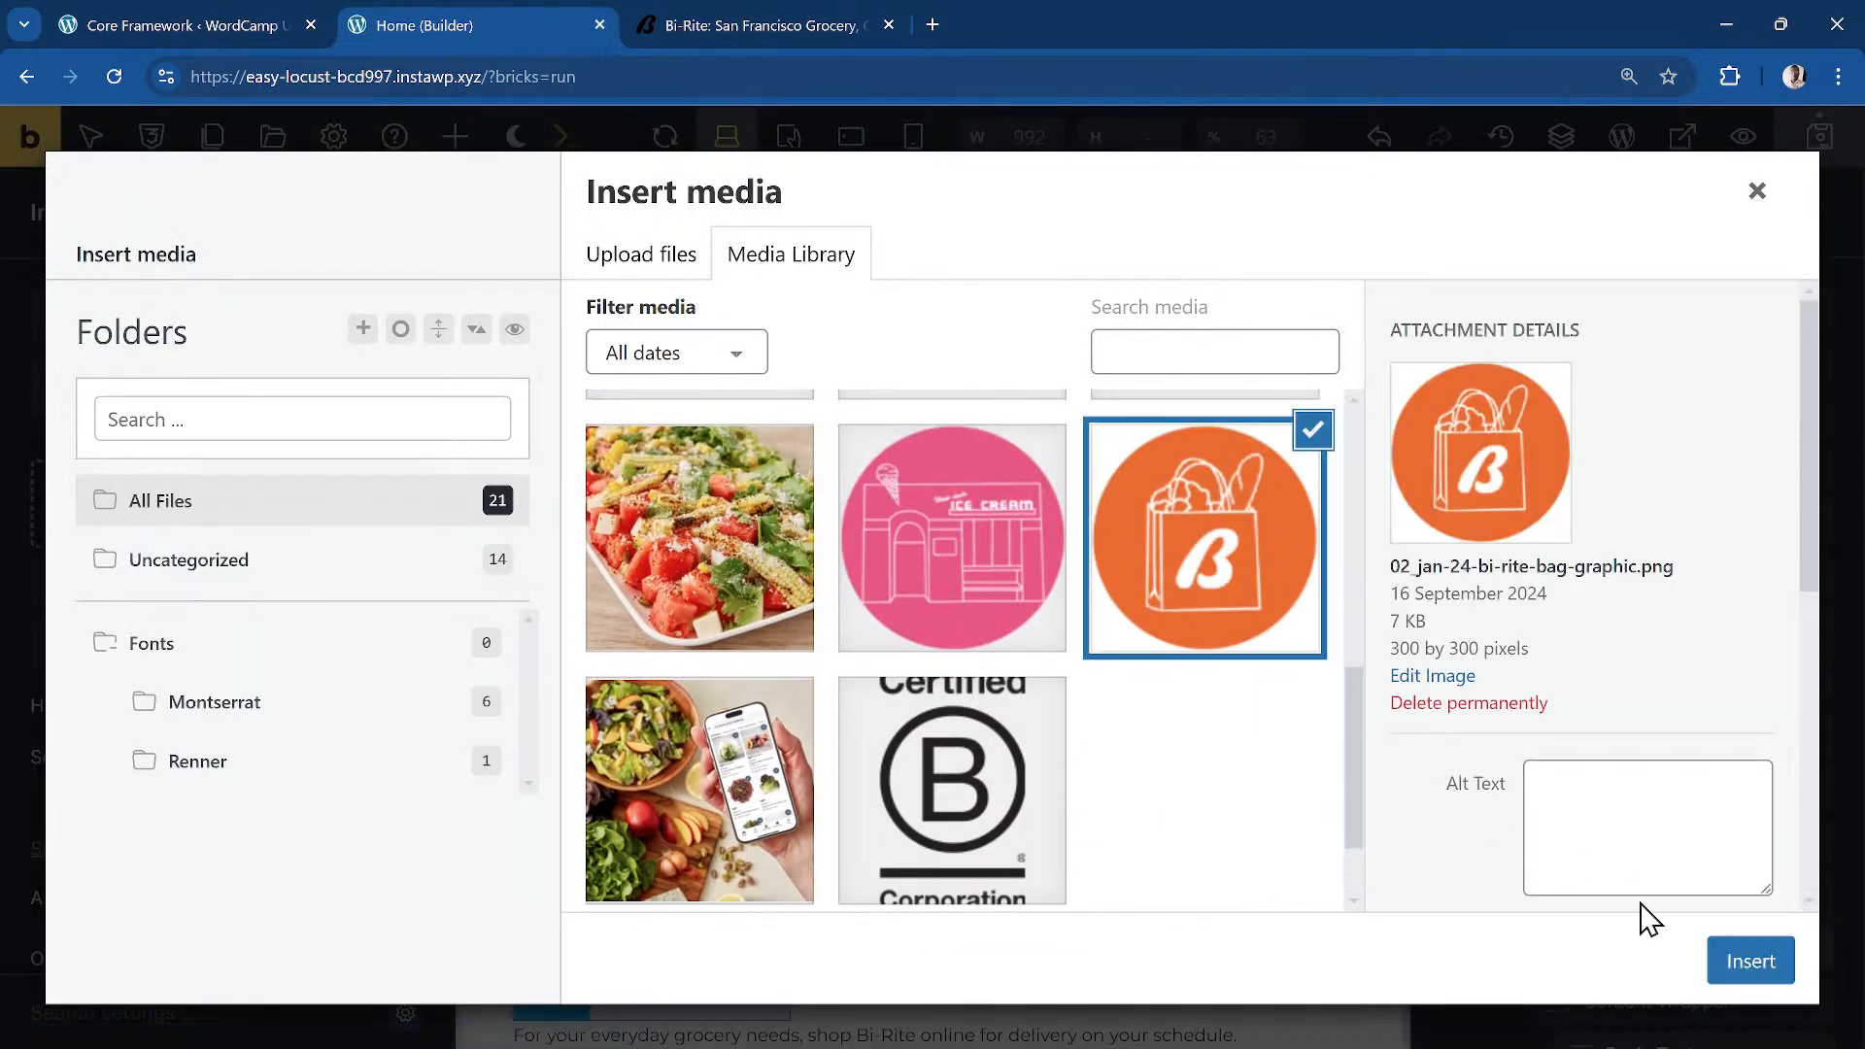
click(1739, 962)
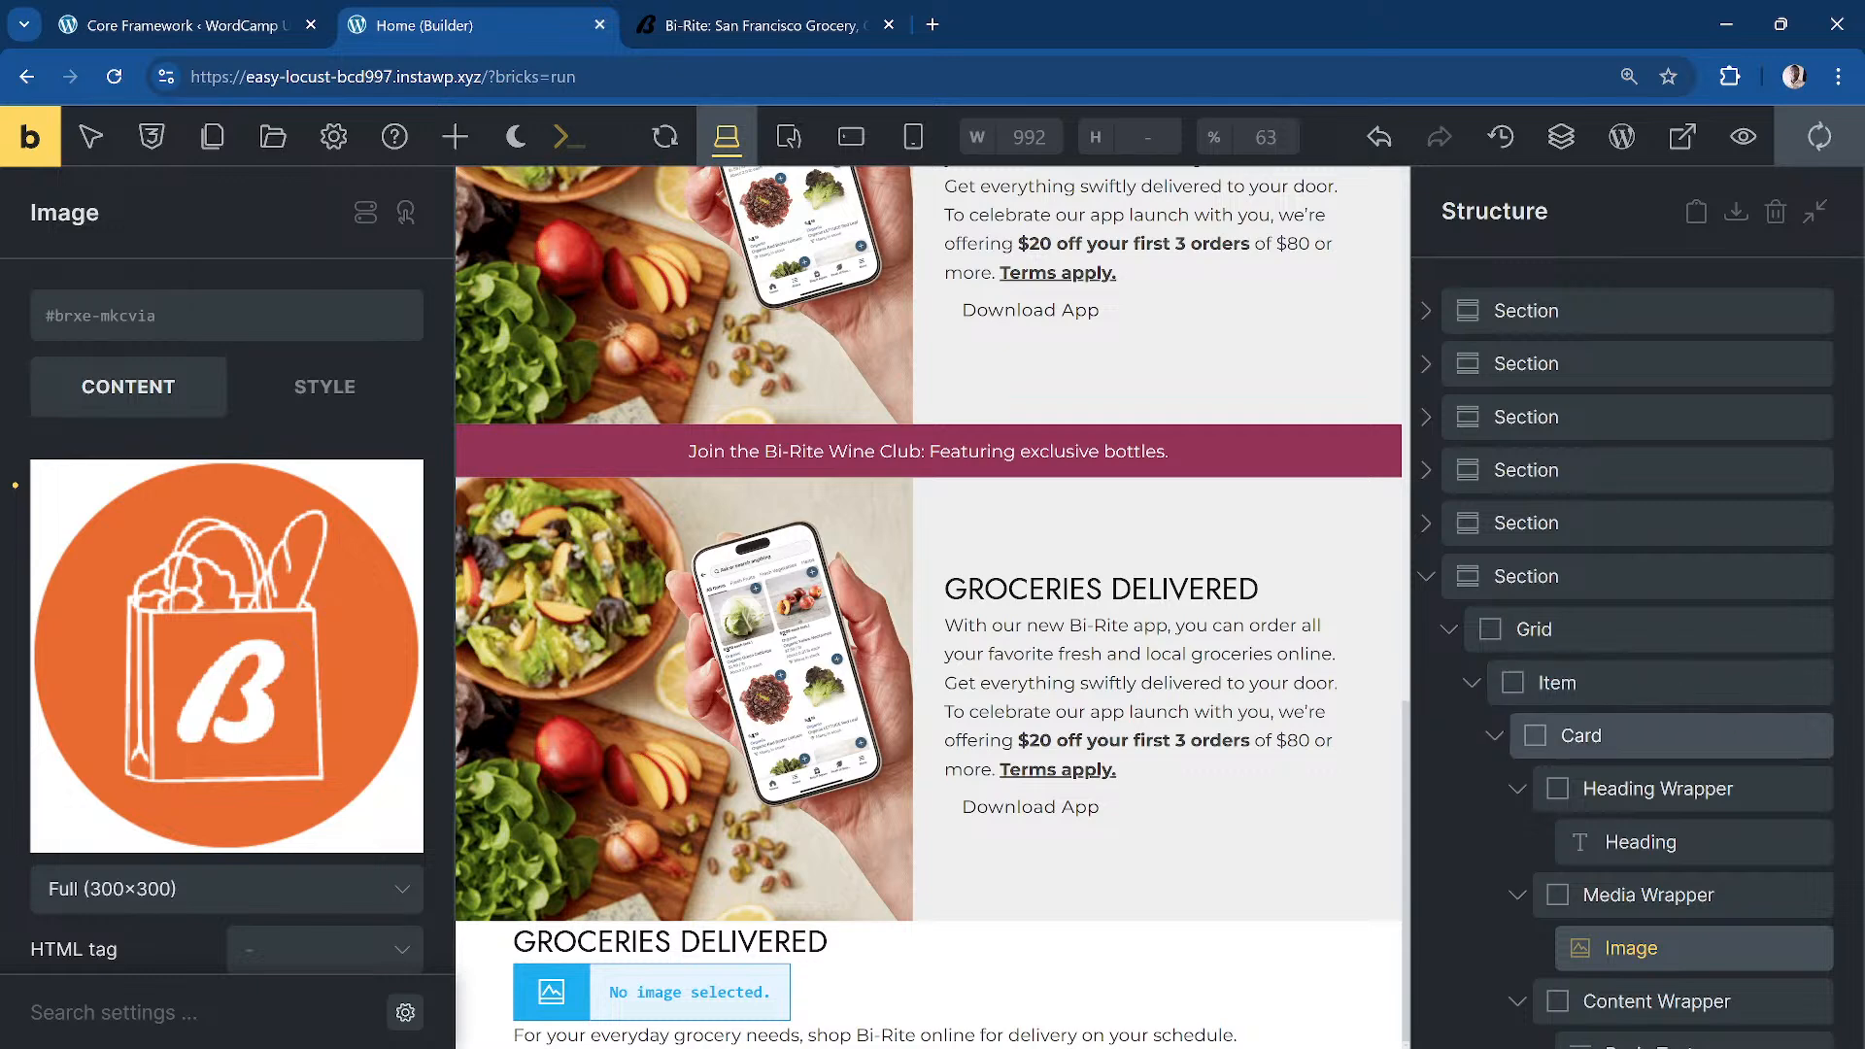
key(ctrl+s)
click(1678, 785)
Step: Give the card's heading the new offering-card__title class
click(1682, 838)
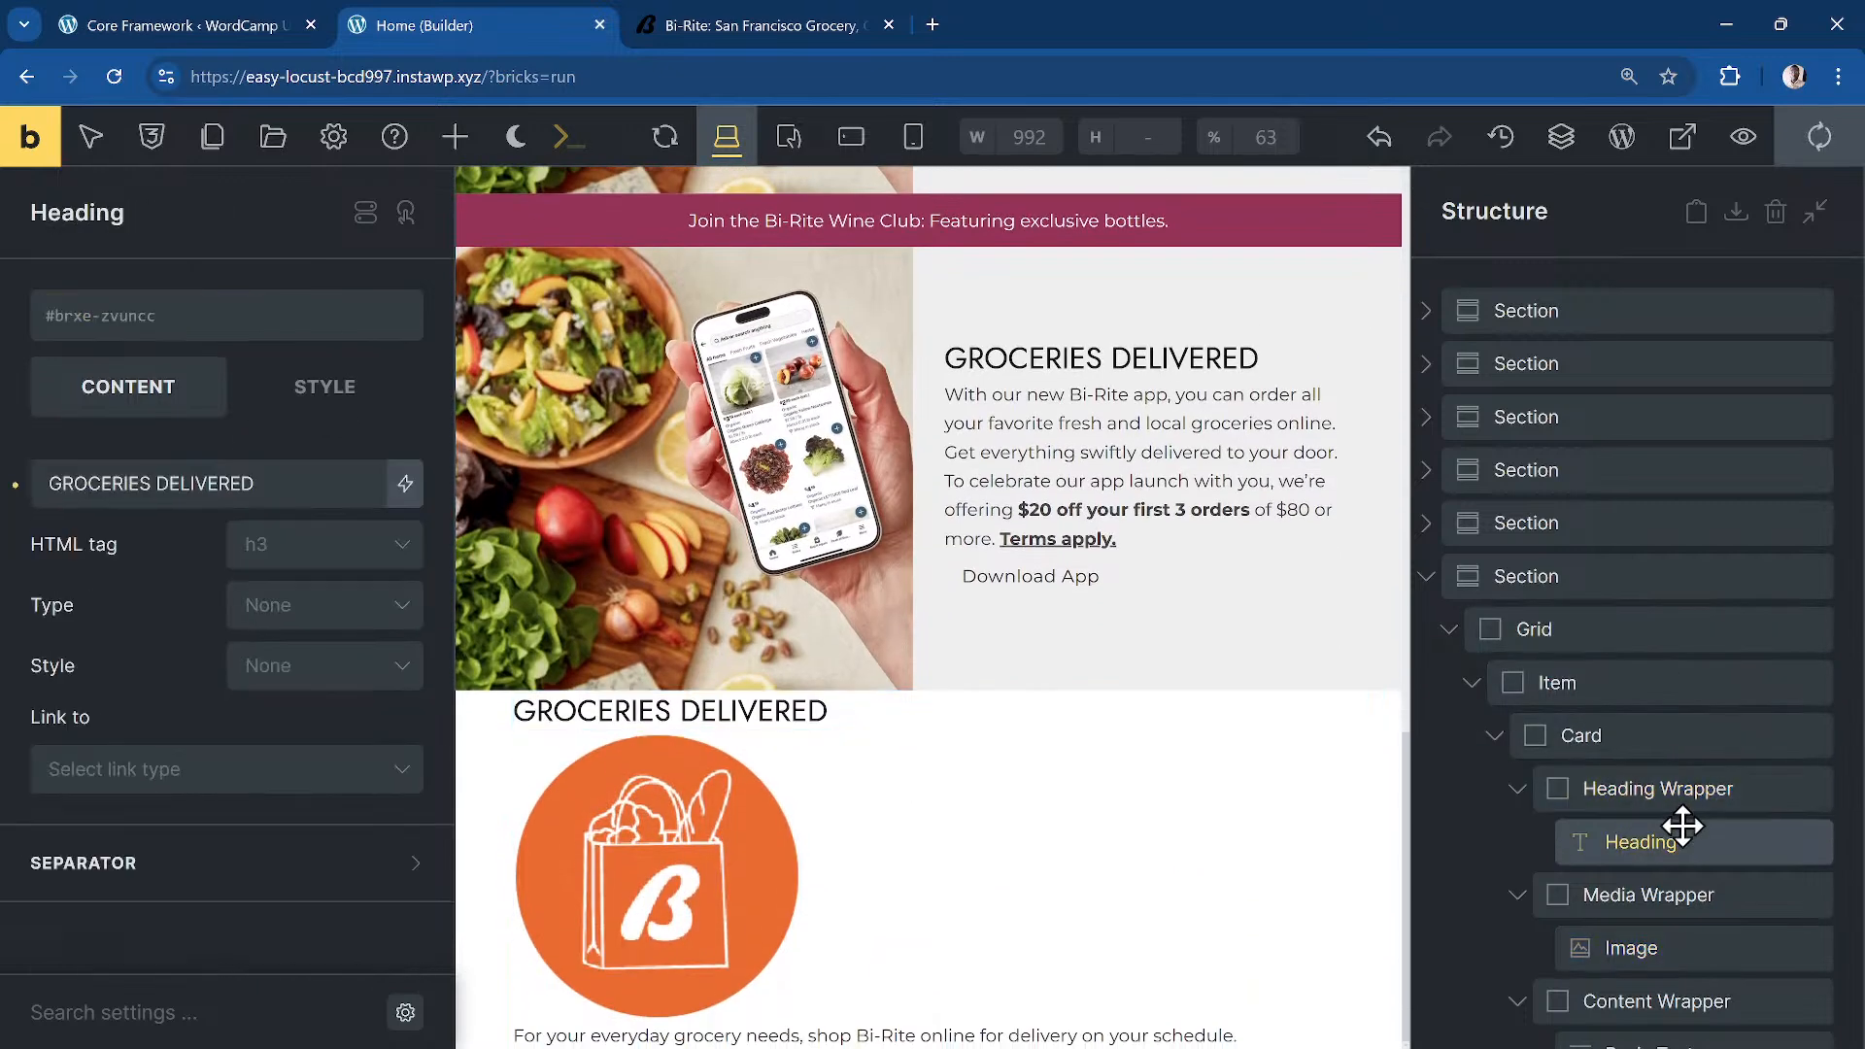
click(359, 363)
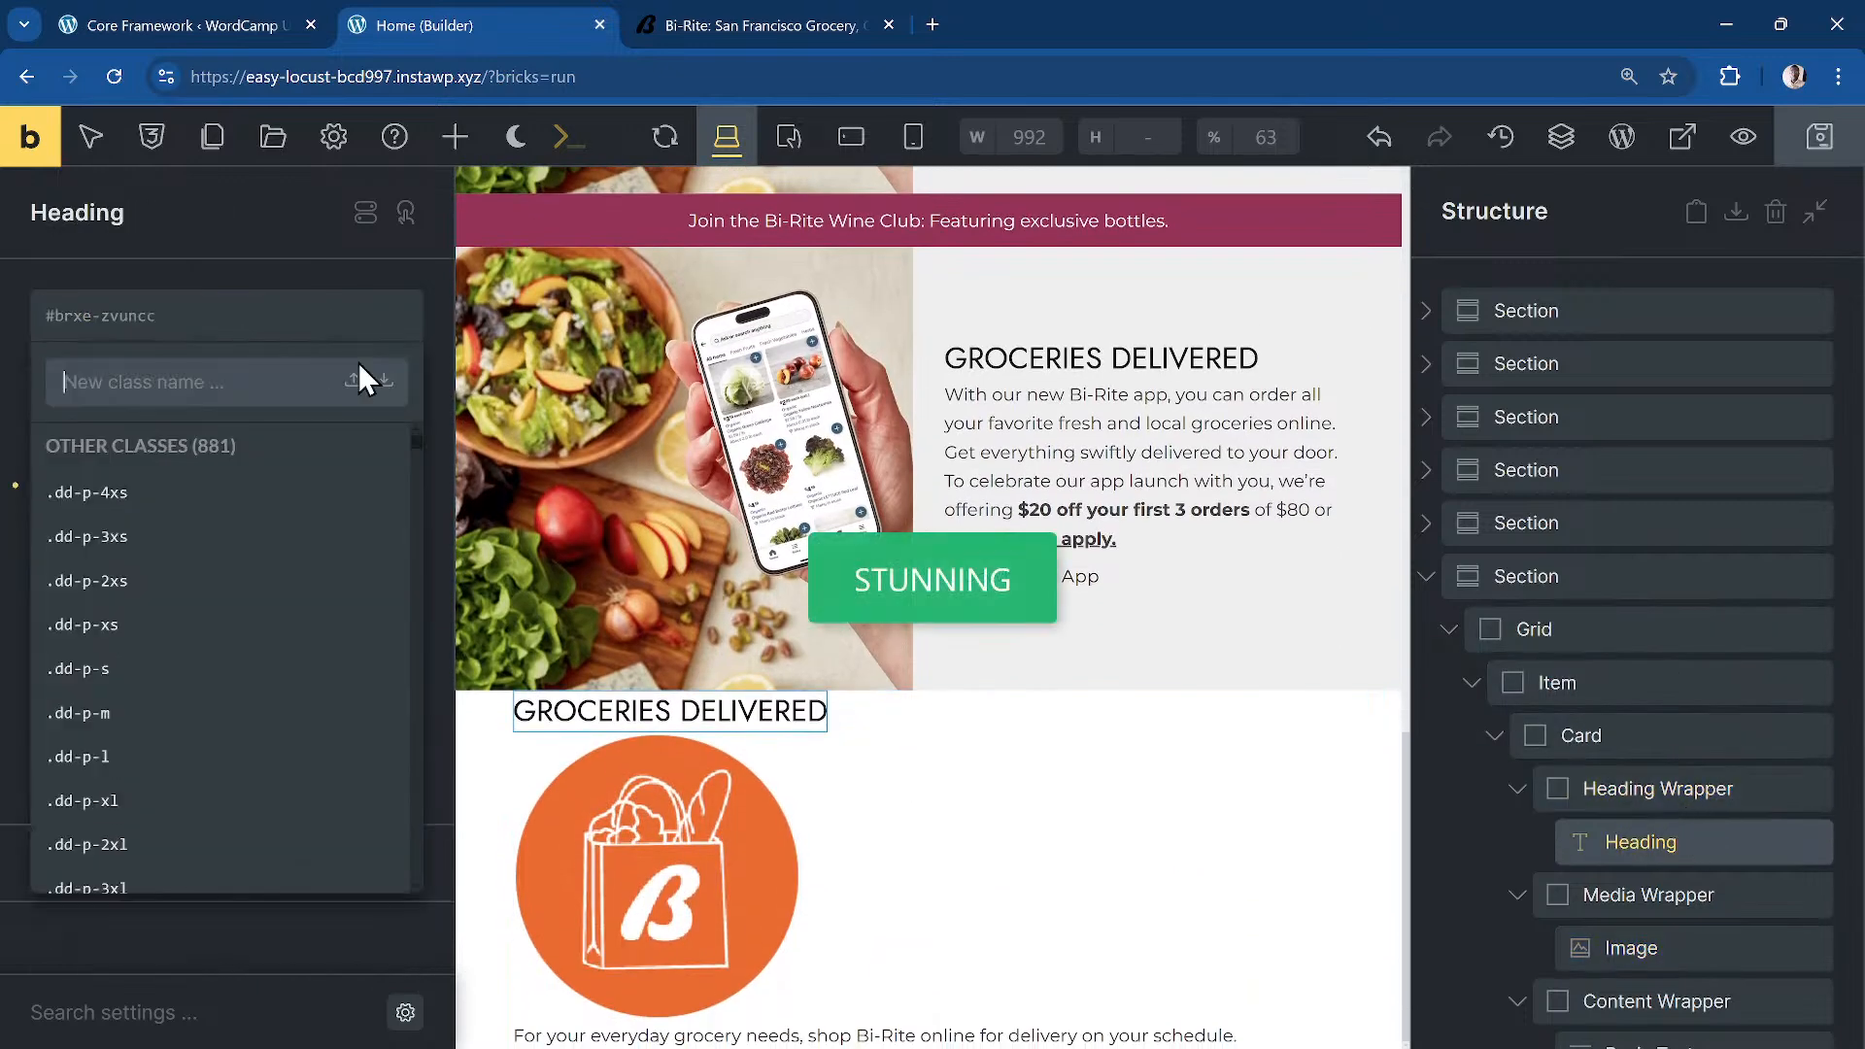
text(offering-ca)
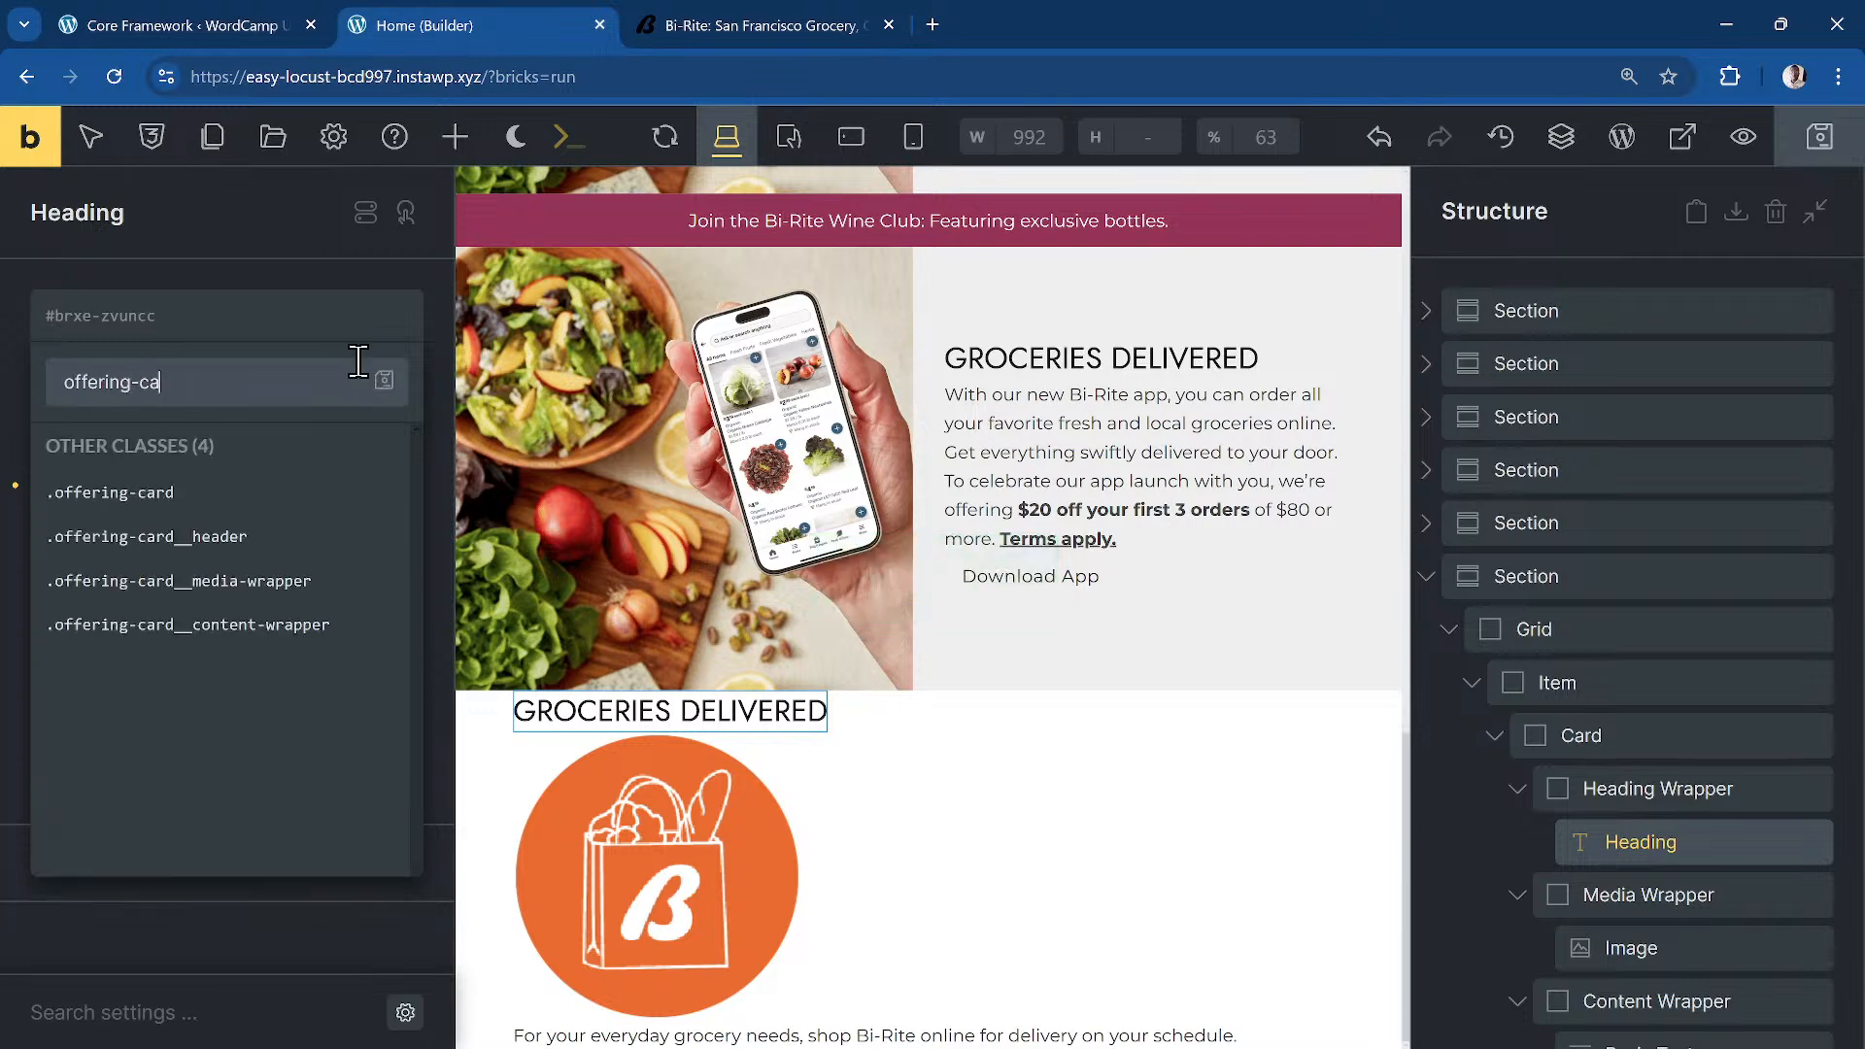
text(rd__h)
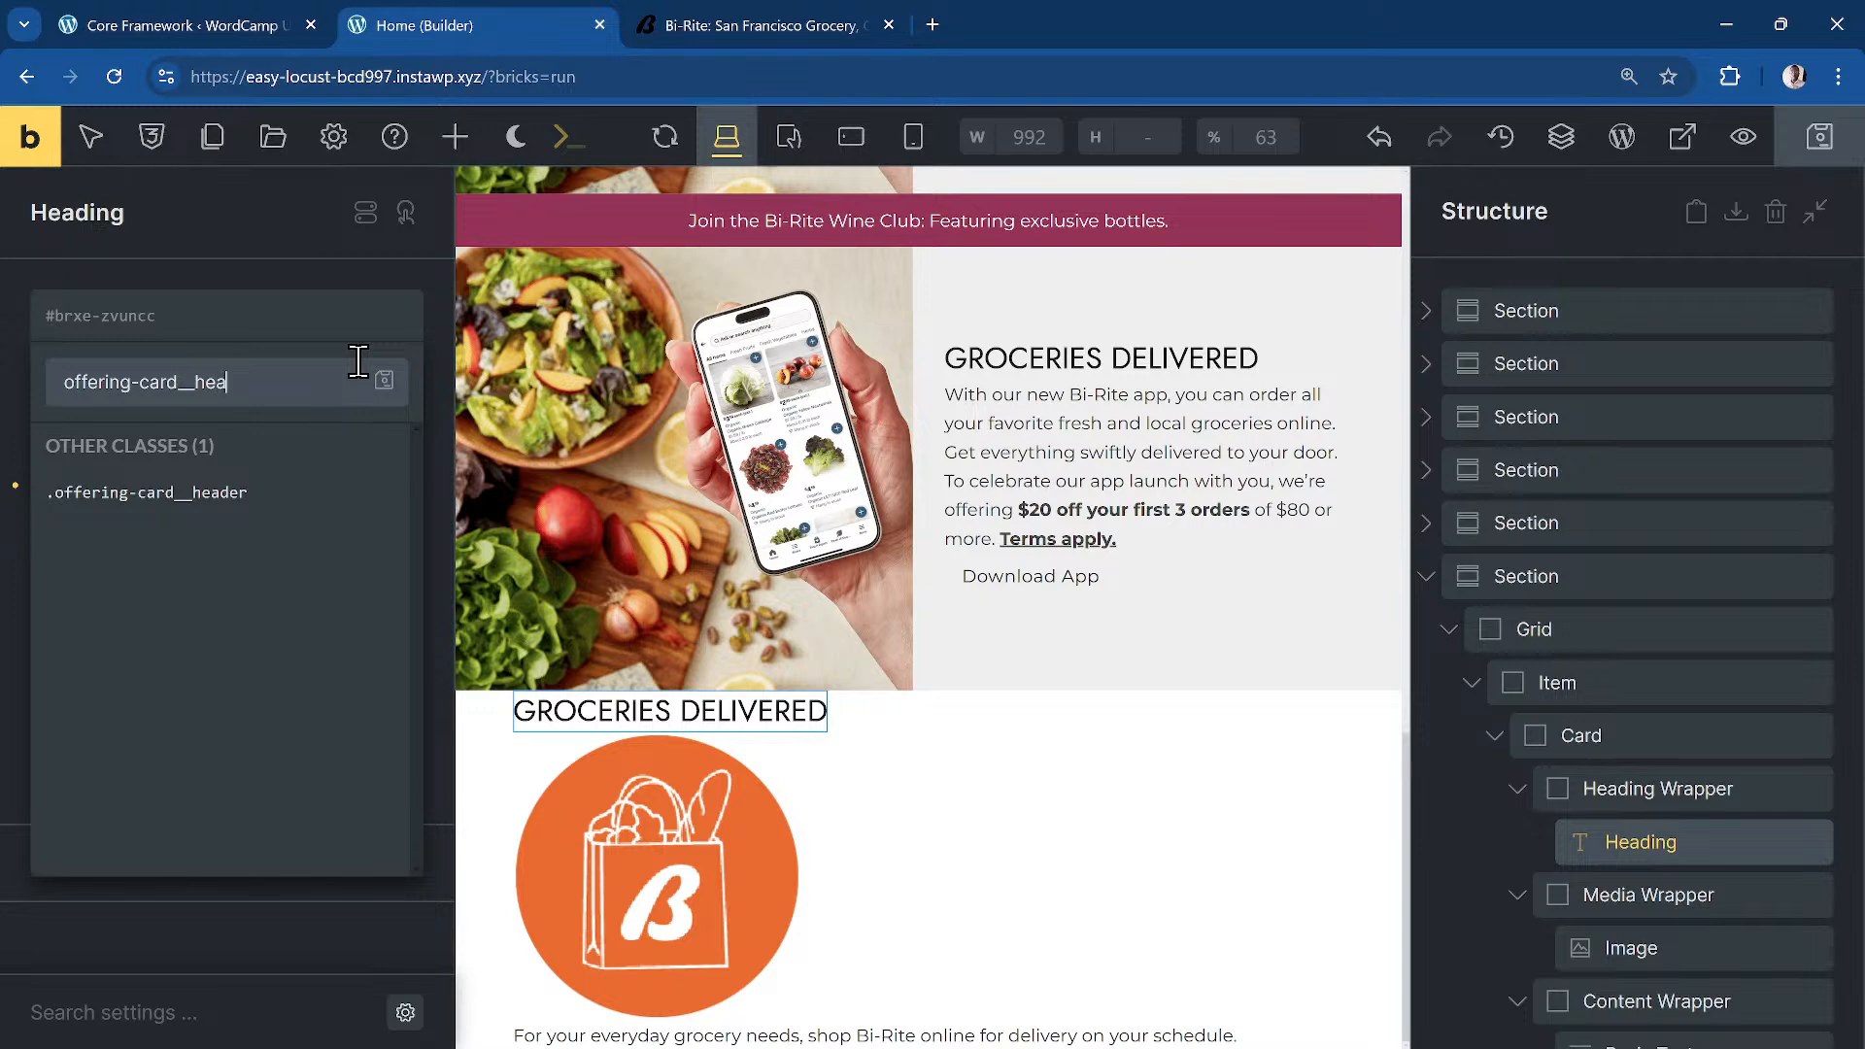
key(BackSpace)
text(titl)
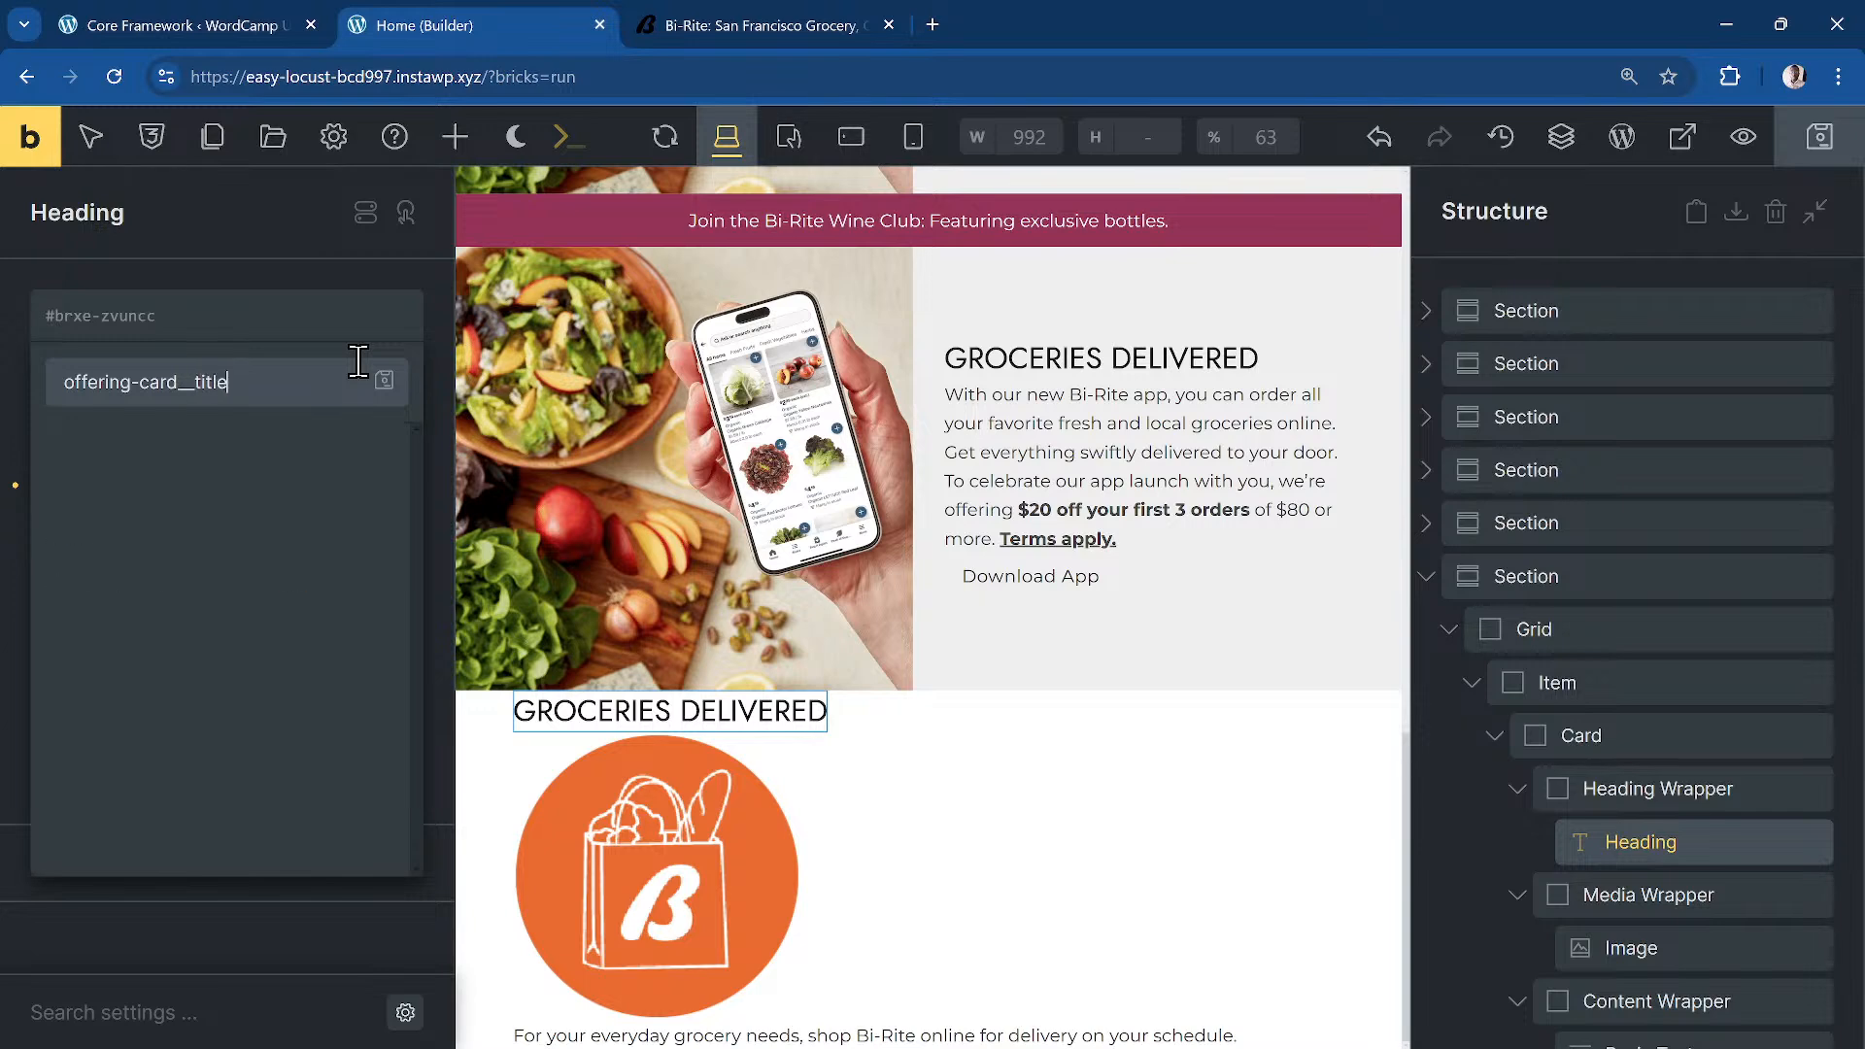
key(Return)
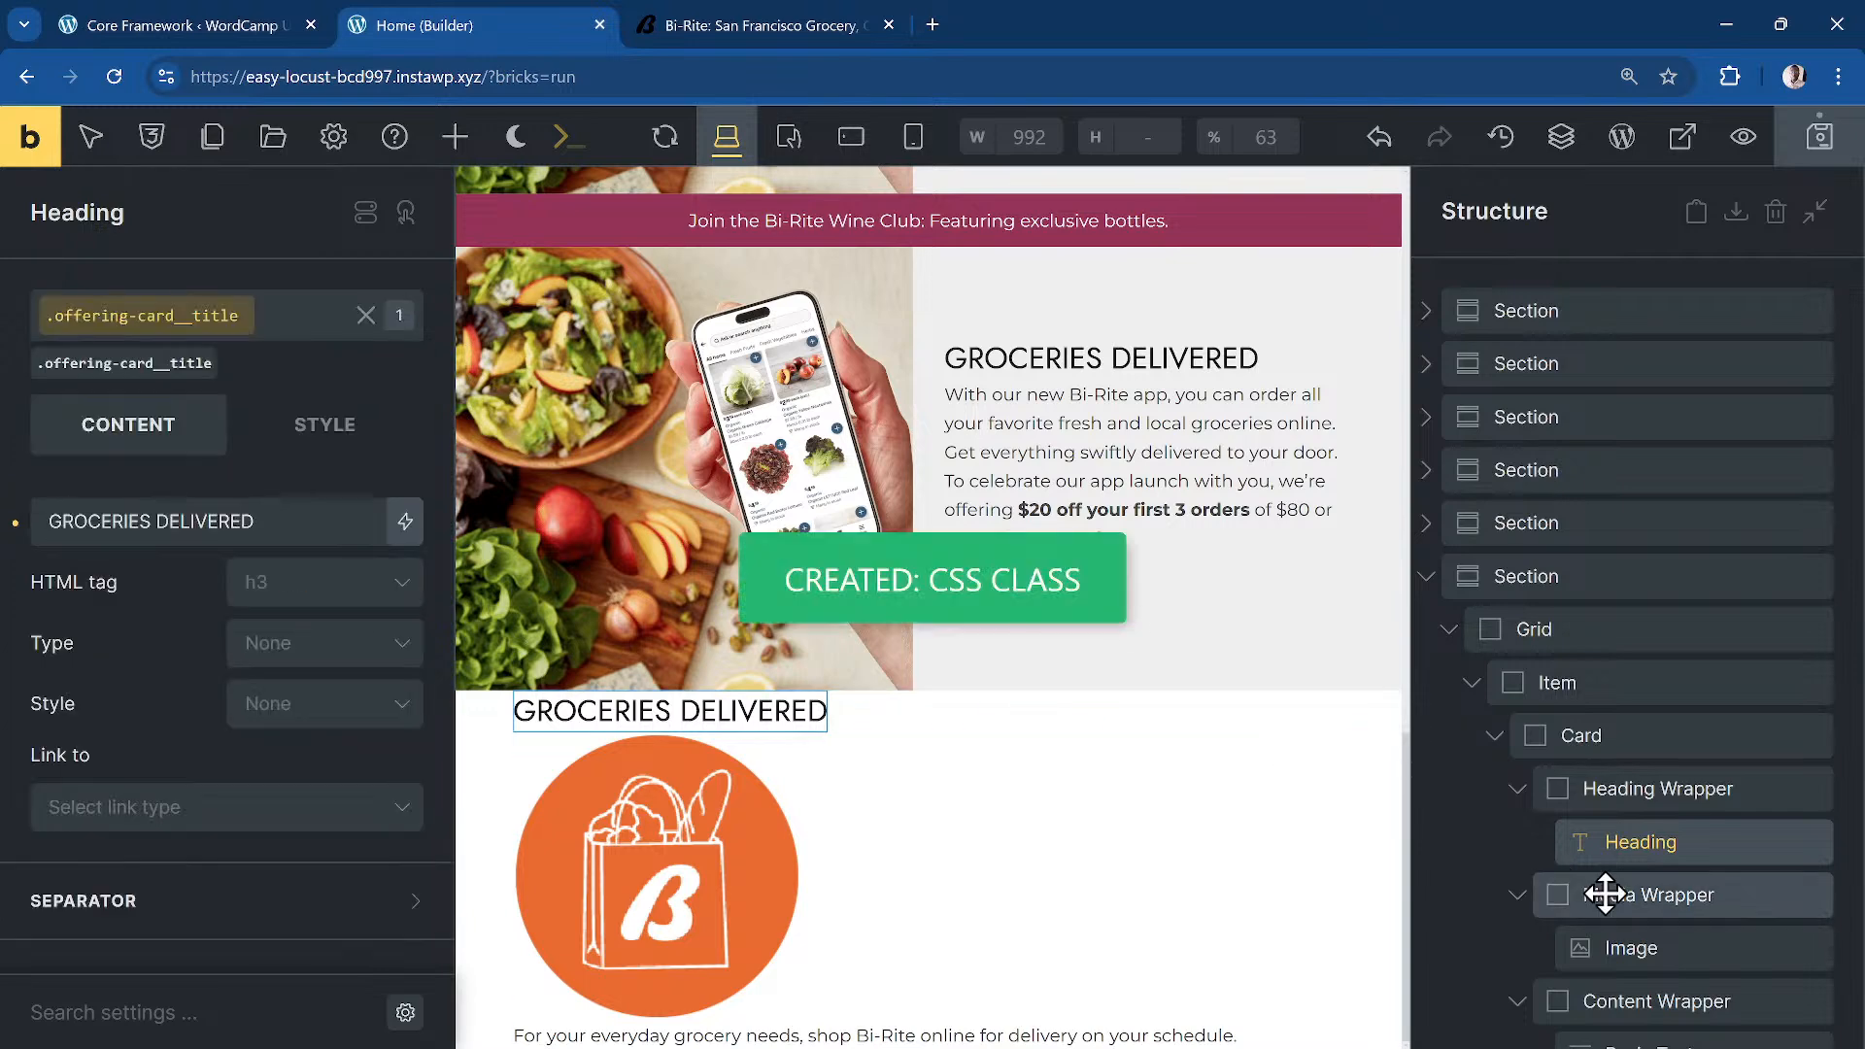
Step: Give the logo image offering-card__media and the description text offering-card__desc
click(1631, 947)
click(138, 325)
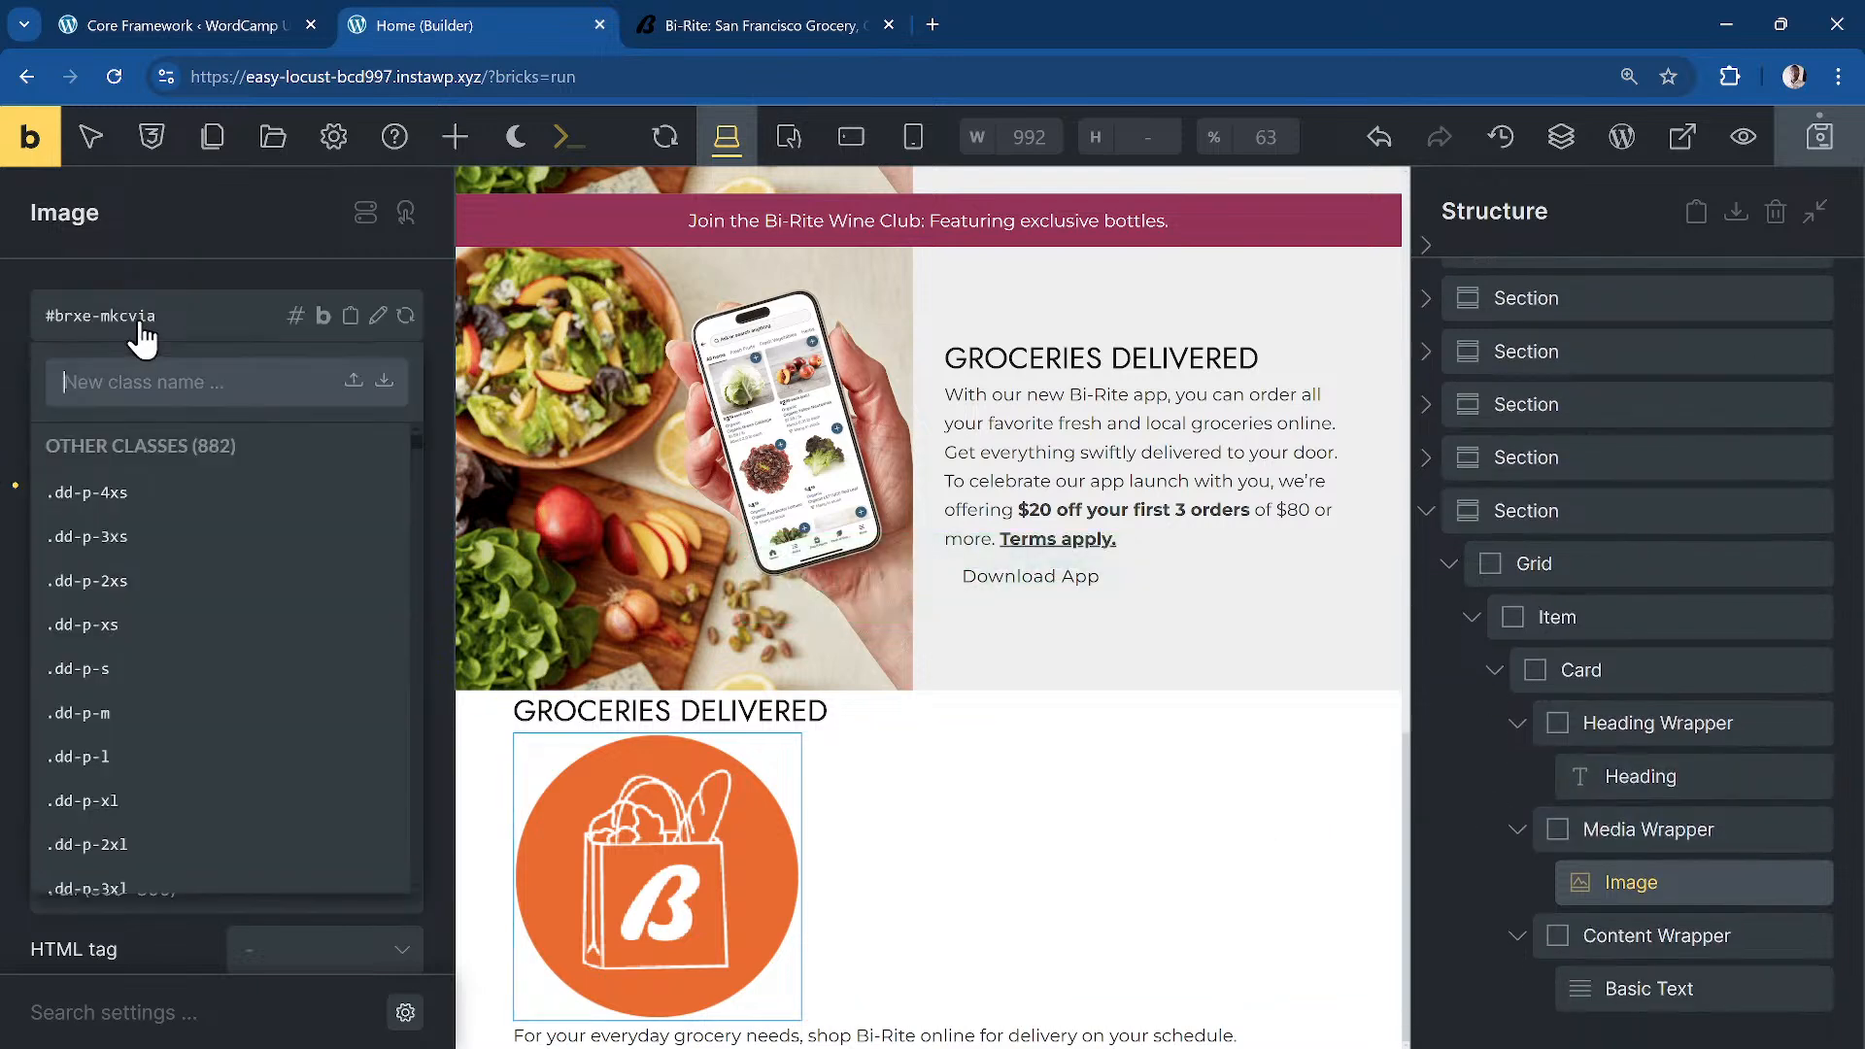
text(offering-card__media)
key(Return)
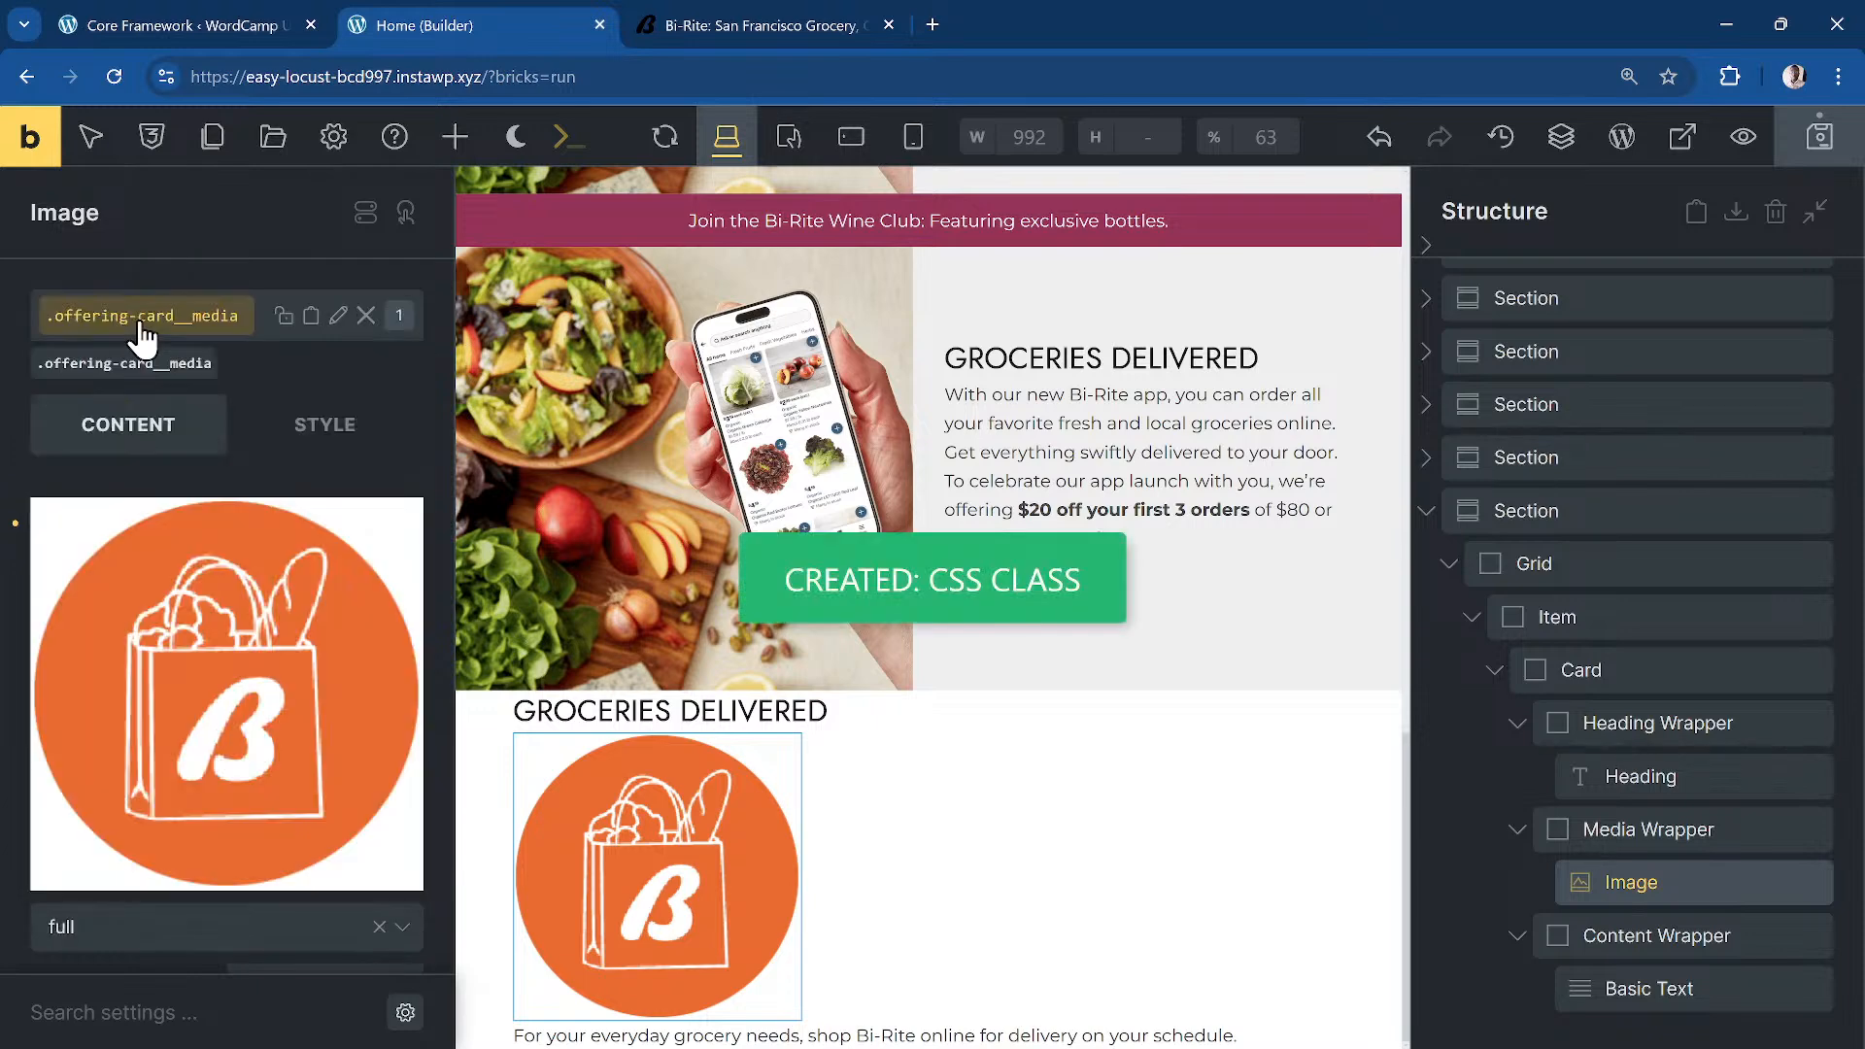
click(1652, 987)
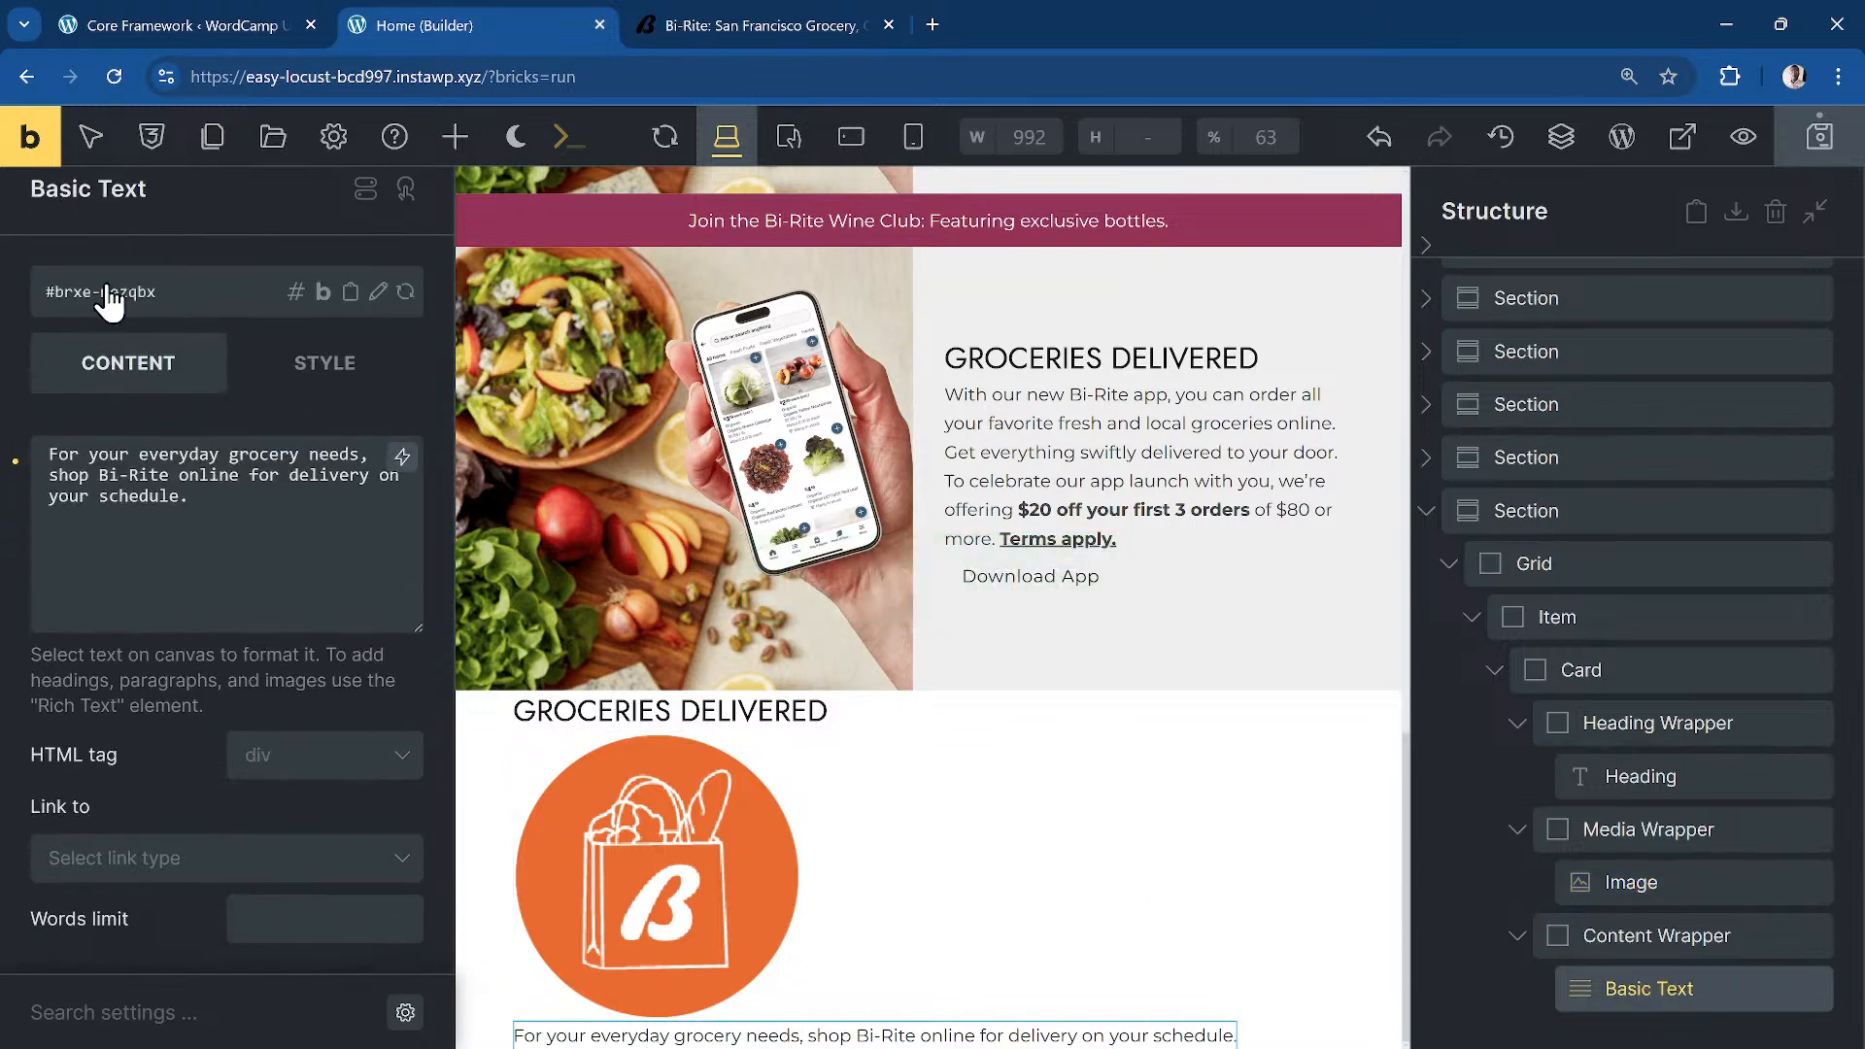
click(226, 314)
text(offerin)
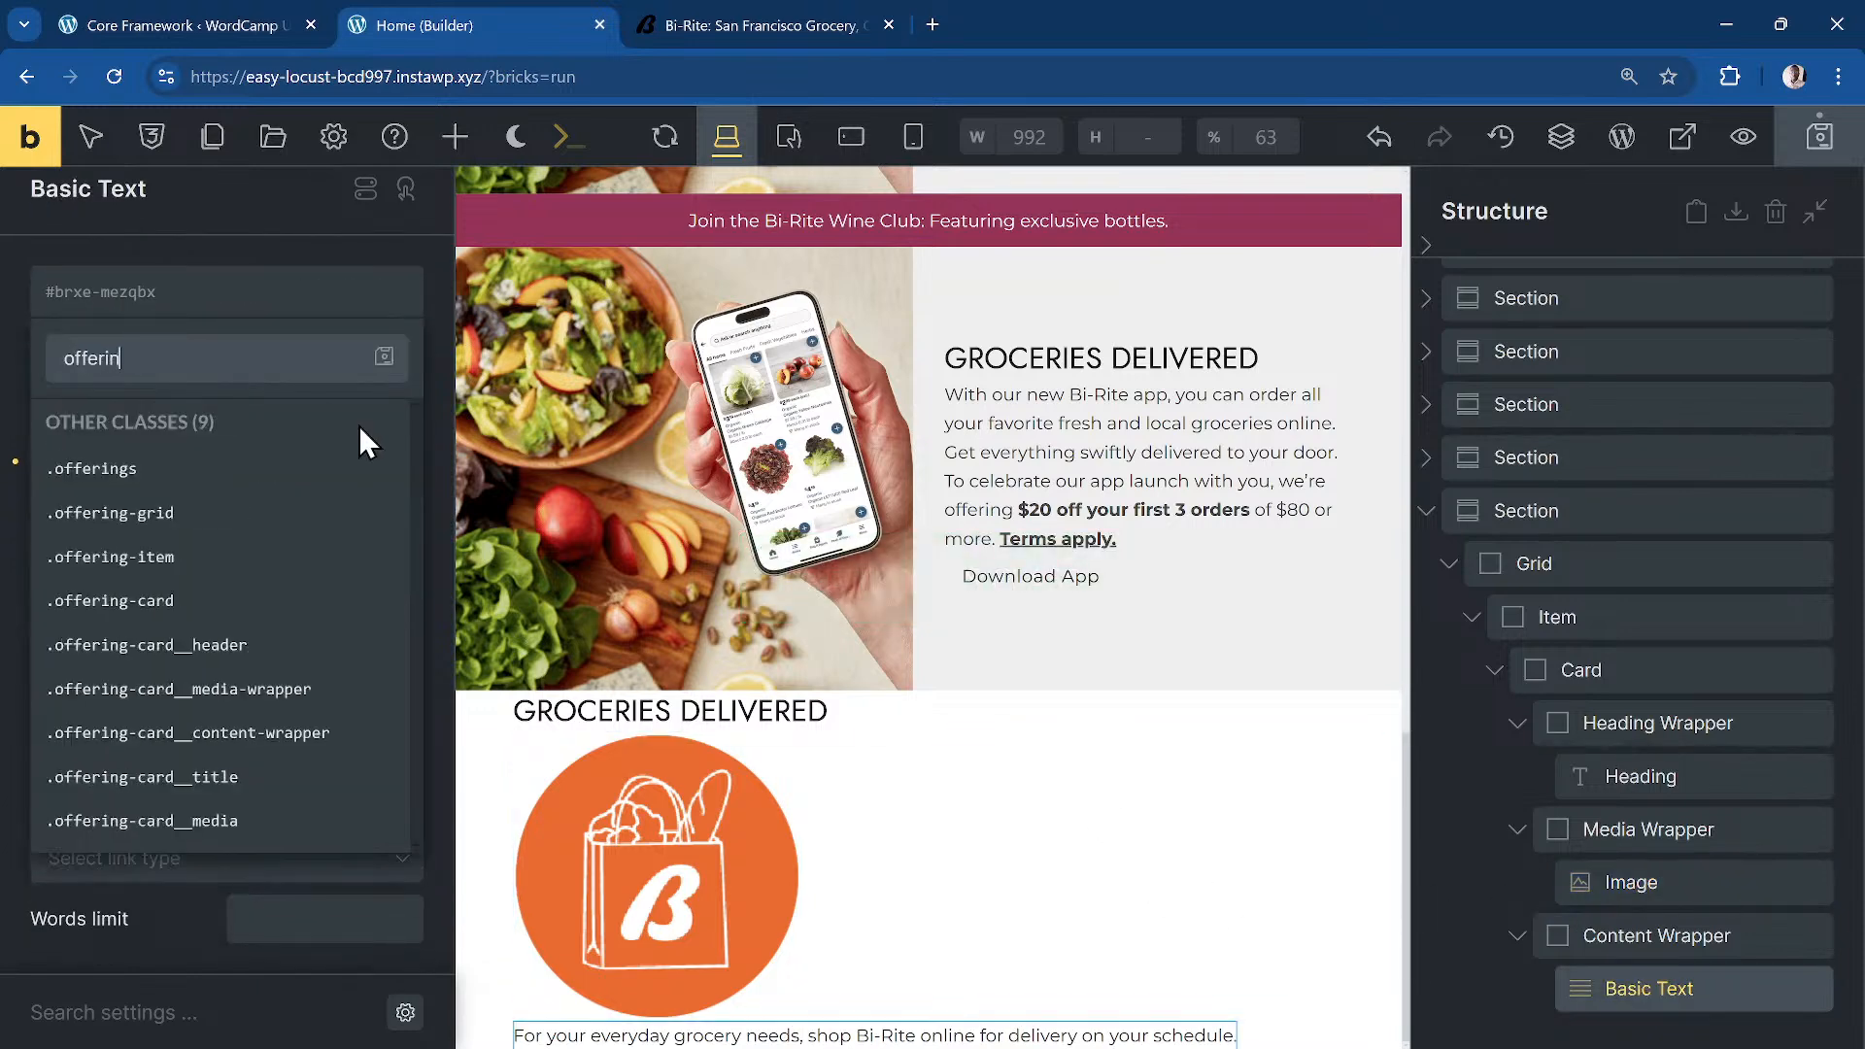
text(g-card__desc)
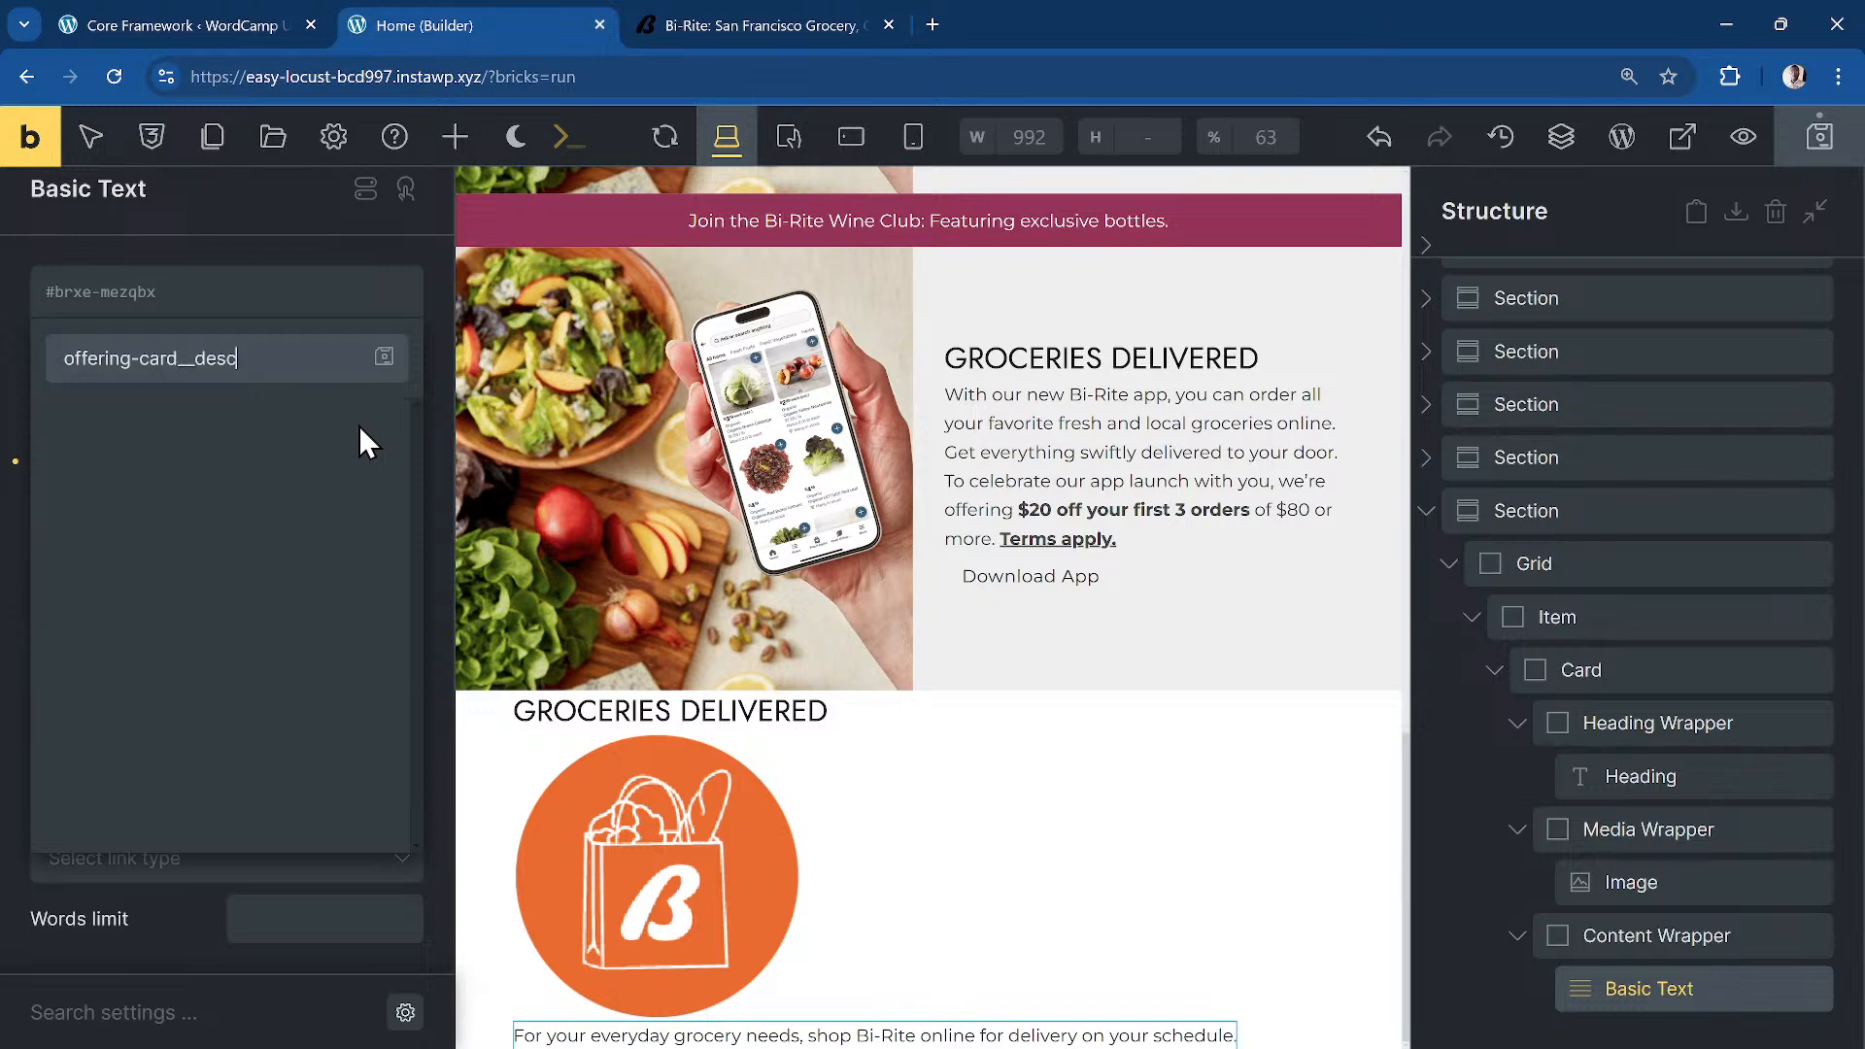
key(Return)
click(454, 137)
text(butt)
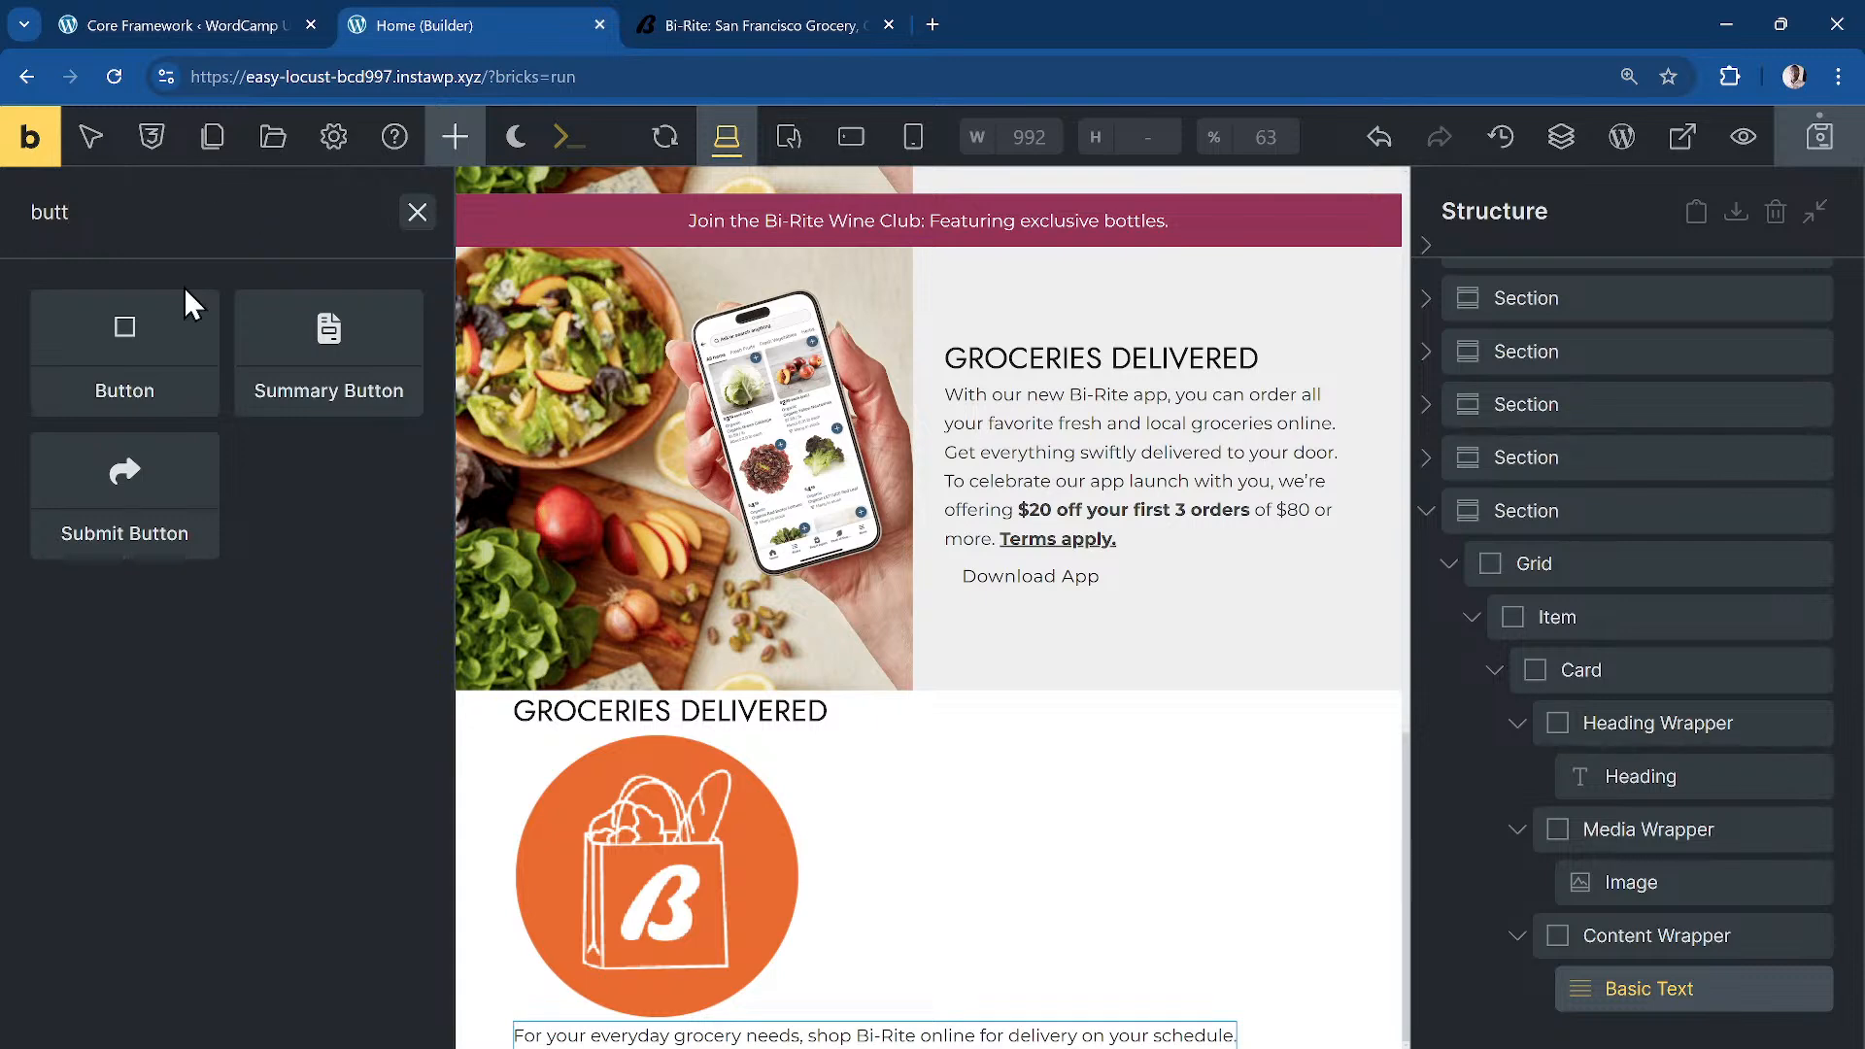
Step: Place an 'I am a button' Button below the description, classed offering-card__btn, and save
drag(180, 288, 1650, 1015)
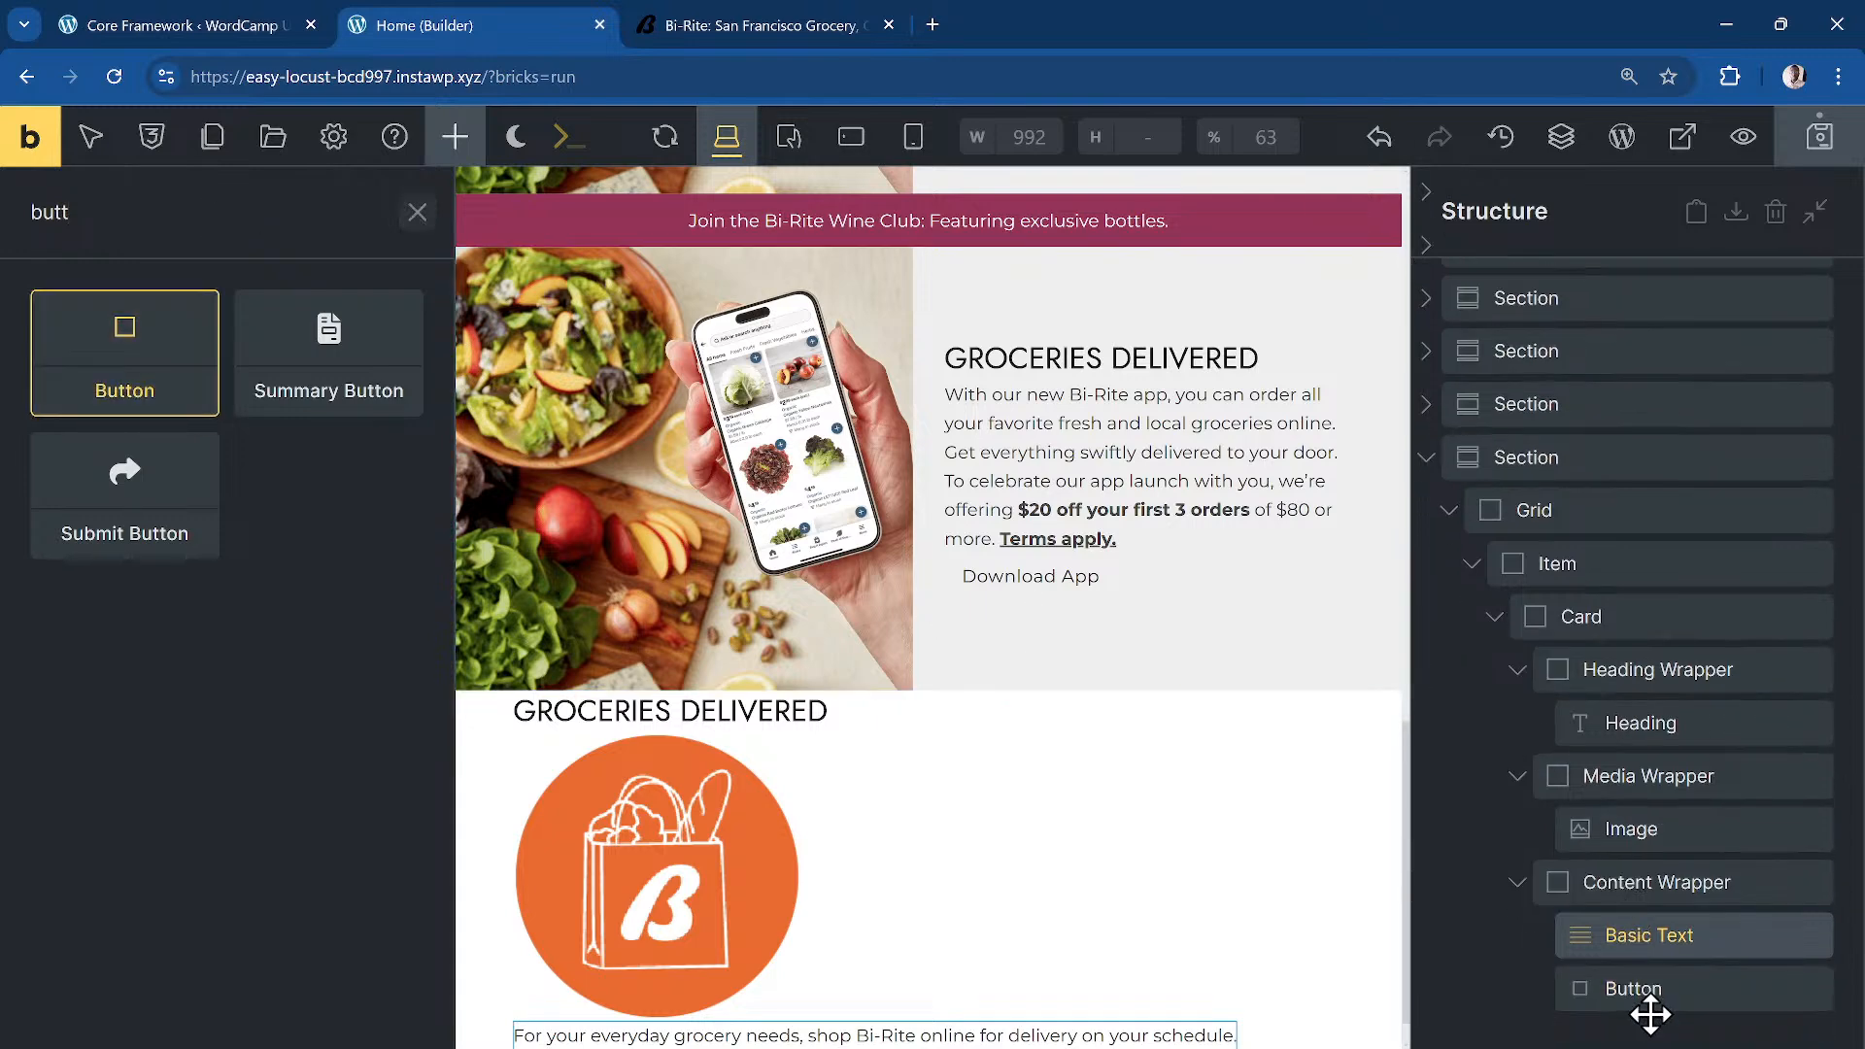
click(177, 317)
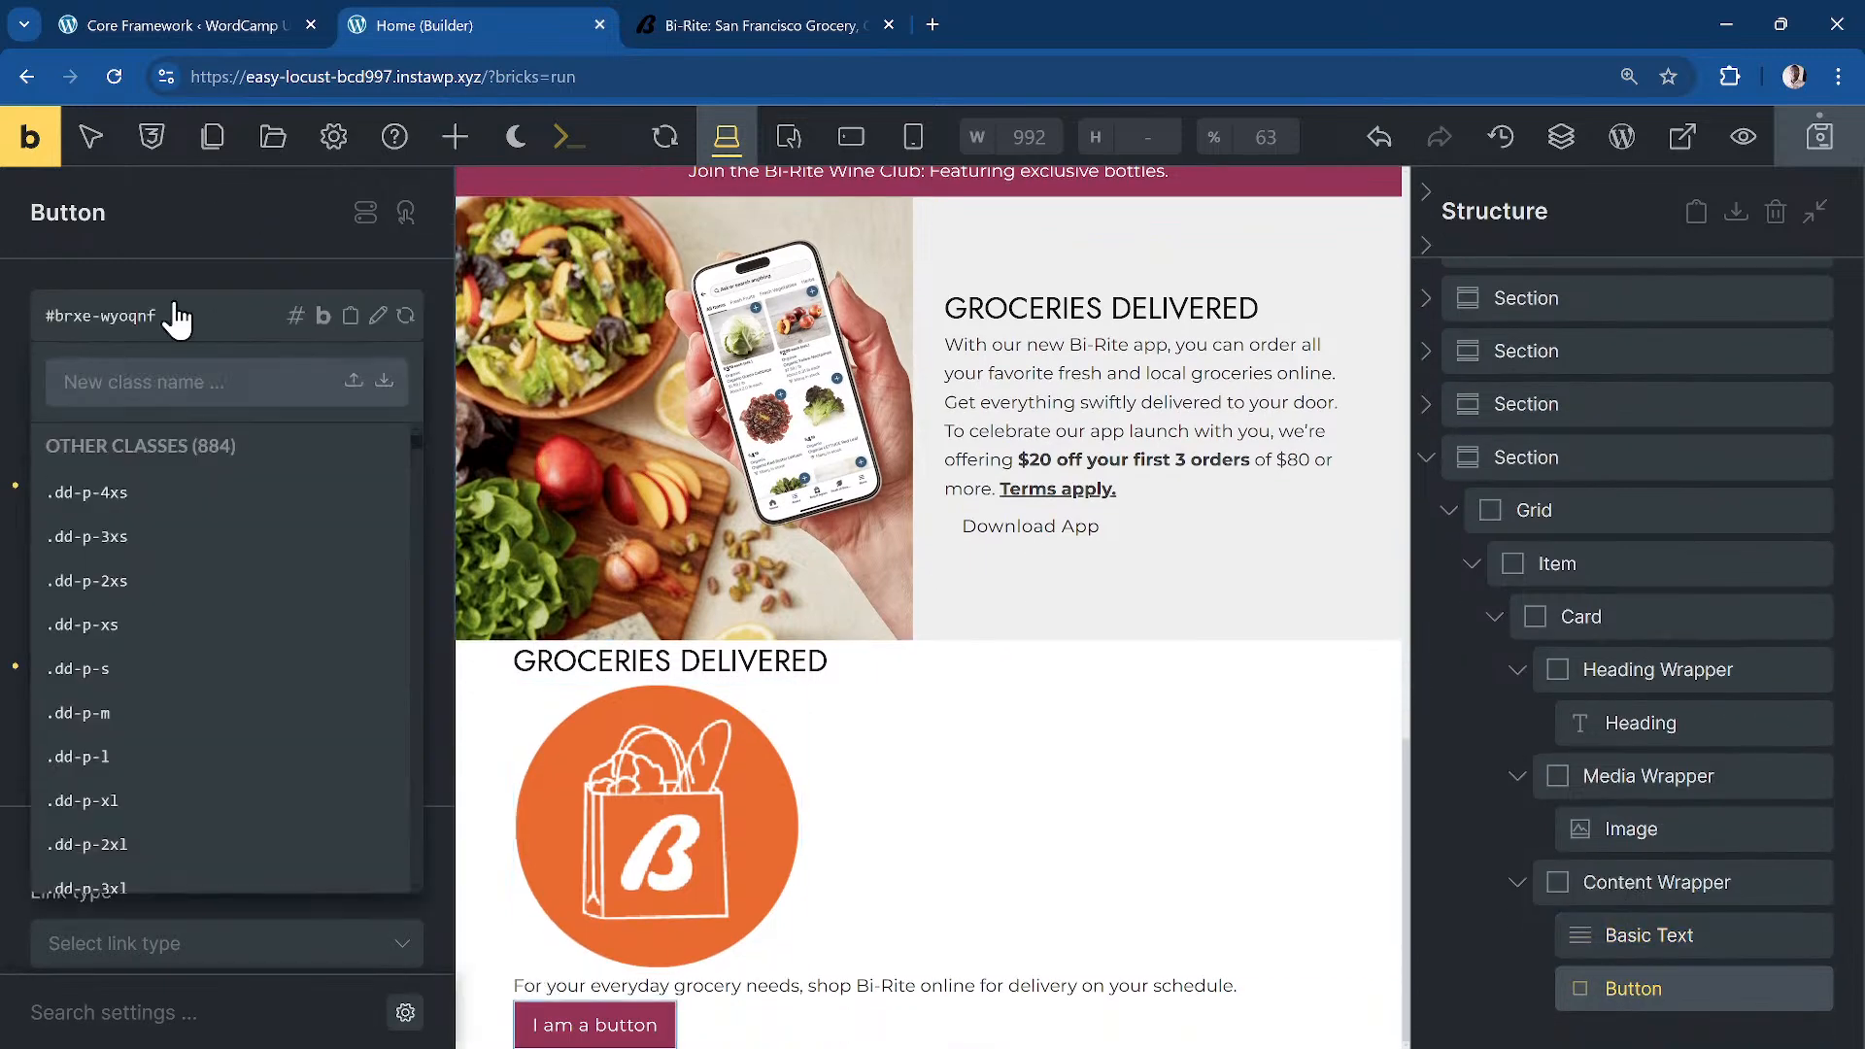
text(offering-card__btn)
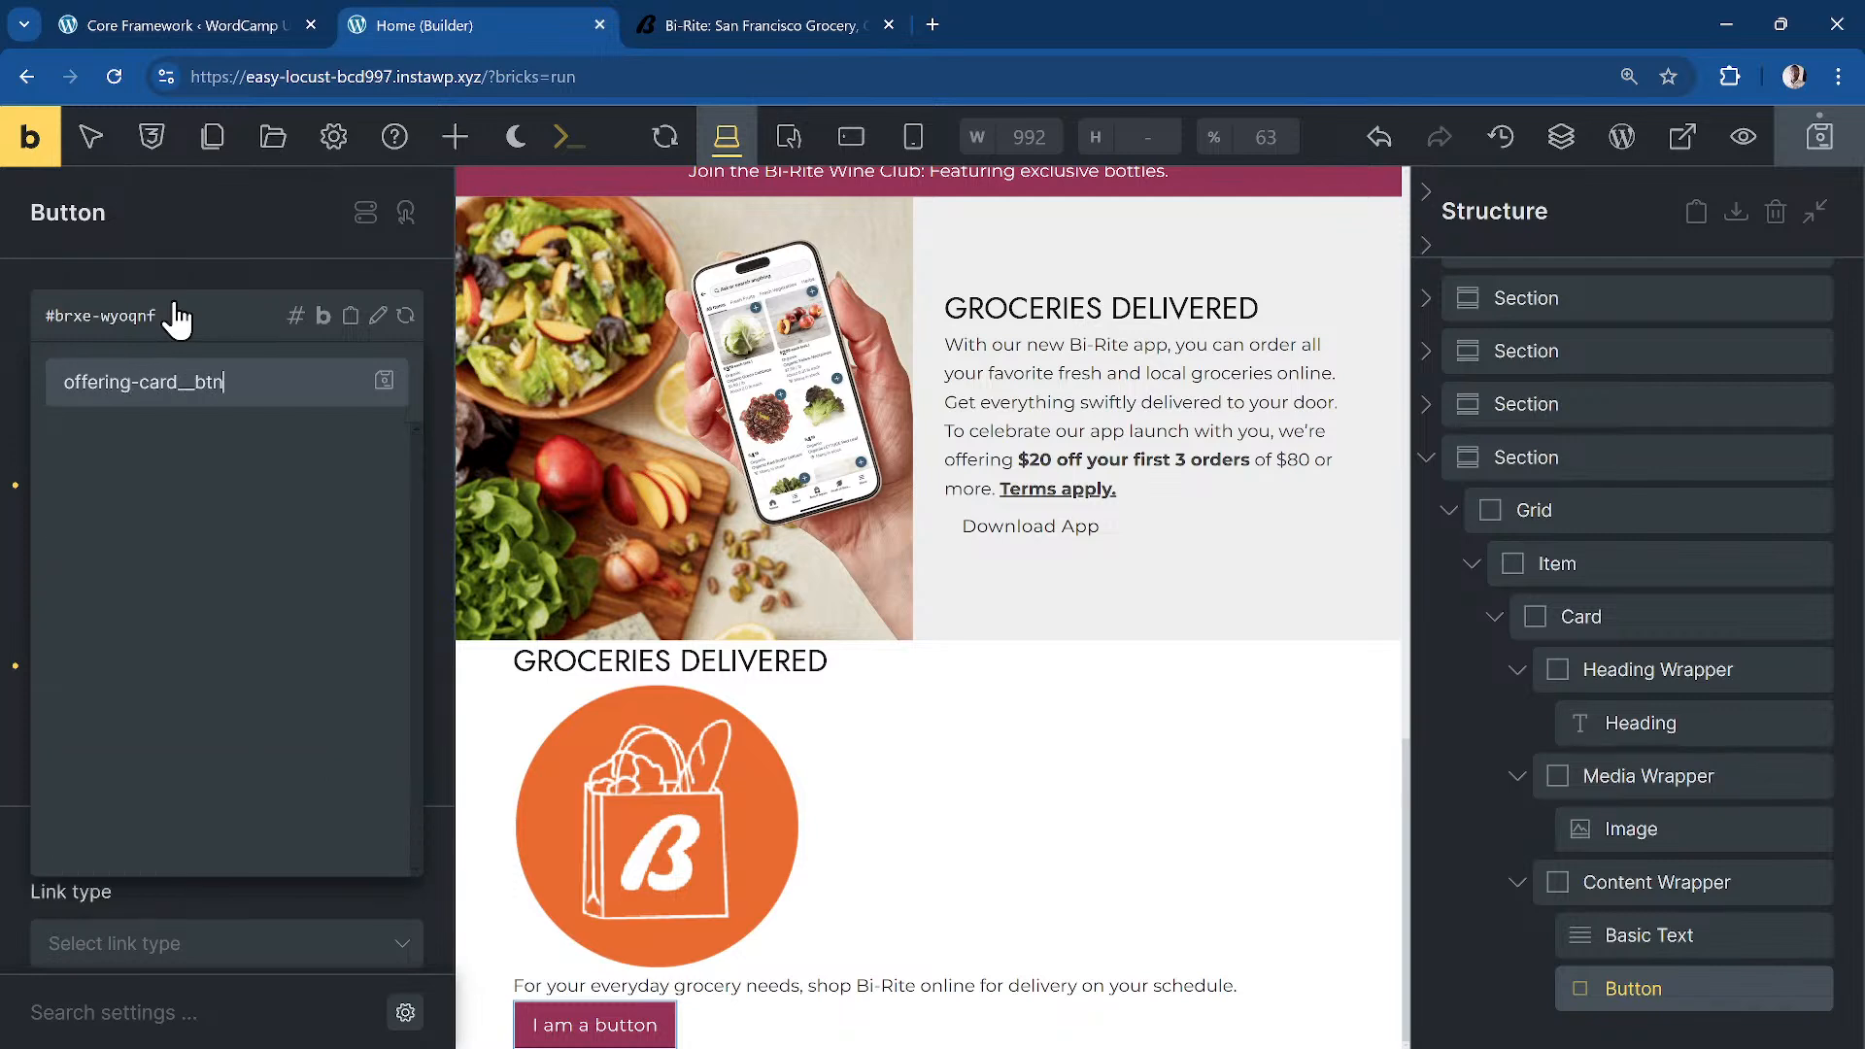
key(Return)
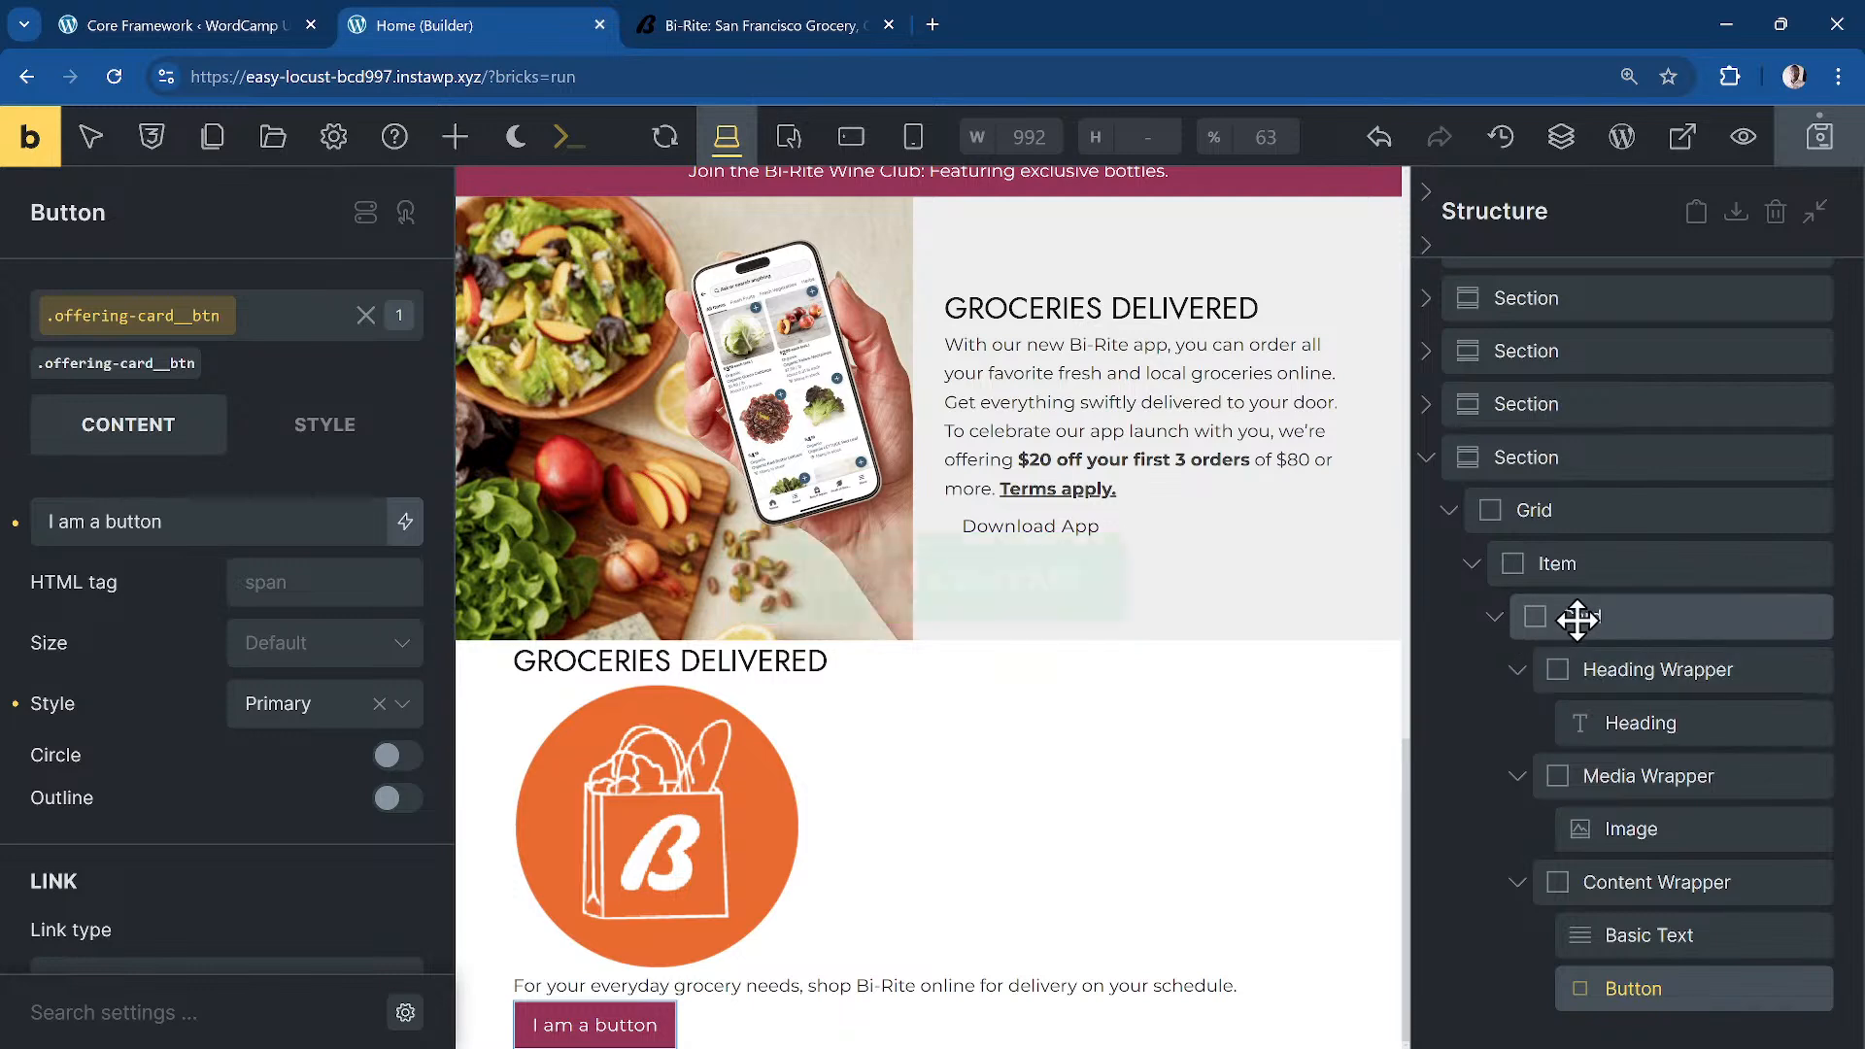
key(ctrl+s)
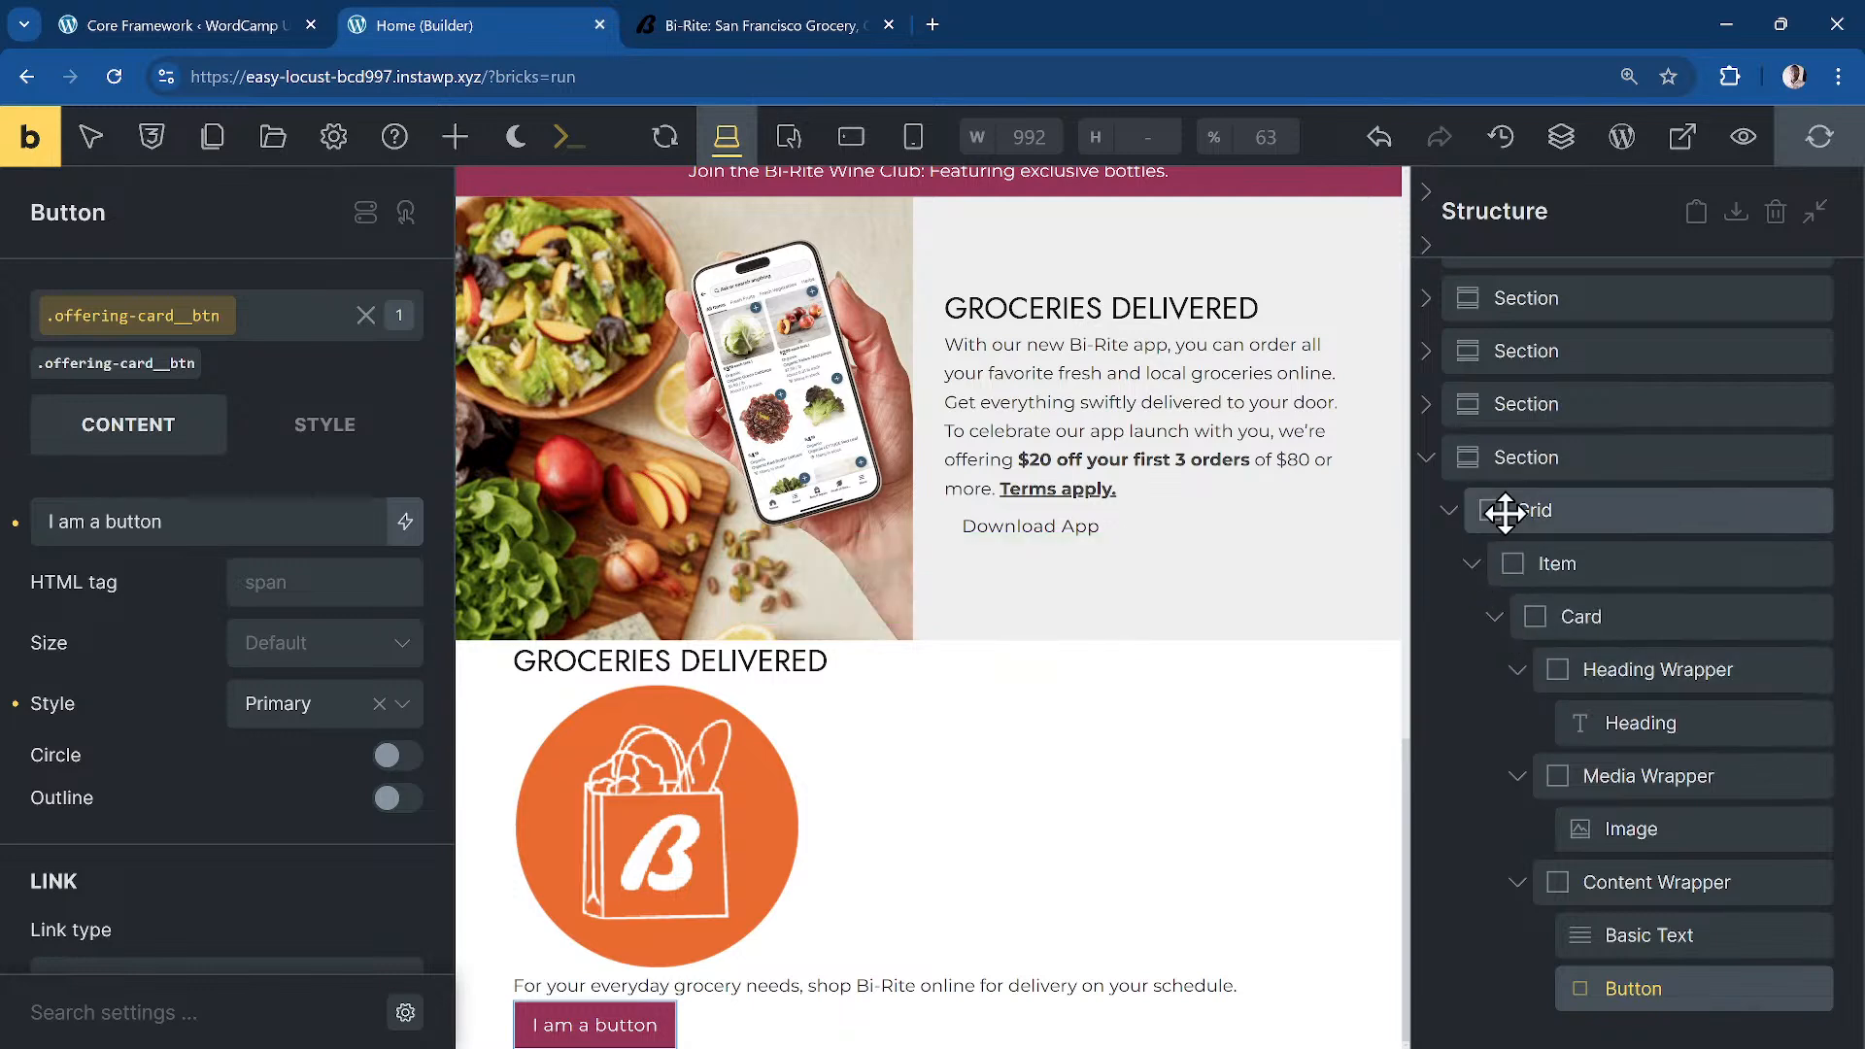
click(1472, 563)
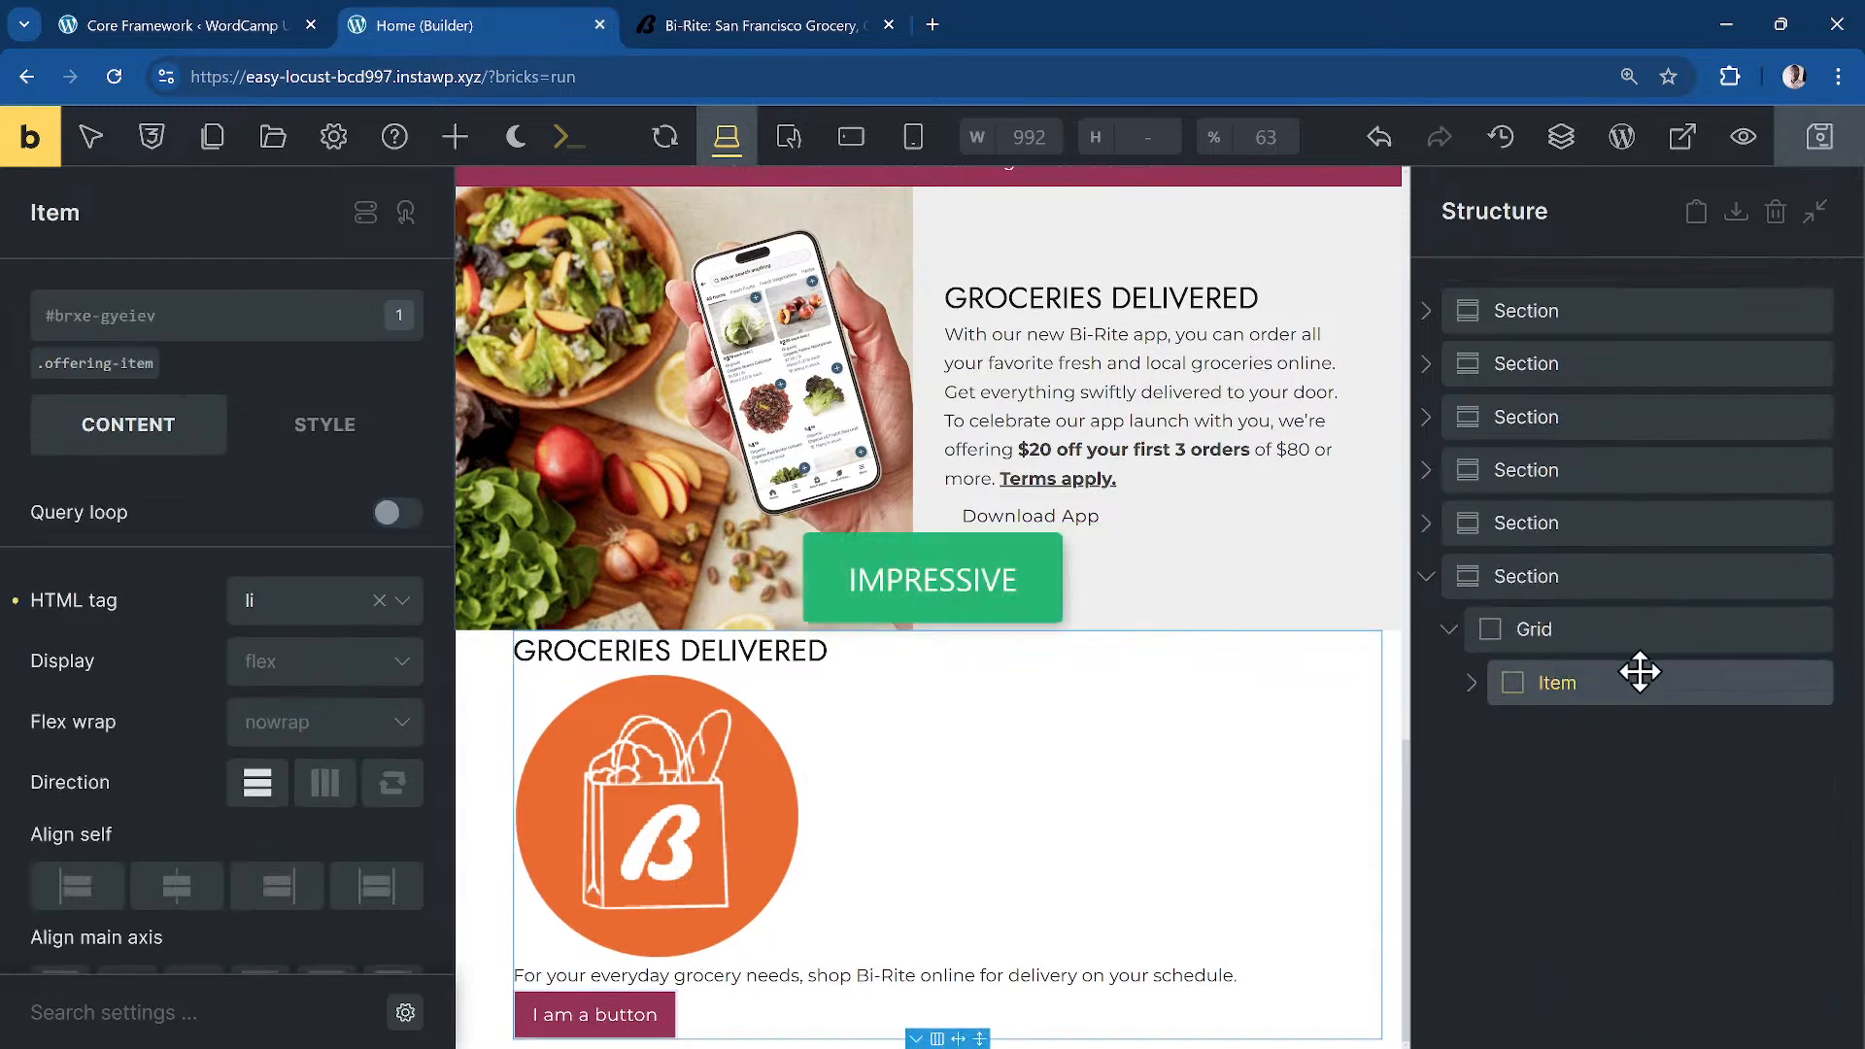
Step: Paste a duplicate of the card item so the offerings grid holds four cards
key(ctrl+v)
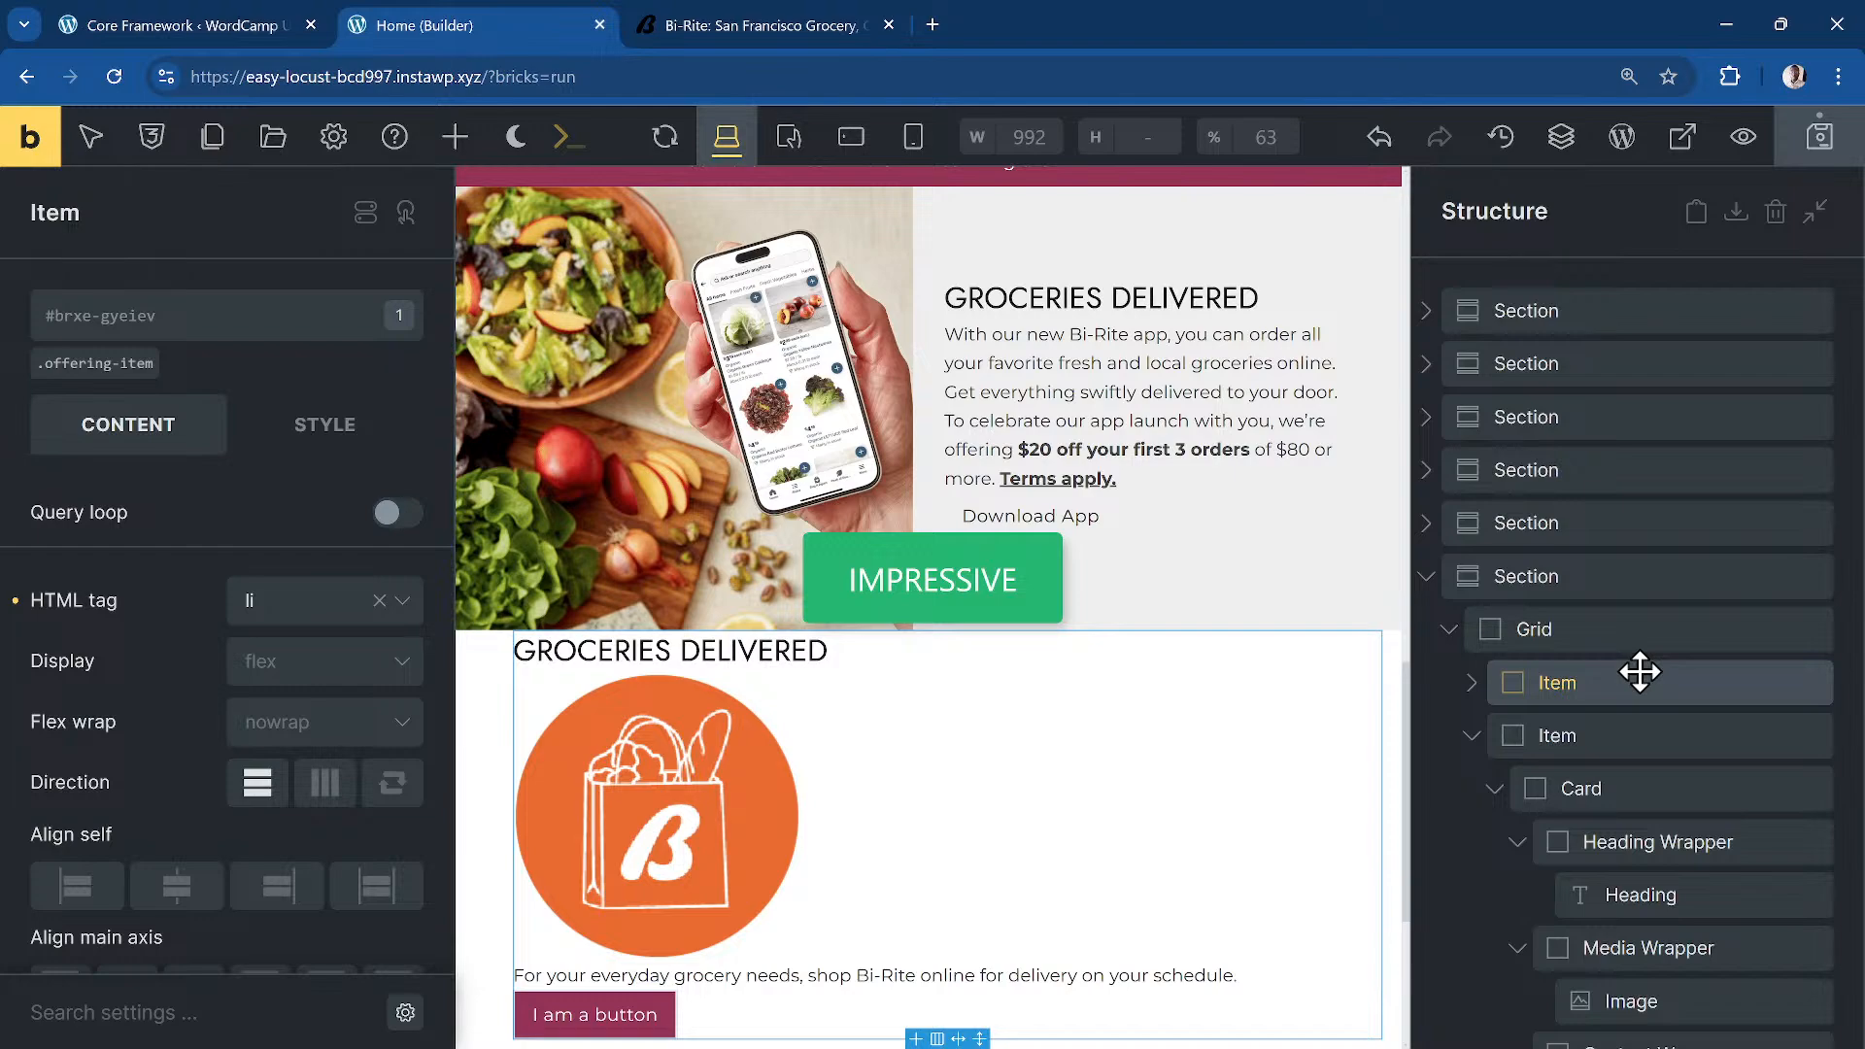
click(753, 25)
click(493, 25)
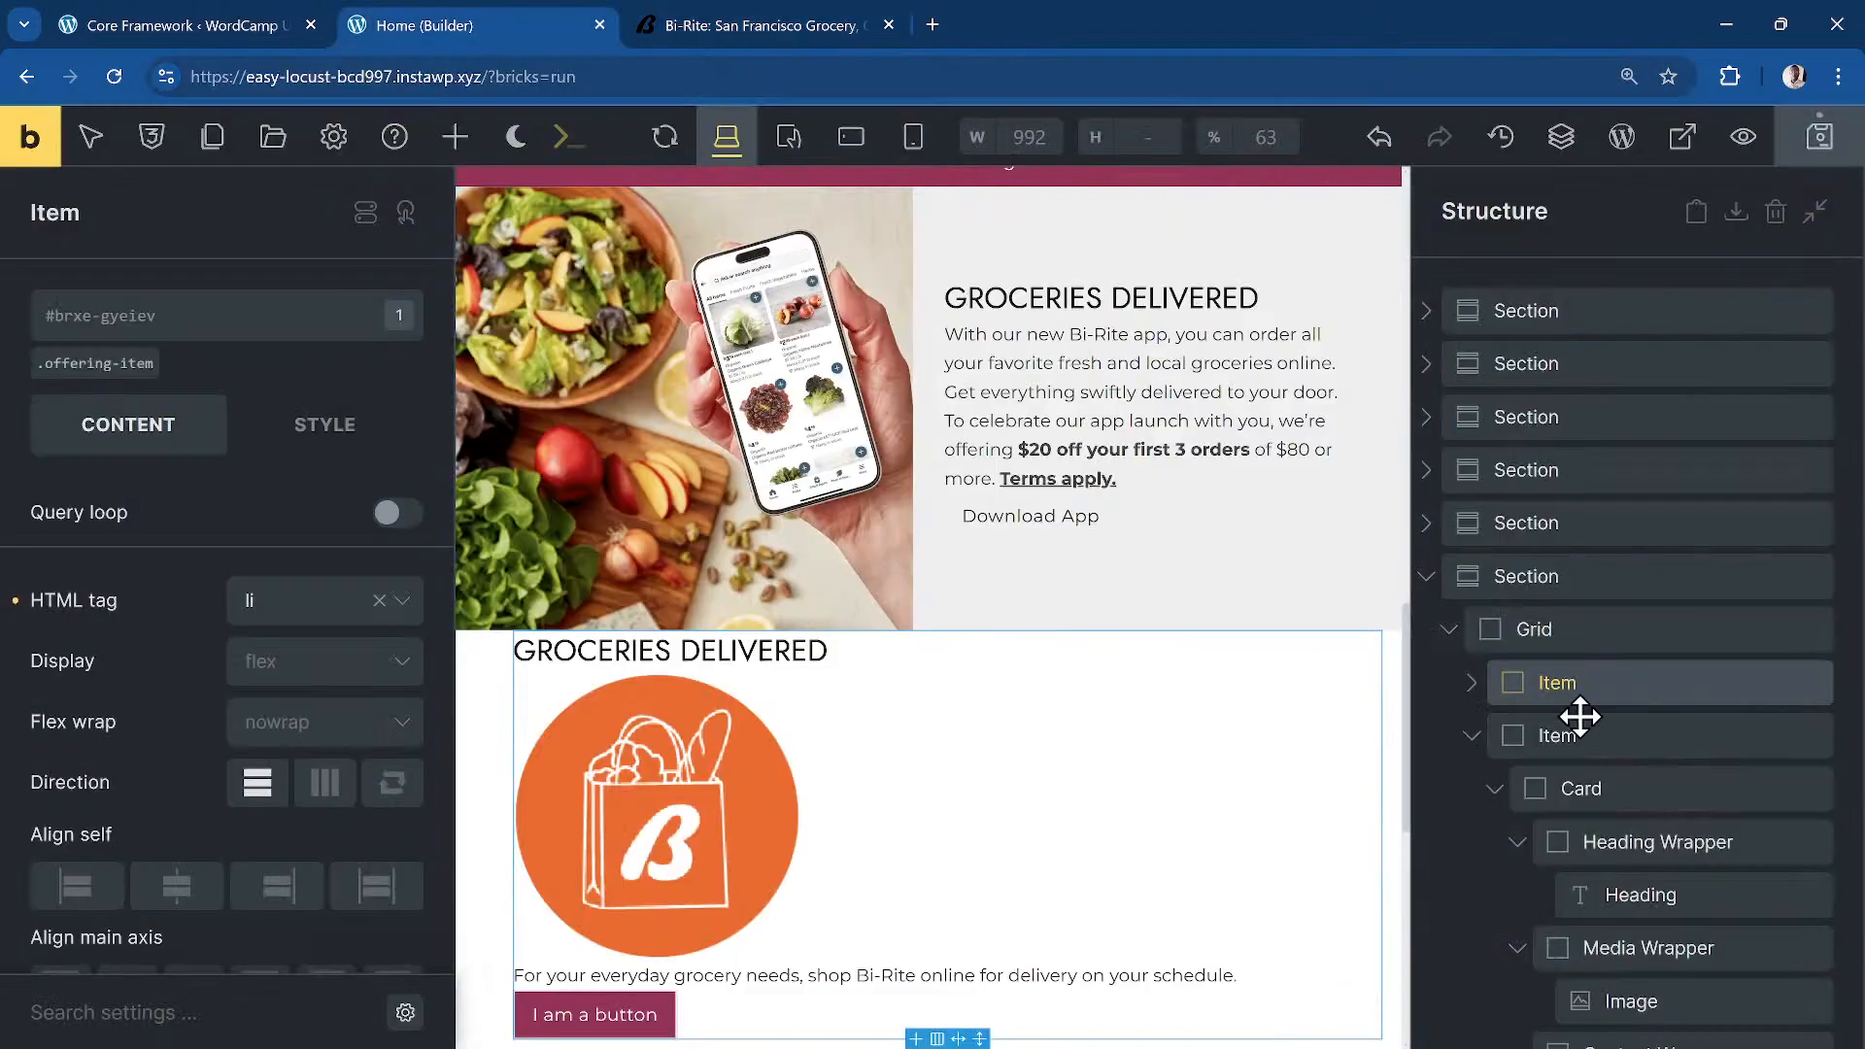
click(1473, 736)
click(1473, 789)
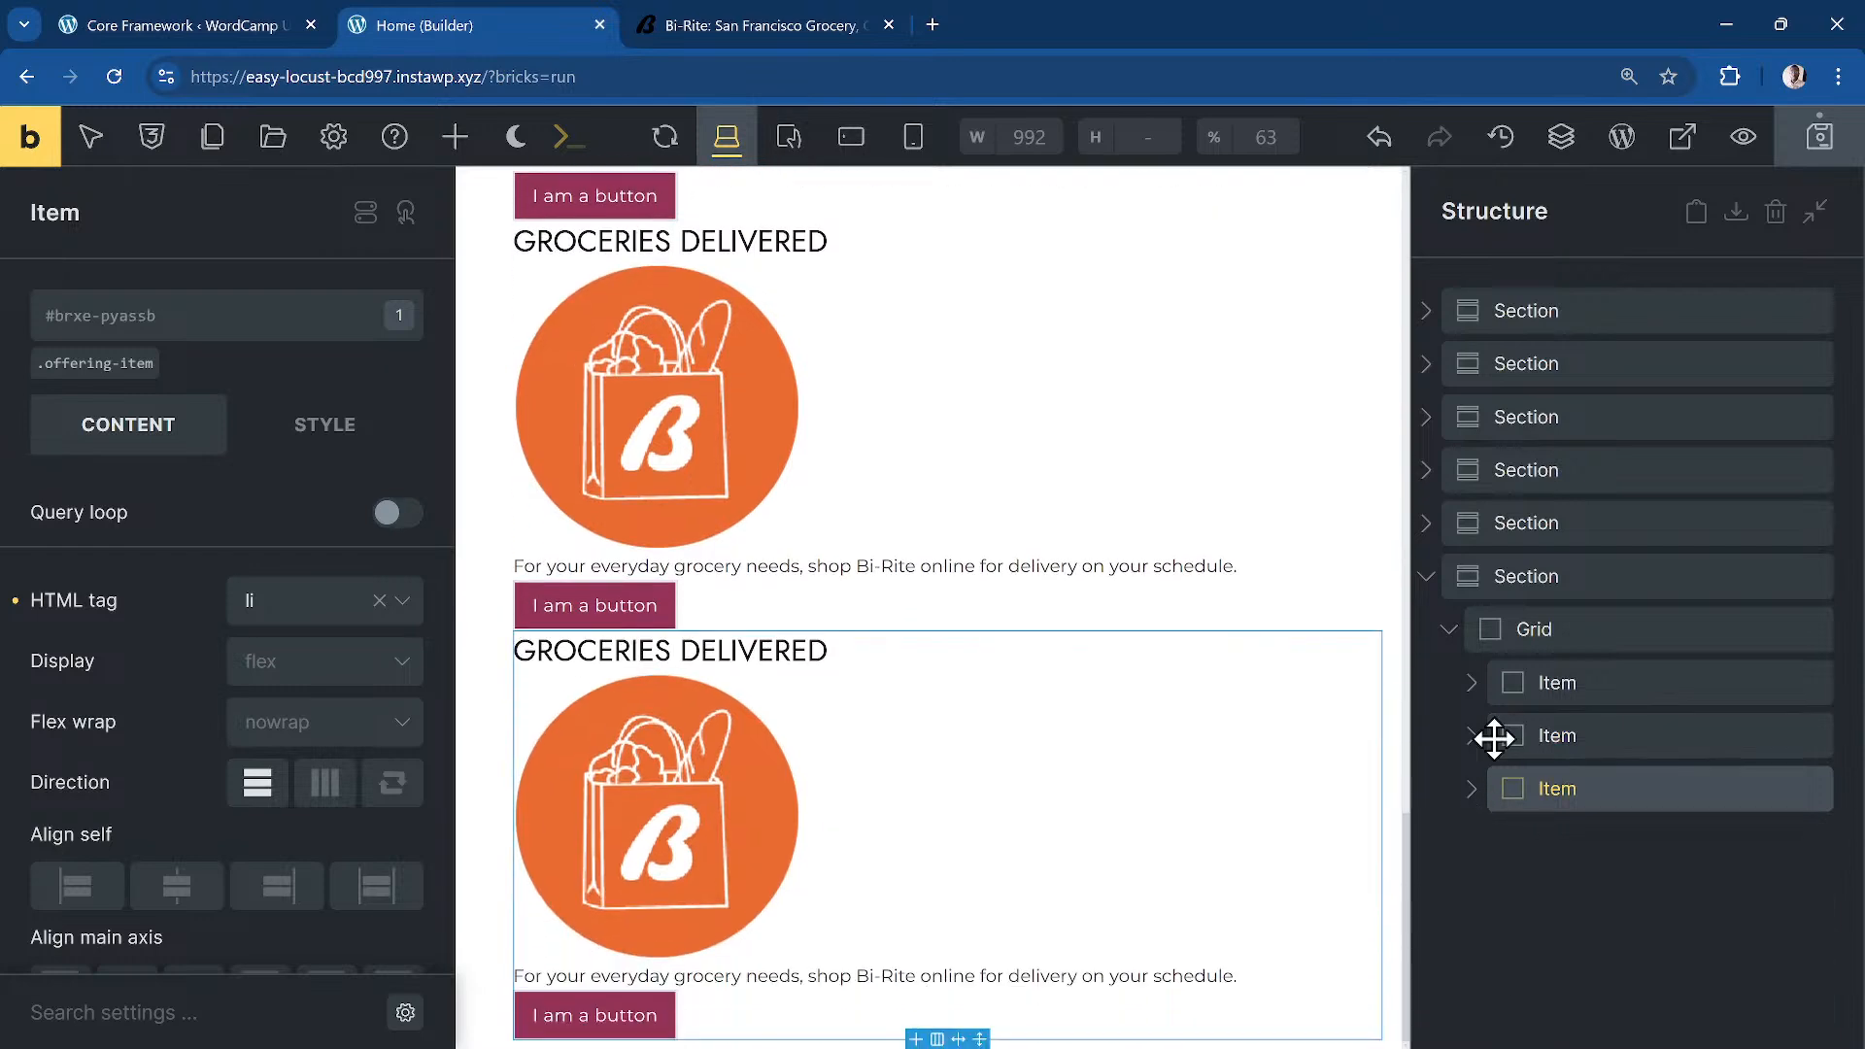
click(1580, 685)
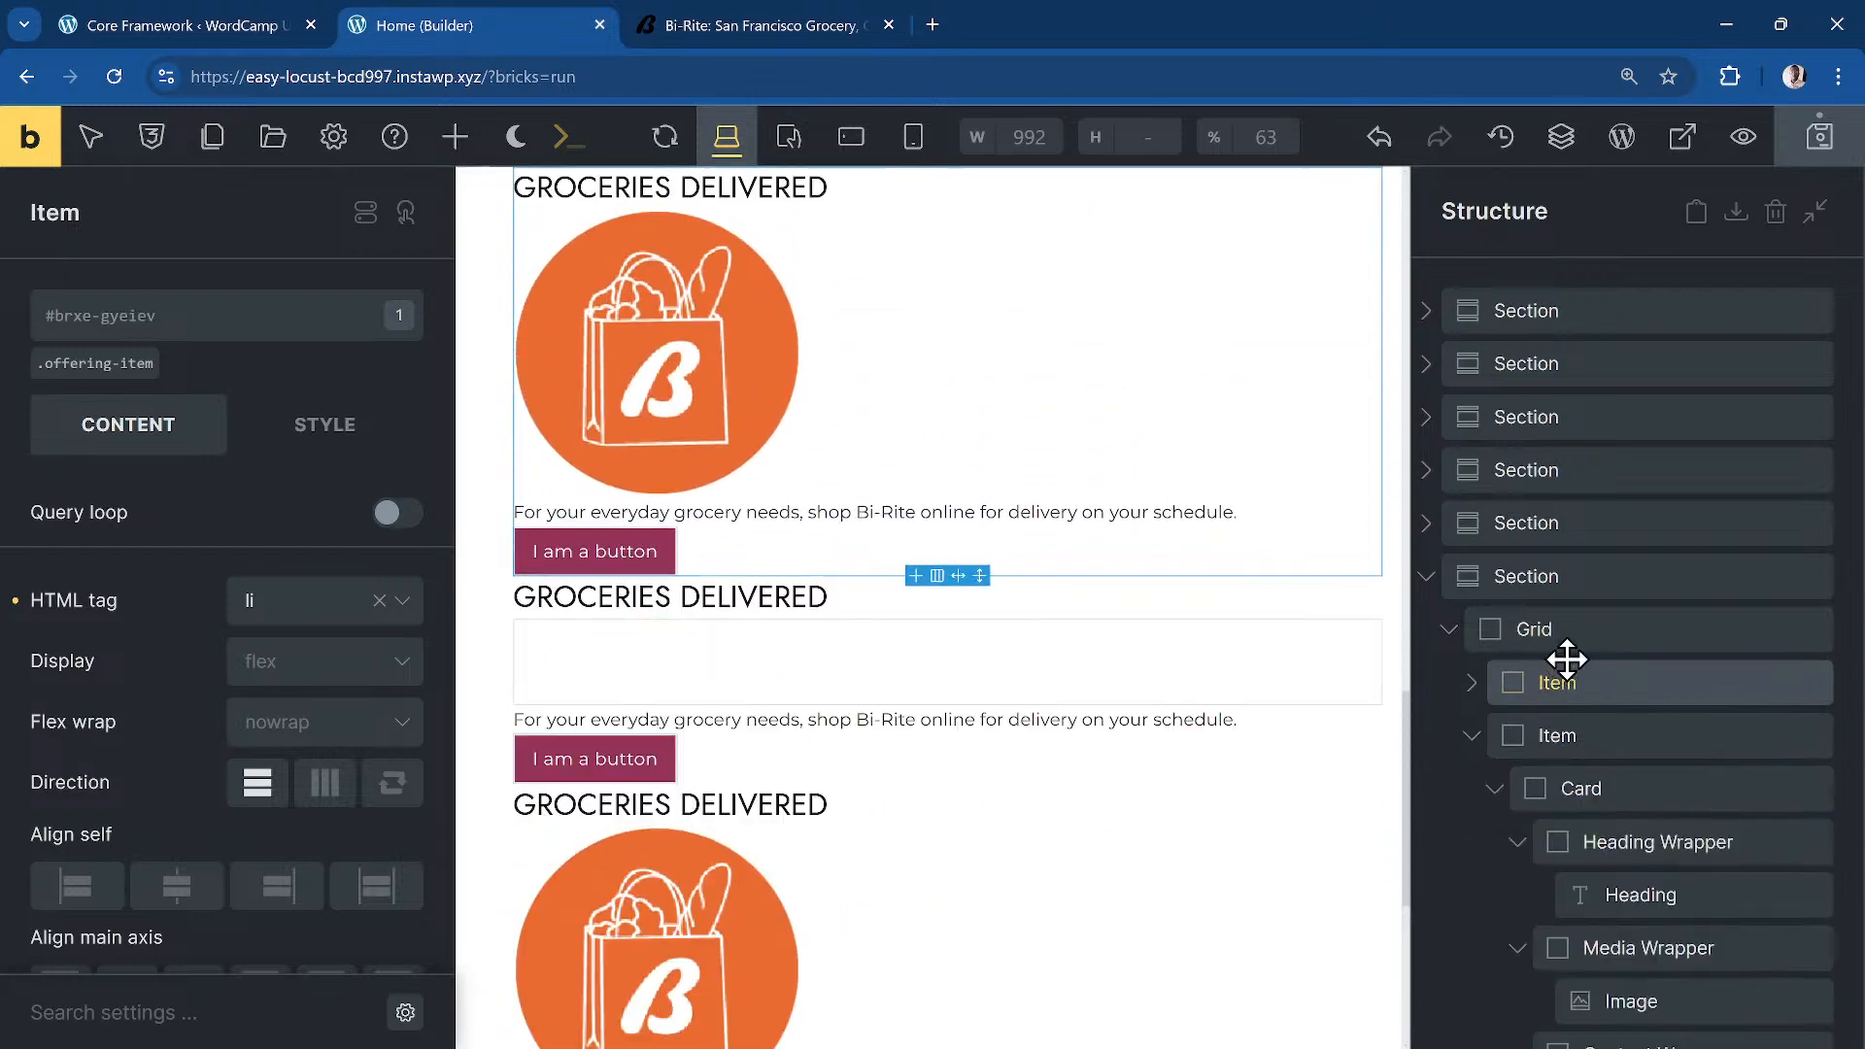
Step: On the .offering-grid class, set Display to grid with four equal columns (Core Framework grid 4)
click(1576, 580)
click(1550, 628)
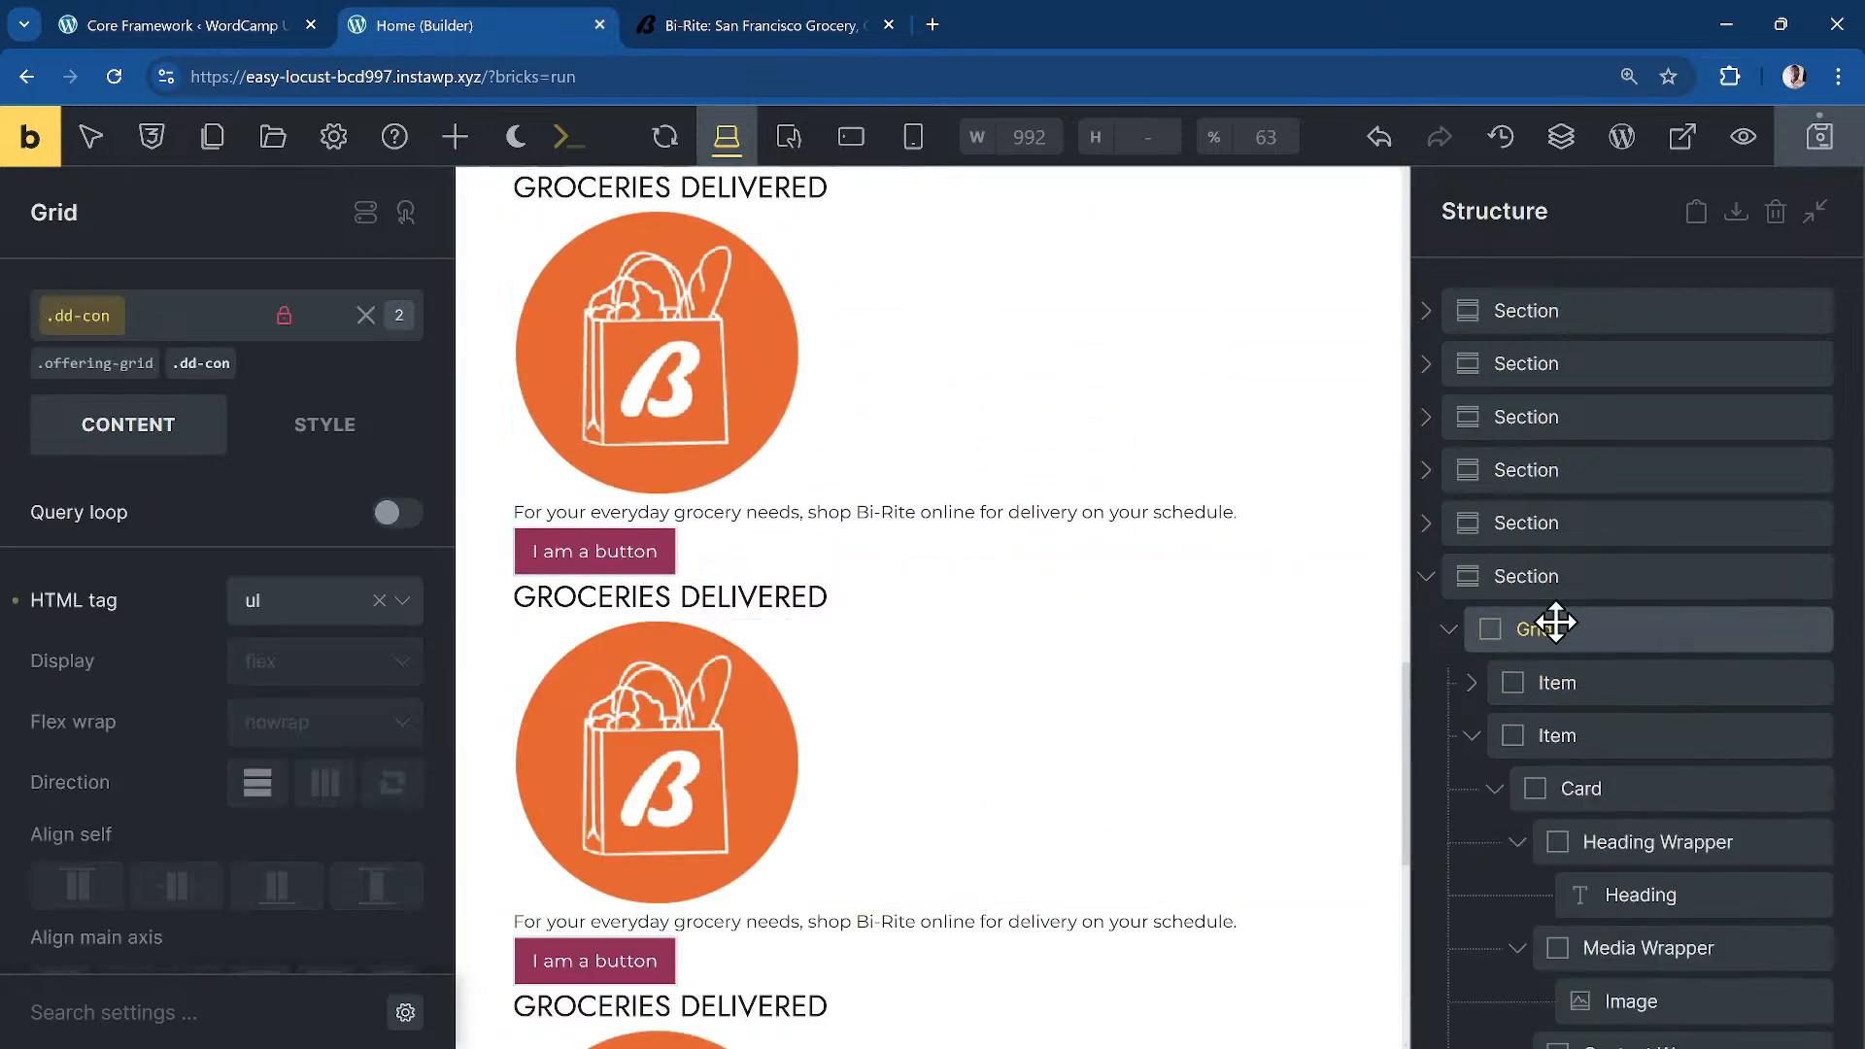
click(115, 367)
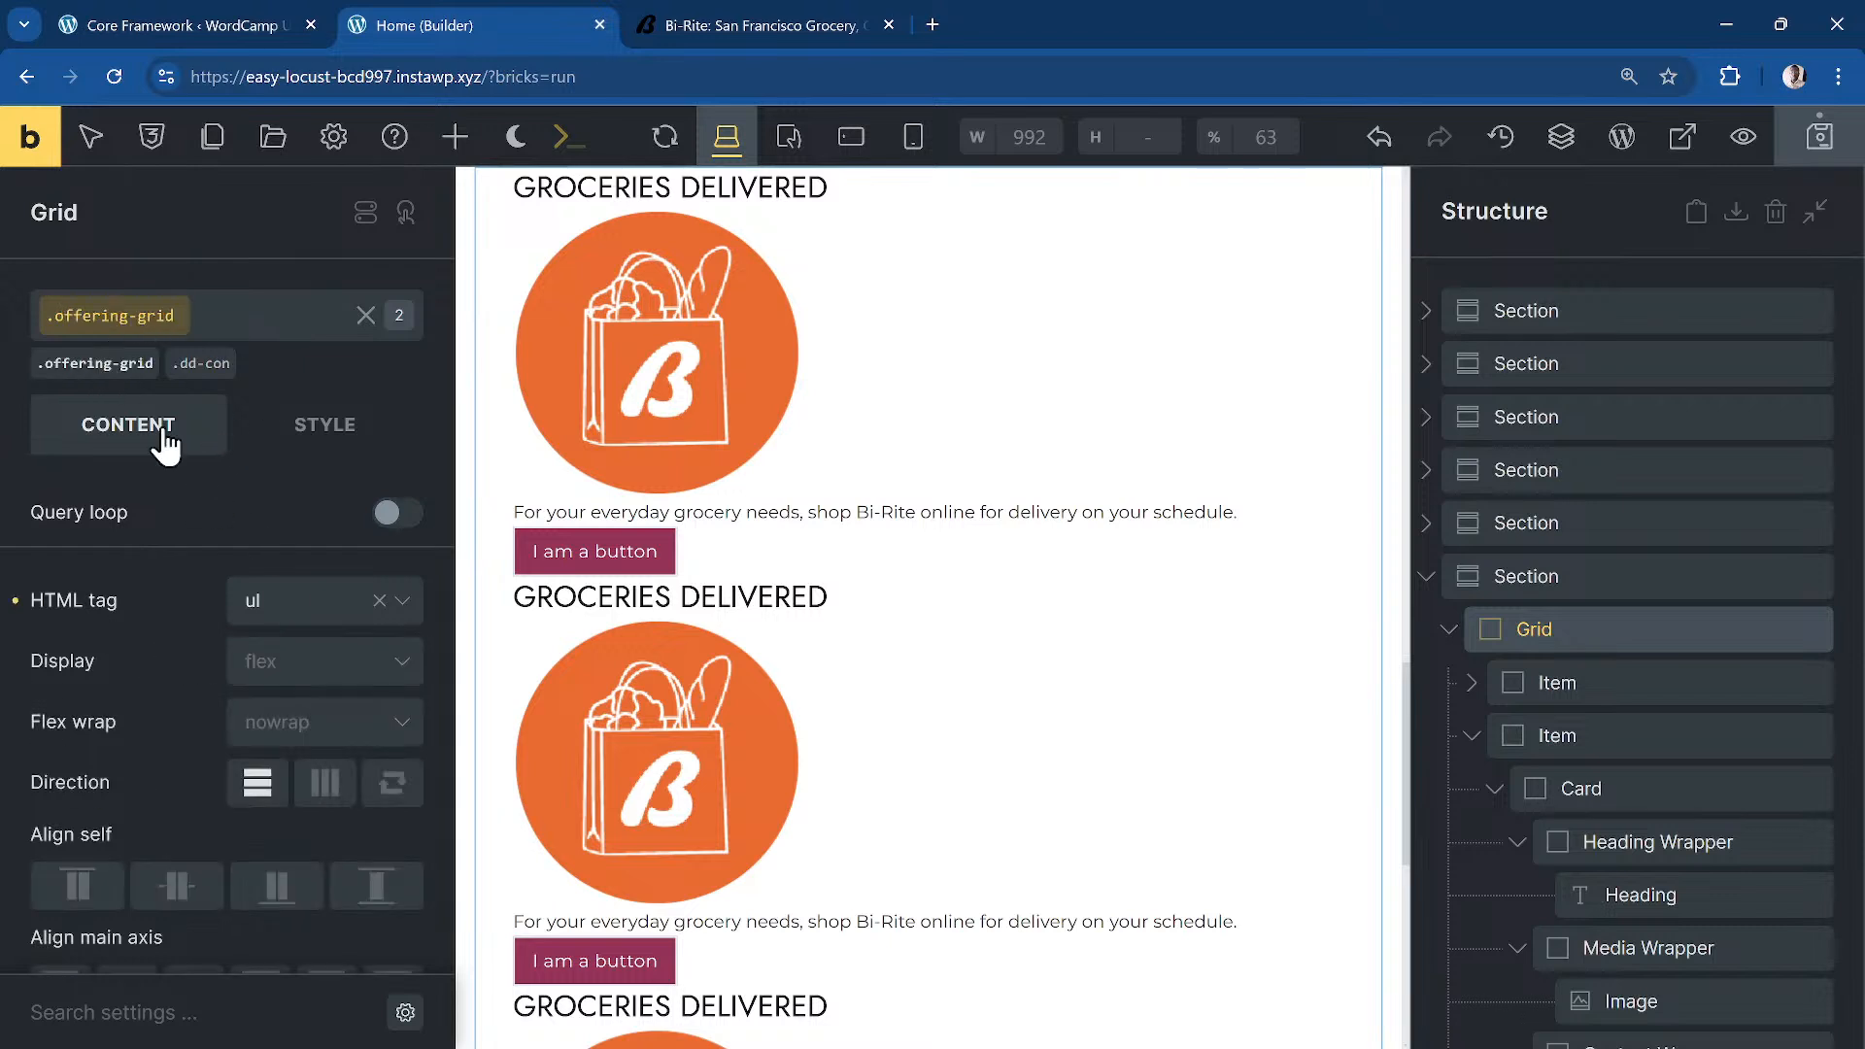
scroll(278, 735, down, 1)
click(313, 546)
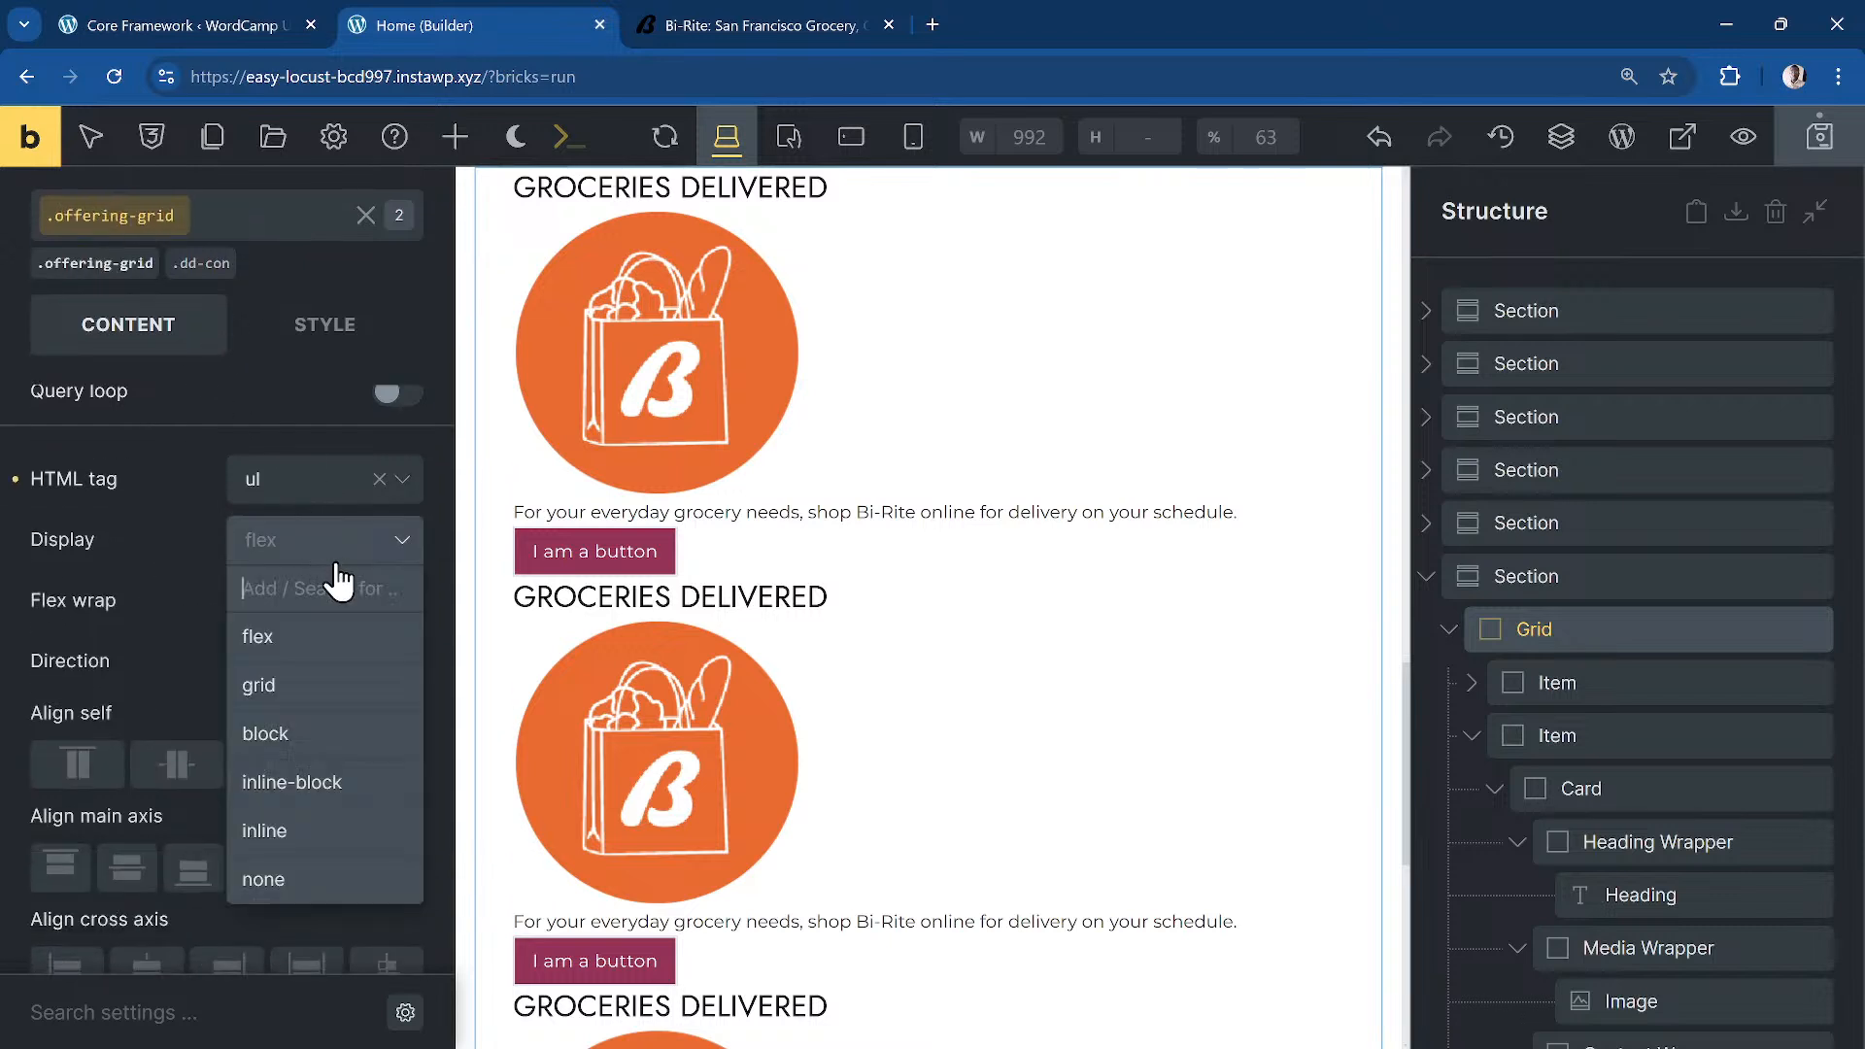
click(291, 685)
click(335, 599)
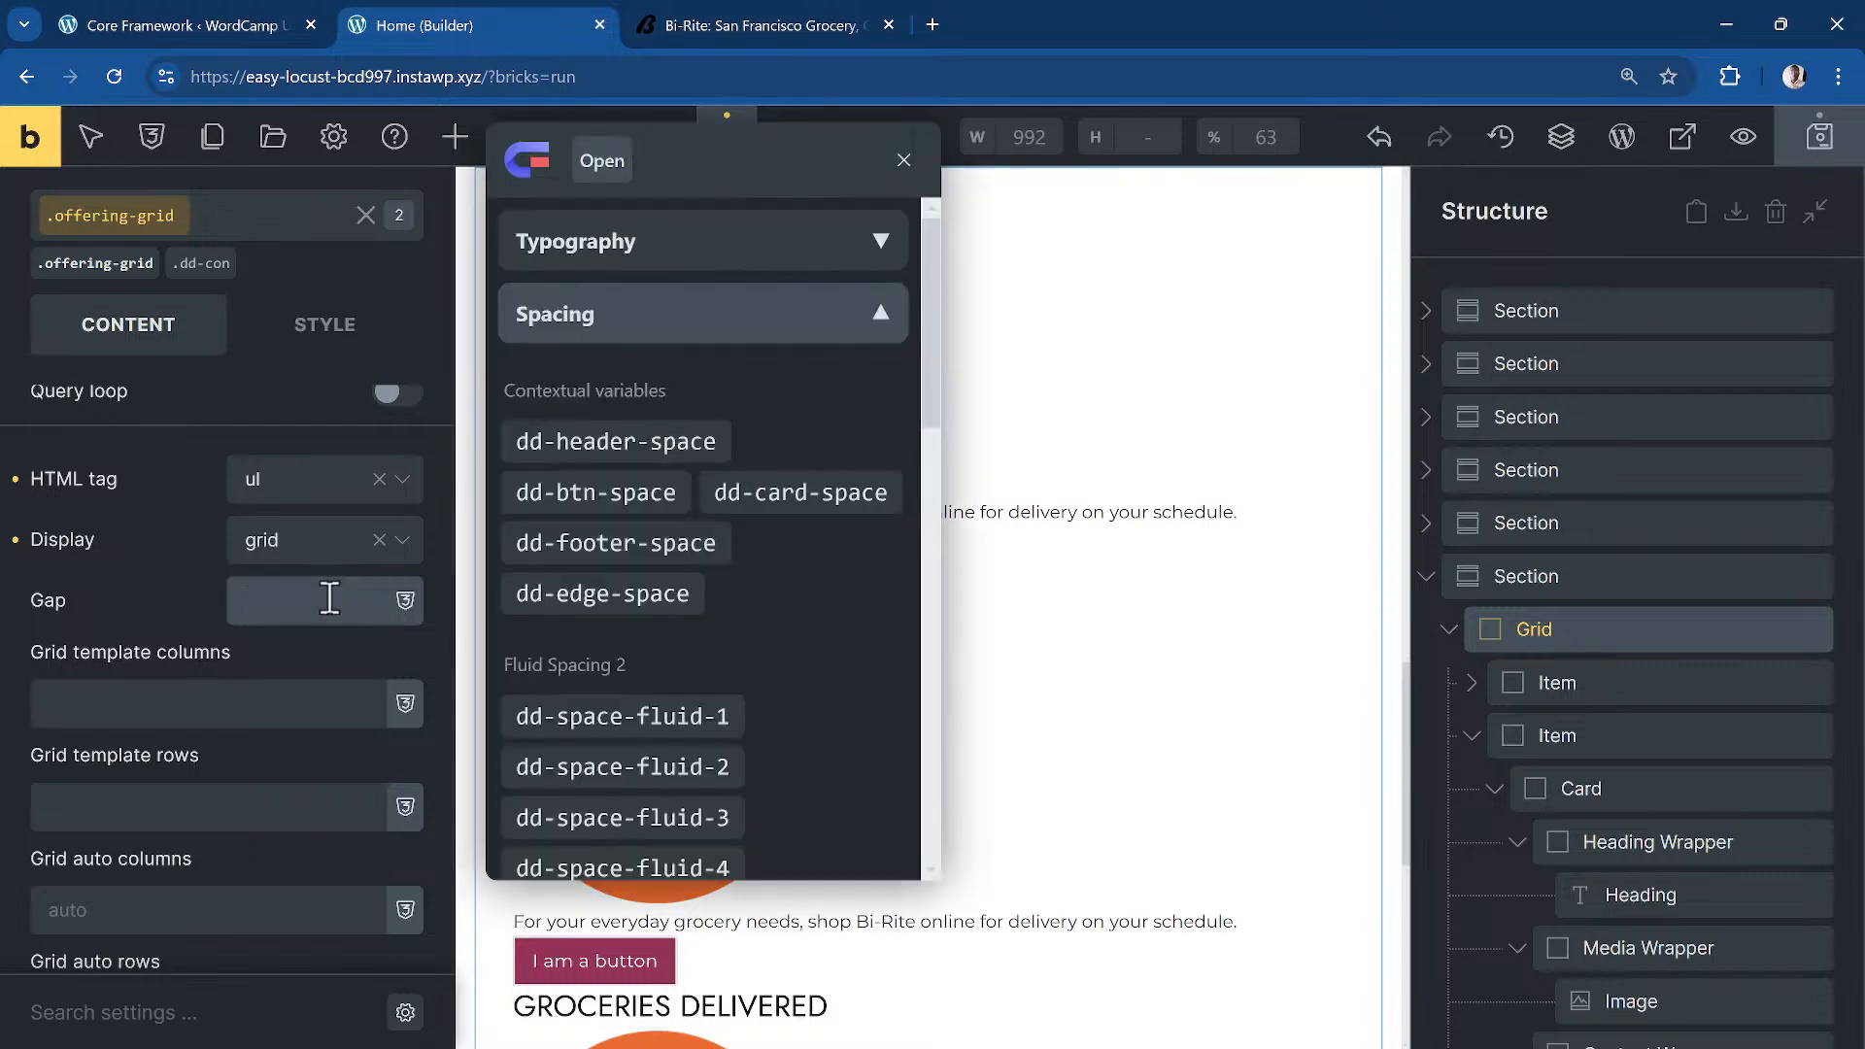
click(178, 715)
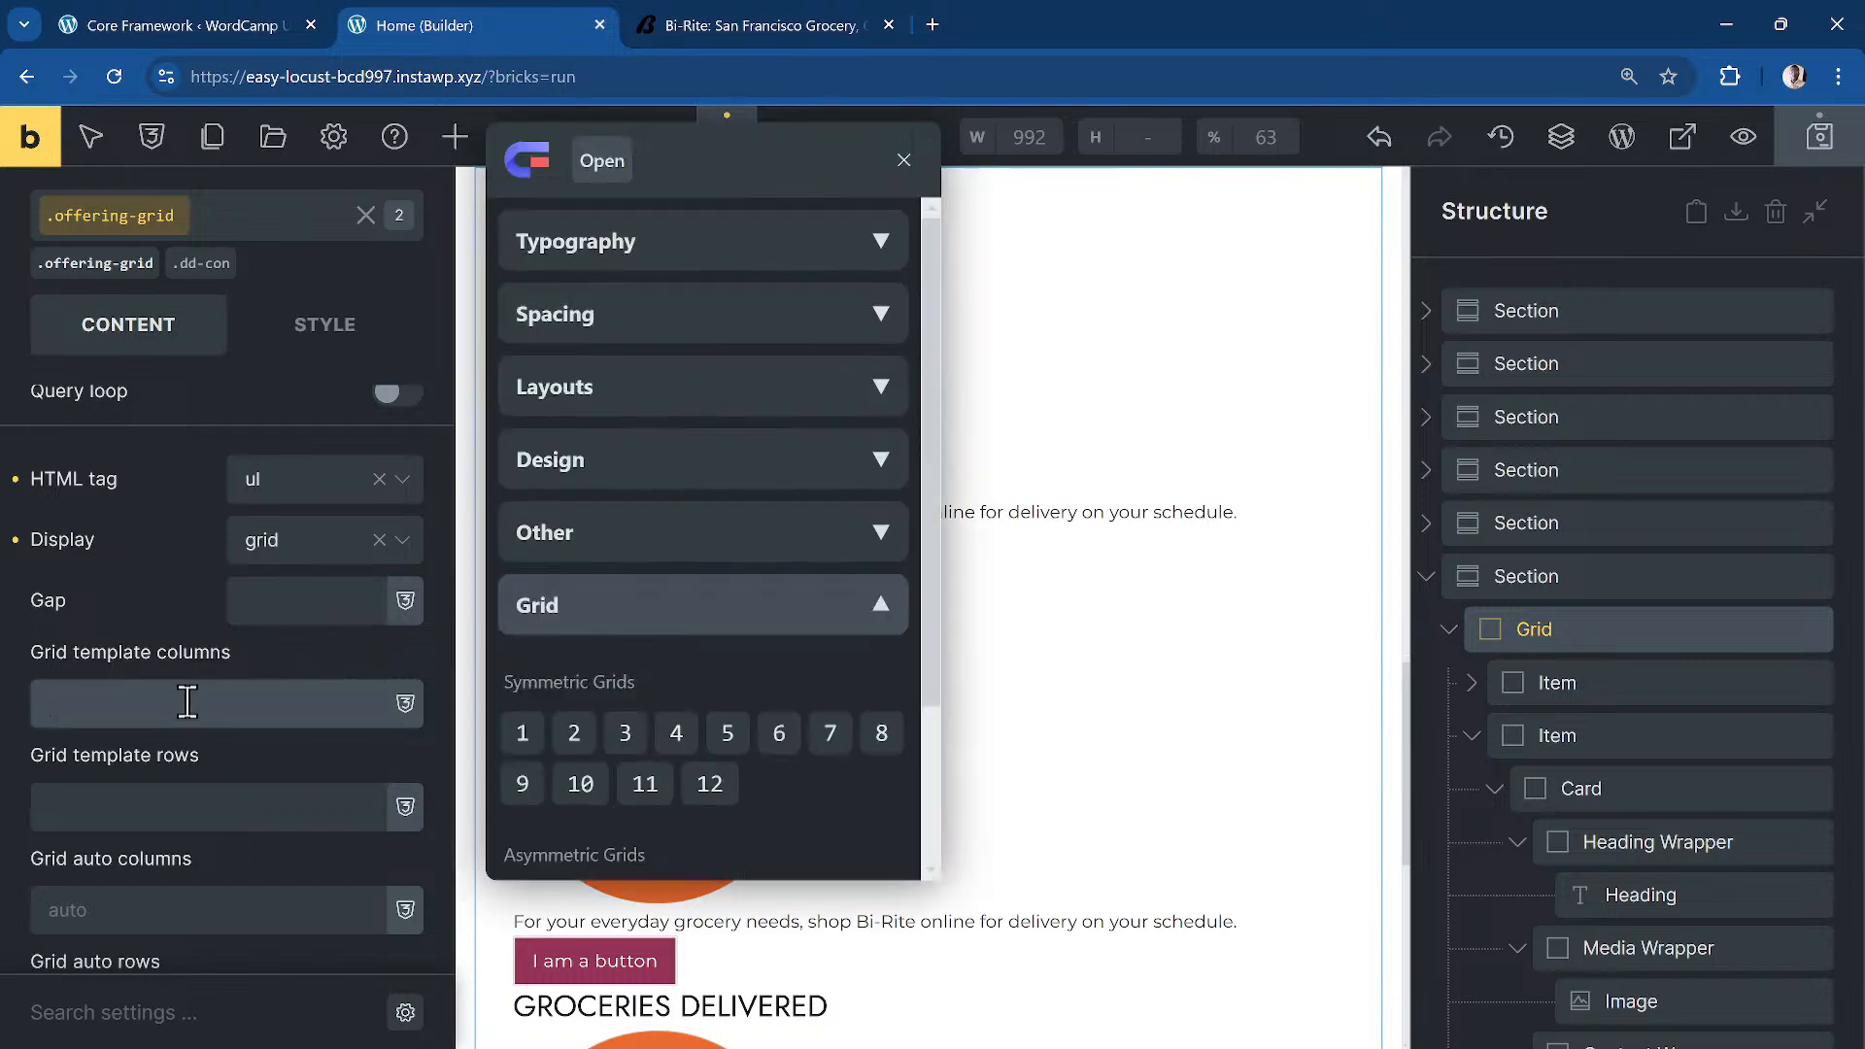
click(697, 737)
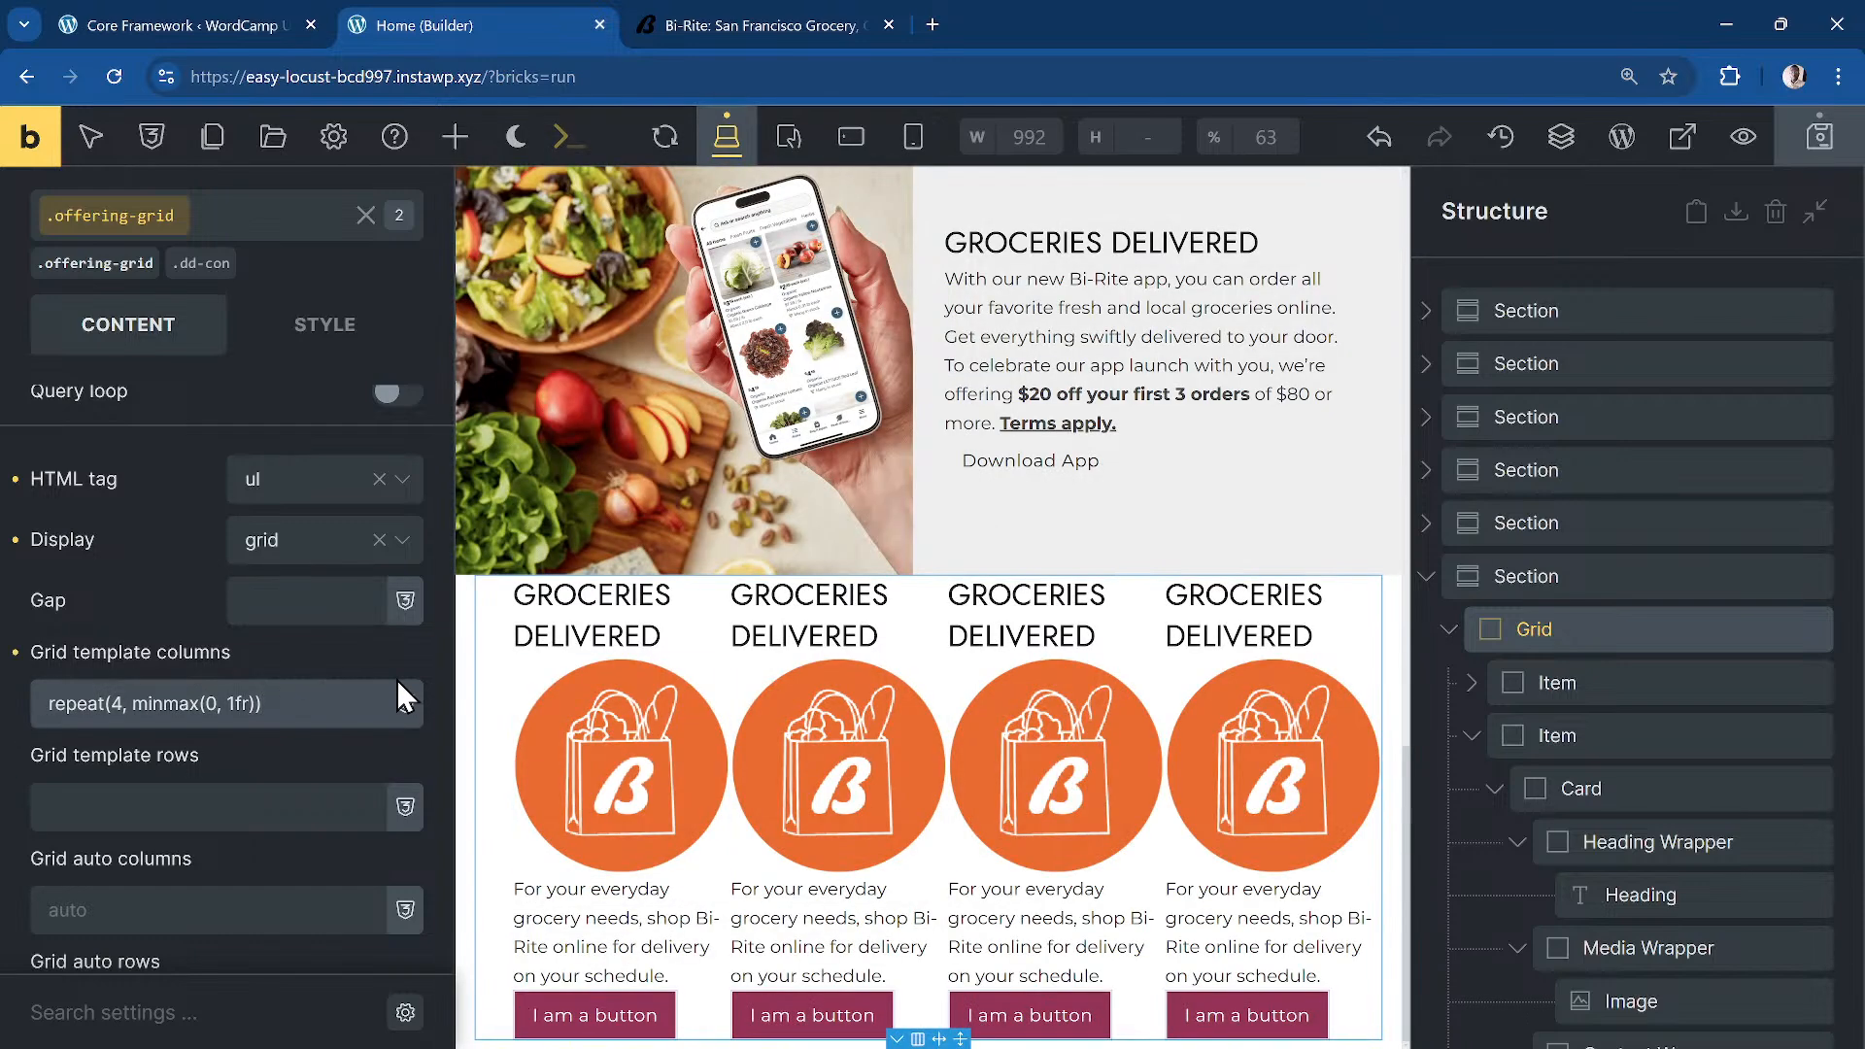
Step: Set the gap between the cards to var(--dd-grid-gap)
double_click(241, 702)
click(302, 612)
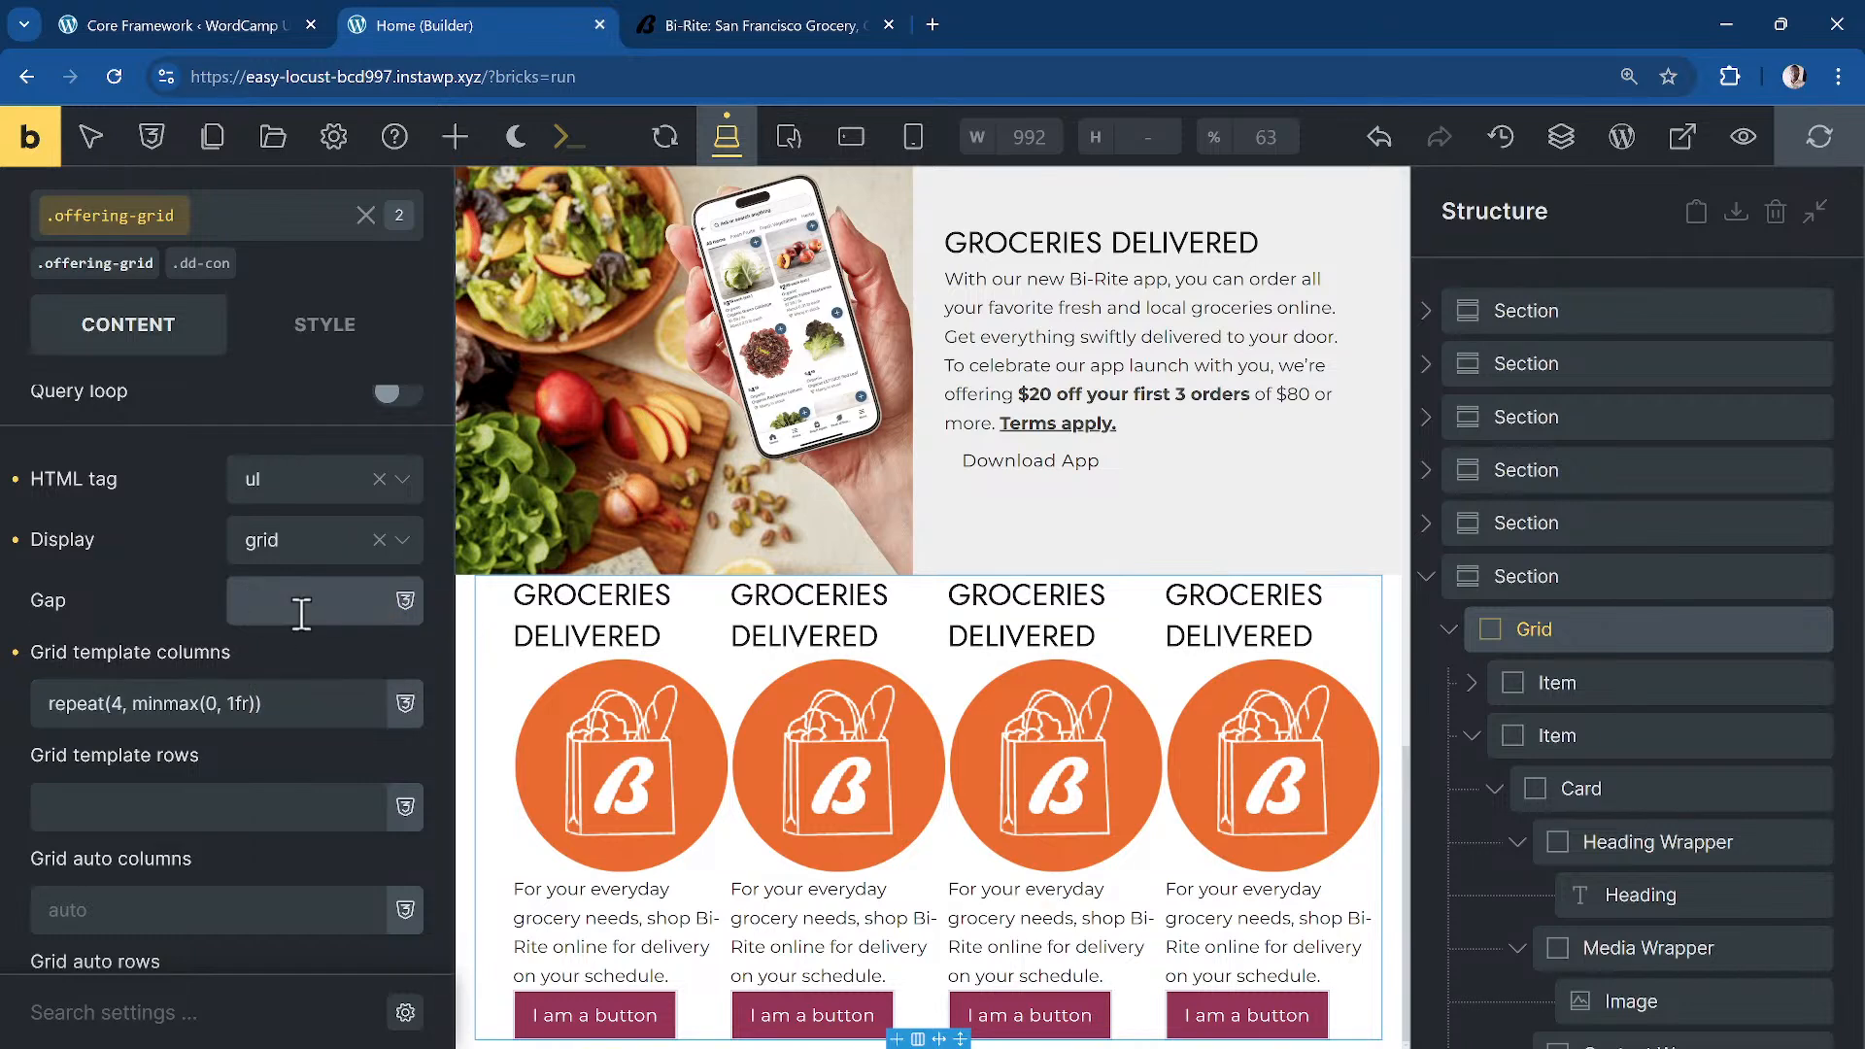
text(var(--dd-grid-gap))
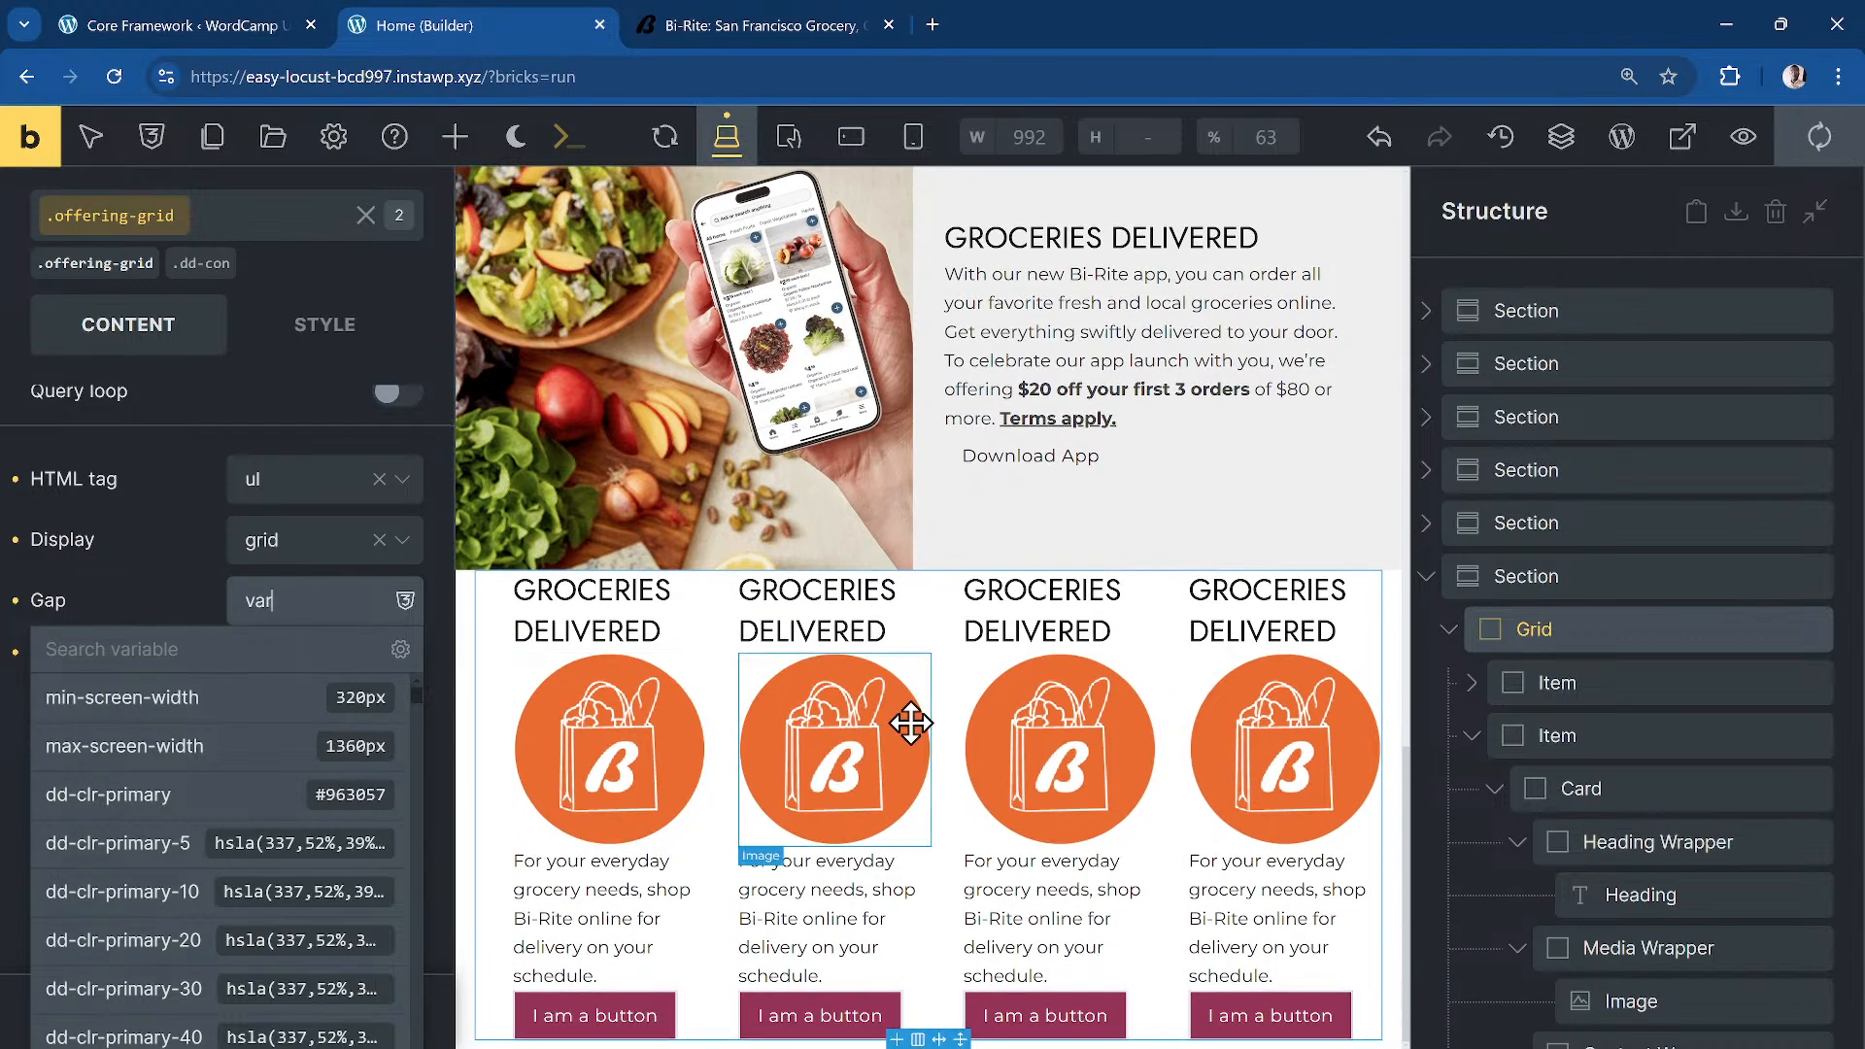
scroll(1574, 659, down, 2)
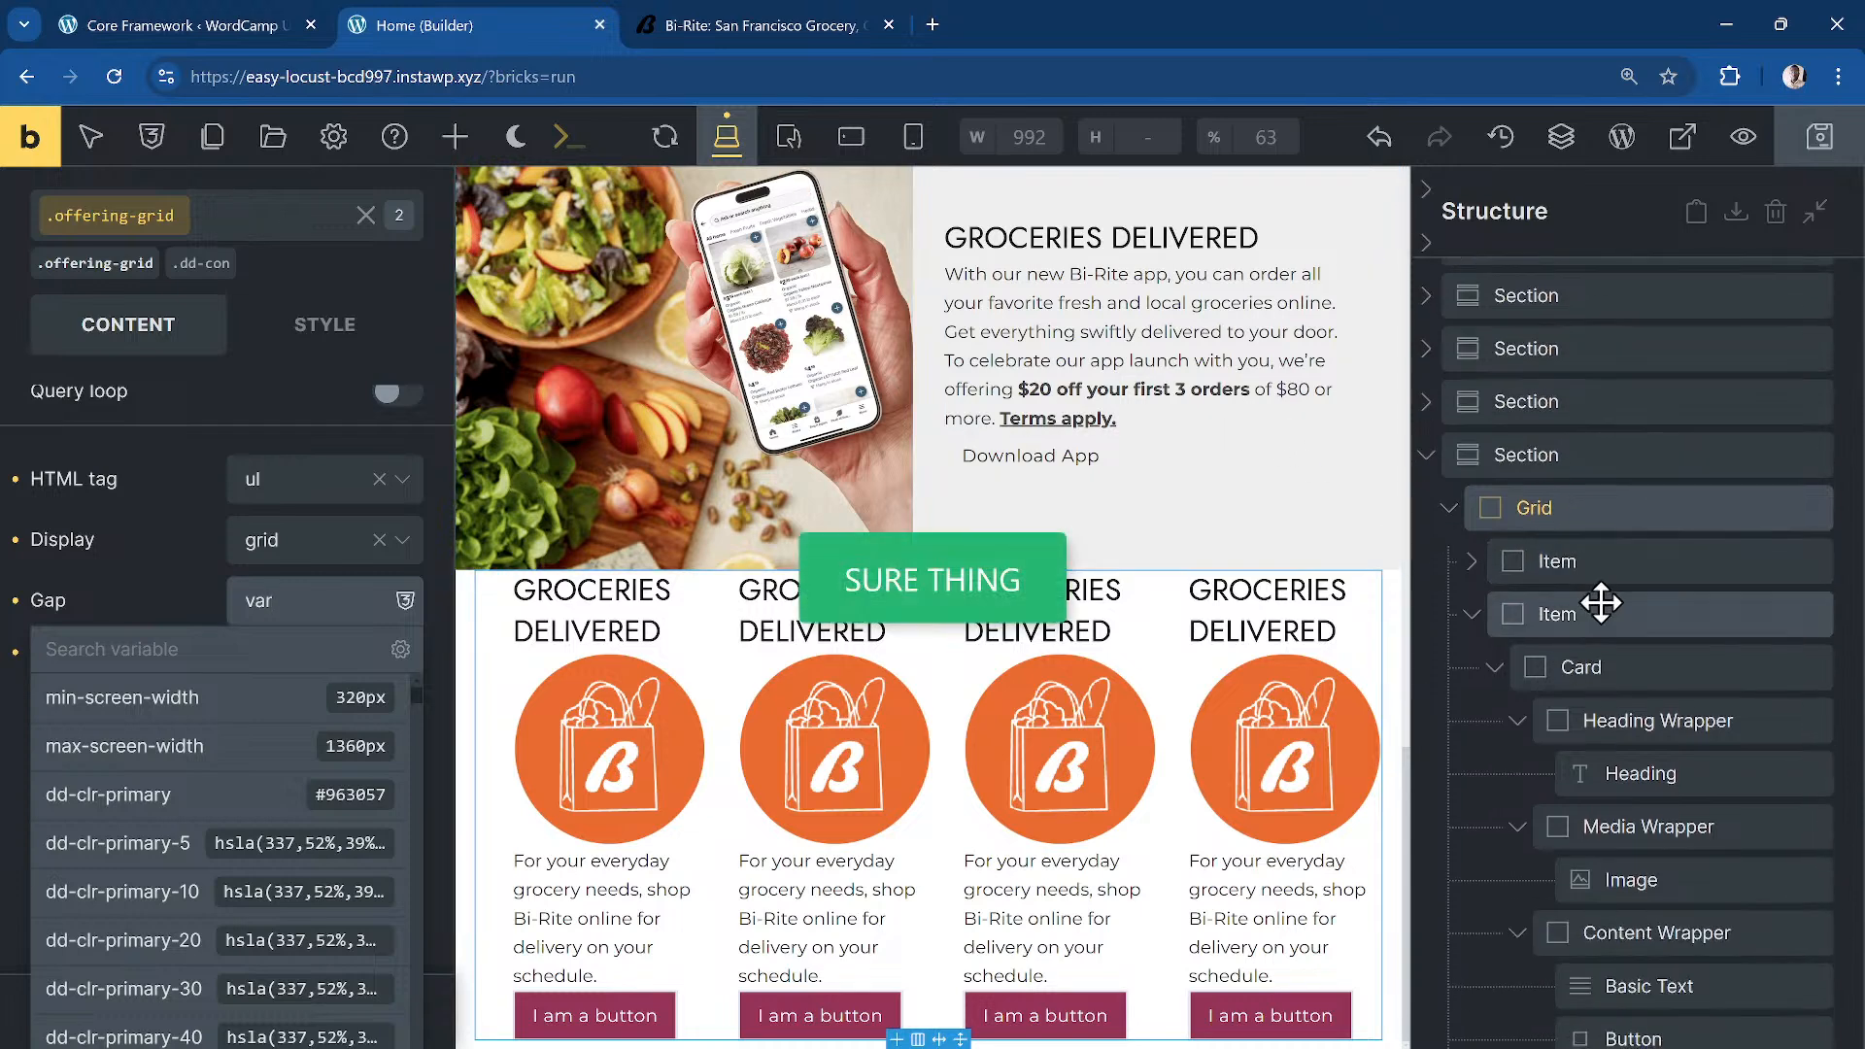
Step: In the first card, drag the Media Wrapper above the Heading Wrapper, then select its Image
click(1476, 581)
click(1652, 665)
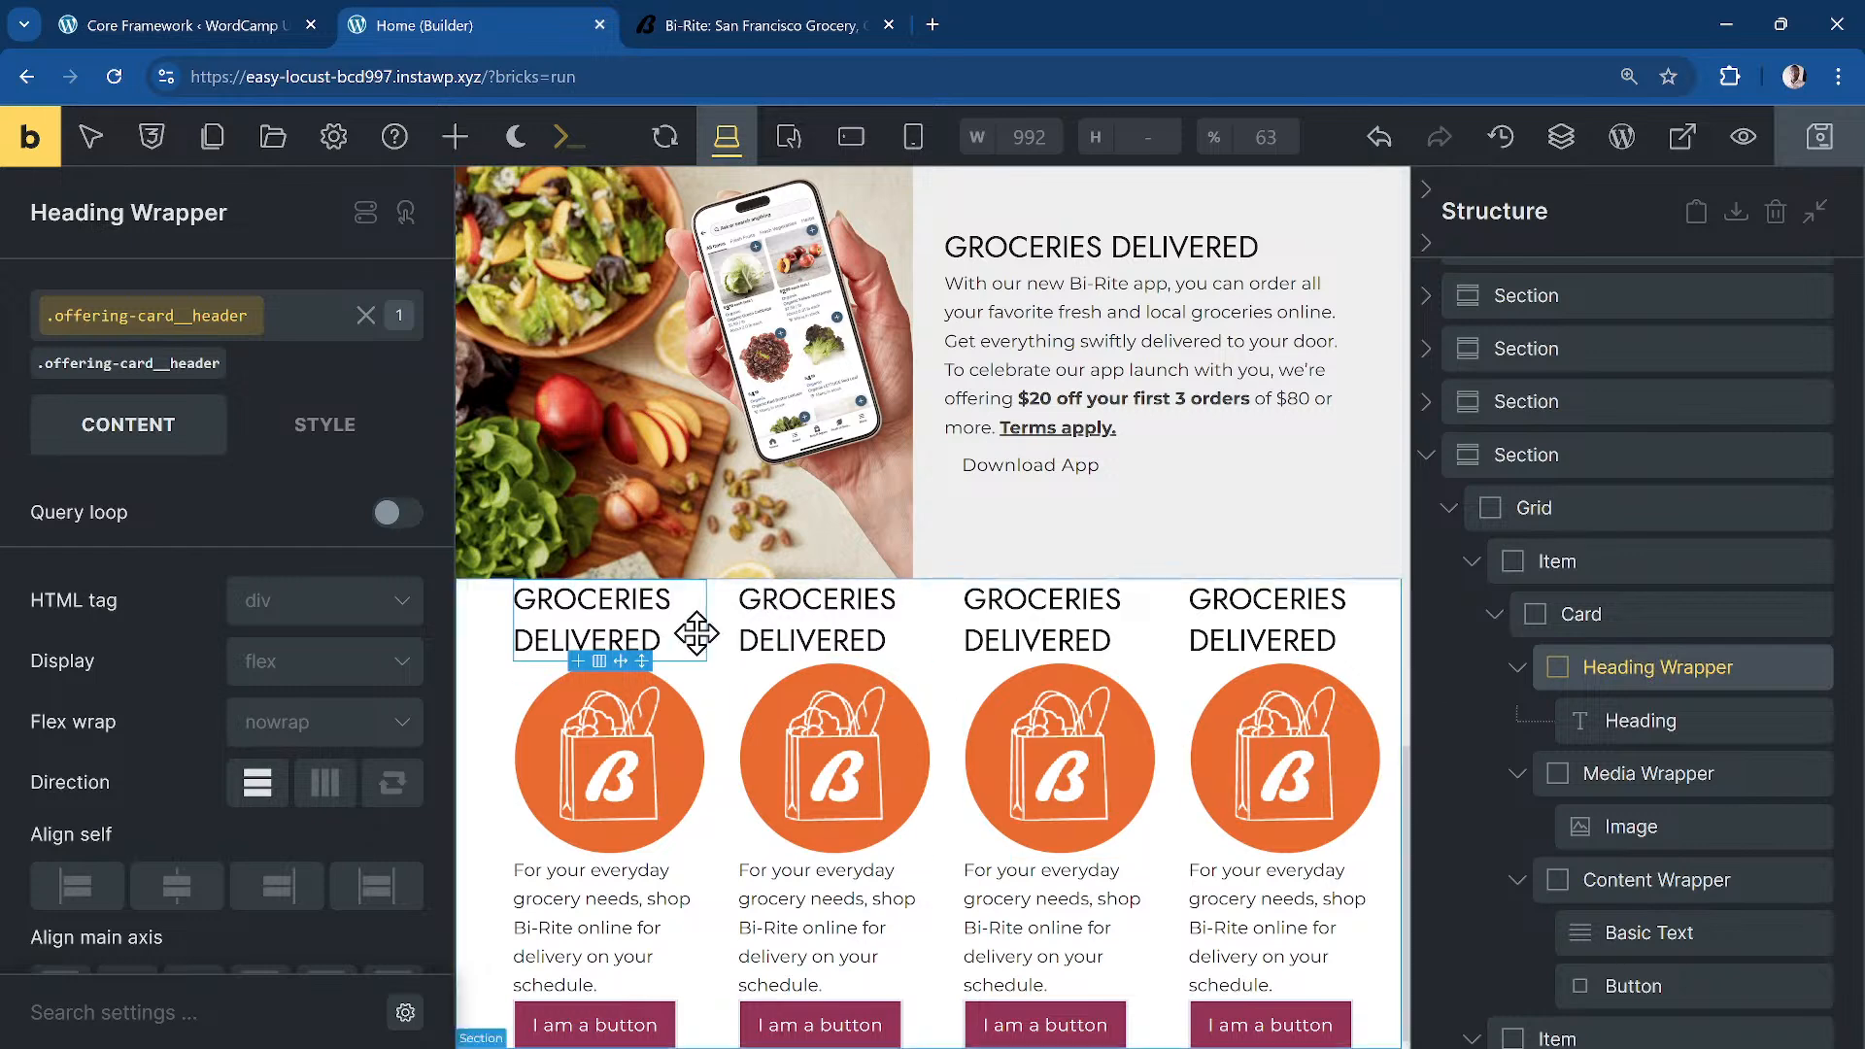
click(1518, 667)
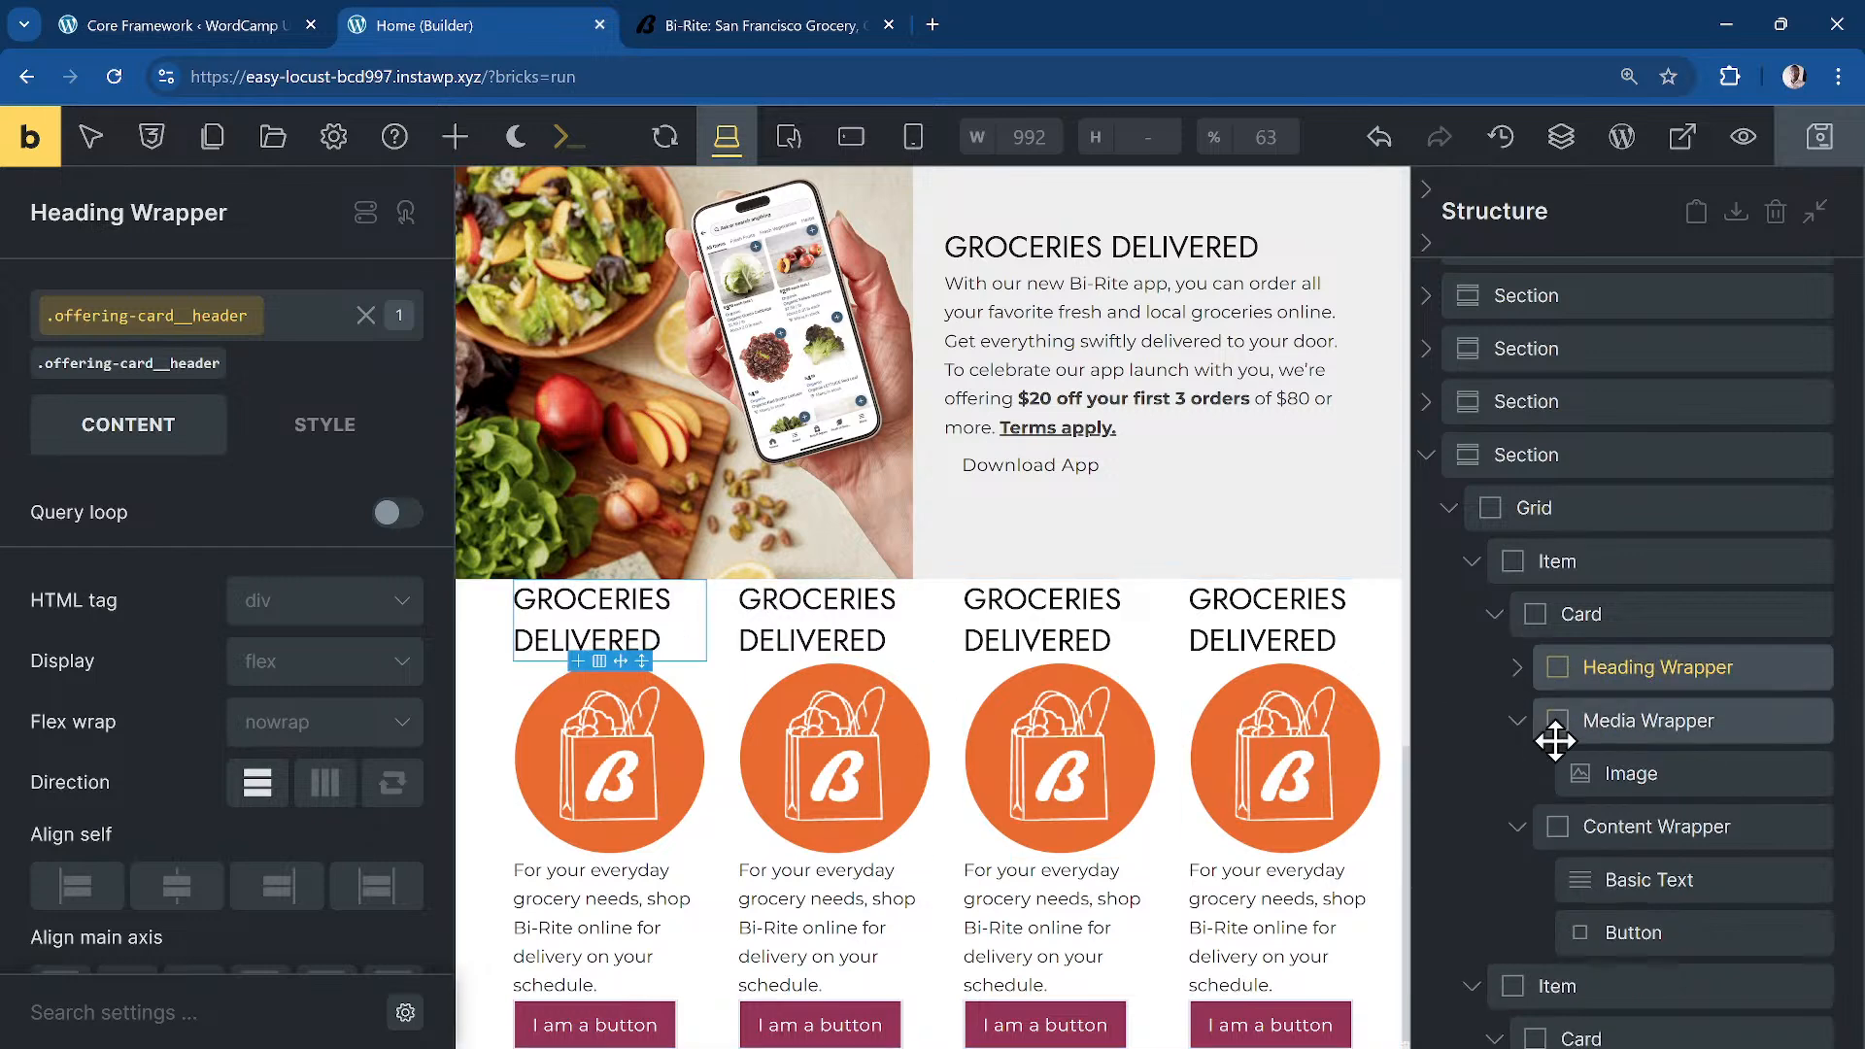
click(1603, 720)
drag(1603, 720, 1599, 656)
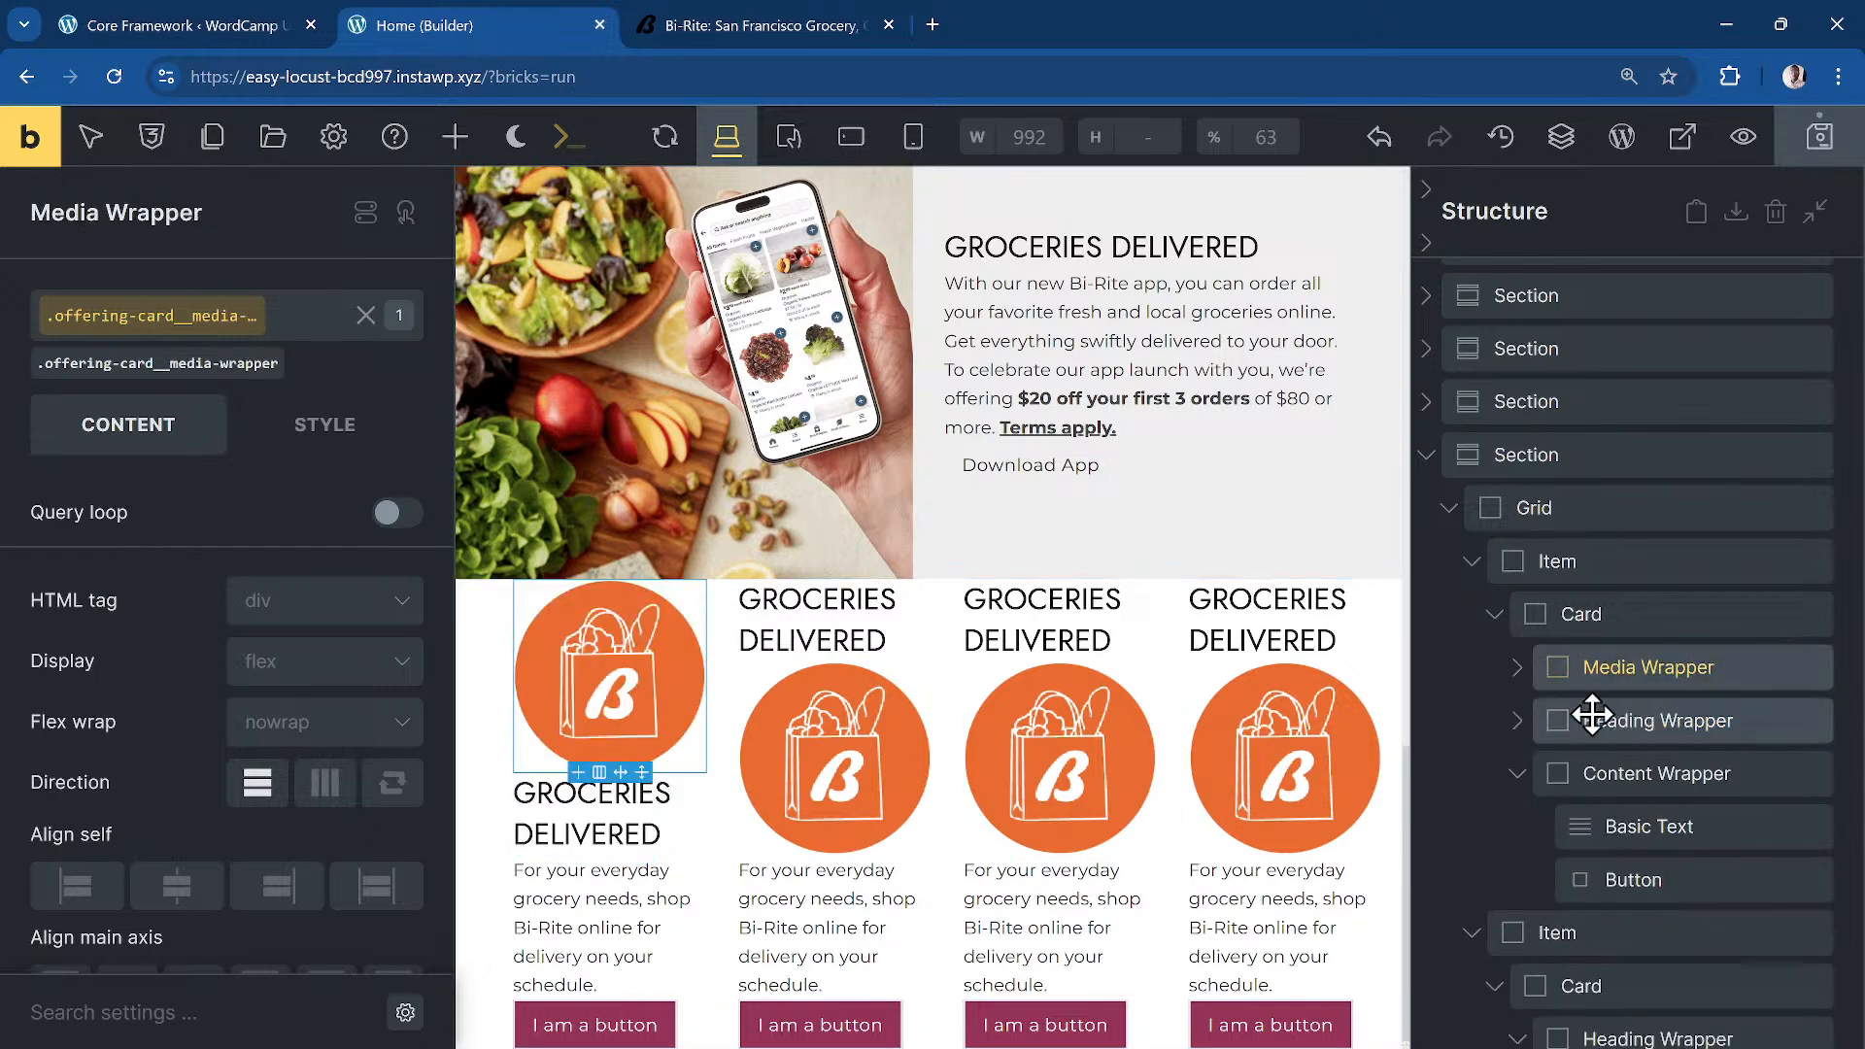
click(1524, 774)
click(1518, 773)
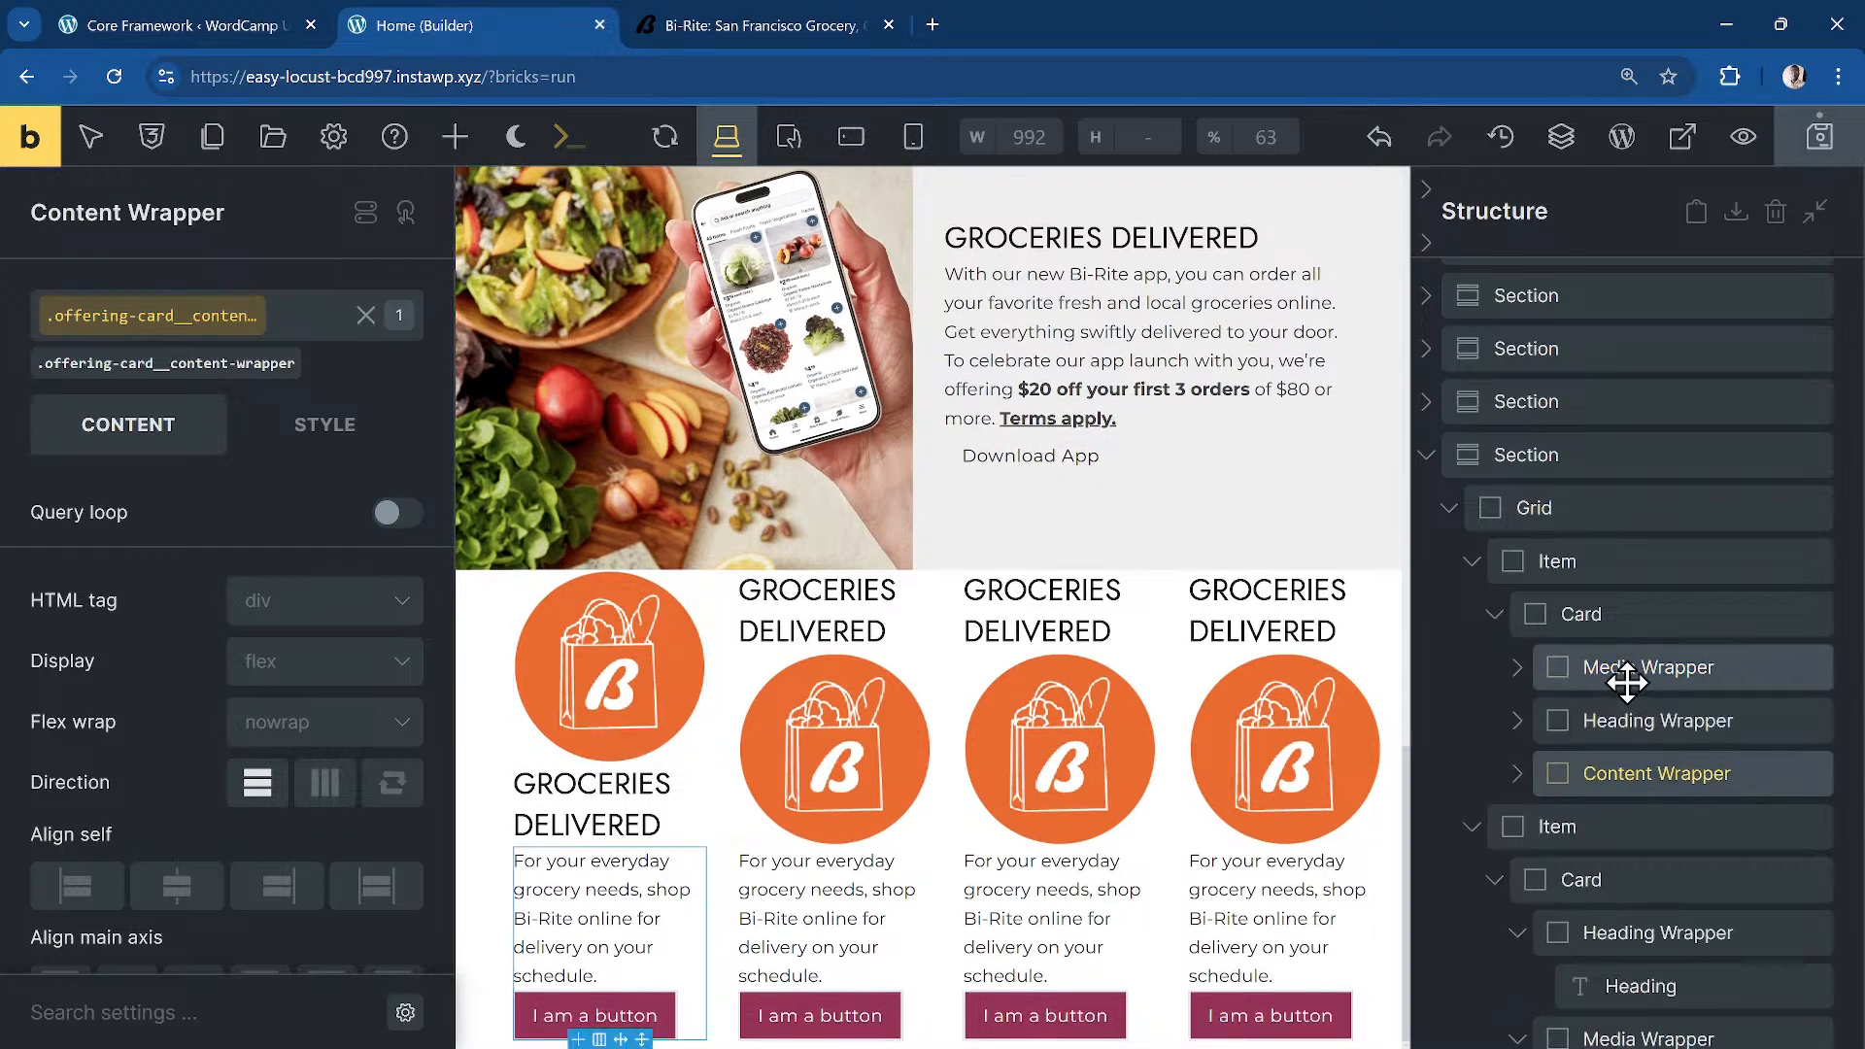
click(1518, 668)
click(1681, 716)
click(282, 432)
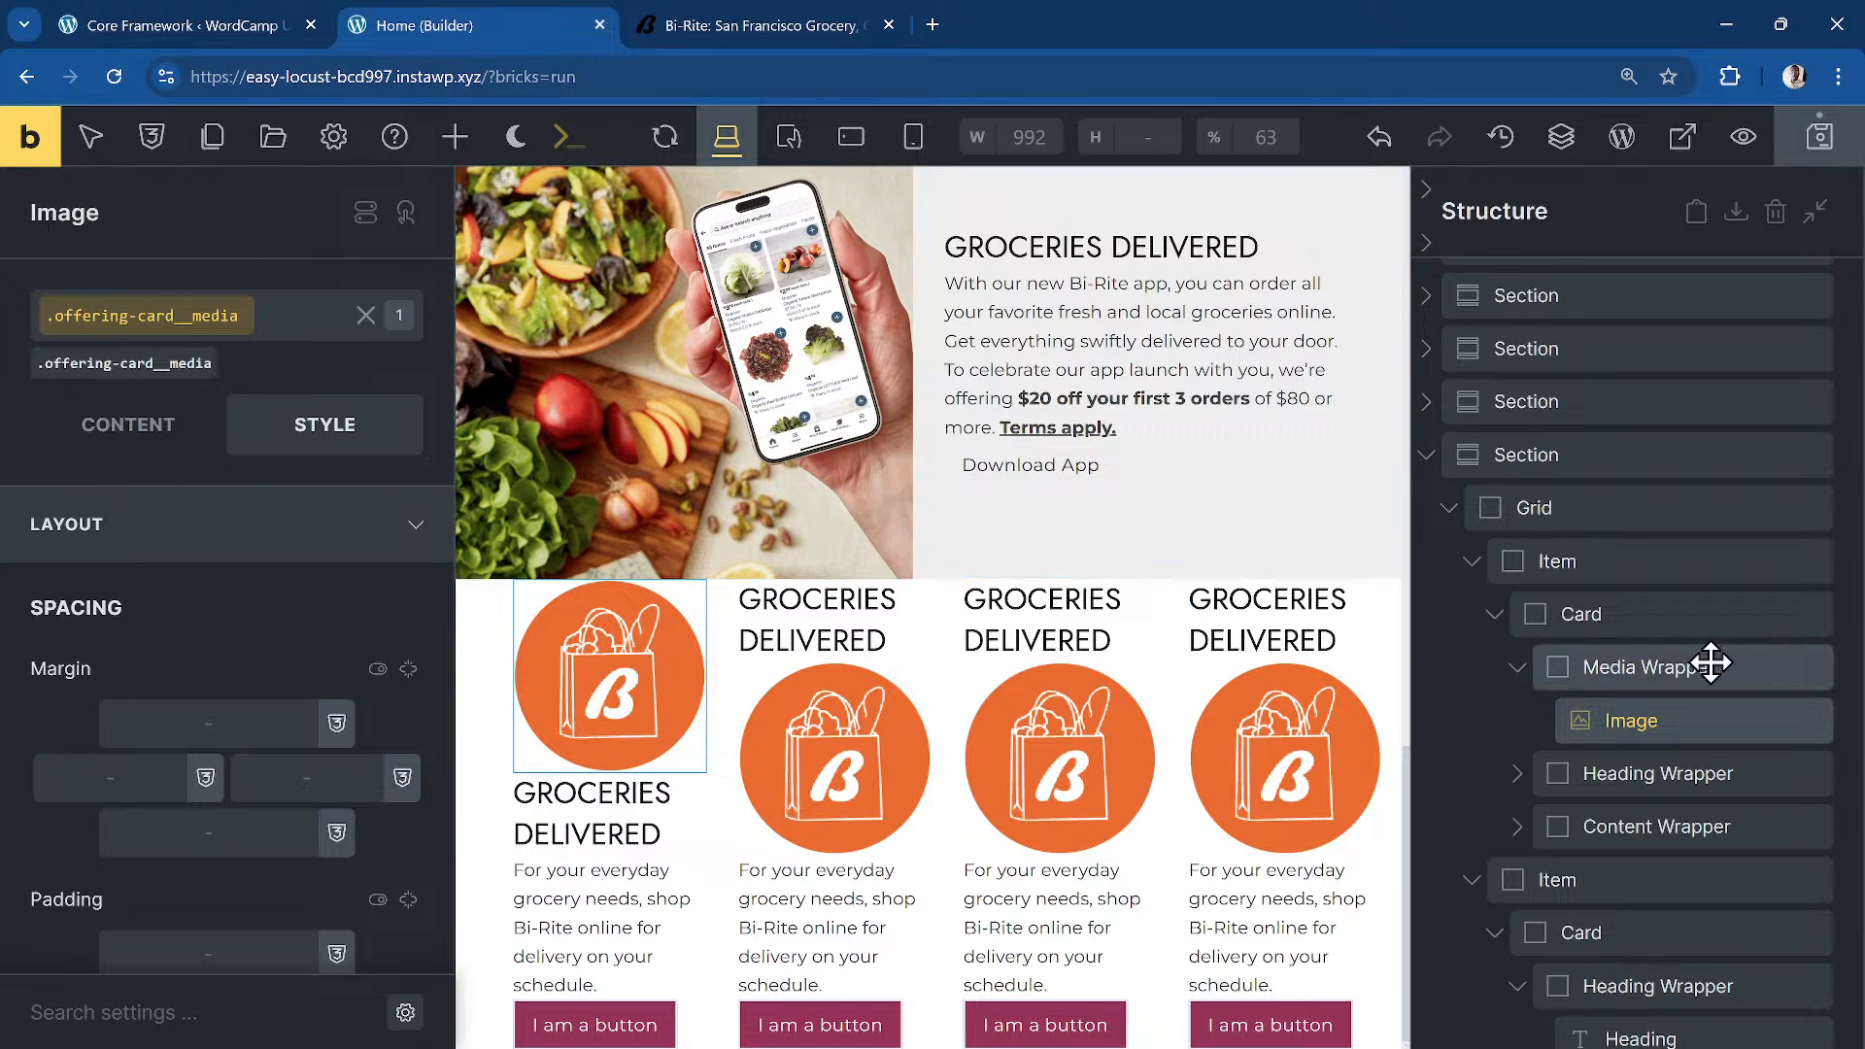
Step: Set the first card's image width to 10rem
click(224, 435)
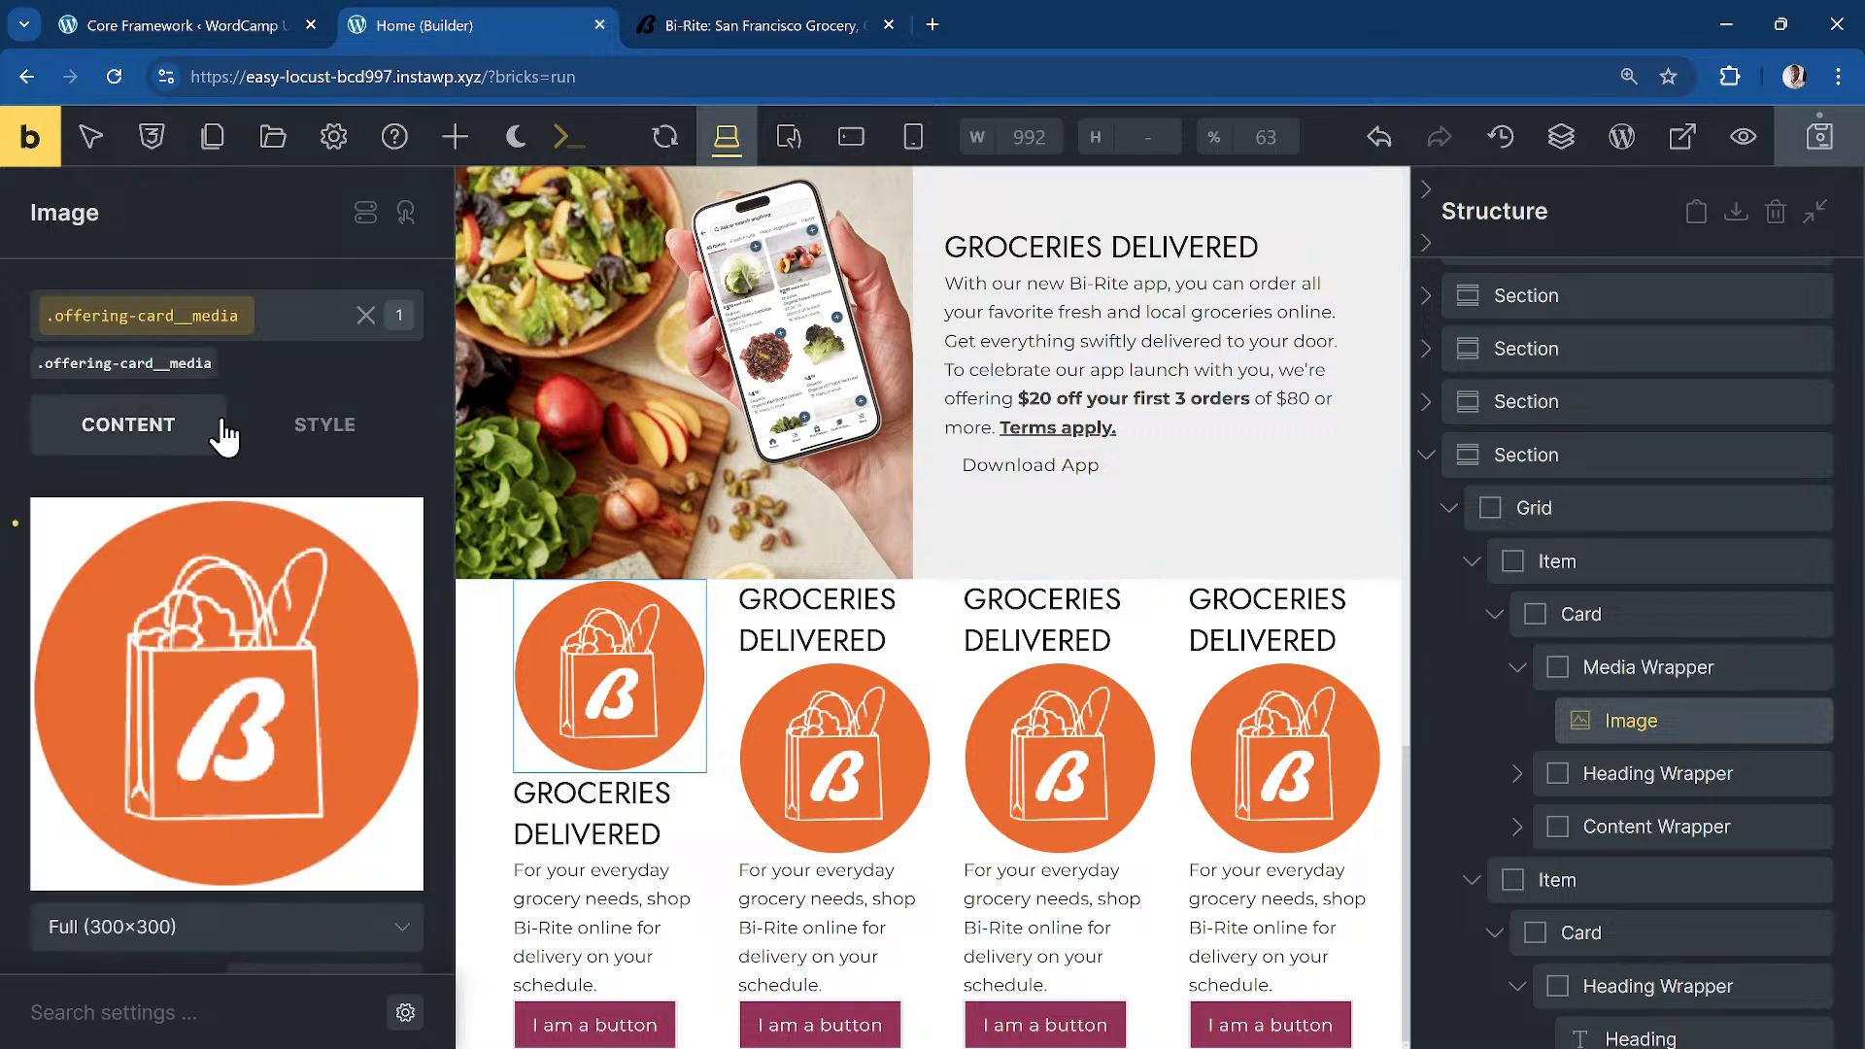
click(328, 430)
click(217, 534)
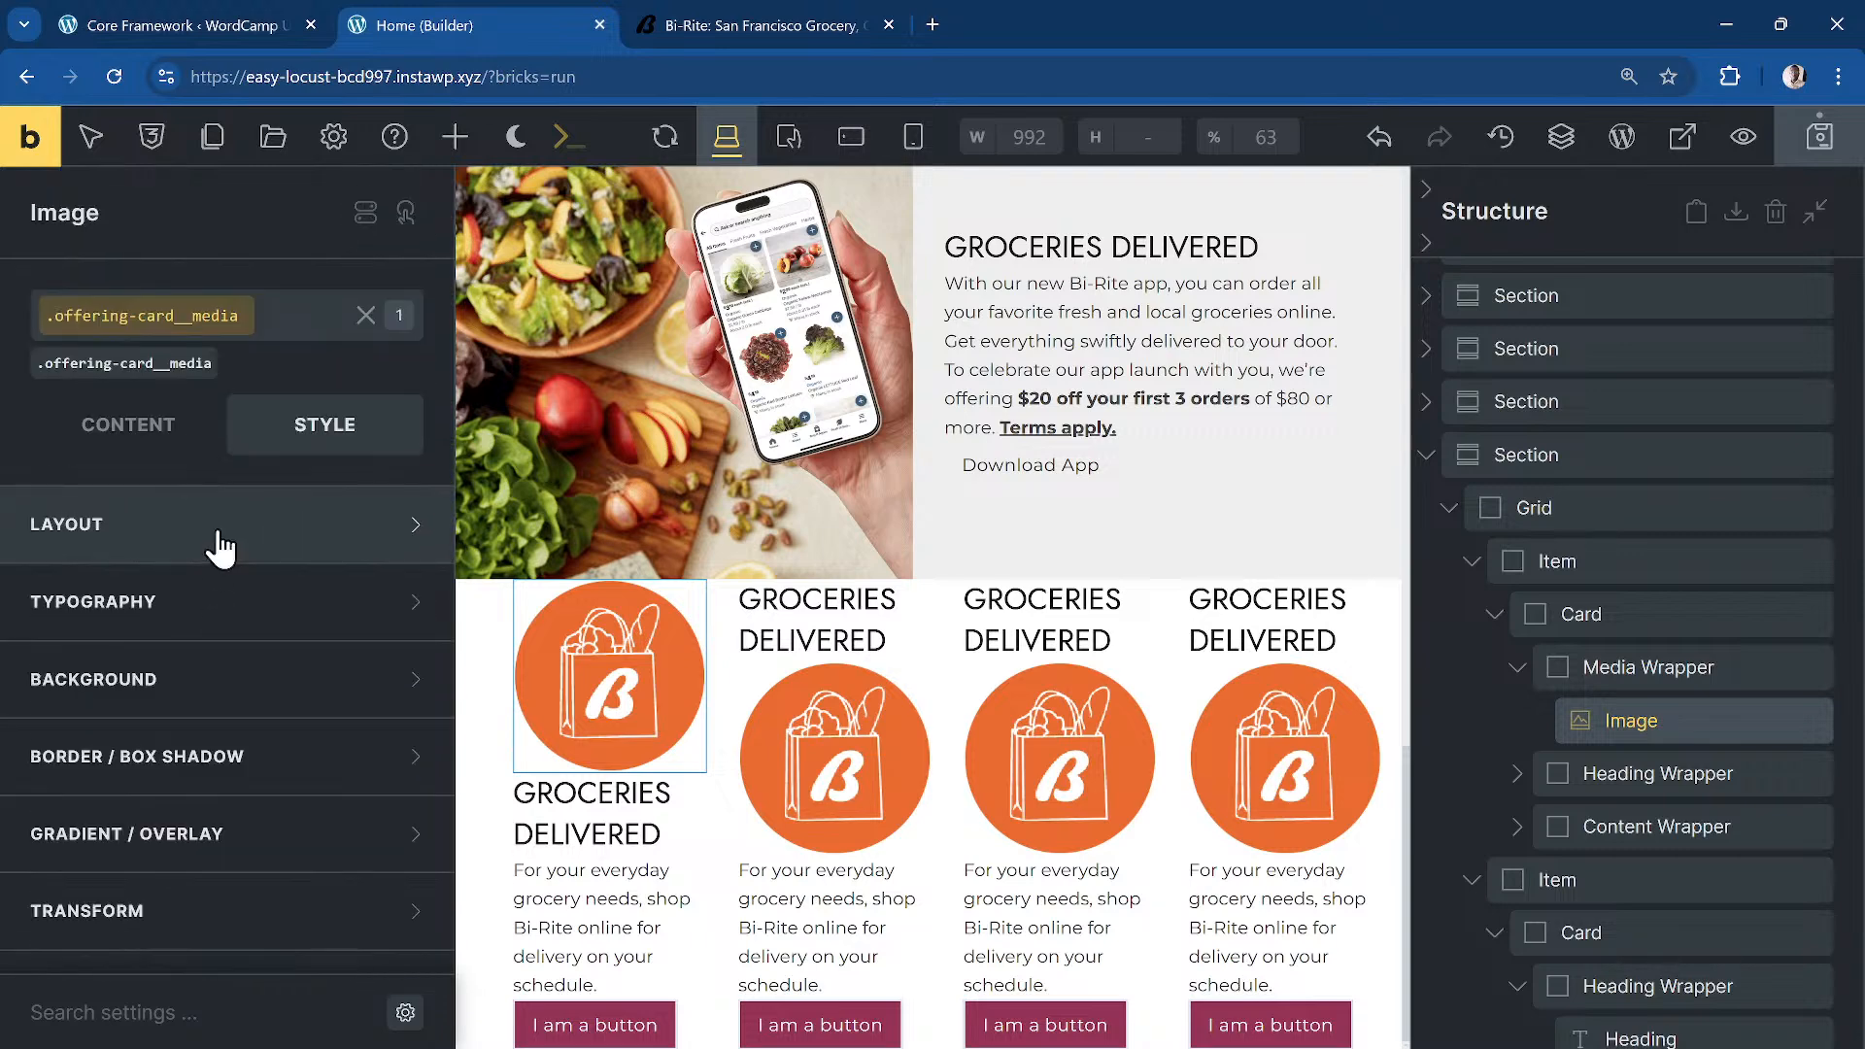
click(229, 529)
scroll(291, 699, down, 5)
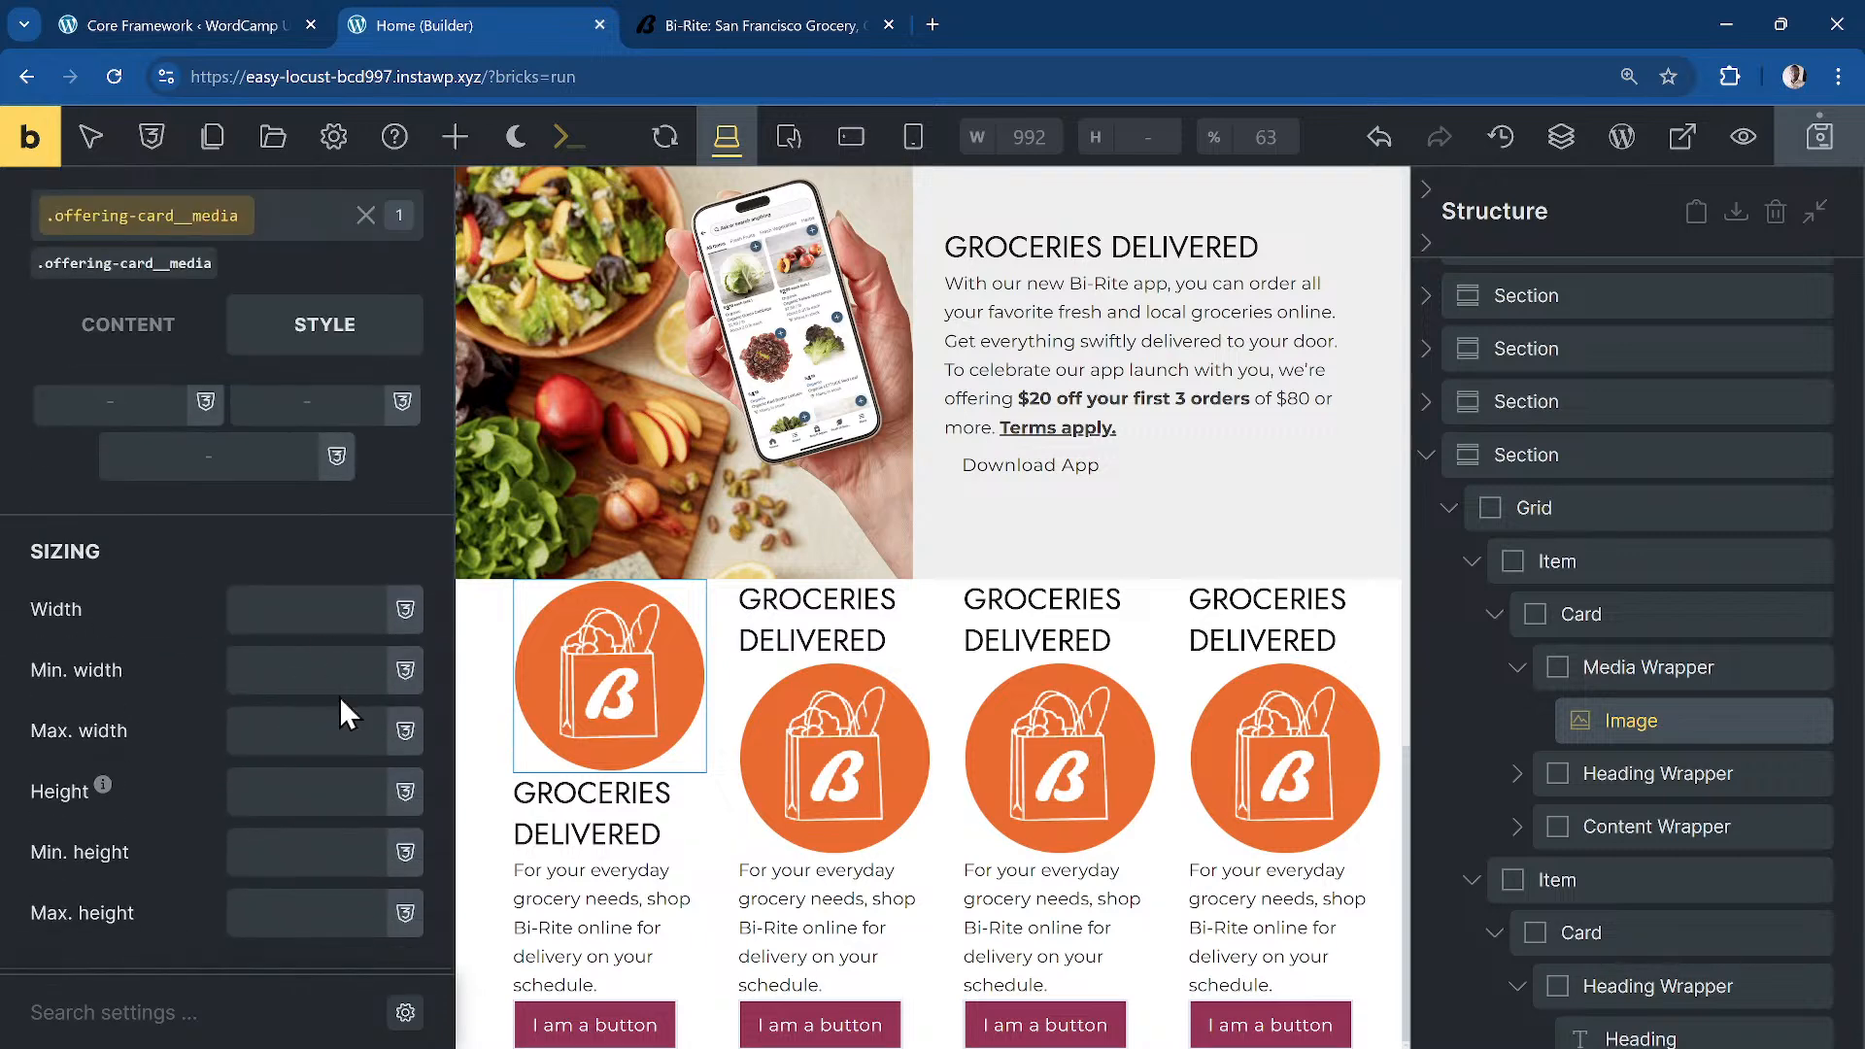
click(319, 595)
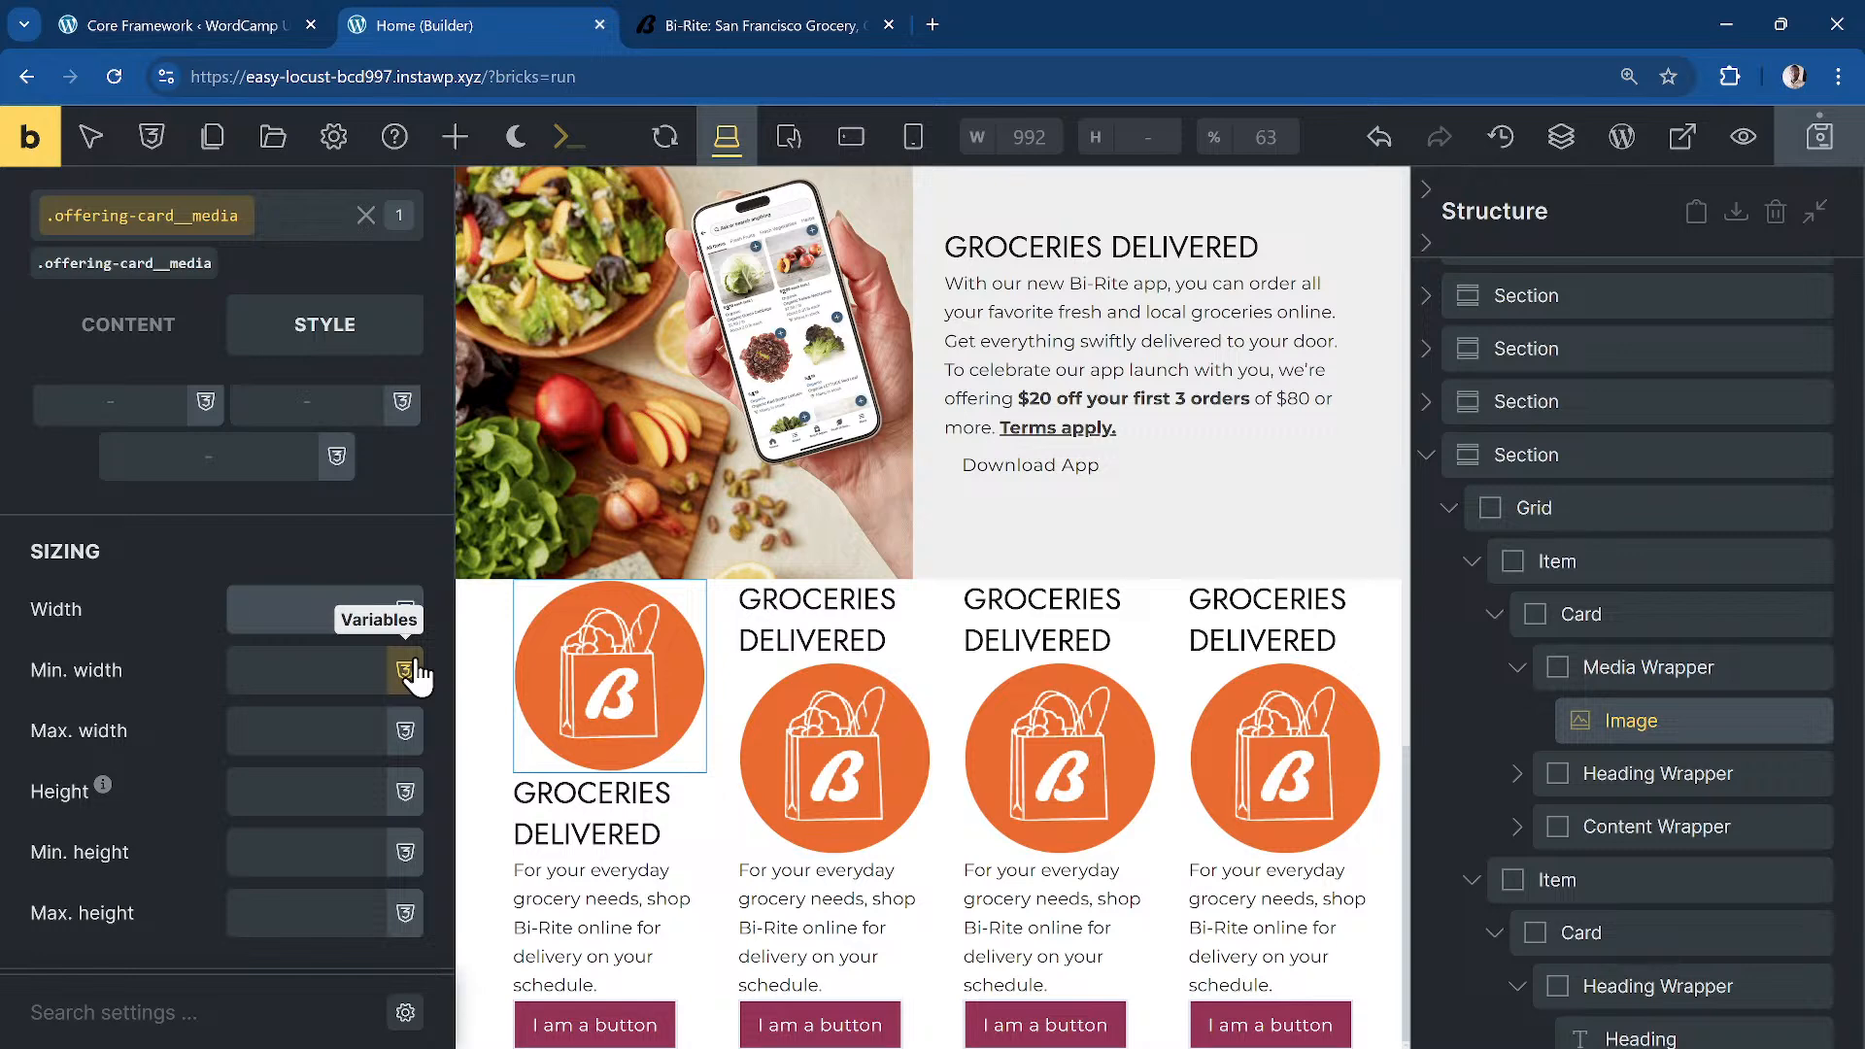
text(20r)
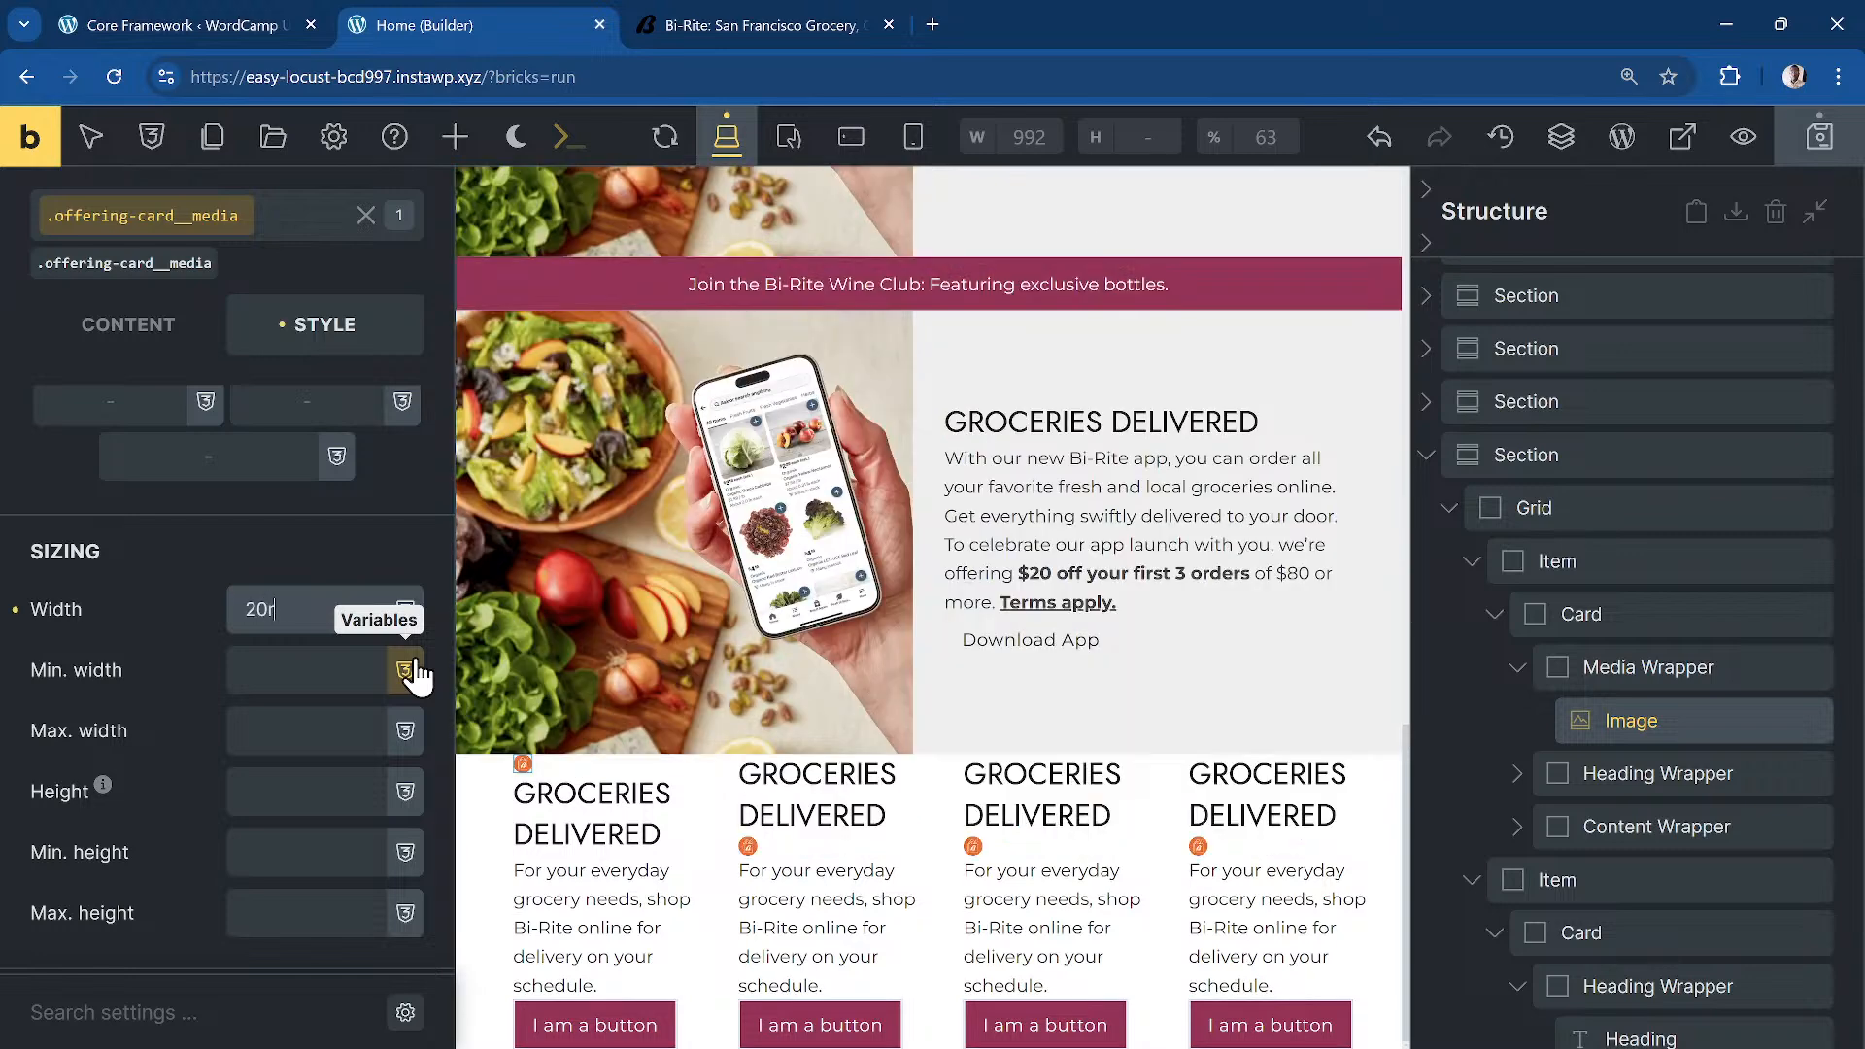
text(em)
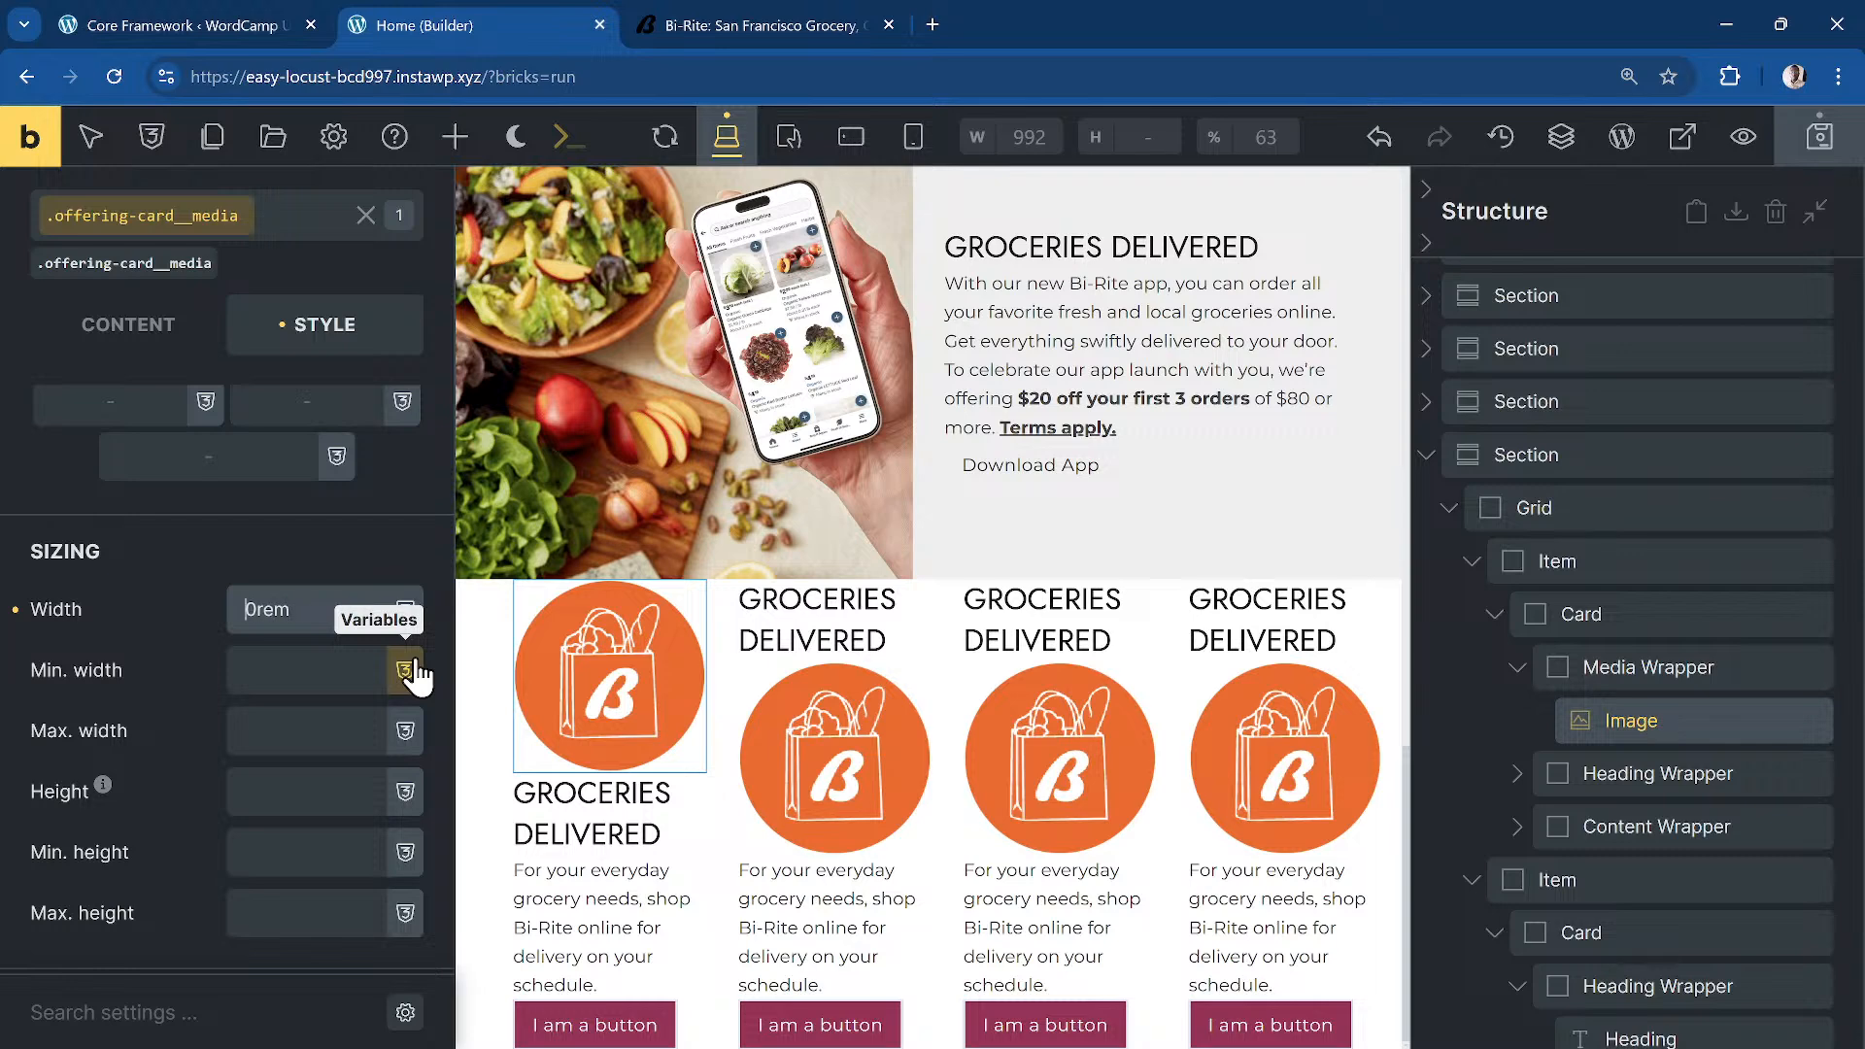
text(1)
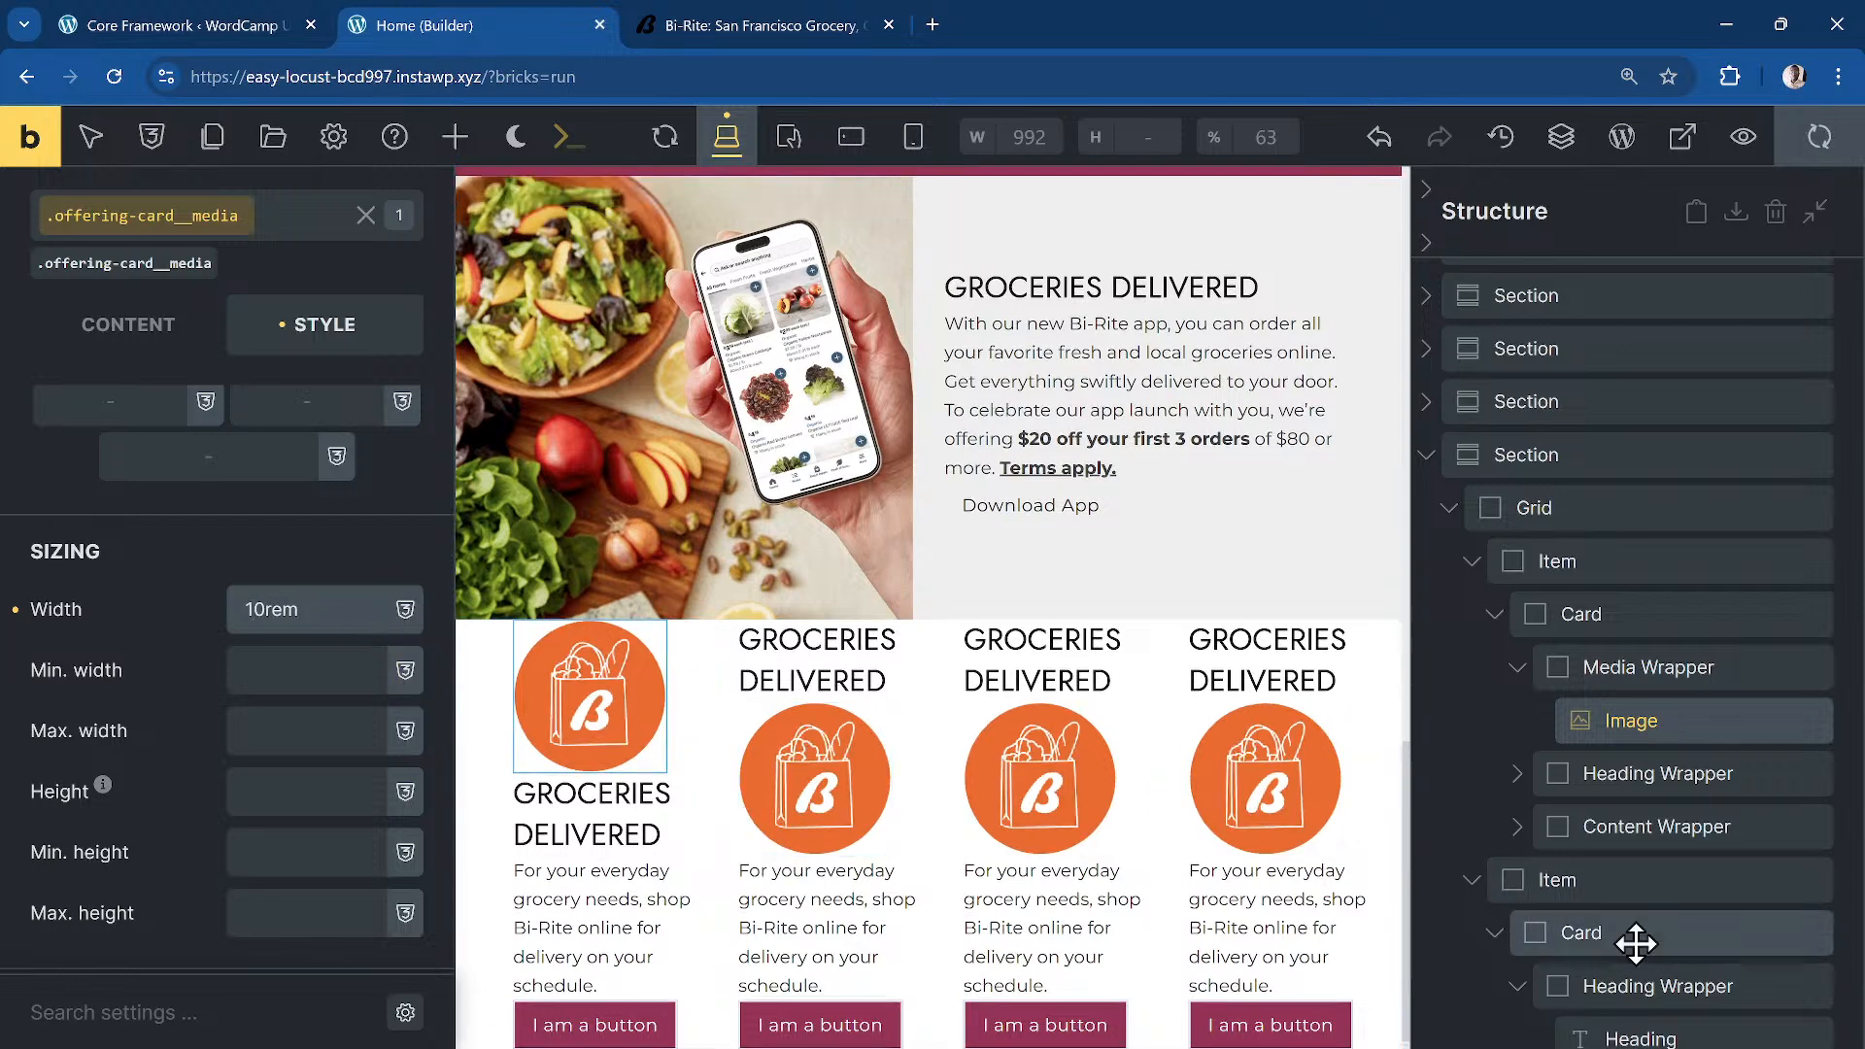
Step: Add the .dd-flow class to the first offering card
click(1570, 668)
click(1645, 614)
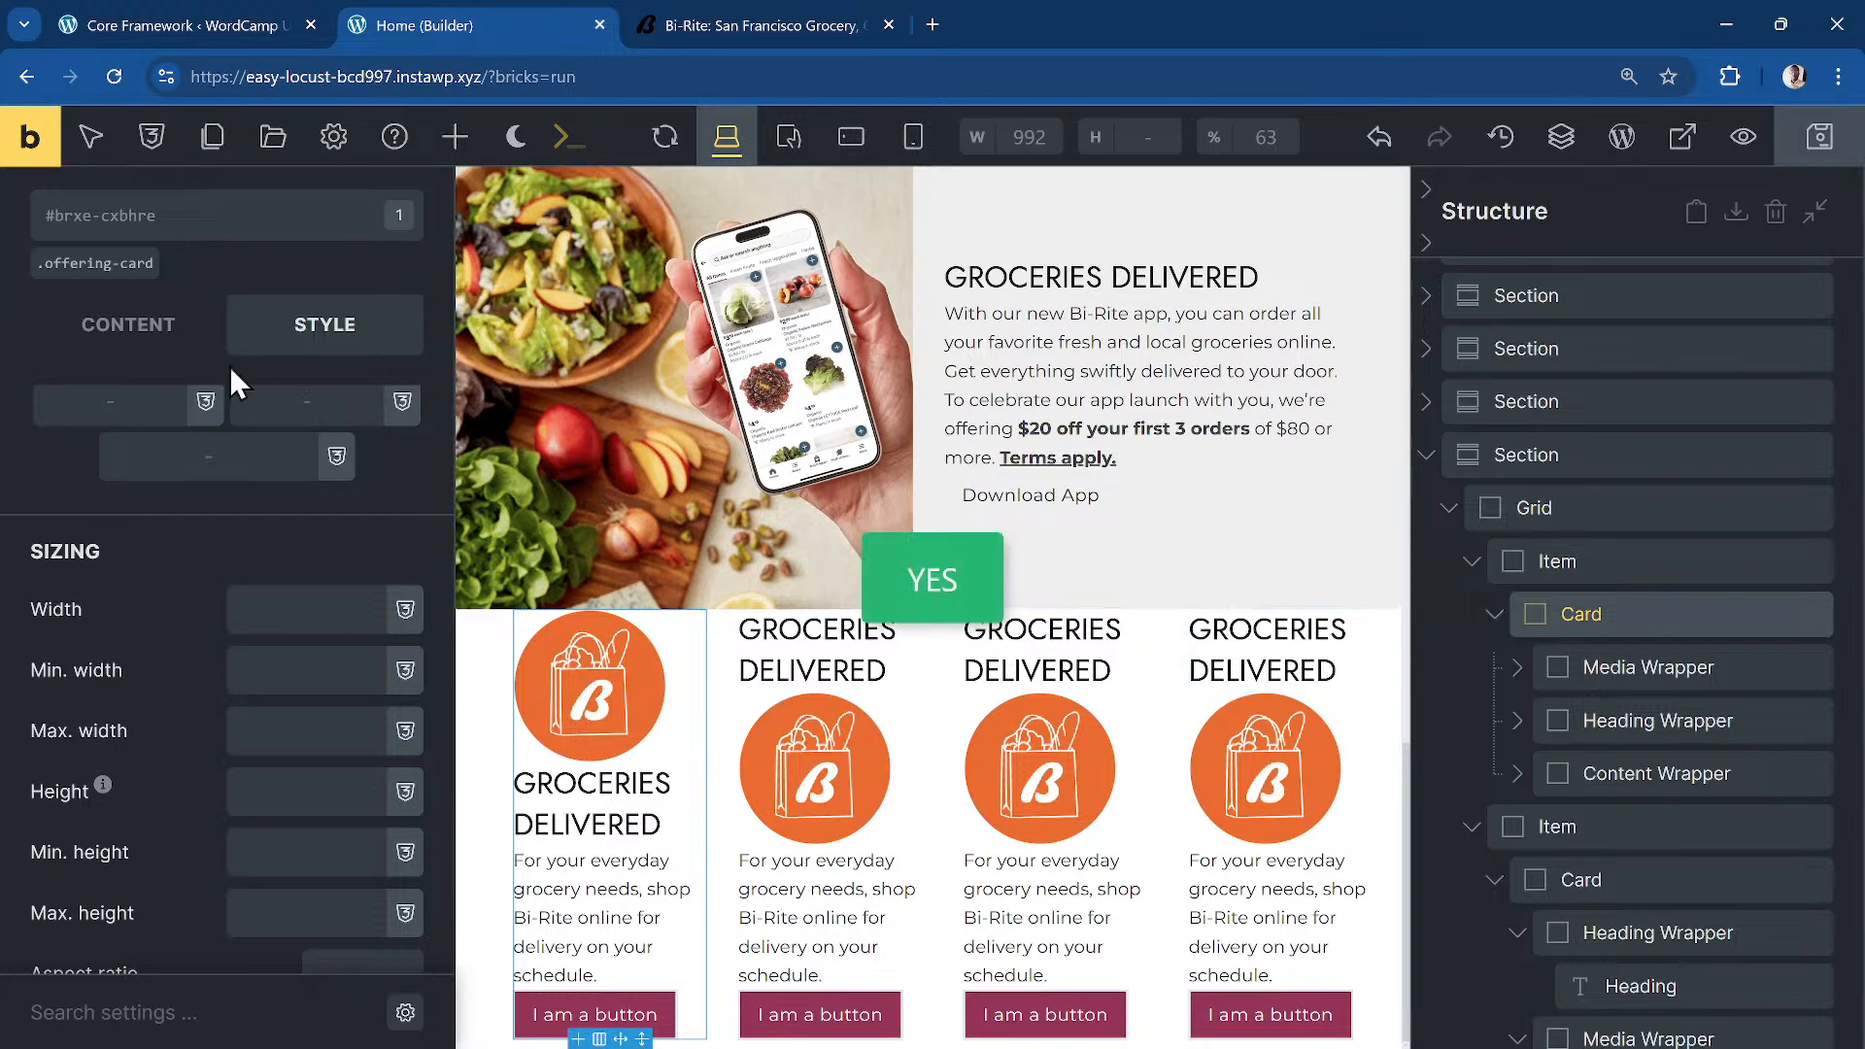
click(148, 214)
text(.dd-flow)
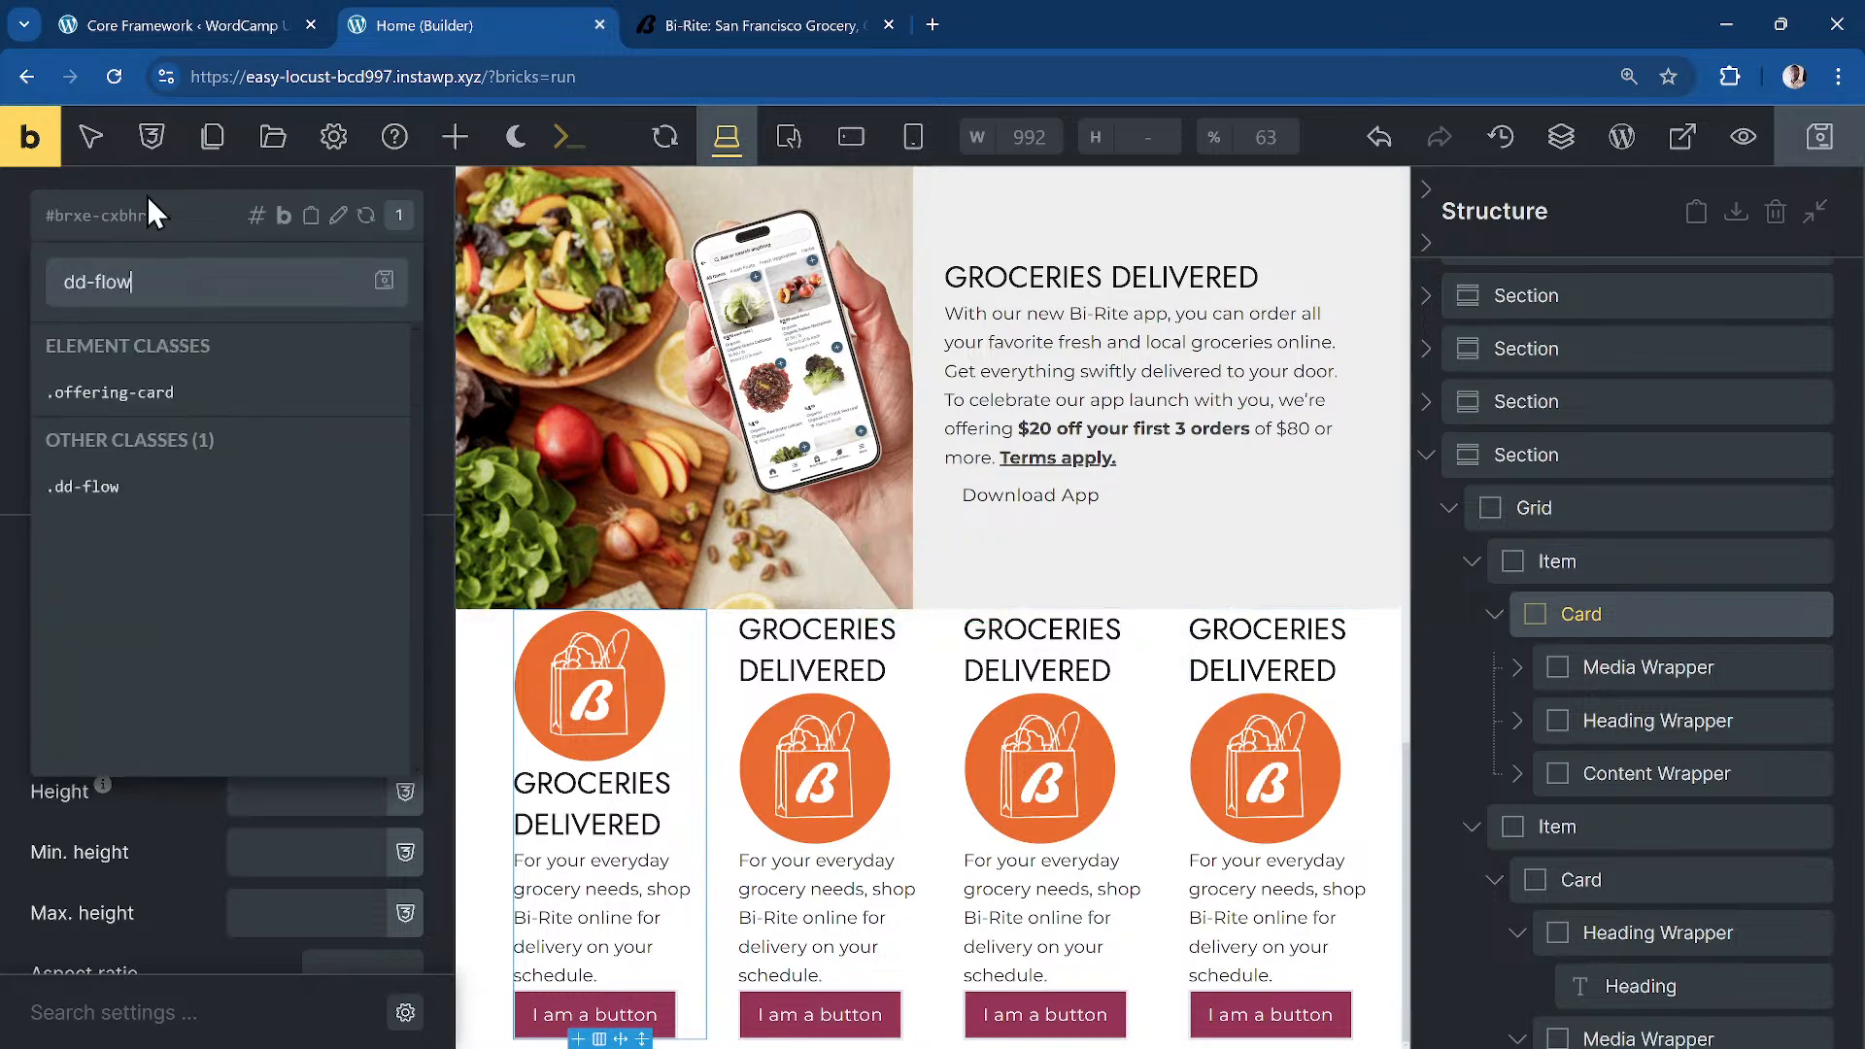
key(Return)
click(148, 197)
scroll(829, 812, up, 1)
scroll(822, 814, down, 2)
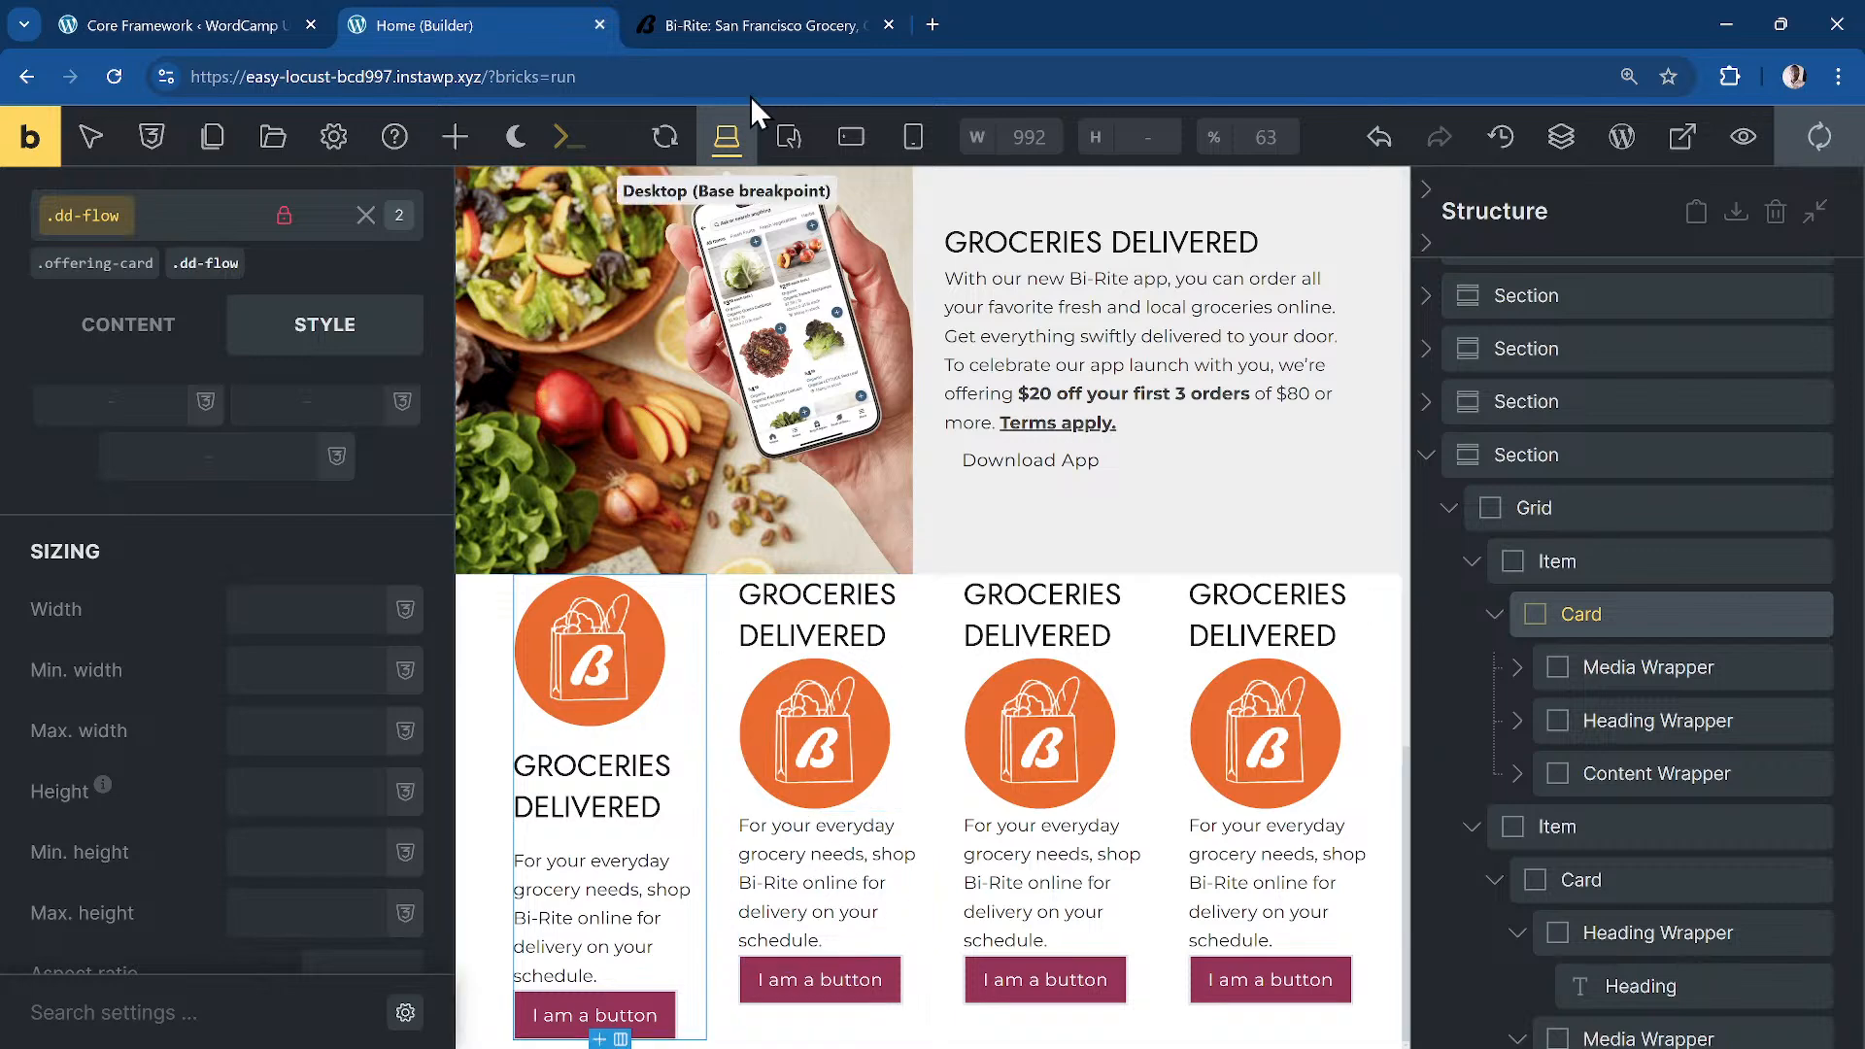
Step: Compare against the original Bi-Rite site, then save the page
click(758, 25)
click(461, 32)
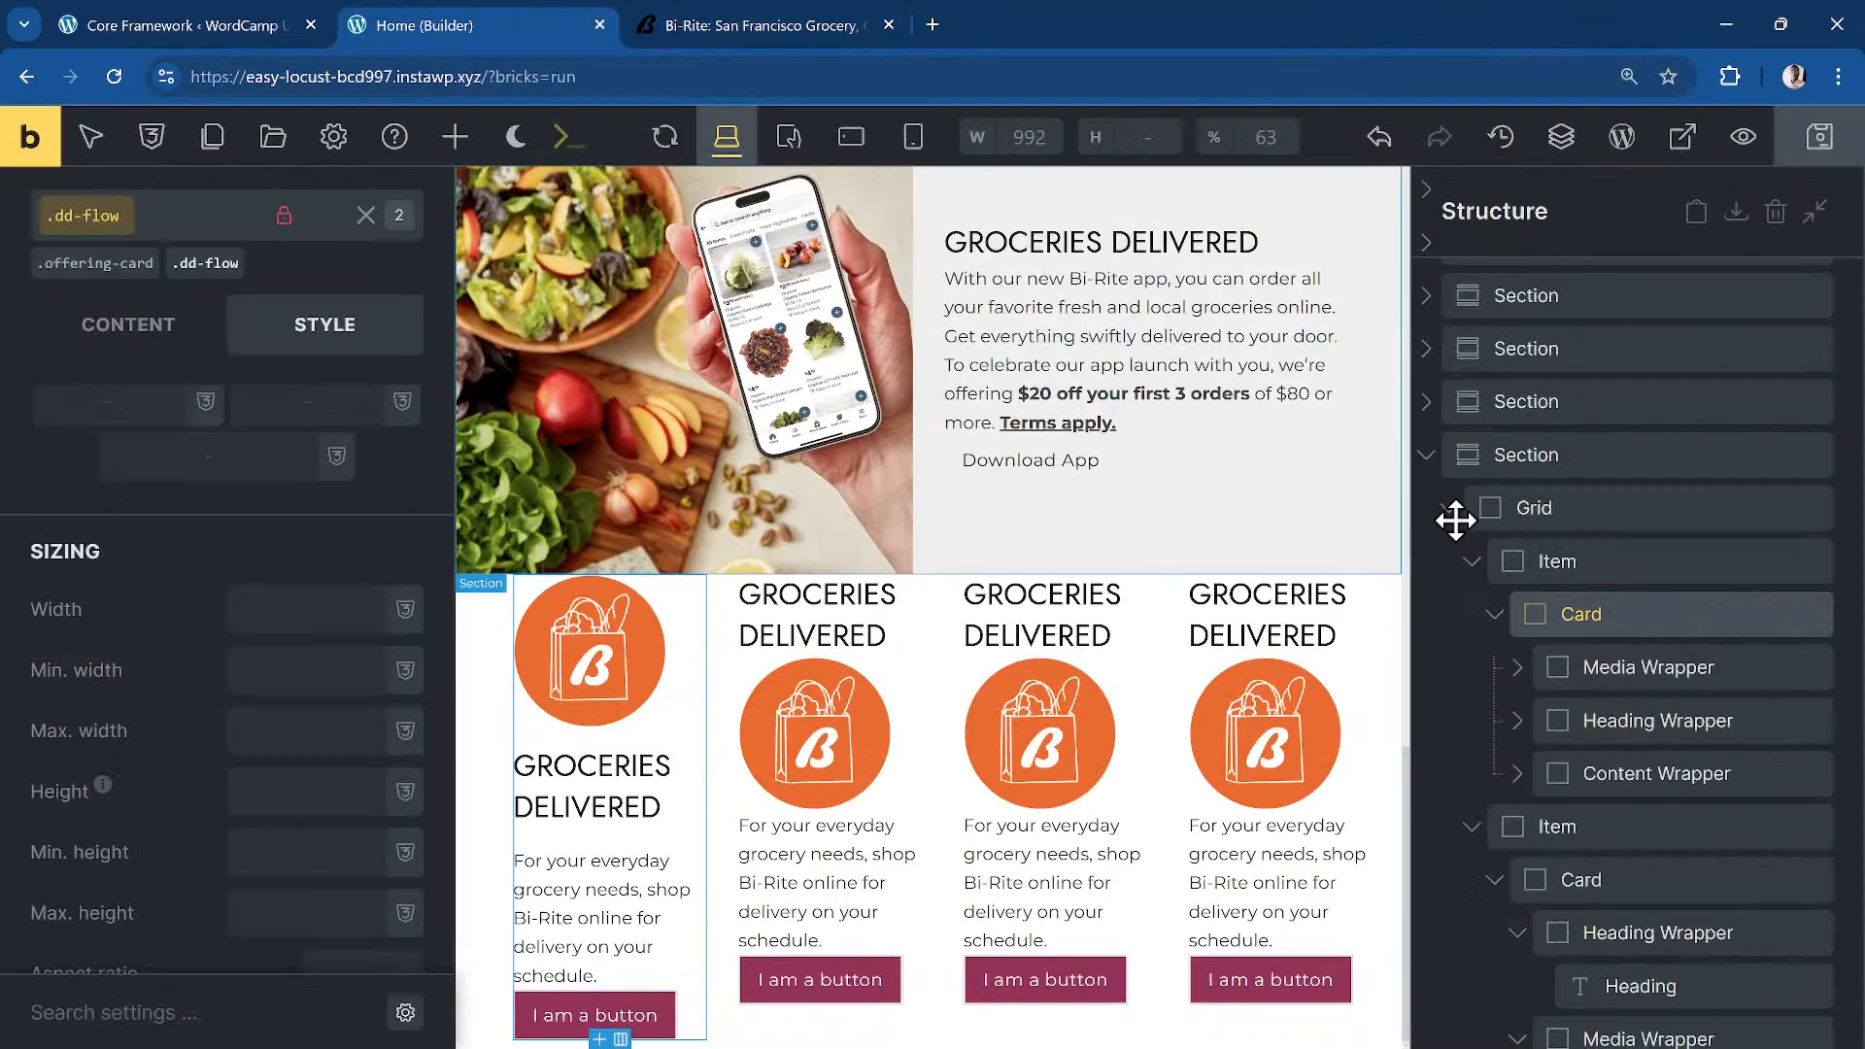
key(ctrl+s)
click(1516, 563)
Step: Set the .offerings section background colour to the maroon dd-clr-primary
click(1534, 434)
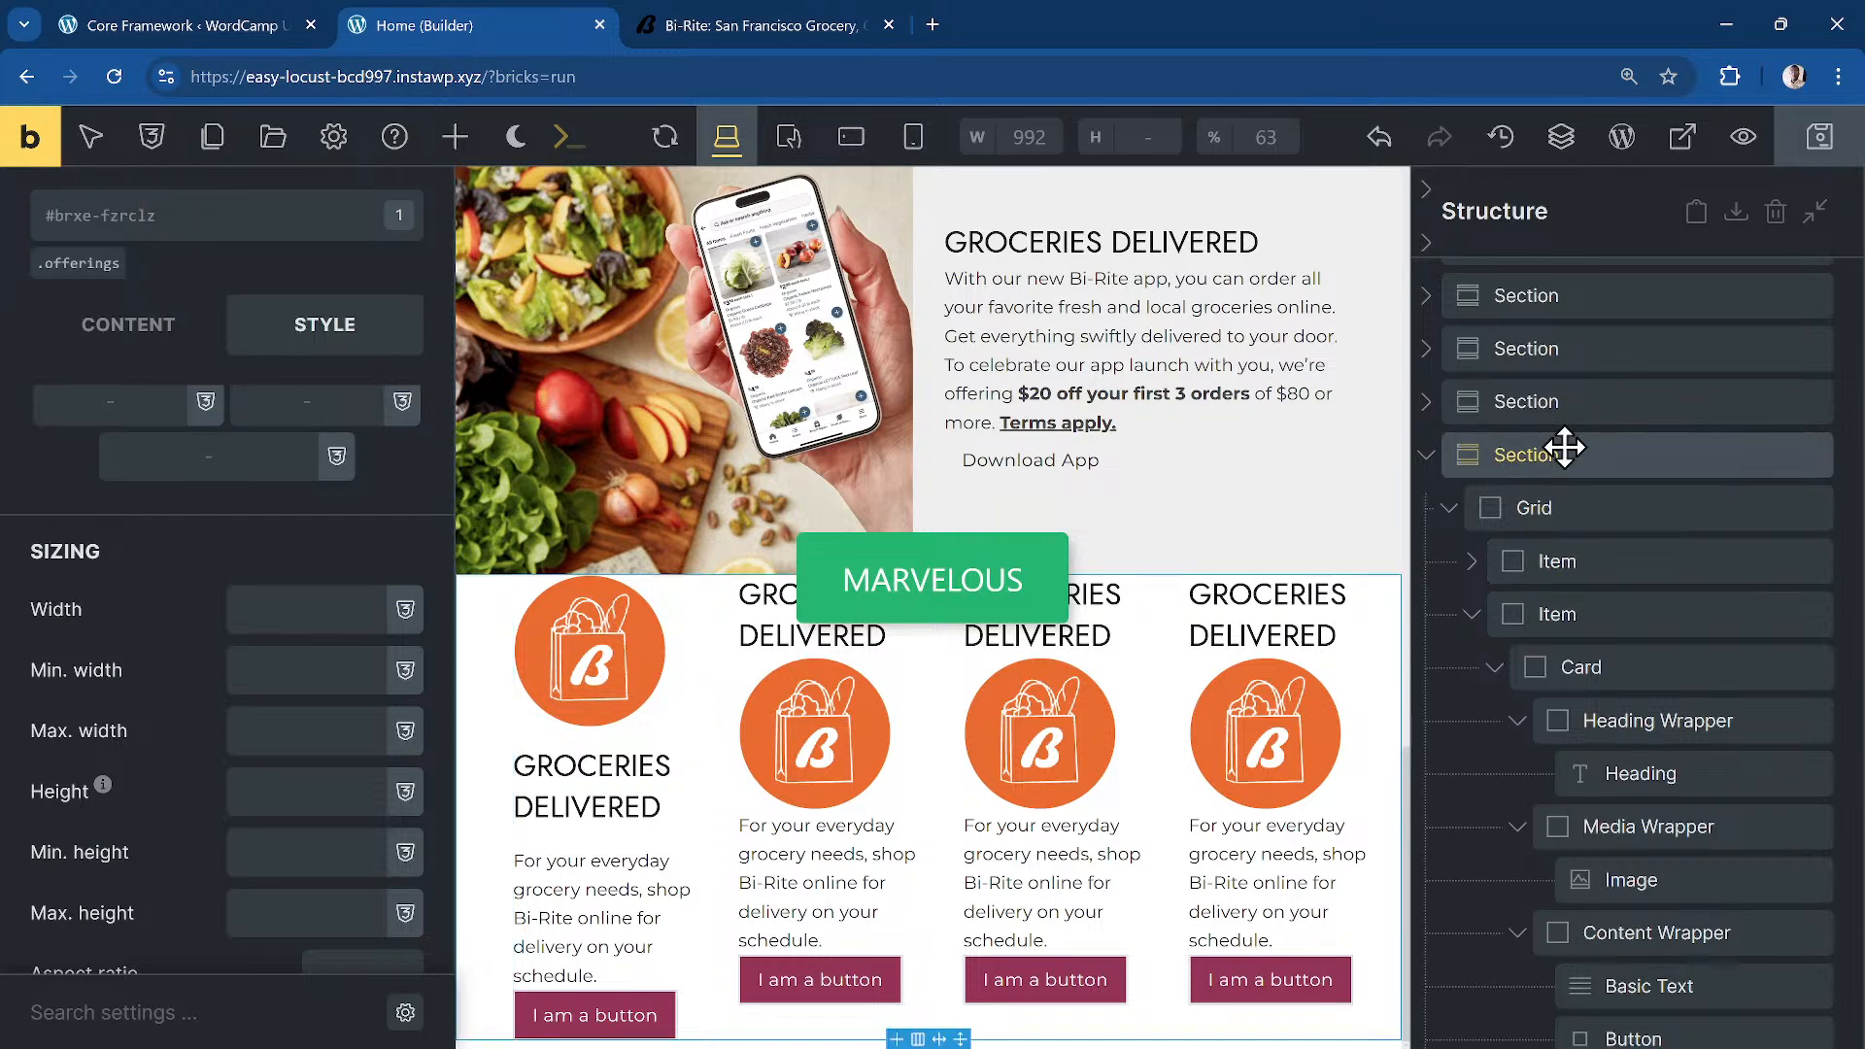
click(105, 271)
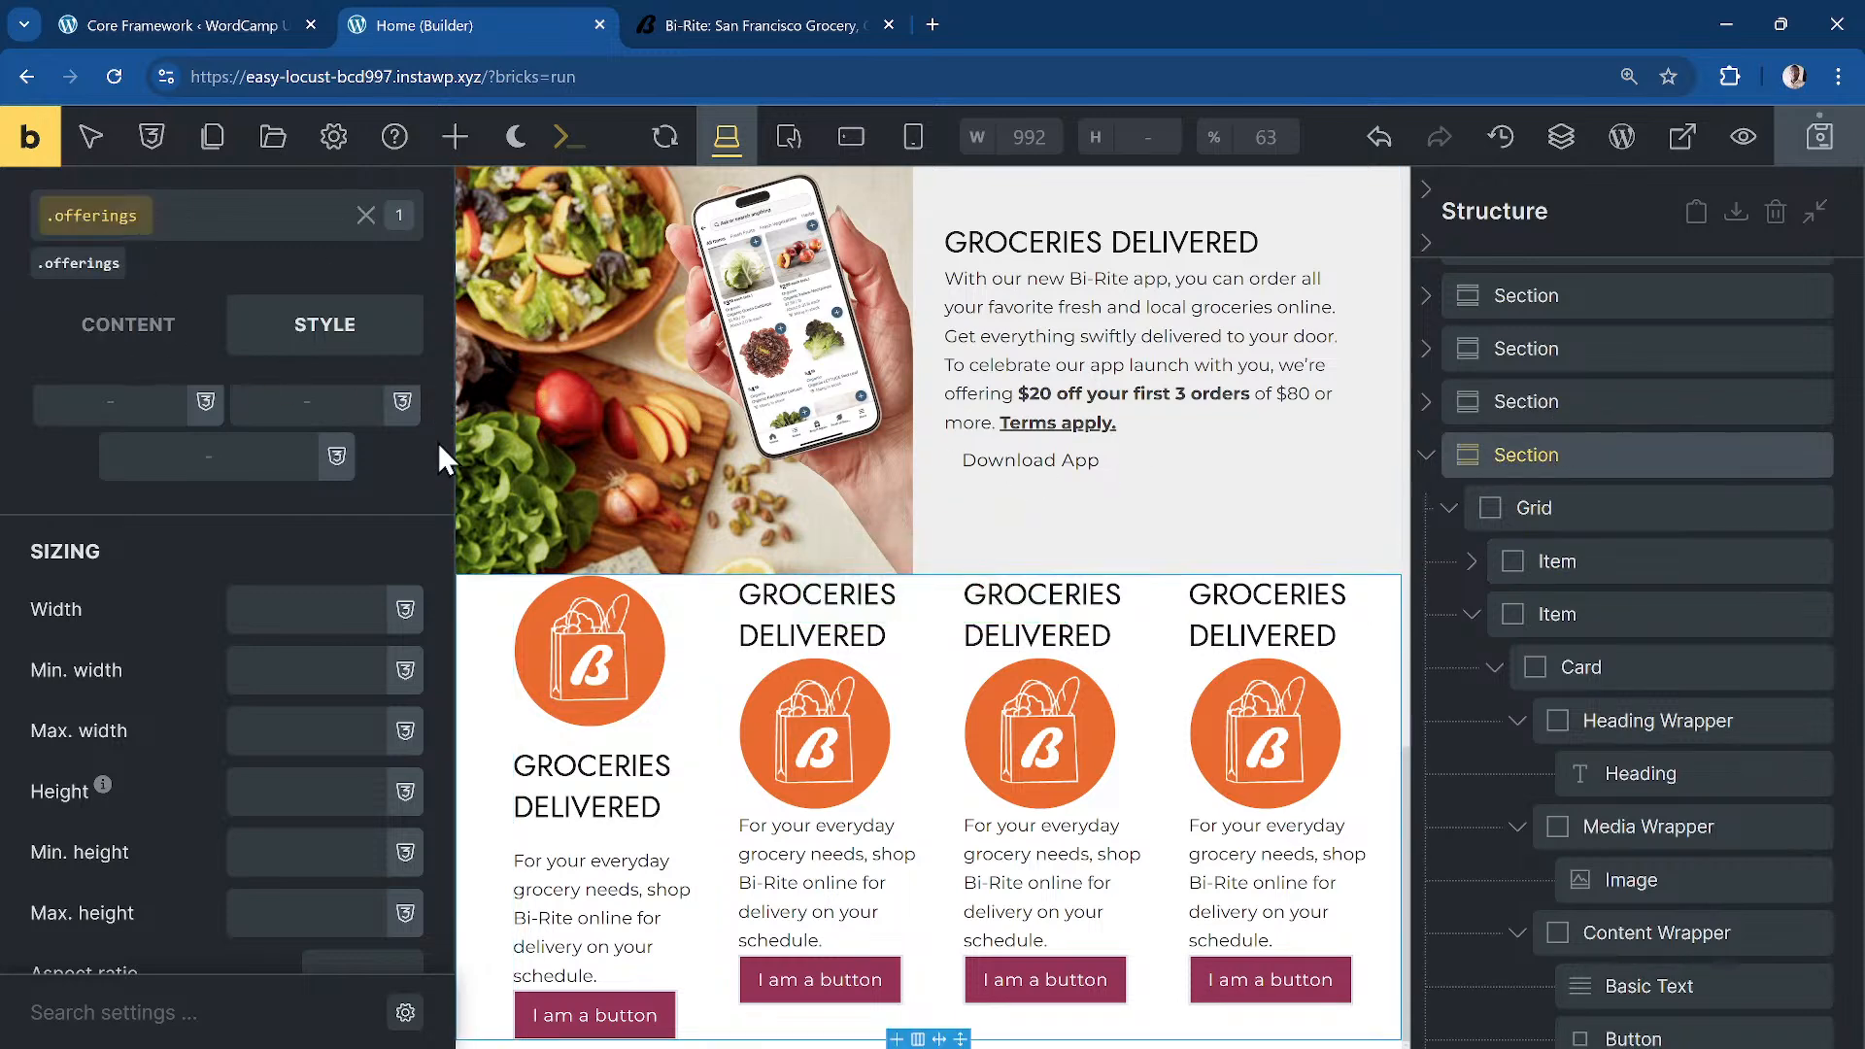
scroll(282, 505, down, 3)
scroll(243, 457, up, 6)
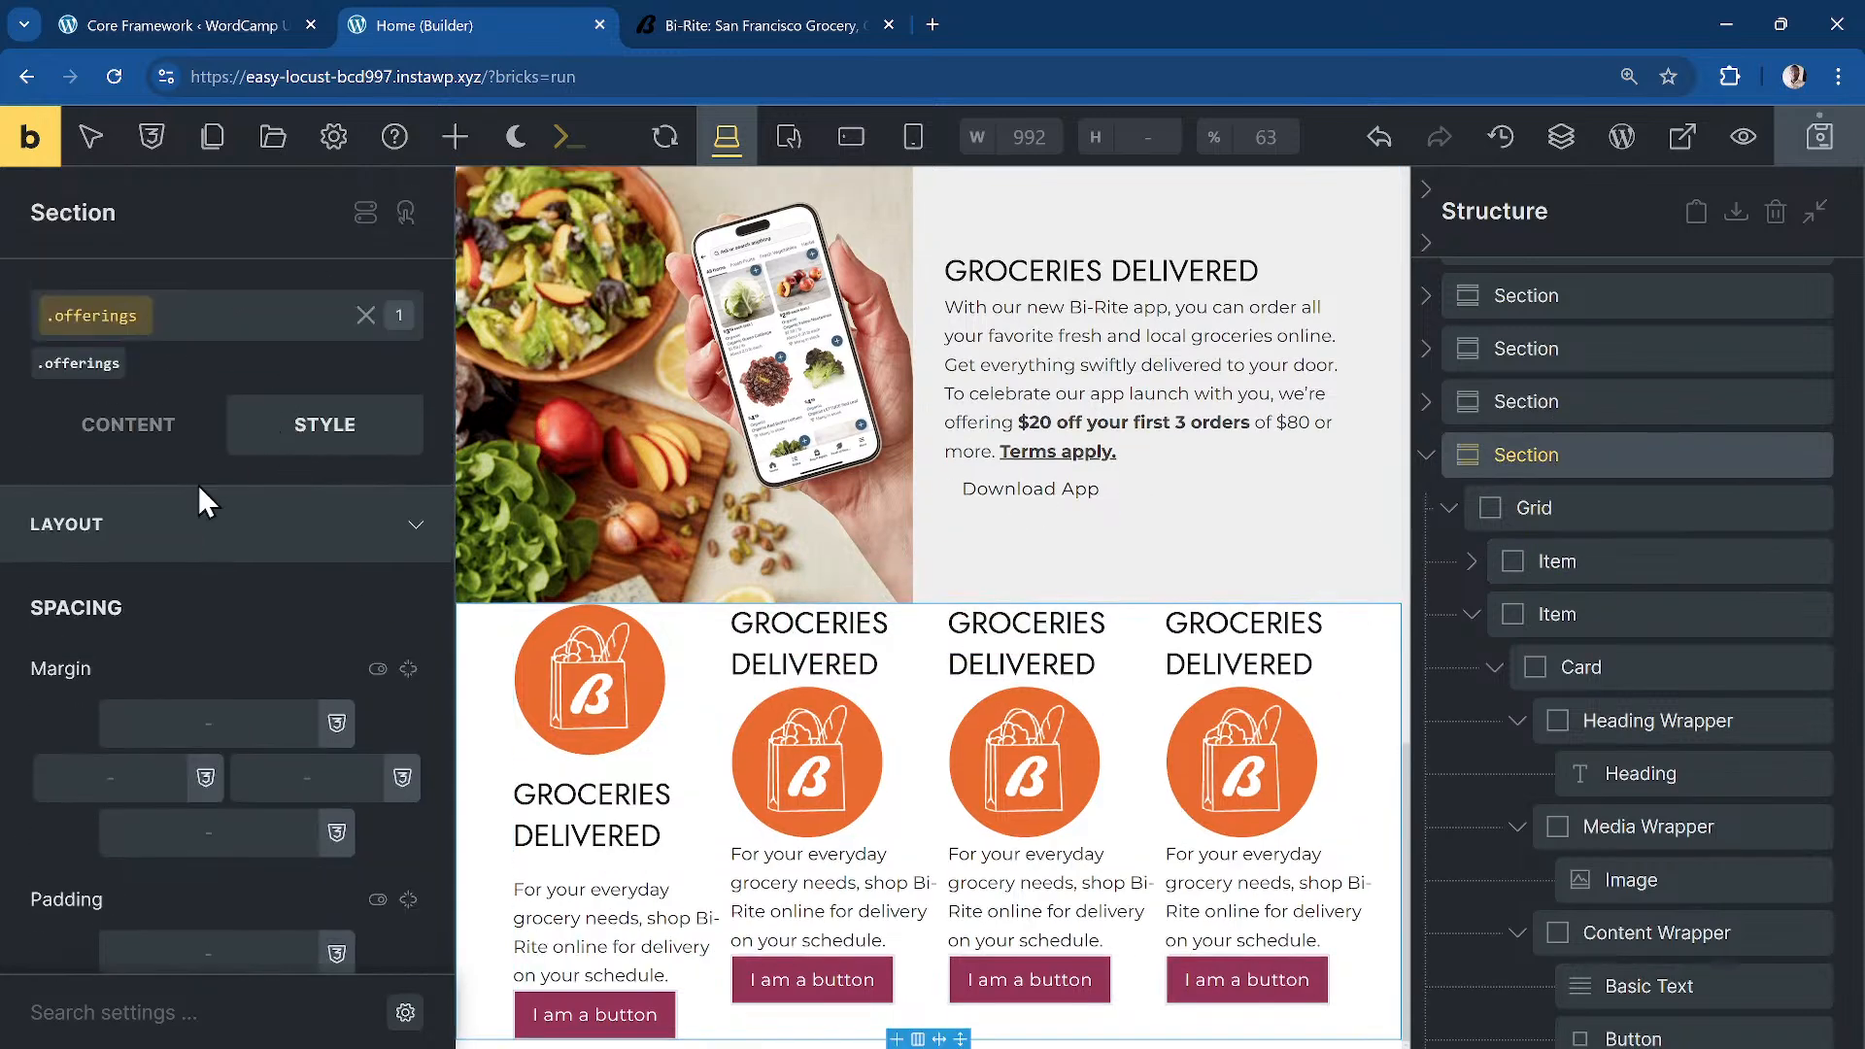
click(248, 524)
click(287, 680)
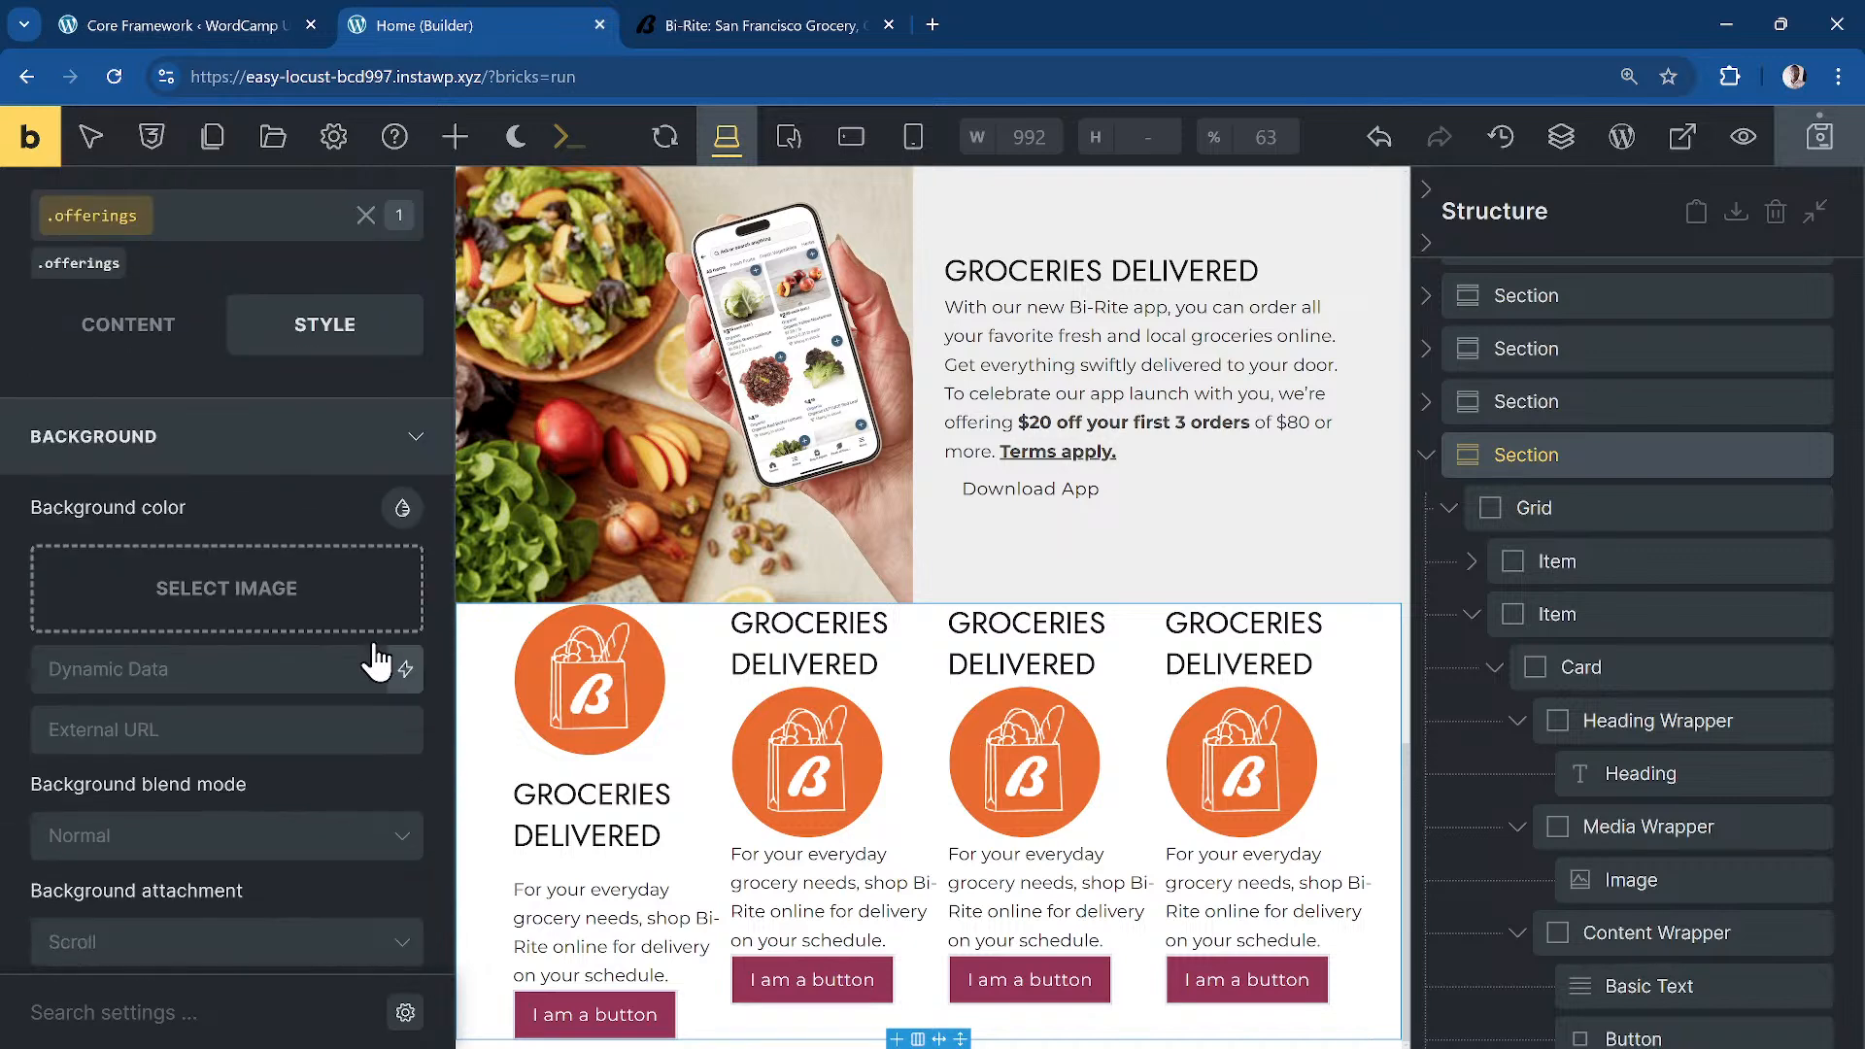
click(401, 507)
click(680, 335)
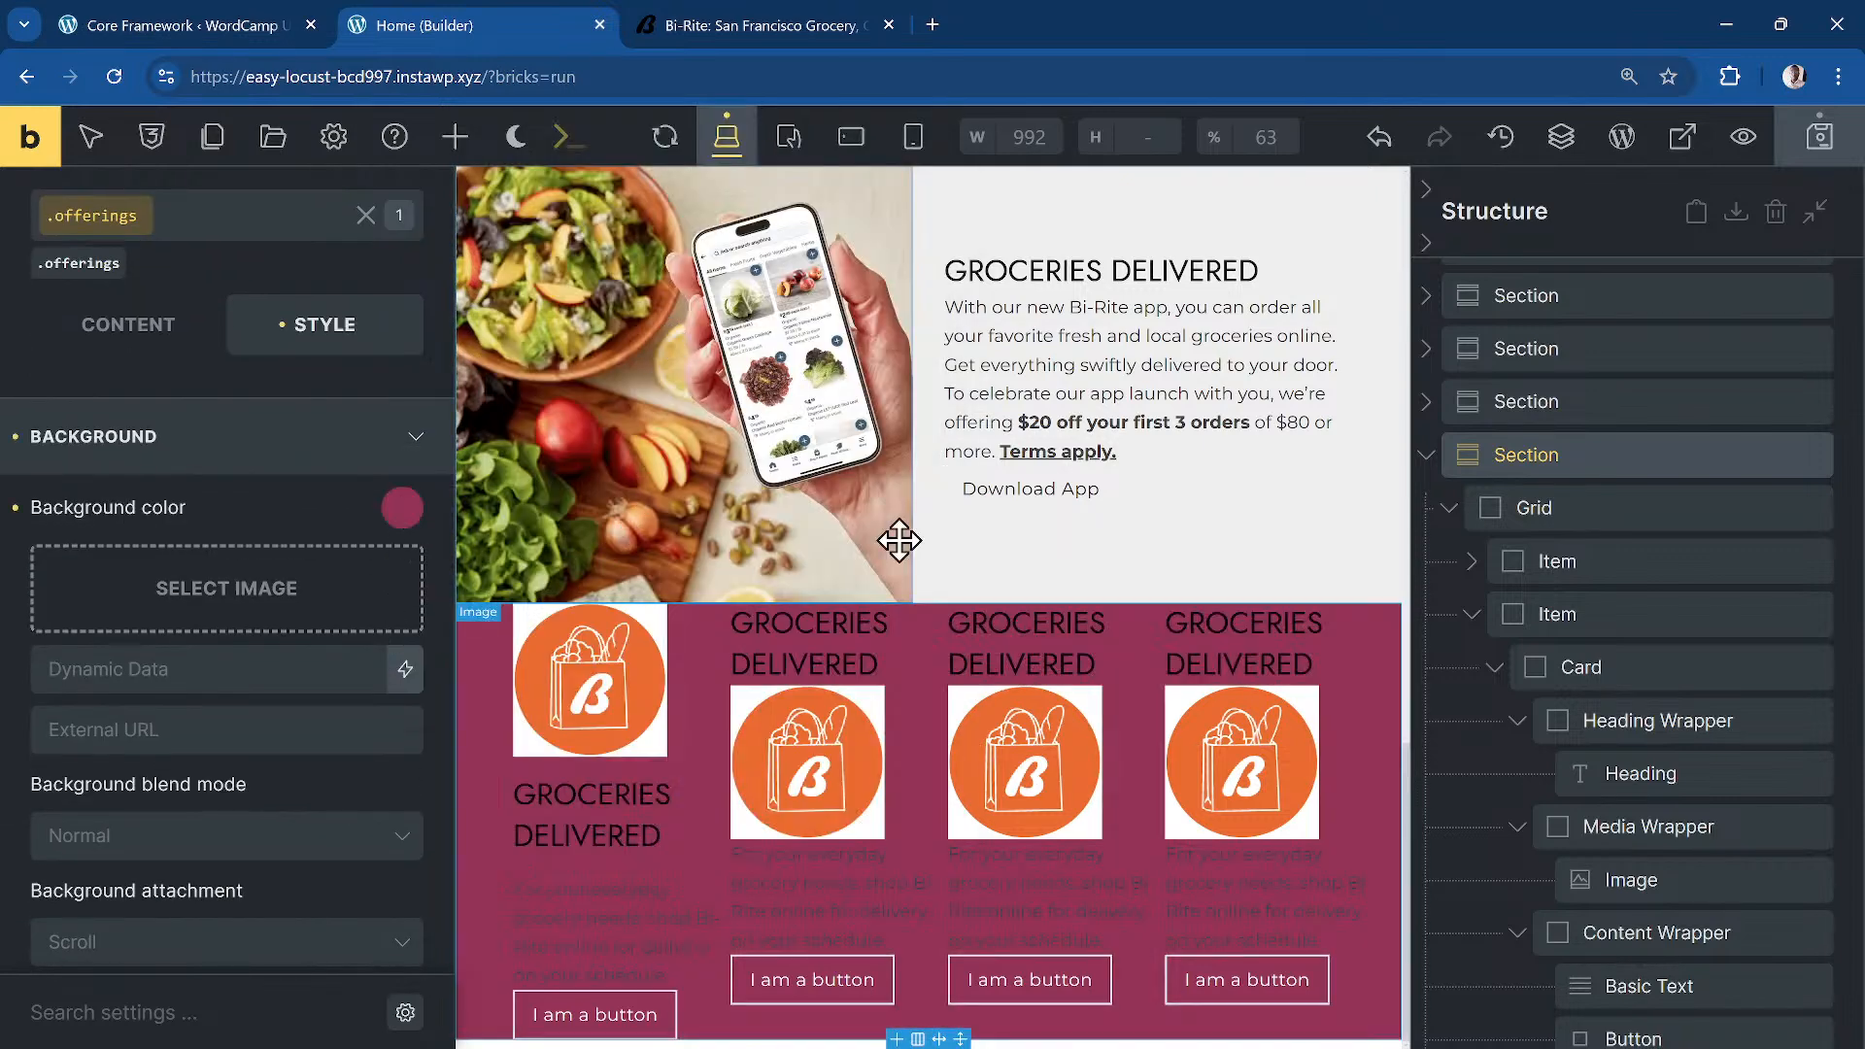
Step: Give the .offering-card class the white dd-bg-clr-surface background
click(1613, 571)
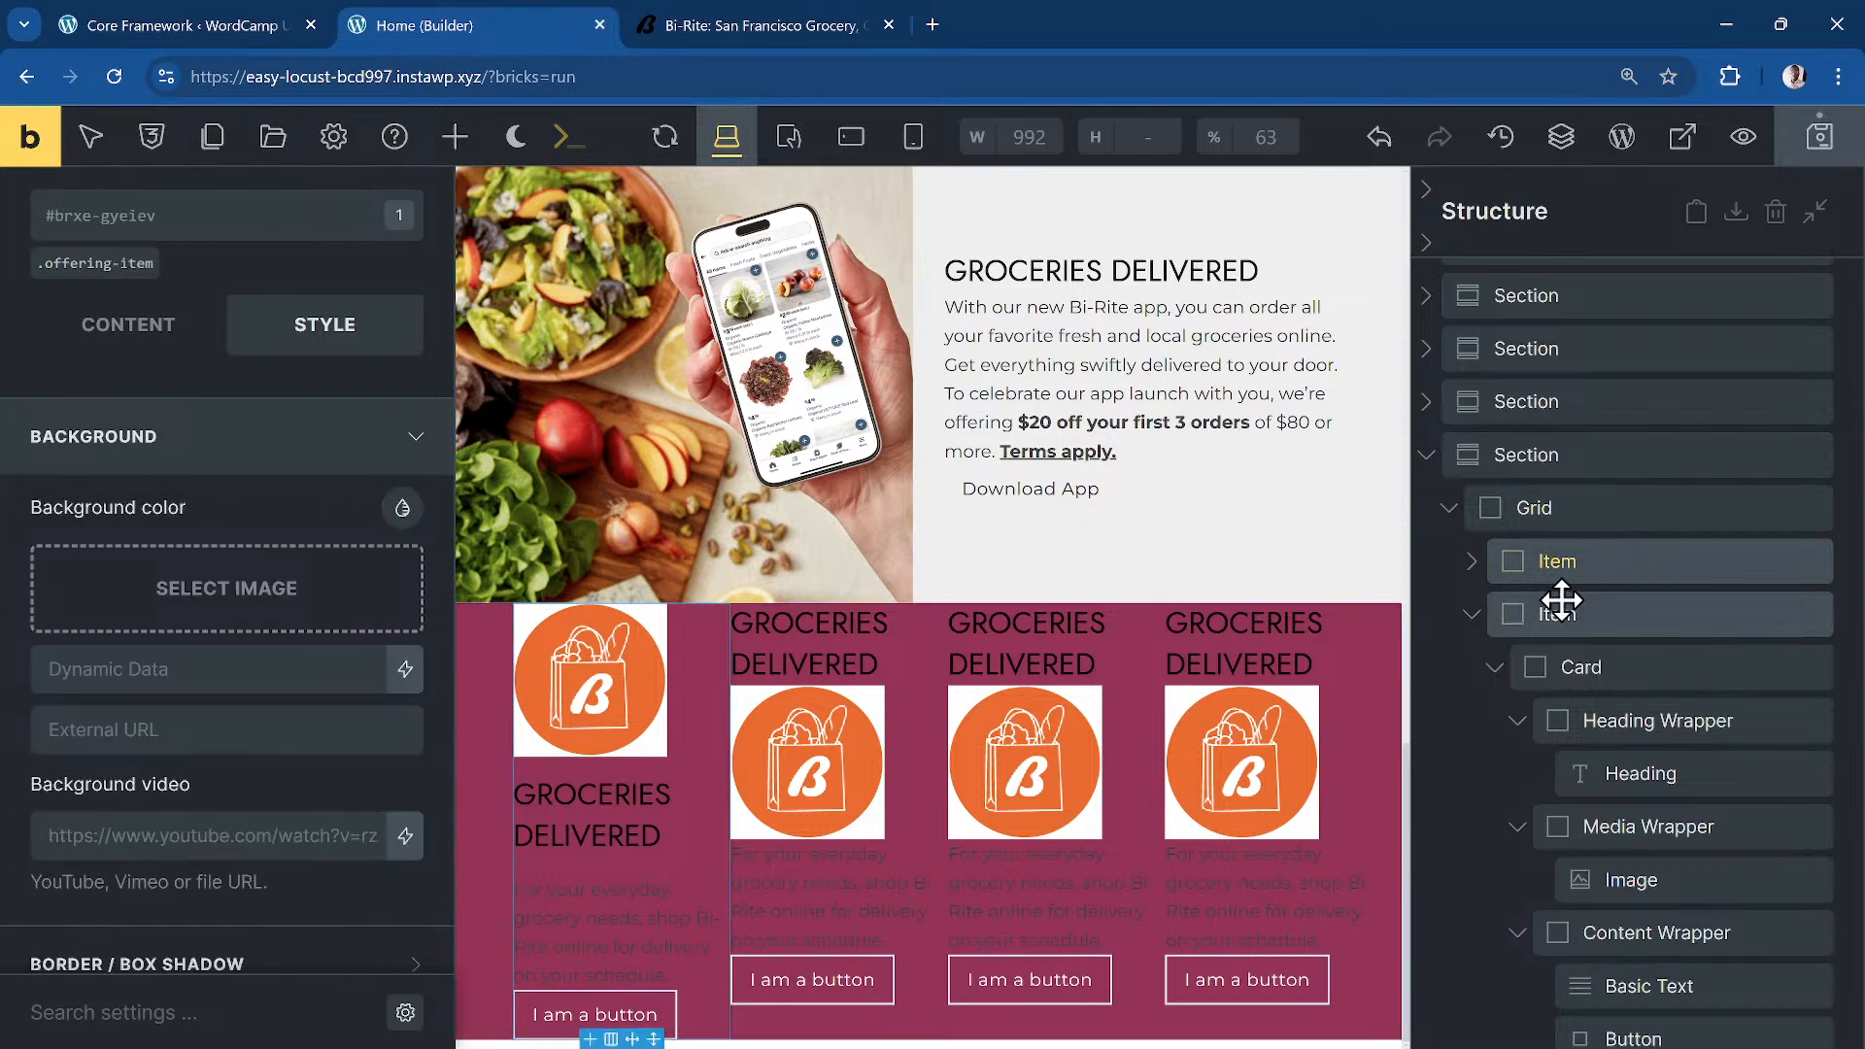
click(1661, 680)
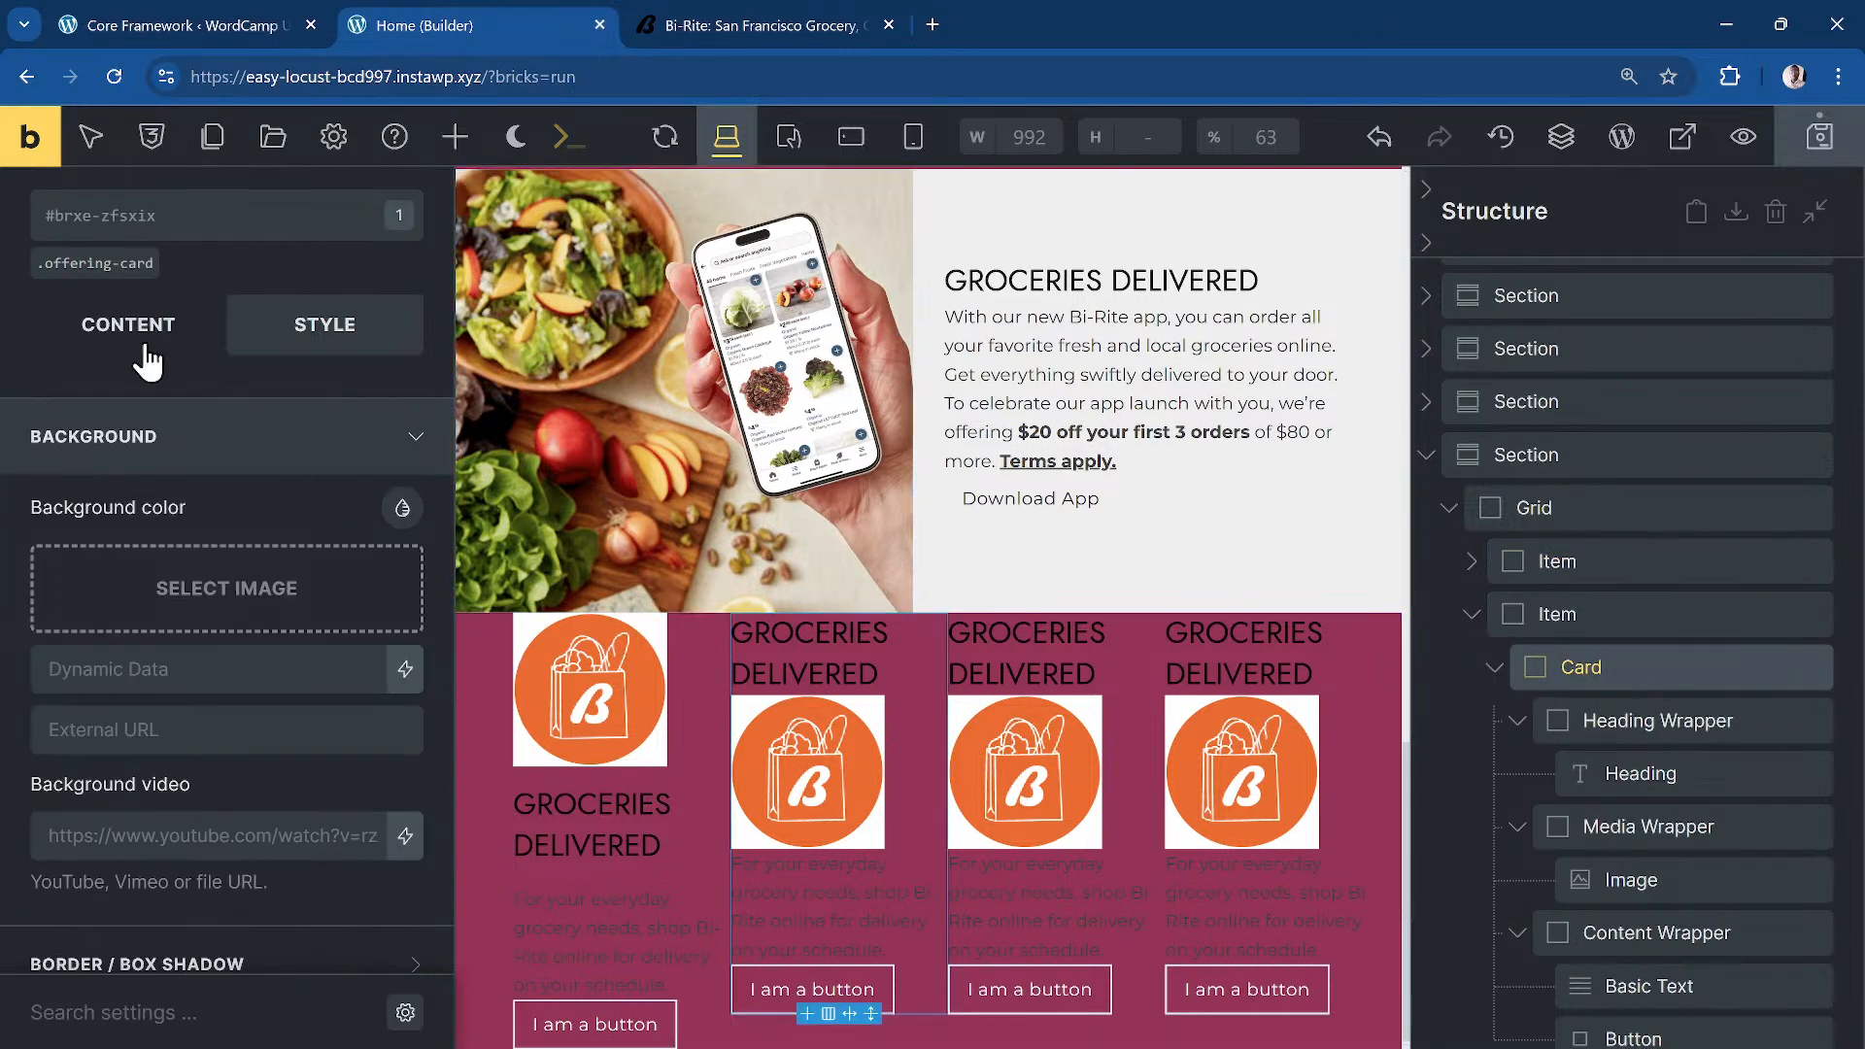
click(107, 270)
right_click(402, 508)
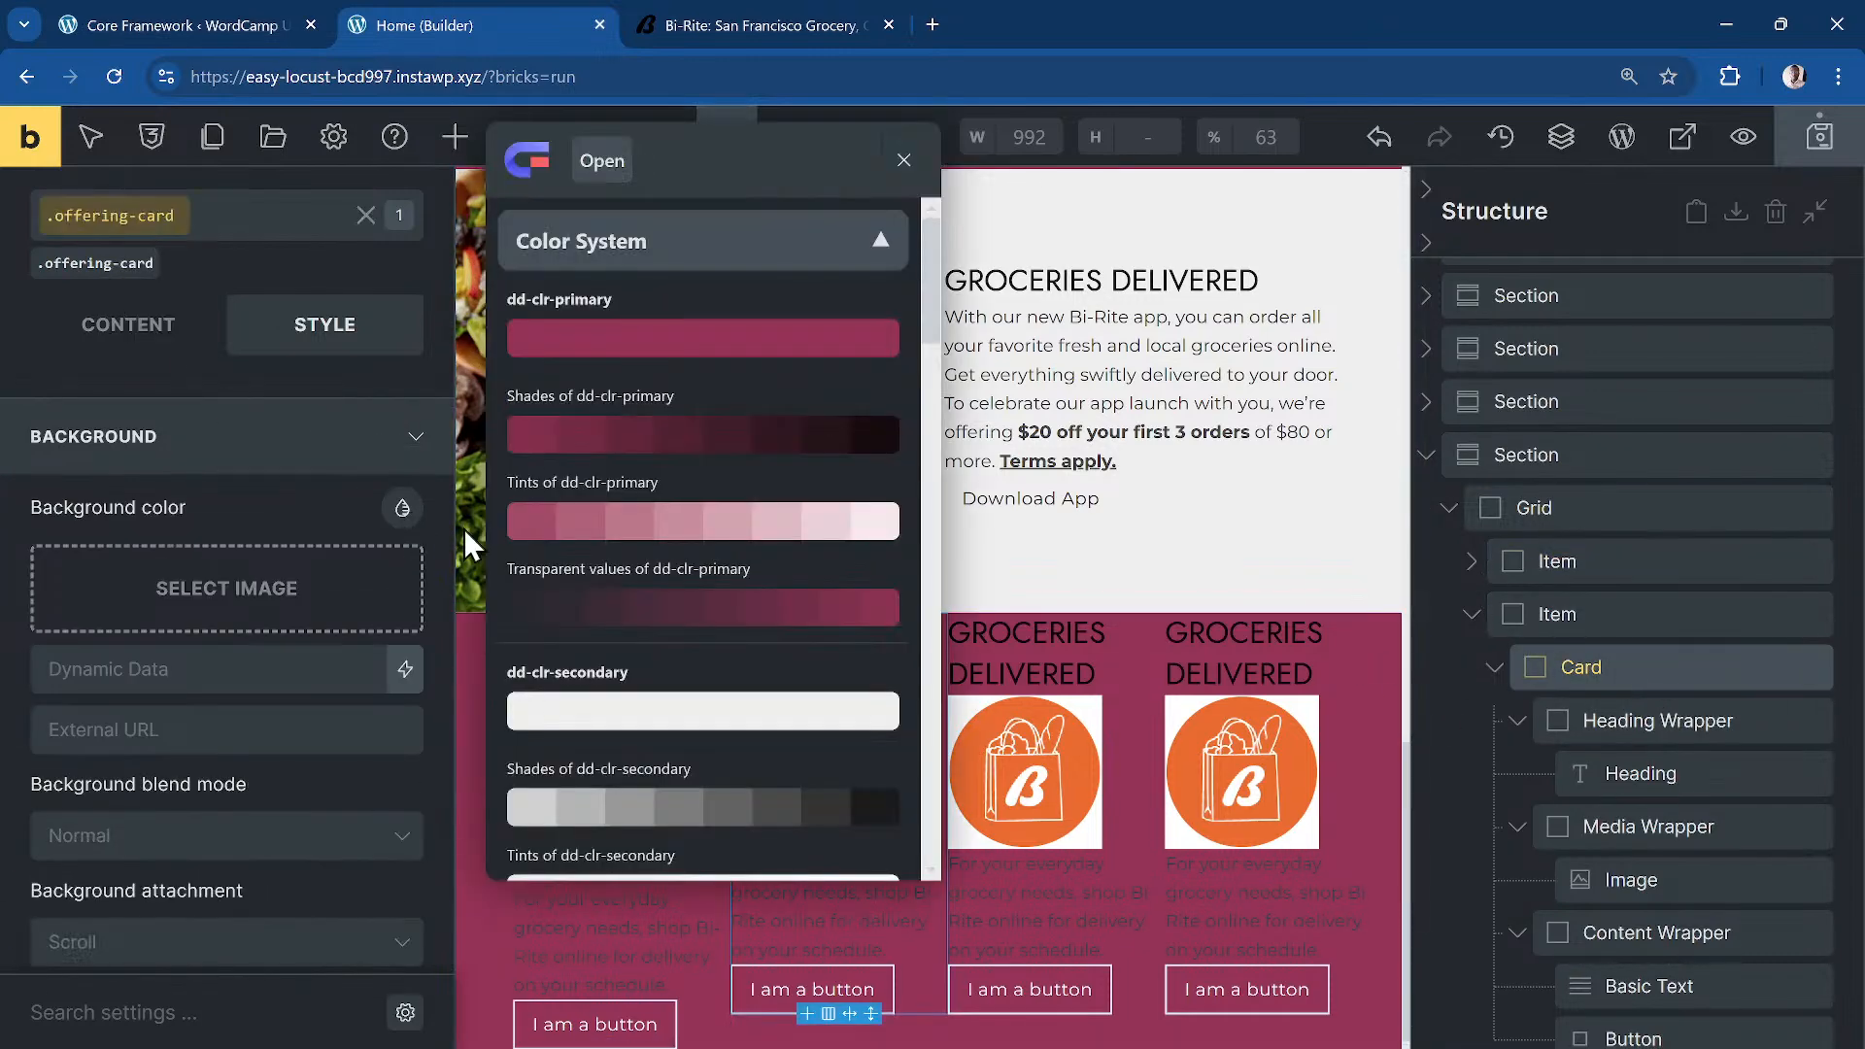
scroll(680, 699, down, 5)
scroll(634, 690, up, 1)
scroll(631, 675, down, 10)
click(616, 364)
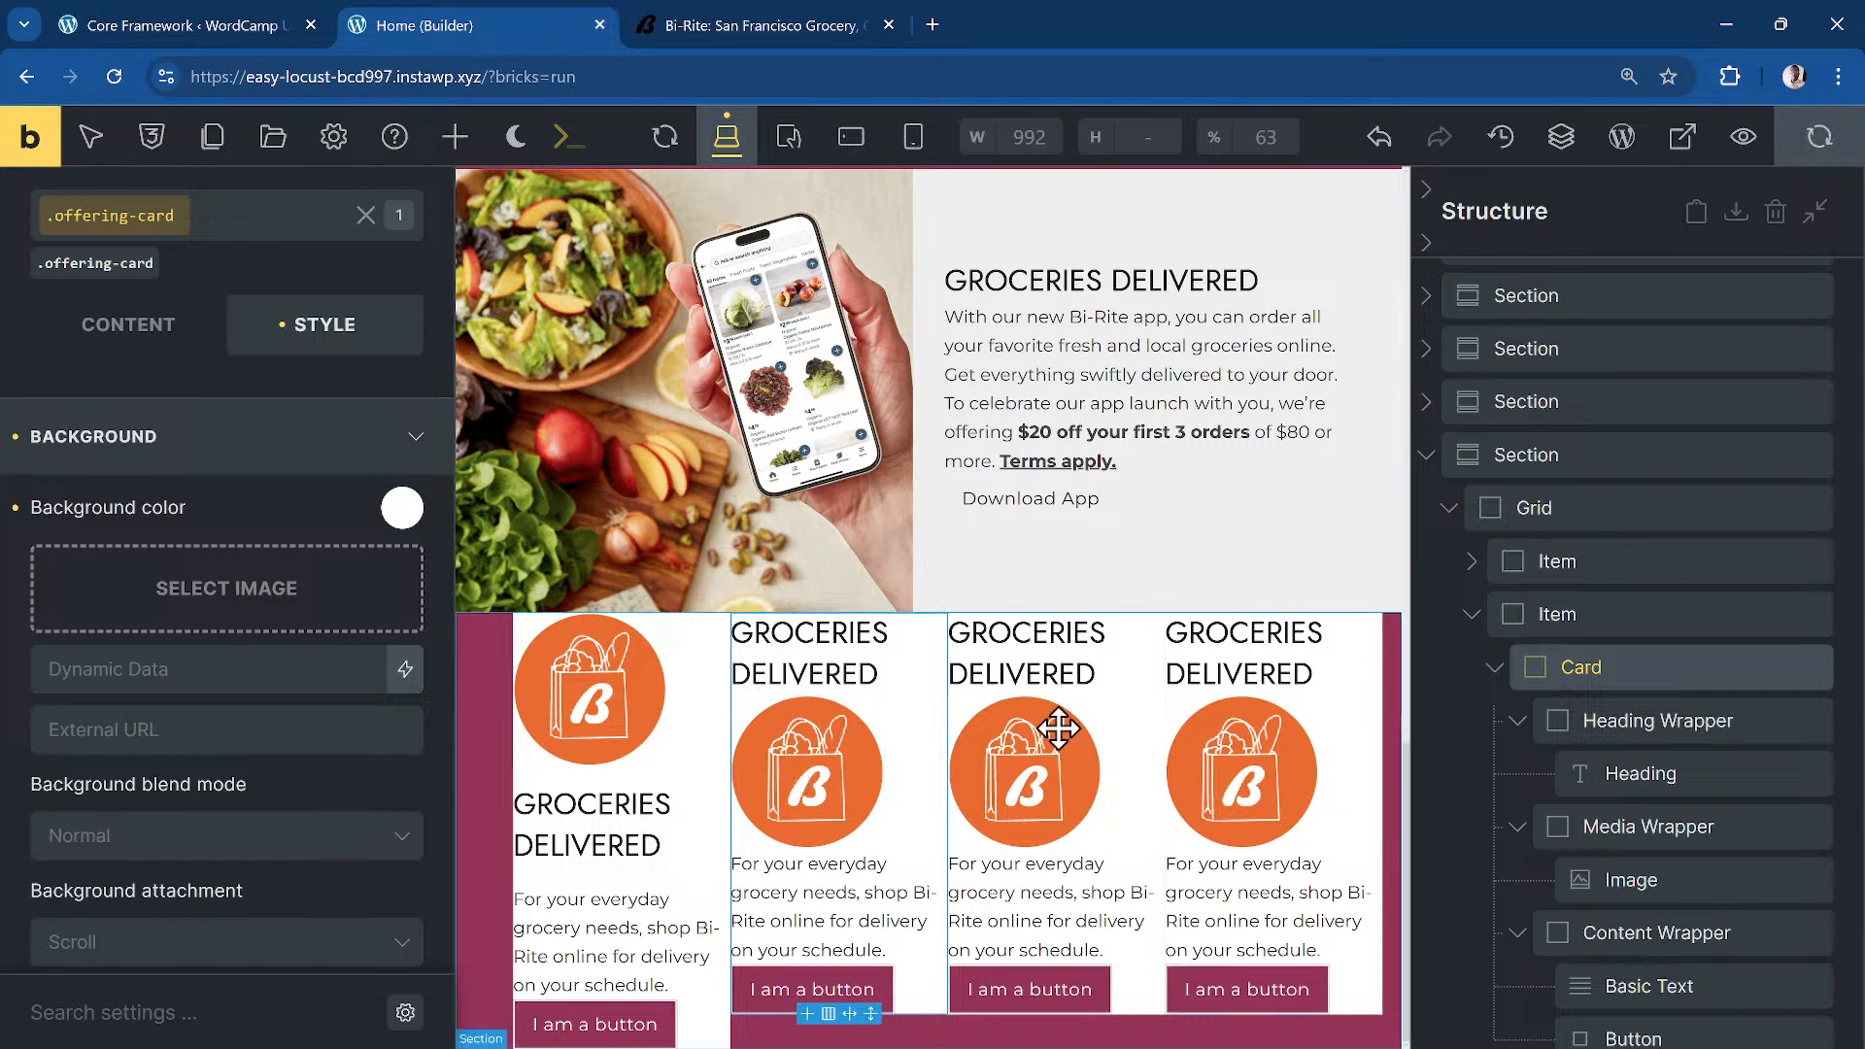
click(1549, 509)
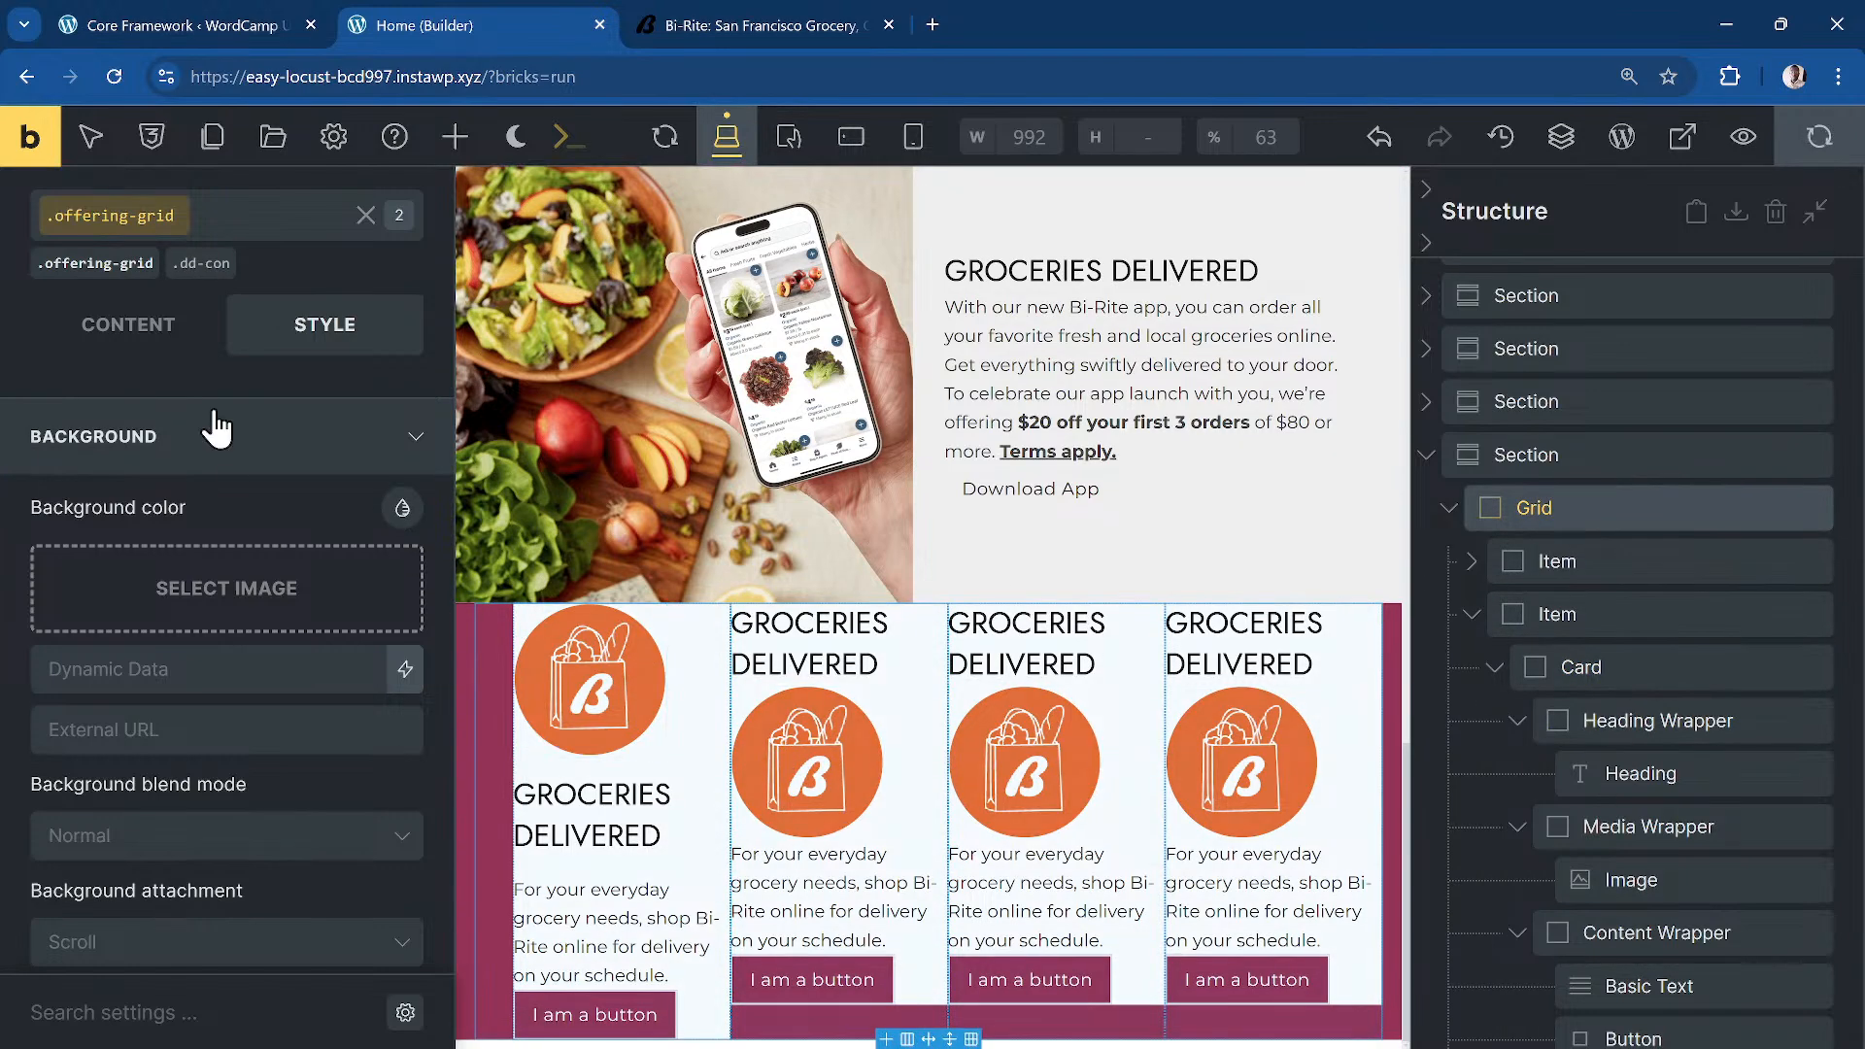
Step: Set the .offering-grid gap to var(--dd-grid-gap) and save the page
click(136, 330)
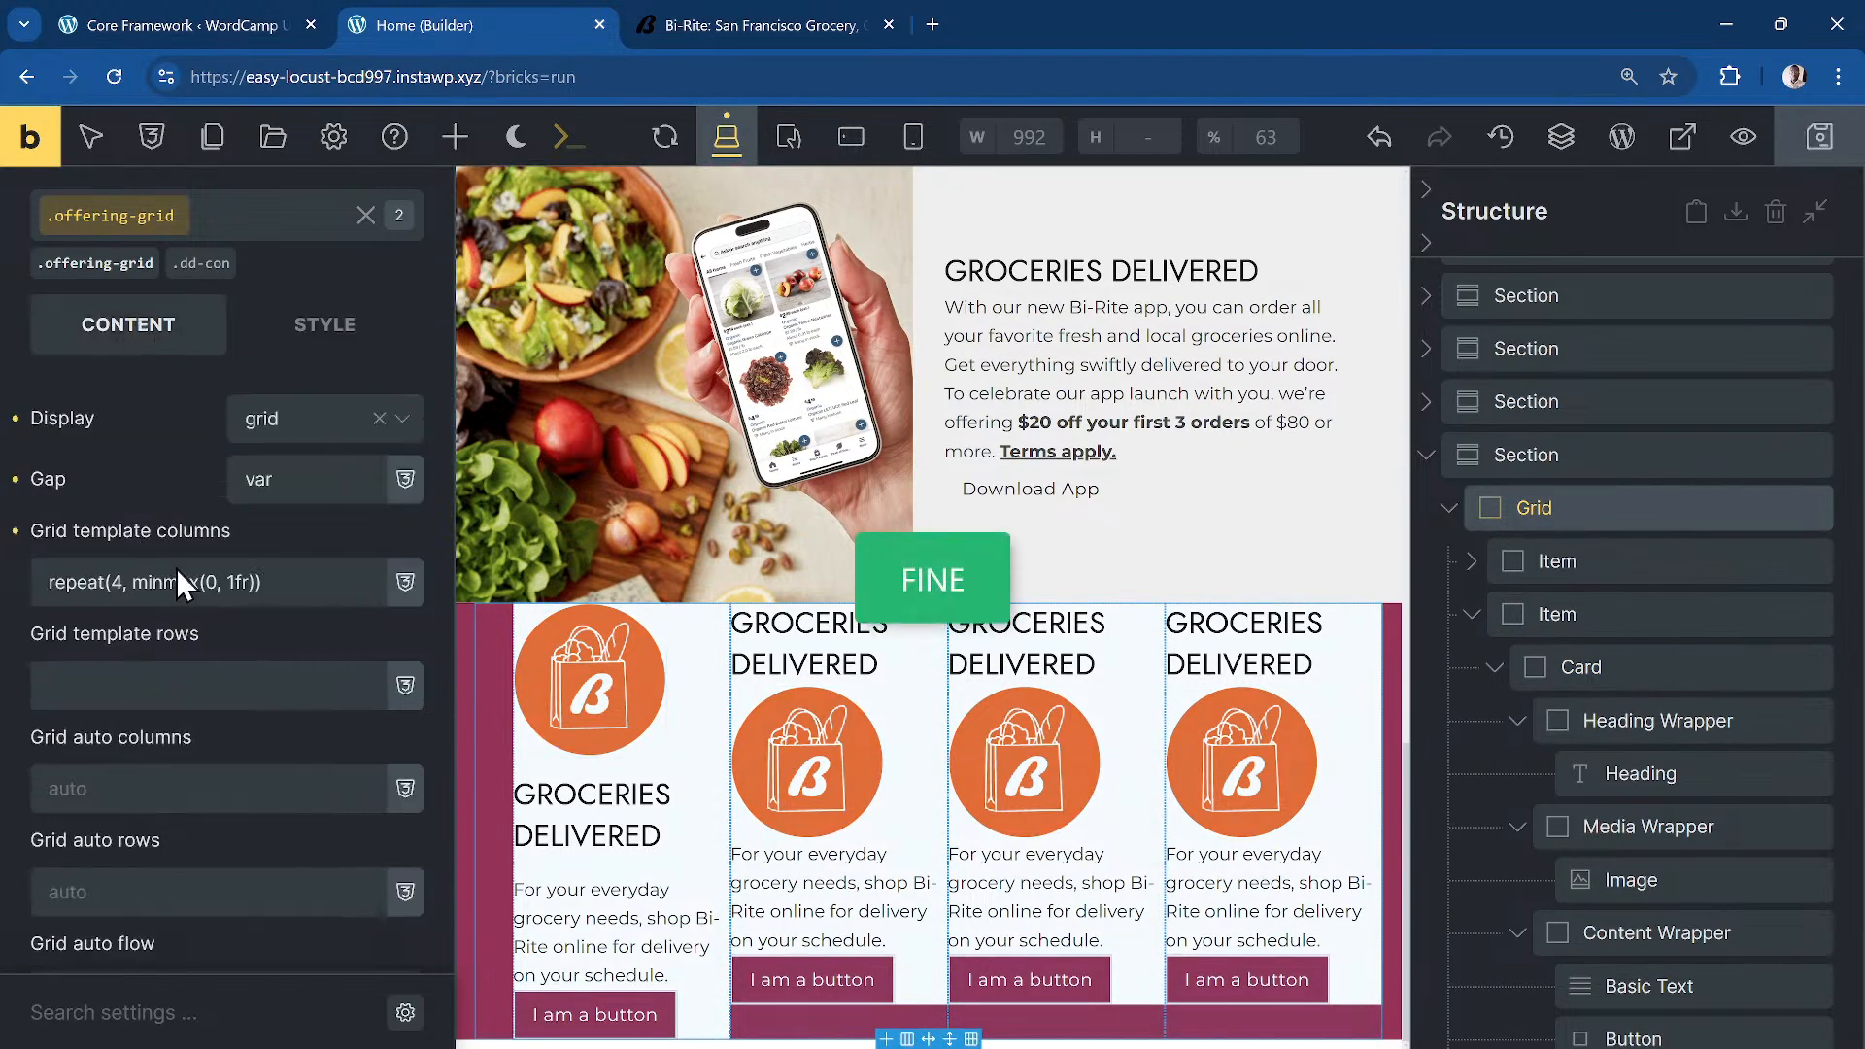
click(313, 488)
text(()
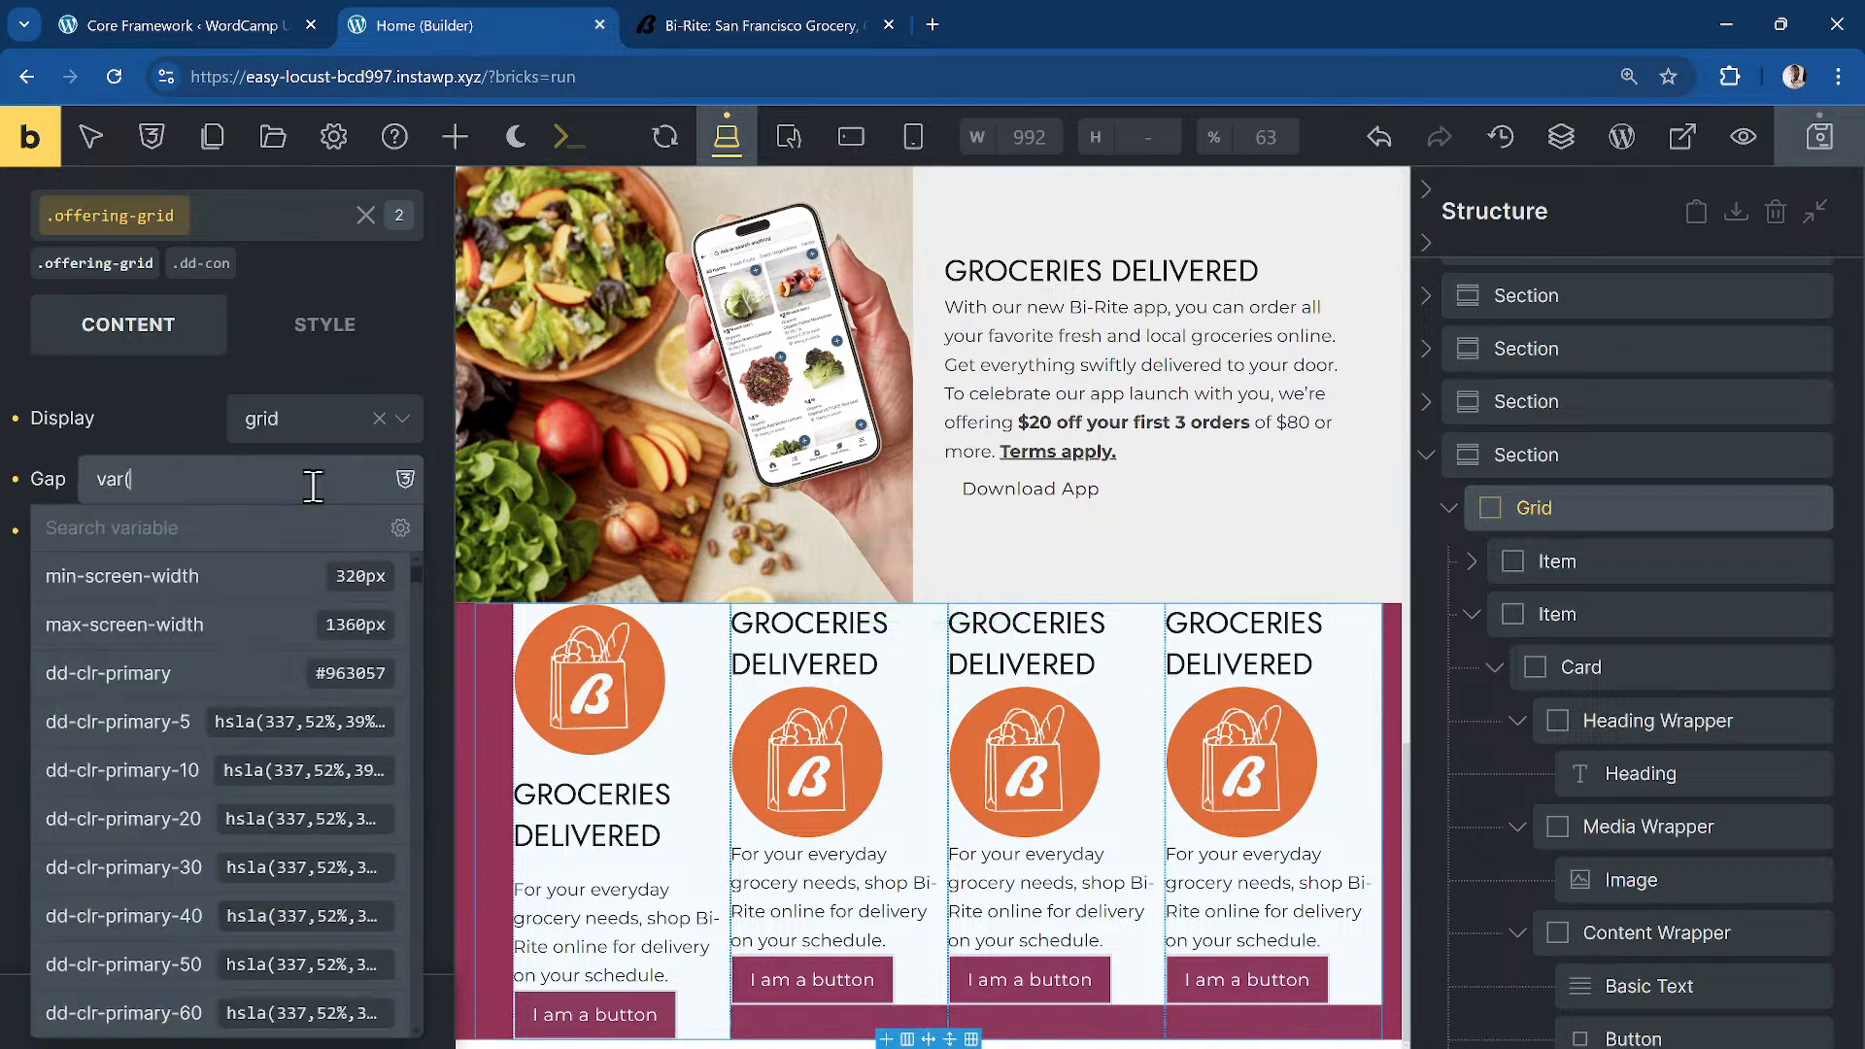
text(--dd-grid-gap))
click(172, 428)
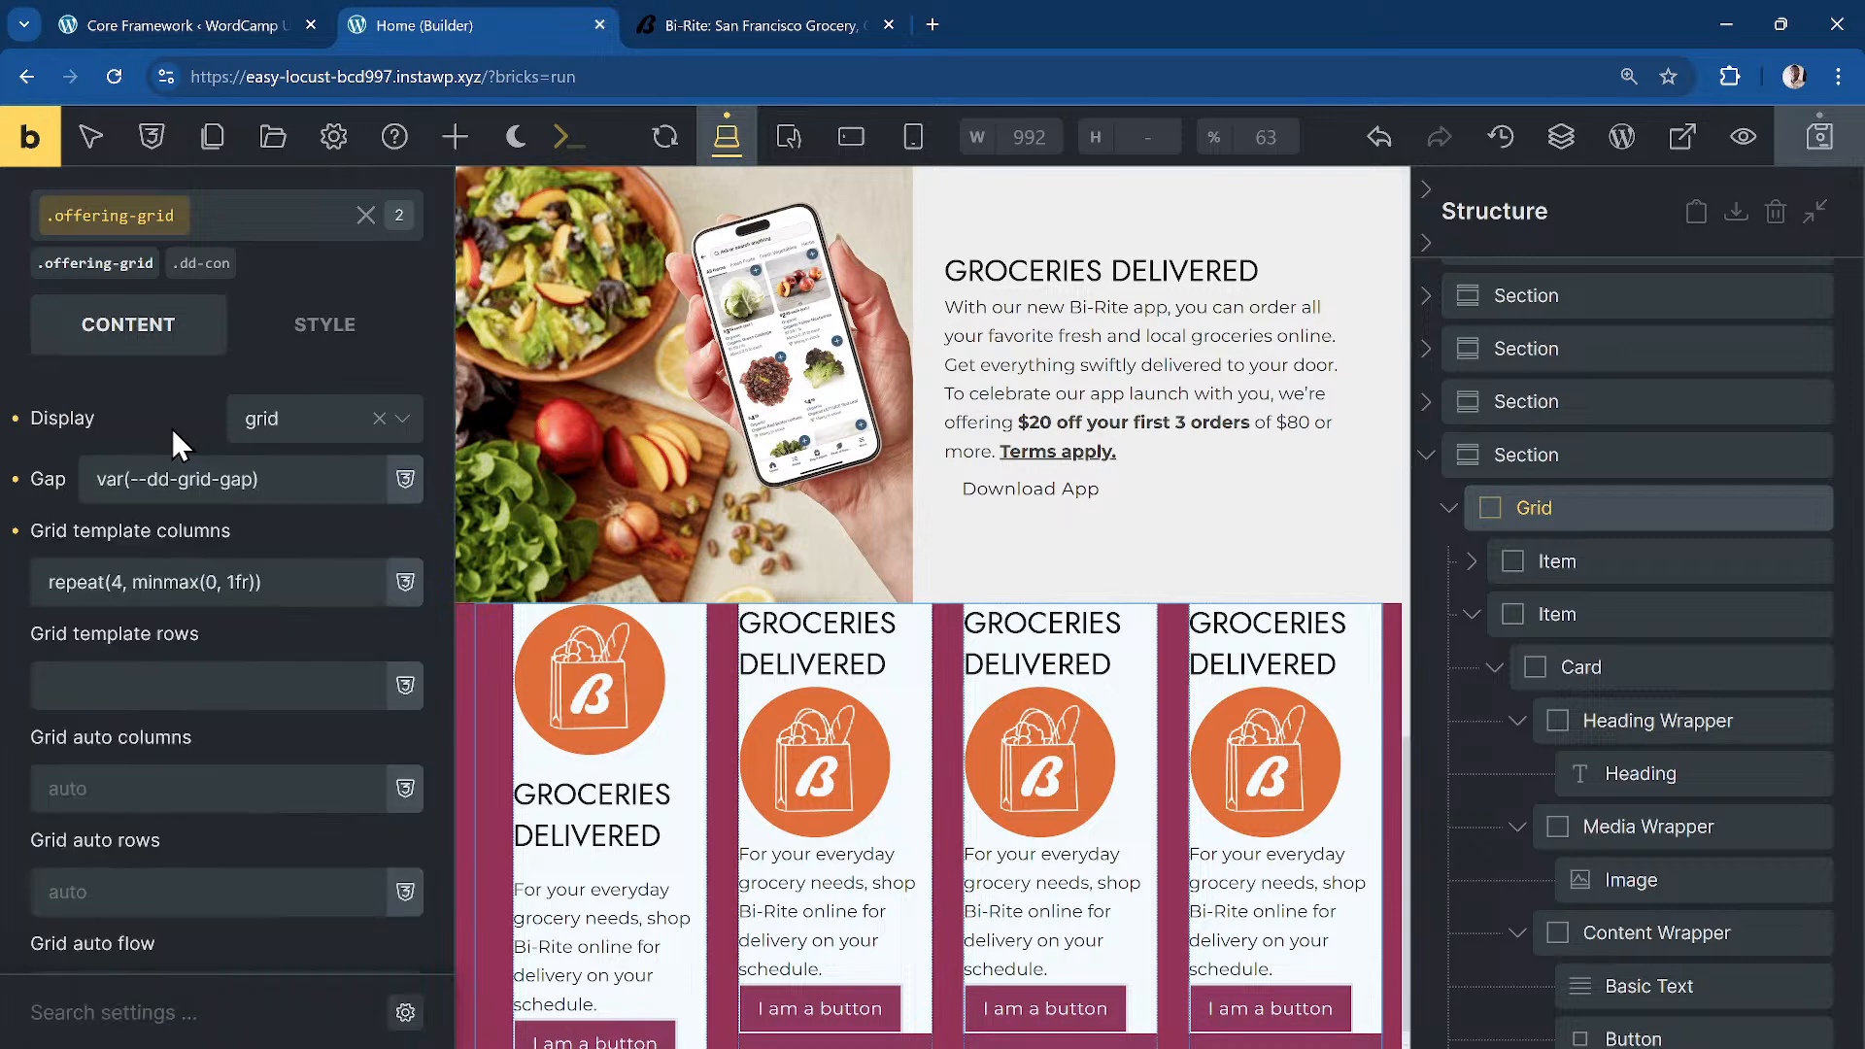
key(ctrl+s)
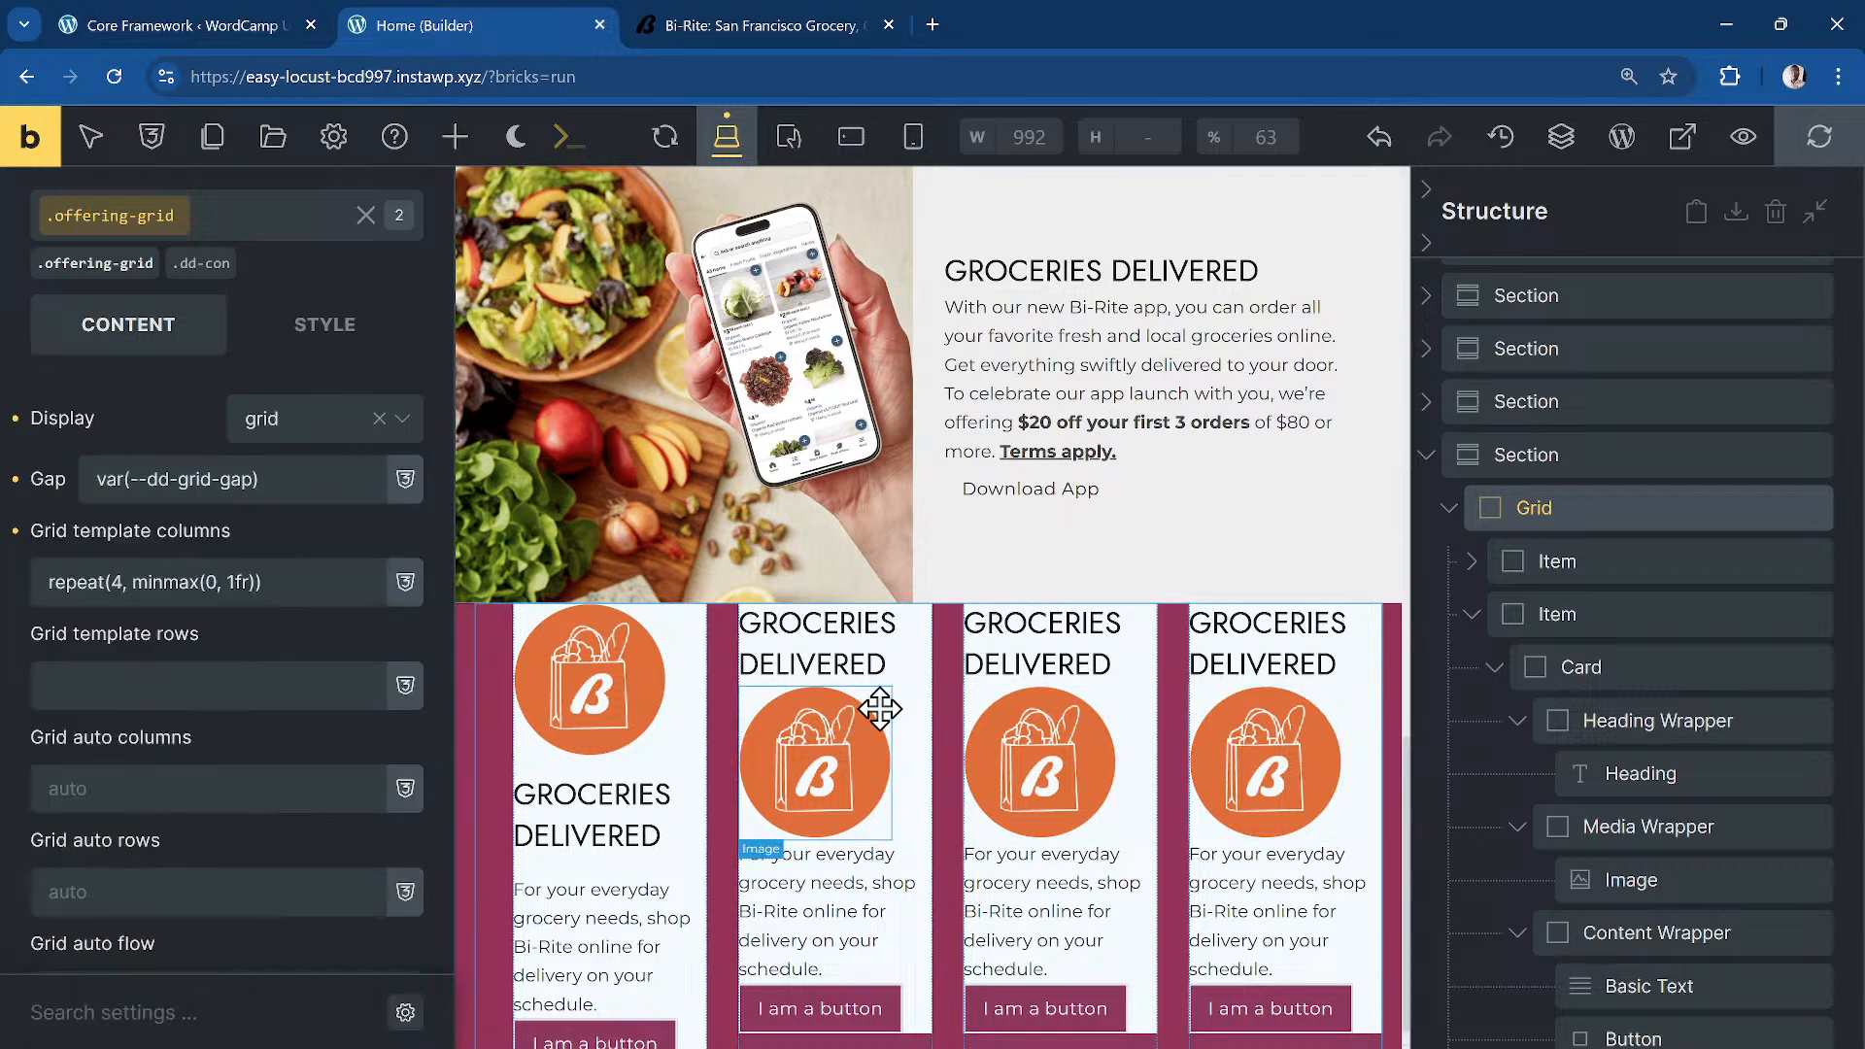
Step: Add custom CSS 'order: -1' to the media wrapper so images sit above the text
click(1473, 612)
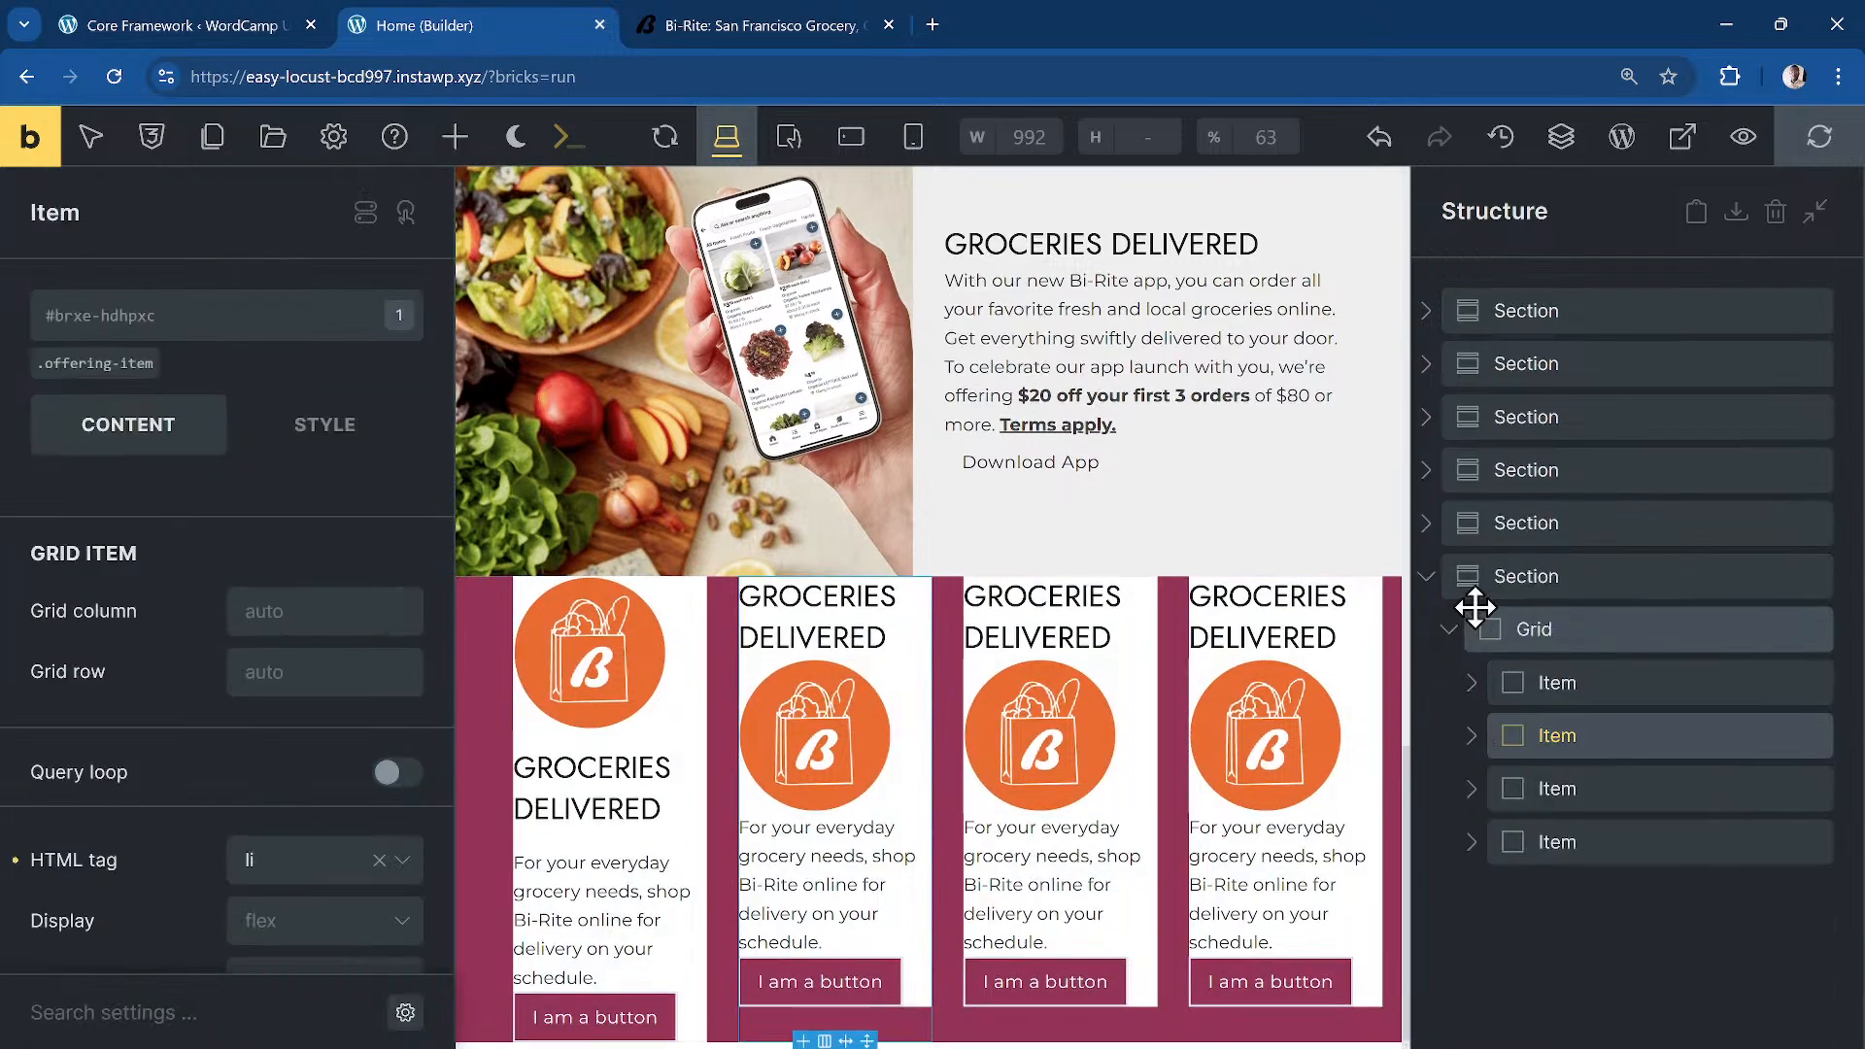
click(1472, 685)
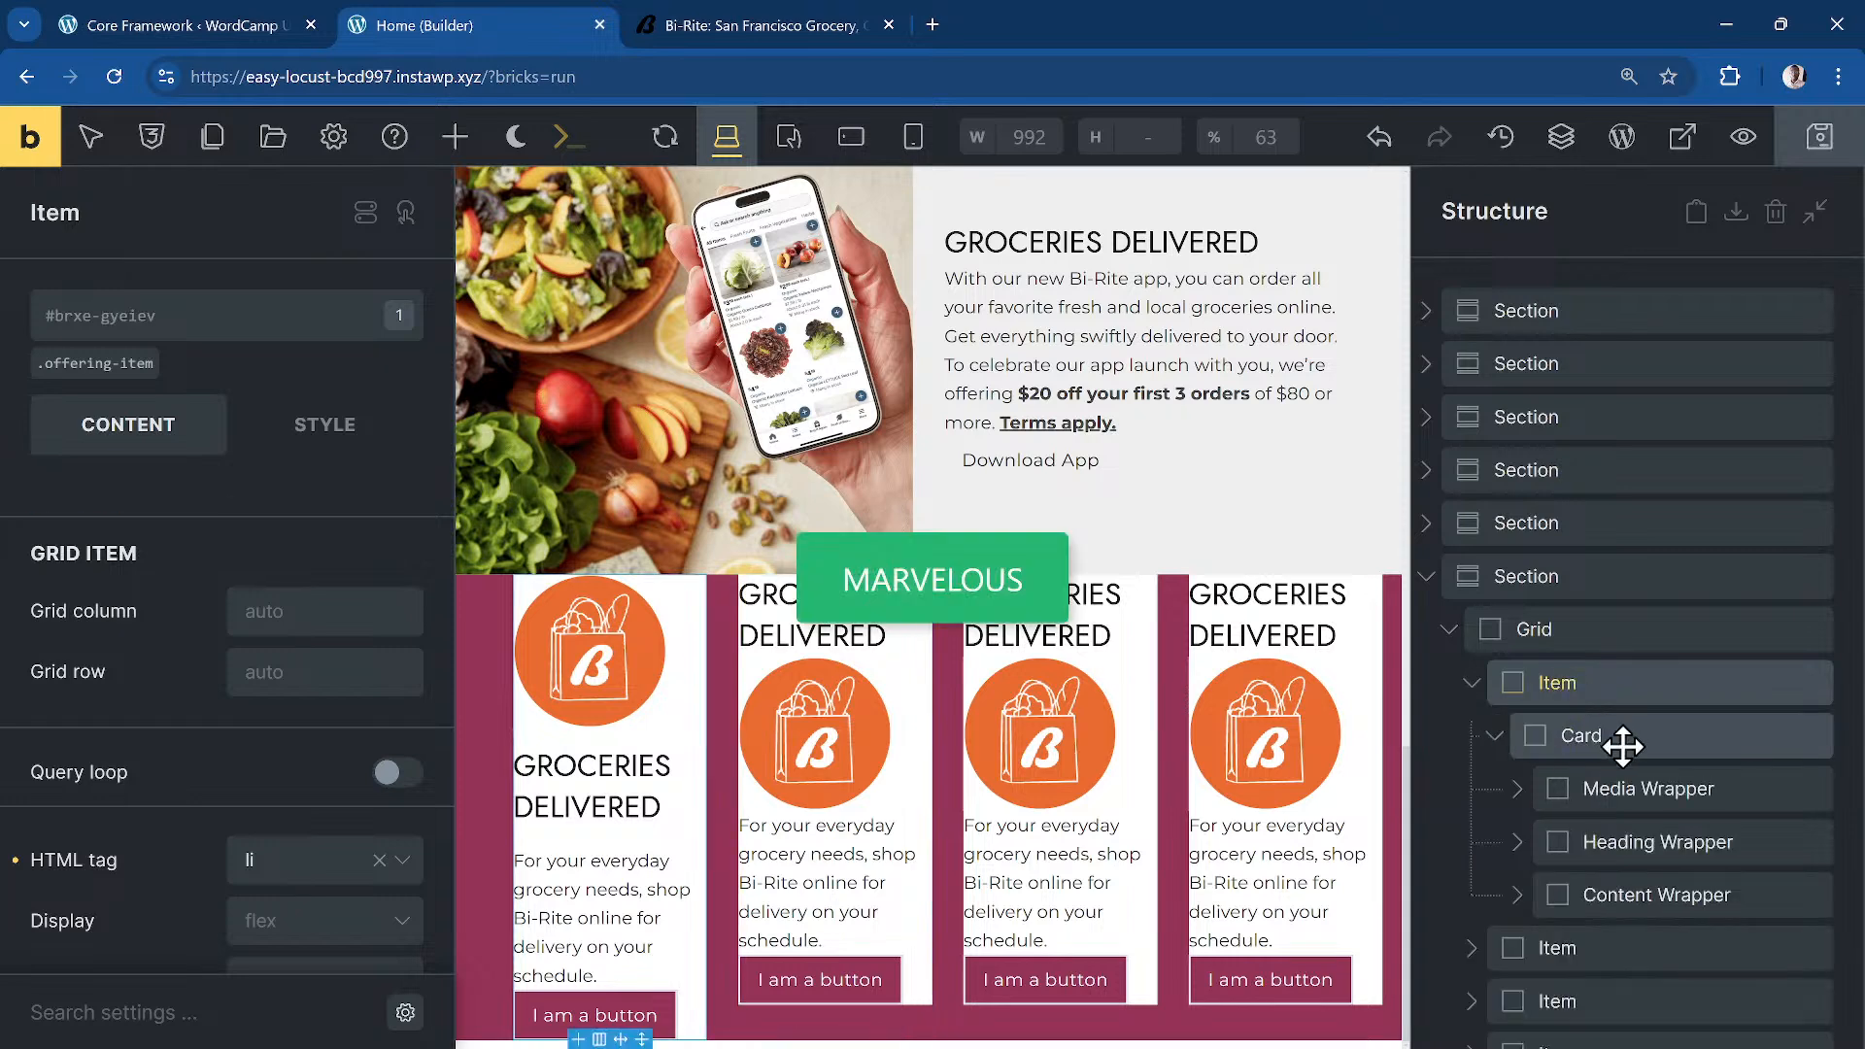
click(1700, 789)
click(331, 432)
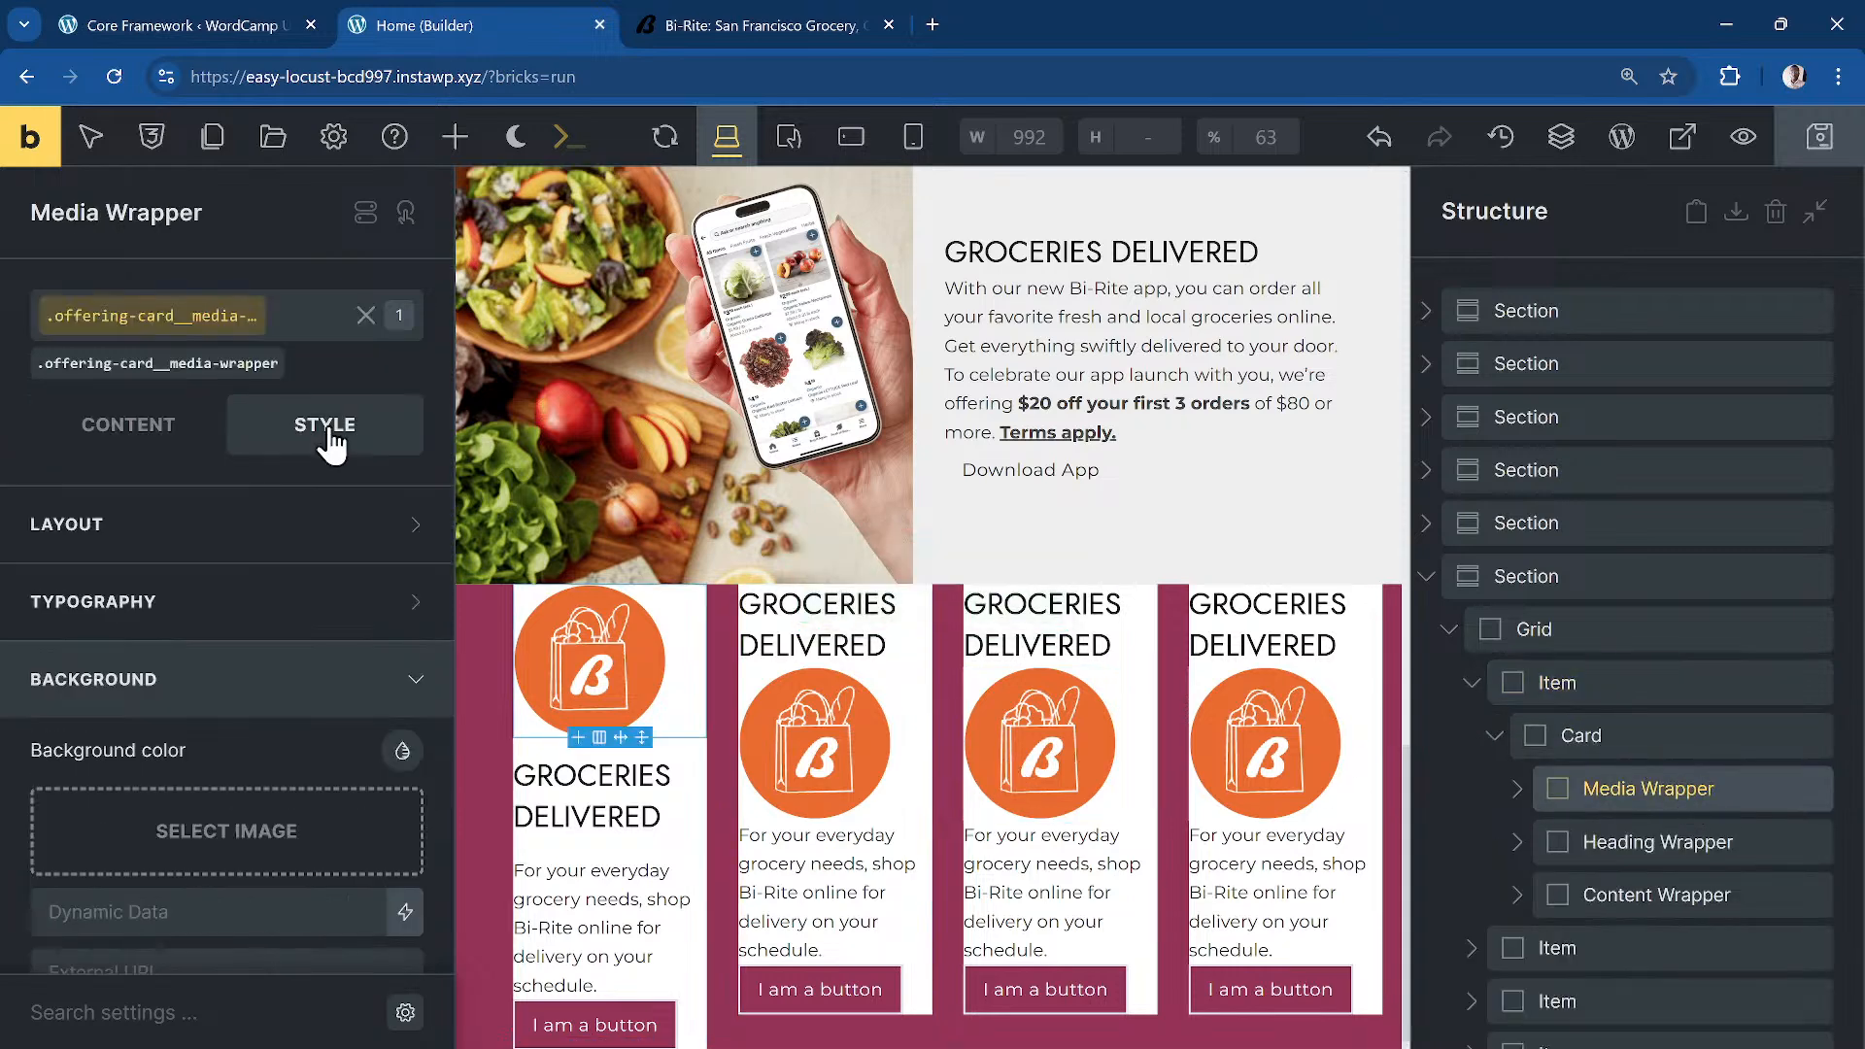
scroll(292, 729, down, 5)
click(207, 855)
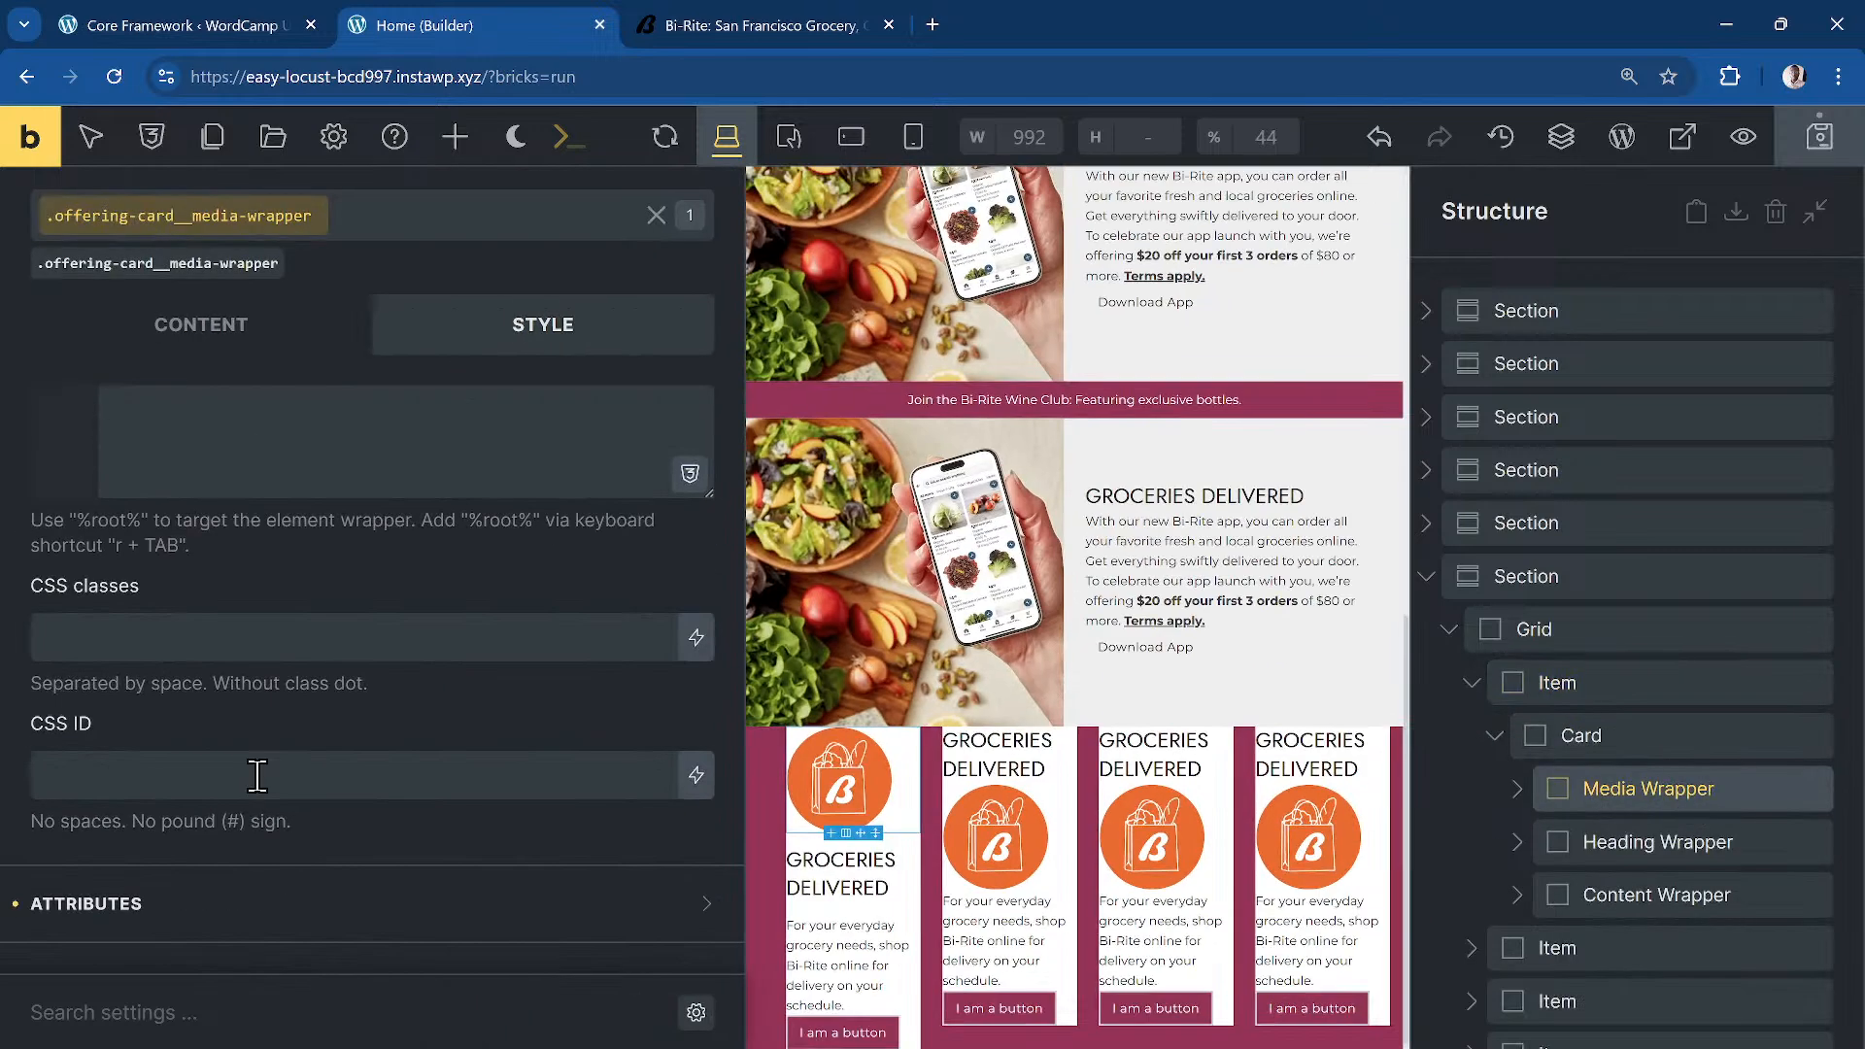
click(296, 467)
text(r)
key(Tab)
text({)
key(Return)
text(order: 01)
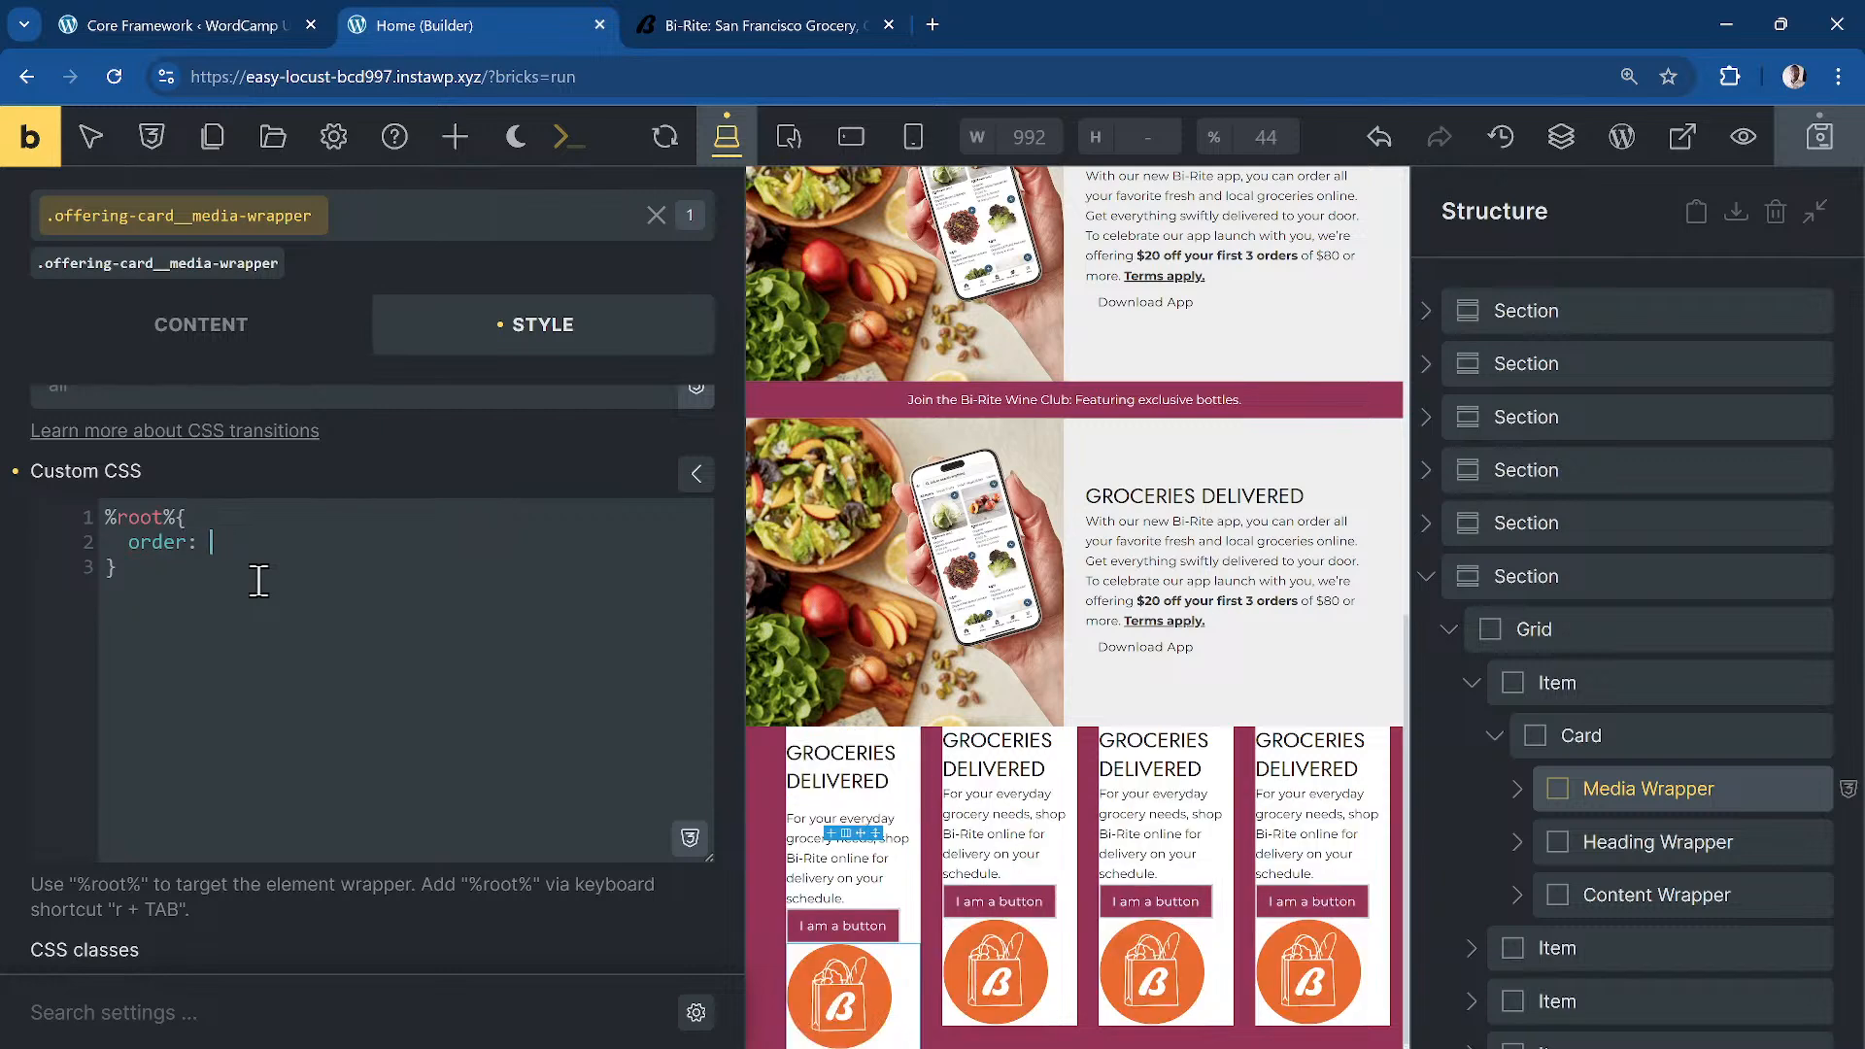
key(BackSpace)
text(-1;)
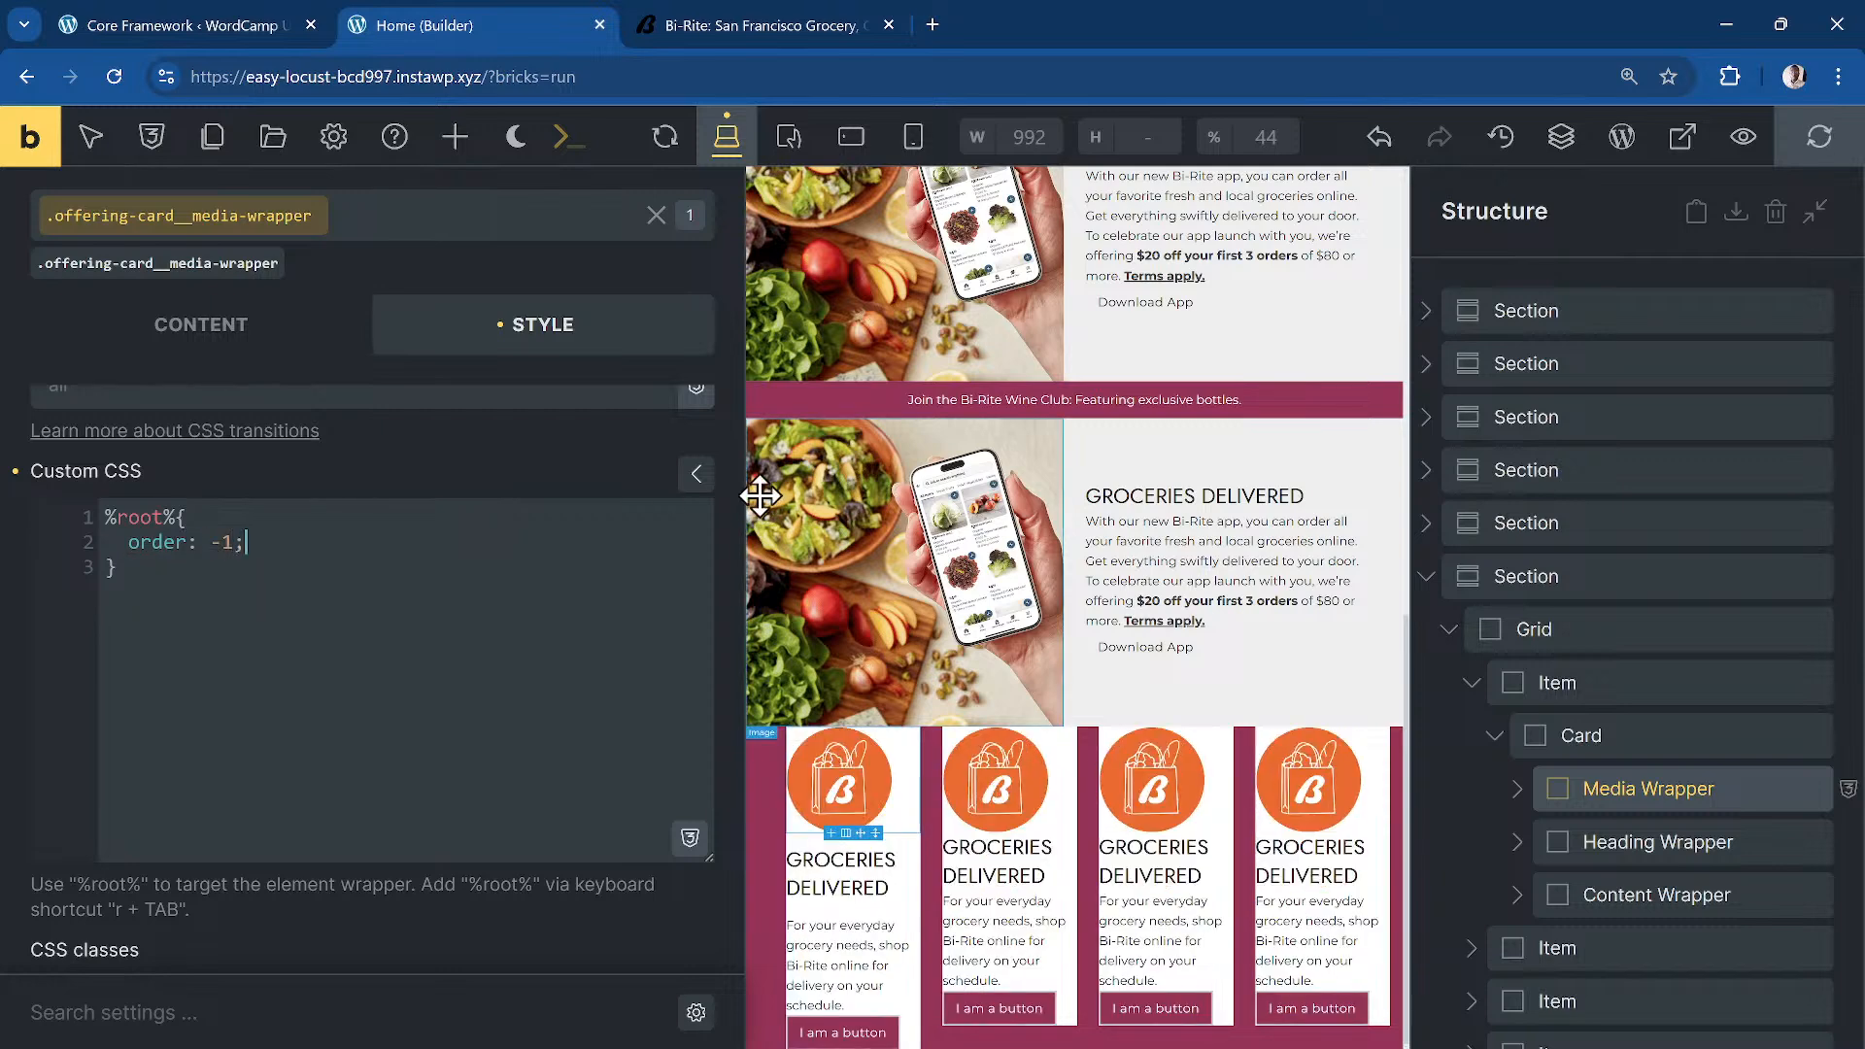
Step: Center the .offering-card contents on both main and cross axes
click(1655, 739)
click(200, 335)
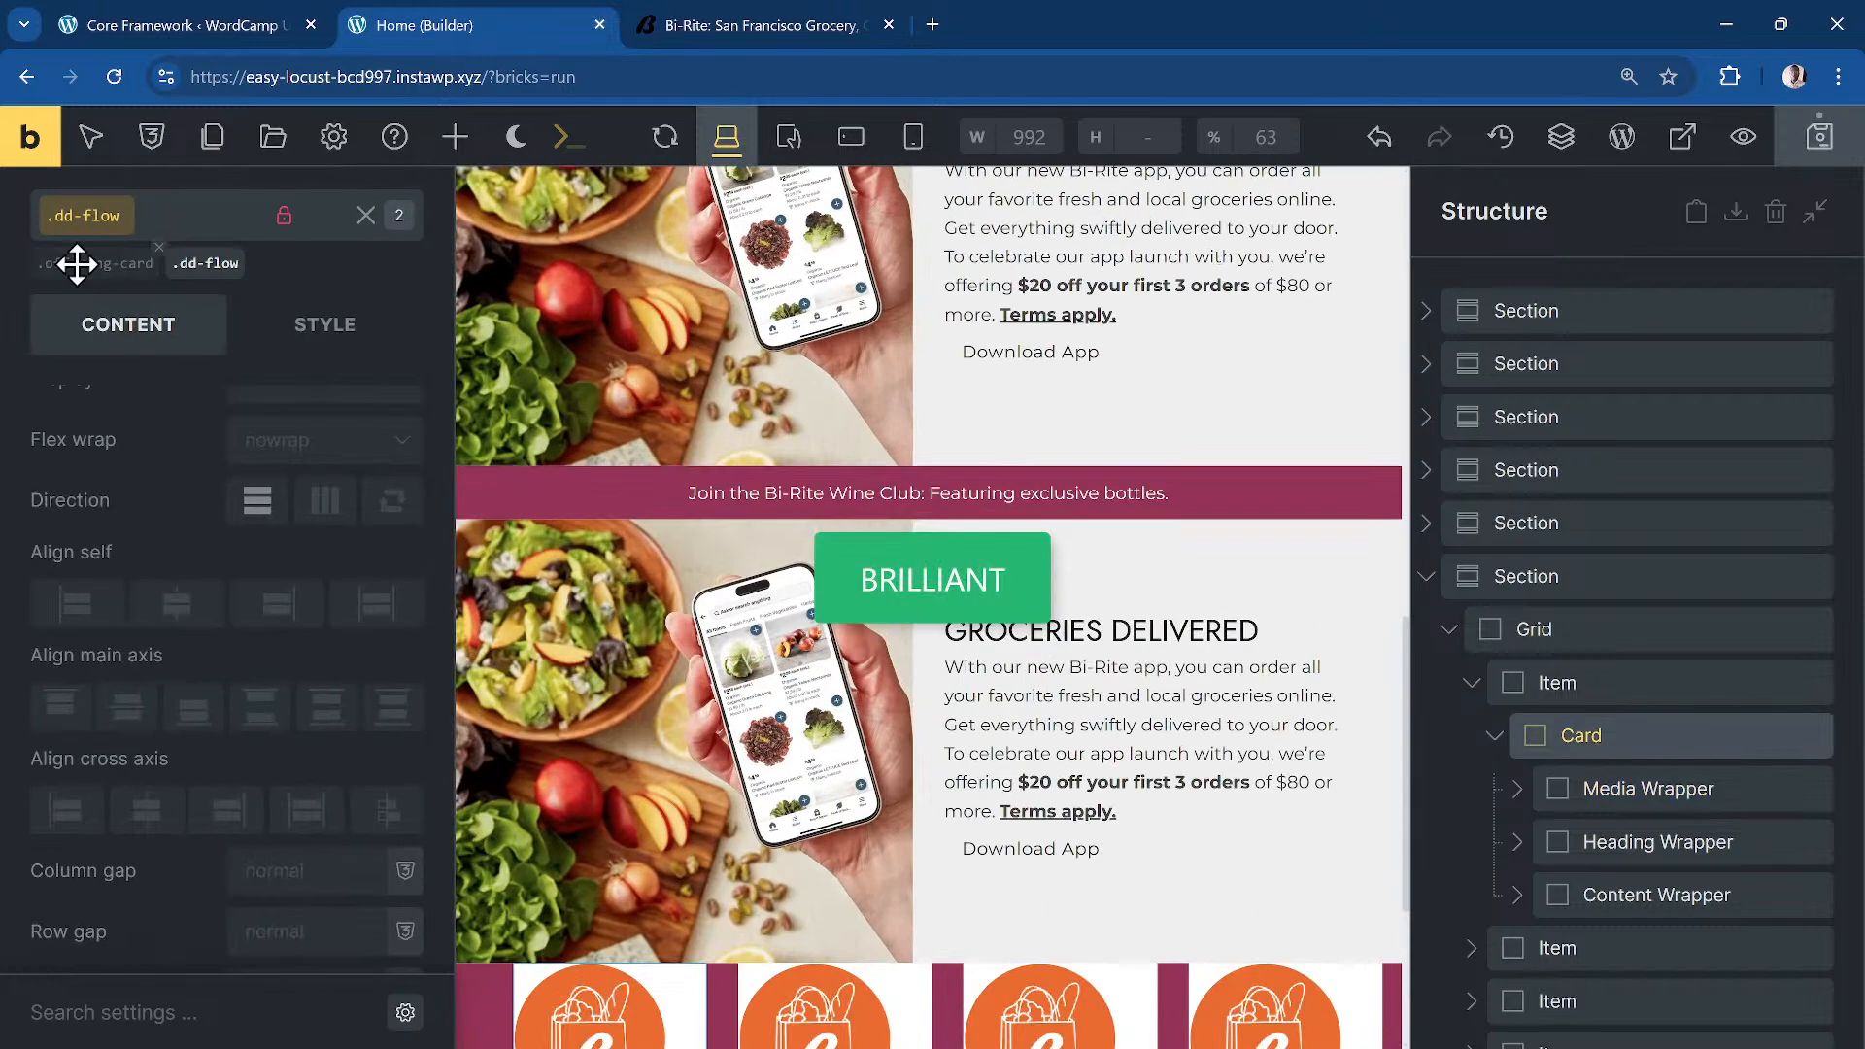
click(75, 263)
click(127, 707)
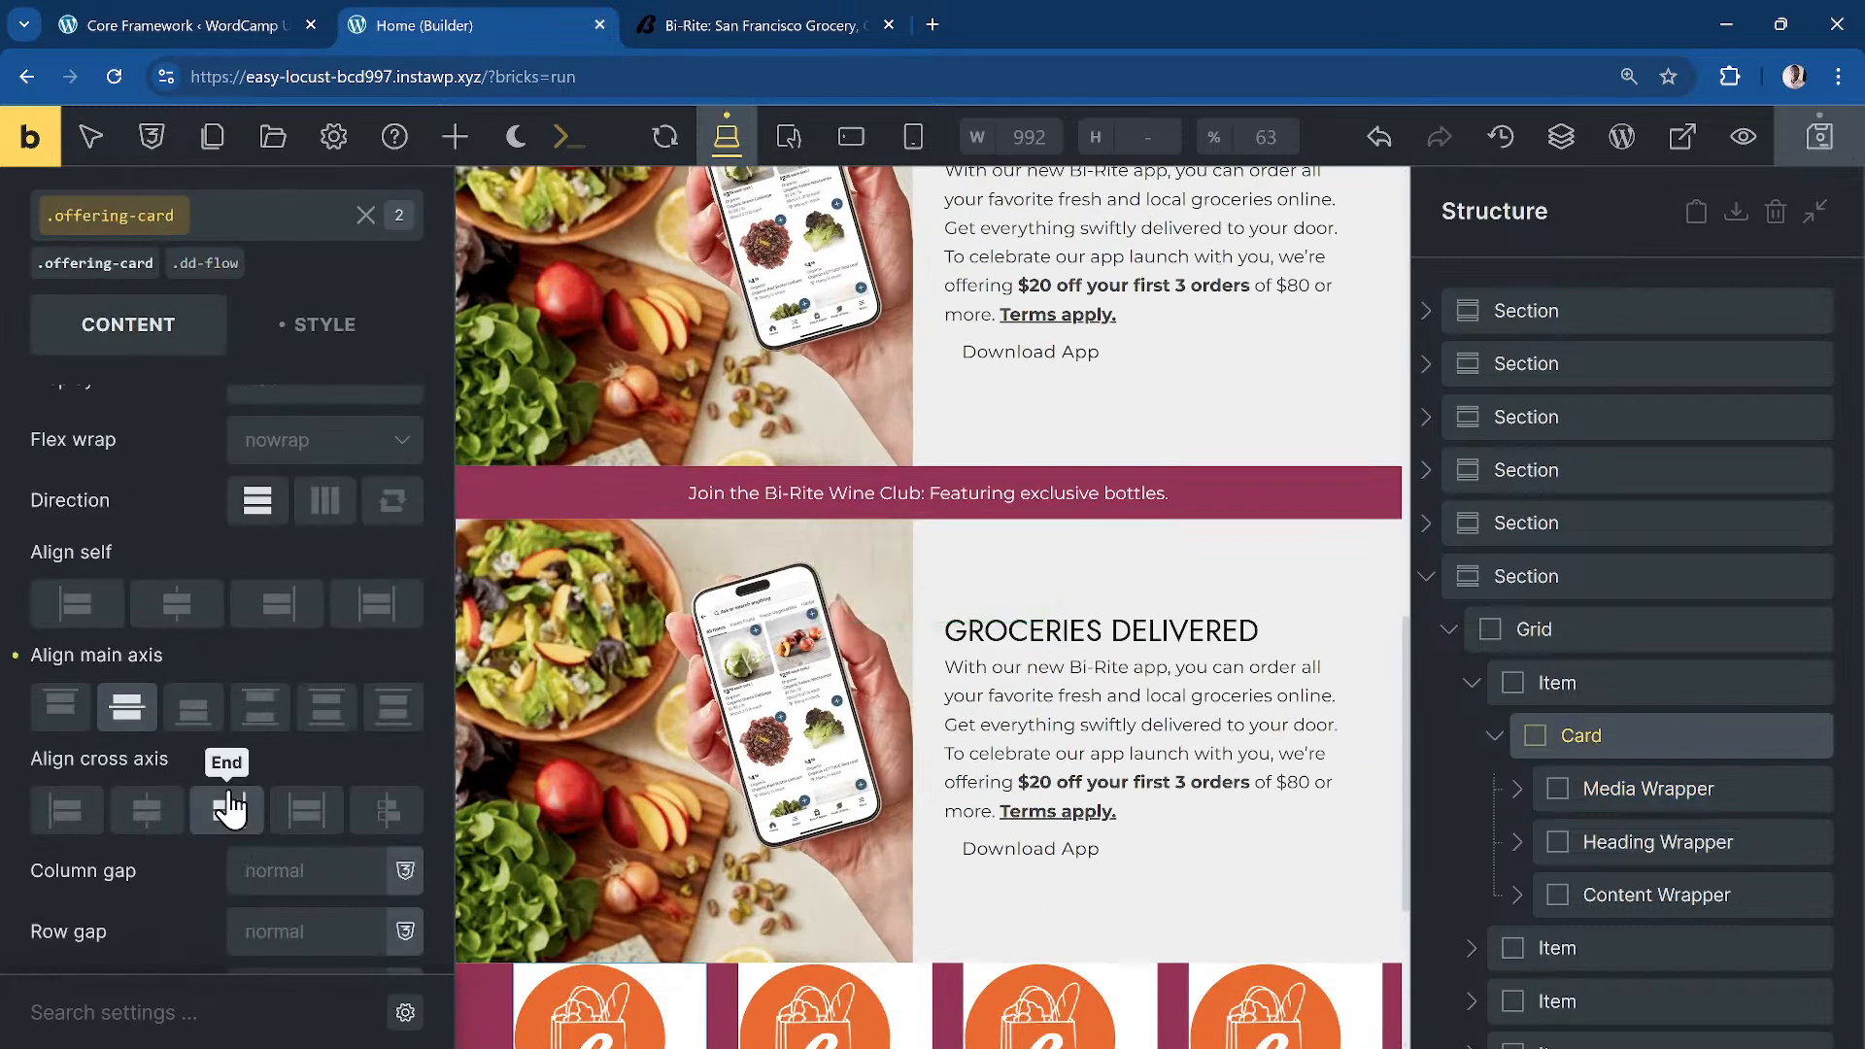
click(147, 809)
scroll(908, 857, down, 1)
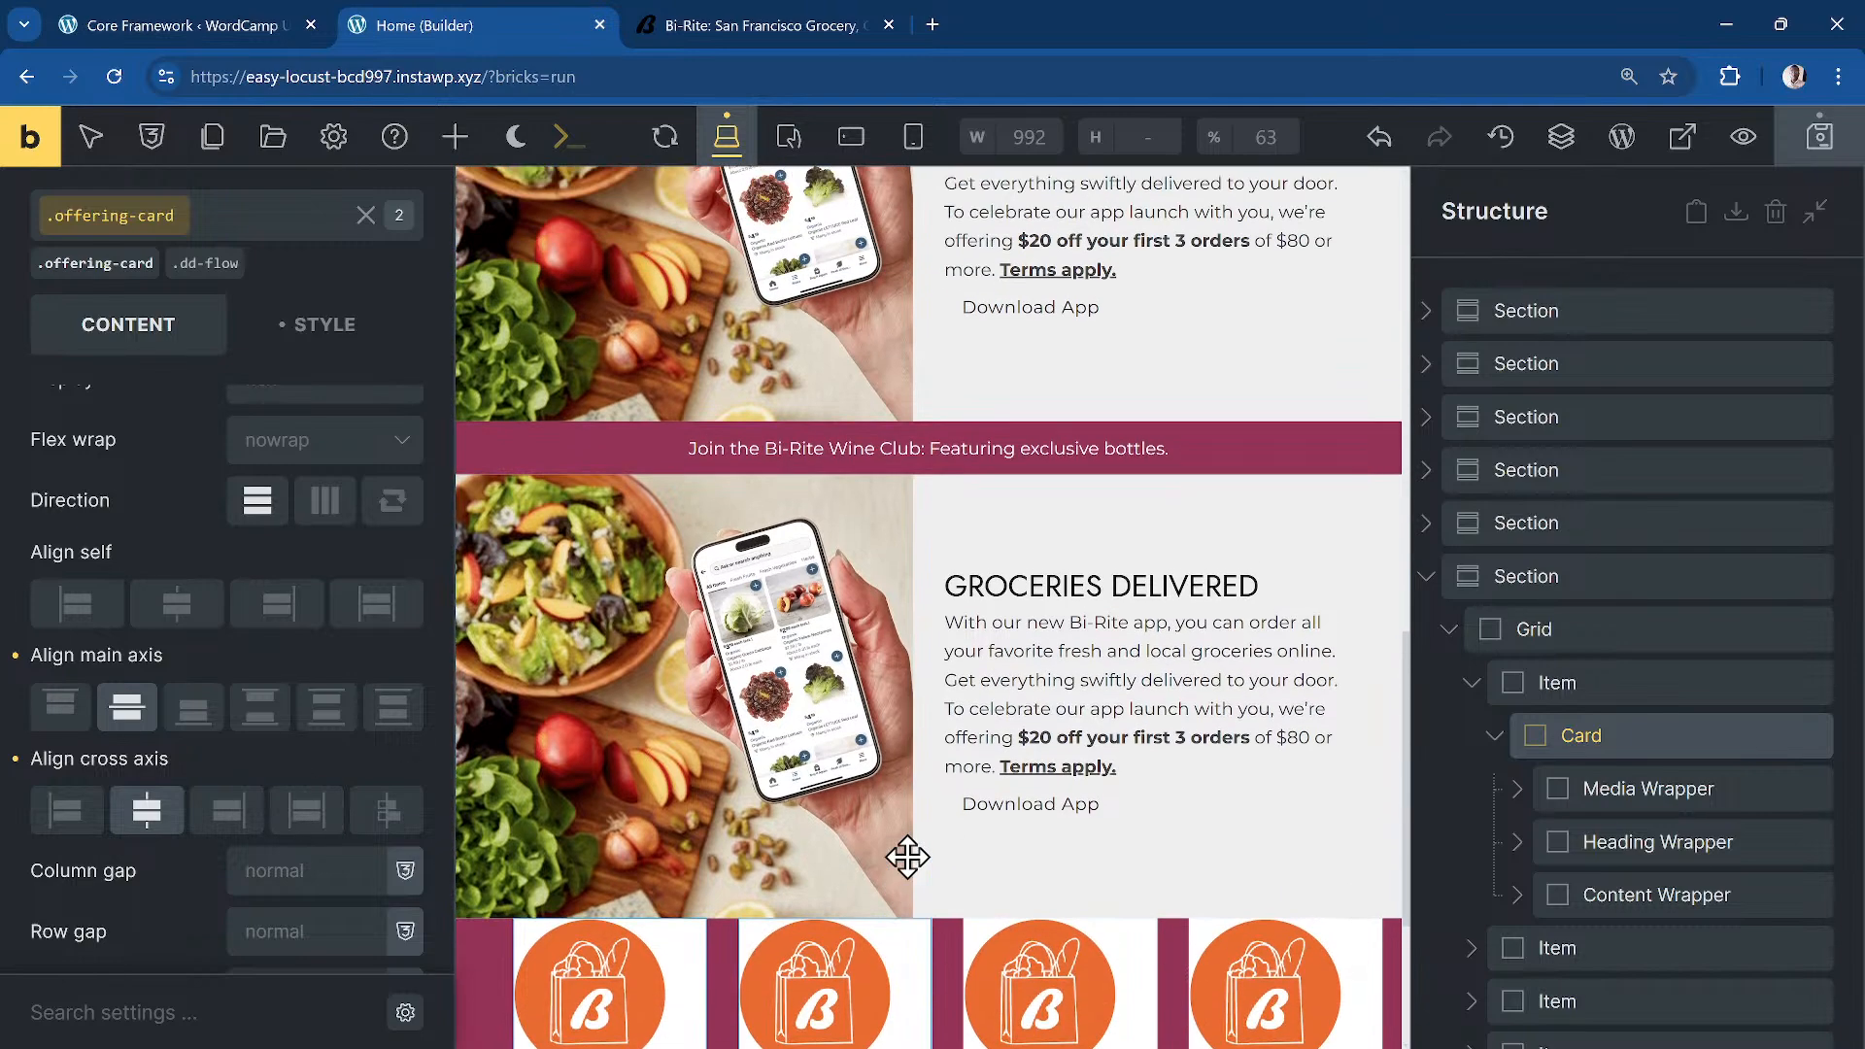
scroll(909, 857, down, 1)
Step: Center the logo inside the media wrapper on both main and cross axes
click(1623, 789)
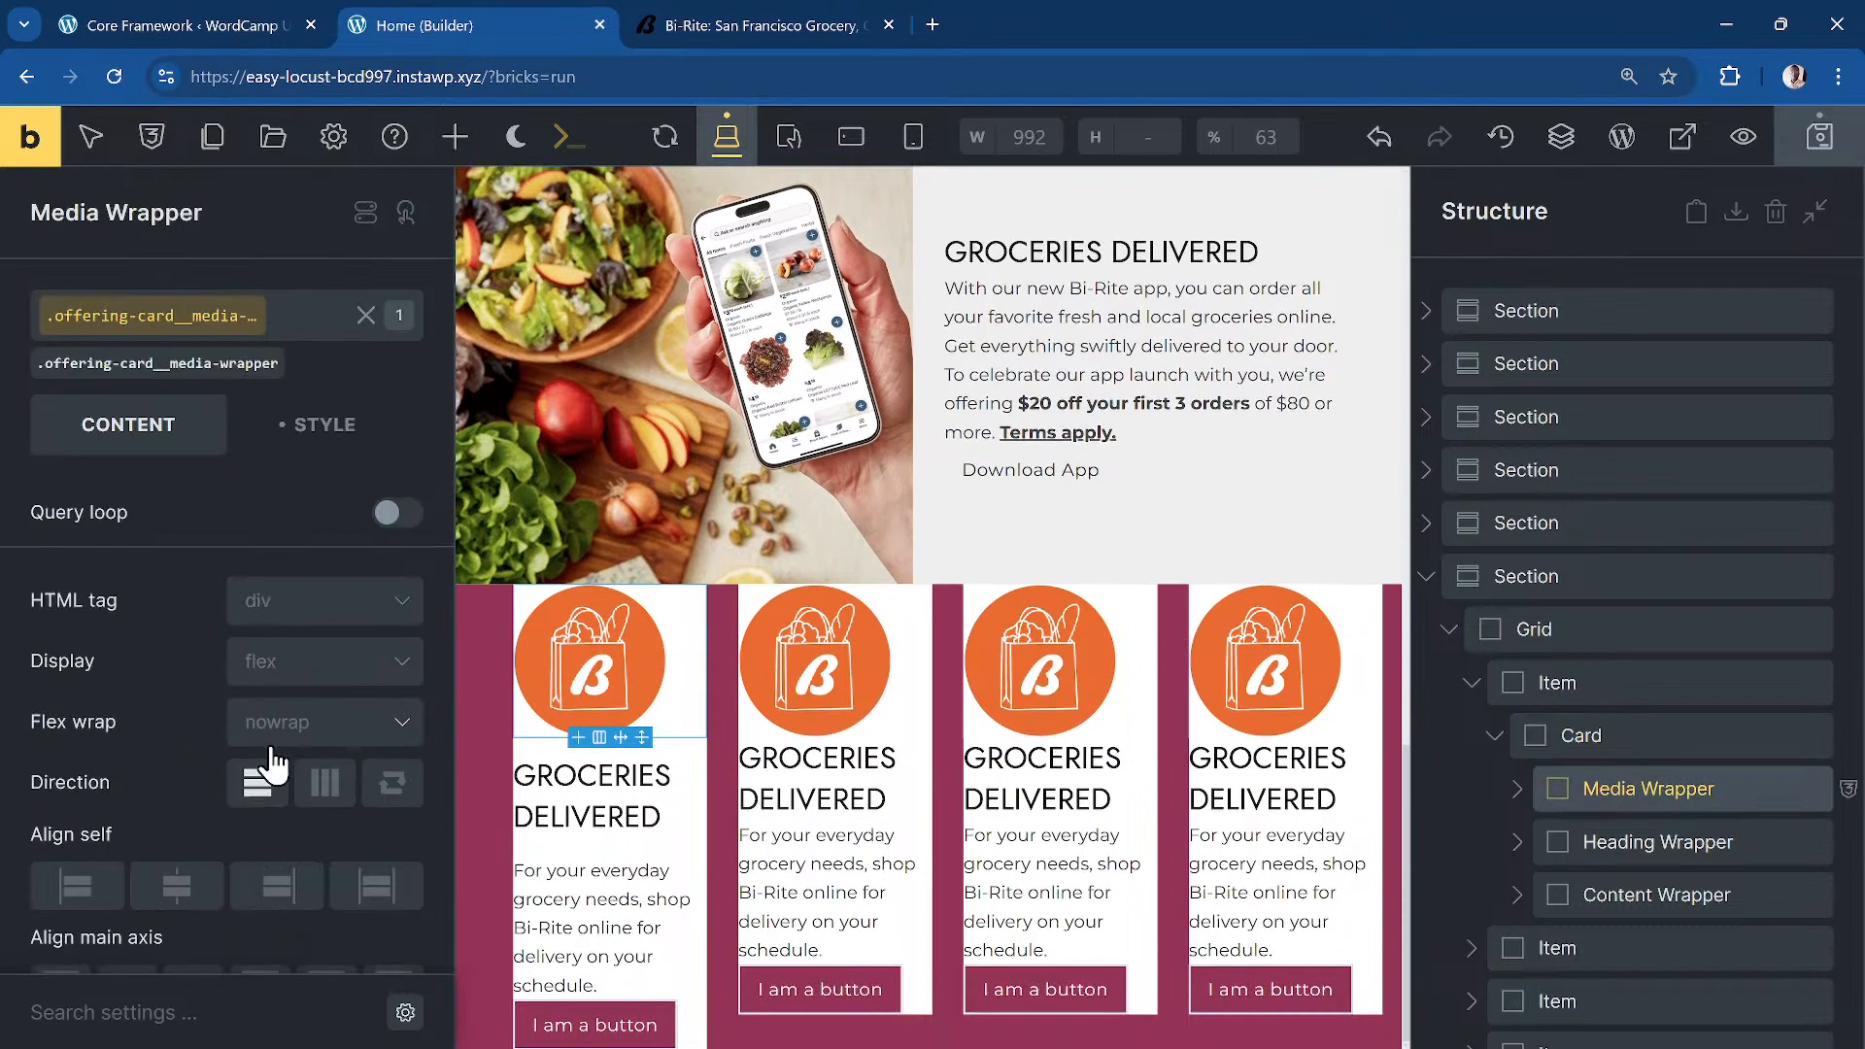
scroll(116, 863, down, 3)
click(126, 746)
click(147, 849)
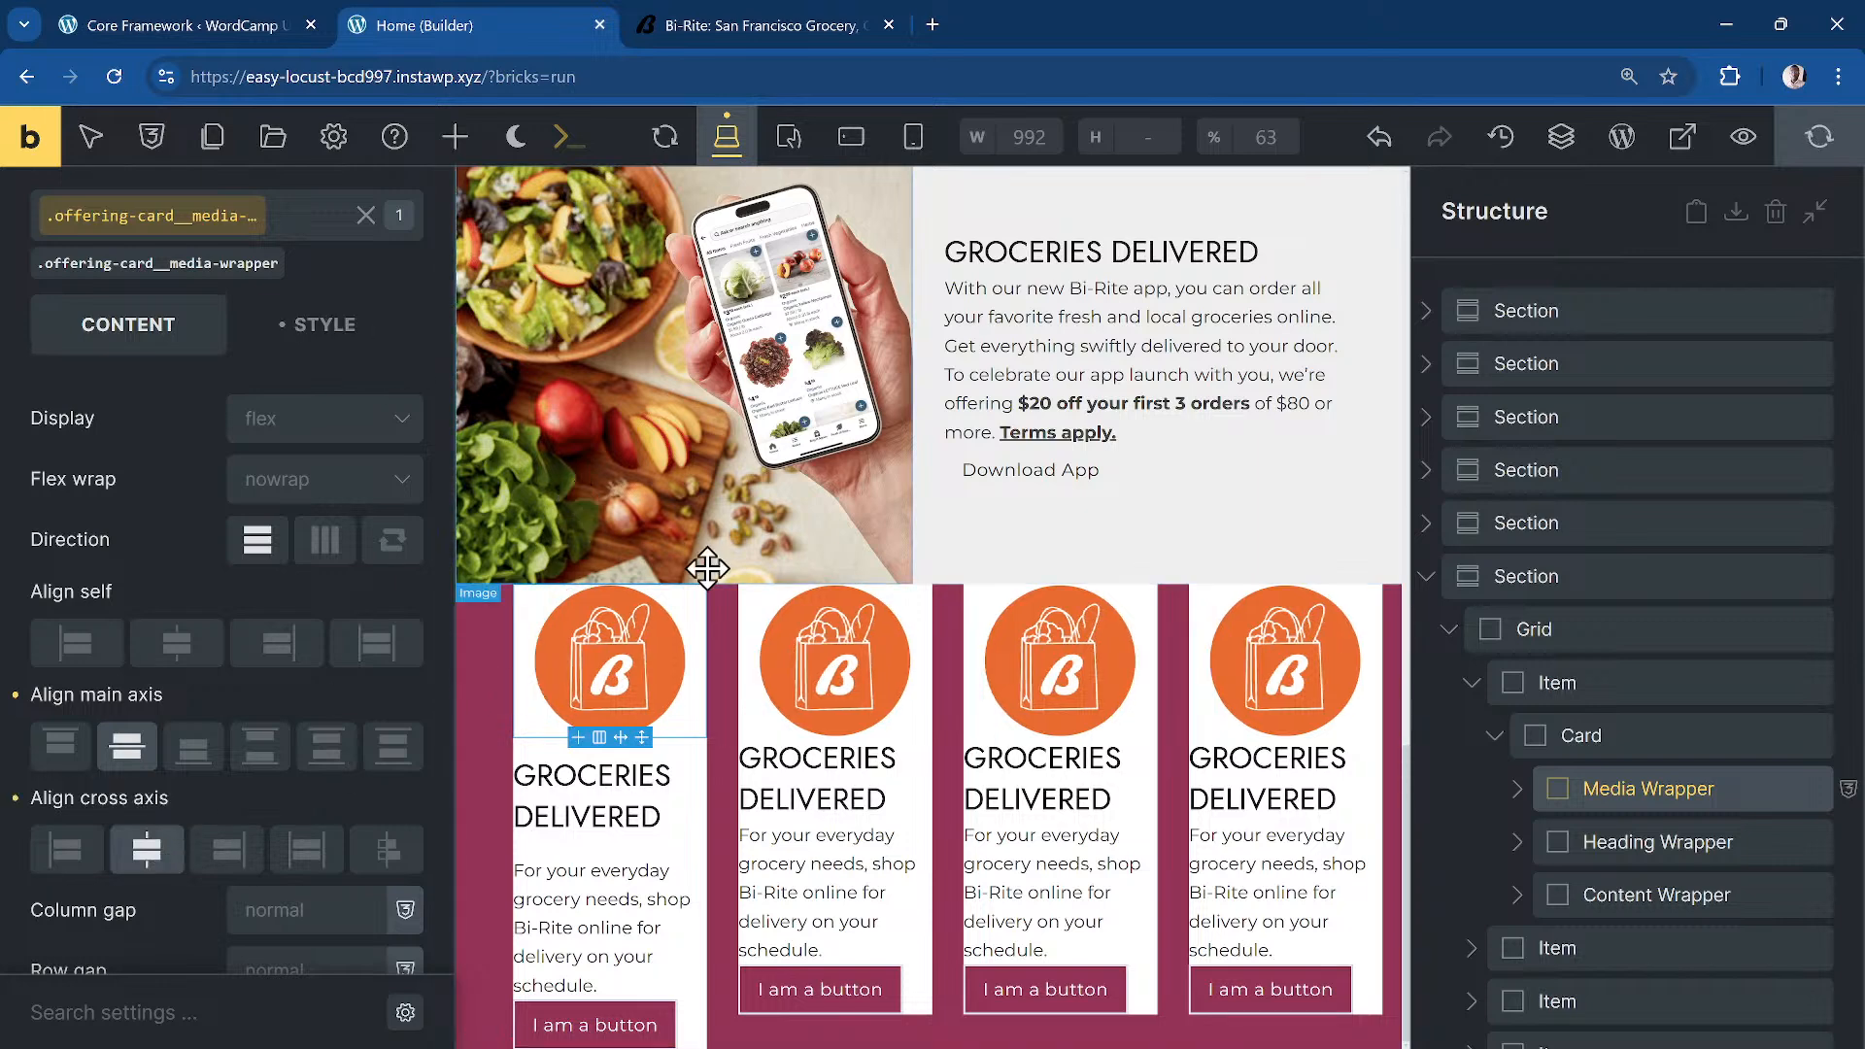
click(651, 674)
click(271, 340)
Step: Change the card logo image width to 5rem
scroll(221, 607, down, 5)
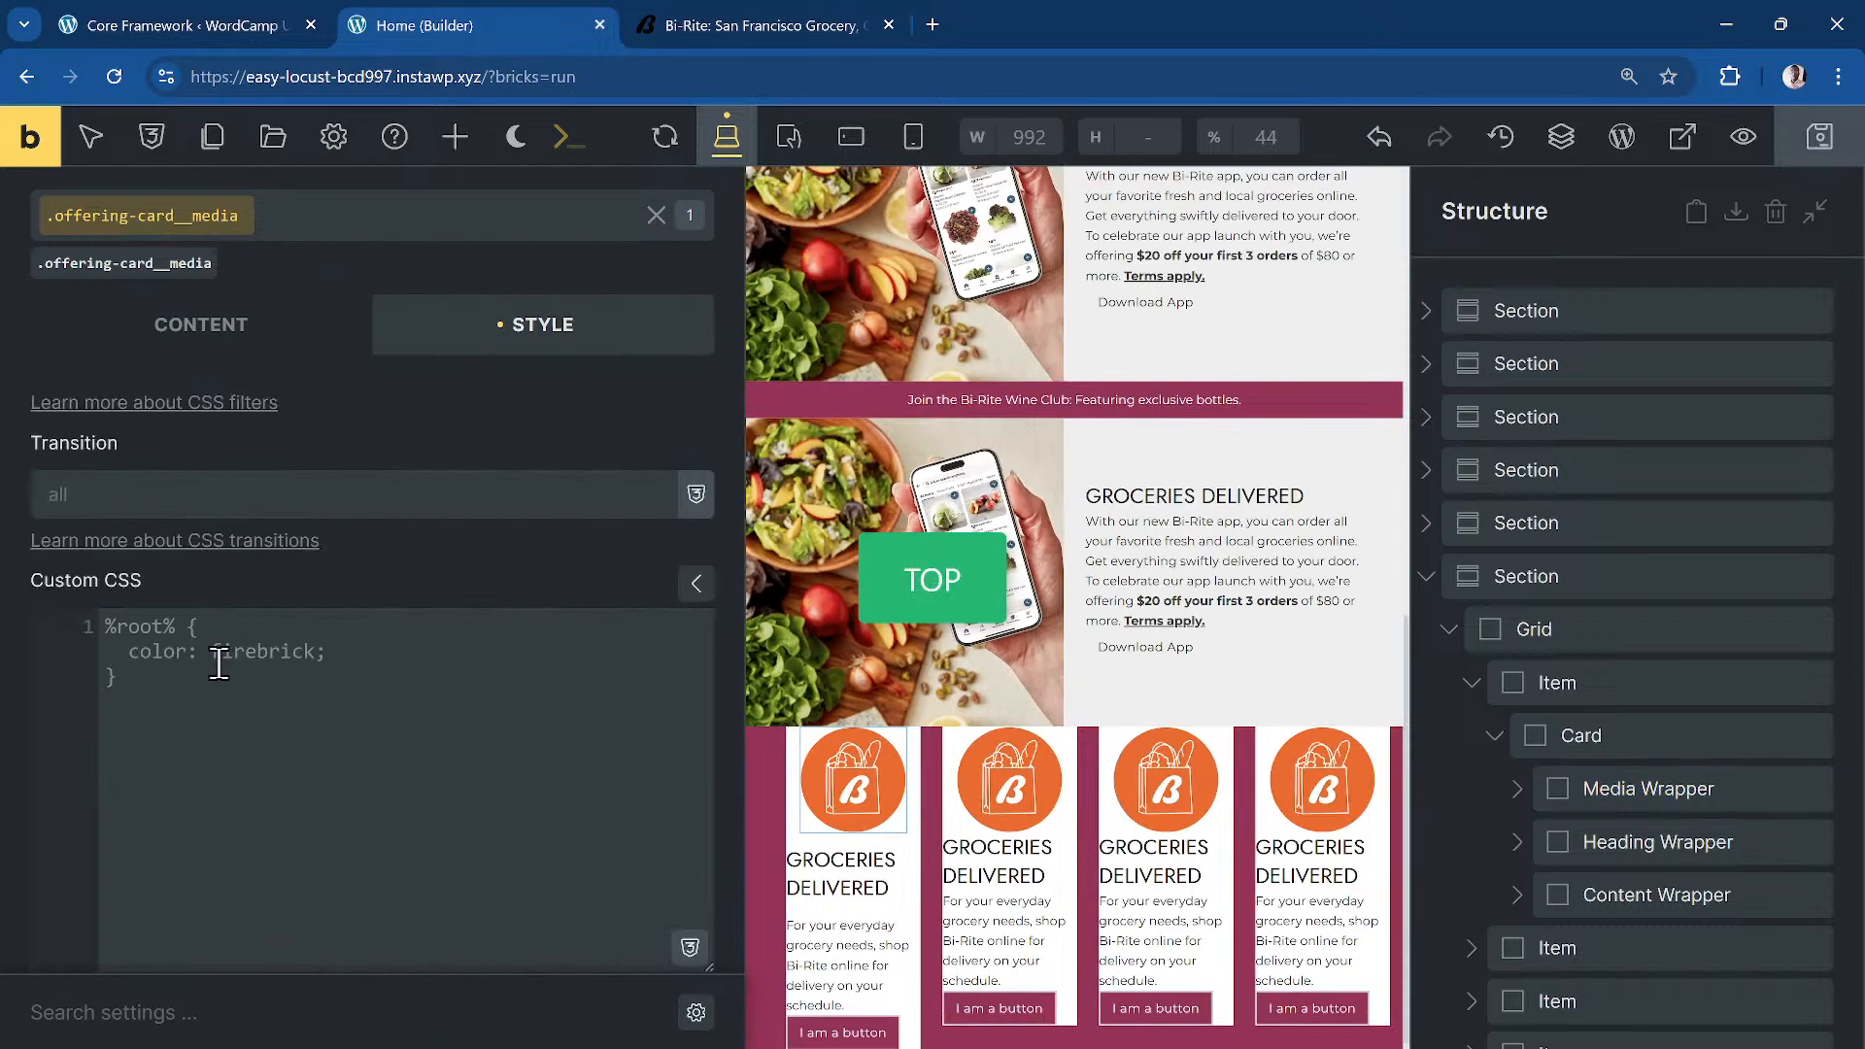
scroll(206, 593, up, 7)
click(197, 558)
scroll(272, 739, down, 5)
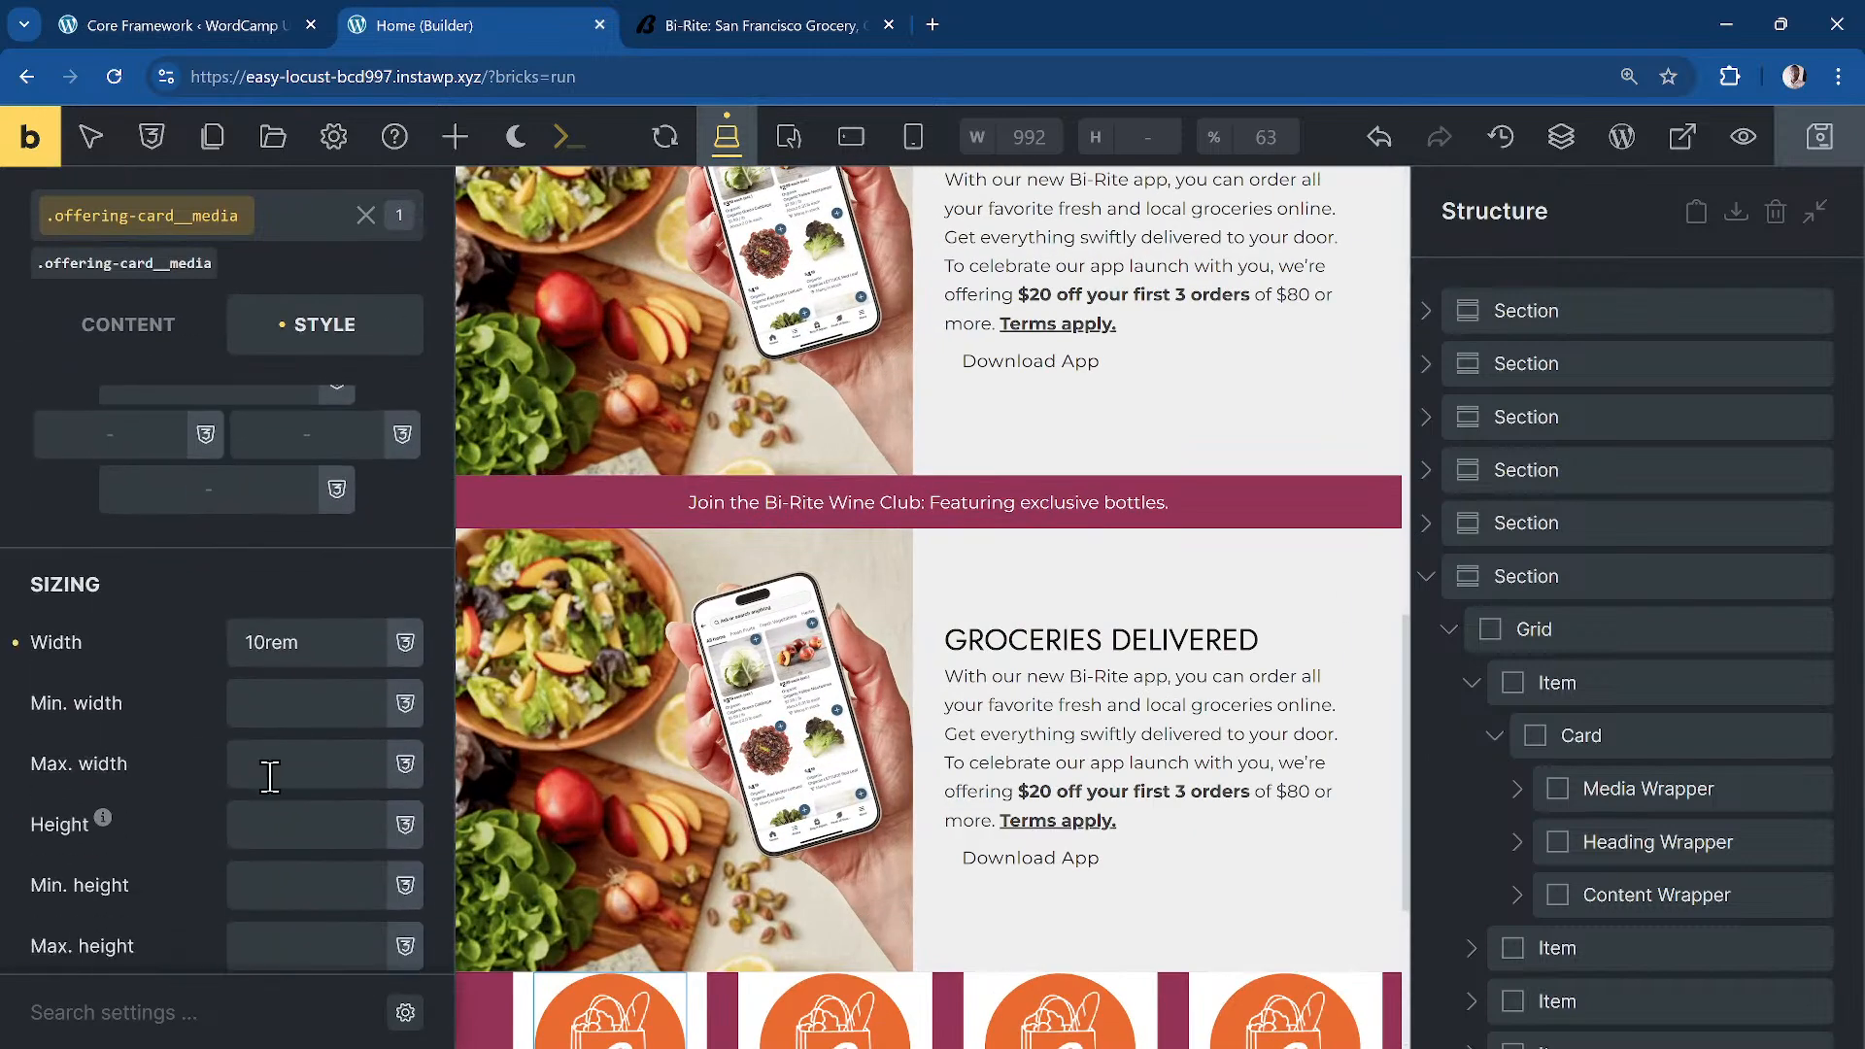
drag(261, 609, 224, 610)
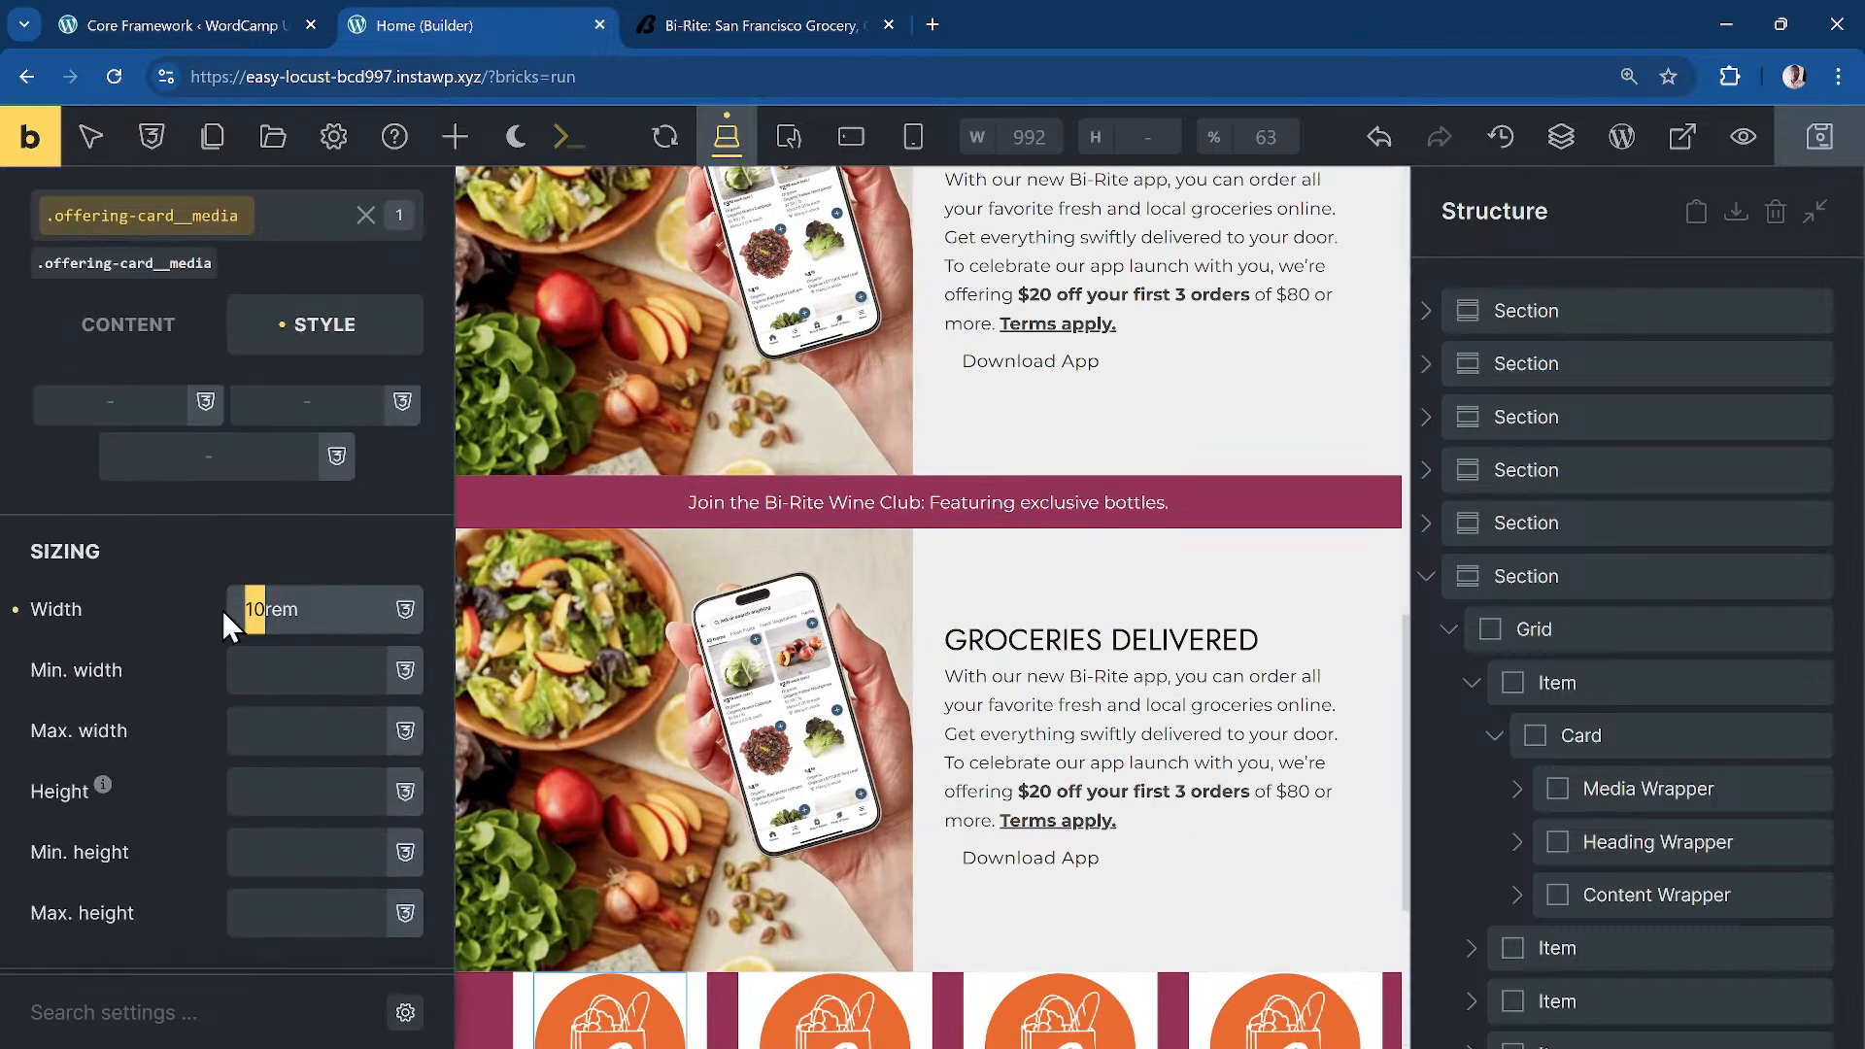
text(5)
Step: Give the logo linked padding of var(--dd-edge-space) on all sides
scroll(679, 746, down, 3)
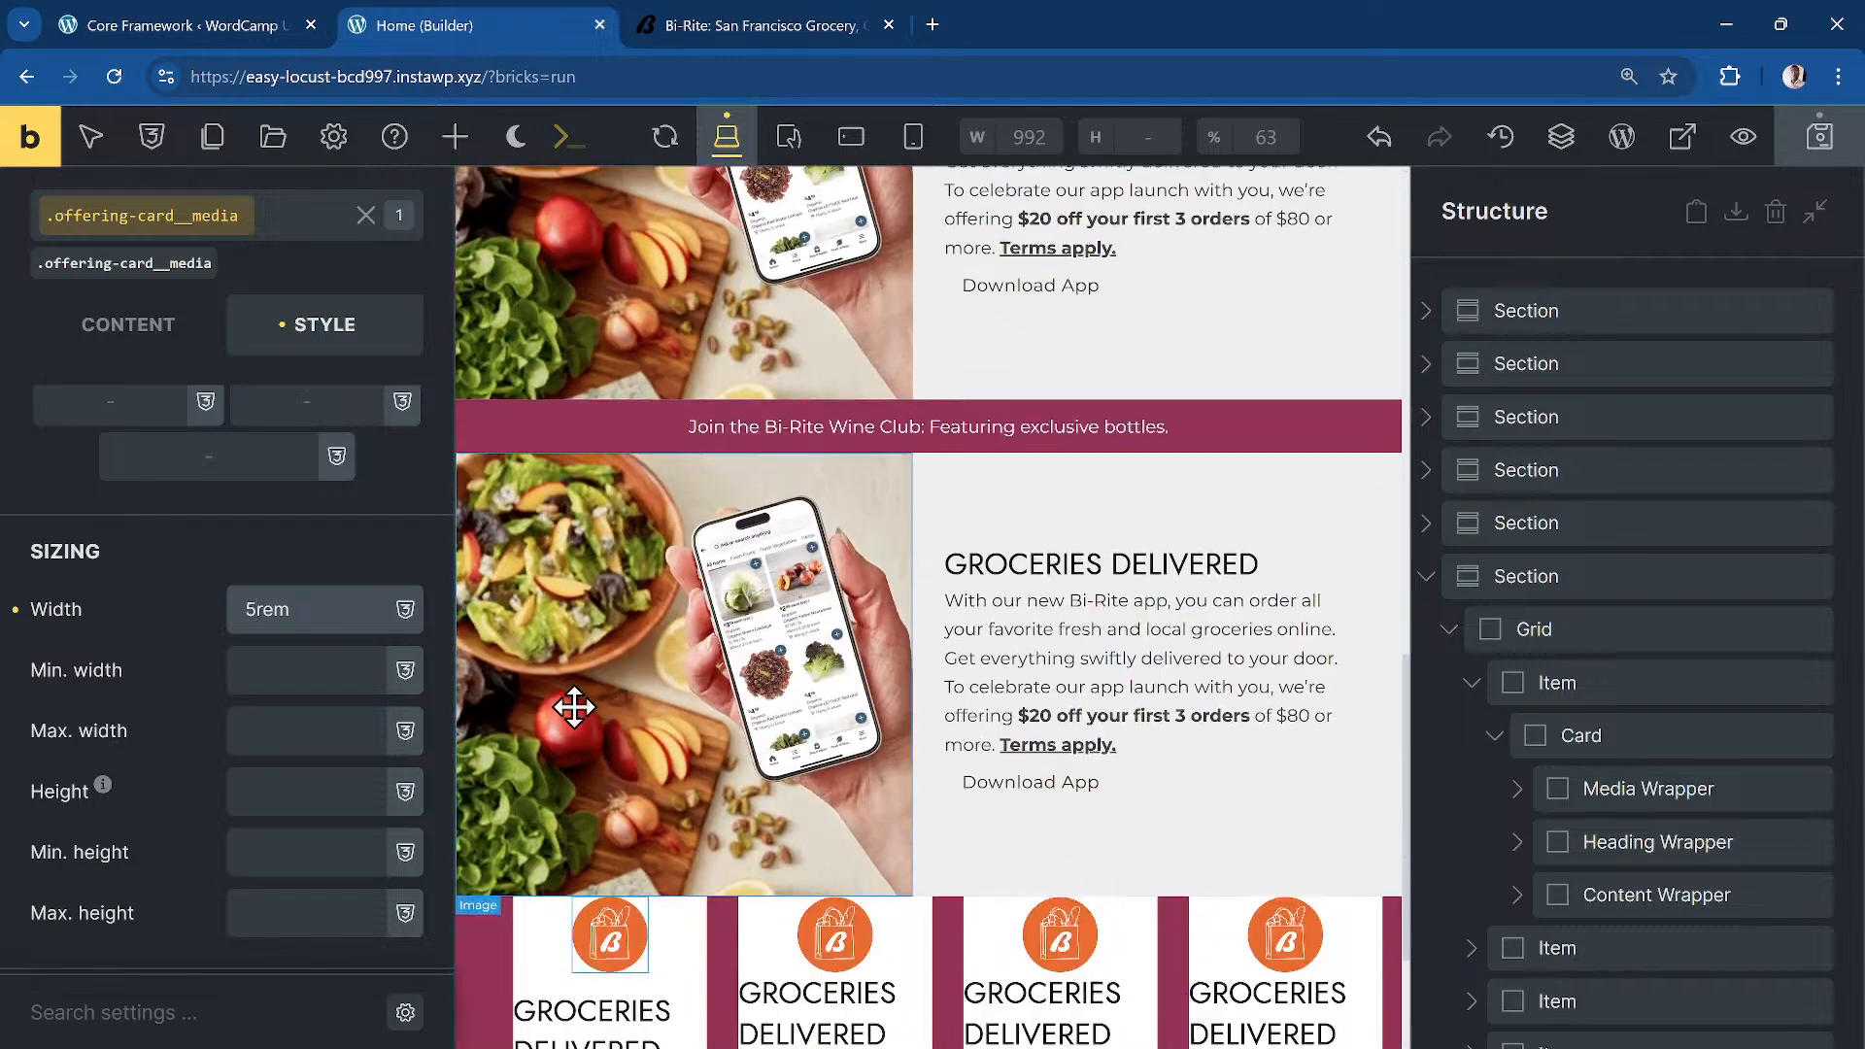
scroll(192, 421, up, 5)
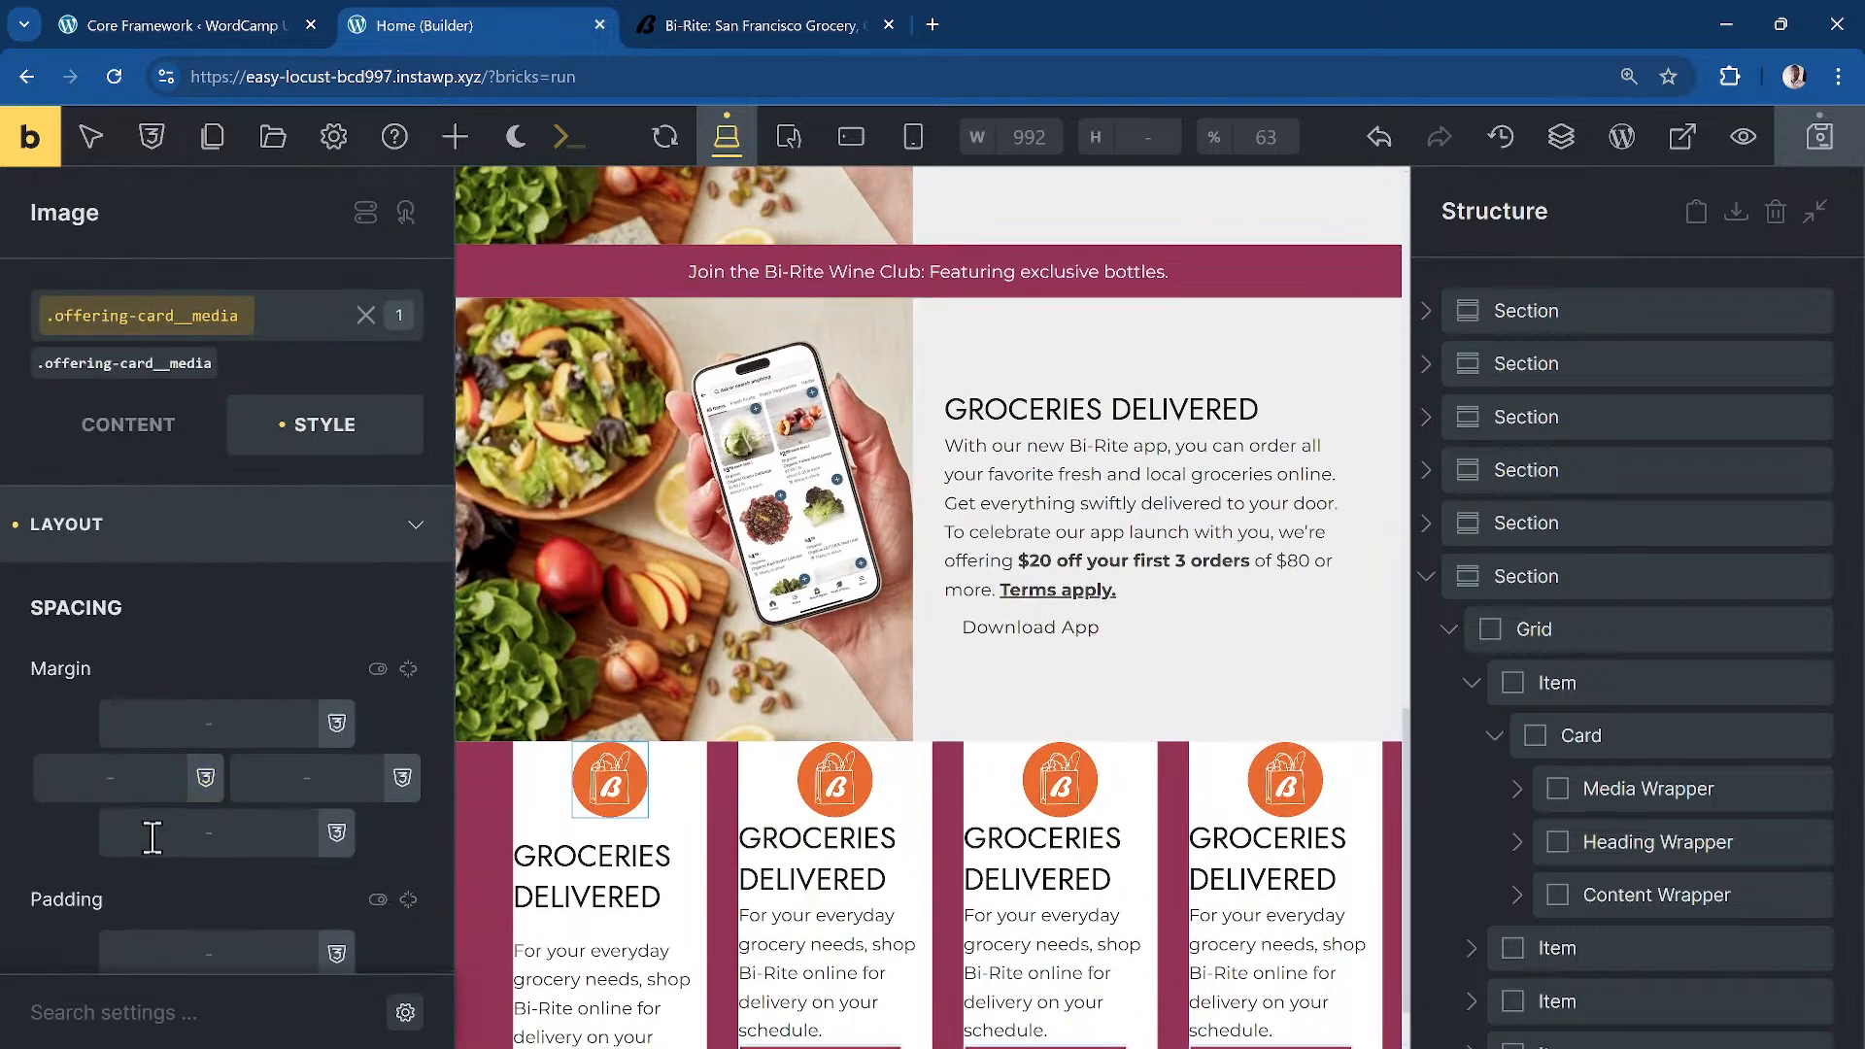
scroll(185, 845, down, 3)
click(409, 659)
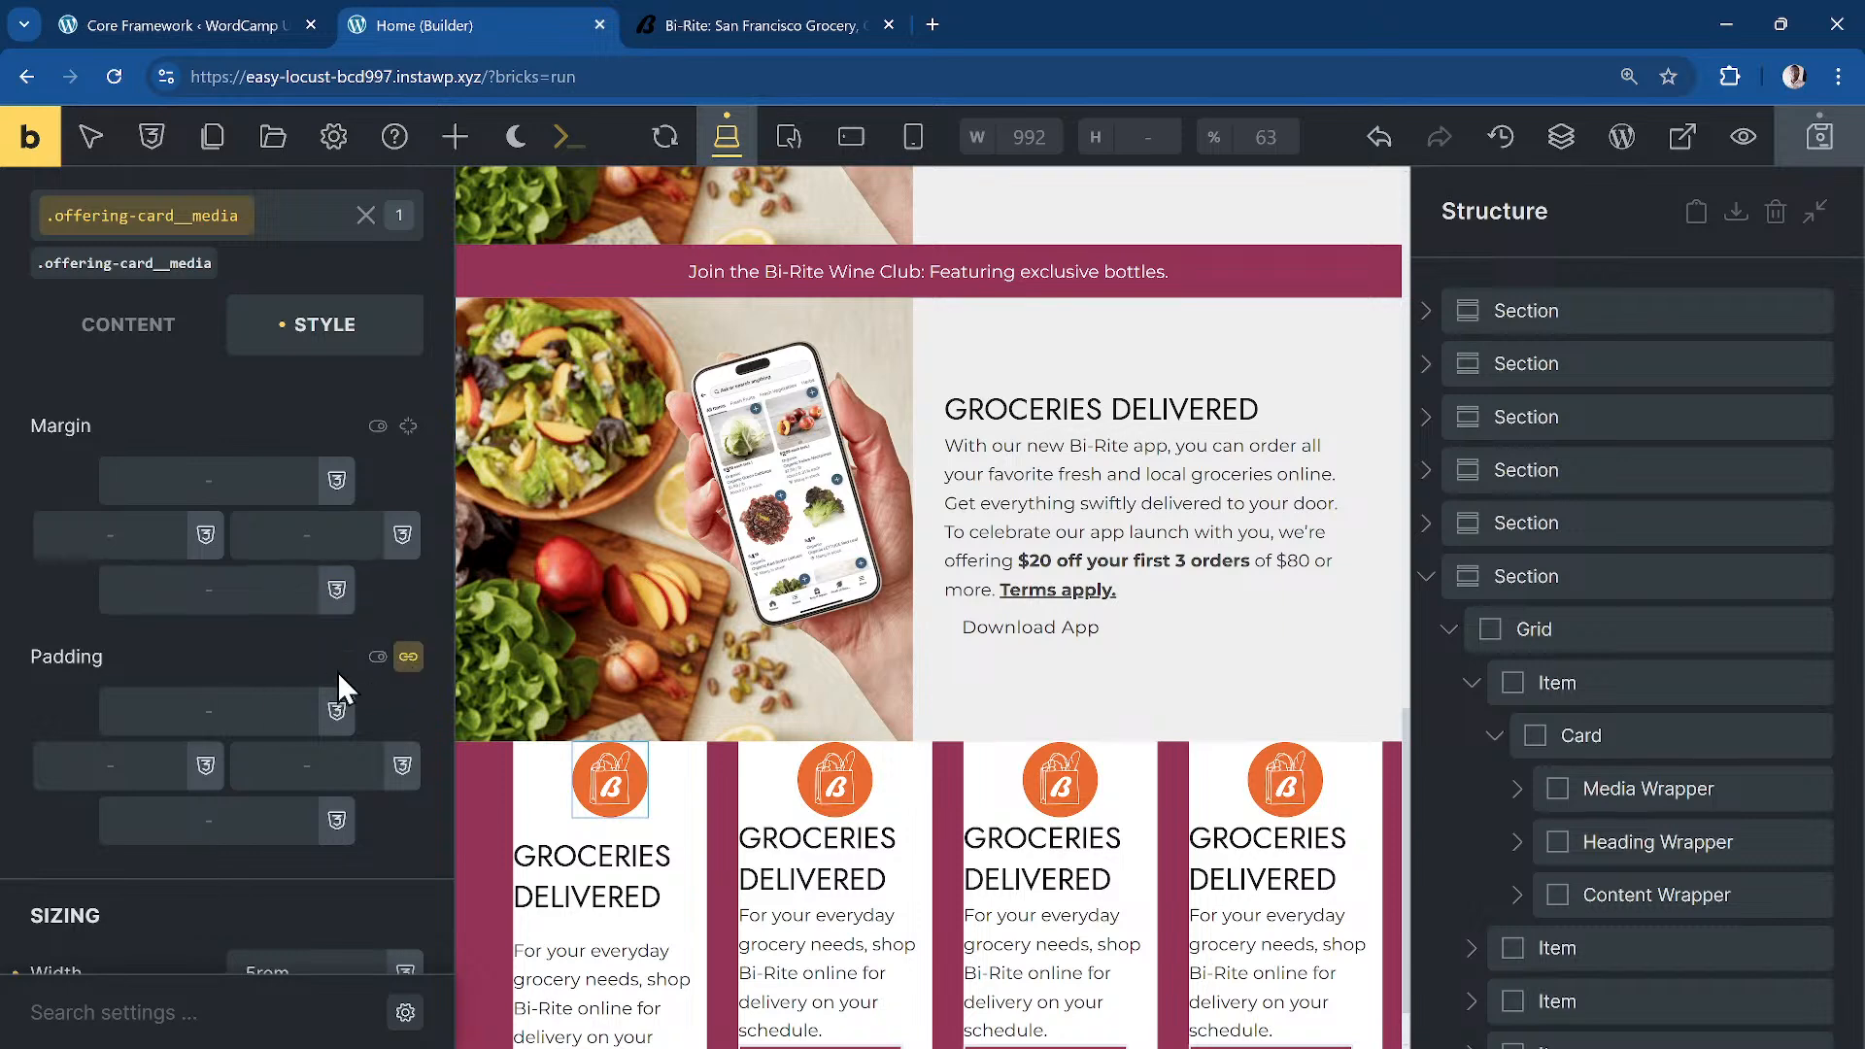
click(406, 664)
right_click(213, 701)
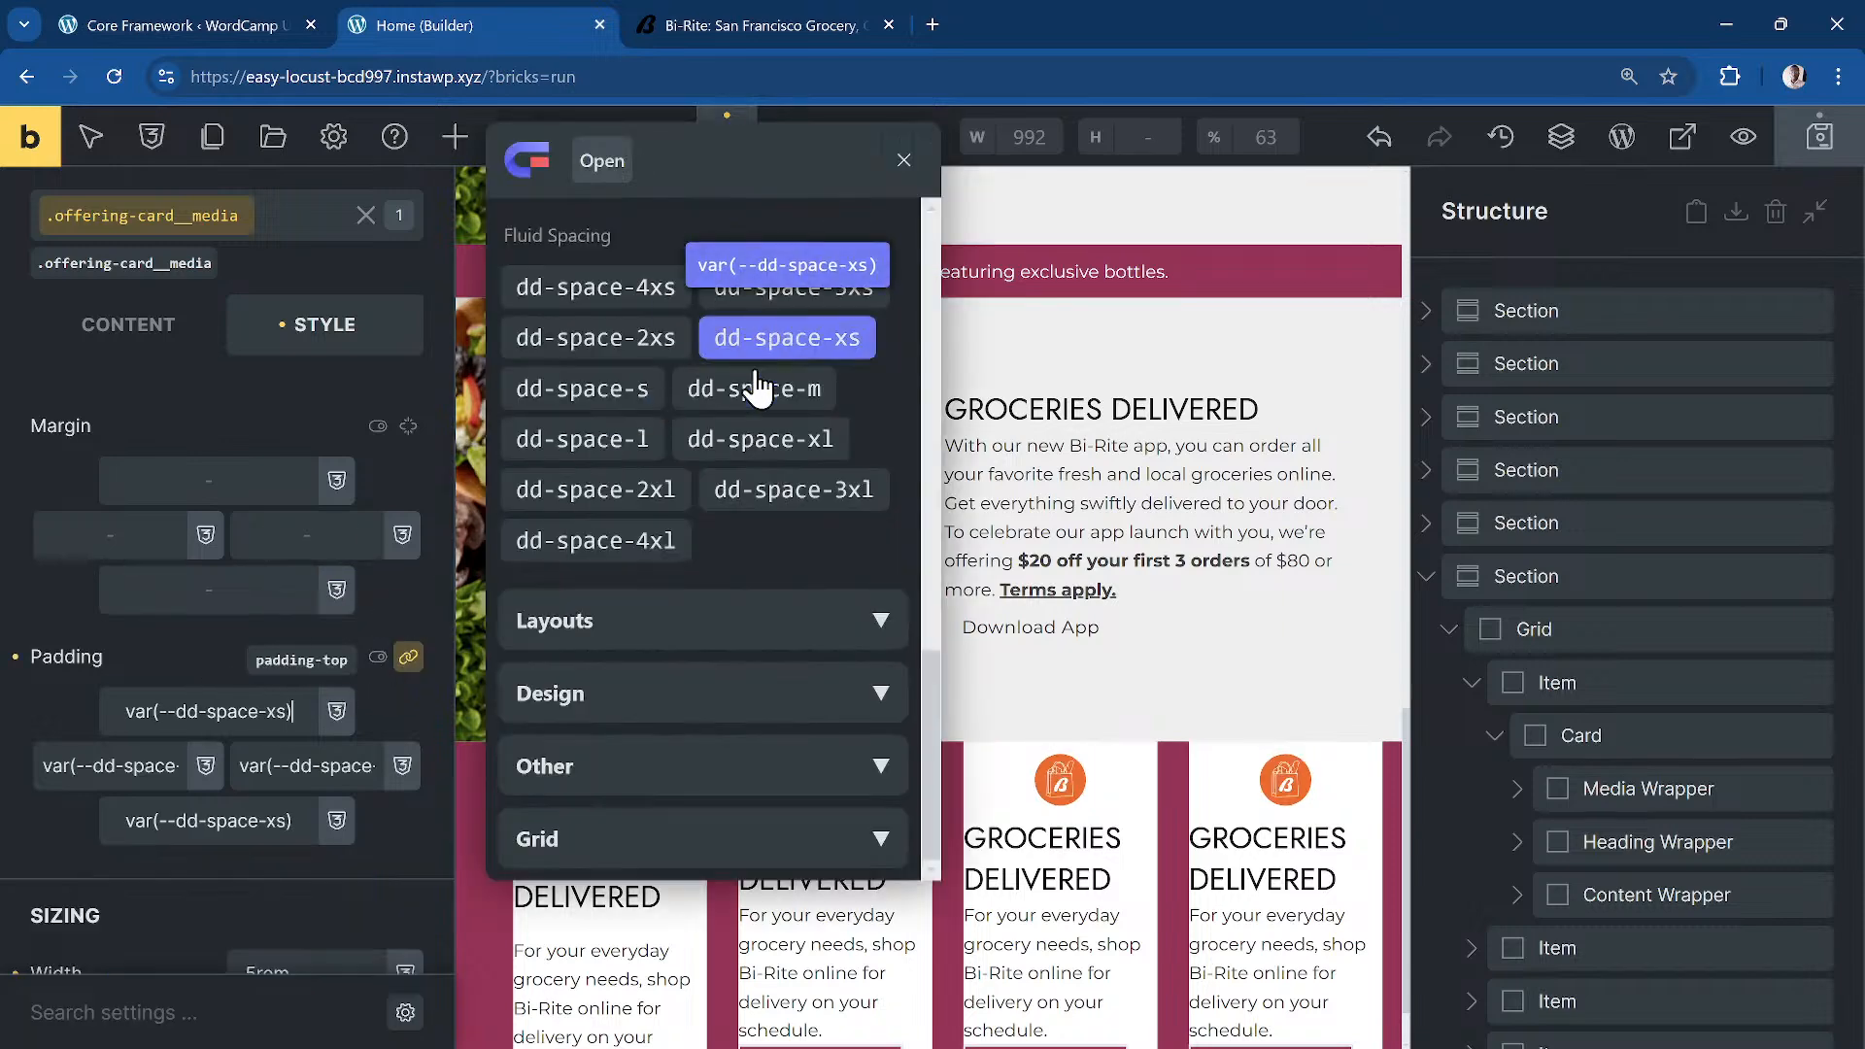
scroll(782, 389, up, 4)
scroll(709, 389, up, 5)
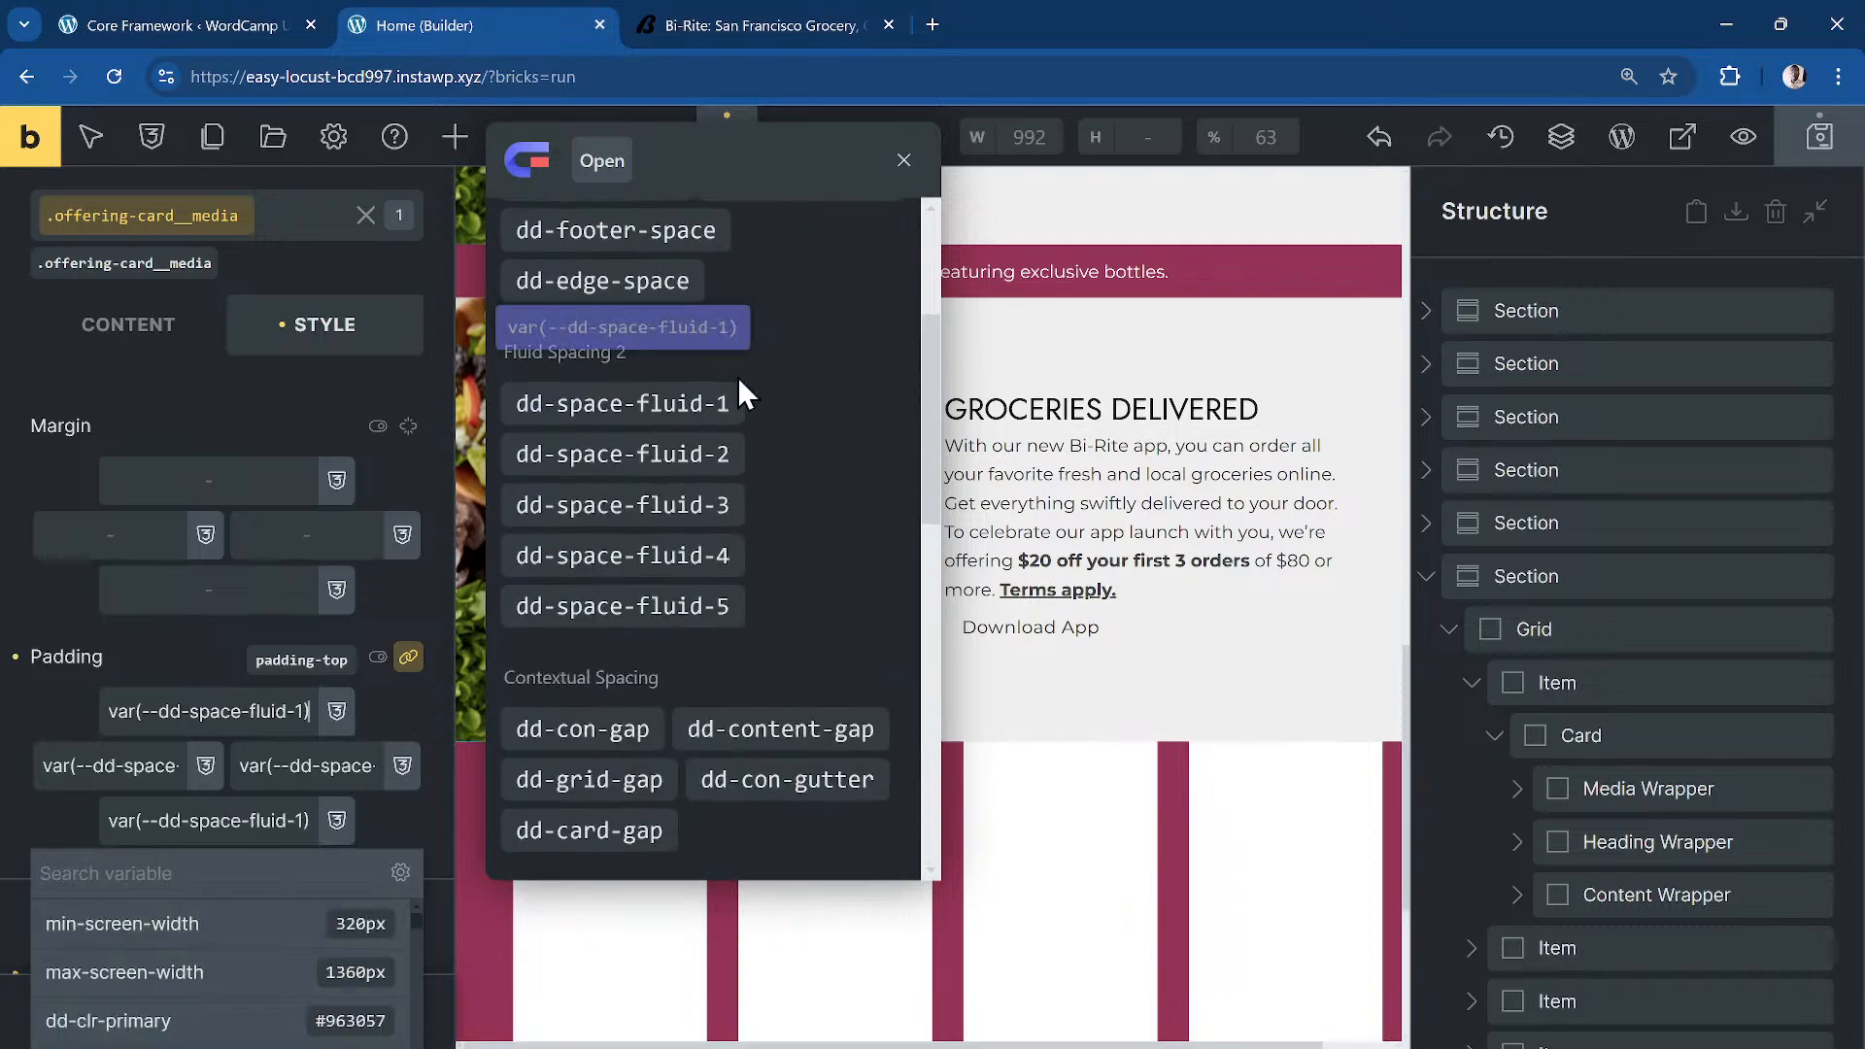
click(673, 601)
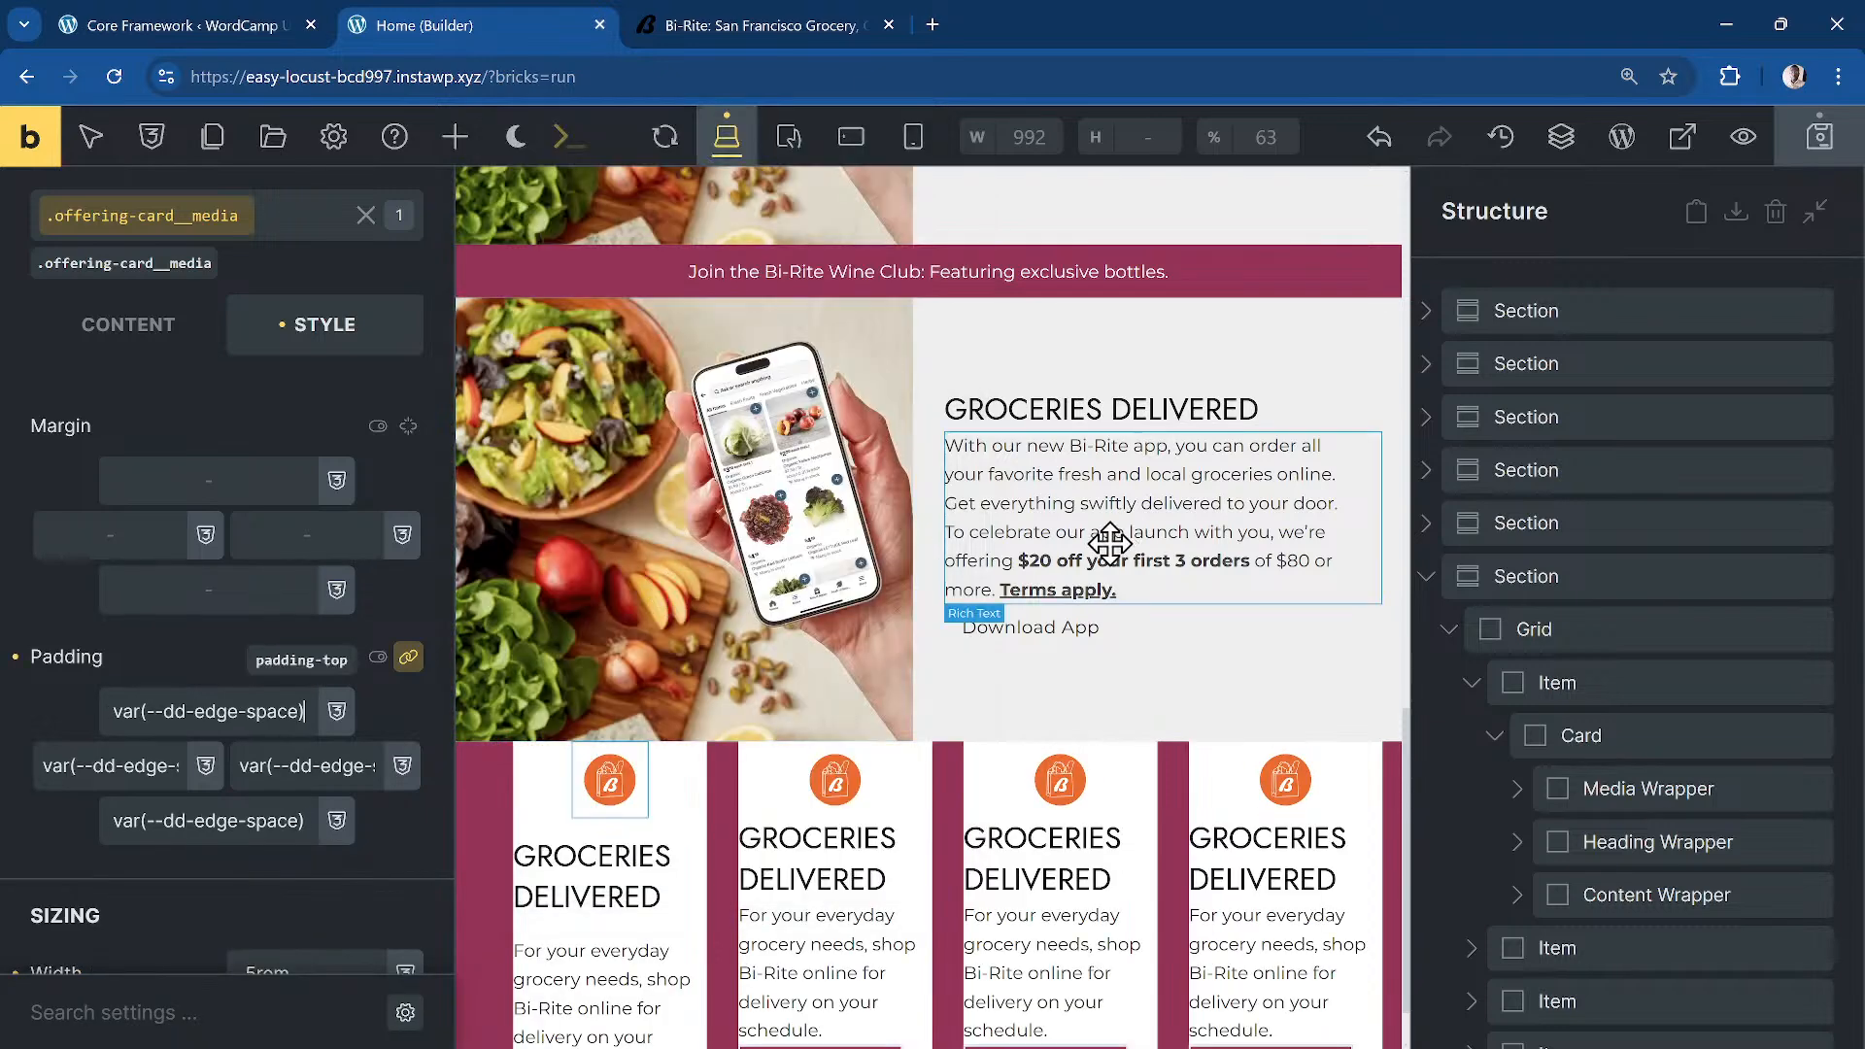
Step: Apply the .offering-card__title class to the card heading and set its tag to h3
click(1088, 865)
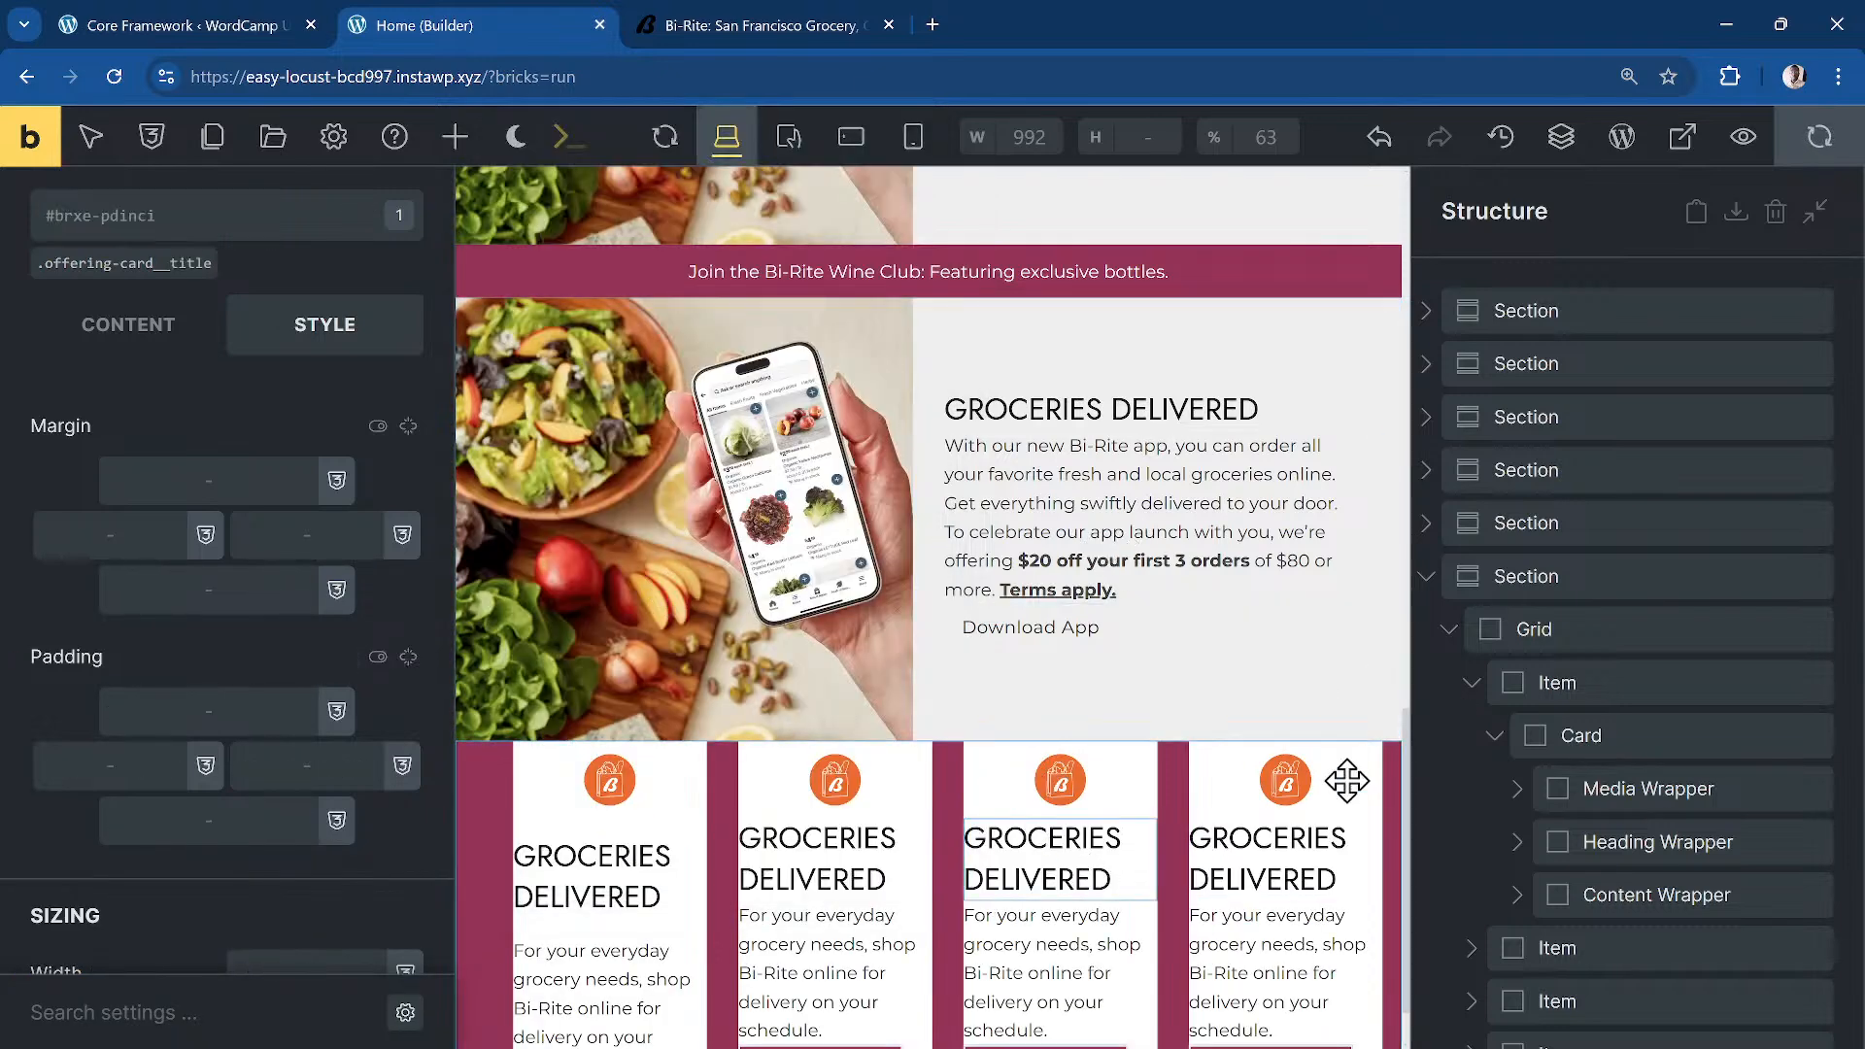
scroll(1149, 670, down, 1)
click(146, 325)
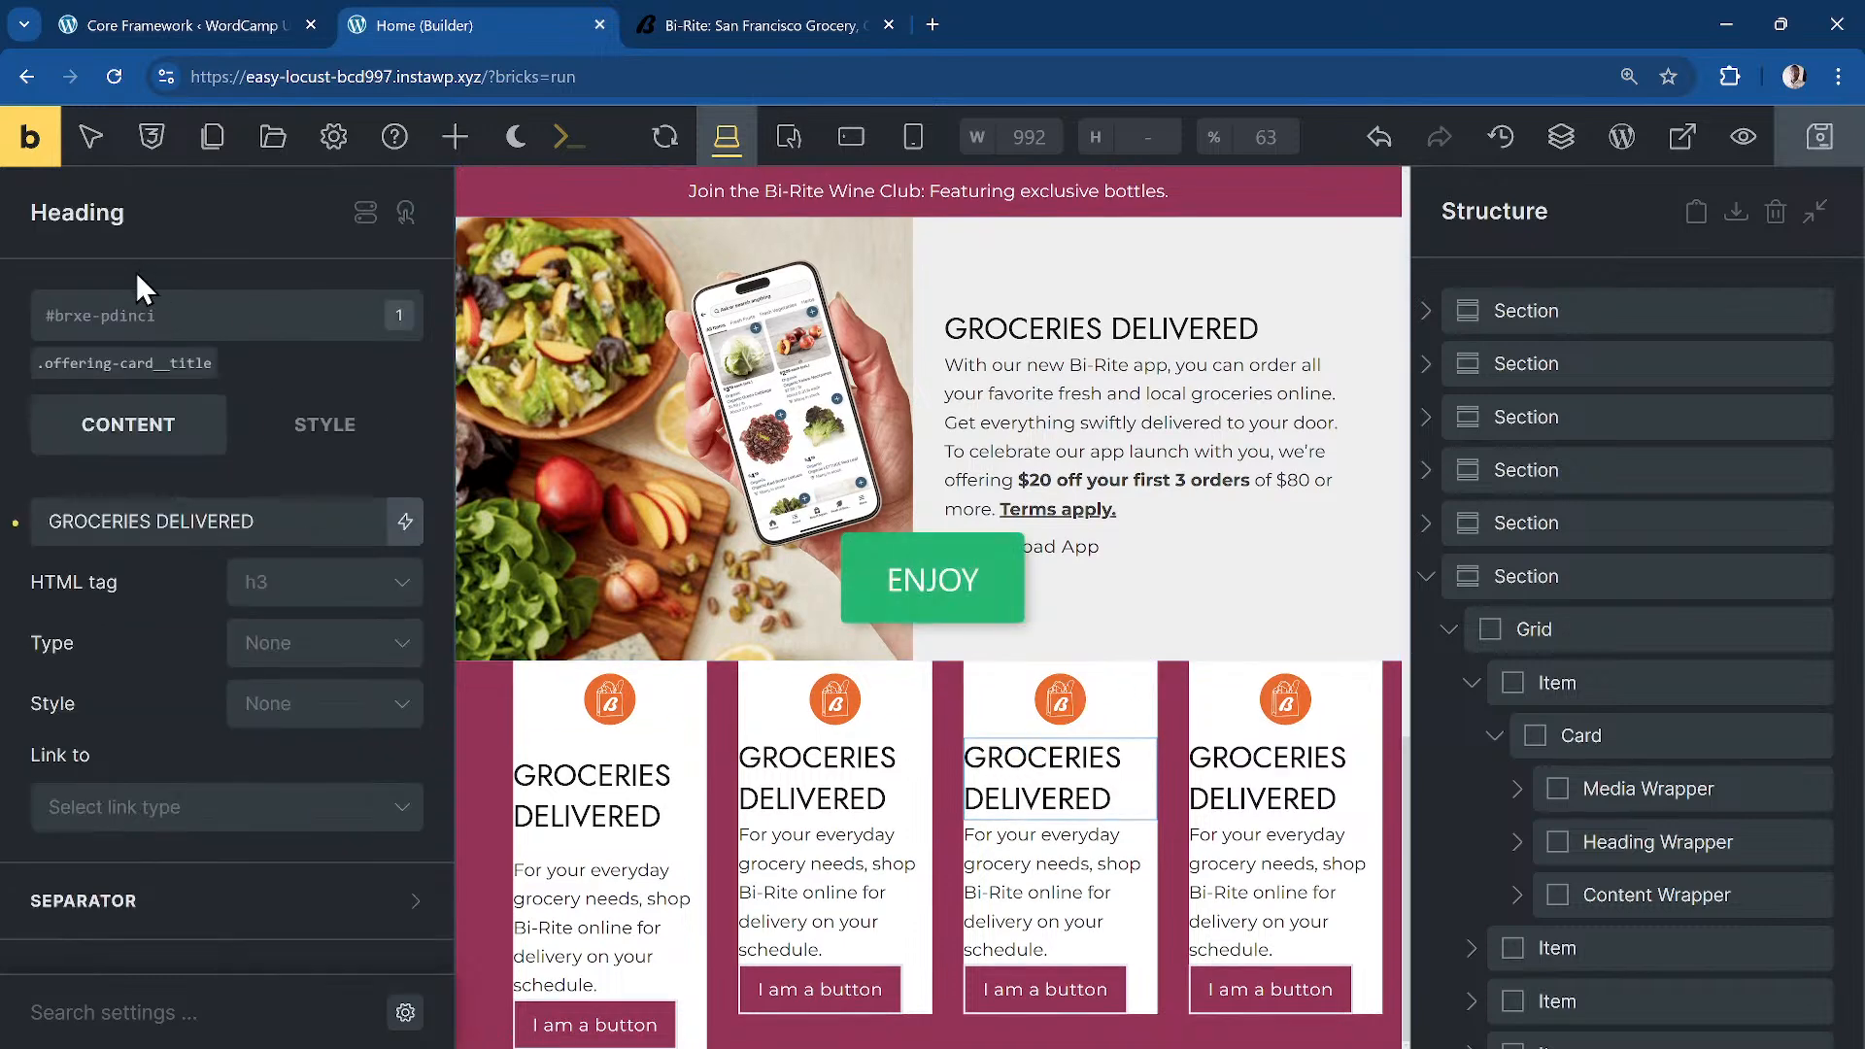
click(139, 386)
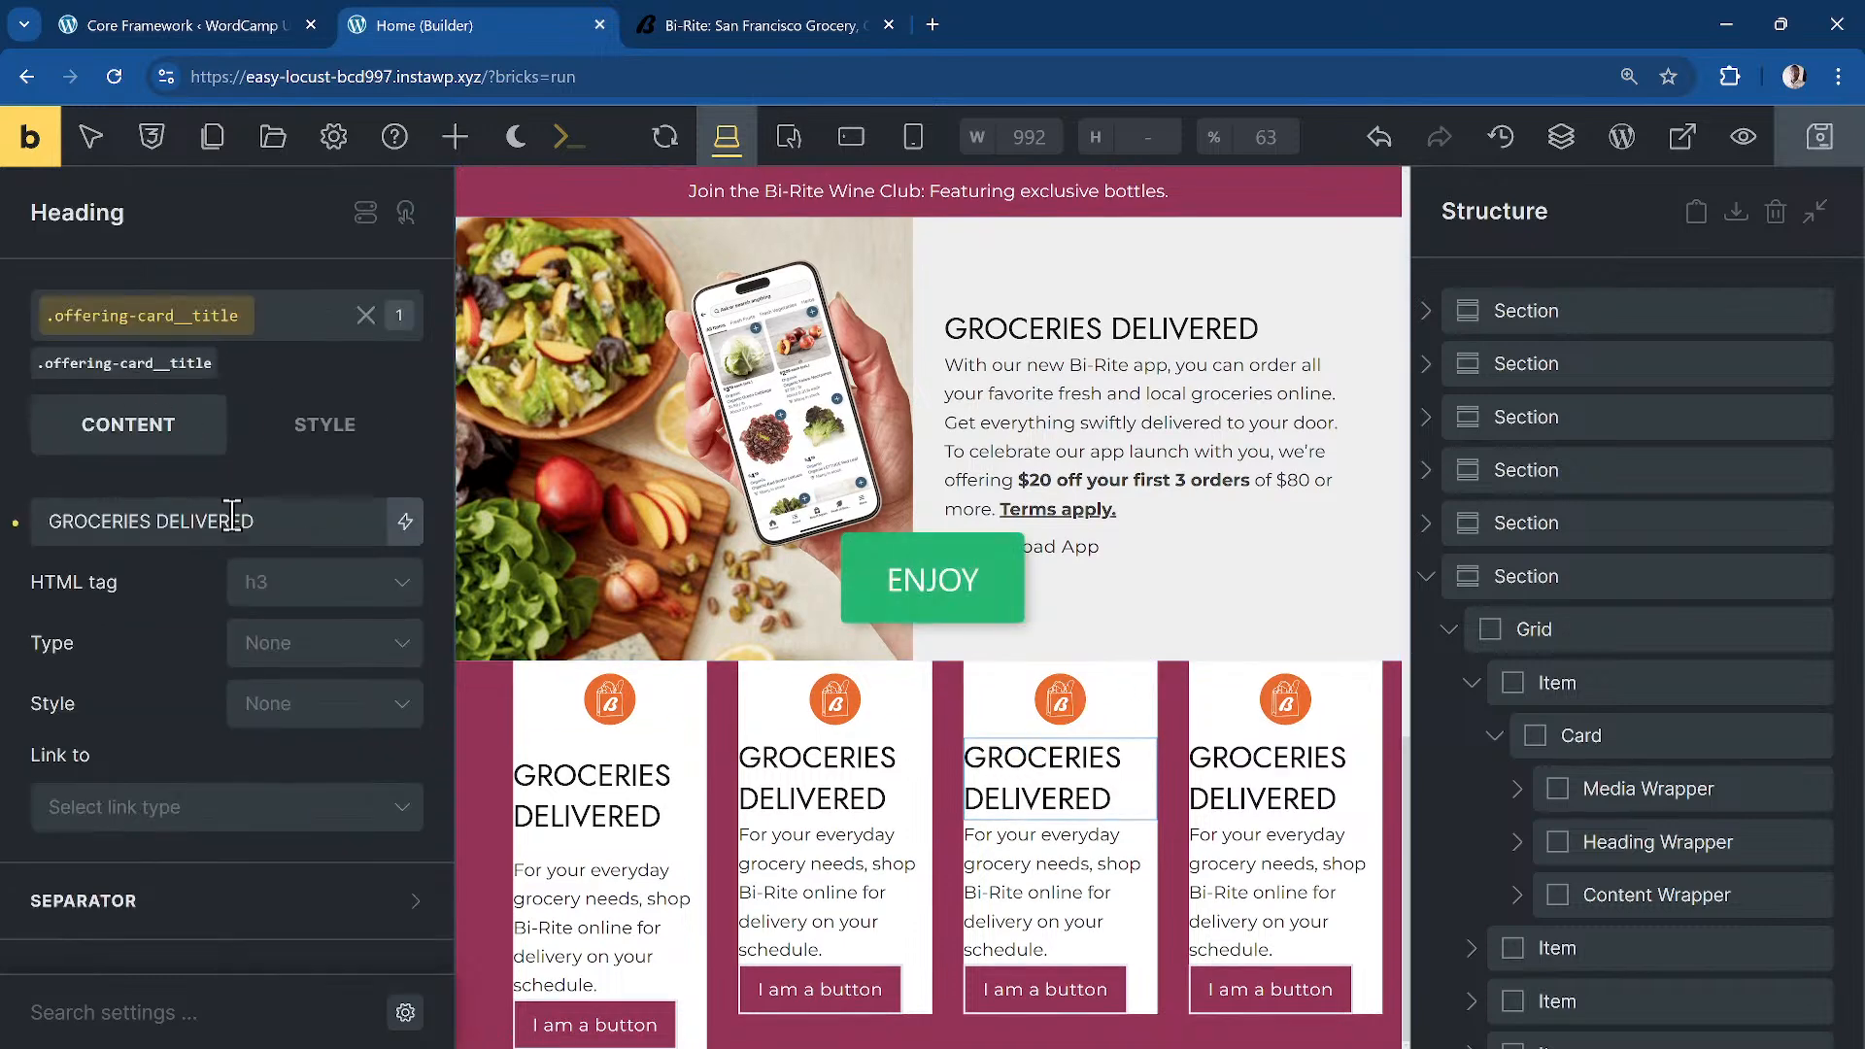
click(320, 604)
click(327, 685)
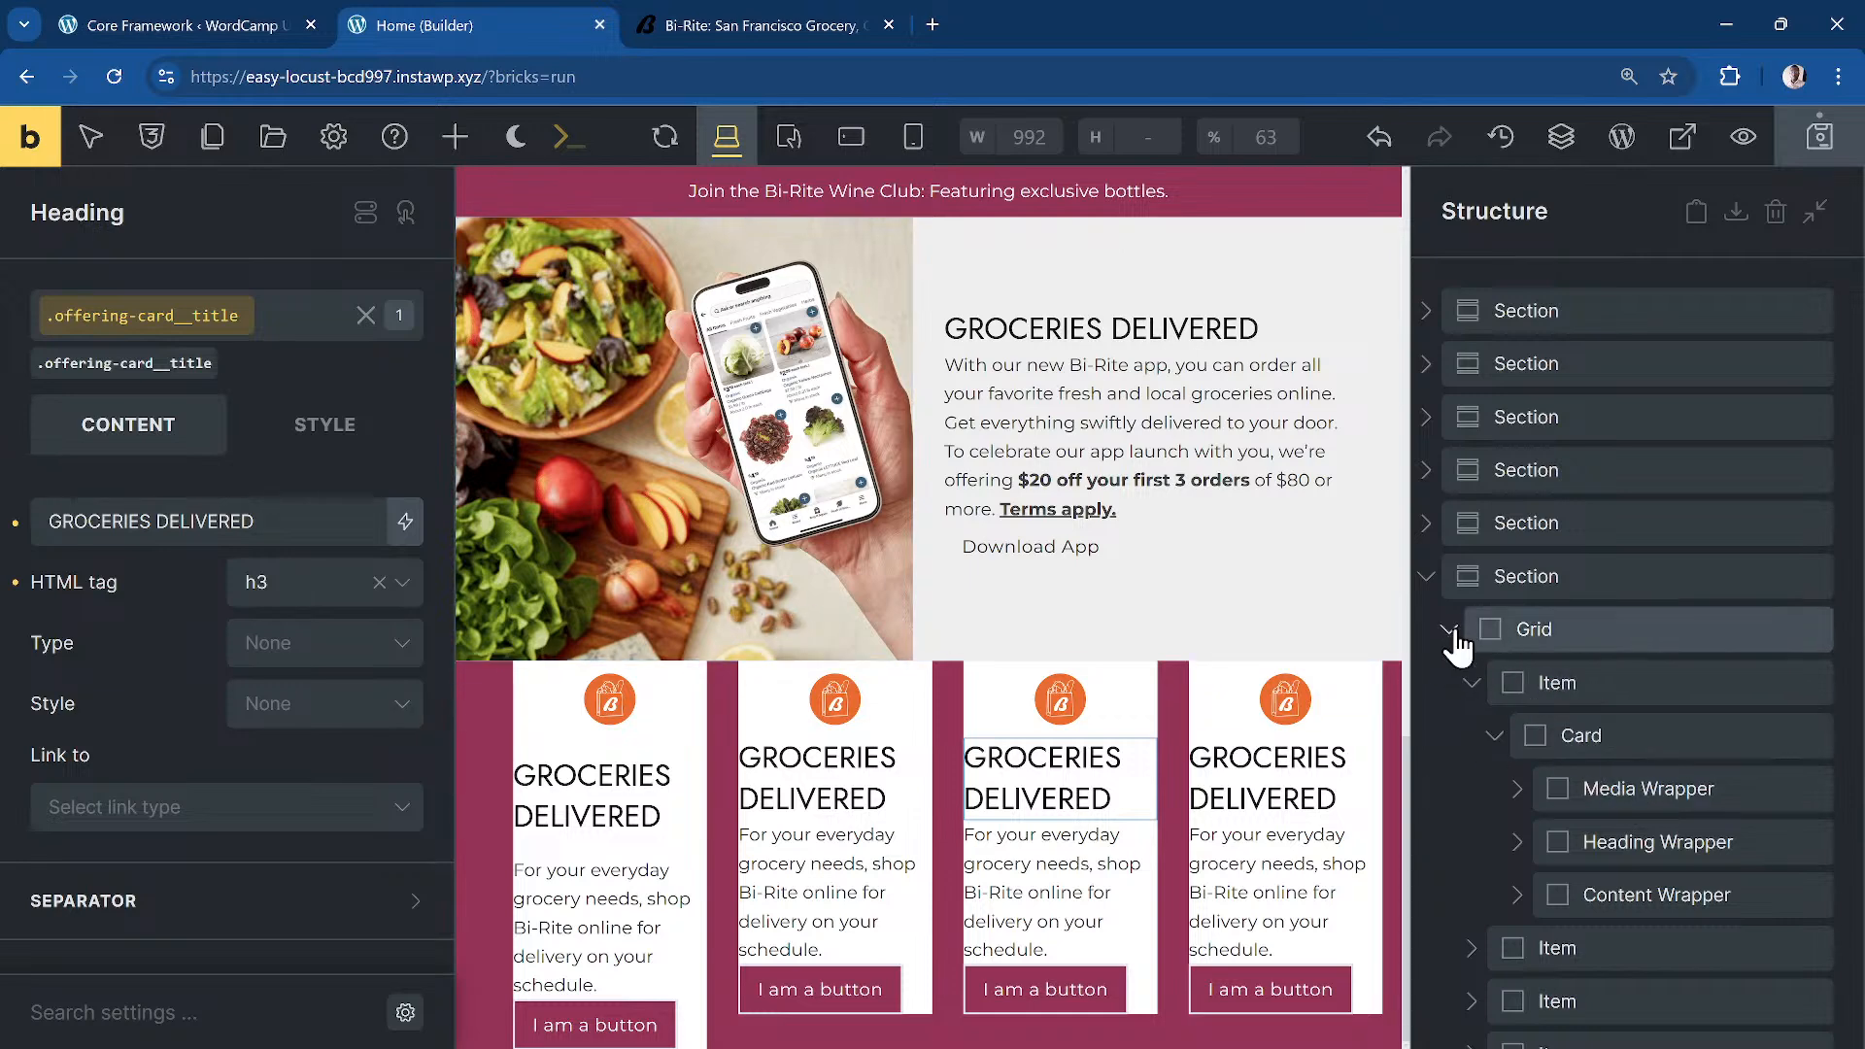
click(1427, 576)
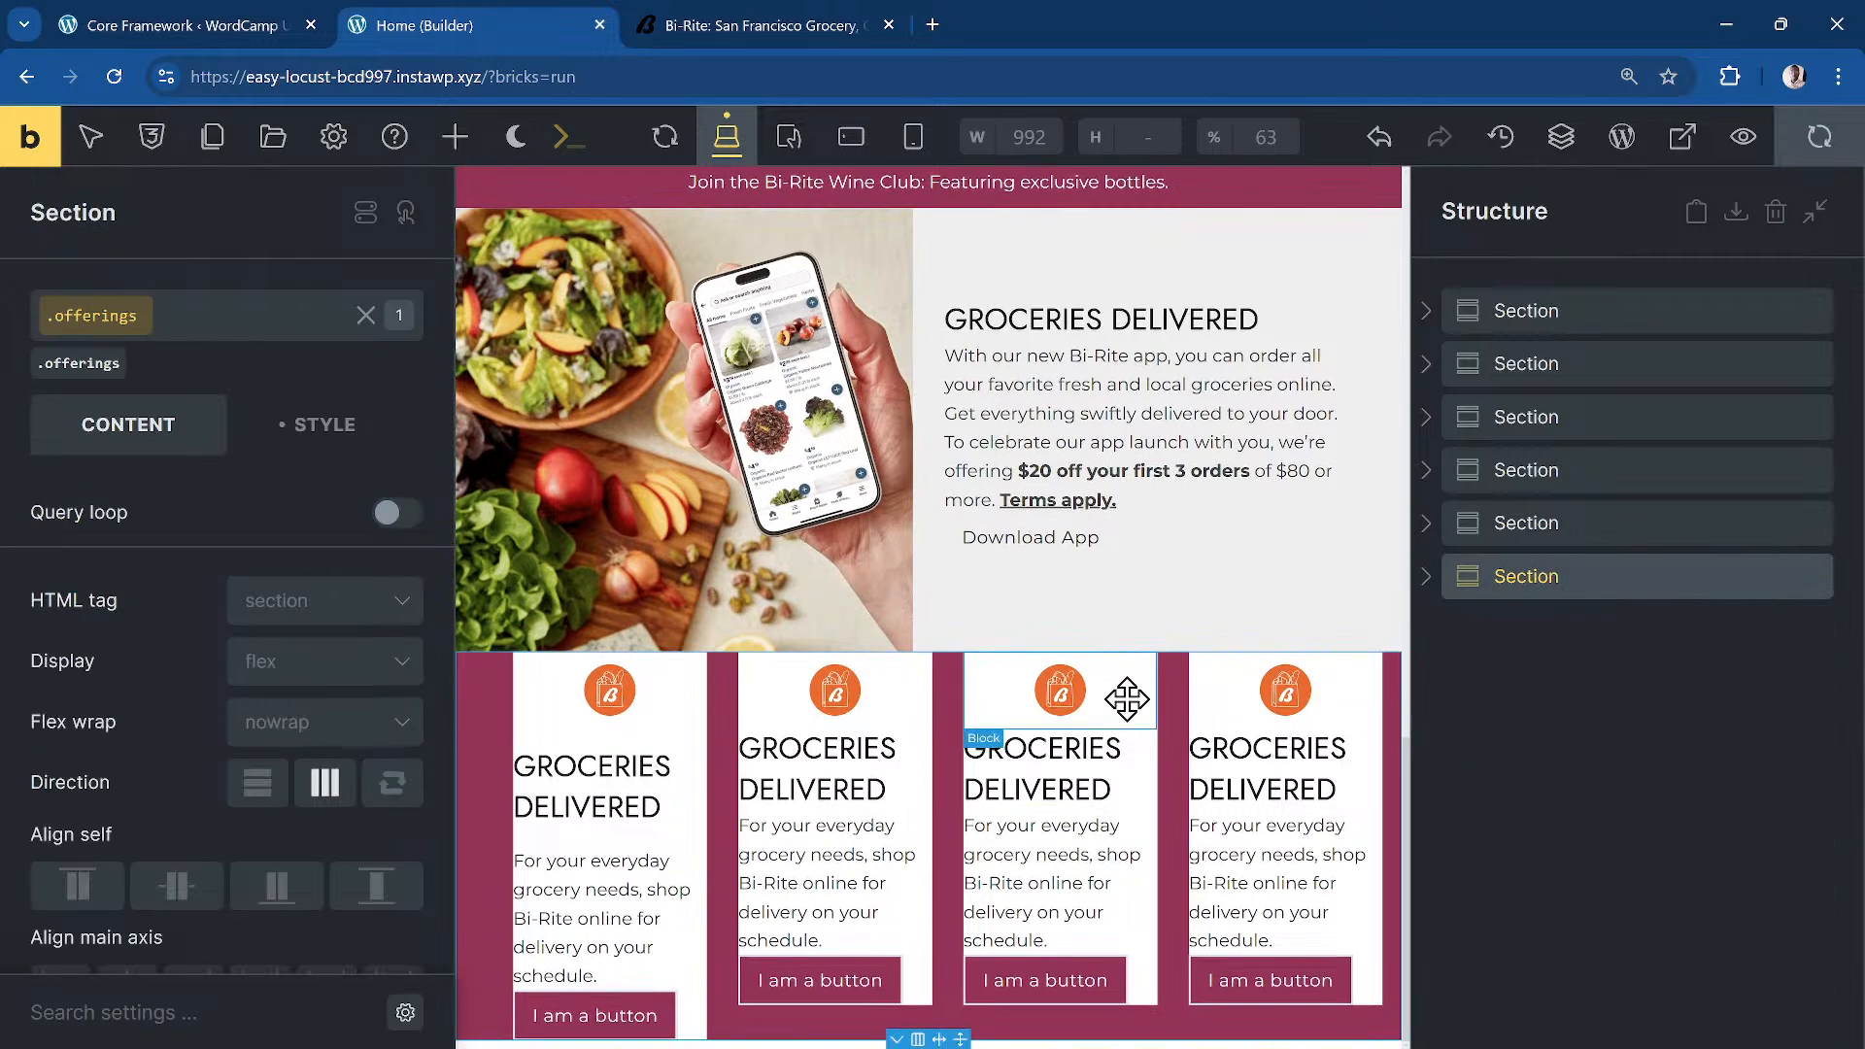
Step: Save the page and switch to the Mobile landscape breakpoint
key(ctrl+s)
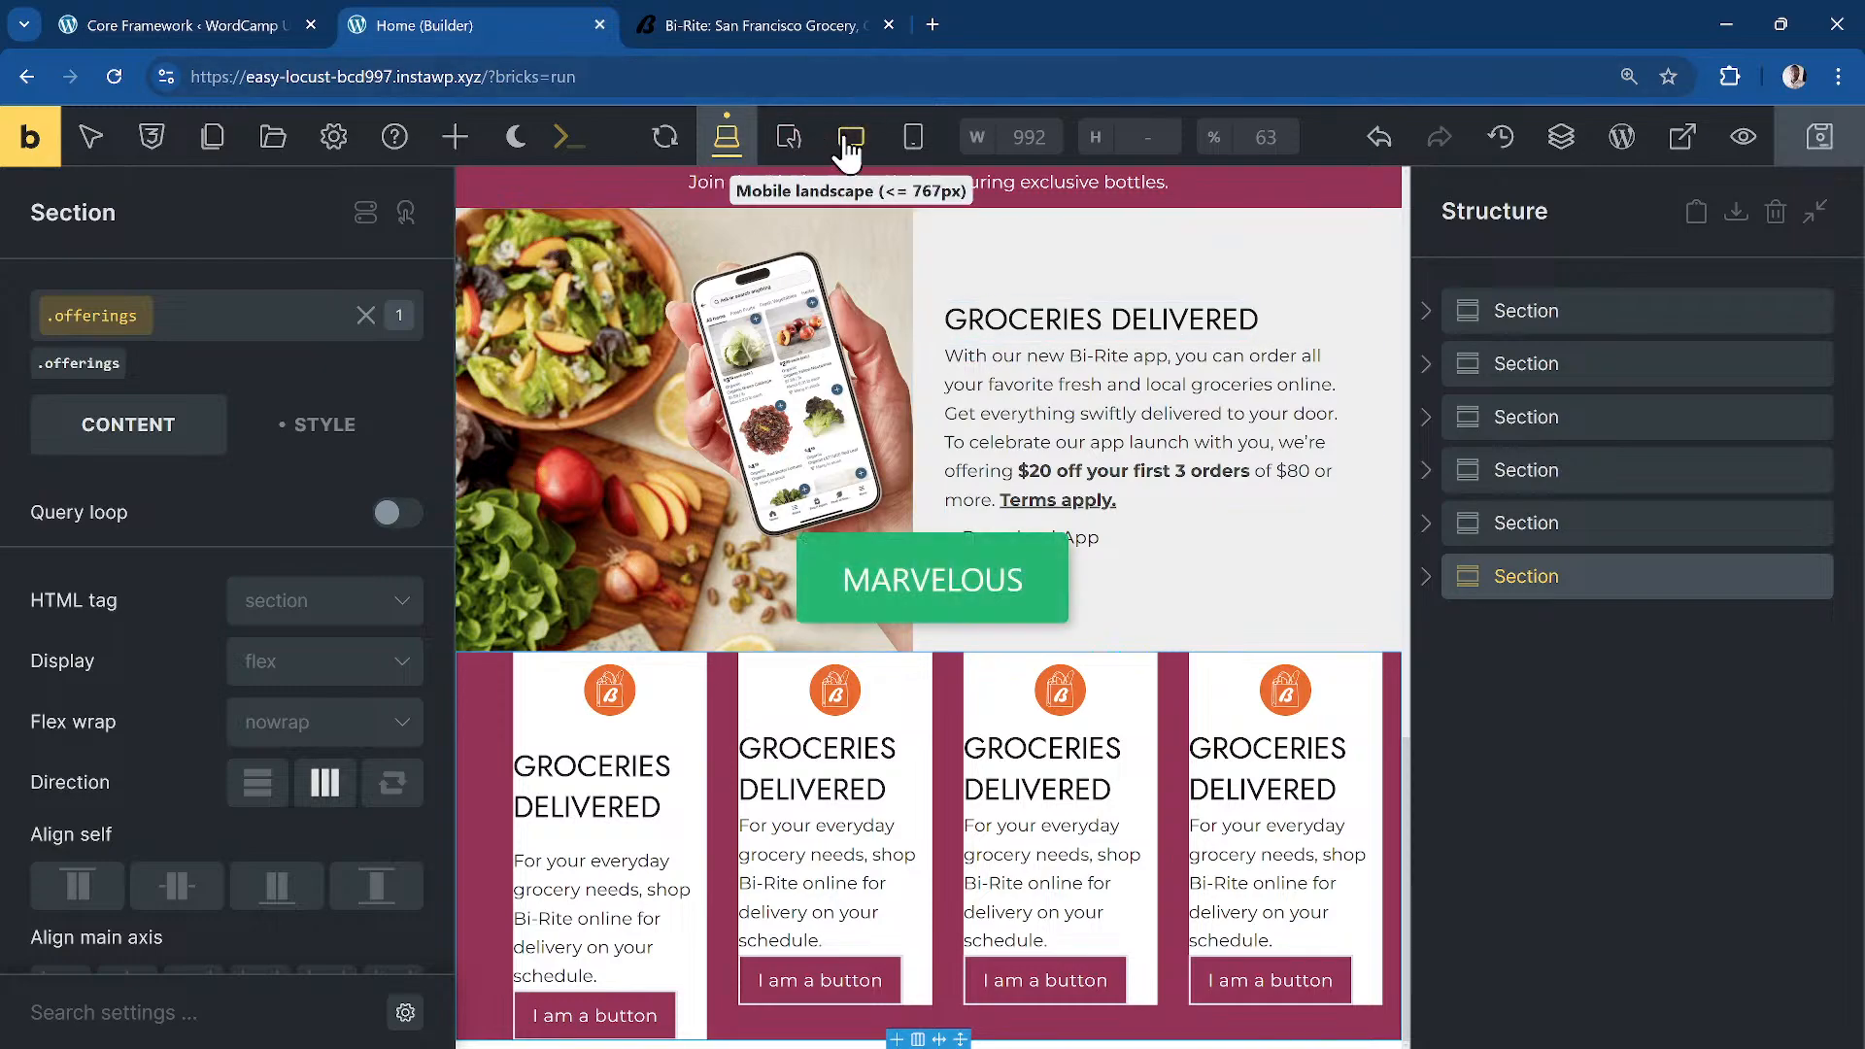
click(848, 143)
scroll(983, 439, down, 10)
scroll(979, 448, up, 4)
scroll(979, 448, down, 10)
scroll(980, 449, down, 12)
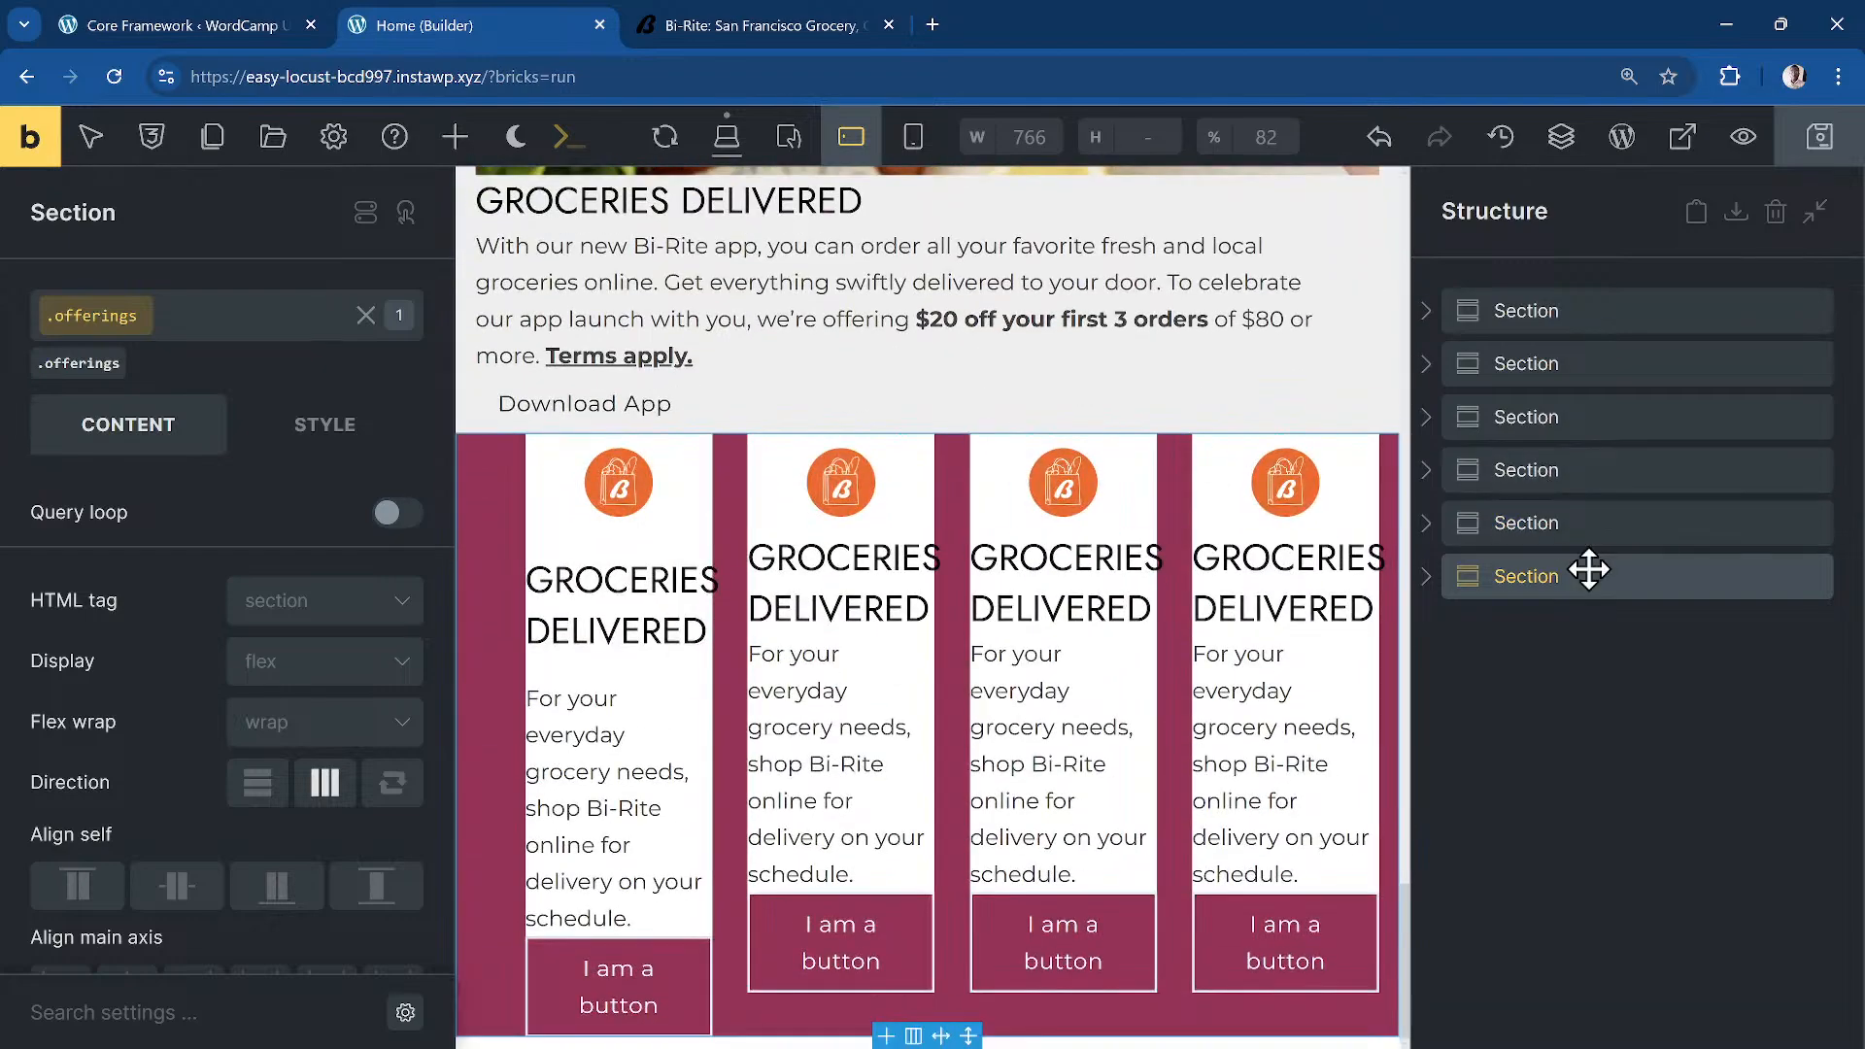
Step: Set the offerings grid's template columns to var(--dd-grid-1) at this breakpoint
click(1438, 568)
click(1609, 634)
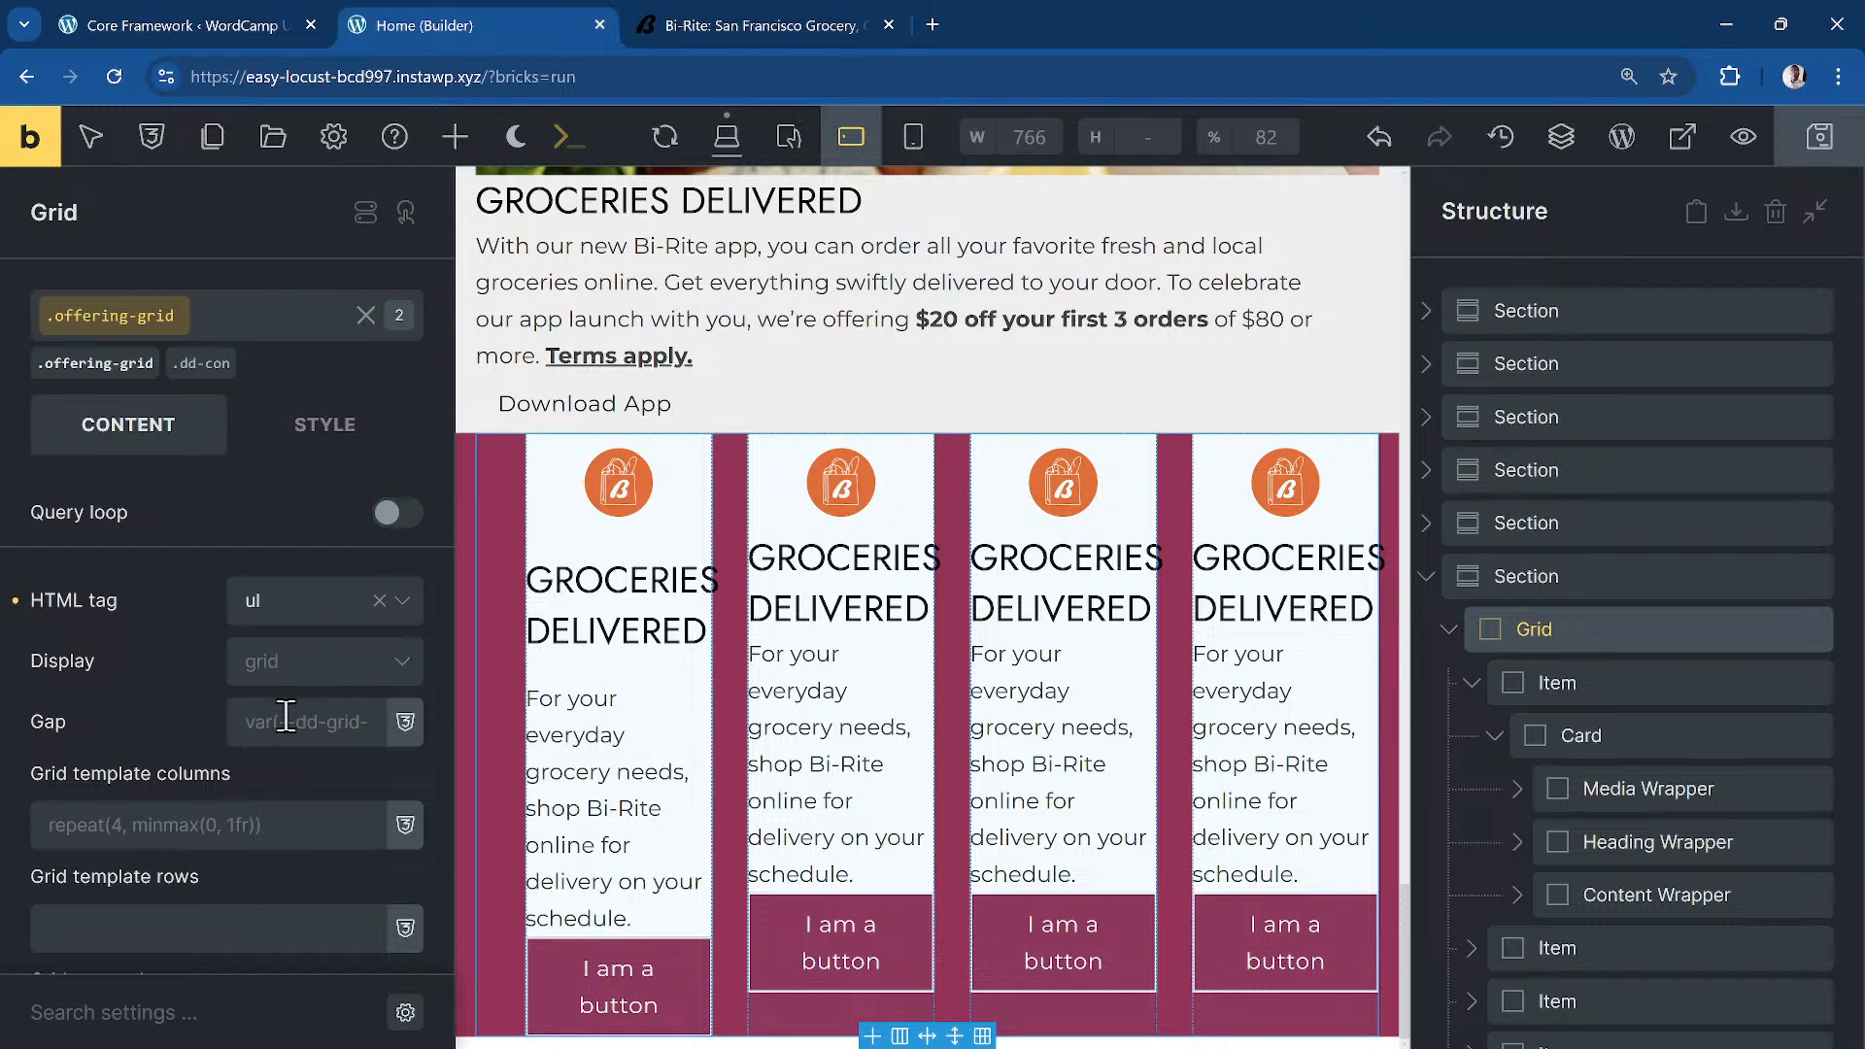
click(223, 825)
text(var)
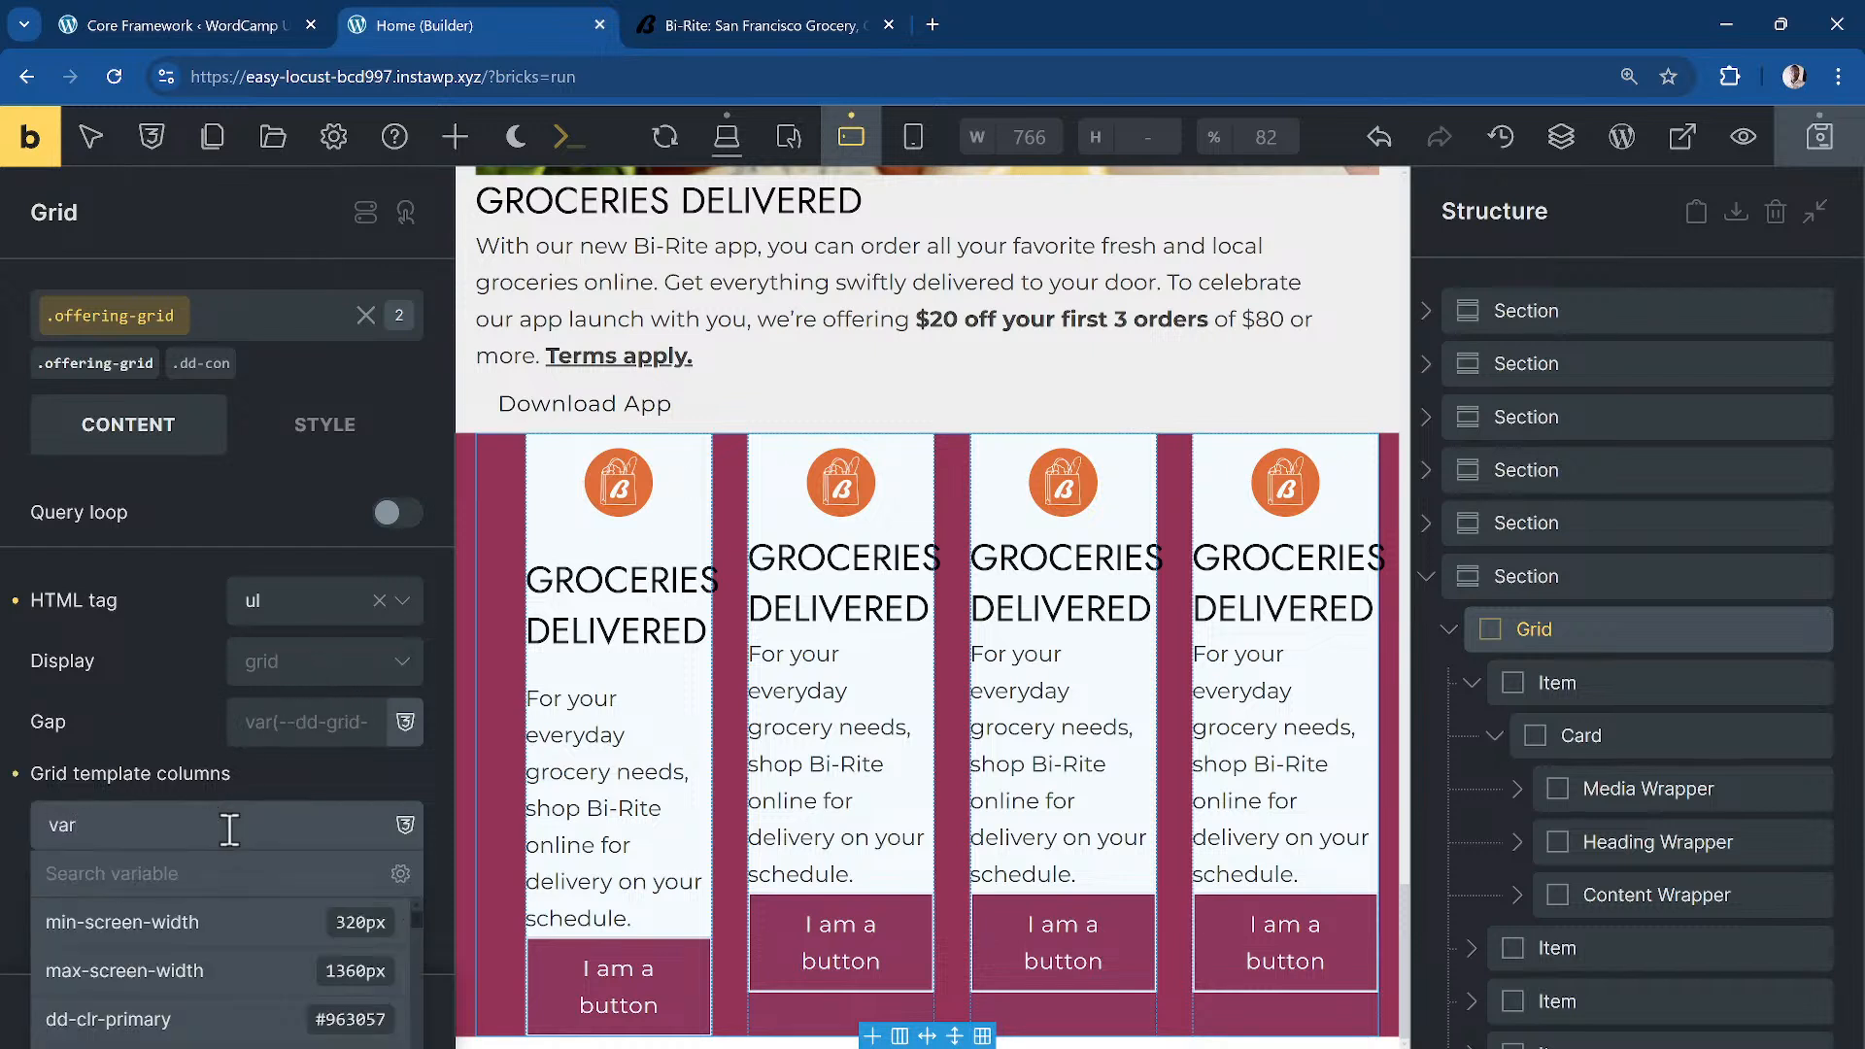
text((--dd-grid-1))
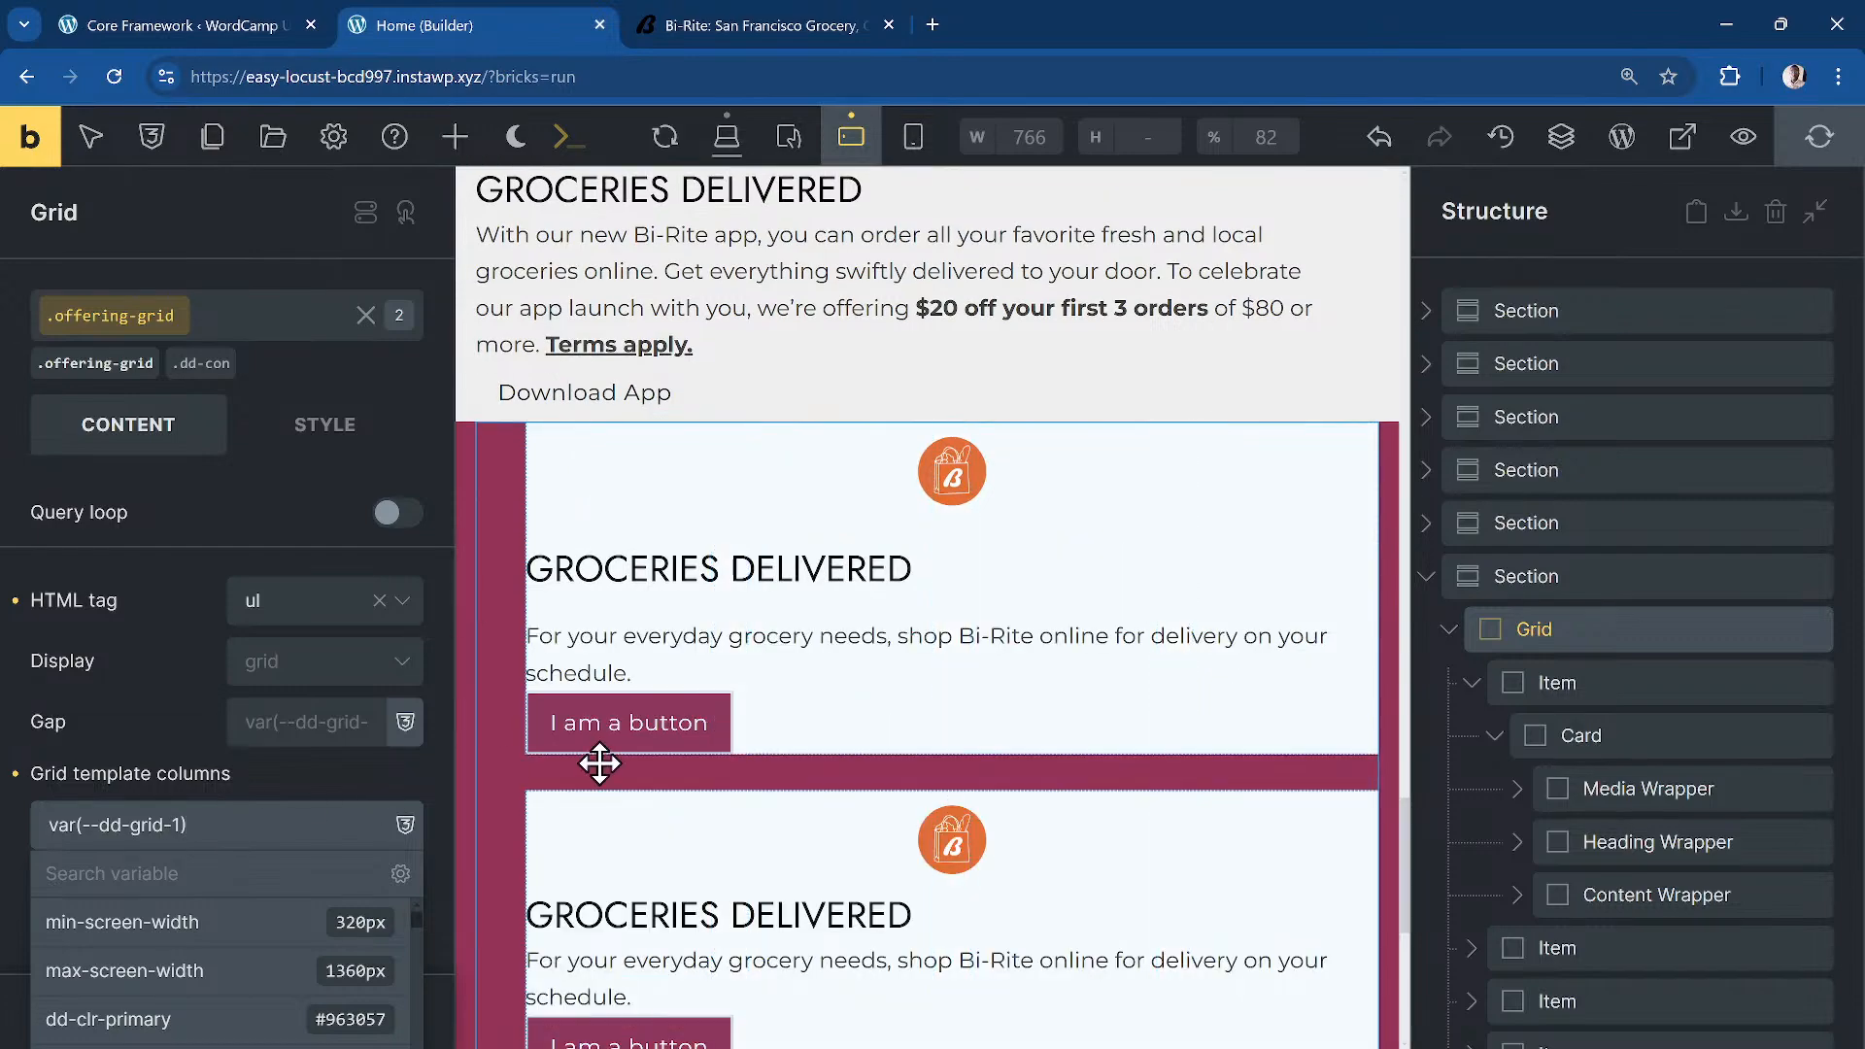
scroll(828, 674, up, 5)
scroll(965, 595, down, 3)
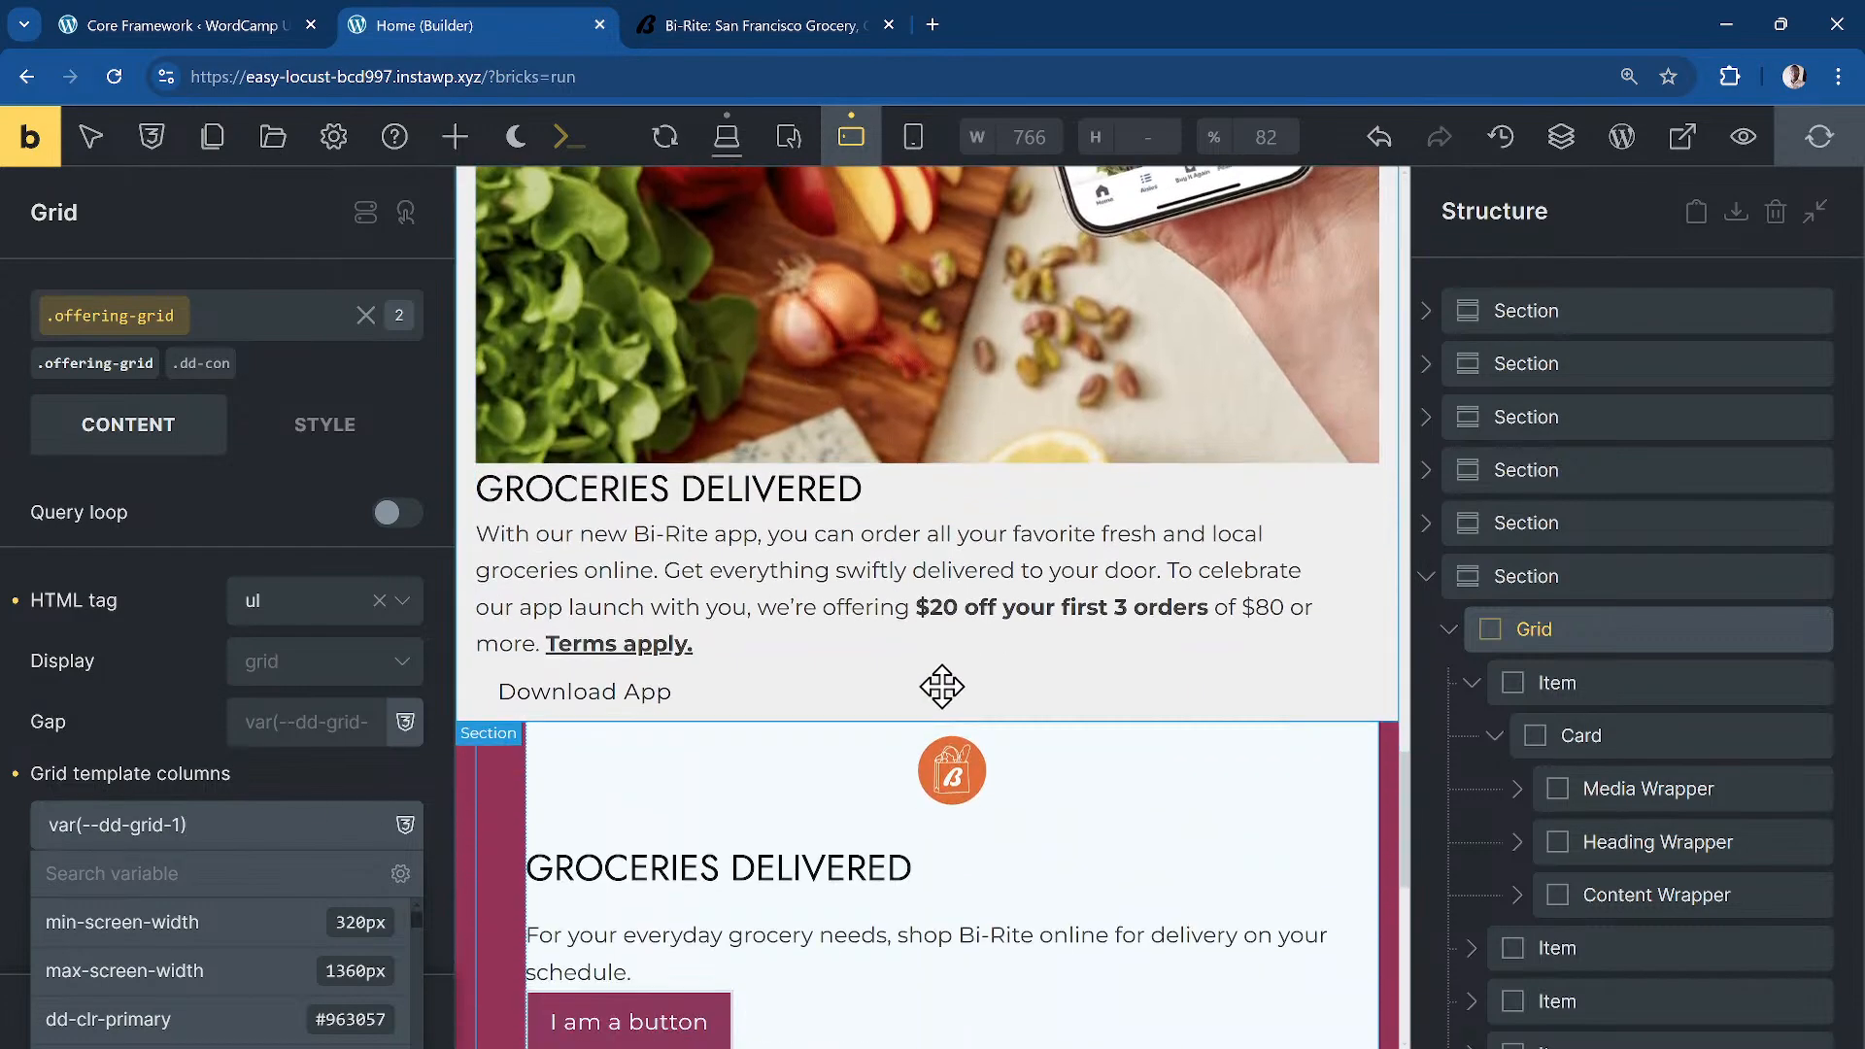
scroll(943, 687, down, 3)
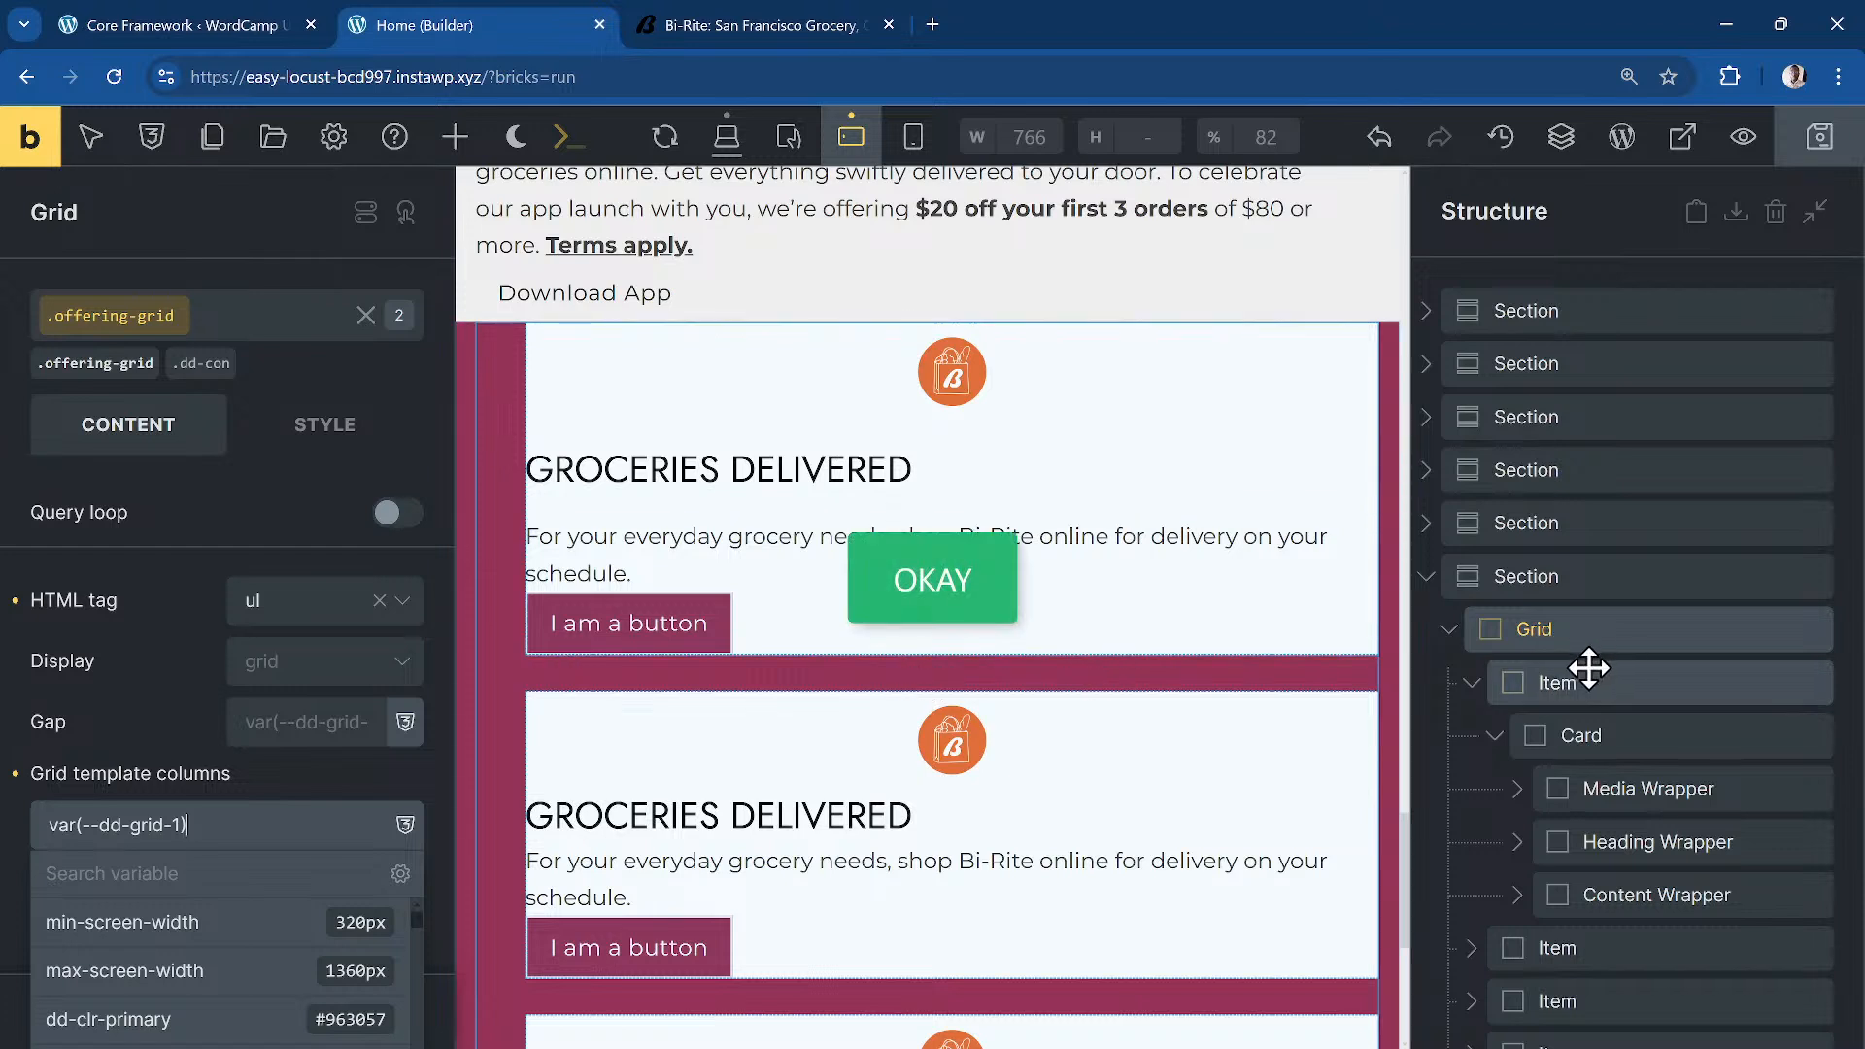
Step: Compare the stacked layout with the original Bi-Rite page, then return to desktop view
click(738, 26)
scroll(795, 522, down, 7)
scroll(795, 523, down, 3)
scroll(795, 523, up, 4)
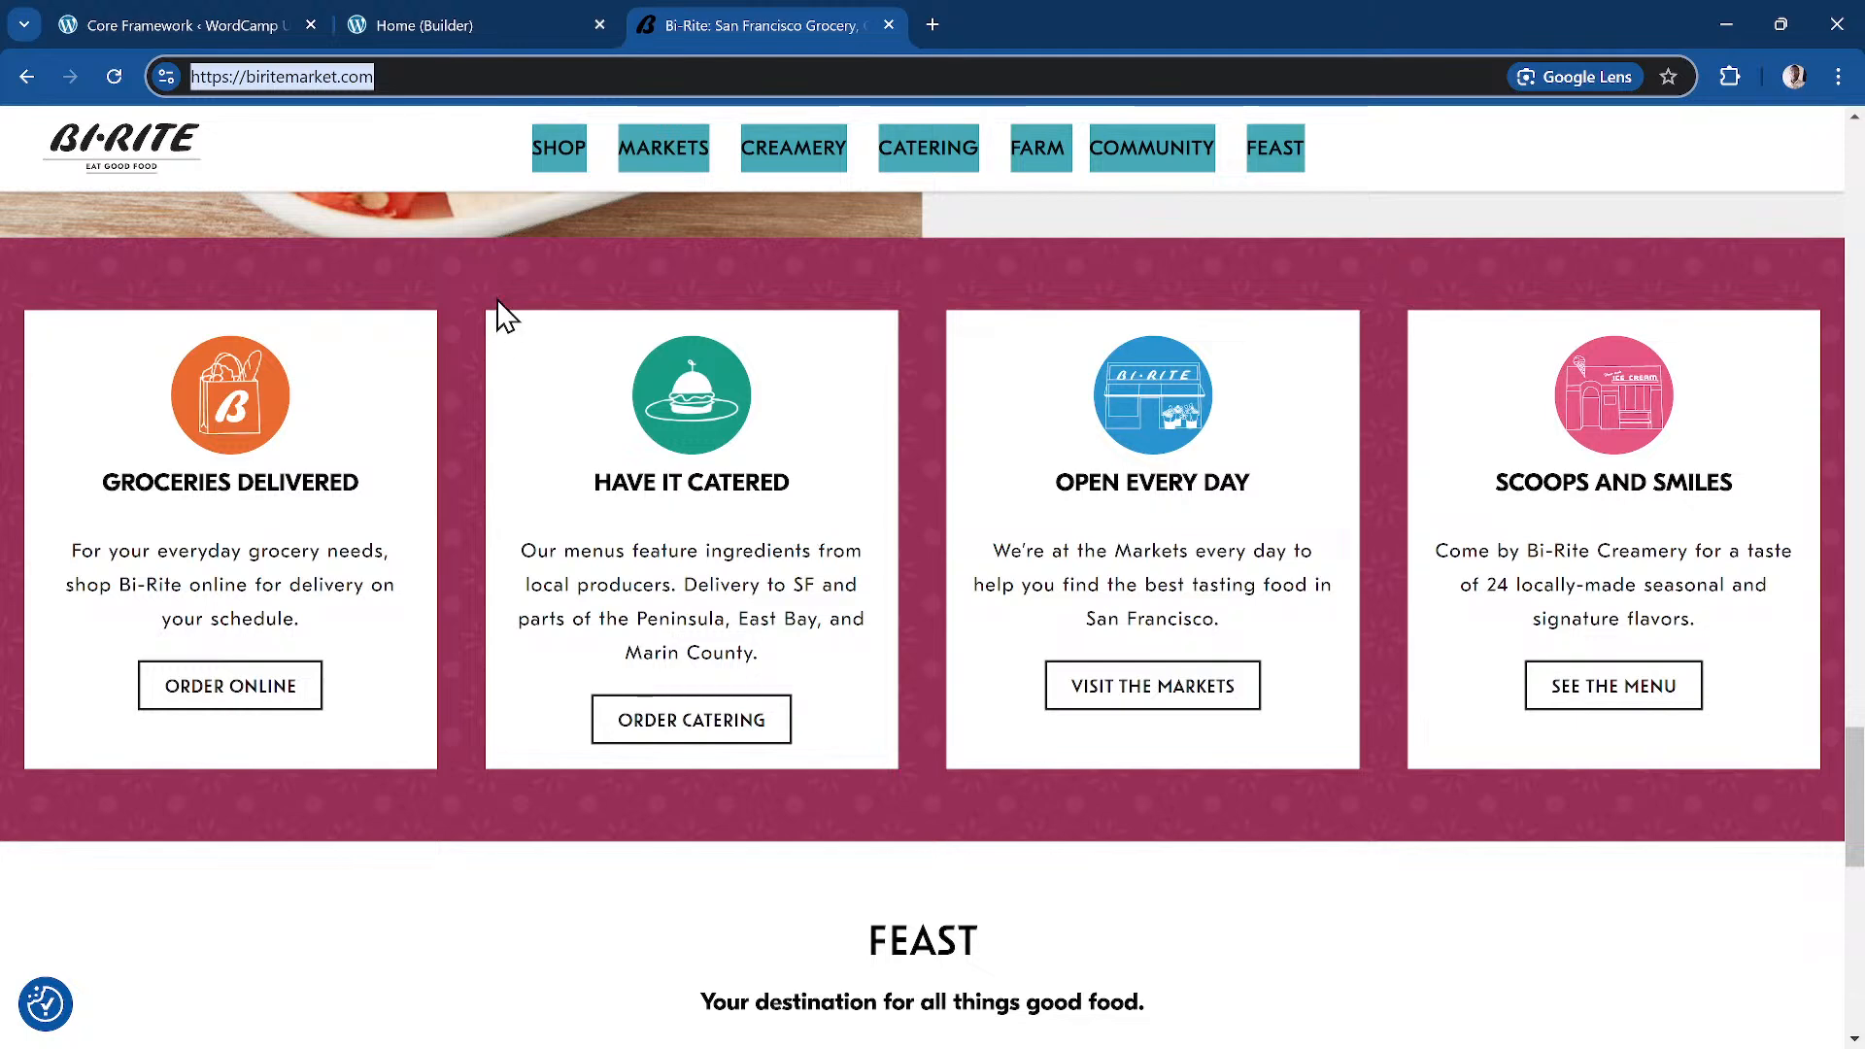
click(476, 21)
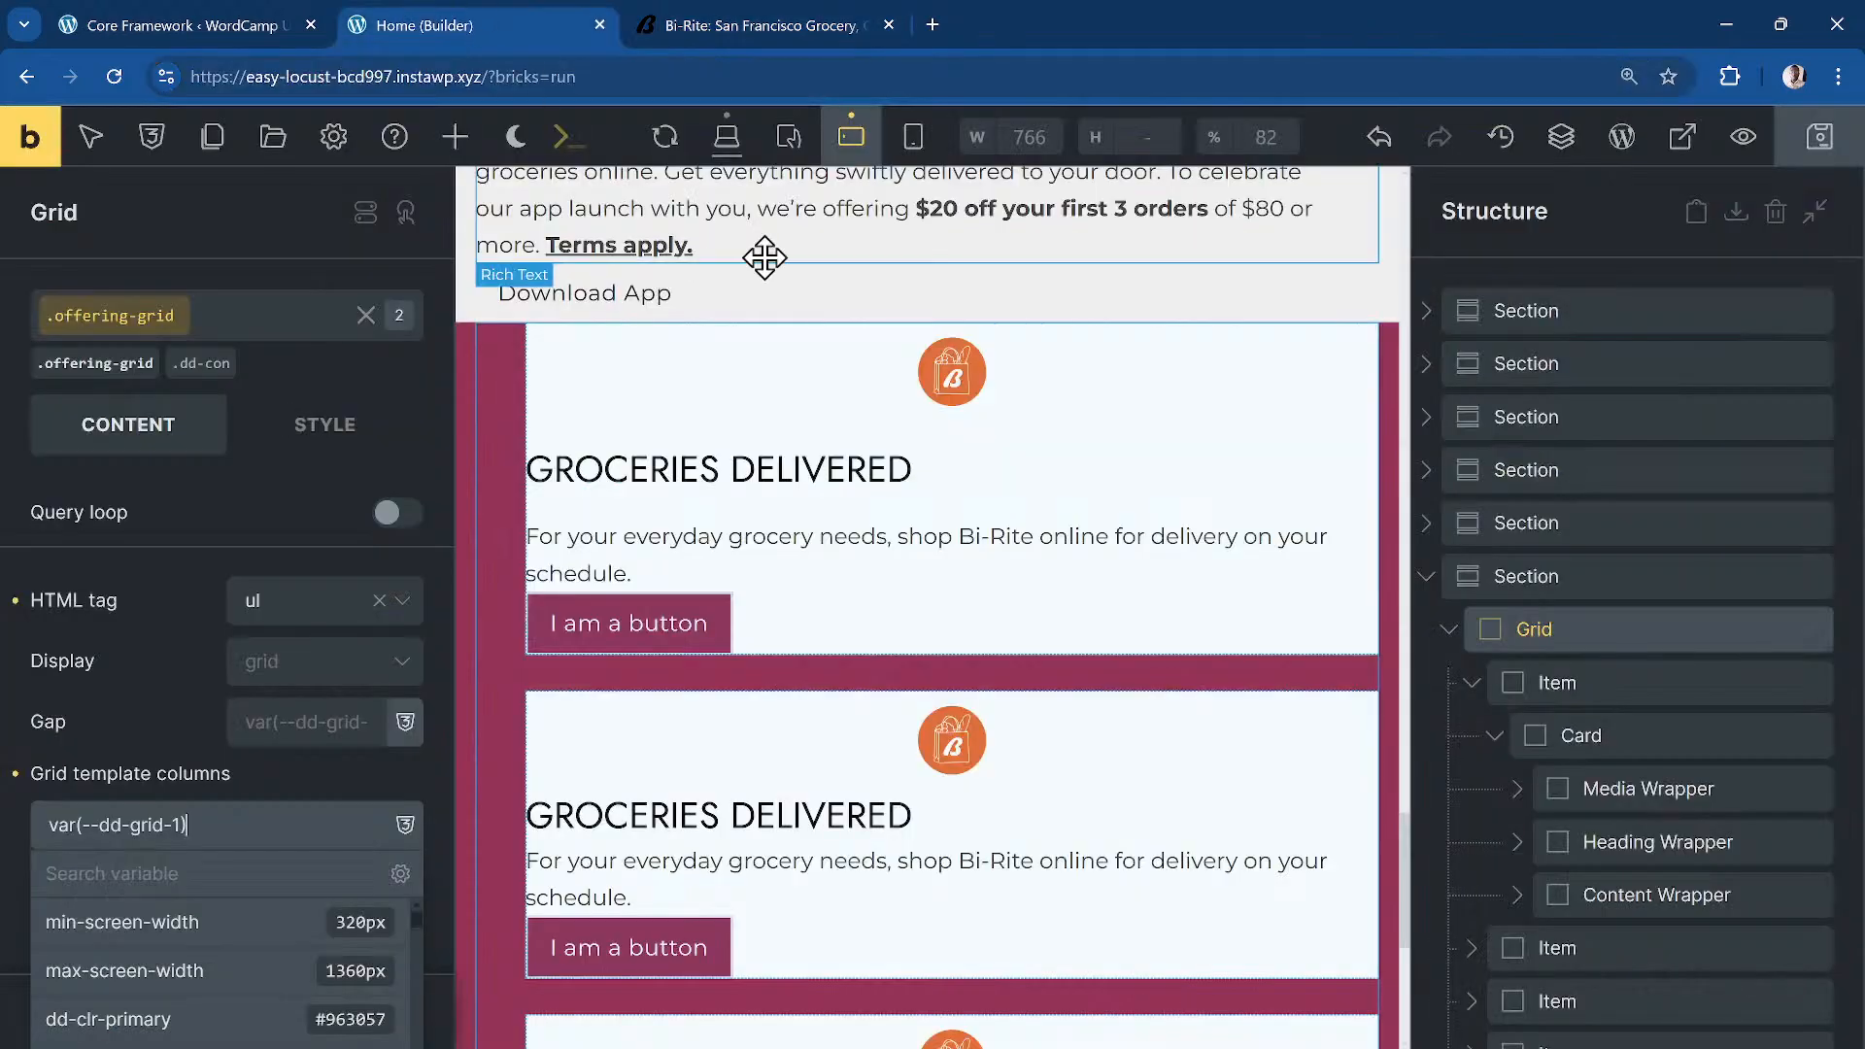
click(720, 165)
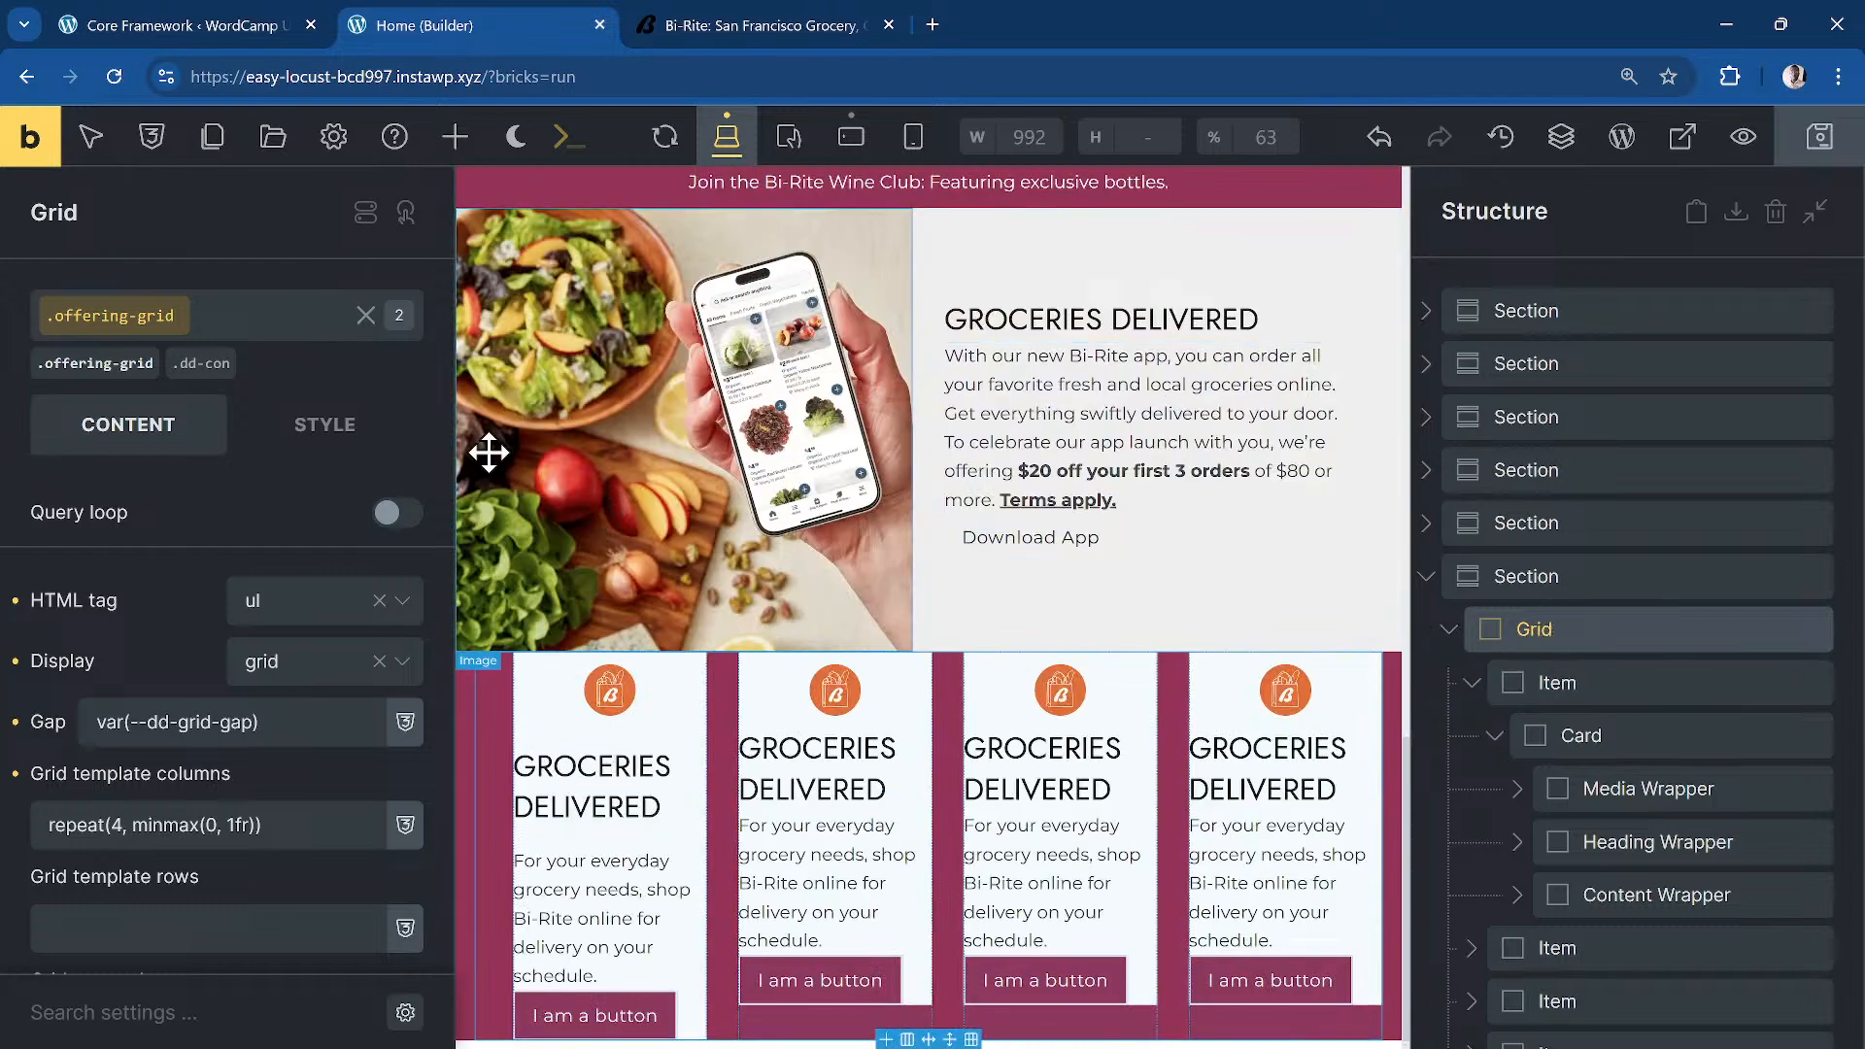
Step: Remove the dd-con class from the grid and edit the offering-grid class styles
click(225, 367)
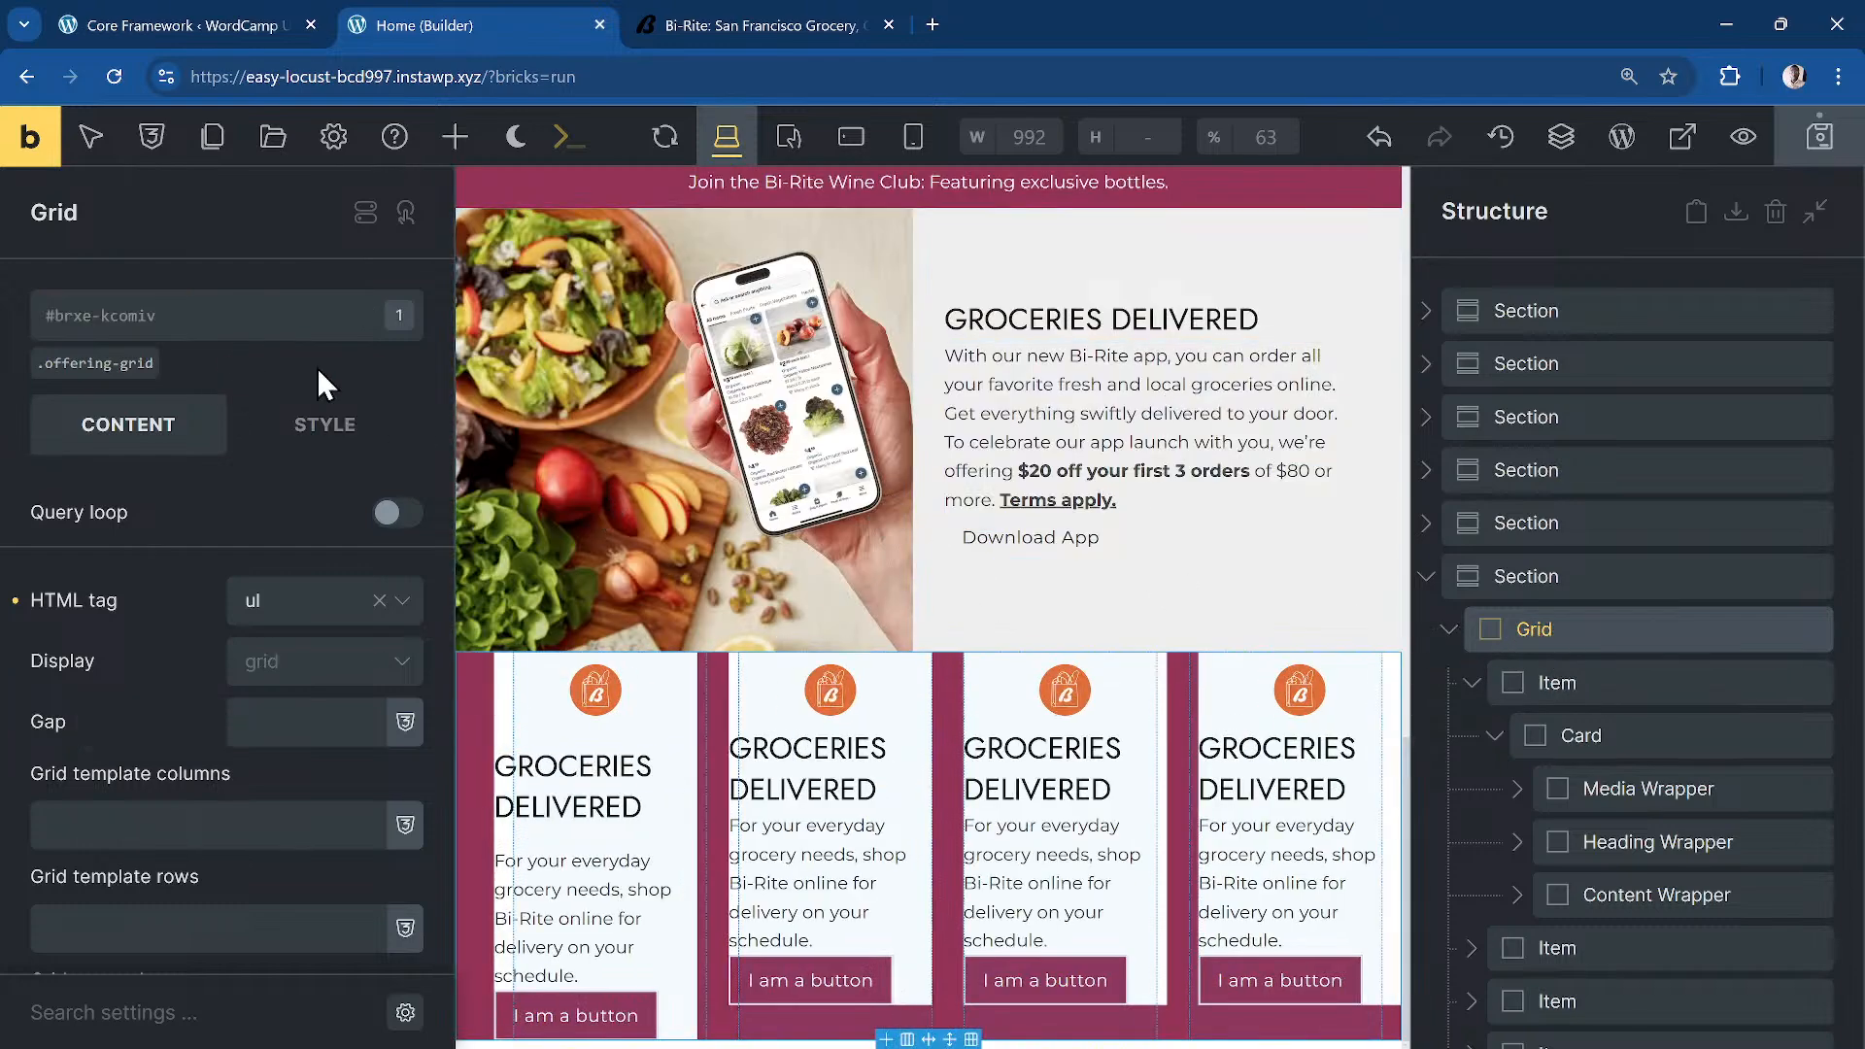
click(69, 363)
click(394, 443)
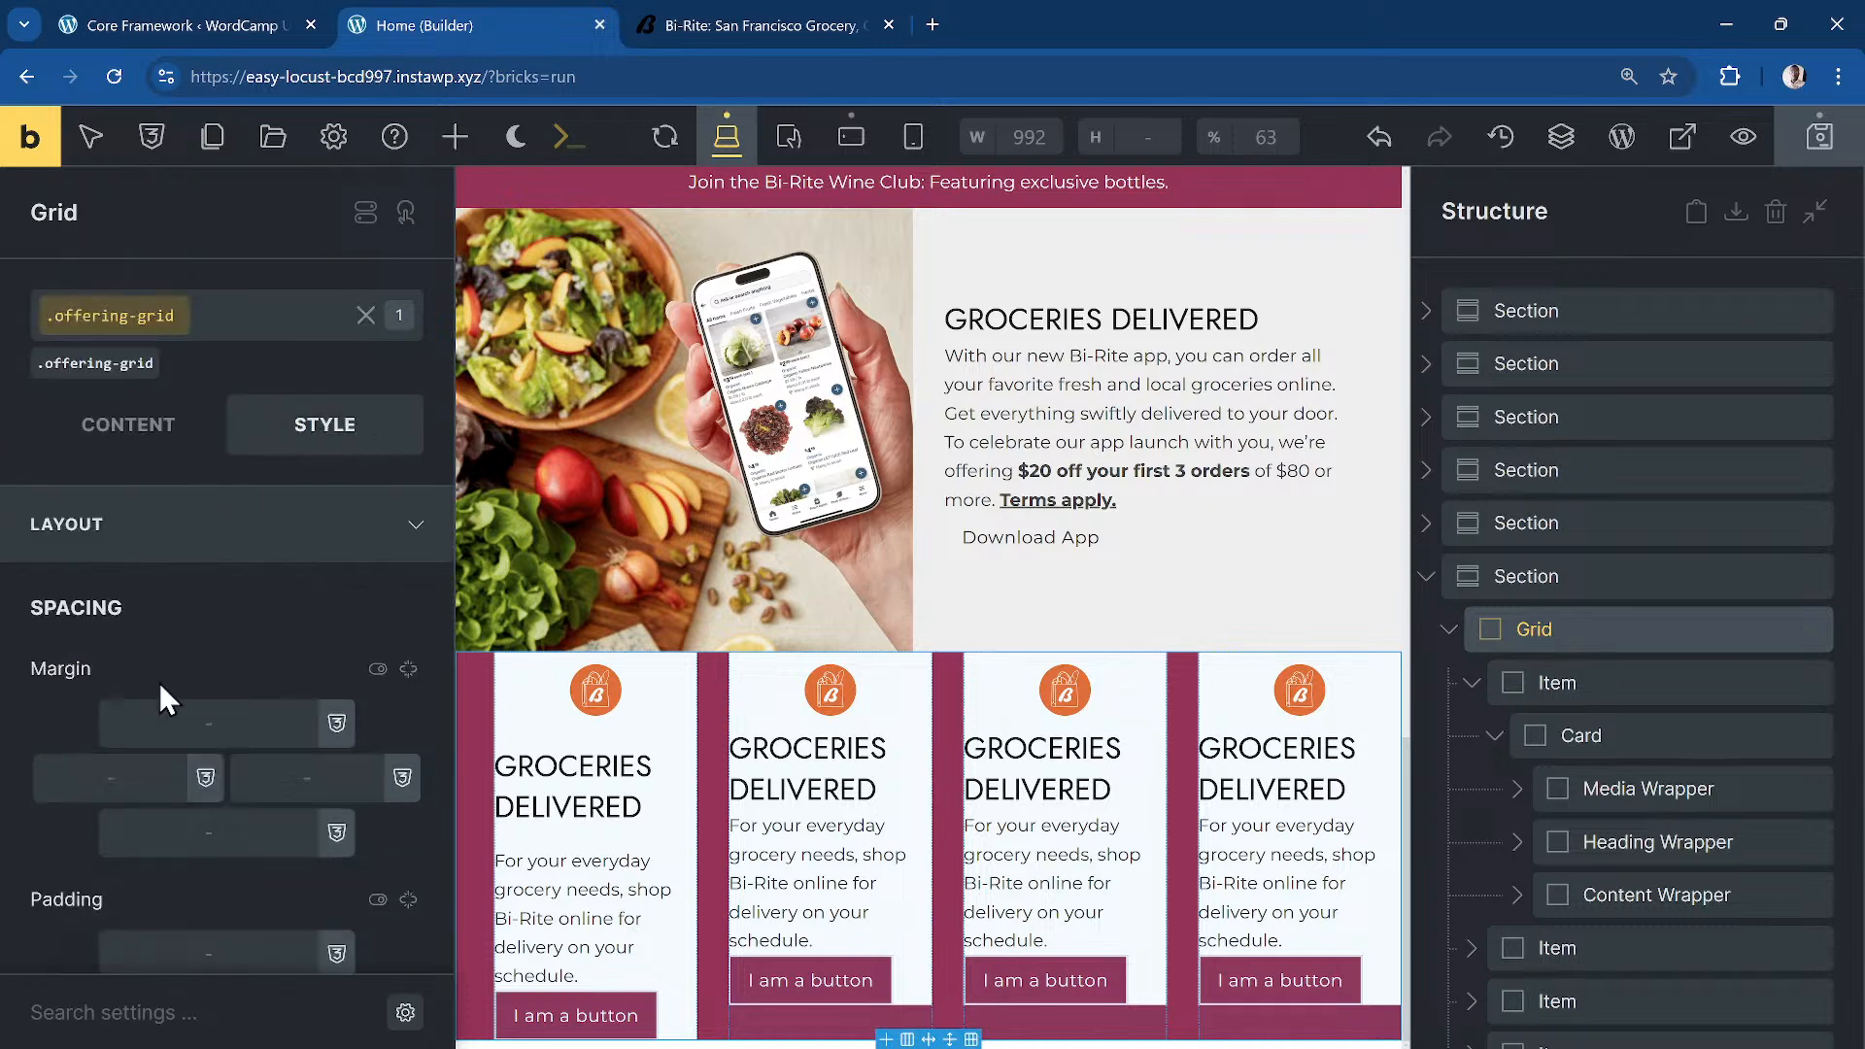
scroll(155, 812, down, 2)
Step: Set the offering grid's left and right padding to the dd-edge-space variable
click(206, 644)
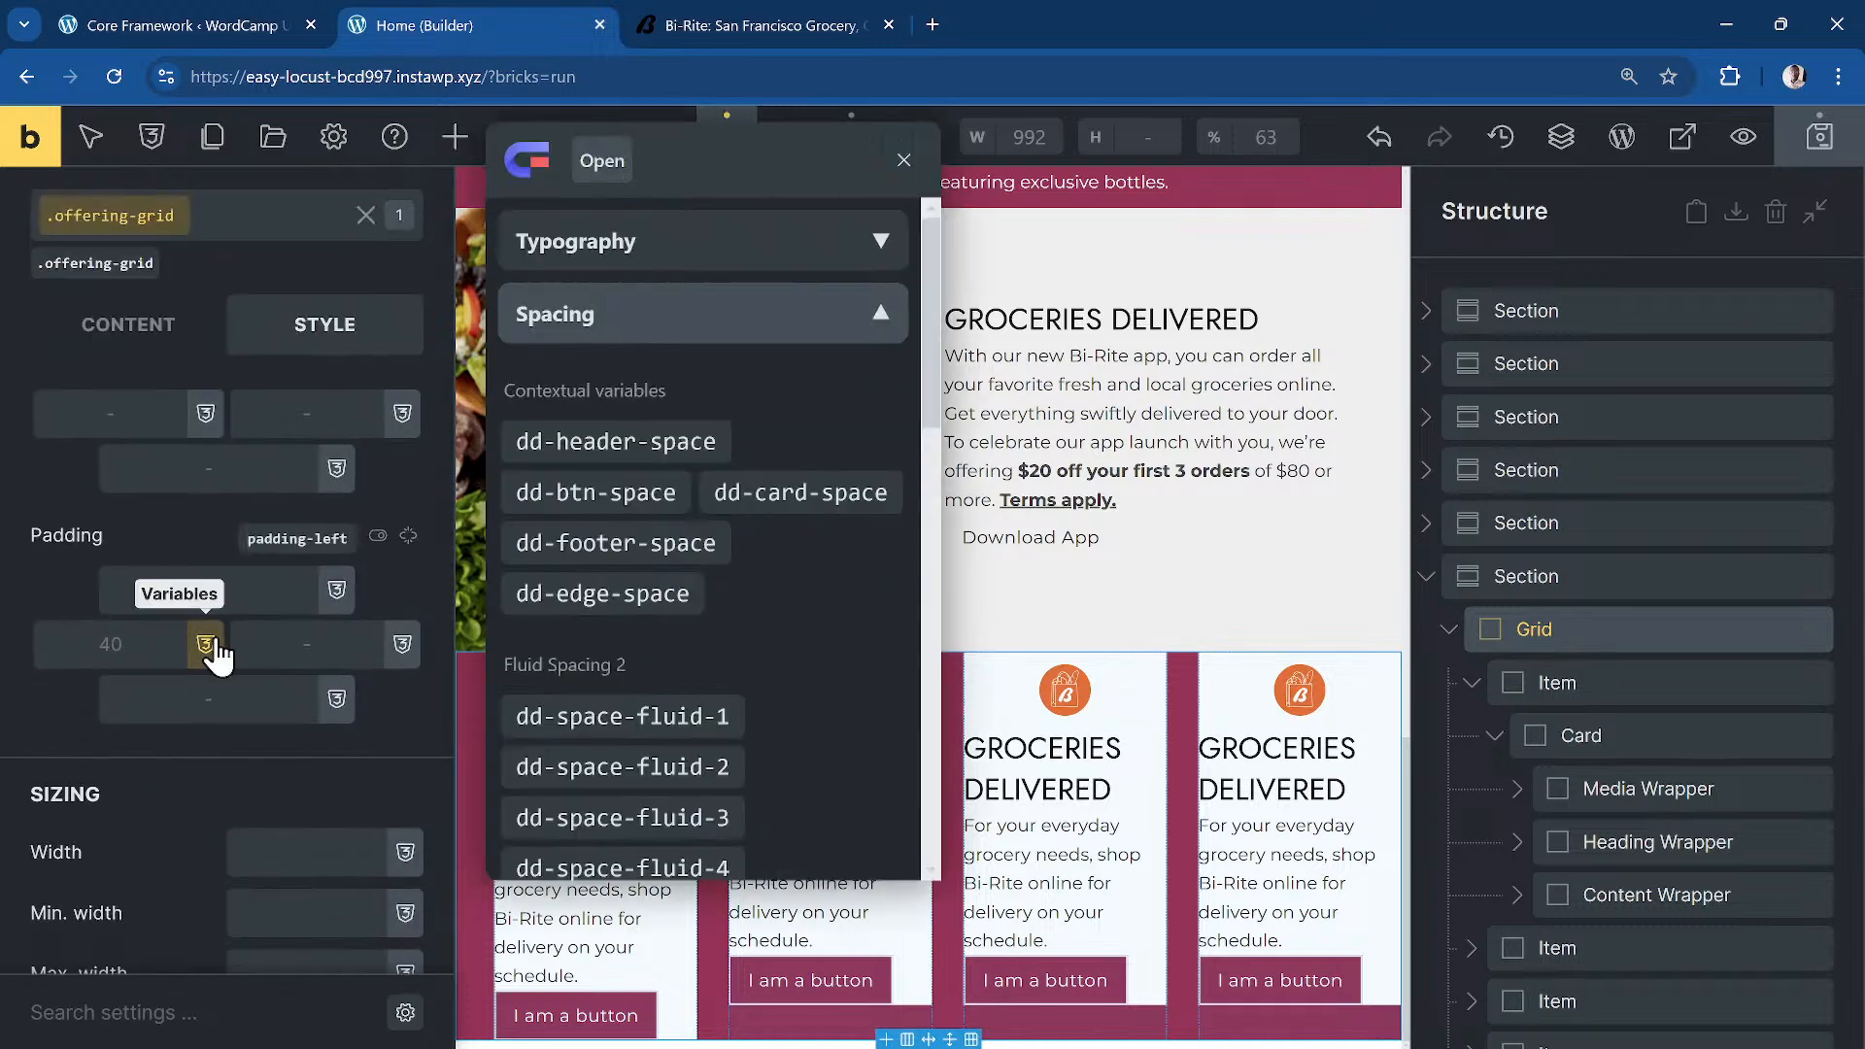
click(515, 591)
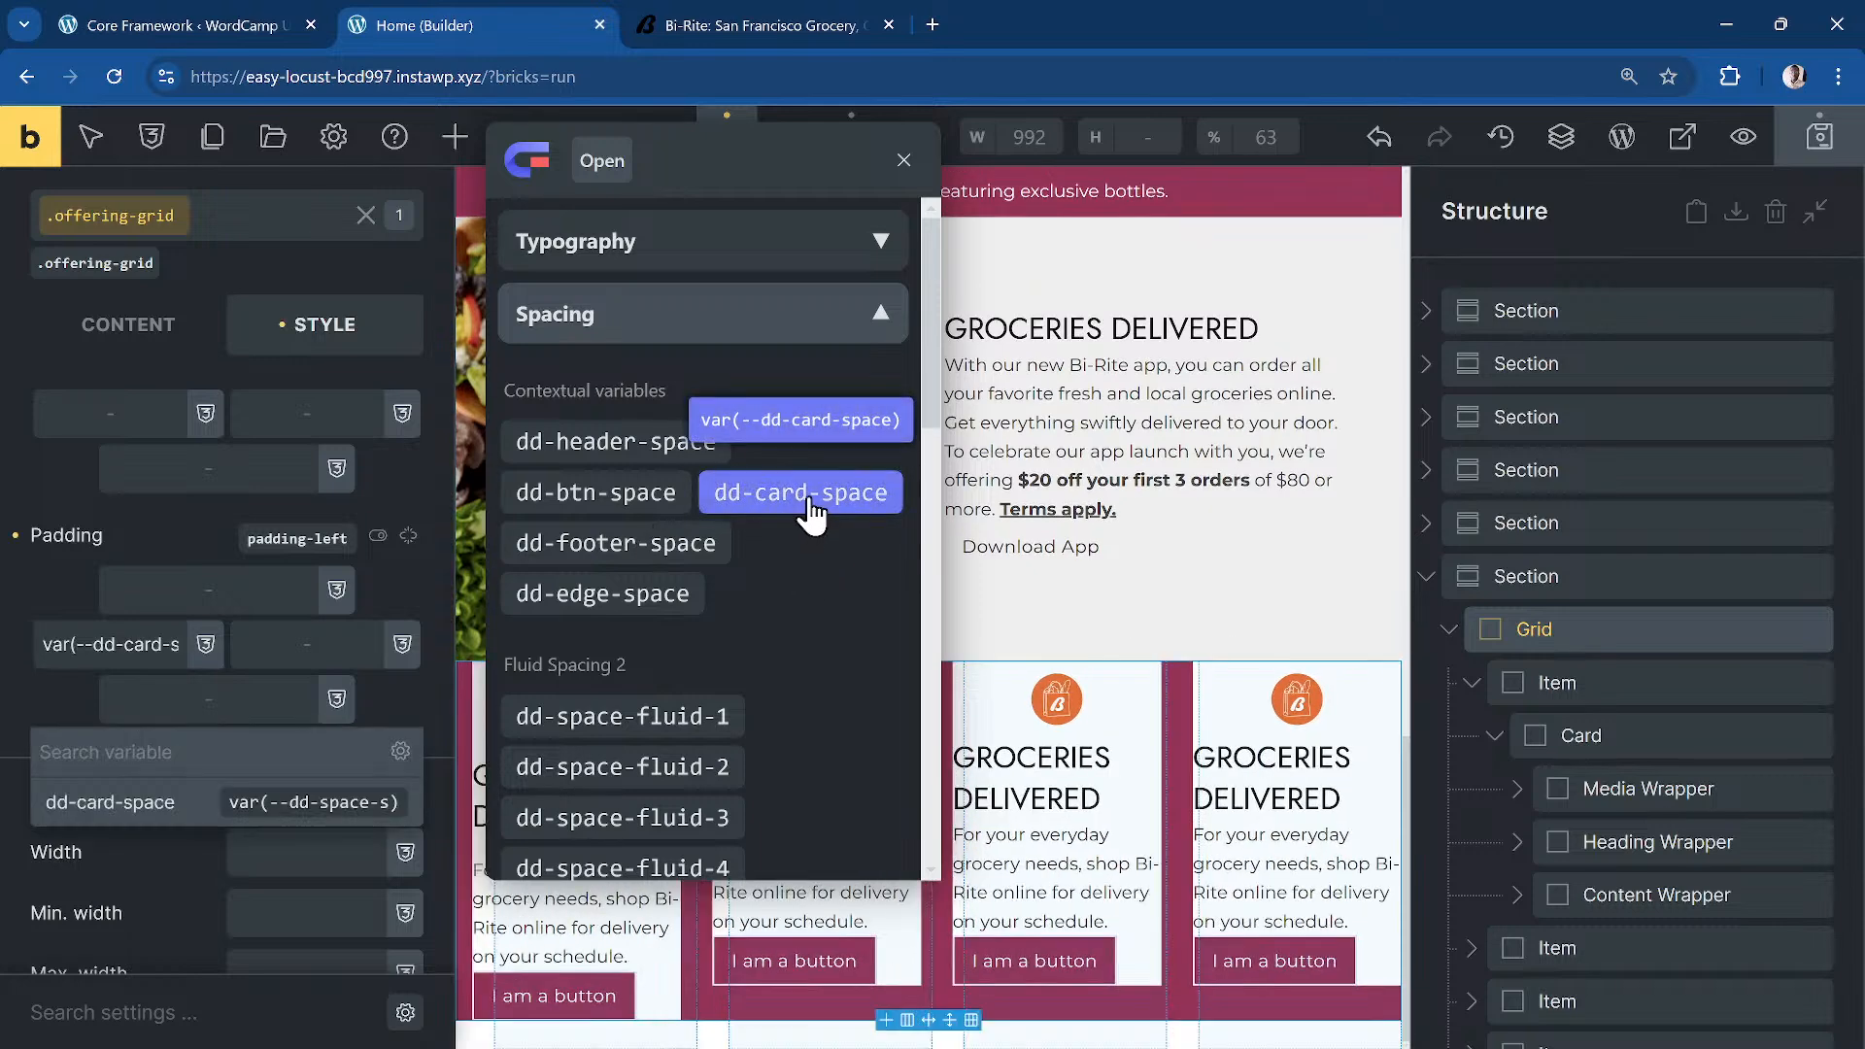
click(670, 599)
click(321, 641)
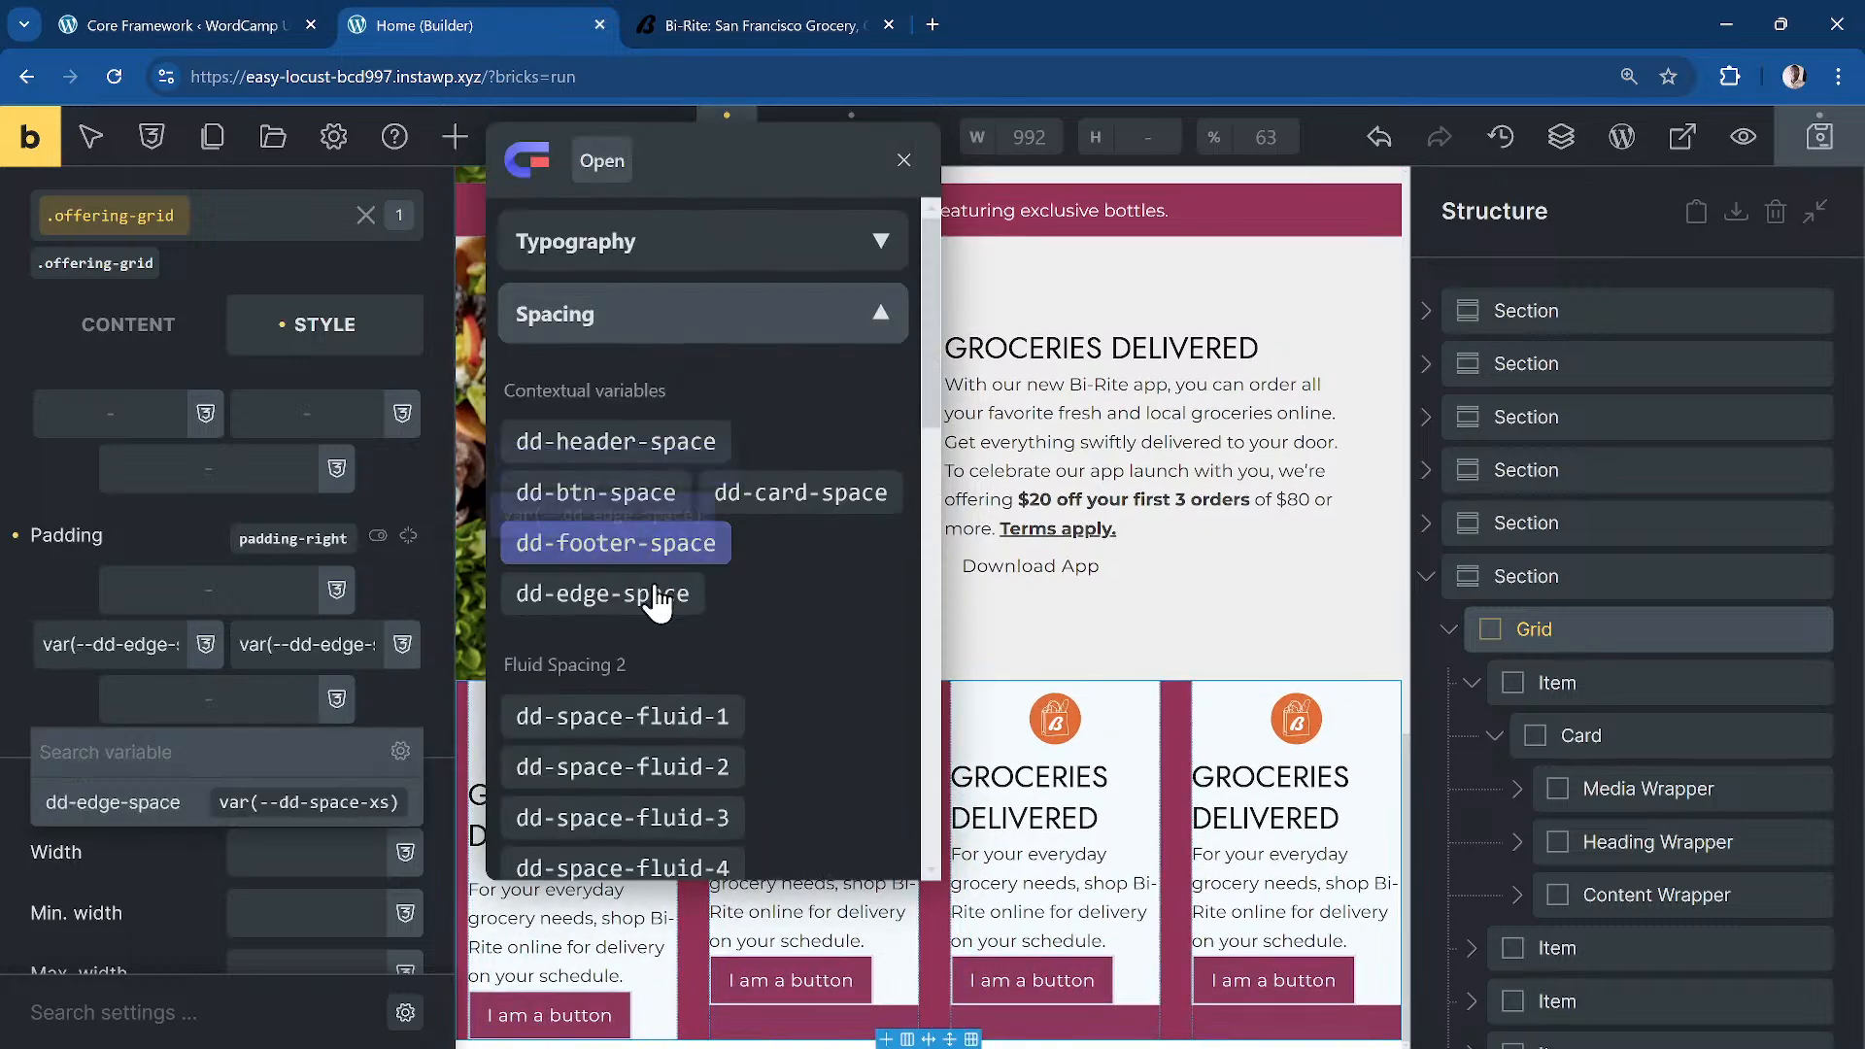
click(666, 593)
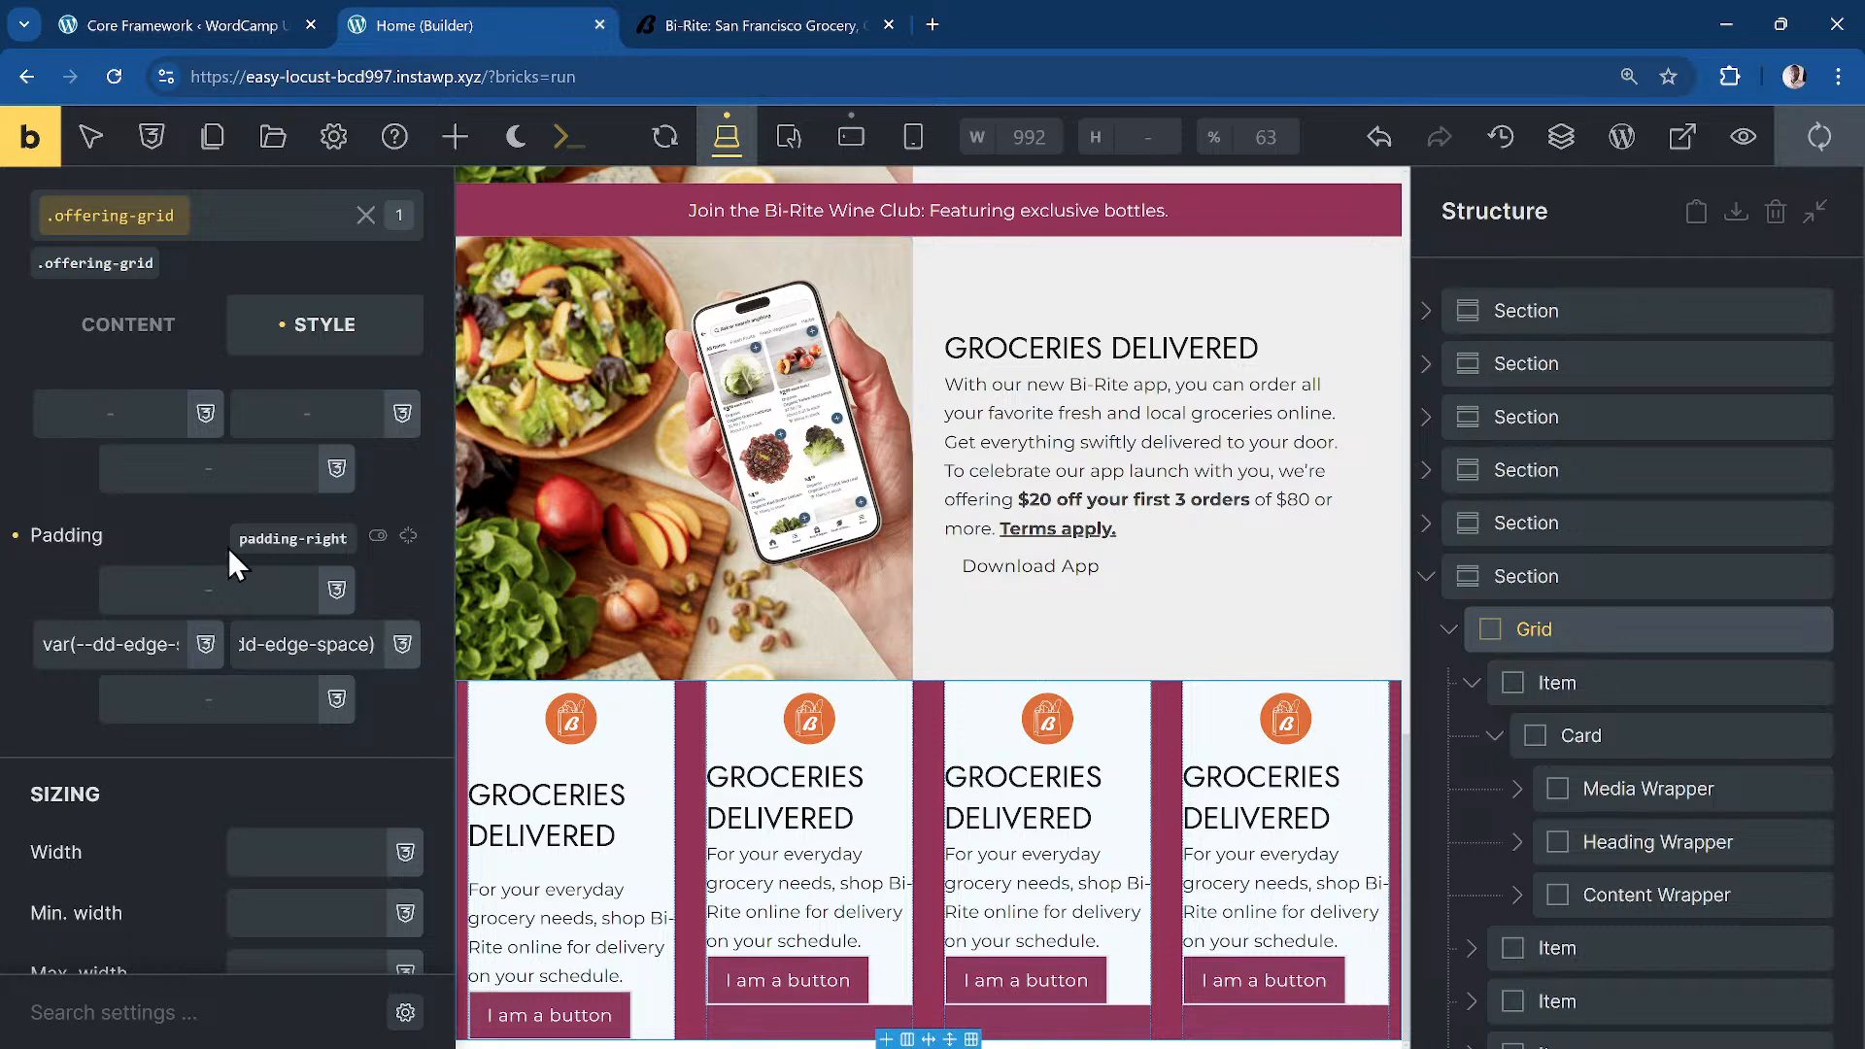
scroll(199, 408, down, 10)
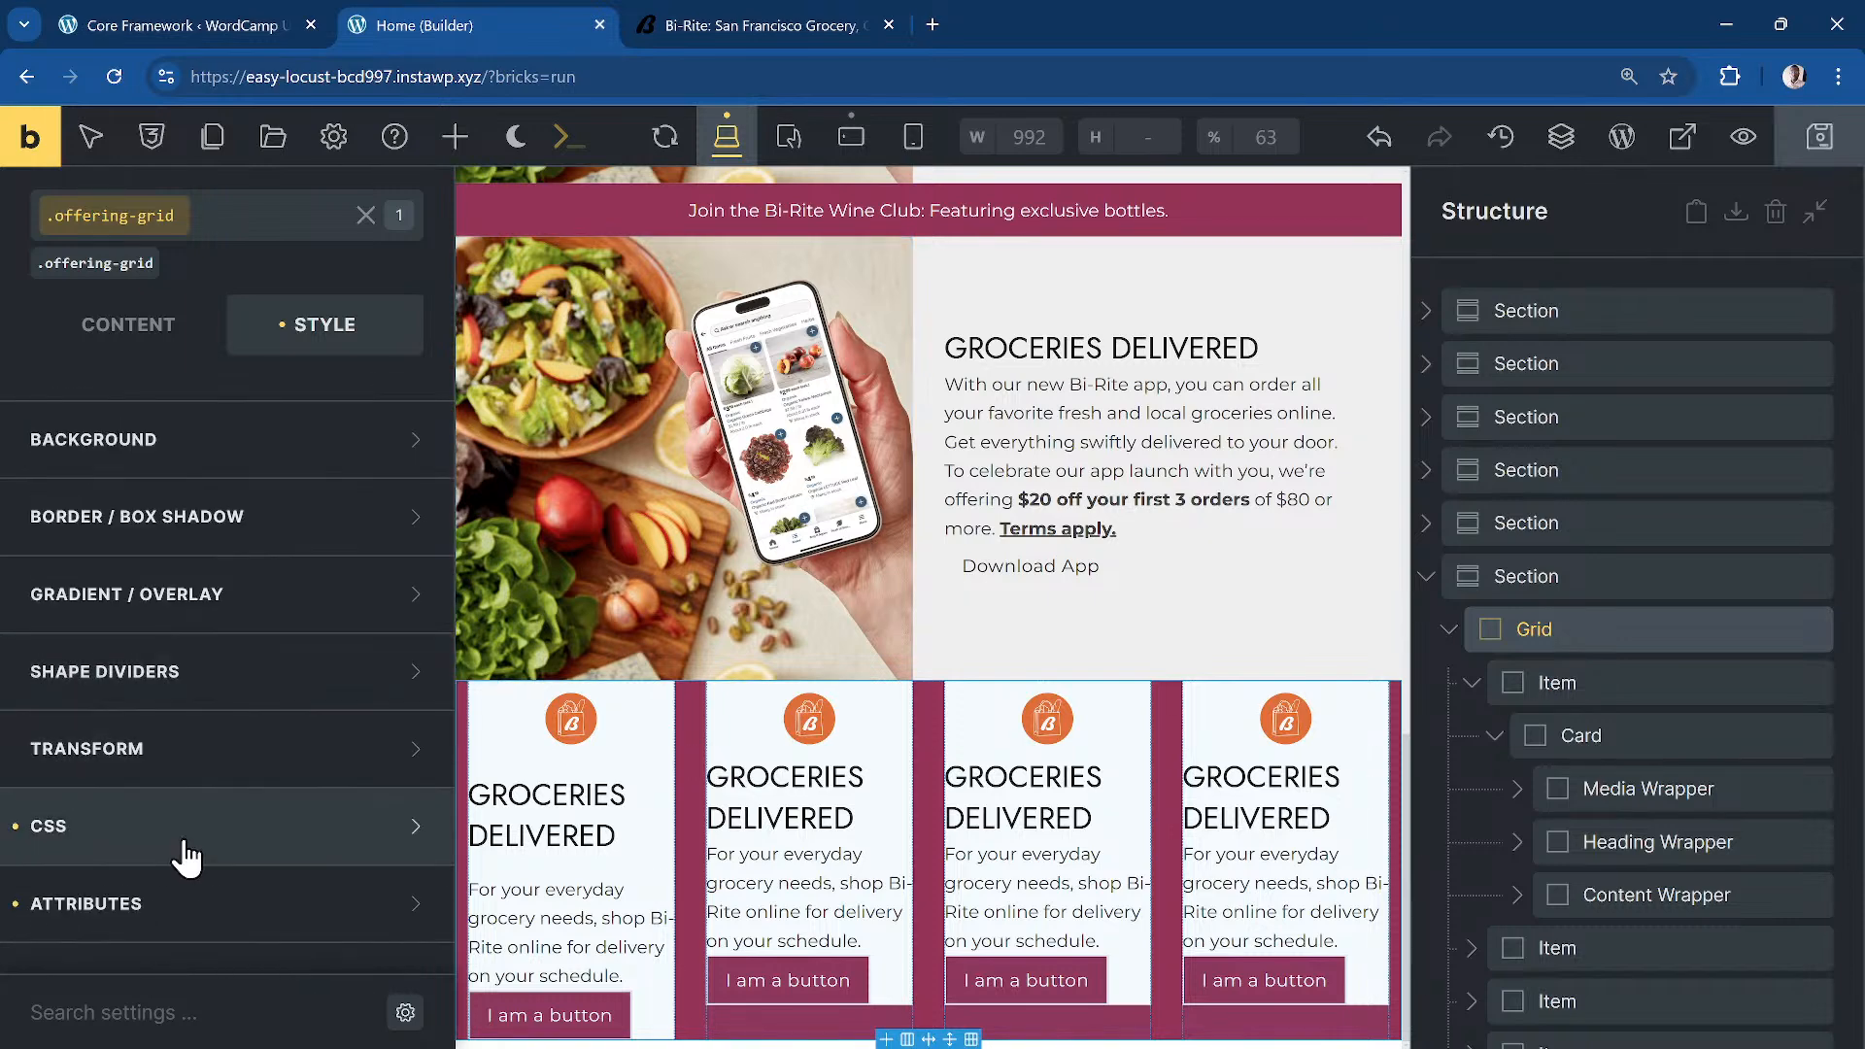
click(175, 837)
Step: Add custom CSS %root%{ list-style: none; margin: 0; } to the offering grid
click(261, 709)
text(%root%{})
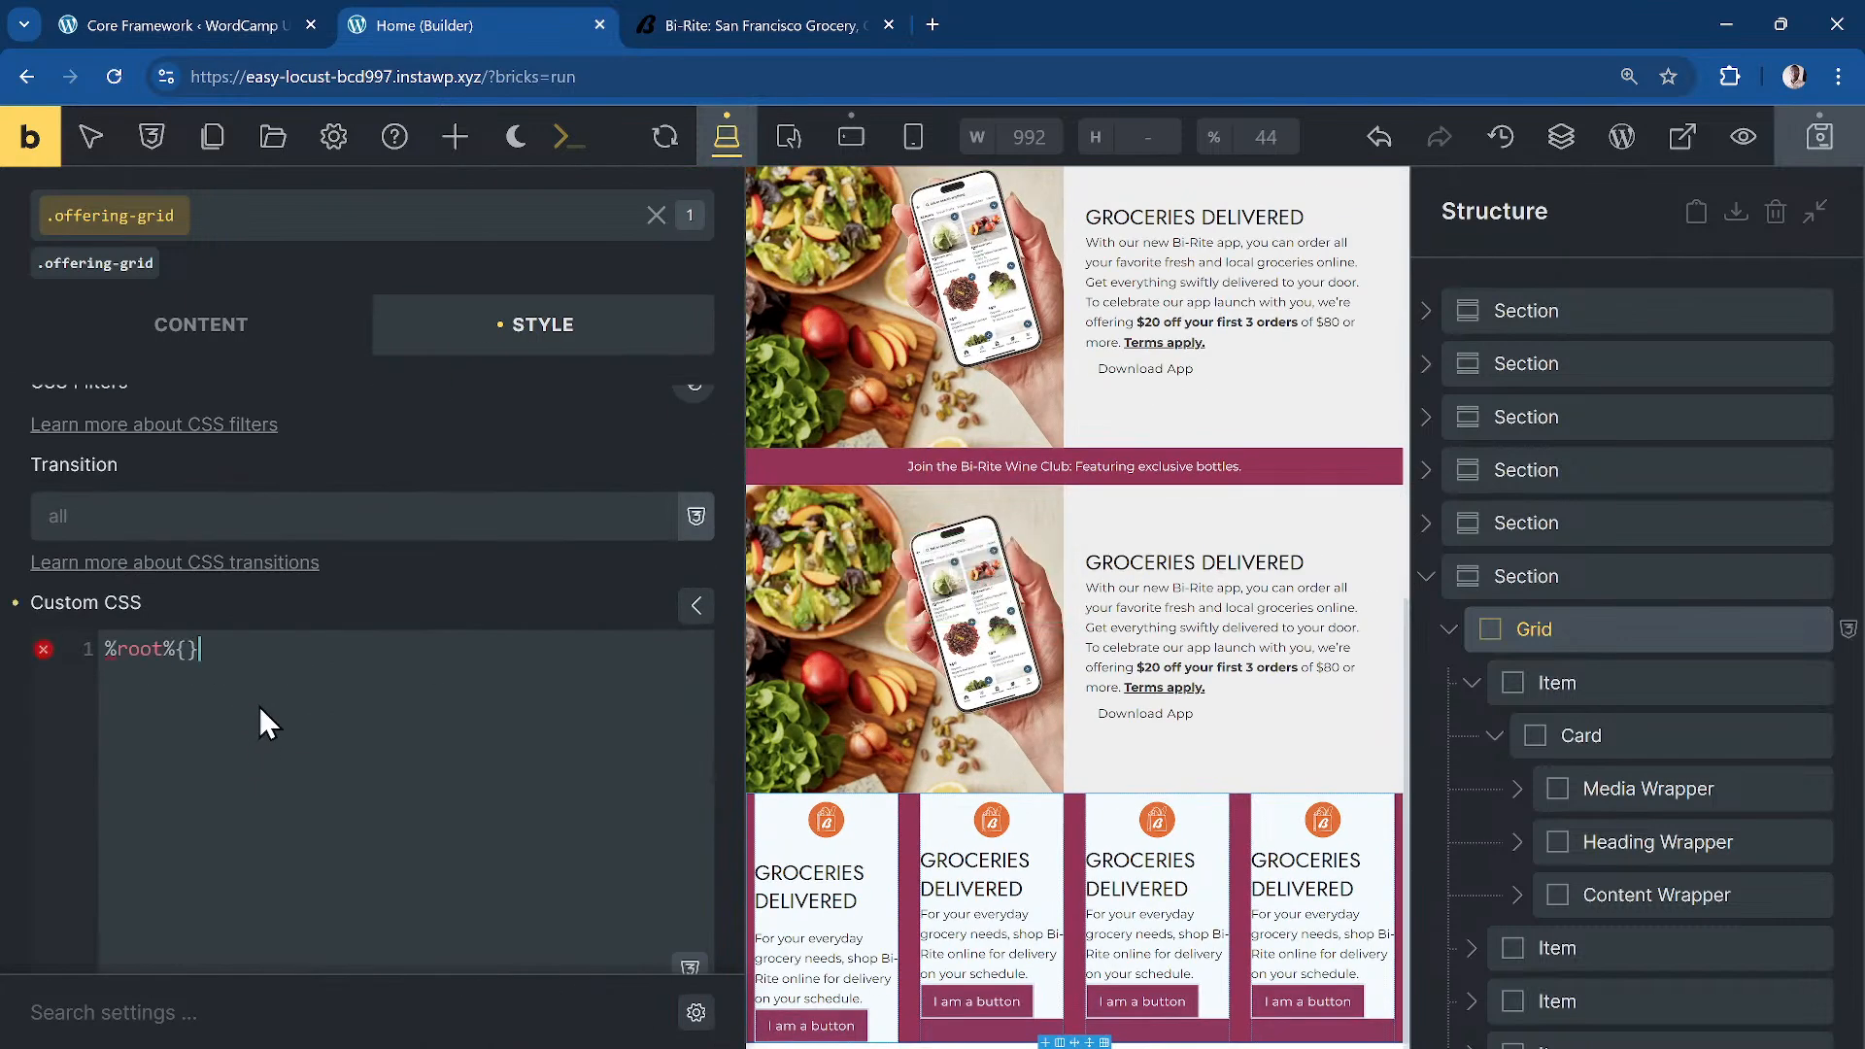
key(Left)
key(Return)
text(l)
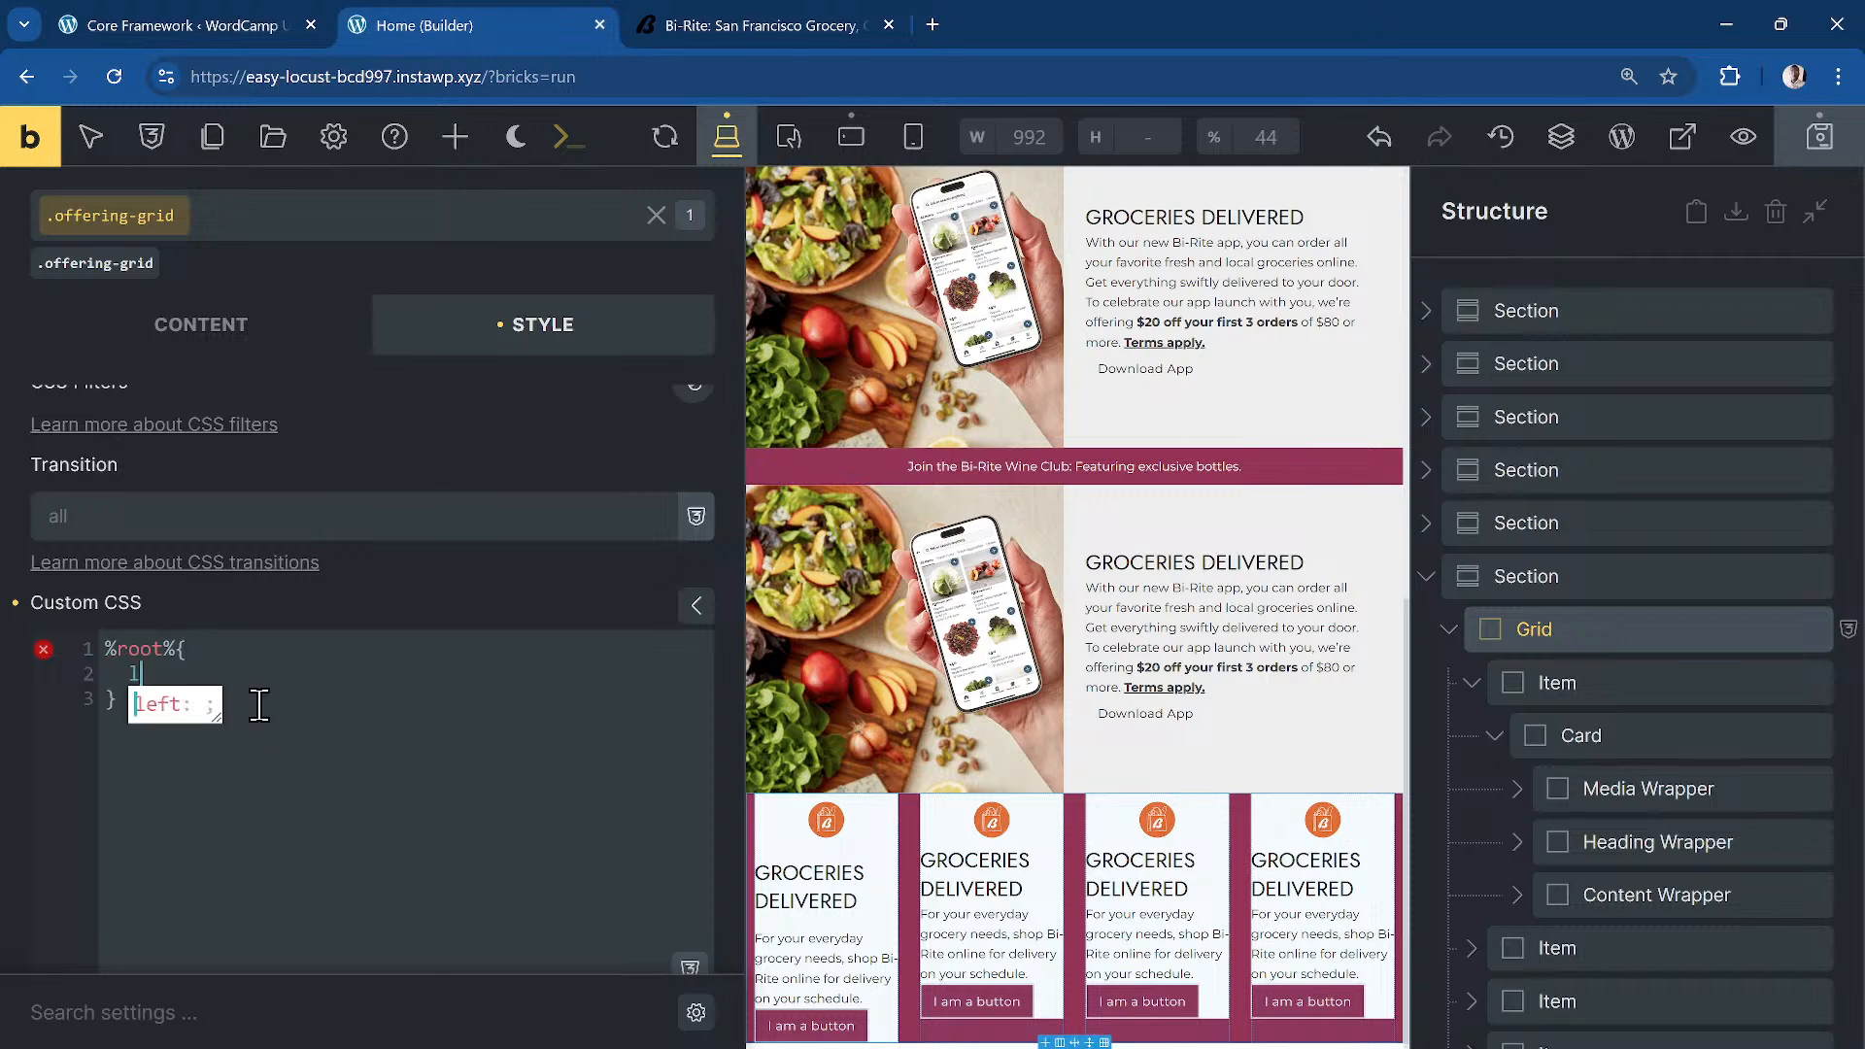
text(ist-style)
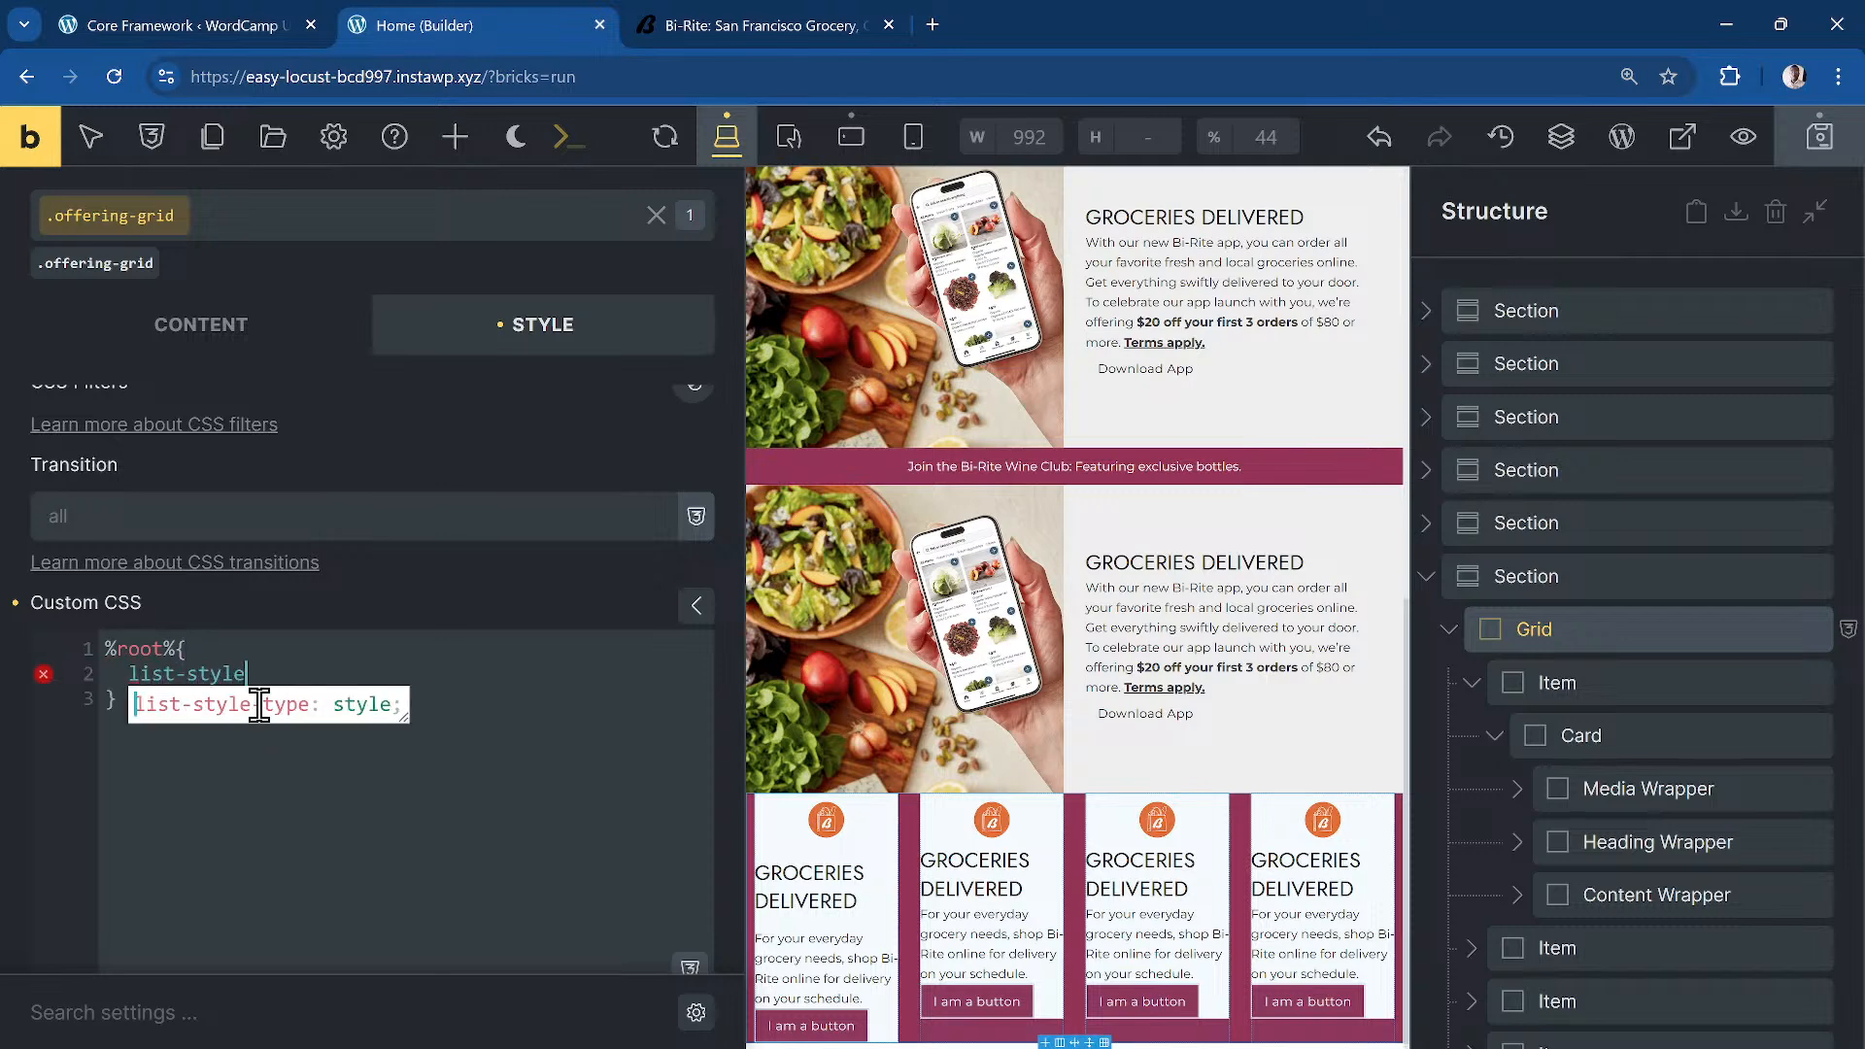
text(: none;   )
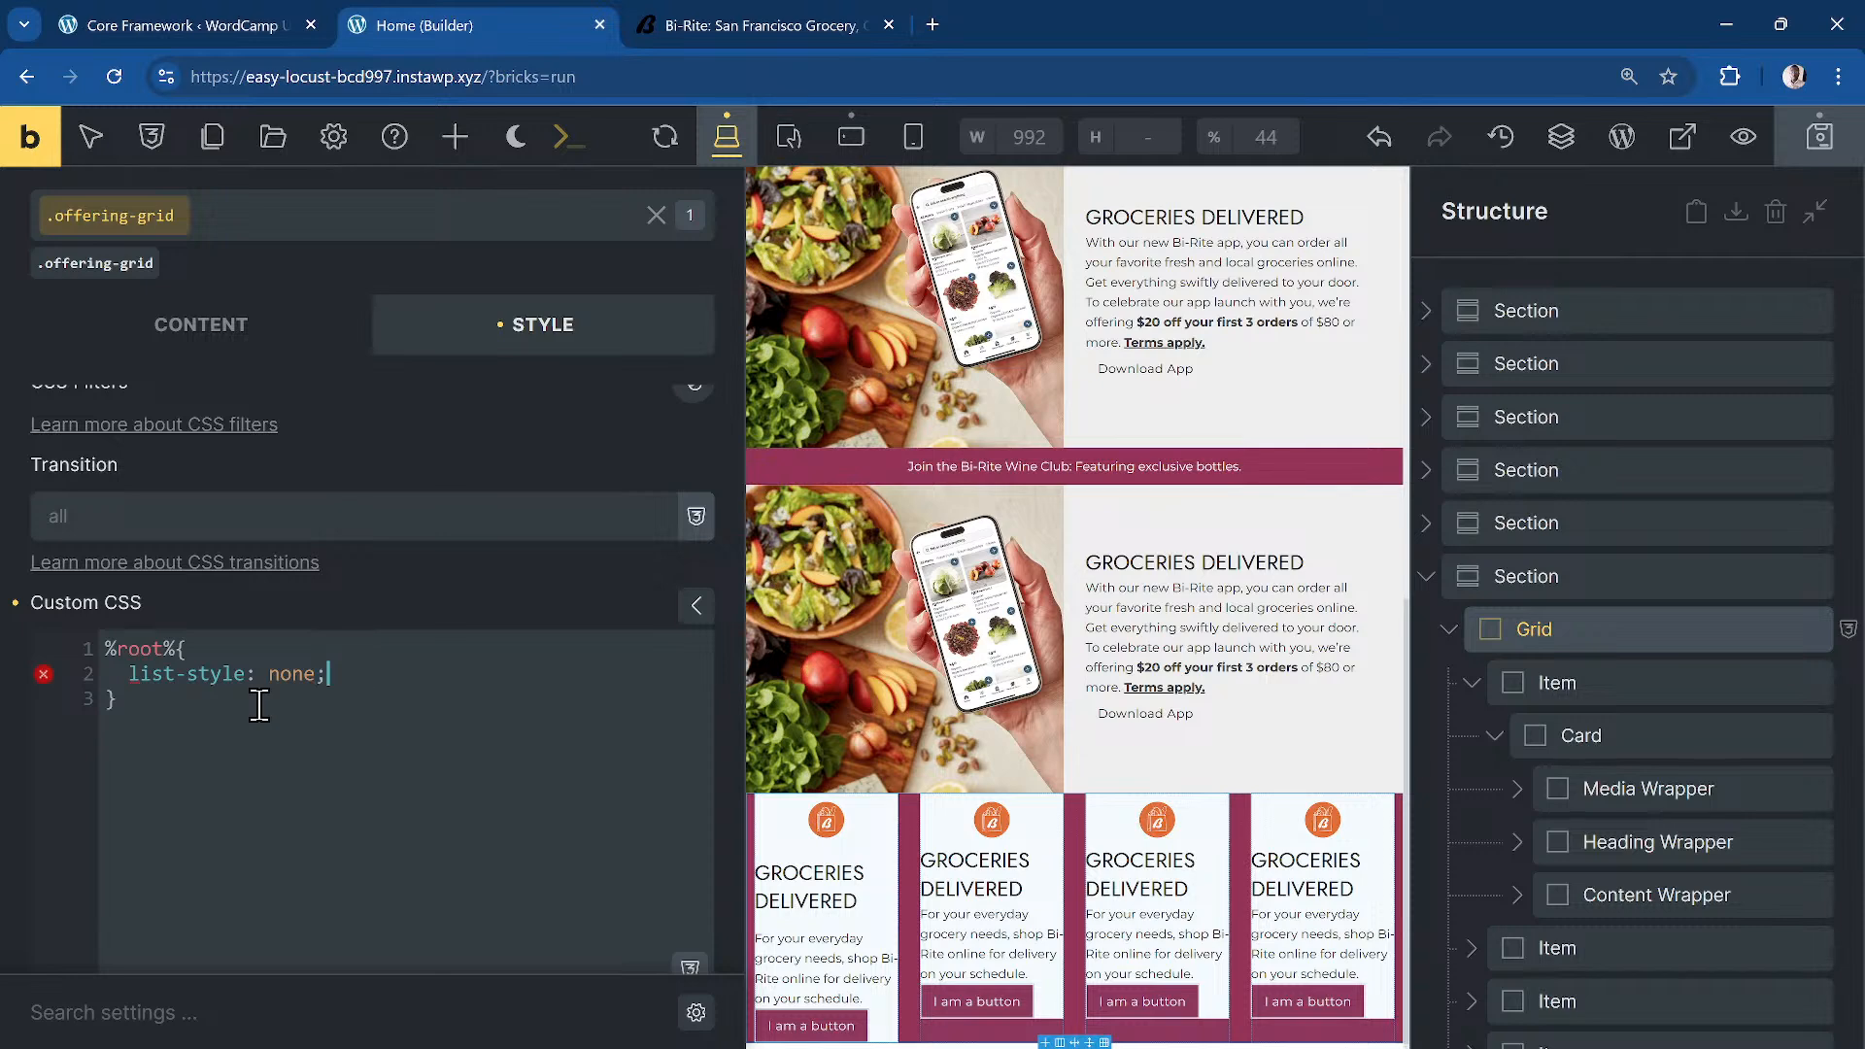
text(margin:)
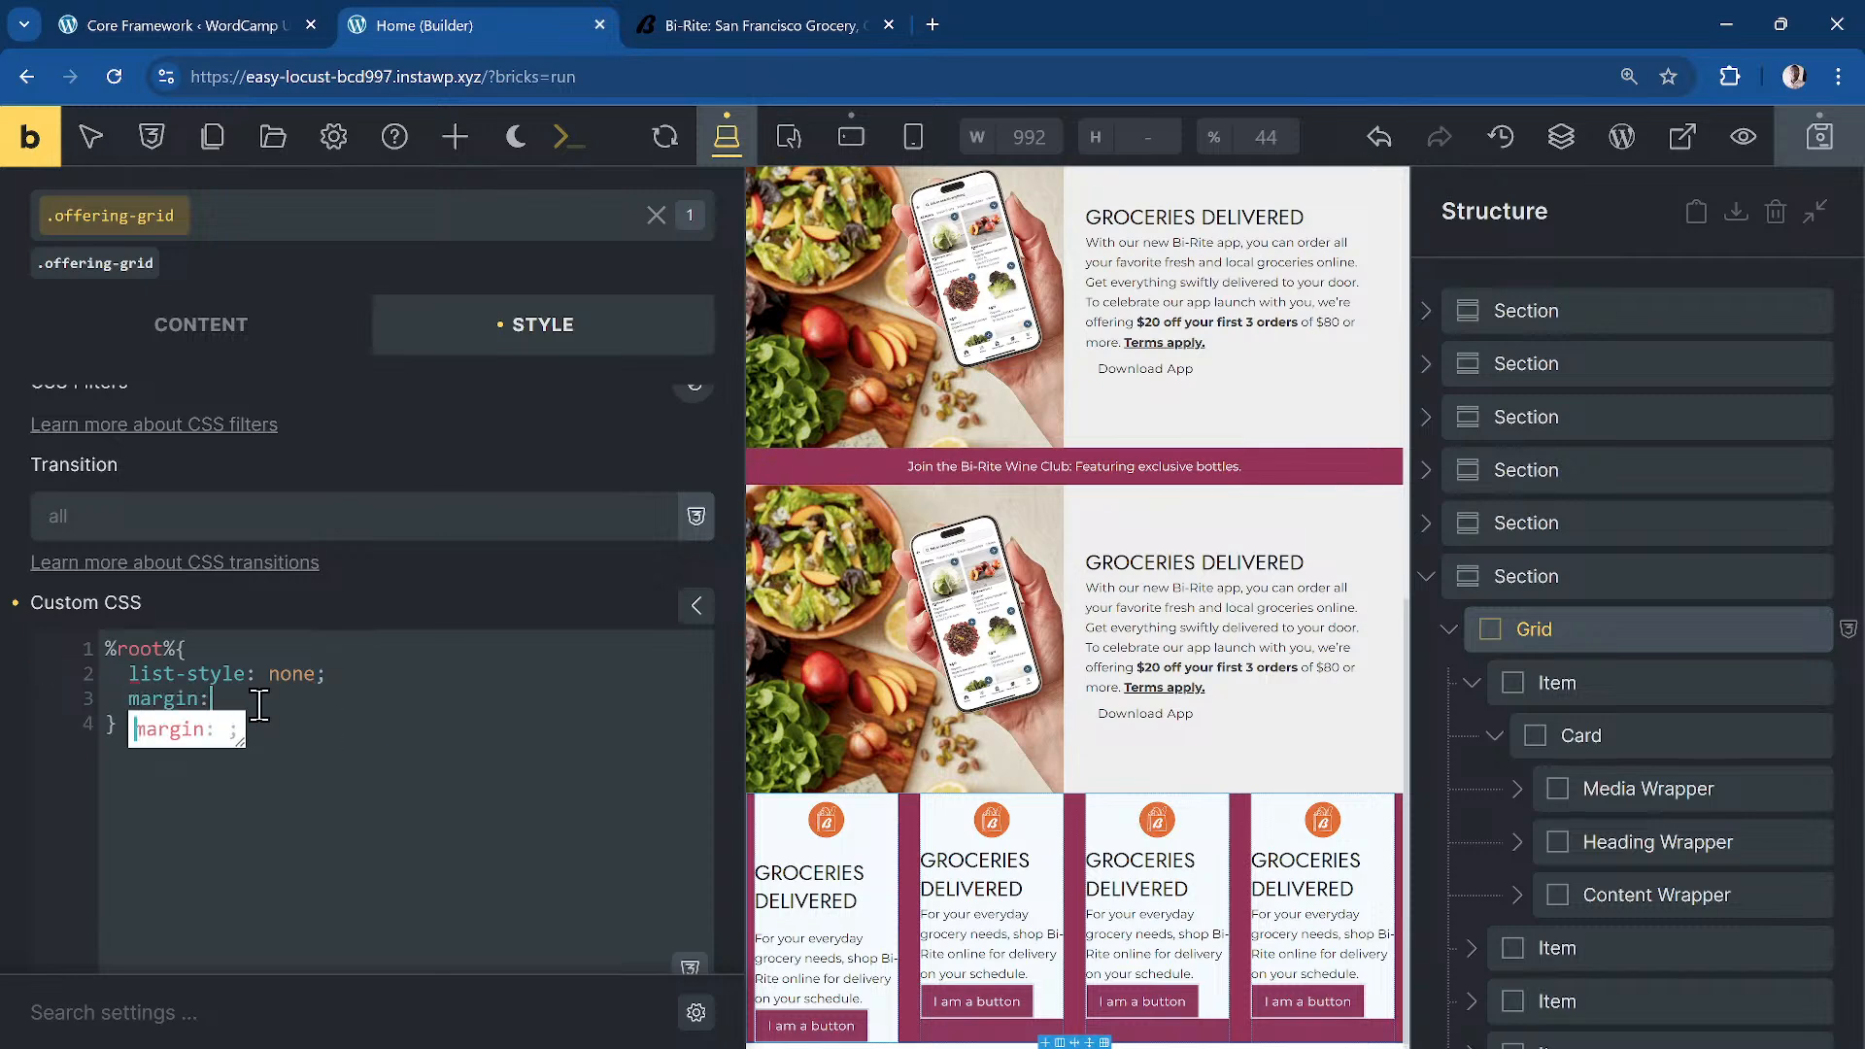
text( 0;   )
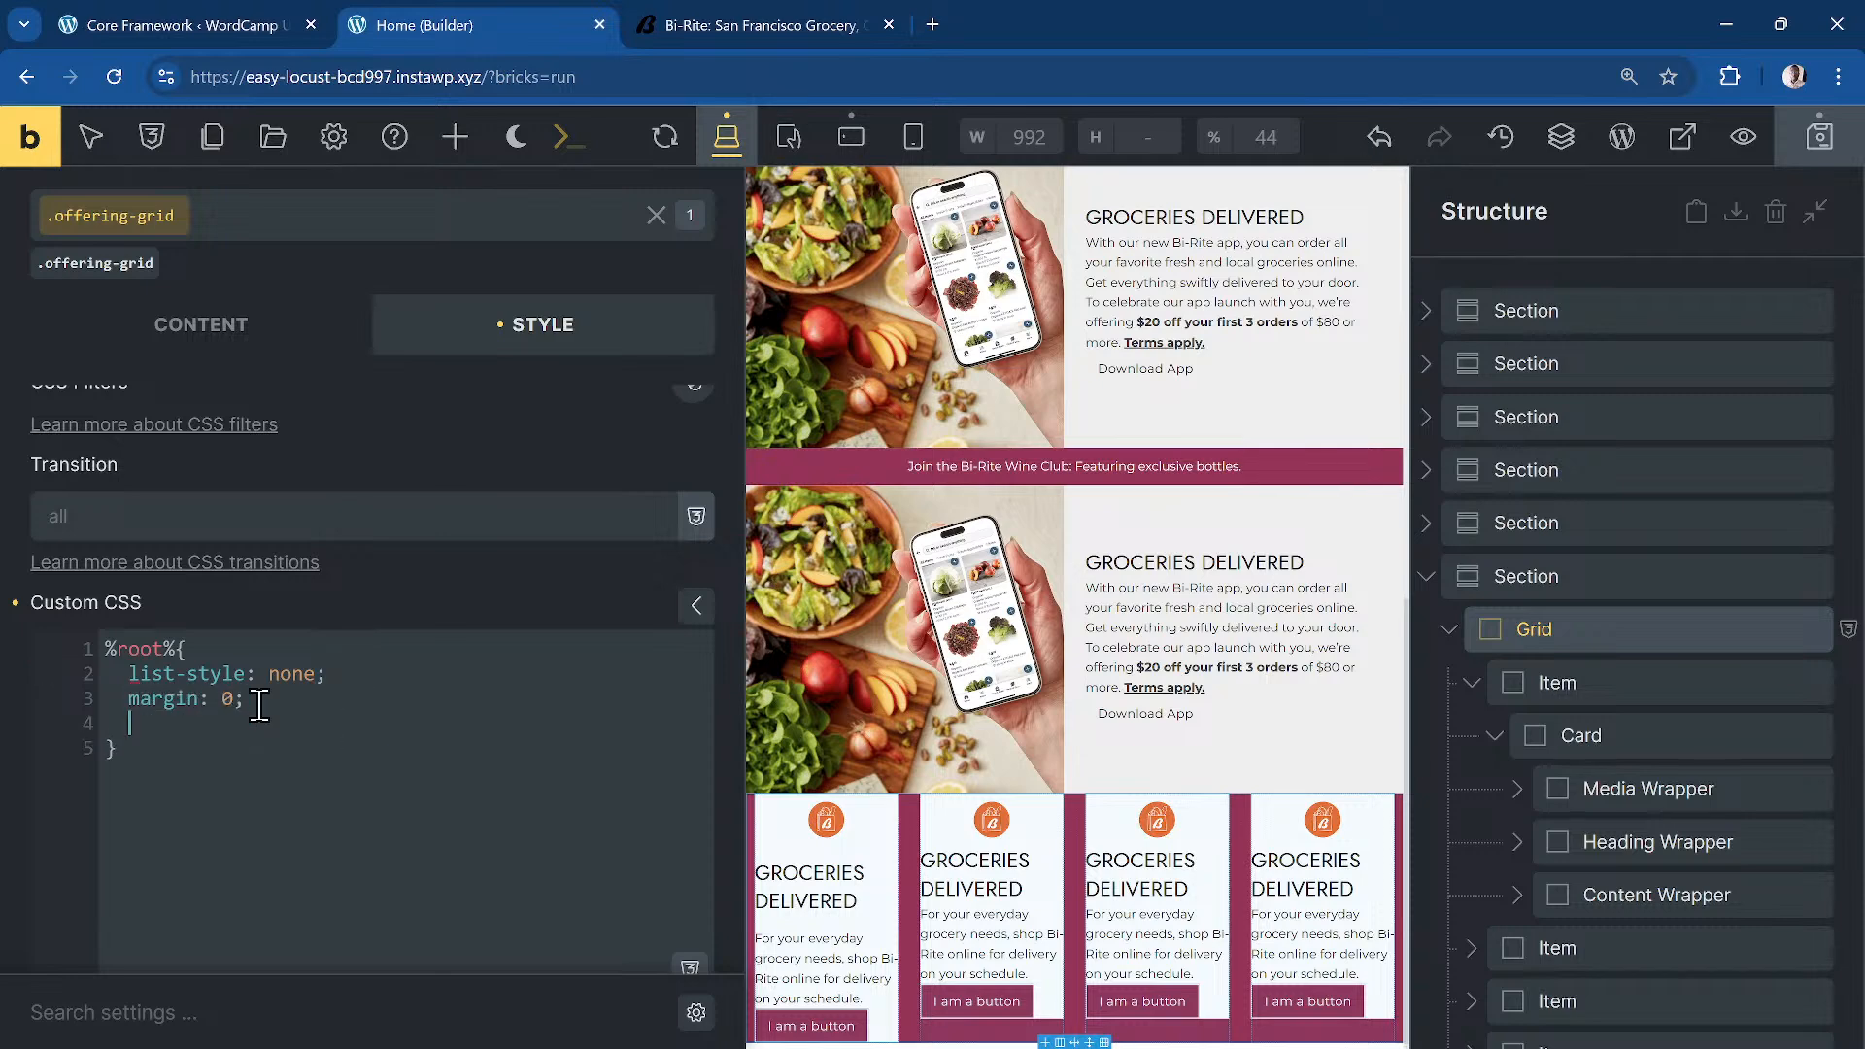
text(padding:)
key(BackSpace)
key(BackSpace)
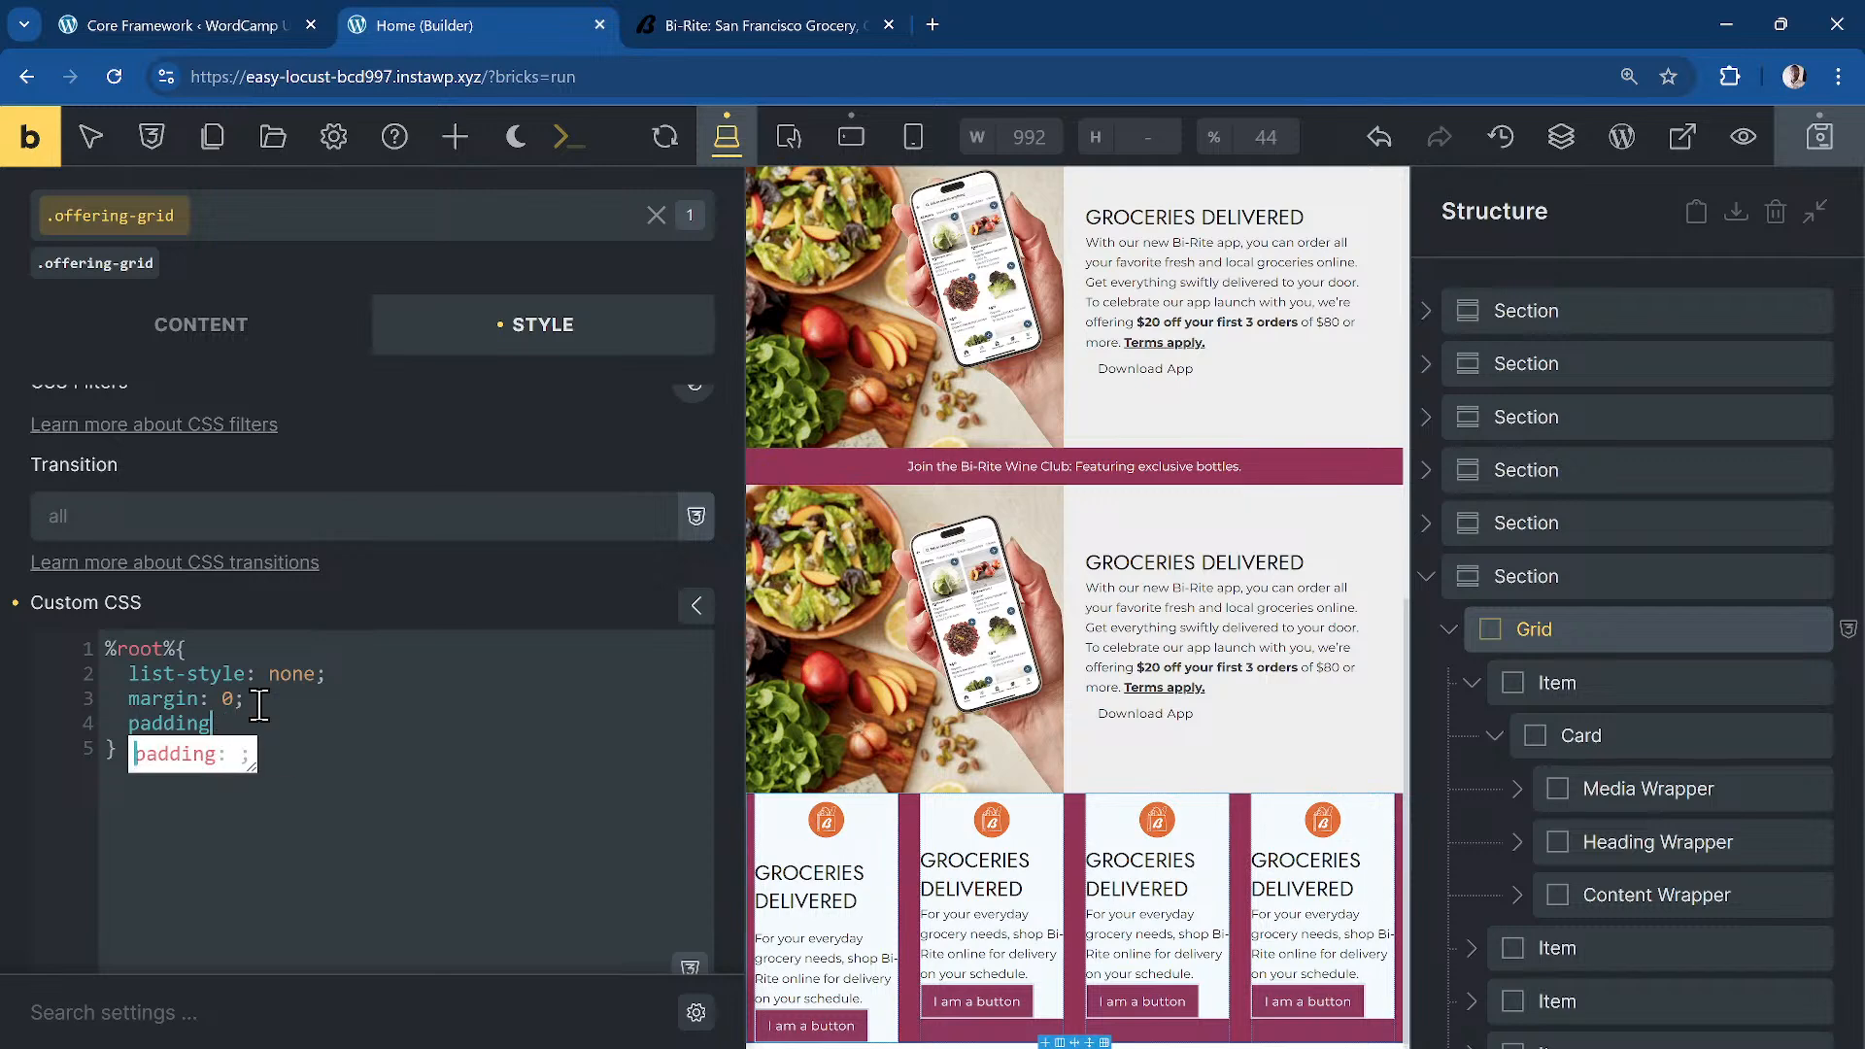
key(BackSpace)
key(BackSpace)
key(BackSpace)
key(BackSpace)
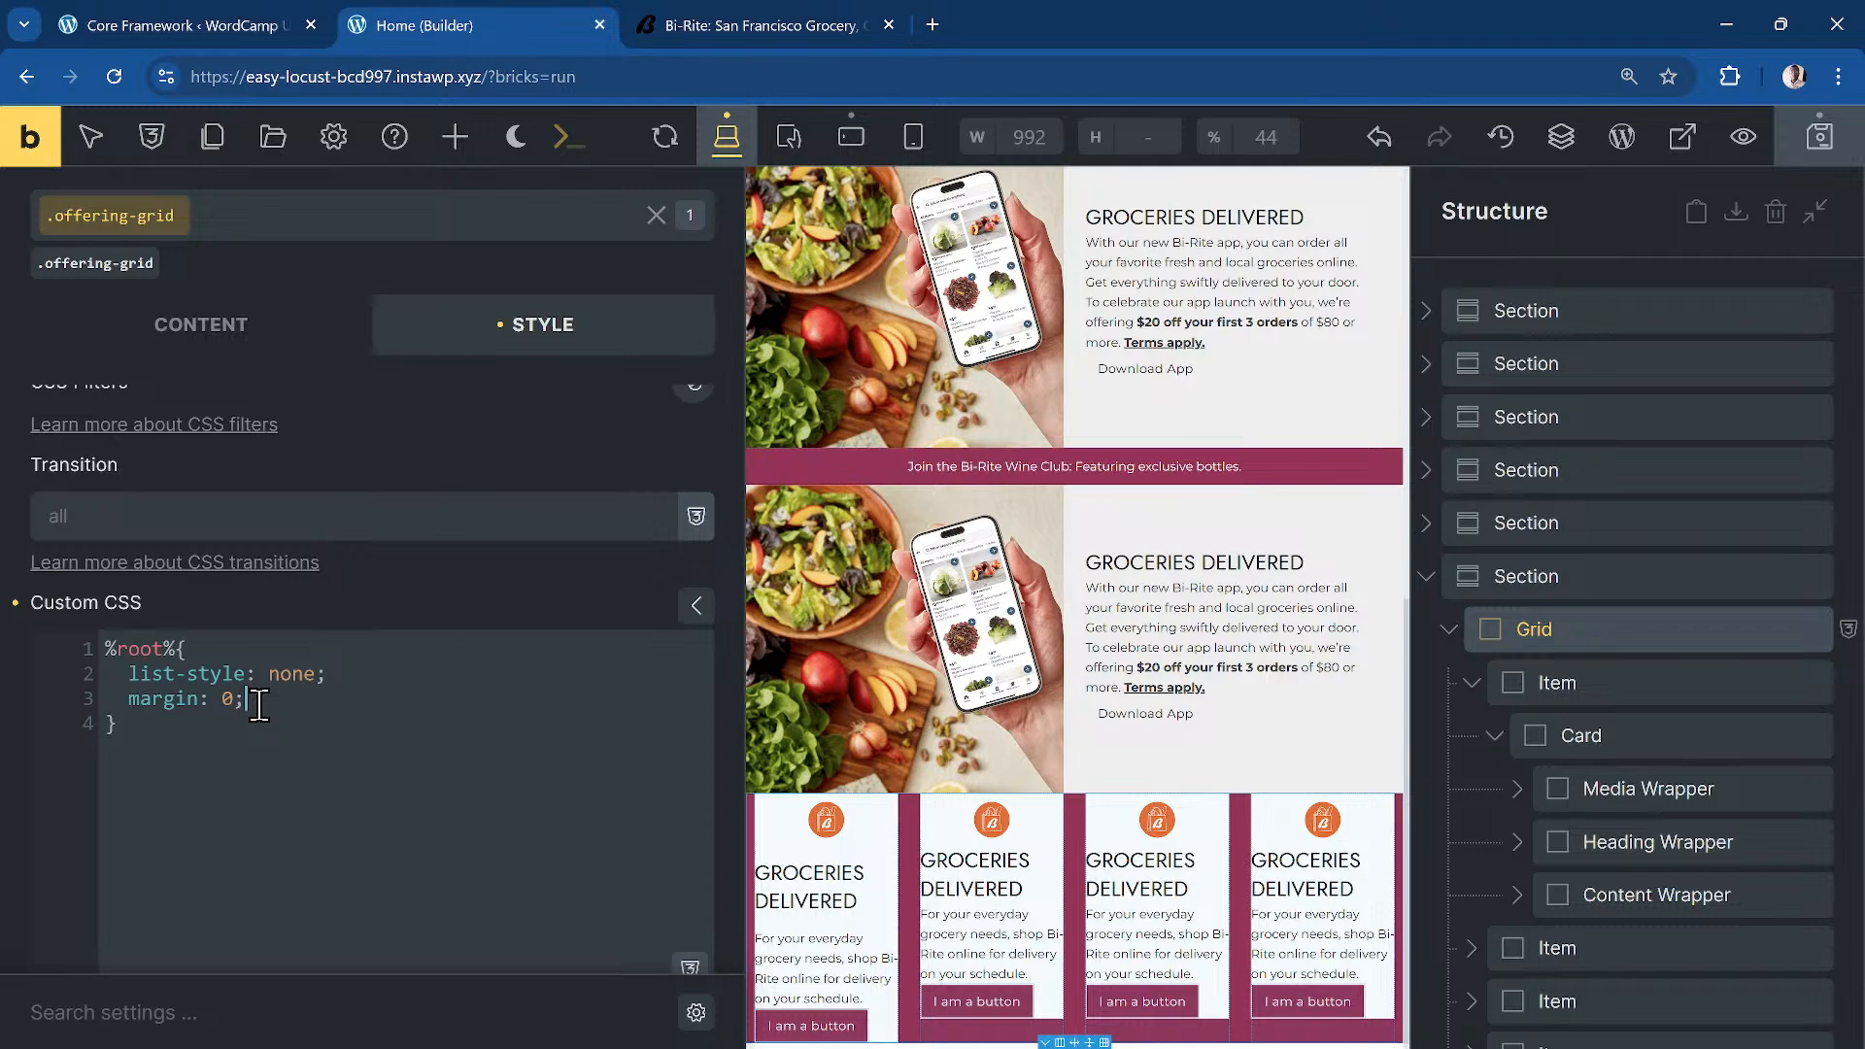
Step: Check the original Bi-Rite site for reference, then return to the builder
click(671, 29)
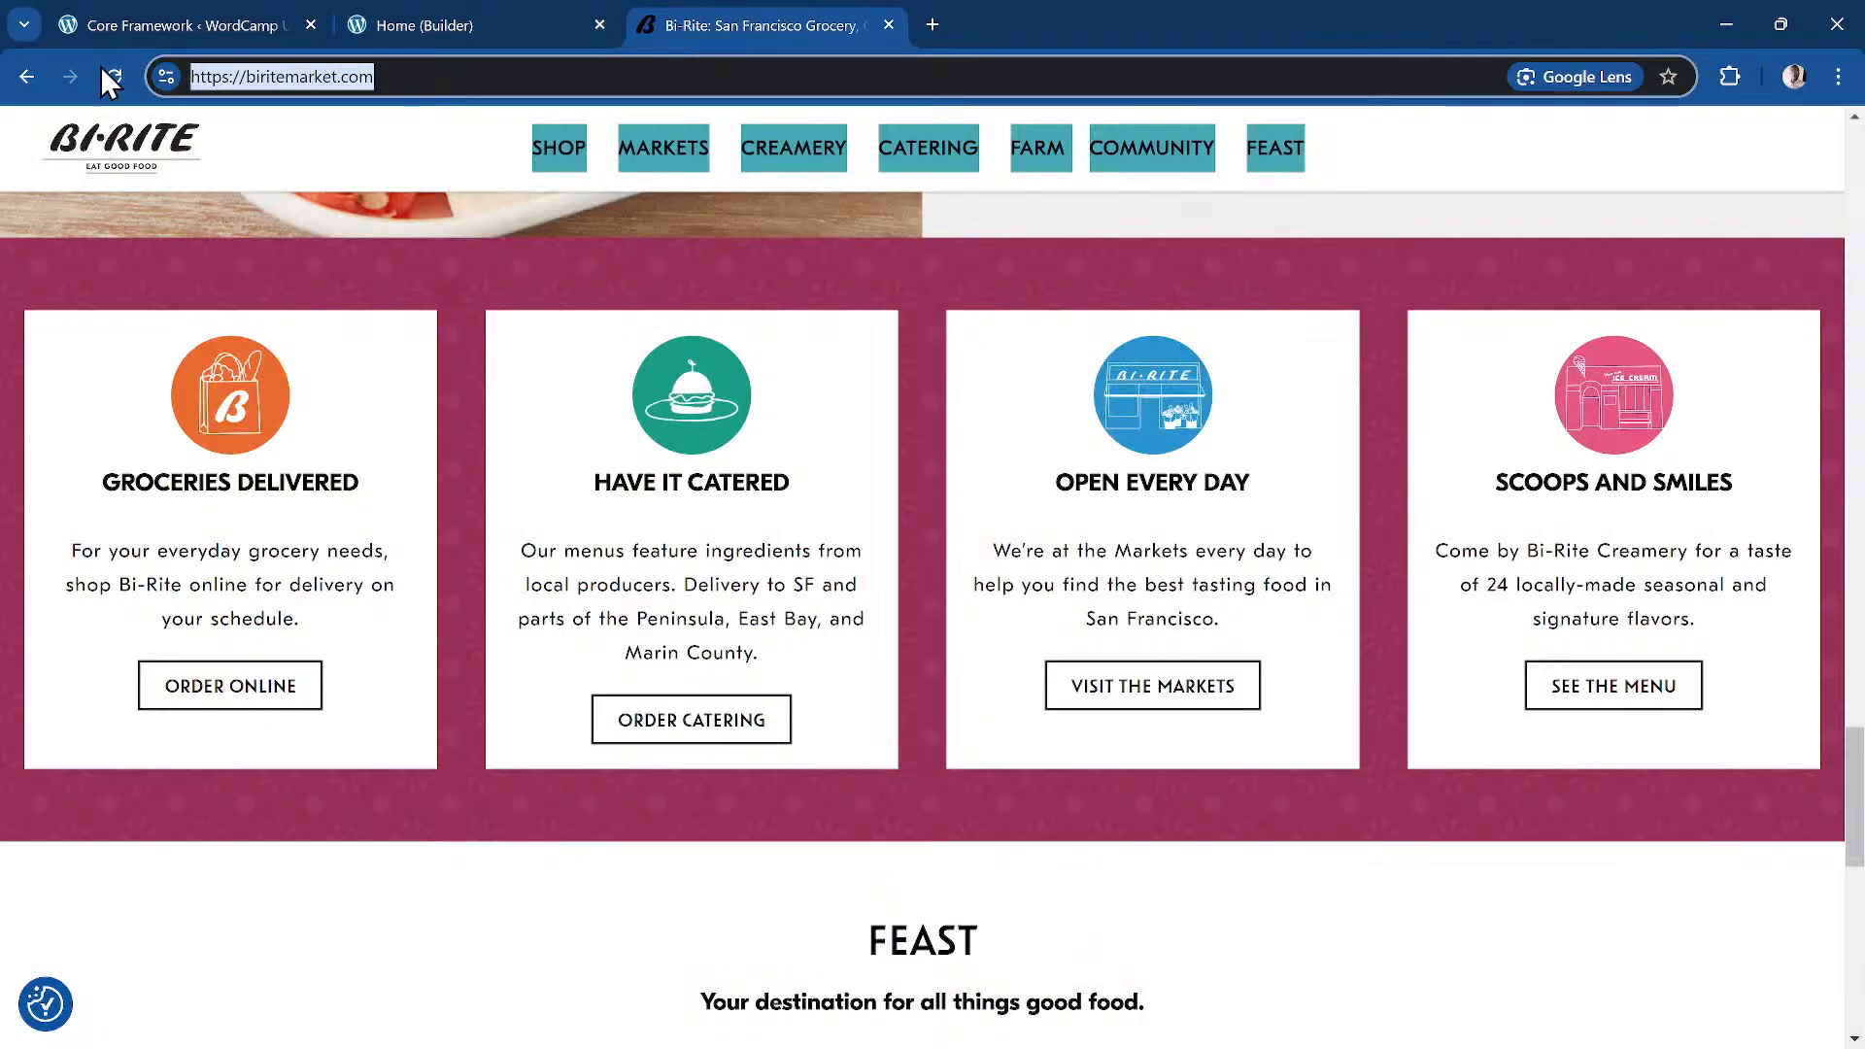
scroll(474, 272, down, 6)
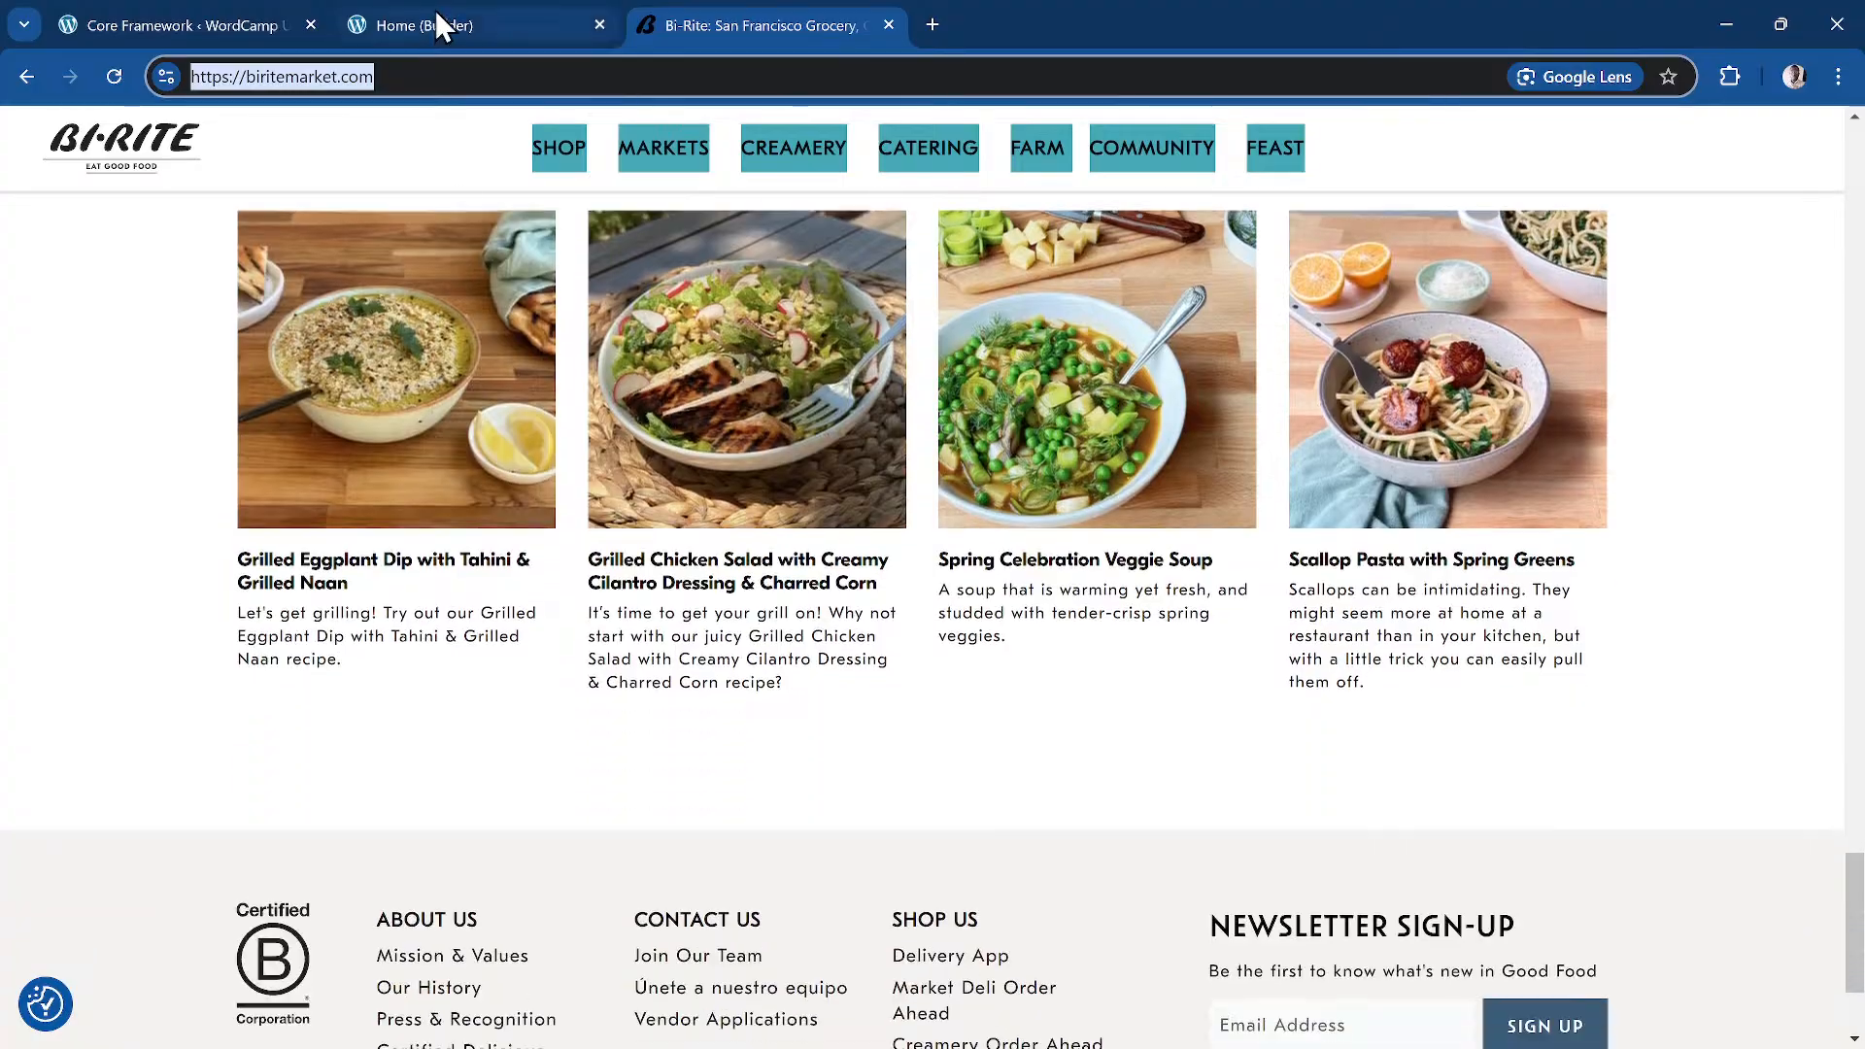
click(437, 24)
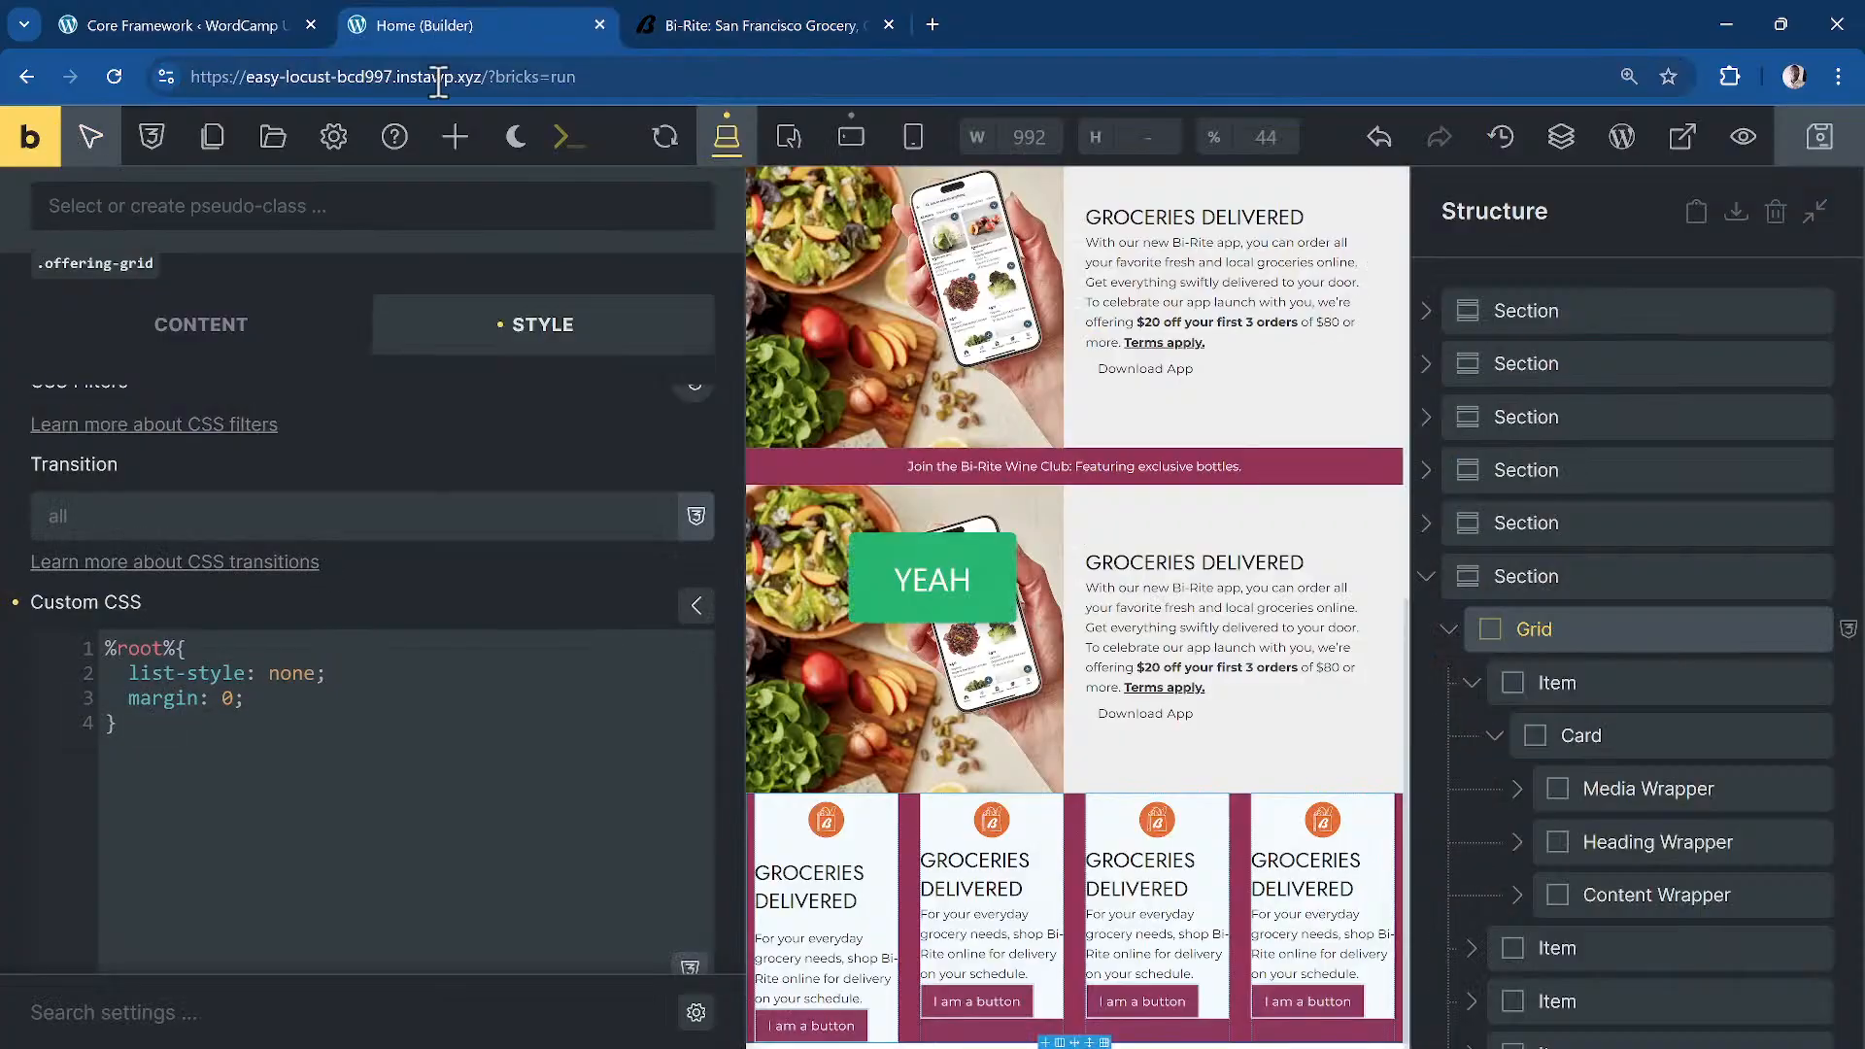
Step: Open the page's live preview in a new tab and review the offering cards
click(55, 142)
scroll(594, 437, down, 8)
scroll(593, 459, up, 8)
scroll(593, 458, down, 14)
scroll(593, 459, up, 7)
scroll(595, 418, up, 2)
scroll(603, 435, down, 18)
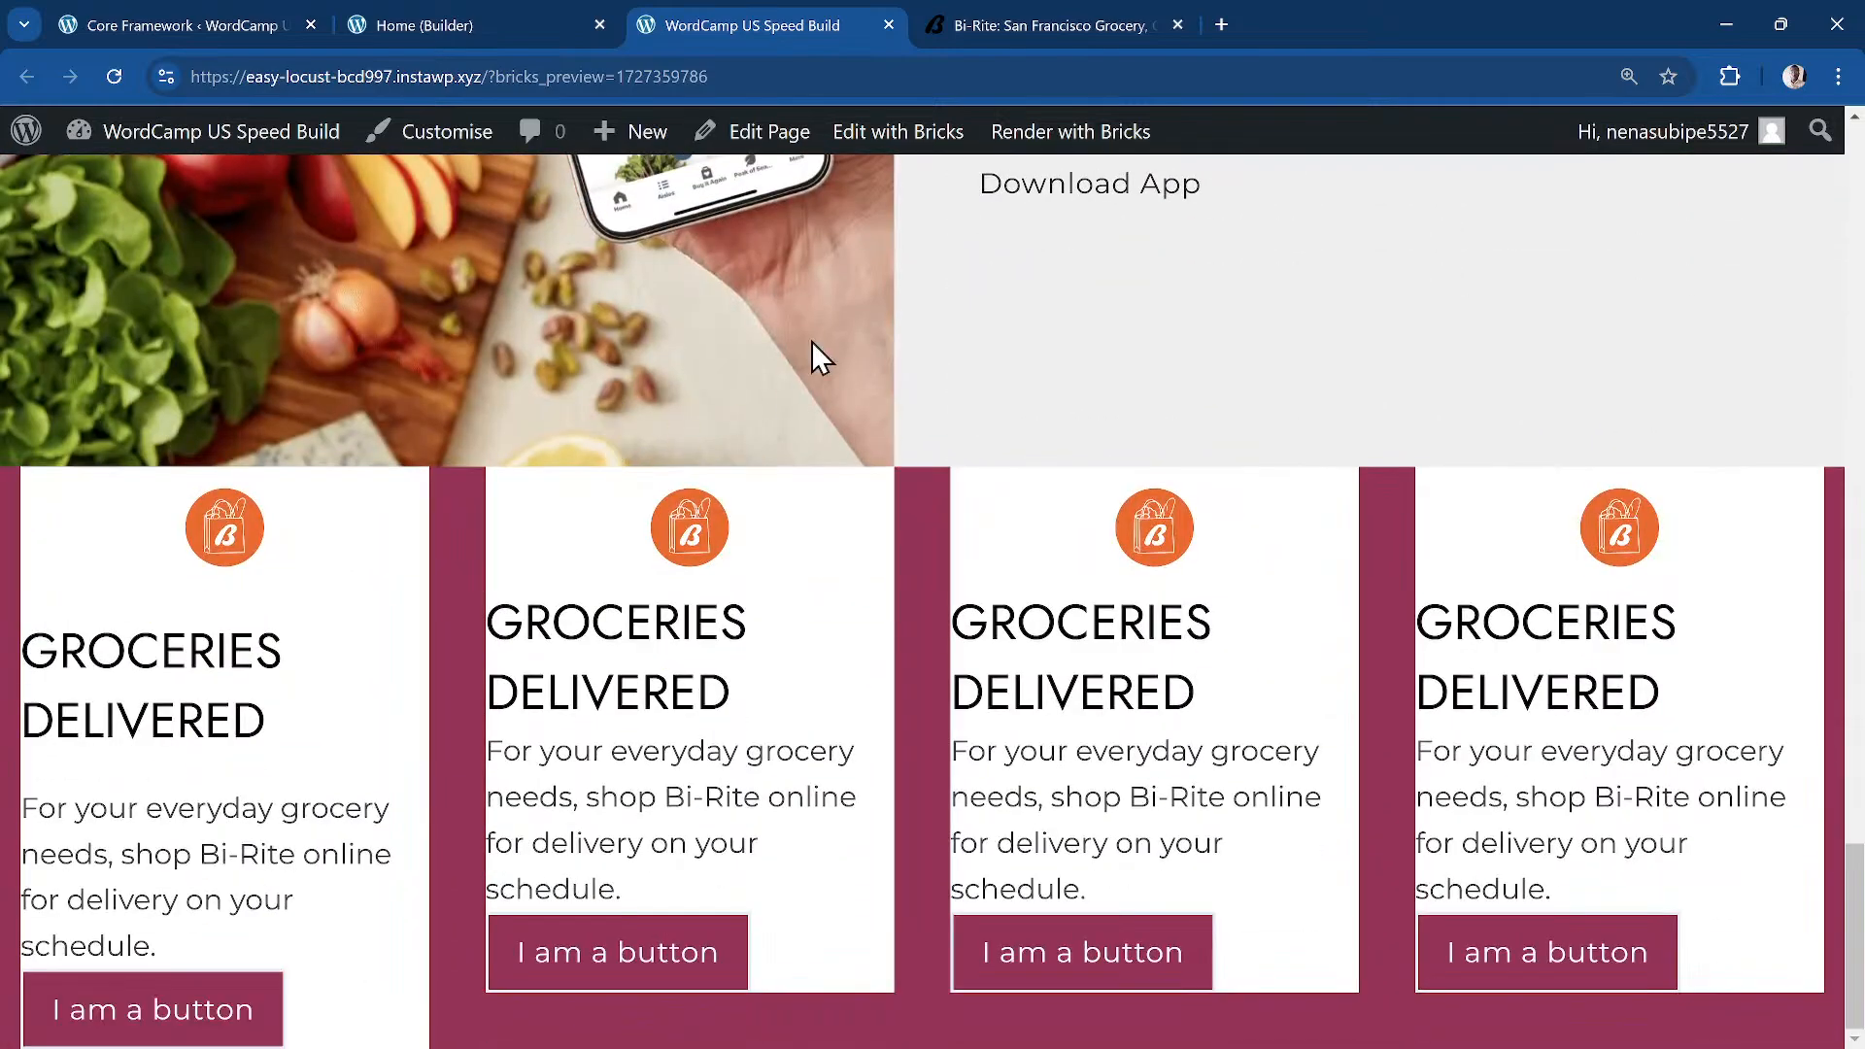
Step: Compare the preview against the Bi-Rite site's card row, then return to the builder
click(1060, 11)
scroll(583, 505, up, 10)
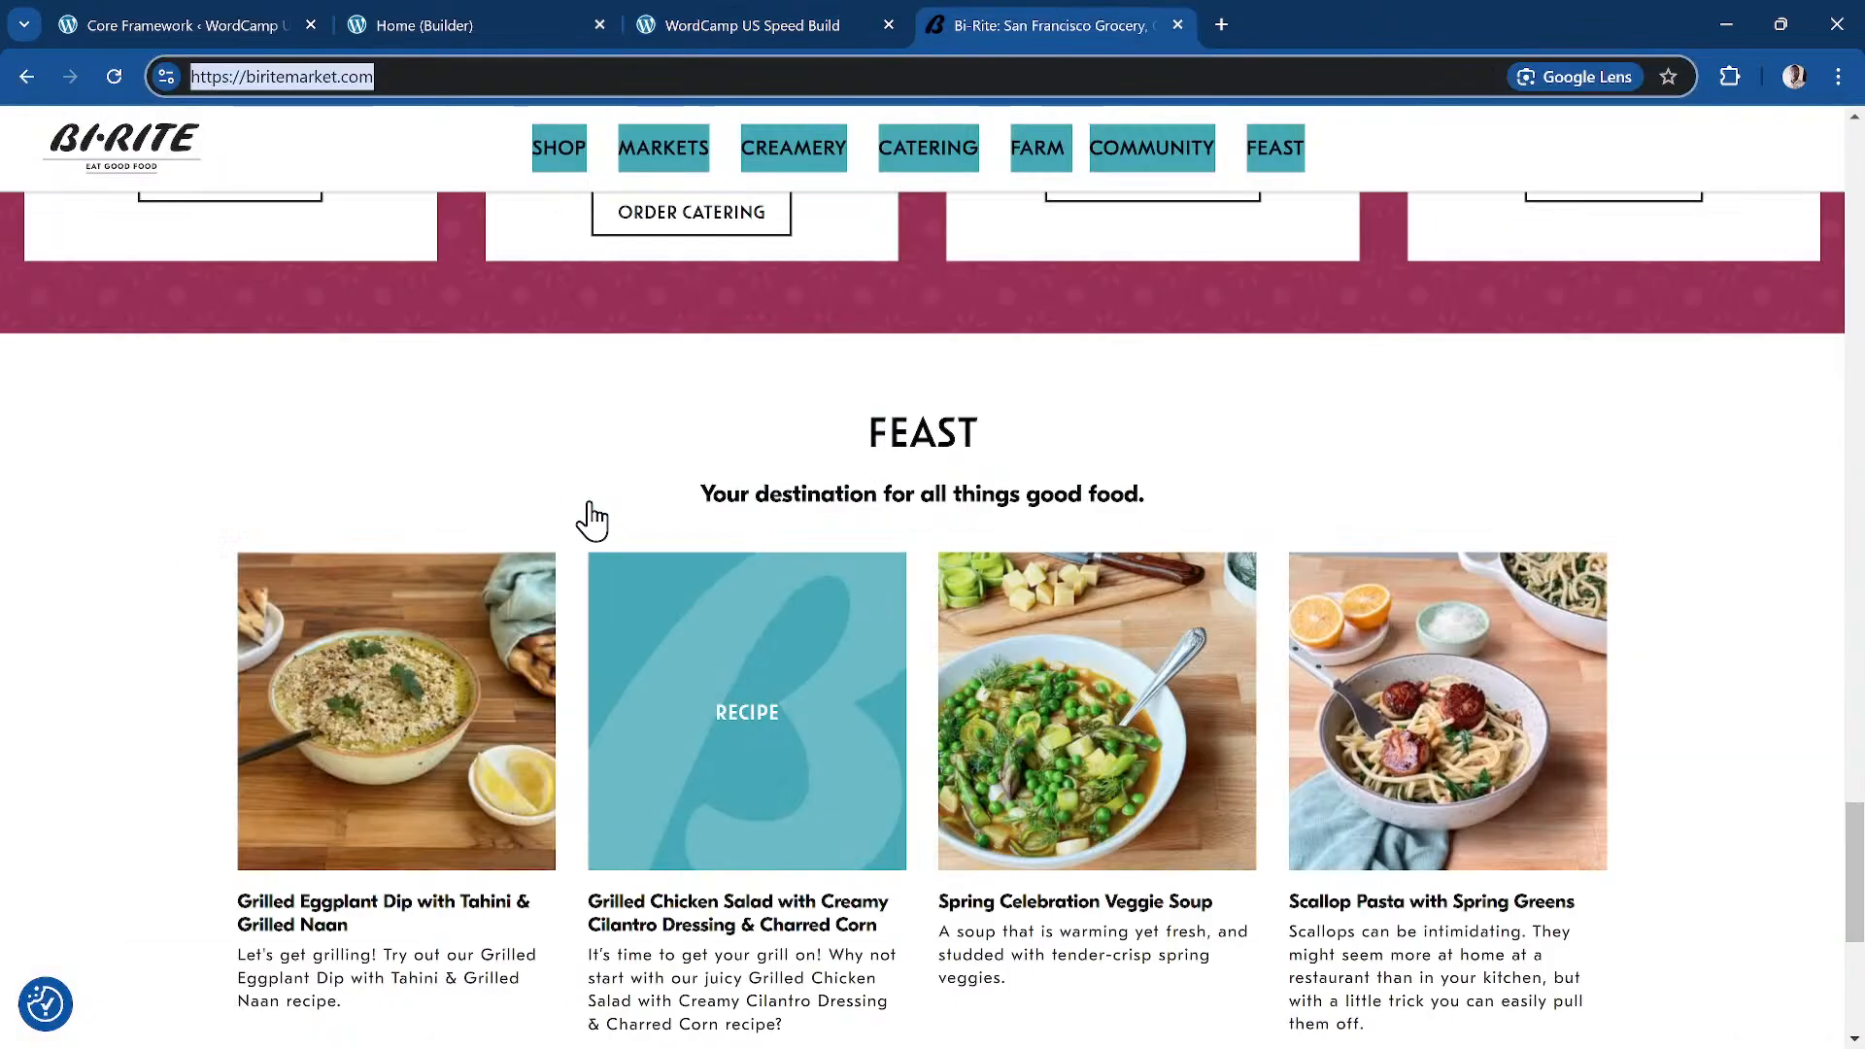
click(726, 26)
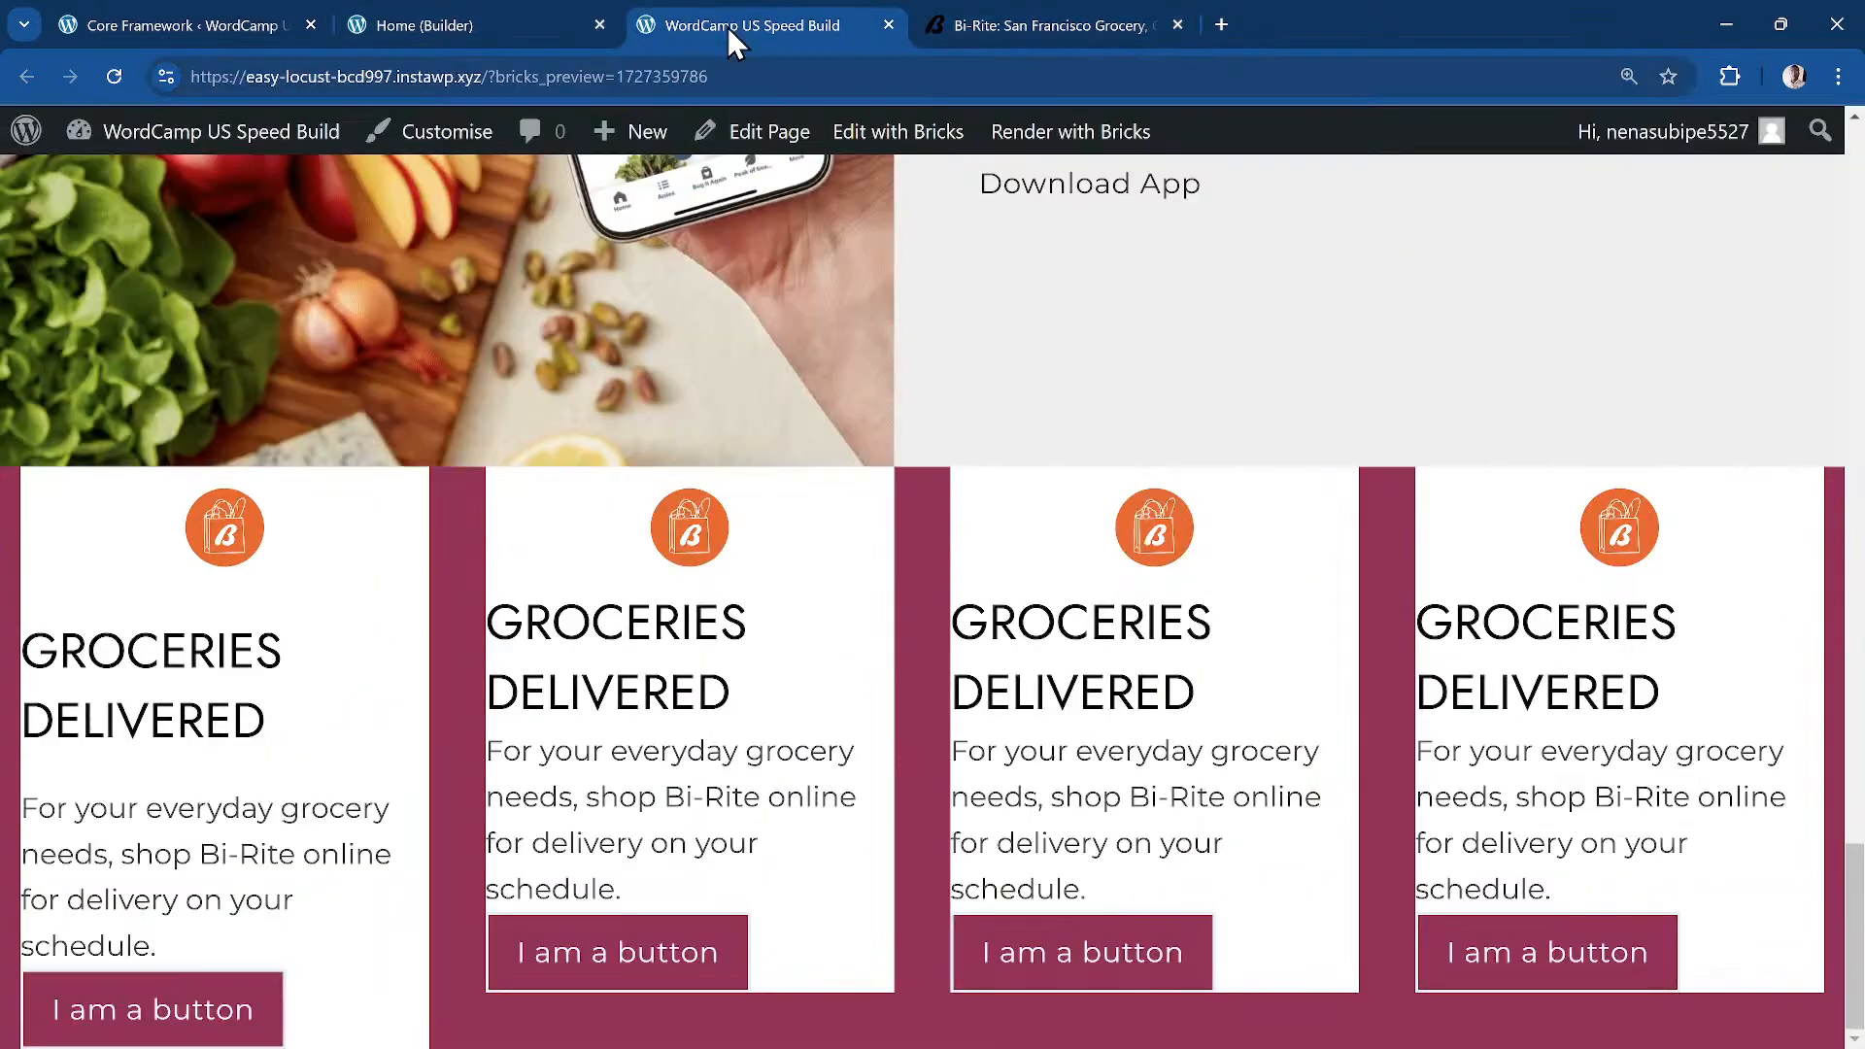
click(423, 27)
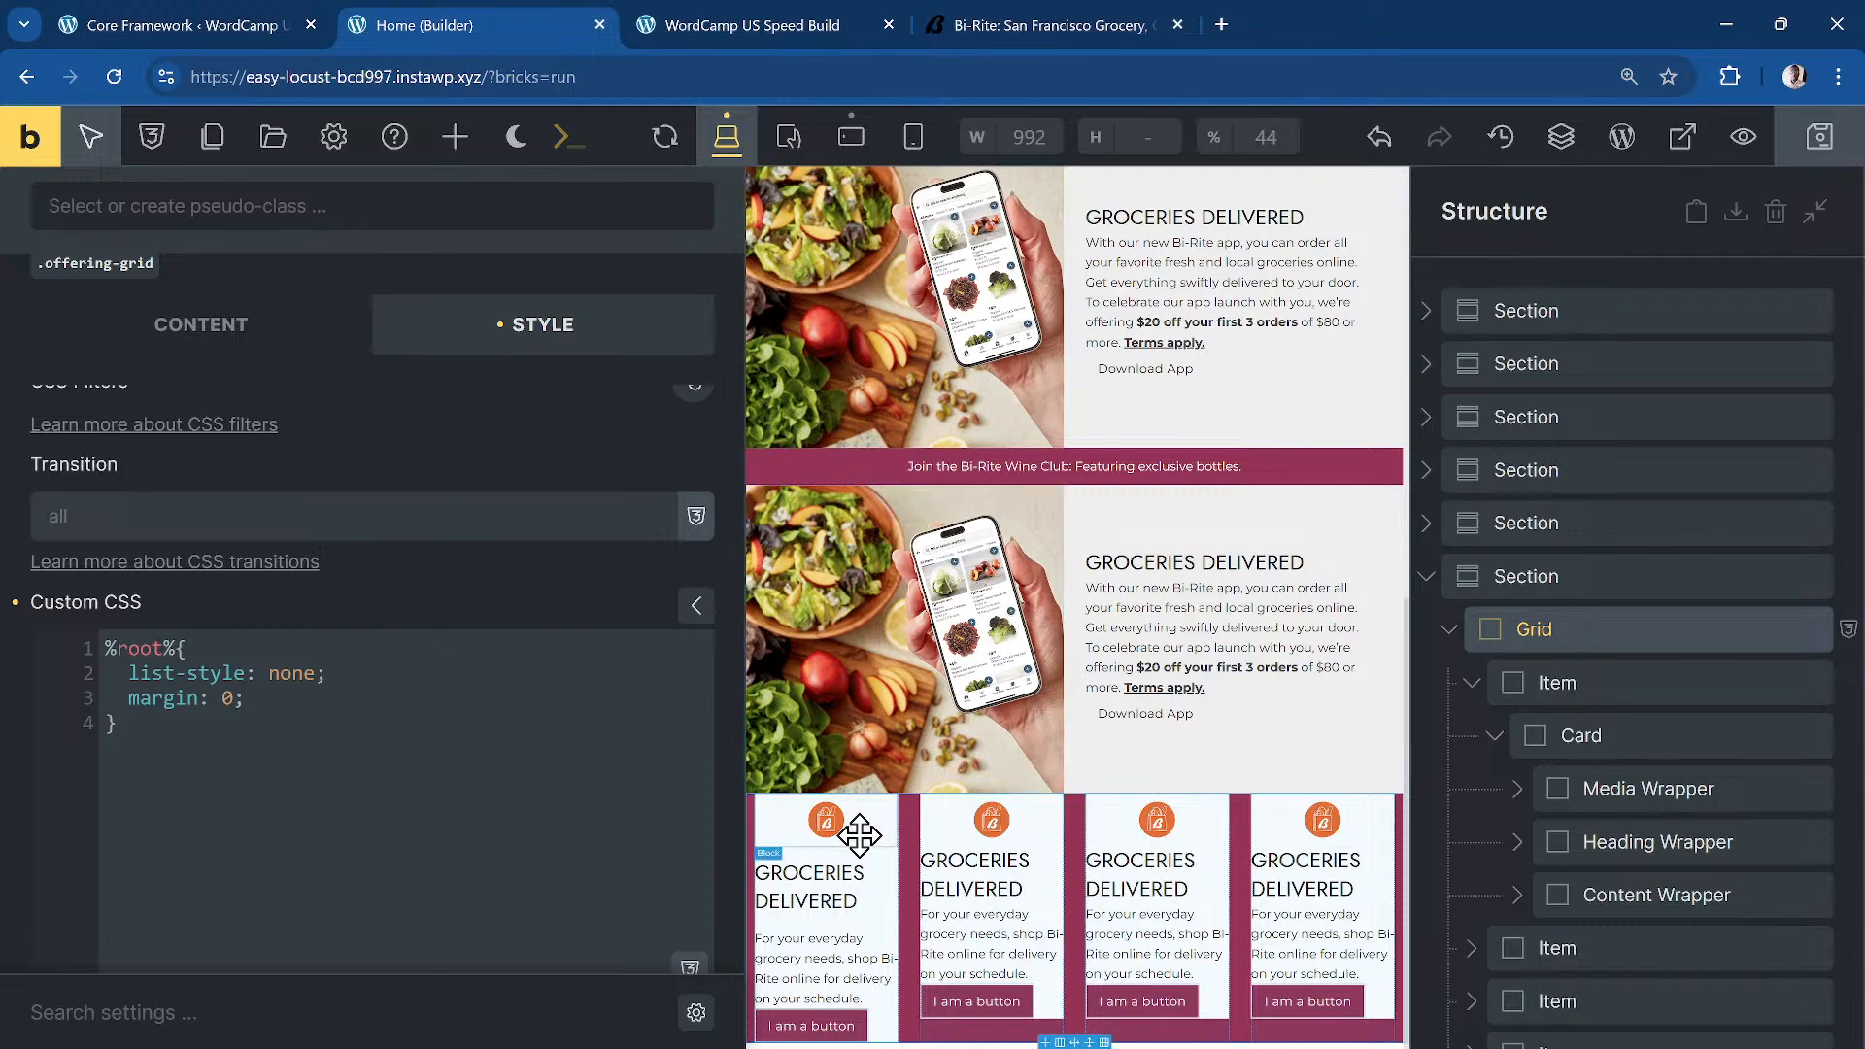
Step: Select the first offering item that holds the card
click(1576, 734)
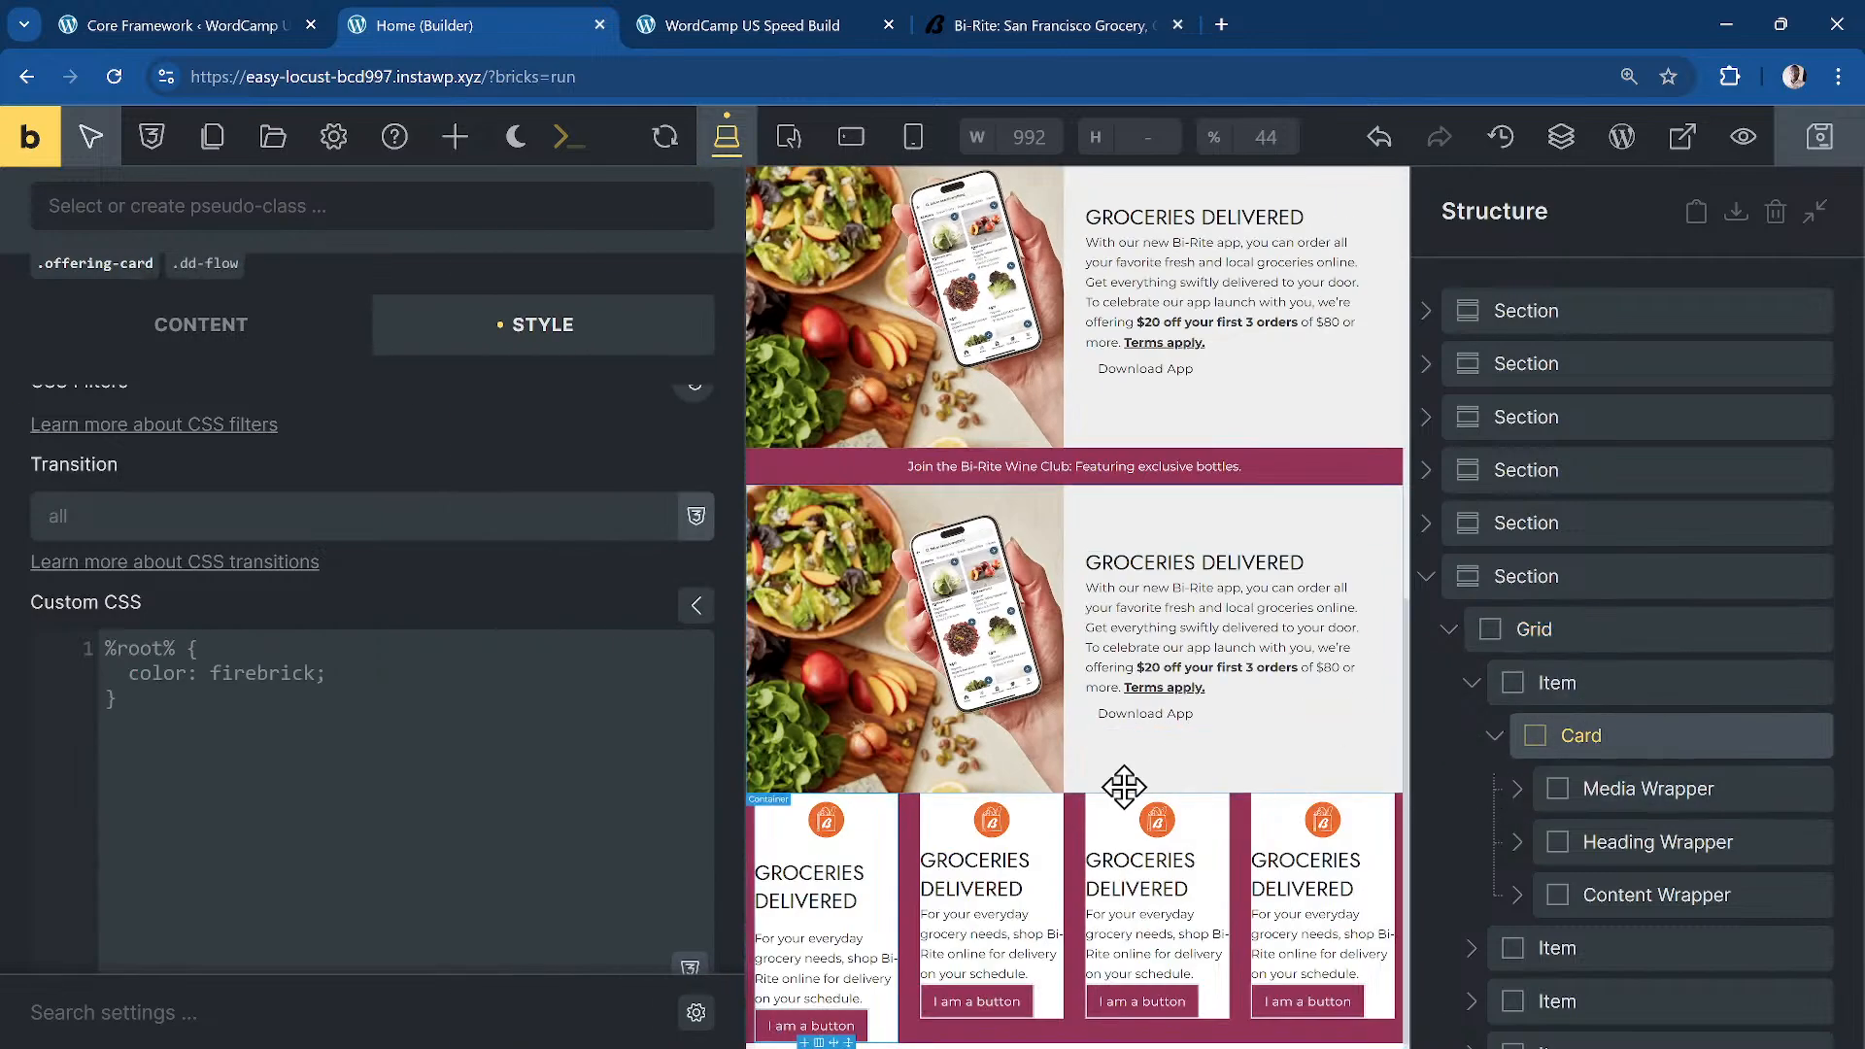
scroll(1124, 787, up, 1)
scroll(1205, 827, down, 1)
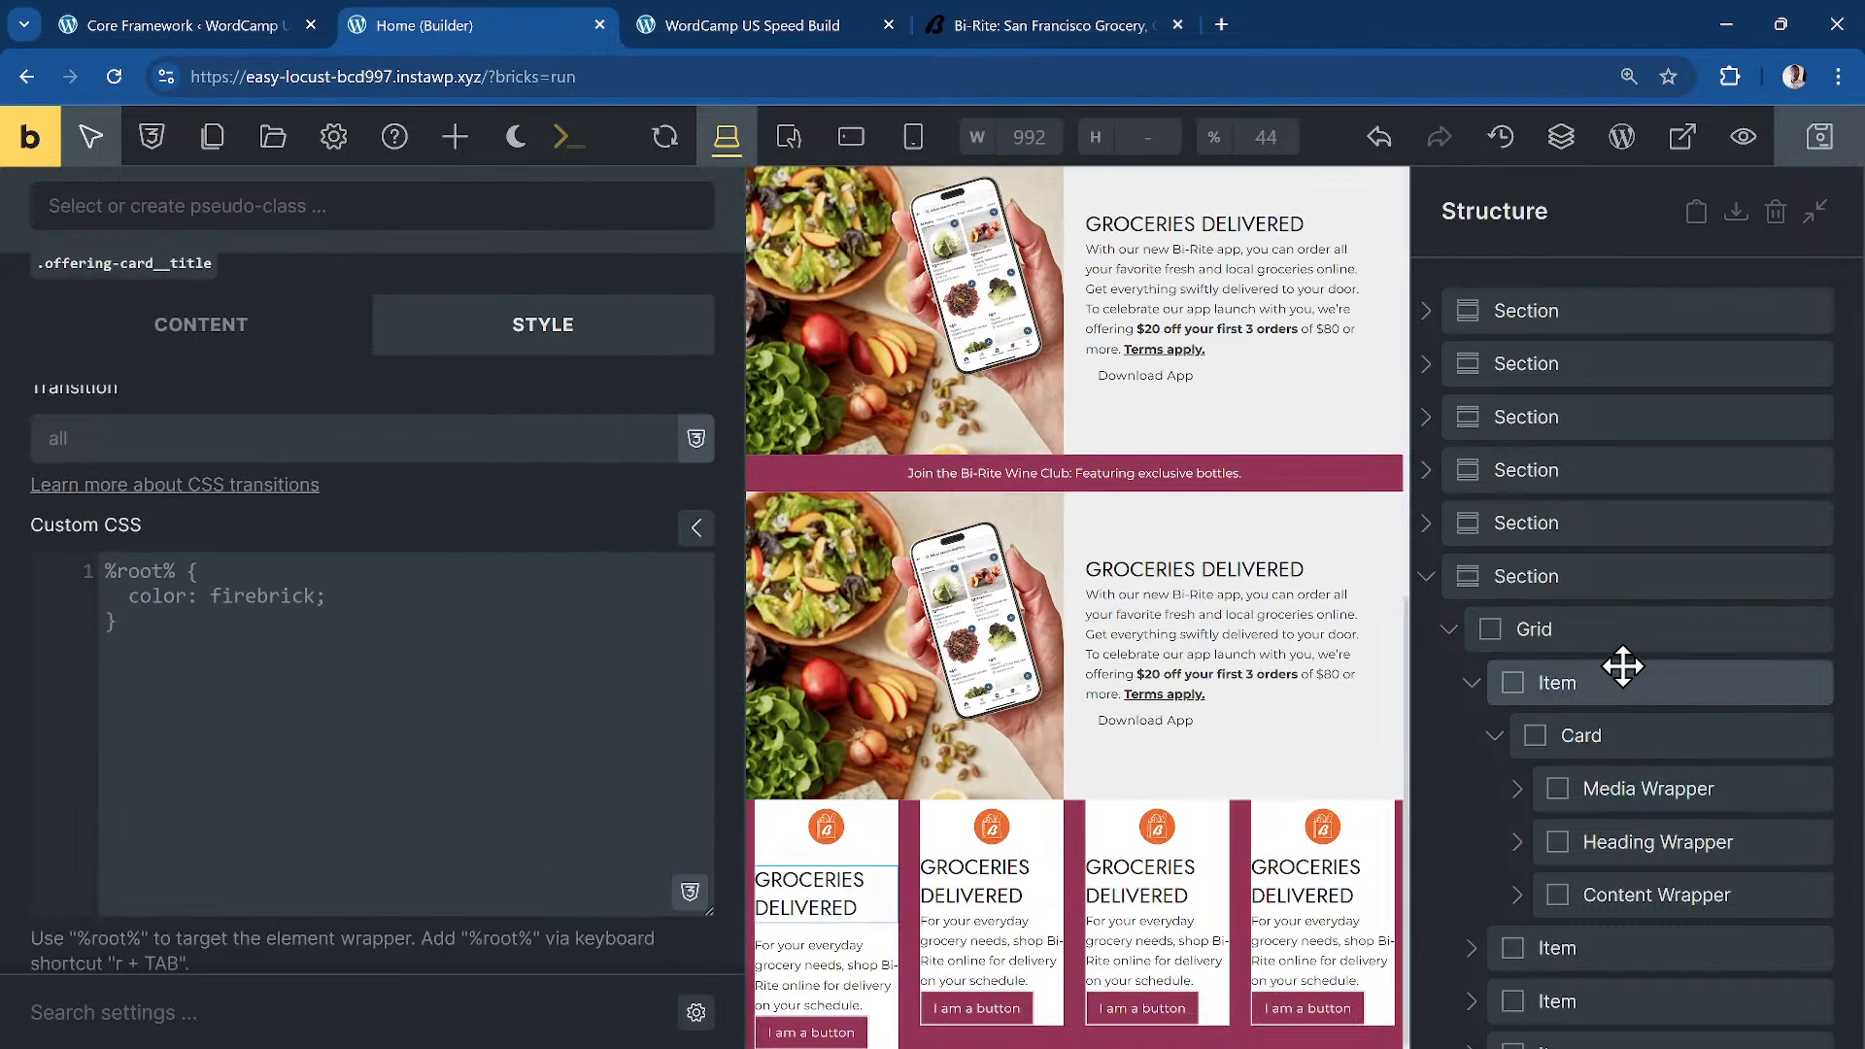
click(1620, 680)
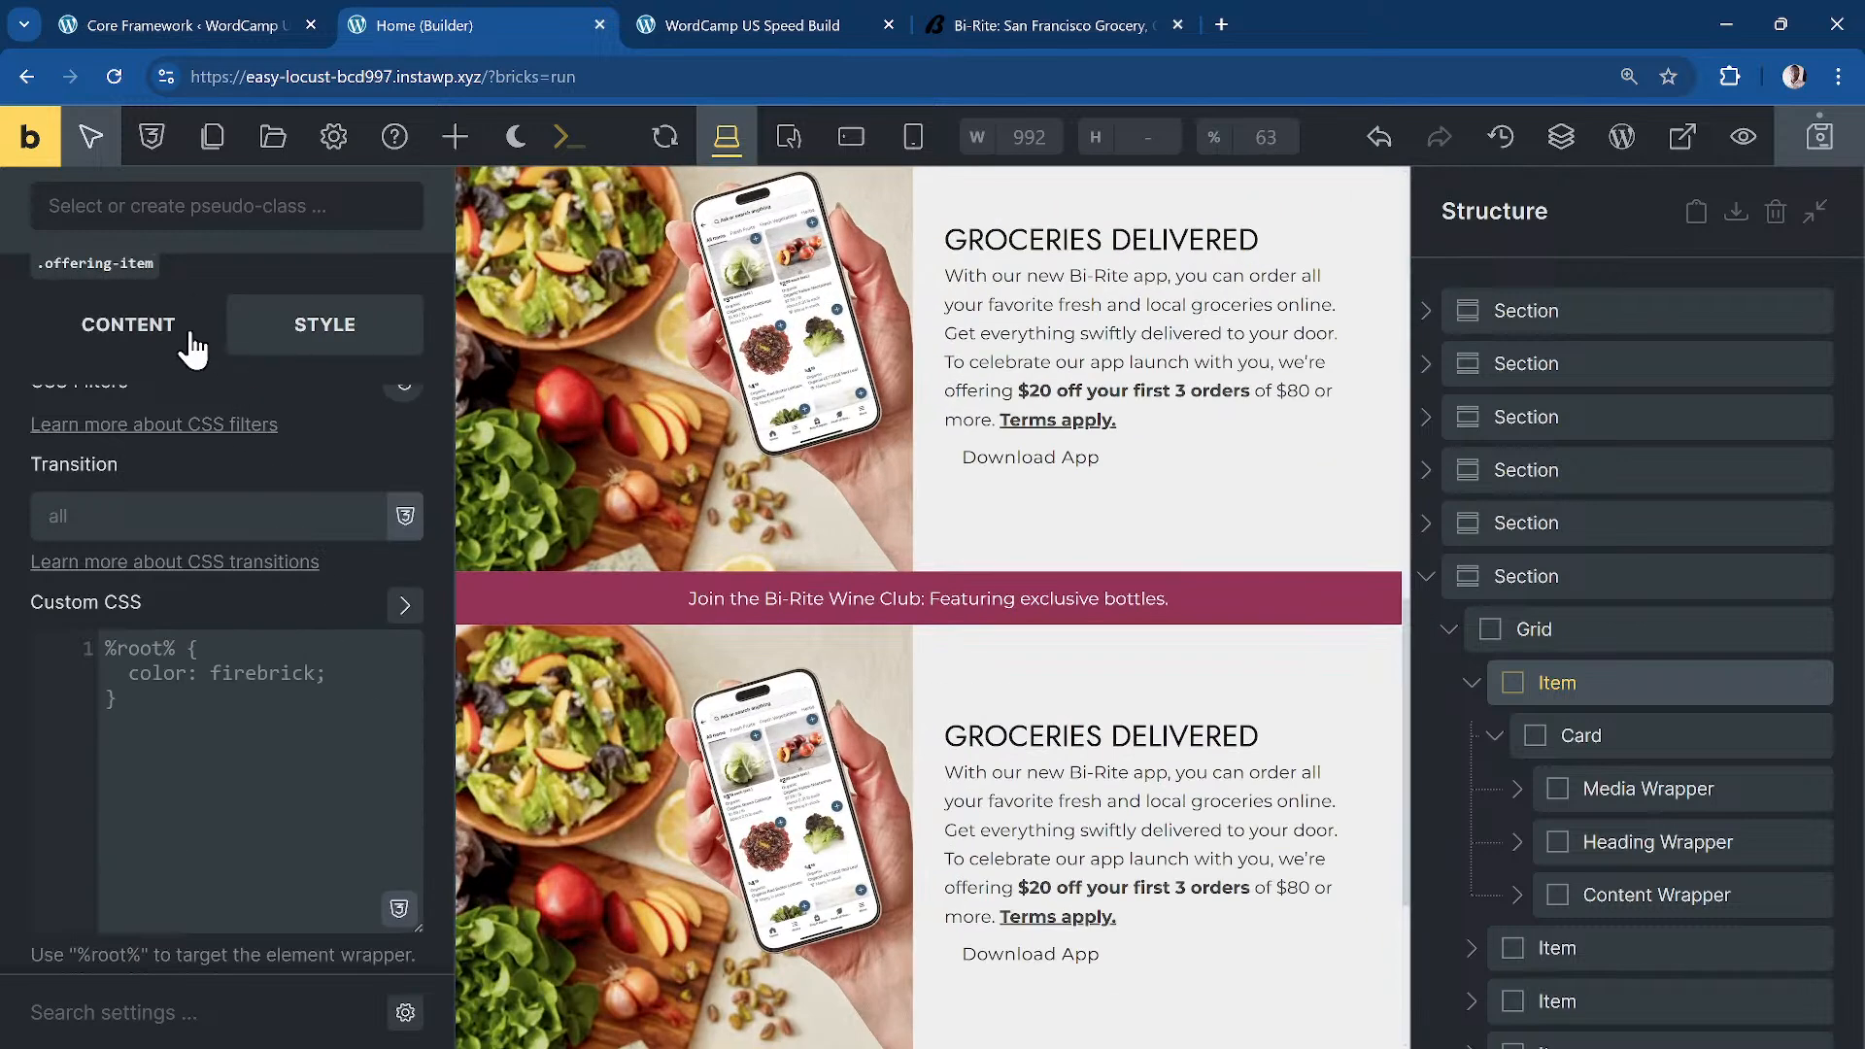
Step: Center the offering item's content on both the cross and main axes
click(185, 340)
scroll(284, 637, up, 5)
scroll(283, 636, down, 3)
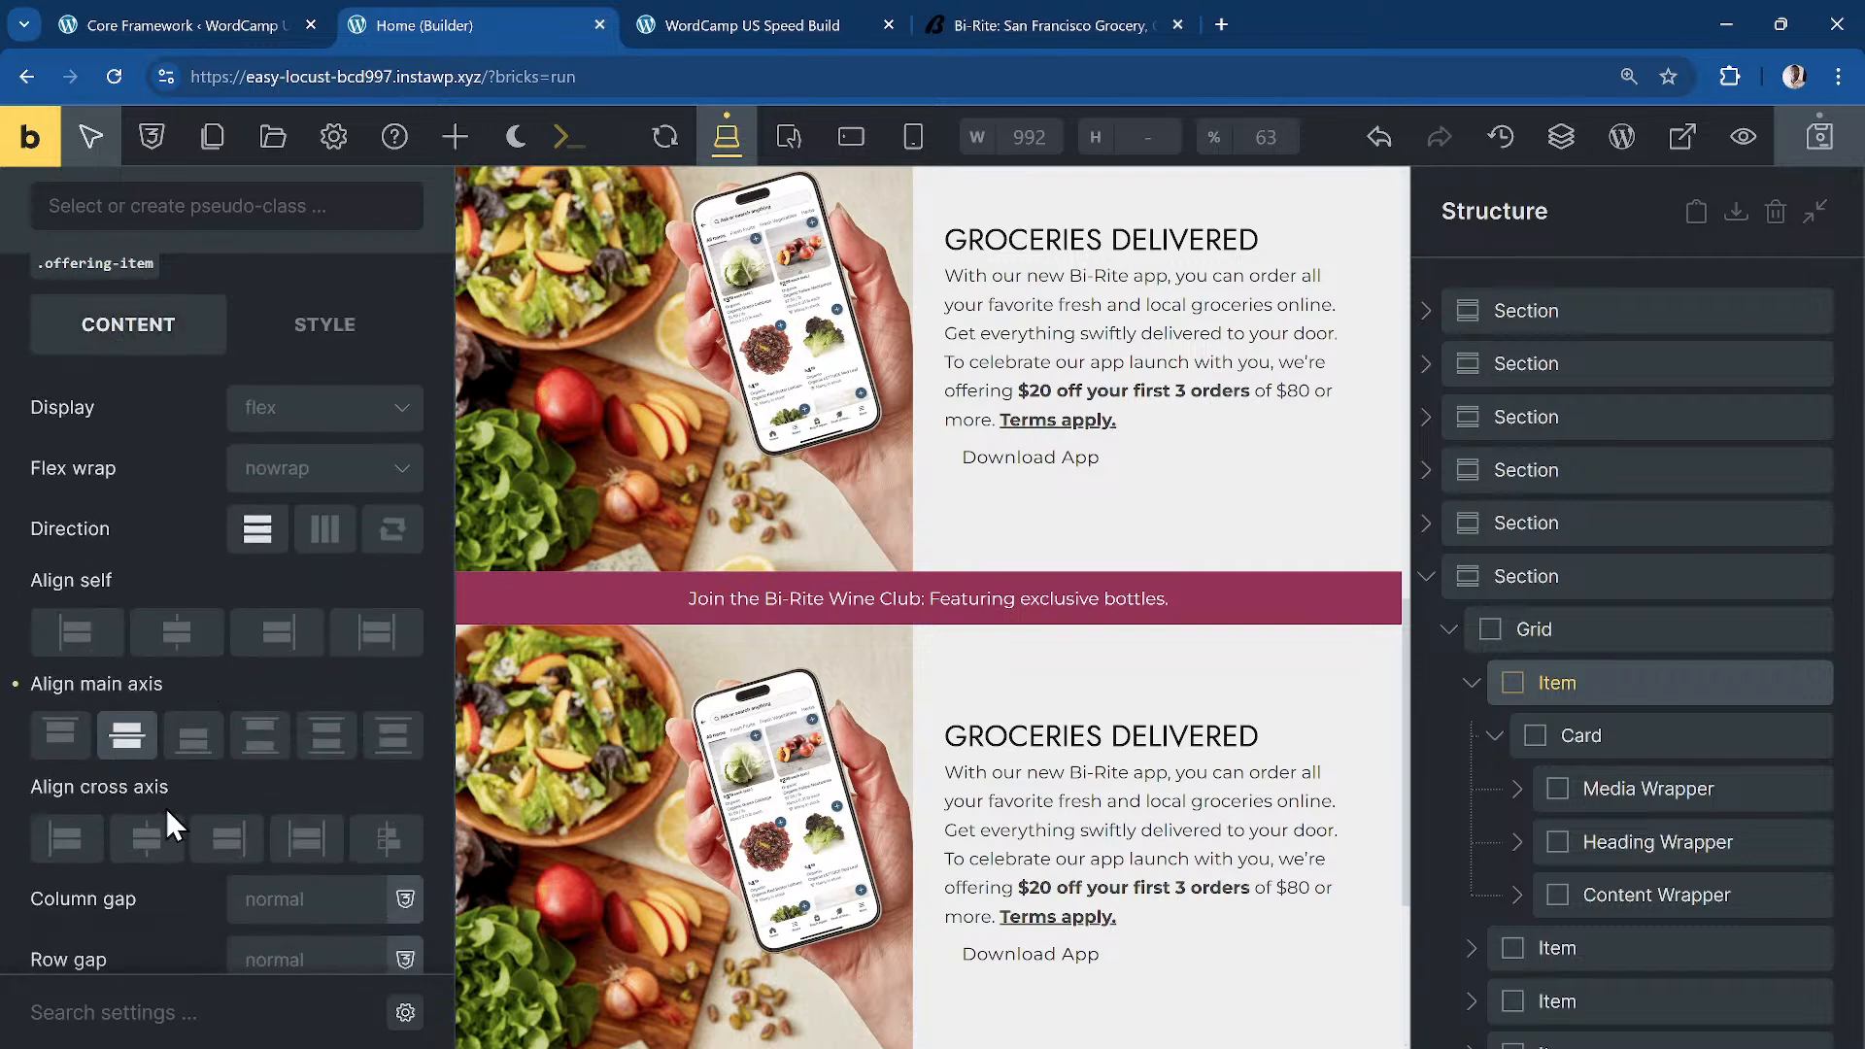
click(145, 838)
click(126, 736)
scroll(878, 740, down, 4)
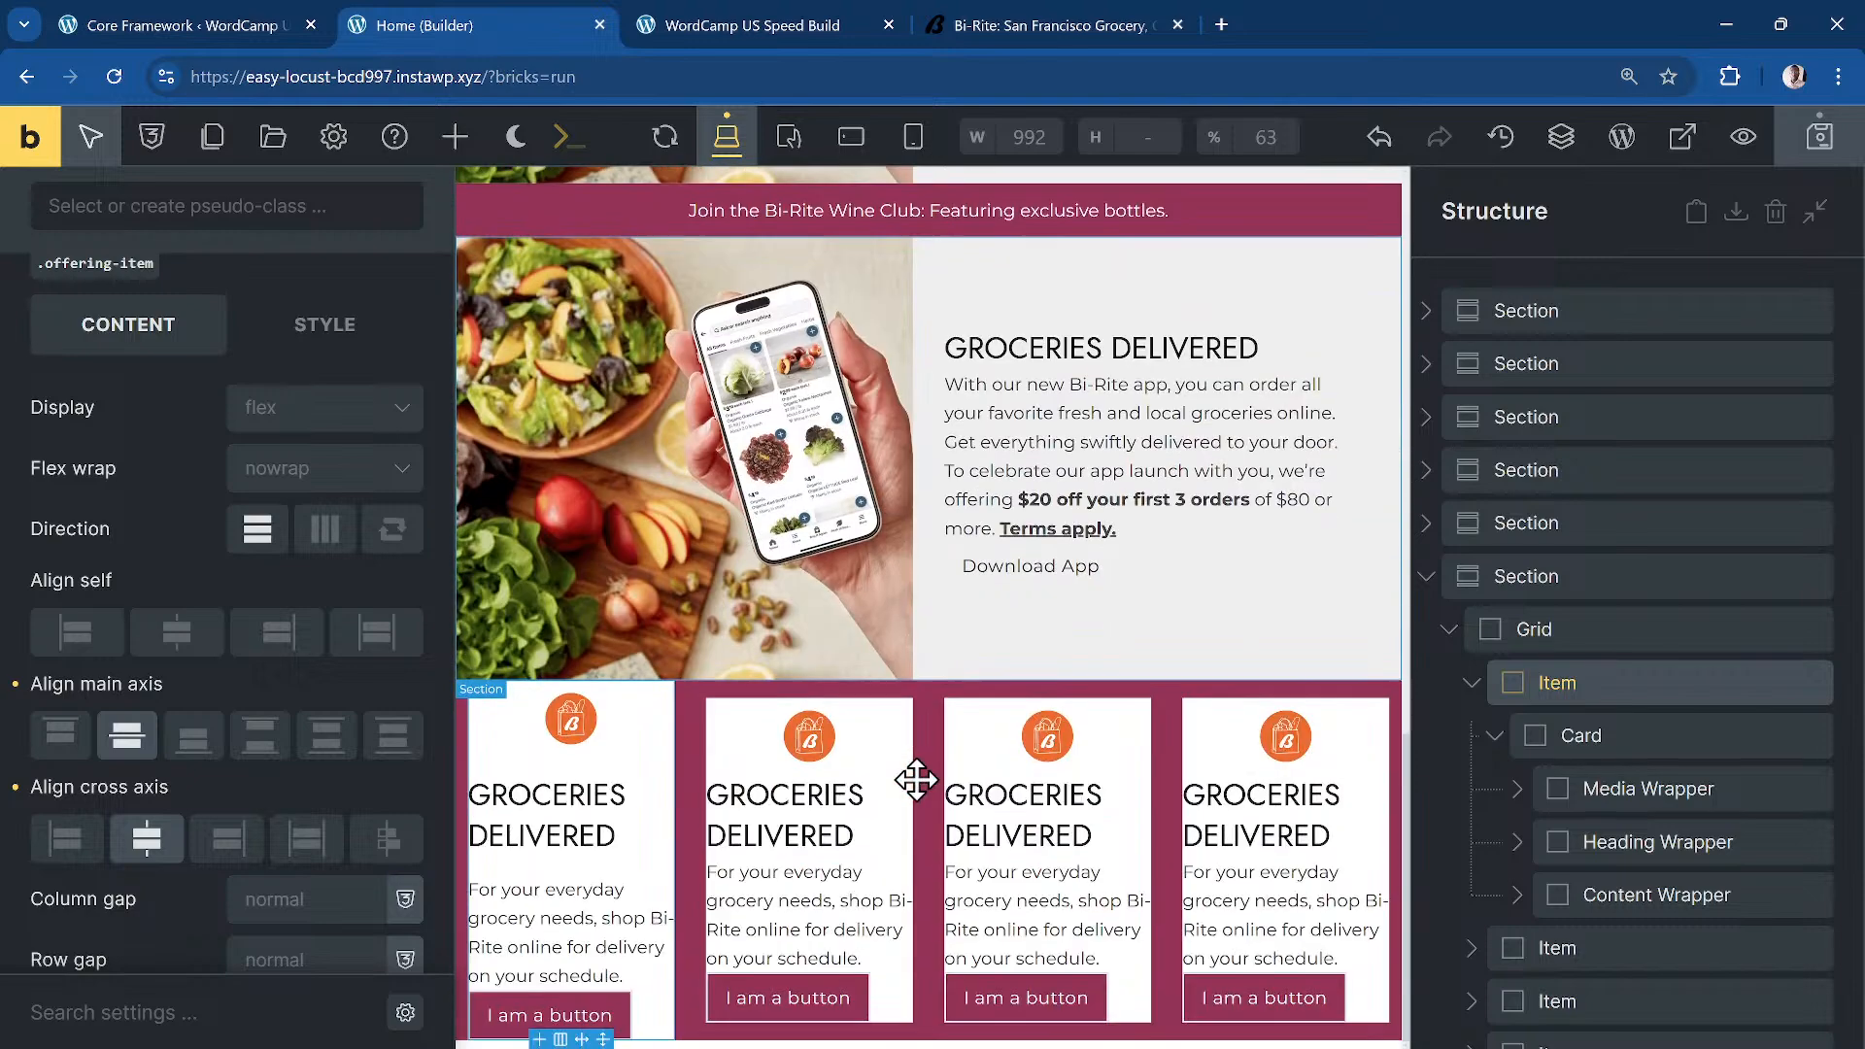
click(595, 828)
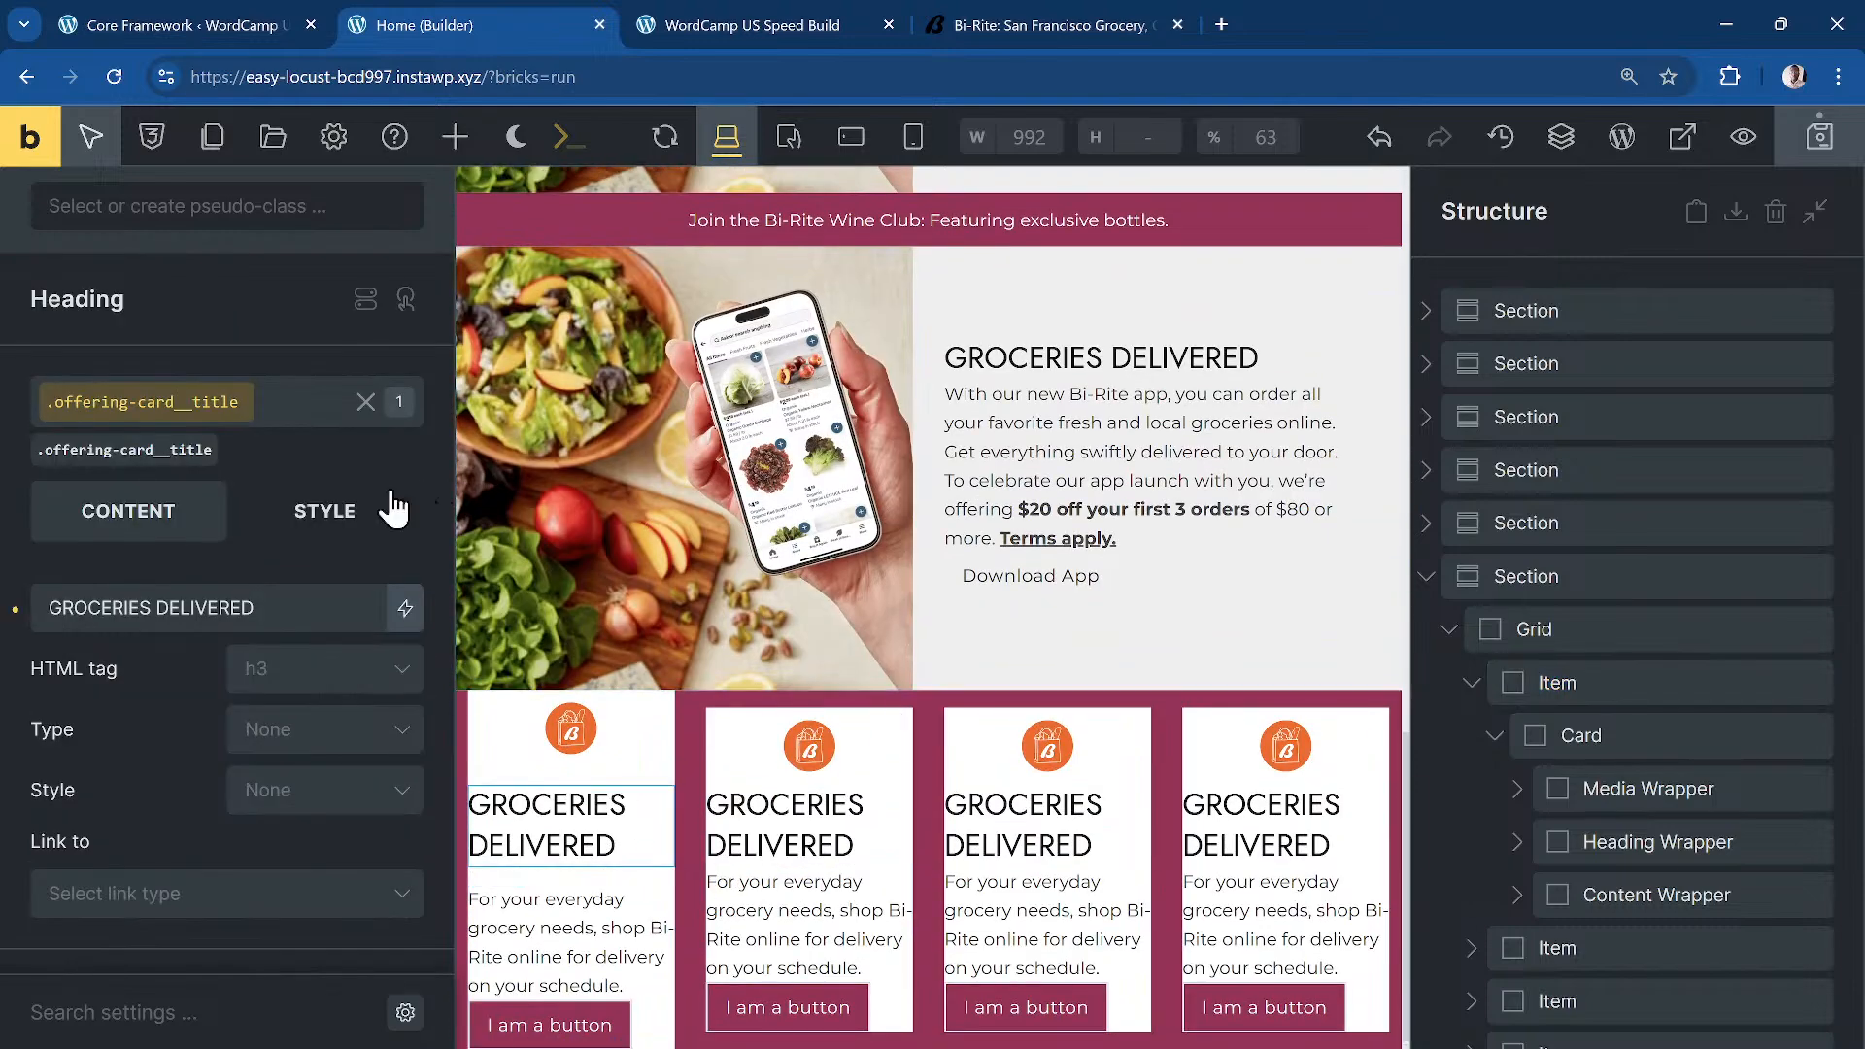
Step: Set the offering card title's typography text alignment to center
click(321, 515)
scroll(342, 405, up, 5)
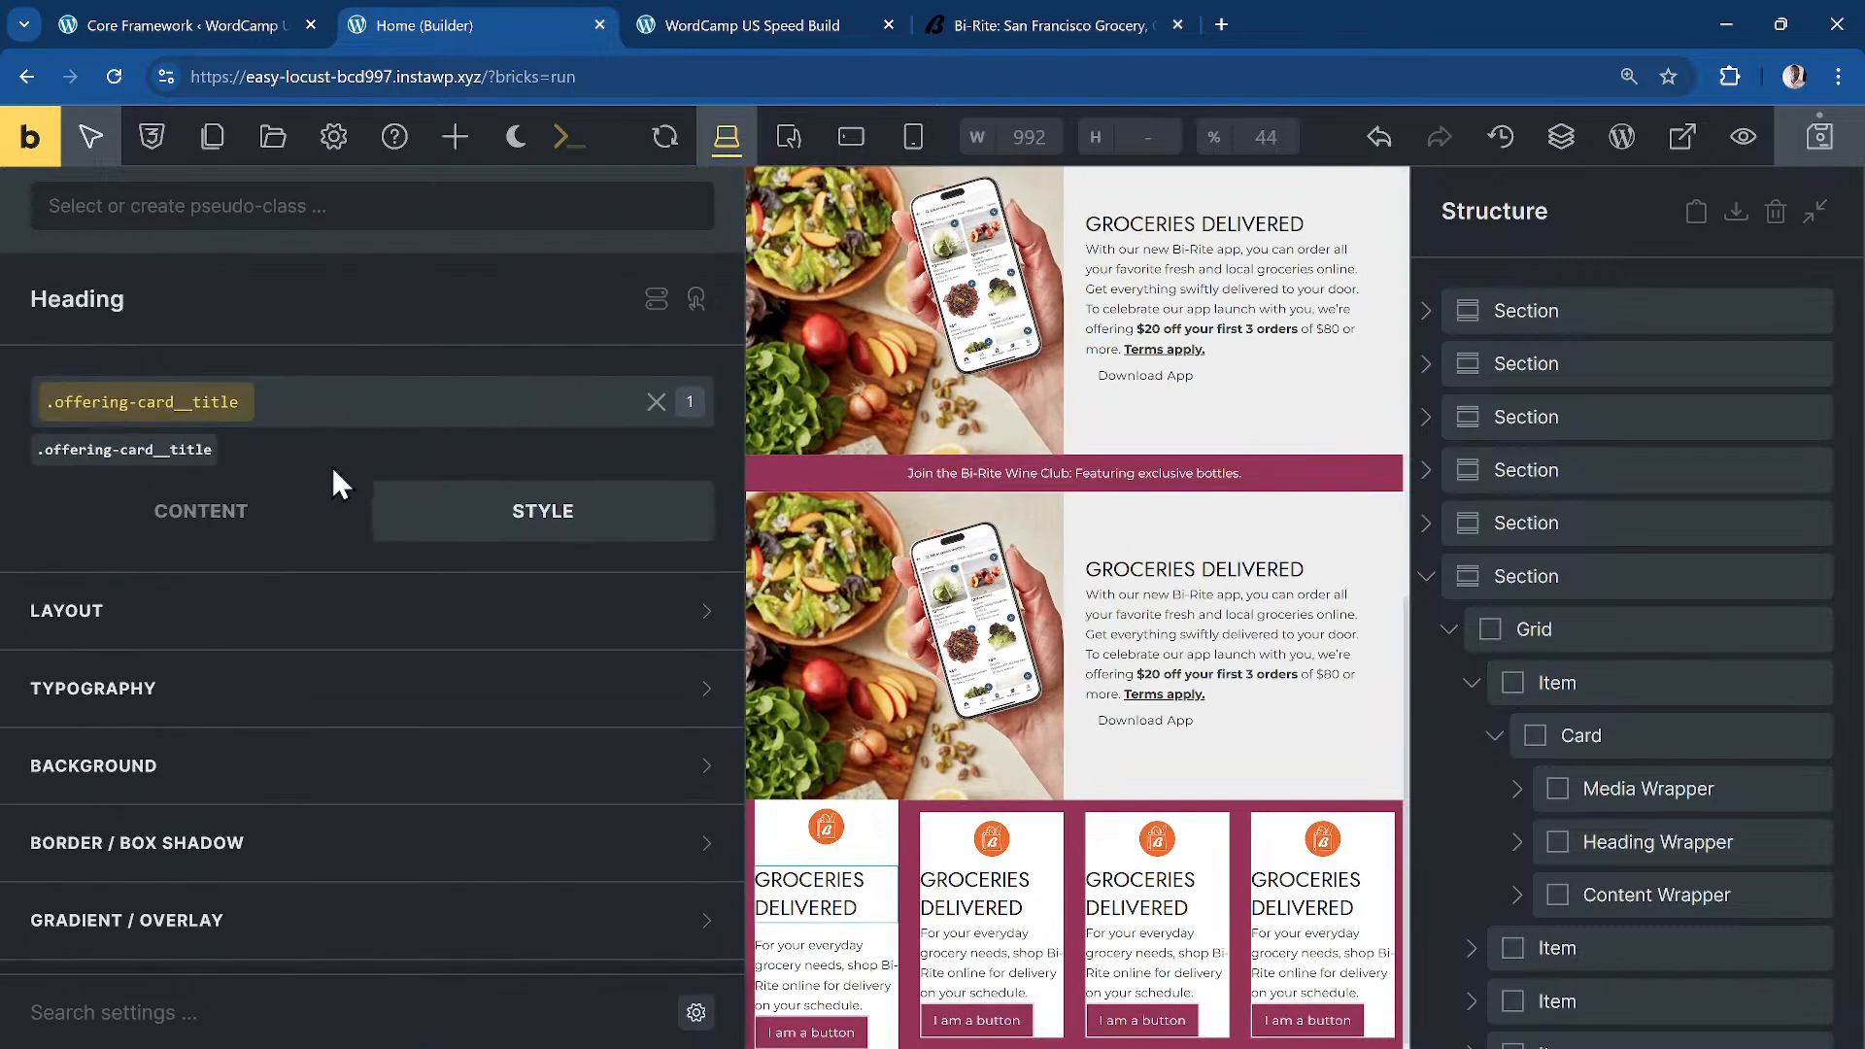
click(321, 714)
scroll(335, 728, down, 4)
scroll(250, 687, up, 3)
click(185, 808)
scroll(750, 627, down, 4)
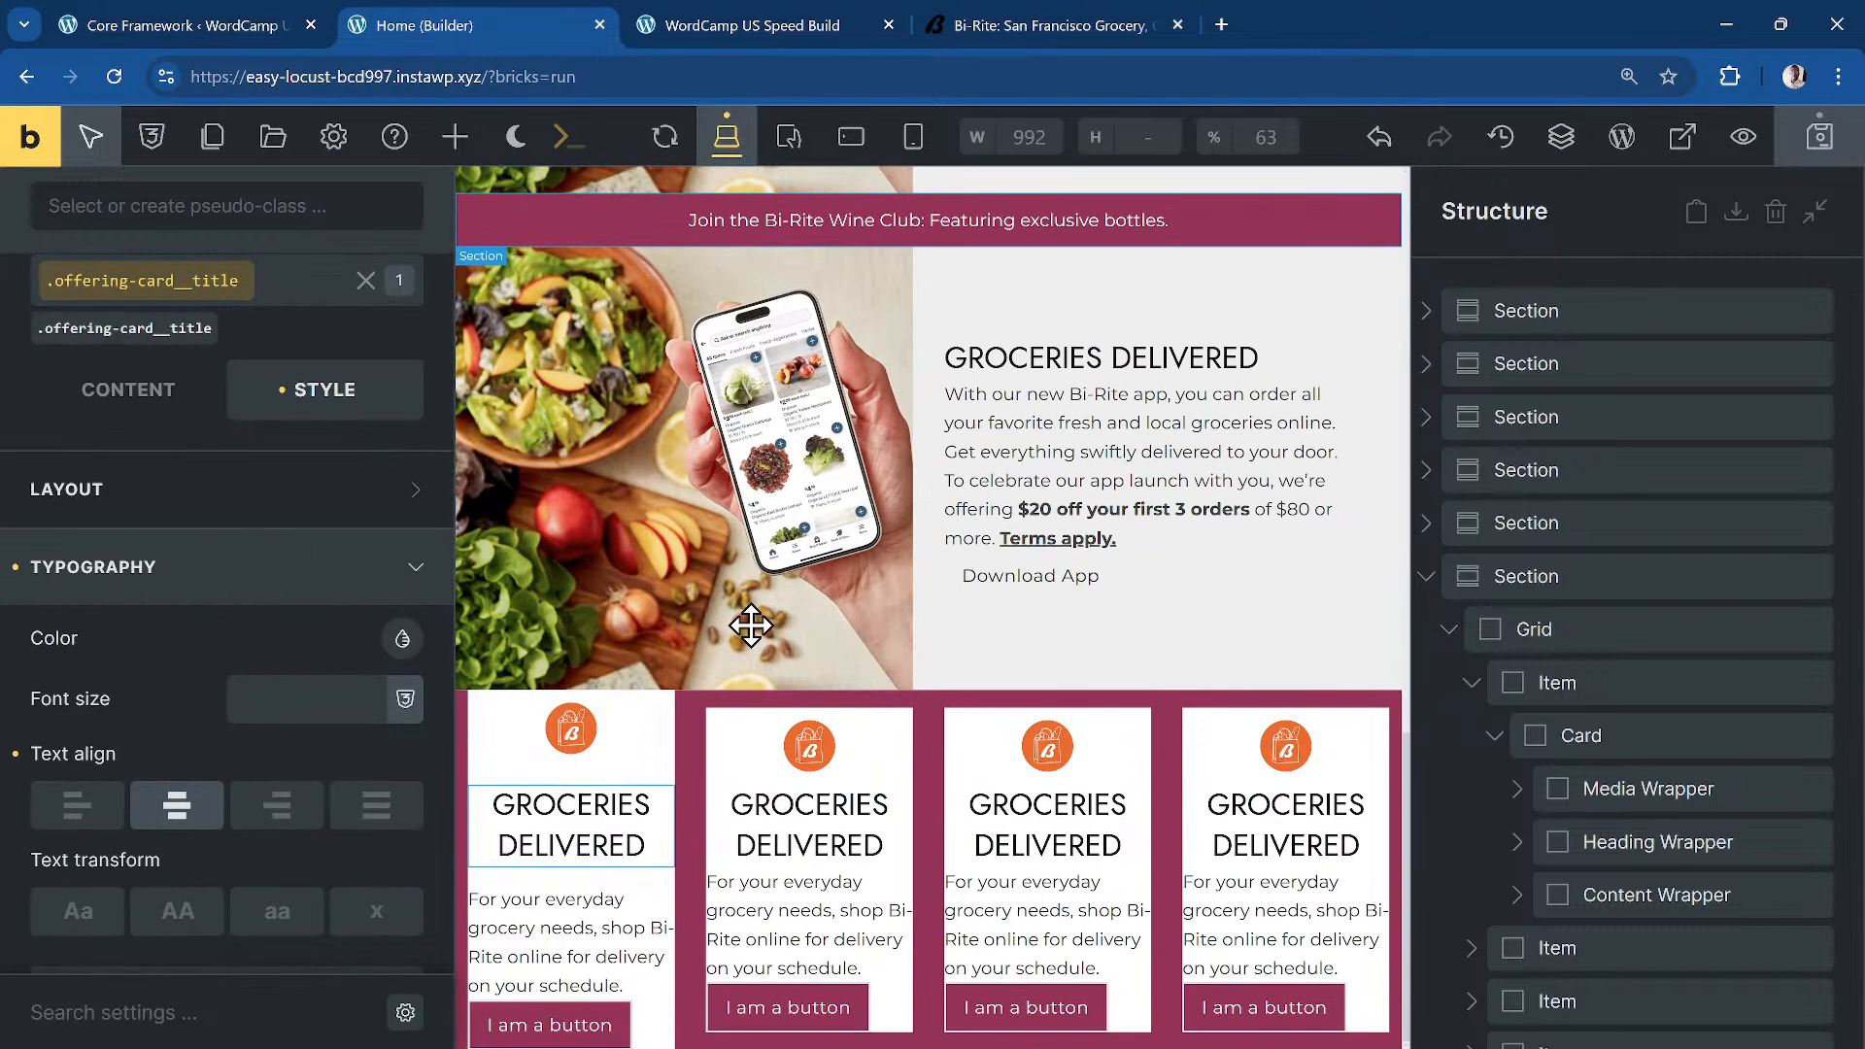
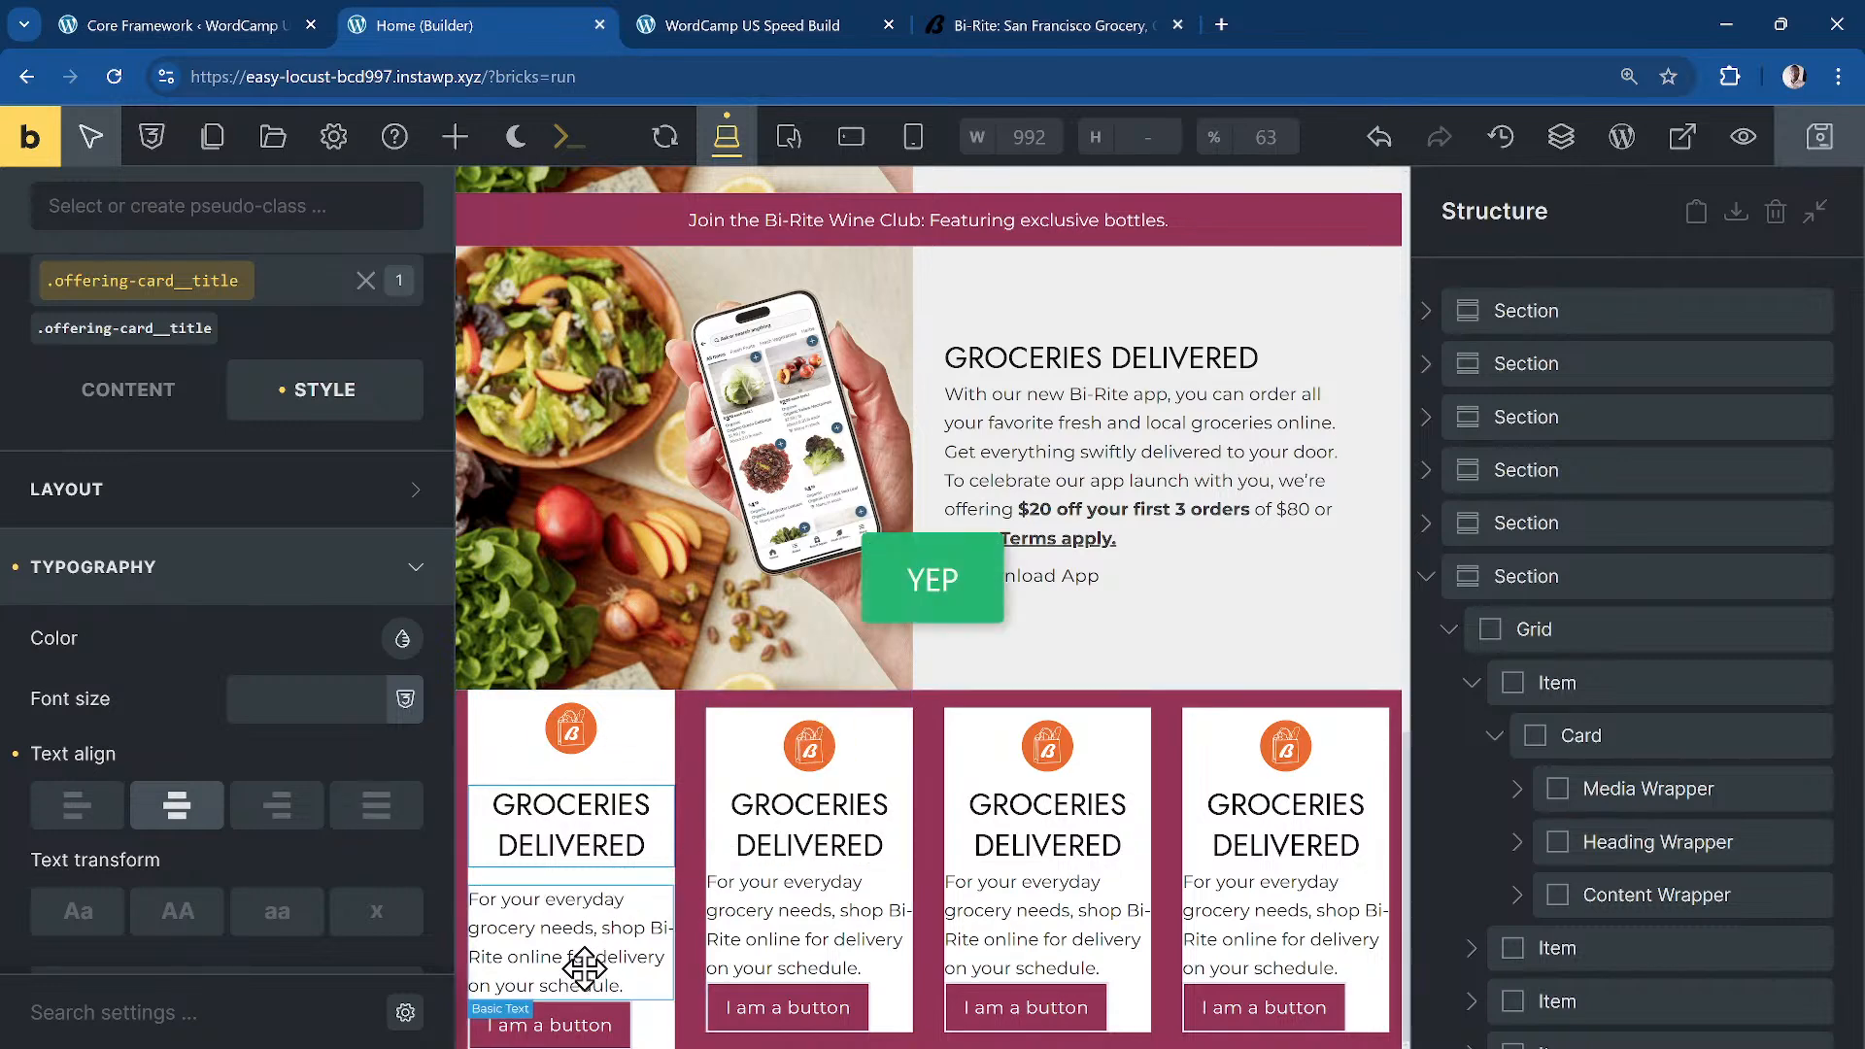
Step: Add the dd-flow class to the second offering item in the card grid
click(855, 768)
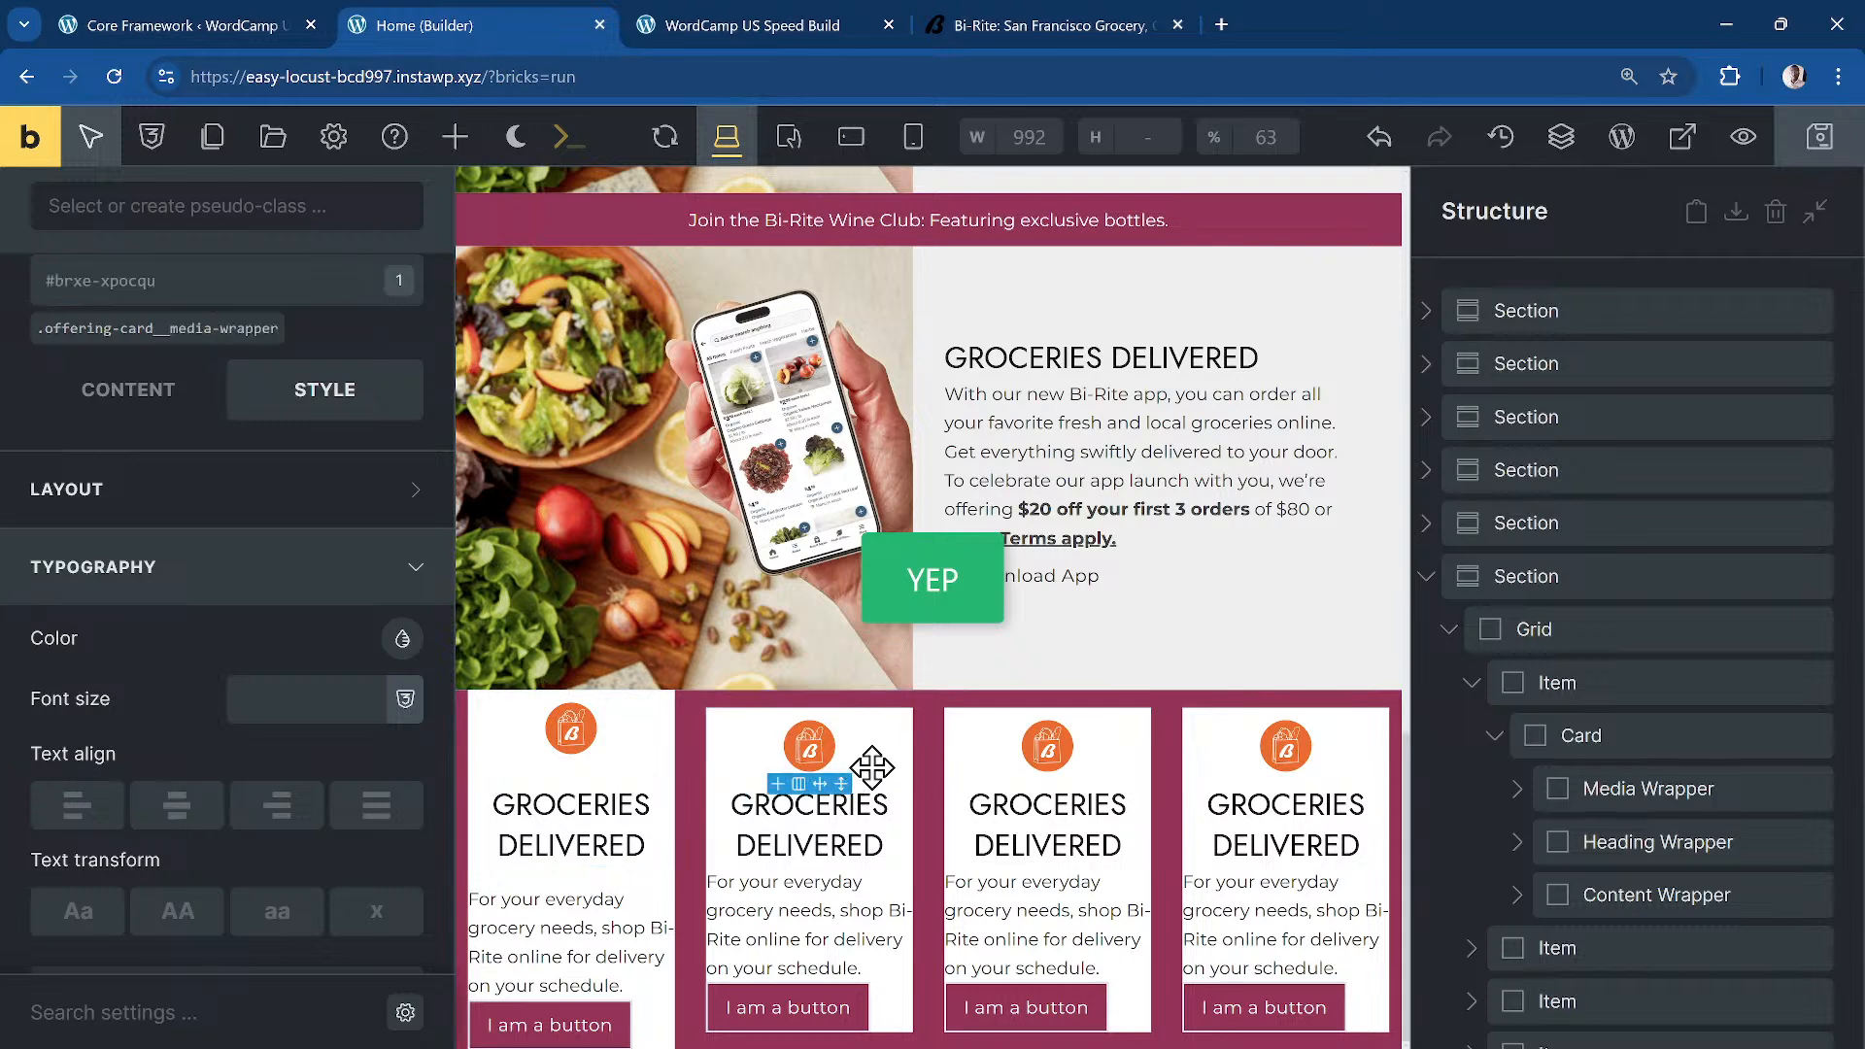
click(1474, 685)
click(1666, 731)
click(230, 207)
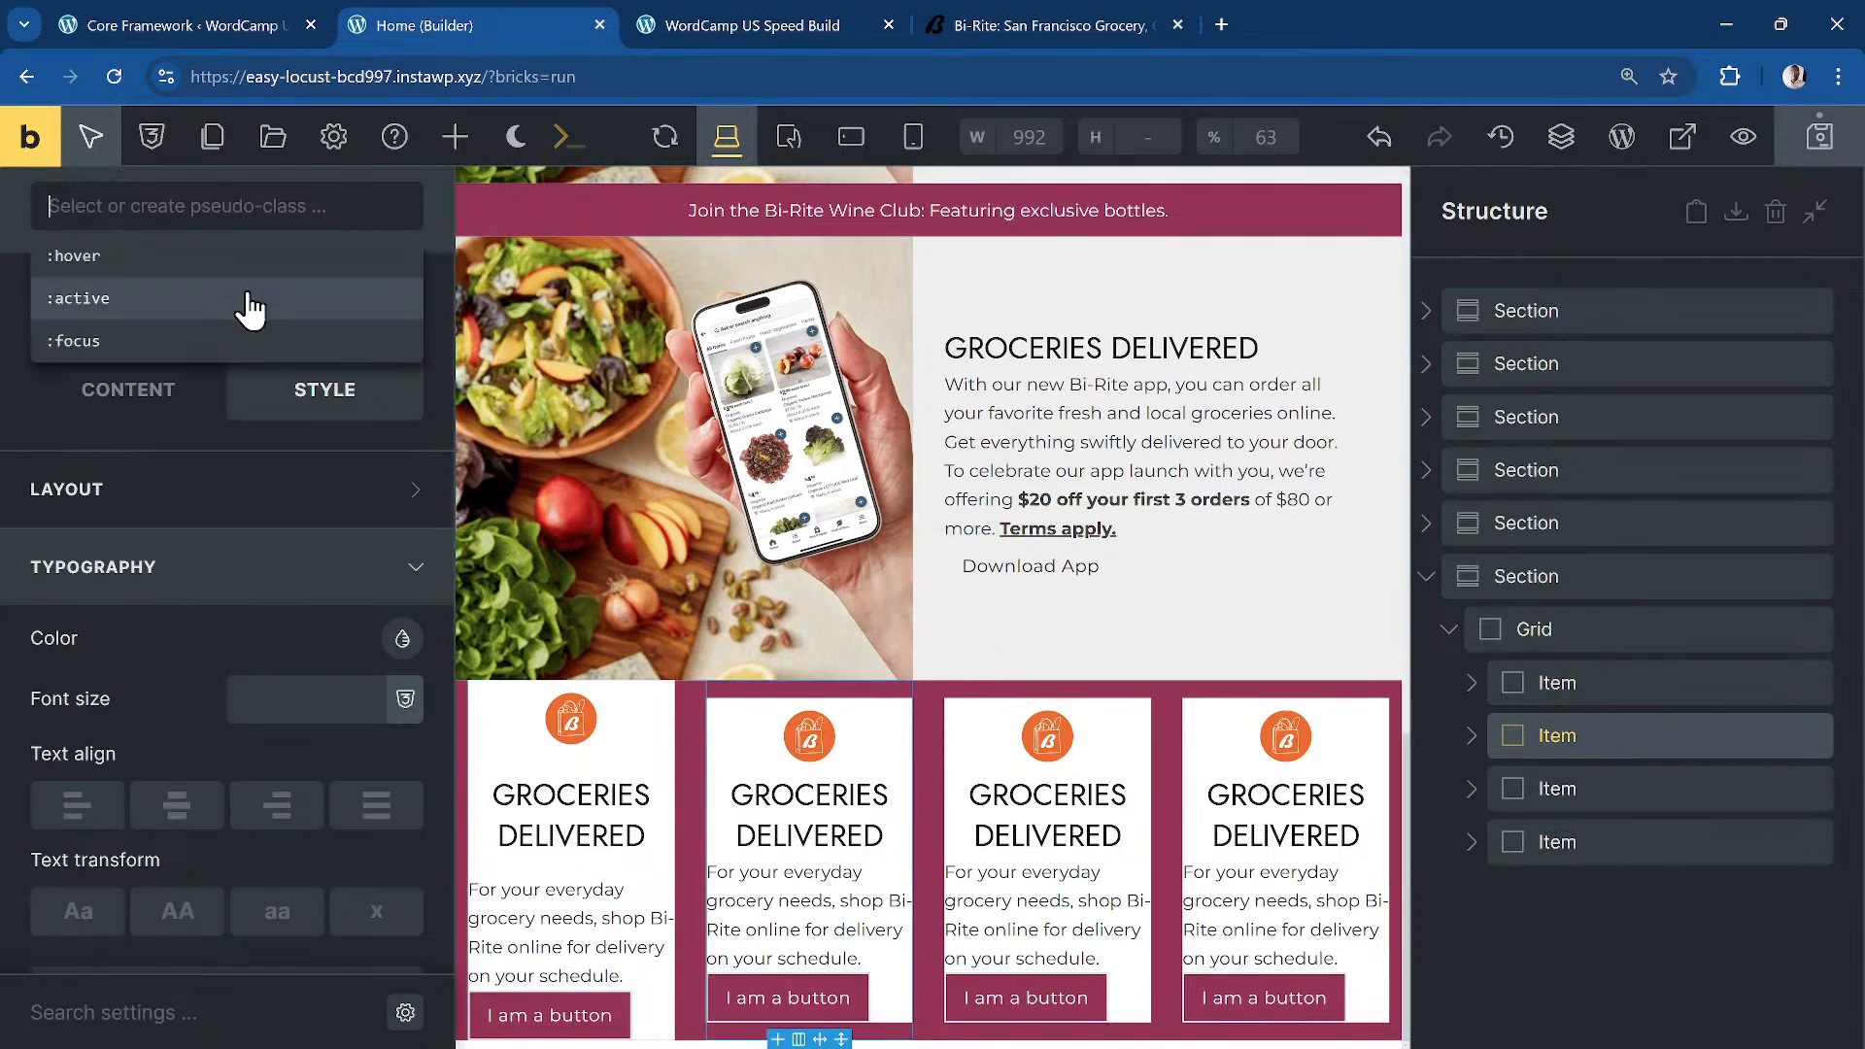
click(202, 417)
text(f)
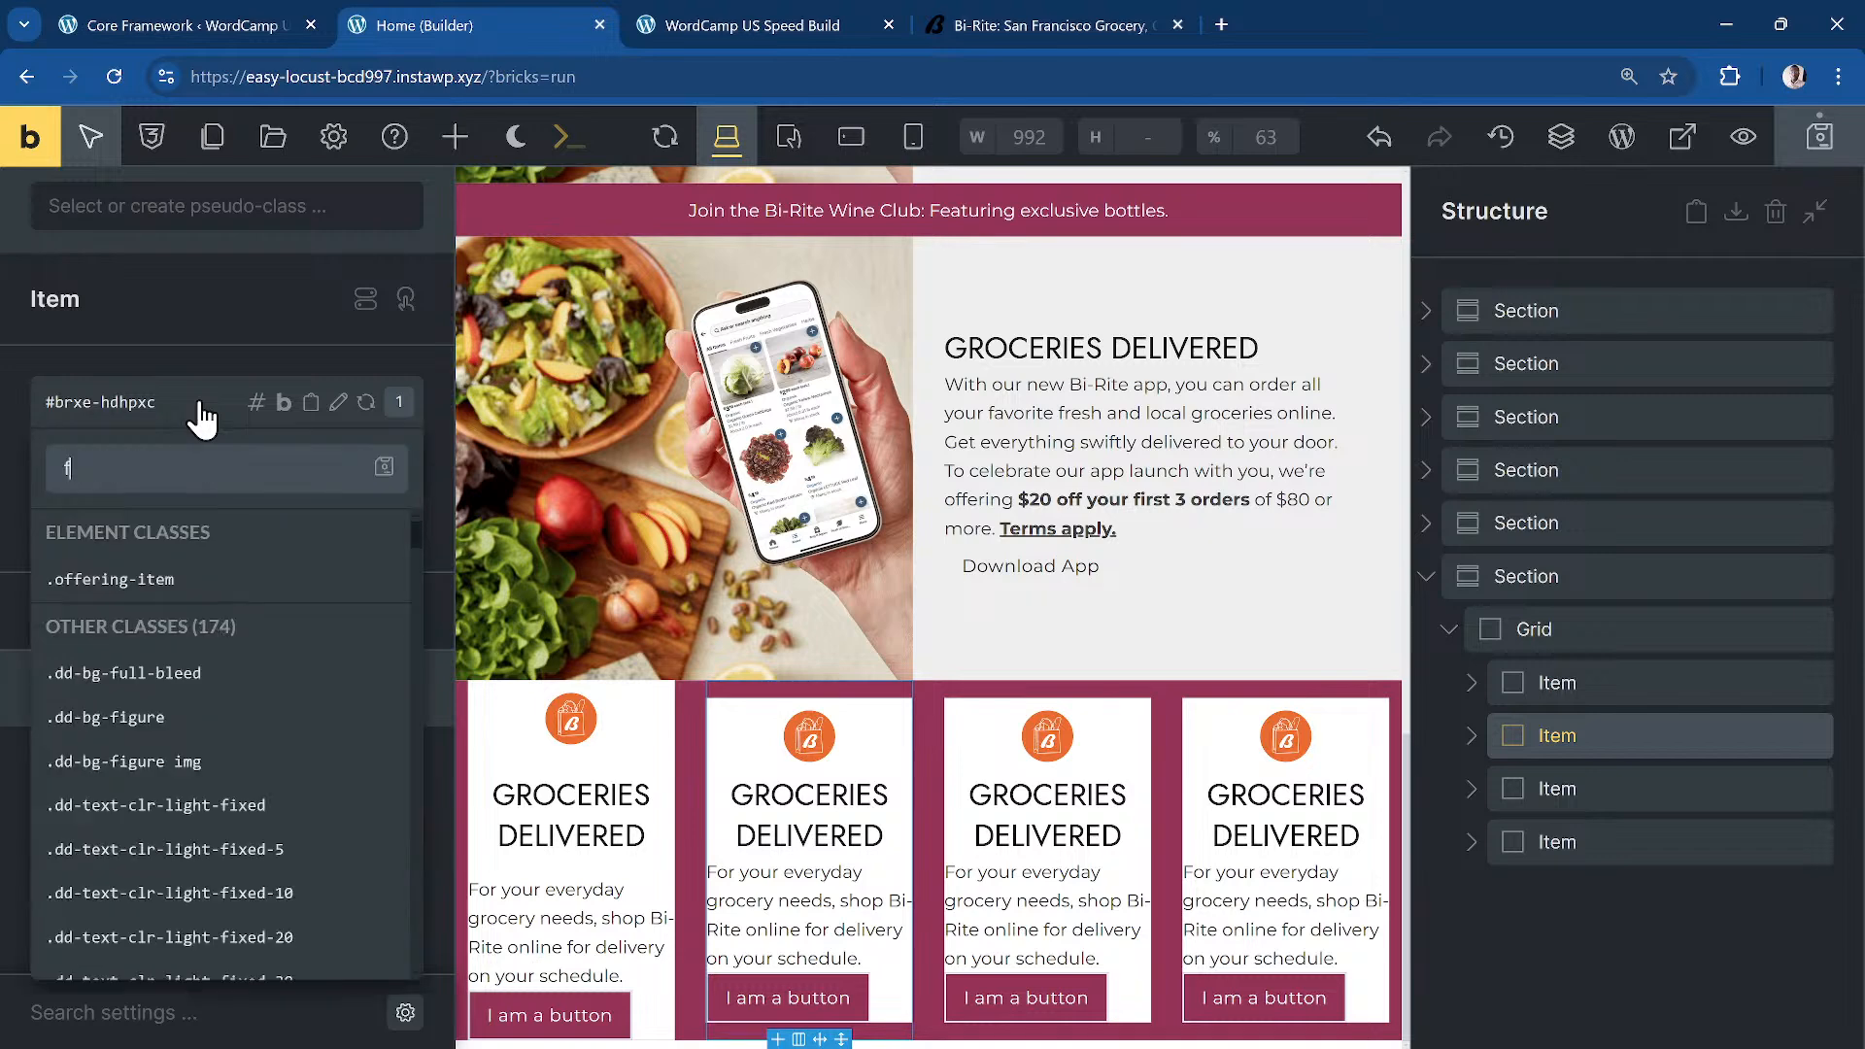
key(BackSpace)
text(dd-flow)
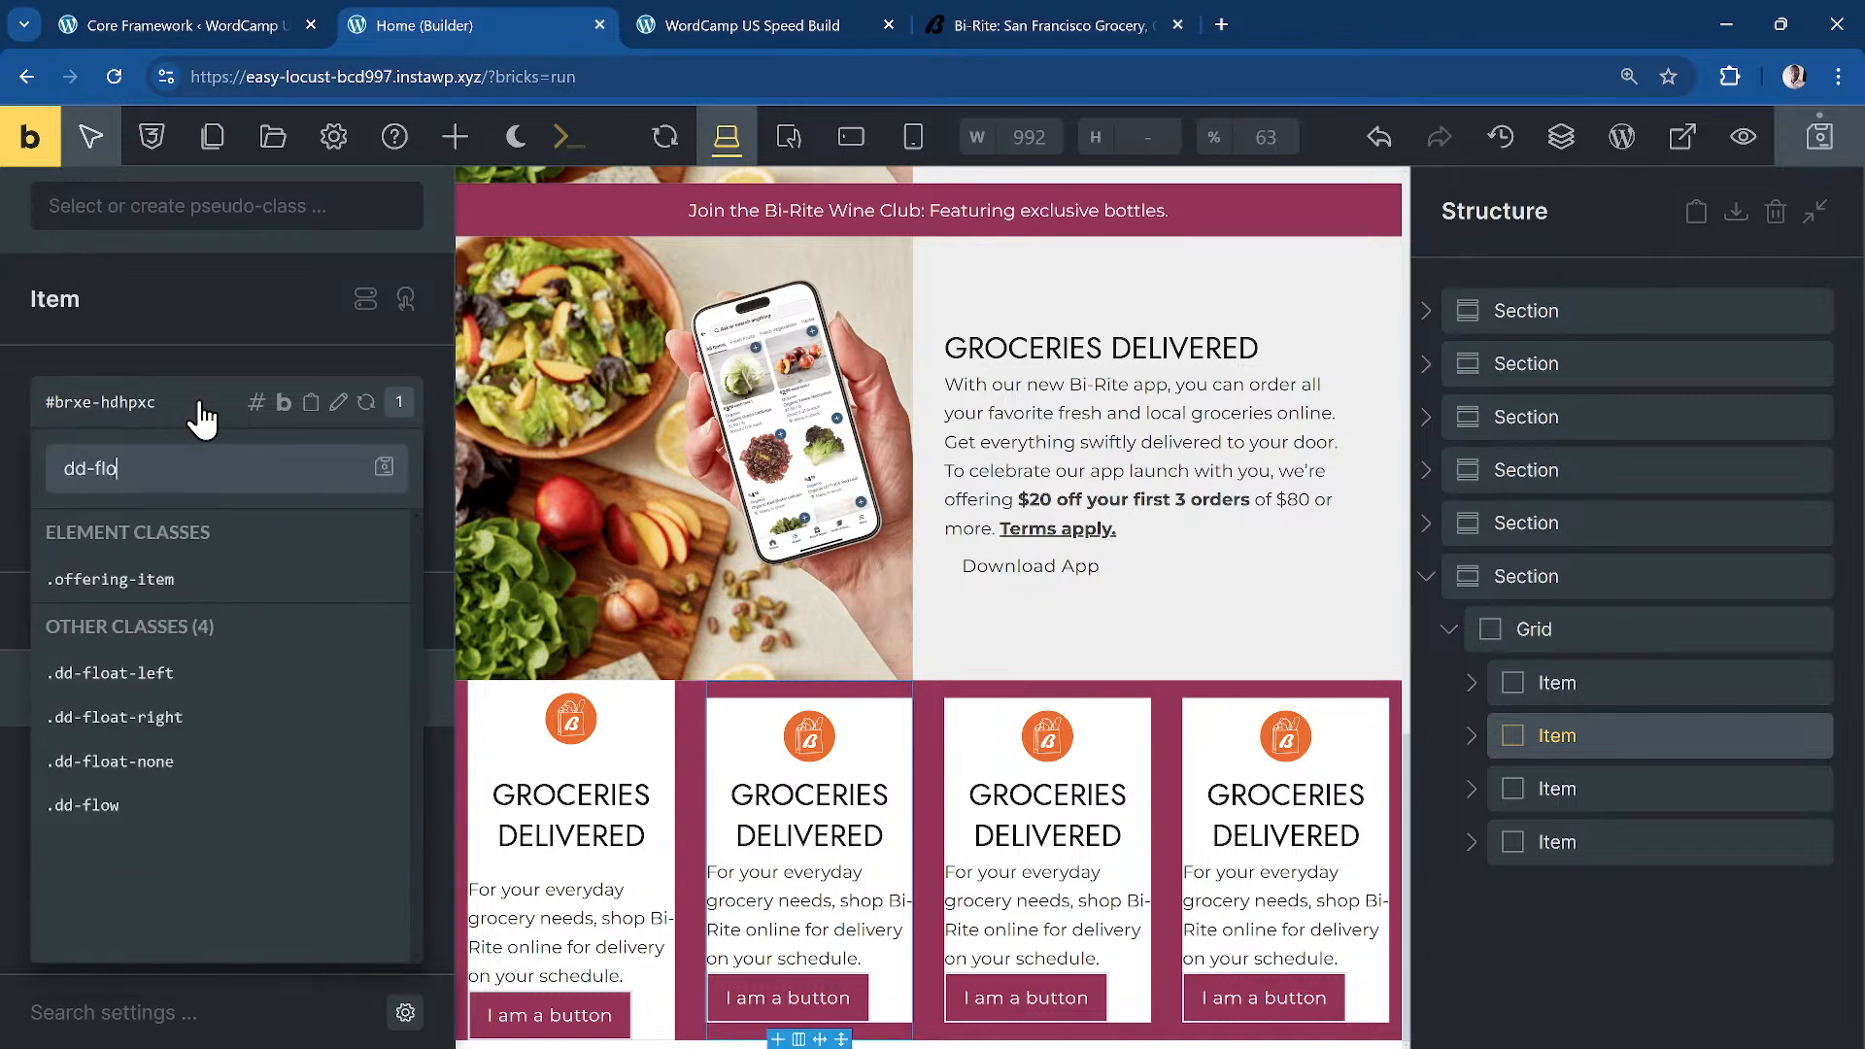
click(184, 671)
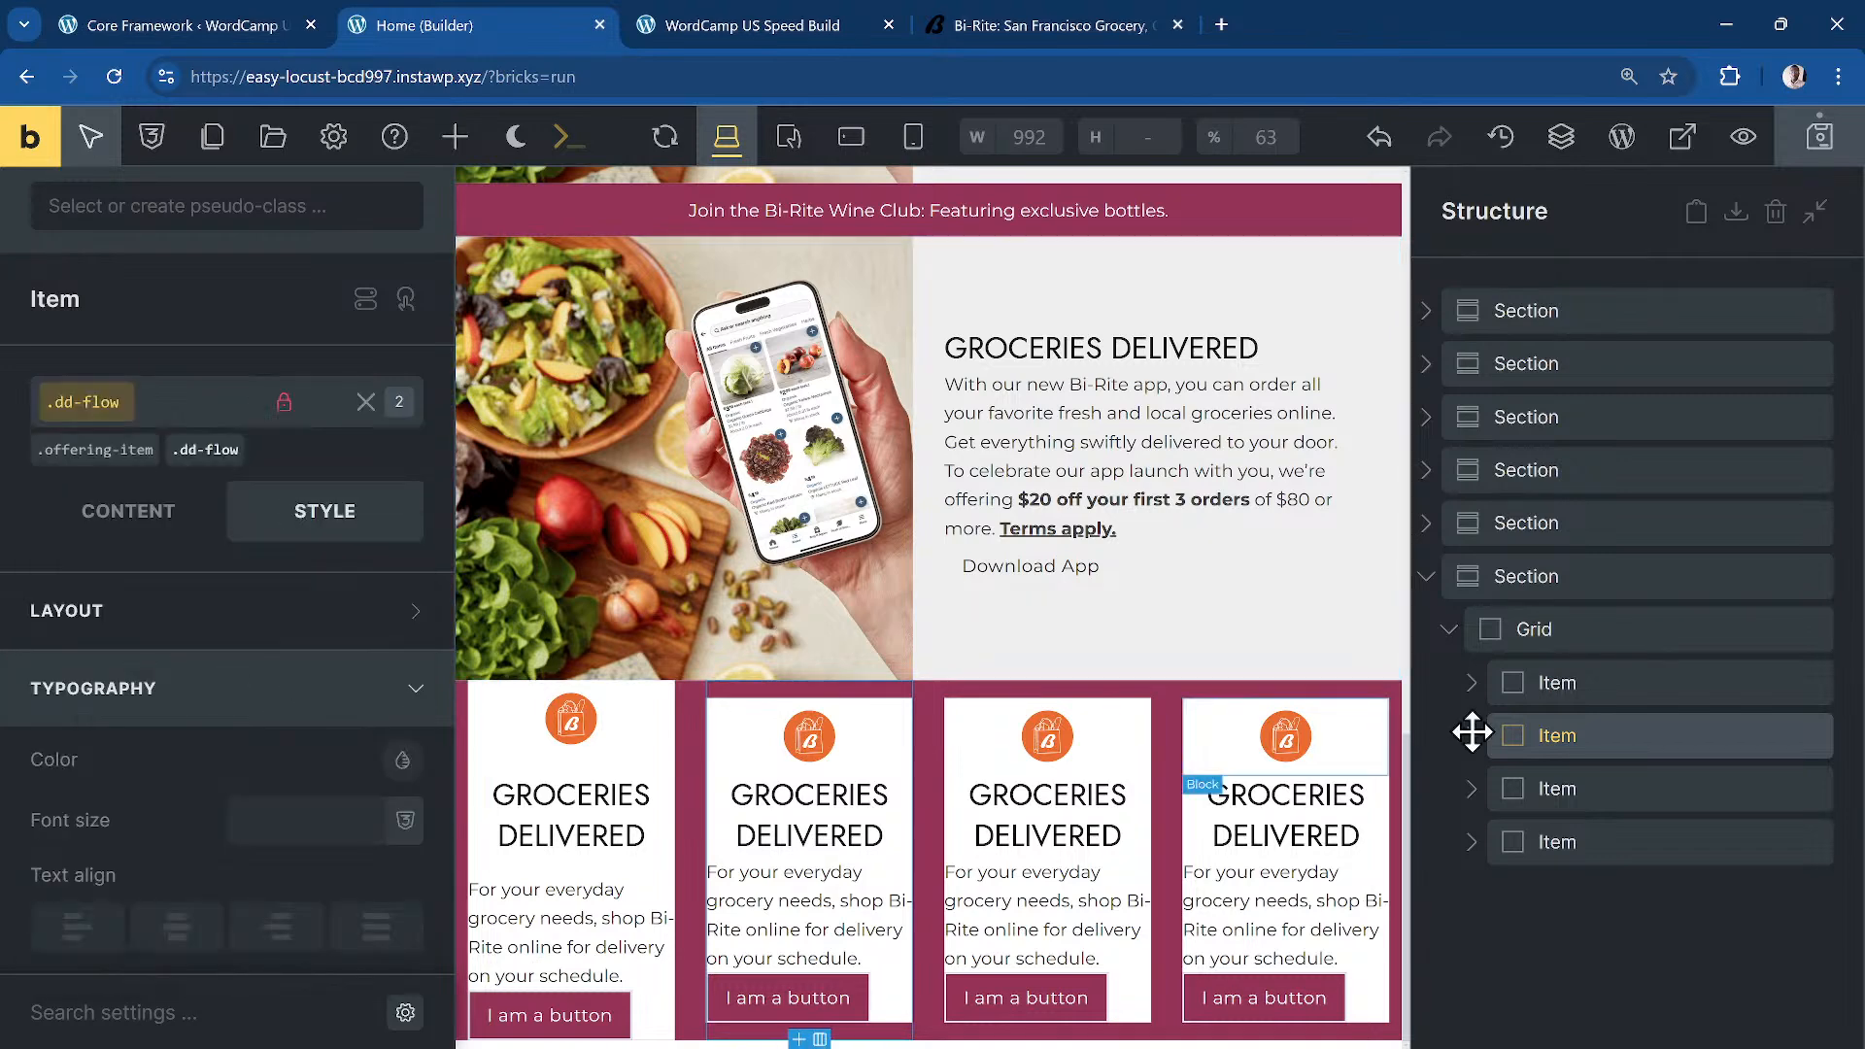
Step: Give the third item dd-flex-flow, and swap the second item's dd-flow for dd-flex-flow
click(1671, 785)
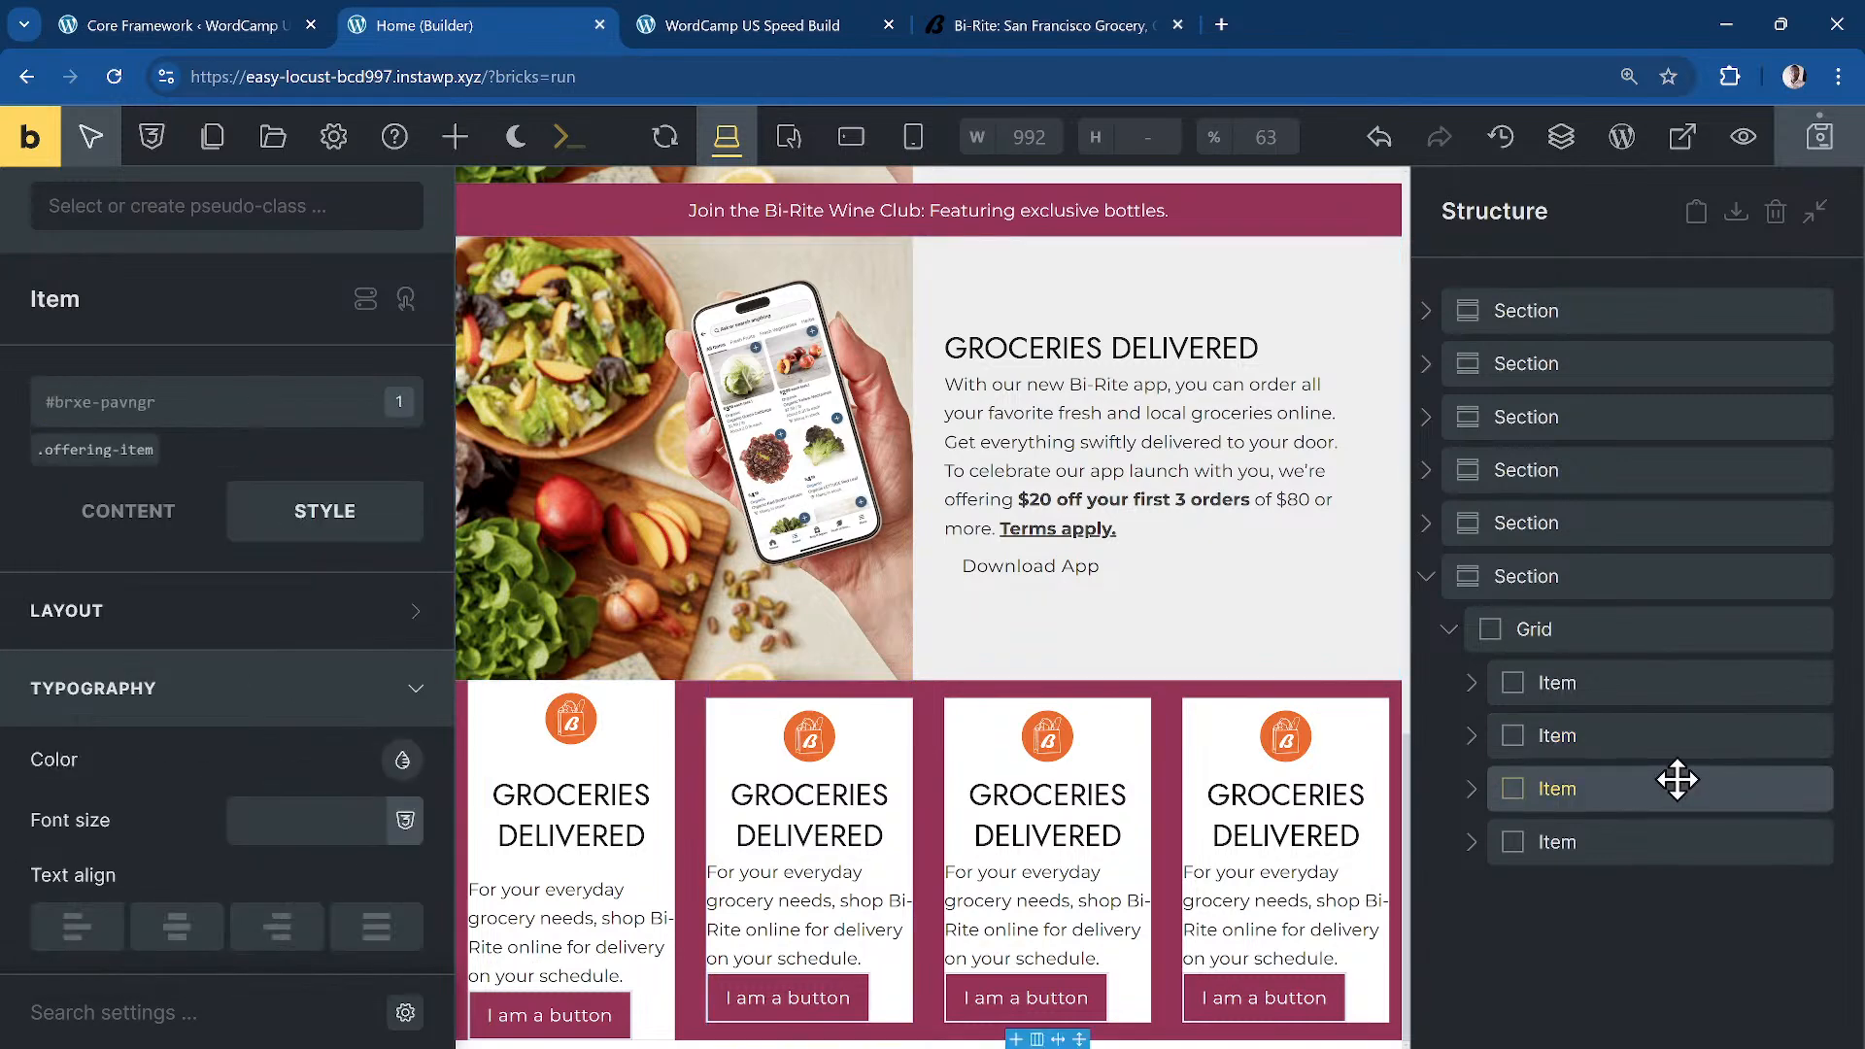
click(206, 404)
text(dd-flex-flow)
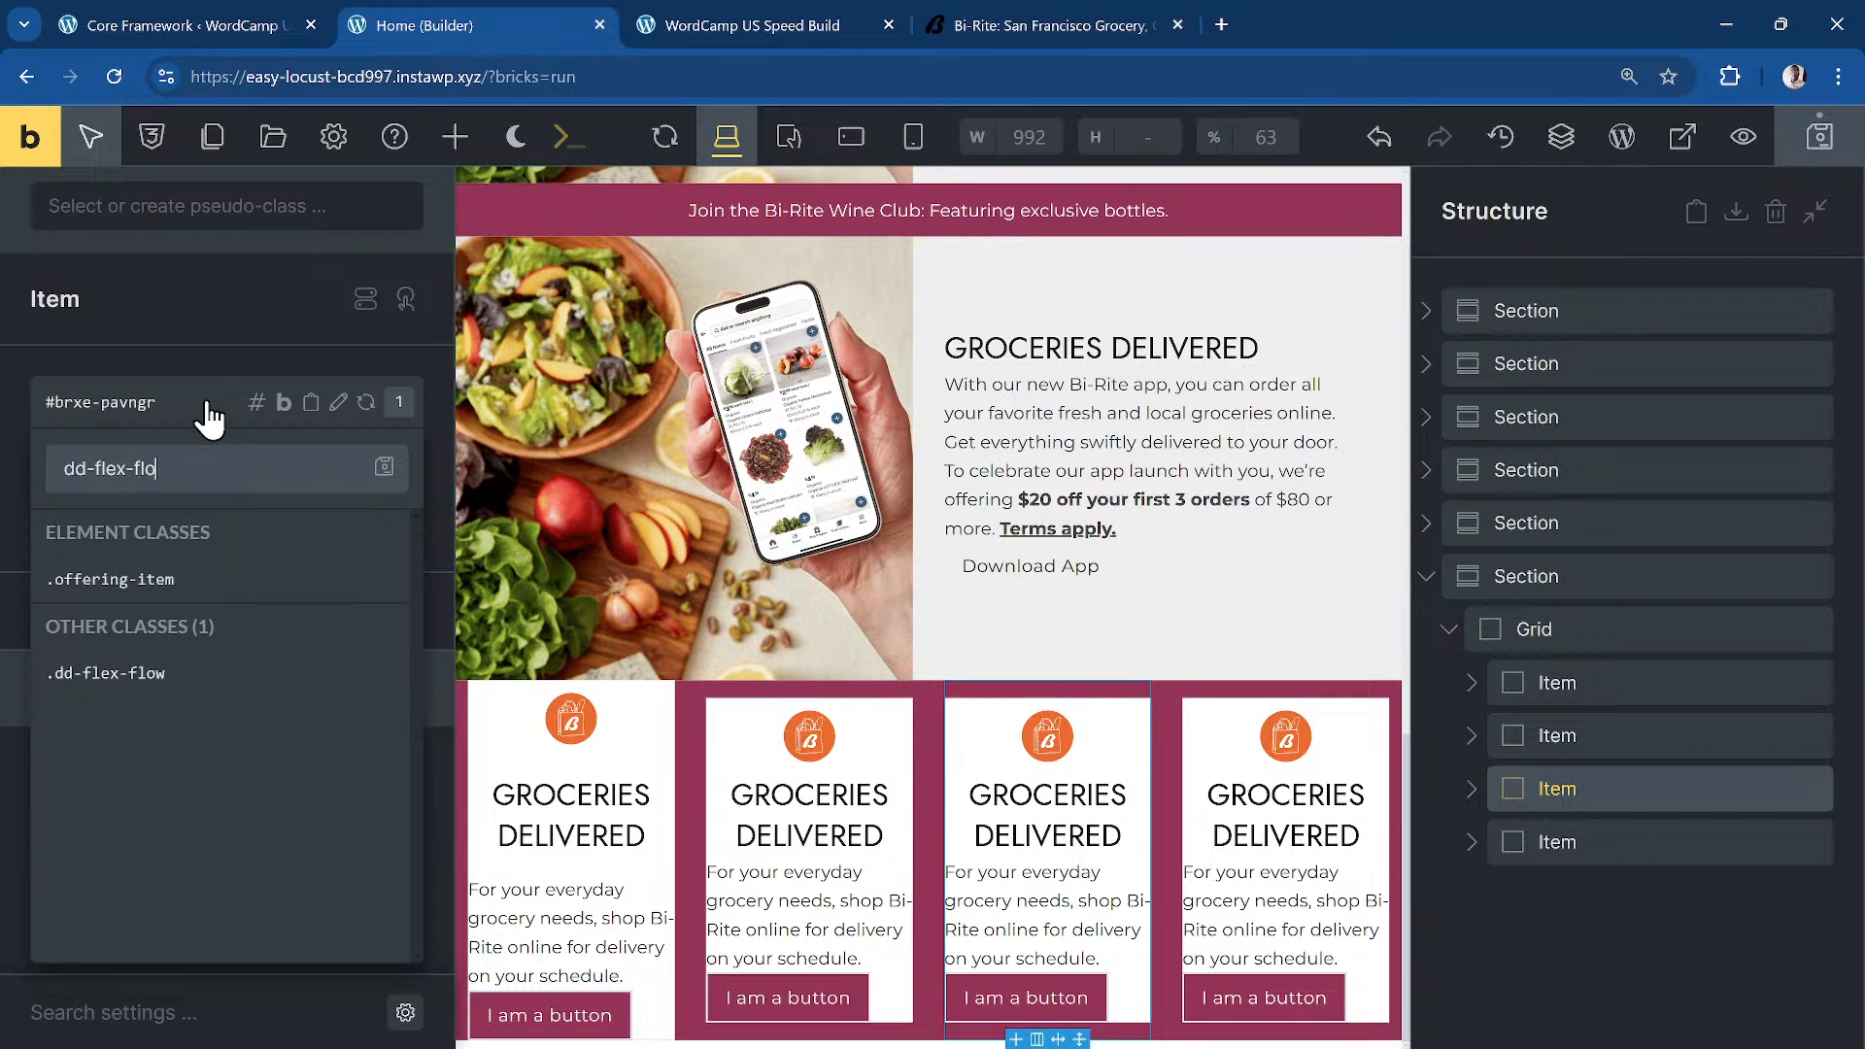
key(Return)
key(Escape)
click(1674, 743)
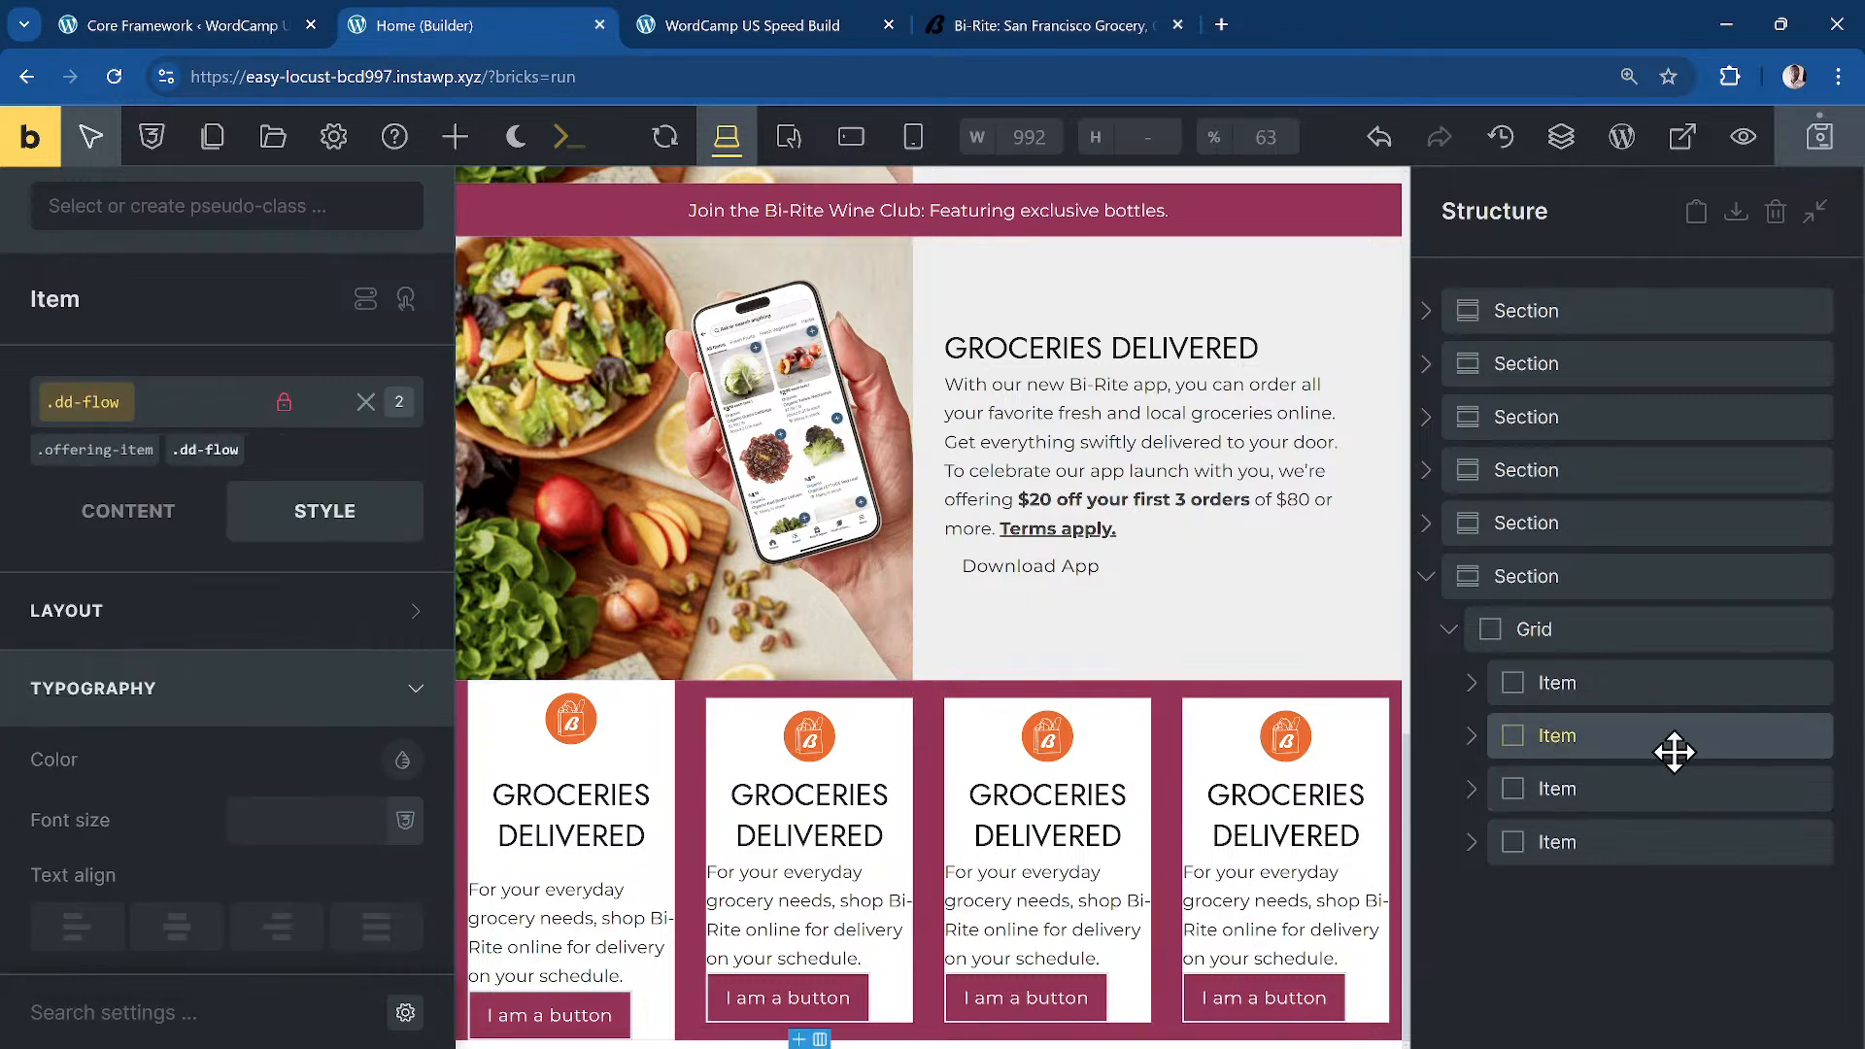
click(243, 433)
click(93, 408)
text(dd)
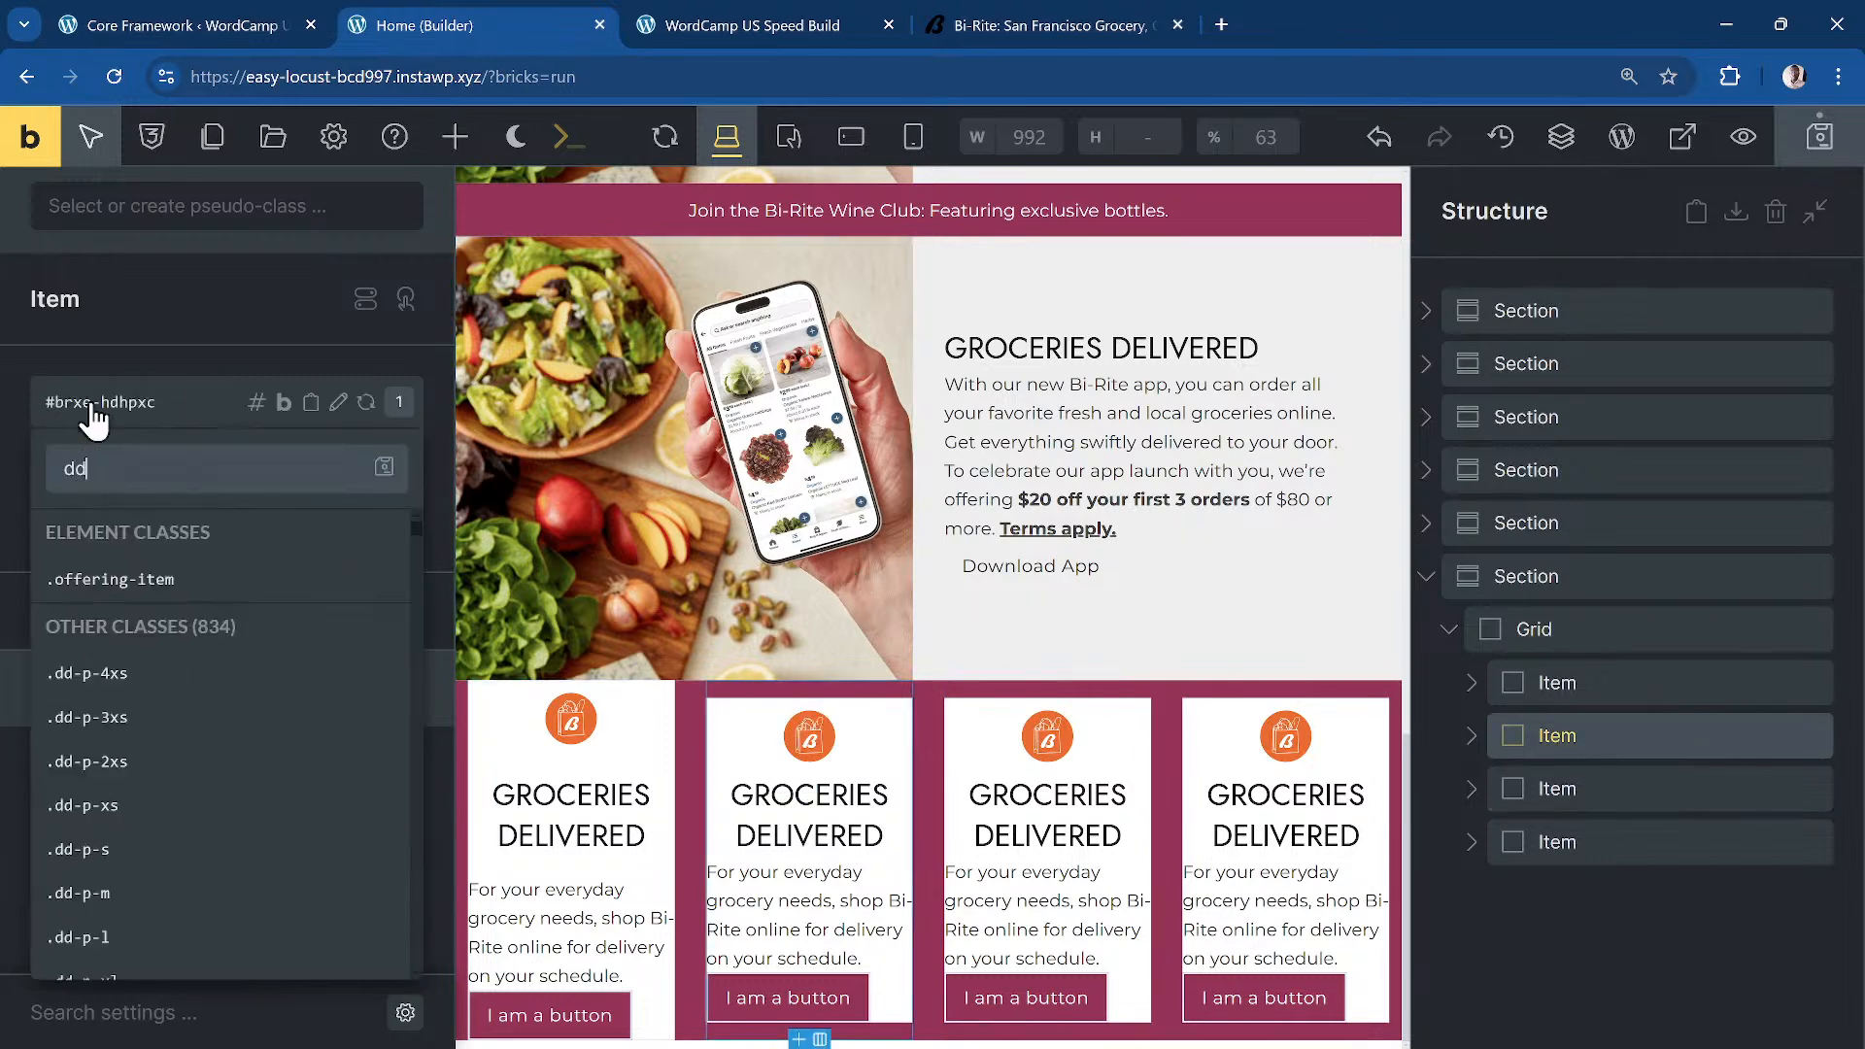
text(-flex-flwo)
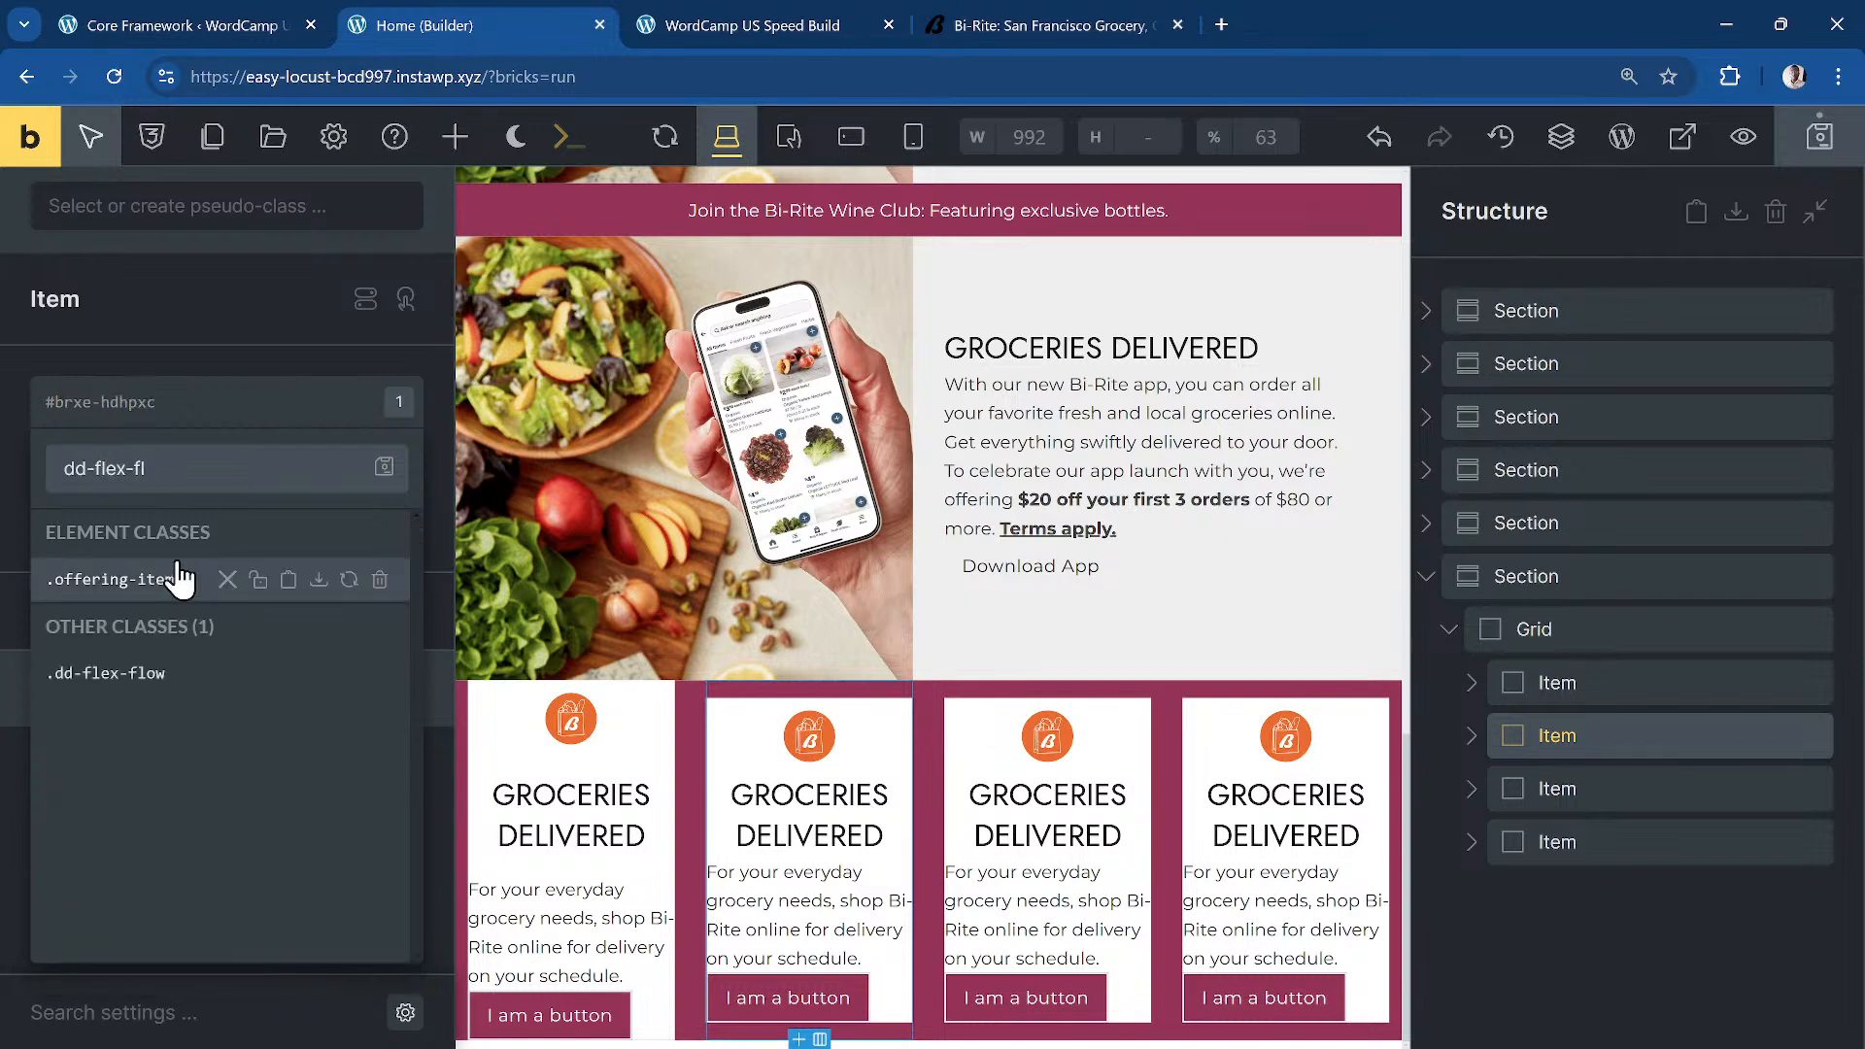
click(146, 673)
Step: Add dd-flex-flow to the first item's card, then remove it from the second item
click(1560, 680)
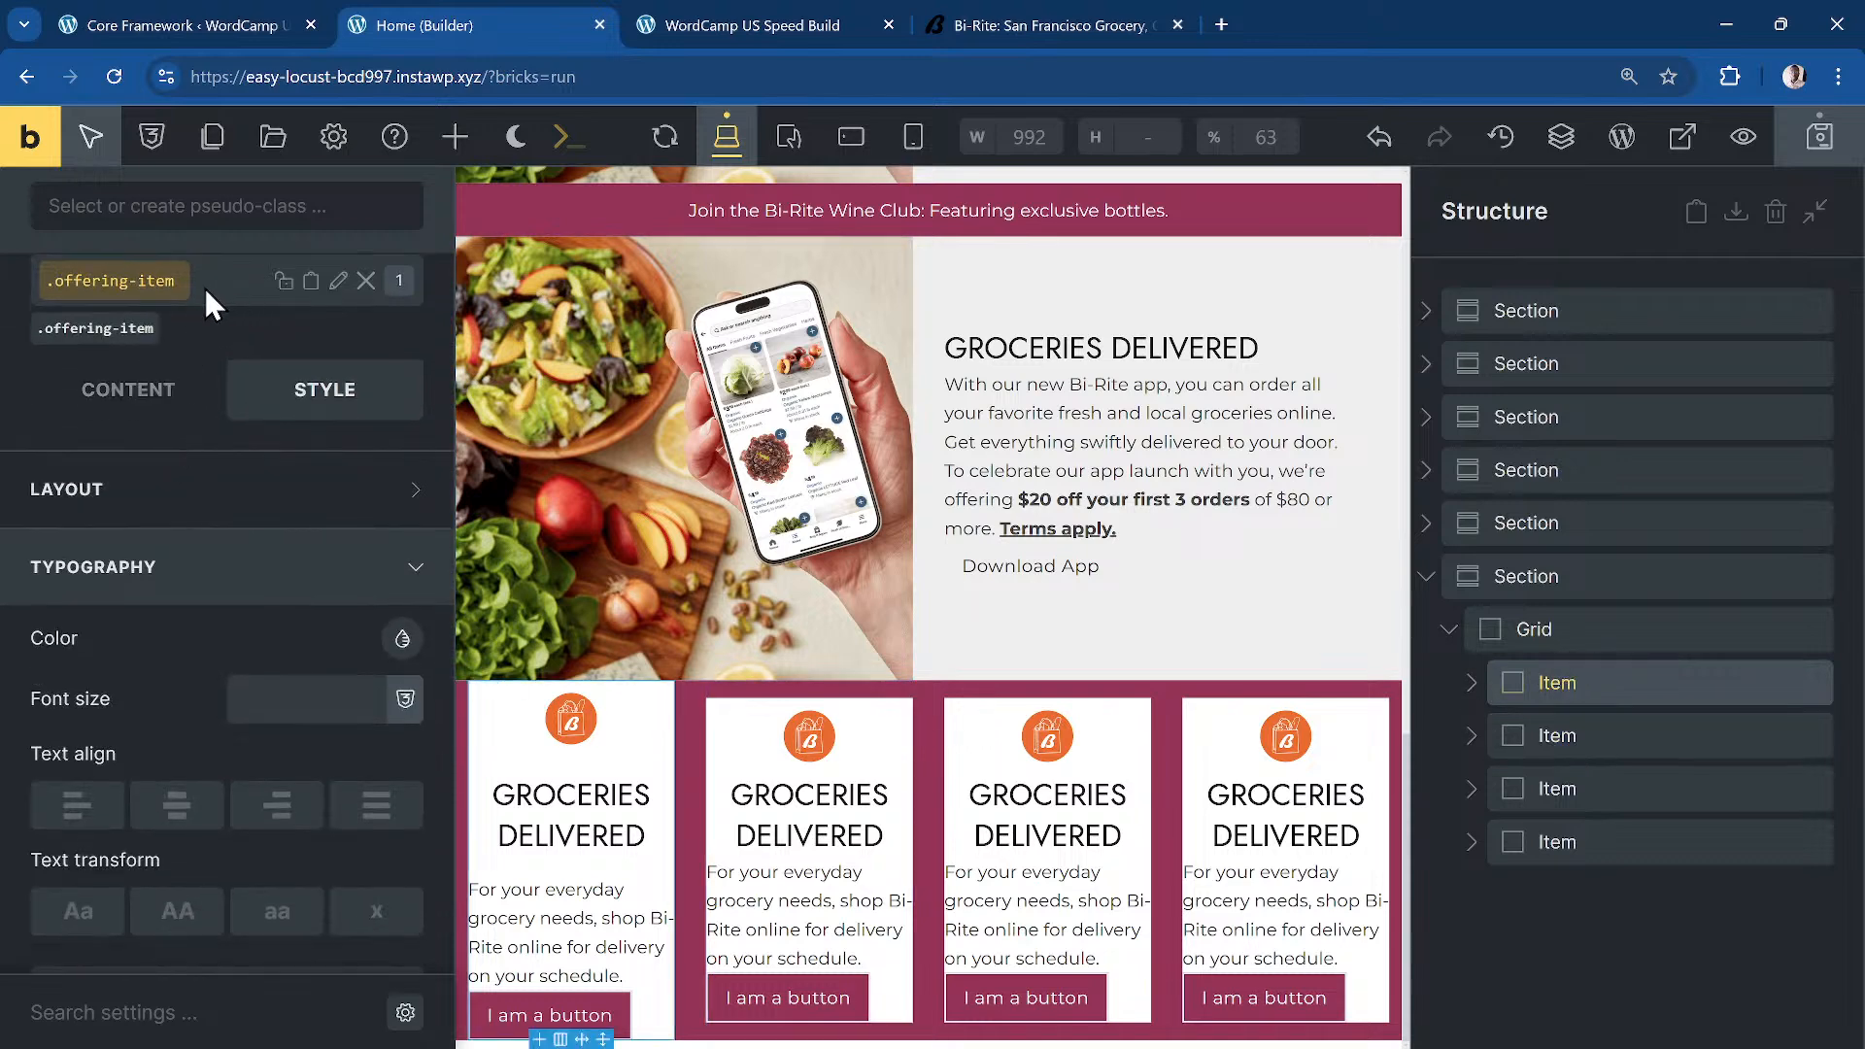
click(1473, 685)
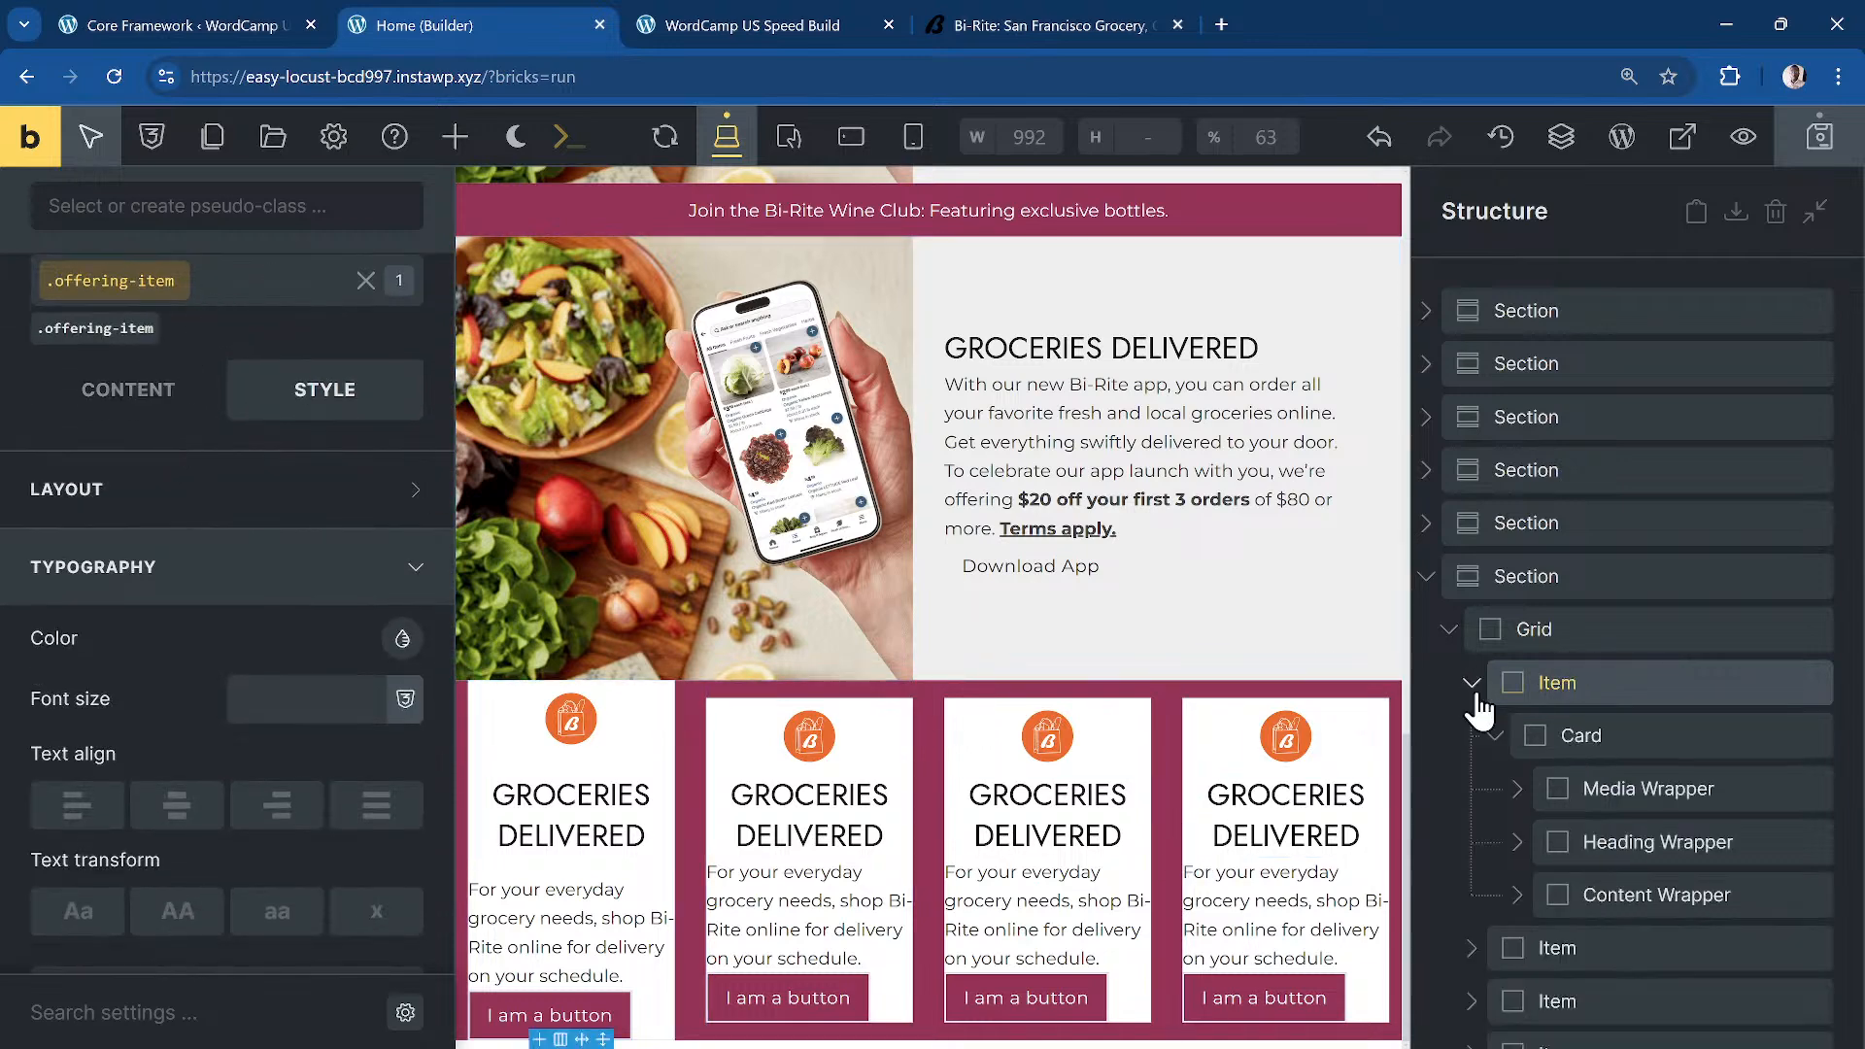
click(1497, 740)
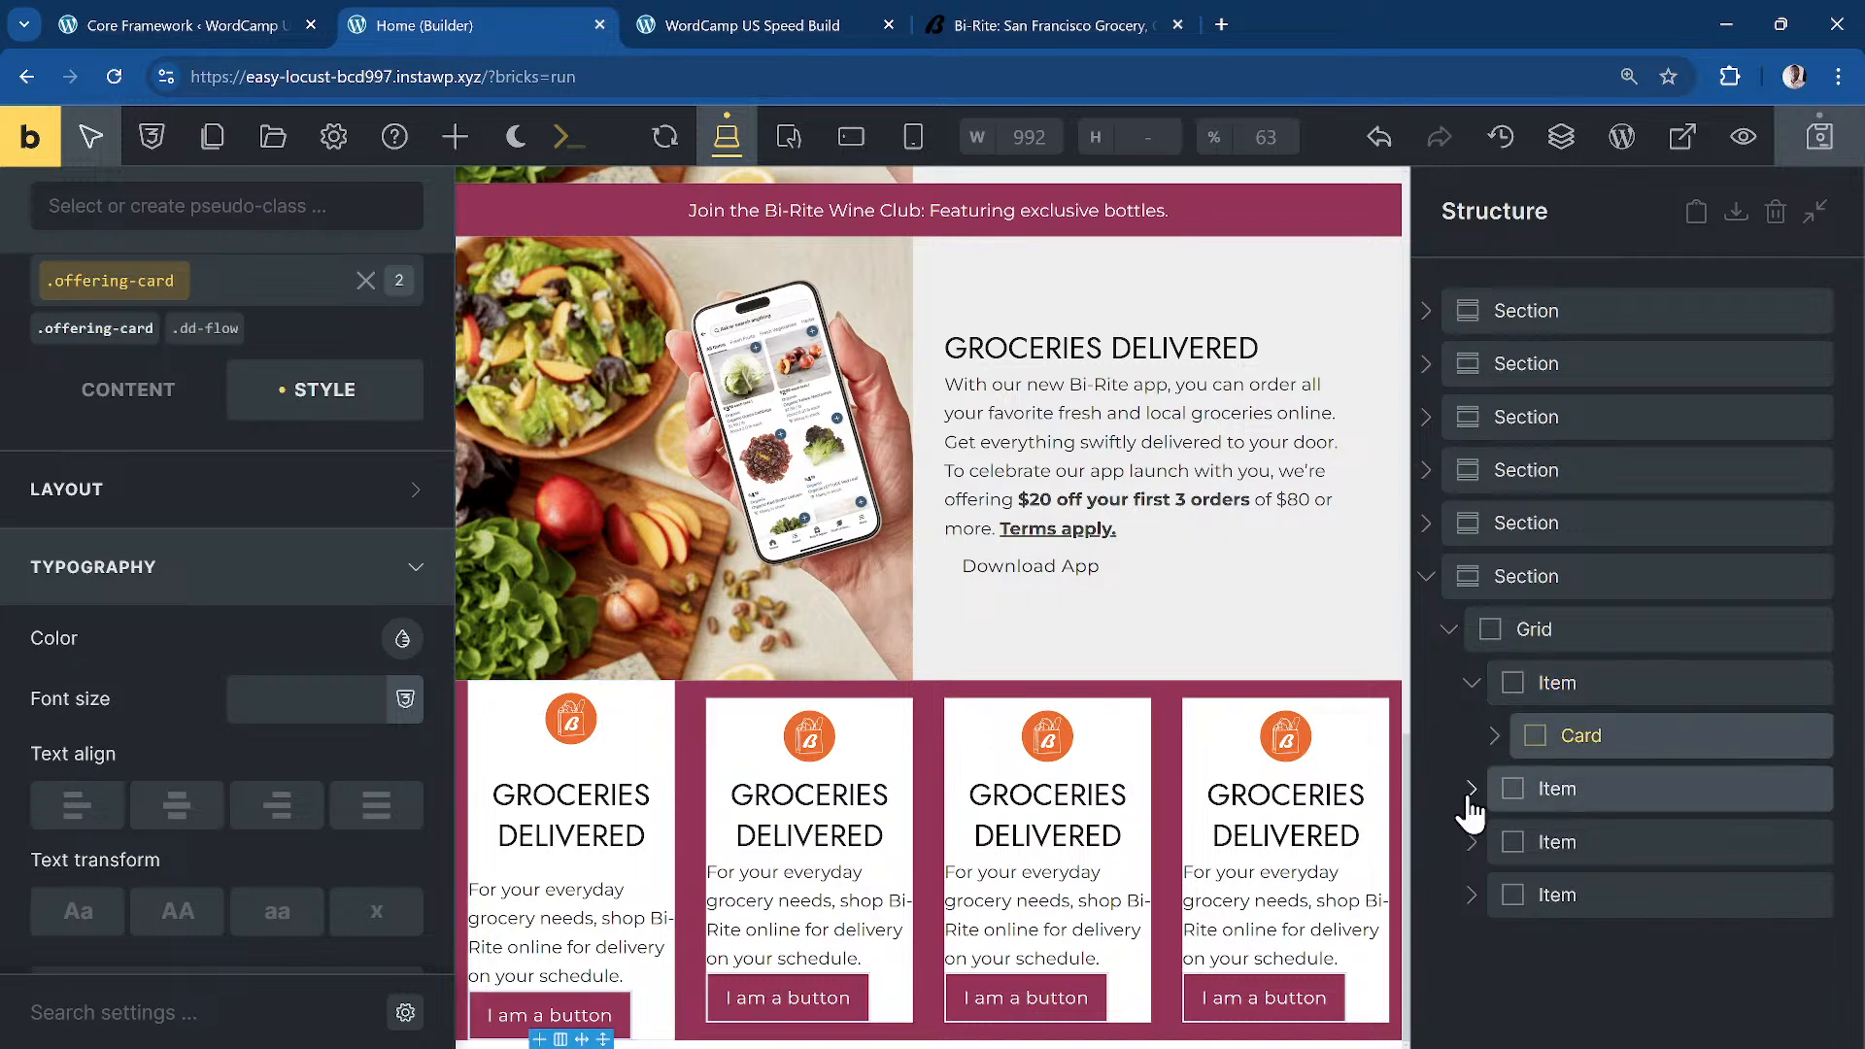
click(1471, 789)
click(1494, 841)
click(1621, 686)
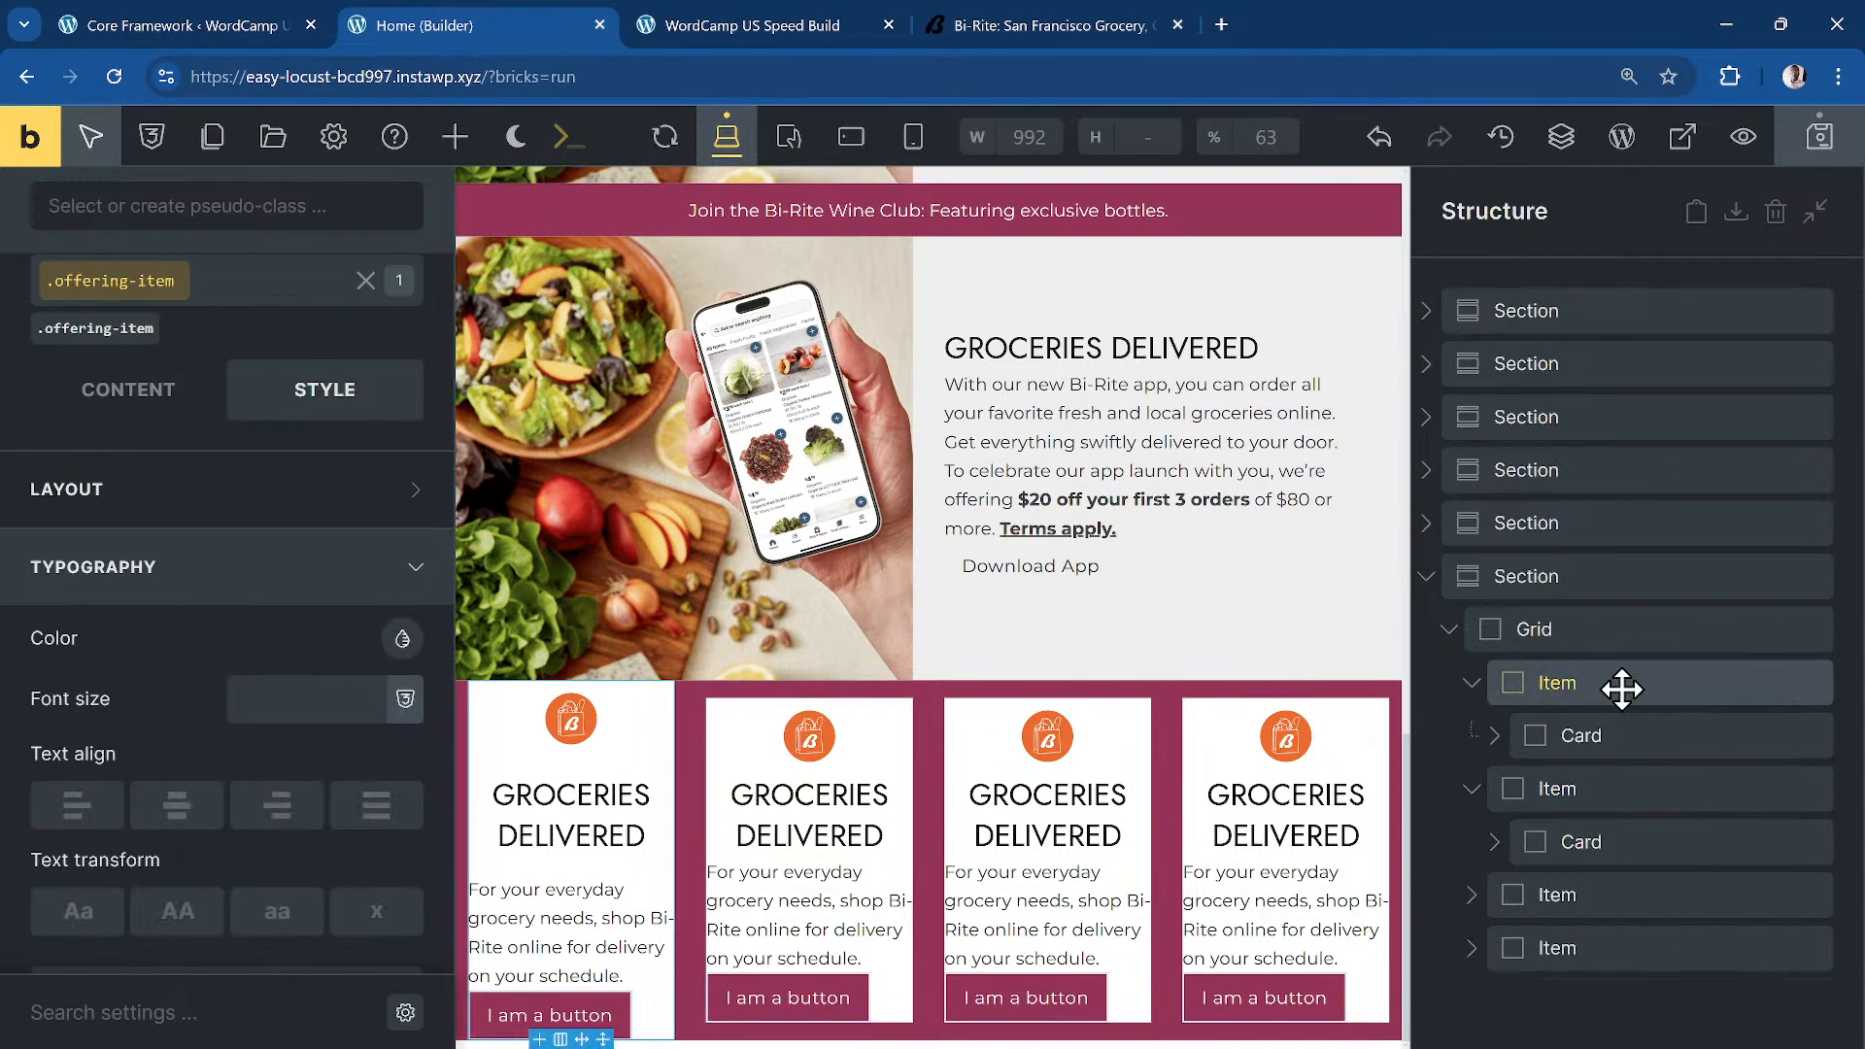
click(1633, 740)
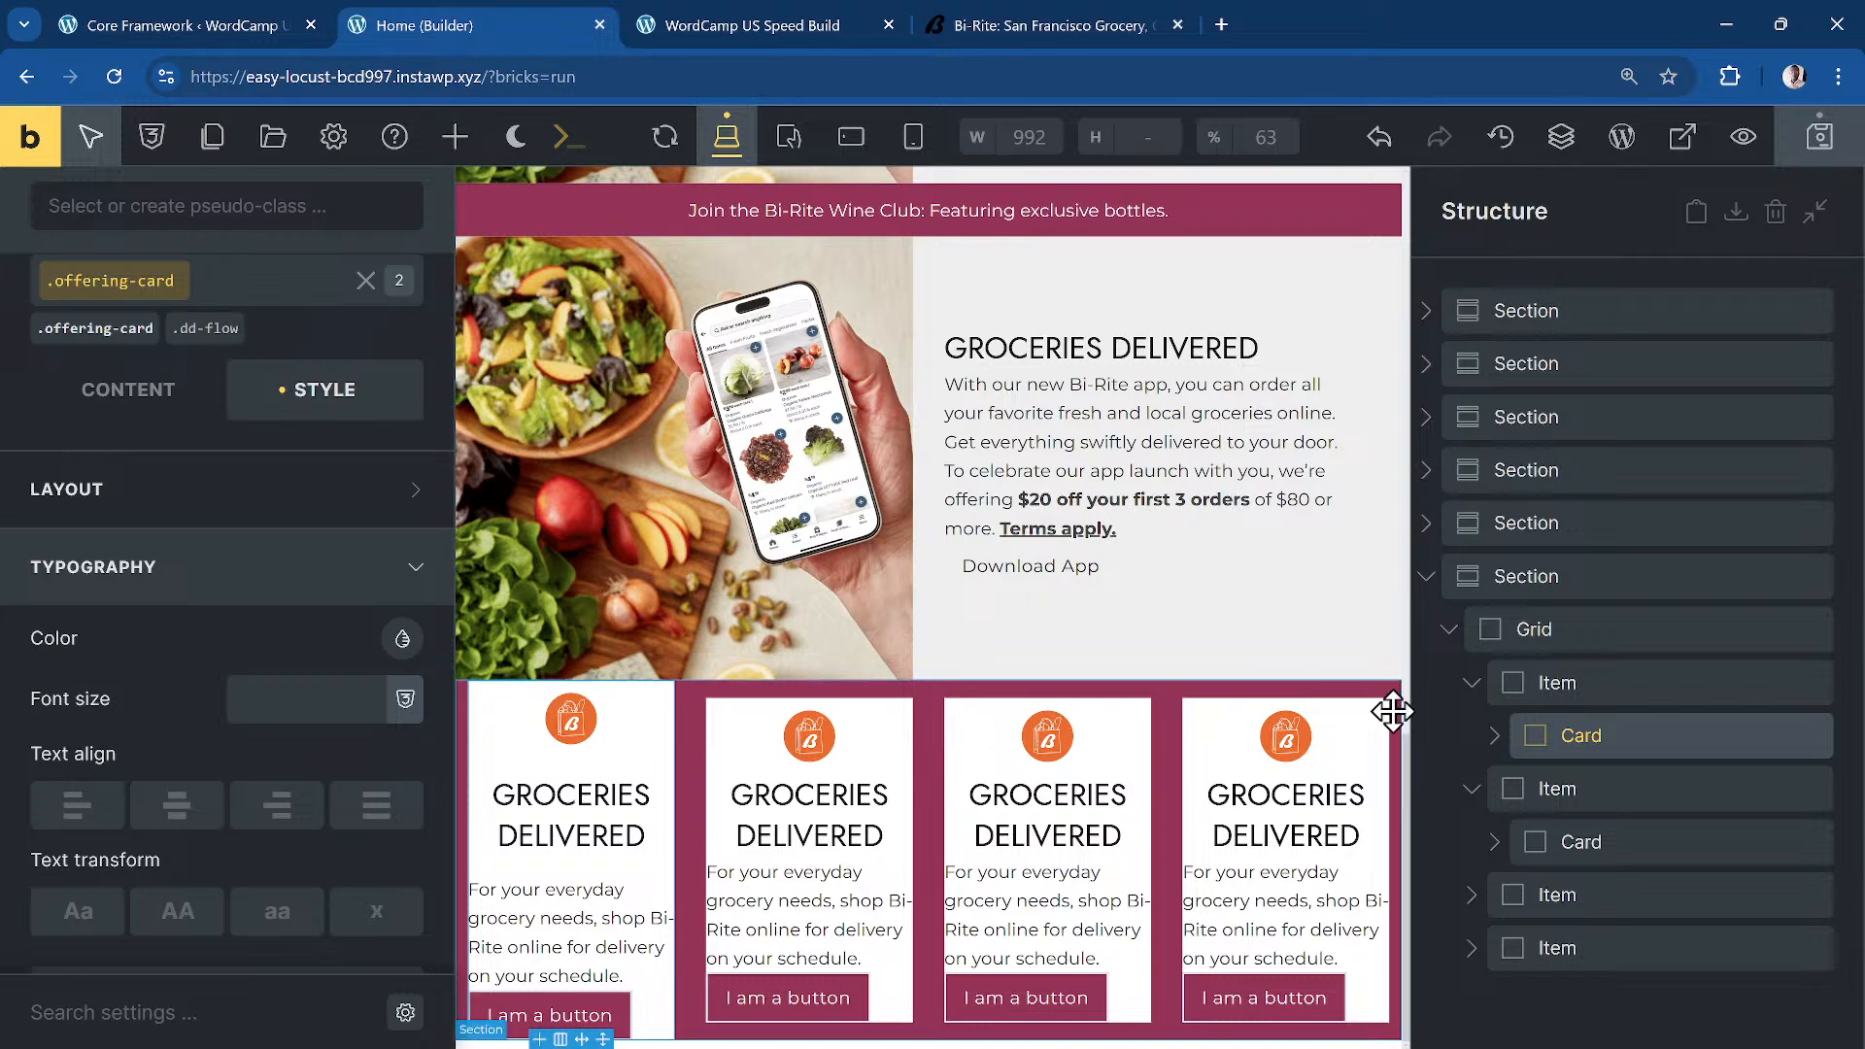
click(229, 296)
click(225, 304)
text(dd-flex-fl)
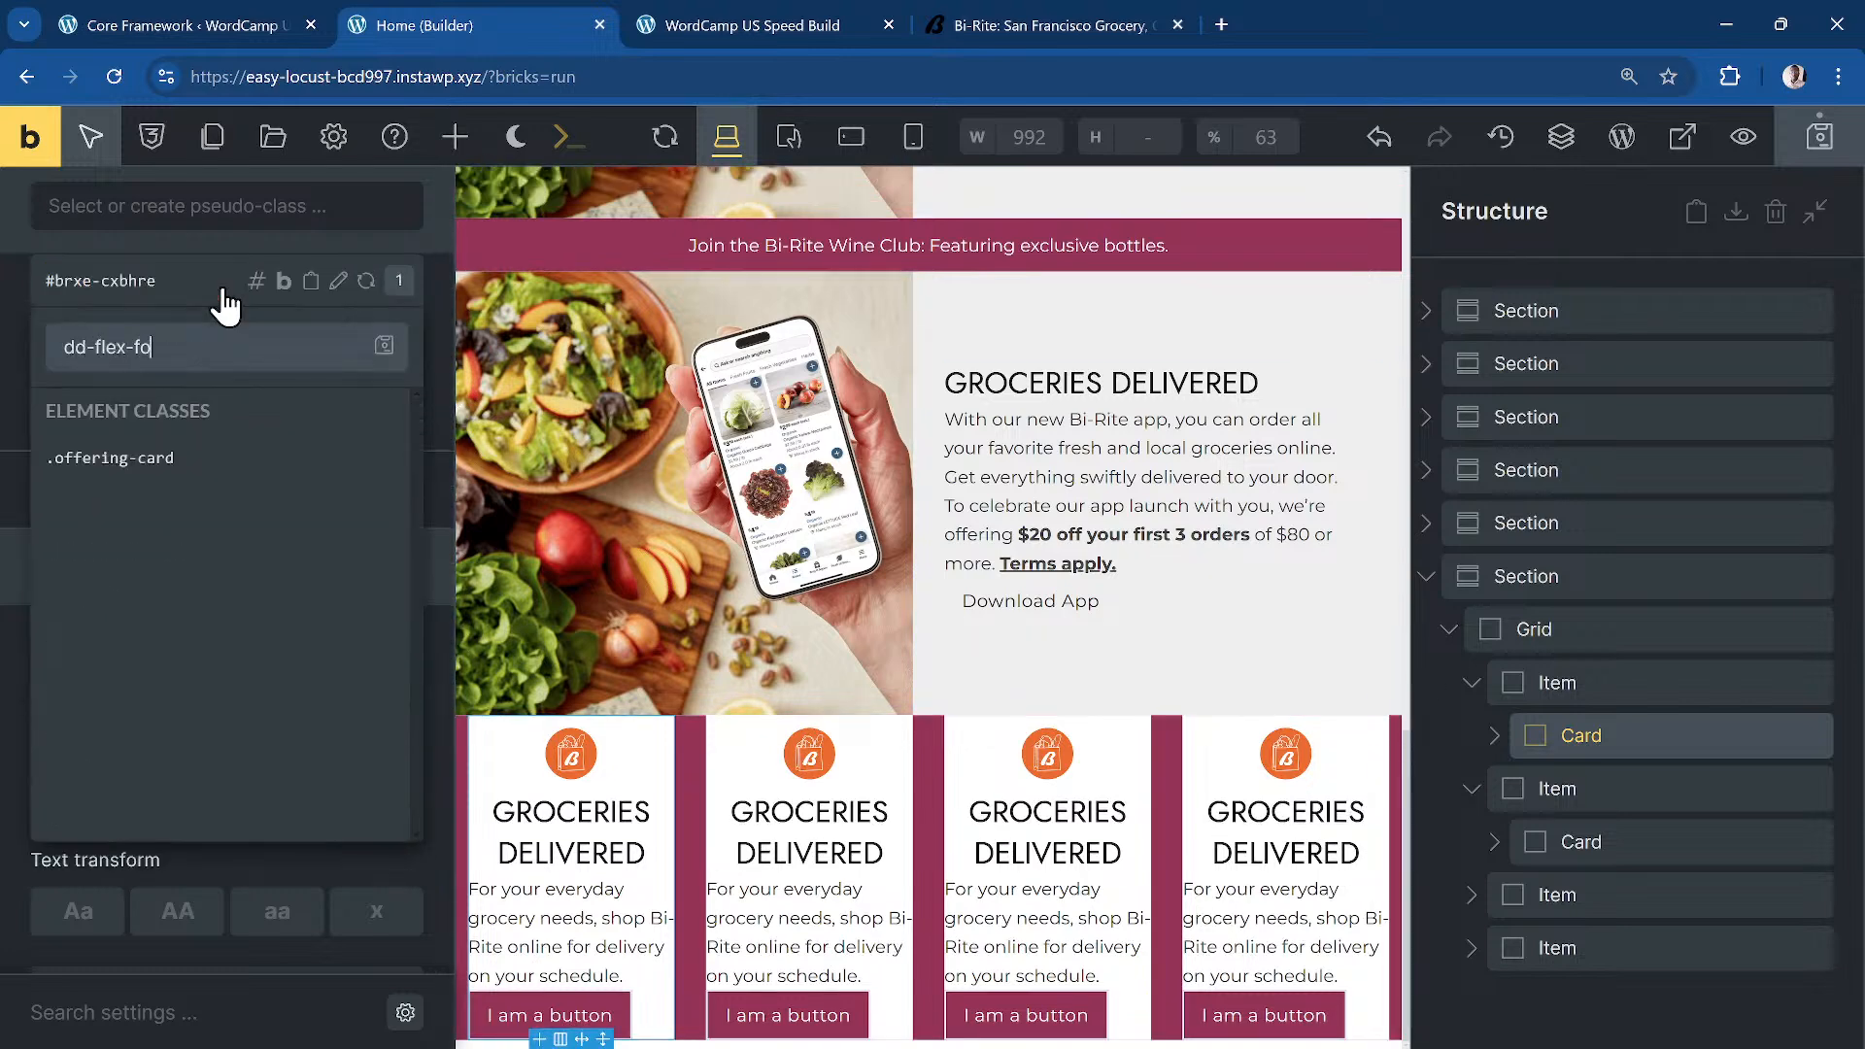
key(Return)
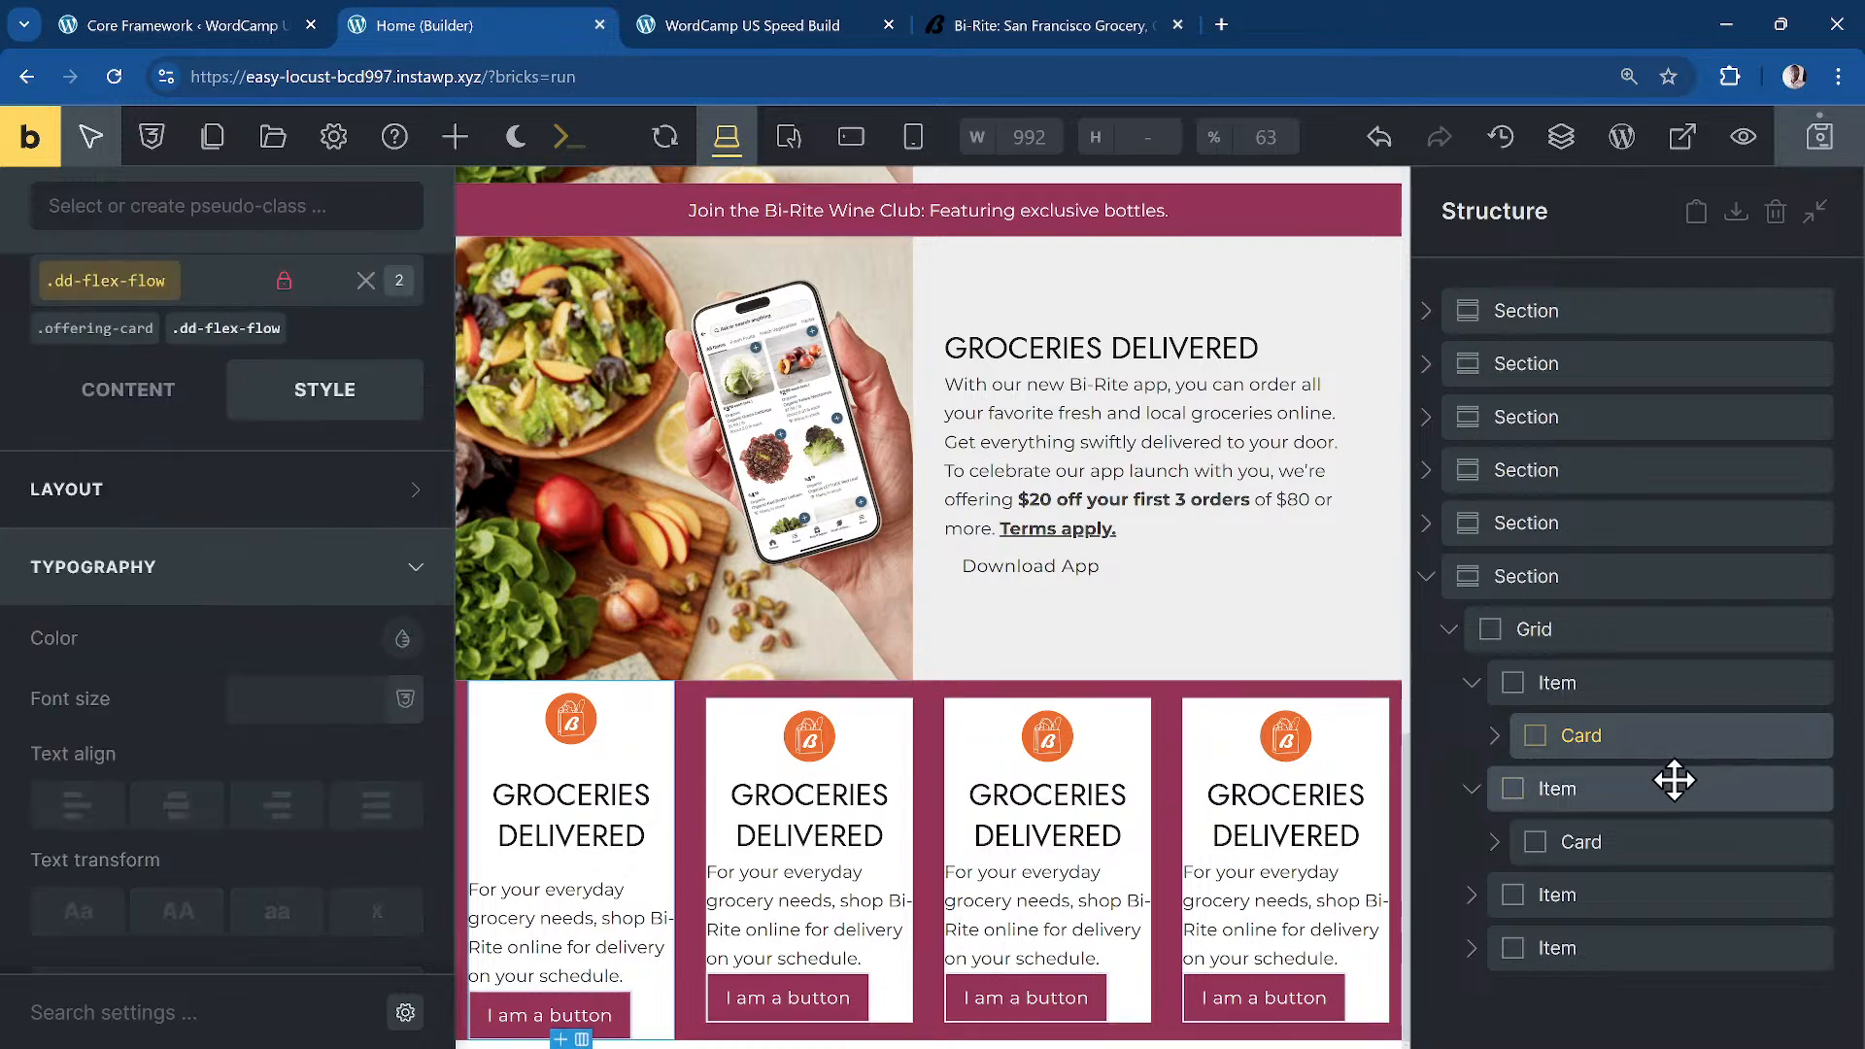
click(1596, 807)
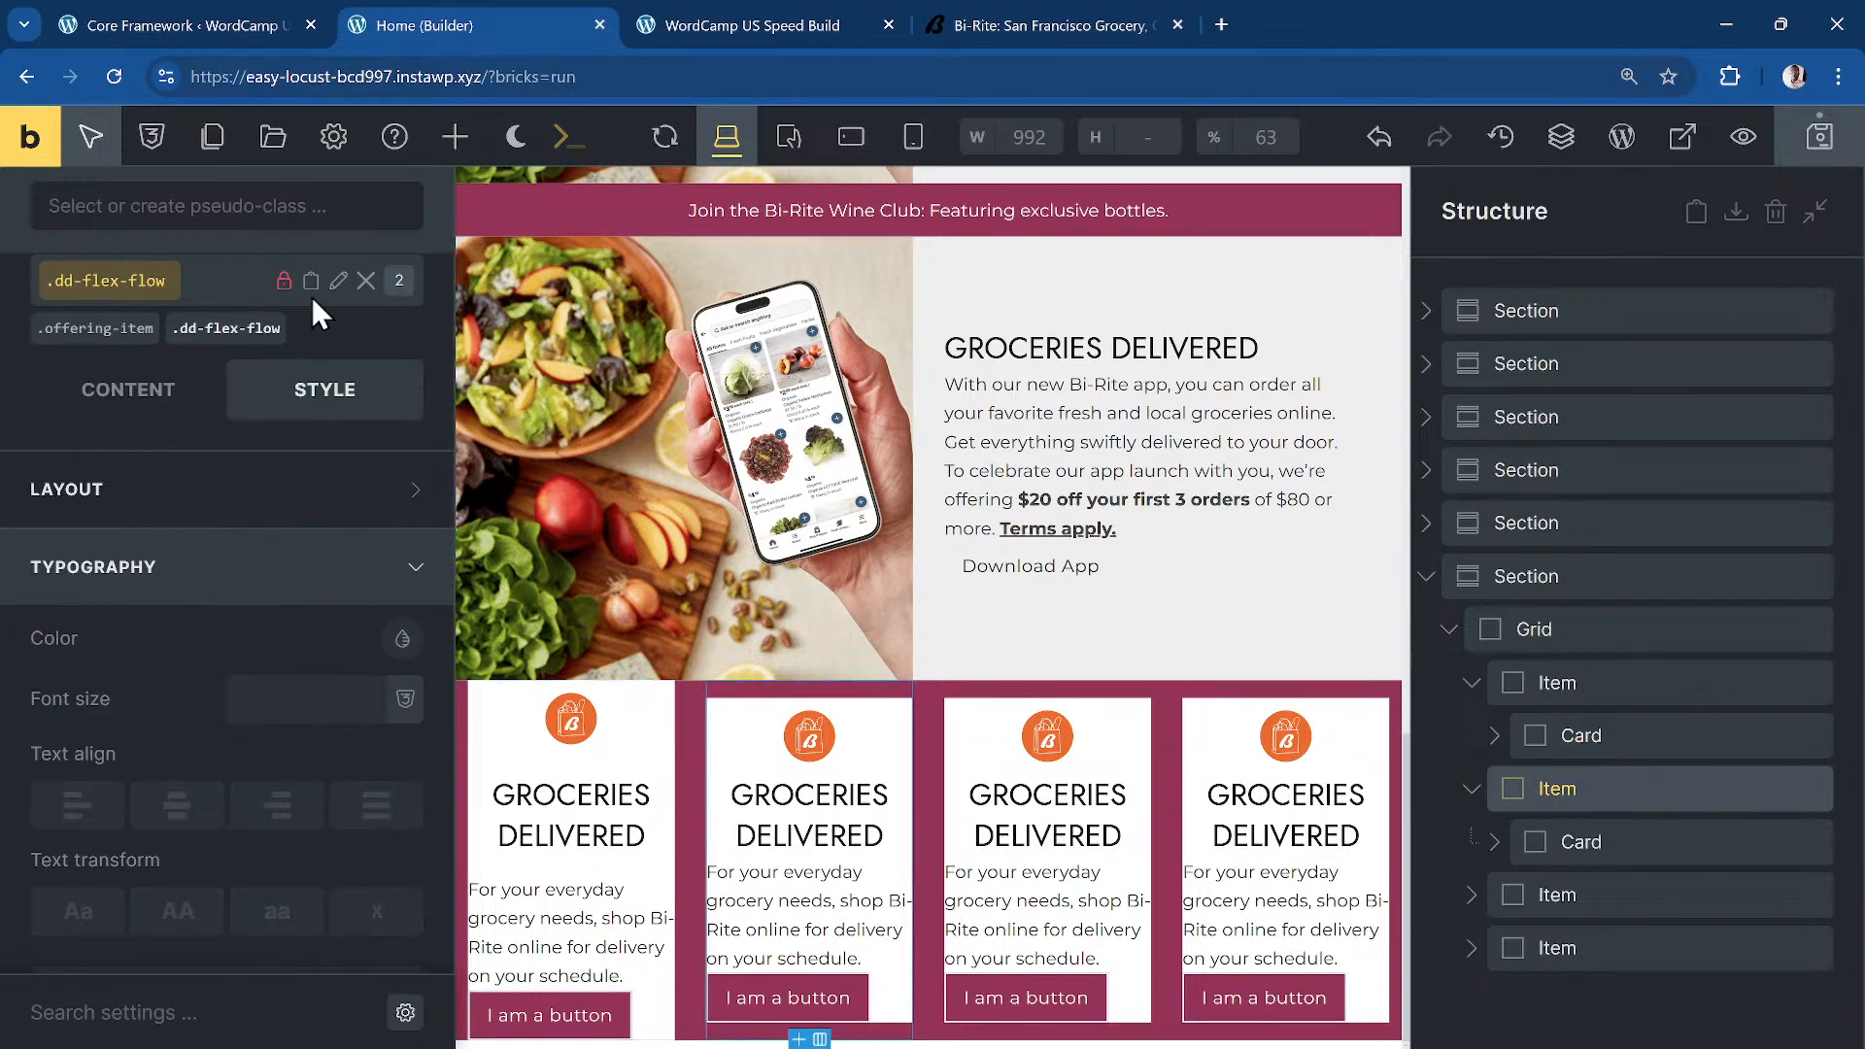
click(286, 313)
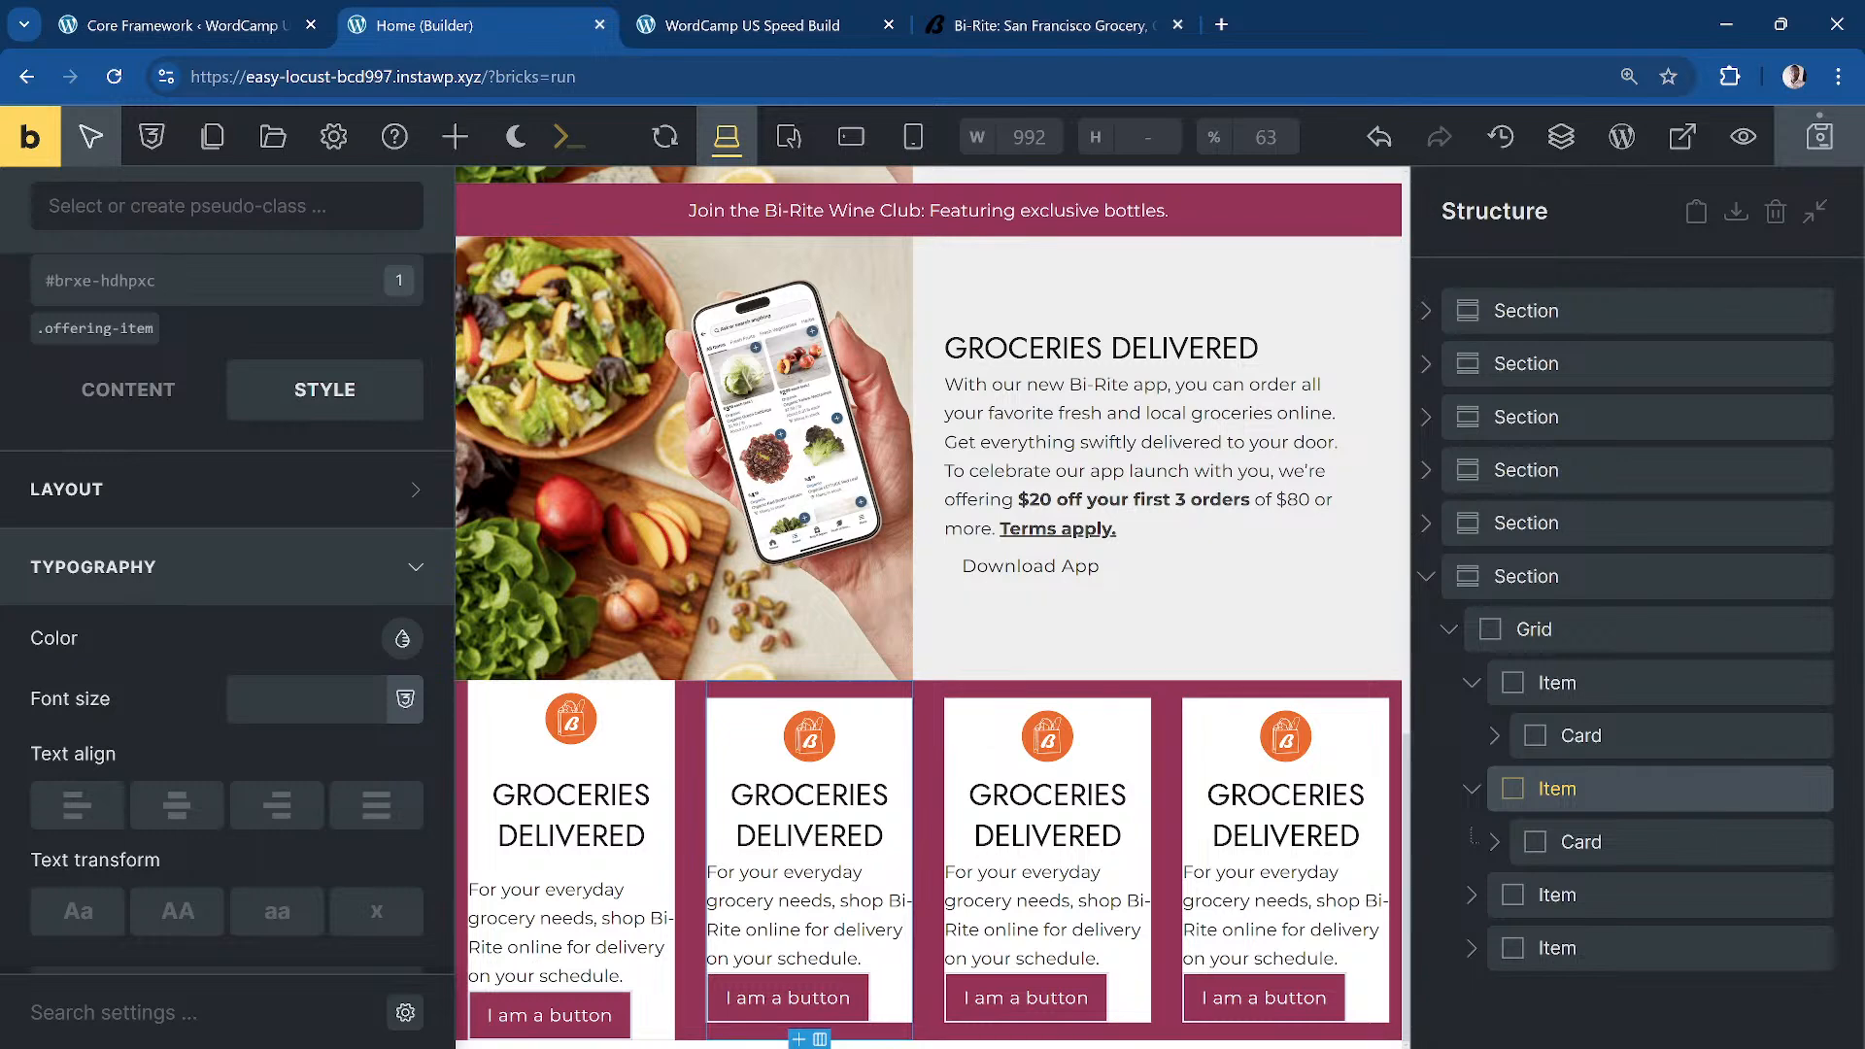
Step: Add the dd-flex-flow class to the second and third offering cards
click(1632, 837)
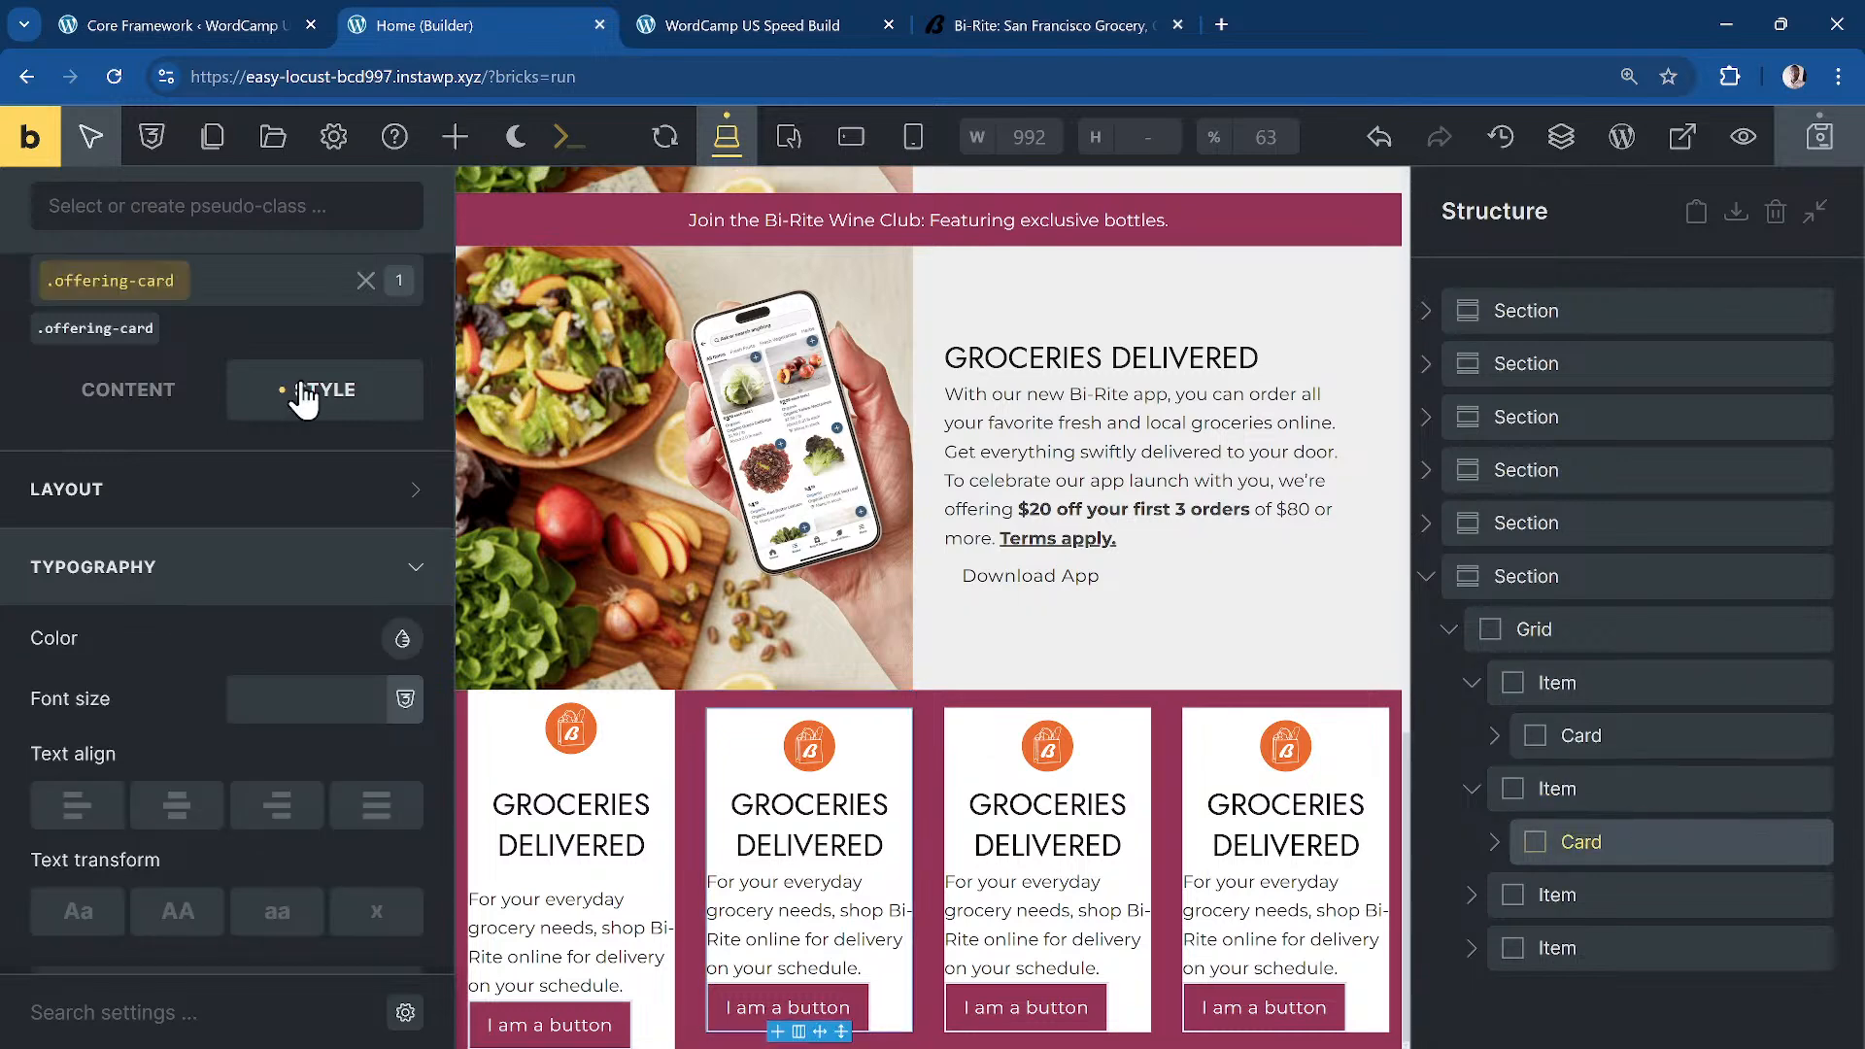
click(254, 283)
text(dd-)
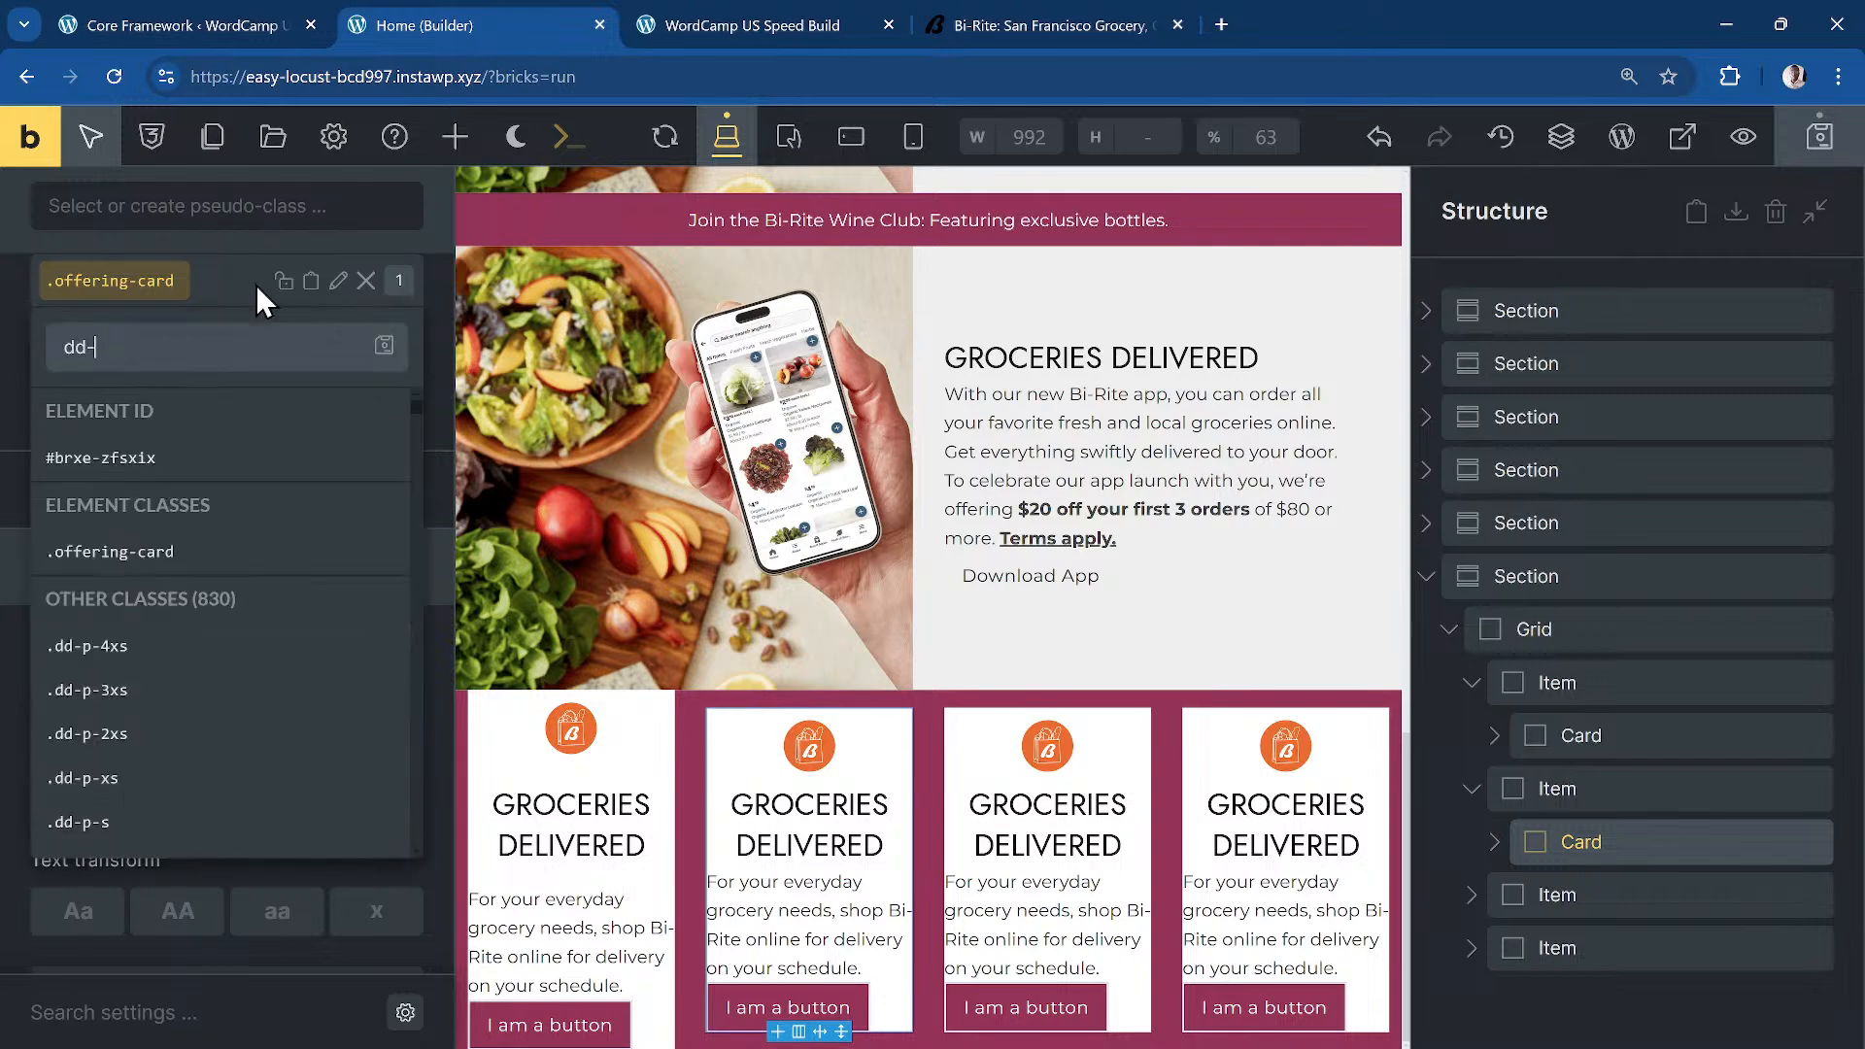
text(flex-flwo)
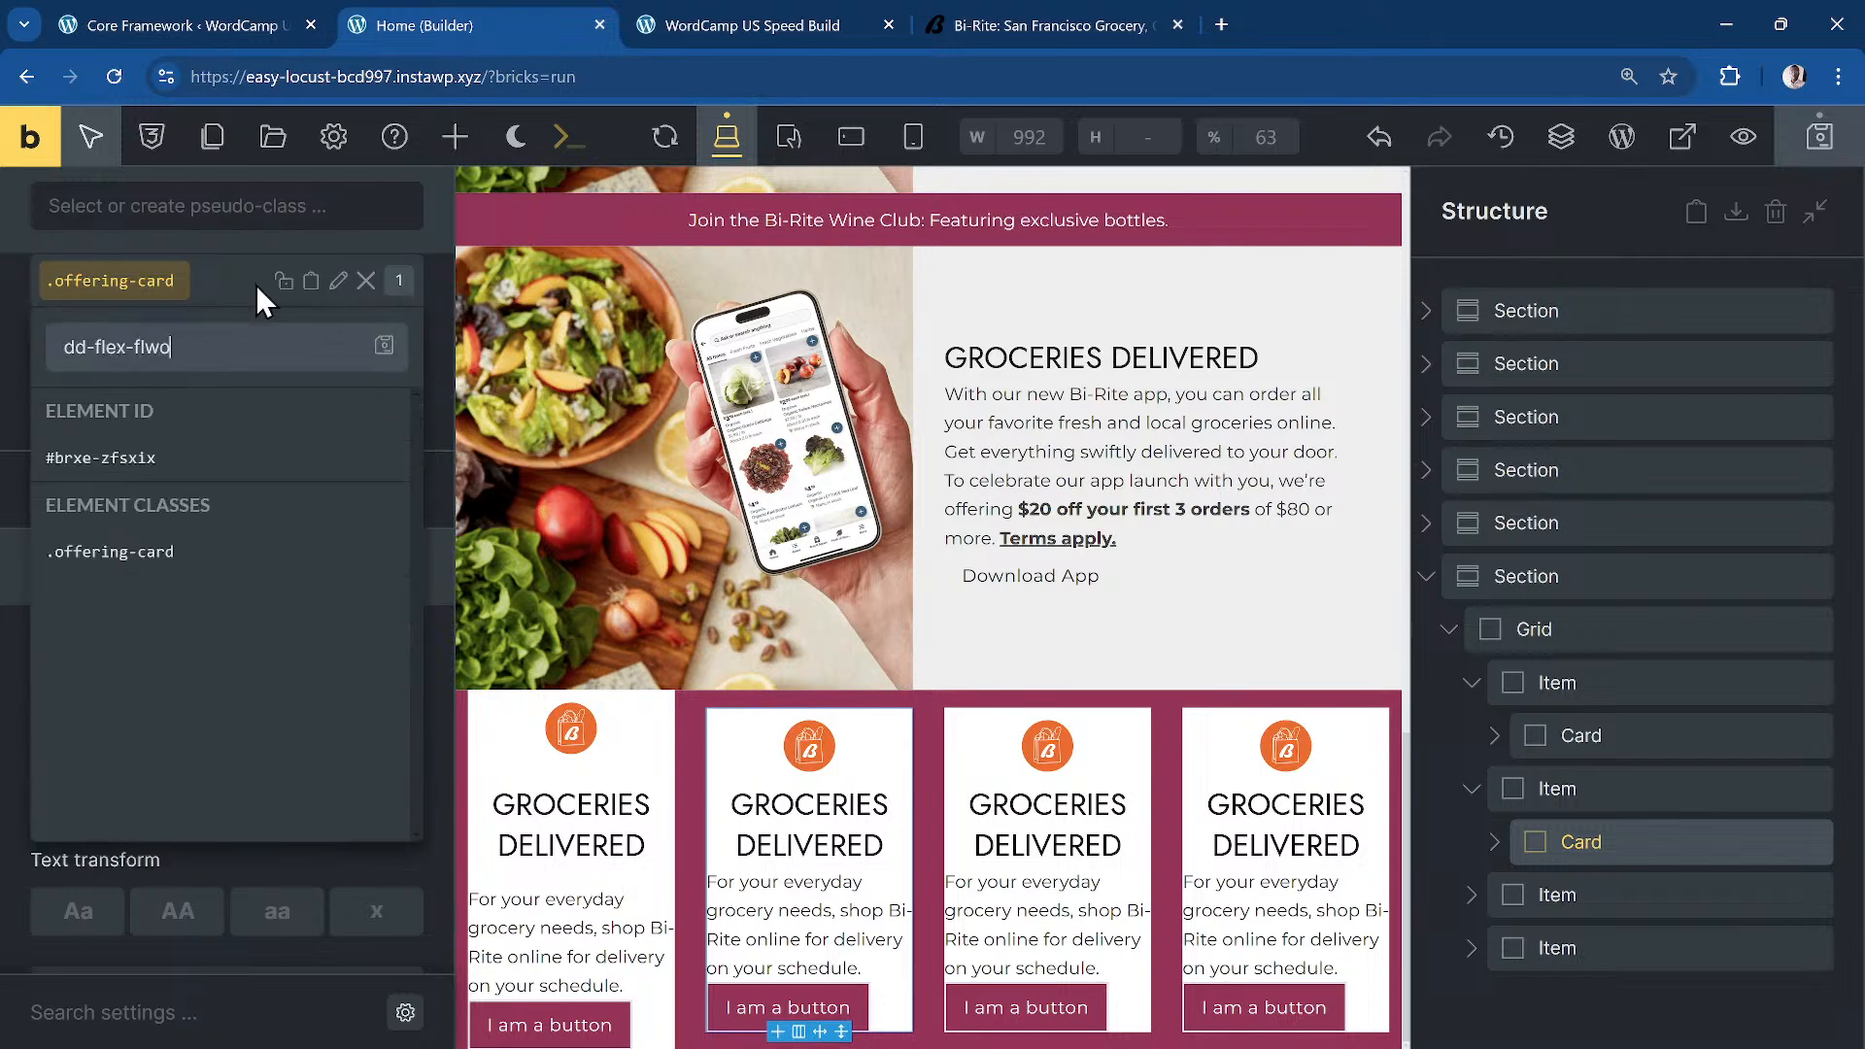
key(BackSpace)
key(BackSpace)
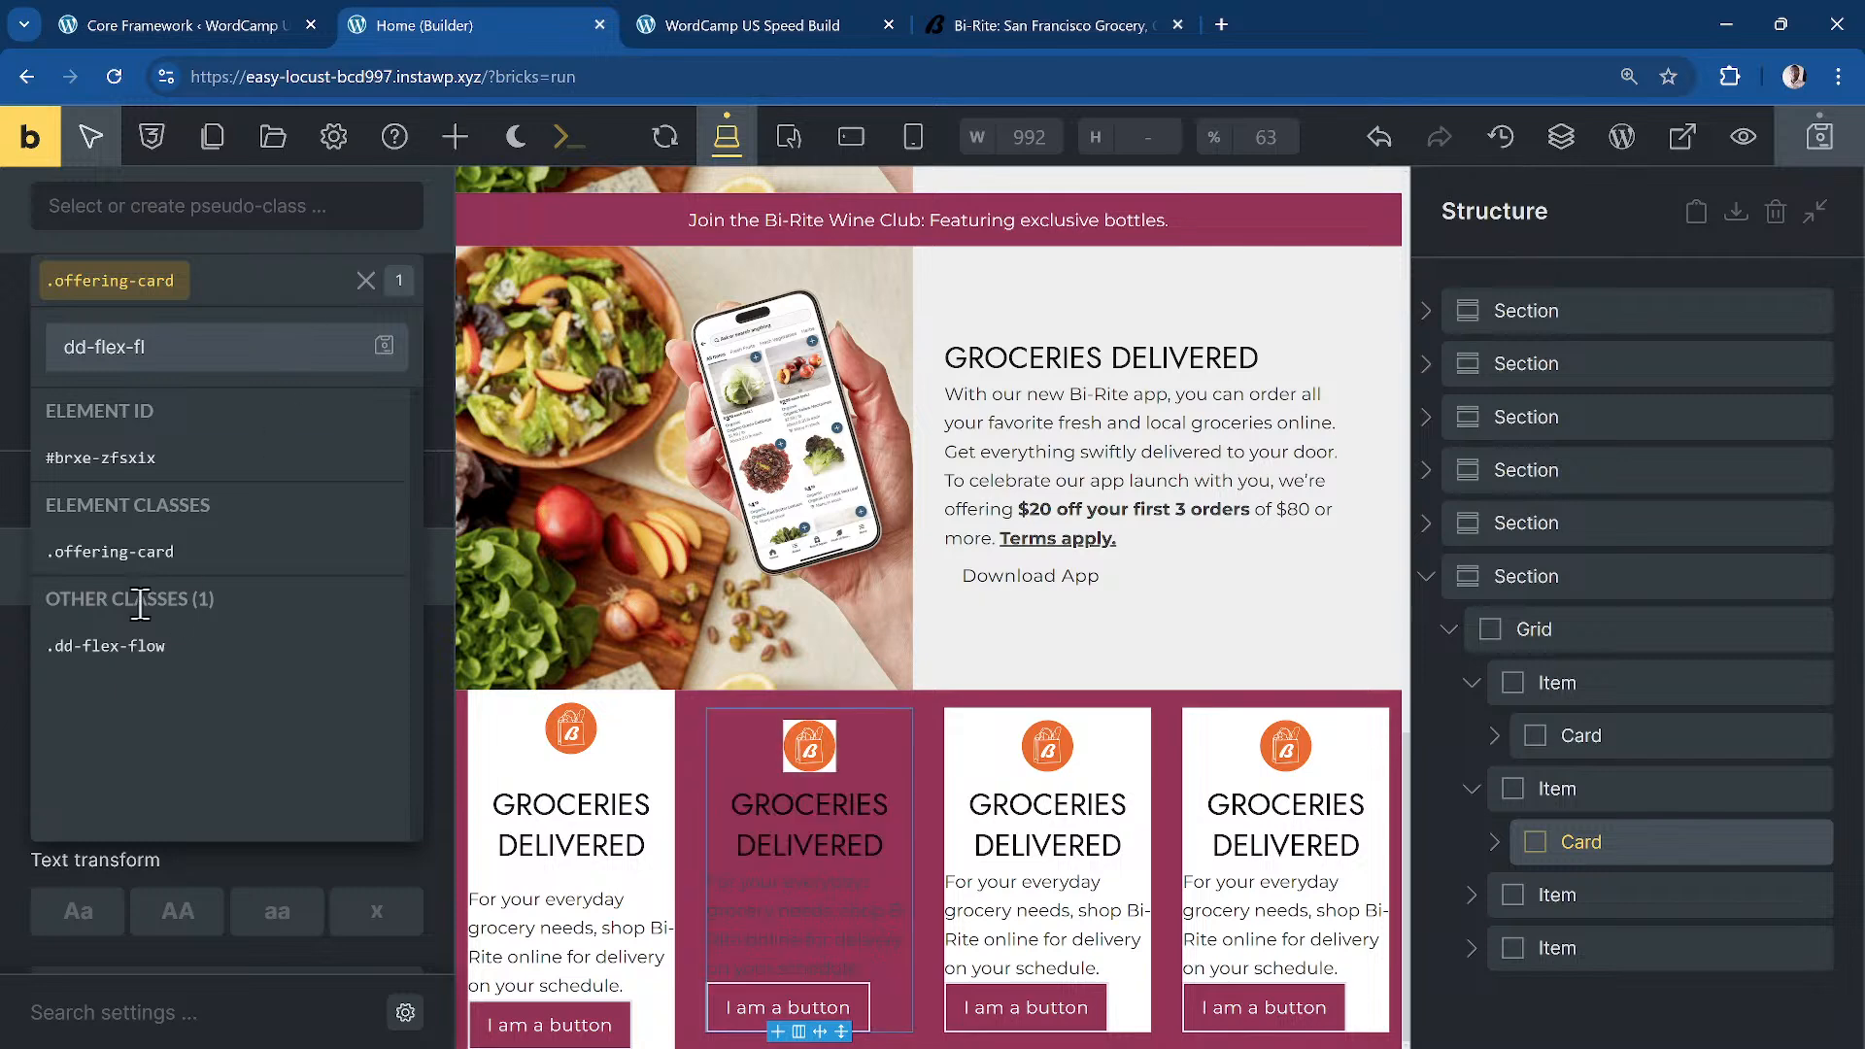
click(137, 648)
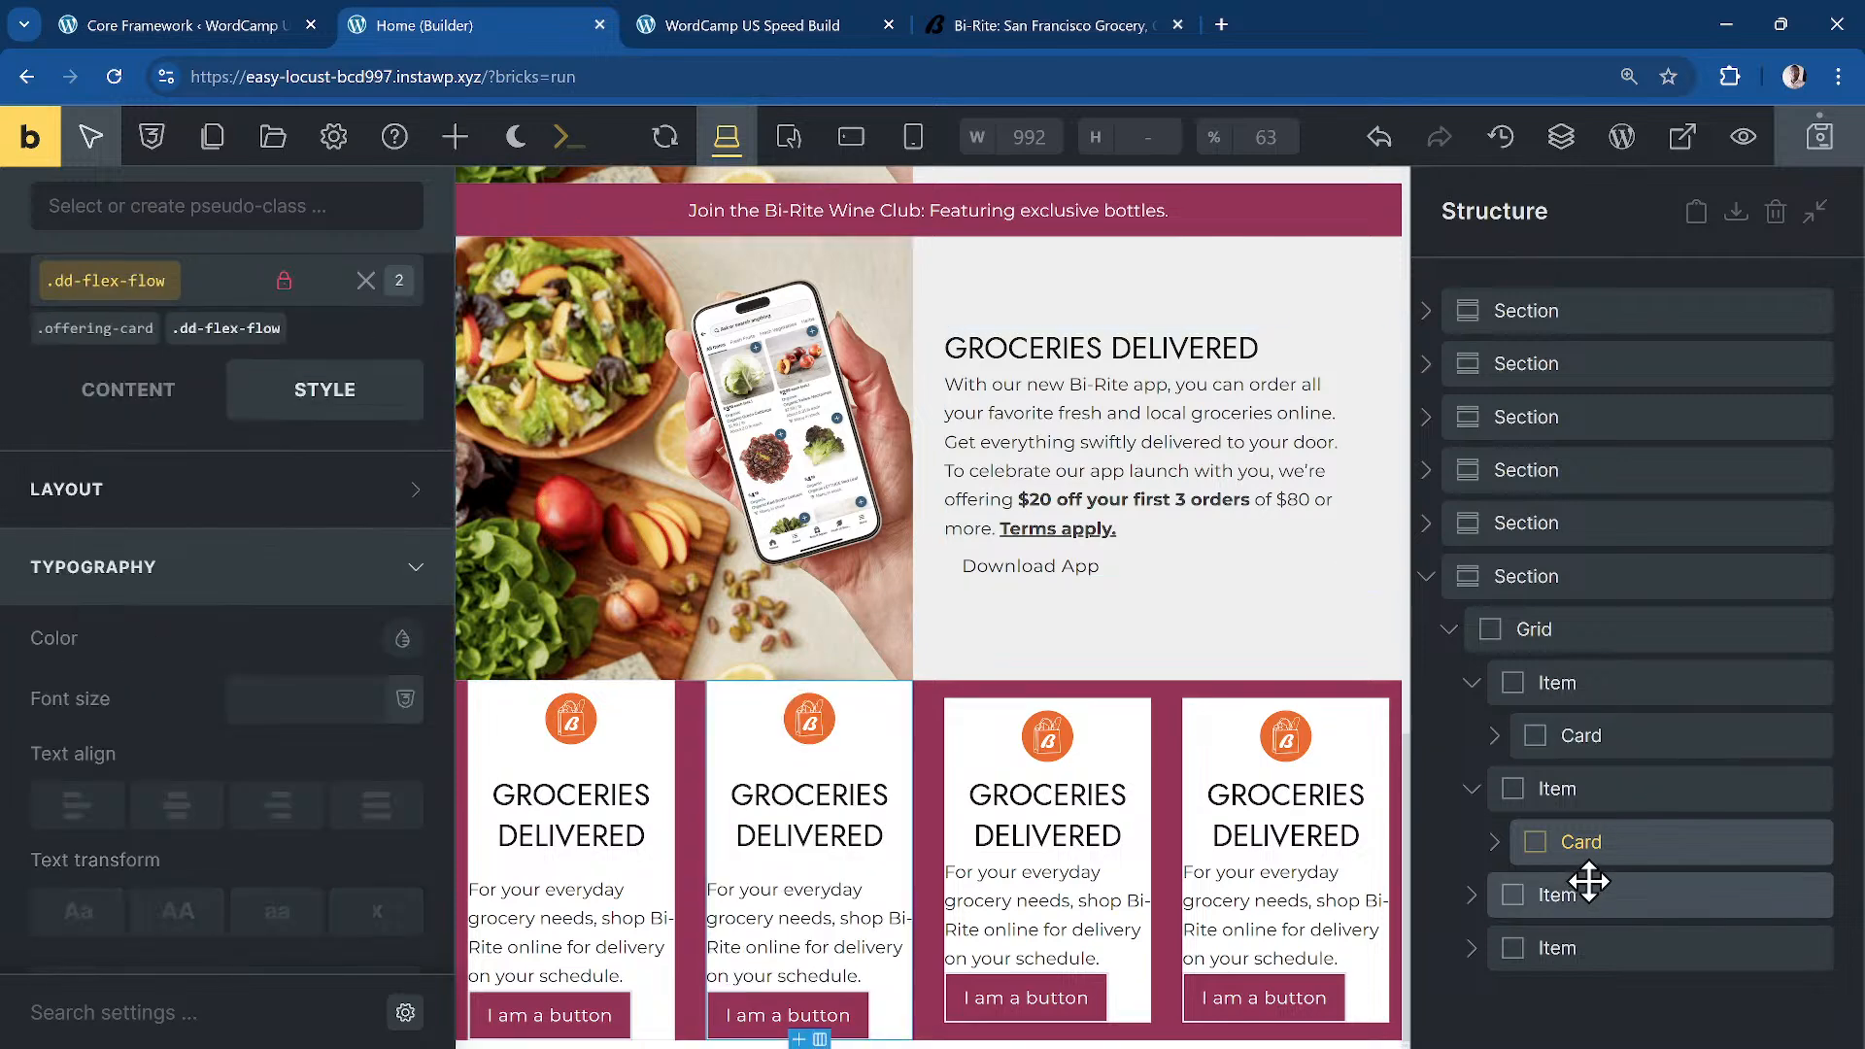
click(1475, 899)
click(1641, 949)
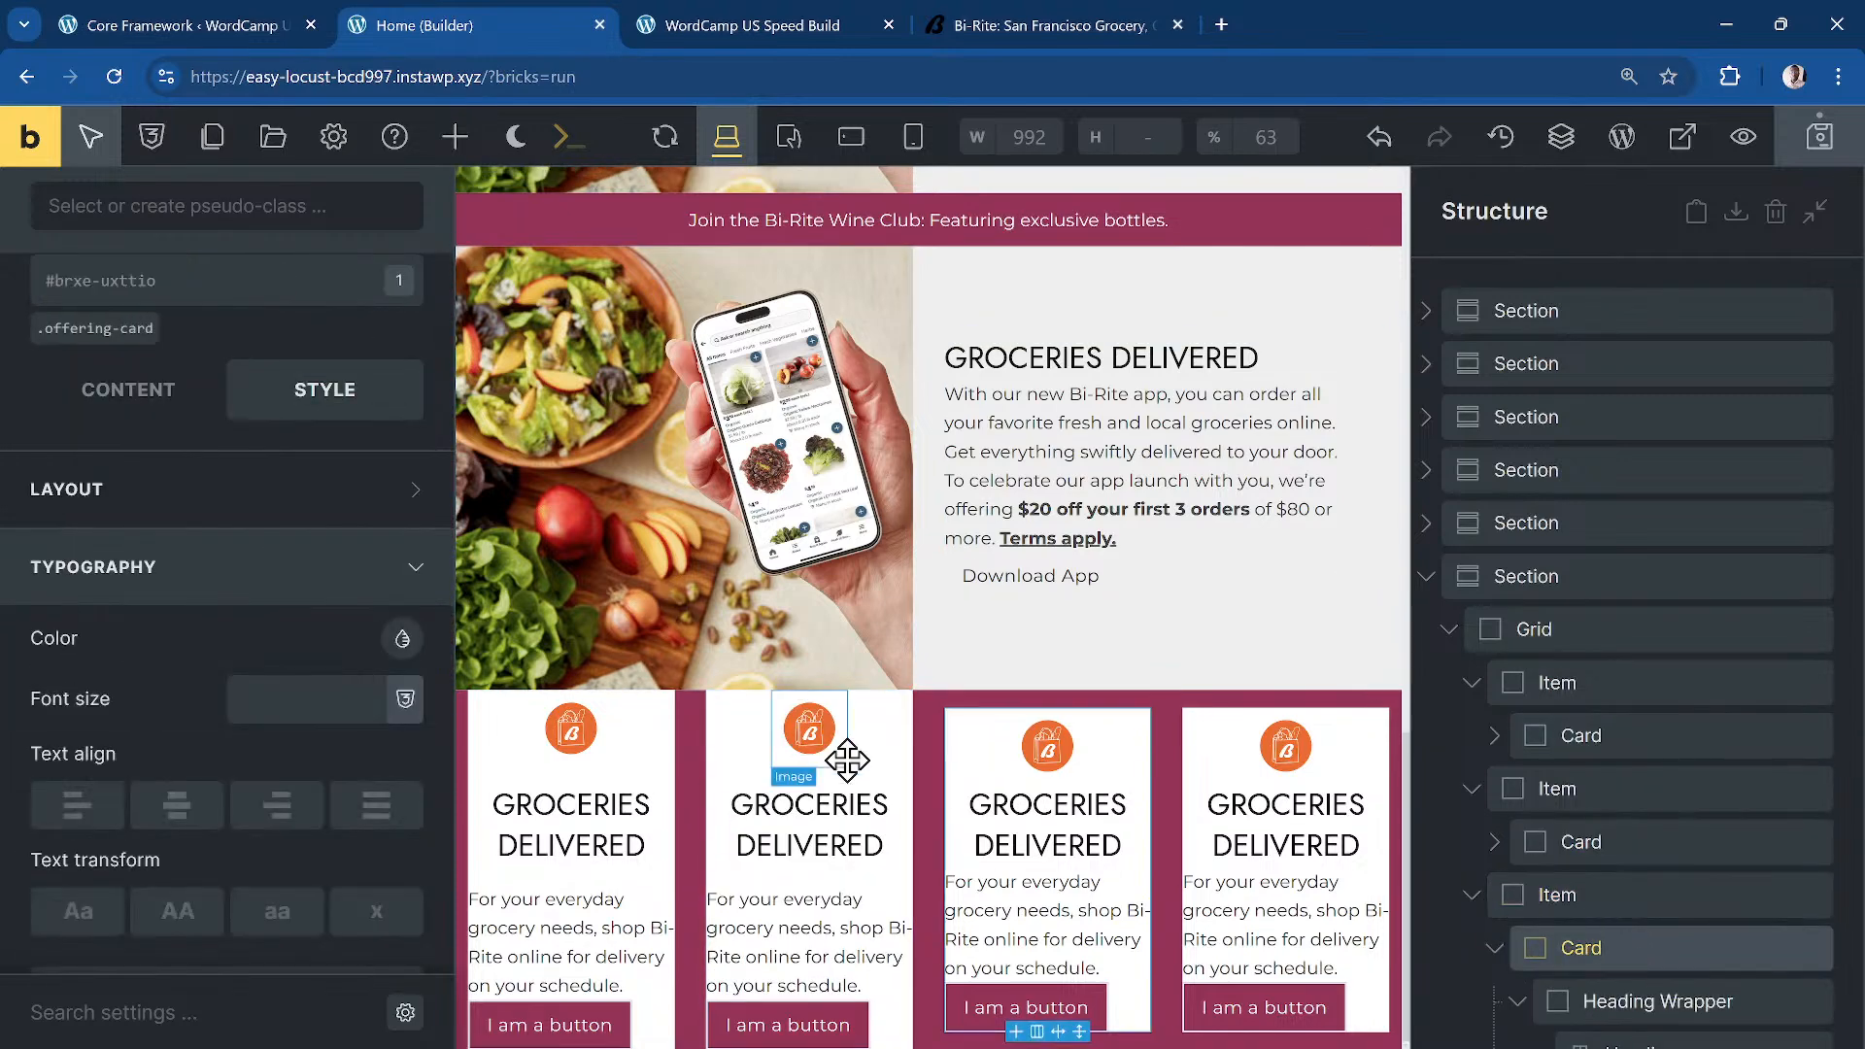
click(165, 303)
text(dd-flex-flow)
key(Return)
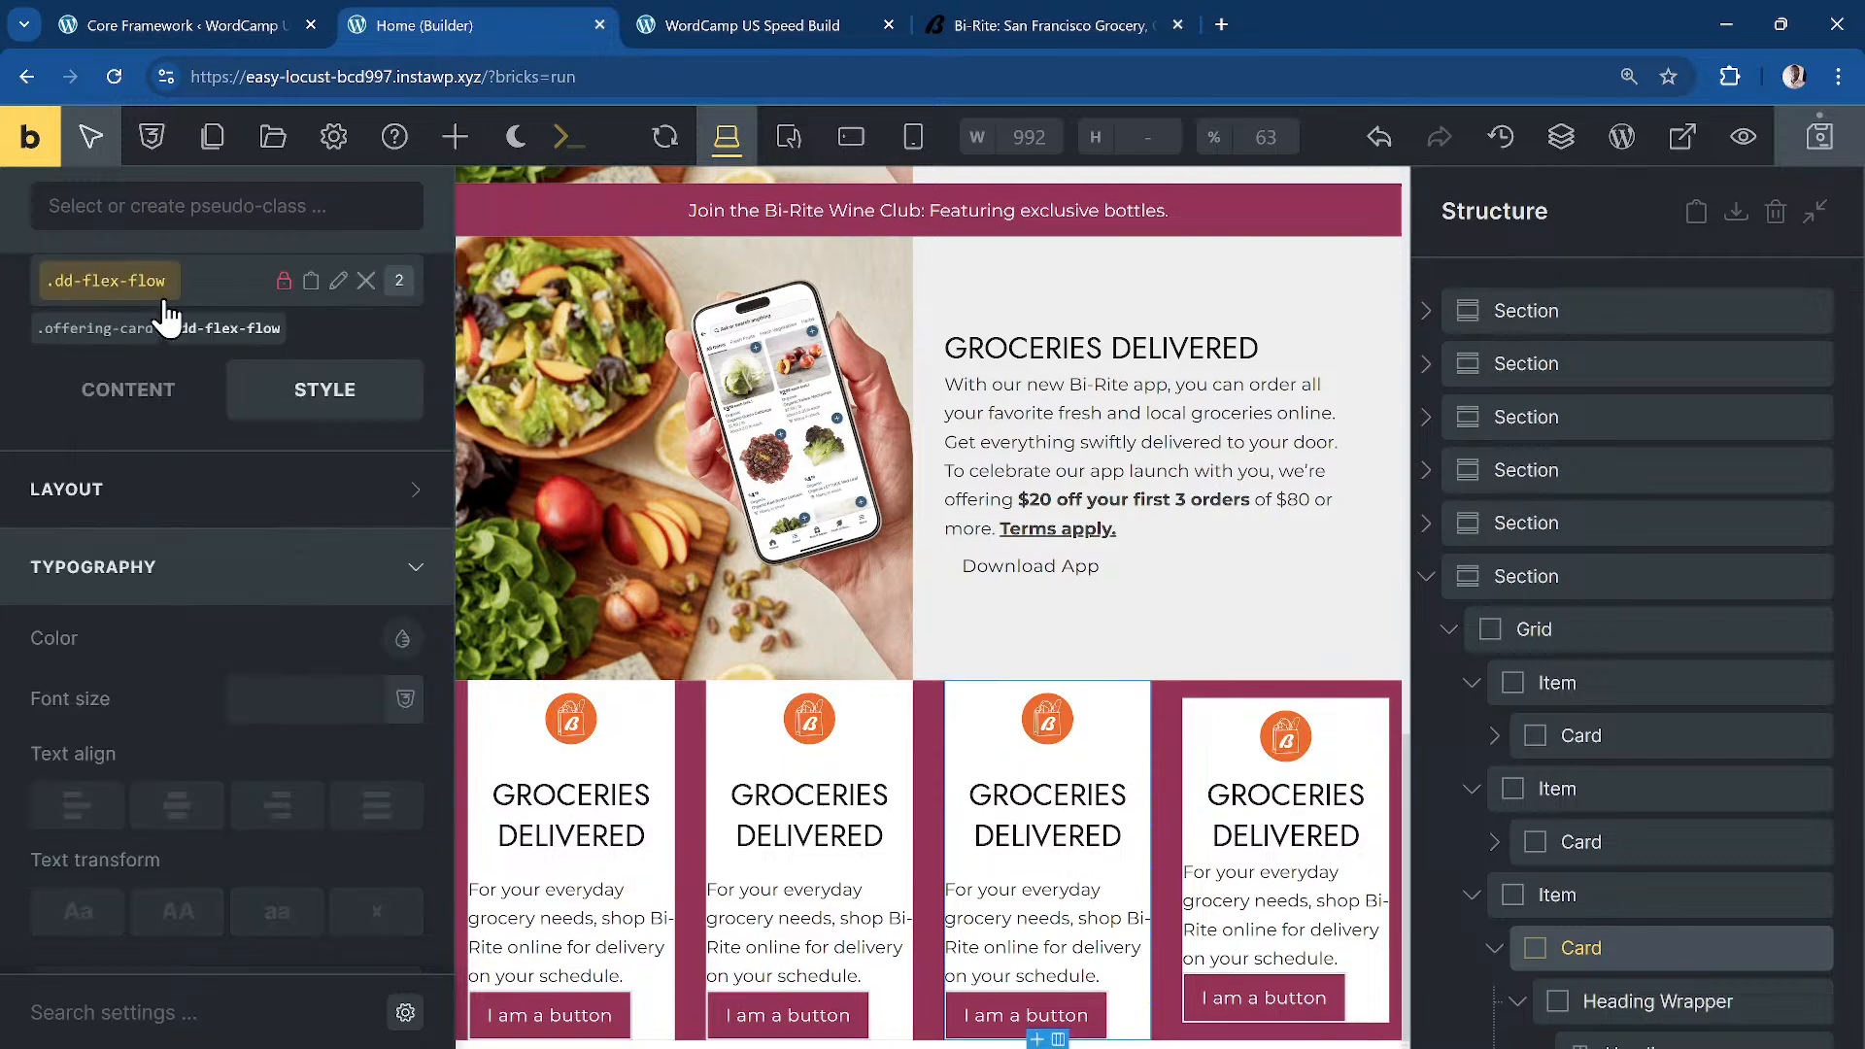
Step: Add dd-flex-flow to the fourth offering card alongside its offering-card class
scroll(1545, 882, down, 4)
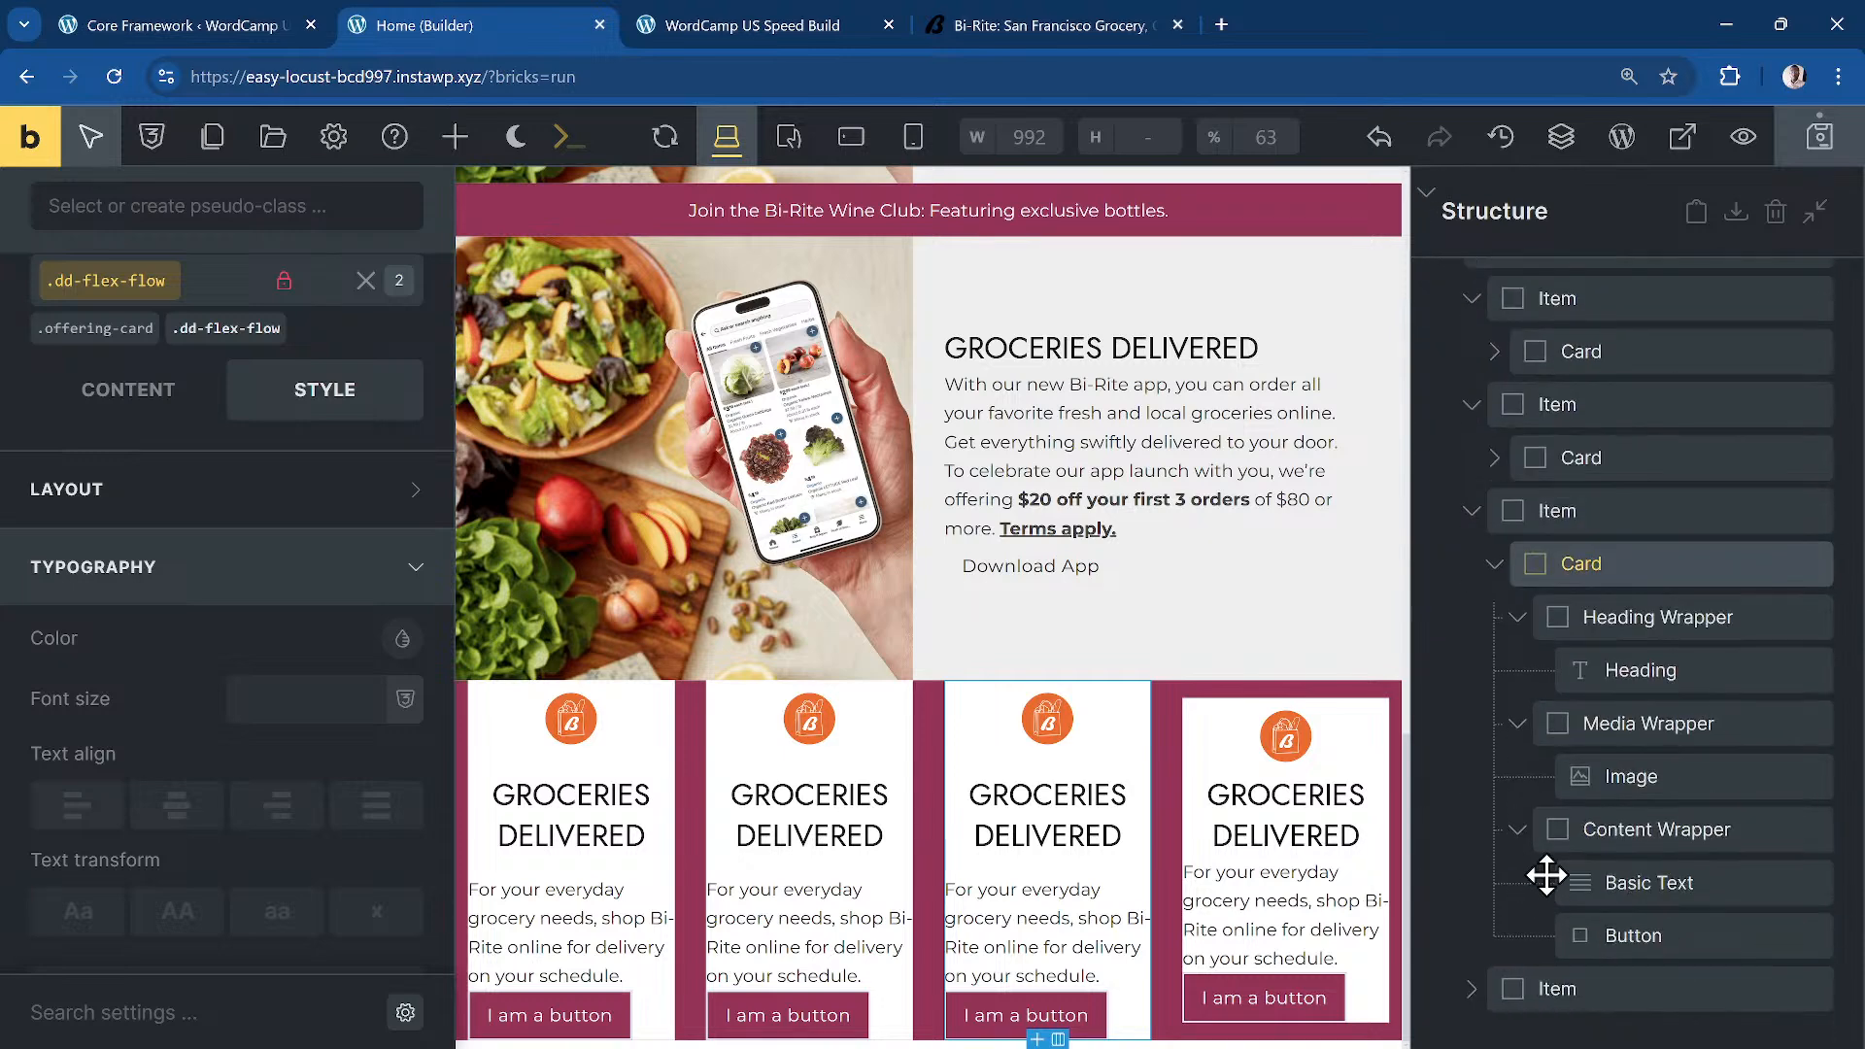
click(1490, 982)
scroll(1694, 949, down, 4)
click(1613, 678)
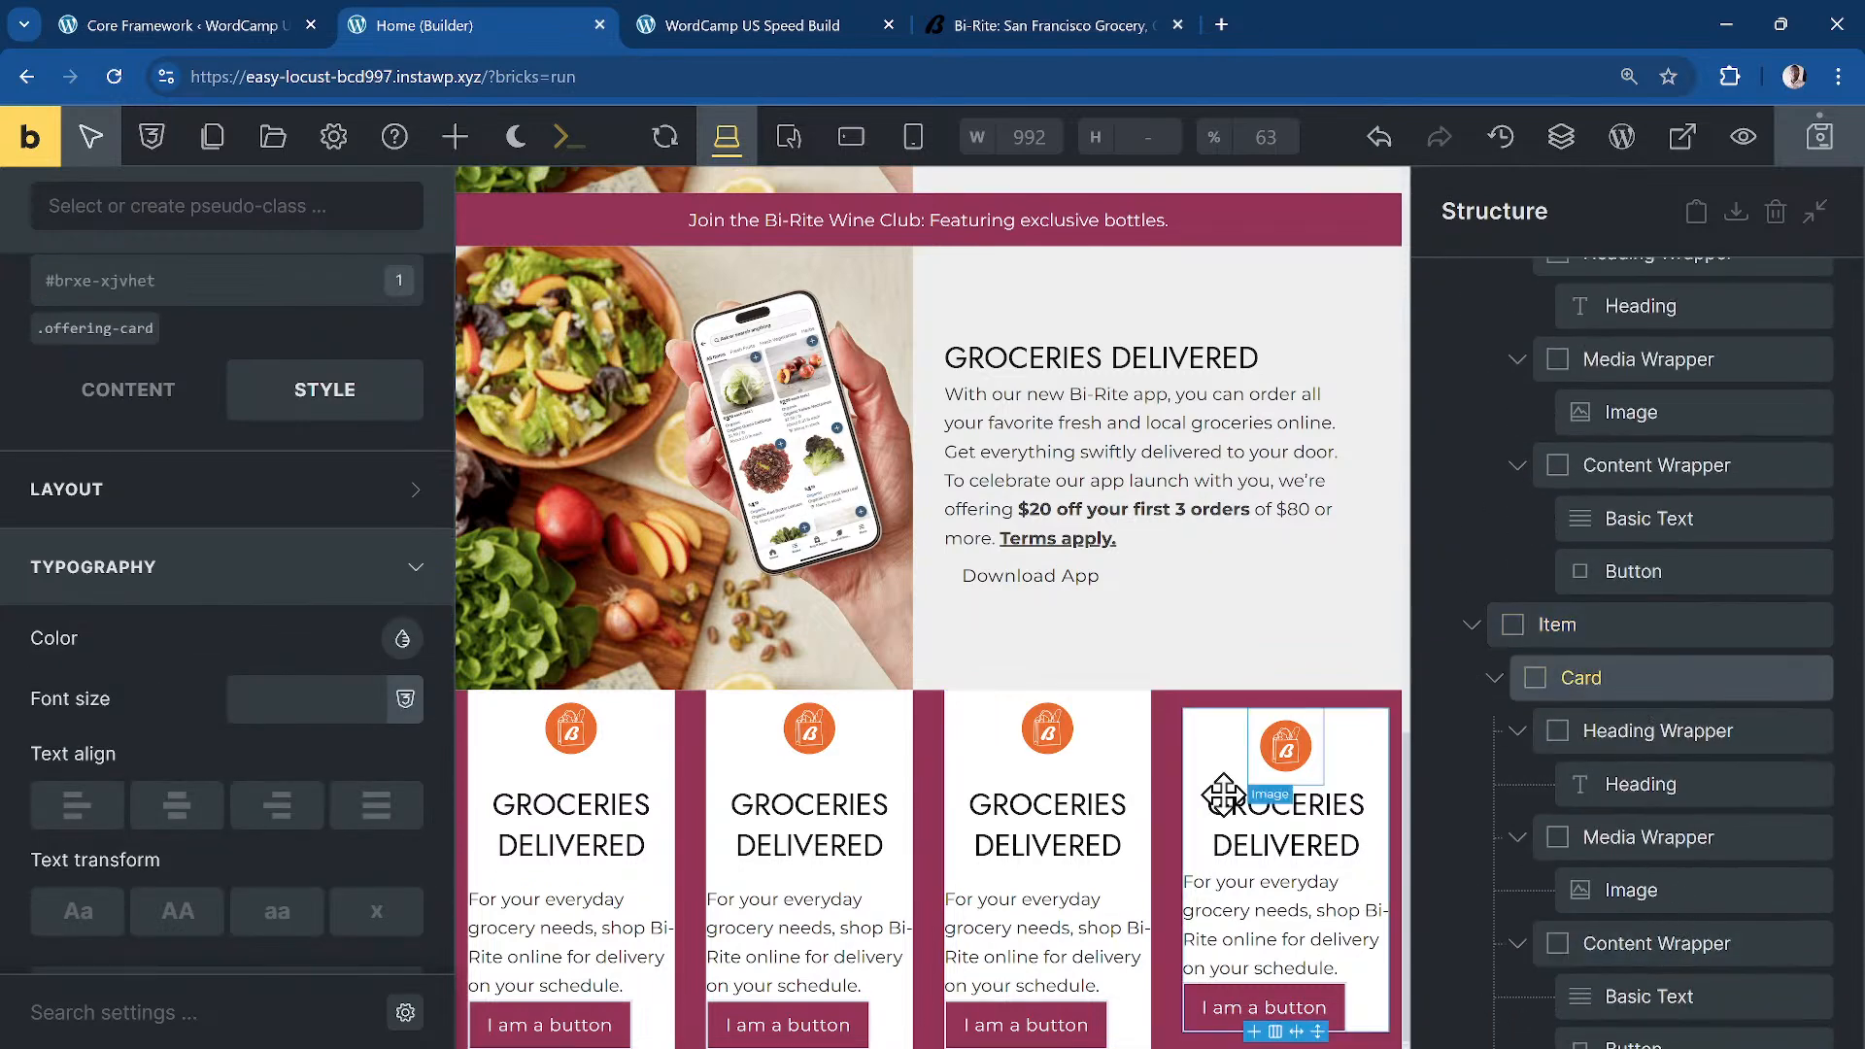
click(88, 335)
click(196, 277)
text(dd-flex-flow)
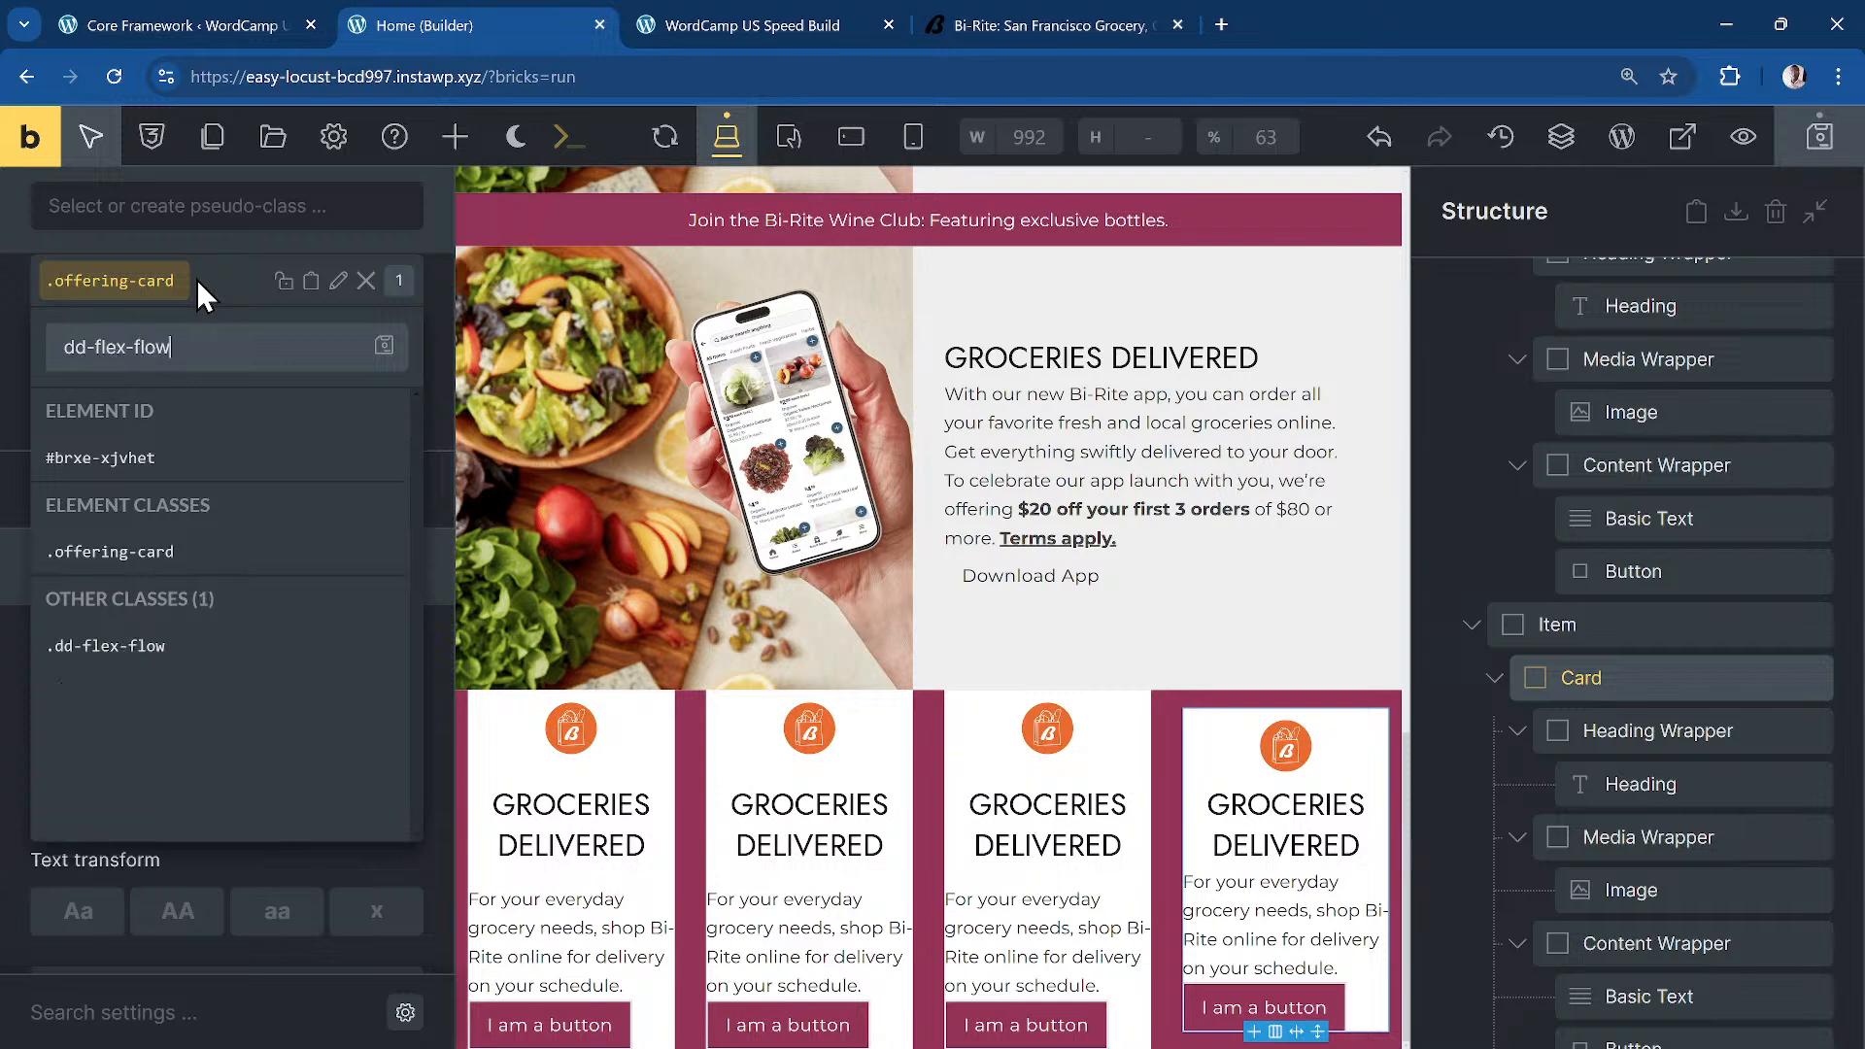
key(Return)
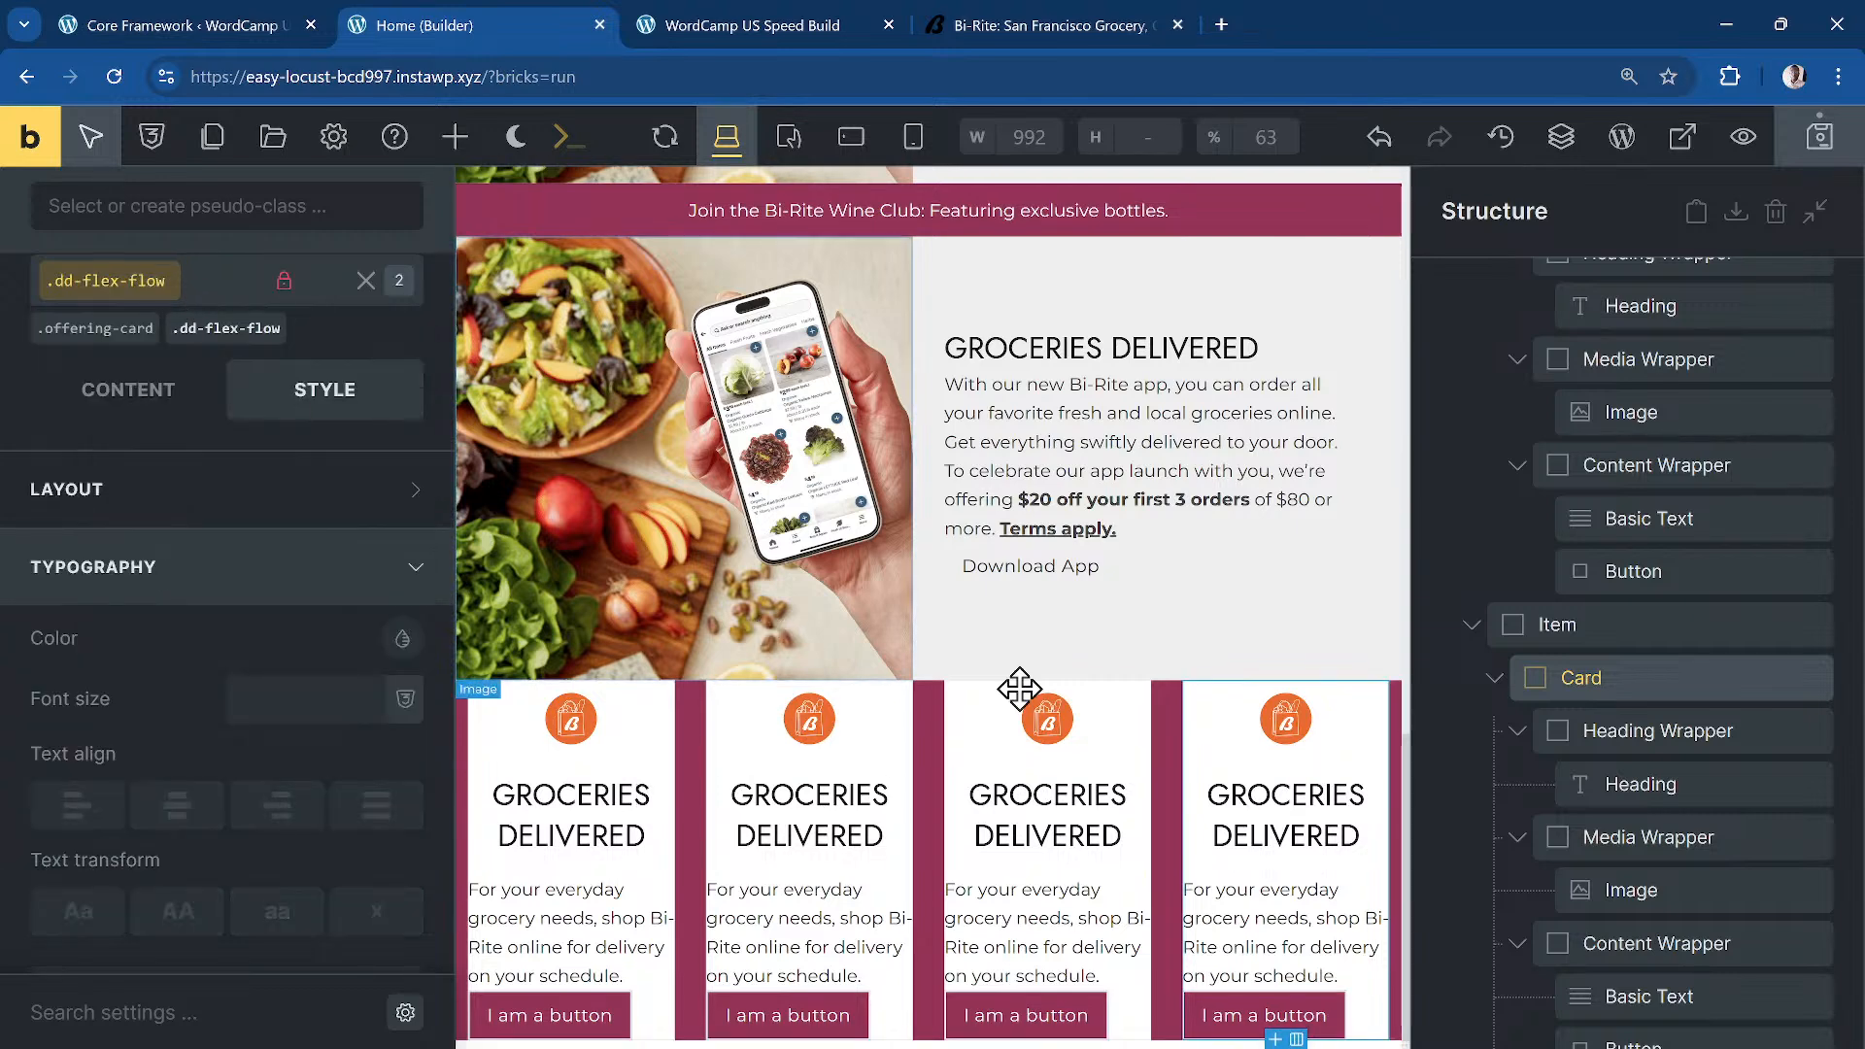
scroll(1649, 635, up, 6)
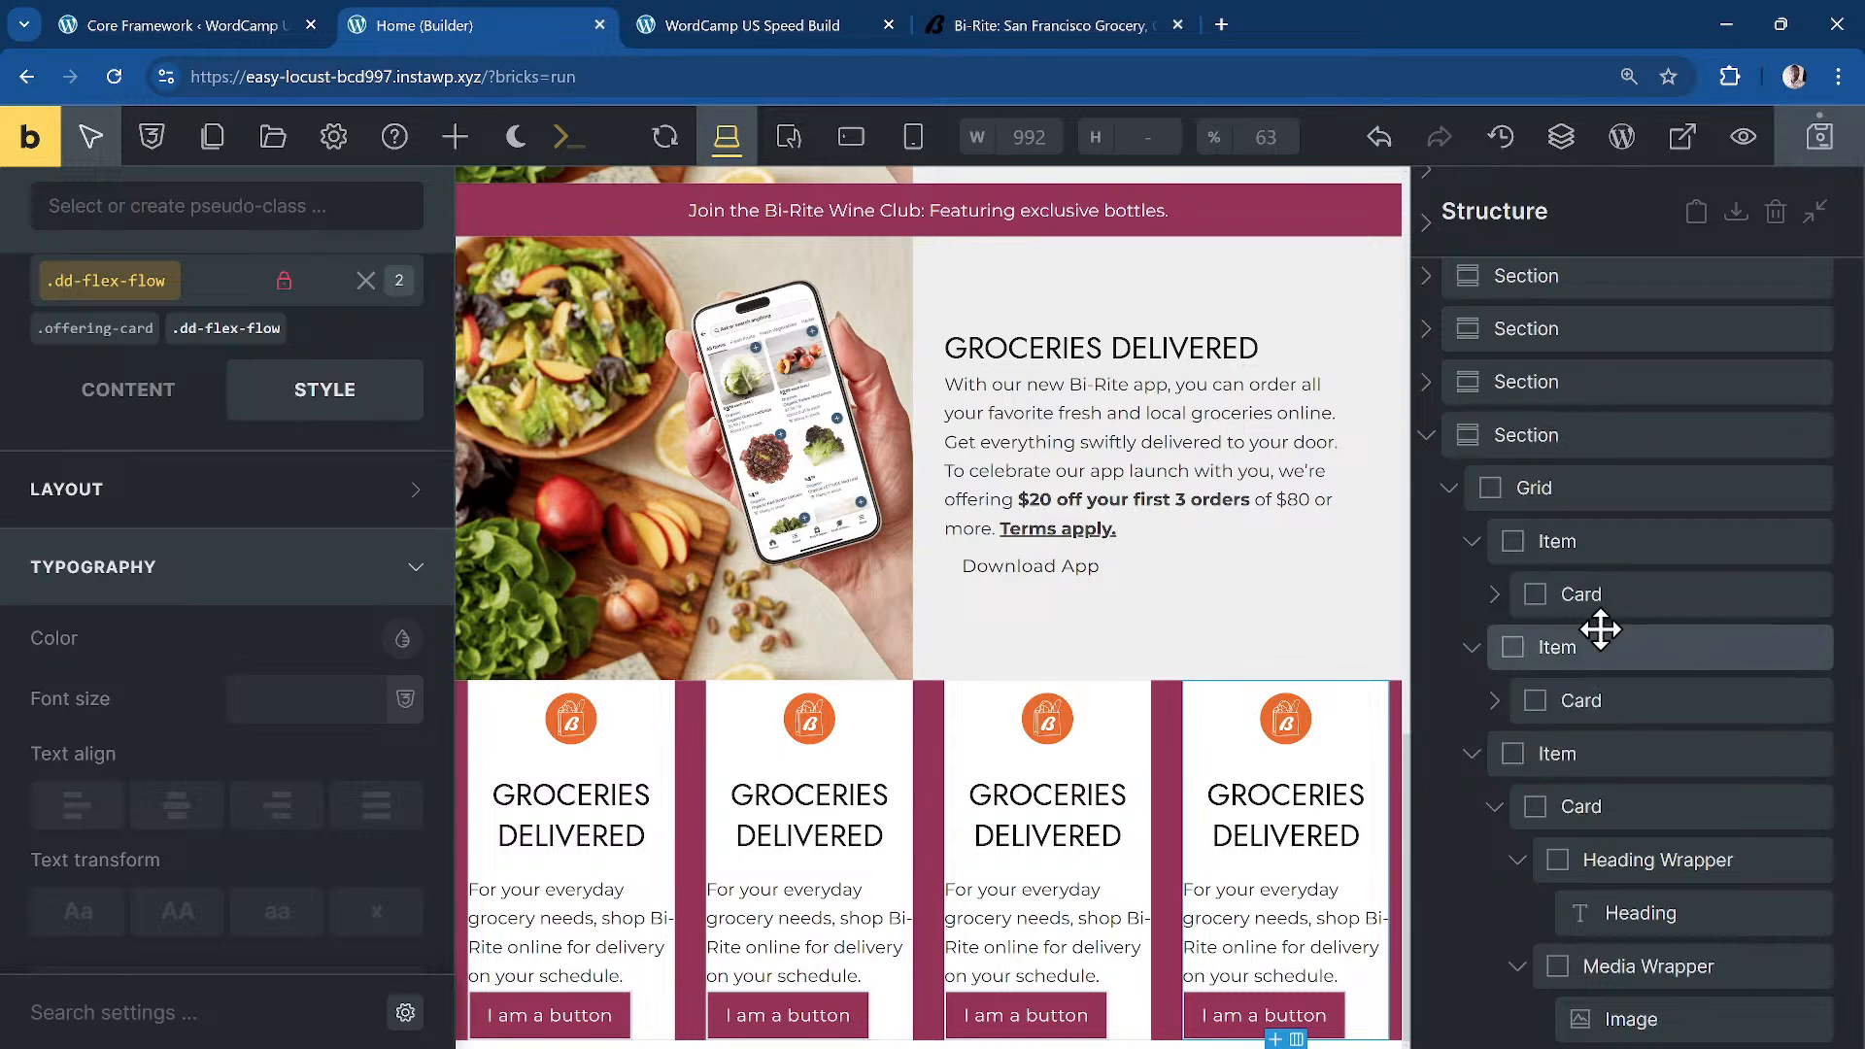
Step: Set the offering-grid's top and bottom padding to the dd-con-gap variable
click(1591, 493)
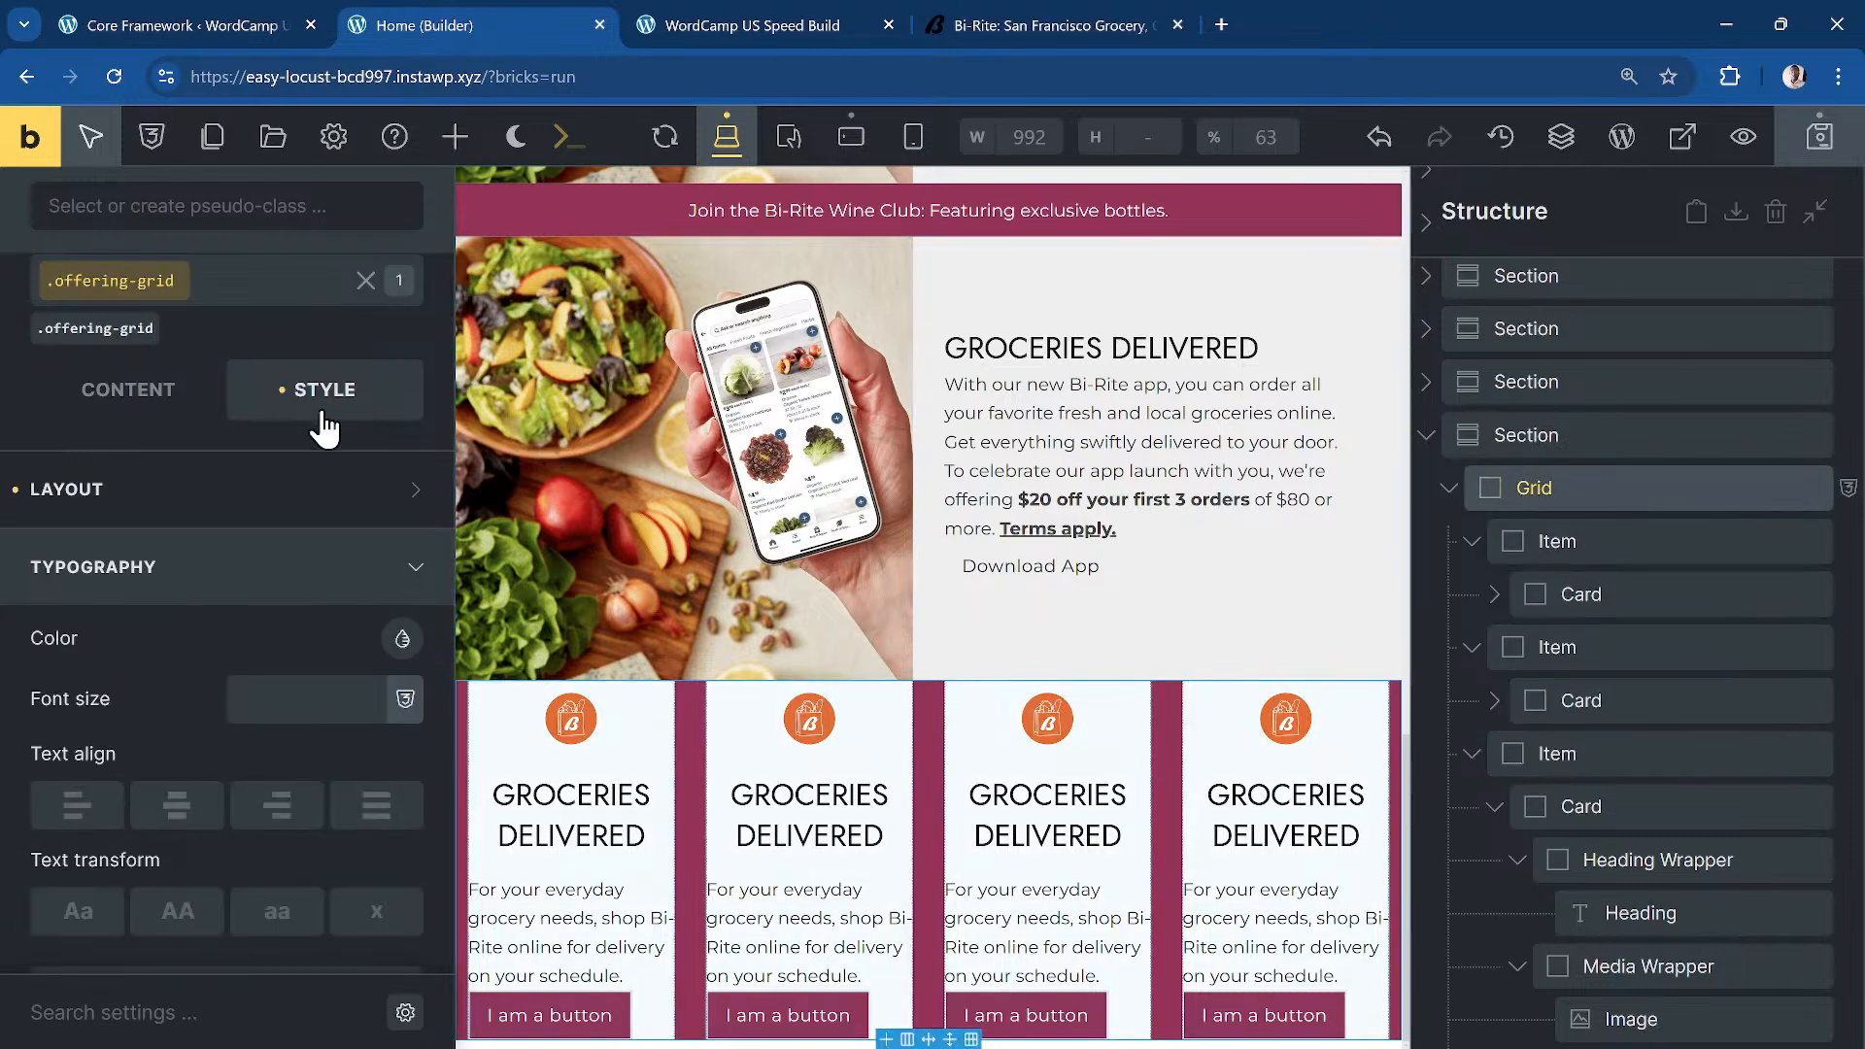
click(218, 519)
scroll(279, 700, down, 5)
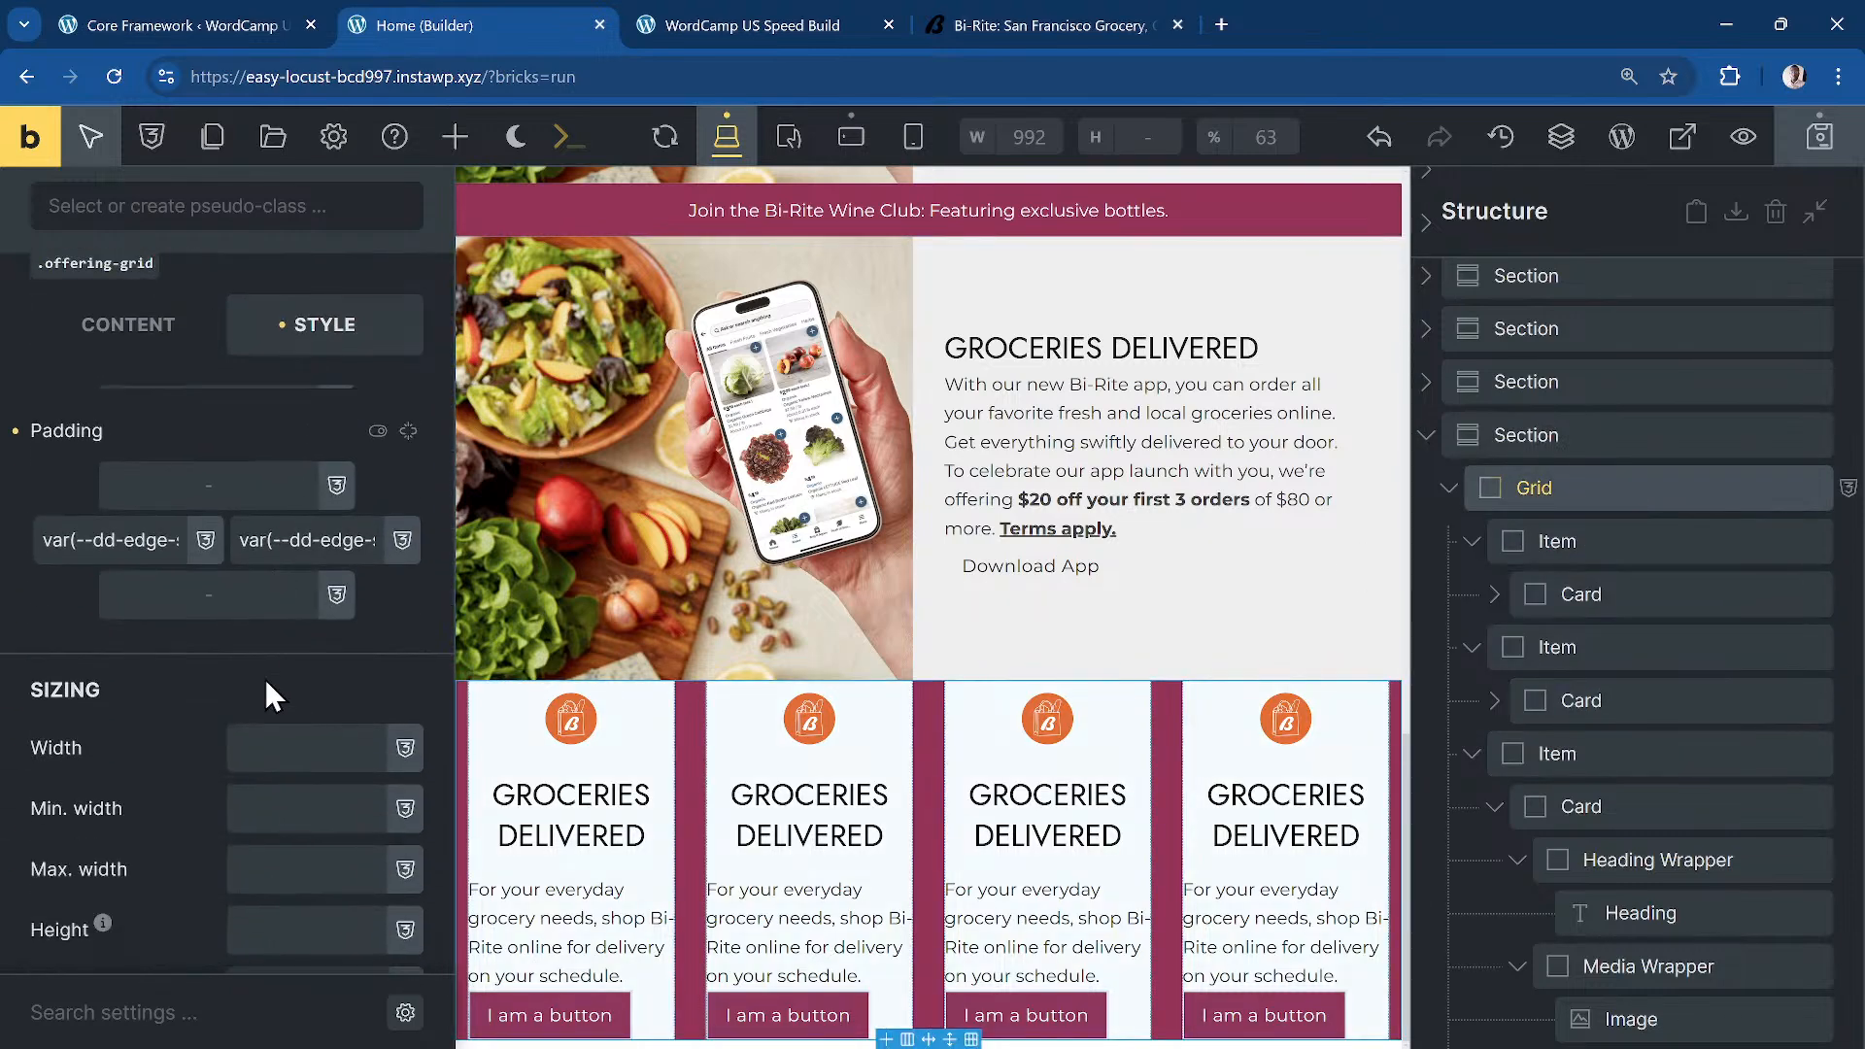
scroll(389, 440, up, 5)
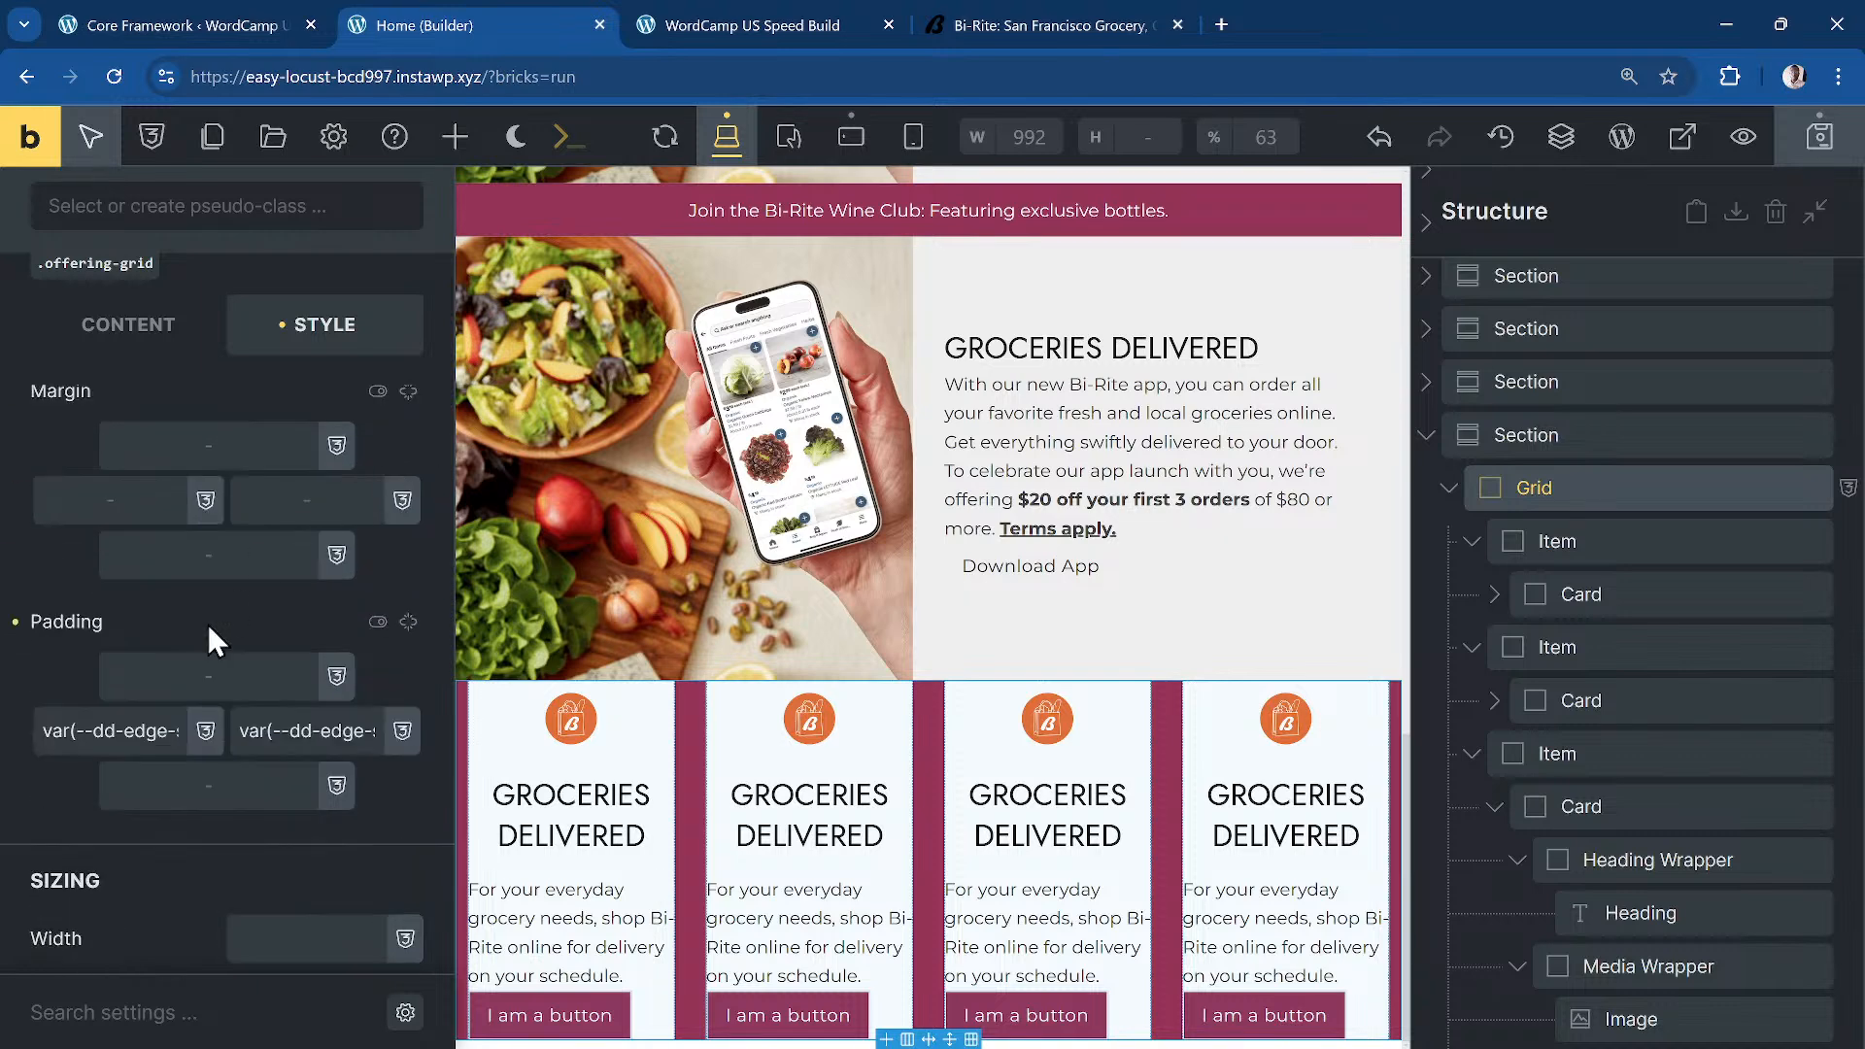
click(230, 674)
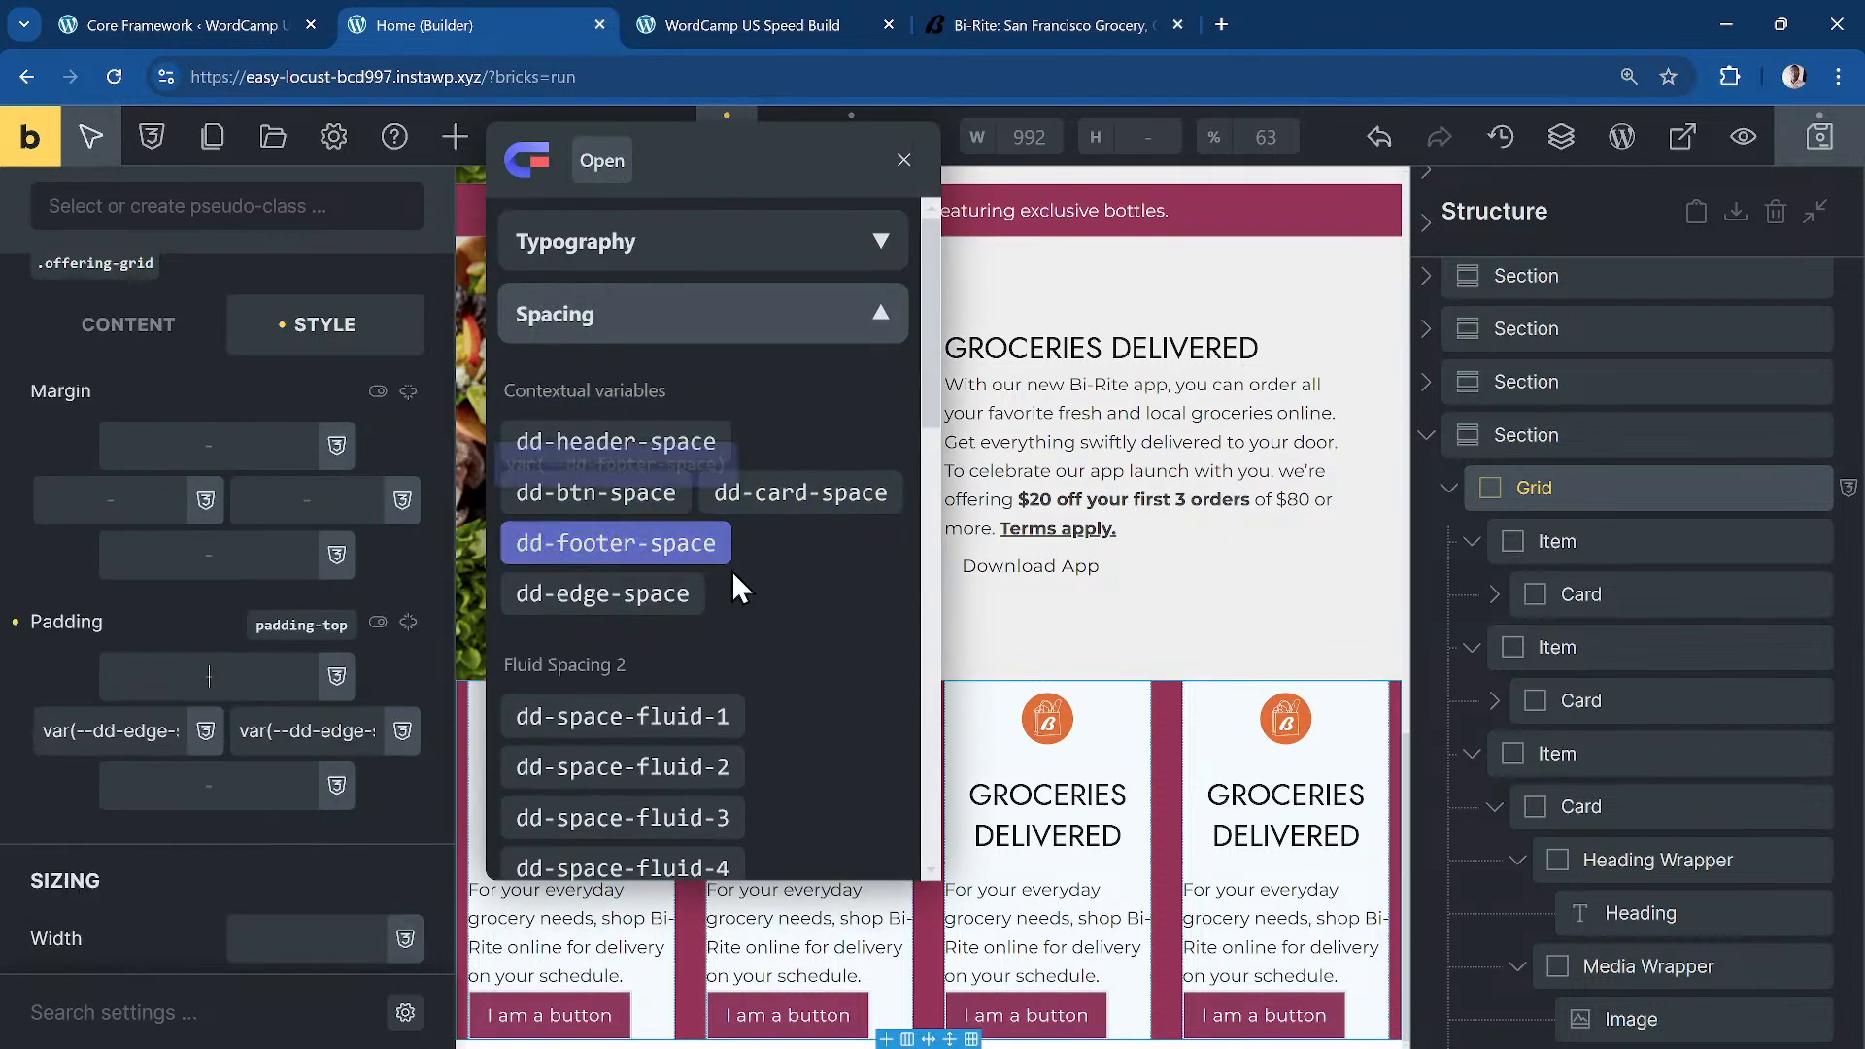
scroll(774, 572, down, 7)
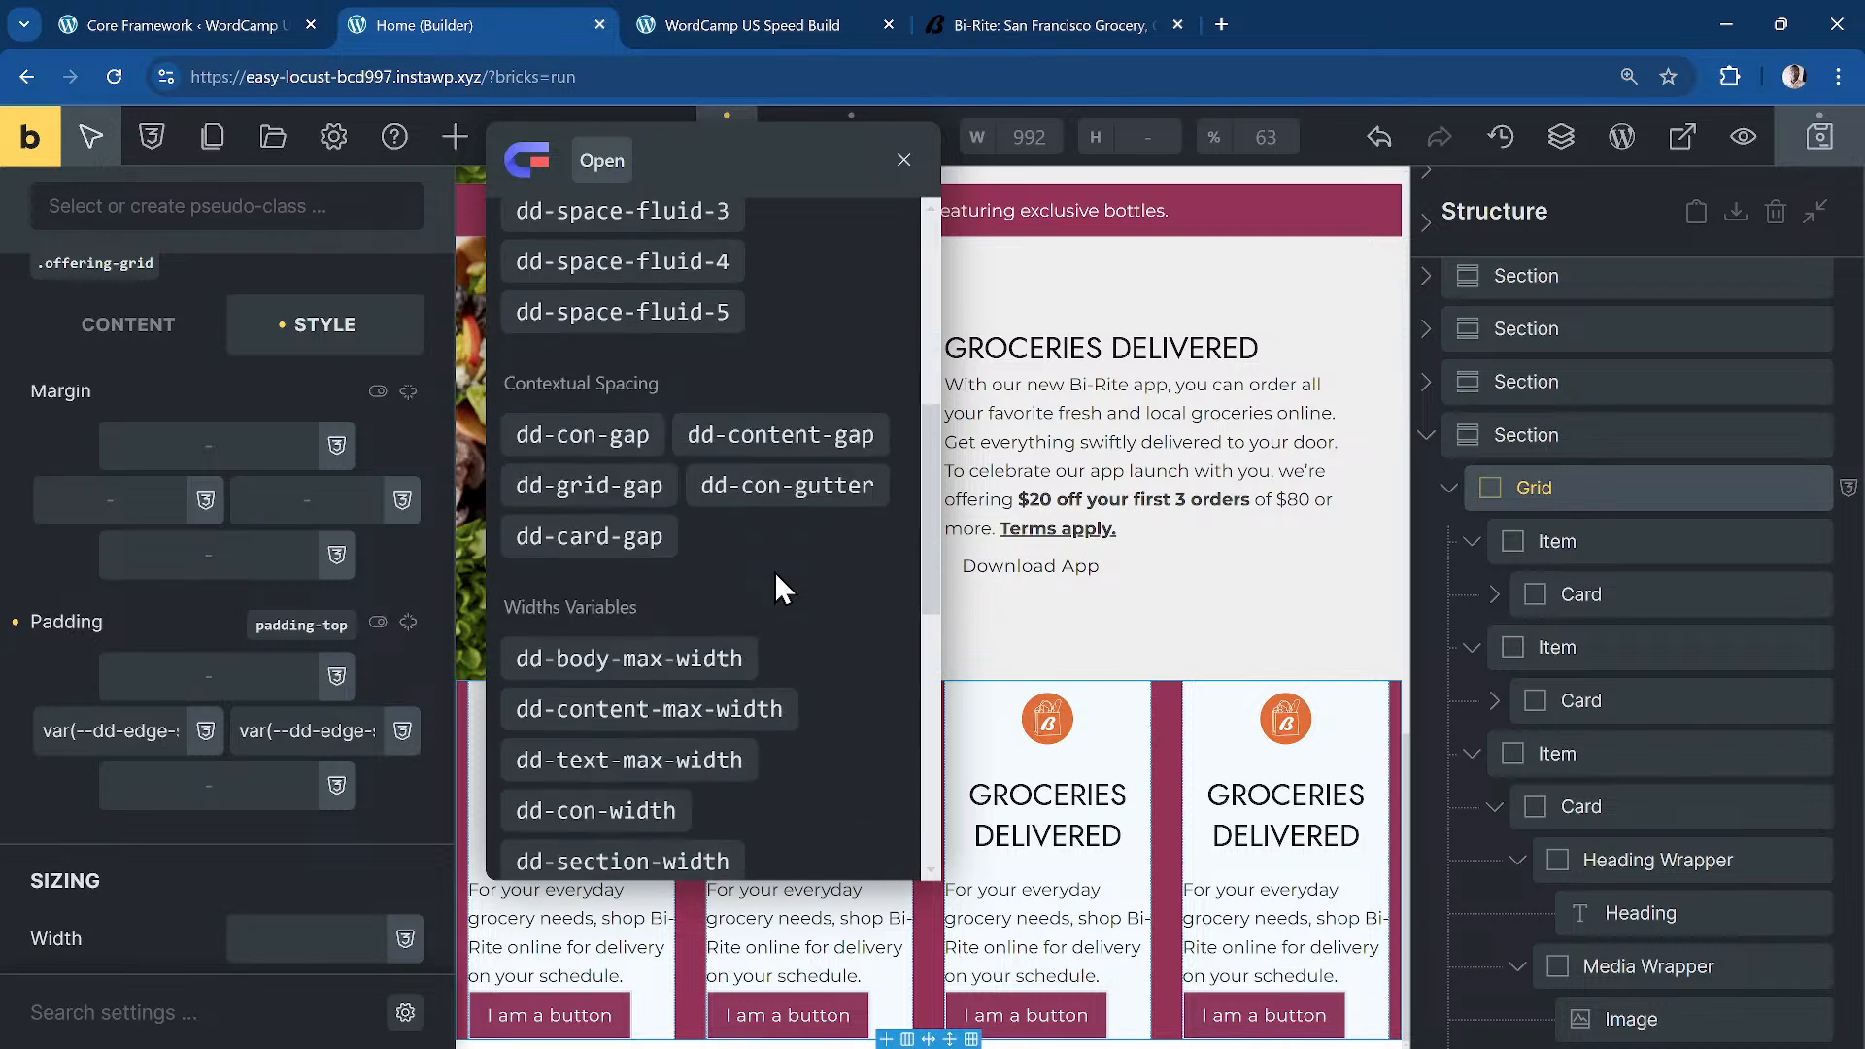
scroll(619, 578, up, 2)
click(619, 578)
click(216, 784)
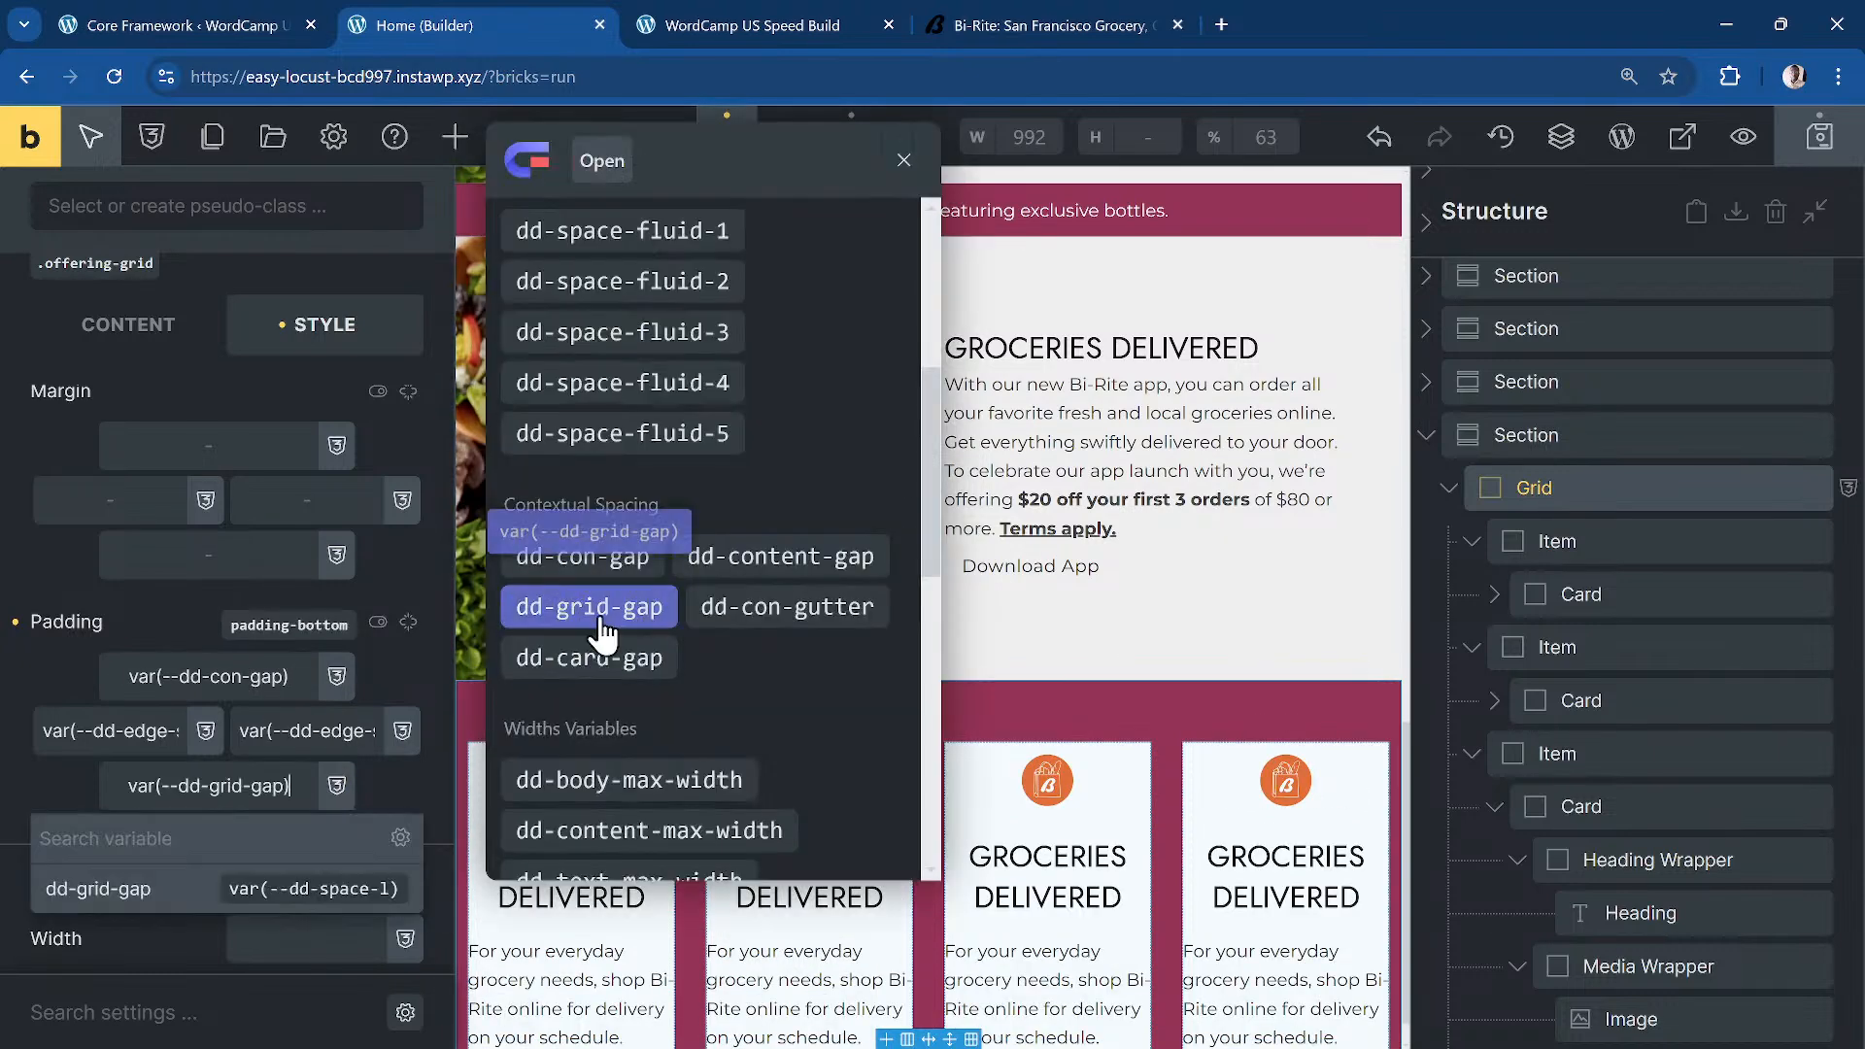
click(636, 580)
scroll(977, 593, down, 2)
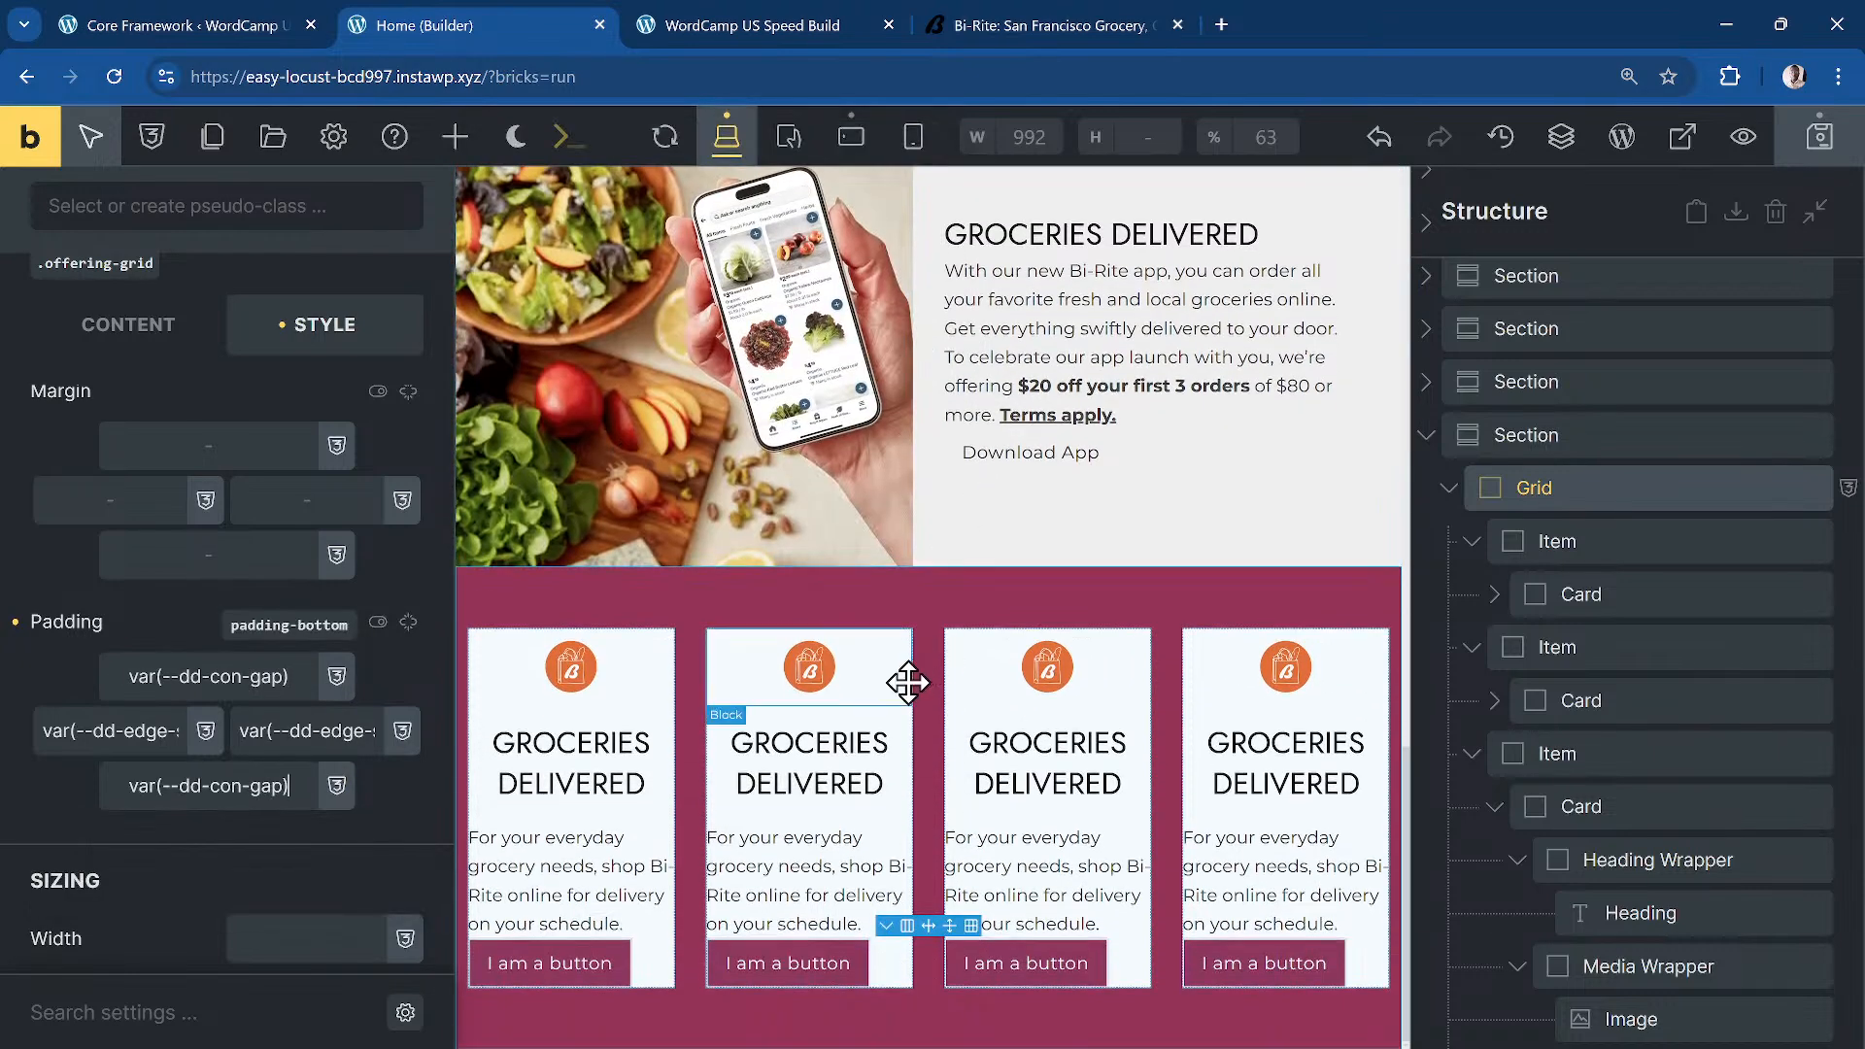
Step: Reload the front-end preview to check the taller maroon section
click(715, 28)
click(112, 78)
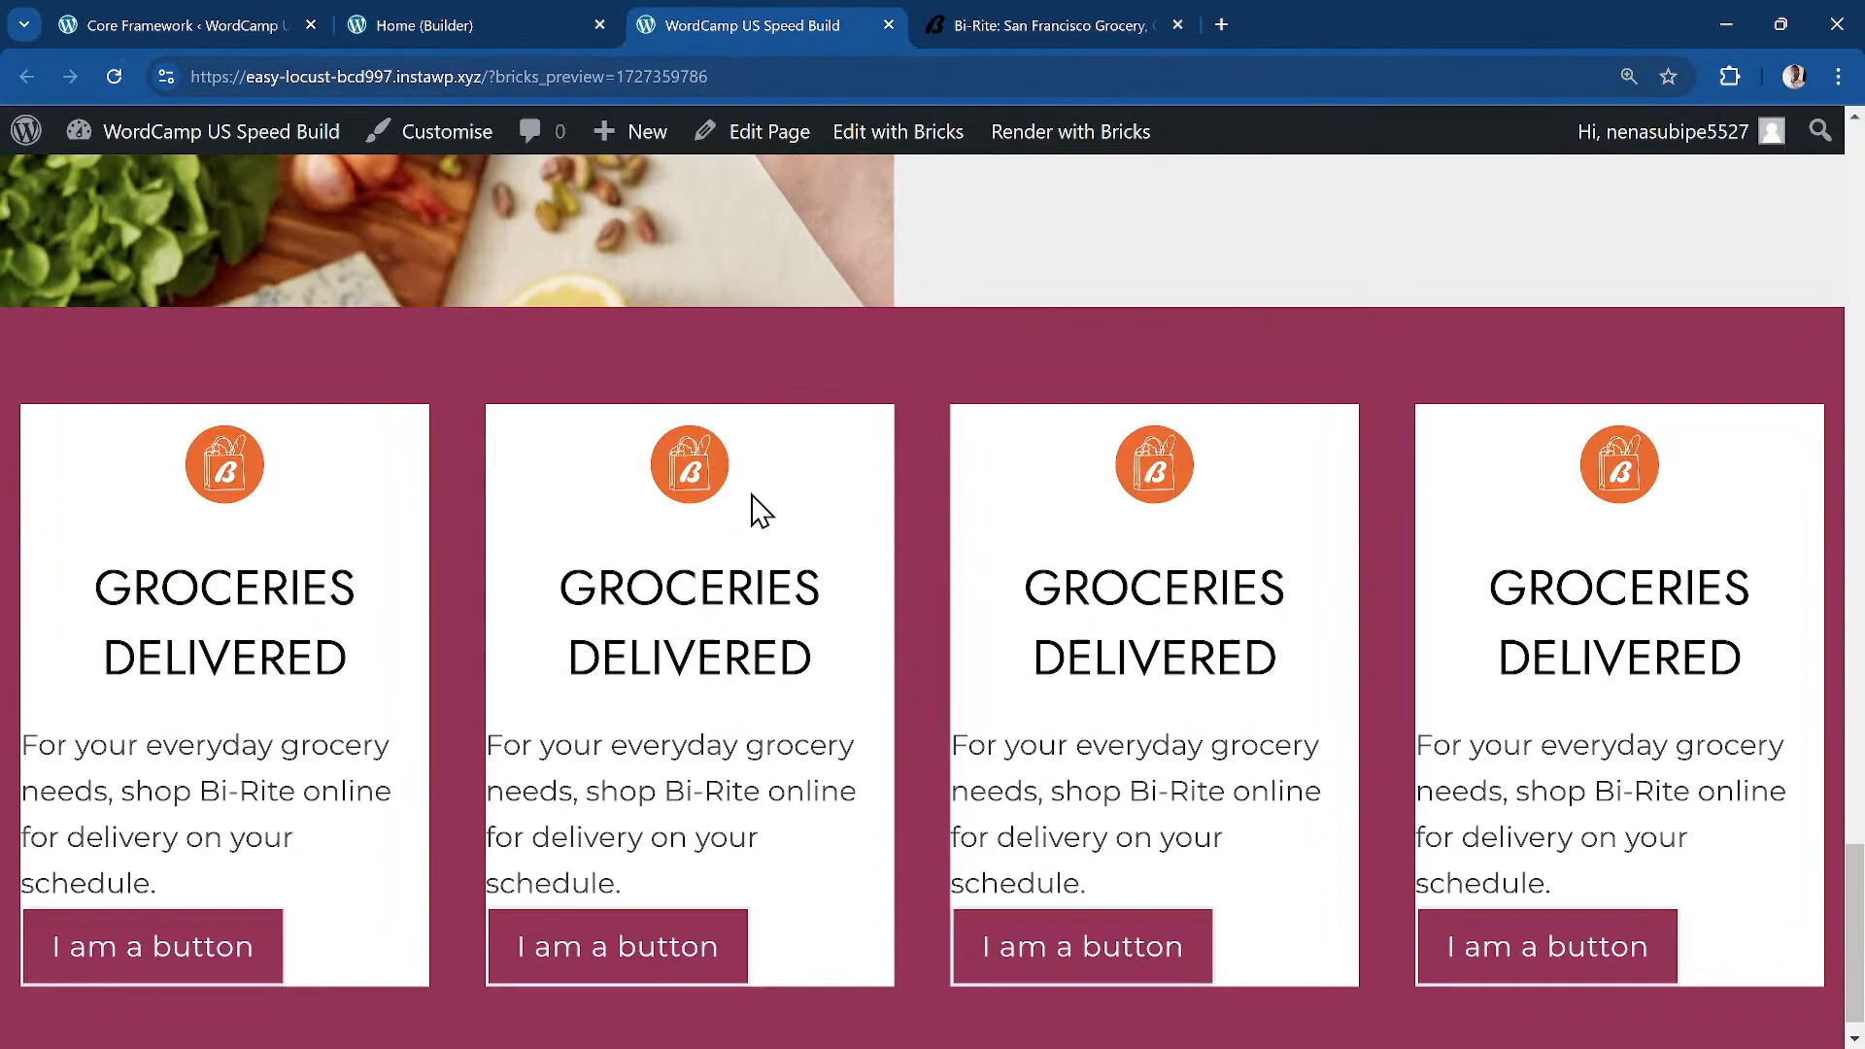
scroll(753, 505, down, 1)
click(455, 35)
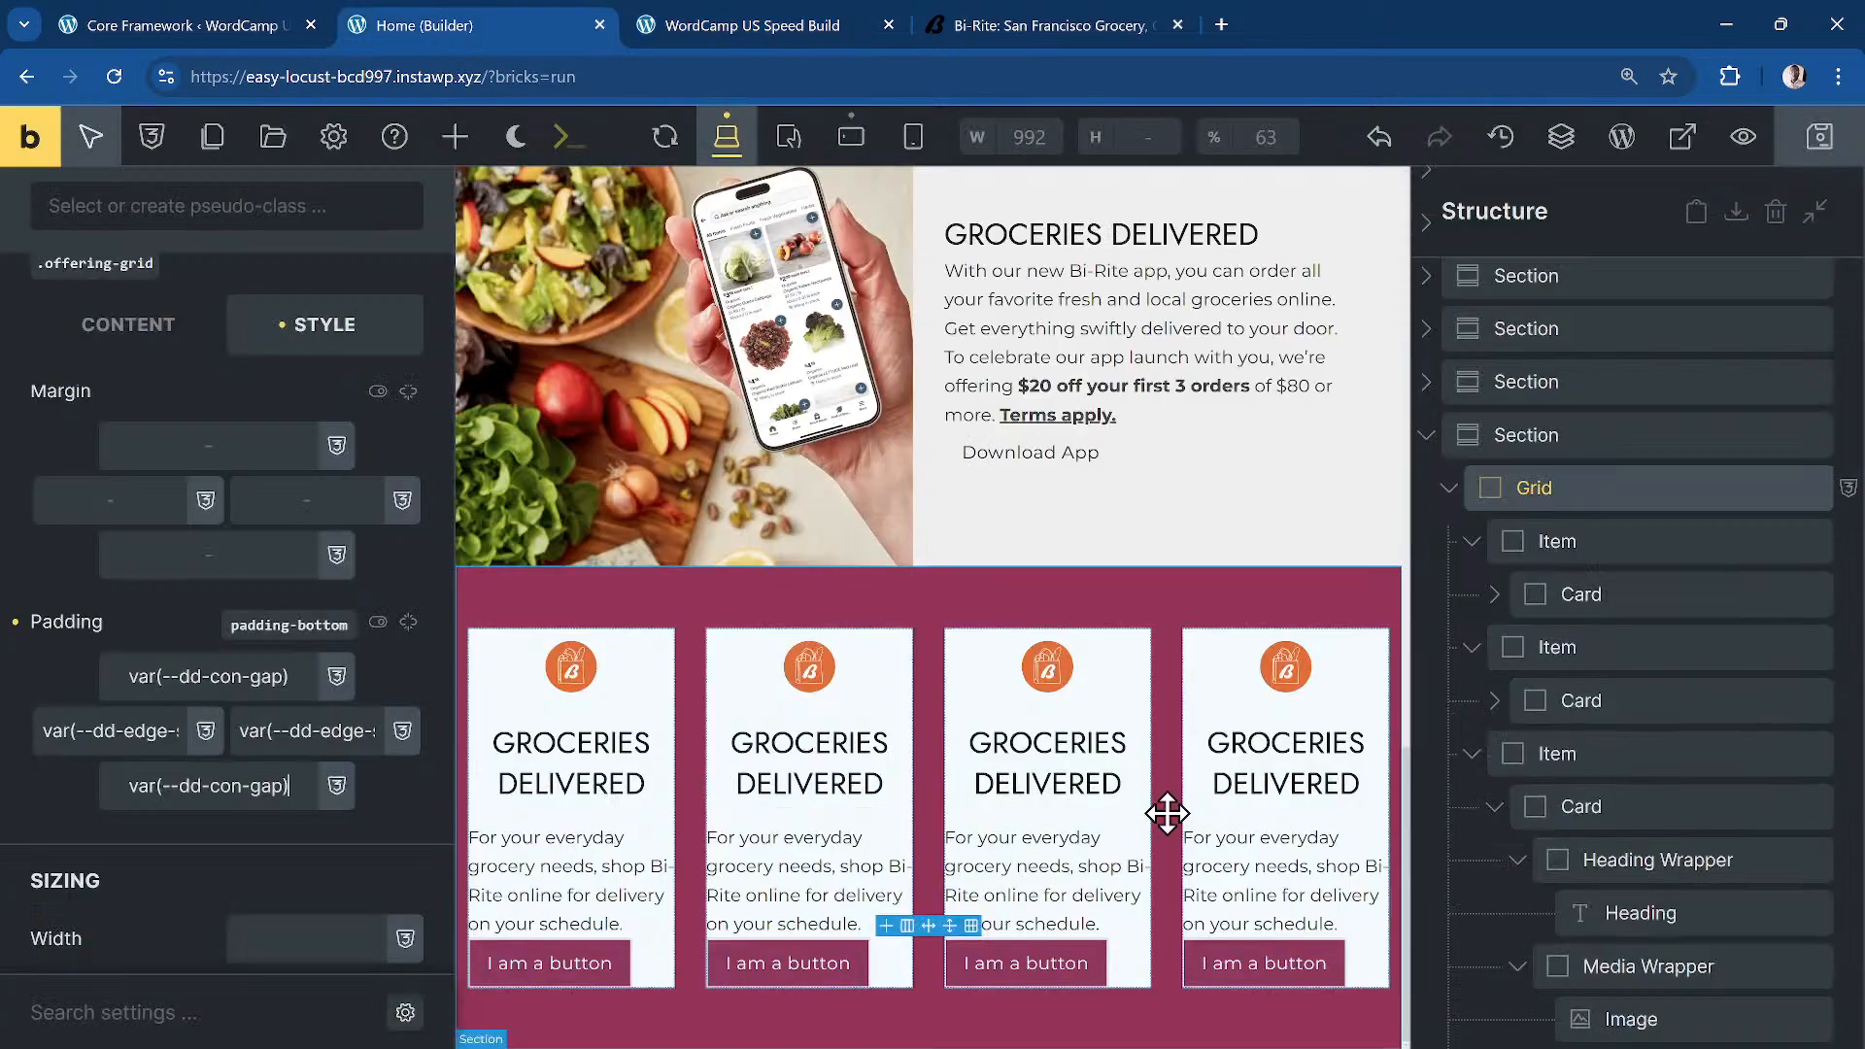
Step: Give the card content wrapper linked dd-card-space padding on all sides and save
click(1497, 748)
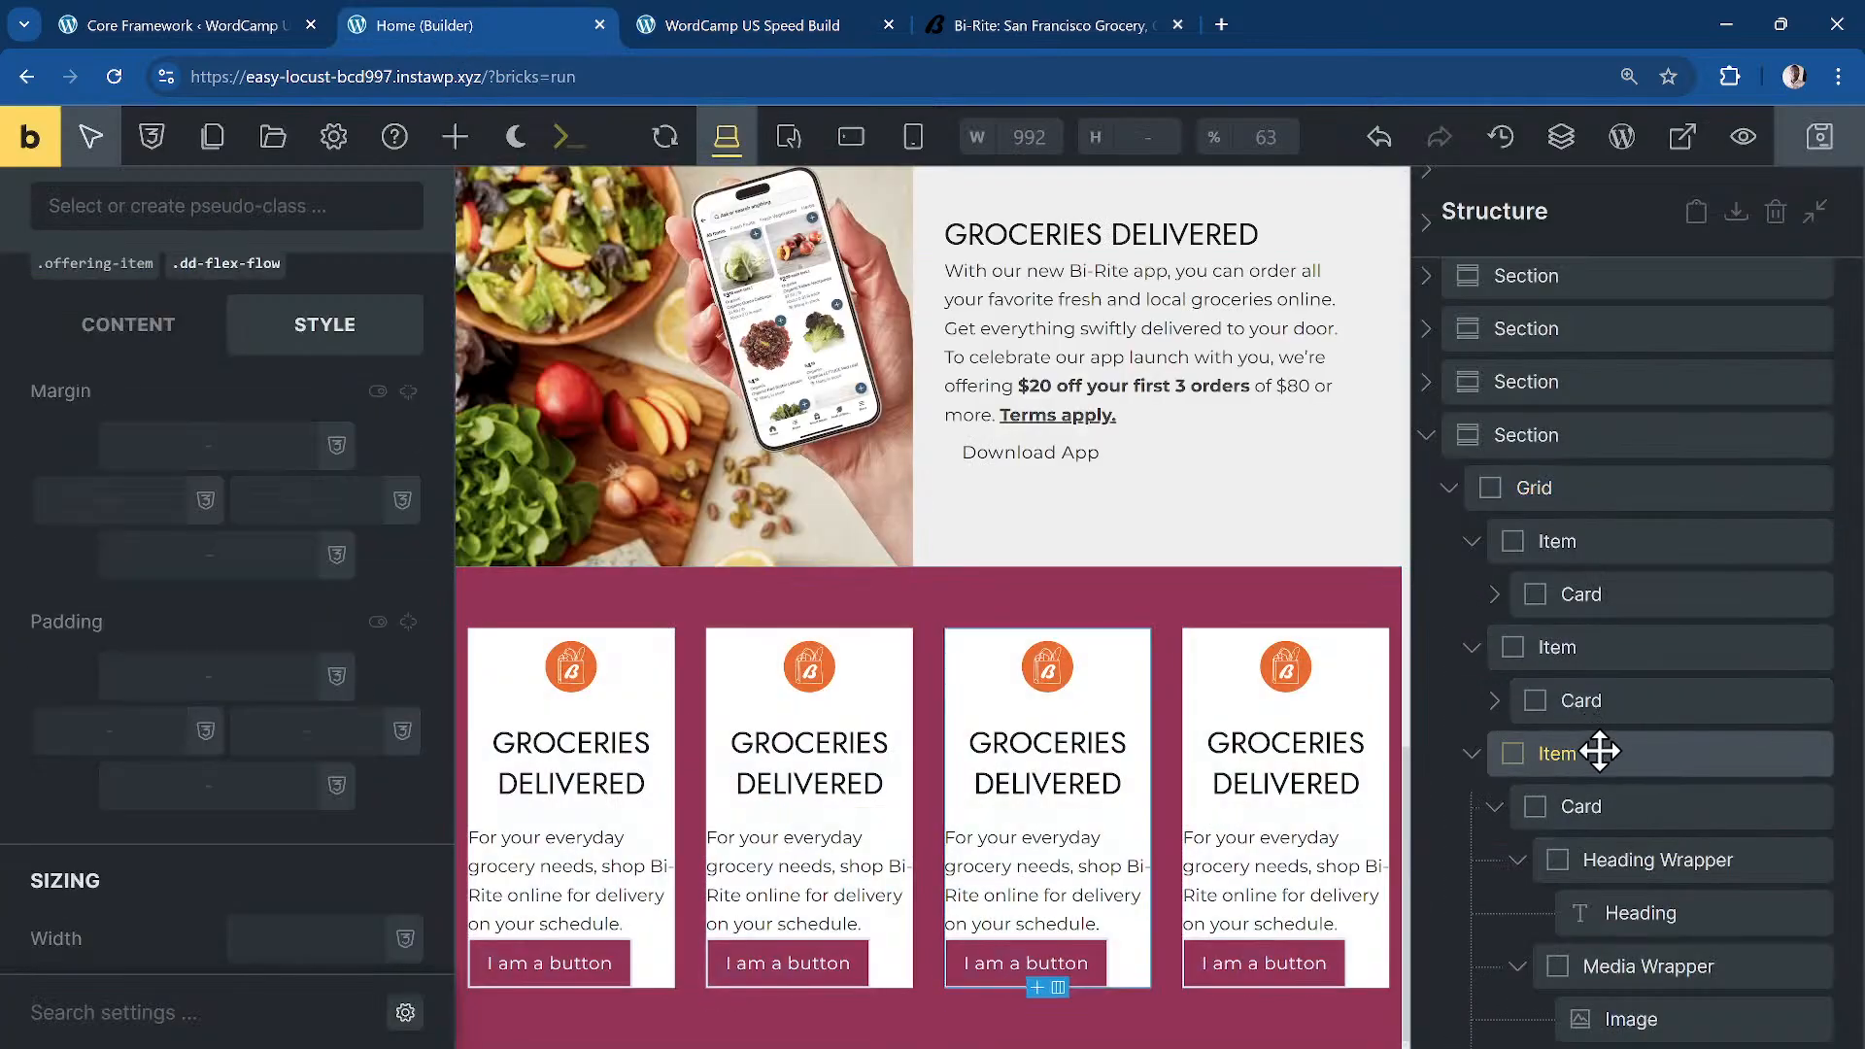
scroll(1555, 758, down, 5)
click(1693, 590)
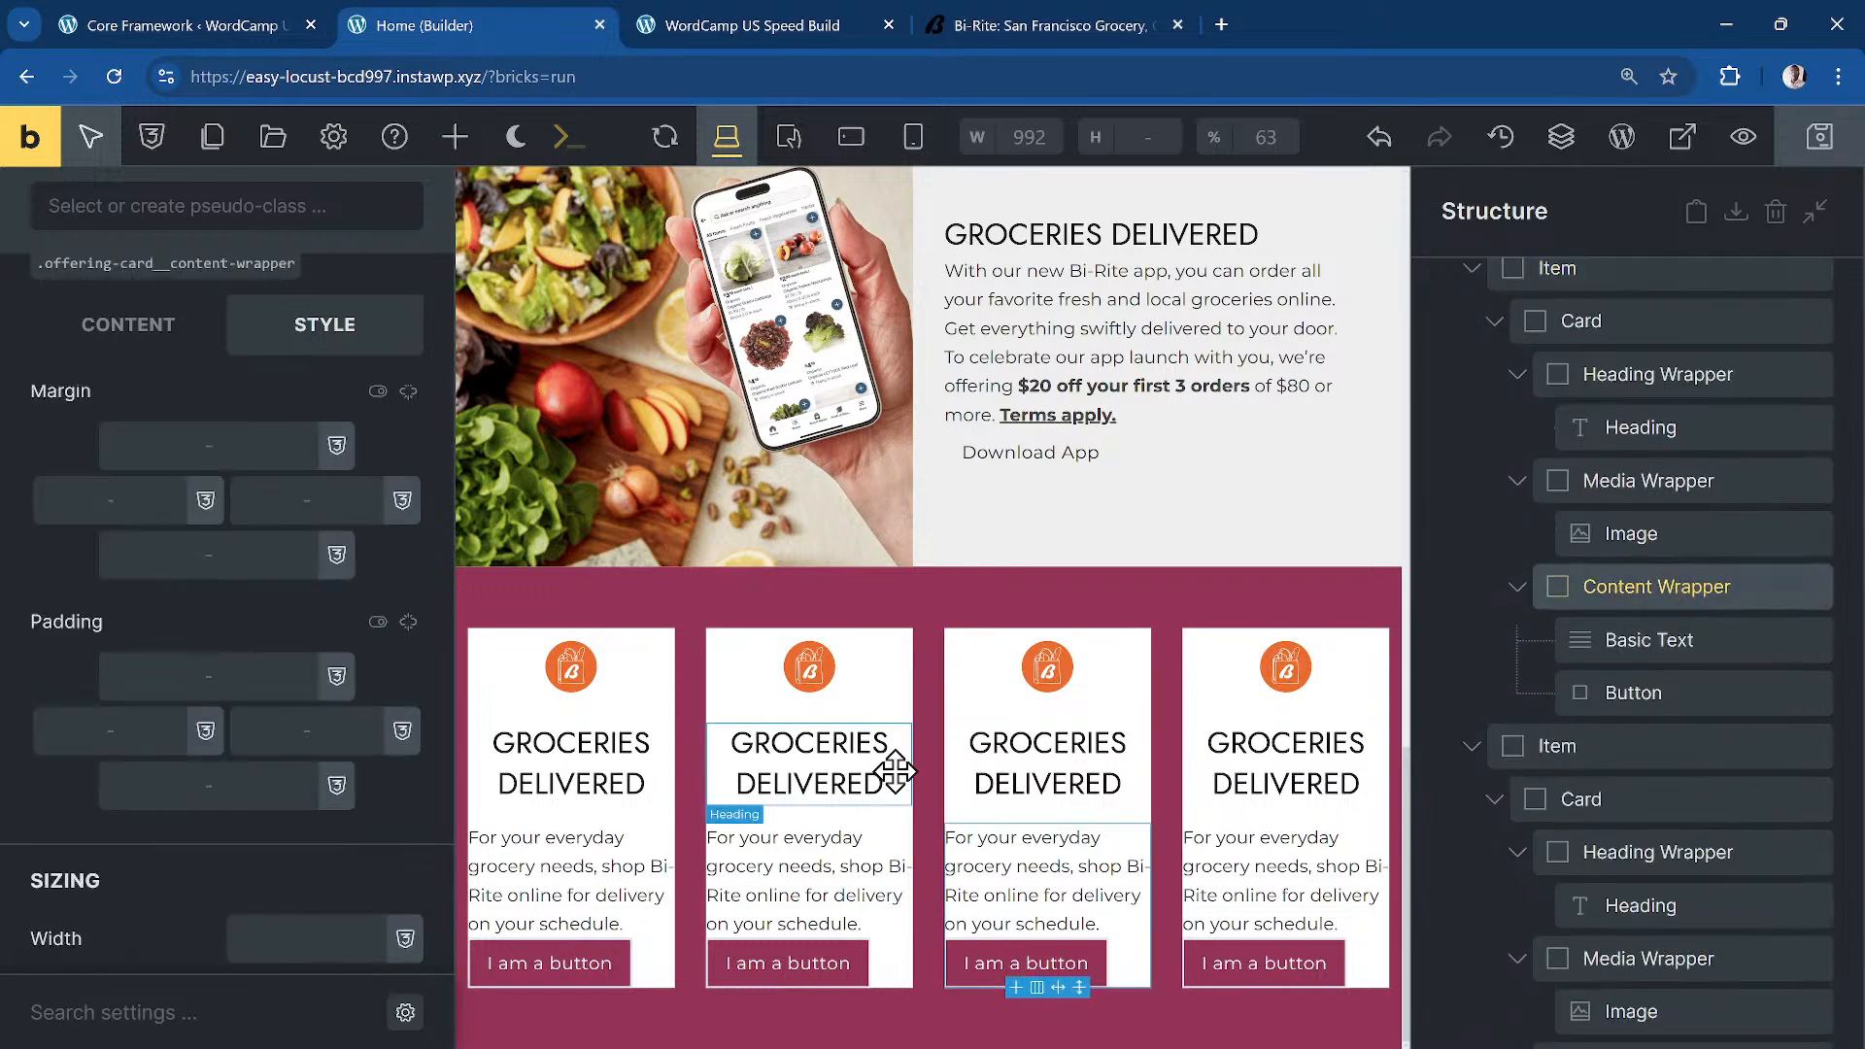
scroll(194, 428, up, 4)
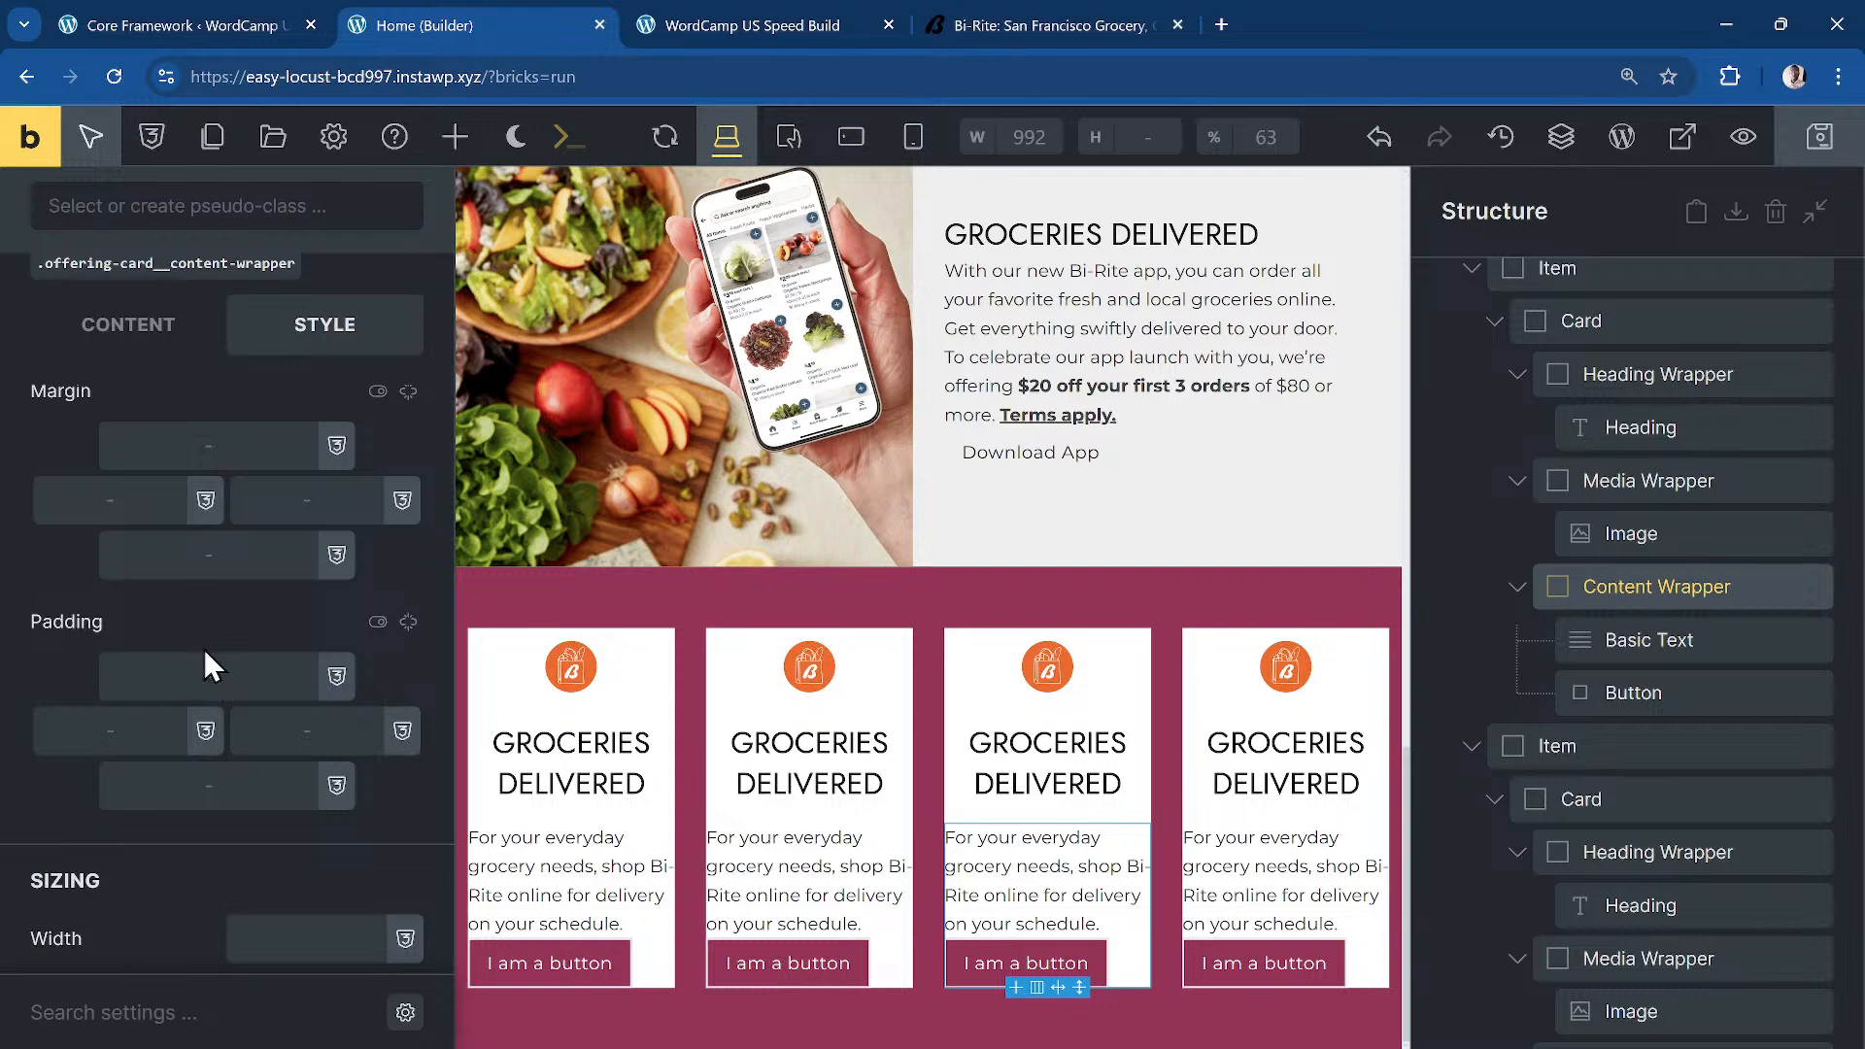
click(408, 622)
click(209, 675)
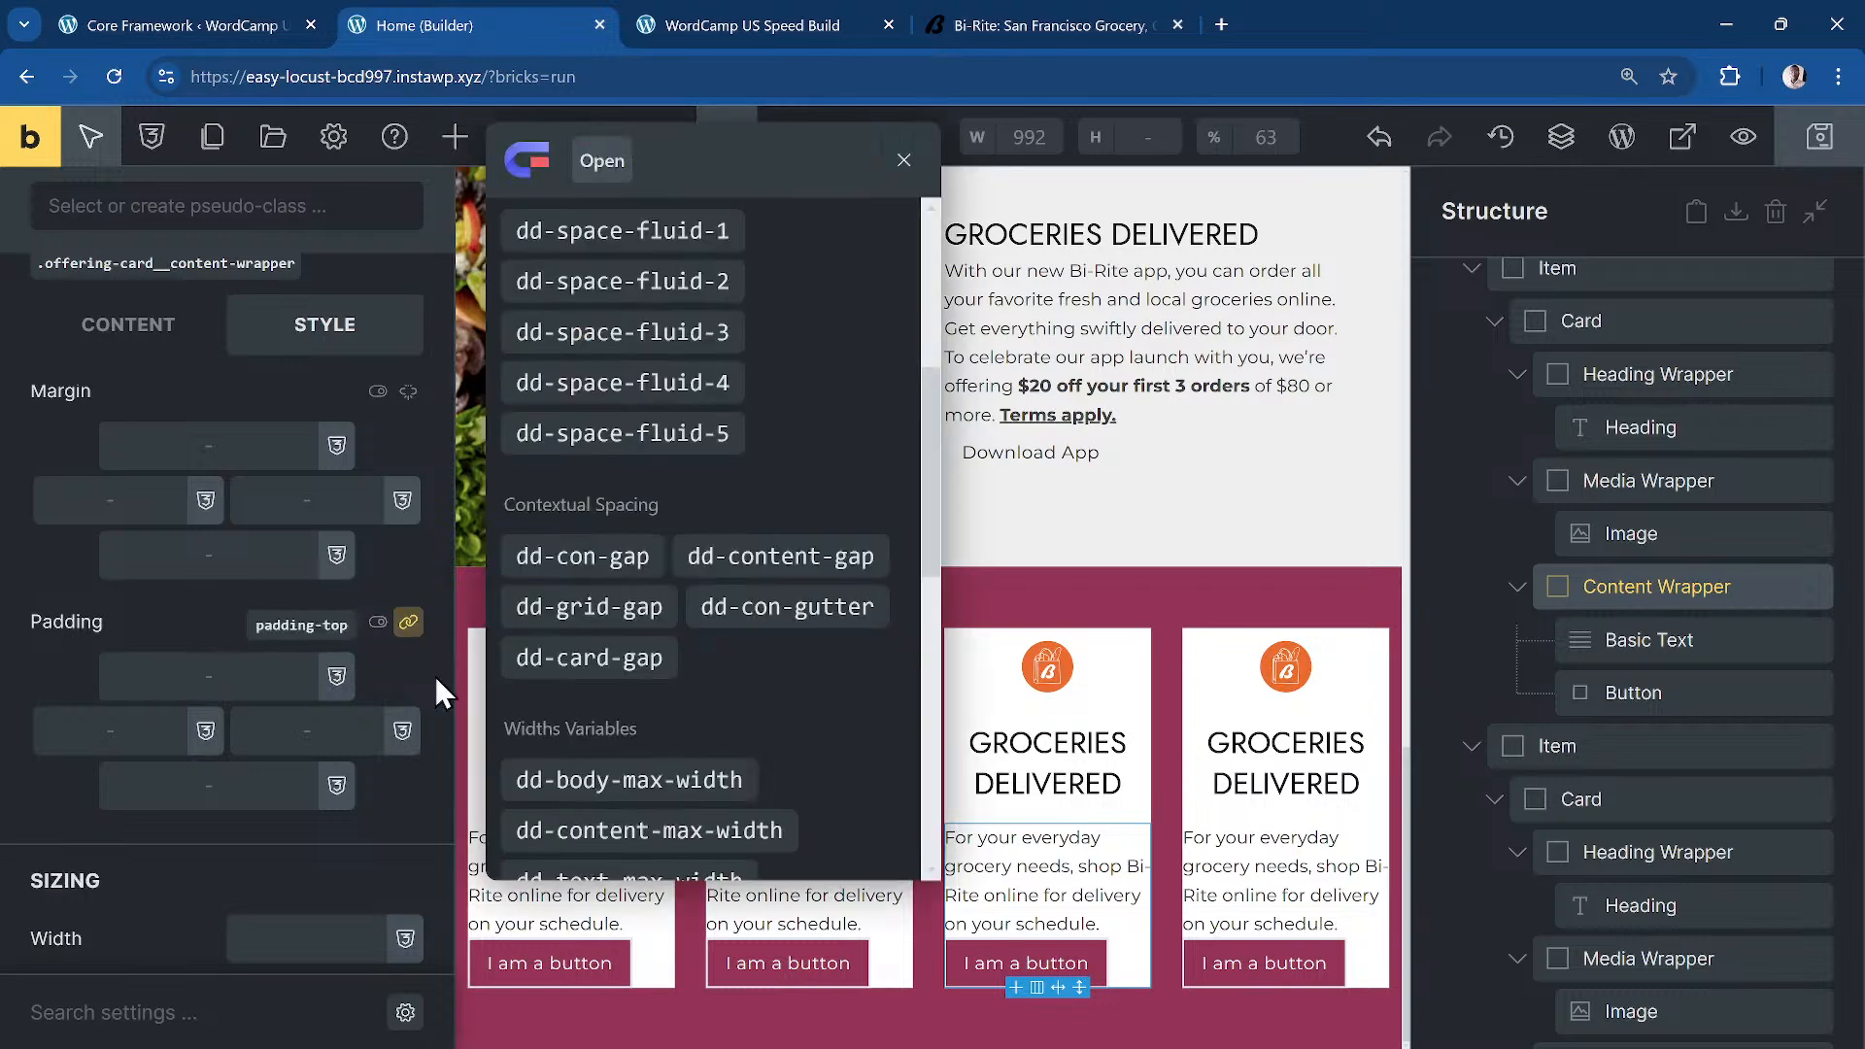
scroll(843, 457, up, 5)
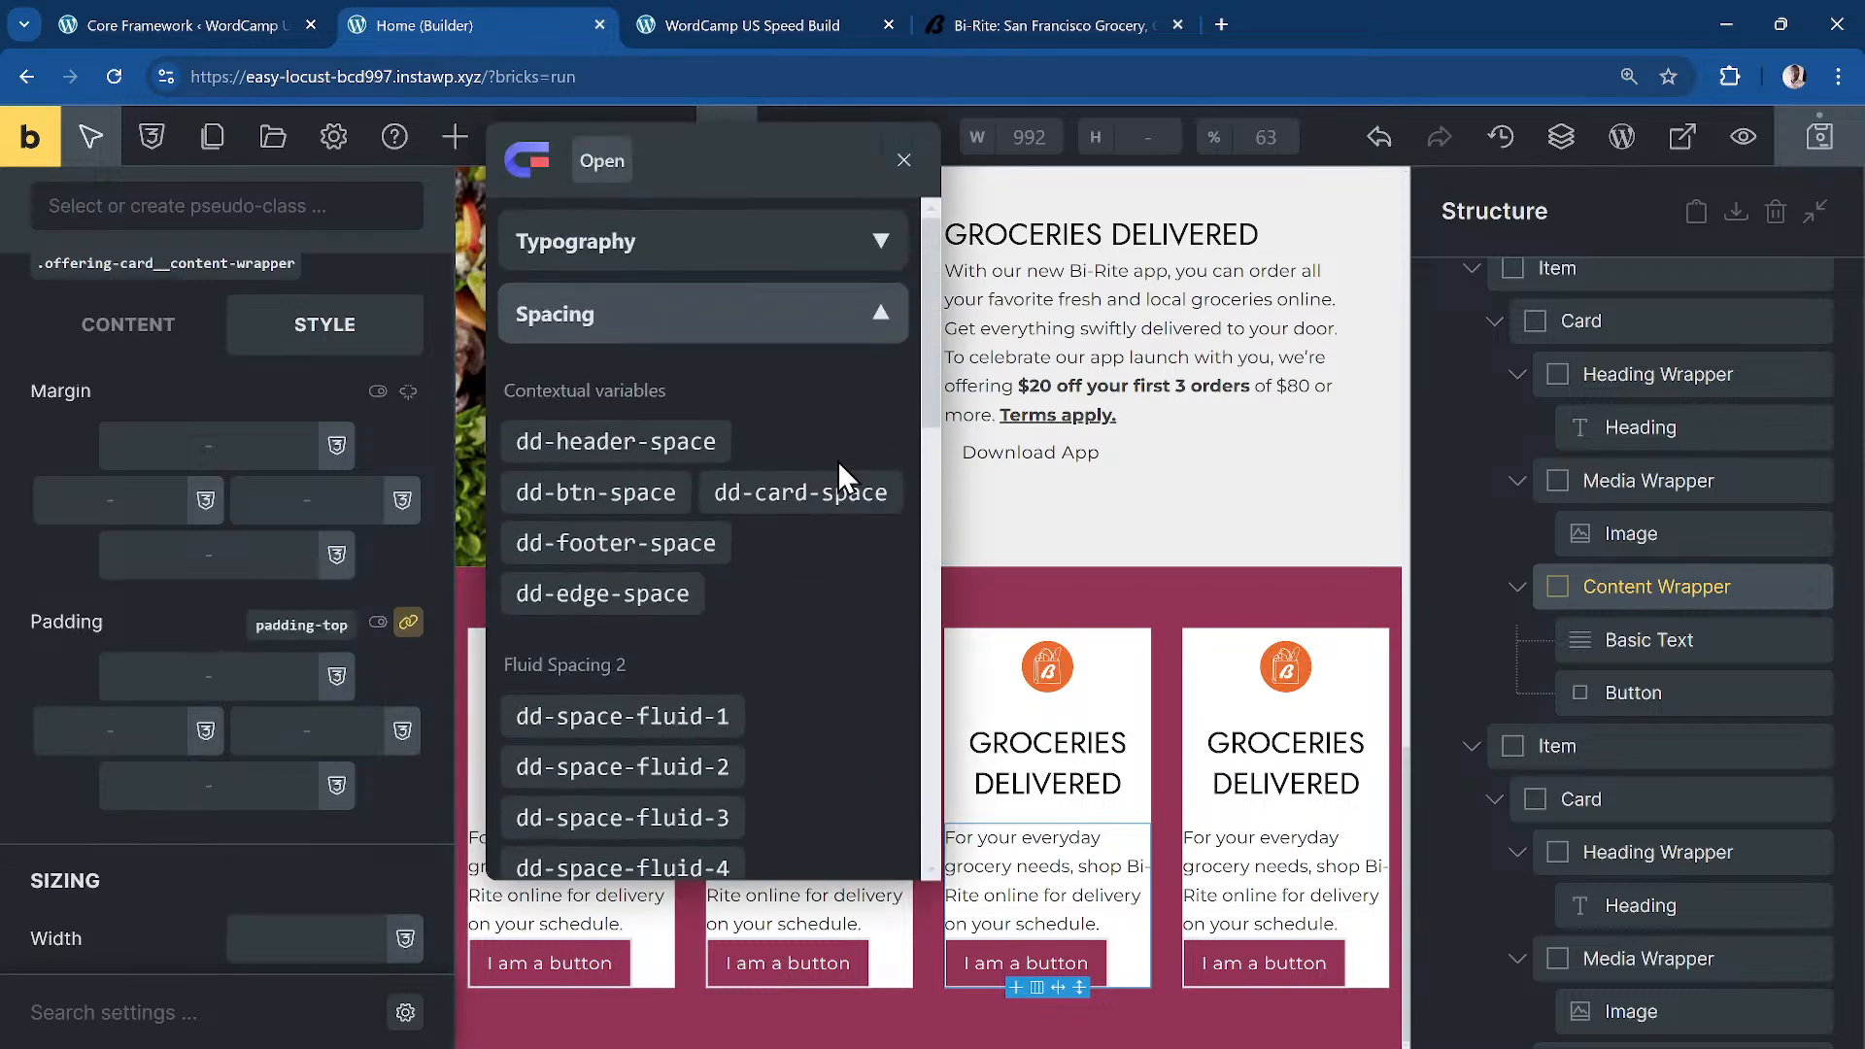
click(644, 547)
click(789, 500)
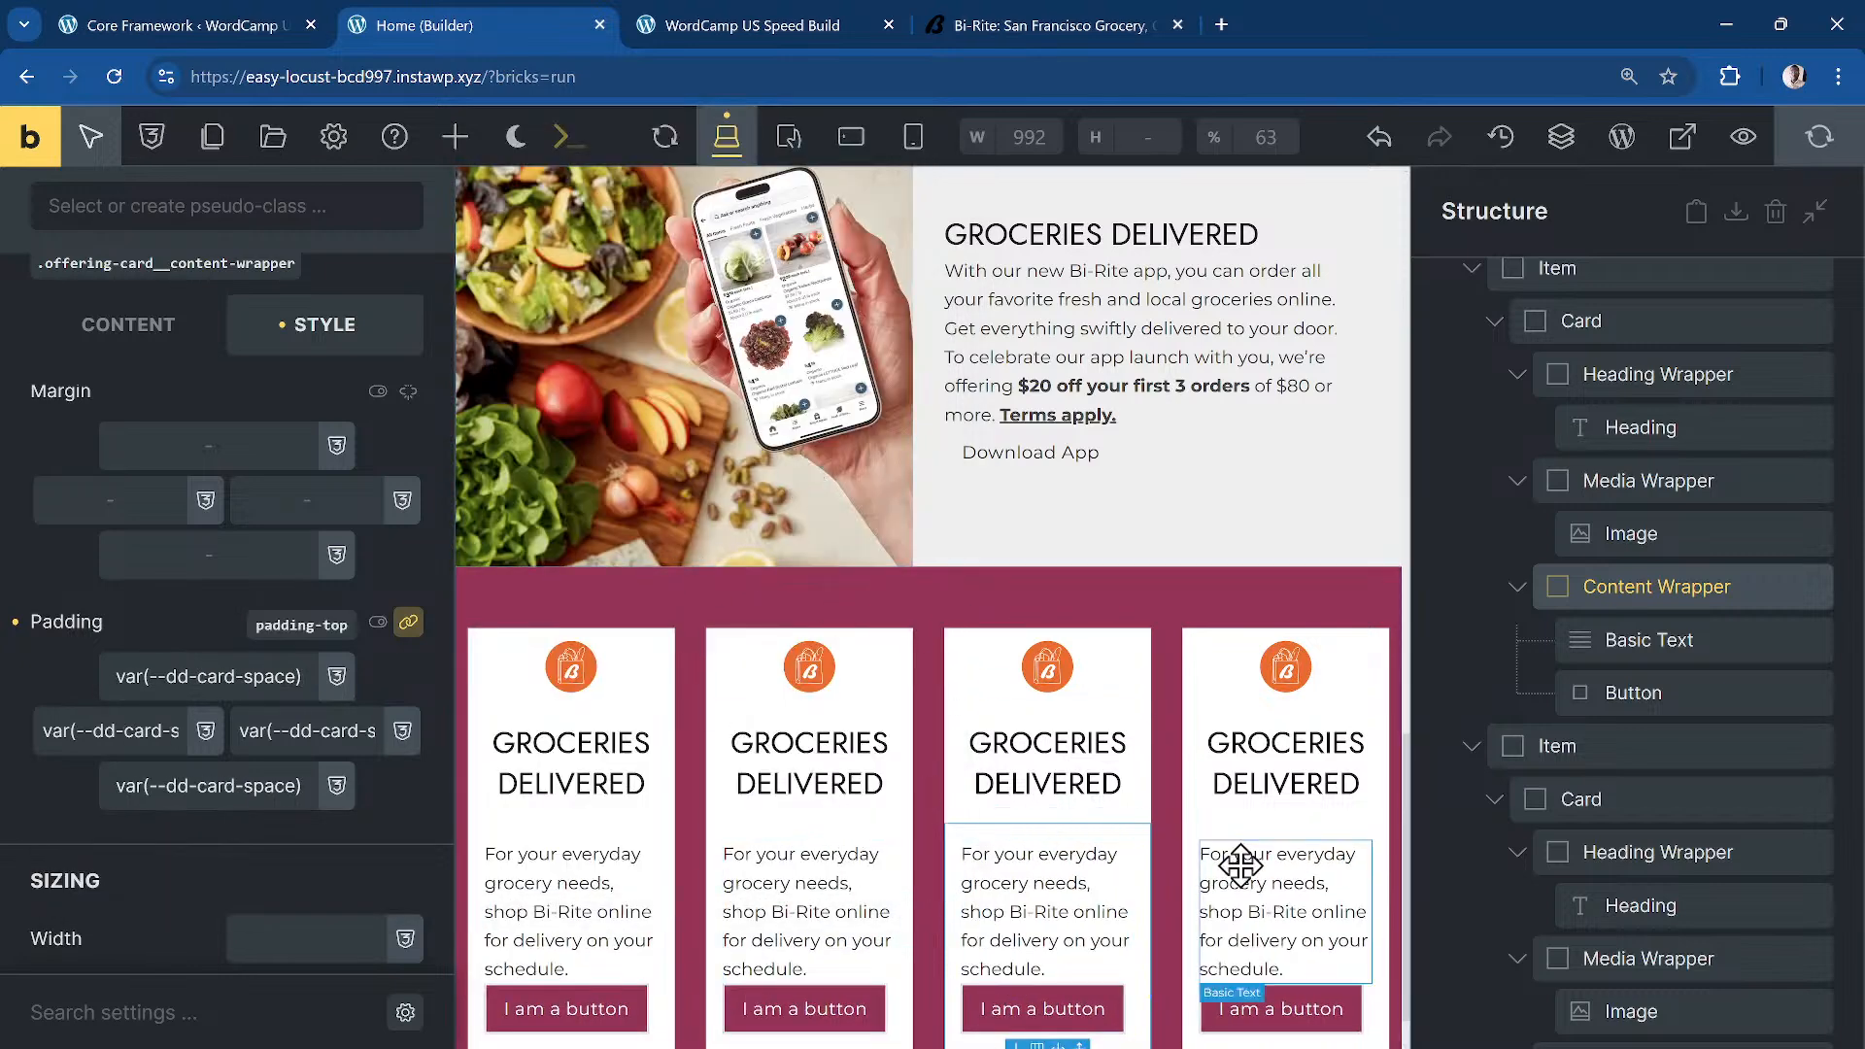
scroll(1232, 866, down, 1)
key(ctrl+s)
scroll(159, 362, up, 5)
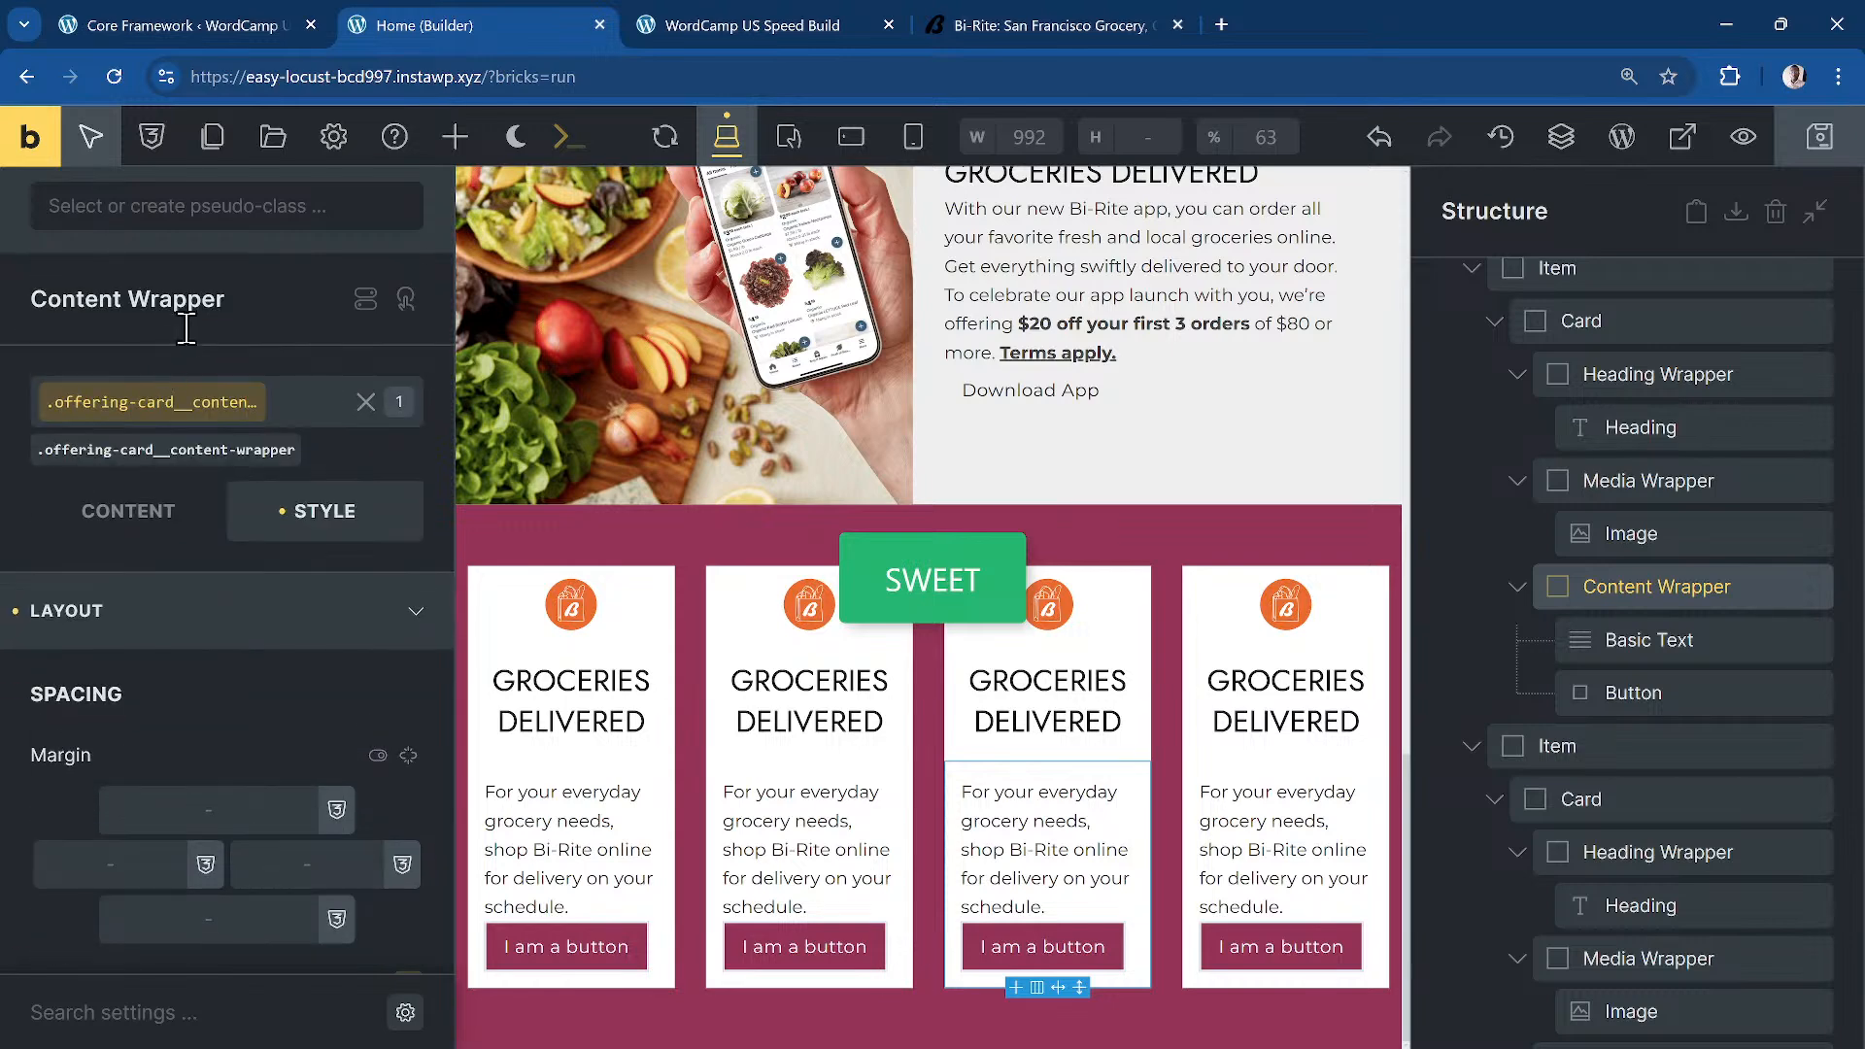
Step: Set the content wrapper's row gap to dd-card-space
click(285, 424)
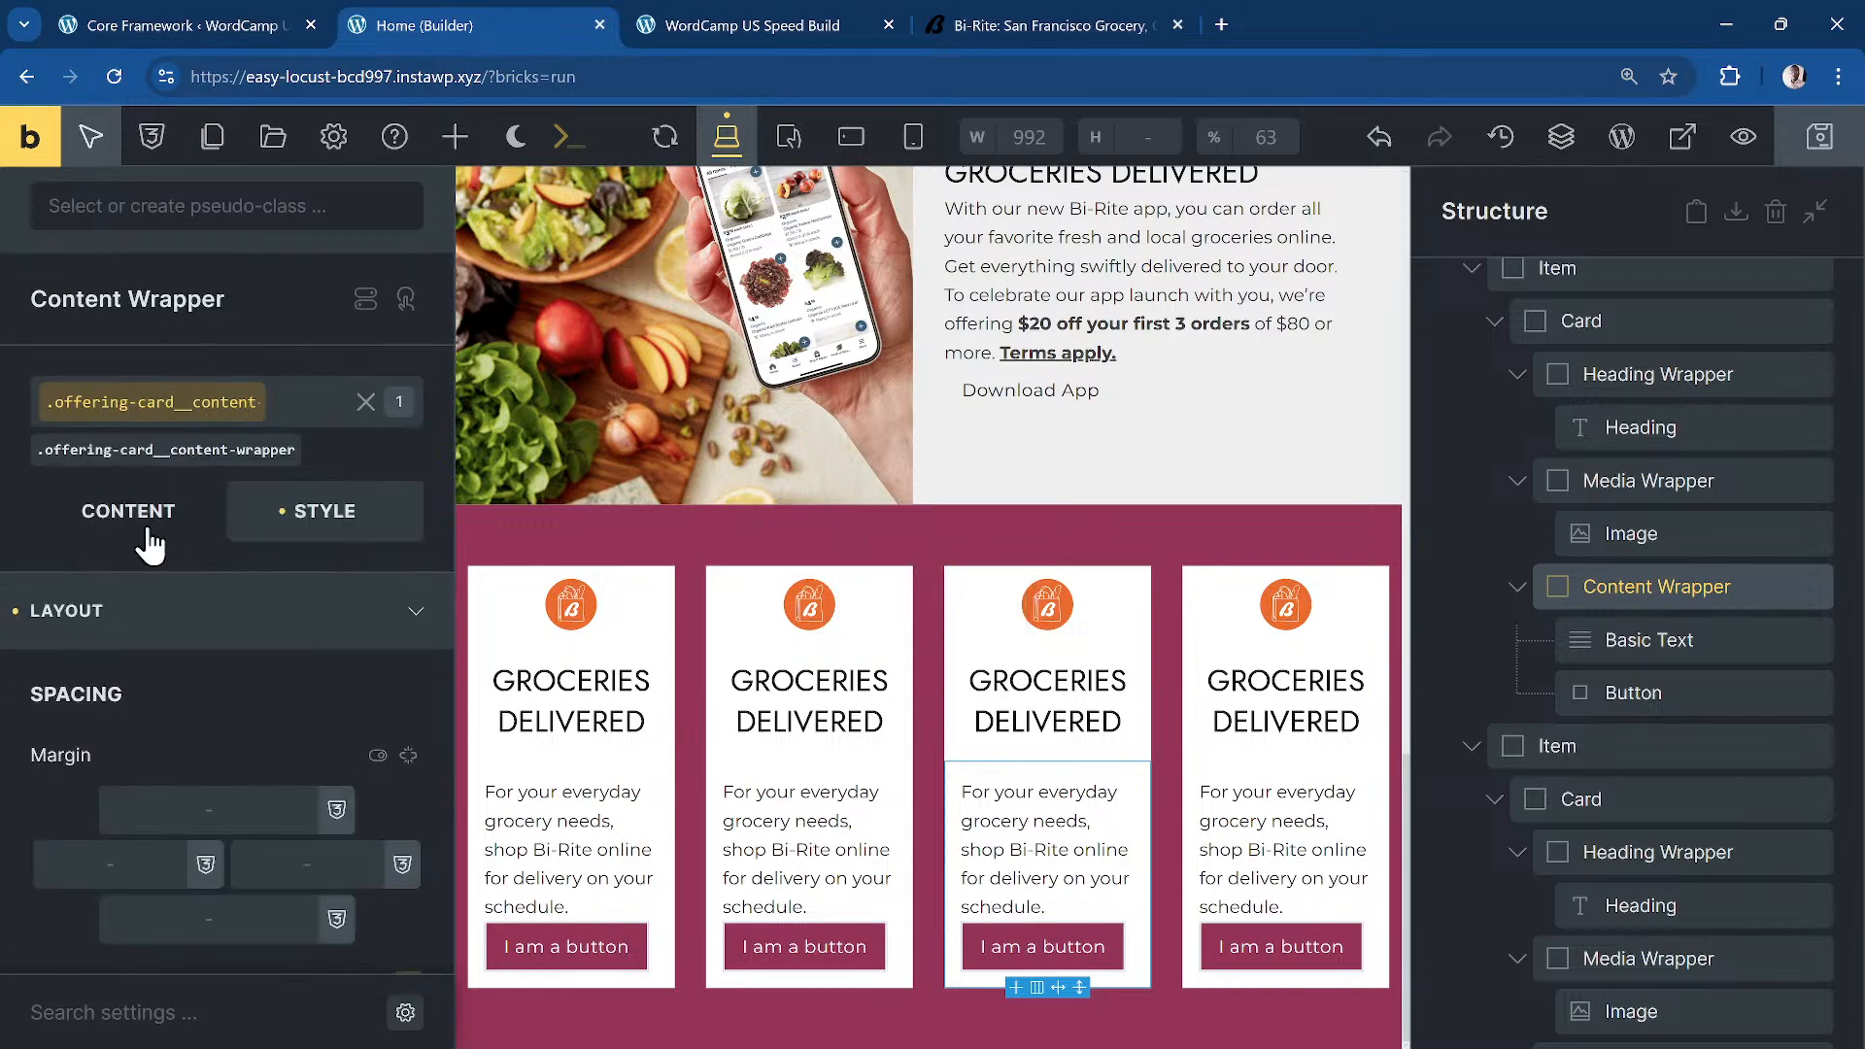
click(151, 529)
scroll(202, 751, down, 5)
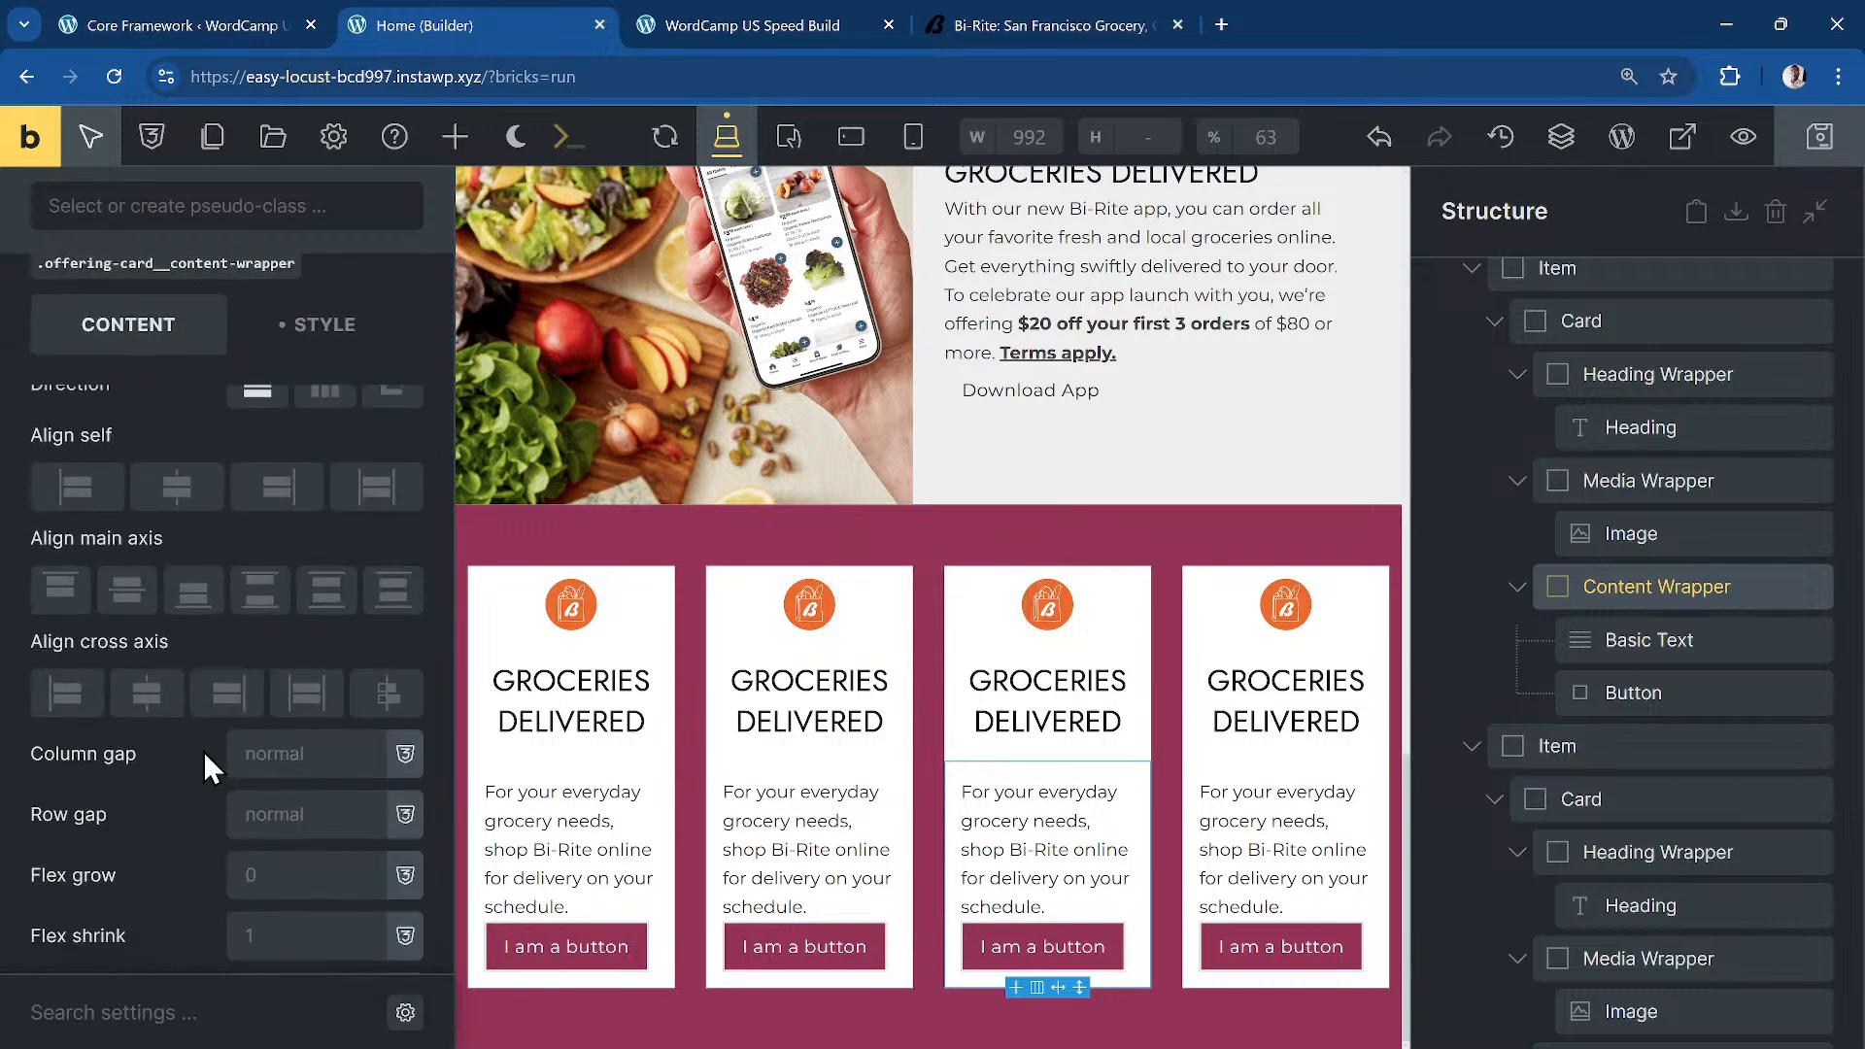
click(313, 808)
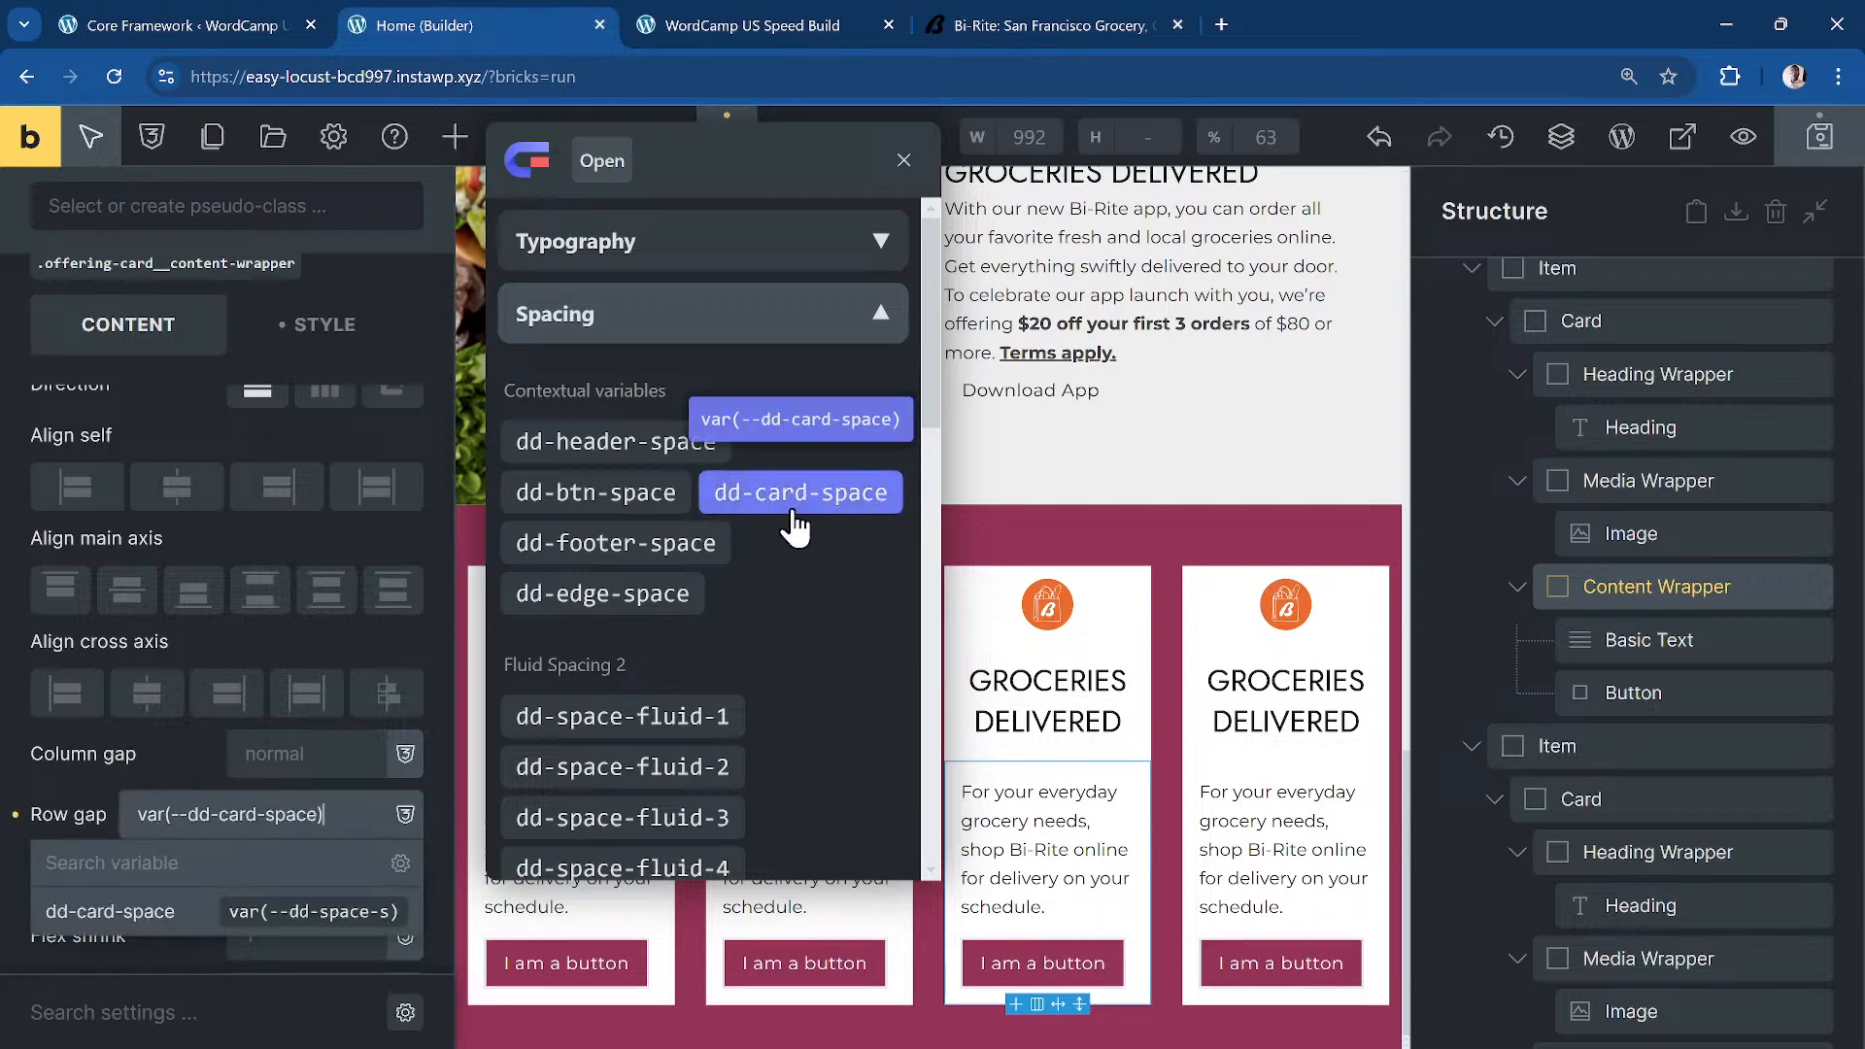
click(794, 500)
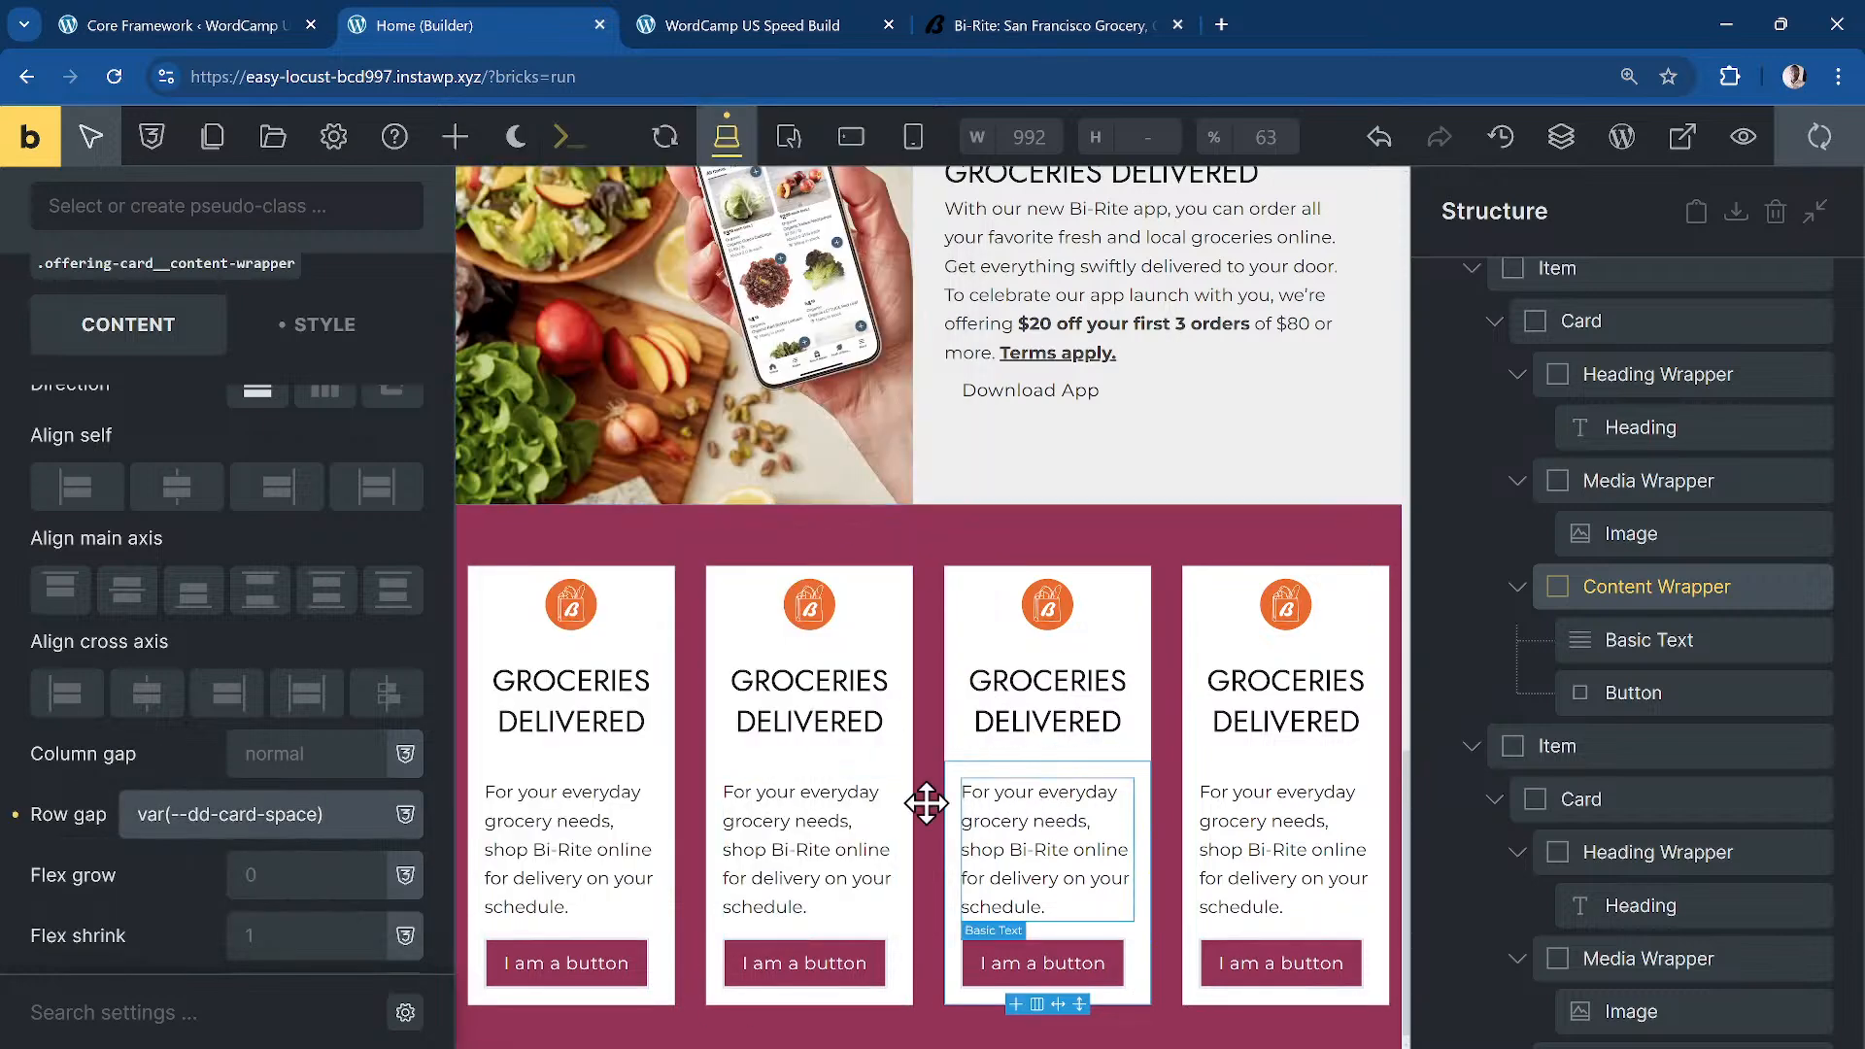
click(602, 707)
Step: Set the card heading font size to dd-fs-md and check it in the preview
click(291, 510)
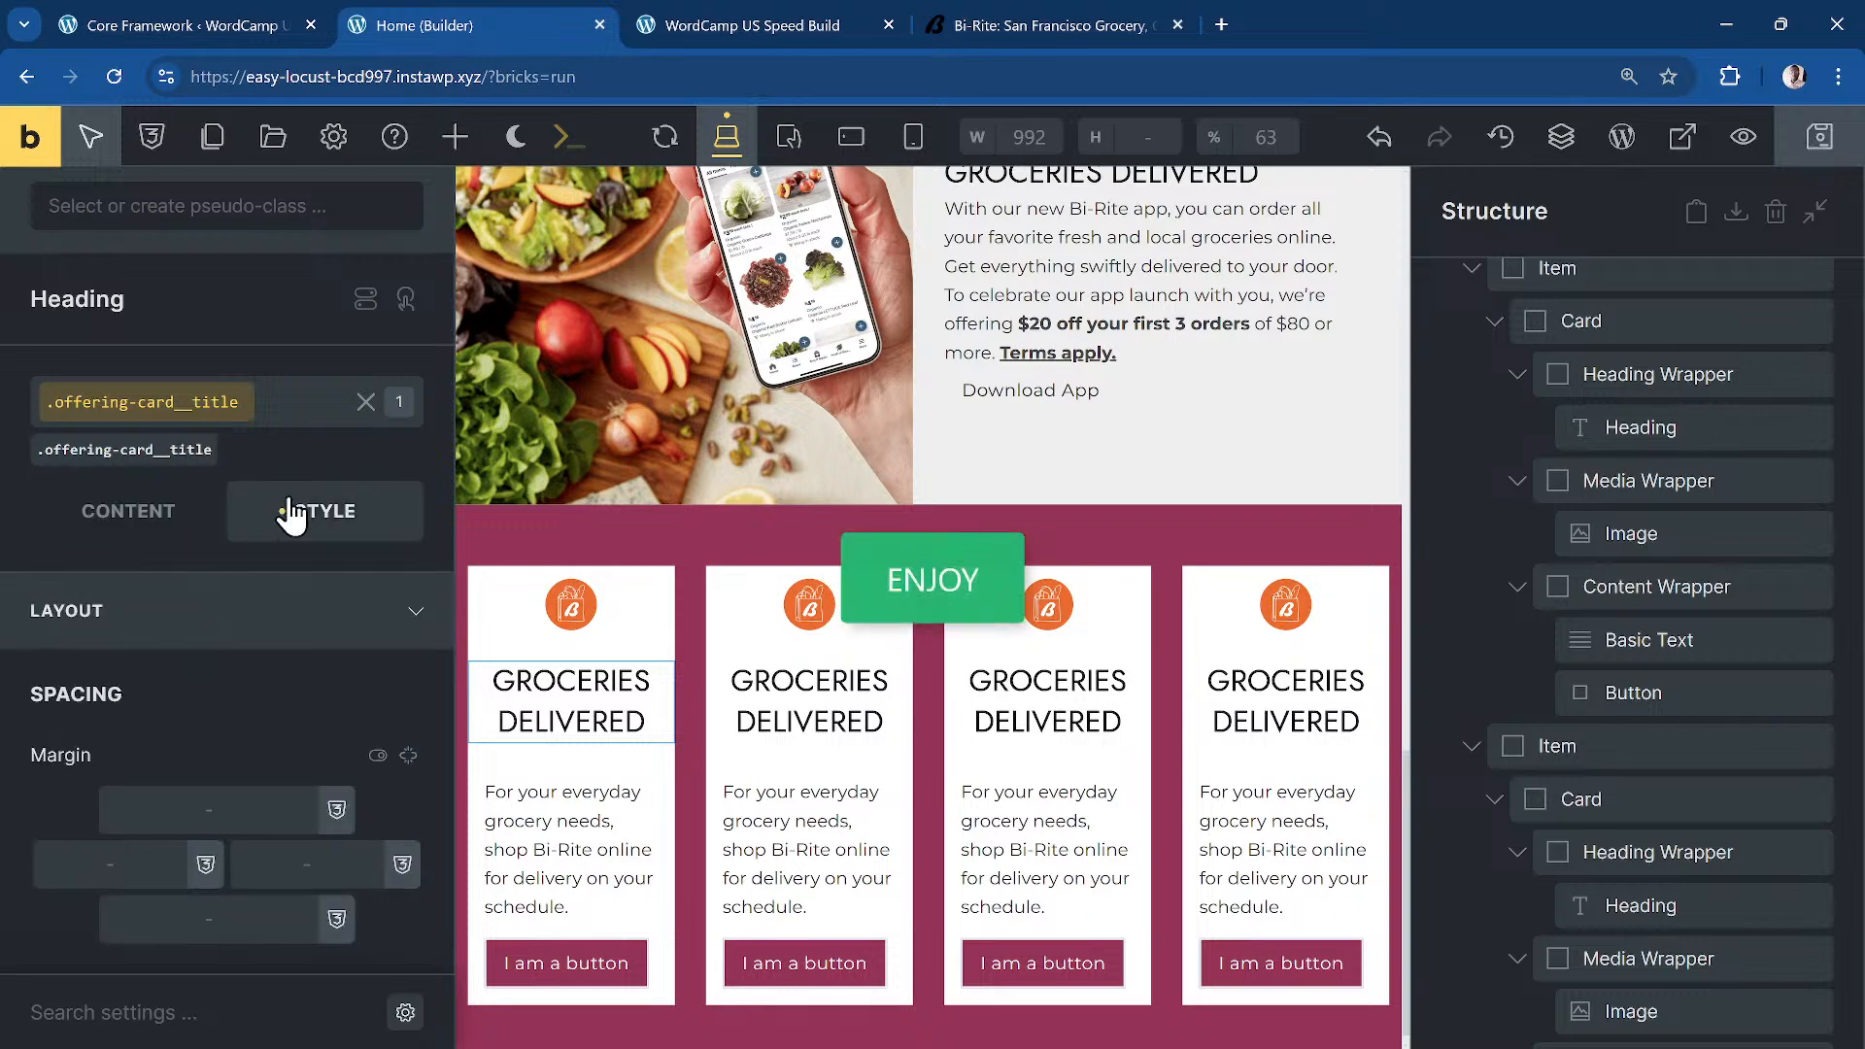
click(230, 612)
click(215, 692)
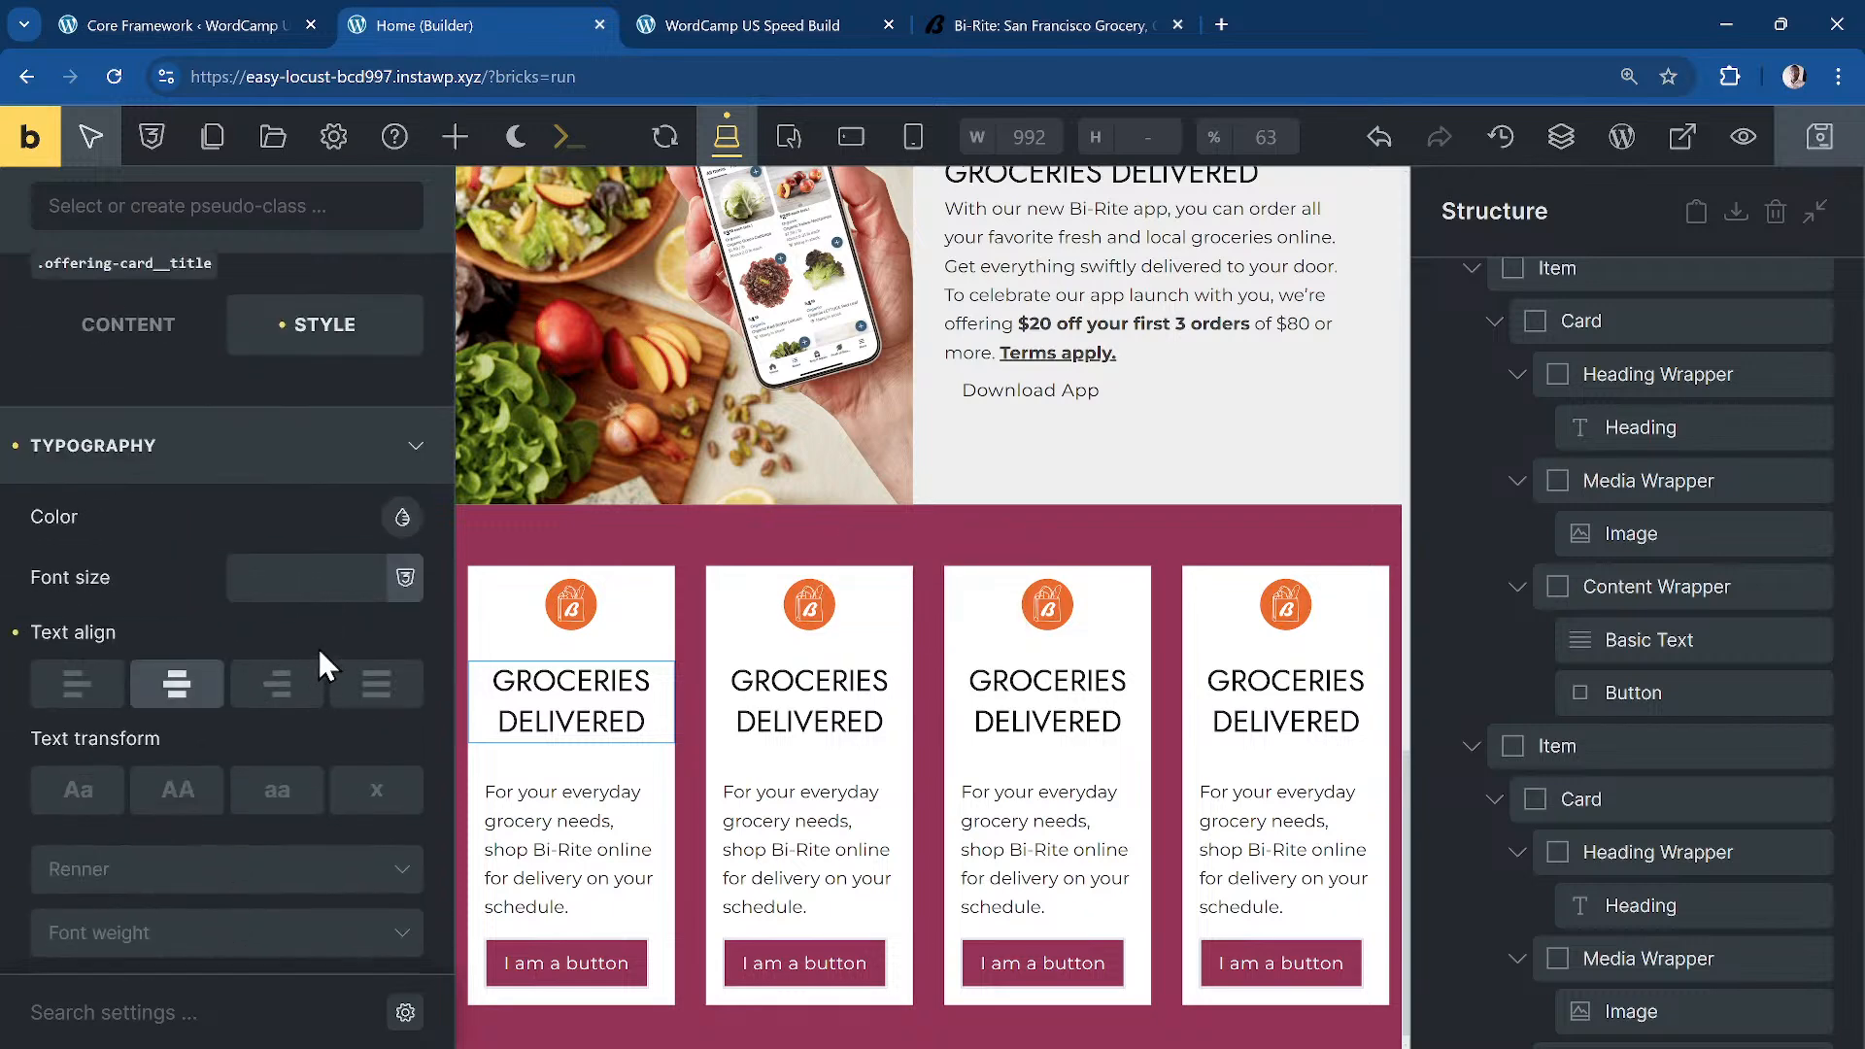
click(283, 561)
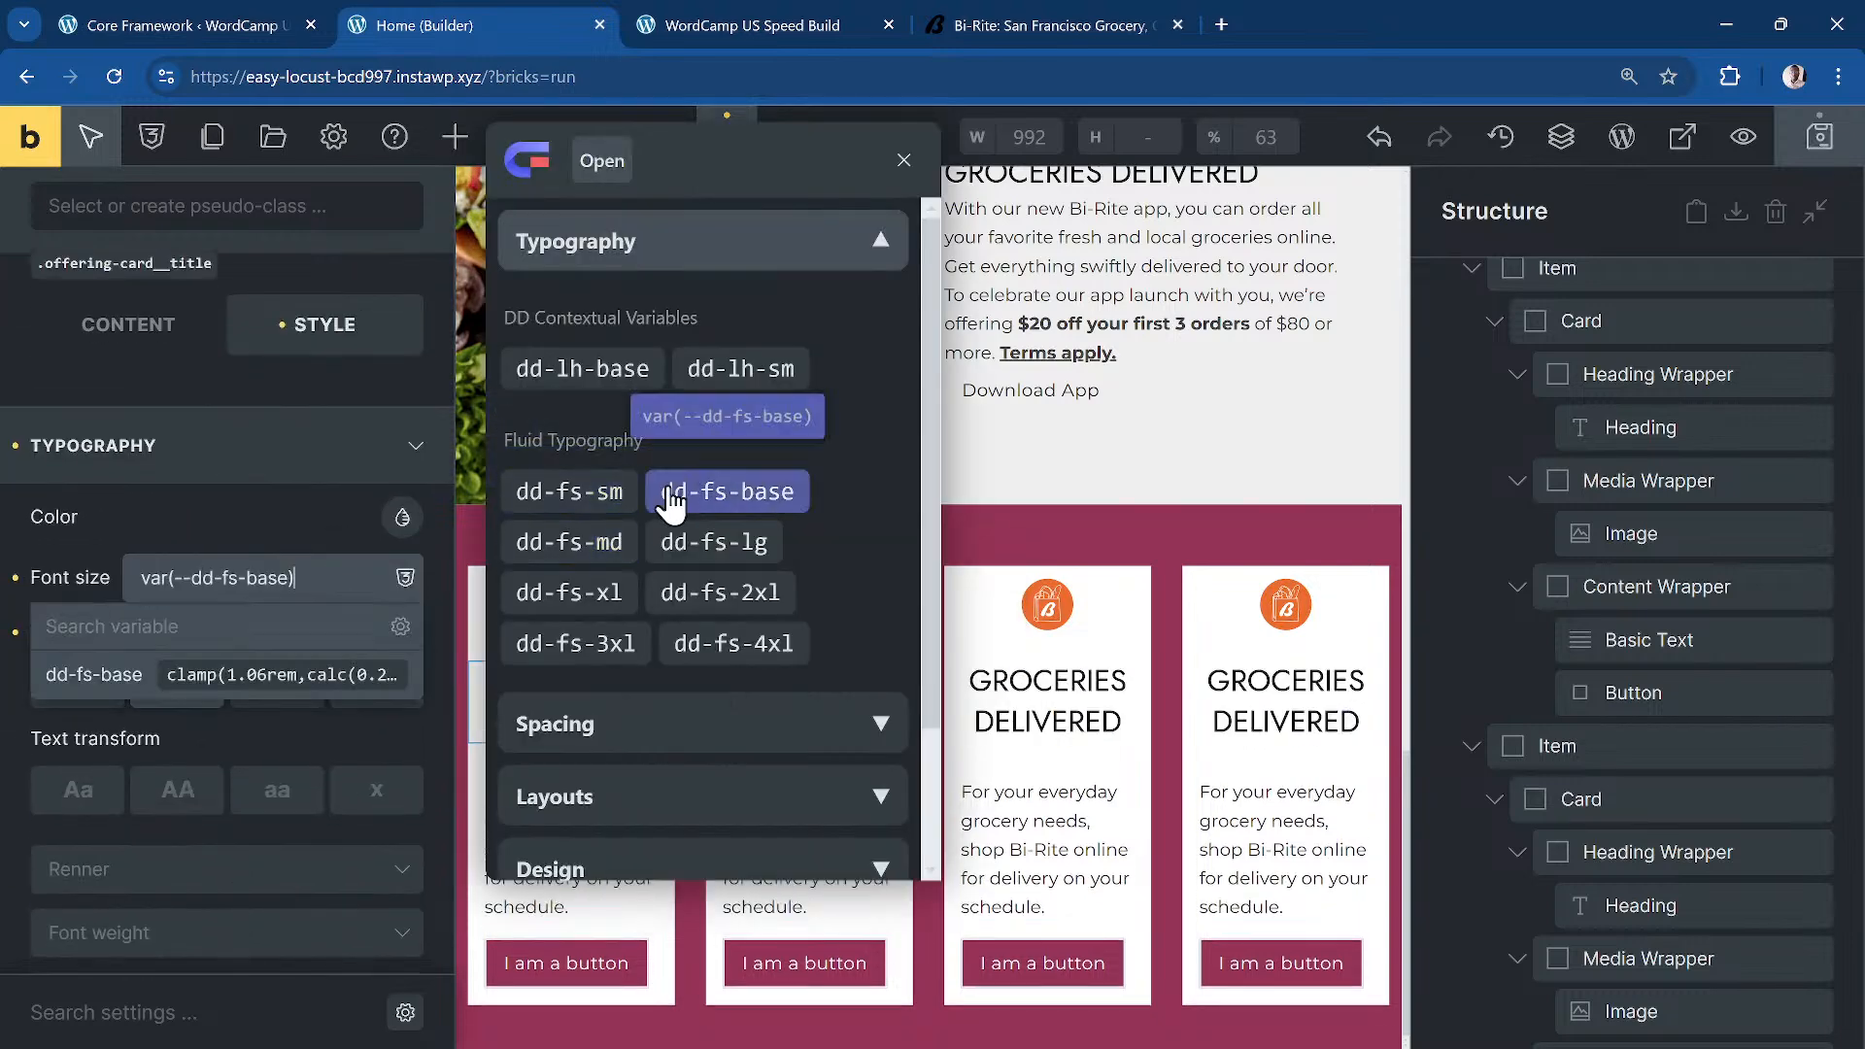
click(569, 541)
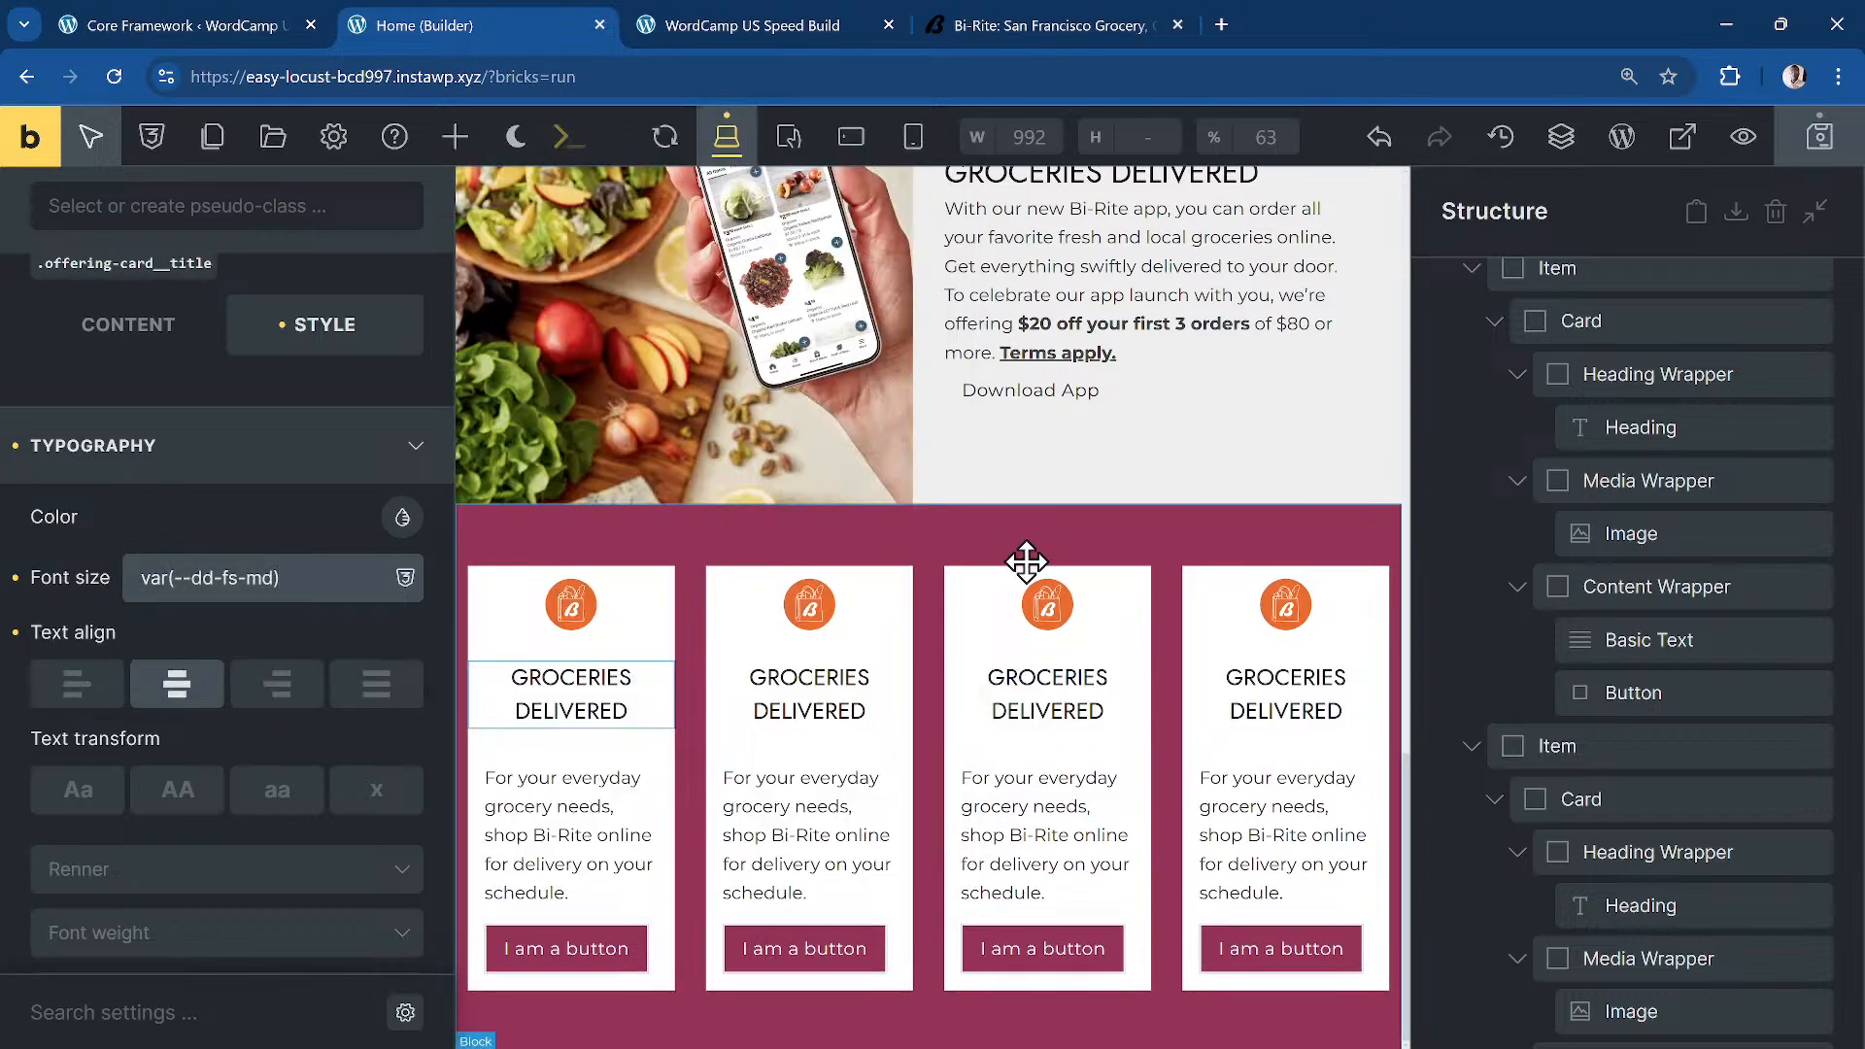
click(786, 26)
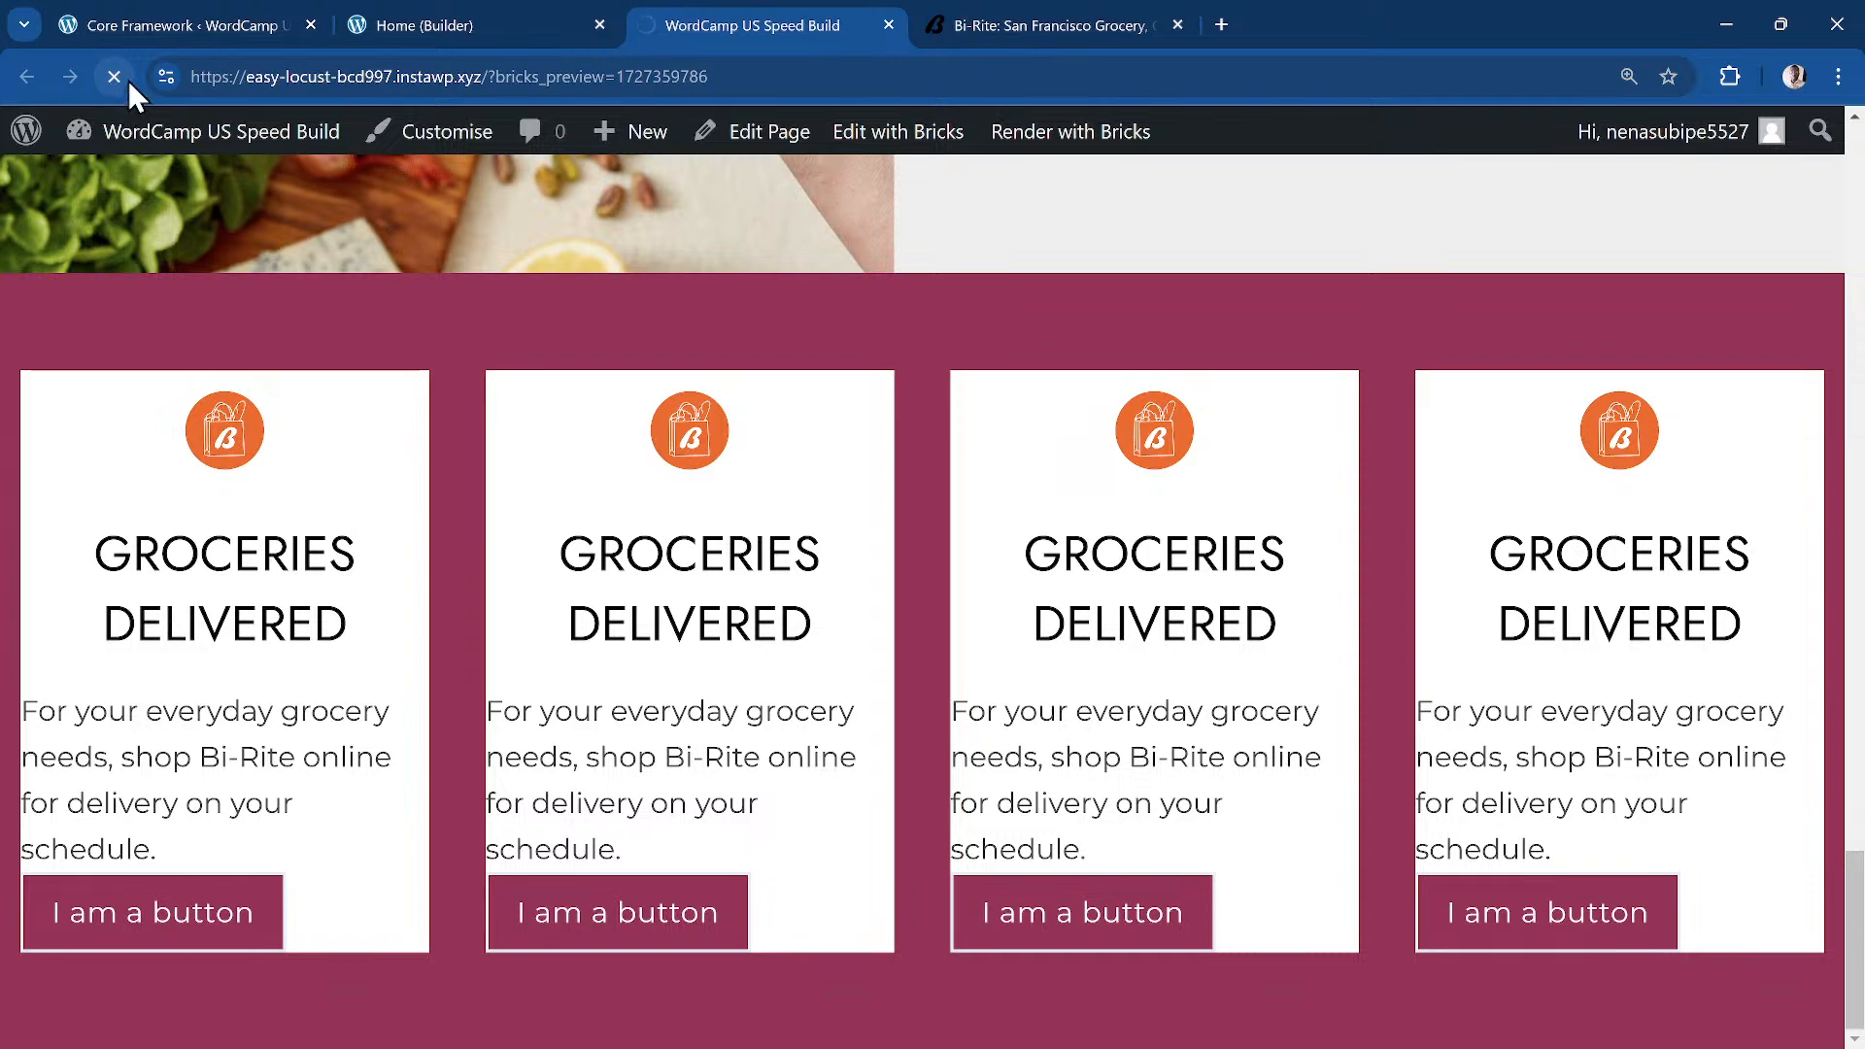
click(126, 76)
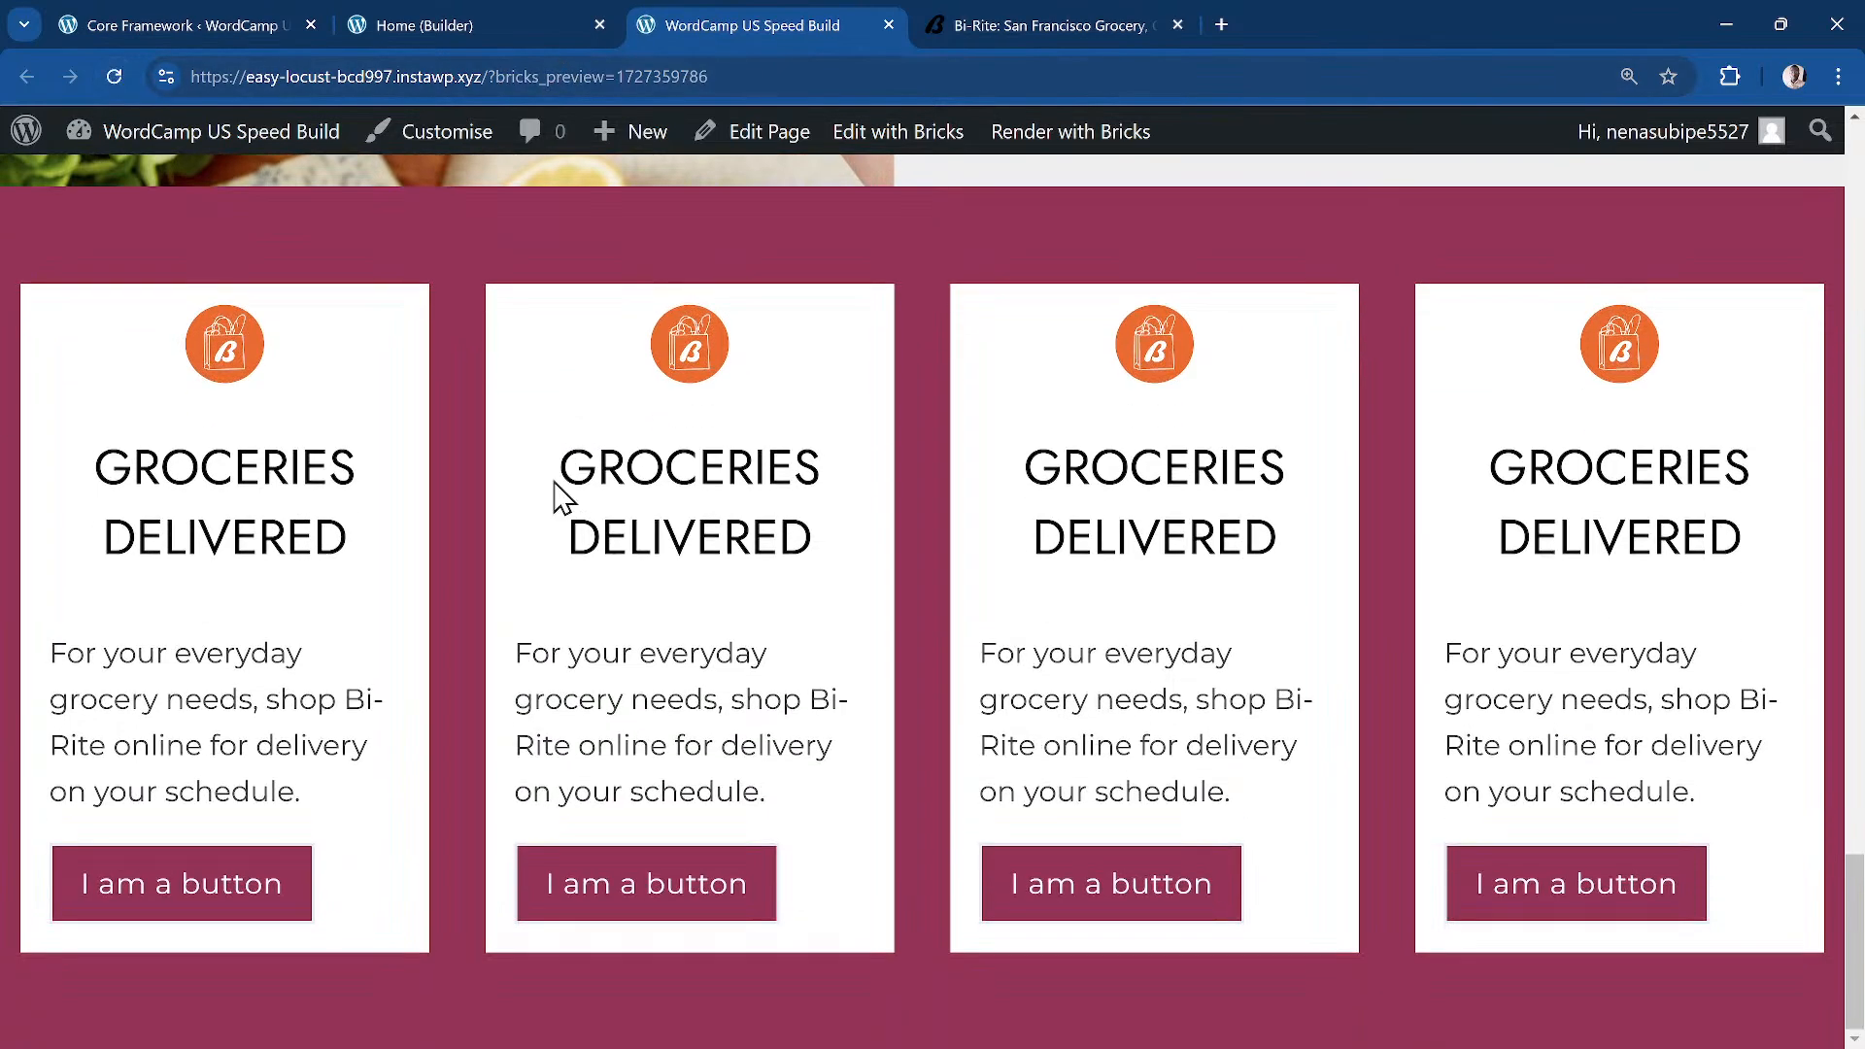
click(432, 26)
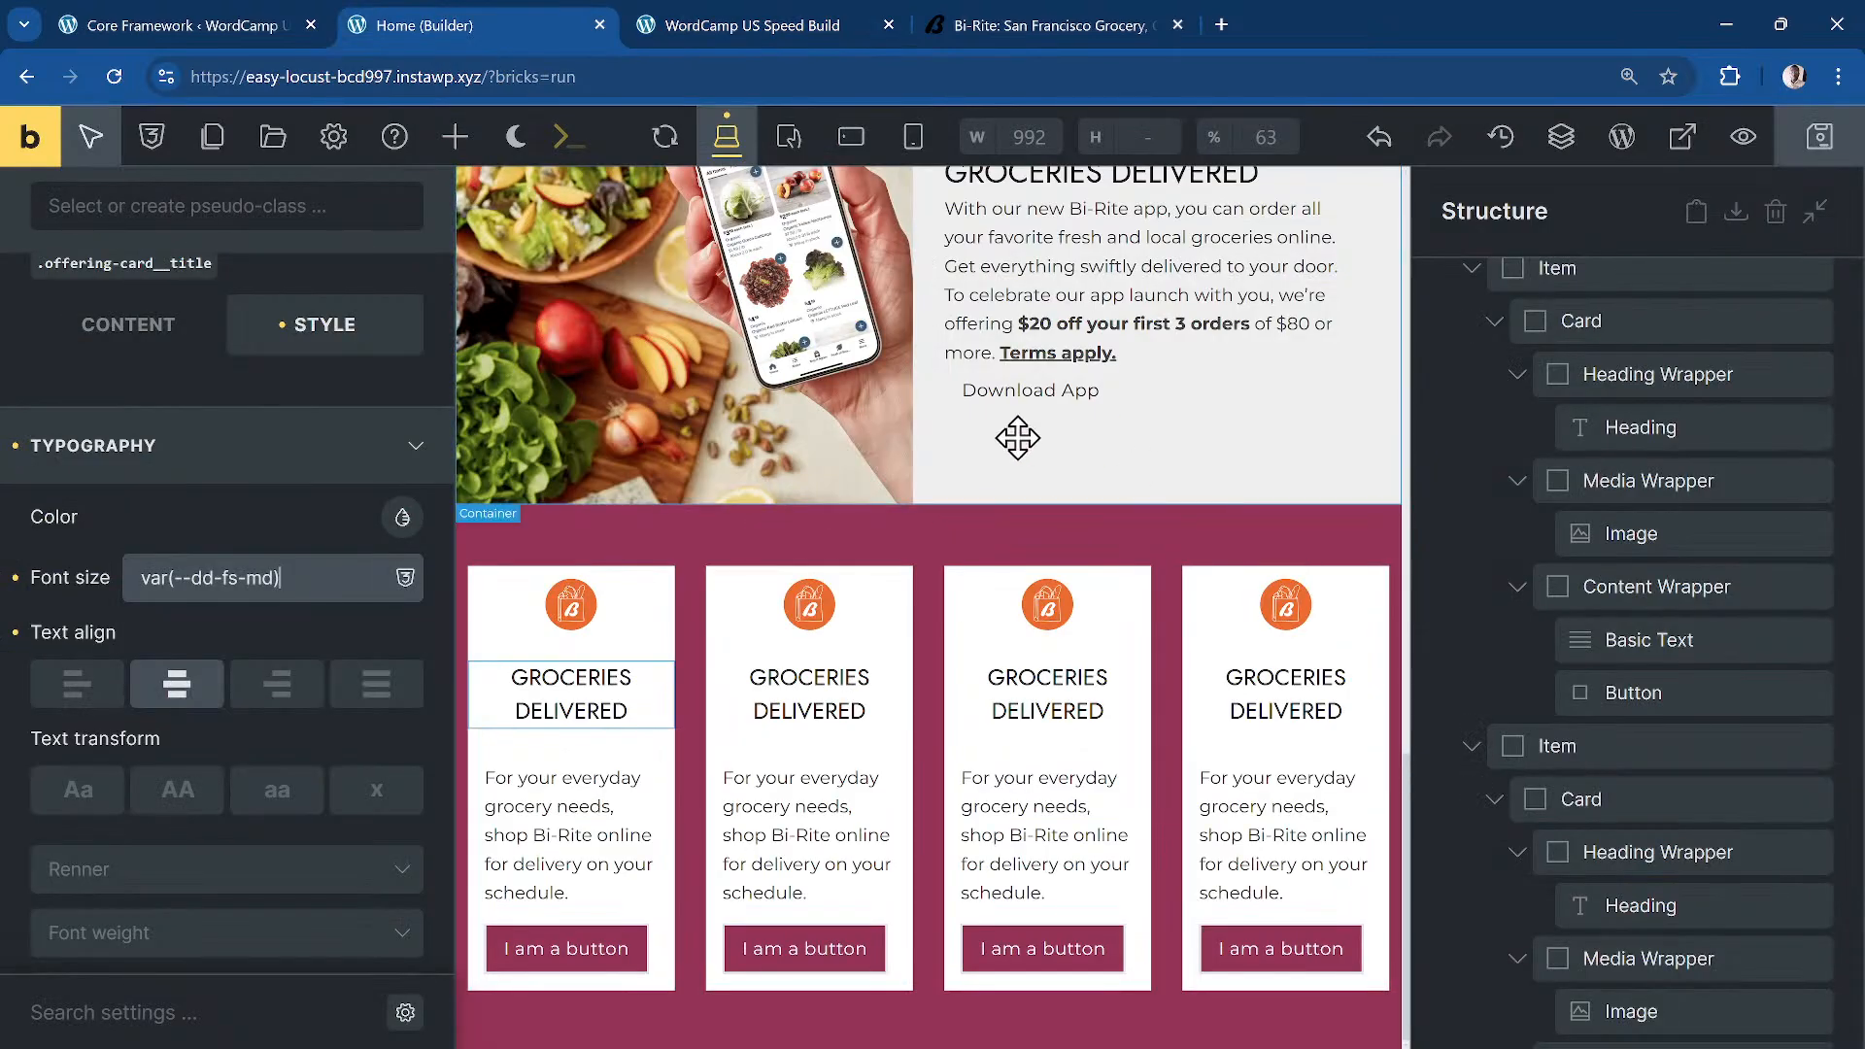
Step: Change the heading font size to var(--dd-fs-base) and save the page
click(580, 712)
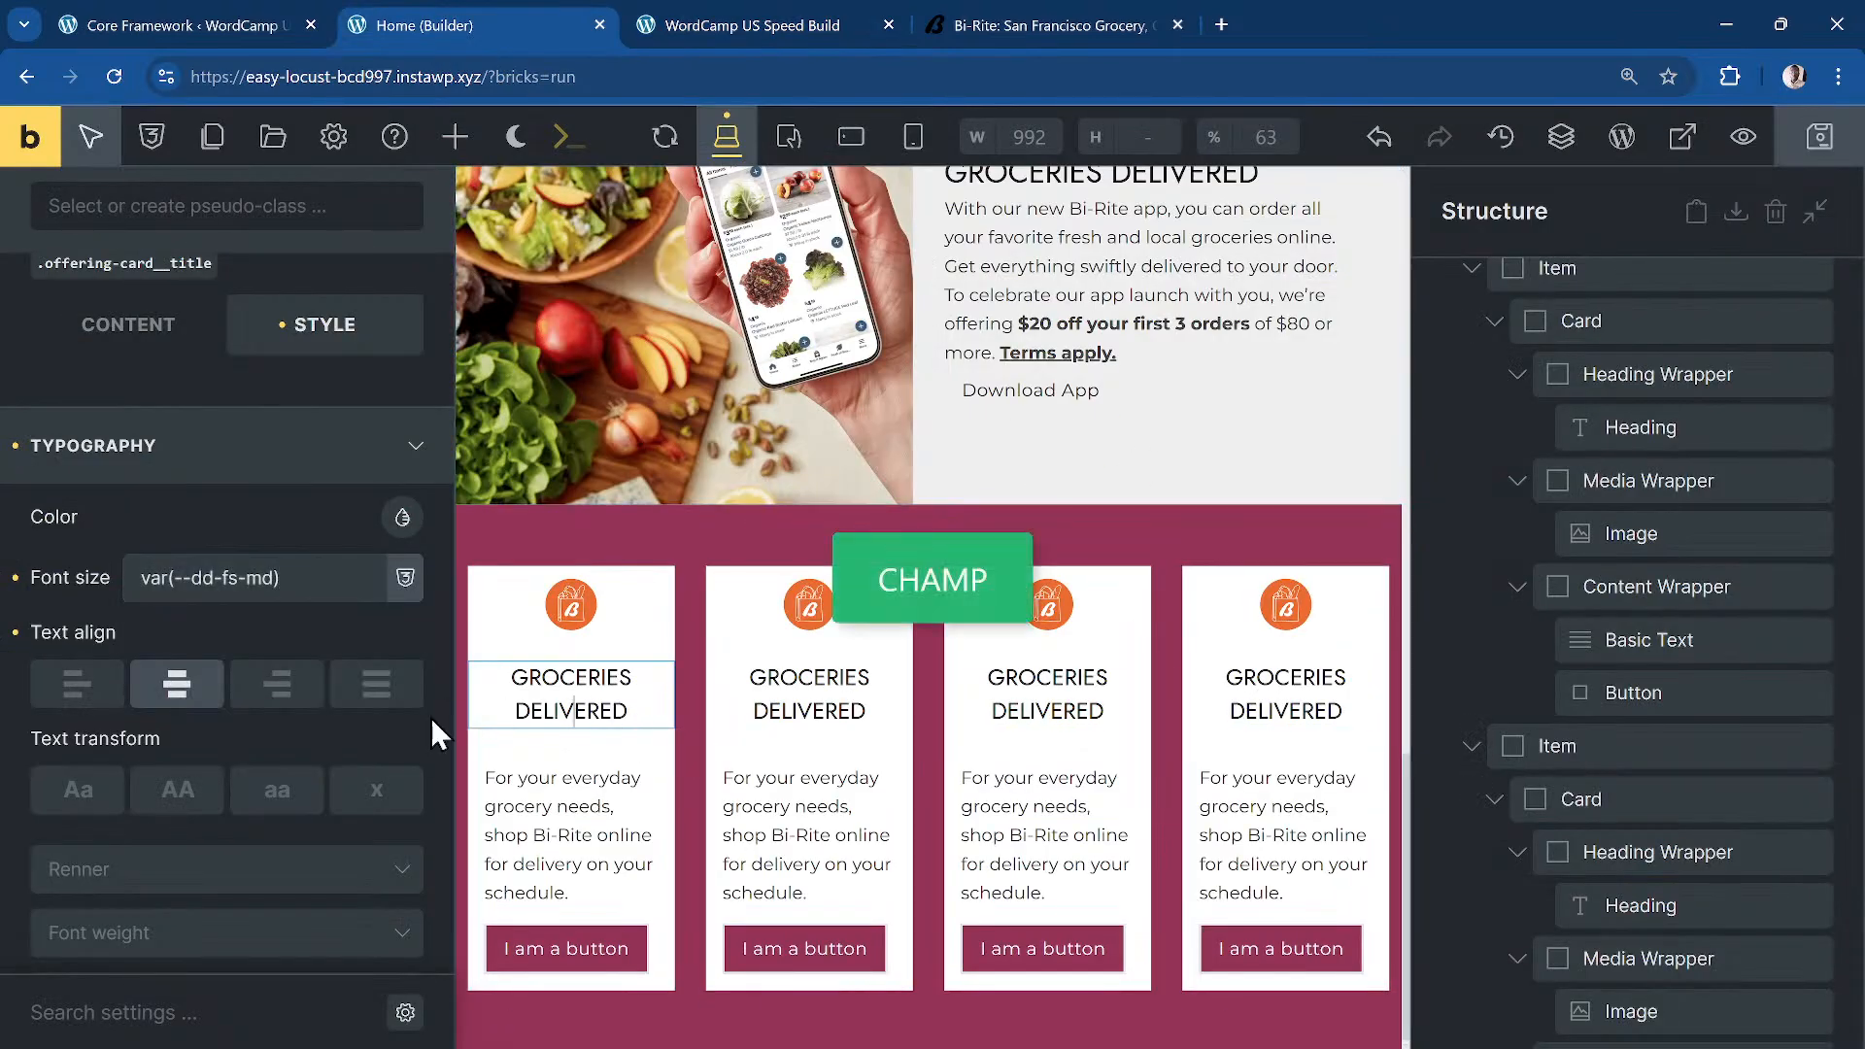
double_click(257, 575)
text(base)
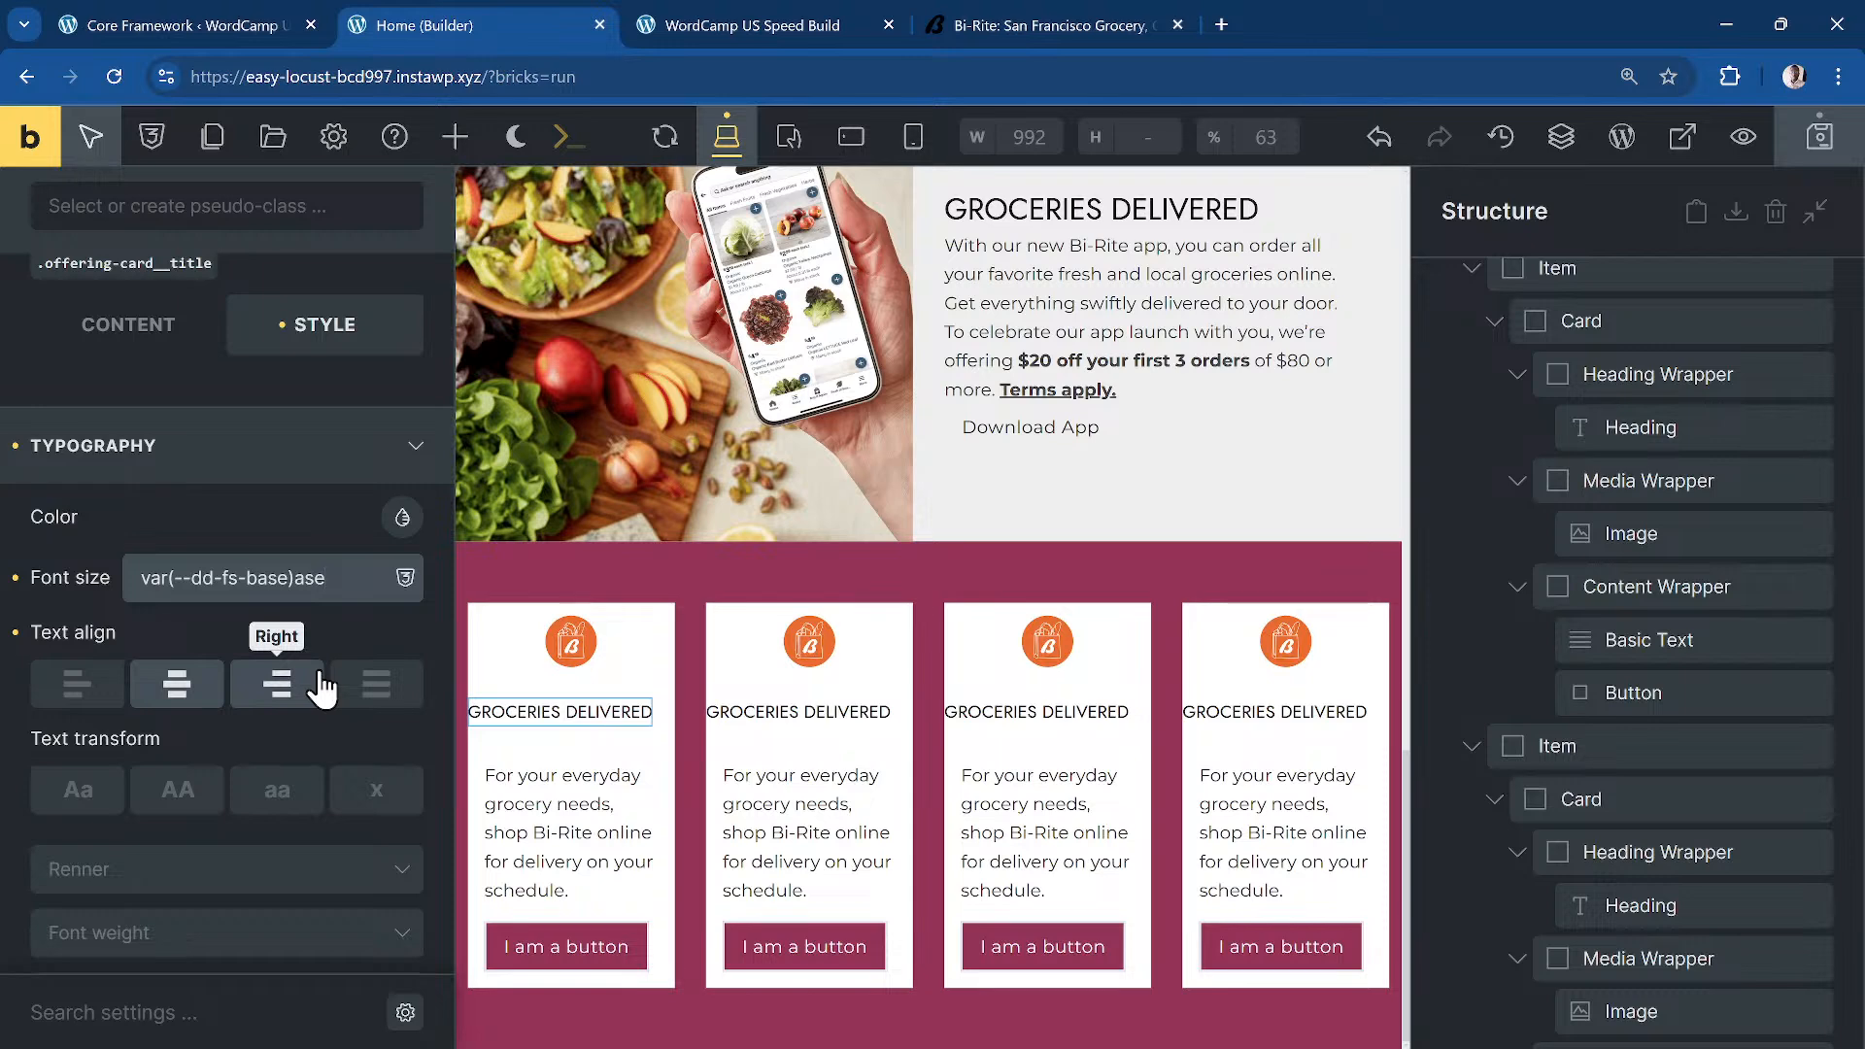
key(BackSpace)
key(BackSpace)
click(342, 672)
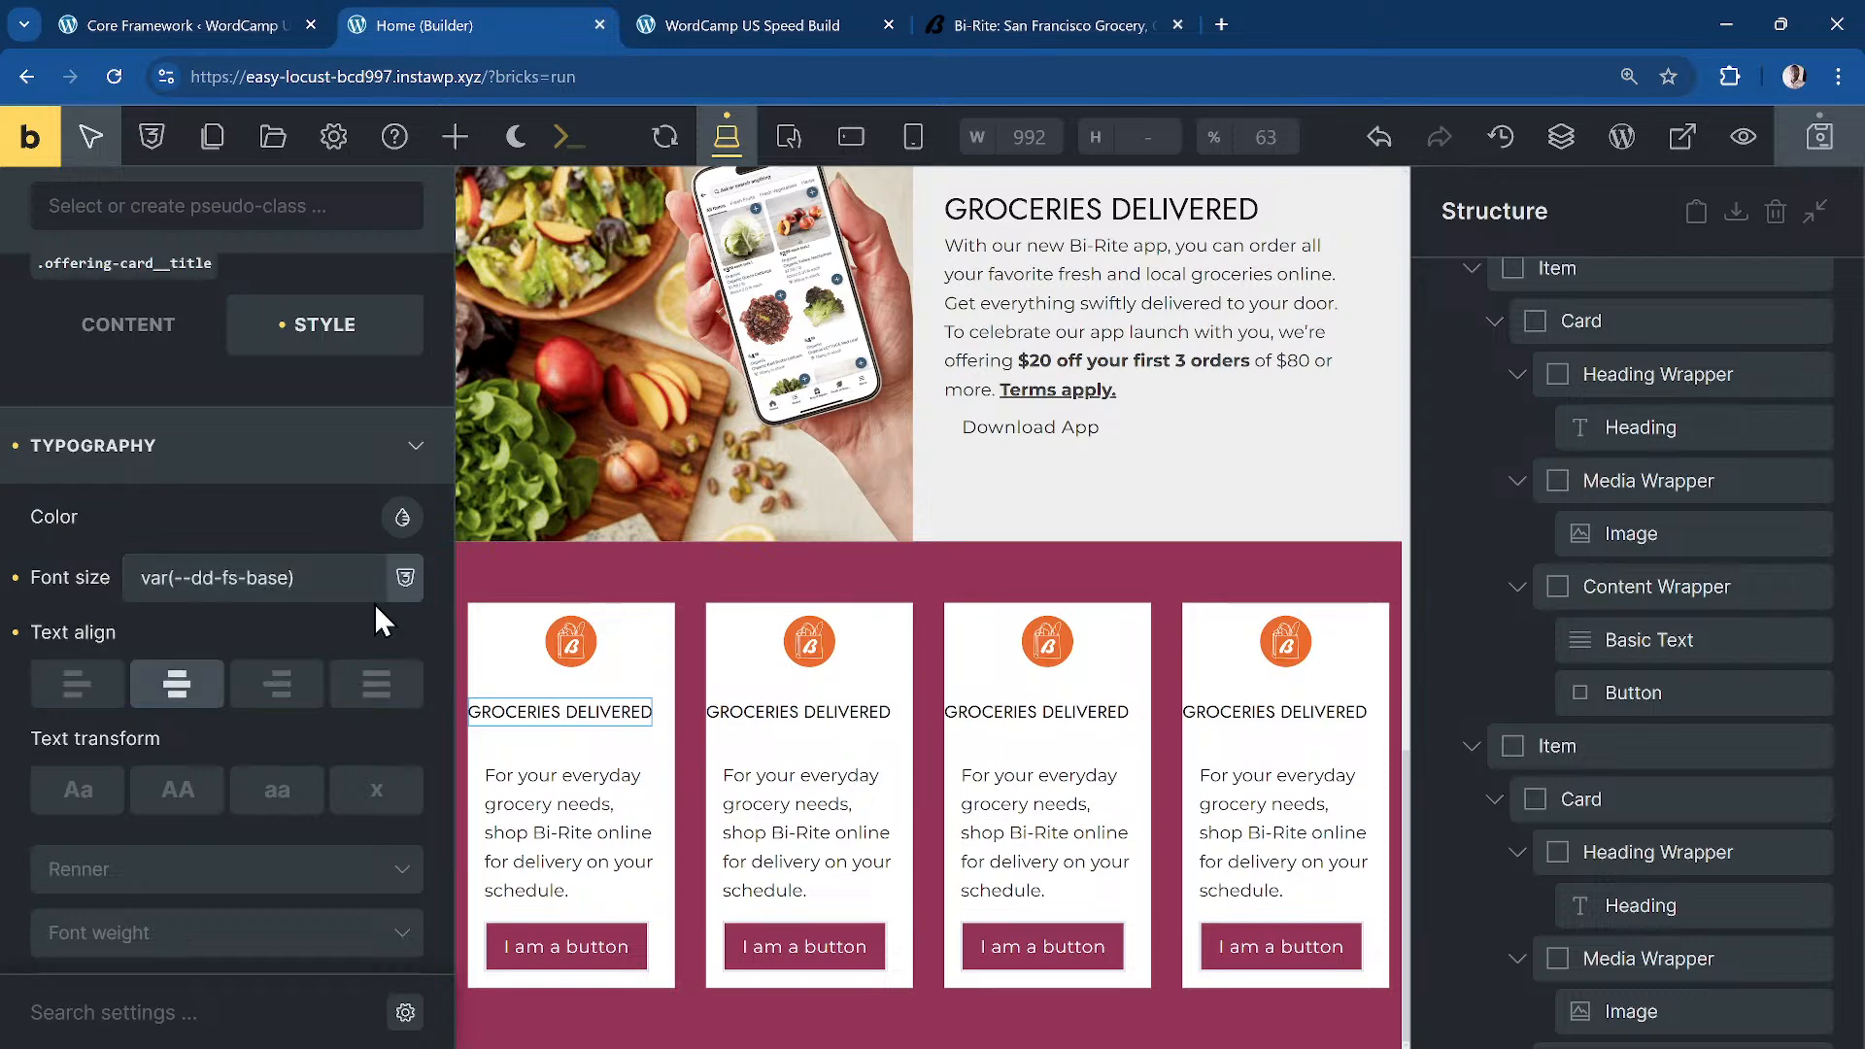
key(ctrl+s)
scroll(185, 476, up, 3)
Step: Select the first card's heading wrapper and bring up its style settings
click(115, 688)
scroll(113, 680, down, 2)
scroll(1615, 592, up, 4)
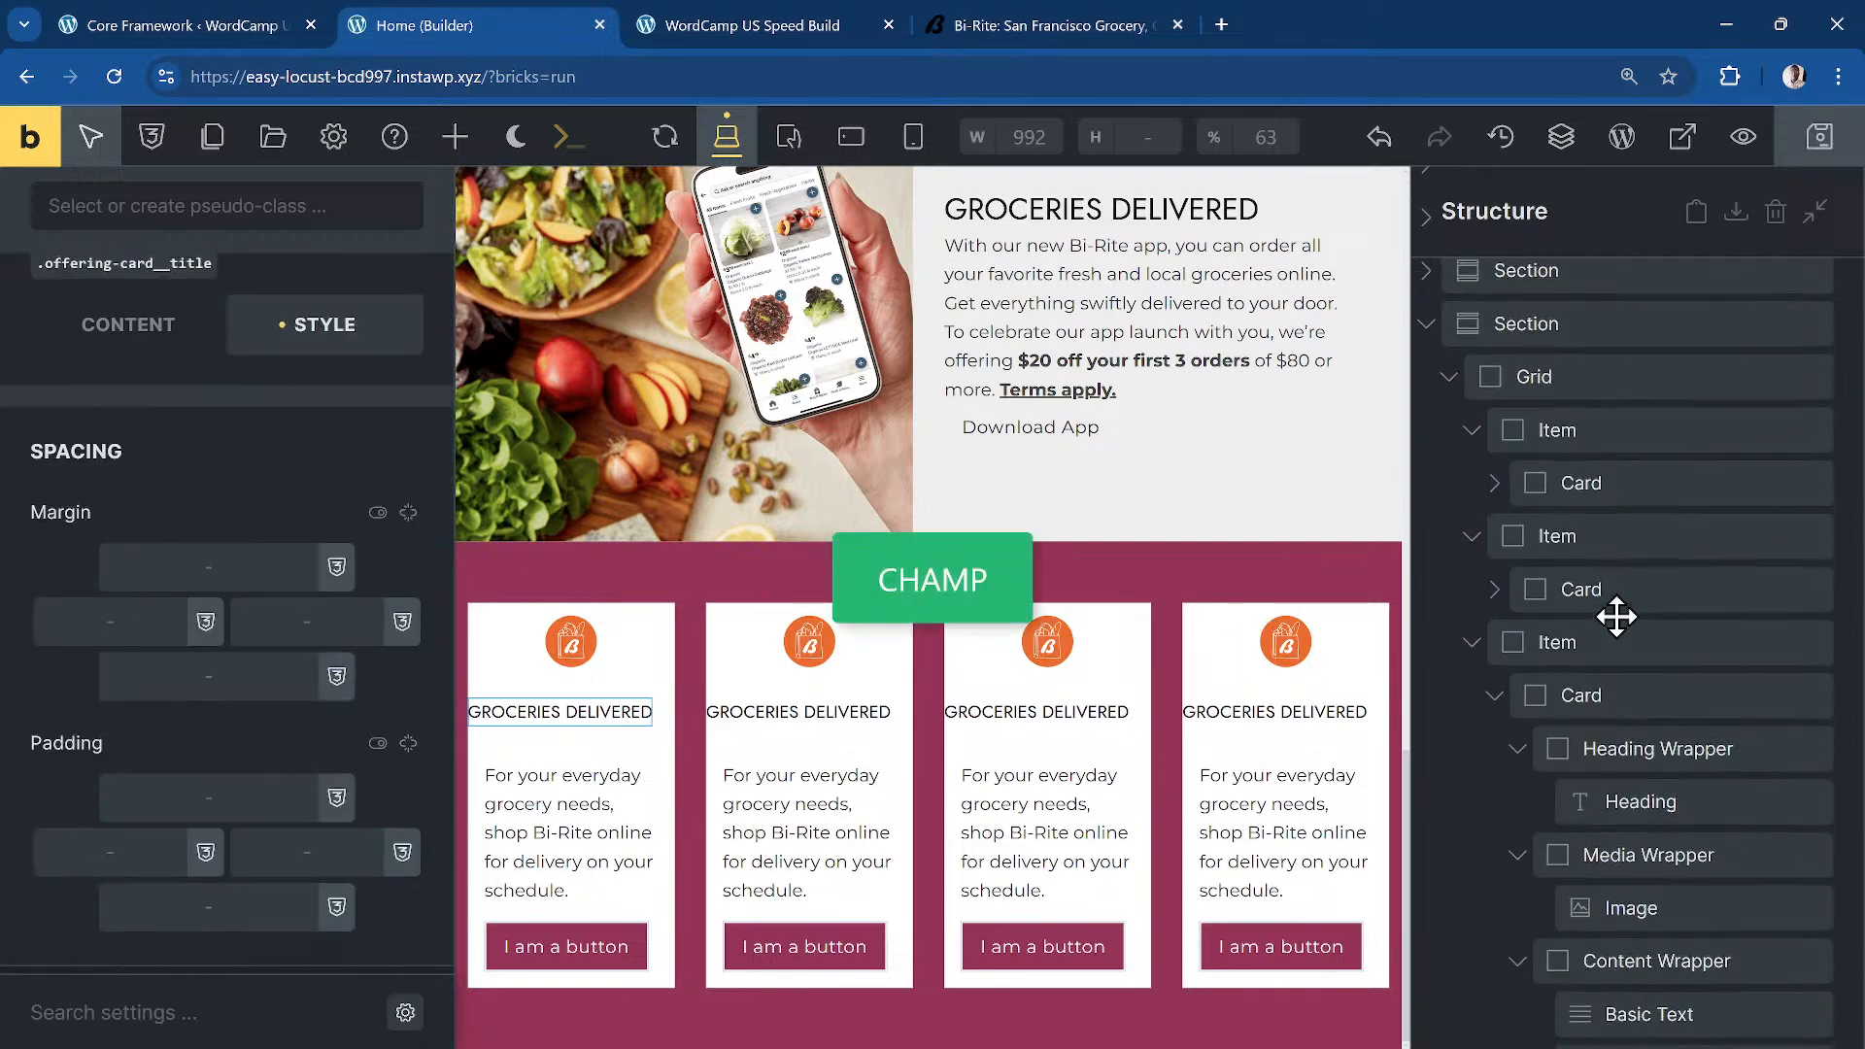
scroll(1613, 612, down, 5)
scroll(1632, 598, up, 5)
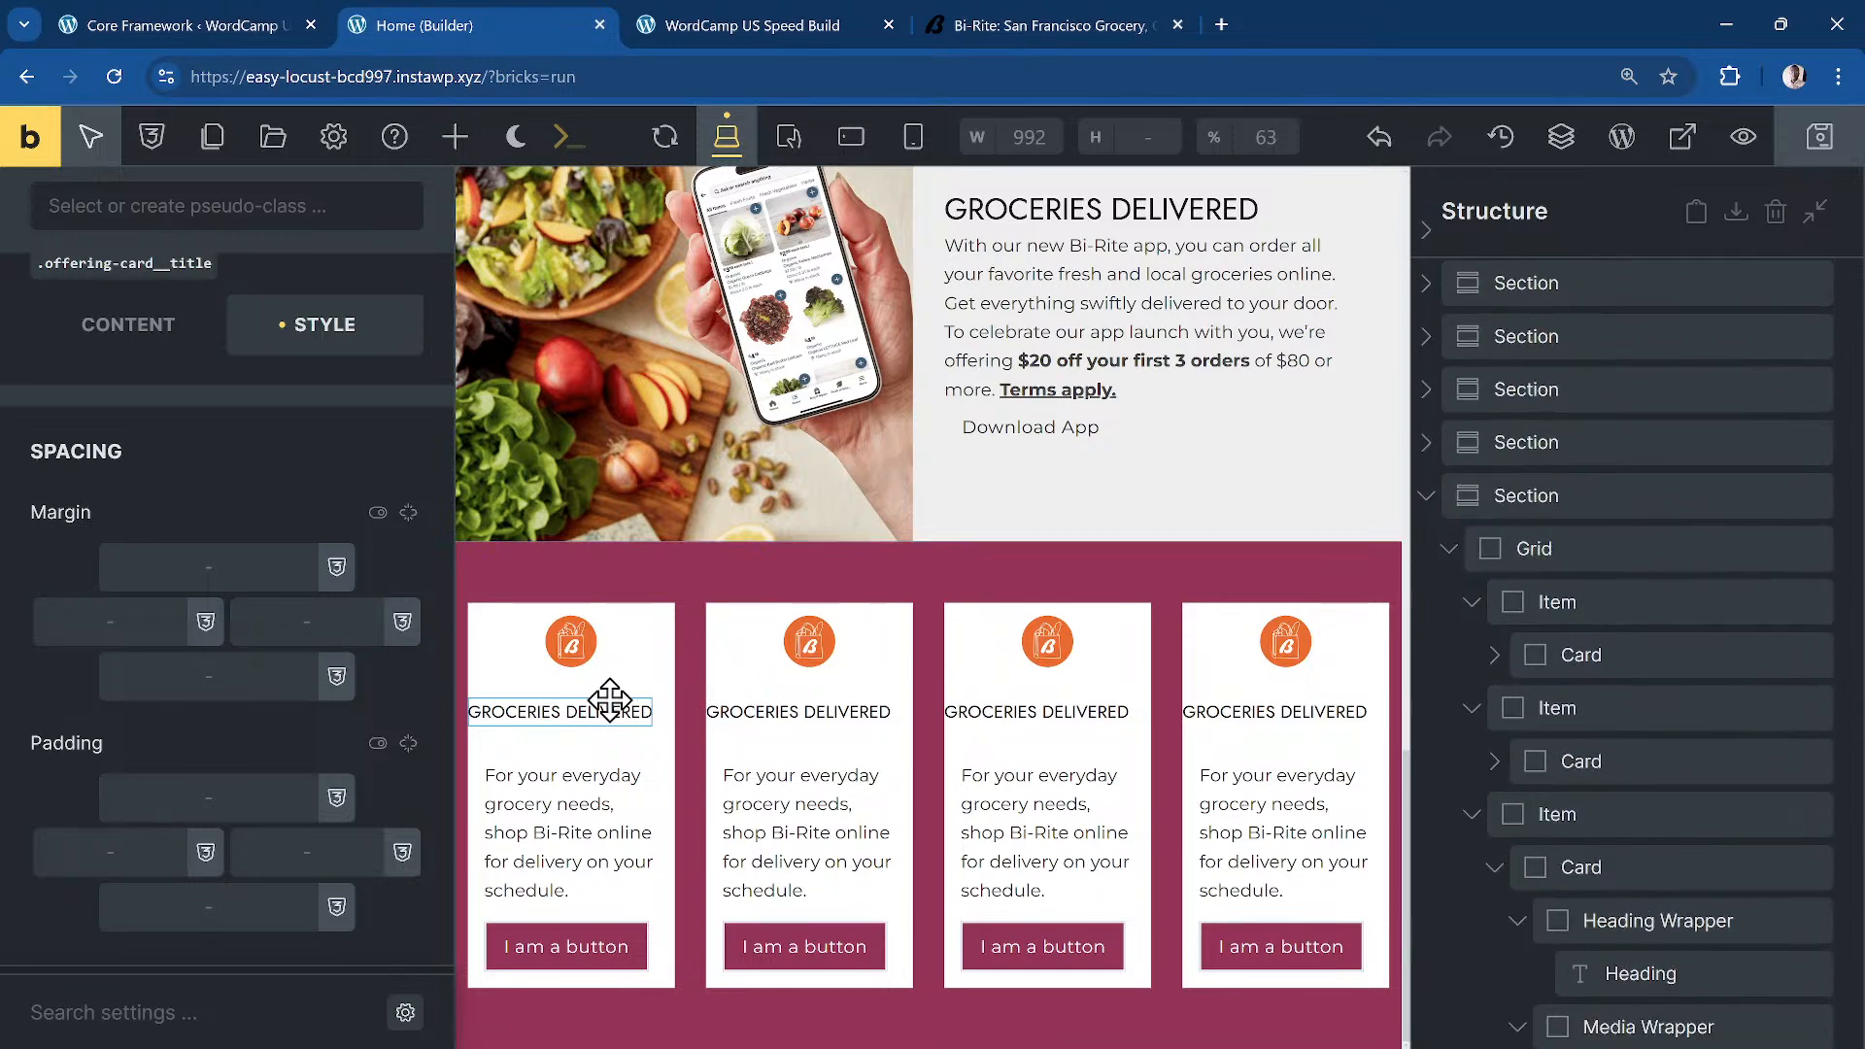
click(1501, 655)
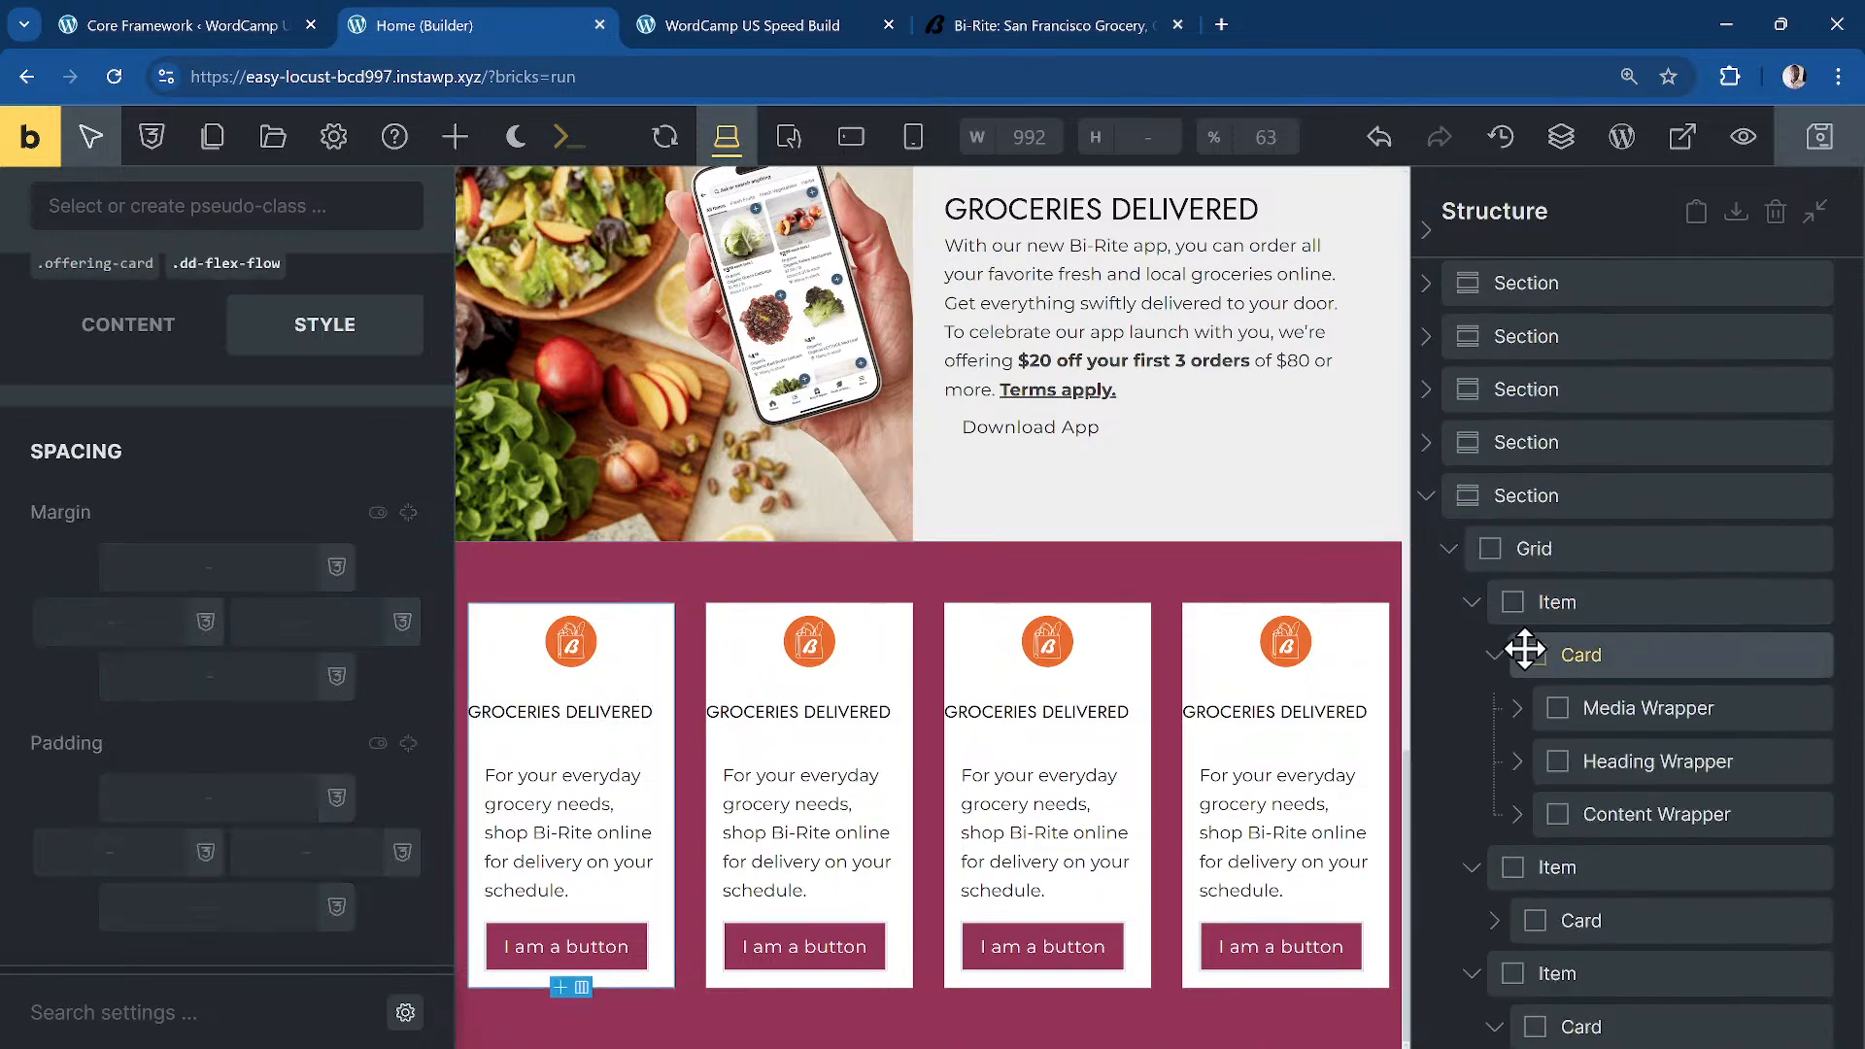
click(1613, 741)
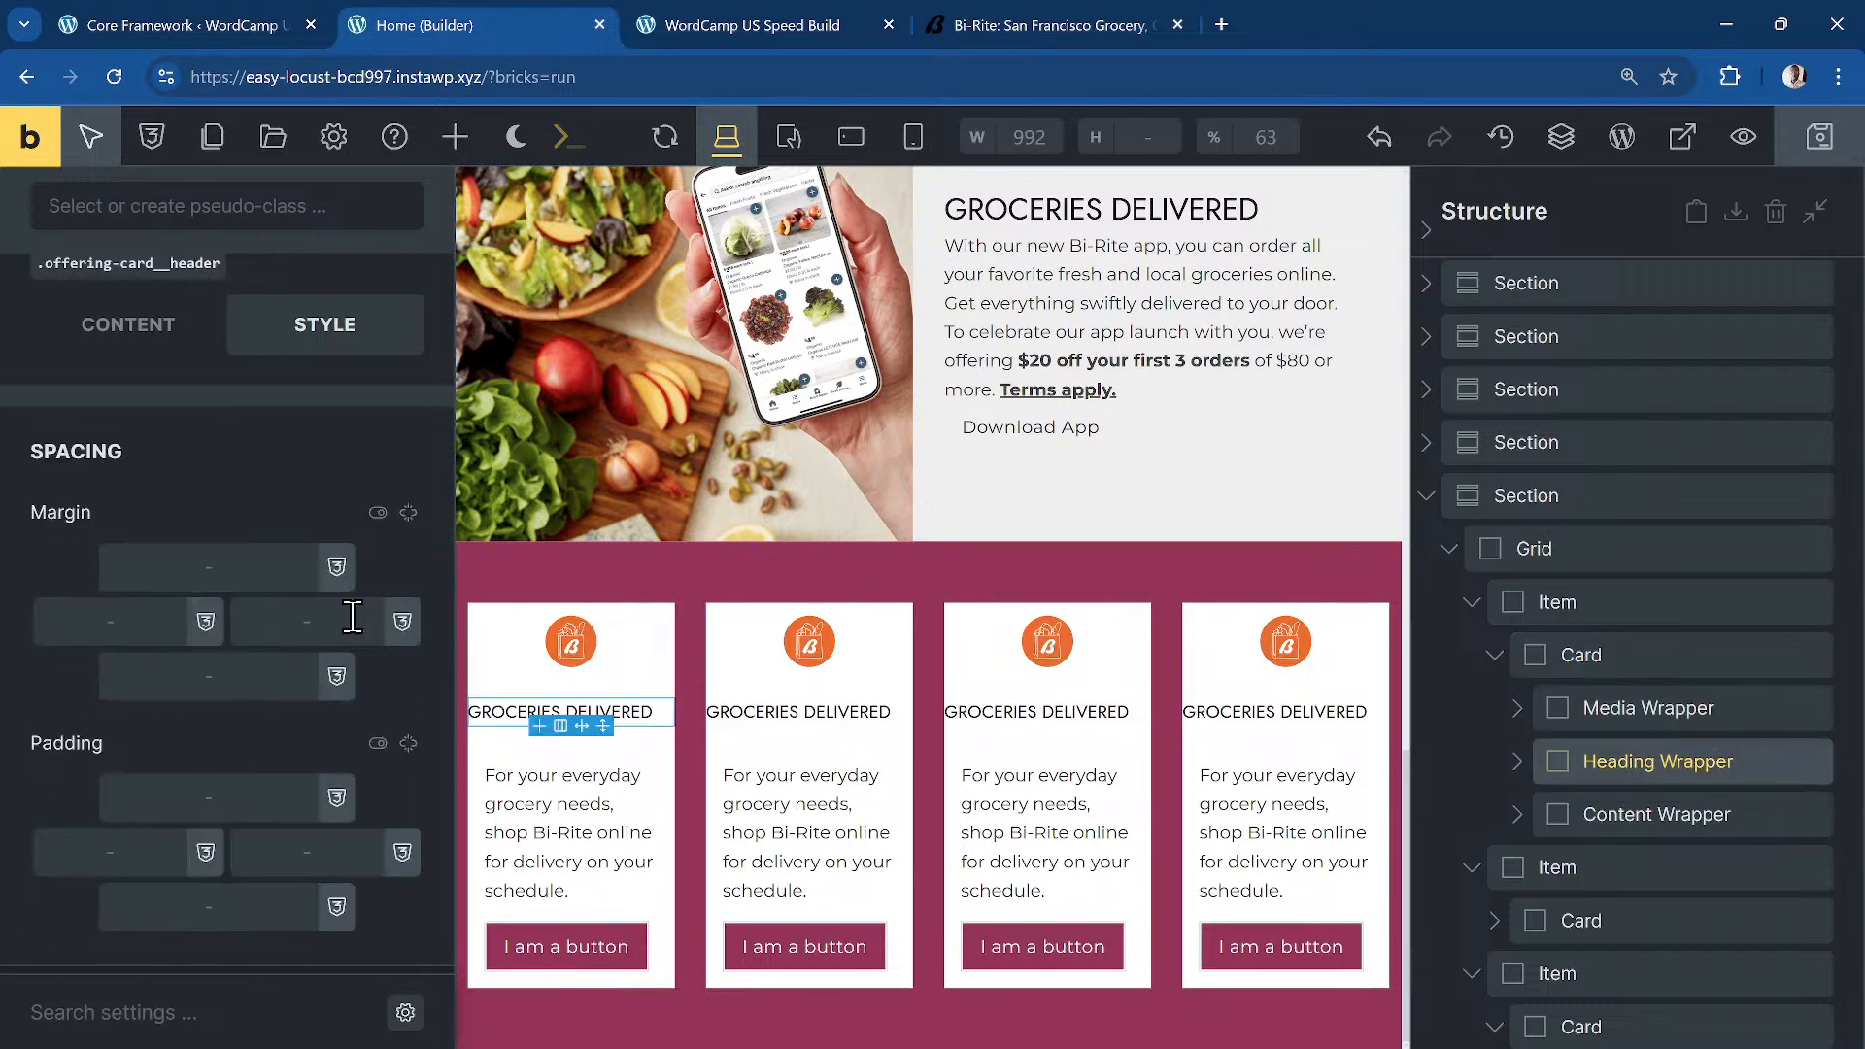
click(116, 331)
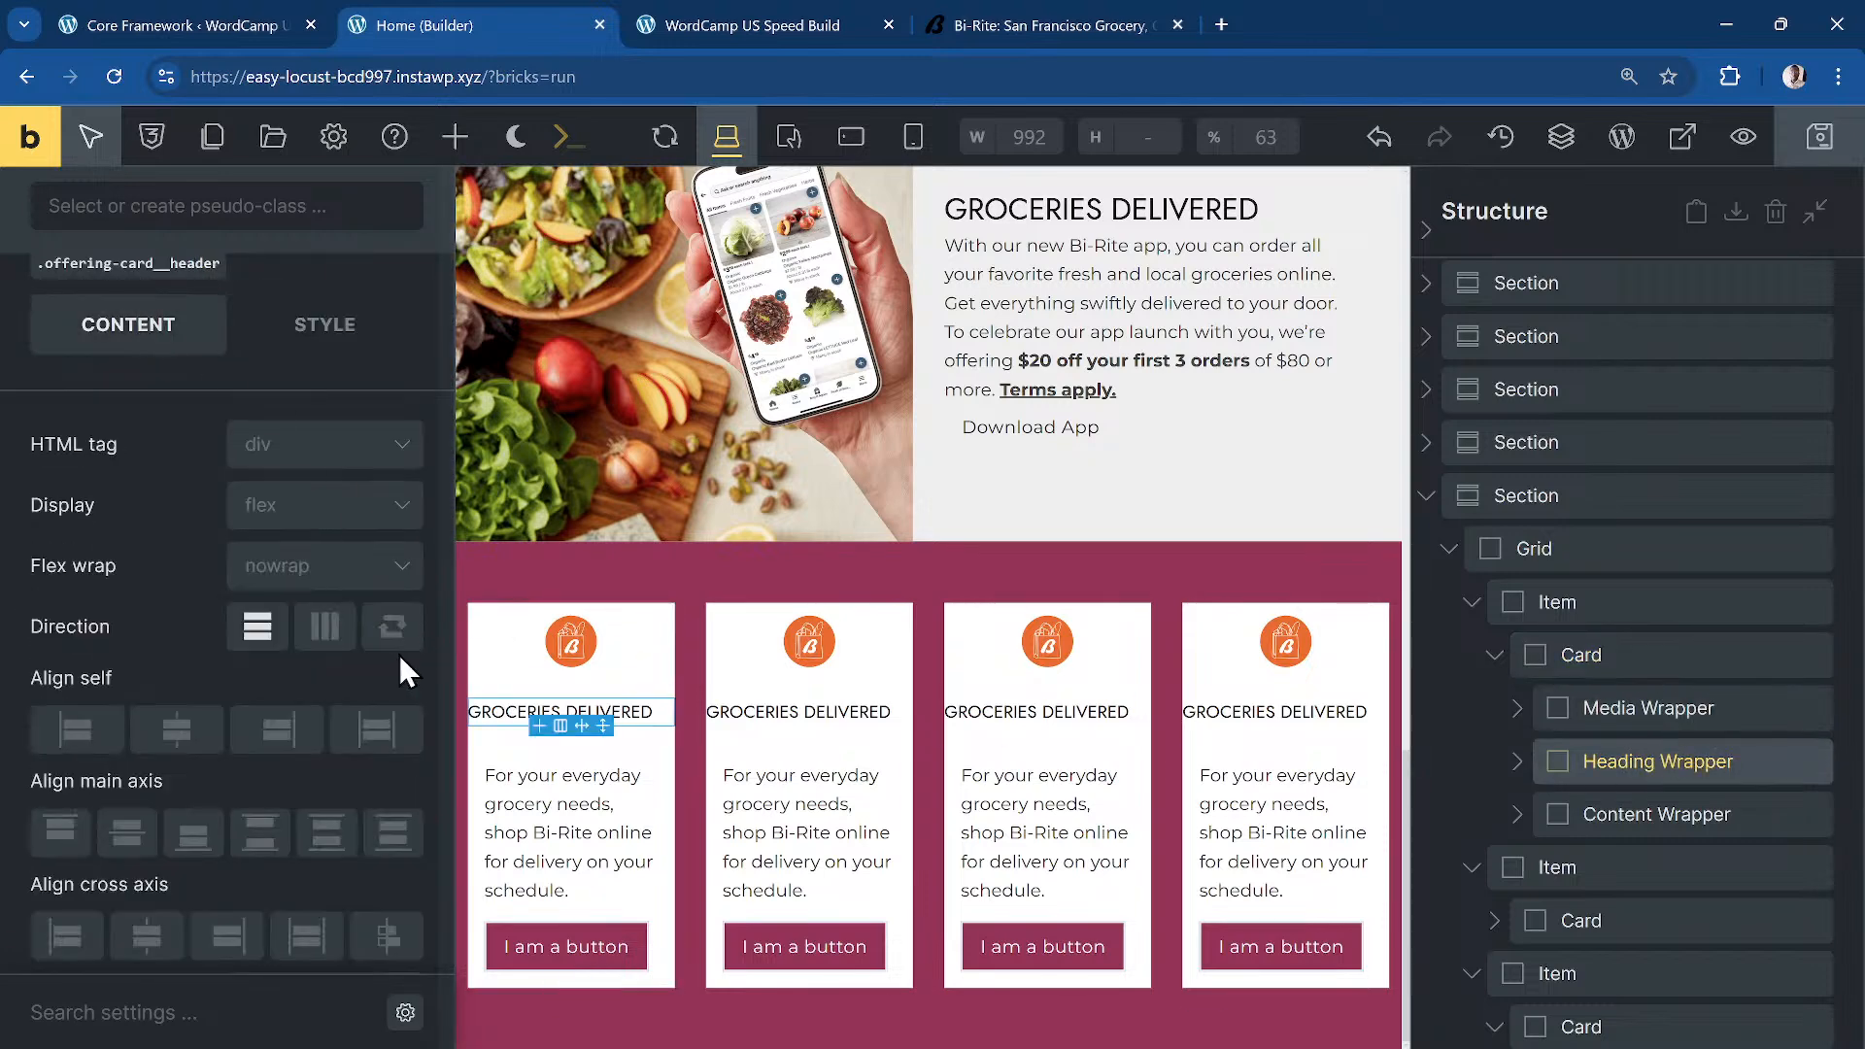
scroll(223, 598, up, 3)
click(315, 505)
scroll(301, 612, down, 2)
scroll(301, 613, up, 2)
Step: Set the heading wrapper's left and right padding to dd-edge-space, then reload the preview
scroll(195, 521, down, 1)
click(194, 520)
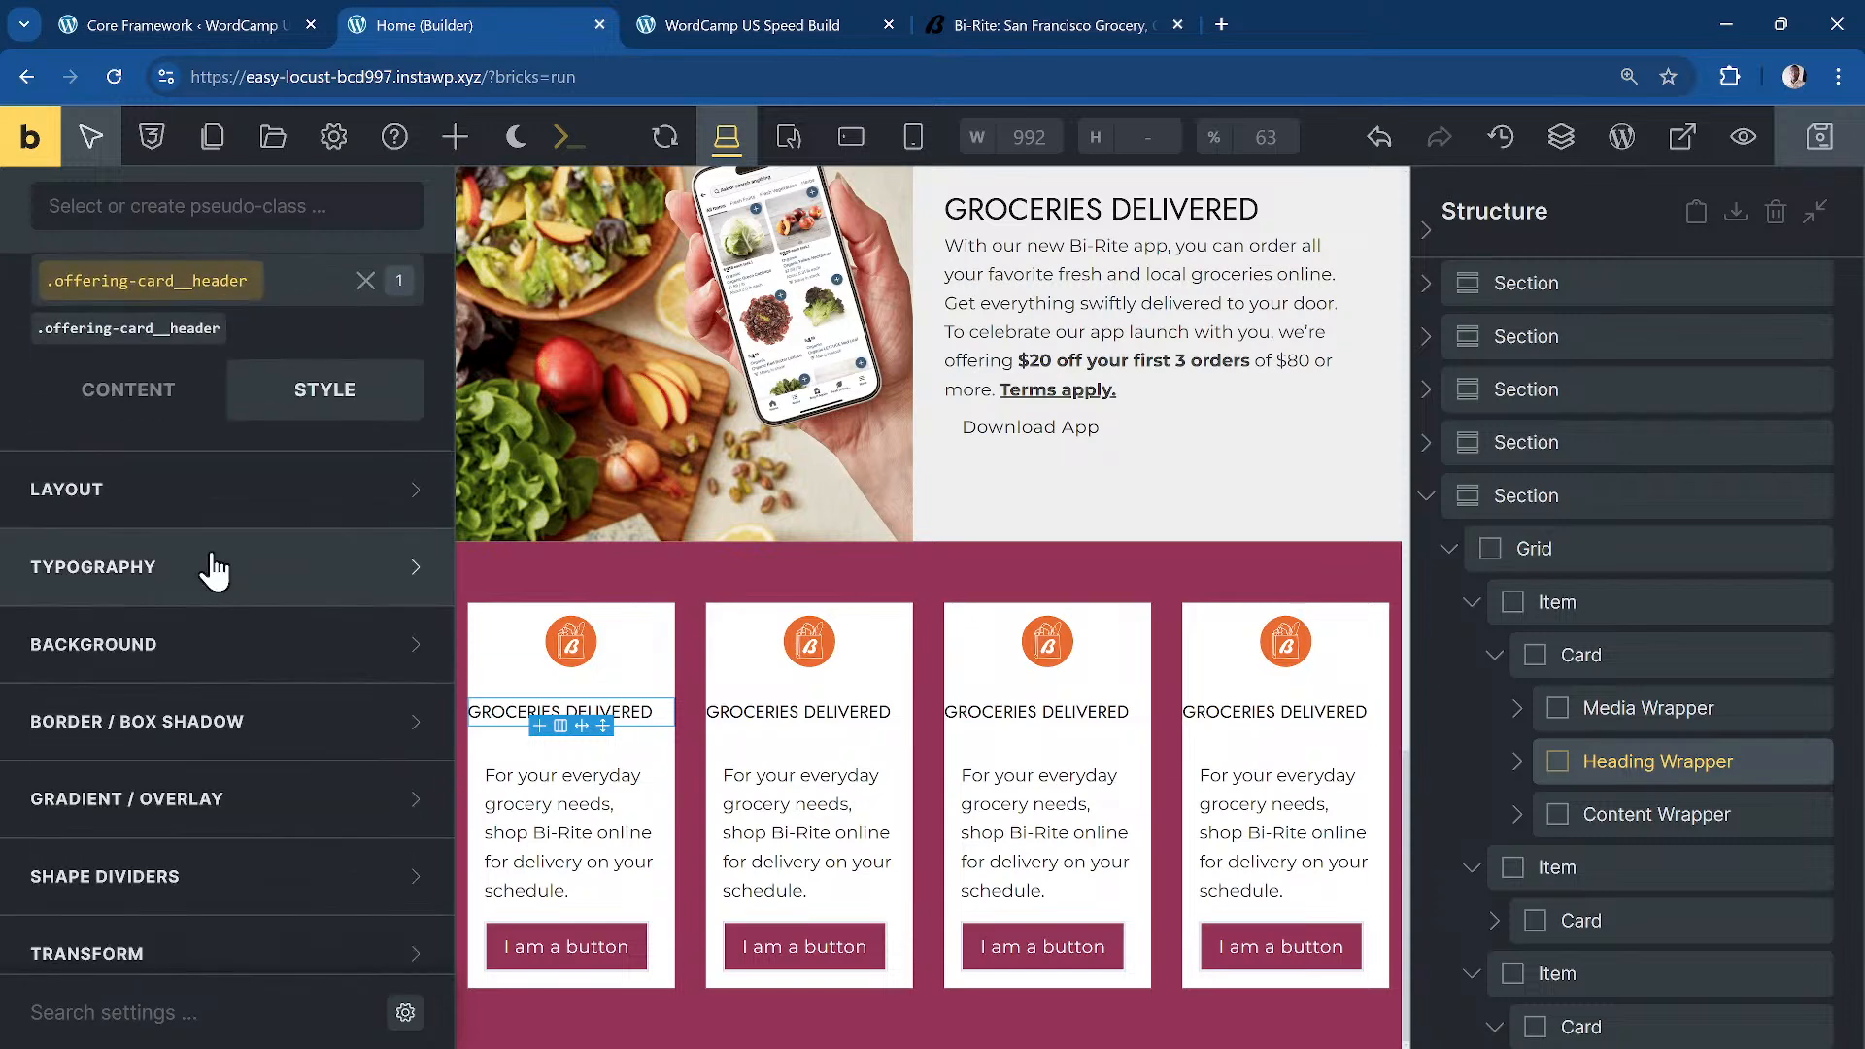
click(206, 496)
scroll(110, 796, down, 1)
right_click(97, 852)
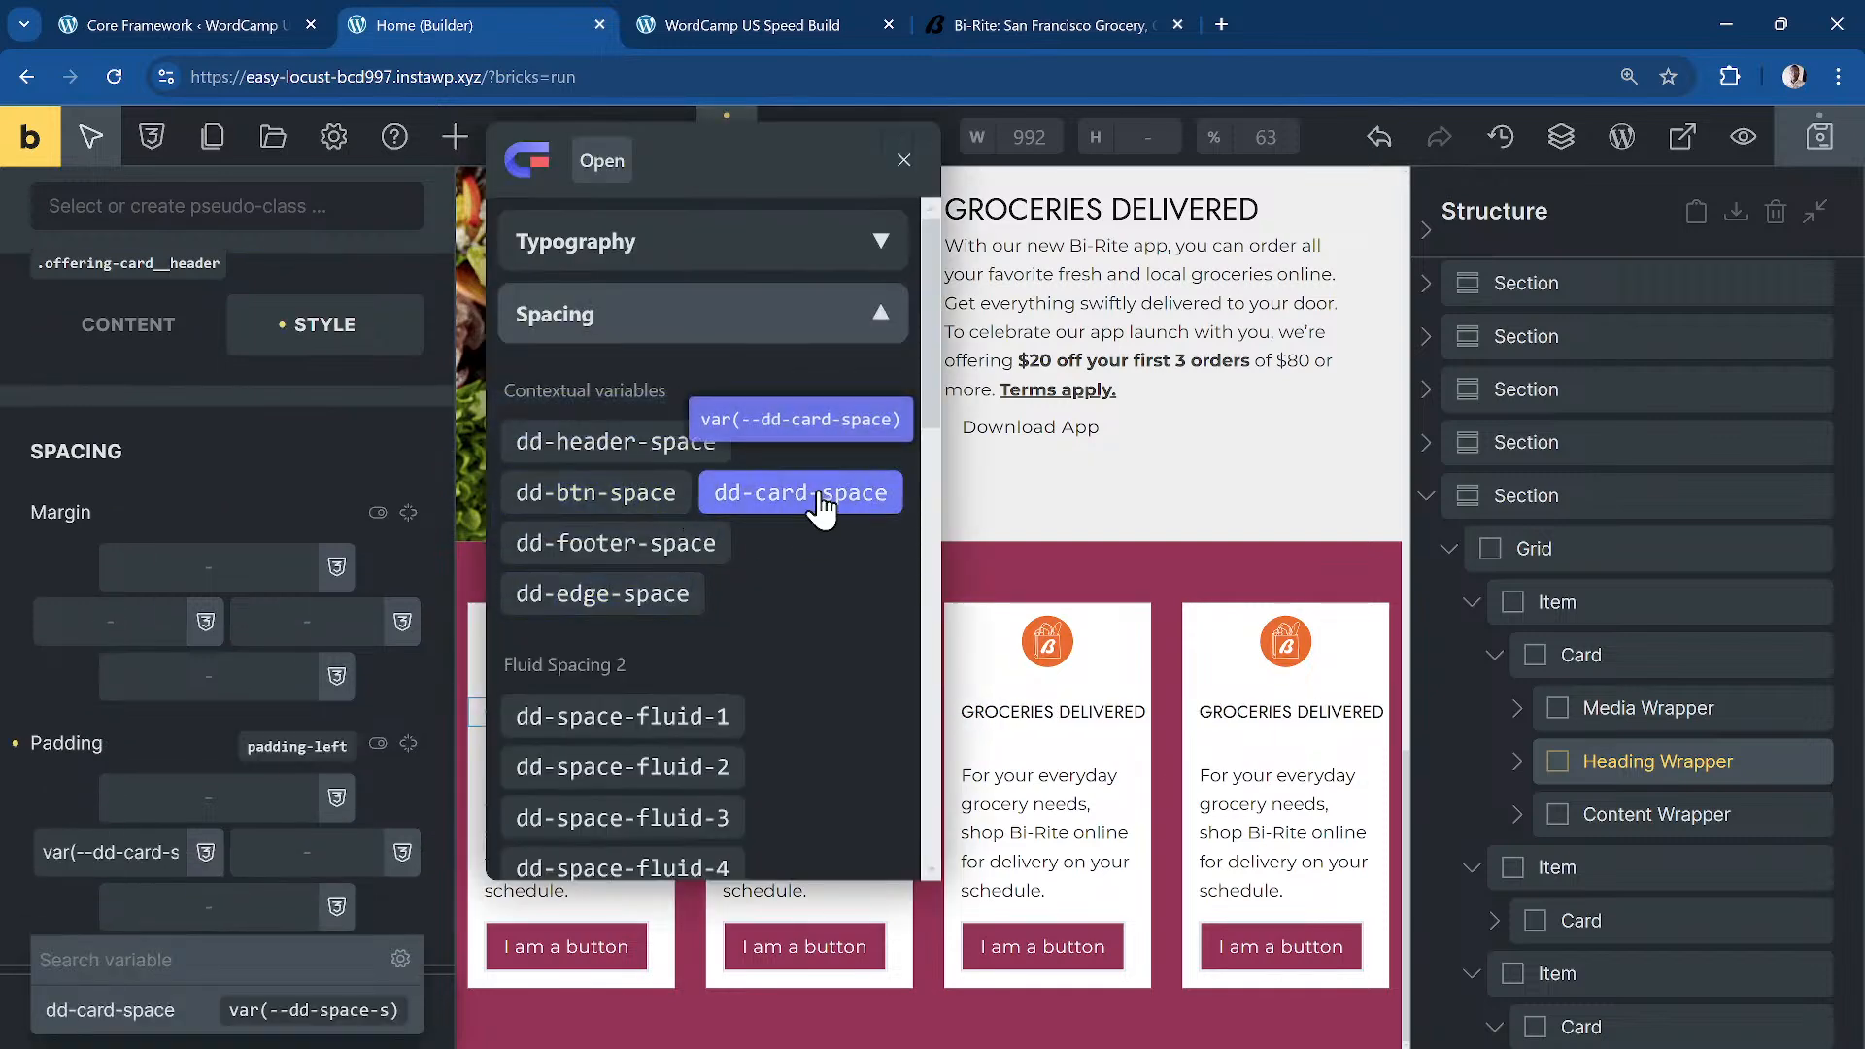
click(637, 598)
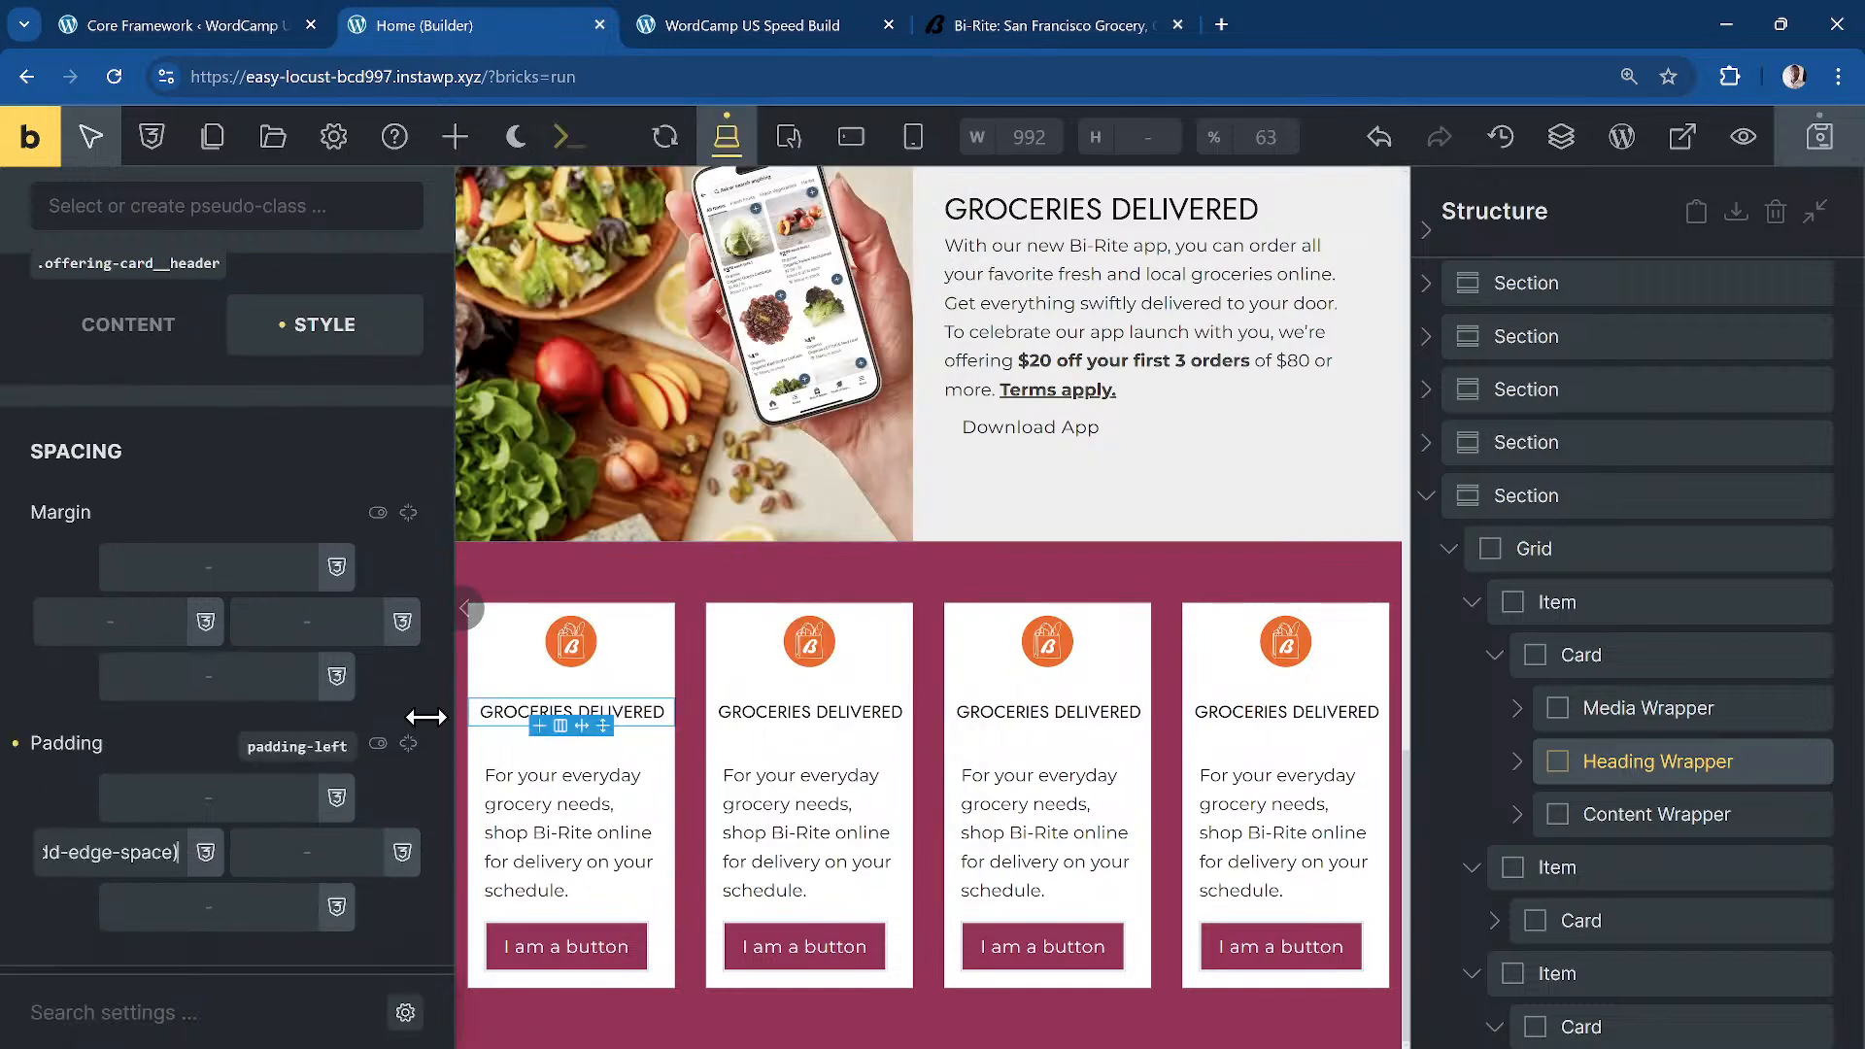
right_click(323, 847)
click(703, 588)
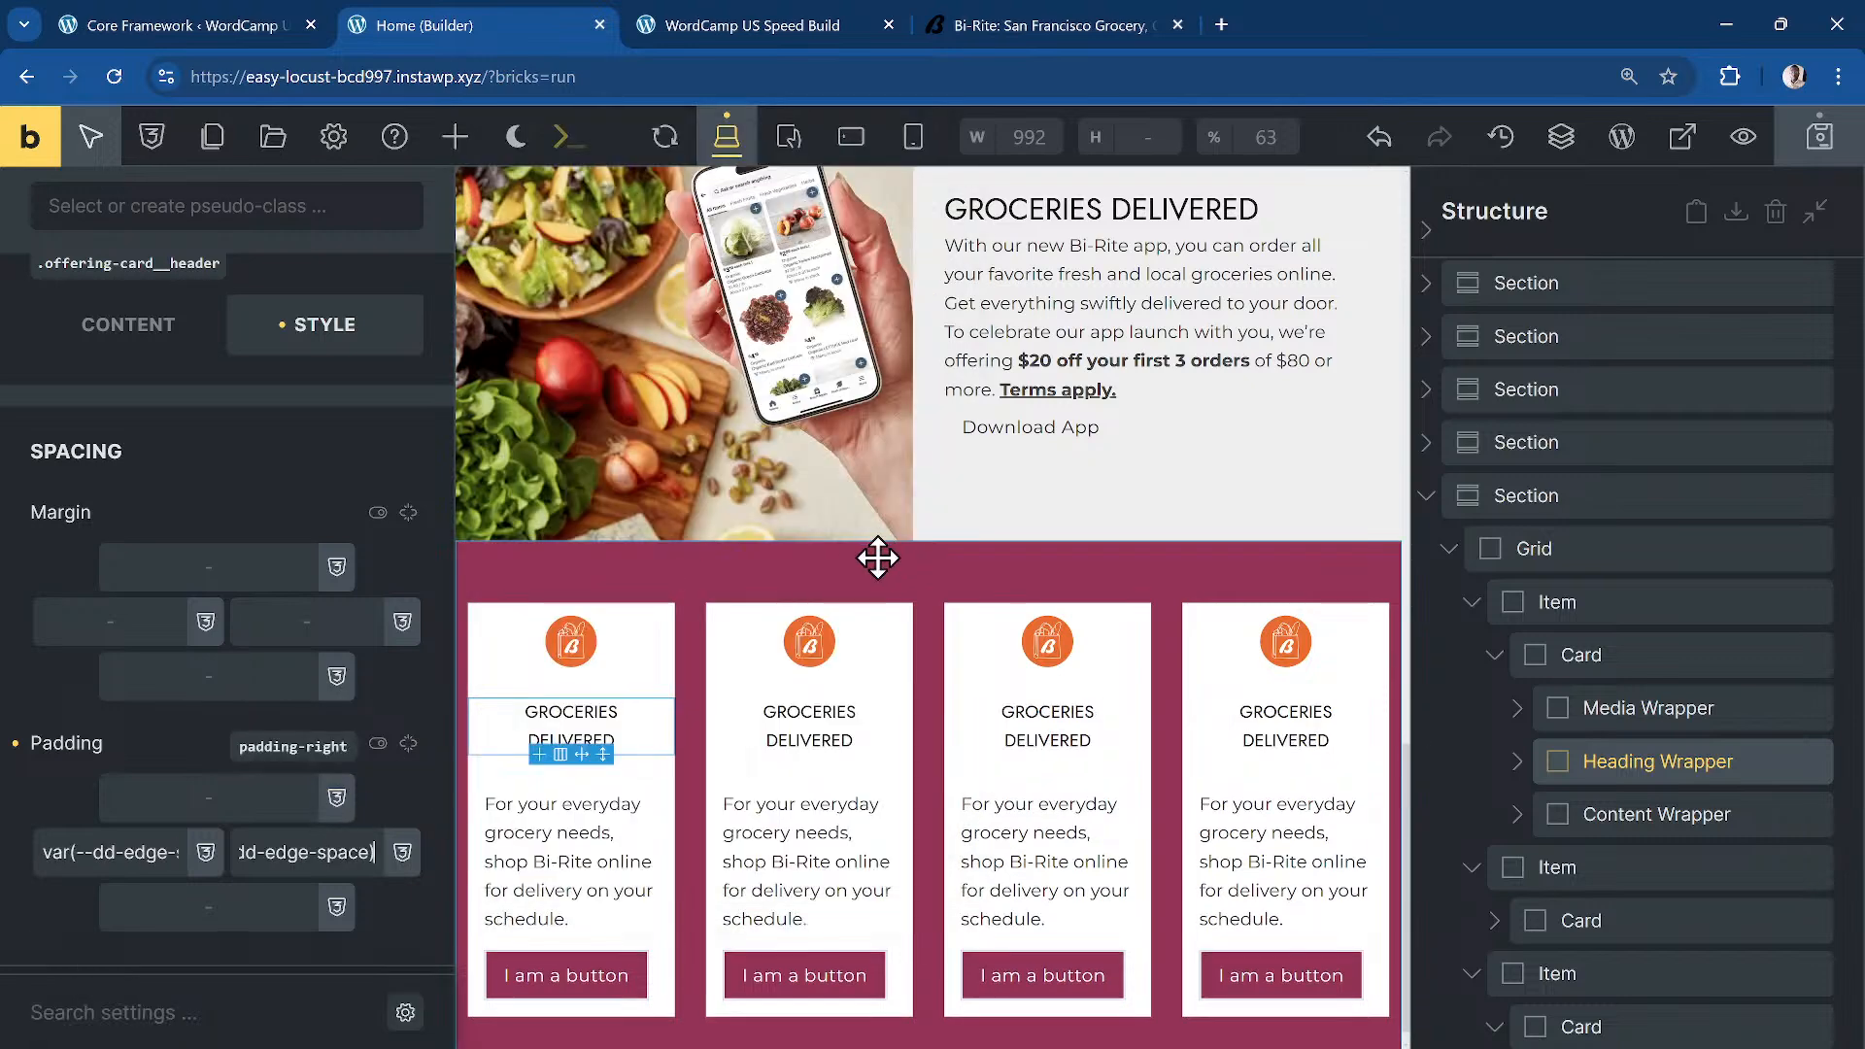
click(779, 22)
click(114, 75)
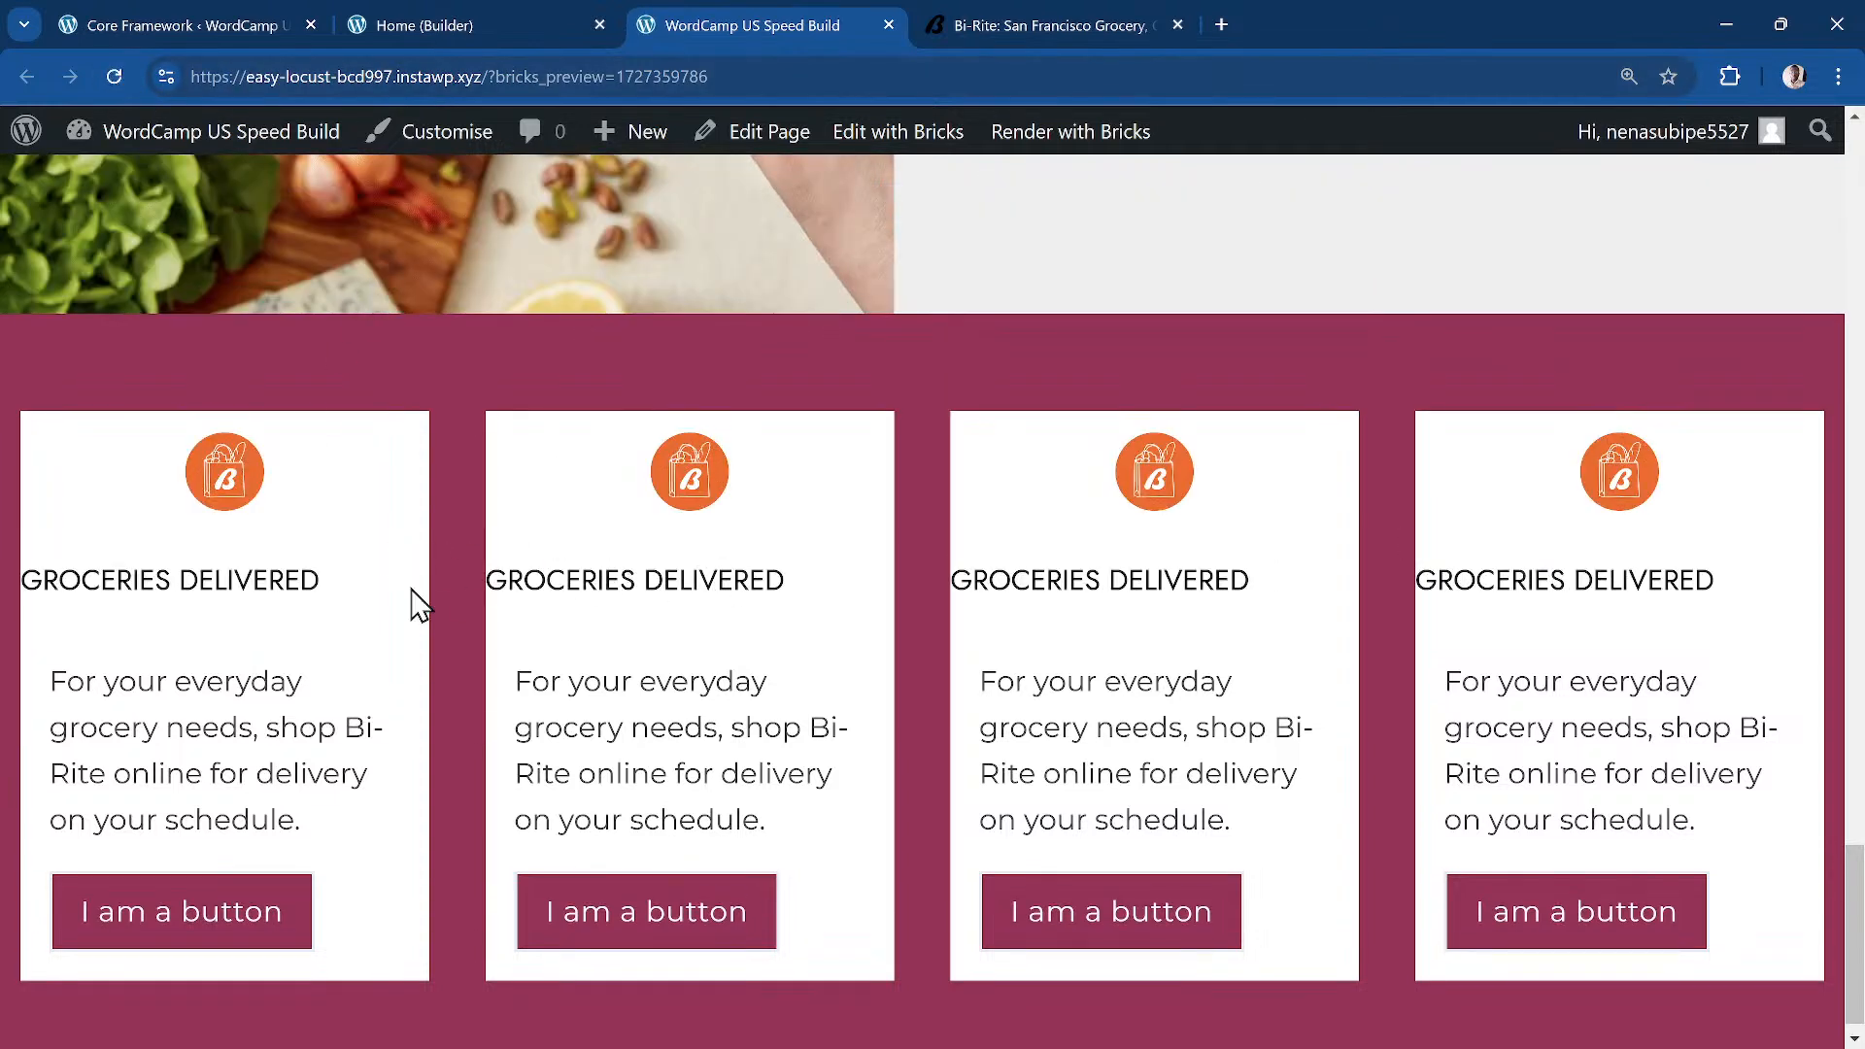
Step: Inspect the first card and expand its offering-card__header div in Elements
right_click(325, 576)
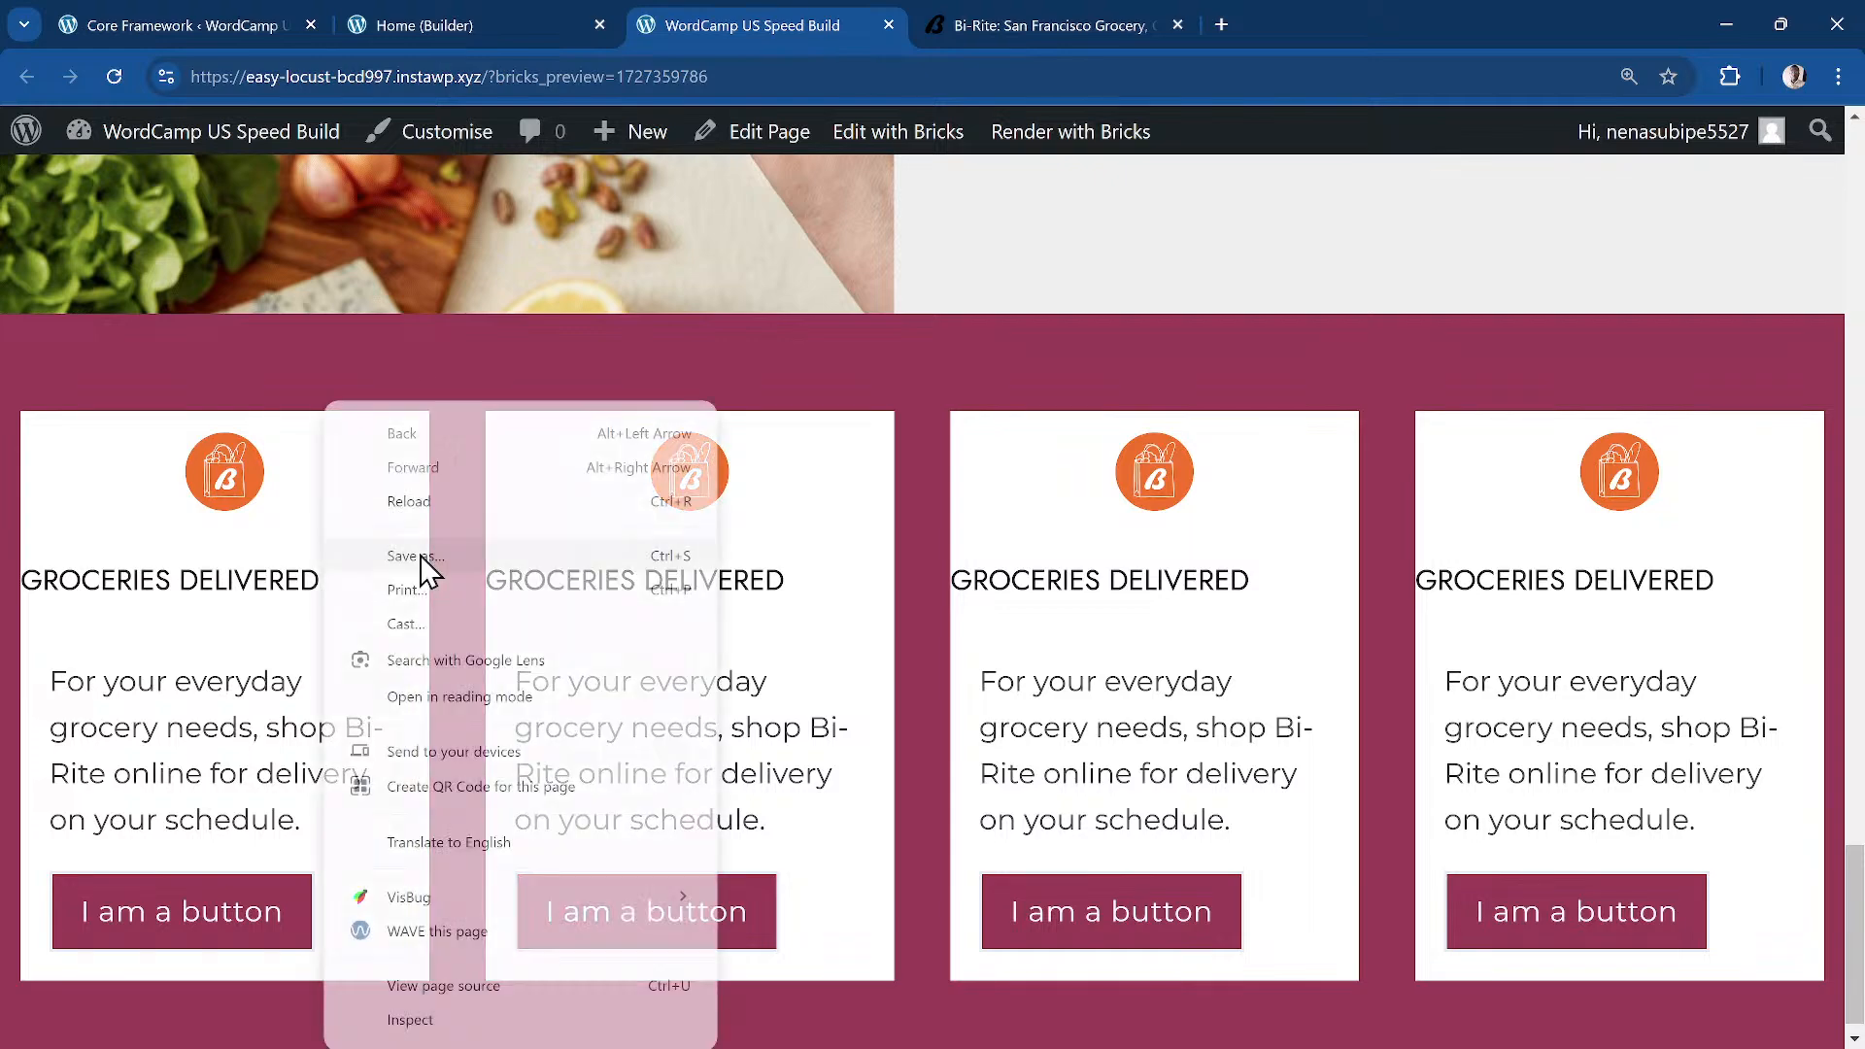
click(409, 1020)
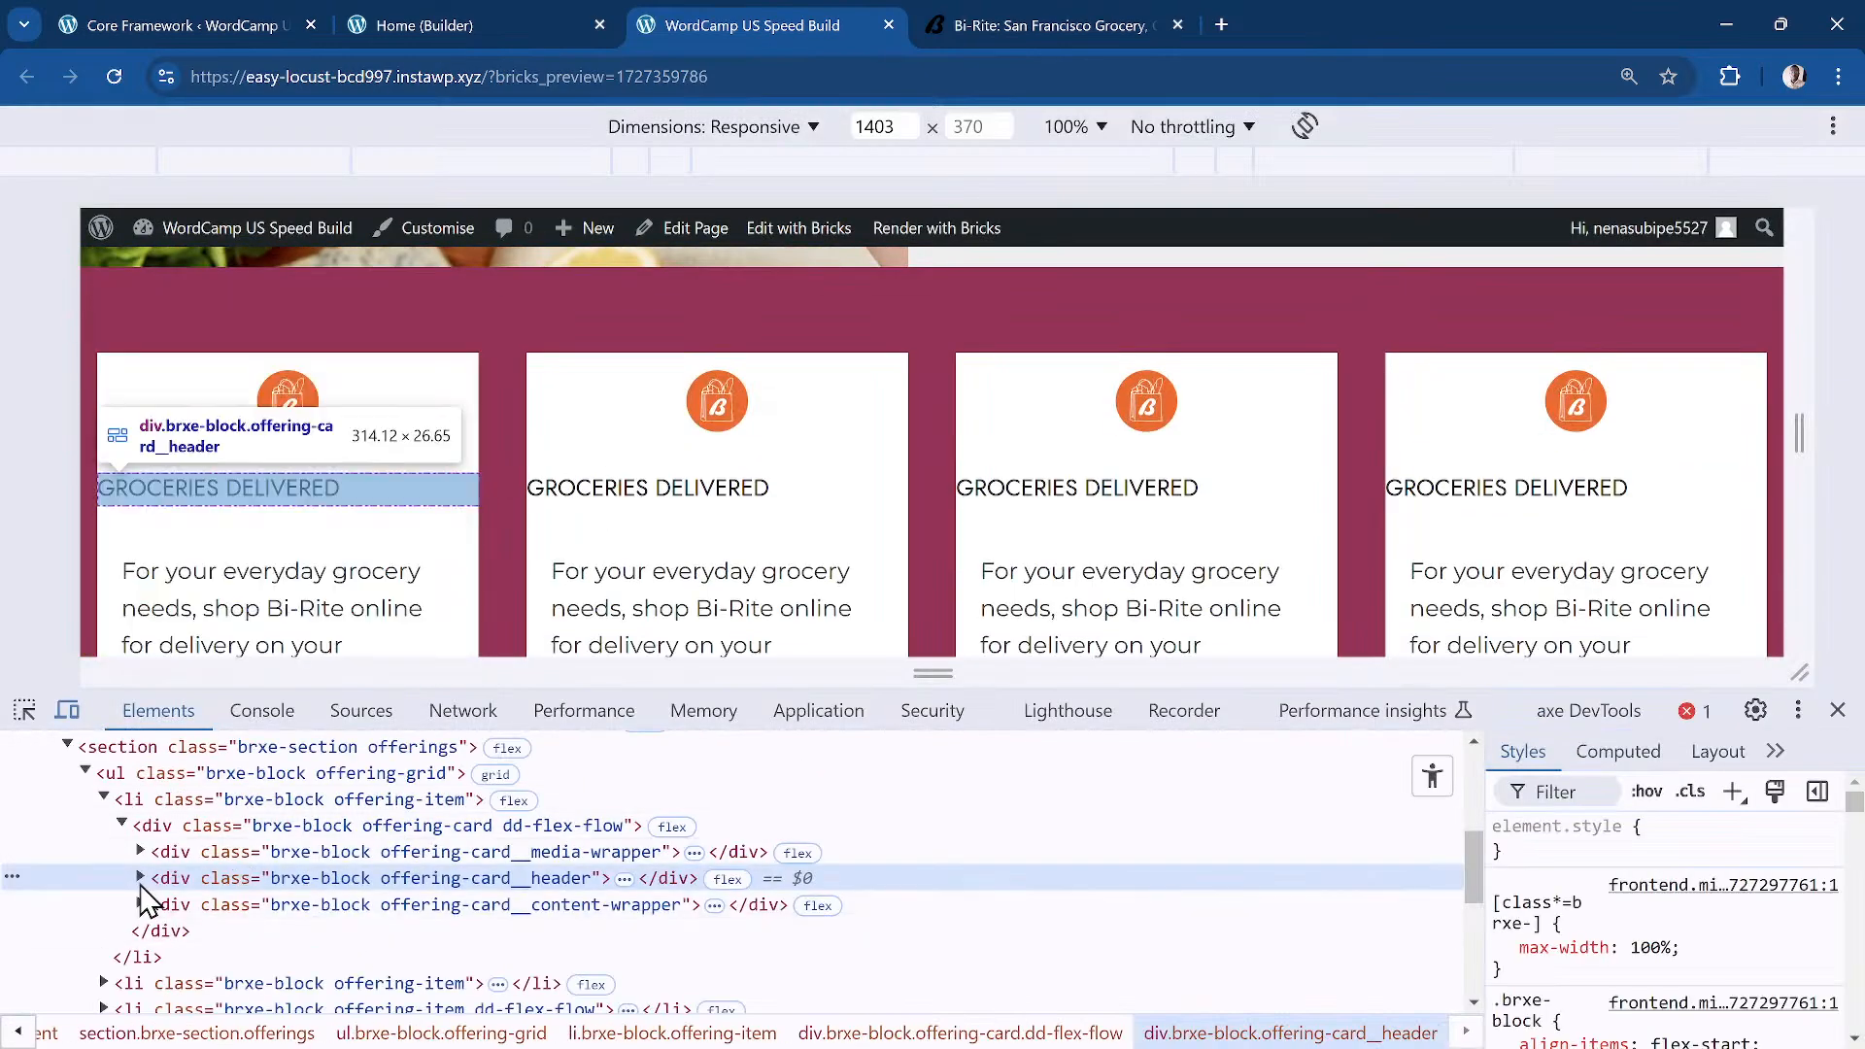
click(140, 878)
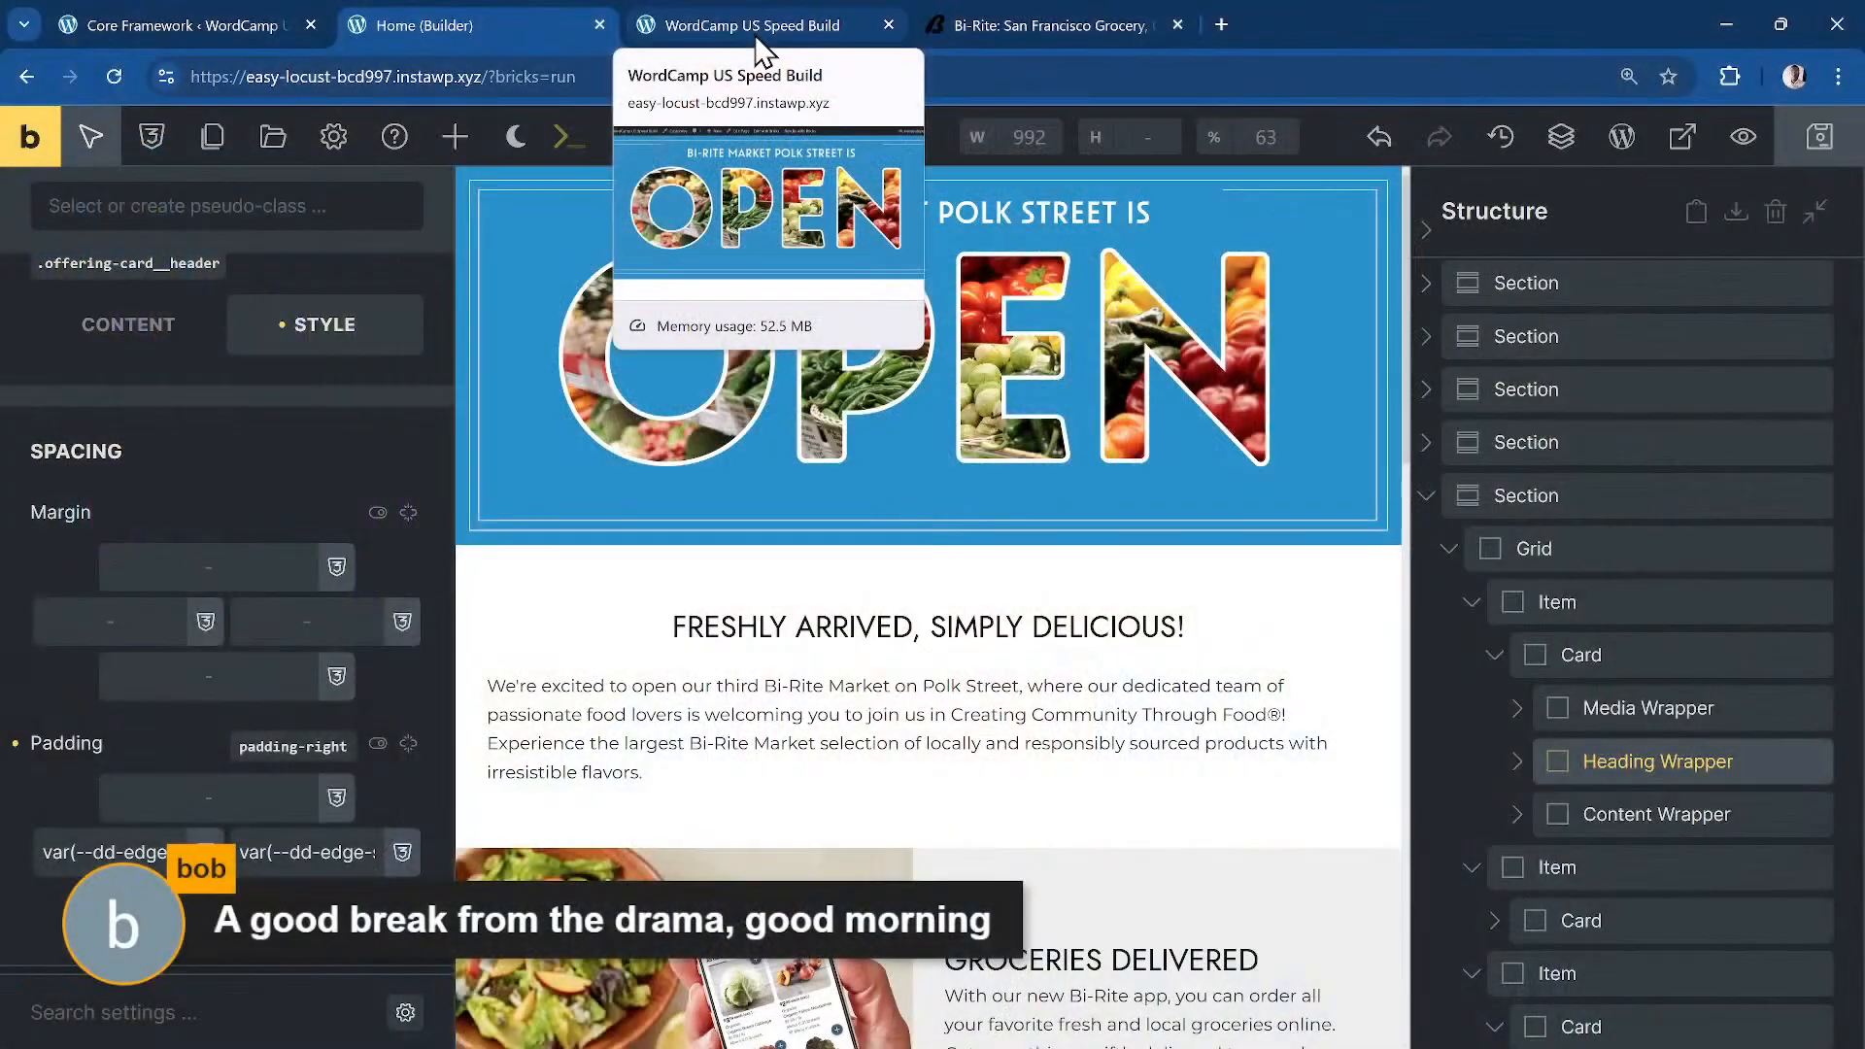
click(755, 33)
scroll(797, 335, up, 1)
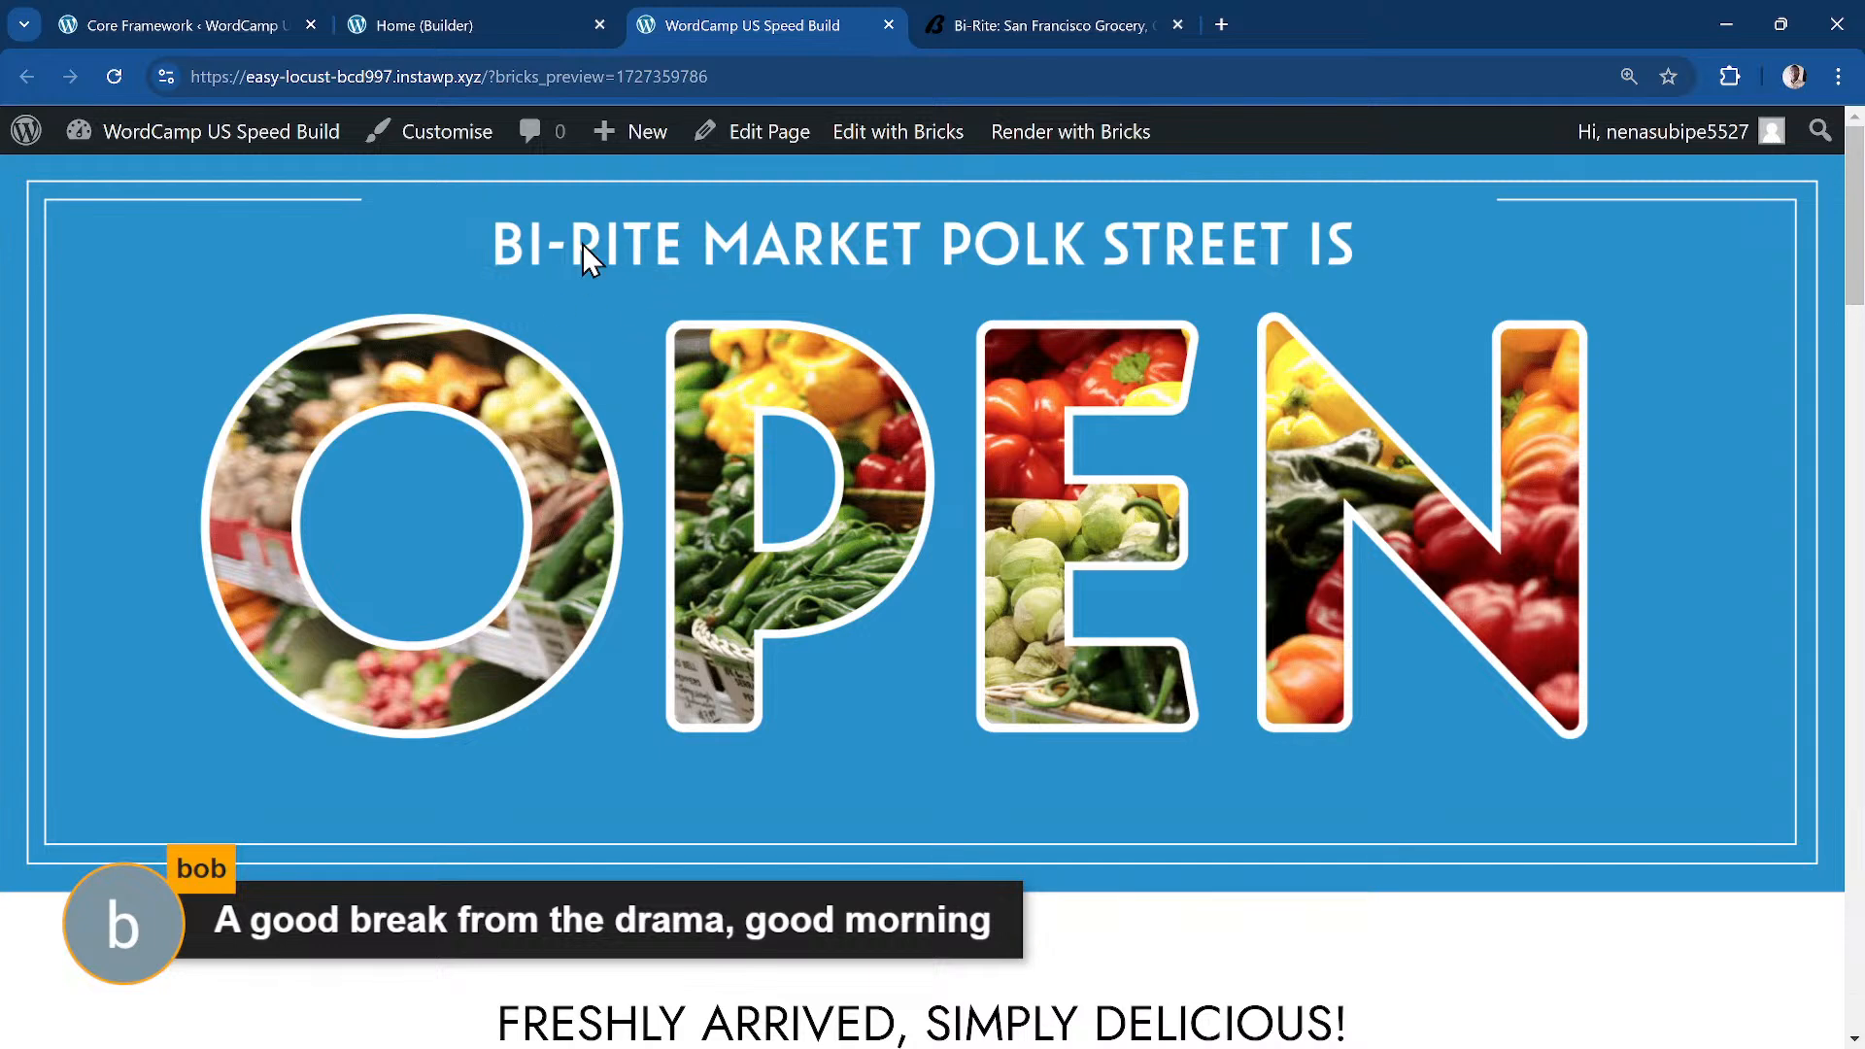
click(772, 72)
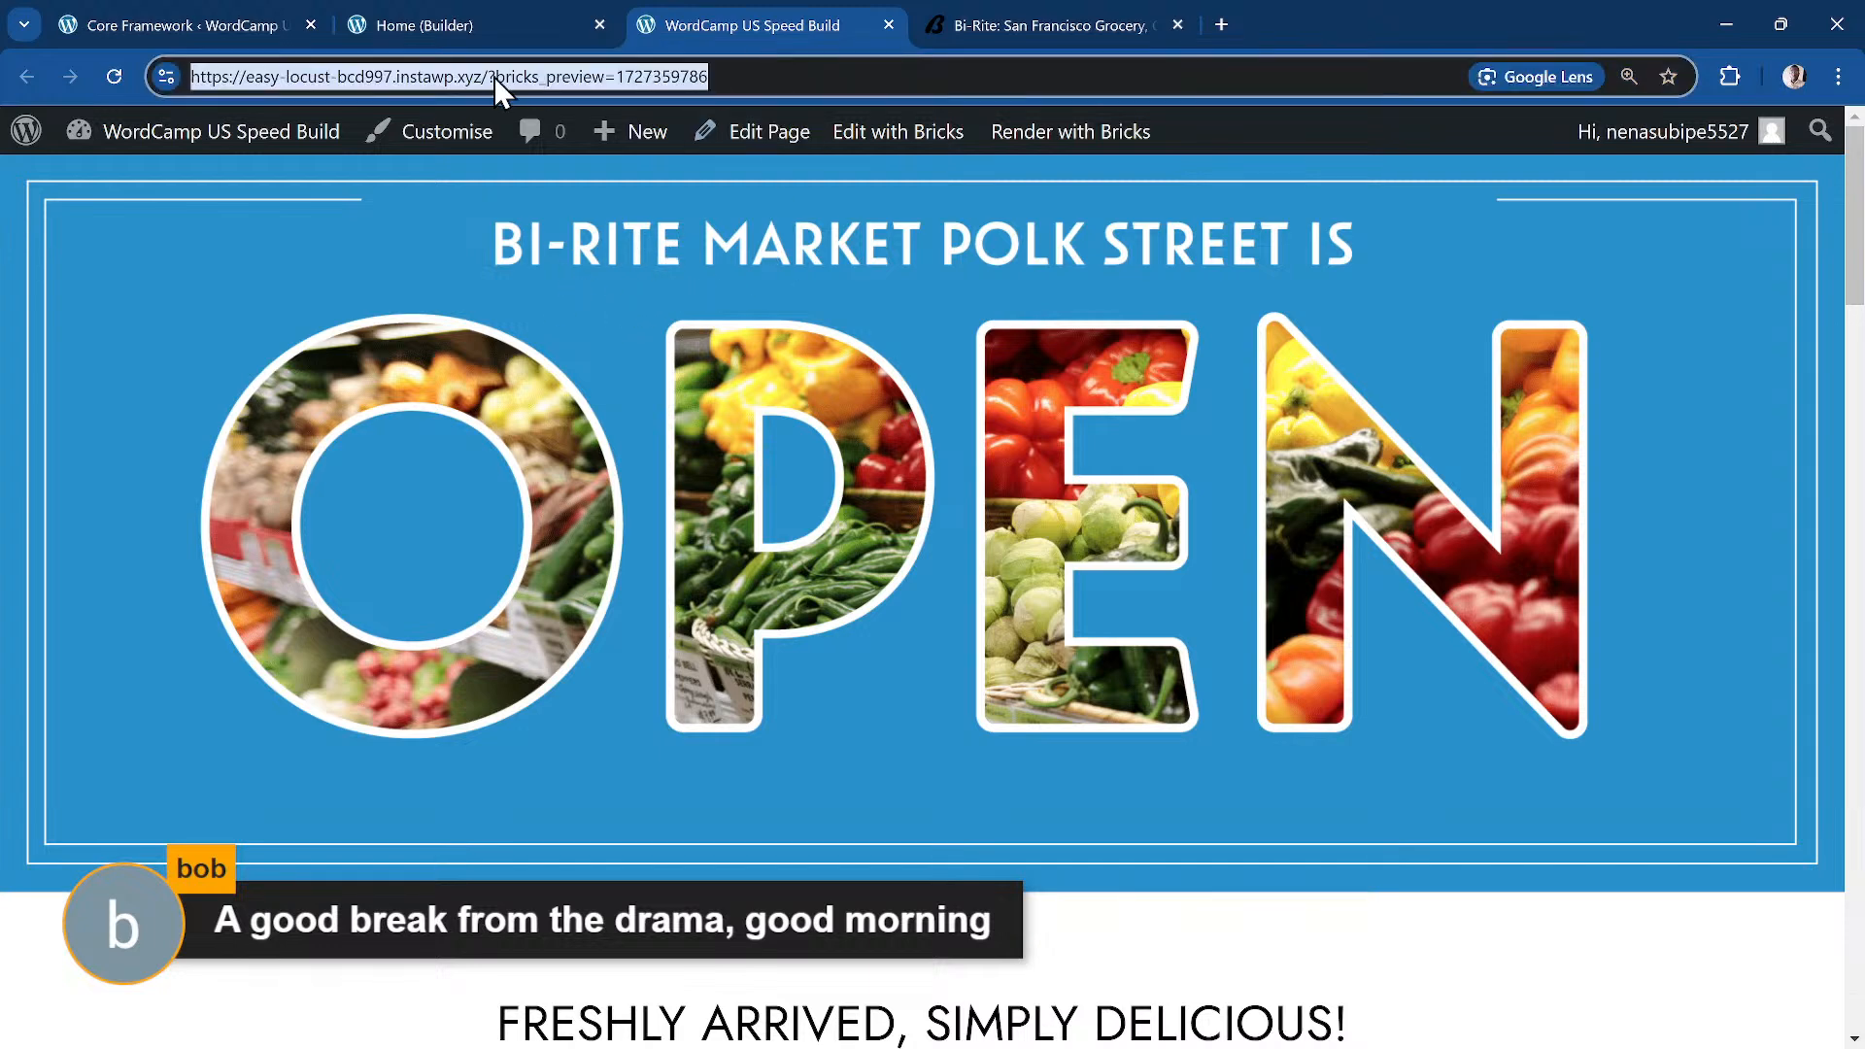
drag(475, 74, 362, 96)
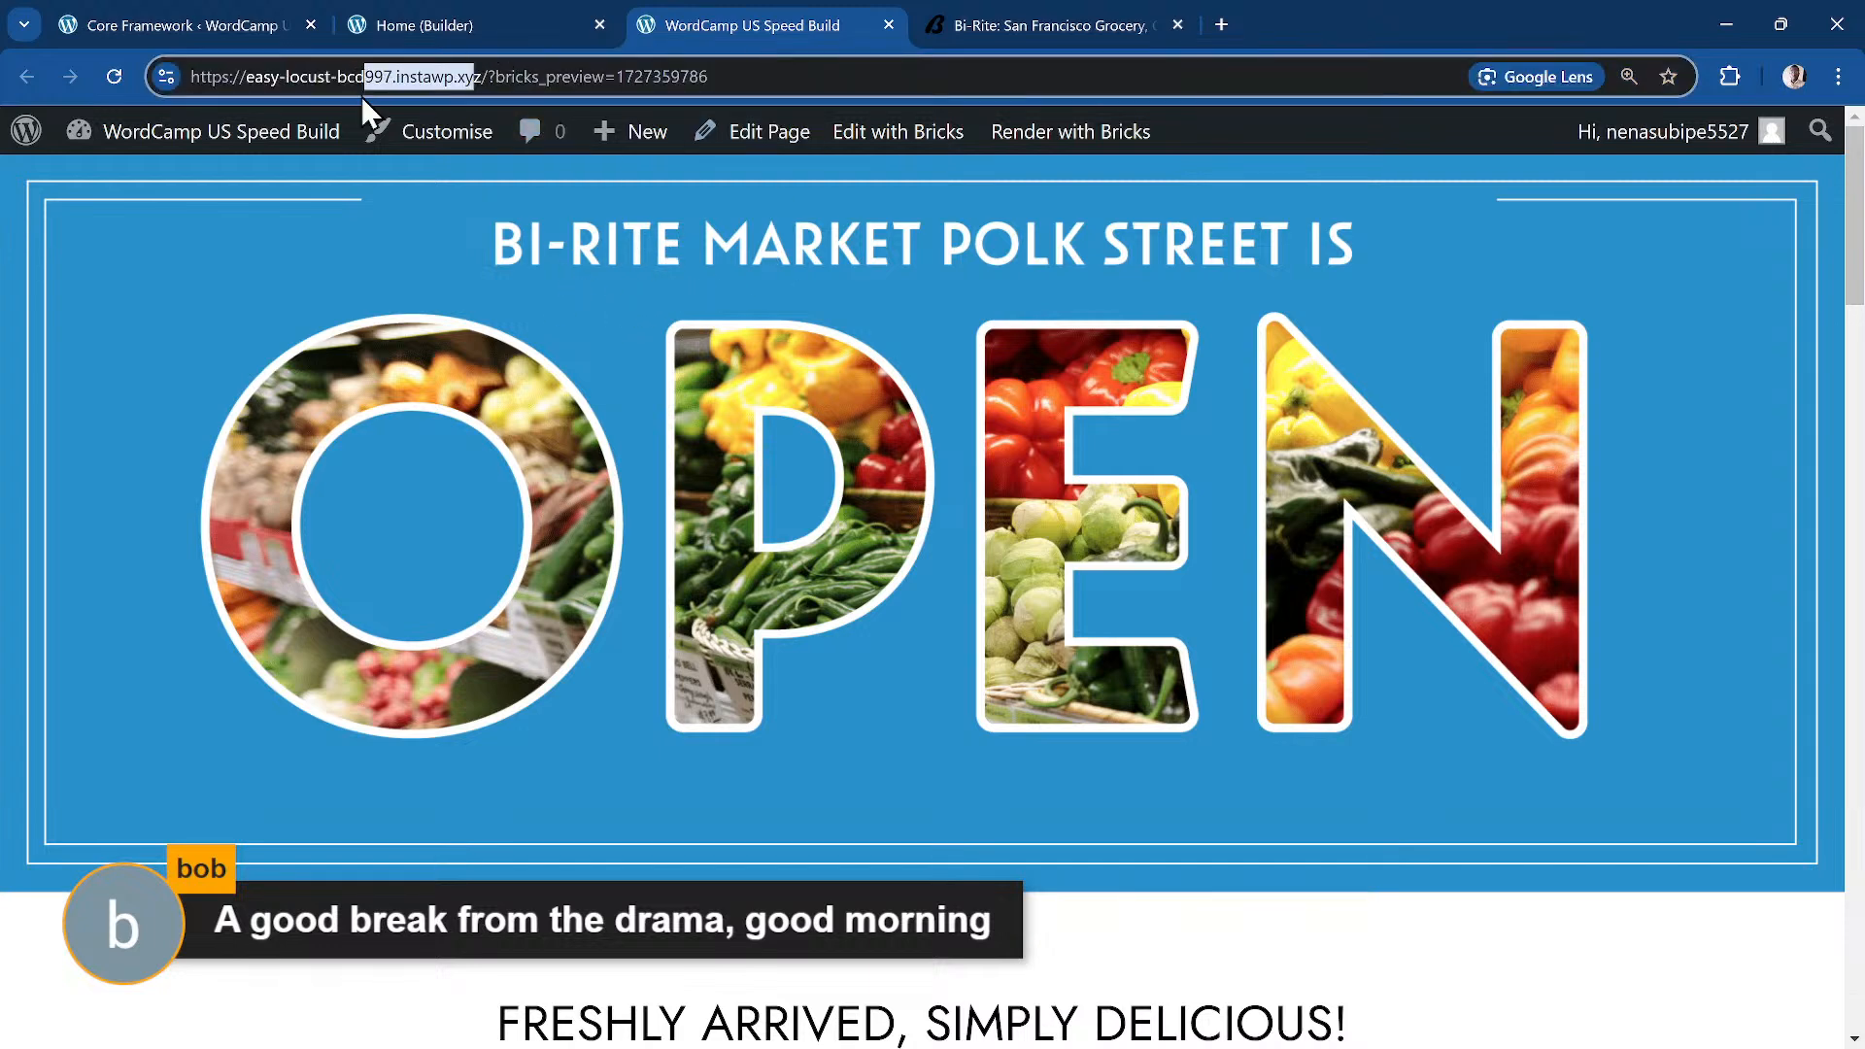
drag(483, 74, 46, 70)
key(ctrl+c)
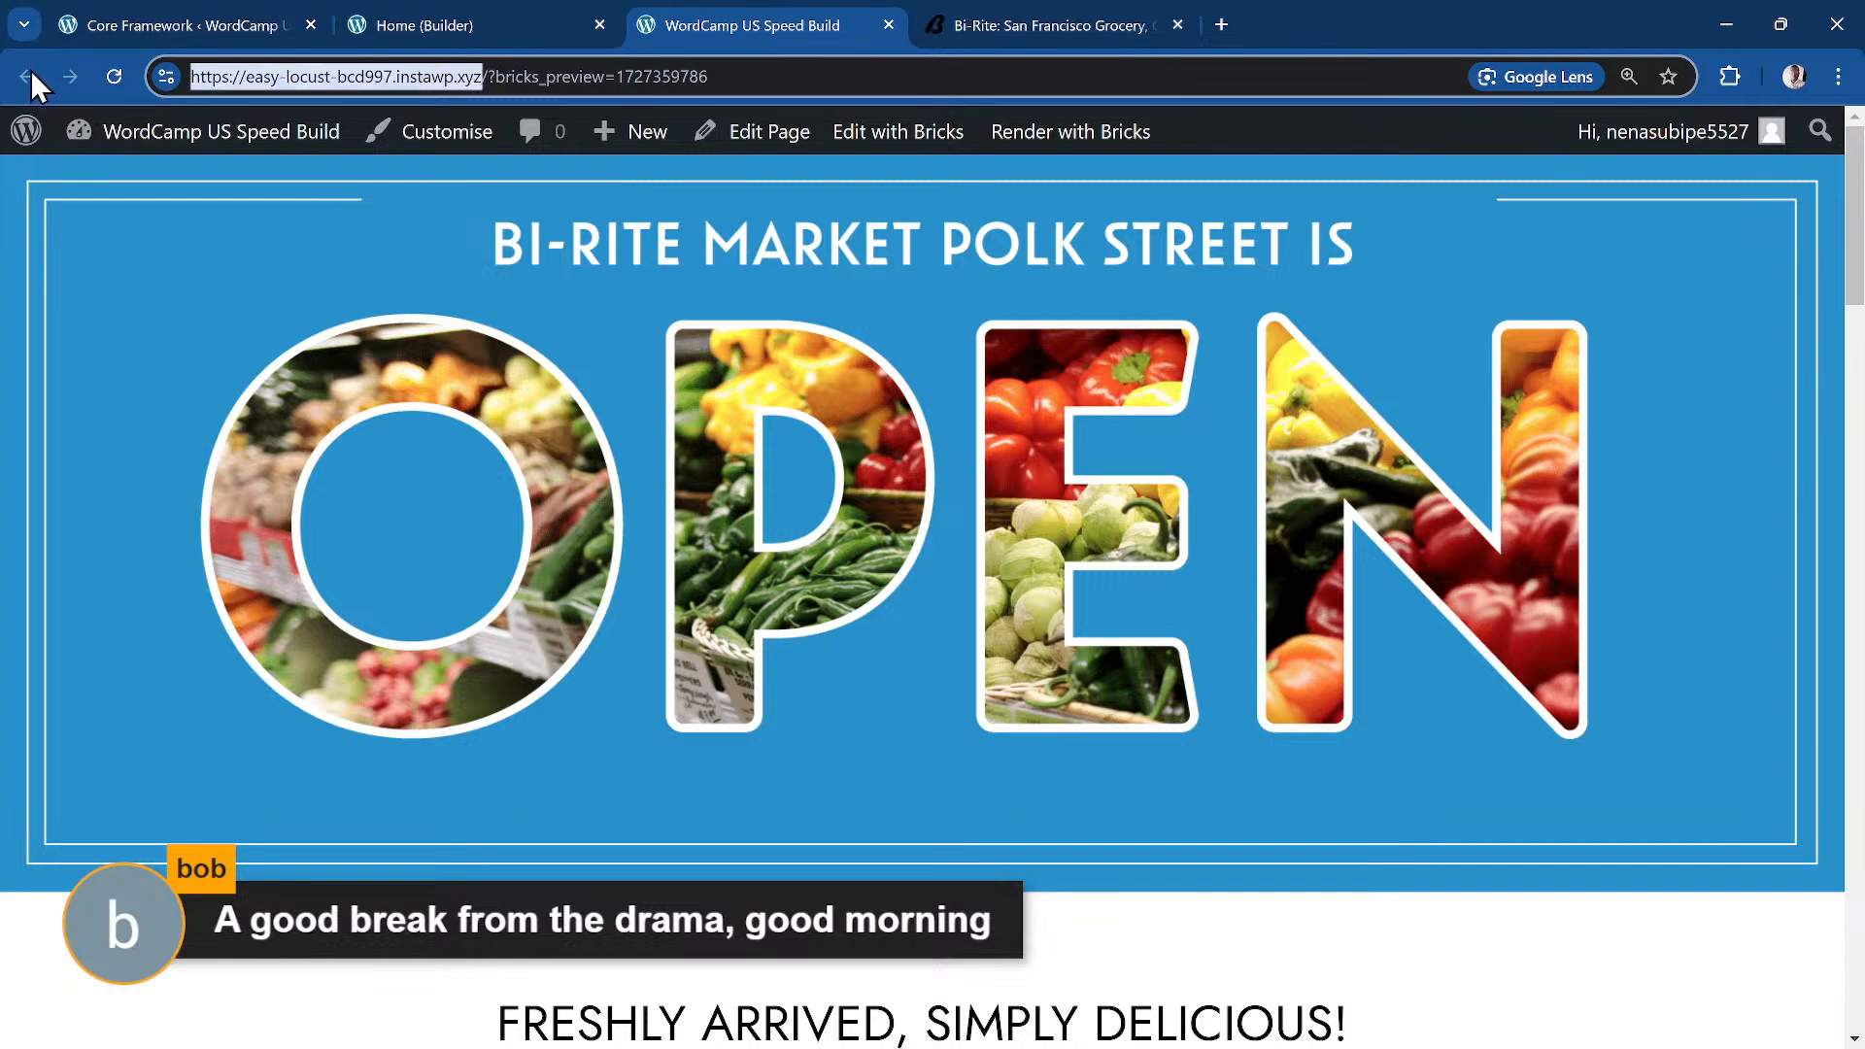
Step: Paste the site address into a new Incognito window, load it and scroll down
key(ctrl+shift+n)
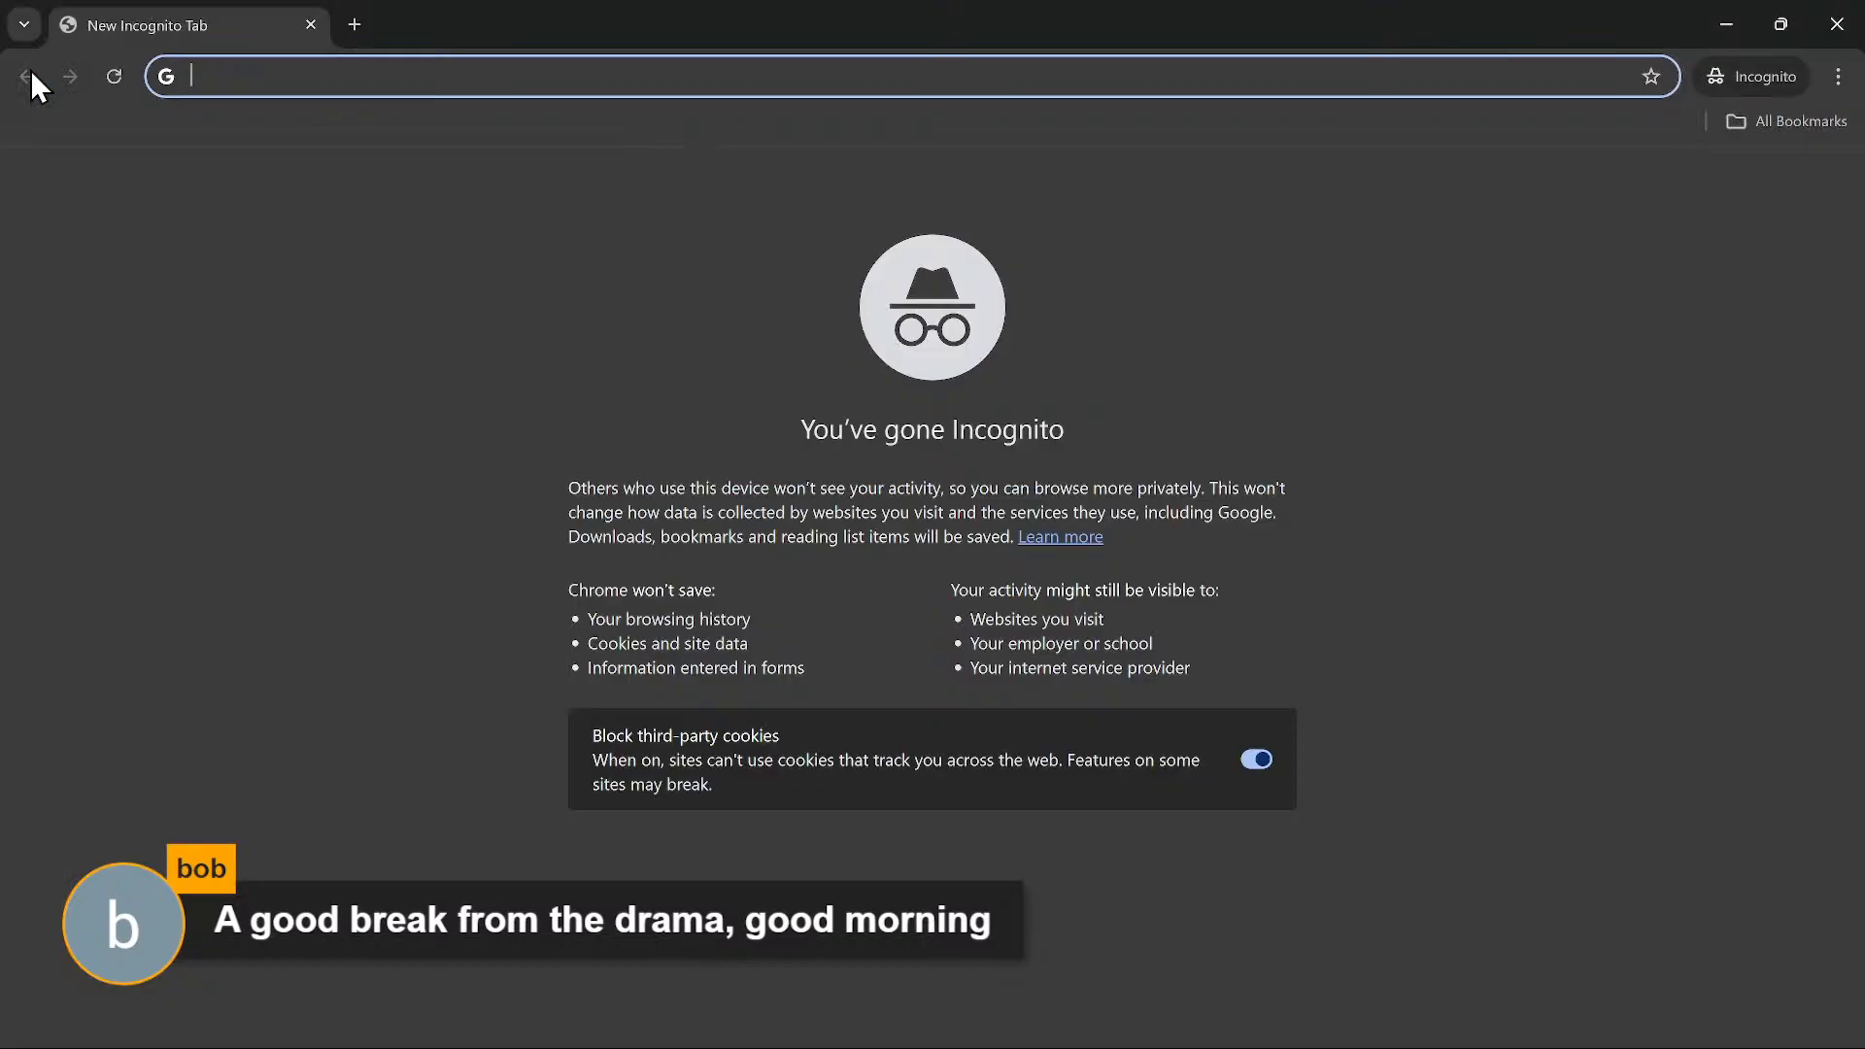
key(ctrl+v)
key(Return)
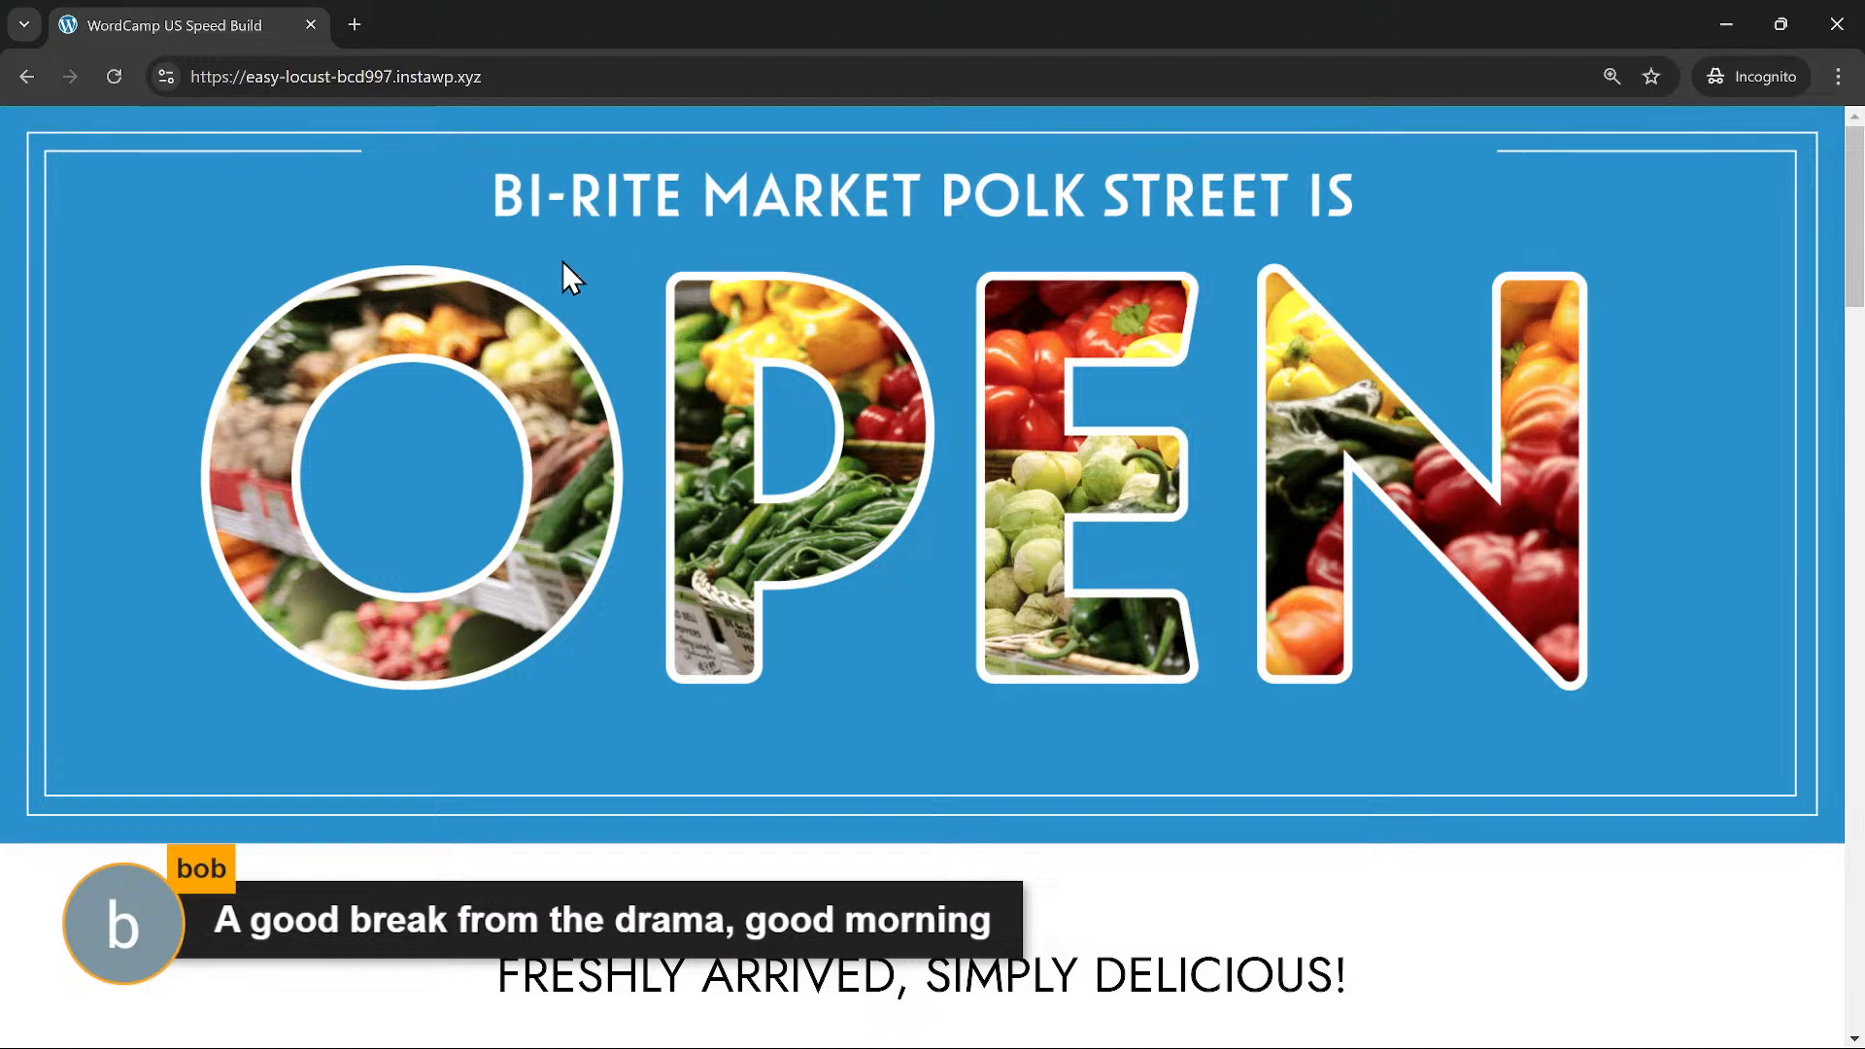
scroll(566, 277, down, 6)
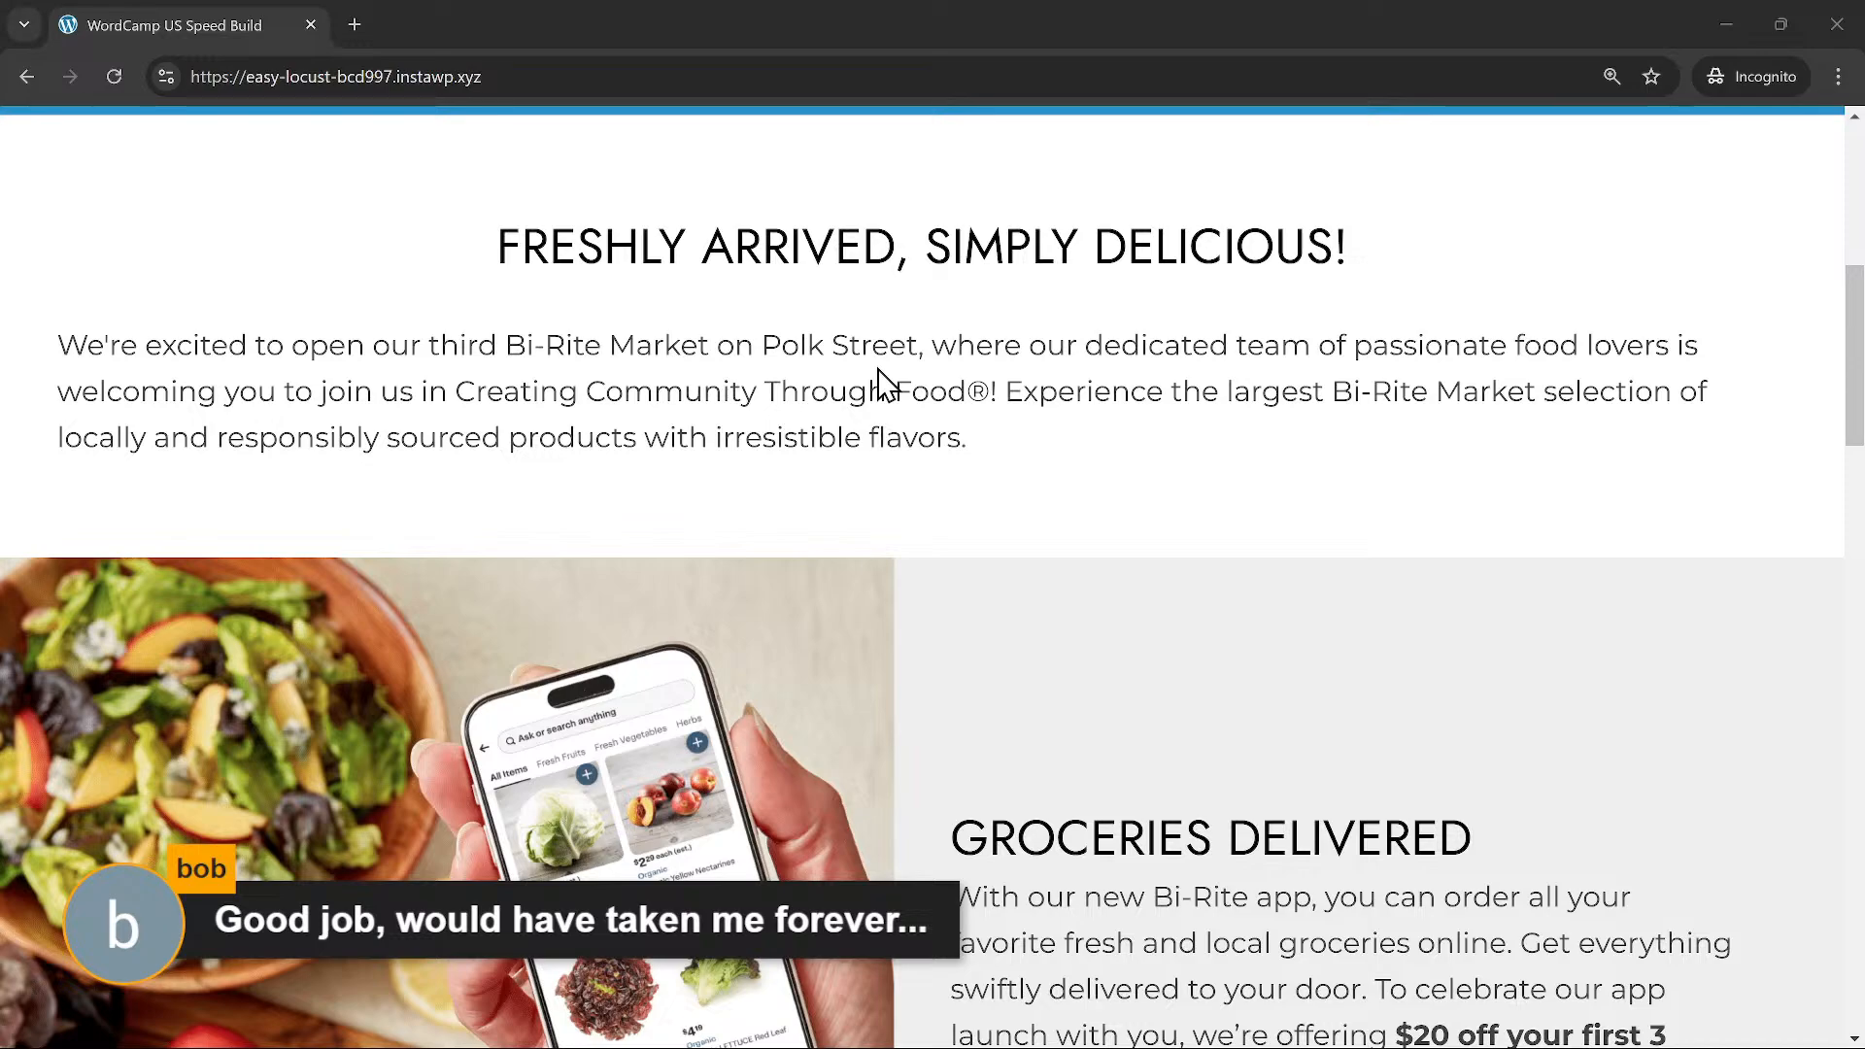
Step: Scroll through the logged-out live homepage to review its sections
scroll(859, 393, down, 10)
scroll(863, 396, down, 8)
scroll(862, 396, up, 7)
scroll(863, 395, down, 1)
scroll(862, 395, up, 1)
scroll(862, 394, down, 3)
scroll(862, 394, up, 1)
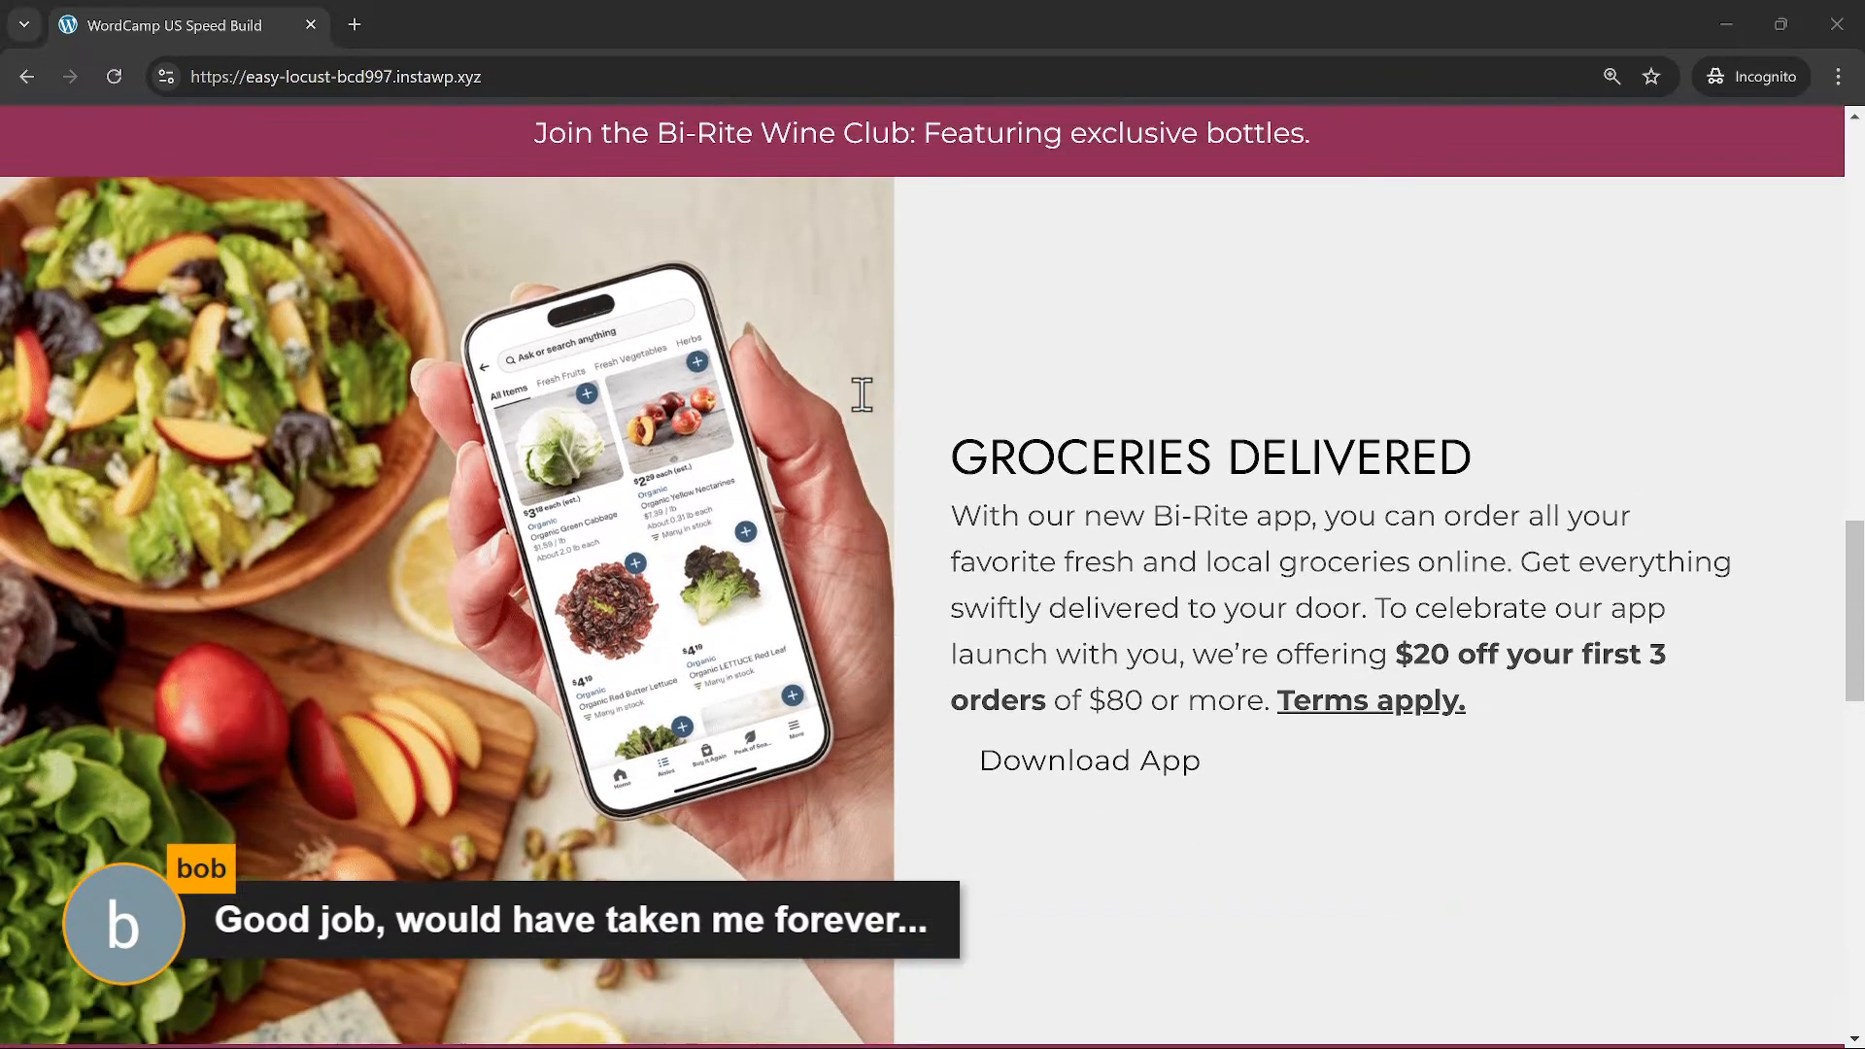
scroll(1020, 326, down, 2)
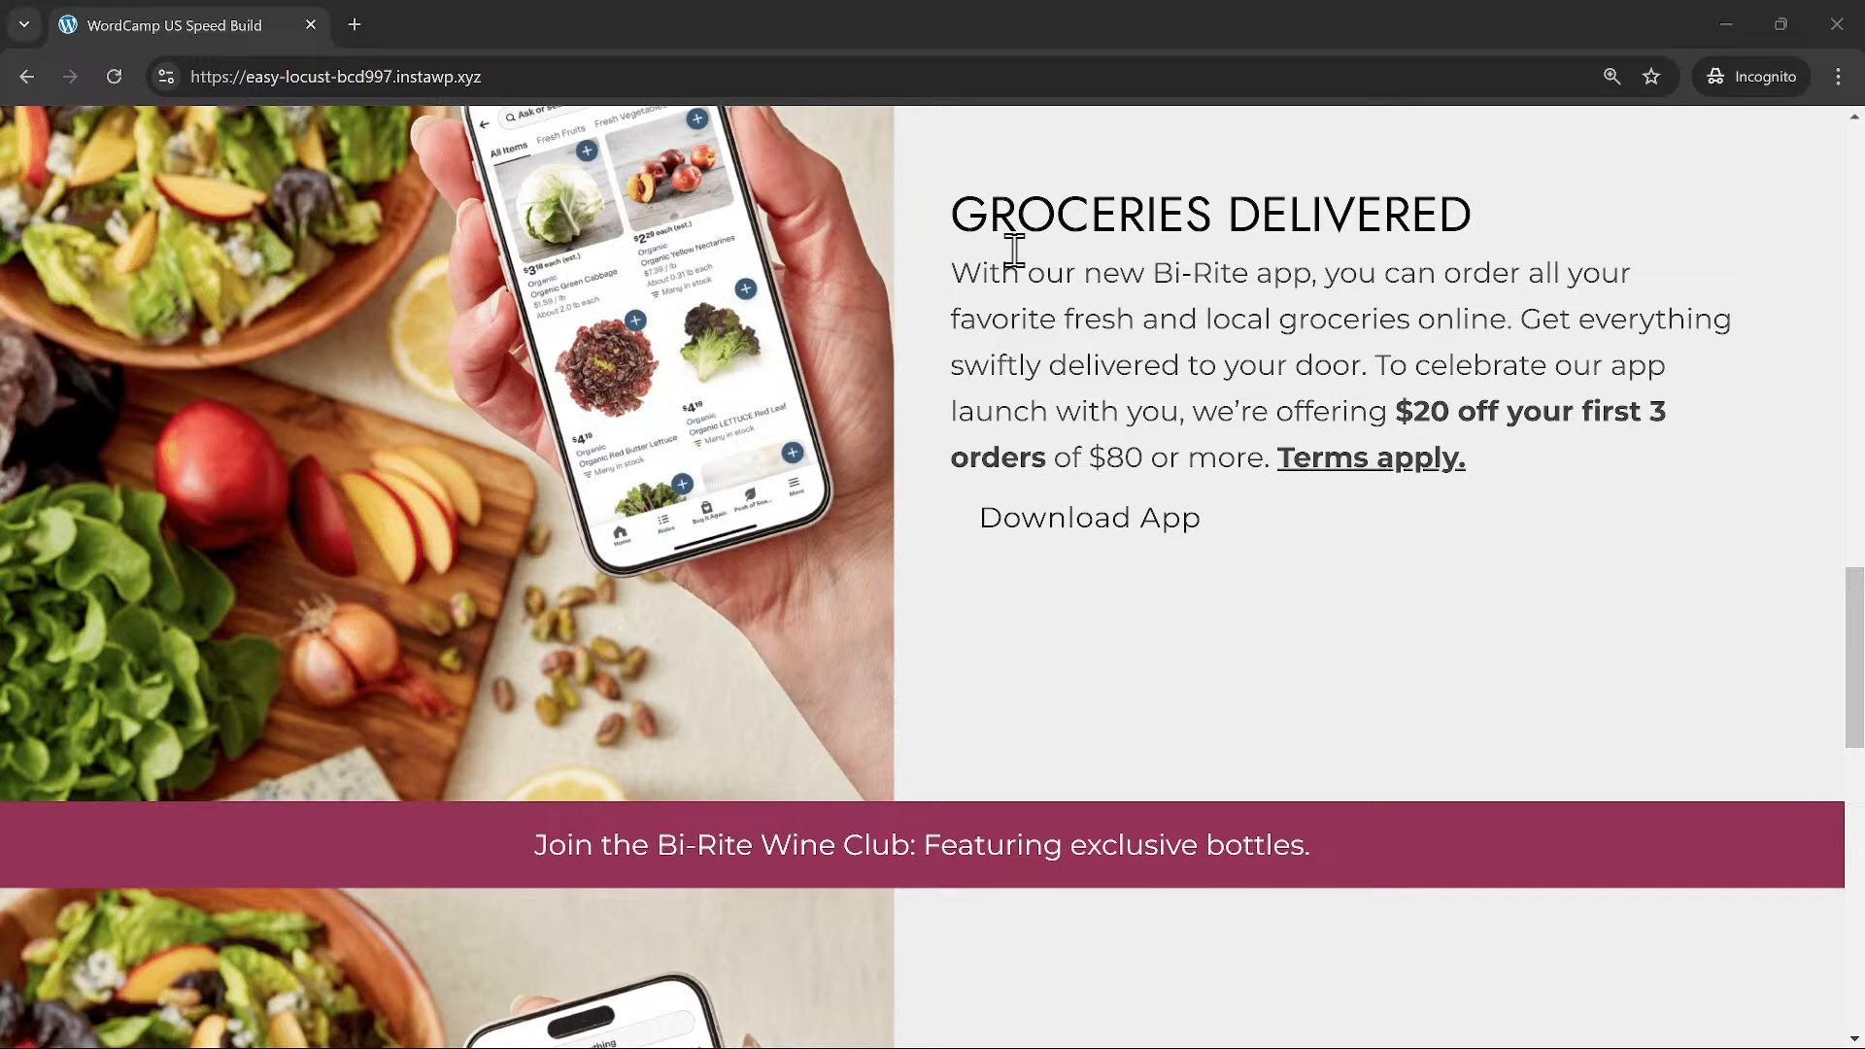
Step: Check the card grid on the live page, then return to the Home page in the Bricks builder
scroll(999, 554, down, 9)
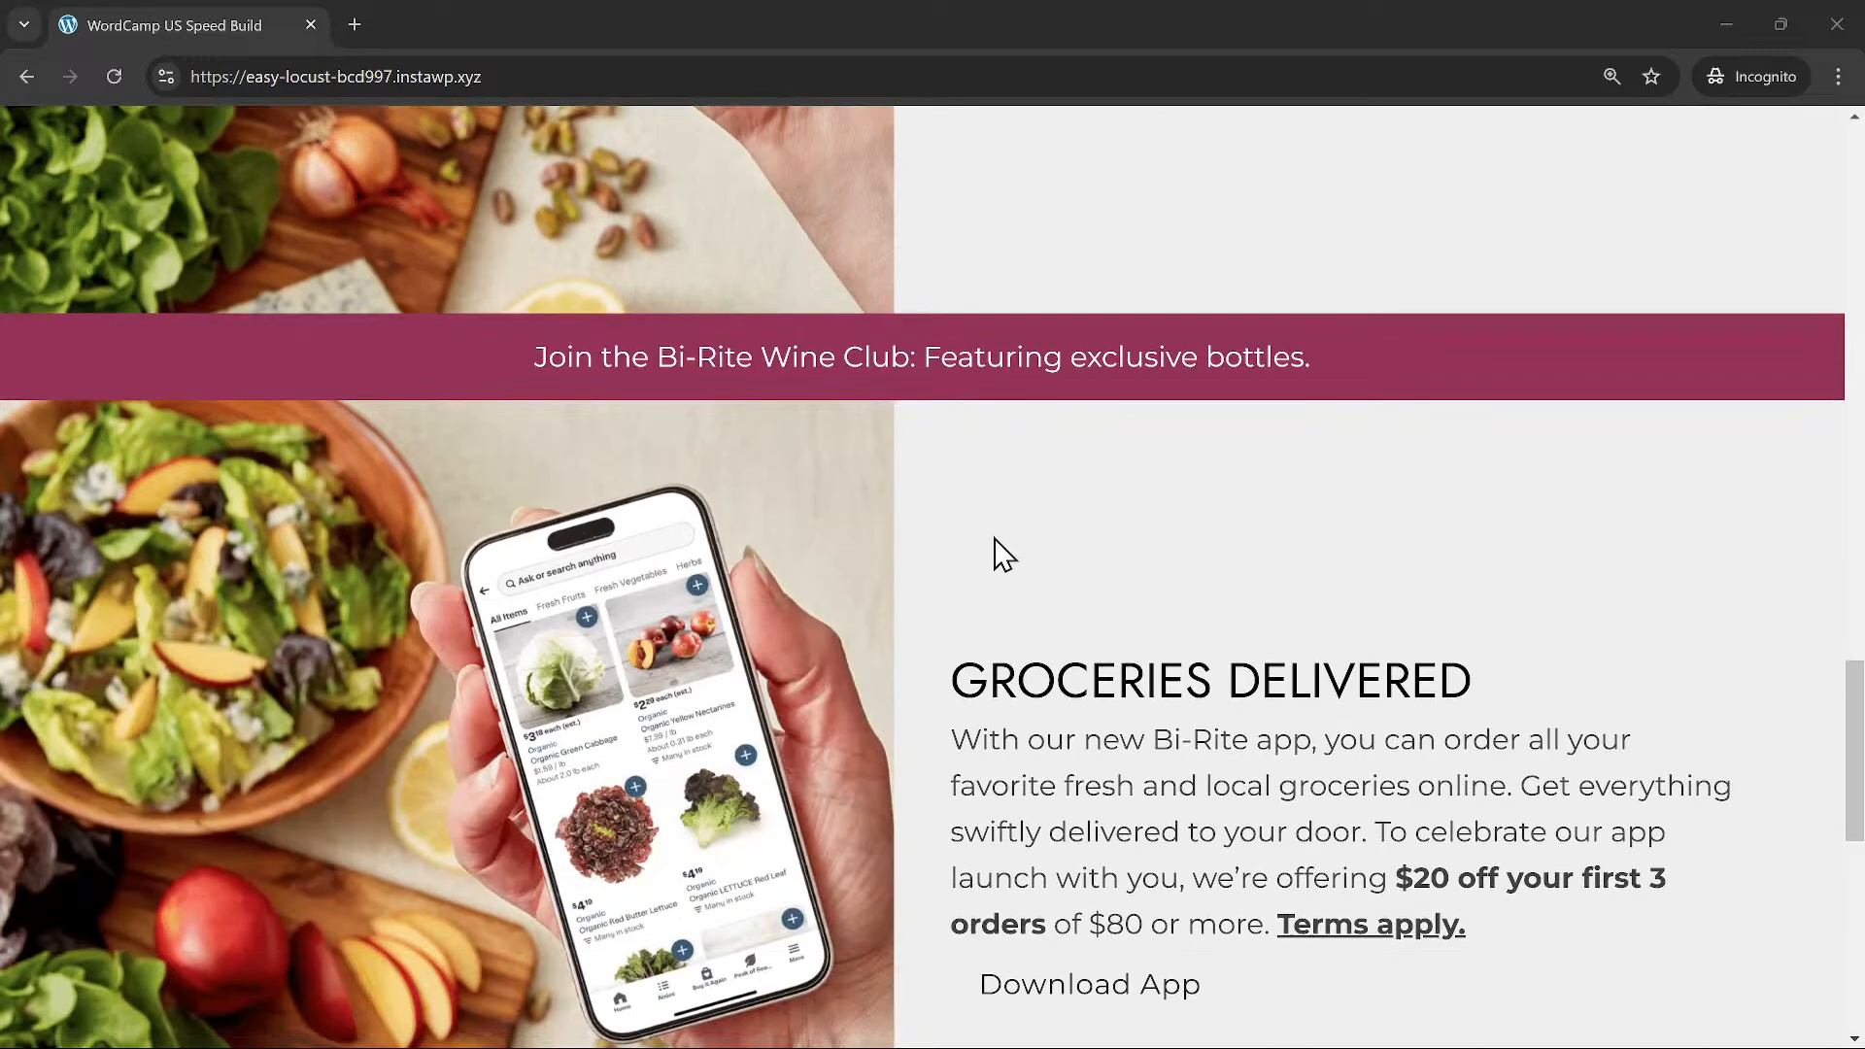
scroll(1000, 554, down, 3)
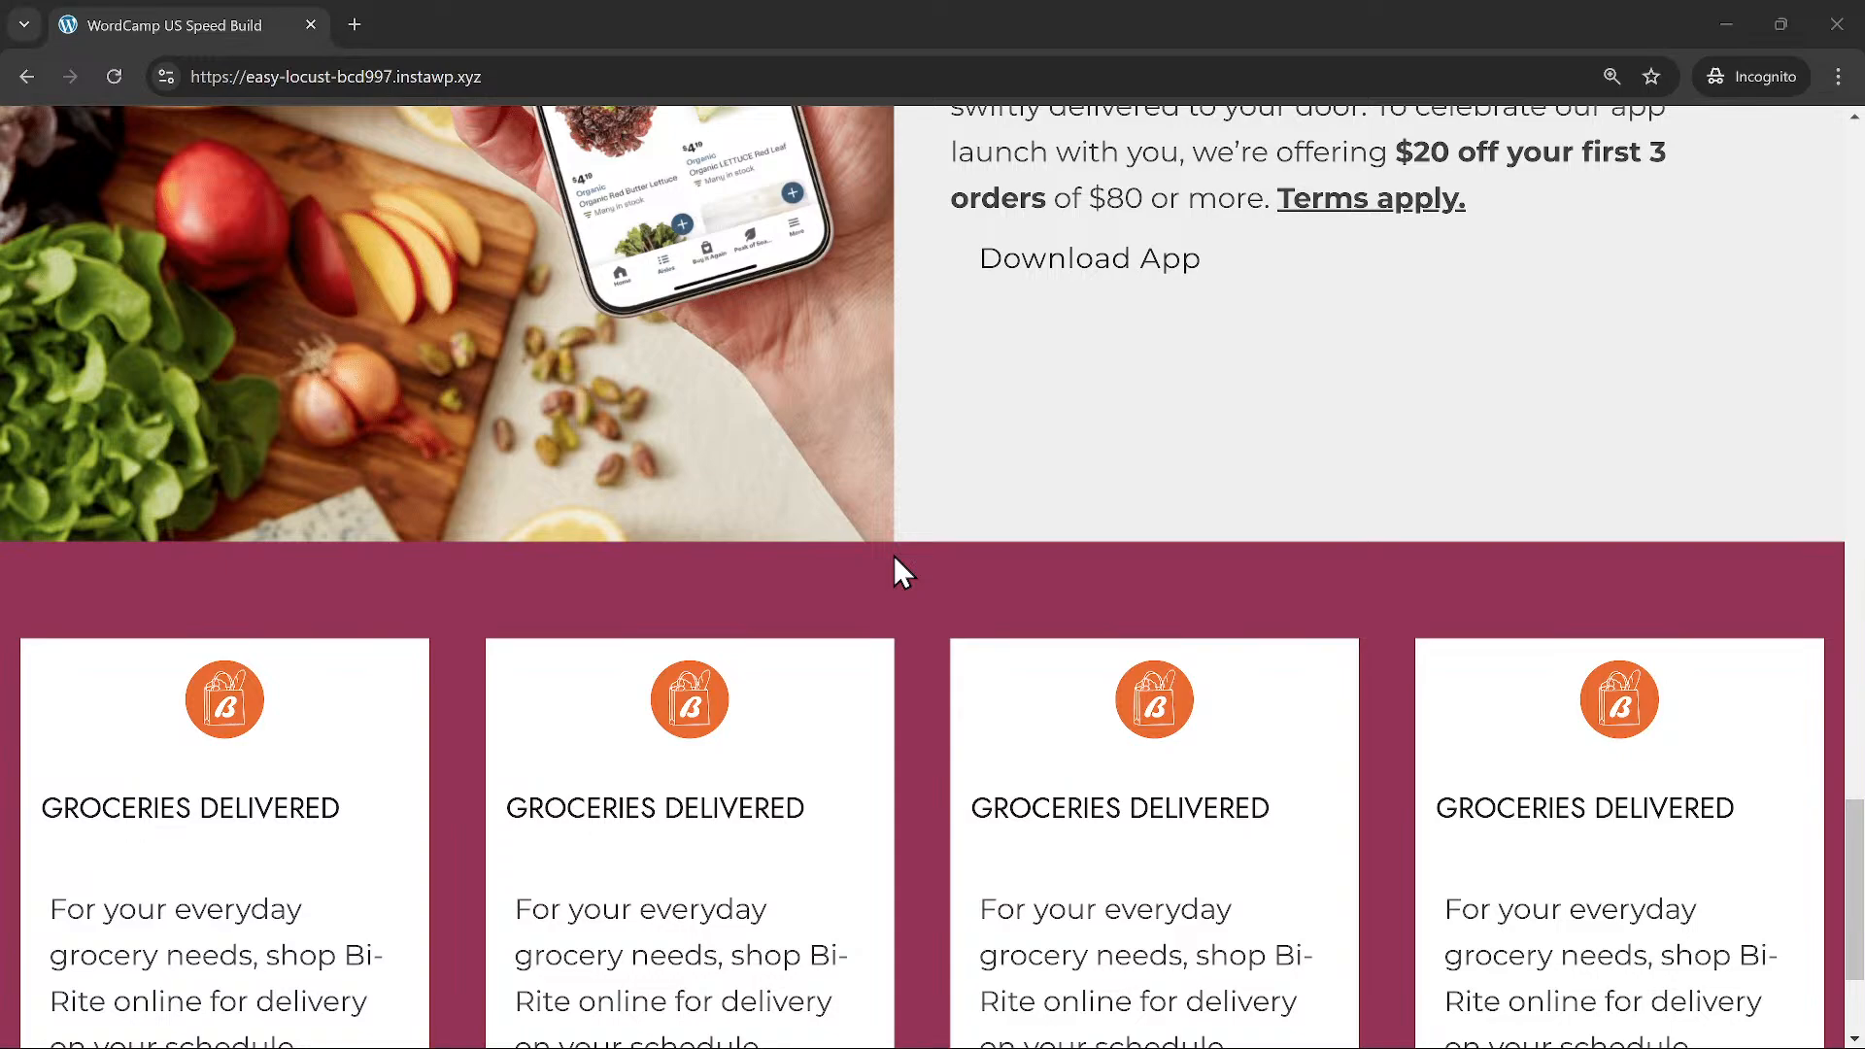
scroll(890, 546, up, 15)
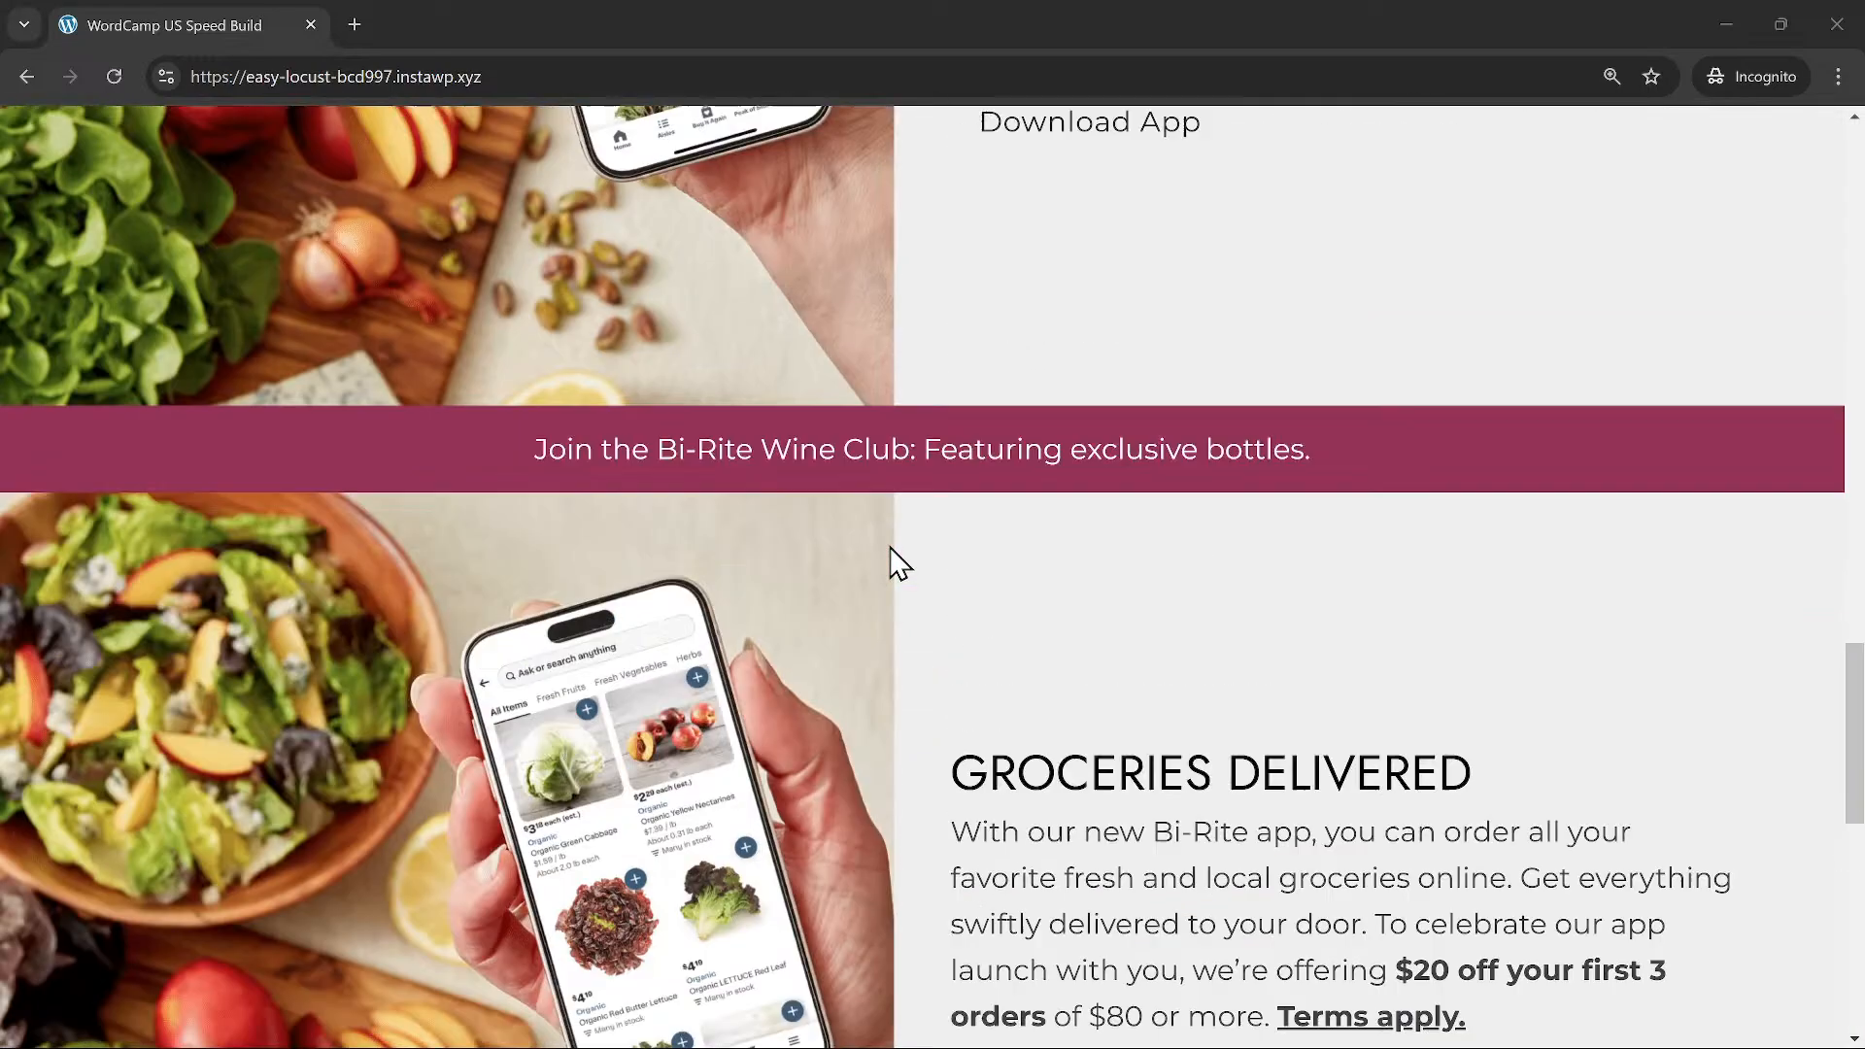
scroll(595, 137, down, 1)
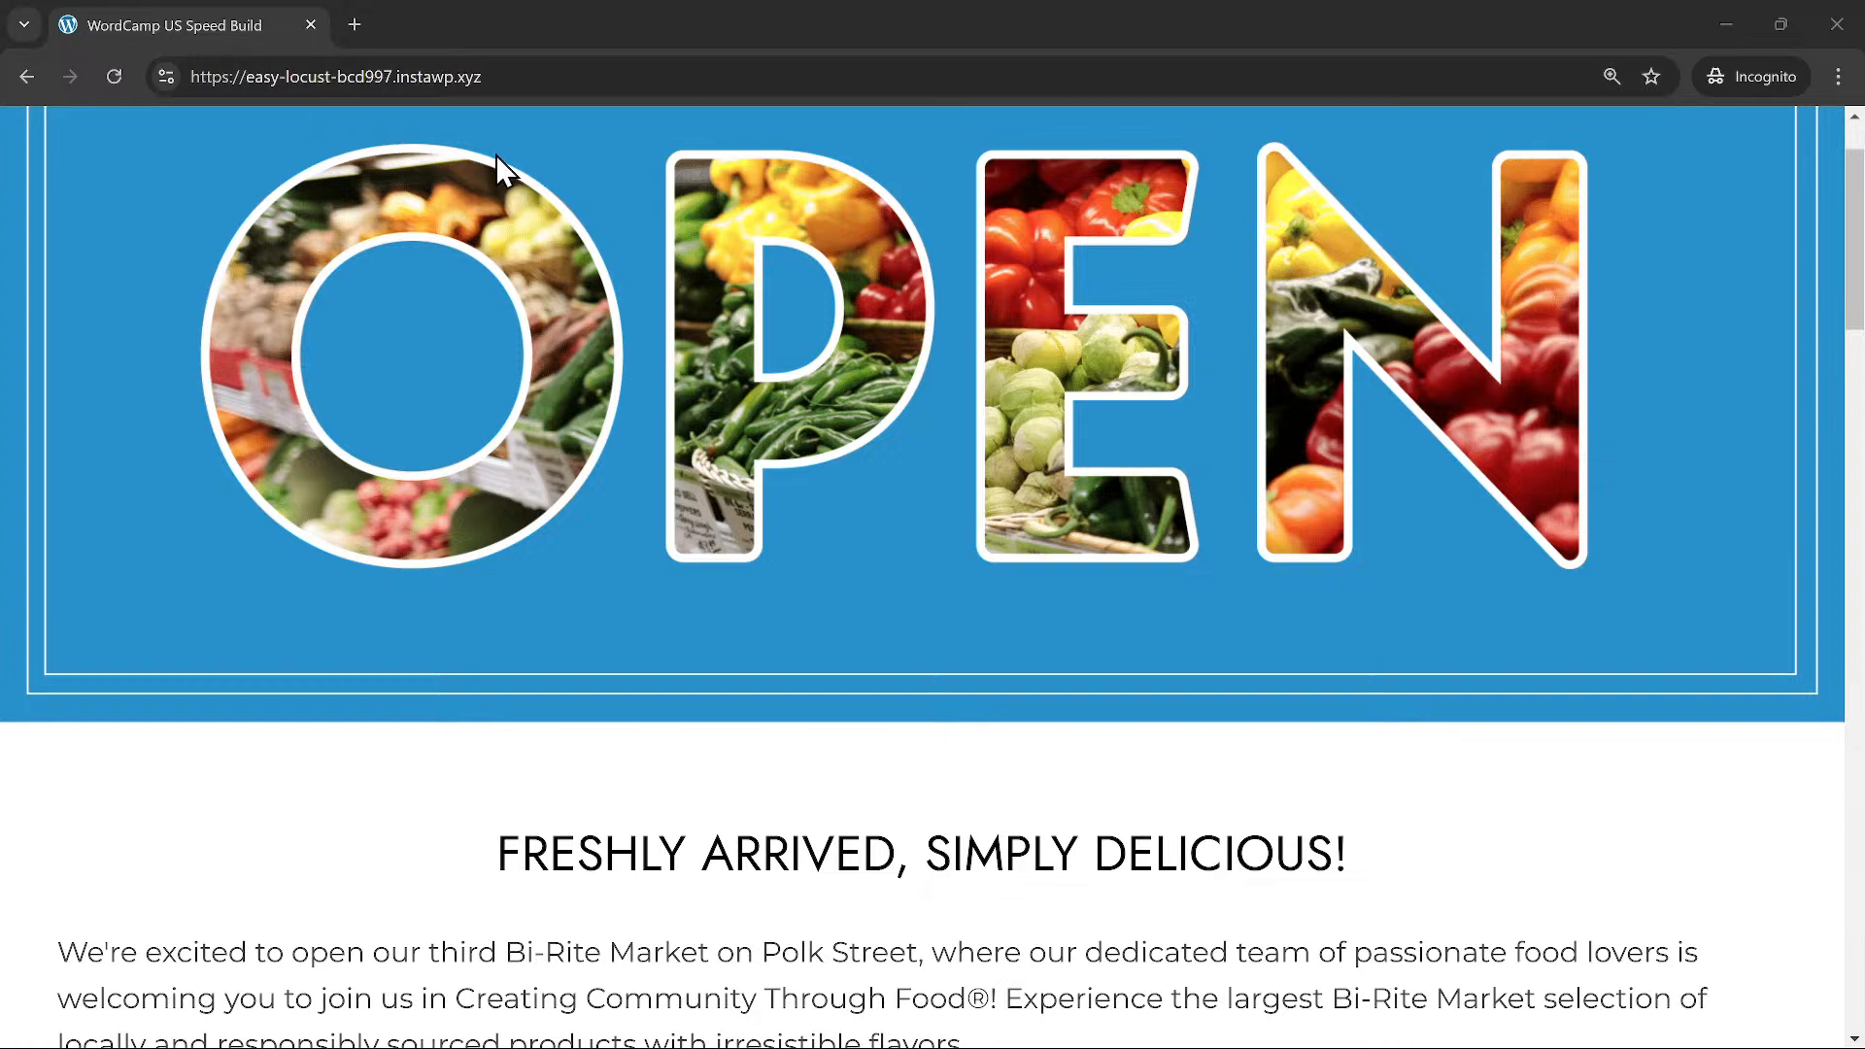
key(alt+Tab)
click(461, 27)
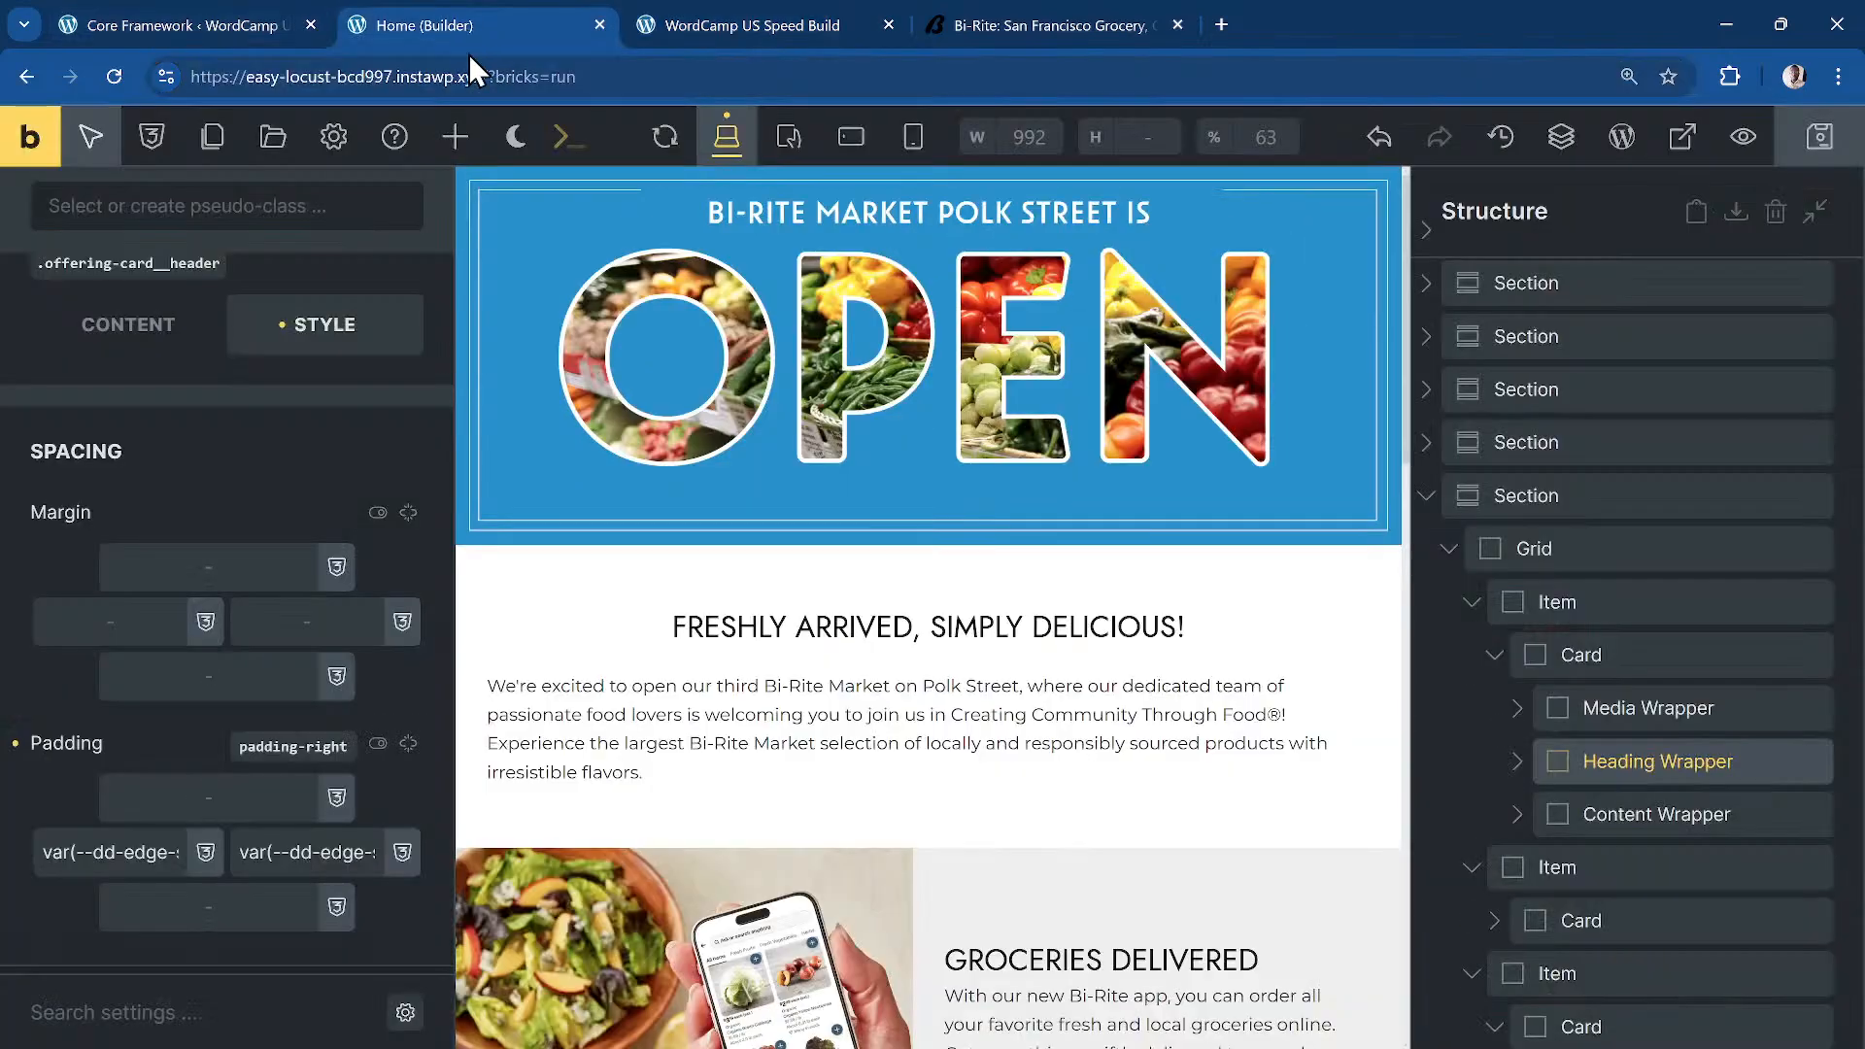
Step: Select and expand the OPEN hero section in the Structure panel and start renaming it
scroll(852, 470, down, 10)
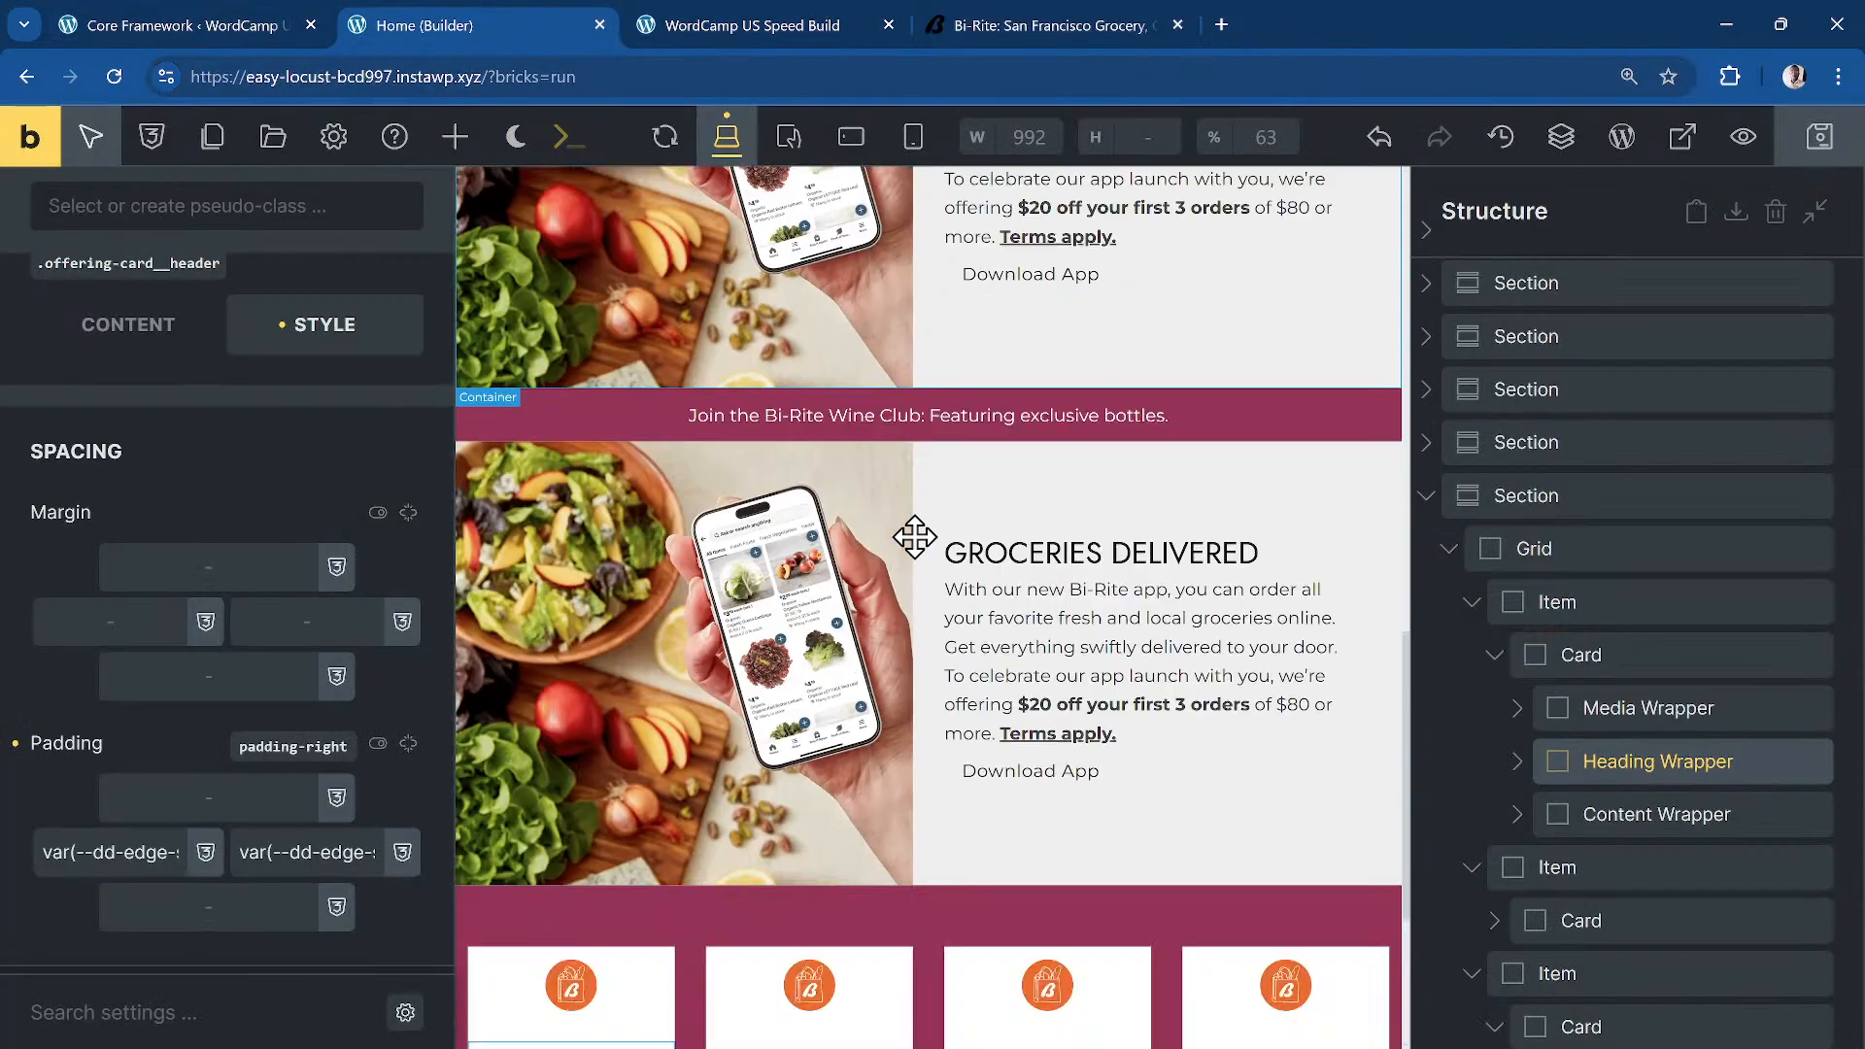
scroll(912, 533, up, 10)
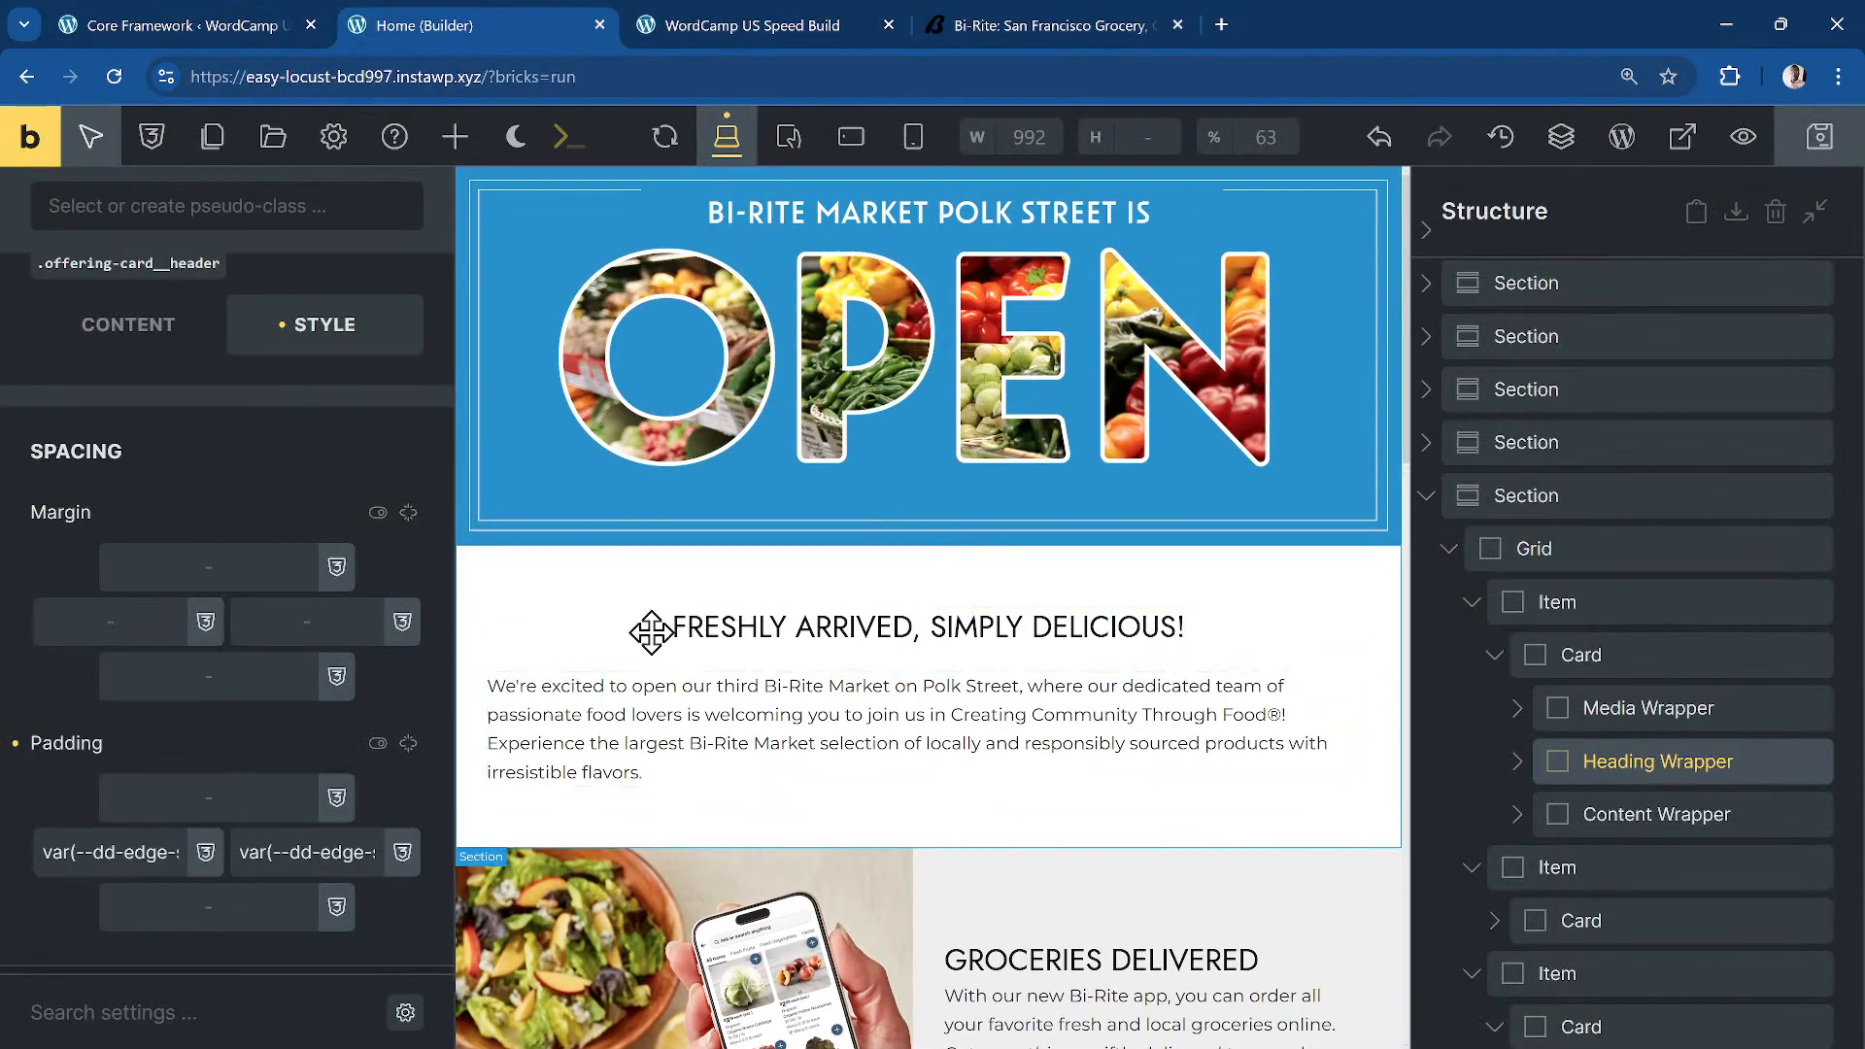
click(1324, 424)
click(1199, 360)
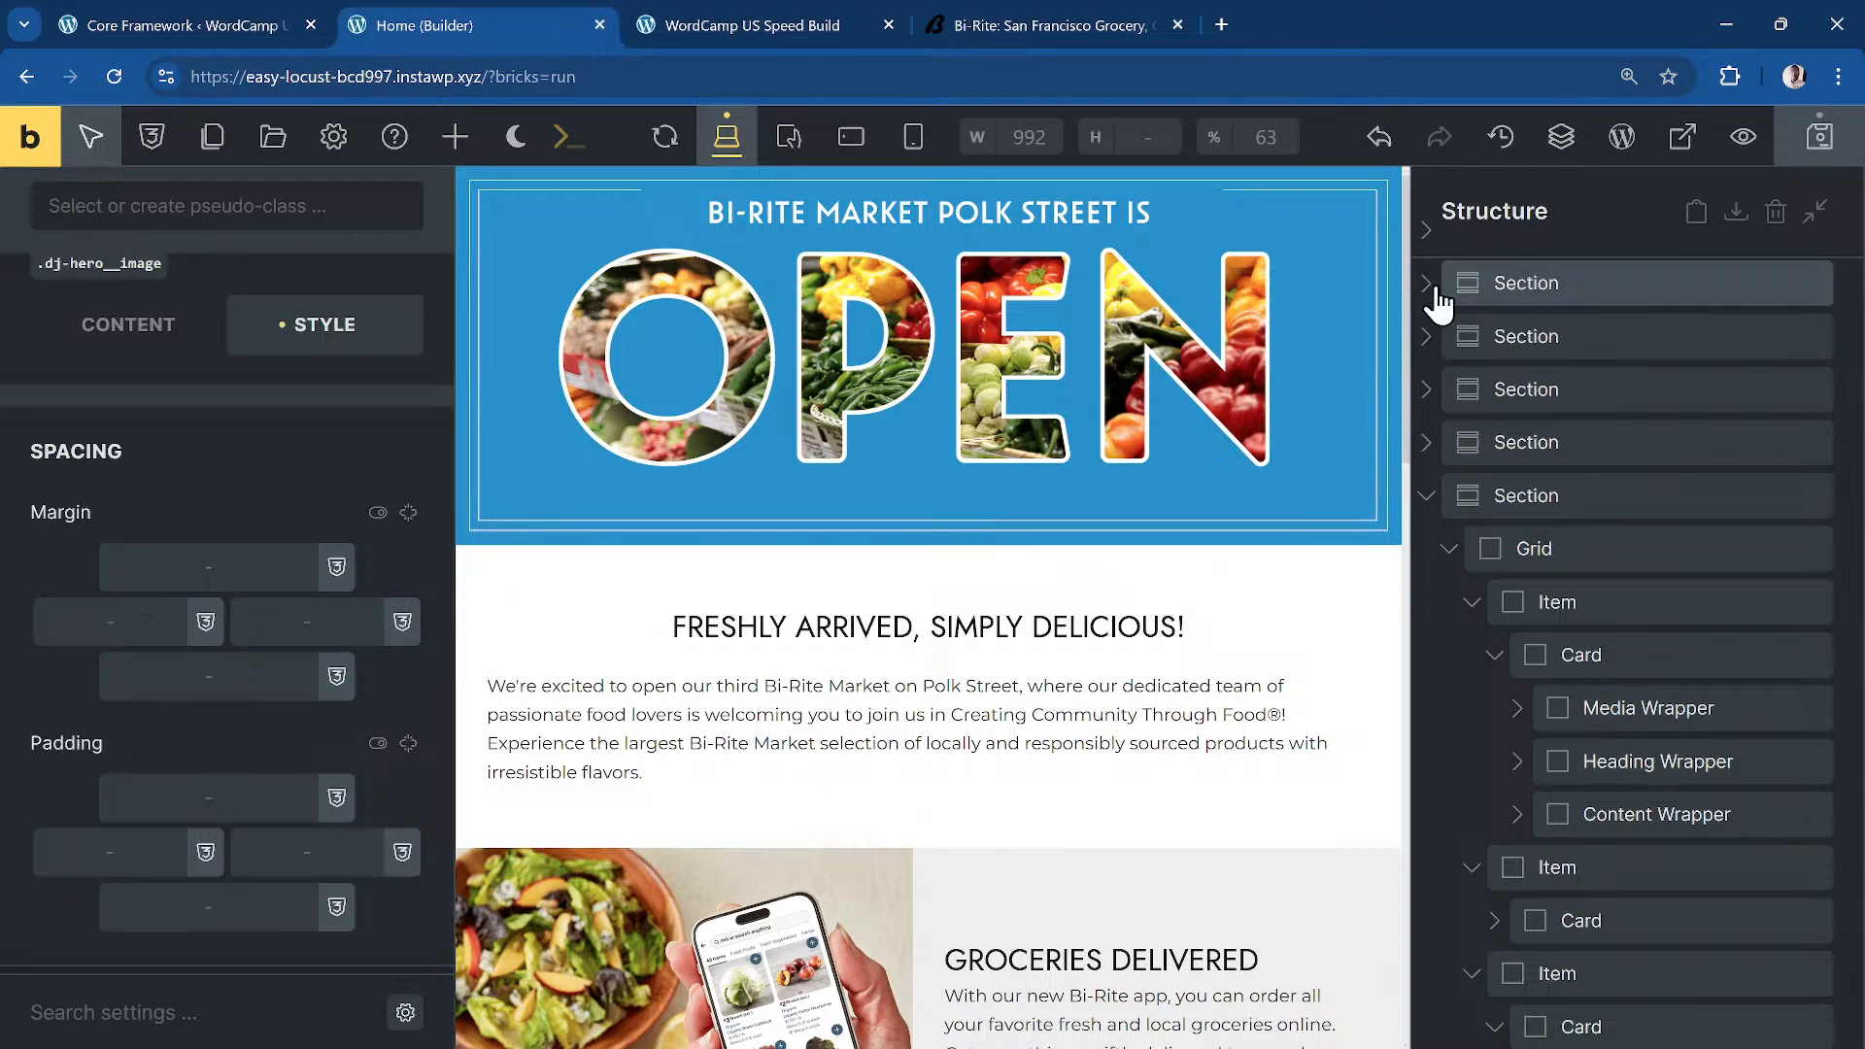
click(1499, 296)
scroll(1195, 408, up, 2)
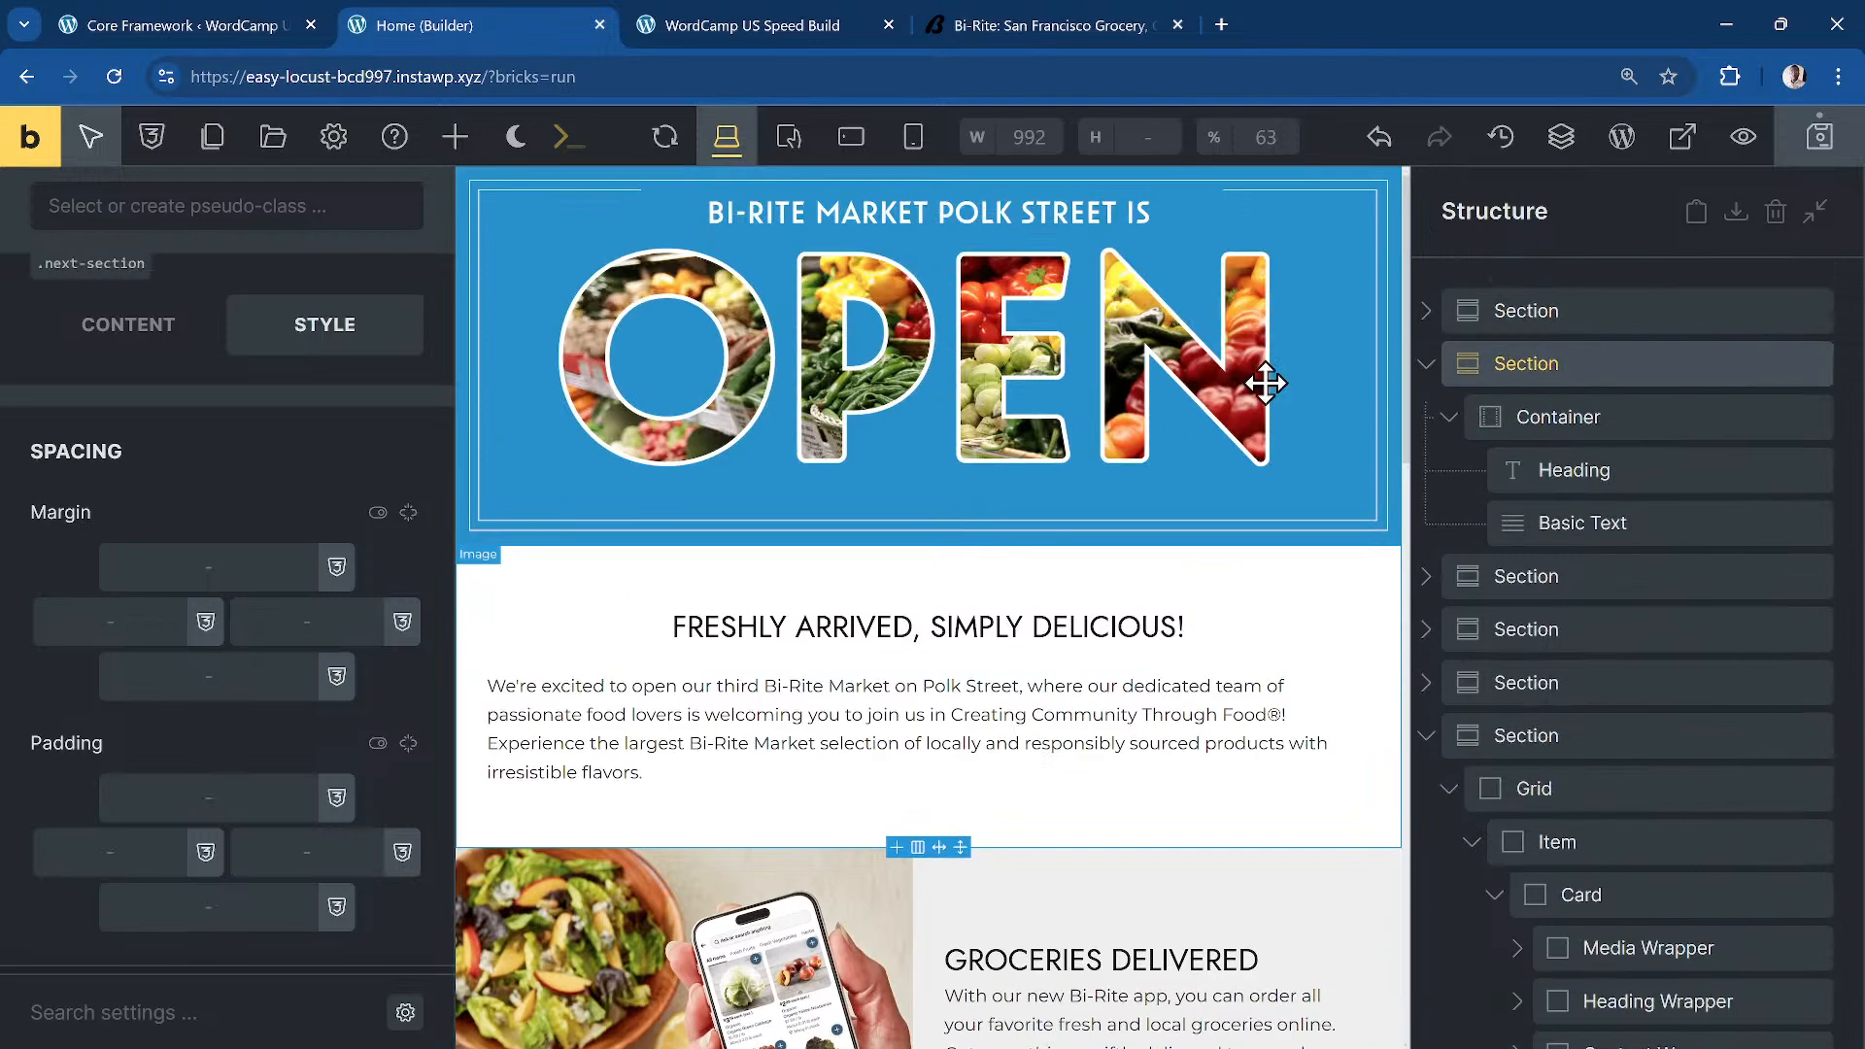
click(1551, 312)
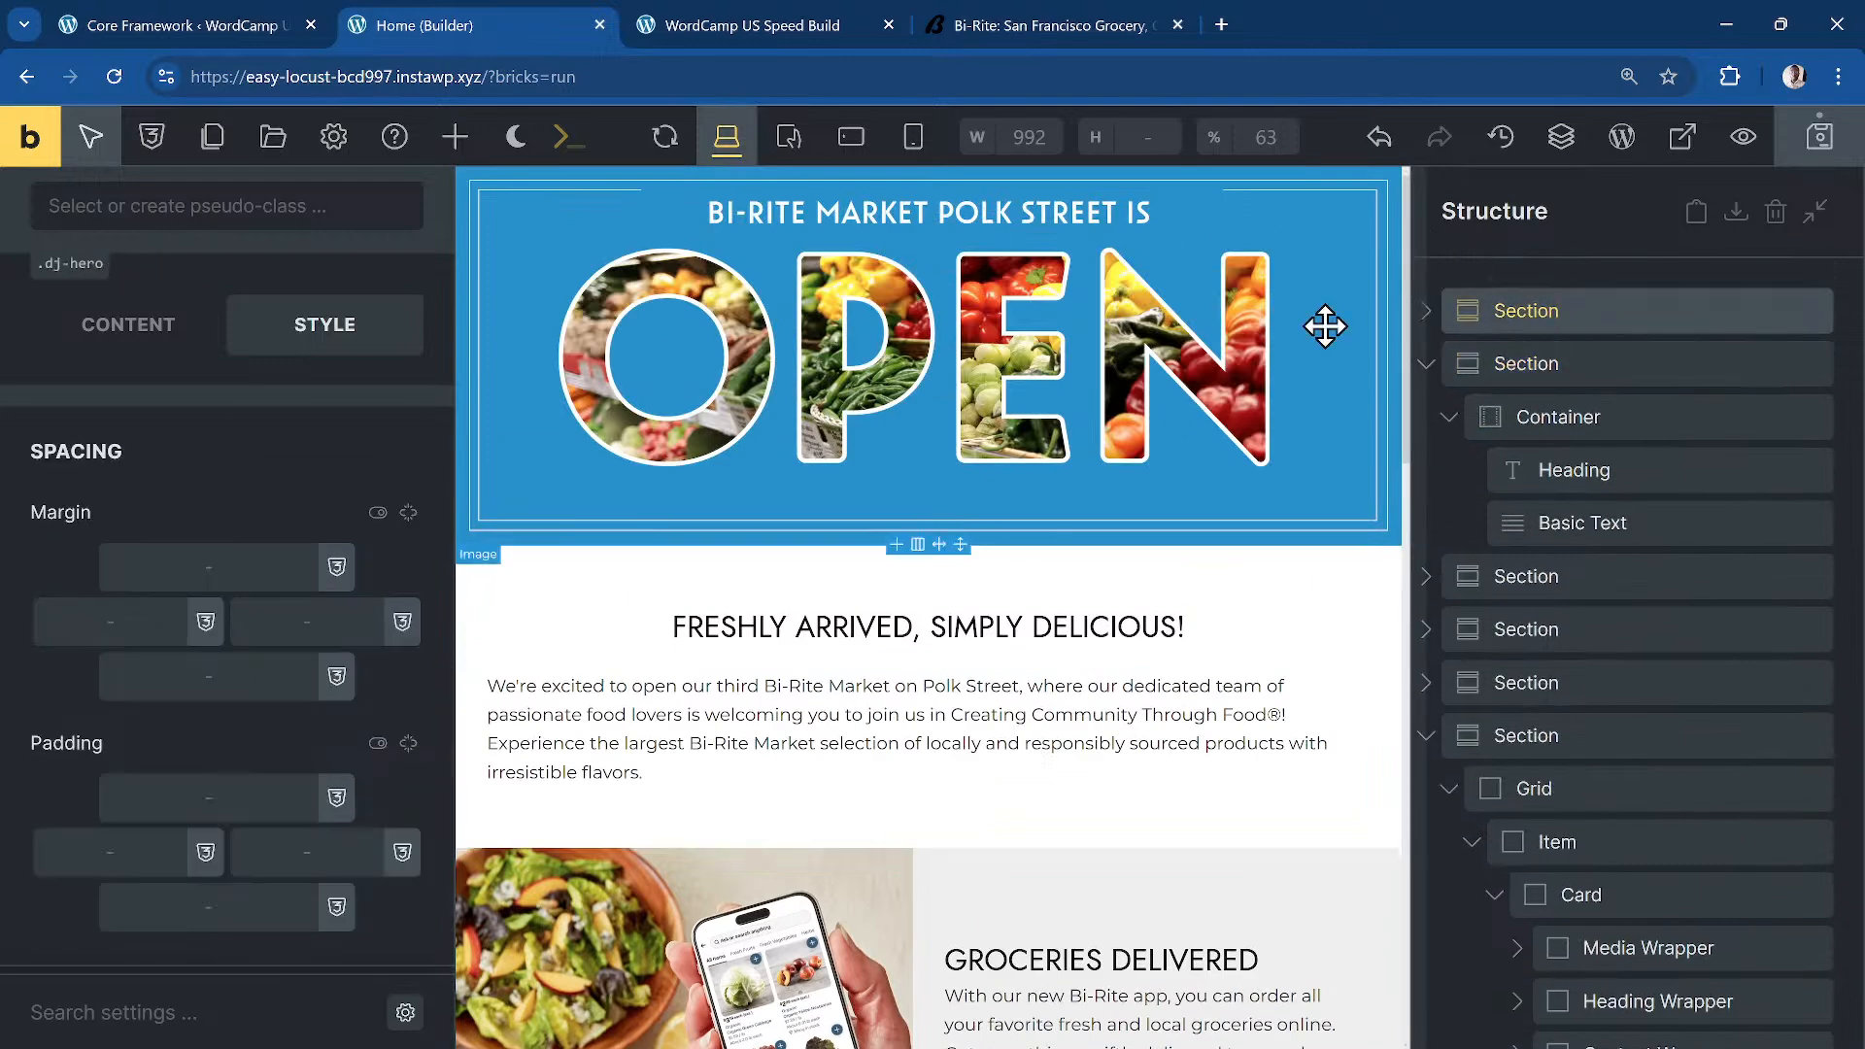
click(1427, 312)
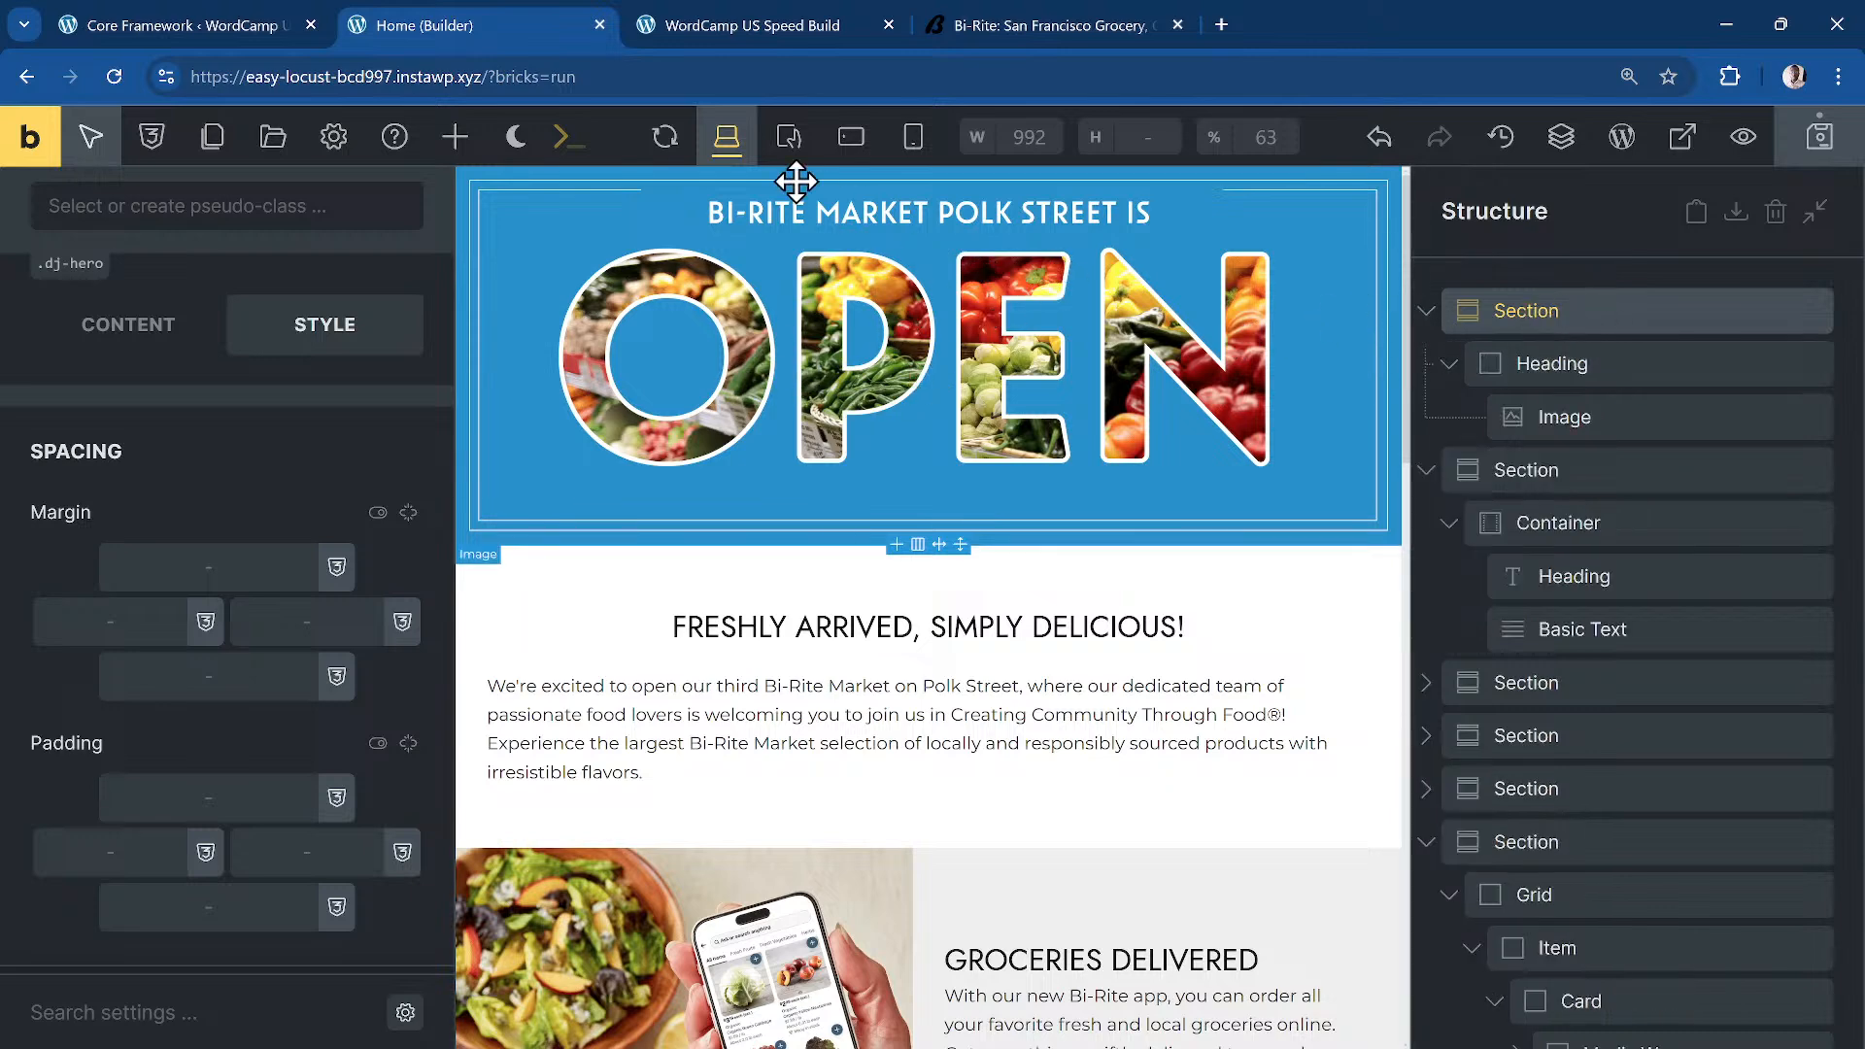
double_click(1543, 312)
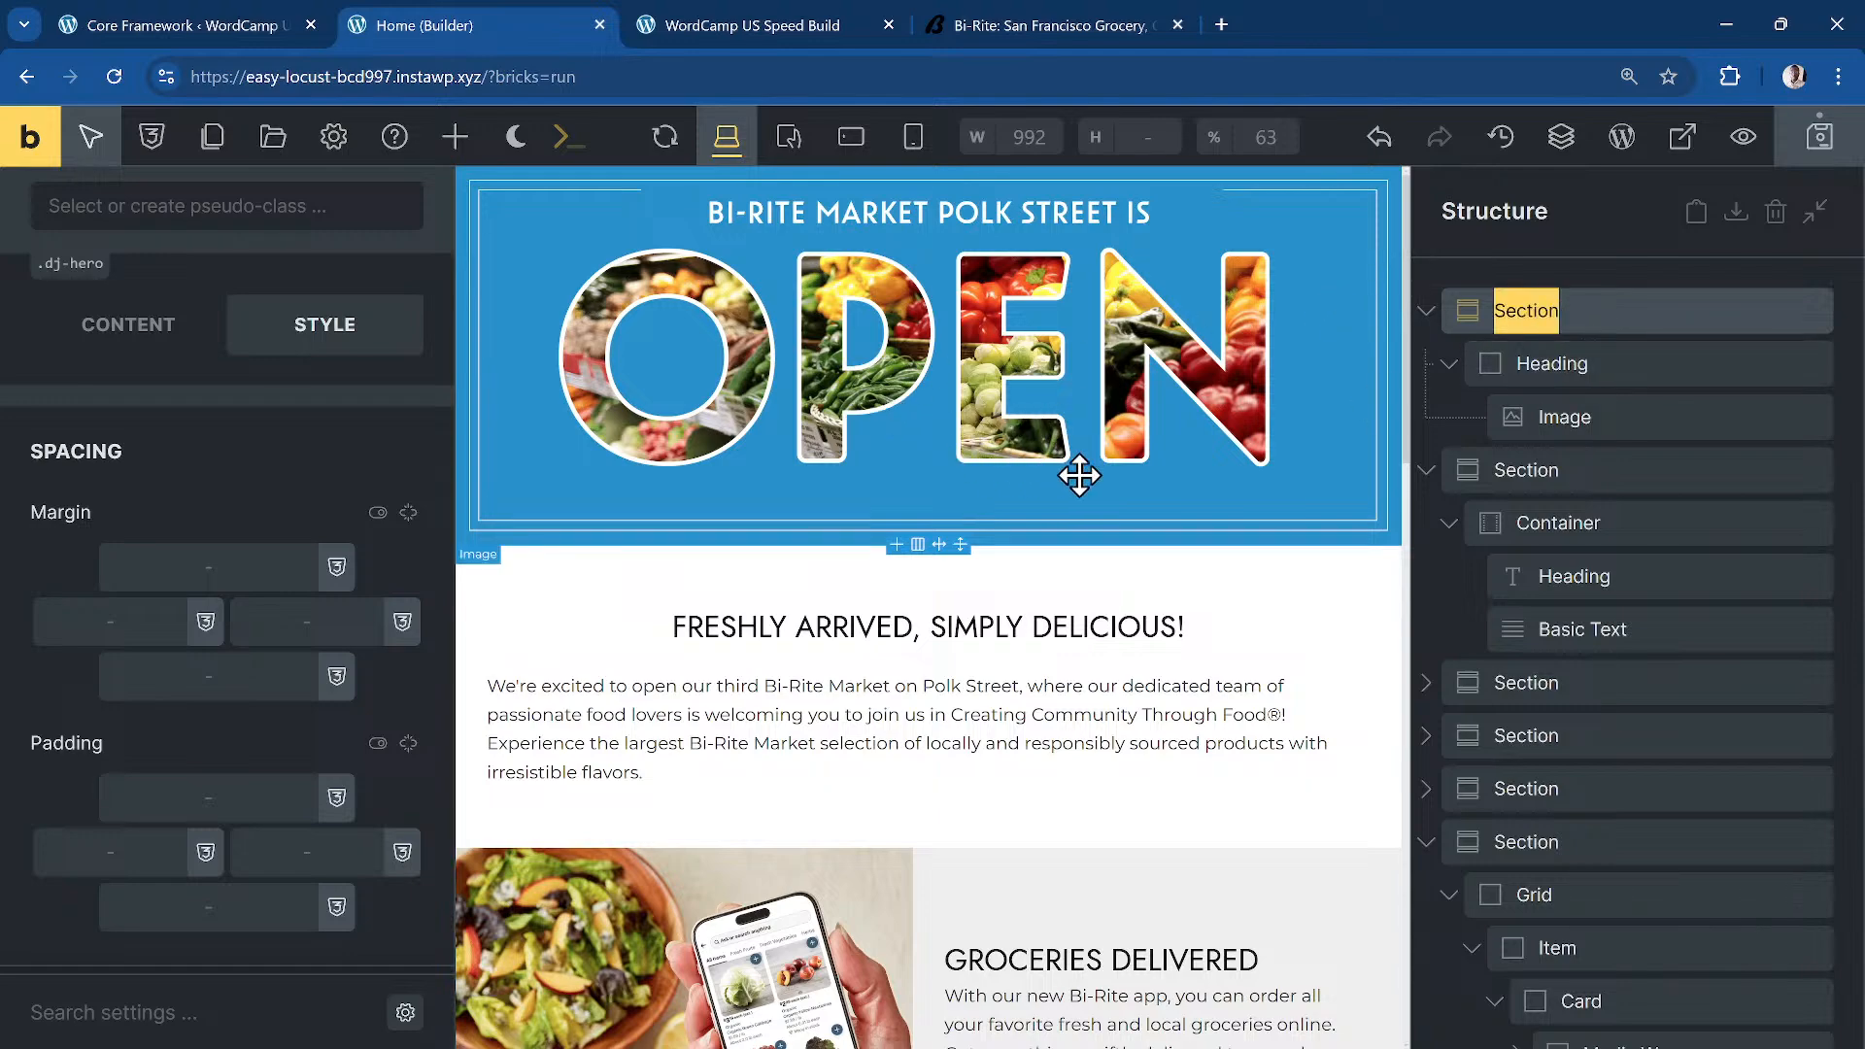
scroll(1075, 471, down, 5)
scroll(1284, 397, up, 5)
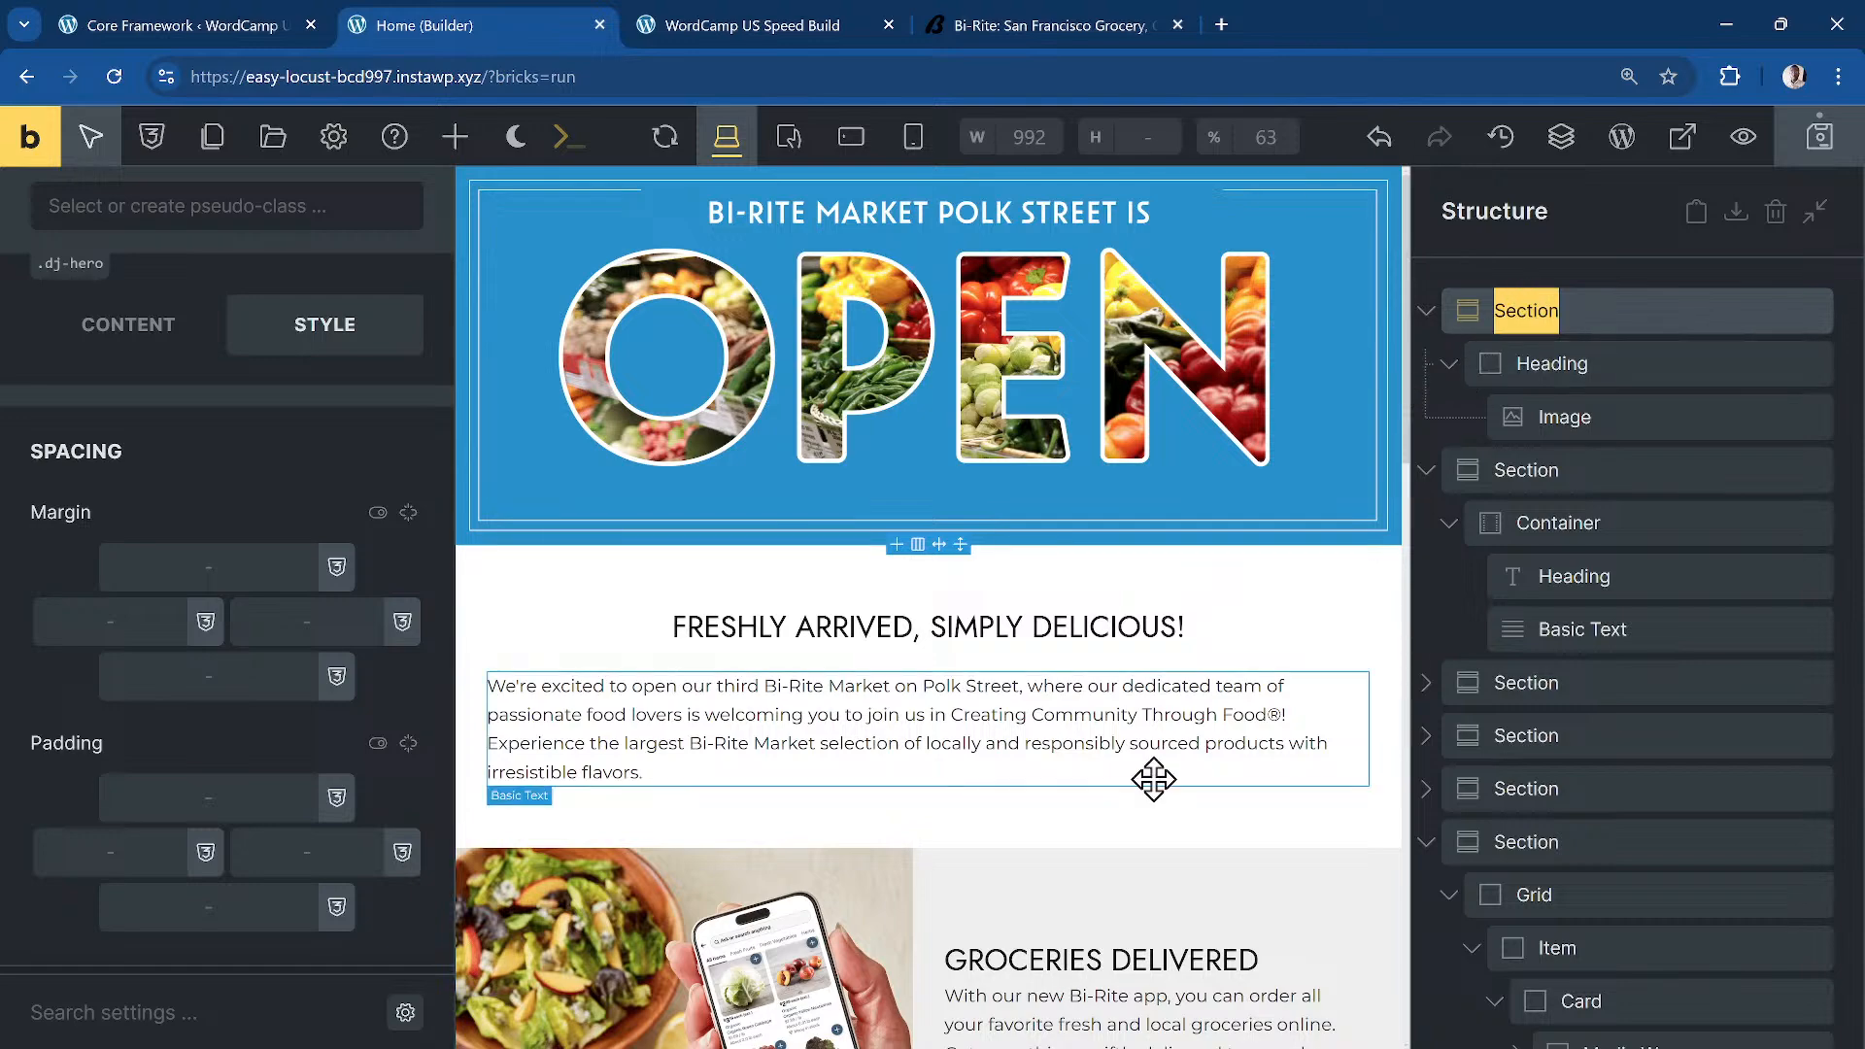
scroll(1211, 725, down, 5)
Step: Duplicate the Wine Club banner's Ads wrapper and drag the copy to the top of the page
click(629, 778)
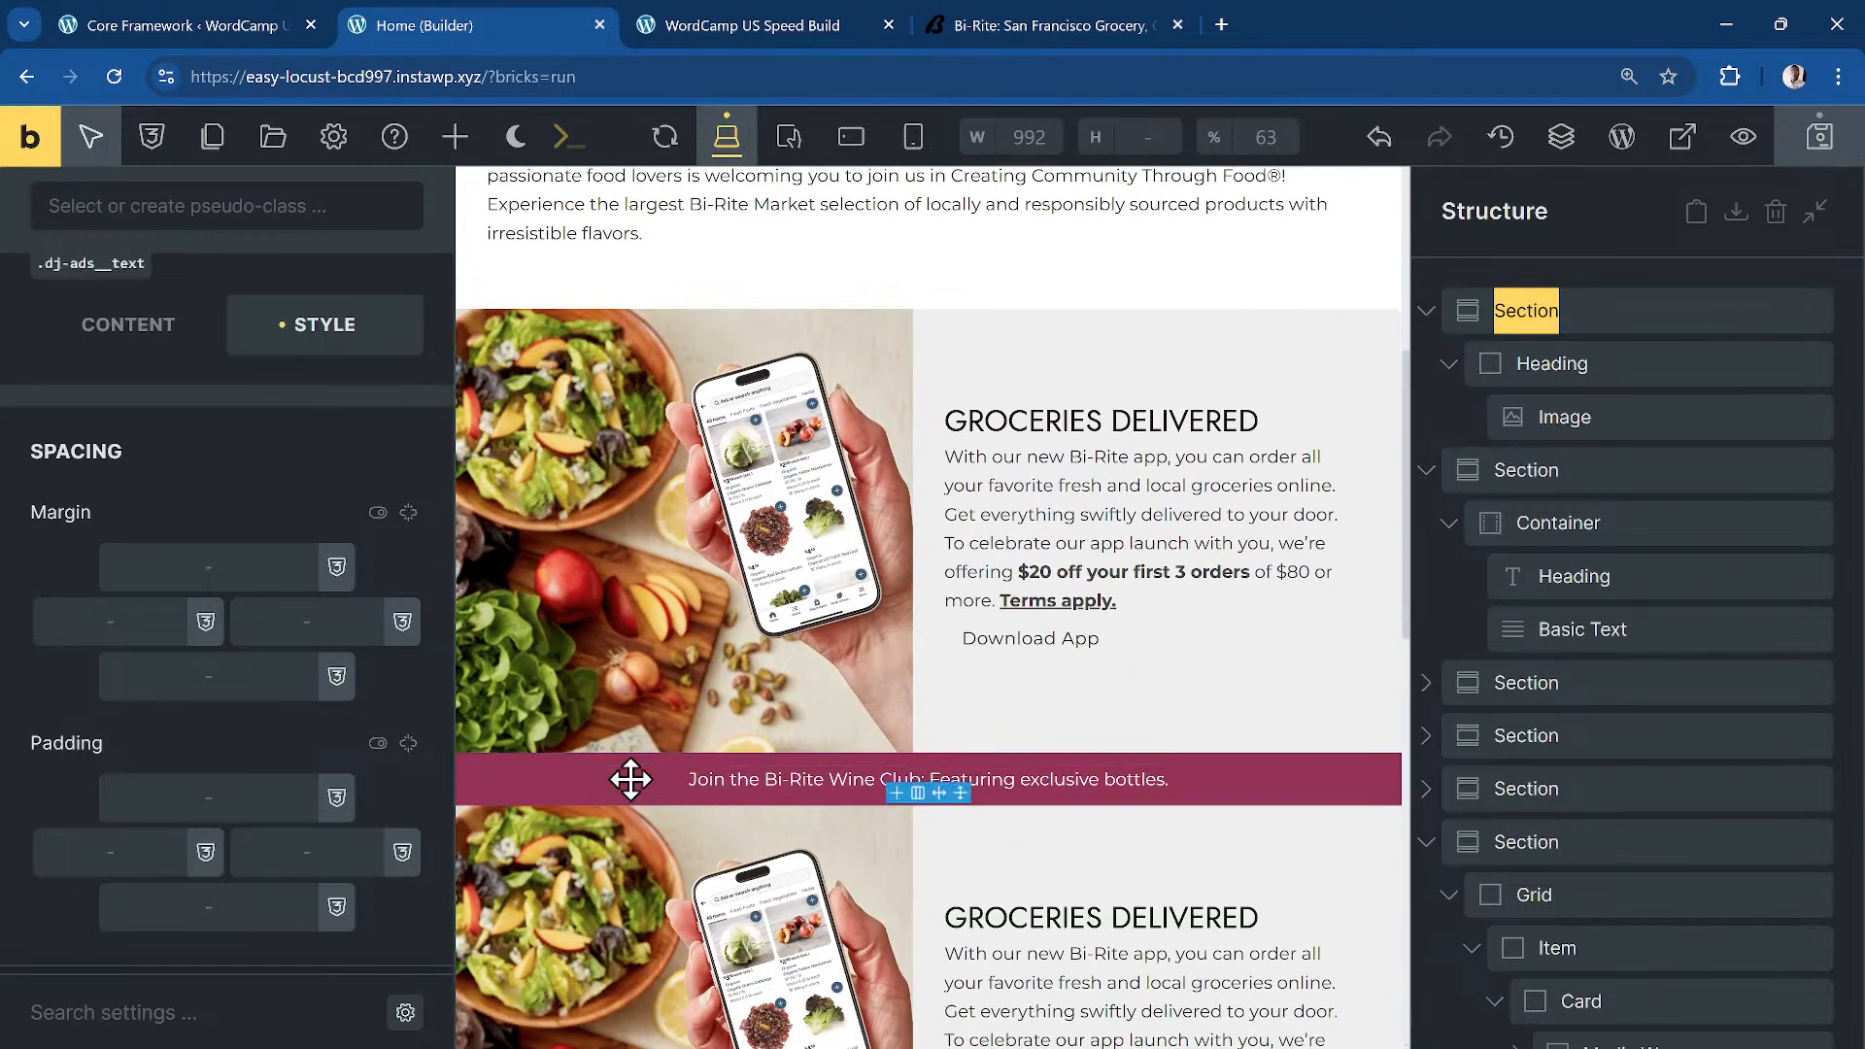
scroll(1552, 536, down, 7)
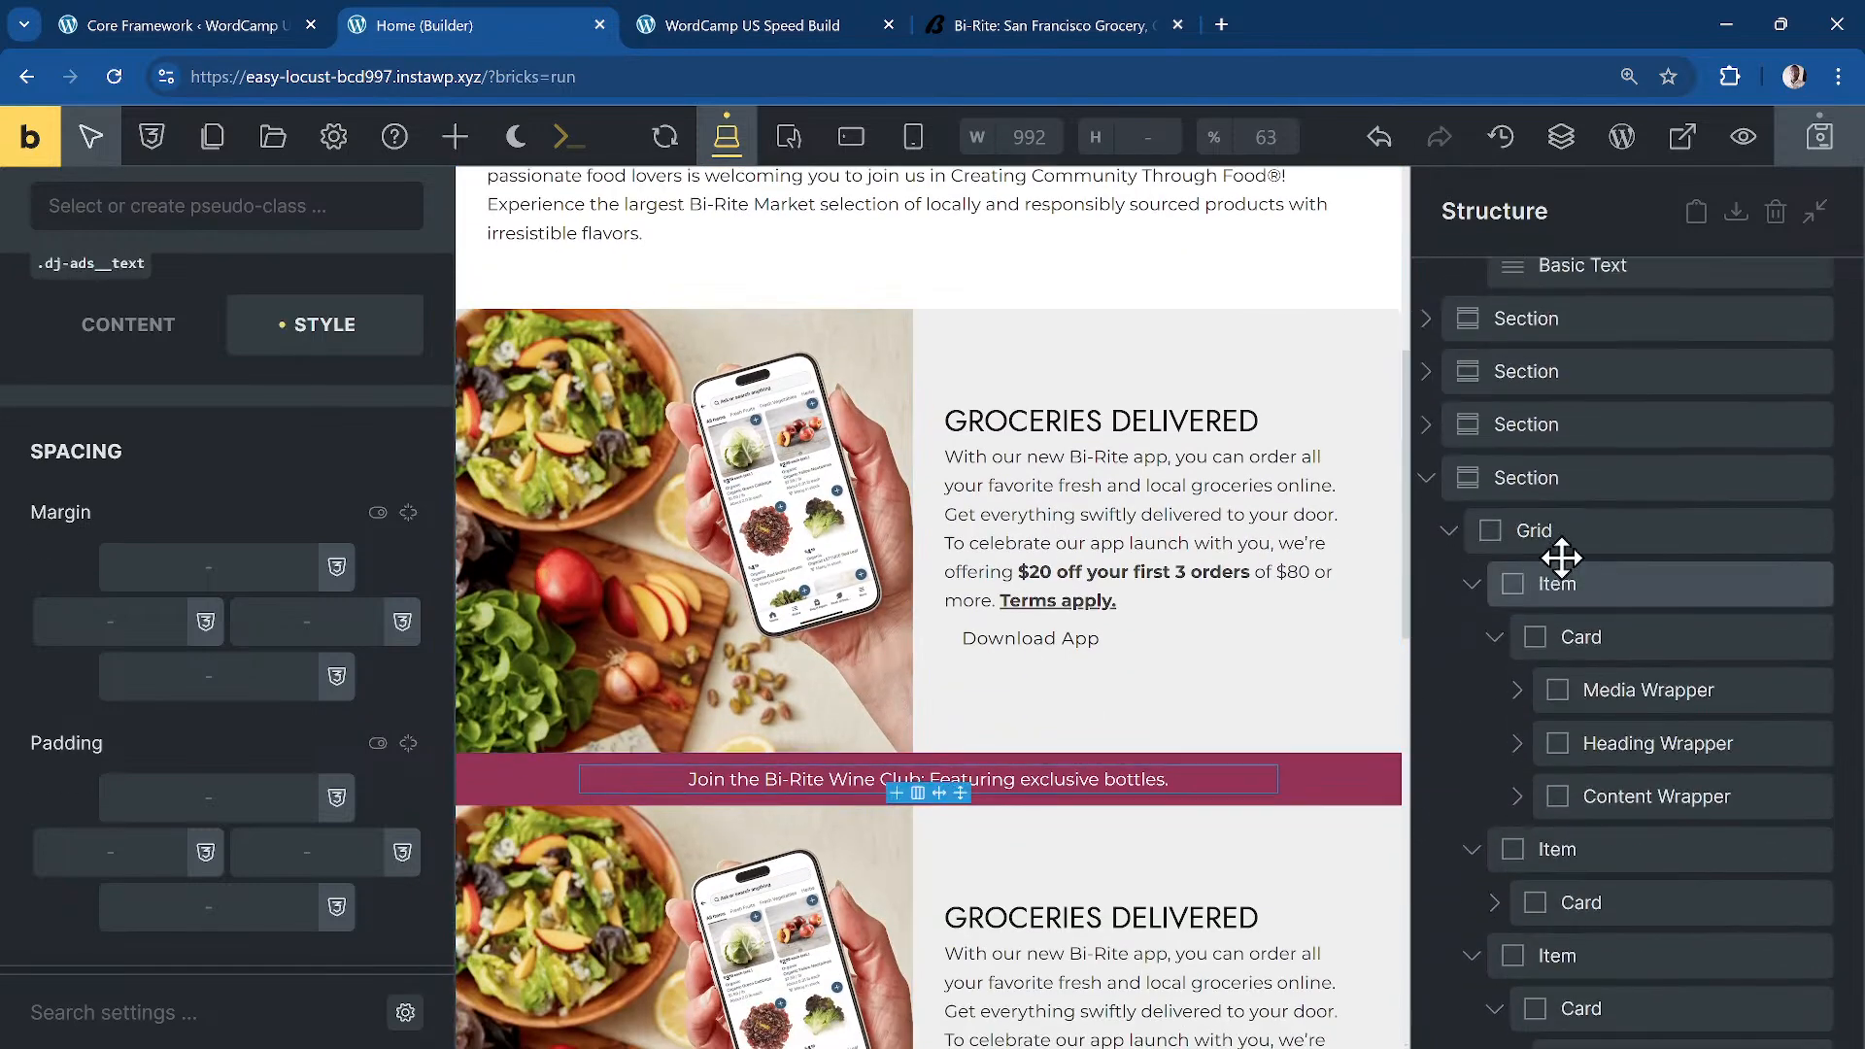
scroll(1633, 659, up, 7)
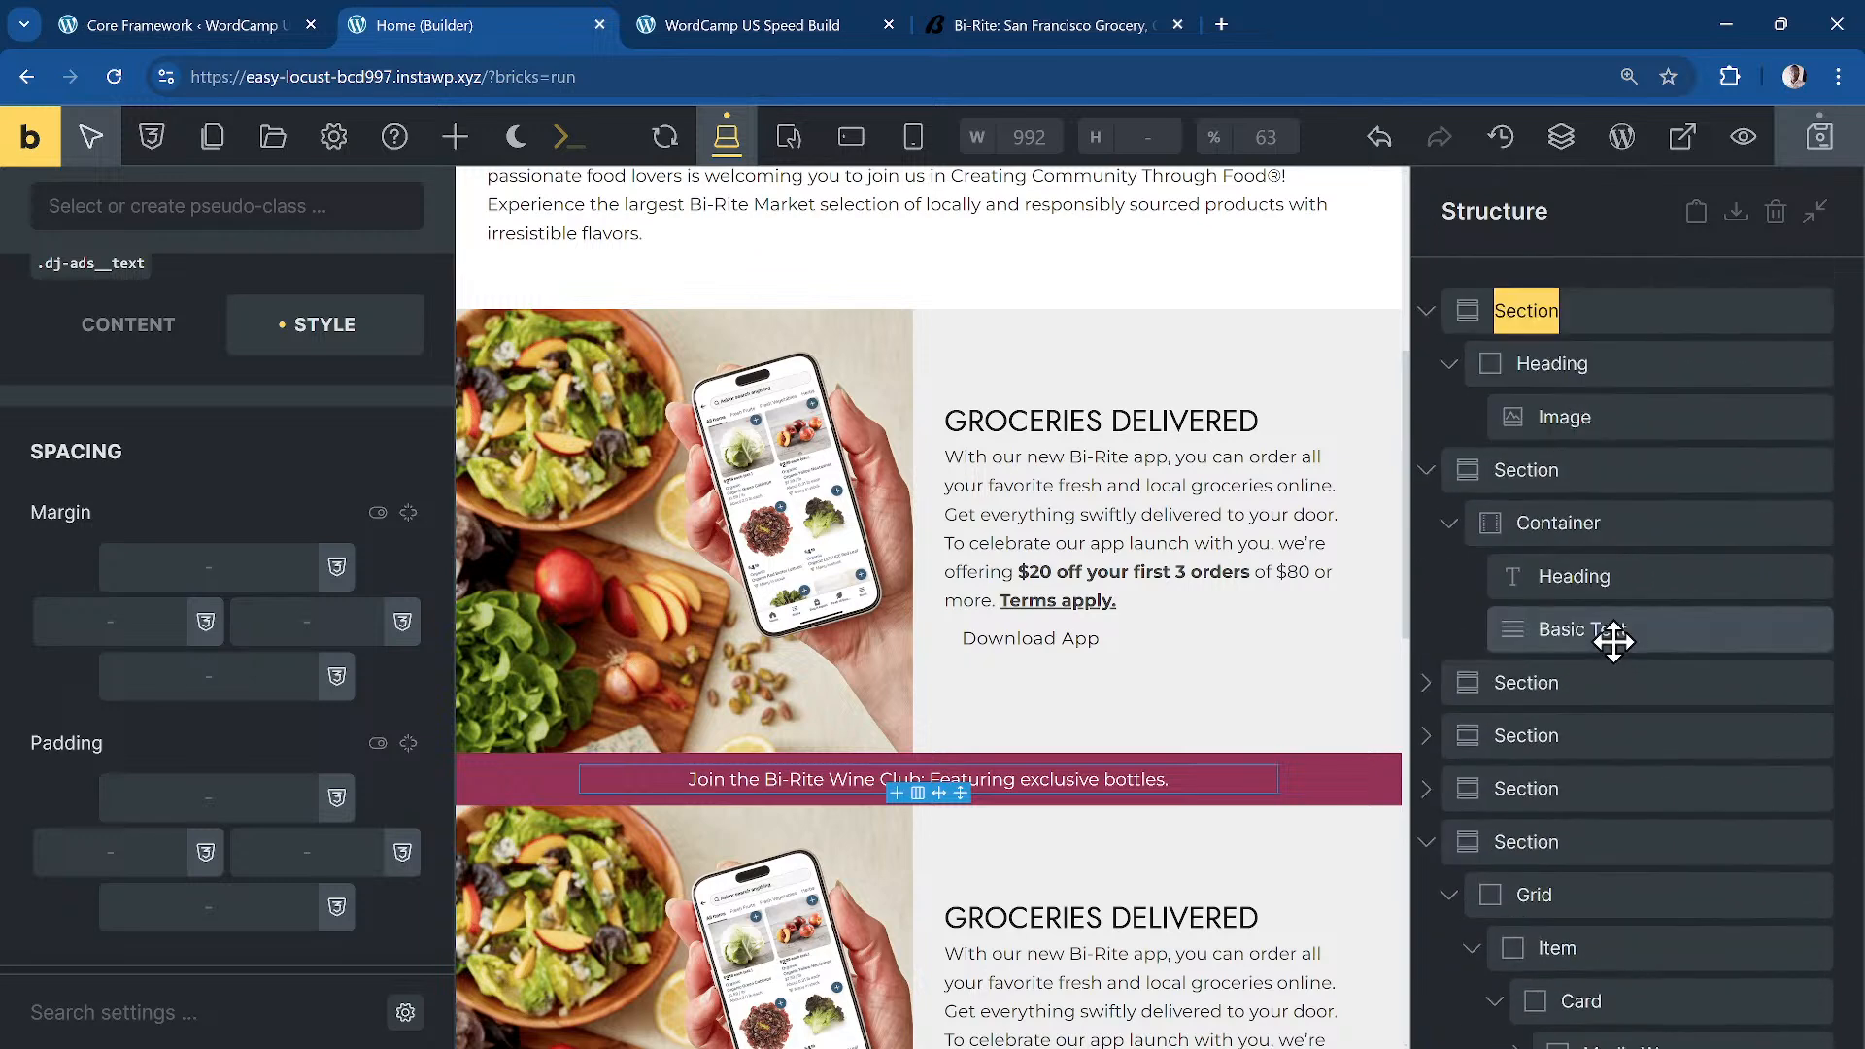
click(1445, 683)
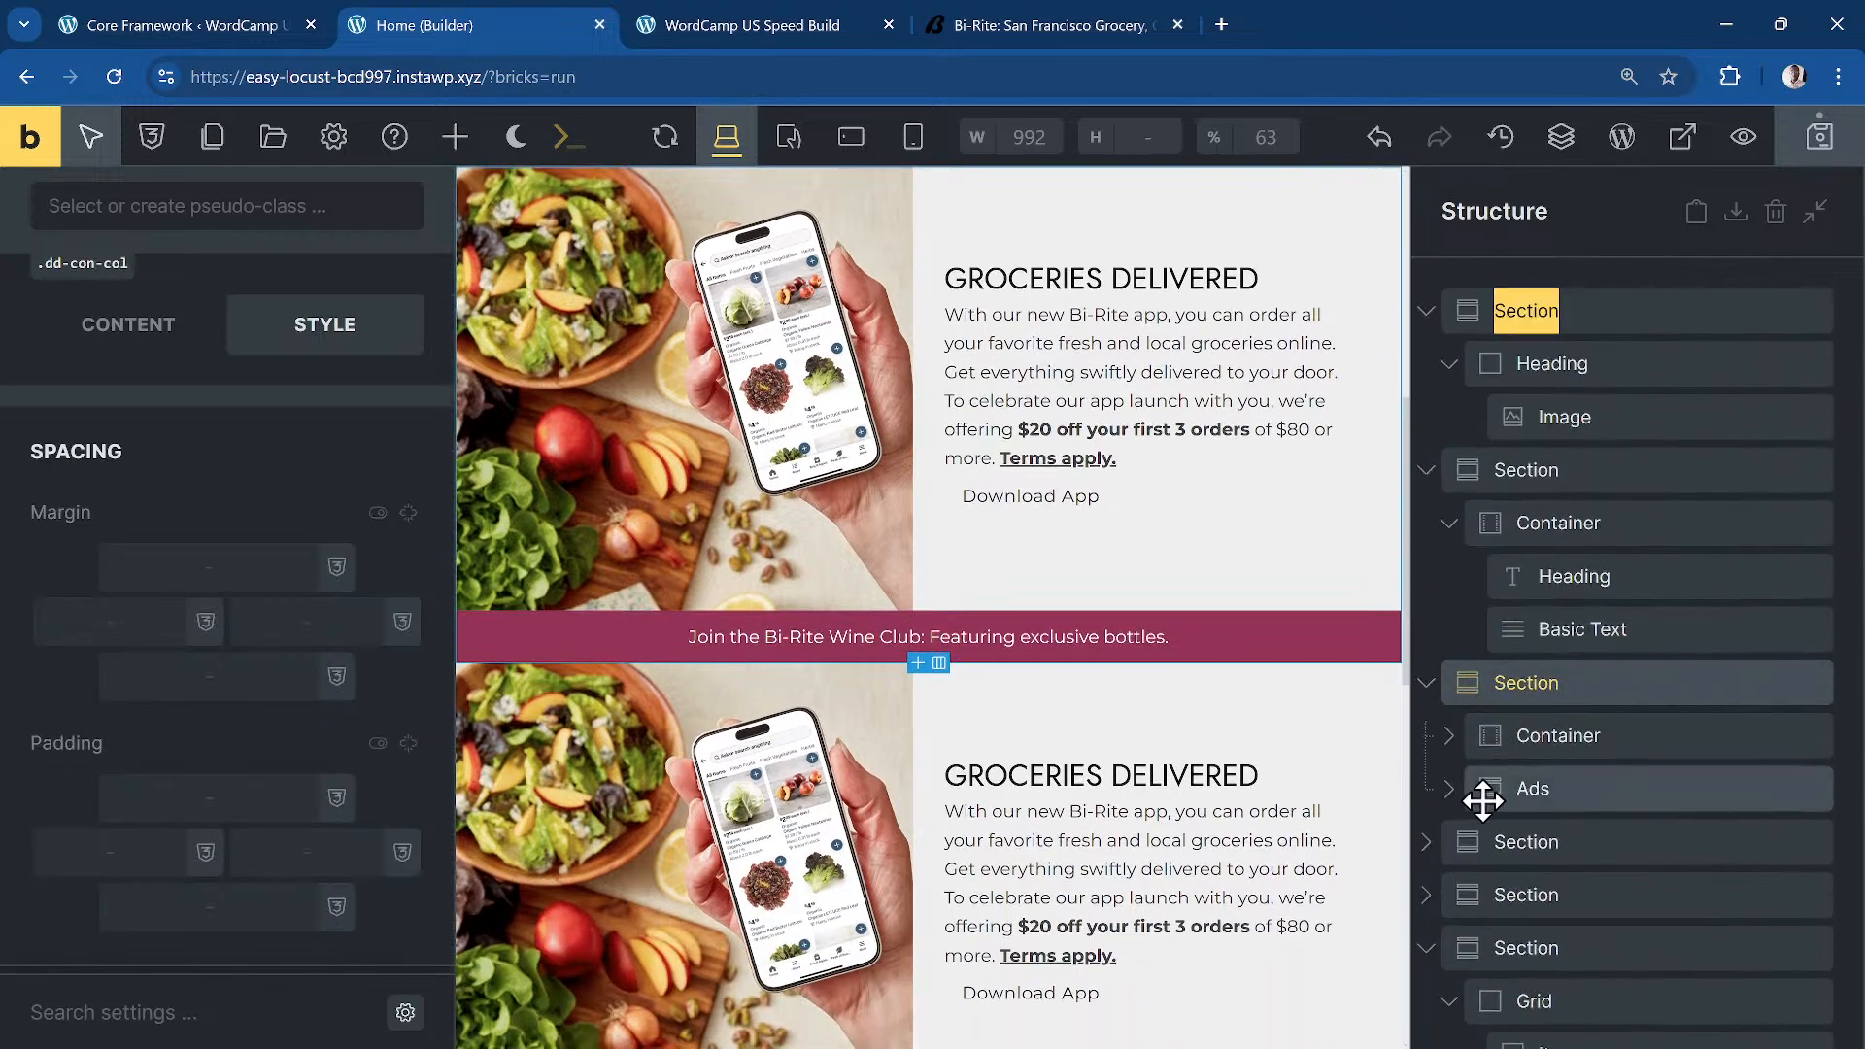
click(1574, 788)
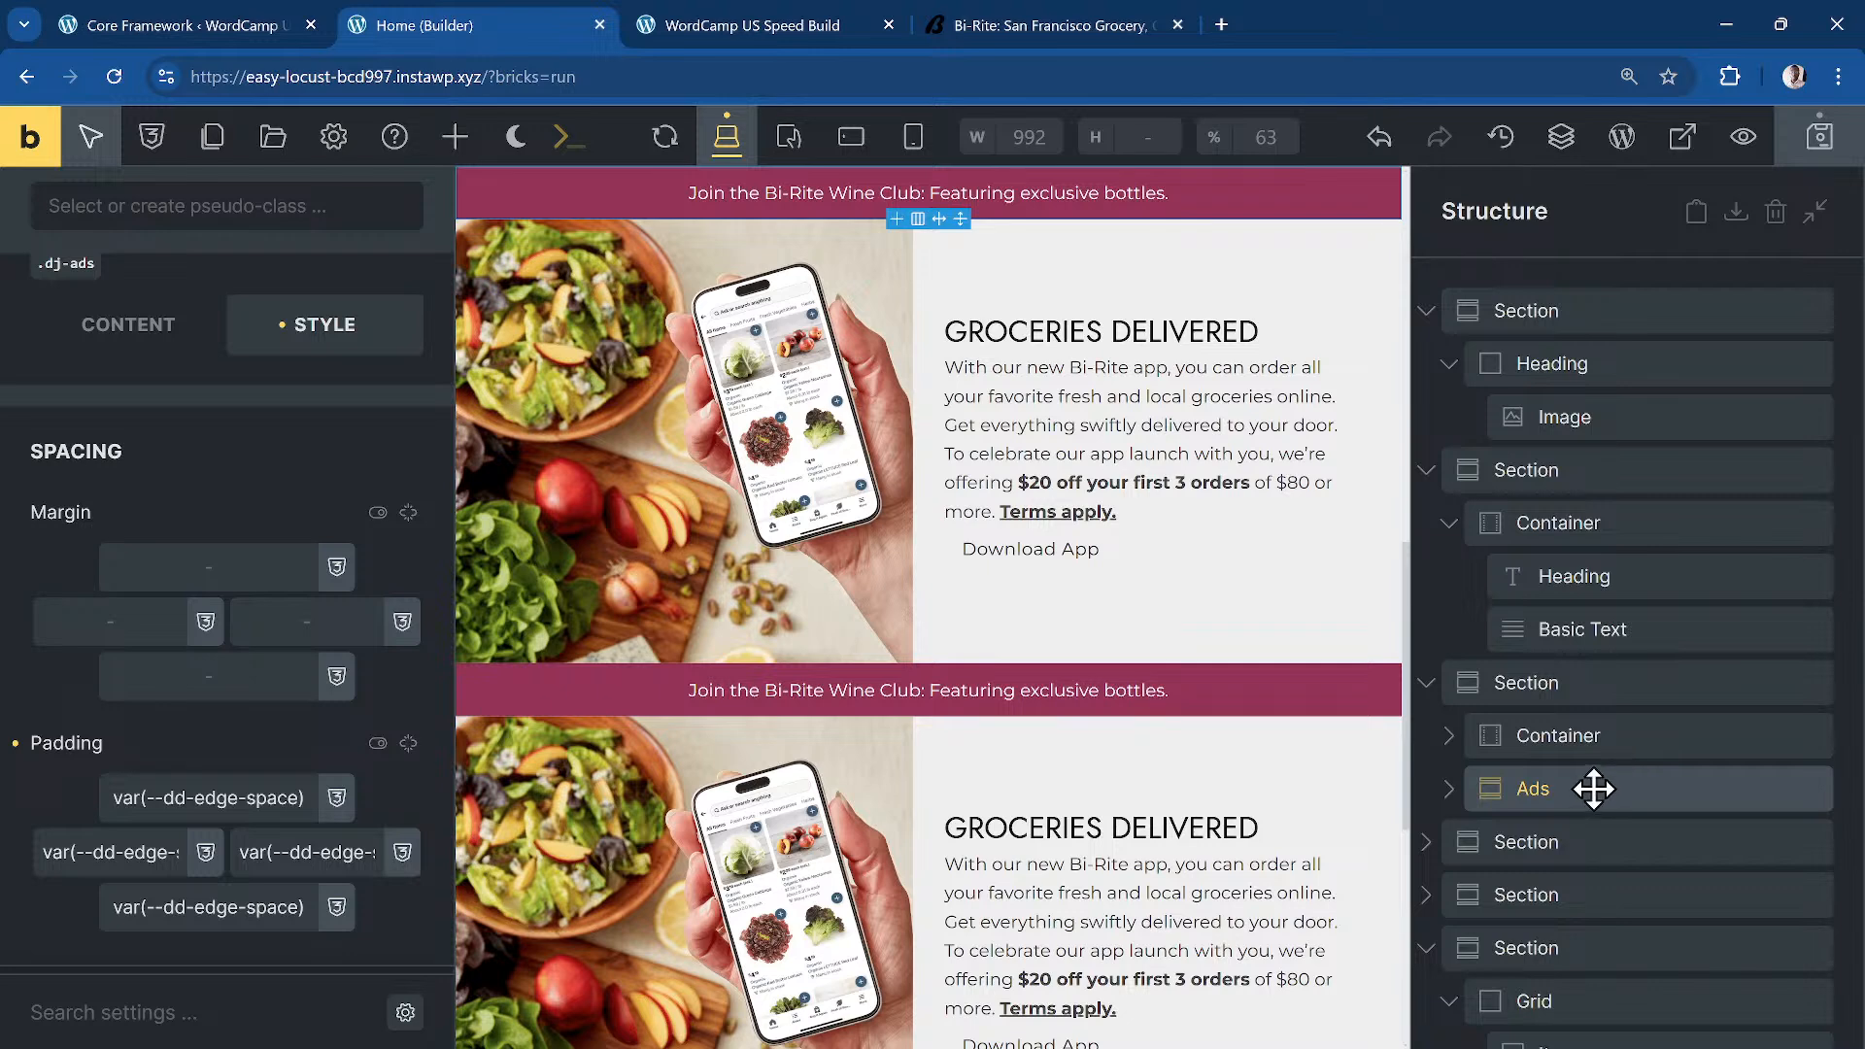
right_click(1595, 787)
click(1685, 587)
drag(1580, 792, 1548, 310)
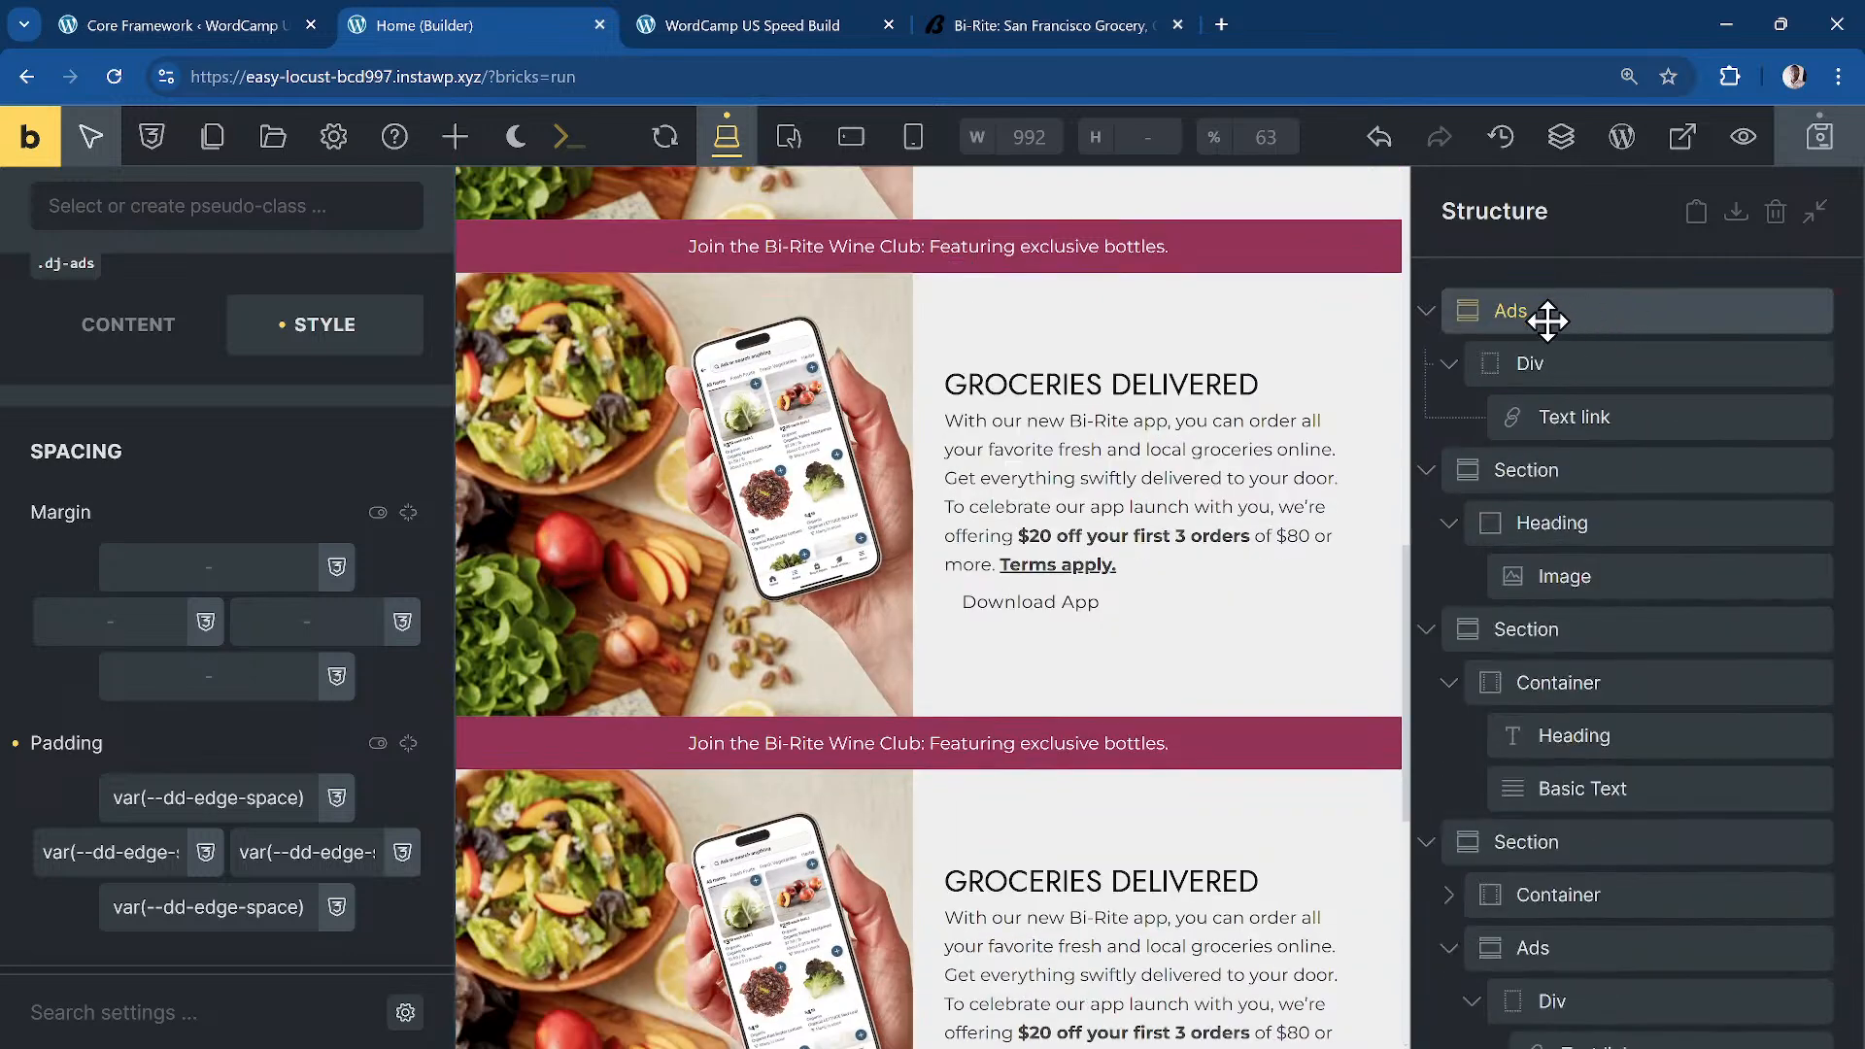
click(175, 340)
Step: Set the top Ads wrapper's HTML tag to section and save the page
click(369, 462)
click(309, 479)
key(ctrl+s)
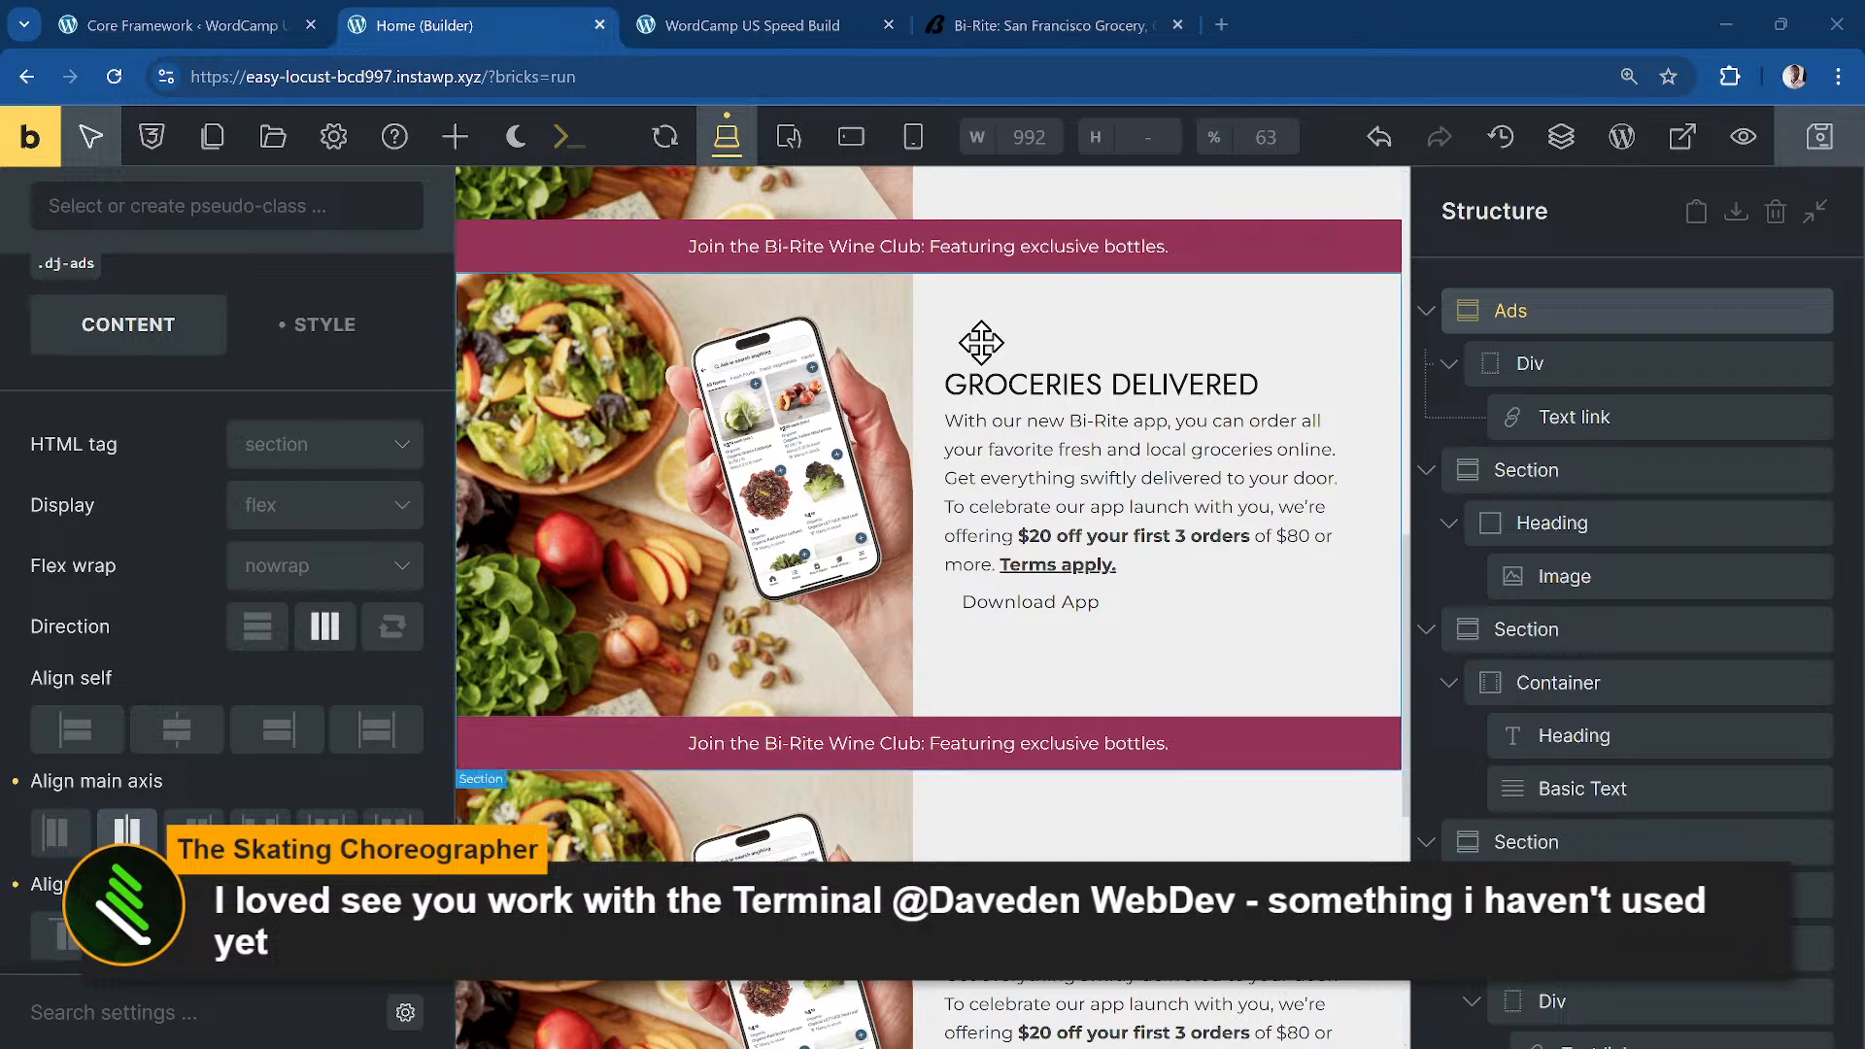
scroll(782, 366, up, 5)
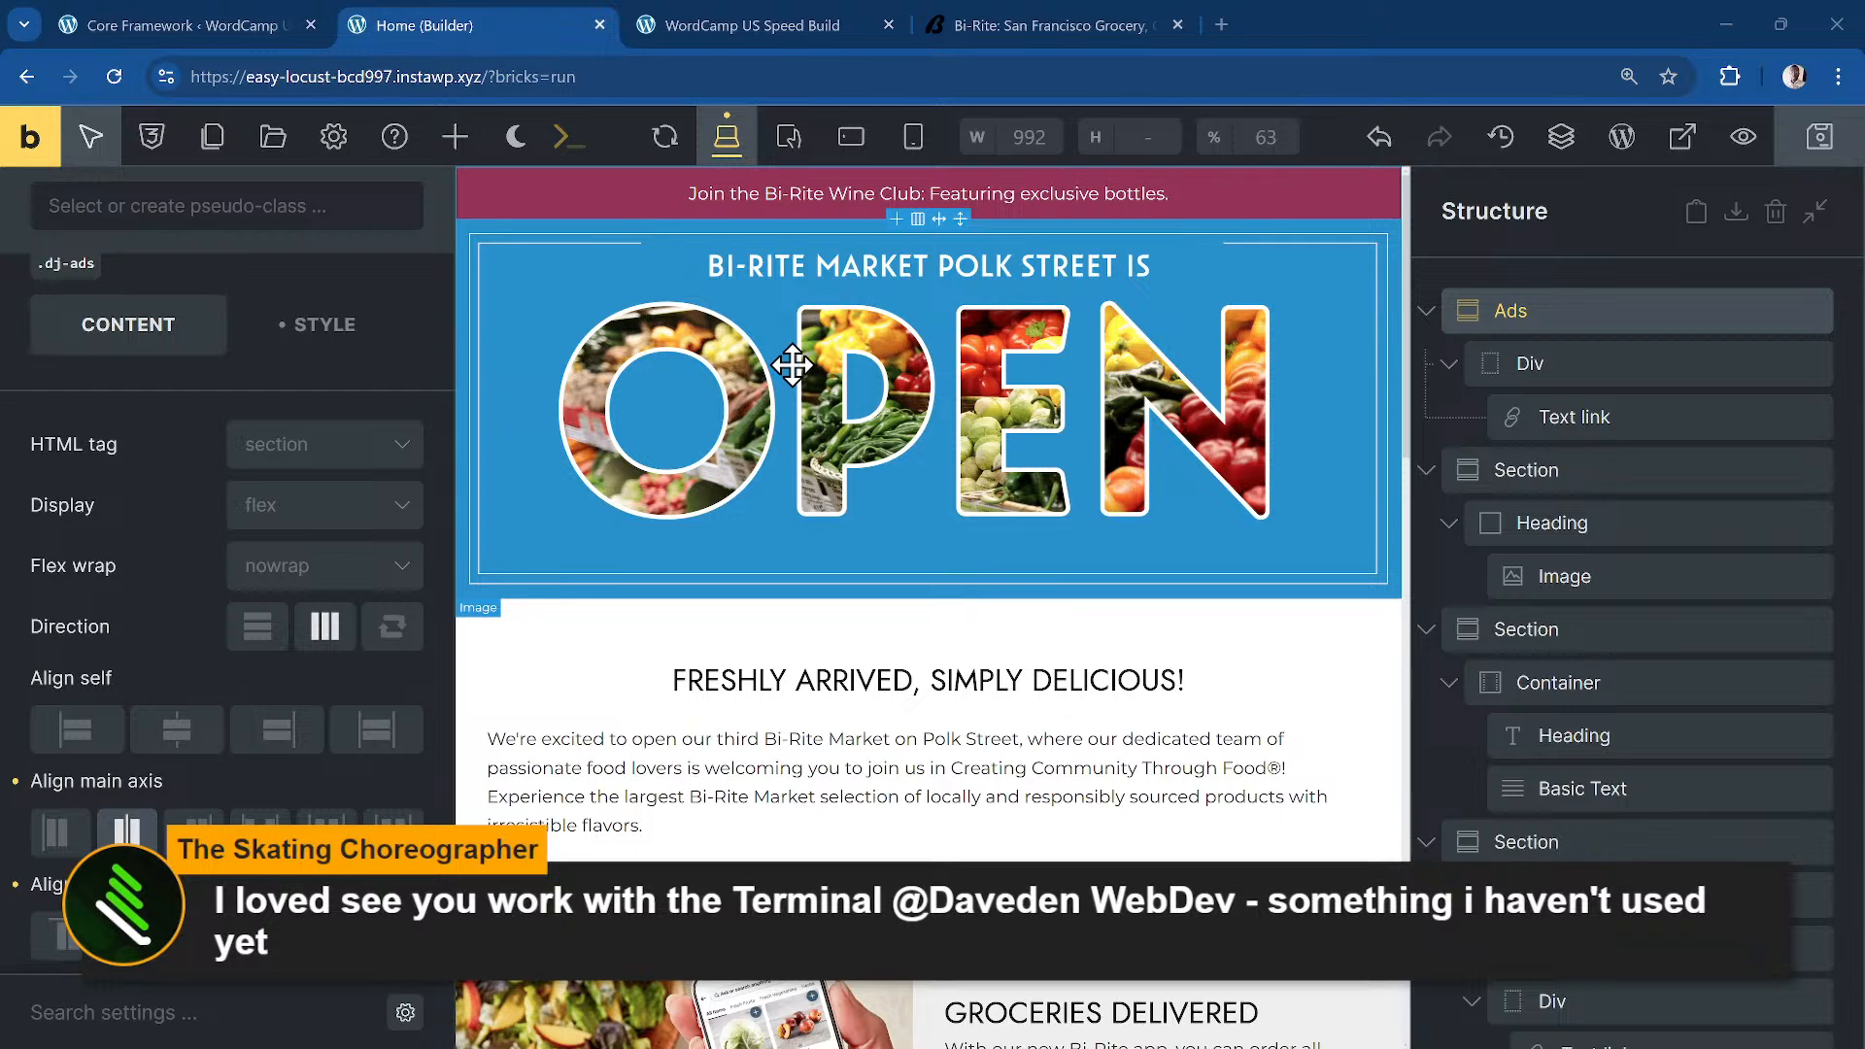
Step: Select the text Div in the top banner and briefly open the command terminal
click(654, 192)
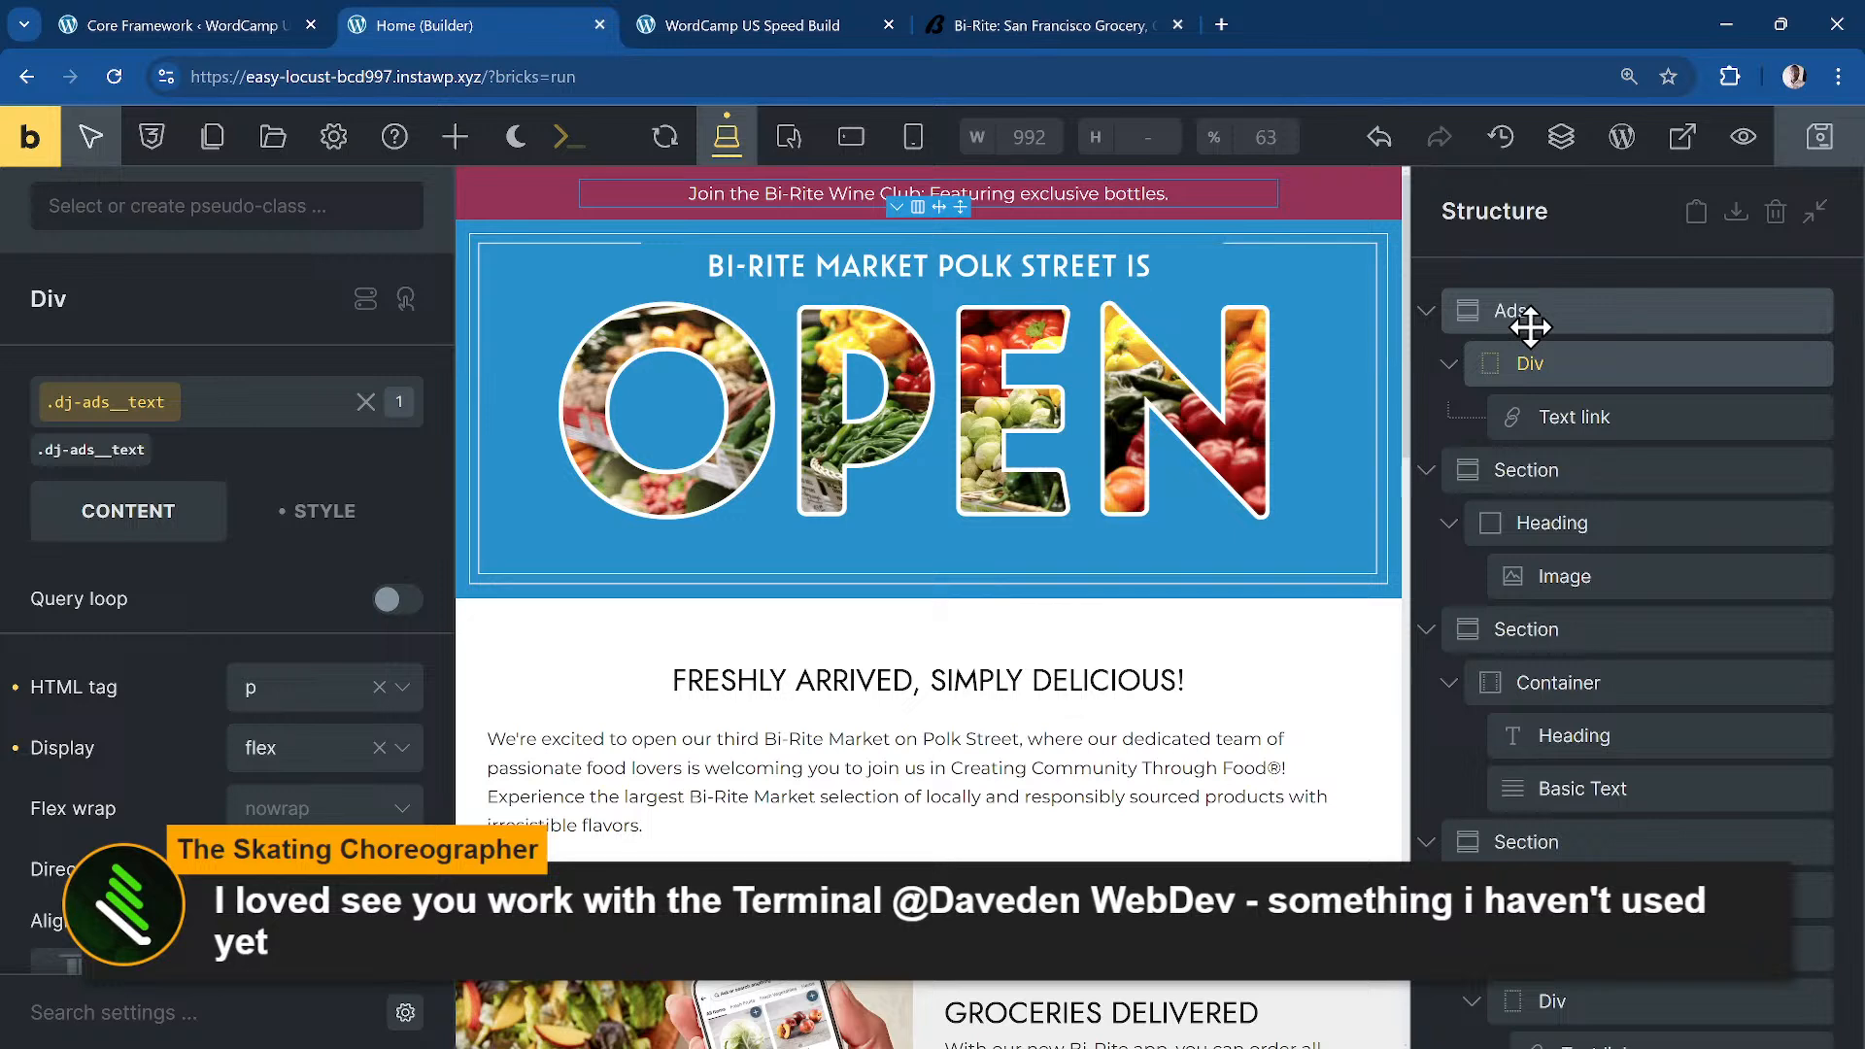
key(ctrl+k)
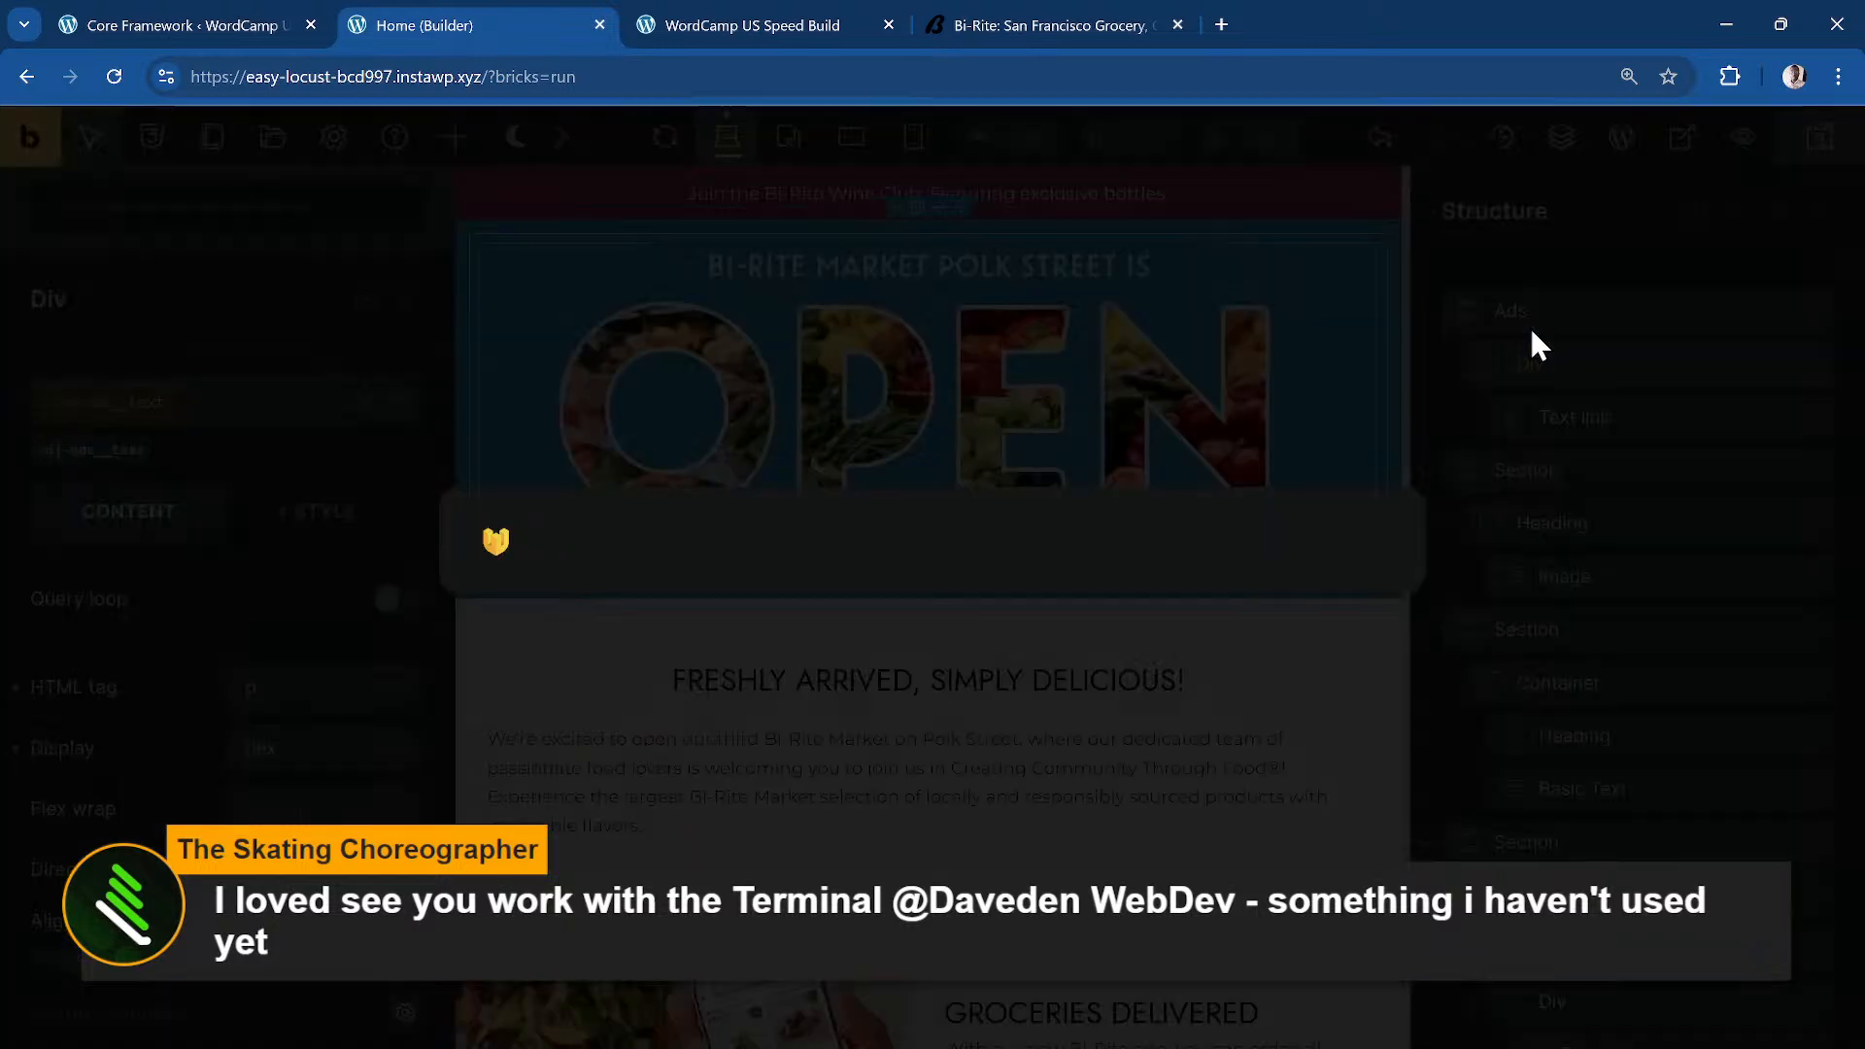
key(Escape)
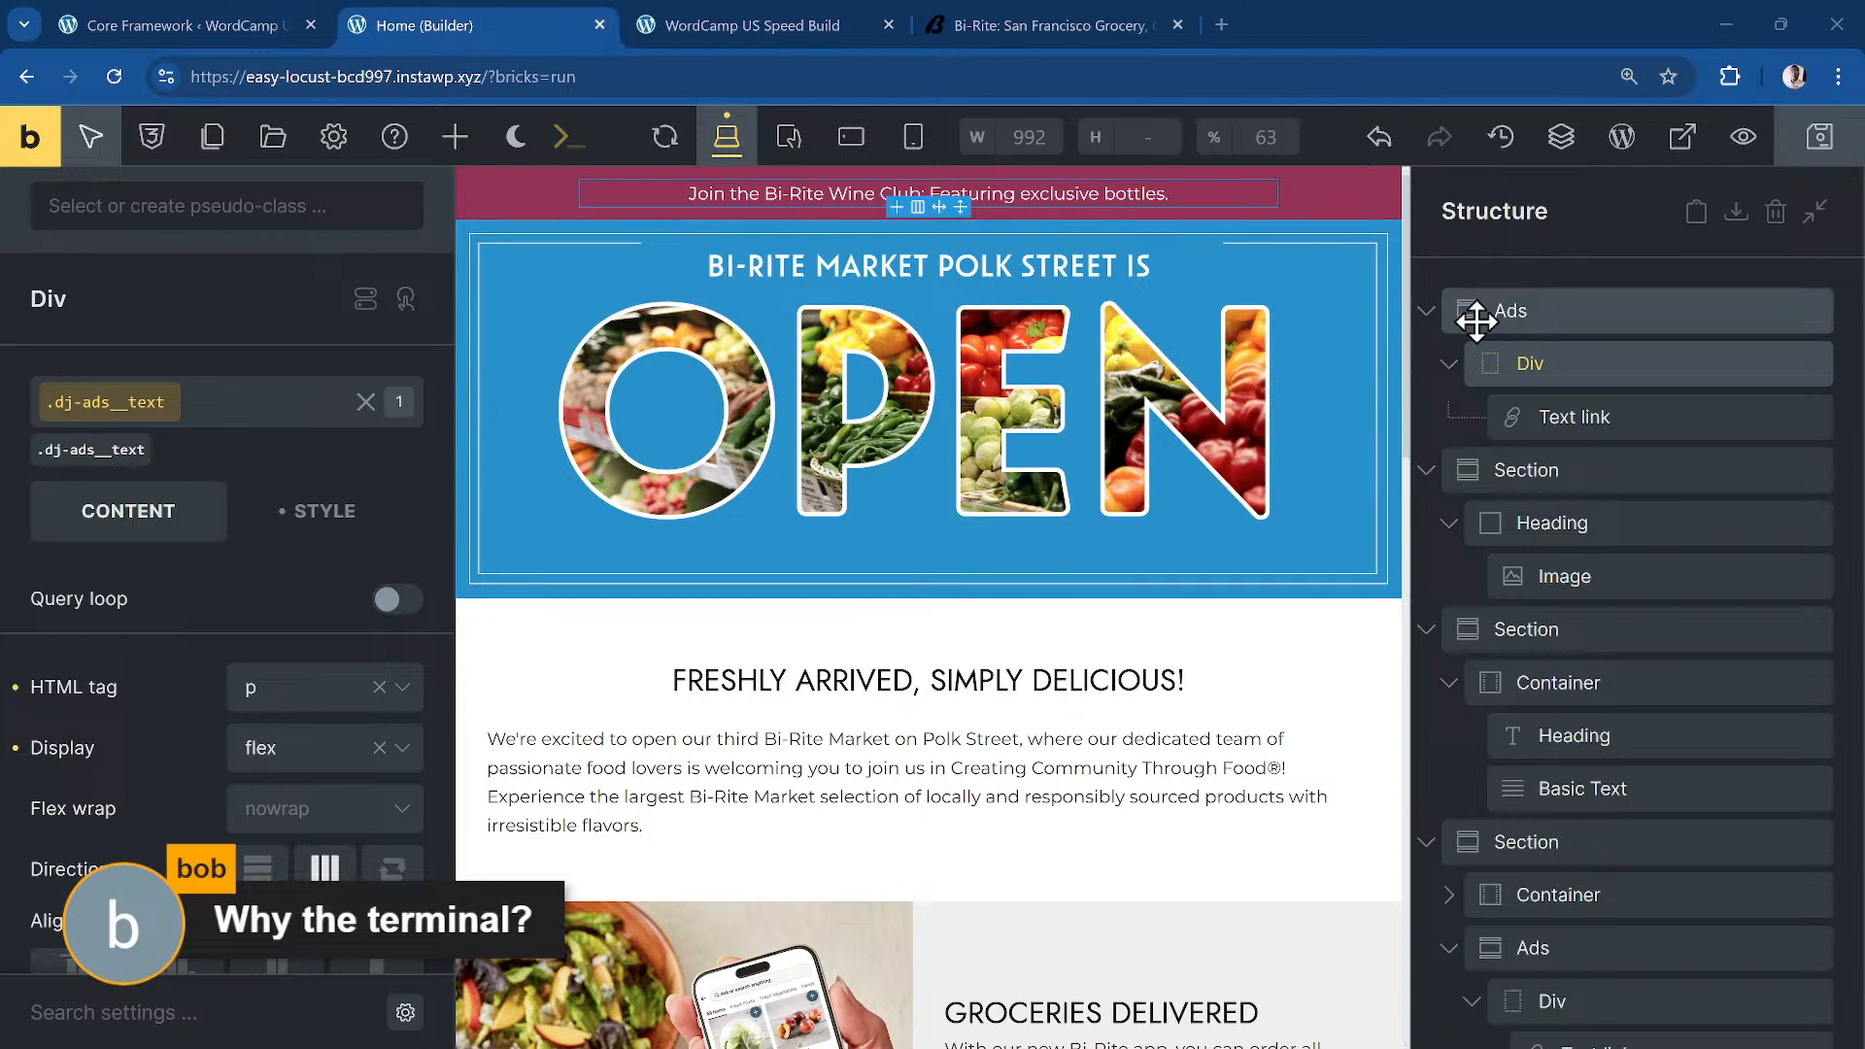
Step: Collapse the Ads, Groceries Delivered and card-grid sections in Structure, then show Add Elements
click(1430, 321)
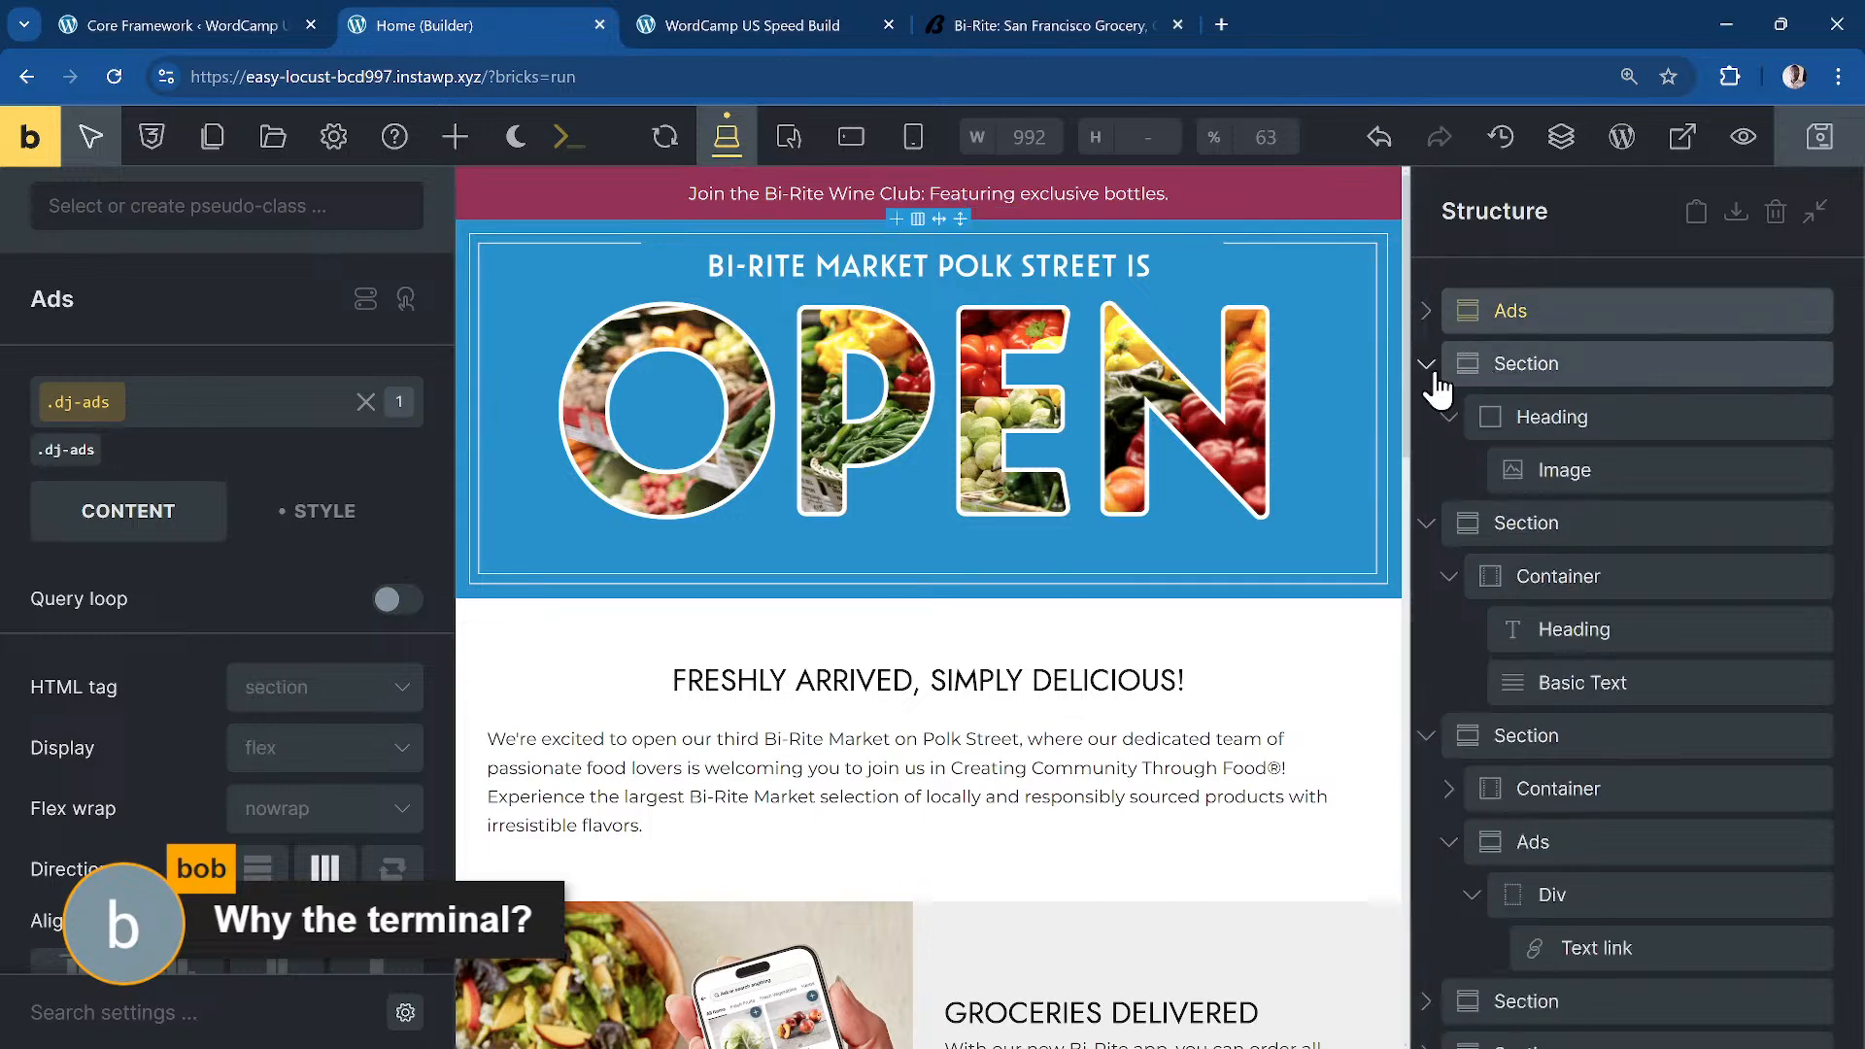
click(1434, 369)
click(1437, 420)
scroll(1467, 579, down, 9)
scroll(1479, 575, up, 6)
scroll(1454, 464, up, 4)
click(1429, 450)
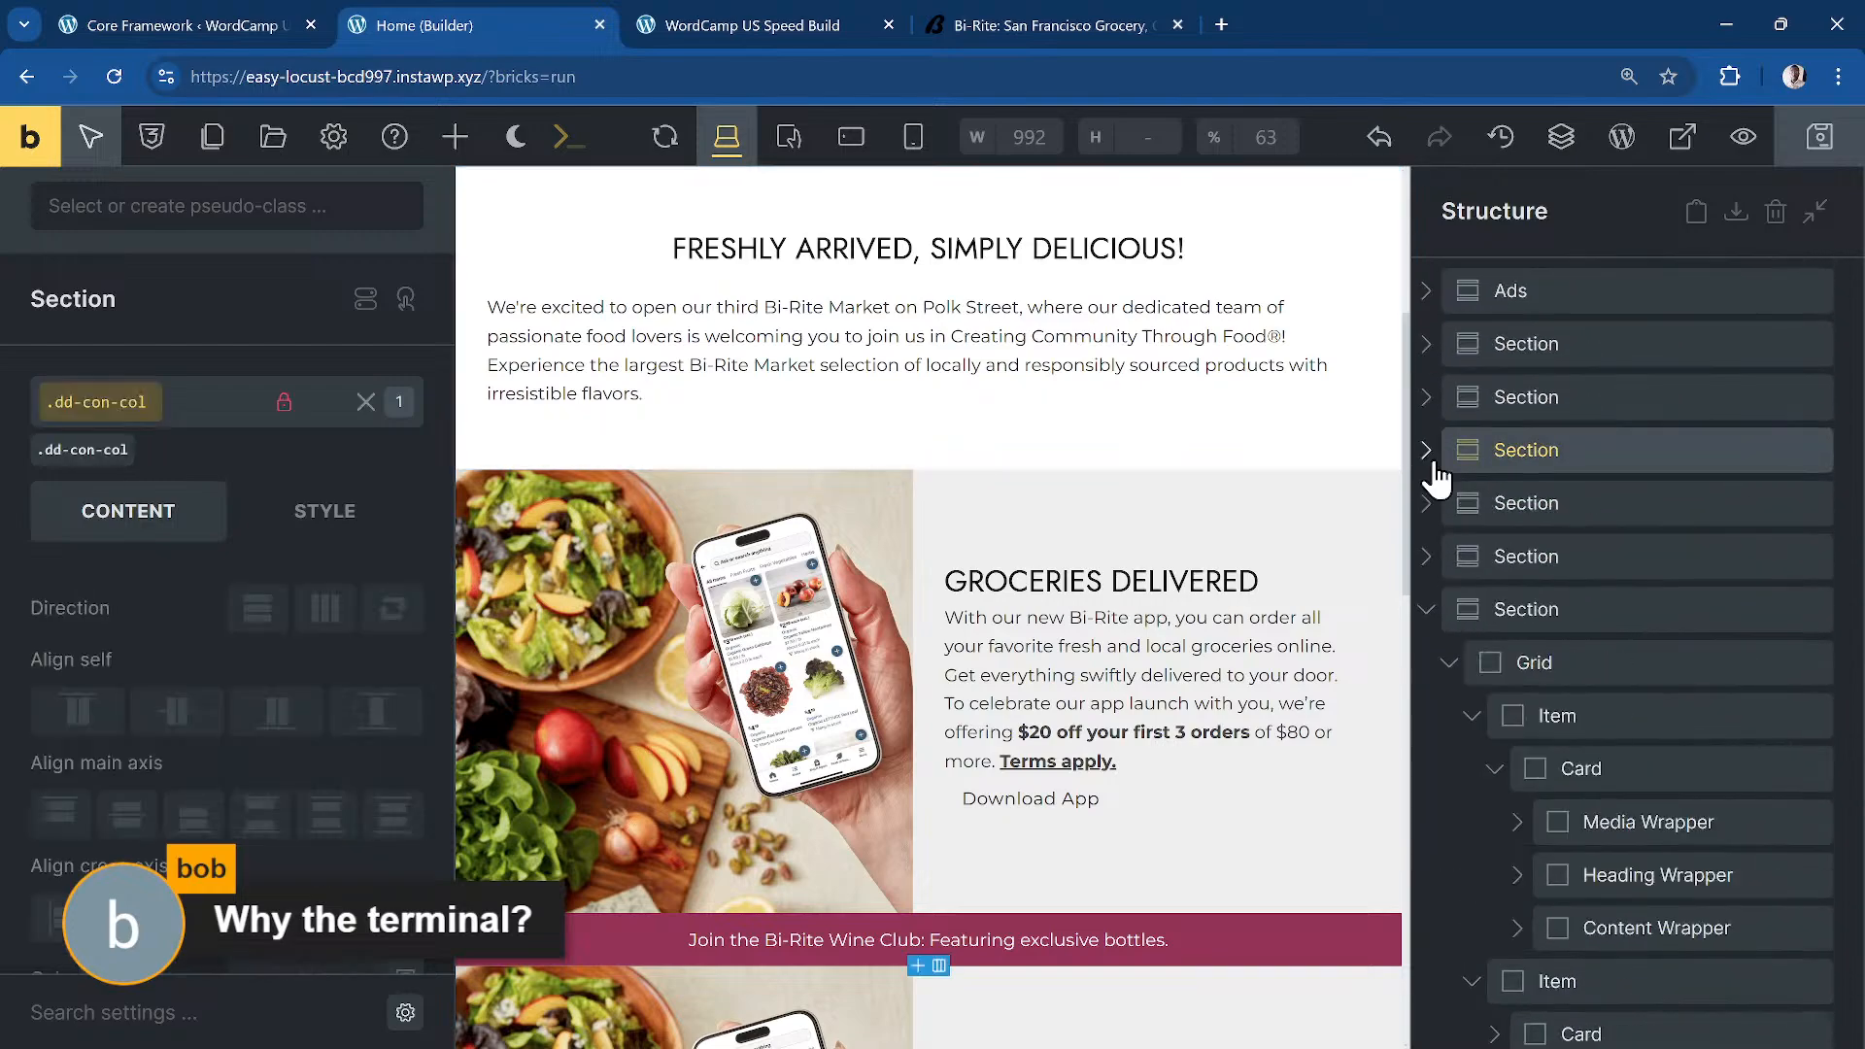
click(1428, 607)
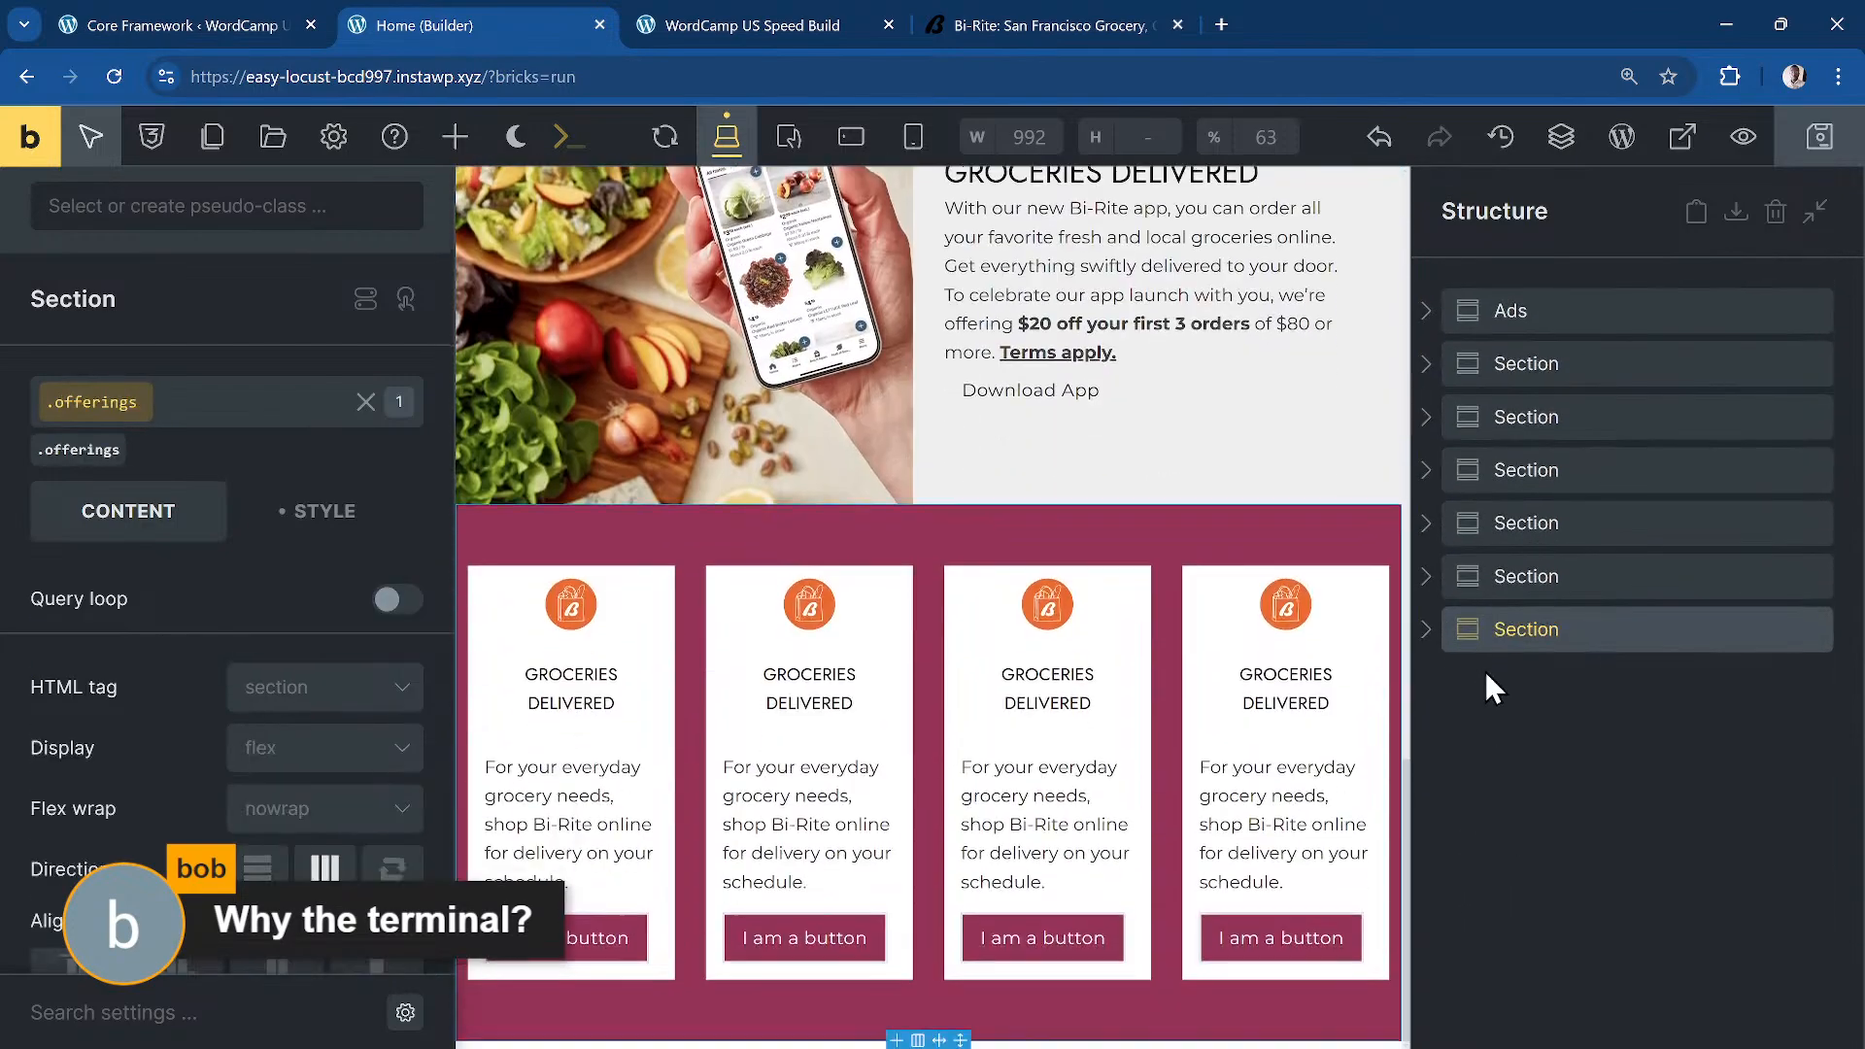
click(1589, 709)
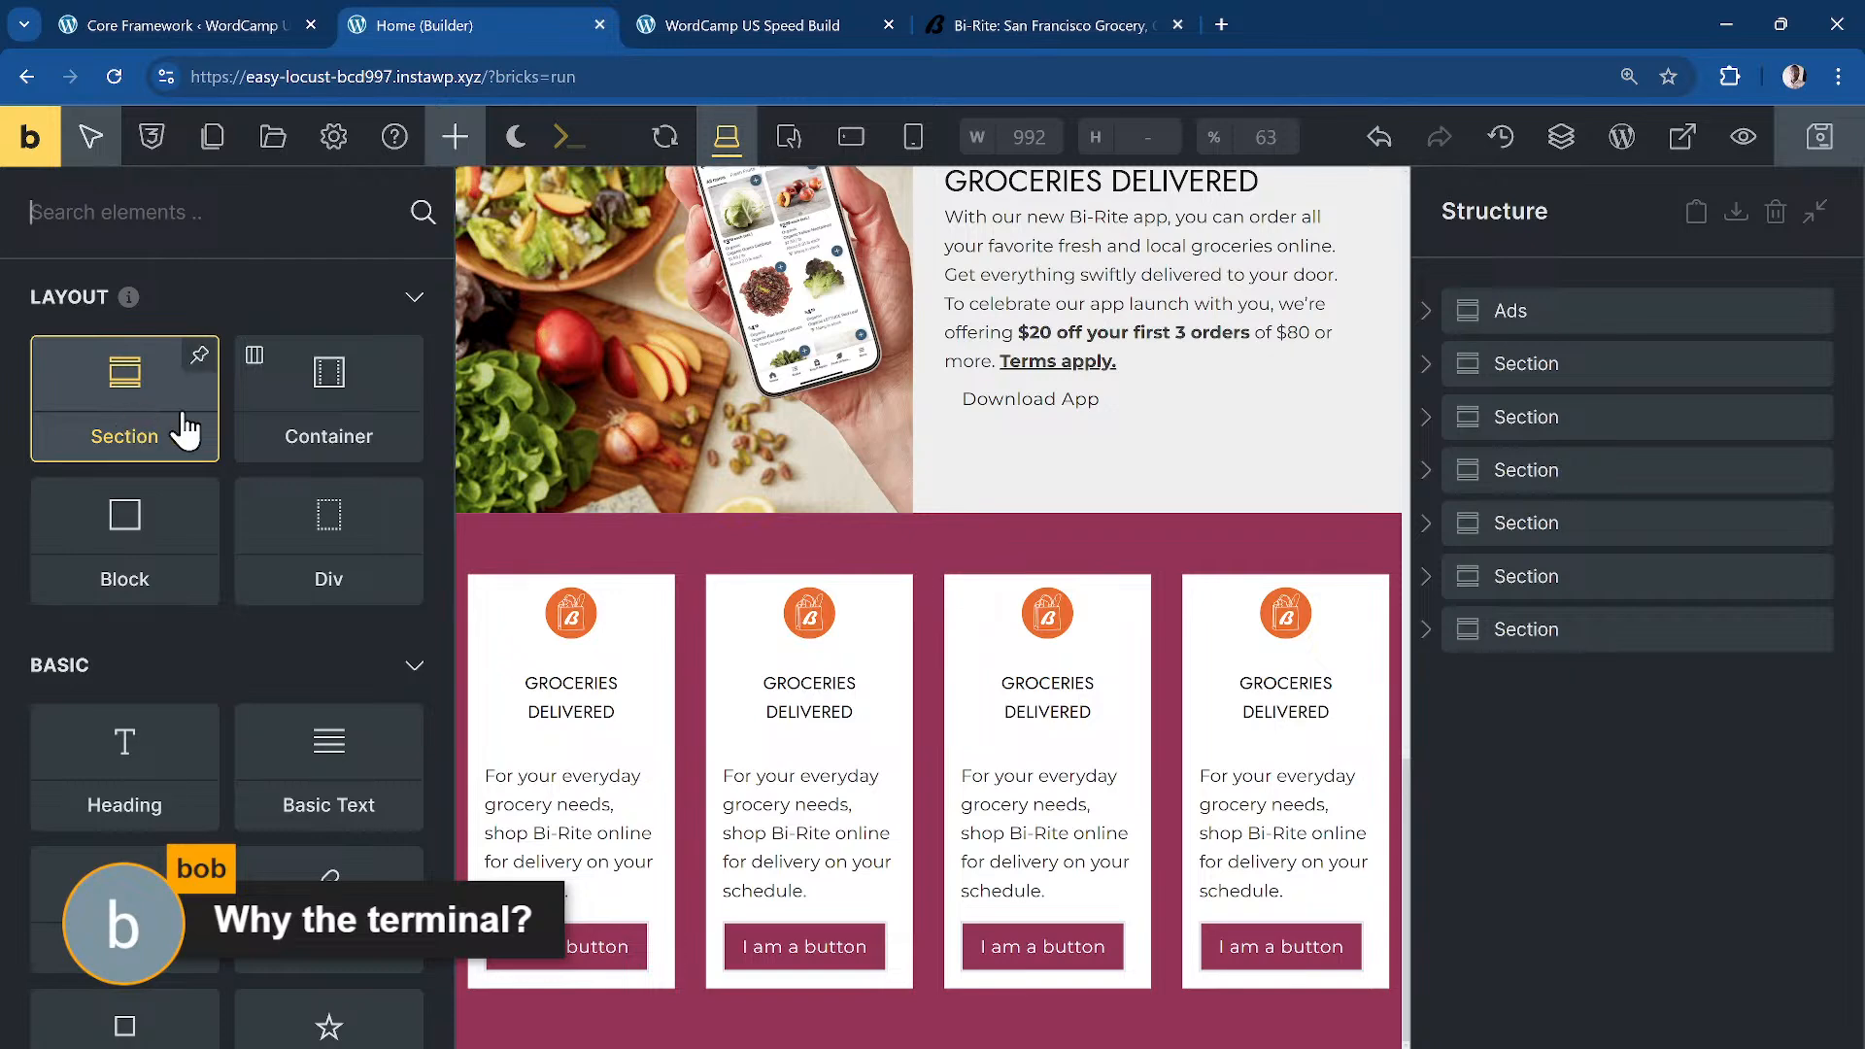
Step: Add a new Section at the end of the page with two Blocks in its container
click(133, 429)
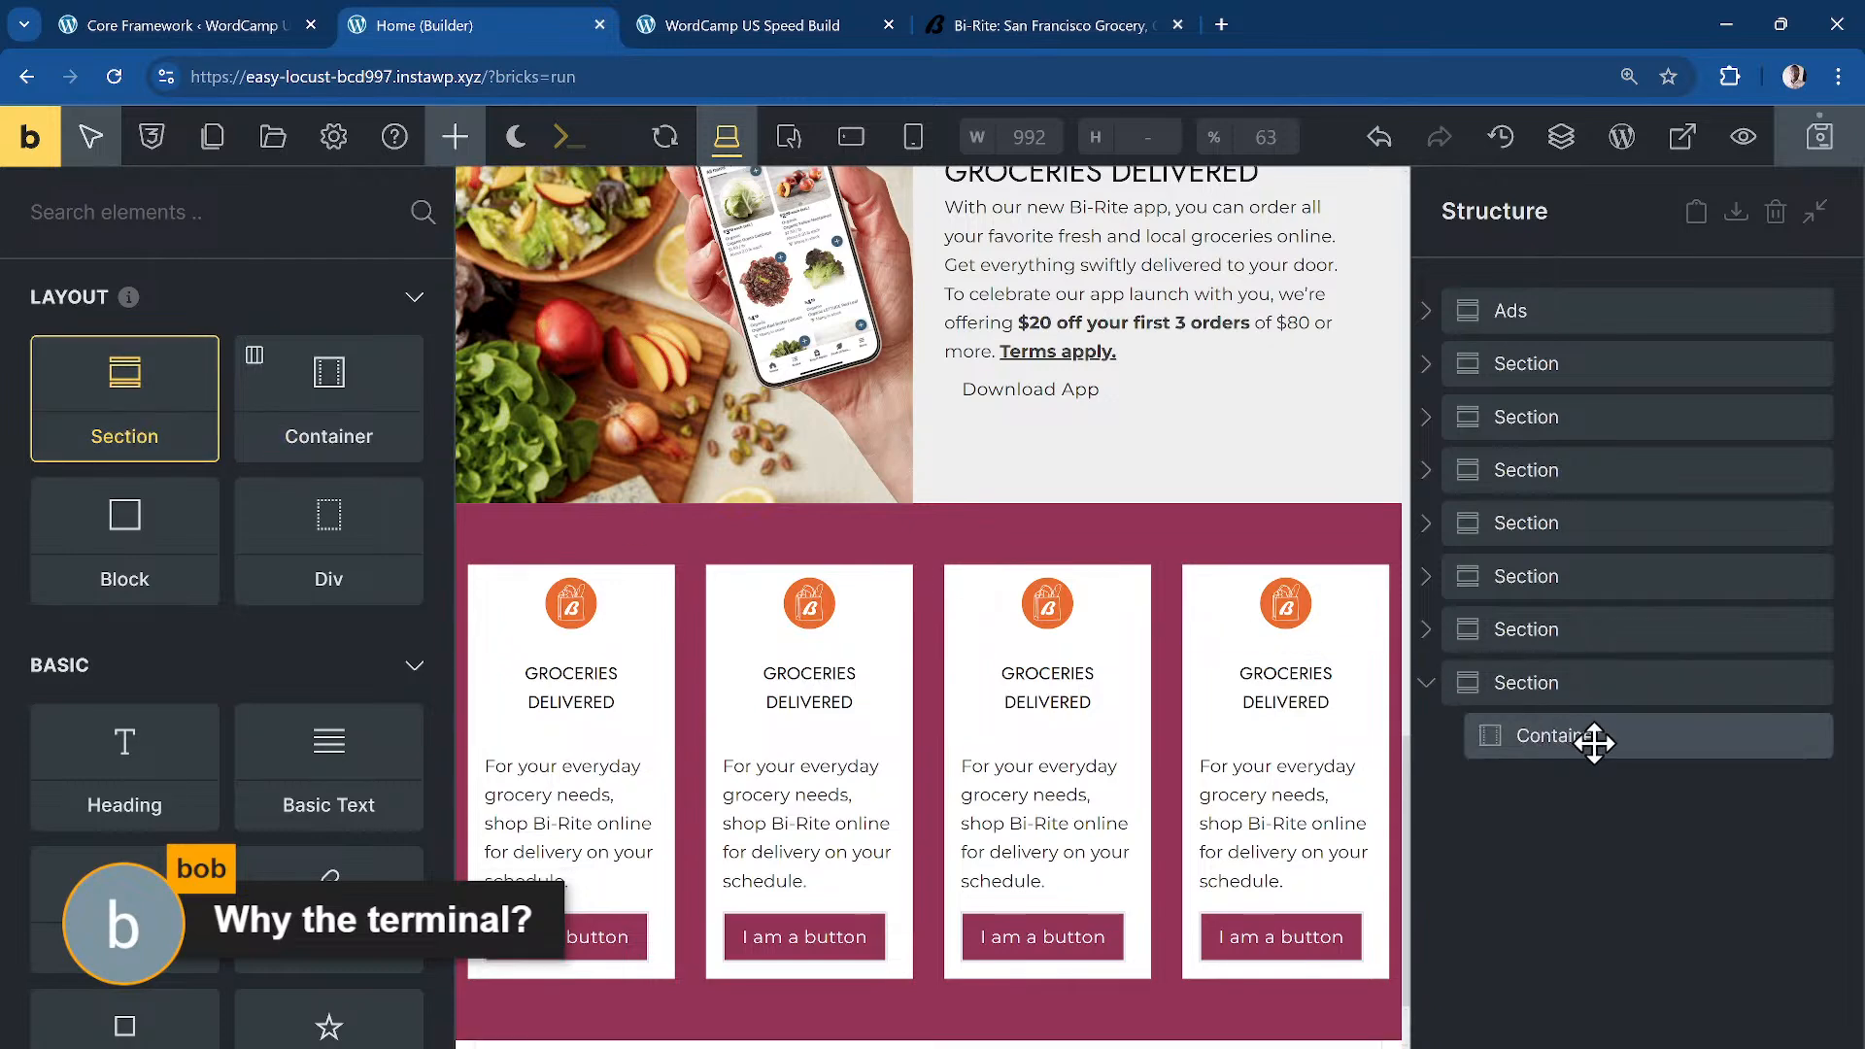
click(1595, 744)
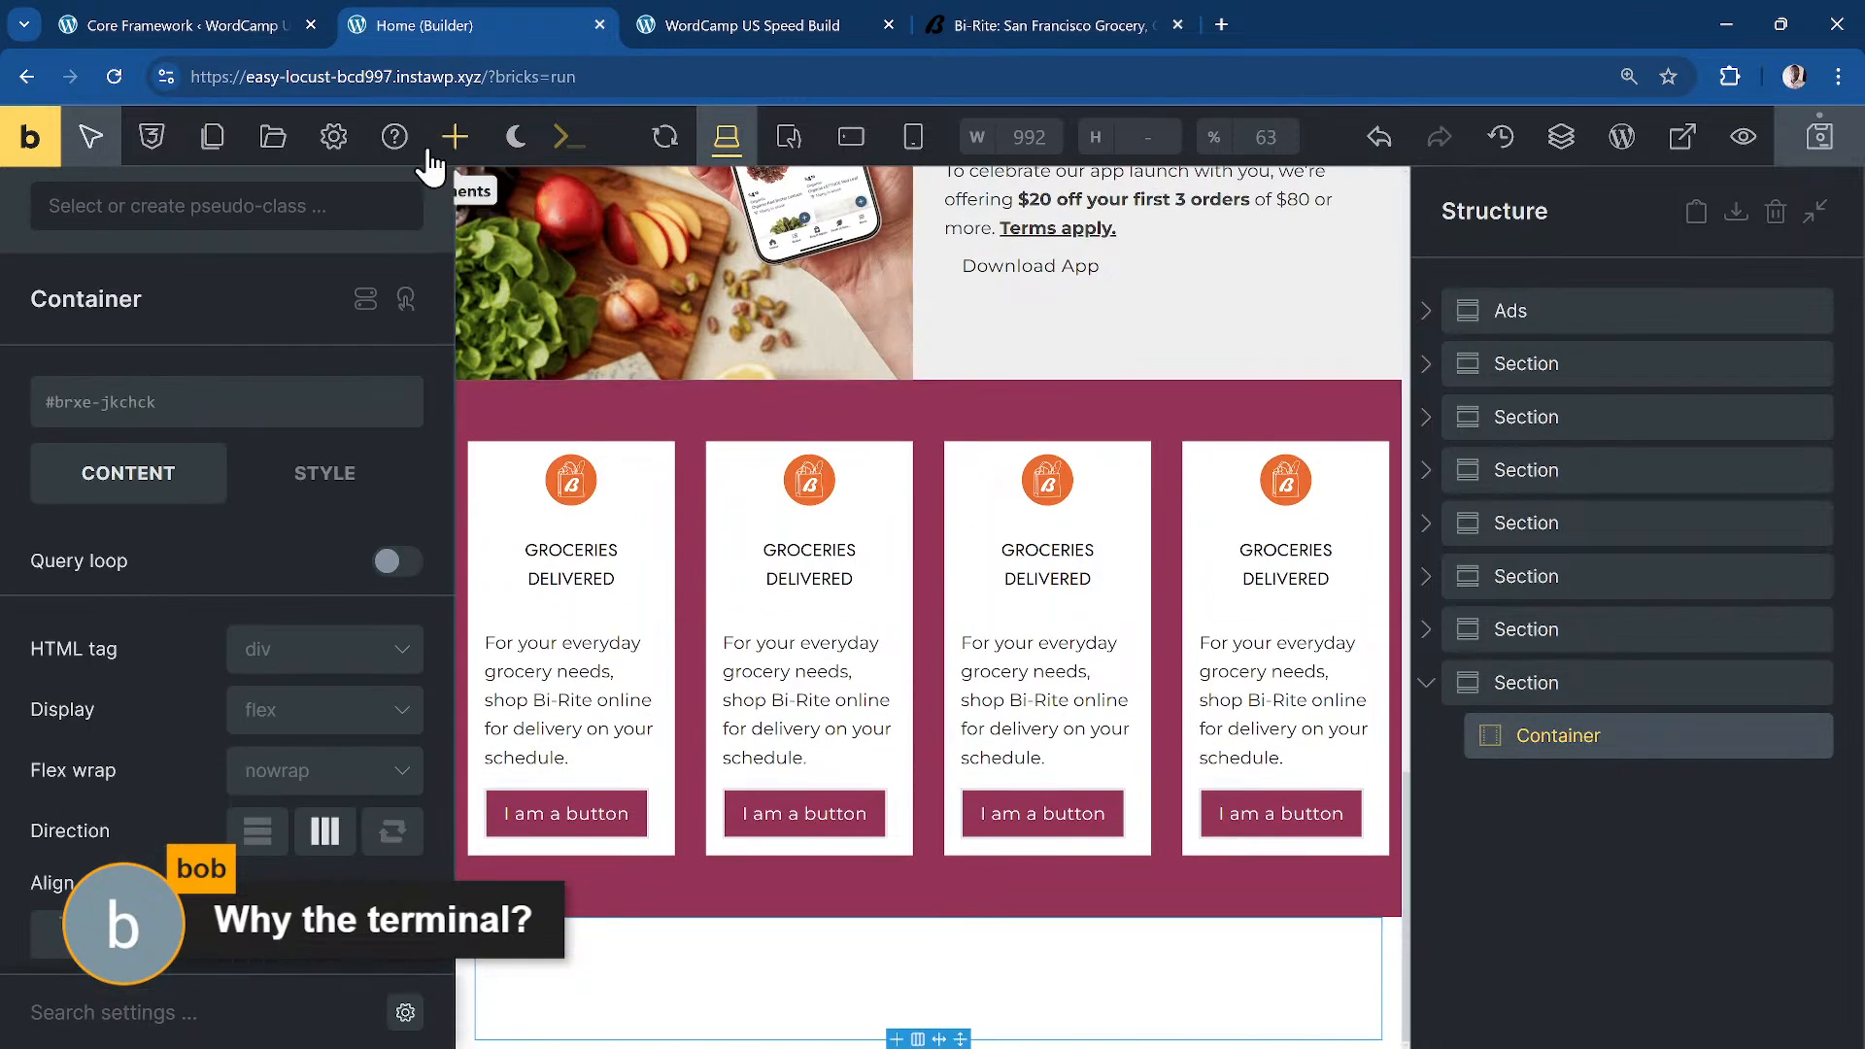
click(471, 150)
click(133, 566)
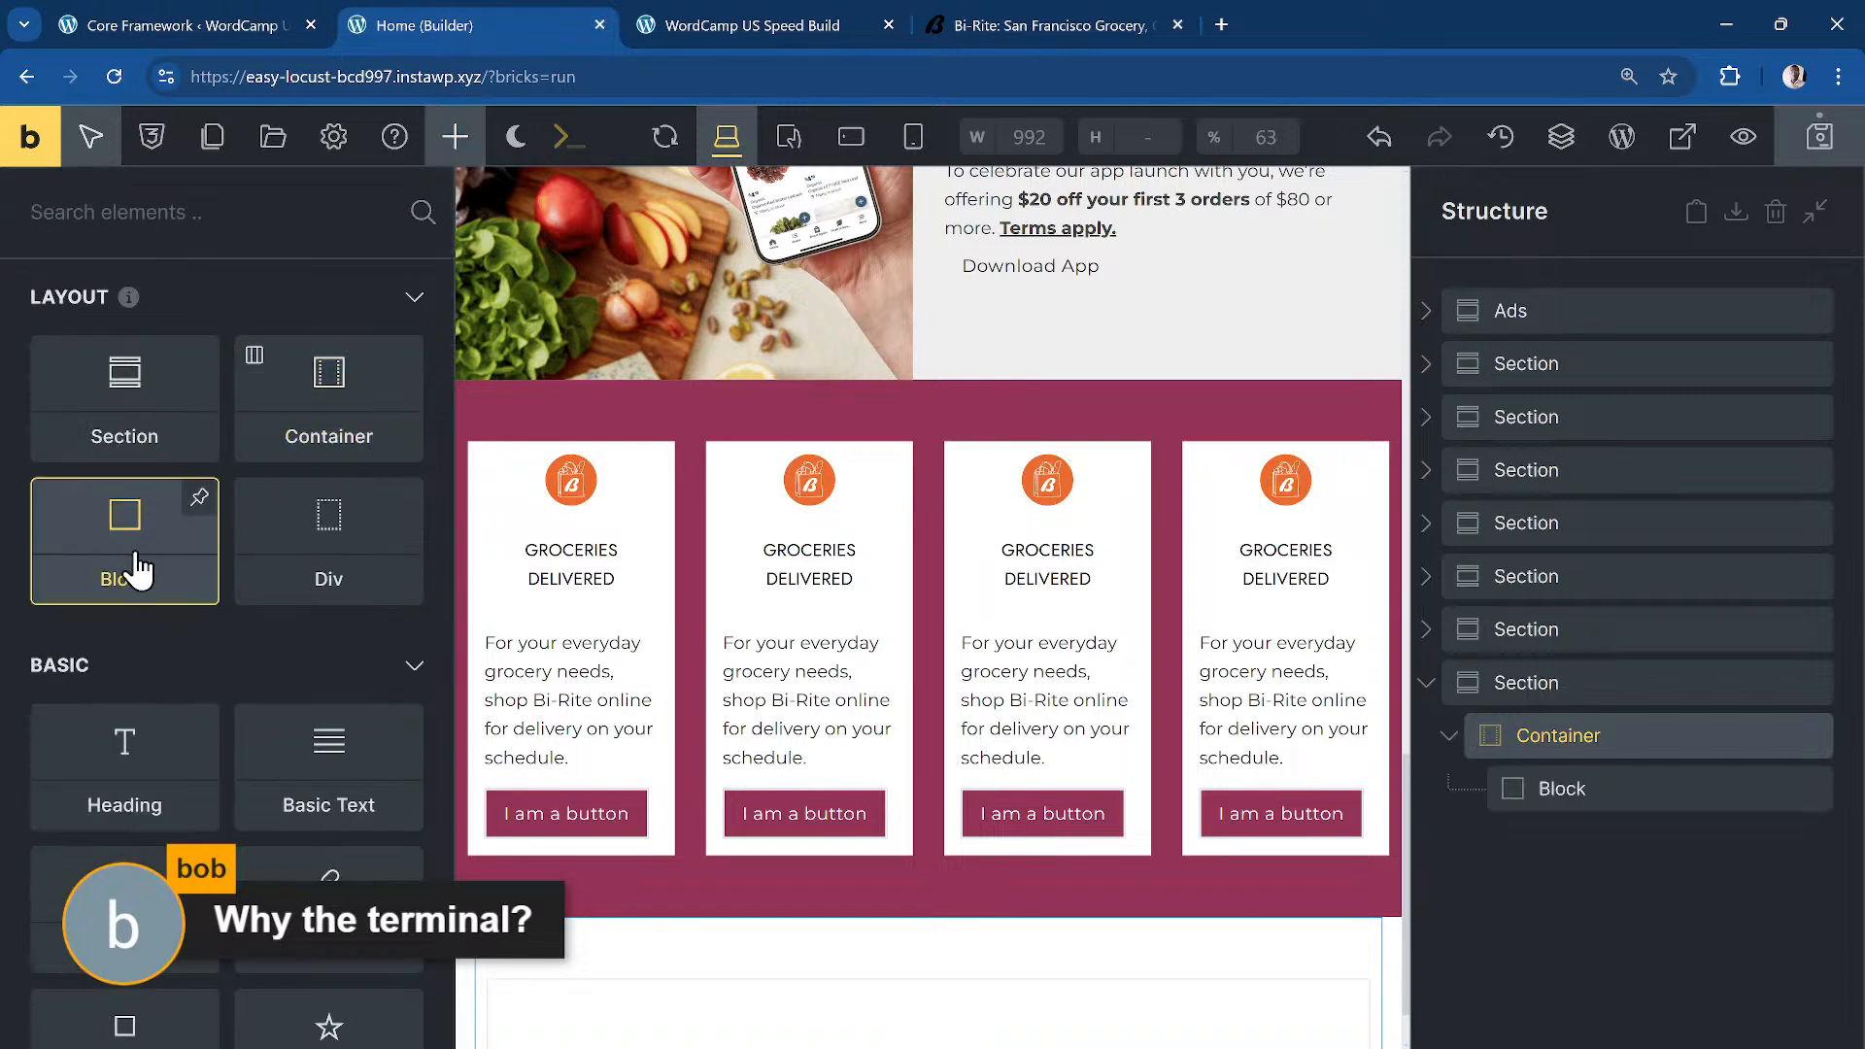
click(133, 566)
Step: Add a Heading and Basic Text to the first Block, then select the new Section
click(1645, 798)
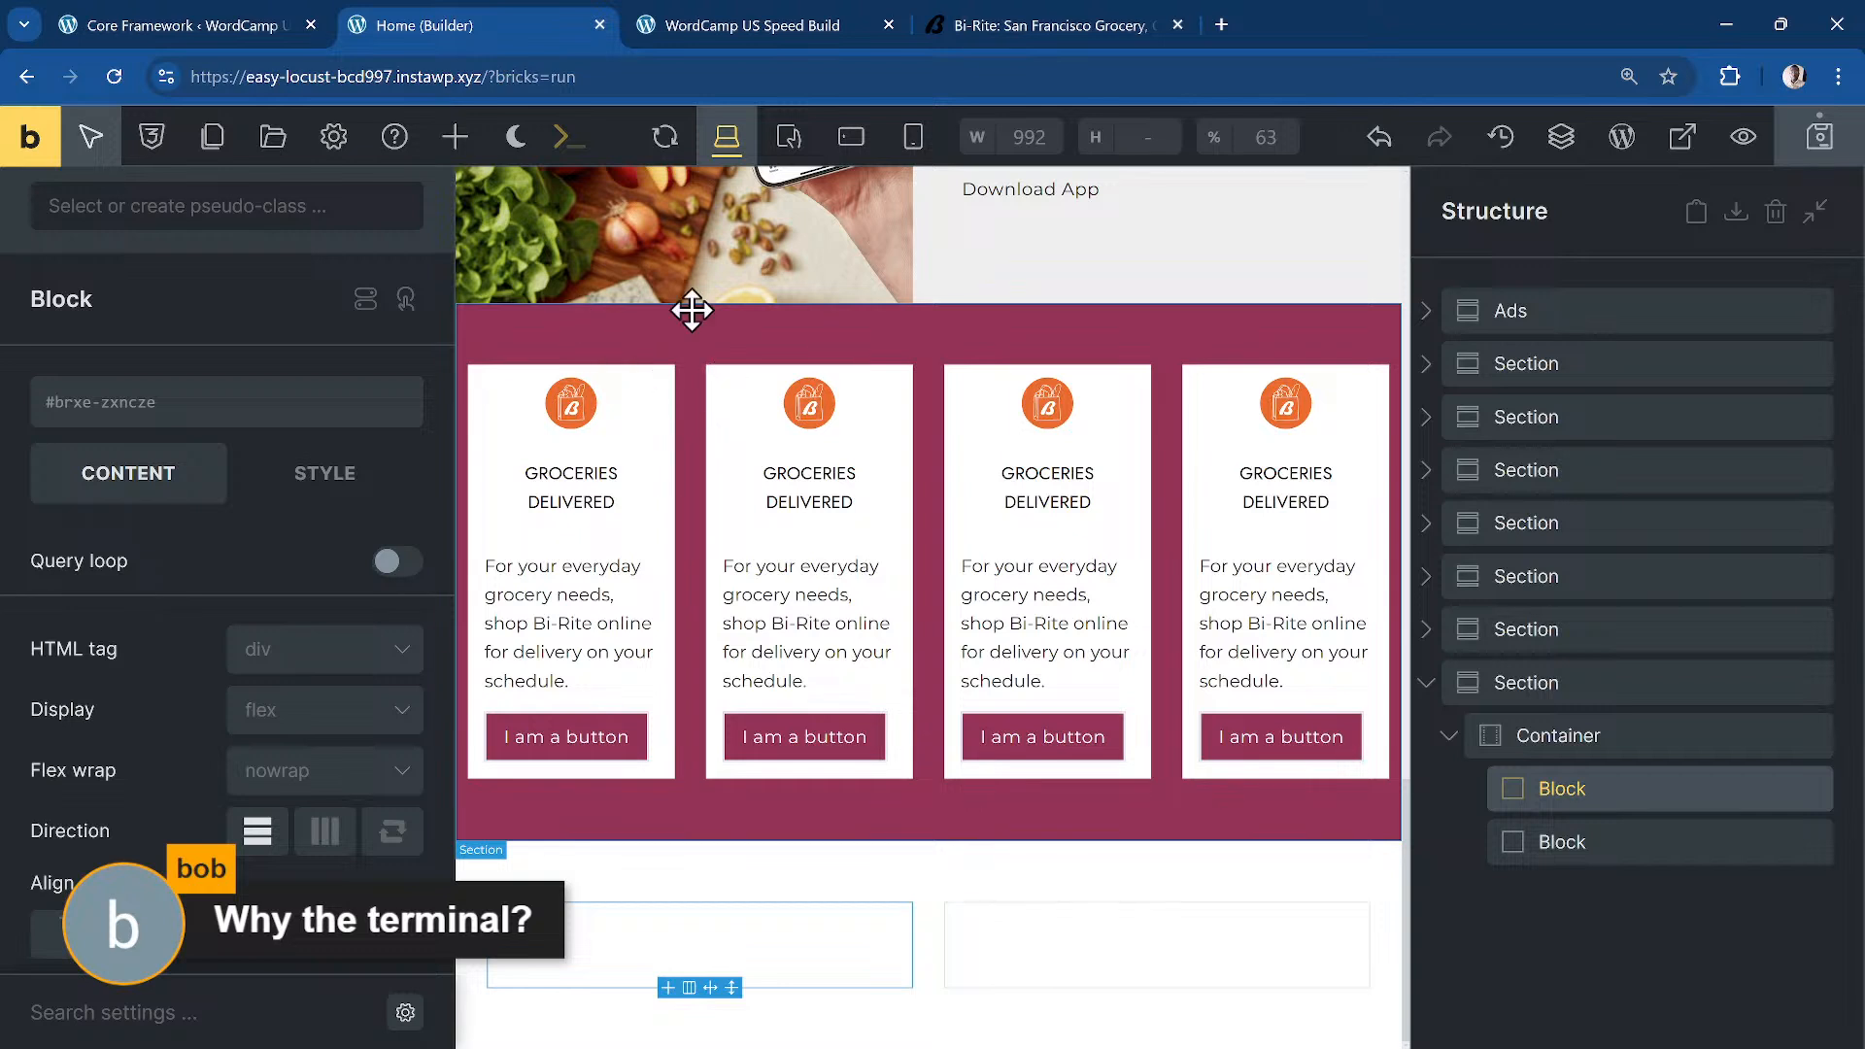
click(454, 141)
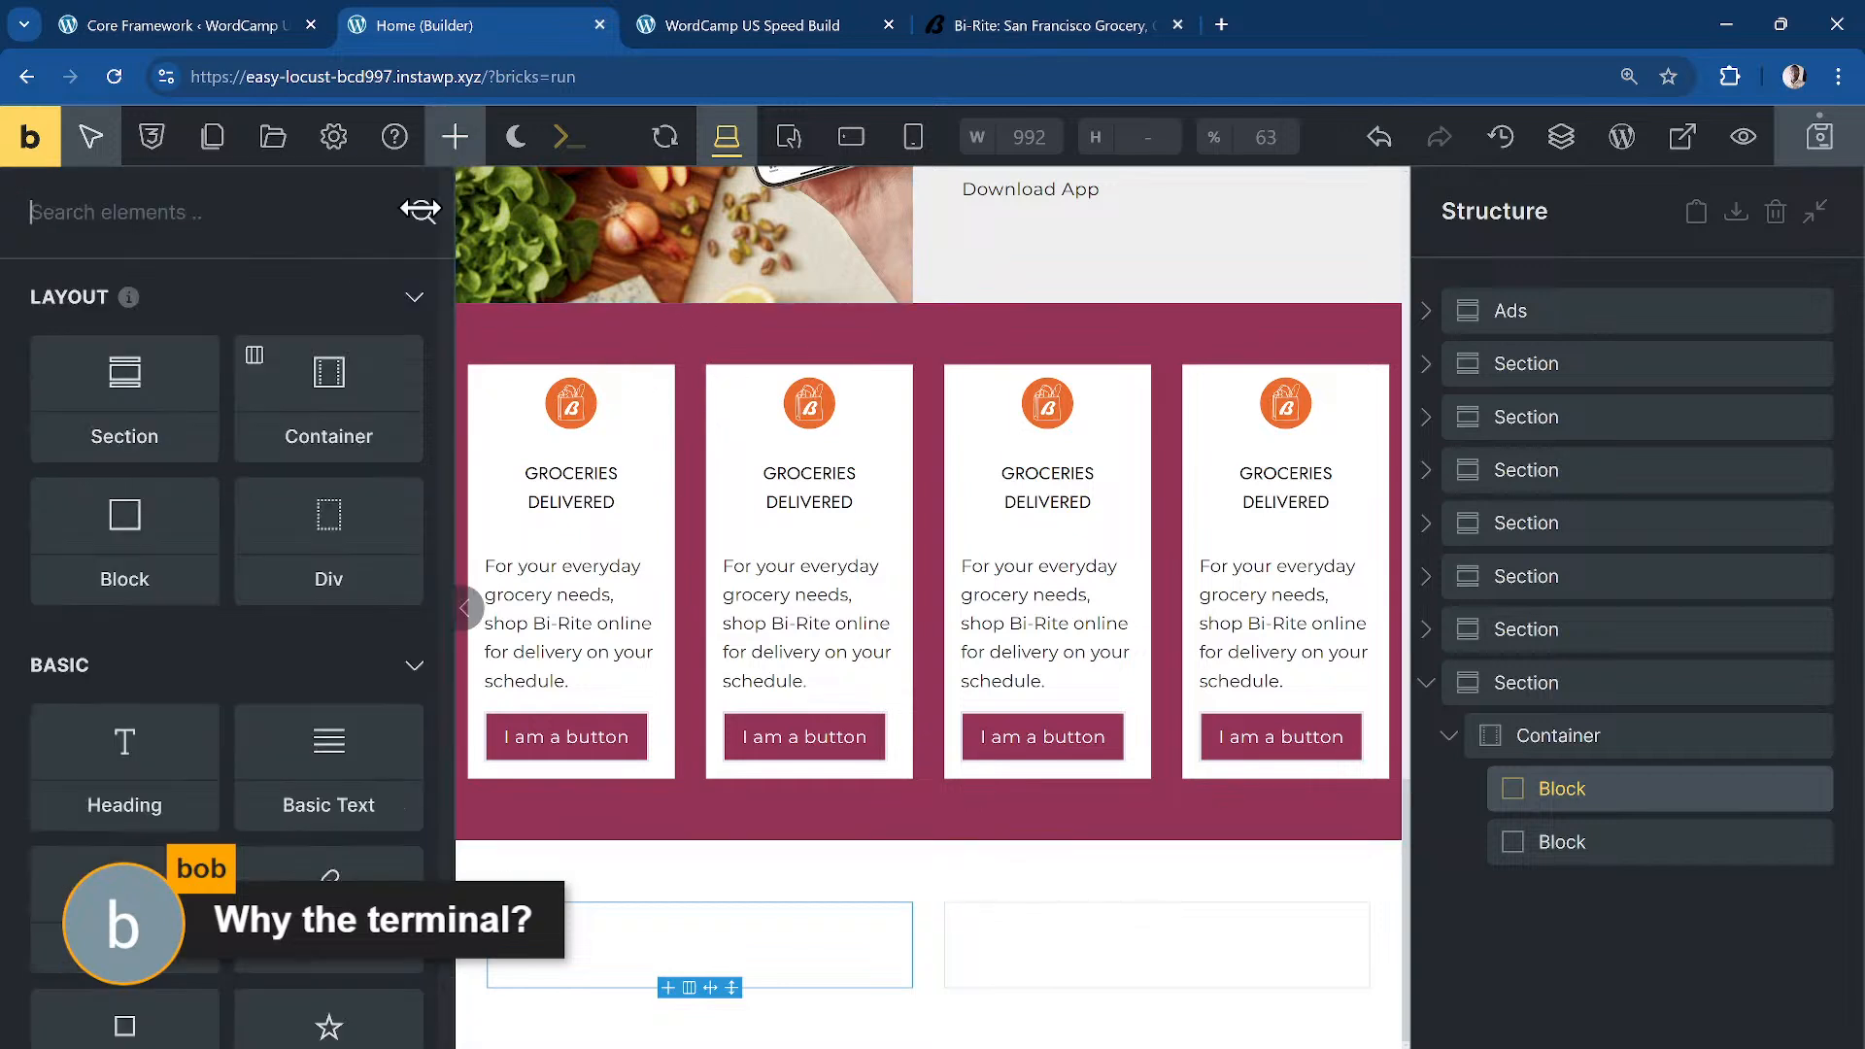
click(156, 798)
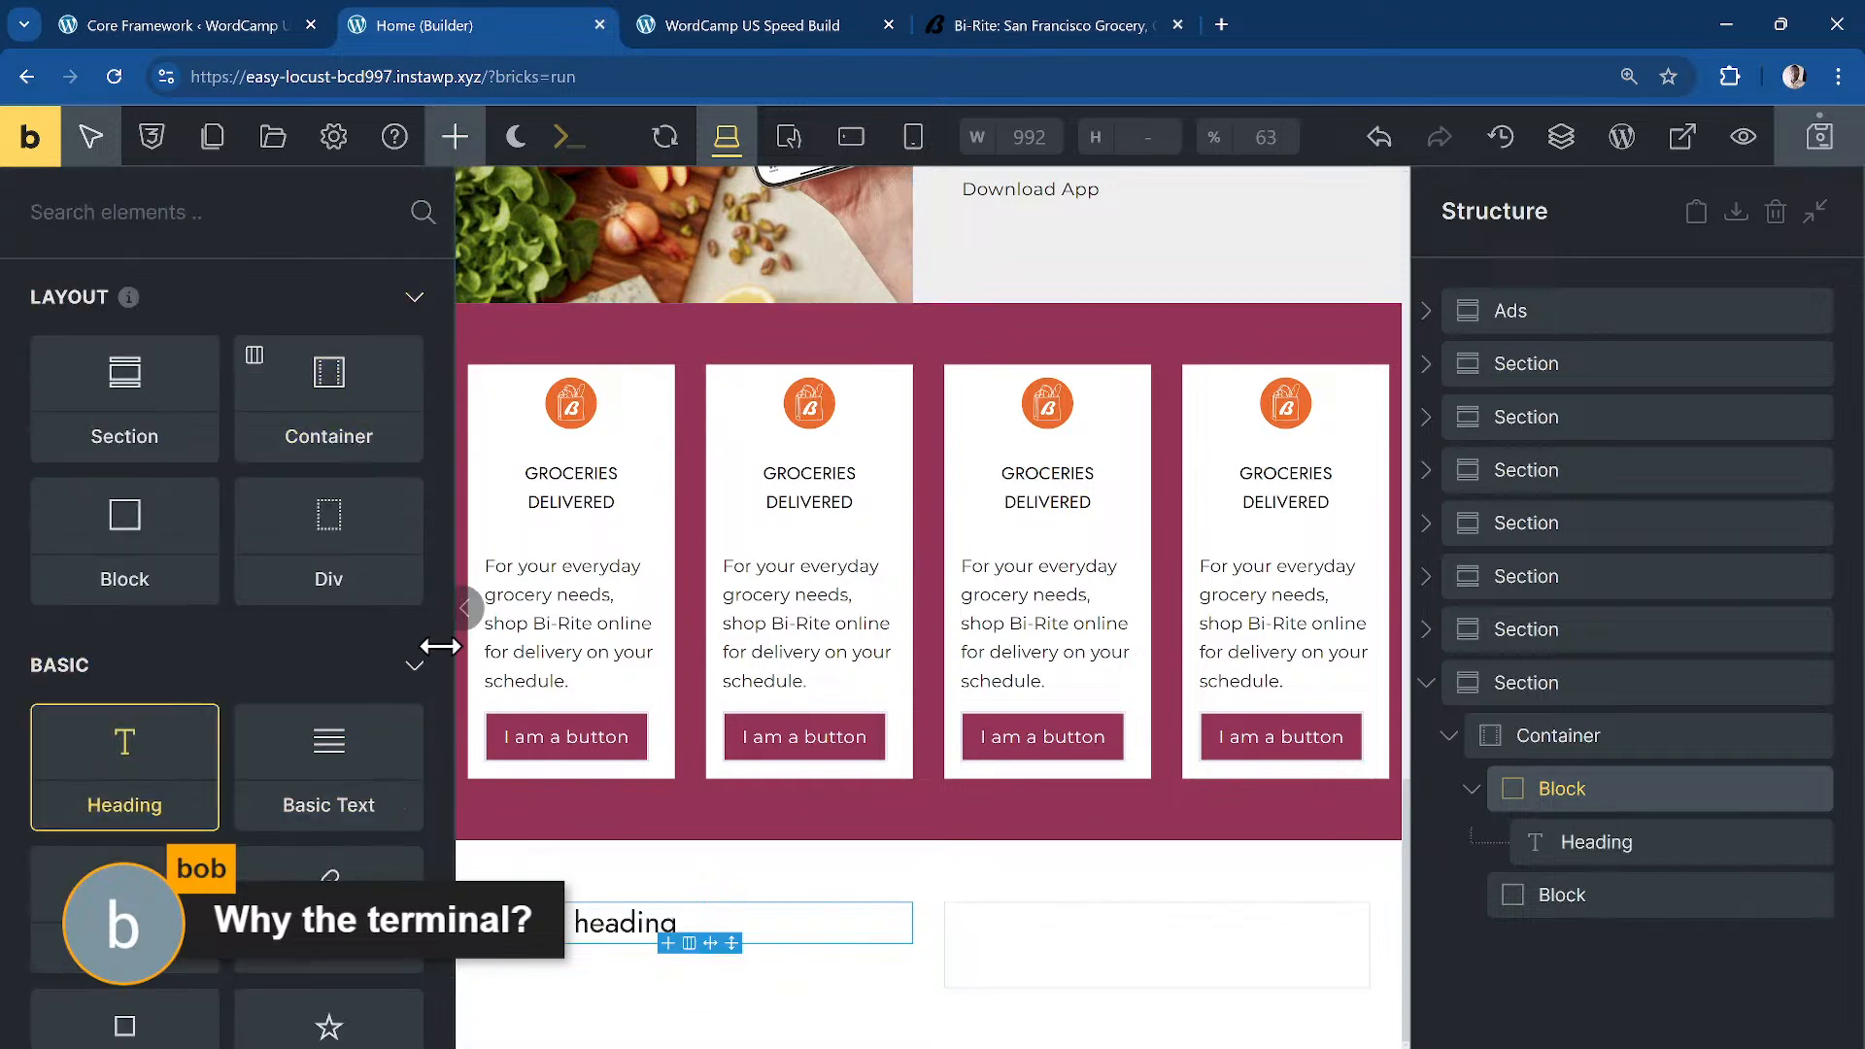
click(309, 733)
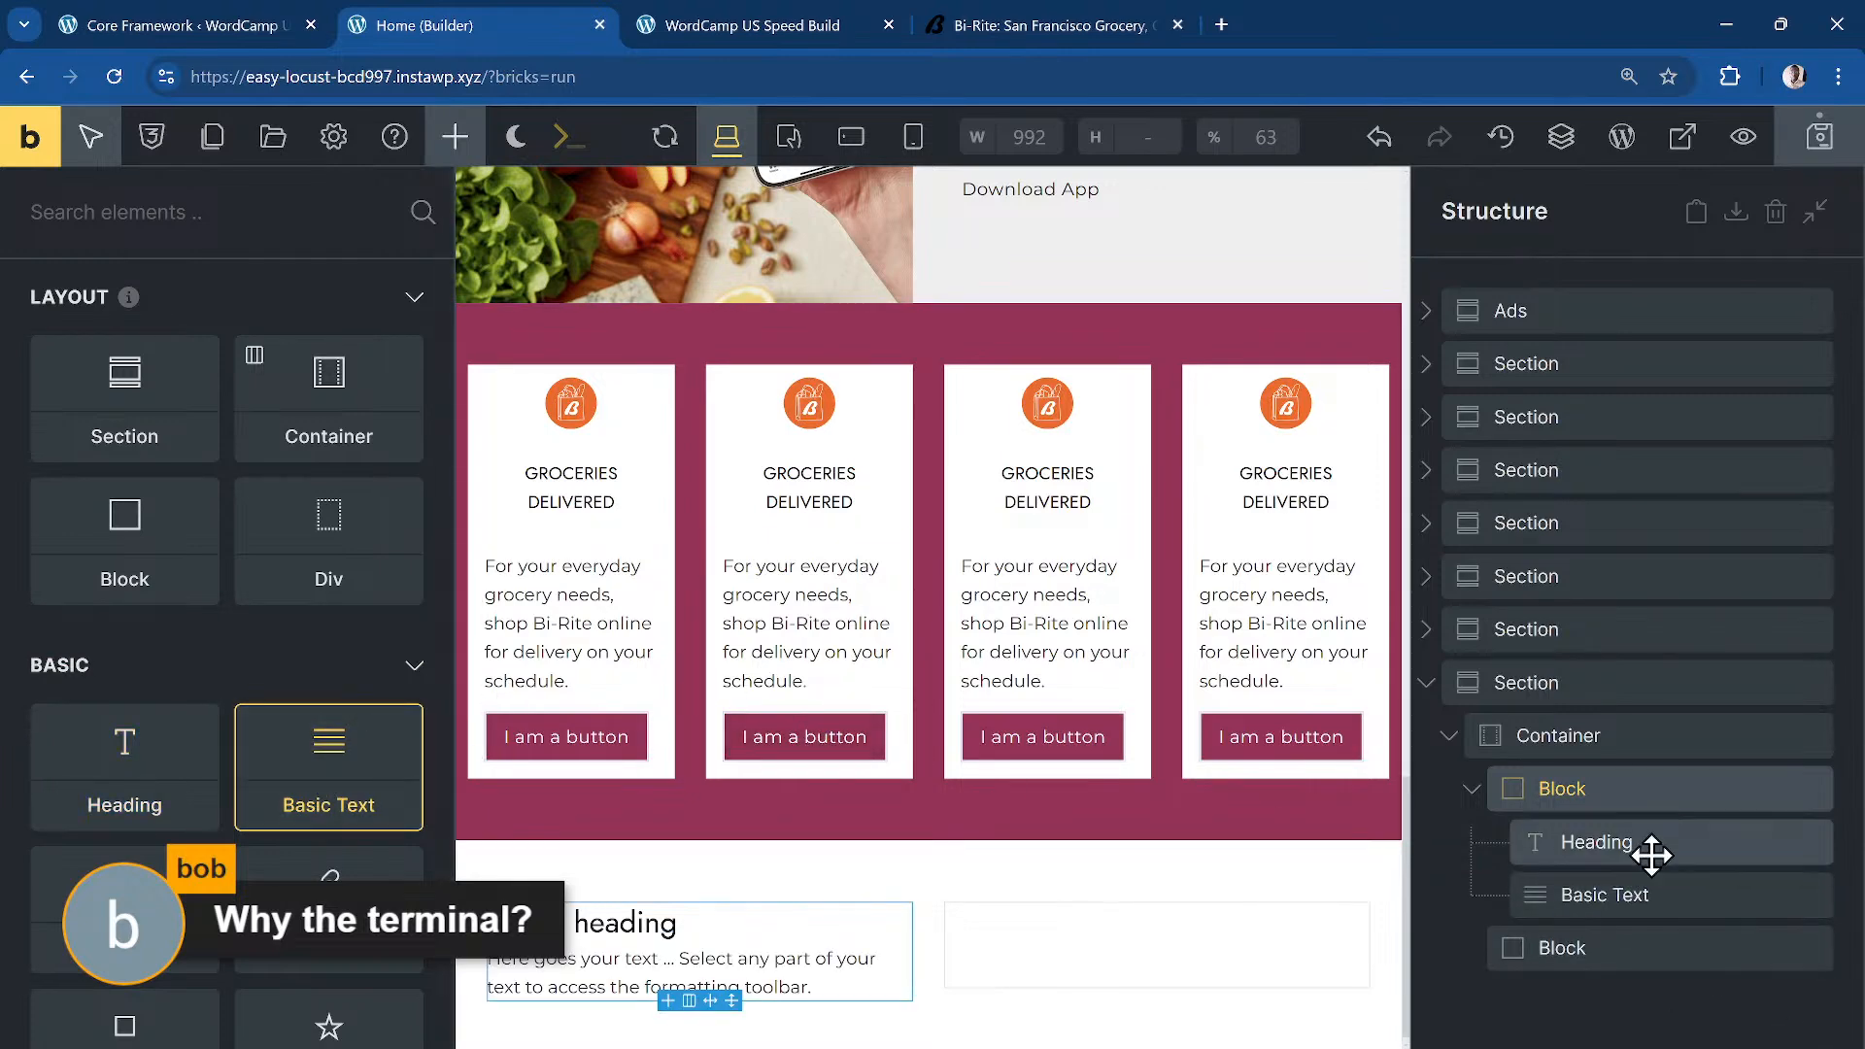
click(1576, 692)
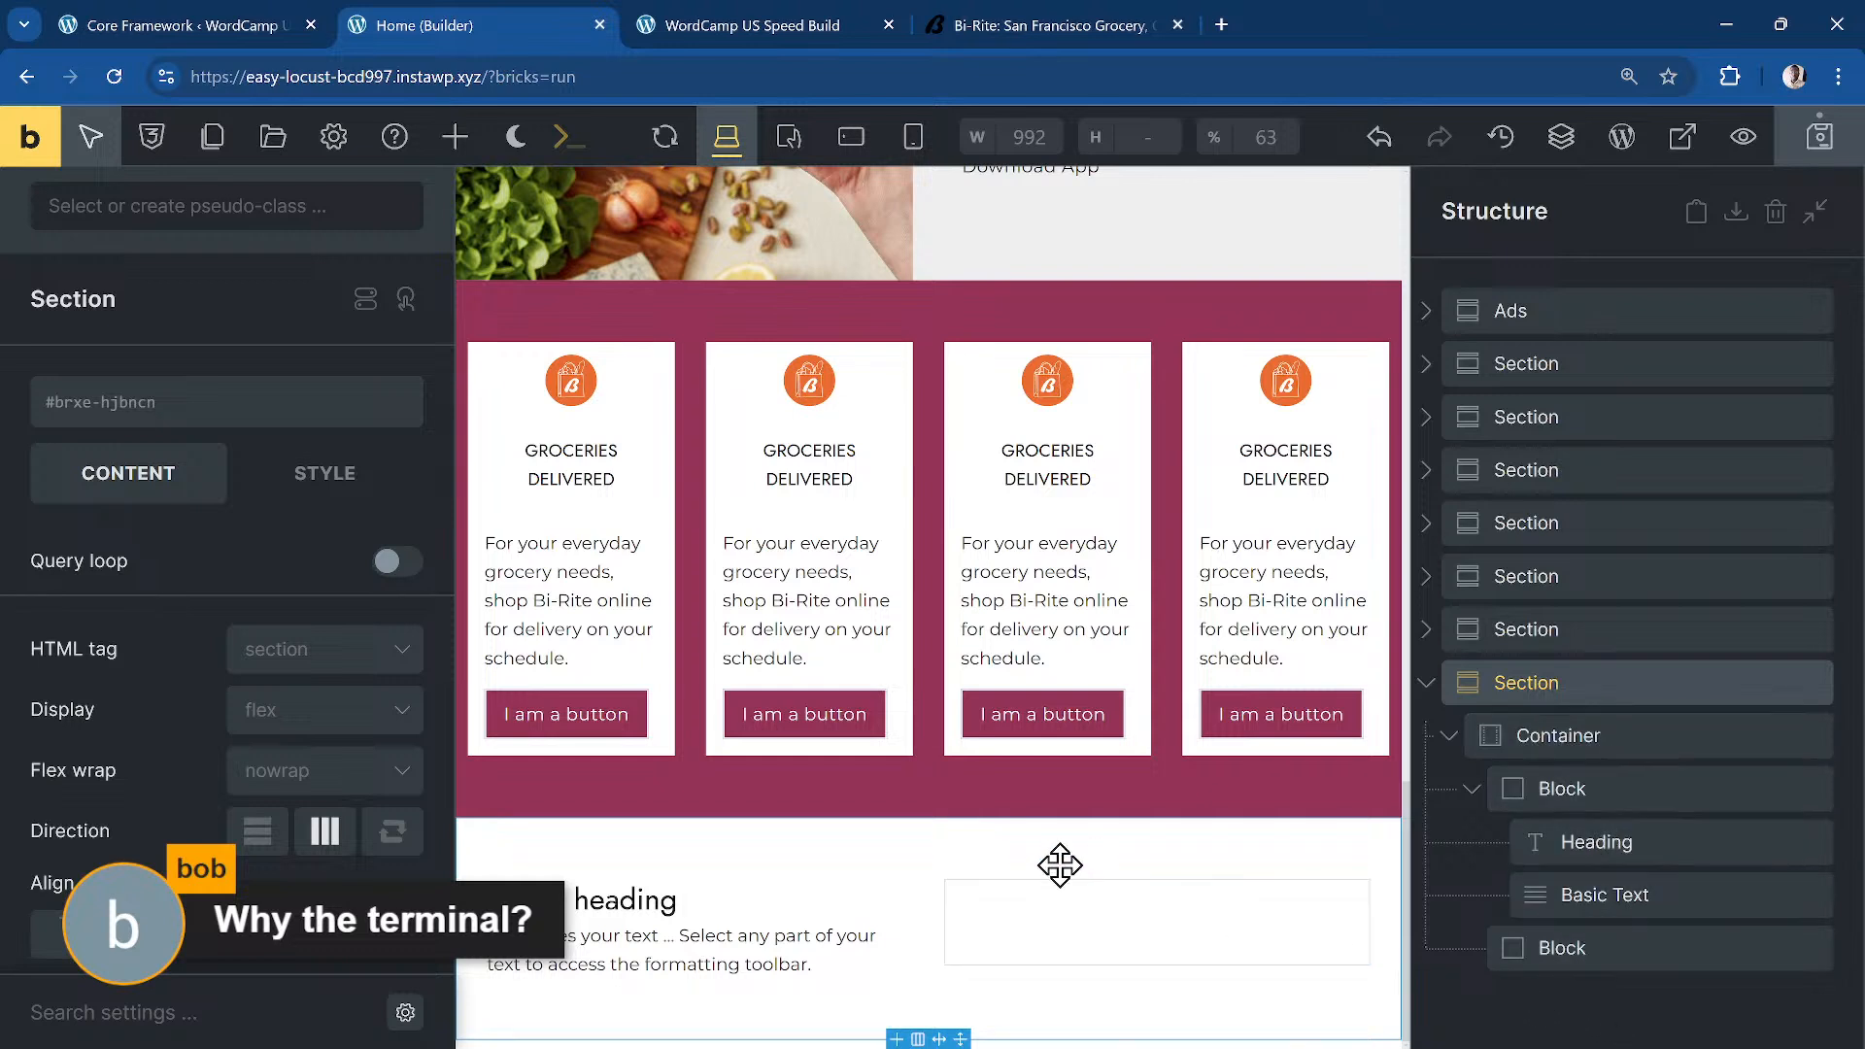
Step: Run the terminal command section.class1 > container.class2 > block.class3 > heading{tag:h3}
key(ctrl+k)
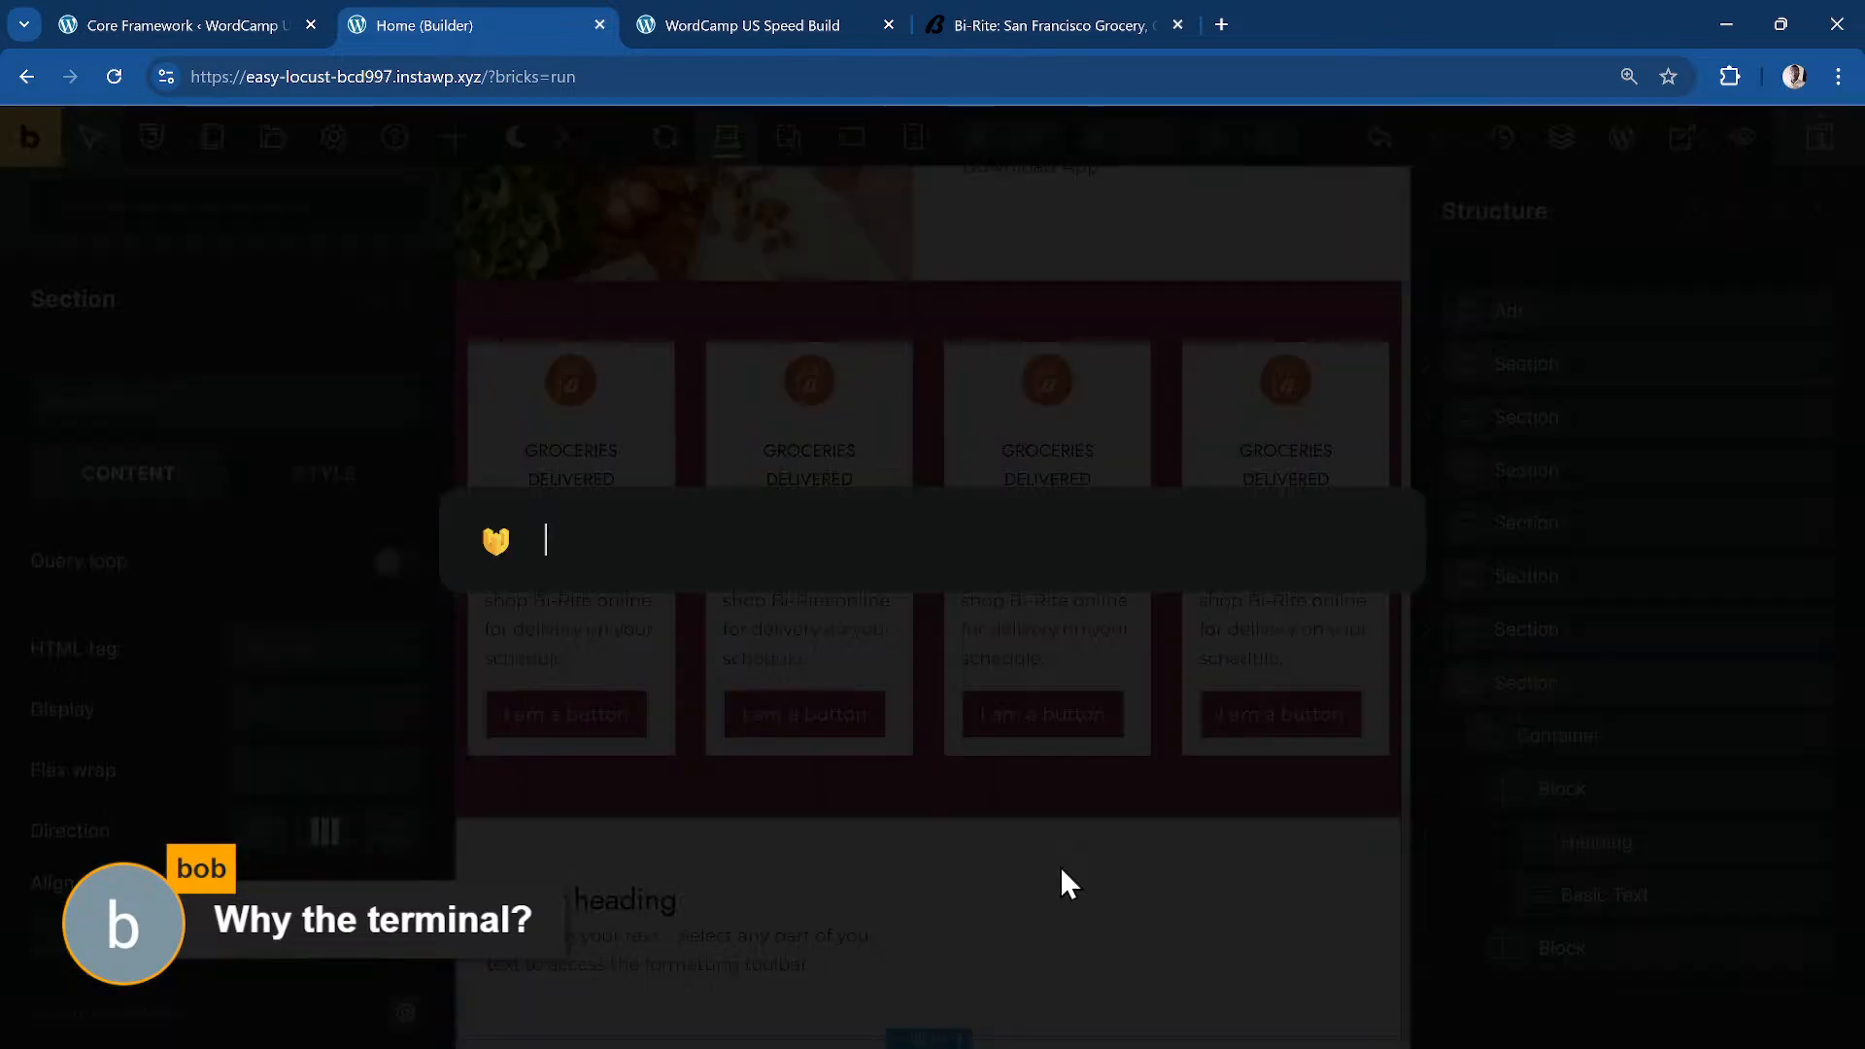
text(>se)
key(BackSpace)
key(BackSpace)
text(section)
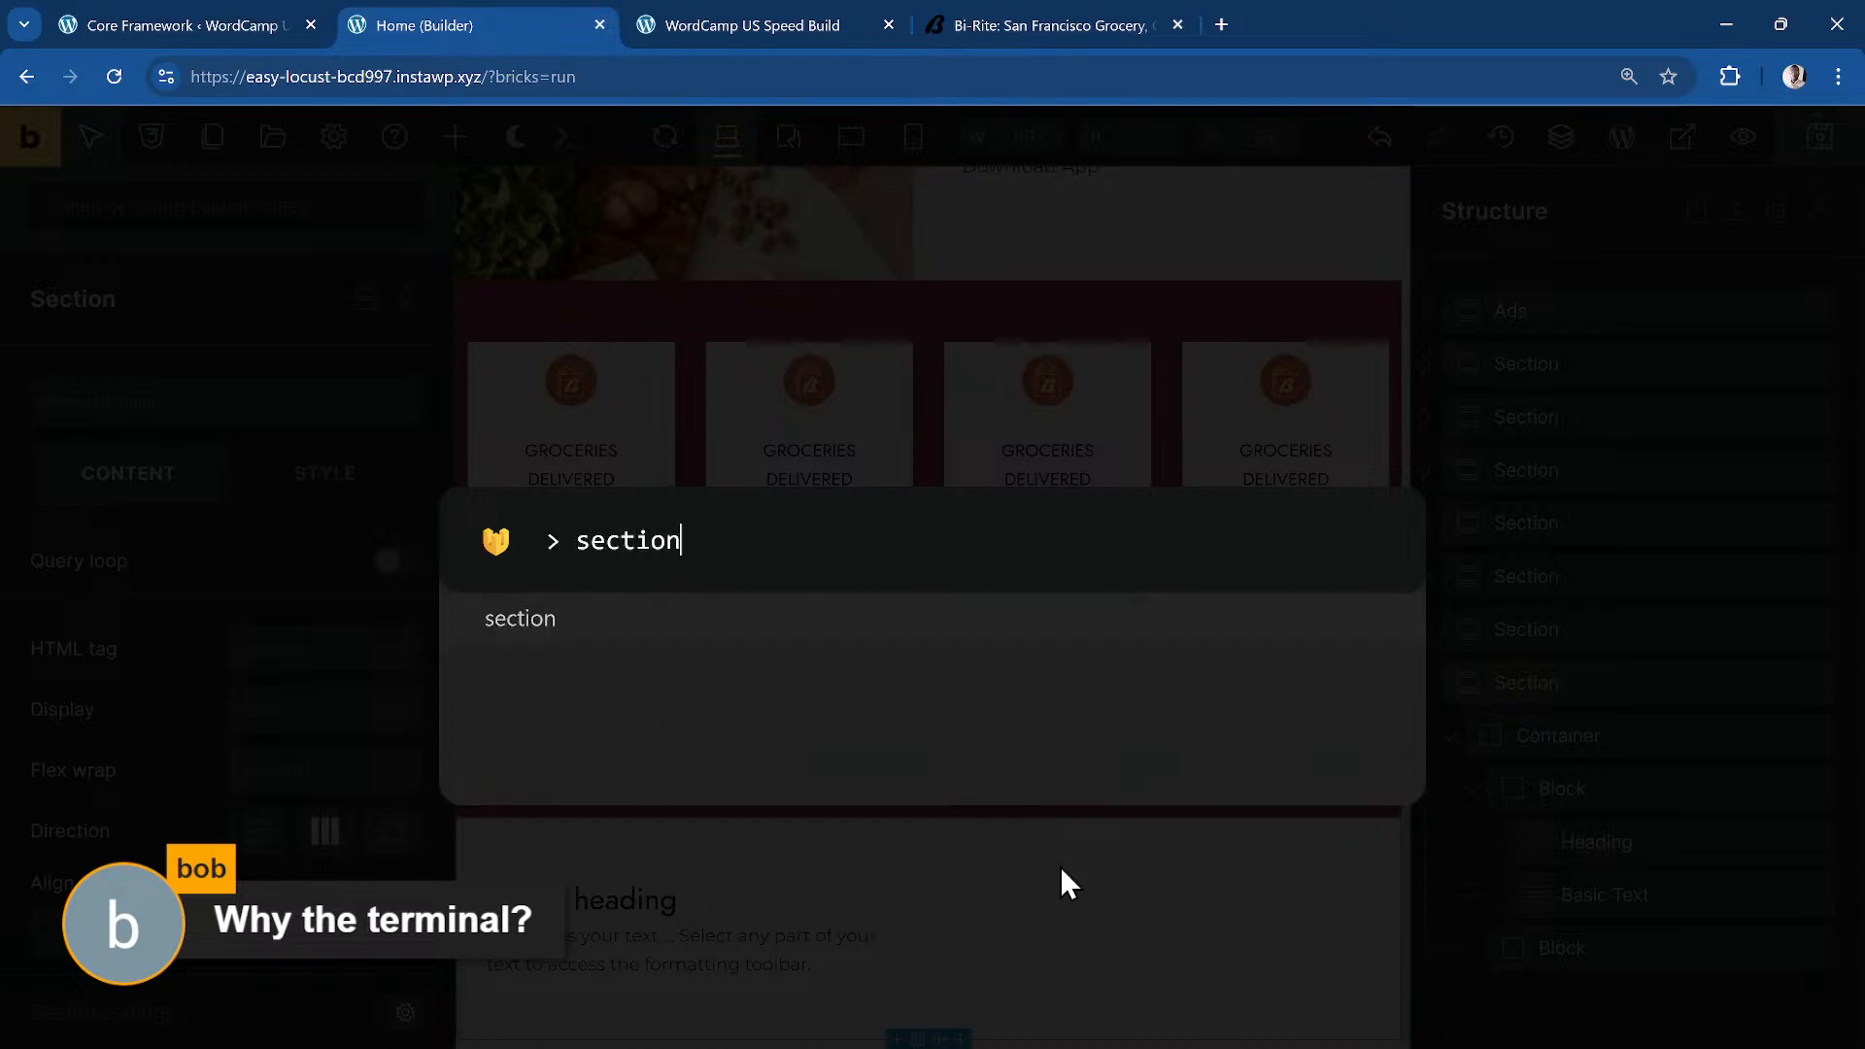
text(.class1 > )
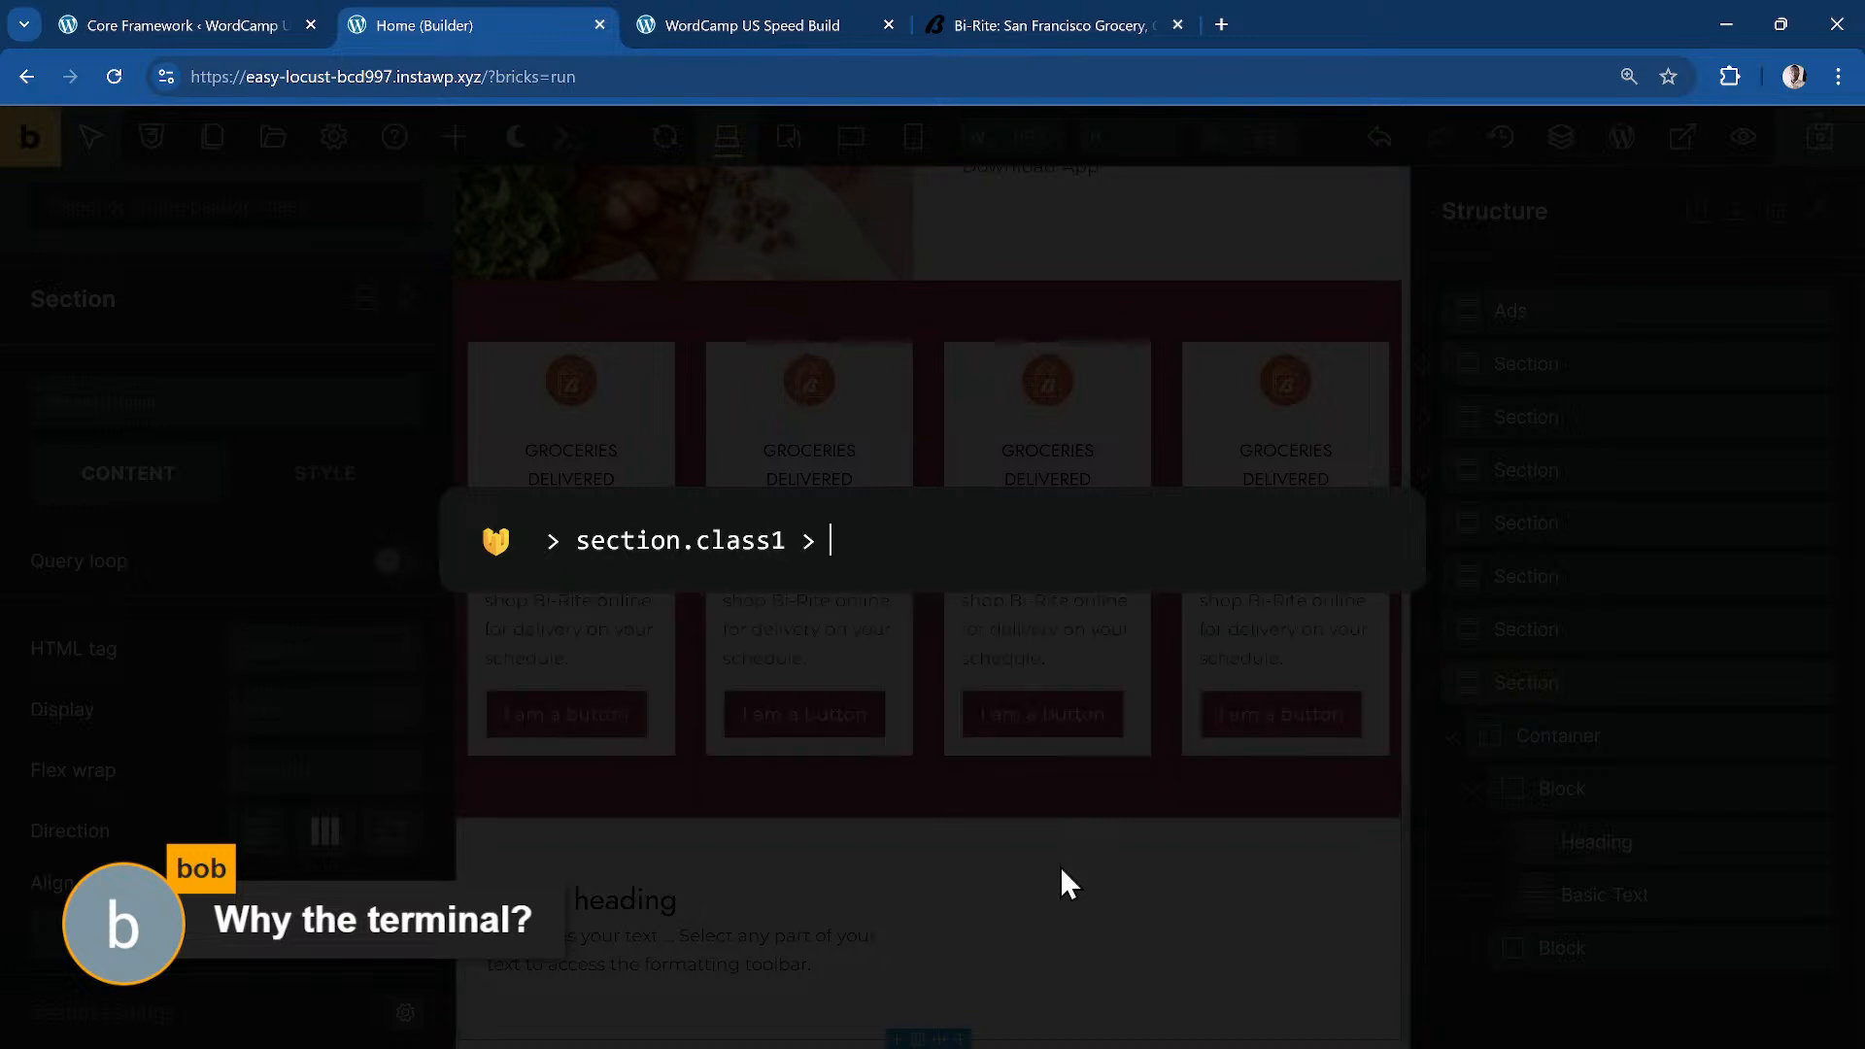
text(con)
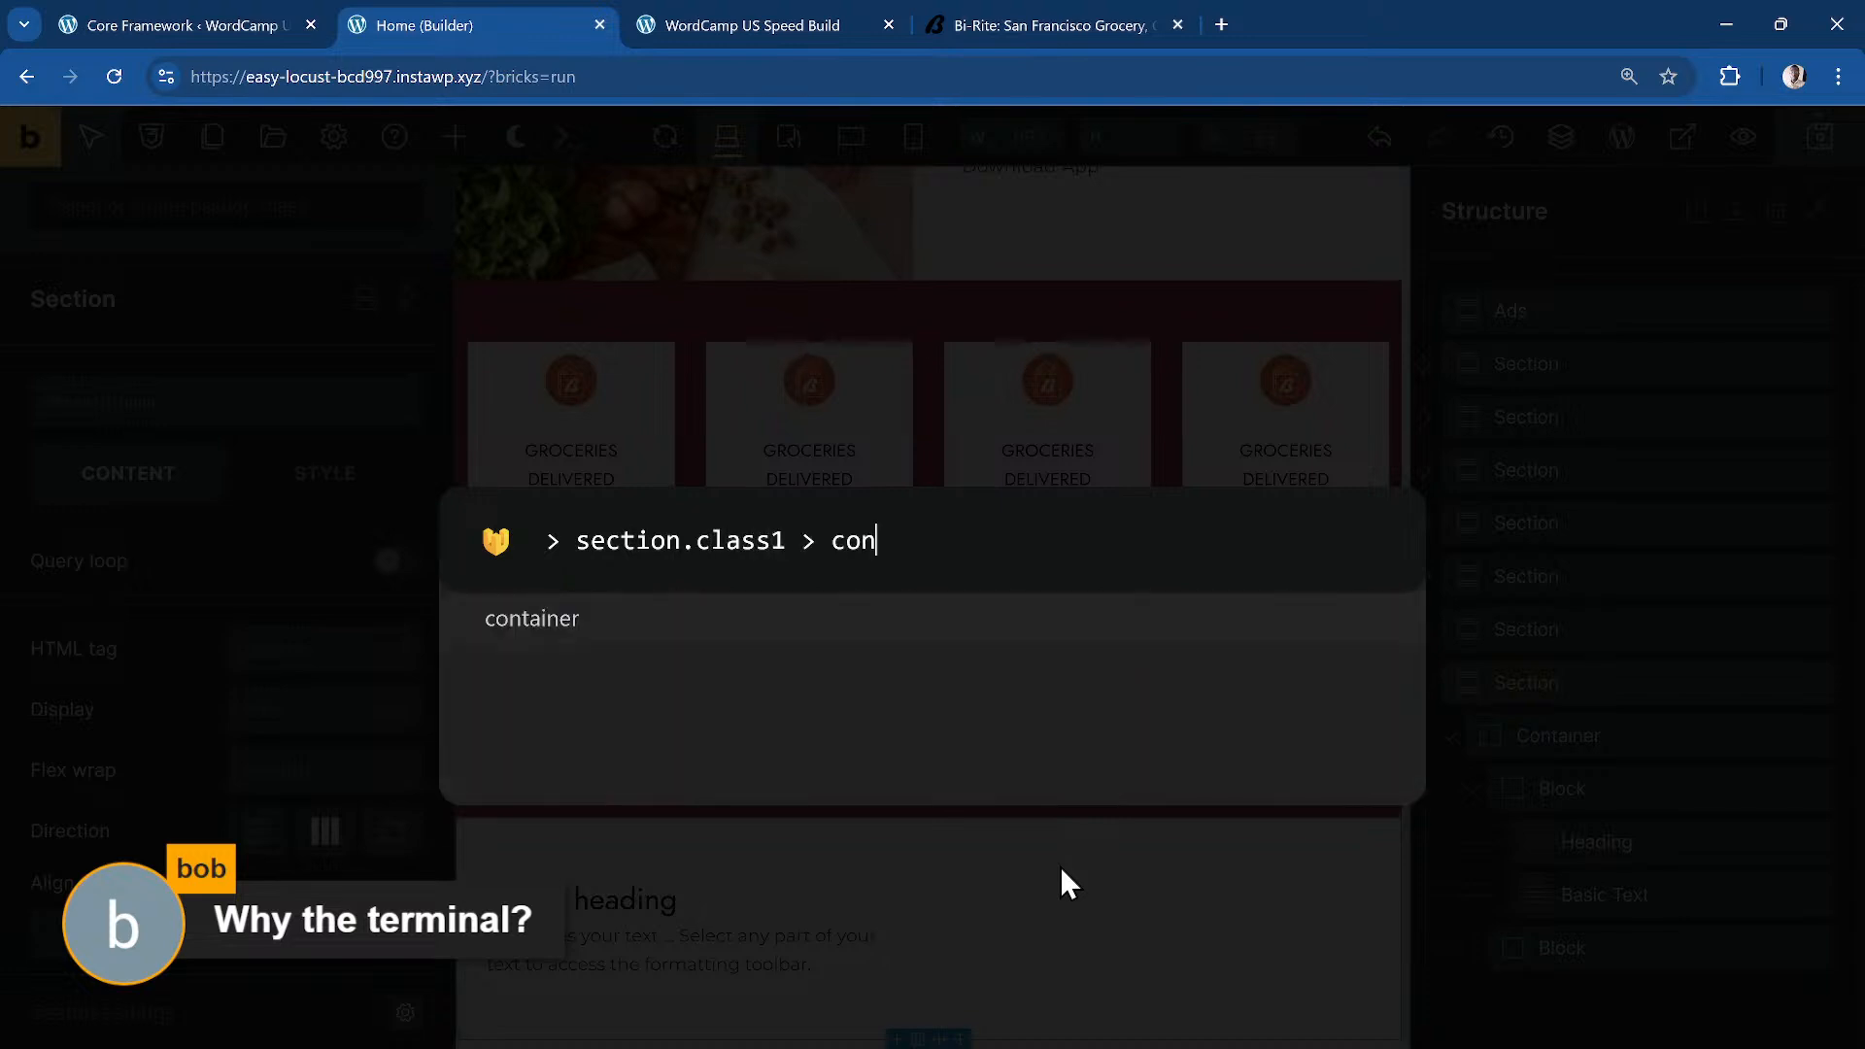
text(tainer.cl)
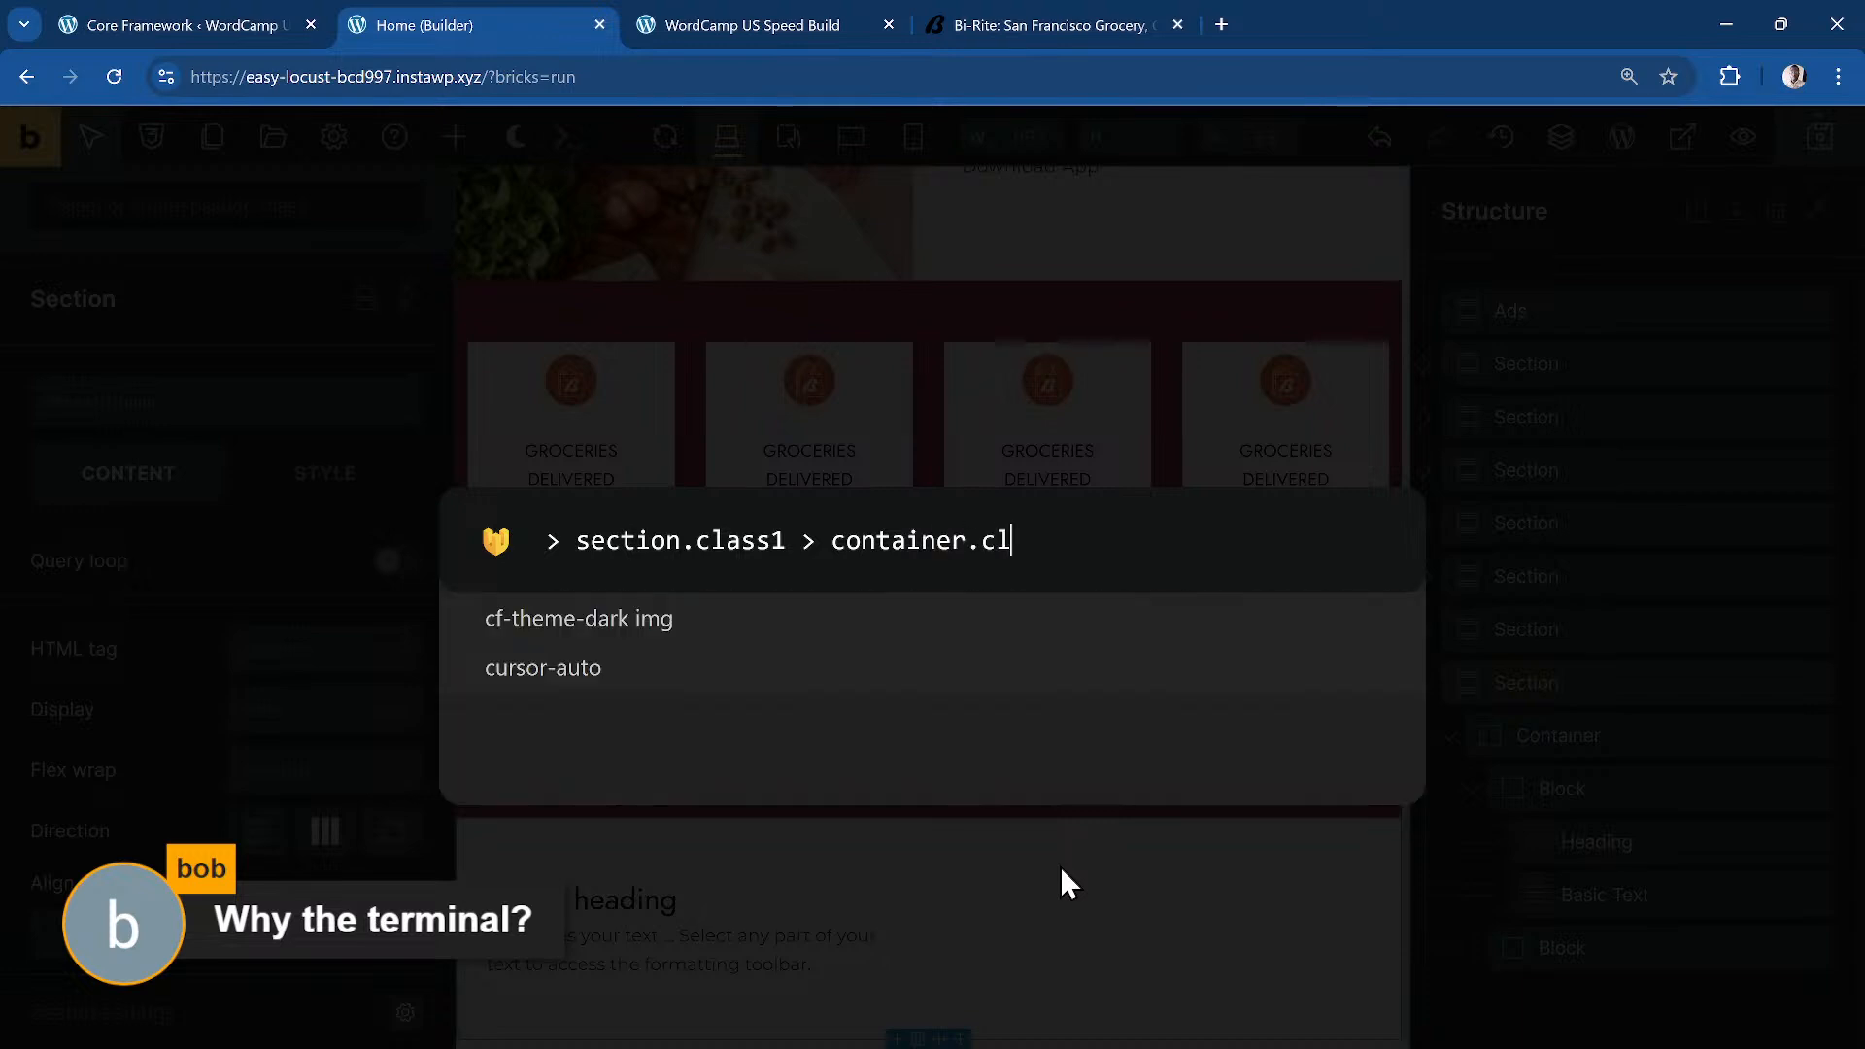
text(ass2 > )
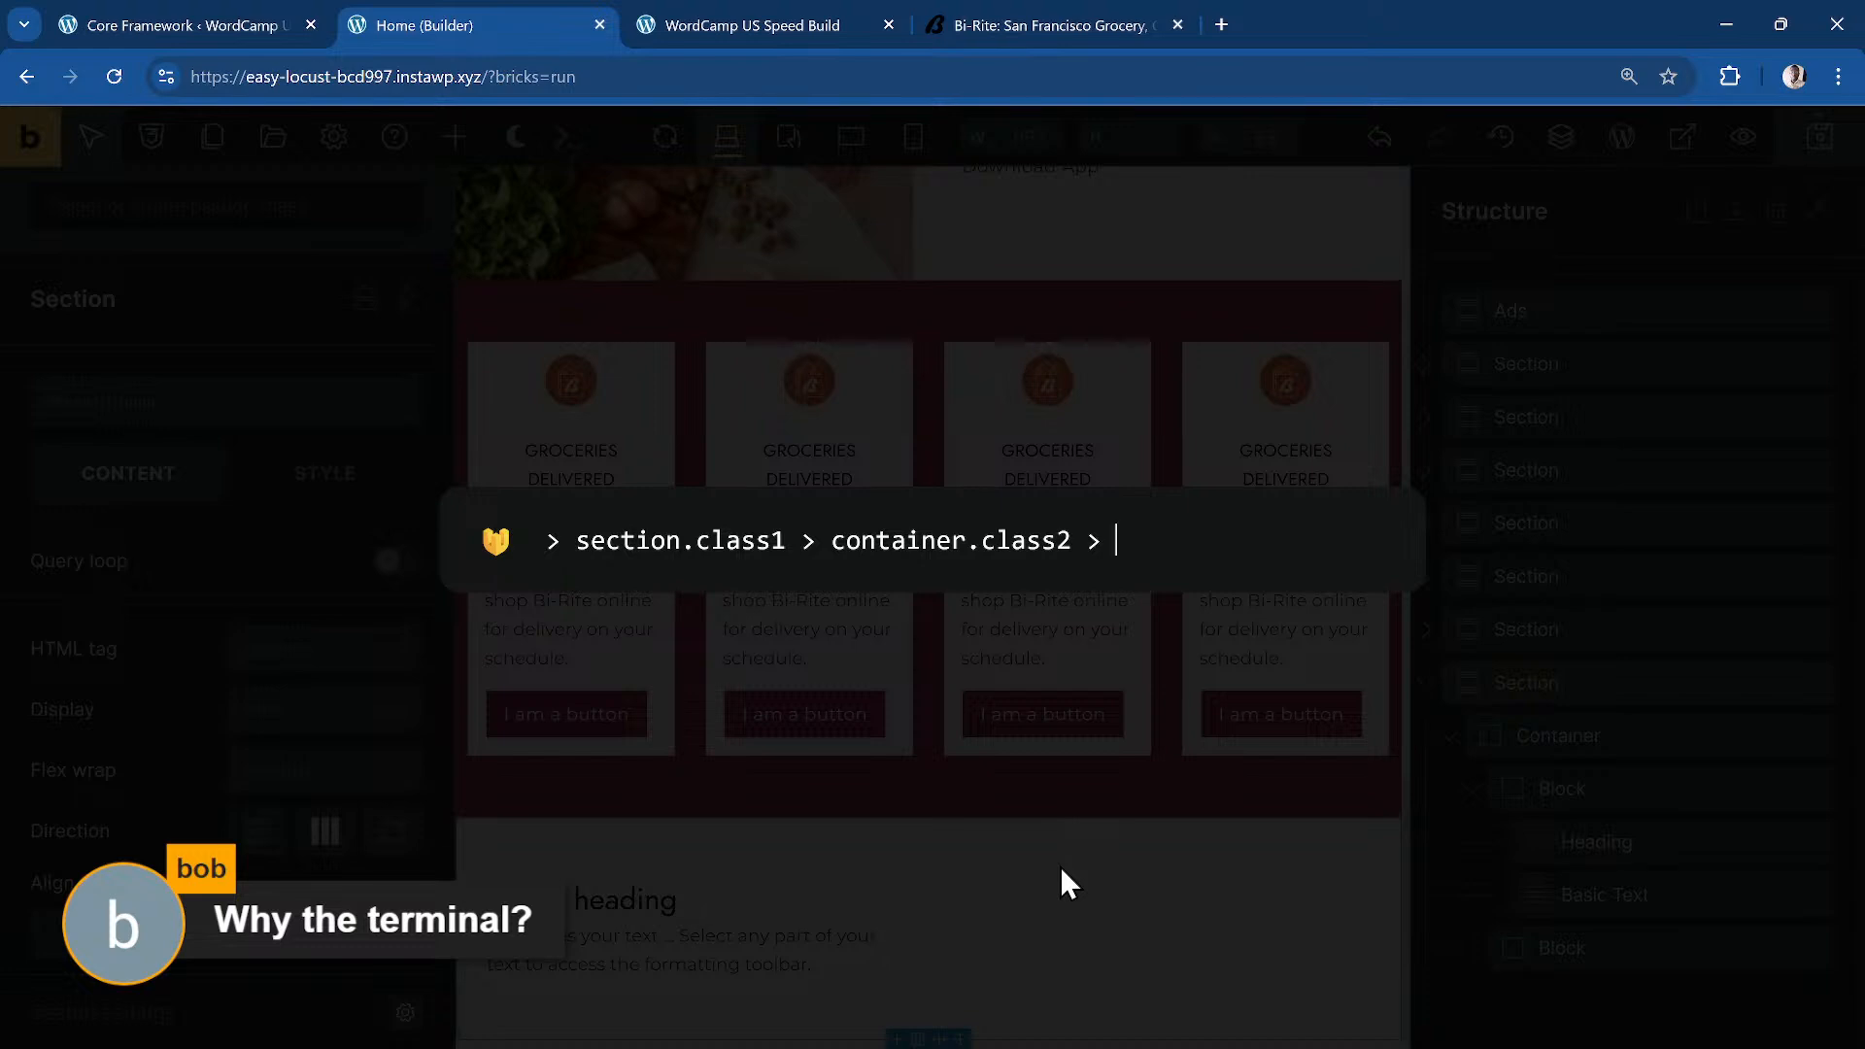
text(block.cl)
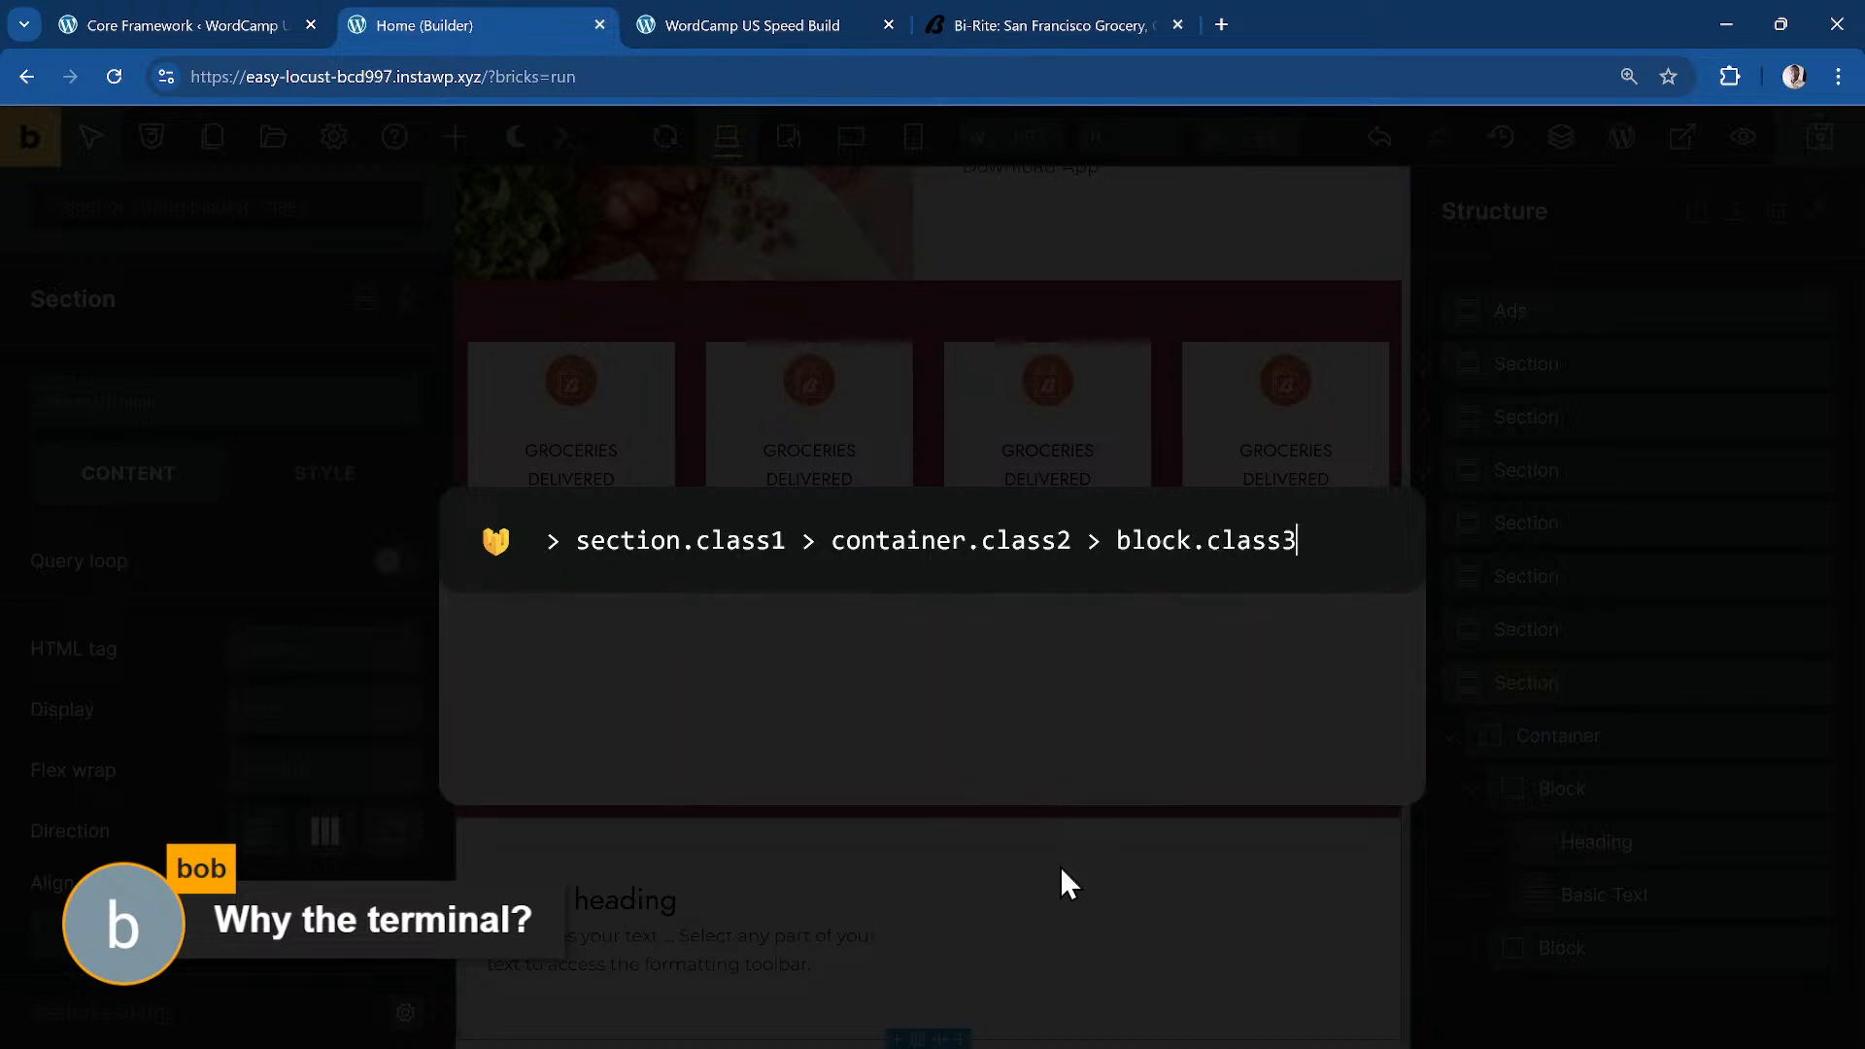
text(ass3 >)
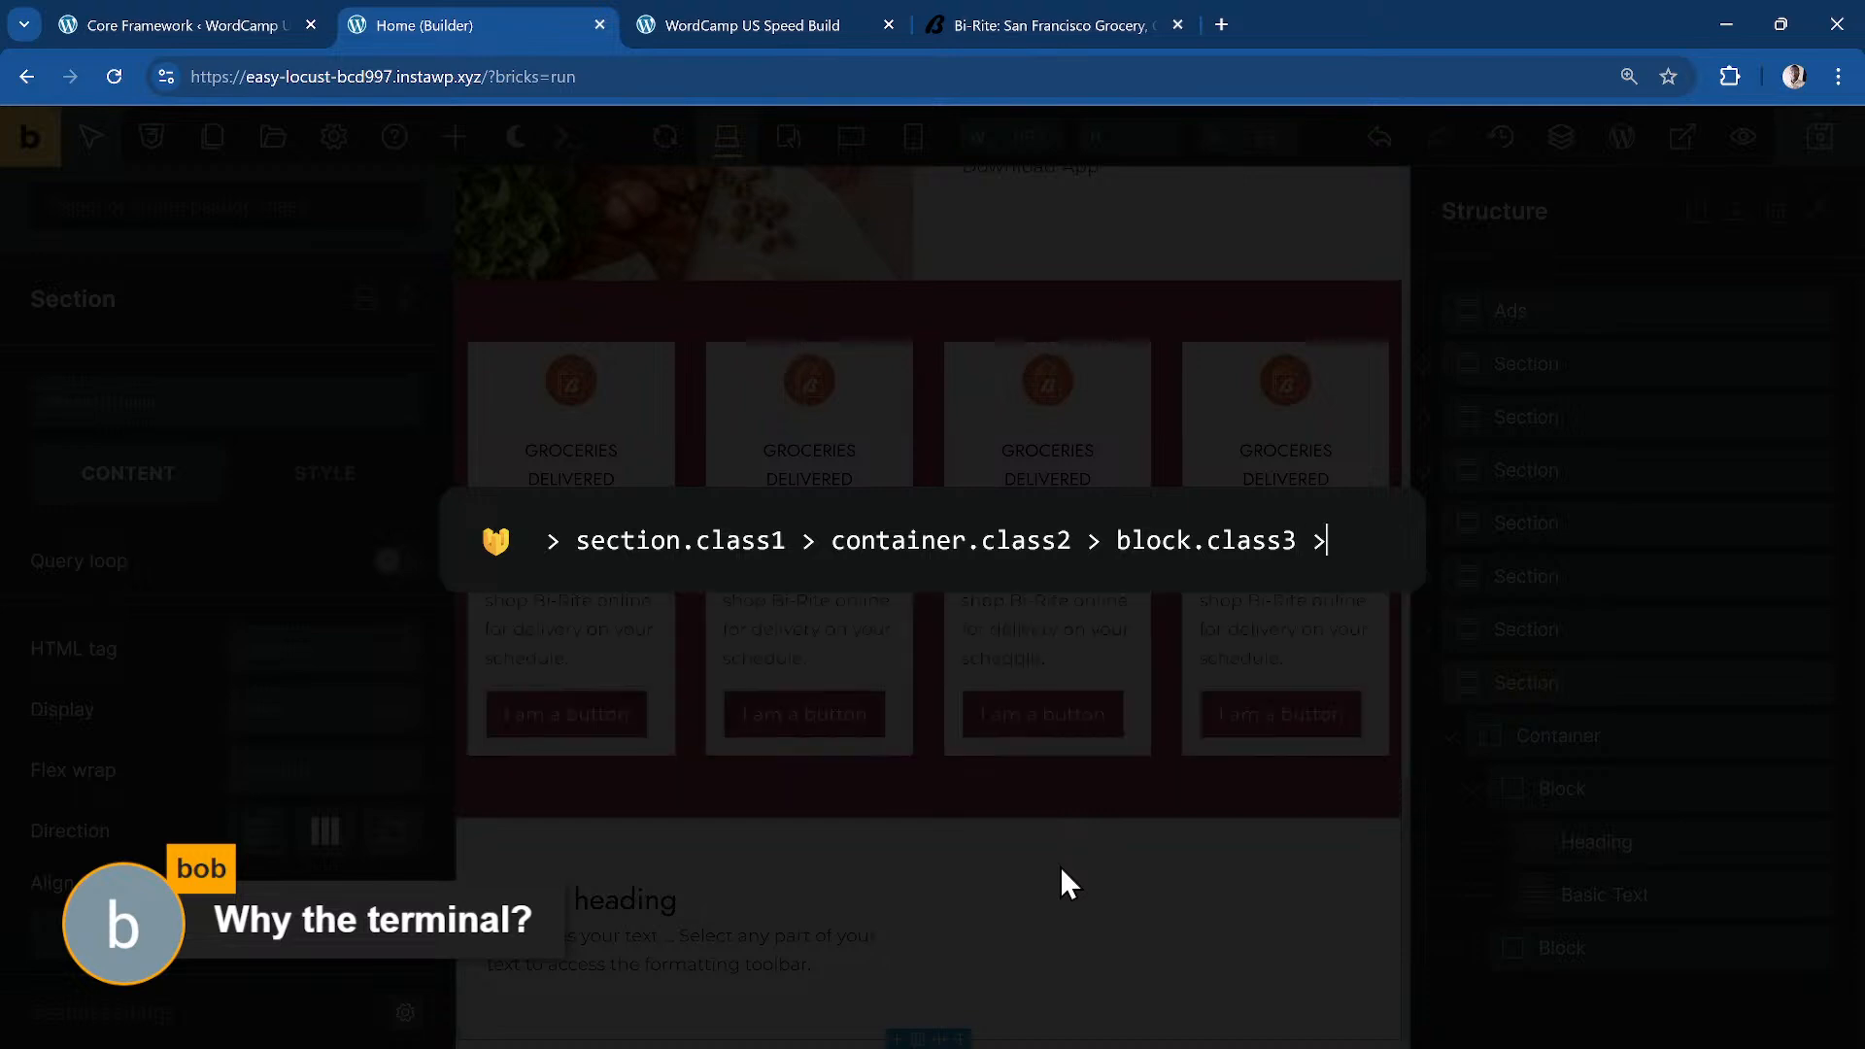
text( heading{)
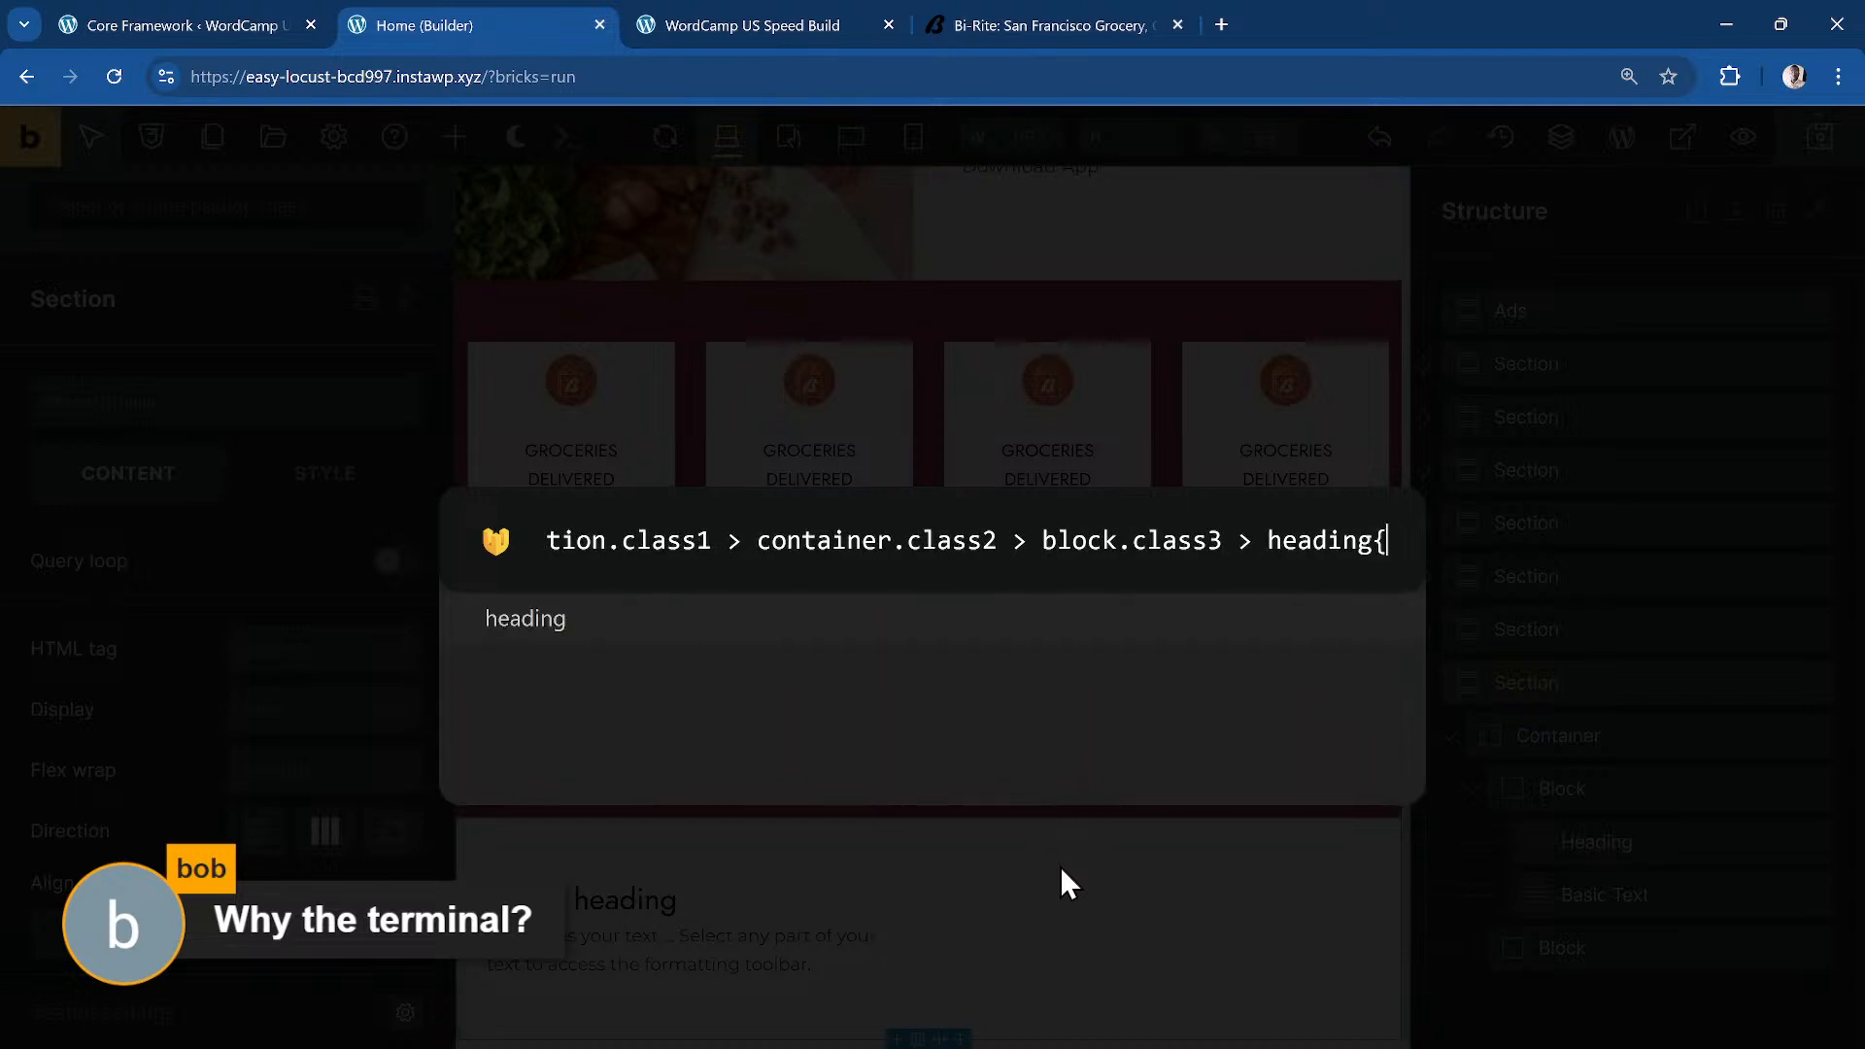
text(tag:h3)
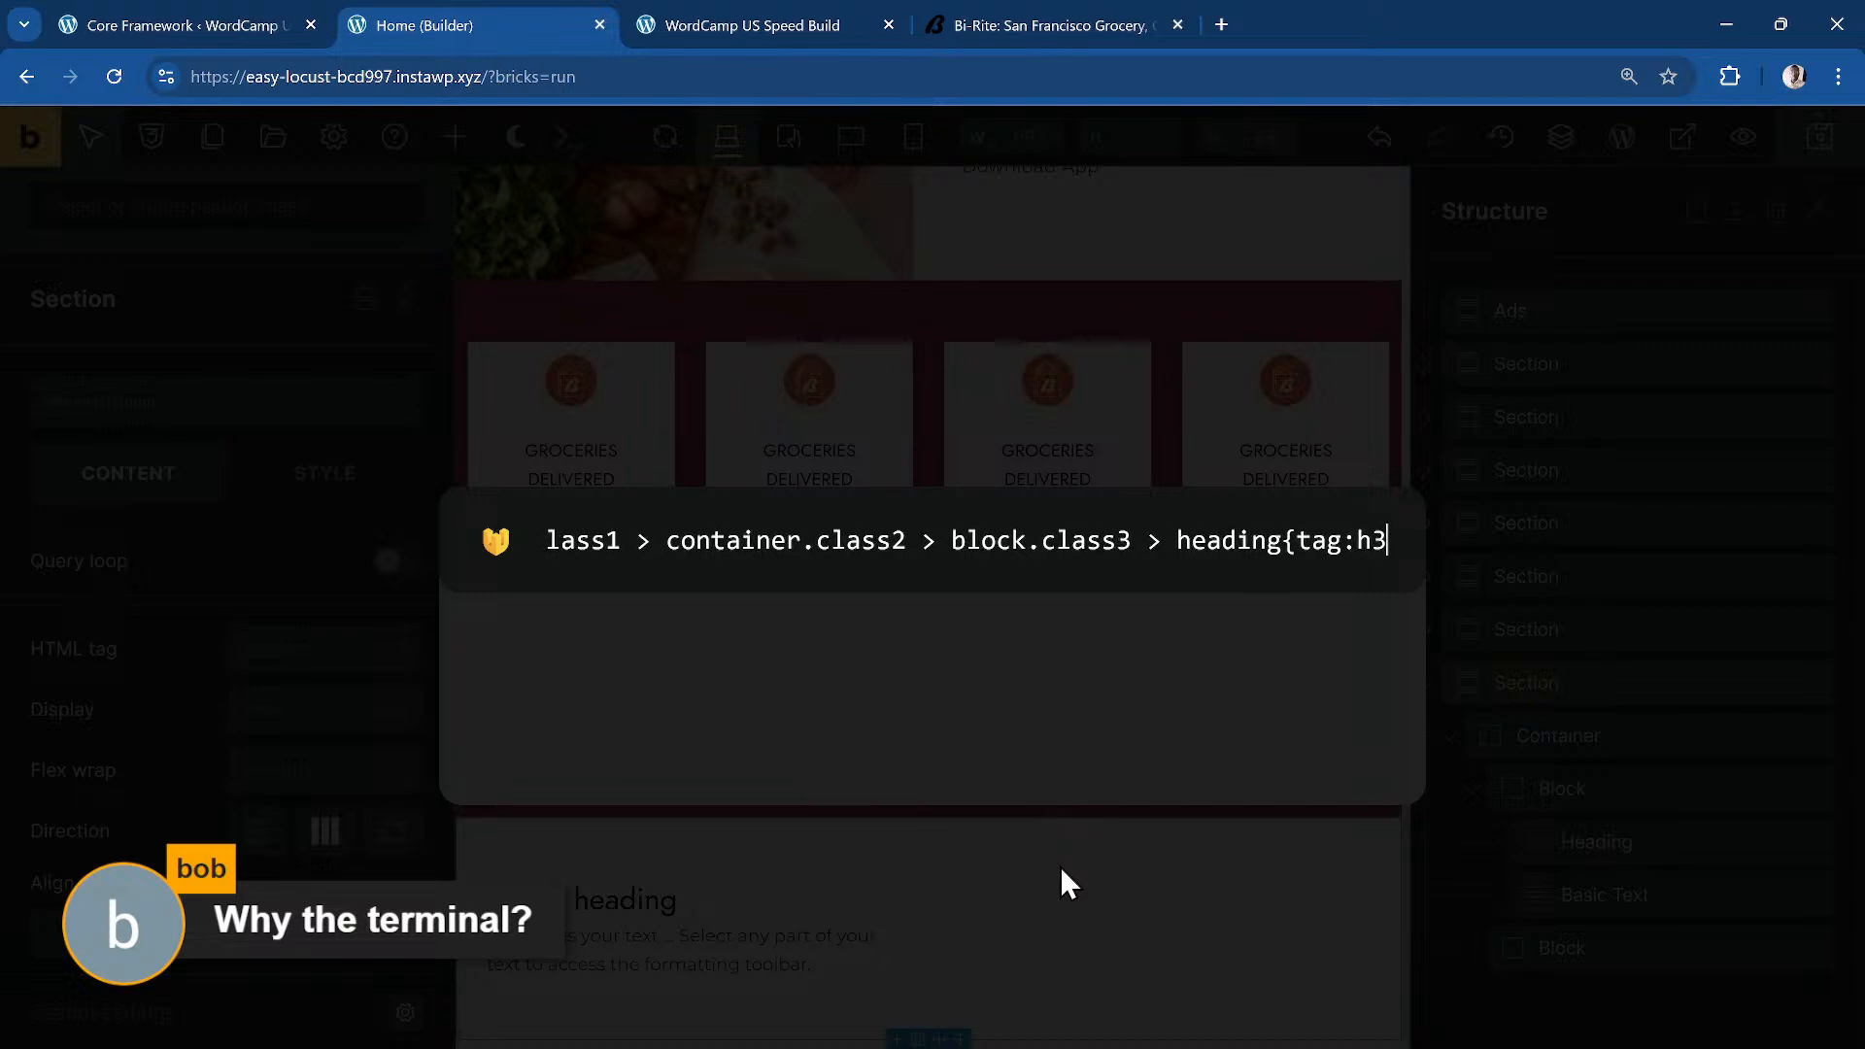
text(})
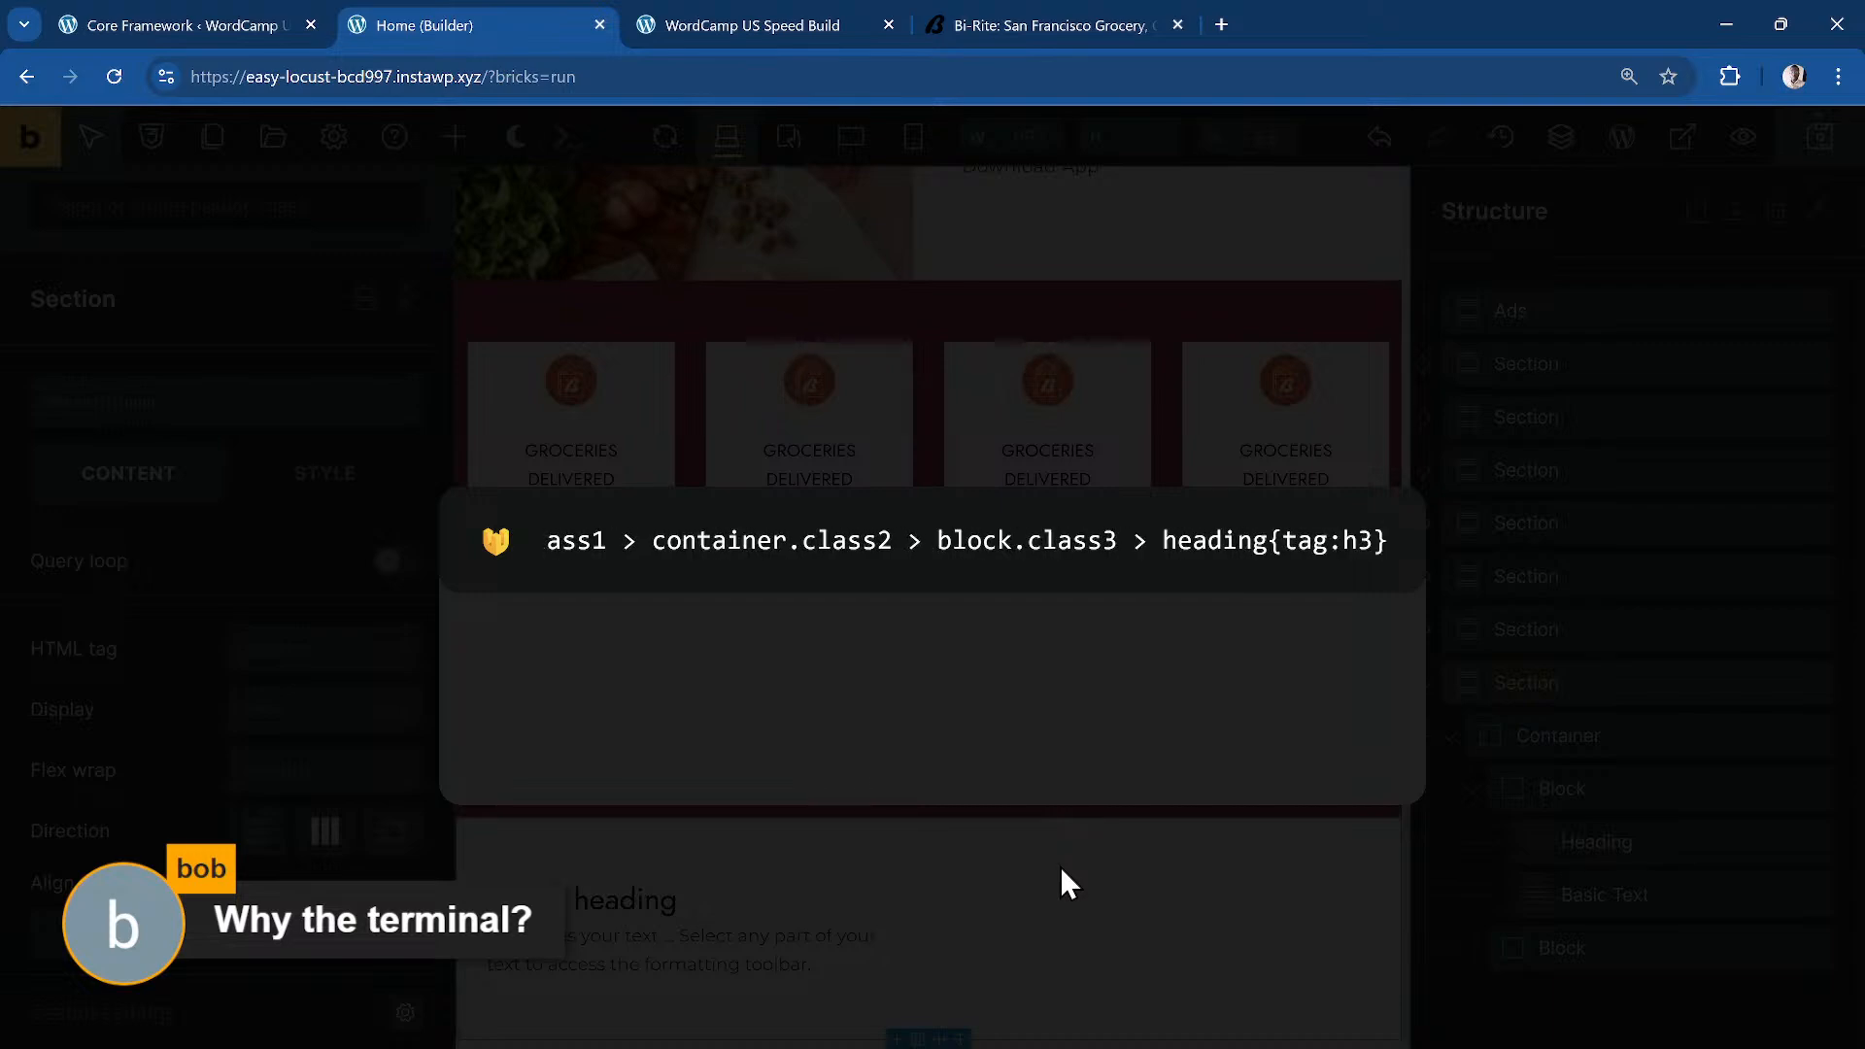
key(Return)
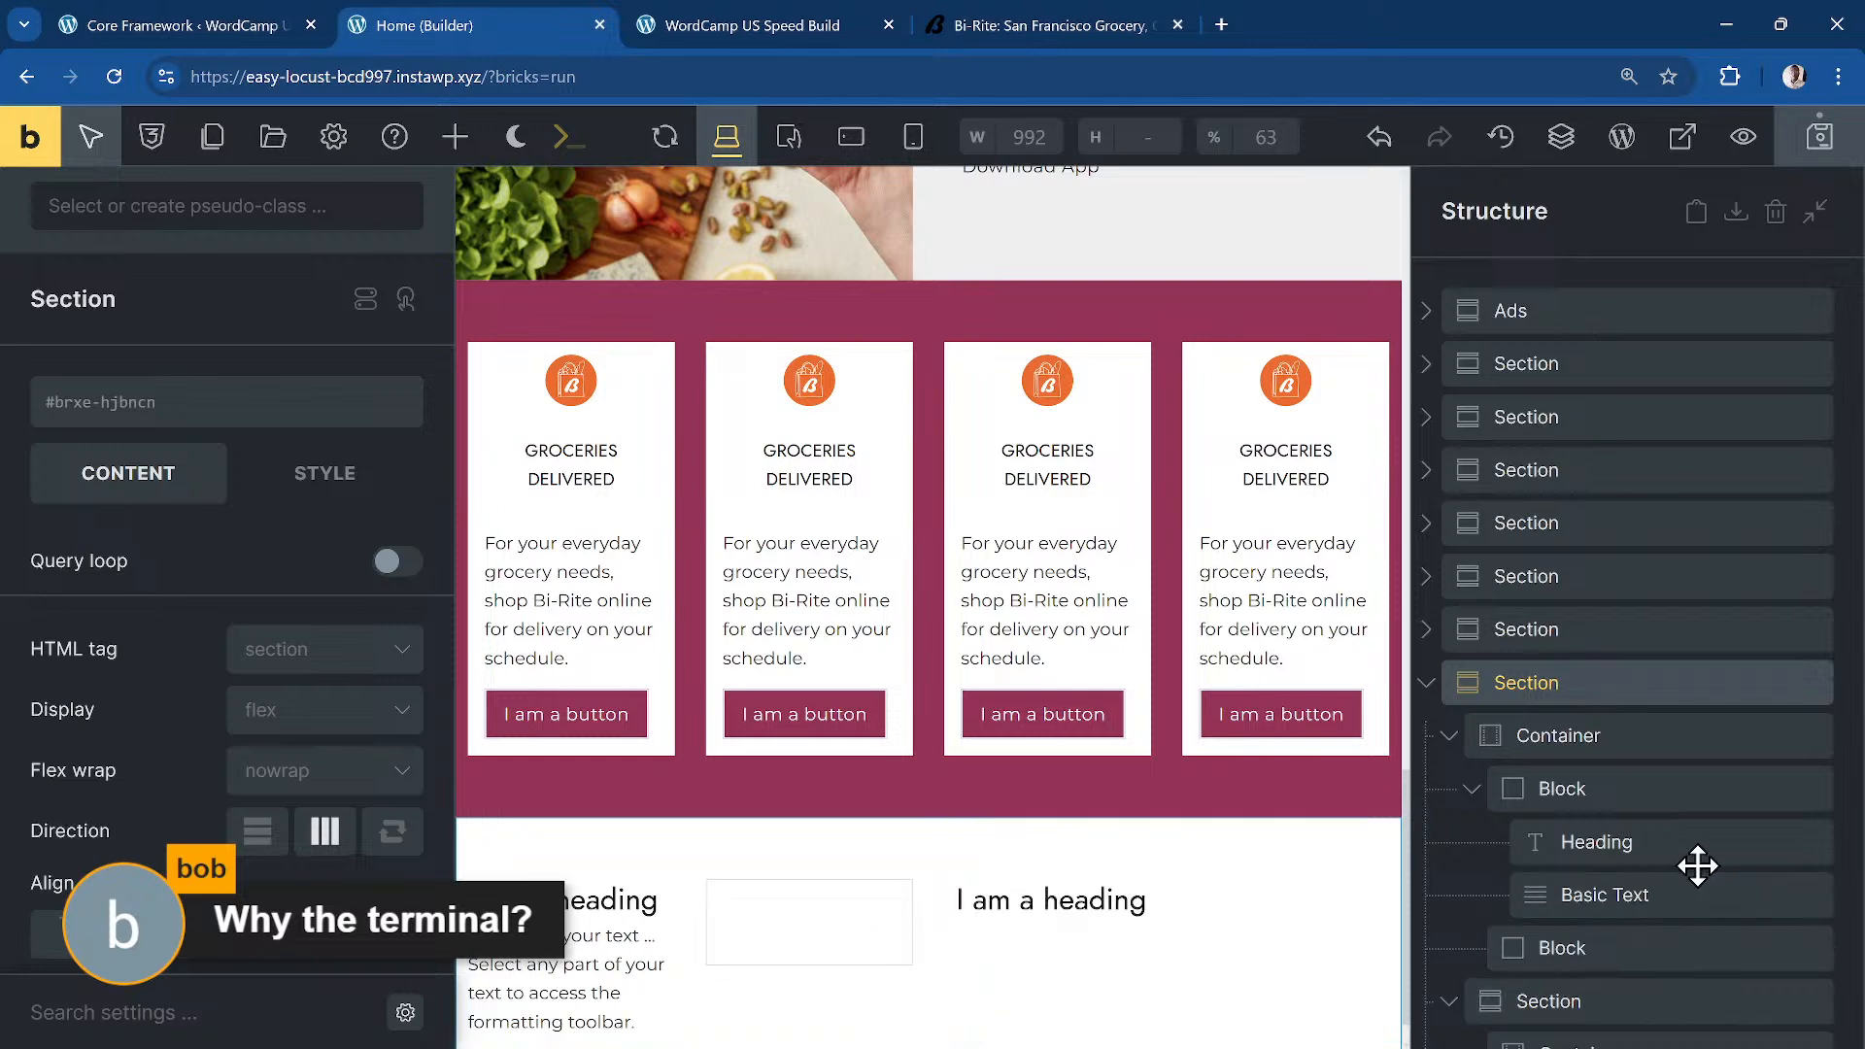
Step: Check the new section, container, block and h3 heading with their class1–class3 classes
scroll(1651, 903, down, 2)
click(1582, 847)
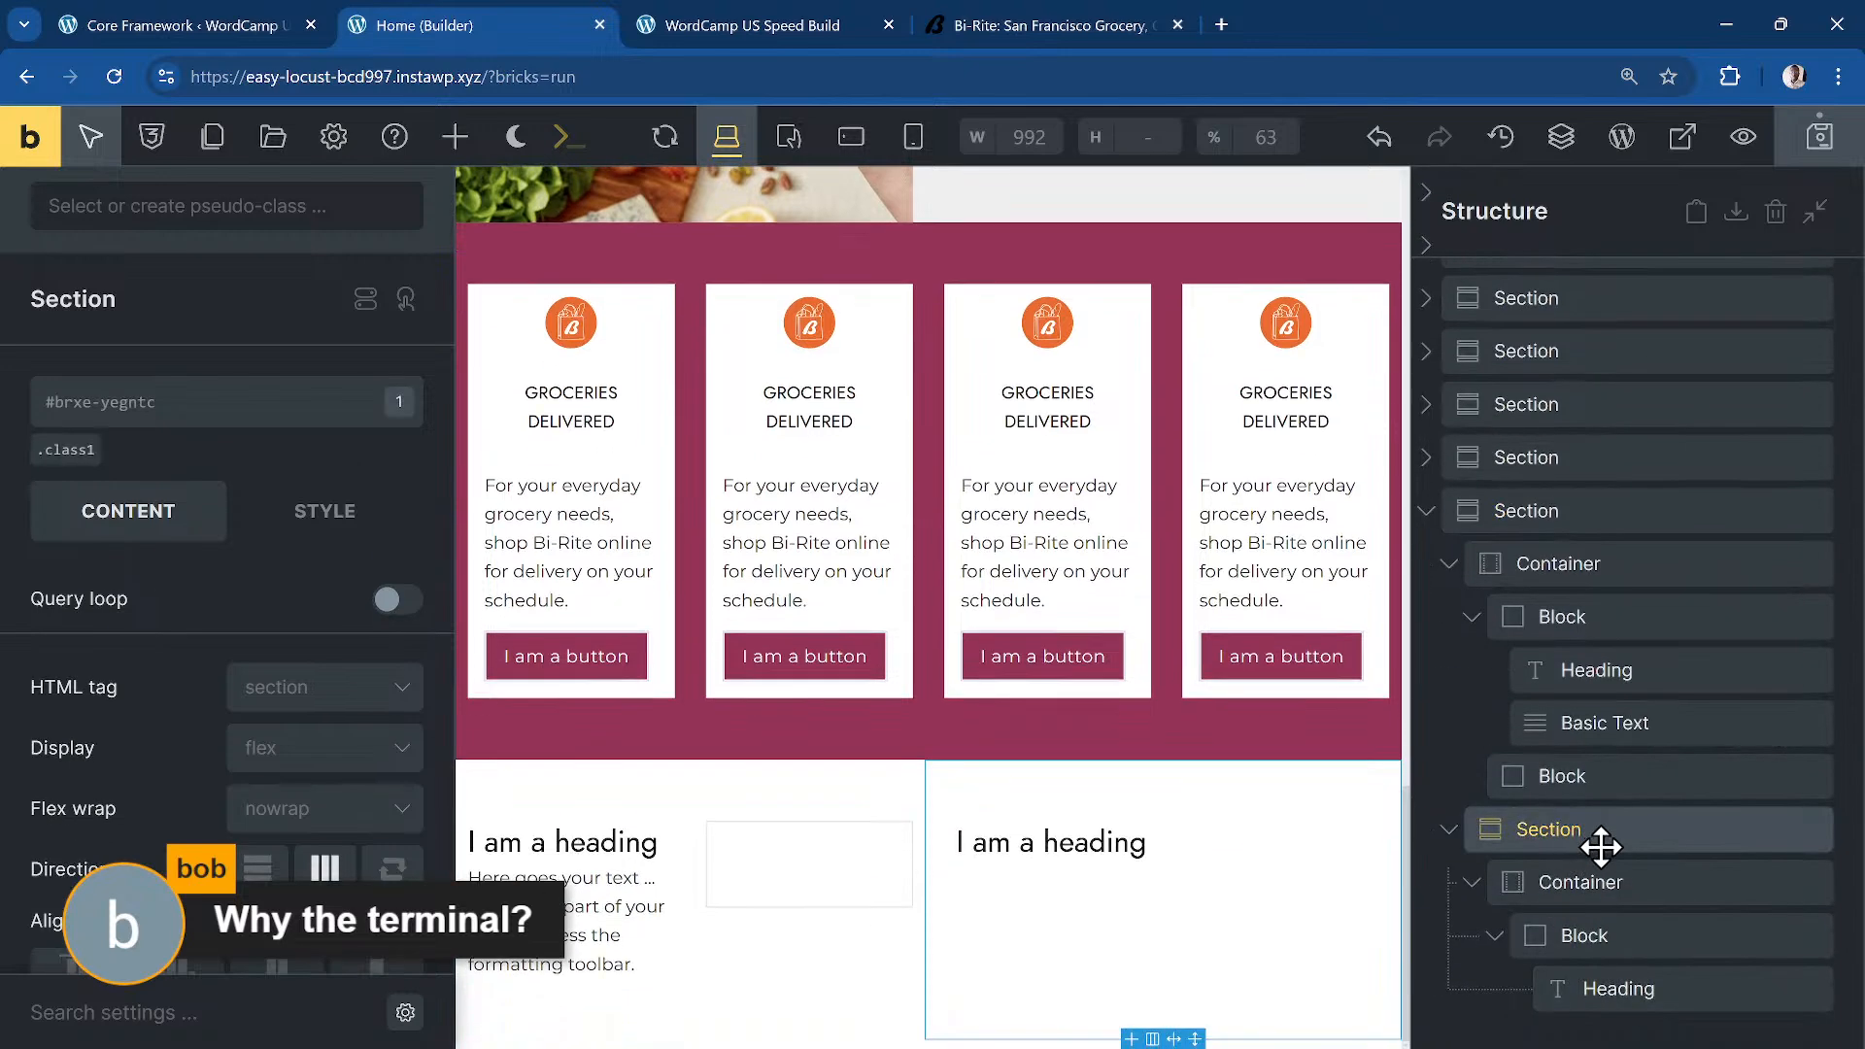
click(68, 450)
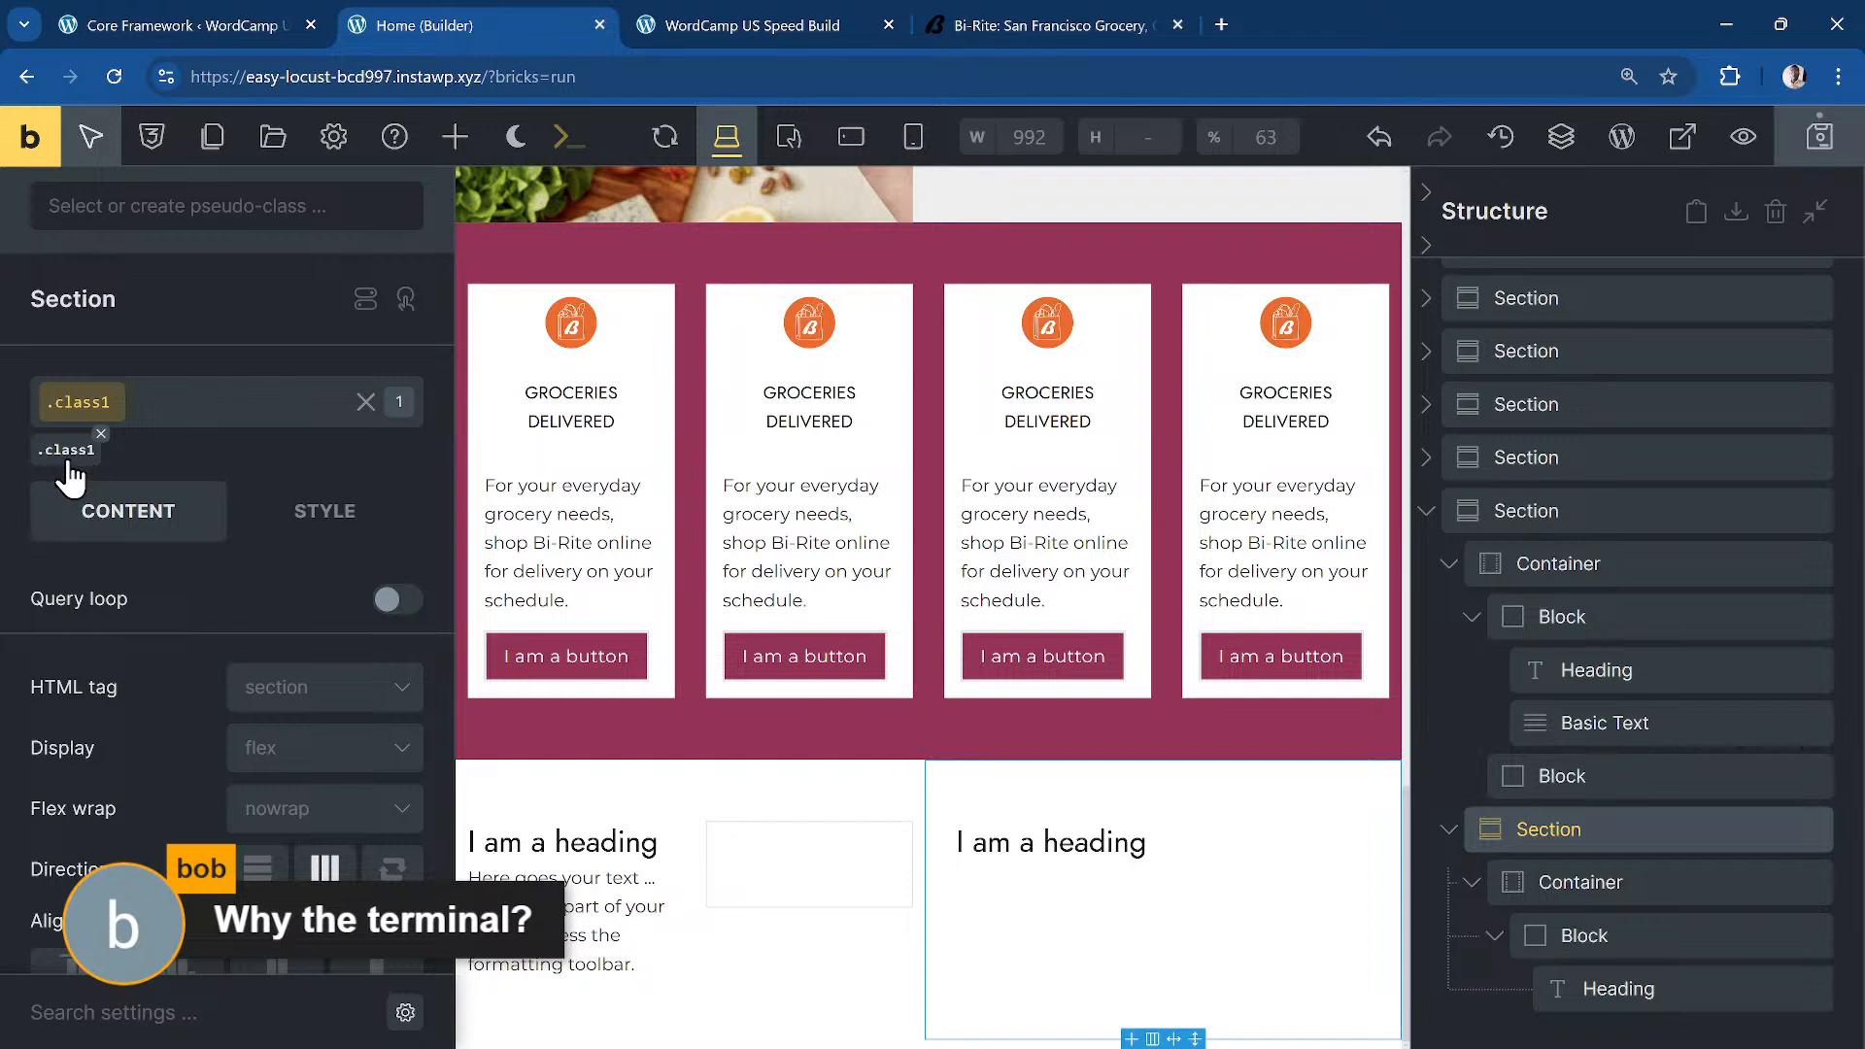
click(1665, 884)
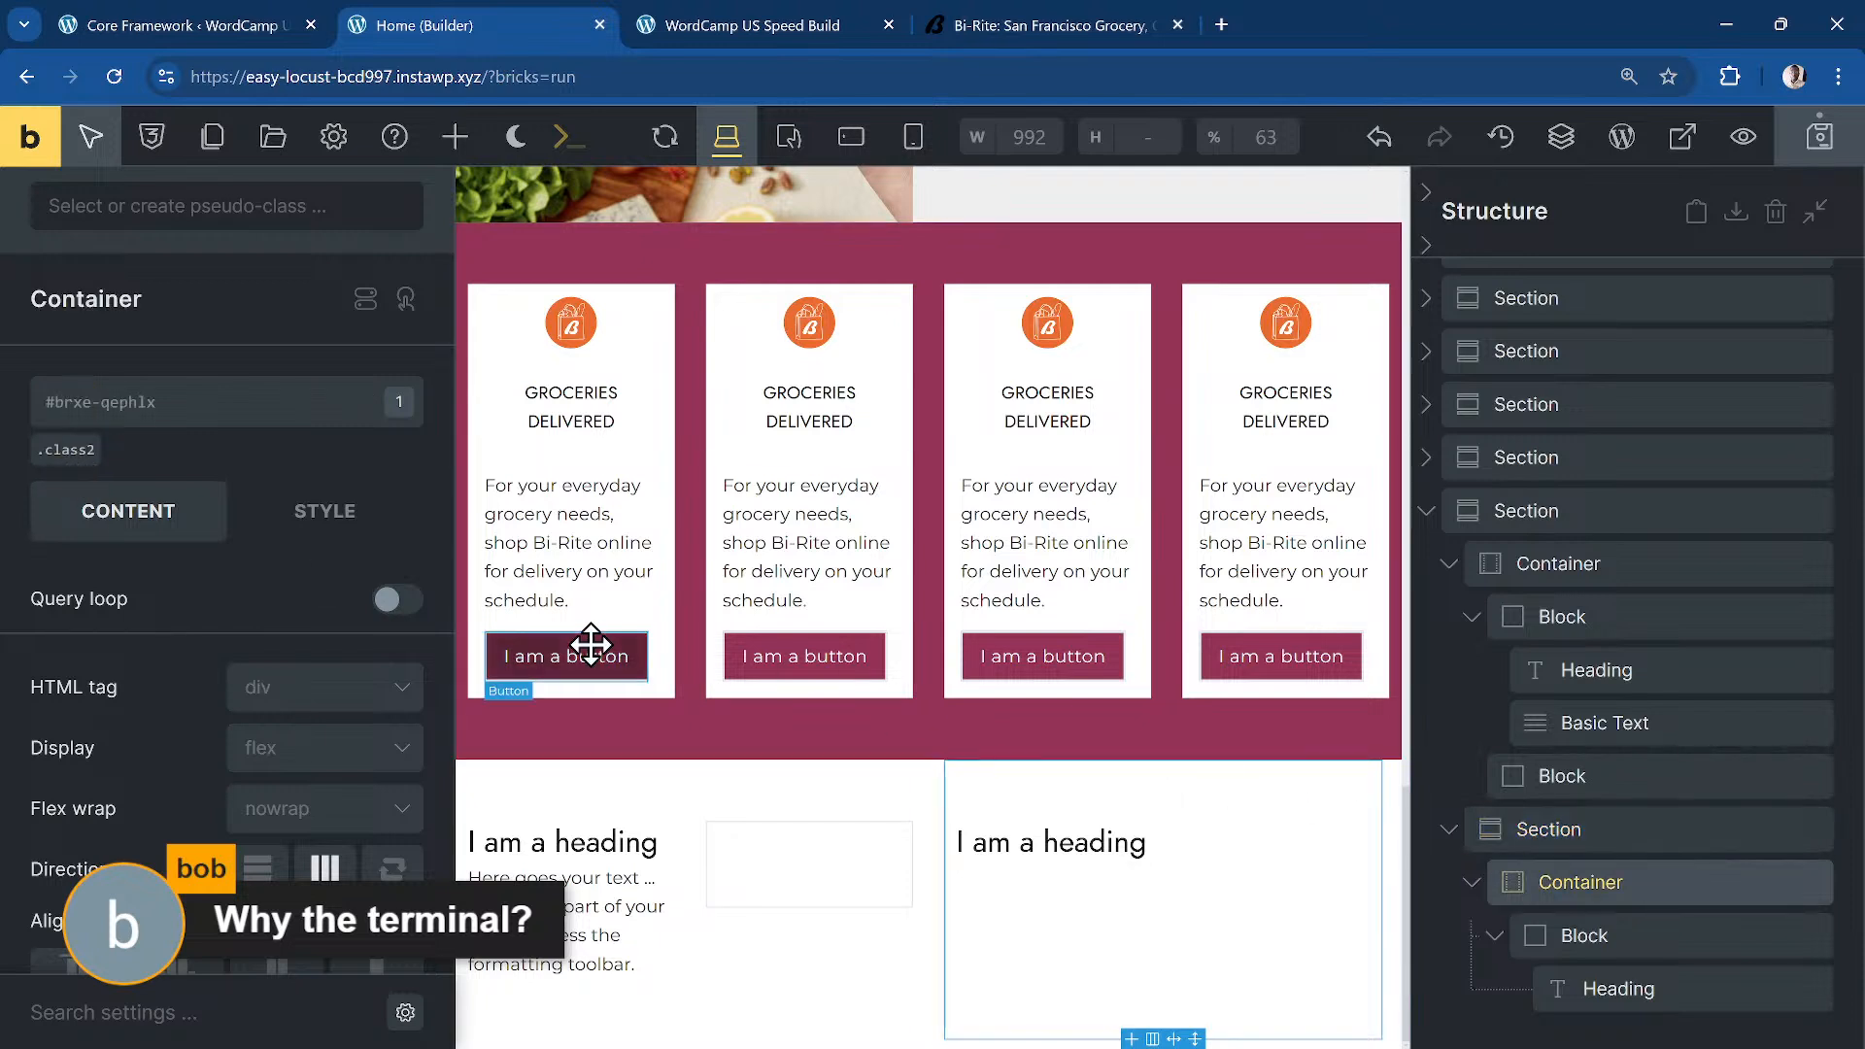
click(1596, 938)
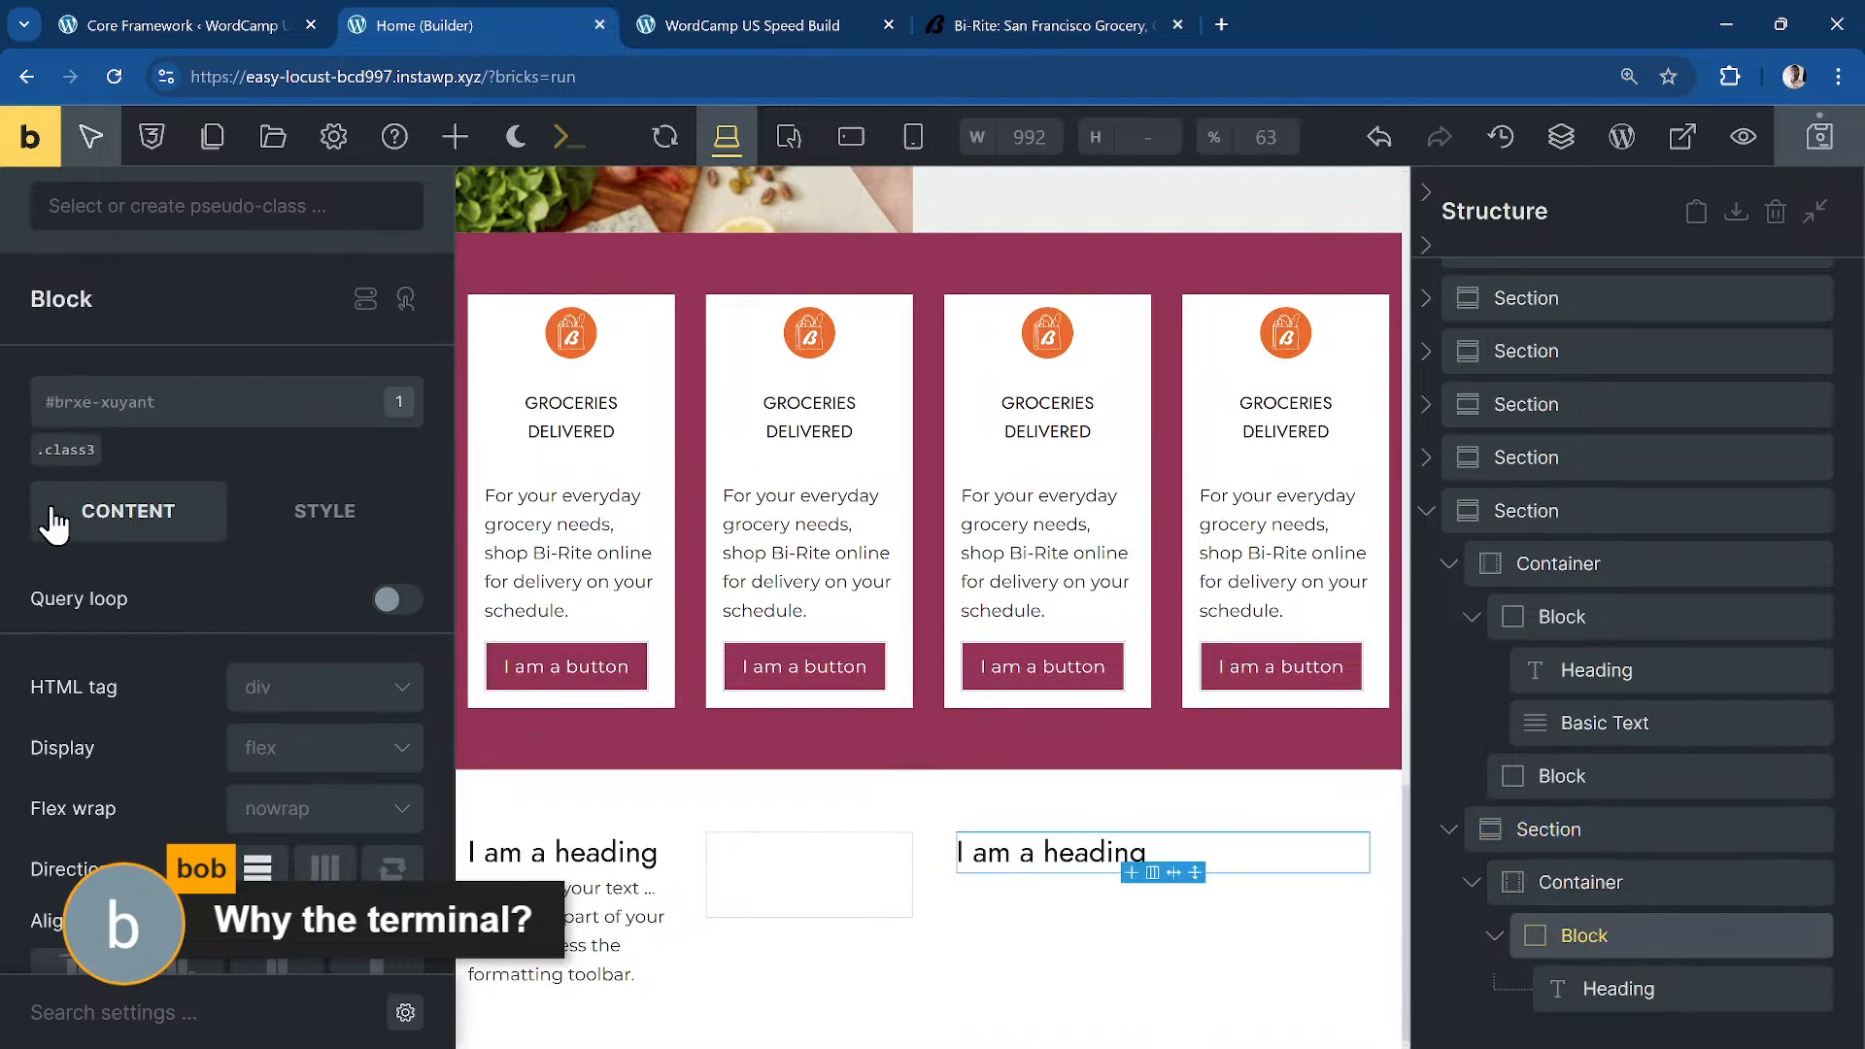
click(1608, 990)
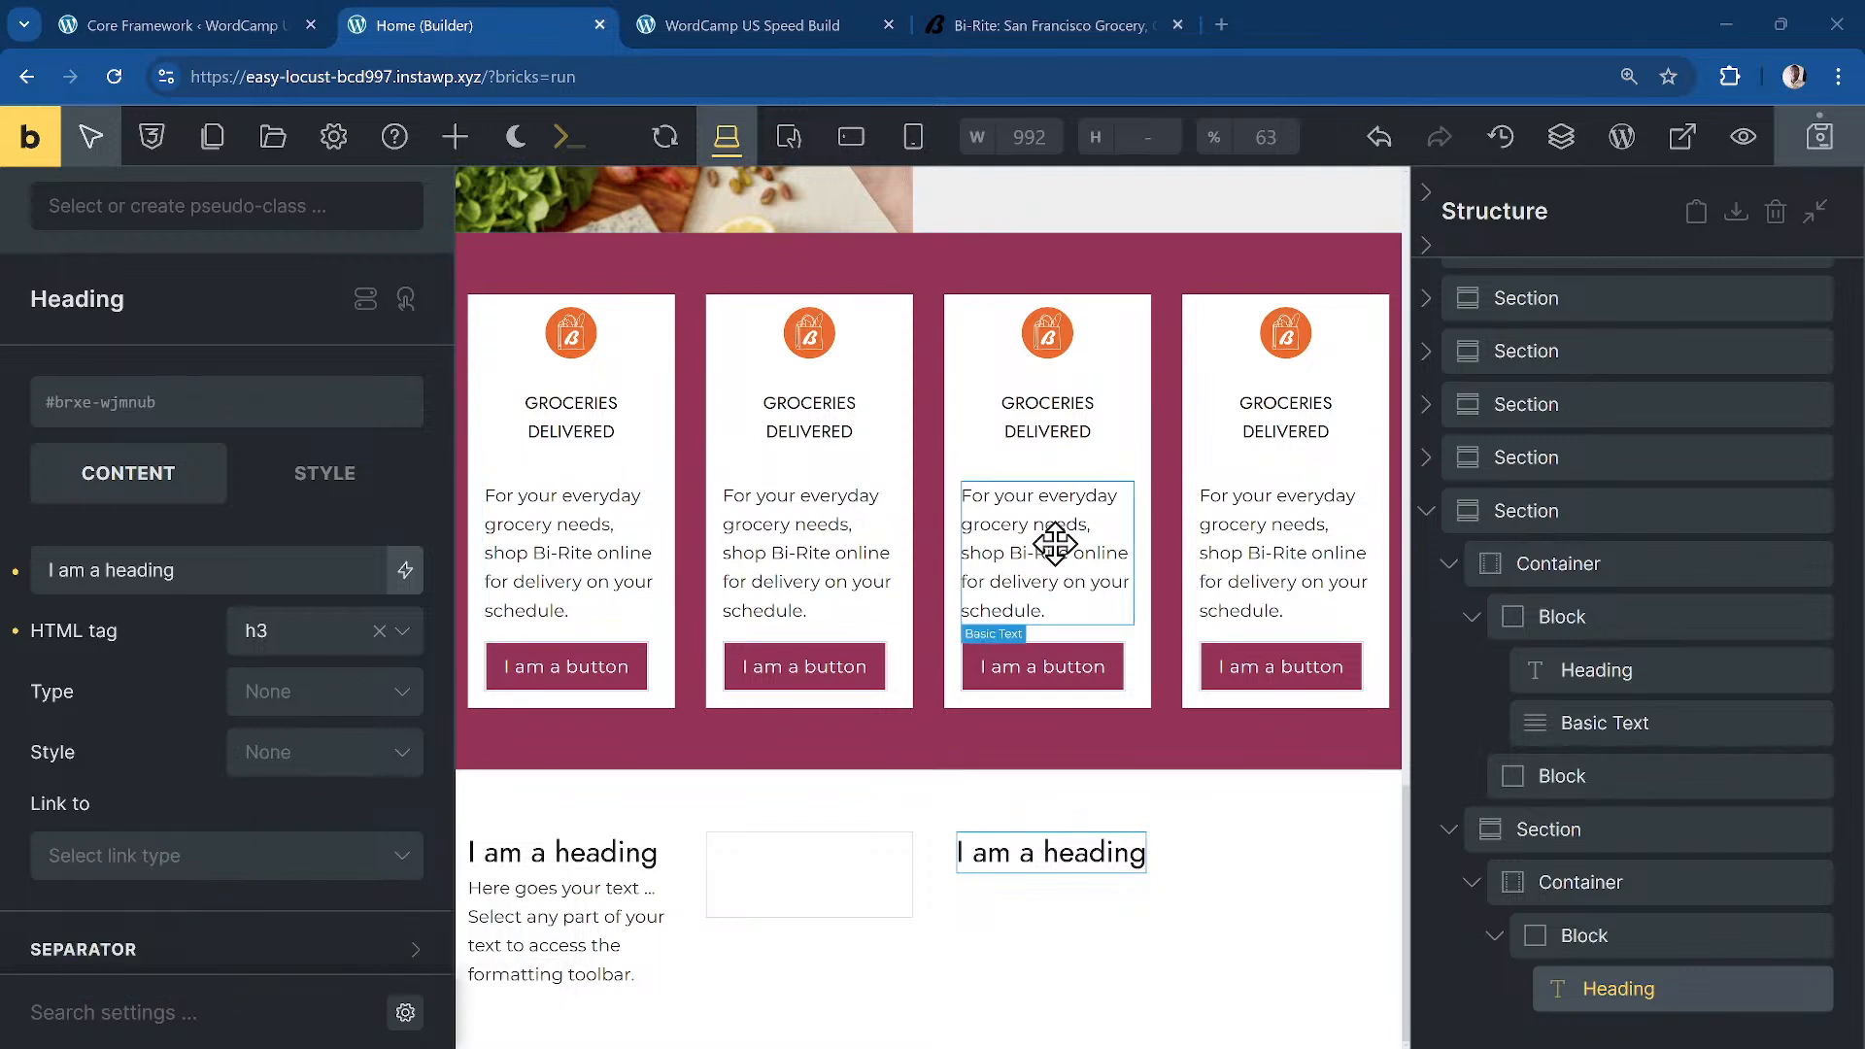
scroll(833, 570, up, 5)
scroll(755, 384, up, 5)
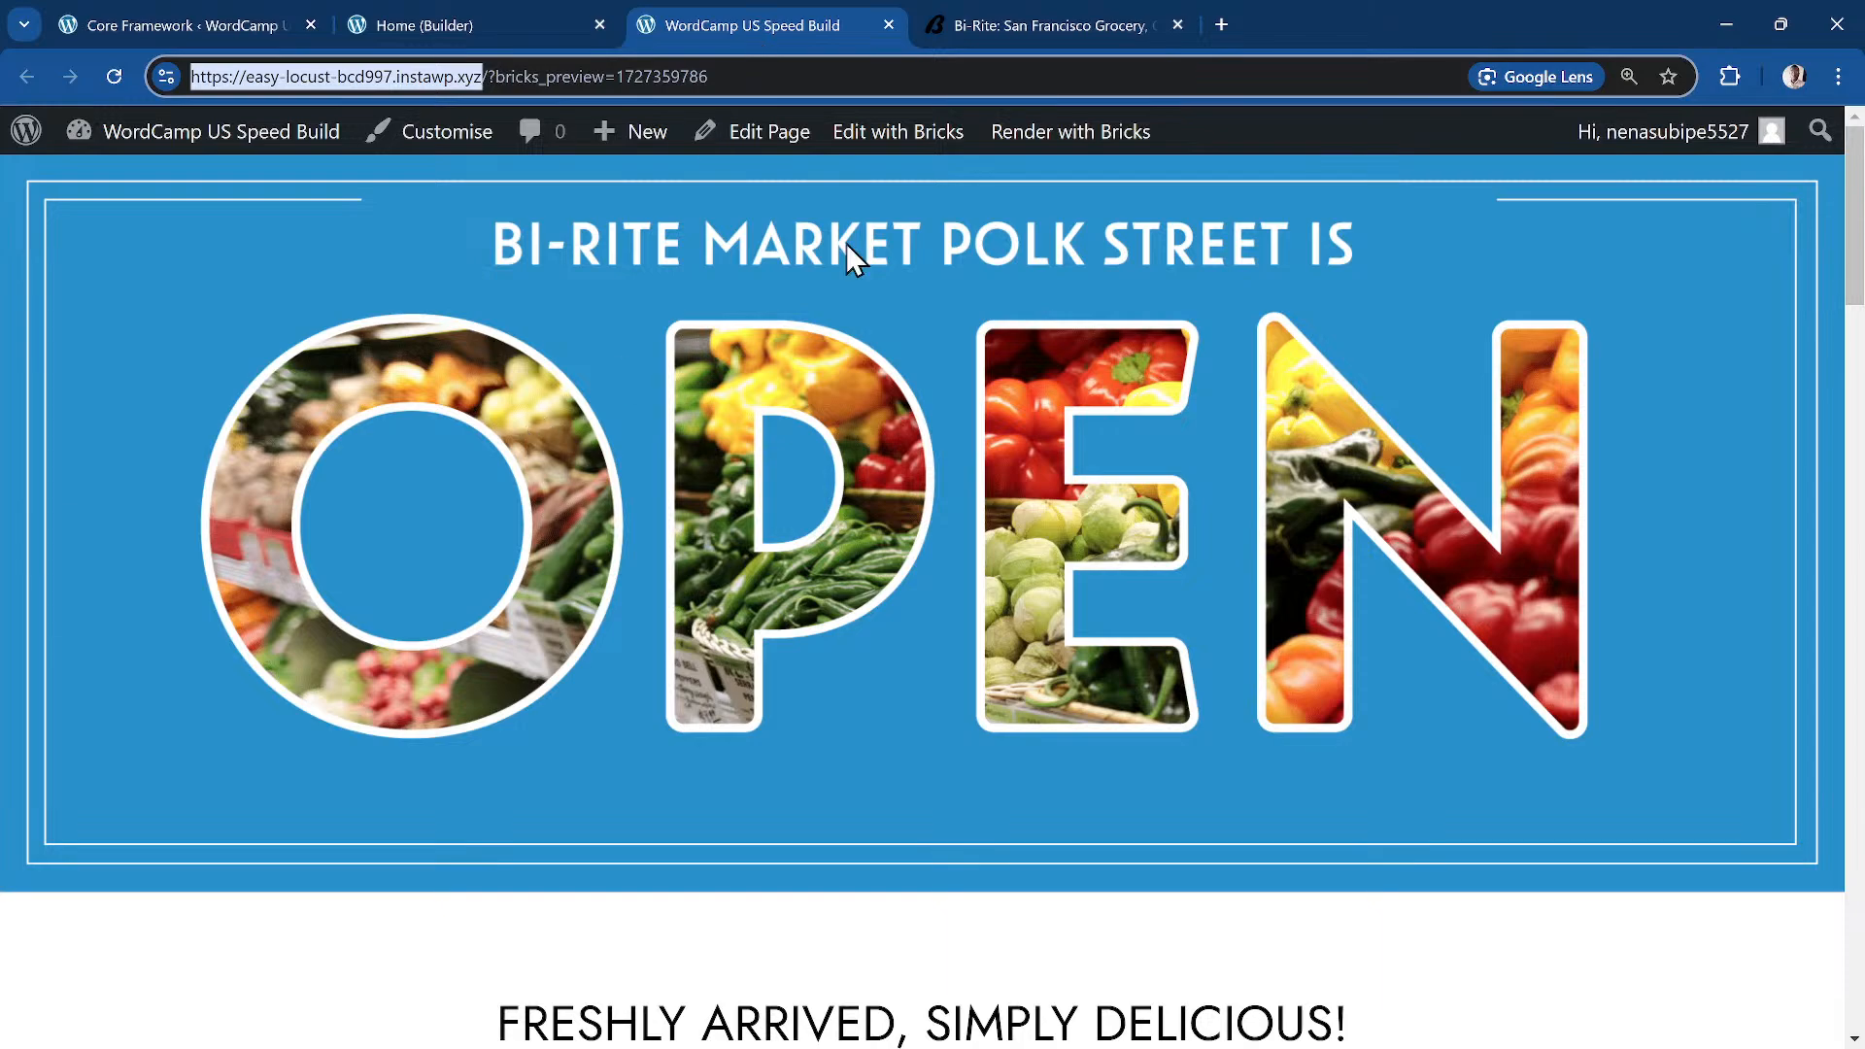
scroll(666, 354, down, 2)
Step: Compare the biritemarket.com homepage against the recreated page preview tab
click(1045, 24)
scroll(573, 445, up, 5)
scroll(573, 445, up, 8)
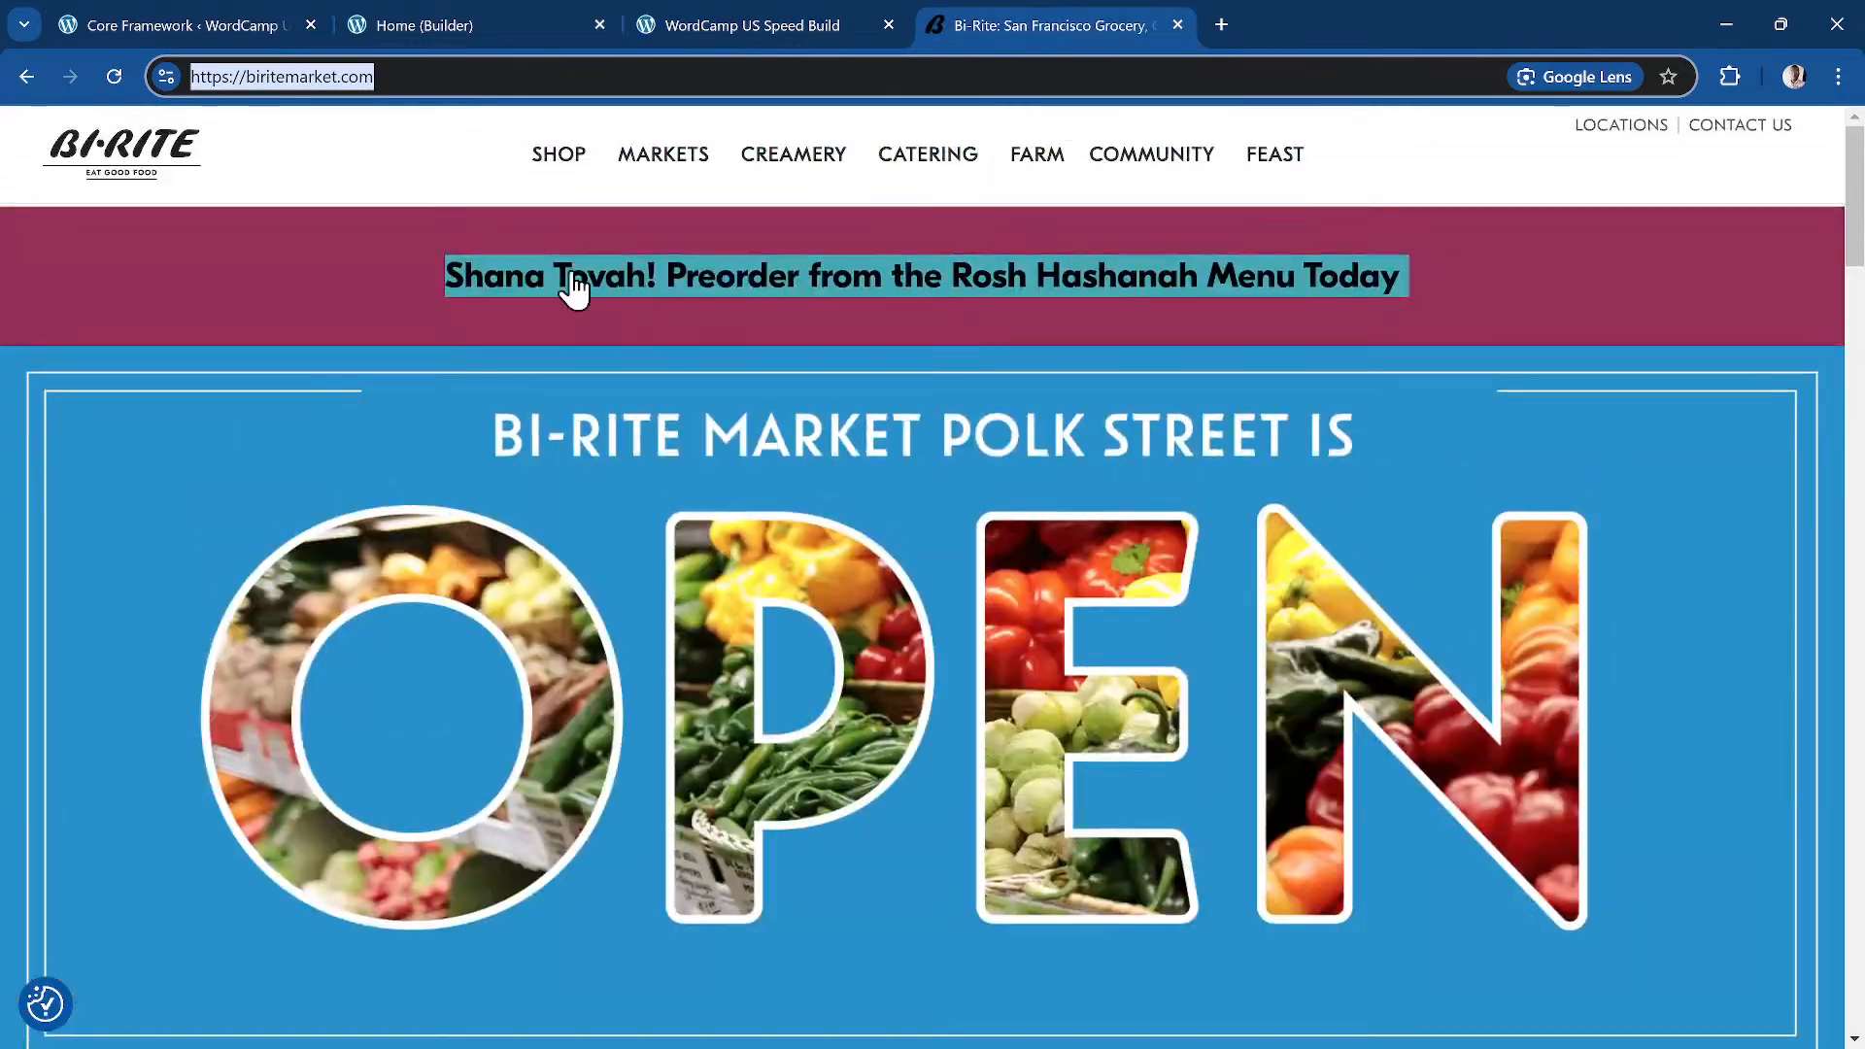
click(359, 294)
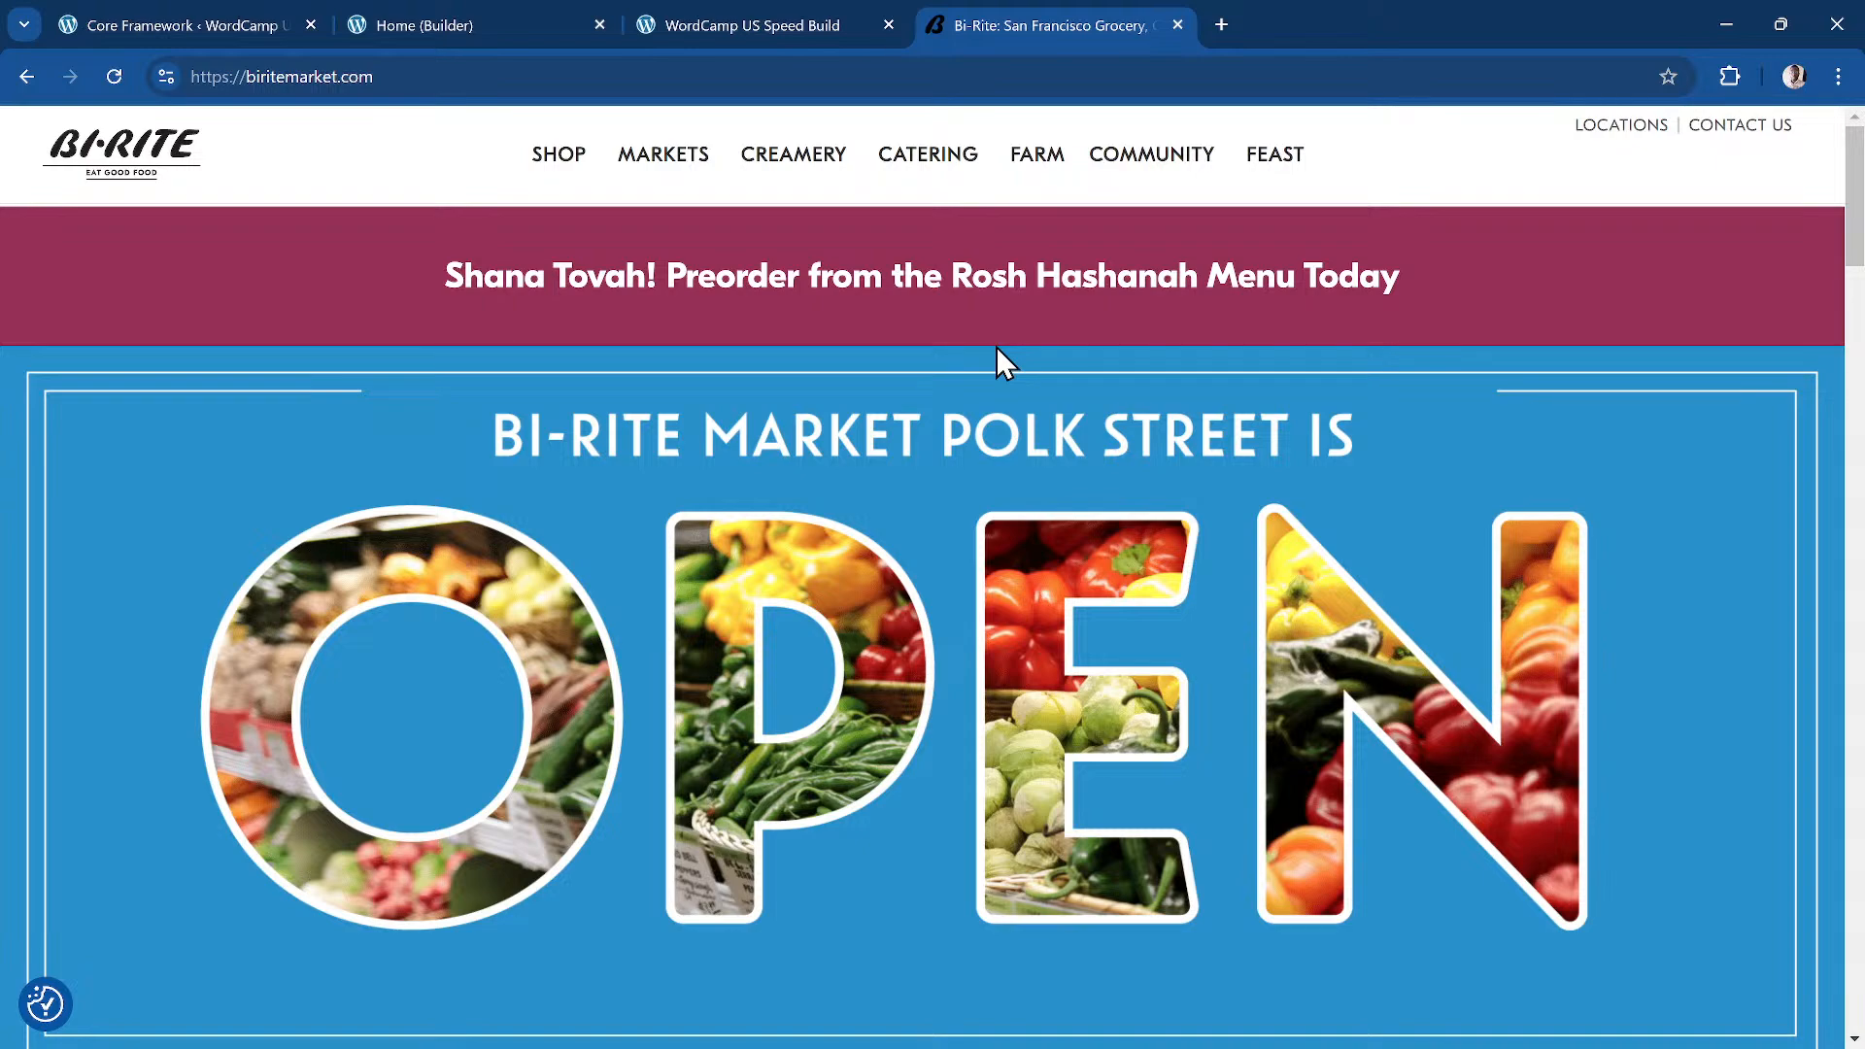
click(719, 29)
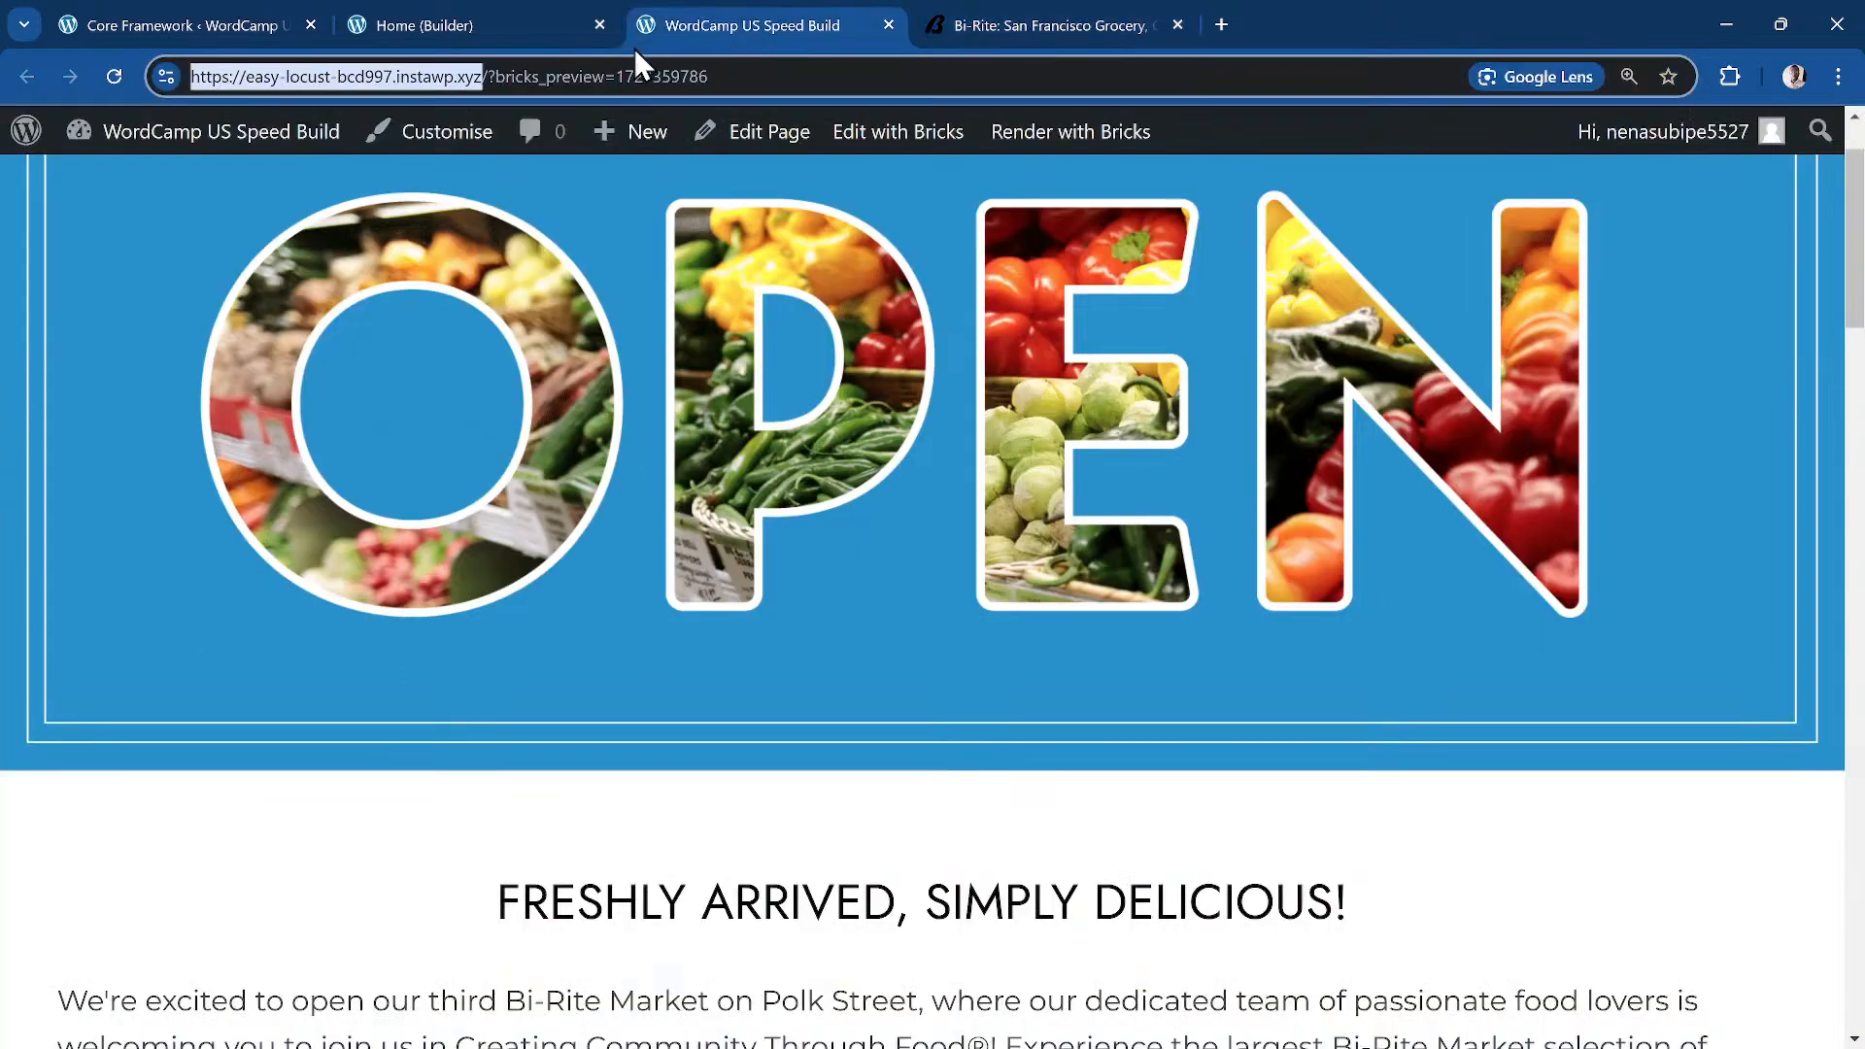
click(1045, 23)
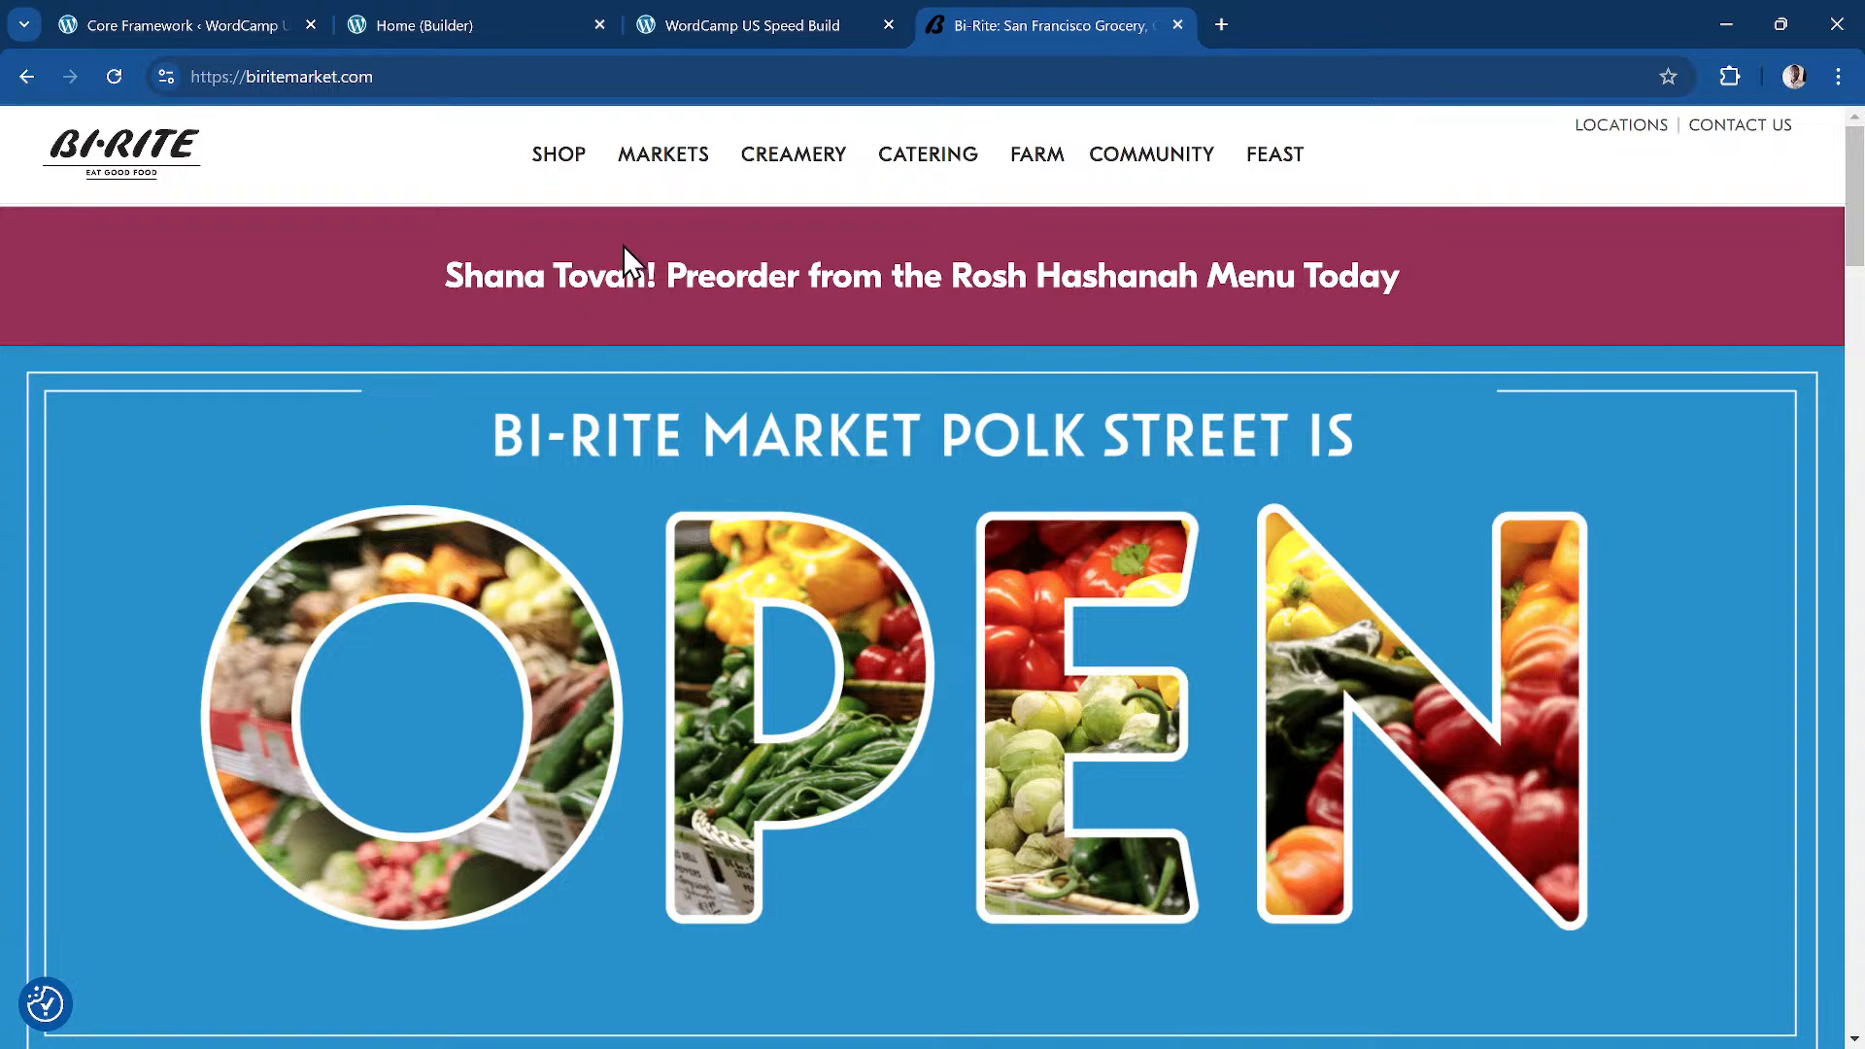
Step: Hover the Bi-Rite navigation items such as SHOP and CREAMERY to view their menus
scroll(707, 445, down, 5)
scroll(715, 406, up, 5)
mouse_move(525, 163)
scroll(904, 359, down, 1)
scroll(842, 305, up, 1)
mouse_move(810, 179)
Step: Scroll the Bi-Rite preorder banner and OPEN hero to compare the layout
drag(234, 79, 159, 78)
click(286, 166)
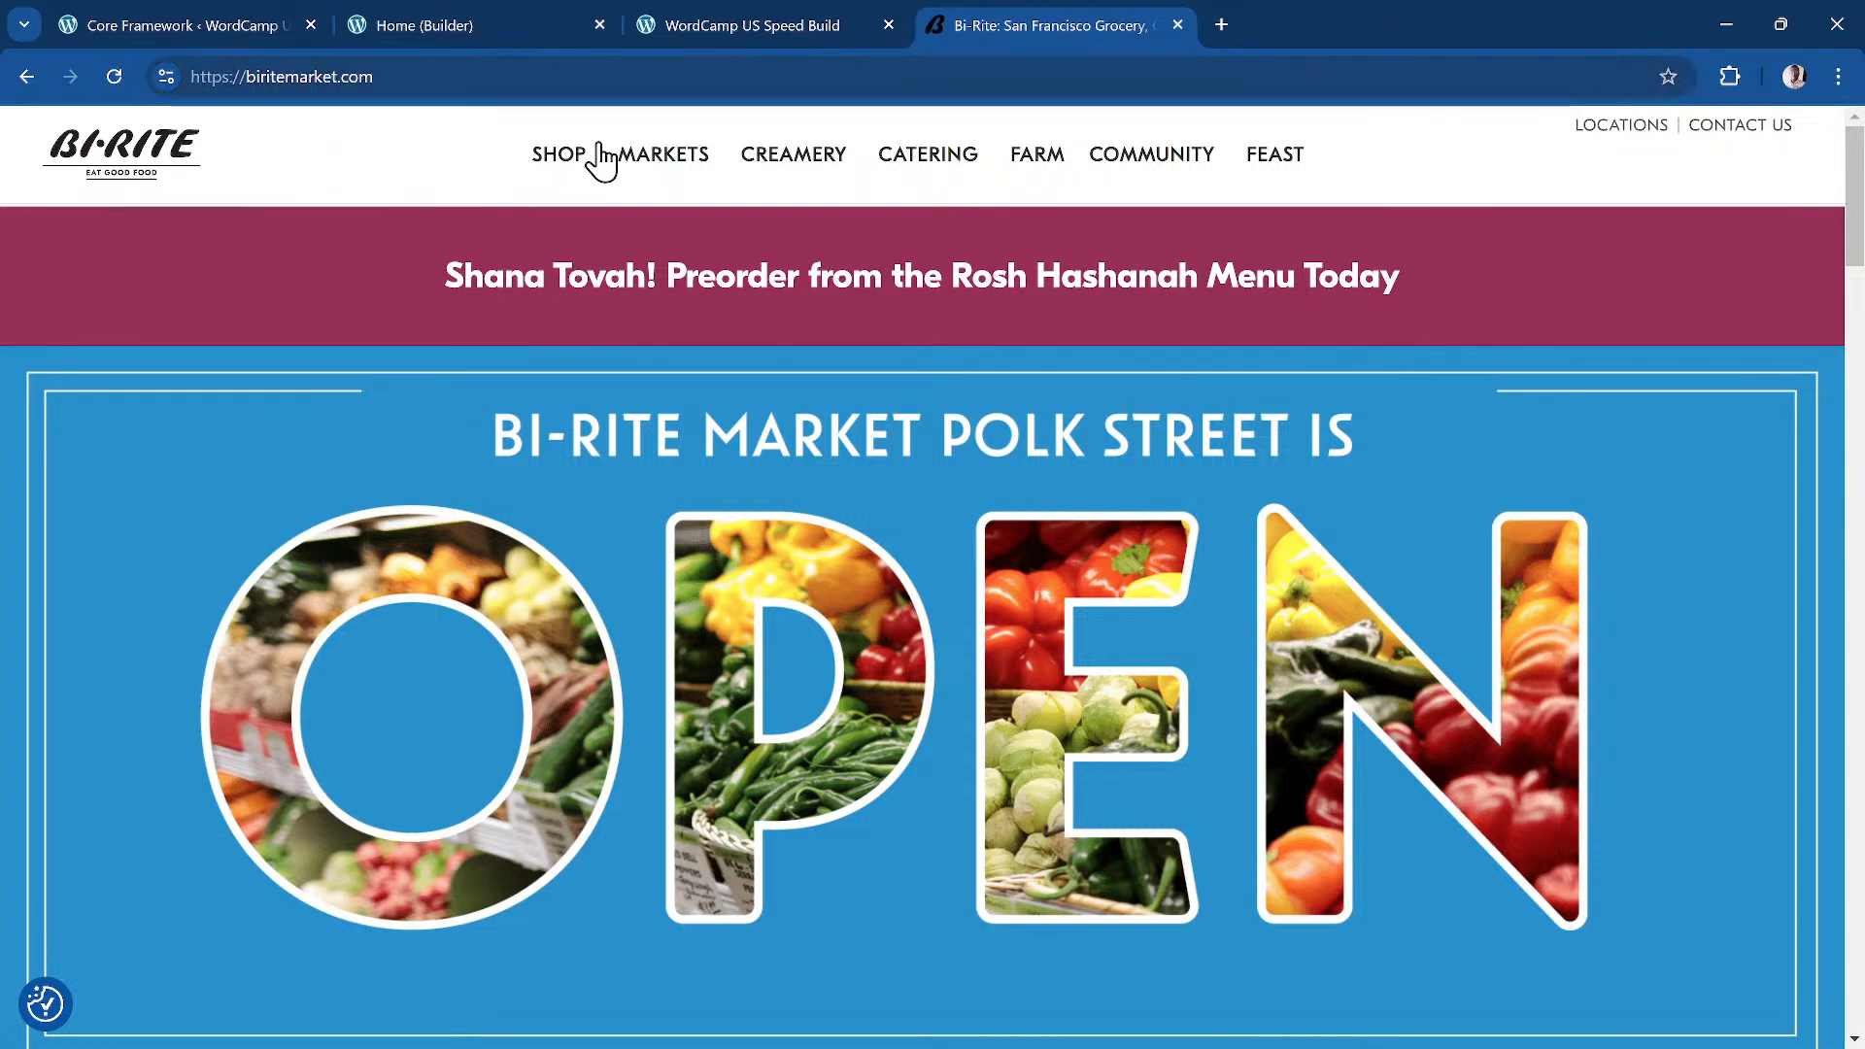
scroll(1636, 144, down, 1)
scroll(1633, 139, up, 1)
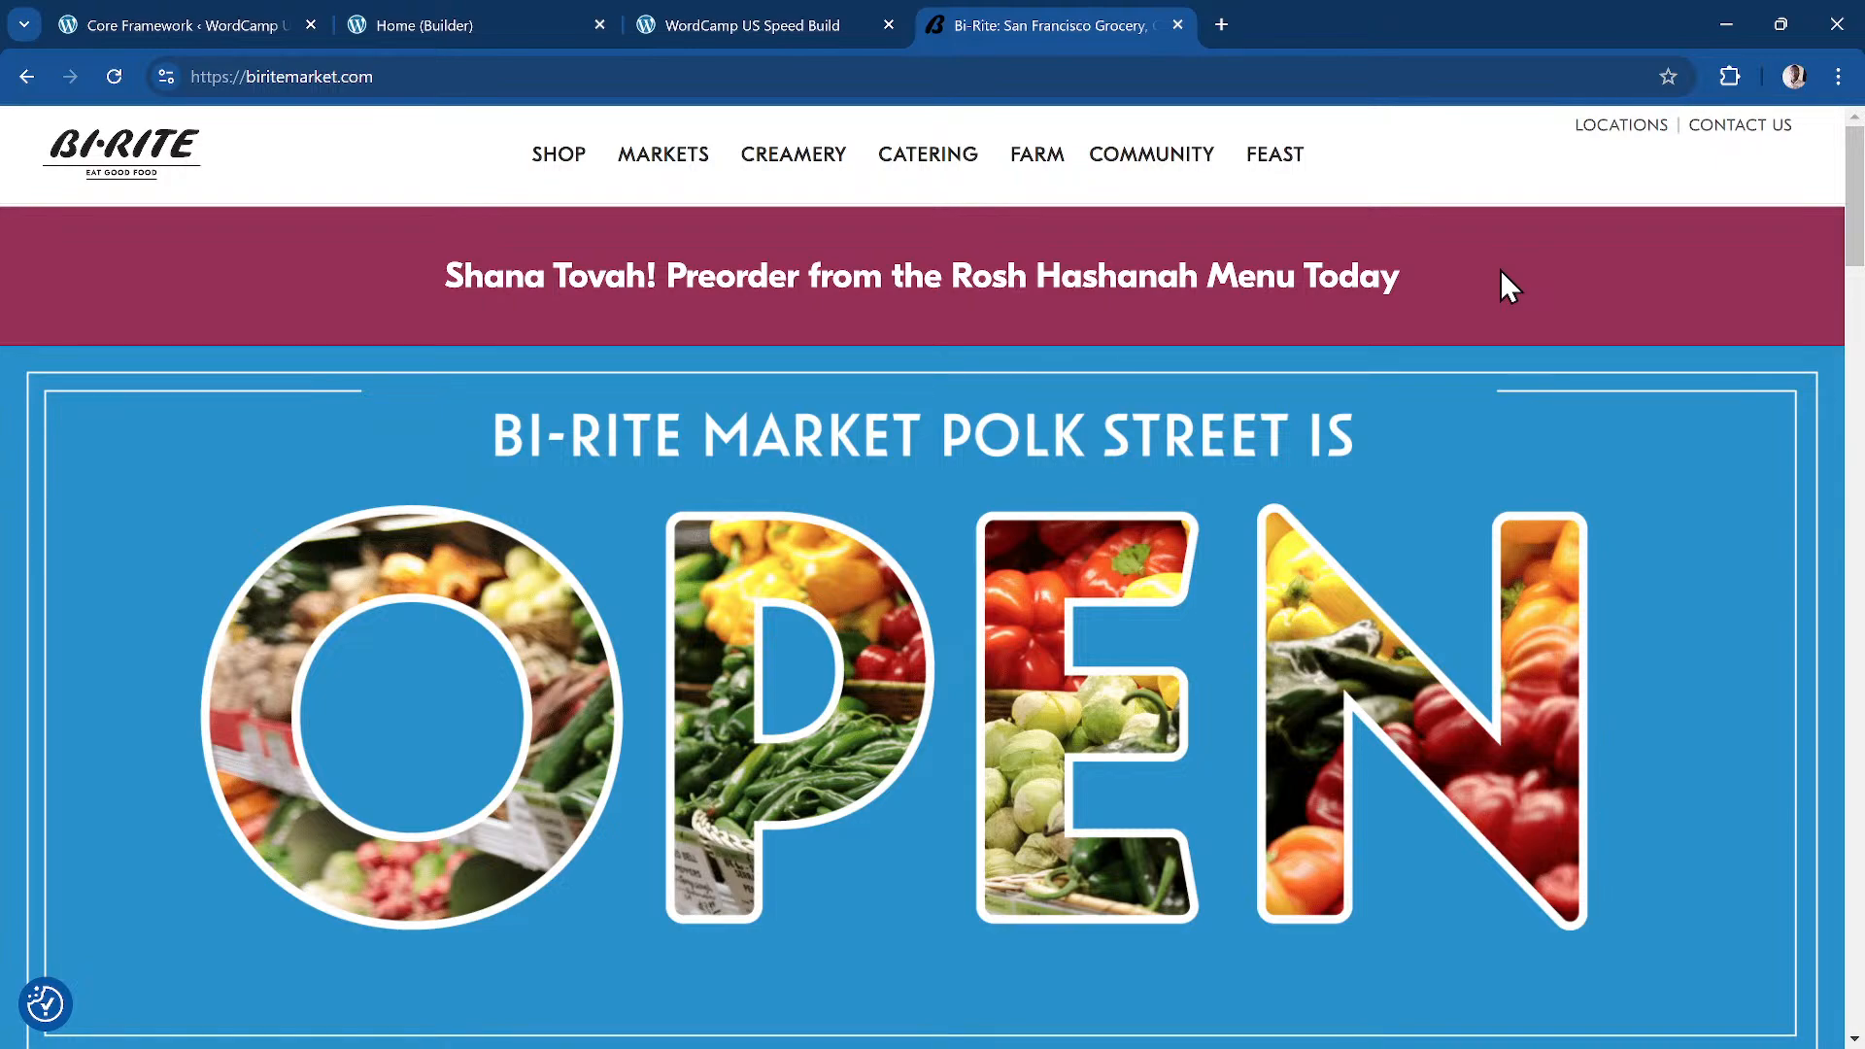
scroll(1277, 399, down, 4)
scroll(1177, 333, up, 3)
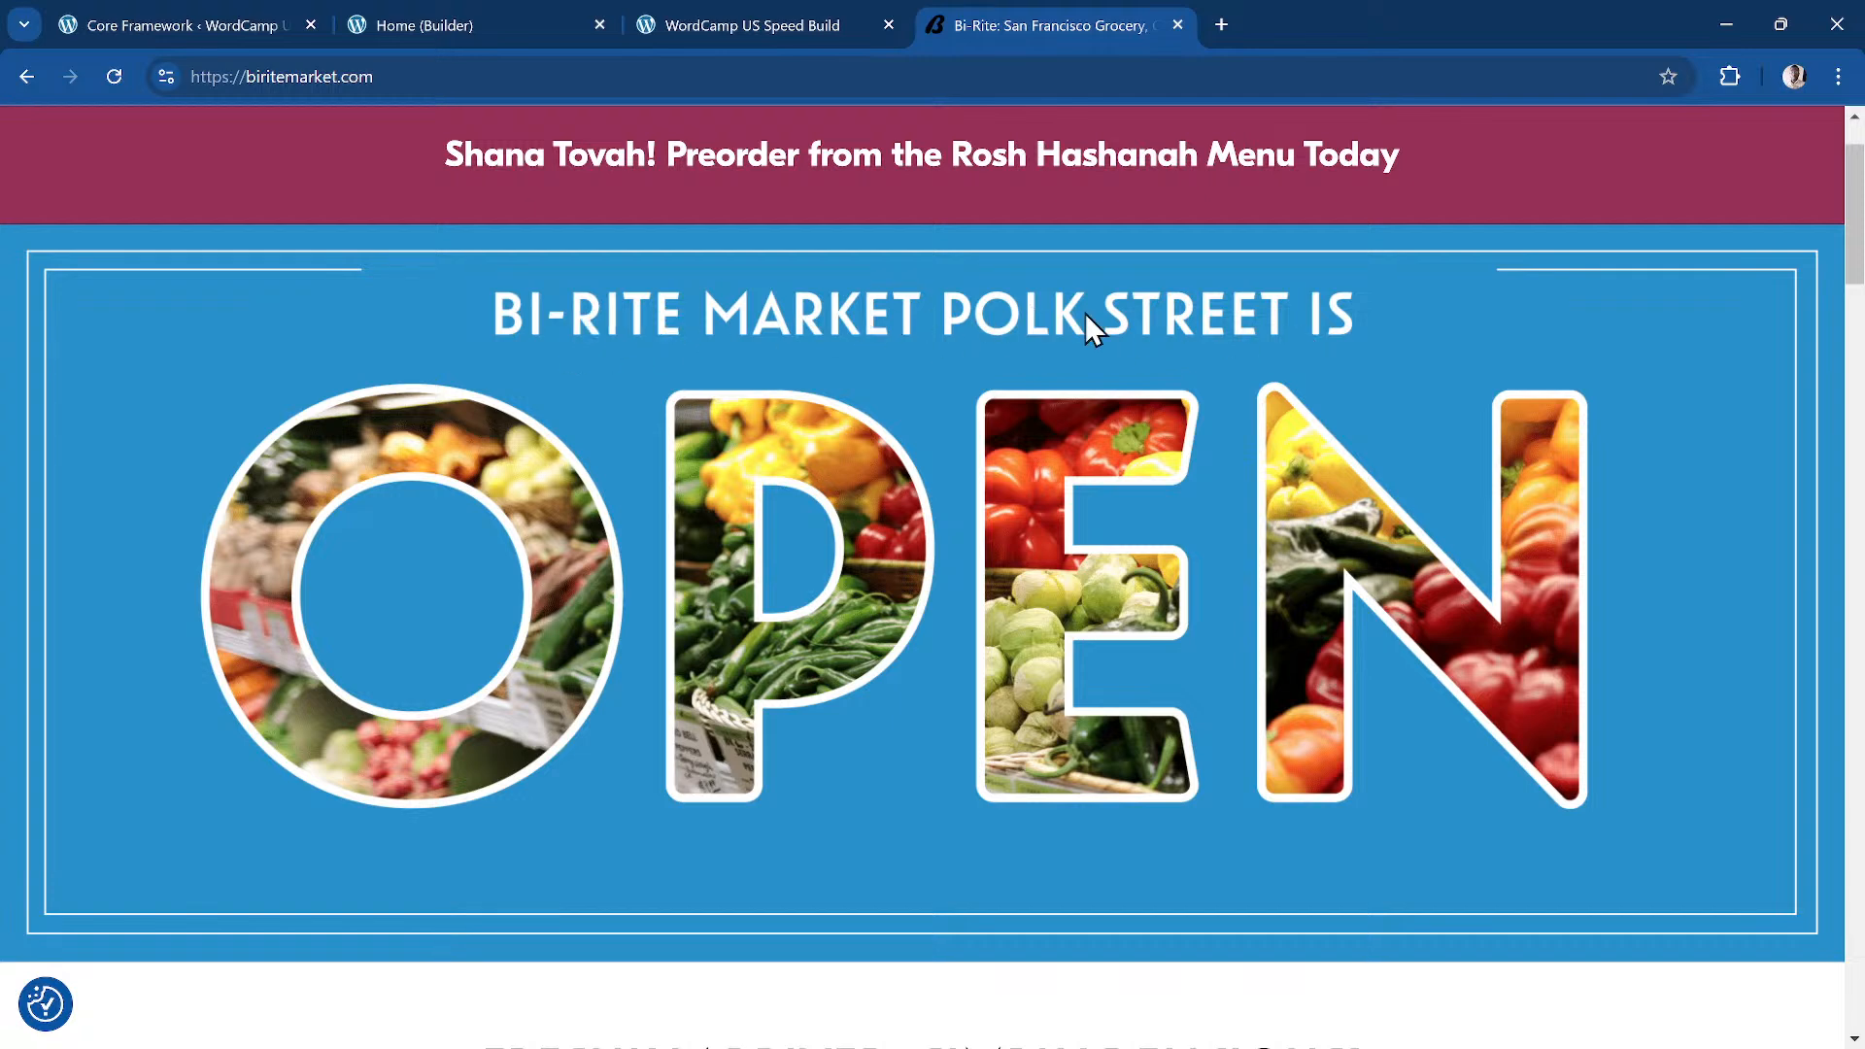
scroll(1001, 350, down, 2)
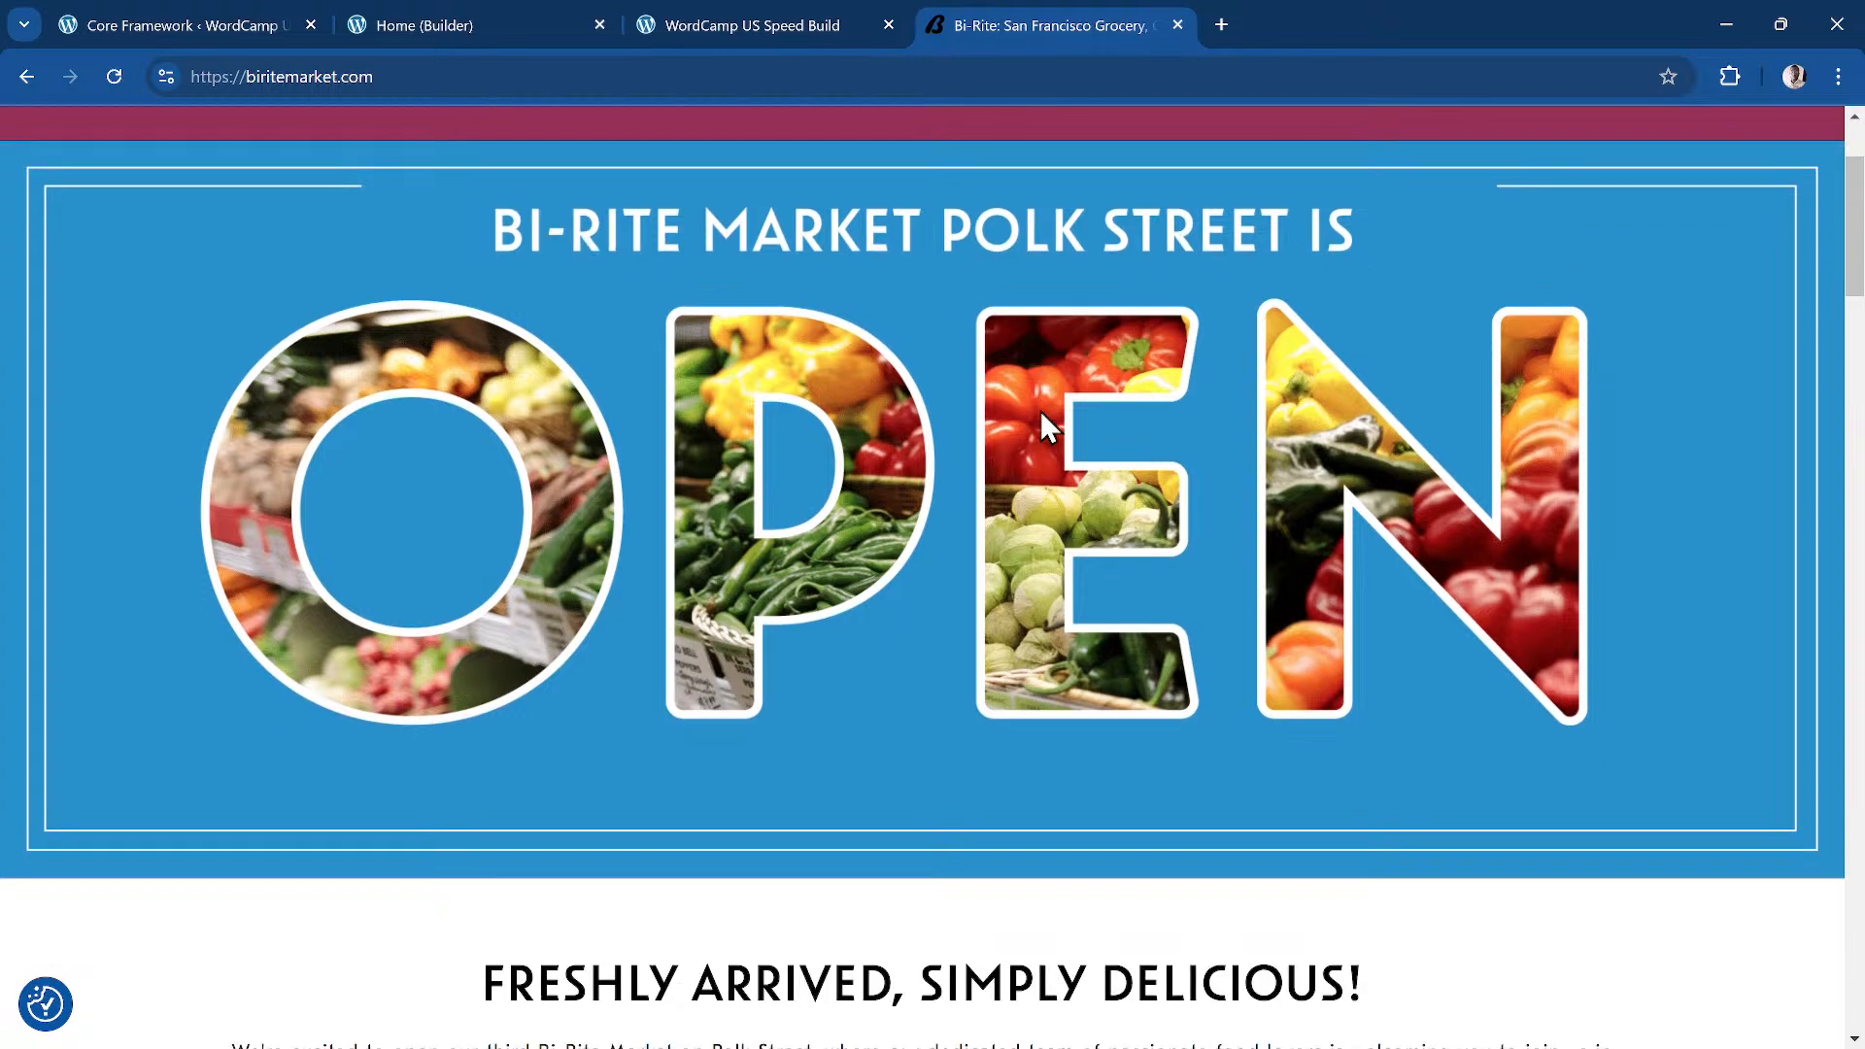
scroll(956, 342, up, 3)
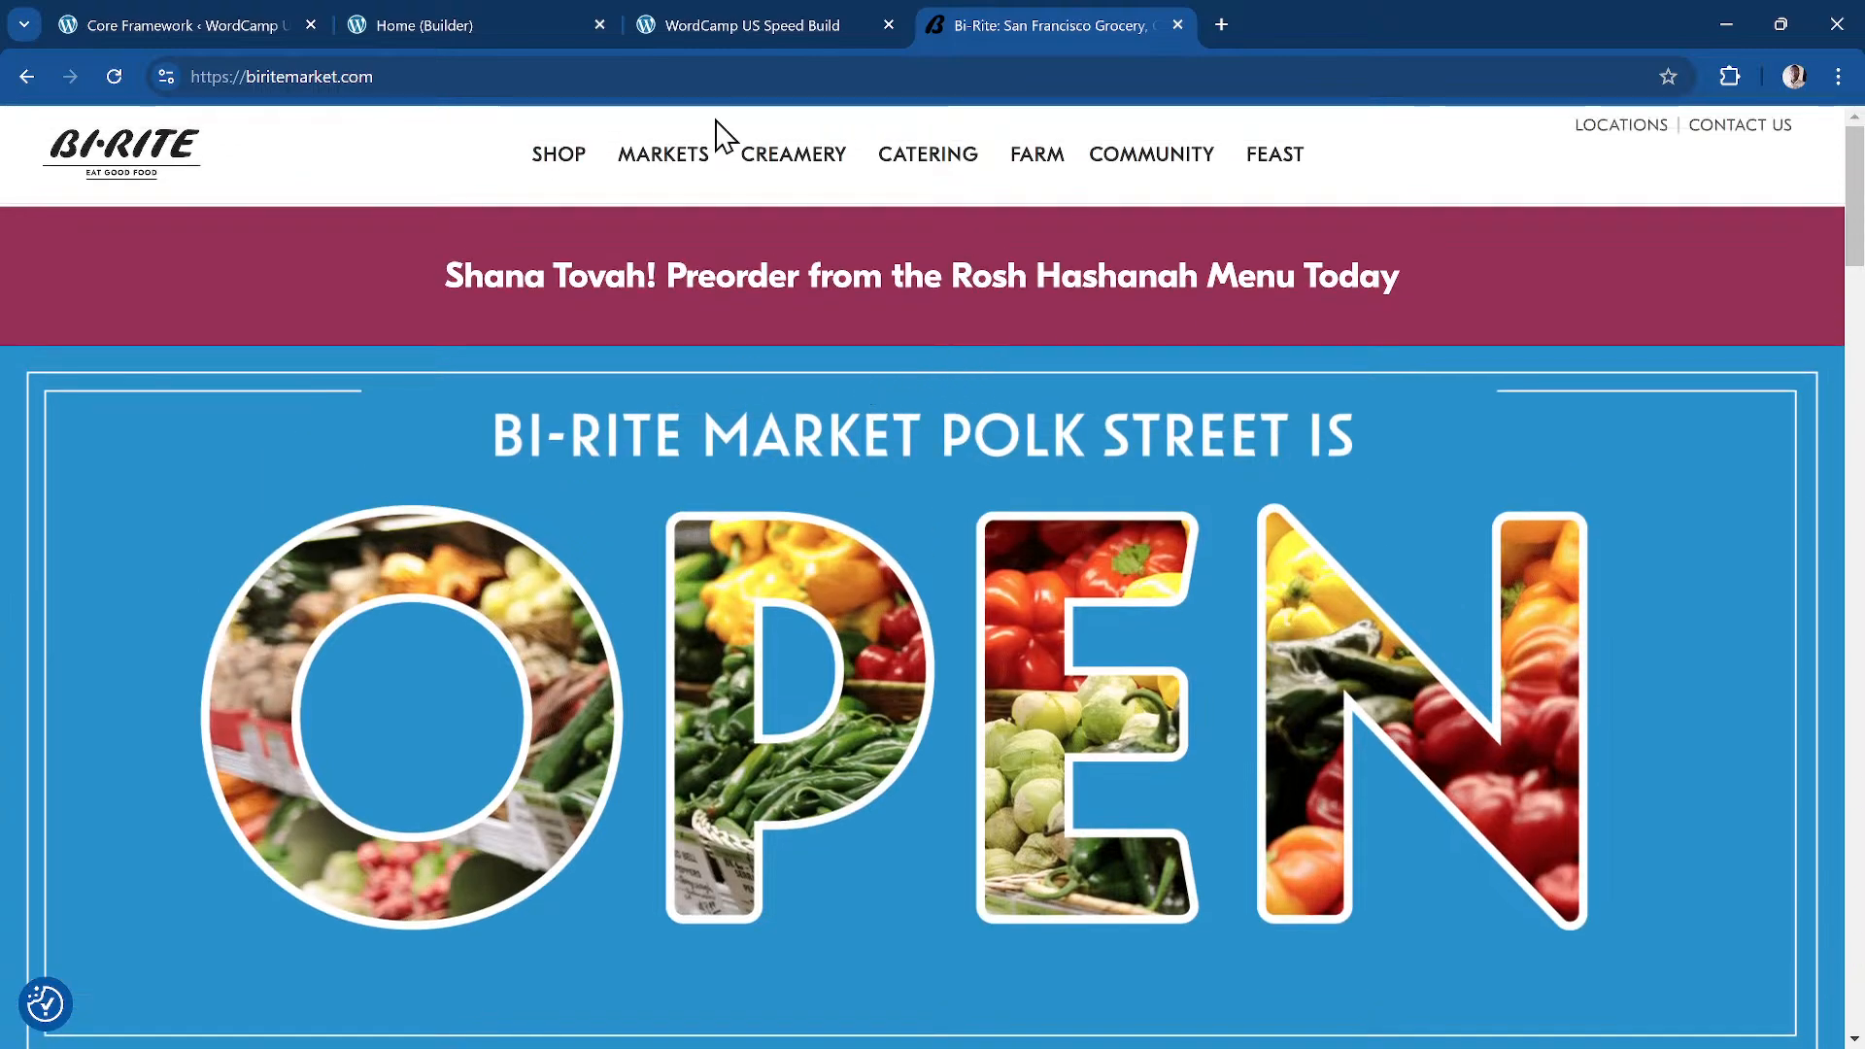
Step: Inspect the recreated OPEN hero image's markup in an enlarged DevTools panel
click(703, 21)
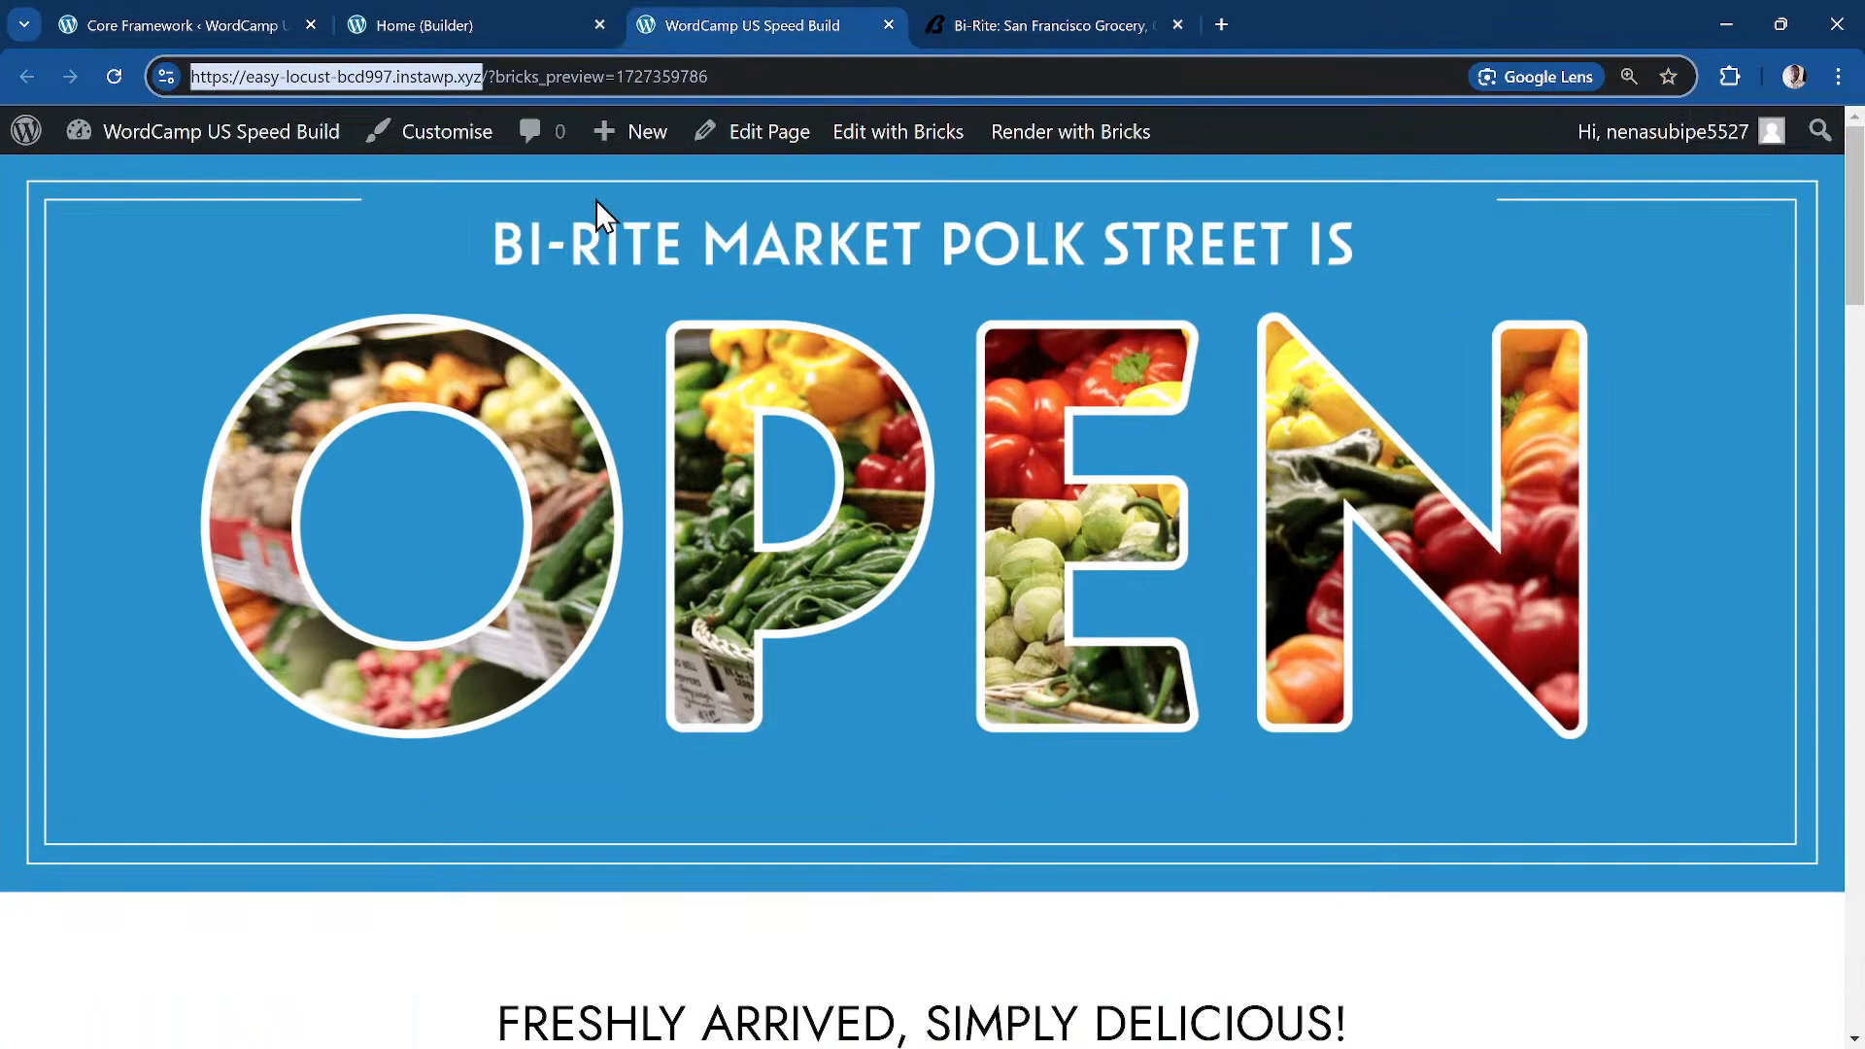
right_click(286, 258)
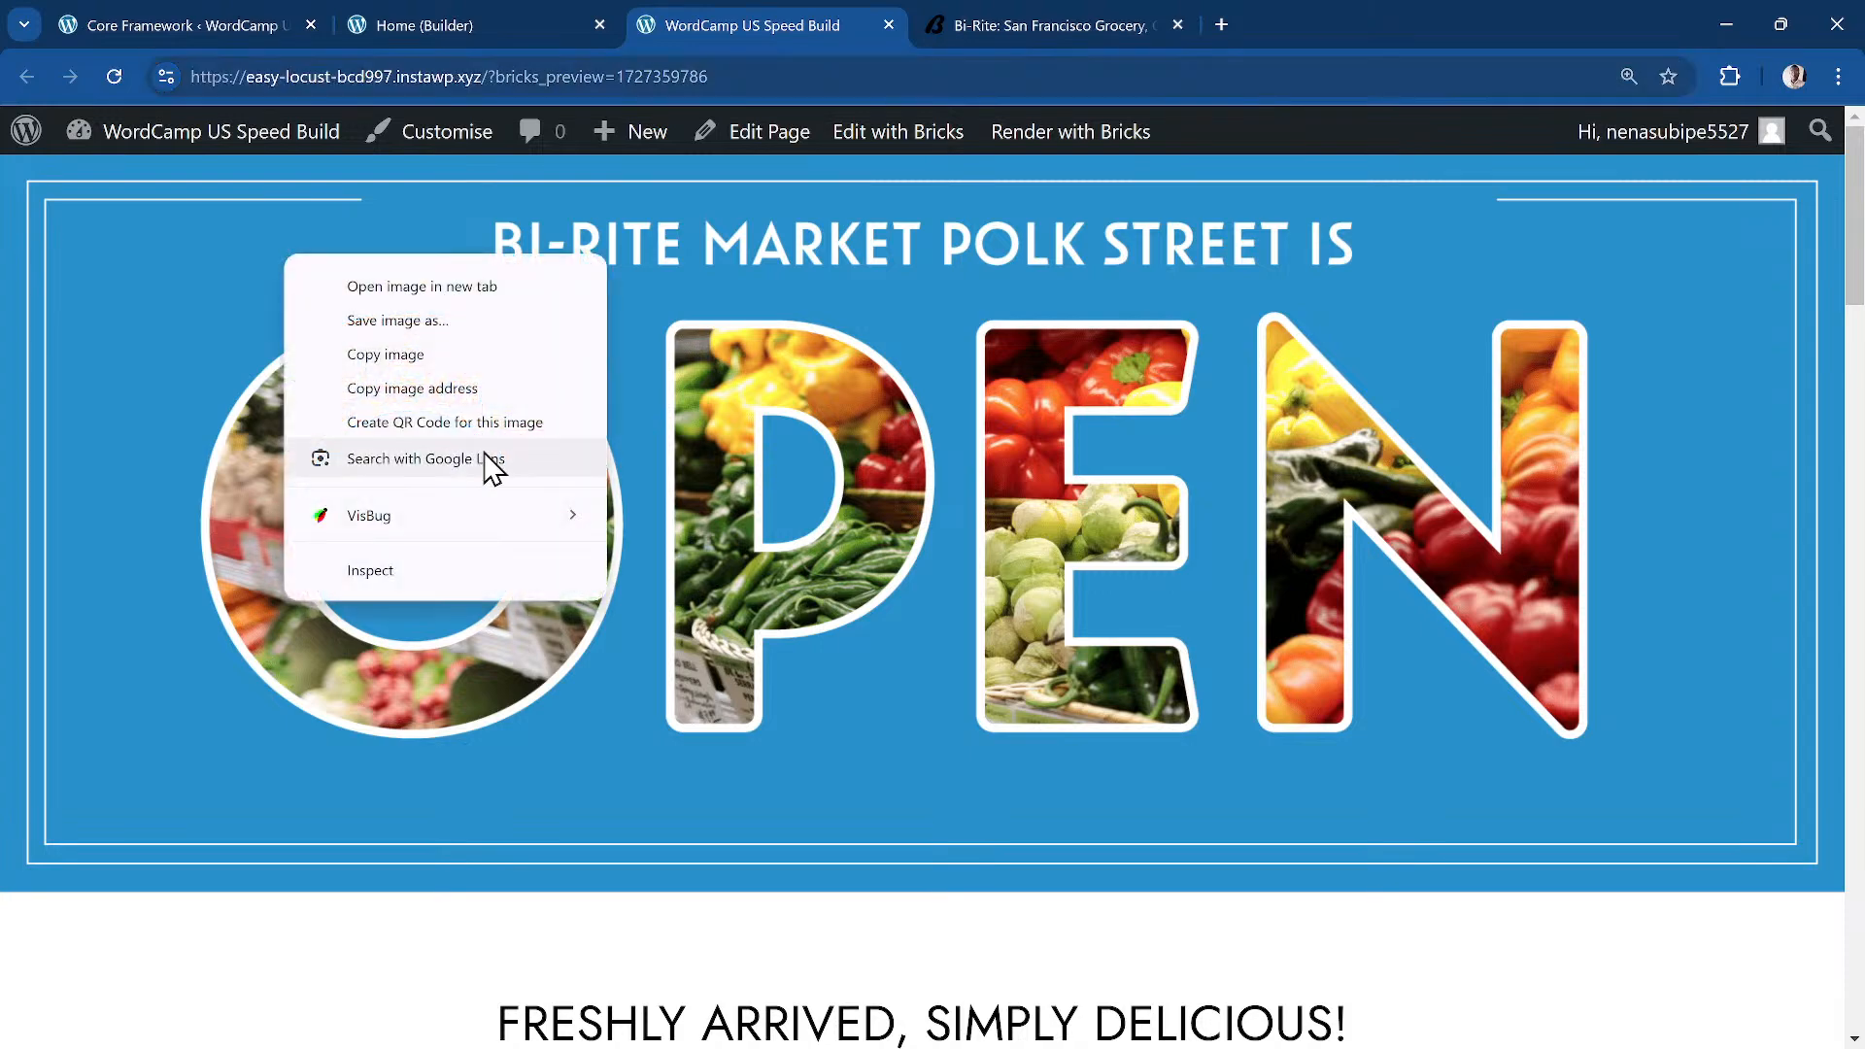
click(418, 562)
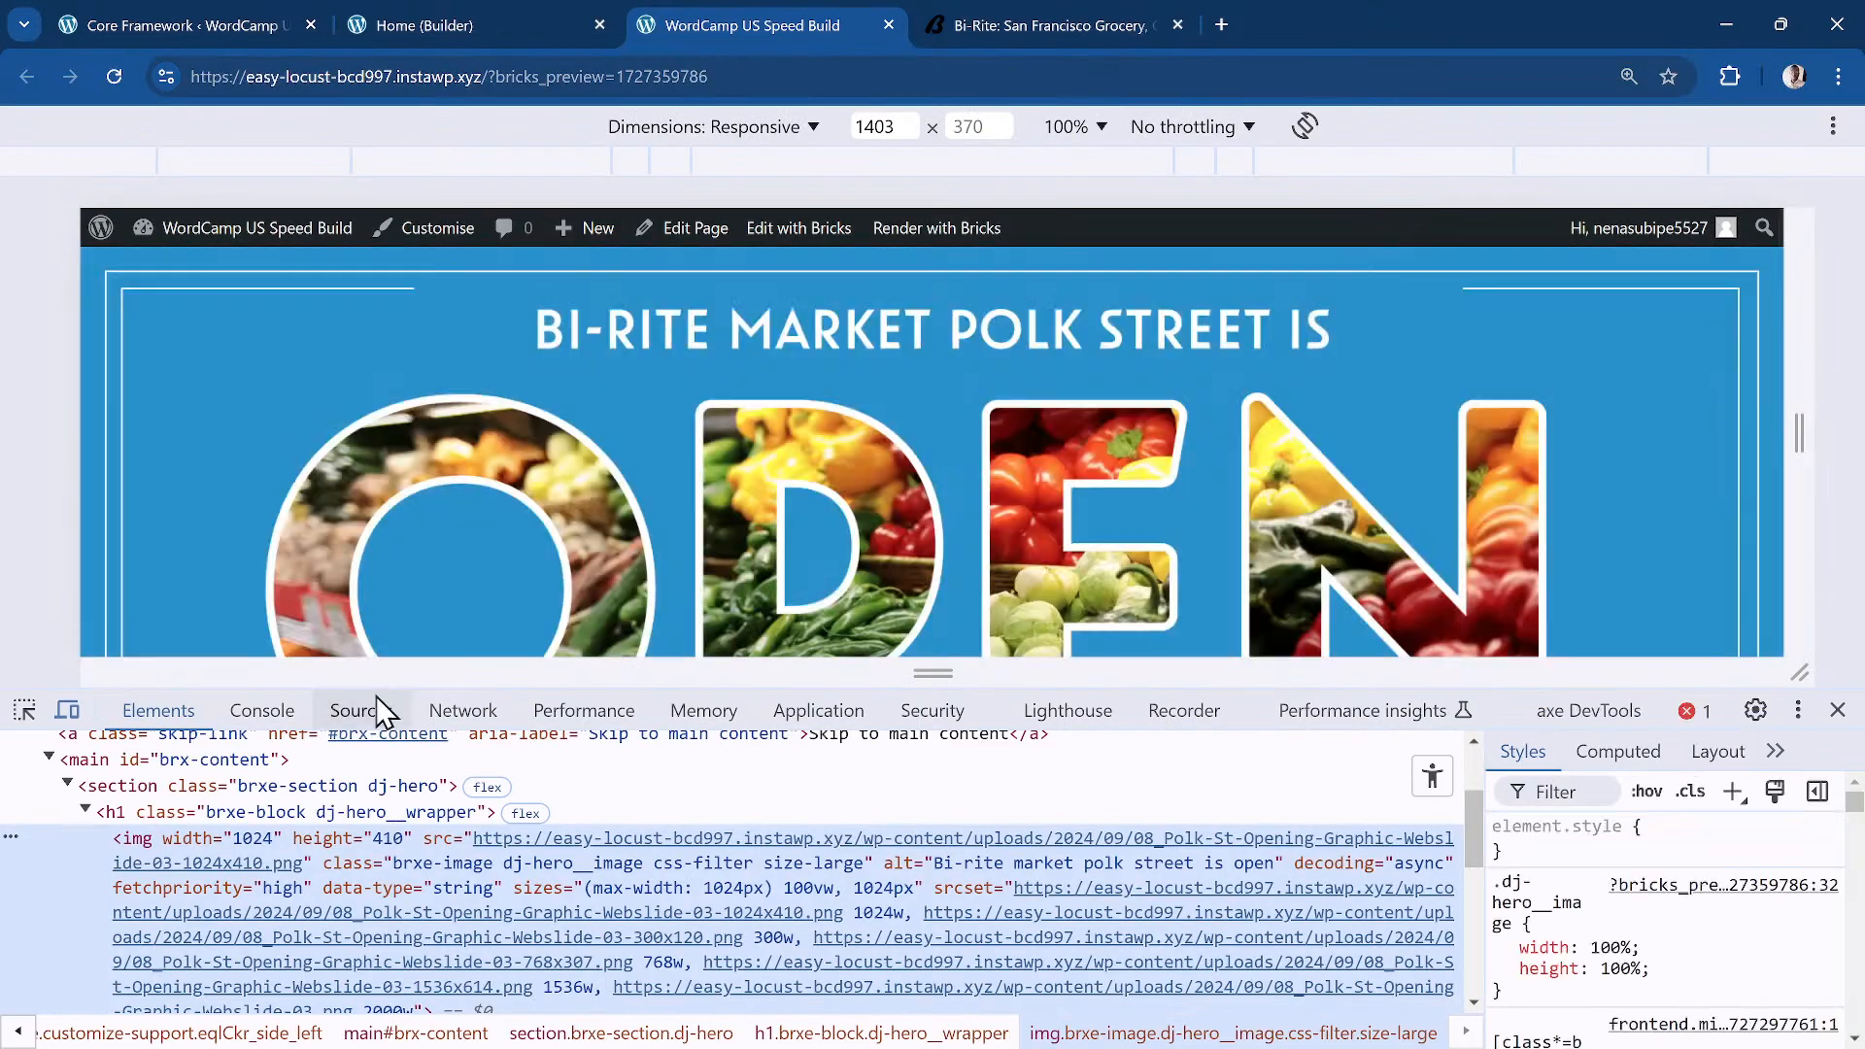
scroll(151, 840, down, 1)
scroll(150, 837, up, 2)
scroll(150, 838, down, 2)
scroll(149, 838, up, 1)
scroll(150, 838, down, 1)
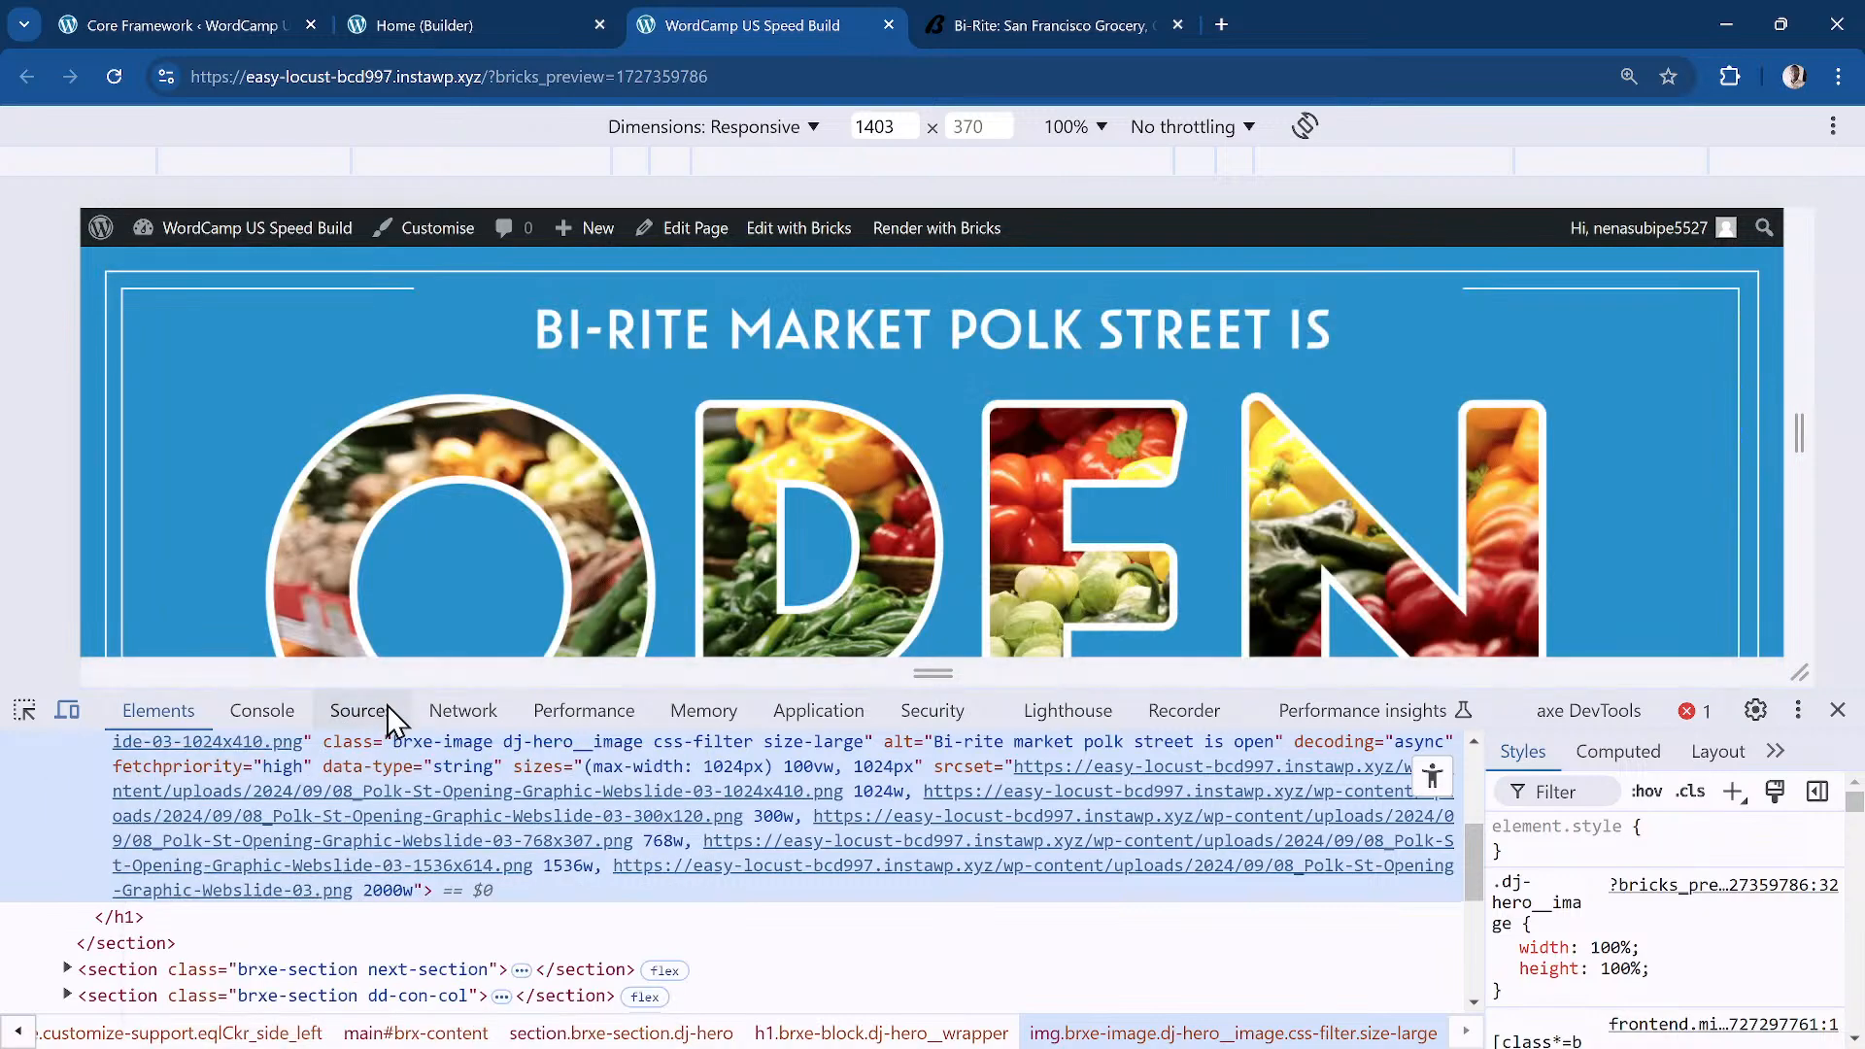
drag(395, 690, 417, 491)
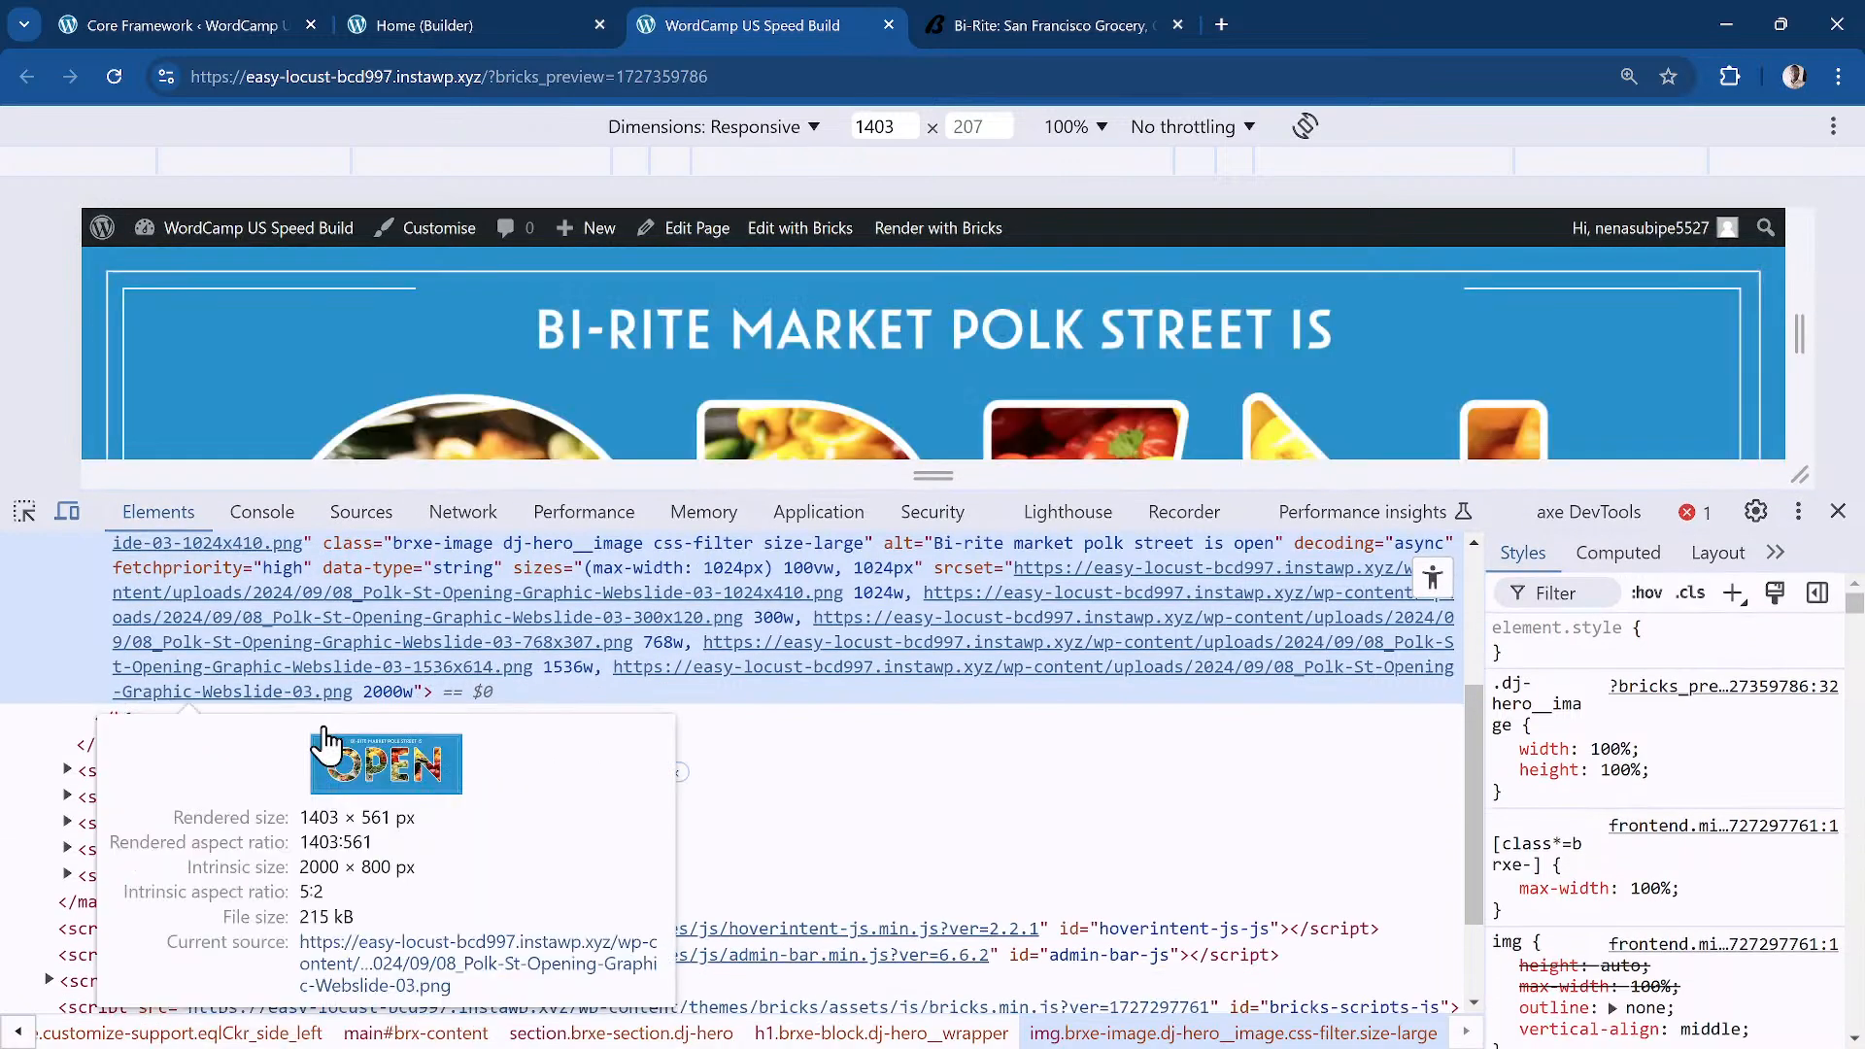
Step: View the page's accessibility tree, close DevTools and return to the Builder tab
drag(1465, 737, 1471, 701)
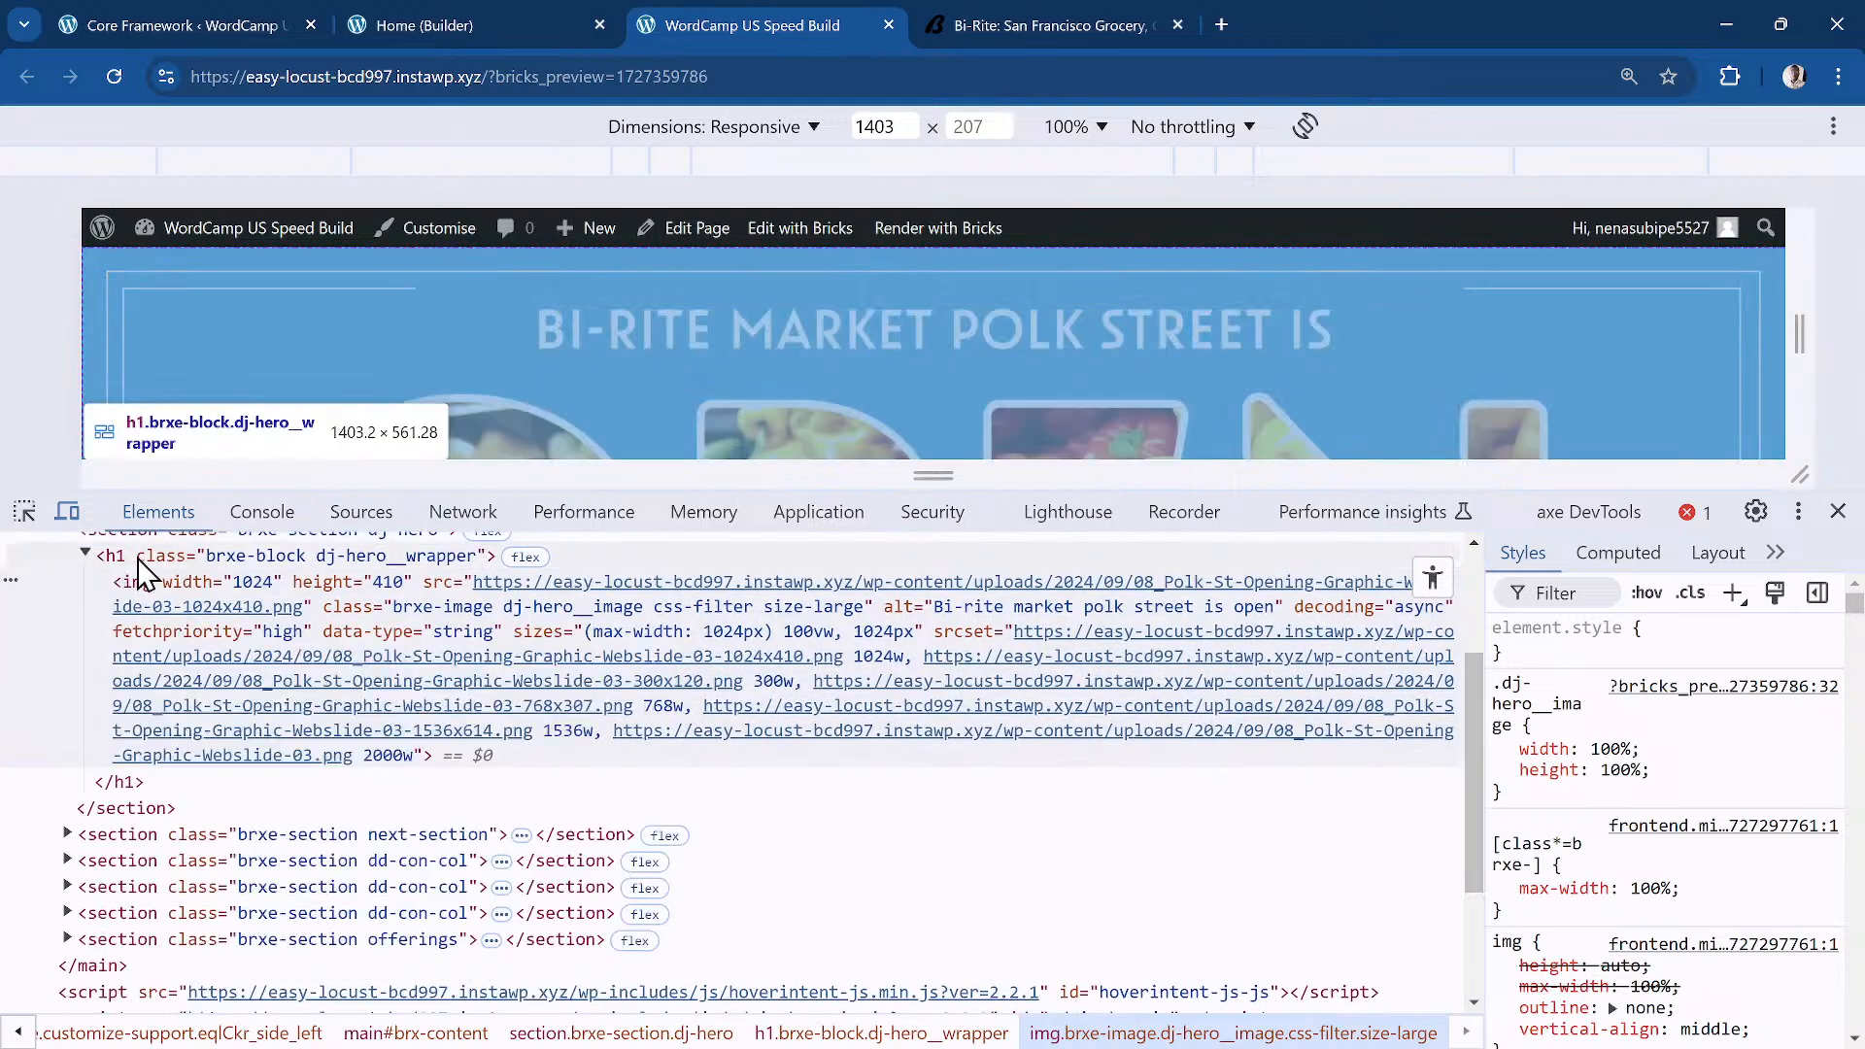
mouse_move(255, 621)
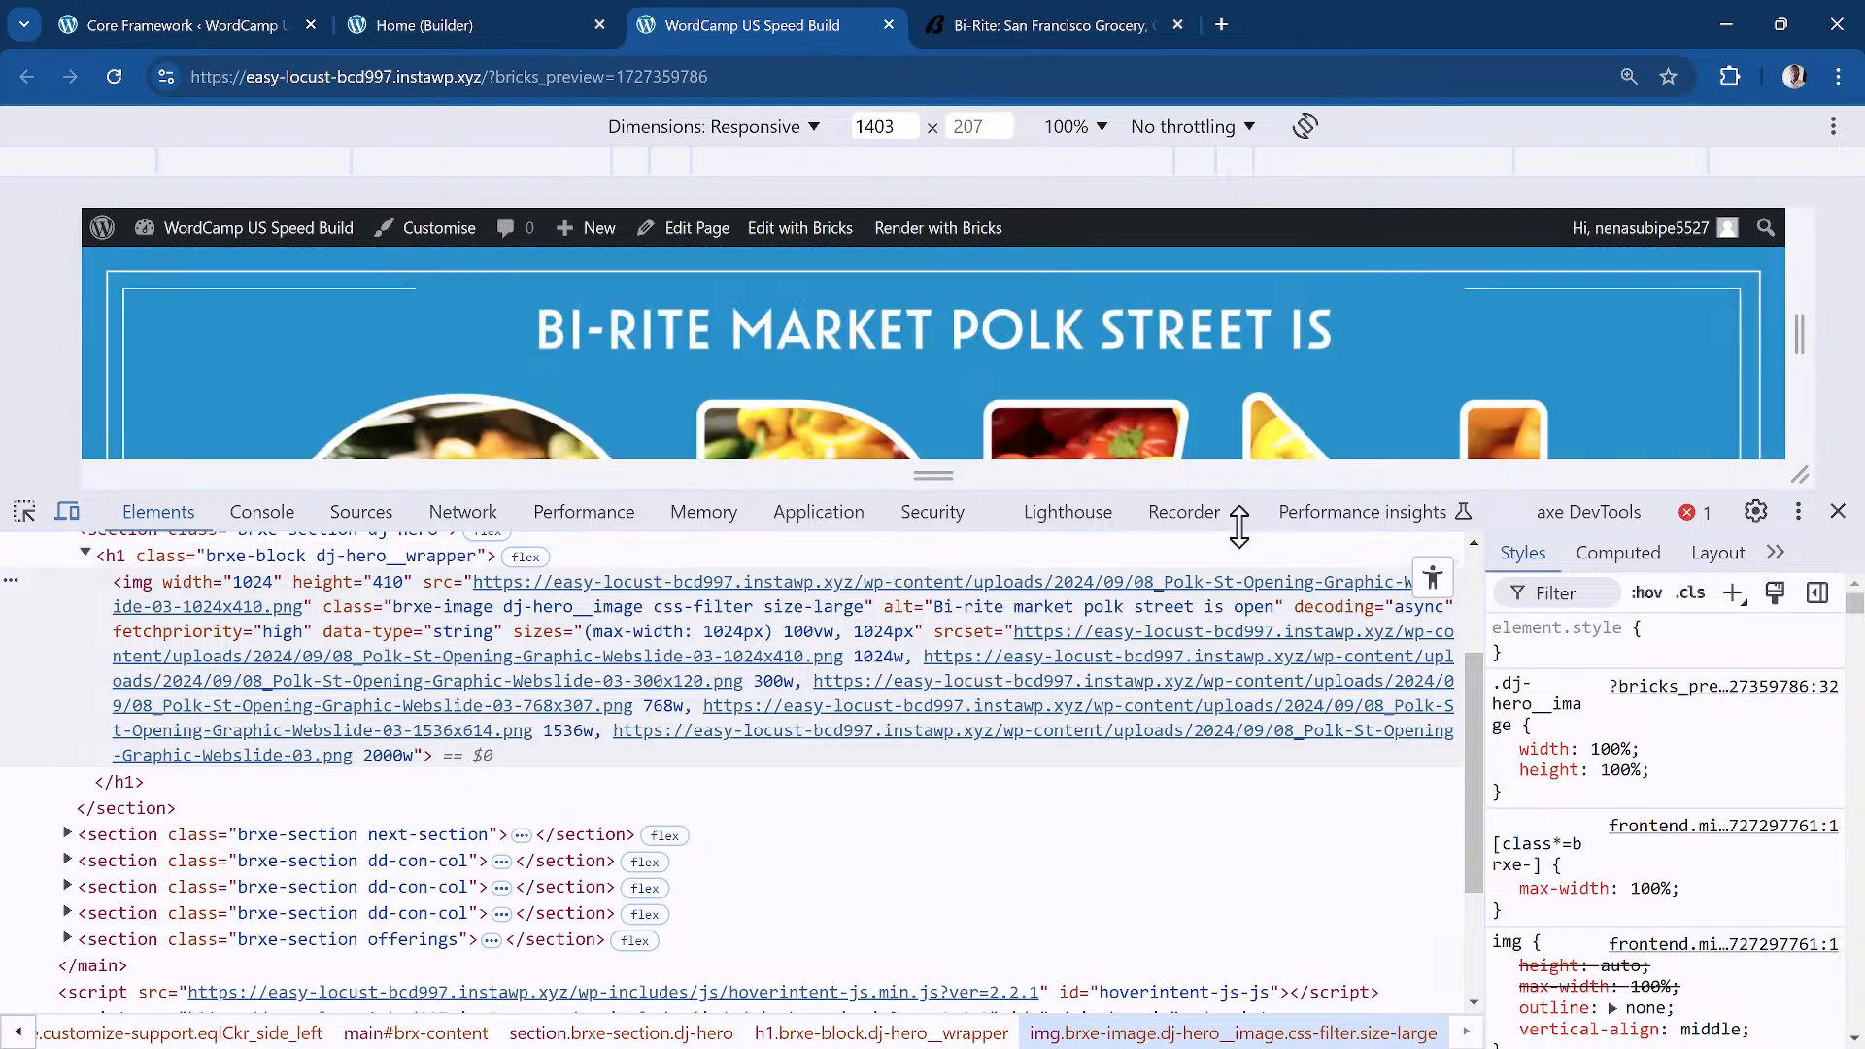
click(1432, 578)
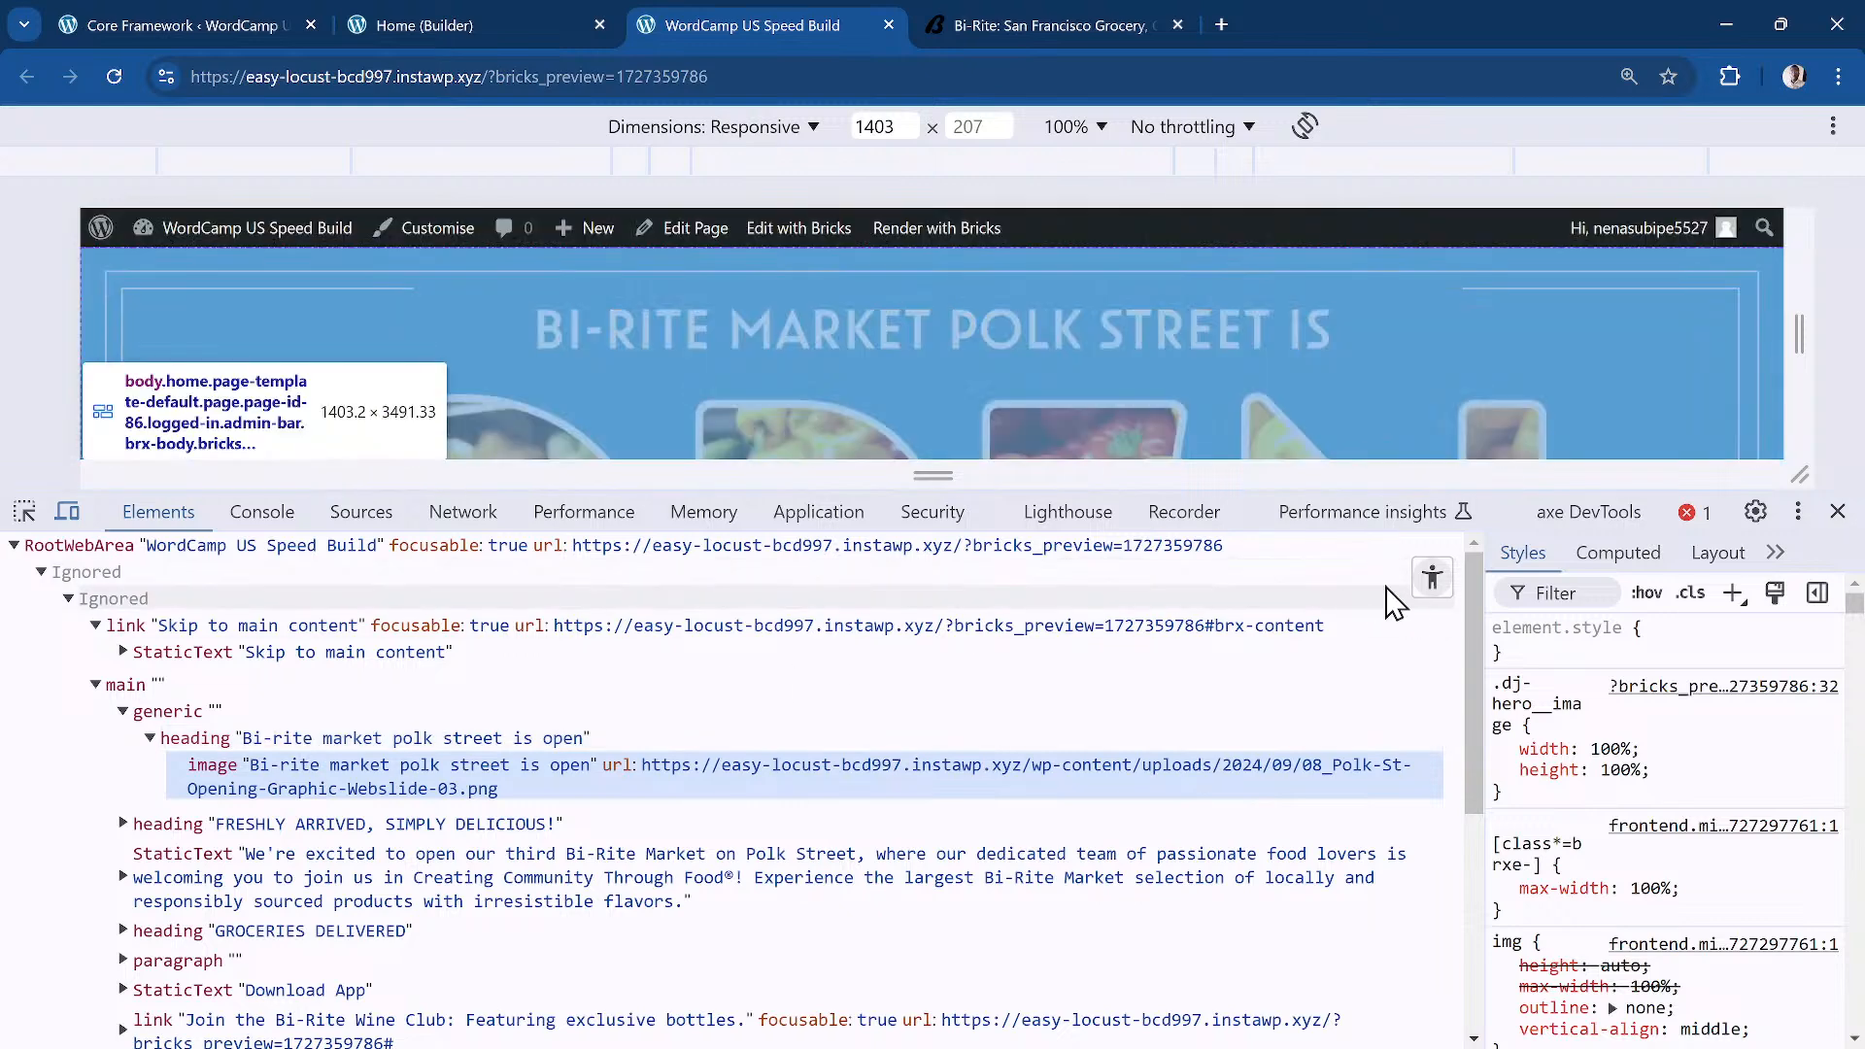
click(1837, 512)
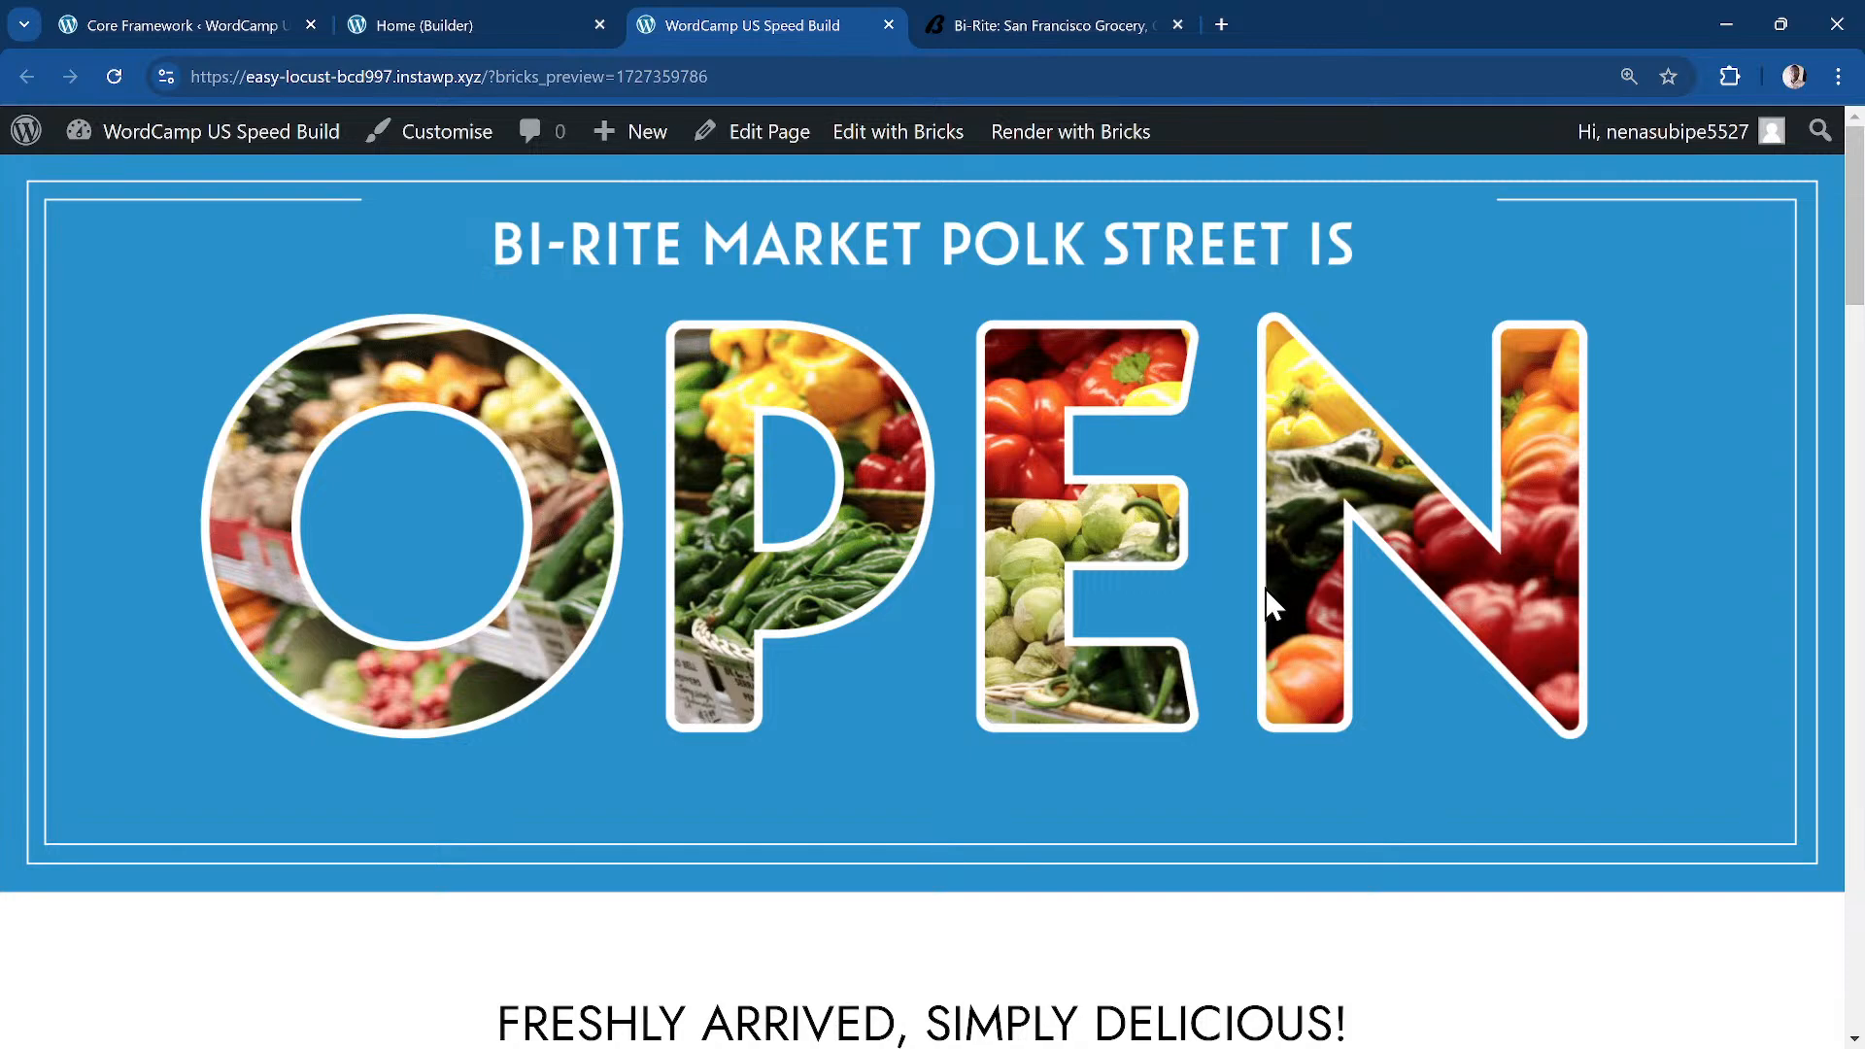
scroll(1135, 663, down, 5)
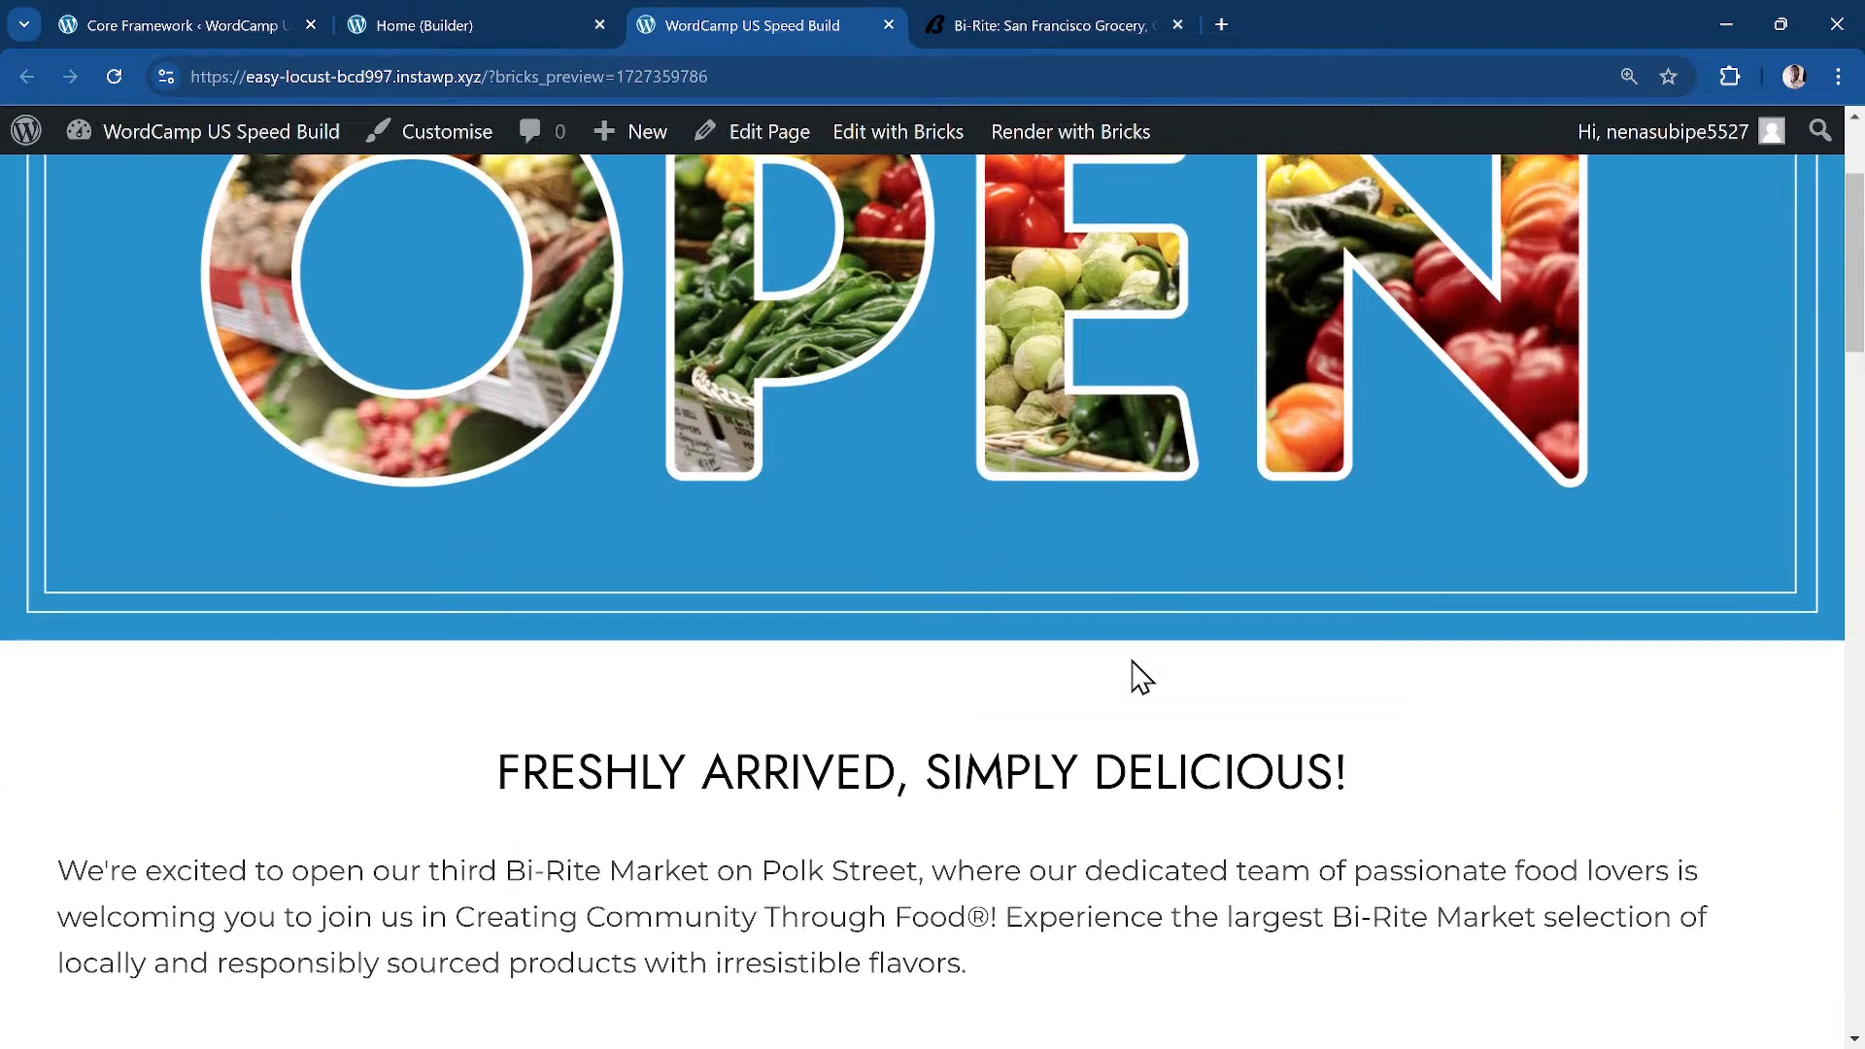
scroll(1134, 677, down, 1)
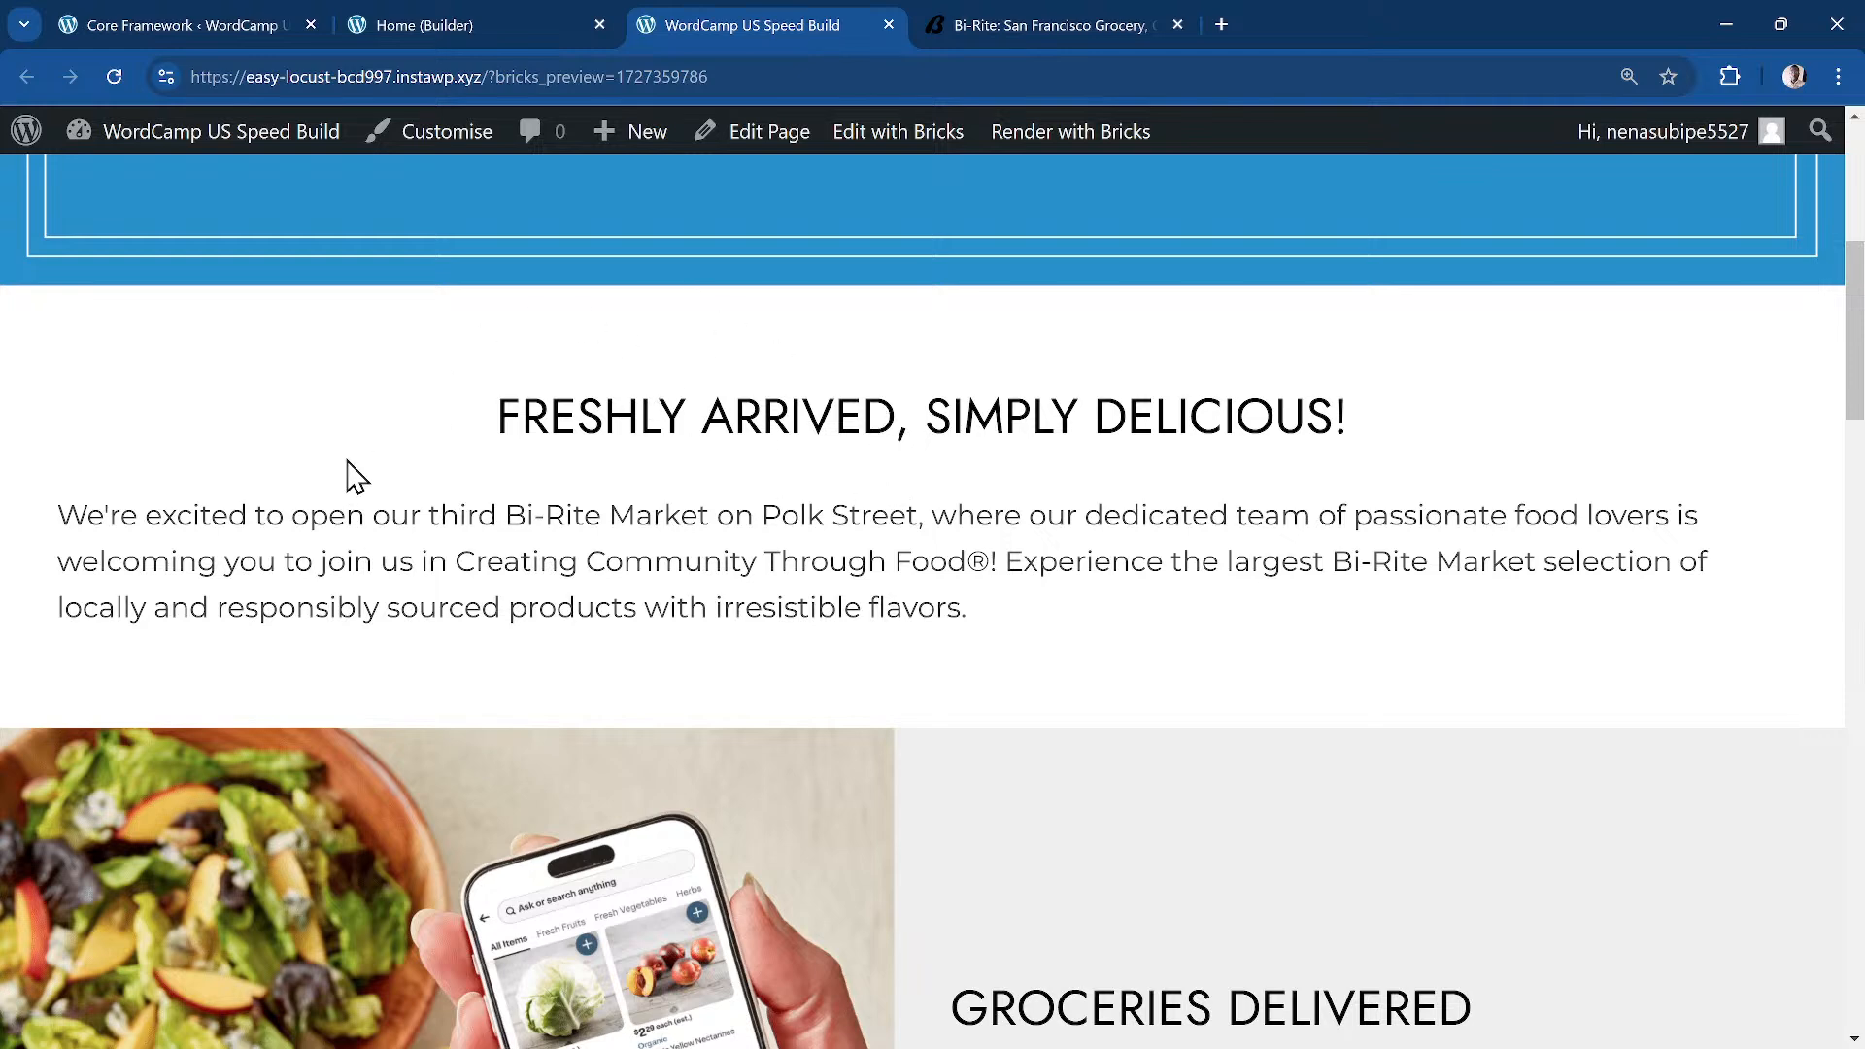
click(439, 27)
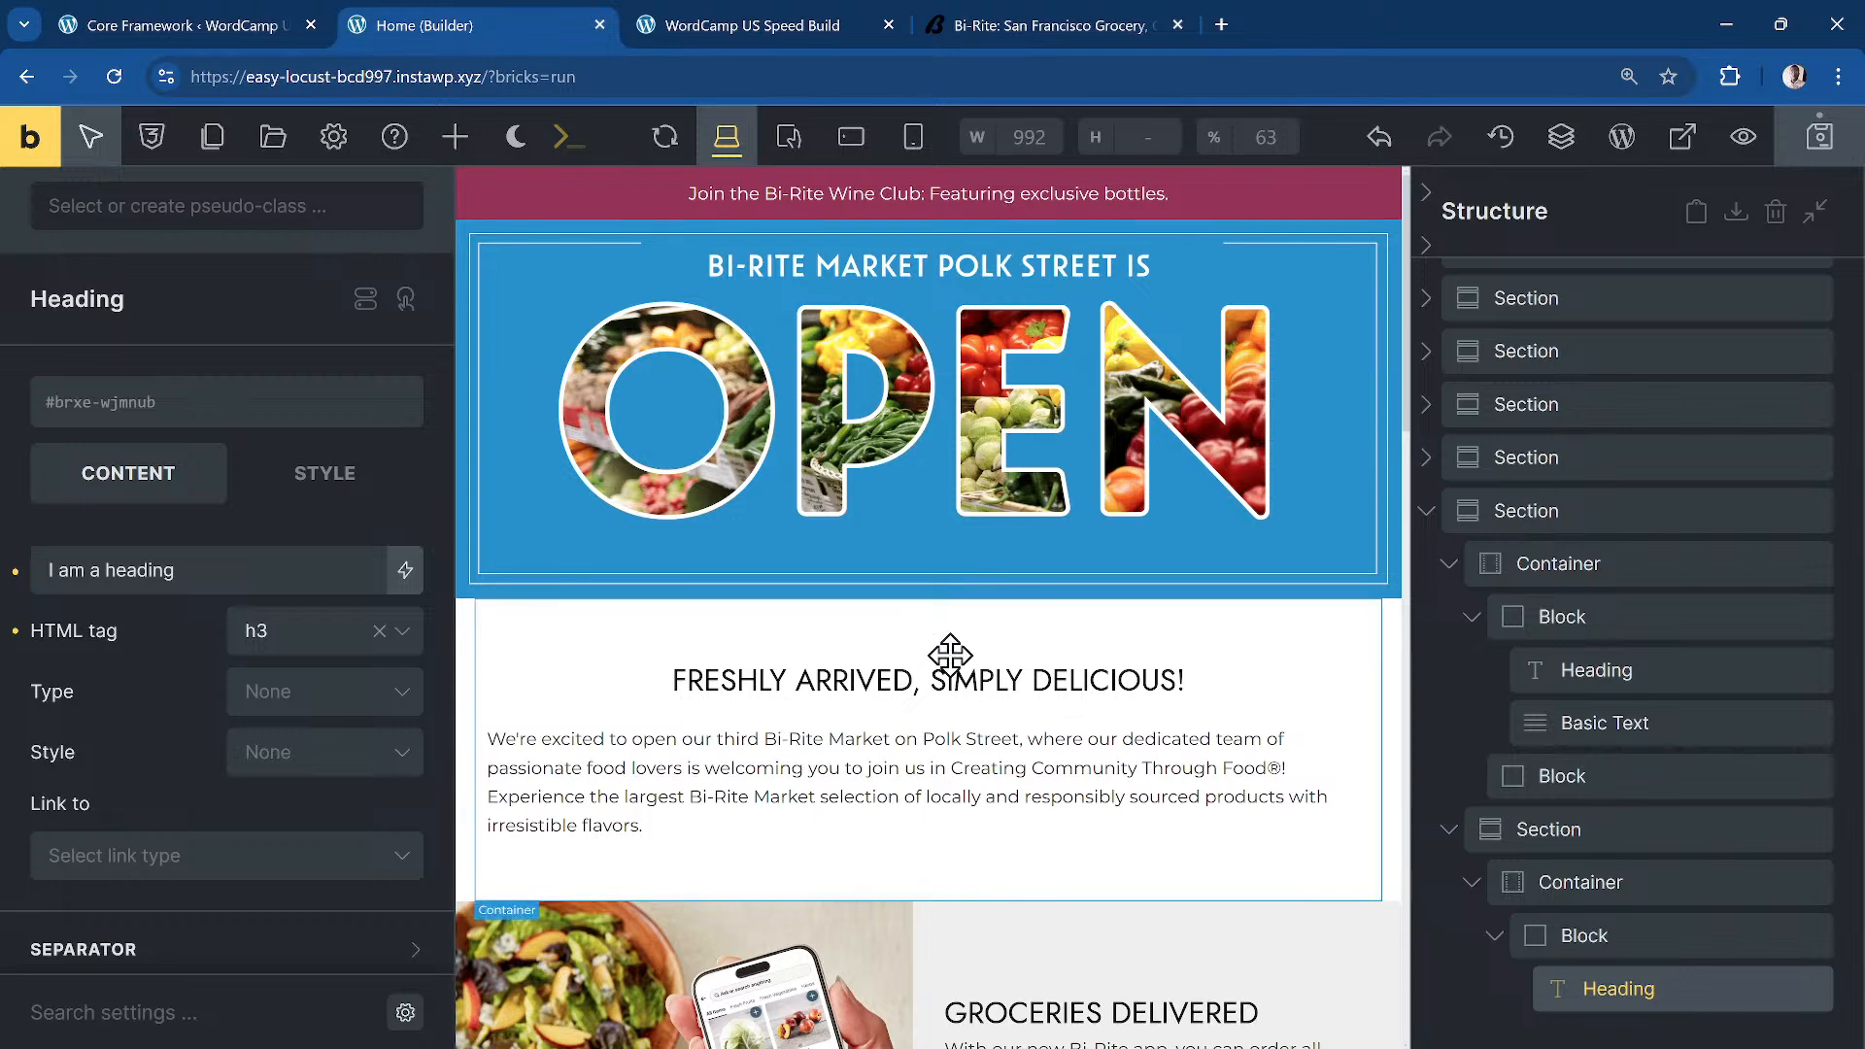
Step: Rename the section below the OPEN hero to H2 in the Structure panel
click(997, 658)
scroll(1616, 337, up, 3)
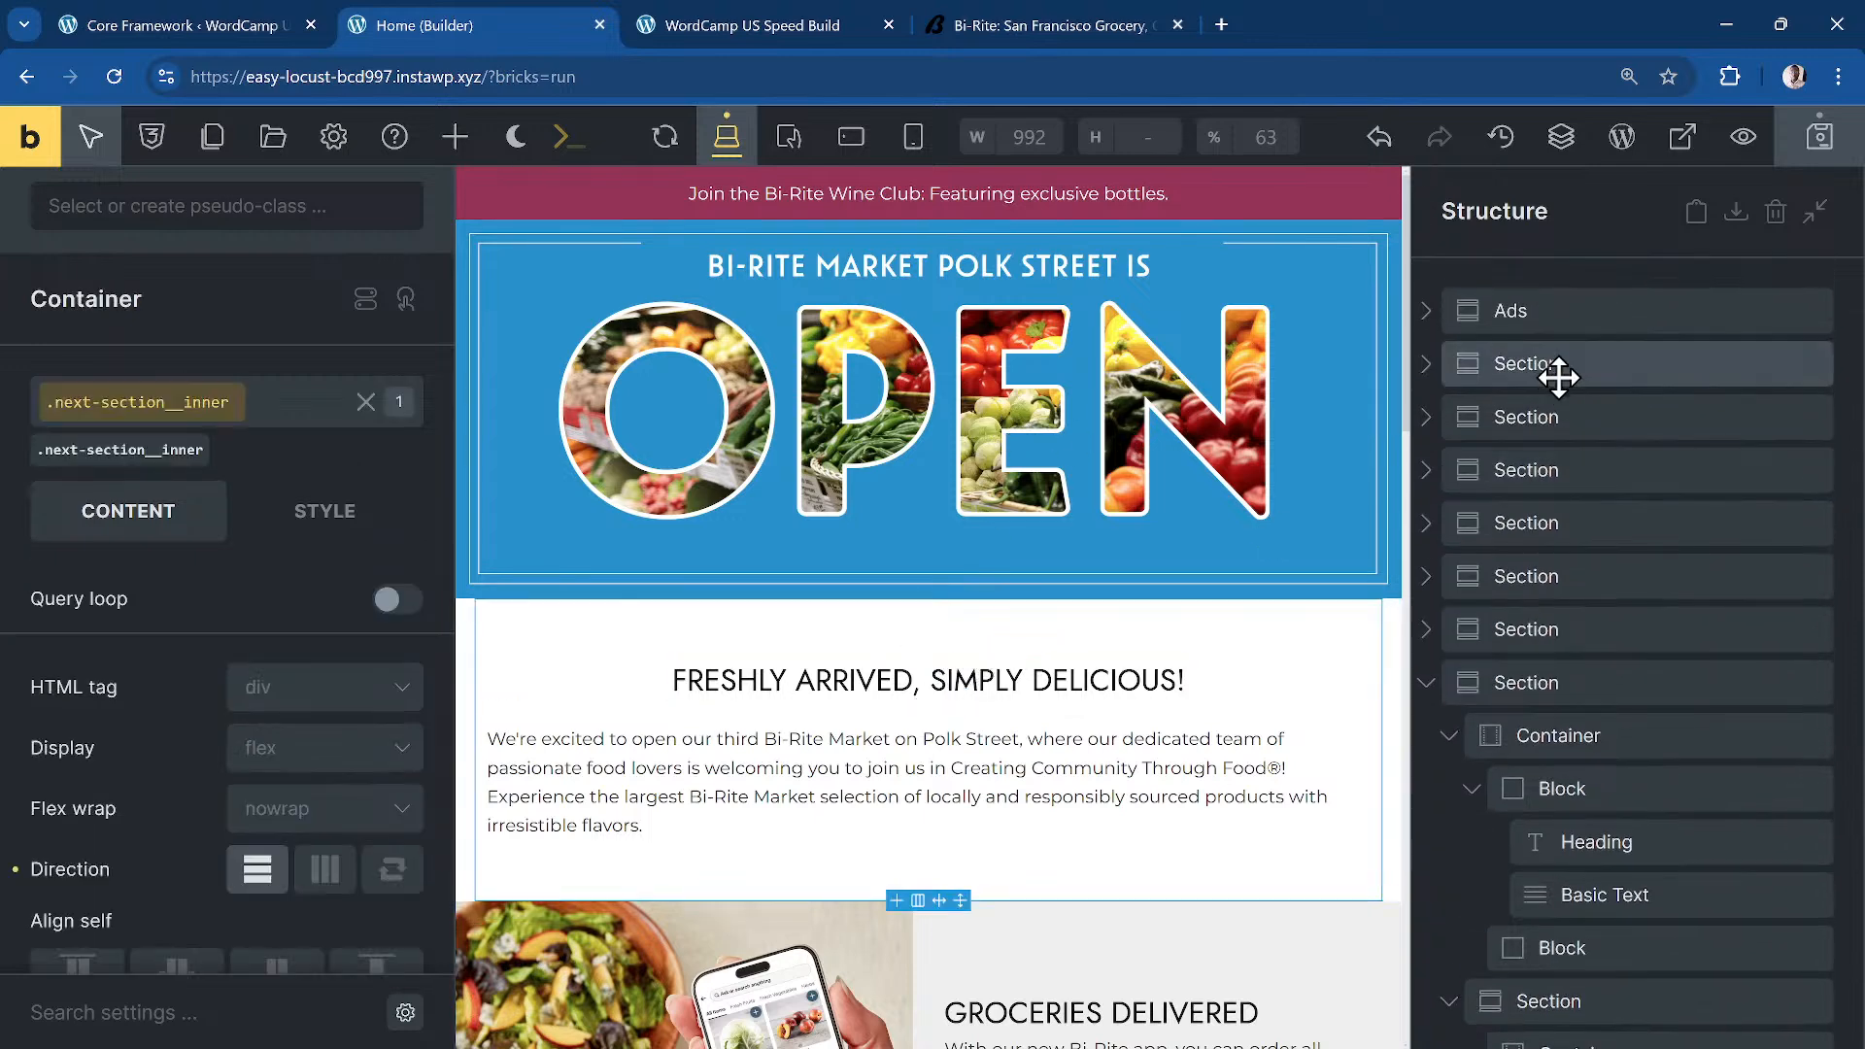
click(1588, 373)
double_click(1587, 371)
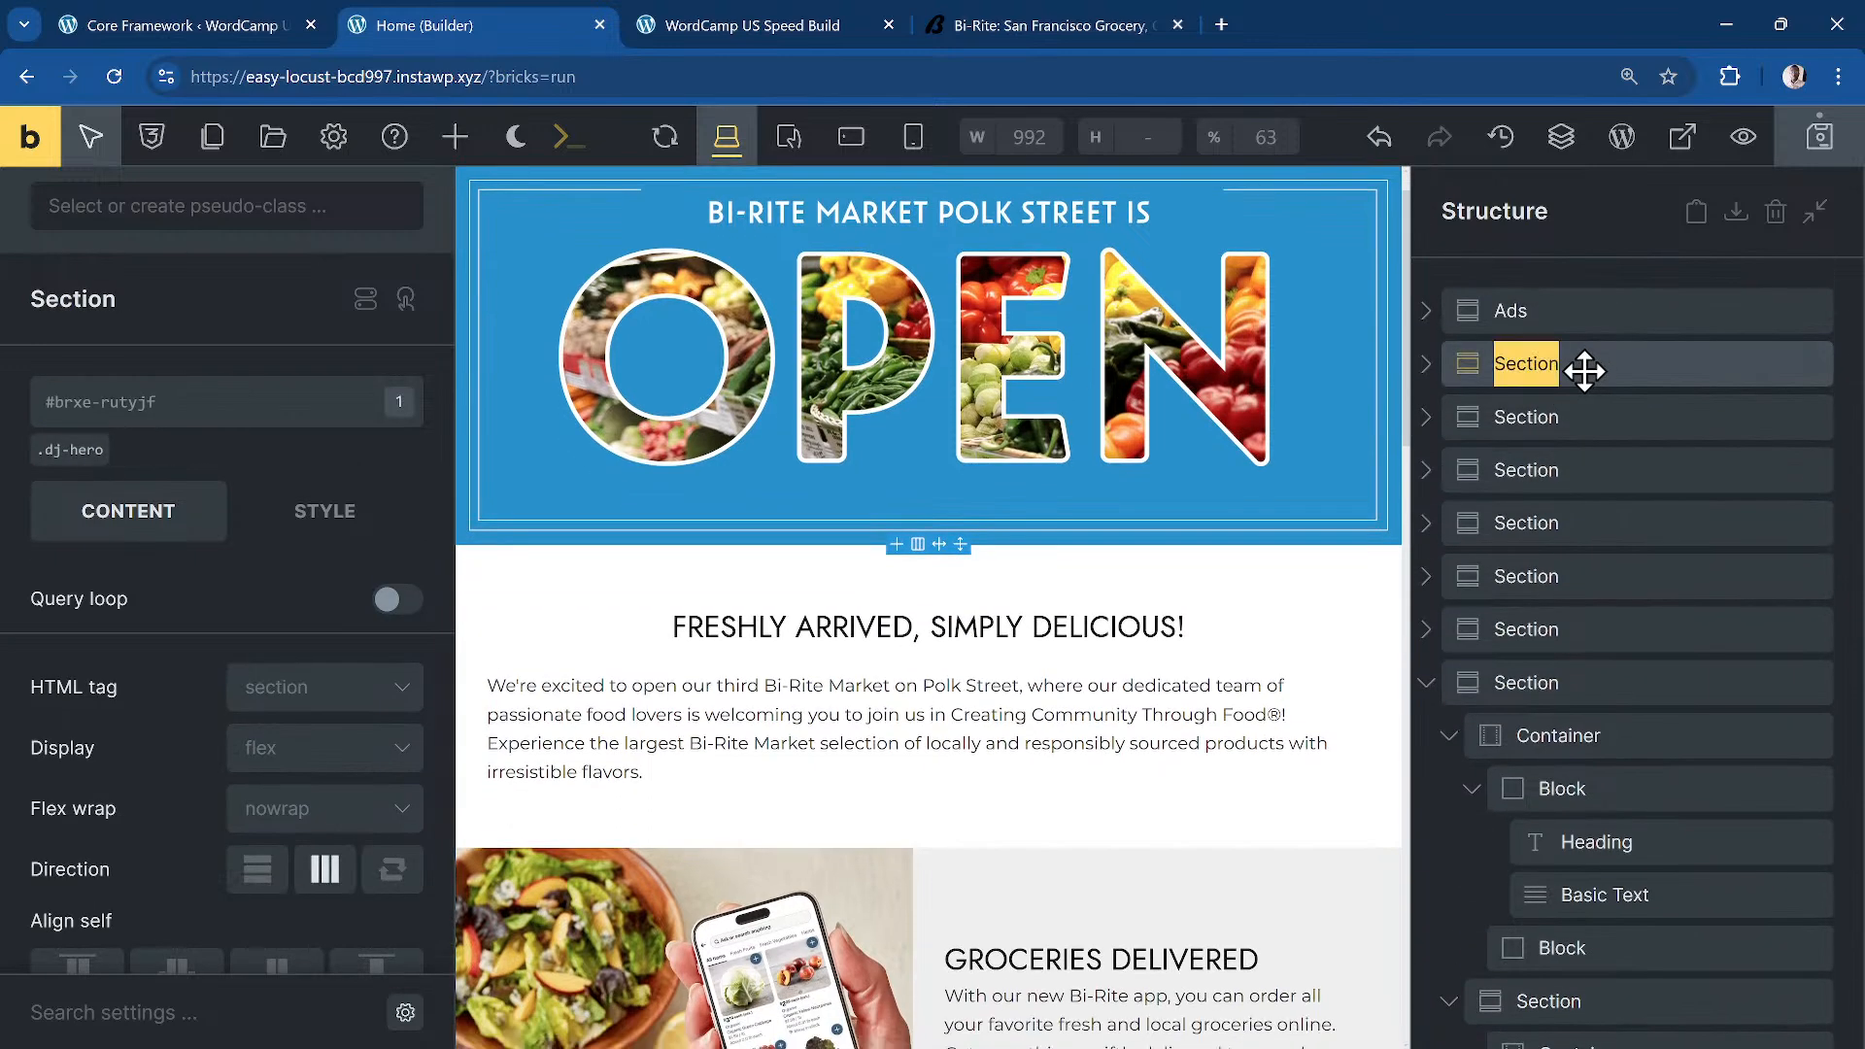
text(Hero Sec)
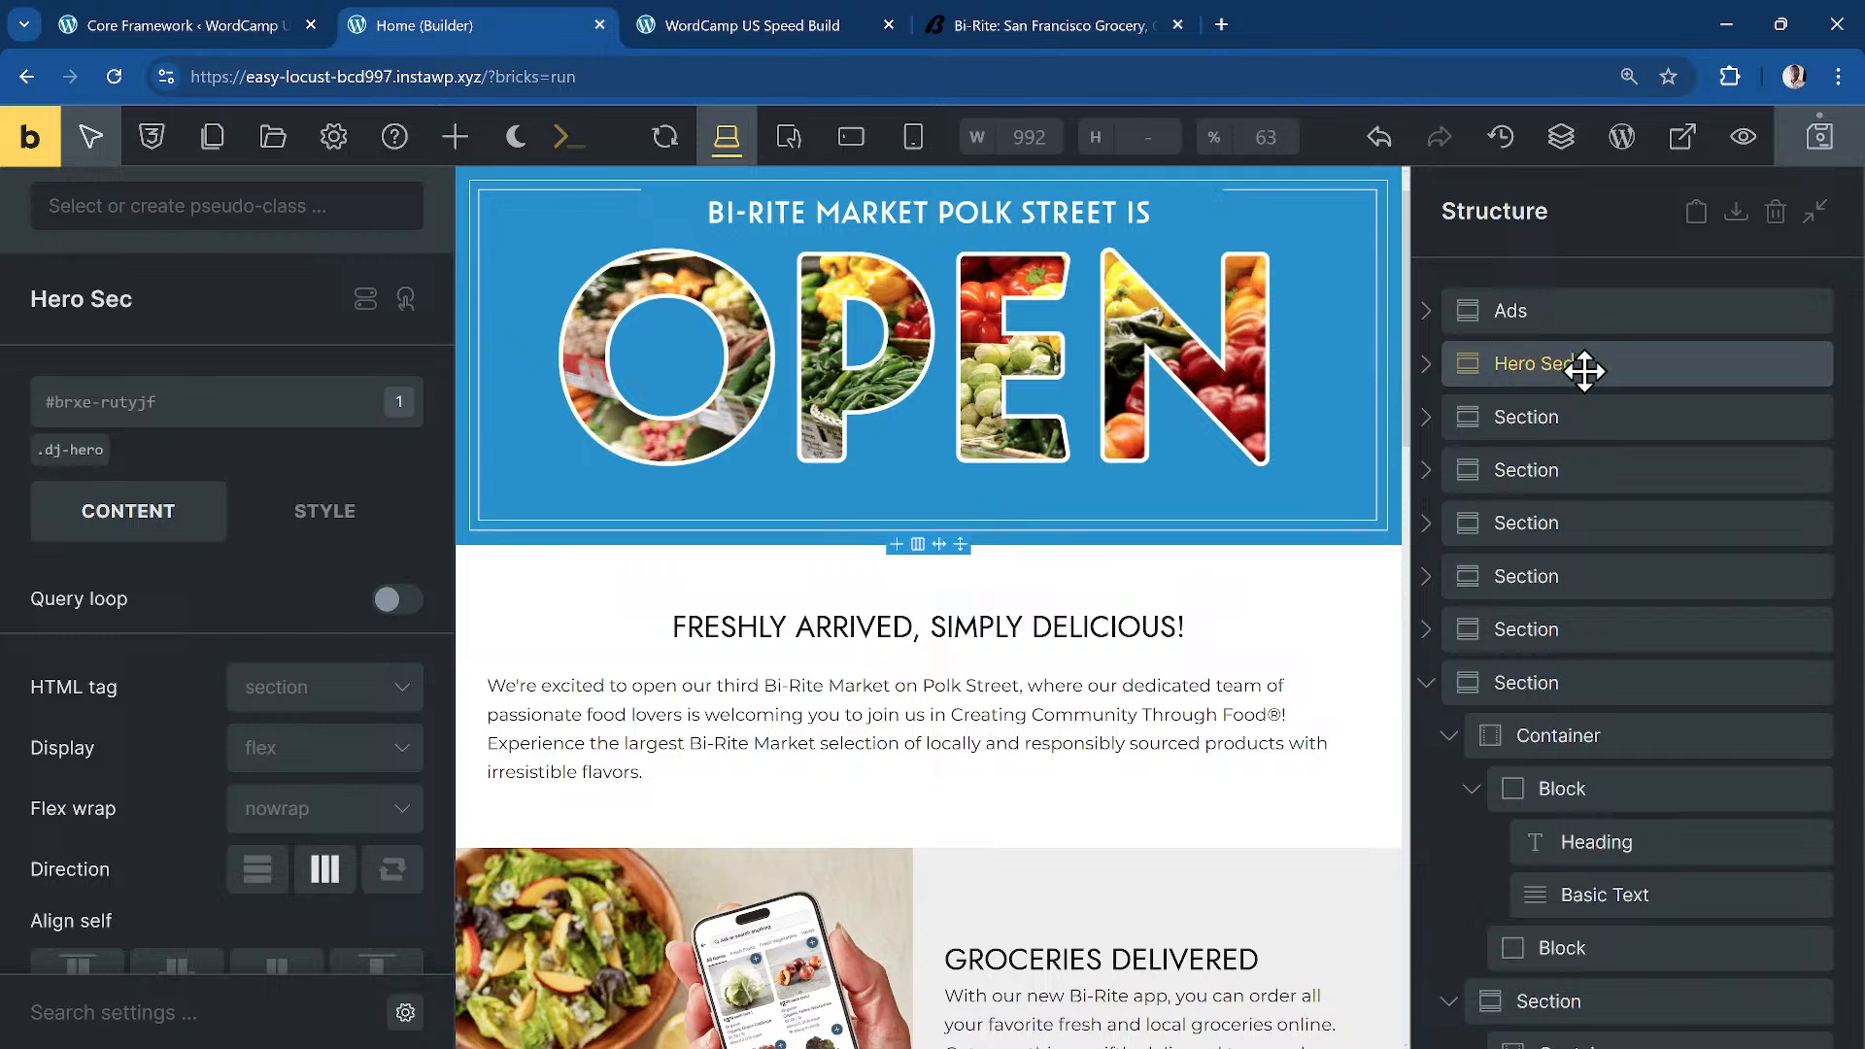
click(1591, 419)
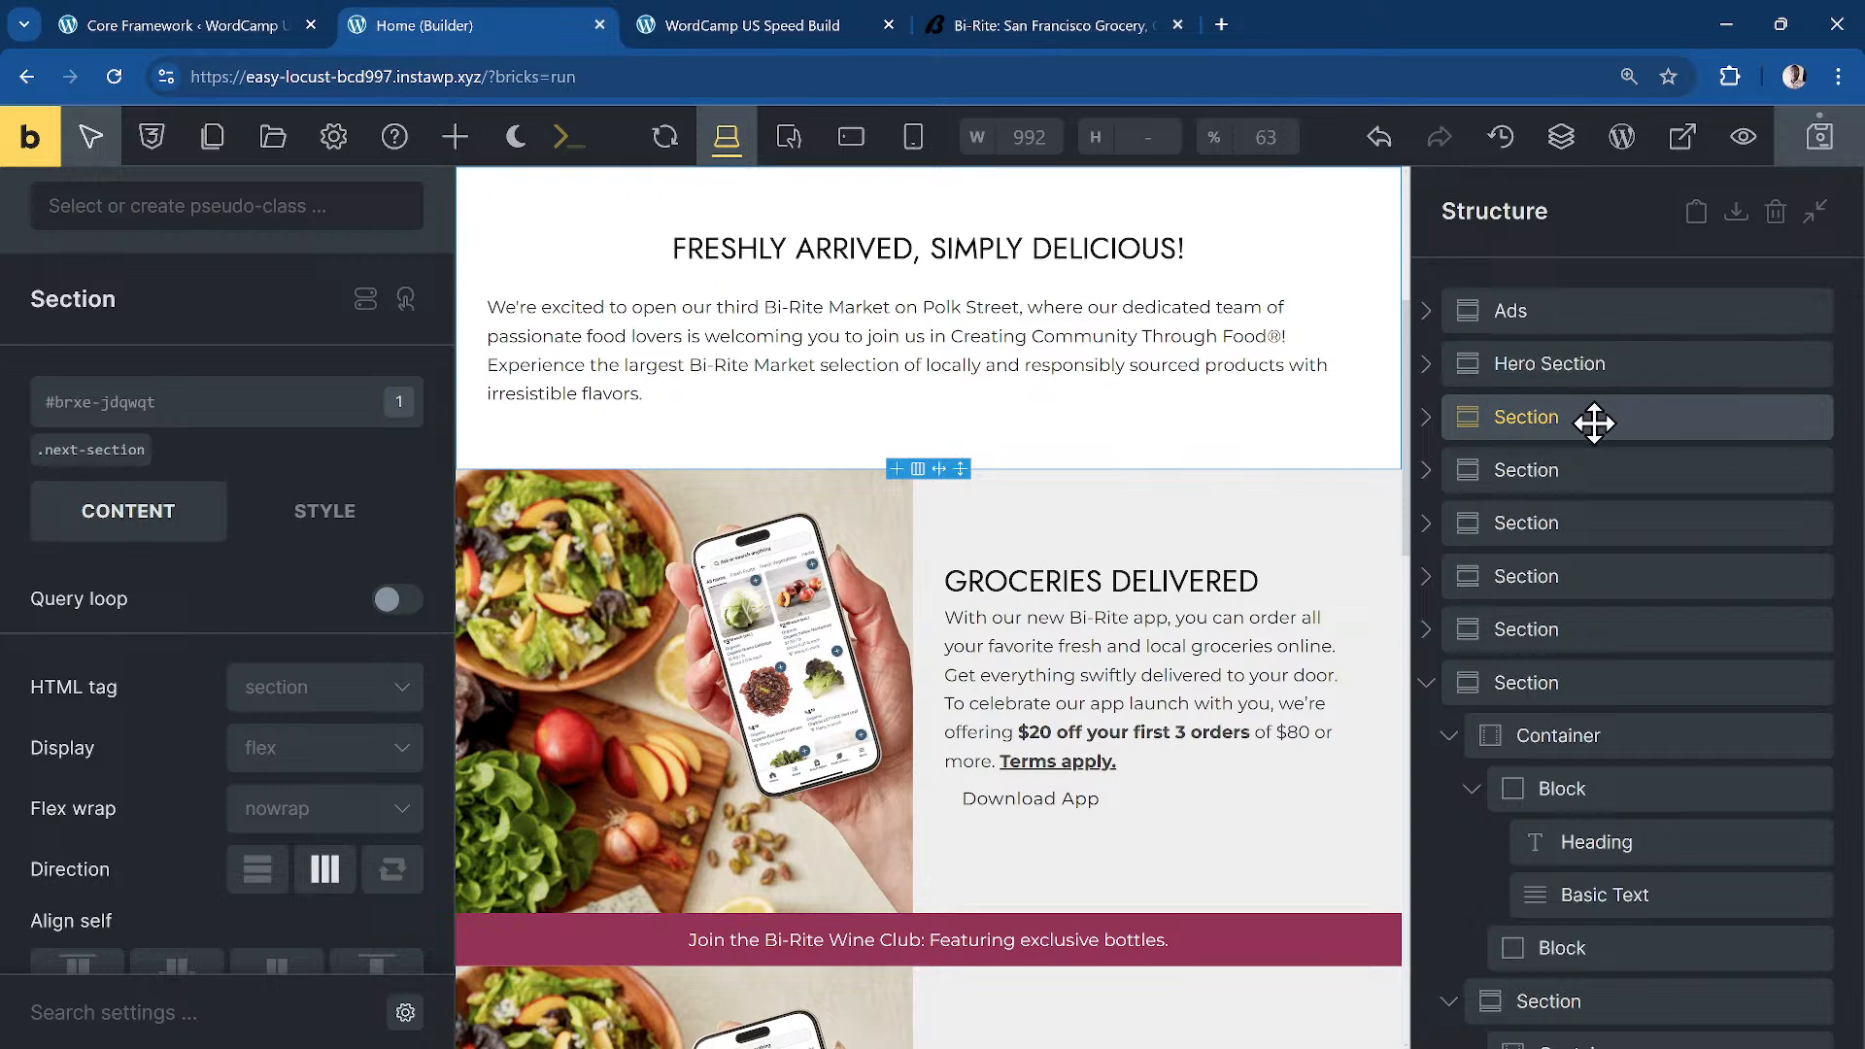
double_click(1594, 418)
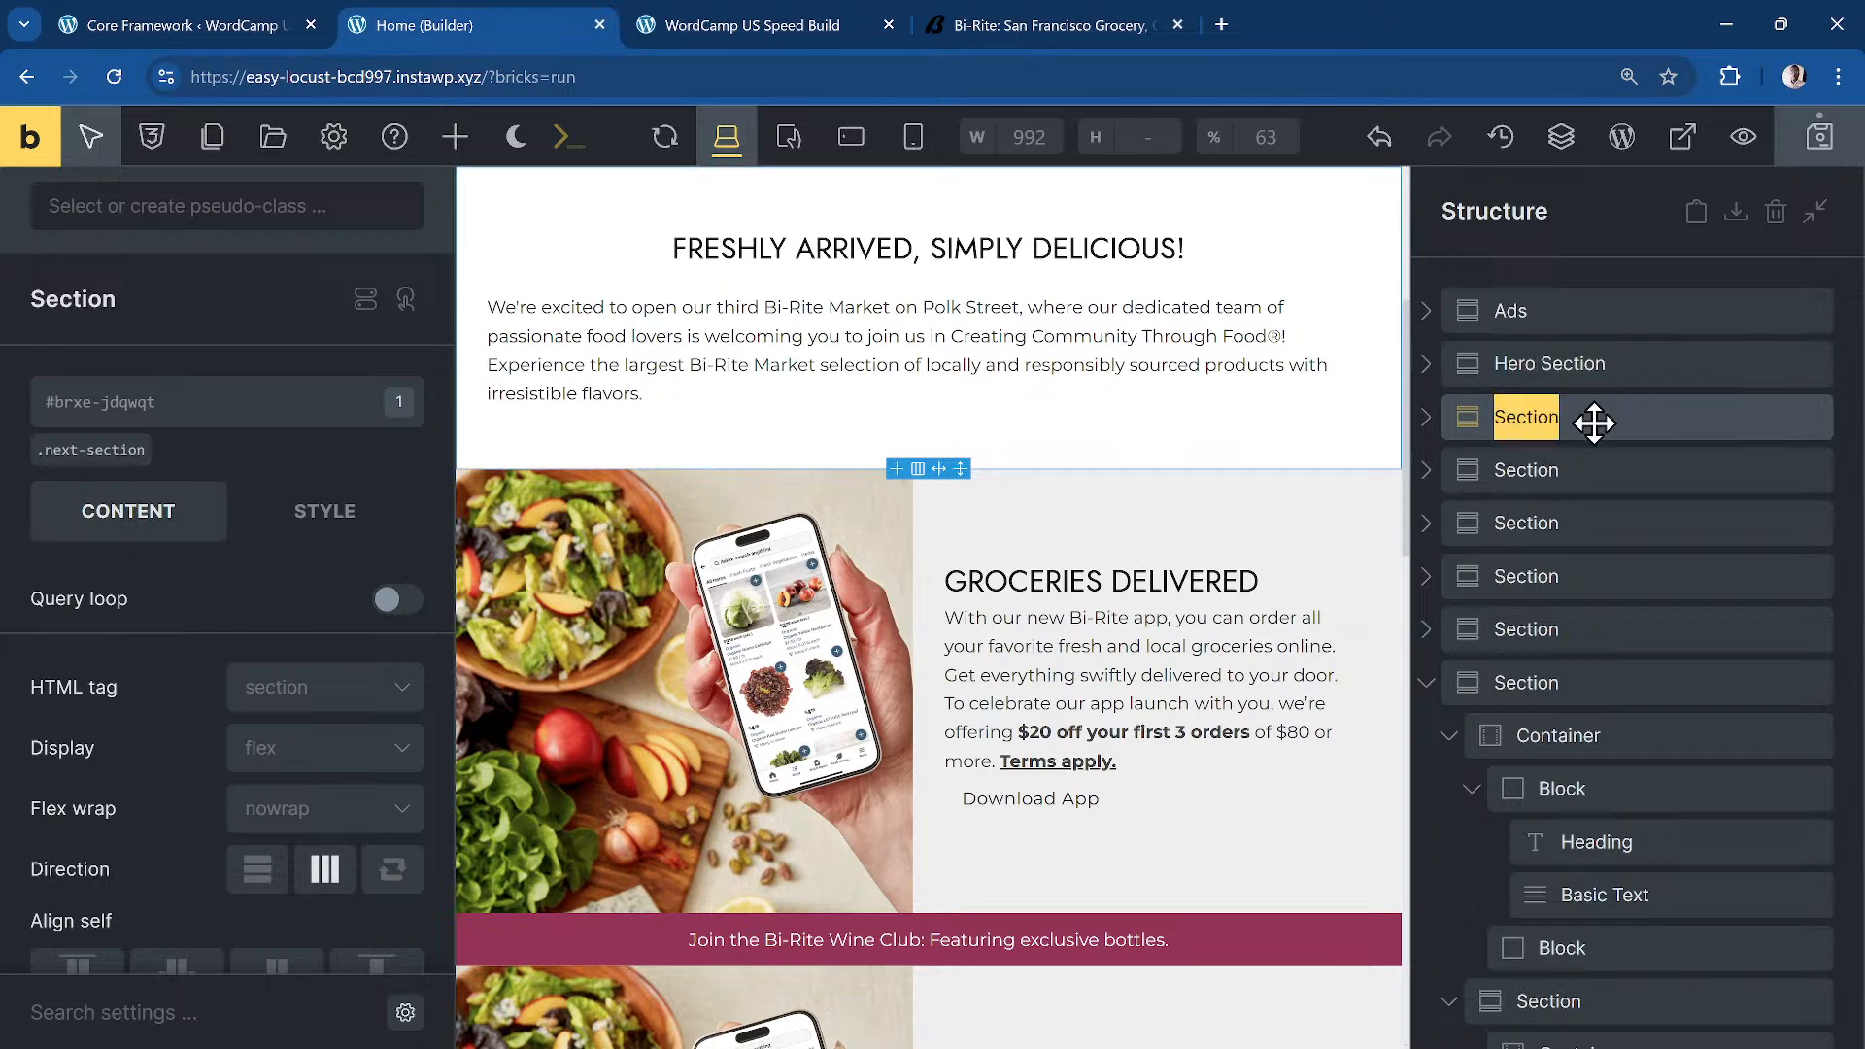
text(H2)
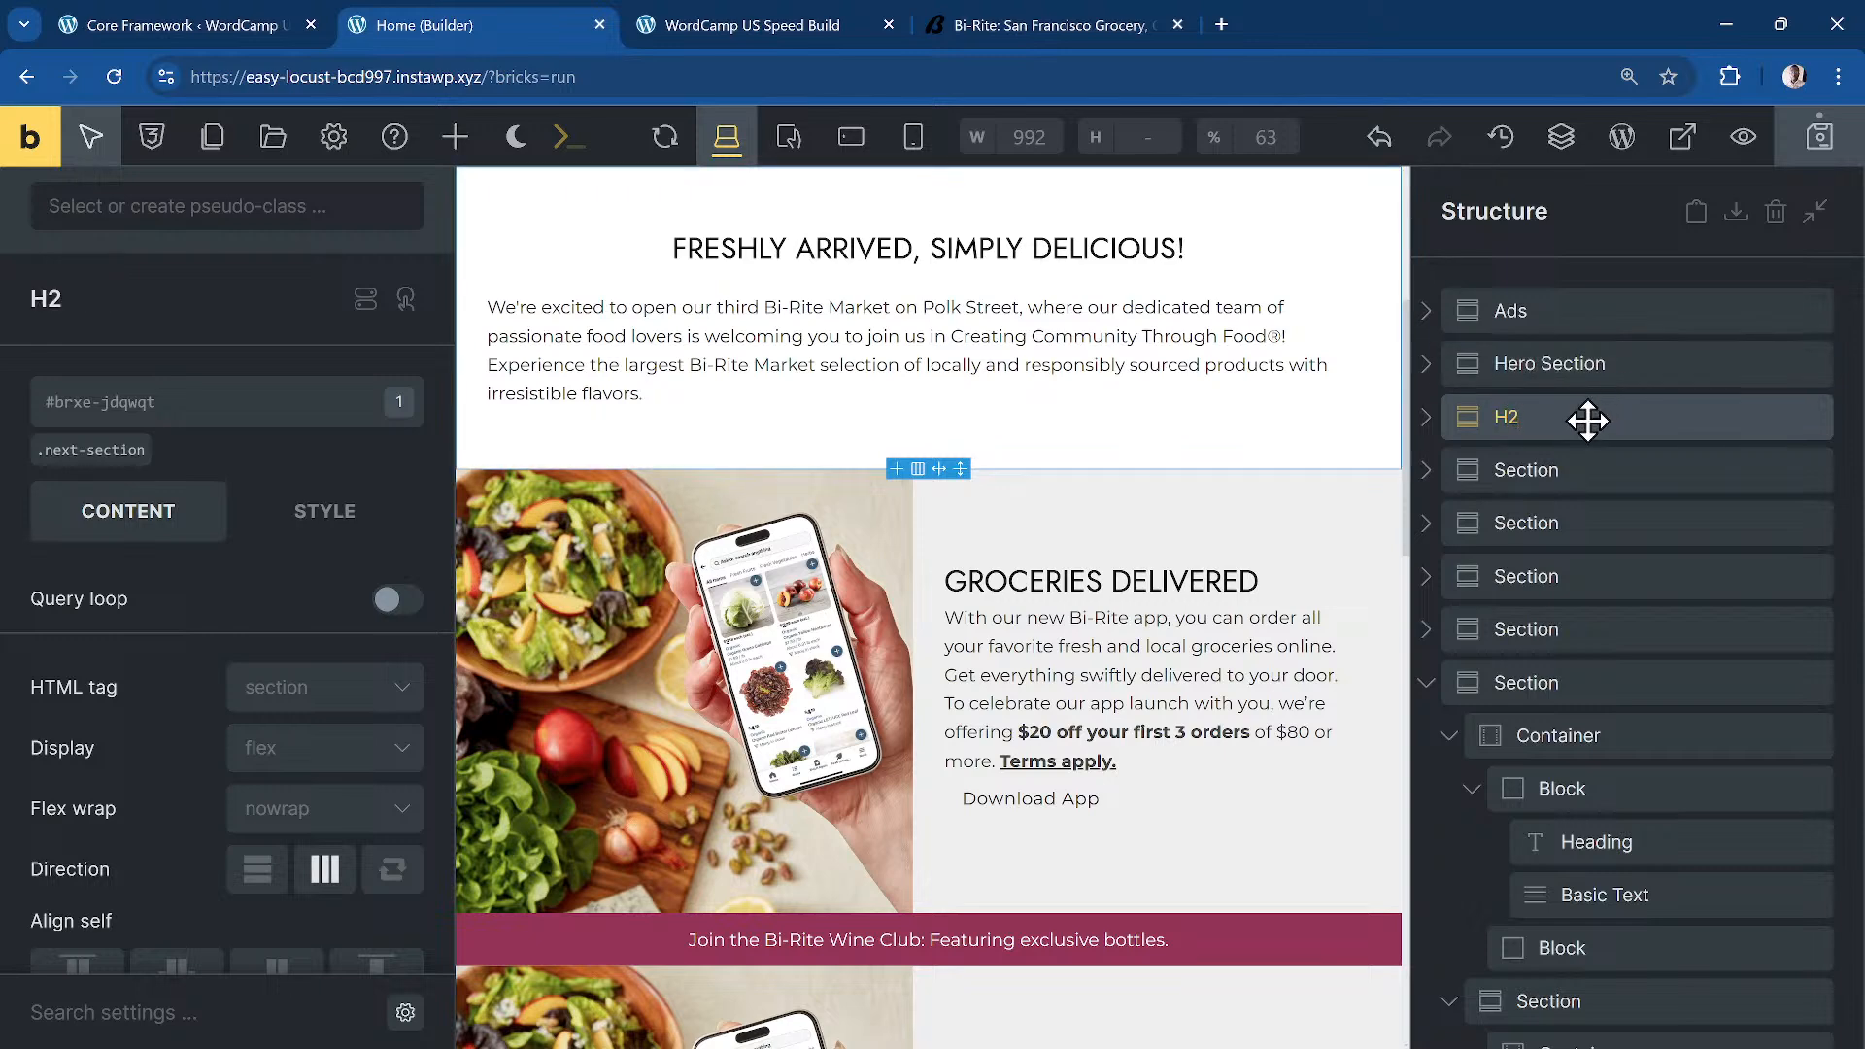
click(1601, 477)
click(1522, 428)
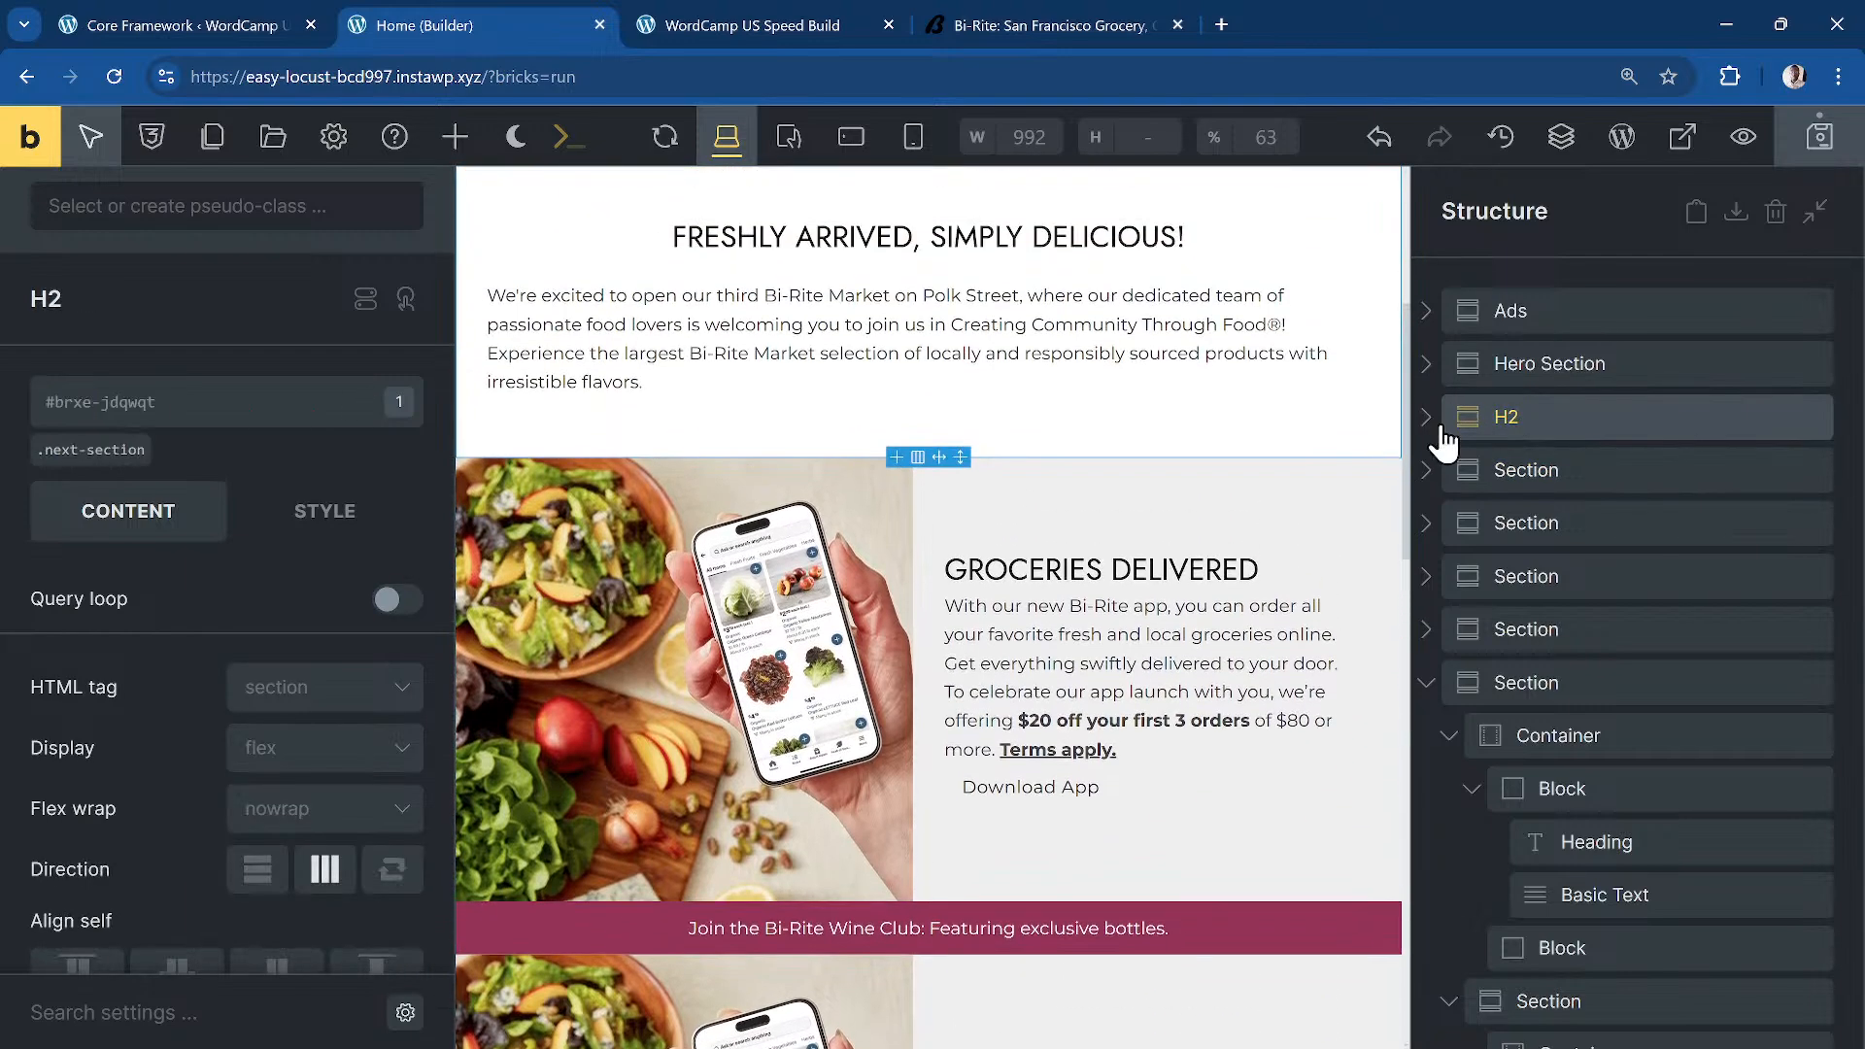
Step: Set the H2 section's inner container width to the dd-text-width variable
click(1636, 470)
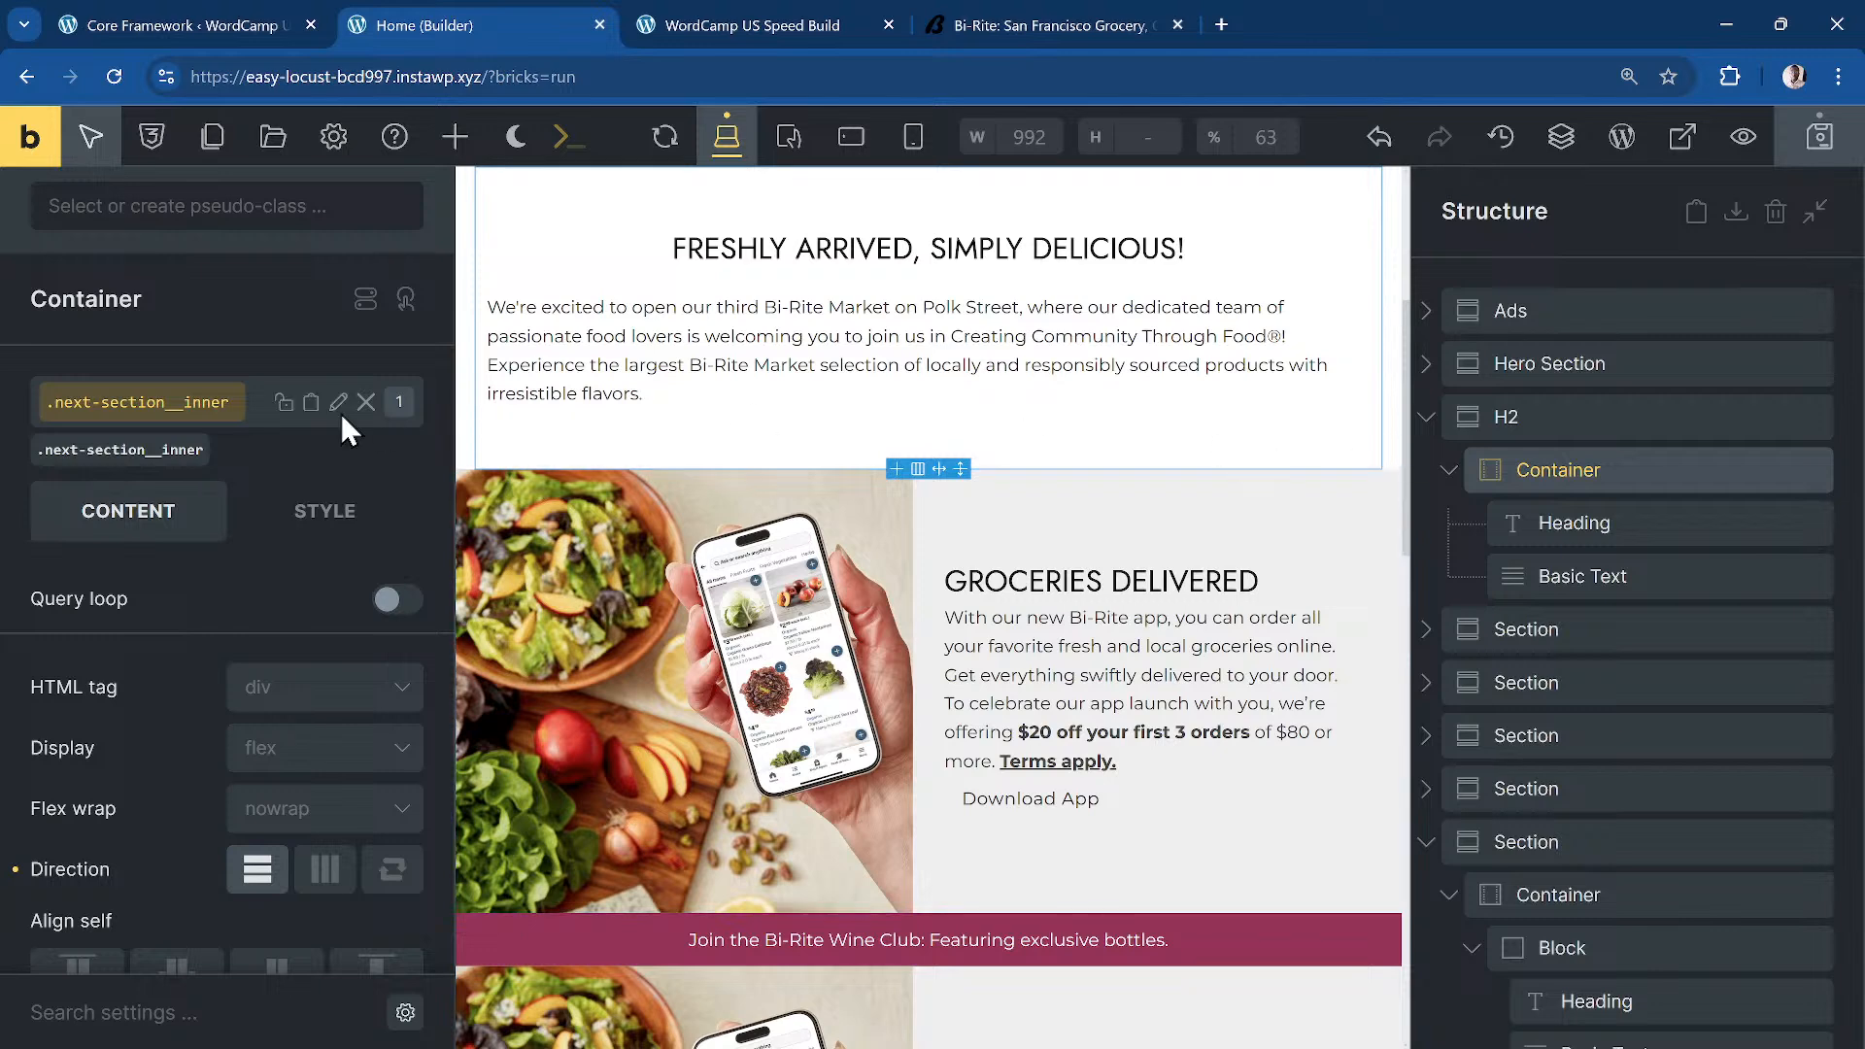
click(303, 514)
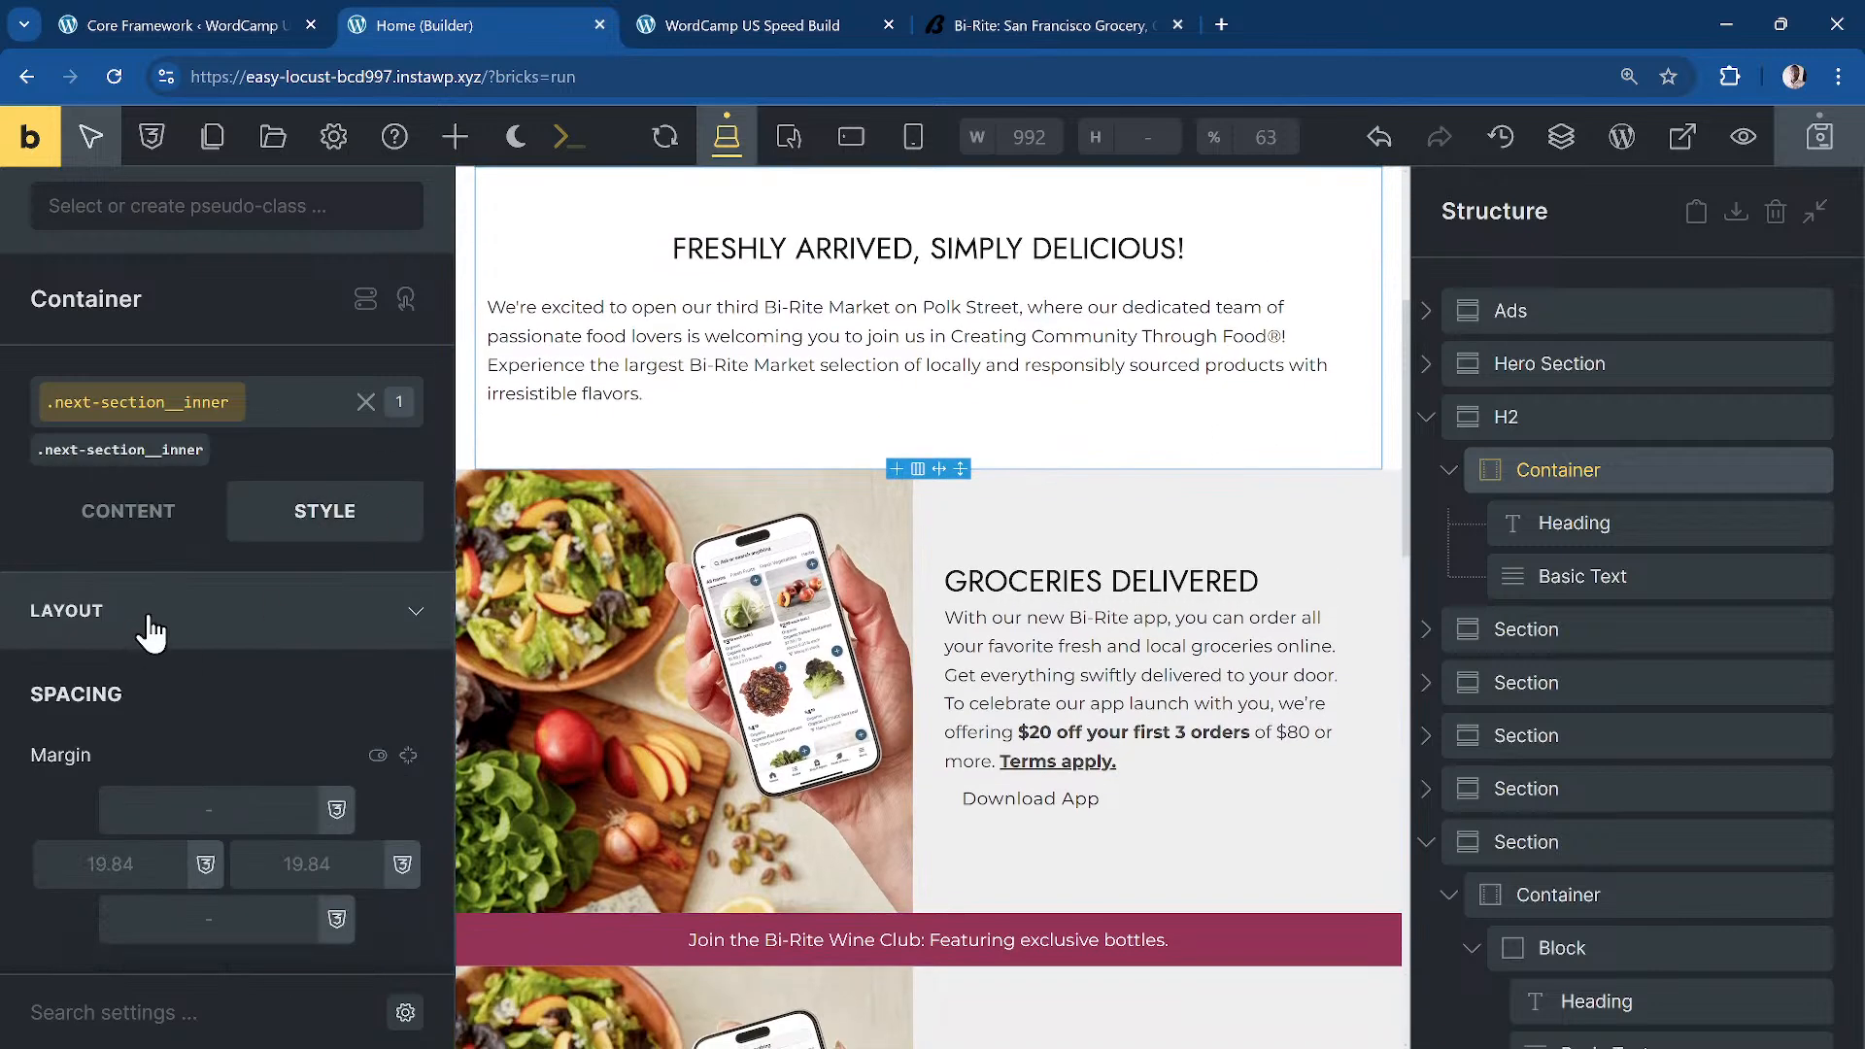
click(146, 622)
click(235, 632)
scroll(235, 767, down, 3)
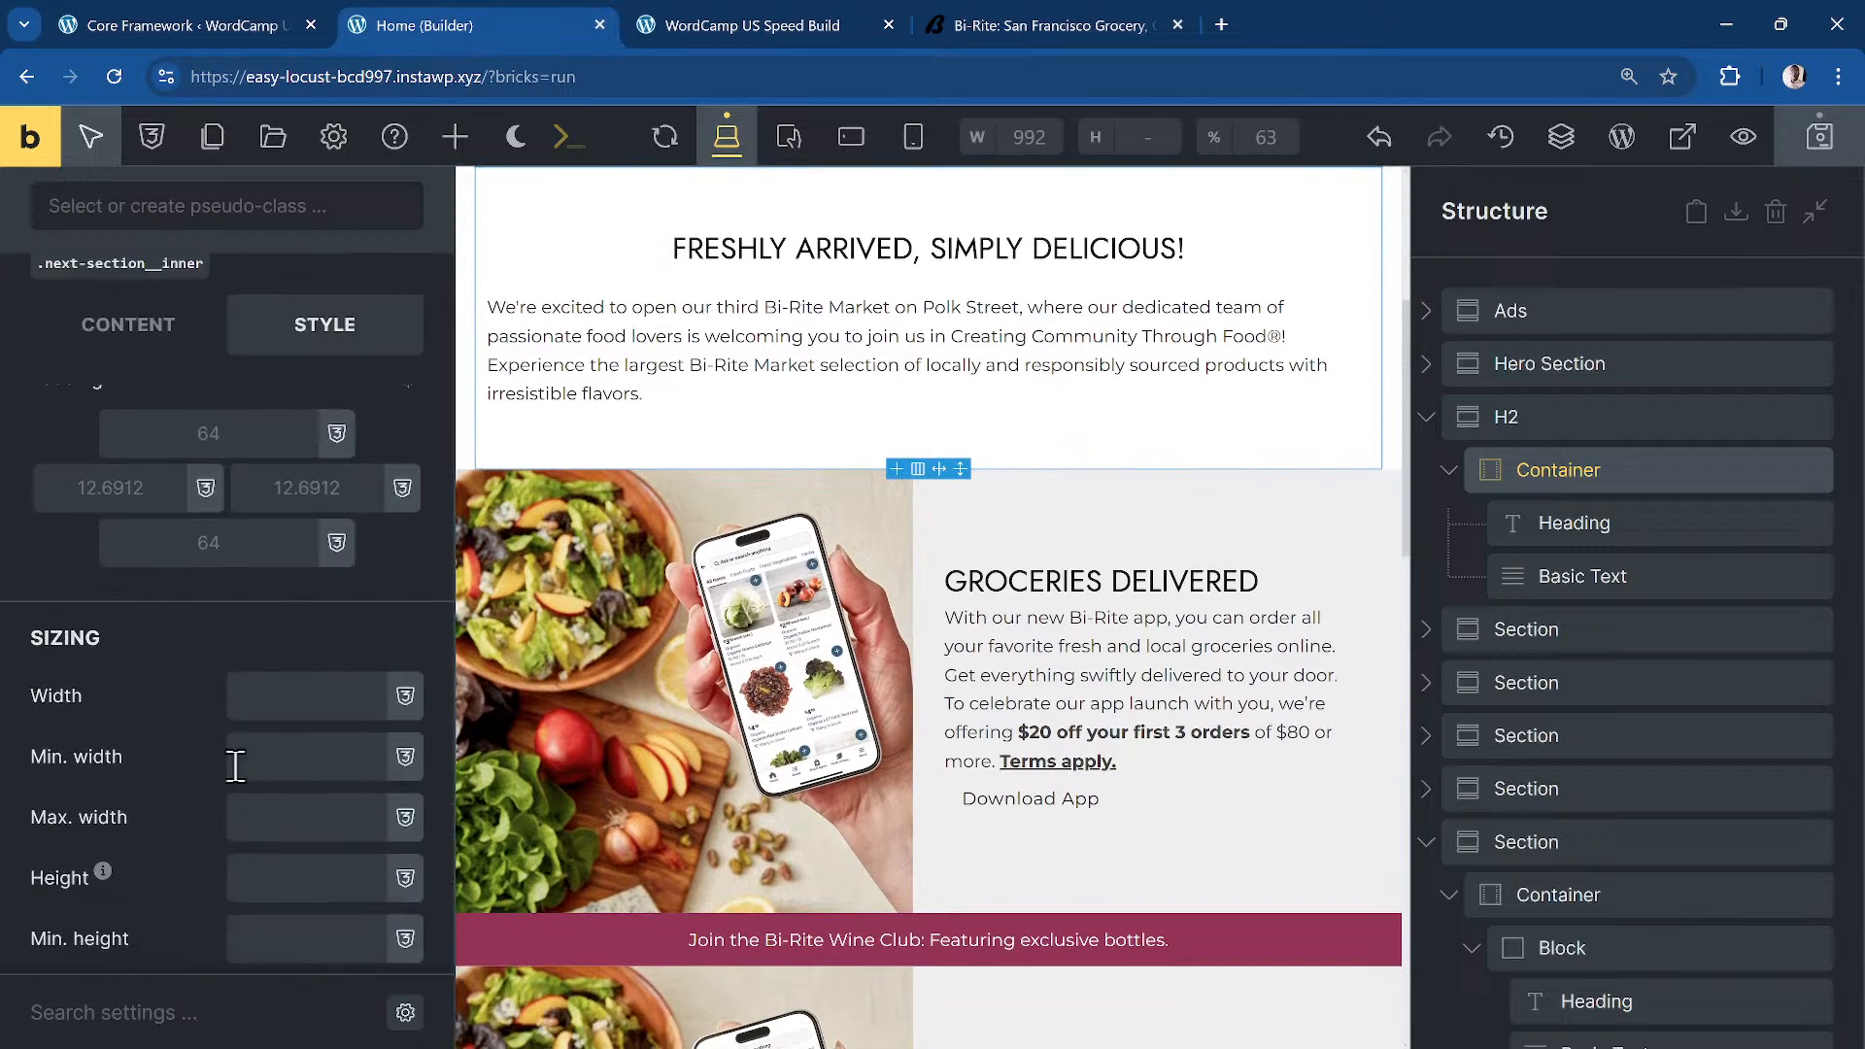
click(301, 696)
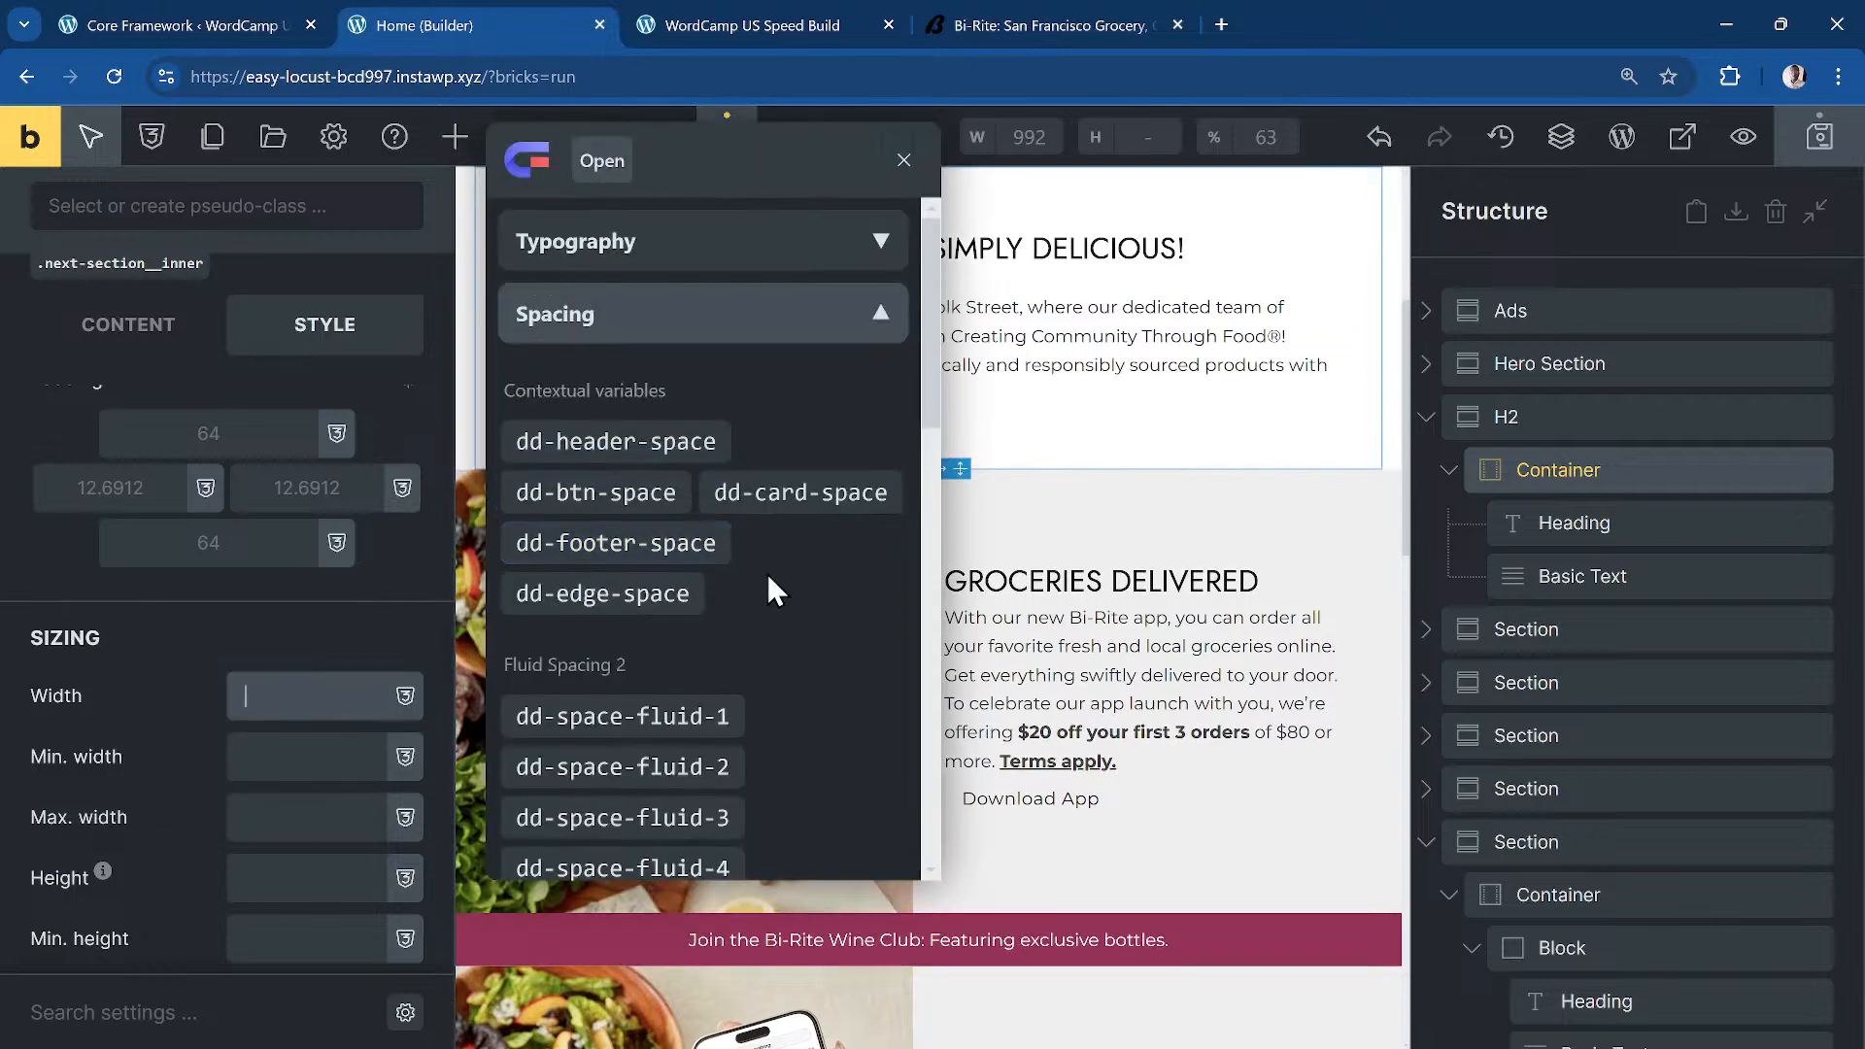
scroll(792, 588, down, 5)
scroll(791, 587, down, 5)
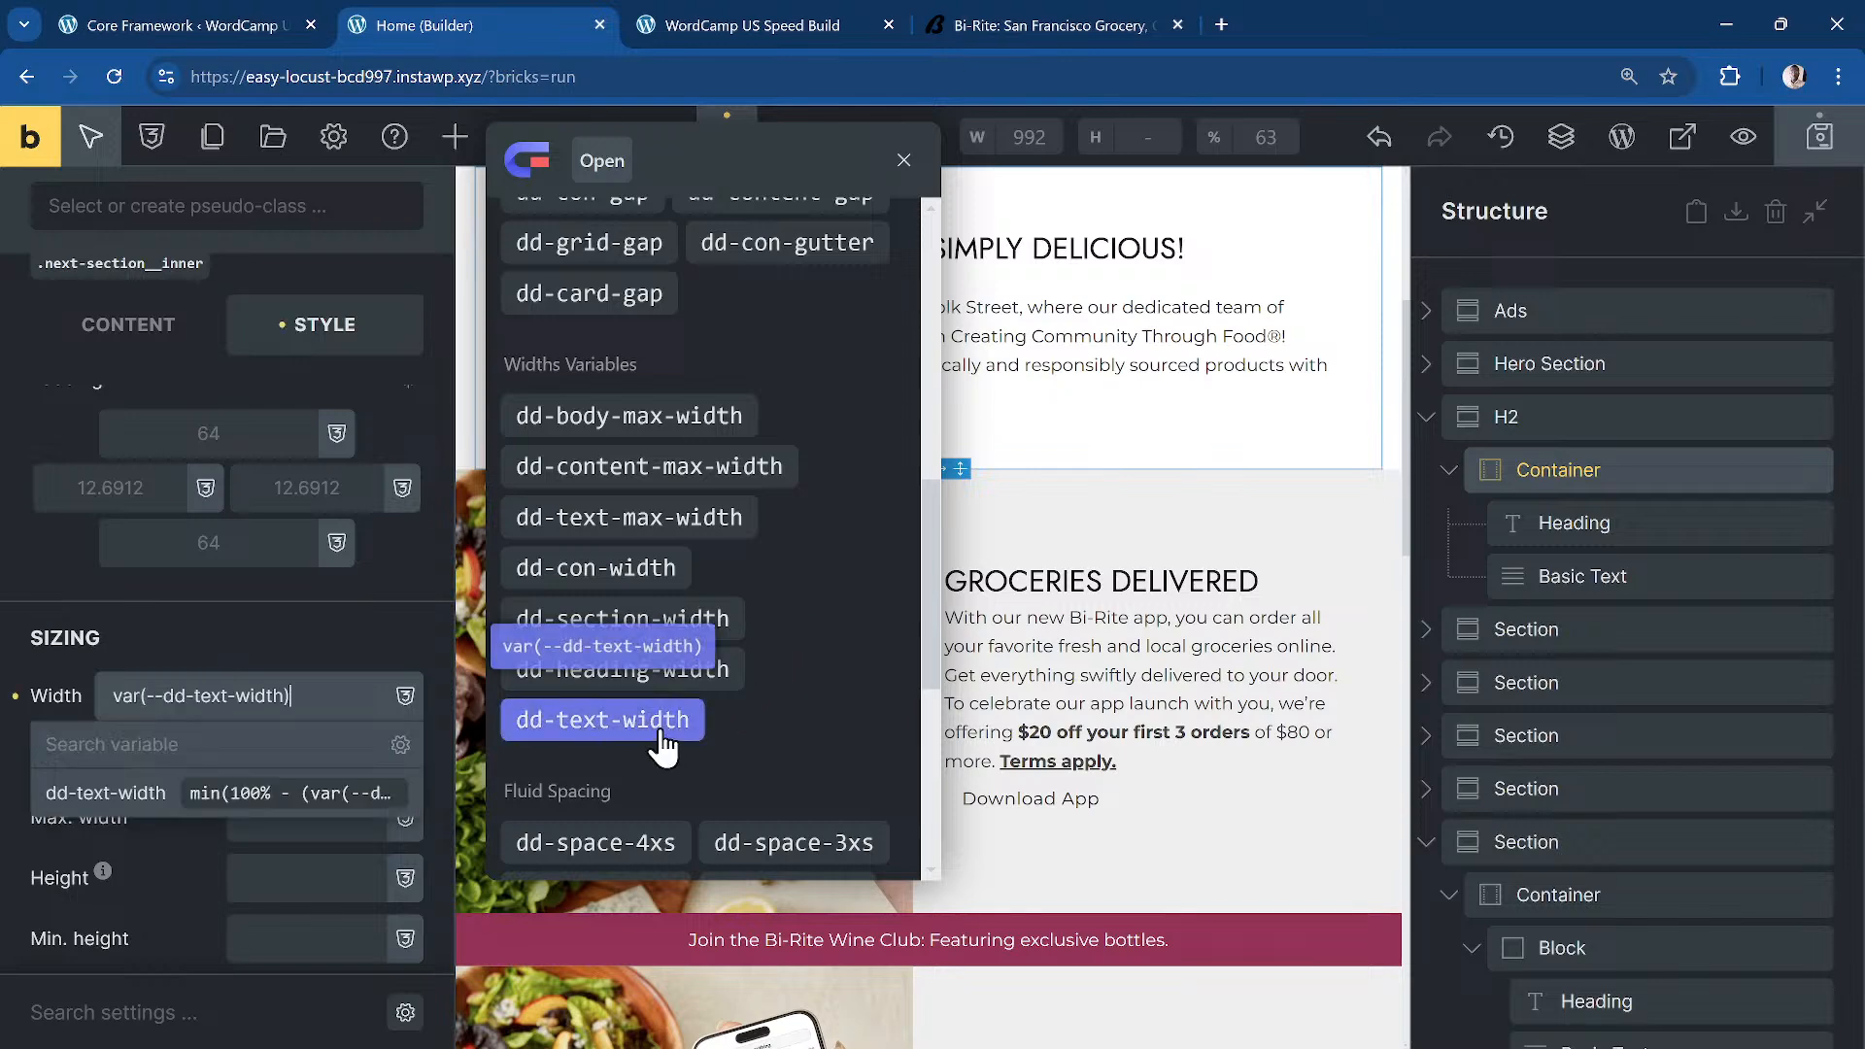
click(622, 720)
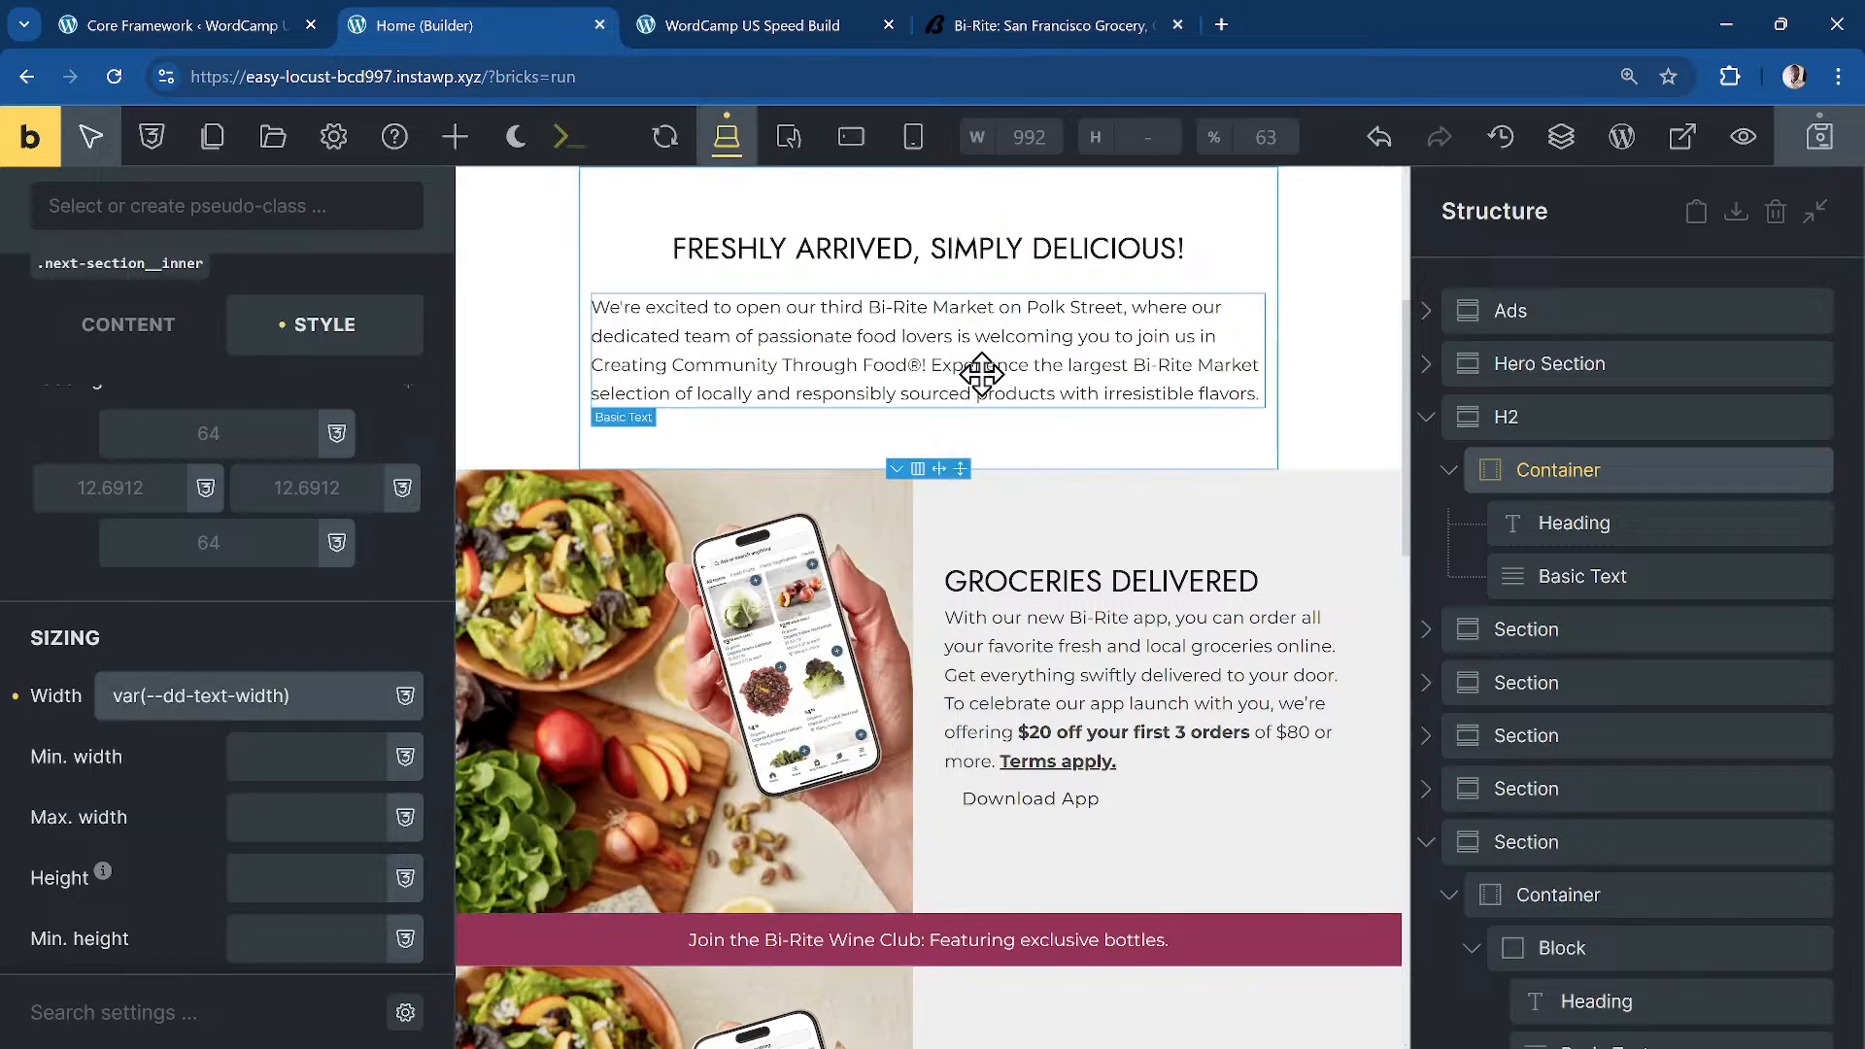
Step: Reload the WordCamp US Speed Build preview to see the narrower Freshly Arrived text column
click(738, 27)
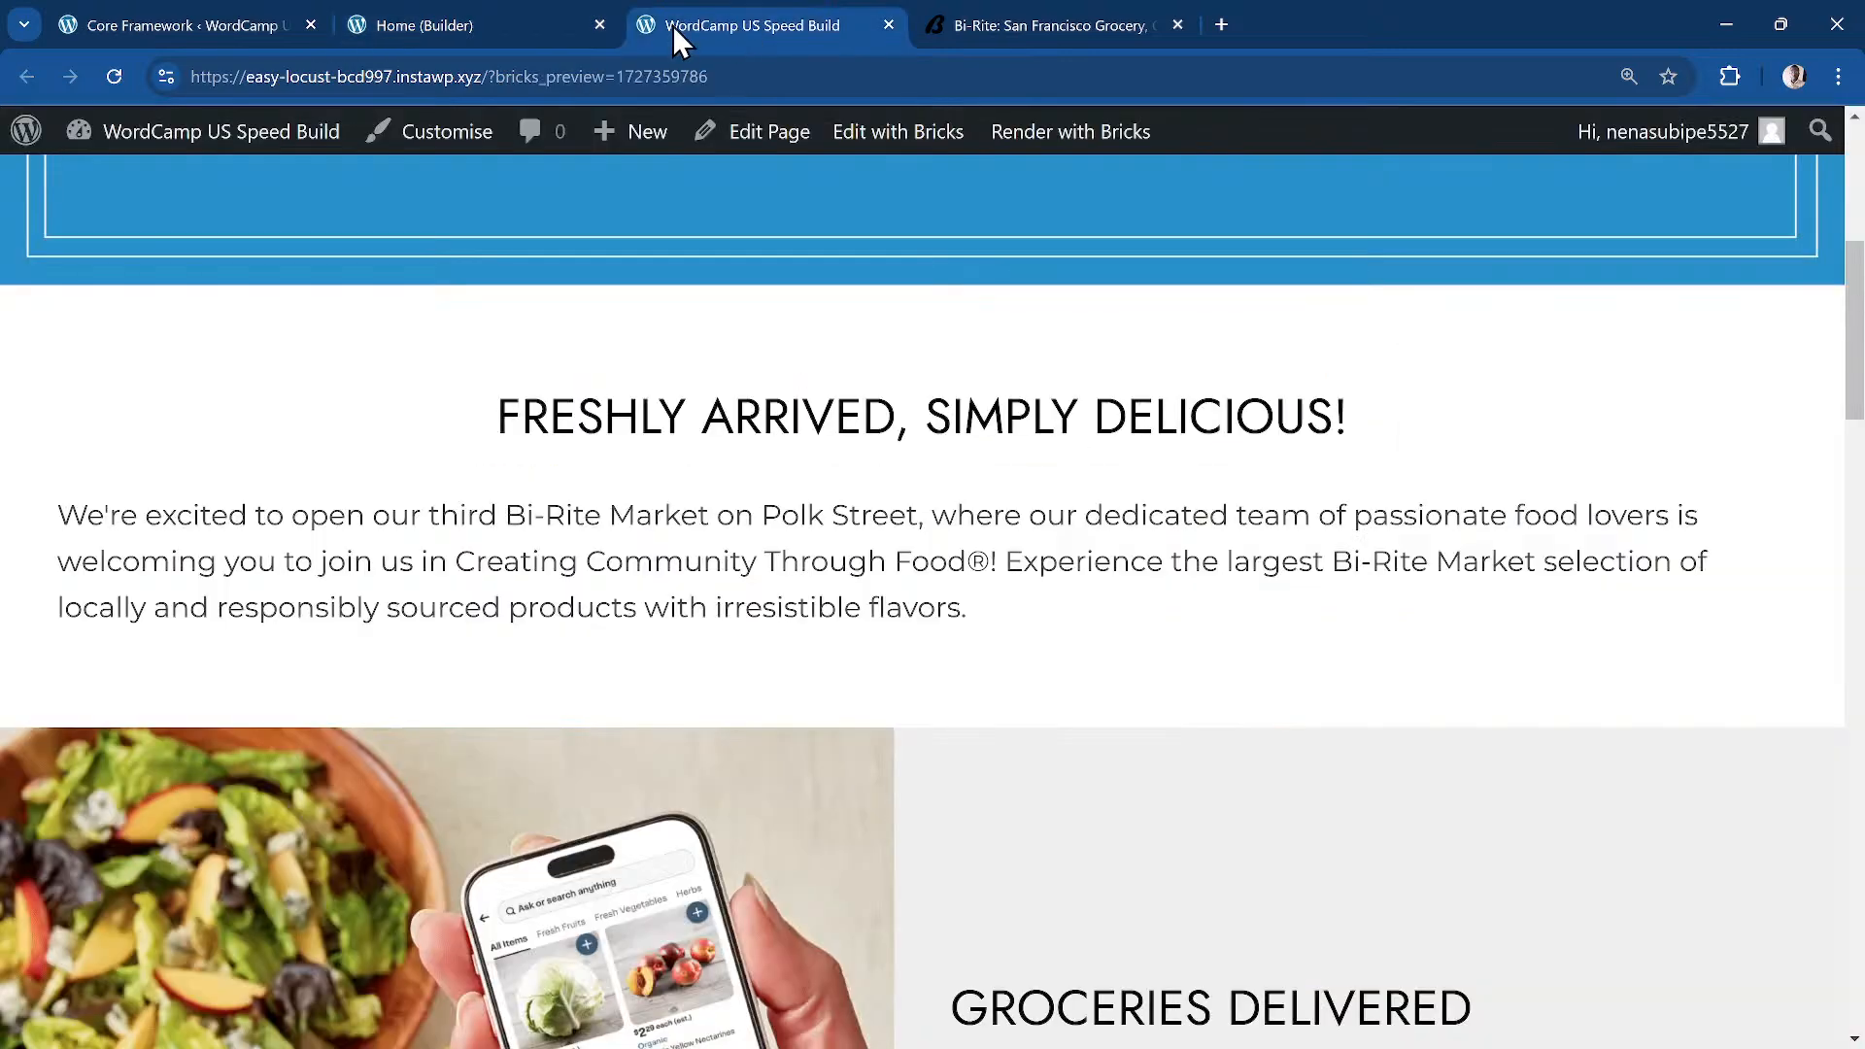
click(113, 85)
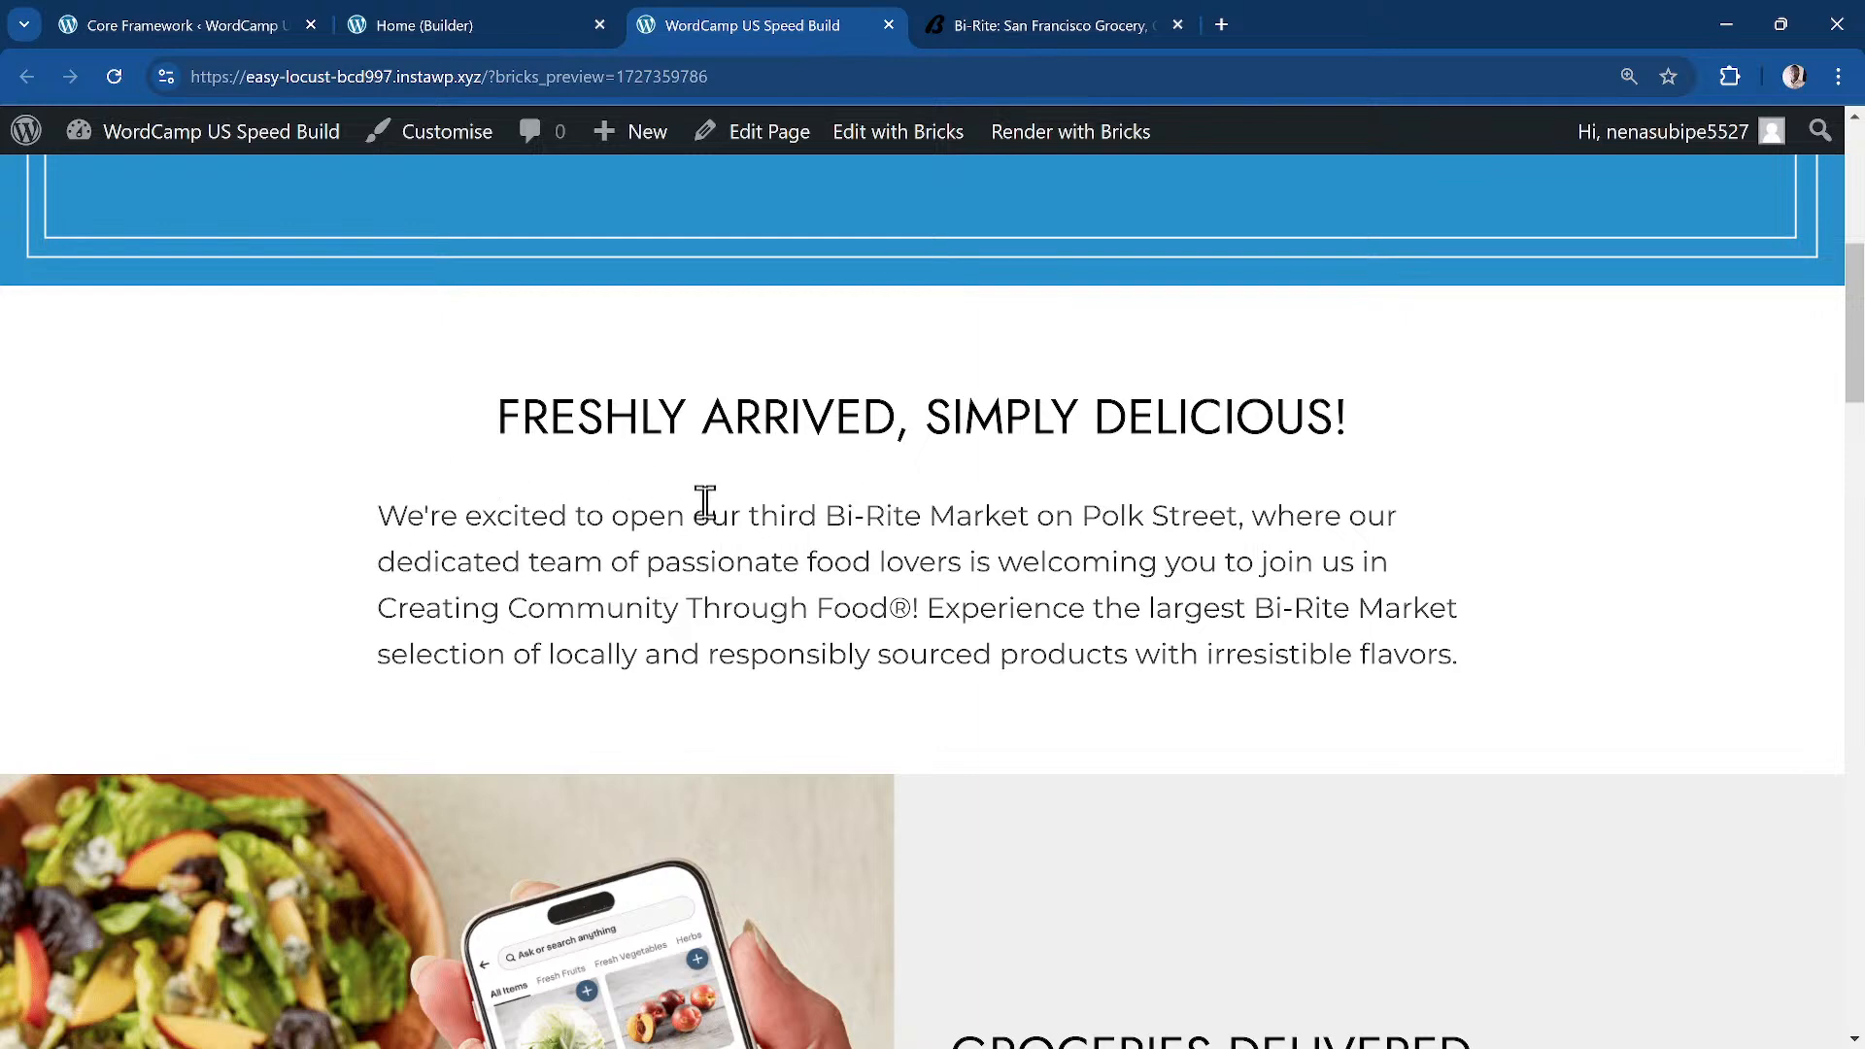
scroll(632, 461, up, 3)
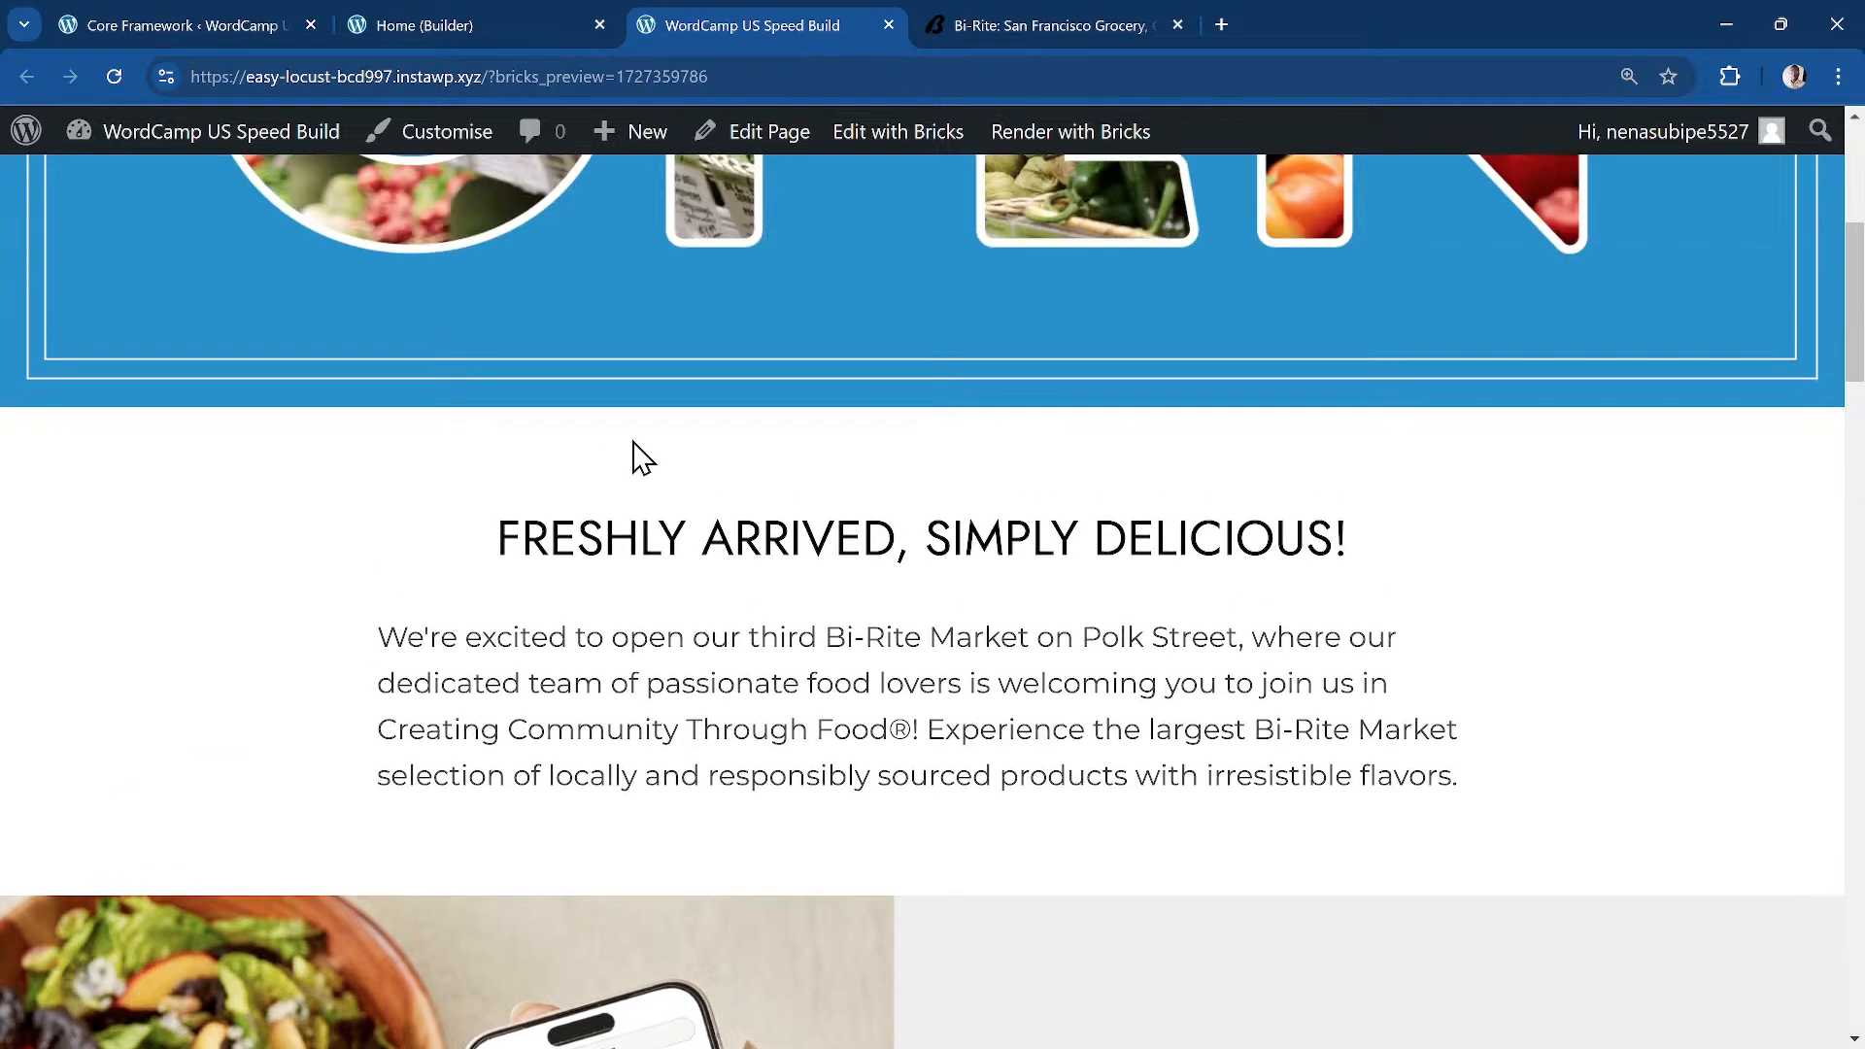
scroll(633, 467, down, 9)
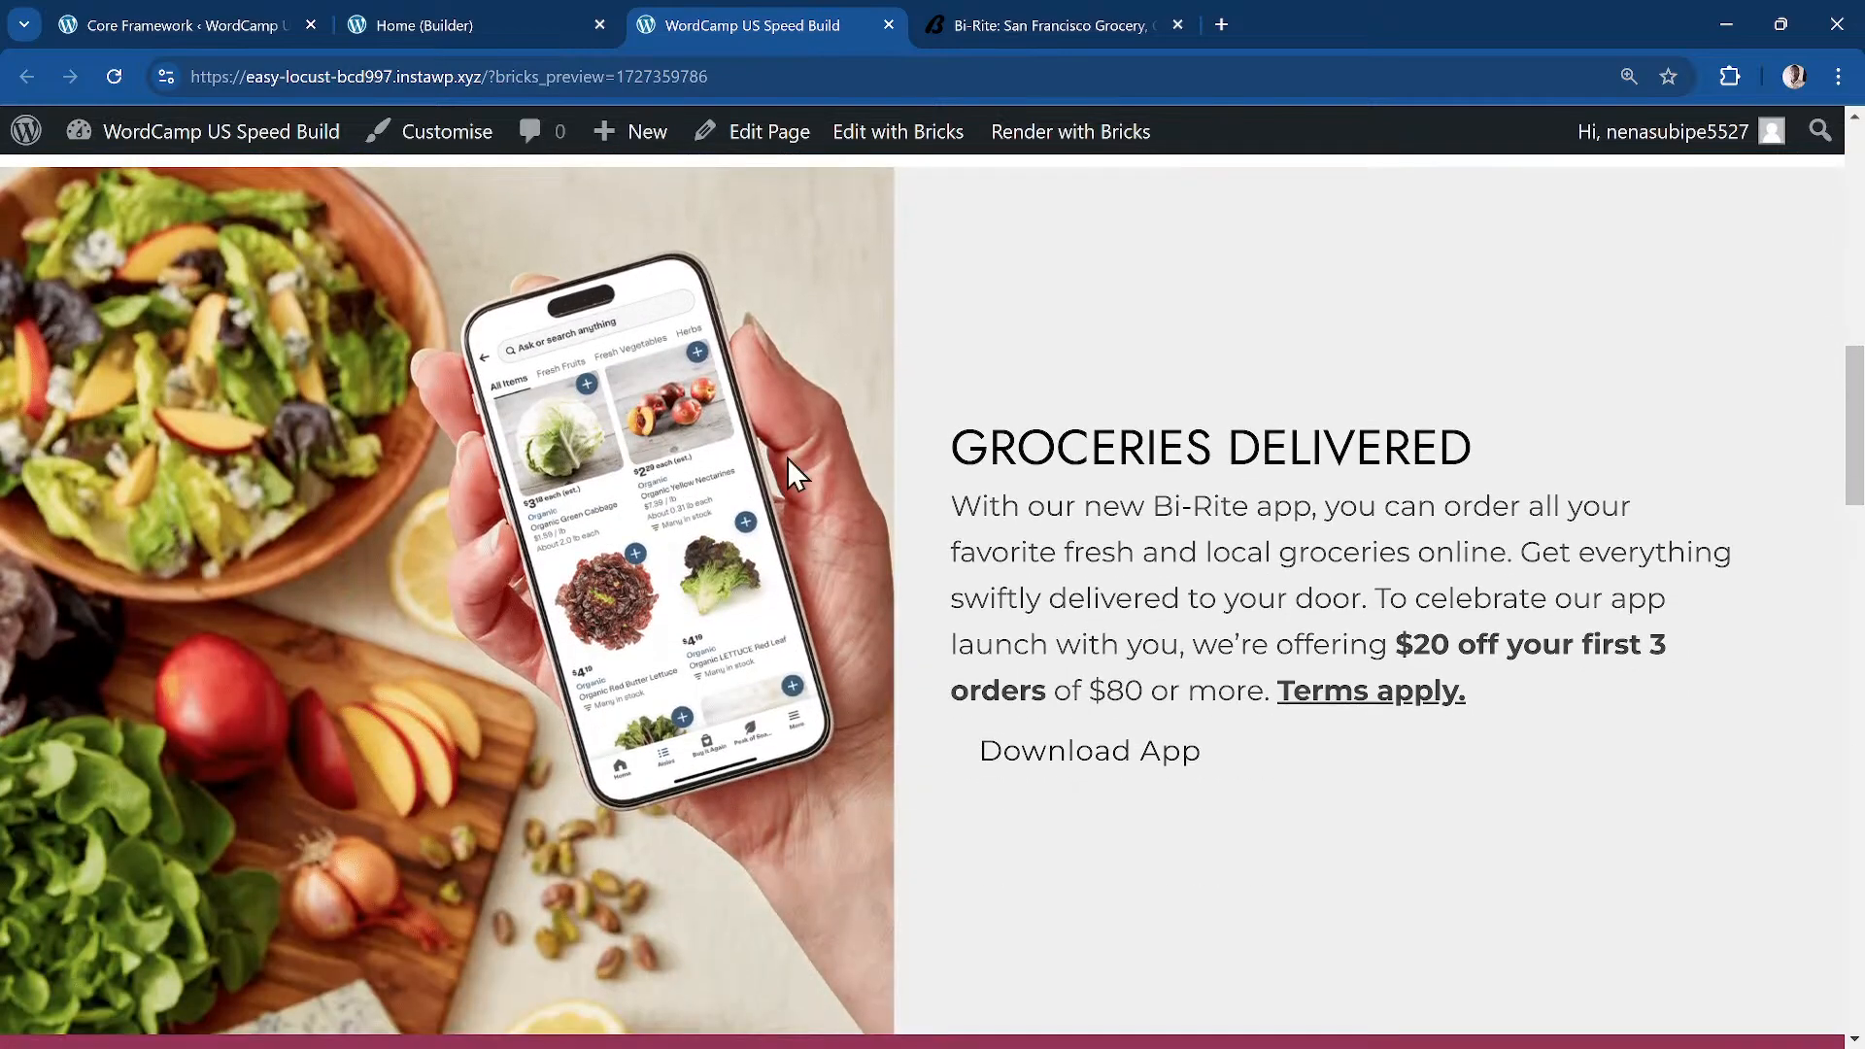
scroll(805, 491, up, 1)
scroll(804, 490, down, 1)
scroll(1700, 361, up, 10)
scroll(1703, 351, down, 10)
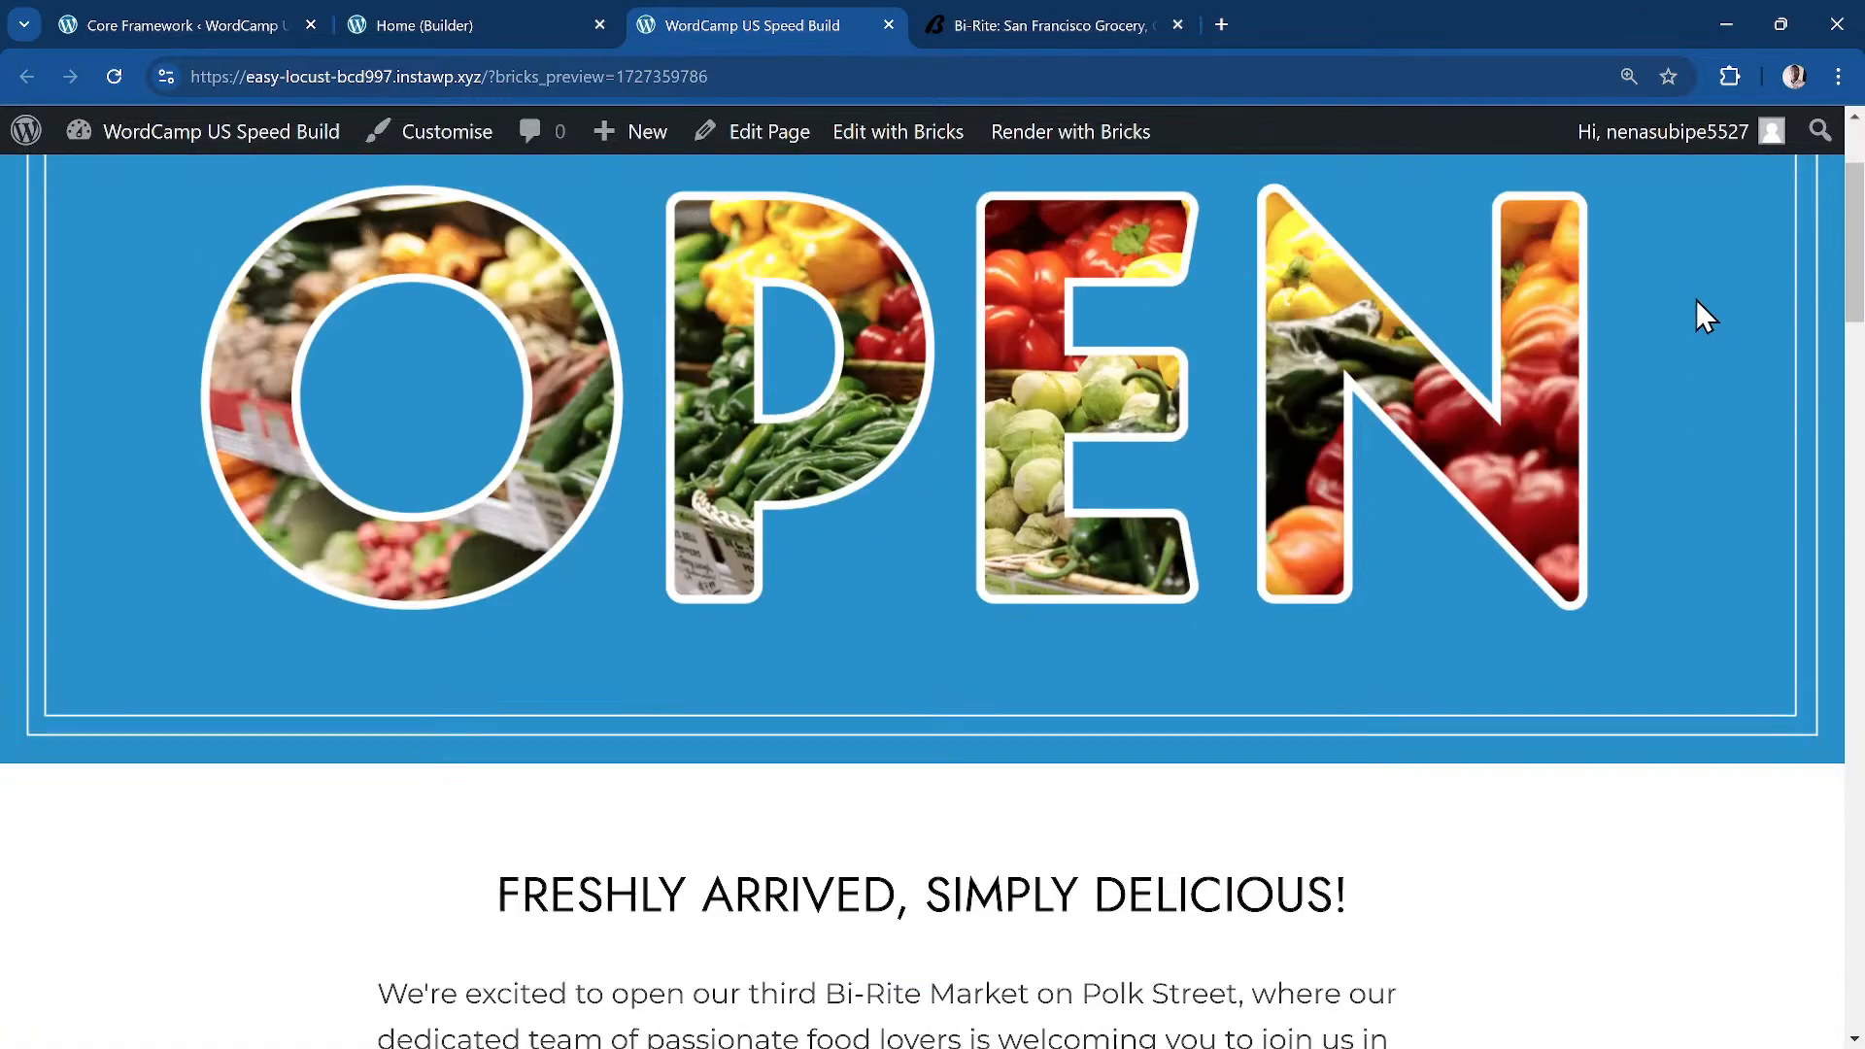
scroll(1705, 323, down, 5)
scroll(1705, 322, up, 14)
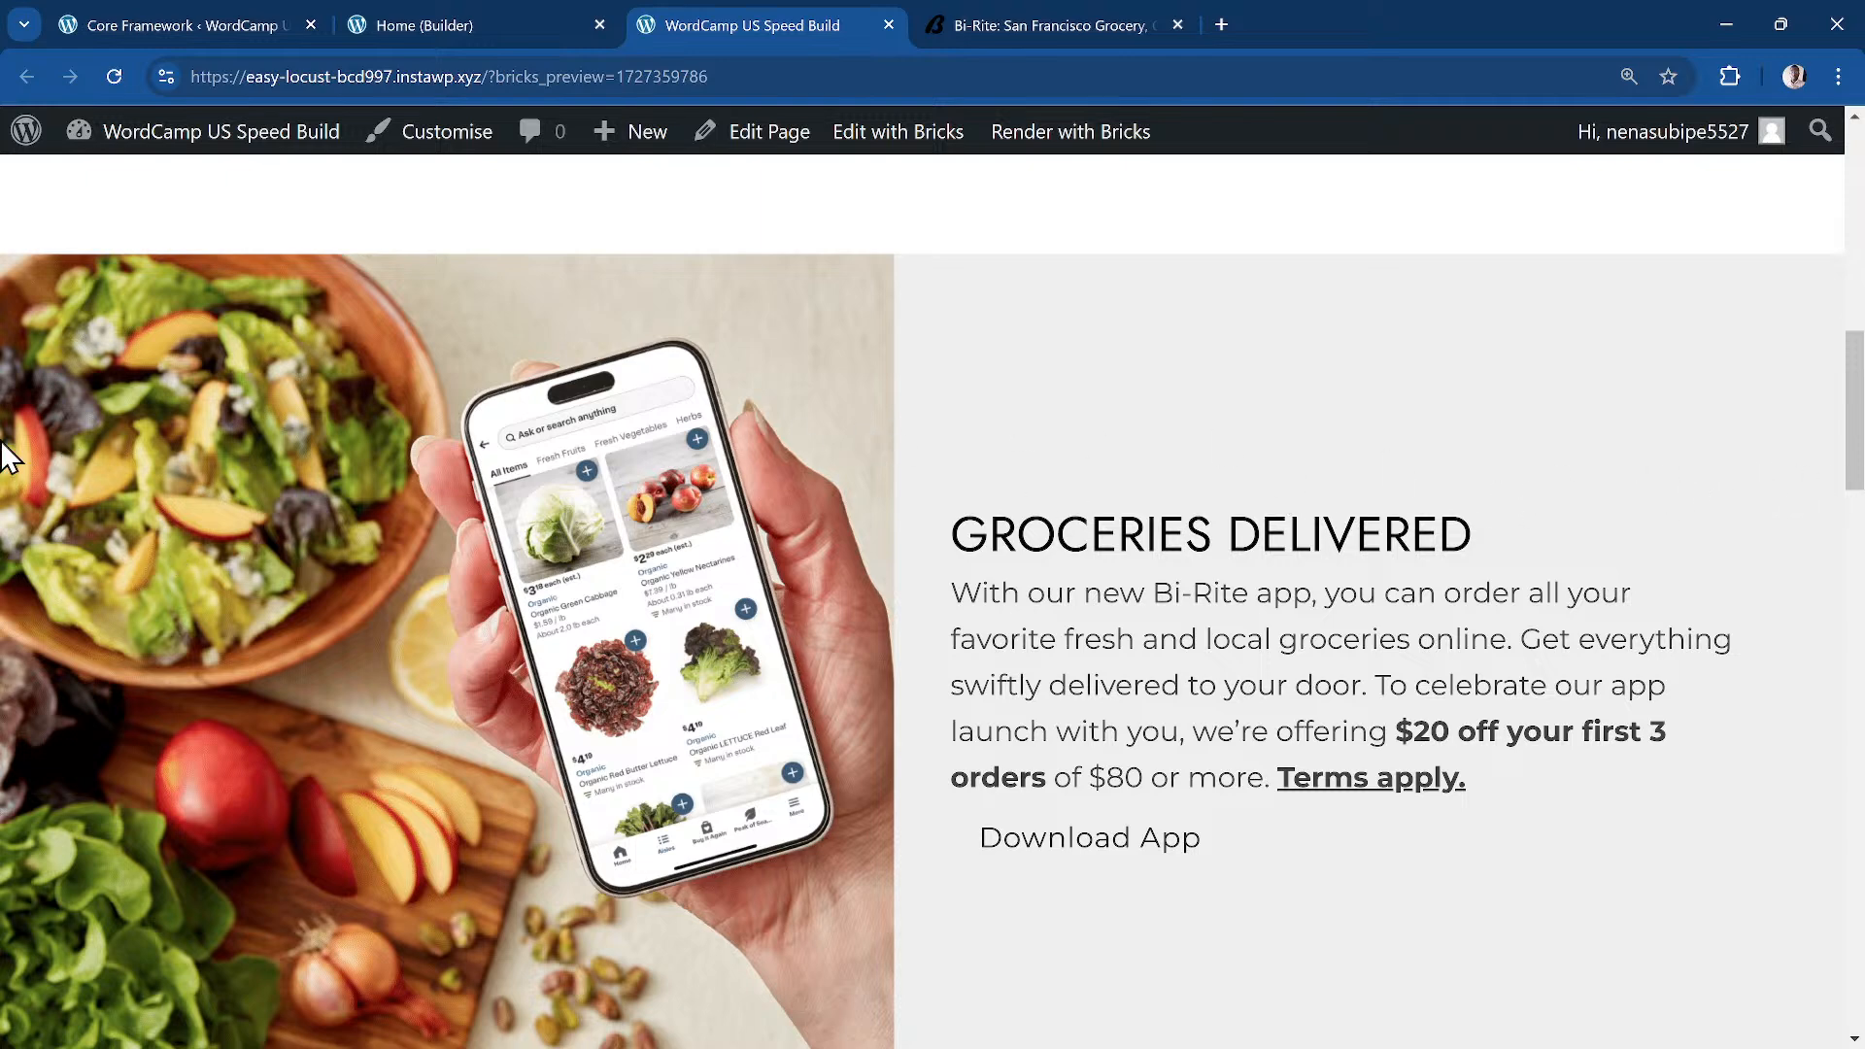
Step: Inspect the phone image and narrow the emulated viewport to 685 px to see the section stack
right_click(824, 307)
click(934, 636)
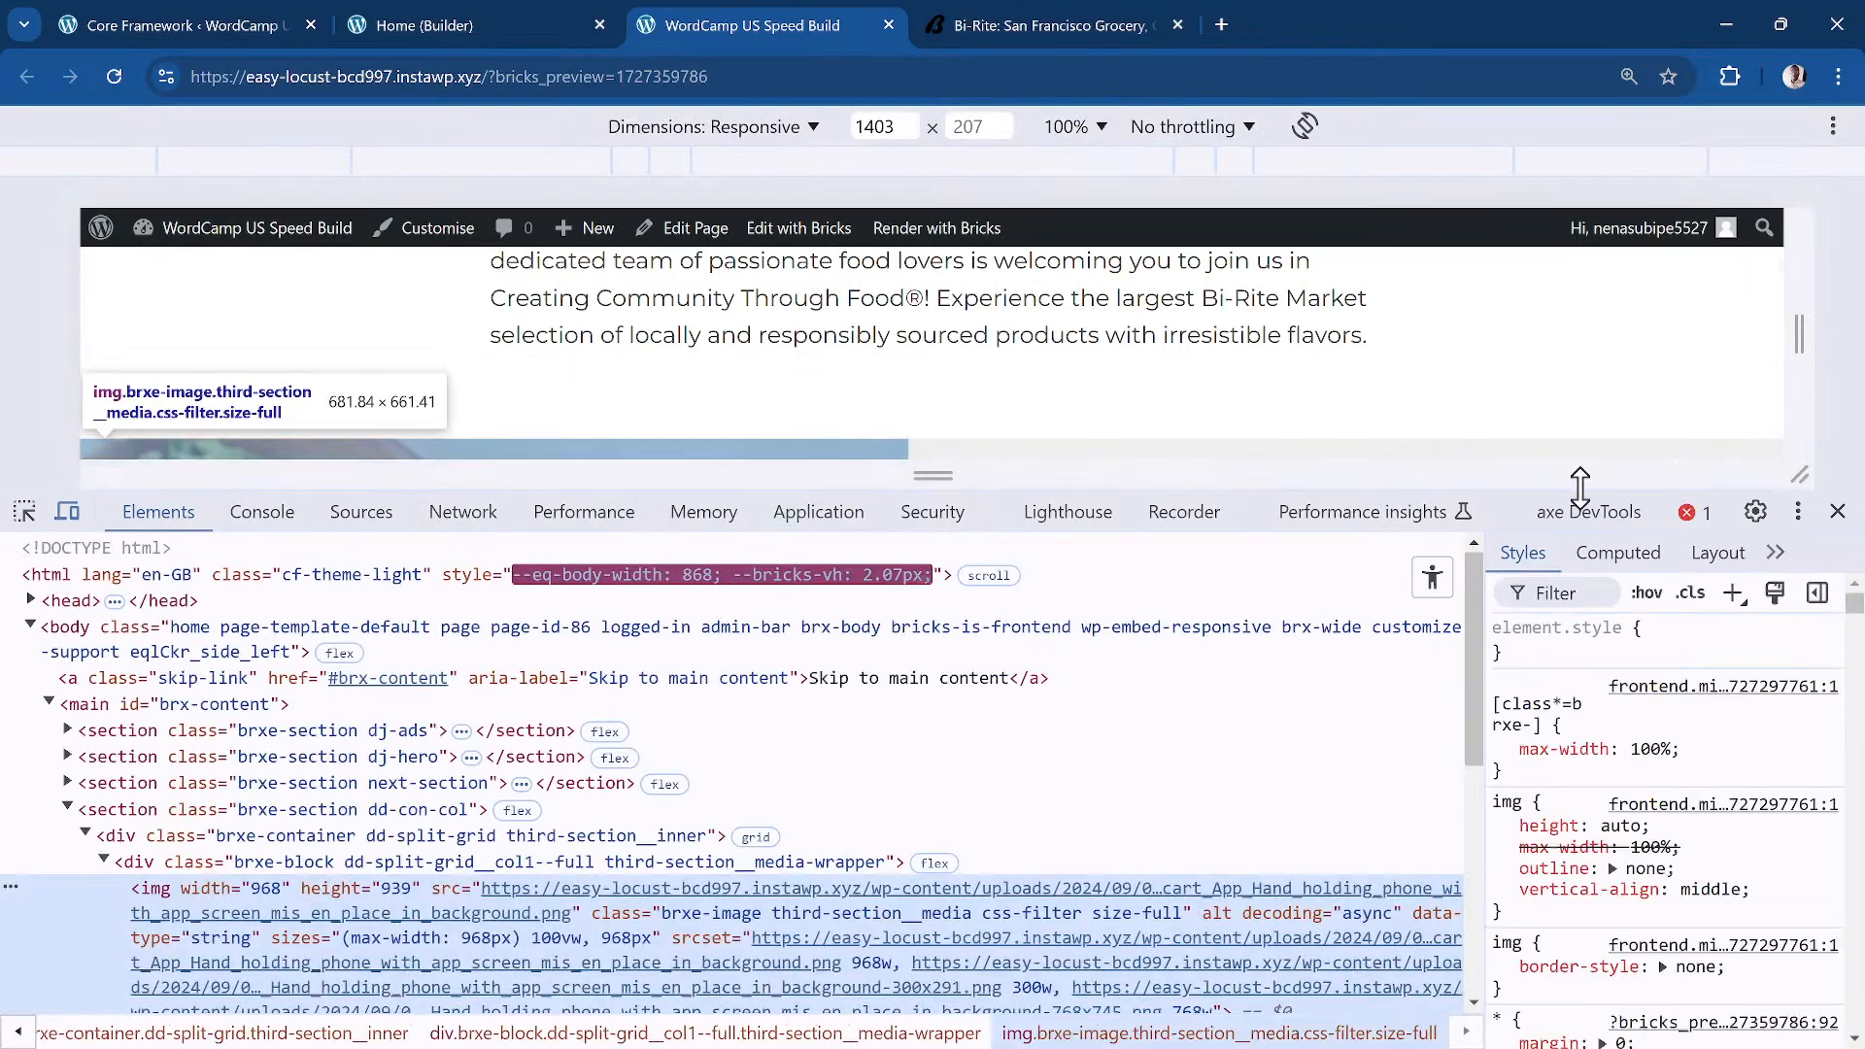
drag(1668, 491, 1609, 951)
drag(1810, 542, 1370, 569)
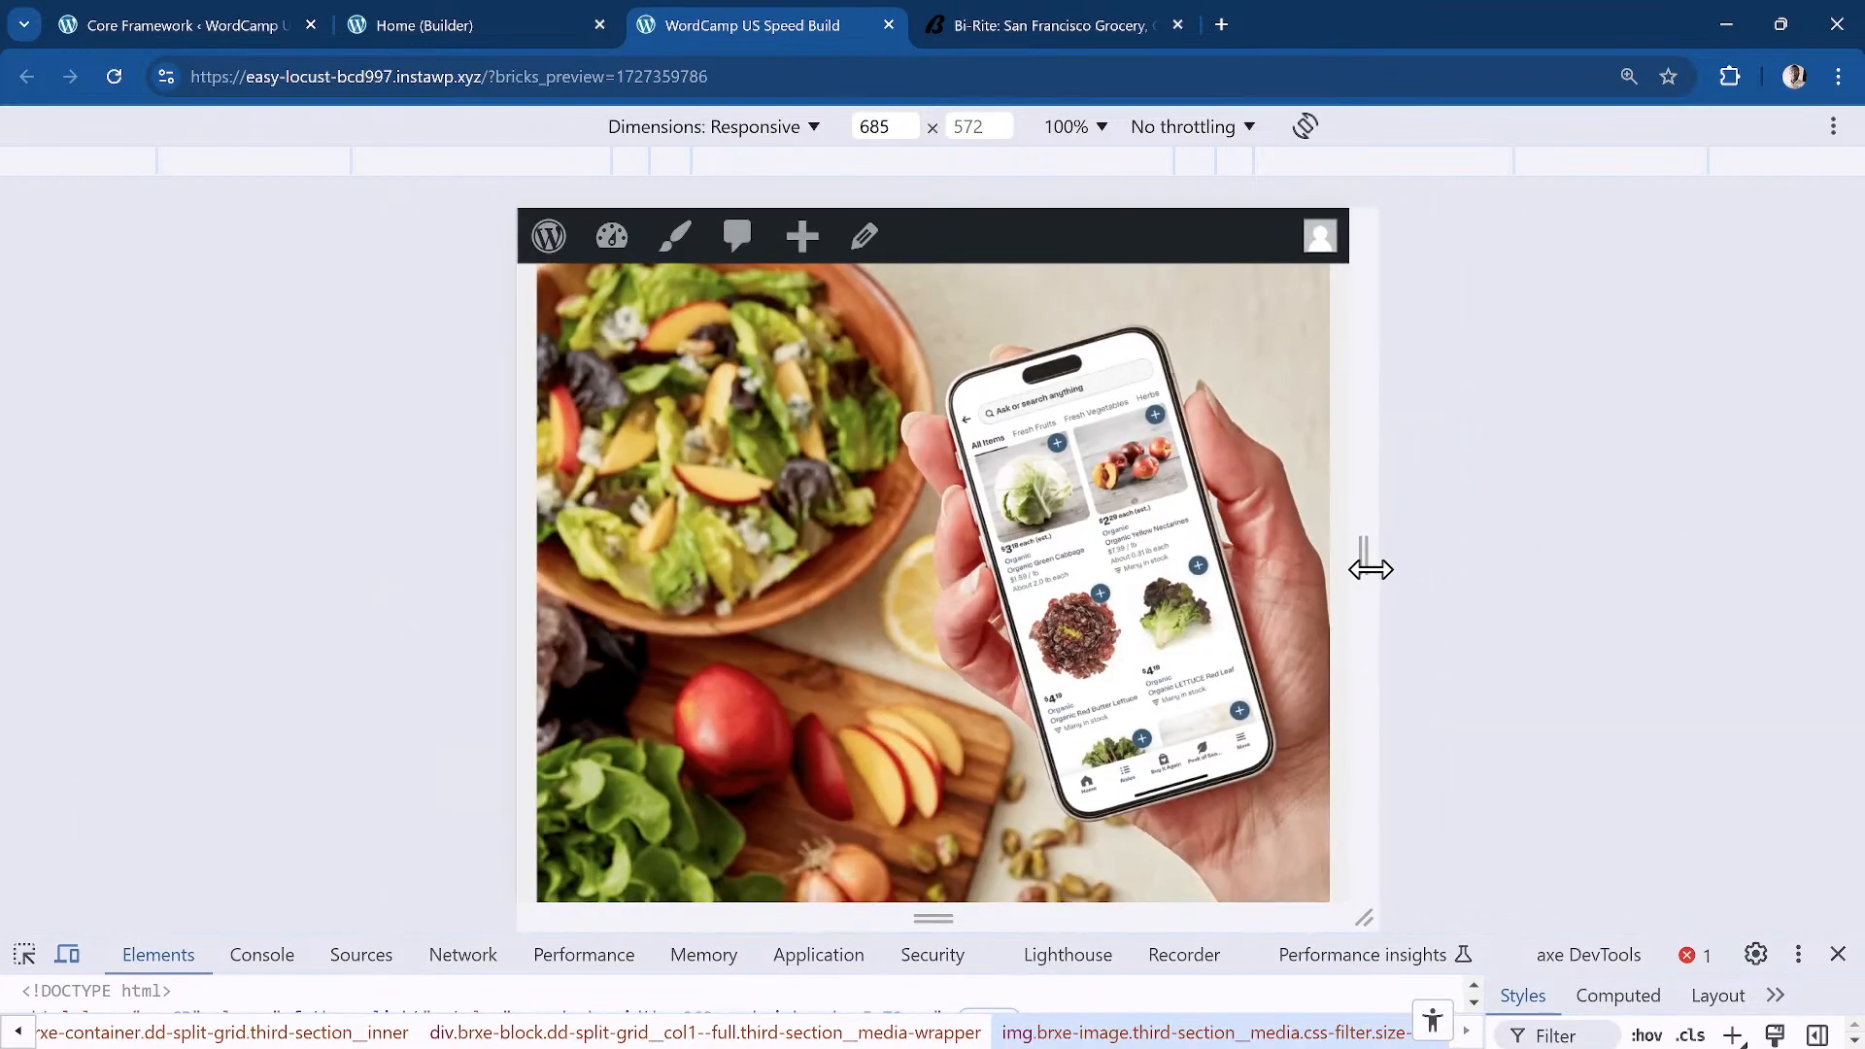
scroll(1041, 595, down, 5)
scroll(680, 448, up, 6)
scroll(854, 422, down, 5)
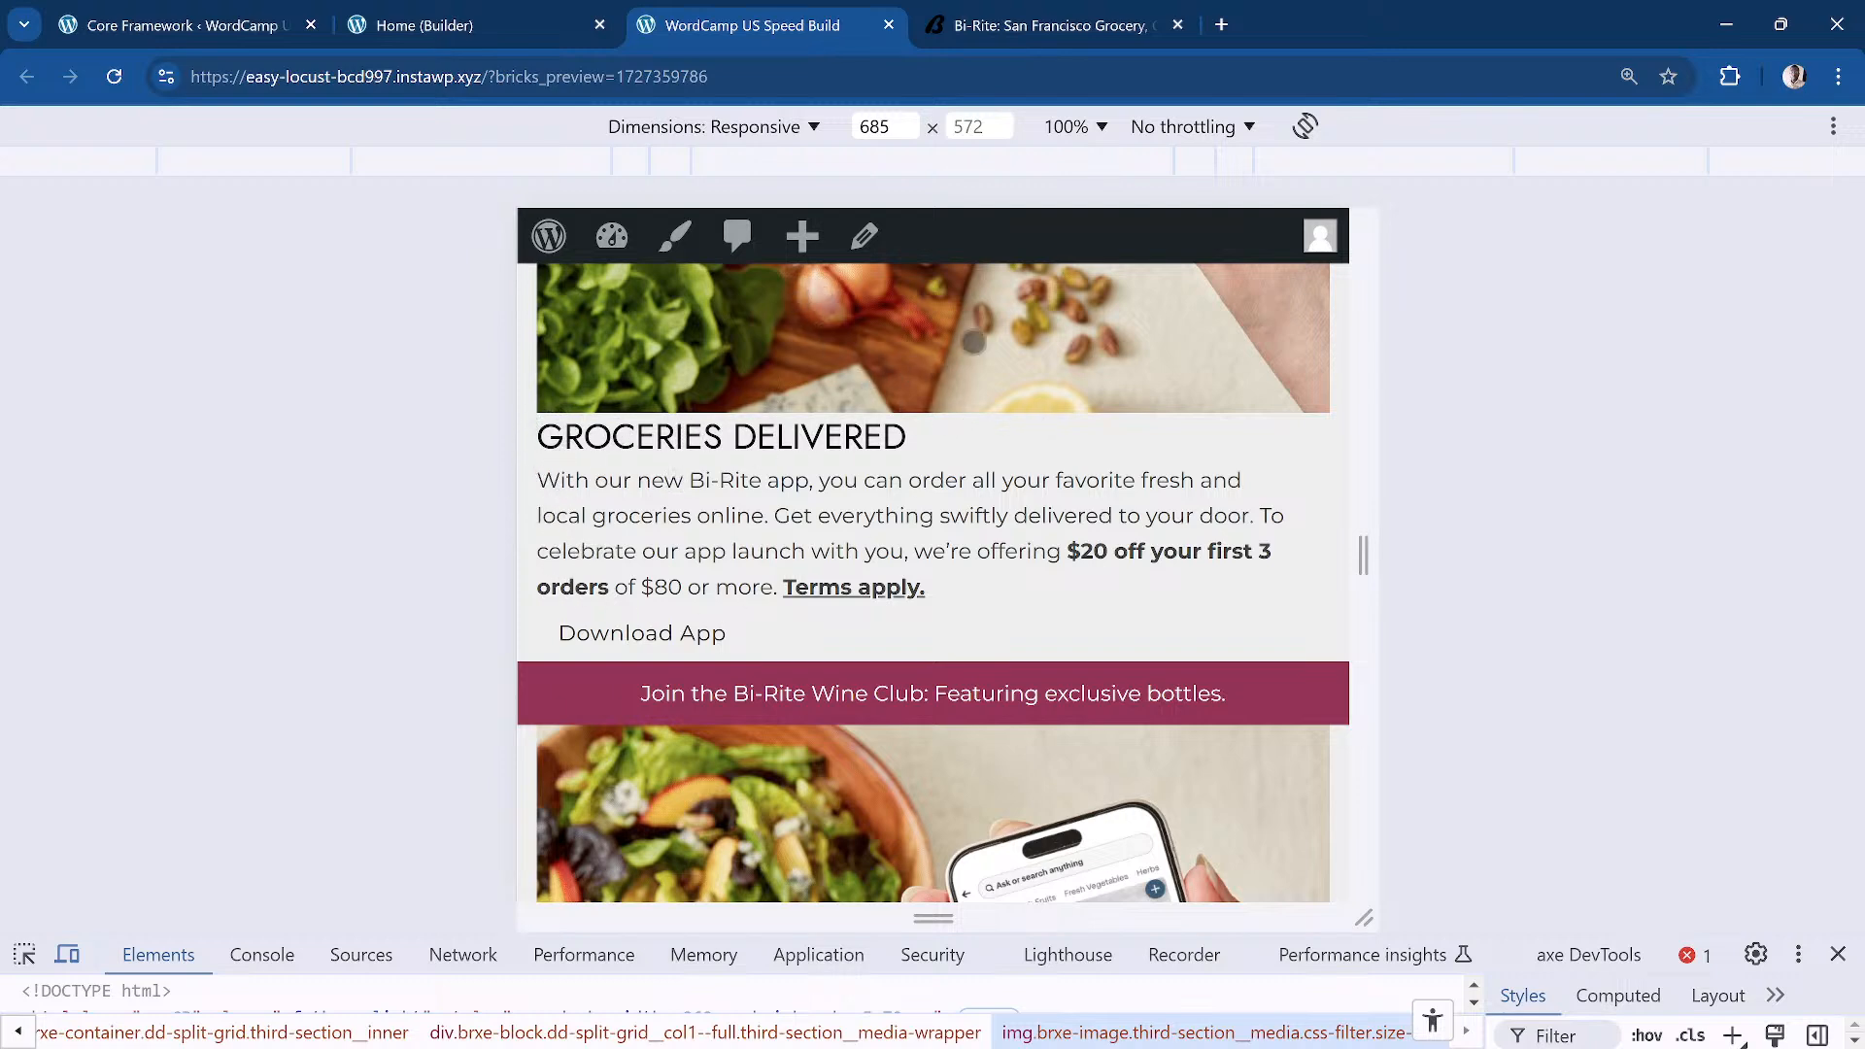
scroll(953, 357, up, 3)
scroll(972, 356, down, 2)
scroll(1030, 359, up, 1)
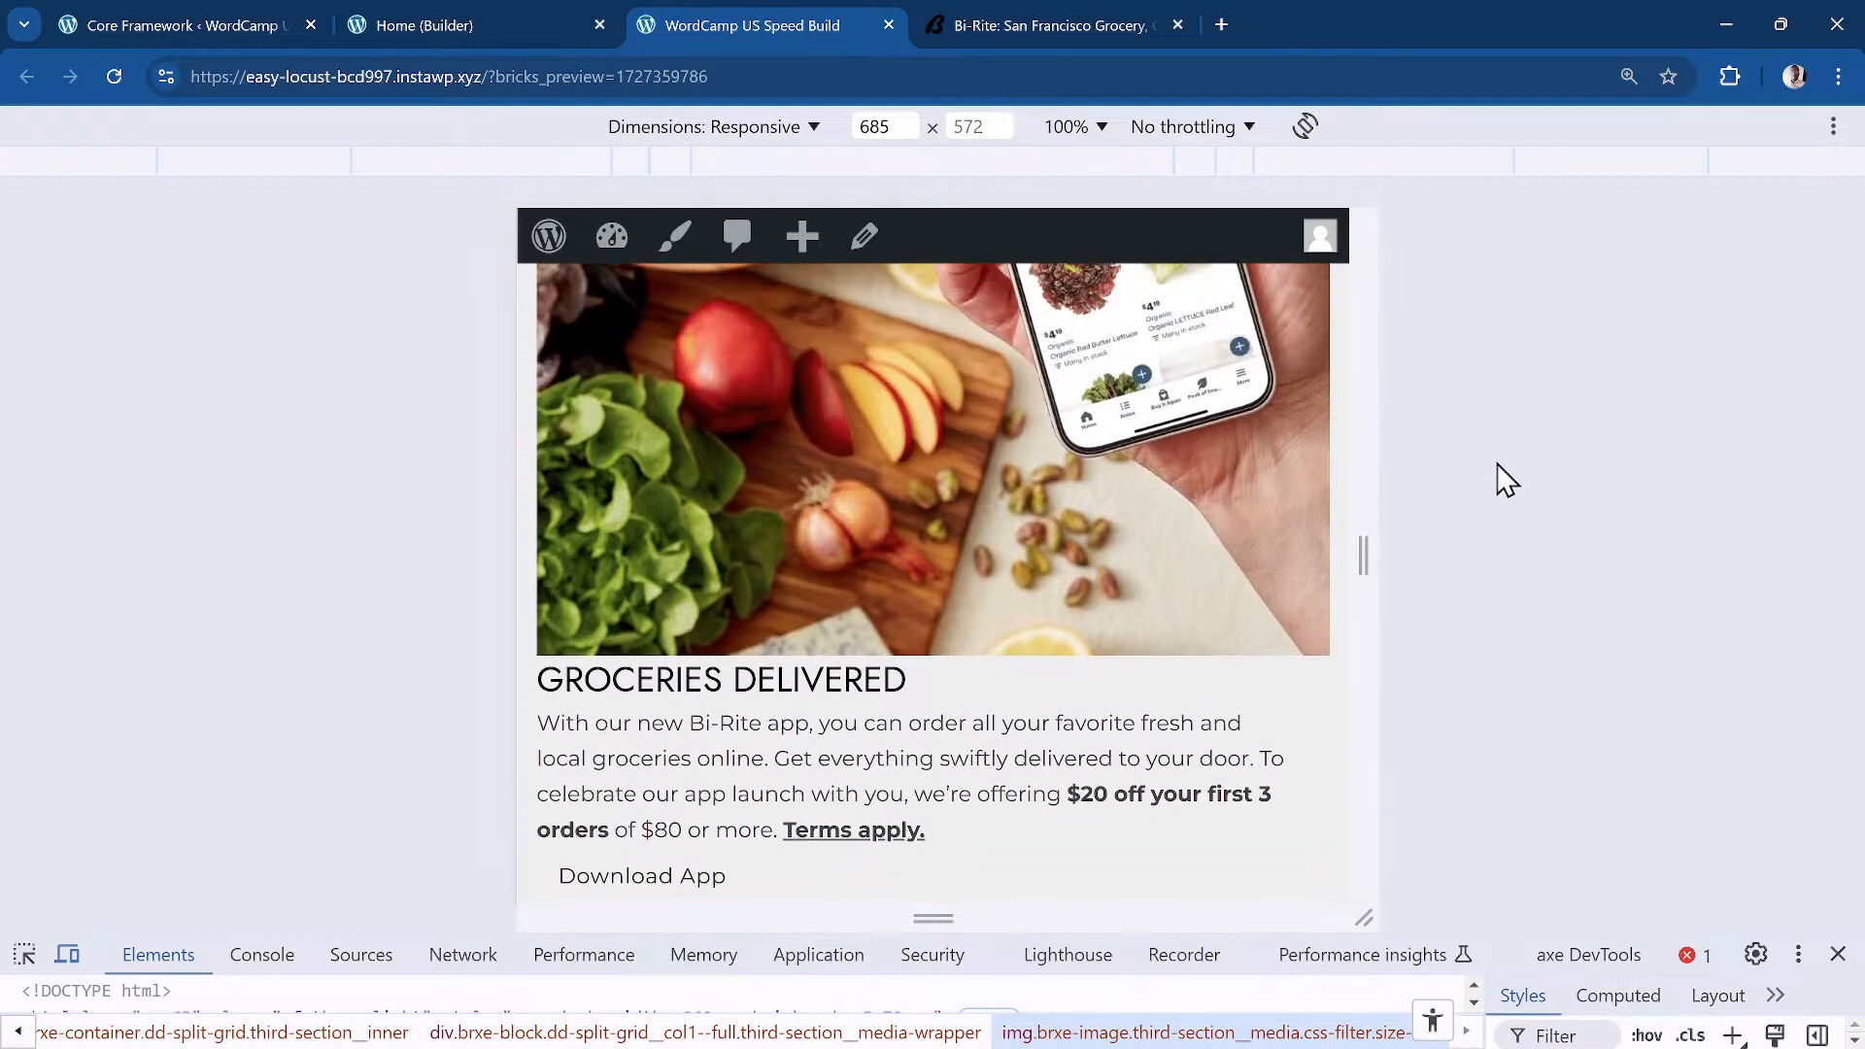
Step: Widen the emulated viewport back to 1486 px and scroll through the Groceries Delivered section
drag(1378, 487, 1849, 487)
scroll(1052, 447, up, 3)
scroll(1052, 446, down, 3)
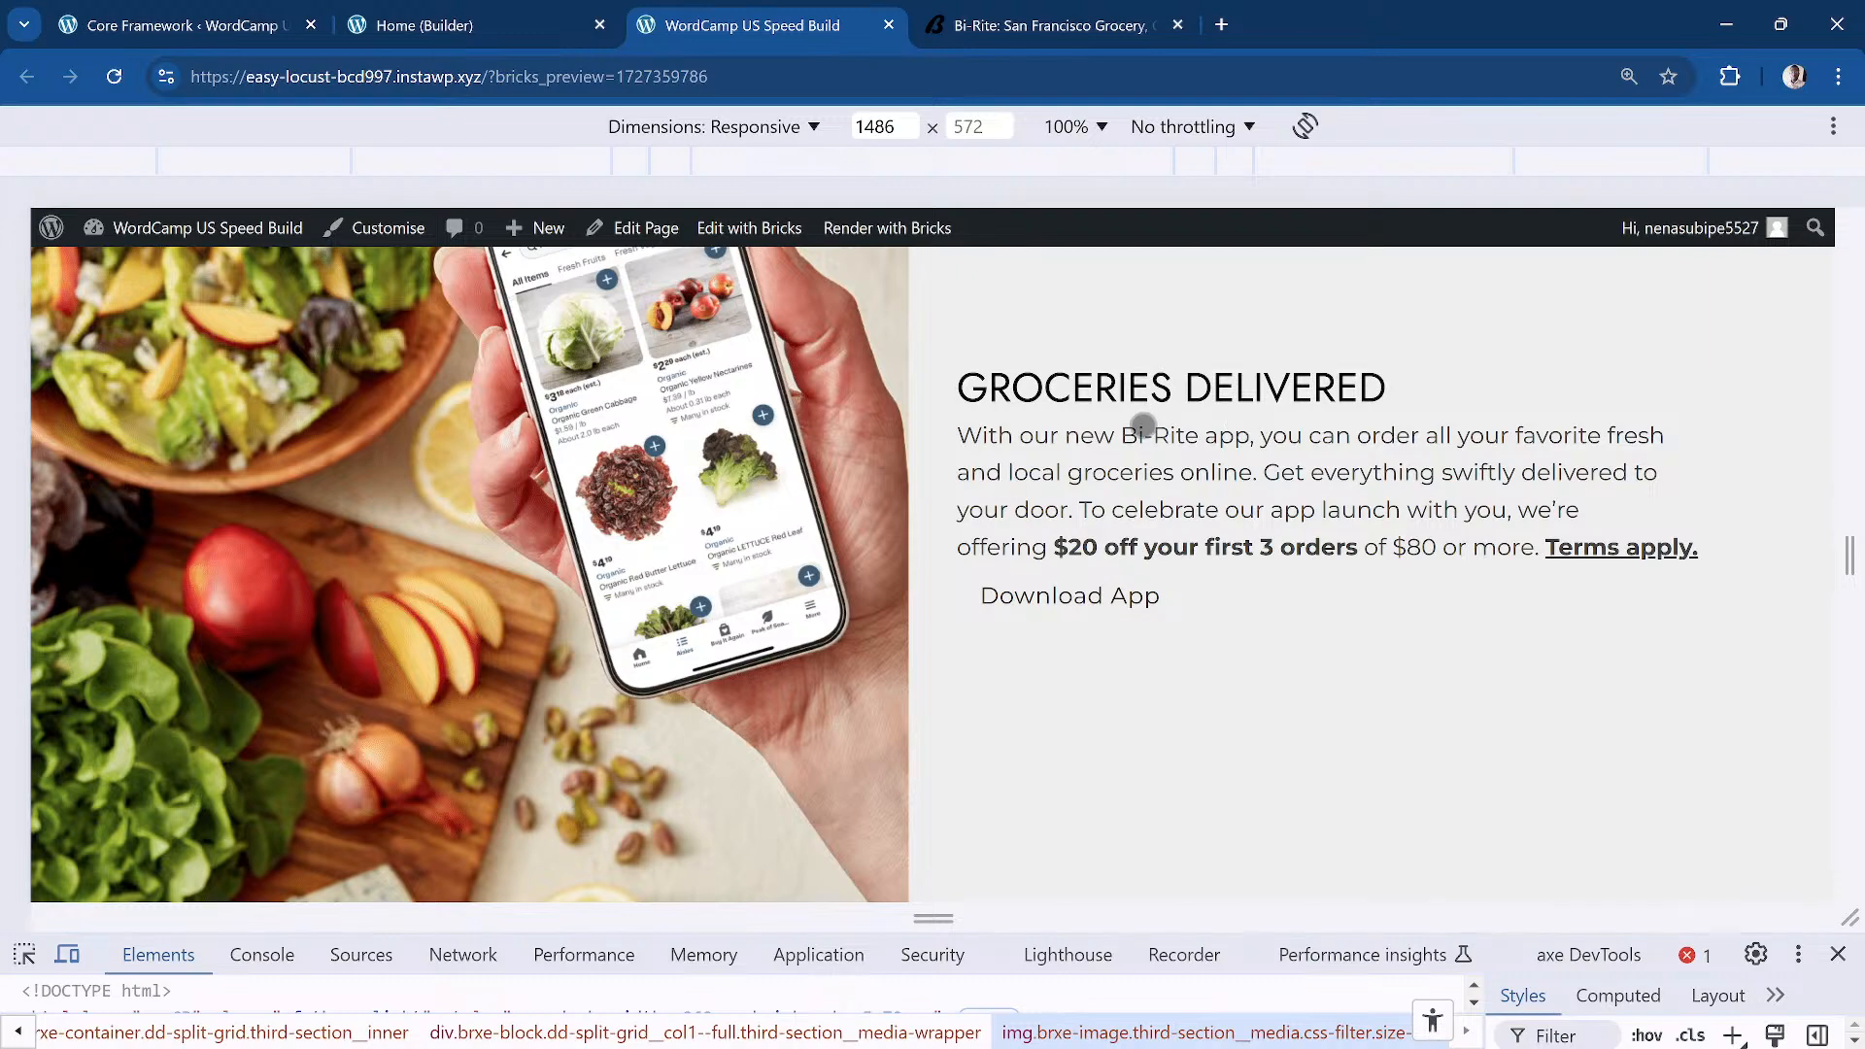
scroll(1127, 452, down, 2)
scroll(1119, 473, up, 6)
scroll(1124, 477, down, 3)
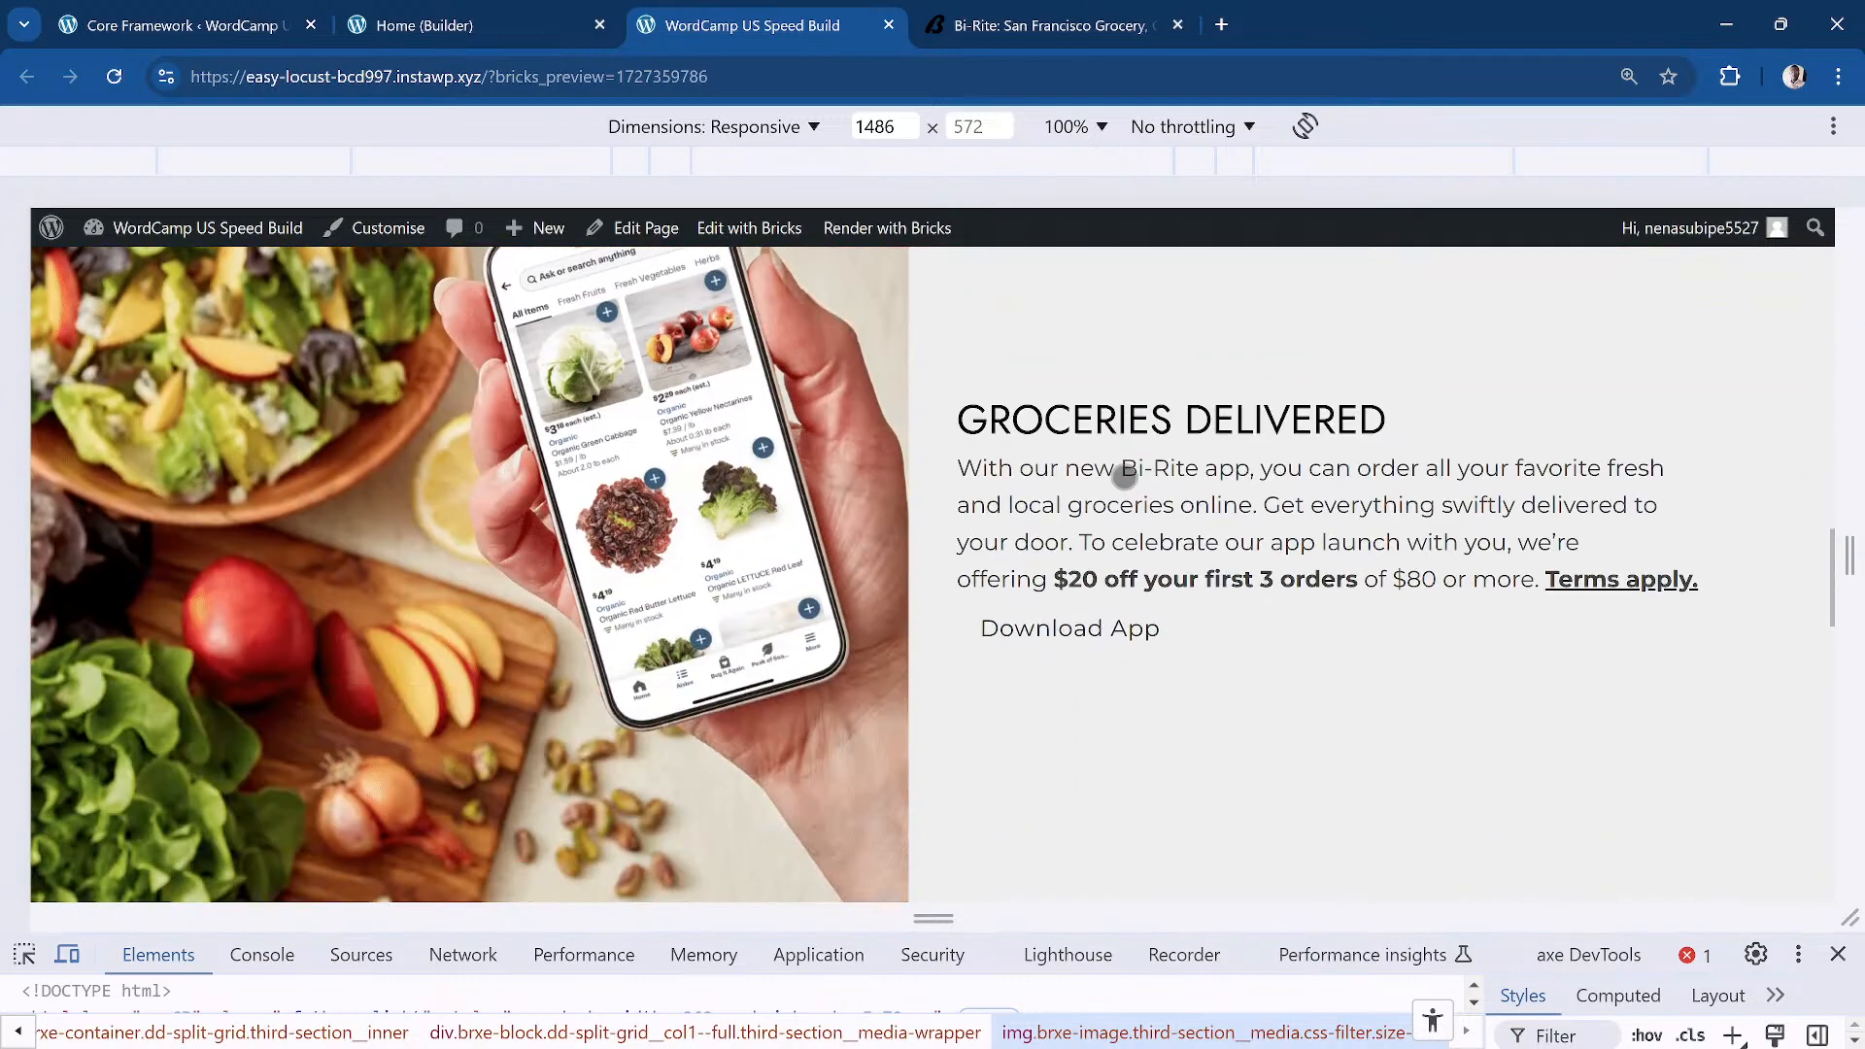
scroll(1124, 477, down, 3)
scroll(1059, 444, up, 1)
scroll(1008, 441, up, 2)
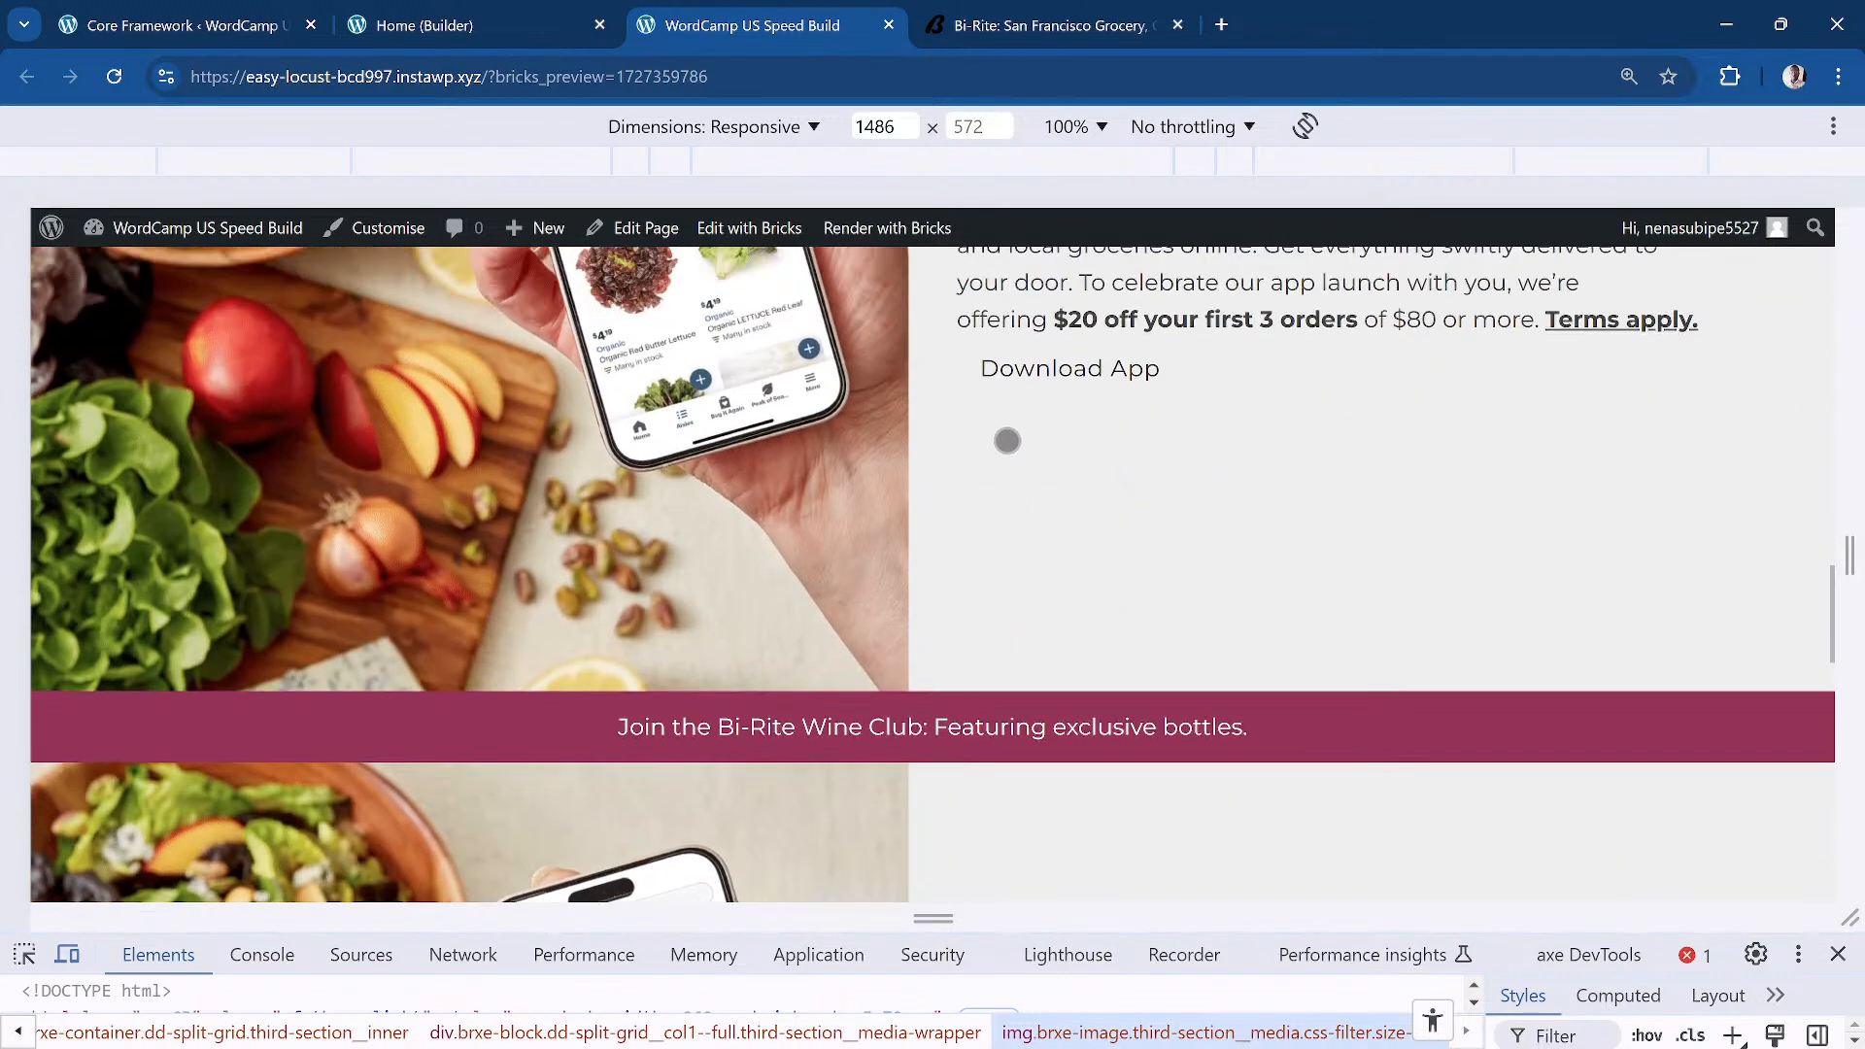
scroll(1006, 447, down, 2)
scroll(1005, 457, up, 4)
scroll(1006, 457, up, 3)
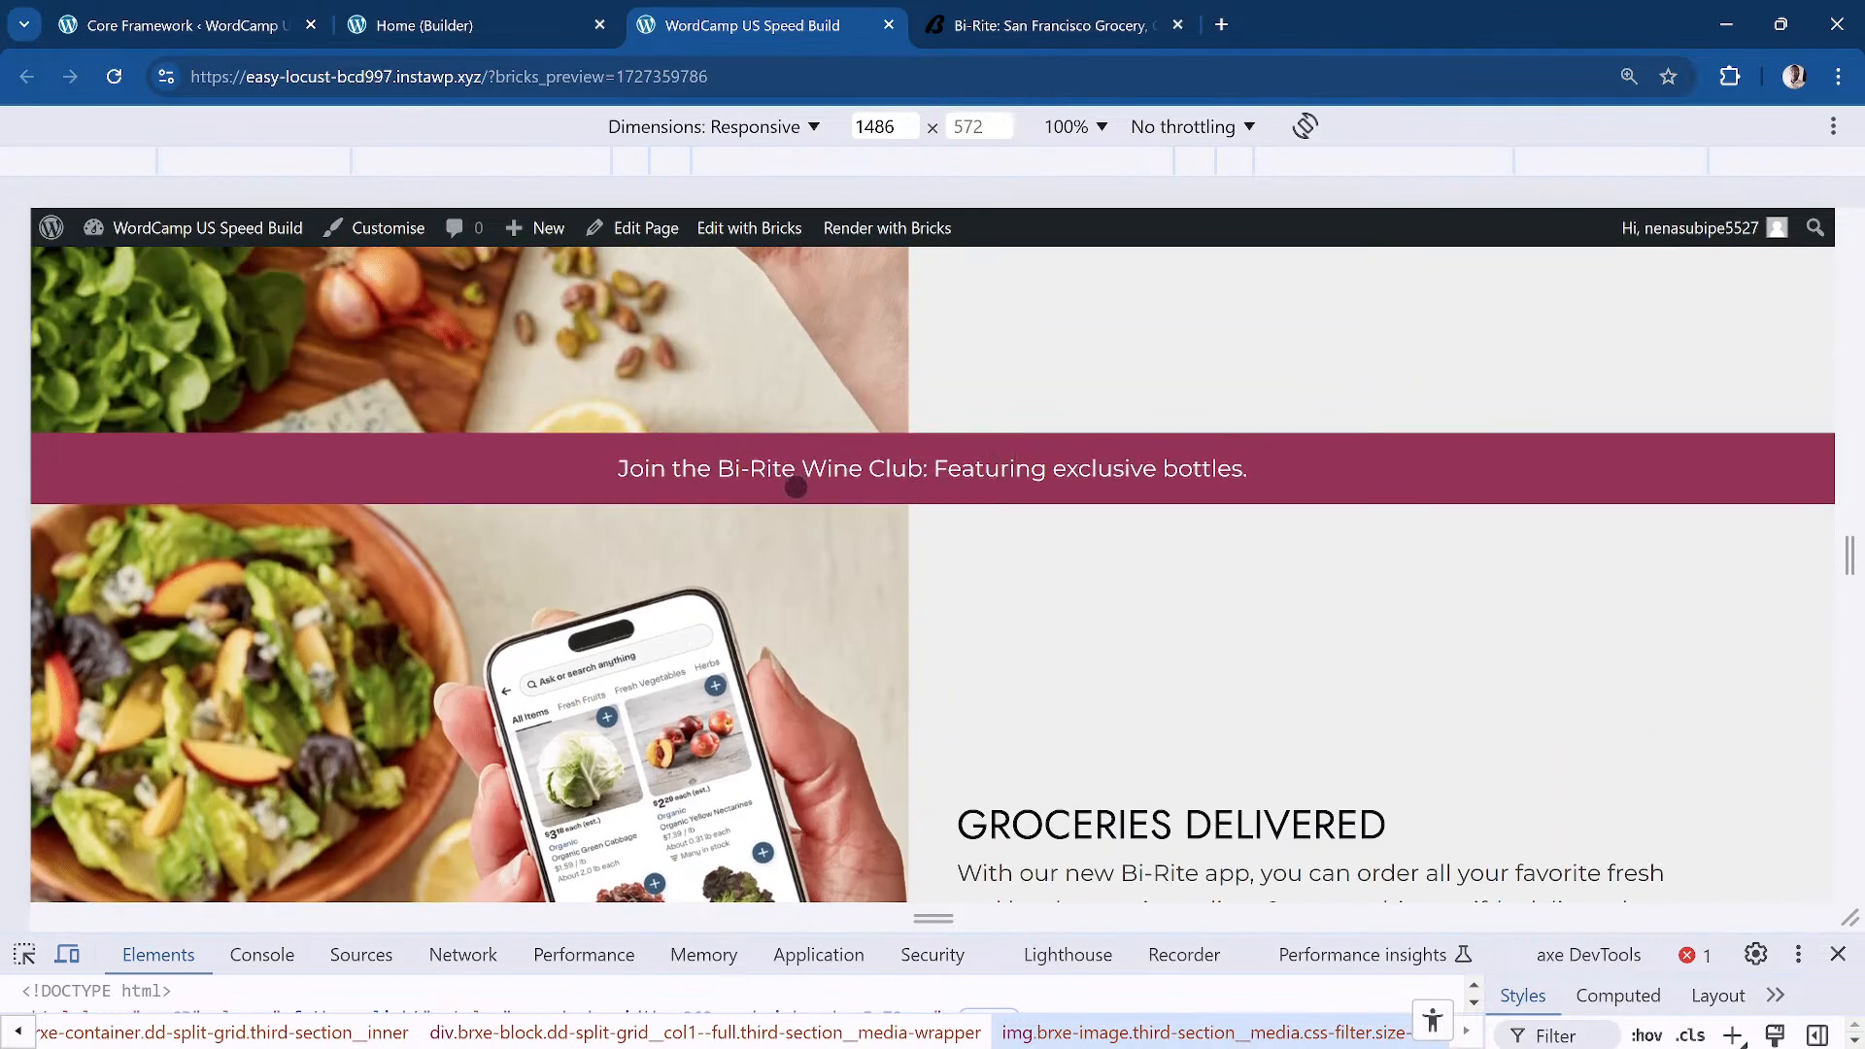
scroll(787, 457, up, 3)
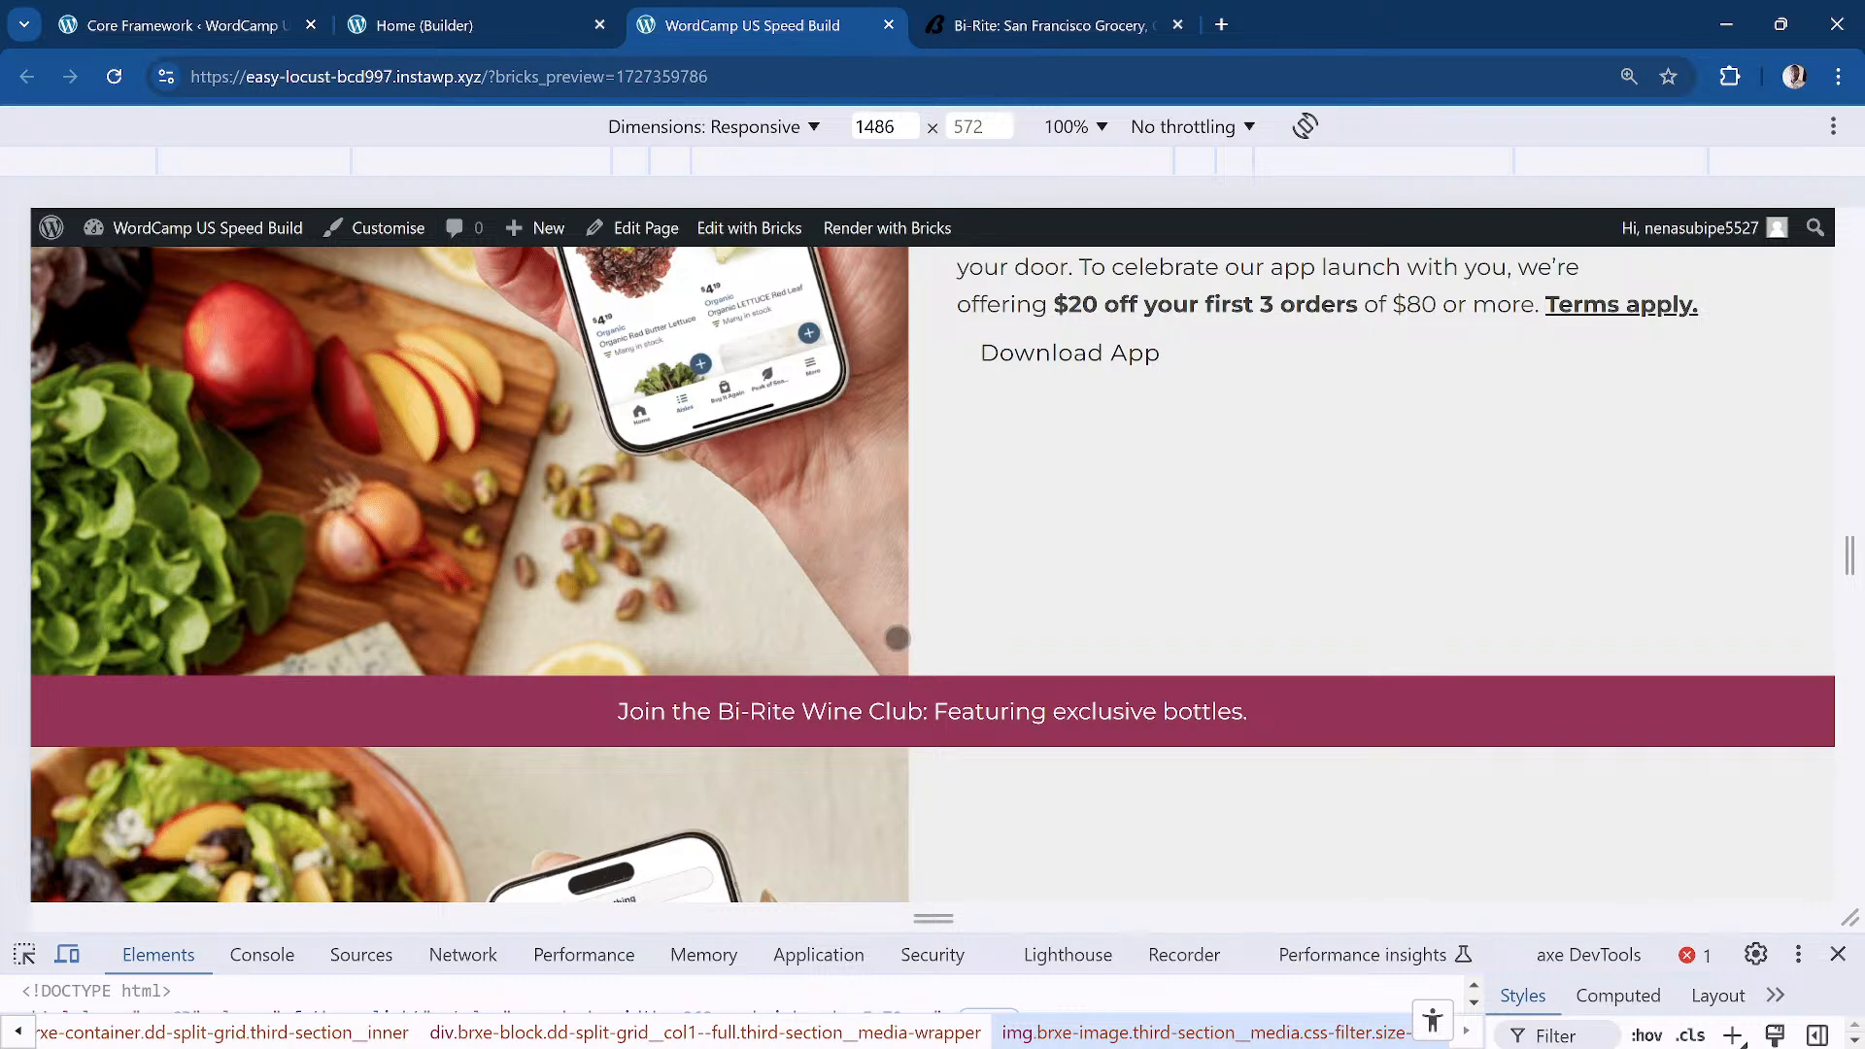
Step: Inspect the Wine Club banner's dj-ads__link anchor in a taller DevTools panel, then close DevTools
right_click(728, 717)
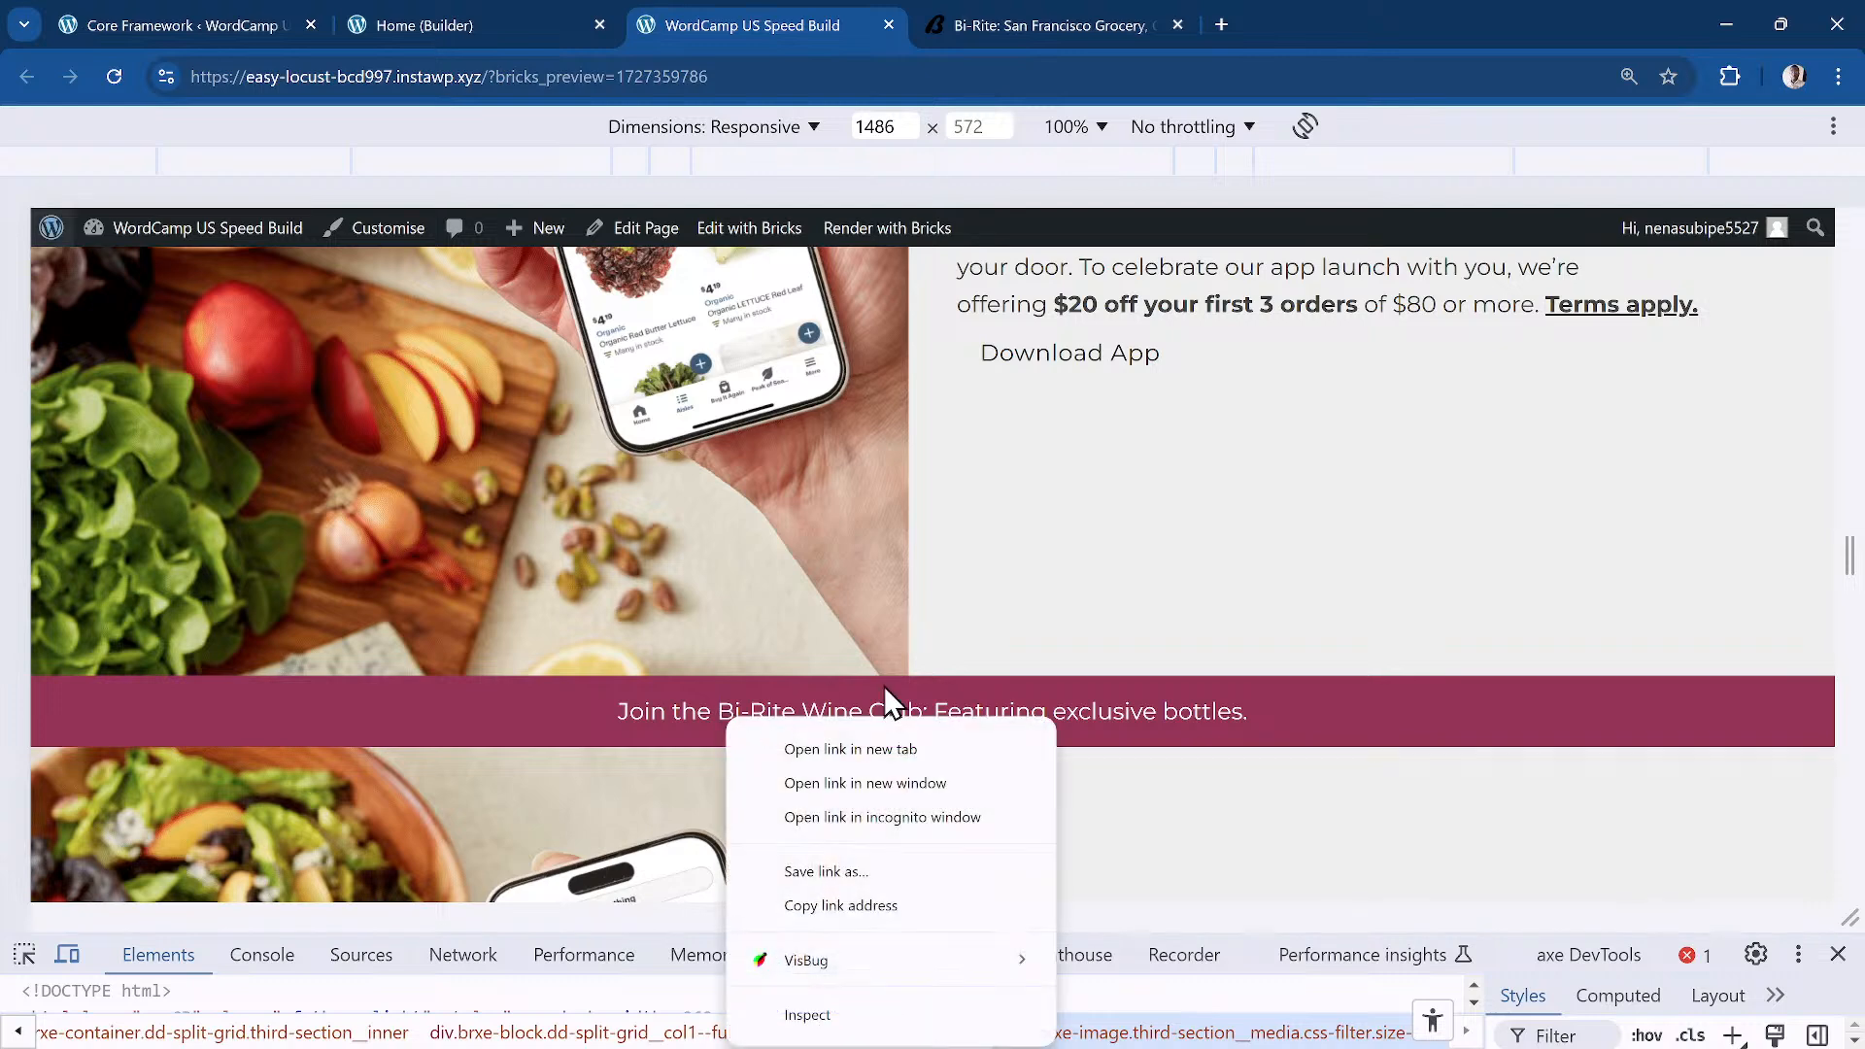
click(871, 1017)
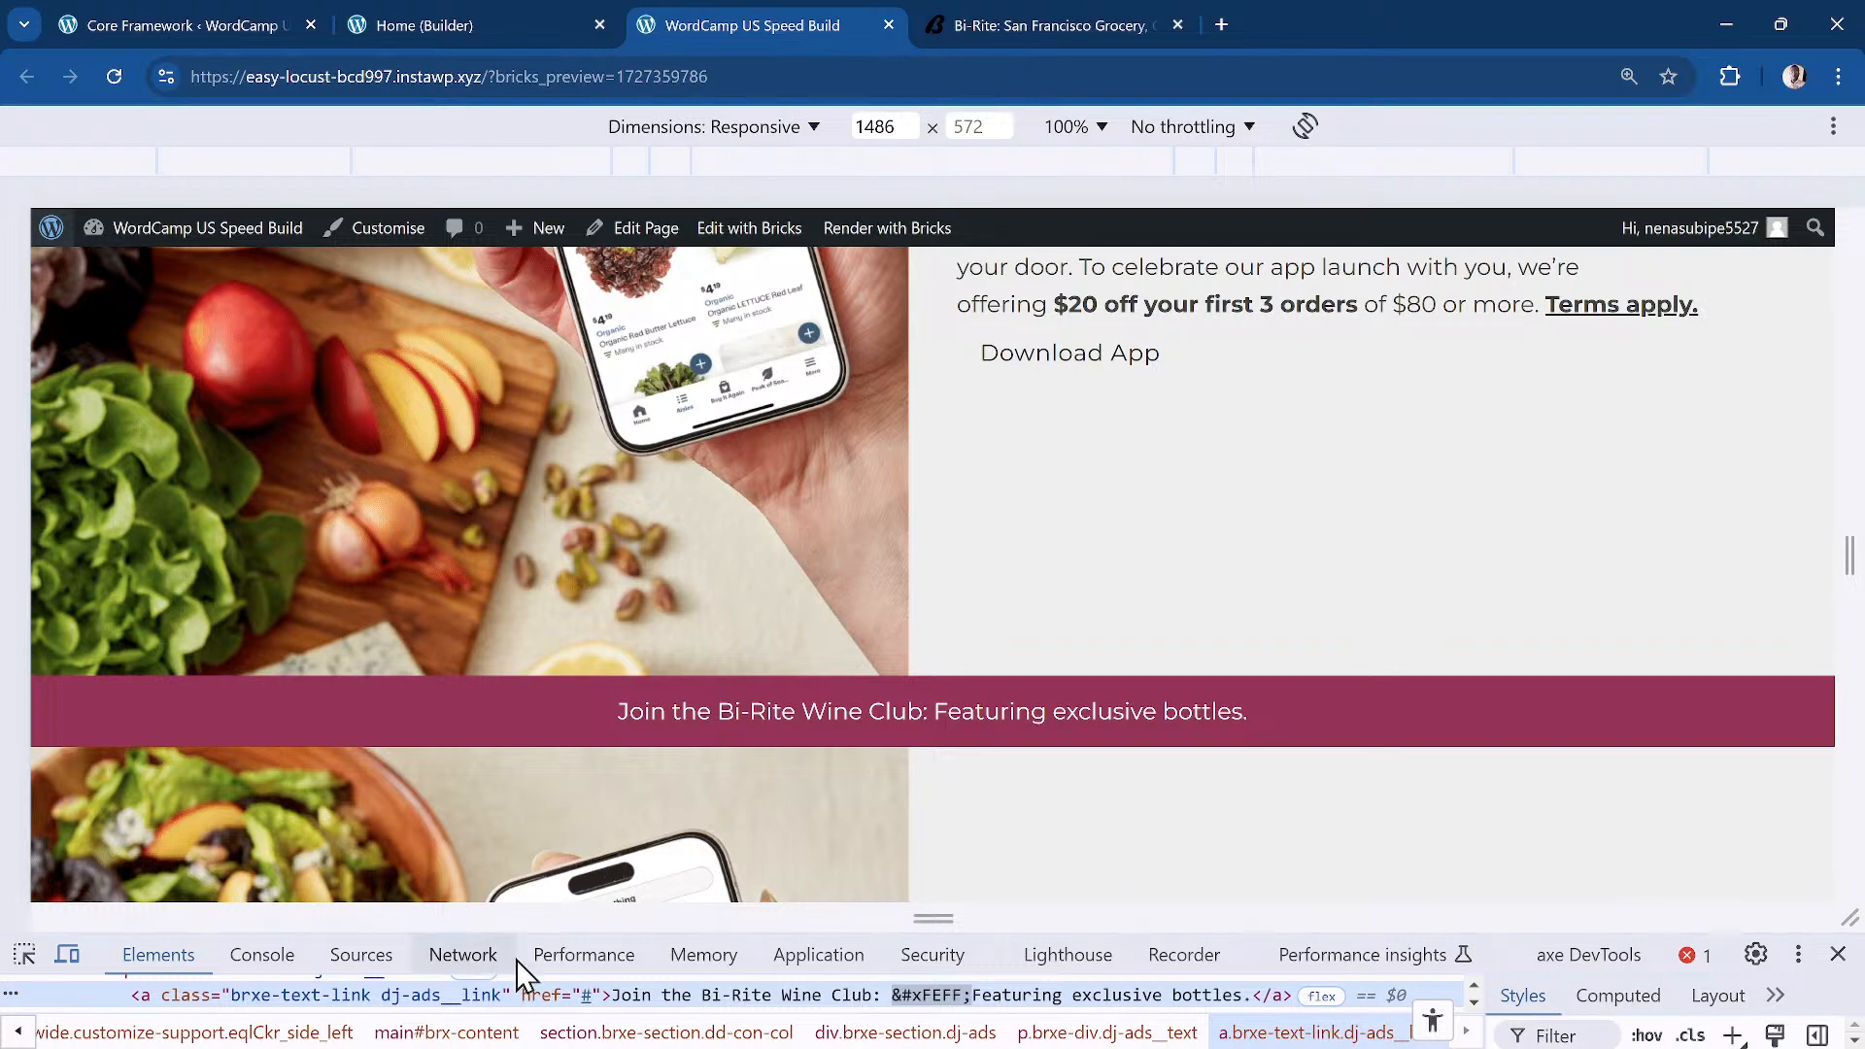
drag(581, 918, 583, 515)
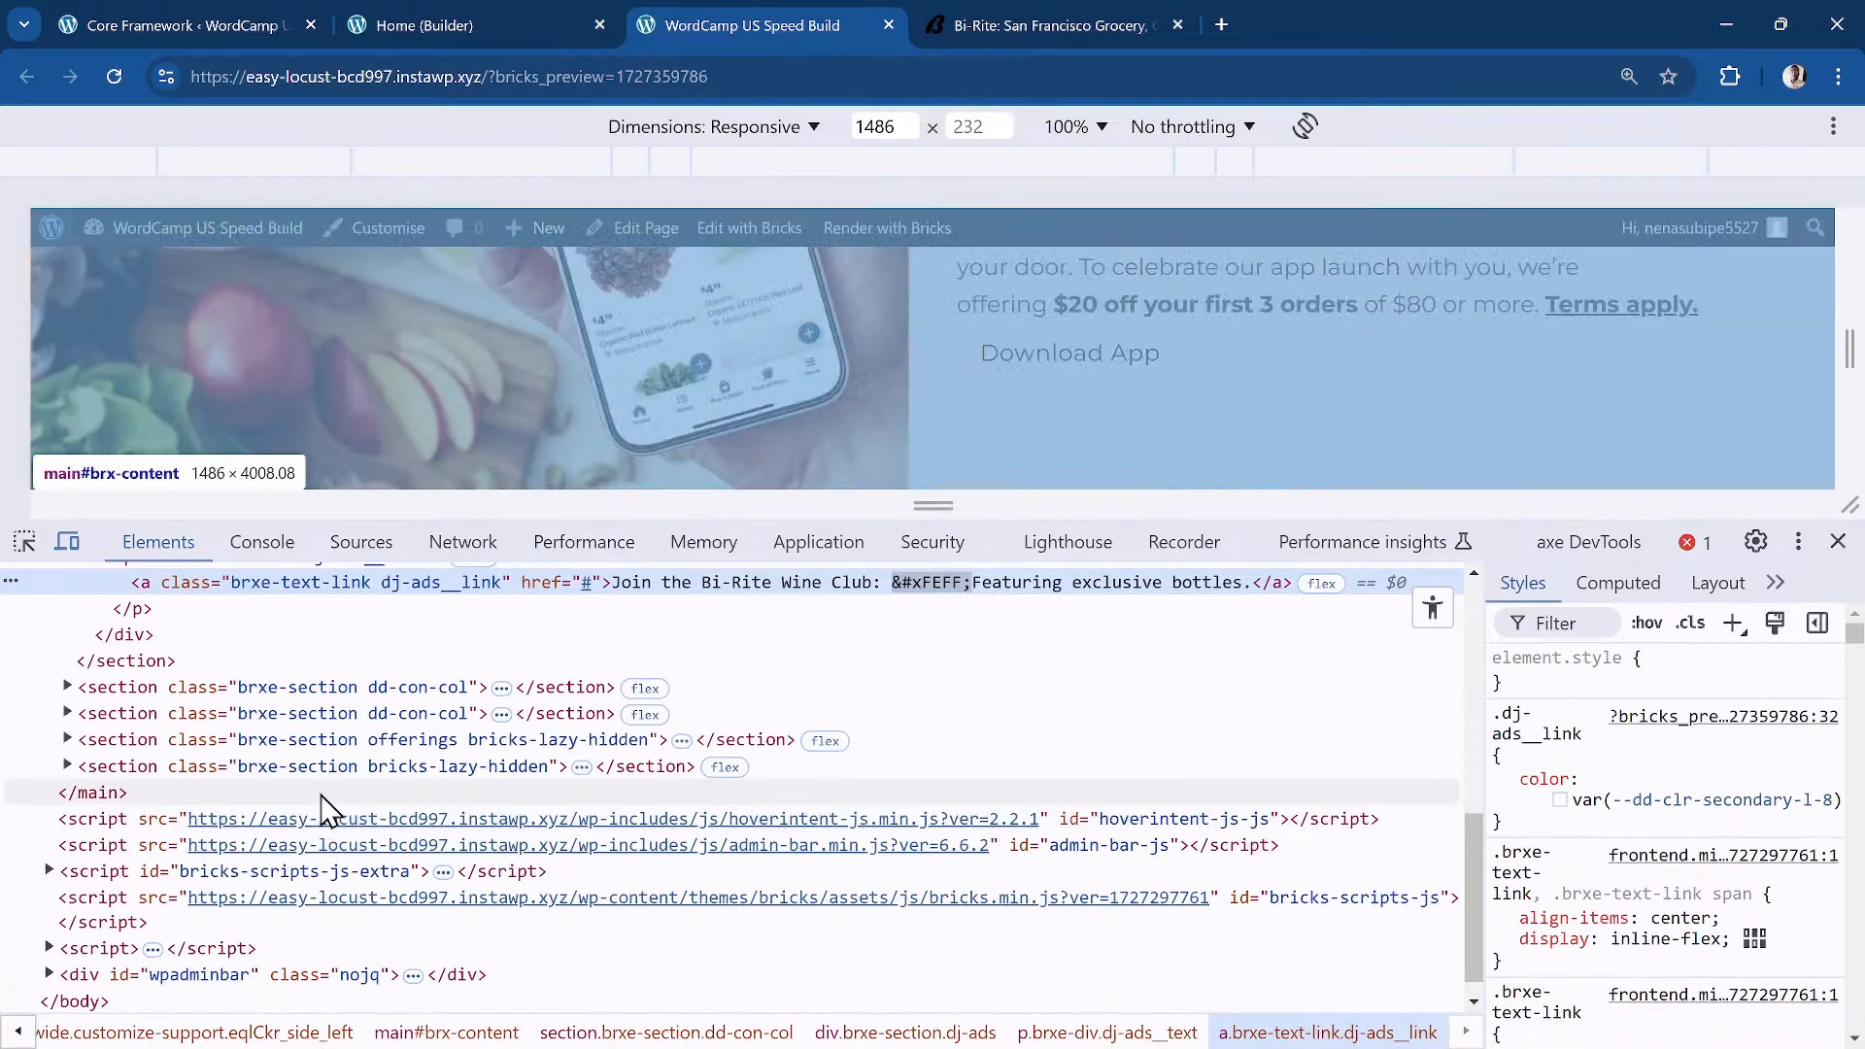
scroll(321, 738, up, 2)
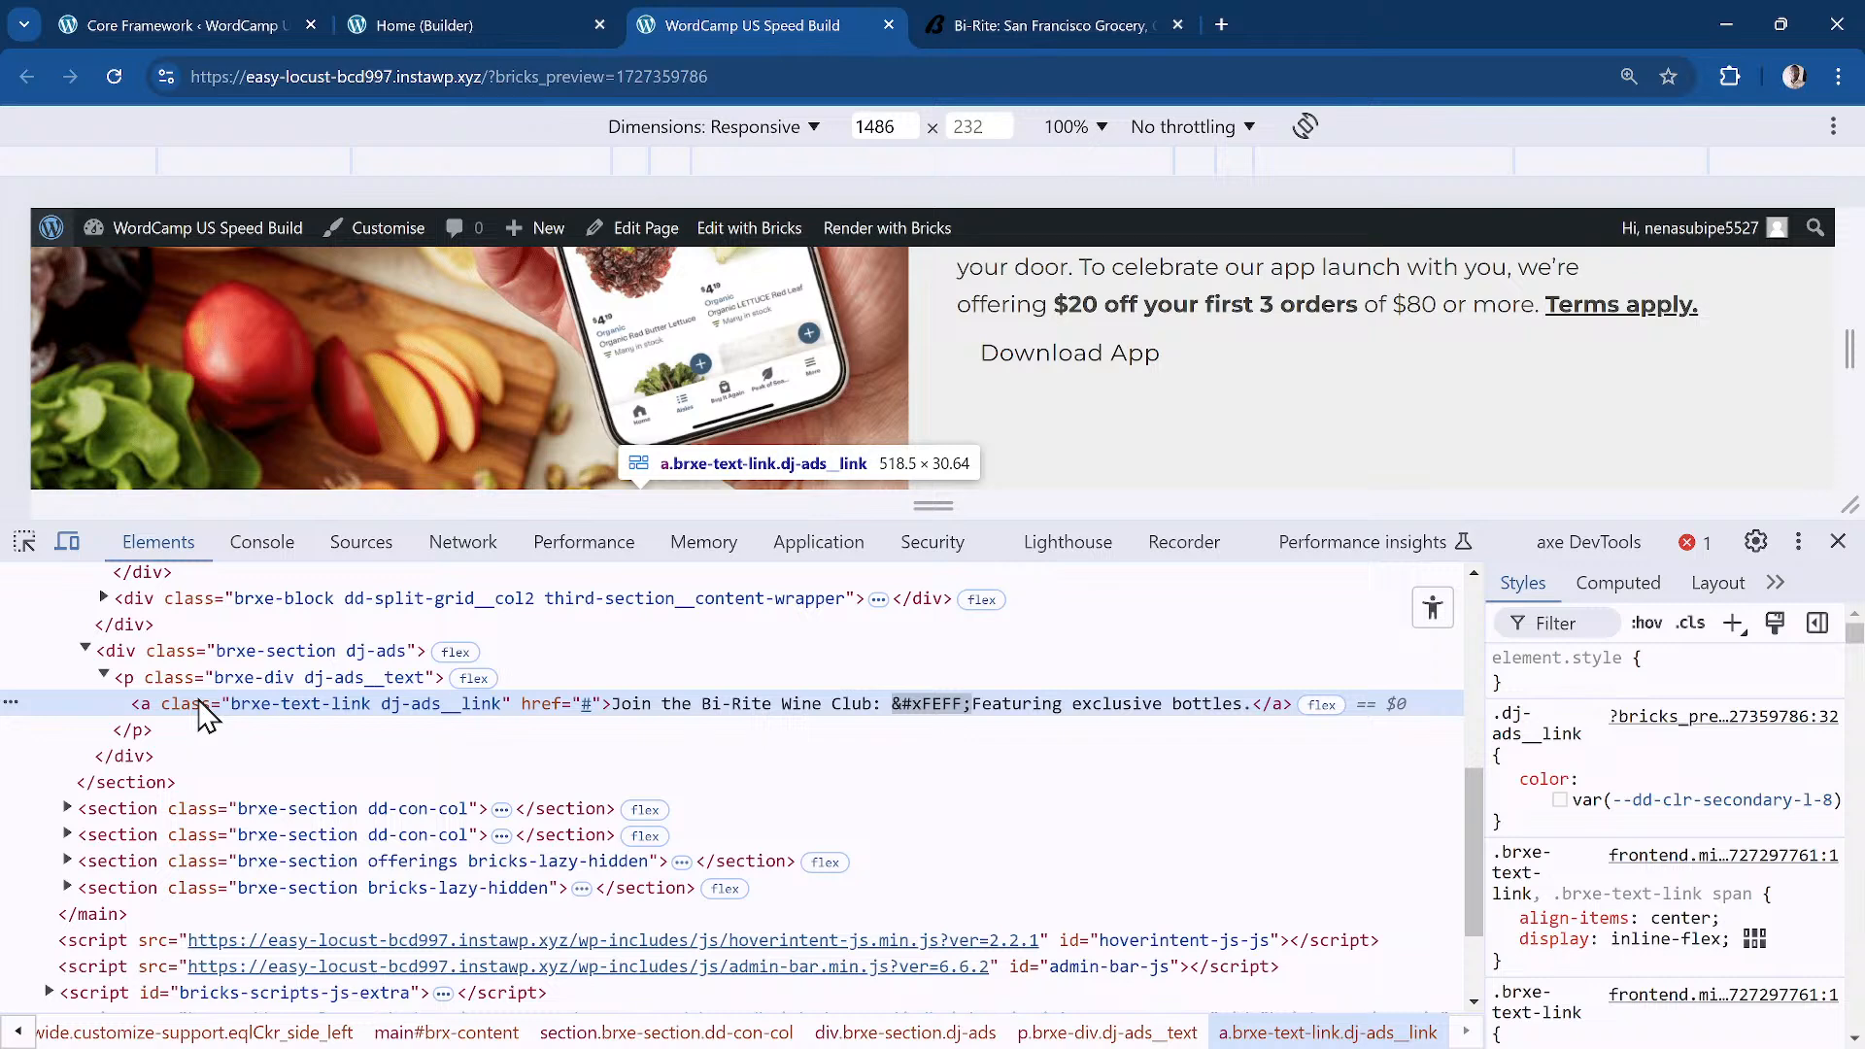
scroll(592, 425, down, 5)
scroll(602, 424, up, 3)
scroll(641, 427, down, 3)
scroll(680, 428, up, 1)
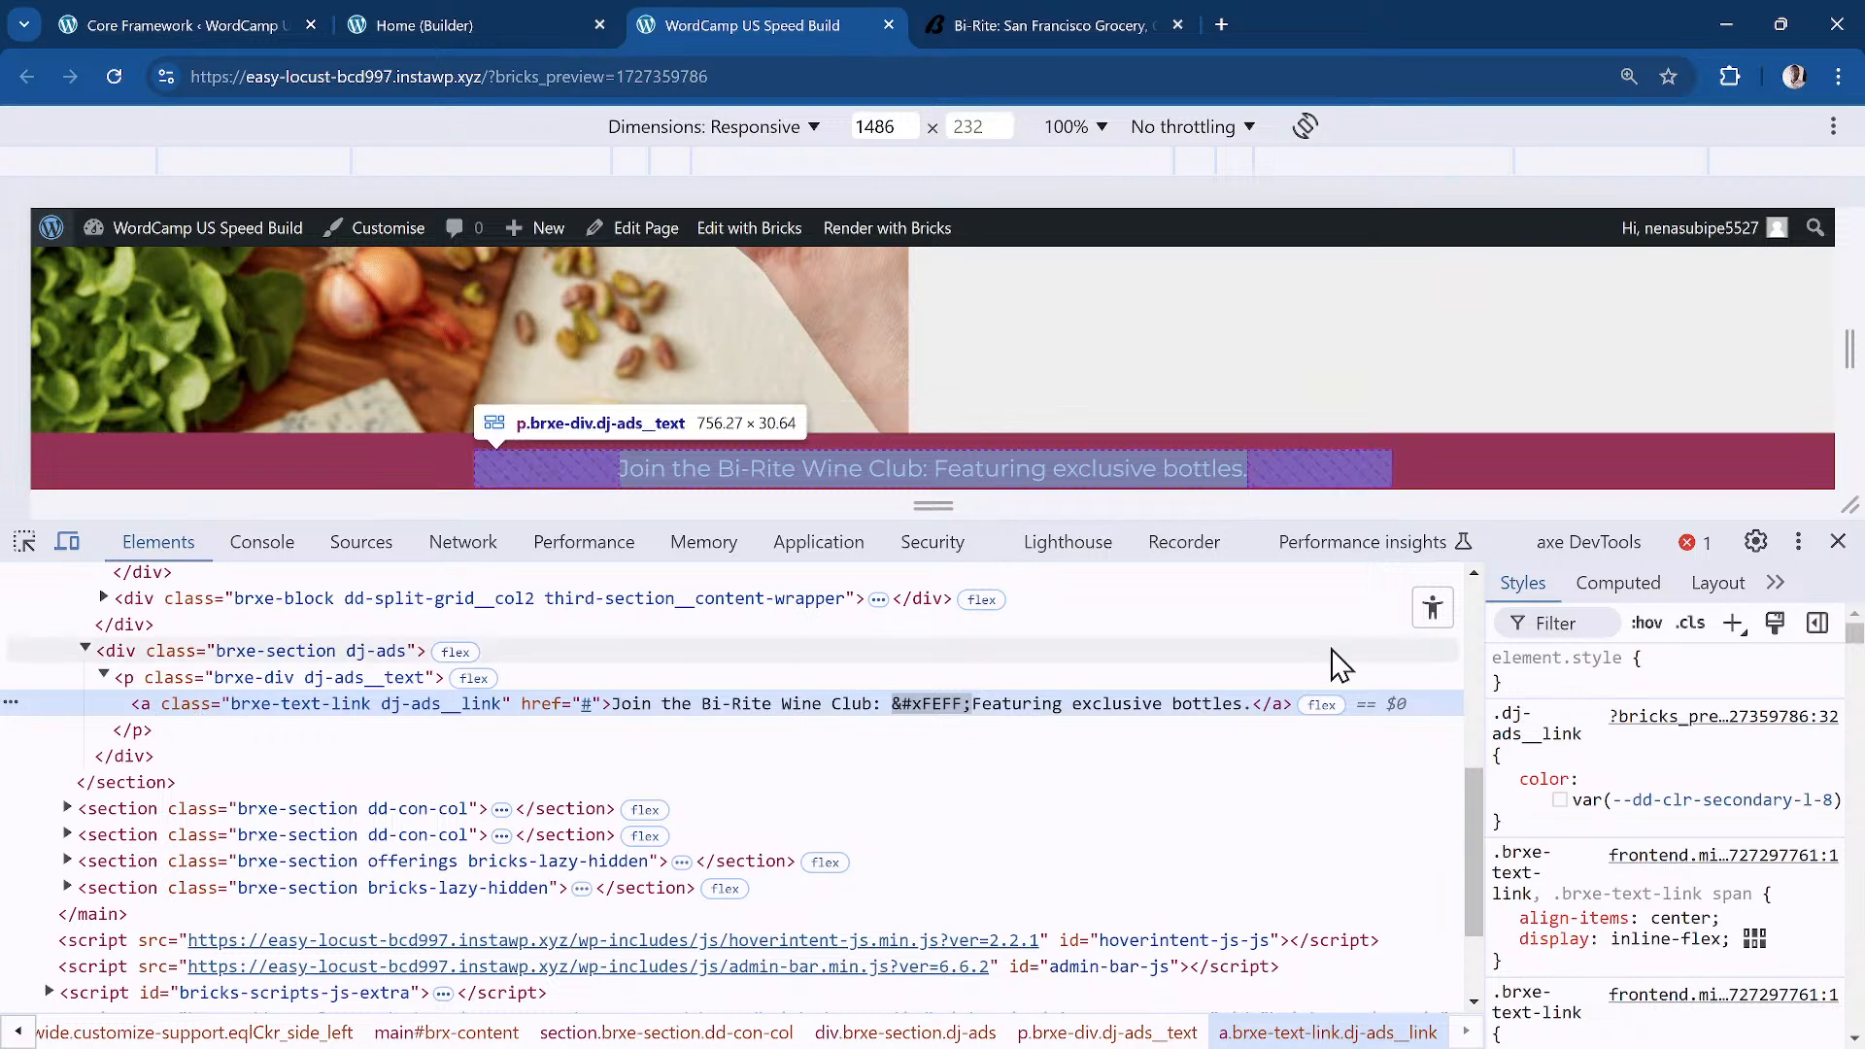
click(1838, 541)
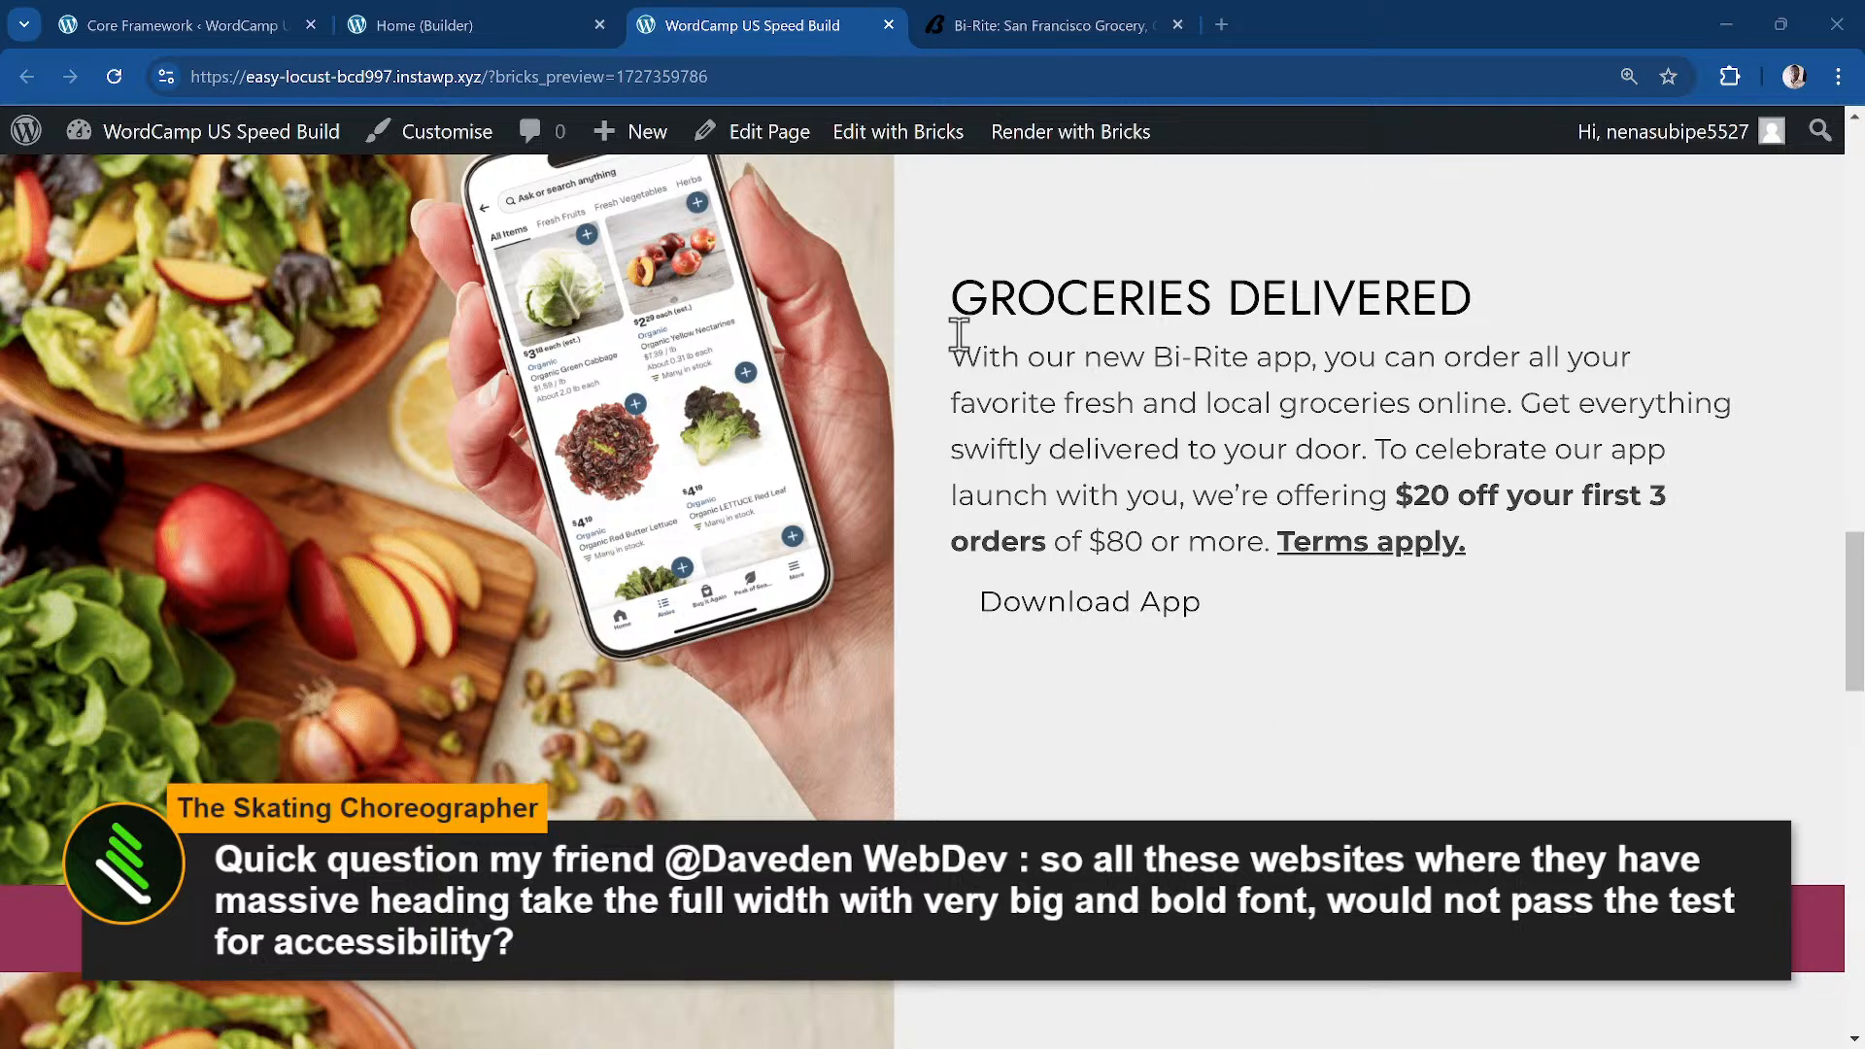
Step: Scroll the front-end preview to the Groceries Delivered app promo
scroll(1004, 374, up, 1)
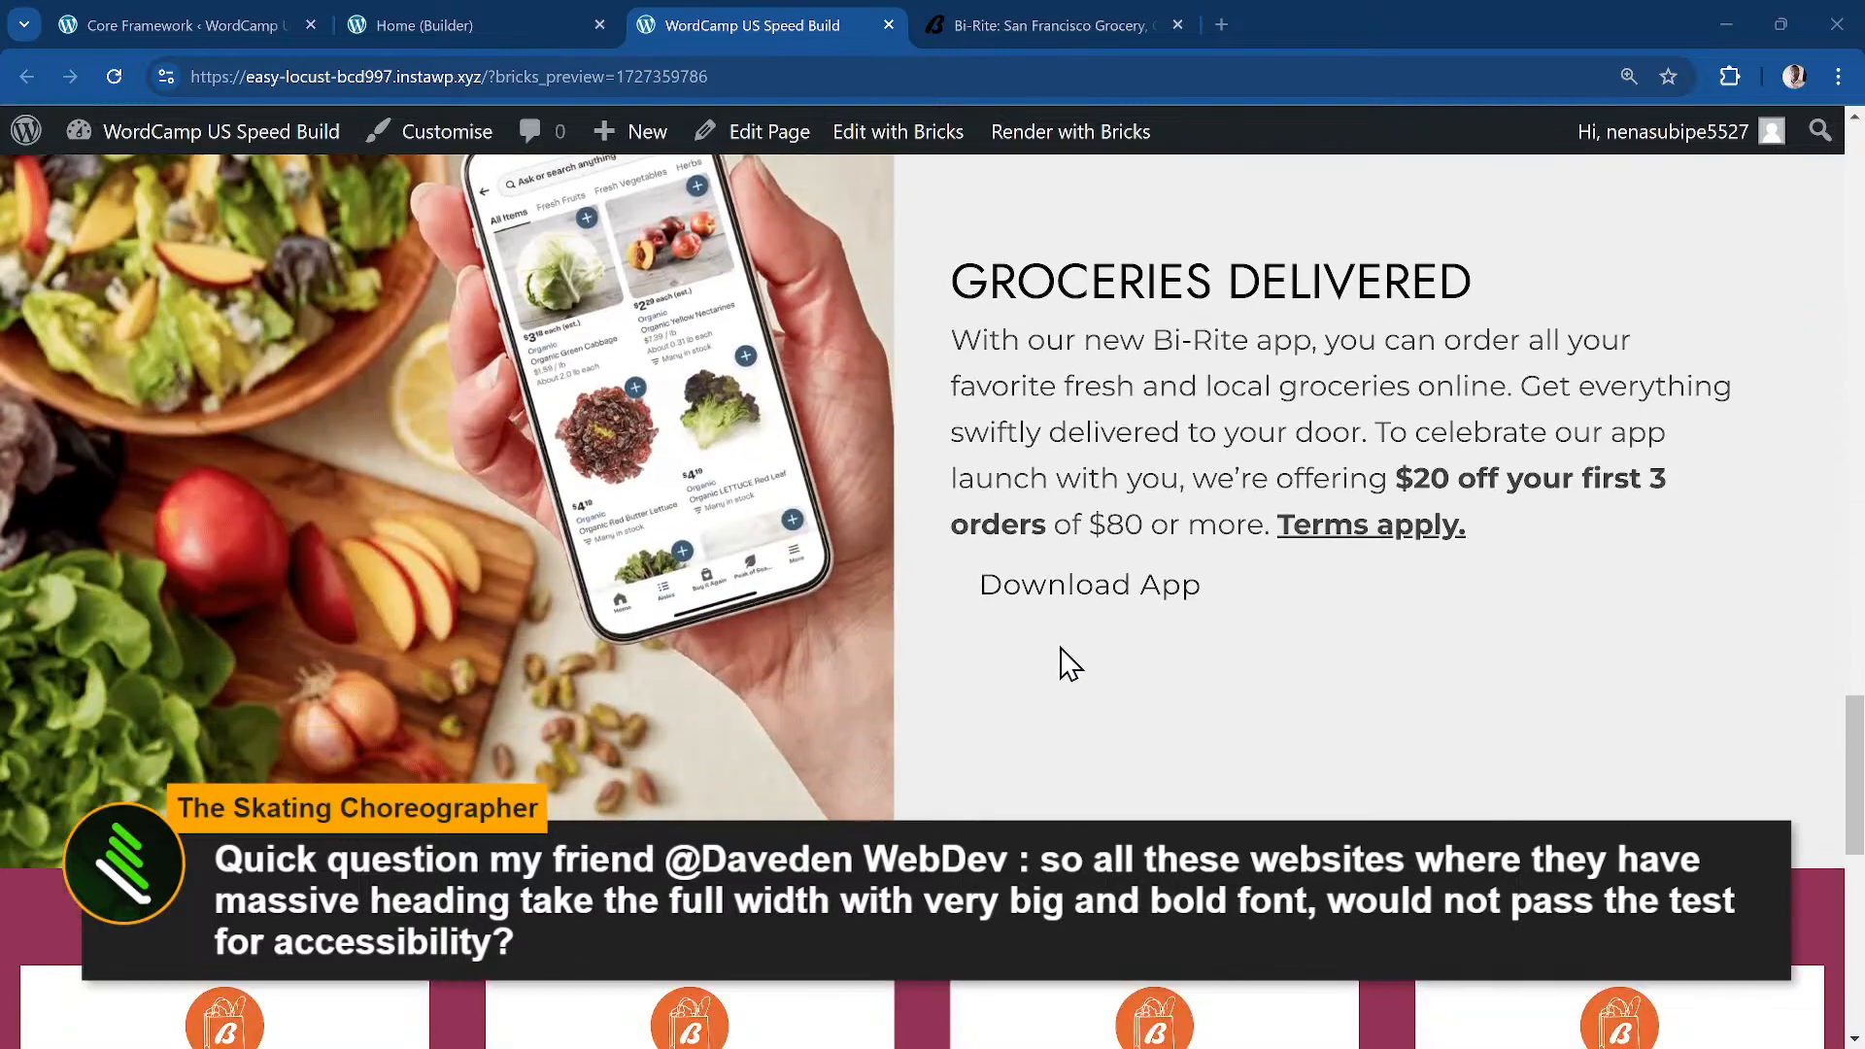
scroll(1366, 645, down, 1)
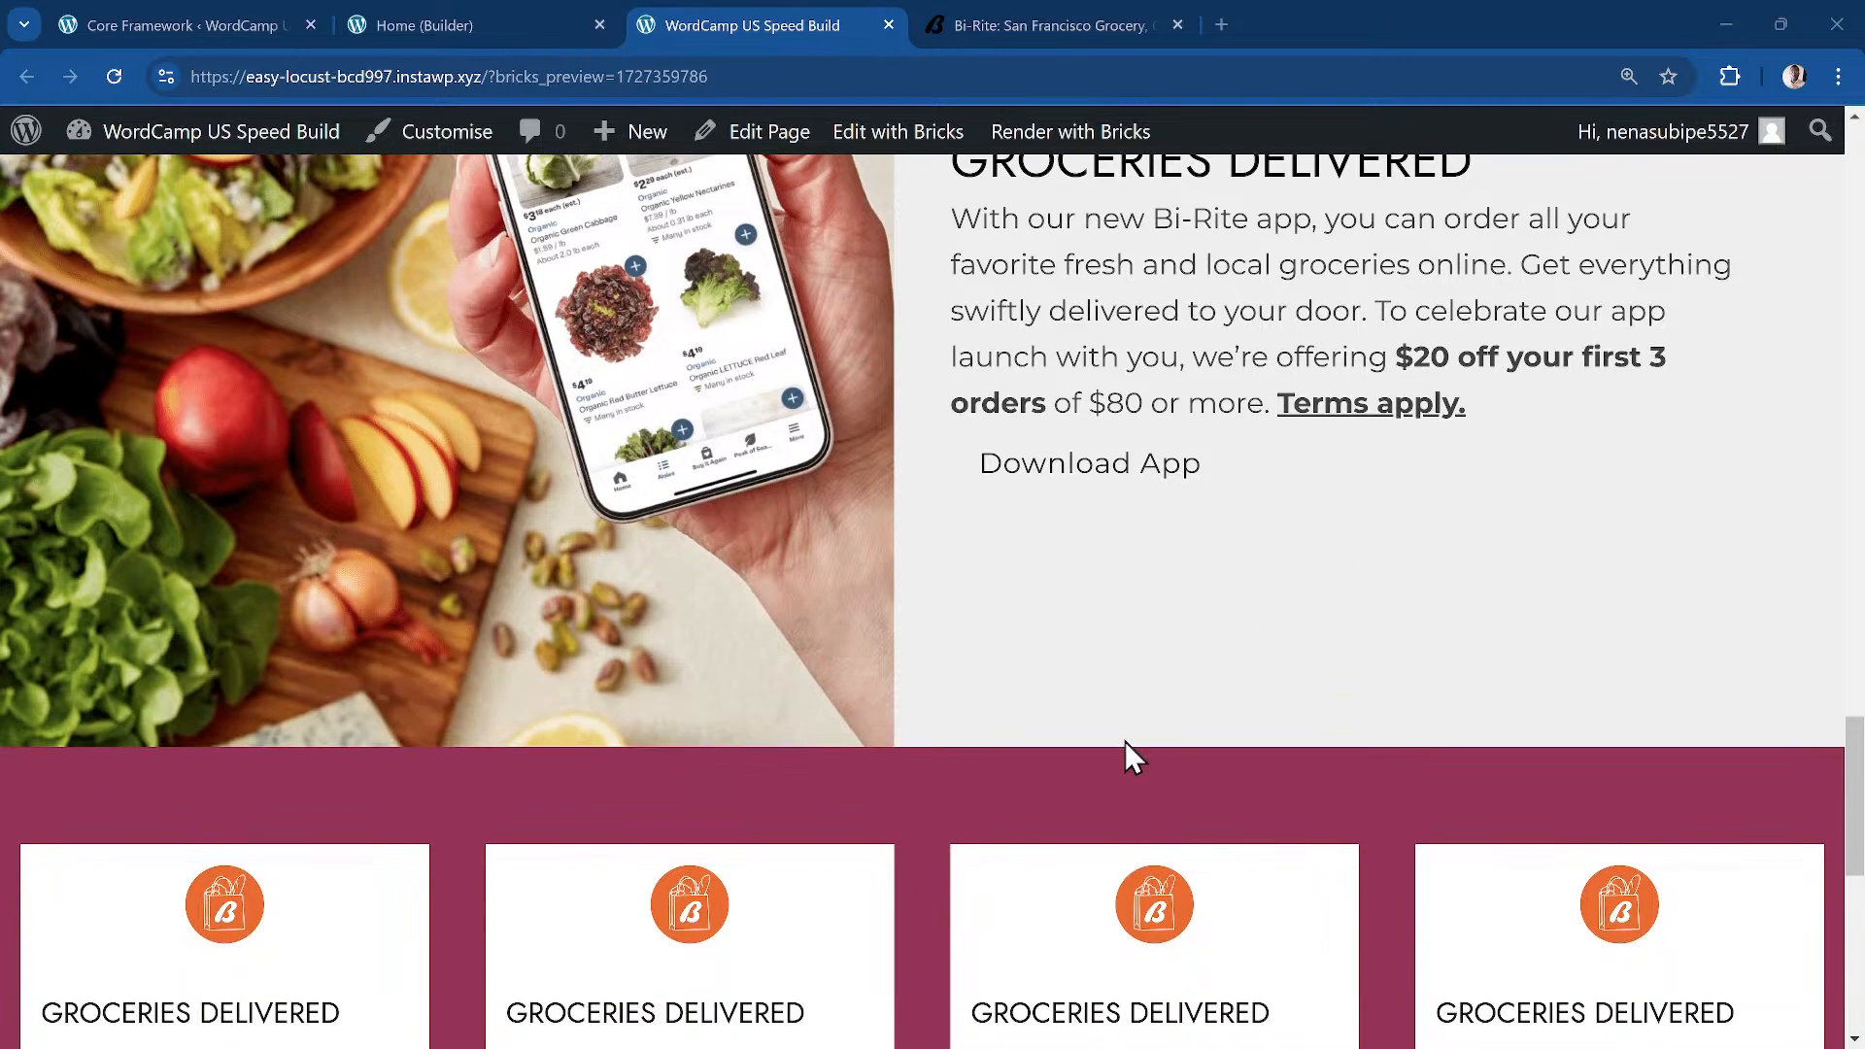
scroll(1295, 533, down, 3)
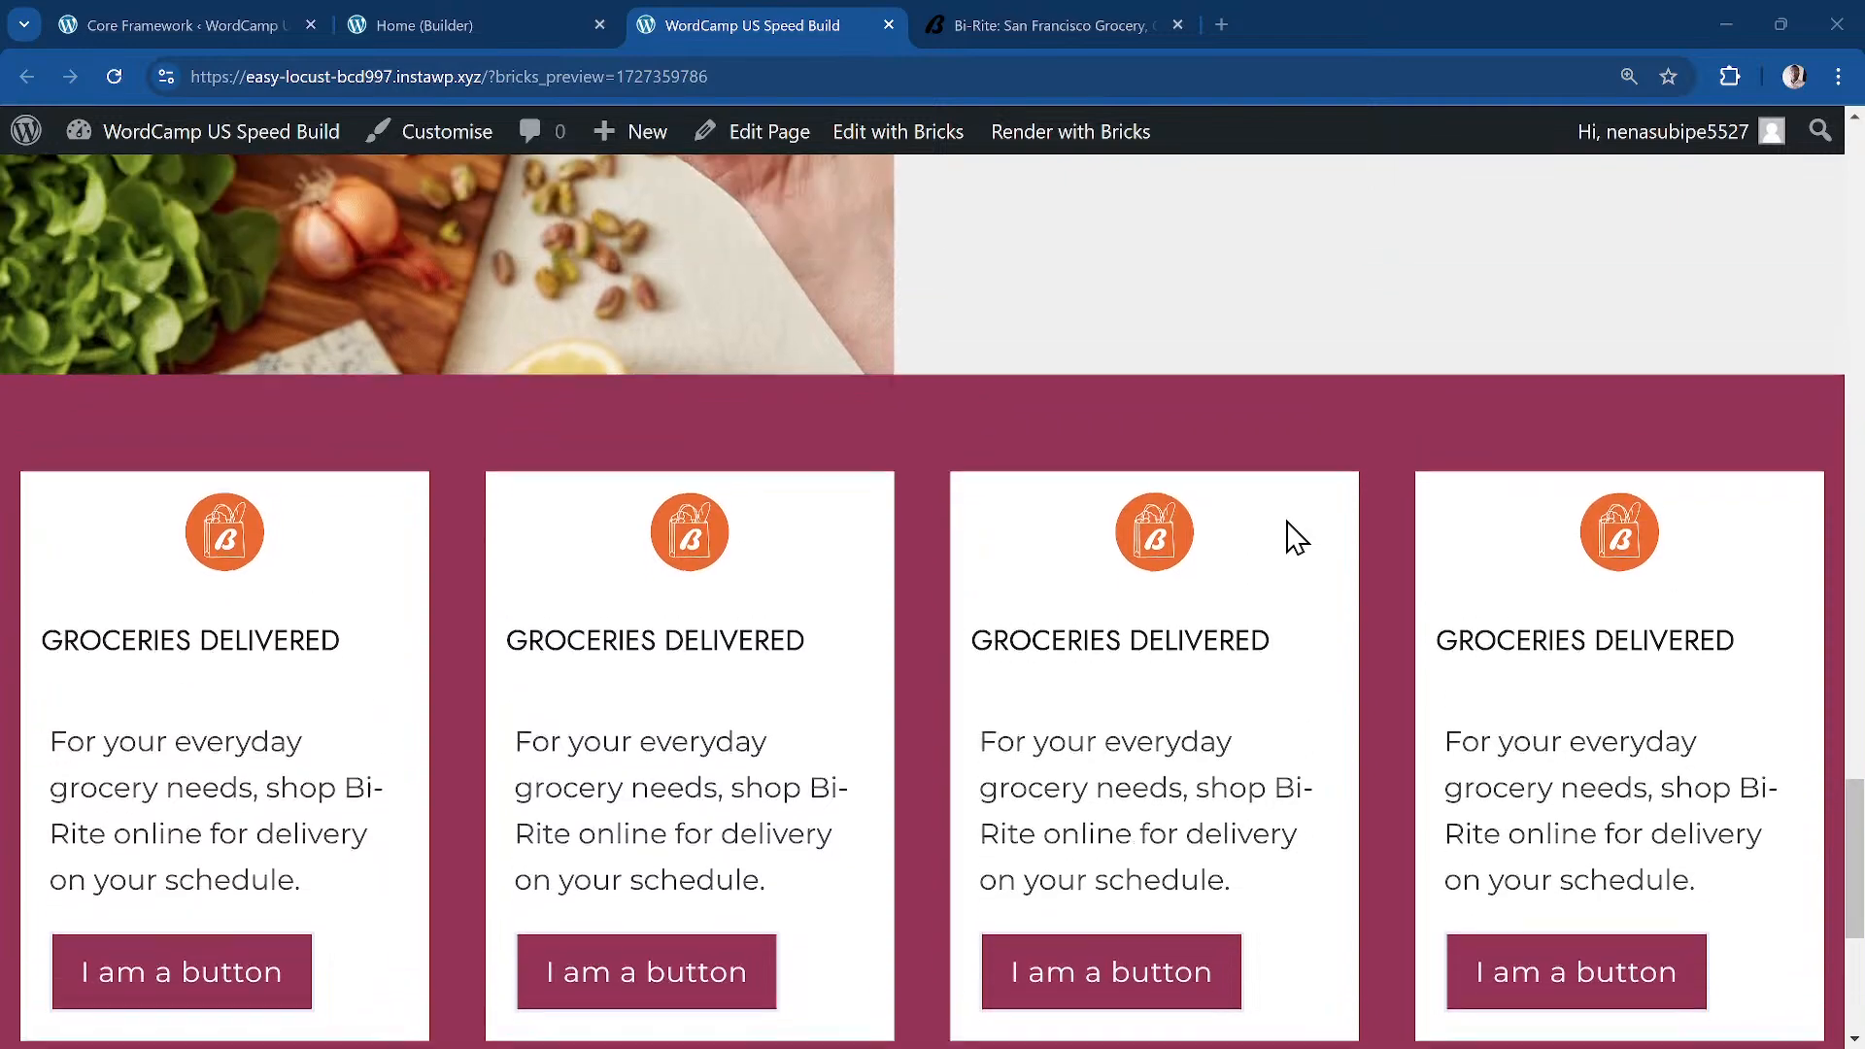
scroll(1298, 534, down, 2)
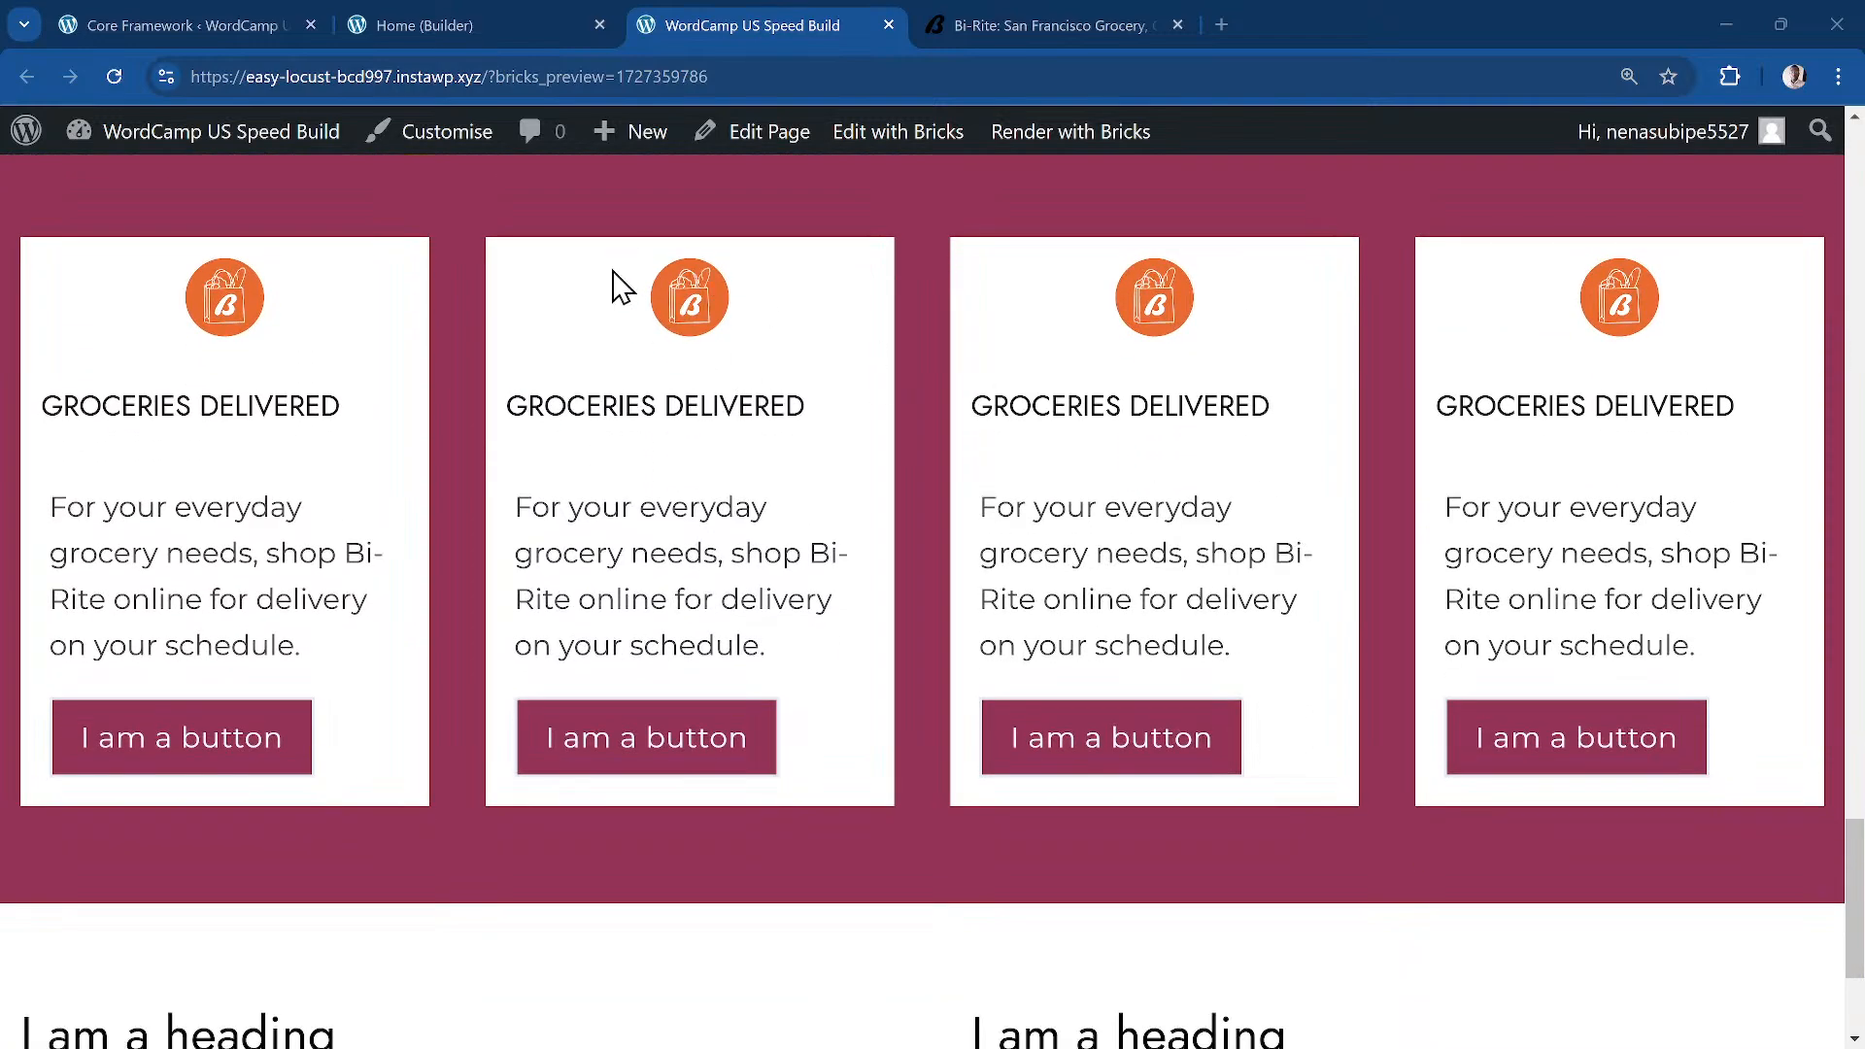
scroll(622, 437, down, 3)
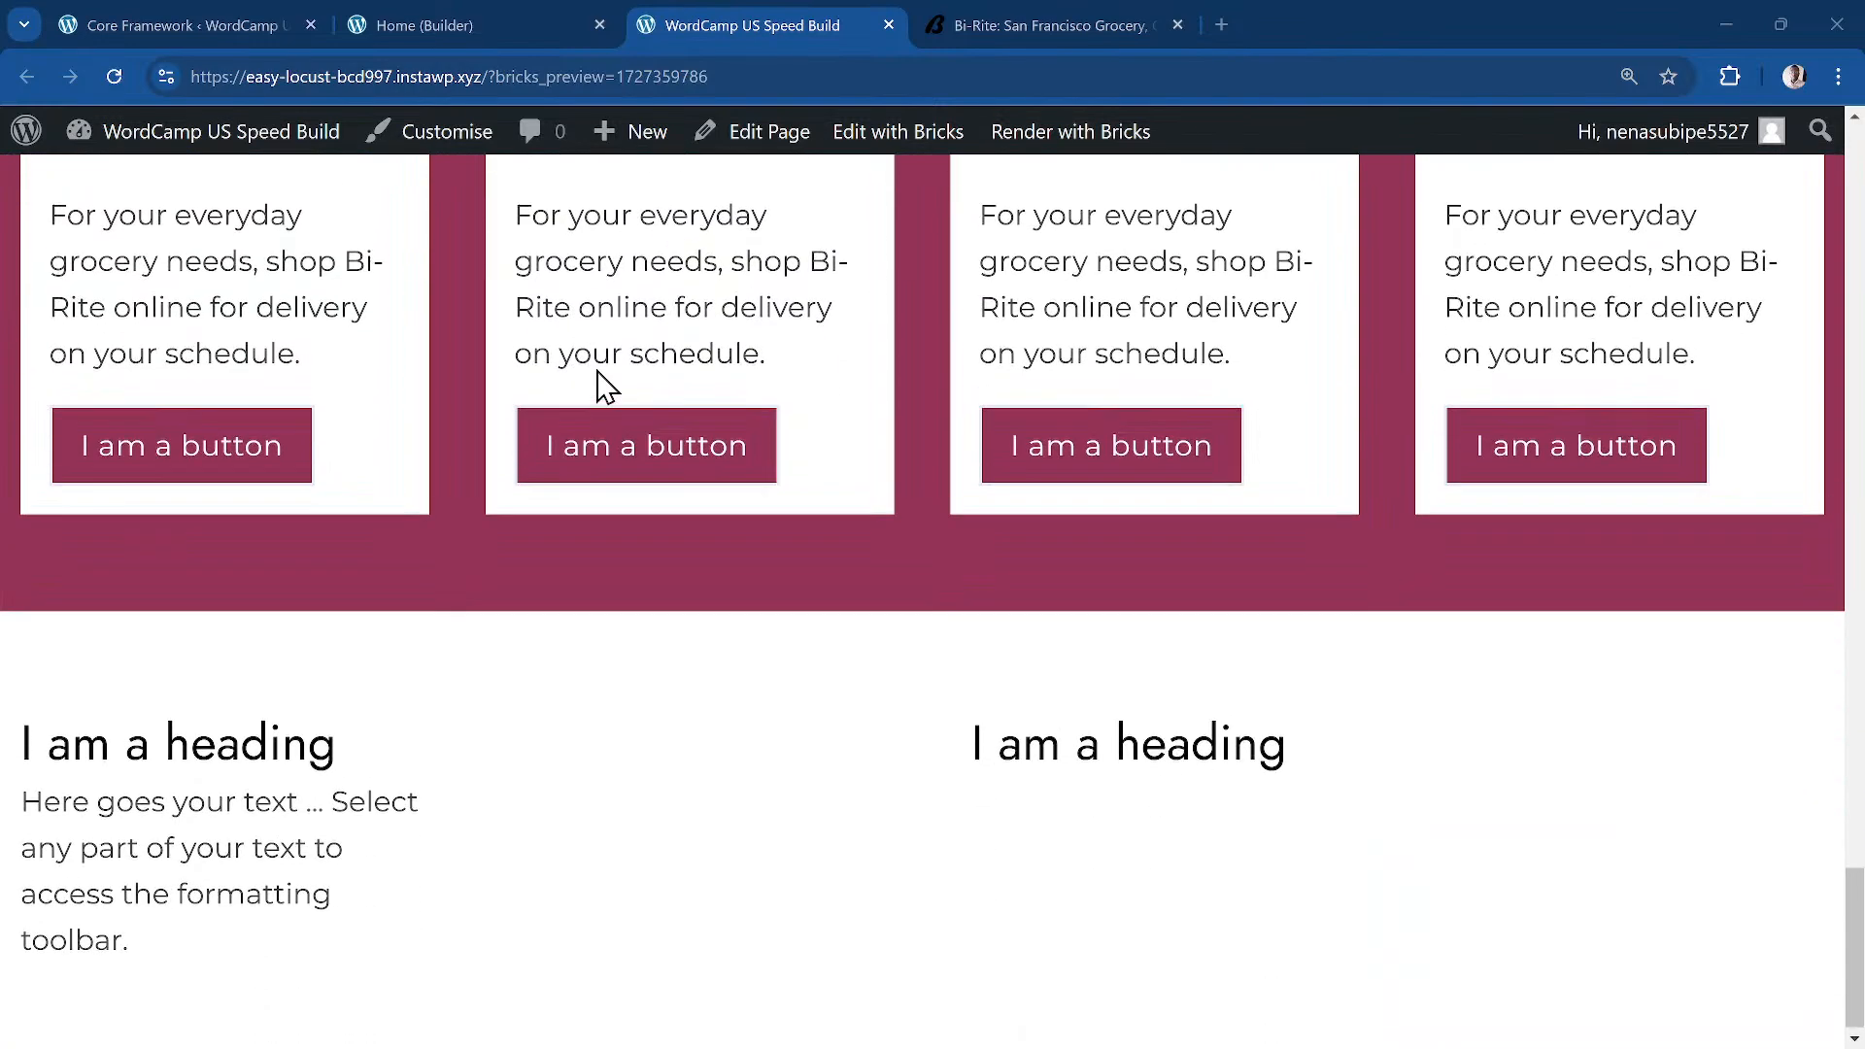
scroll(602, 378, up, 5)
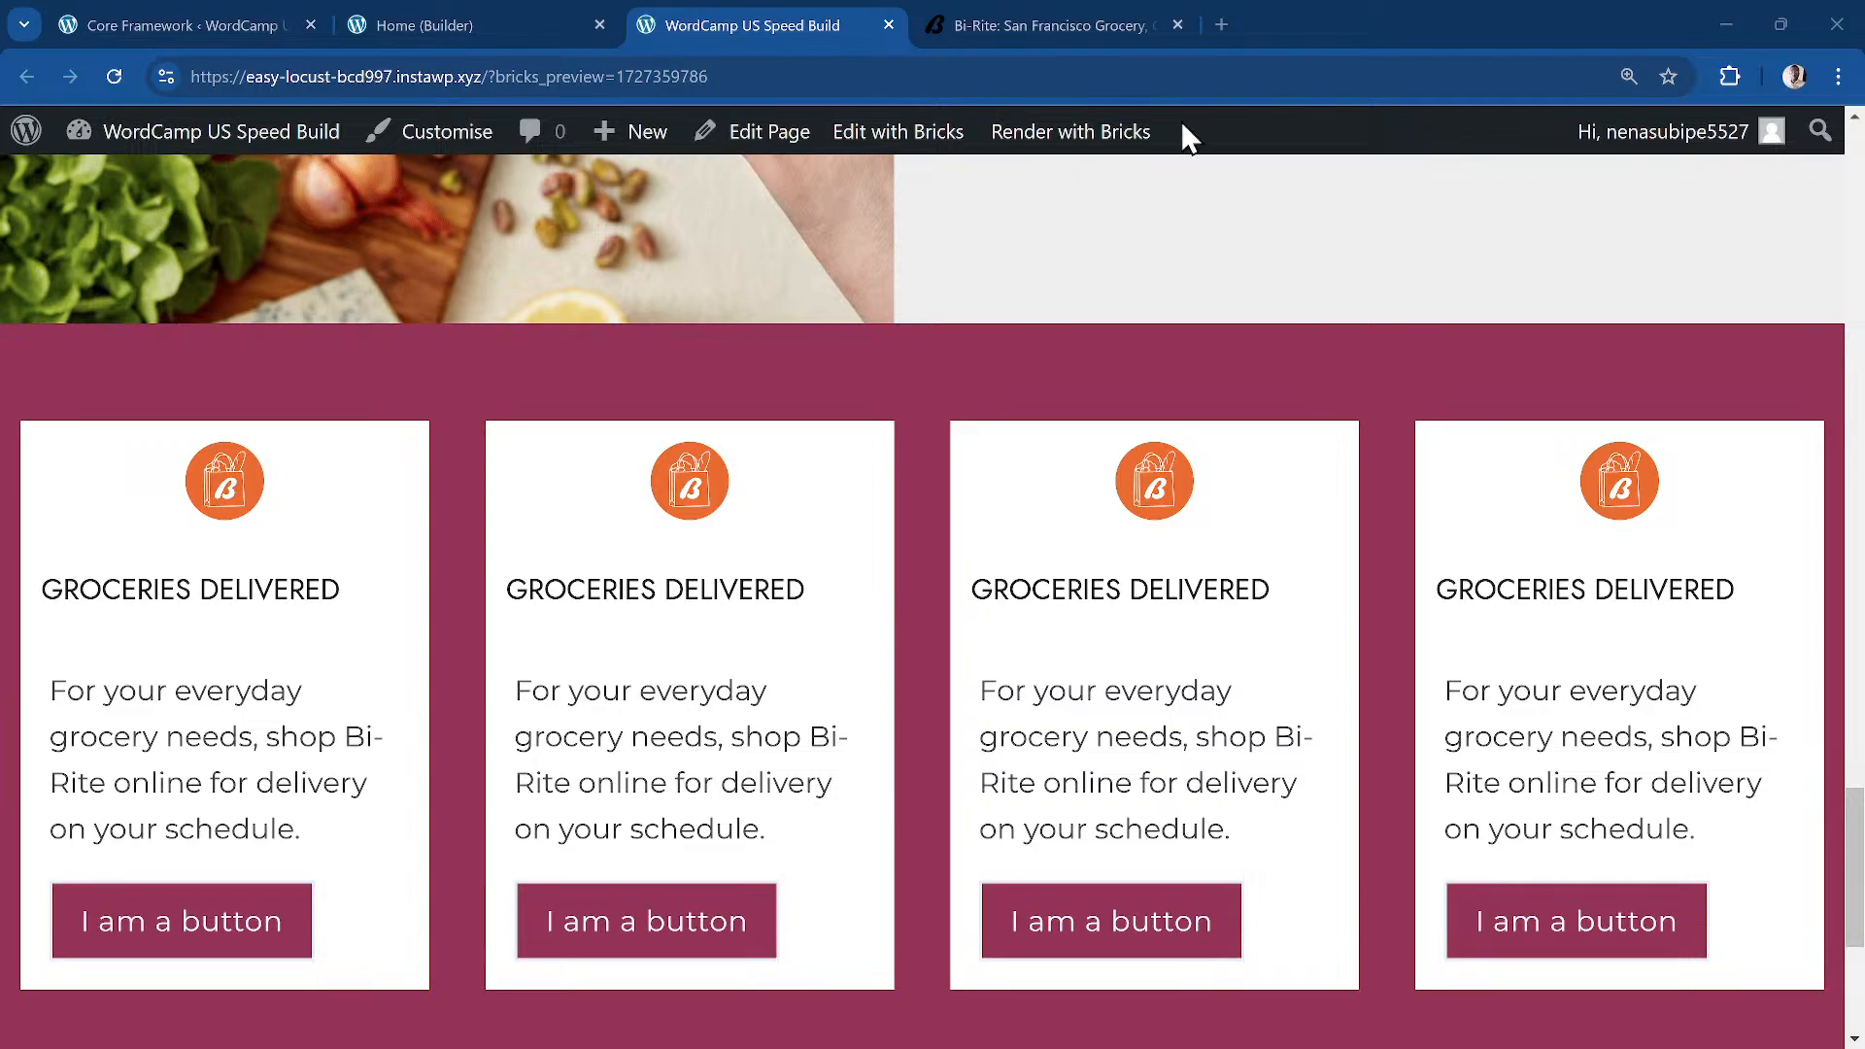
Step: Search Google for 'us web design system' in a new tab and open the official USWDS site
click(1224, 25)
text(ud)
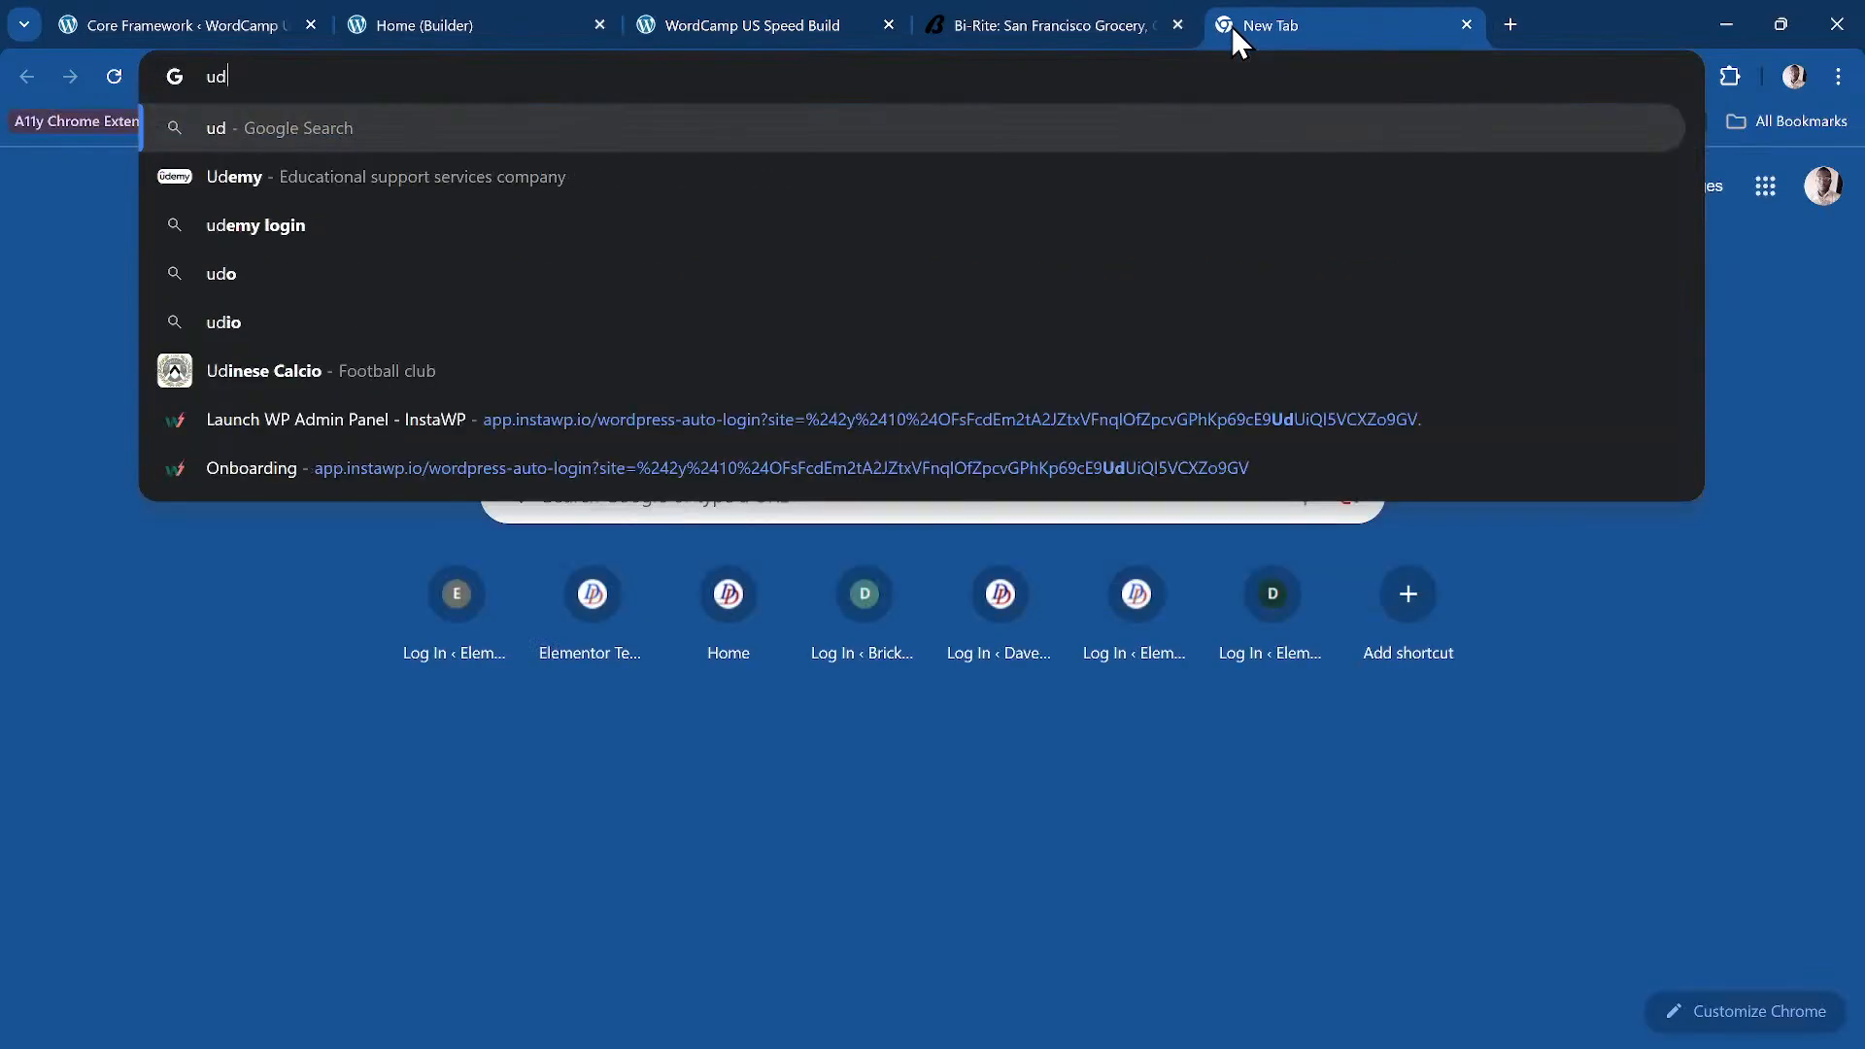
text( design)
text( systm)
key(BackSpace)
text(em)
key(Return)
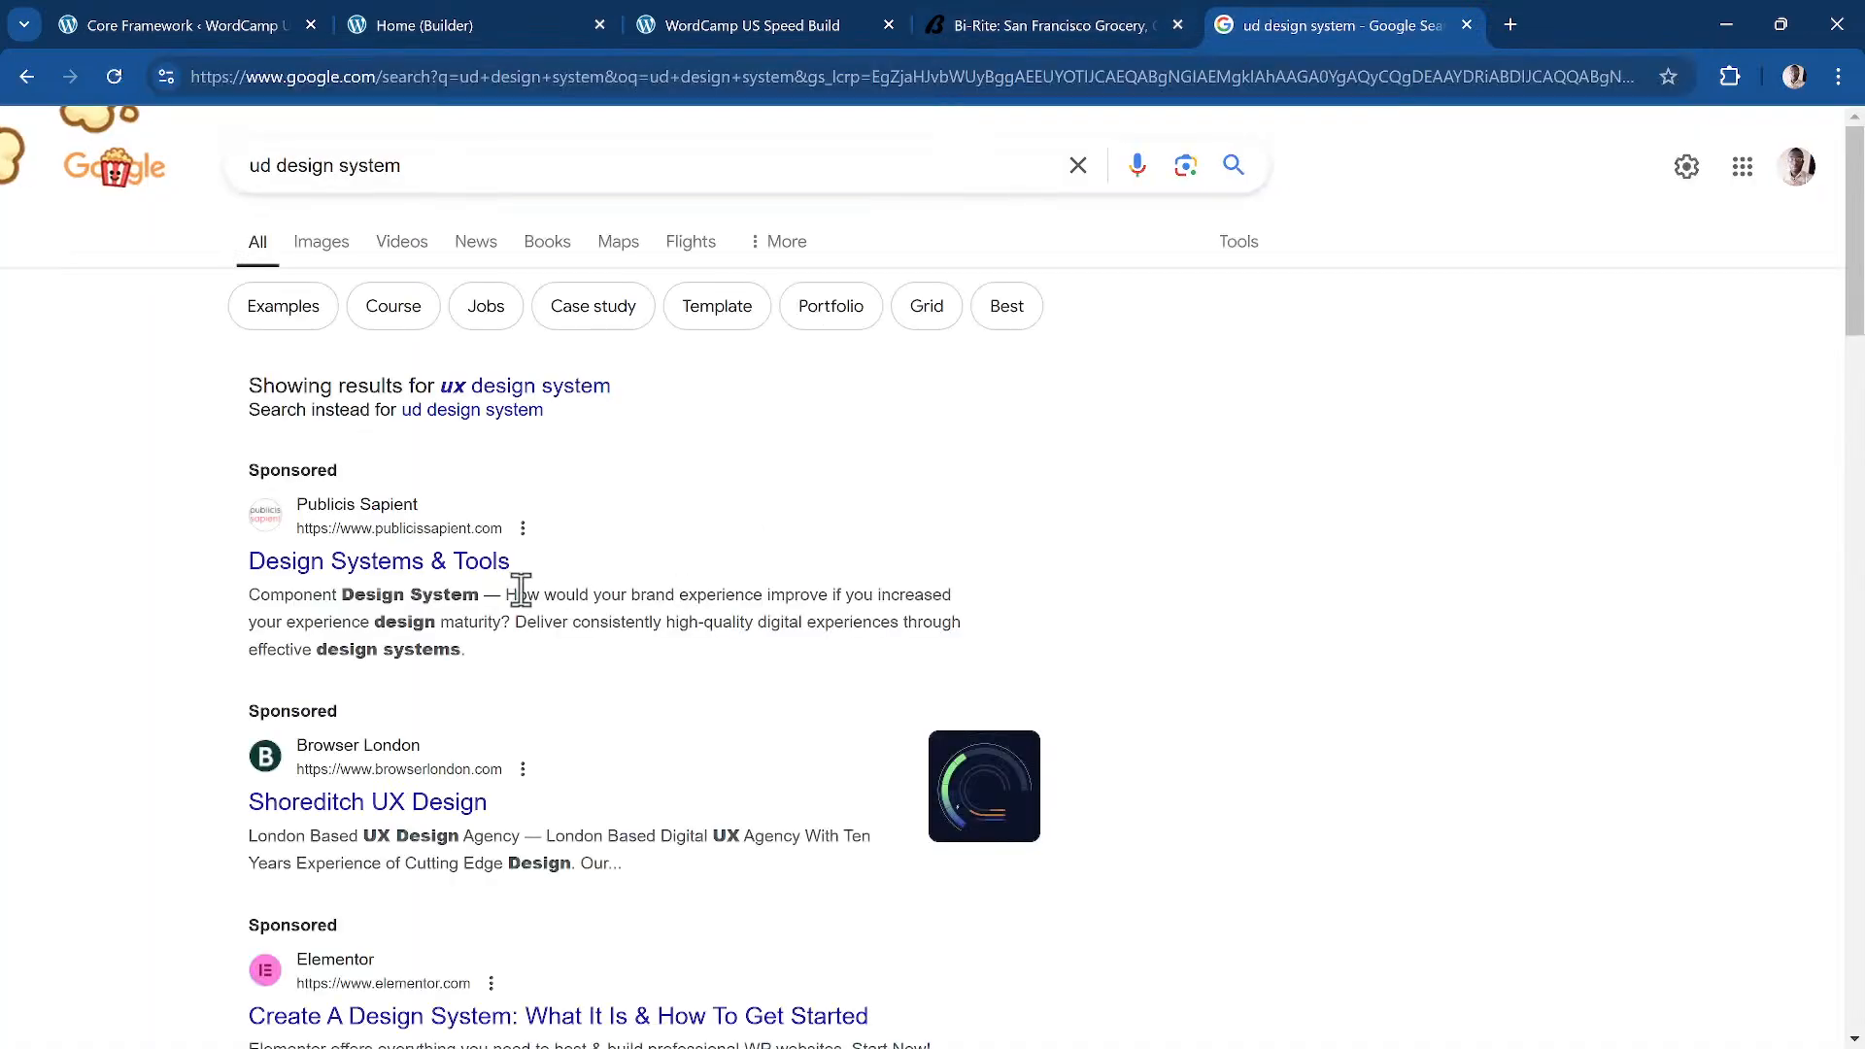
click(276, 166)
key(BackSpace)
text(s web)
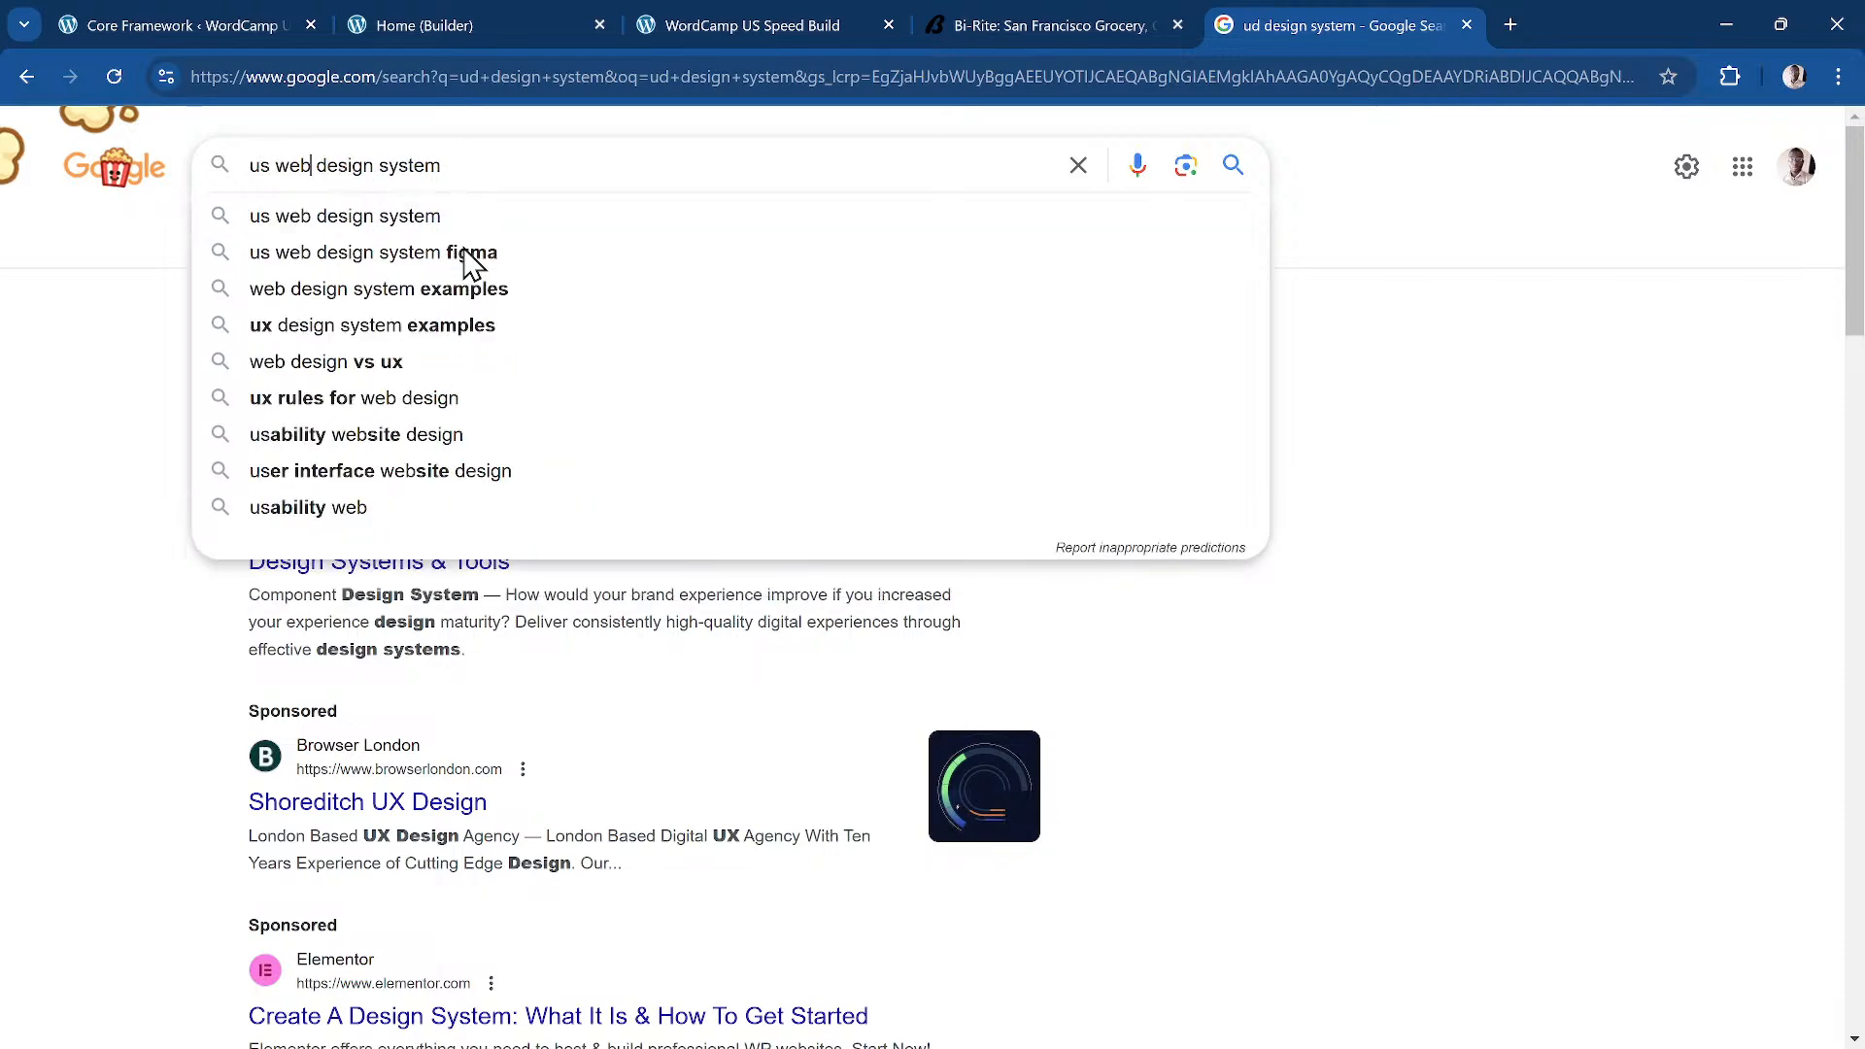
key(Return)
click(522, 384)
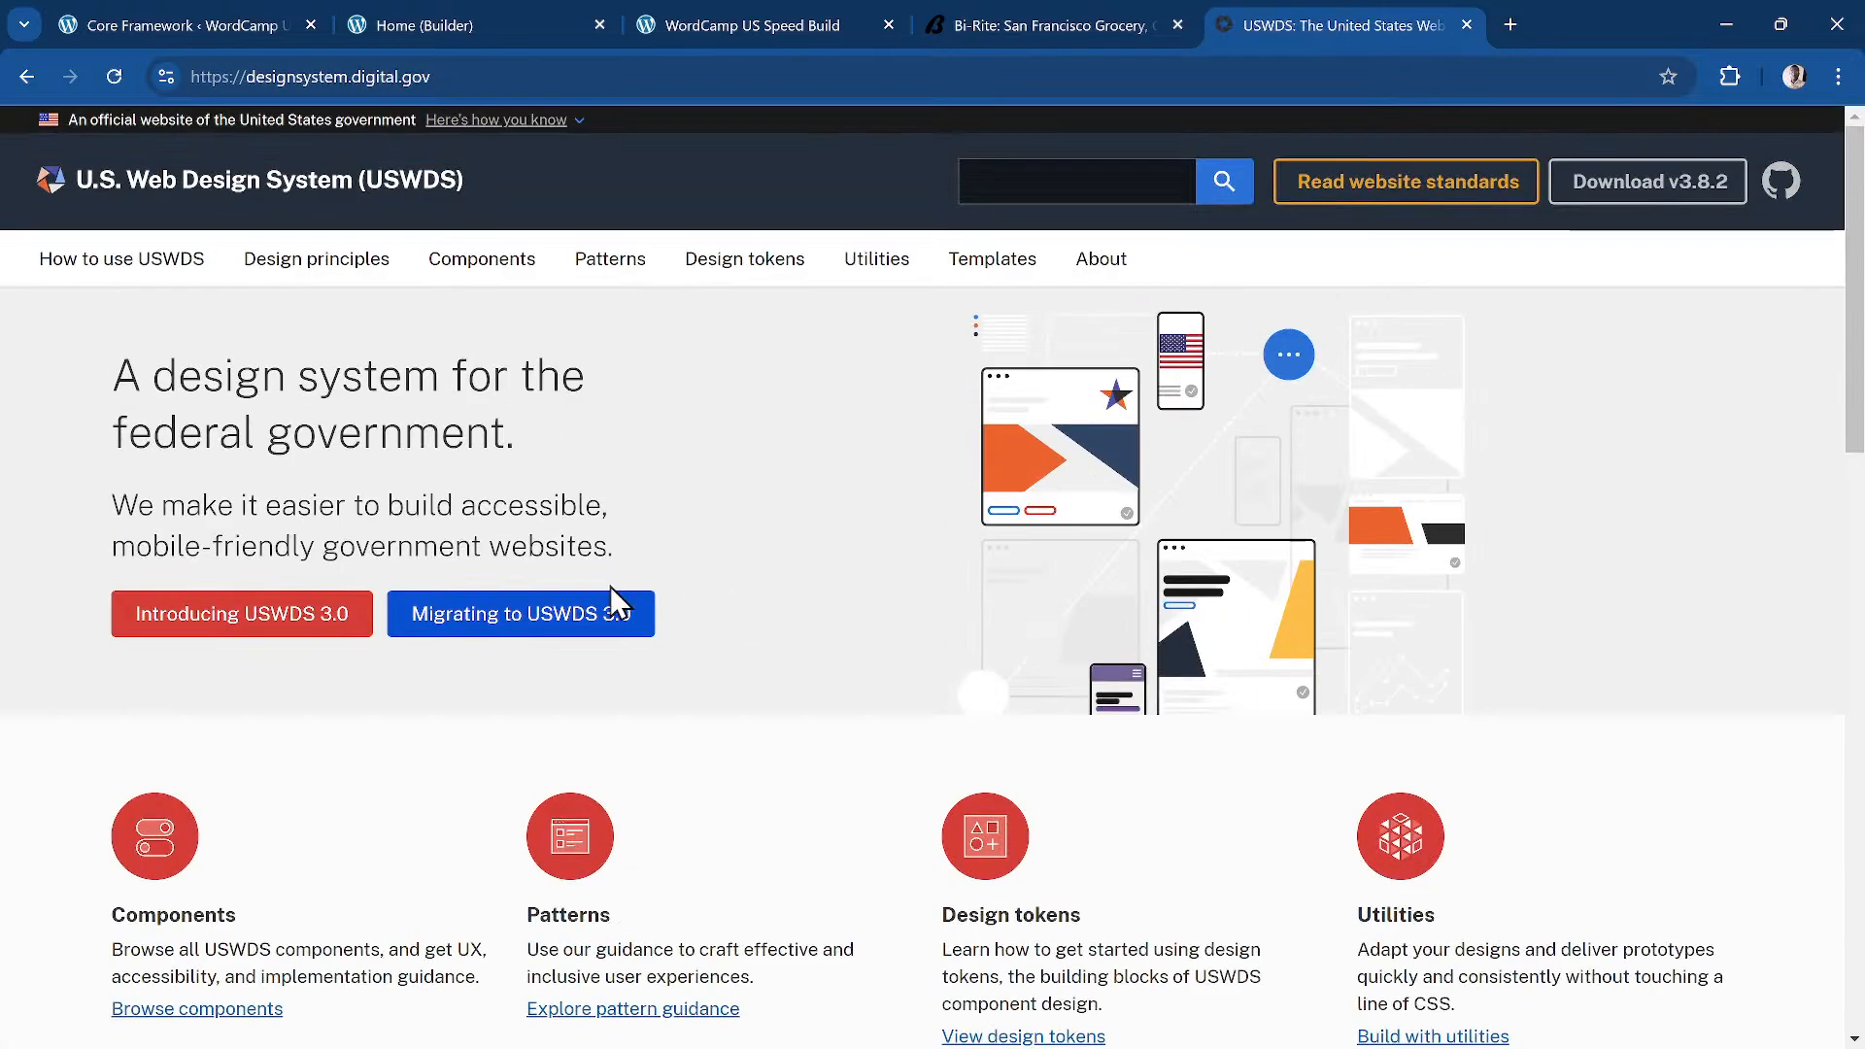
Step: Go through Patterns and Components to the Card page and scroll to its component previews
scroll(602, 898, down, 3)
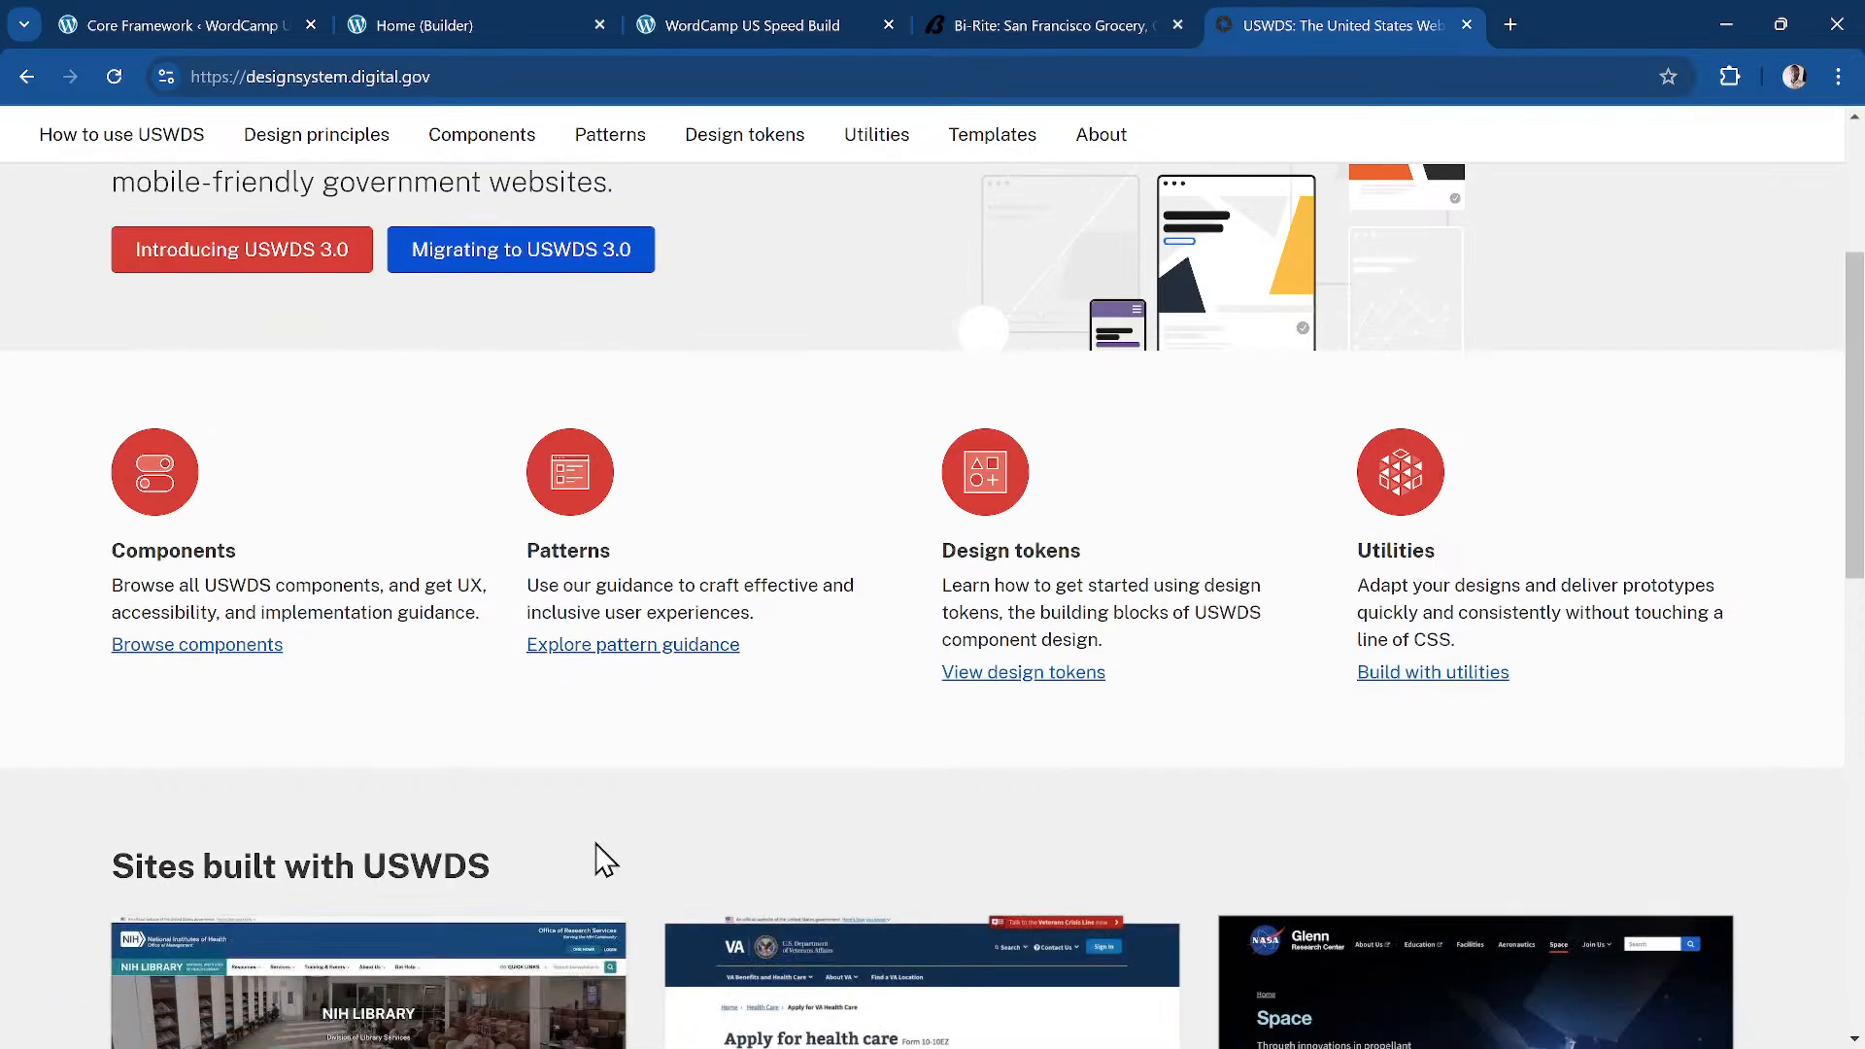
click(588, 646)
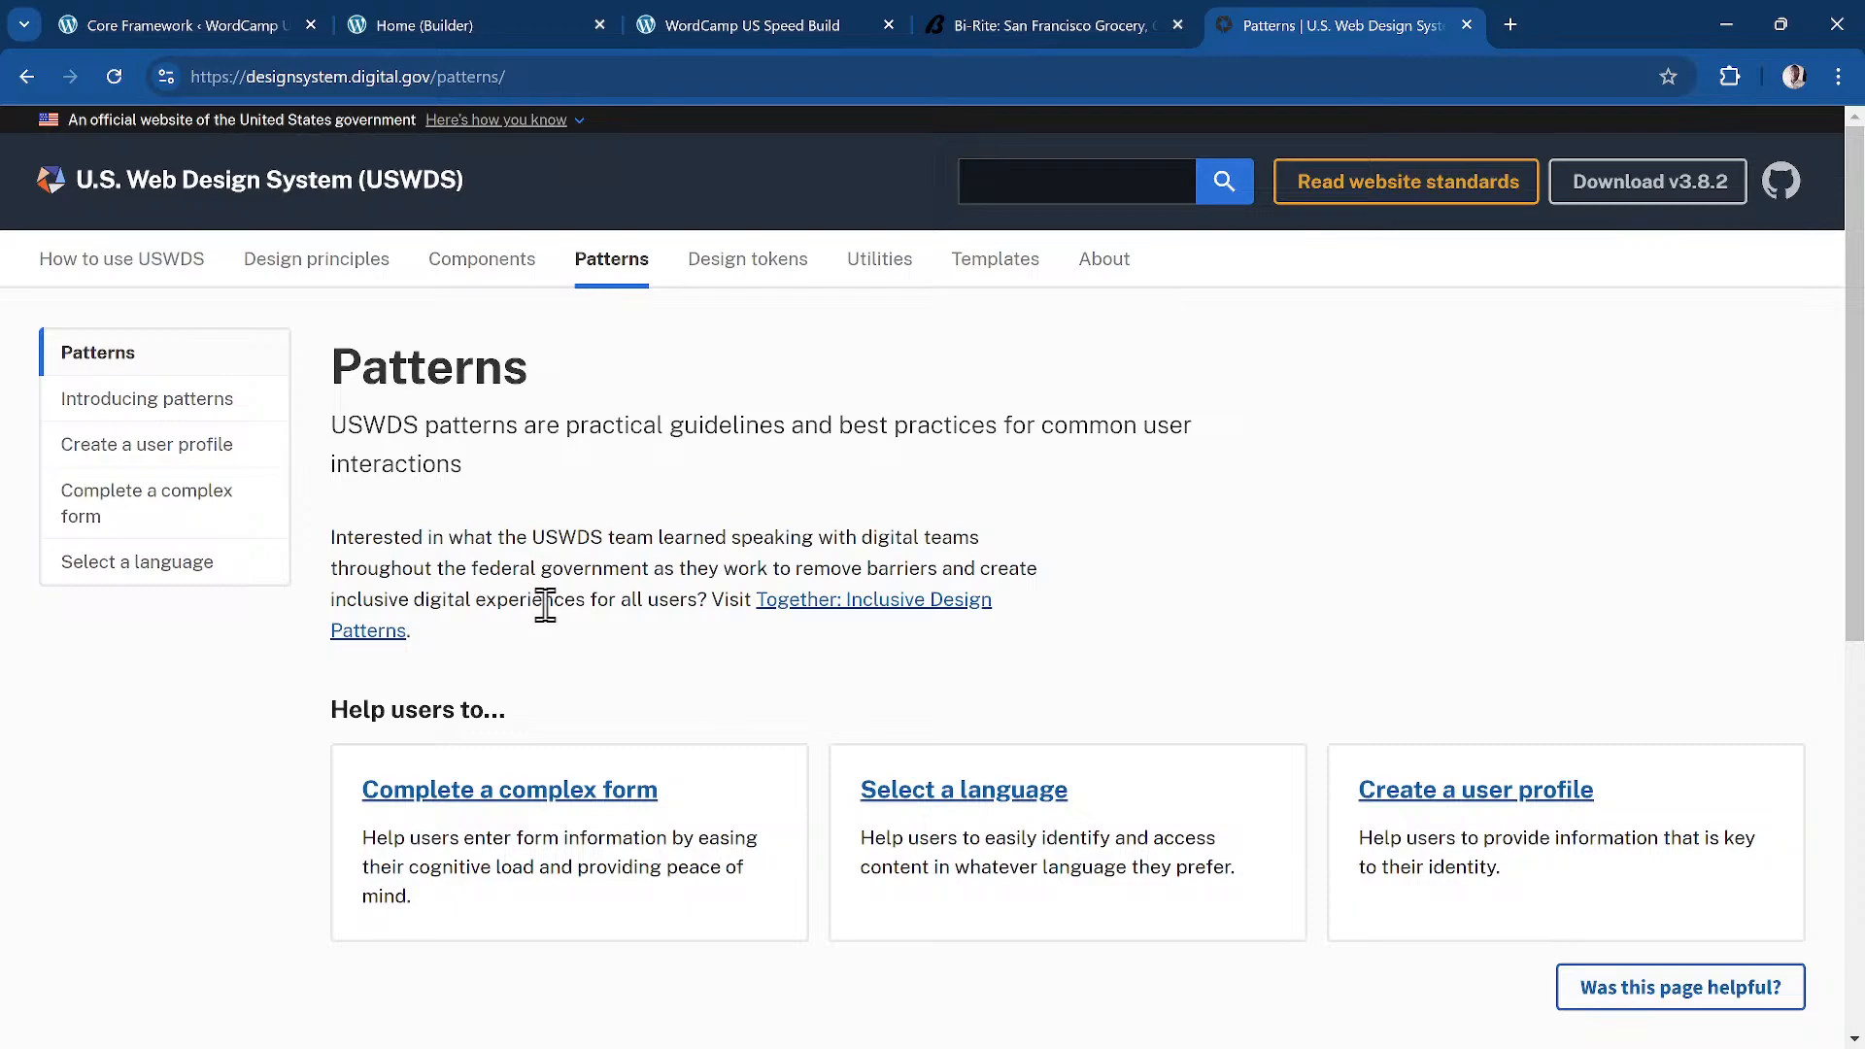
click(485, 264)
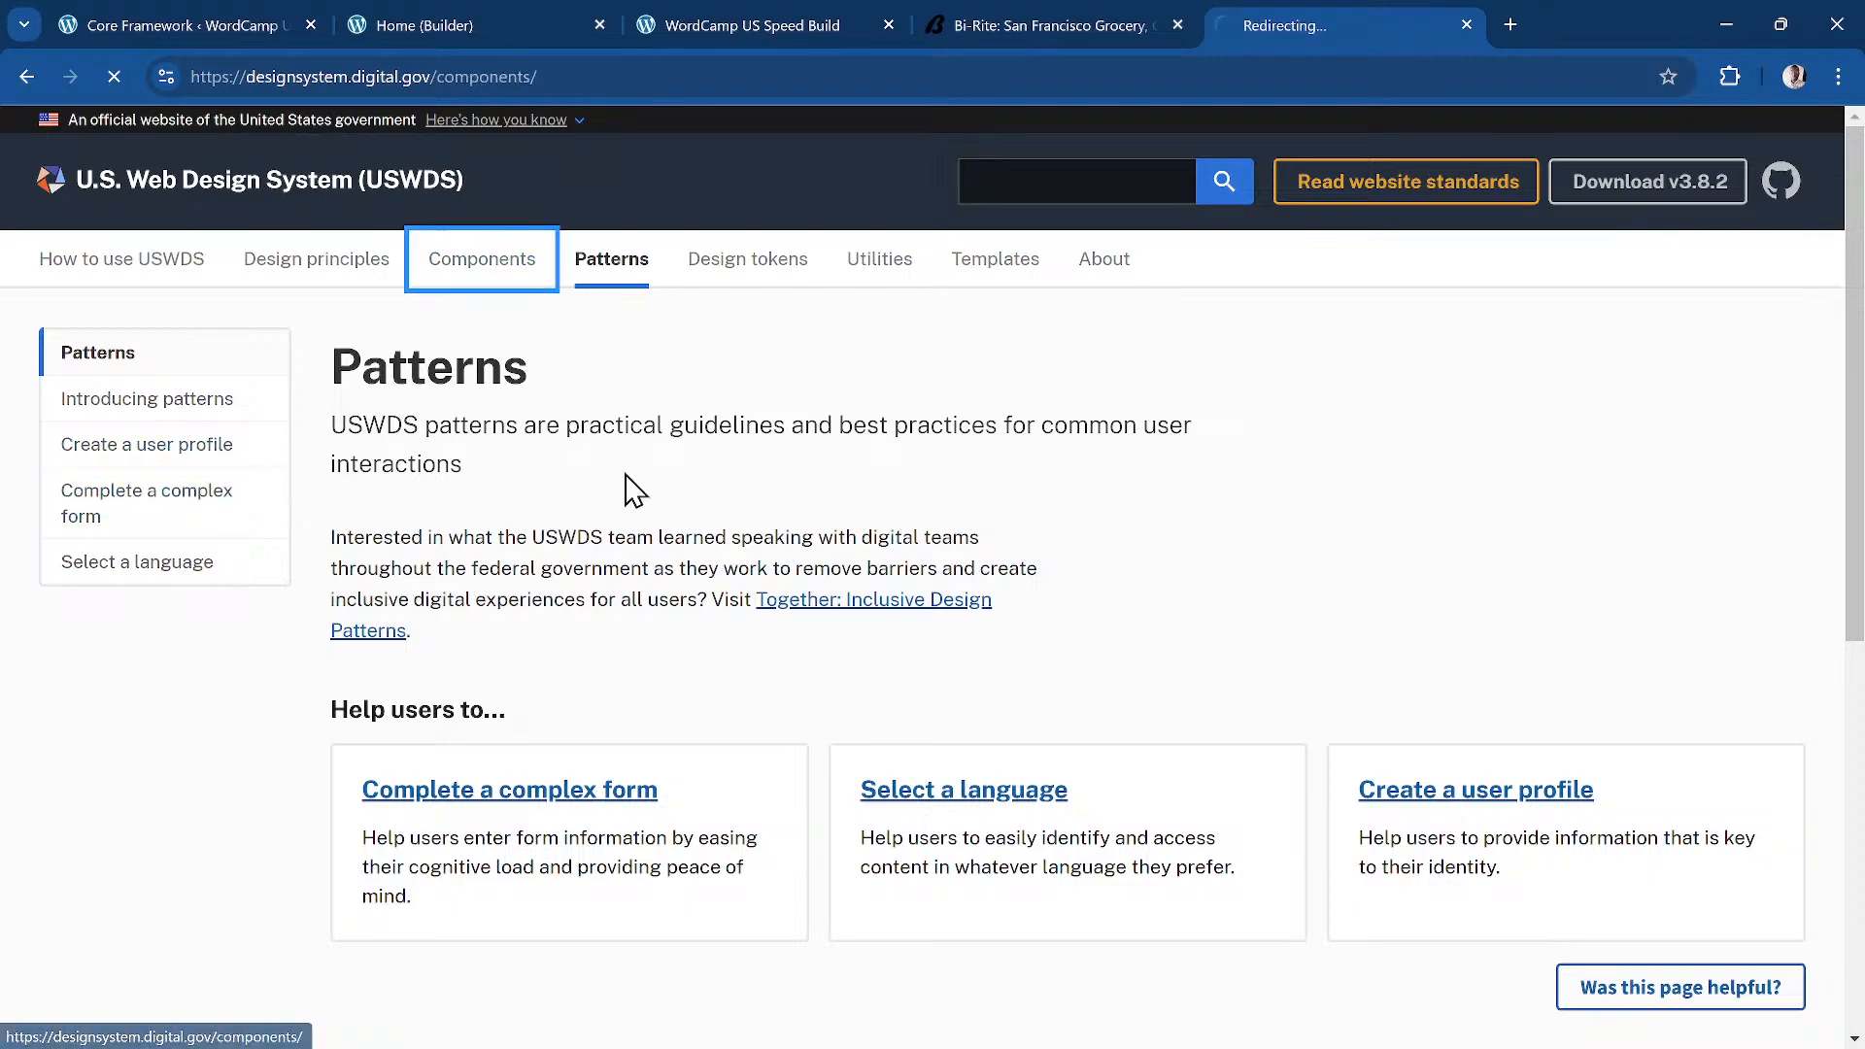
scroll(932, 709, down, 3)
scroll(906, 680, down, 6)
scroll(492, 437, up, 1)
click(388, 381)
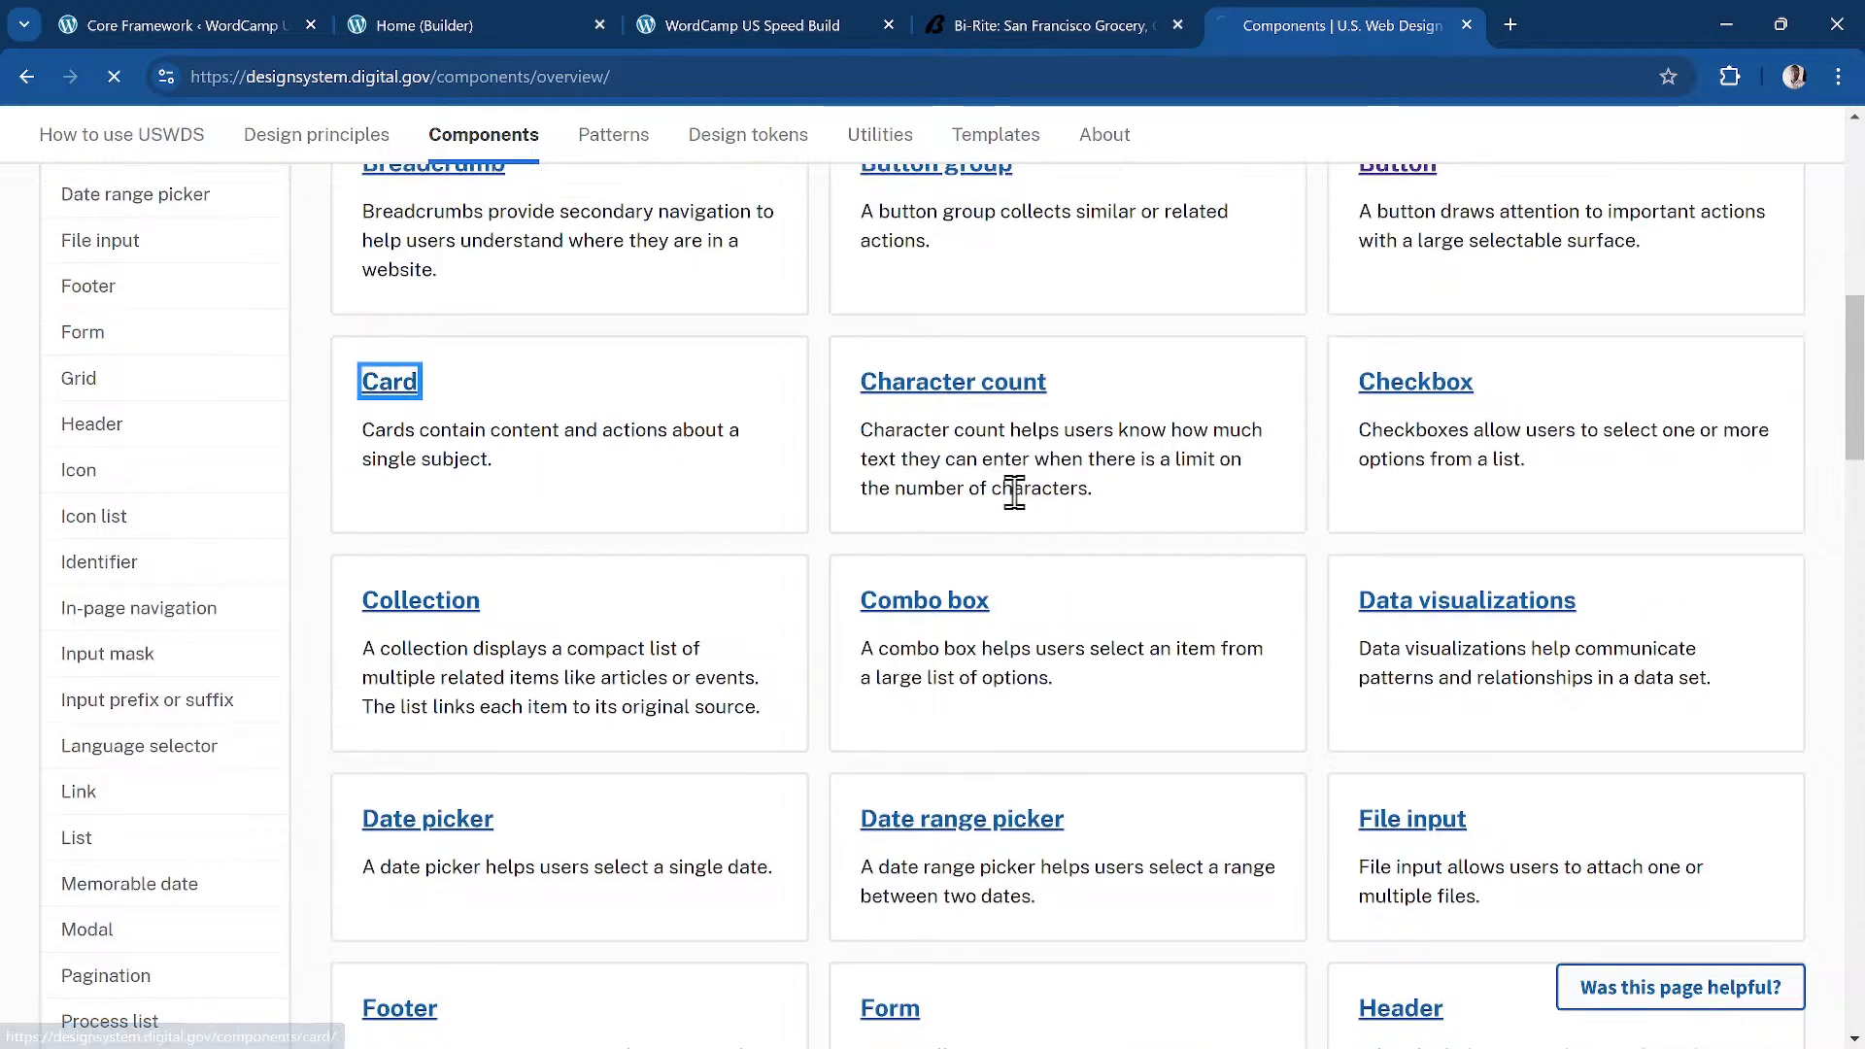
scroll(778, 612, down, 6)
scroll(778, 608, down, 1)
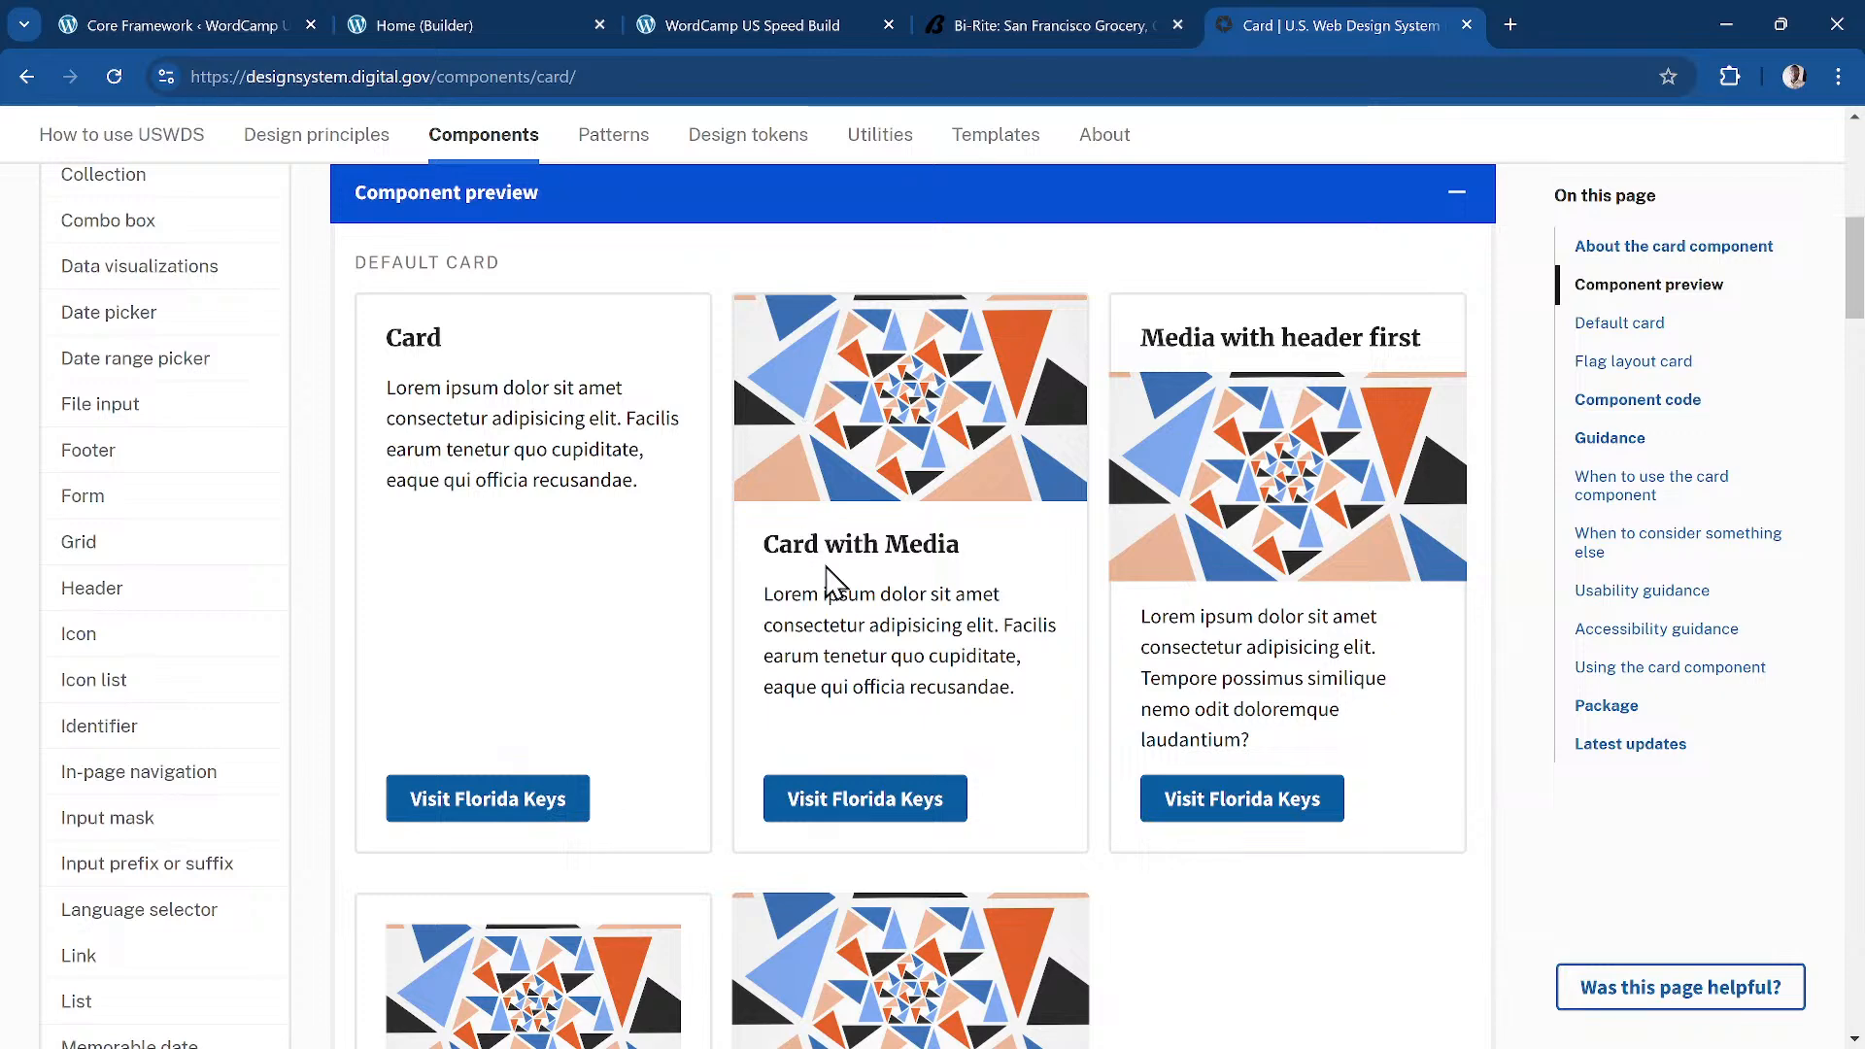
Step: Inspect the Card with Media image and select its usa-card__media element
right_click(848, 472)
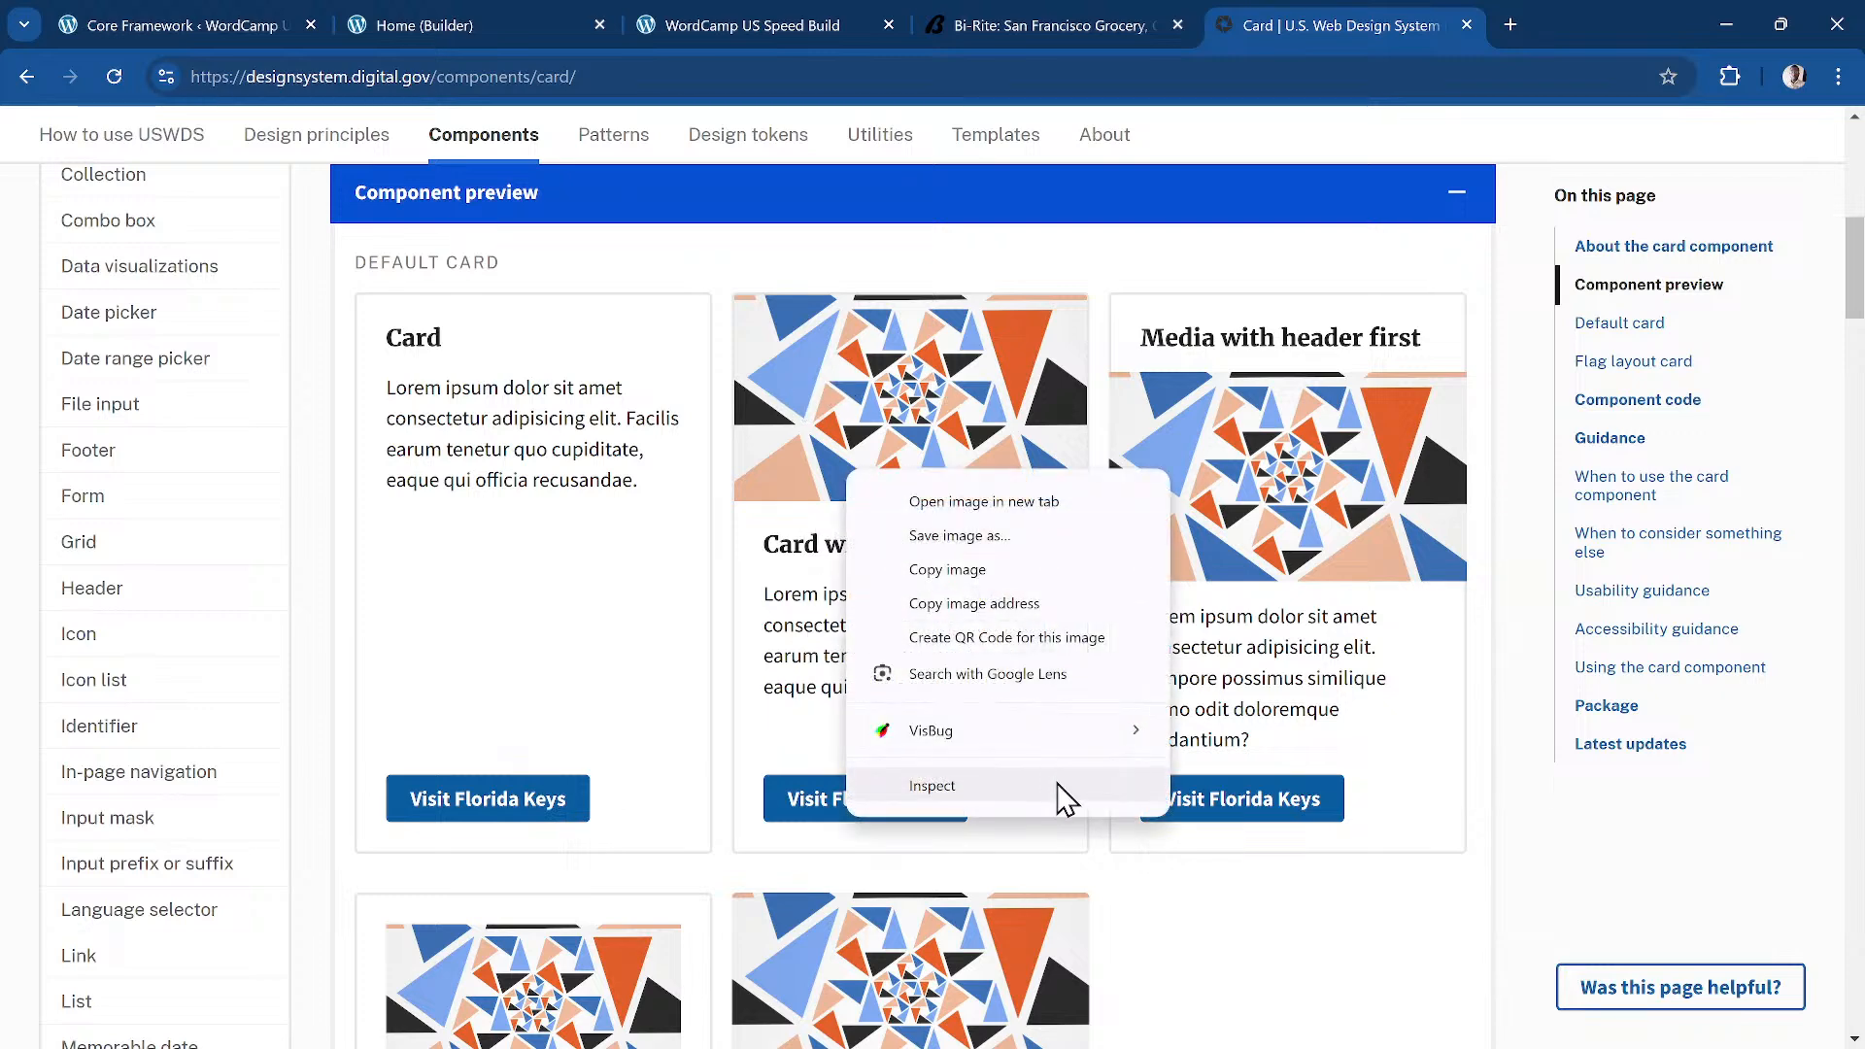
click(1024, 787)
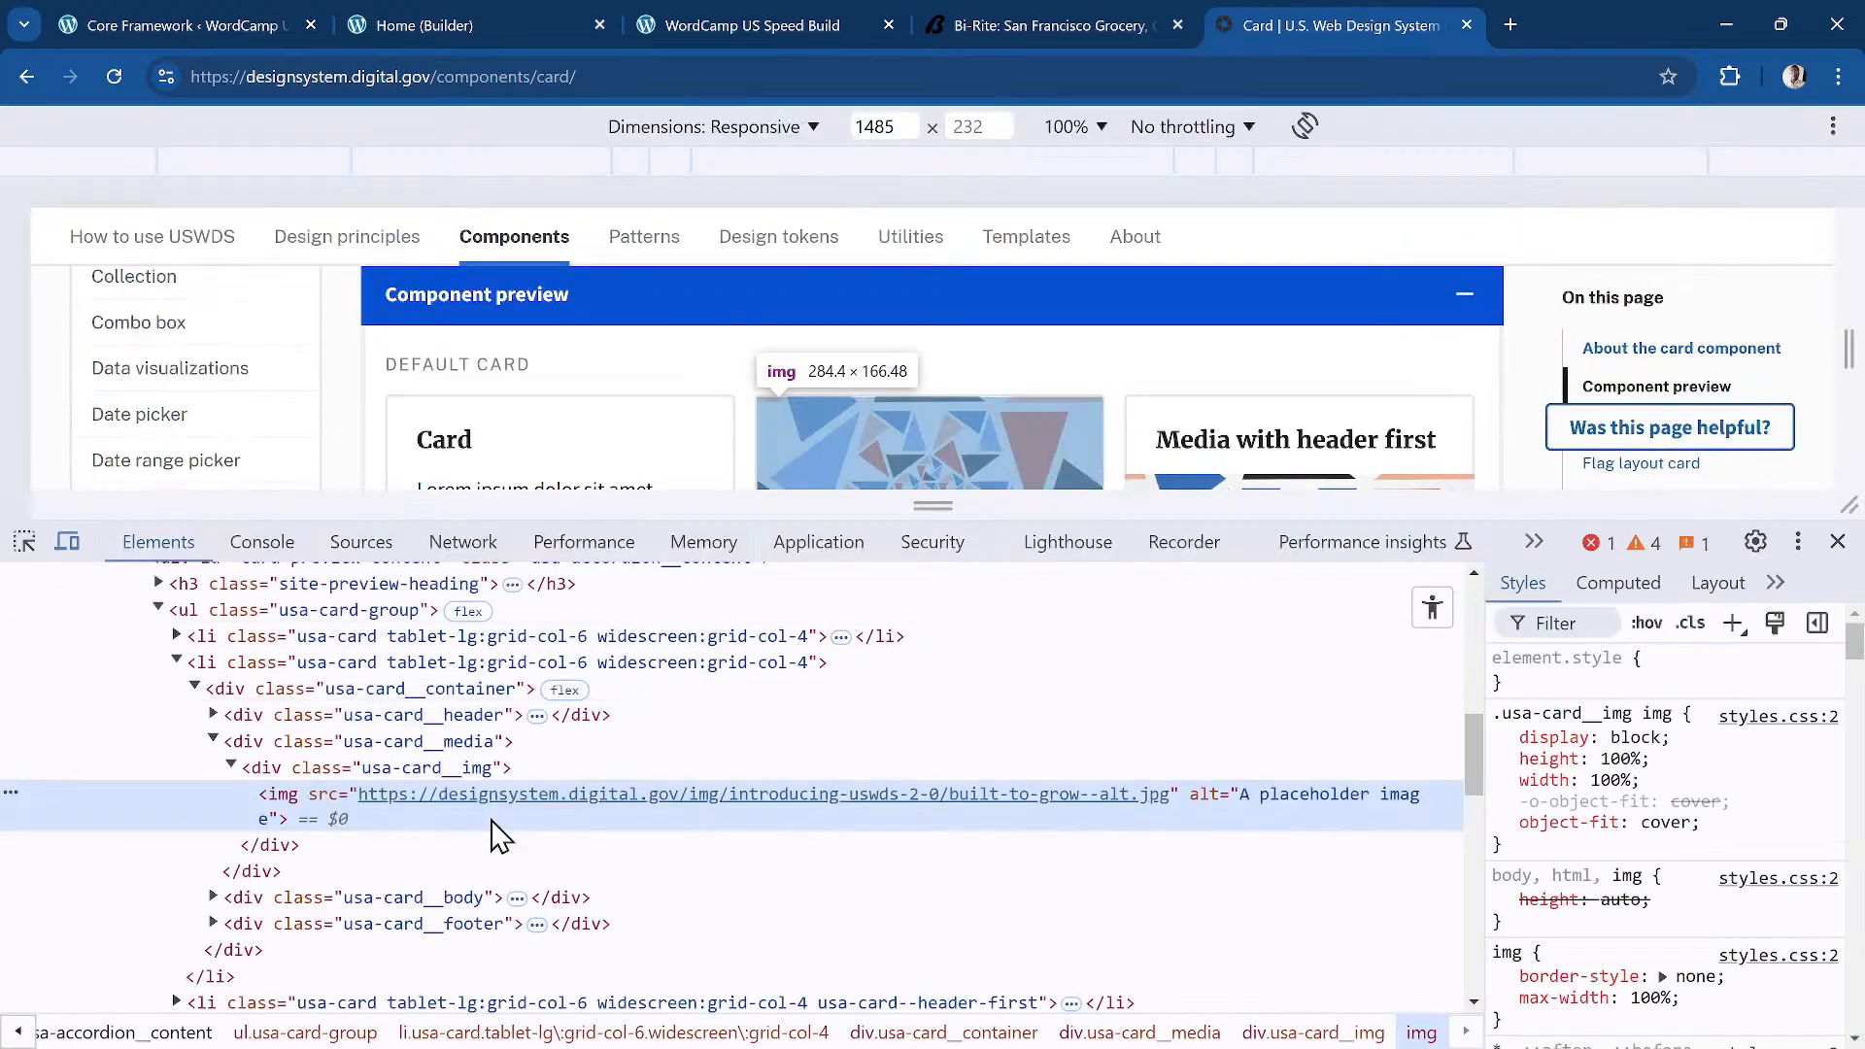
click(231, 768)
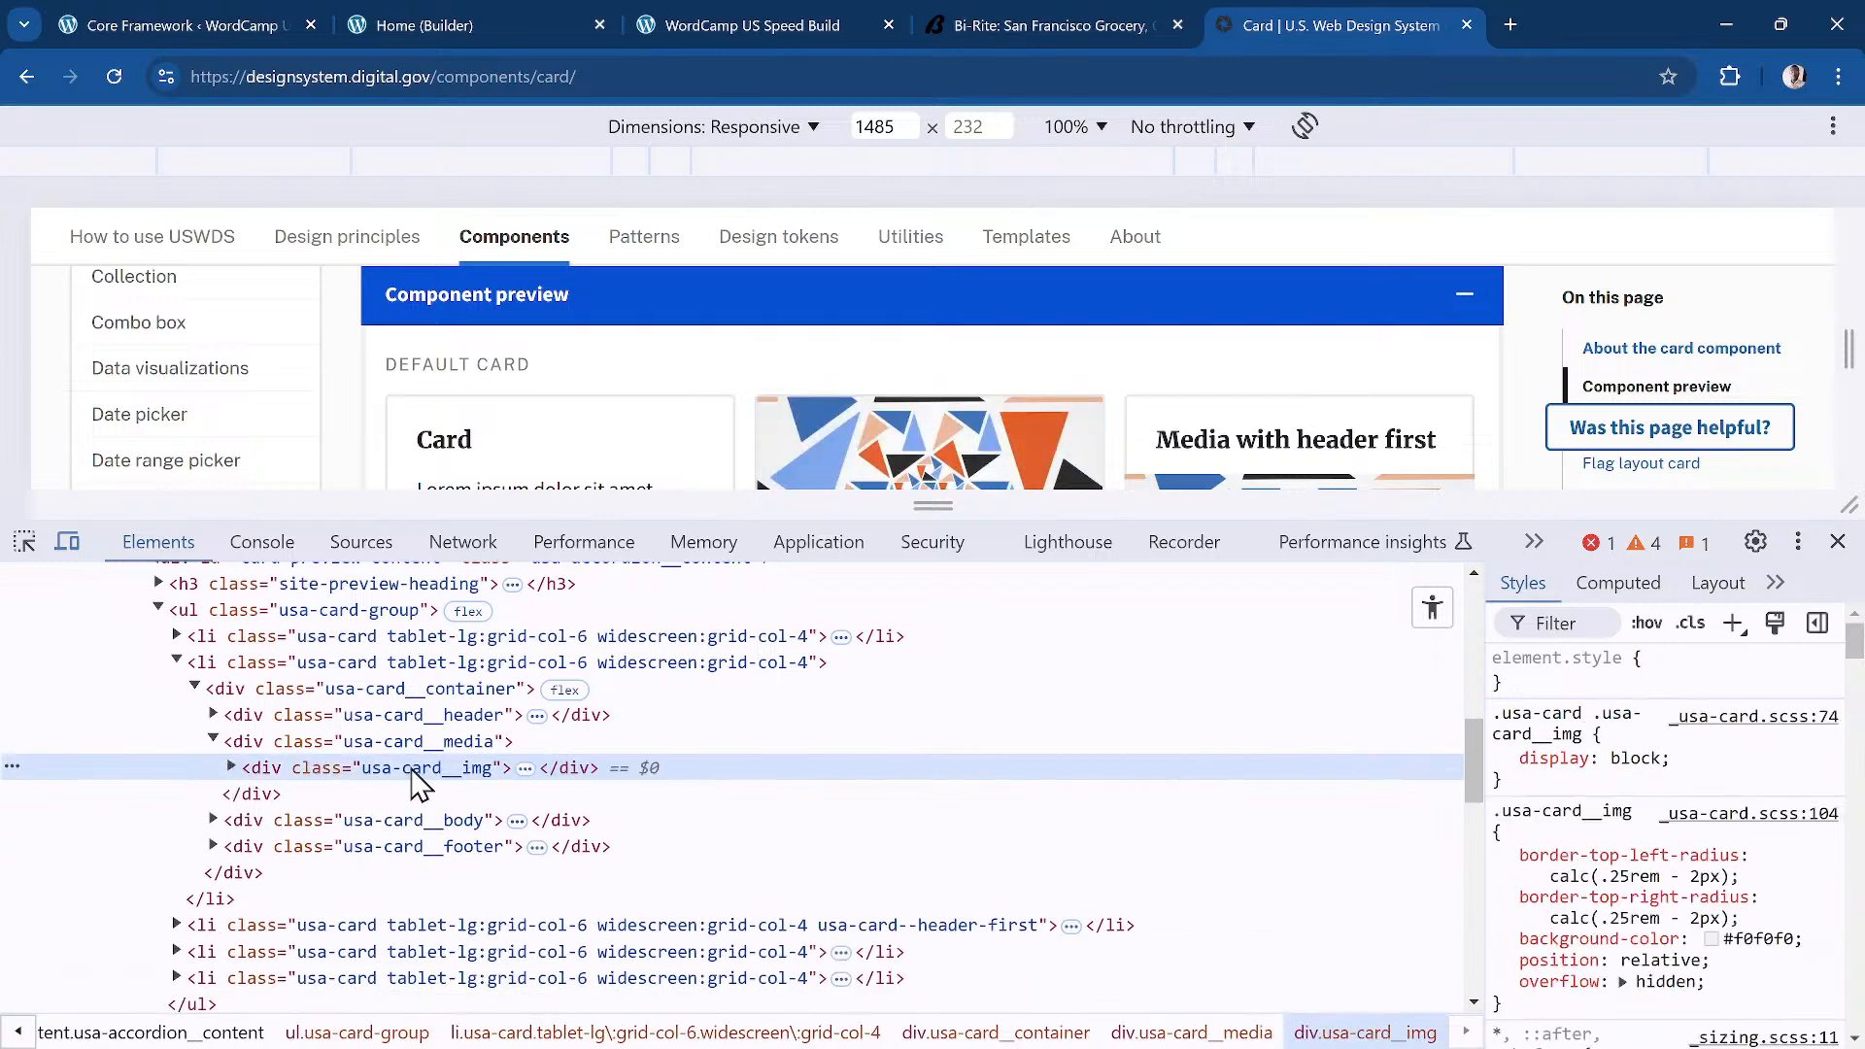
click(216, 742)
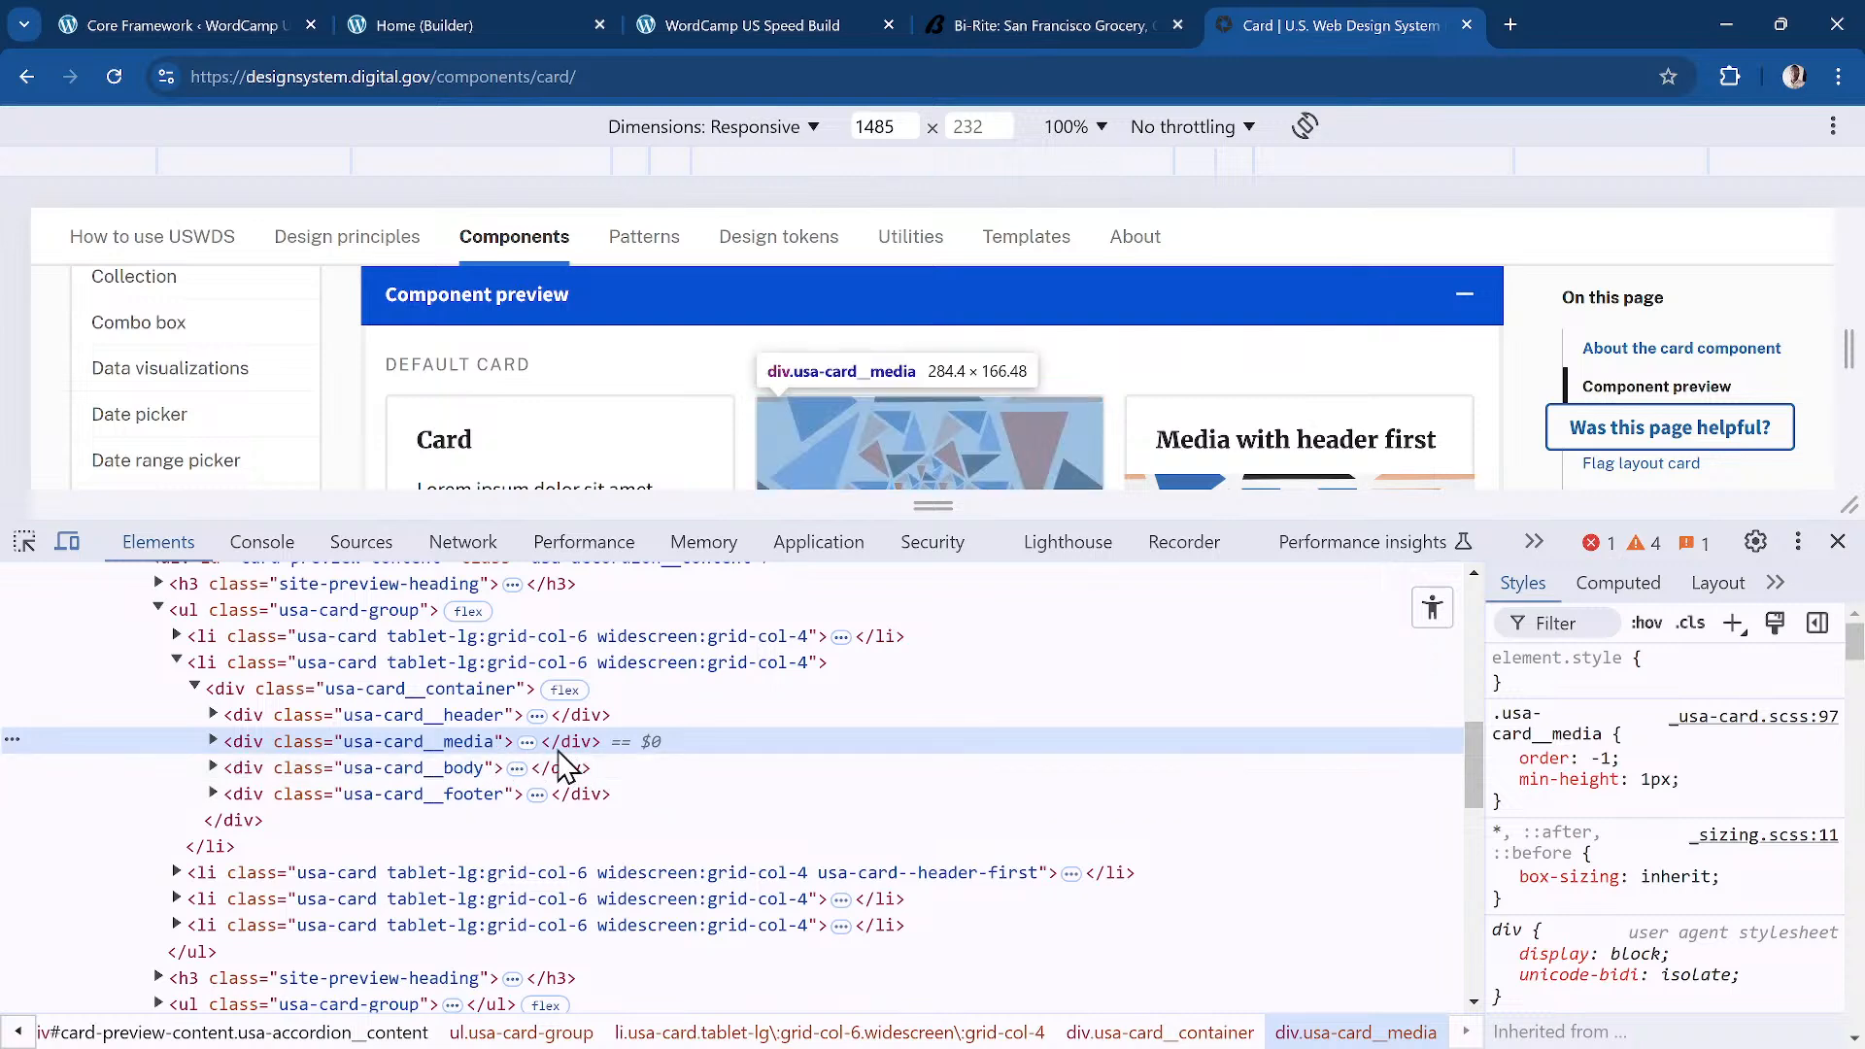
drag(862, 518, 901, 885)
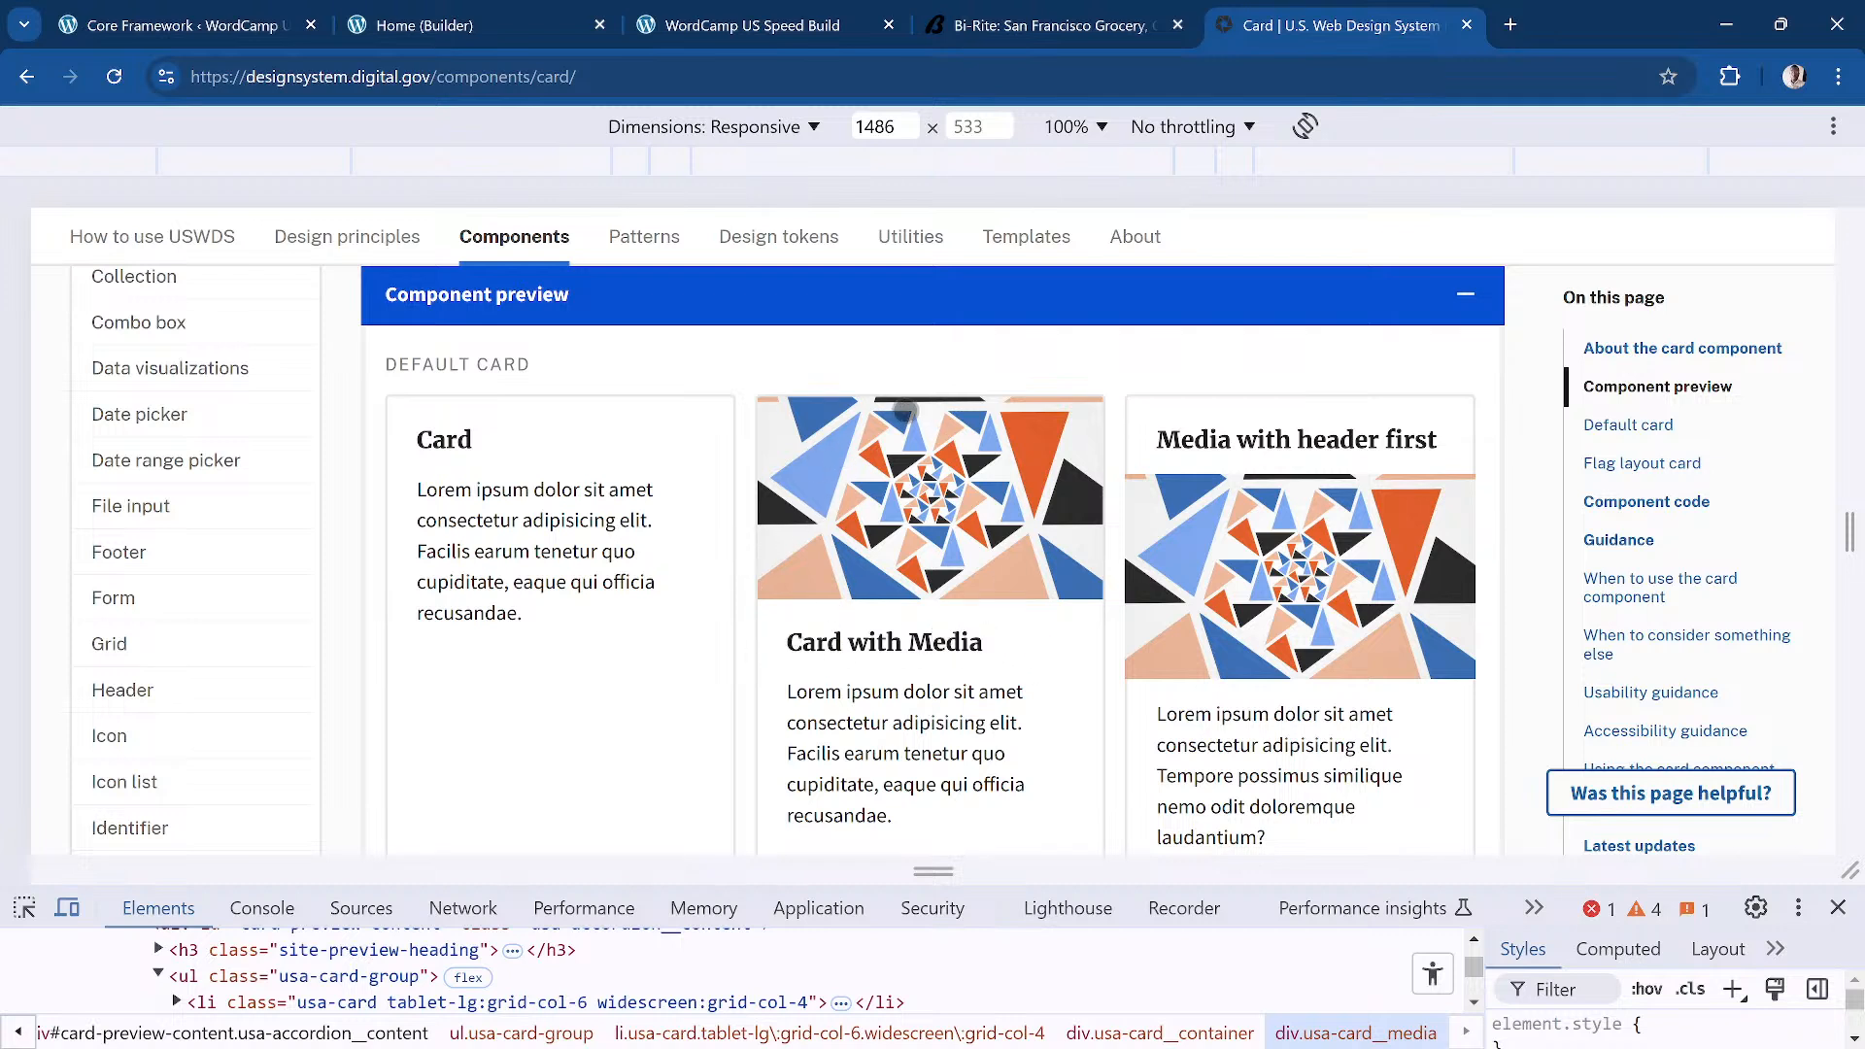
Step: Enlarge the DevTools panel to show more of the card's header, media, body and footer markup
scroll(955, 567, down, 2)
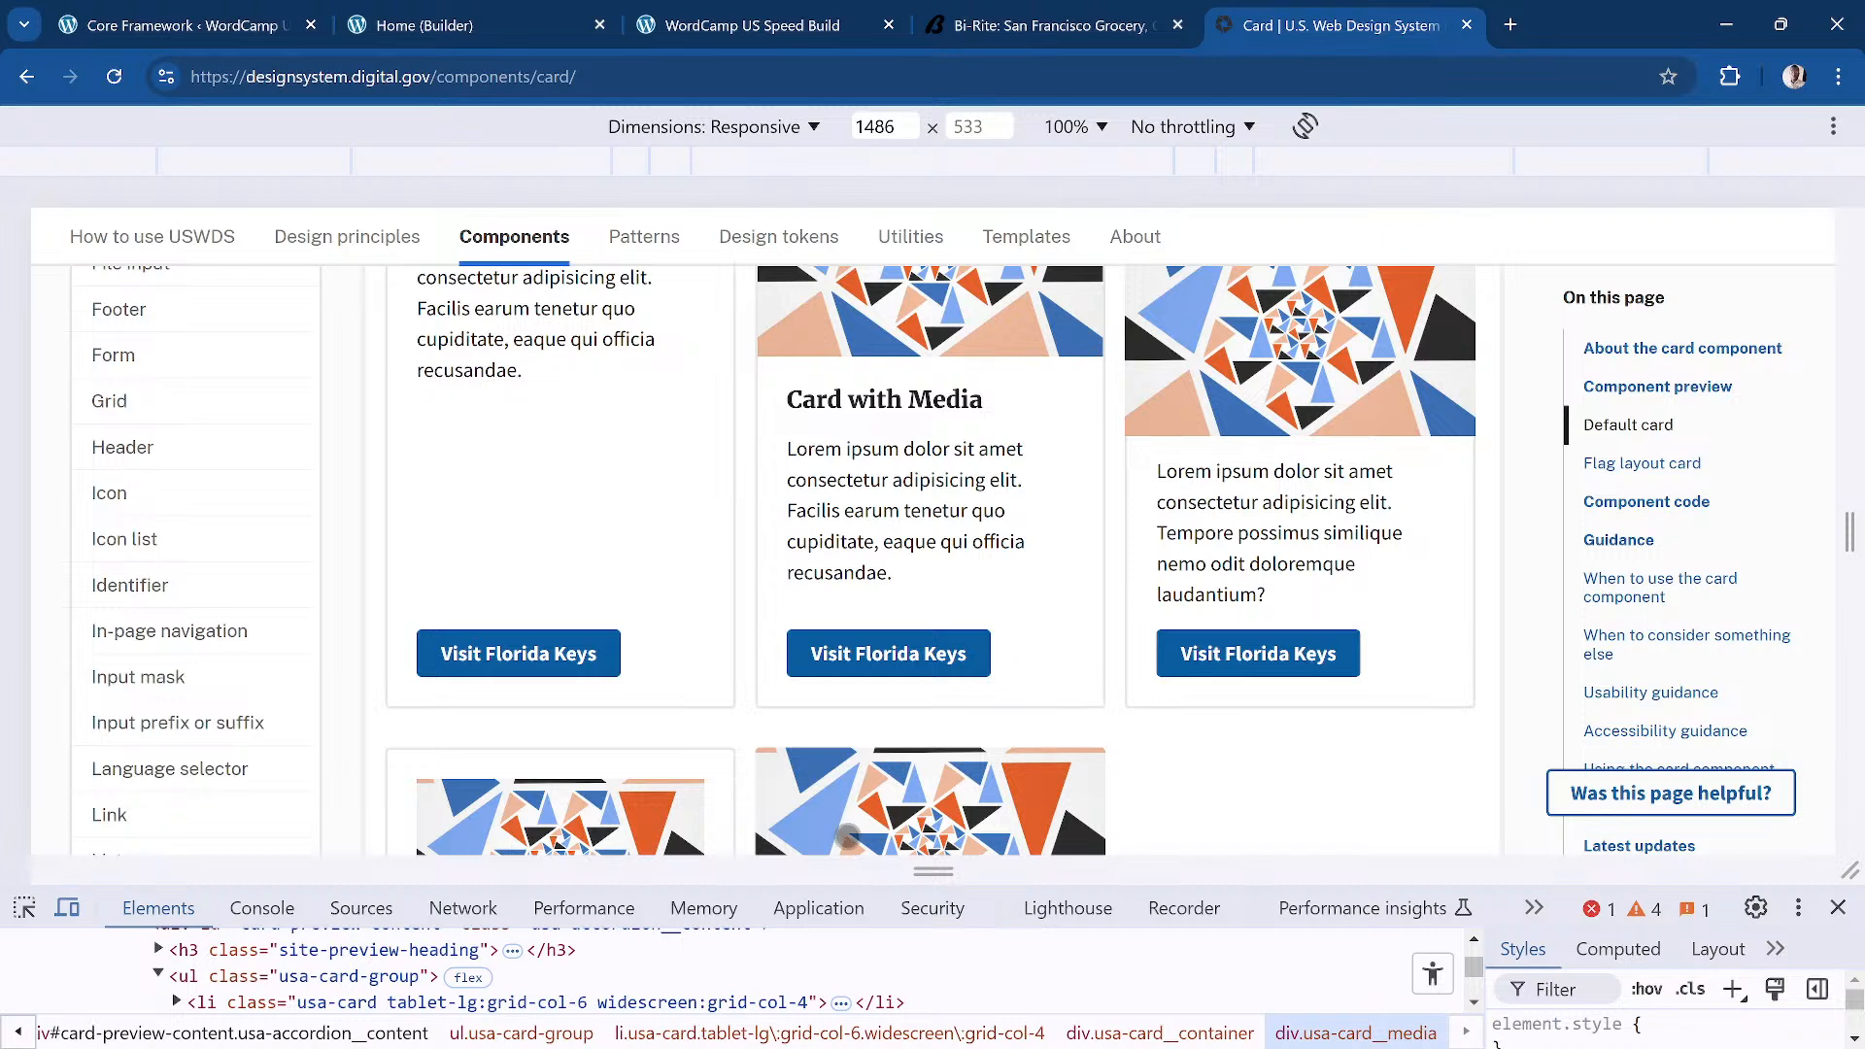
key(alt+Tab)
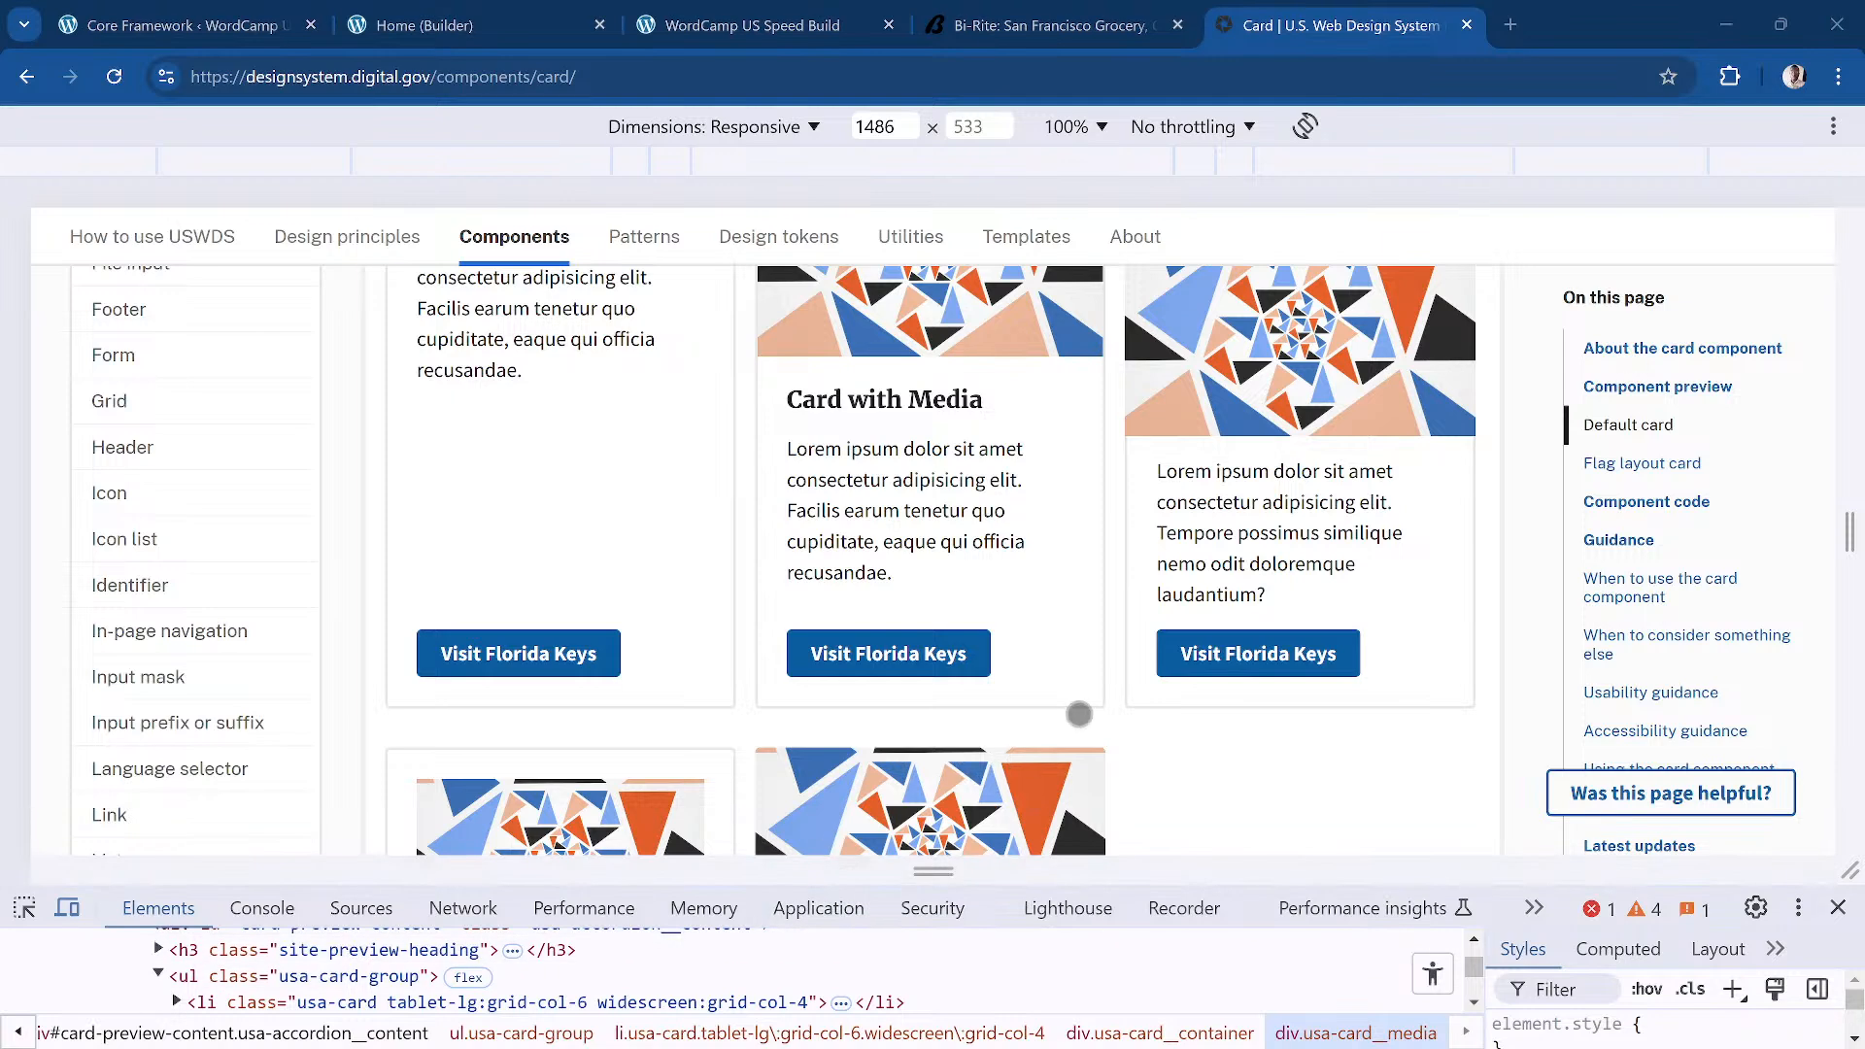
drag(1302, 887, 1303, 583)
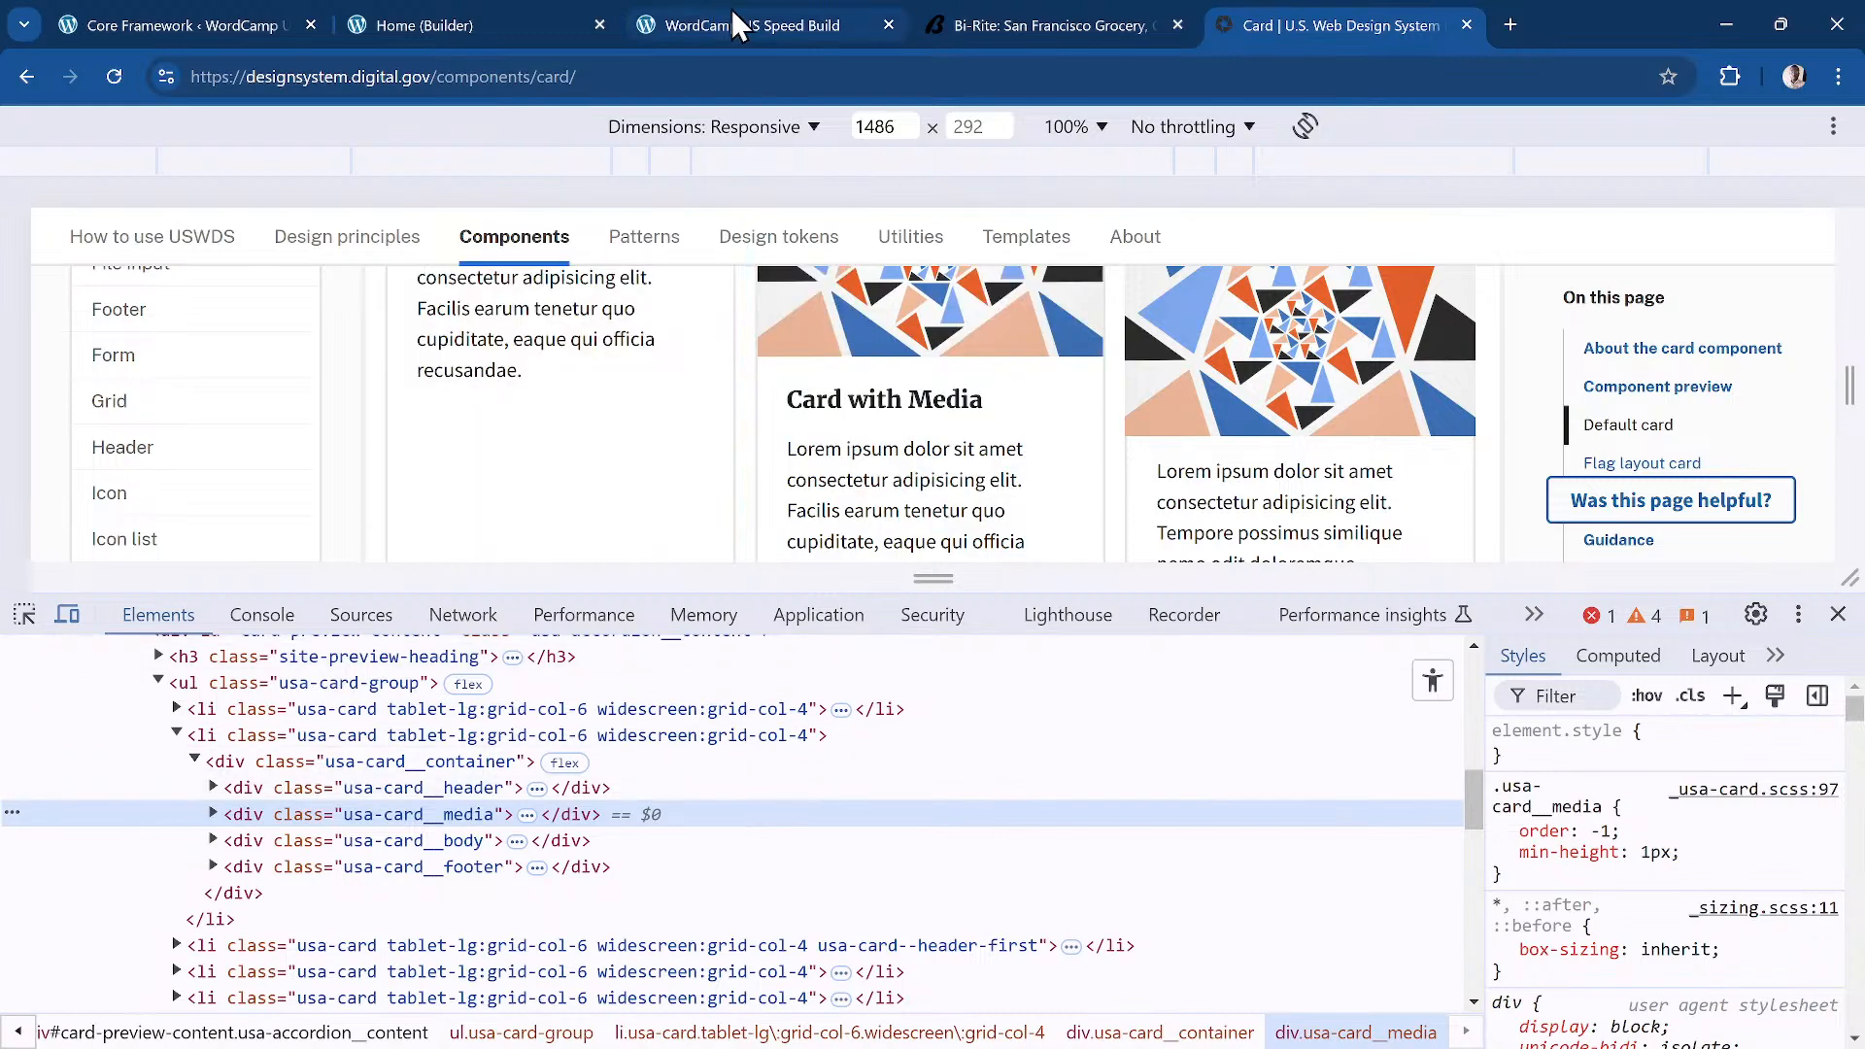
click(768, 25)
Step: Return to the Home page in Bricks Builder and scroll the canvas to the Groceries Delivered promos
scroll(597, 363, down, 5)
scroll(603, 379, up, 1)
scroll(603, 378, down, 1)
click(486, 7)
scroll(968, 468, down, 5)
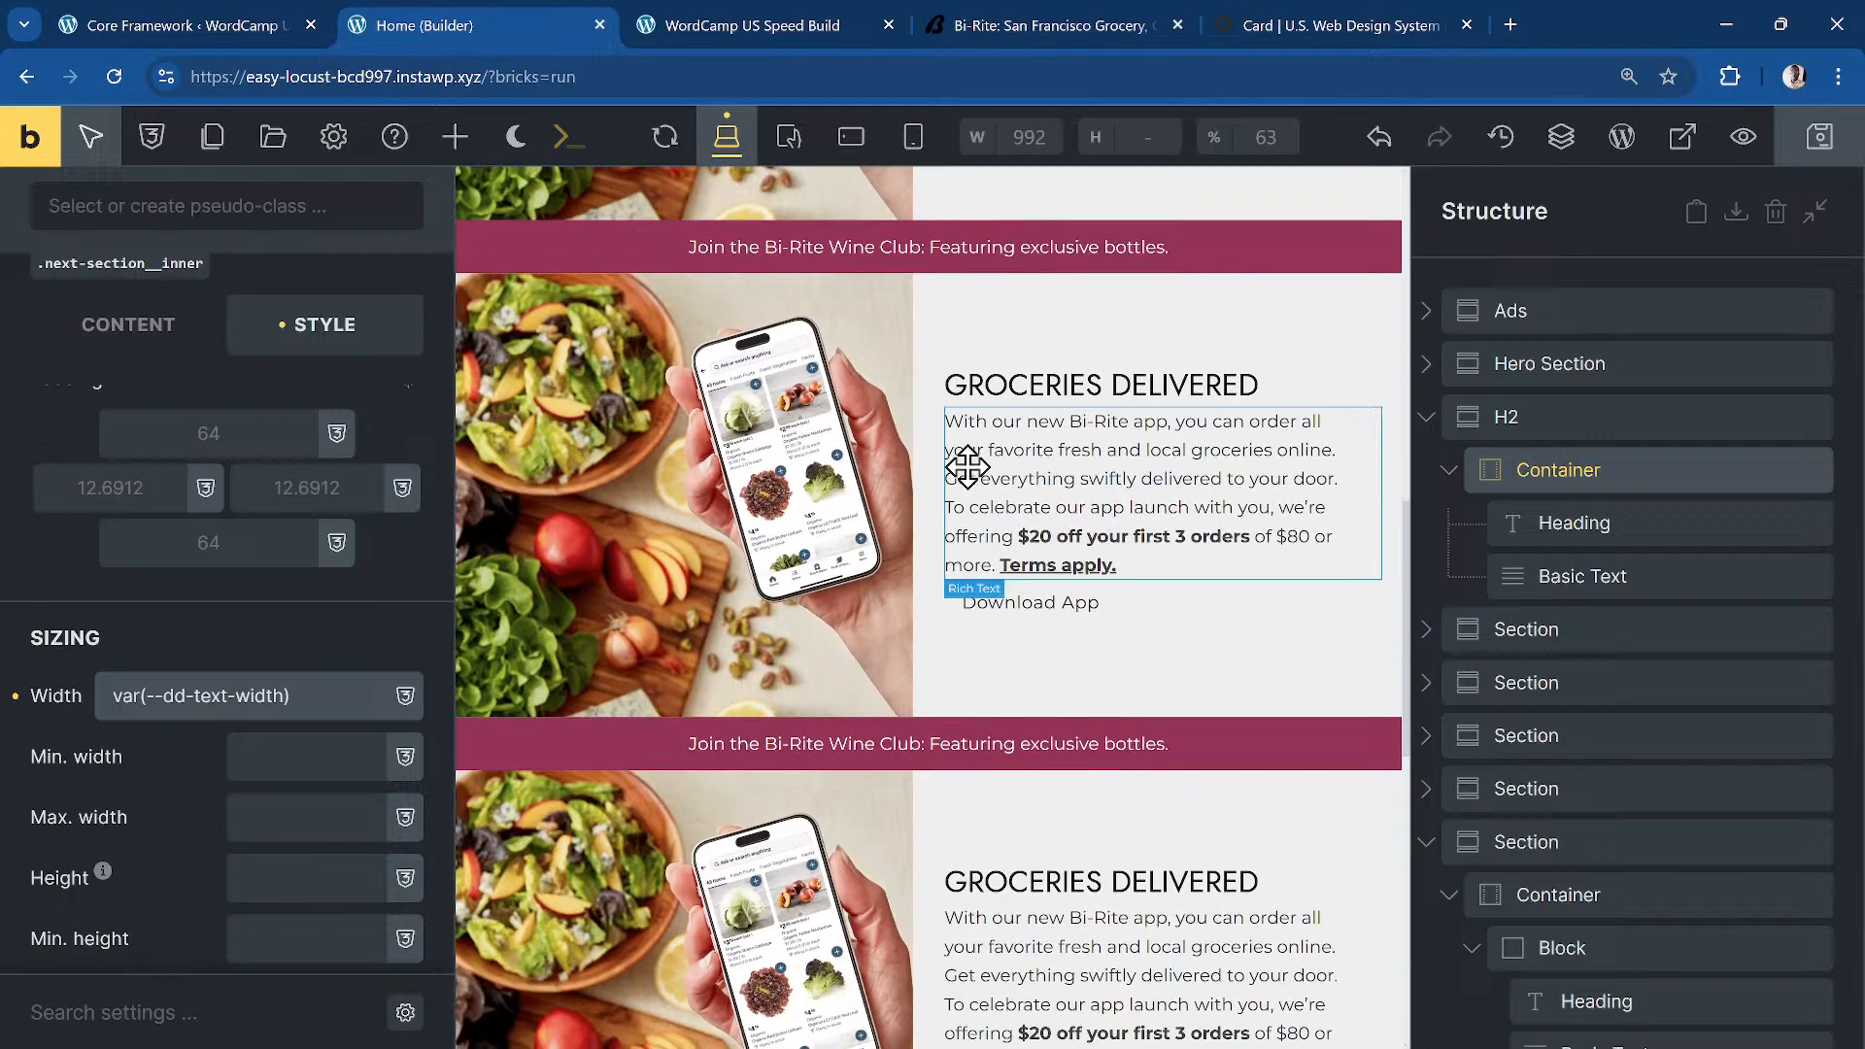
scroll(968, 467, down, 8)
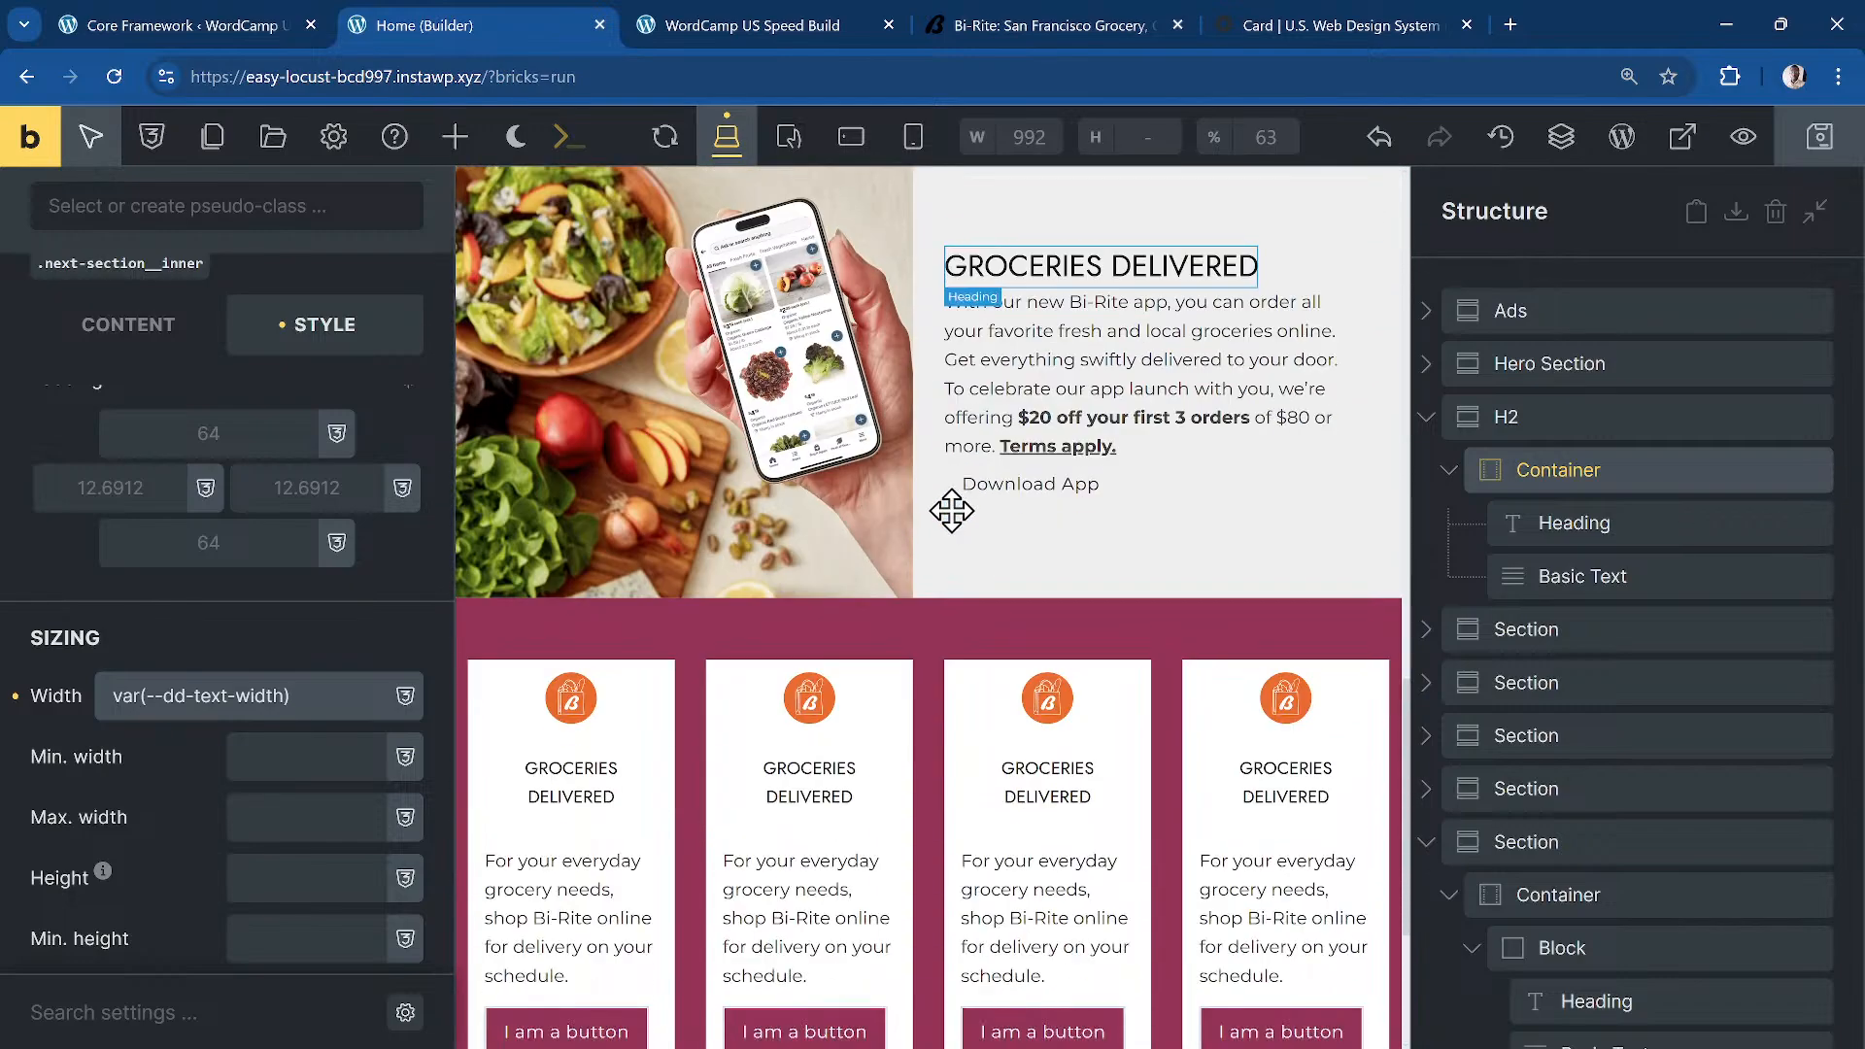
scroll(938, 527, up, 10)
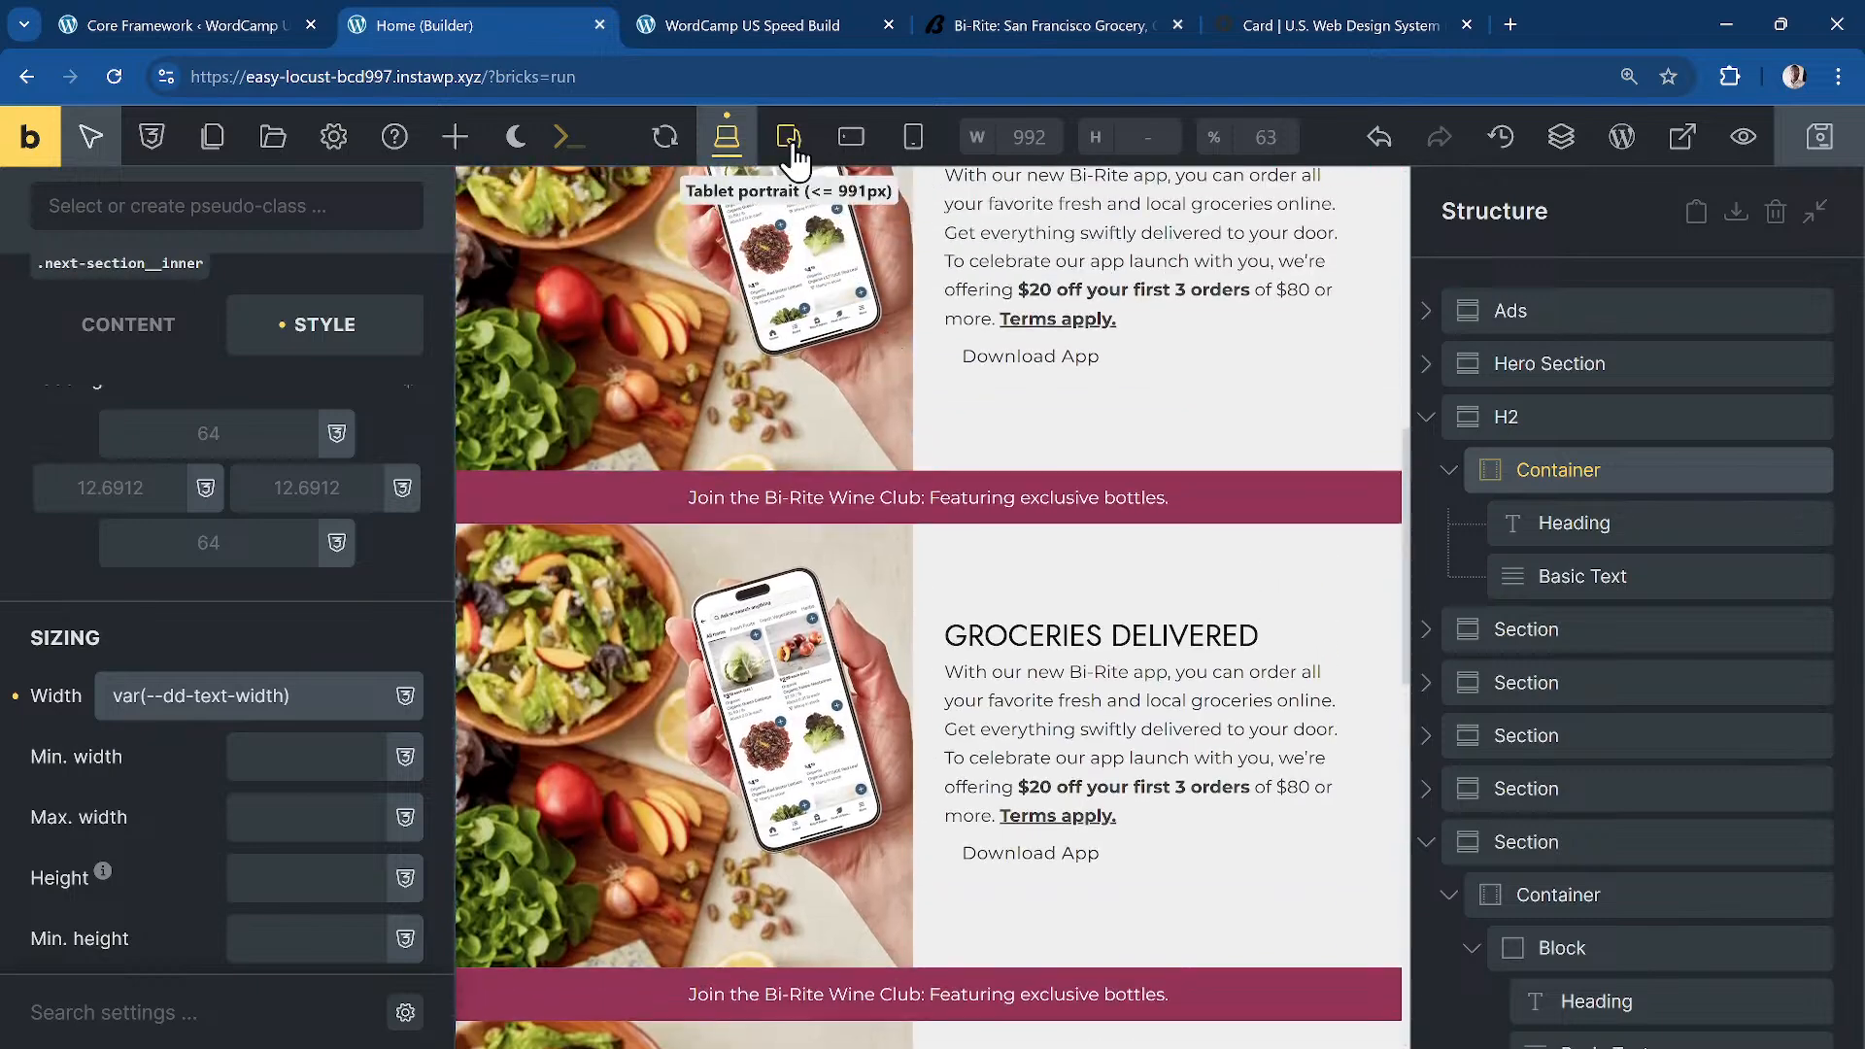
mouse_move(743, 26)
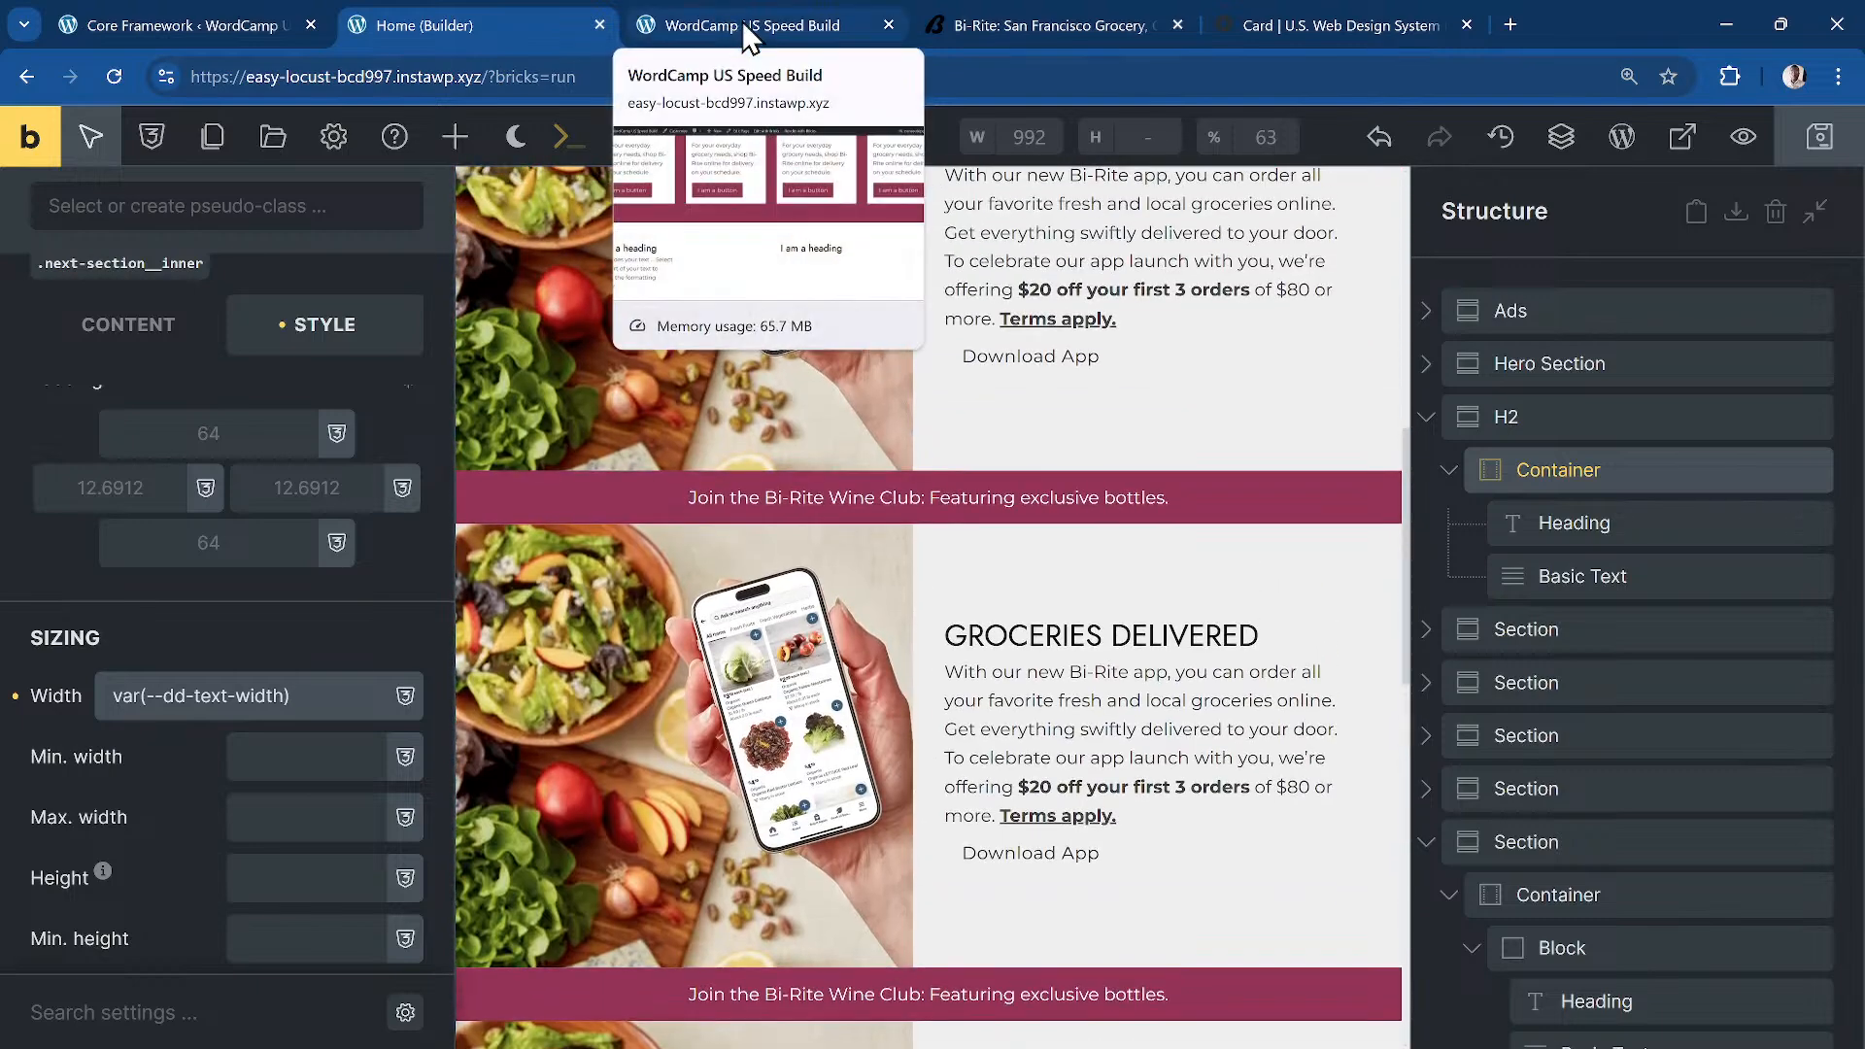